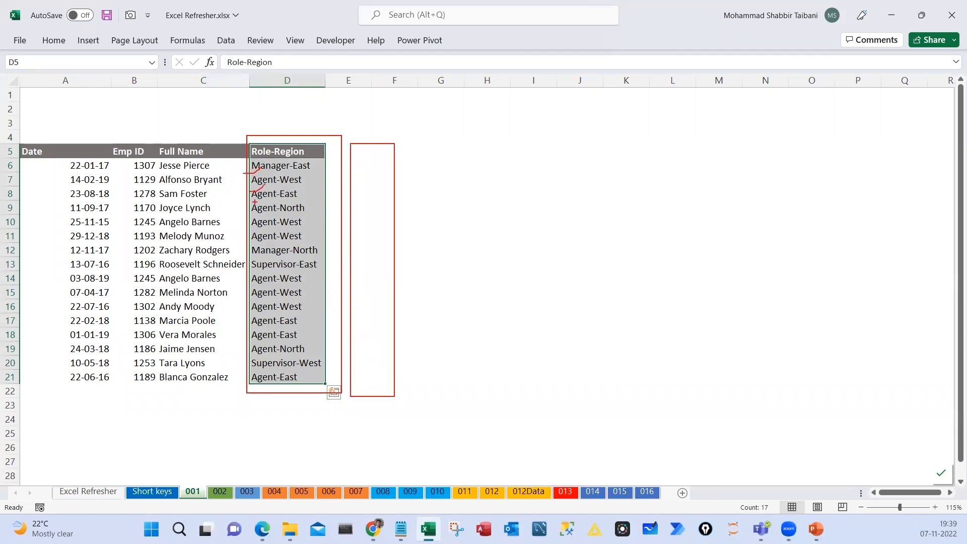
mouse_move(411, 145)
left_mouse_down()
mouse_move(490, 388)
mouse_move(470, 400)
left_mouse_up()
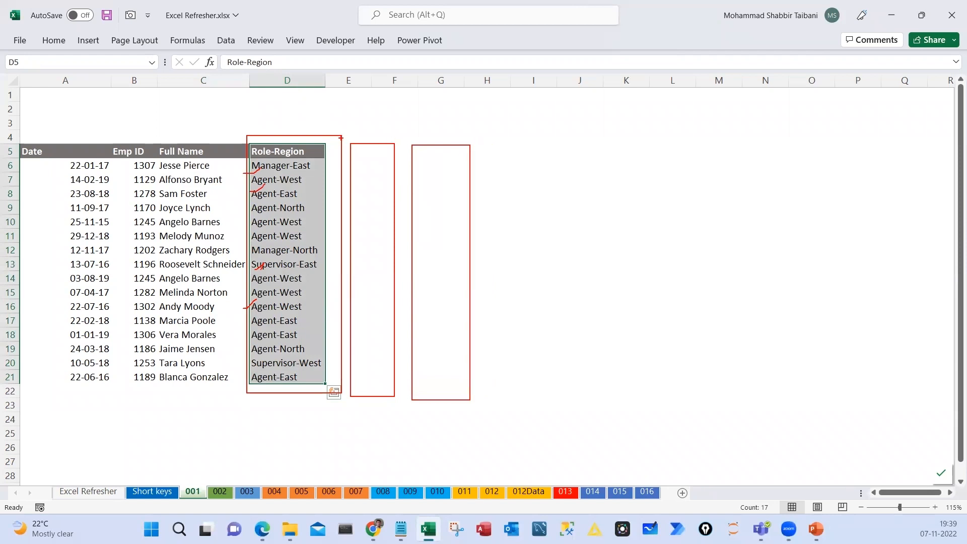
mouse_move(359, 149)
left_mouse_down()
mouse_move(366, 125)
mouse_move(436, 136)
left_mouse_up()
left_click_drag(362, 172, 385, 177)
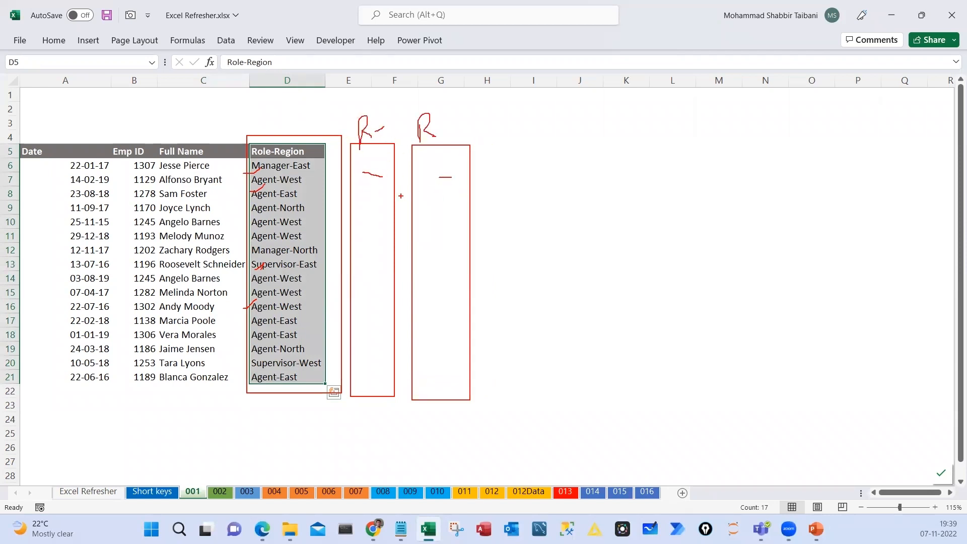
key("Escape")
left_click_drag(288, 167, 289, 377)
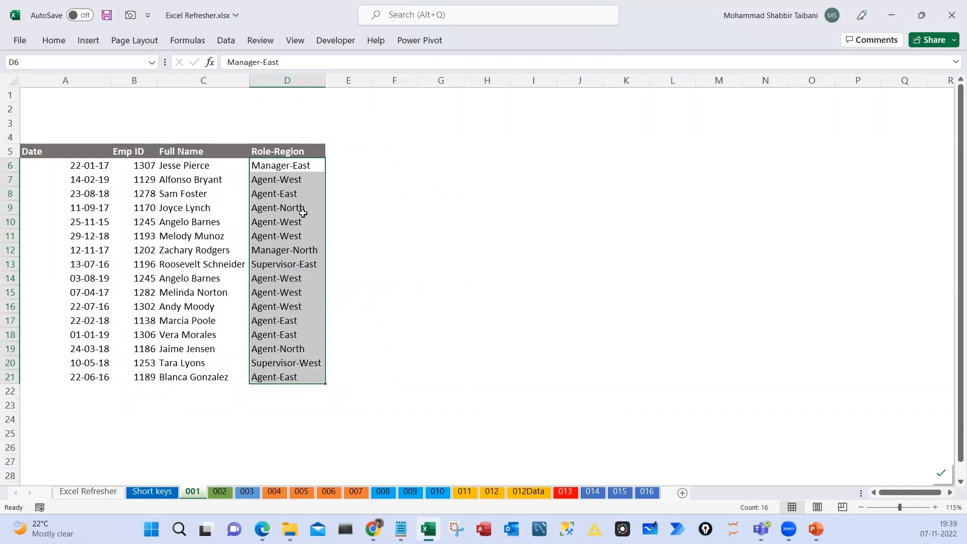
mouse_move(410, 190)
left_mouse_down()
mouse_move(398, 219)
mouse_move(436, 199)
mouse_move(394, 182)
left_mouse_up()
left_click_drag(385, 209, 341, 208)
left_click_drag(441, 205, 490, 205)
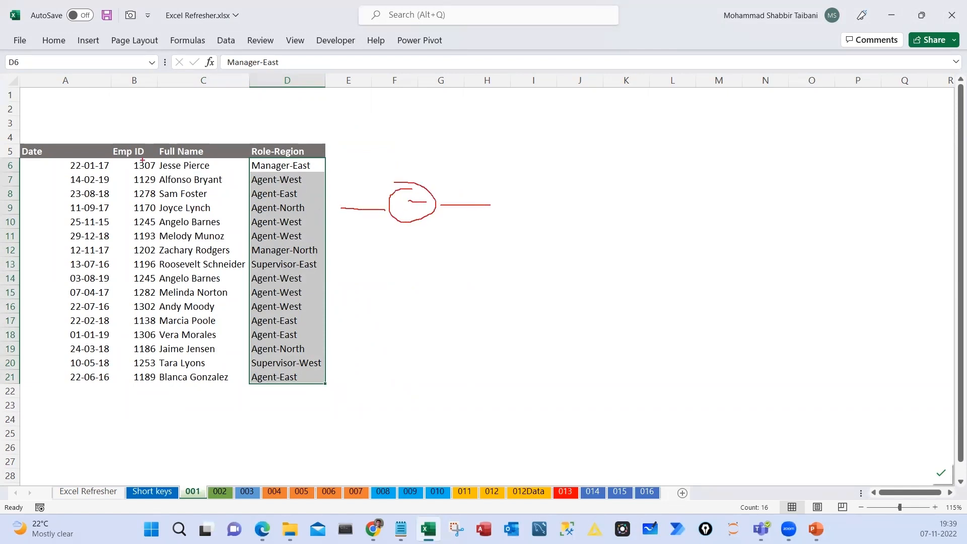
left_click_drag(155, 137, 244, 388)
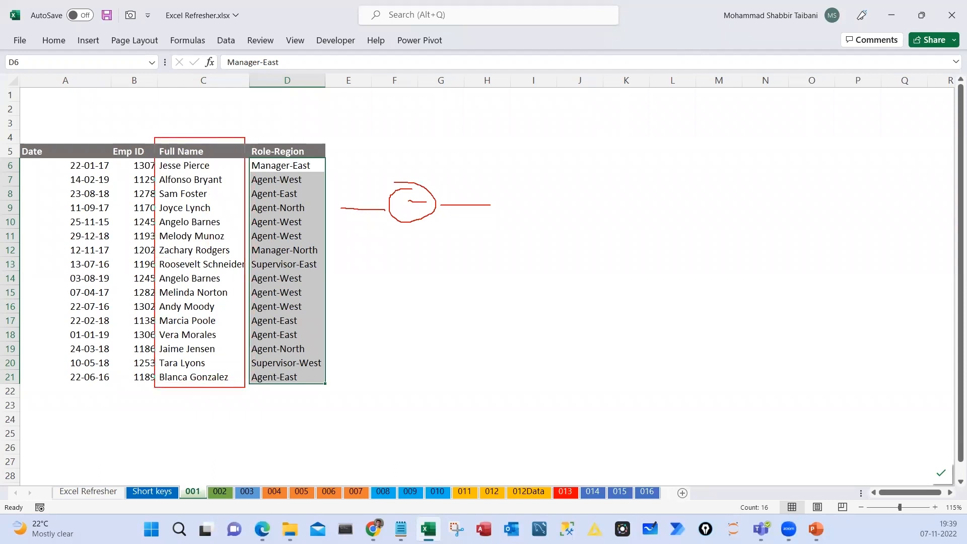
left_click_drag(192, 148, 240, 121)
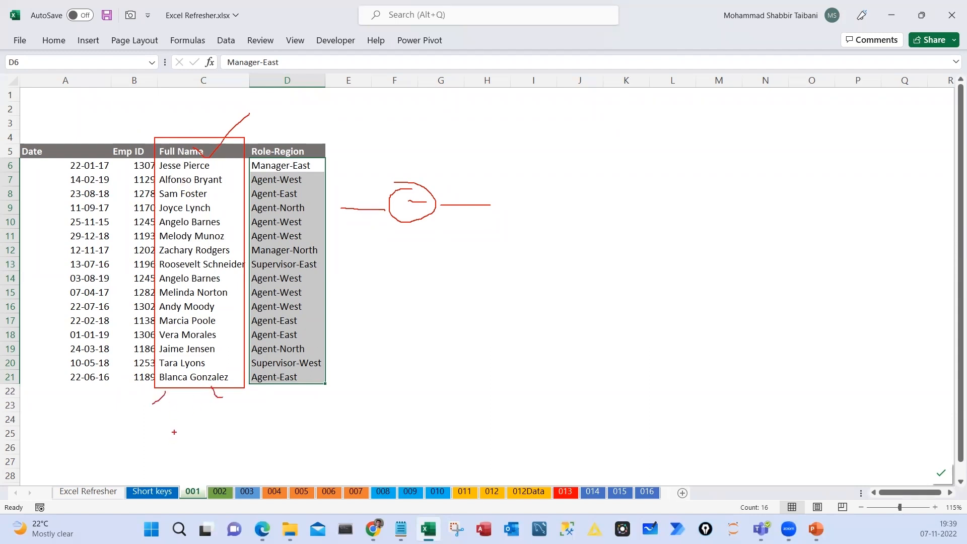
mouse_move(161, 439)
left_mouse_down()
mouse_move(200, 448)
mouse_move(233, 429)
mouse_move(259, 443)
mouse_move(177, 383)
left_mouse_up()
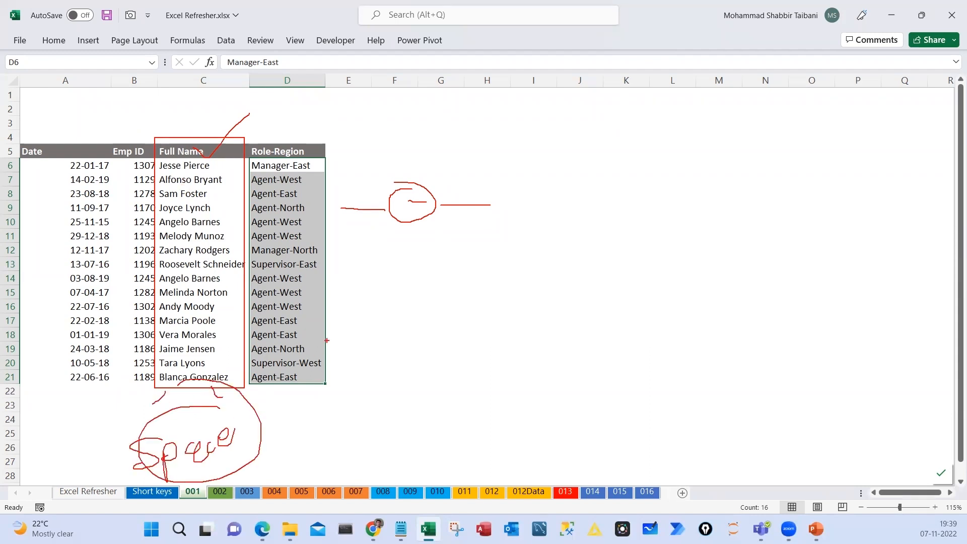
mouse_move(326, 340)
left_mouse_down()
mouse_move(372, 319)
mouse_move(451, 332)
mouse_move(296, 357)
left_mouse_up()
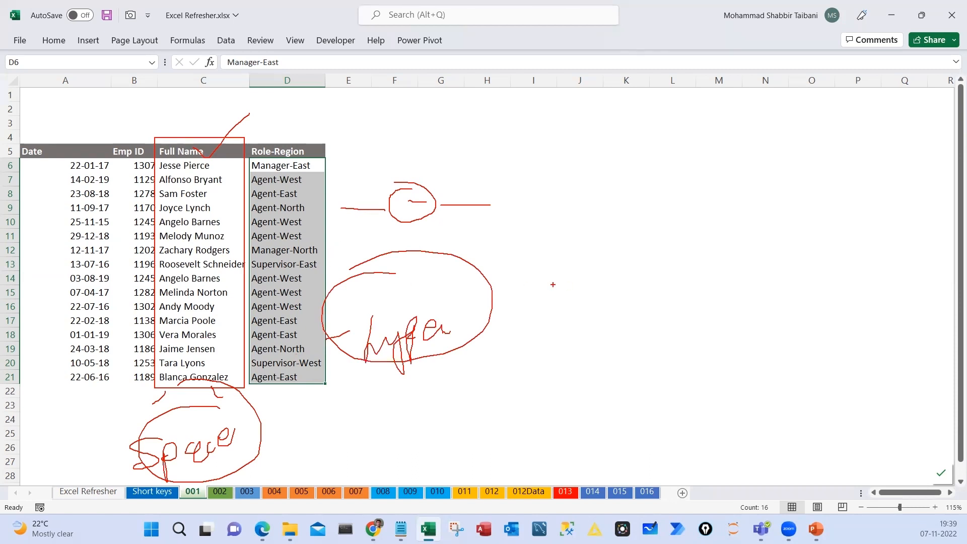
left_click_drag(195, 226, 260, 183)
left_click_drag(305, 214, 343, 183)
left_click_drag(515, 127, 549, 159)
left_click_drag(568, 129, 560, 174)
mouse_move(548, 241)
left_mouse_down()
mouse_move(554, 212)
mouse_move(590, 211)
mouse_move(604, 242)
mouse_move(628, 214)
left_mouse_up()
mouse_move(534, 291)
left_mouse_down()
mouse_move(604, 277)
mouse_move(581, 342)
left_mouse_up()
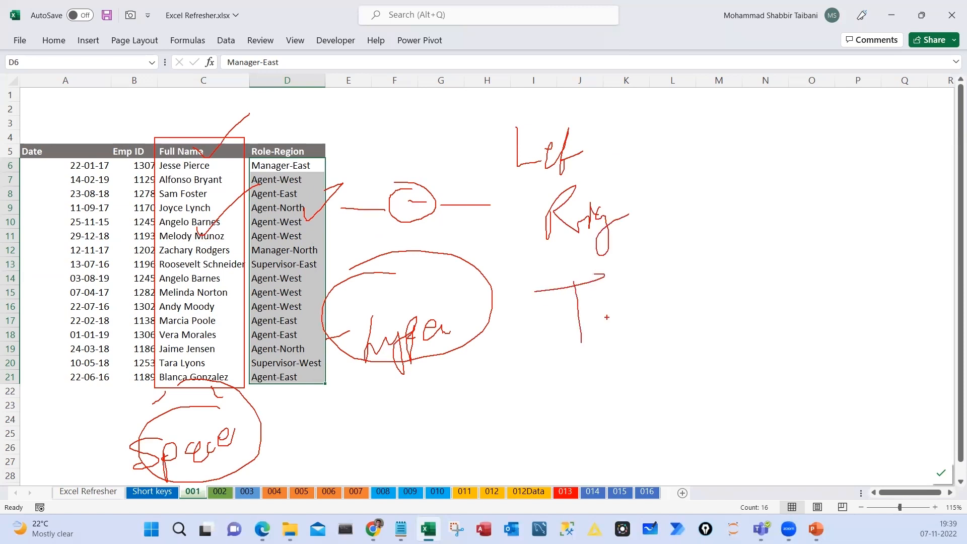
left_click_drag(623, 301, 645, 340)
mouse_move(672, 281)
left_mouse_down()
mouse_move(670, 325)
mouse_move(681, 301)
left_mouse_up()
left_click_drag(748, 311, 778, 302)
left_click_drag(821, 293, 815, 311)
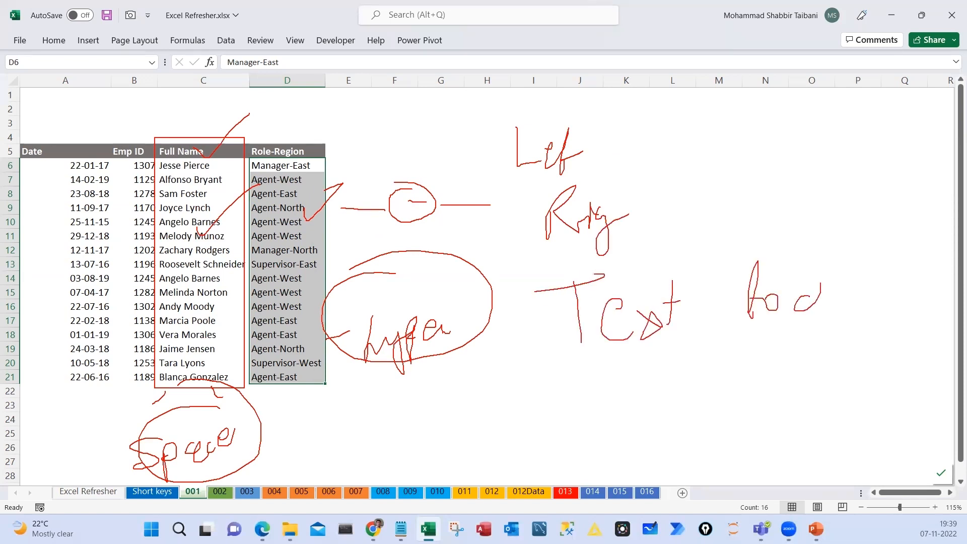
mouse_move(819, 263)
left_mouse_down()
mouse_move(838, 308)
mouse_move(873, 302)
left_mouse_up()
mouse_move(873, 302)
left_mouse_down()
mouse_move(799, 331)
mouse_move(624, 361)
left_mouse_up()
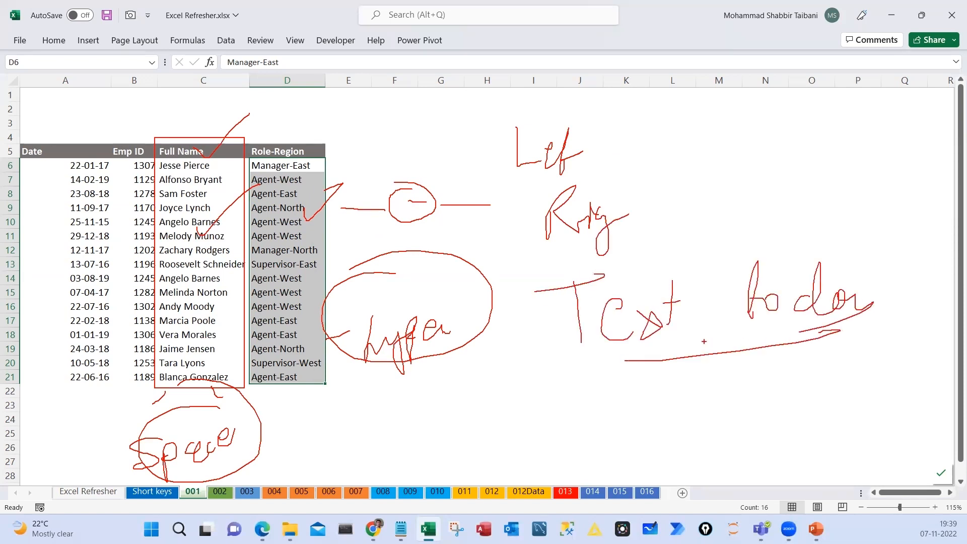
key("Escape")
Start the Text to Columns wizard on the Role-Region column, range D5:D21 including its header
mouse_move(273, 167)
left_mouse_down()
mouse_move(255, 324)
mouse_move(263, 392)
mouse_move(279, 379)
left_mouse_up()
left_click_drag(274, 167, 272, 378)
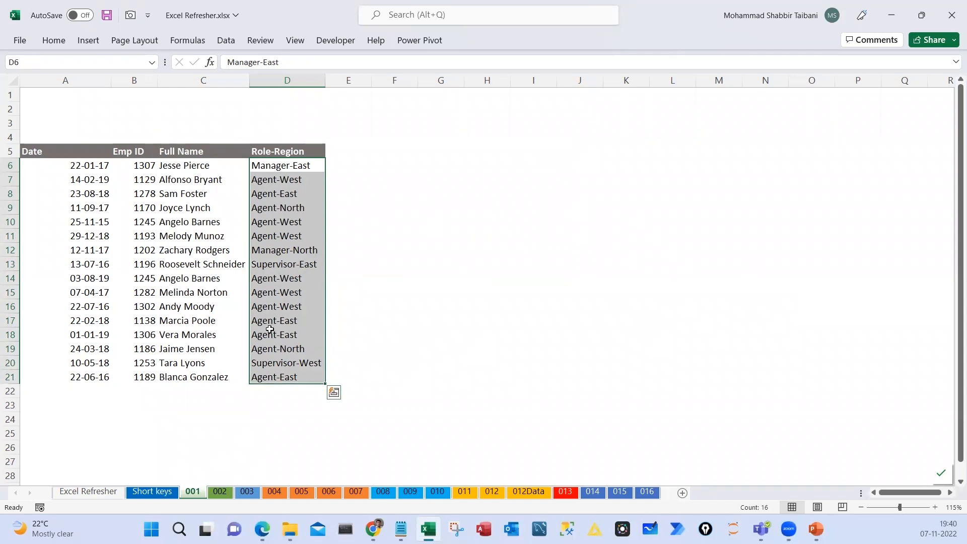
left_click(53, 40)
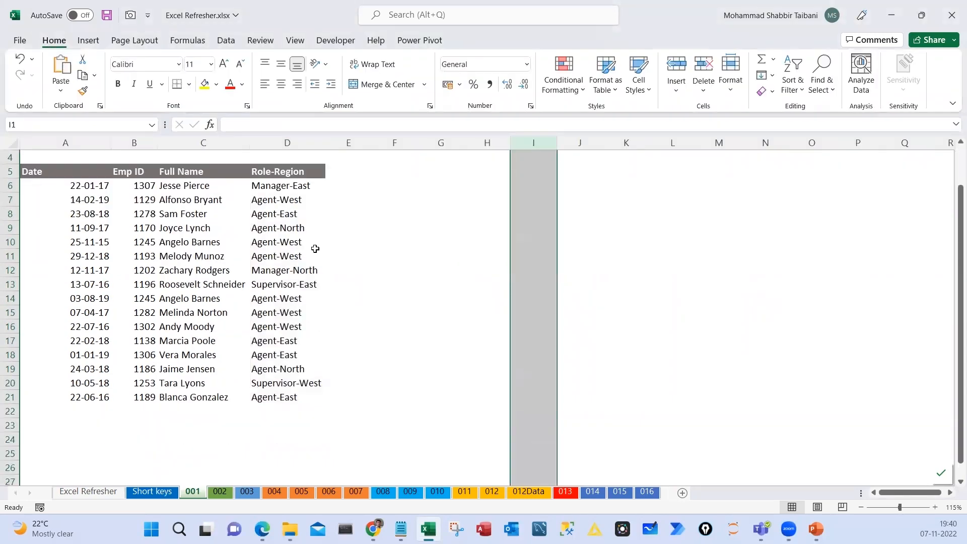
left_click_drag(280, 232, 279, 439)
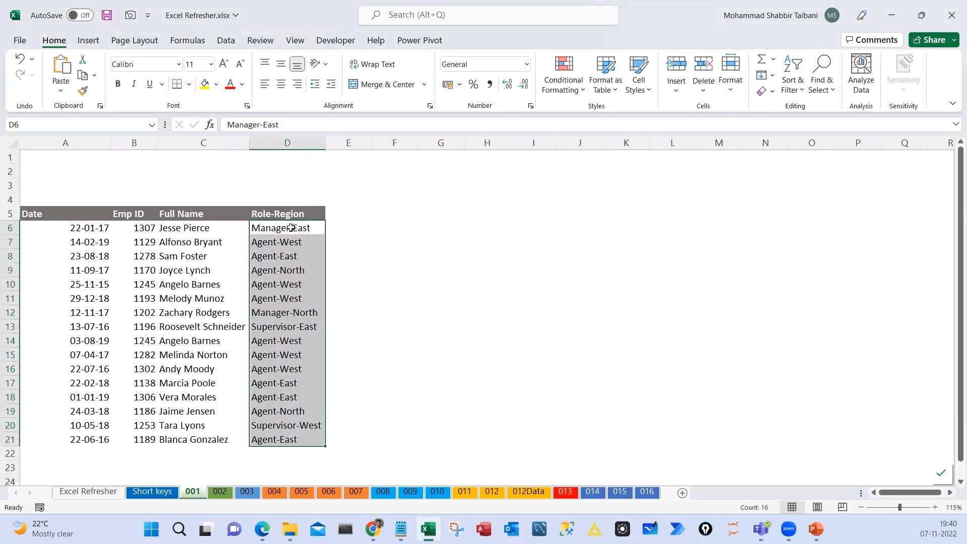
left_click_drag(283, 214, 278, 440)
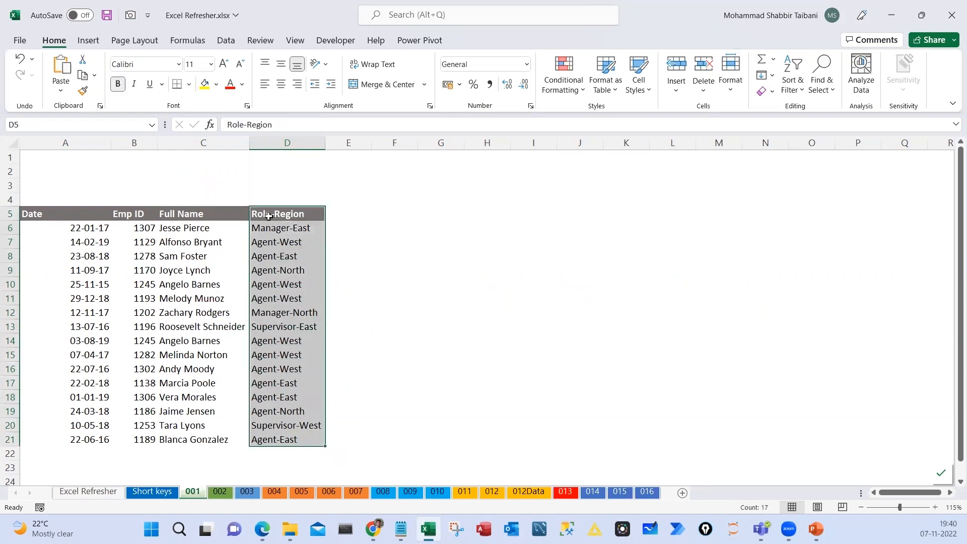
left_click_drag(268, 216, 286, 436)
left_click_drag(283, 217, 287, 439)
left_click(226, 40)
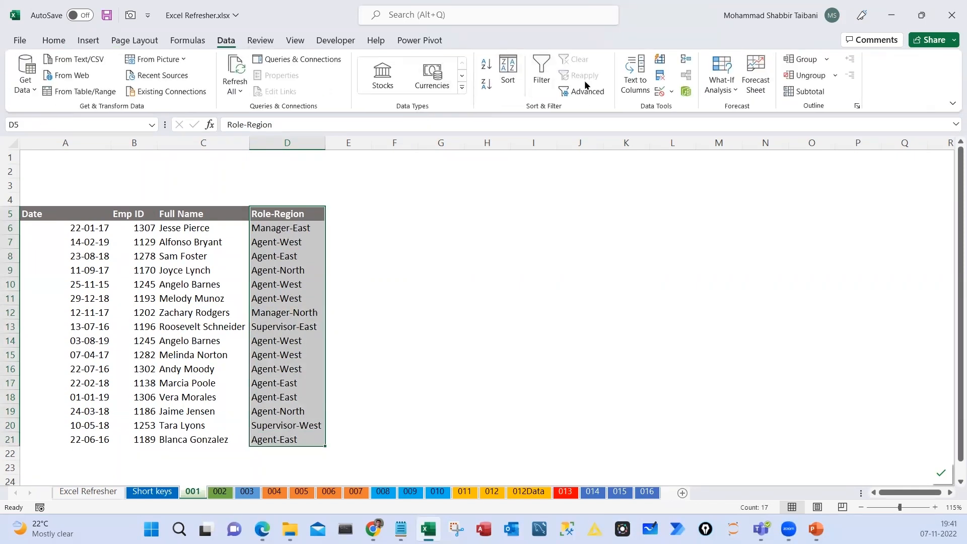
left_click(642, 82)
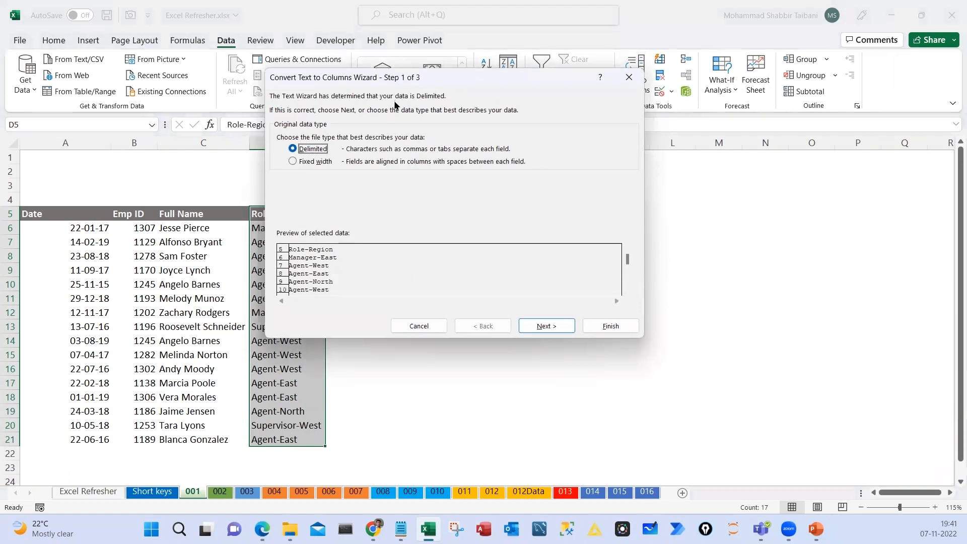
mouse_move(382, 69)
left_mouse_down()
mouse_move(438, 93)
mouse_move(445, 74)
left_mouse_up()
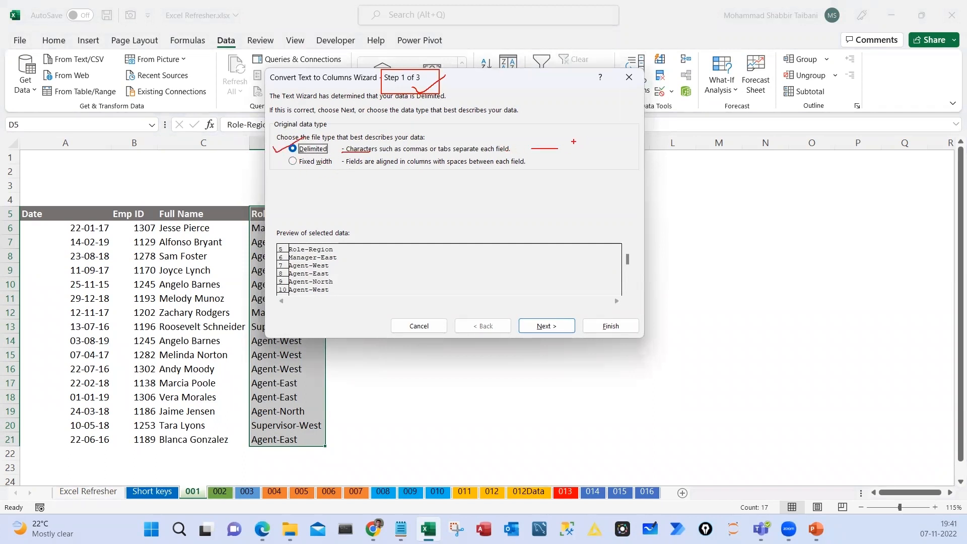
left_click_drag(584, 126, 569, 129)
left_click_drag(272, 459, 300, 462)
mouse_move(550, 106)
left_mouse_down()
mouse_move(574, 162)
mouse_move(553, 101)
left_mouse_up()
mouse_move(307, 131)
left_mouse_down()
mouse_move(276, 140)
mouse_move(308, 126)
left_mouse_up()
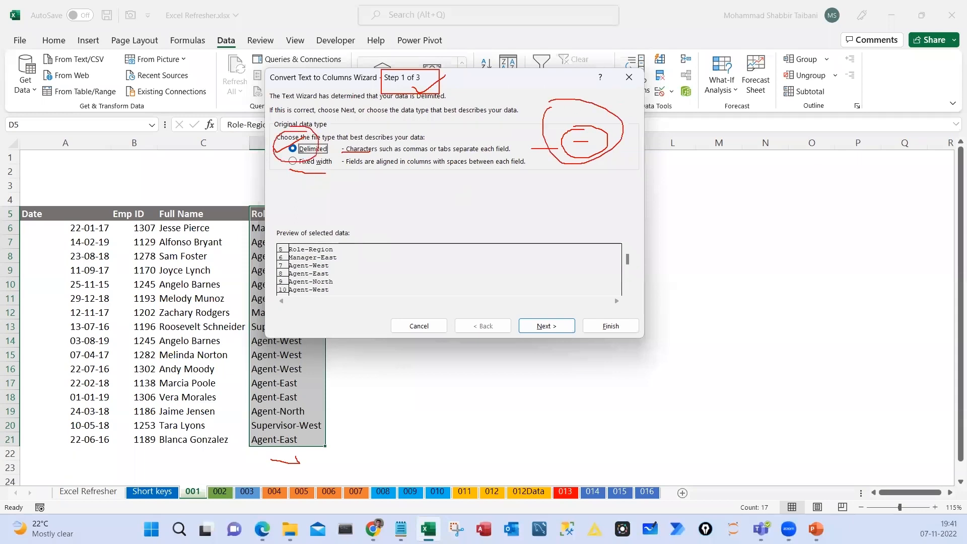
left_click_drag(351, 156, 432, 155)
key("Escape")
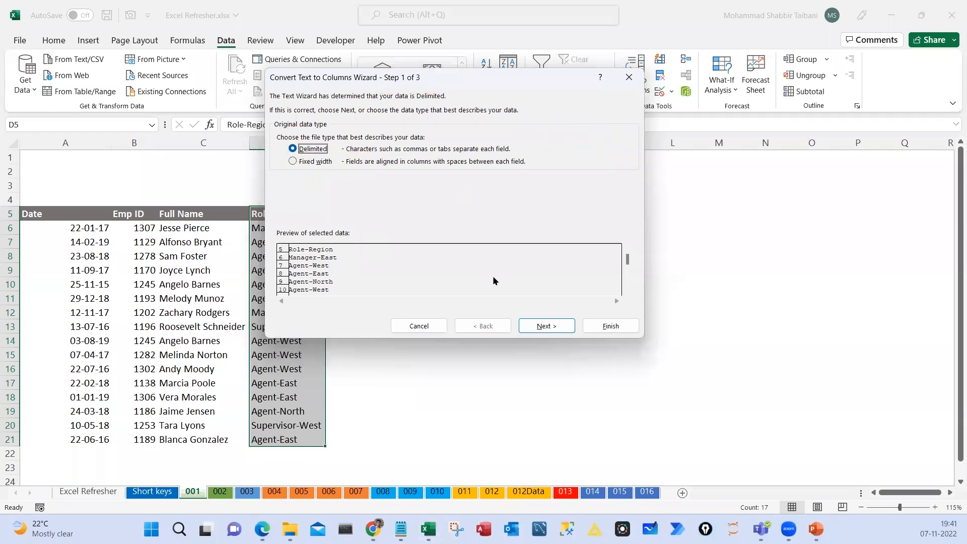
Keep the delimited data type and add a hyphen (-) as a custom delimiter for the split
left_click(544, 326)
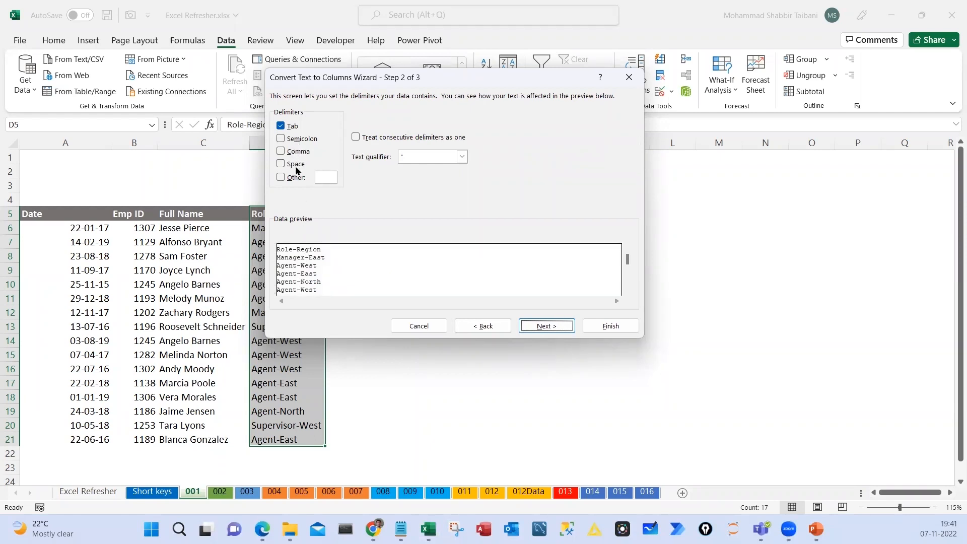
left_click(281, 178)
type("-")
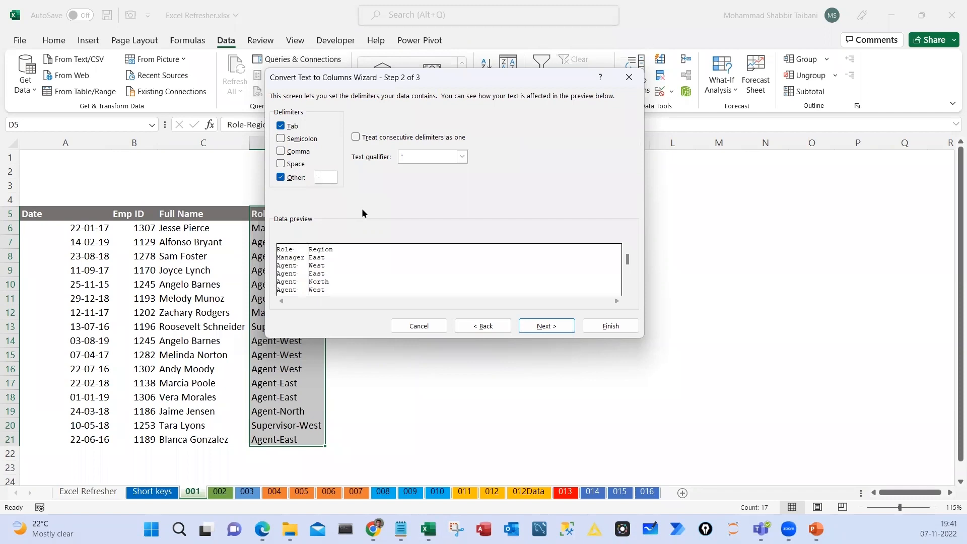
key("ctrl+2")
left_click_drag(276, 234, 353, 302)
mouse_move(280, 238)
left_mouse_down()
mouse_move(305, 223)
mouse_move(361, 220)
left_mouse_up()
mouse_move(287, 244)
left_mouse_down()
mouse_move(297, 233)
mouse_move(307, 254)
mouse_move(297, 272)
left_mouse_up()
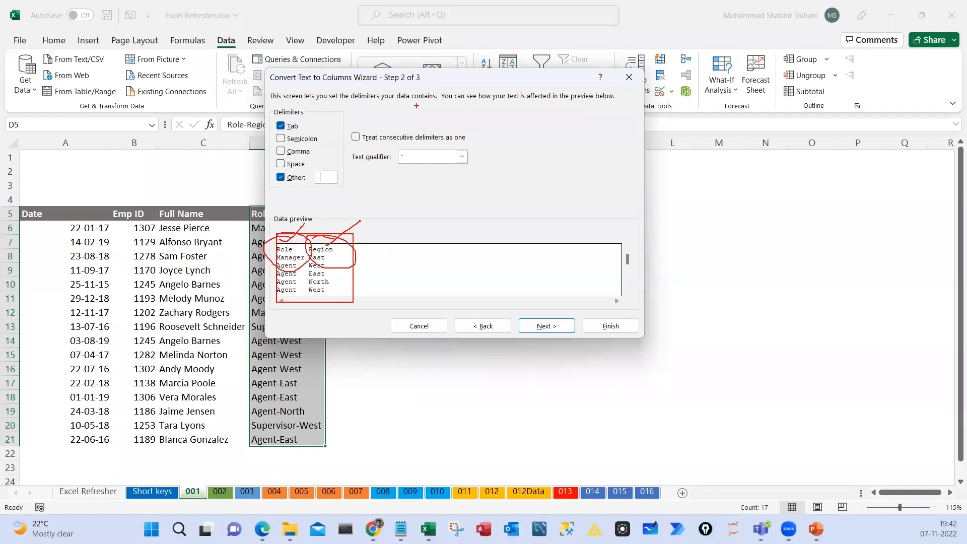
mouse_move(416, 104)
left_mouse_down()
mouse_move(397, 59)
mouse_move(429, 89)
mouse_move(405, 173)
left_mouse_up()
left_click_drag(410, 188, 428, 204)
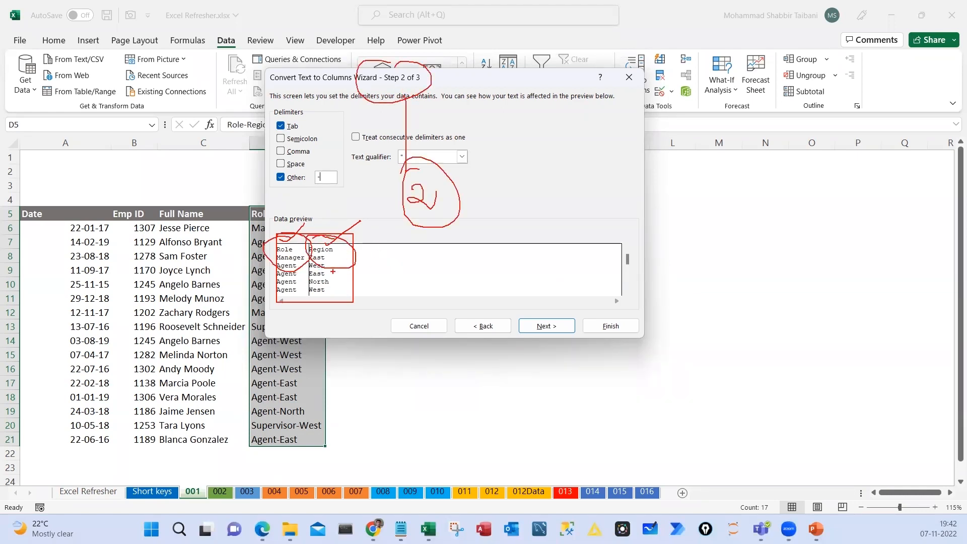
left_click_drag(278, 304, 332, 285)
mouse_move(277, 237)
left_mouse_down()
mouse_move(302, 208)
mouse_move(323, 313)
left_mouse_up()
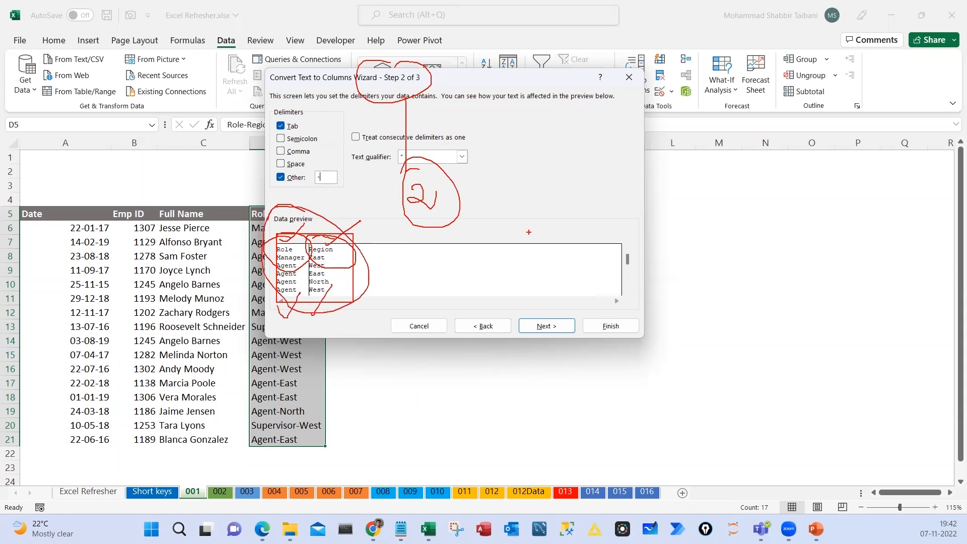
left_click_drag(541, 315, 540, 348)
left_click_drag(543, 317, 561, 336)
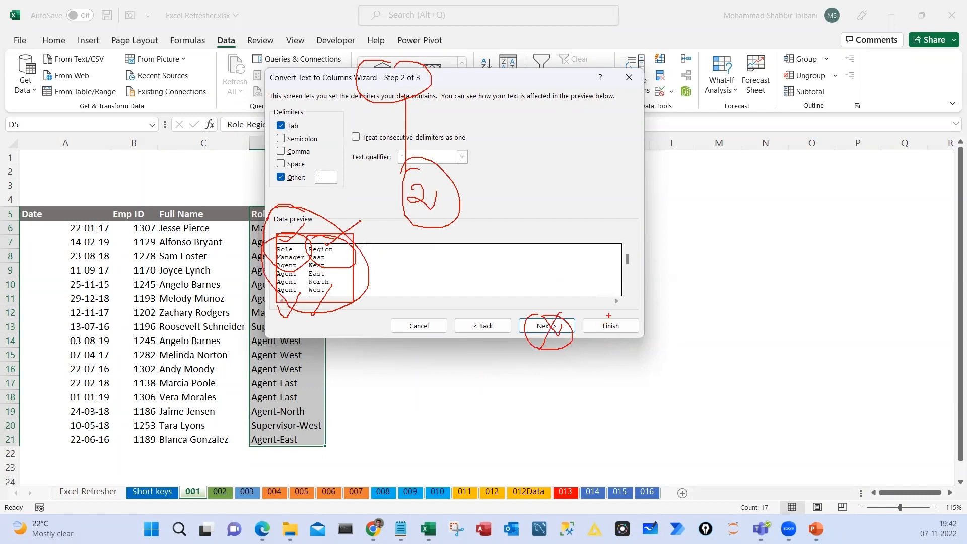
left_click_drag(608, 316, 670, 277)
key("Escape")
Finish the Role-Region split and check the separated Role and Region data in D5:E21
left_click(615, 326)
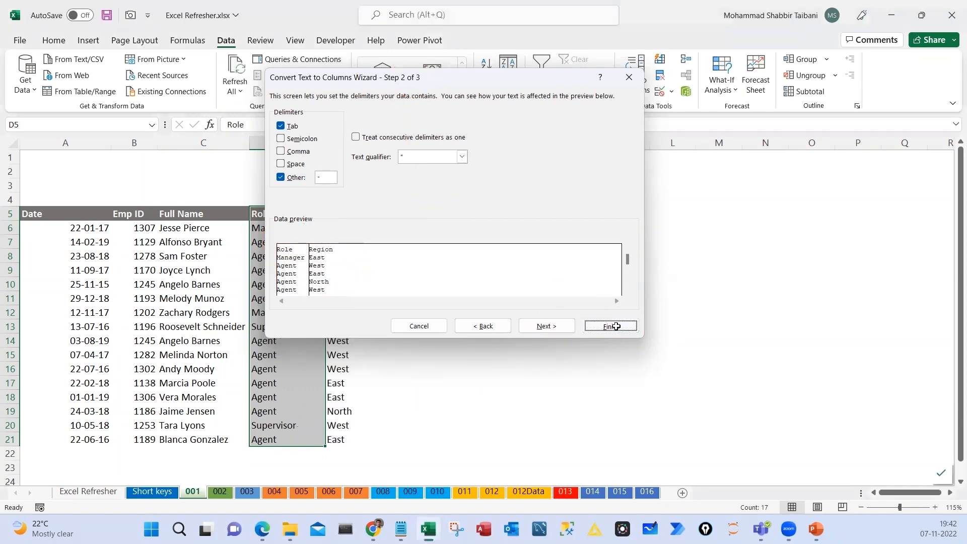
left_click(395, 307)
left_click_drag(276, 214, 339, 442)
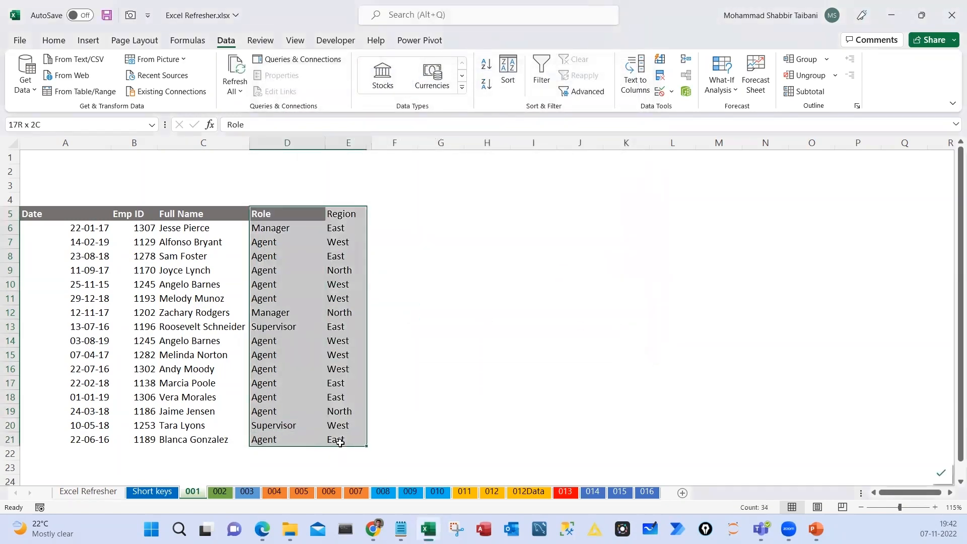
left_click_drag(287, 227, 336, 432)
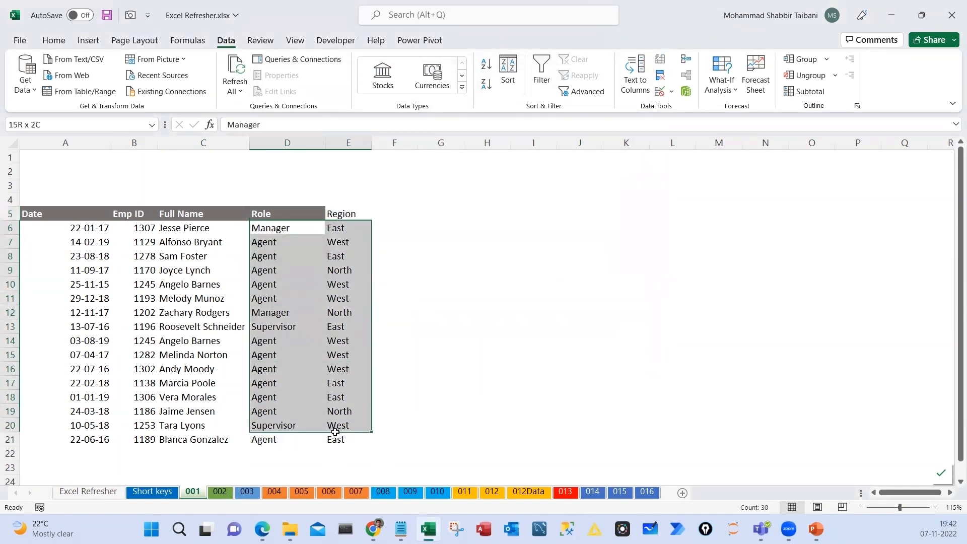
left_click(292, 241)
left_click_drag(342, 214, 345, 442)
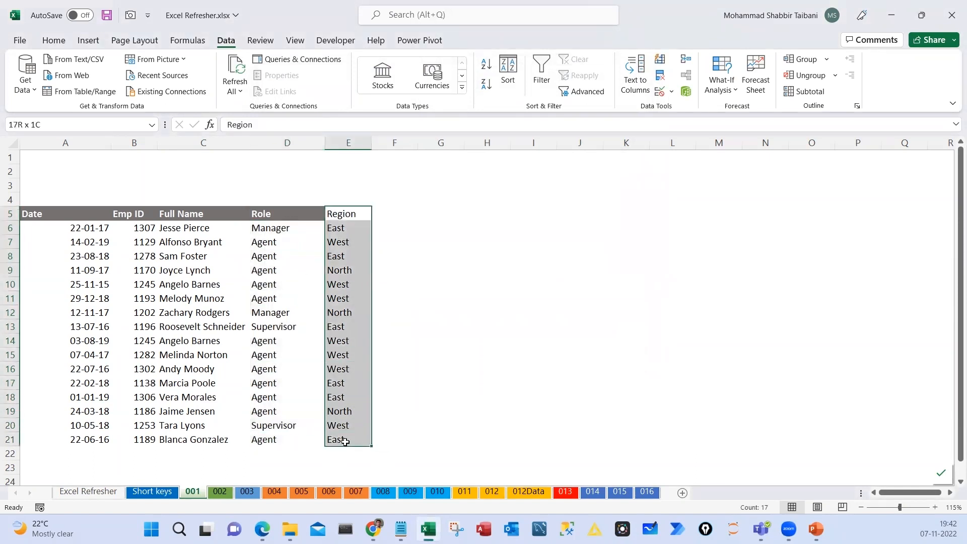
left_click(270, 298)
left_click(287, 228)
left_click(310, 298)
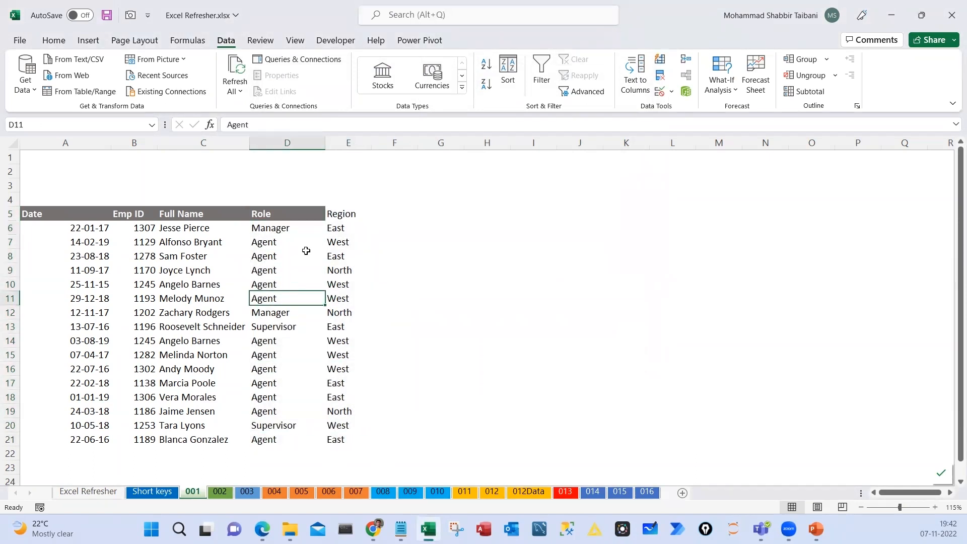
Undo the column split and start Text to Columns again on the Role-Region range D5:D21
key("ctrl+z")
left_click_drag(292, 216, 282, 440)
left_click(635, 75)
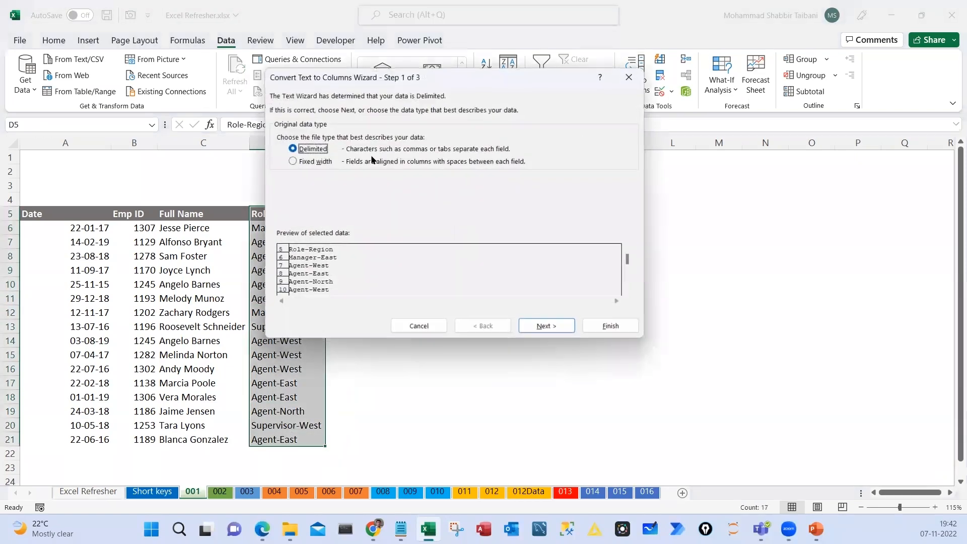
Switch to Snipping Tool and capture a rectangular snip of the whole first page of the Text to Columns wizard
left_click(456, 528)
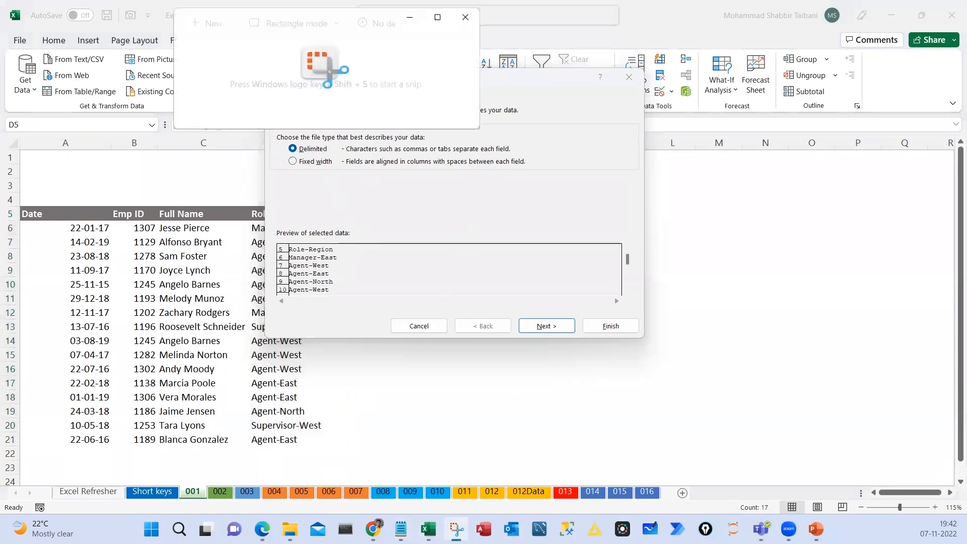
left_click(211, 43)
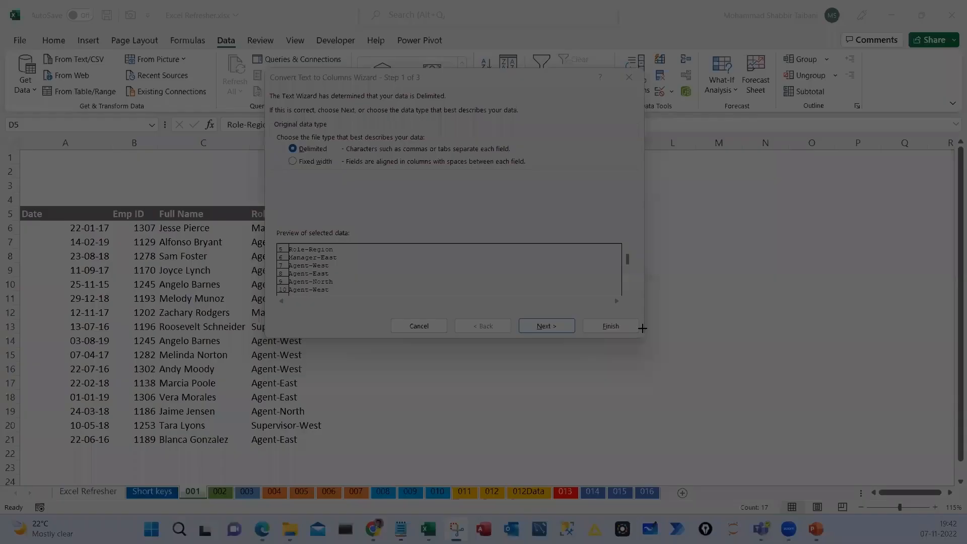
left_click_drag(264, 68, 644, 332)
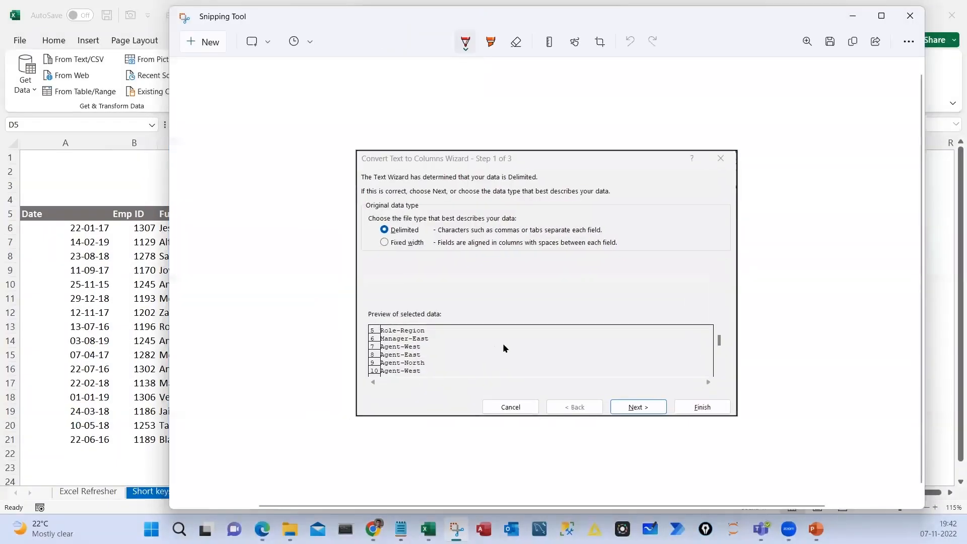
Switch back to Excel and highlight the full names in C6:C21 as the next data for splitting
left_click(849, 21)
left_click(546, 325)
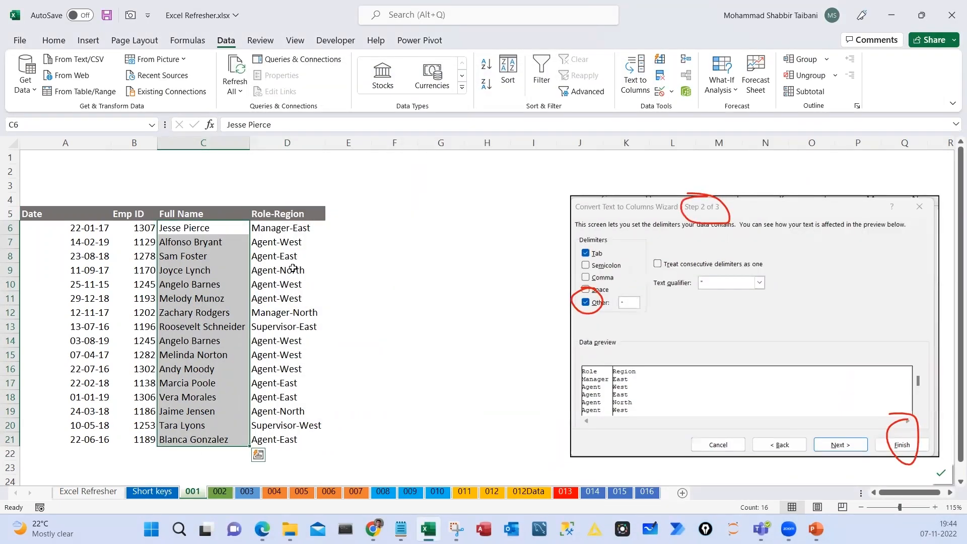
left_click(395, 270)
left_click_drag(201, 227, 194, 440)
mouse_move(199, 231)
left_mouse_down()
mouse_move(194, 440)
mouse_move(182, 480)
left_mouse_up()
left_click_drag(211, 463, 214, 474)
left_click_drag(230, 463, 266, 469)
key("Escape")
Start Text to Columns on the full names in C6:C21 as delimited data, with Space instead of the custom hyphen delimiter
left_click(200, 268)
left_click_drag(199, 229, 196, 436)
left_click(197, 214)
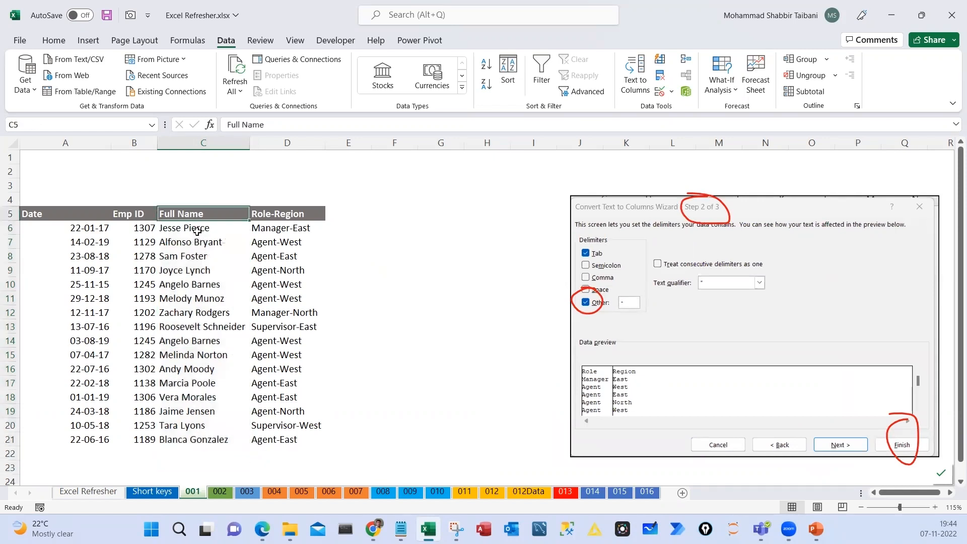
left_click_drag(197, 231, 195, 437)
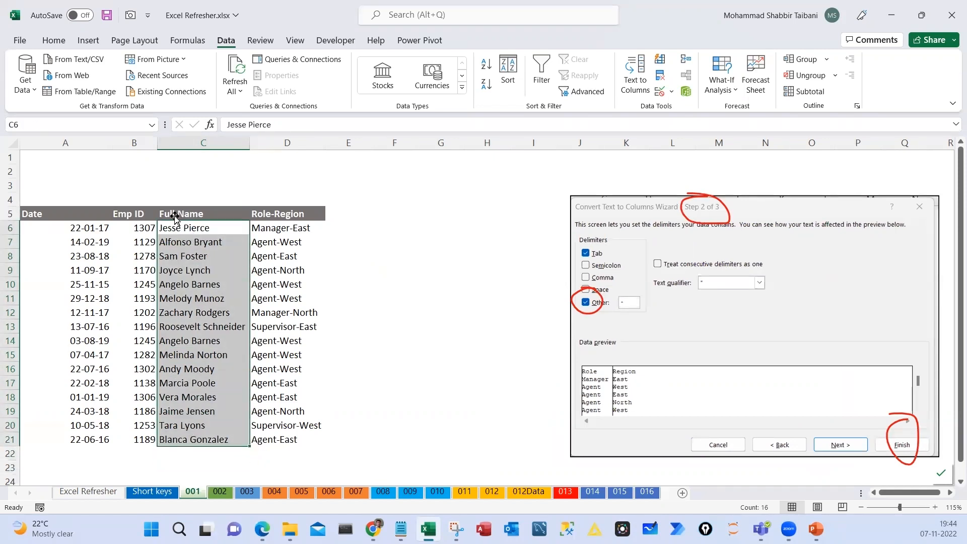
left_click_drag(201, 229, 206, 436)
left_click(635, 79)
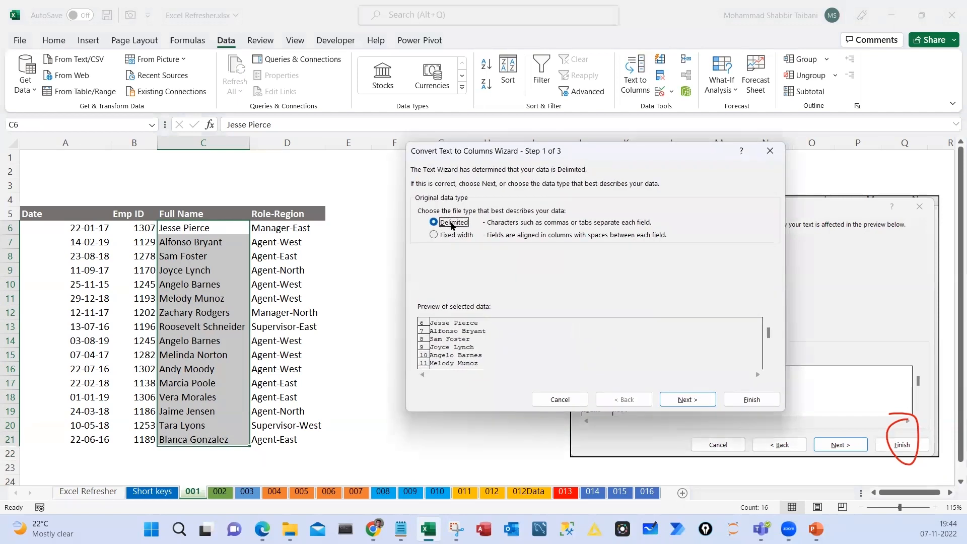
left_click(687, 400)
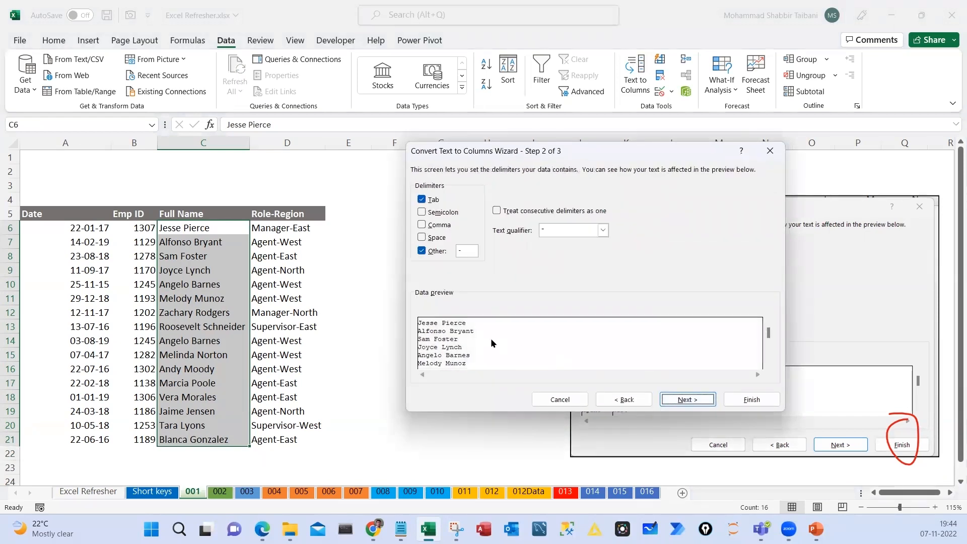
left_click(423, 238)
left_click(422, 252)
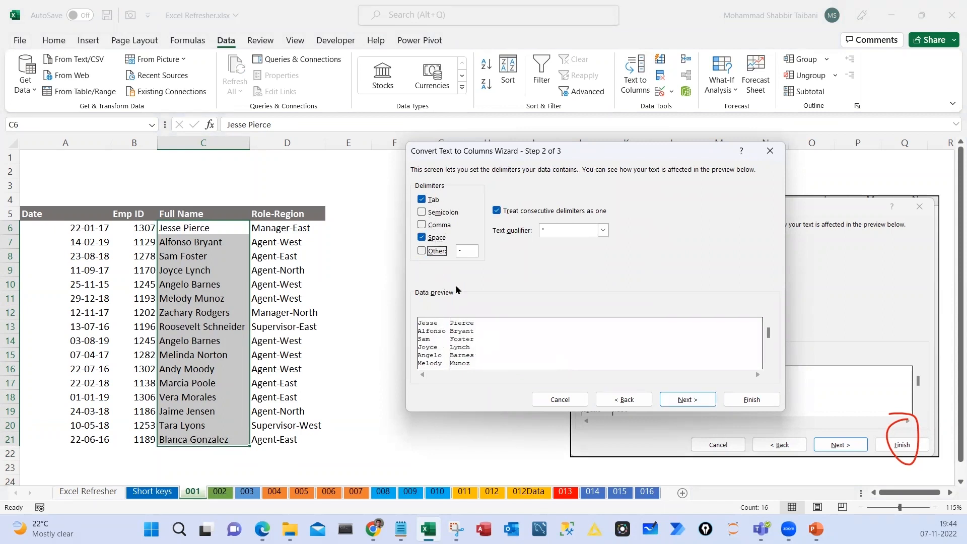
Finish the name split over the existing Role-Region data and mark the overwritten column on screen
left_click(752, 400)
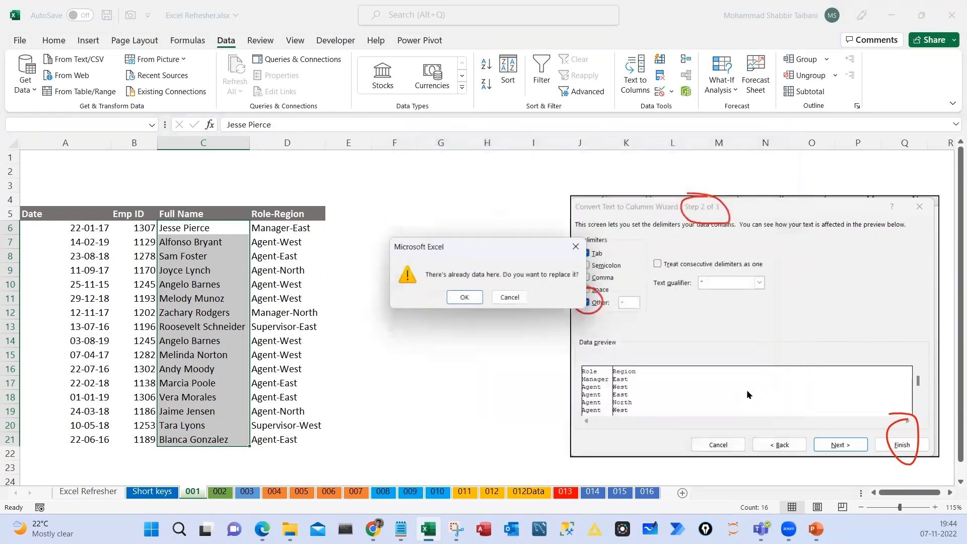
left_click(465, 298)
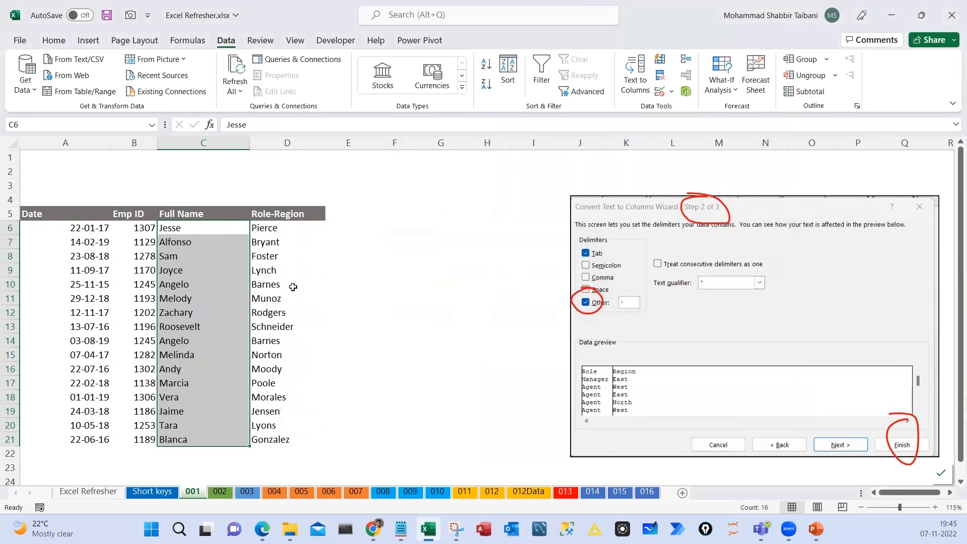
mouse_move(180, 213)
left_mouse_down()
mouse_move(268, 196)
mouse_move(407, 446)
left_mouse_up()
left_click_drag(298, 264, 340, 302)
left_click_drag(331, 264, 314, 308)
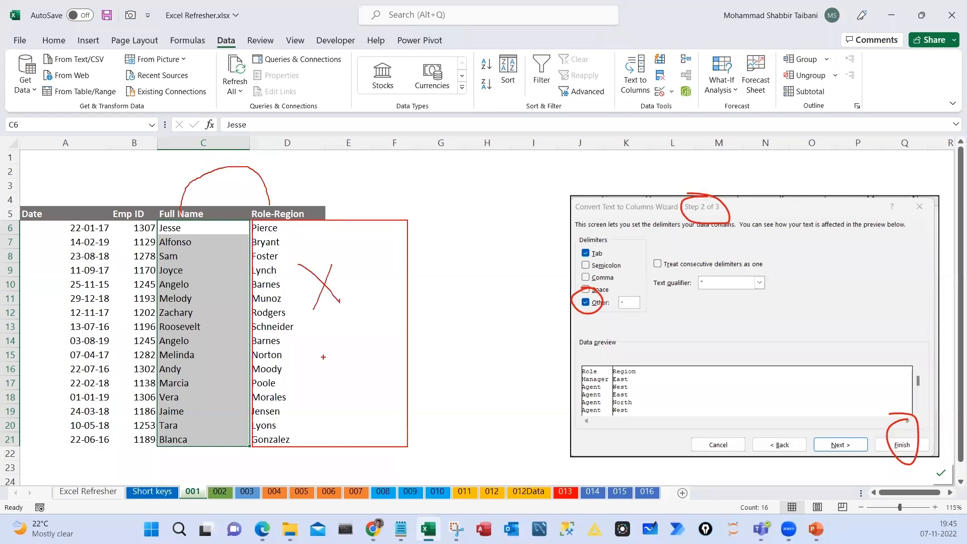
left_click_drag(309, 356, 358, 326)
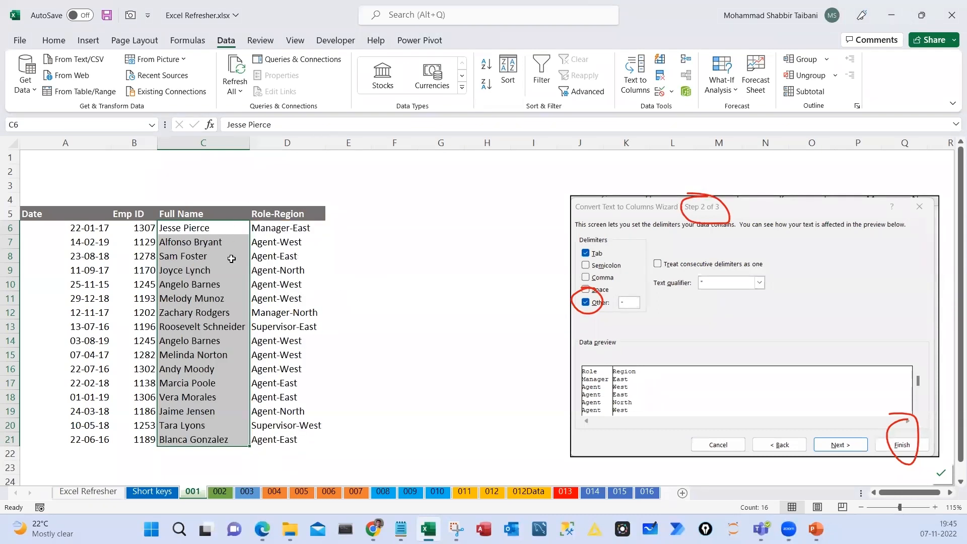
Start Text to Columns again on C6:C21, keeping the delimited type and Space delimiter, and continue to the wizard's third page
left_click(232, 292)
left_click_drag(210, 228, 231, 442)
left_click(631, 91)
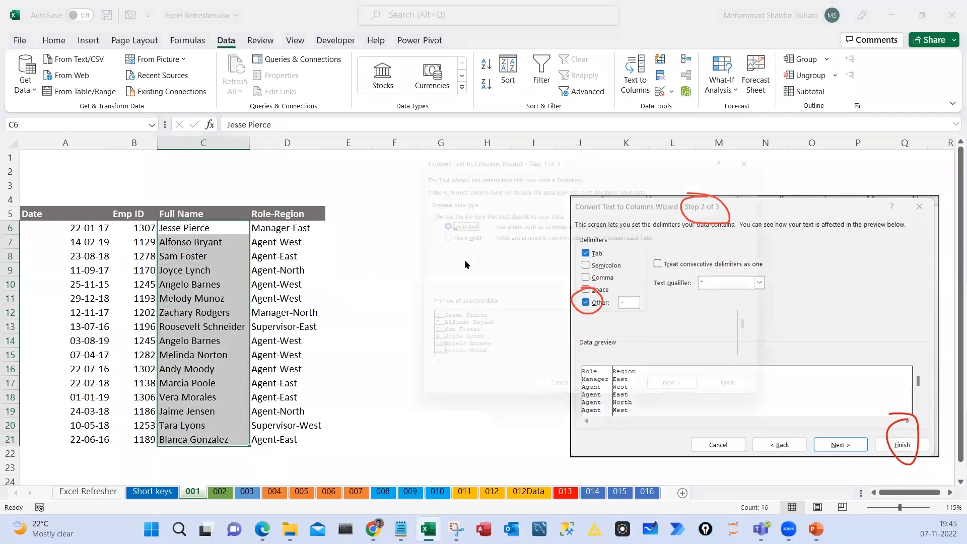
key("Return")
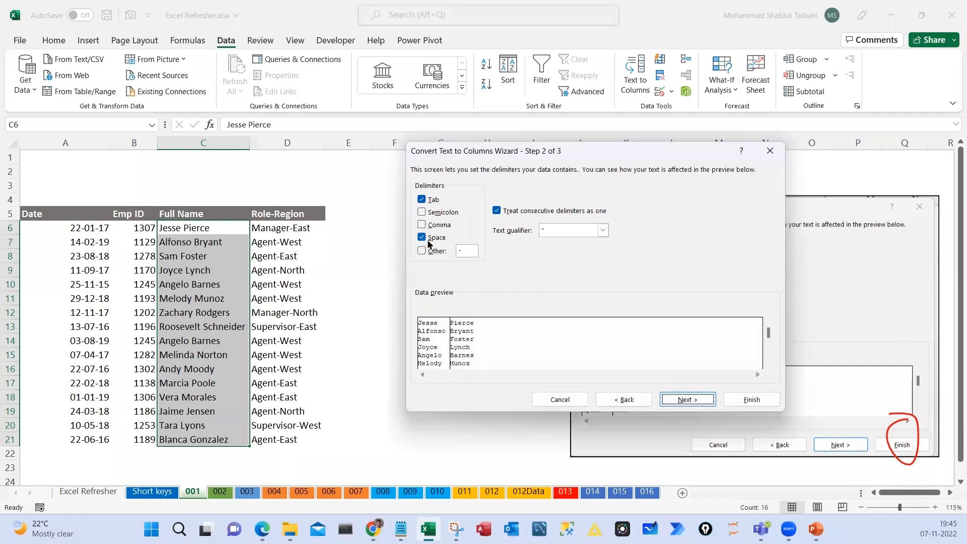
left_click(694, 400)
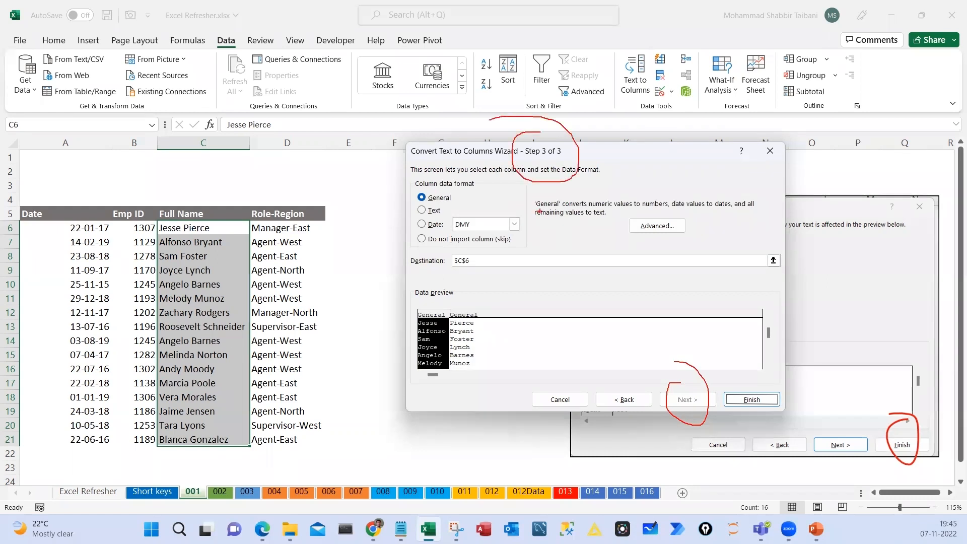
Mark the Destination setting with on-screen annotations and clear them
mouse_move(404, 247)
left_mouse_down()
mouse_move(504, 283)
mouse_move(510, 260)
left_mouse_up()
mouse_move(573, 280)
left_mouse_down()
mouse_move(561, 288)
mouse_move(573, 300)
left_mouse_up()
mouse_move(599, 272)
left_mouse_down()
mouse_move(588, 306)
mouse_move(579, 300)
left_mouse_up()
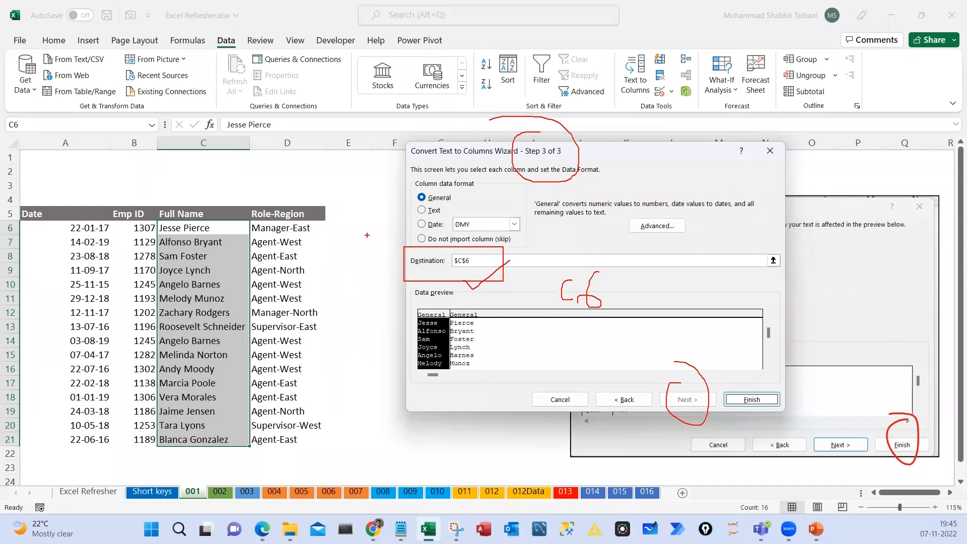
left_click_drag(336, 225, 330, 230)
mouse_move(340, 207)
left_mouse_down()
mouse_move(352, 217)
mouse_move(371, 210)
mouse_move(357, 207)
left_mouse_up()
mouse_move(367, 175)
left_mouse_down()
mouse_move(367, 237)
mouse_move(316, 200)
left_mouse_up()
key("Escape")
Set the split's destination to cell E6 and finish the conversion
left_click_drag(473, 260, 422, 264)
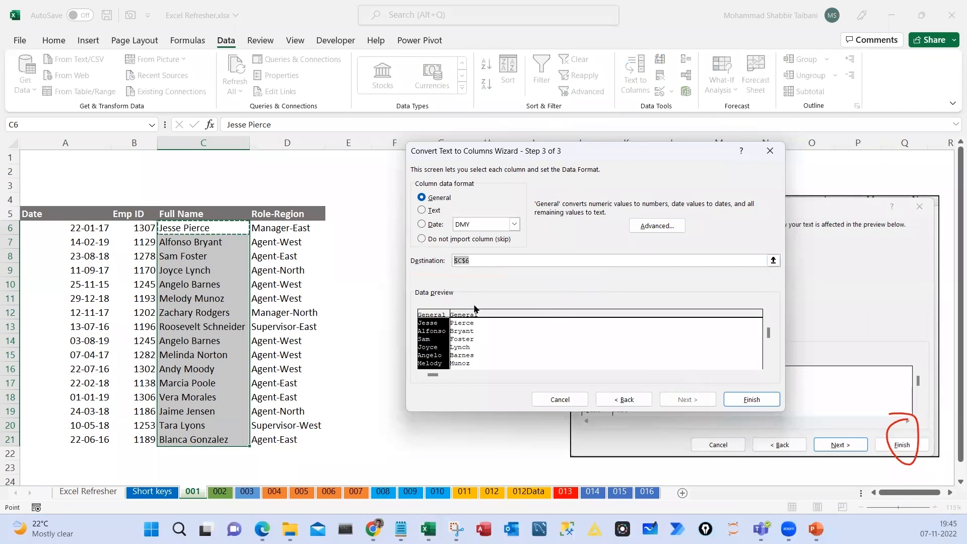
key("BackSpace")
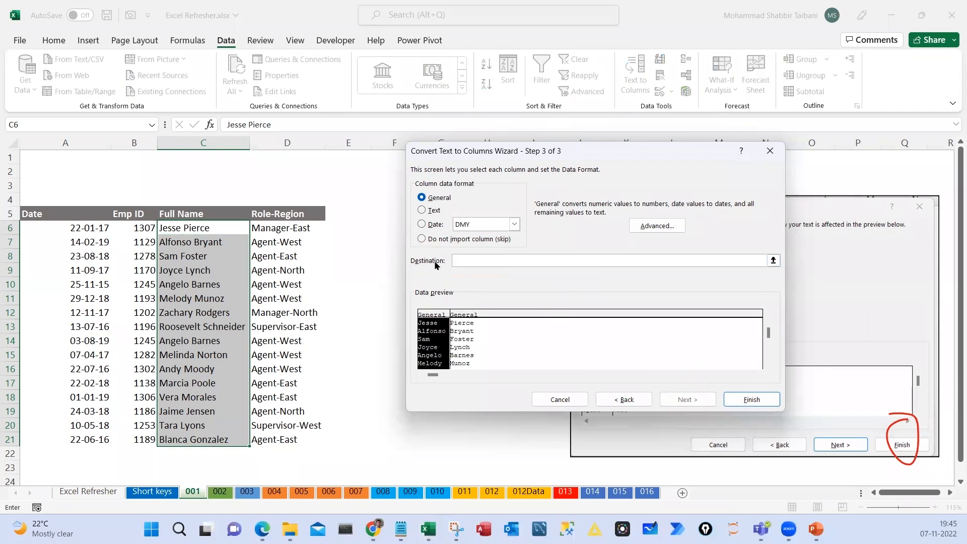
left_click(345, 230)
left_click(760, 398)
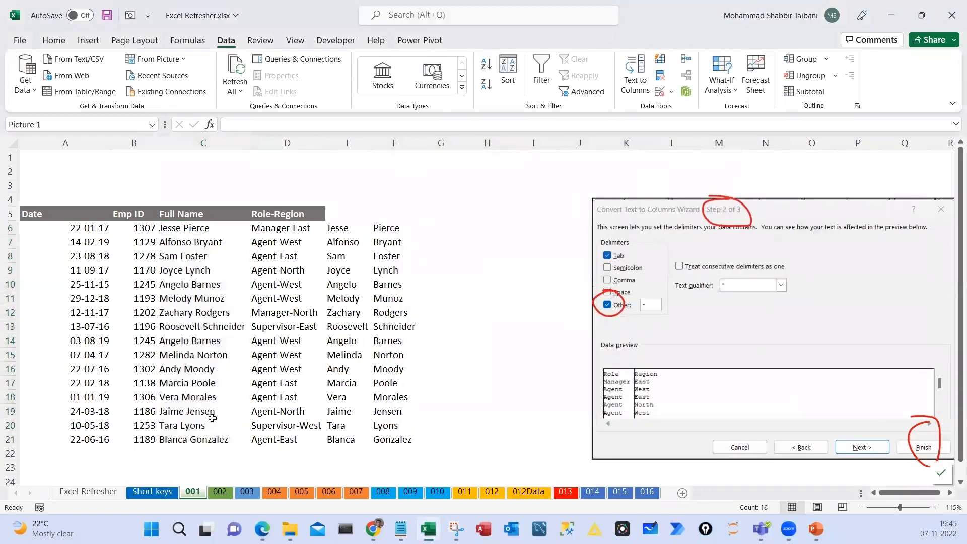
Compare the full names in column C with the split names in E6:F21, and move the wizard screenshot away from the data
left_click_drag(218, 433, 217, 439)
left_click_drag(335, 229, 399, 439)
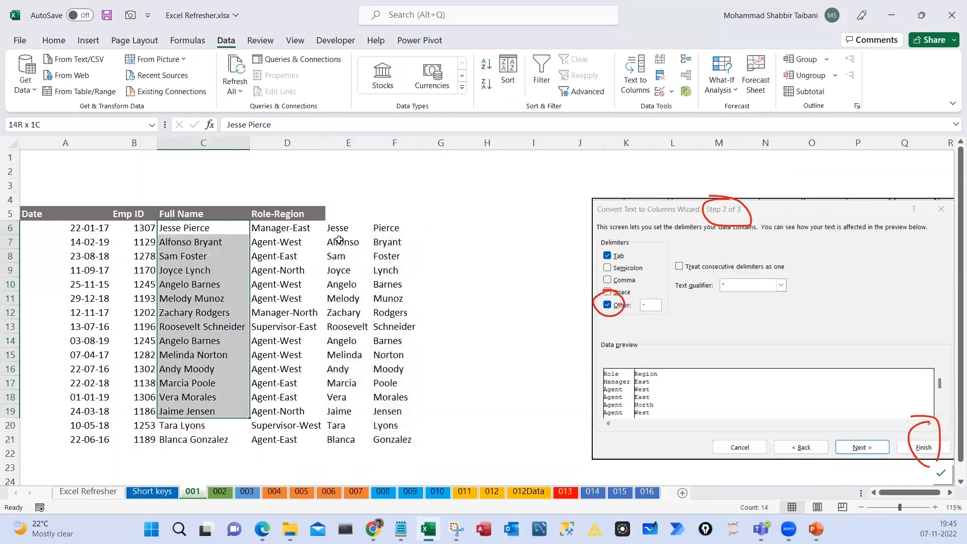
left_click_drag(335, 227, 391, 441)
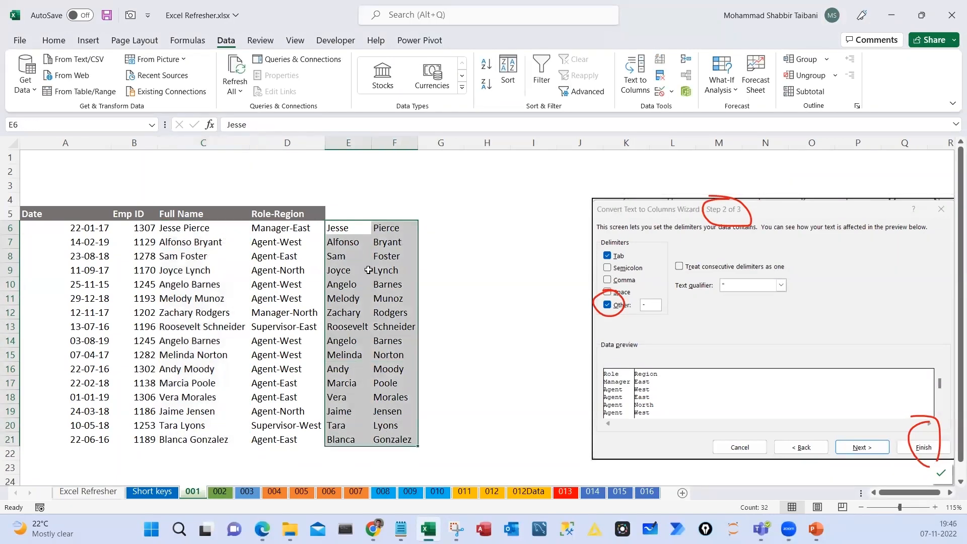
left_click(706, 345)
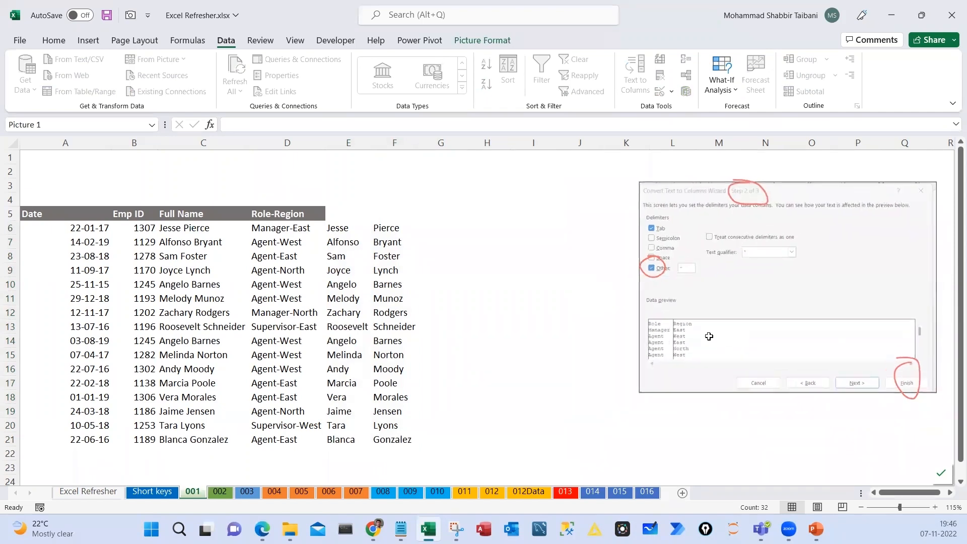
Run Text to Columns on C6:C21 up to its third page, with the Space delimiter and destination $E$6
left_click_drag(191, 241, 194, 384)
left_click_drag(198, 228, 192, 439)
left_click(635, 76)
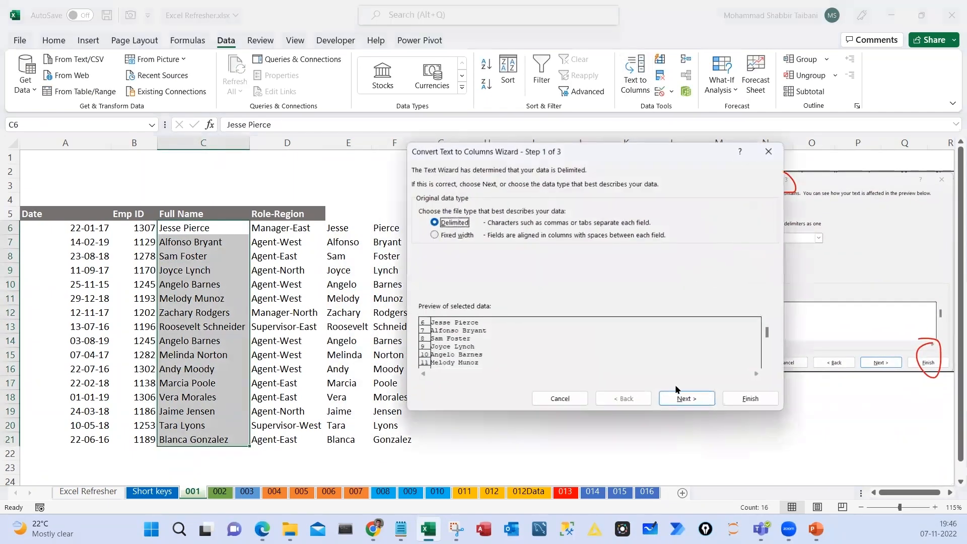
left_click(686, 399)
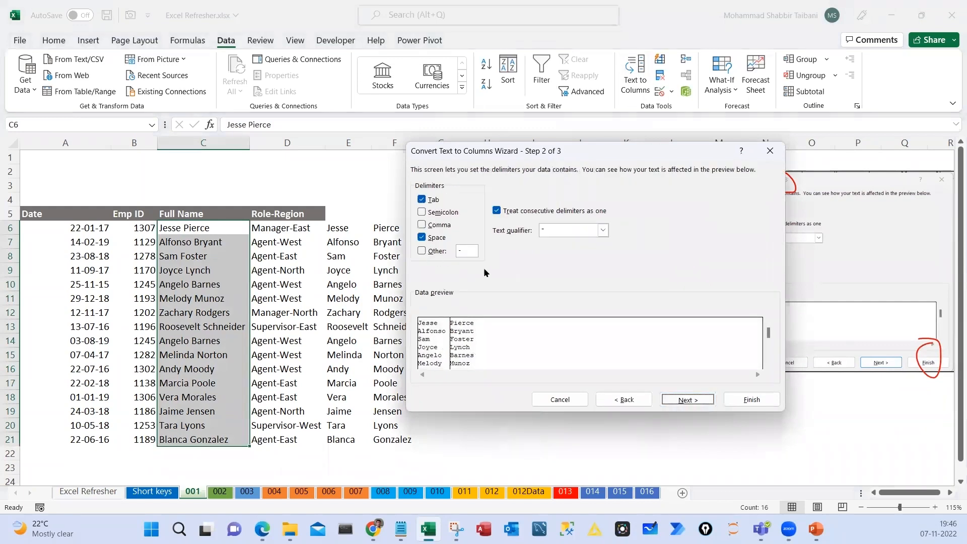
key("Return")
left_click(346, 229)
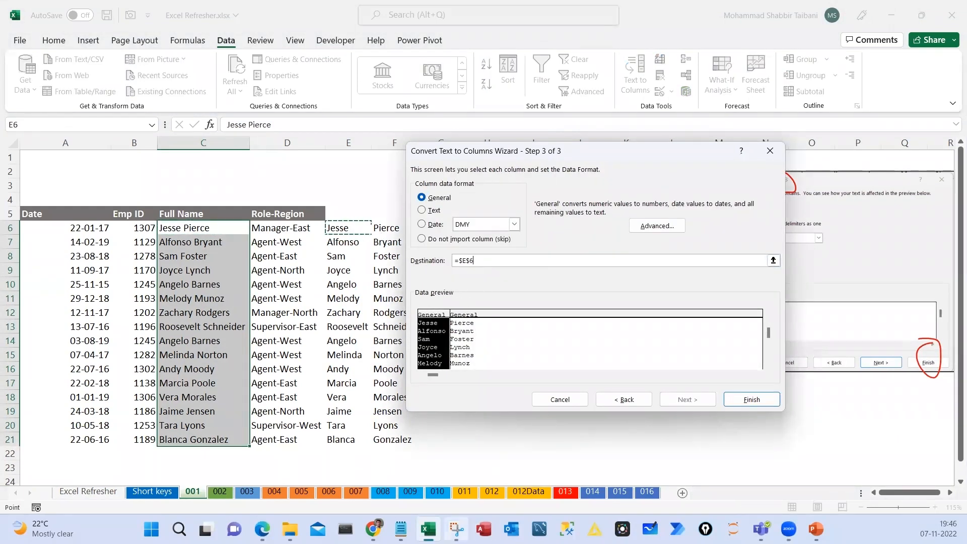
Switch to Snipping Tool and capture the Step 3 of 3 page of the Text to Columns wizard
left_click(457, 528)
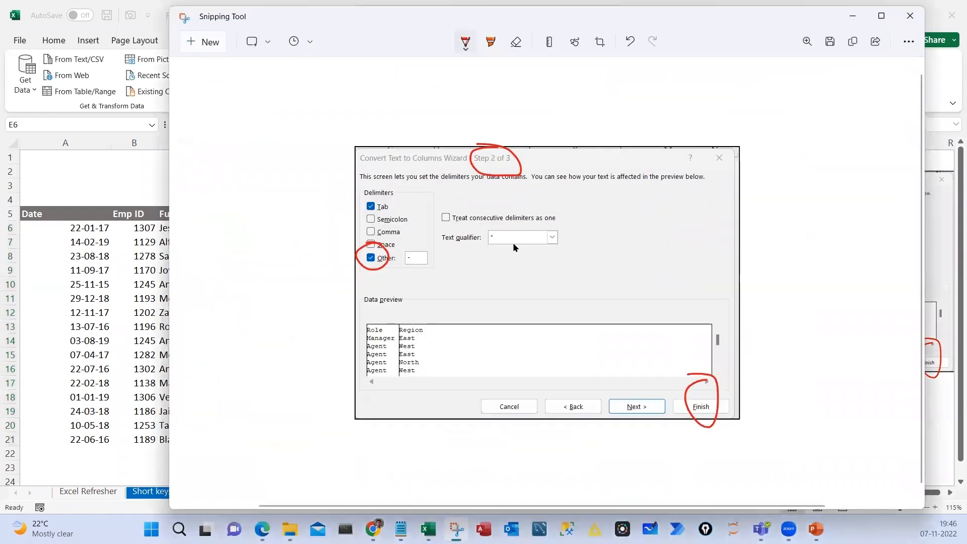
key("alt+Tab")
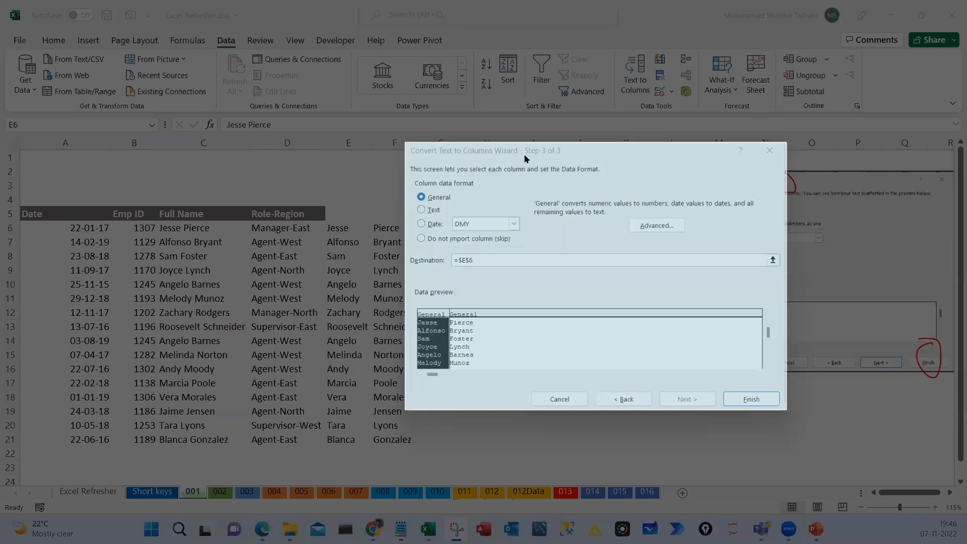
left_click(523, 153)
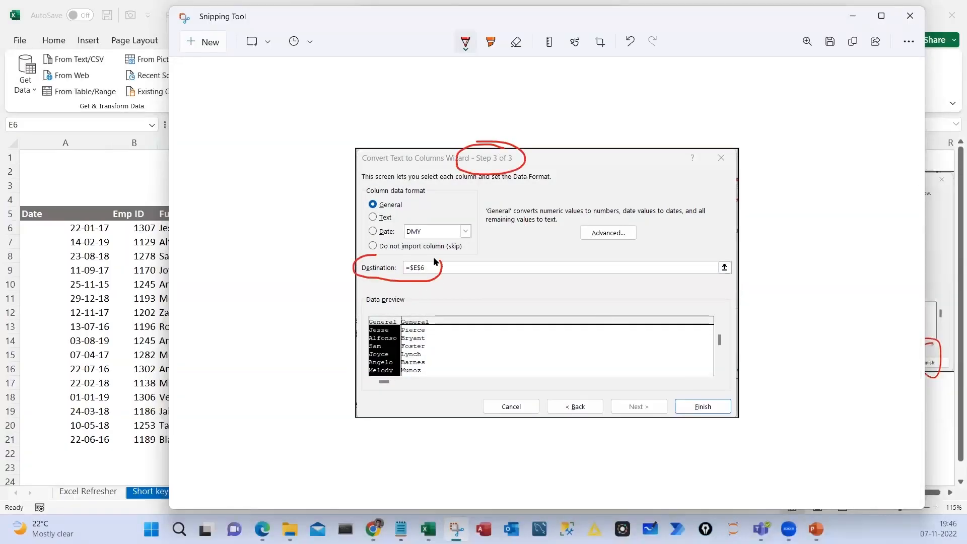
Circle the Destination setting and Finish in the snip, and copy the annotated snip
left_click_drag(436, 261, 356, 260)
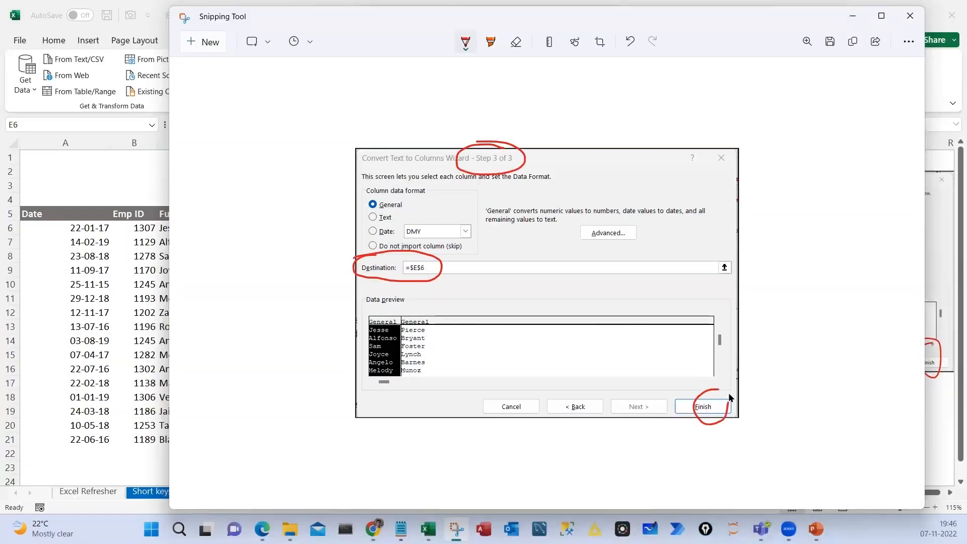
left_click_drag(730, 398, 718, 387)
key("ctrl+c")
Switch back to Excel, paste the Step 3 snip into the sheet, and place it reduced in size below the Step 2 screenshot
left_click(851, 16)
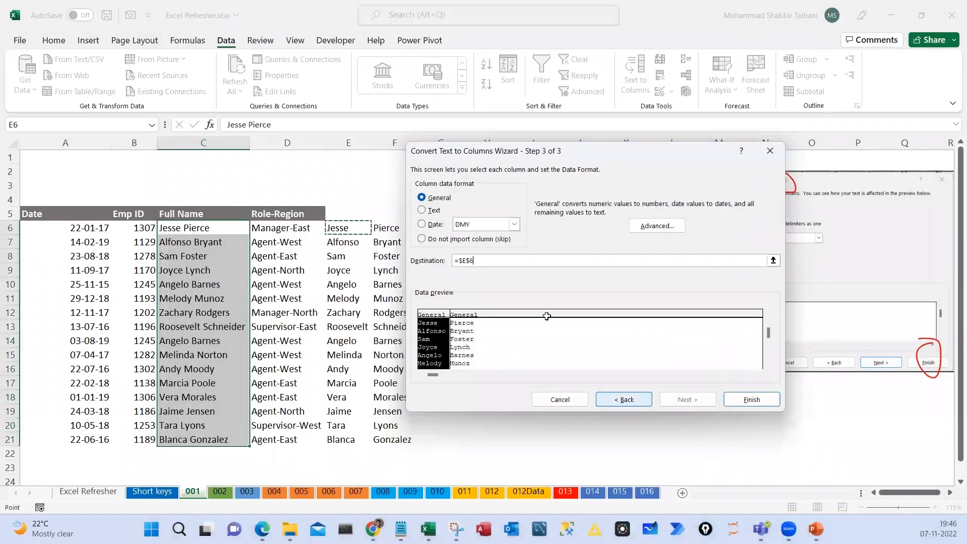
key("ctrl+v")
left_click_drag(609, 332, 538, 248)
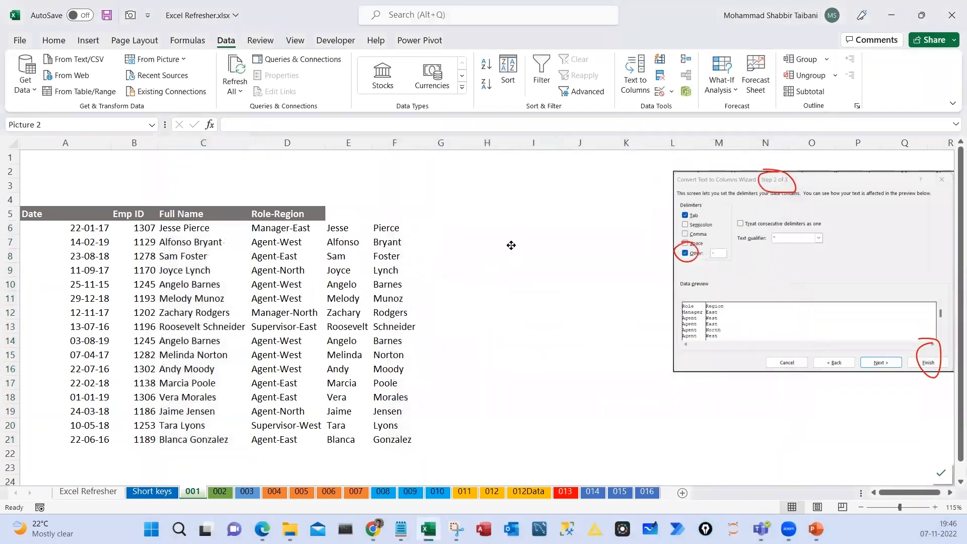
left_click_drag(439, 207, 594, 321)
left_click_drag(708, 391, 626, 434)
left_click_drag(775, 302, 783, 297)
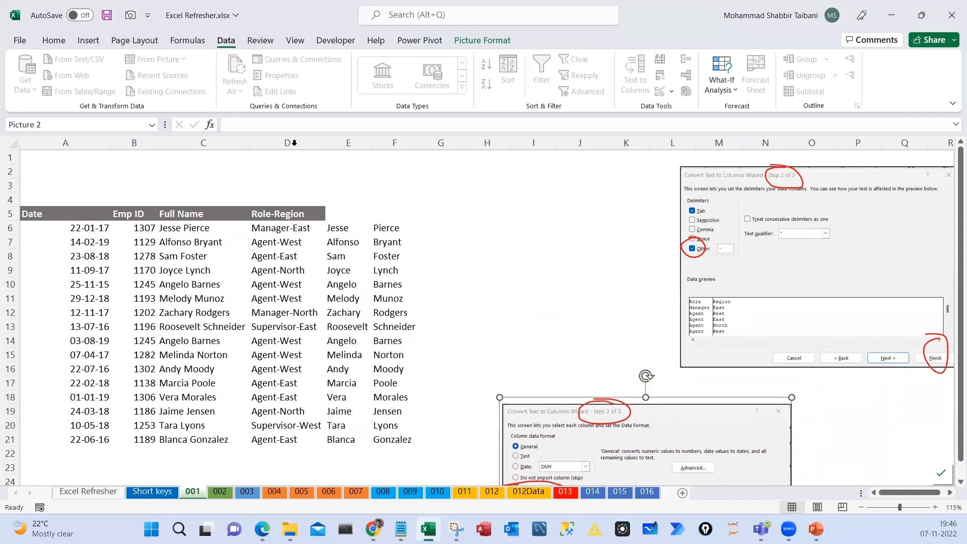
Insert a blank column D between Full Name and Role-Region
left_click(295, 143)
left_click(295, 143)
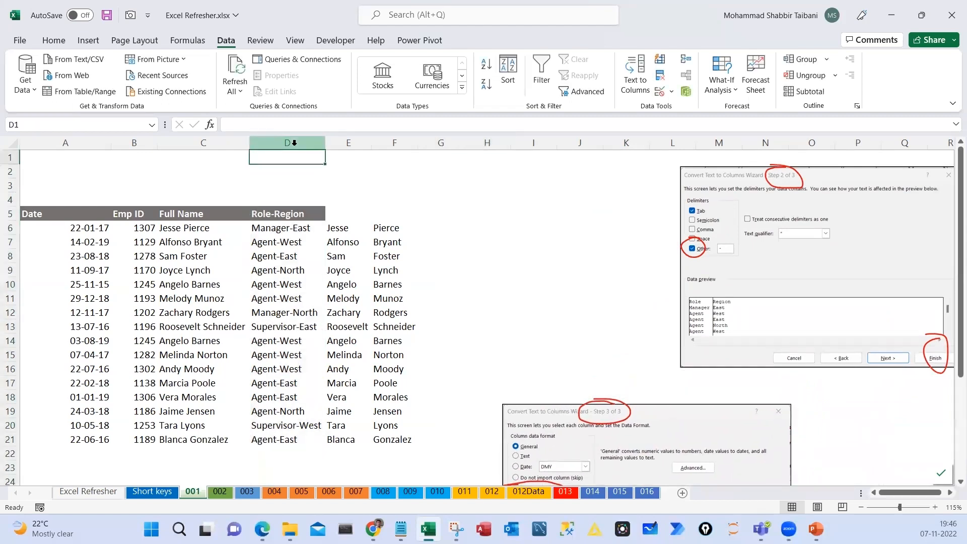
key("Down")
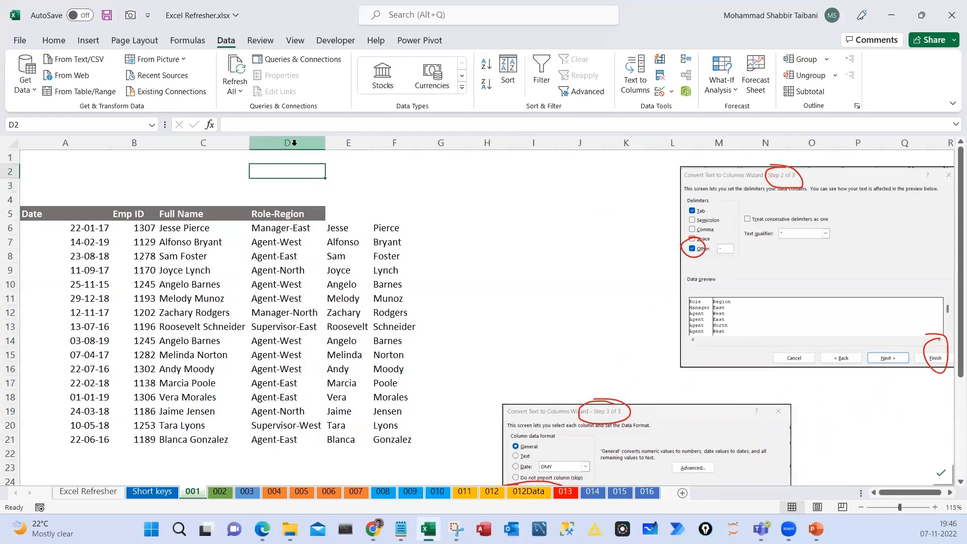
key("alt+i")
key("c")
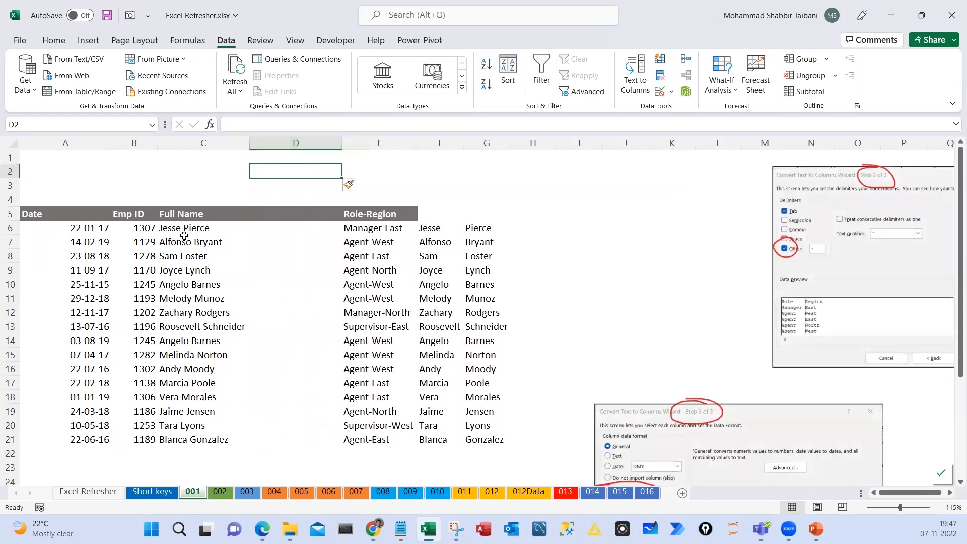
Highlight the names in C6:C21 with the blank column beside them, and undo the column insertion
left_click_drag(182, 233, 211, 441)
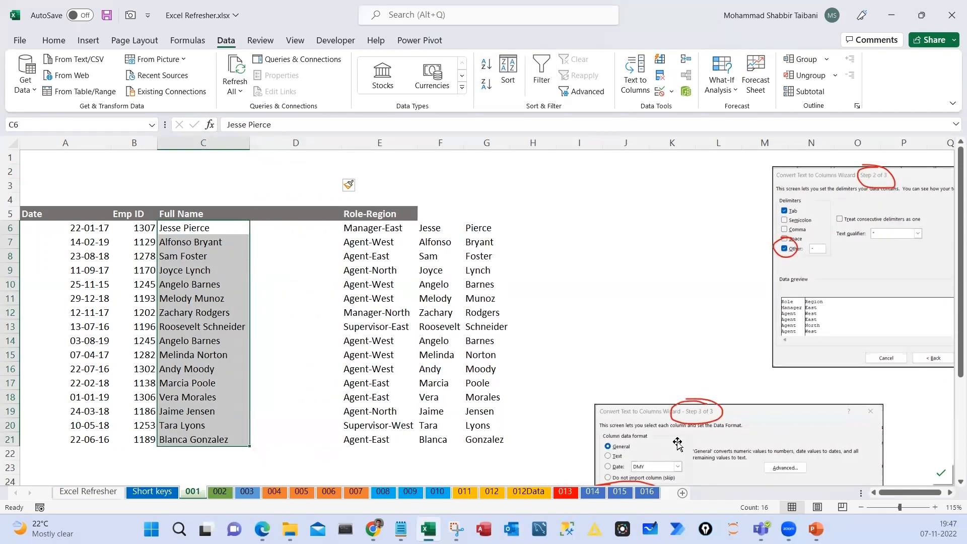
left_click_drag(207, 232, 297, 443)
left_click(303, 309)
key("ctrl+z")
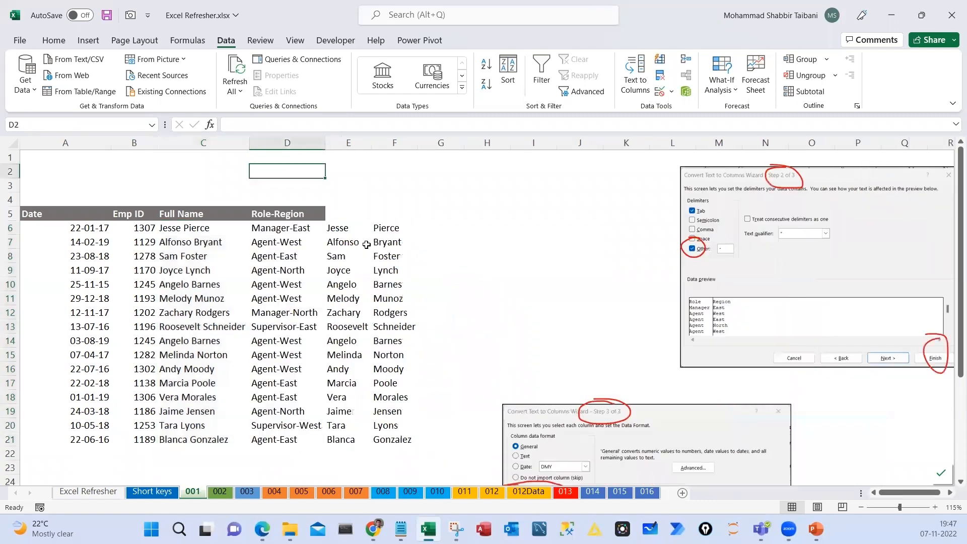
Select the table A5:D21, mark the Full Name header and circle the split names in columns E and F, and clear the ink
left_click(351, 298)
left_click(287, 229)
mouse_move(68, 209)
left_mouse_down()
mouse_move(161, 295)
mouse_move(279, 442)
left_mouse_up()
key("ctrl+2")
left_click_drag(176, 207, 216, 169)
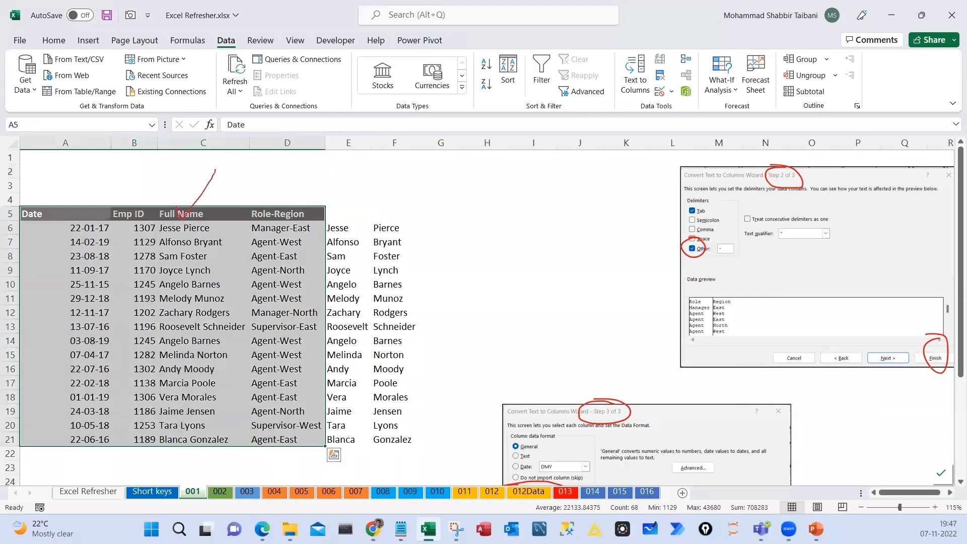
mouse_move(342, 219)
left_mouse_down()
mouse_move(366, 202)
mouse_move(315, 198)
left_mouse_up()
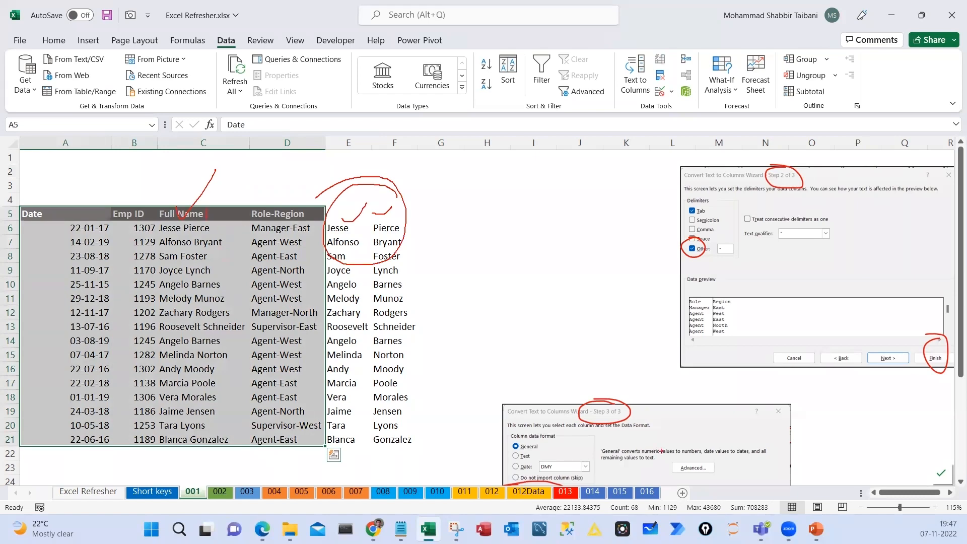
key("Escape")
Move the Step 3 wizard screenshot up beside the table and shift the Step 2 screenshot further right
left_click_drag(616, 434, 557, 321)
left_click_drag(730, 255, 800, 249)
left_click_drag(654, 334, 666, 347)
left_click(579, 255)
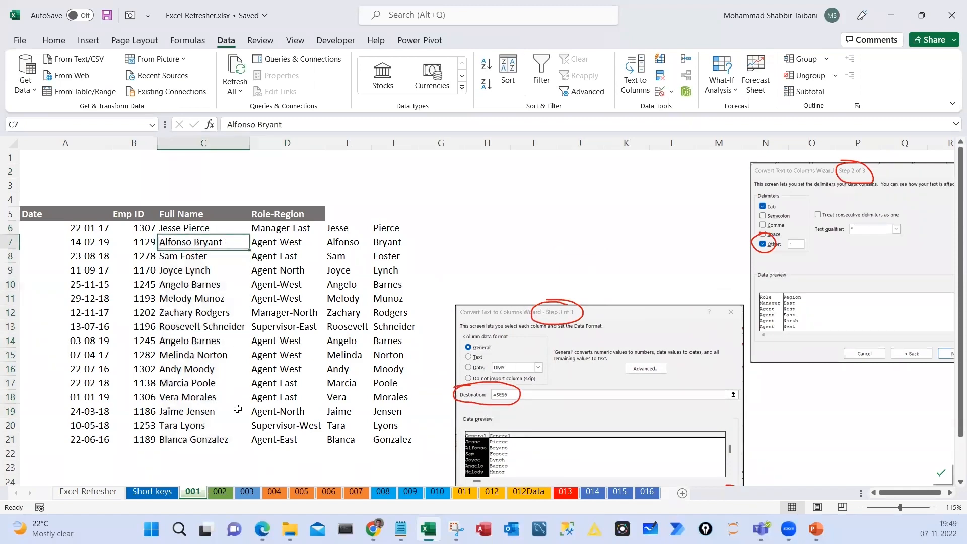
Open sheet 002 and select the combined invoice entries in A6:A22
key("Up")
left_click(220, 491)
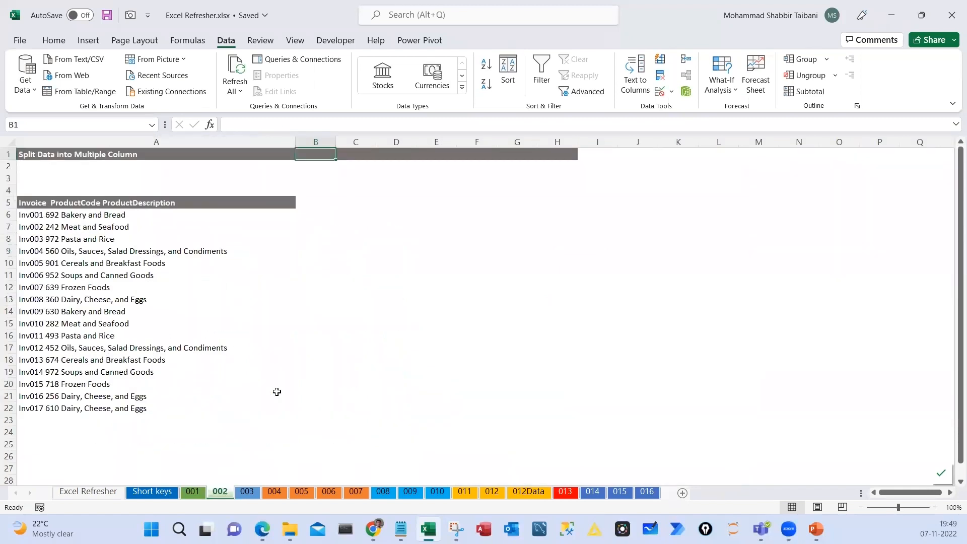
left_click(101, 284)
left_click_drag(75, 214, 142, 445)
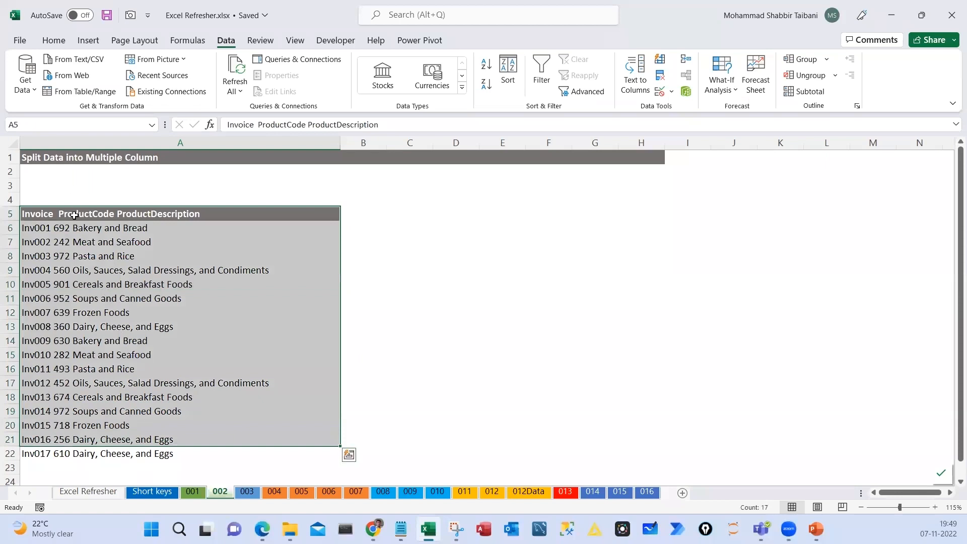
left_click_drag(75, 228, 76, 453)
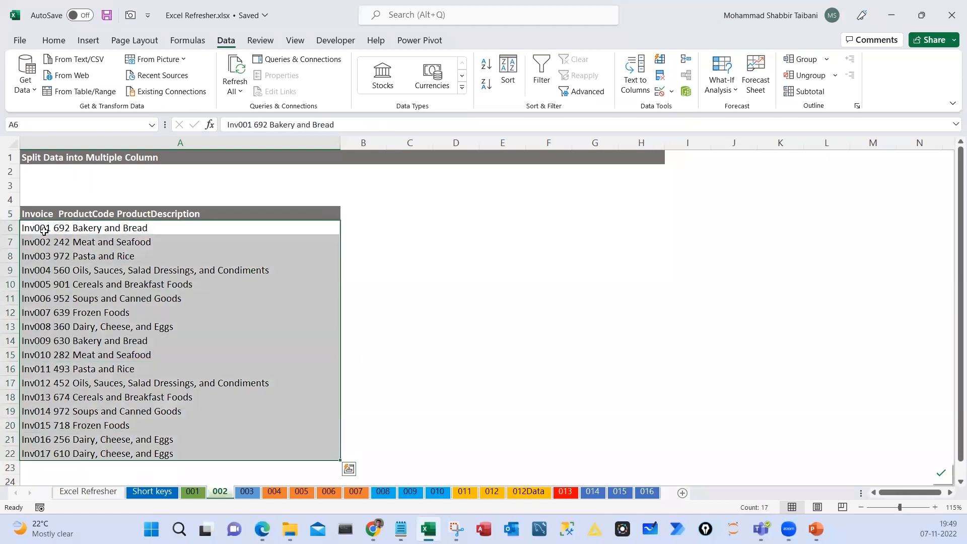
left_click(99, 238)
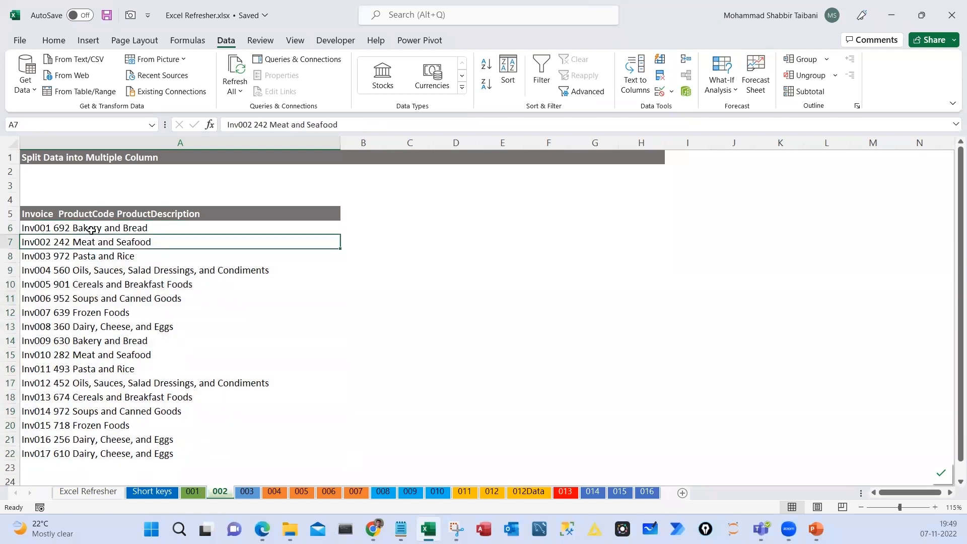
left_click_drag(93, 229, 91, 456)
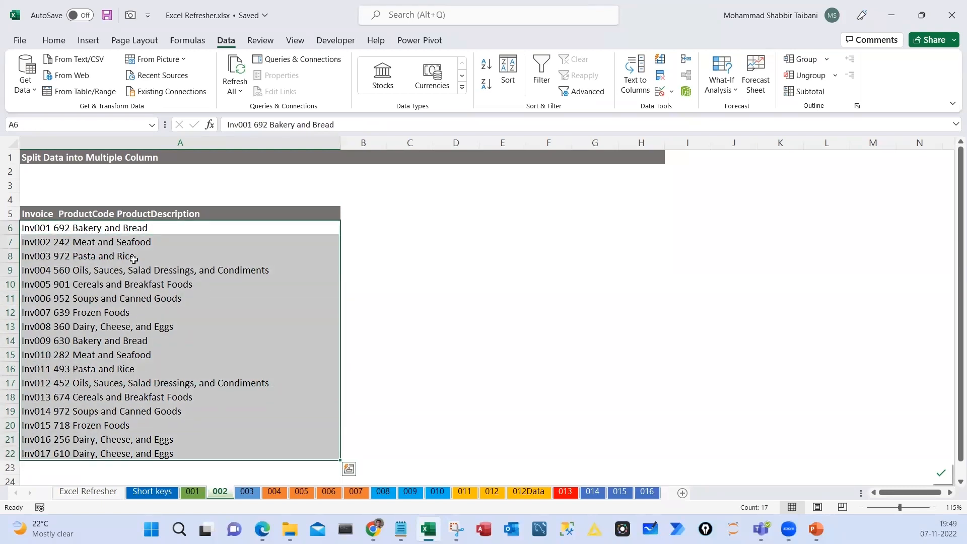
Draw split lines after the invoice number and product code, circle "Bakery and Bread" as one value, and clear the ink
left_click_drag(48, 190, 47, 487)
left_click_drag(78, 203, 79, 507)
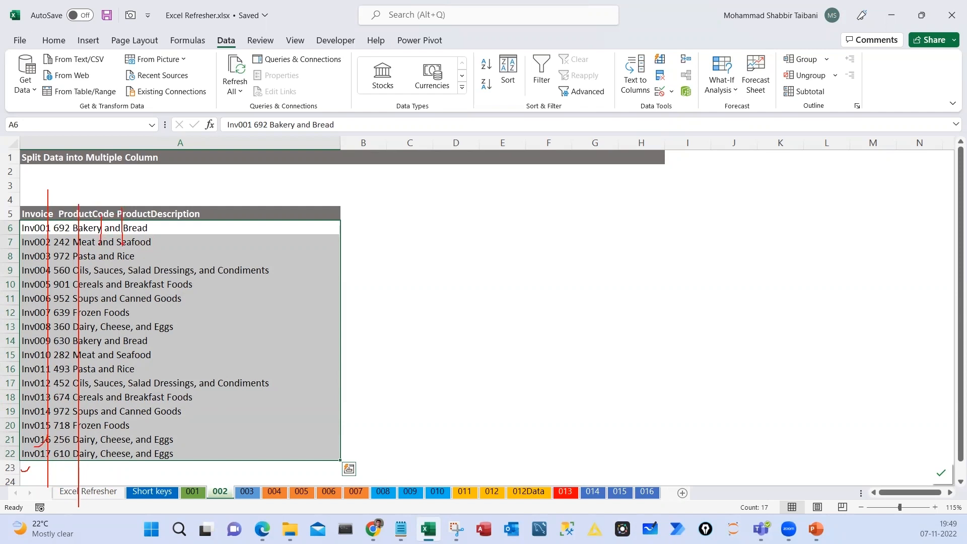
left_click_drag(152, 240, 71, 236)
left_click_drag(187, 189, 242, 169)
left_click_drag(146, 243, 200, 227)
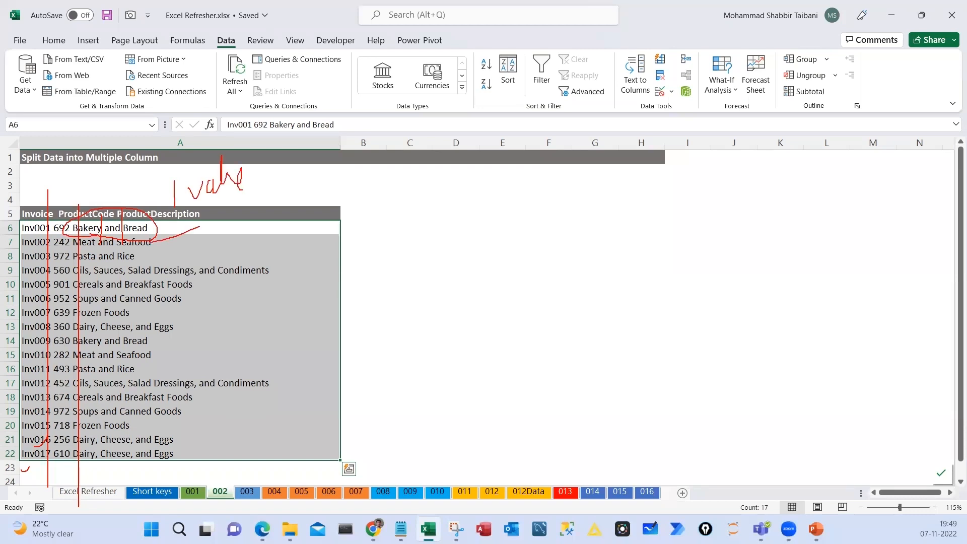
key("Escape")
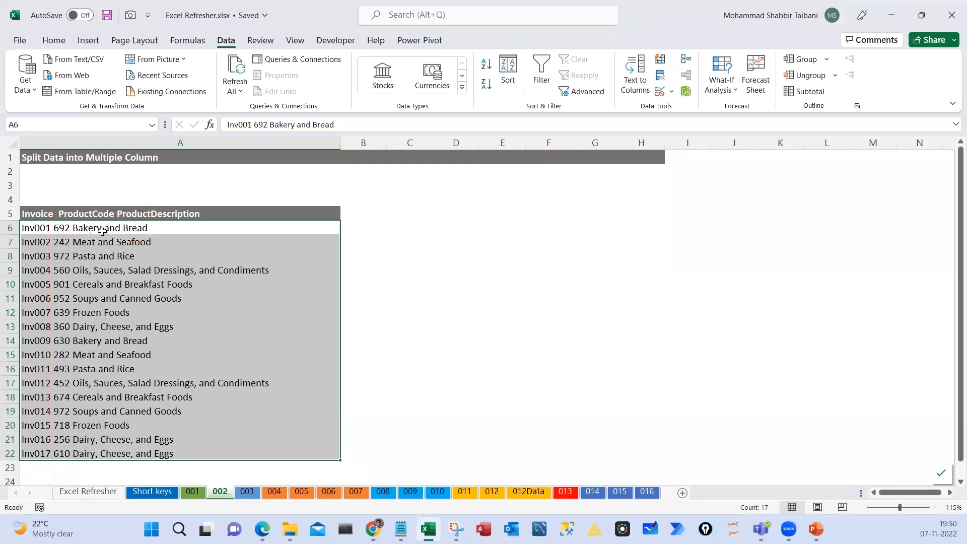
Trace the uneven spacing in the product descriptions, mark the "Oils, Sauces" and "Dairy, Cheese" descriptions in rows 17 and 22, and clear the ink
left_click(104, 230)
left_click(90, 274)
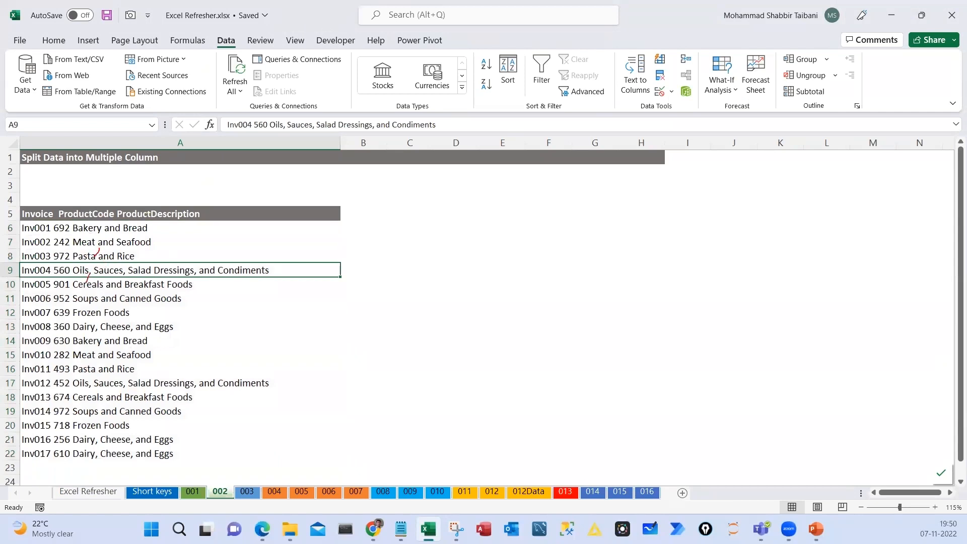
mouse_move(100, 218)
left_mouse_down()
mouse_move(114, 391)
mouse_move(246, 405)
mouse_move(287, 392)
left_mouse_up()
left_click_drag(17, 472, 33, 452)
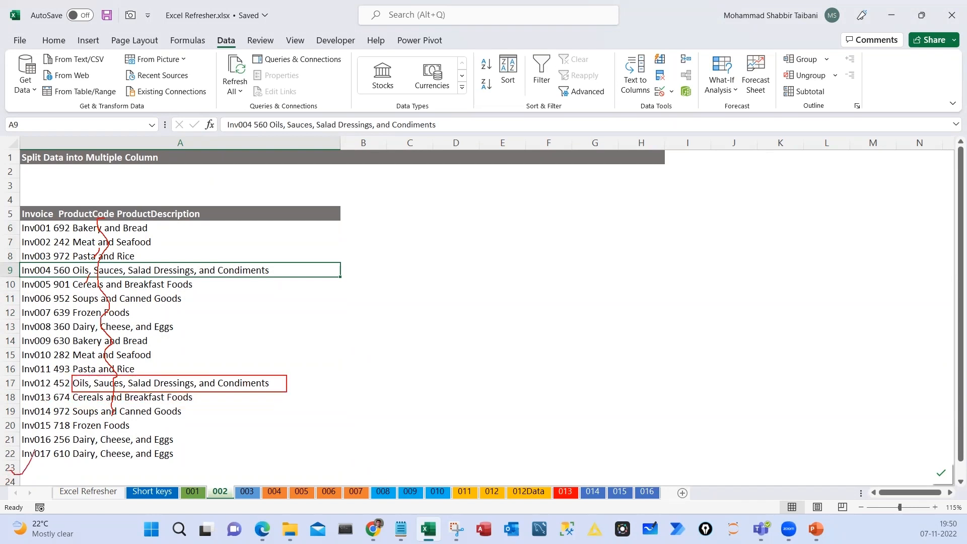
mouse_move(91, 443)
left_mouse_down()
mouse_move(195, 473)
mouse_move(118, 436)
left_mouse_up()
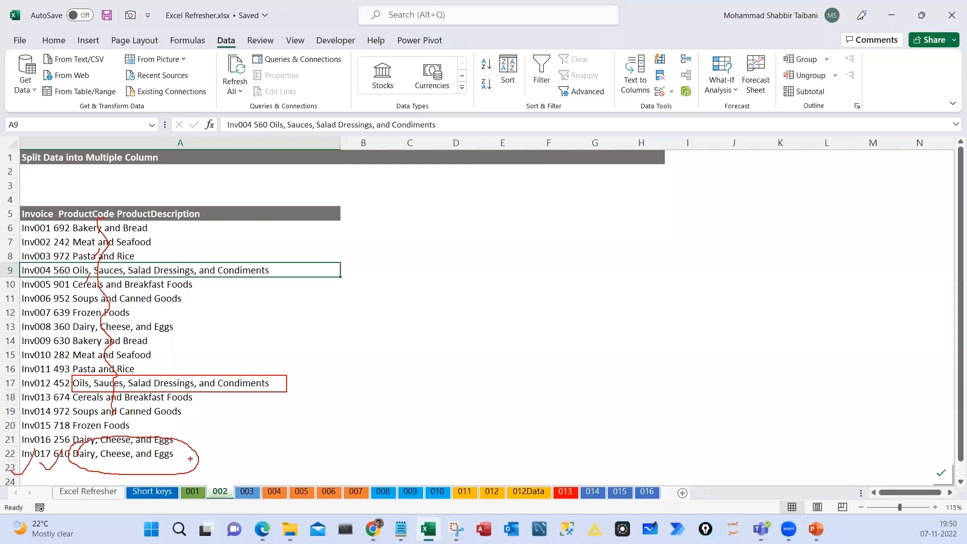
mouse_move(190, 459)
left_mouse_down()
mouse_move(266, 438)
mouse_move(252, 449)
left_mouse_up()
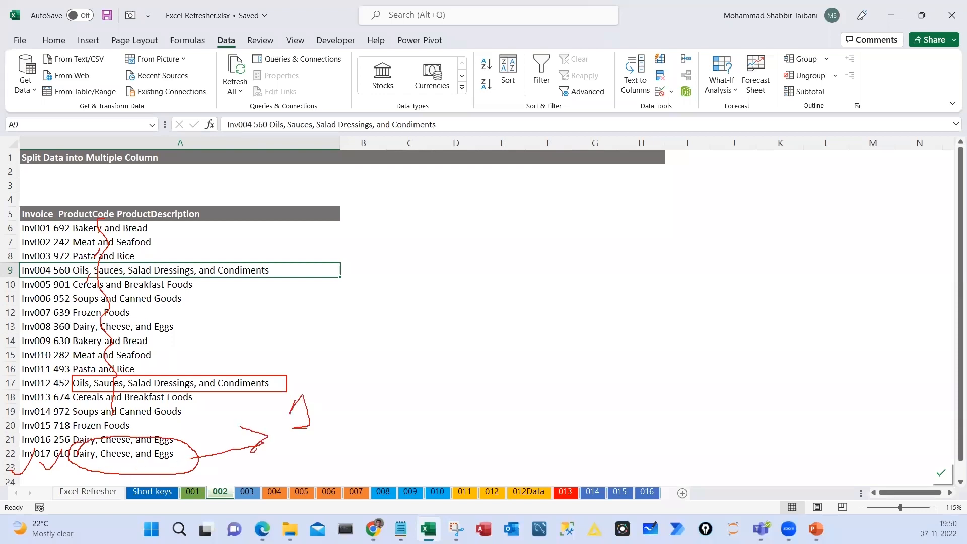
key("Escape")
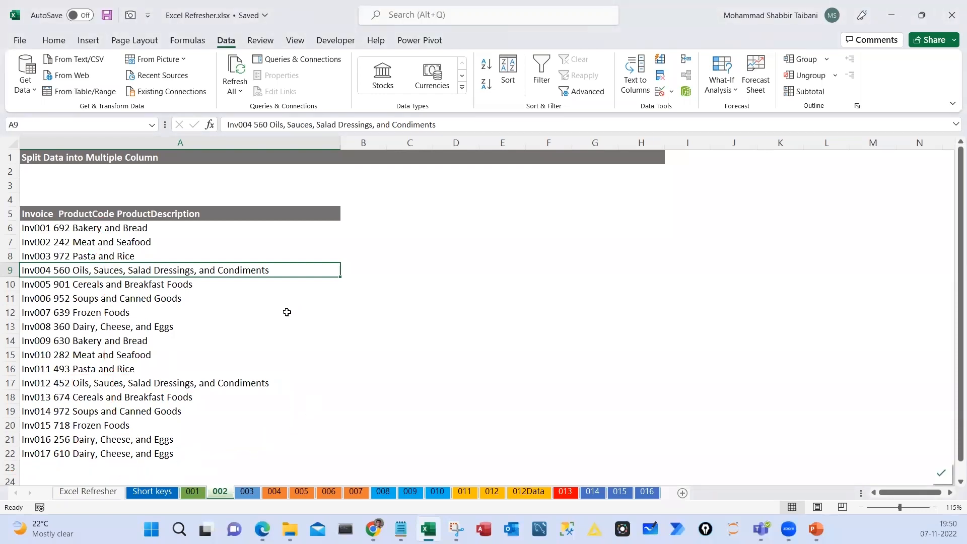
Handwrite "Left" beside the data, circle it, and add a note about fixed characters with direction arrows
mouse_move(419, 193)
left_mouse_down()
mouse_move(457, 245)
mouse_move(472, 222)
left_mouse_up()
mouse_move(481, 191)
left_mouse_down()
mouse_move(486, 221)
mouse_move(501, 231)
left_mouse_up()
left_click_drag(495, 204, 510, 187)
mouse_move(504, 153)
left_mouse_down()
mouse_move(516, 127)
mouse_move(469, 151)
left_mouse_up()
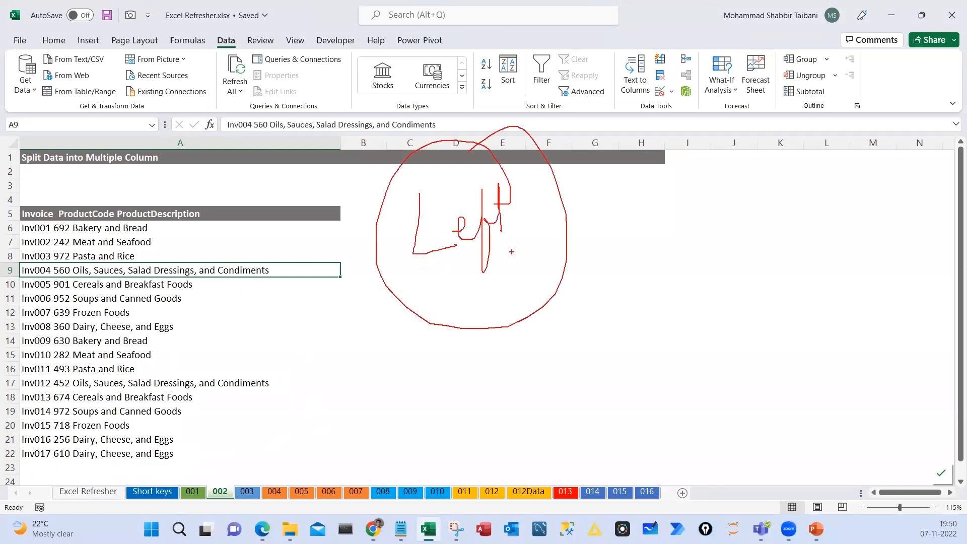
mouse_move(327, 295)
left_mouse_down()
mouse_move(655, 242)
mouse_move(651, 260)
left_mouse_up()
mouse_move(669, 328)
left_mouse_down()
mouse_move(680, 348)
mouse_move(704, 318)
mouse_move(716, 330)
left_mouse_up()
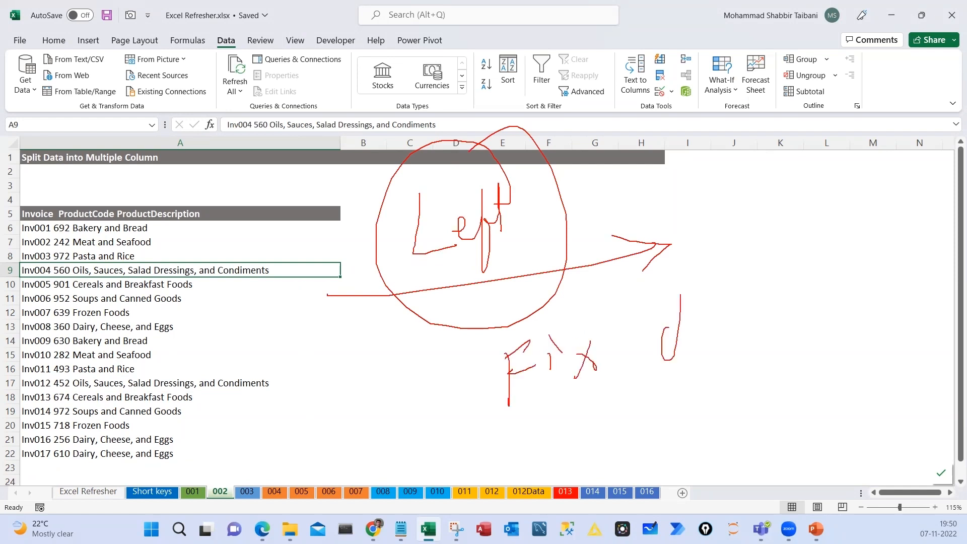
mouse_move(728, 309)
left_mouse_down()
mouse_move(736, 327)
mouse_move(758, 315)
mouse_move(769, 322)
left_mouse_up()
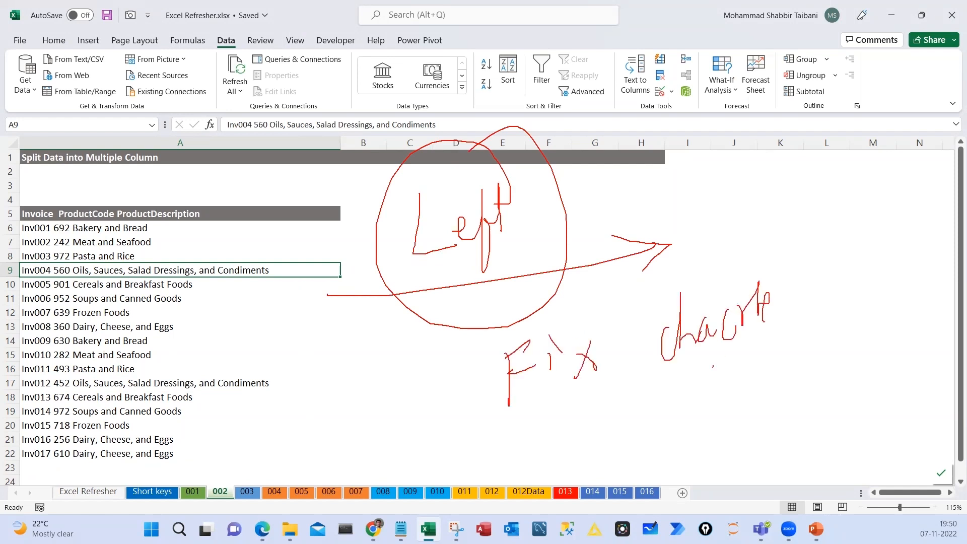
left_click_drag(712, 367, 941, 298)
left_click_drag(913, 313, 941, 299)
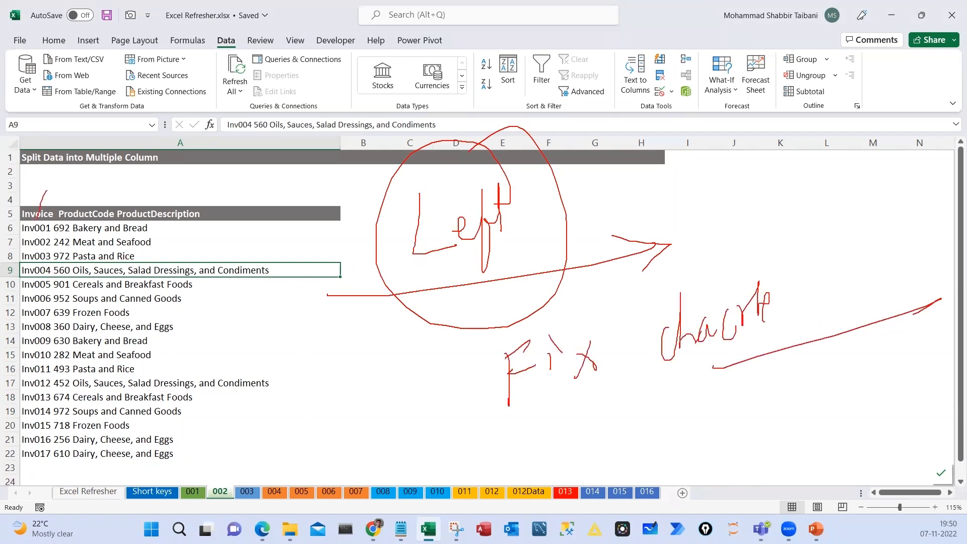
Annotate the invoice and product code with 6 and 3 characters, circle the description and fixed-character notes, and clear all ink
mouse_move(53, 163)
left_mouse_down()
mouse_move(45, 186)
mouse_move(63, 218)
mouse_move(231, 196)
mouse_move(249, 157)
mouse_move(258, 191)
left_mouse_up()
left_click_drag(274, 154, 247, 143)
left_click_drag(416, 312, 604, 230)
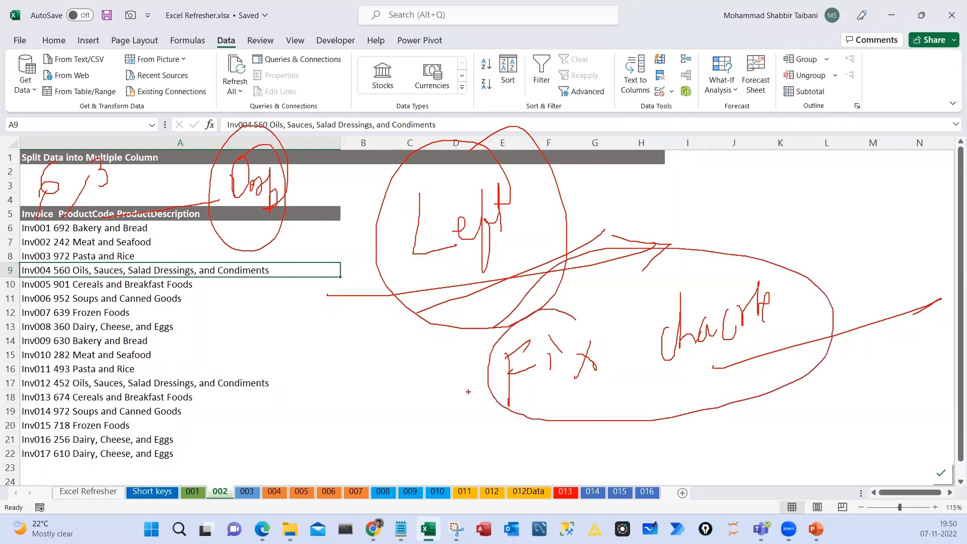
key("Escape")
Highlight the invoice entries in A6:A22 and enter the shortcut note "ALT D E" in cell C1
left_click_drag(163, 231, 133, 453)
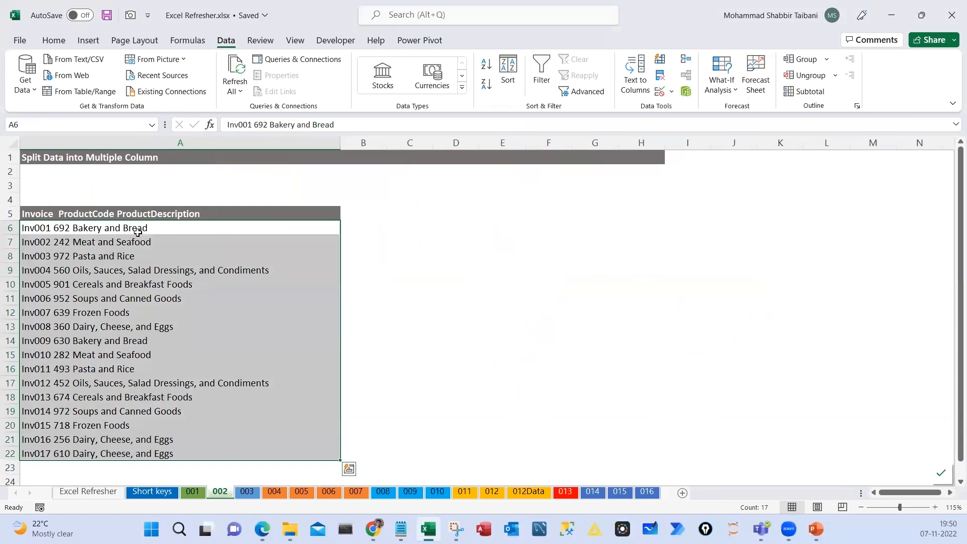
left_click_drag(137, 232, 142, 454)
left_click(412, 162)
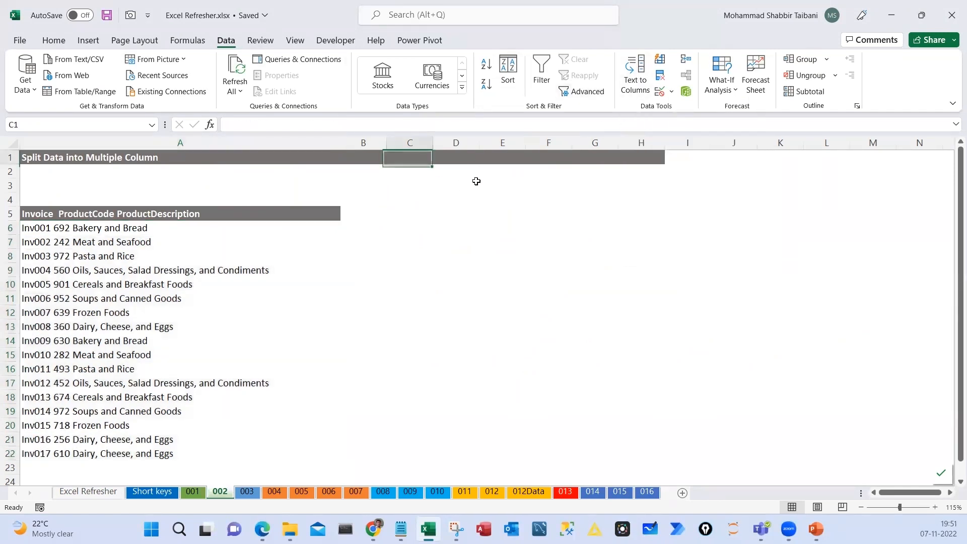
type("ALT D E")
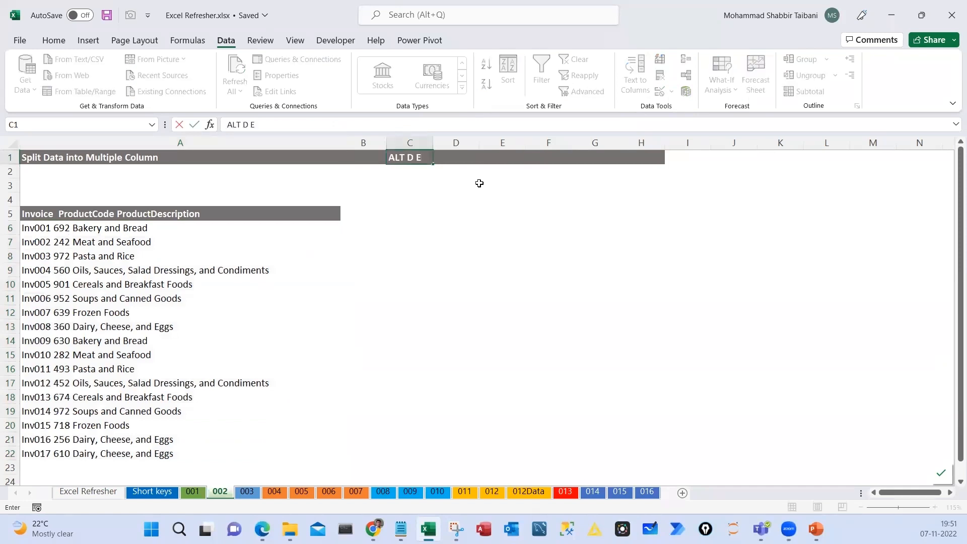
key("Return")
key("Up")
key("Left")
key("Down")
key("Down")
key("Down")
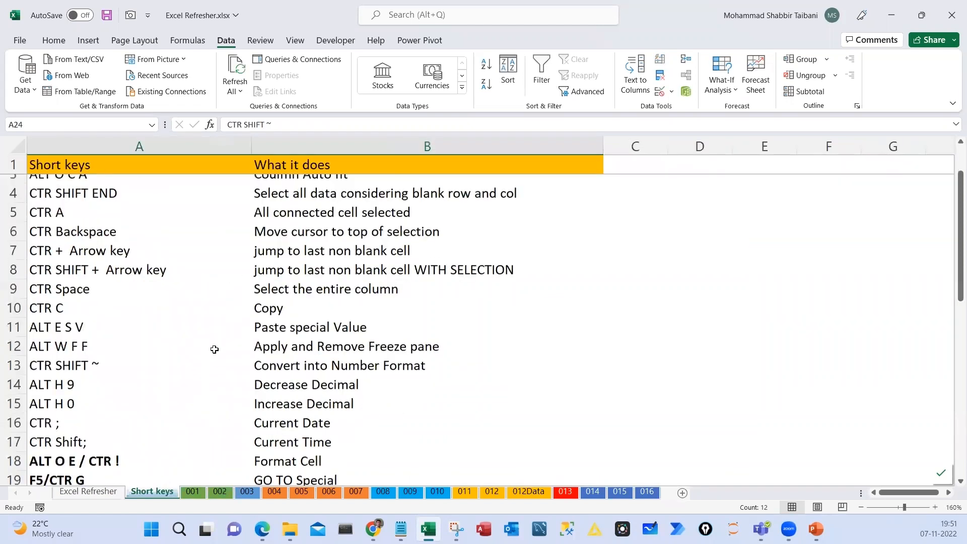
Make the ALT D E Text to column entry in row 23 of the Short keys sheet bold
scroll(215, 349, "down", 6)
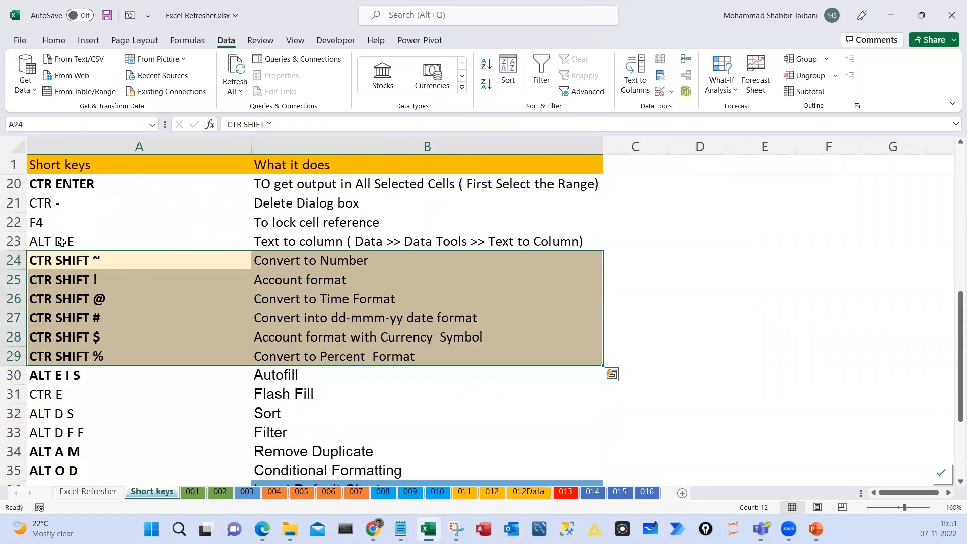
left_click_drag(60, 242, 302, 242)
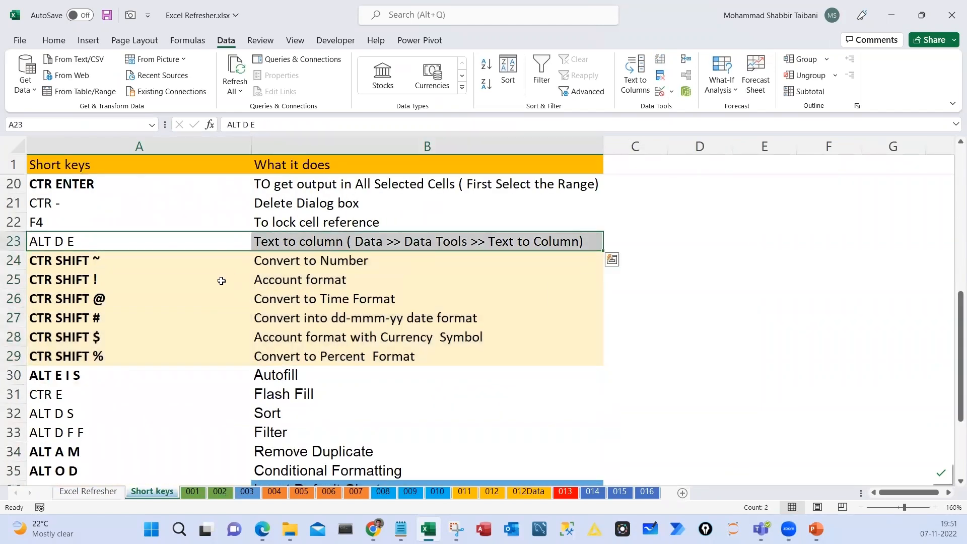
key("ctrl+b")
left_click(93, 242)
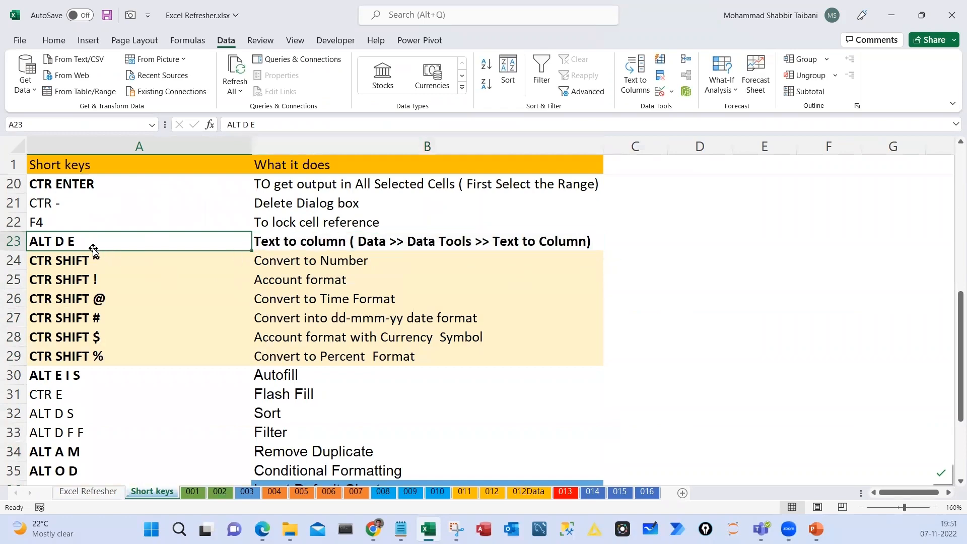
Return to sheet 002, start Text to Columns for A6:A22, and move the wizard closer to the data
left_click(214, 494)
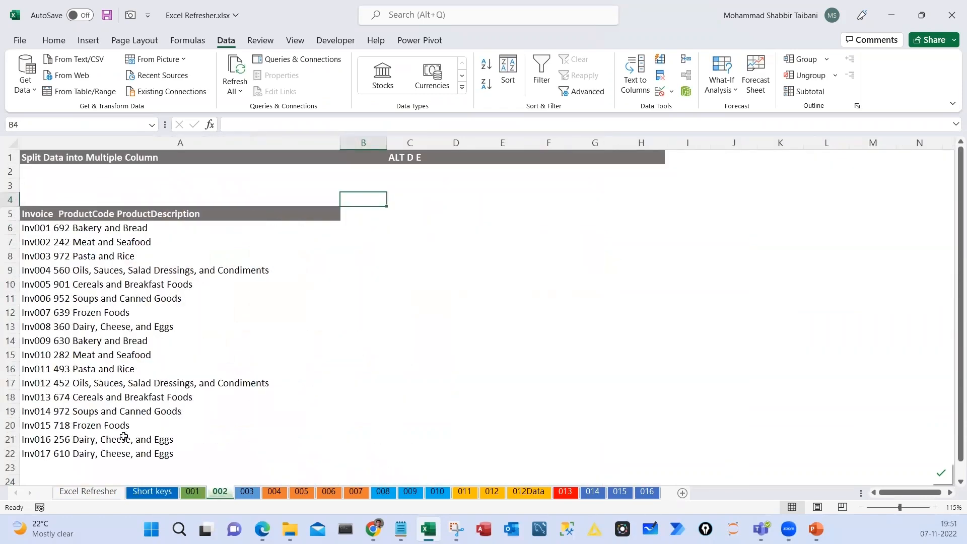
left_click_drag(76, 228, 163, 454)
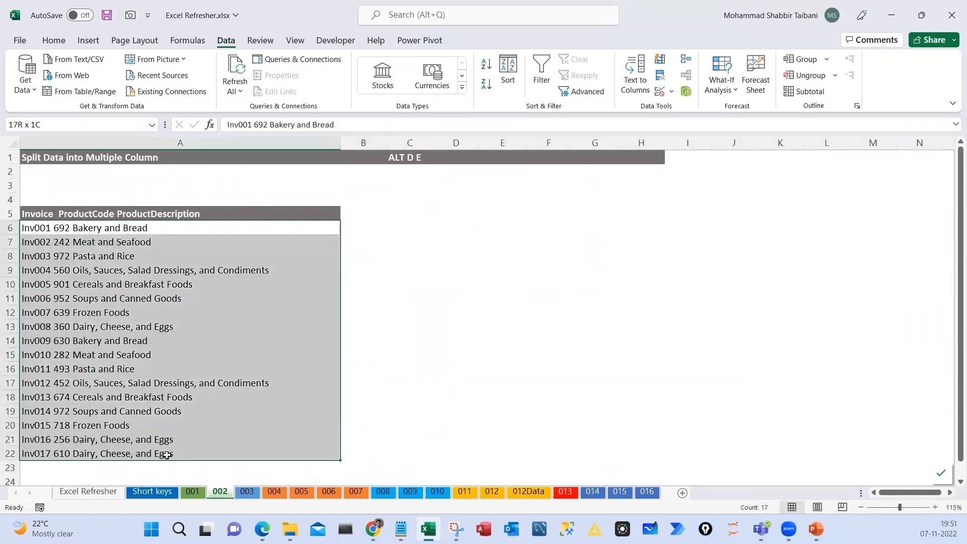
key("alt+d")
key("e")
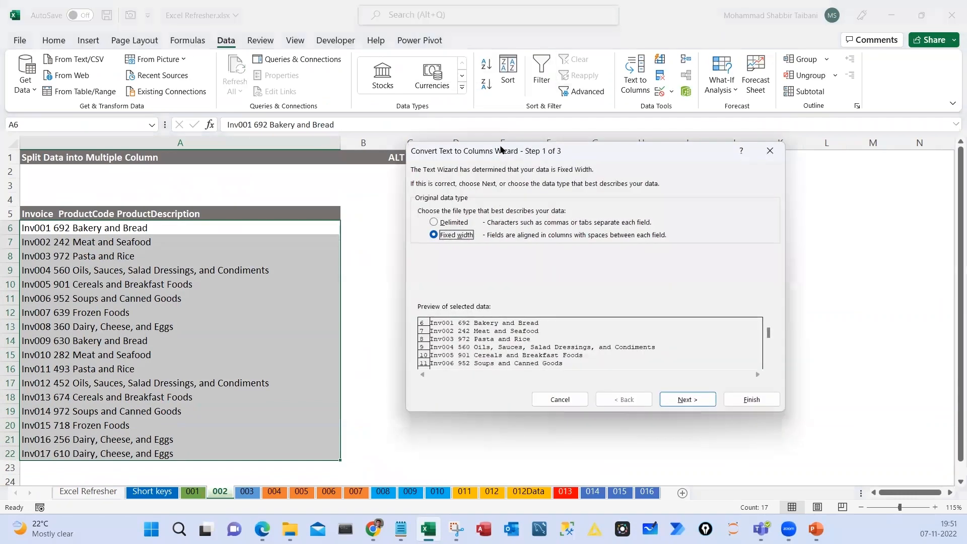
left_click_drag(498, 149, 368, 141)
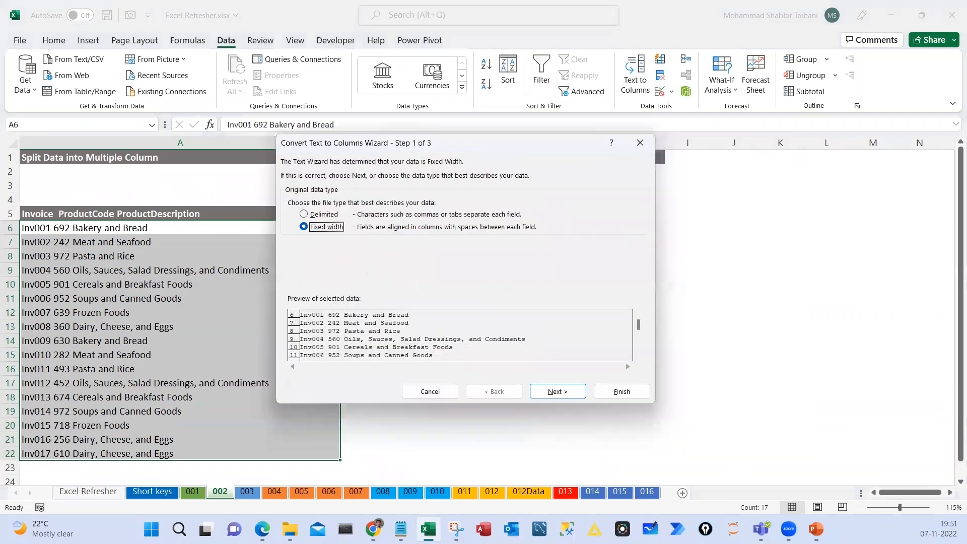
Mark the Fixed width option with temporary ink, clear it, and continue to Step 2 of the wizard with Fixed width
mouse_move(322, 231)
left_mouse_down()
mouse_move(360, 238)
mouse_move(332, 288)
left_mouse_up()
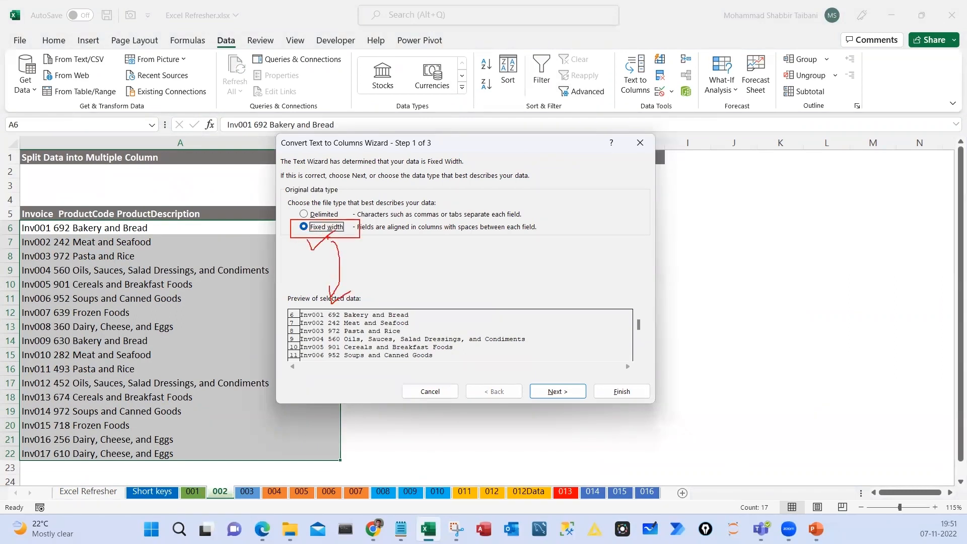
mouse_move(310, 213)
left_mouse_down()
mouse_move(319, 214)
mouse_move(256, 225)
left_mouse_up()
key("Escape")
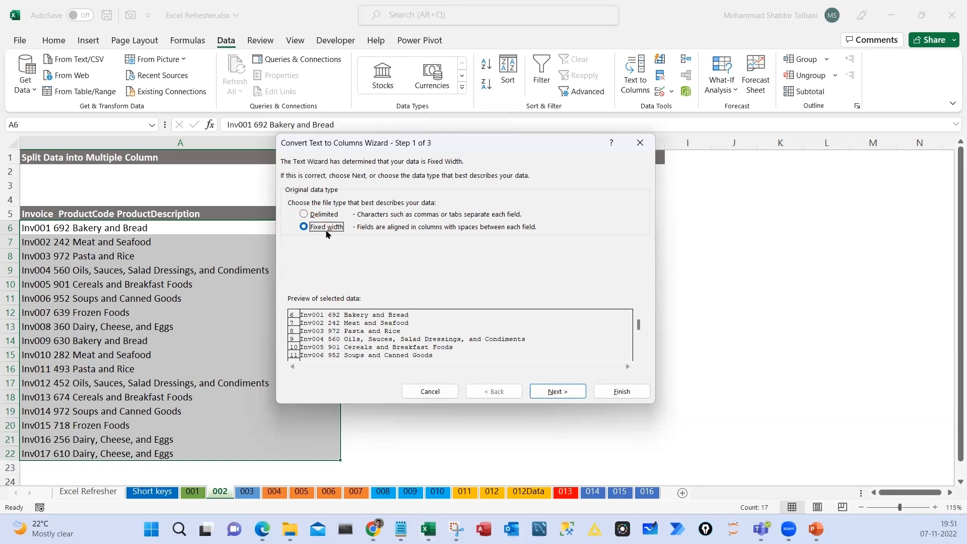
left_click(560, 392)
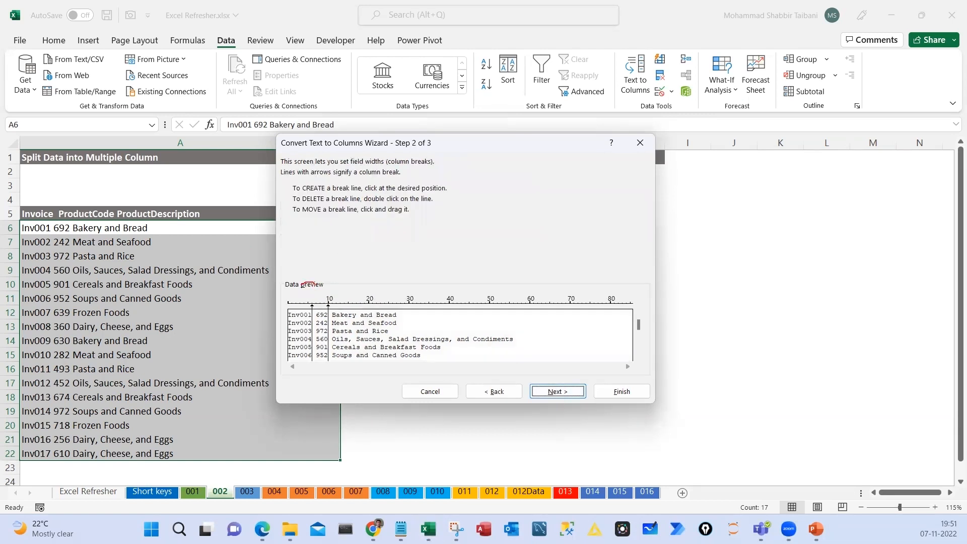
Replace the suggested column breaks with break lines at position 6 before the product code and position 11 before the description
mouse_move(301, 285)
left_mouse_down()
mouse_move(309, 375)
mouse_move(322, 280)
mouse_move(325, 297)
left_mouse_up()
key("Escape")
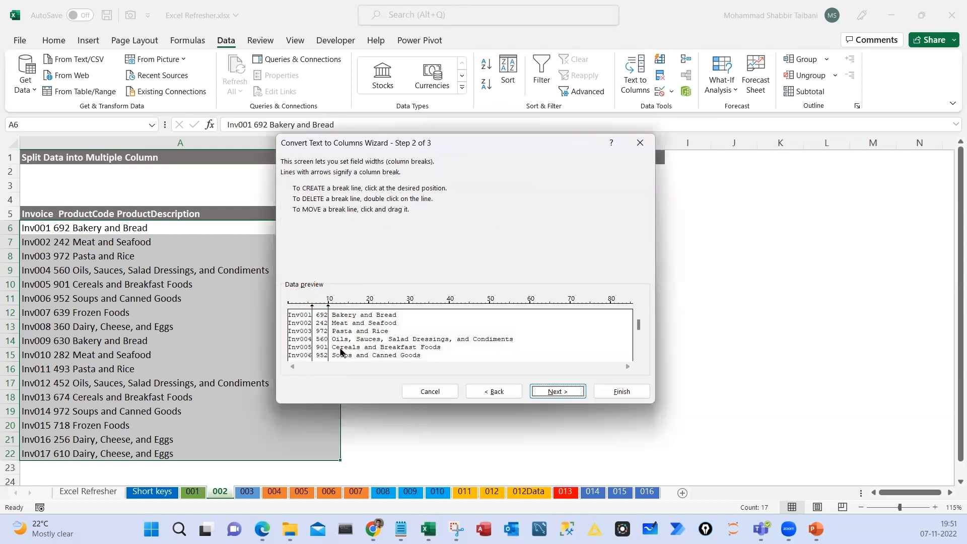
double_click(329, 320)
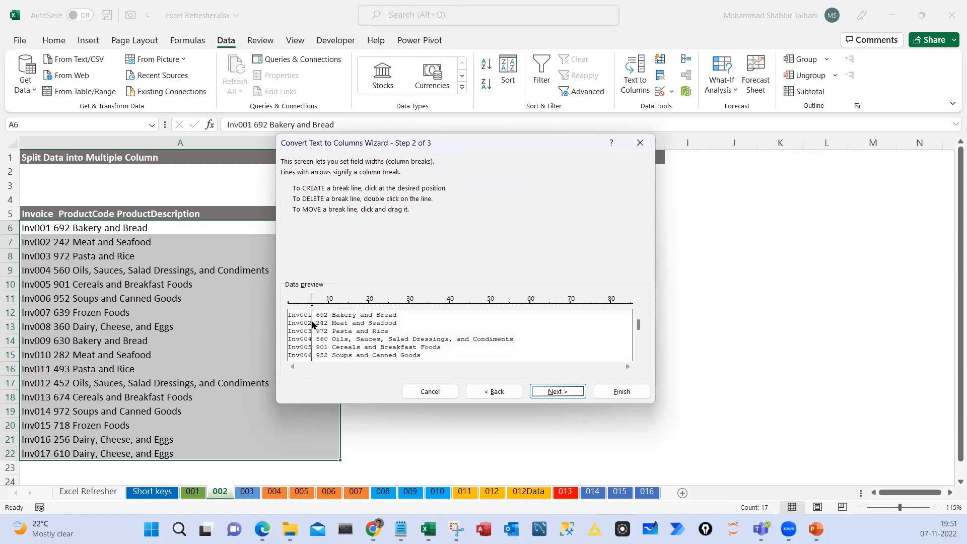
double_click(312, 328)
left_click(312, 326)
left_click(332, 349)
Create four extra column breaks within the product descriptions and delete them again
left_click(361, 322)
left_click(372, 318)
left_click(421, 322)
left_click(468, 335)
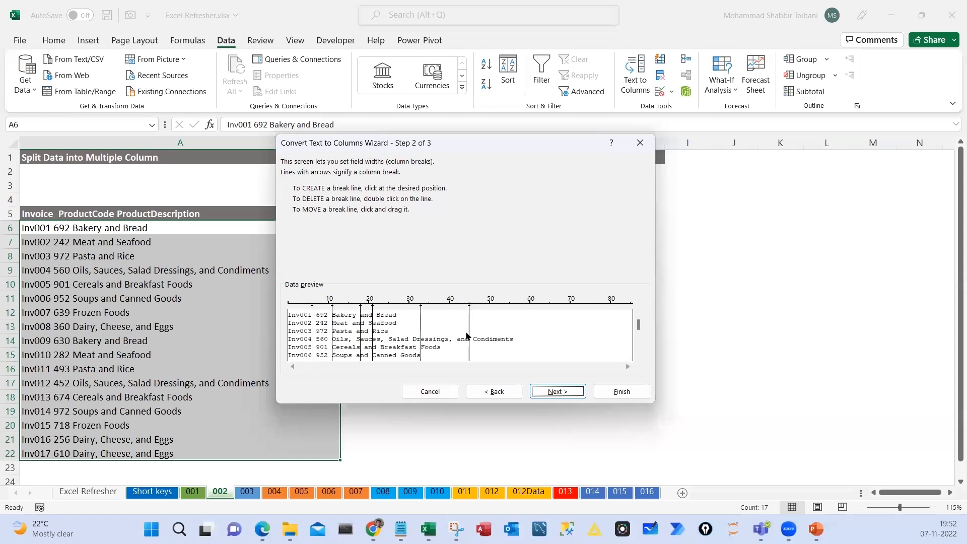
double_click(469, 330)
double_click(420, 329)
double_click(373, 329)
double_click(361, 327)
Complete the fixed-width split with the default destination, and undo it to restore the original entries in column A
left_click_drag(406, 146, 607, 99)
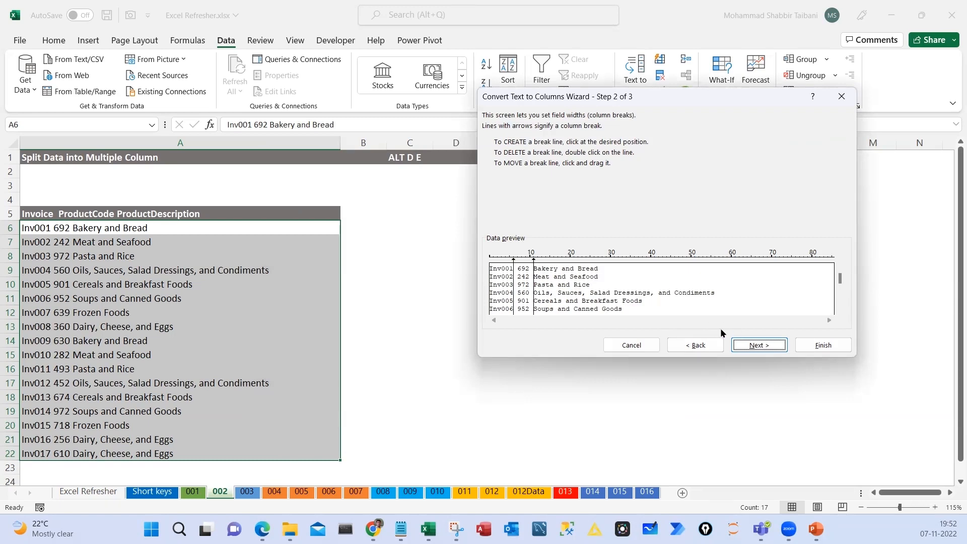
left_click(826, 345)
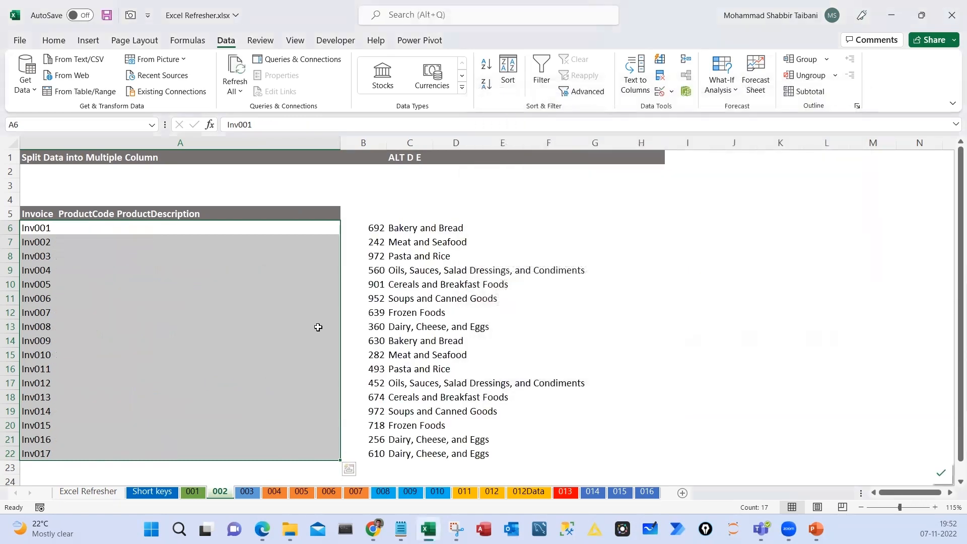
left_click_drag(108, 233, 108, 454)
key("ctrl+z")
Split A6:A22 using Text to Columns with Fixed width, the suggested breaks and General format, with destination B6
key("alt+d")
key("e")
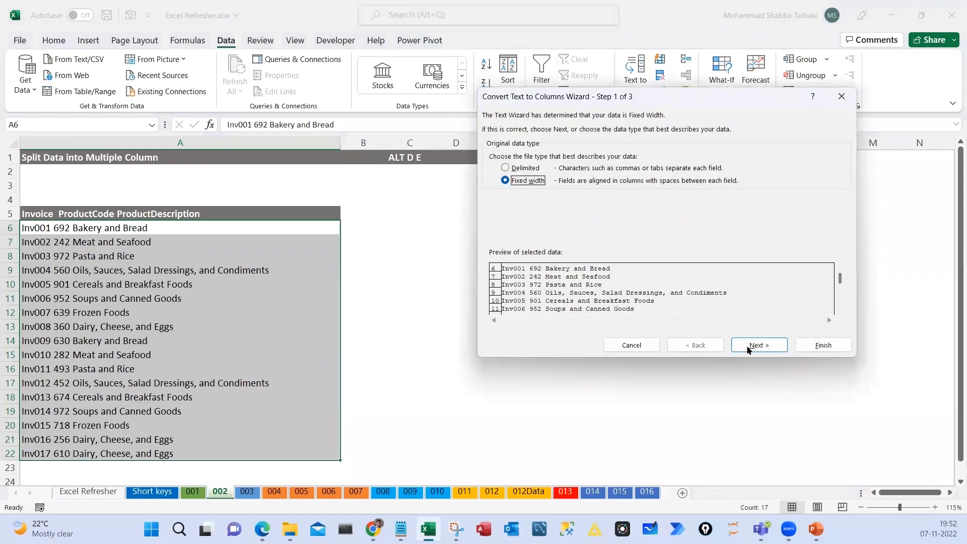
left_click(757, 346)
key("Return")
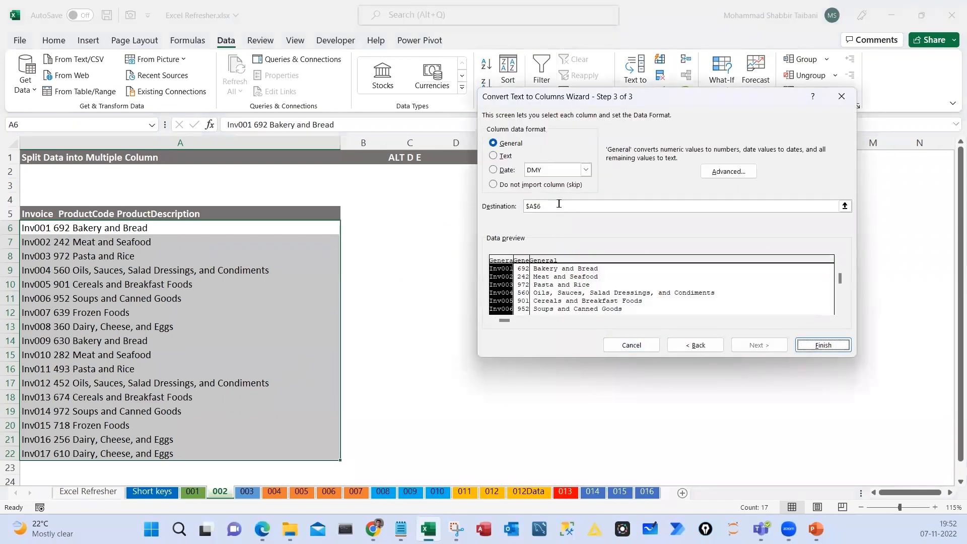
left_click(352, 227)
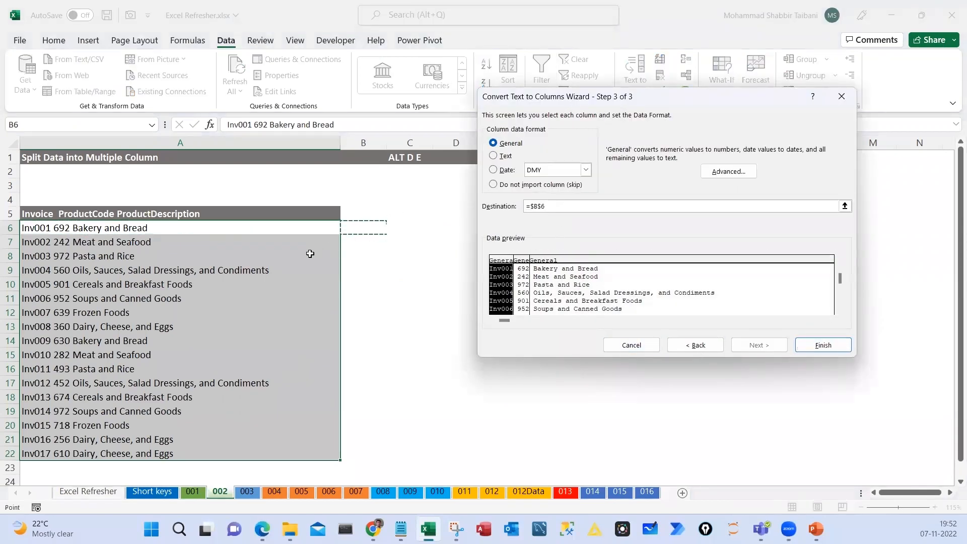
left_click(823, 345)
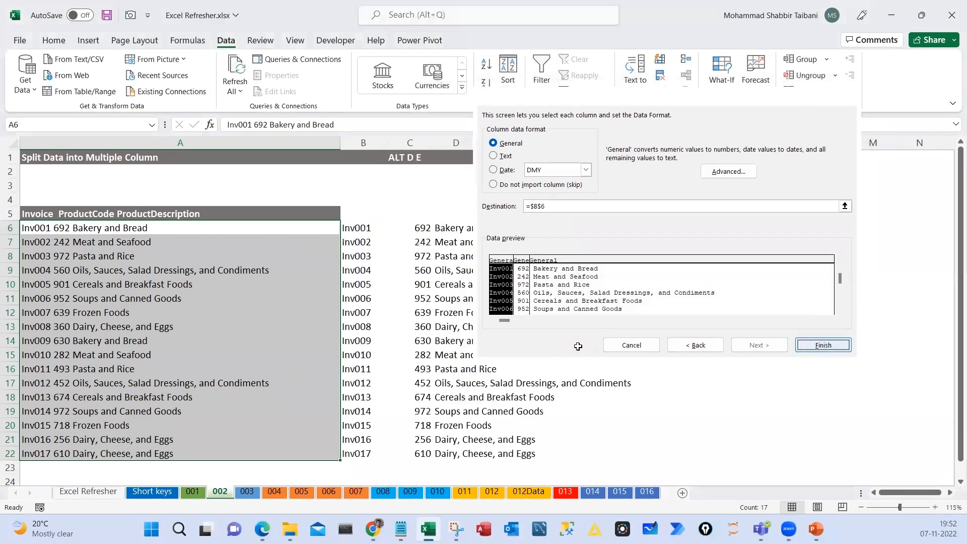
Compare the original entries in A6:A22 with the split data beginning in B6, and go to sheet 003
left_click_drag(158, 229, 142, 456)
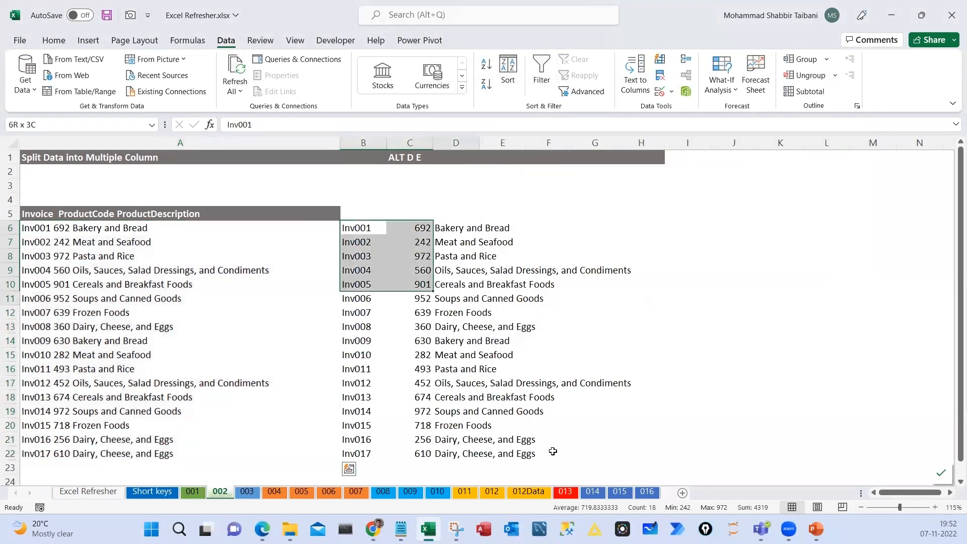
left_click_drag(553, 451, 554, 453)
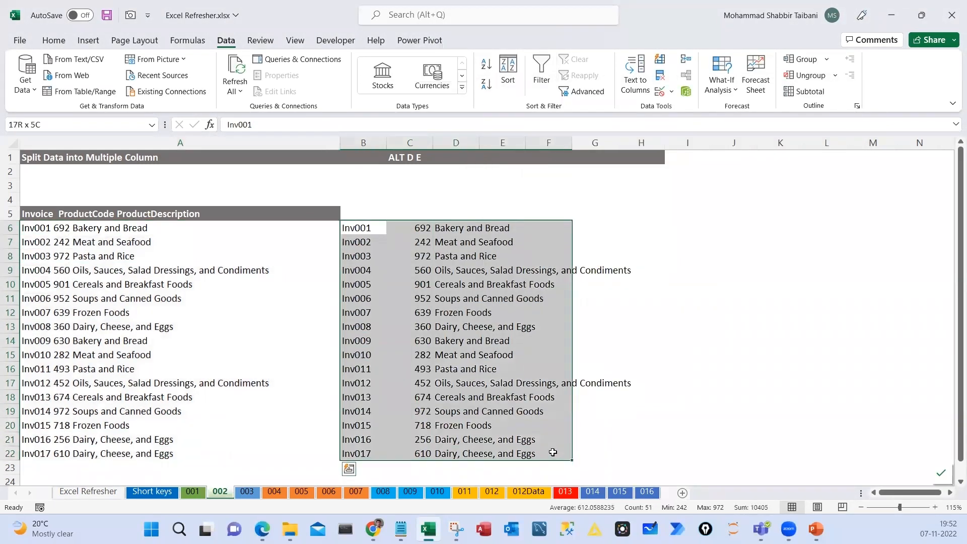
left_click_drag(188, 233, 185, 452)
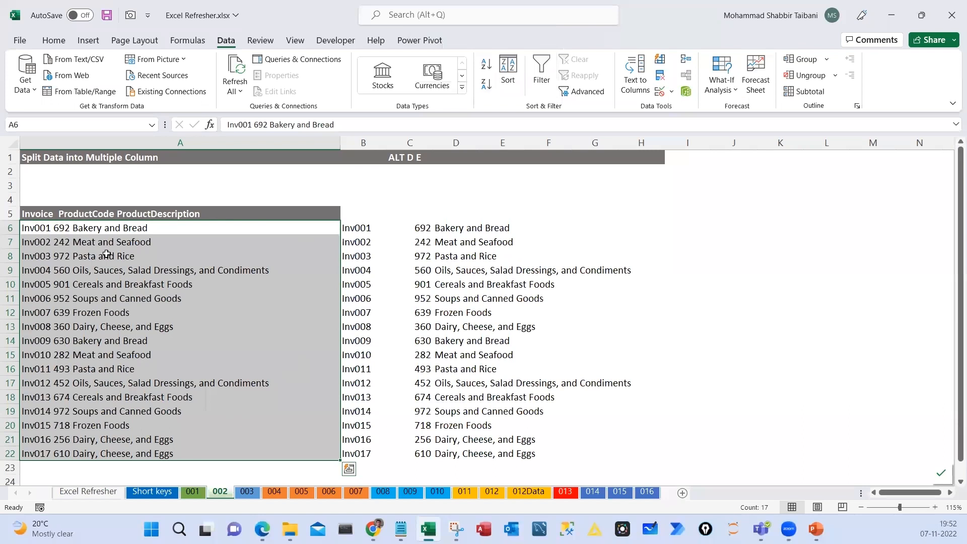
mouse_move(184, 228)
left_mouse_down()
mouse_move(363, 146)
mouse_move(439, 217)
mouse_move(463, 202)
mouse_move(535, 199)
mouse_move(506, 204)
left_mouse_up()
left_click_drag(547, 180, 553, 172)
mouse_move(560, 179)
left_mouse_down()
mouse_move(567, 144)
mouse_move(637, 100)
mouse_move(577, 201)
left_mouse_up()
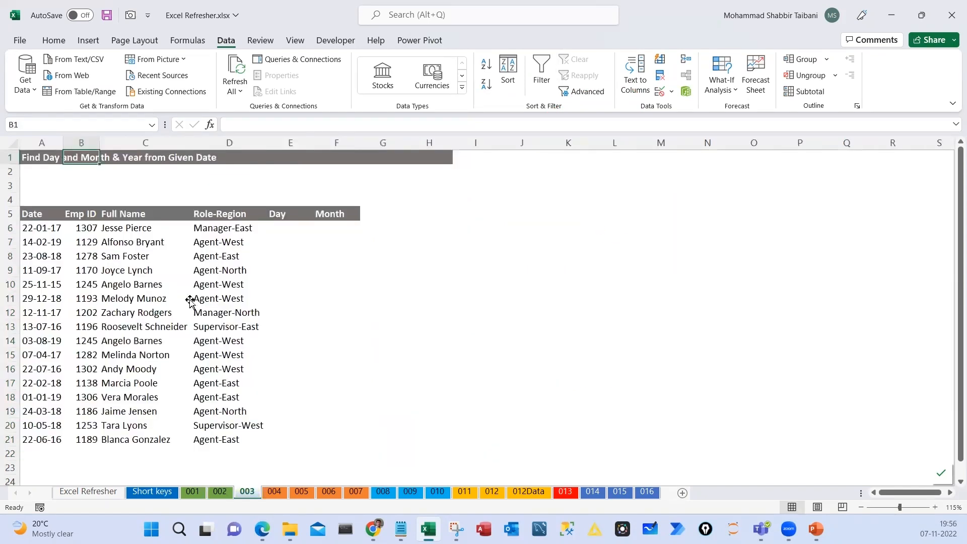
Examine the title, the Date column and the employee records of the table on sheet 003
key("Up")
key("Up")
key("Up")
key("Up")
key("Up")
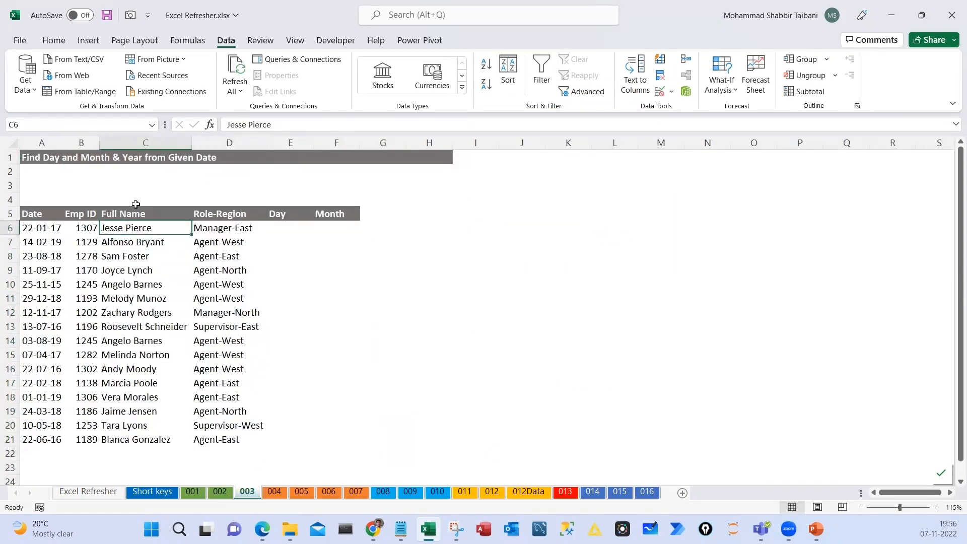
left_click(30, 230)
key("Up")
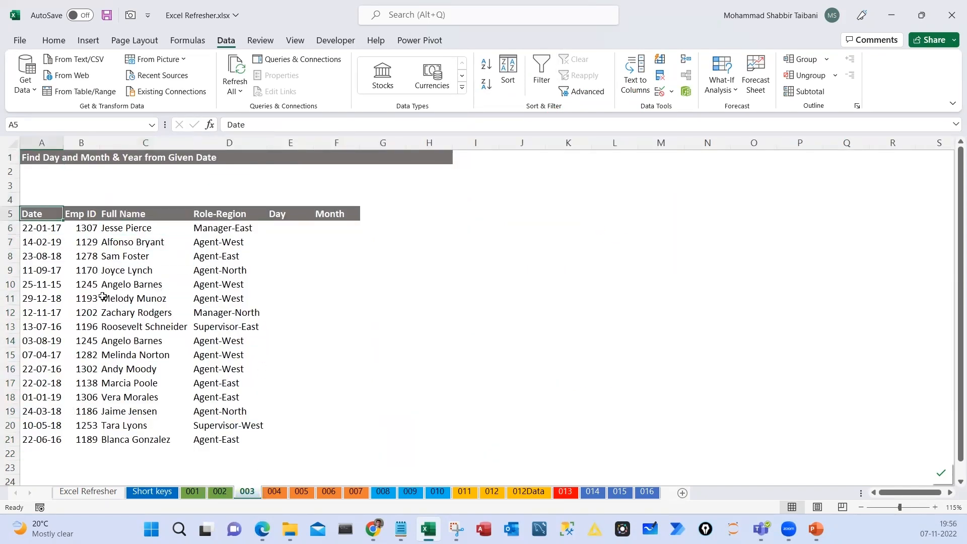
left_click(173, 282)
Review the Day and Month headers and add a Year header in G5
left_click(273, 214)
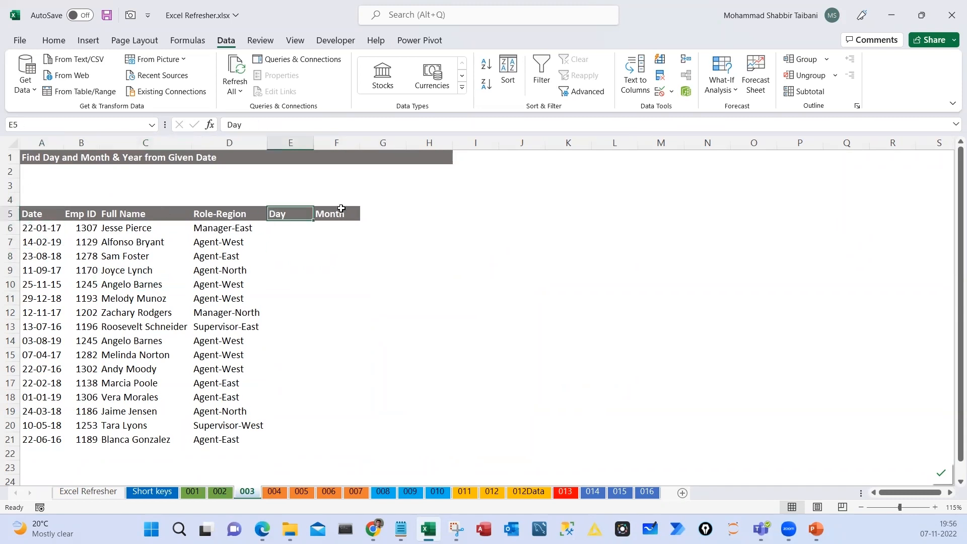
left_click(341, 210)
key("Left")
key("Left")
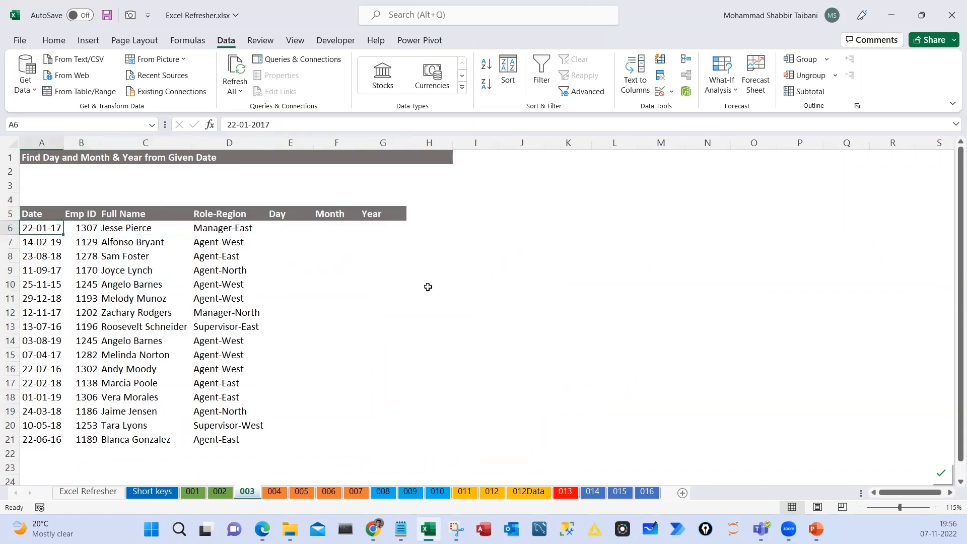
Examine the first record's date in A6 against the empty Day, Month and Year cells of row 6
key("Right")
key("Right")
key("Right")
key("Right")
key("Left")
key("Left")
key("Left")
key("Left")
key("Right")
key("Right")
key("Right")
key("Right")
key("Right")
key("Left")
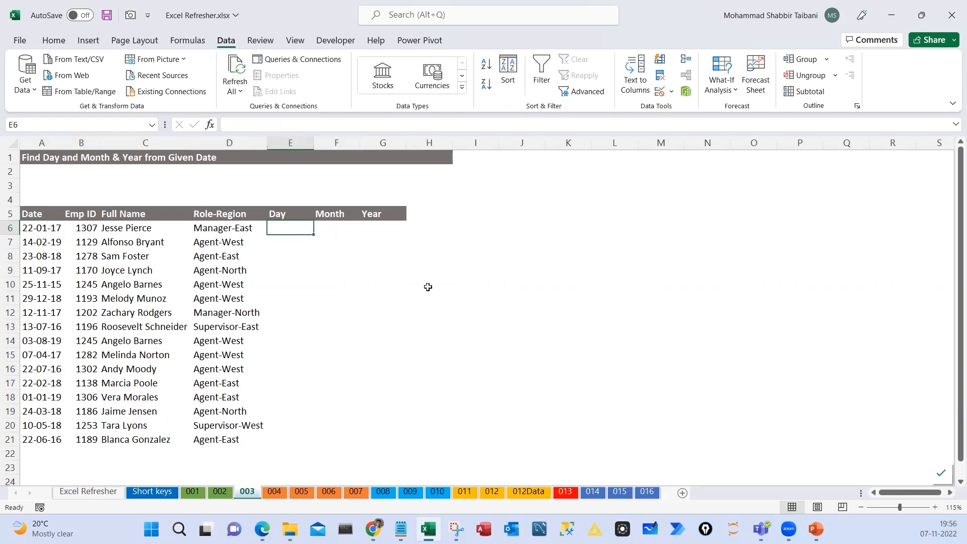
key("Left")
key("Left")
key("Left")
key("Left")
key("Right")
key("Right")
key("Right")
key("Right")
key("Right")
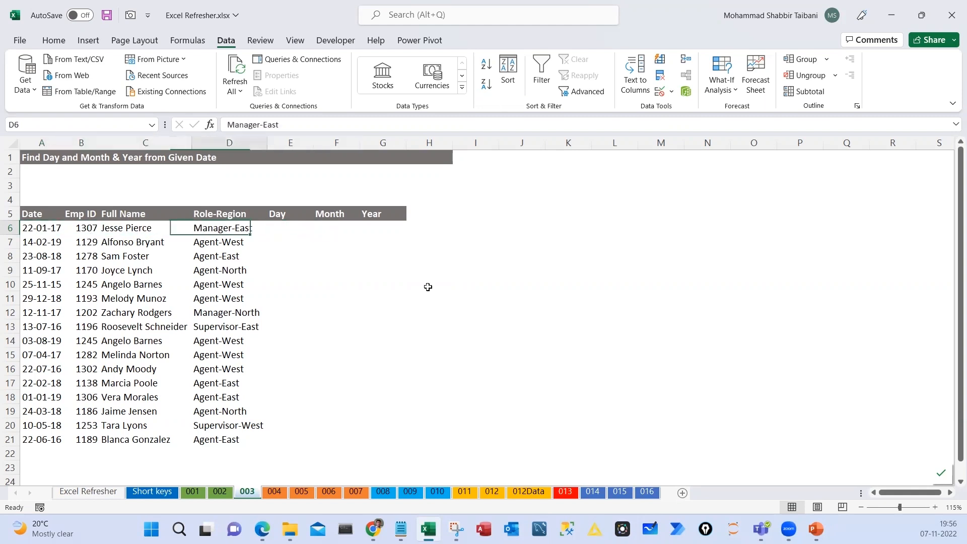
key("Right")
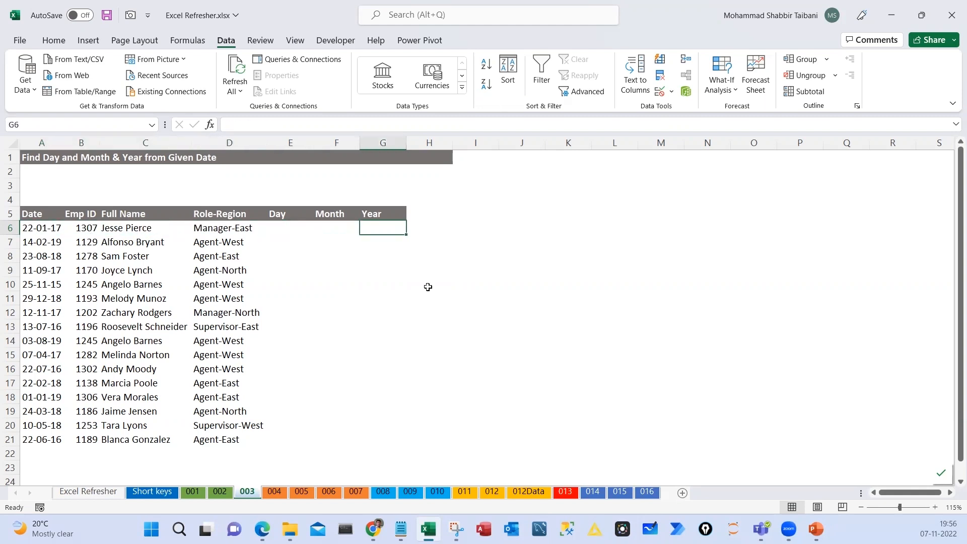
type("2017")
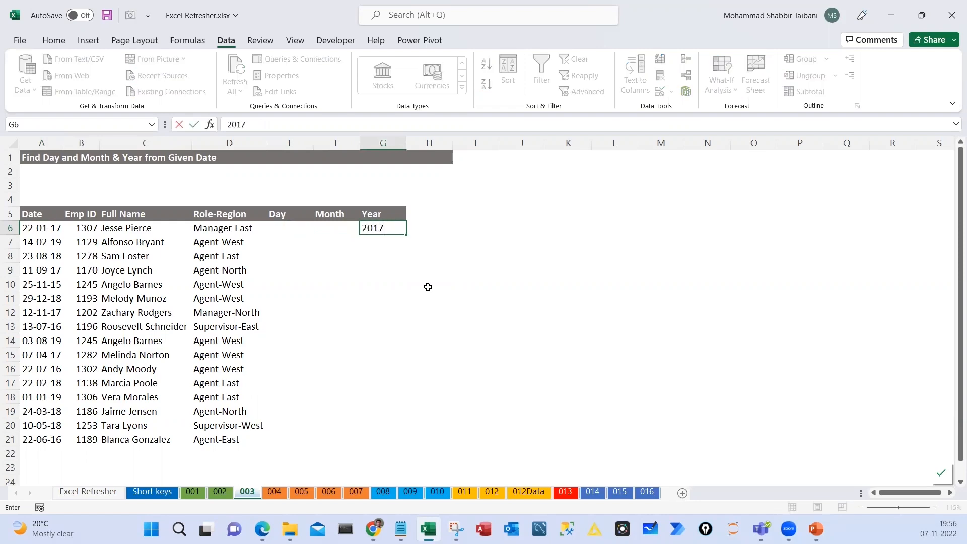
key("Escape")
Enter the formula =TEXT(A6,"ddd") in E6 to extract the abbreviated day name from the date
key("Left")
key("Left")
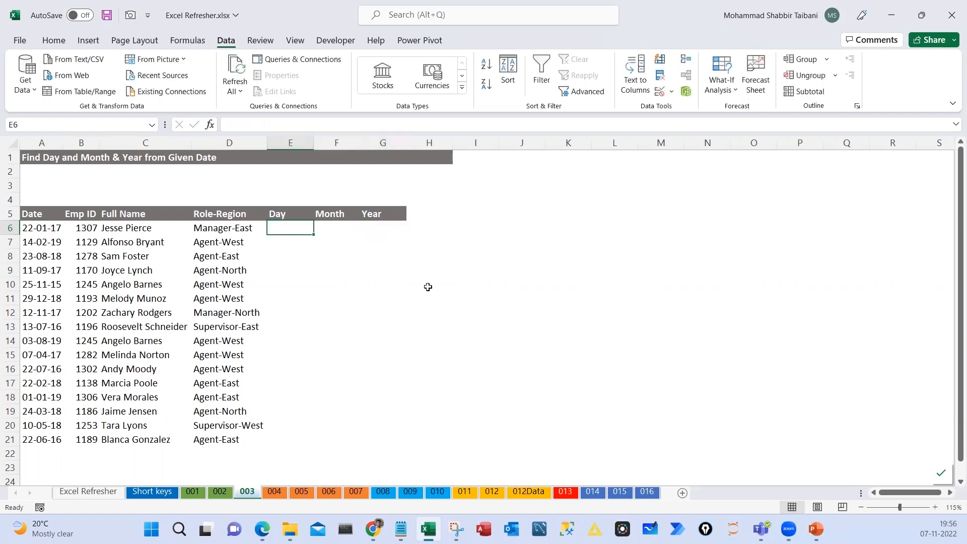
type("=TEXT(")
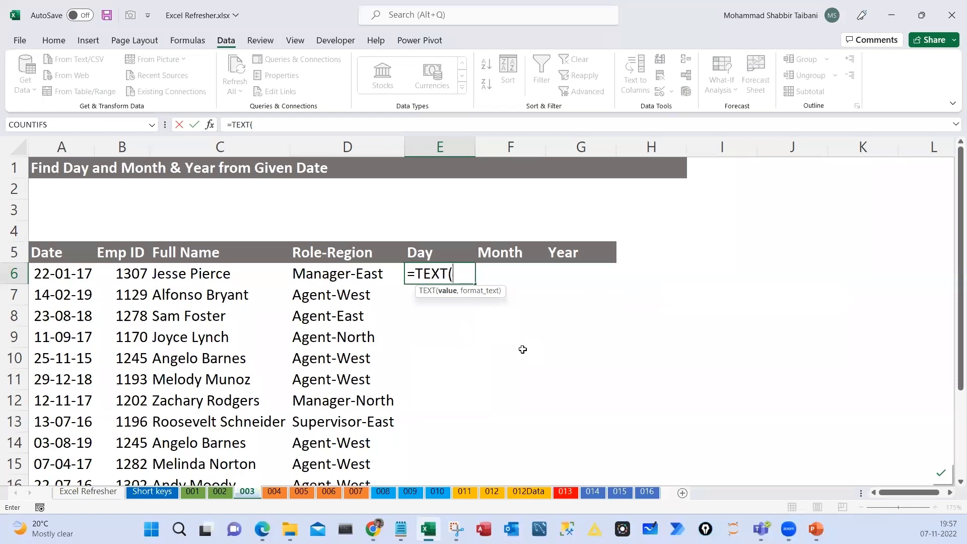
left_click(59, 277)
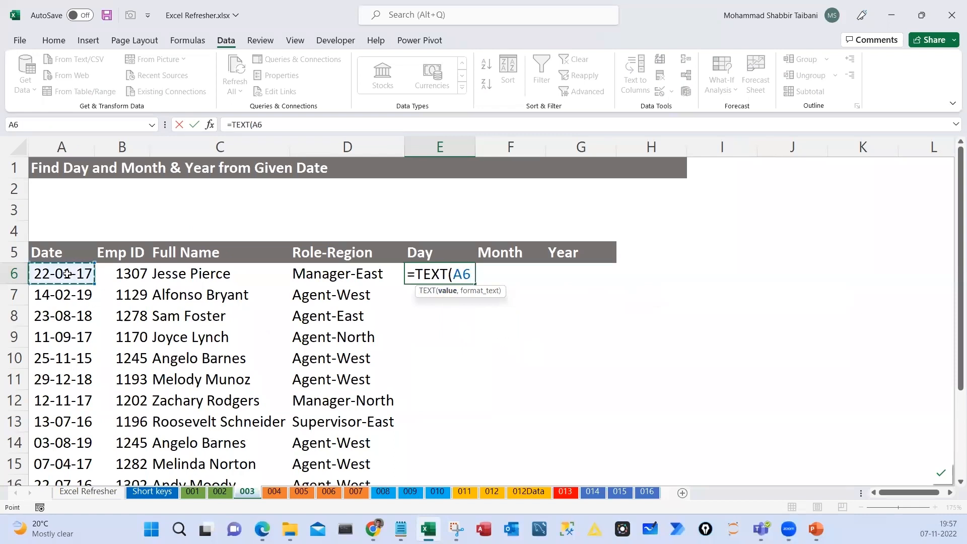
type(",")
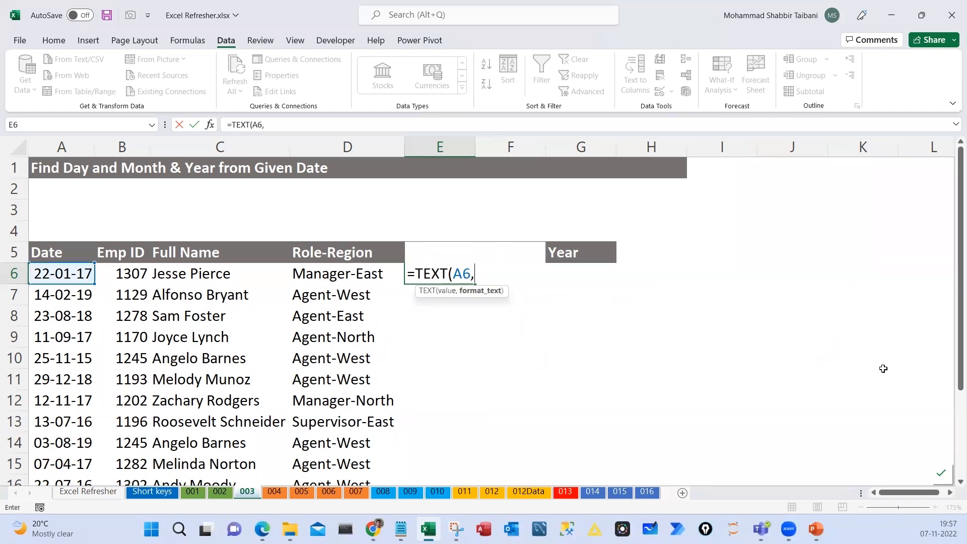
type("\"ddd\")")
key("Return")
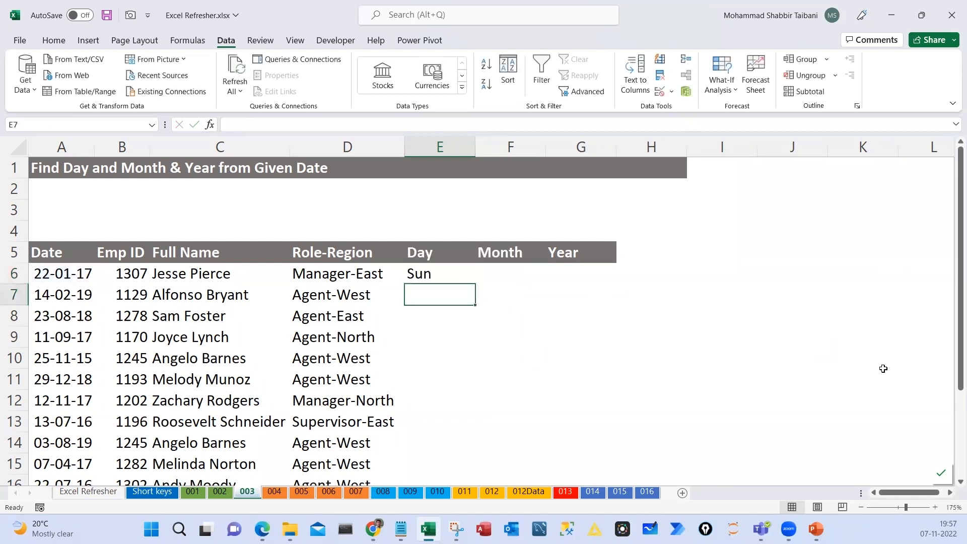
Change the format text of the Day formula in E6 to "dddd" for the full day name
key("Up")
key("F2")
key("Escape")
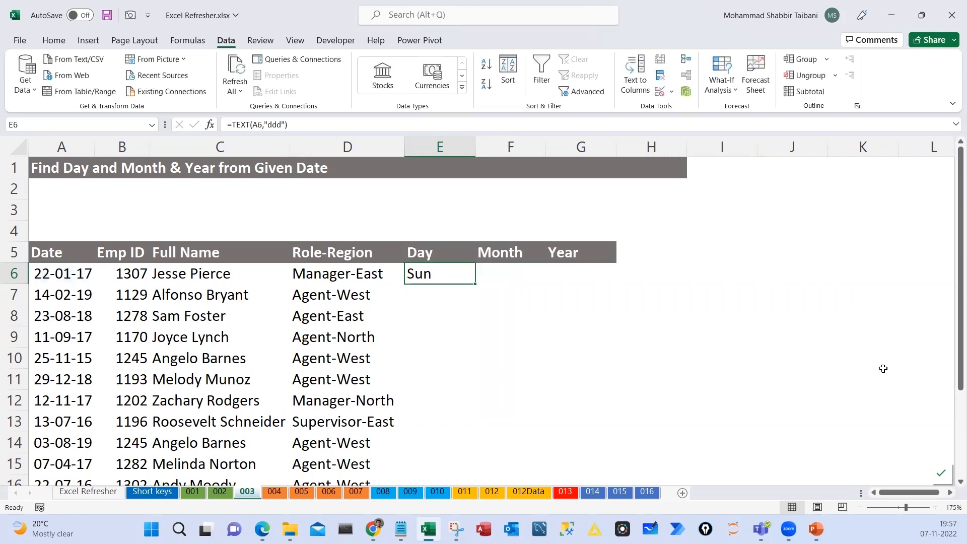
key("F2")
key("Left")
key("Left")
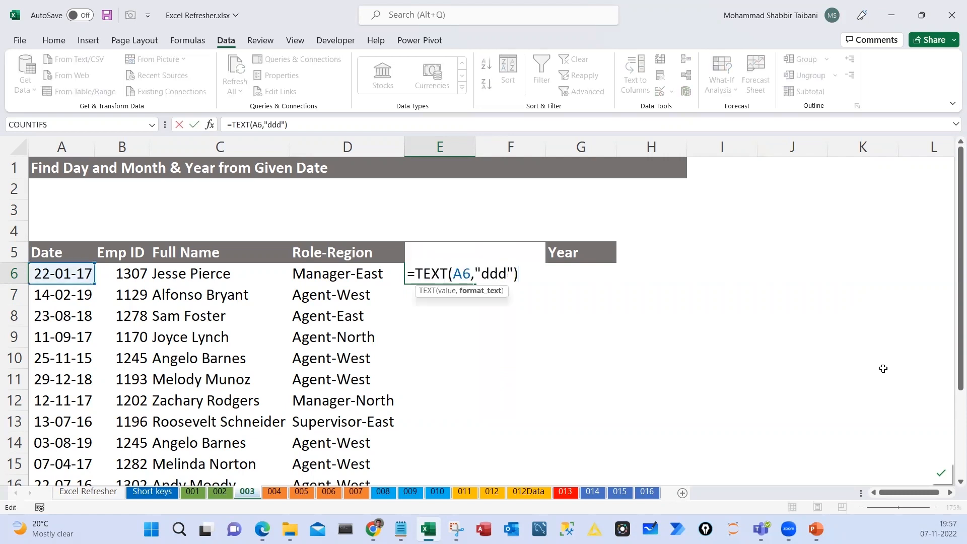
type("d")
key("Return")
key("Up")
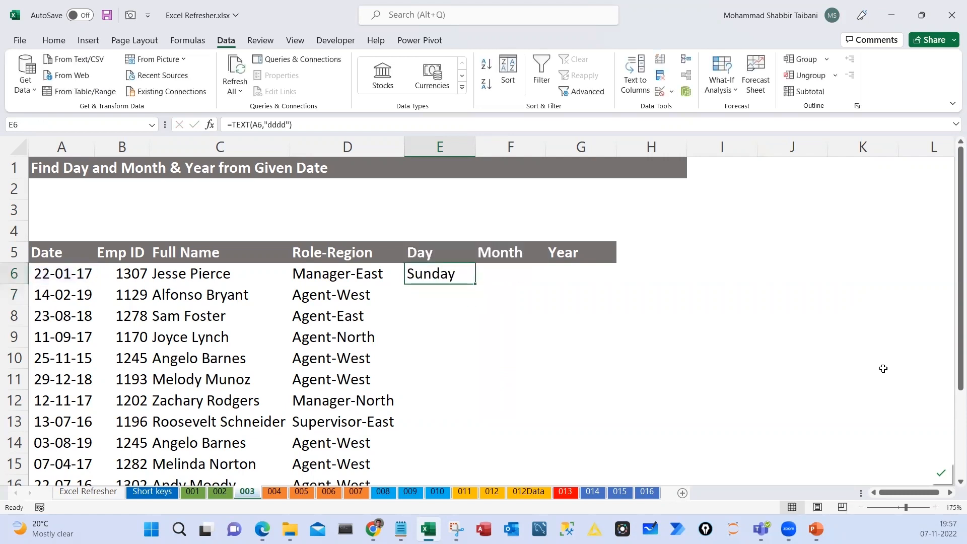
Change the format text of the Day formula in E6 back to "ddd"
key("F2")
key("Left")
key("Left")
key("BackSpace")
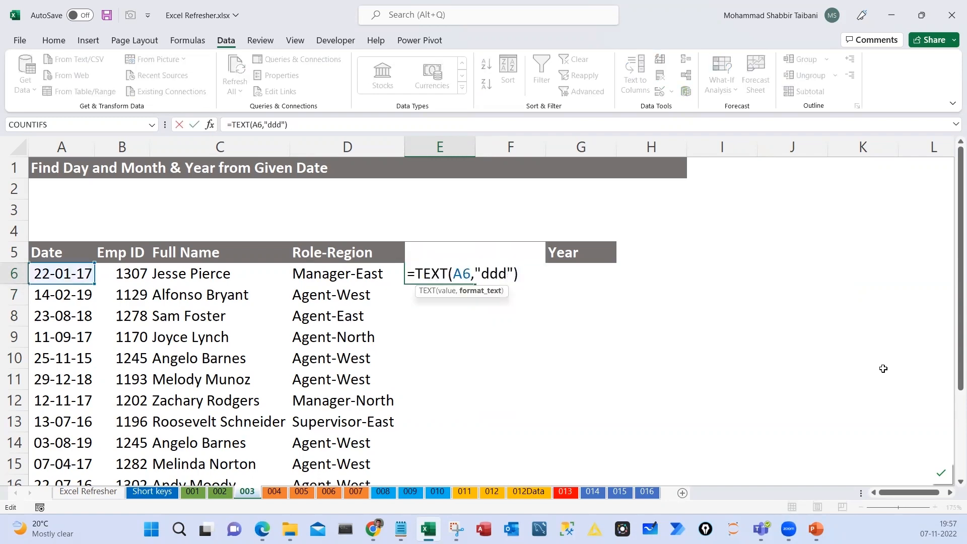
key("Return")
key("Up")
Widen the Day and Month columns and increase the height of row 6 to make room for the formulas
key("F2")
key("Escape")
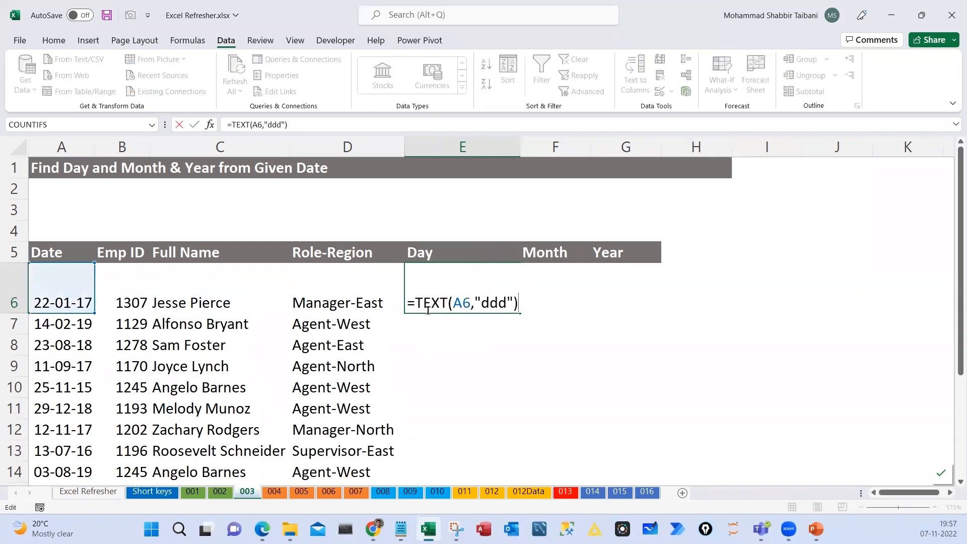
key("Escape")
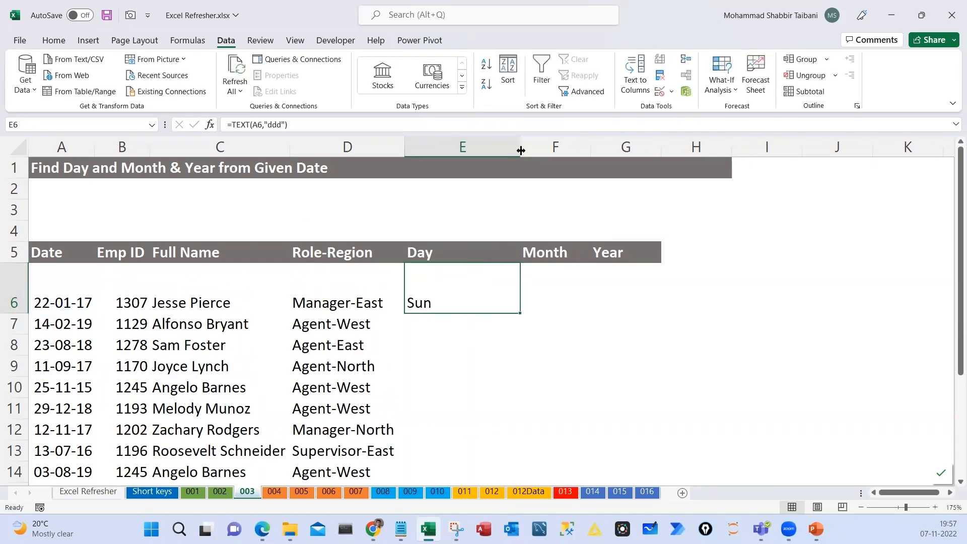
left_click_drag(590, 149, 612, 149)
Enter the formula =TEXT(A6,"mm") in F6 to extract the two-digit month number from the date
left_click(560, 290)
key("F2")
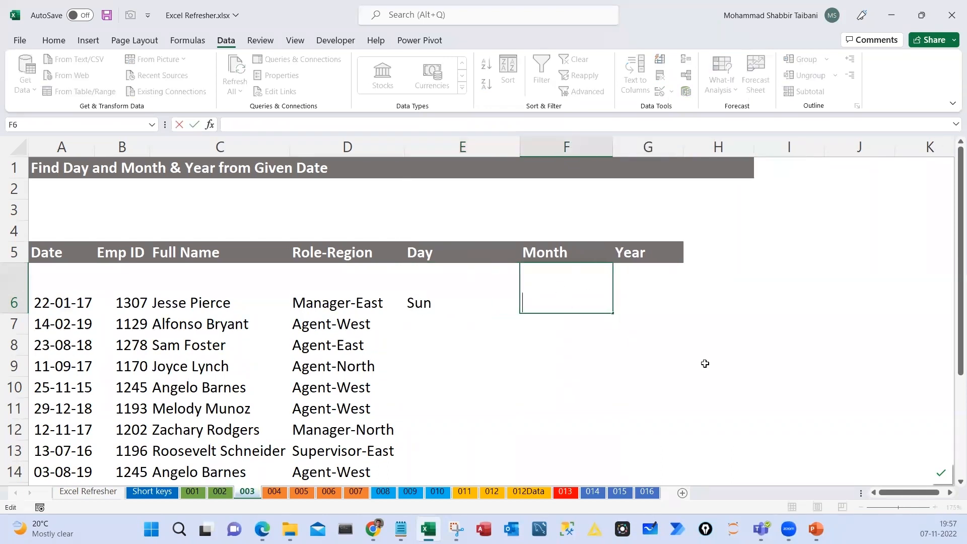
type("=TEXT(")
key("Left")
key("Left")
key("Left")
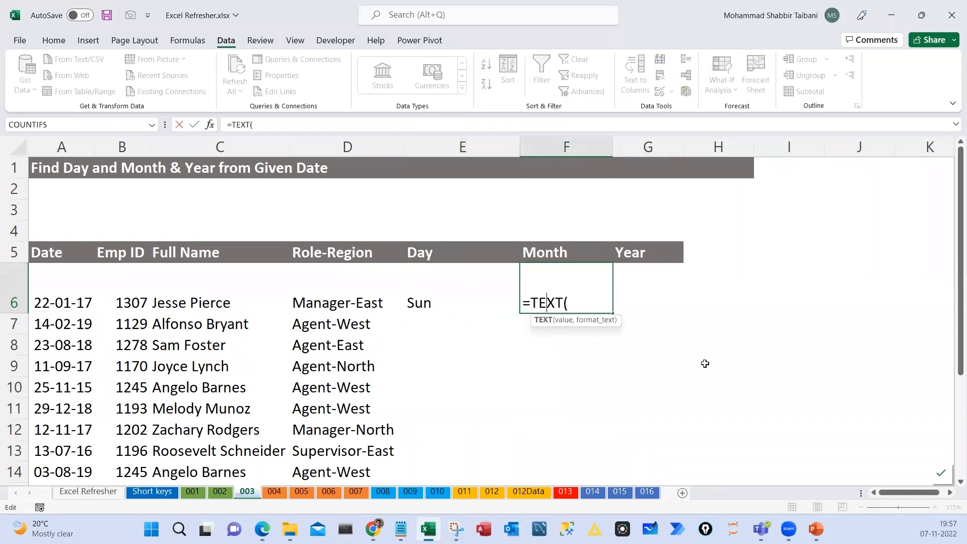
key("End")
key("F2")
key("Left")
key("Left")
key("Left")
key("Left")
key("Left")
type(",")
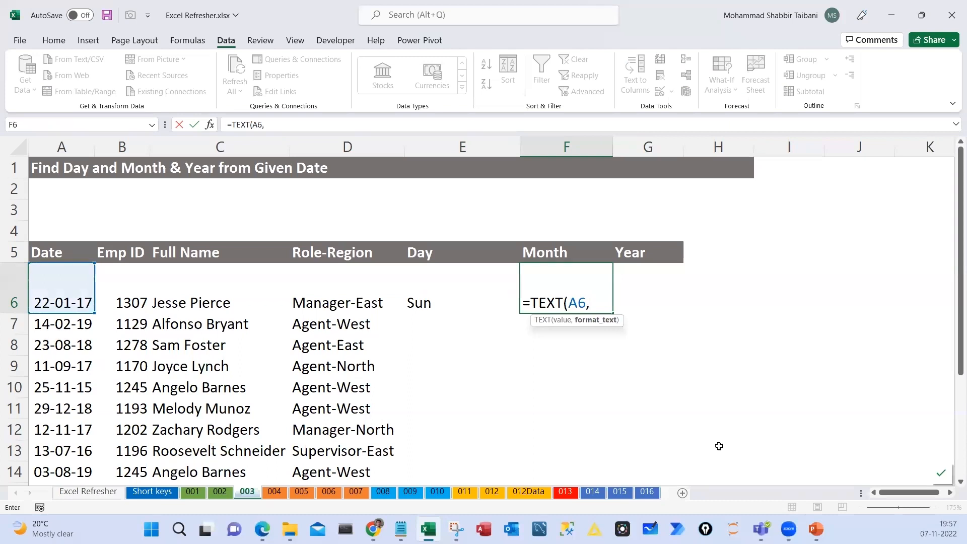
type("\"mm\")")
key("ctrl+Return")
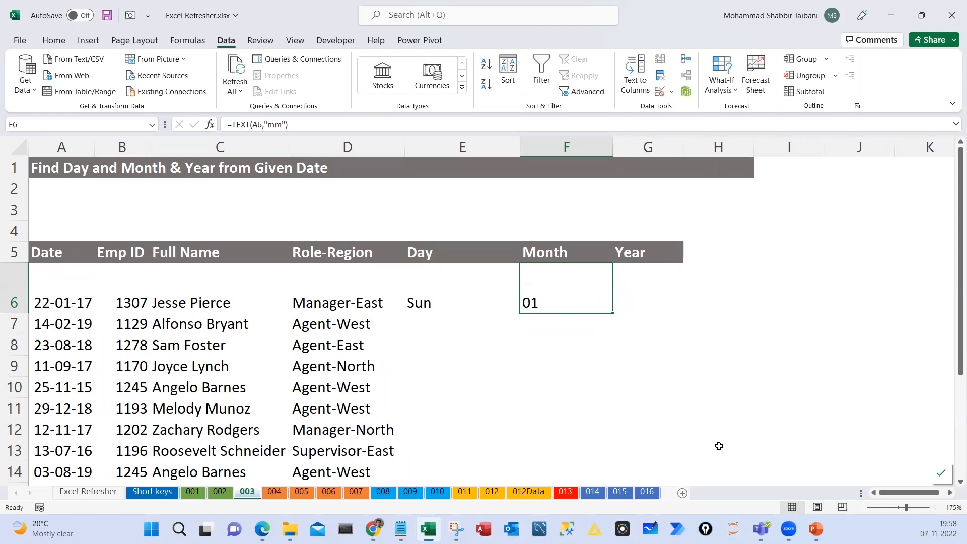
Change the format text of the Month formula in F6 to "mmm" for the abbreviated month name
key("F2")
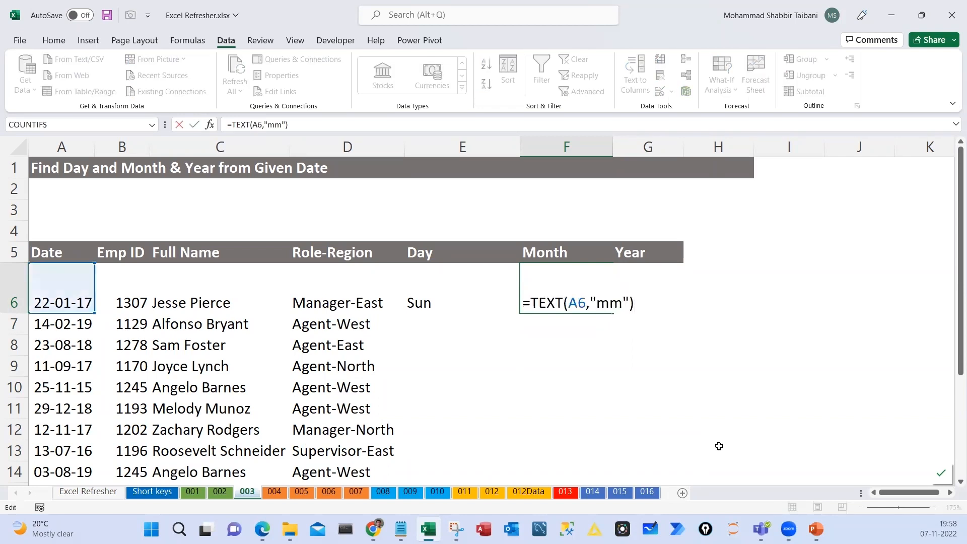
key("Left")
key("Left")
type("m")
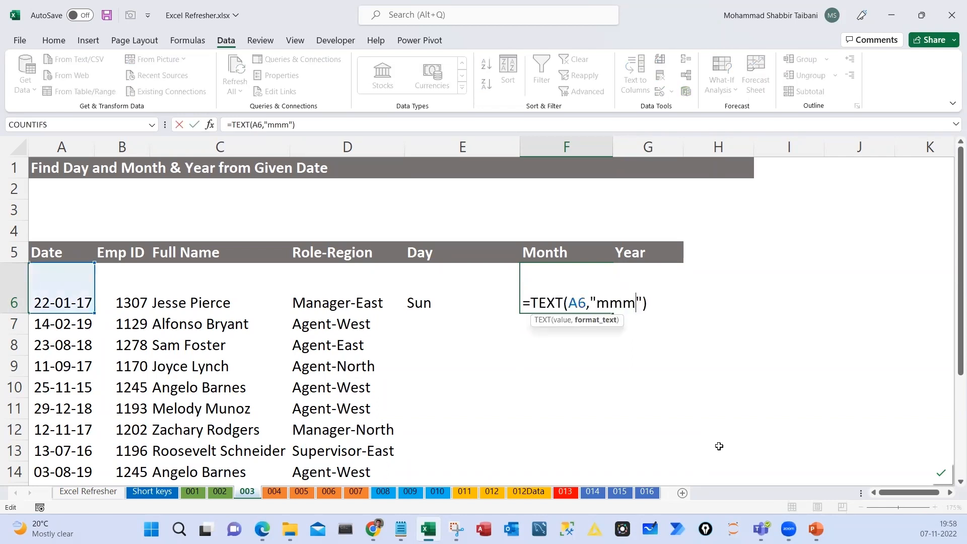
key("ctrl+Return")
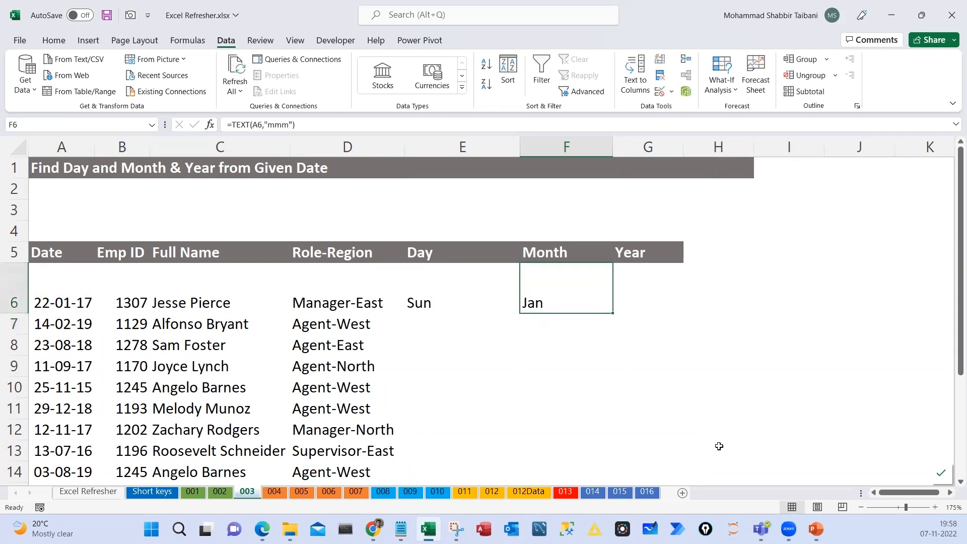
Extend the format text of the Month formula in F6 to "mmmm" for the full month name
key("F2")
key("Left")
key("Left")
type("m")
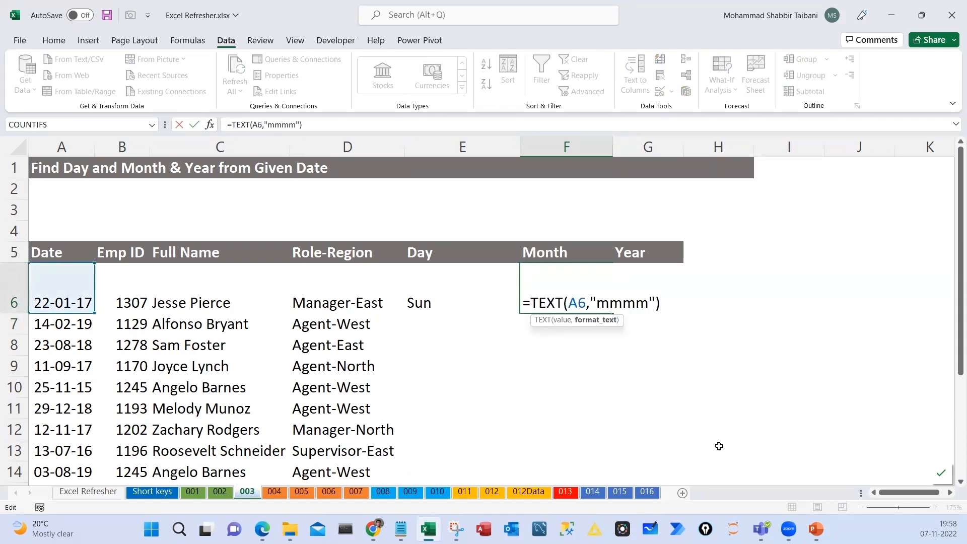
key("ctrl+Return")
Fill the Day formula in E6 and the Month formula in F6 down all rows of the table
left_click(453, 302)
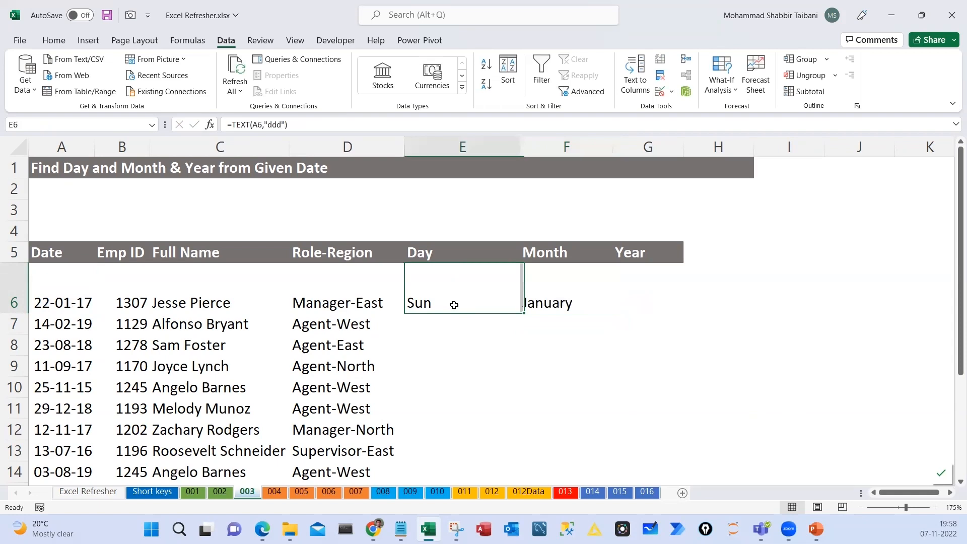
double_click(518, 314)
left_click(463, 300)
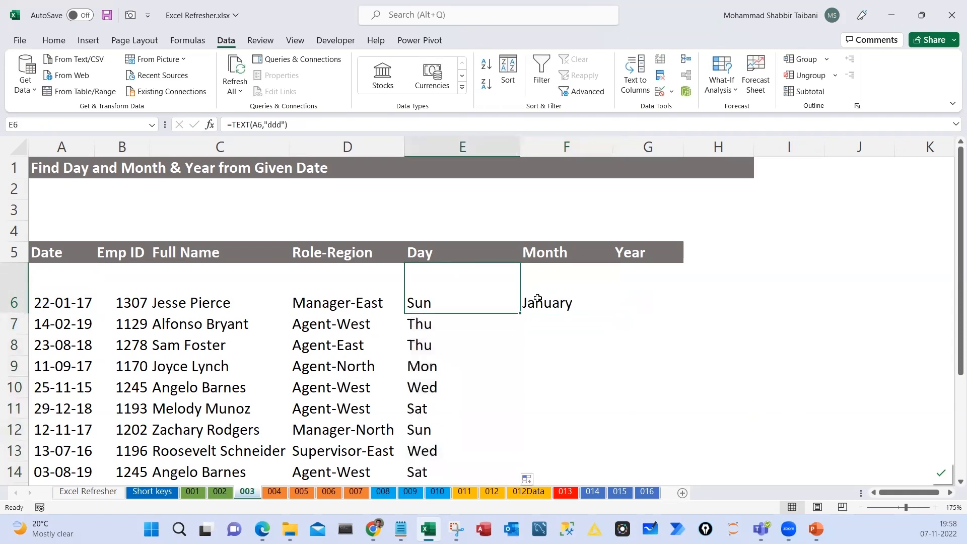
left_click(535, 302)
double_click(612, 313)
left_click(554, 324)
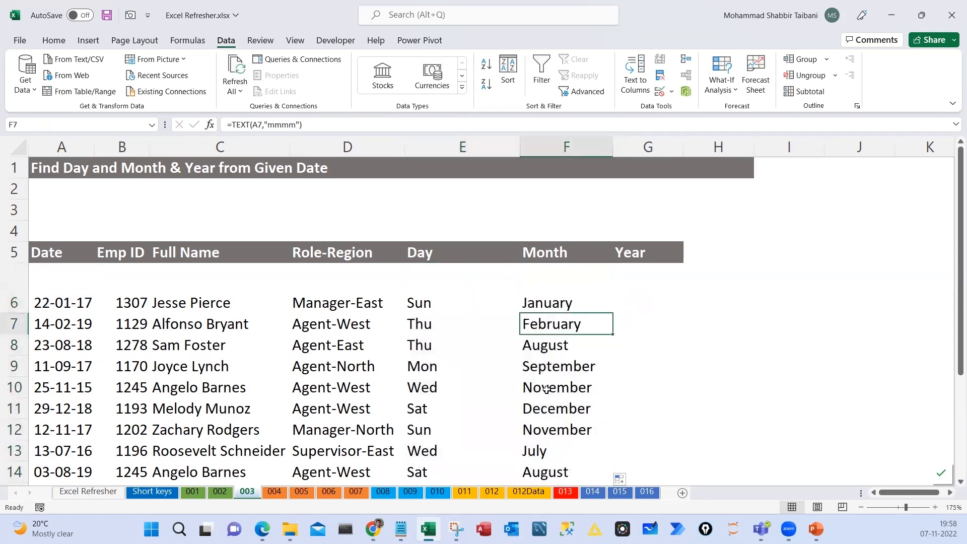
scroll(452, 343, "down", 3)
scroll(452, 343, "up", 3)
Set the Month formula in F6 to the "mmm" format and write the Day and Month formulas as text in E4 and F4
left_click_drag(443, 302, 438, 369)
double_click(547, 308)
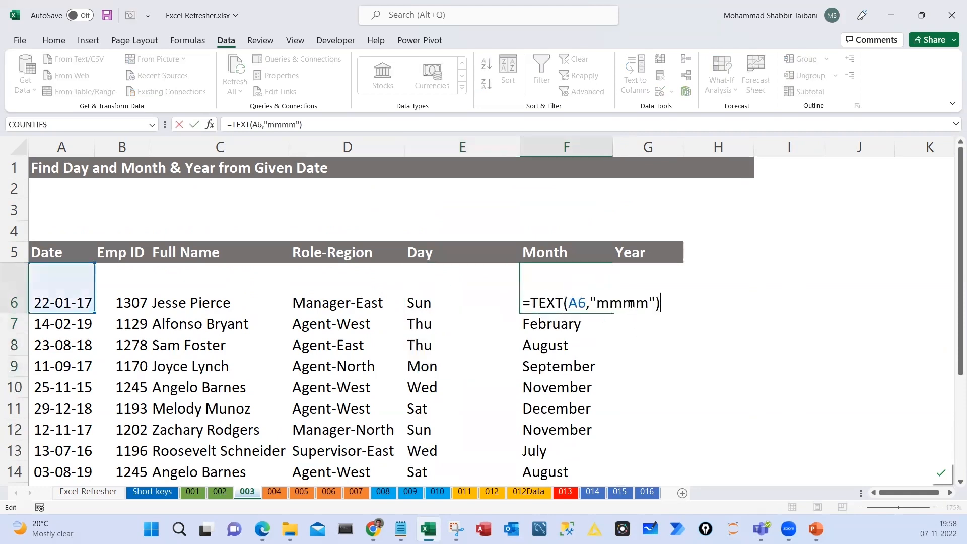
left_click(633, 302)
key("BackSpace")
key("Return")
key("Right")
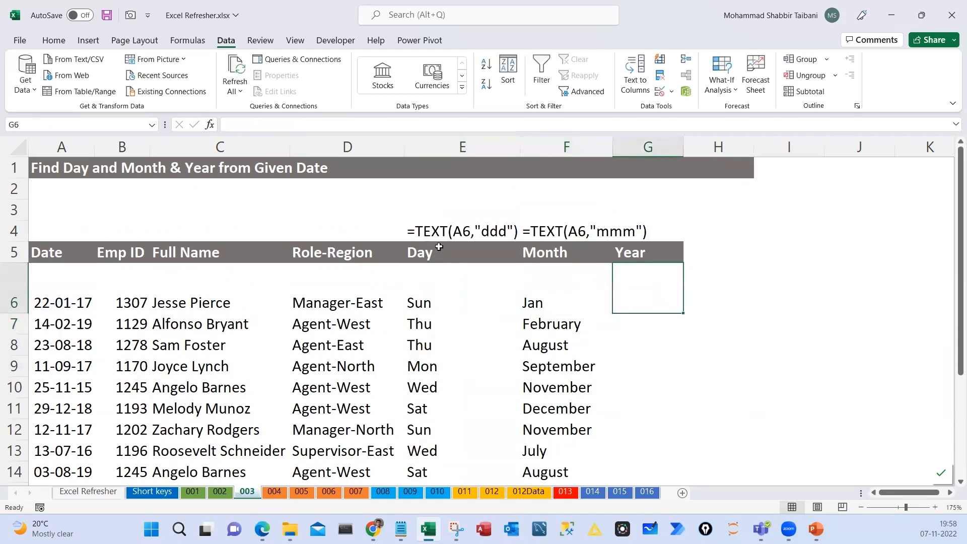
Enter the formula =YEAR(A6) in G6 and fill it down the Year column
type("=ye")
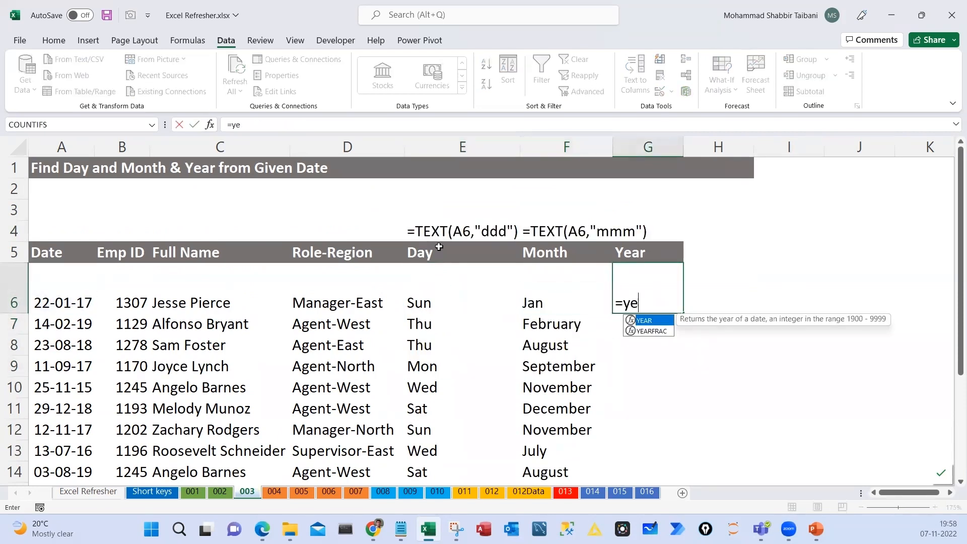
key("Tab")
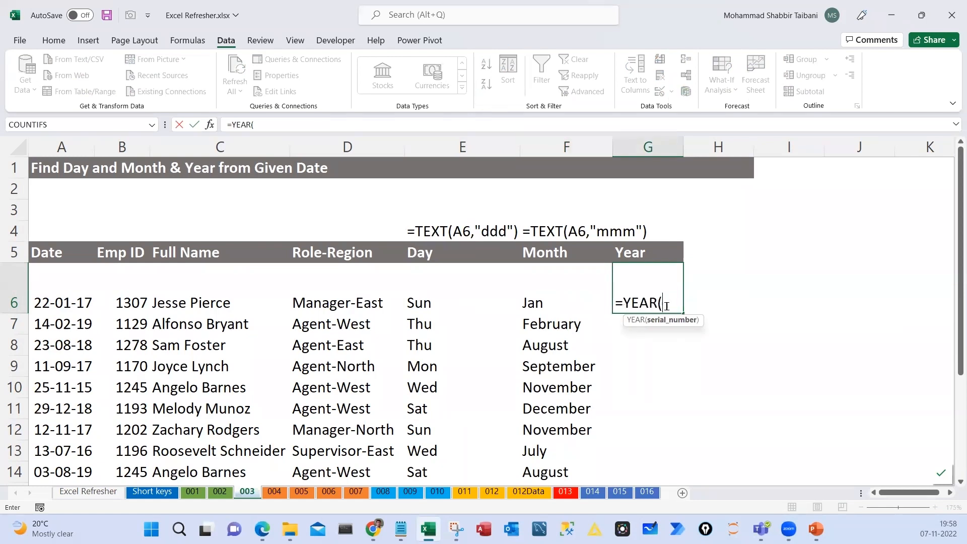
left_click(76, 300)
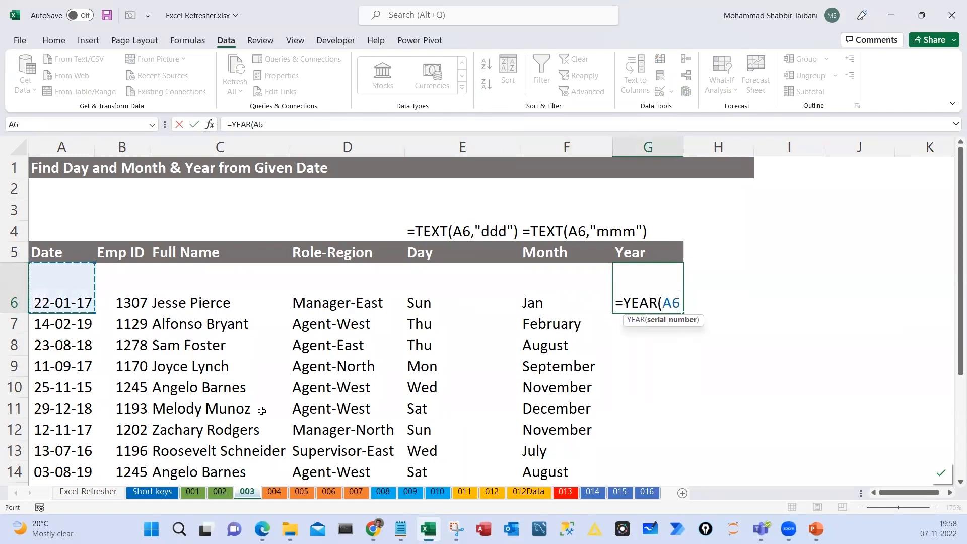
key("Return")
key("Up")
key("F2")
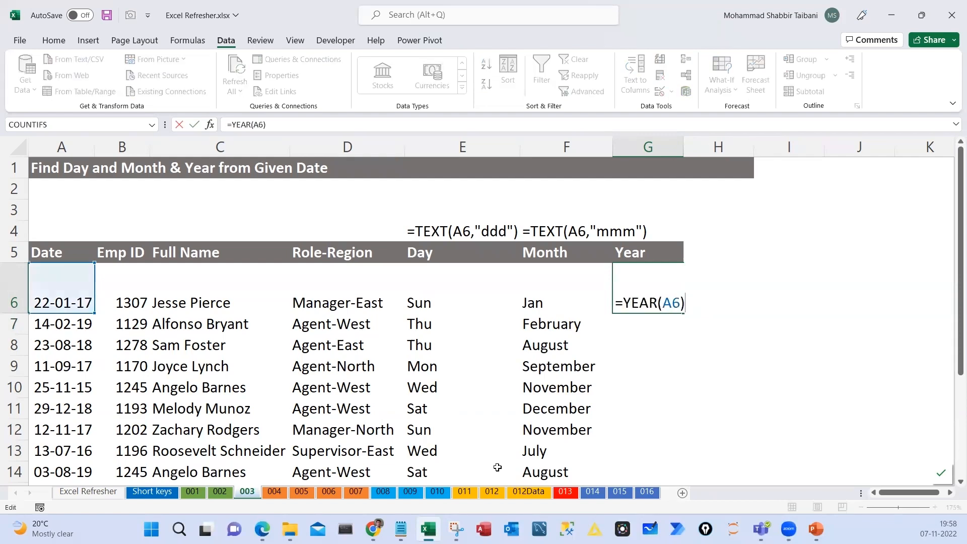
key("Escape")
double_click(683, 313)
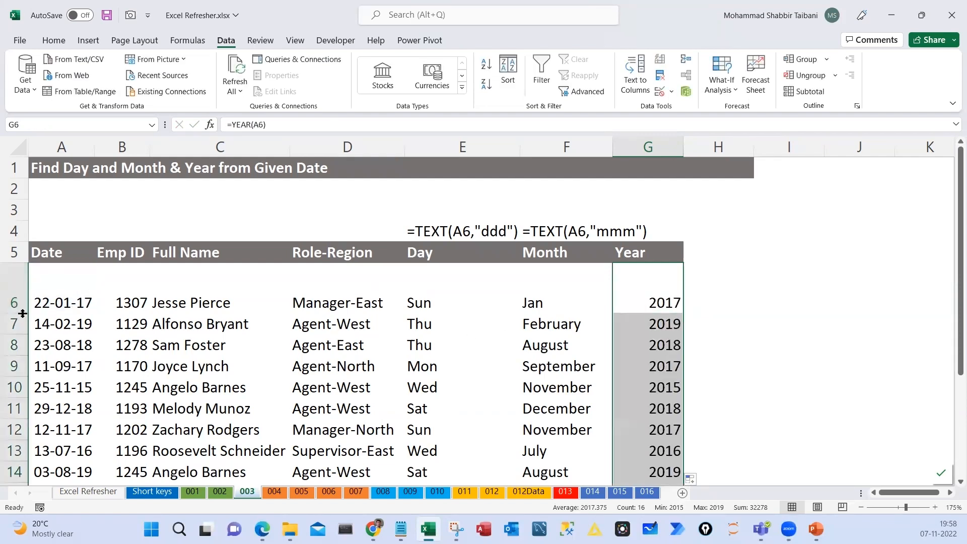
Fit the height of row 6 and the widths of the Day and Month columns to their contents
double_click(17, 313)
double_click(520, 146)
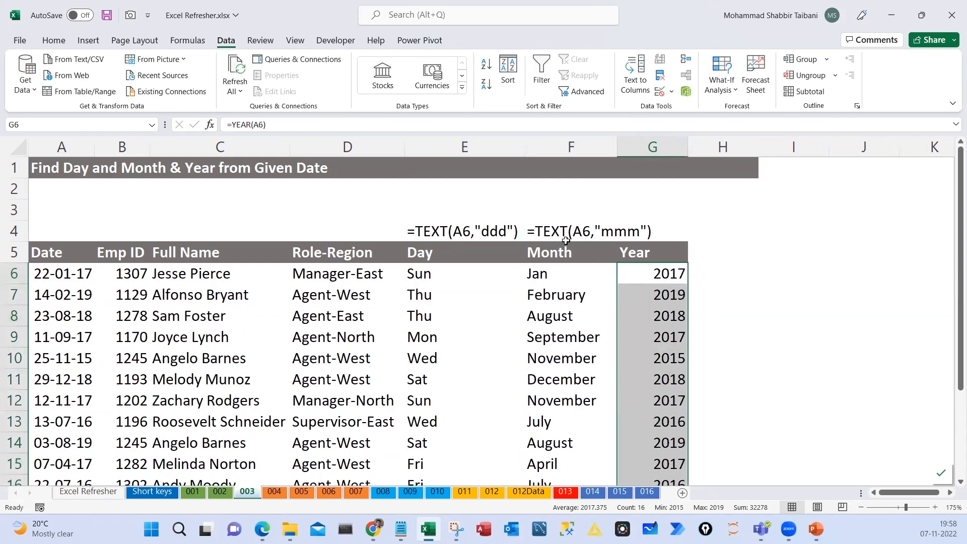
left_click(579, 230)
double_click(617, 146)
Write the year formula =YEAR(A6) as visible text in G4 above the Year header
left_click(700, 276)
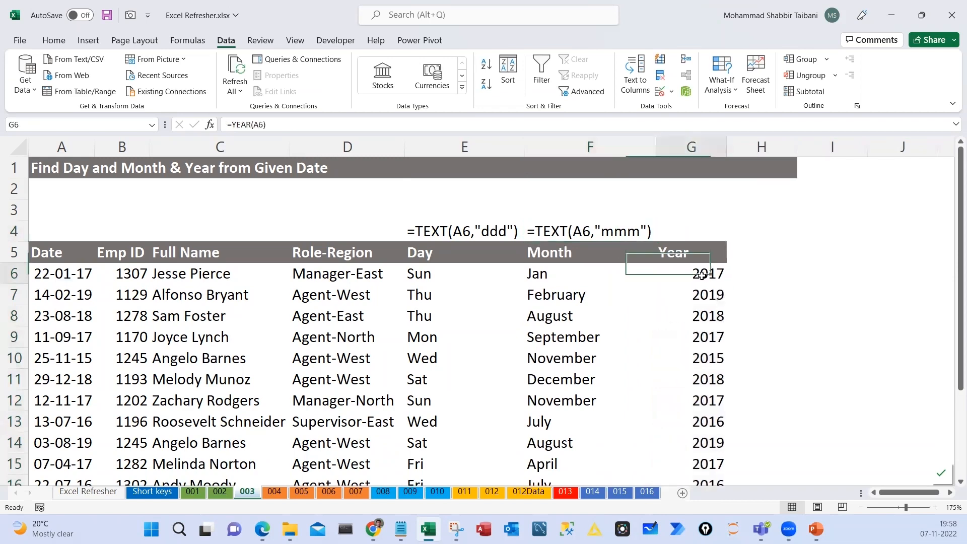
key("F2")
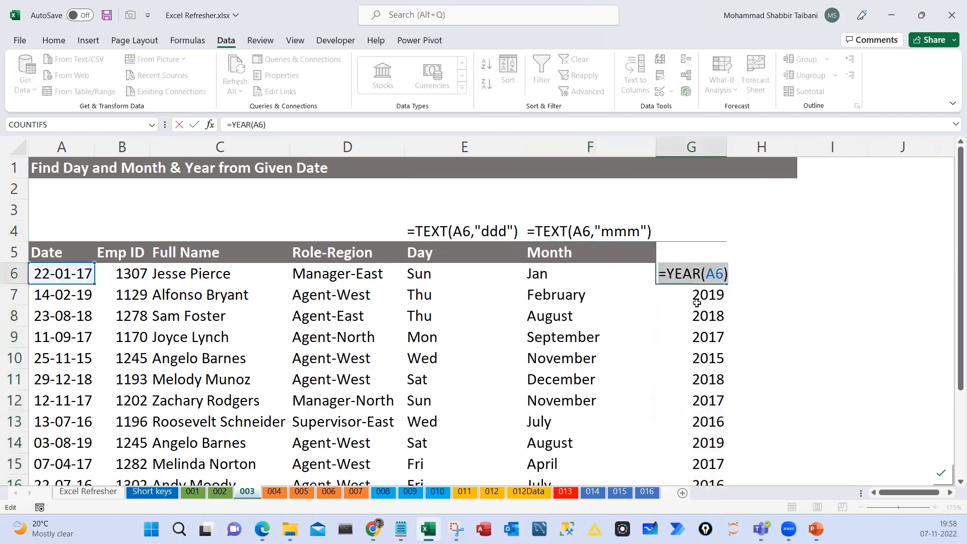
double_click(676, 231)
type("'")
type("=YEAR(A6)")
key("ctrl+Return")
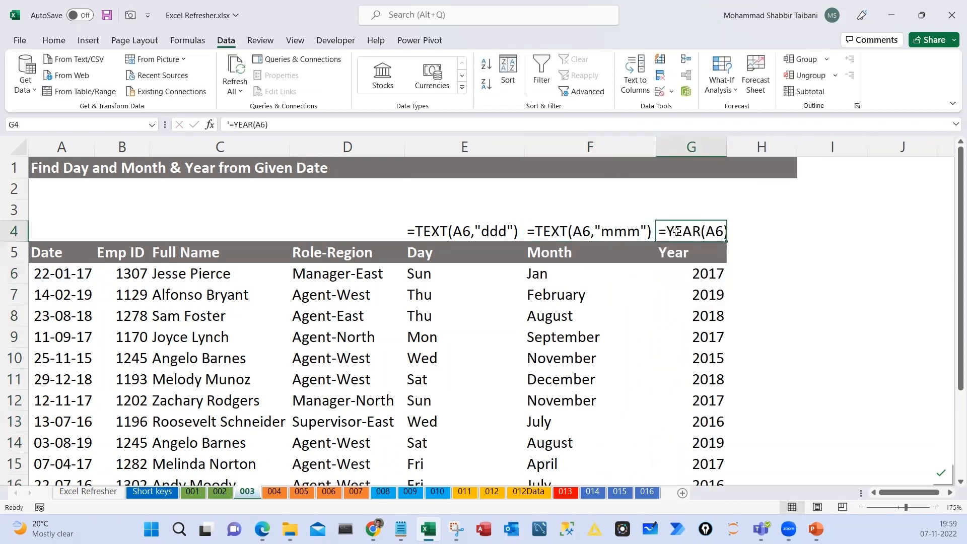
Format the formula texts in E4:G4 as bold with a red font colour
left_click_drag(438, 233, 697, 231)
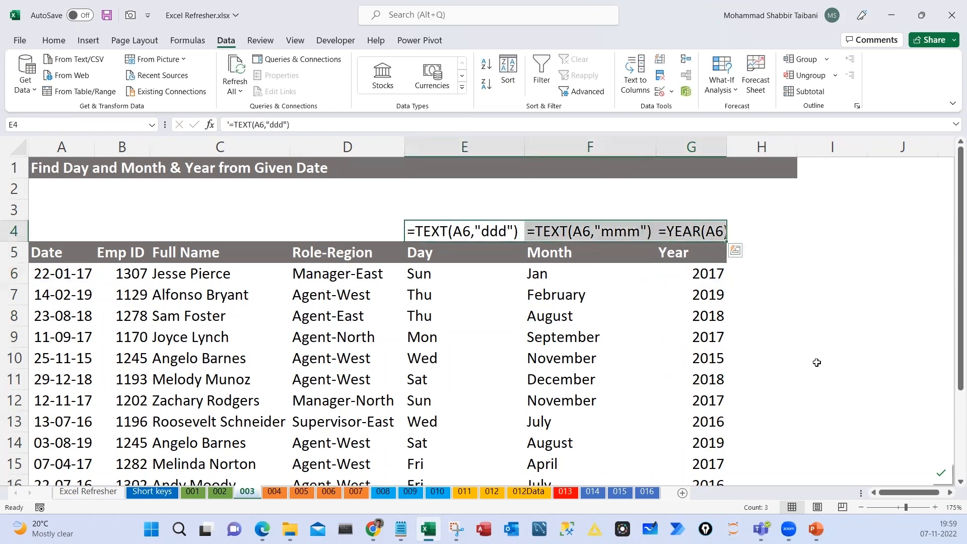
left_click(53, 41)
left_click(117, 84)
left_click(231, 83)
Widen the Day, Month and Year columns so the bold formula texts in row 4 fit with spare room
left_click(483, 231)
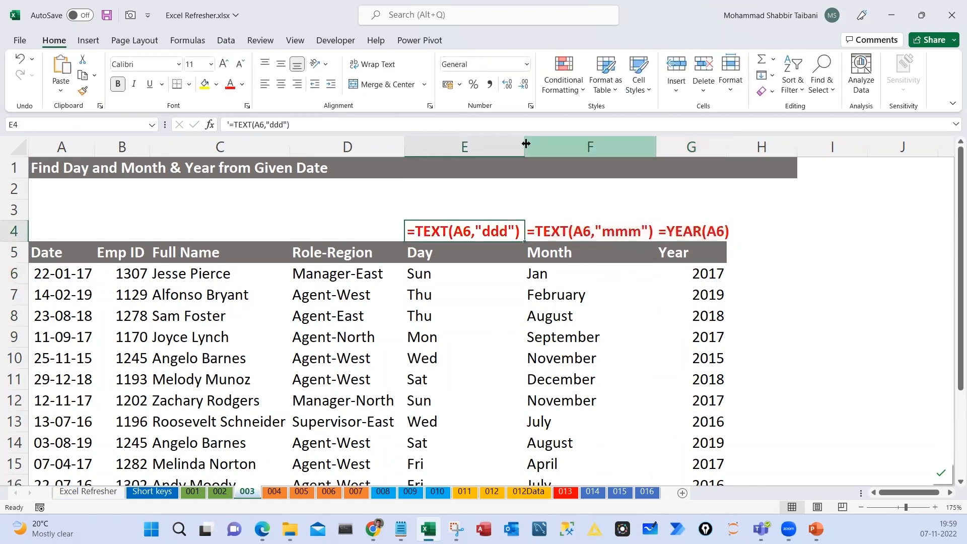
left_click_drag(524, 147, 543, 147)
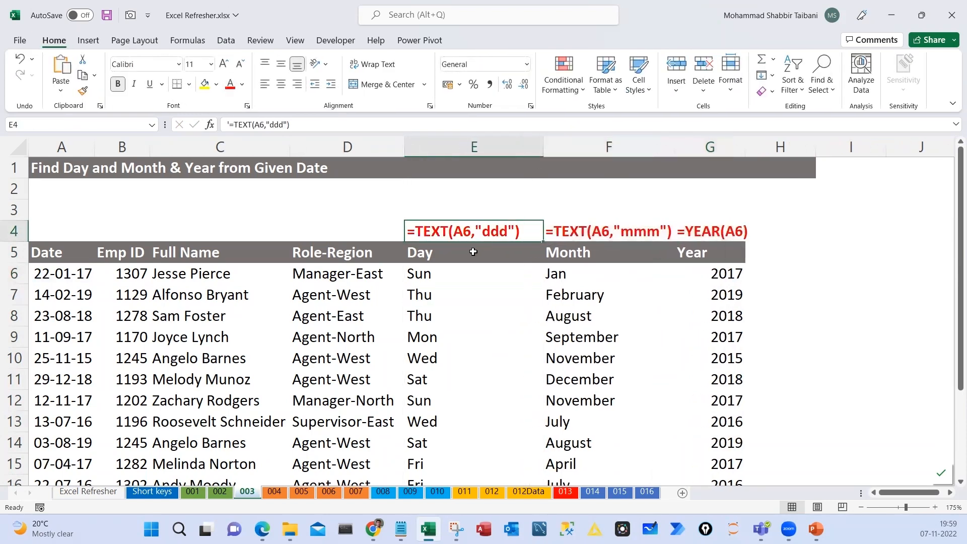
left_click(619, 231)
left_click_drag(675, 141, 697, 141)
left_click(737, 235)
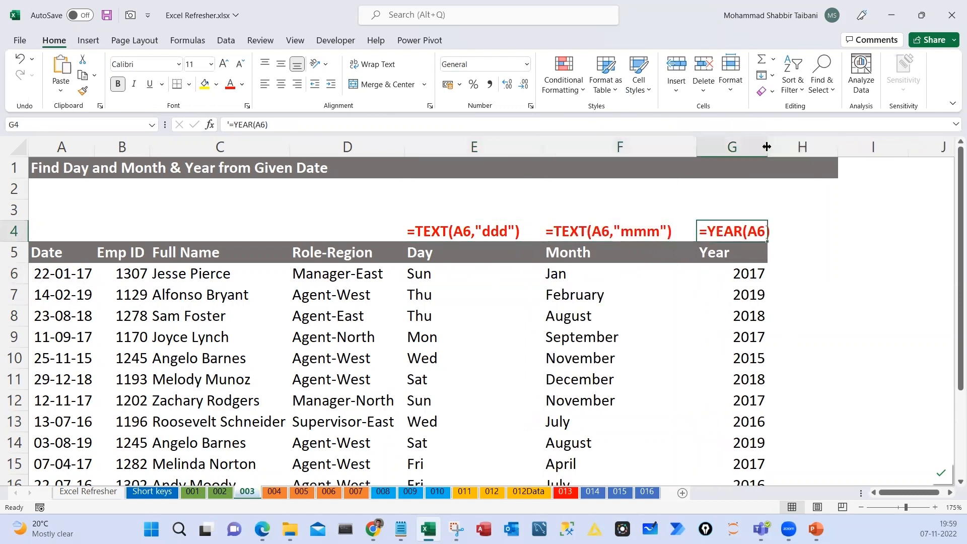
left_click_drag(766, 146, 796, 146)
left_click(756, 295)
left_click(680, 380)
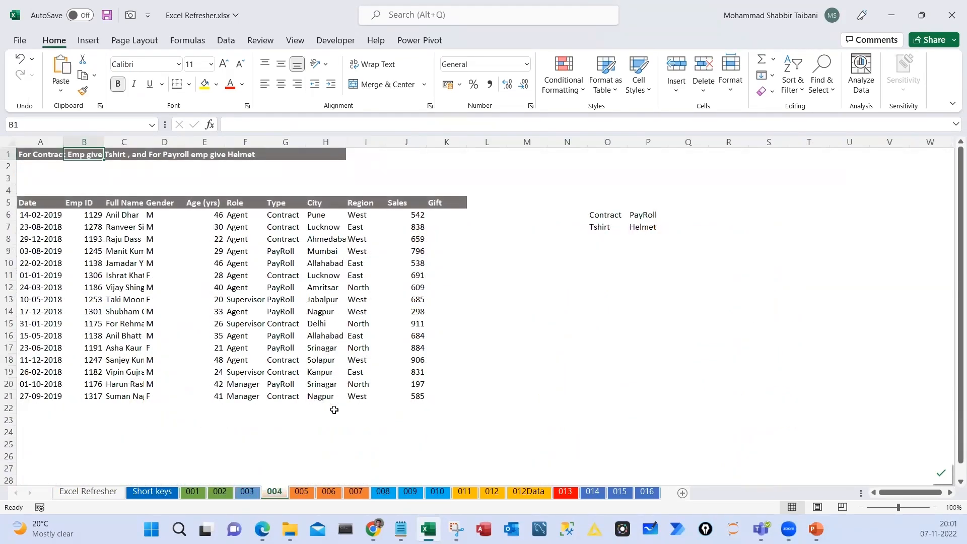
Collapse the ribbon and zoom sheet 004 to 130% so the employee table is easier to read
scroll(334, 410, "up", 2)
left_click(351, 331)
scroll(55, 46, "down", 1)
double_click(54, 43)
scroll(226, 369, "up", 1)
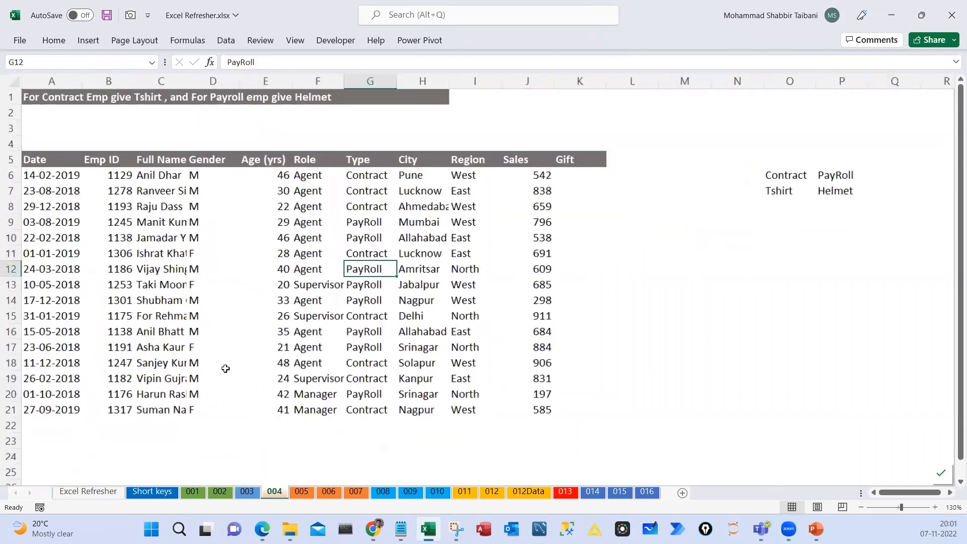
key("ctrl+Home")
left_click(170, 252)
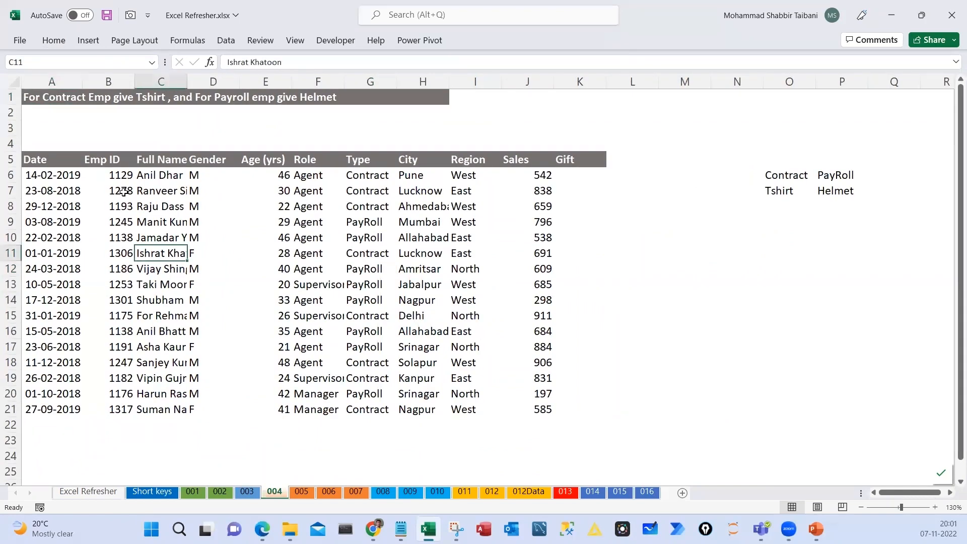
Examine the employee table on sheet 004, especially the Contract and PayRoll entries in the Type column
left_click(311, 239)
left_click_drag(52, 160, 545, 410)
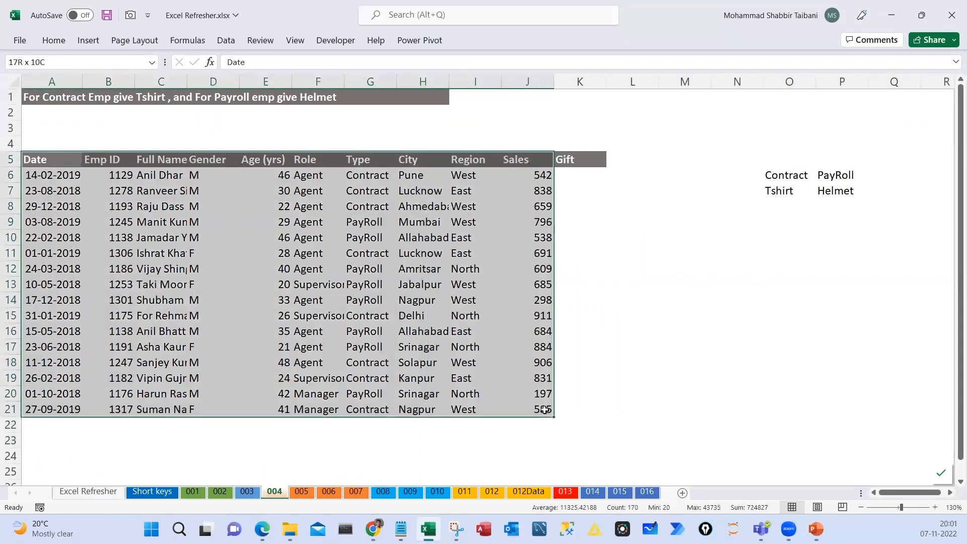
left_click_drag(368, 175, 368, 332)
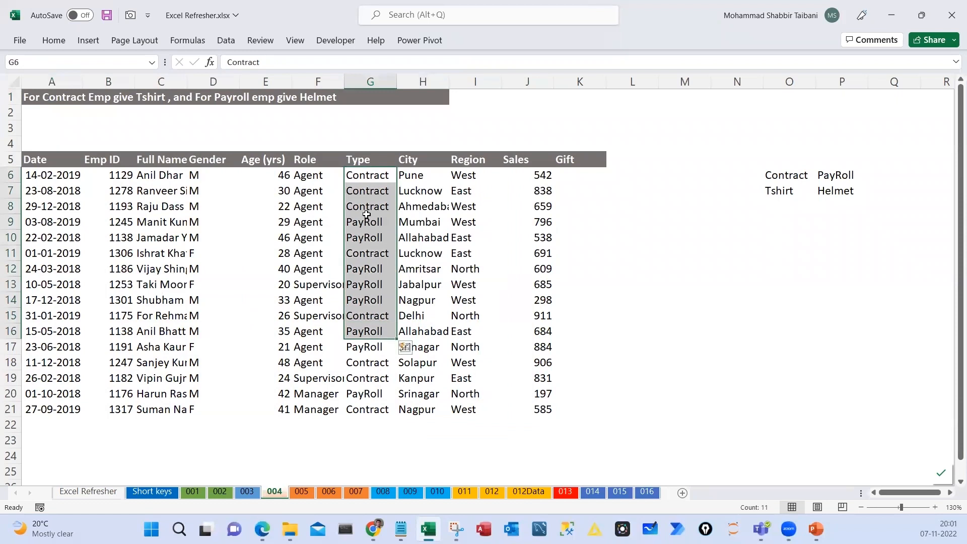
left_click(366, 216)
left_click_drag(370, 193, 371, 236)
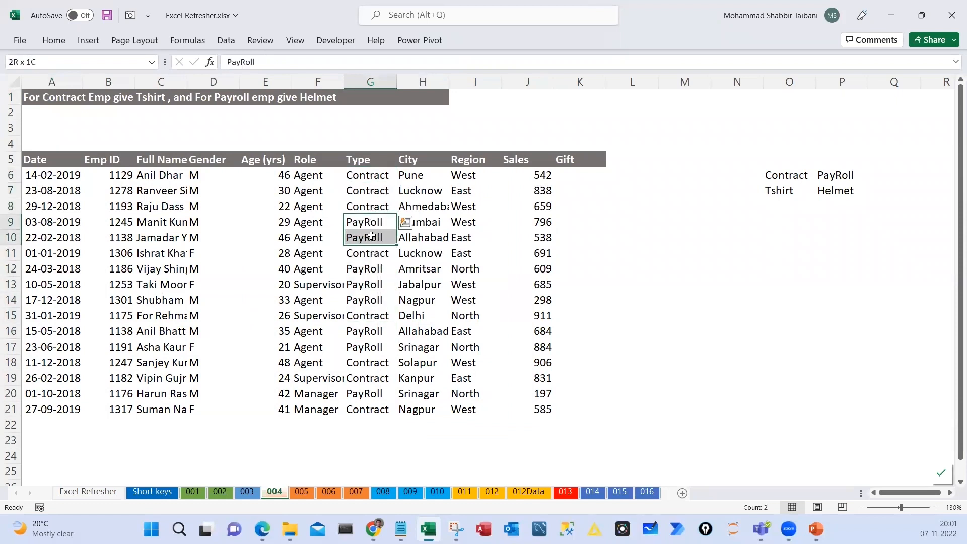
left_click(370, 253)
left_click(370, 284)
left_click(367, 206)
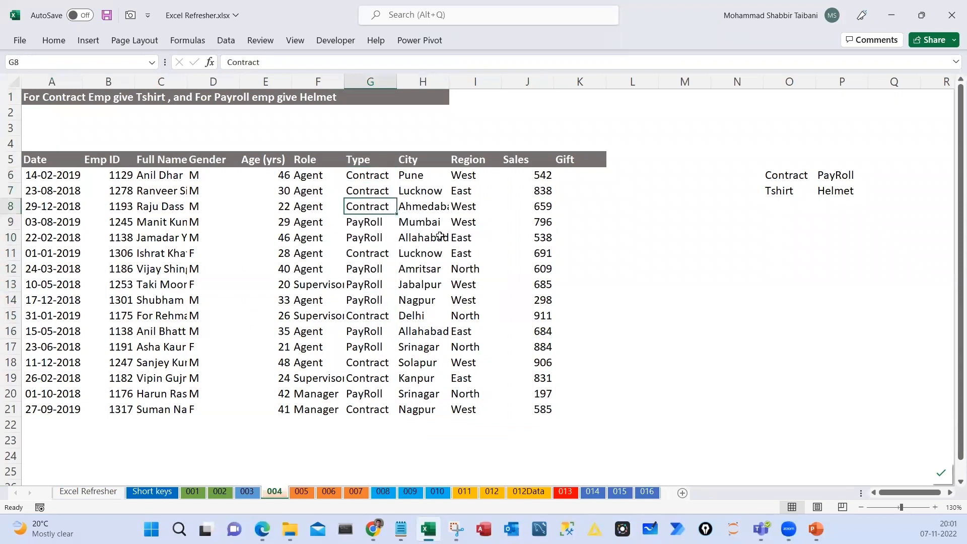
Widen the Gift column slightly and select its first data cell, K6
left_click_drag(607, 81, 622, 81)
left_click(546, 173)
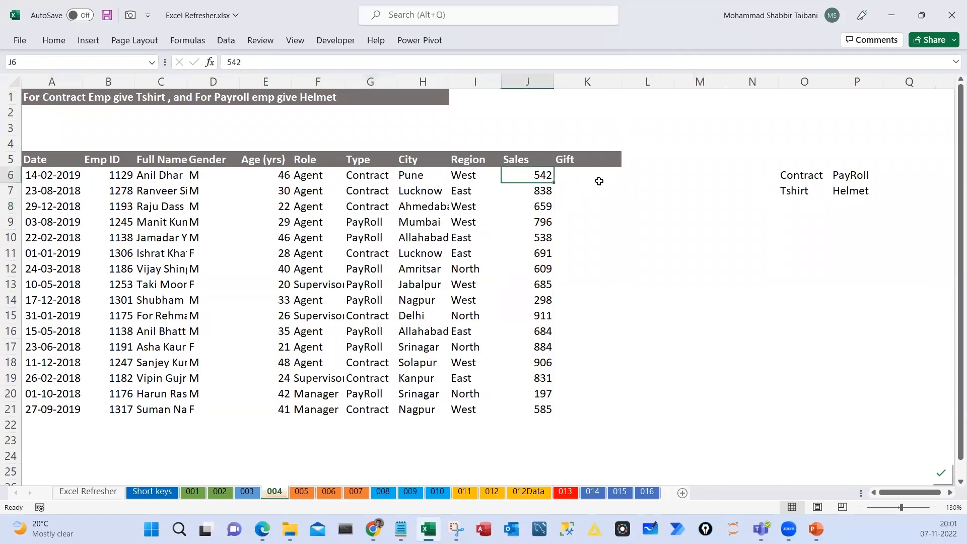
left_click(598, 180)
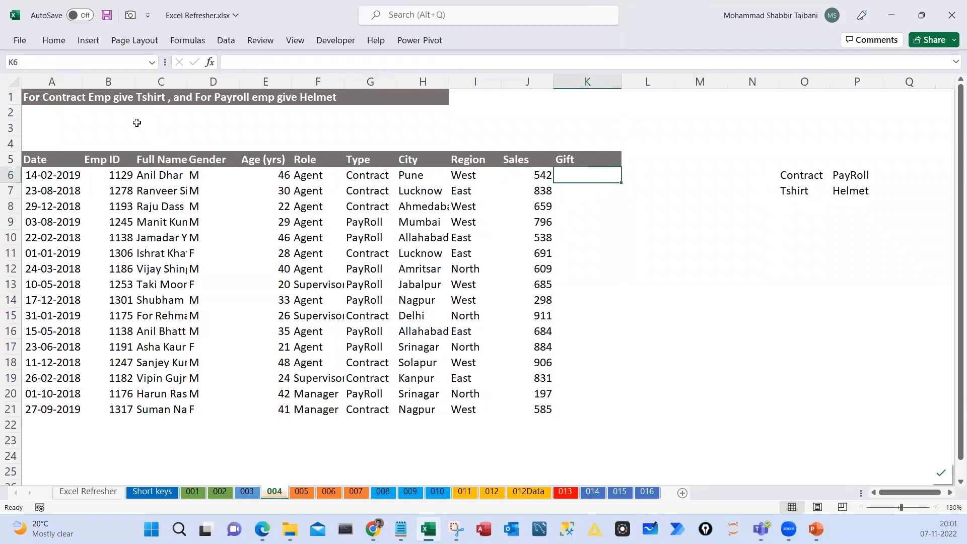
Examine how the Tshirt and Helmet entries in O7:P7 relate to the Type column and the empty Gift column
left_click(816, 194)
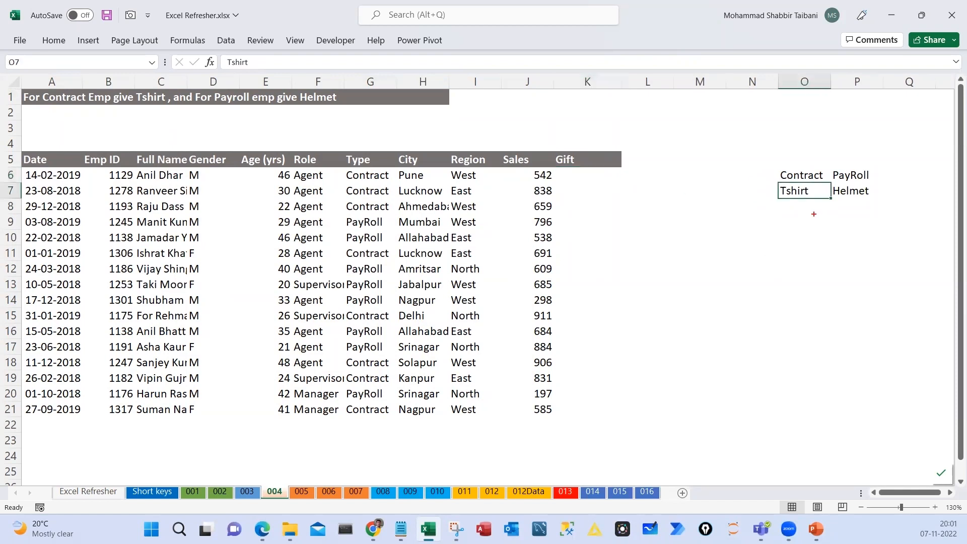
mouse_move(775, 185)
left_mouse_down()
mouse_move(803, 200)
mouse_move(880, 210)
left_mouse_up()
left_click_drag(561, 172, 624, 408)
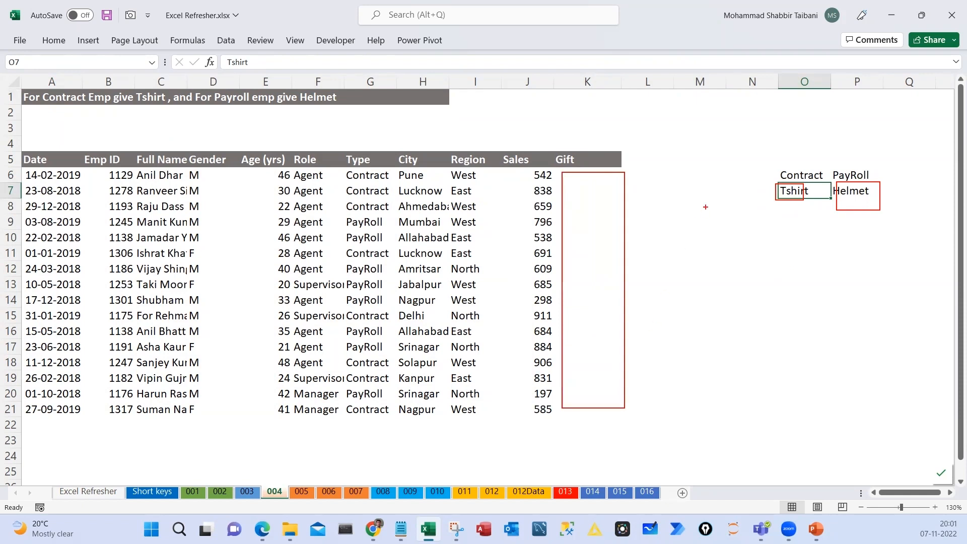
left_click_drag(741, 191, 592, 187)
mouse_move(785, 196)
left_mouse_down()
mouse_move(578, 295)
mouse_move(521, 342)
left_mouse_up()
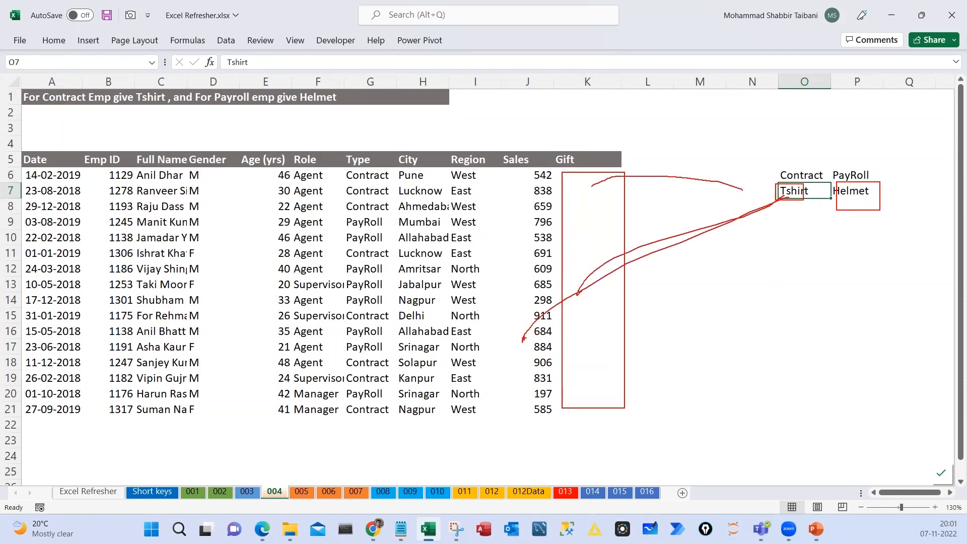
left_click_drag(577, 178, 595, 185)
left_click_drag(780, 150, 414, 145)
left_click_drag(359, 158, 327, 172)
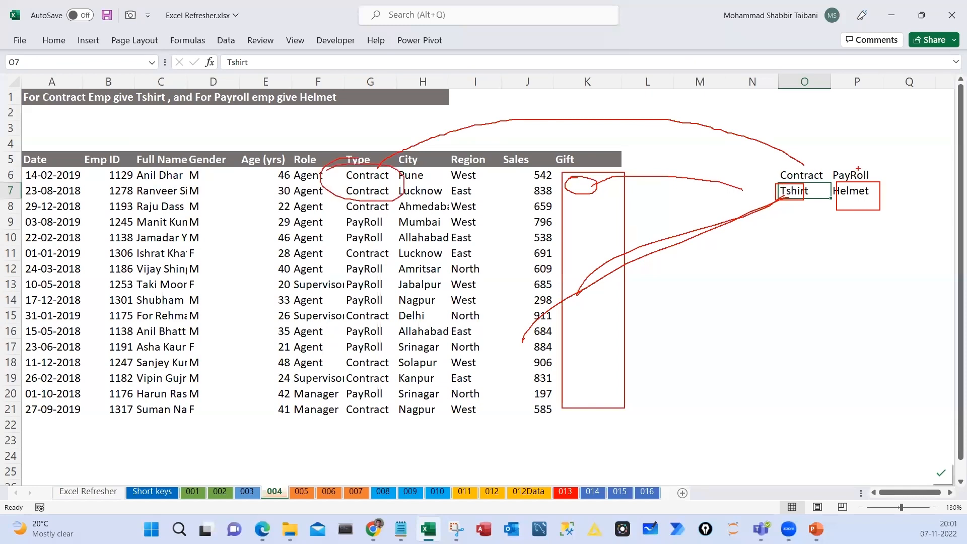
mouse_move(831, 157)
left_mouse_down()
mouse_move(875, 181)
mouse_move(812, 230)
mouse_move(381, 329)
mouse_move(339, 300)
left_mouse_up()
mouse_move(842, 184)
left_mouse_down()
mouse_move(841, 217)
mouse_move(848, 179)
left_mouse_up()
key("Escape")
Select Gift cell K6 and compare the Contract and PayRoll types in column G with the gifts in O6:P7
left_click(593, 194)
left_click(600, 160)
left_click(584, 178)
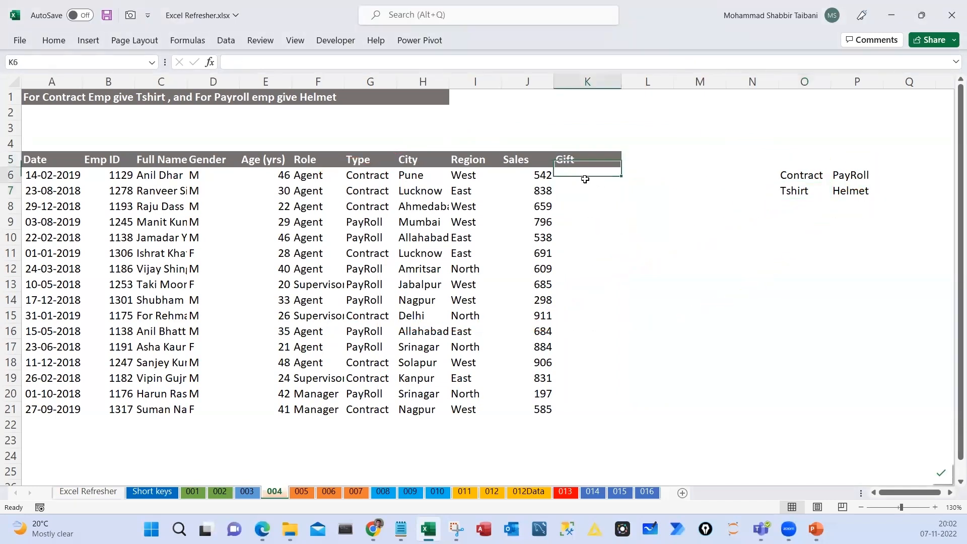
left_click(580, 185)
left_click(574, 178)
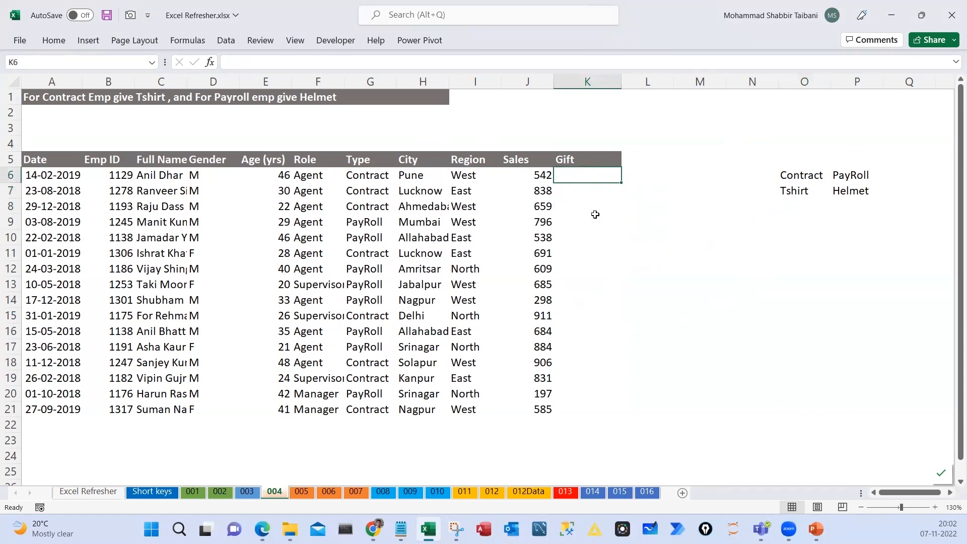
mouse_move(376, 174)
left_mouse_down()
mouse_move(417, 136)
mouse_move(599, 150)
left_mouse_up()
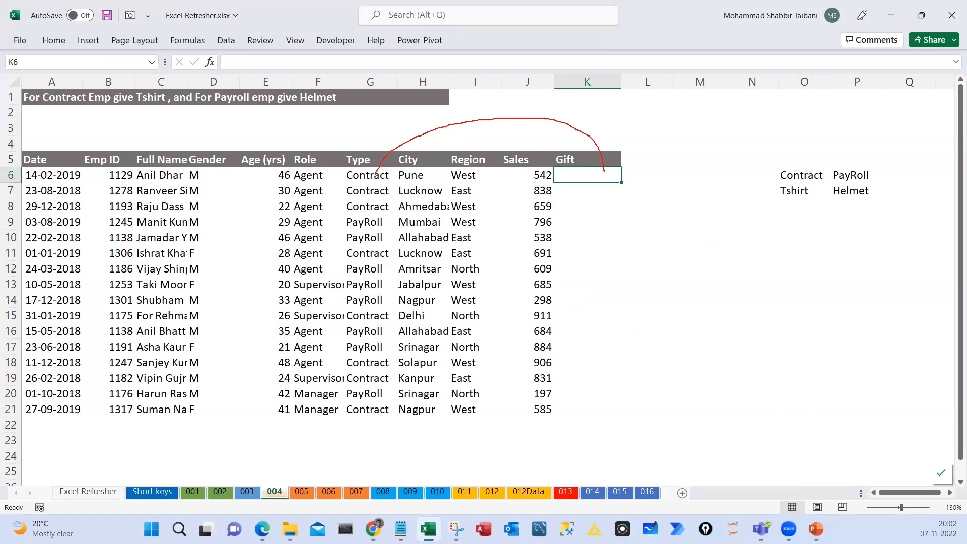
left_click_drag(778, 184, 780, 186)
mouse_move(373, 222)
left_mouse_down()
mouse_move(452, 253)
mouse_move(604, 218)
left_mouse_up()
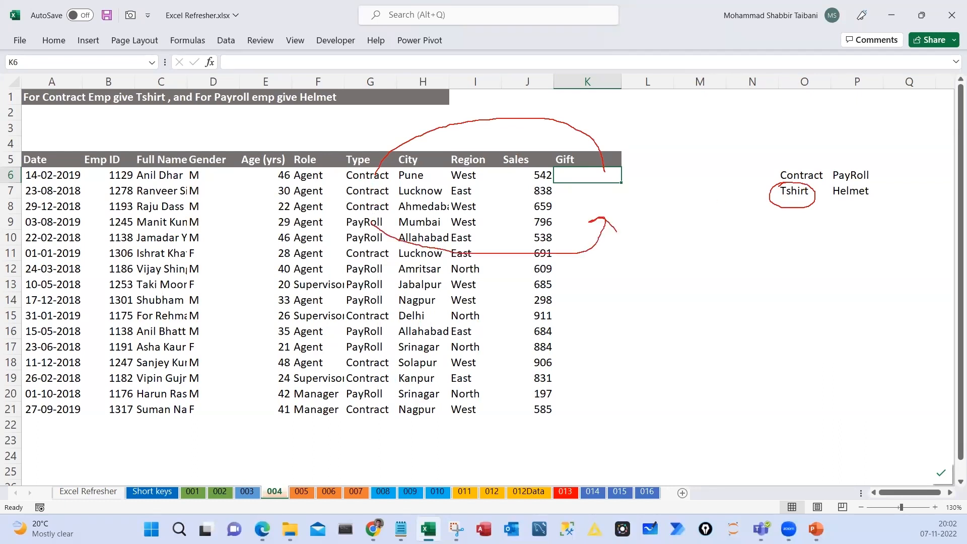
left_click_drag(829, 182, 836, 185)
key("Escape")
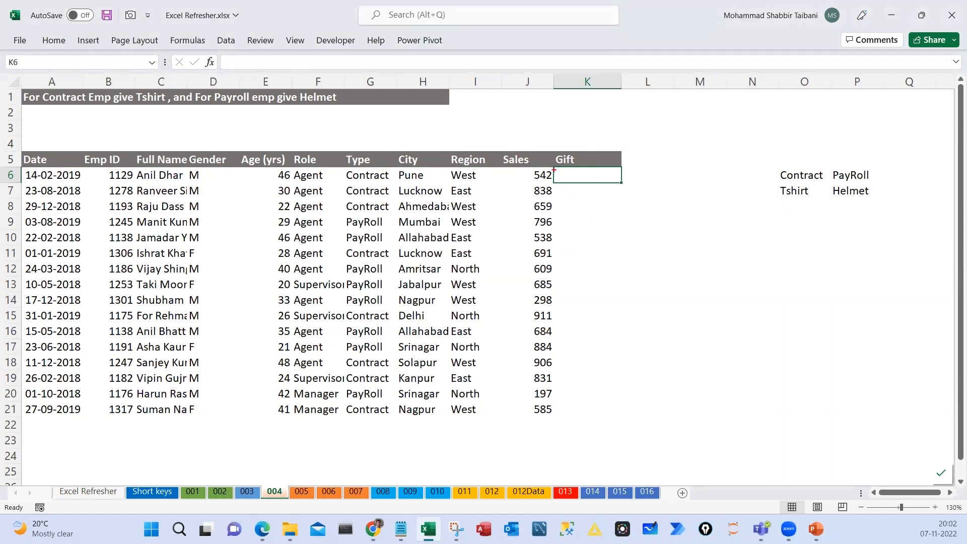
Examine Gift cell K6 and the employee type in G6 that it has to test
left_click_drag(553, 170, 621, 186)
left_click_drag(666, 164, 619, 179)
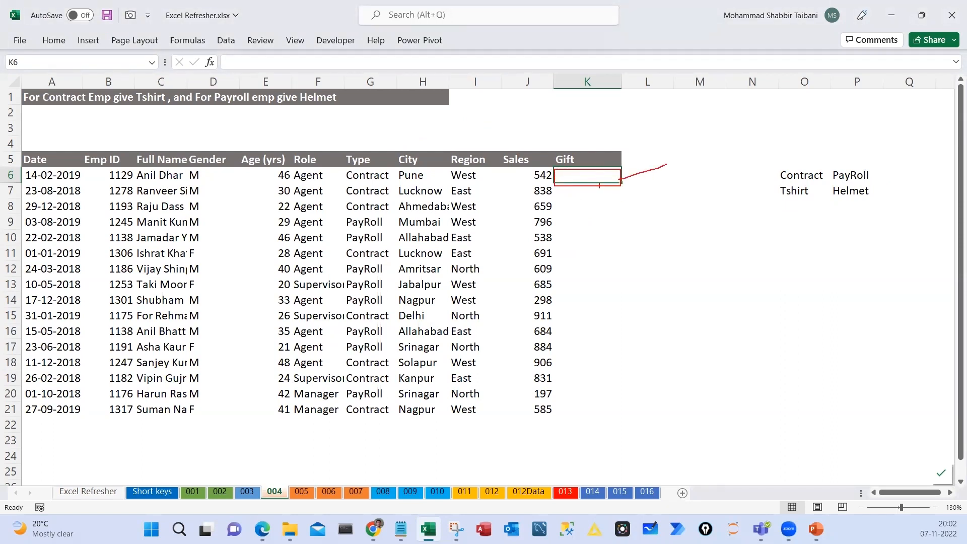
left_click_drag(627, 202, 652, 235)
left_click_drag(606, 189, 595, 215)
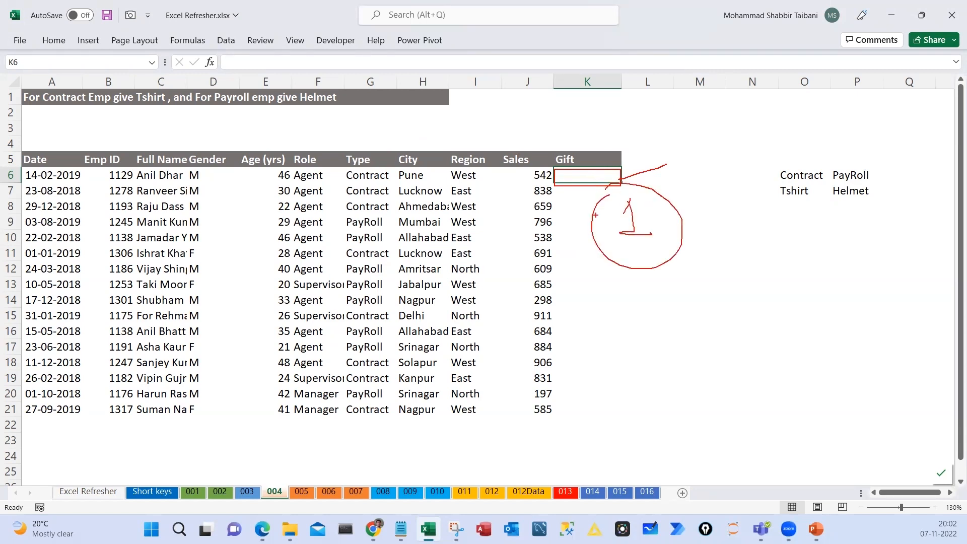
mouse_move(595, 174)
left_mouse_down()
mouse_move(376, 132)
mouse_move(308, 143)
left_mouse_up()
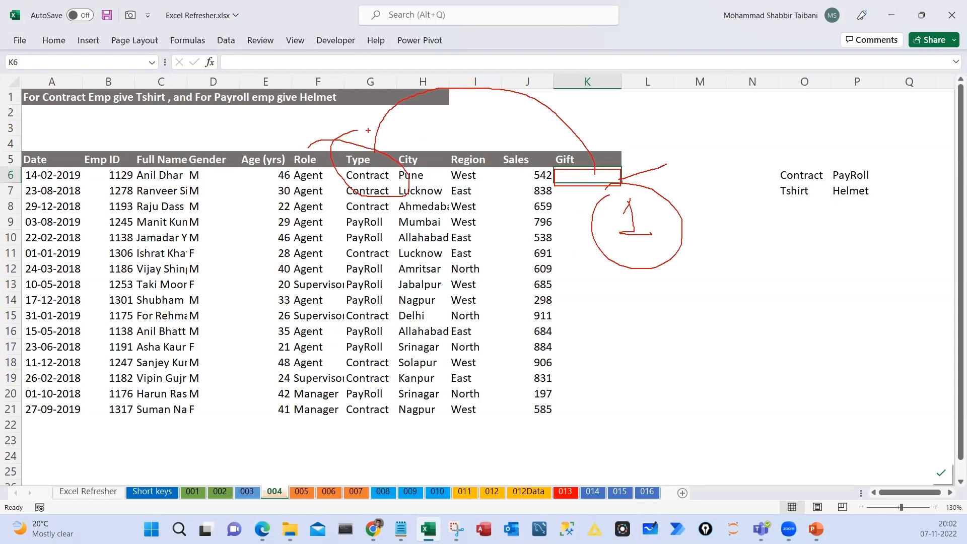
key("Escape")
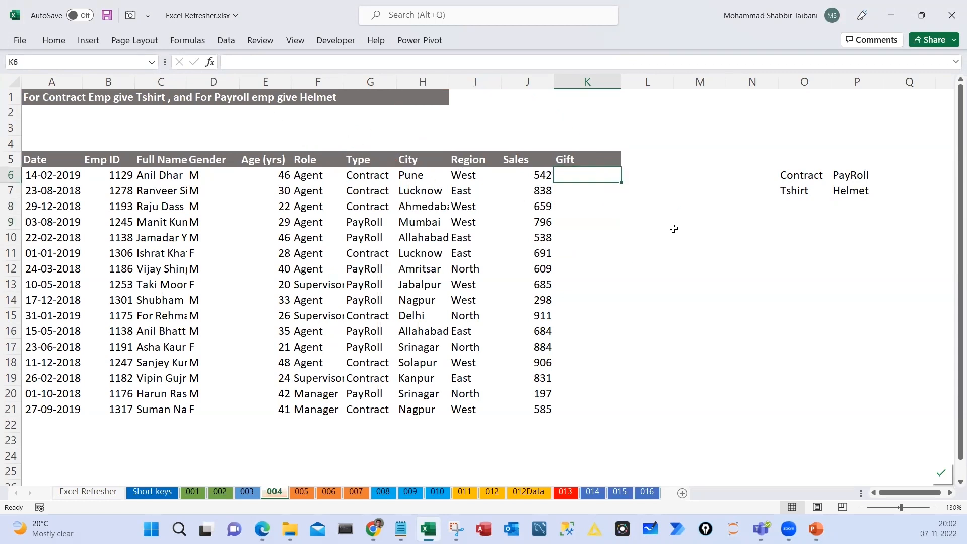
Write the logical test =G6="Contract" in the first Gift cell, K6
type("=")
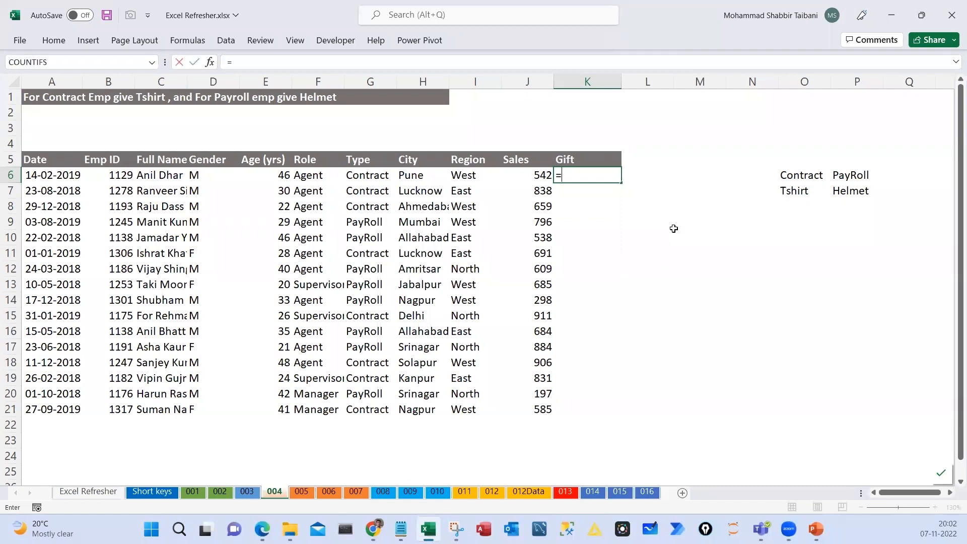
key("Left")
key("Left")
key("Left")
key("Left")
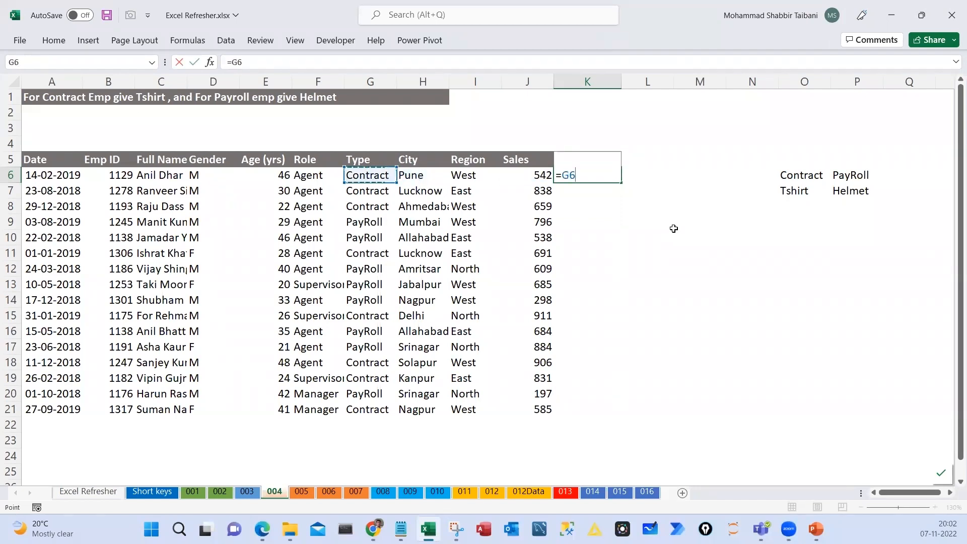
type("=\"Contract")
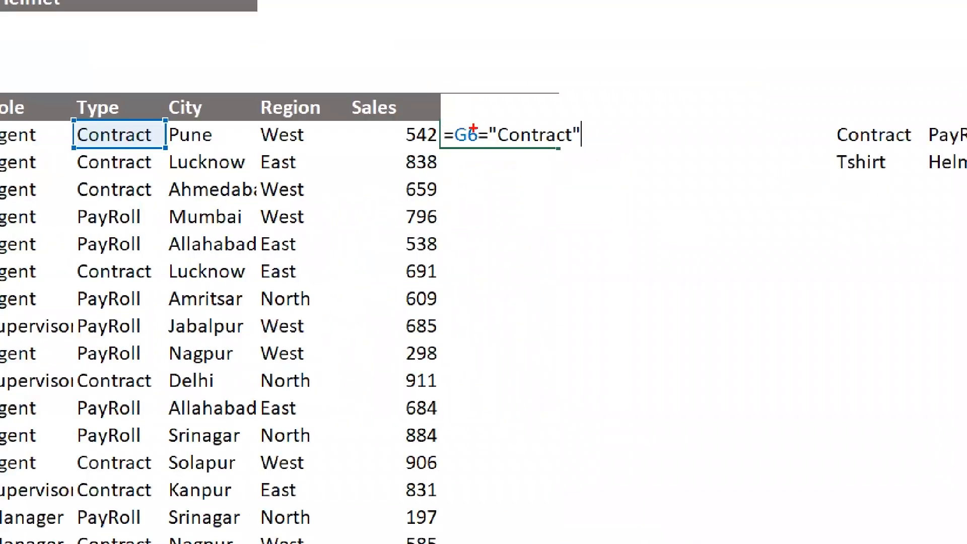
Examine the test in K6, tracing its reference to G6 and its possible true and false outcomes
left_click_drag(572, 171, 400, 107)
mouse_move(173, 18)
left_mouse_down()
mouse_move(113, 115)
mouse_move(122, 96)
left_mouse_up()
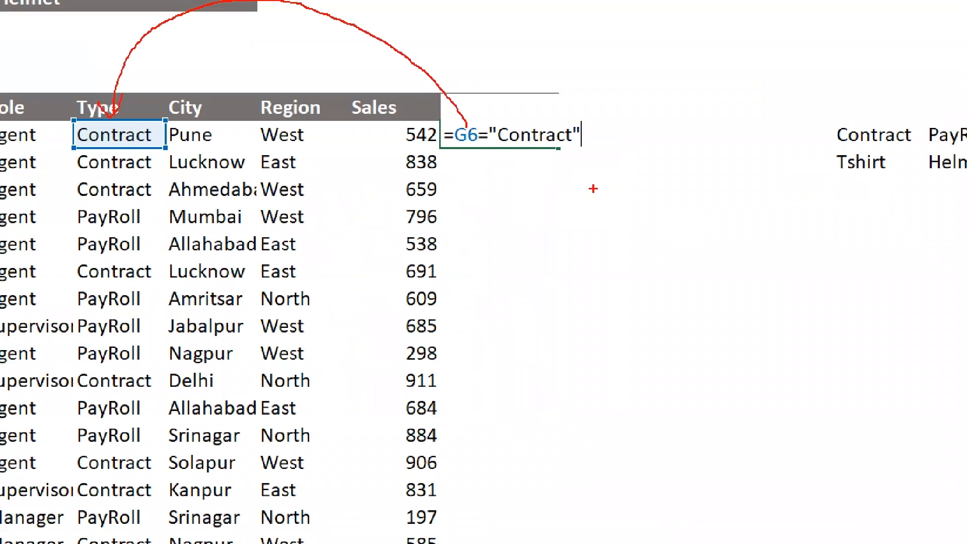
left_click_drag(529, 164, 585, 143)
left_click_drag(462, 127, 537, 110)
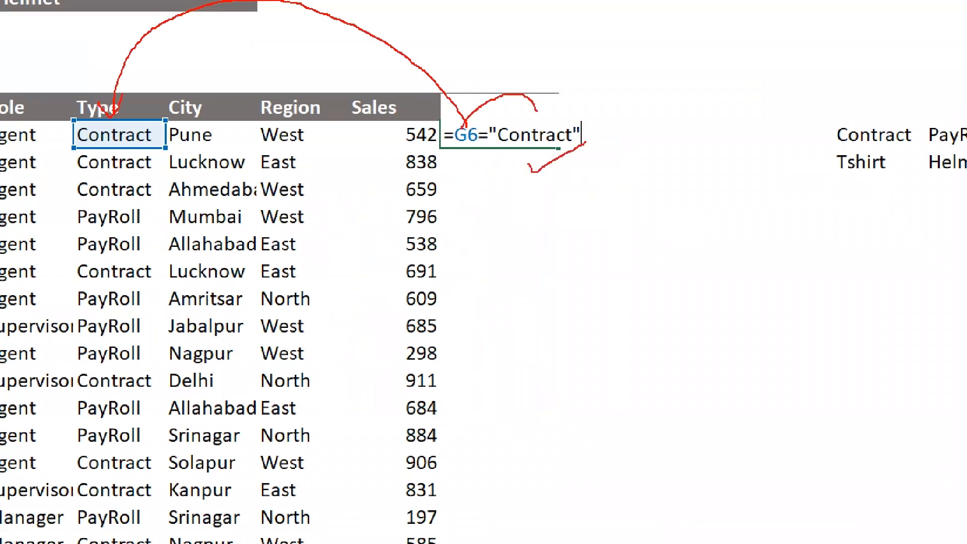
left_click_drag(470, 151, 544, 153)
left_click_drag(675, 123, 675, 151)
left_click_drag(658, 94, 642, 90)
left_click_drag(474, 158, 492, 174)
left_click_drag(491, 154, 468, 180)
mouse_move(690, 247)
left_mouse_down()
mouse_move(690, 290)
mouse_move(715, 269)
left_mouse_up()
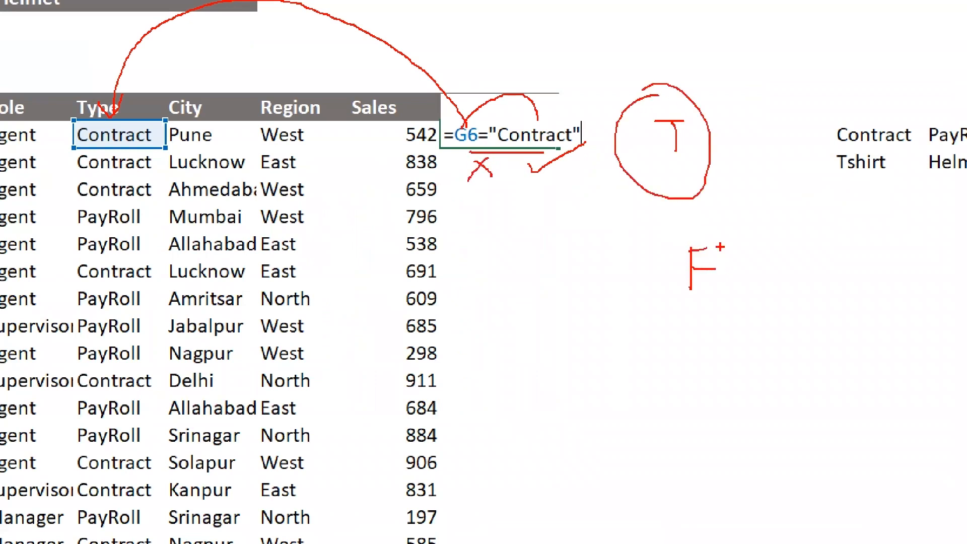
mouse_move(713, 230)
left_mouse_down()
mouse_move(738, 243)
mouse_move(663, 214)
left_mouse_up()
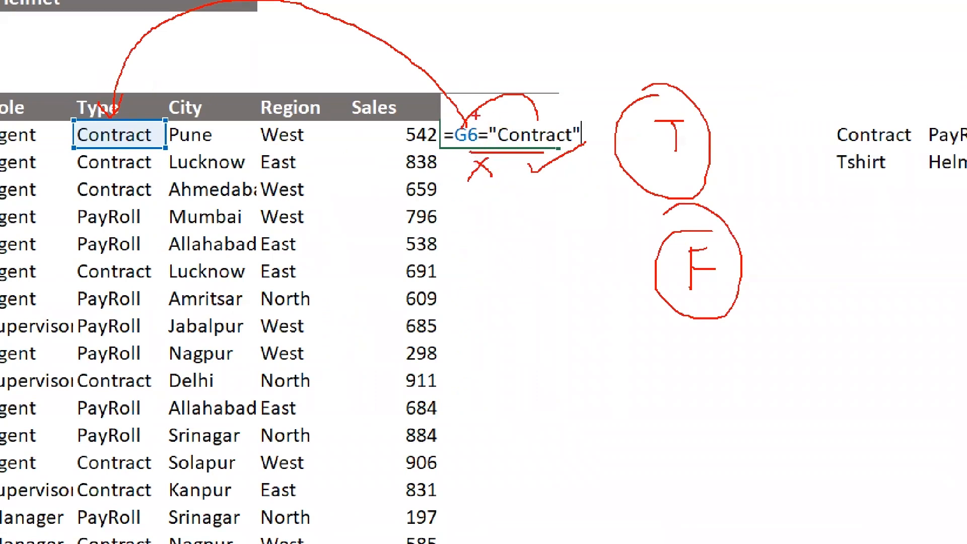
mouse_move(466, 103)
left_mouse_down()
mouse_move(431, 134)
mouse_move(574, 109)
mouse_move(444, 101)
left_mouse_up()
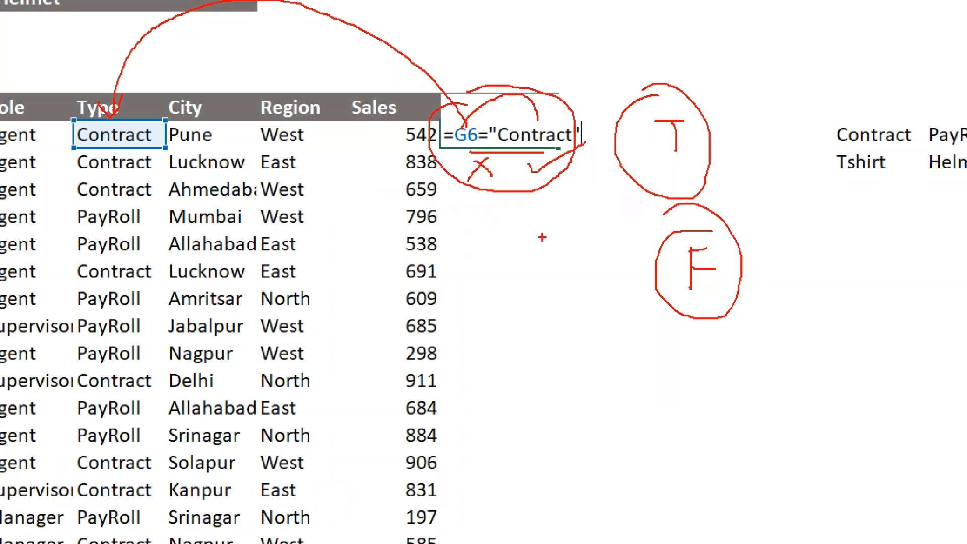
mouse_move(491, 236)
left_mouse_down()
mouse_move(556, 226)
mouse_move(531, 278)
left_mouse_up()
mouse_move(549, 245)
left_mouse_down()
mouse_move(582, 257)
mouse_move(614, 237)
left_mouse_up()
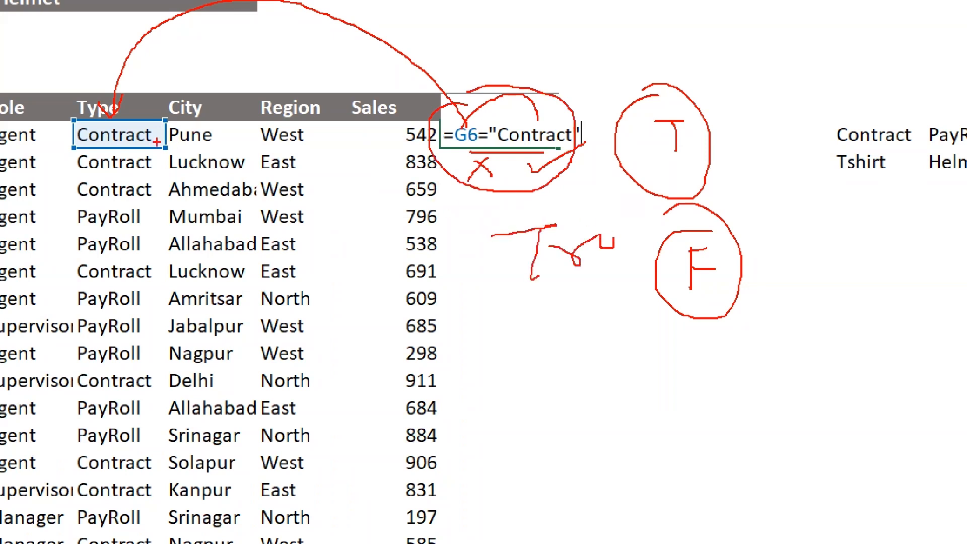
left_click_drag(153, 137, 190, 97)
left_click_drag(529, 160, 565, 135)
Commit the test formula in K6 and fill it down the Gift column to K21
key("Return")
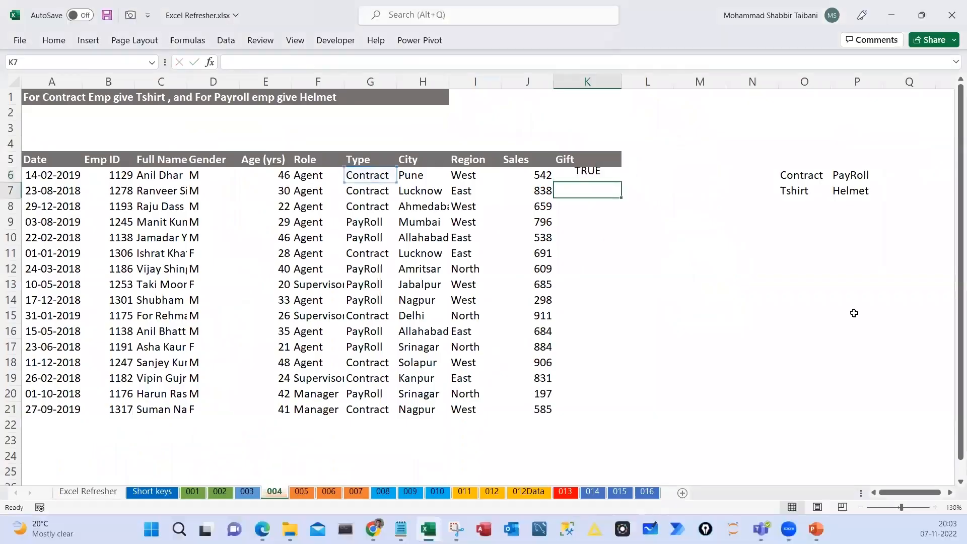
key("Up")
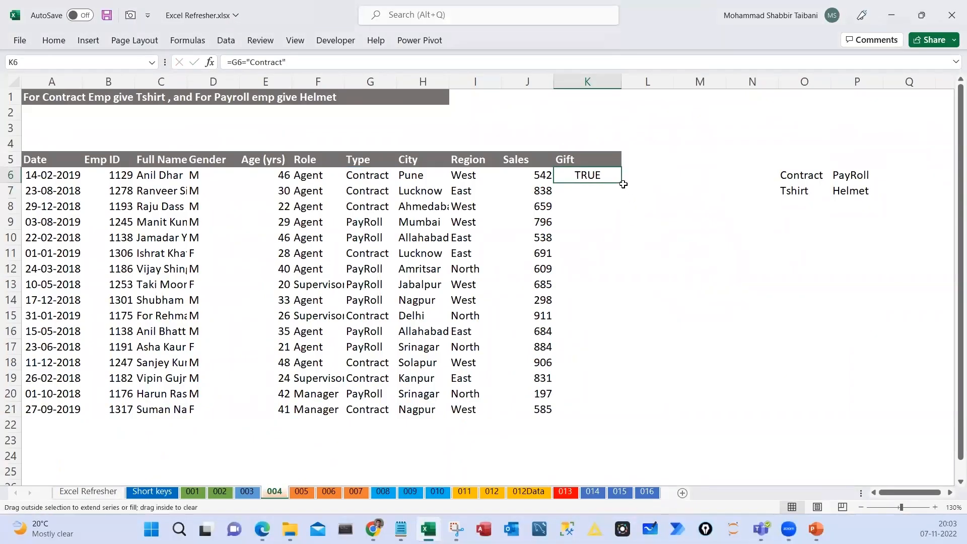
double_click(623, 184)
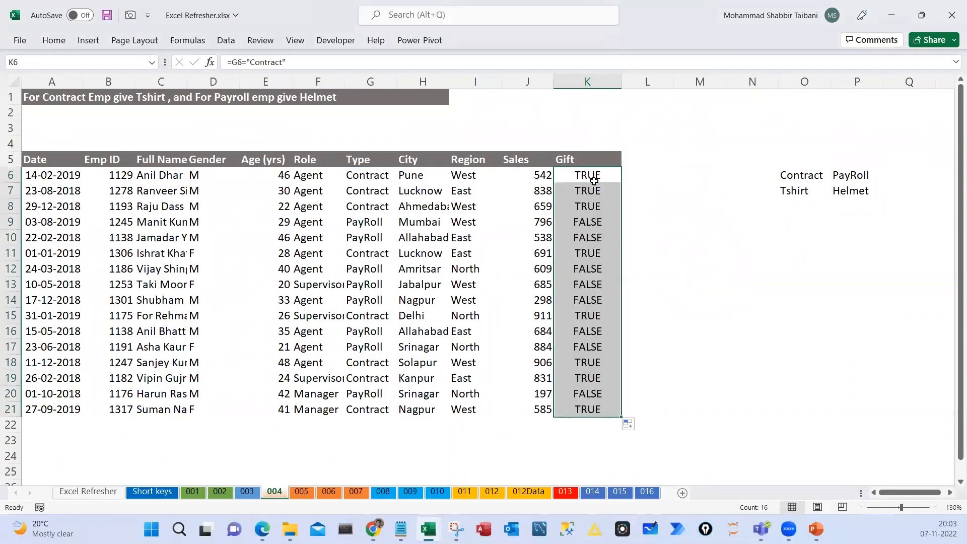
Compare the Gift column's test results with the Contract and PayRoll entries in the Type column
mouse_move(589, 176)
left_mouse_down()
mouse_move(598, 206)
mouse_move(623, 230)
left_mouse_up()
left_click(594, 221)
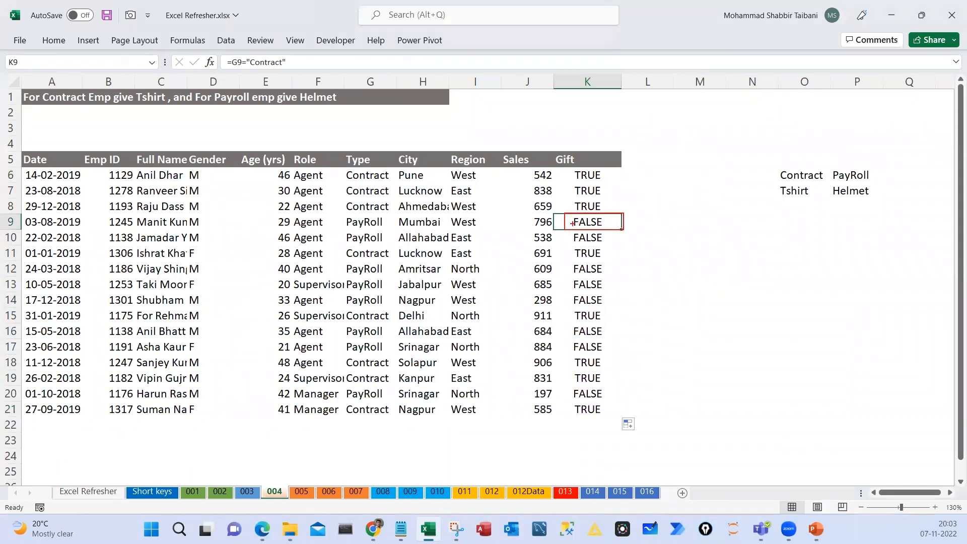
left_click_drag(344, 214, 388, 230)
mouse_move(652, 209)
left_mouse_down()
mouse_move(618, 222)
mouse_move(594, 209)
mouse_move(551, 211)
left_mouse_up()
left_click_drag(367, 206, 347, 215)
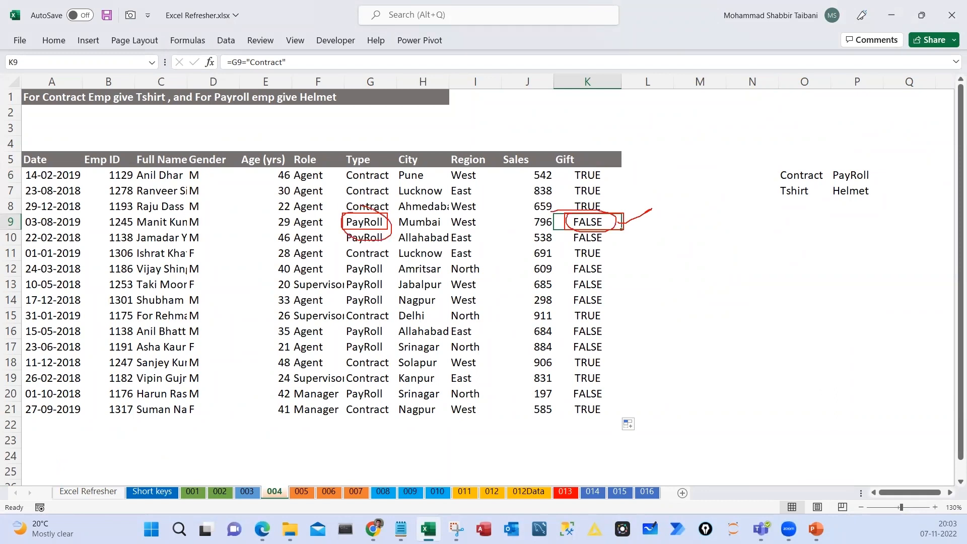
left_click_drag(593, 183, 569, 173)
left_click_drag(360, 187, 330, 194)
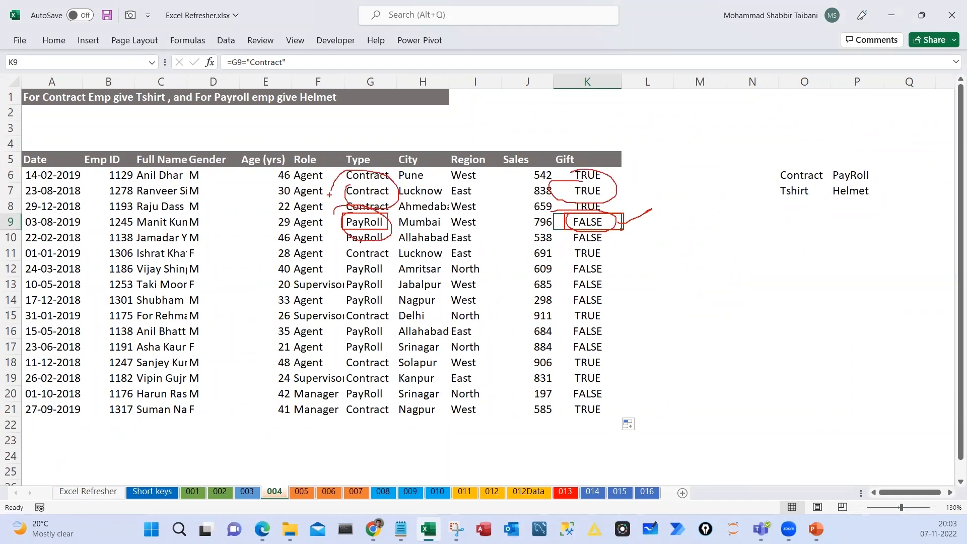
key("Escape")
double_click(600, 176)
key("Escape")
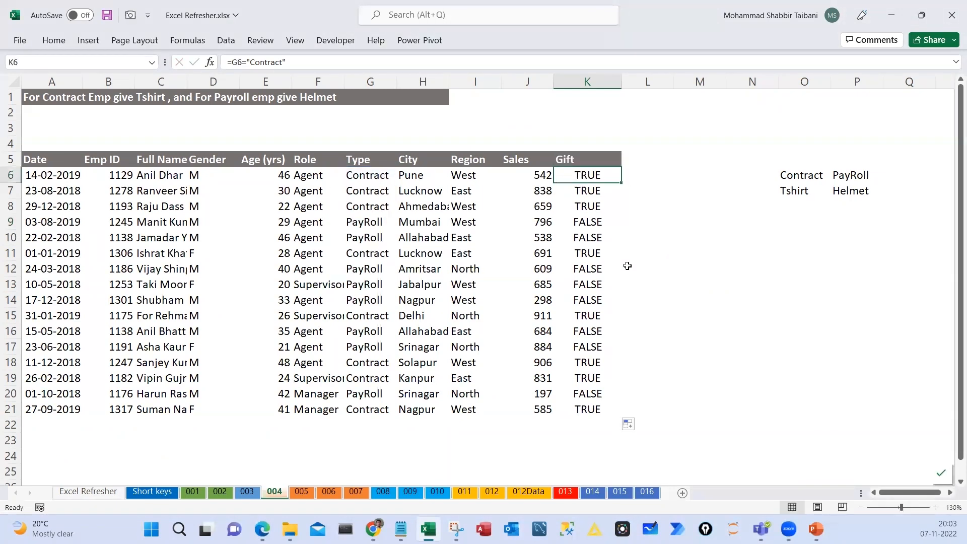
Examine how the test results in column K correspond to the Tshirt and Helmet gifts in O7:P7
left_click_drag(569, 155, 759, 204)
mouse_move(606, 241)
left_mouse_down()
mouse_move(836, 235)
mouse_move(850, 203)
left_mouse_up()
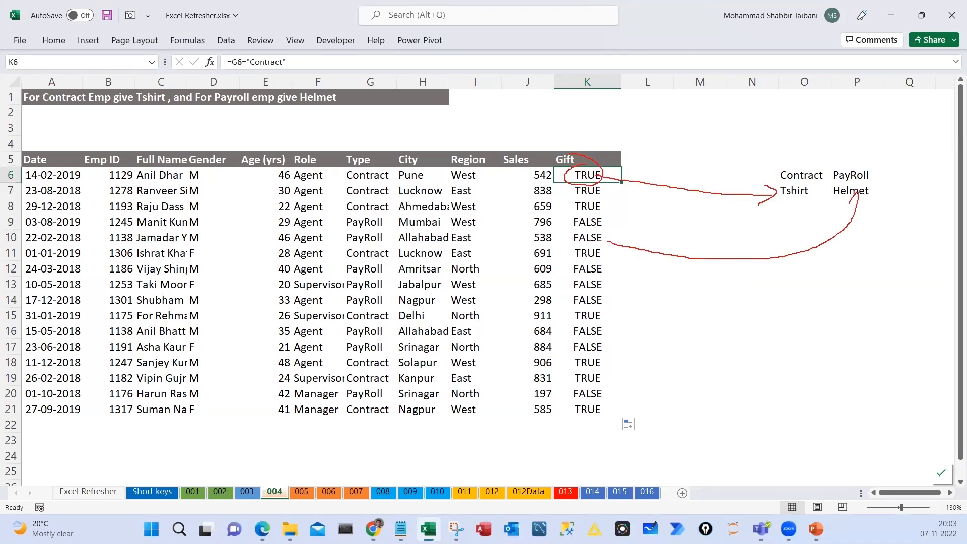
left_click_drag(607, 202, 651, 191)
left_click_drag(611, 304, 687, 277)
left_click_drag(635, 340, 663, 326)
left_click_drag(610, 365, 631, 358)
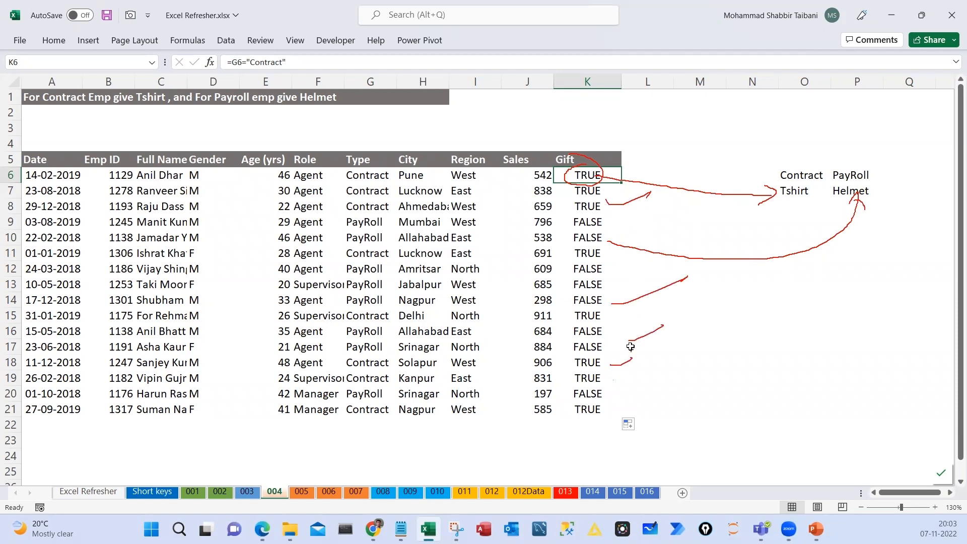
key("Escape")
Wrap the G6="Contract" test in K6 in an IF function
key("F2")
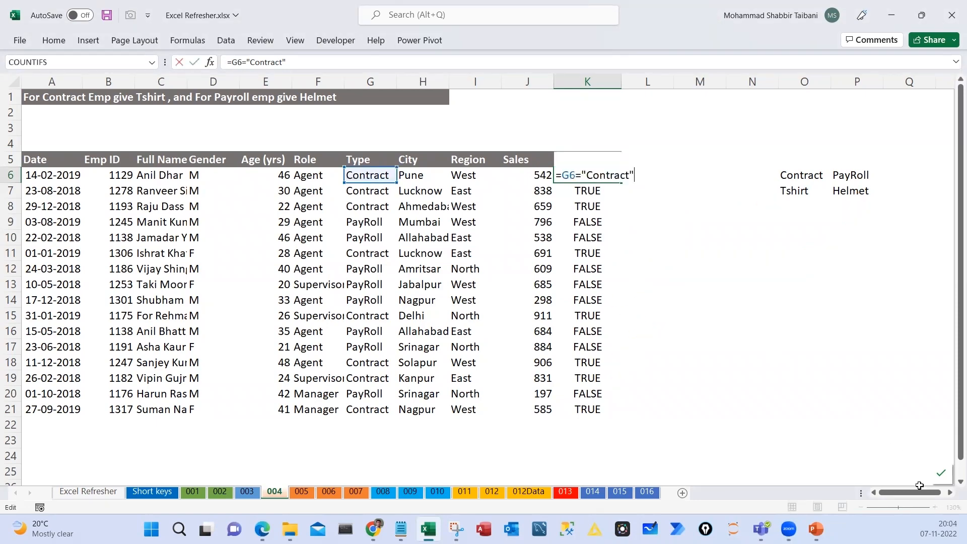
left_click(948, 493)
left_click(948, 492)
left_click(948, 493)
left_click(948, 492)
key("Escape")
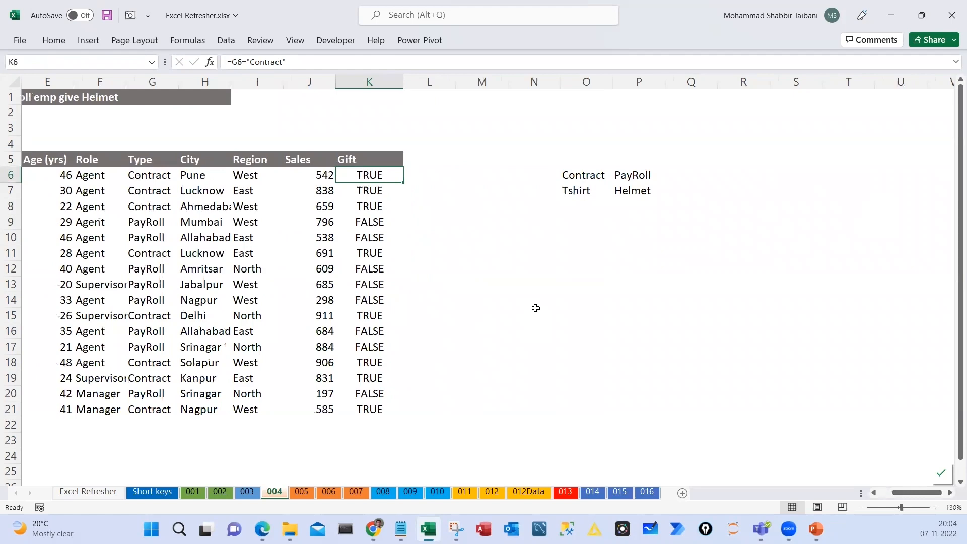
scroll(750, 419, "up", 1)
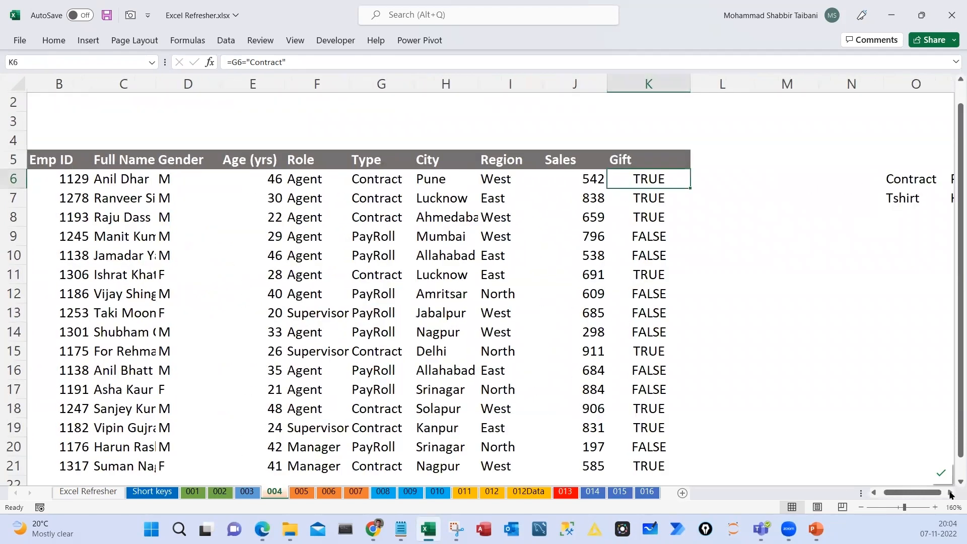
scroll(425, 209, "up", 1)
double_click(425, 196)
left_click_drag(425, 197, 521, 195)
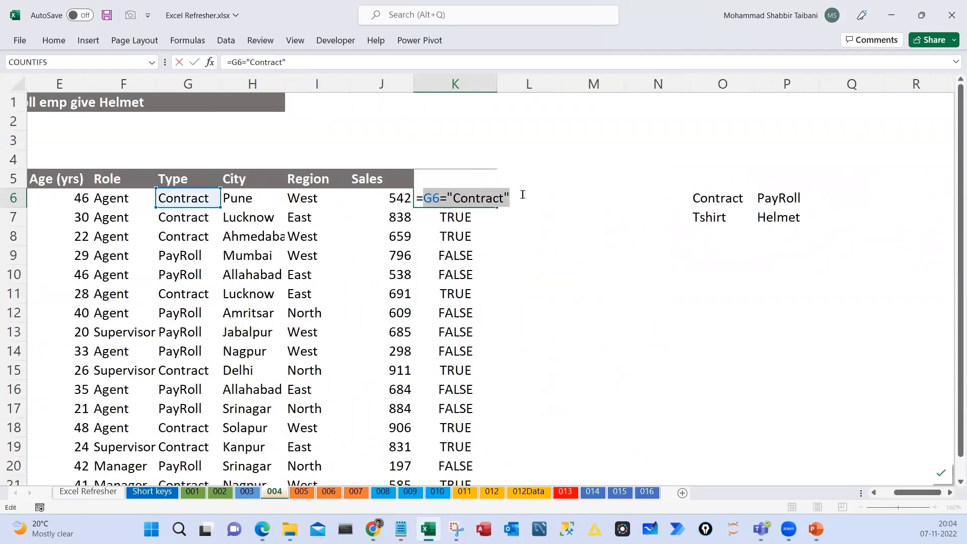
left_click(426, 197)
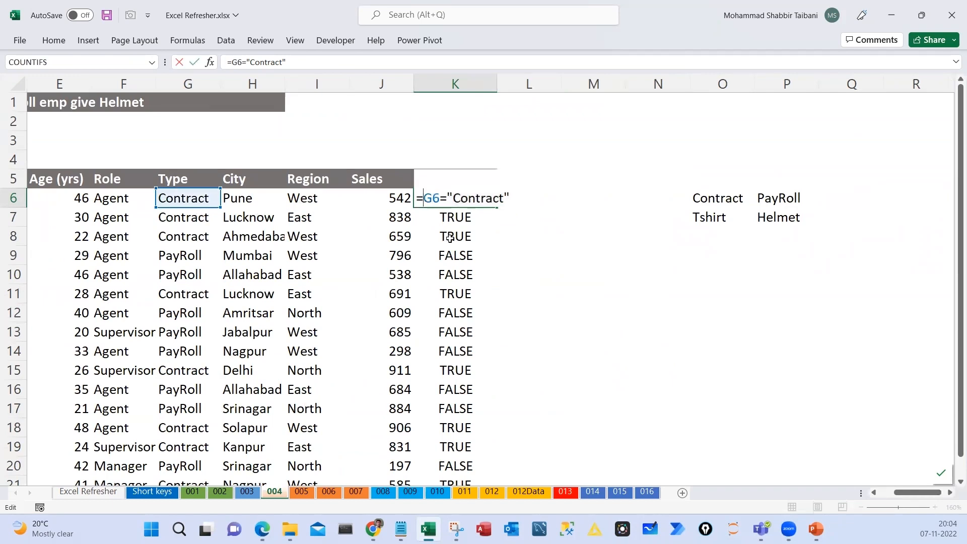
type("IF(")
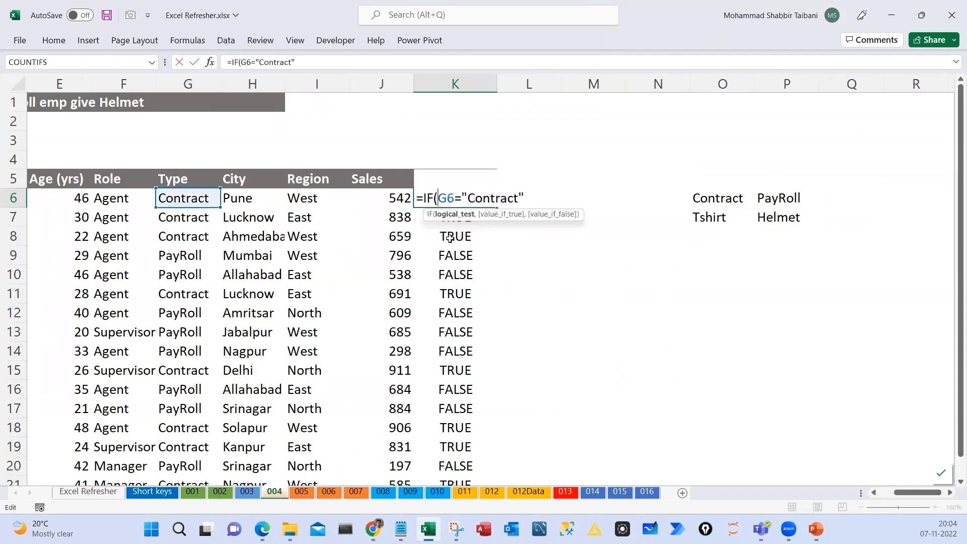
Complete the IF in K6 with "Tshirt" as the value if true and "Helmet" as the value if false
left_click(453, 214)
left_click_drag(436, 197, 527, 196)
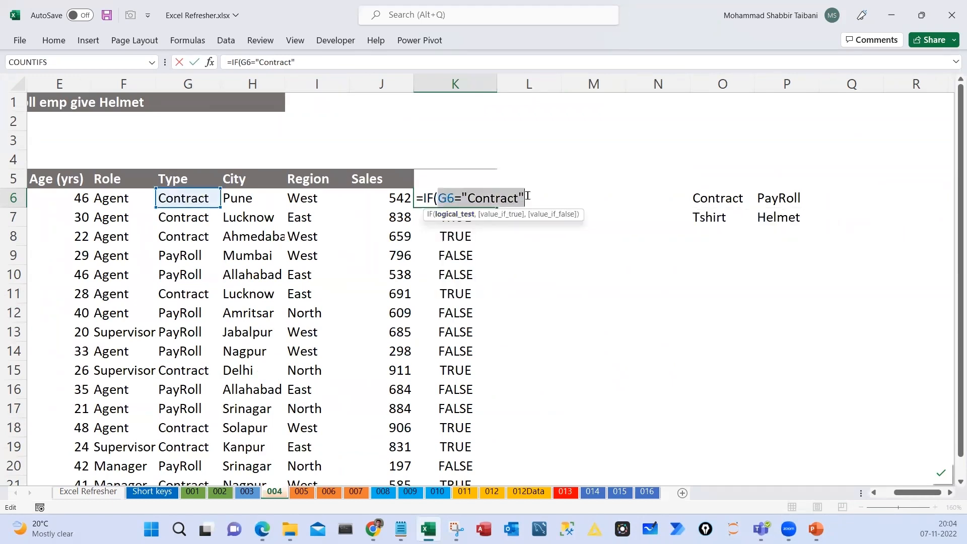
left_click(527, 197)
type(",\"S")
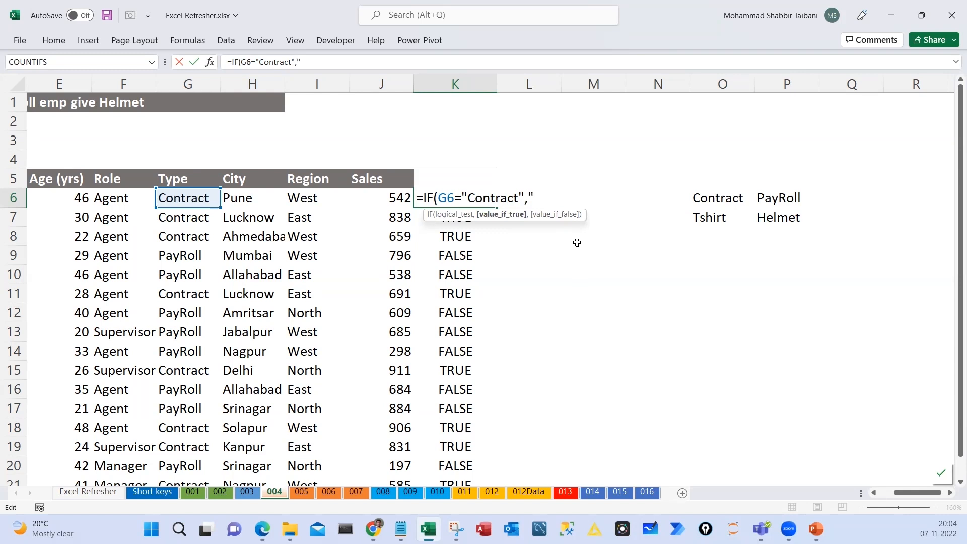
type("\"TS")
key("BackSpace")
type("TShirt\",")
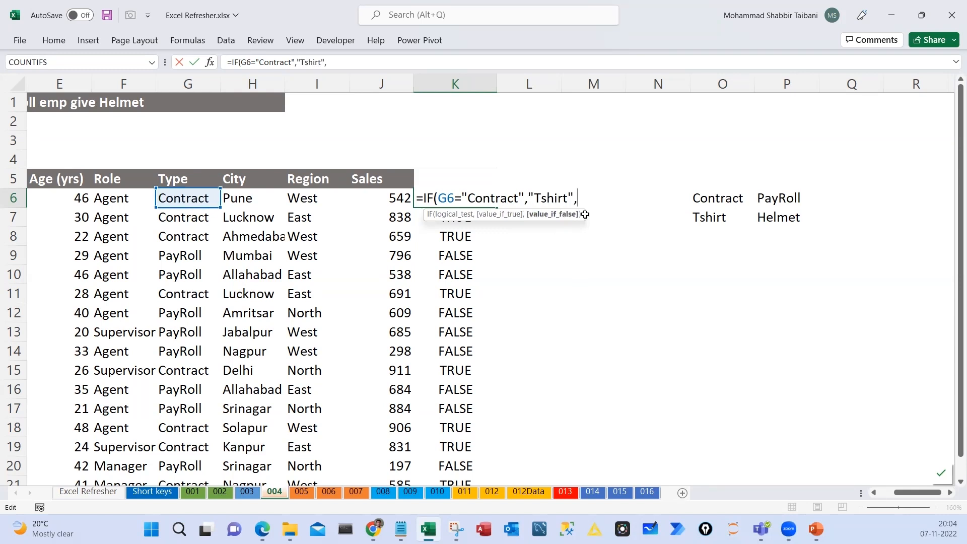
type("\"Helmet\")")
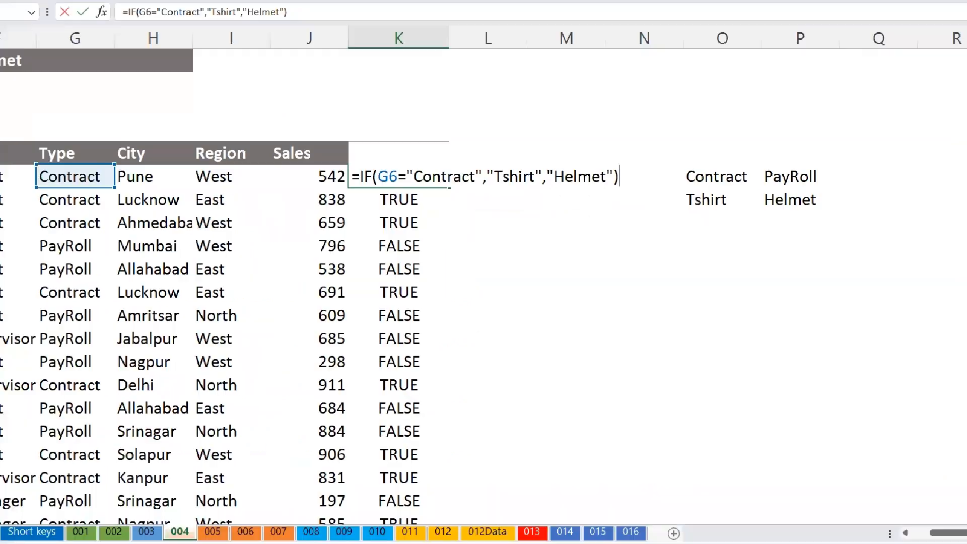
Examine how the IF formula's logical test in K6 leads to either the Tshirt or the Helmet result
left_click_drag(389, 169, 447, 163)
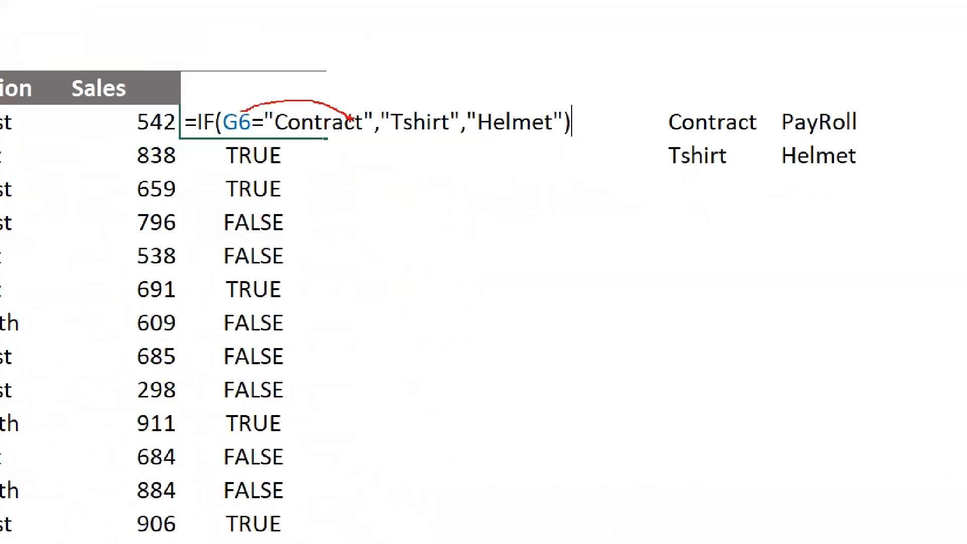
mouse_move(235, 132)
left_mouse_down()
mouse_move(357, 132)
mouse_move(338, 151)
left_mouse_up()
mouse_move(330, 151)
left_mouse_down()
mouse_move(330, 168)
mouse_move(349, 152)
mouse_move(304, 150)
left_mouse_up()
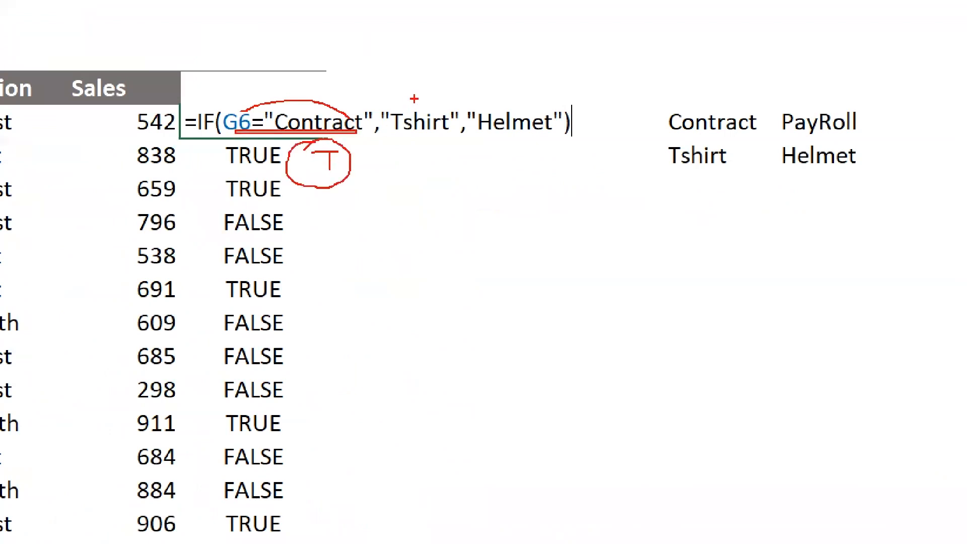
mouse_move(415, 98)
left_mouse_down()
mouse_move(466, 65)
mouse_move(317, 59)
left_mouse_up()
left_click_drag(320, 199, 320, 224)
mouse_move(317, 201)
left_mouse_down()
mouse_move(340, 197)
mouse_move(335, 213)
left_mouse_up()
mouse_move(545, 125)
left_mouse_down()
mouse_move(402, 212)
mouse_move(423, 217)
left_mouse_up()
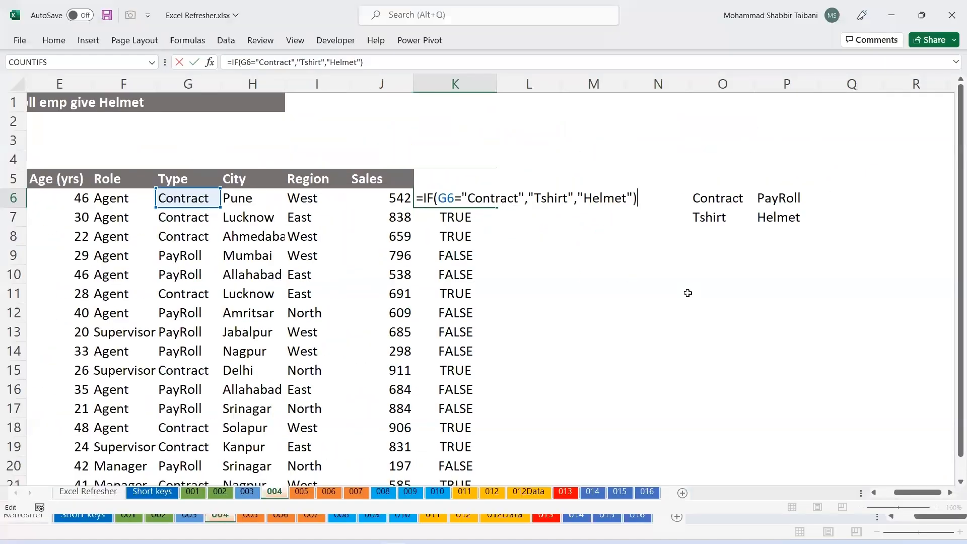
Commit the IF formula in K6 and fill it down the Gift column, then place the formula as text in K4
key("ctrl+Return")
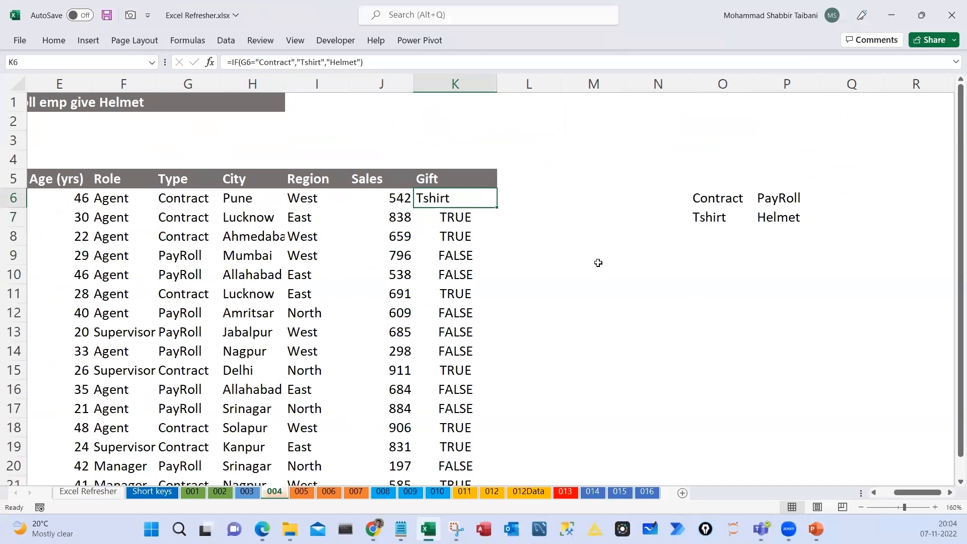
double_click(495, 209)
left_click(445, 209)
left_click_drag(445, 204, 182, 236)
left_click_drag(445, 258, 143, 275)
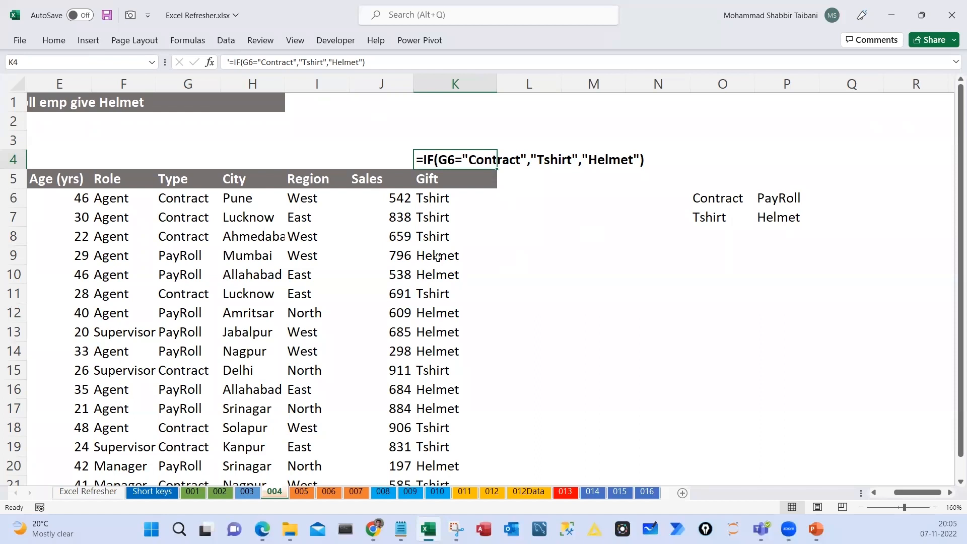
Color the formula text in K4 red, with its "Tshirt" part in green
left_click(54, 40)
left_click(163, 74)
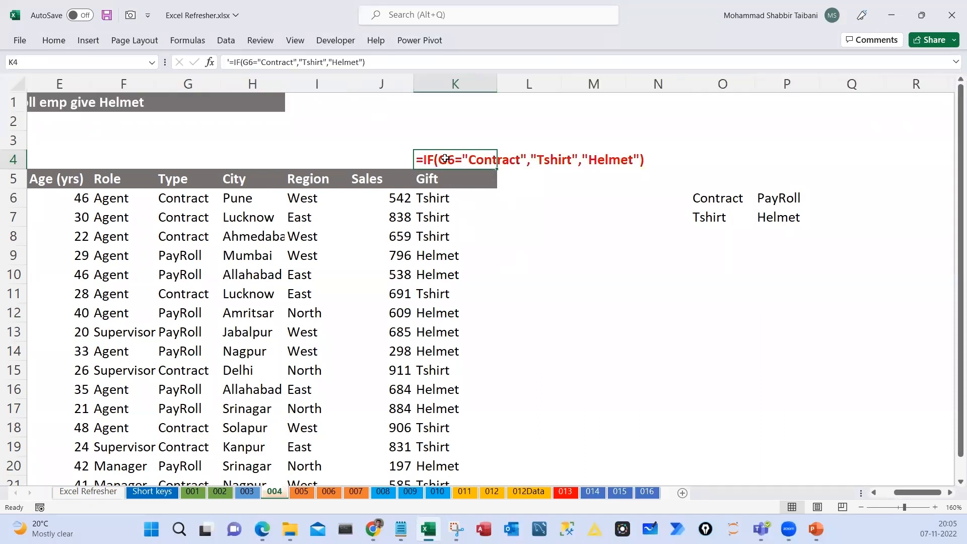
double_click(535, 156)
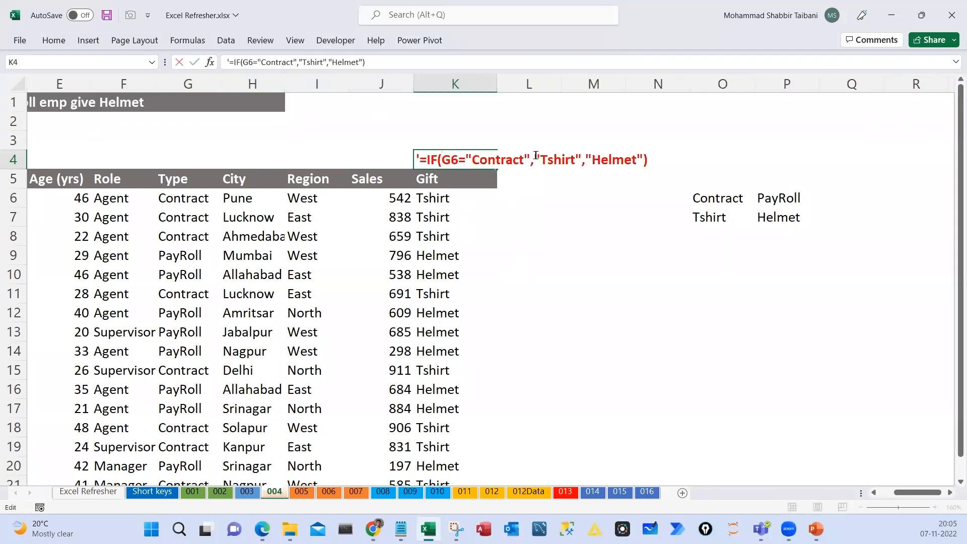
left_click_drag(534, 156, 581, 156)
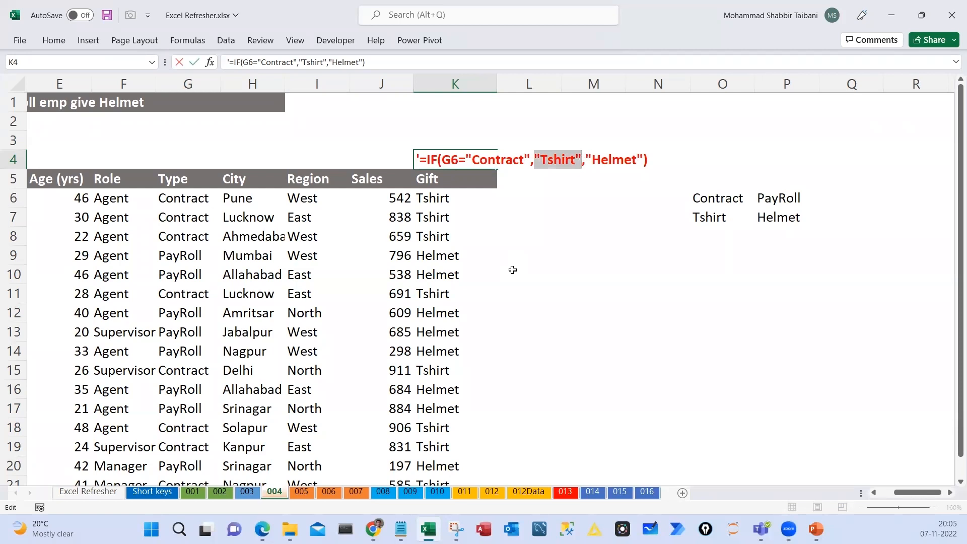
left_click(54, 40)
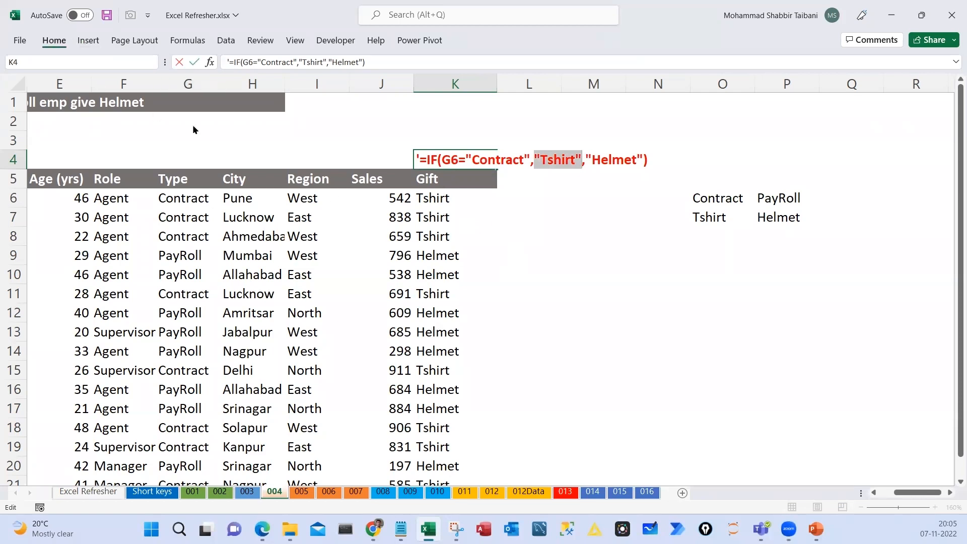
left_click(240, 84)
left_click(271, 217)
left_click(524, 254)
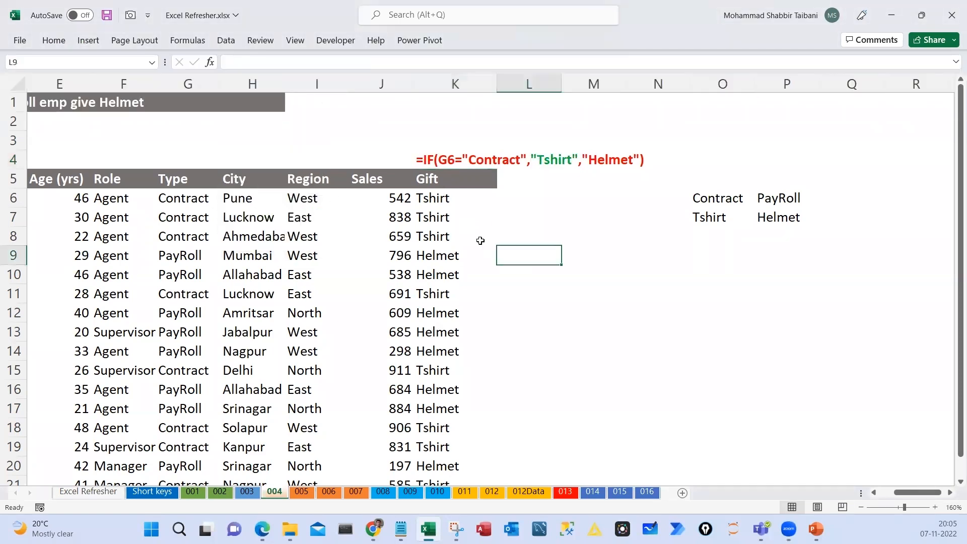
Color the "Helmet" part of the formula text in K4 light blue and review the formula's three arguments
double_click(442, 164)
left_click_drag(585, 158, 644, 157)
left_click(54, 40)
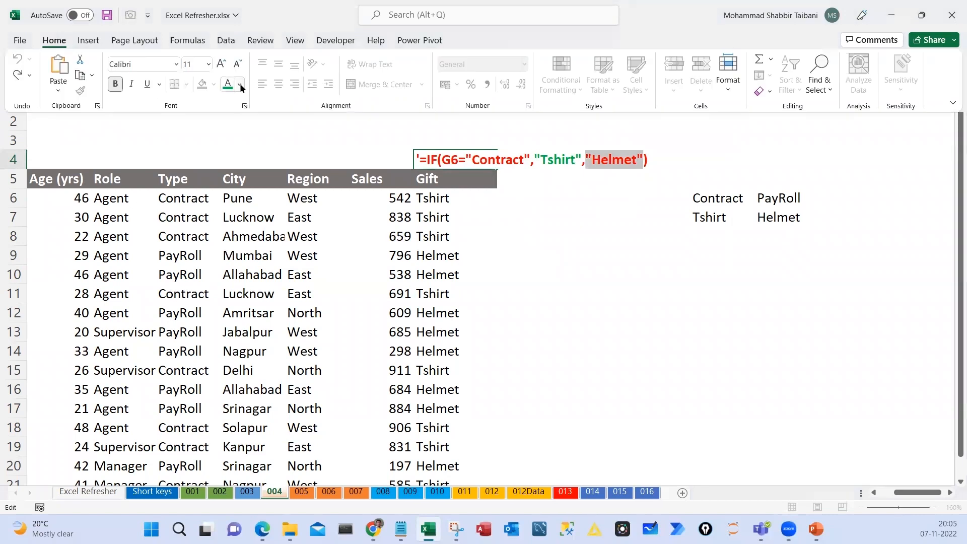
left_click(240, 84)
left_click(285, 221)
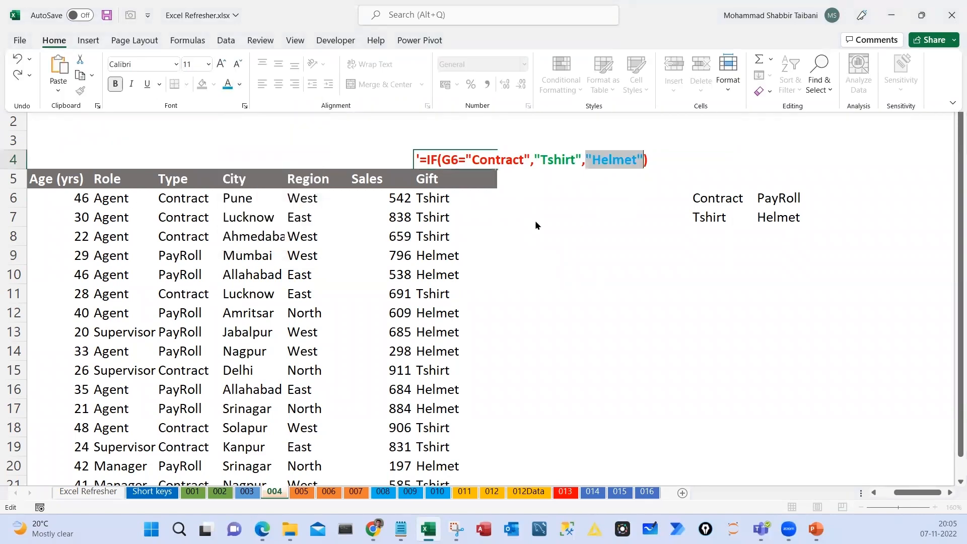
left_click(443, 160)
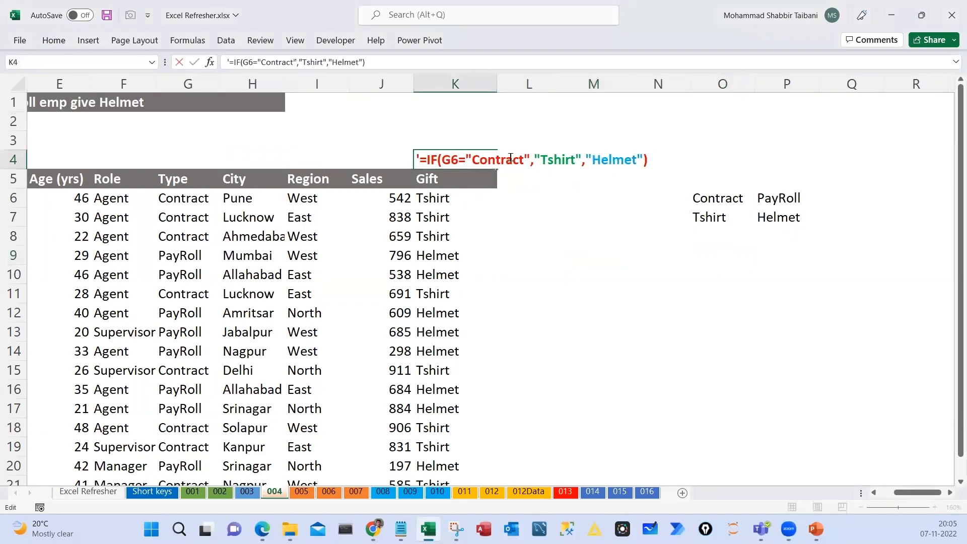
left_click_drag(443, 159, 575, 160)
double_click(595, 160)
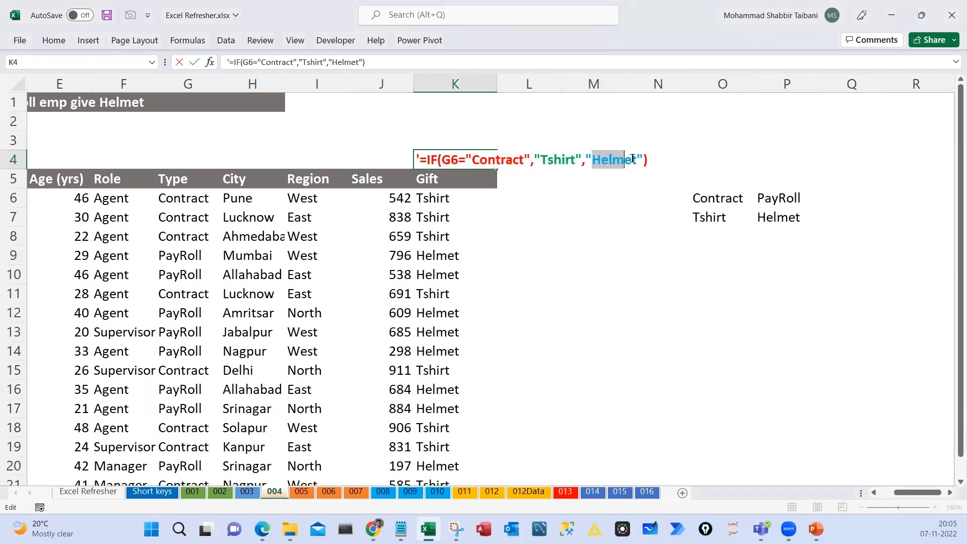
key("Escape")
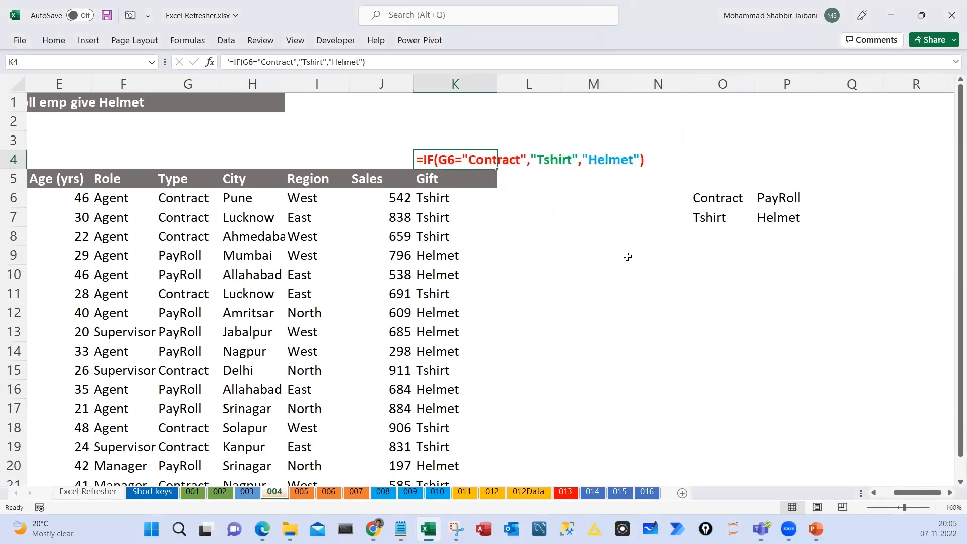
On sheet 005, fit the Age (yrs) column to its contents and narrow the Gender column
left_click_drag(443, 294, 705, 293)
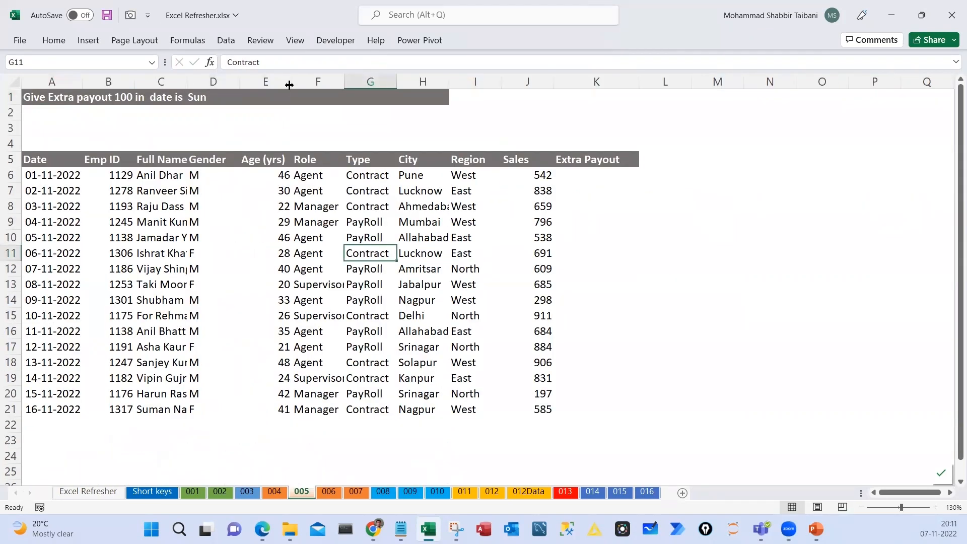
double_click(291, 84)
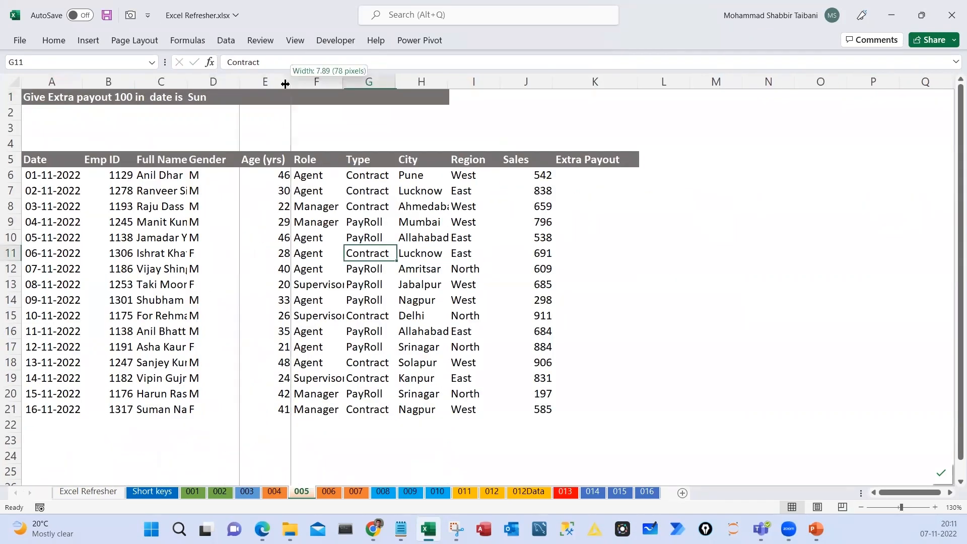
left_click(246, 86)
left_click_drag(239, 83, 225, 83)
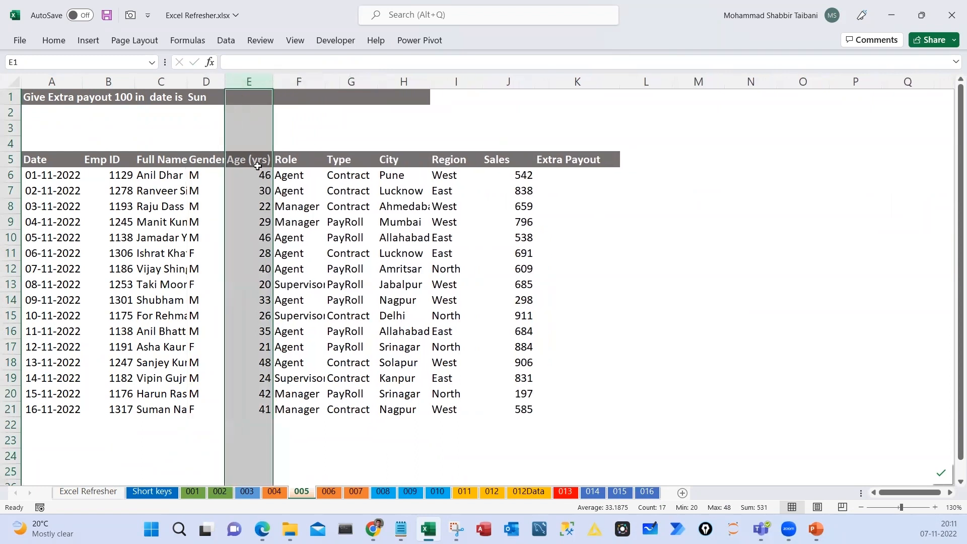
left_click(257, 206)
Examine the Date column, the employee records and the empty Extra Payout column on sheet 005
left_click_drag(573, 175, 582, 409)
left_click_drag(118, 189, 239, 392)
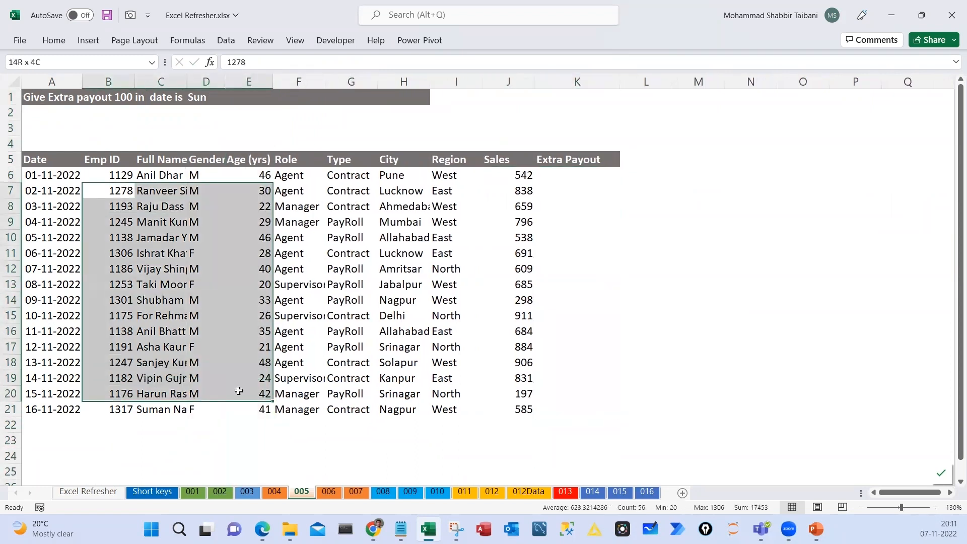
left_click_drag(54, 187, 63, 394)
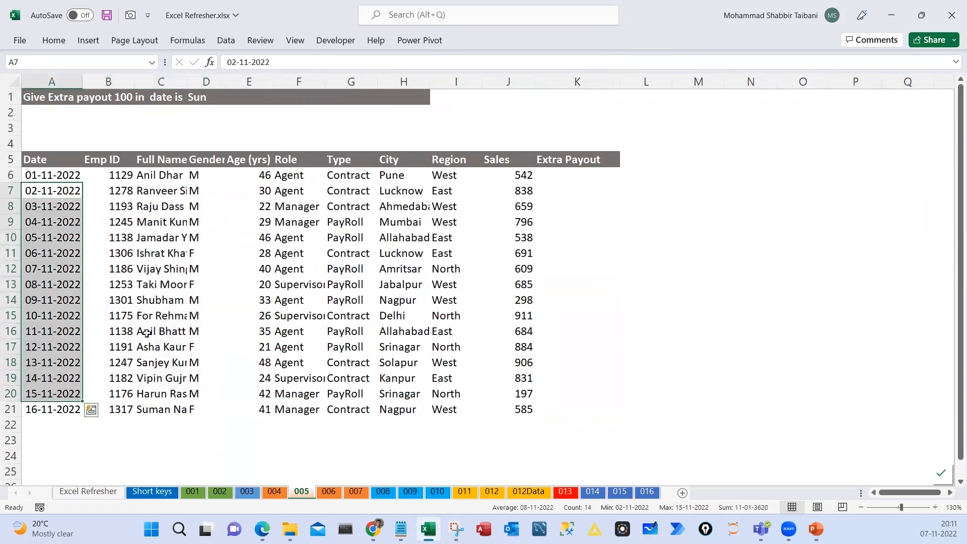
left_click(183, 272)
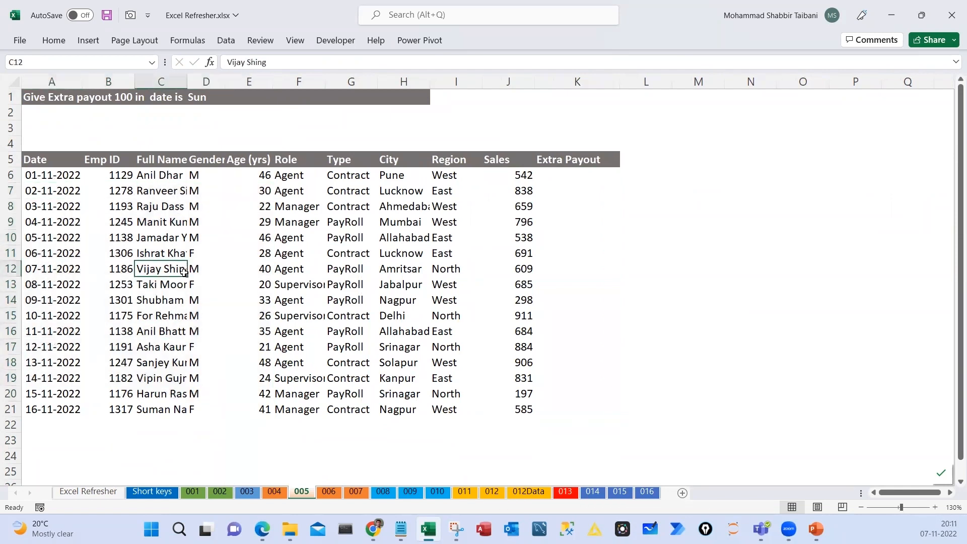
left_click(564, 175)
left_click_drag(55, 175, 56, 409)
left_click(550, 176)
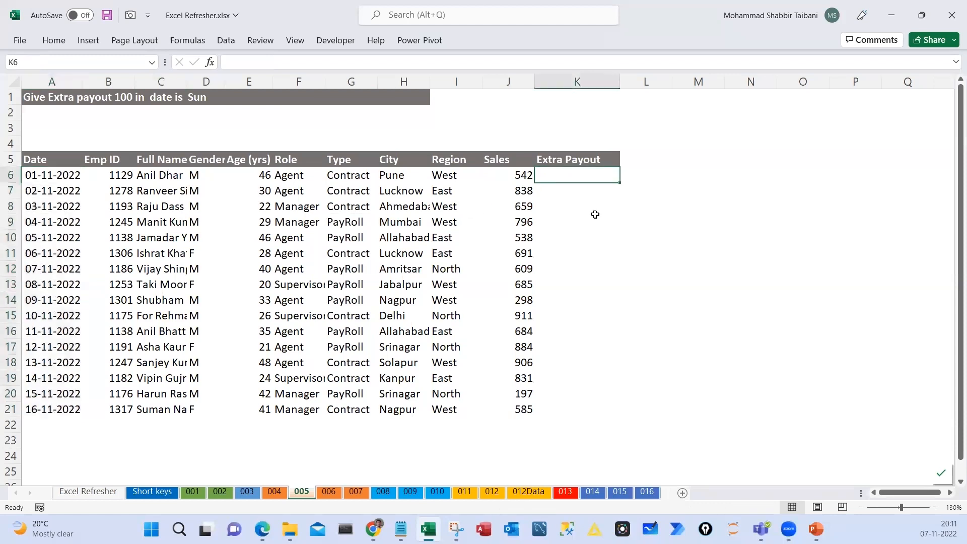
Widen the Full Name column to fit its contents and select K6, the first Extra Payout cell
left_click(151, 206)
double_click(187, 80)
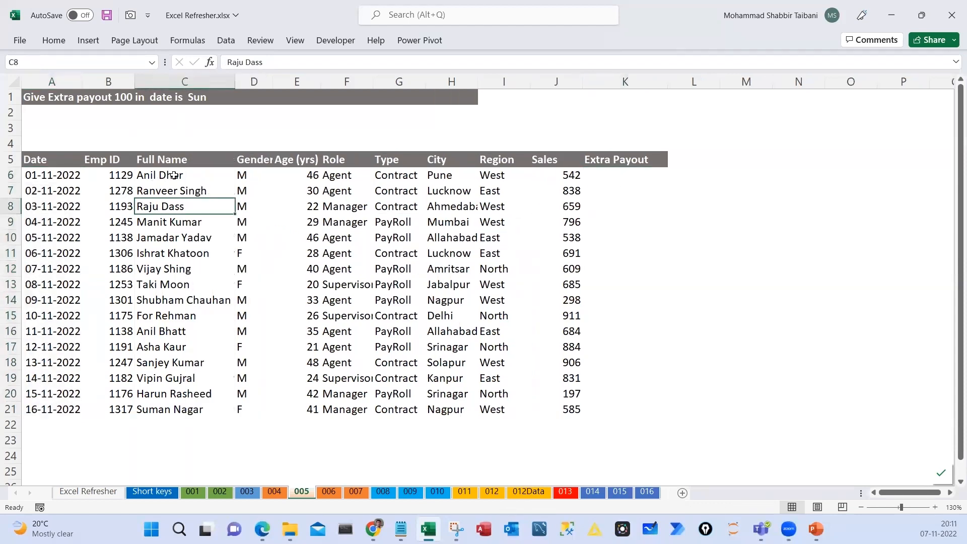
left_click(169, 190)
left_click(61, 176)
key("ctrl+shift+Down")
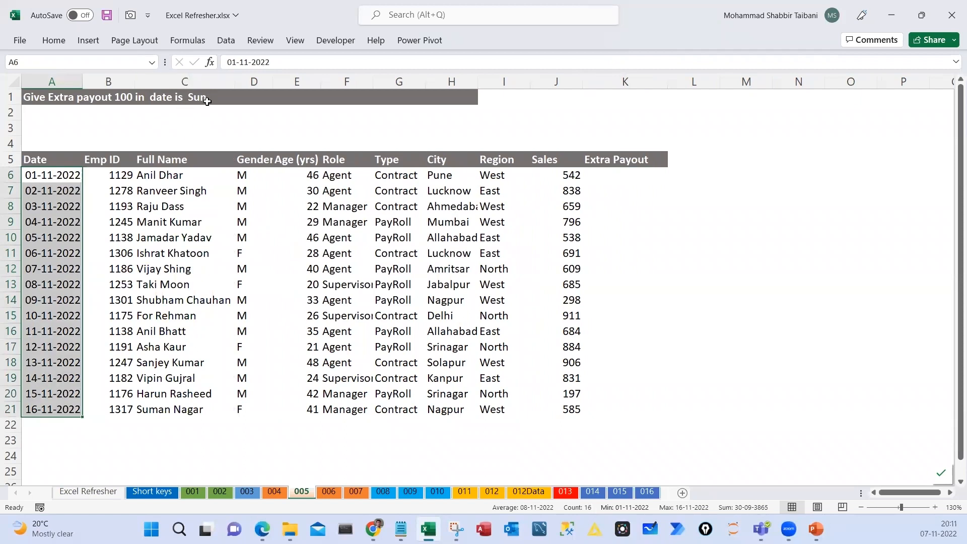
left_click(55, 180)
left_click(601, 176)
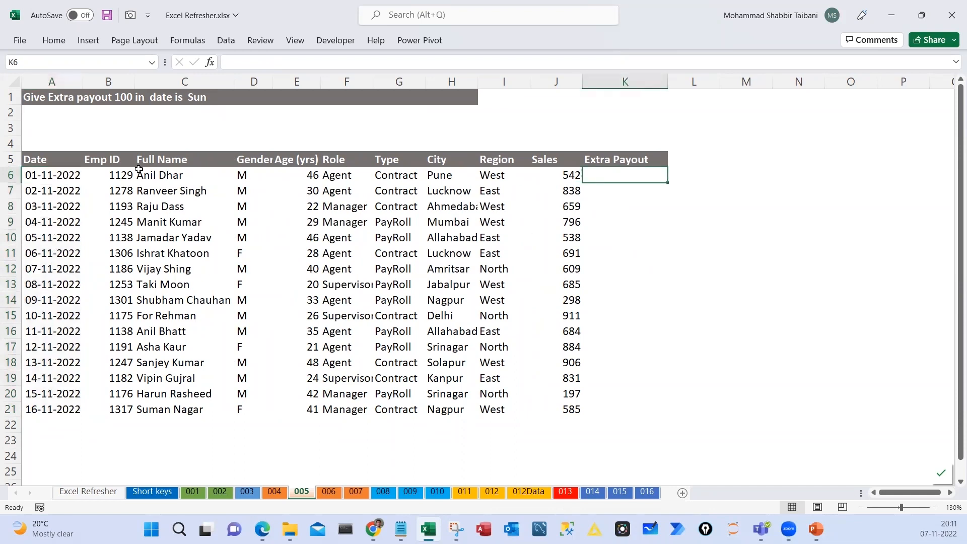
Enter =TEXT(A6,"DDD") in K6 to get the date's abbreviated weekday and fill it down the Extra Payout column
left_click(51, 180)
left_click(603, 180)
type("=tex")
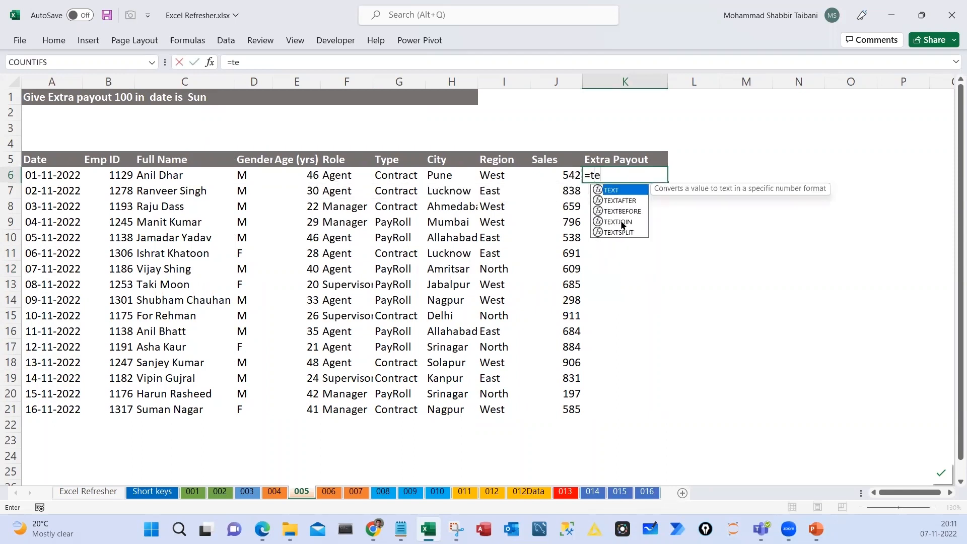
key("Tab")
key("Left")
key("ctrl+Left")
type(",")
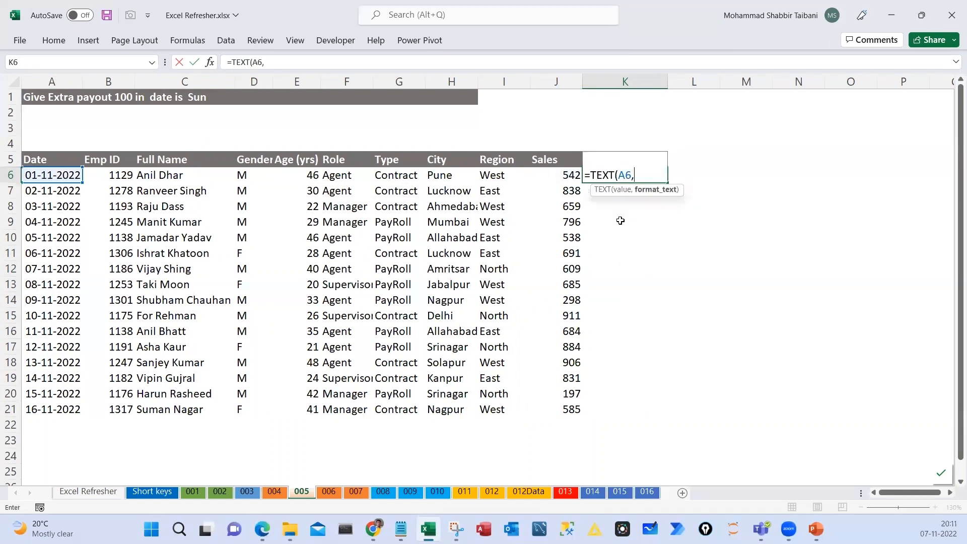
type("\"DDD\"")
key("ctrl+Return")
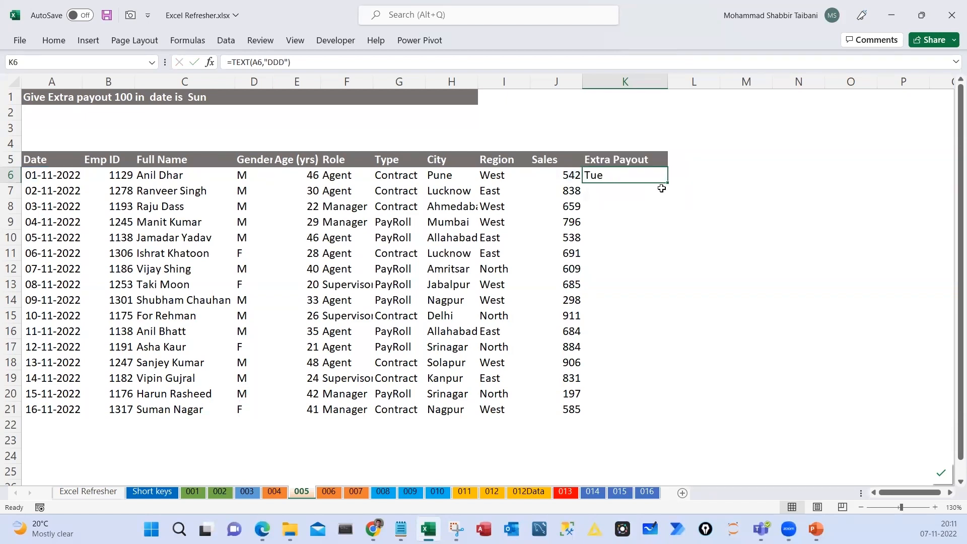
double_click(666, 185)
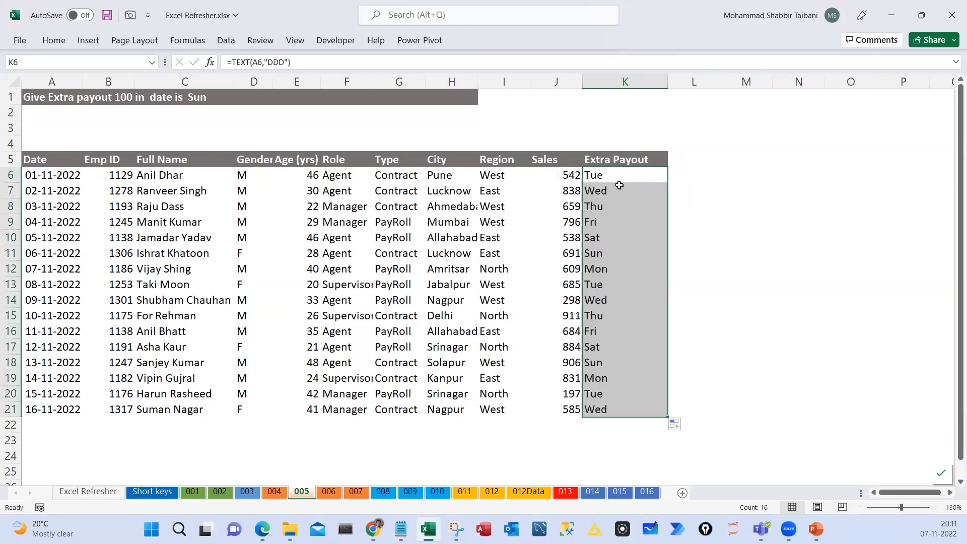
Review the TEXT formula in K6 and the weekday names in the Extra Payout column
left_click(605, 177)
double_click(605, 176)
key("Escape")
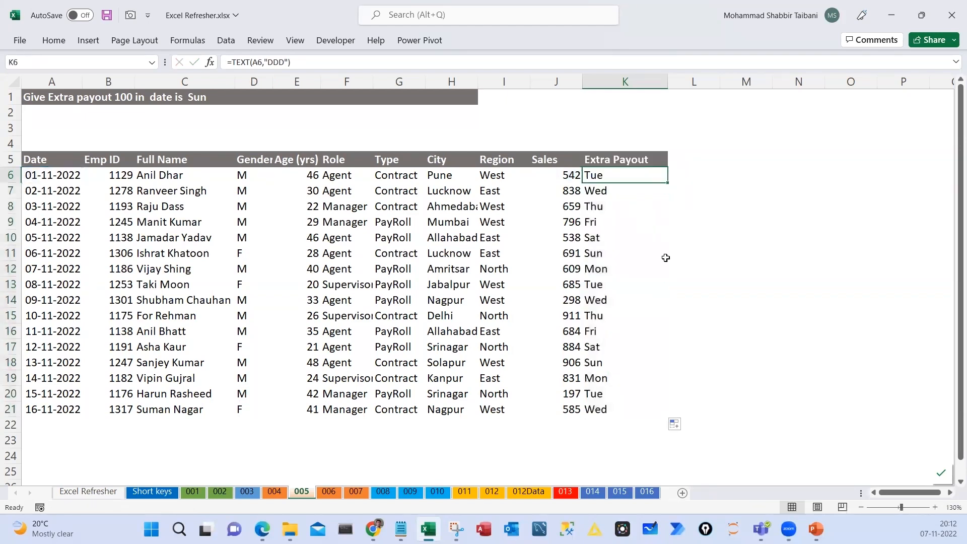
scroll(947, 496, "up", 2, "ctrl")
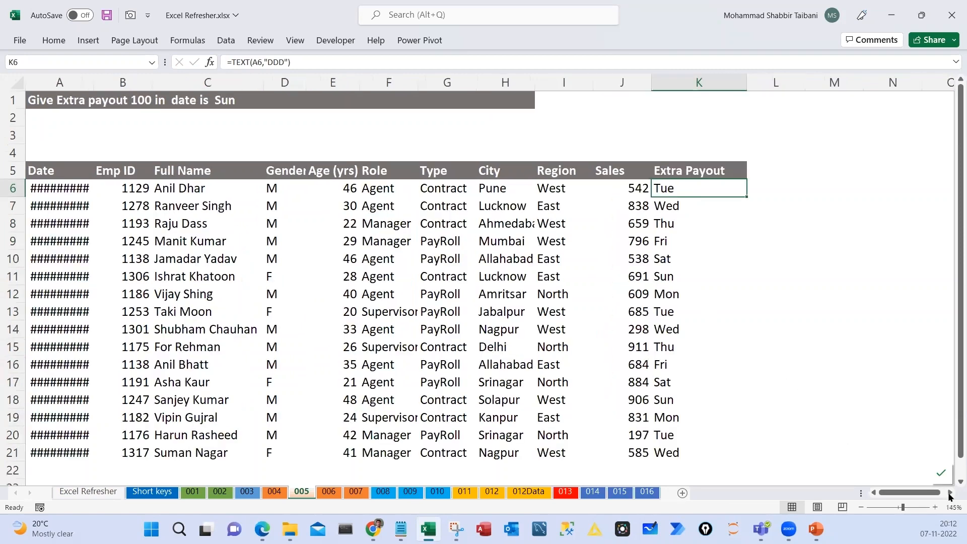
scroll(479, 209, "right", 3)
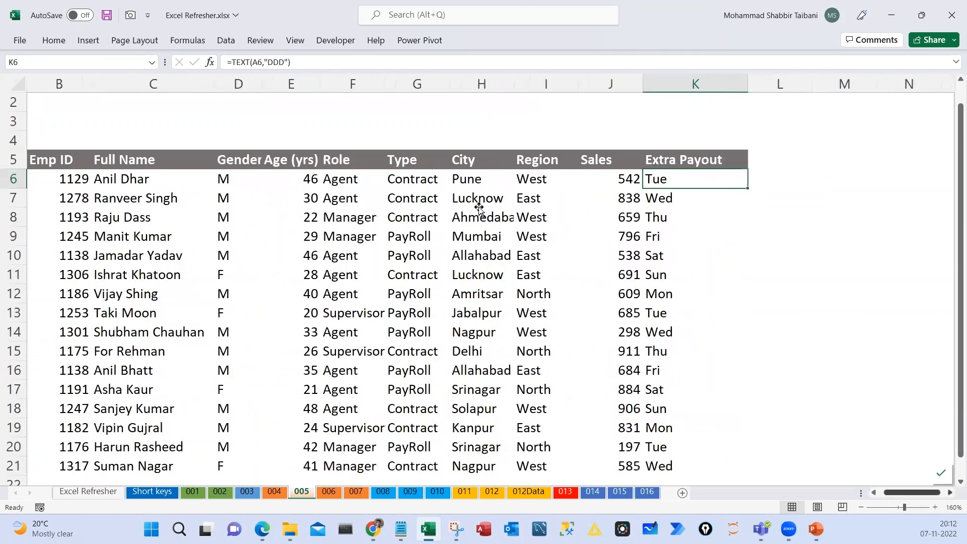
scroll(423, 140, "down", 1)
double_click(433, 144)
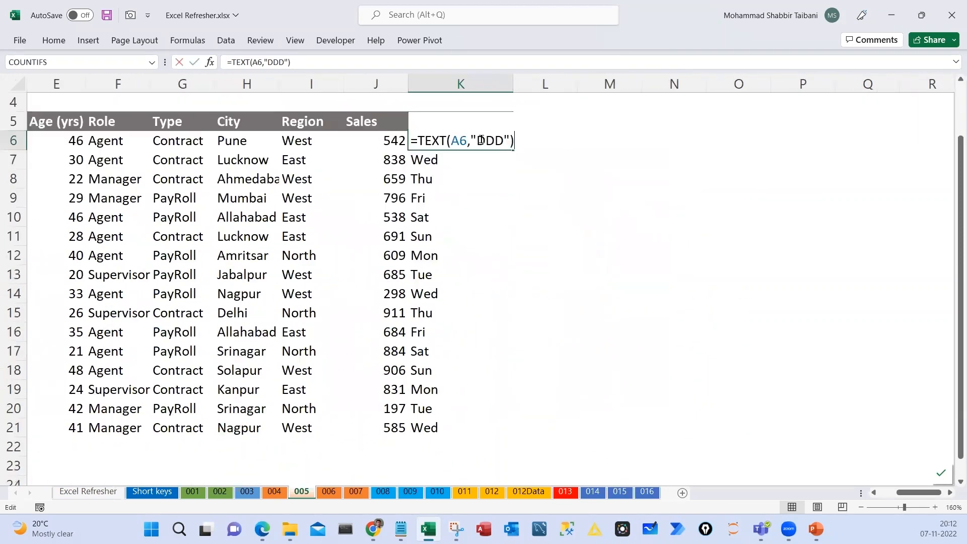
key("Escape")
double_click(433, 144)
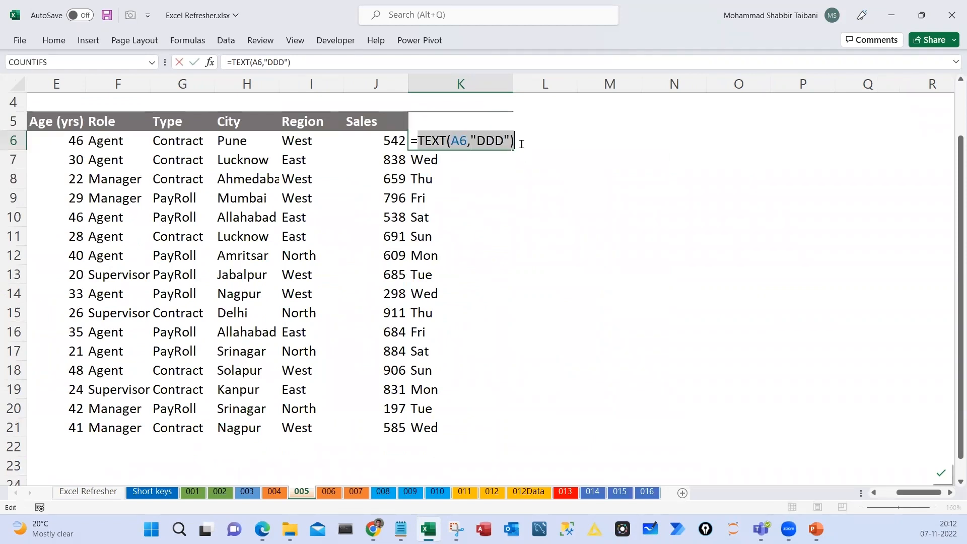
key("Escape")
double_click(450, 146)
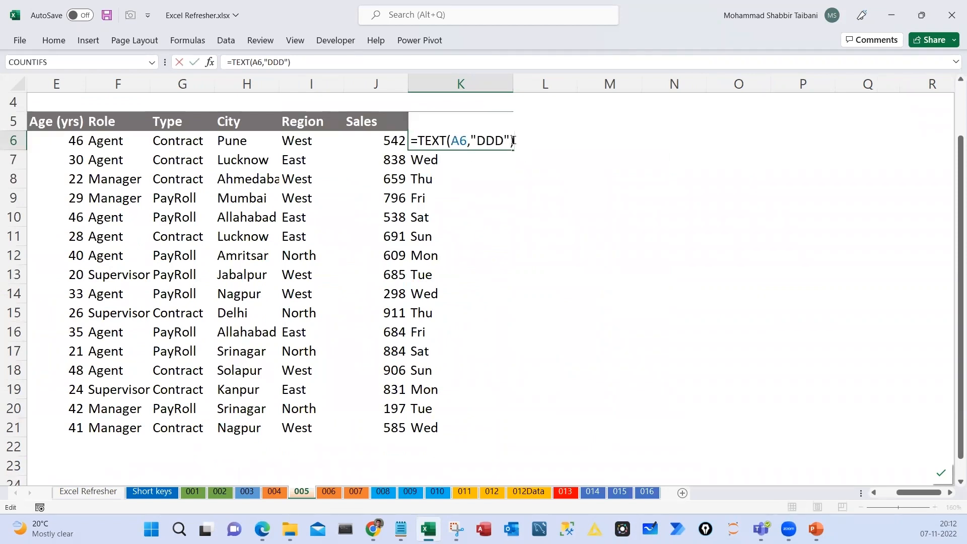
key("Escape")
left_click_drag(572, 158, 615, 157)
left_click_drag(599, 157, 601, 188)
left_click_drag(626, 164, 644, 174)
left_click_drag(655, 160, 664, 169)
left_click_drag(673, 106, 705, 115)
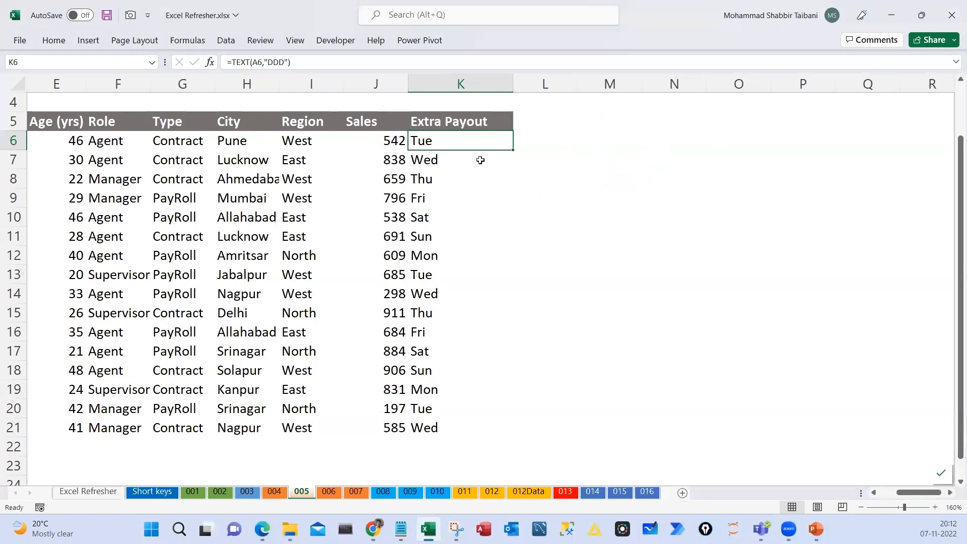
Extend the K6 formula to =TEXT(A6,"DDD")= "Sun" and mark the compared parts with red ink
double_click(469, 147)
left_click_drag(423, 139, 523, 135)
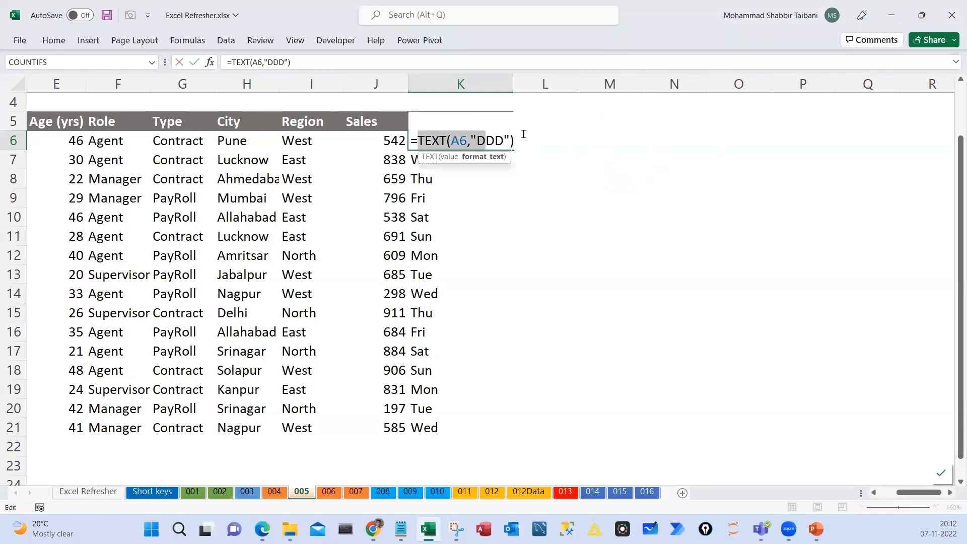
key("End")
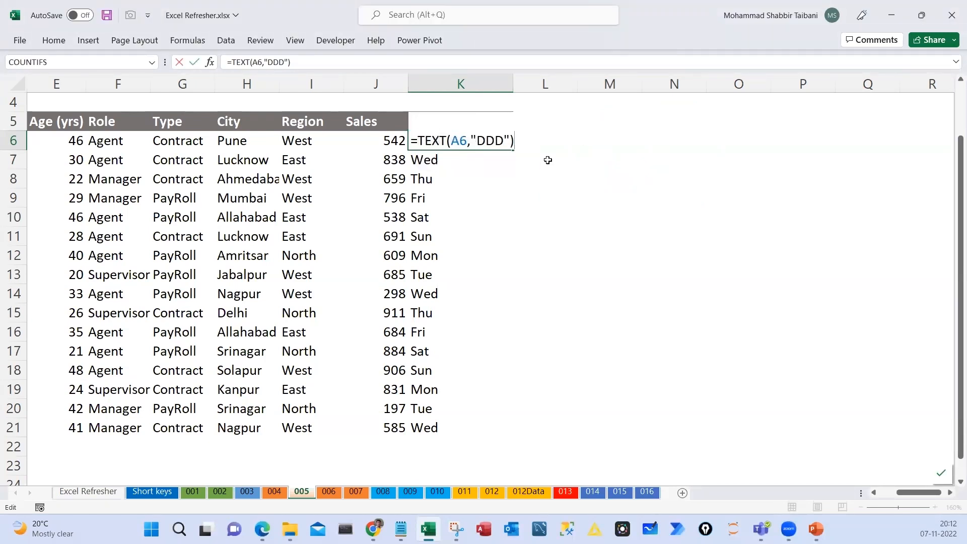
type("= \"Sun")
left_click_drag(428, 133, 472, 121)
left_click_drag(534, 129, 563, 129)
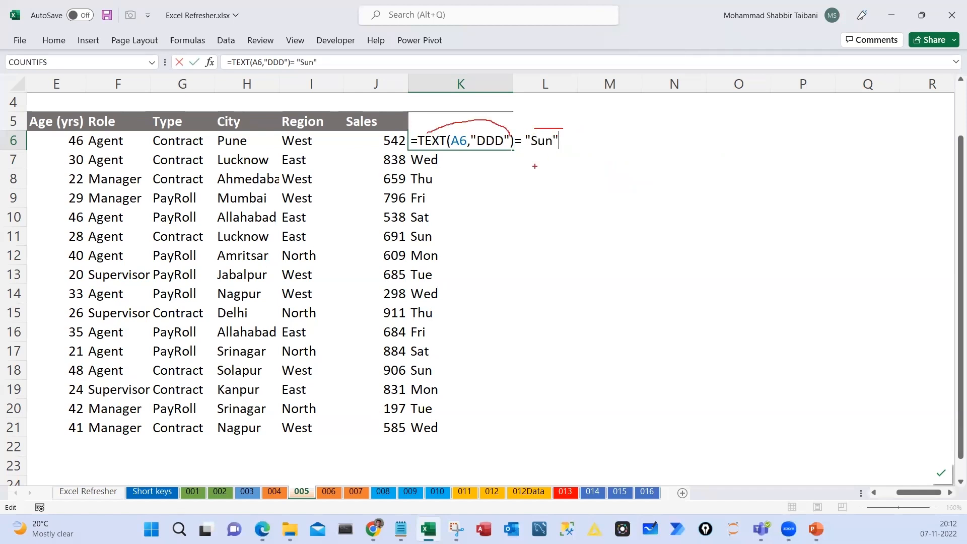
left_click_drag(532, 163, 562, 150)
left_click_drag(446, 119, 456, 117)
left_click_drag(695, 163, 716, 158)
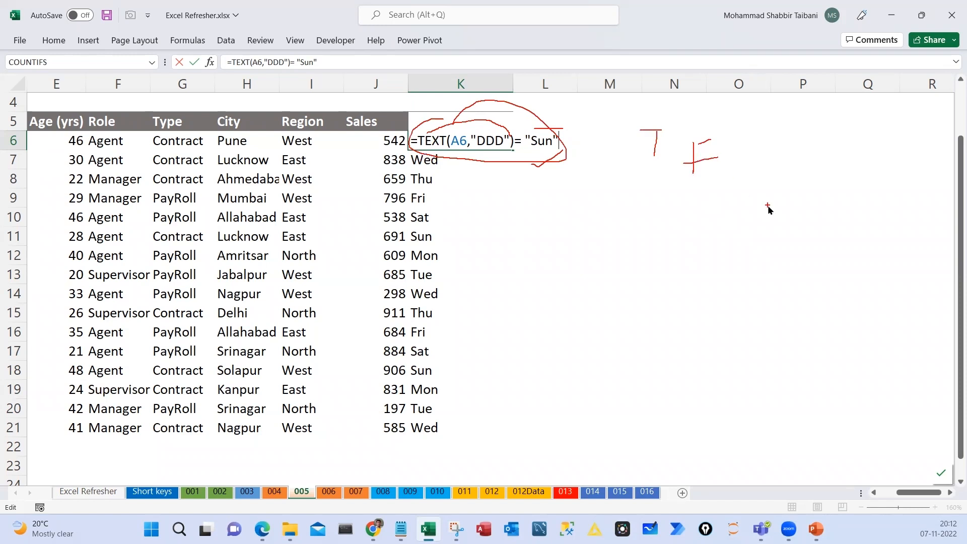
key("Escape")
key("Return")
key("Up")
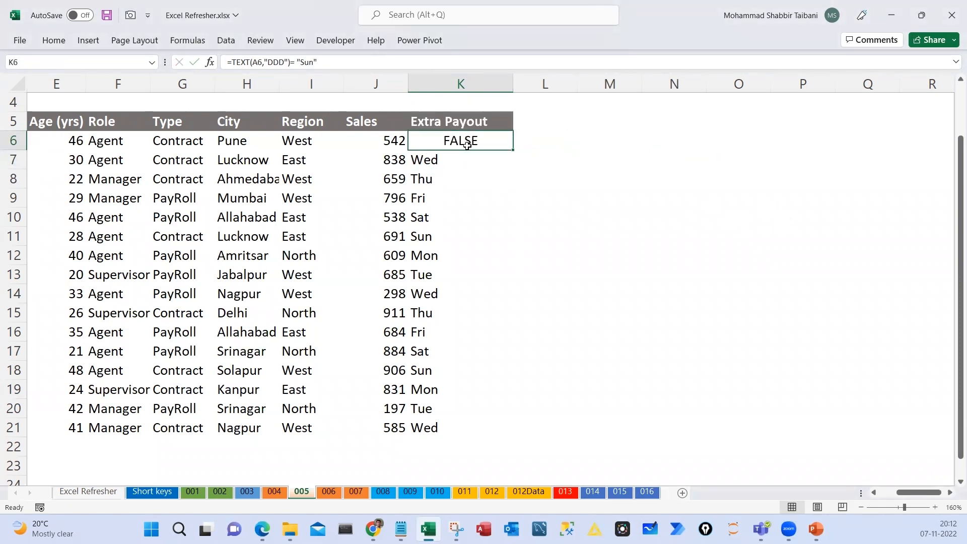
Fill the K6 comparison with "Sun" down the Extra Payout column to row 21
left_click_drag(507, 138, 556, 123)
mouse_move(538, 119)
left_mouse_down()
mouse_move(562, 121)
mouse_move(554, 139)
mouse_move(603, 128)
mouse_move(633, 100)
mouse_move(638, 124)
left_mouse_up()
key("Escape")
double_click(512, 149)
Check the comparison result in K11 against the date in the same row
left_click(476, 236)
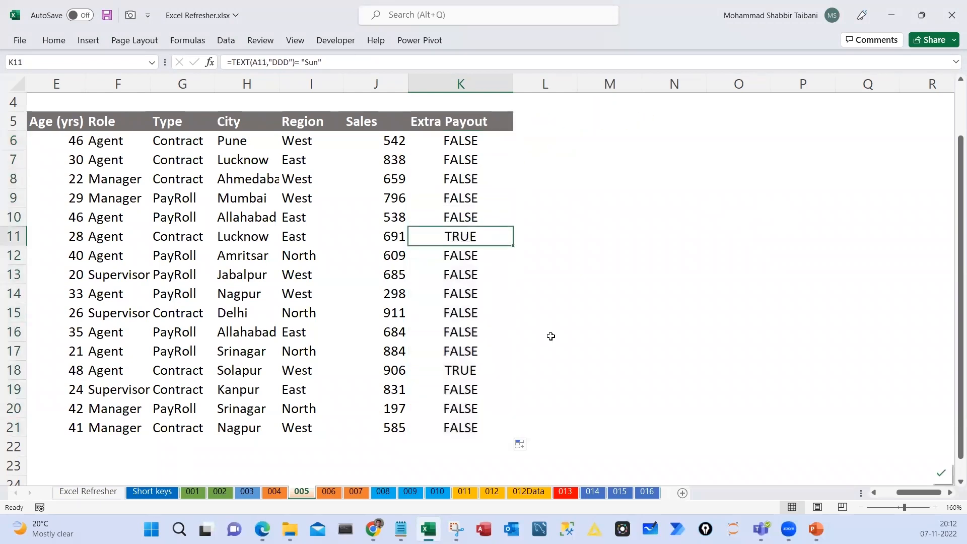
key("Left")
key("Left")
key("Left")
key("Left")
key("Left")
key("Left")
key("Left")
key("Left")
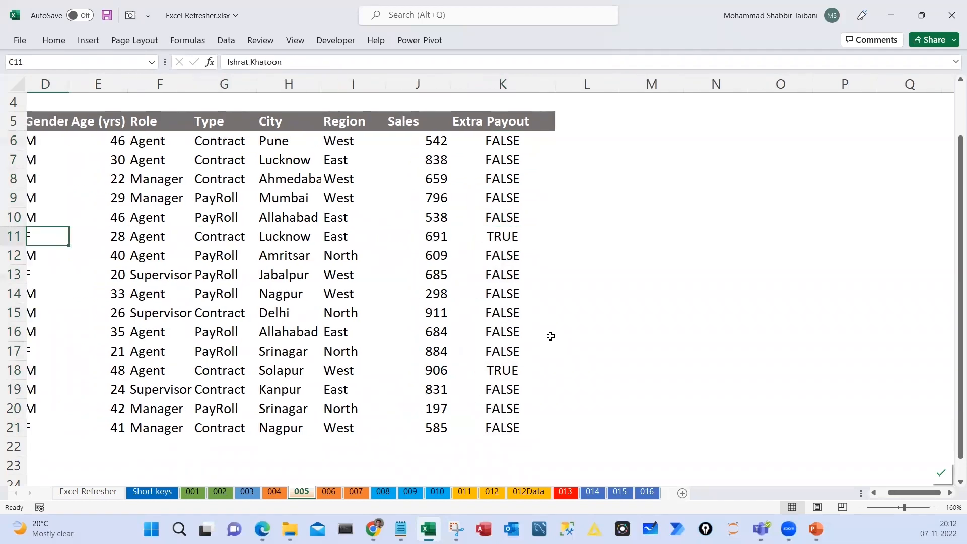
key("Left")
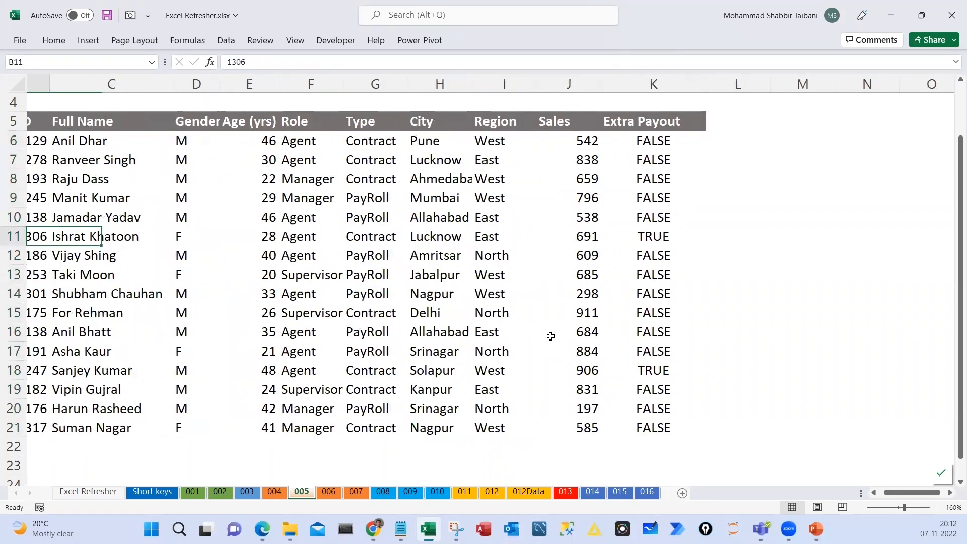
key("Left")
key("Right")
key("Right")
key("Right")
key("Right")
key("Right")
key("Right")
key("Right")
key("Right")
key("Right")
key("Right")
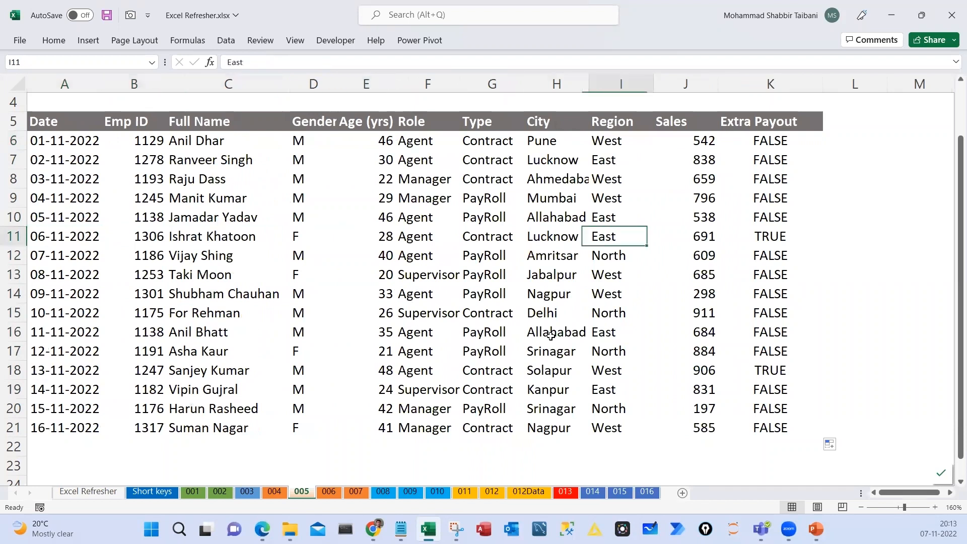
Check the comparison result in row 18 against that row's date
key("Down")
key("Down")
key("Down")
key("Down")
key("Down")
key("Down")
key("Down")
key("Left")
key("Left")
key("Left")
key("Left")
key("Left")
key("Left")
key("Left")
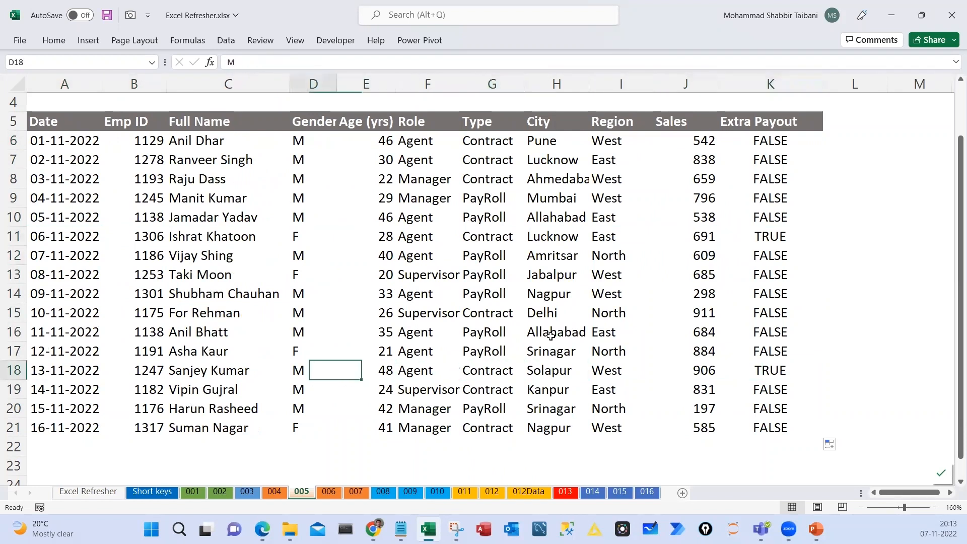
key("Left")
key("Left")
key("Left")
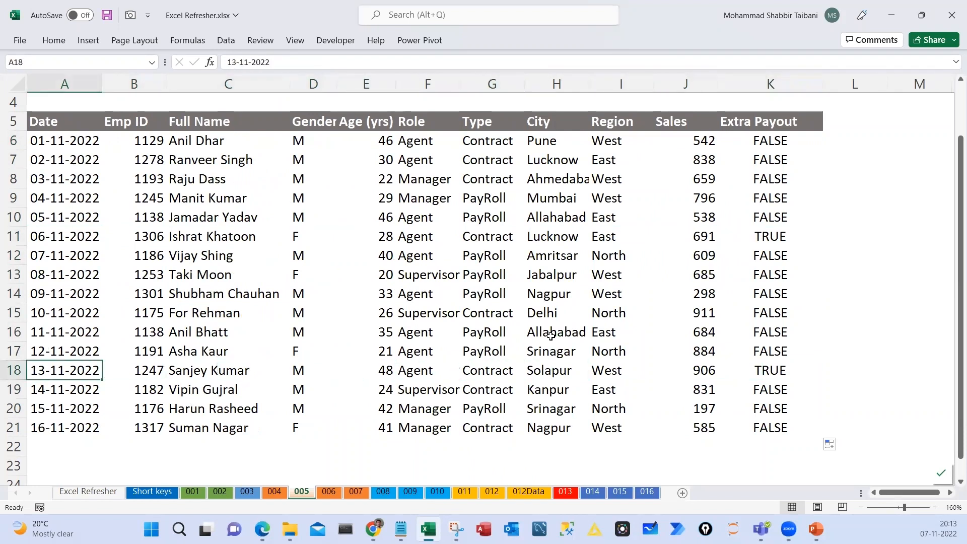
key("Right")
key("Right")
key("Right")
key("Right")
key("Right")
key("Right")
key("Right")
key("Right")
key("Right")
key("Right")
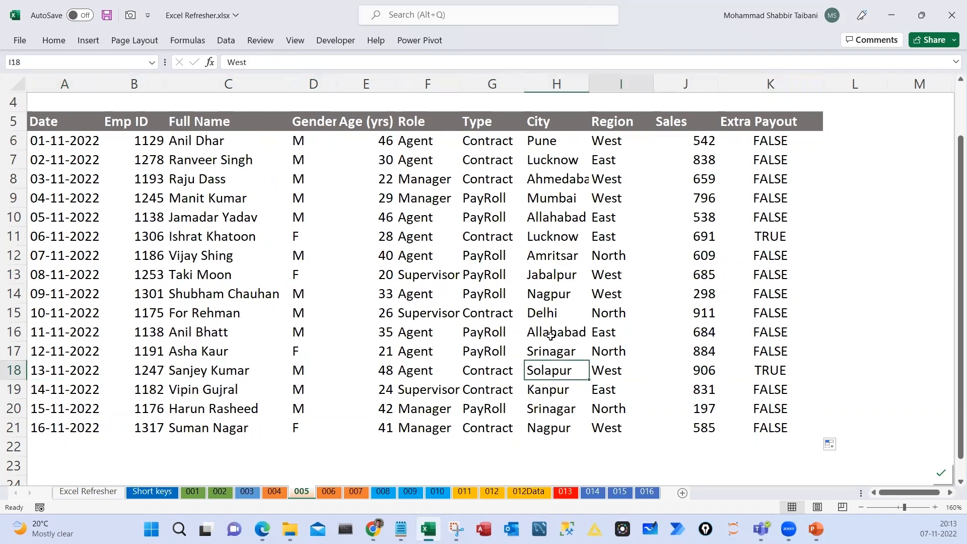
Enter the notes "True with 100" in M7 and "False with 0" in M8
key("ctrl+Up")
key("Down")
key("Right")
key("Right")
key("Right")
key("Right")
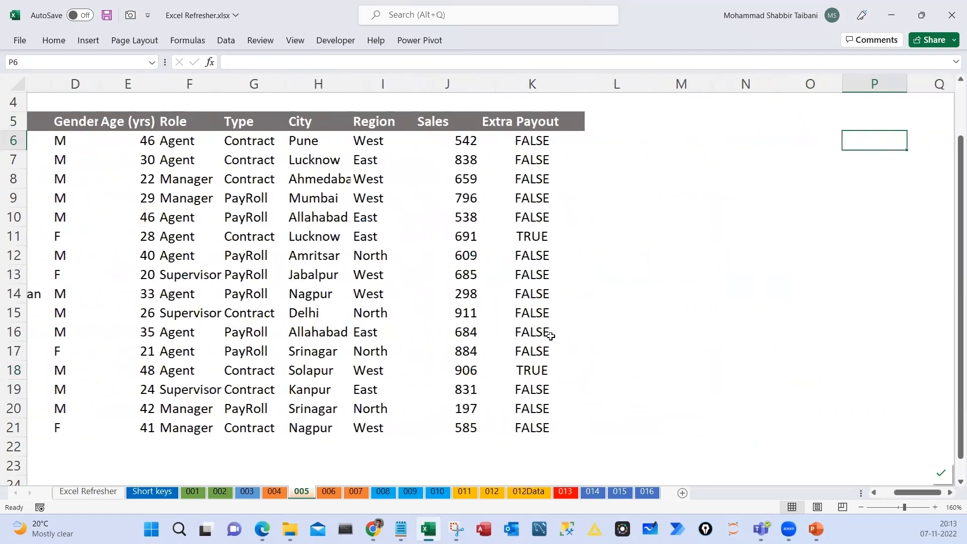
key("Left")
key("Left")
key("Left")
key("Left")
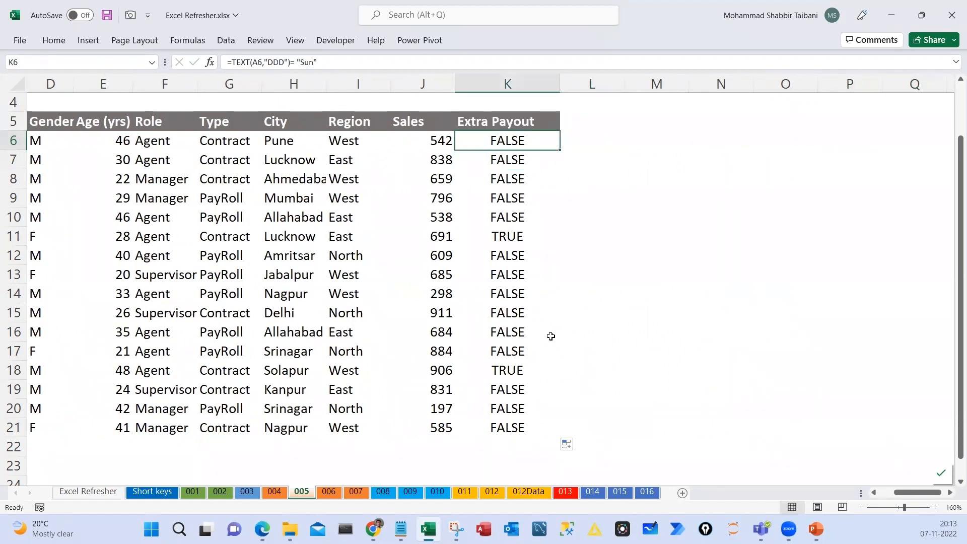
key("Down")
key("Right")
key("Right")
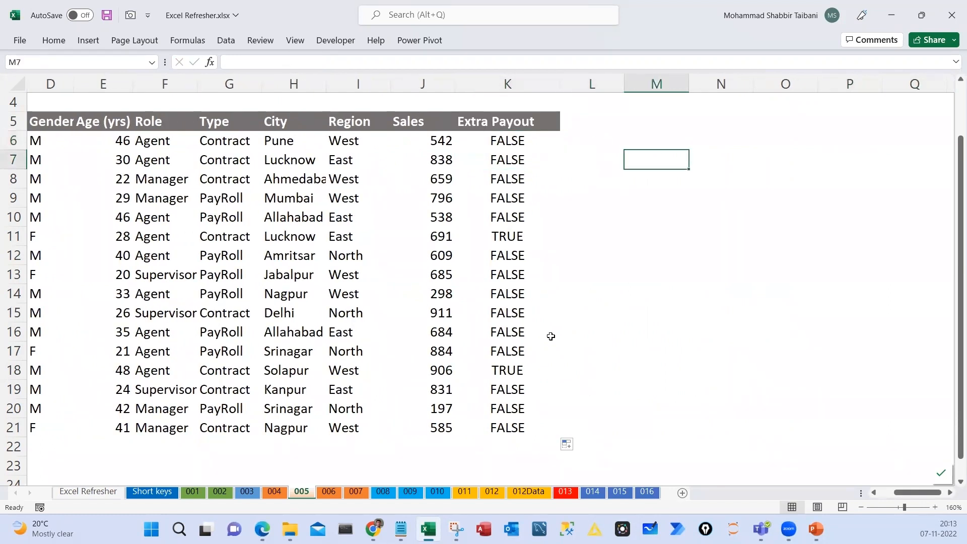
type("True wi")
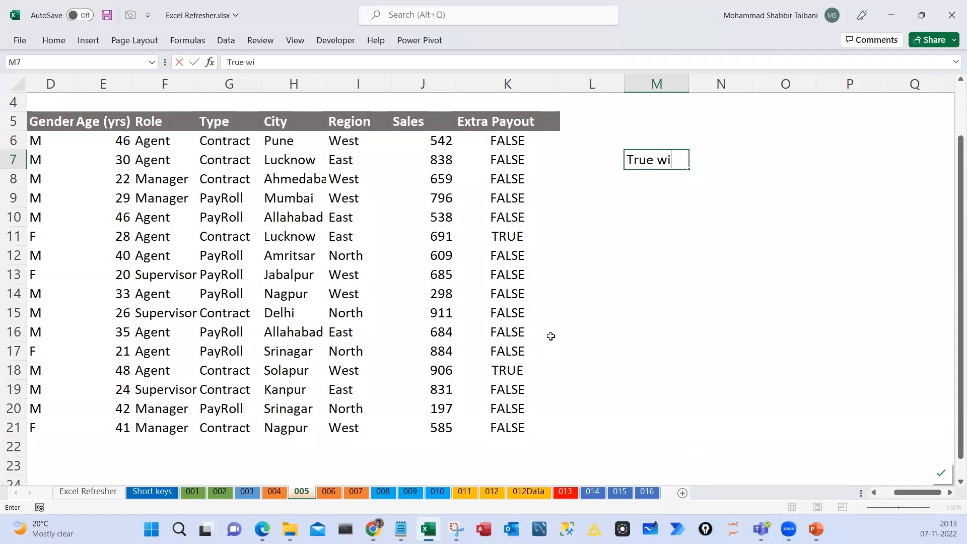
type("th 100")
key("Return")
type("False with 0")
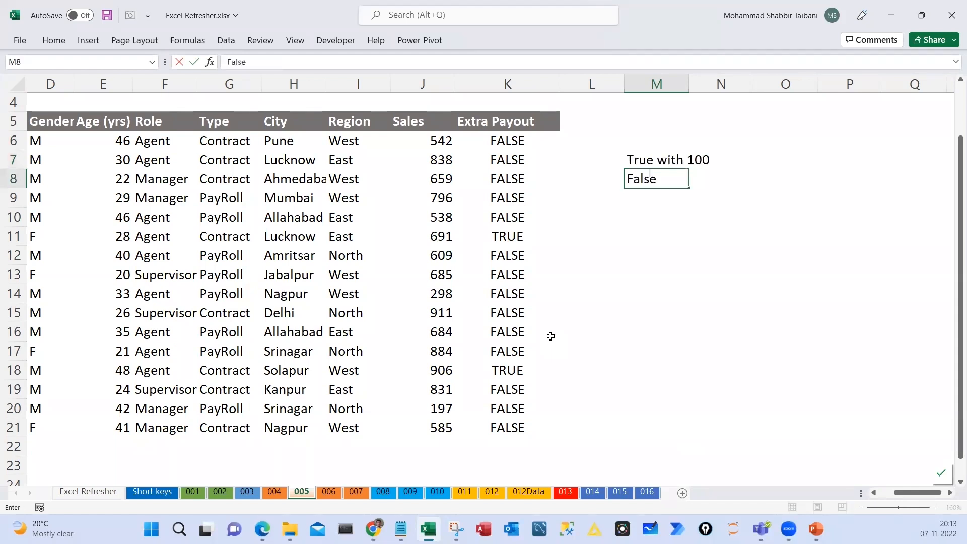
key("Return")
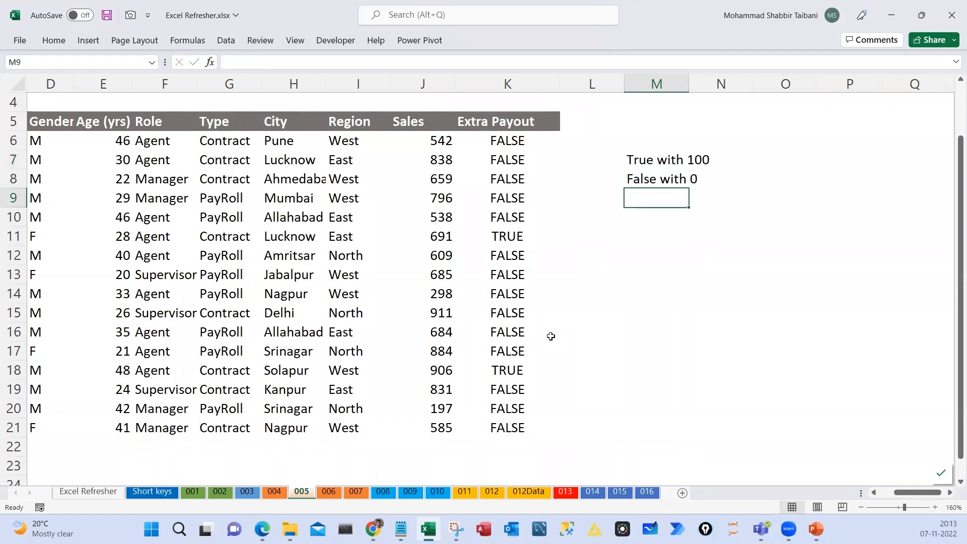
Insert an IF function at the start of K6's formula, ahead of the TEXT weekday comparison
key("Up")
key("Up")
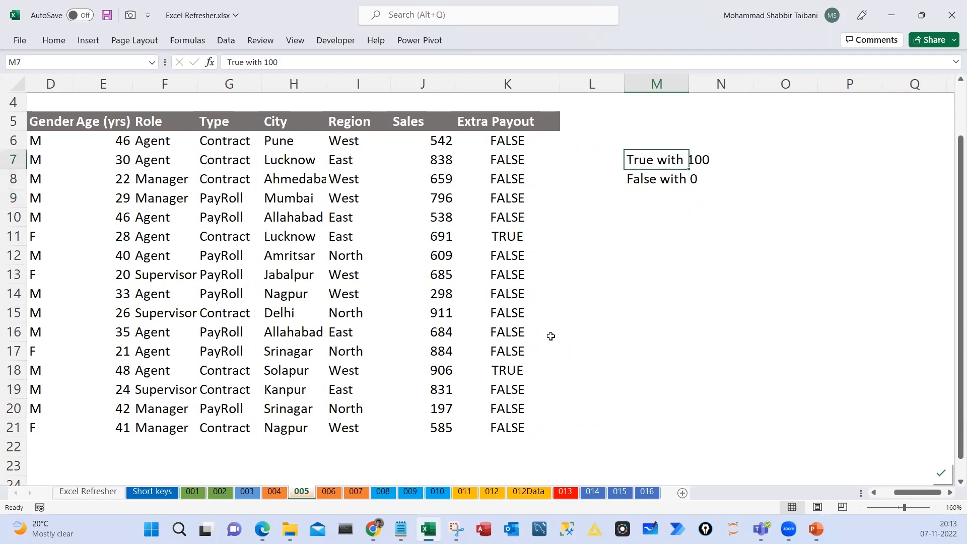
key("Left")
key("Left")
key("Up")
key("F2")
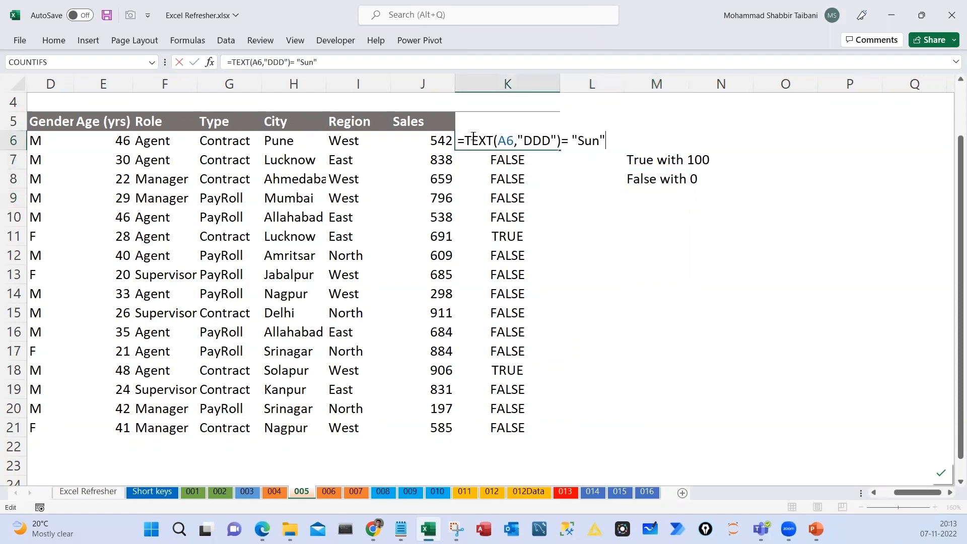
left_click_drag(464, 140, 561, 140)
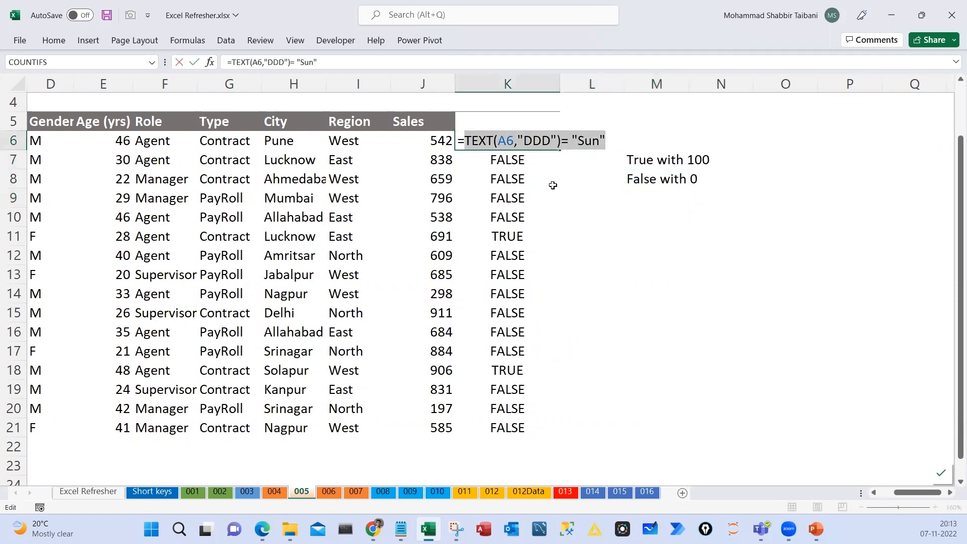
left_click(467, 140)
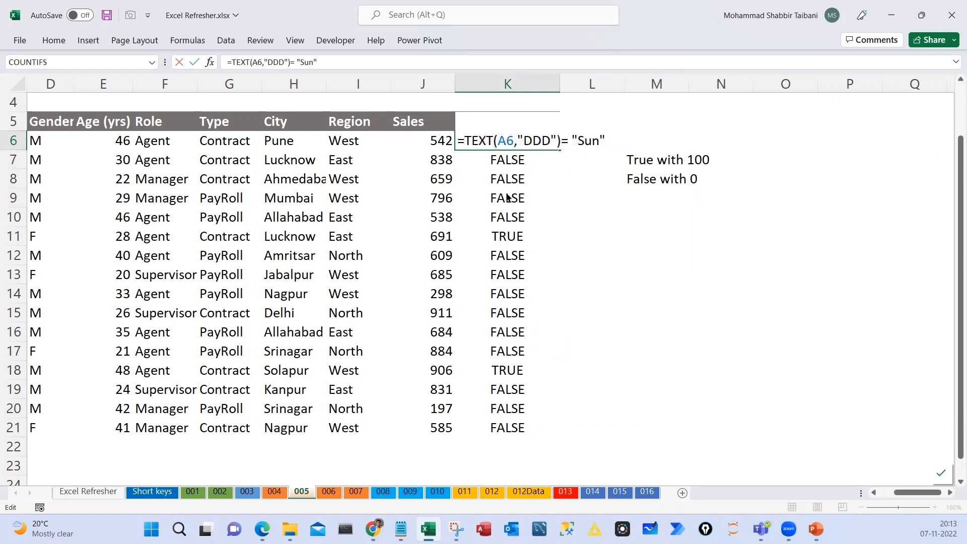
type("IF(")
Highlight the TEXT comparison in K6 as IF's logical test, mark it with the screen pen, and clear the markings
left_click_drag(479, 140, 629, 141)
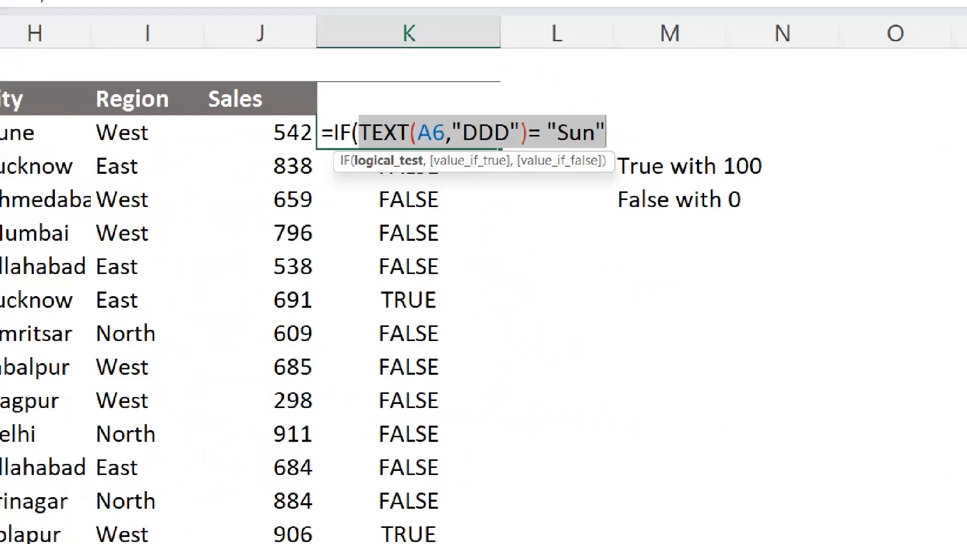
left_click_drag(603, 137, 489, 134)
left_click_drag(362, 183, 394, 173)
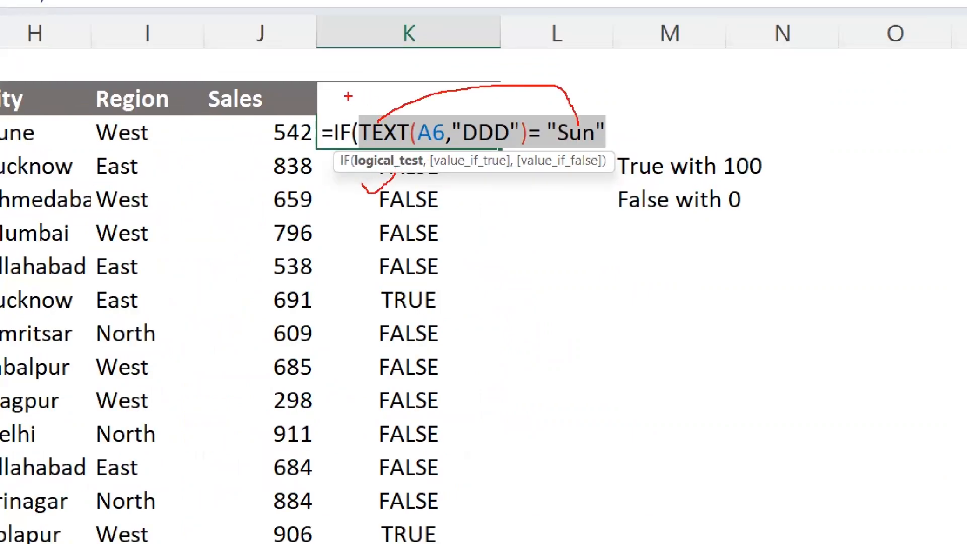
left_click_drag(347, 96, 216, 121)
key("Escape")
Complete the IF formula in K6 with 100 as the value if true and 0 as the value if false
left_click(608, 135)
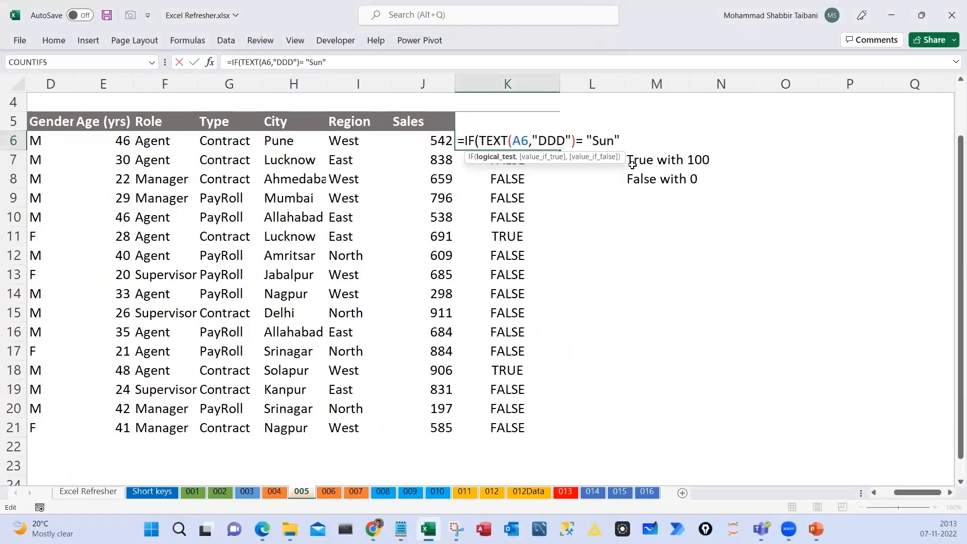
type(",100")
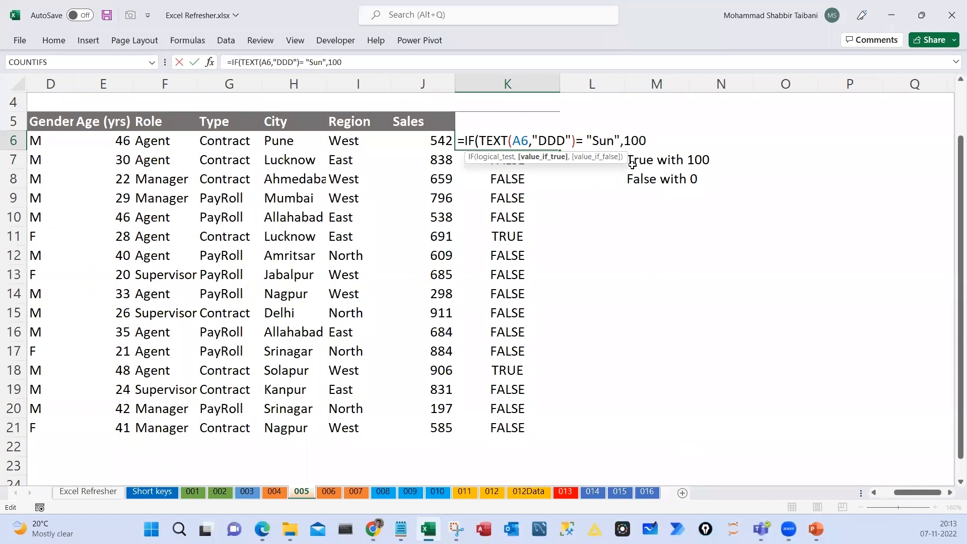
type(",")
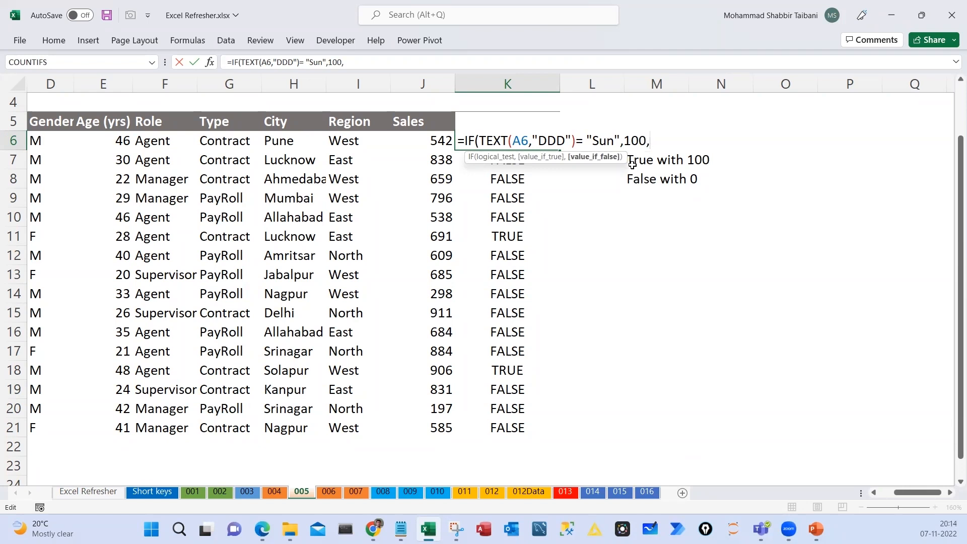
type("0)")
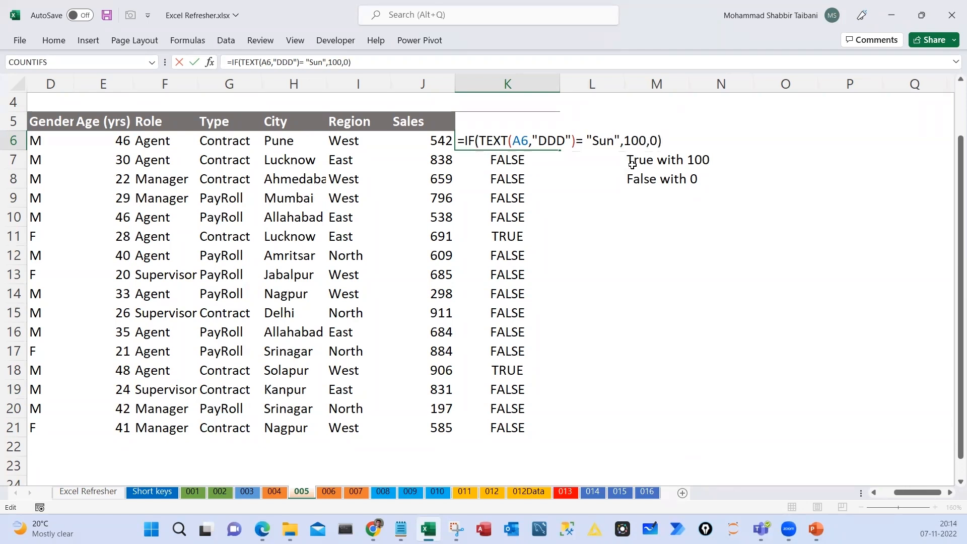
key("Return")
key("Up")
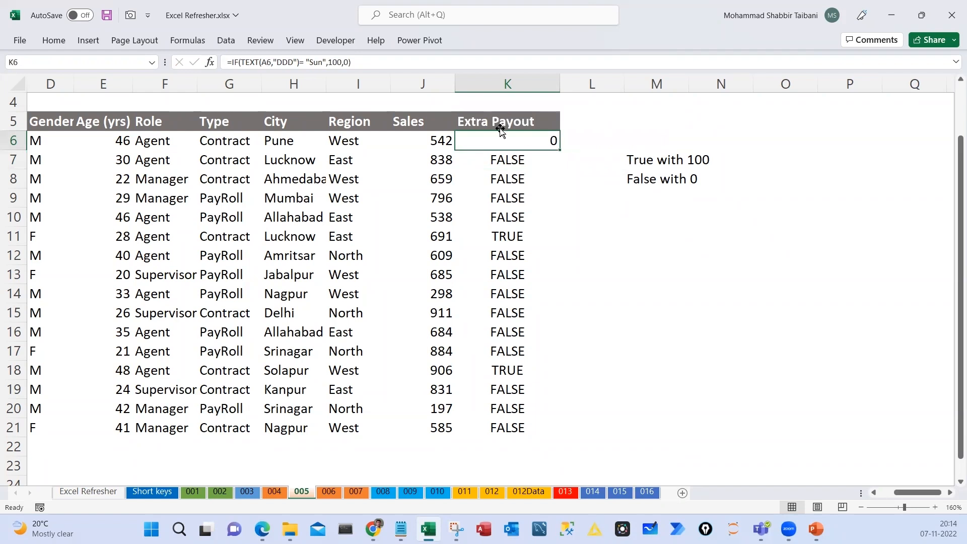
Fill the K6 IF formula down the Extra Payout column to row 21 and check rows 11 and 18
double_click(554, 151)
left_click_drag(520, 237, 403, 254)
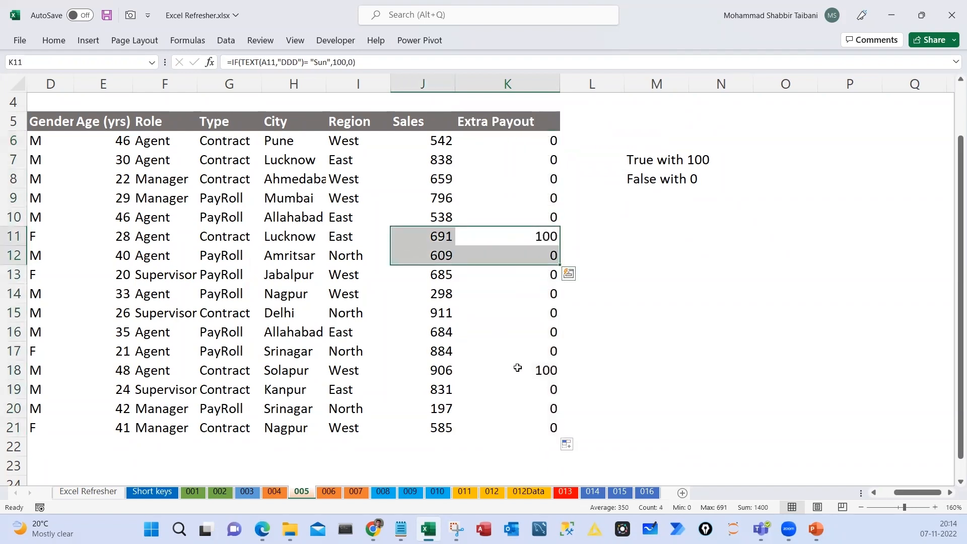
left_click_drag(524, 370, 365, 370)
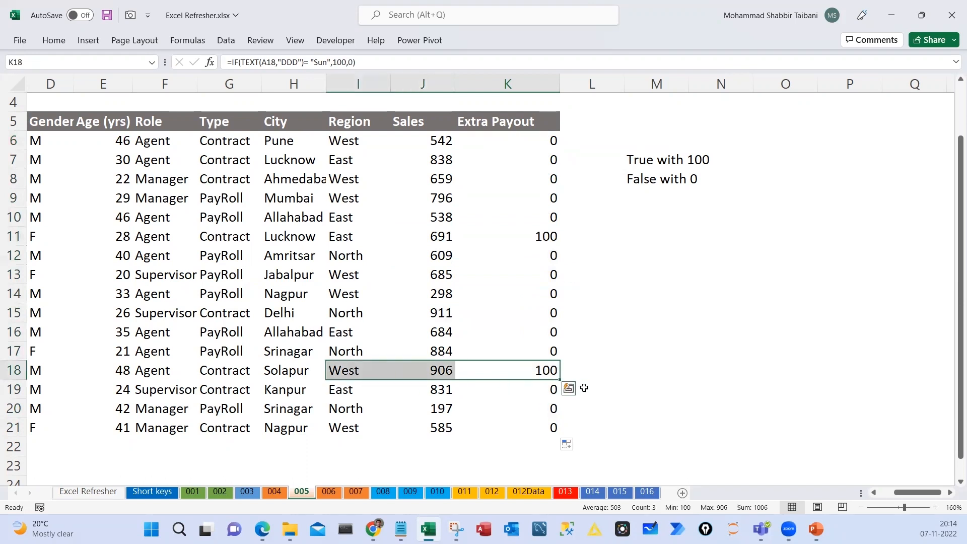
Move the True and False notes from M7:M8 down to M10:M11, clear of the K6 formula
left_click(535, 142)
key("F2")
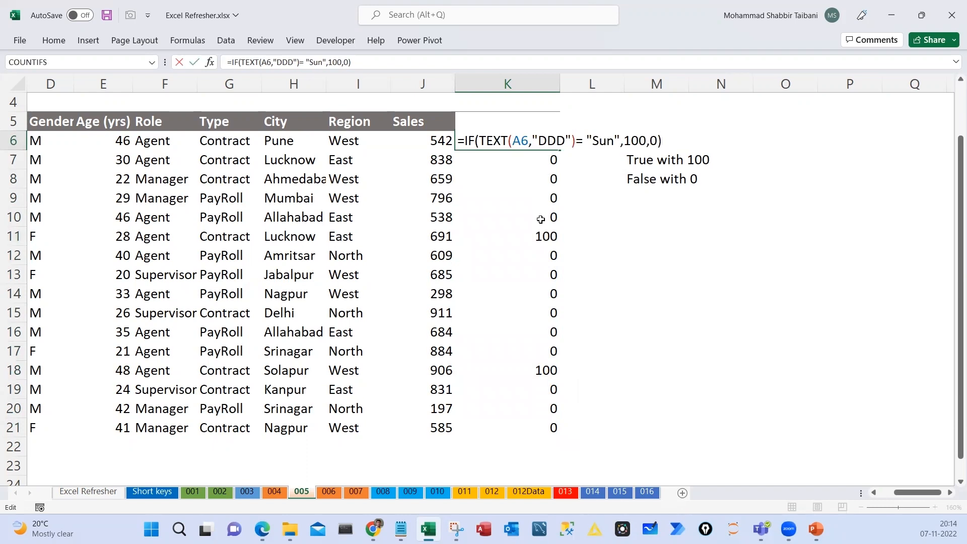
left_click_drag(654, 161, 657, 179)
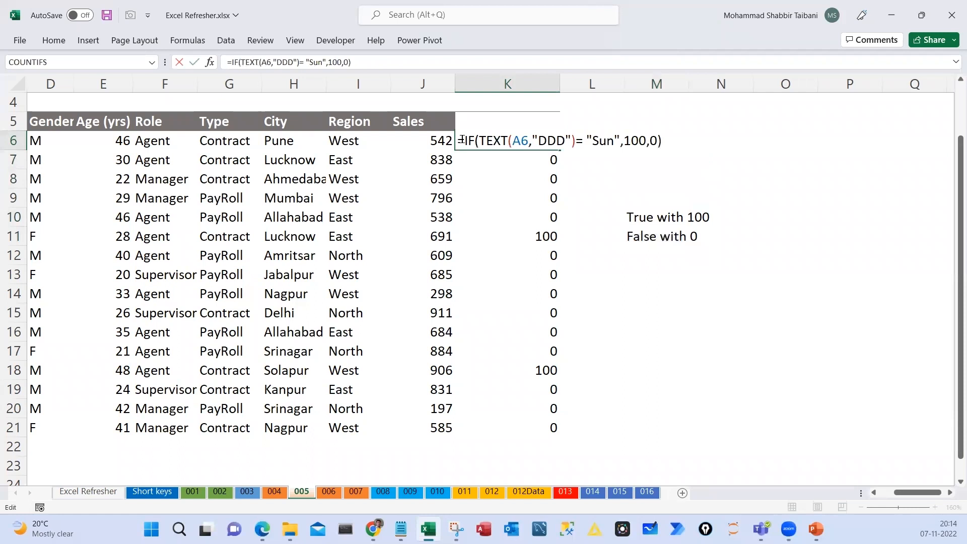
Copy K6's formula into L6 as visible text: =IF(TEXT(A6,"DDD")= "Sun",100,0)
left_click_drag(458, 140, 716, 135)
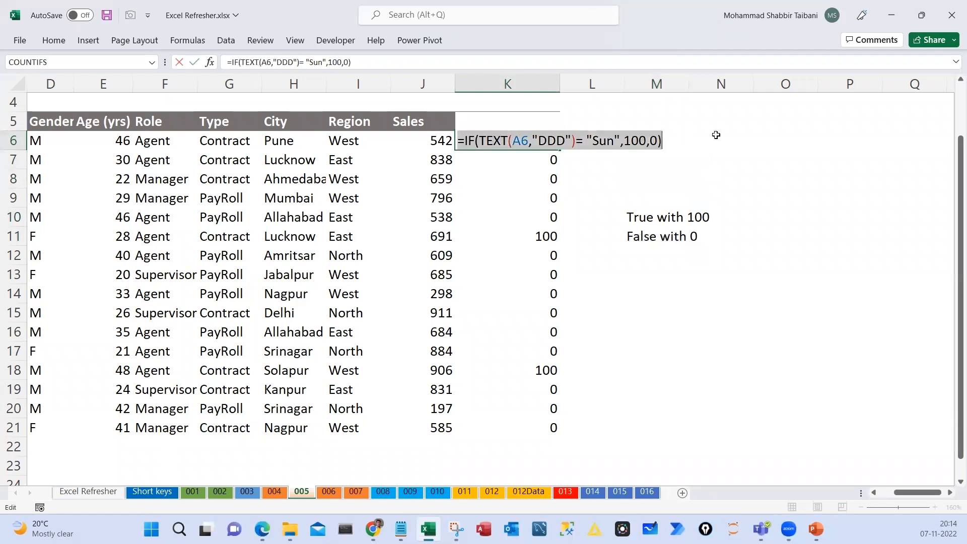
left_click(601, 145)
left_click(586, 139)
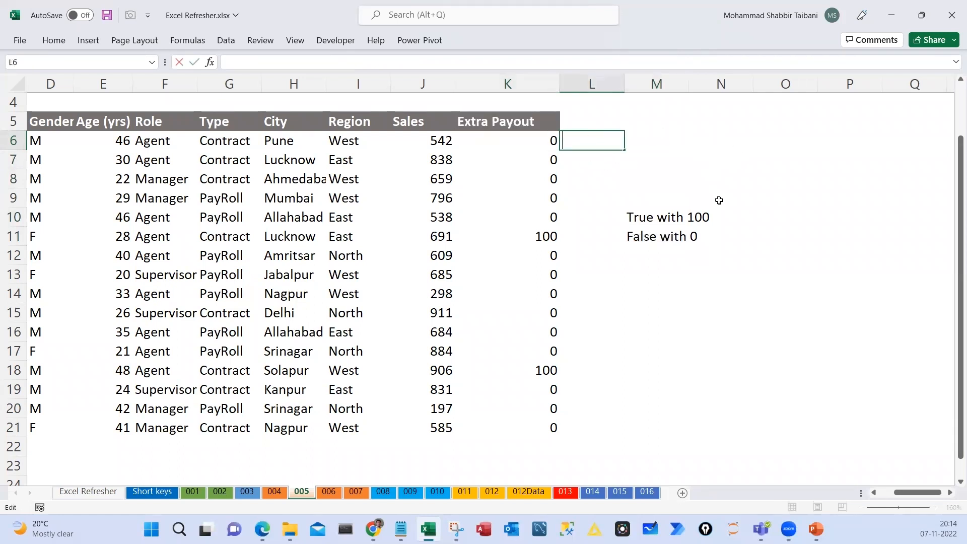
type("'=IF(TEXT(A6,\"DDD\")= \"Sun\",100,0)")
key("Return")
key("Up")
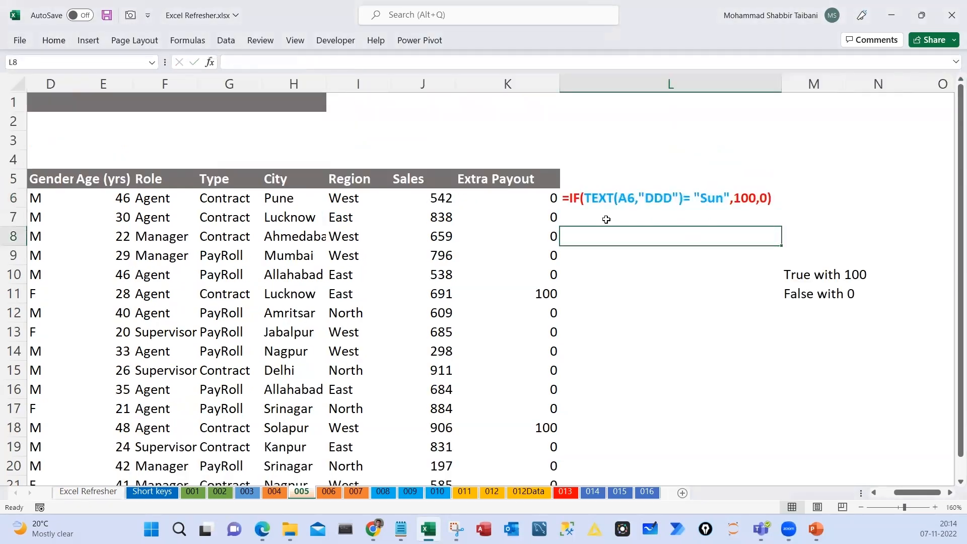
Colour the value 100 in L6's formula text with the standard green font colour
double_click(589, 195)
left_click_drag(745, 197, 760, 197)
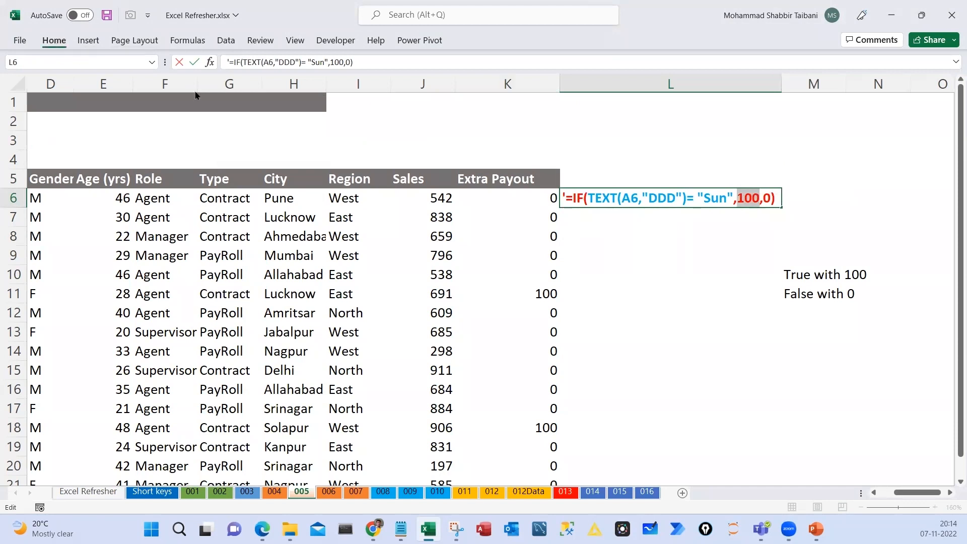
left_click(239, 84)
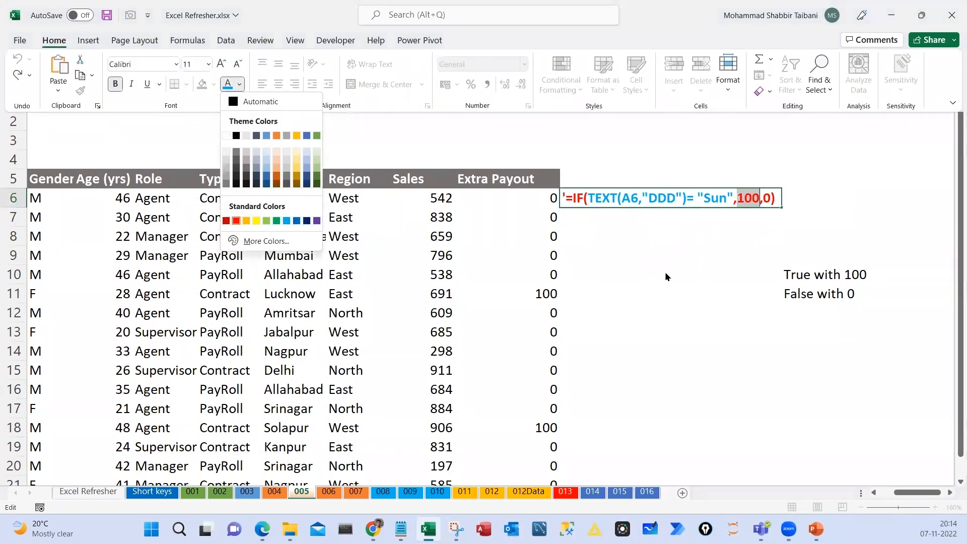
left_click(276, 220)
left_click(710, 295)
left_click(722, 271)
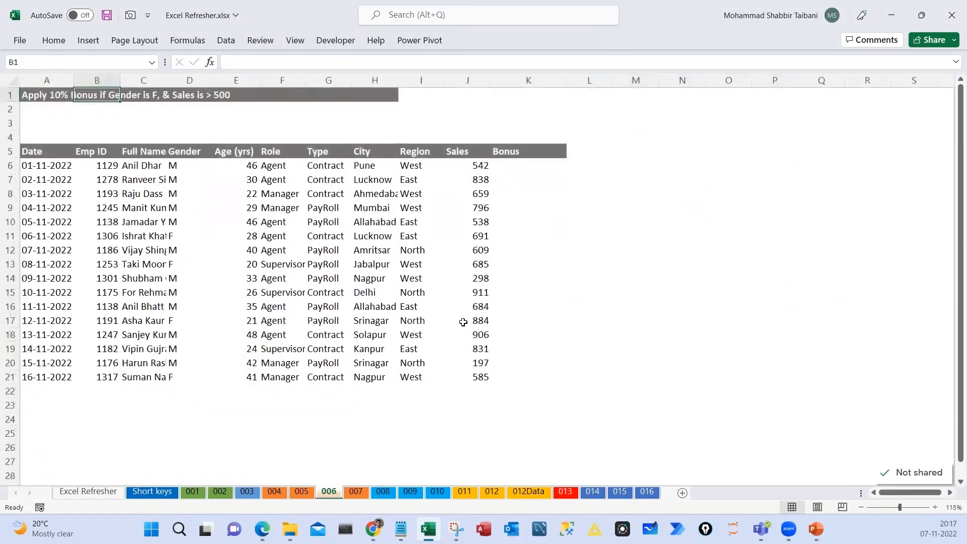
Enter 10% as the bonus in K6 on sheet 006
scroll(463, 323, "up", 1, "ctrl")
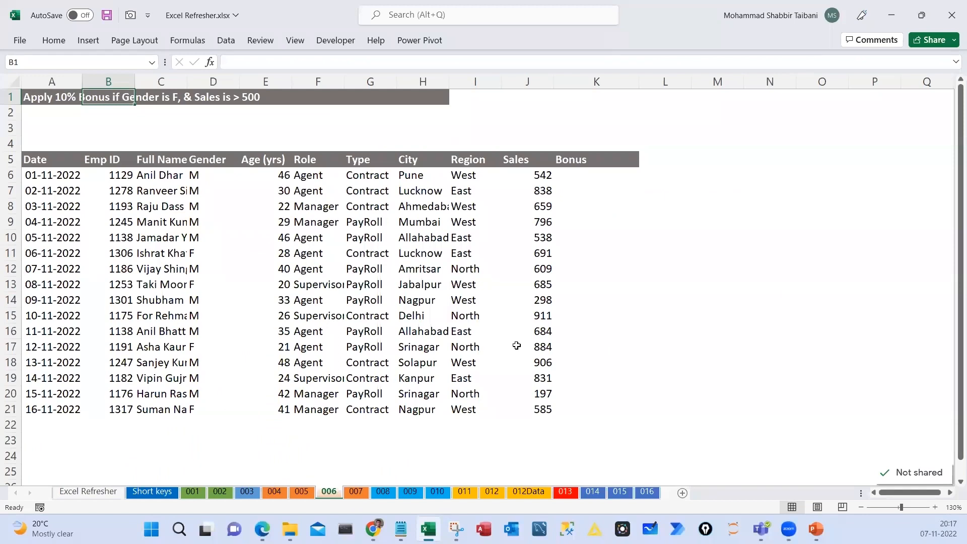
left_click(44, 96)
left_click(53, 145)
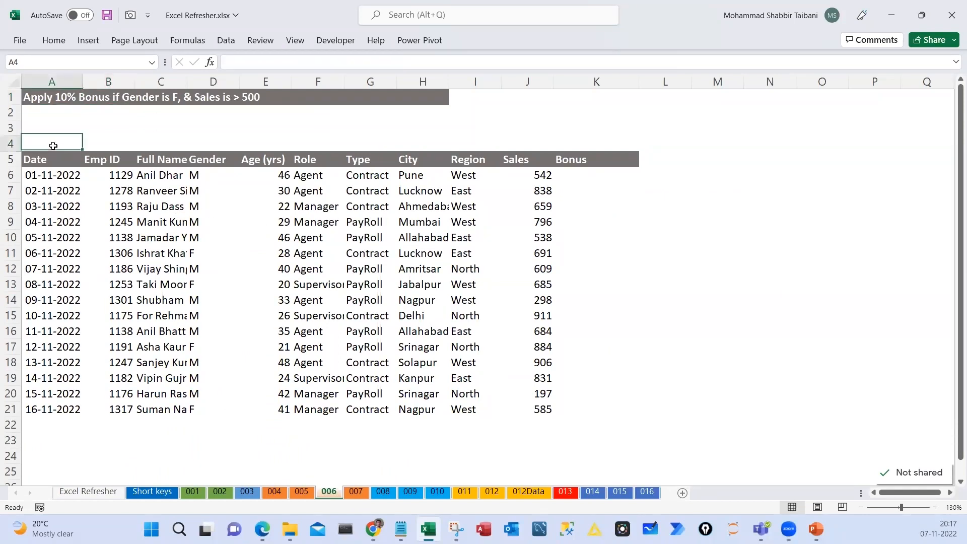
left_click(586, 176)
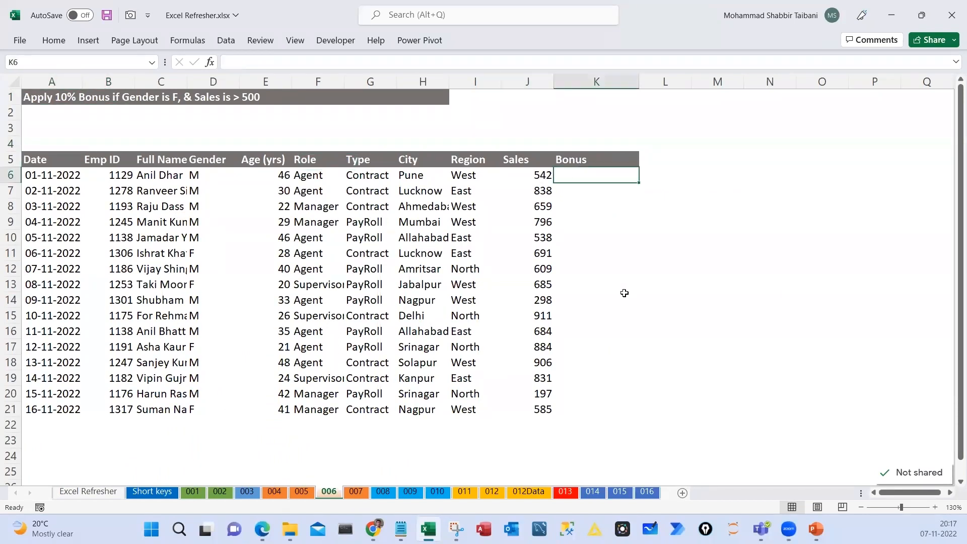
type("10")
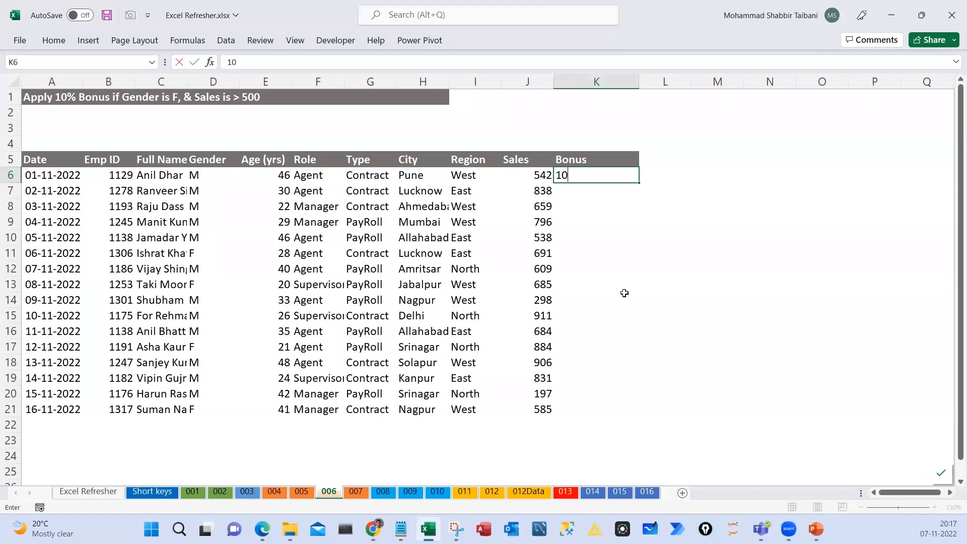
type("%")
key("ctrl+Return")
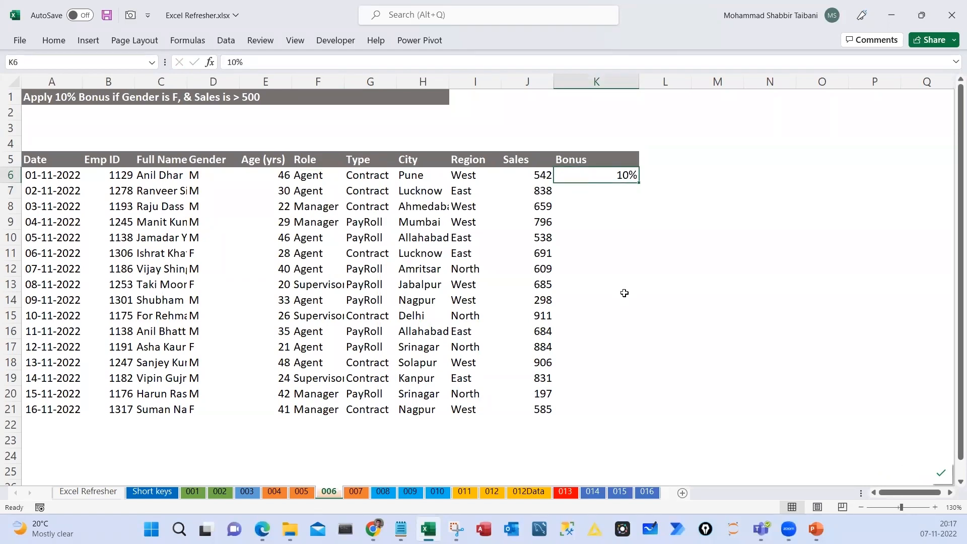
Illustrate the Sales > 500 condition with the screen pen, marking 542 as qualifying and 298 as failing, and clear the drawing
left_click(543, 181)
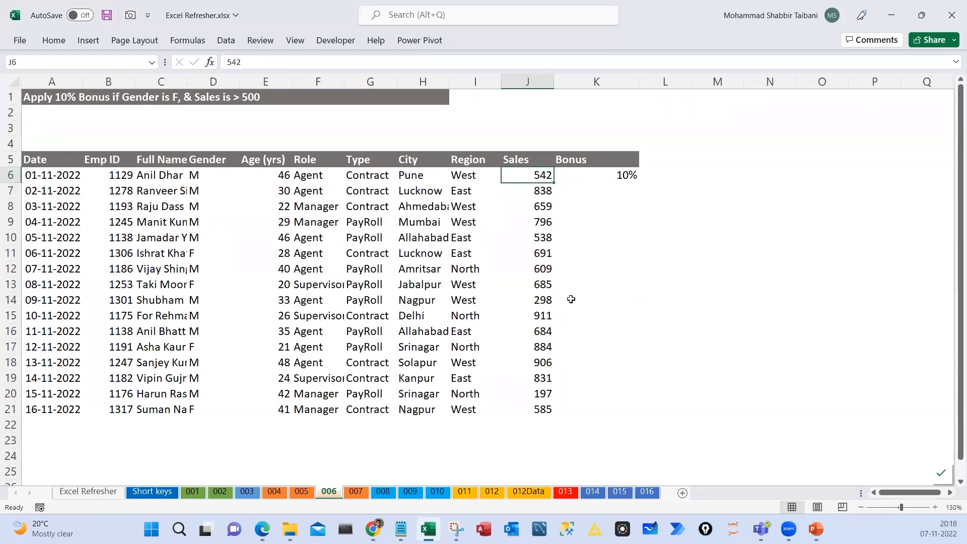
left_click_drag(530, 167, 554, 183)
mouse_move(558, 102)
left_mouse_down()
mouse_move(554, 127)
mouse_move(593, 124)
left_mouse_up()
left_click_drag(612, 122, 642, 119)
left_click_drag(607, 68, 623, 89)
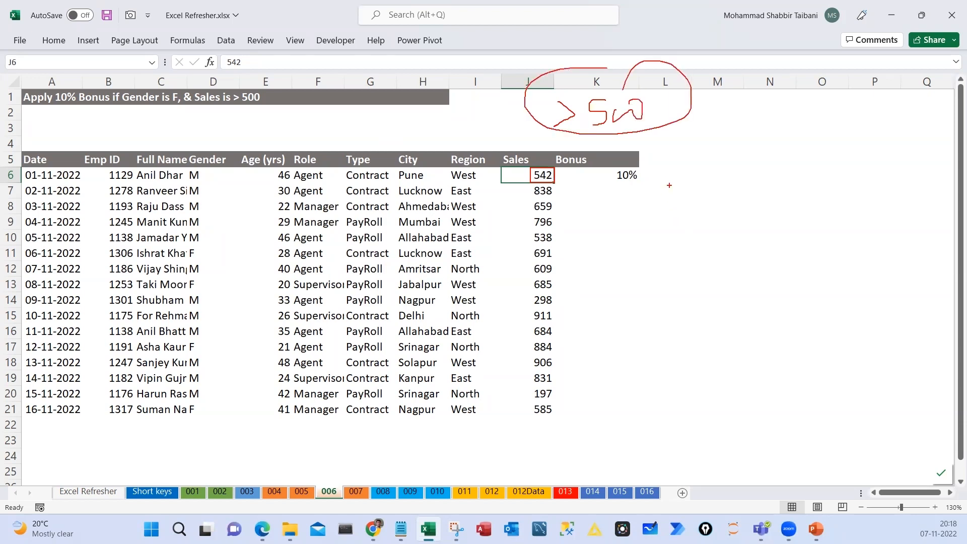
left_click_drag(657, 177, 688, 170)
left_click_drag(705, 228, 666, 278)
mouse_move(731, 225)
left_mouse_down()
mouse_move(736, 262)
mouse_move(770, 251)
left_mouse_up()
mouse_move(730, 207)
left_mouse_down()
mouse_move(627, 257)
mouse_move(713, 183)
left_mouse_up()
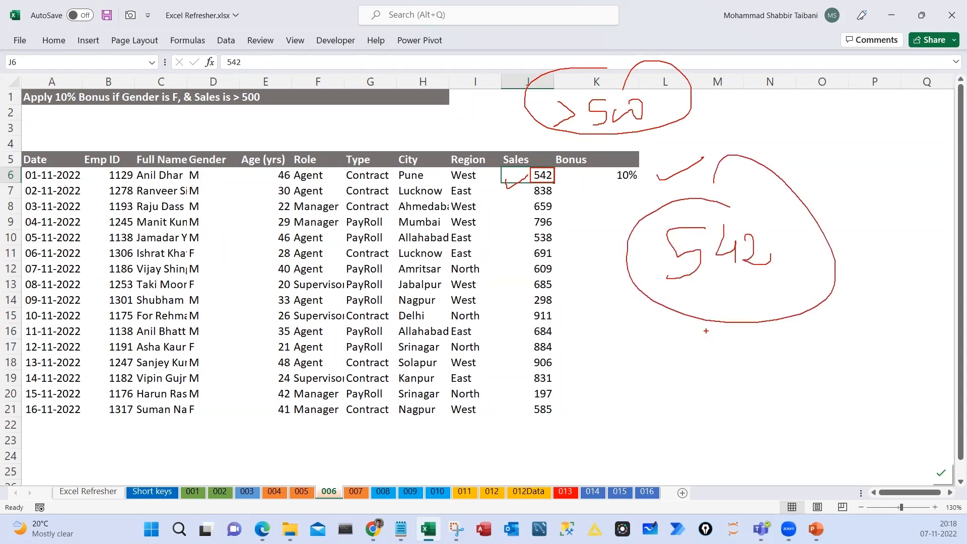
left_click_drag(704, 331, 749, 304)
left_click_drag(524, 293, 567, 307)
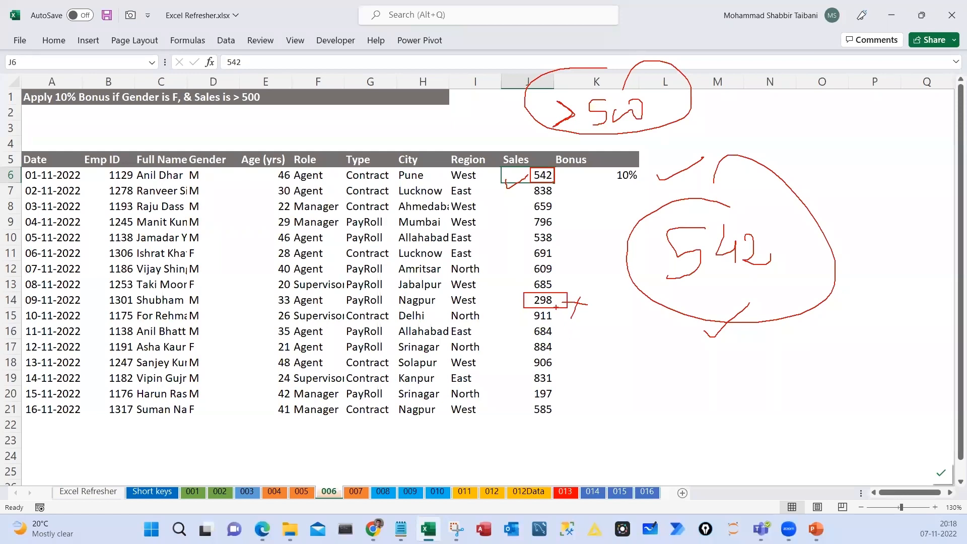
key("Escape")
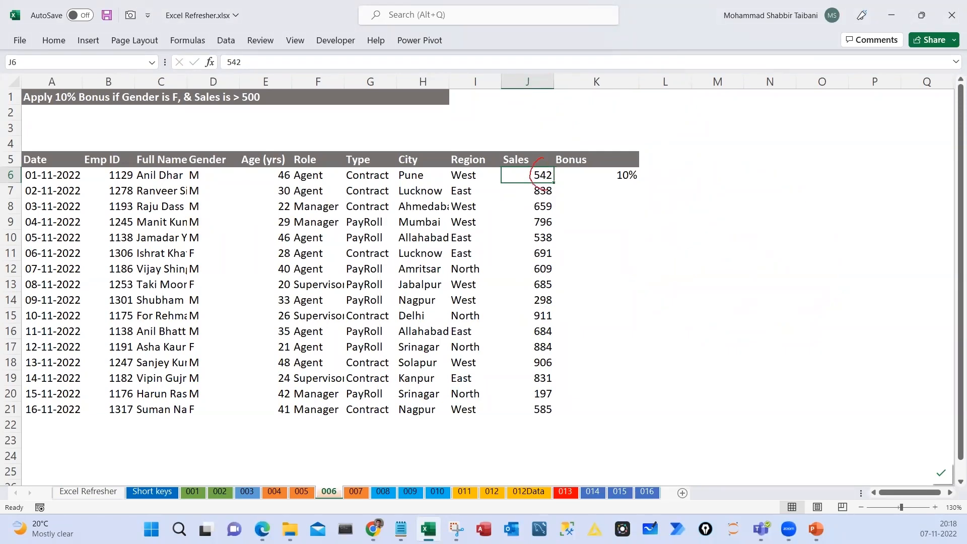
Circle row 6's sales value, gender and 10% bonus with the screen pen
left_click_drag(540, 191, 530, 163)
left_click_drag(188, 167, 159, 181)
mouse_move(620, 162)
left_mouse_down()
mouse_move(657, 189)
mouse_move(601, 165)
left_mouse_up()
Write the pen example "F 501 = 10%" beside the table to illustrate a female employee's bonus
mouse_move(741, 224)
left_mouse_down()
mouse_move(744, 271)
mouse_move(764, 224)
mouse_move(773, 242)
left_mouse_up()
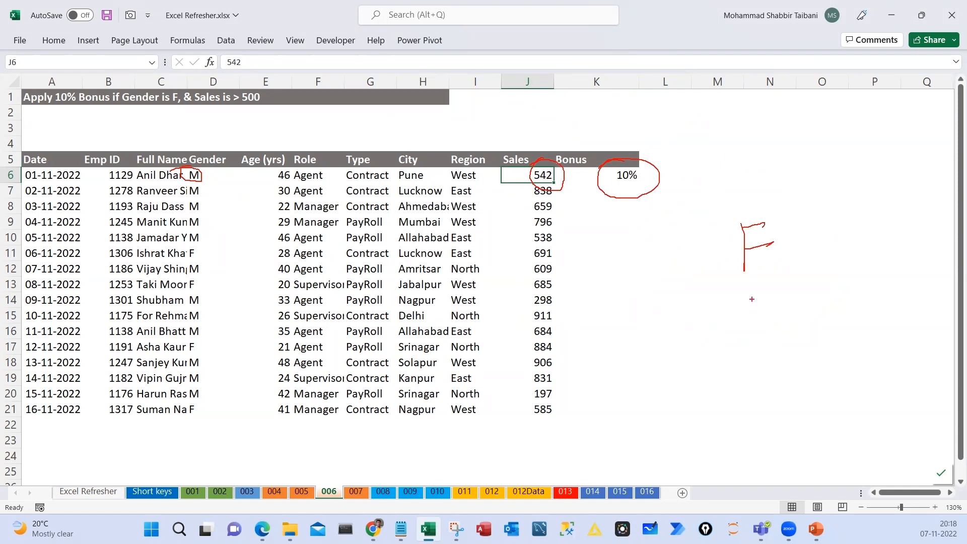
mouse_move(675, 306)
left_mouse_down()
mouse_move(683, 328)
mouse_move(667, 341)
mouse_move(699, 304)
mouse_move(738, 326)
left_mouse_up()
left_click_drag(794, 291, 833, 284)
left_click_drag(803, 301, 837, 294)
mouse_move(856, 256)
left_mouse_down()
mouse_move(856, 287)
mouse_move(913, 243)
left_mouse_up()
mouse_move(887, 246)
left_mouse_down()
mouse_move(879, 250)
mouse_move(918, 254)
left_mouse_up()
Write the pen example "501 M =" followed by a circled cross for a male employee without bonus
left_click_drag(691, 372, 674, 388)
mouse_move(675, 388)
left_mouse_down()
mouse_move(680, 403)
mouse_move(722, 391)
left_mouse_up()
left_click_drag(798, 372, 810, 370)
left_click_drag(833, 349, 844, 343)
left_click_drag(821, 367, 832, 359)
left_click_drag(875, 327, 901, 342)
left_click_drag(888, 325, 879, 354)
left_click_drag(885, 296, 868, 308)
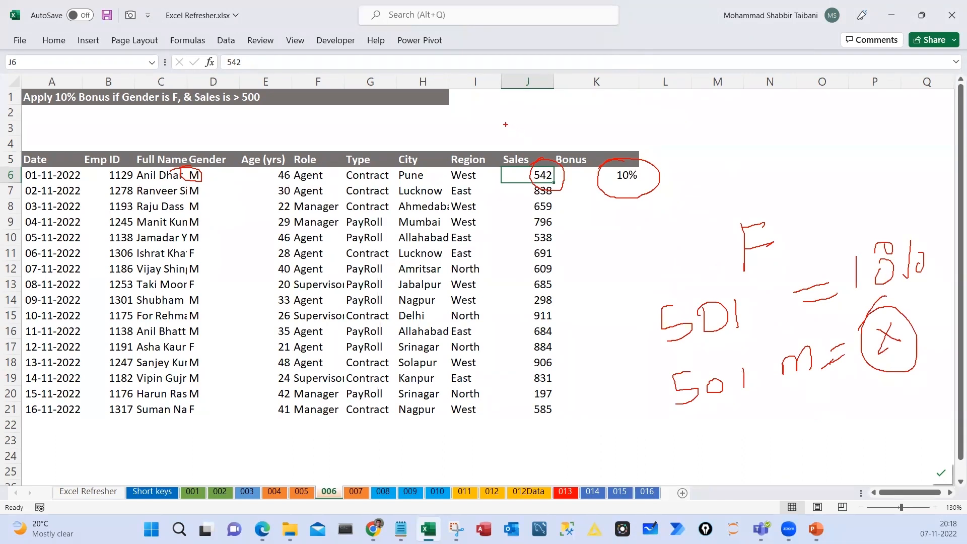
Write ">500" above the Sales column and "=F" above the Gender column with the screen pen, and circle both conditions
mouse_move(537, 123)
left_mouse_down()
mouse_move(526, 144)
mouse_move(571, 132)
left_mouse_up()
left_click_drag(159, 143, 184, 136)
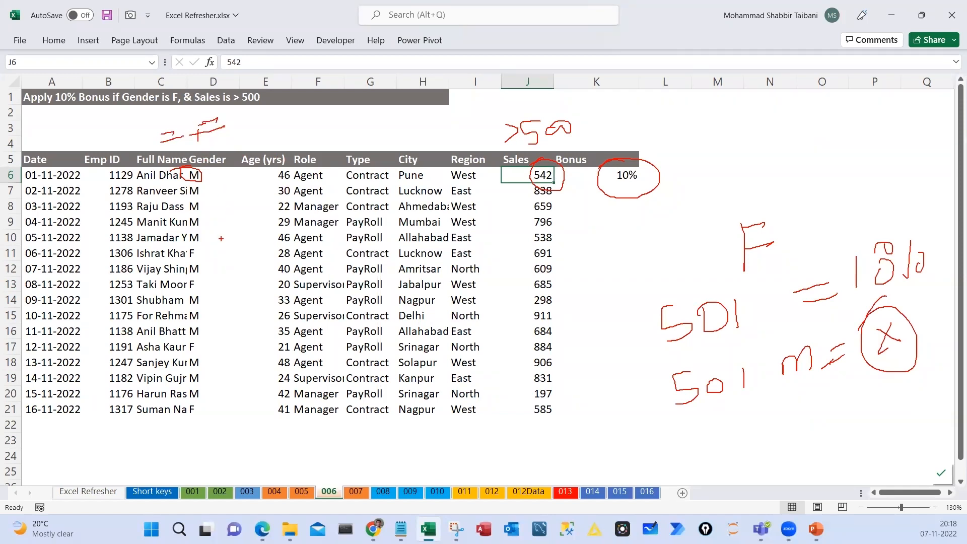
mouse_move(200, 106)
left_mouse_down()
mouse_move(152, 112)
mouse_move(233, 145)
mouse_move(167, 103)
left_mouse_up()
mouse_move(548, 99)
left_mouse_down()
mouse_move(501, 137)
mouse_move(574, 135)
mouse_move(483, 91)
left_mouse_up()
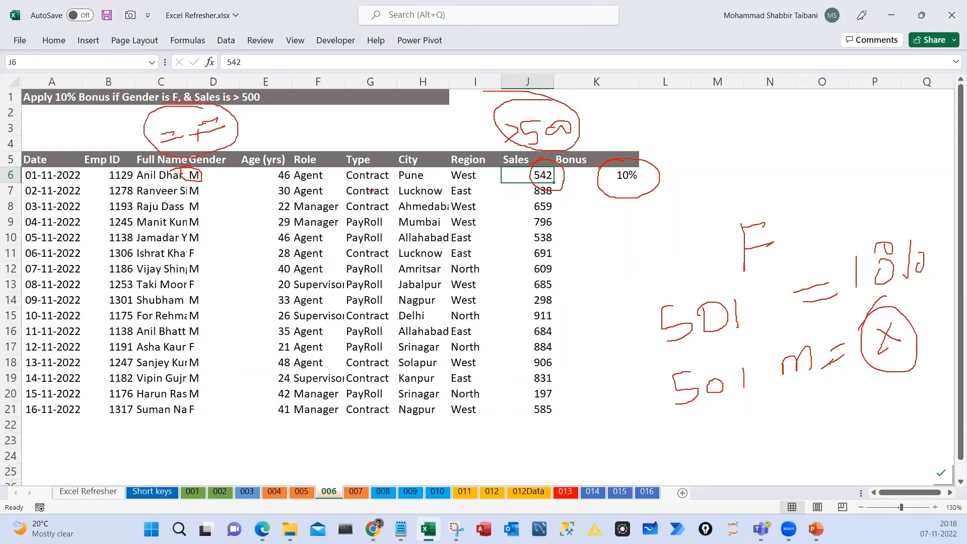
Clear the pen annotations from the sheet and delete the 10% entry in Bonus cell K6
mouse_move(702, 182)
left_mouse_down()
mouse_move(706, 132)
mouse_move(717, 170)
mouse_move(729, 151)
left_mouse_up()
left_click_drag(737, 139, 738, 158)
key("Escape")
key("Right")
key("Delete")
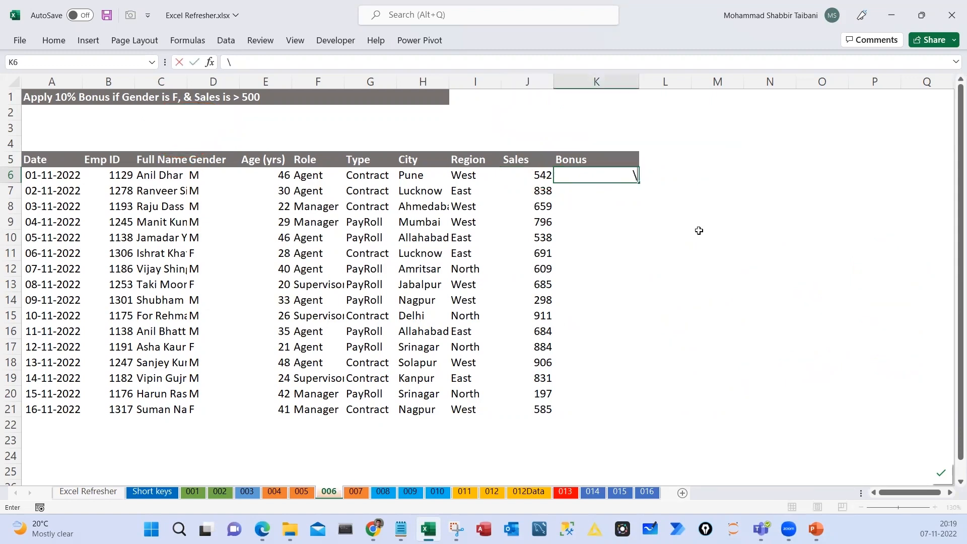
type("=and")
key("Escape")
key("Escape")
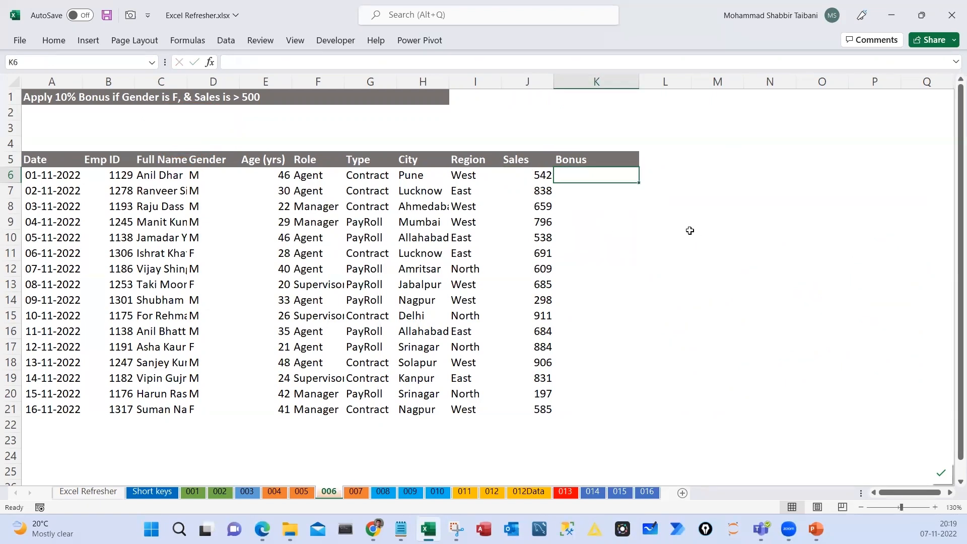
Hide columns E through H, from Age (yrs) to City
scroll(604, 237, "up", 2)
scroll(390, 82, "up", 1)
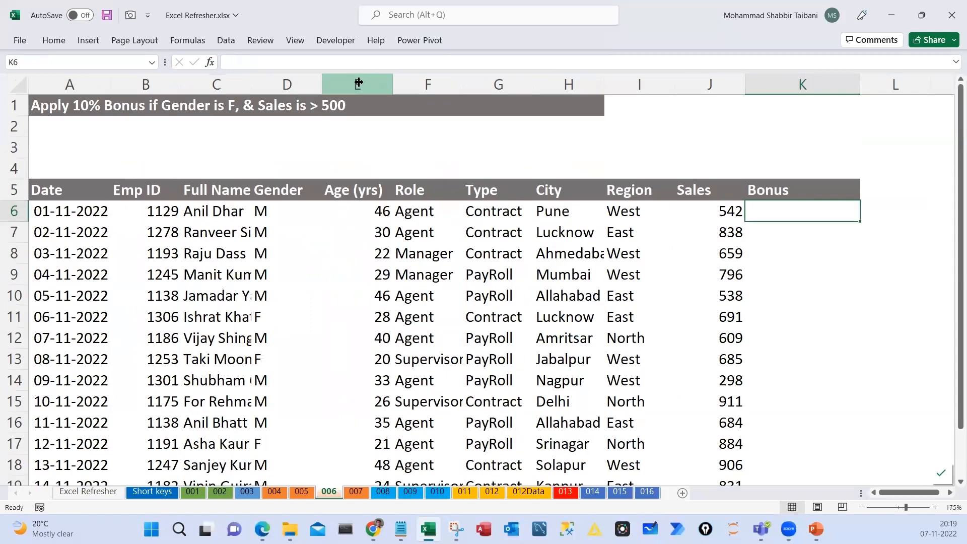
left_click_drag(391, 82, 387, 83)
left_click_drag(365, 83, 532, 85)
right_click(476, 217)
key("h")
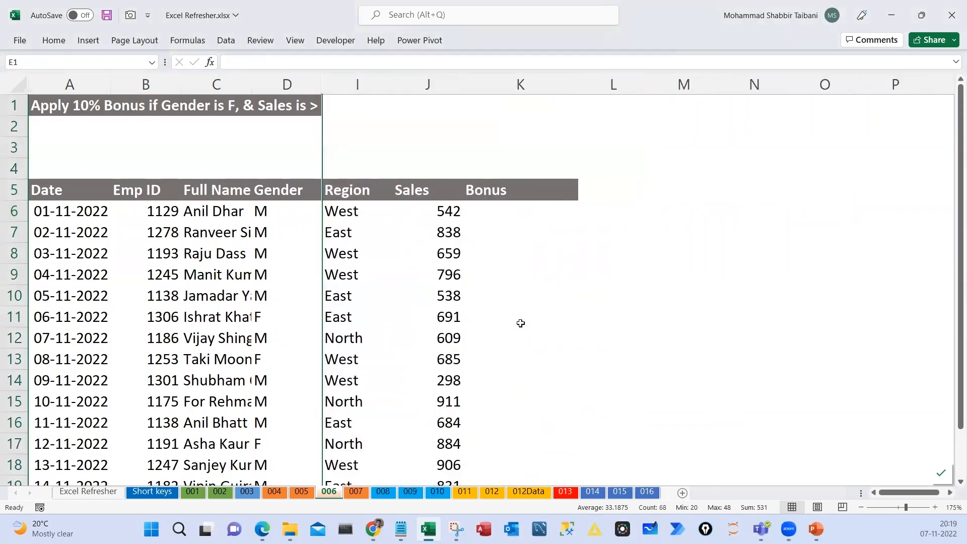
Write the formula =AND(D6="F",J6>500) in Bonus cell K6
scroll(543, 322, "up", 1)
scroll(626, 242, "up", 1)
key("Right")
key("Right")
key("Right")
key("Down")
key("Down")
key("Down")
key("Down")
key("Down")
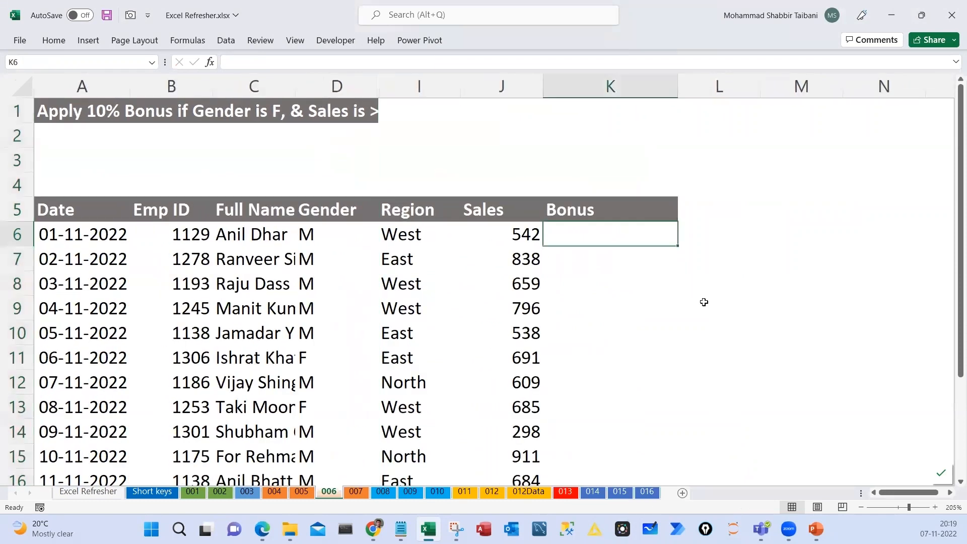
type("=and")
key("Tab")
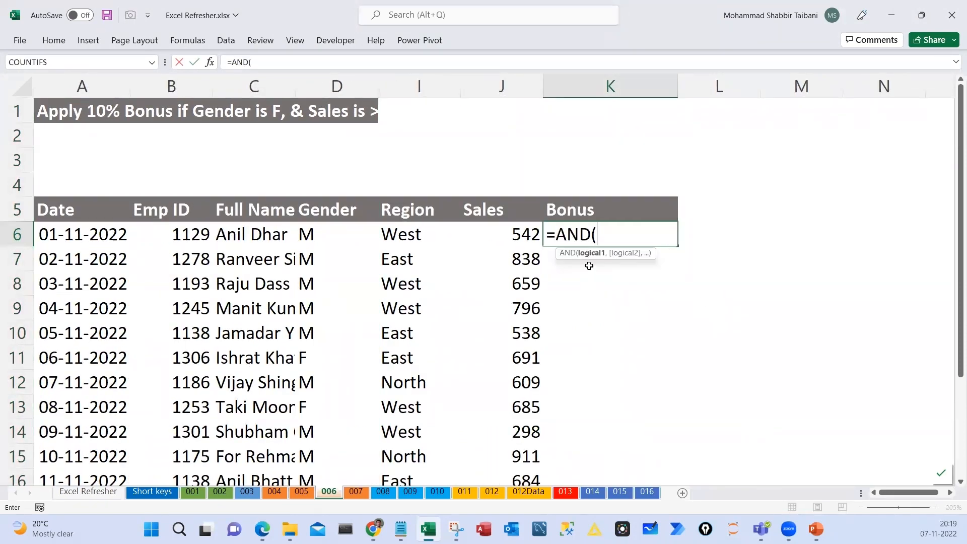
left_click(309, 233)
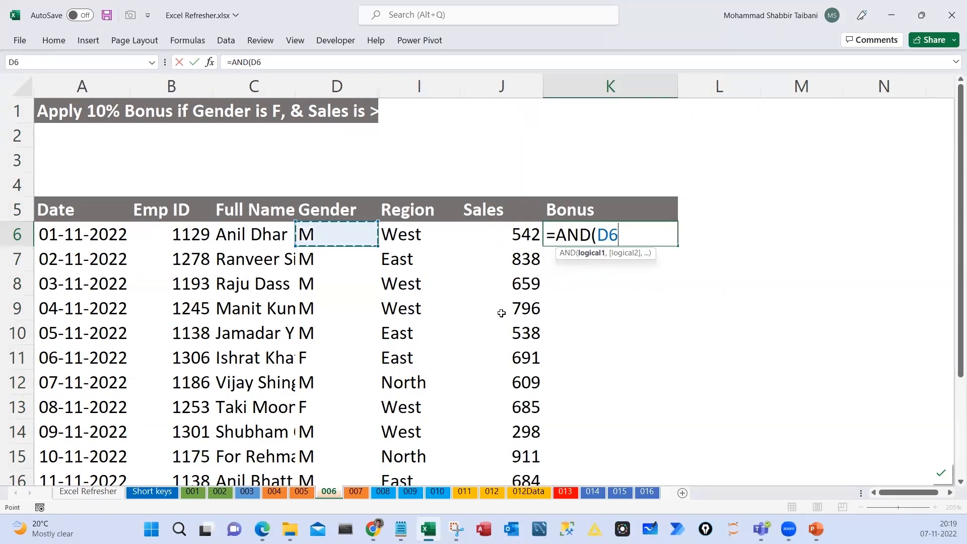
type("=\"F\",")
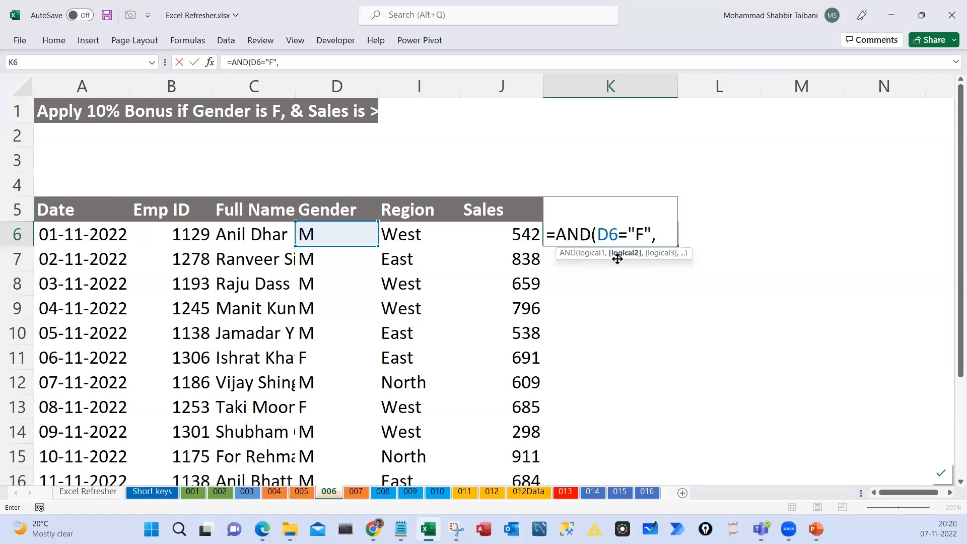
left_click(506, 234)
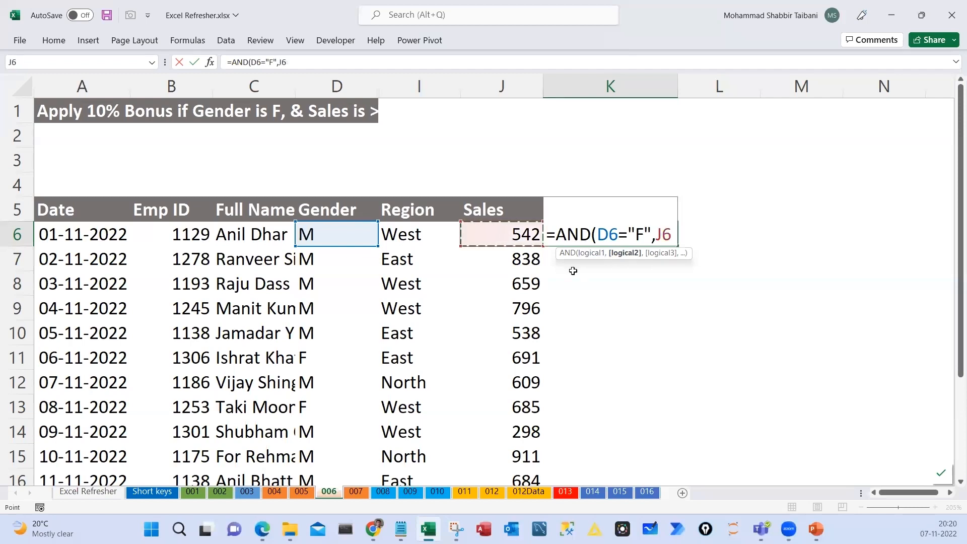
type(">500)")
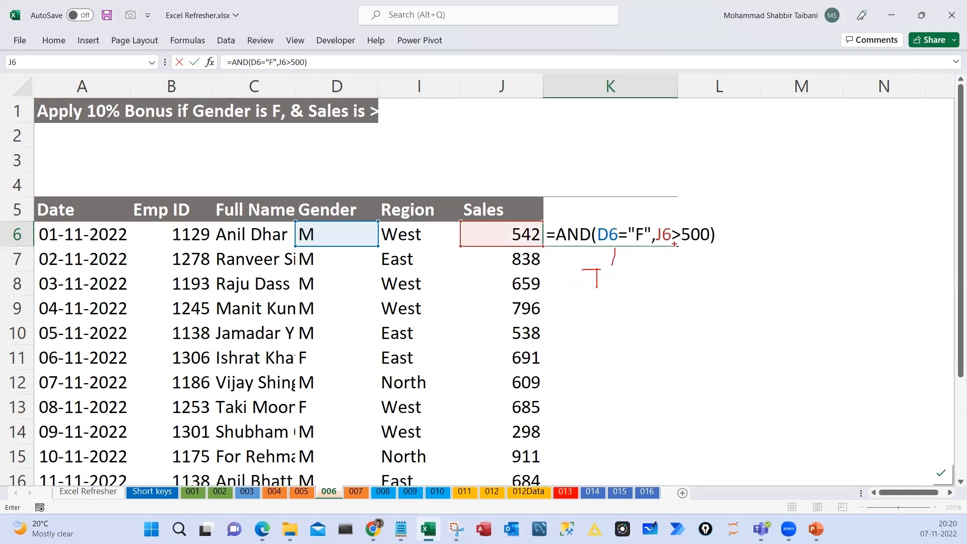
Write "T F = F" with the screen pen below K6's formula, and start a second line with "=" and a circled T result
left_click_drag(673, 263, 673, 286)
left_click_drag(589, 307, 609, 290)
left_click_drag(800, 252, 821, 246)
mouse_move(803, 261)
left_mouse_down()
mouse_move(824, 258)
mouse_move(783, 271)
mouse_move(830, 229)
left_mouse_up()
mouse_move(815, 309)
left_mouse_down()
mouse_move(820, 372)
mouse_move(836, 308)
left_mouse_up()
left_click_drag(812, 317, 831, 309)
left_click_drag(718, 349, 746, 347)
left_click_drag(723, 361, 749, 357)
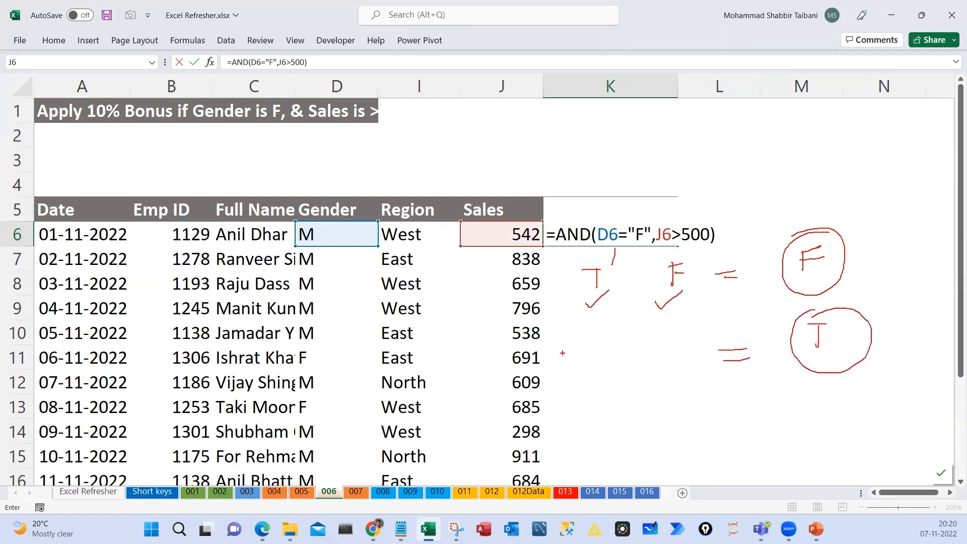
Complete the pen example "T T = T", circle the conditions, and mark the T result with a tick and the F result with a cross
left_click_drag(658, 354, 678, 352)
left_click_drag(671, 352, 671, 377)
mouse_move(573, 334)
left_mouse_down()
mouse_move(623, 352)
mouse_move(559, 351)
left_mouse_up()
left_click_drag(638, 340, 635, 347)
left_click_drag(816, 359, 861, 332)
mouse_move(584, 252)
left_mouse_down()
mouse_move(612, 252)
mouse_move(669, 312)
mouse_move(655, 247)
left_mouse_up()
mouse_move(846, 241)
left_mouse_down()
mouse_move(876, 268)
mouse_move(848, 266)
left_mouse_up()
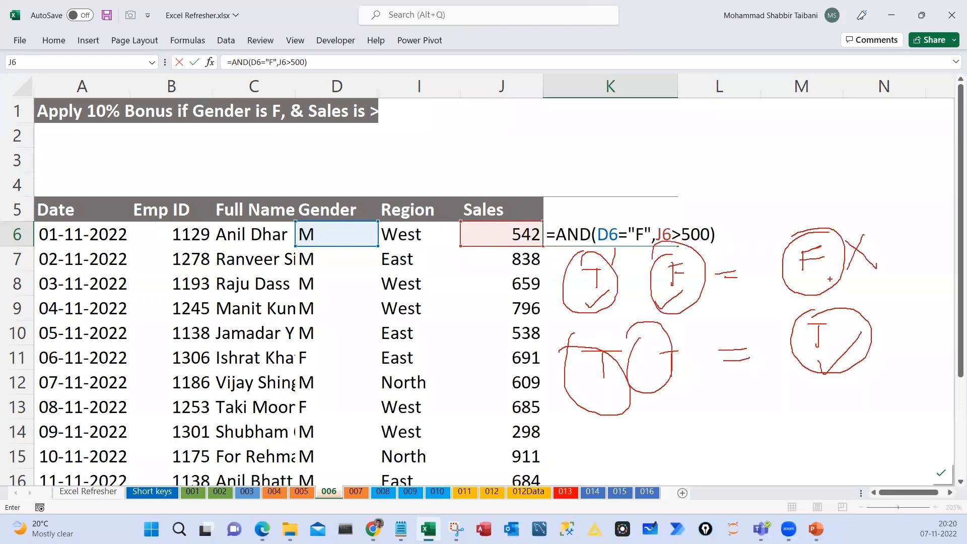
Clear the pen marks, commit the AND formula in K6 and fill it down the Bonus column to row 21
key("Escape")
key("Return")
key("Up")
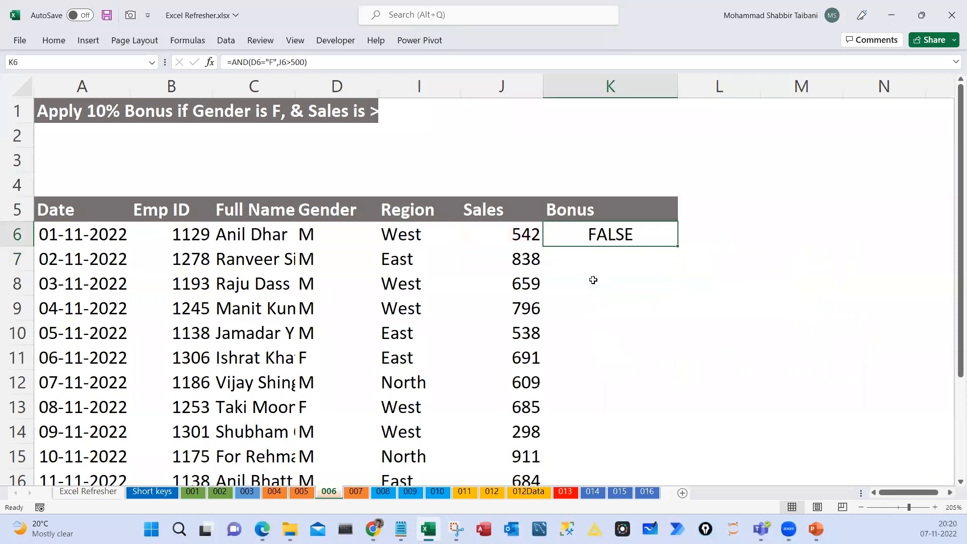
key("Left")
left_click(305, 236)
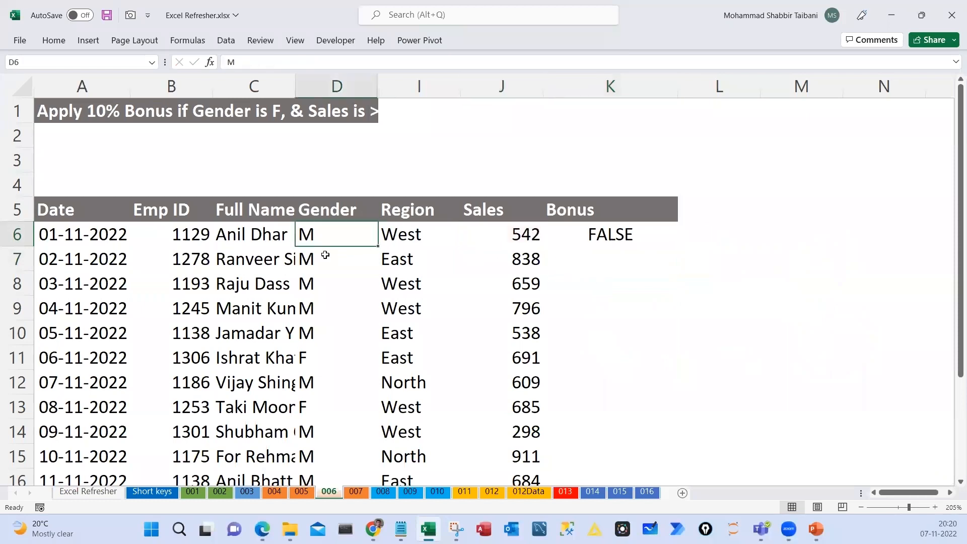
left_click(662, 247)
double_click(677, 246)
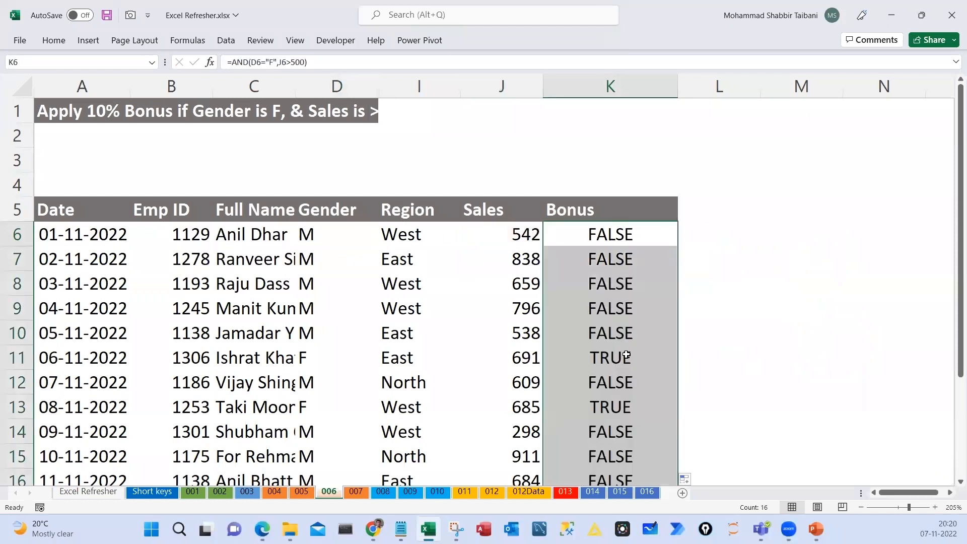
Box row 11's Bonus result, sales value and gender with the screen pen, and clear the marks
left_click(627, 355)
key("ctrl+2")
left_click_drag(585, 346, 669, 369)
left_click_drag(501, 345, 542, 369)
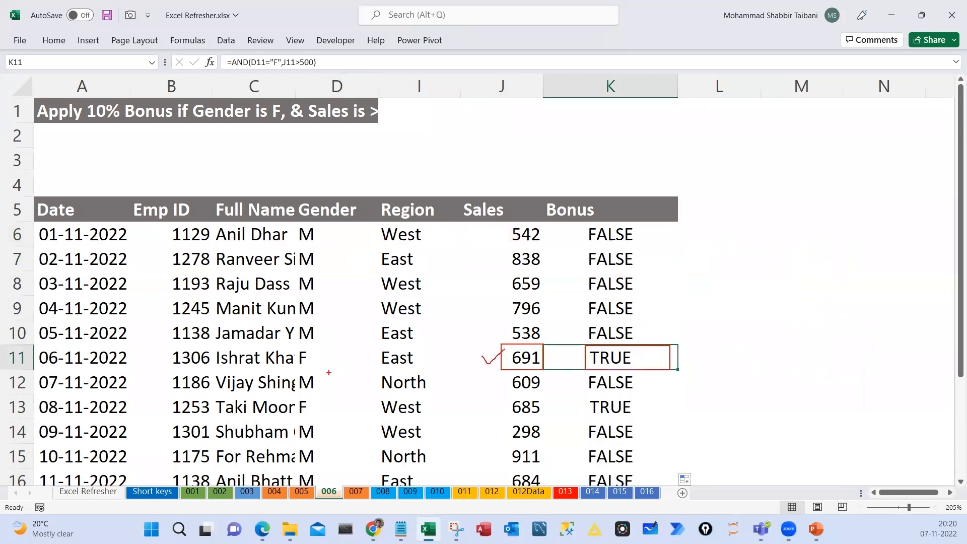
left_click_drag(292, 343, 323, 372)
left_click_drag(661, 355, 708, 356)
key("Escape")
Check the Gender and Sales cells of rows 13, 17 and 21 against their Bonus results
left_click_drag(606, 409, 257, 409)
left_click(311, 409)
left_click(504, 413, "ctrl")
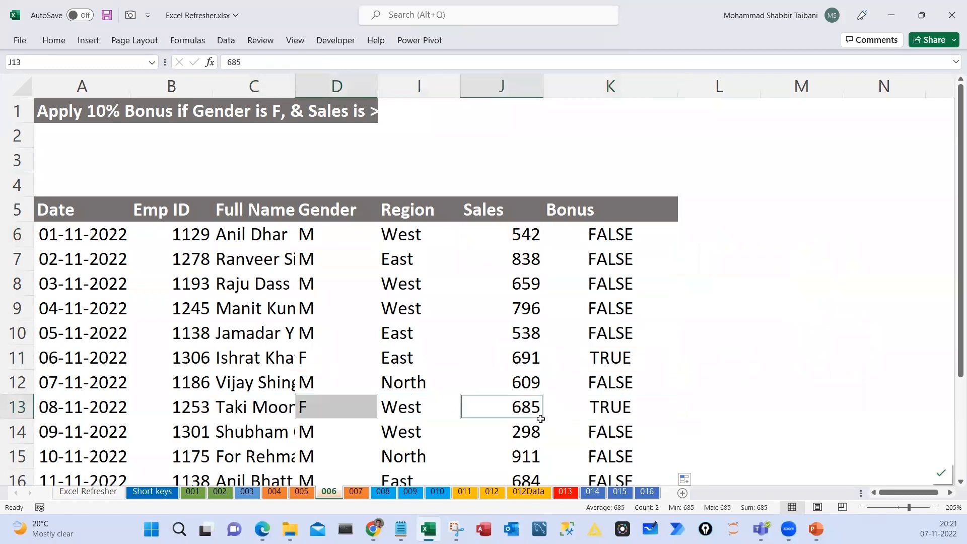
scroll(641, 402, "down", 2)
left_click_drag(625, 358, 255, 358)
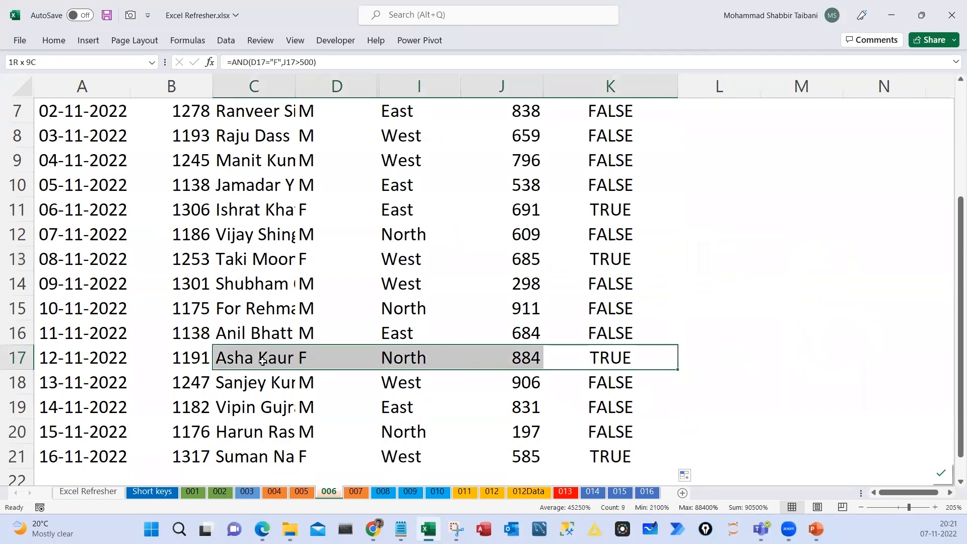
left_click(313, 358)
left_click(507, 359, "ctrl")
left_click_drag(580, 455, 226, 455)
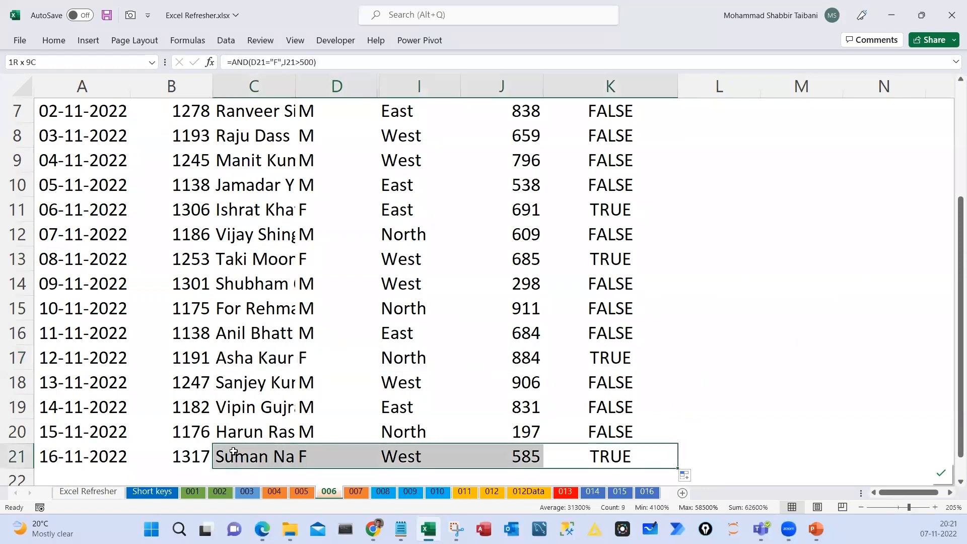
left_click(323, 456)
left_click(503, 459, "ctrl")
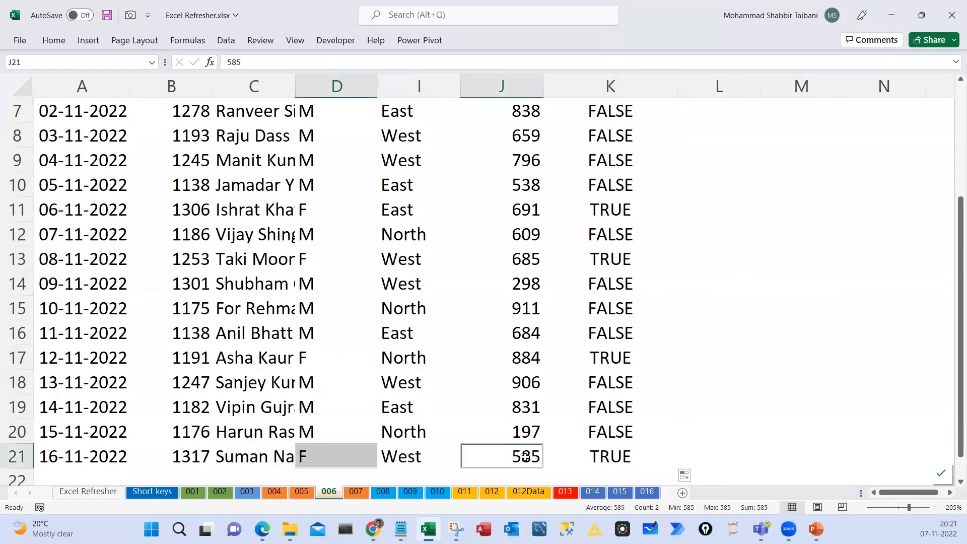
left_click(588, 457, "ctrl")
Annotate K6's AND formula with the screen pen, marking both conditions, drawing two circled F results and writing "And" above it
scroll(625, 314, "up", 2)
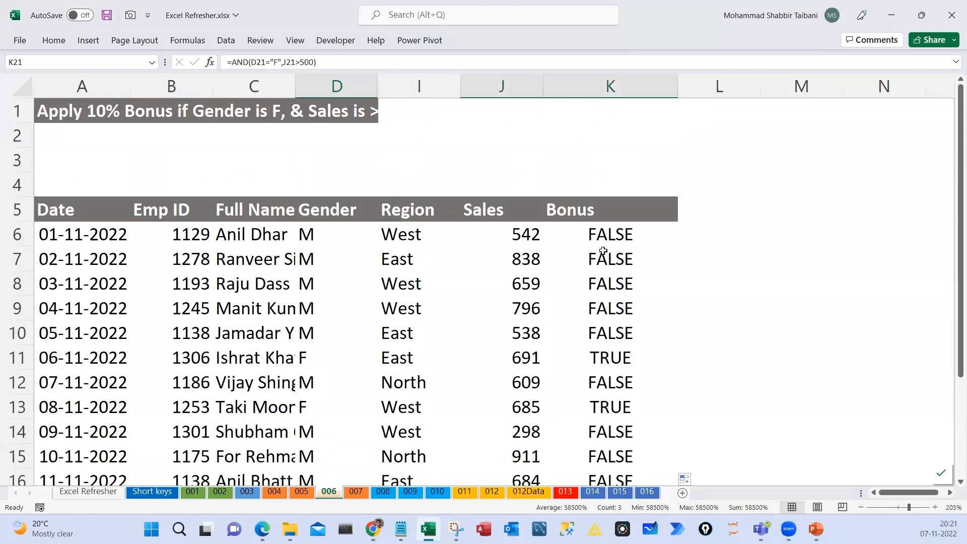
double_click(610, 234)
left_click_drag(556, 234, 715, 236)
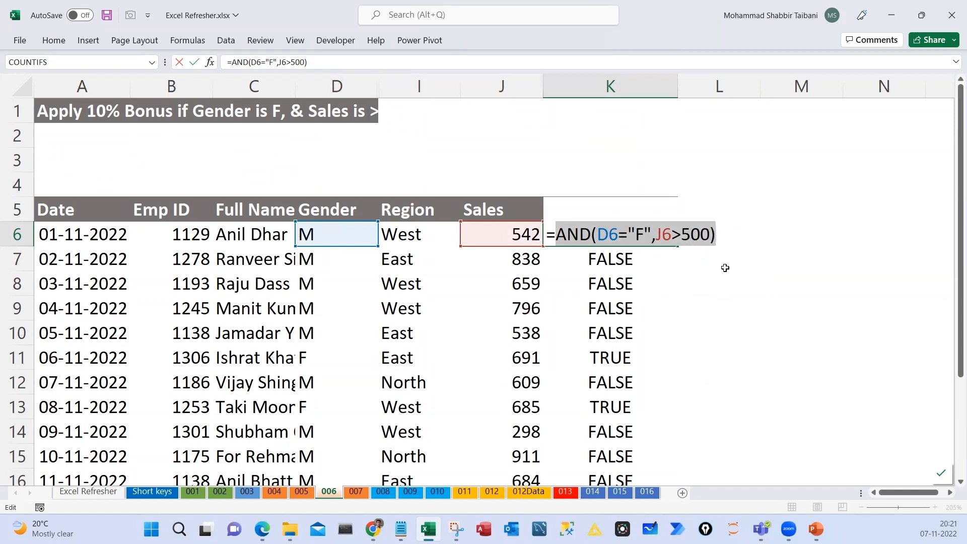
left_click_drag(615, 223, 707, 223)
left_click_drag(567, 219, 619, 186)
mouse_move(773, 248)
left_mouse_down()
mouse_move(773, 280)
mouse_move(803, 258)
left_mouse_up()
left_click_drag(782, 230, 769, 232)
mouse_move(750, 359)
left_mouse_down()
mouse_move(754, 400)
mouse_move(773, 359)
mouse_move(784, 373)
left_mouse_up()
left_click_drag(745, 319, 769, 340)
mouse_move(582, 223)
left_mouse_down()
mouse_move(607, 150)
mouse_move(715, 135)
left_mouse_up()
mouse_move(738, 112)
left_mouse_down()
mouse_move(733, 118)
mouse_move(750, 129)
left_mouse_up()
mouse_move(635, 153)
left_mouse_down()
mouse_move(755, 119)
mouse_move(821, 143)
left_mouse_up()
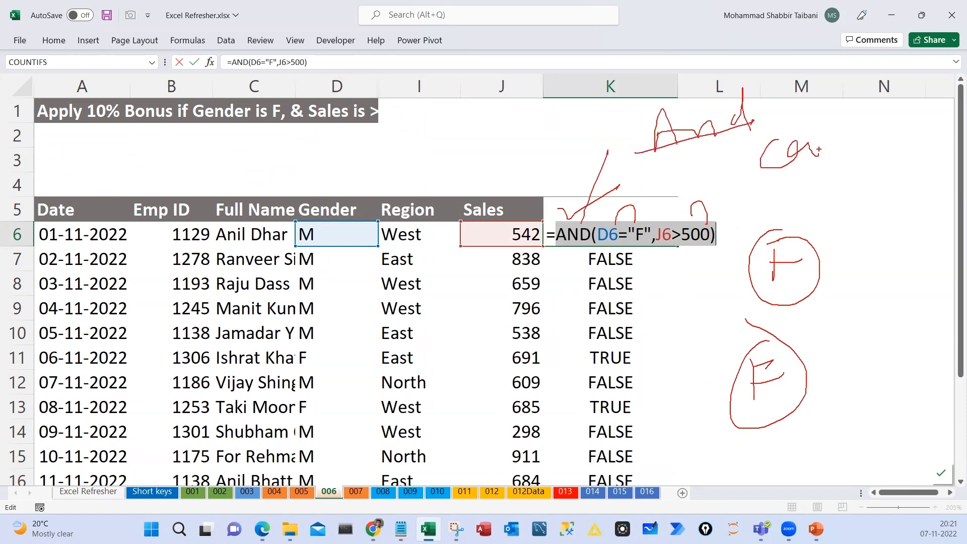
key("Escape")
key("Escape")
Enter the note "AND: use for compulsory condition" in cell K1
left_click(554, 98)
left_click(604, 111)
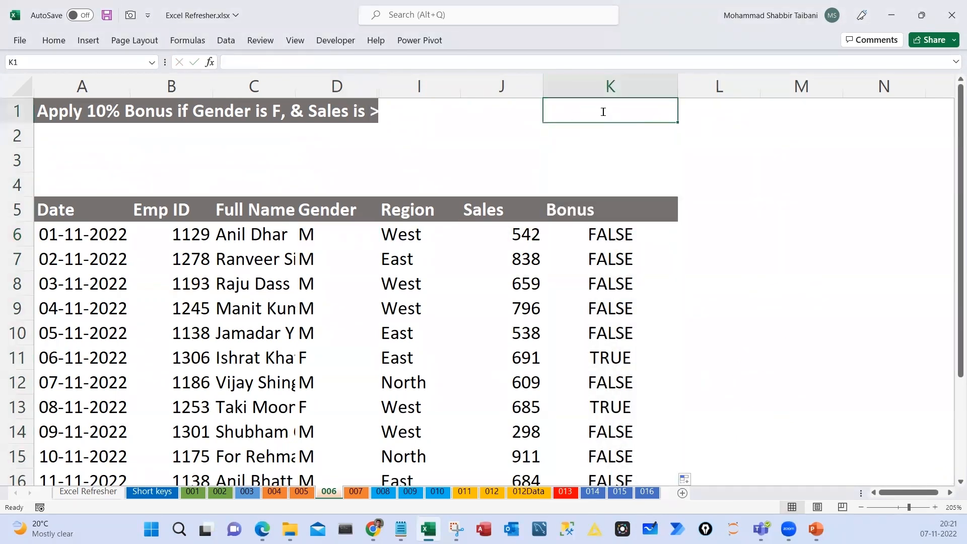
type("AND: use for compulsory condition")
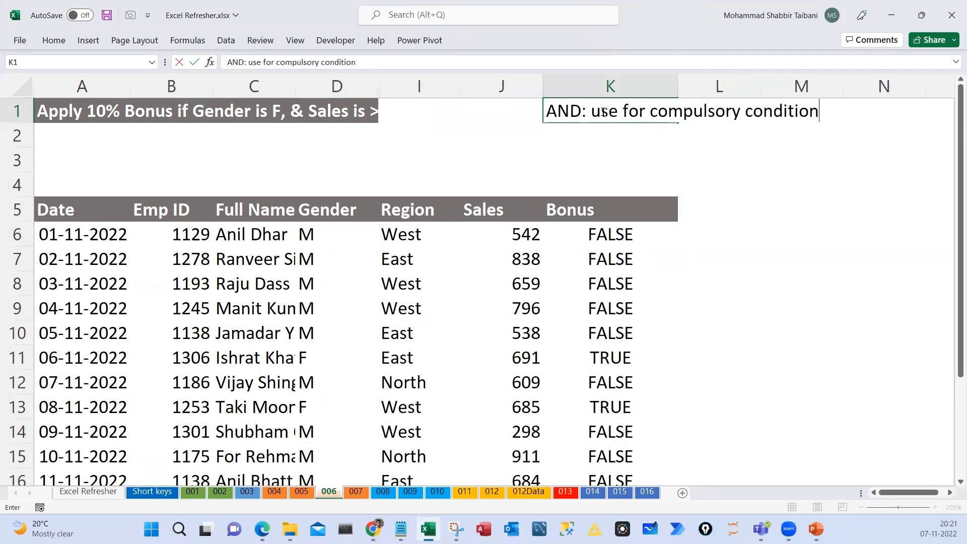
key("Return")
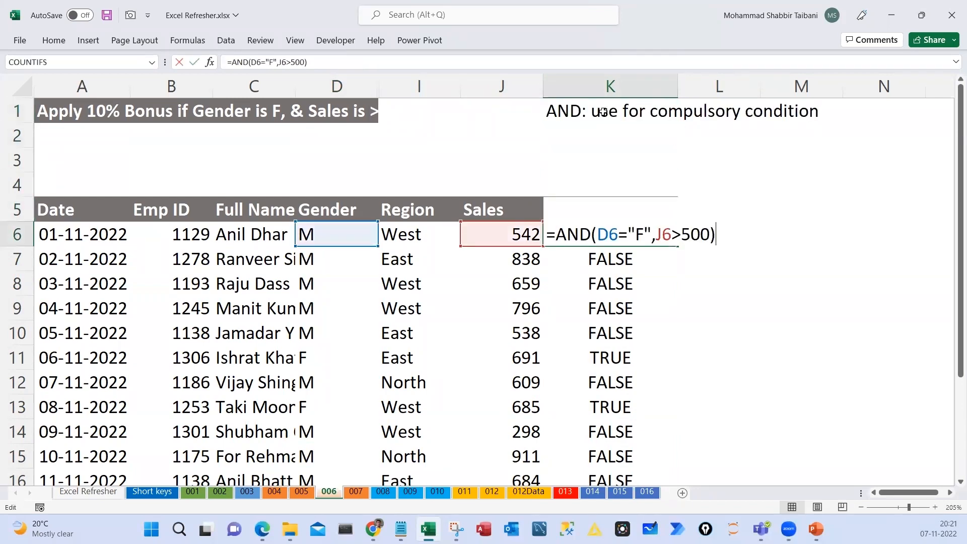
Review the AND formula in K6 and the Bonus result in K13
double_click(560, 234)
left_click_drag(556, 234, 745, 233)
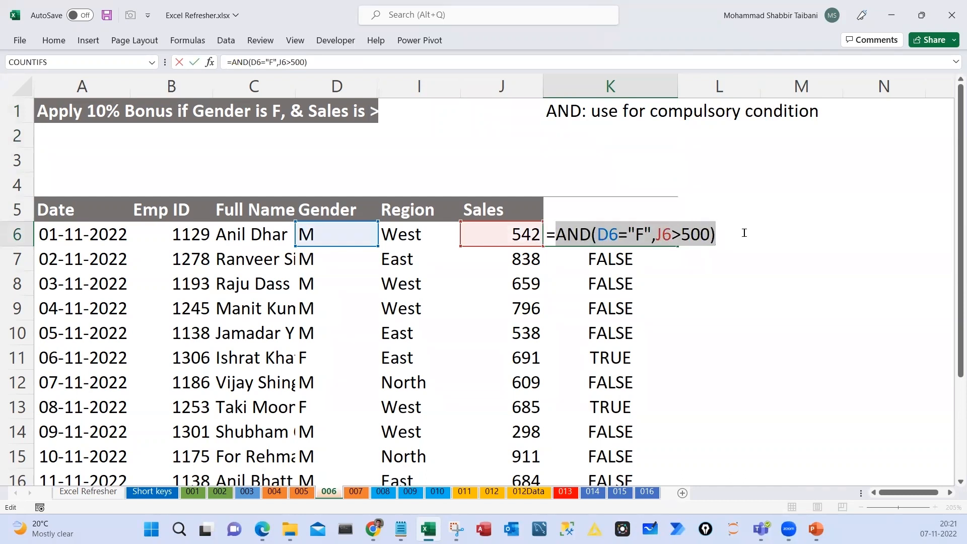
key("Escape")
left_click(608, 413)
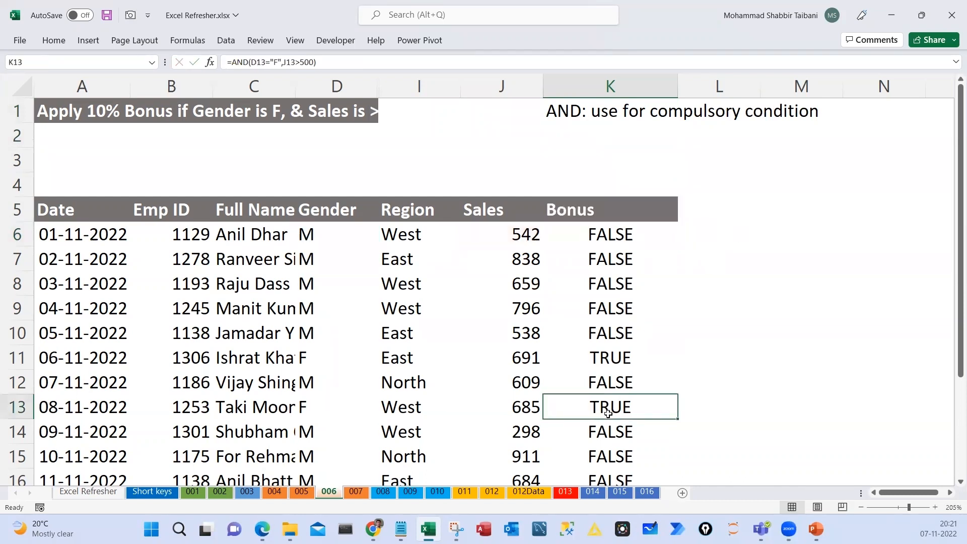
Wrap K6's AND test in an IF returning 10% or 0%, giving =IF(AND(D6="F",J6>500),10%,0%)
left_click(628, 236)
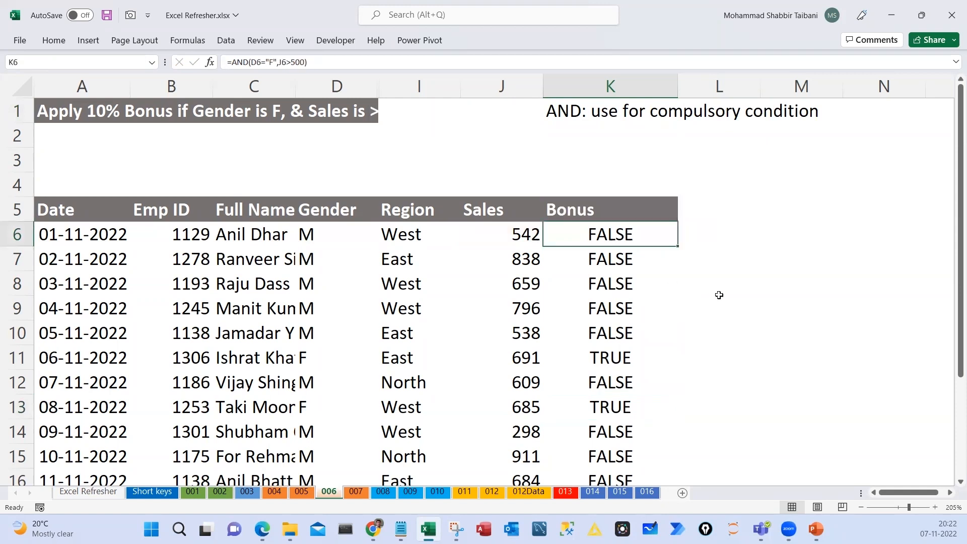
key("F2")
left_click(557, 234)
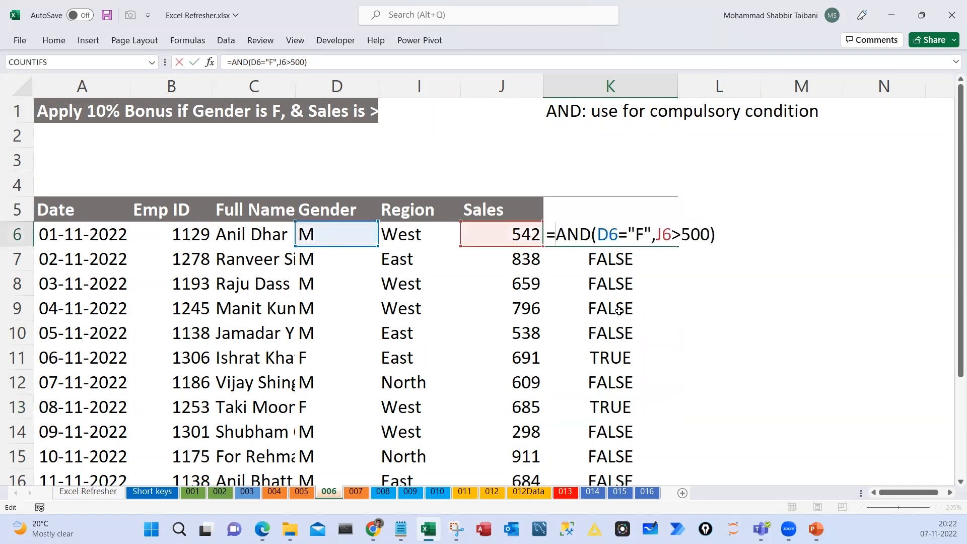
type("if(")
key("End")
type(",")
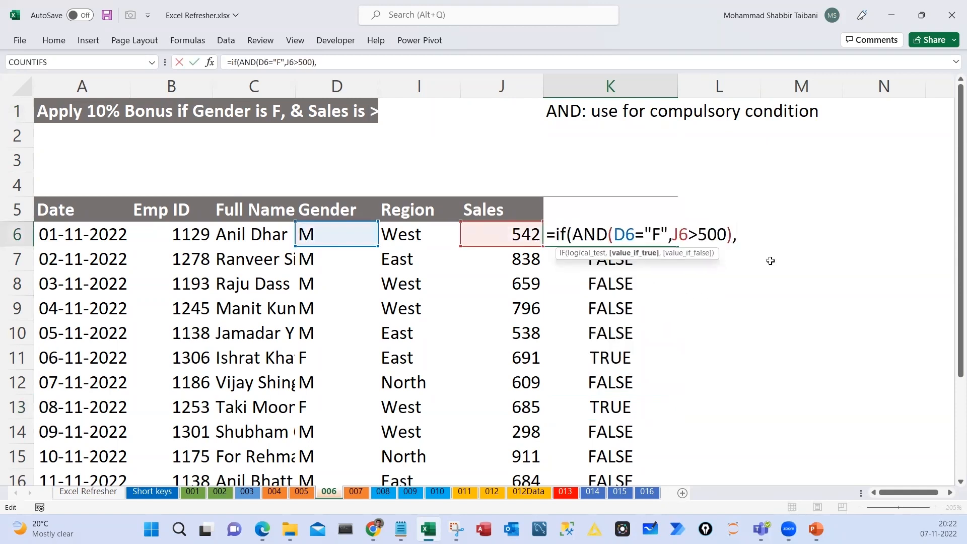
type("10%,0")
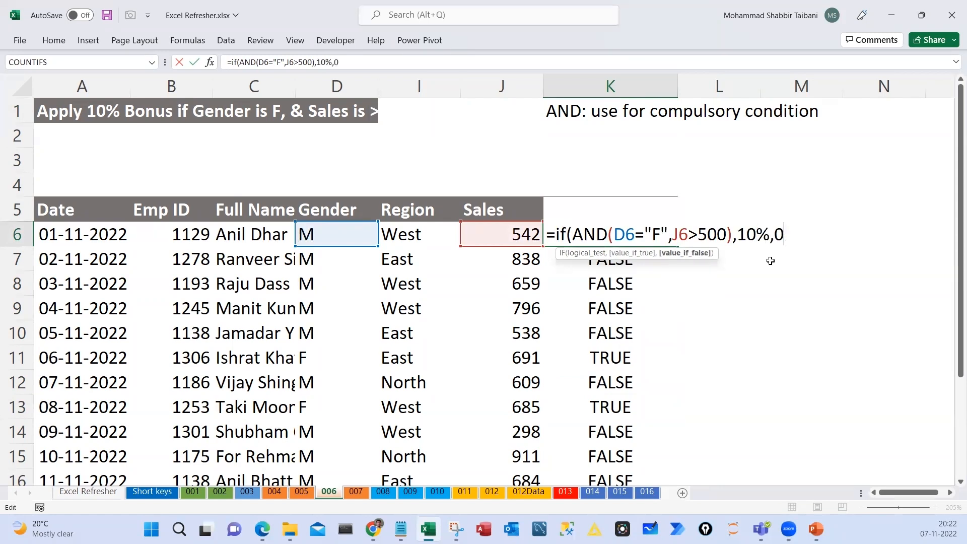
type("%)")
key("Return")
key("Up")
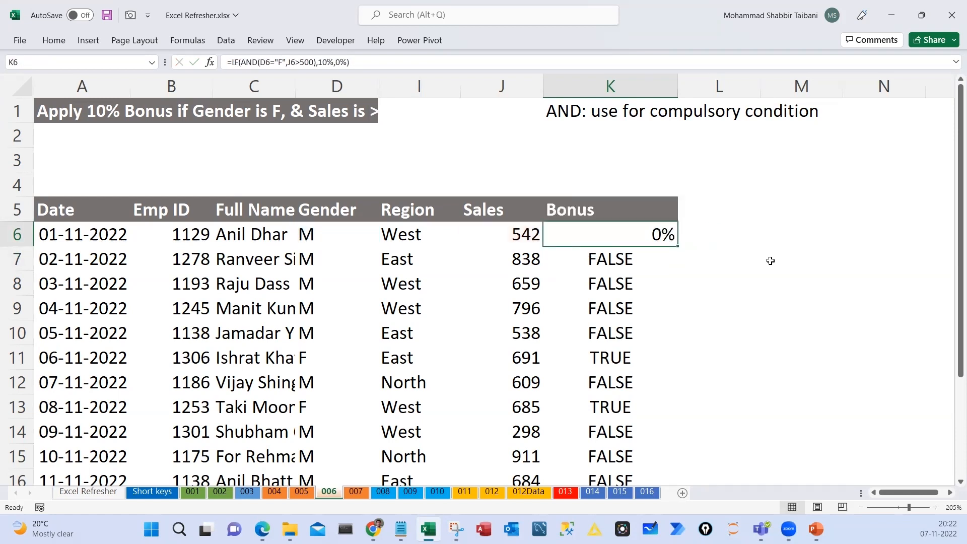
Copy K6's full IF formula and place it in L6 as displayed text with a leading apostrophe
double_click(546, 240)
left_click_drag(548, 236, 861, 235)
key("ctrl+c")
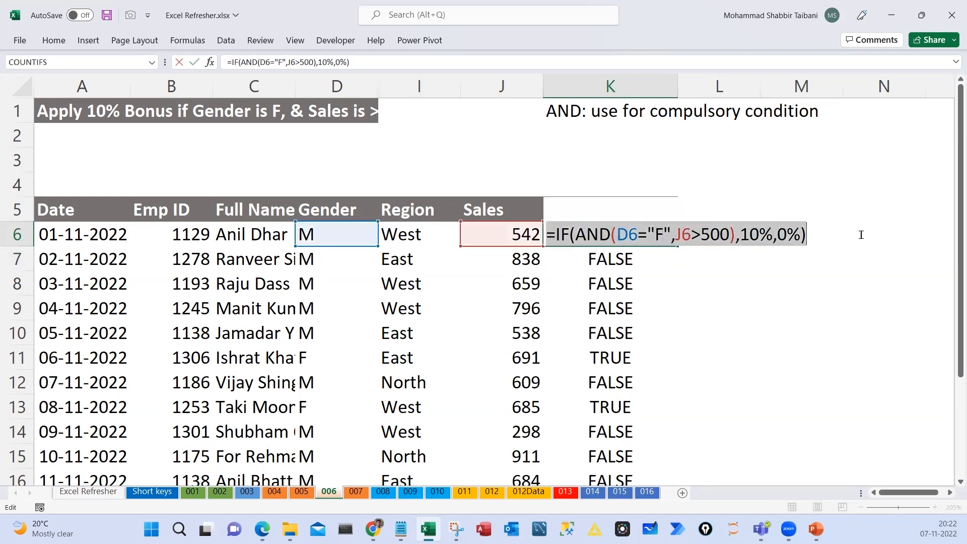
key("Escape")
double_click(706, 236)
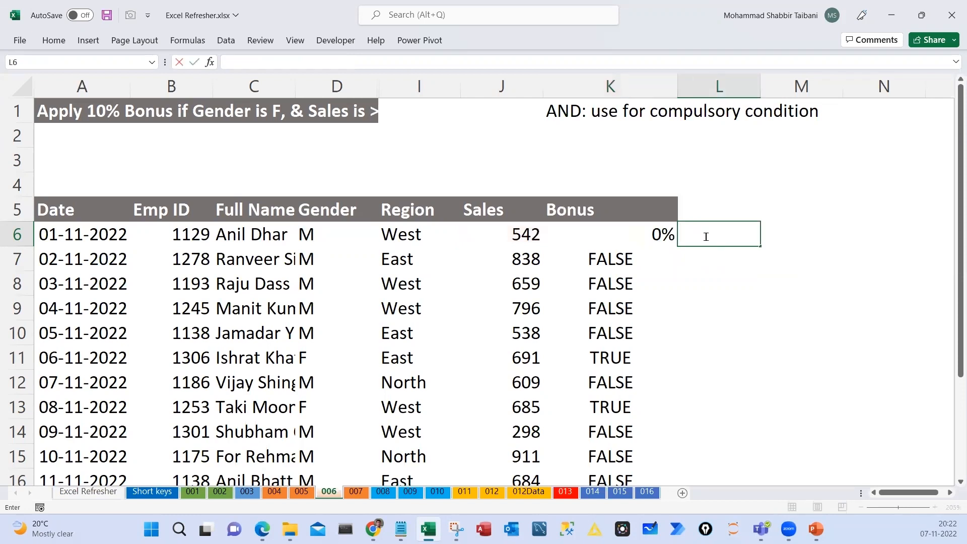
type("'")
key("ctrl+v")
key("ctrl+Return")
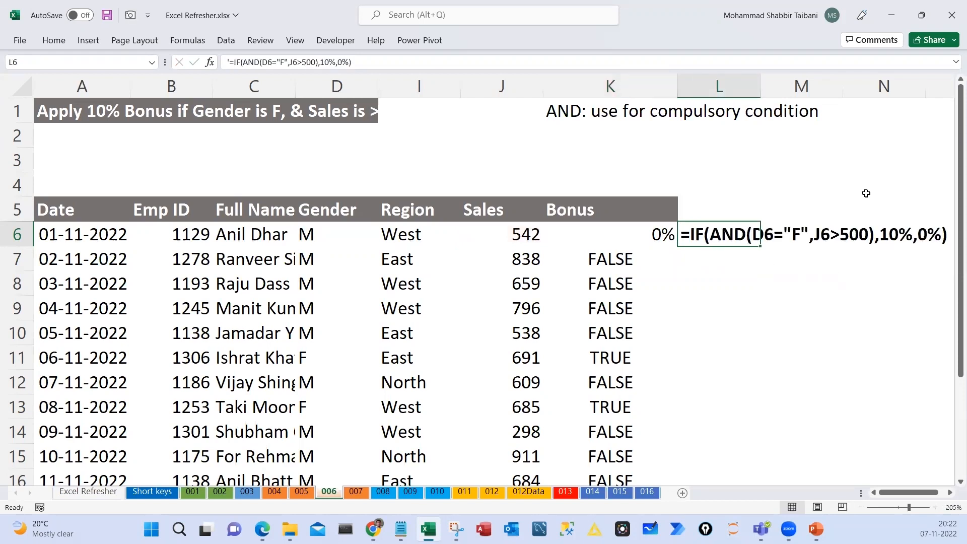
Colour the formula text in L6 red and its AND(D6="F",J6>500) part light blue
left_click(54, 40)
left_click(239, 85)
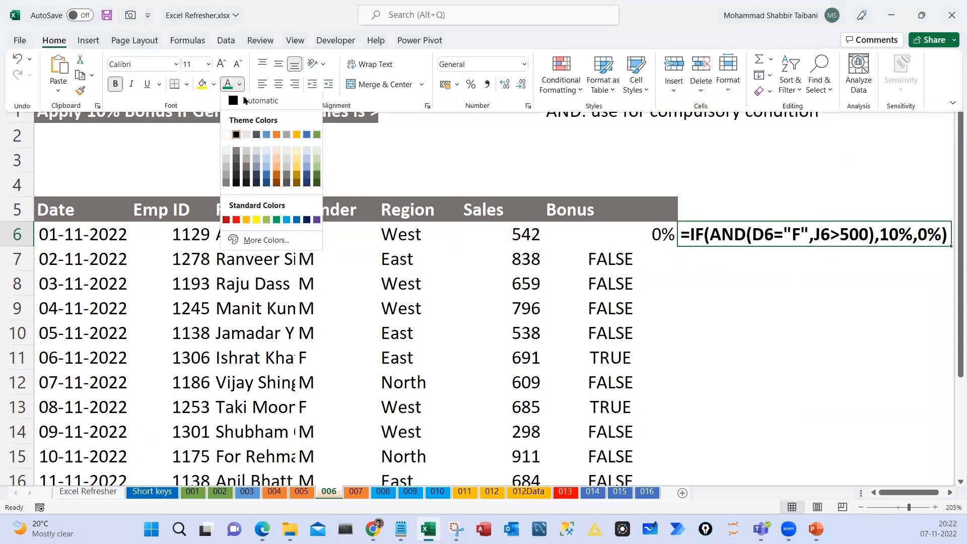
left_click(237, 220)
double_click(715, 235)
left_click_drag(715, 235, 879, 234)
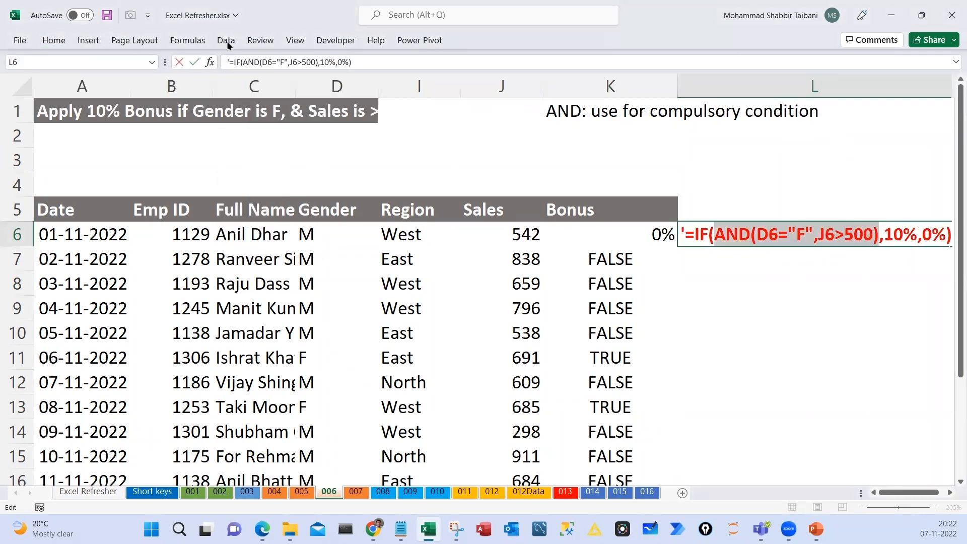
left_click(59, 42)
left_click(239, 85)
left_click(288, 221)
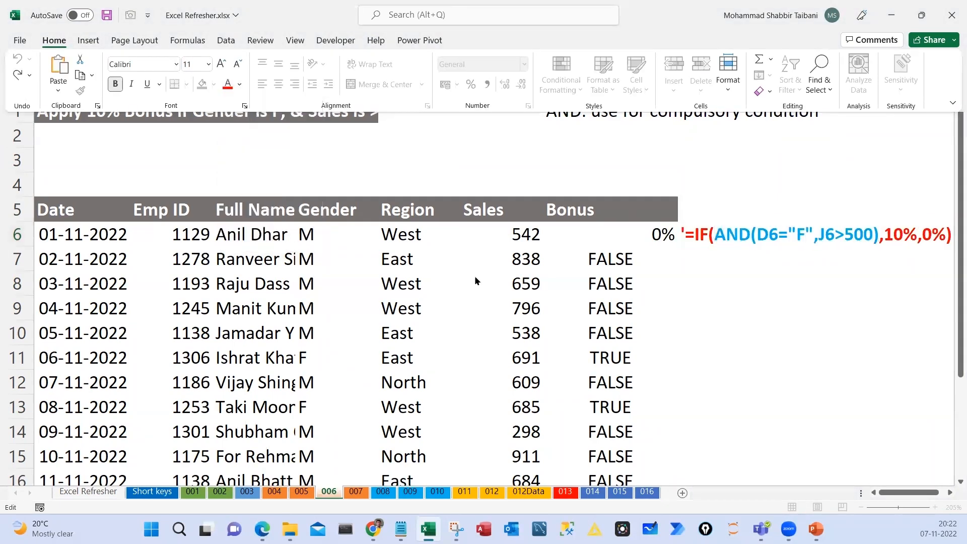
left_click(809, 283)
Fill K6's IF-AND formula down the Bonus column to the last data row, K21
left_click(612, 233)
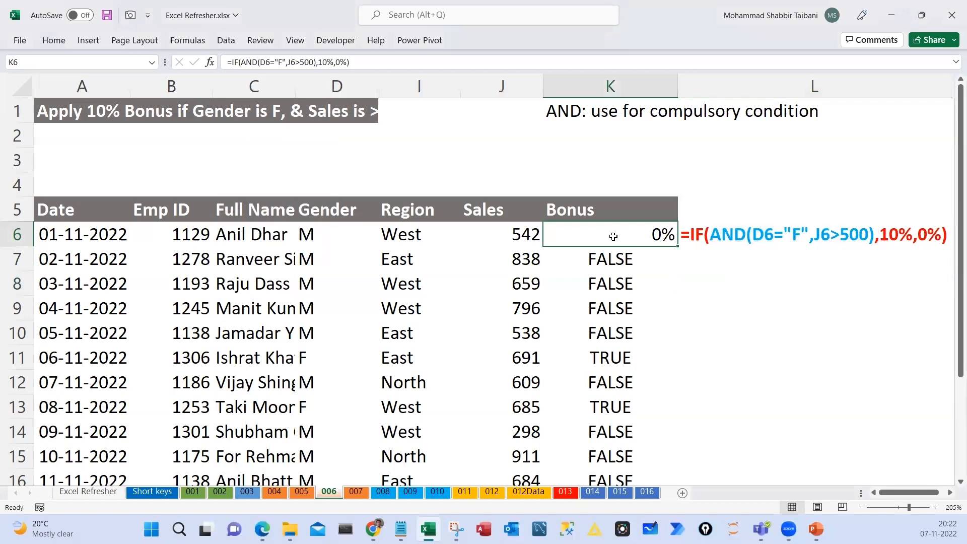
double_click(679, 245)
left_click(655, 308)
Check the rows with a 10% bonus by comparing their Sales and Bonus values down to row 21
left_click_drag(655, 358, 501, 360)
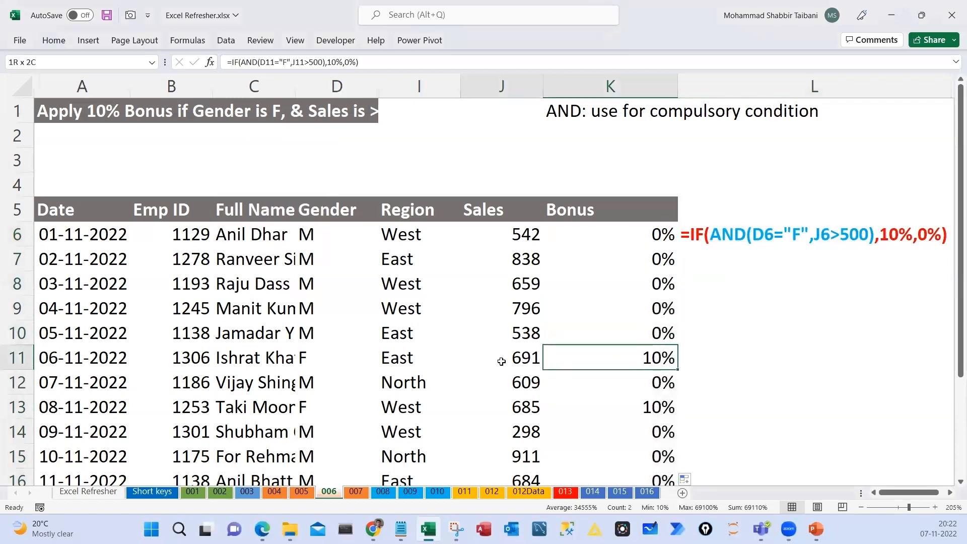
scroll(620, 370, "down", 1)
left_click_drag(648, 343, 491, 358)
scroll(579, 343, "down", 1)
left_click(629, 356)
left_click_drag(653, 453, 503, 456)
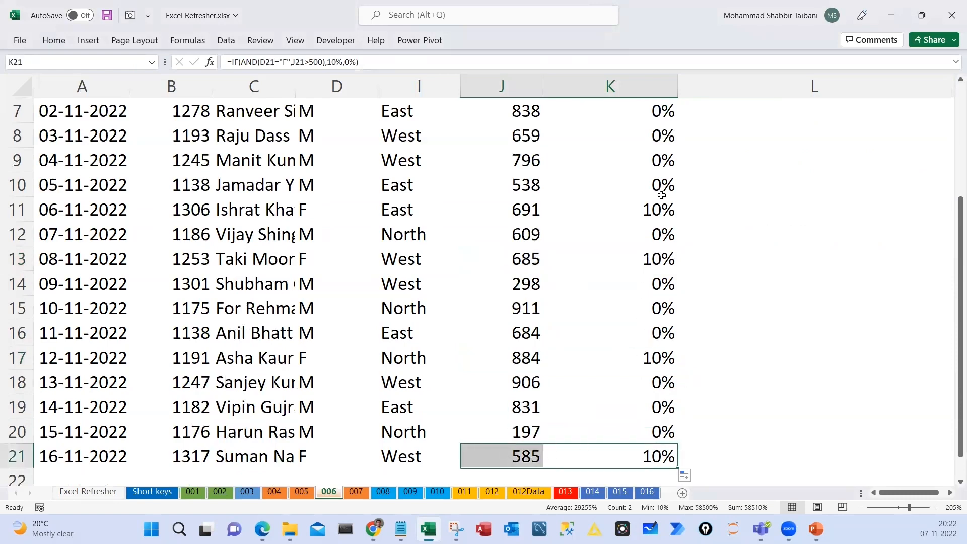
Set the Sales value in J11 to 499 to test the bonus formula in K11
left_click(529, 360)
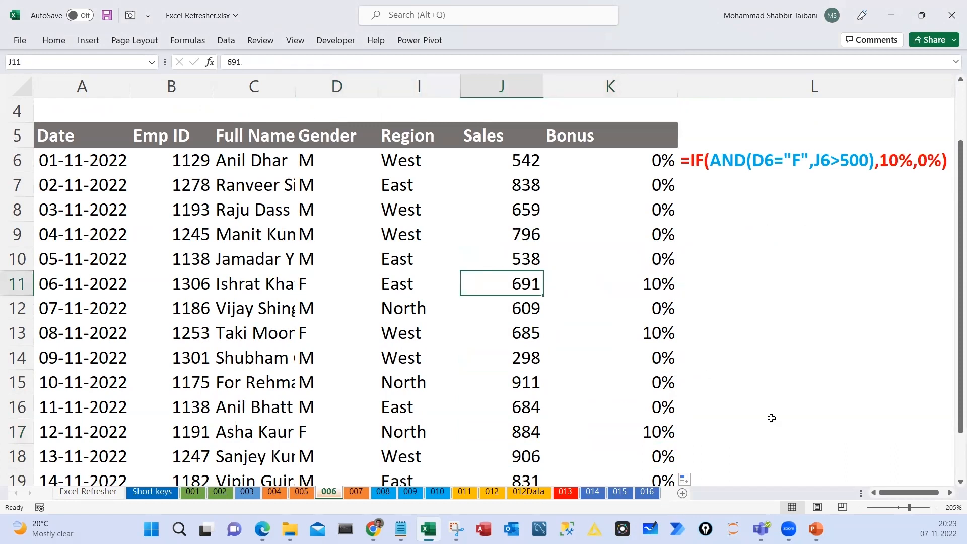
type("499")
key("ctrl+Return")
key("Right")
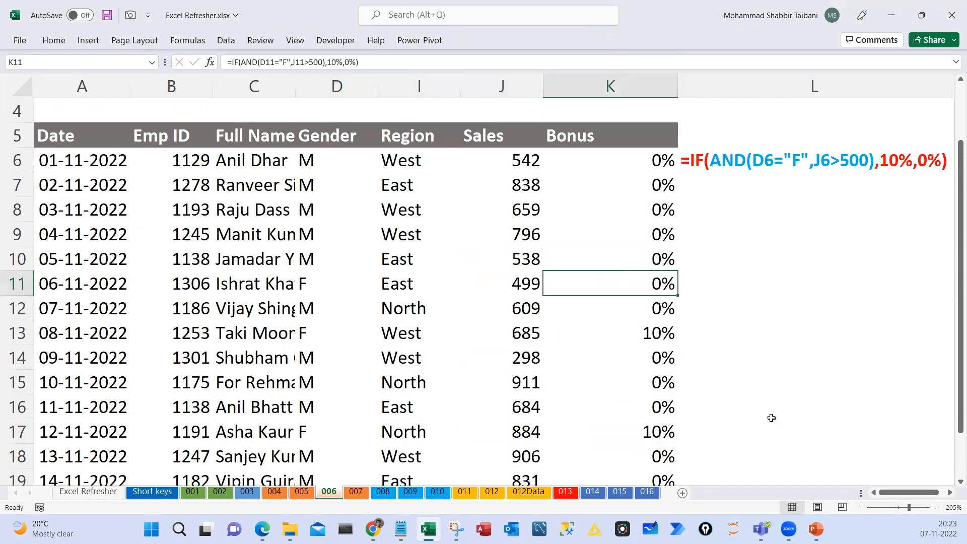
Show K11's formula in edit mode and annotate with the screen pen, circling D11's F and ticking J11 and both AND conditions
key("F2")
key("Escape")
key("F2")
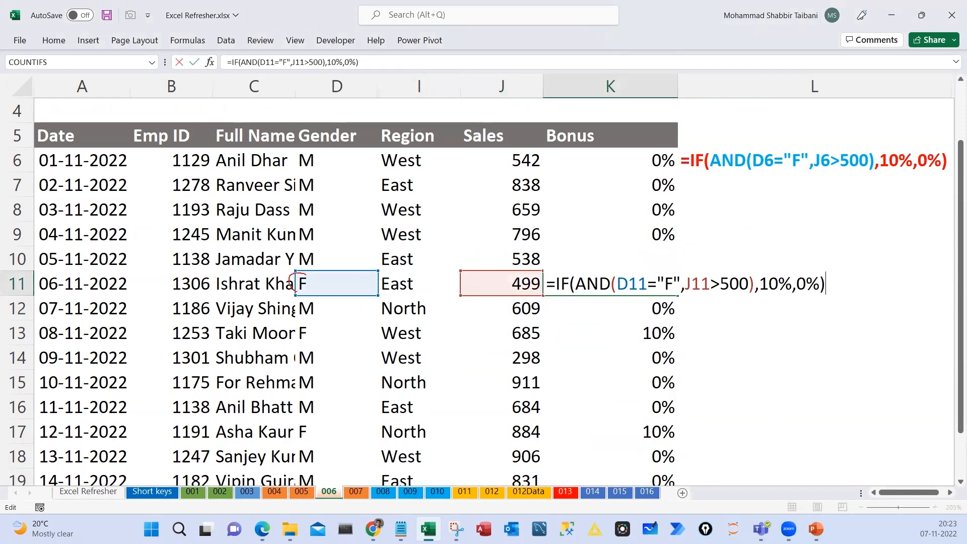
left_click_drag(502, 277, 564, 250)
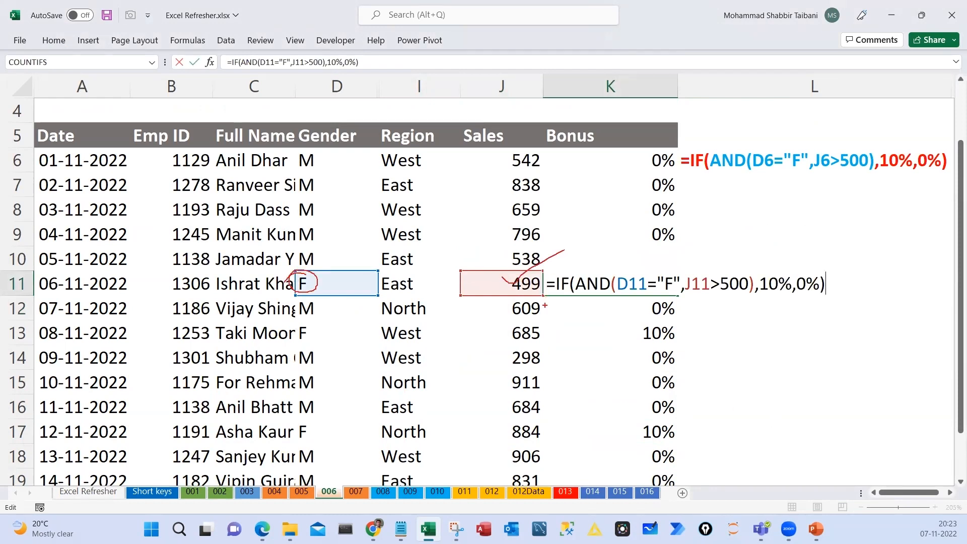
left_click_drag(632, 266, 680, 230)
left_click_drag(692, 263, 716, 245)
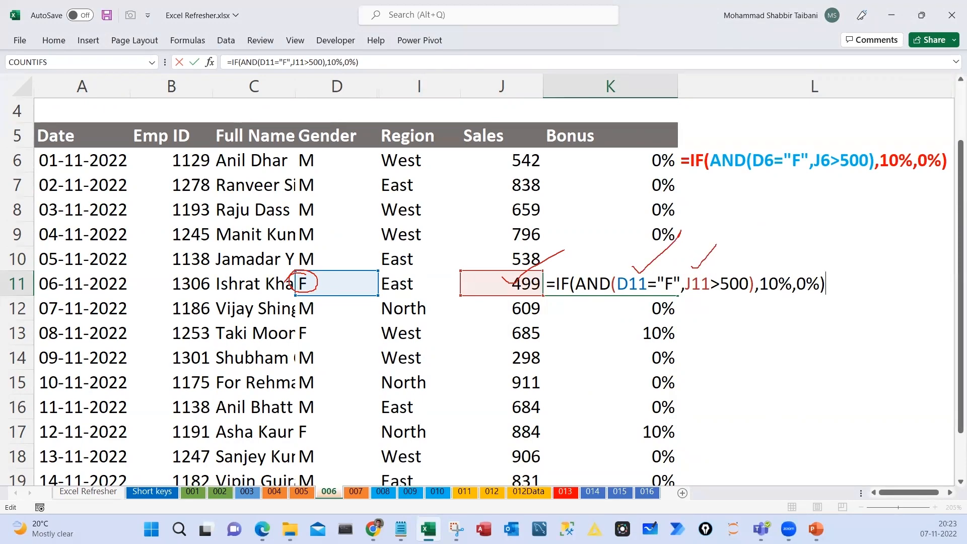
Leave the bonus formula in K11 without changes and undo the last Sales edit in J11
mouse_move(800, 249)
left_mouse_down()
mouse_move(826, 340)
mouse_move(742, 266)
left_mouse_up()
key("Escape")
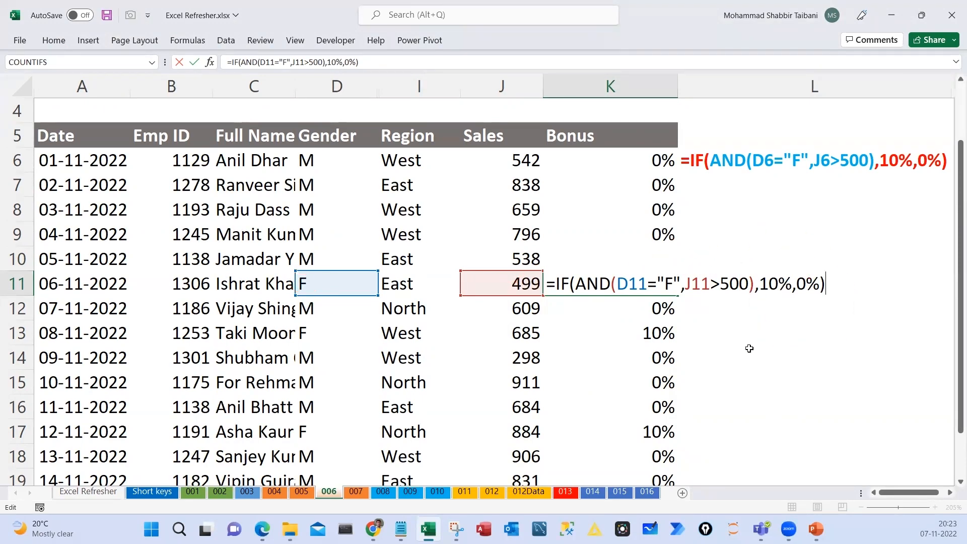
key("Escape")
key("ctrl+z")
left_click_drag(679, 316, 674, 353)
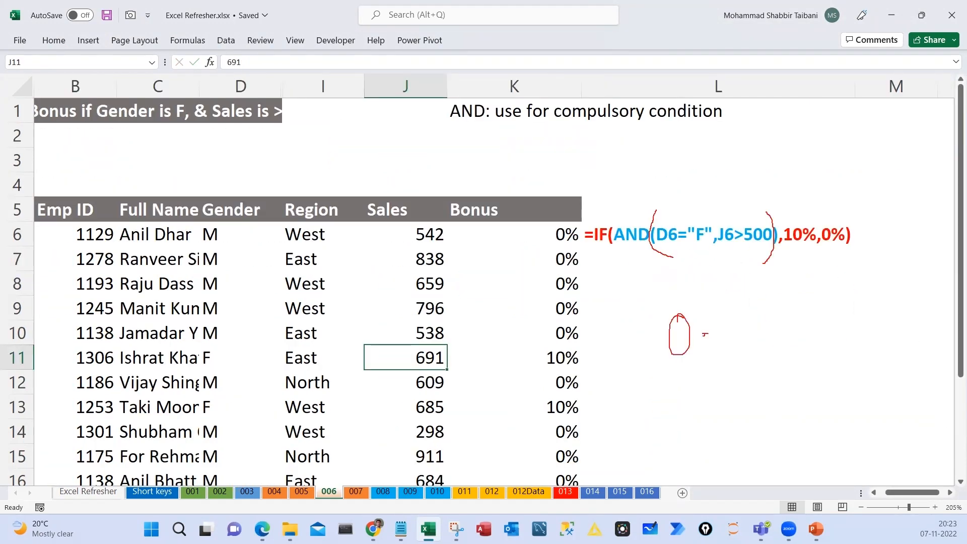
left_click_drag(723, 316, 722, 348)
left_click_drag(665, 296, 719, 288)
mouse_move(725, 269)
left_mouse_down()
mouse_move(655, 348)
mouse_move(670, 274)
left_mouse_up()
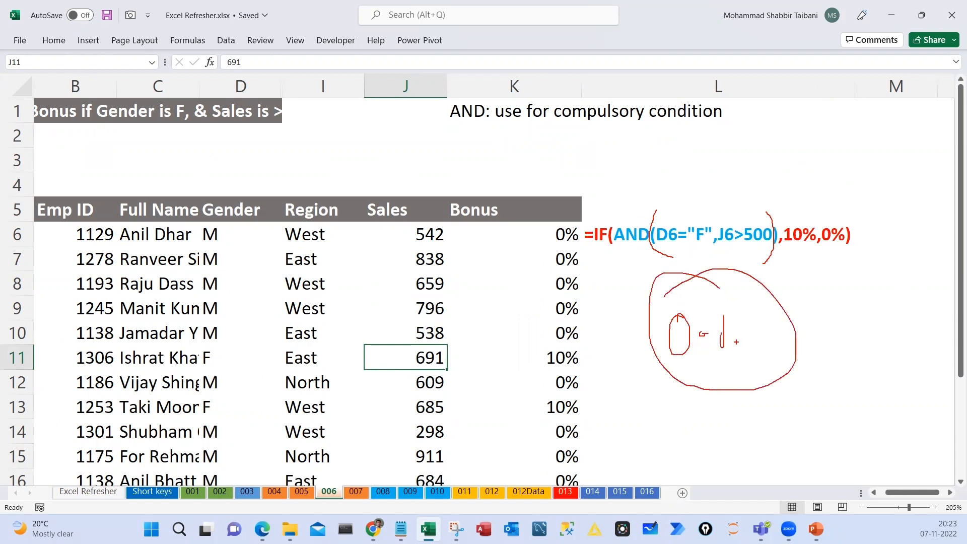
mouse_move(744, 336)
left_mouse_down()
mouse_move(839, 314)
mouse_move(878, 343)
mouse_move(777, 283)
left_mouse_up()
left_click_drag(628, 137, 644, 160)
mouse_move(644, 141)
left_mouse_down()
mouse_move(662, 138)
mouse_move(659, 166)
left_mouse_up()
mouse_move(677, 126)
left_mouse_down()
mouse_move(680, 163)
mouse_move(697, 159)
left_mouse_up()
left_click_drag(771, 124, 758, 154)
left_click_drag(790, 110, 812, 145)
left_click_drag(833, 103, 852, 96)
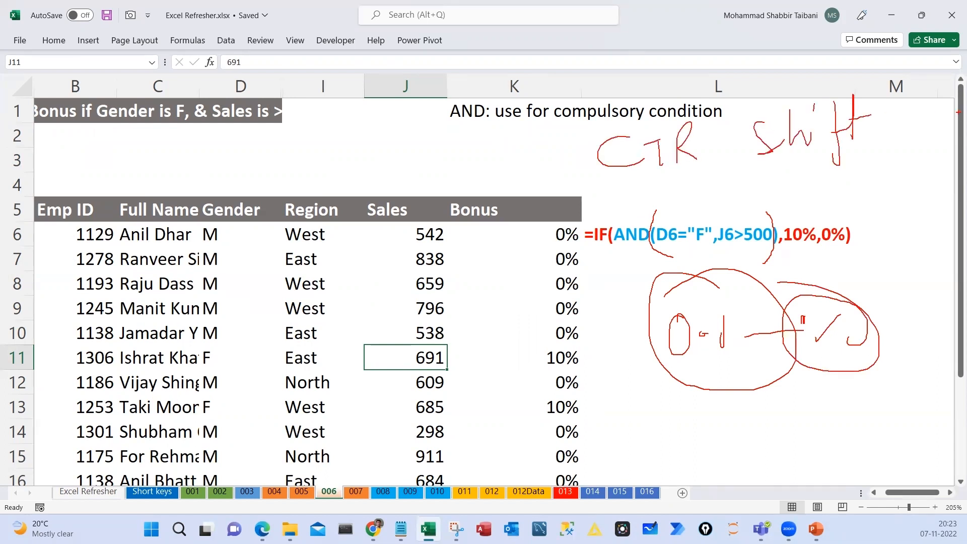
mouse_move(947, 99)
left_mouse_down()
mouse_move(926, 154)
mouse_move(944, 149)
left_mouse_up()
left_click_drag(922, 162, 670, 193)
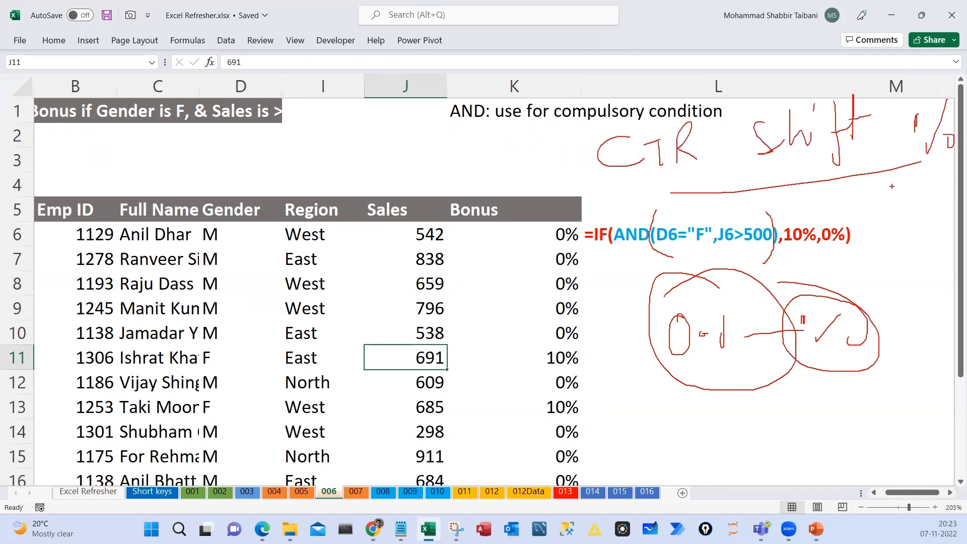
key("Escape")
Enter the note "CTR SHIFT %" in K2 and its description "Convert into percent format" in L2
left_click(535, 137)
type("CRR")
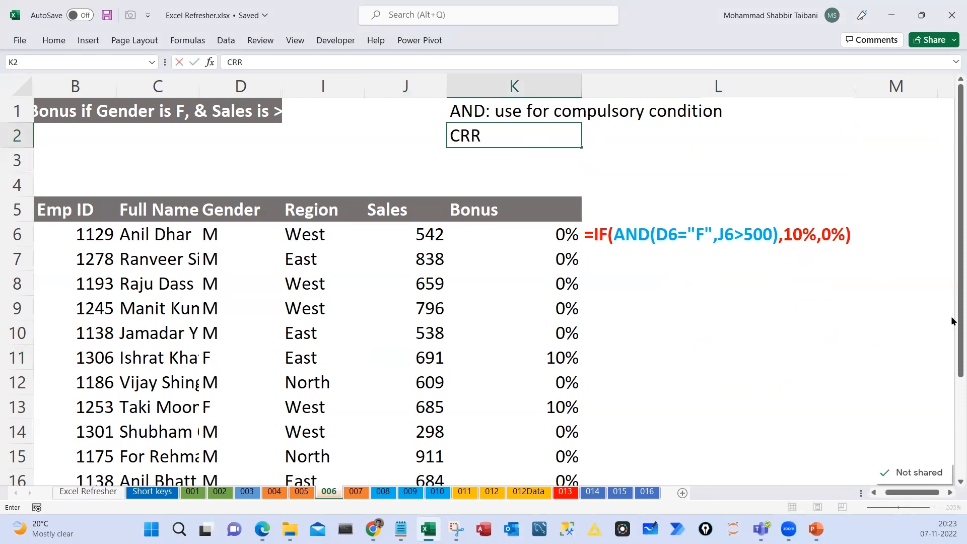
key("BackSpace")
key("BackSpace")
type("TR SHIFT %")
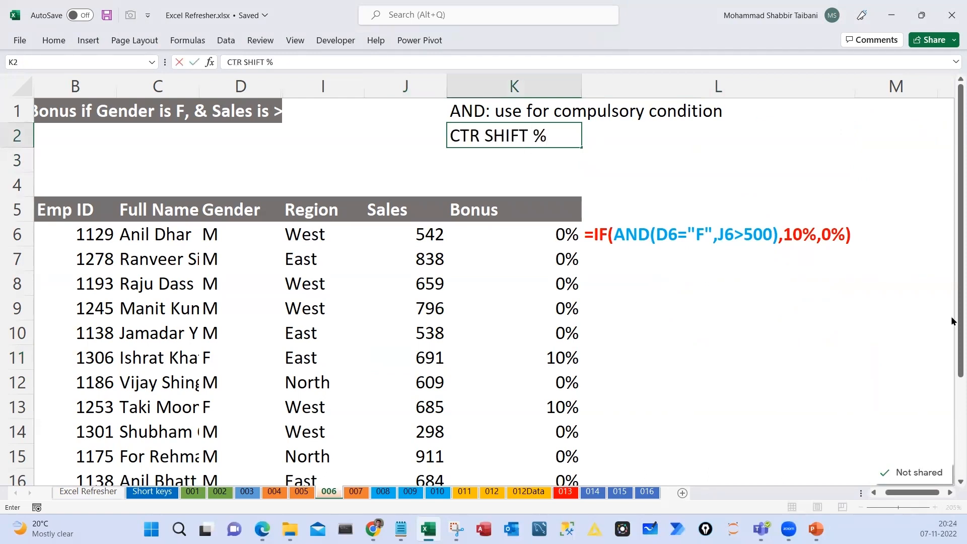
key("Tab")
type("Convert into ")
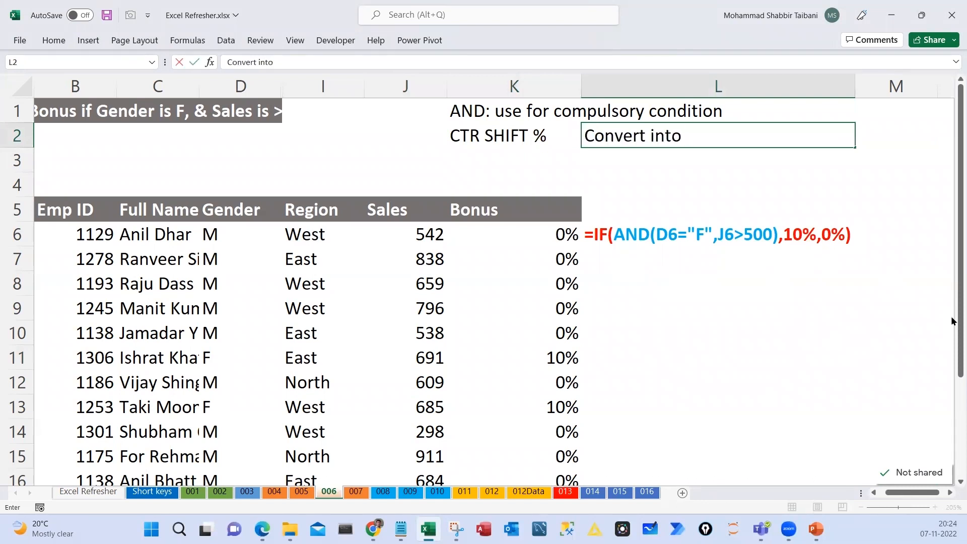
type("percent format")
key("shift+Left")
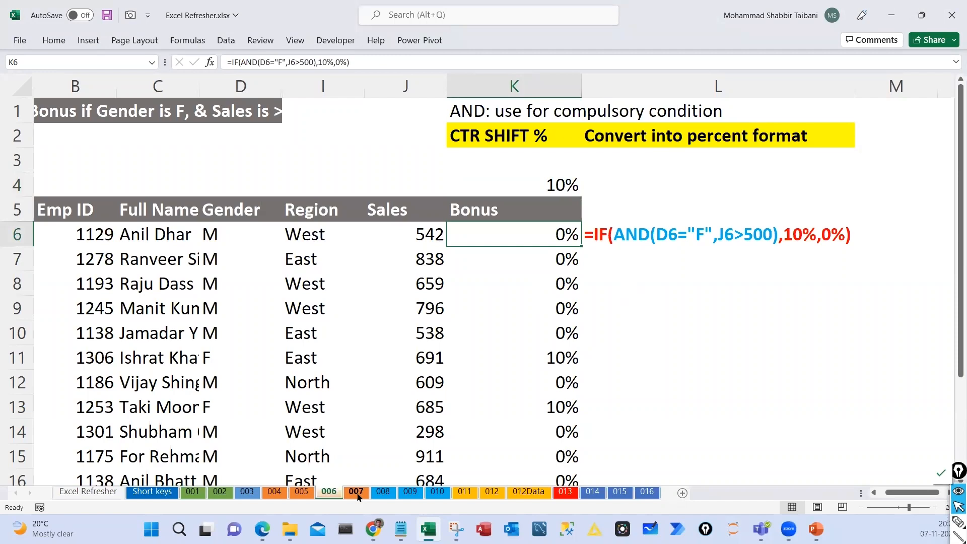
Open sheet 007 and go to the first Extra Payout cell, K6
left_click(356, 492)
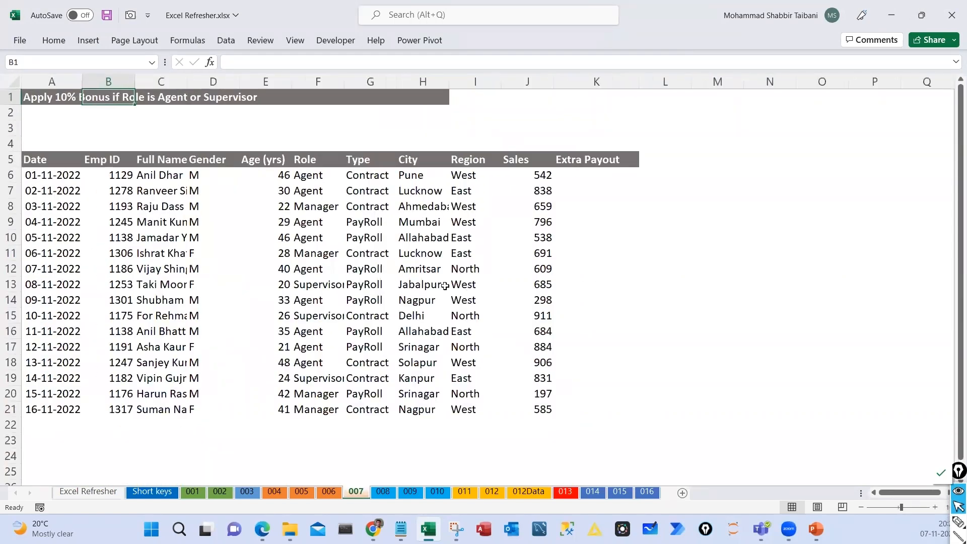
scroll(445, 286, "up", 1, "ctrl")
left_click(354, 231)
left_click(466, 203)
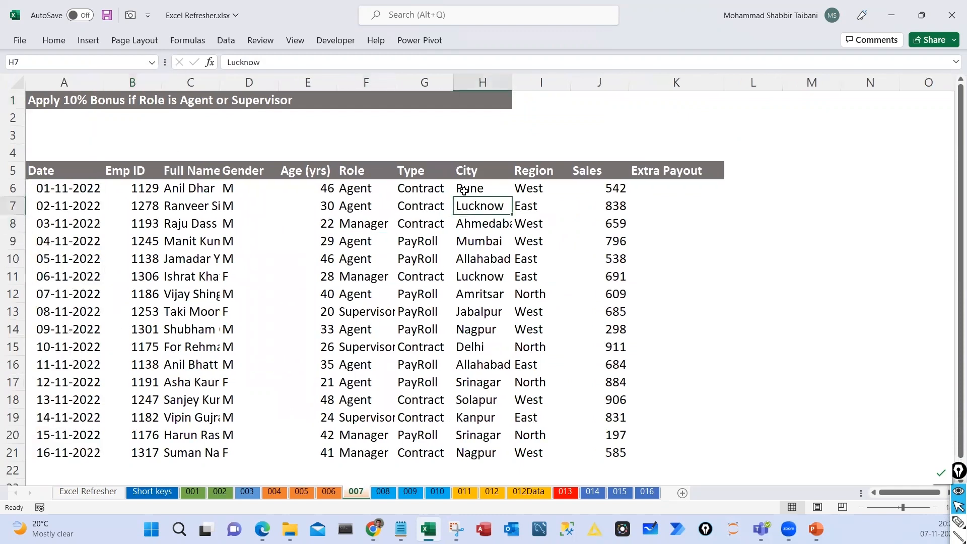
left_click(464, 189)
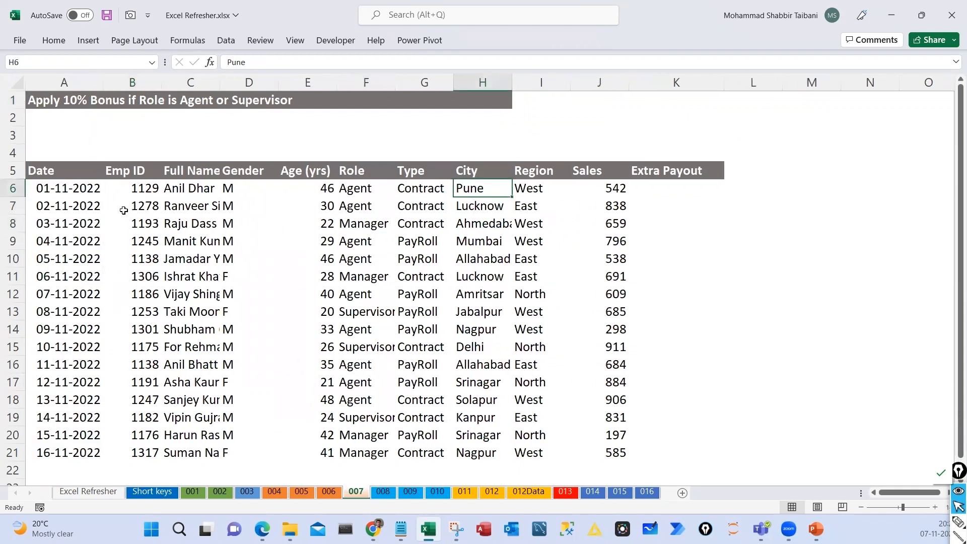
left_click(651, 190)
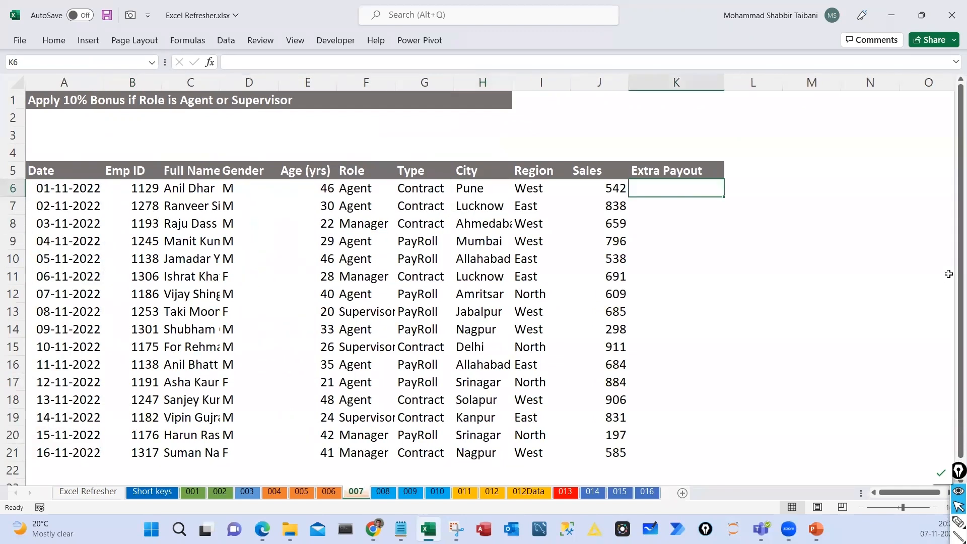
type("100")
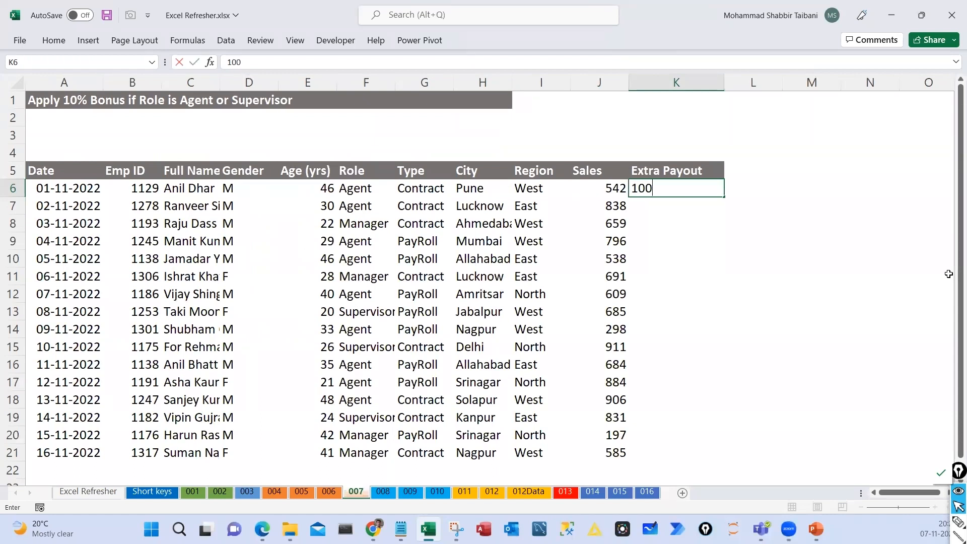
key("Escape")
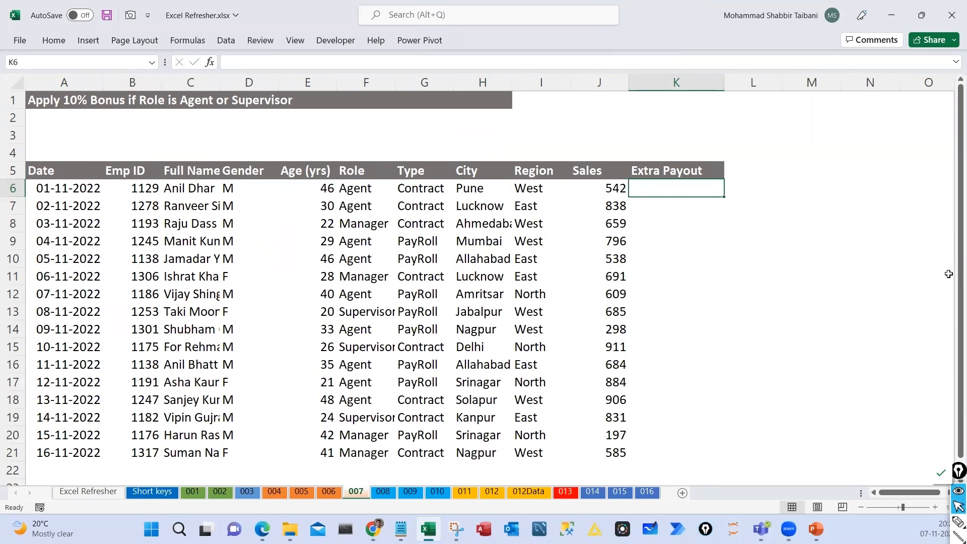
left_click_drag(329, 151, 373, 206)
left_click_drag(175, 84, 222, 118)
left_click_drag(229, 89, 297, 116)
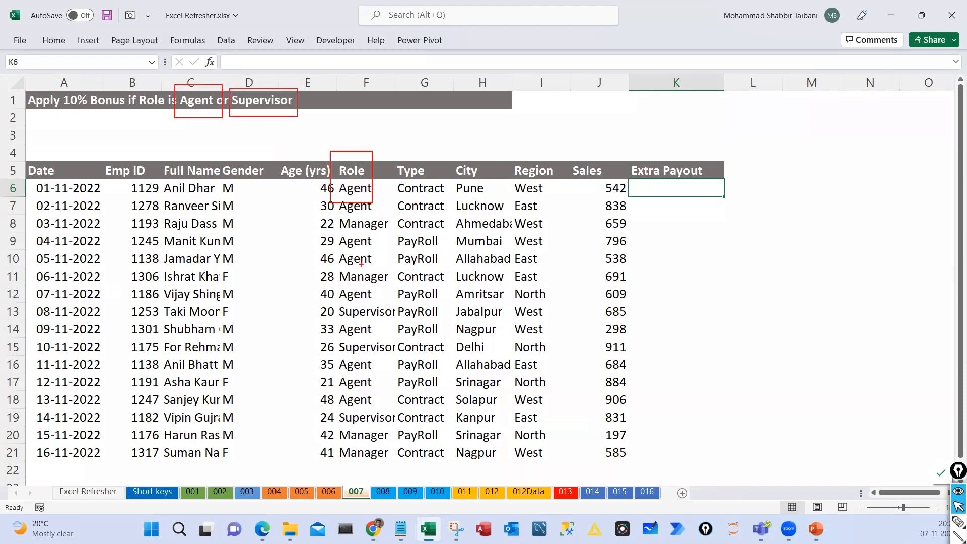
mouse_move(386, 130)
left_mouse_down()
mouse_move(388, 337)
mouse_move(410, 306)
left_mouse_up()
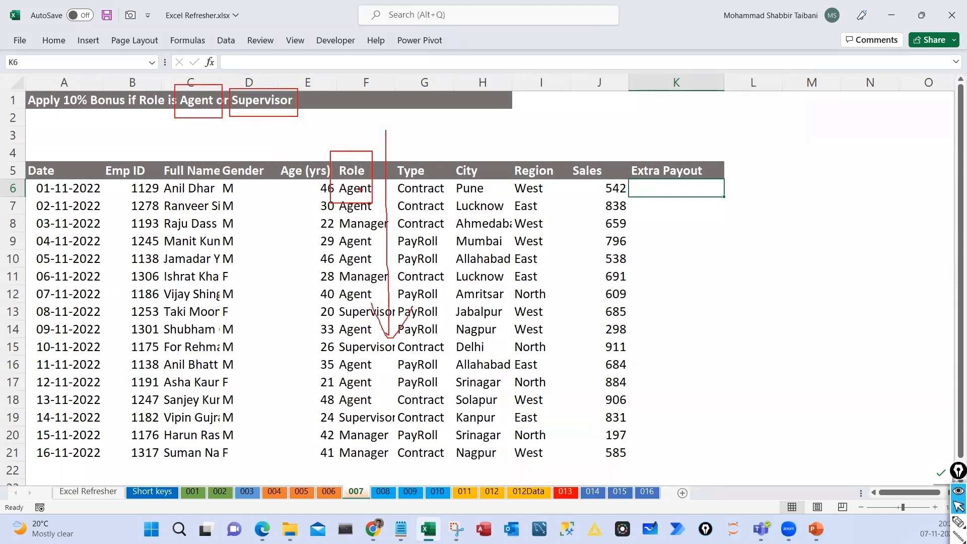
mouse_move(353, 172)
left_mouse_down()
mouse_move(382, 185)
mouse_move(307, 174)
left_mouse_up()
left_click_drag(419, 131, 434, 151)
mouse_move(408, 107)
left_mouse_down()
mouse_move(397, 169)
mouse_move(450, 171)
mouse_move(405, 108)
left_mouse_up()
left_click_drag(489, 130, 491, 150)
left_click_drag(481, 120, 653, 126)
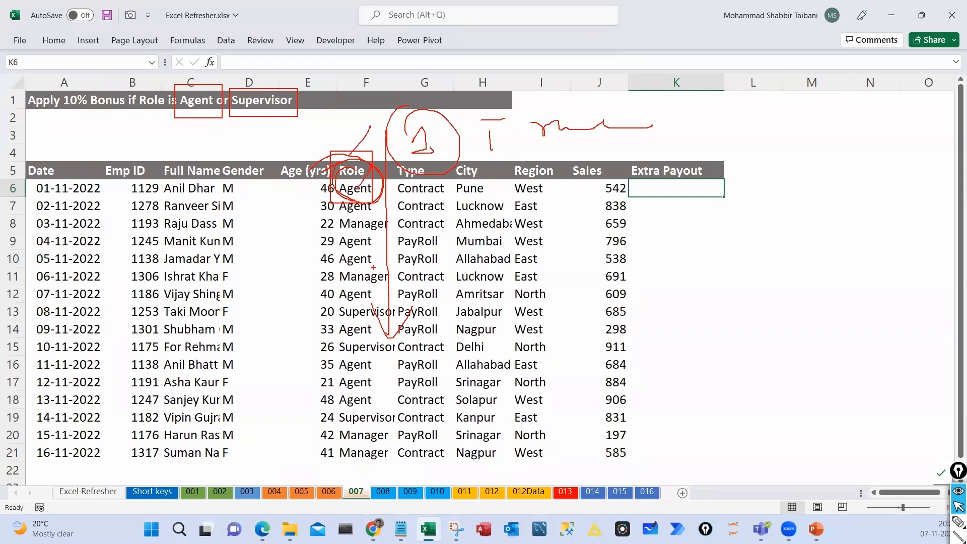
left_click_drag(721, 250, 705, 287)
key("Escape")
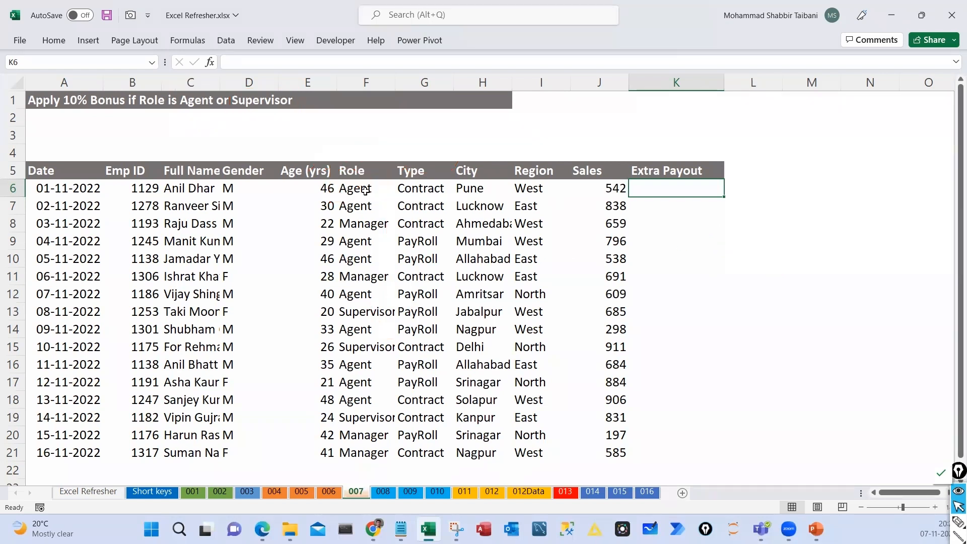
key("Left")
key("Left")
key("Left")
key("Left")
key("Left")
mouse_move(332, 179)
left_mouse_down()
mouse_move(337, 193)
mouse_move(384, 197)
mouse_move(397, 181)
mouse_move(337, 180)
left_mouse_up()
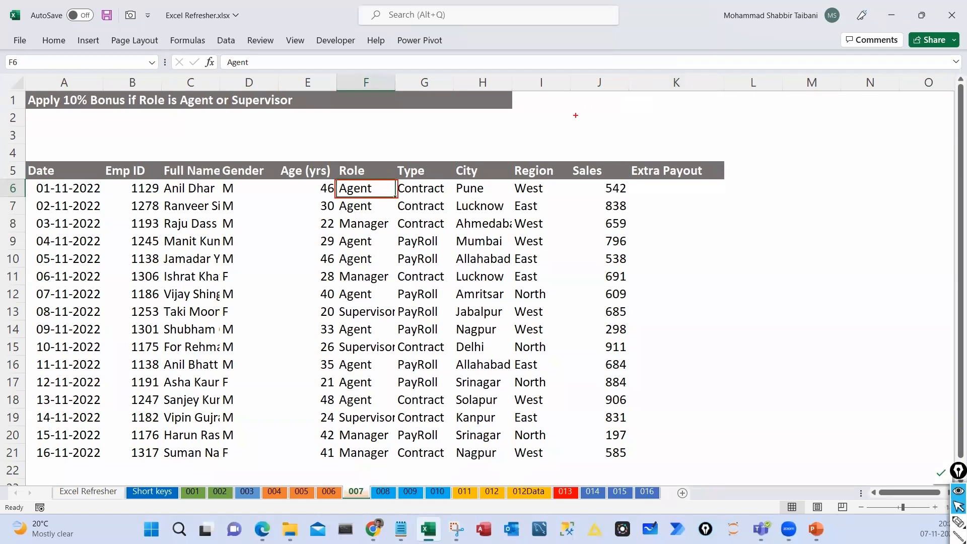
left_click_drag(574, 111, 559, 107)
left_click_drag(601, 138, 622, 135)
left_click_drag(585, 74, 531, 81)
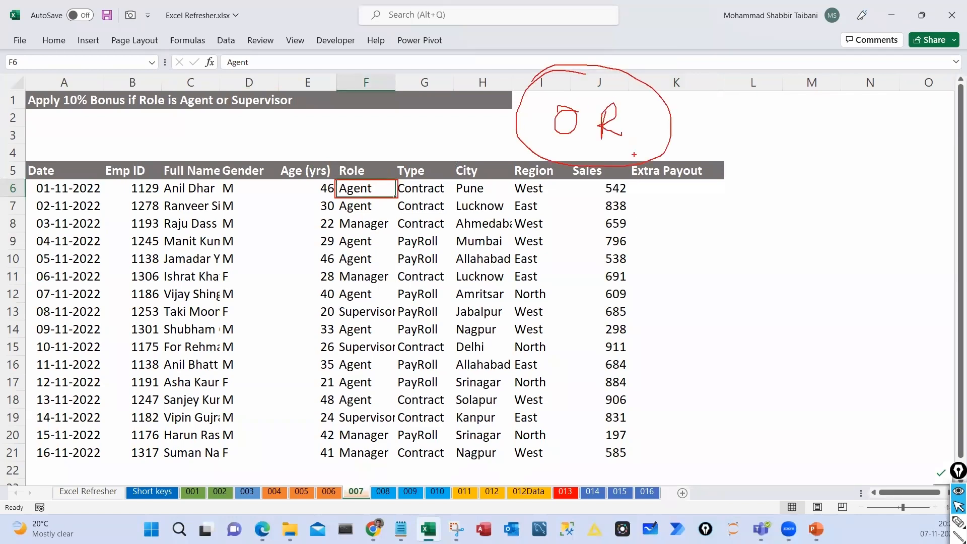
key("Escape")
Copy the AND condition note from K1 on sheet 006 into J1 on sheet 007
left_click(328, 491)
left_click(596, 101)
key("ctrl+c")
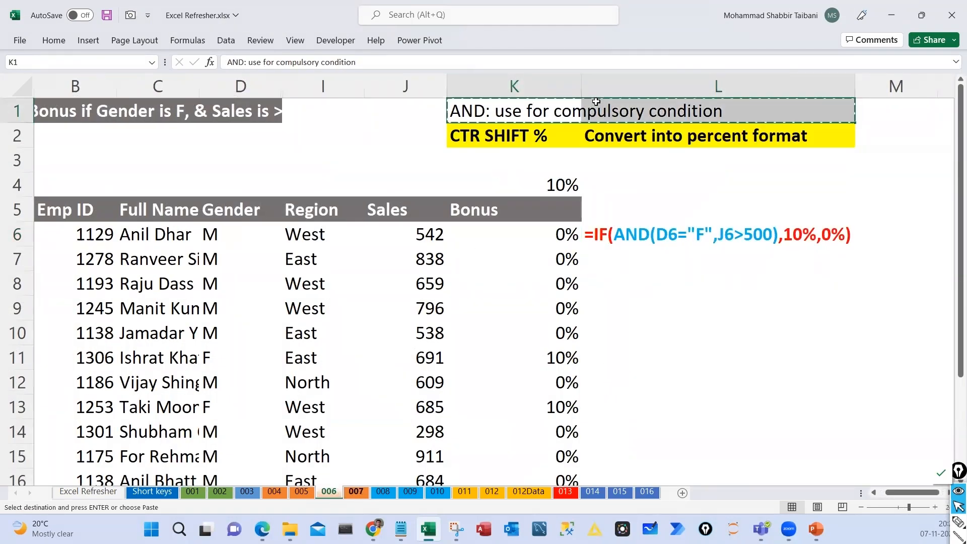
key("ctrl+Page_Down")
left_click(587, 100)
key("ctrl+v")
Reword the copied note in J1 to "OR: use for optional condition"
double_click(584, 100)
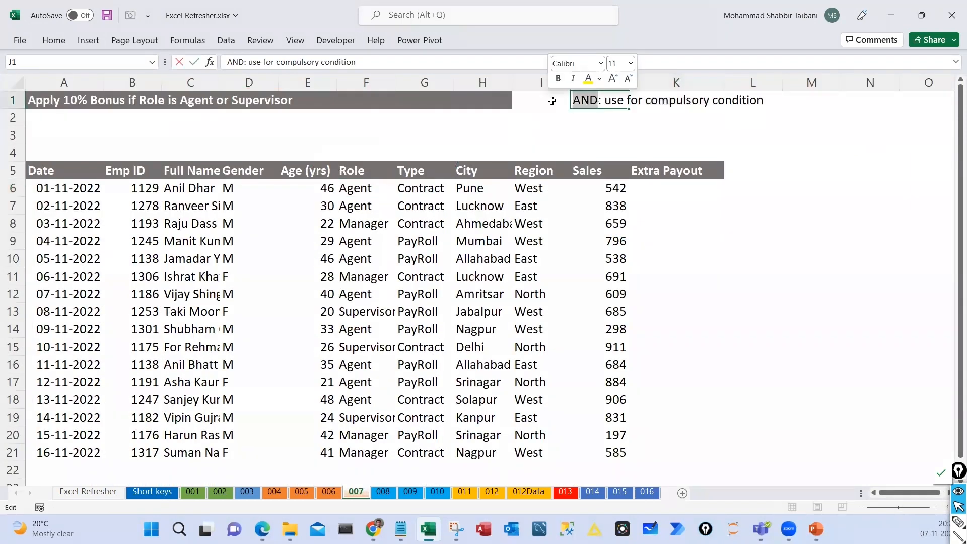
type("OR")
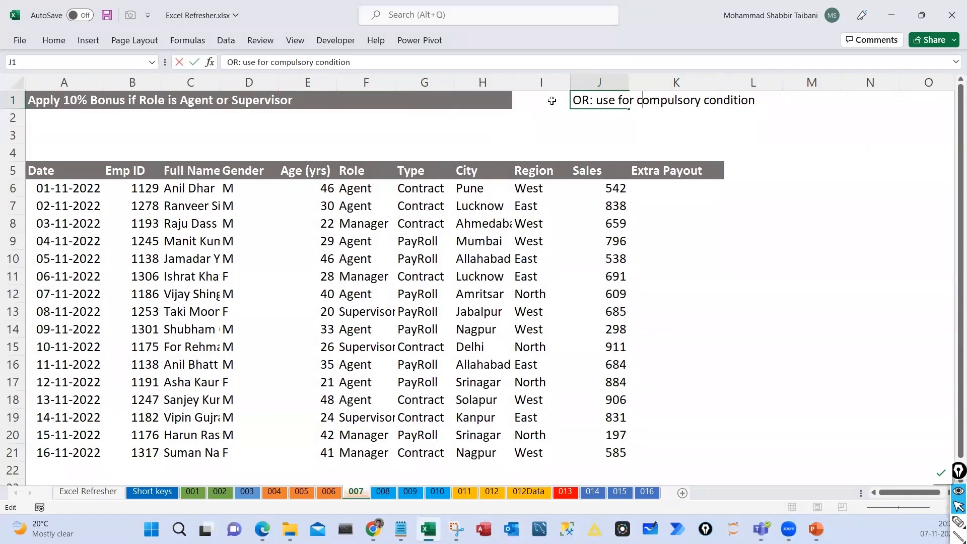
key("Delete")
key("Delete")
key("Delete")
key("Delete")
key("Delete")
key("Delete")
key("Delete")
key("Delete")
key("Delete")
key("Delete")
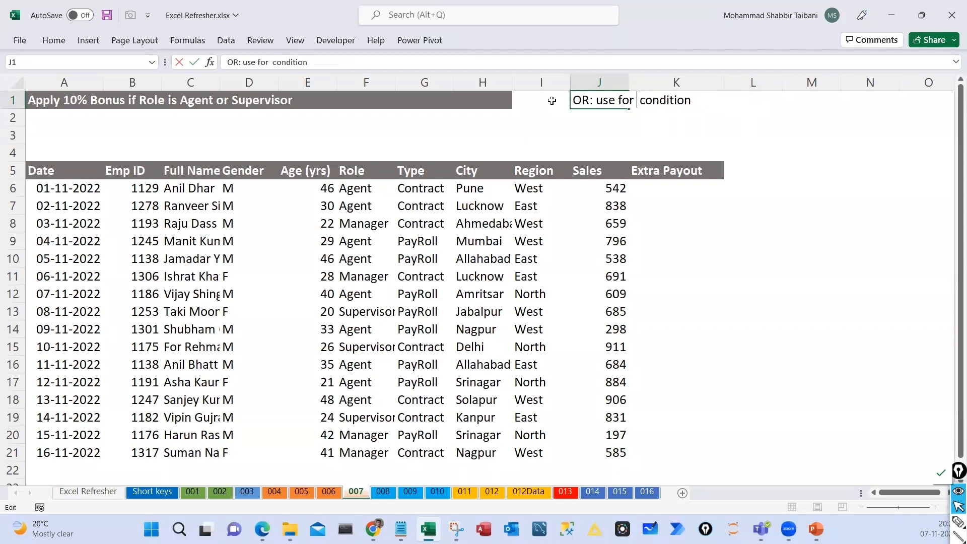
type("optional")
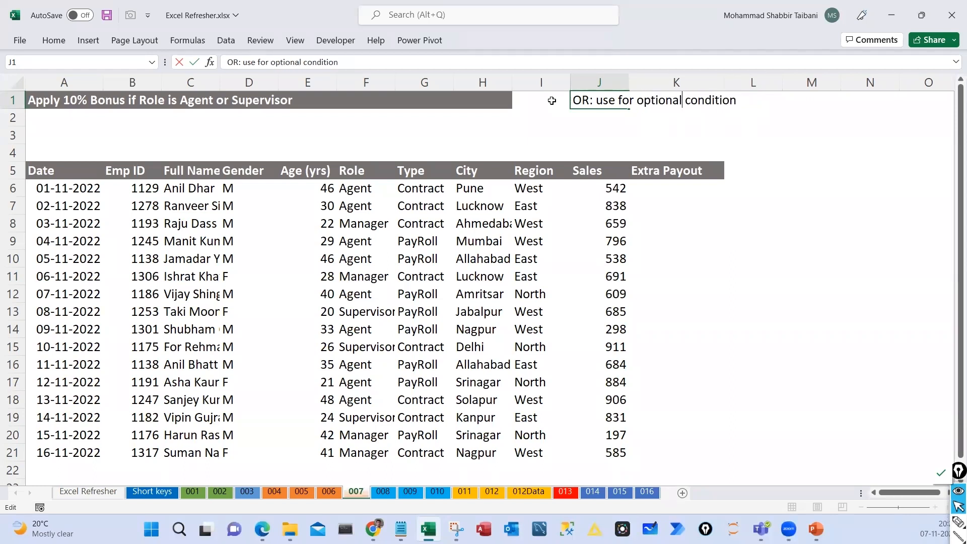
key("Return")
Start an OR formula in the first Extra Payout cell, K6, with the condition F6="Agent"
key("Down")
key("Down")
key("Down")
key("Down")
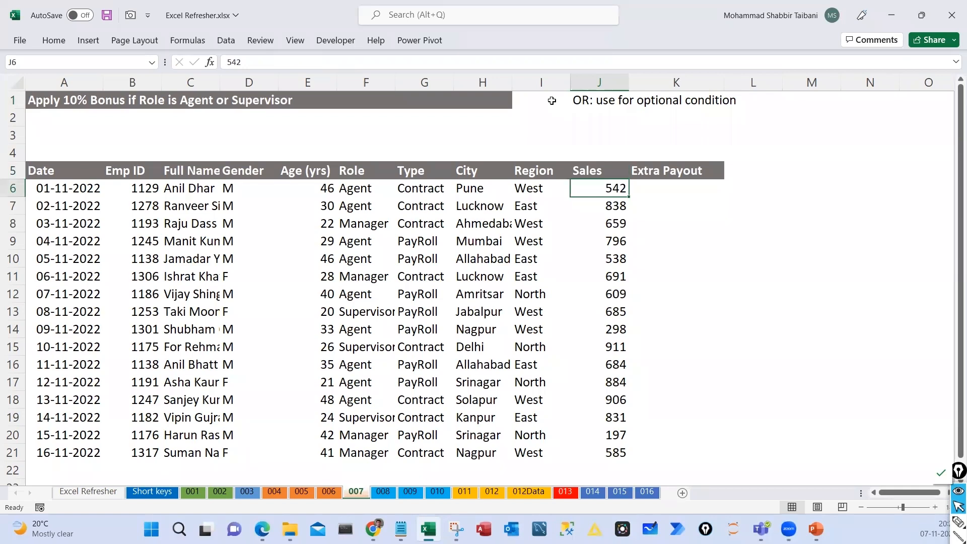
key("Right")
type("=")
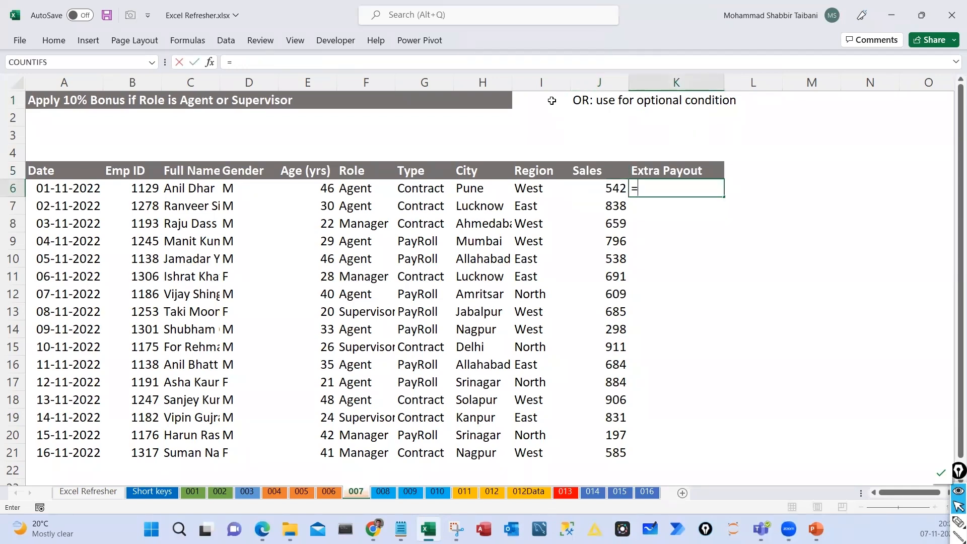
key("Escape")
scroll(552, 101, "up", 7, "ctrl")
scroll(833, 360, "right", 1)
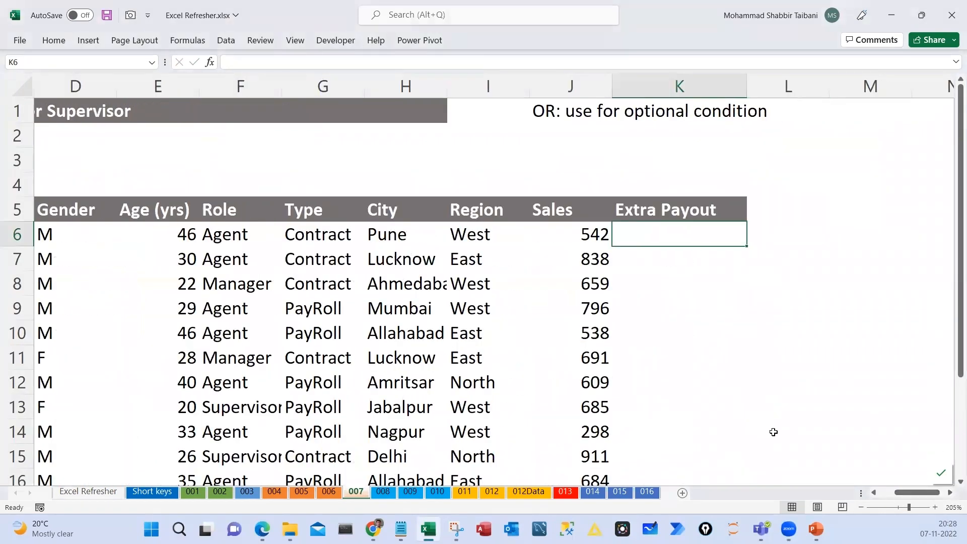
scroll(773, 429, "right", 1)
type("=or")
key("Tab")
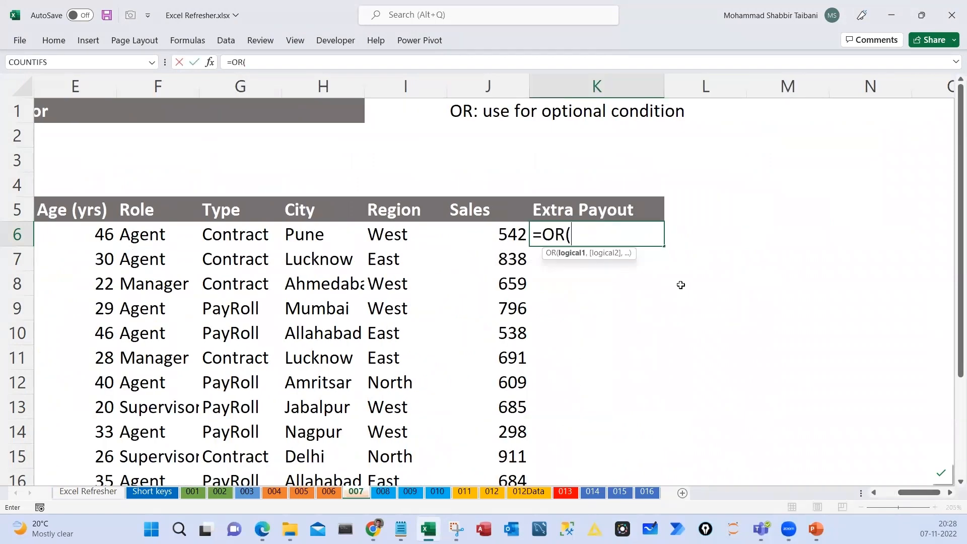
key("Left")
key("Left")
key("Left")
key("Left")
key("Left")
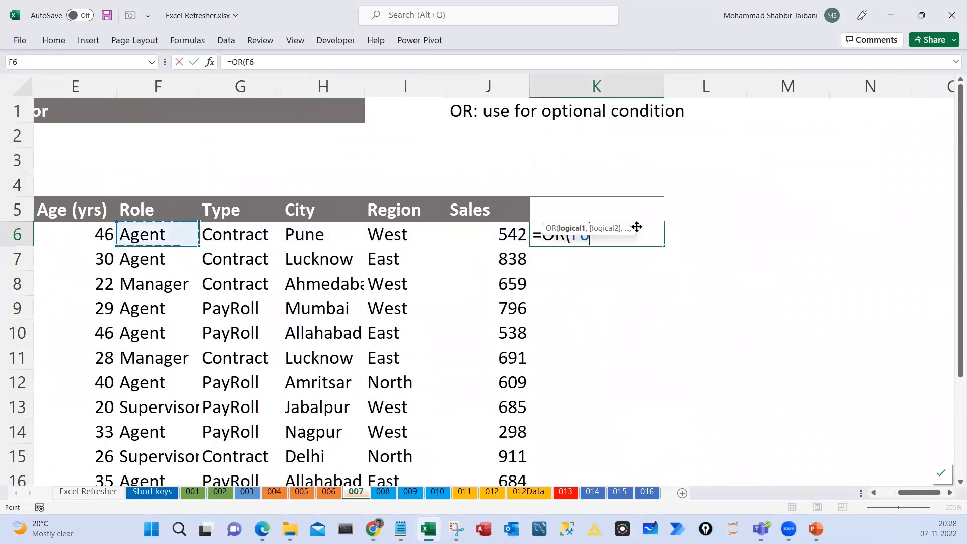
type("=\"Agent\",")
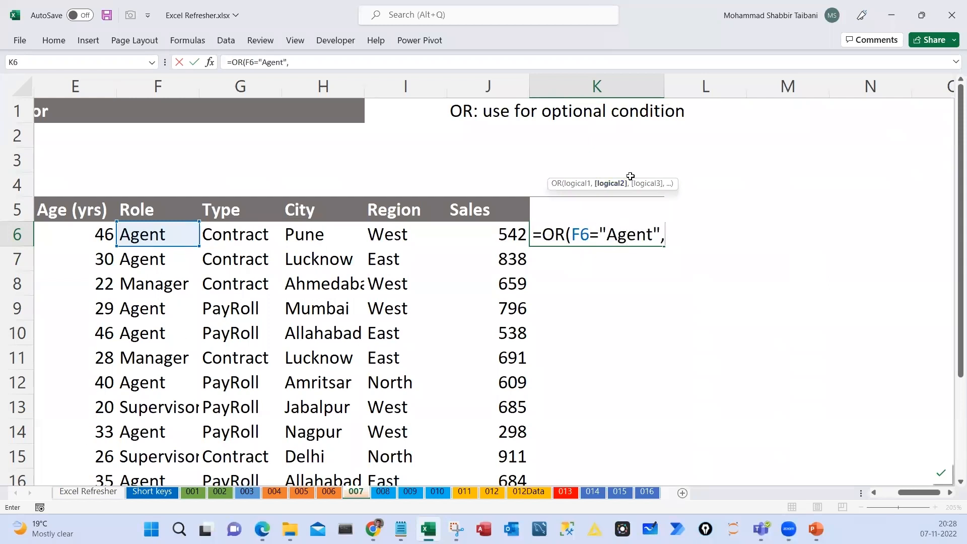
Add the second condition F6="Supervisor" to complete K6 as =OR(F6="Agent",F6="Supervisor")
left_click_drag(607, 176, 637, 146)
left_click(169, 235)
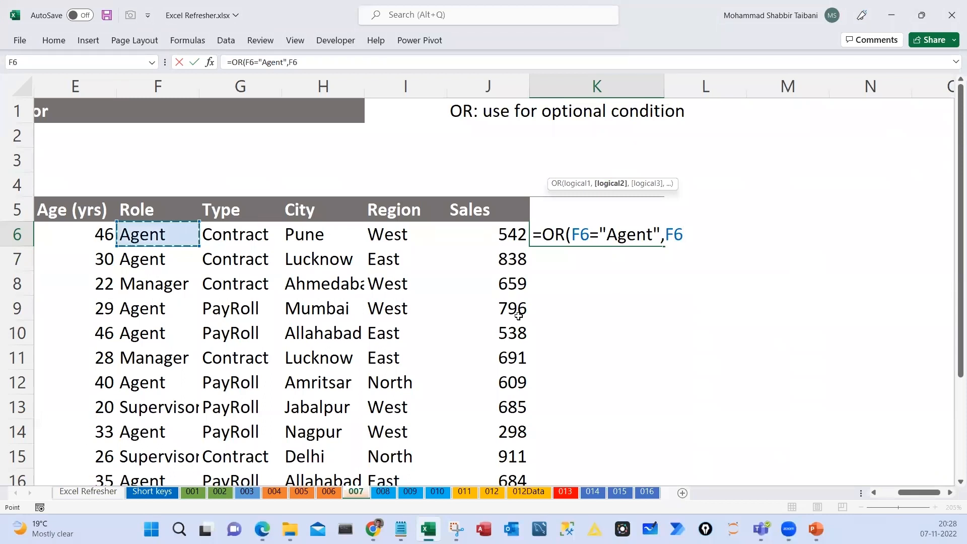
type("=")
type("\"Supervisor\")")
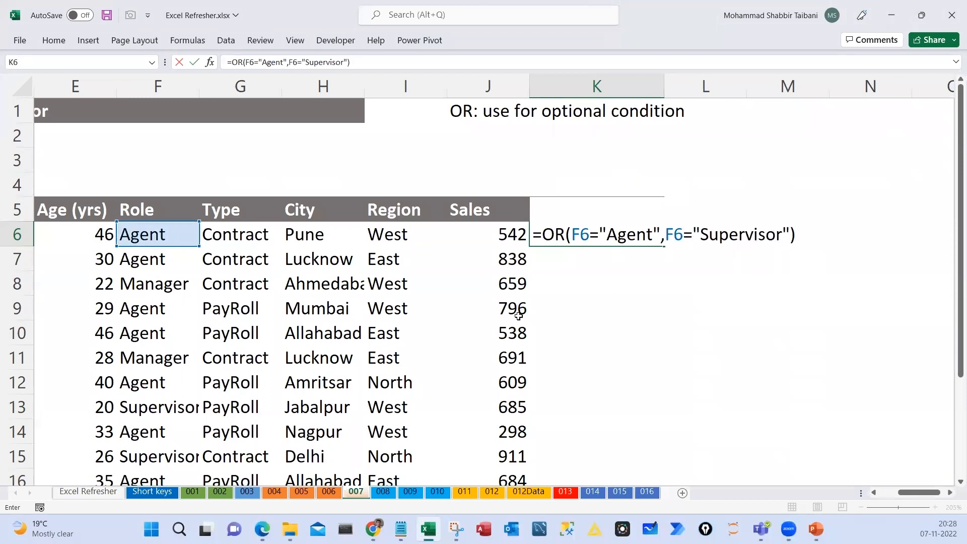
key("Return")
key("Up")
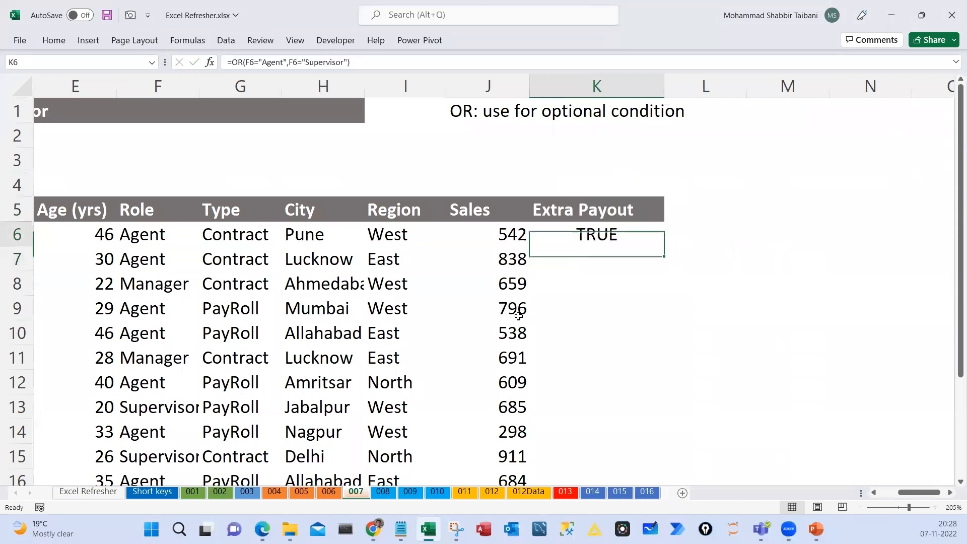
Examine how the Agent and Supervisor conditions in K6's OR formula evaluate against the role in F6
key("F2")
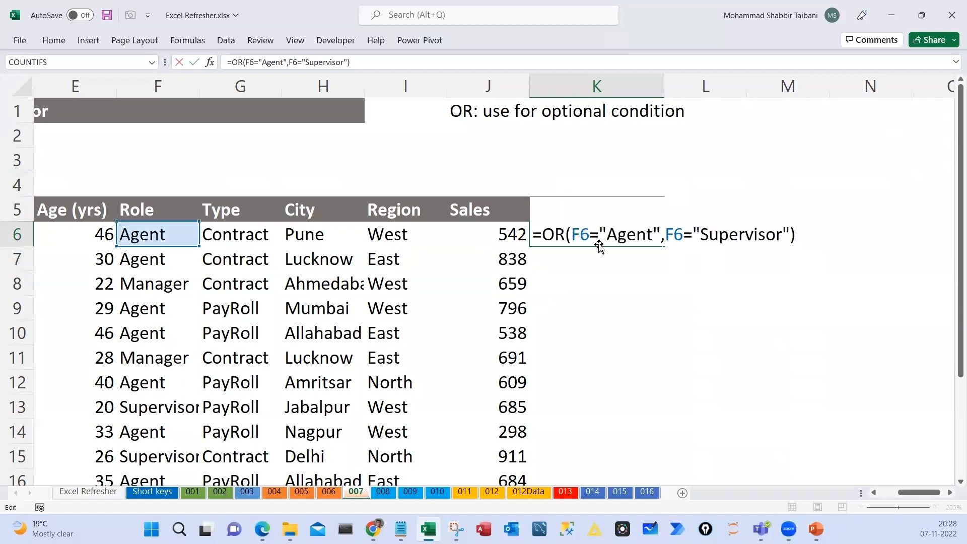
mouse_move(173, 217)
left_mouse_down()
mouse_move(456, 151)
mouse_move(561, 246)
left_mouse_up()
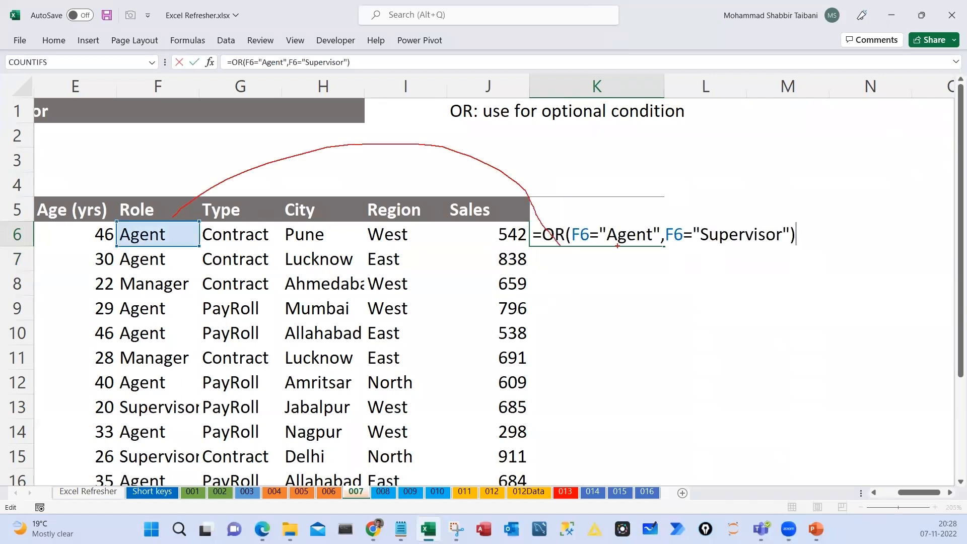
mouse_move(668, 204)
left_mouse_down()
mouse_move(647, 231)
mouse_move(770, 221)
left_mouse_up()
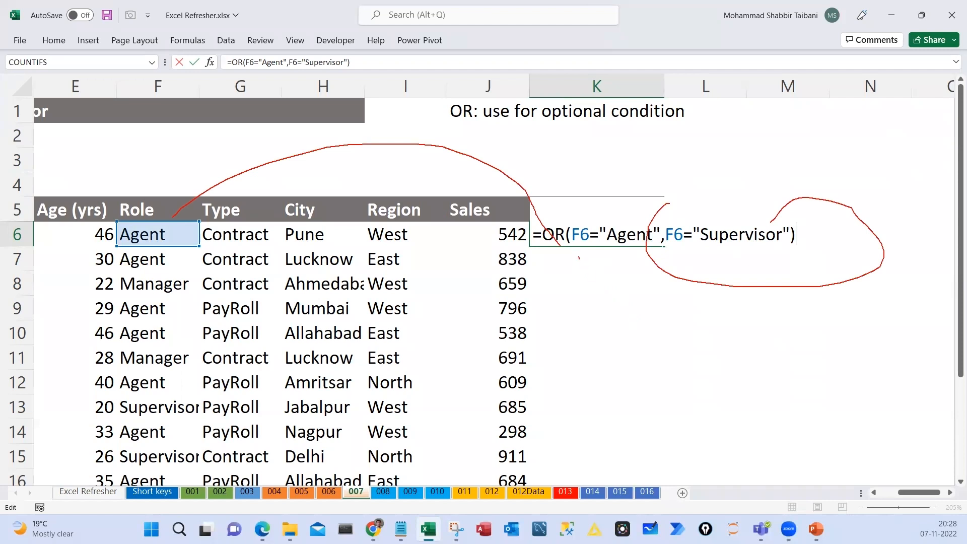
left_click_drag(578, 258, 633, 243)
mouse_move(578, 289)
left_mouse_down()
mouse_move(609, 289)
mouse_move(594, 317)
left_mouse_up()
mouse_move(694, 293)
left_mouse_down()
mouse_move(697, 321)
mouse_move(719, 302)
left_mouse_up()
mouse_move(690, 262)
left_mouse_down()
mouse_move(541, 311)
mouse_move(735, 282)
mouse_move(597, 290)
left_mouse_up()
mouse_move(610, 411)
left_mouse_down()
mouse_move(641, 411)
mouse_move(602, 389)
left_mouse_up()
mouse_move(811, 370)
left_mouse_down()
mouse_move(807, 416)
mouse_move(833, 371)
mouse_move(835, 388)
left_mouse_up()
left_click_drag(836, 361, 803, 363)
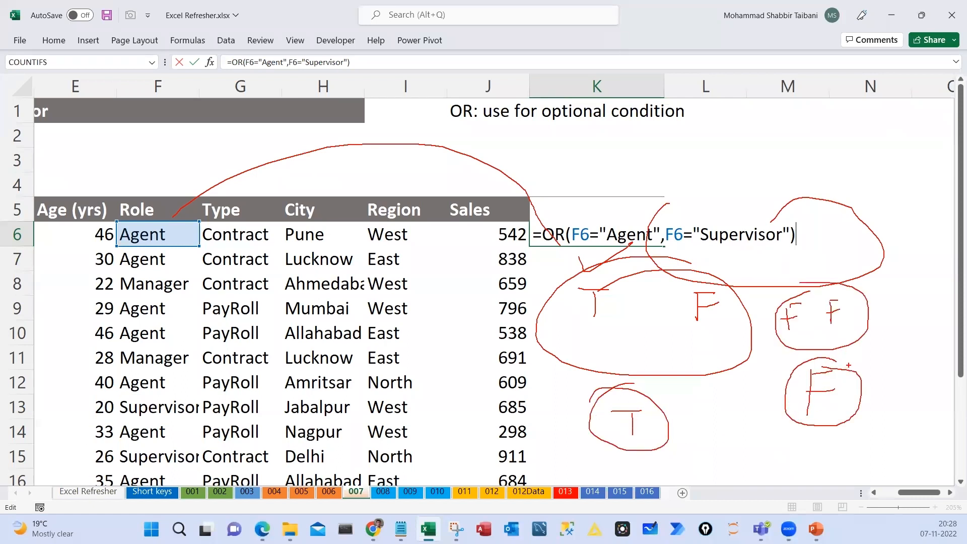
left_click_drag(876, 353, 874, 374)
left_click_drag(182, 190, 159, 236)
left_click_drag(164, 230, 158, 237)
mouse_move(793, 352)
left_mouse_down()
mouse_move(834, 362)
mouse_move(737, 376)
left_mouse_up()
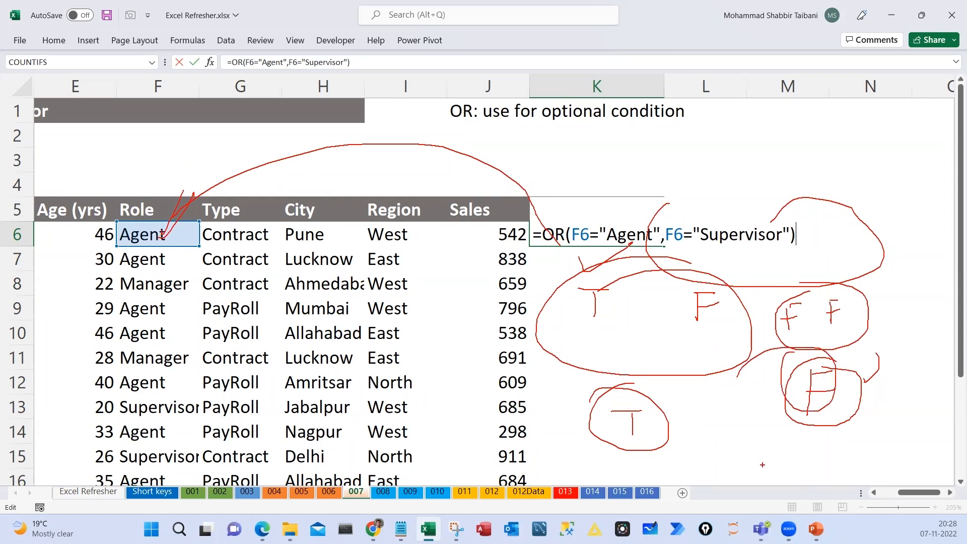
Commit the OR formula in K6 and copy it down the Extra Payout column
key("Escape")
key("ctrl+Return")
double_click(661, 245)
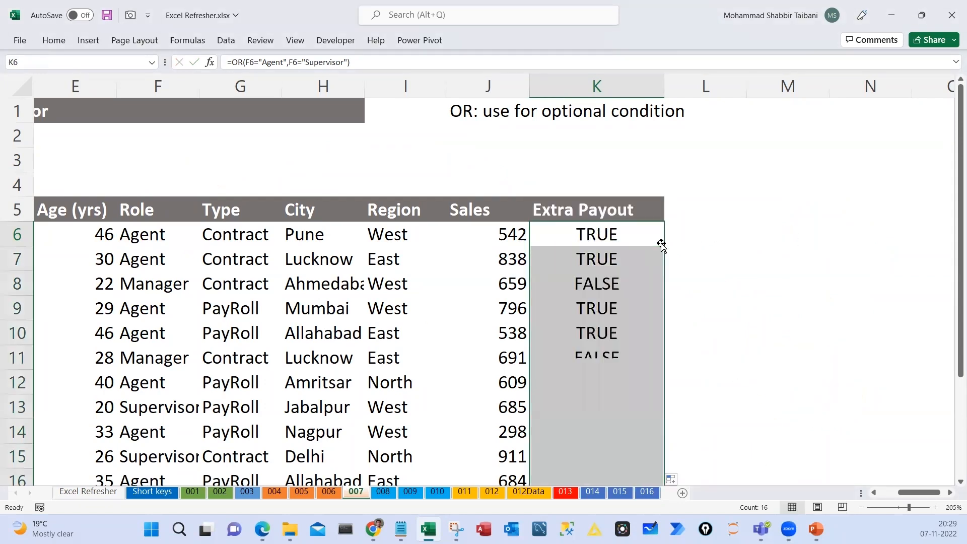
Check the Extra Payout results against the Role column, comparing the Manager rows with the Agent and Supervisor rows
left_click_drag(161, 232, 151, 288)
left_click(137, 293)
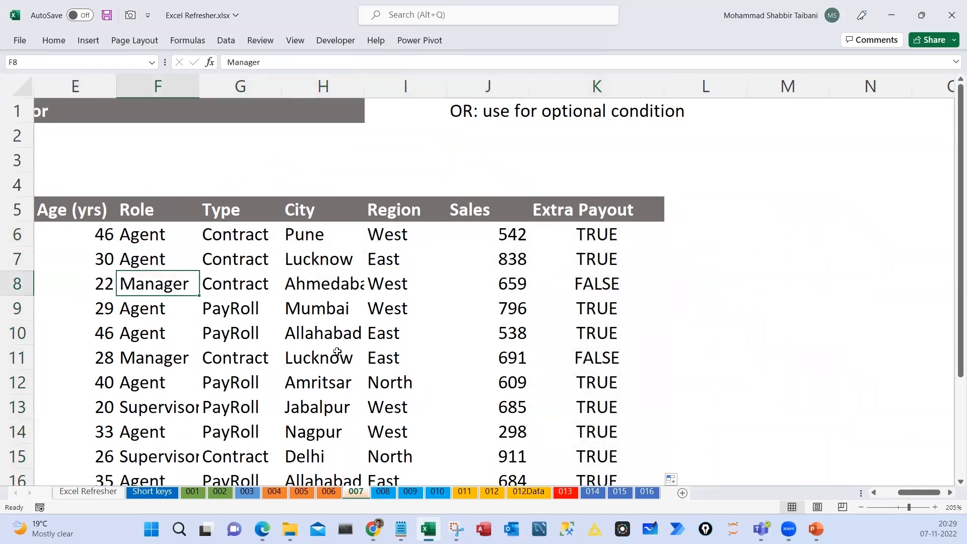
double_click(614, 235)
key("Escape")
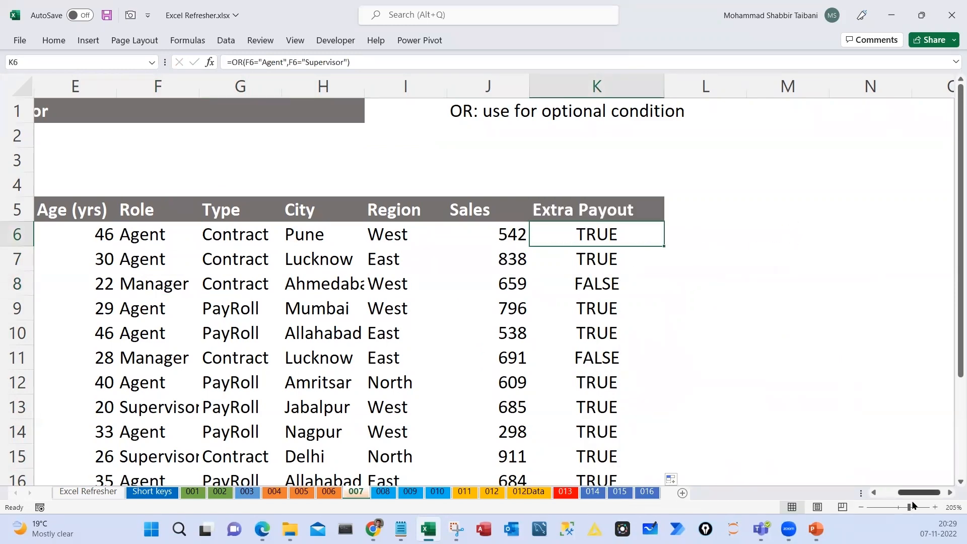
mouse_move(915, 493)
left_mouse_down()
mouse_move(887, 496)
mouse_move(900, 497)
left_mouse_up()
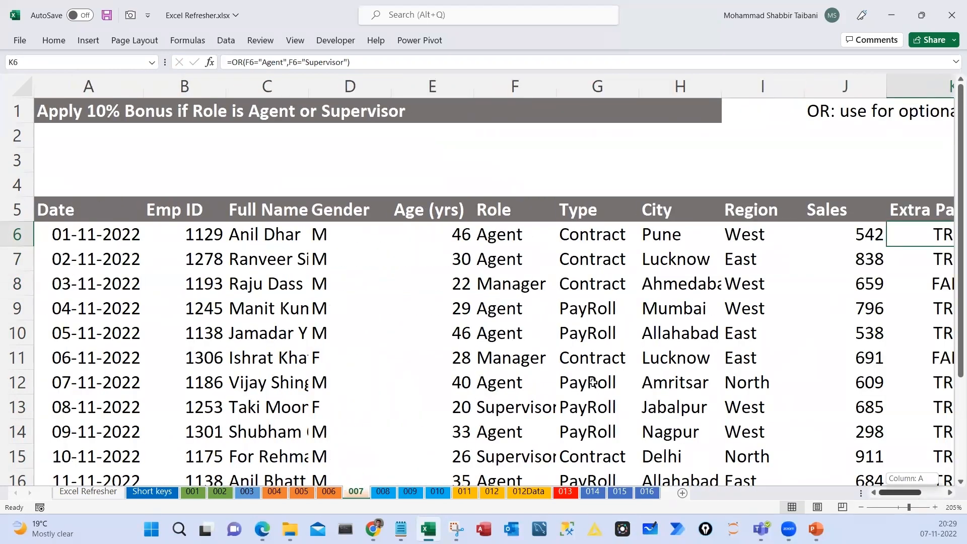
scroll(568, 380, "right", 3)
scroll(380, 377, "right", 1)
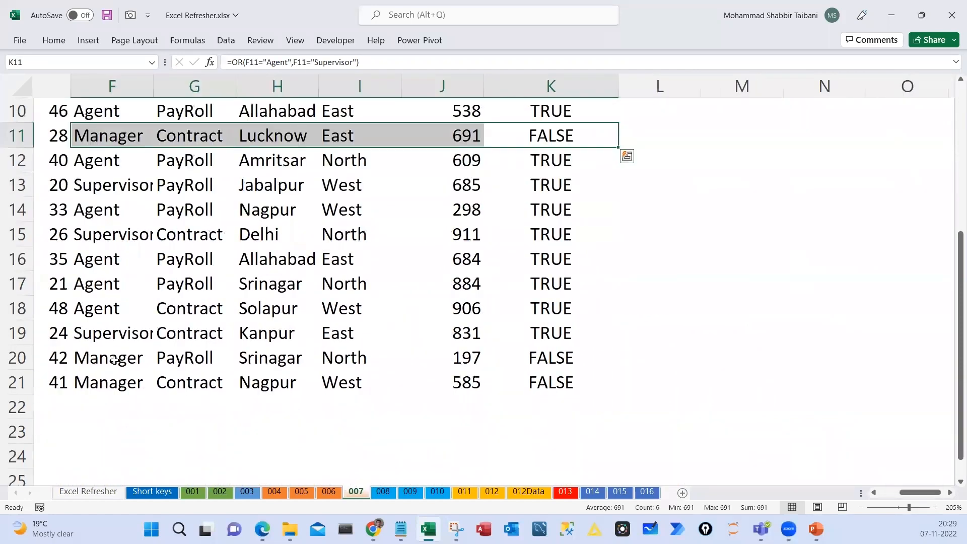
mouse_move(552, 358)
left_mouse_down()
mouse_move(110, 382)
mouse_move(551, 378)
left_mouse_up()
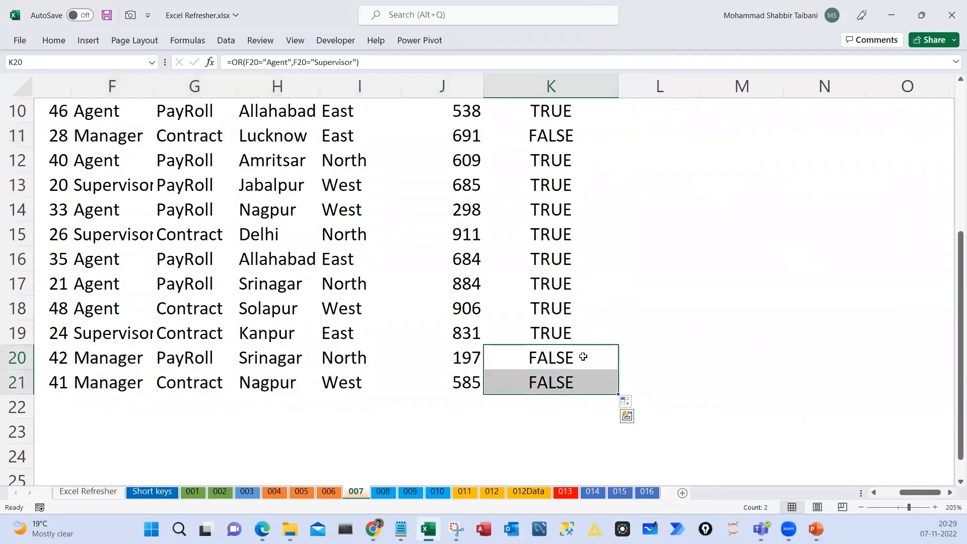
Wrap the OR test in K6 in an IF that returns 10% when true and 0% otherwise
scroll(579, 355, "up", 3)
double_click(501, 234)
key("shift+End")
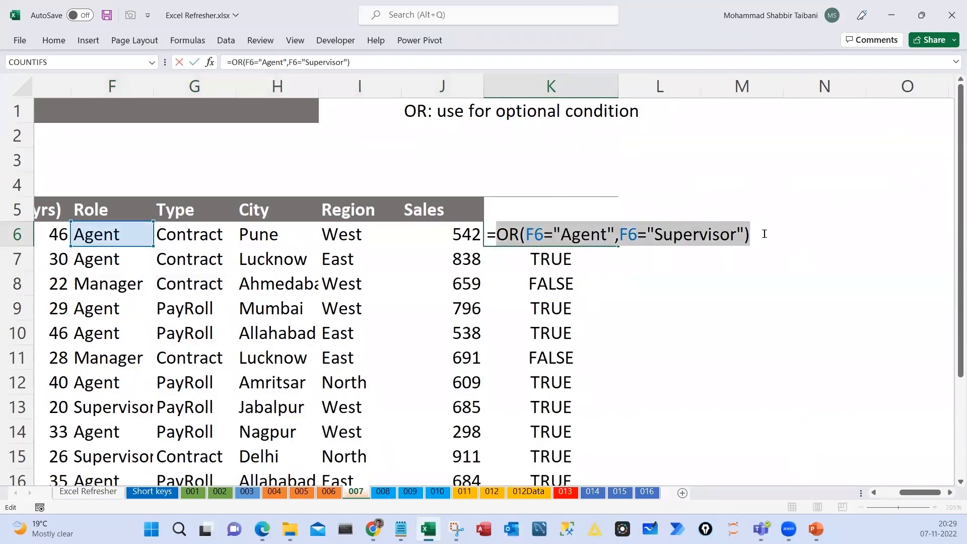
key("Left")
type("if(")
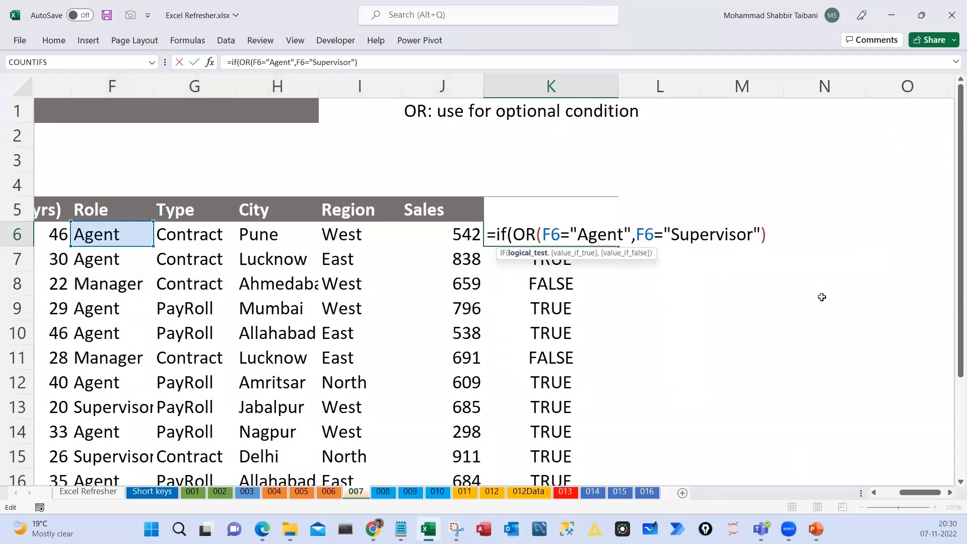
type(",10%")
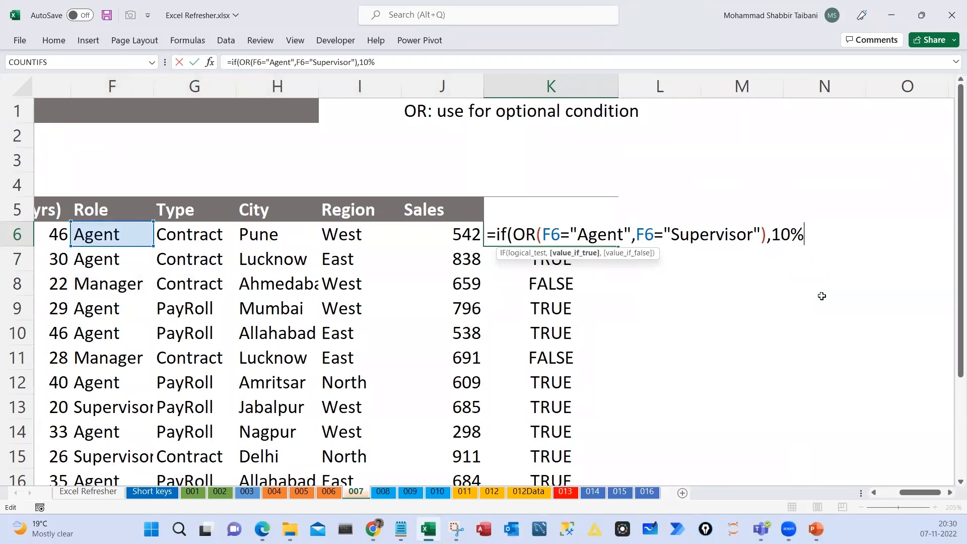
type(",0%")
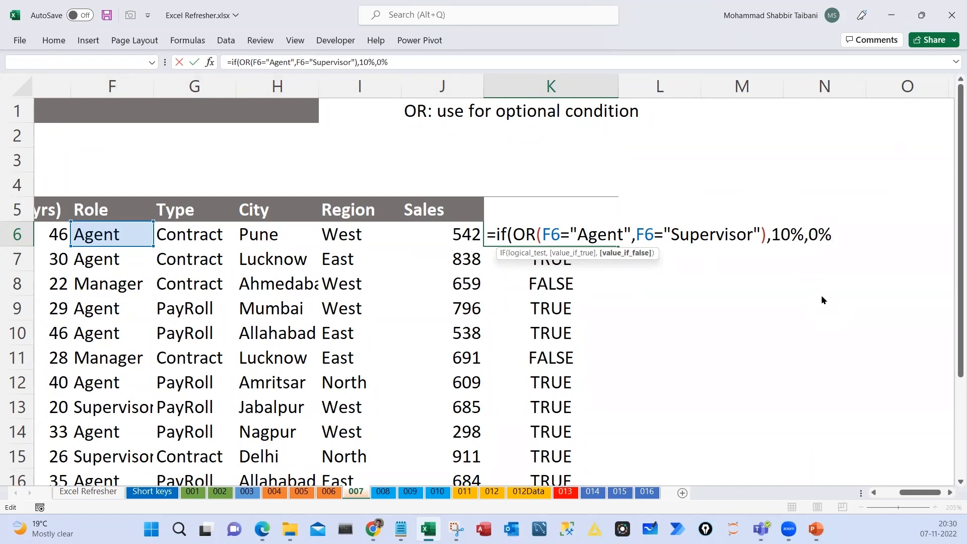
key("Return")
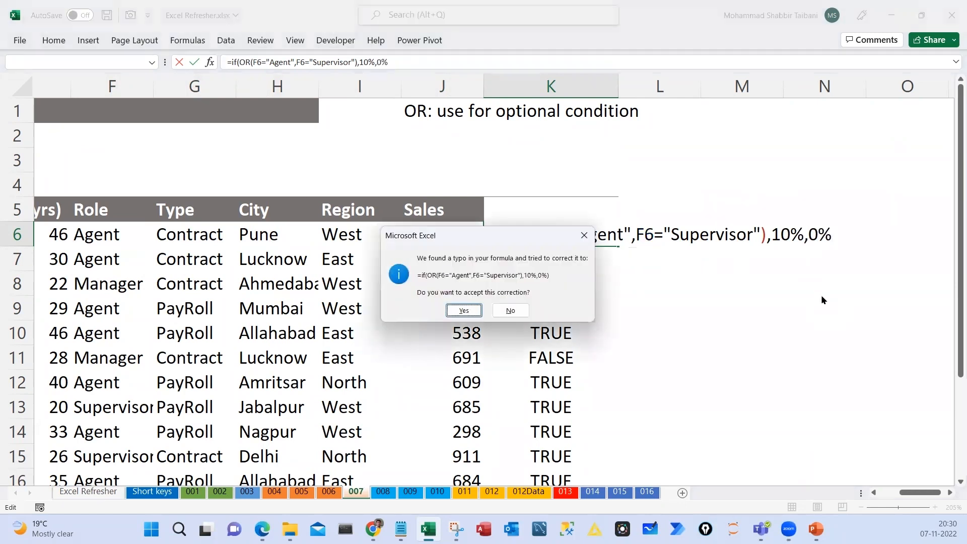
key("Return")
Copy K6's IF formula down the Extra Payout column and format the results as percentages
double_click(617, 247)
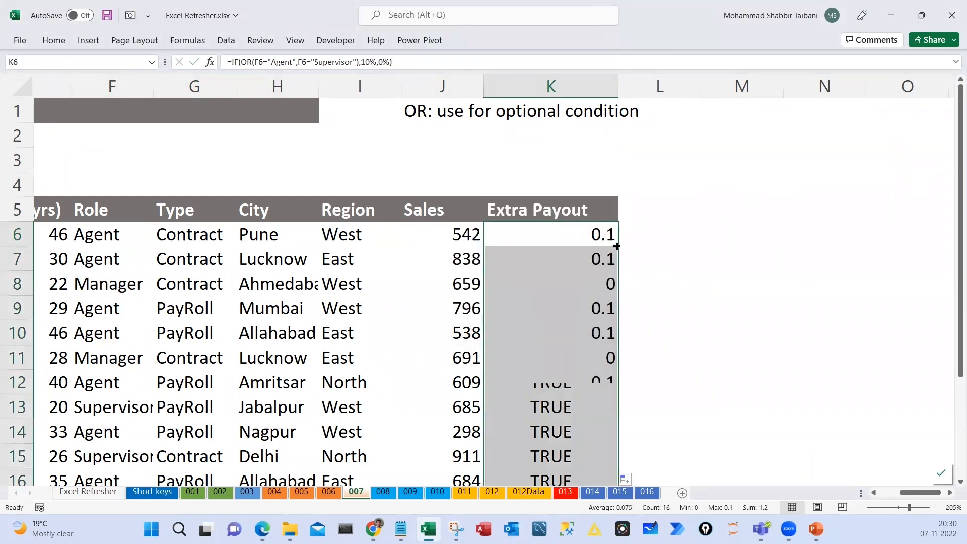
scroll(603, 259, "down", 1)
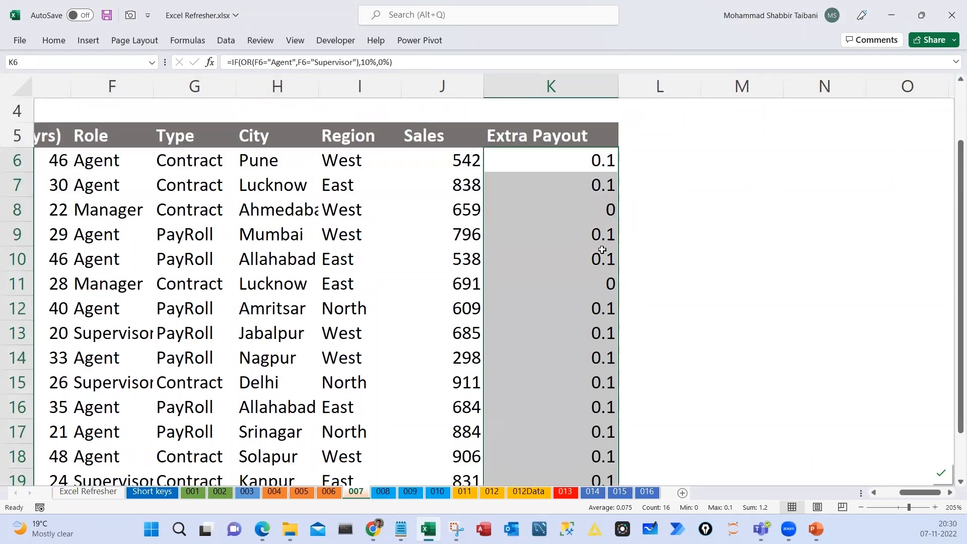
scroll(603, 259, "up", 1)
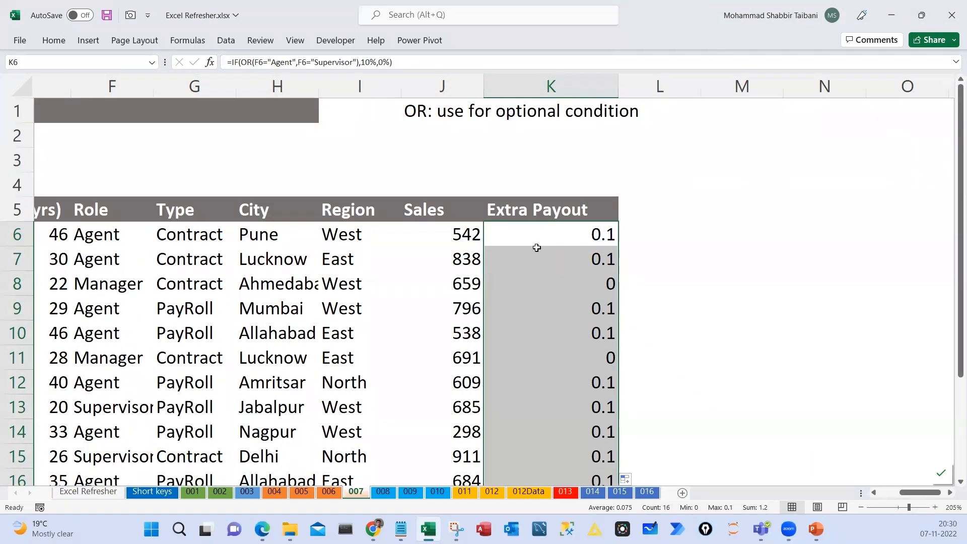
key("ctrl+shift+5")
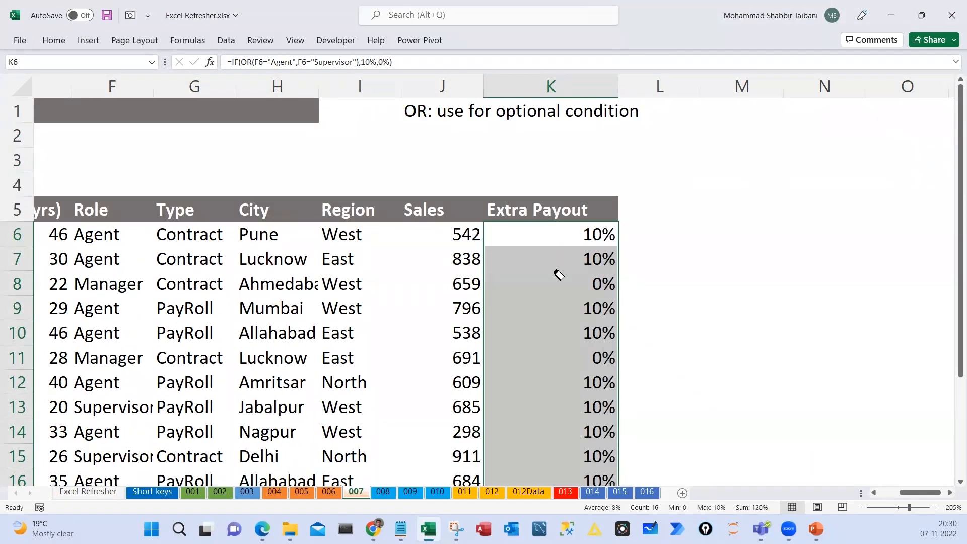
double_click(487, 237)
left_click_drag(486, 237, 905, 237)
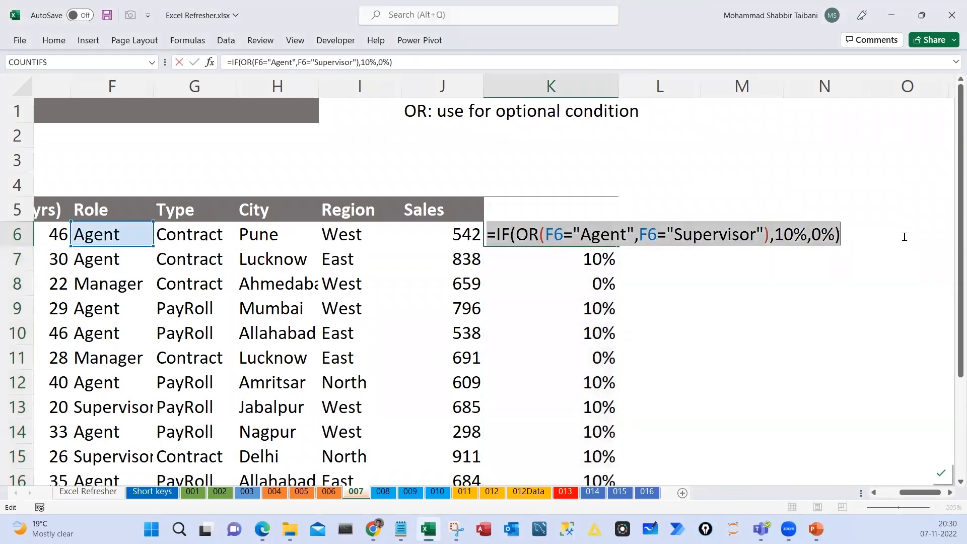
key("Escape")
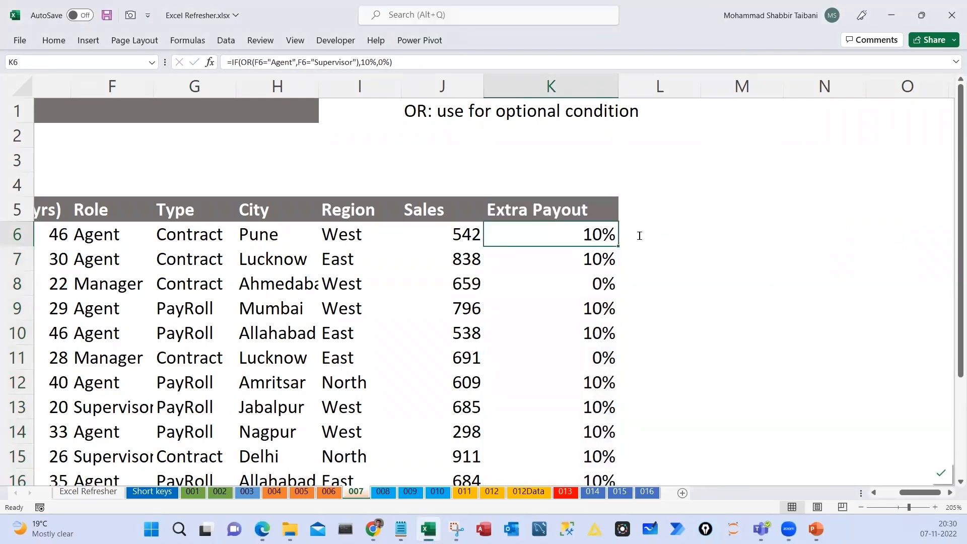
left_click(664, 240)
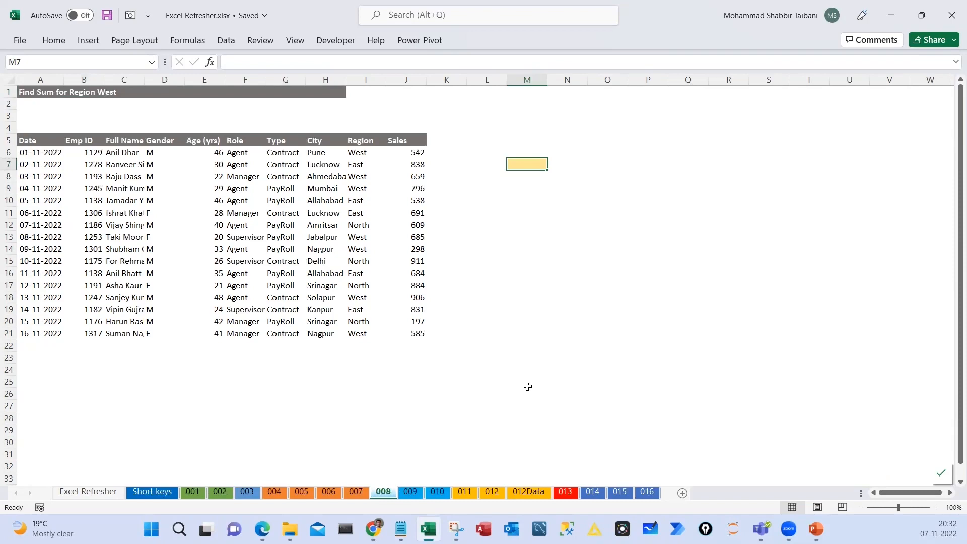
Examine the Sales values in J6:J21 on sheet 008 against the conditional sum required for region West
scroll(537, 388, "up", 2)
left_click_drag(237, 82, 230, 82)
left_click(422, 190)
left_click_drag(514, 174, 526, 414)
left_click_drag(555, 167, 567, 415)
mouse_move(616, 135)
left_mouse_down()
mouse_move(641, 136)
mouse_move(658, 156)
mouse_move(731, 146)
left_mouse_up()
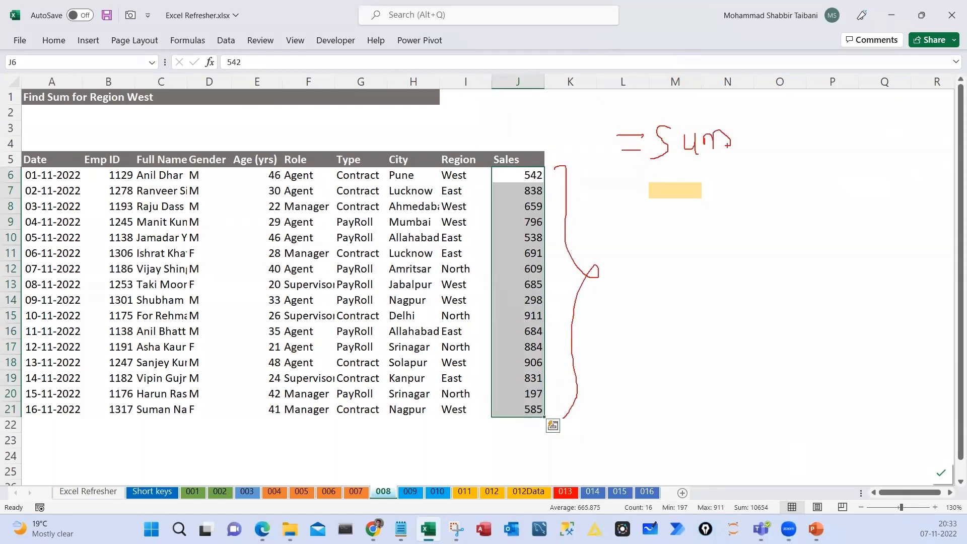
mouse_move(754, 115)
left_mouse_down()
mouse_move(741, 152)
mouse_move(774, 159)
left_mouse_up()
left_click_drag(820, 105, 825, 170)
mouse_move(547, 174)
left_mouse_down()
mouse_move(537, 405)
mouse_move(499, 326)
mouse_move(518, 164)
left_mouse_up()
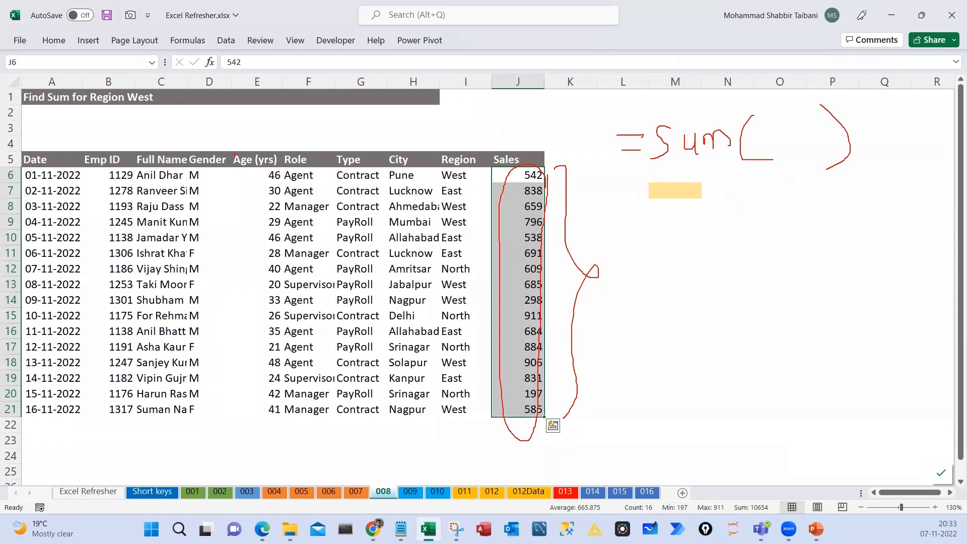
left_click_drag(126, 104, 90, 66)
left_click_drag(643, 298, 723, 313)
left_click_drag(704, 288, 734, 283)
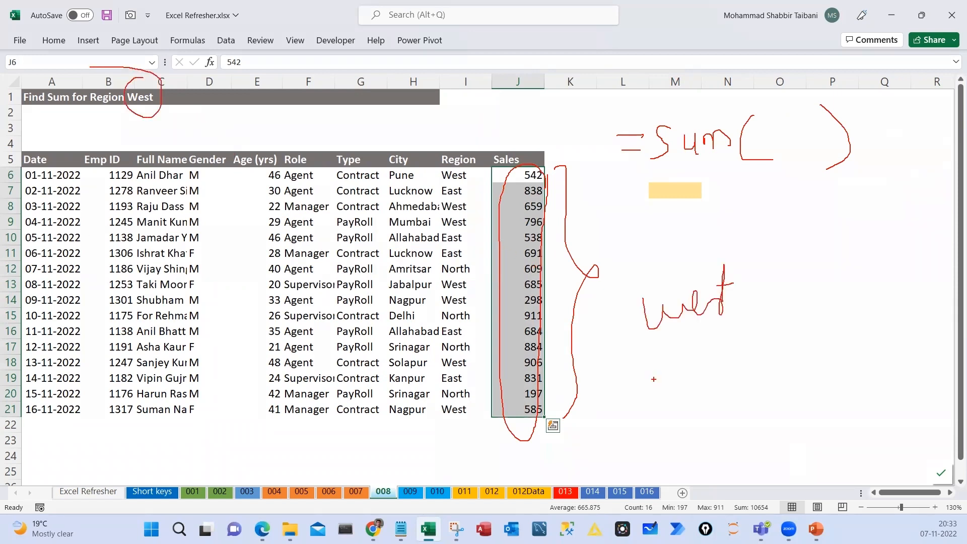
mouse_move(638, 358)
left_mouse_down()
mouse_move(672, 385)
mouse_move(682, 373)
left_mouse_up()
mouse_move(692, 375)
left_mouse_down()
mouse_move(699, 363)
mouse_move(709, 374)
left_mouse_up()
left_click_drag(743, 362, 763, 346)
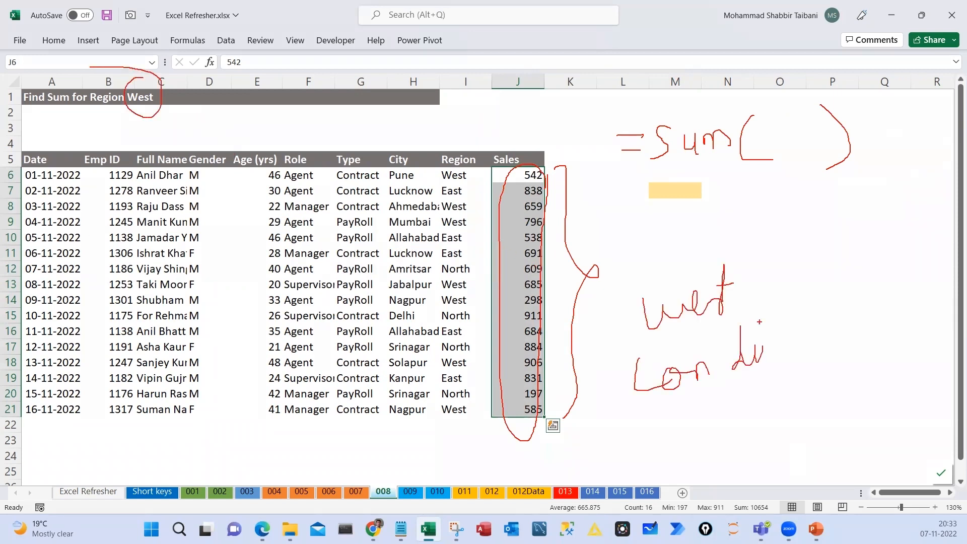
left_click_drag(757, 313, 758, 347)
left_click_drag(762, 335, 793, 333)
left_click_drag(821, 293, 811, 331)
left_click_drag(837, 302, 873, 313)
left_click_drag(783, 370, 966, 247)
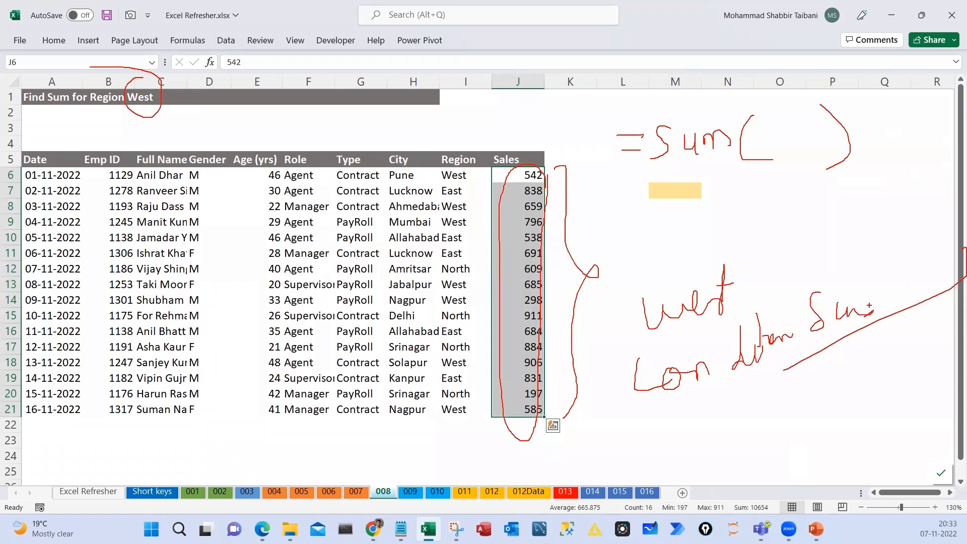
key("Escape")
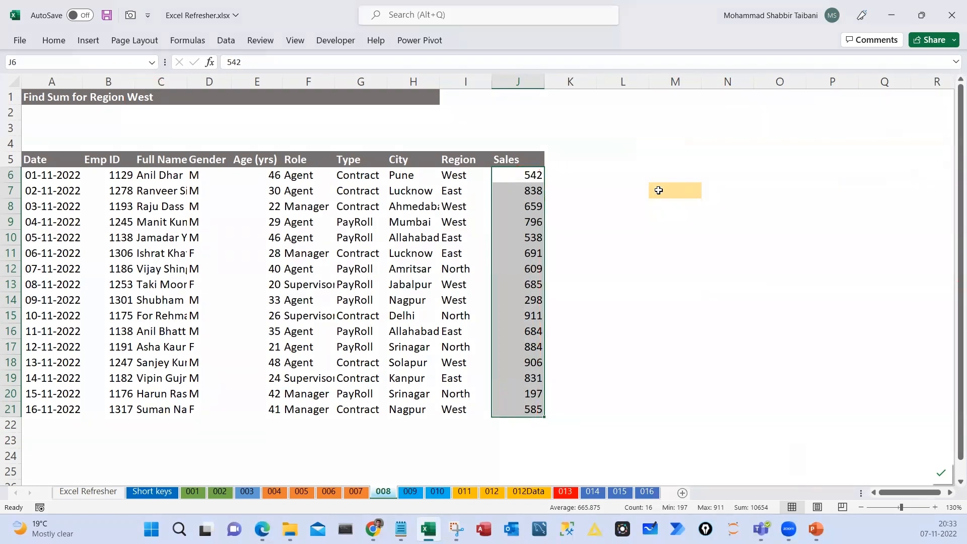
Narrow columns K and L and enter SUMIFS as a bold heading in M1
left_click(684, 190)
left_click_drag(595, 81, 568, 81)
left_click(607, 101)
type("SUMIFS")
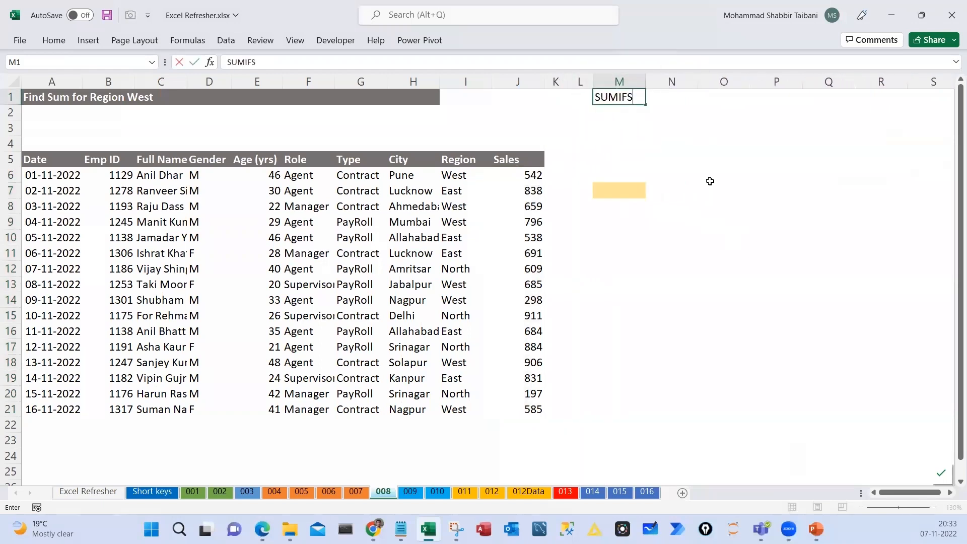
key("ctrl+Return")
key("ctrl+b")
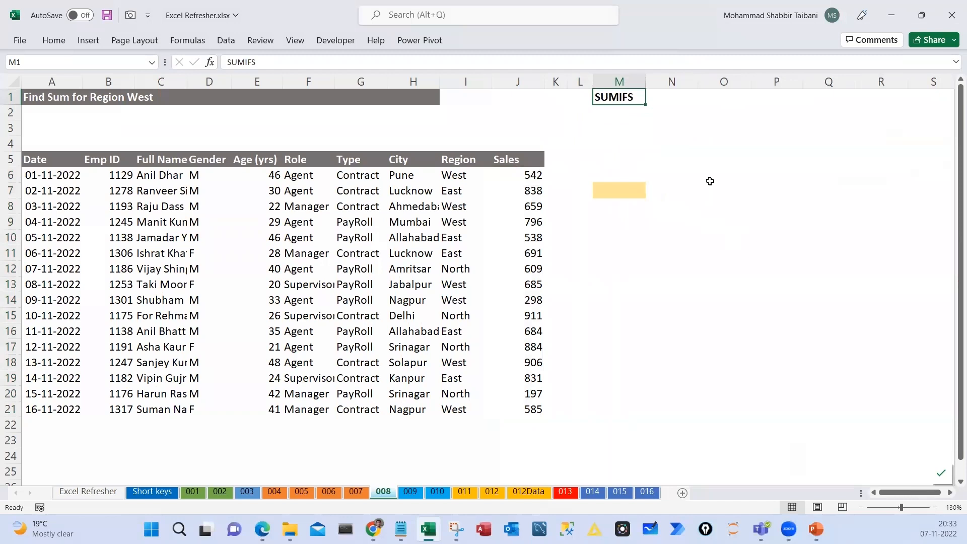
key("Down")
key("Down")
key("Down")
key("Down")
key("Down")
key("Down")
key("Down")
key("Up")
key("Up")
key("Up")
key("Up")
key("Up")
key("Up")
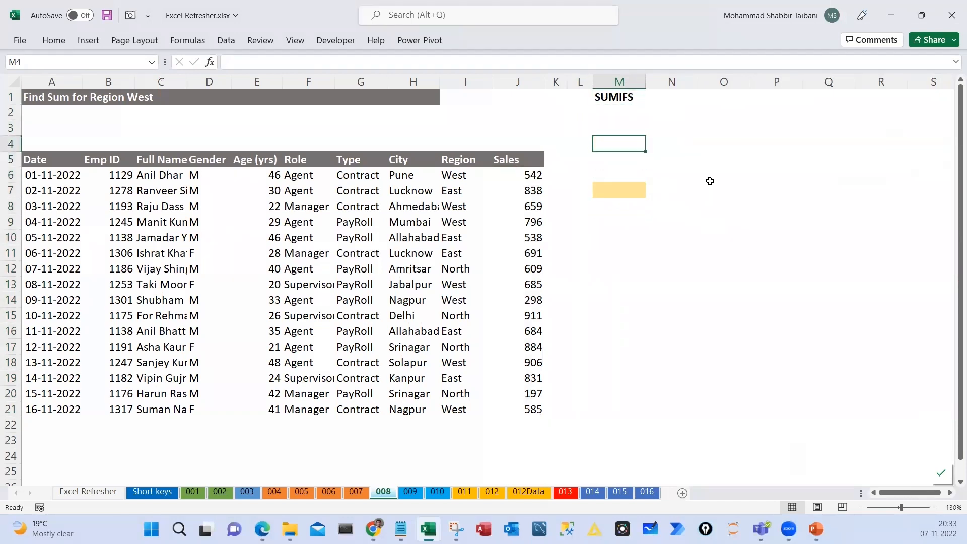
key("Up")
Enter the note "Single condtion or multiple condition" in N1 beside the SUMIFS heading
key("Right")
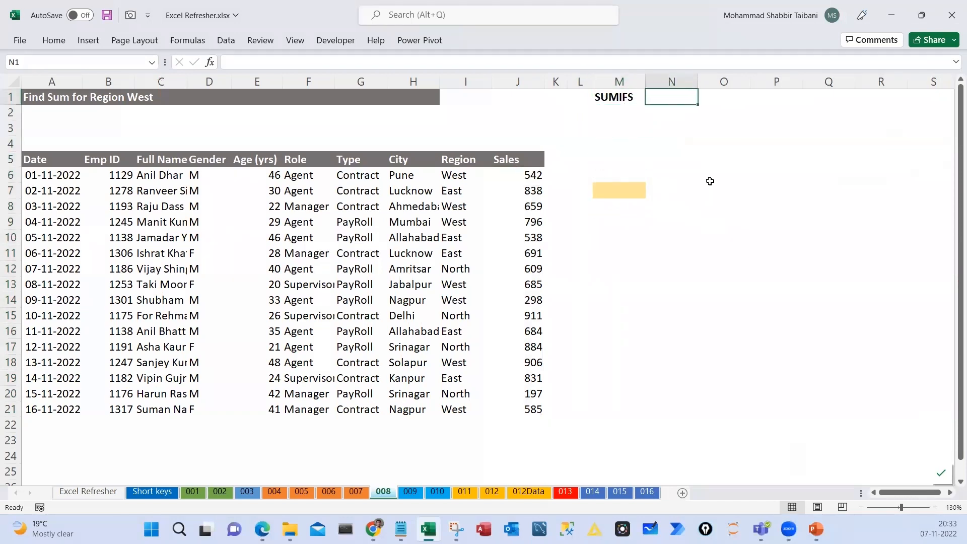
type("SINgle condt")
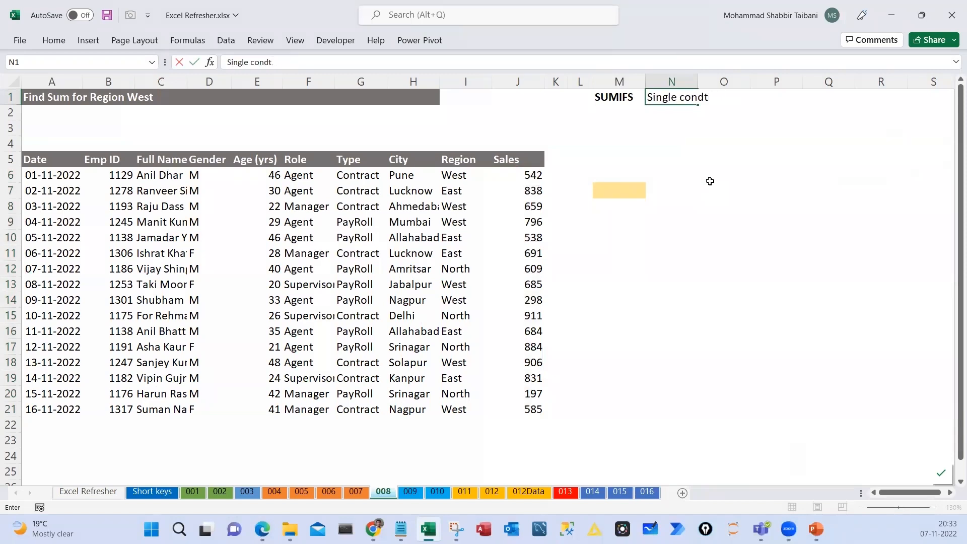
type("ion or multiple condition")
key("Return")
key("Down")
key("Down")
key("Down")
key("Down")
key("Down")
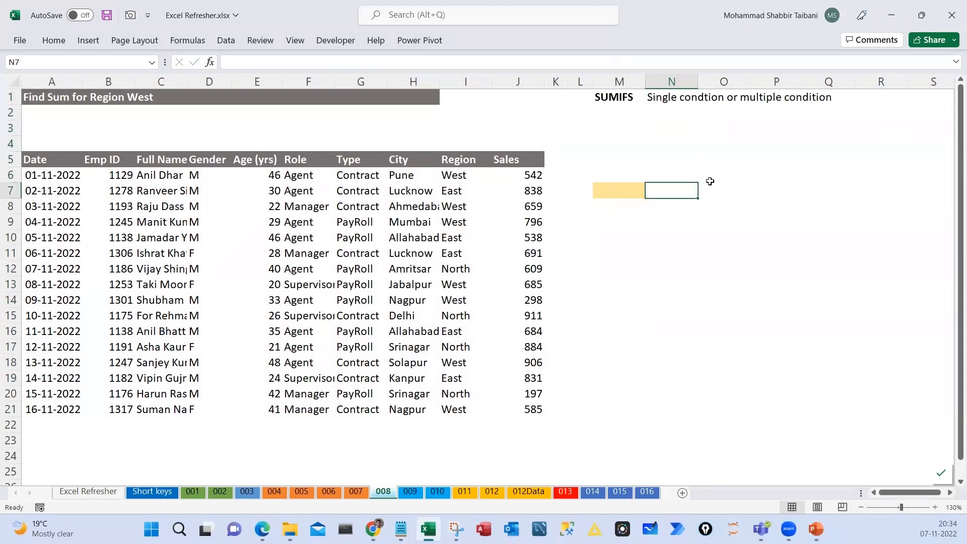
Start a SUMIFS formula in M7 with J6:J21 as the sum range and I6:I21 as the first criteria range
key("Left")
type("=SUMIFS(")
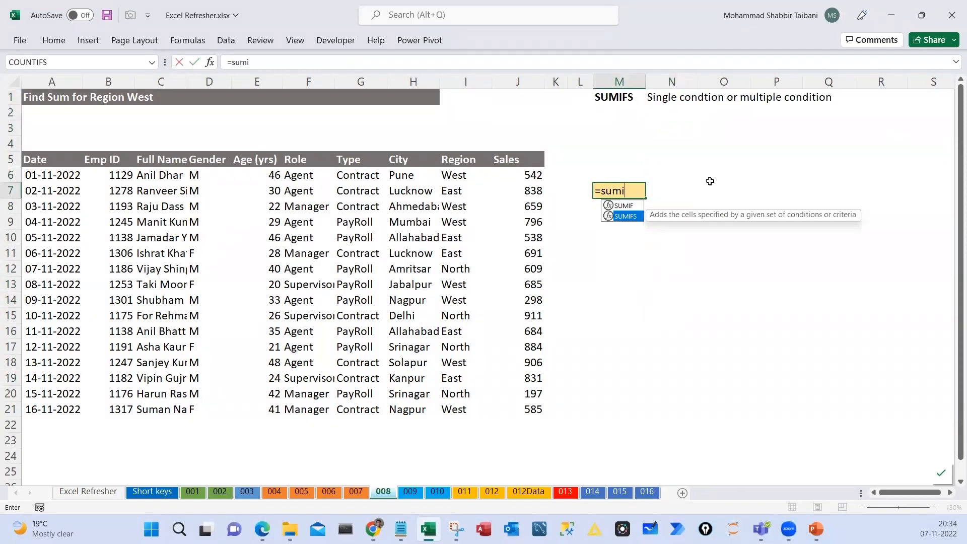
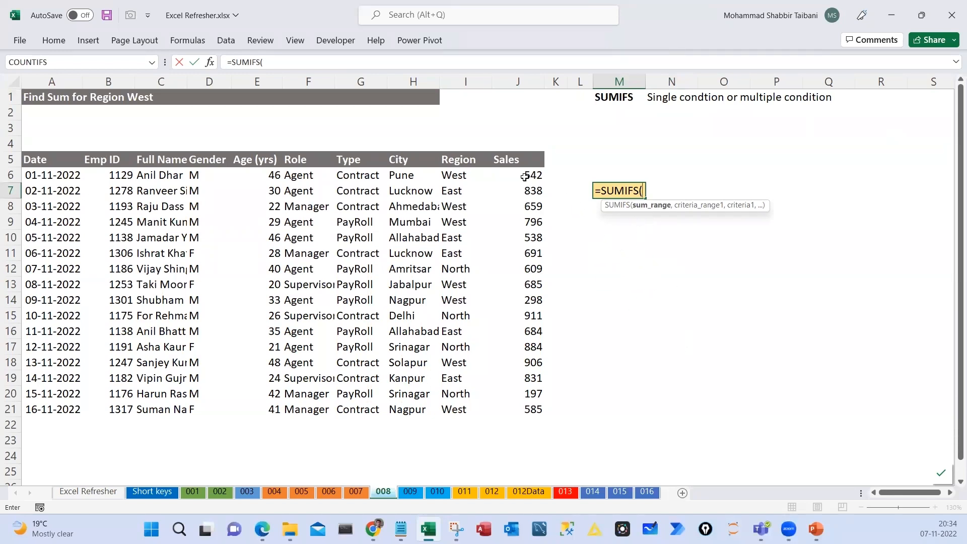
left_click_drag(525, 176, 529, 409)
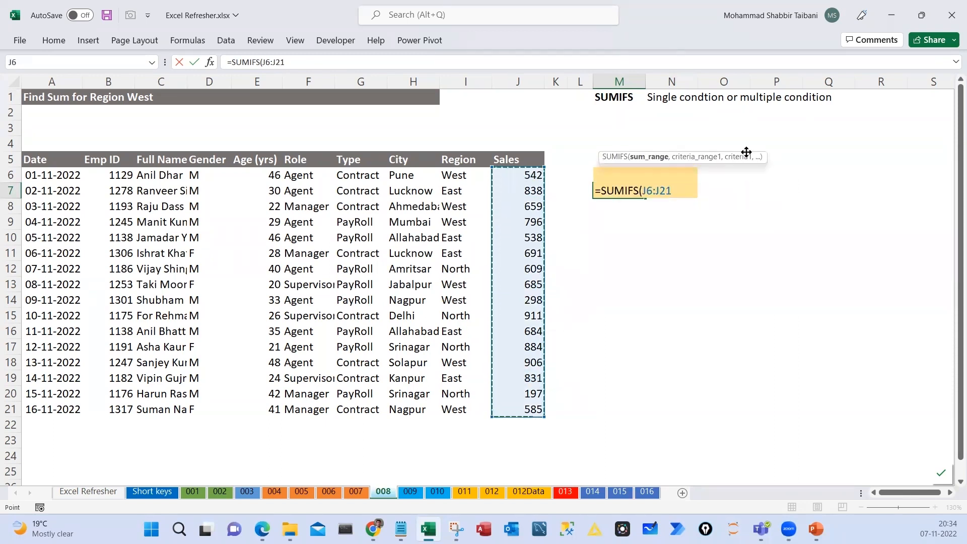
left_click_drag(746, 152, 697, 157)
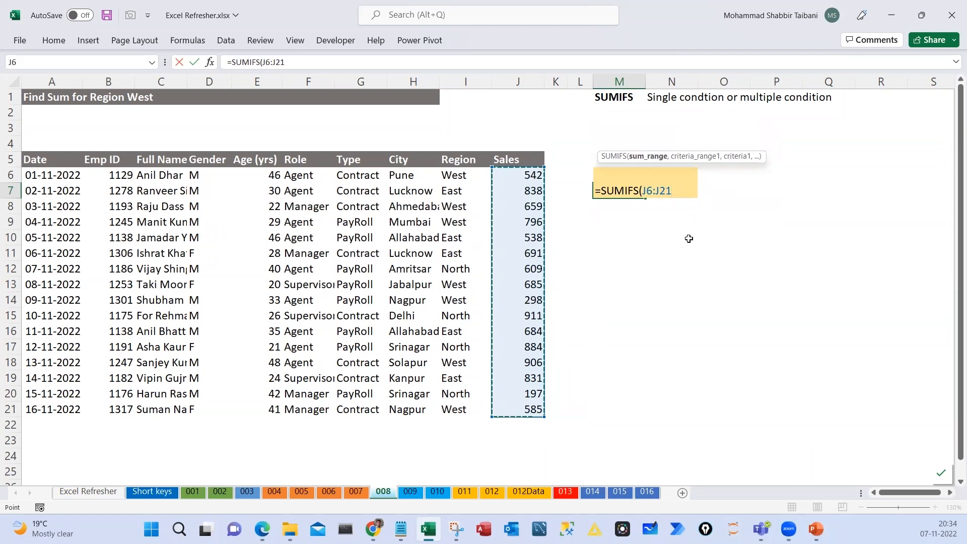
type(",")
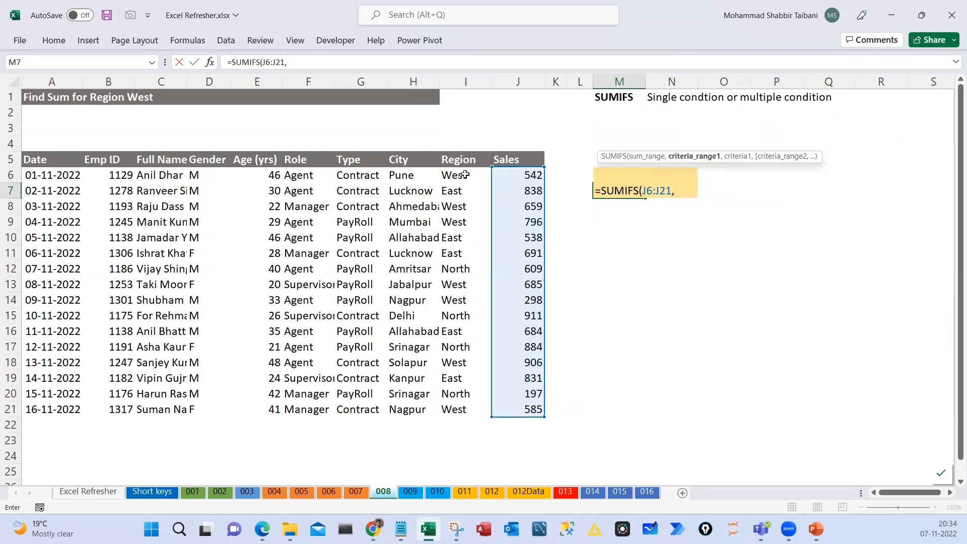
left_click_drag(465, 174, 459, 412)
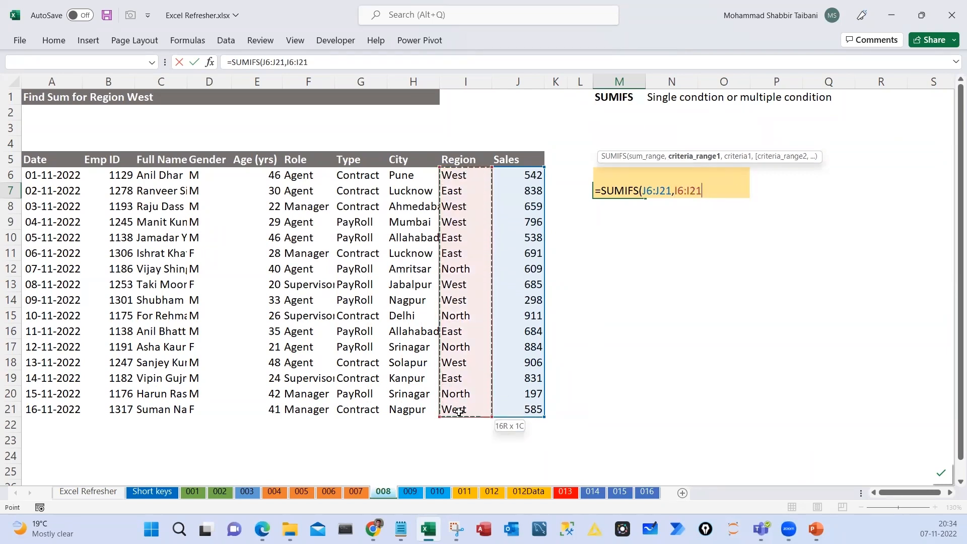
type(",")
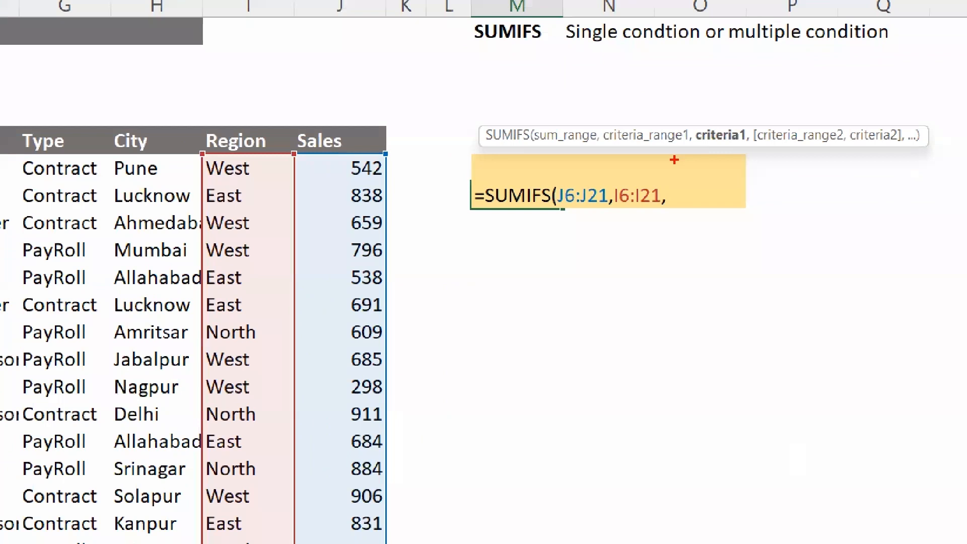
Complete the SUMIFS formula in M7 with the criterion "West" and a closing bracket
left_click_drag(674, 129, 661, 146)
left_click_drag(635, 211, 656, 210)
left_click_drag(710, 125, 739, 121)
key("Escape")
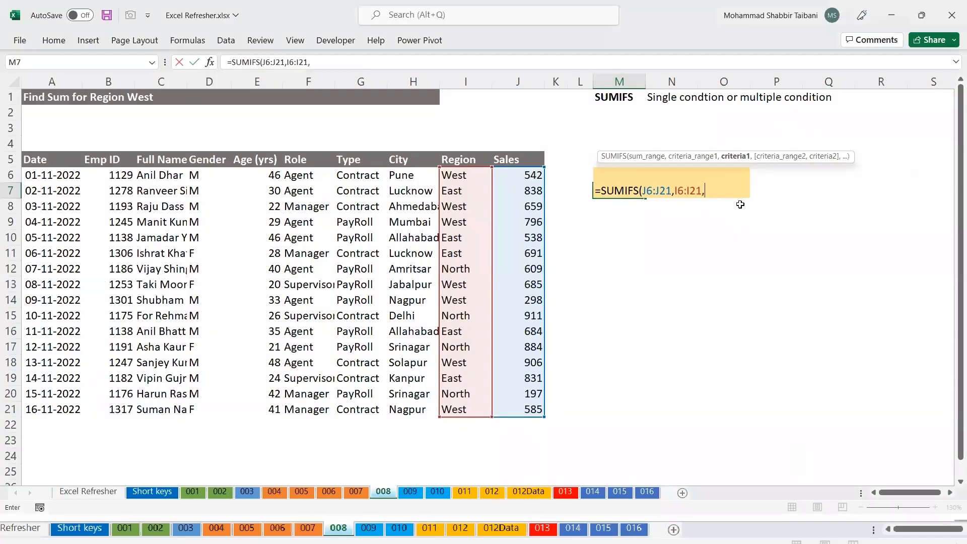
type("\"West\"")
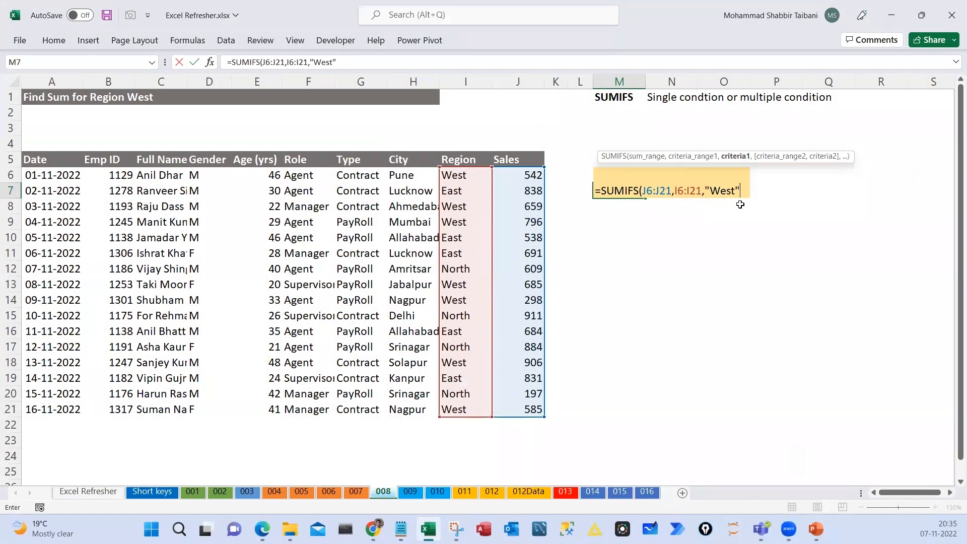
type(")")
Copy the M7 formula into N7 as visible text, =SUMIFS(J6:J21,I6:I21,"West"), and make it bold
left_click_drag(595, 191, 796, 191)
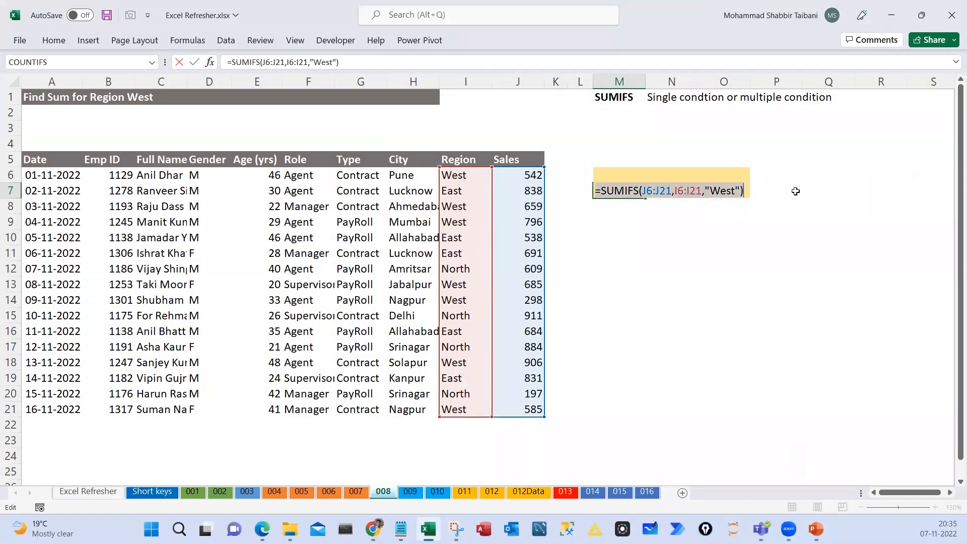
key("ctrl+c")
left_click(693, 195)
type("'")
key("ctrl+v")
key("ctrl+Return")
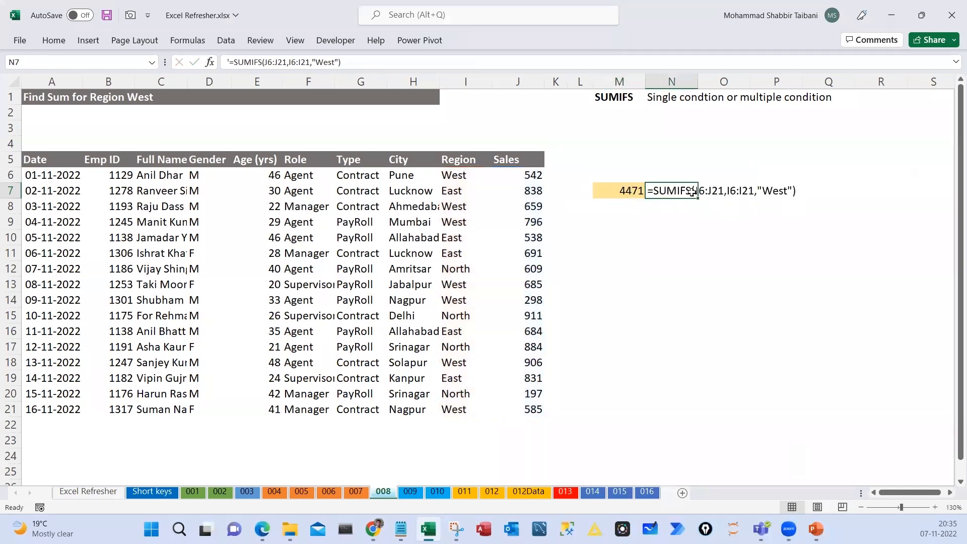
key("ctrl+b")
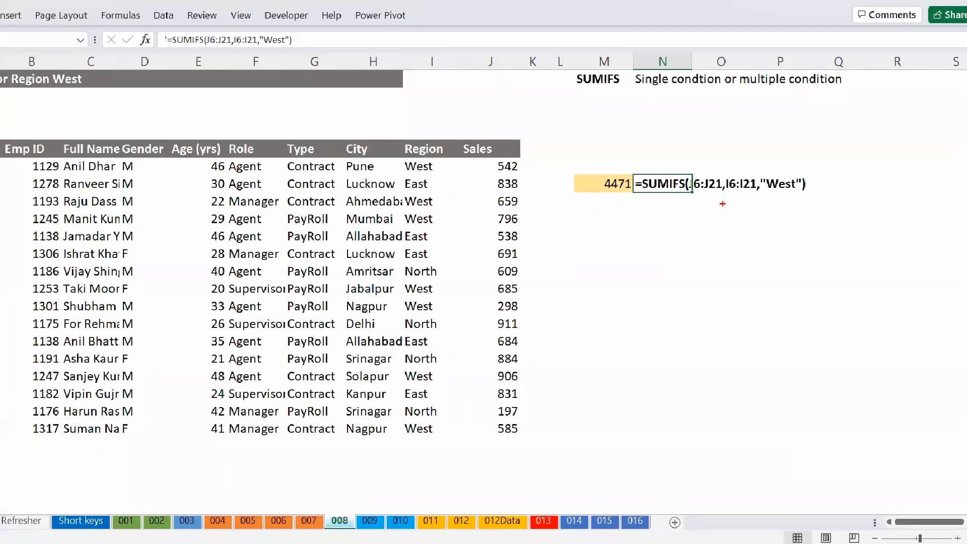
left_click(705, 224)
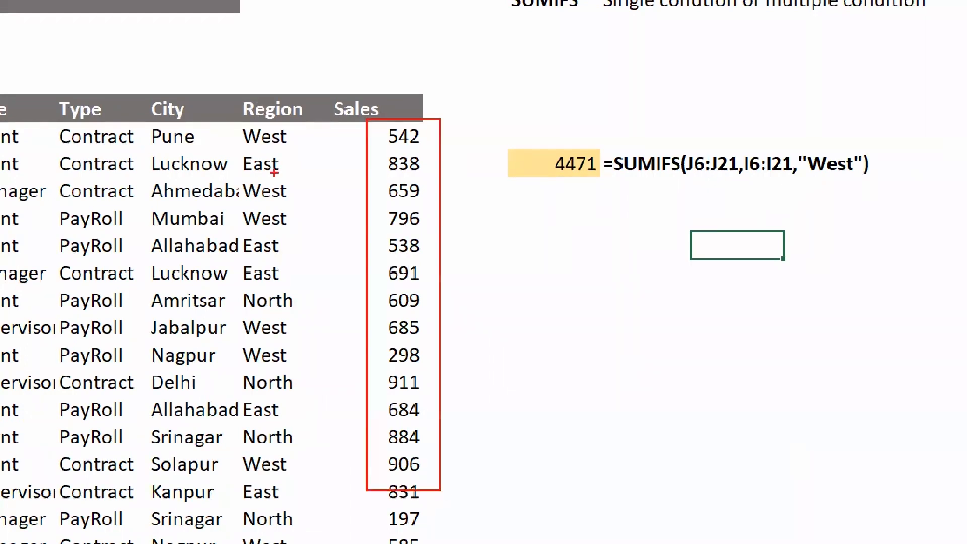
Examine how the SUMIFS sum range, criteria range and criterion correspond to the Sales and Region columns
left_click_drag(236, 127, 323, 508)
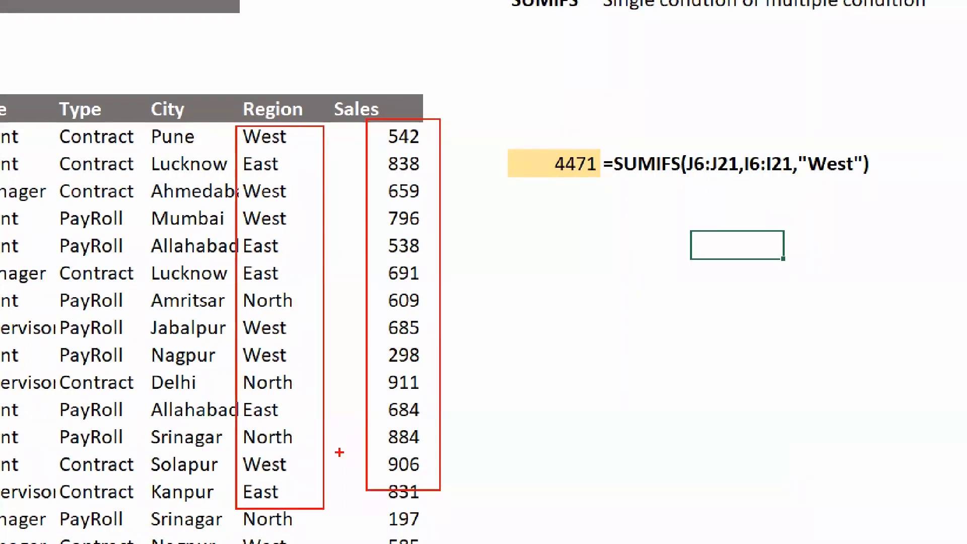
left_click_drag(810, 144, 883, 89)
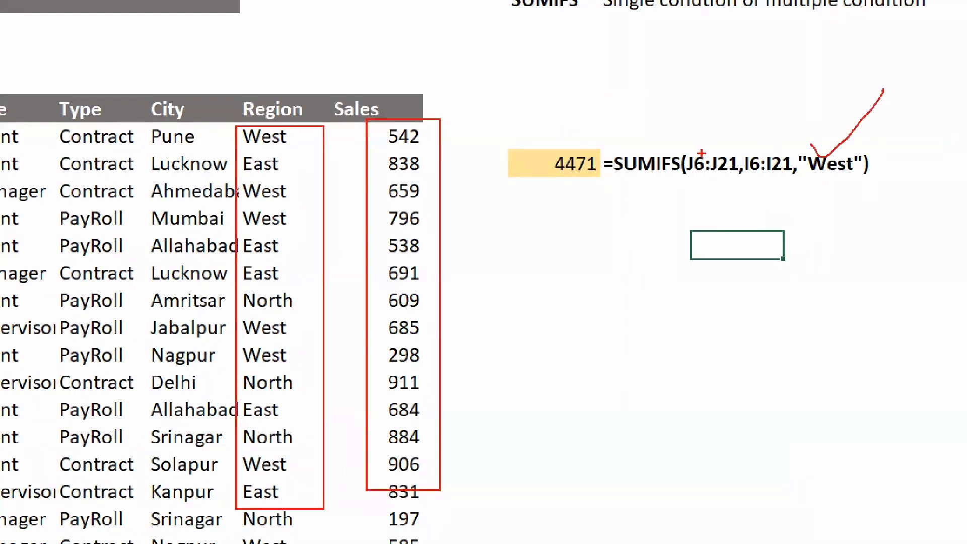
mouse_move(708, 152)
left_mouse_down()
mouse_move(706, 140)
mouse_move(675, 120)
left_mouse_up()
mouse_move(637, 81)
left_mouse_down()
mouse_move(629, 94)
mouse_move(676, 100)
left_mouse_up()
left_click_drag(761, 162, 760, 103)
left_click_drag(733, 71, 732, 88)
left_click_drag(751, 89, 754, 66)
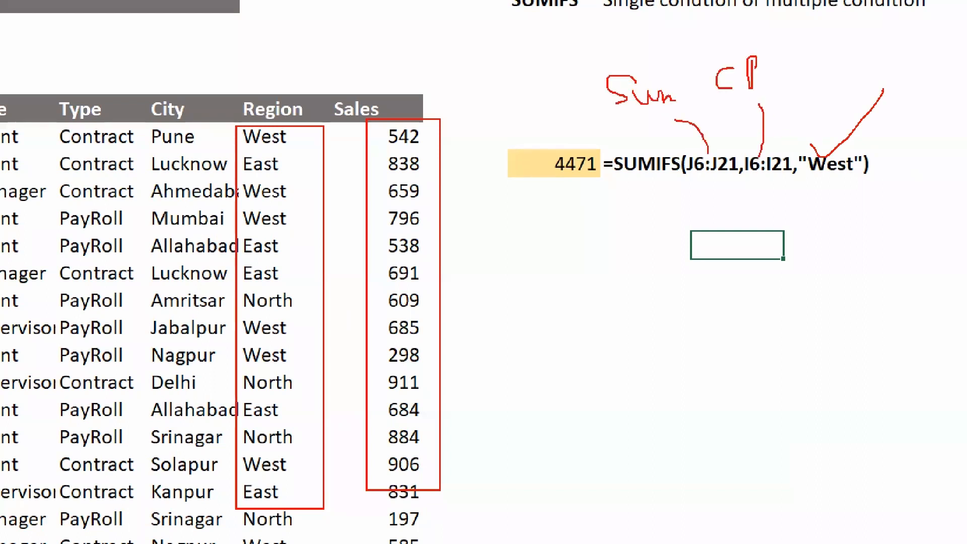
left_click_drag(825, 145, 844, 90)
left_click_drag(870, 53, 870, 75)
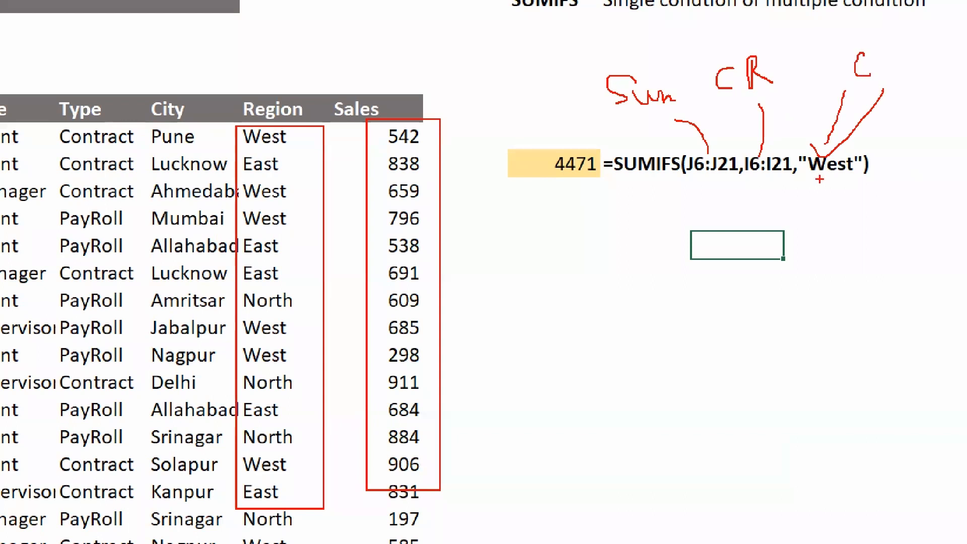
mouse_move(667, 47)
left_mouse_down()
mouse_move(947, 83)
mouse_move(574, 6)
left_mouse_up()
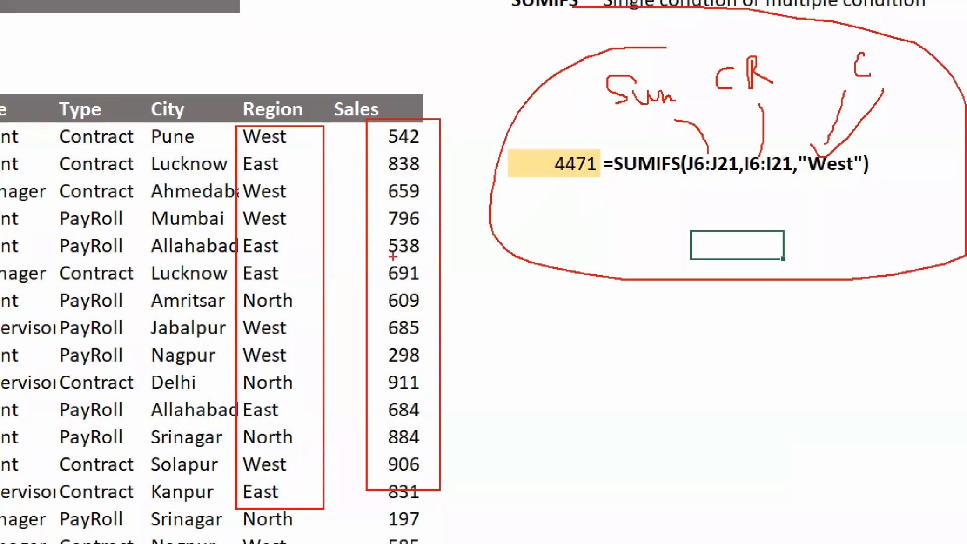
key("Escape")
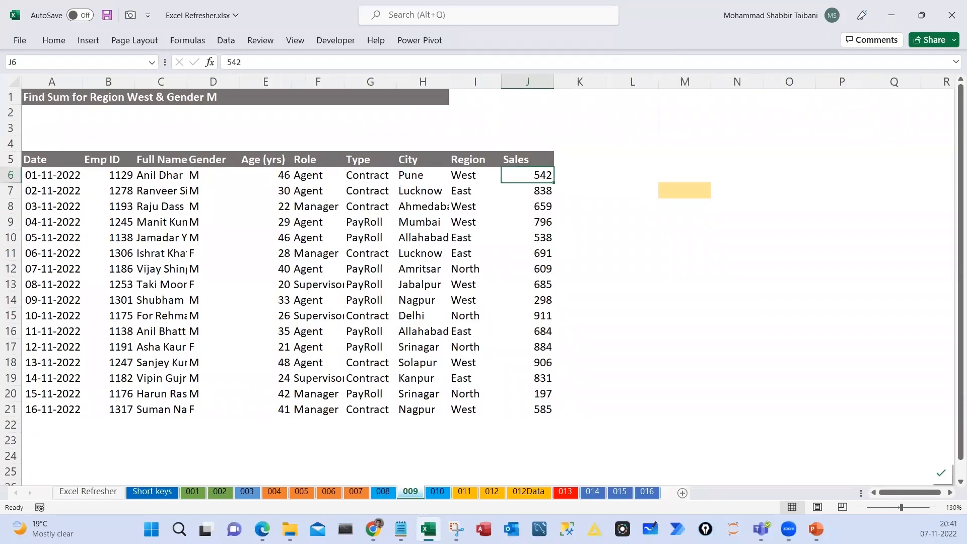
Enter the argument labels SumRange in M11 and CriRange1 in M13 on sheet 009 for the Region West and Gender M sum
mouse_move(132, 81)
left_mouse_down()
mouse_move(152, 100)
mouse_move(101, 112)
left_mouse_up()
mouse_move(217, 85)
left_mouse_down()
mouse_move(229, 116)
mouse_move(153, 81)
left_mouse_up()
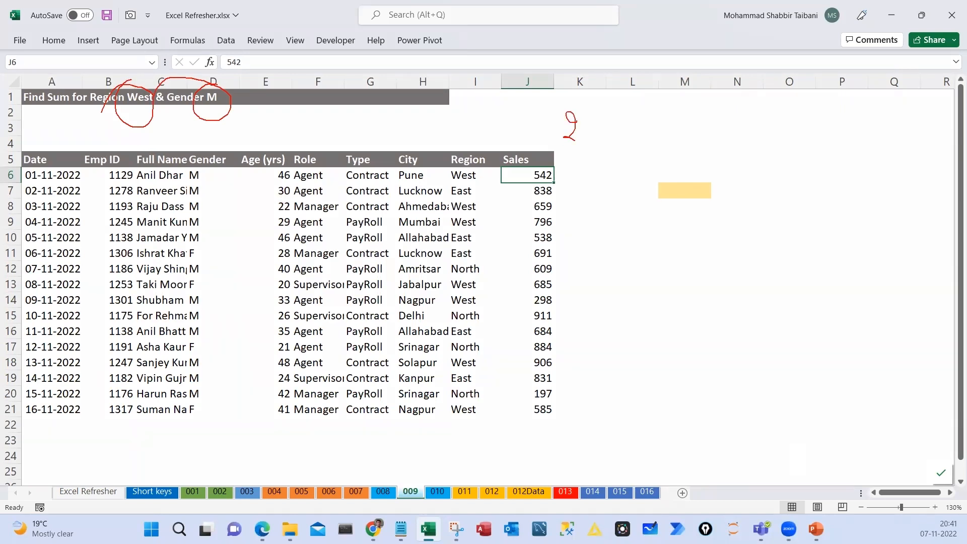
left_click_drag(574, 135, 589, 161)
key("Escape")
left_click(684, 253)
type("SumRange")
key("Return")
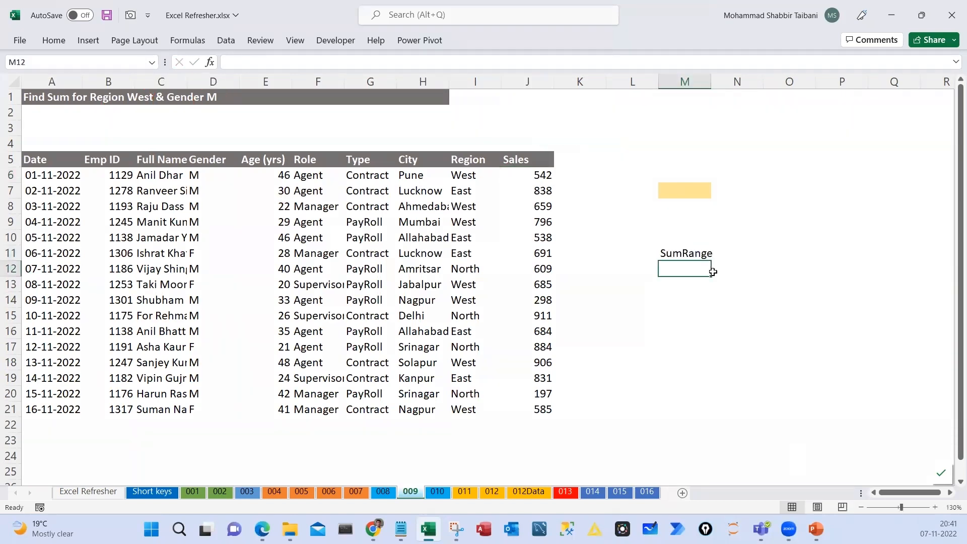
key("Return")
type("CriRange")
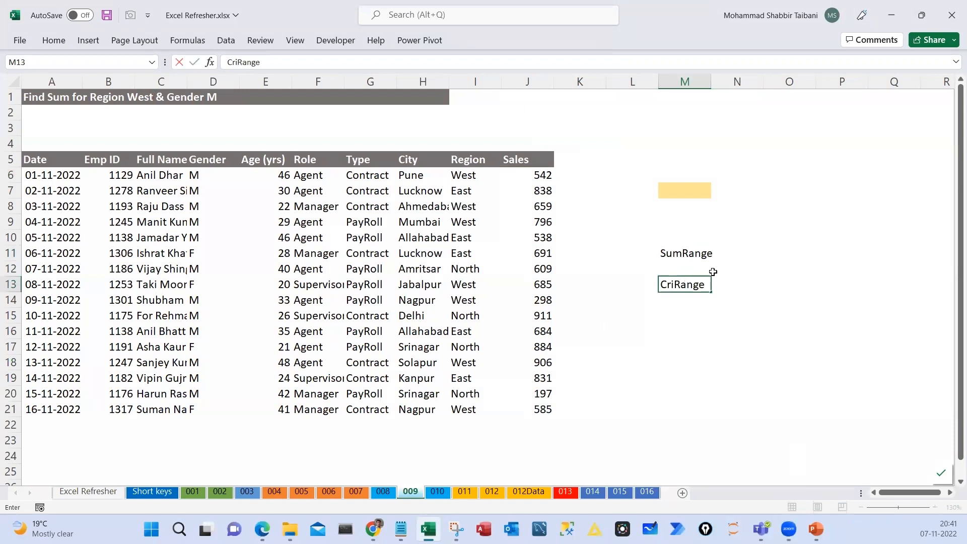
type("1")
key("Return")
Add the remaining argument labels: CriRange2 in M16, Cri1 in M14 and Cri2 in M17
key("Return")
key("Return")
type("Cri")
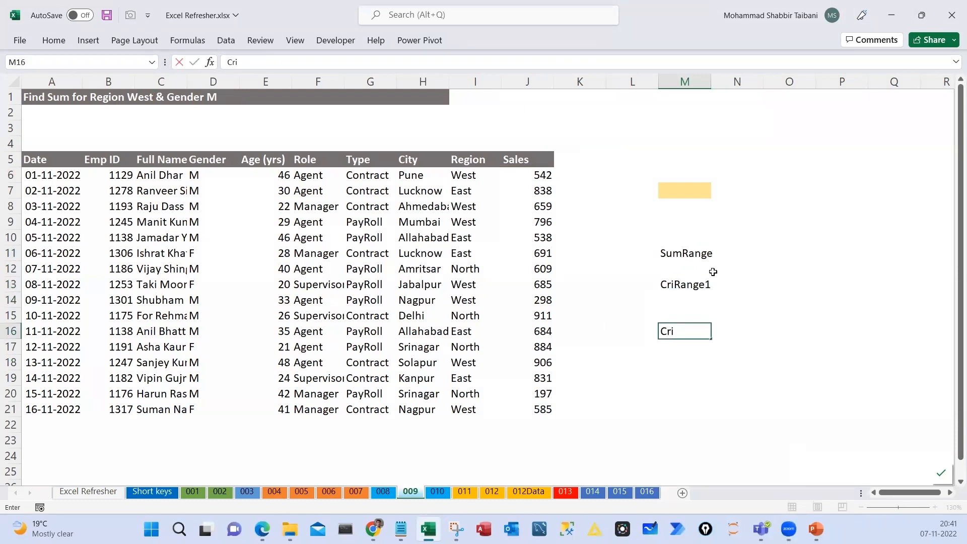
type("Range2")
key("Return")
key("Up")
key("Up")
key("Up")
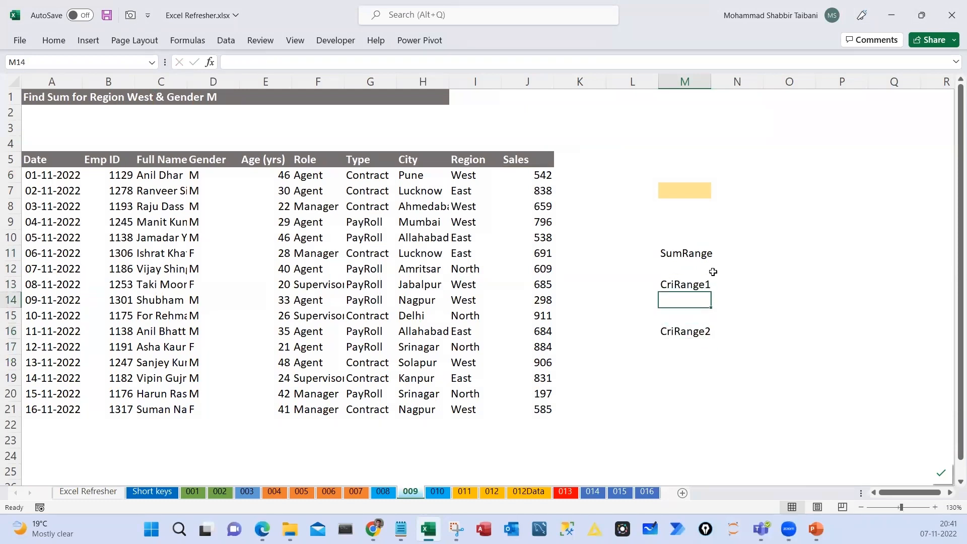
type("Cri1")
key("Return")
key("Return")
key("Return")
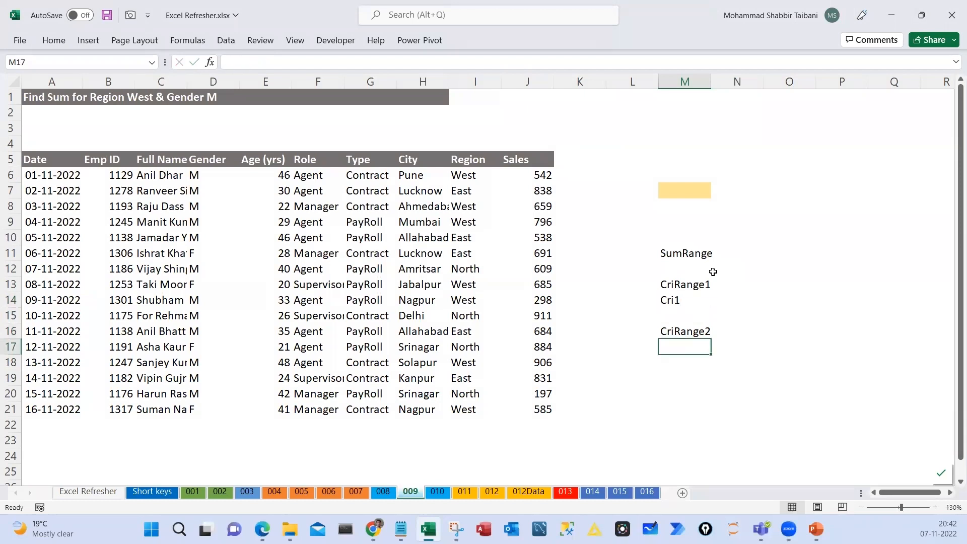
type("Cri2")
key("Return")
Fit column M's width to its labels and enter J in N11 as the sum range column
left_click(736, 253)
double_click(710, 82)
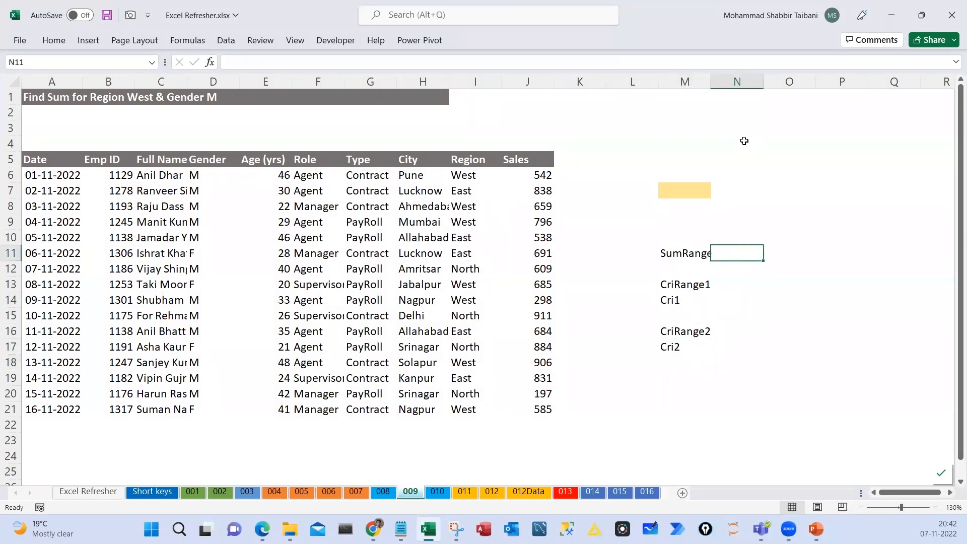
type("J")
key("Return")
Enter West in L13 and the criteria range column I in N13 beside CriRange1
key("Return")
key("Left")
key("Left")
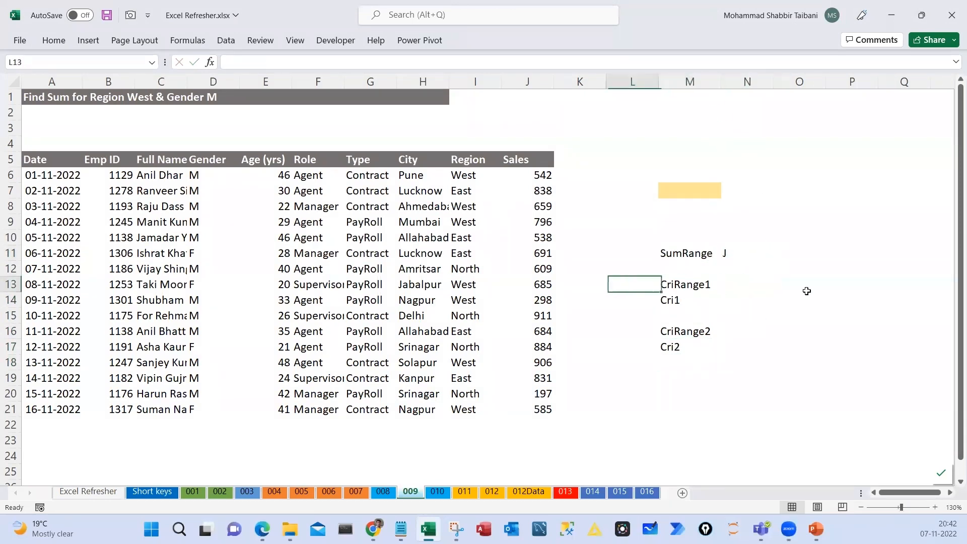
type("West")
key("Right")
key("Right")
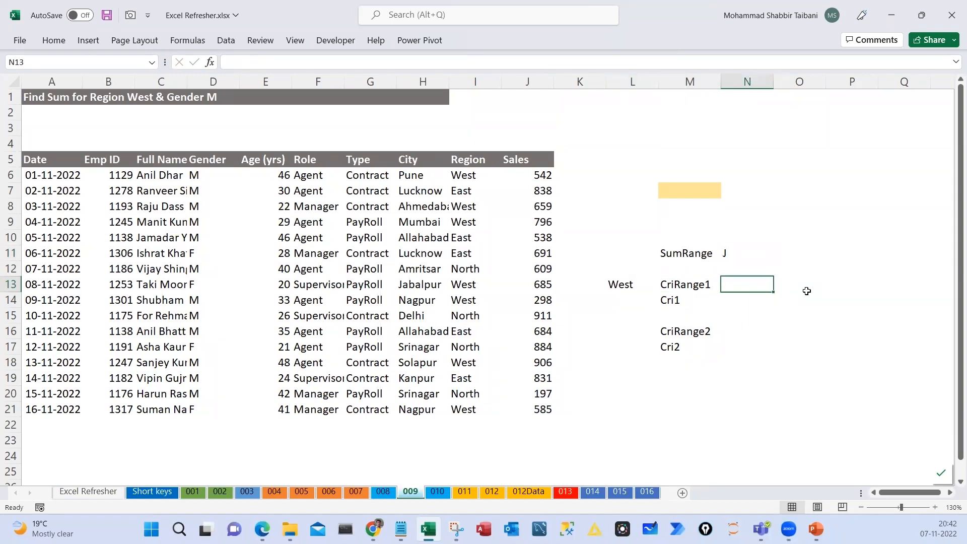
type("I")
key("Return")
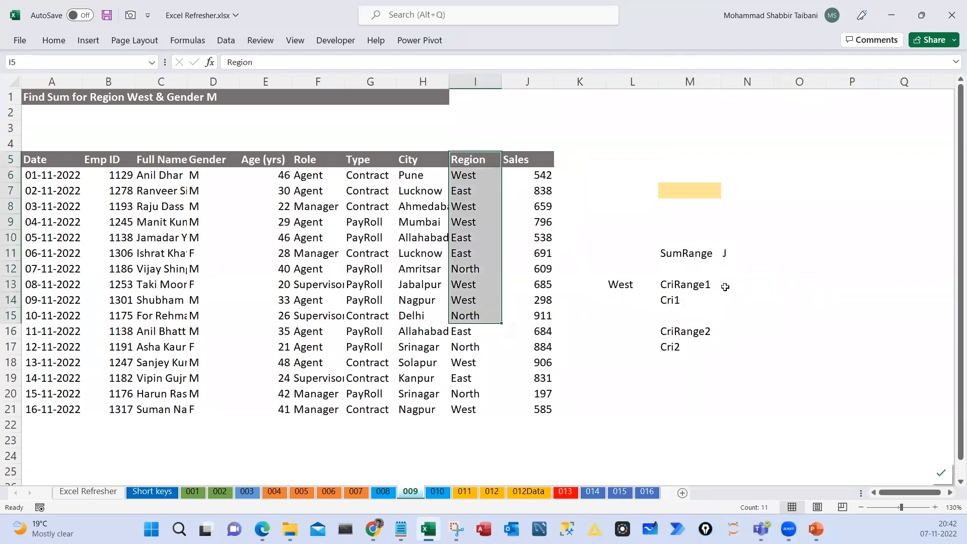
Move the West entry from L13 to N14 beside Cri1
key("Left")
key("Left")
key("Up")
key("ctrl+x")
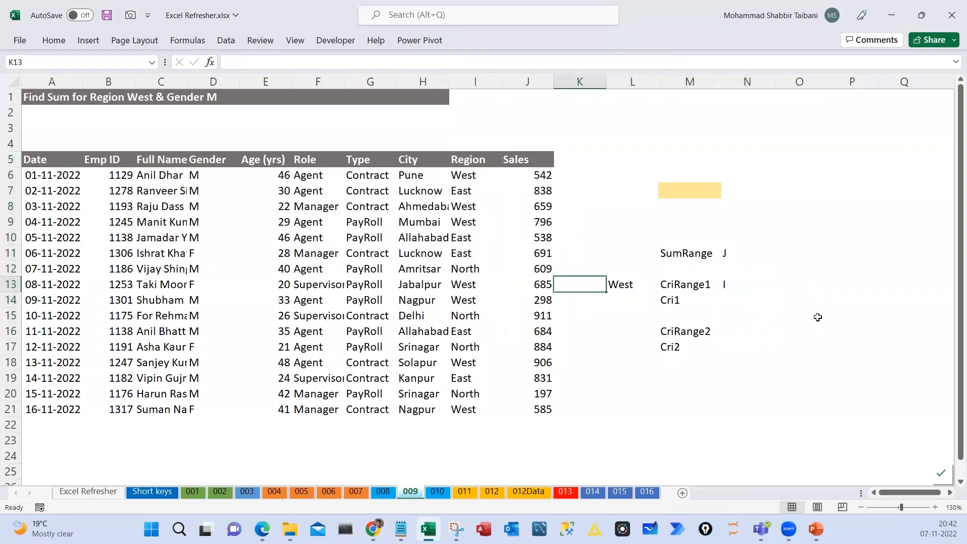
key("Right")
key("Right")
key("Down")
key("ctrl+v")
Enter D in N16 as the second criteria range column and M in N17 as its criterion
key("Down")
key("Down")
key("Left")
key("Right")
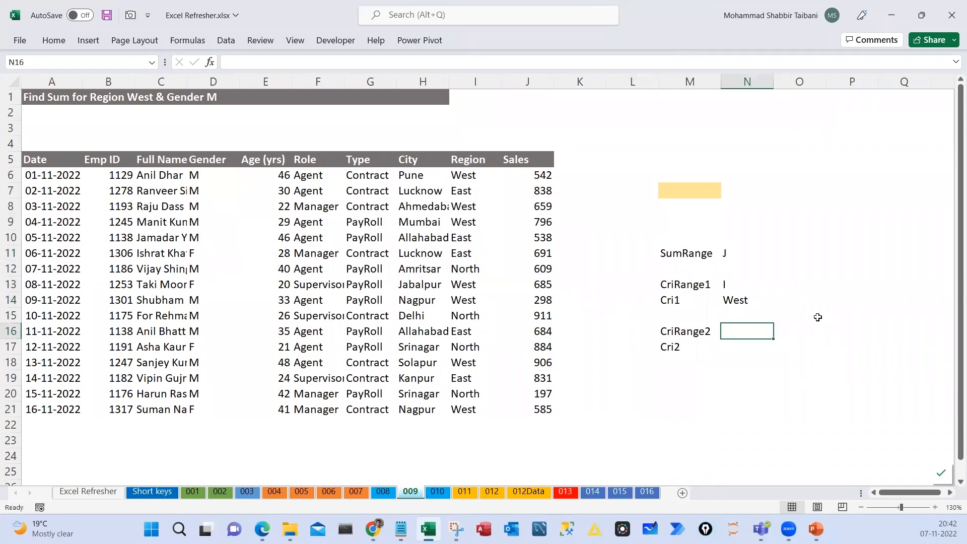
type("D")
key("Return")
type("N")
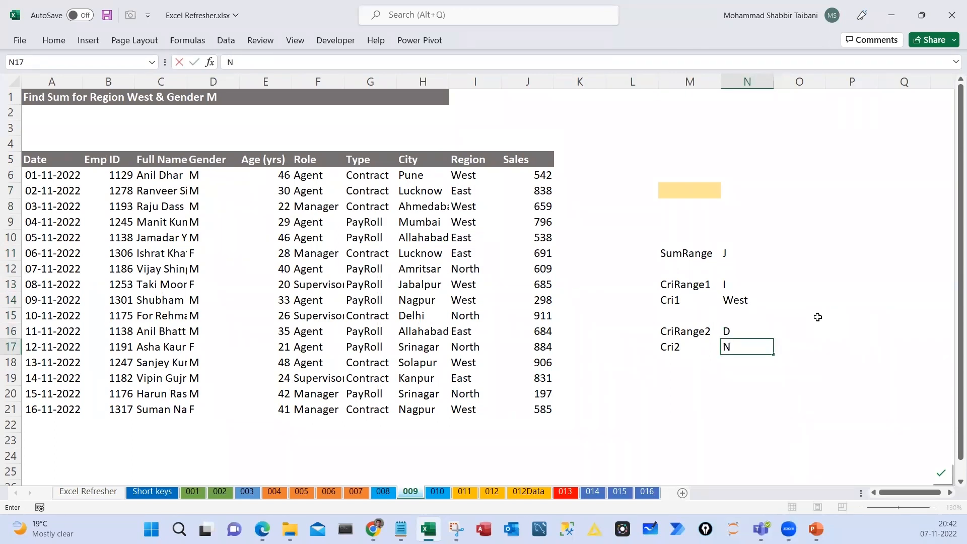
key("Return")
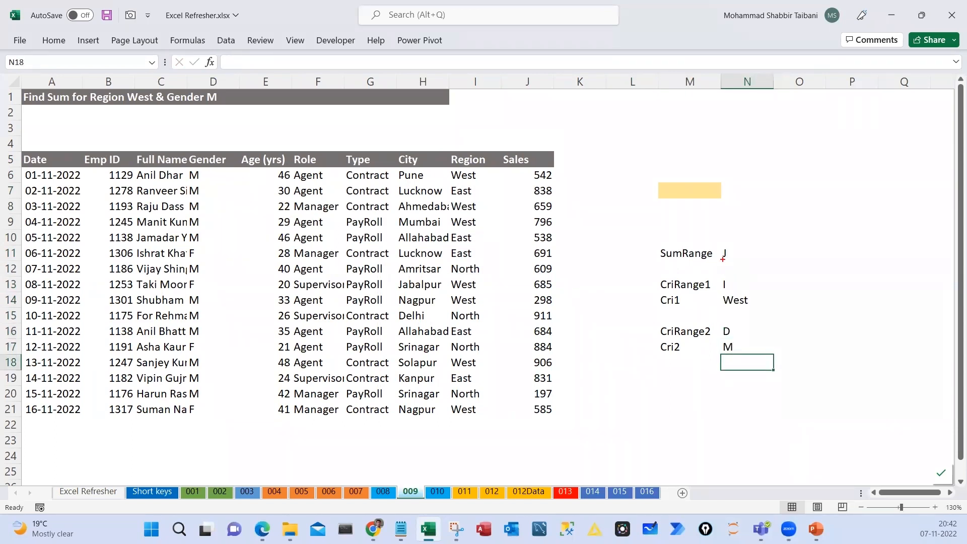
Box the Sales, Region and Gender columns and their matching J, West and M entries in red, and clear the annotations
left_click_drag(717, 243, 746, 266)
left_click_drag(524, 144, 573, 407)
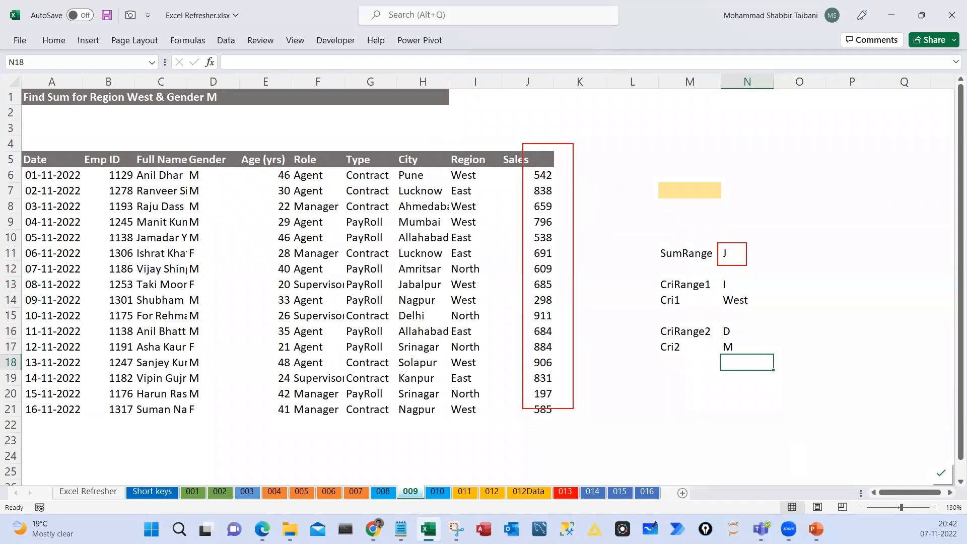
left_click_drag(436, 140, 496, 421)
left_click_drag(721, 288, 757, 305)
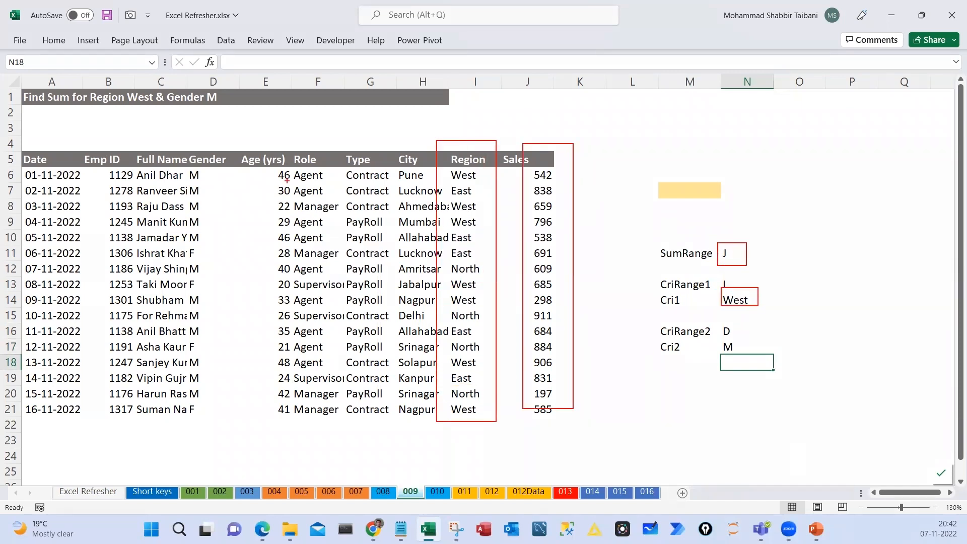
left_click_drag(177, 140, 234, 430)
left_click_drag(719, 335, 759, 352)
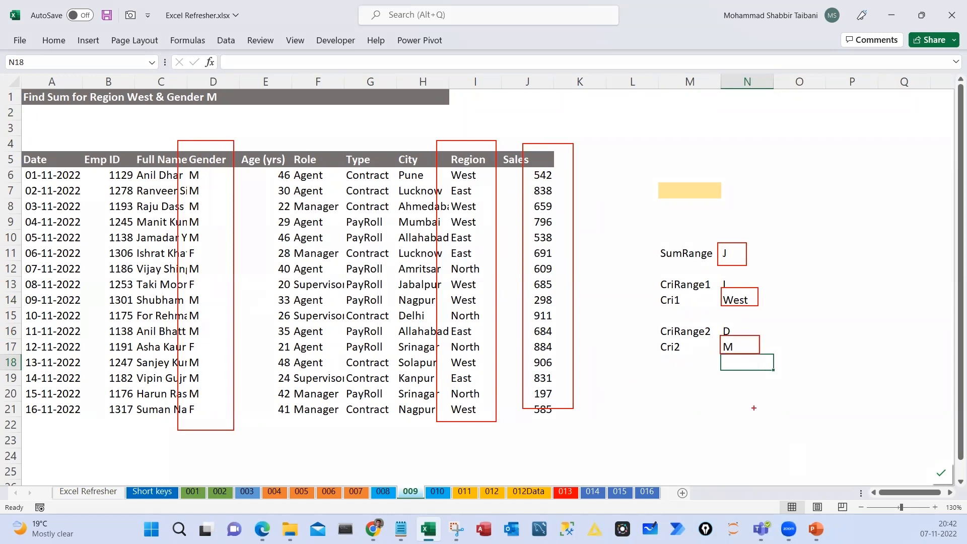
key("Escape")
Start a SUMIFS formula in M7 with the sales values J6:J21 as the sum range
left_click(693, 180)
left_click(695, 186)
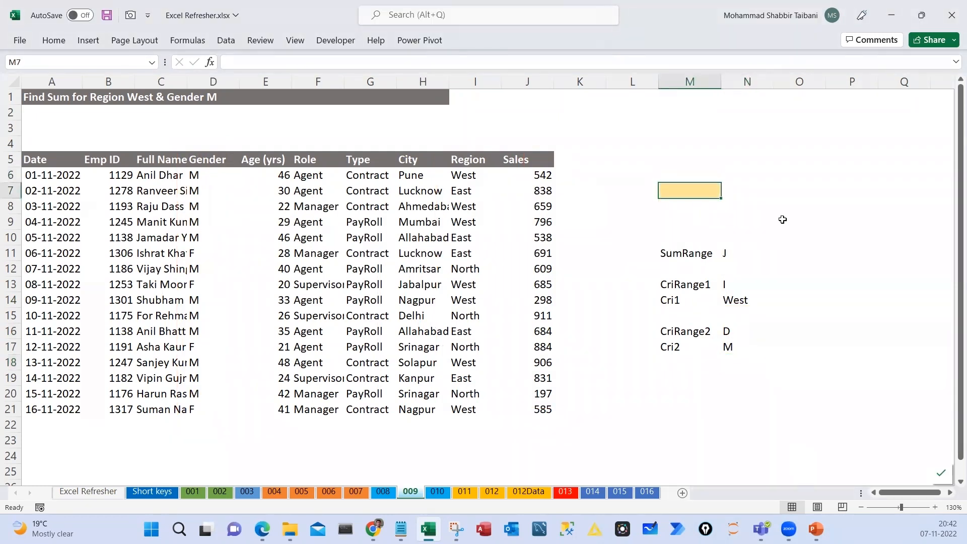
type("=sumifs")
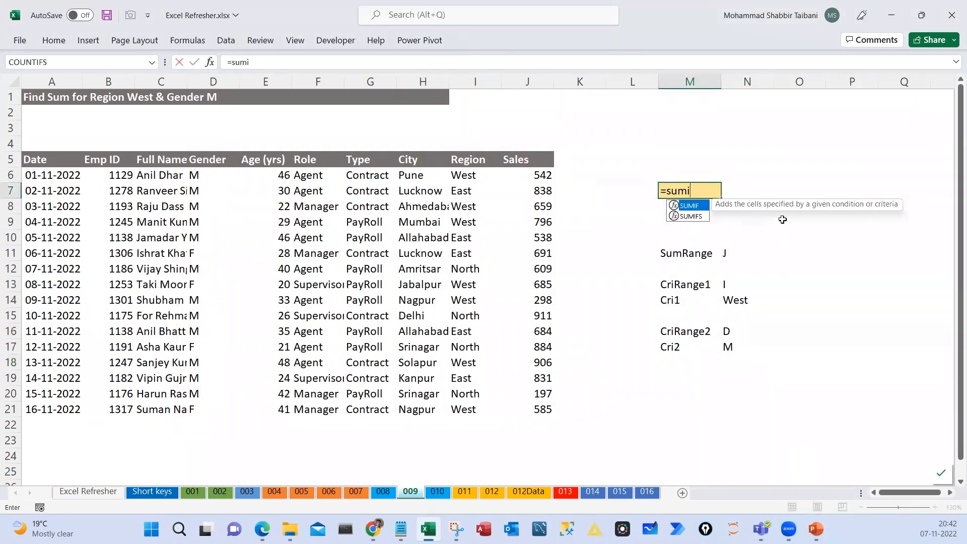
key("Tab")
scroll(917, 454, "right", 2)
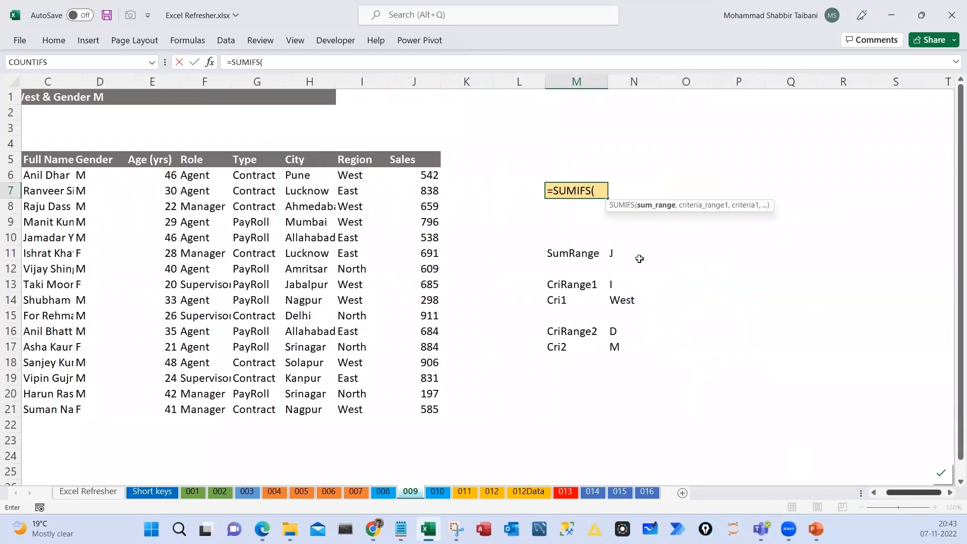
left_click_drag(416, 176, 421, 410)
left_click_drag(674, 208, 674, 191)
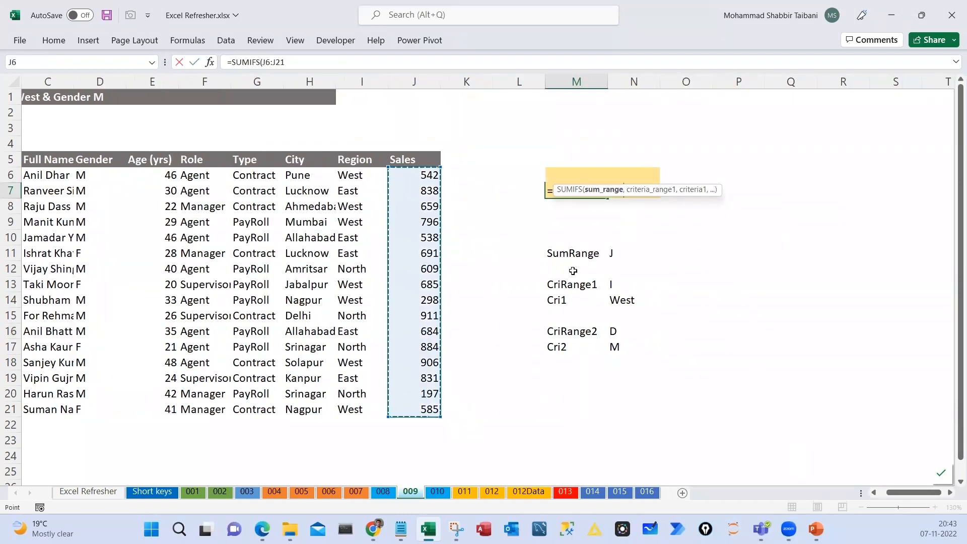
type(",")
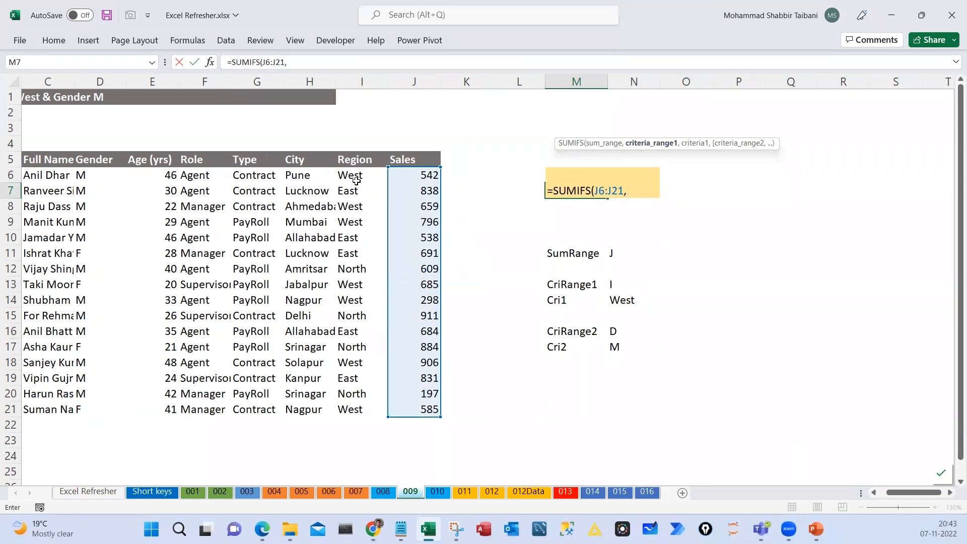
Add the Region cells I6:I21 as the first criteria range with "West" as the criterion
left_click_drag(356, 180, 352, 410)
type(",")
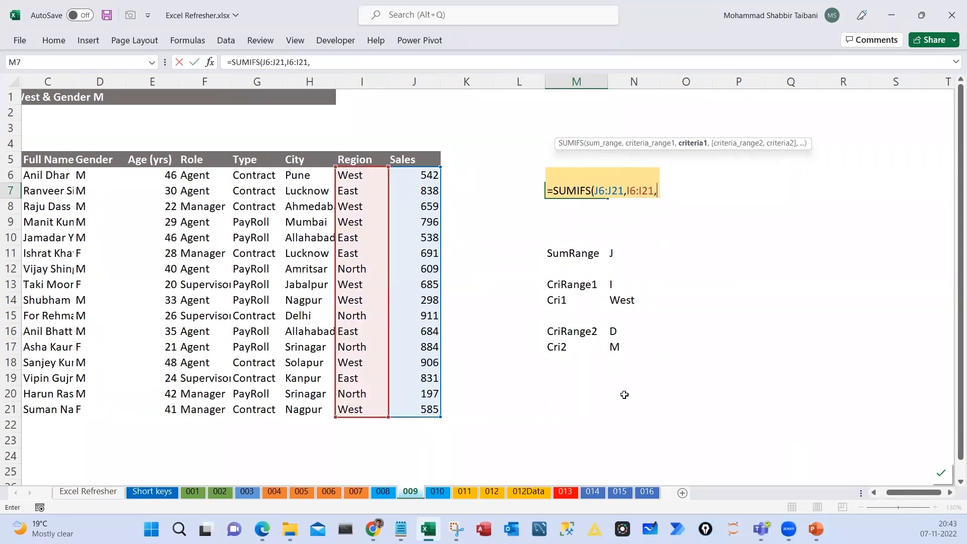
type("\"West\"")
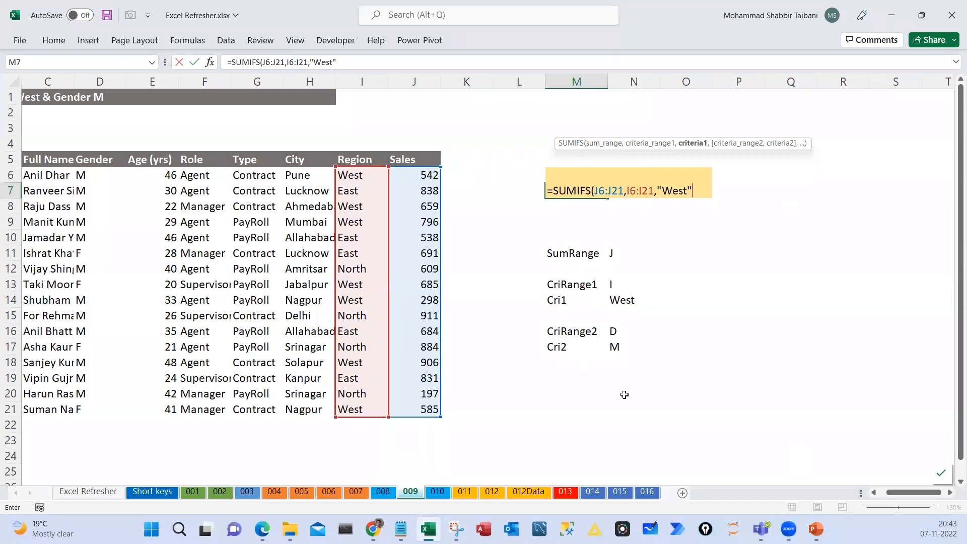
type(",")
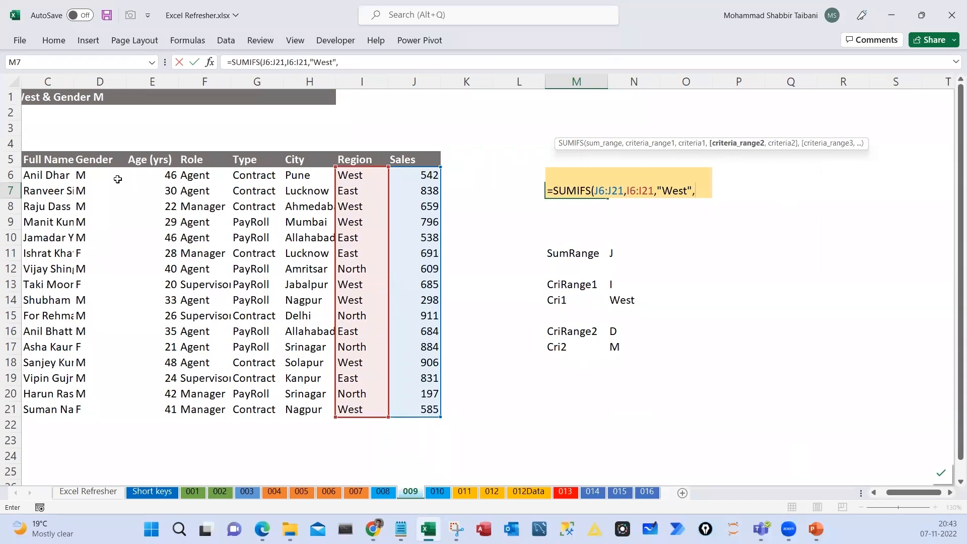
Add the Gender cells D6:D21 with the criterion "M" and complete the formula in M7
left_click_drag(117, 180, 123, 418)
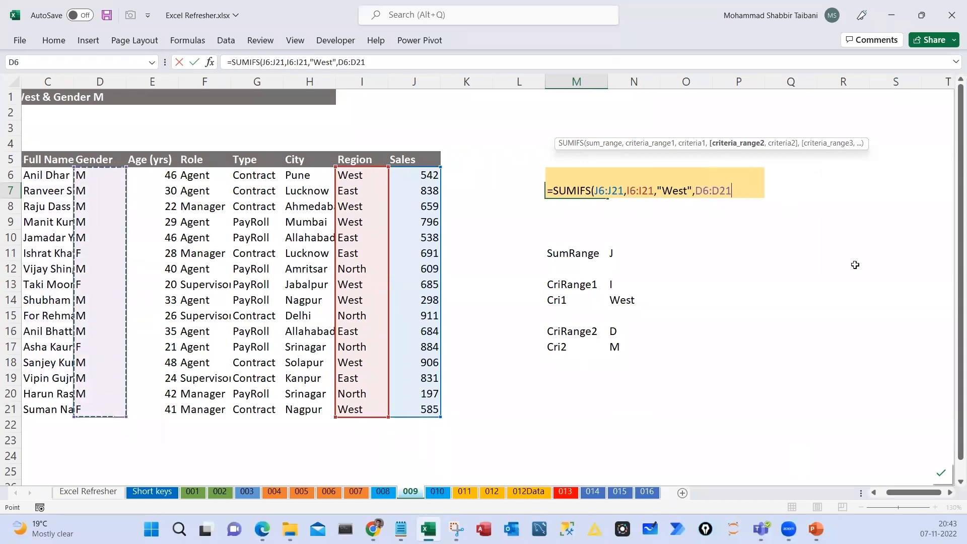
type(",\"M")
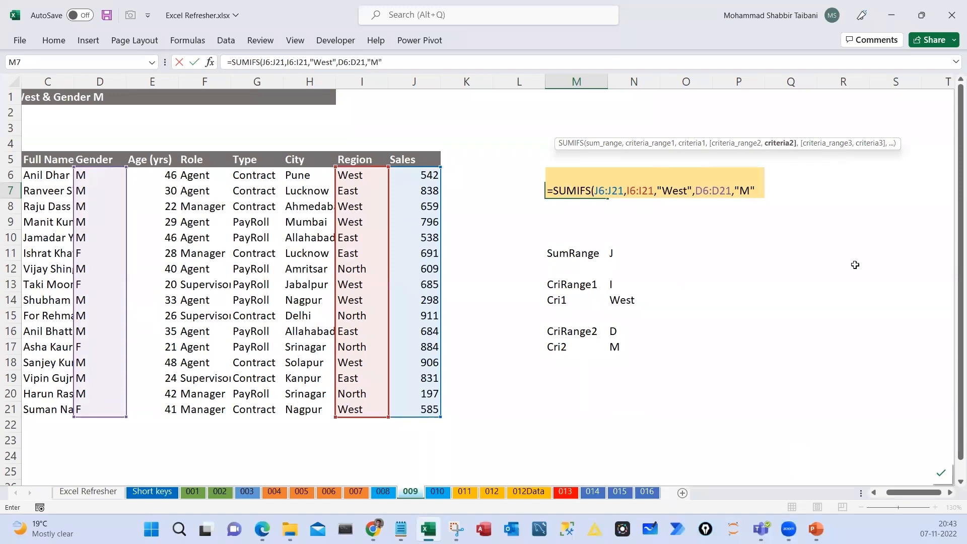
type("\")")
key("Return")
key("Up")
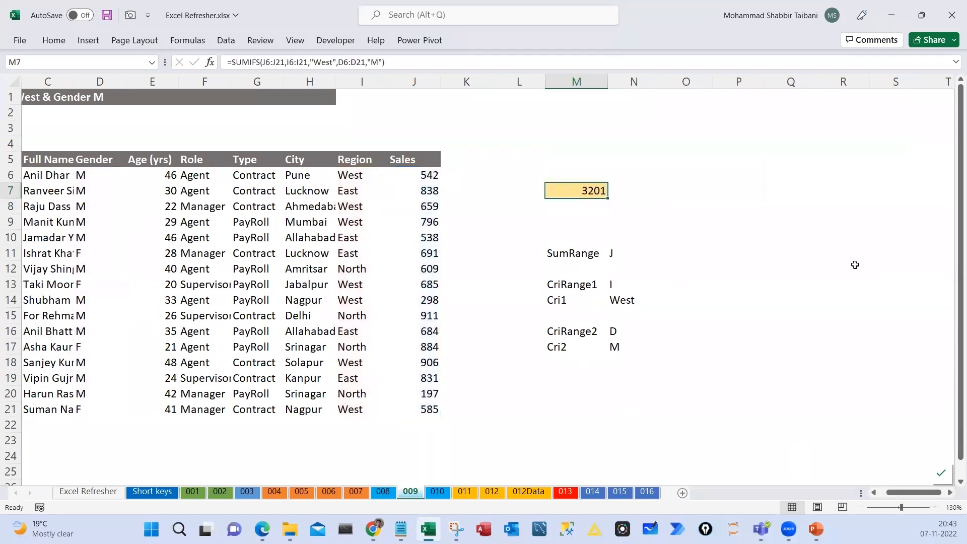
Copy the M7 formula into N7 as plain text with a leading apostrophe and make it bold red
key("F2")
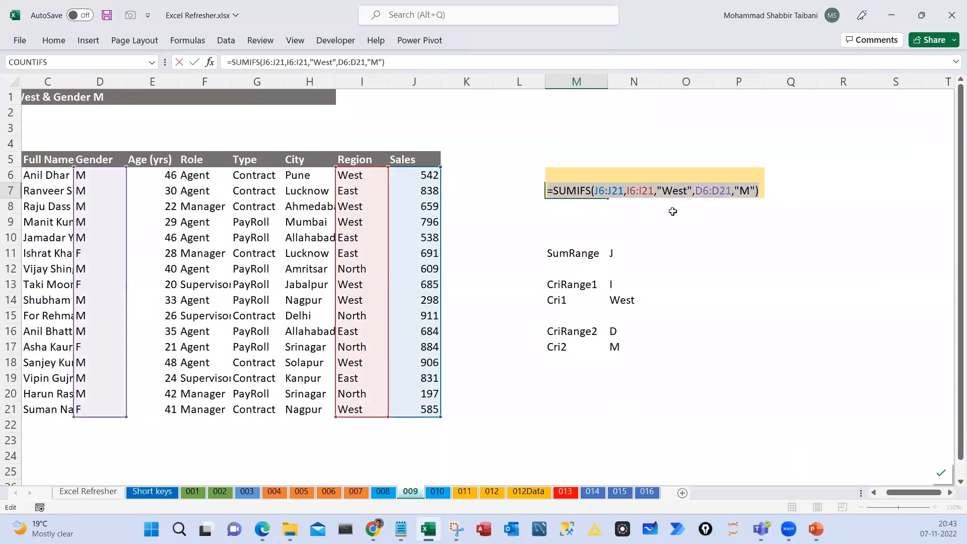
key("Escape")
left_click(634, 196)
type("'")
type("=SUMIFS(J6:J21,I6:I21,\"West\",D6:D21,\"M\")")
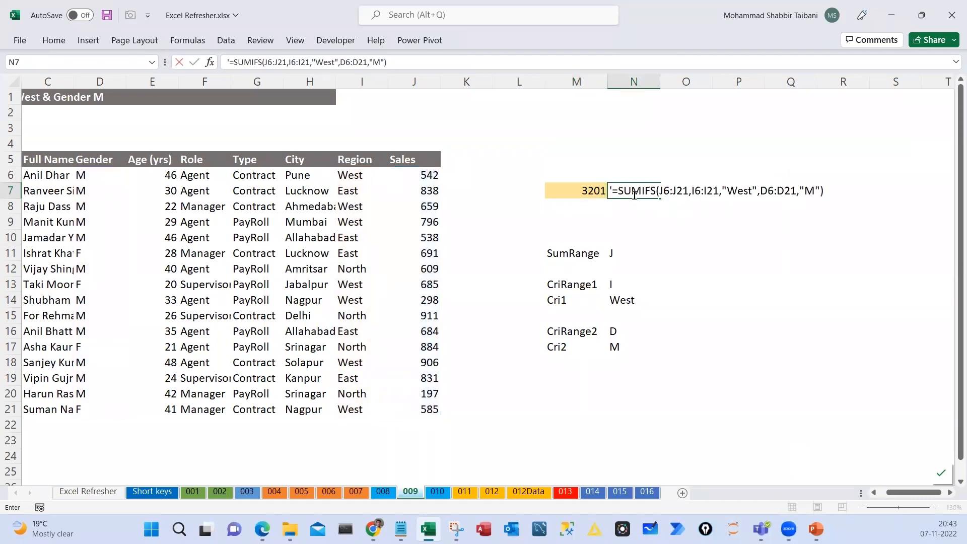
key("ctrl+Return")
key("ctrl+b")
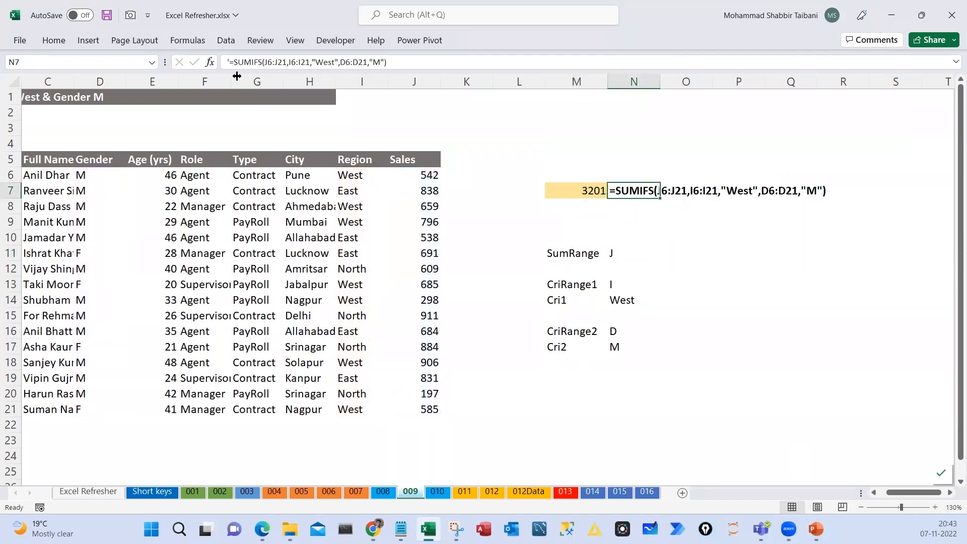
Colour the I6:I21,"West" part of the formula text in N7 blue
double_click(623, 190)
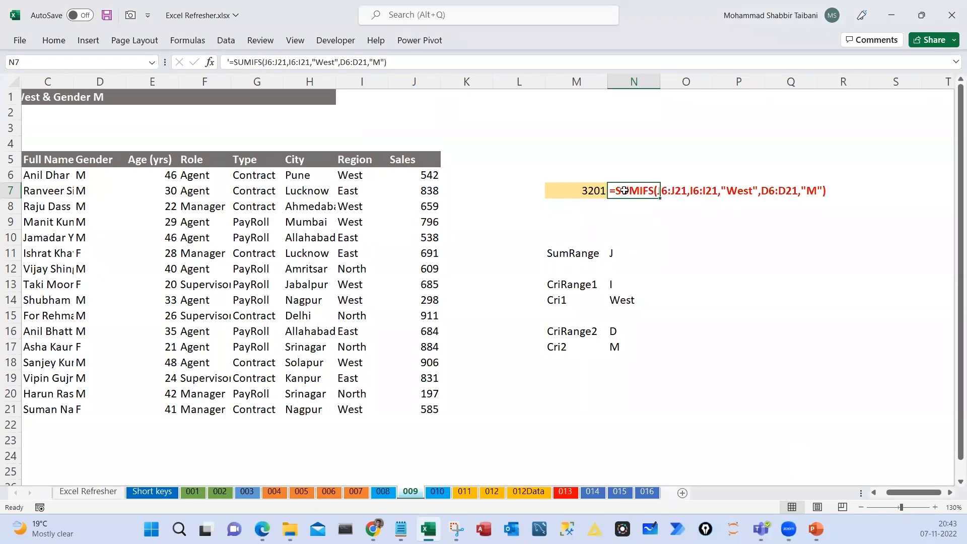
left_click_drag(694, 188, 763, 190)
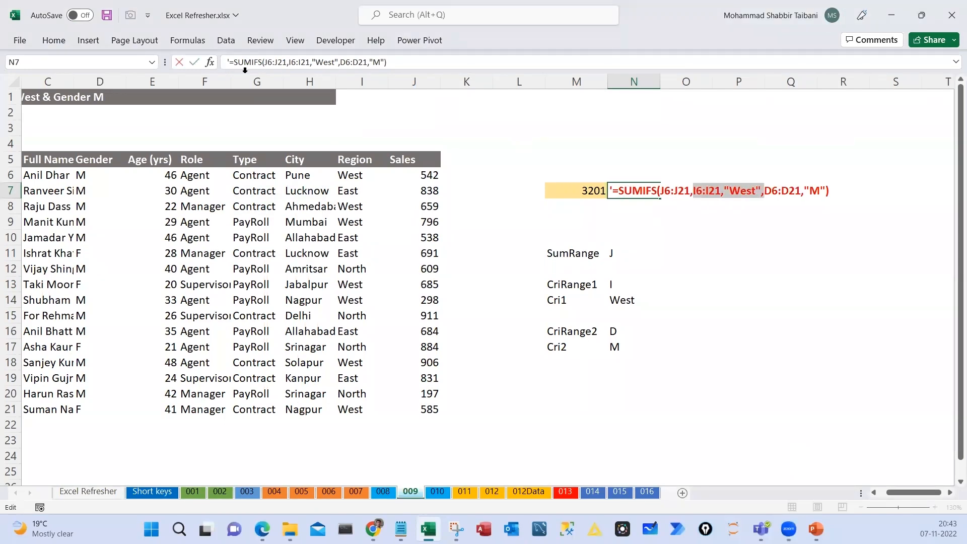
left_click(53, 40)
left_click(207, 75)
left_click(693, 253)
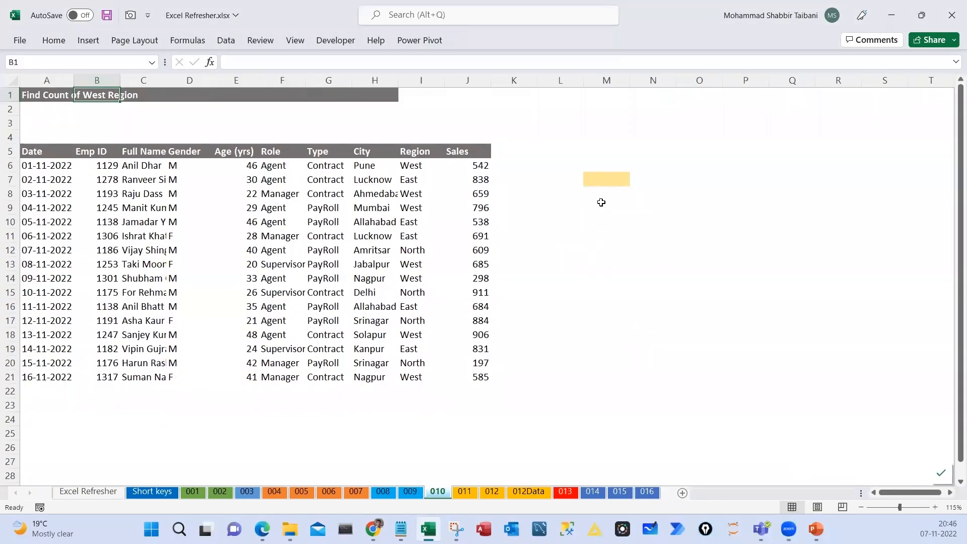
Annotate the sheet 010 task title with the handwritten words Count and West, and clear the ink
left_click(597, 180)
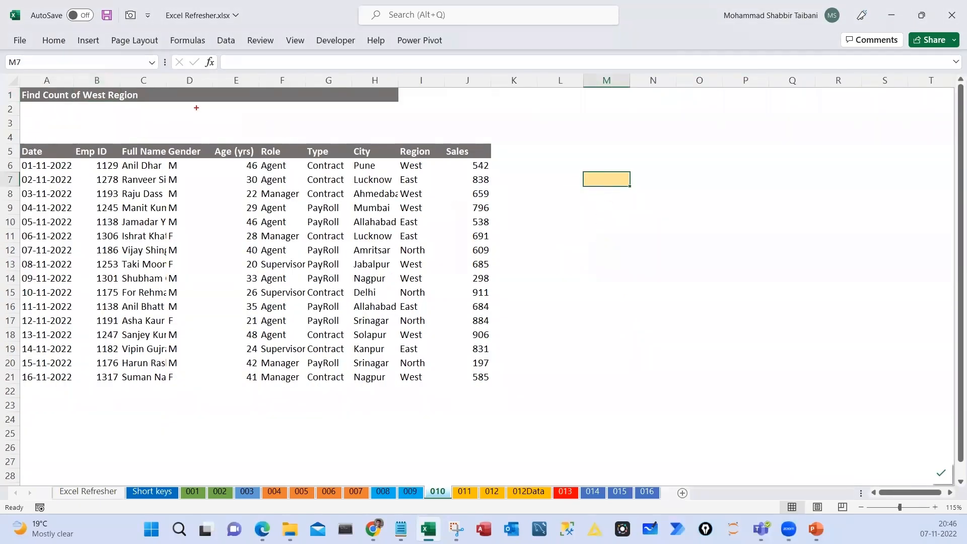
mouse_move(42, 87)
left_mouse_down()
mouse_move(87, 120)
mouse_move(182, 129)
mouse_move(217, 105)
left_mouse_up()
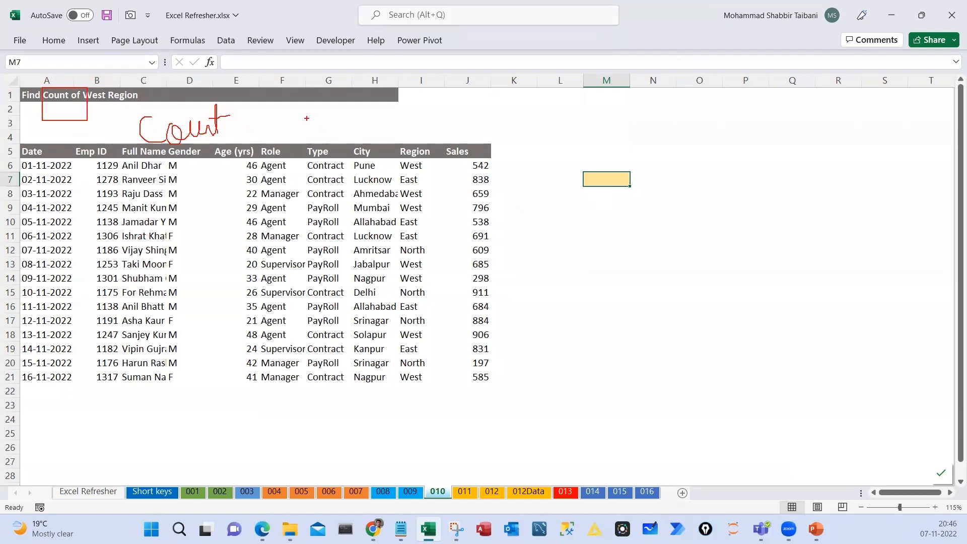
mouse_move(306, 118)
left_mouse_down()
mouse_move(375, 100)
mouse_move(385, 67)
left_mouse_up()
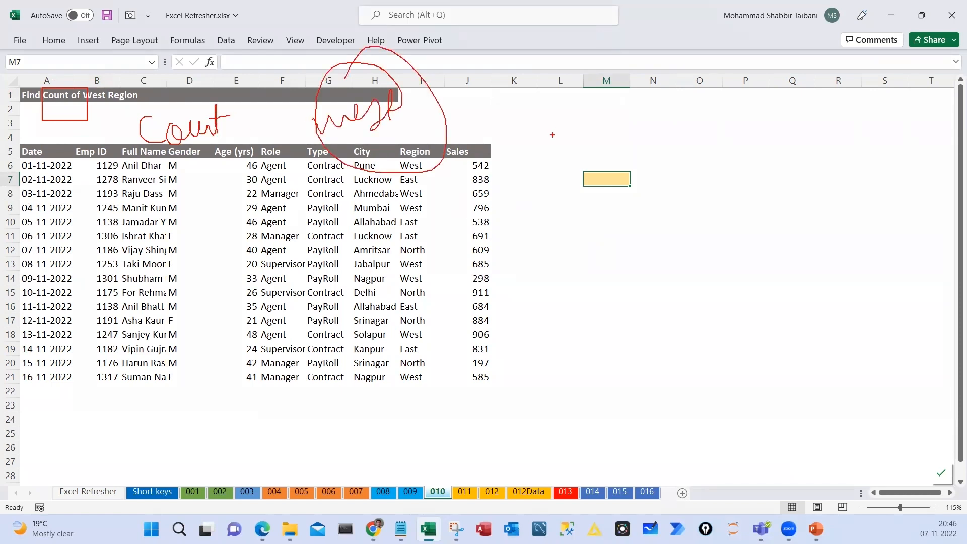
key("Escape")
Copy the SUMIFS heading and its description from M1:N1 on sheet 008 to M1 on sheet 010
left_click(584, 93)
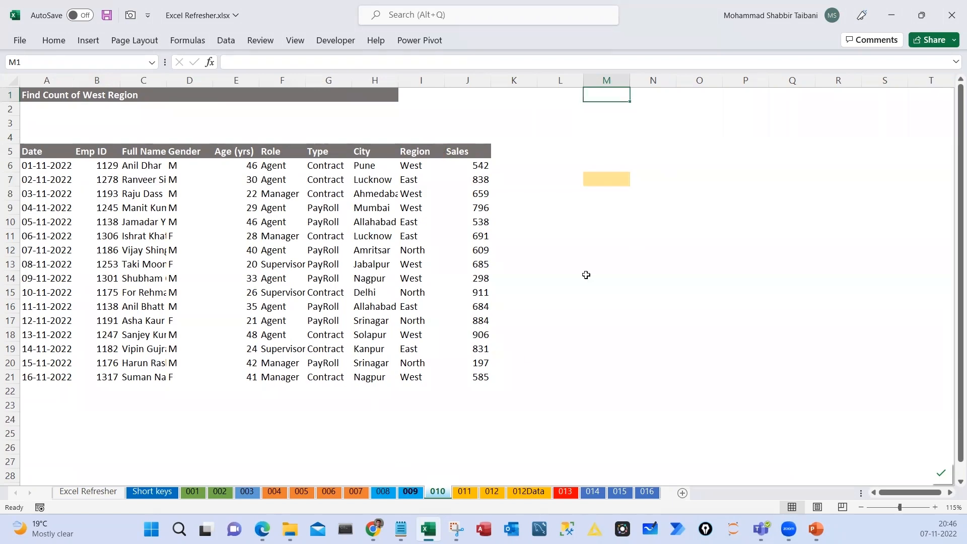
key("ctrl+Page_Up")
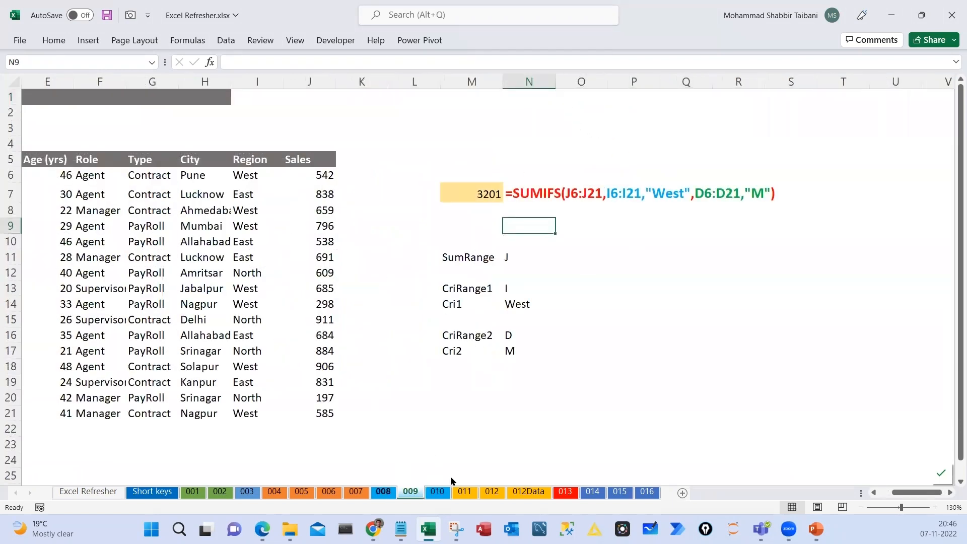
key("ctrl+Page_Up")
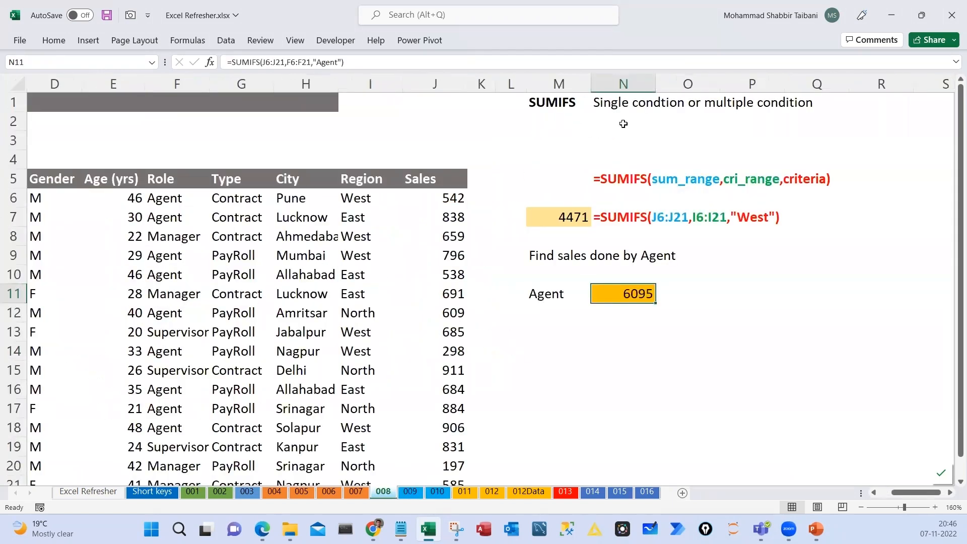
left_click_drag(559, 101, 621, 96)
key("ctrl+c")
key("ctrl+Page_Down")
key("ctrl+Page_Down")
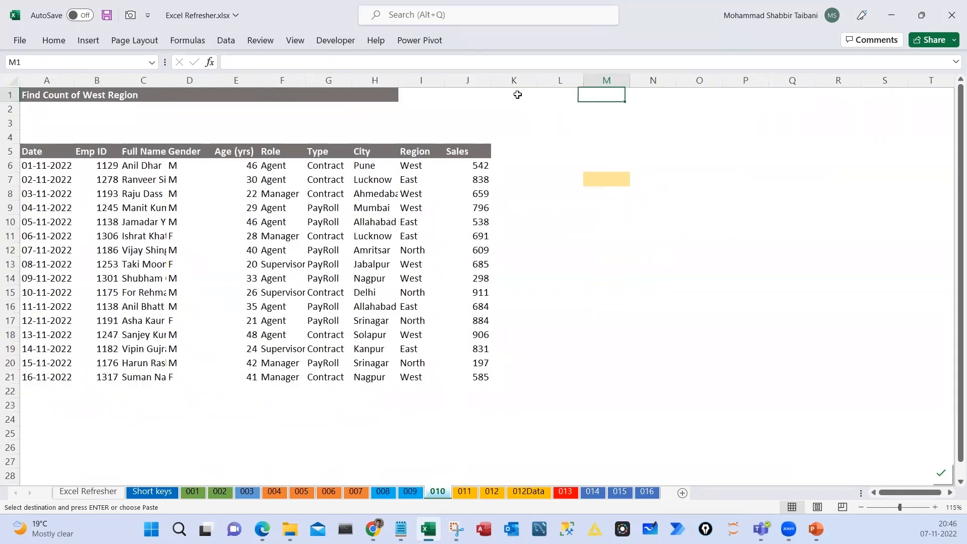
key("ctrl+v")
Change the heading in M1 to COUNTIFS and select the yellow answer cell M7
type("COUNTI")
type("FS")
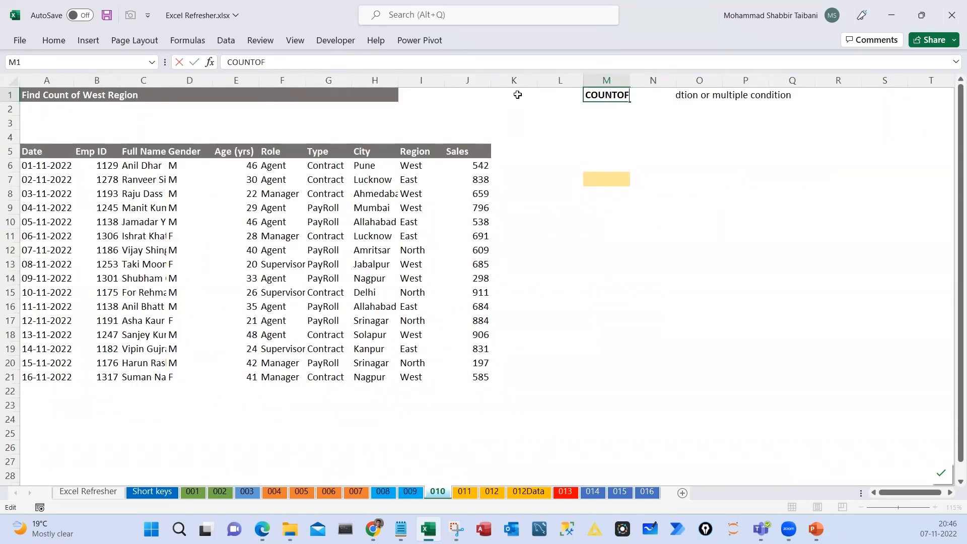
key("Return")
key("Down")
key("Down")
key("Down")
key("Down")
key("Down")
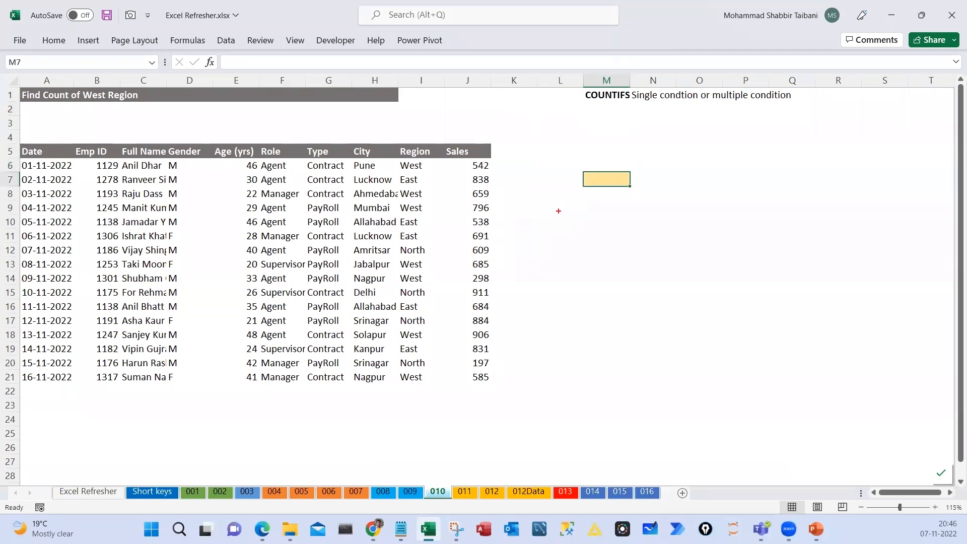
Box the Region column and mark up the Sales column in red ink, and clear the annotations
left_click_drag(397, 153, 444, 392)
left_click_drag(374, 414, 414, 397)
left_click_drag(491, 156, 491, 297)
left_click_drag(459, 126, 474, 171)
mouse_move(463, 108)
left_mouse_down()
mouse_move(497, 95)
mouse_move(508, 184)
mouse_move(478, 202)
mouse_move(521, 181)
left_mouse_up()
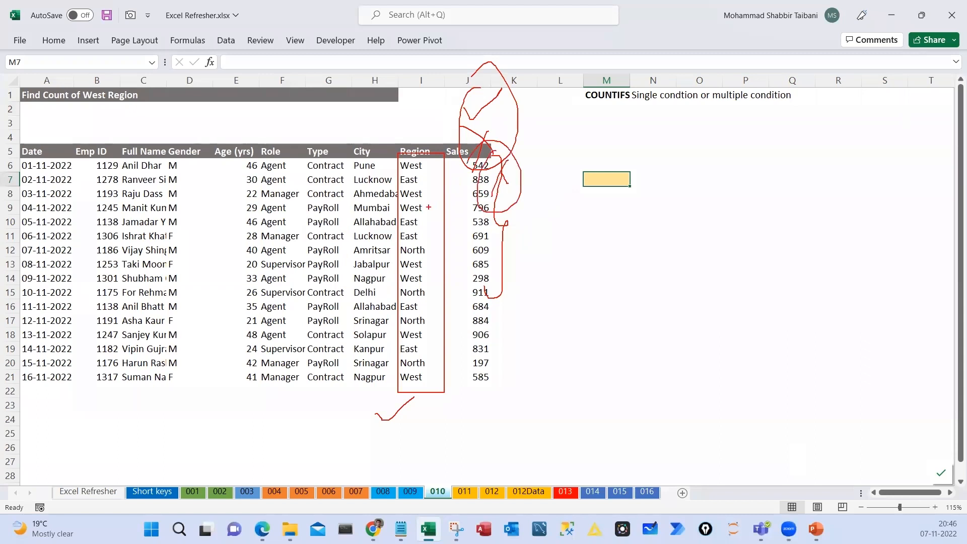
left_click_drag(426, 193, 445, 173)
key("Escape")
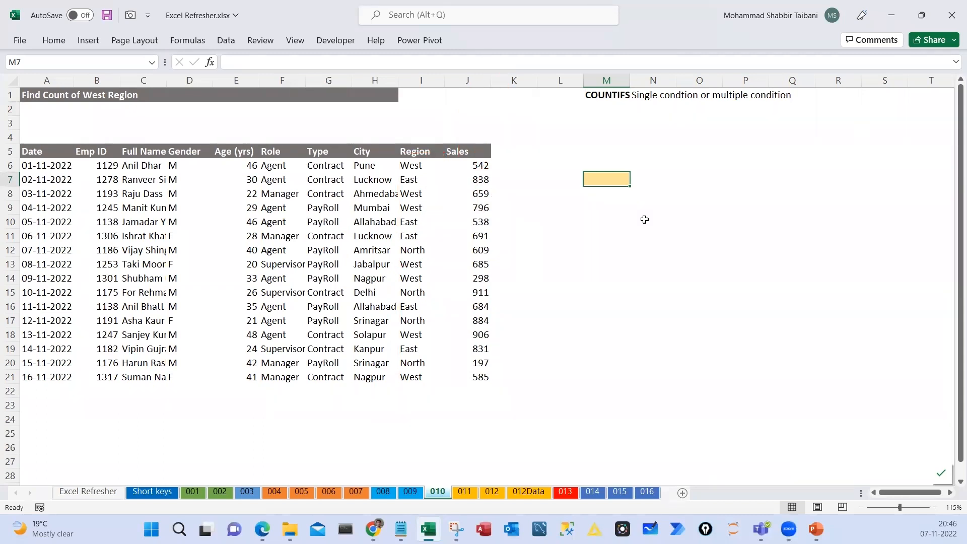
type("=COUNT")
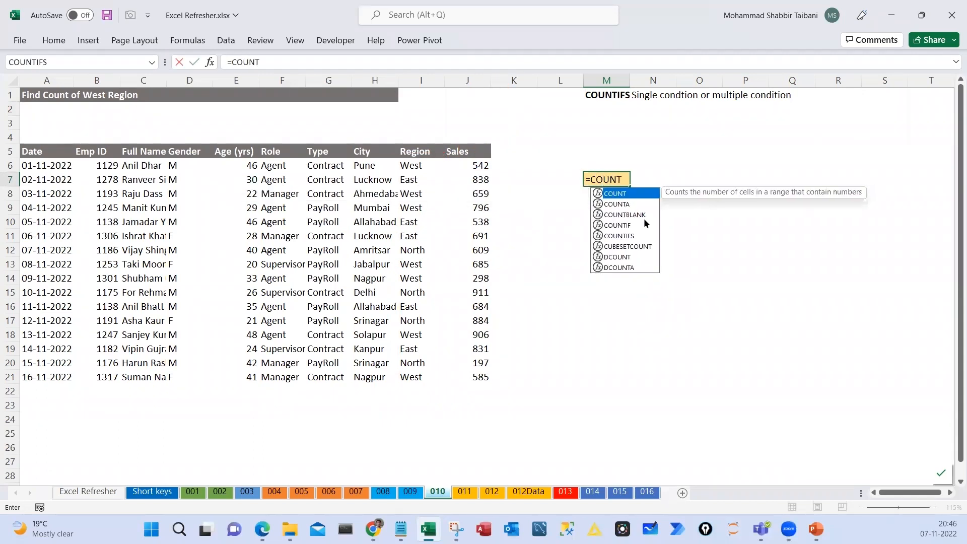
left_click(646, 225)
type("IFS(")
key("Left")
key("Left")
key("Left")
key("Left")
key("Up")
key("ctrl+shift+Down")
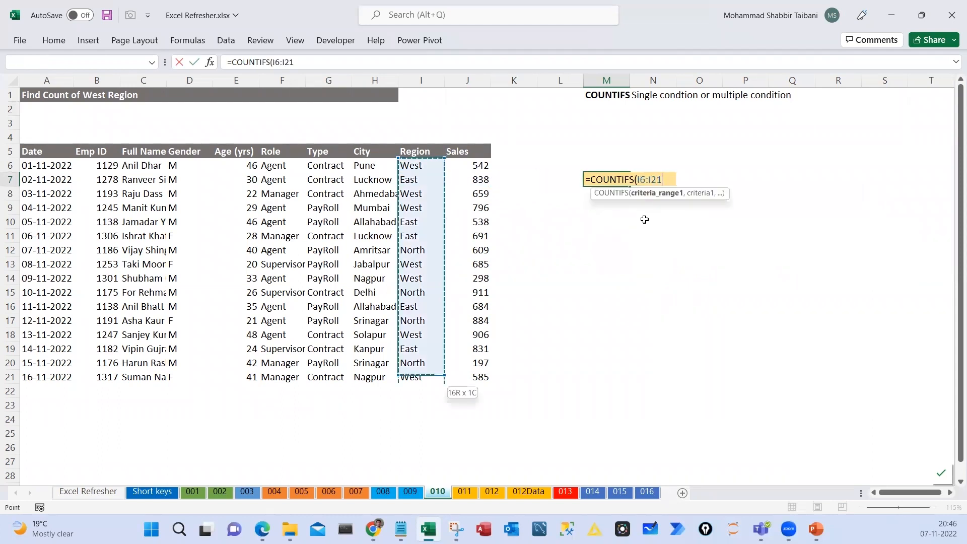
key("Escape")
Abandon the unfinished COUNTIFS formula and enter West as the criterion in L7
key("Up")
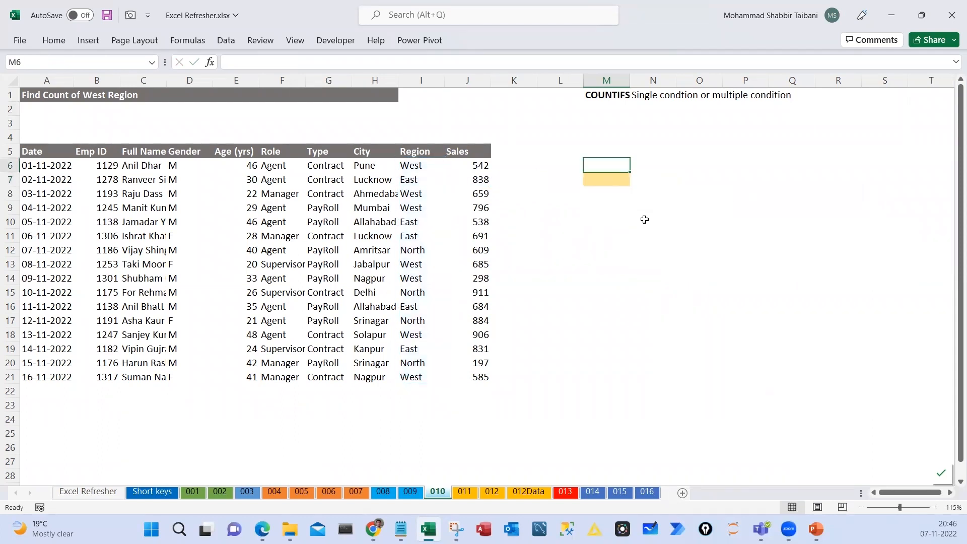
key("Left")
key("Down")
type("wEST")
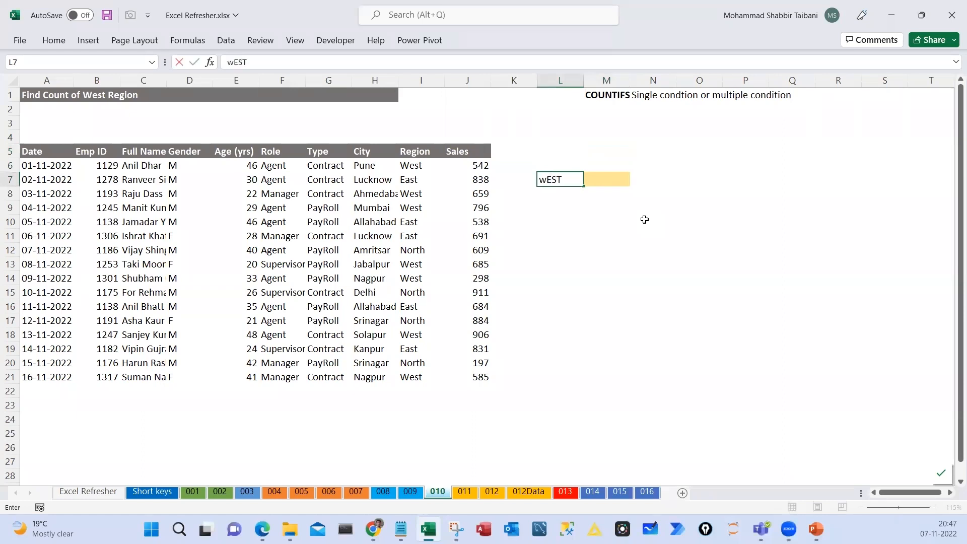
key("Return")
Enter the formula =COUNTIFS(I6:I21,L7) in the yellow answer cell M7
key("Up")
key("Right")
type("=s")
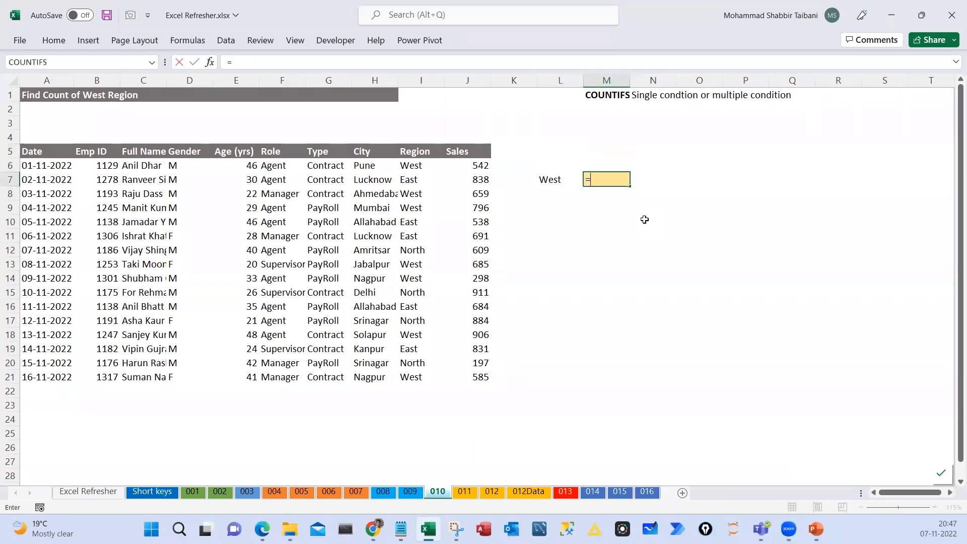
key("BackSpace")
type("count")
key("Down")
key("Down")
key("Down")
key("Down")
key("Tab")
key("Left")
key("Left")
key("Left")
key("Left")
key("Up")
key("ctrl+shift+Down")
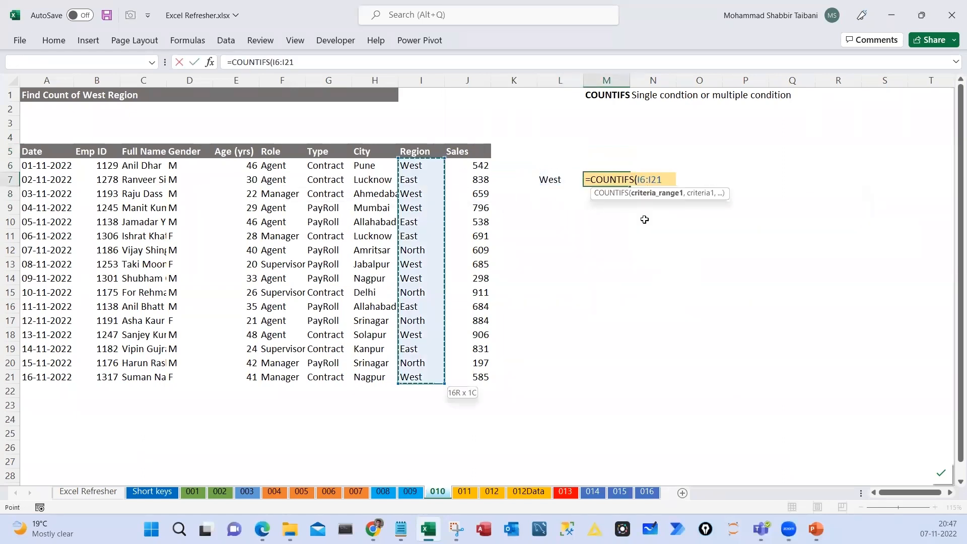
type(",")
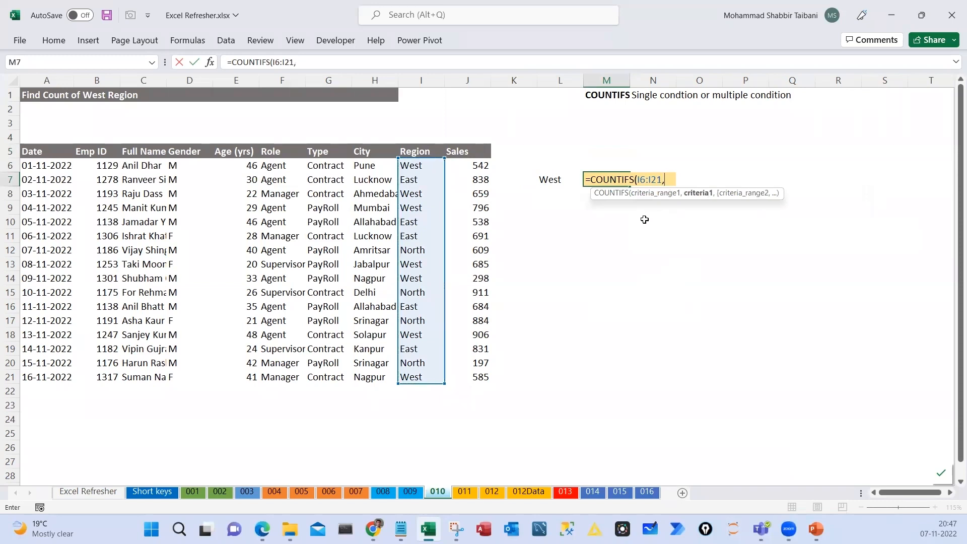
key("Left")
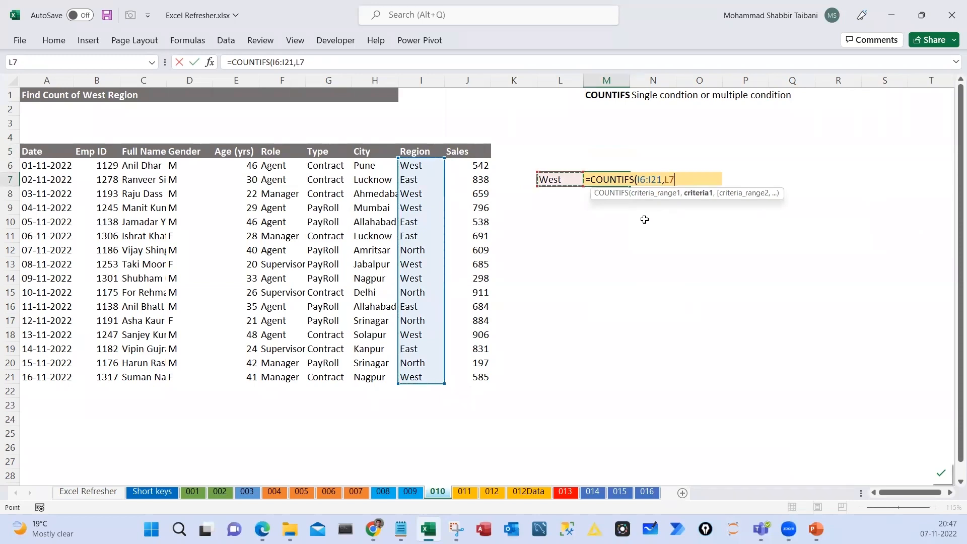
key("Return")
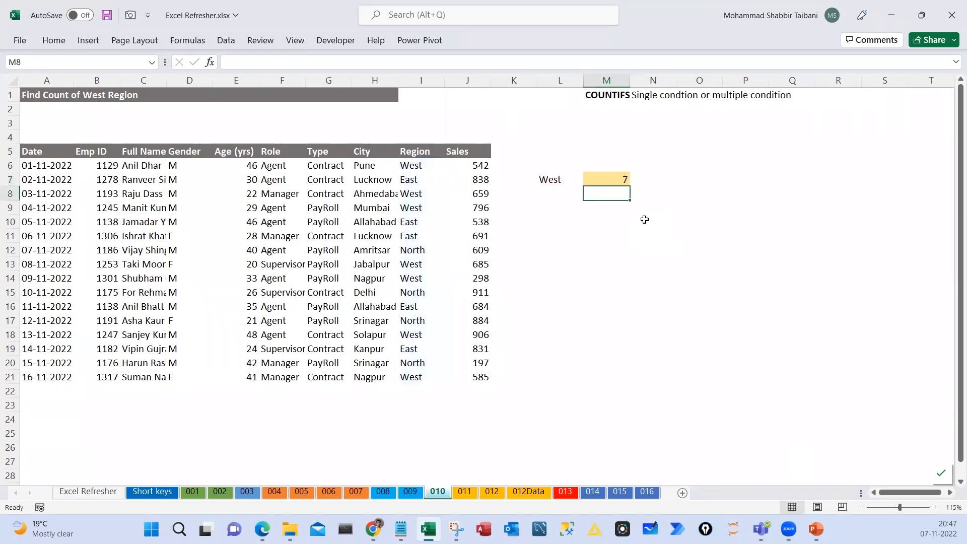
Copy the formula from M7 and place it in N7 as visible text, '=COUNTIFS(I6:I21,L7)
key("Up")
key("F2")
key("Escape")
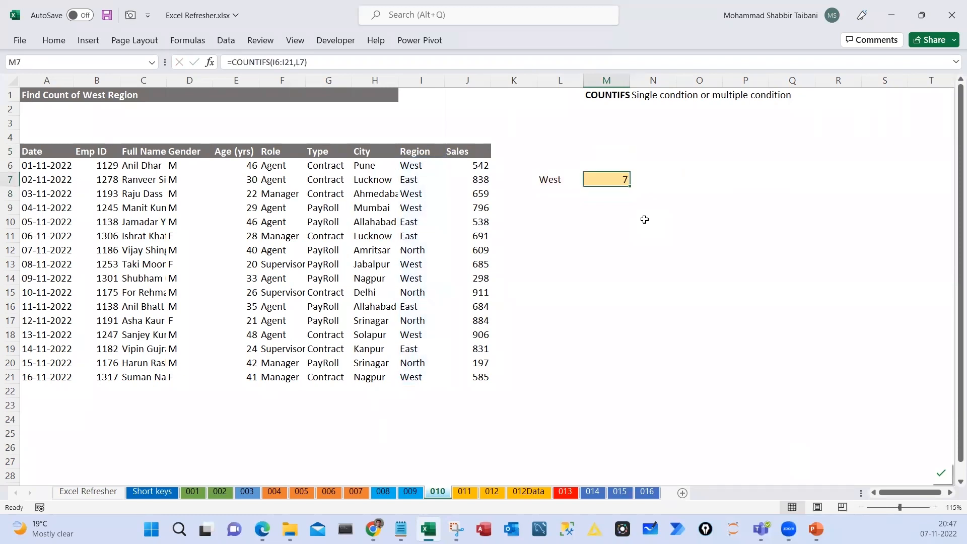
key("F2")
left_click_drag(586, 180, 683, 181)
key("Escape")
double_click(655, 182)
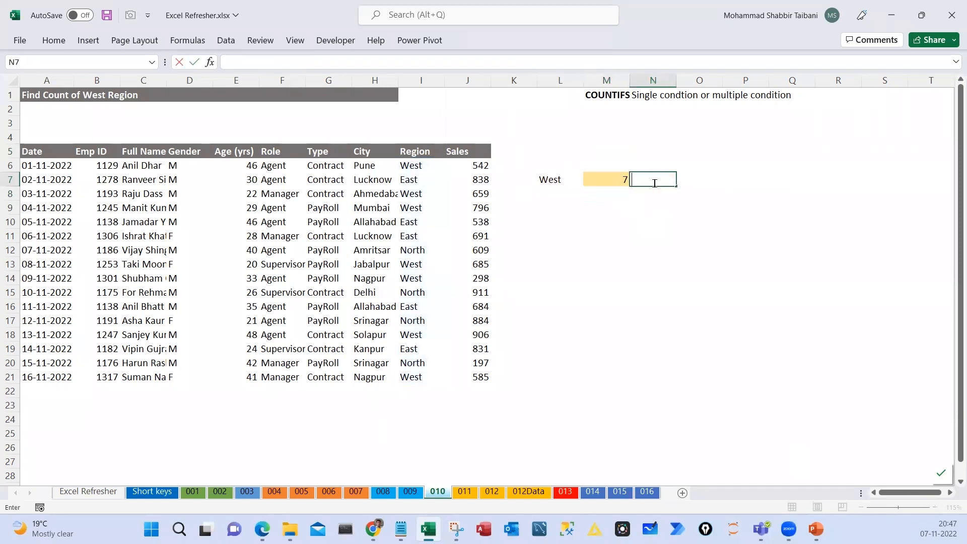
type("'")
key("ctrl+v")
key("ctrl+Return")
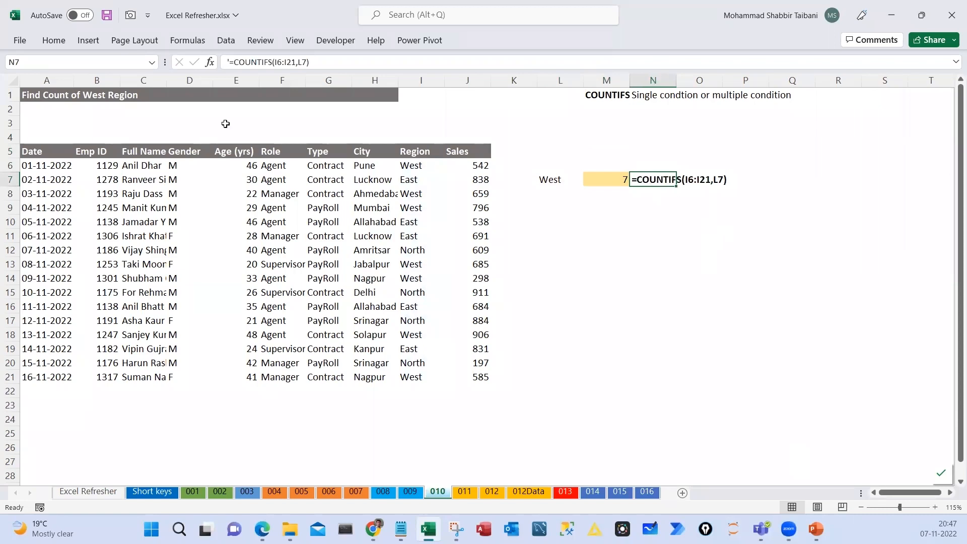
Format the formula text in N7 with red font colour and font size 20
left_click(53, 40)
left_click(242, 86)
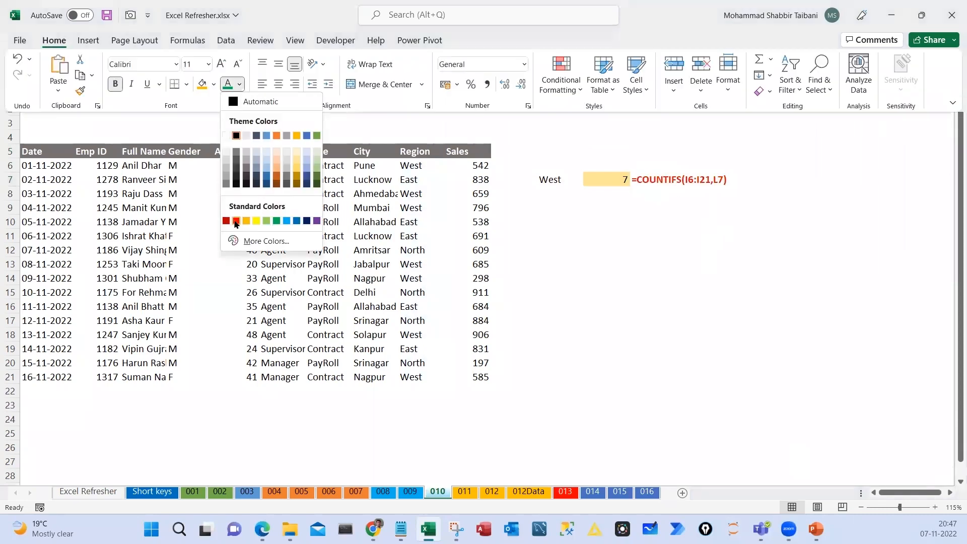
left_click(236, 222)
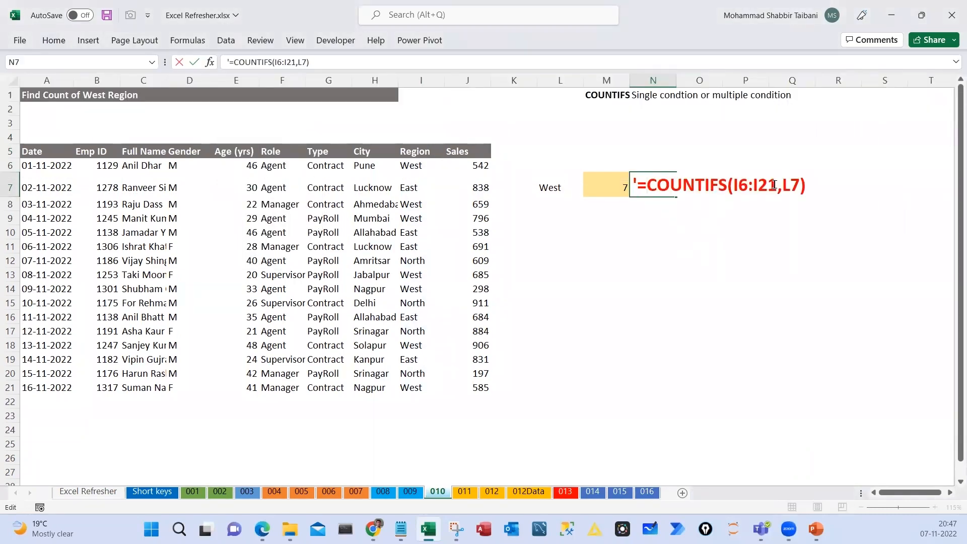
Colour only the I6:I21 part of the formula text in N7 green
left_click_drag(778, 185, 753, 185)
left_click_drag(753, 185, 733, 186)
left_click(54, 40)
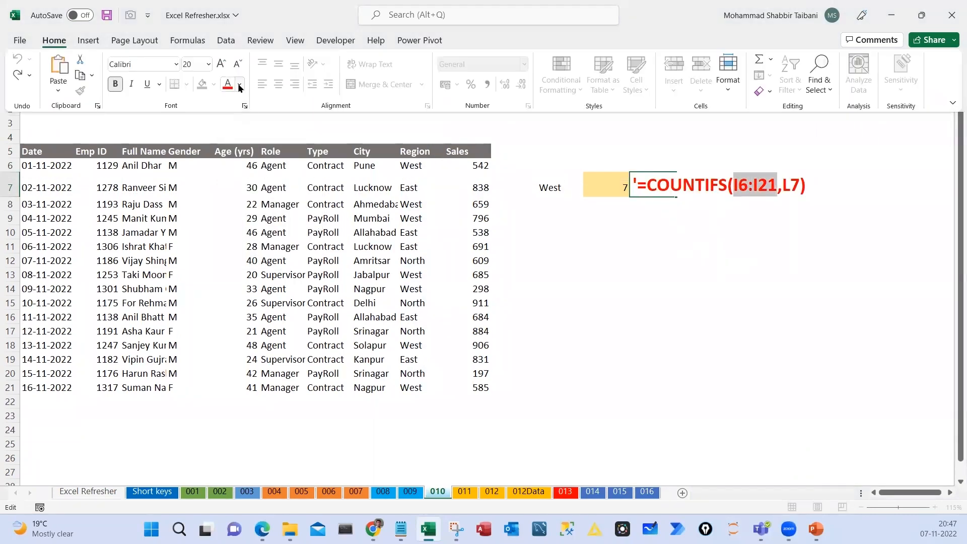
left_click(243, 86)
left_click(265, 220)
left_click(652, 247)
Circle L7 in the formula text, link it to the West cell with handwritten "cell refer", and clear the ink
left_click_drag(800, 166, 769, 161)
mouse_move(787, 202)
left_mouse_down()
mouse_move(584, 257)
mouse_move(556, 195)
mouse_move(587, 198)
mouse_move(499, 175)
left_mouse_up()
left_click_drag(599, 326, 607, 360)
mouse_move(616, 342)
left_mouse_down()
mouse_move(705, 345)
mouse_move(771, 322)
mouse_move(801, 342)
mouse_move(859, 330)
left_mouse_up()
left_click_drag(580, 315, 602, 418)
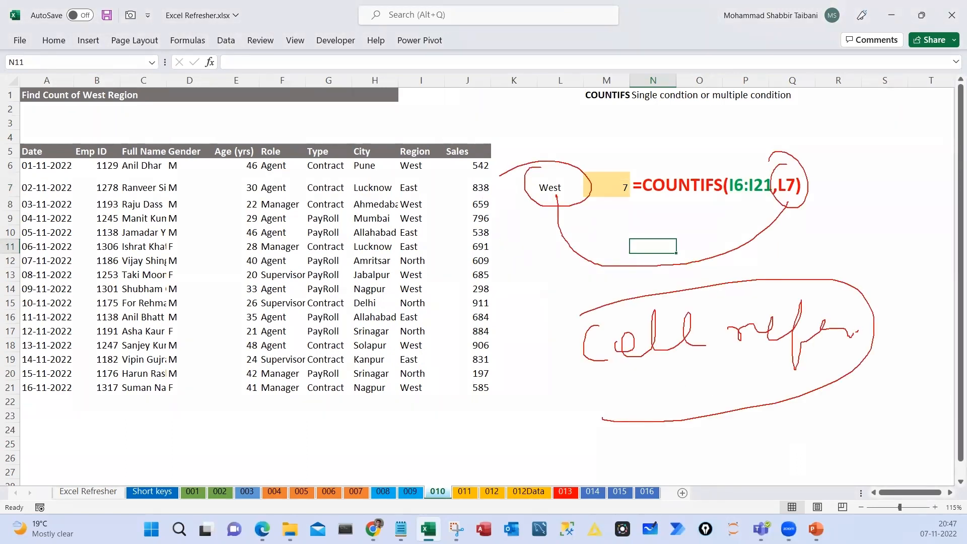
mouse_move(802, 165)
left_mouse_down()
mouse_move(633, 128)
mouse_move(572, 170)
mouse_move(609, 164)
left_mouse_up()
key("Escape")
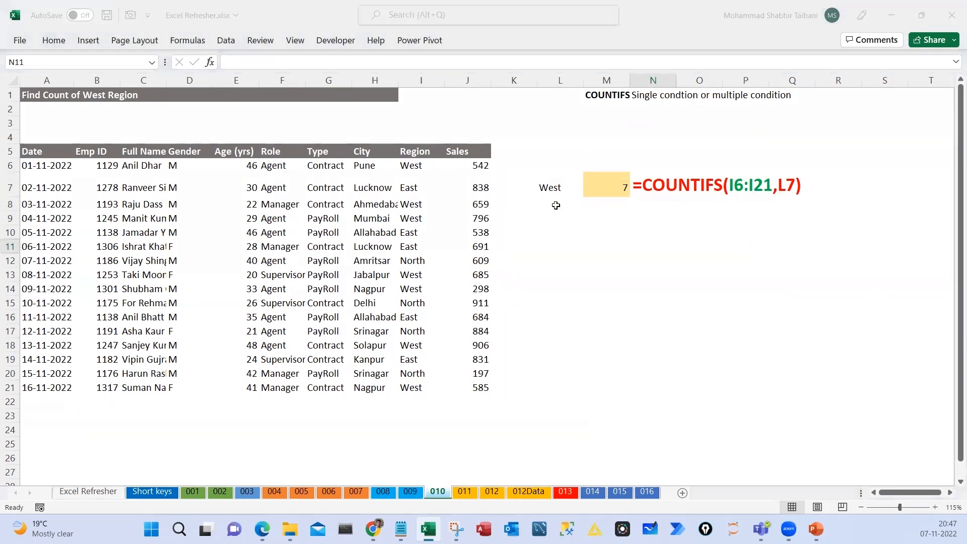
Test the count with East and North as the criterion in L7, and review the formula in M7
left_click(548, 193)
type("East")
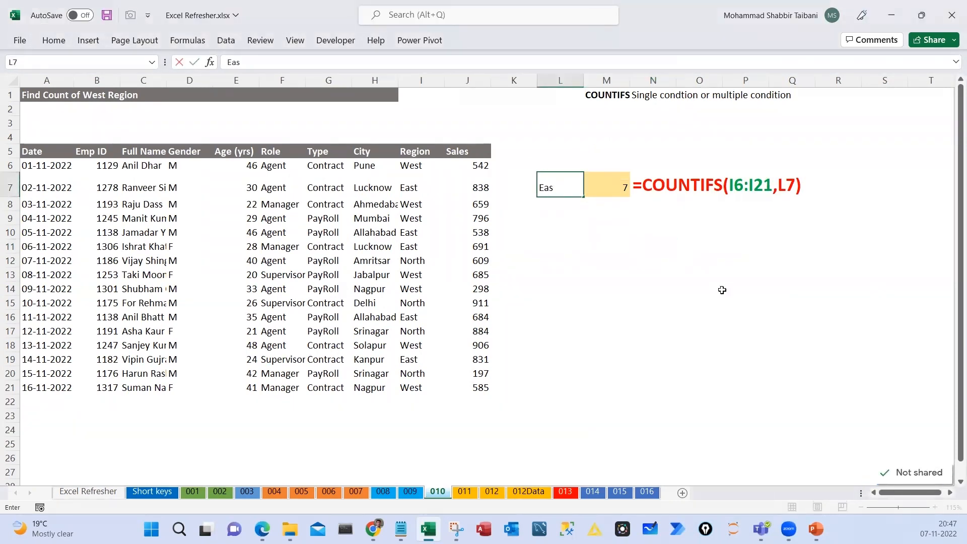
key("ctrl+Return")
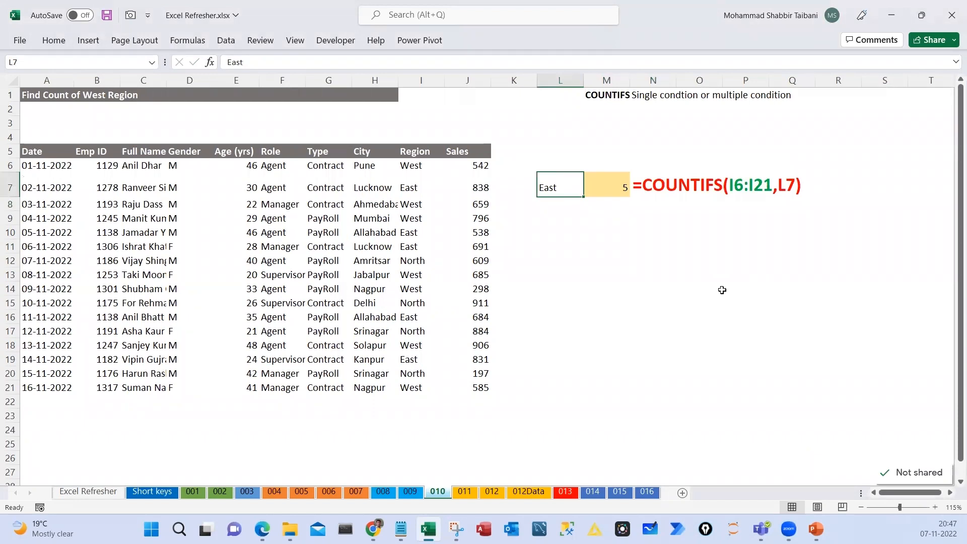
type("North")
key("Return")
key("Up")
key("Right")
key("F2")
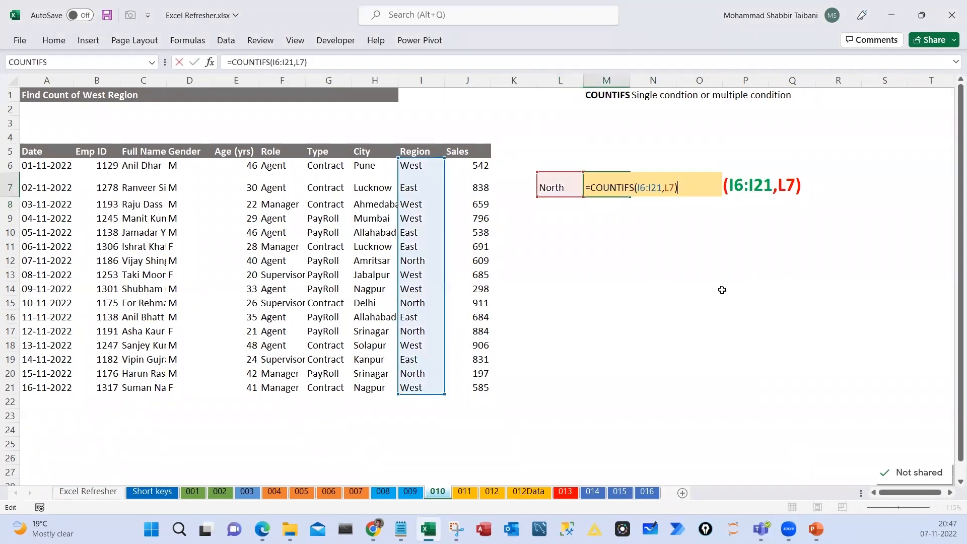
key("Escape")
Set the criterion in L7 back to West
key("Left")
type("W")
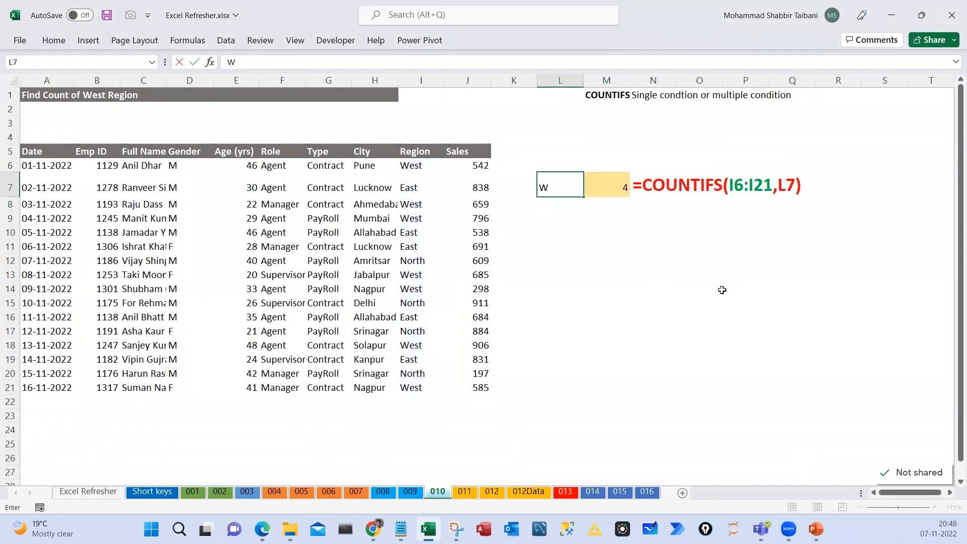
type("est")
key("Tab")
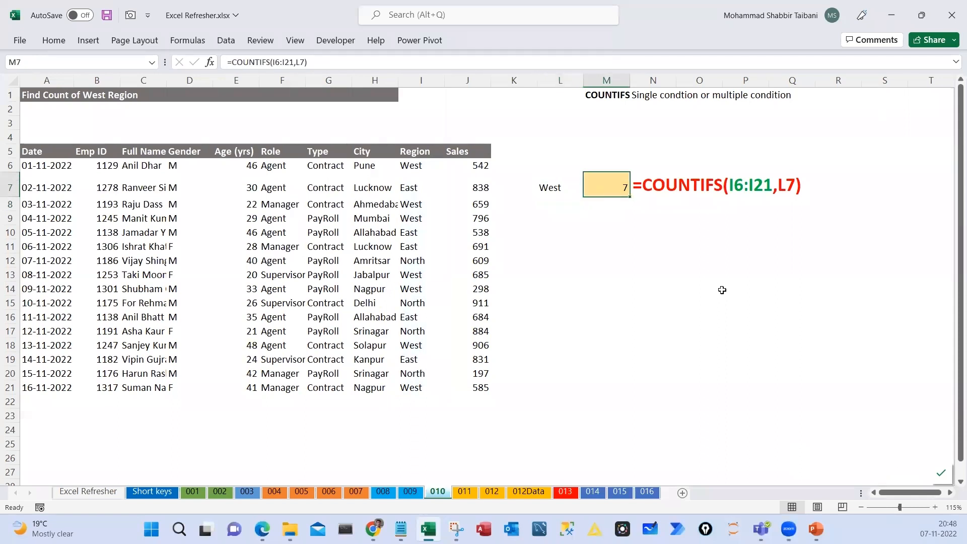
Enter the times 20:50 in M14 and 20:55 in M15
type("20:50")
key("Return")
type("20:")
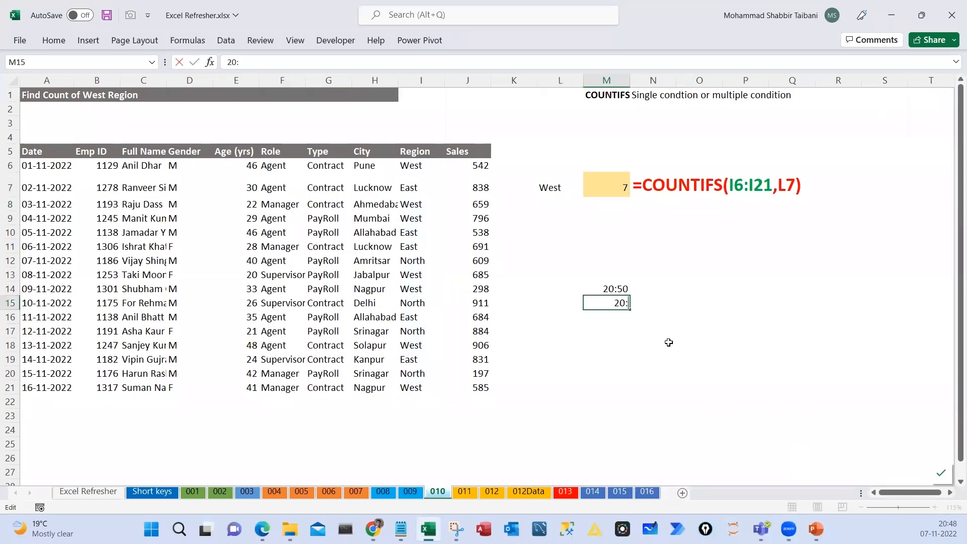
type("55")
key("Return")
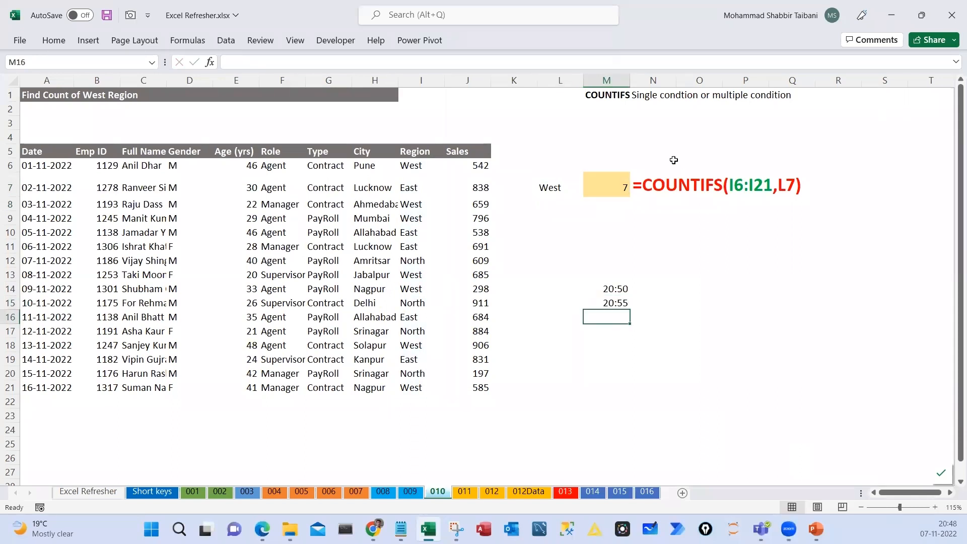
Box the Region column, cross out Sales, and link L7 in the formula text to the circled West cell in red ink
left_click_drag(392, 148, 442, 396)
mouse_move(560, 188)
left_mouse_down()
mouse_move(558, 159)
mouse_move(523, 169)
left_mouse_up()
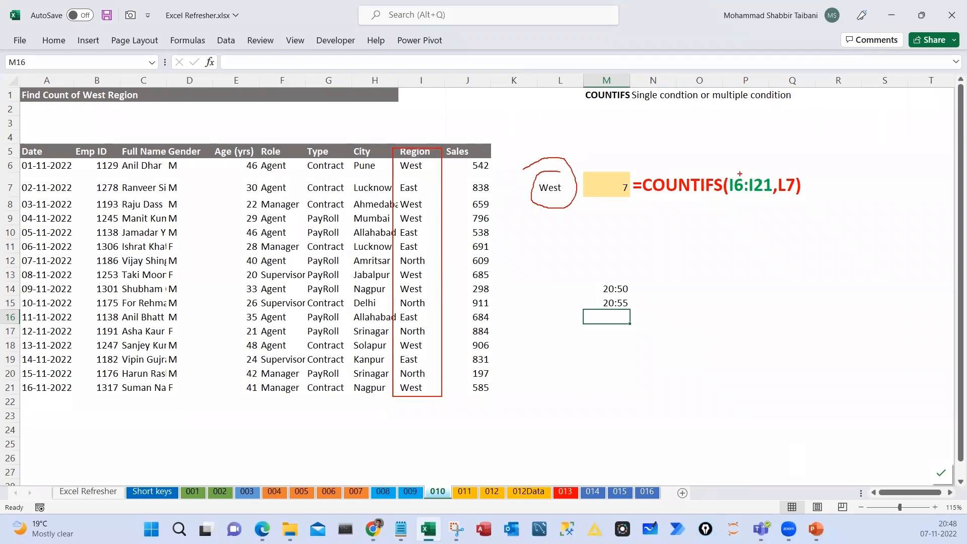
left_click_drag(739, 172, 765, 167)
mouse_move(478, 203)
left_mouse_down()
mouse_move(507, 221)
mouse_move(490, 235)
left_mouse_up()
mouse_move(737, 193)
left_mouse_down()
mouse_move(762, 199)
mouse_move(731, 142)
mouse_move(575, 151)
mouse_move(528, 179)
mouse_move(574, 171)
left_mouse_up()
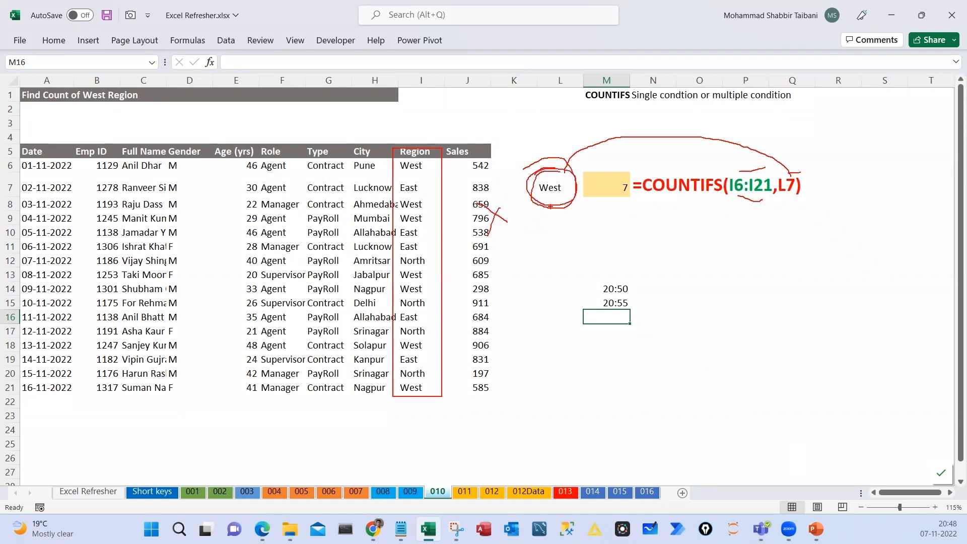
left_click_drag(550, 203, 563, 198)
left_click_drag(745, 221, 798, 221)
mouse_move(792, 173)
left_mouse_down()
mouse_move(648, 115)
mouse_move(542, 180)
left_mouse_up()
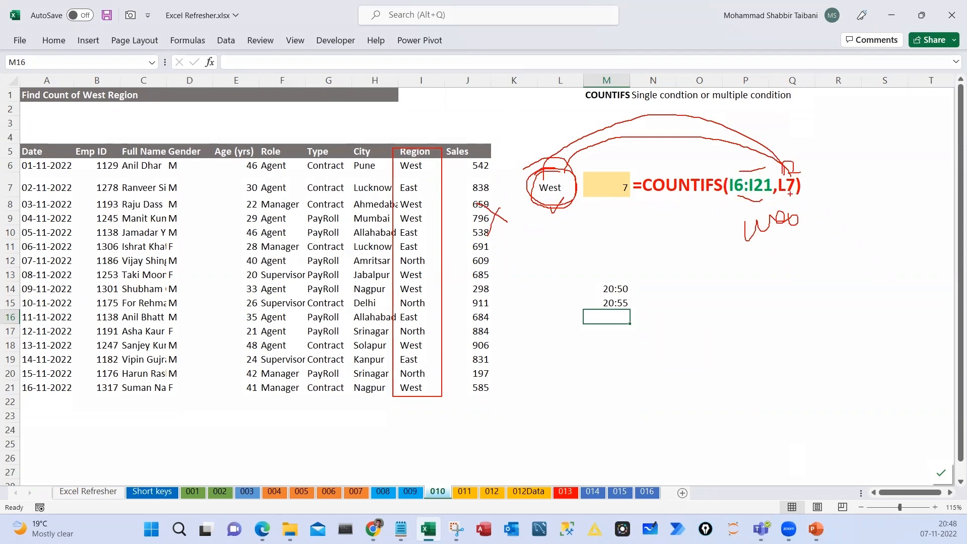
mouse_move(783, 192)
left_mouse_down()
mouse_move(794, 211)
mouse_move(574, 208)
left_mouse_up()
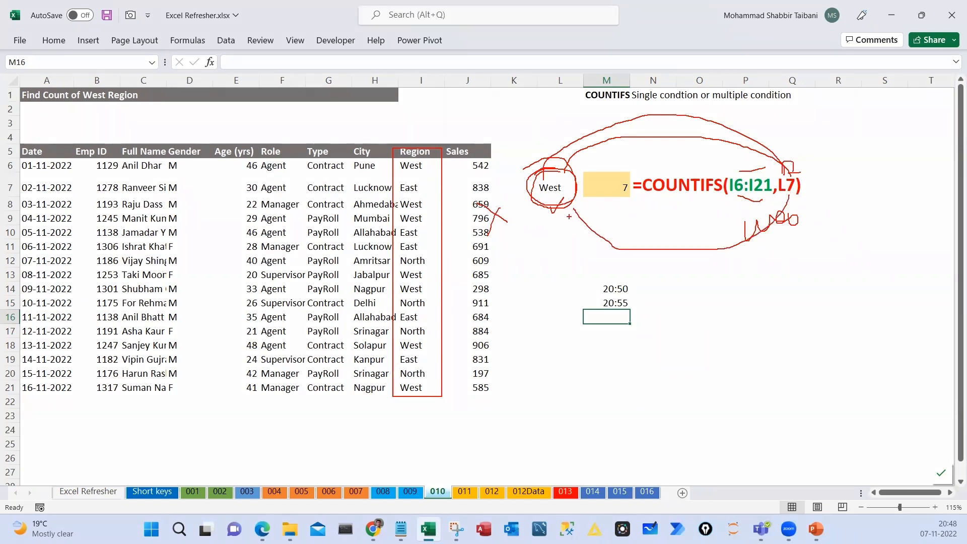
Handwrite "west" in quotation marks and L7 as alternative criteria beside the formula, and clear all ink
left_click_drag(755, 311, 755, 324)
mouse_move(761, 310)
left_mouse_down()
mouse_move(761, 322)
mouse_move(845, 332)
mouse_move(854, 305)
left_mouse_up()
mouse_move(868, 304)
left_mouse_down()
mouse_move(874, 296)
mouse_move(883, 305)
left_mouse_up()
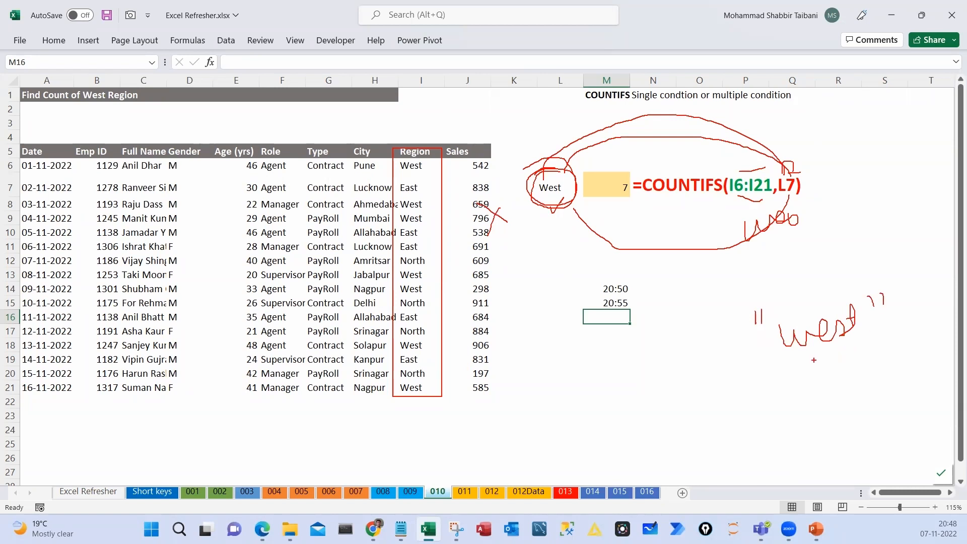
left_click_drag(764, 365, 888, 350)
mouse_move(821, 157)
left_mouse_down()
mouse_move(840, 192)
mouse_move(855, 190)
mouse_move(867, 168)
left_mouse_up()
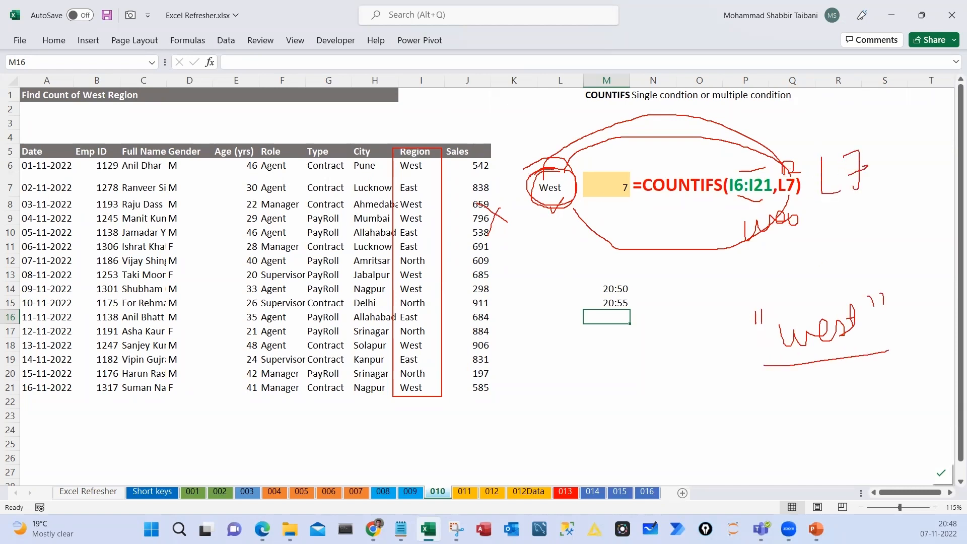
left_click_drag(574, 192, 552, 163)
key("Escape")
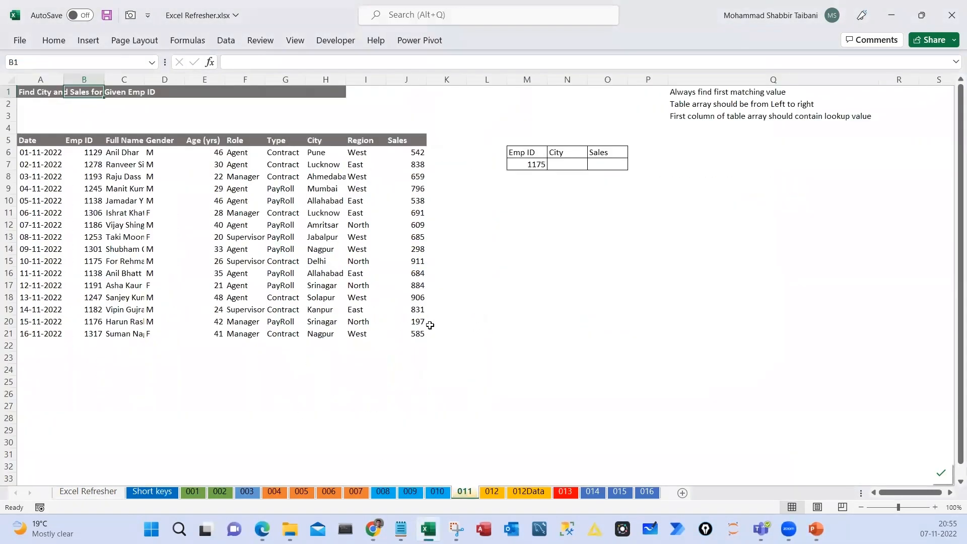
Handwrite Vlookup in red ink beside the data table on sheet 011 and circle it
scroll(430, 325, "up", 1)
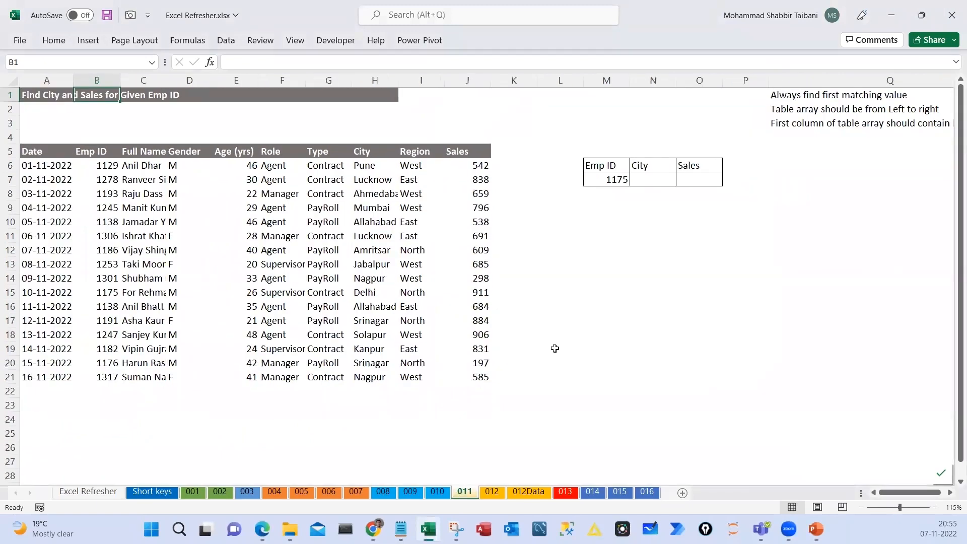
key("ctrl+2")
left_click_drag(538, 264, 549, 295)
left_click_drag(549, 296, 563, 262)
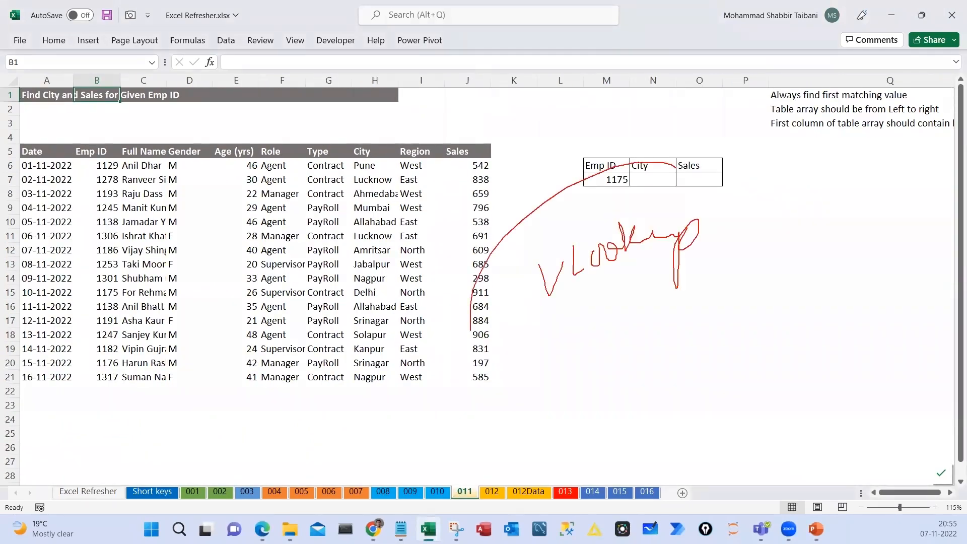
left_click_drag(471, 330, 565, 196)
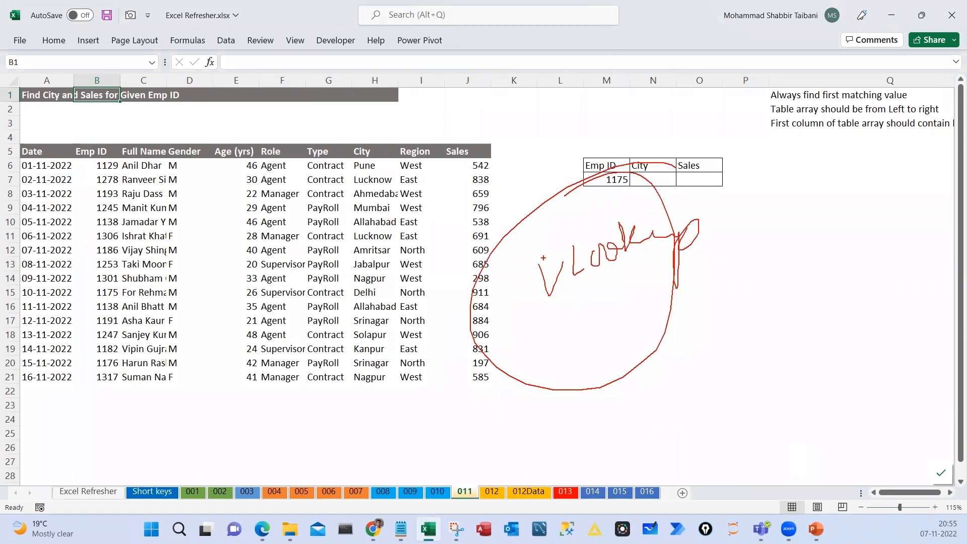
Handwrite Vertical Look beneath Vlookup, underline Vertical, and box the whole data table in red
left_click_drag(562, 320, 707, 304)
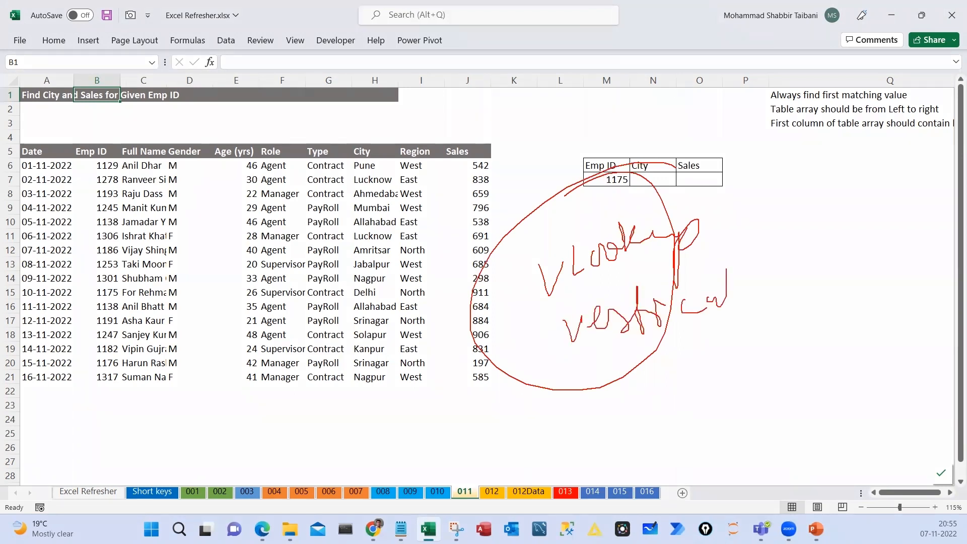
left_click_drag(727, 260, 734, 322)
left_click_drag(634, 340, 772, 300)
left_click_drag(793, 257, 855, 267)
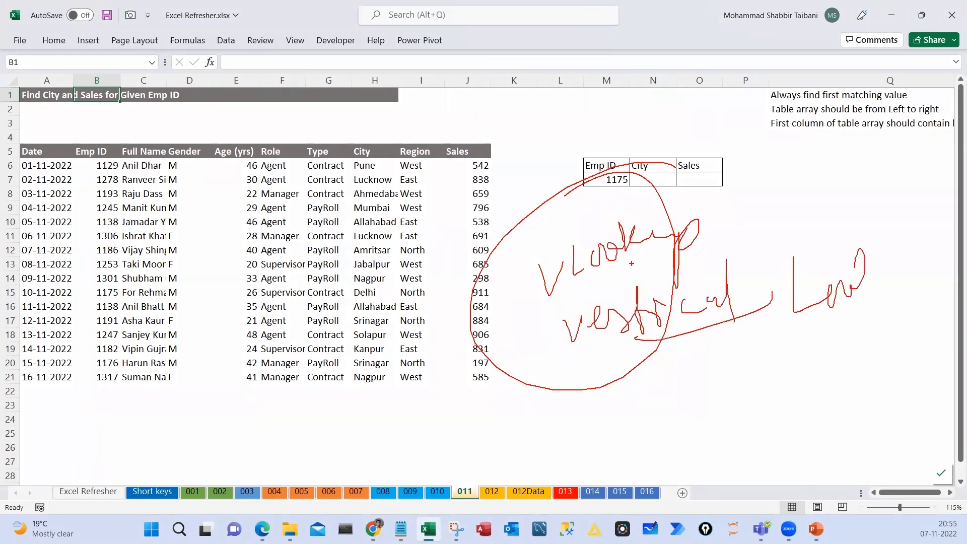
mouse_move(28, 134)
left_mouse_down()
mouse_move(460, 402)
mouse_move(488, 406)
left_mouse_up()
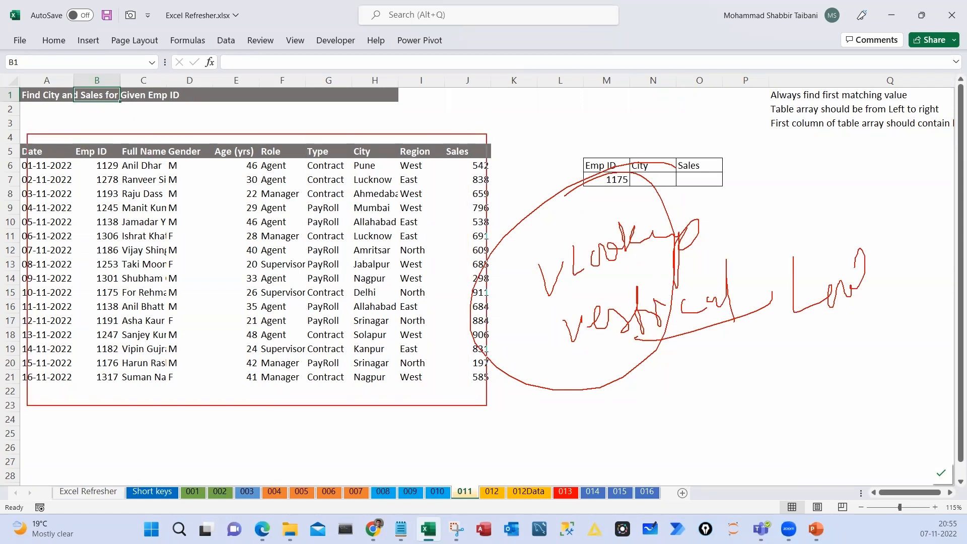
Clear the ink, circle the Emp ID value in M7, box the whole data table, tick City, and draw an arrow down from the City cell
key("Escape")
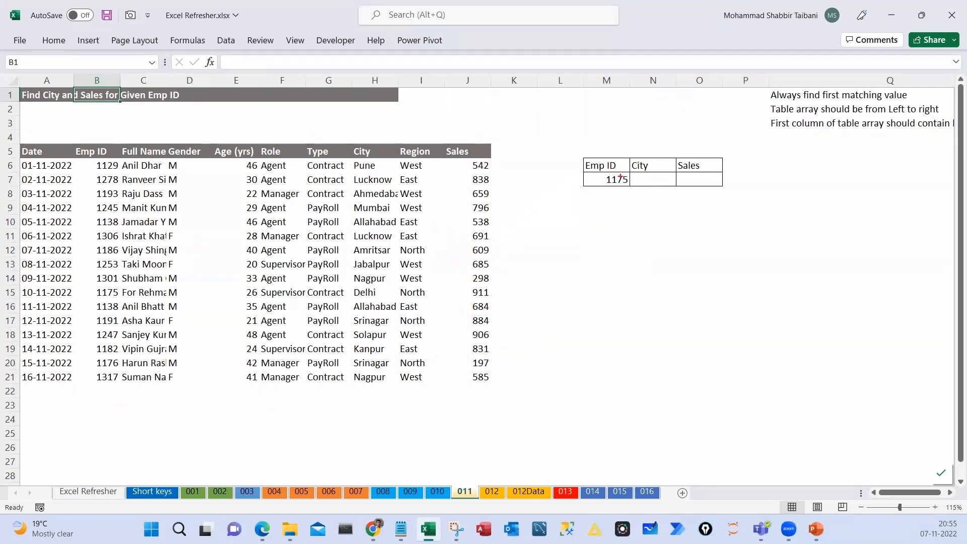
mouse_move(617, 171)
left_mouse_down()
mouse_move(621, 198)
mouse_move(612, 169)
left_mouse_up()
mouse_move(15, 137)
left_mouse_down()
mouse_move(252, 257)
mouse_move(371, 383)
mouse_move(495, 395)
left_mouse_up()
left_click_drag(638, 160, 676, 123)
left_click_drag(624, 194, 607, 204)
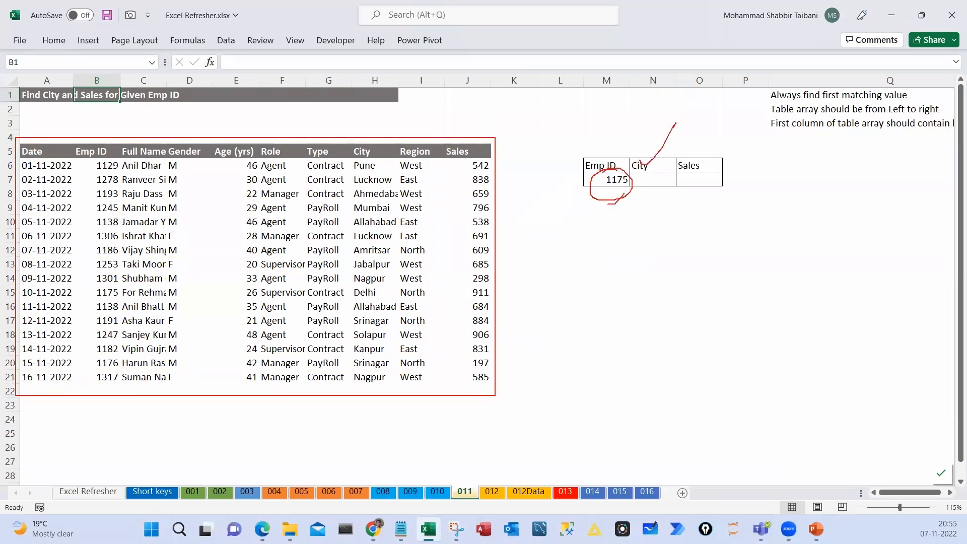
mouse_move(650, 177)
left_mouse_down()
mouse_move(656, 184)
mouse_move(635, 214)
mouse_move(654, 215)
left_mouse_up()
Handwrite and circle "extract" below the lookup table, tick City and the Emp ID value, and box the Emp ID to Sales columns
left_click_drag(587, 276, 604, 304)
mouse_move(608, 282)
left_mouse_down()
mouse_move(625, 297)
mouse_move(617, 305)
left_mouse_up()
mouse_move(633, 269)
left_mouse_down()
mouse_move(634, 294)
mouse_move(656, 280)
mouse_move(669, 283)
left_mouse_up()
left_click_drag(683, 246, 684, 283)
left_click_drag(666, 272, 699, 260)
mouse_move(594, 329)
left_mouse_down()
mouse_move(584, 252)
mouse_move(627, 332)
left_mouse_up()
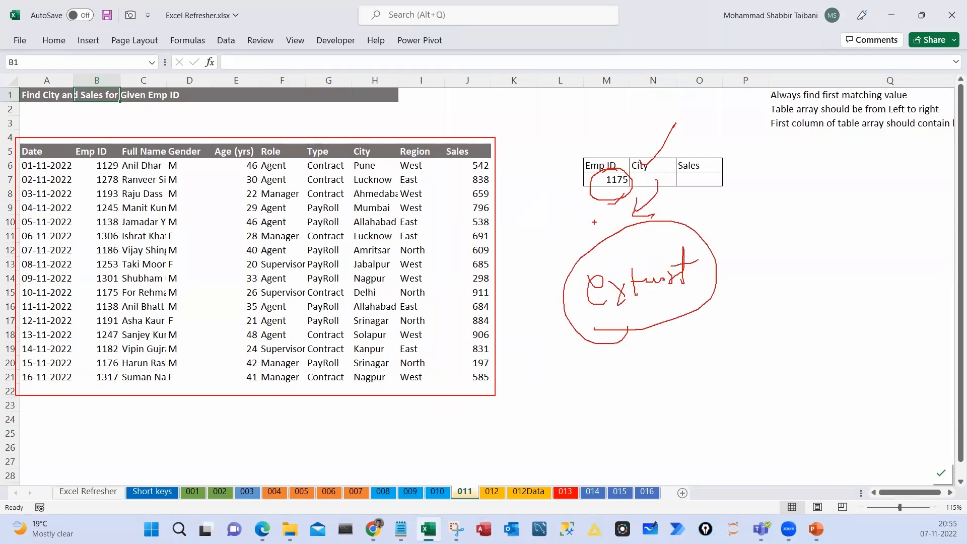
left_click_drag(642, 160, 659, 153)
left_click_drag(590, 211, 612, 194)
mouse_move(74, 149)
left_mouse_down()
mouse_move(479, 361)
mouse_move(496, 393)
left_mouse_up()
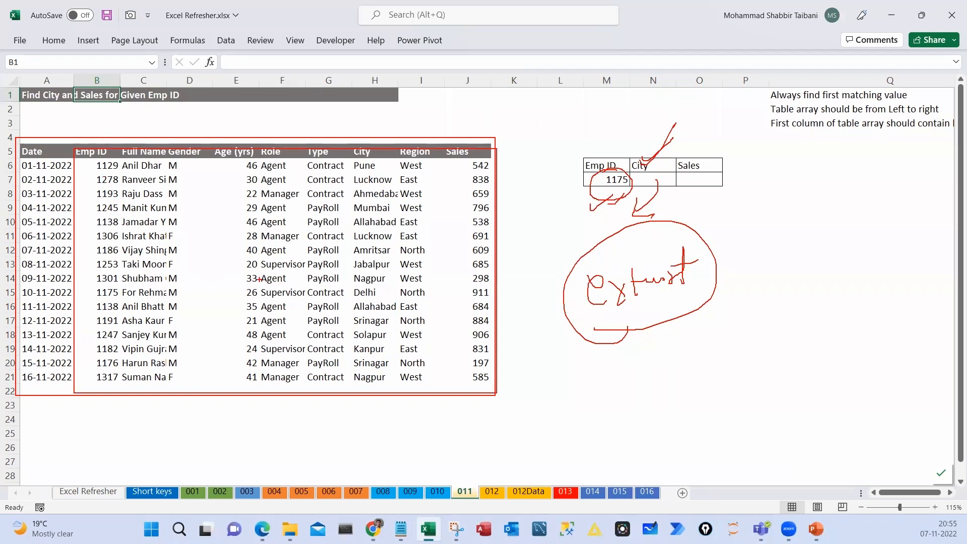
Clear the ink and highlight the whole data table A5:J21 as the lookup source
key("Escape")
left_click(145, 236)
mouse_move(38, 148)
left_mouse_down()
mouse_move(448, 346)
mouse_move(466, 370)
left_mouse_up()
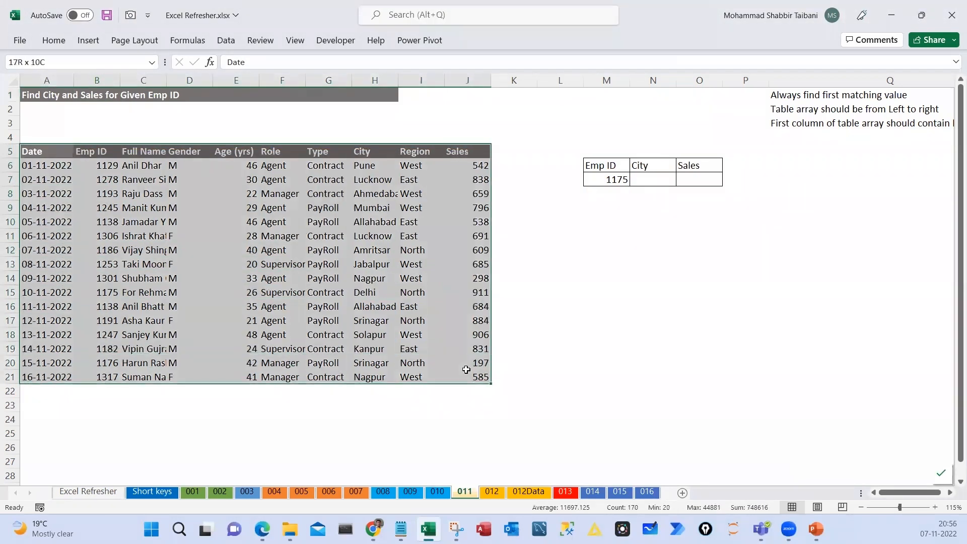
left_click(558, 320)
Enter Lookup Value in M15 and searching value in N15
left_click(590, 291)
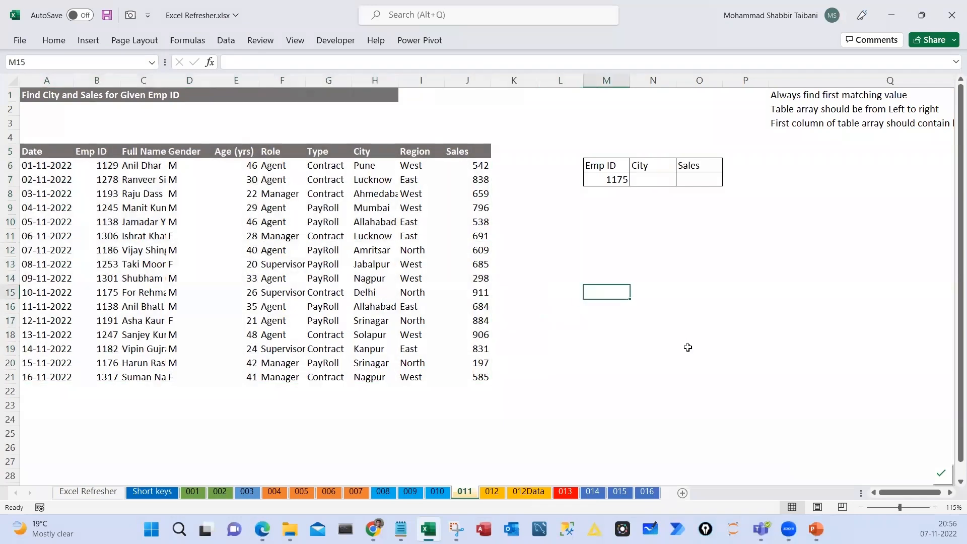
type("Lookup Value")
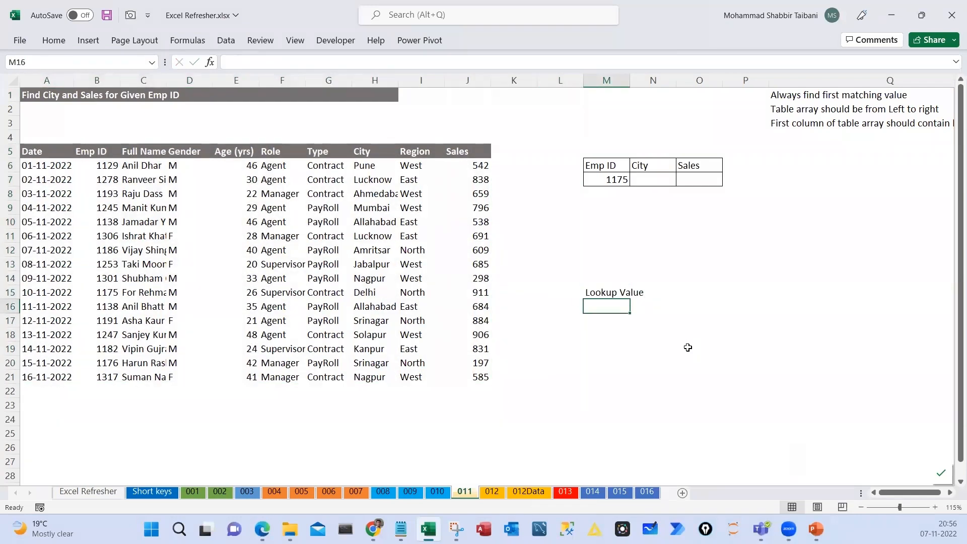
key("Tab")
type("searc")
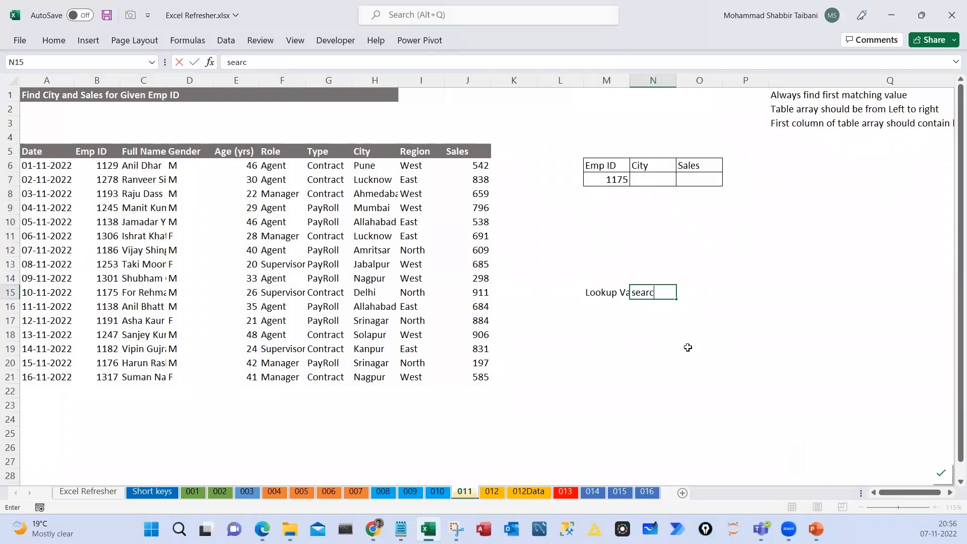
type("hing value")
key("Return")
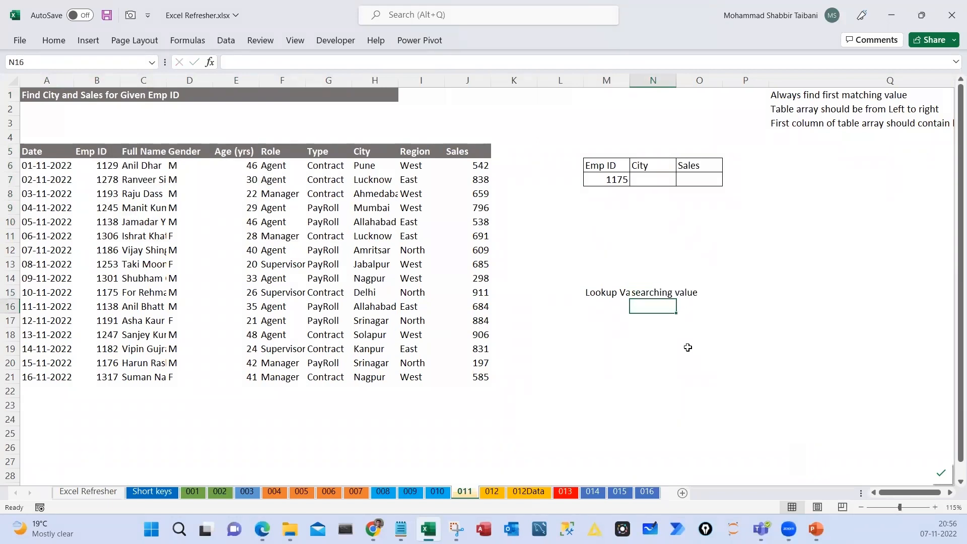
List Table, Result colno and Match Type in M16:M18 beneath Lookup Value
type("Table")
key("Tab")
key("Return")
type("Resul")
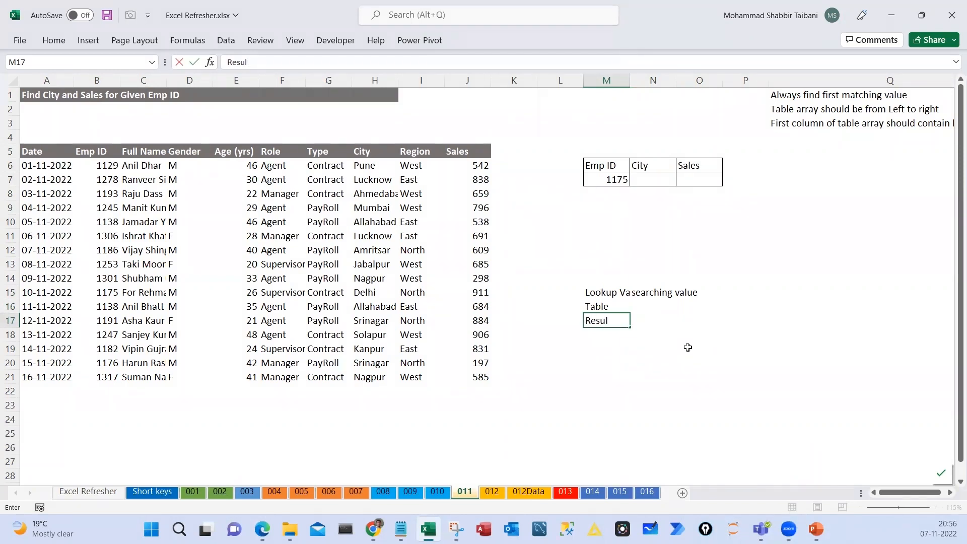
type("t colno")
key("Return")
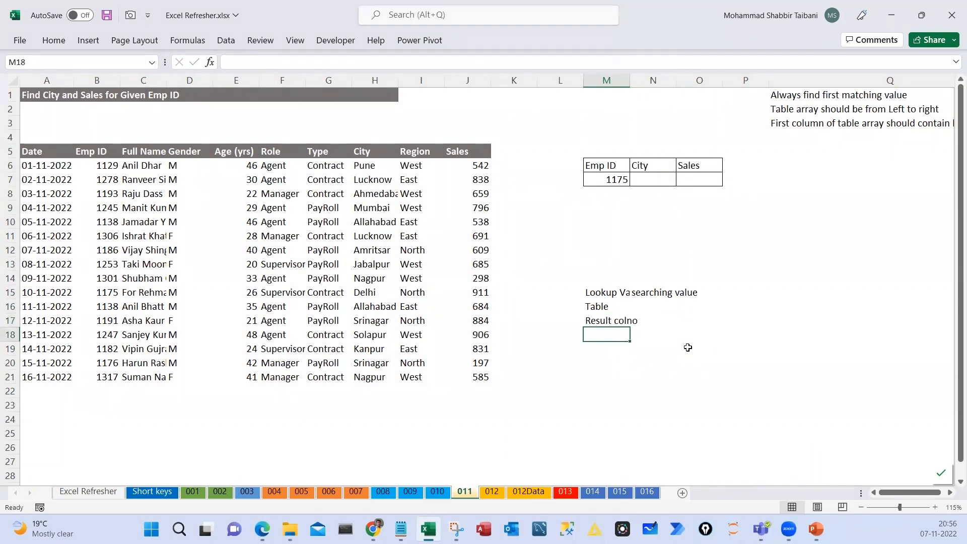
type("Match Type")
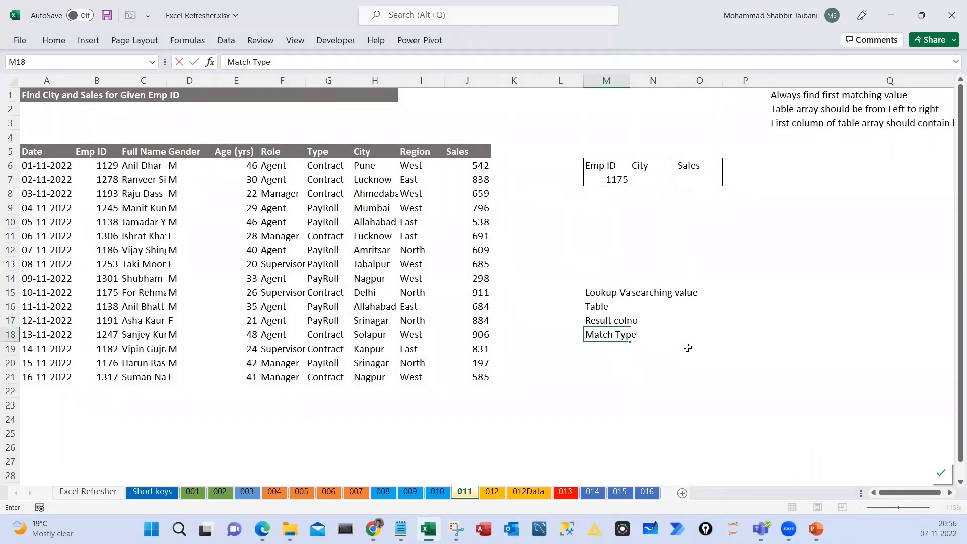
Delete the searching value note from N15 and move the cell cursor down to M21
key("Up")
key("Up")
key("Up")
key("Right")
key("Delete")
key("Left")
key("Down")
key("Down")
key("Down")
key("Down")
key("Down")
key("Down")
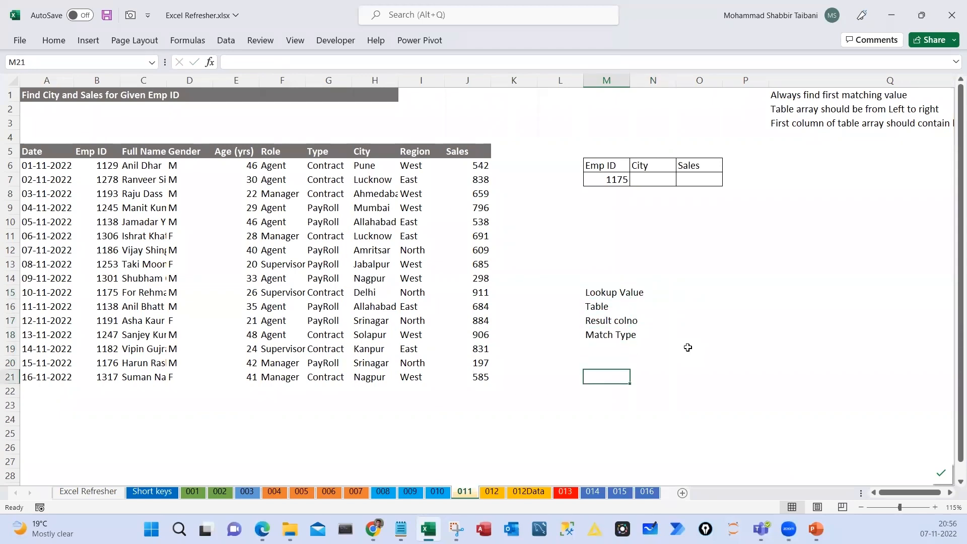
Box the four argument labels in M15:M18 in red ink and handwrite "Search" beside Lookup Value
key("ctrl+2")
mouse_move(577, 279)
left_mouse_down()
mouse_move(620, 339)
mouse_move(652, 360)
left_mouse_up()
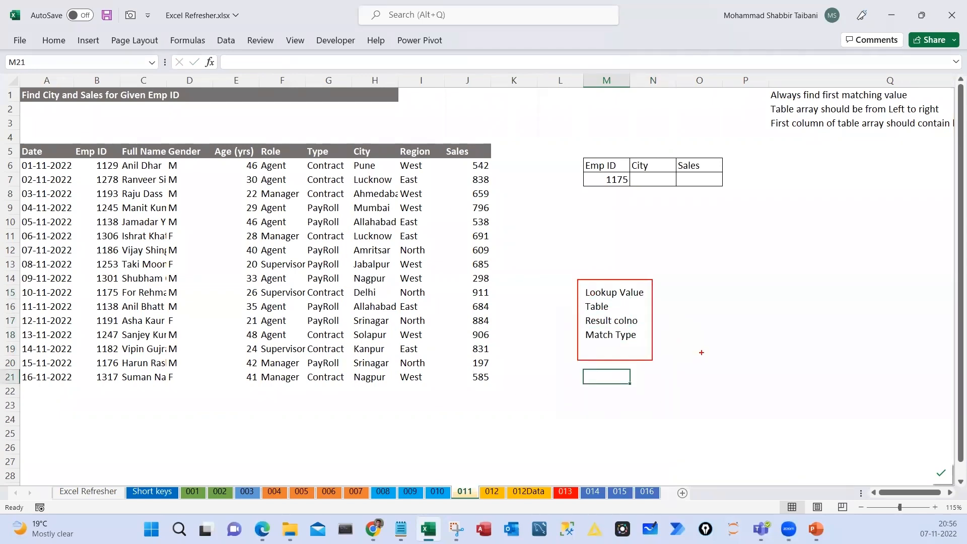
left_click_drag(677, 277, 667, 298)
left_click_drag(680, 289, 690, 298)
left_click_drag(709, 282, 713, 291)
left_click_drag(715, 276, 737, 289)
Box, tick and circle the Emp ID value in M7 in red ink and frame the full data table
left_click_drag(599, 171, 624, 185)
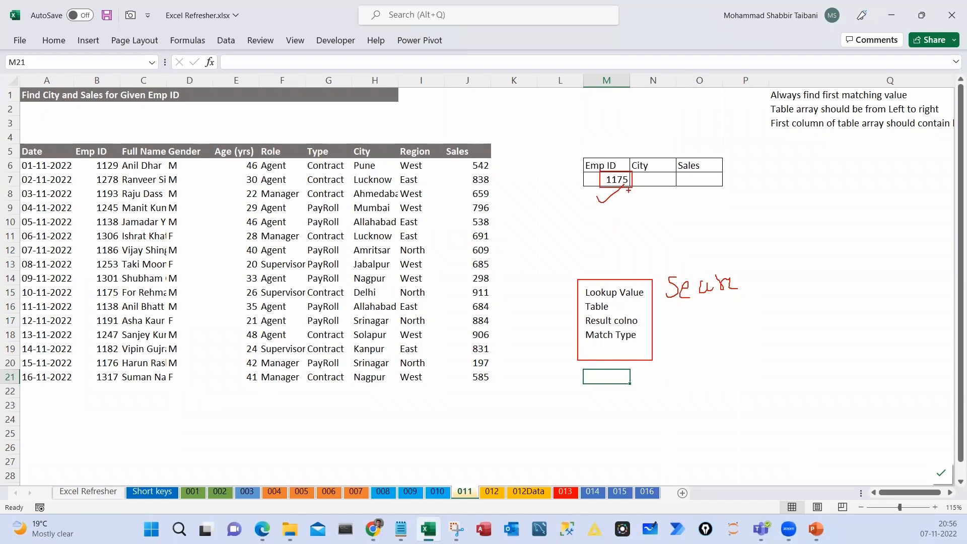
mouse_move(621, 171)
left_mouse_down()
mouse_move(603, 173)
mouse_move(633, 187)
mouse_move(579, 177)
left_mouse_up()
left_click_drag(18, 143, 492, 384)
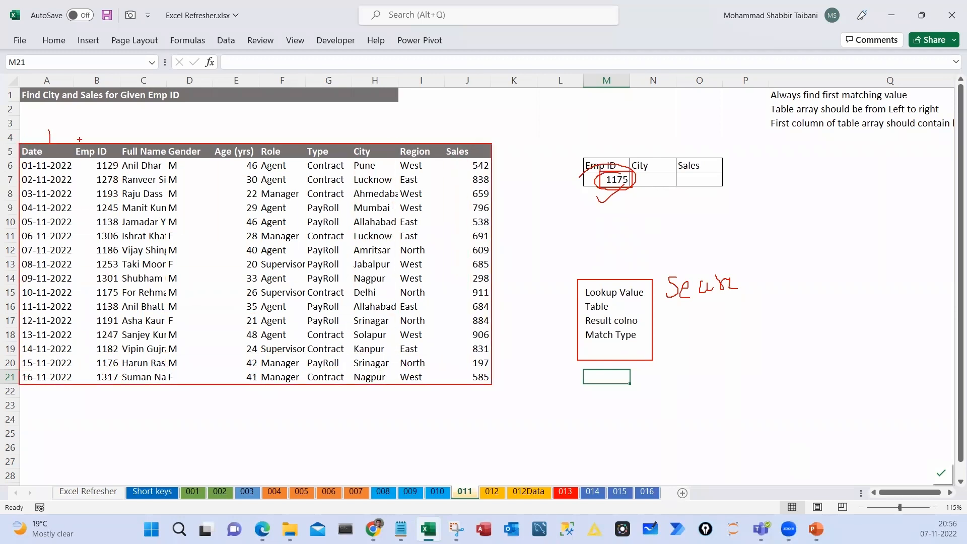
Mark the column positions in red ink above the table headers, across to Sales
left_click_drag(136, 134, 273, 132)
left_click_drag(367, 134, 421, 130)
mouse_move(466, 126)
left_mouse_down()
mouse_move(466, 137)
mouse_move(478, 136)
left_mouse_up()
left_click_drag(475, 113, 462, 116)
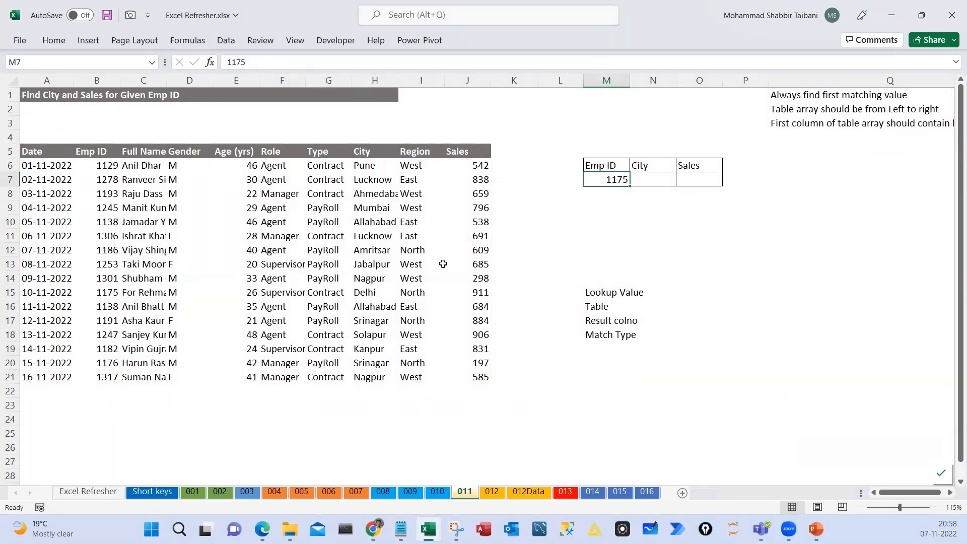
Circle the Emp ID value in M7, box the Emp ID to Sales columns, and tick the Date and Emp ID headers in red
mouse_move(601, 173)
left_mouse_down()
mouse_move(612, 170)
mouse_move(592, 178)
left_mouse_up()
mouse_move(74, 157)
left_mouse_down()
mouse_move(73, 317)
mouse_move(267, 383)
mouse_move(462, 151)
left_mouse_up()
left_click_drag(461, 384, 495, 383)
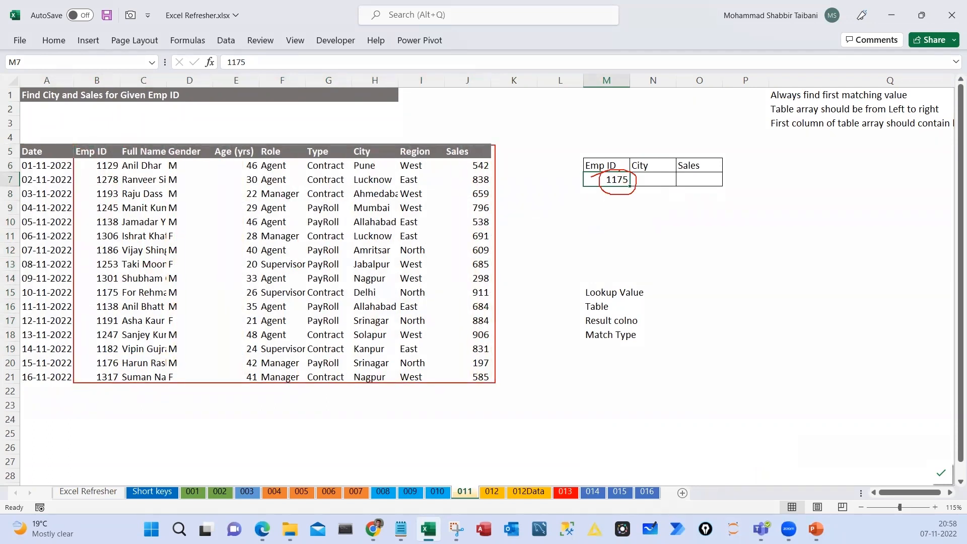
left_click_drag(38, 137, 74, 110)
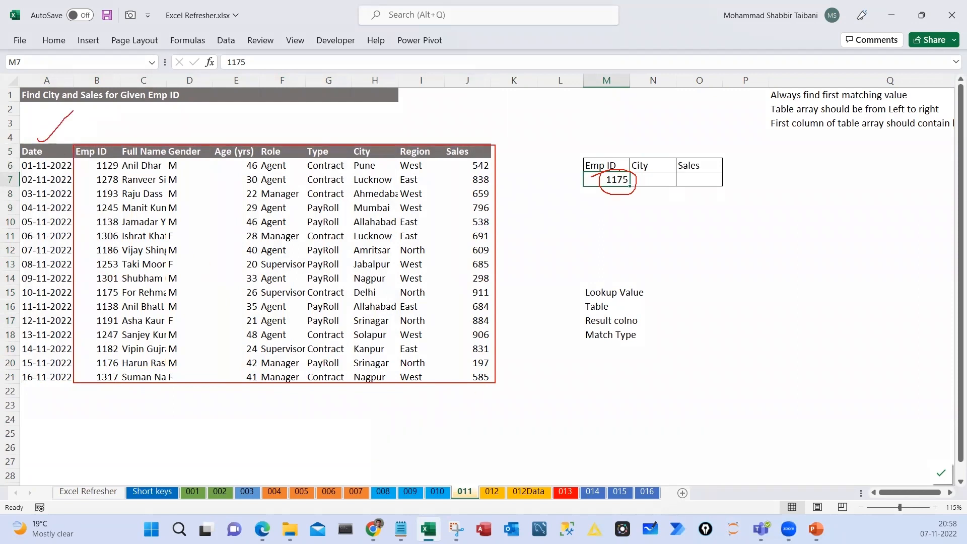
left_click_drag(572, 297, 572, 312)
left_click_drag(98, 143, 133, 117)
Clear the ink, select B5:J21, and handwrite "Select 9" below the table with the 9 circled
key("Escape")
mouse_move(101, 151)
left_mouse_down()
mouse_move(423, 294)
mouse_move(469, 155)
mouse_move(469, 379)
left_mouse_up()
mouse_move(275, 414)
left_mouse_down()
mouse_move(262, 432)
mouse_move(282, 423)
mouse_move(360, 434)
left_mouse_up()
mouse_move(446, 424)
left_mouse_down()
mouse_move(453, 450)
mouse_move(409, 453)
left_mouse_up()
mouse_move(414, 394)
left_mouse_down()
mouse_move(398, 473)
mouse_move(391, 403)
left_mouse_up()
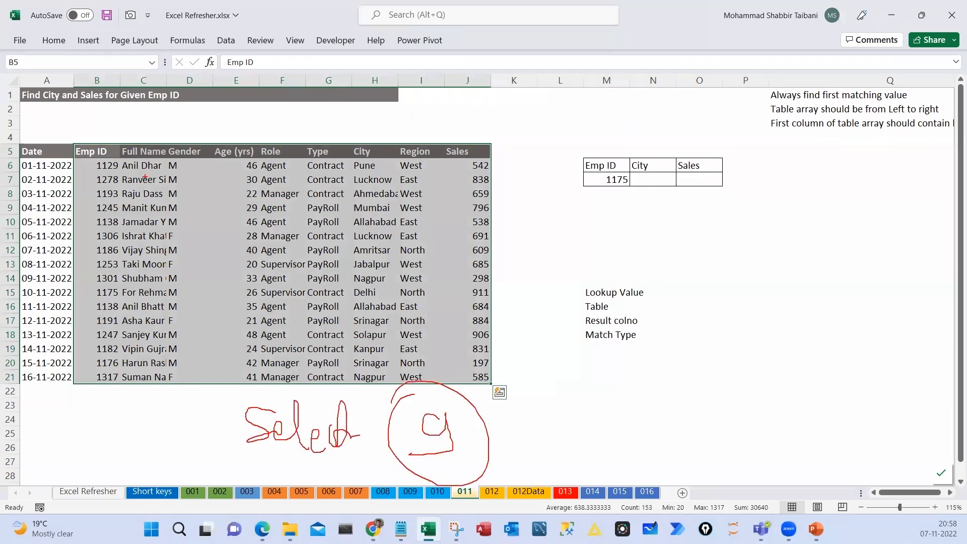
Draw a red stroke above each header from Emp ID through City and write 7 above City
left_click_drag(369, 144, 391, 106)
left_click_drag(101, 142, 119, 108)
mouse_move(145, 144)
left_mouse_down()
mouse_move(169, 115)
mouse_move(204, 114)
left_mouse_up()
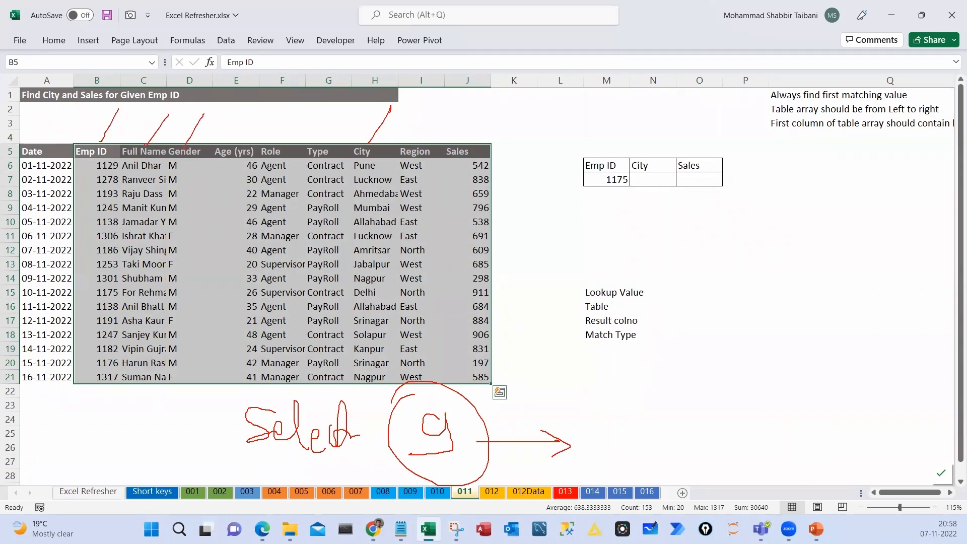
left_click_drag(240, 144, 267, 101)
left_click_drag(271, 144, 297, 109)
mouse_move(325, 144)
left_mouse_down()
mouse_move(336, 114)
mouse_move(368, 120)
mouse_move(365, 143)
left_mouse_up()
left_click_drag(357, 132, 368, 131)
Write a circled 9 beside the table, number Emp ID 1, City 7 and Sales 9 in circles, and circle the lookup table's Sales header
mouse_move(547, 101)
left_mouse_down()
mouse_move(555, 121)
mouse_move(537, 124)
left_mouse_up()
mouse_move(544, 78)
left_mouse_down()
mouse_move(564, 139)
mouse_move(517, 83)
left_mouse_up()
mouse_move(93, 108)
left_mouse_down()
mouse_move(85, 151)
mouse_move(63, 113)
left_mouse_up()
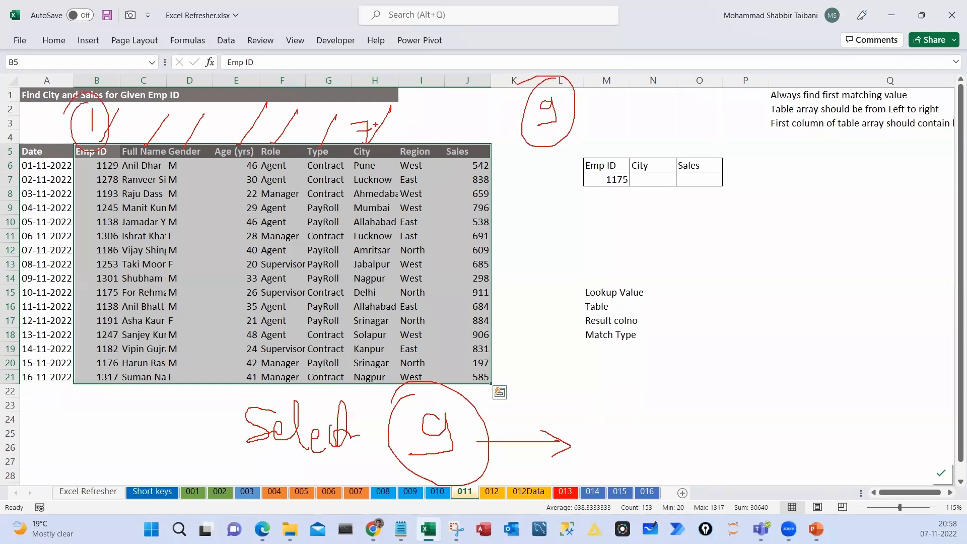
mouse_move(367, 117)
left_mouse_down()
mouse_move(370, 151)
mouse_move(342, 121)
left_mouse_up()
mouse_move(686, 143)
left_mouse_down()
mouse_move(677, 169)
mouse_move(668, 144)
left_mouse_up()
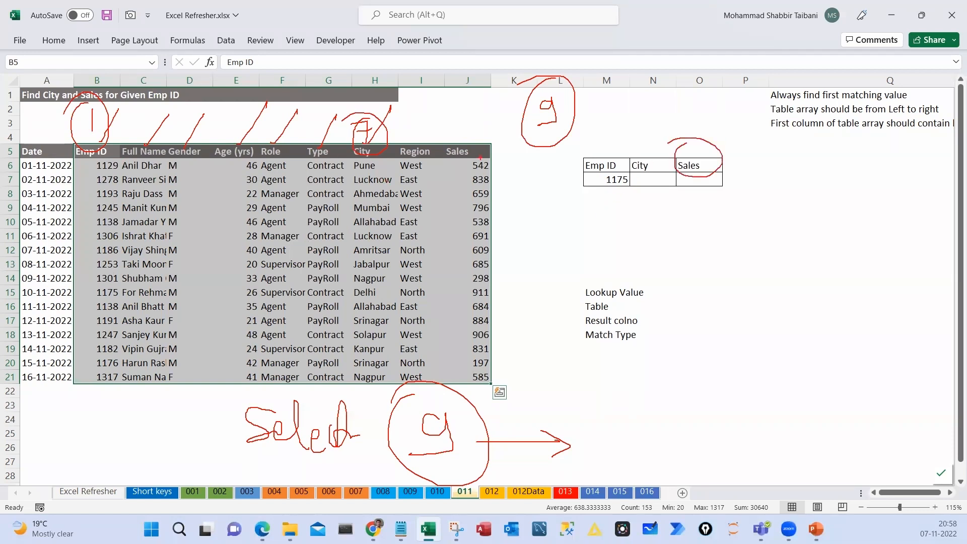
mouse_move(473, 126)
left_mouse_down()
mouse_move(464, 135)
mouse_move(478, 160)
mouse_move(471, 112)
mouse_move(392, 80)
mouse_move(282, 87)
mouse_move(353, 80)
left_mouse_up()
Handwrite "Selection" in large red letters beside the data table and circle it
mouse_move(691, 222)
left_mouse_down()
mouse_move(705, 264)
mouse_move(645, 282)
left_mouse_up()
mouse_move(723, 250)
left_mouse_down()
mouse_move(808, 247)
mouse_move(825, 191)
mouse_move(856, 201)
left_mouse_up()
left_click_drag(866, 206, 917, 199)
left_click_drag(644, 136, 755, 103)
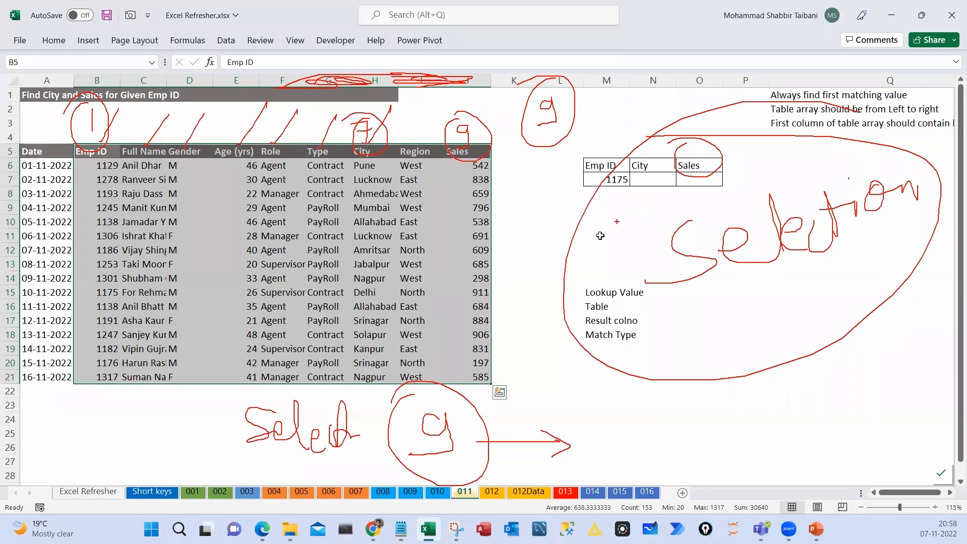
Clear the ink, point out the Result colno and Lookup Value labels, and highlight M7 together with B5:J21
key("Escape")
left_click(591, 331)
left_click(607, 325)
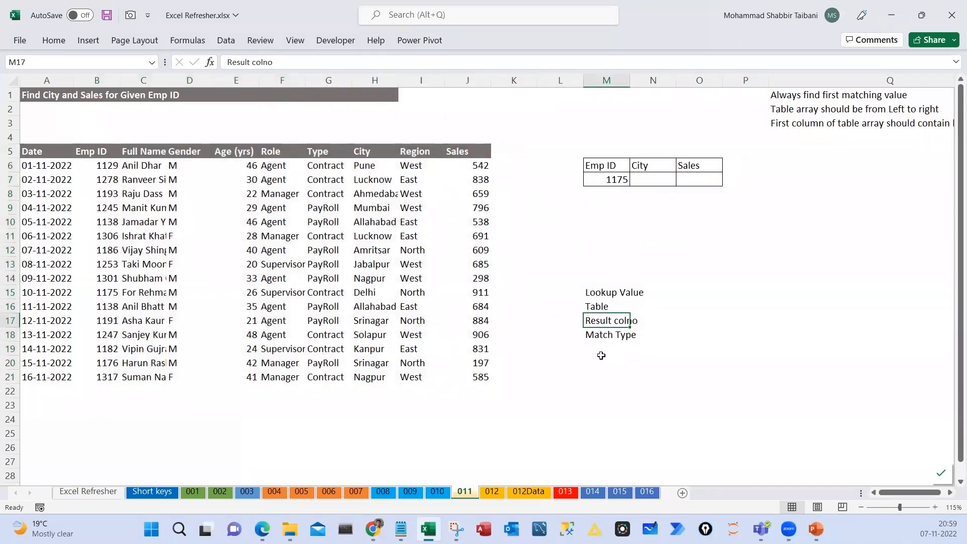
left_click(604, 296)
left_click(600, 176)
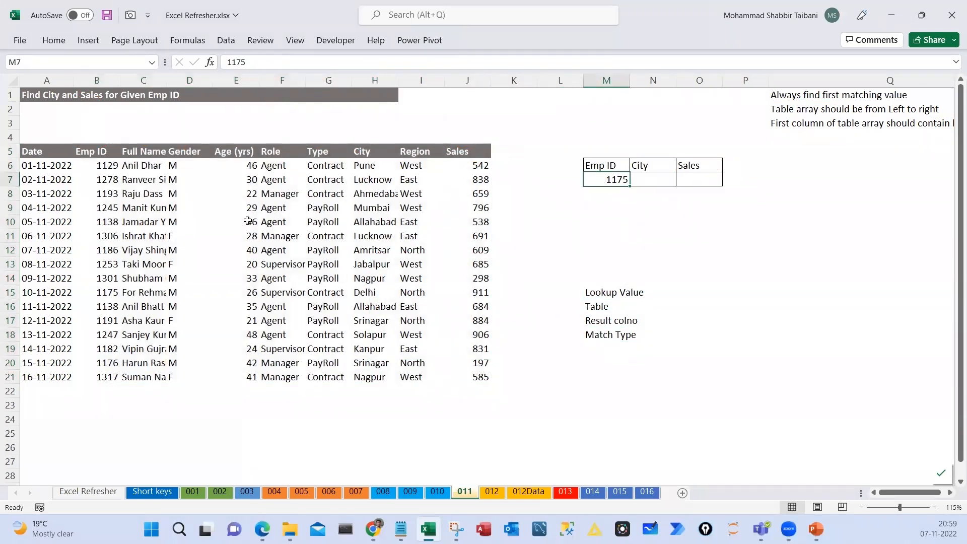
left_click_drag(101, 151, 478, 377)
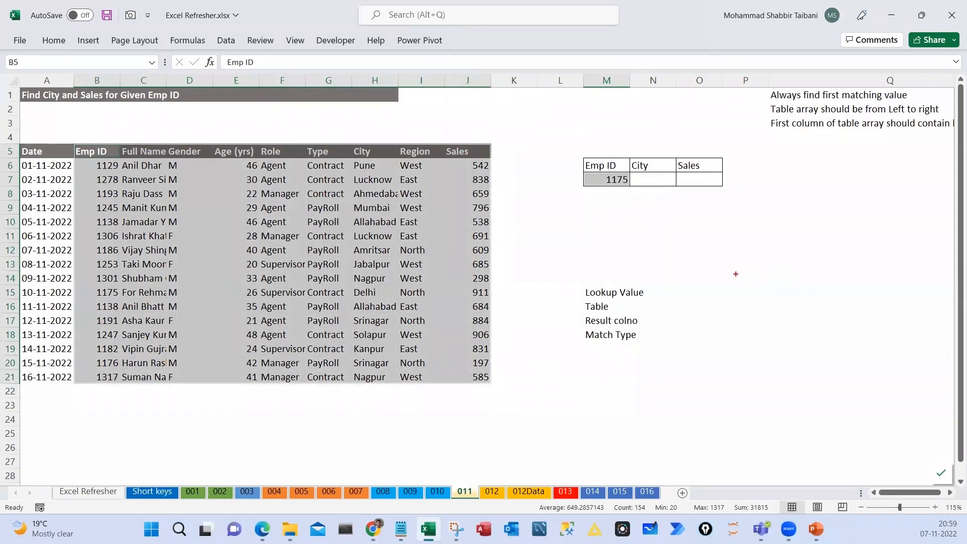
Handwrite a circled 7 above the argument labels and branch Match Type into "Exact" and "App" in red ink
mouse_move(641, 340)
left_mouse_down()
mouse_move(657, 364)
mouse_move(671, 336)
mouse_move(703, 320)
left_mouse_up()
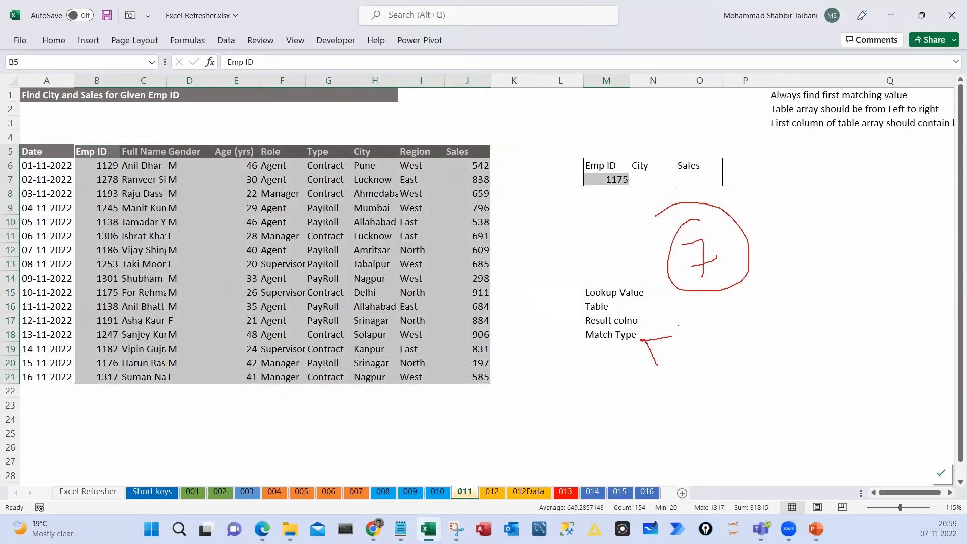
mouse_move(684, 327)
left_mouse_down()
mouse_move(689, 346)
mouse_move(706, 342)
left_mouse_up()
left_click_drag(706, 330, 733, 338)
left_click_drag(731, 334, 777, 312)
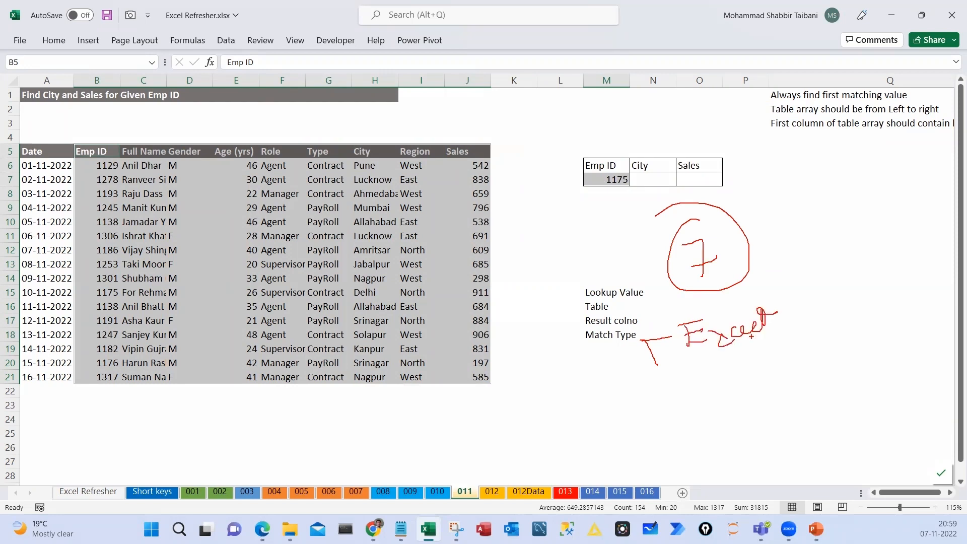
left_click_drag(666, 409, 707, 396)
mouse_move(705, 390)
left_mouse_down()
mouse_move(703, 417)
mouse_move(715, 394)
left_mouse_up()
left_click_drag(725, 405, 733, 391)
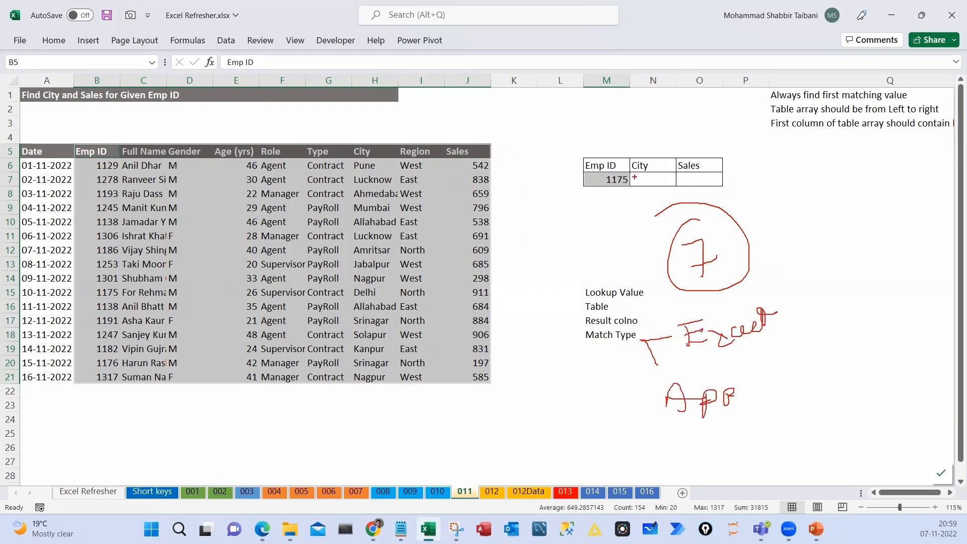
Circle the Emp ID value in M7 and handwrite the same number, plus a variant with a trailing 0, beside it
mouse_move(613, 171)
left_mouse_down()
mouse_move(636, 175)
mouse_move(579, 180)
left_mouse_up()
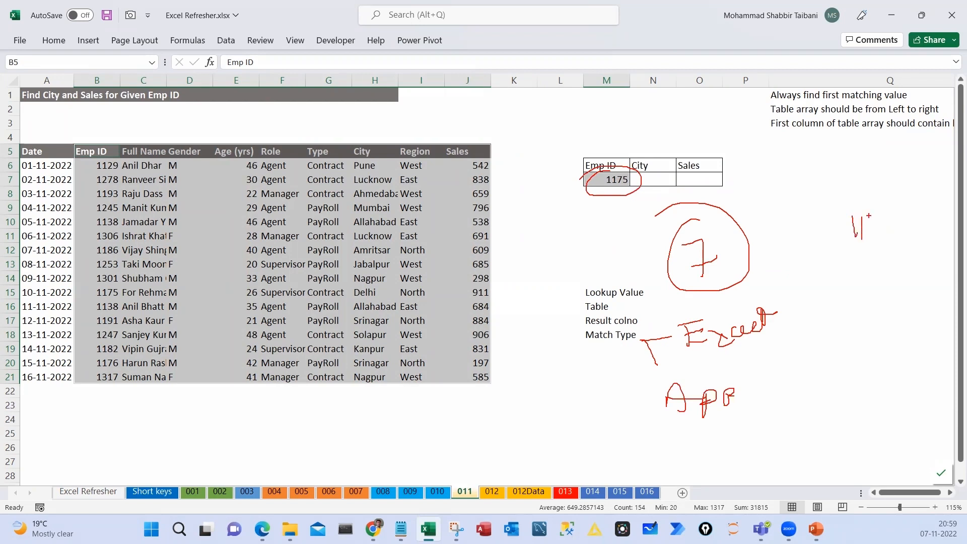
left_click_drag(894, 213, 883, 243)
mouse_move(873, 228)
left_mouse_down()
mouse_move(903, 224)
mouse_move(895, 237)
left_mouse_up()
left_click_drag(908, 215, 925, 212)
left_click_drag(816, 180, 815, 202)
mouse_move(823, 175)
left_mouse_down()
mouse_move(845, 172)
mouse_move(840, 199)
left_mouse_up()
mouse_move(827, 191)
left_mouse_down()
mouse_move(852, 181)
mouse_move(857, 197)
mouse_move(881, 171)
left_mouse_up()
left_click_drag(889, 174, 891, 175)
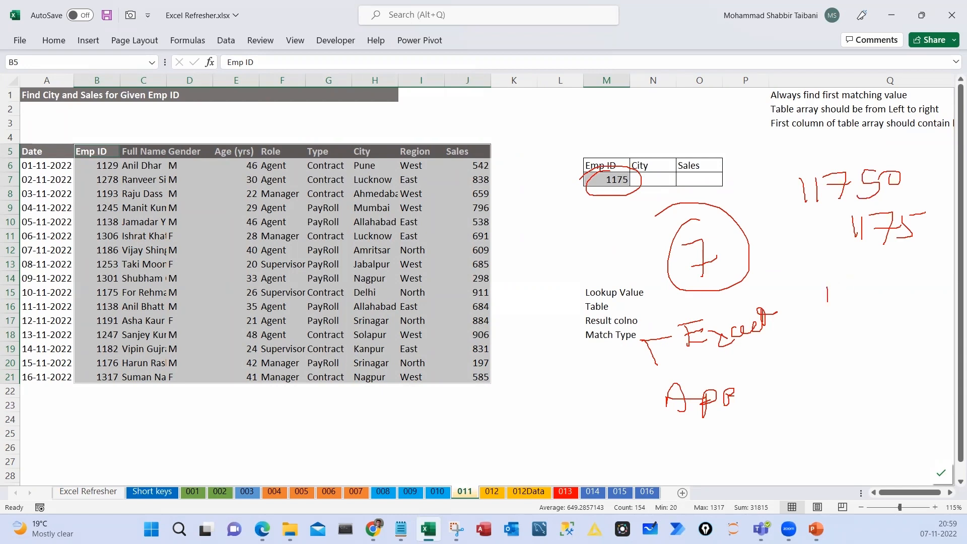
Handwrite a third variant of the Emp ID with an extra leading 1 and box all three numbers
left_click_drag(855, 283, 857, 296)
left_click_drag(862, 275, 877, 272)
mouse_move(877, 272)
left_mouse_down()
mouse_move(867, 295)
mouse_move(909, 270)
left_mouse_up()
left_click_drag(892, 277, 882, 293)
mouse_move(777, 146)
left_mouse_down()
mouse_move(904, 266)
mouse_move(937, 316)
left_mouse_up()
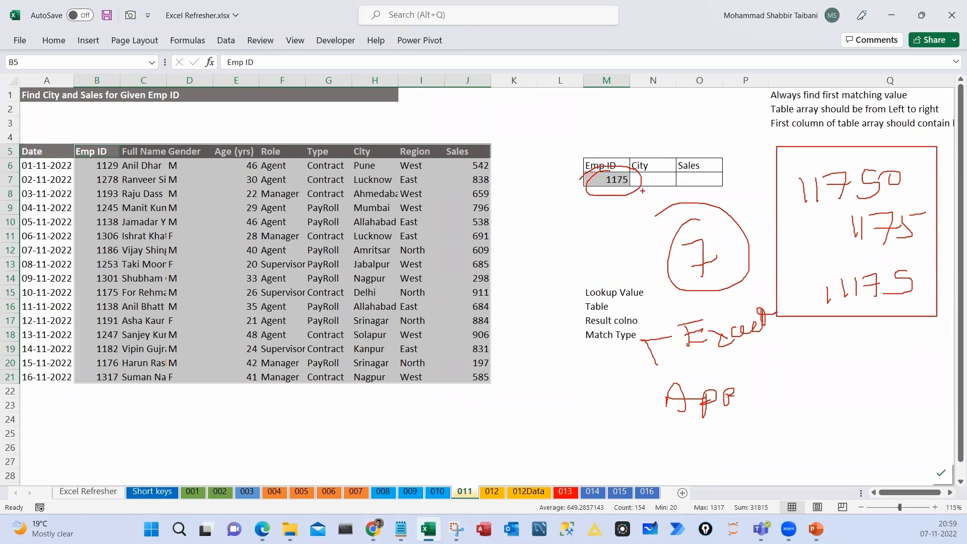
Tick the exactly matching Emp ID in the red box, circle both "Exact" and "App", and cross out "App"
left_click_drag(675, 95, 610, 167)
mouse_move(793, 236)
left_mouse_down()
mouse_move(802, 251)
mouse_move(839, 223)
left_mouse_up()
left_click_drag(677, 363, 712, 370)
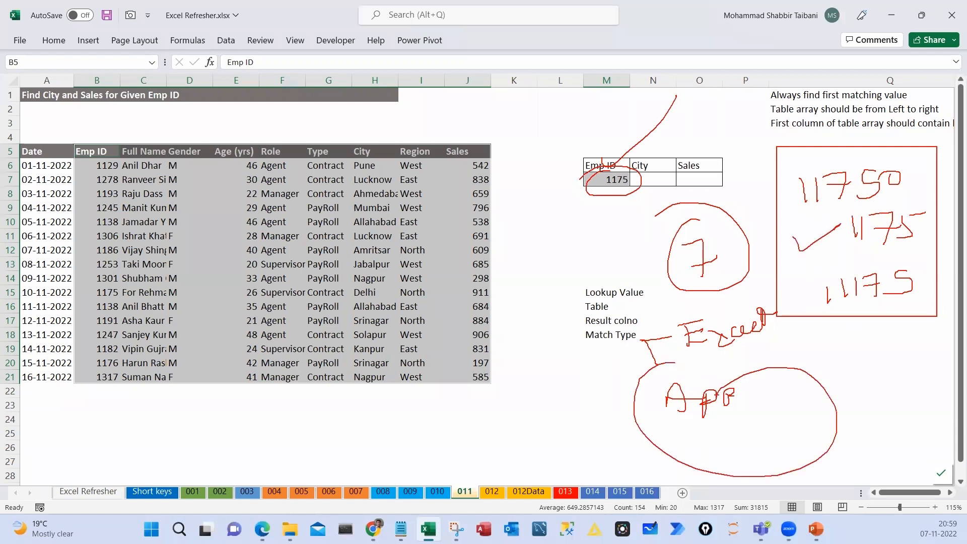
mouse_move(724, 288)
left_mouse_down()
mouse_move(690, 305)
mouse_move(727, 295)
left_mouse_up()
left_click_drag(718, 401, 756, 438)
left_click_drag(756, 386, 723, 437)
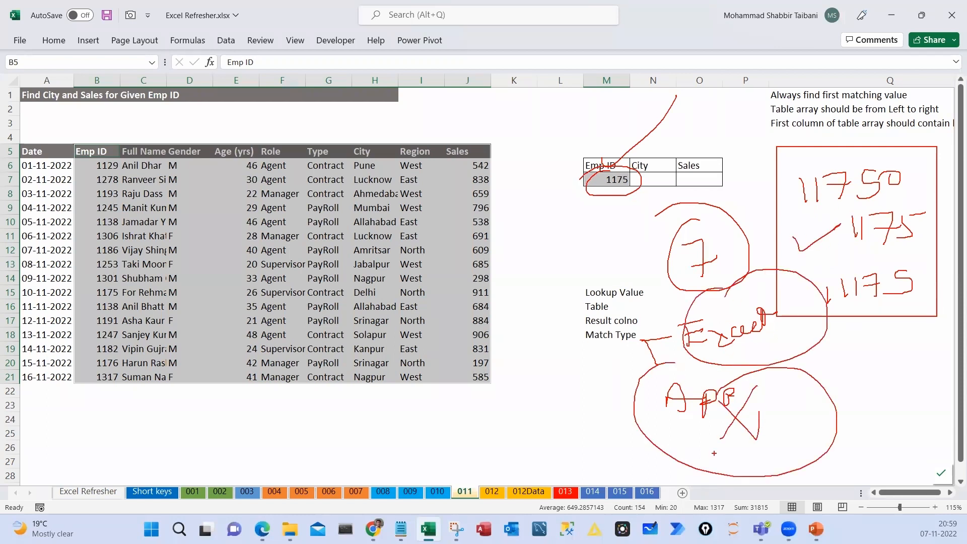
Clear the red ink and begin a VLOOKUP formula in the City cell N7
key("Escape")
left_click(654, 179)
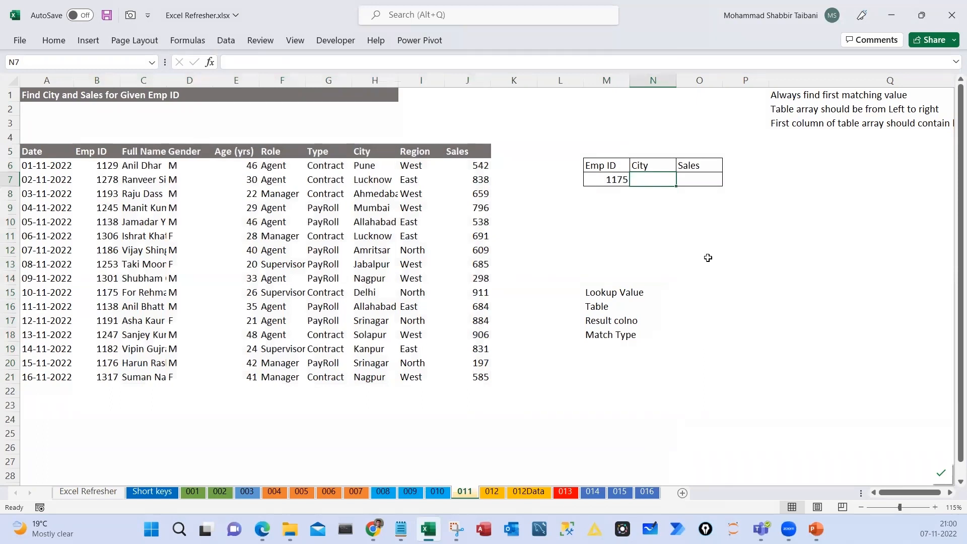
type("=vlookup(")
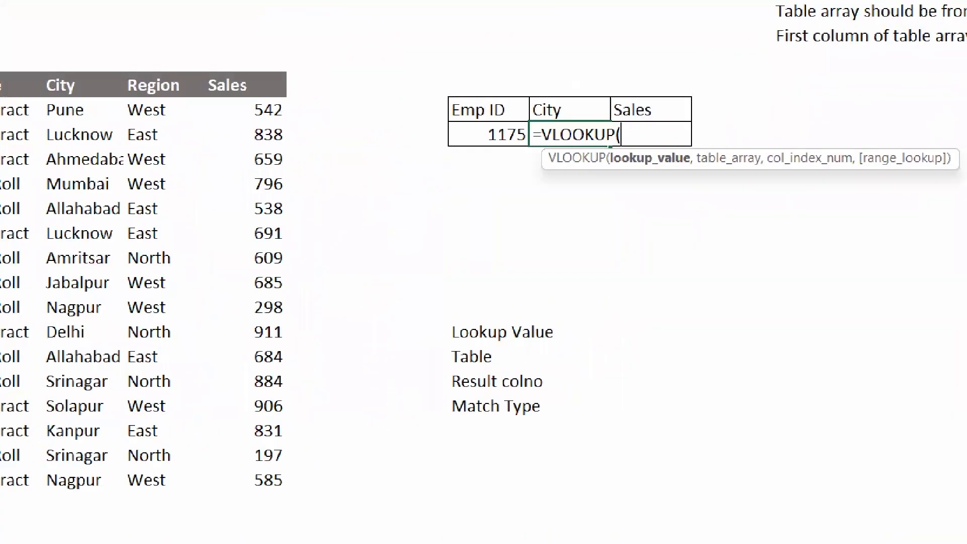
Tick each of the four VLOOKUP arguments in the formula hint in red ink
left_click_drag(619, 184, 656, 161)
left_click_drag(706, 177, 766, 141)
left_click_drag(773, 182, 839, 134)
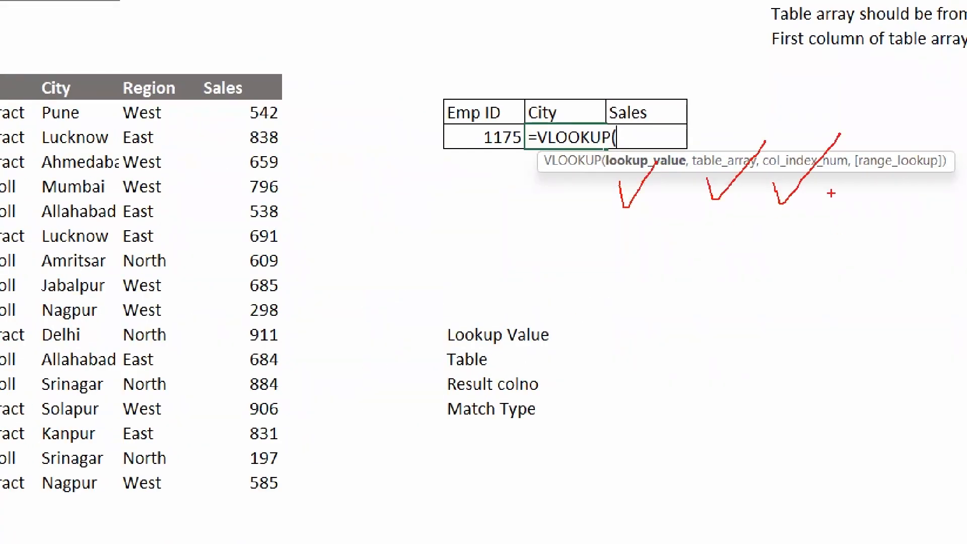
mouse_move(874, 203)
left_mouse_down()
mouse_move(879, 216)
mouse_move(948, 111)
left_mouse_up()
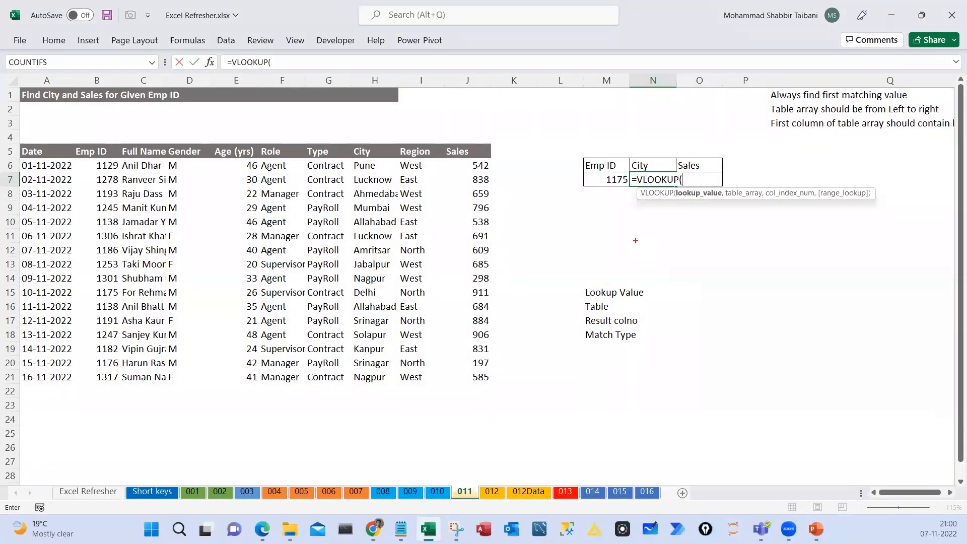
Handwrite "VLook" in red below the formula, underline it, and draw an arrow leading down from it
left_click_drag(619, 224, 639, 221)
left_click_drag(644, 212, 657, 243)
left_click_drag(676, 225, 669, 233)
left_click_drag(689, 218, 690, 219)
mouse_move(700, 207)
left_mouse_down()
mouse_move(701, 228)
mouse_move(726, 227)
left_mouse_up()
mouse_move(633, 264)
left_mouse_down()
mouse_move(746, 232)
mouse_move(742, 283)
mouse_move(751, 271)
left_mouse_up()
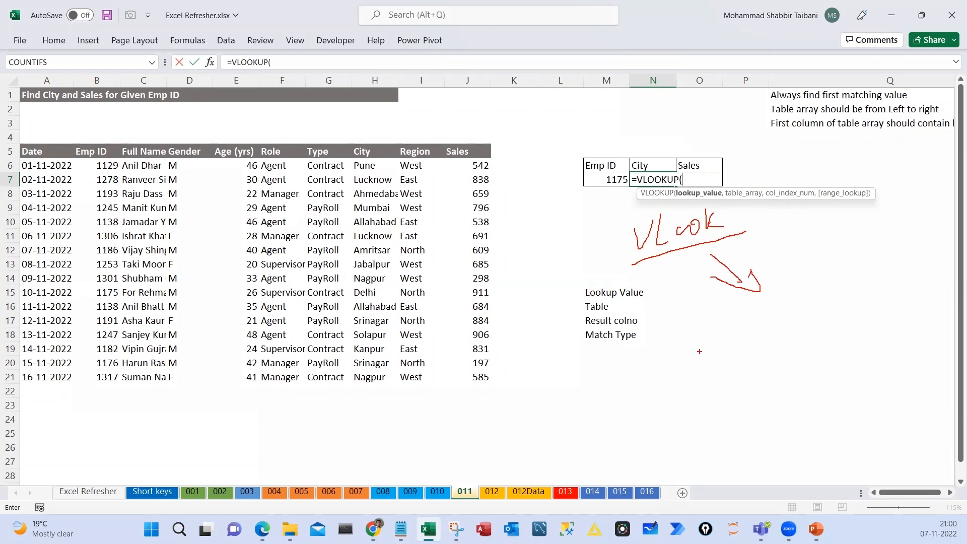
Handwrite "Join" linked to SQL and "Merge" linked to Python below the arrow in red ink
mouse_move(680, 340)
left_mouse_down()
mouse_move(700, 347)
mouse_move(675, 368)
mouse_move(754, 348)
left_mouse_up()
left_click_drag(684, 395, 783, 353)
left_click_drag(786, 336, 810, 329)
left_click_drag(855, 308, 921, 327)
left_click_drag(786, 412, 904, 390)
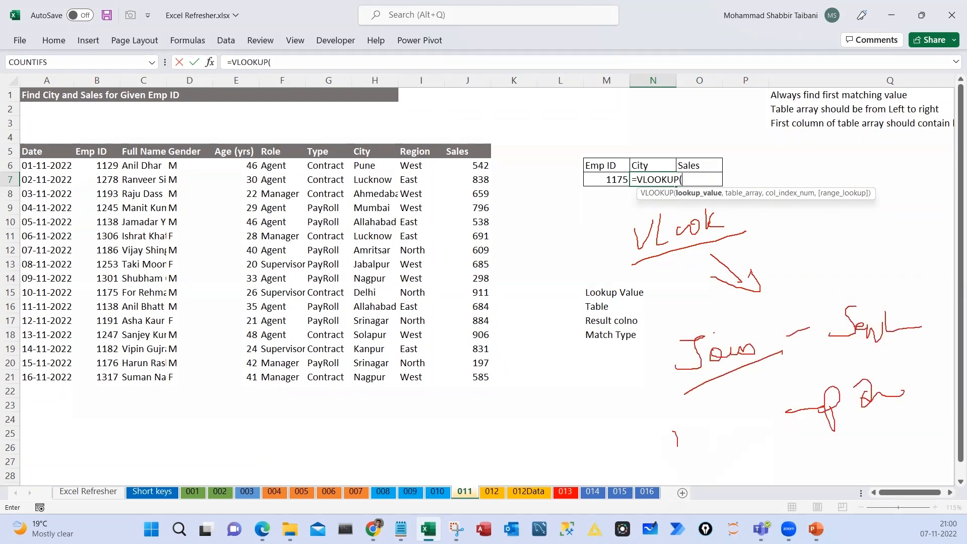
left_click_drag(678, 425, 743, 443)
Circle and tick the handwritten "VLook", "Join" and "Merge", and clear all the red ink
mouse_move(654, 203)
left_mouse_down()
mouse_move(733, 221)
mouse_move(650, 202)
left_mouse_up()
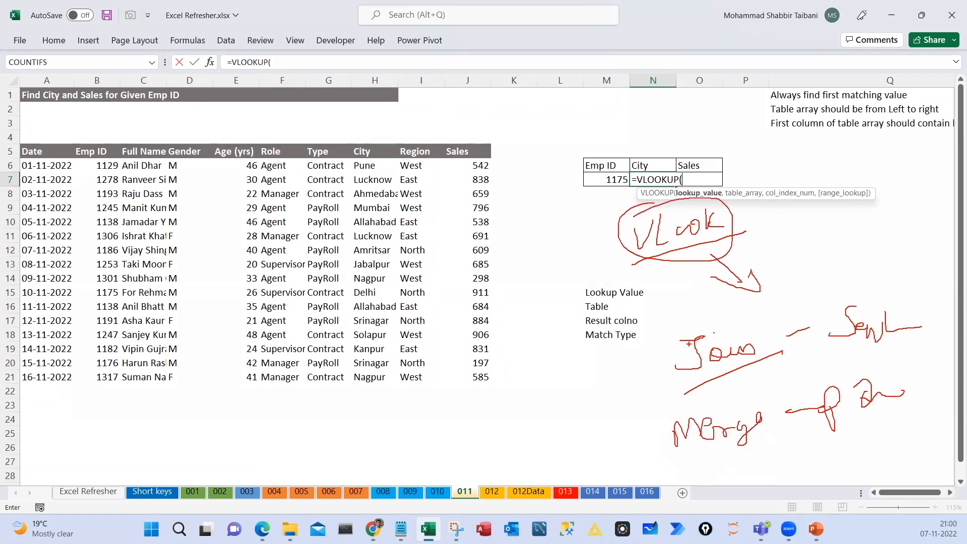
mouse_move(707, 323)
left_mouse_down()
mouse_move(655, 336)
mouse_move(683, 381)
mouse_move(653, 326)
left_mouse_up()
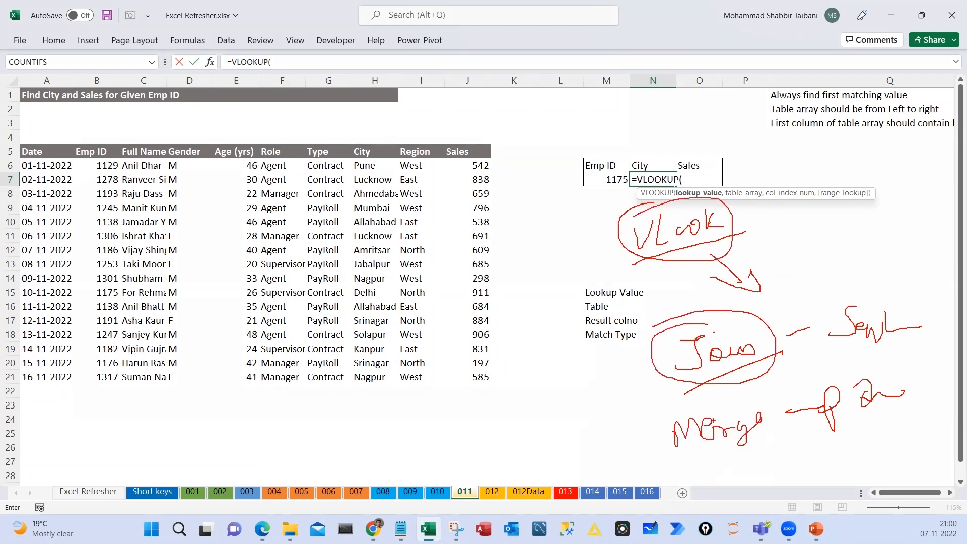
mouse_move(686, 405)
left_mouse_down()
mouse_move(725, 459)
mouse_move(676, 403)
left_mouse_up()
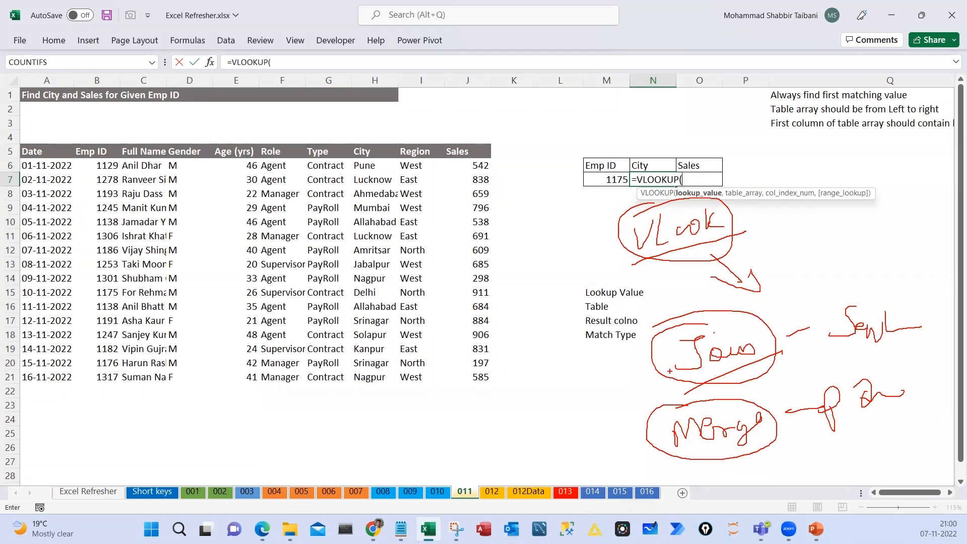
left_click_drag(574, 252, 649, 205)
left_click_drag(705, 383, 761, 358)
left_click_drag(676, 265, 707, 247)
left_click_drag(735, 374, 779, 327)
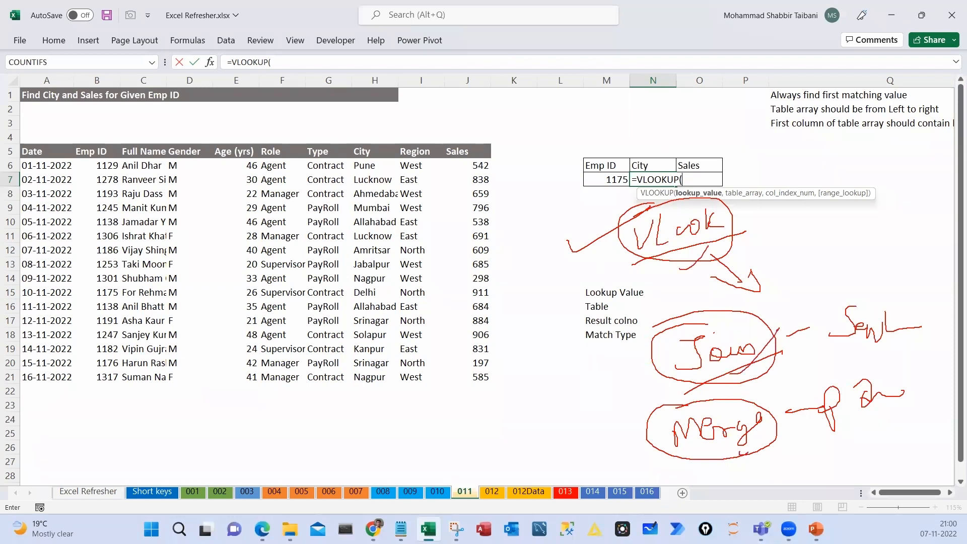
left_click_drag(740, 453, 788, 406)
key("Escape")
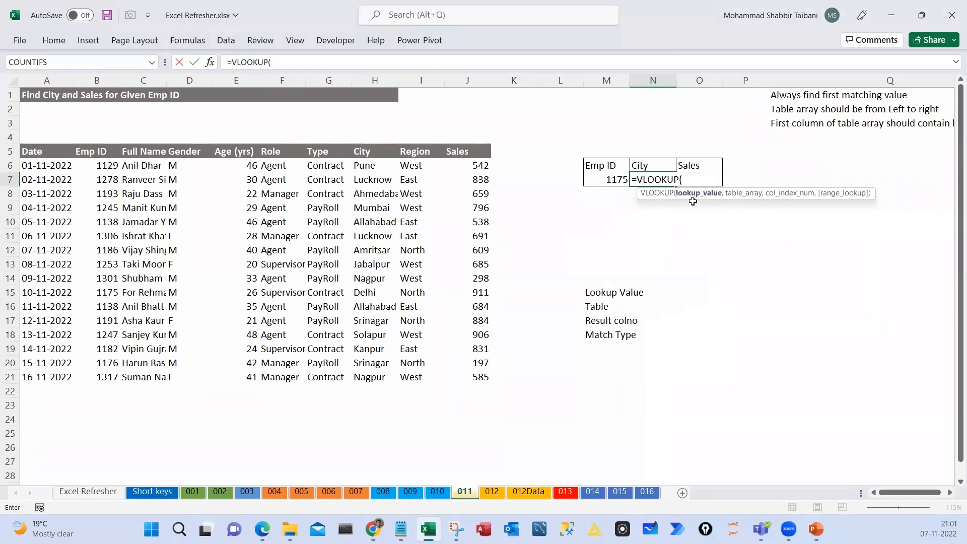
Use the Emp ID cell M7 as the VLOOKUP lookup value, marking it temporarily in red ink
left_click(612, 180)
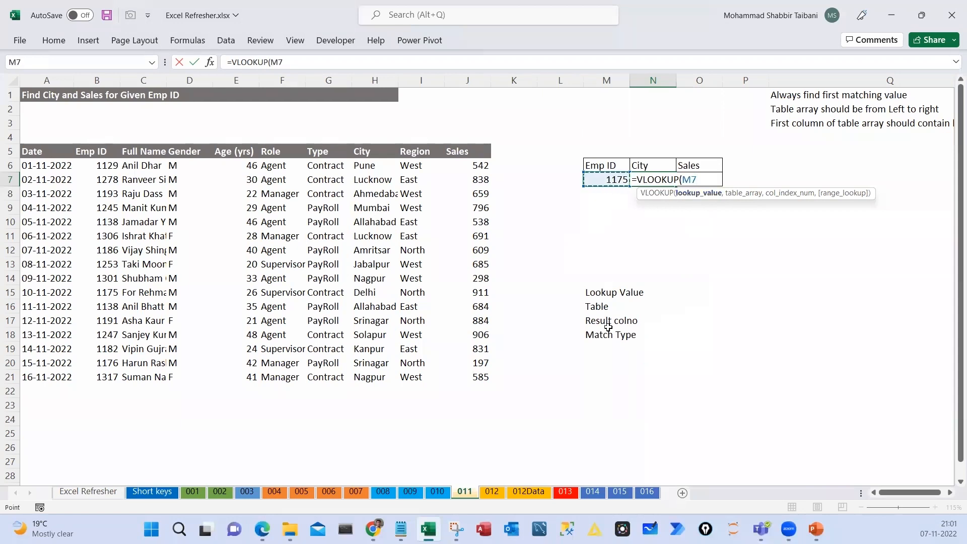
left_click_drag(596, 198, 589, 232)
mouse_move(616, 218)
left_mouse_down()
mouse_move(648, 230)
mouse_move(655, 215)
left_mouse_up()
key("Escape")
type(",")
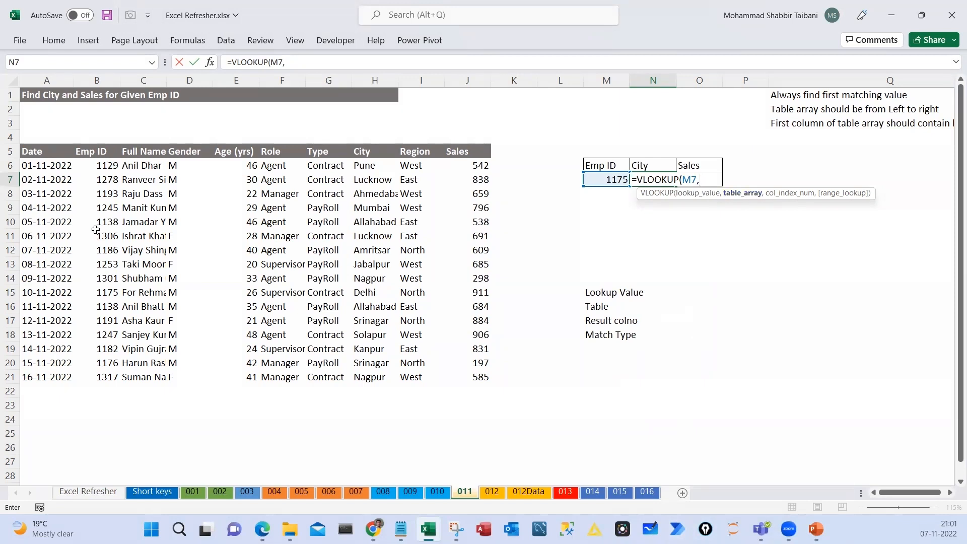
Try A5:J21 as the table array and mark the Emp ID column temporarily in red ink
left_click_drag(42, 152, 459, 378)
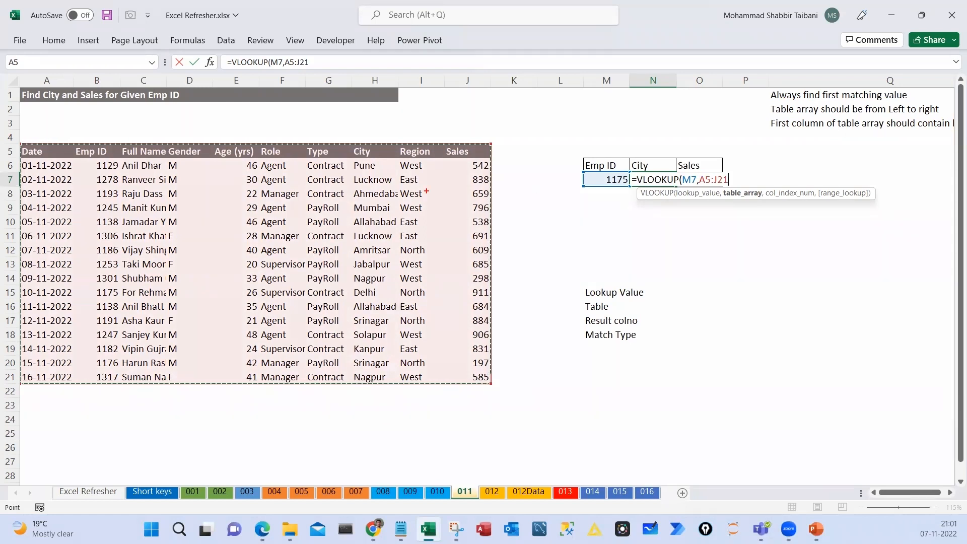
left_click_drag(97, 122, 117, 119)
left_click_drag(103, 394, 98, 429)
key("Escape")
Set the table array to B5:J21, temporarily marking the first-column and left-to-right rules and a rightward arrow in red
mouse_move(106, 152)
left_mouse_down()
mouse_move(237, 246)
mouse_move(466, 376)
left_mouse_up()
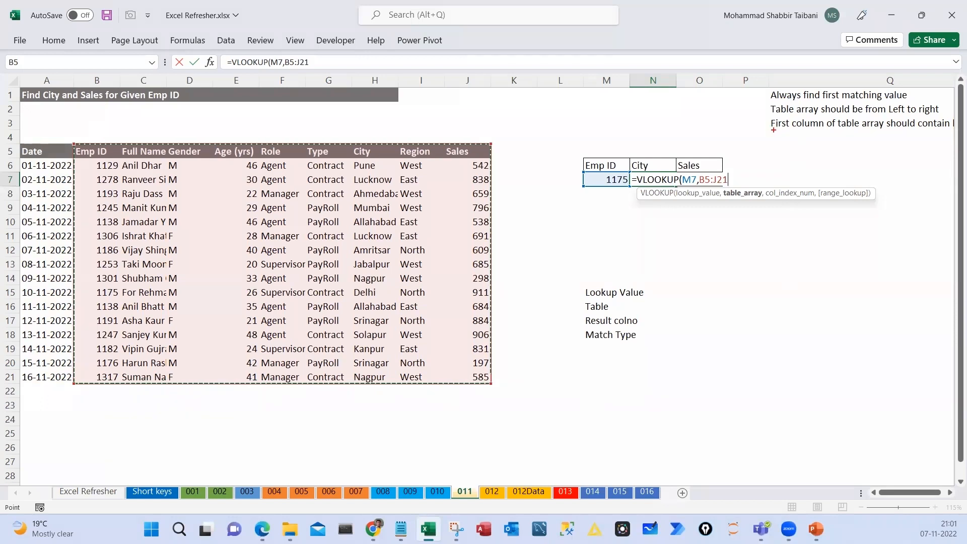
left_click_drag(773, 130, 947, 129)
left_click_drag(753, 114, 778, 107)
mouse_move(145, 407)
left_mouse_down()
mouse_move(304, 406)
mouse_move(281, 425)
left_mouse_up()
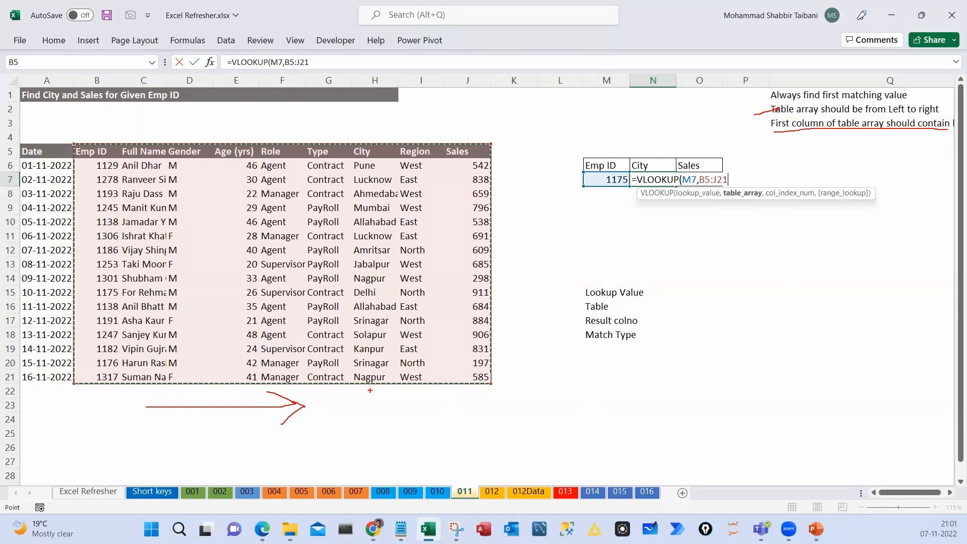
key("Escape")
Add column number 7 and match type 0, and illustrate "0 = False" as Exact match in temporary red ink
type(",7")
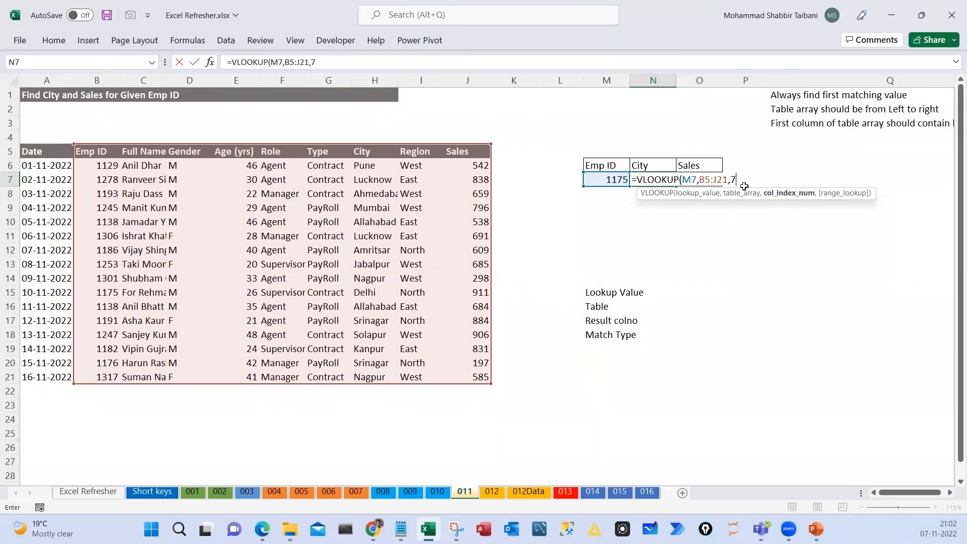
type(",0")
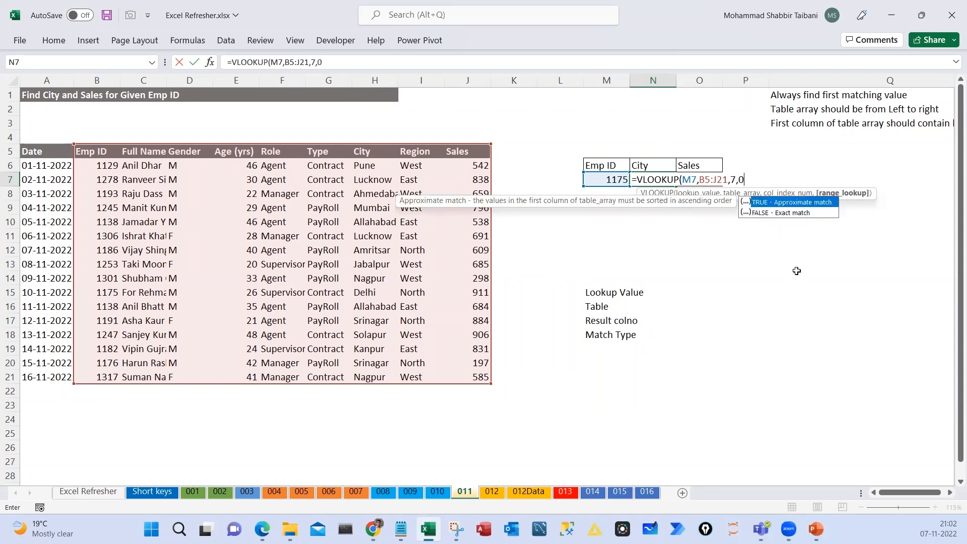
left_click_drag(653, 355, 732, 354)
left_click_drag(707, 373, 762, 371)
left_click_drag(789, 337, 789, 367)
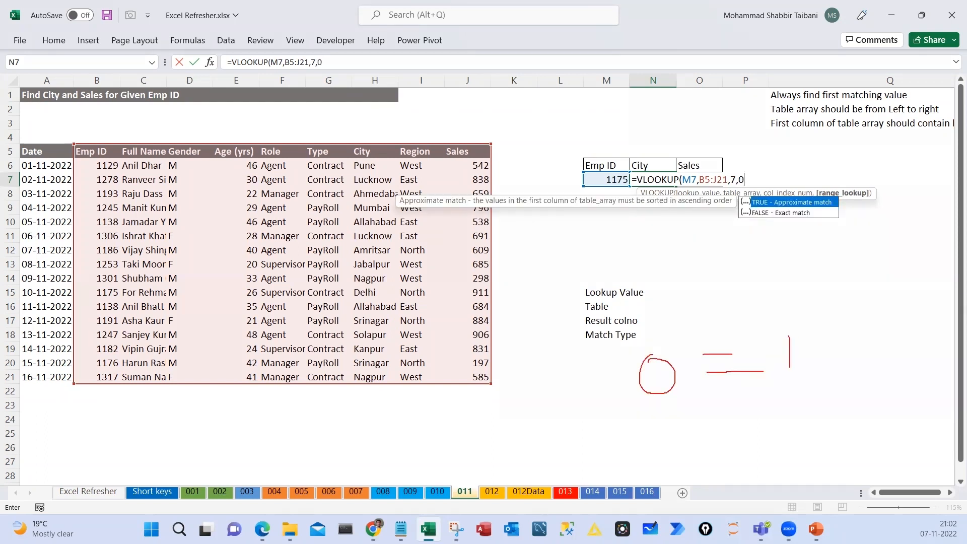
mouse_move(802, 321)
left_mouse_down()
mouse_move(788, 333)
mouse_move(820, 342)
left_mouse_up()
mouse_move(826, 345)
left_mouse_down()
mouse_move(867, 342)
mouse_move(891, 311)
left_mouse_up()
left_click_drag(873, 322, 895, 317)
left_click_drag(787, 229, 804, 215)
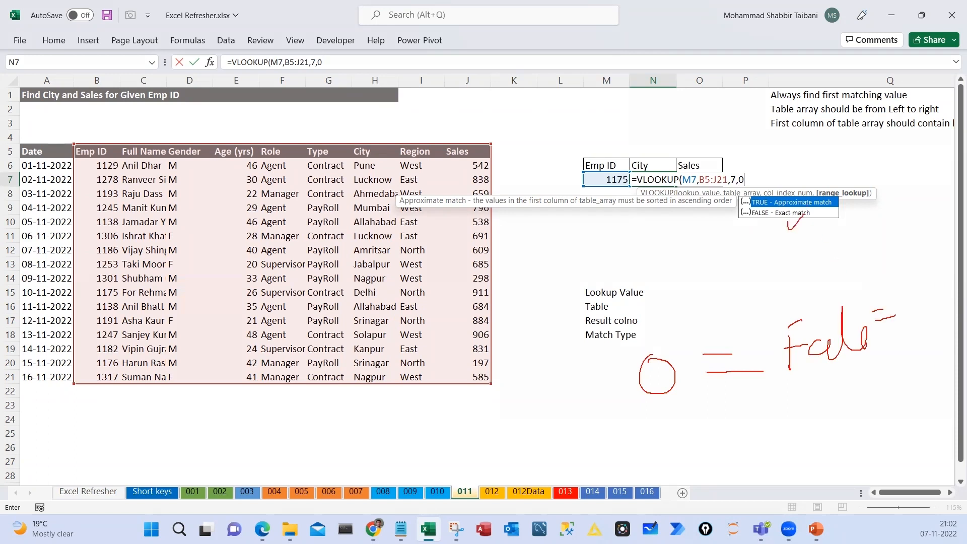
key("Escape")
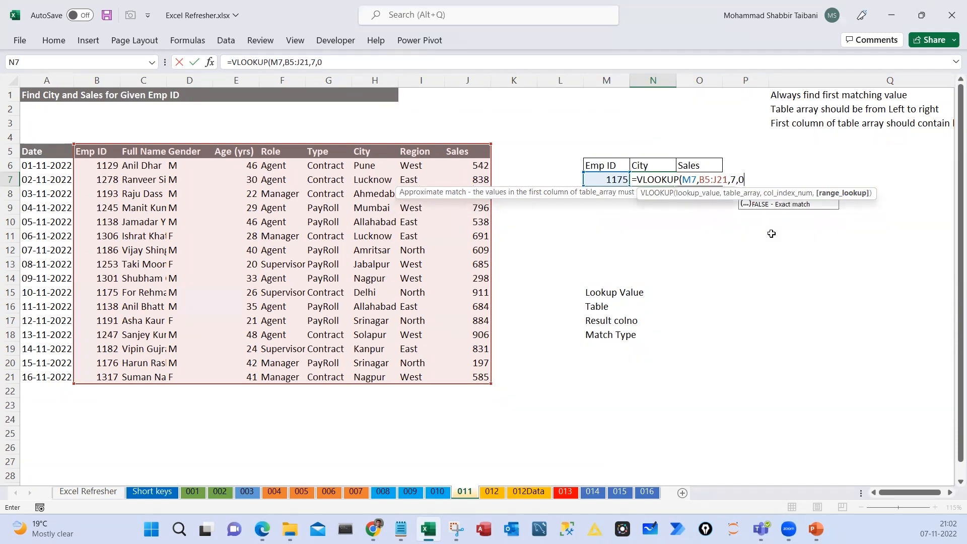
Replace the match type with FALSE, complete the City VLOOKUP in N7, and review the finished formula
key("BackSpace")
type("false")
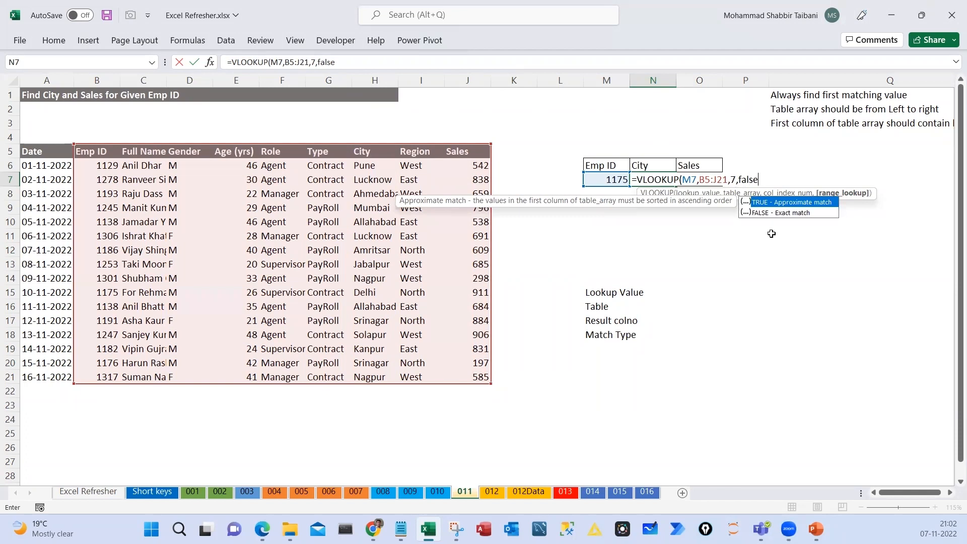
type(")")
key("Return")
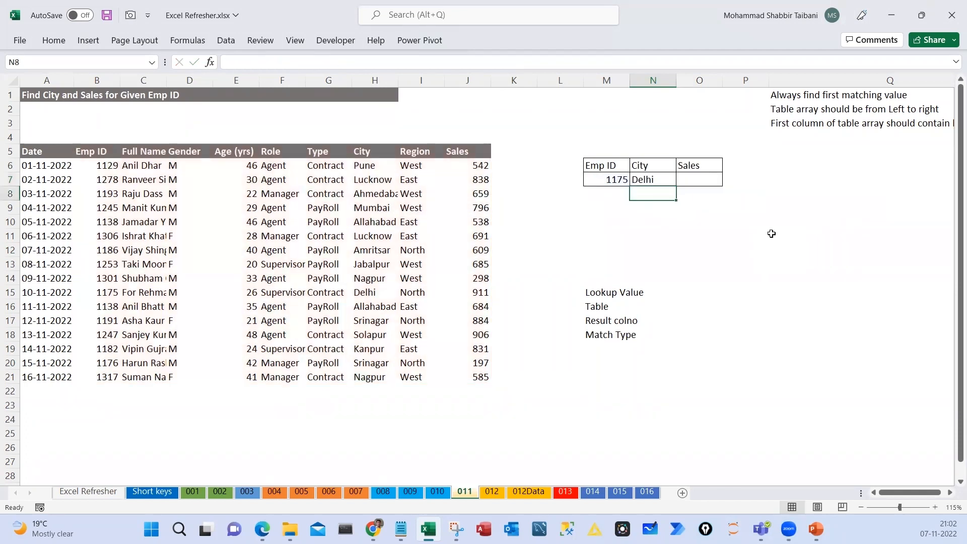
key("Up")
key("F2")
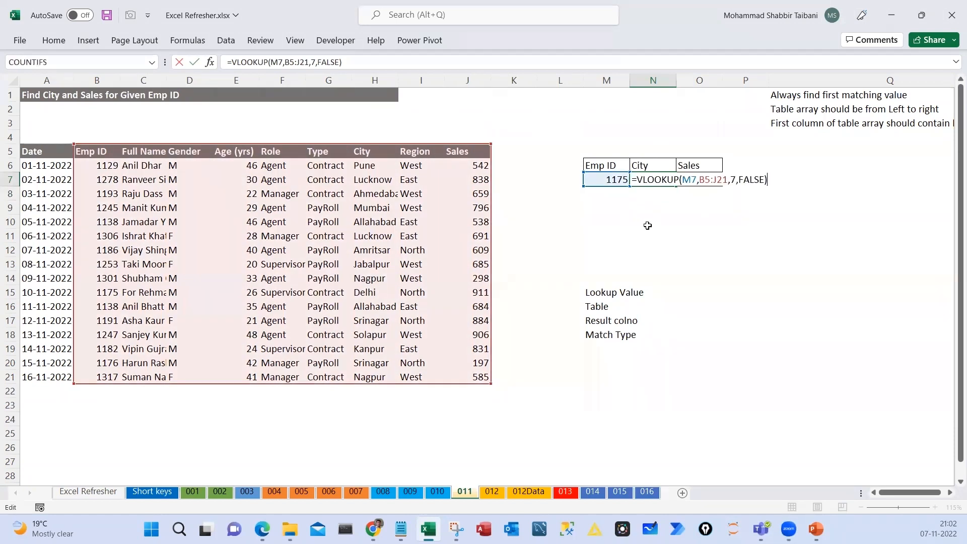
key("Escape")
Trace the matching record from Emp ID to City across B15:H15 and autofit the Full Name column
left_click(104, 376)
left_click_drag(101, 329, 370, 292)
left_click(102, 304)
double_click(166, 80)
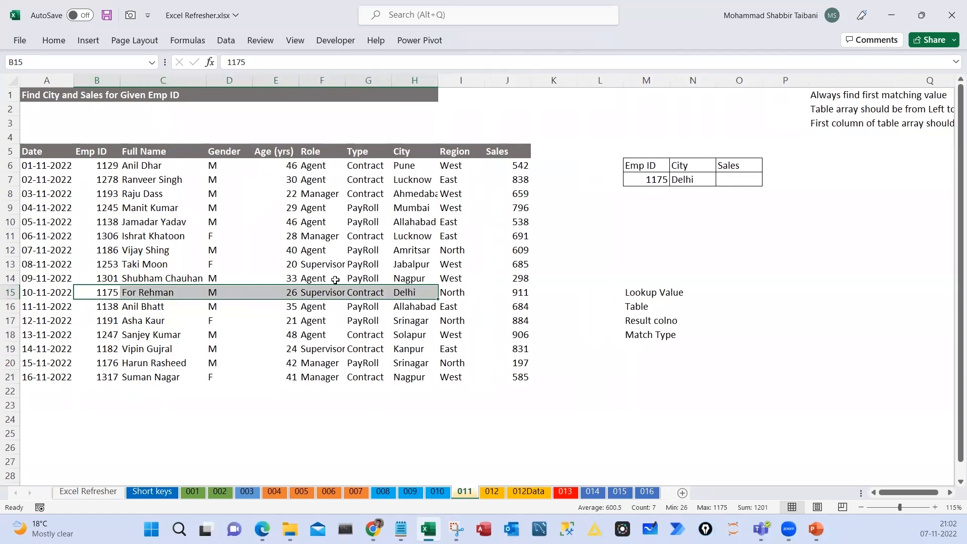
left_click(406, 292)
Test the City lookup by entering row 8's Emp ID in M7, followed by an Emp ID missing from the table
left_click(641, 181)
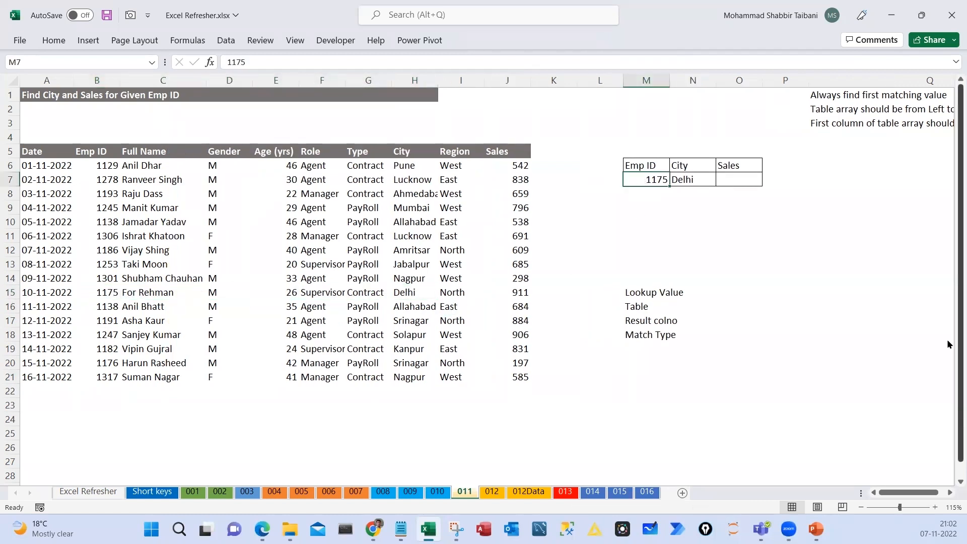
type("1193")
key("Return")
key("Up")
type("1500")
key("Return")
key("Up")
key("Right")
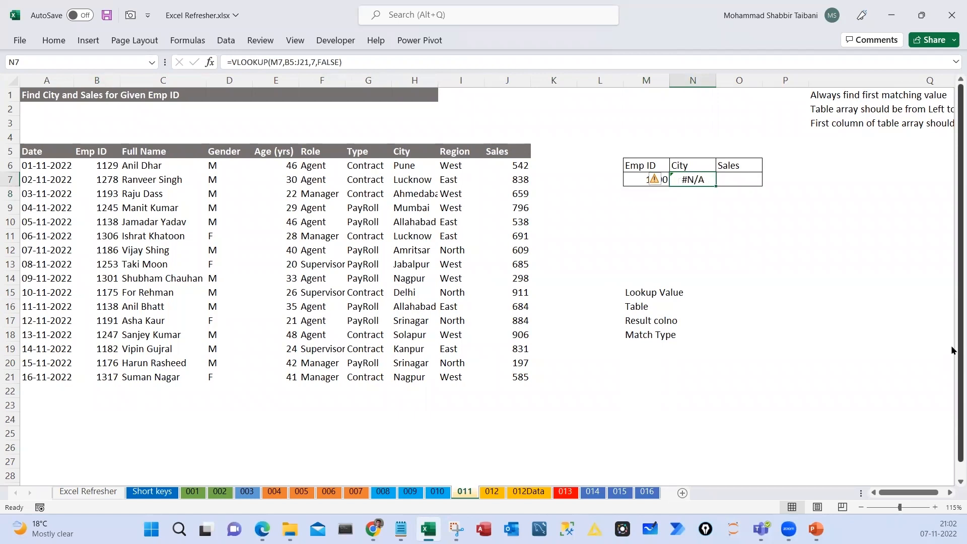
Widen column N slightly and inspect the City lookup result for the missing Emp ID
left_click_drag(716, 81, 734, 82)
left_click(723, 251)
left_click(648, 182)
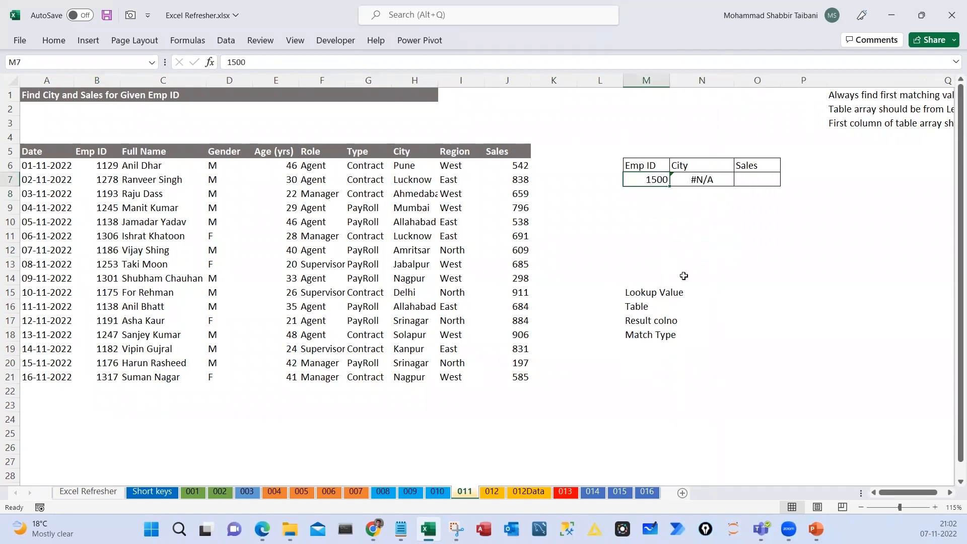
double_click(703, 190)
key("Escape")
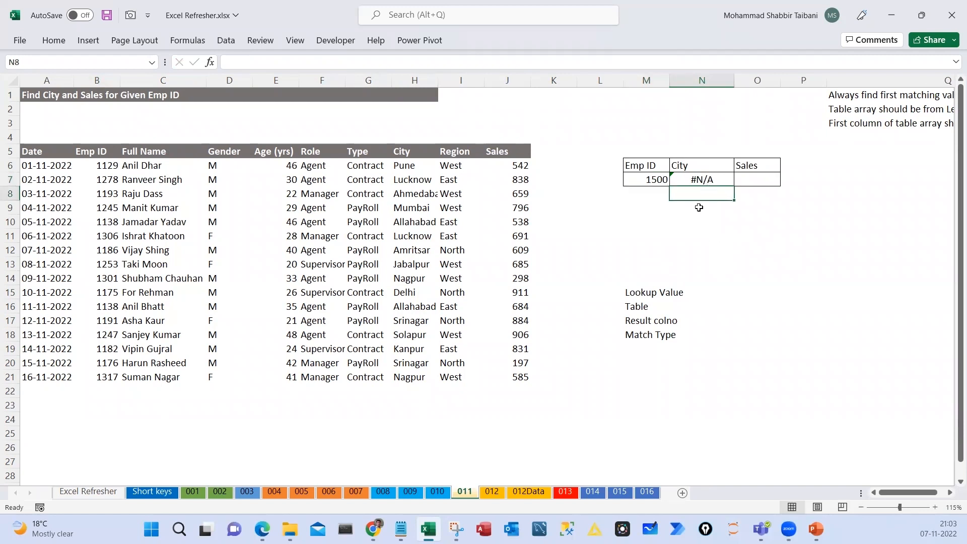
key("Up")
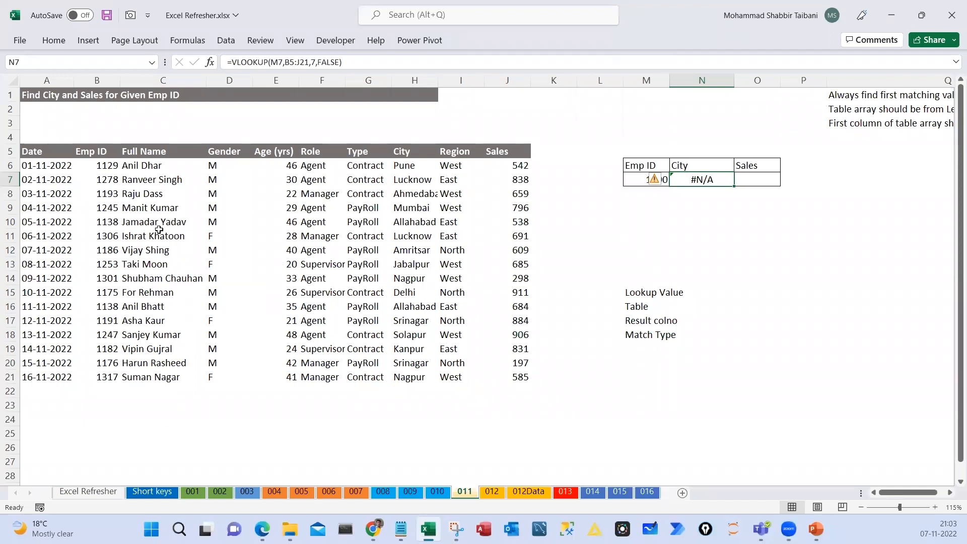
Set the Emp ID in M7 back to the one listed in row 15
left_click_drag(620, 179, 647, 180)
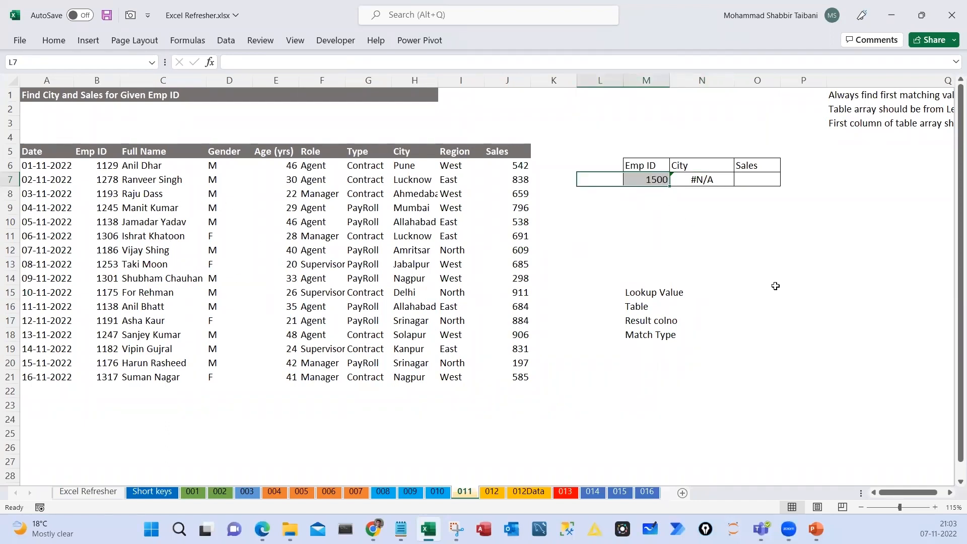
key("Right")
type("1175")
key("Return")
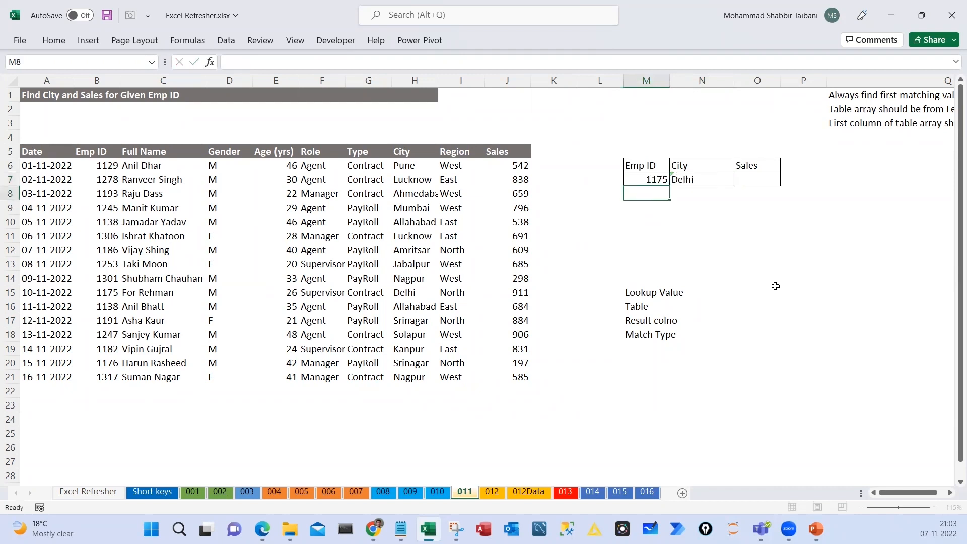
key("Up")
key("Right")
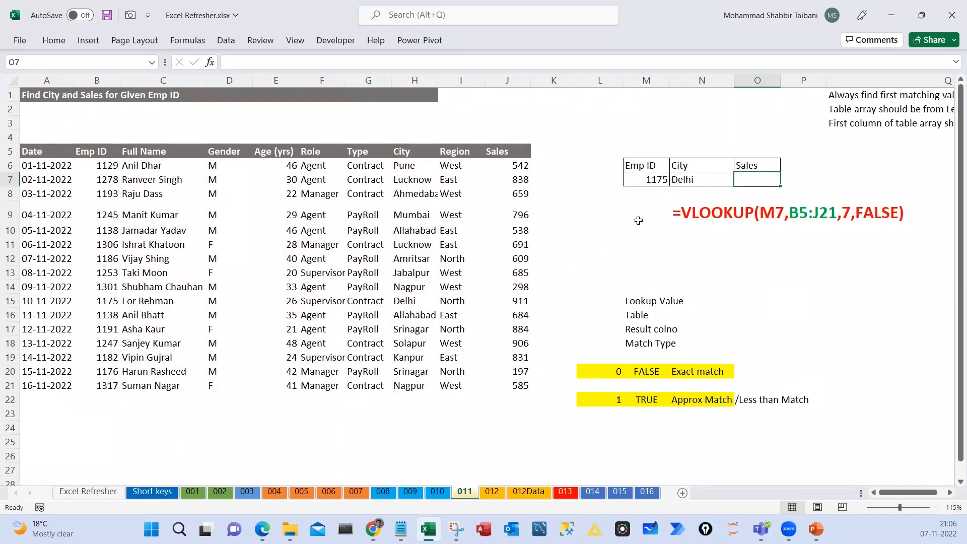
Tick B5:J21 in the displayed formula, box that table in red, and draw arrows to the 012Data sheet and diagonally upward
left_click_drag(790, 228, 830, 210)
left_click_drag(87, 146, 544, 398)
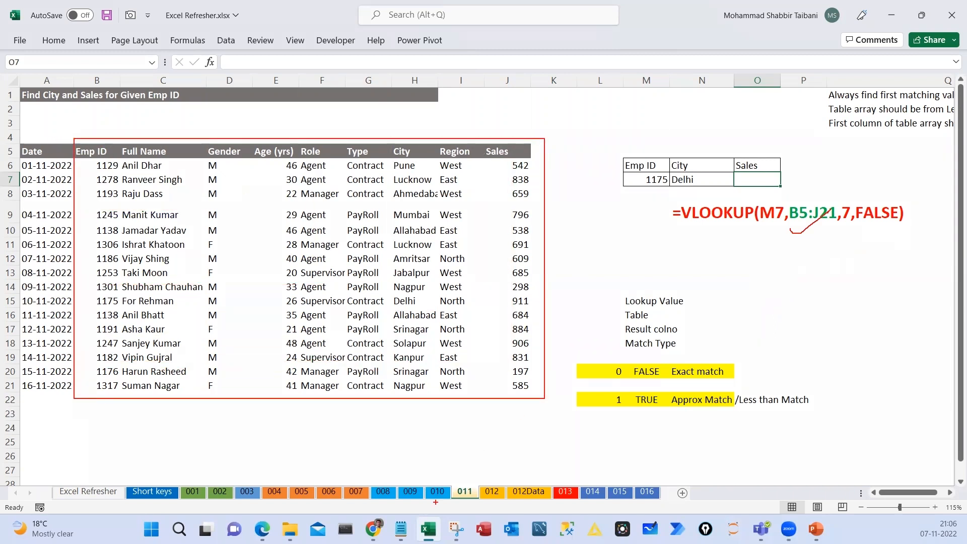
left_click_drag(520, 438, 537, 472)
left_click_drag(673, 460, 914, 343)
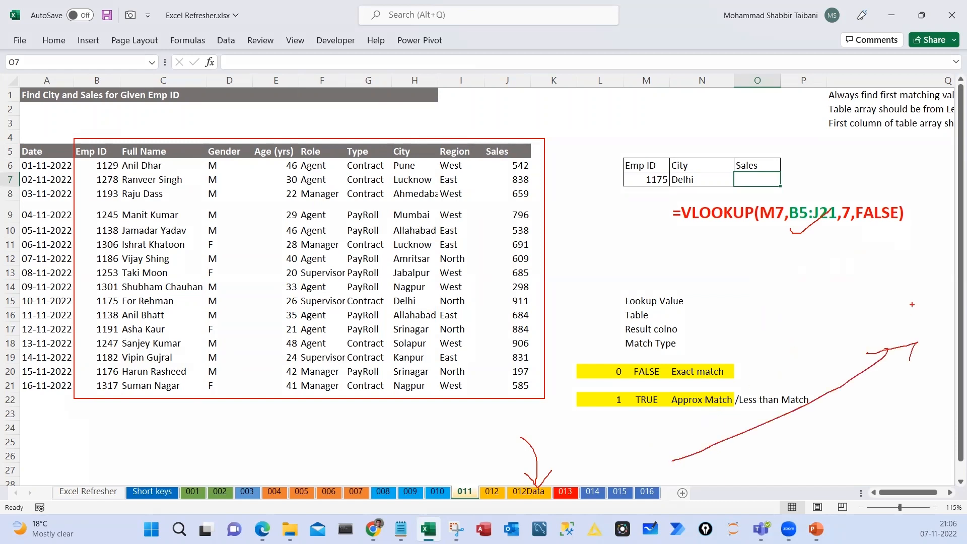
Box the end of the diagonal arrow, draw an arrow to the table, write "Same" beside it, and clear the annotations
left_click_drag(905, 303, 935, 355)
left_click_drag(703, 235, 565, 252)
mouse_move(562, 233)
left_mouse_down()
mouse_move(550, 257)
mouse_move(586, 258)
mouse_move(574, 286)
left_mouse_up()
mouse_move(609, 266)
left_mouse_down()
mouse_move(621, 280)
mouse_move(662, 270)
left_mouse_up()
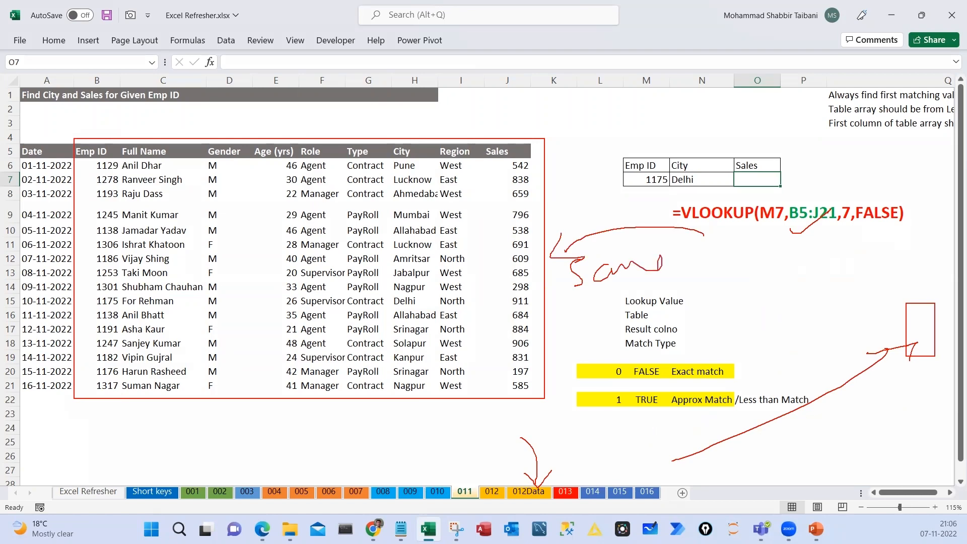
key("Escape")
Open sheet 012, widen column K to fit its Metro Yes/No header, and trace row 6 from Emp ID to K6
left_click(491, 492)
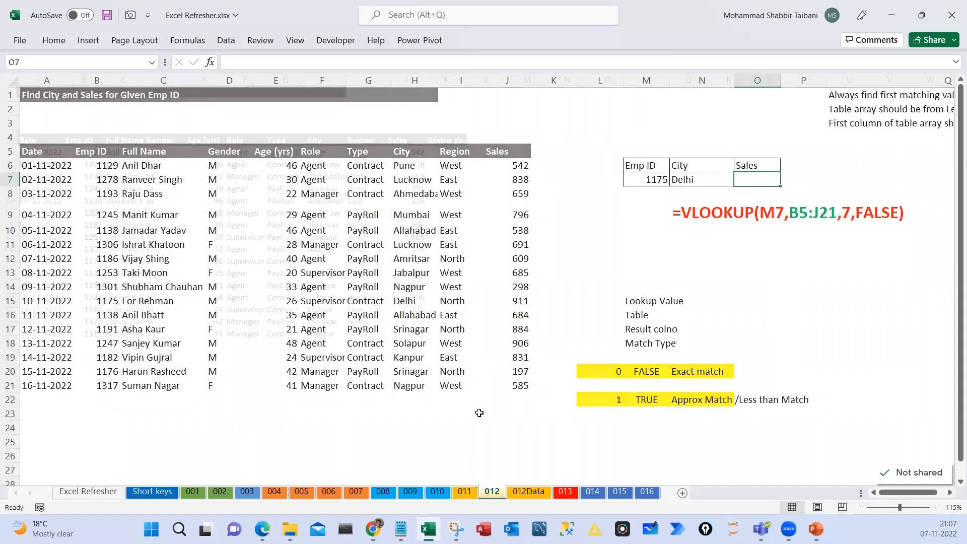
left_click_drag(466, 81, 487, 81)
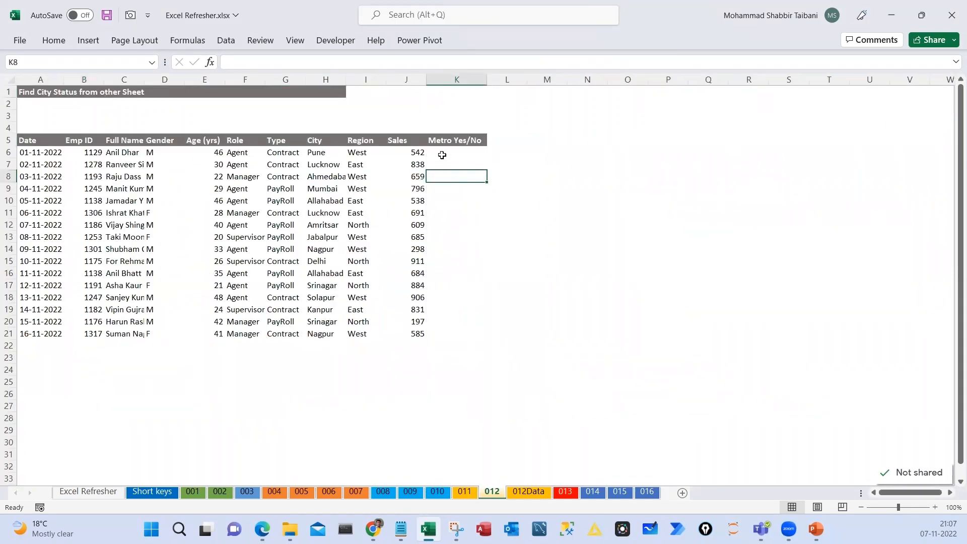
left_click(442, 155)
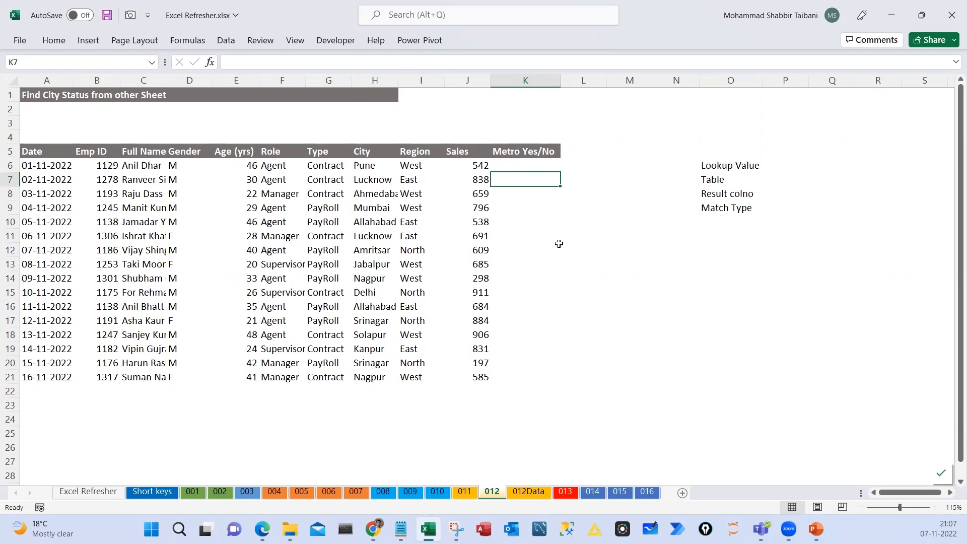
key("Up")
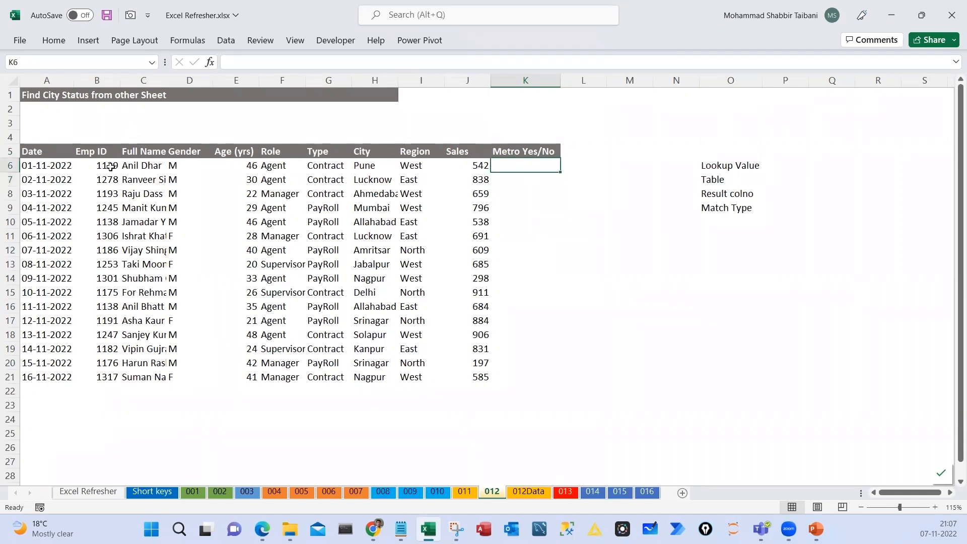
left_click_drag(112, 166, 526, 167)
left_click(525, 166)
left_click(553, 198)
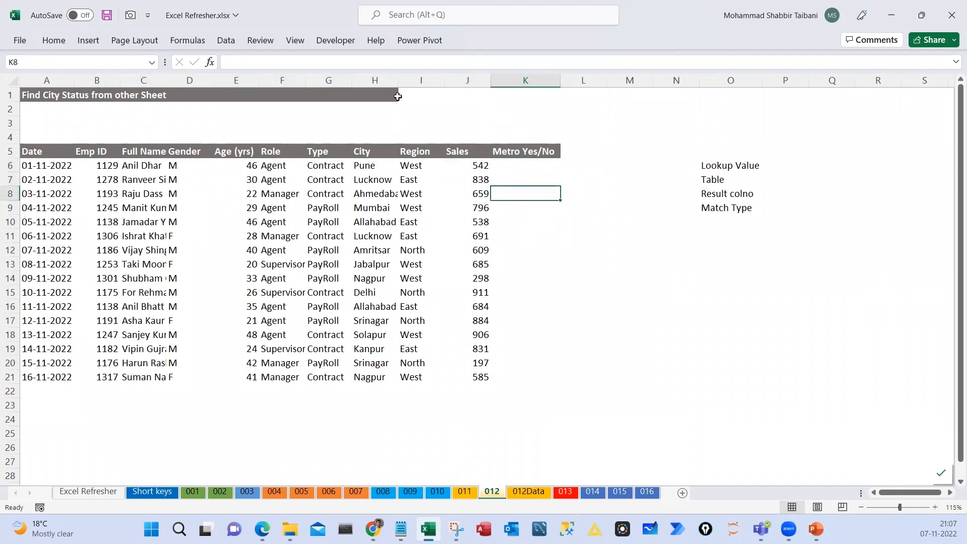
Auto-fit column H to its city names and select the first Metro Yes/No cell, K6
double_click(398, 81)
left_click(384, 170)
left_click(585, 170)
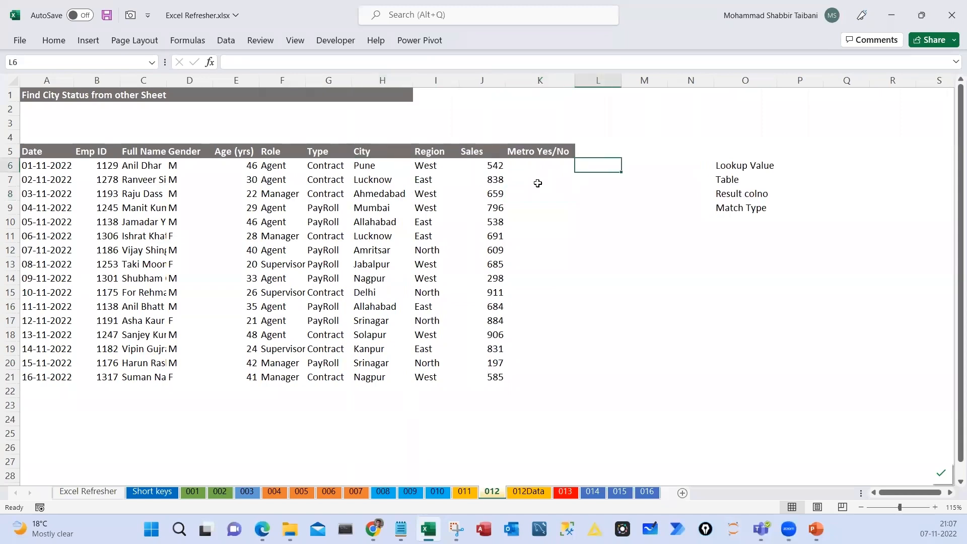
left_click(522, 168)
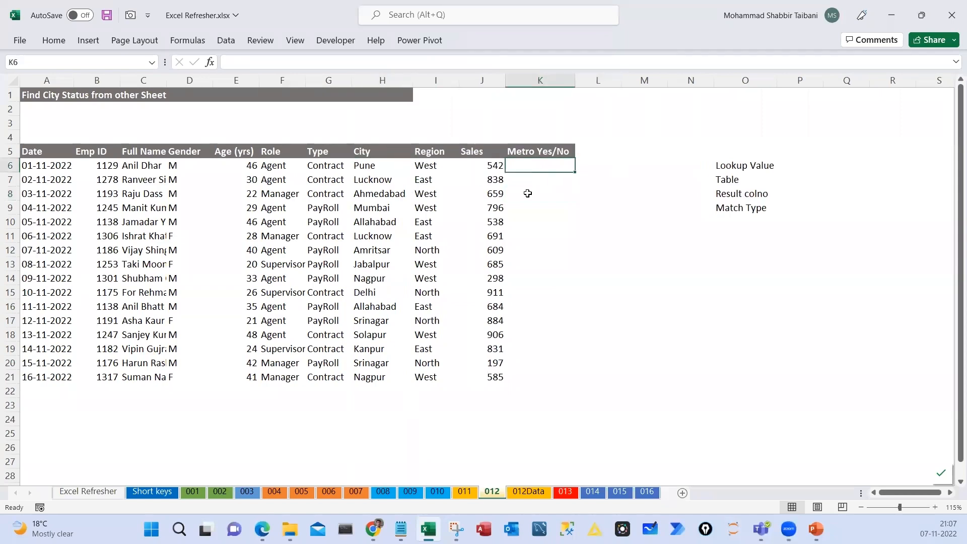
On sheet 012Data, circle the sheet name, box the City table, mark its first rows and Pune's Yes, and clear the annotations
left_click(528, 494)
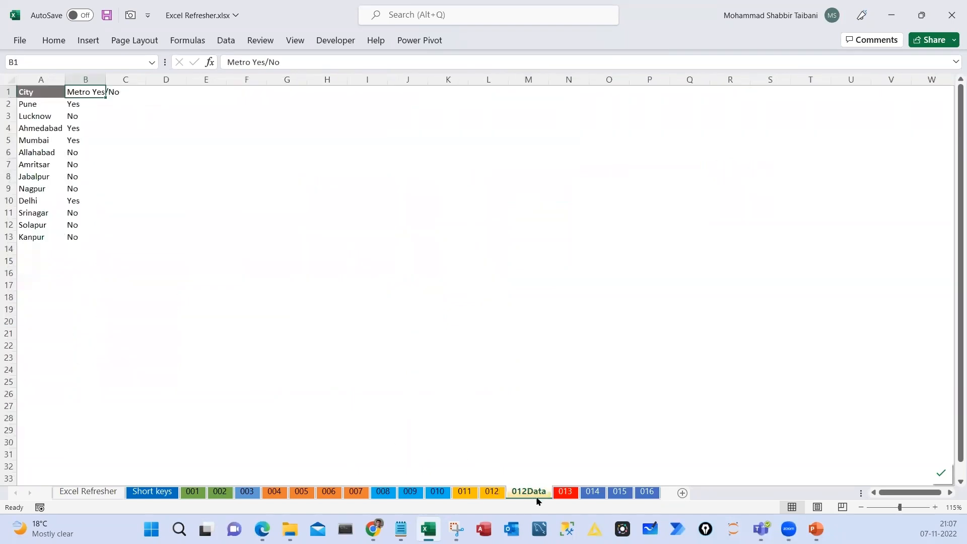
left_click_drag(522, 457, 503, 434)
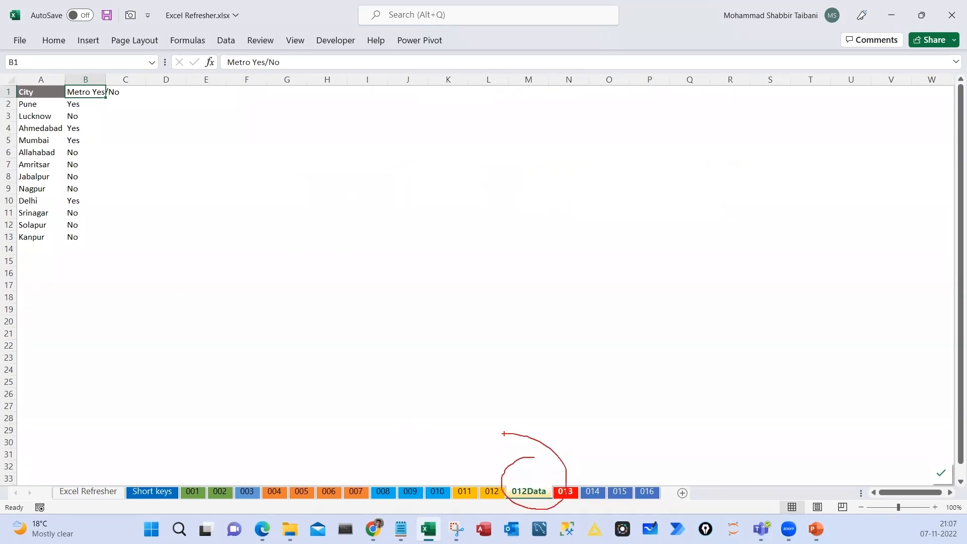
left_click_drag(12, 76, 128, 261)
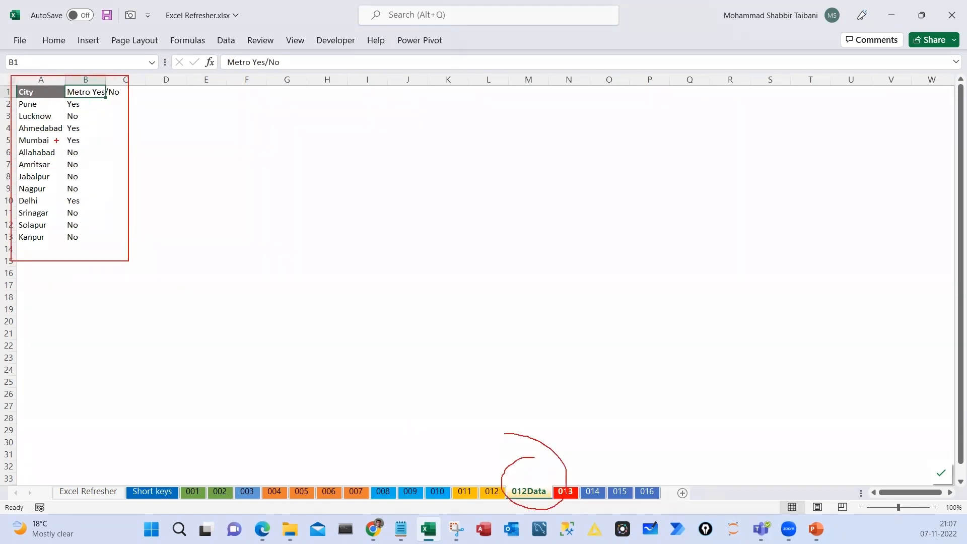
left_click_drag(33, 109, 83, 107)
left_click_drag(78, 127, 103, 120)
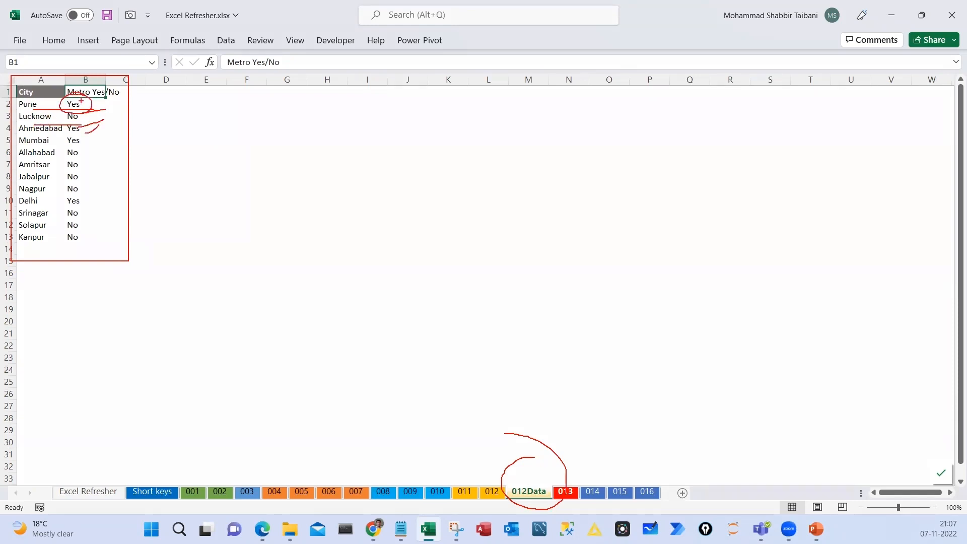
left_click_drag(81, 101, 147, 86)
key("Escape")
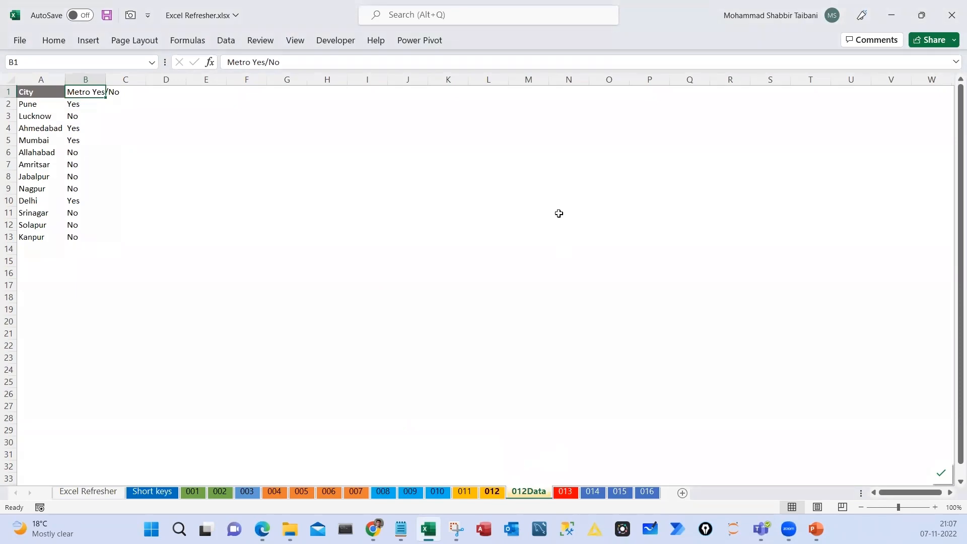
Return to sheet 012, widen column O slightly, and fill K6 with yellow
key("ctrl+Page_Up")
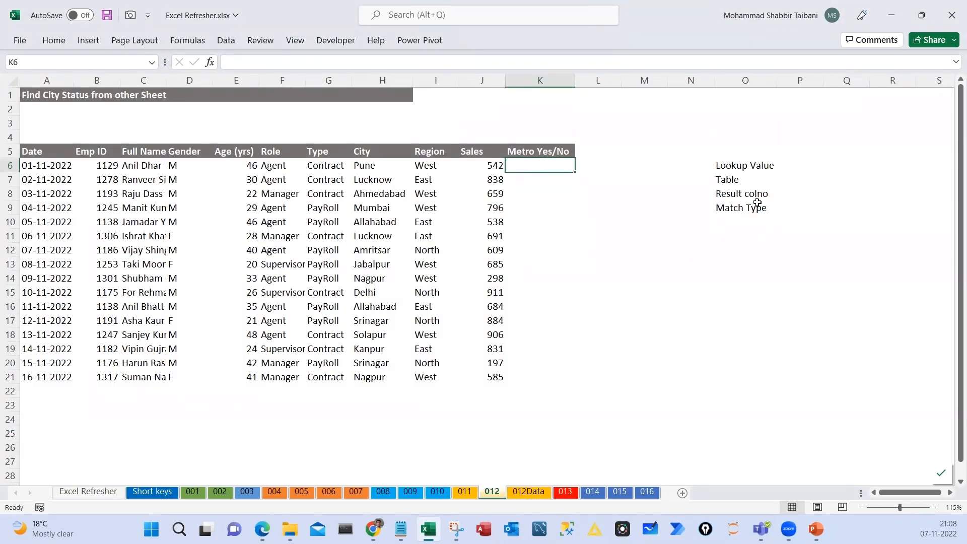
left_click(744, 165)
left_click_drag(777, 81, 792, 81)
left_click(507, 171)
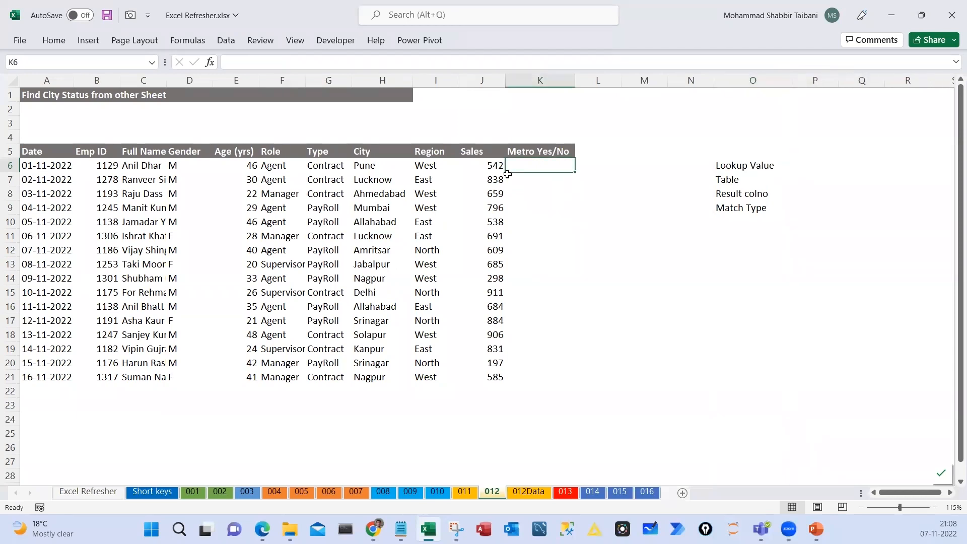
left_click(53, 40)
left_click(208, 84)
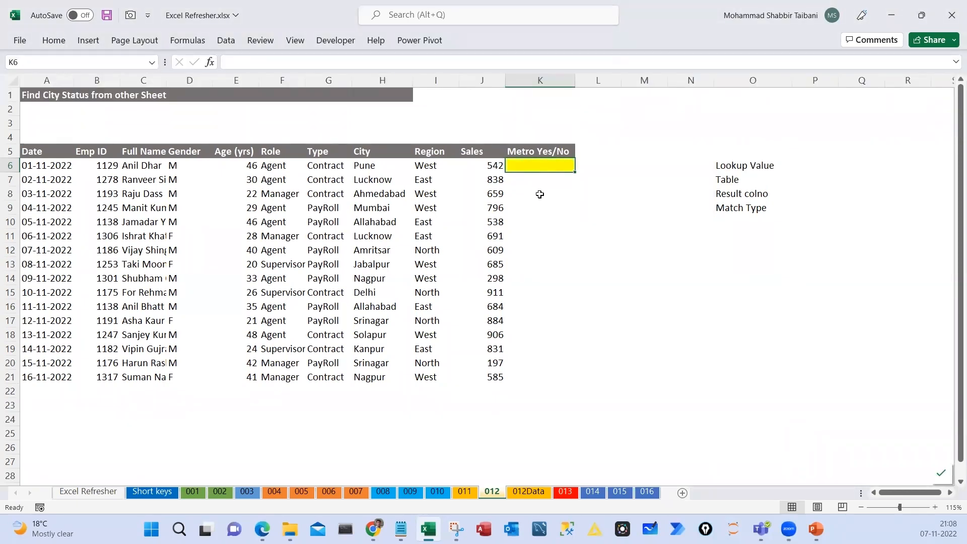
Box Pune in H6, draw an arrow to K6, write a circled "H6" as the lookup value, and clear the annotations
key("ctrl+2")
left_click_drag(351, 161, 381, 173)
left_click_drag(606, 144, 575, 170)
left_click_drag(575, 171, 610, 173)
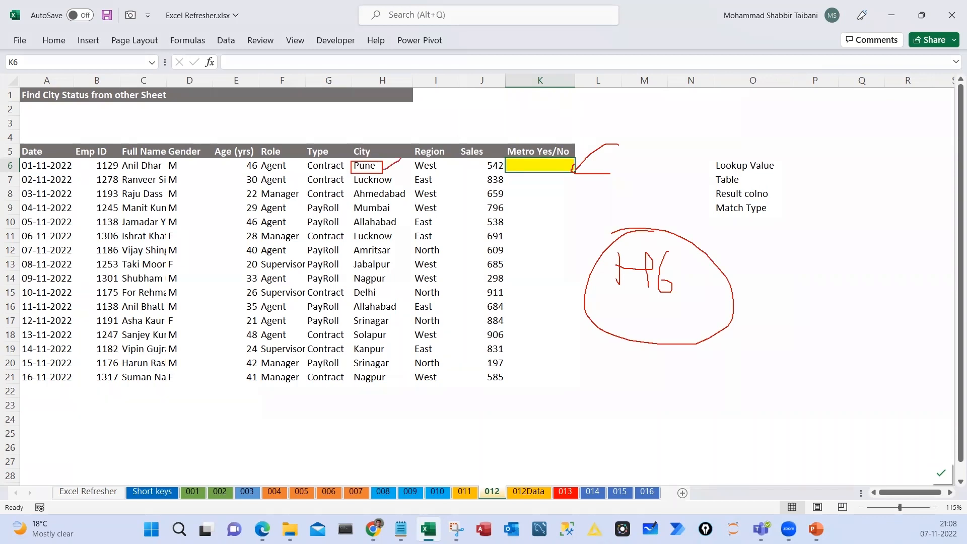
key("Escape")
Point out the Table argument in O7 and examine its range A1:B13 on sheet 012Data
left_click(730, 183)
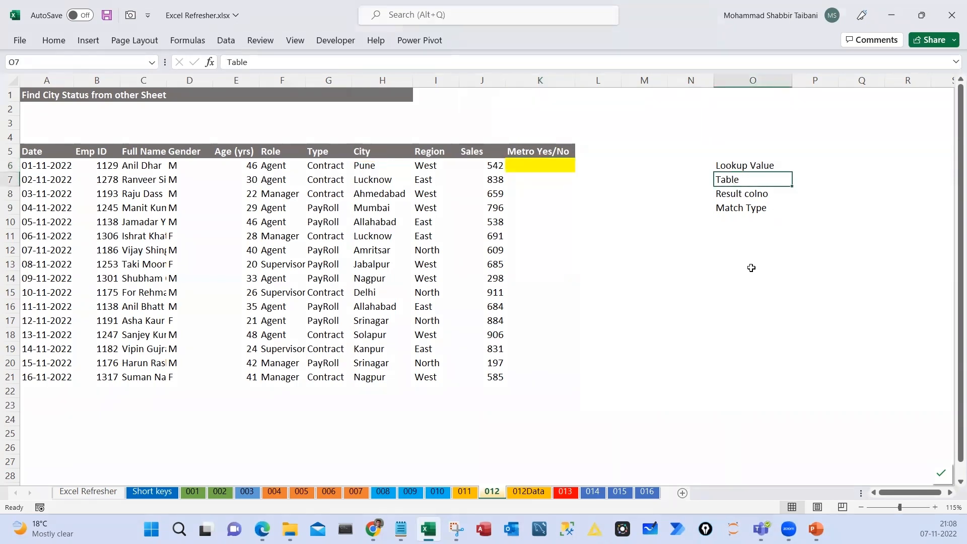
left_click(528, 491)
left_click(348, 155)
left_click_drag(76, 108, 178, 392)
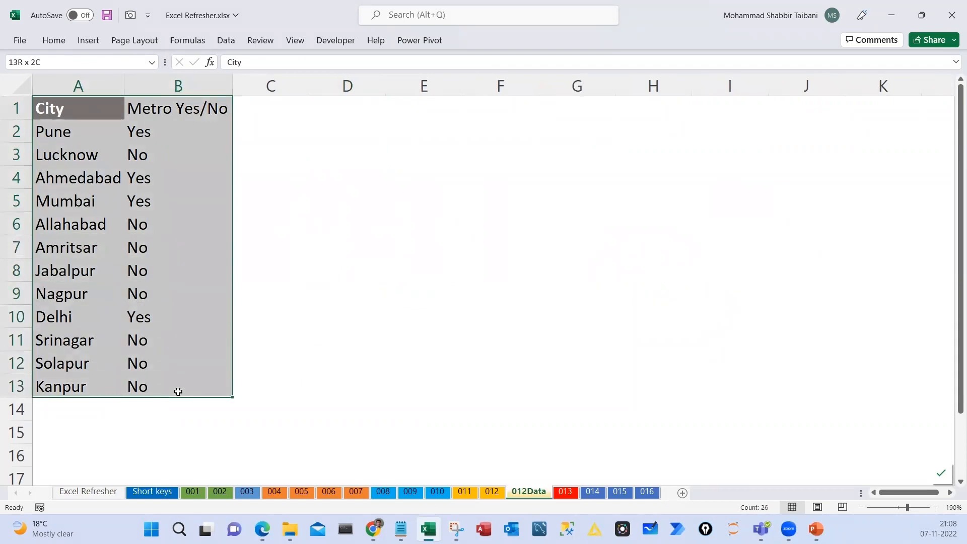
Point out Result colno in O8, select A1:B13 on 012Data, and sketch a two-column box numbered 1 and 2 with the 2 circled
key("ctrl+Page_Up")
key("Down")
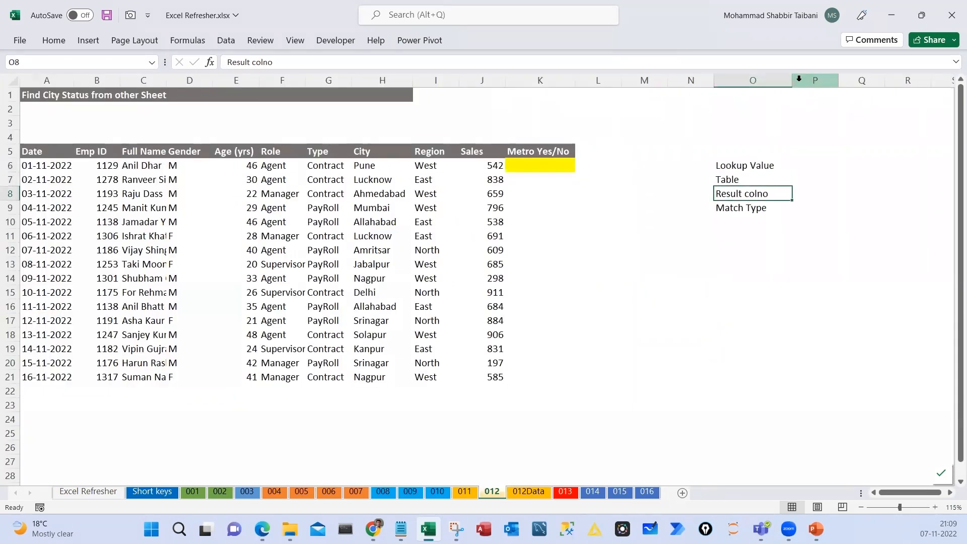
key("ctrl+Page_Down")
left_click_drag(97, 110, 196, 385)
key("ctrl+2")
left_click_drag(351, 190, 549, 347)
left_click_drag(443, 173, 444, 344)
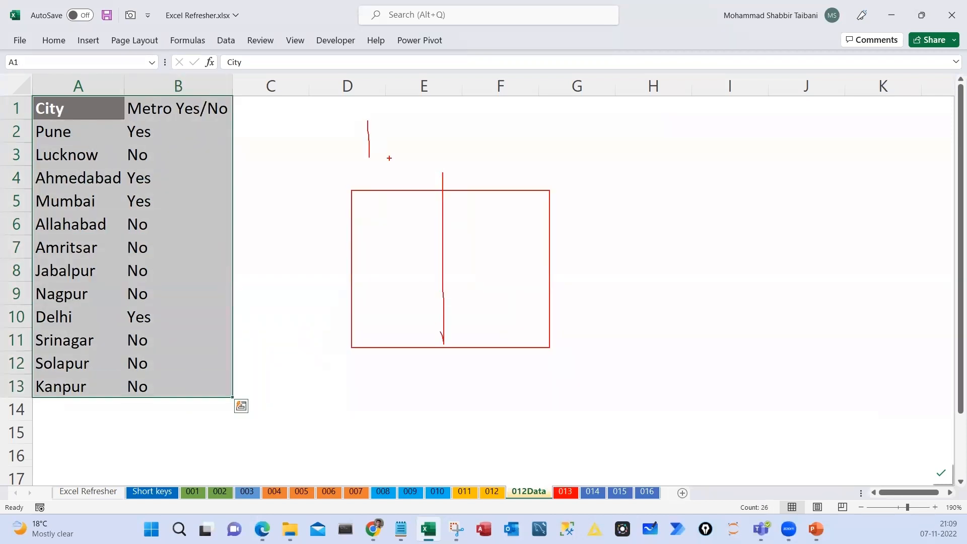
left_click_drag(451, 156, 499, 164)
mouse_move(483, 120)
left_mouse_down()
mouse_move(444, 186)
mouse_move(475, 142)
left_mouse_up()
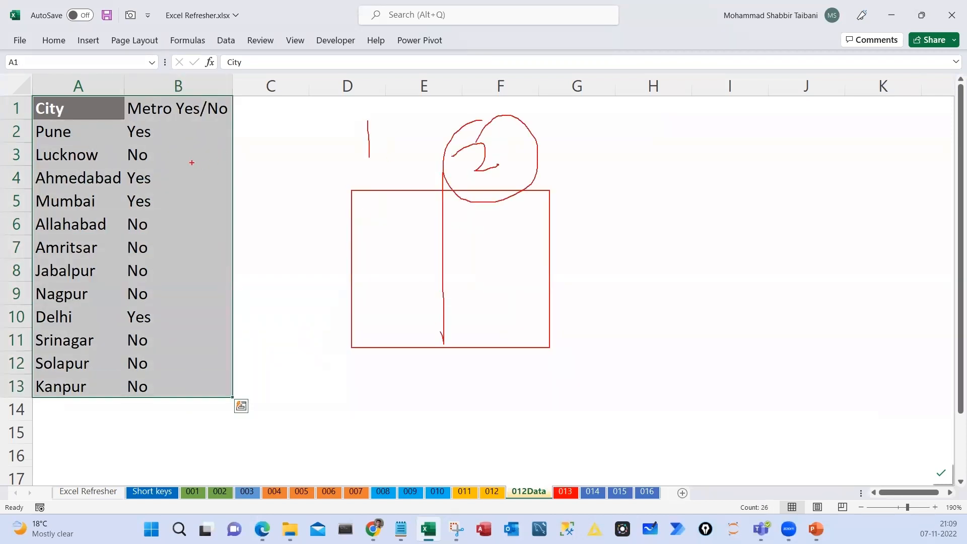
Tick beside column B, circle the 2 repeatedly, scribble over column letters A and B, and clear the annotations
left_click_drag(191, 162, 238, 154)
mouse_move(518, 155)
left_mouse_down()
mouse_move(453, 151)
mouse_move(533, 151)
mouse_move(407, 197)
left_mouse_up()
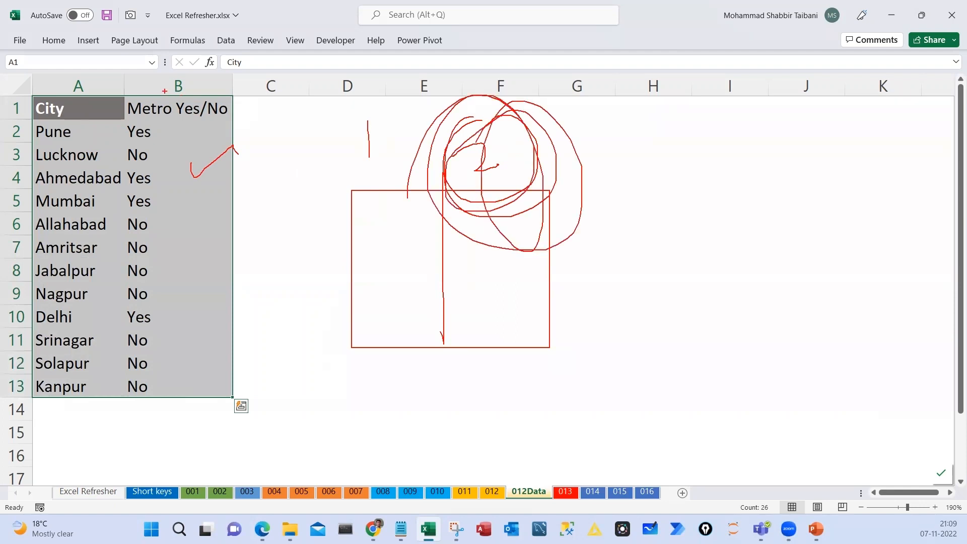
mouse_move(165, 90)
left_mouse_down()
mouse_move(184, 81)
mouse_move(130, 78)
mouse_move(63, 91)
mouse_move(72, 108)
left_mouse_up()
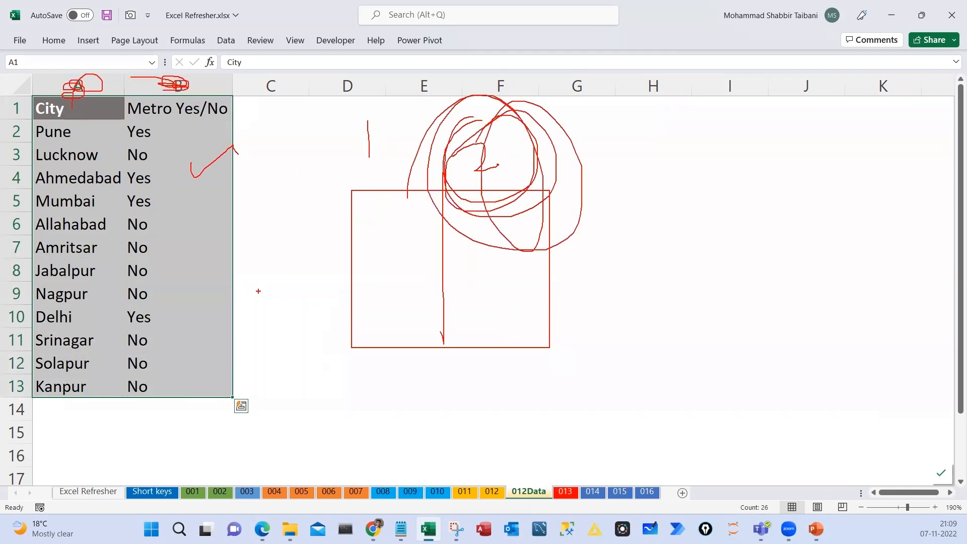
left_click_drag(610, 313, 616, 328)
left_click_drag(679, 330, 833, 270)
key("Escape")
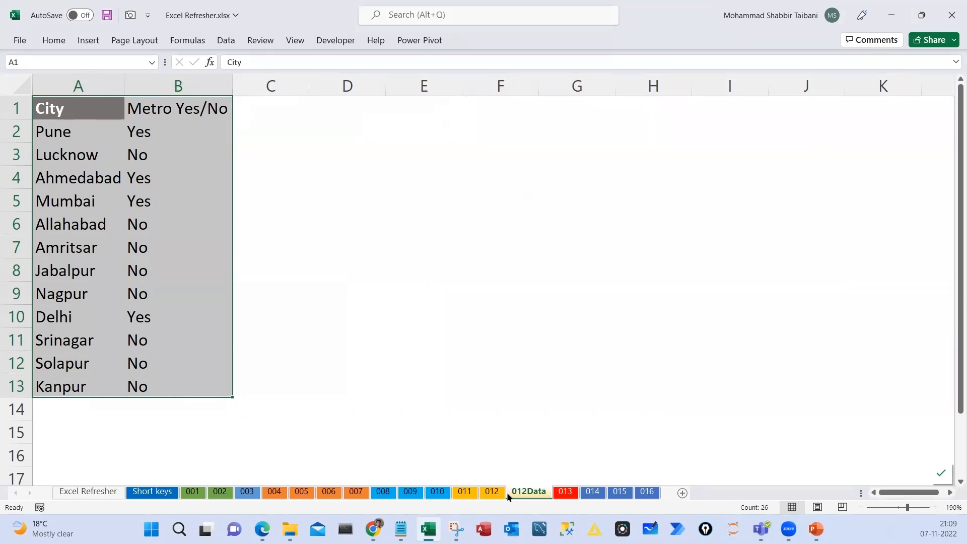
Point out Match Type in O9 on sheet 012, draw a mark below it, and clear the annotation
key("ctrl+Page_Up")
key("Down")
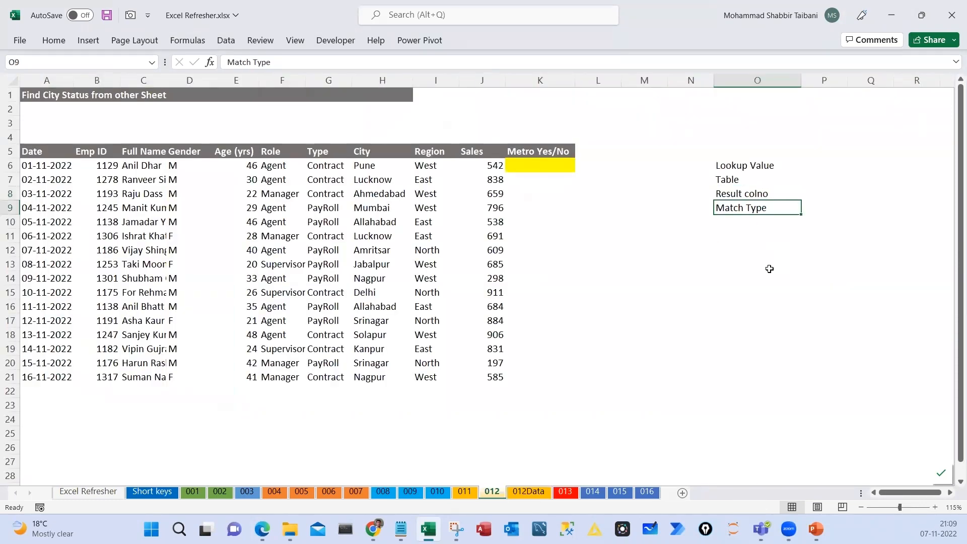
left_click_drag(705, 330, 697, 373)
key("Escape")
Start a VLOOKUP formula in K6 with H6 as the lookup value and '012Data'!A1:B13 as the table
left_click(515, 165)
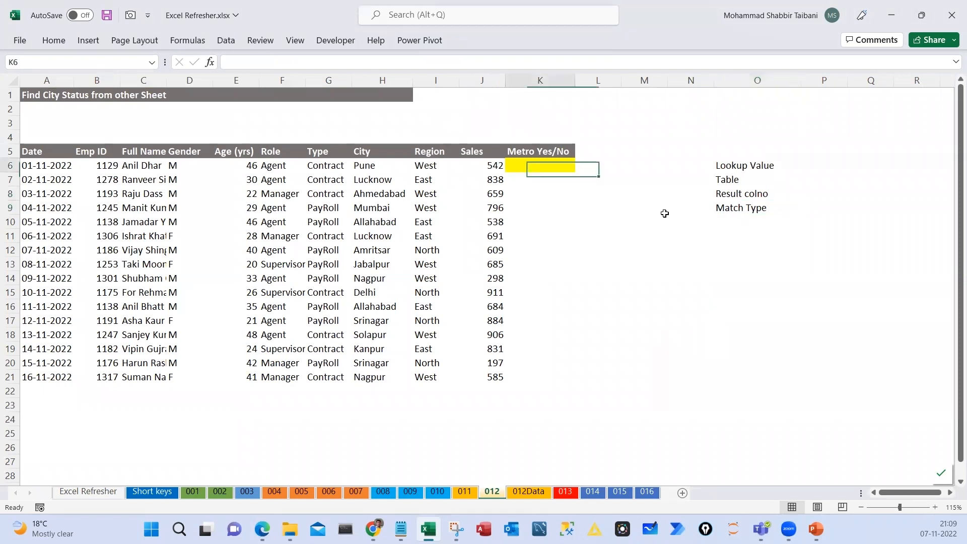
type("=VLOOKUP(")
left_click(373, 169)
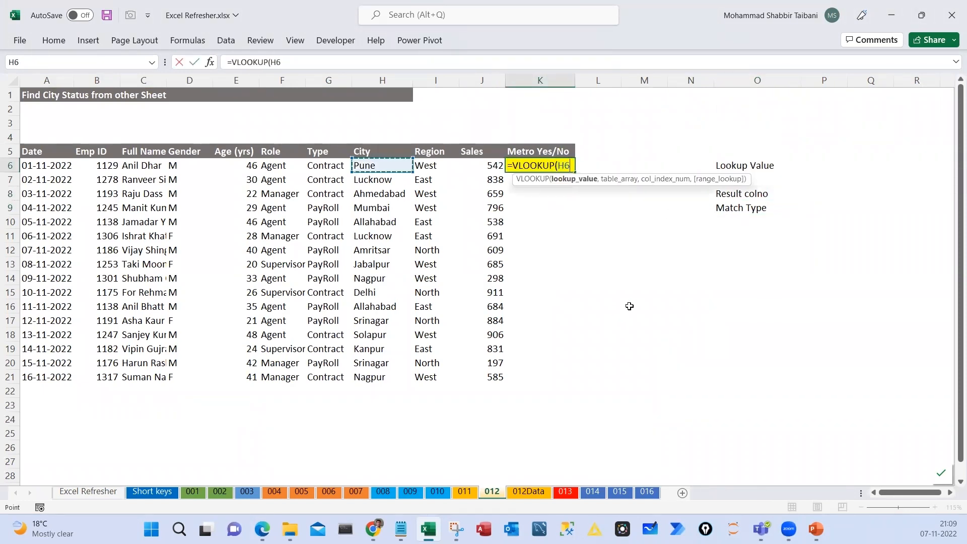
type(",")
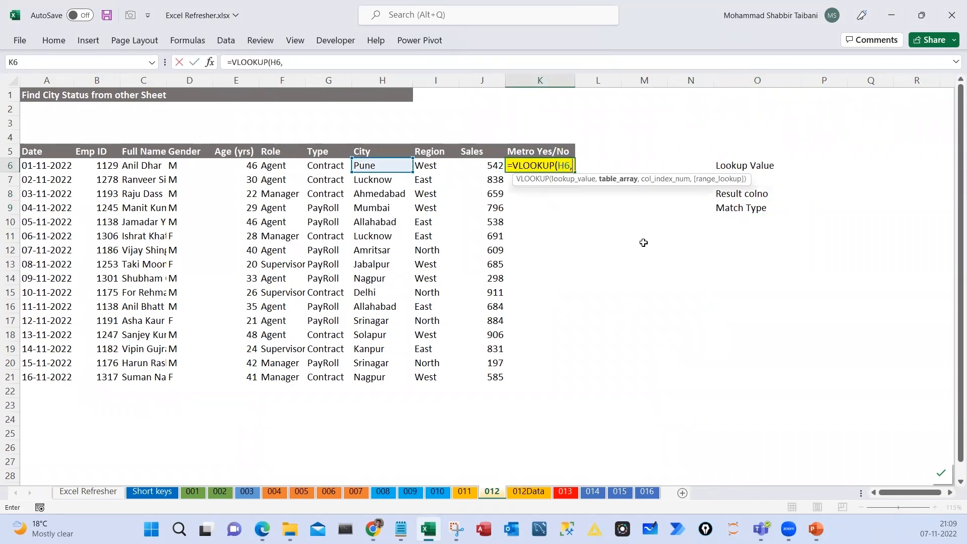
left_click(531, 494)
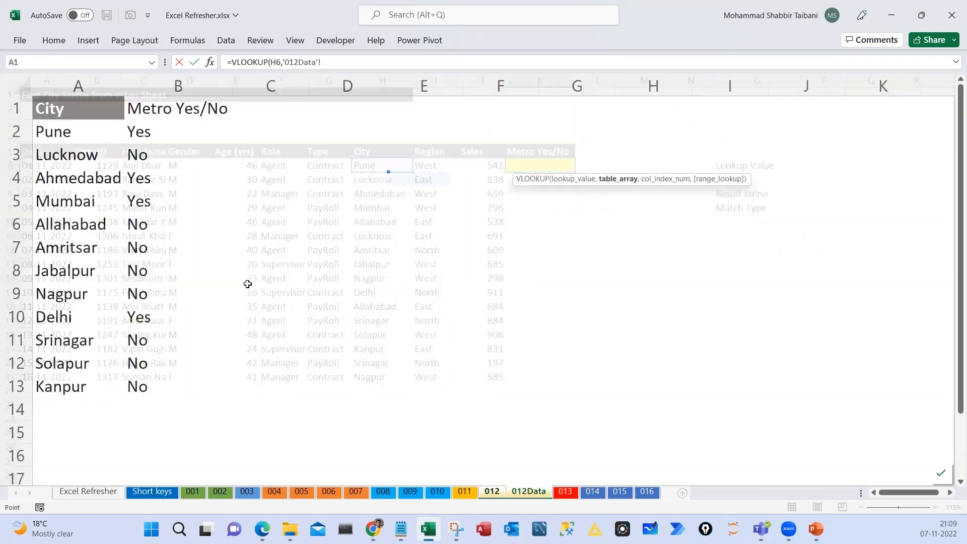
left_click_drag(72, 106, 202, 392)
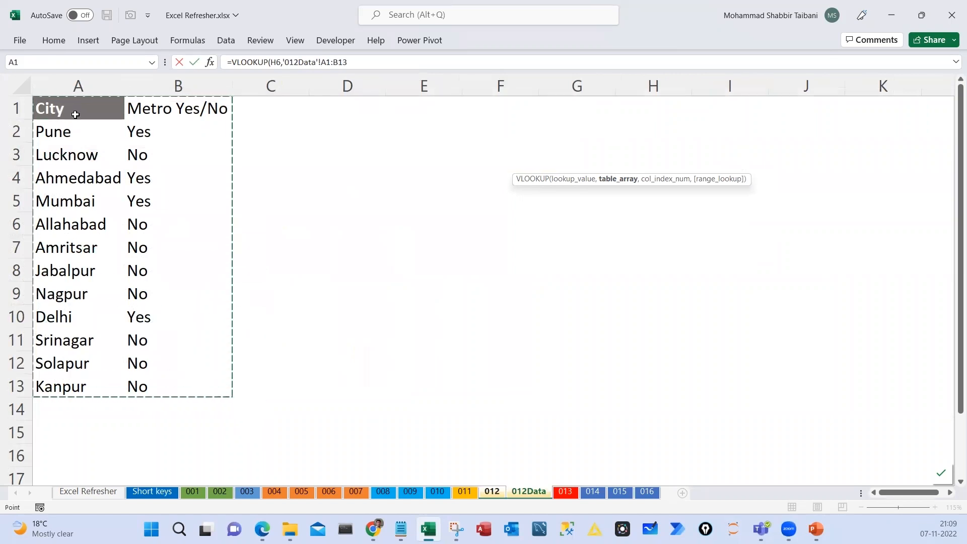
left_click_drag(80, 108, 208, 385)
Complete the K6 formula with result column 2 and match type 0 as =VLOOKUP(H6,'012Data'!A1:B13,2,0)
left_click(361, 62)
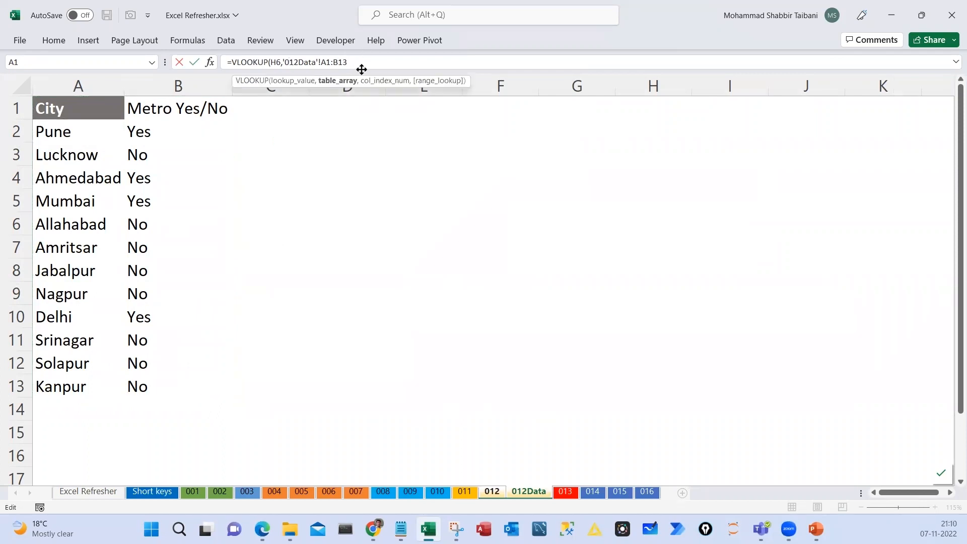
type(",2")
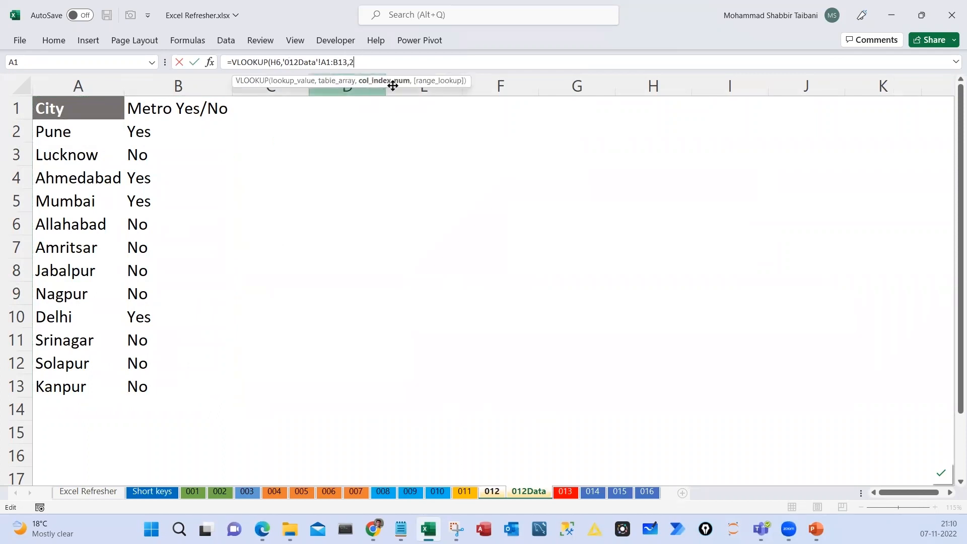
type(",0)")
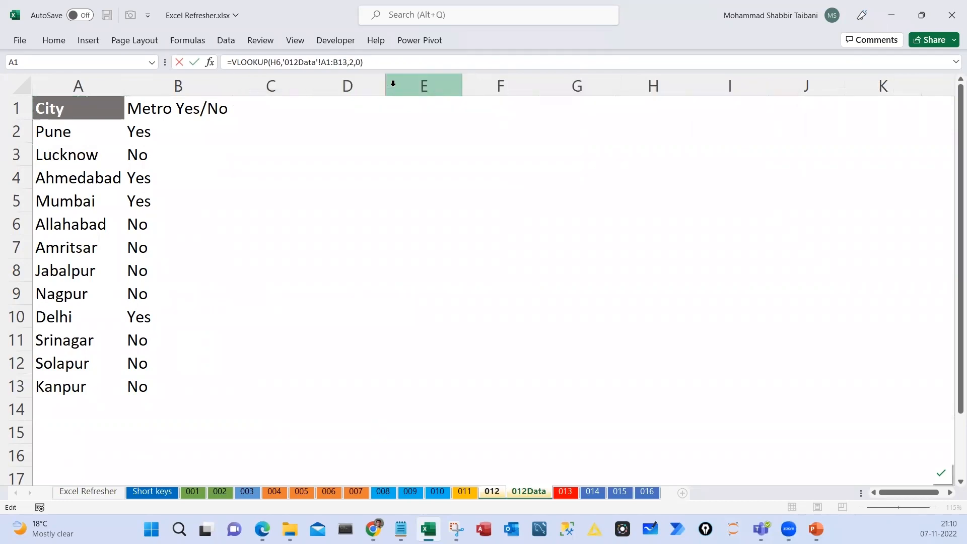
key("Return")
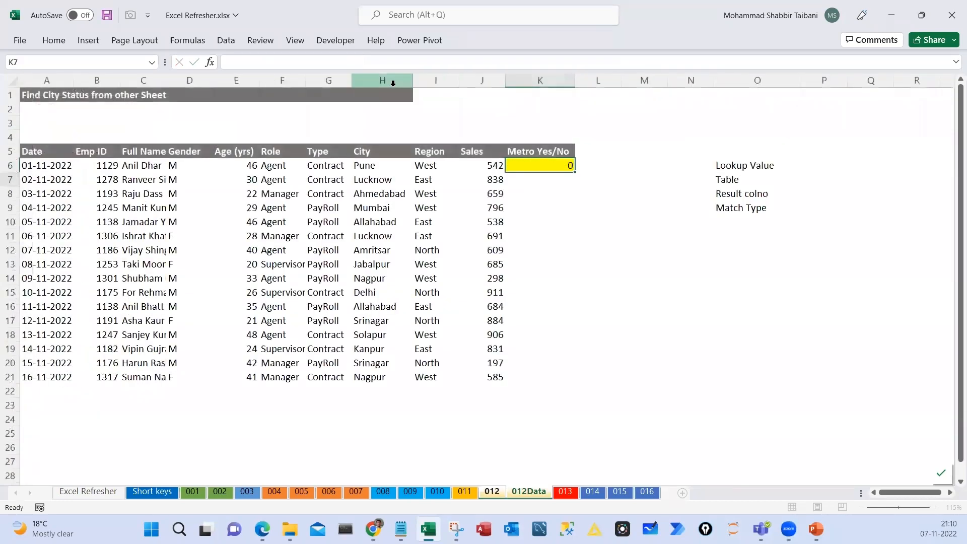
Open the K6 formula, mark H6 and Lookup Value, box '012Data'!A1:B13, and draw an arrow to a handwritten note below it
key("Up")
key("F2")
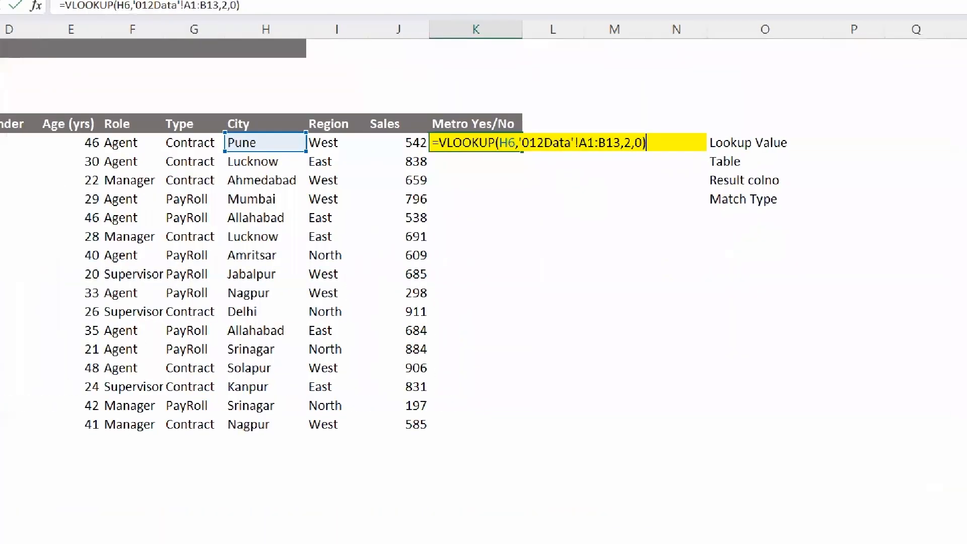
left_click_drag(422, 125, 403, 153)
left_click_drag(808, 107, 840, 105)
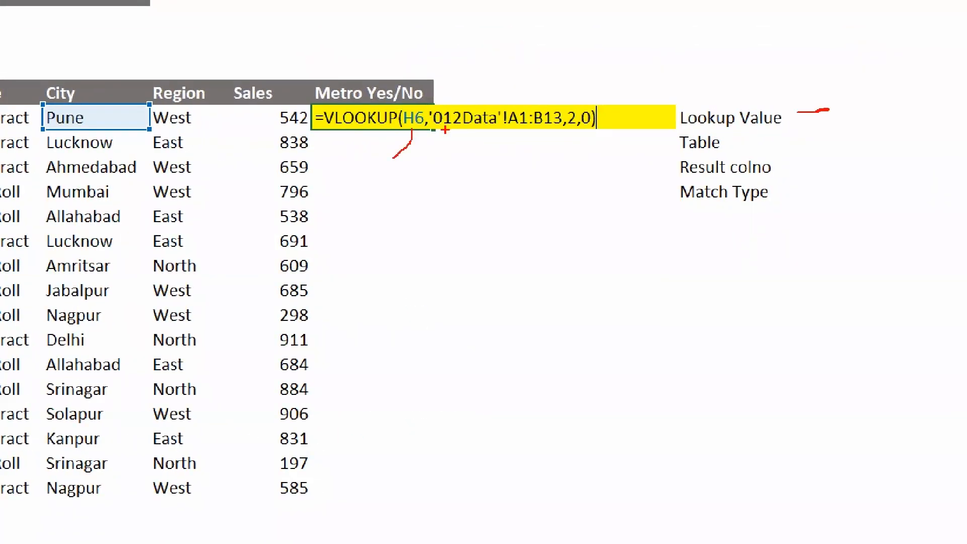
left_click_drag(445, 130, 549, 132)
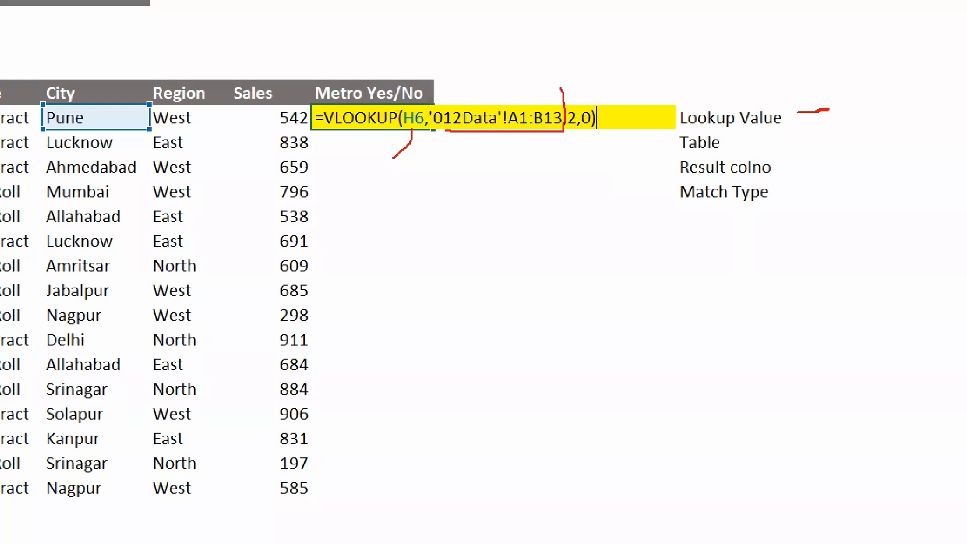
mouse_move(560, 88)
left_mouse_down()
mouse_move(450, 132)
mouse_move(501, 135)
left_mouse_up()
mouse_move(471, 134)
left_mouse_down()
mouse_move(469, 216)
mouse_move(503, 208)
left_mouse_up()
left_click_drag(469, 290, 516, 304)
mouse_move(525, 290)
left_mouse_down()
mouse_move(526, 301)
mouse_move(602, 289)
left_mouse_up()
mouse_move(476, 312)
left_mouse_down()
mouse_move(473, 347)
mouse_move(525, 350)
mouse_move(549, 337)
left_mouse_up()
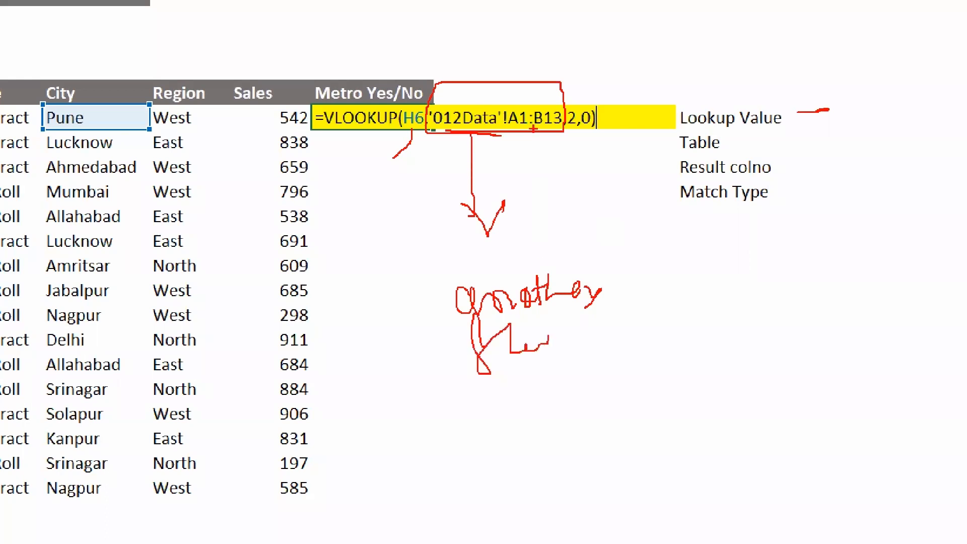
Annotate the column number 2 and match type 0 in the K6 formula, and commit the formula unchanged
left_click_drag(578, 106, 622, 59)
left_click_drag(670, 156, 805, 177)
mouse_move(764, 306)
left_mouse_down()
mouse_move(761, 341)
mouse_move(793, 348)
left_mouse_up()
mouse_move(745, 263)
left_mouse_down()
mouse_move(761, 362)
mouse_move(740, 262)
left_mouse_up()
mouse_move(588, 130)
left_mouse_down()
mouse_move(632, 189)
mouse_move(680, 198)
left_mouse_up()
key("ctrl+Return")
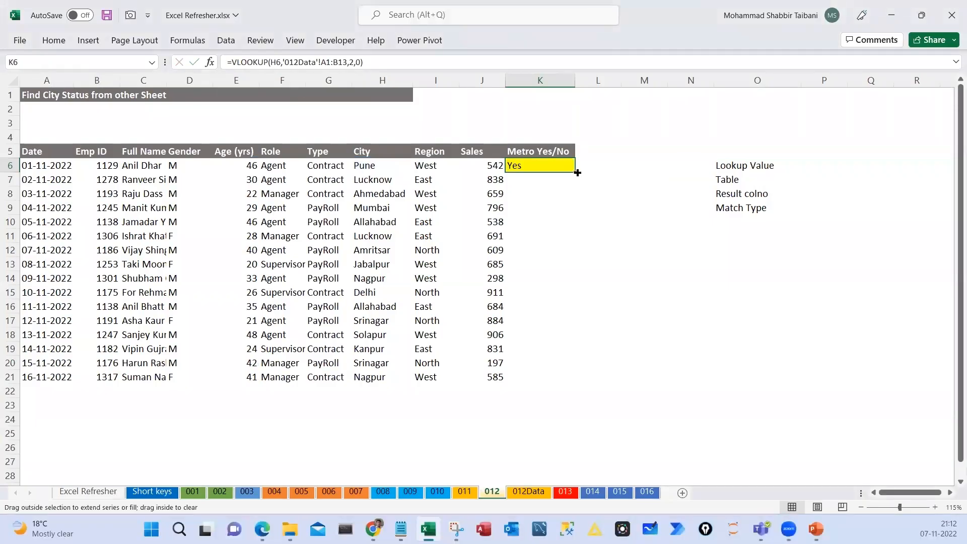
Fill the K6 VLOOKUP down to K21 and inspect the results in rows 11 to 16
double_click(575, 171)
left_click_drag(554, 236, 23, 235)
left_click_drag(528, 308, 21, 378)
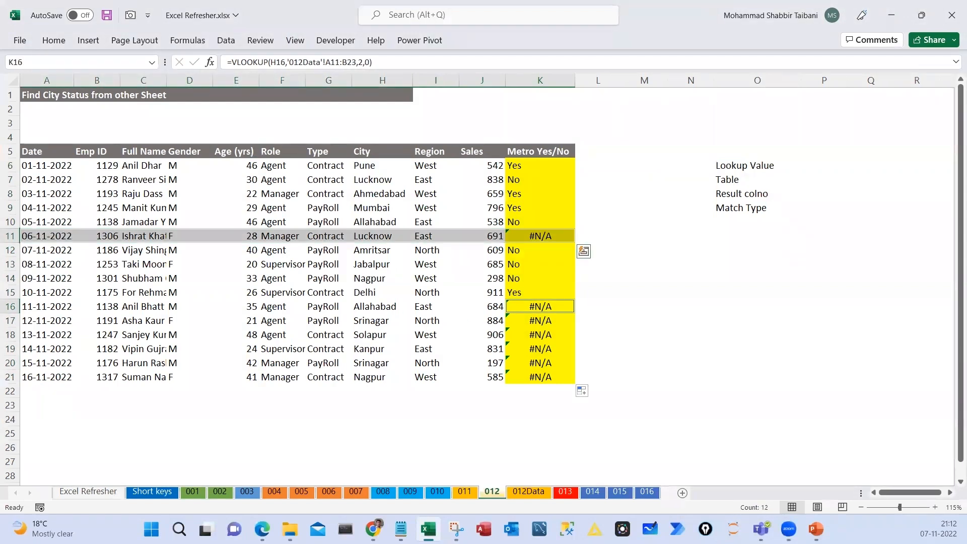
left_click_drag(525, 251, 525, 293)
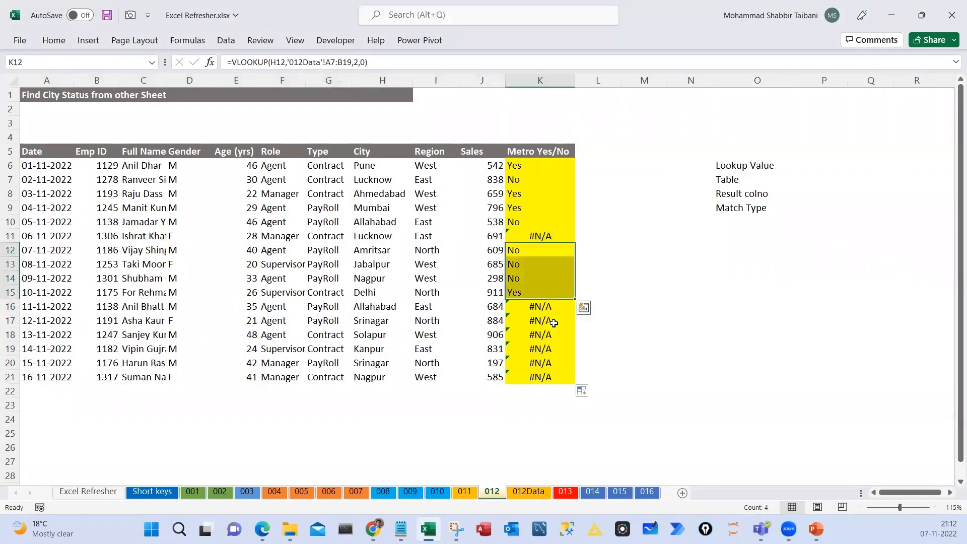
left_click(545, 236)
left_click(542, 308)
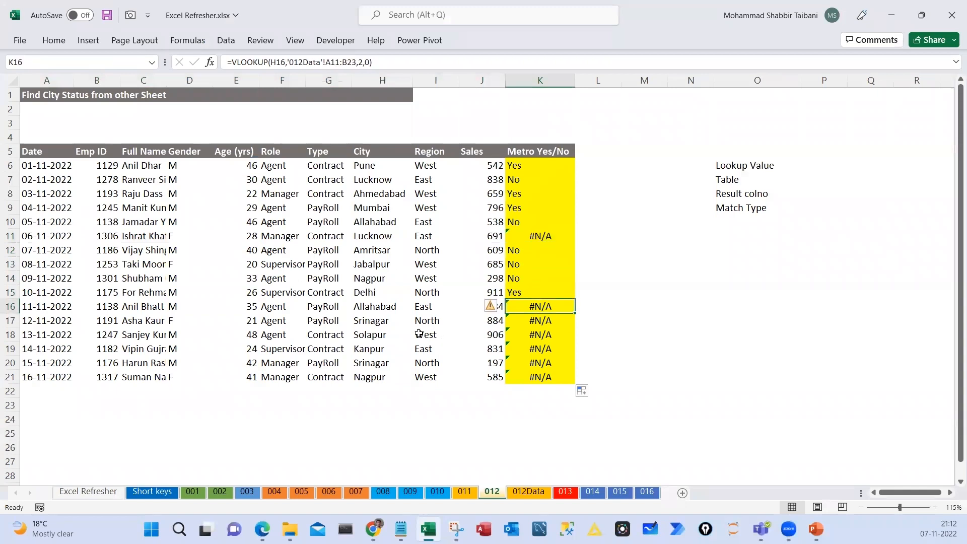
left_click_drag(382, 307, 538, 311)
left_click(561, 306)
Reopen the K6 formula, box the A1:B13 range, write A1 and B beside it, clear the marks, and exit editing
double_click(538, 166)
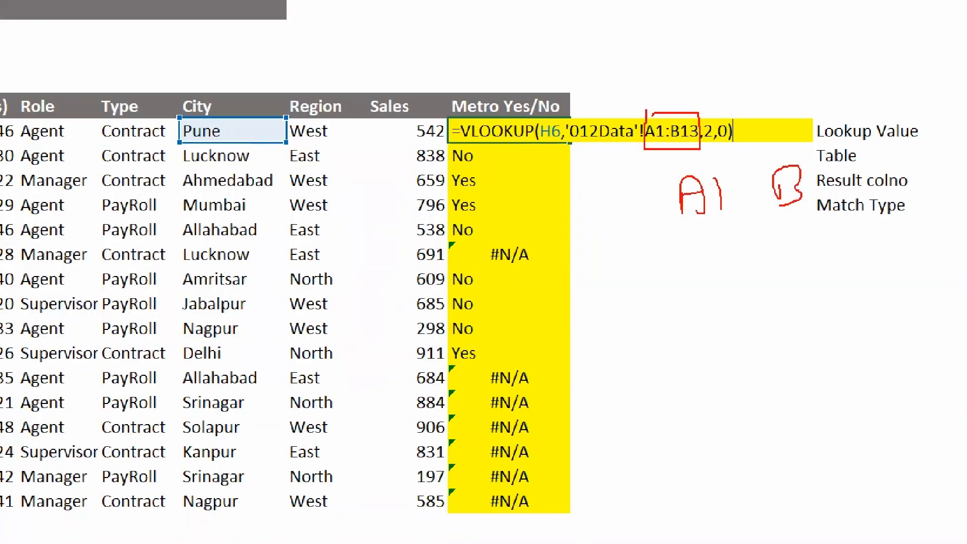
left_click_drag(720, 179, 723, 195)
left_click_drag(831, 154, 836, 172)
left_click_drag(735, 133, 830, 124)
mouse_move(686, 283)
left_mouse_down()
mouse_move(704, 302)
mouse_move(792, 223)
left_mouse_up()
key("Escape")
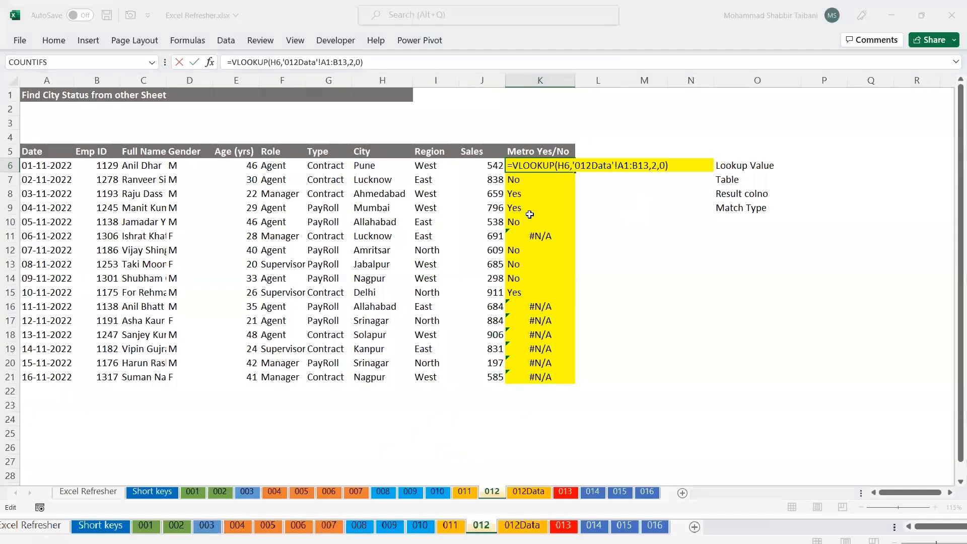
key("Escape")
Open the K21 formula, mark the A16:B28 row numbers, write 16:28 above them, and circle it
left_click(525, 376)
key("F2")
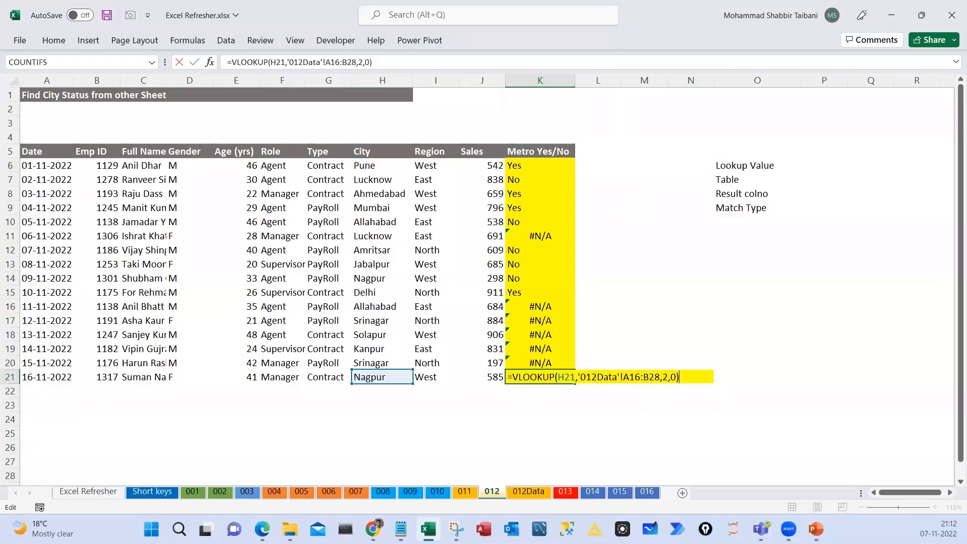
key("ctrl+1")
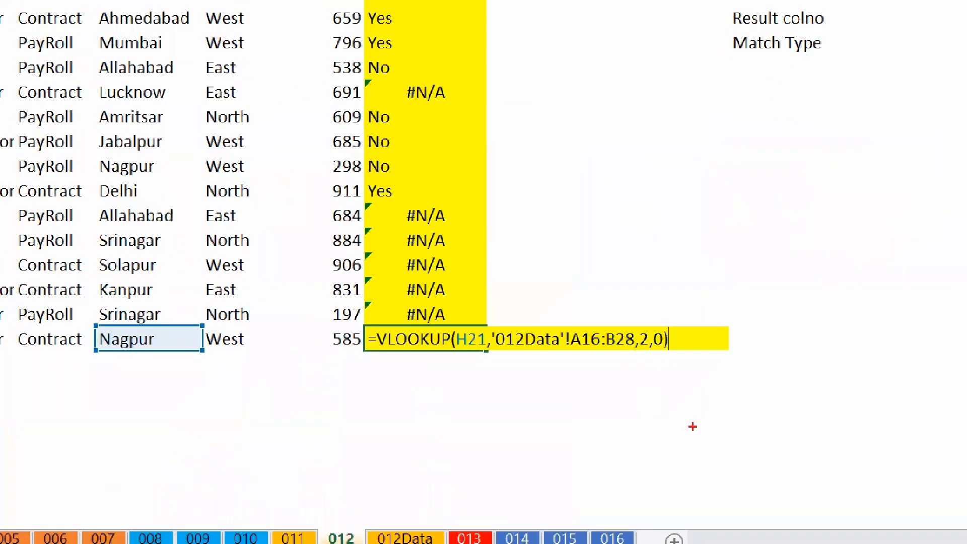
mouse_move(584, 365)
left_mouse_down()
mouse_move(597, 324)
mouse_move(592, 351)
left_mouse_up()
left_click_drag(659, 227, 660, 283)
left_click_drag(684, 239, 676, 276)
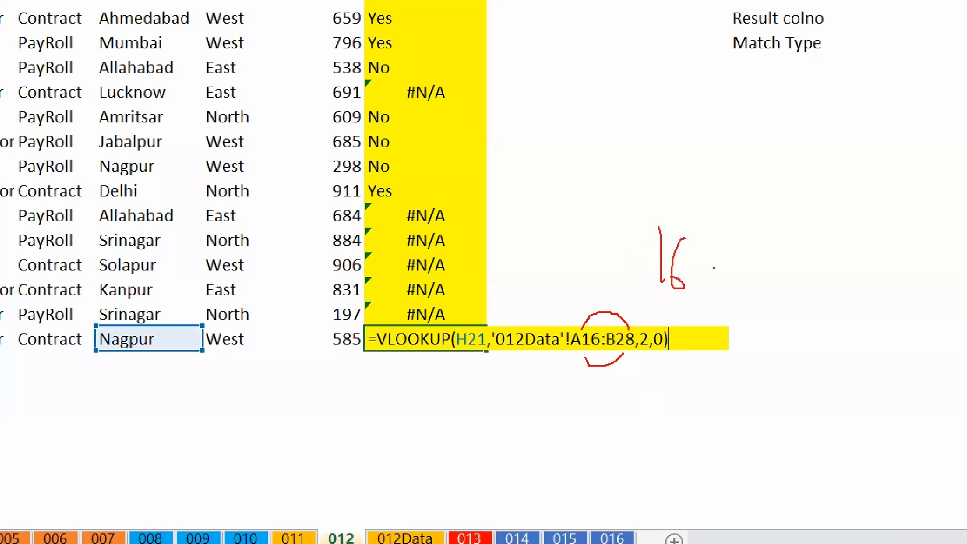
left_click(717, 239)
left_click_drag(738, 233, 778, 250)
left_click_drag(791, 202, 781, 224)
mouse_move(748, 167)
left_mouse_down()
mouse_move(826, 332)
mouse_move(794, 173)
left_mouse_up()
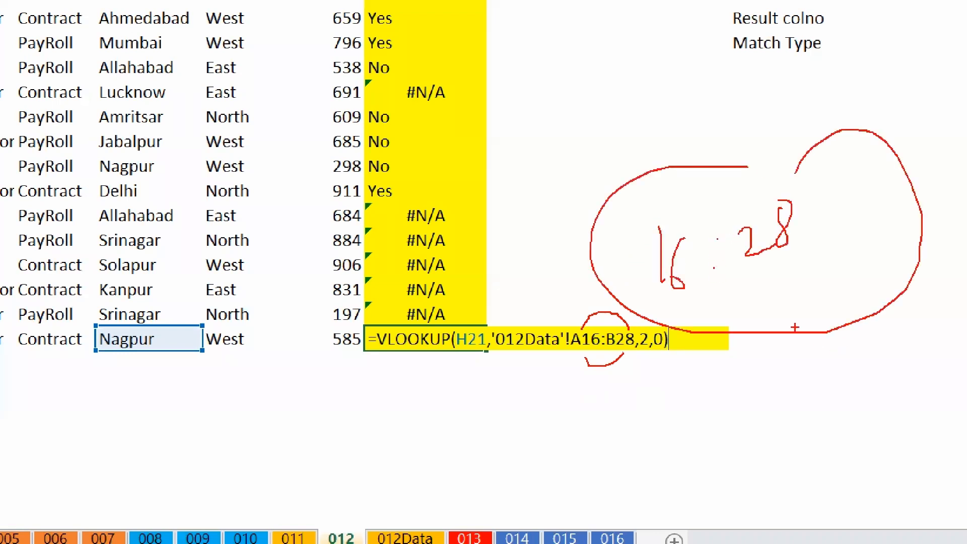
Draw a cross on the circle around 16:28 and downward arrows beside column K and through the circle
left_click_drag(795, 327, 840, 355)
left_click_drag(836, 315, 798, 392)
left_click_drag(526, 63, 517, 290)
mouse_move(498, 260)
left_mouse_down()
mouse_move(528, 294)
mouse_move(535, 263)
left_mouse_up()
left_click_drag(720, 146, 739, 417)
left_click_drag(728, 397, 750, 431)
left_click_drag(750, 432, 765, 399)
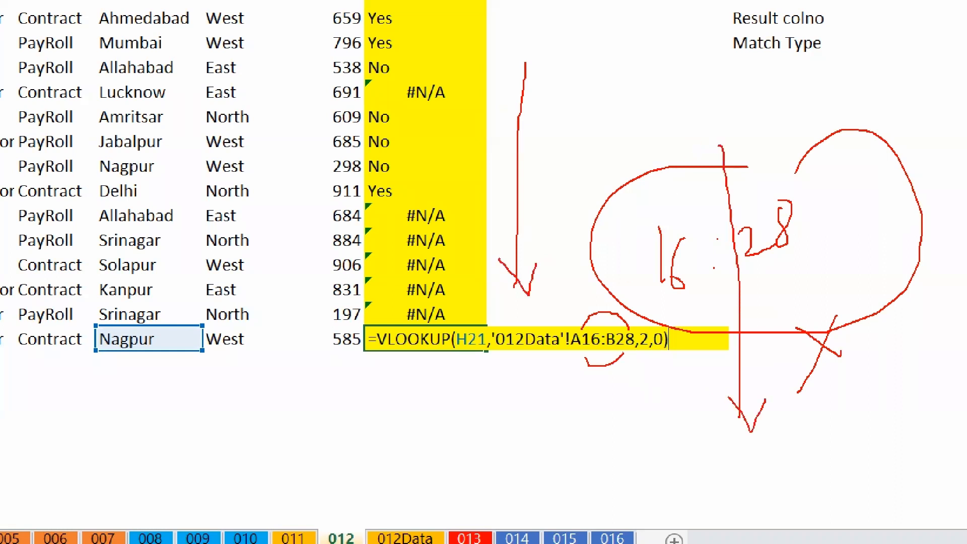
mouse_move(623, 7)
left_mouse_down()
mouse_move(646, 105)
mouse_move(628, 184)
left_mouse_up()
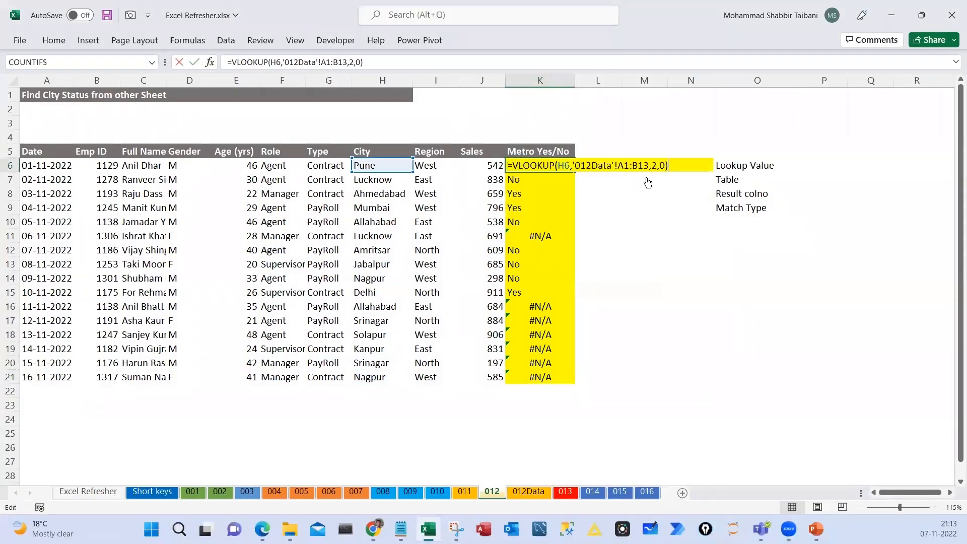
Lock the table range in the K6 VLOOKUP as absolute references, '012Data'!$A$1:$B$13
key("ctrl+Return")
scroll(727, 360, "up", 2, "ctrl")
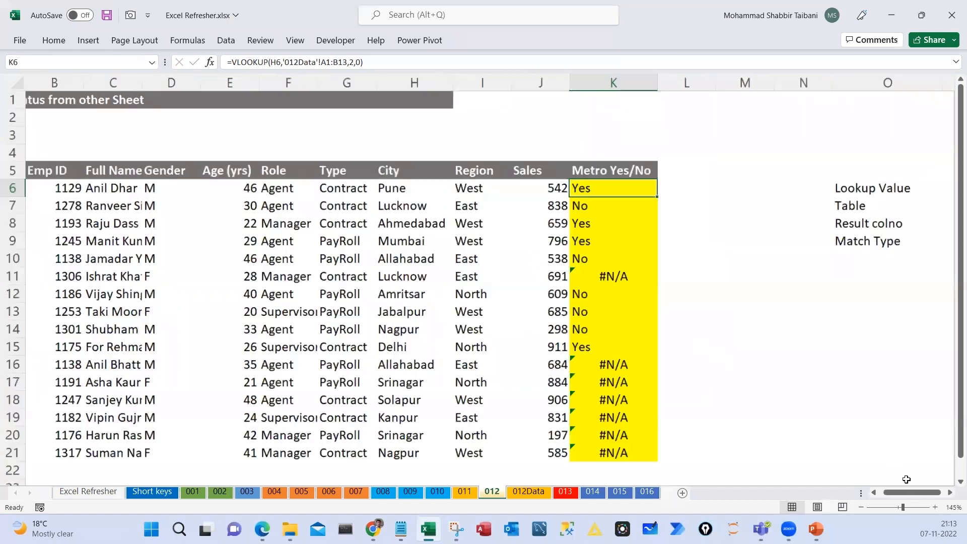
scroll(943, 497, "up", 2, "ctrl")
scroll(347, 211, "left", 2)
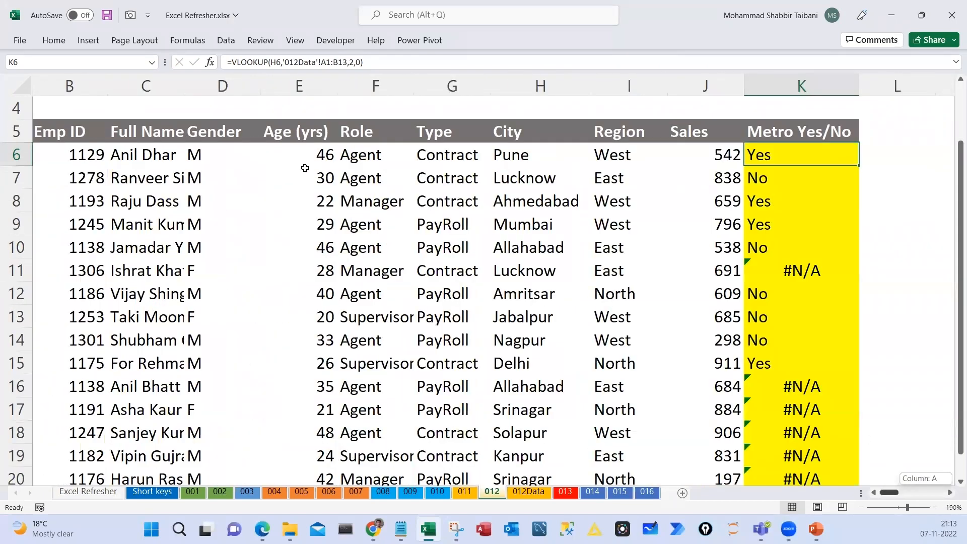
scroll(349, 149, "right", 4)
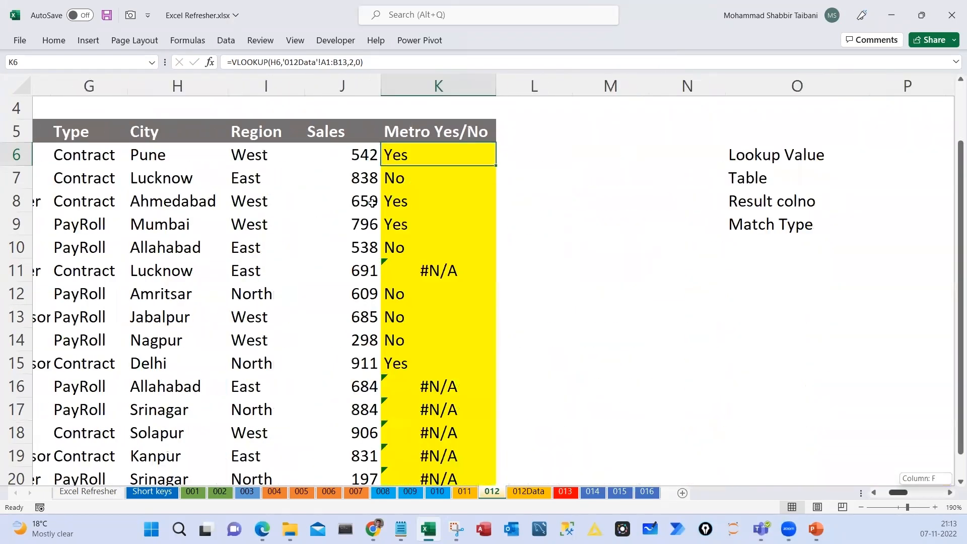
key("F2")
key("Left")
key("Left")
key("Left")
key("Left")
key("Left")
key("ctrl+shift+Left")
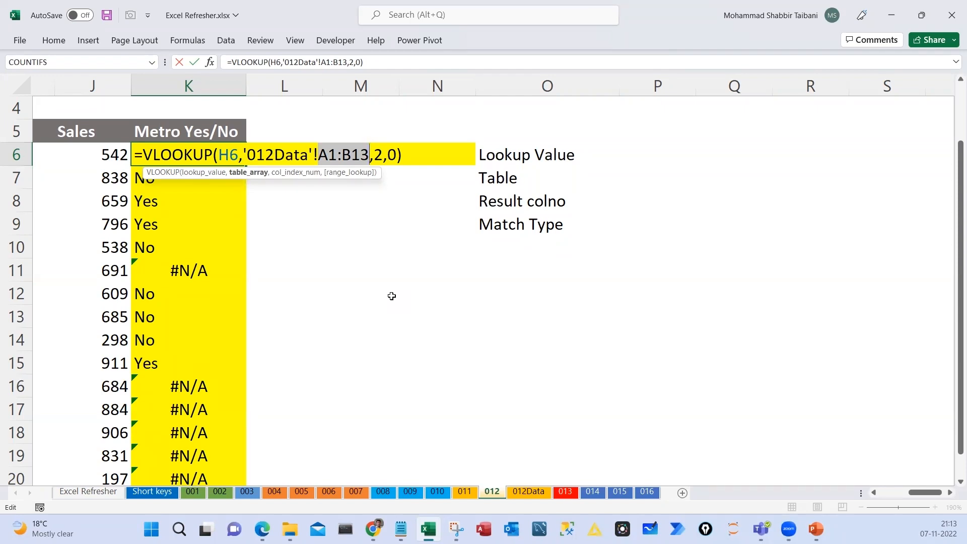
key("F4")
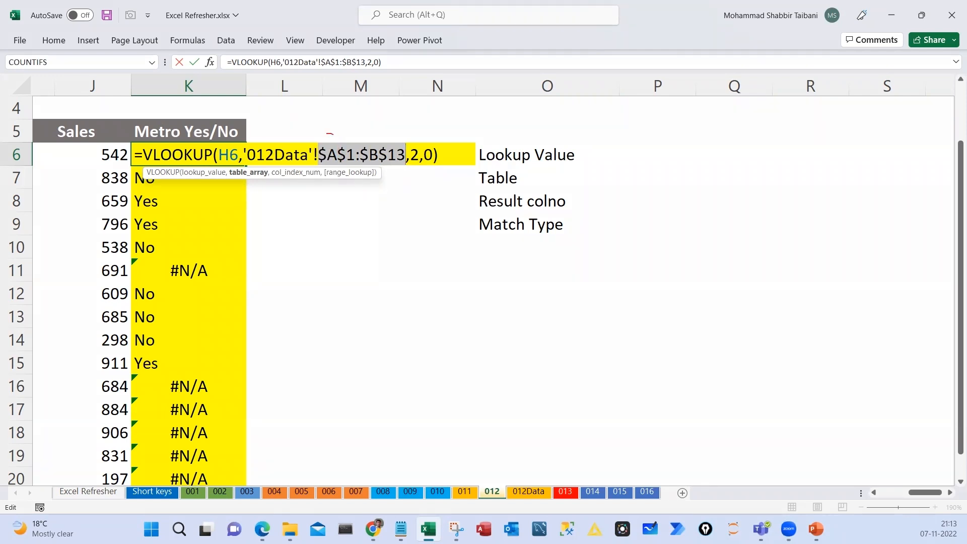
Annotate the $A$1:$B$13 range in the K6 formula, sketch dollar signs below it, and clear the annotations
mouse_move(327, 168)
left_mouse_down()
mouse_move(335, 133)
mouse_move(408, 156)
mouse_move(385, 134)
left_mouse_up()
left_click_drag(325, 217, 323, 235)
left_click_drag(326, 202, 342, 229)
left_click_drag(322, 241, 336, 241)
left_click_drag(397, 202, 410, 232)
key("Escape")
Commit =VLOOKUP(H6,'012Data'!$A$1:$B$13,2,0) in K6 and fill it down through K21
key("Return")
key("Up")
double_click(246, 168)
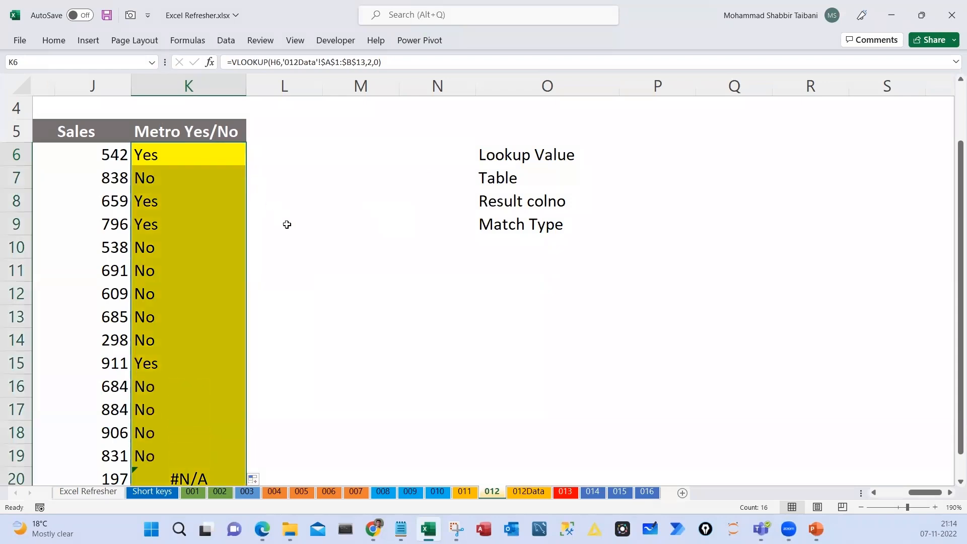
scroll(499, 340, "down", 2)
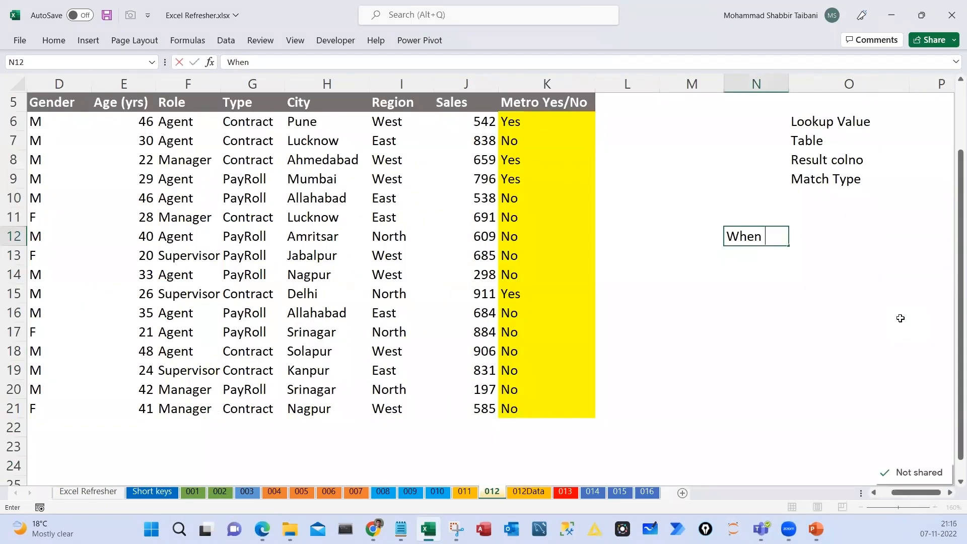
Complete the note in N12 as "When Cell reference is common , need to lock ,"
type("Cell reference ")
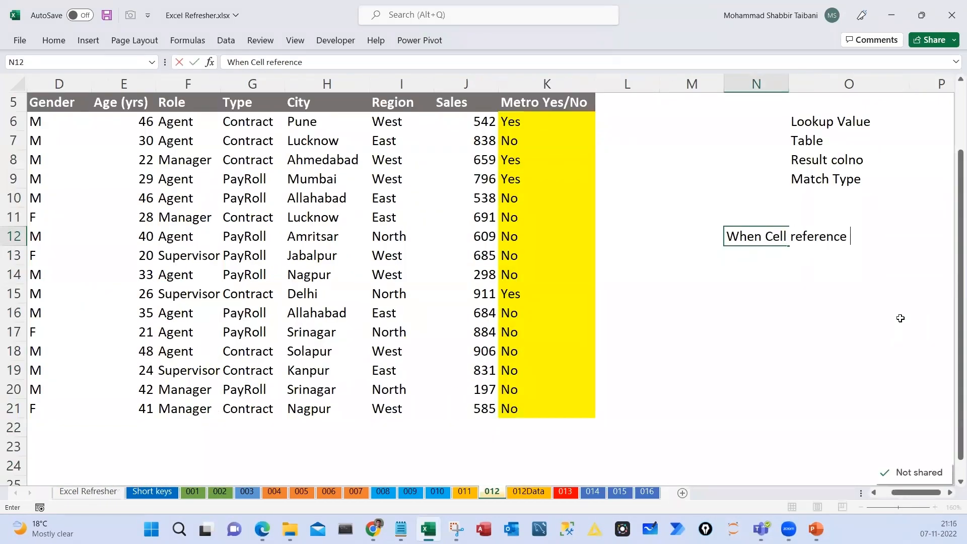
type("is common , need to lock")
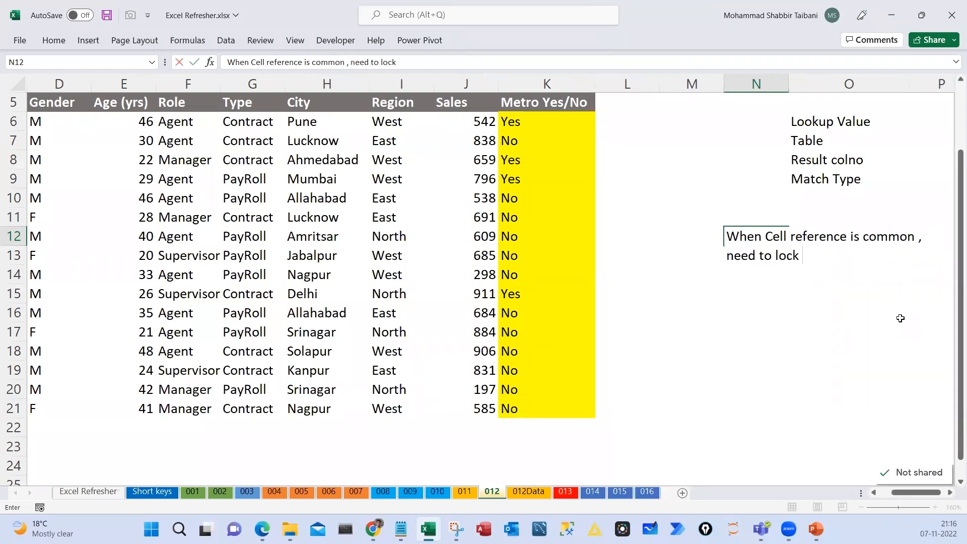
key("Return")
Enter the note "F4 , is use to lock cell reference" in N13
type("F4 , is us")
key("BackSpace")
key("BackSpace")
type("is")
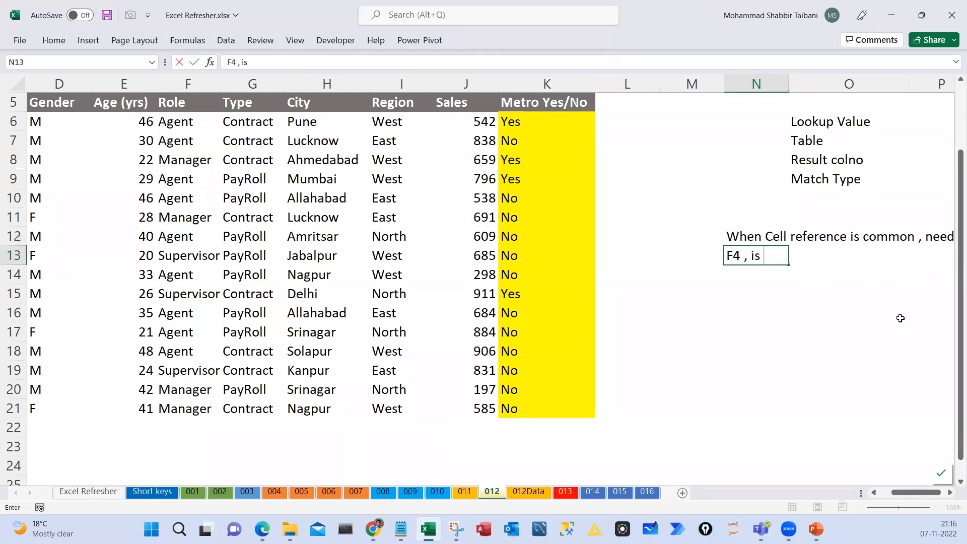
type(" use to lock ")
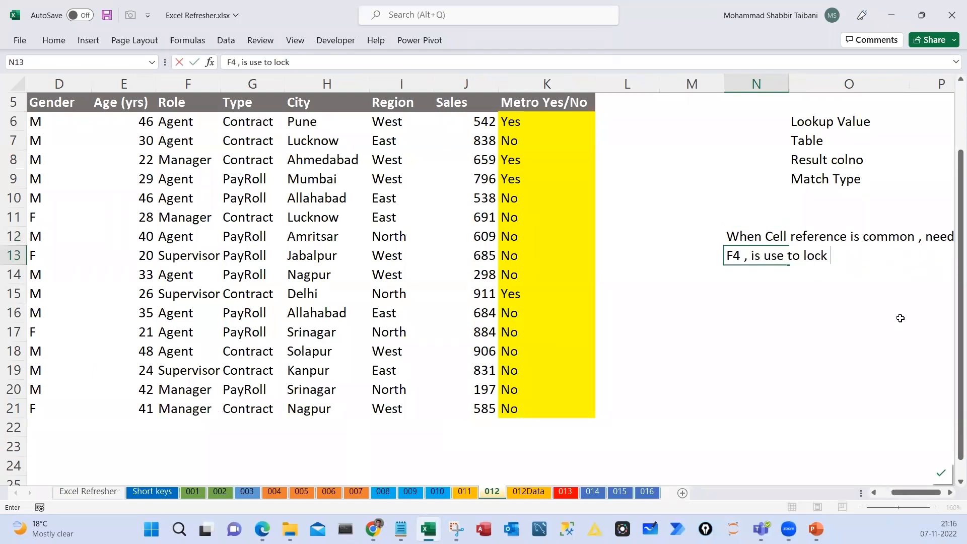
type("cell reference")
key("Return")
key("Up")
scroll(900, 318, "right", 2)
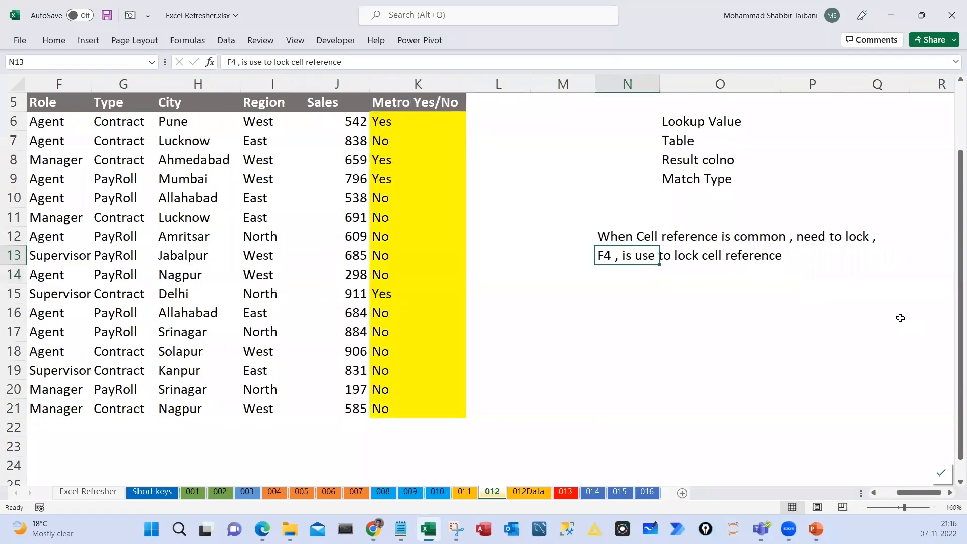
Make the two notes in N12 and N13 bold
key("ctrl+b")
key("Up")
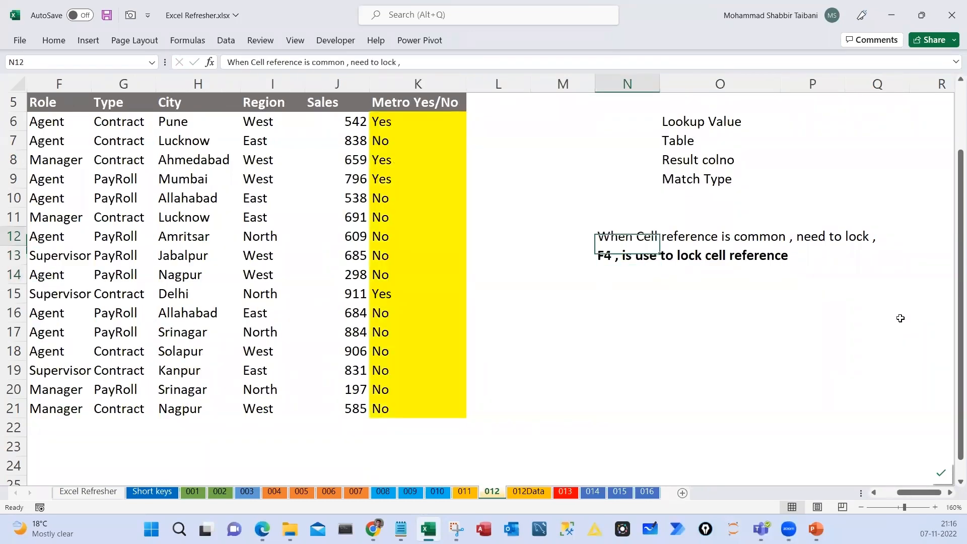
key("ctrl+b")
key("Down")
key("Up")
key("Up")
key("Up")
key("Up")
key("Up")
key("Up")
key("Up")
key("Left")
key("Left")
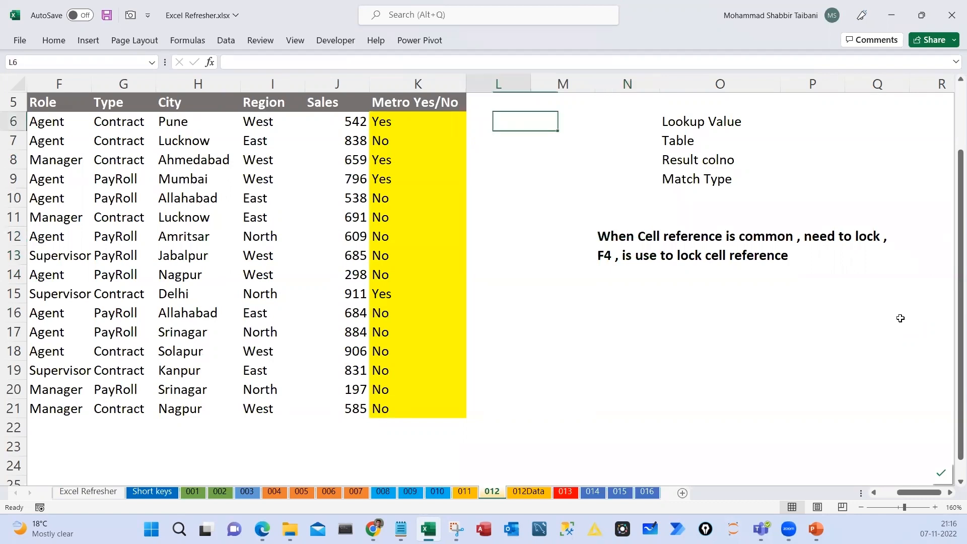
key("Right")
type("=")
key("Left")
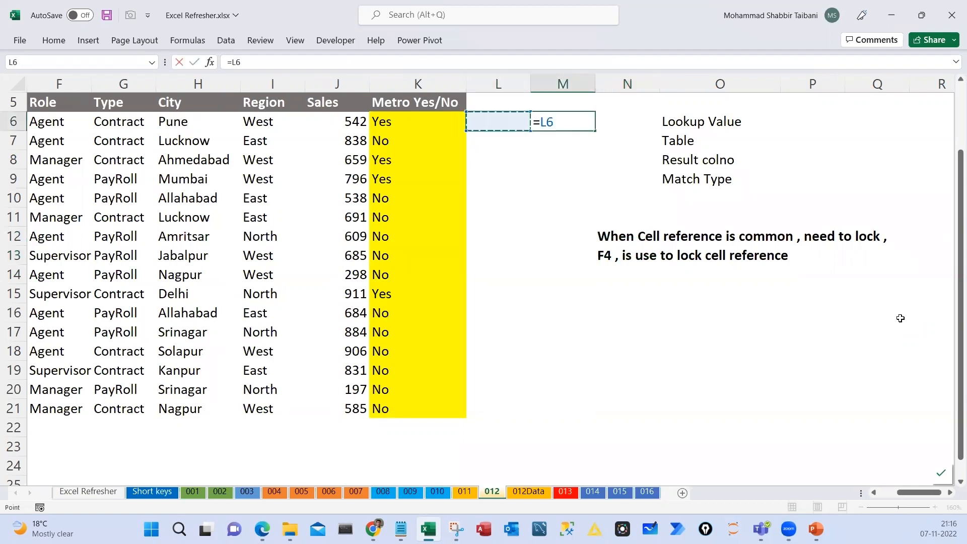
key("Escape")
Enter =J6 in L6 to reference the first Sales value, and reopen the formula briefly to check its reference
key("Left")
type("=")
key("Left")
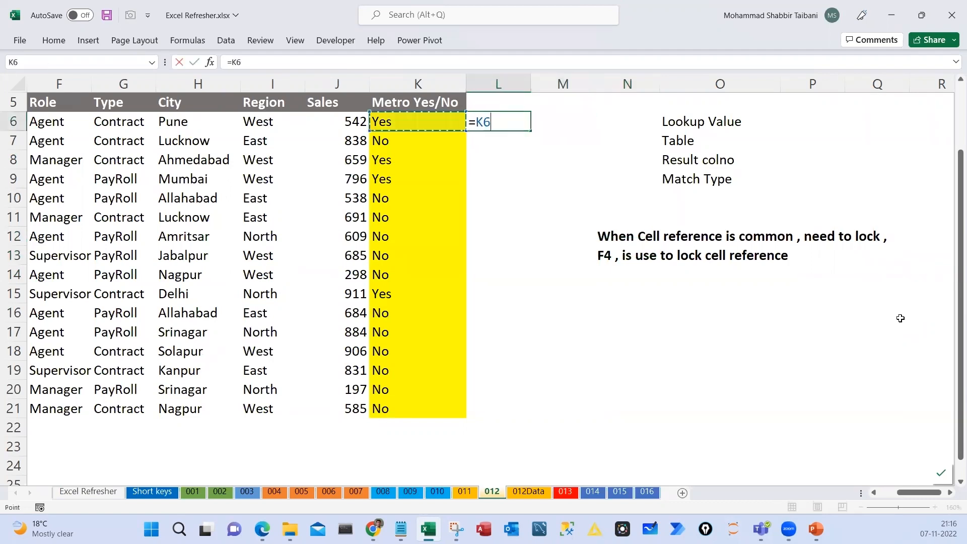
key("Left")
key("Return")
key("Up")
key("F2")
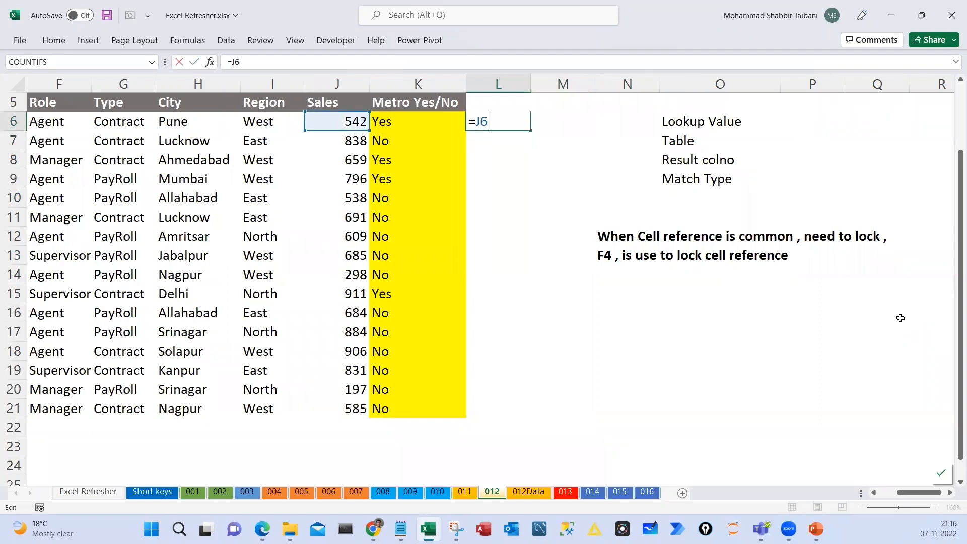
key("Escape")
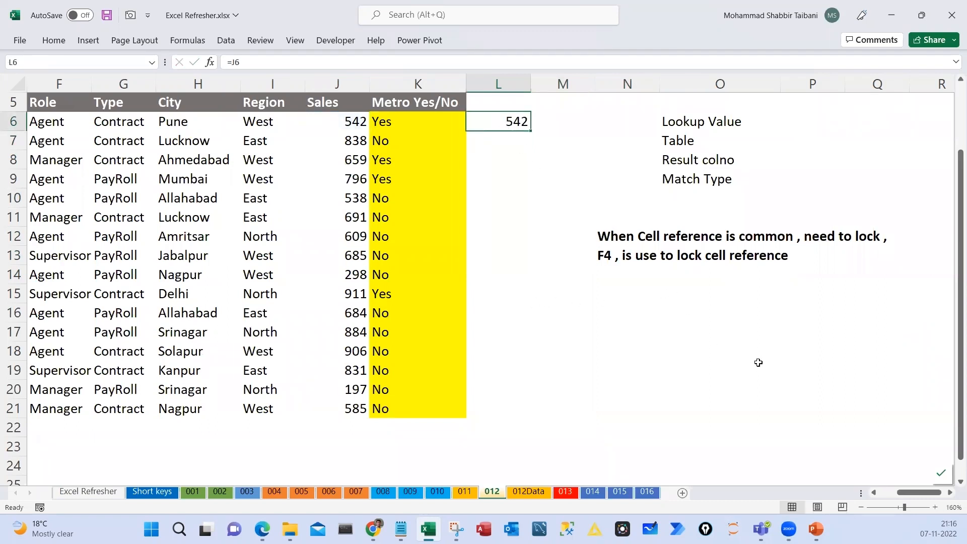
Copy the unlocked formula from L6 into O19 and open it to inspect the cell it references
key("ctrl+c")
left_click(761, 370)
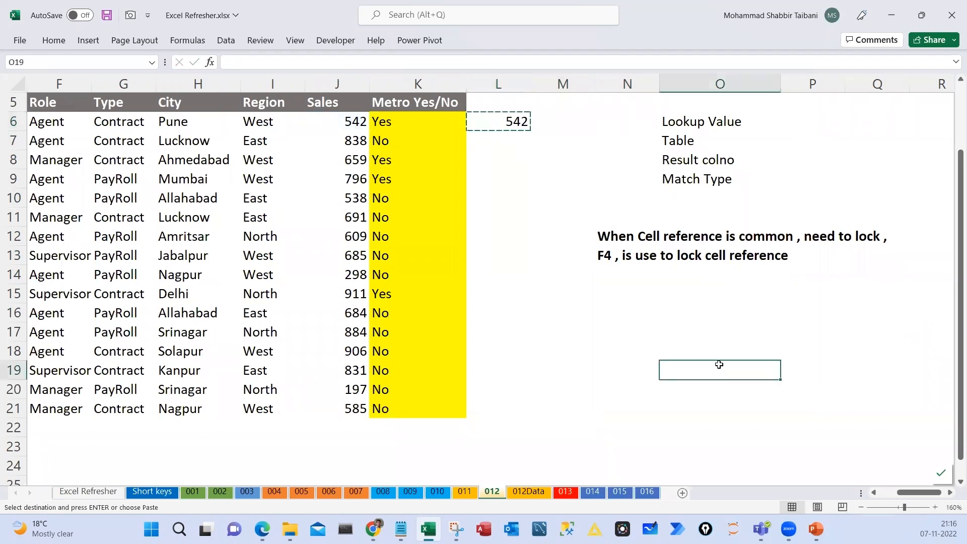
key("ctrl+v")
key("F2")
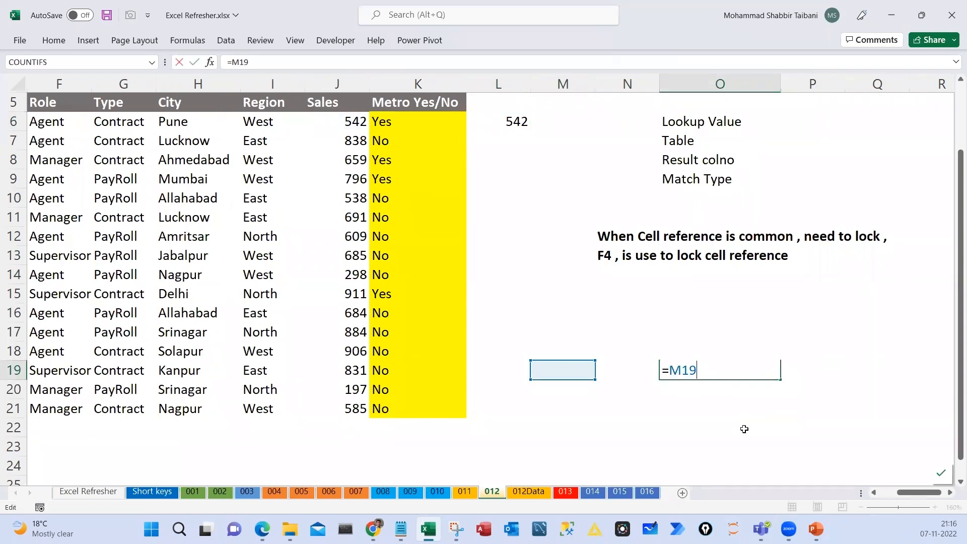
mouse_move(517, 120)
left_mouse_down()
mouse_move(489, 85)
mouse_move(379, 80)
mouse_move(350, 136)
mouse_move(346, 111)
left_mouse_up()
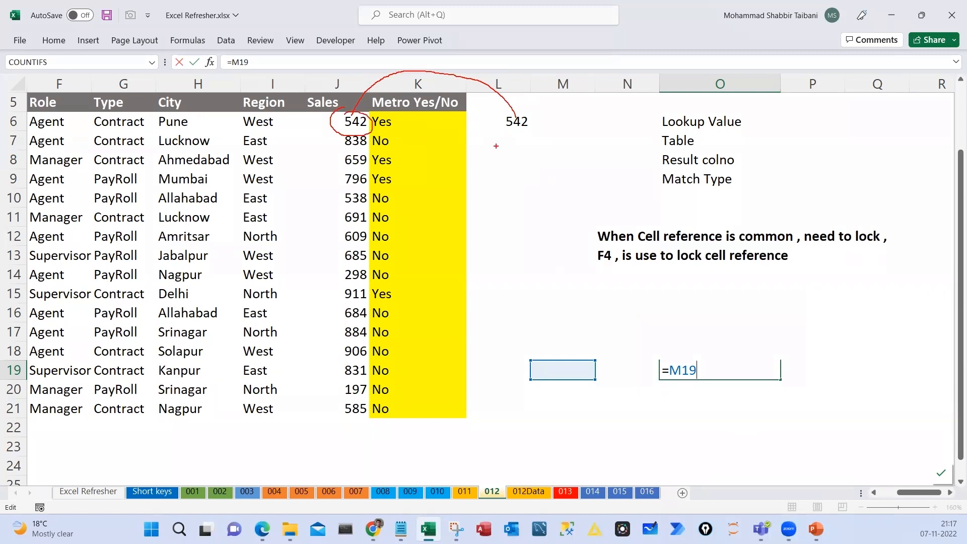
mouse_move(692, 358)
left_mouse_down()
mouse_move(608, 314)
mouse_move(574, 356)
left_mouse_up()
mouse_move(508, 201)
left_mouse_down()
mouse_move(514, 166)
mouse_move(528, 176)
mouse_move(584, 151)
mouse_move(627, 149)
left_mouse_up()
key("ctrl+Return")
Lock the reference in L6 so the formula reads =$J$6
key("F2")
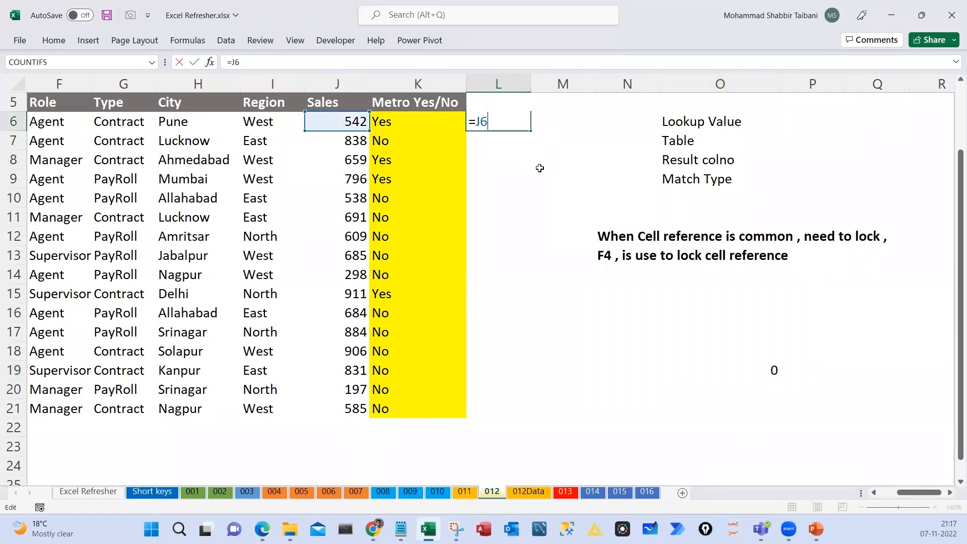
key("F4")
key("ctrl+Return")
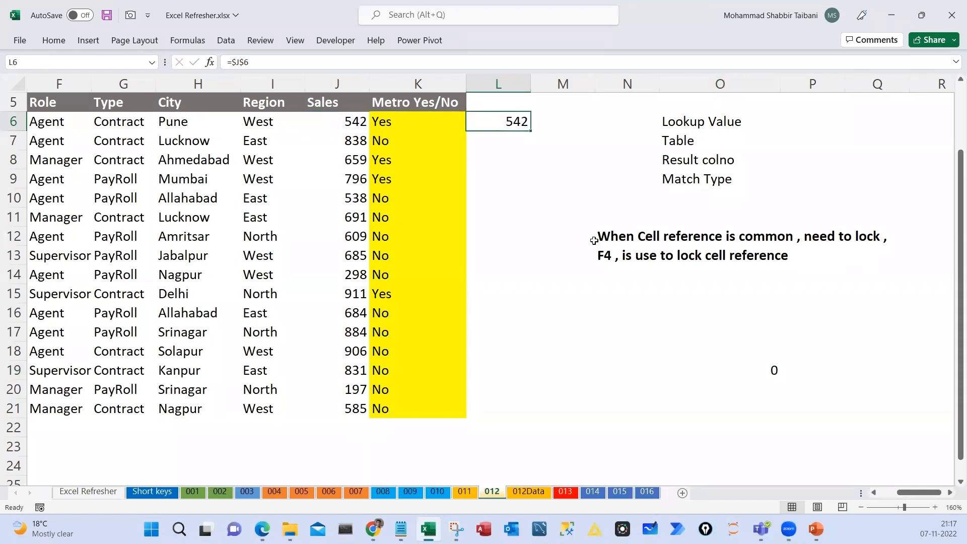
Copy the locked formula from L6 into O19 and open it to inspect its reference
key("ctrl+c")
left_click(749, 376)
key("ctrl+v")
key("F2")
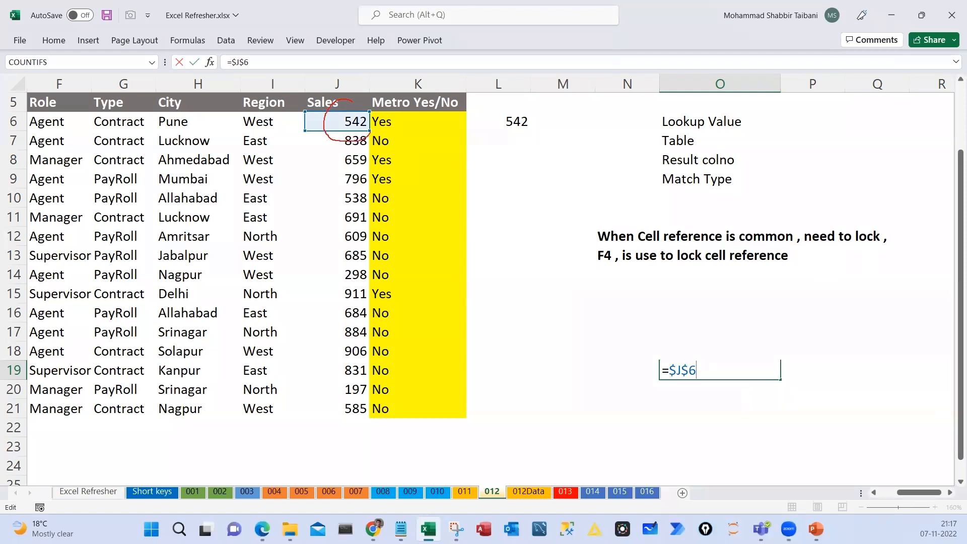
Annotate the locked reference by circling J6, L6 and the F4 note, adding arrows towards O19, and clear the markings
left_click_drag(370, 134, 311, 110)
mouse_move(364, 131)
left_mouse_down()
mouse_move(514, 313)
mouse_move(625, 350)
mouse_move(615, 360)
left_mouse_up()
left_click_drag(511, 87, 503, 95)
left_click_drag(514, 142, 663, 319)
left_click_drag(647, 298, 668, 322)
left_click_drag(355, 107, 349, 187)
left_click_drag(603, 245, 621, 247)
left_click_drag(623, 242, 568, 243)
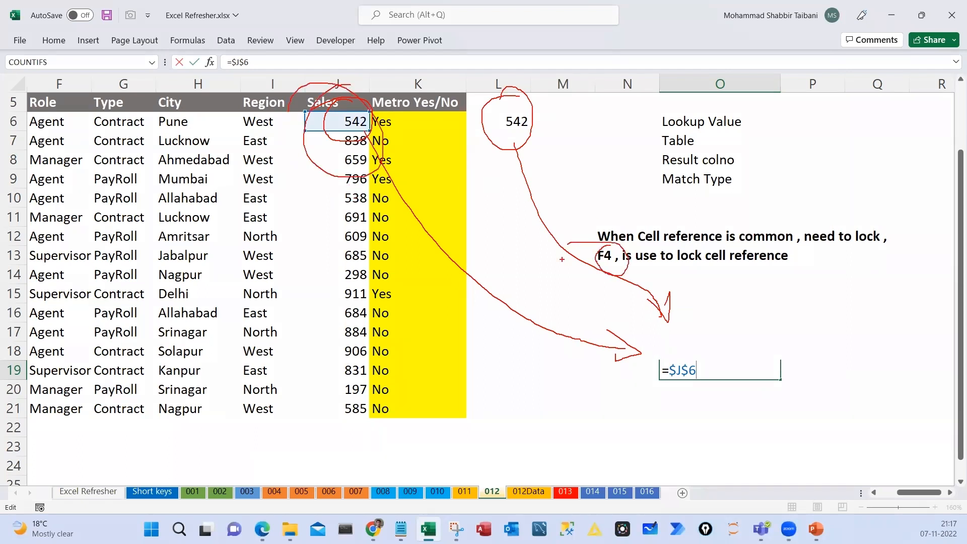
mouse_move(744, 280)
left_mouse_down()
mouse_move(752, 311)
mouse_move(765, 292)
left_mouse_up()
mouse_move(767, 288)
left_mouse_down()
mouse_move(772, 302)
mouse_move(777, 283)
left_mouse_up()
left_click_drag(794, 275, 796, 307)
left_click_drag(826, 265, 833, 265)
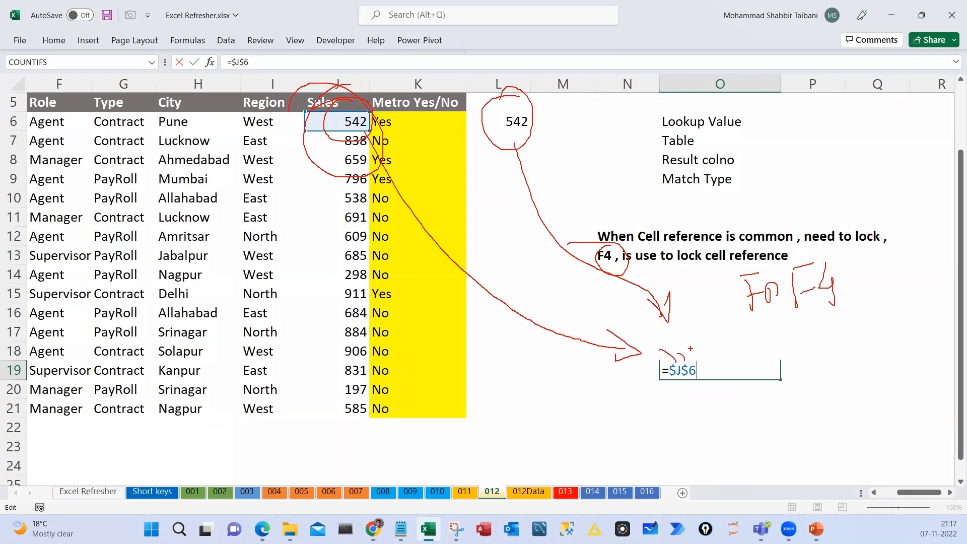
key("Escape")
key("ctrl+Return")
Clear the demonstration formulas from L6 and O19
left_click(505, 125)
key("Delete")
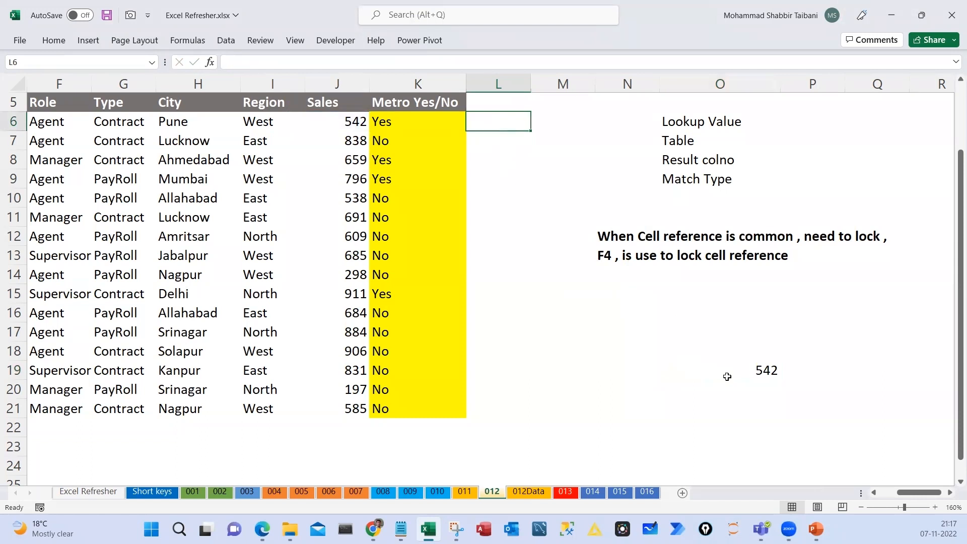
double_click(727, 375)
key("ctrl+Return")
key("Delete")
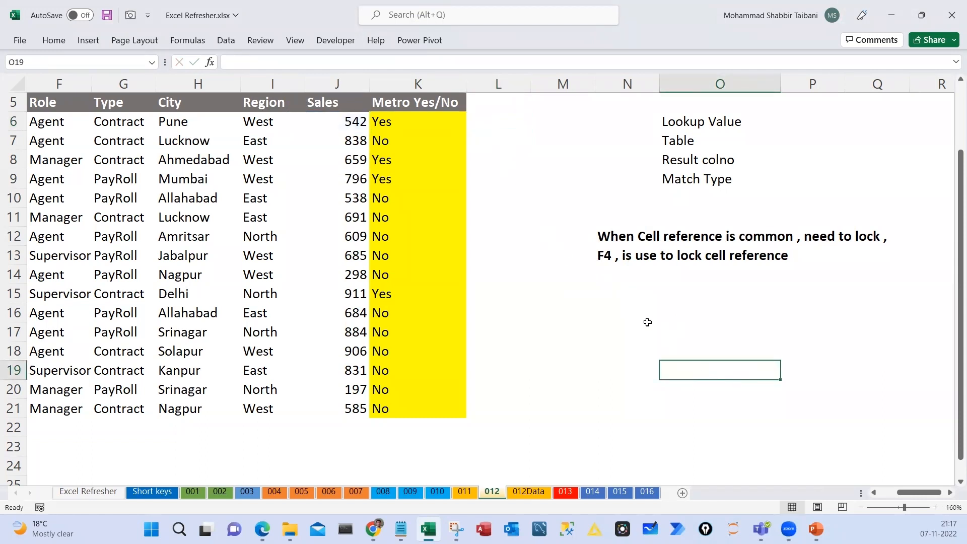
Open the VLOOKUP formulas in K6, K20 and K21 to compare their table references
left_click(397, 122)
key("F2")
key("Escape")
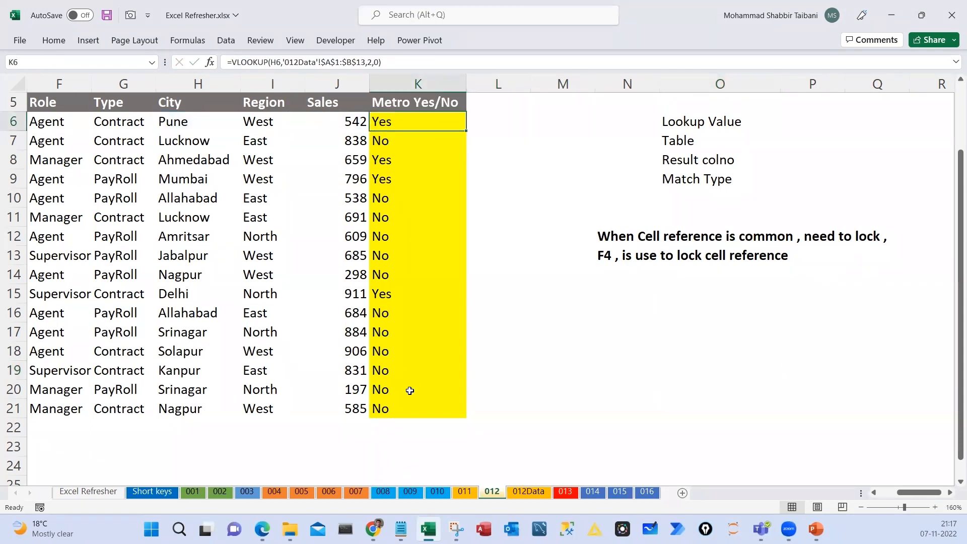
double_click(410, 390)
key("Escape")
left_click(446, 405)
key("F2")
Annotate the locked table range in K21's formula and the "need to lock" note, and close the formula unchanged
left_click_drag(534, 402, 594, 400)
left_click_drag(557, 393, 582, 376)
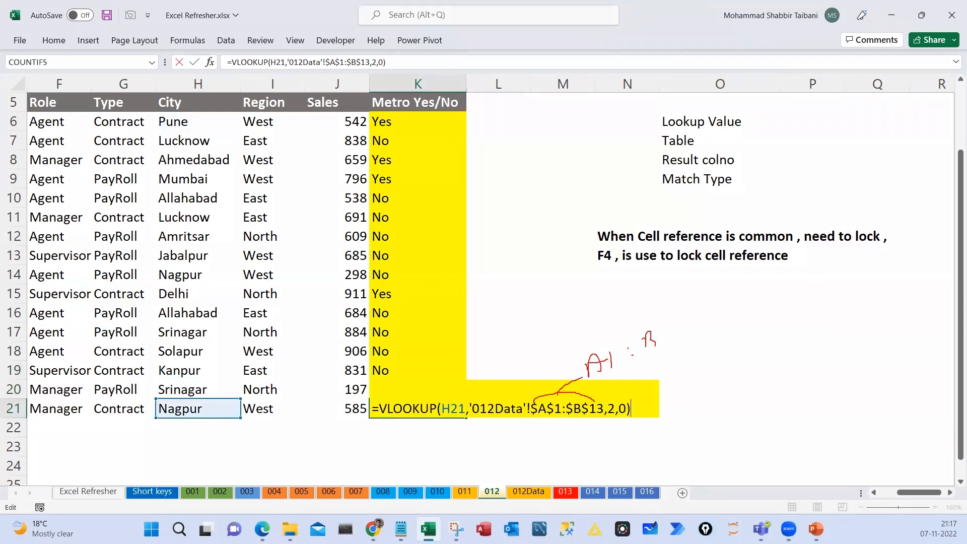
left_click_drag(650, 342, 651, 350)
left_click_drag(657, 328, 663, 341)
mouse_move(624, 313)
left_mouse_down()
mouse_move(686, 316)
mouse_move(592, 307)
left_mouse_up()
left_click_drag(538, 435, 586, 400)
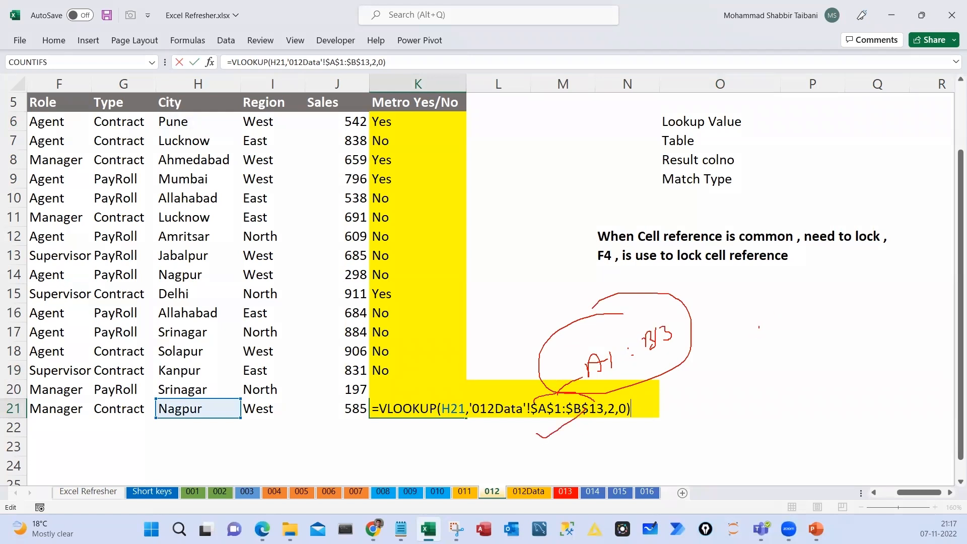
left_click_drag(759, 324, 719, 343)
mouse_move(818, 208)
left_mouse_down()
mouse_move(794, 260)
mouse_move(796, 226)
left_mouse_up()
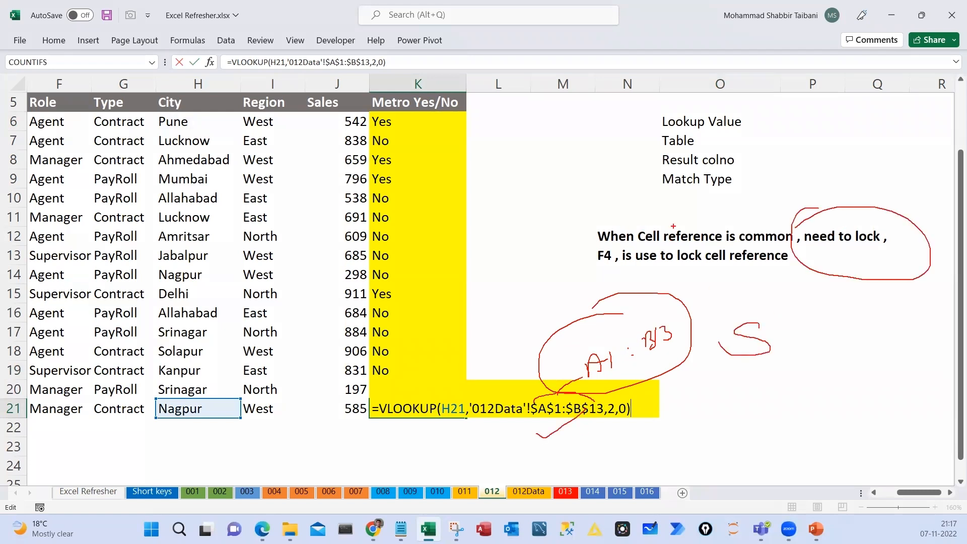
left_click_drag(673, 225, 715, 210)
mouse_move(737, 225)
left_mouse_down()
mouse_move(743, 234)
mouse_move(783, 211)
left_mouse_up()
left_click_drag(836, 259, 884, 237)
key("Escape")
Enter the note "FN F4 , for laptop keyboard" in N14 and save the workbook
left_click(626, 274)
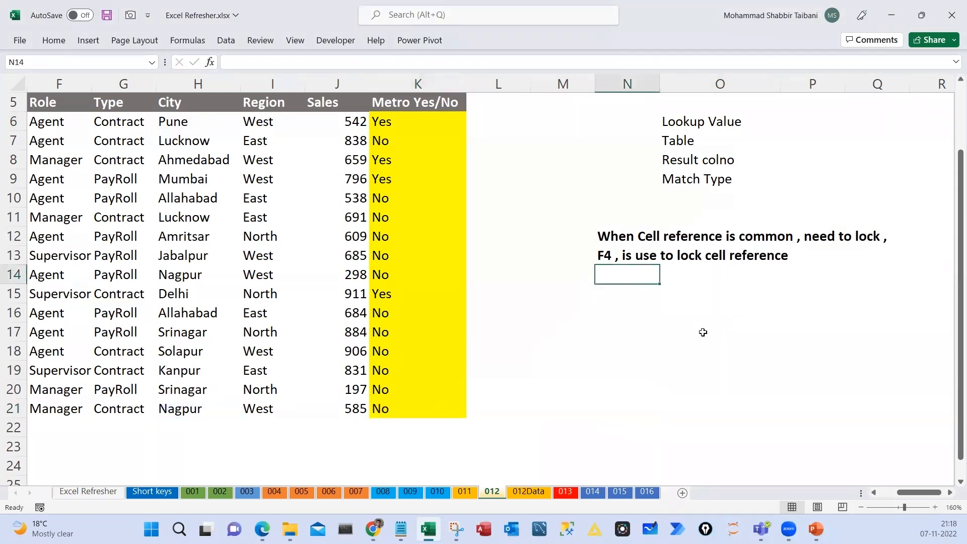
type("FN F4")
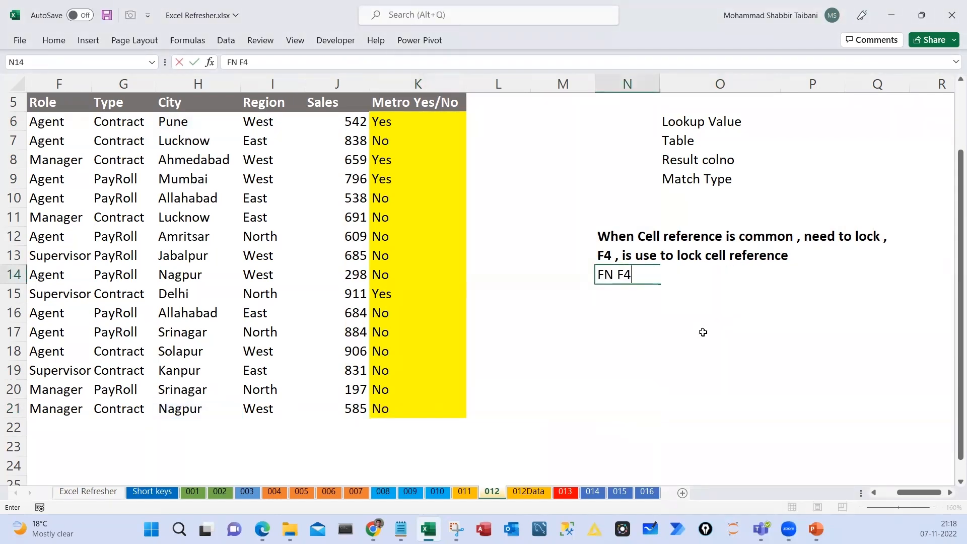
type(" , for laptop ke")
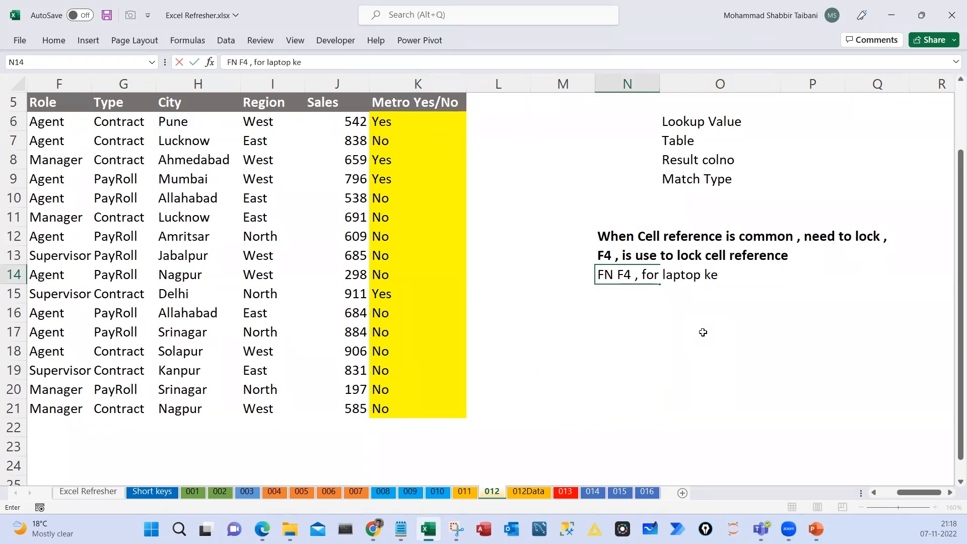
type("yboard")
key("Return")
key("ctrl+s")
Apply the current font colour to the three notes in N12:O14
scroll(703, 332, "up", 2)
left_click_drag(625, 316, 777, 359)
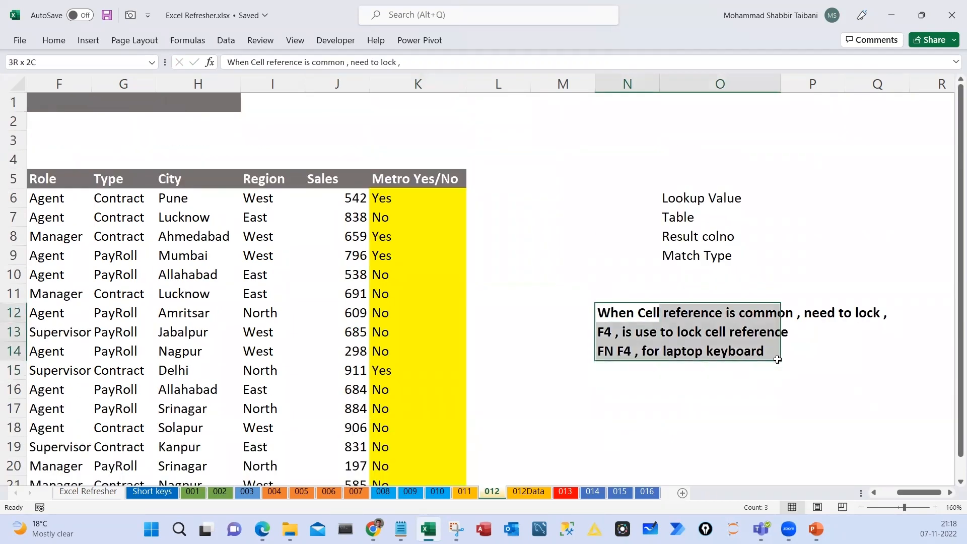
left_click(53, 41)
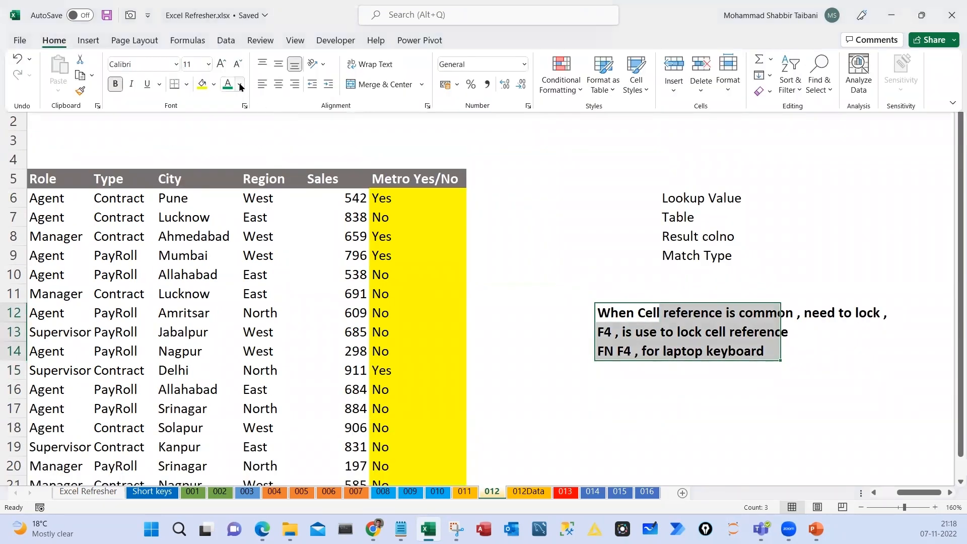
left_click(228, 84)
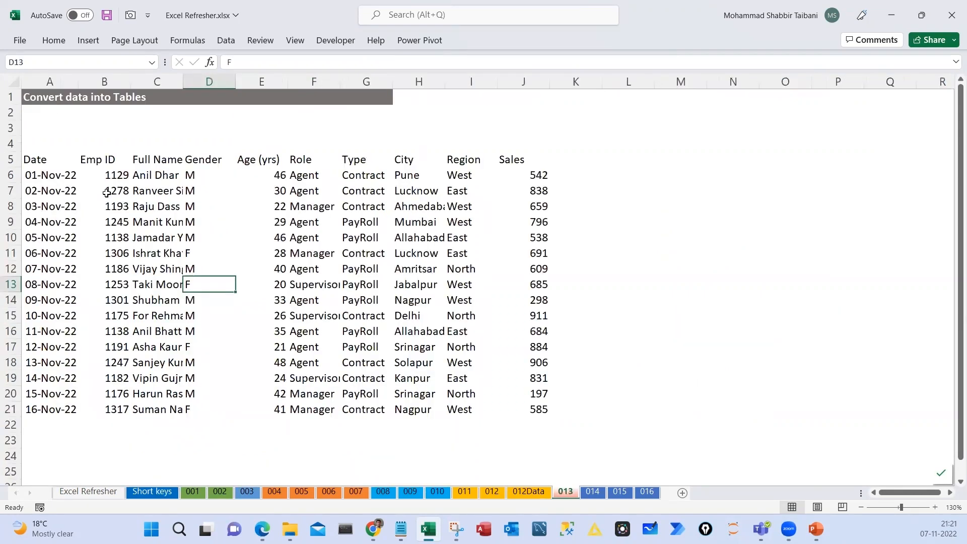
Look over the unformatted data range A5:J21 on sheet 013
left_click(157, 237)
left_click_drag(30, 160, 536, 410)
left_click(262, 268)
left_click_drag(56, 164, 546, 409)
left_click(431, 287)
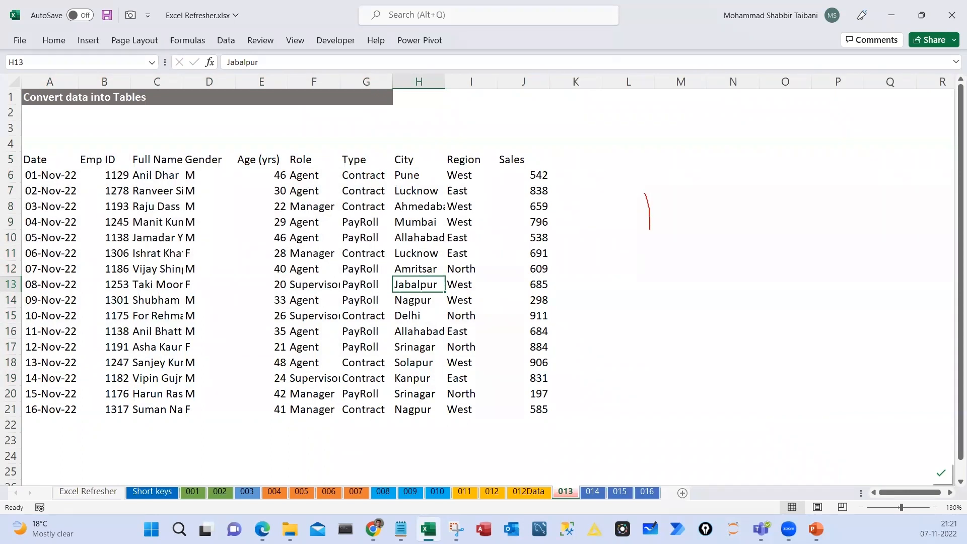
Annotate sheet 013 with a handwritten label, marks around the Sales and Type headers and the title's word Tables, and clear the markings
left_click_drag(650, 229, 646, 184)
left_click_drag(710, 187, 711, 207)
left_click_drag(719, 164, 721, 207)
mouse_move(721, 179)
left_mouse_down()
mouse_move(818, 193)
mouse_move(855, 177)
left_mouse_up()
left_click(862, 147)
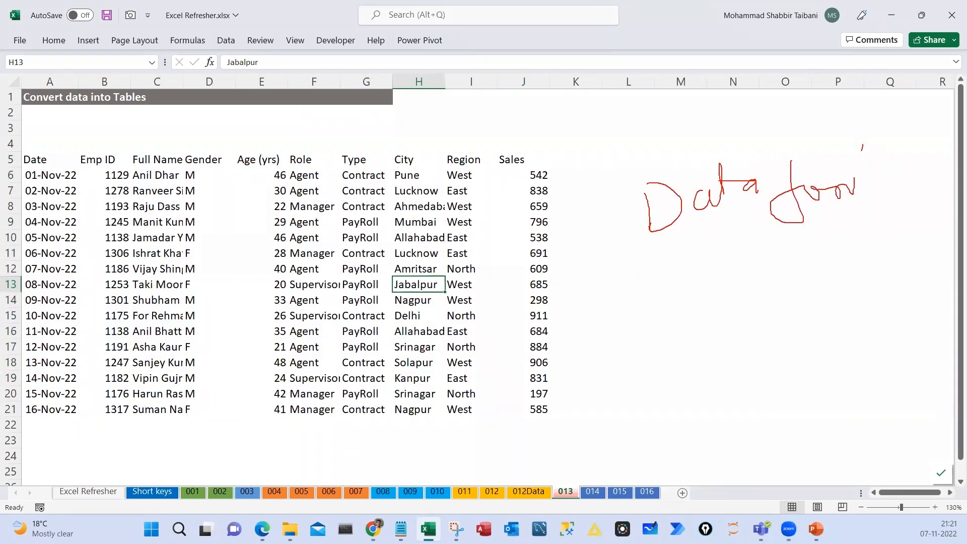
mouse_move(551, 155)
left_mouse_down()
mouse_move(489, 147)
mouse_move(530, 187)
mouse_move(548, 377)
left_mouse_up()
left_click_drag(376, 322, 509, 325)
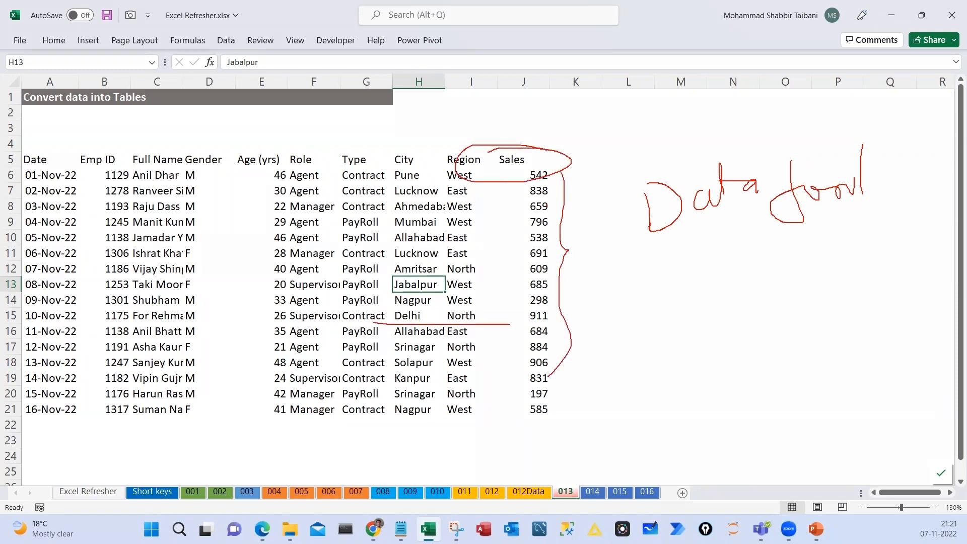
mouse_move(422, 254)
left_mouse_down()
mouse_move(538, 328)
mouse_move(432, 227)
left_mouse_up()
left_click_drag(344, 140, 352, 147)
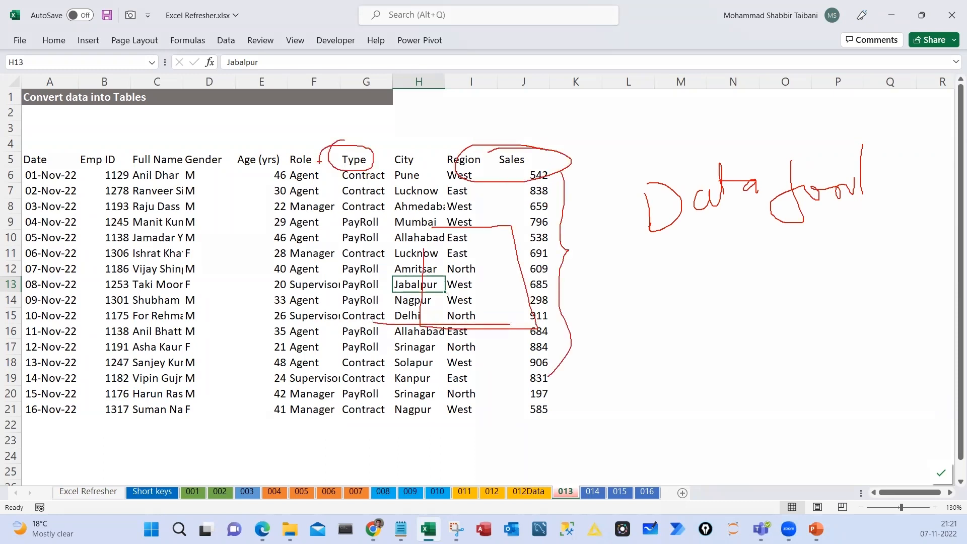
mouse_move(667, 260)
left_mouse_down()
mouse_move(939, 260)
mouse_move(635, 237)
mouse_move(745, 291)
left_mouse_up()
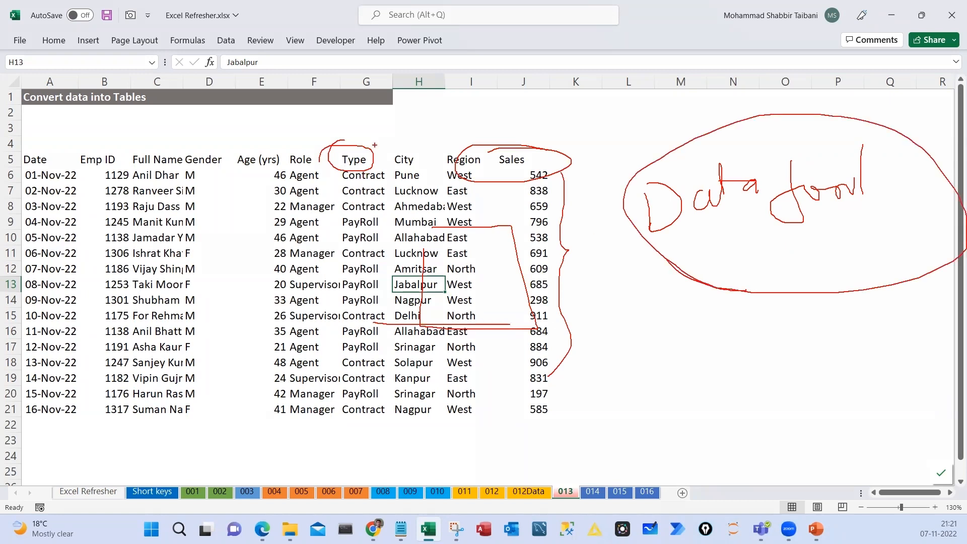
left_click_drag(104, 79, 114, 82)
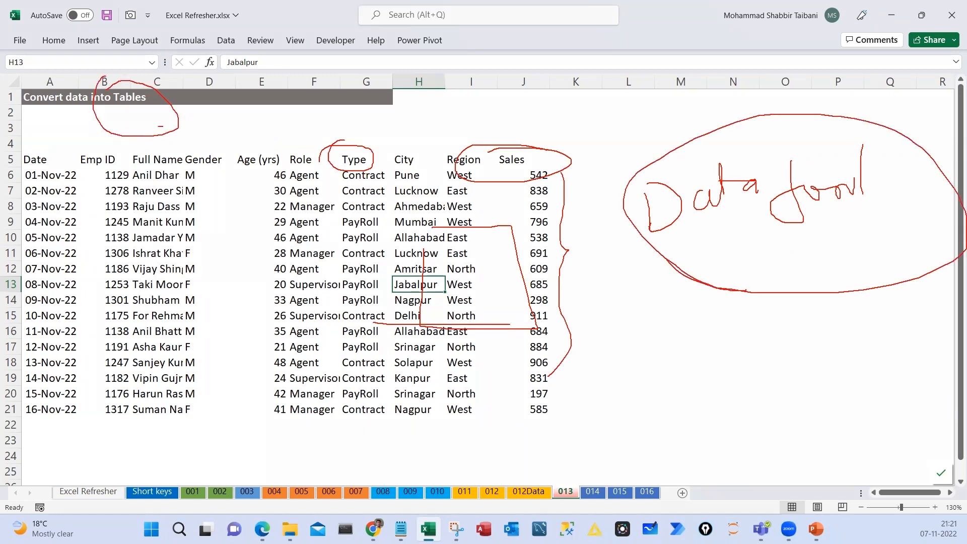
mouse_move(161, 126)
left_mouse_down()
mouse_move(240, 108)
mouse_move(267, 123)
left_mouse_up()
left_click_drag(268, 93, 269, 120)
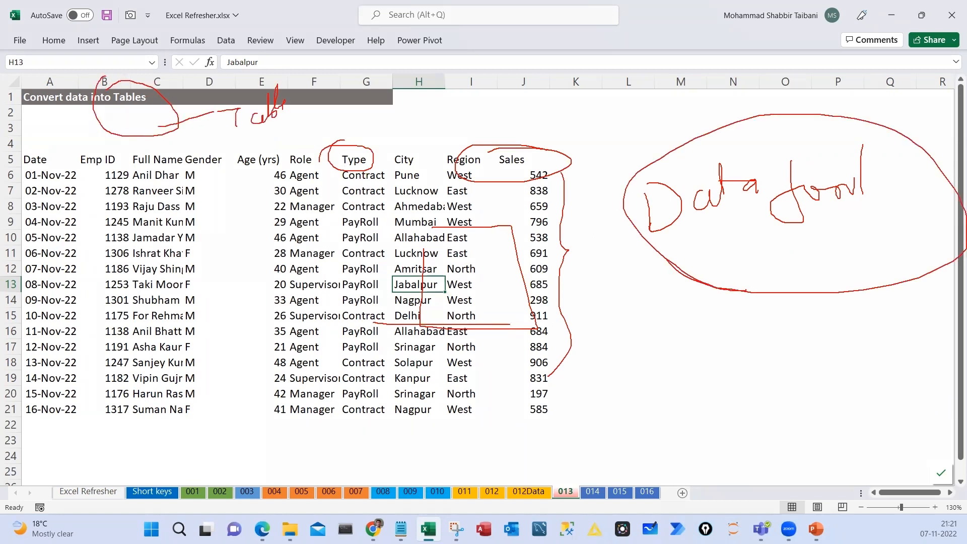
key("Escape")
left_click(202, 184)
left_click(119, 180)
left_click(141, 220)
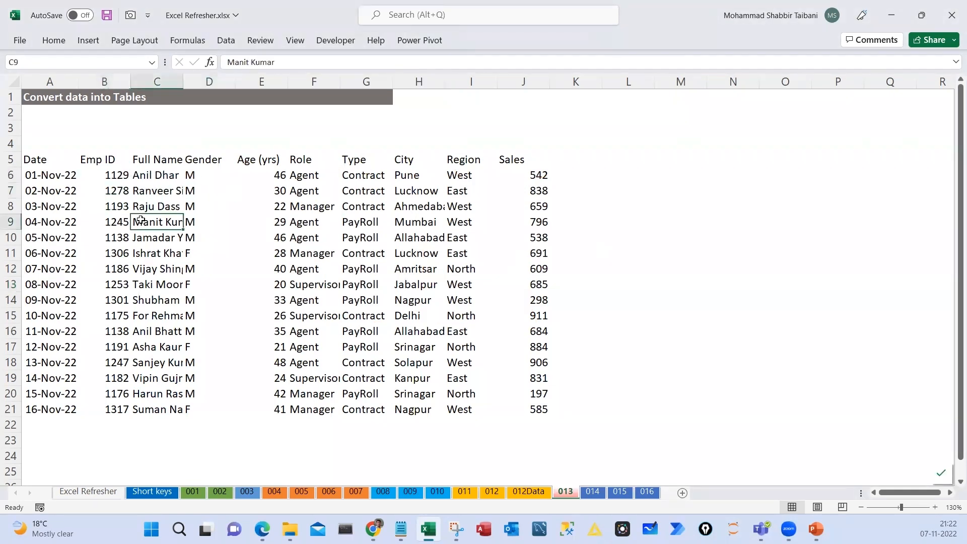
left_click(213, 231)
left_click(146, 177)
left_click(208, 251)
left_click(327, 211)
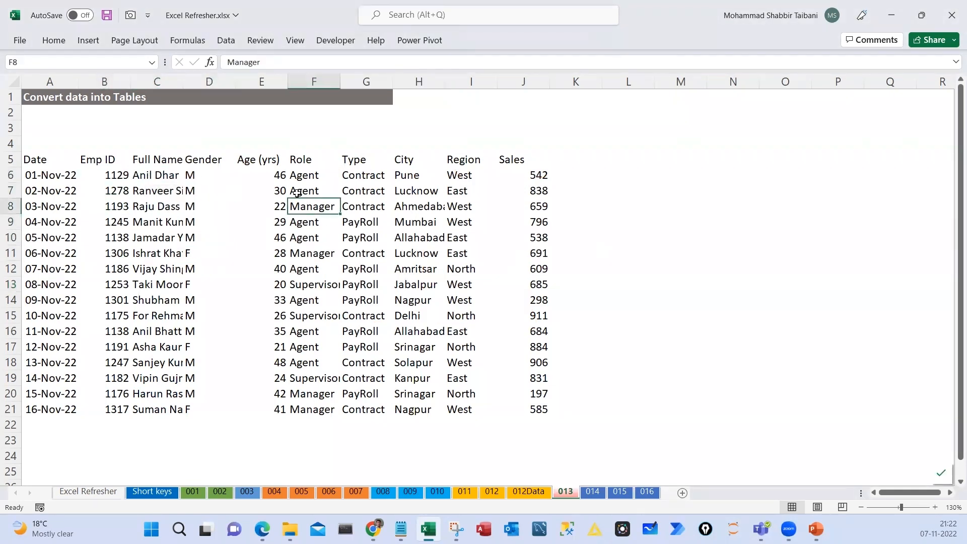
left_click(312, 237)
left_click(301, 188)
Enter the shortcut note "CTR T" in J1 and make it bold
left_click(489, 97)
left_click(516, 98)
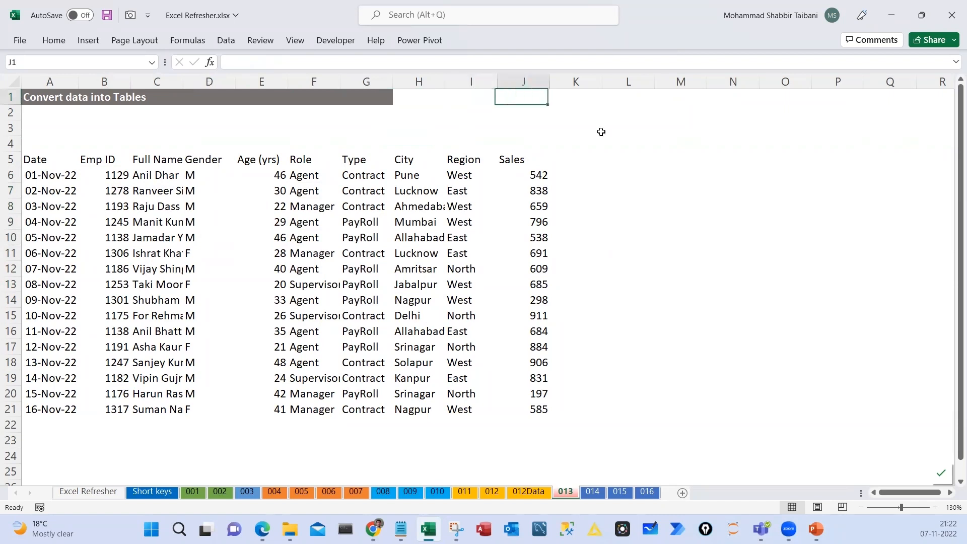
type("CTR T")
key("Return")
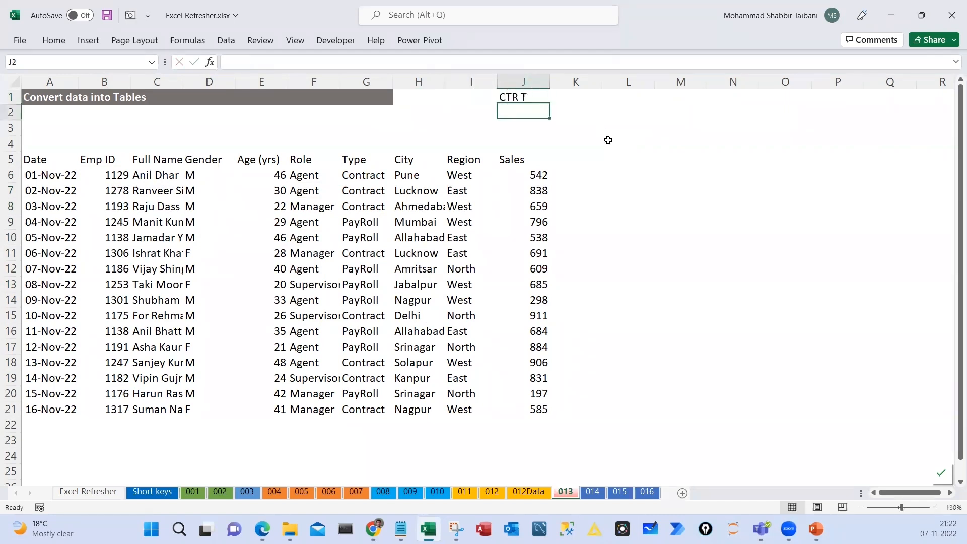
key("Up")
key("ctrl+b")
Convert the data range A5:J21 into a table that has headers
key("Down")
key("Down")
key("Down")
key("Down")
key("Down")
key("Left")
key("ctrl+Left")
key("ctrl+Up")
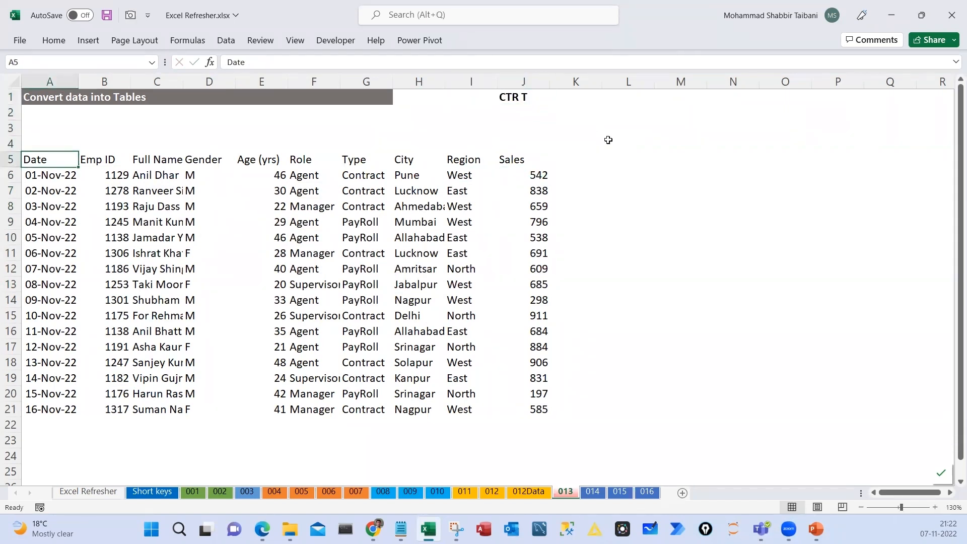
key("ctrl+t")
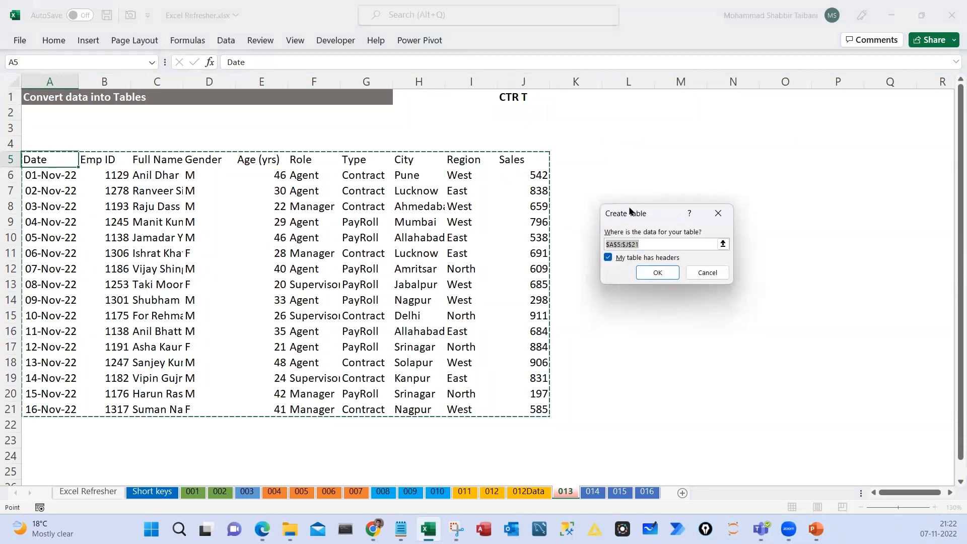
left_click_drag(636, 212, 610, 208)
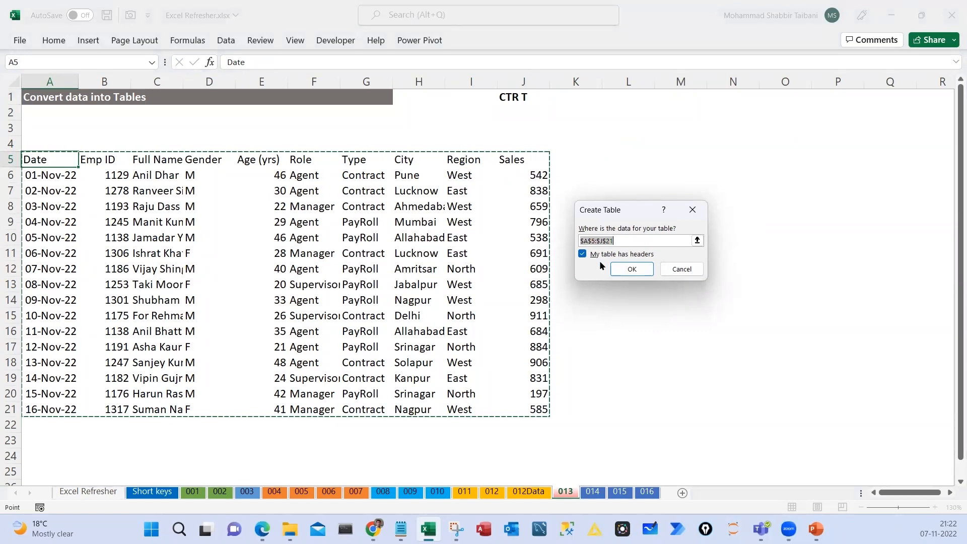
left_click(629, 270)
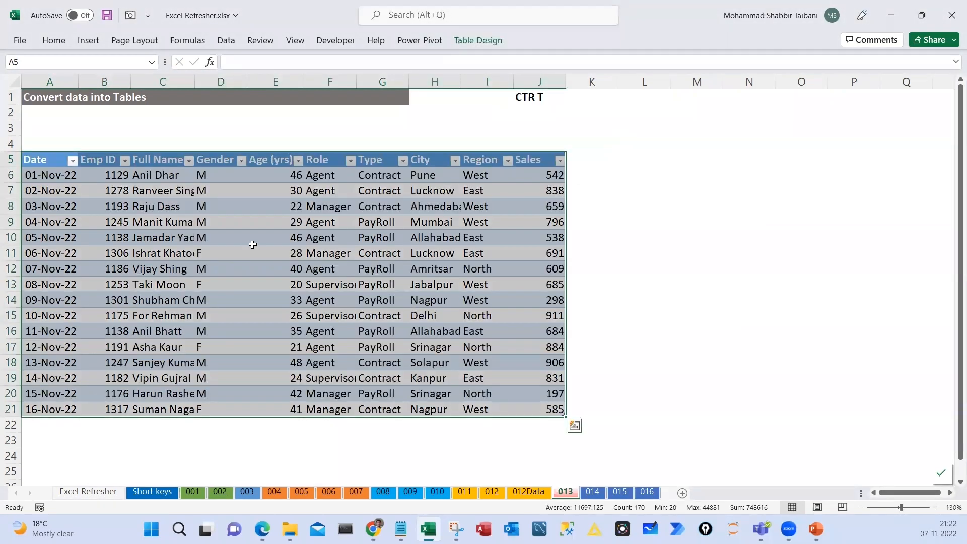
Autofit the Full Name column of the new table and look over its rows
left_click_drag(252, 247, 251, 240)
double_click(195, 82)
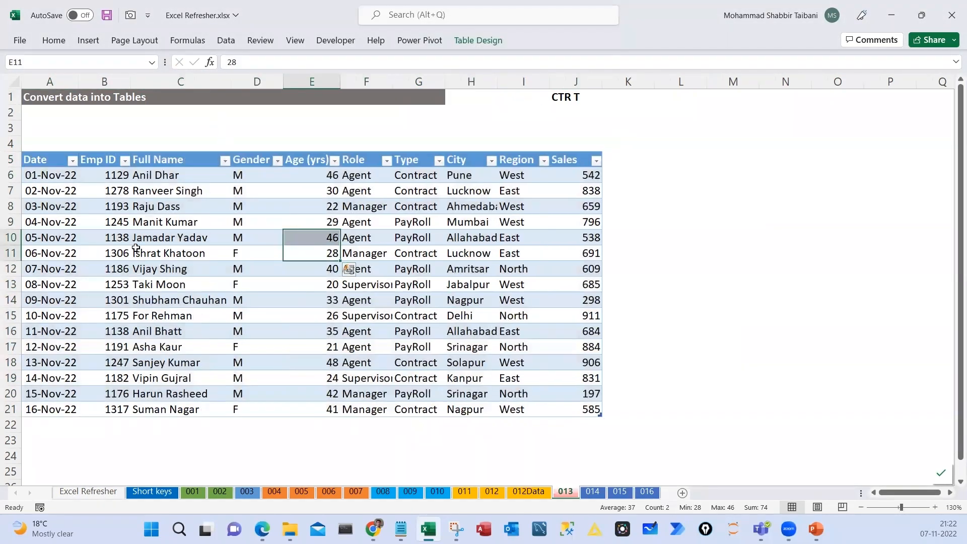
left_click(448, 345)
left_click(365, 207)
left_click(399, 297)
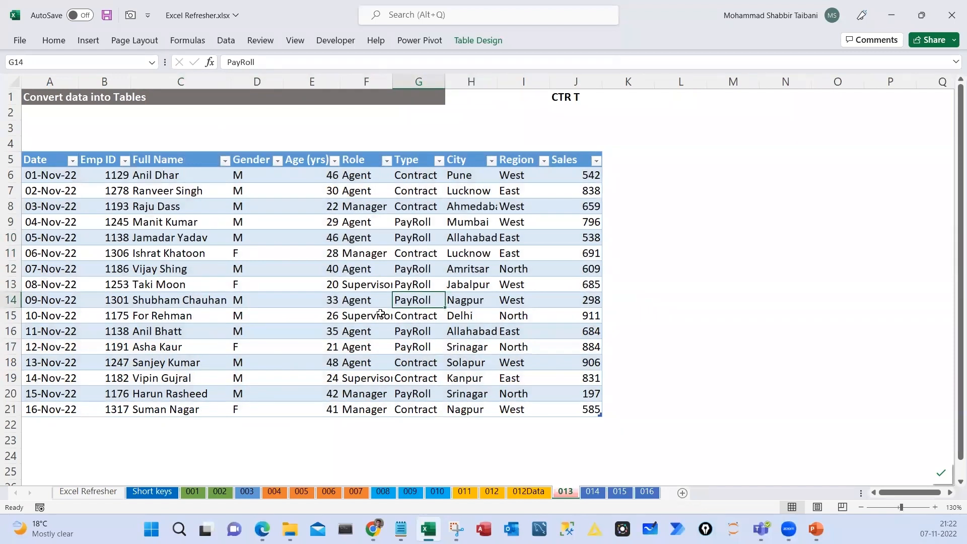
left_click(299, 284)
left_click(579, 153)
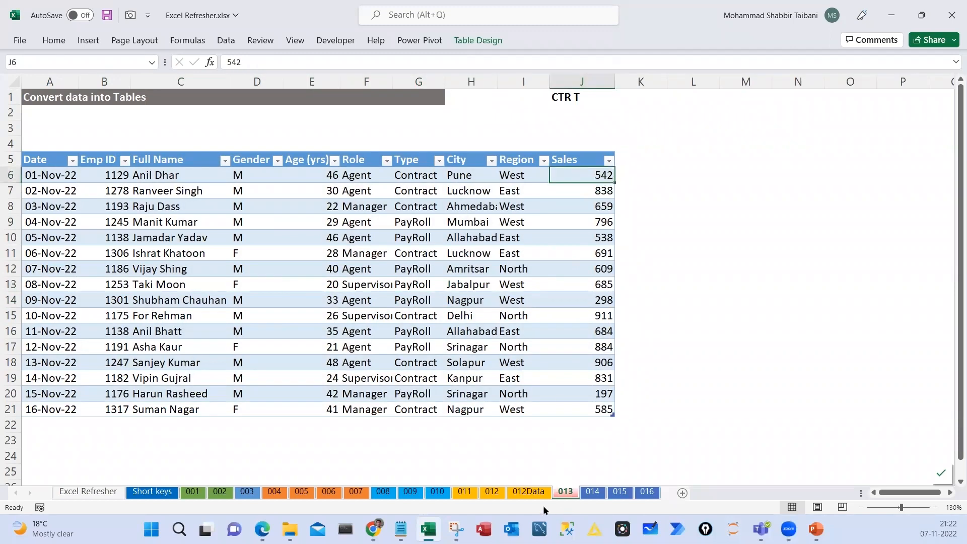
Switch to sheet 012Data and select Pune's Metro Yes/No value in B2
left_click(528, 491)
left_click(161, 142)
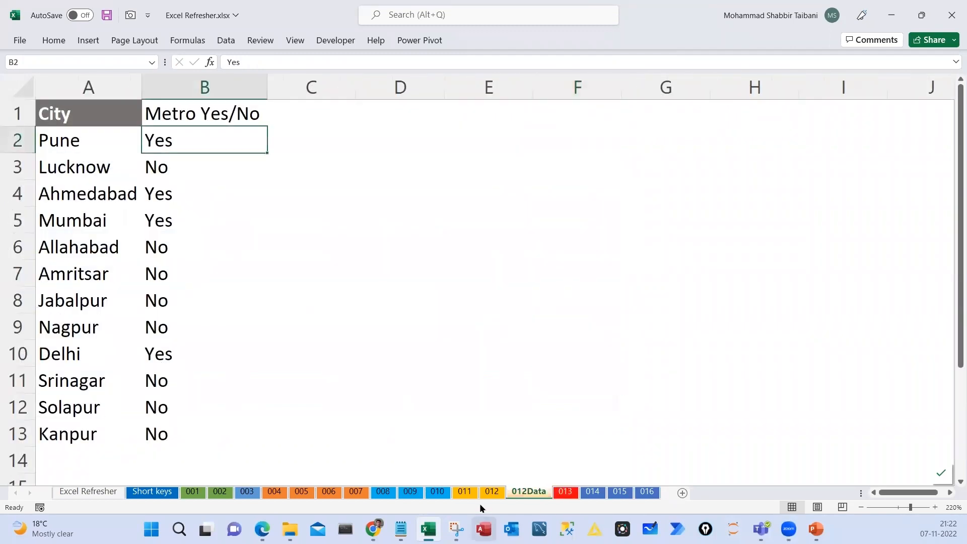
Open sheet 012 and examine the VLOOKUP formula in the Metro Yes/No column
left_click(492, 492)
left_click(400, 202)
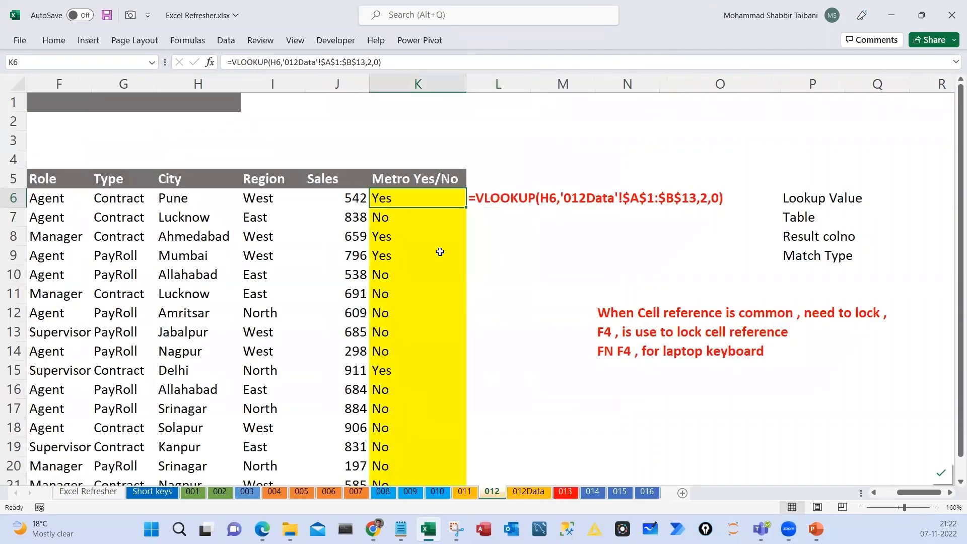
left_click(438, 248)
left_click(430, 197)
left_click_drag(434, 197, 421, 411)
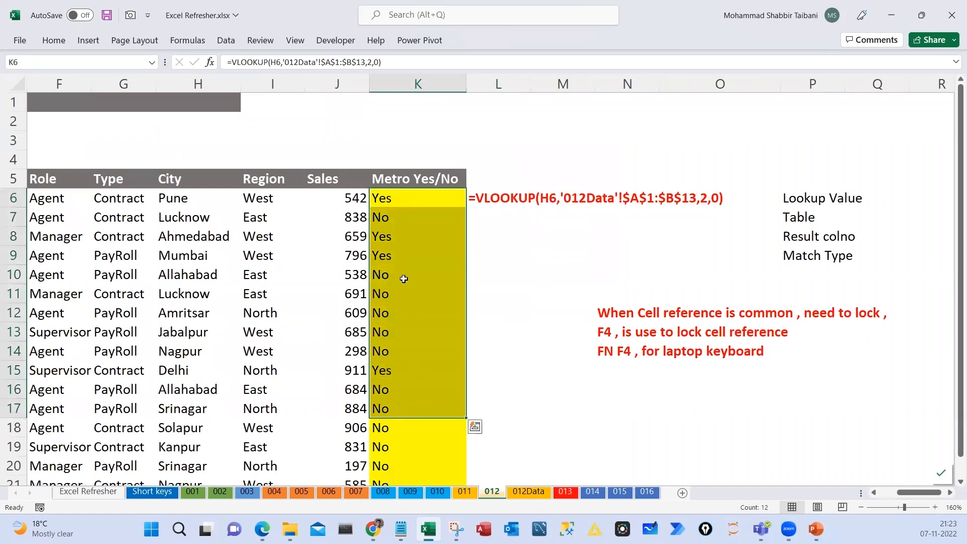
left_click(431, 195)
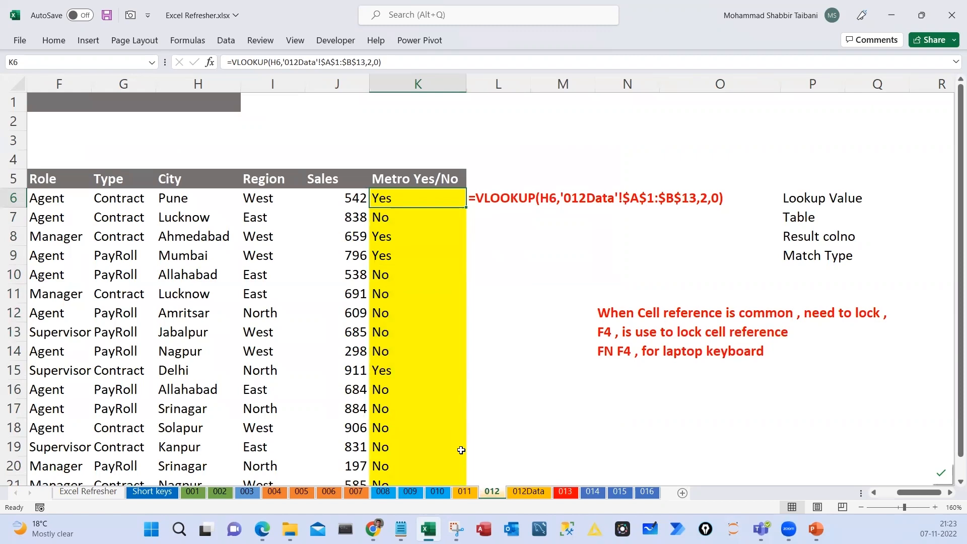
On sheet 013, add a column headed Bonus directly after the table's Sales column
left_click(568, 491)
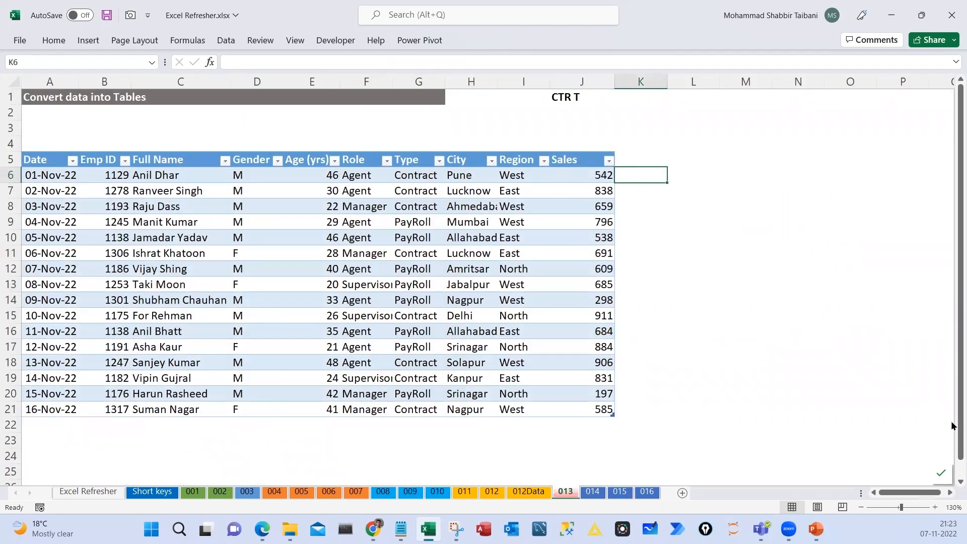
key("Up")
type("Bonus")
key("Return")
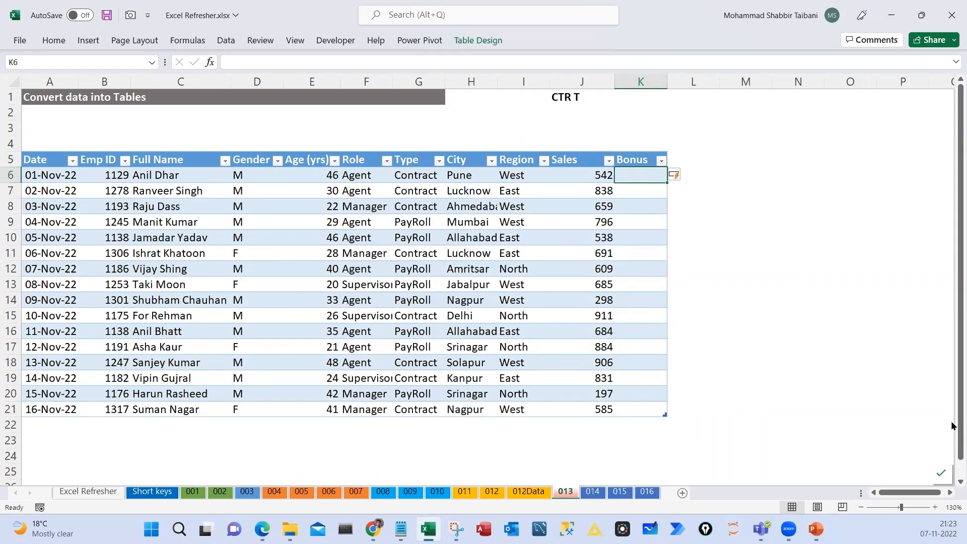
type("=")
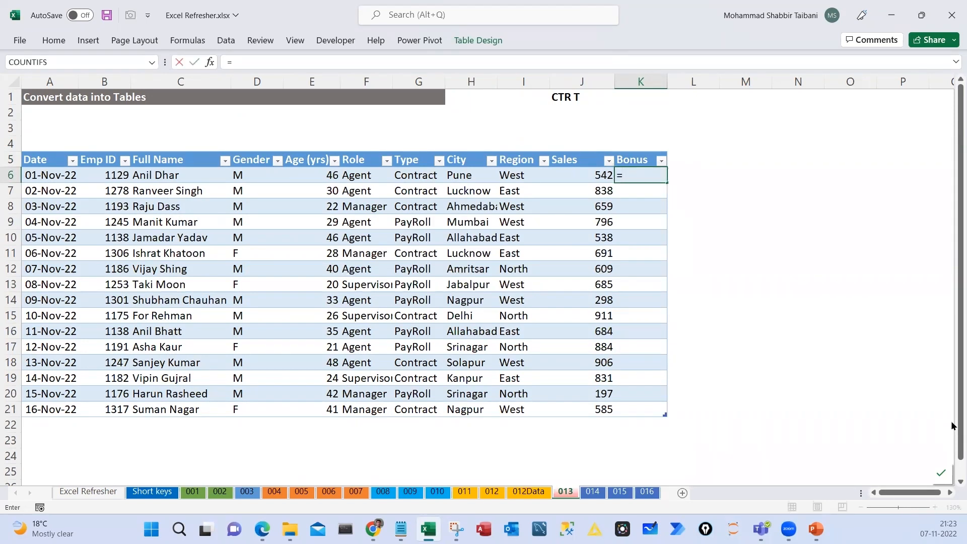
key("Left")
type("*")
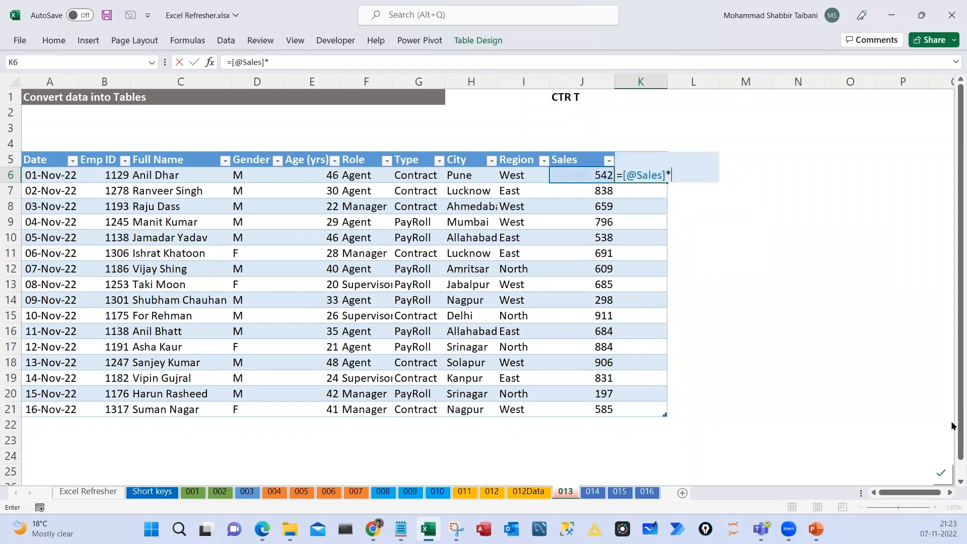
type("10%")
key("Return")
Check how far the Bonus column is filled and inspect the formula in its first data cell
key("ctrl+Down")
key("Up")
key("Up")
key("ctrl+Up")
key("Down")
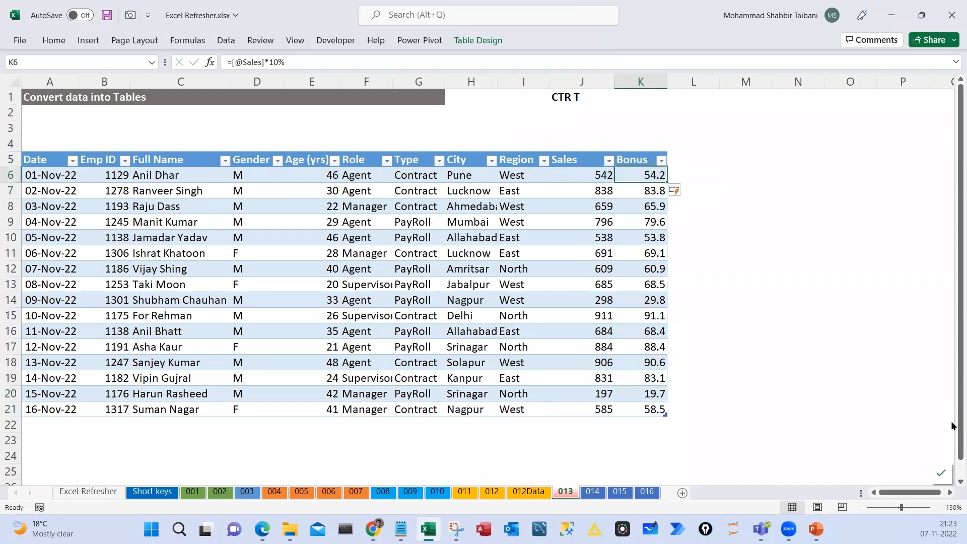
key("ctrl+Down")
key("ctrl+Up")
key("Down")
key("F2")
key("Escape")
Extend the table with a new row below the last record by entering an employee ID
key("ctrl+Left")
key("ctrl+Down")
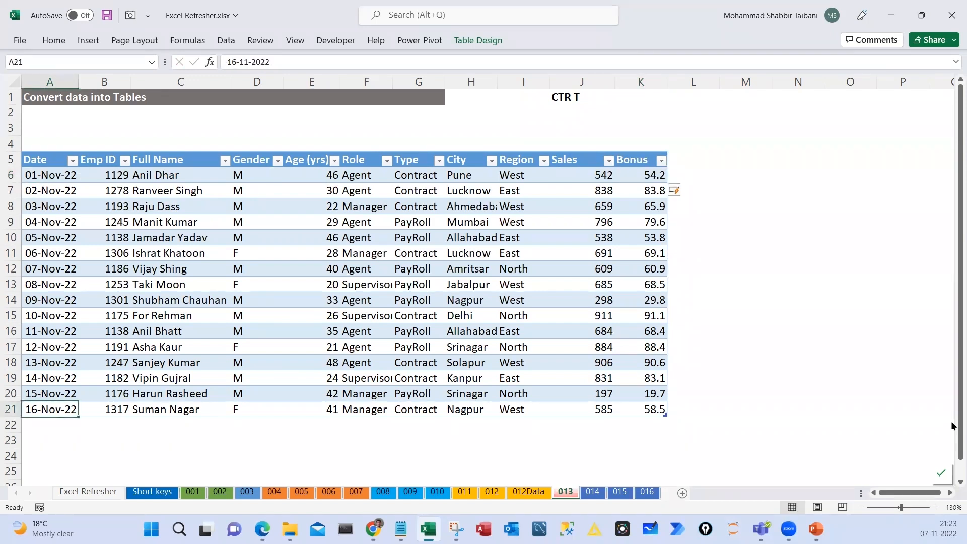
key("Down")
key("Right")
type("1170")
key("Return")
Enter 1000 as the Sales value in the newly added table row
key("Up")
key("Right")
key("Right")
key("Right")
key("Right")
key("Right")
key("Right")
key("Right")
key("Right")
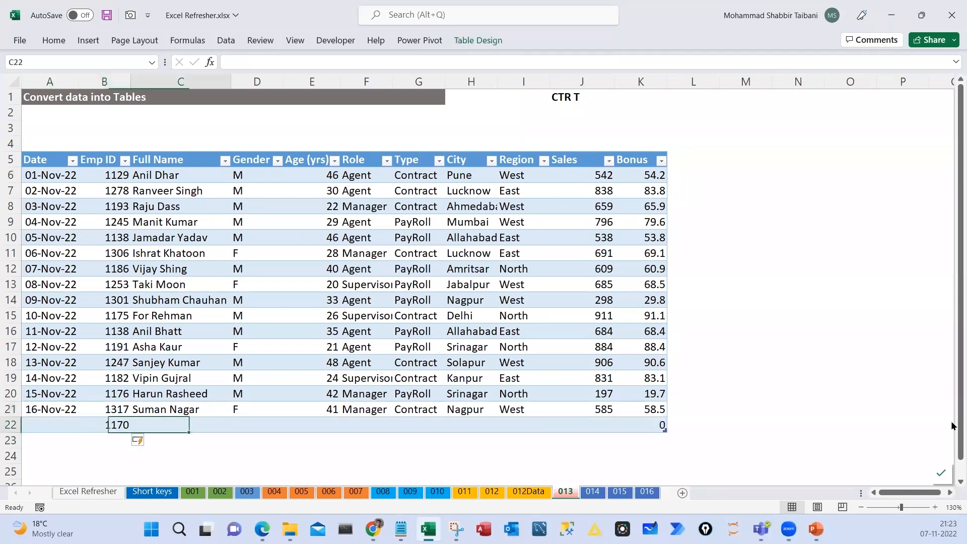
type("1000")
key("Tab")
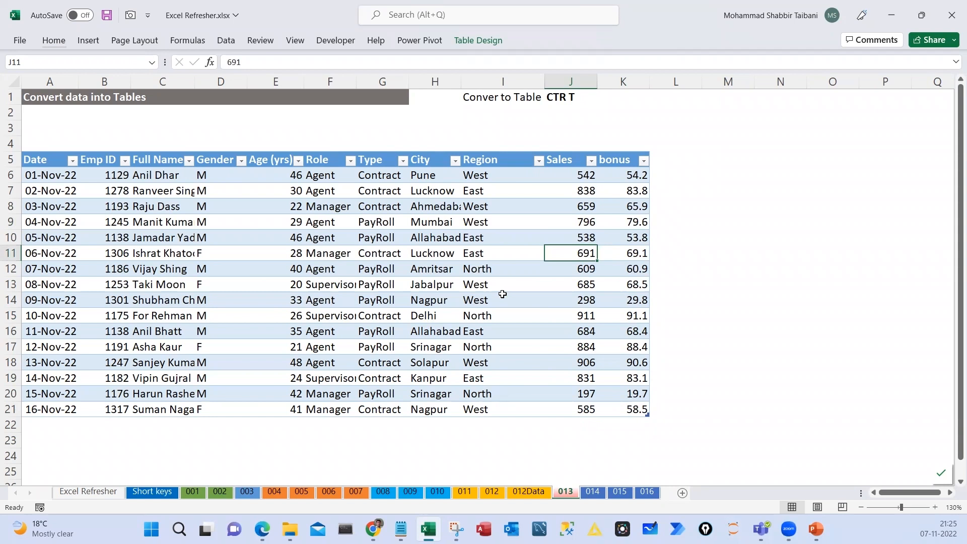
key("Left")
key("Down")
key("Down")
key("Down")
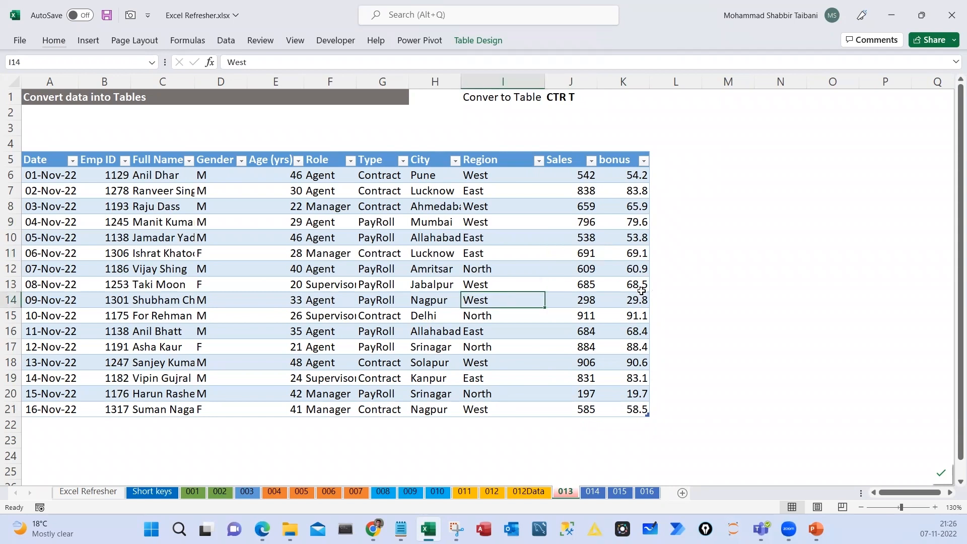
left_click(429, 242)
key("ctrl+2")
mouse_move(437, 196)
left_mouse_down()
mouse_move(325, 206)
mouse_move(336, 241)
left_mouse_up()
mouse_move(388, 265)
left_mouse_down()
mouse_move(472, 274)
mouse_move(524, 257)
left_mouse_up()
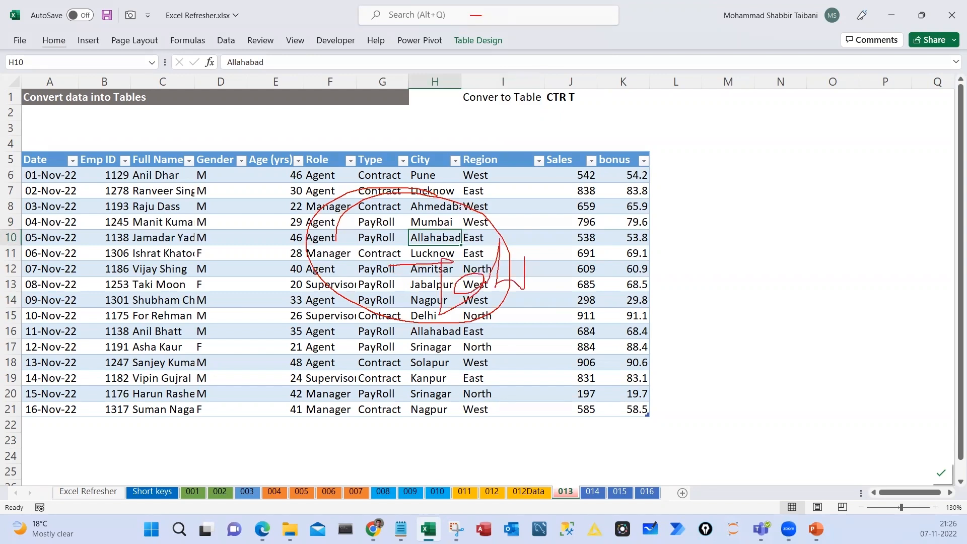
mouse_move(481, 15)
left_mouse_down()
mouse_move(516, 63)
mouse_move(481, 14)
left_mouse_up()
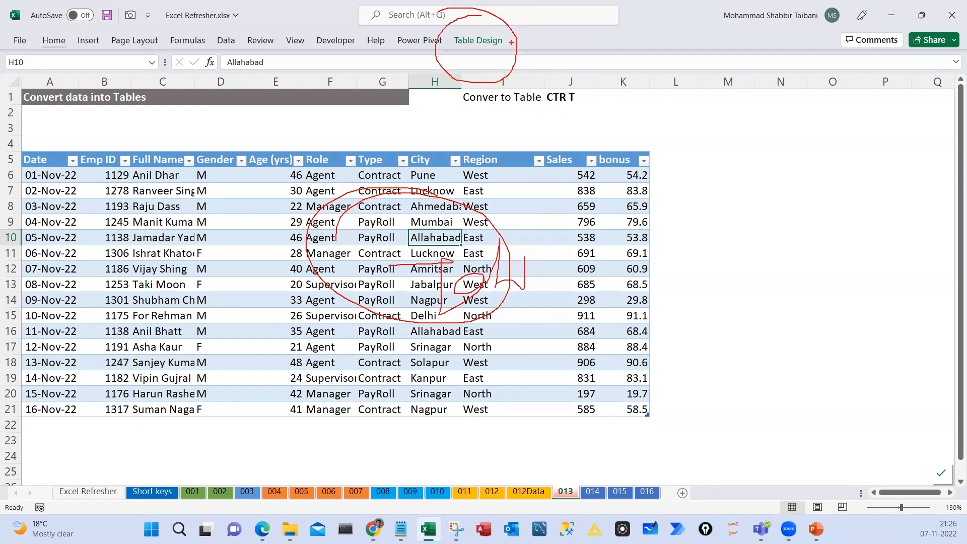
left_click_drag(511, 43, 554, 25)
key("Escape")
Apply the gold banded table style to the employee table
double_click(478, 40)
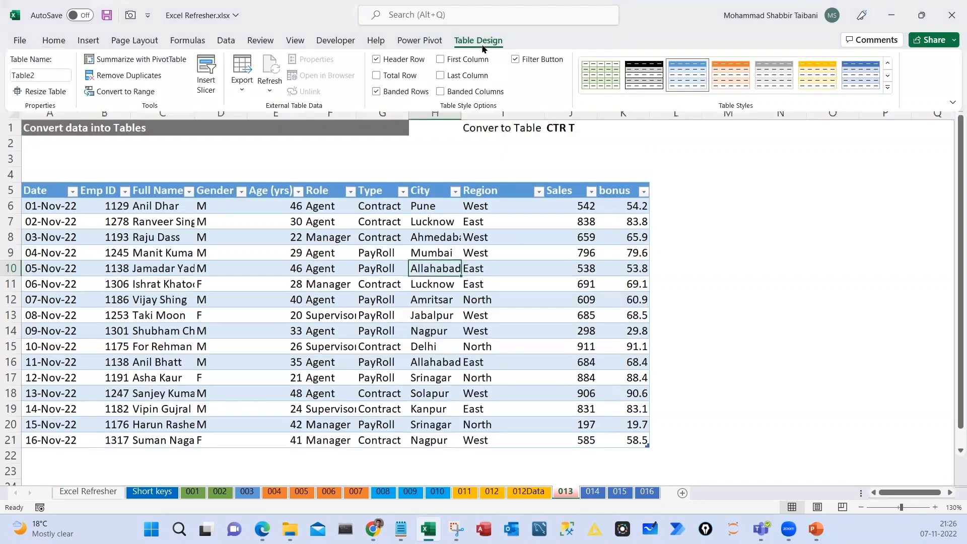
left_click(890, 90)
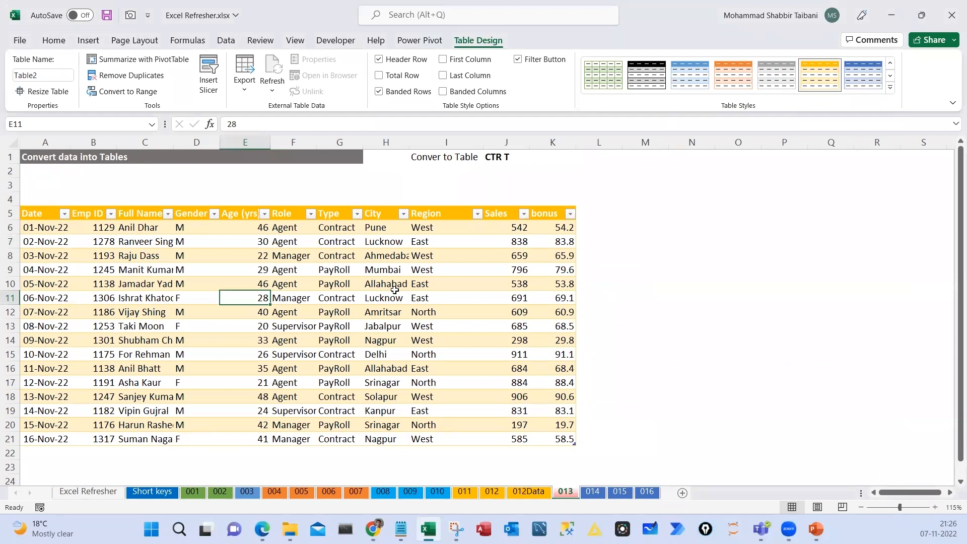
left_click_drag(451, 33, 517, 53)
left_click_drag(190, 49, 225, 114)
left_click_drag(502, 42, 553, 17)
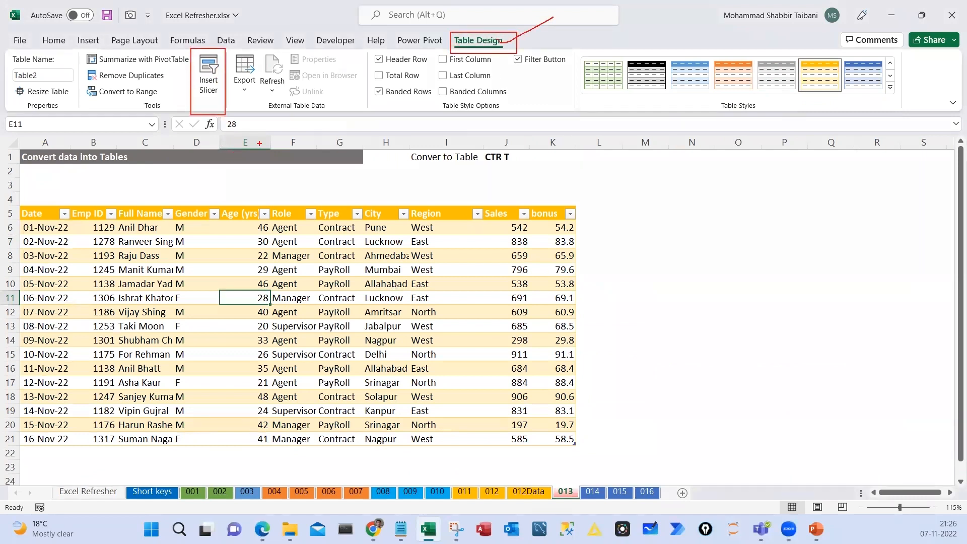
Insert a slicer for Role, place it beside the table near row 1, and shorten it to about 3.34 cm high
left_click(210, 75)
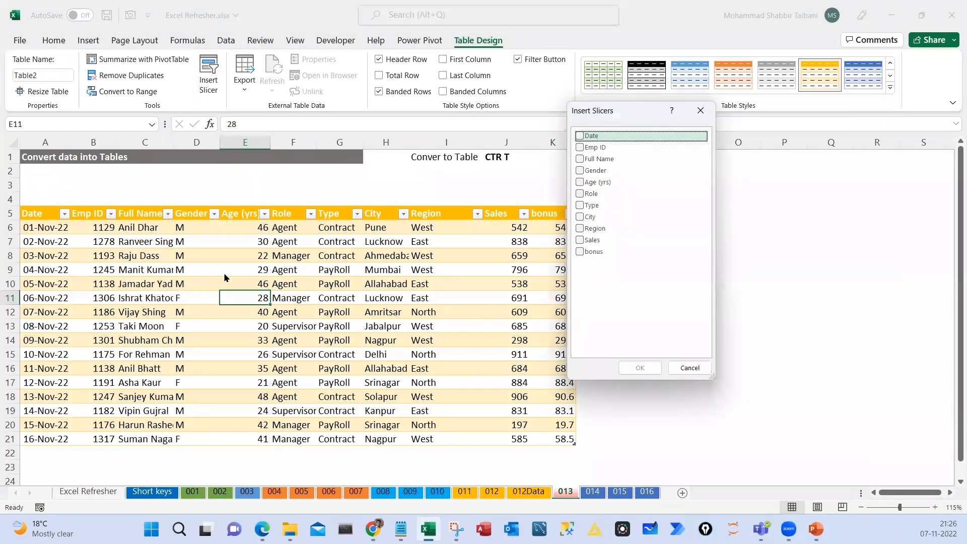
left_click(580, 193)
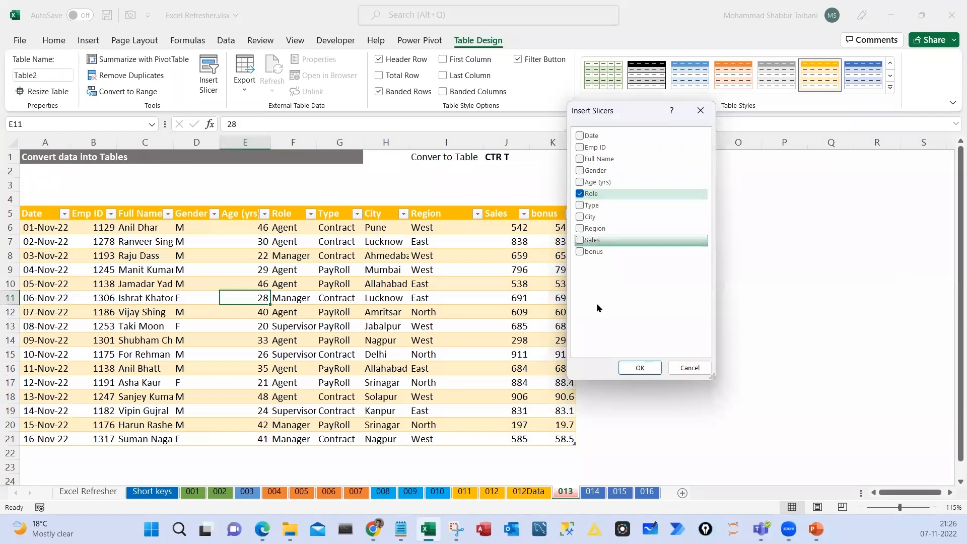
left_click(639, 367)
left_click_drag(454, 352, 666, 321)
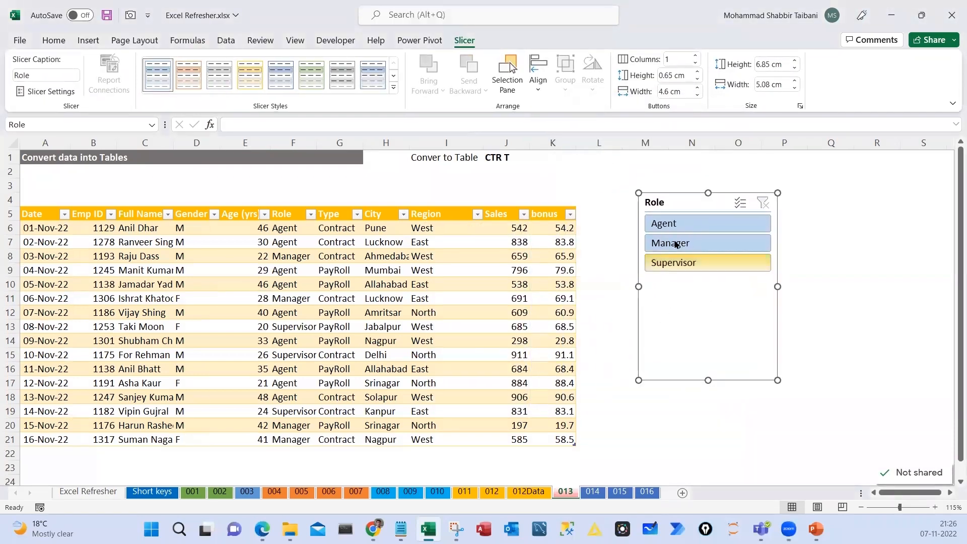
left_click_drag(707, 380, 692, 230)
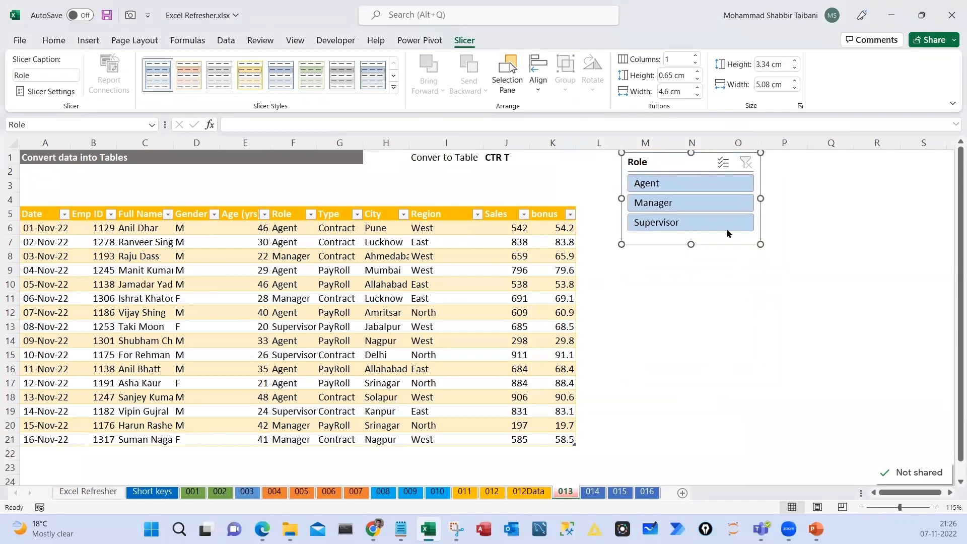
Filter the table by Agent, Manager and Supervisor in turn with the Role slicer, and clear the filter
left_click(675, 186)
left_click(675, 202)
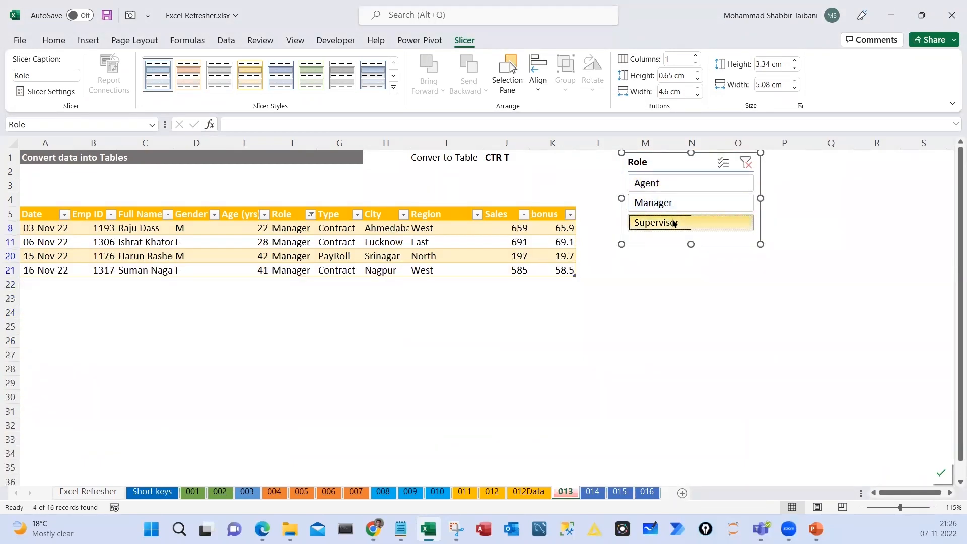
left_click(675, 220)
left_click(675, 204)
left_click(672, 187)
left_click(670, 204)
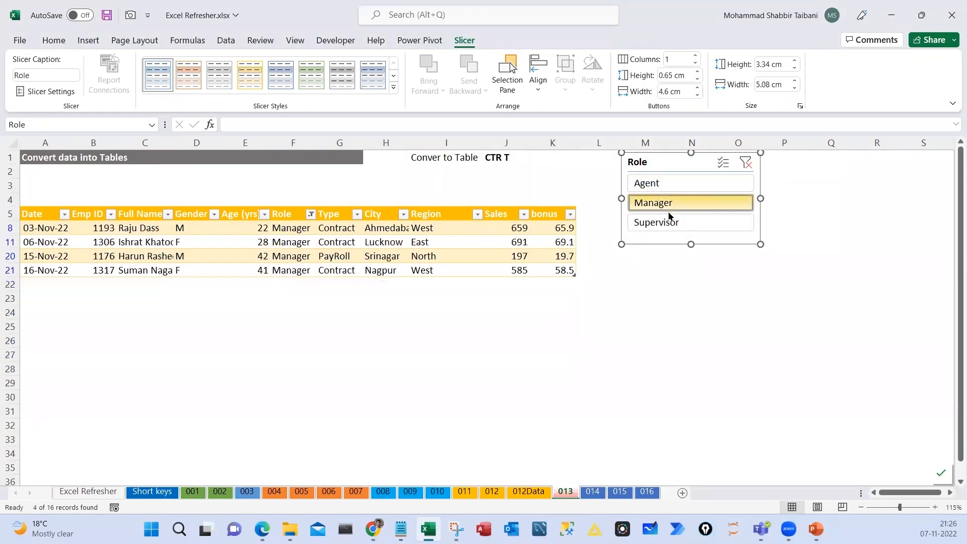
left_click(669, 222)
left_click(664, 186)
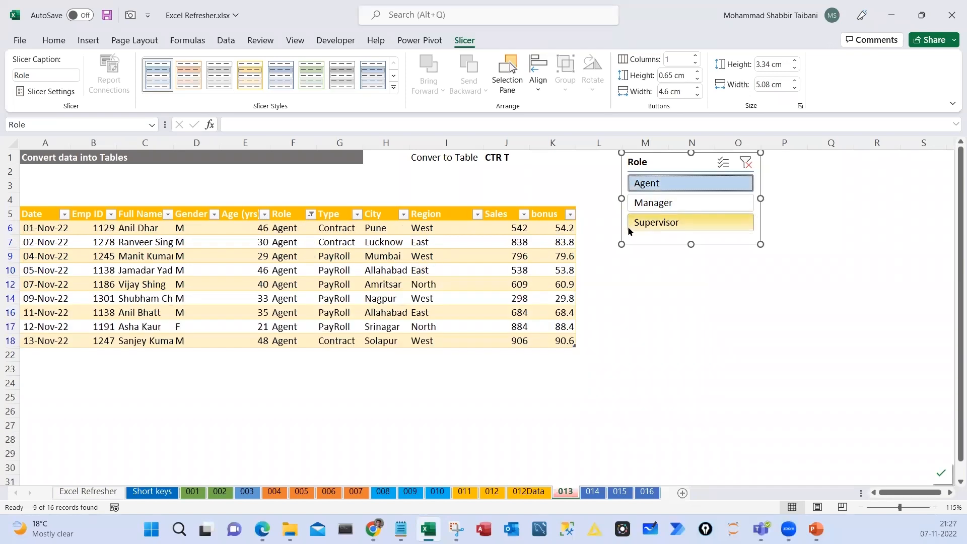
left_click(654, 203)
left_click(655, 222)
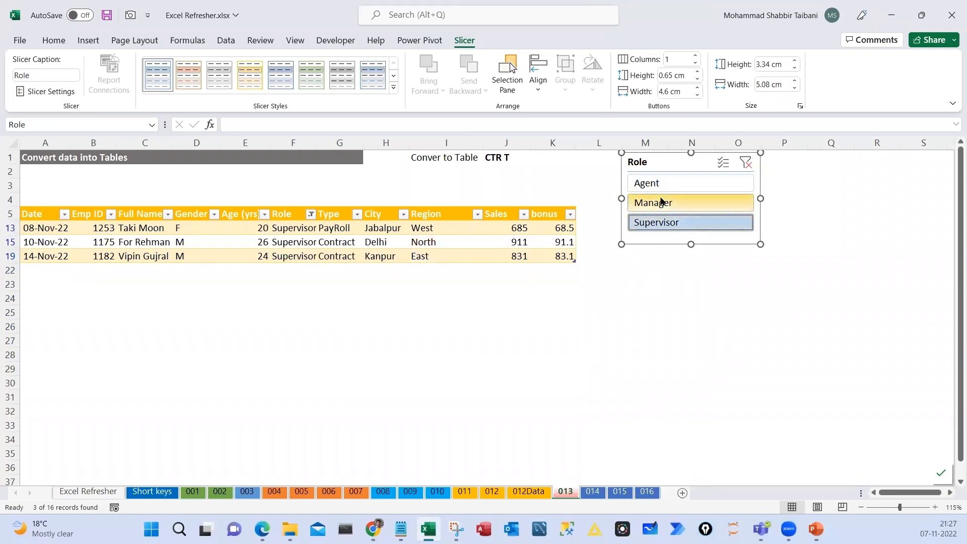
left_click(661, 202)
left_click(654, 184)
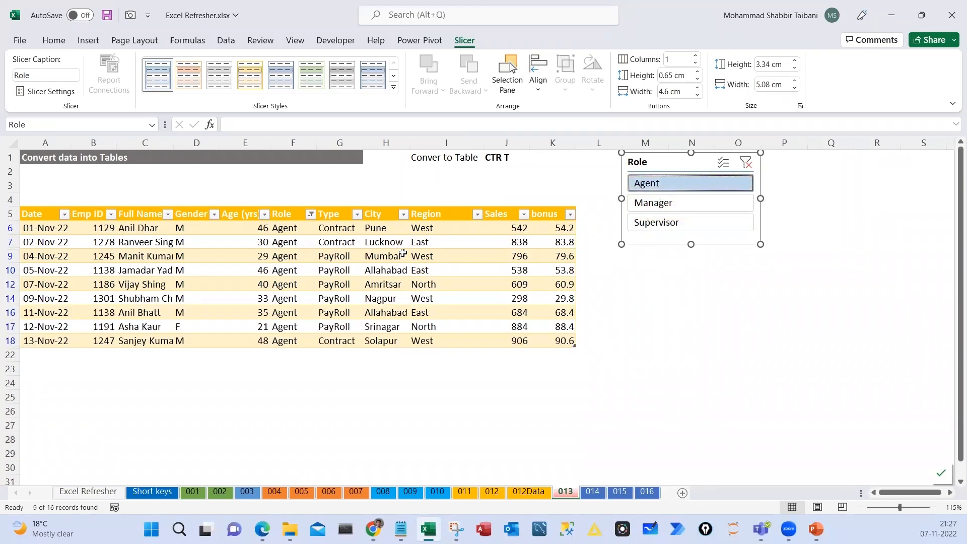
left_click(658, 205)
left_click(649, 221)
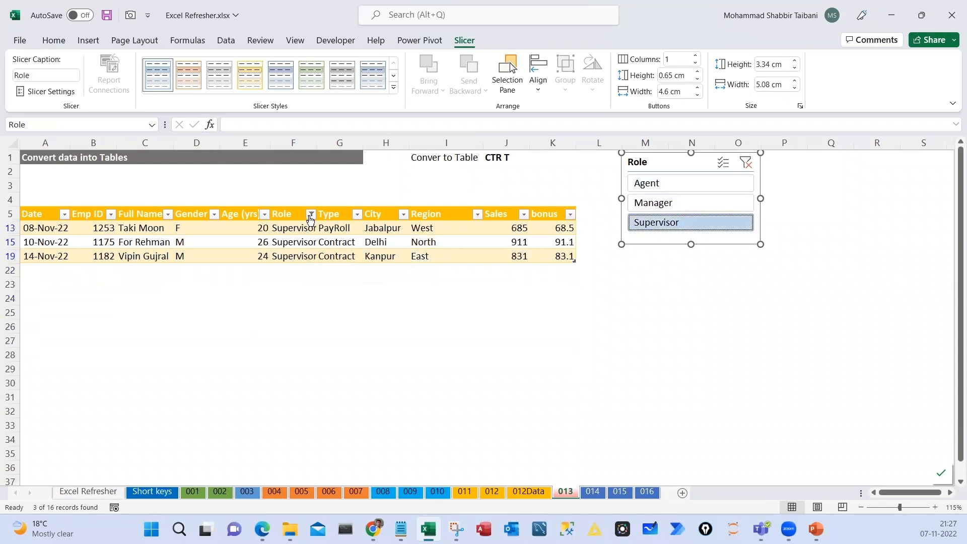
left_click(706, 189)
left_click(745, 162)
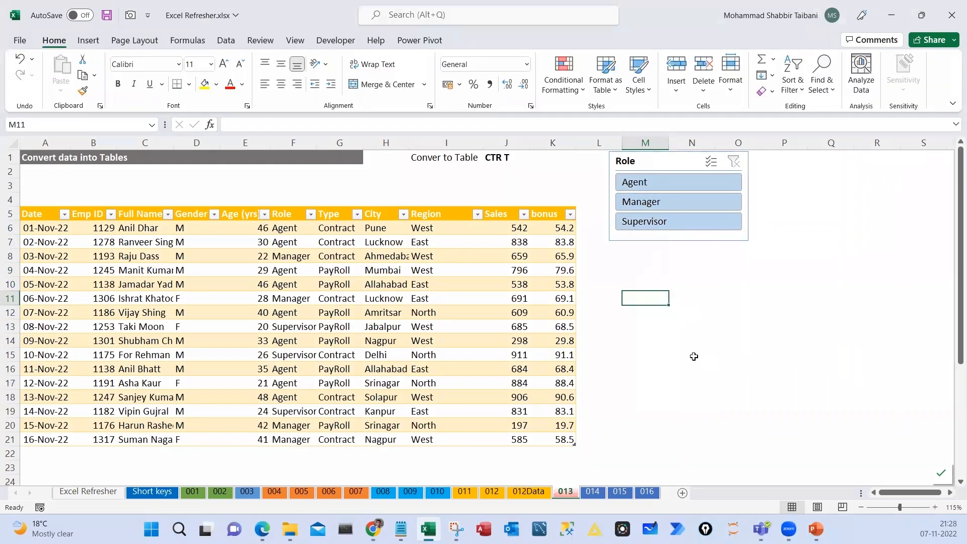
left_click(692, 355)
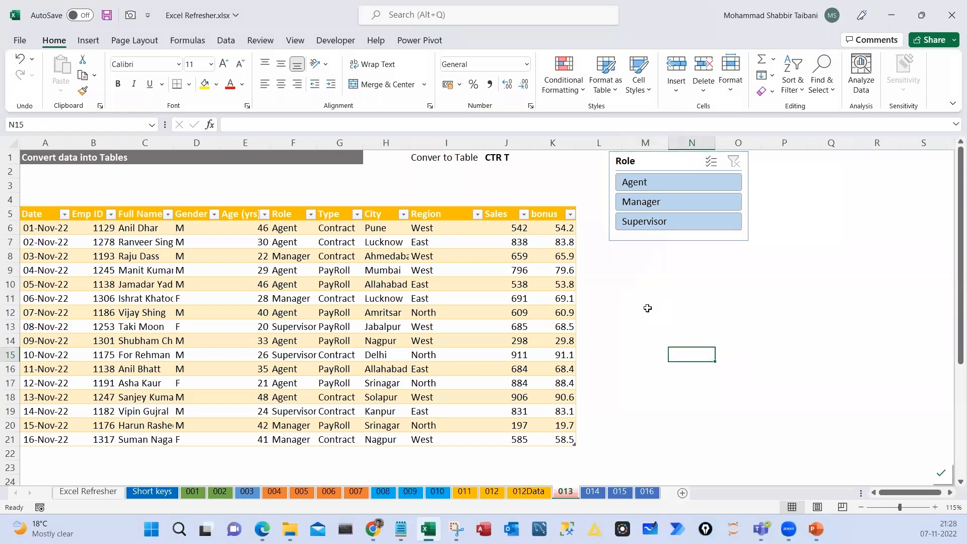
left_click_drag(499, 228, 508, 432)
left_click(735, 272)
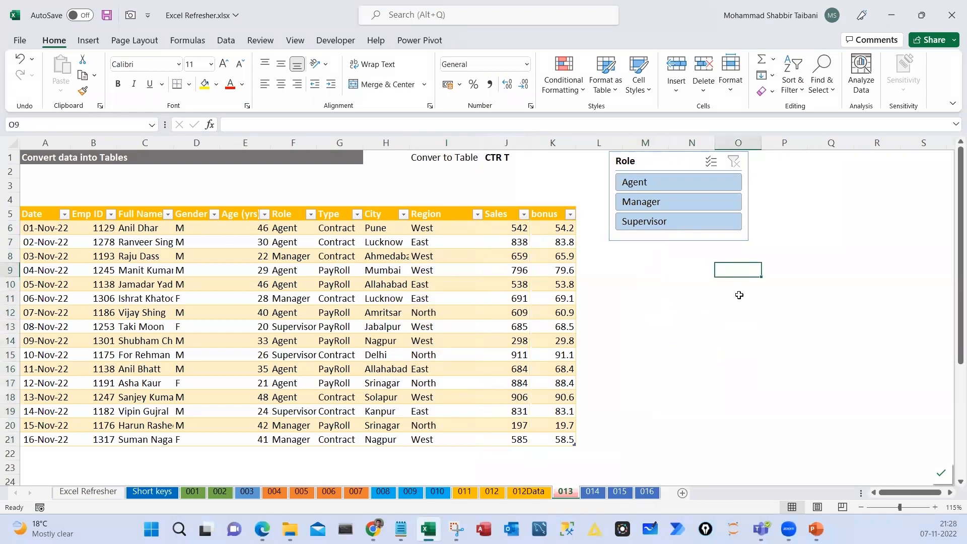
left_click_drag(517, 228, 509, 436)
Try to total the Sales column in cell O10 with =SUM(J6:J21)
left_click(753, 282)
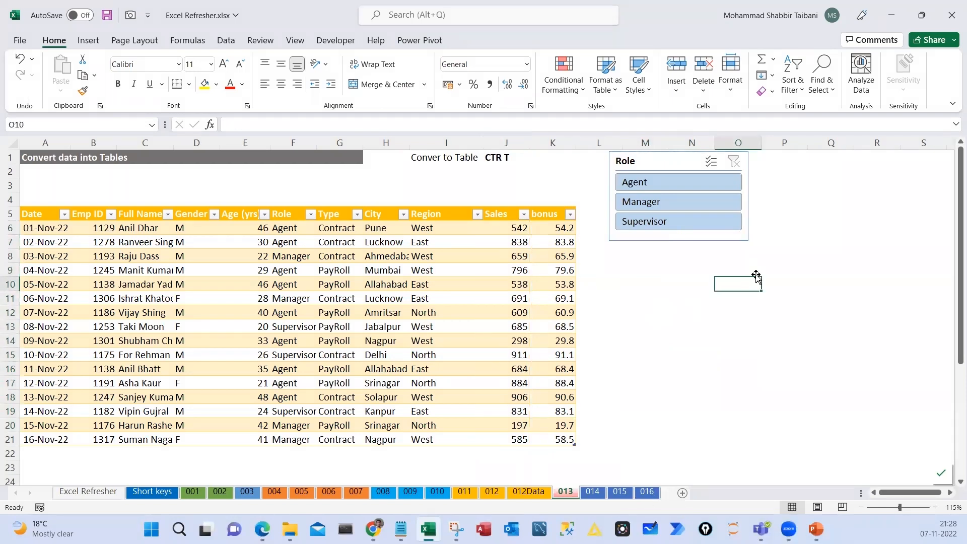
type("=sum")
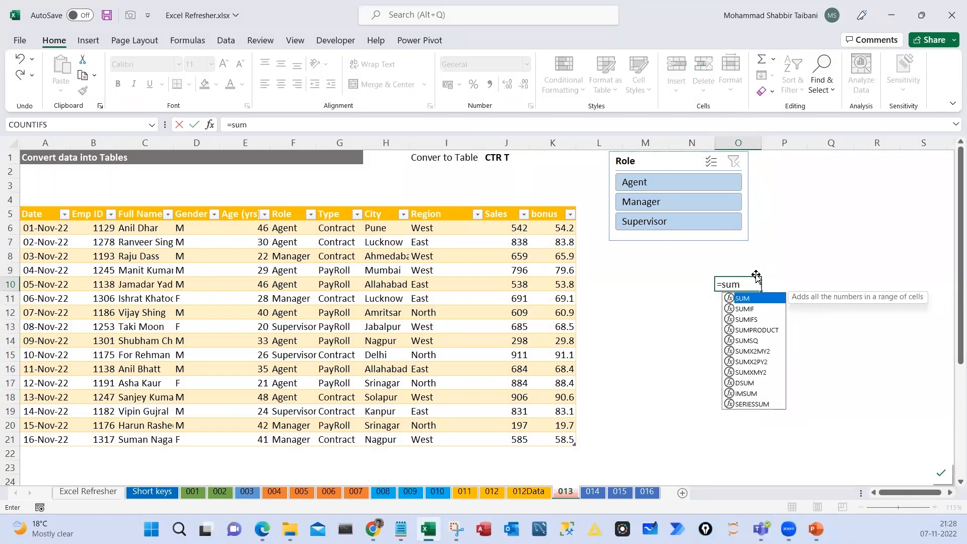
key("Tab")
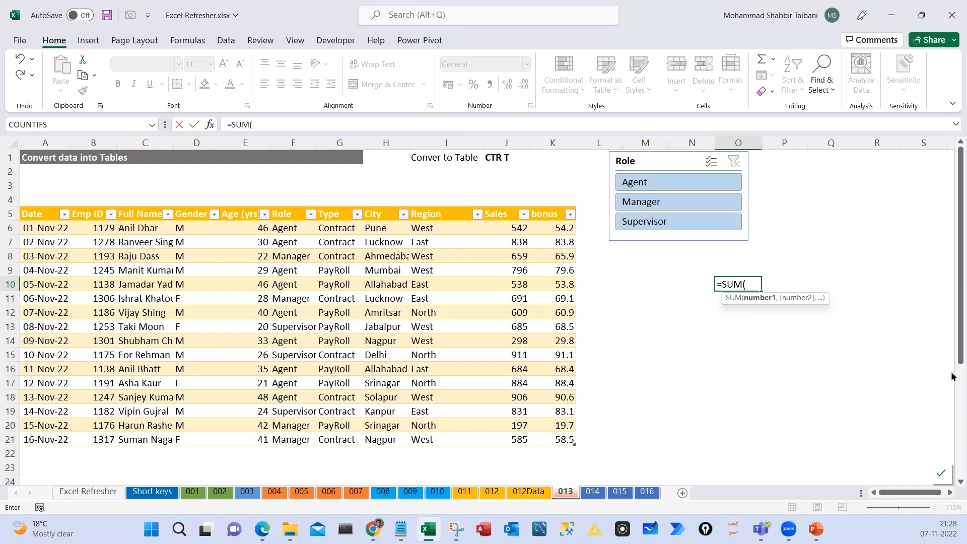
type("J6")
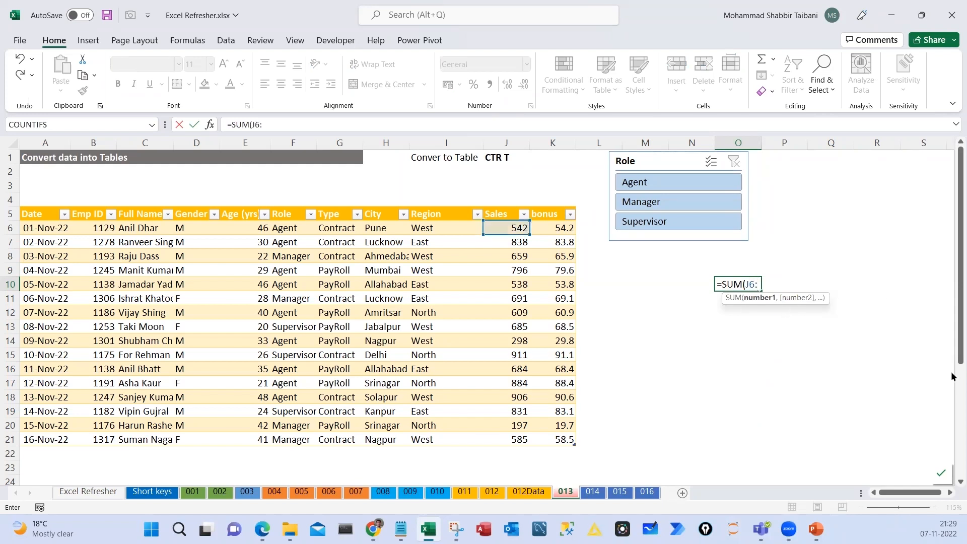
type(":J21")
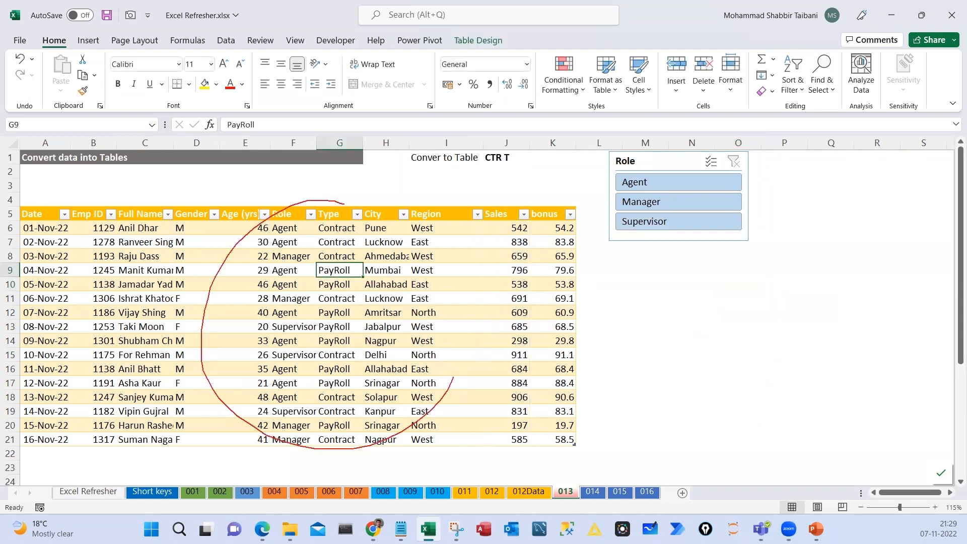
Show the employee table's design settings and check its table name
left_click(477, 40)
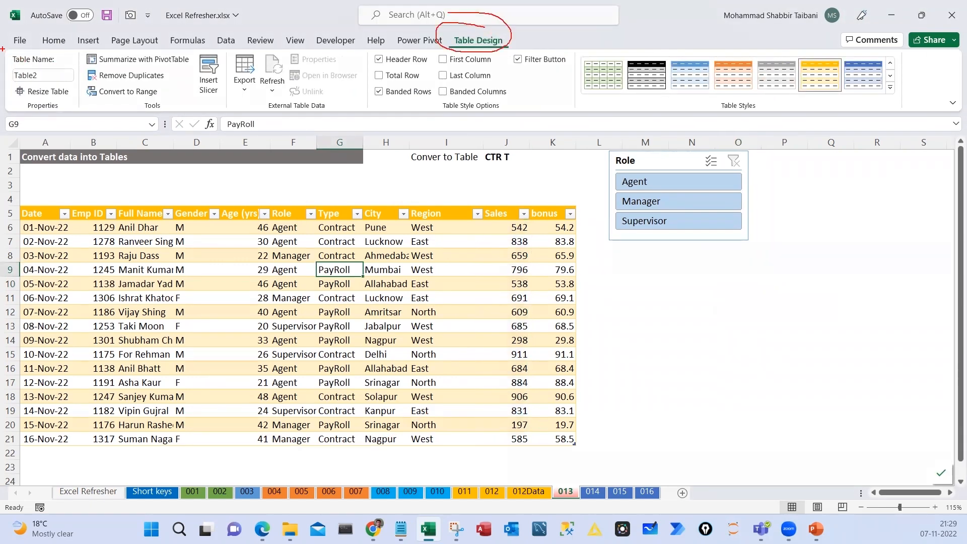
left_click_drag(2, 49, 85, 116)
left_click_drag(52, 82, 114, 275)
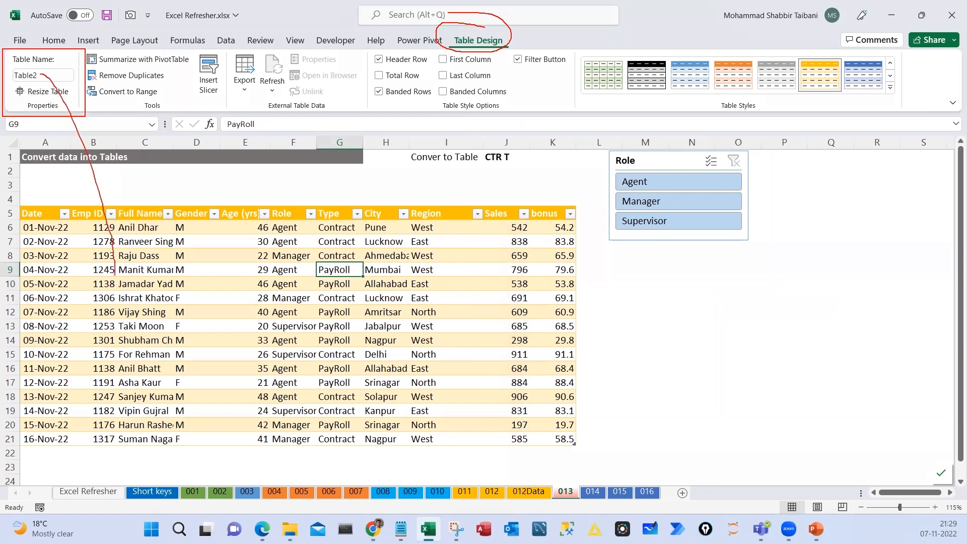
left_click_drag(94, 256, 123, 241)
left_click_drag(109, 177, 143, 172)
left_click_drag(135, 174, 201, 197)
left_click_drag(218, 175, 244, 188)
left_click_drag(214, 127, 140, 132)
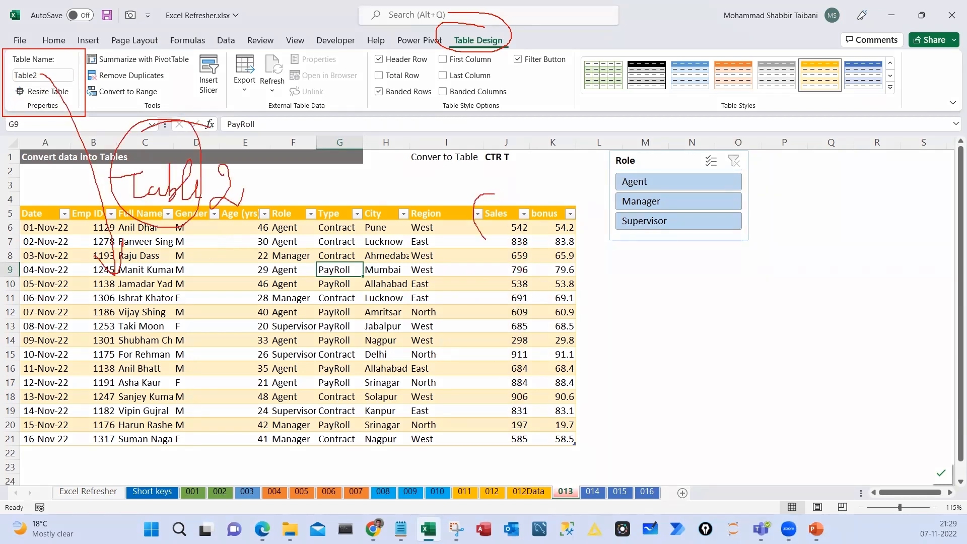
mouse_move(485, 239)
left_mouse_down()
mouse_move(457, 188)
mouse_move(369, 216)
left_mouse_up()
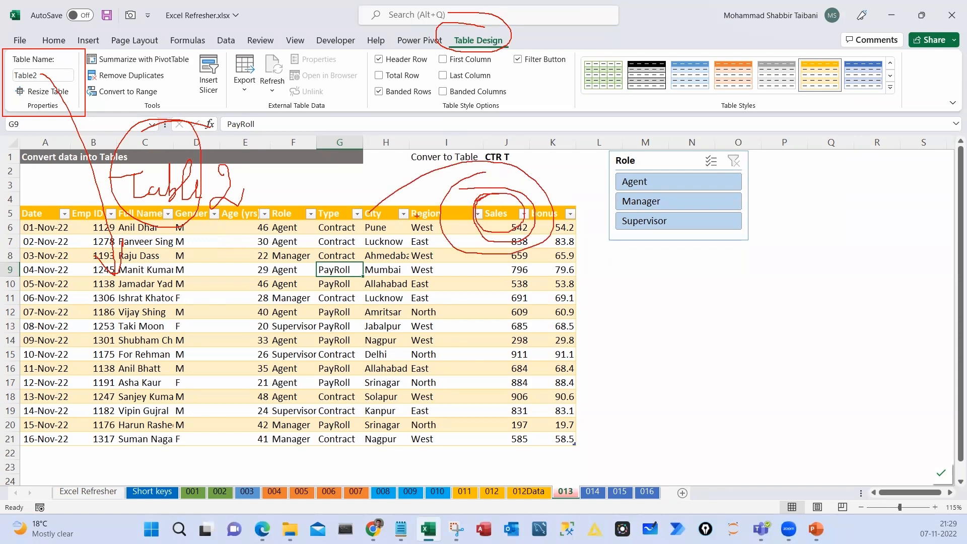
left_click_drag(474, 261, 461, 293)
key("Escape")
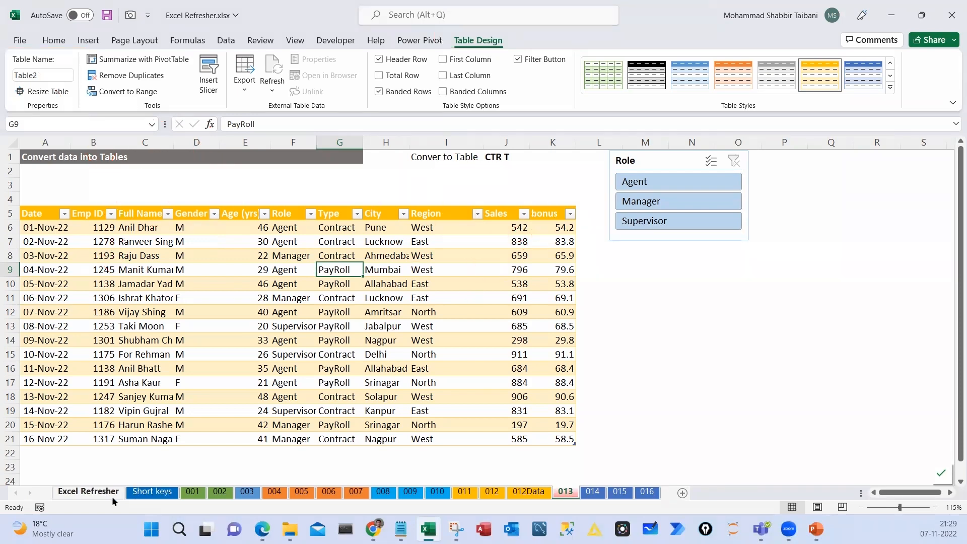
On the Excel Refresher sheet, total the table's Sales column in cell D3 with =SUM(Table2[Sales])
left_click(89, 491)
scroll(505, 212, "up", 2)
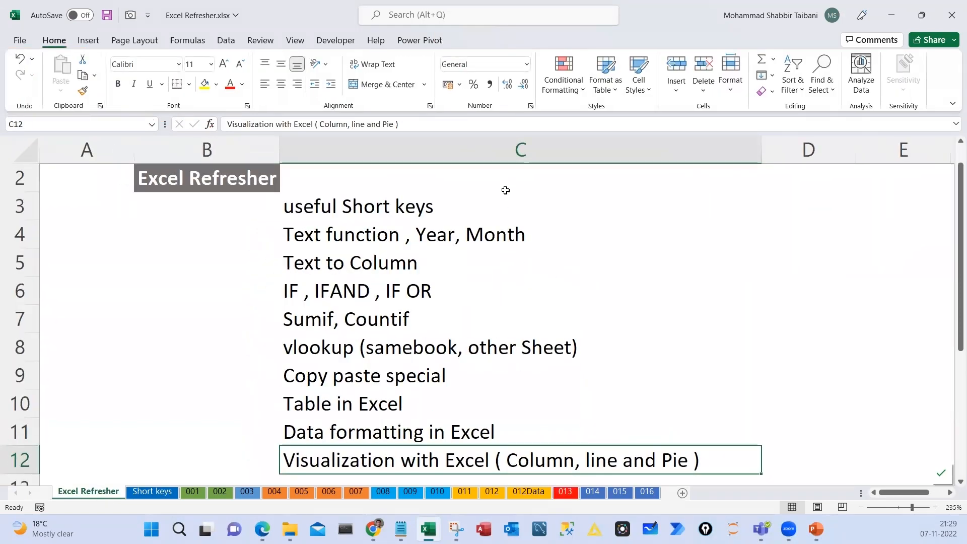
scroll(505, 189, "up", 1)
left_click(505, 178)
scroll(824, 313, "down", 2)
scroll(823, 315, "down", 1)
scroll(821, 316, "up", 1)
left_click(732, 230)
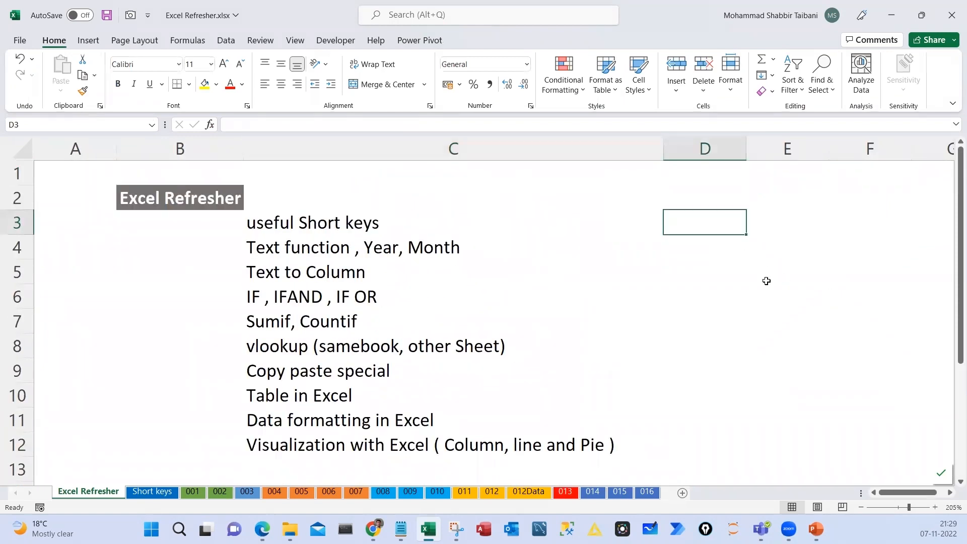
type("=sum")
key("Tab")
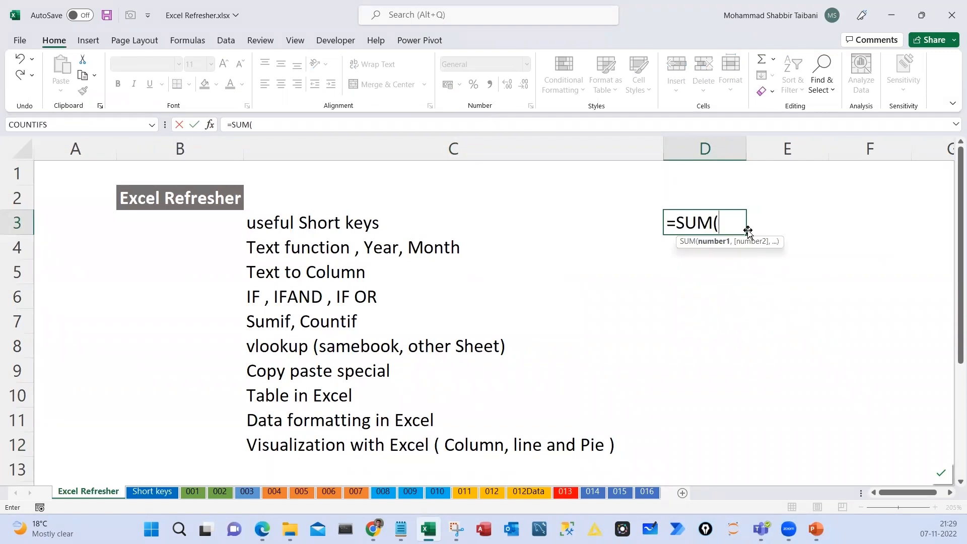
type("ta")
key("Tab")
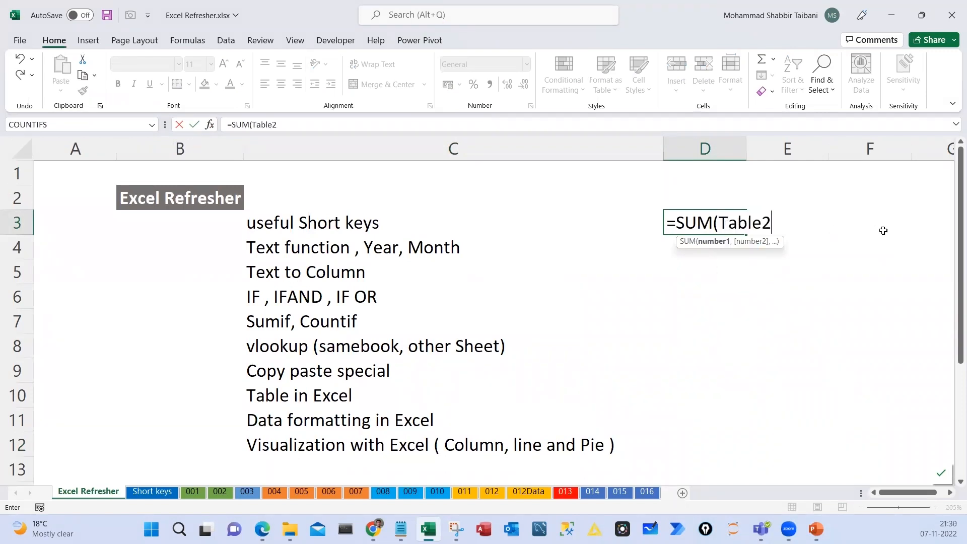
type("[")
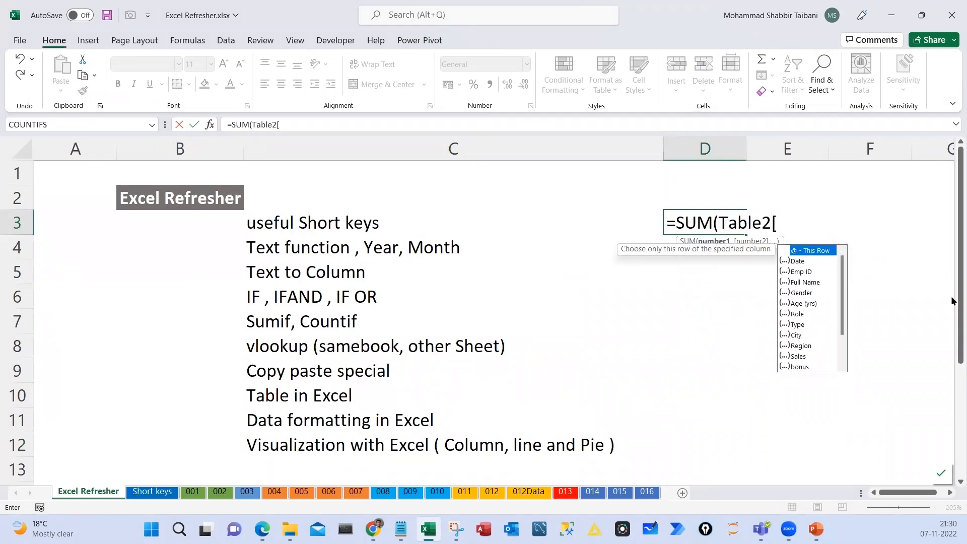
key("Down")
key("Down")
key("Down")
key("Down")
key("Down")
key("Down")
key("Down")
key("Down")
key("Down")
key("Down")
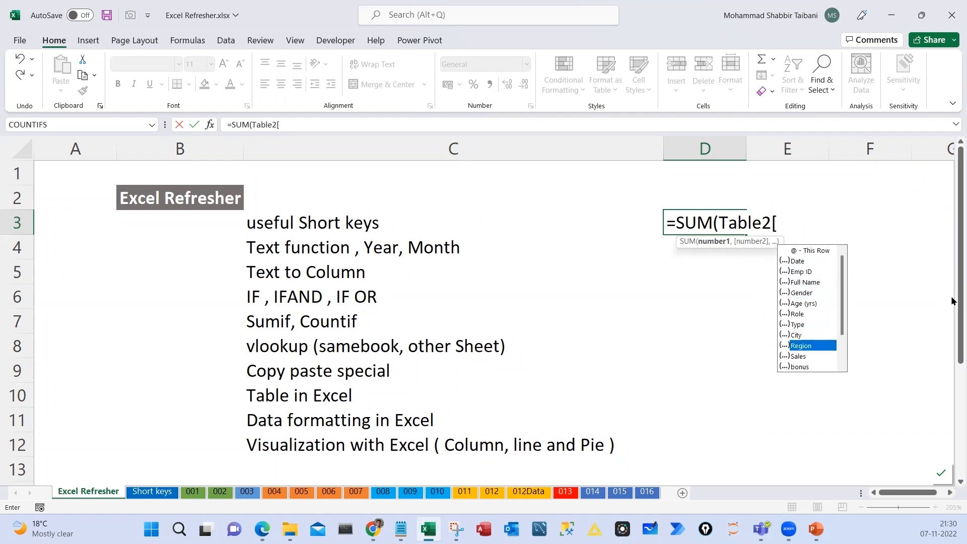
key("Tab")
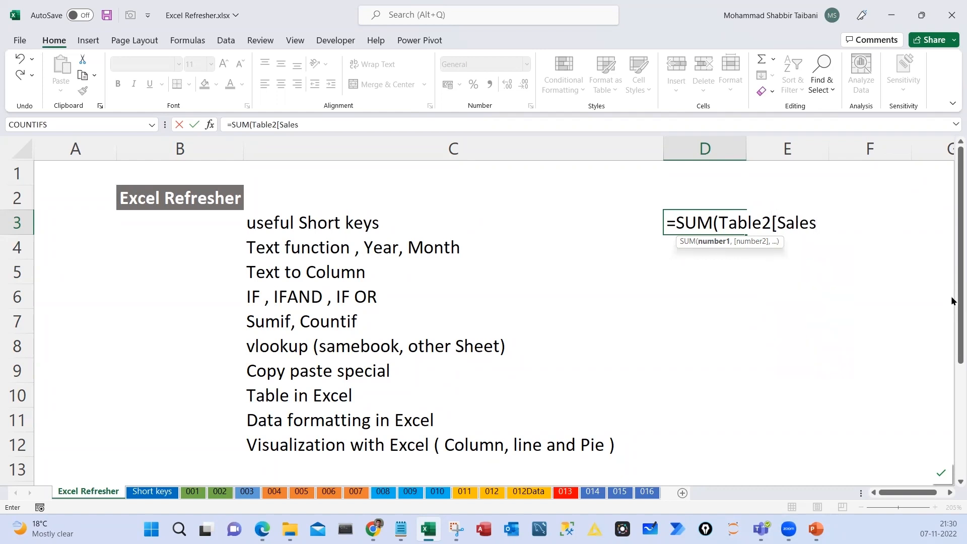
type("])")
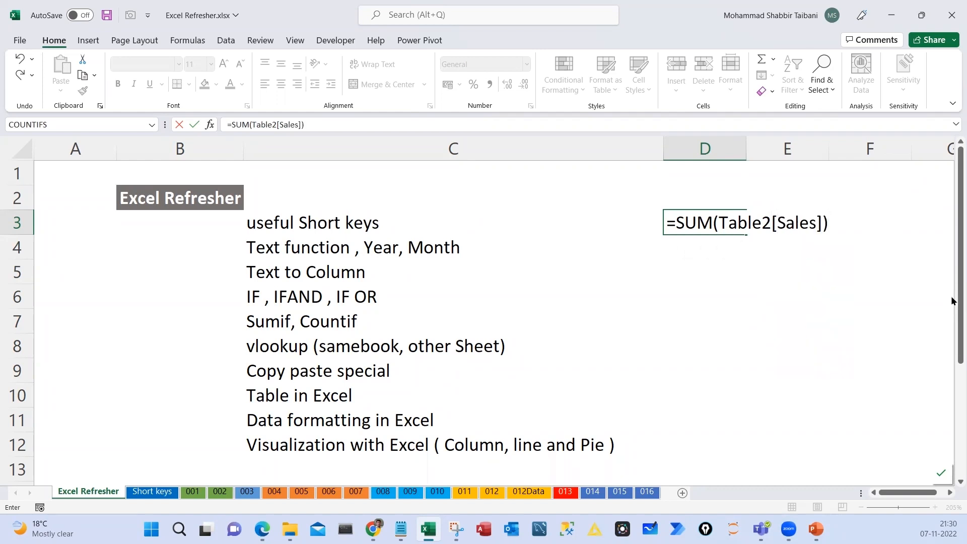
key("Return")
Inspect the structured-reference formula in D3 and leave it as entered
key("Up")
key("F2")
key("ctrl+2")
mouse_move(895, 192)
left_mouse_down()
mouse_move(862, 256)
mouse_move(773, 180)
left_mouse_up()
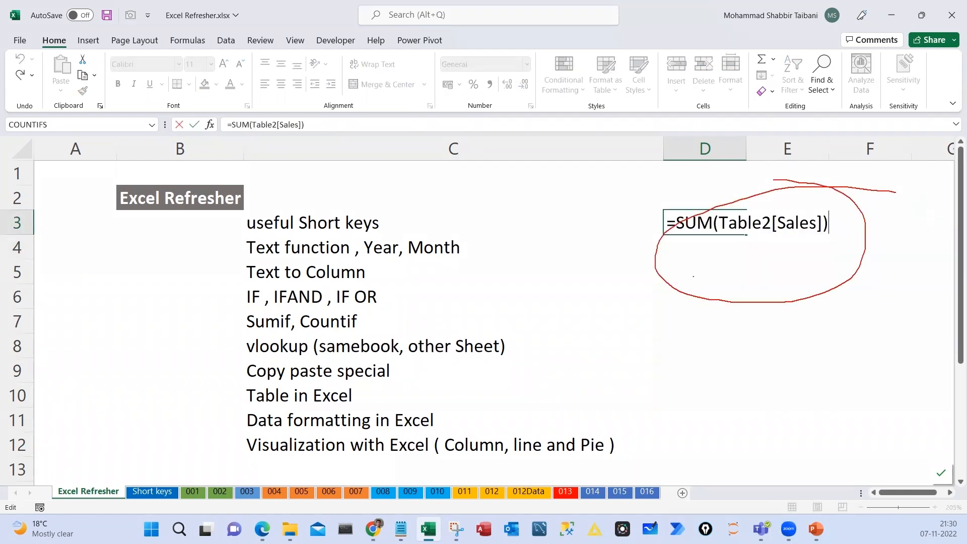
left_click_drag(694, 277, 832, 219)
key("Escape")
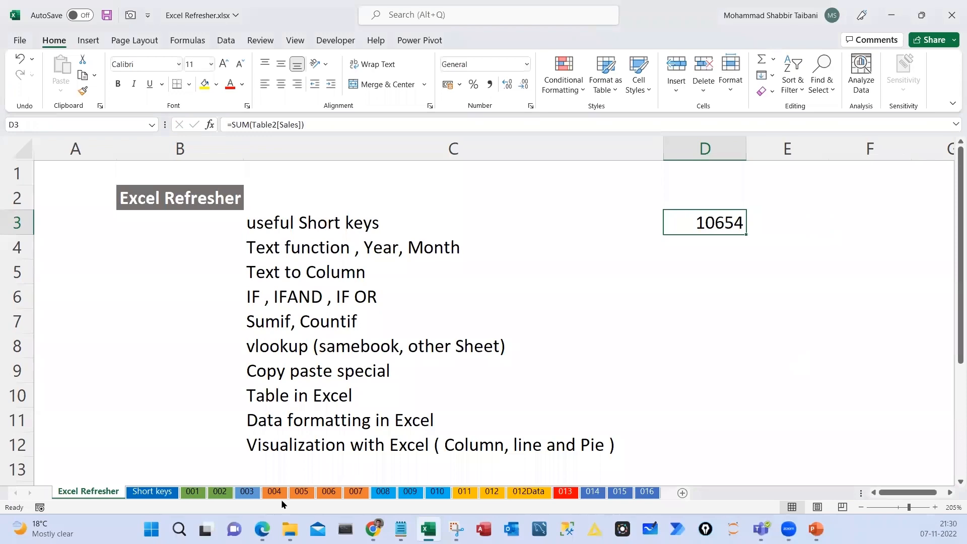
Back on sheet 013, total the Sales column in cell O10 with =SUM(Table2[Sales])
left_click(152, 491)
left_click(557, 493)
left_click(692, 298)
left_click(741, 298)
left_click(705, 309)
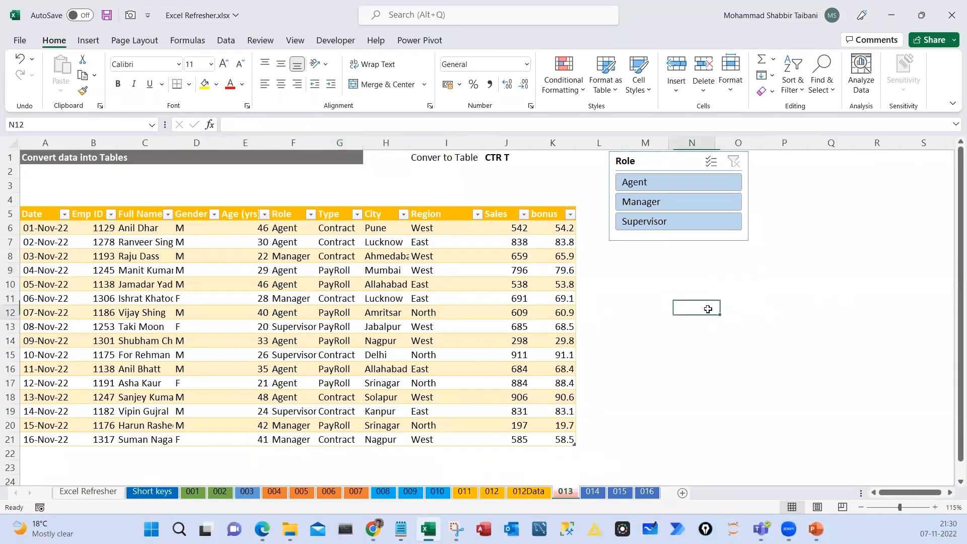
left_click(728, 283)
scroll(574, 330, "right", 3)
left_click(584, 298)
left_click(521, 282)
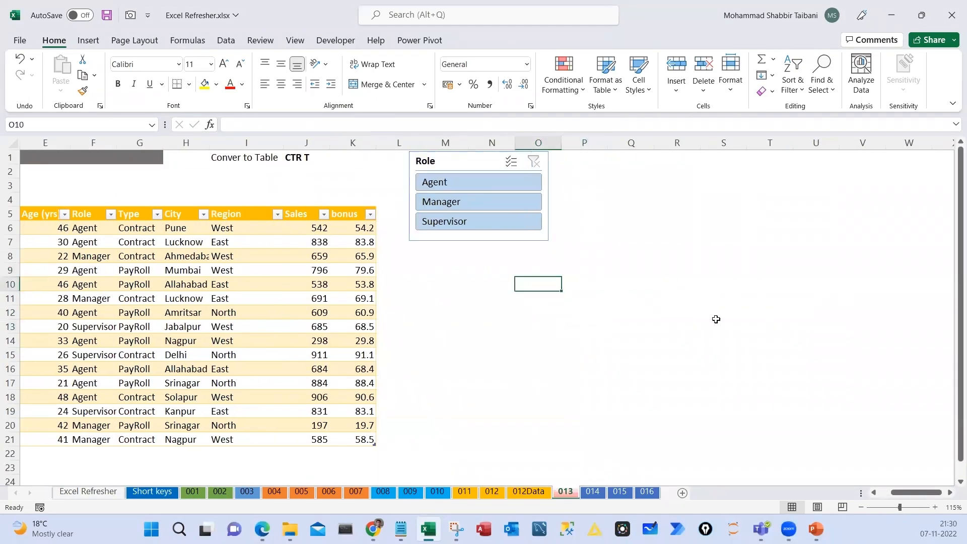
type("=sum")
key("Tab")
type("Table2")
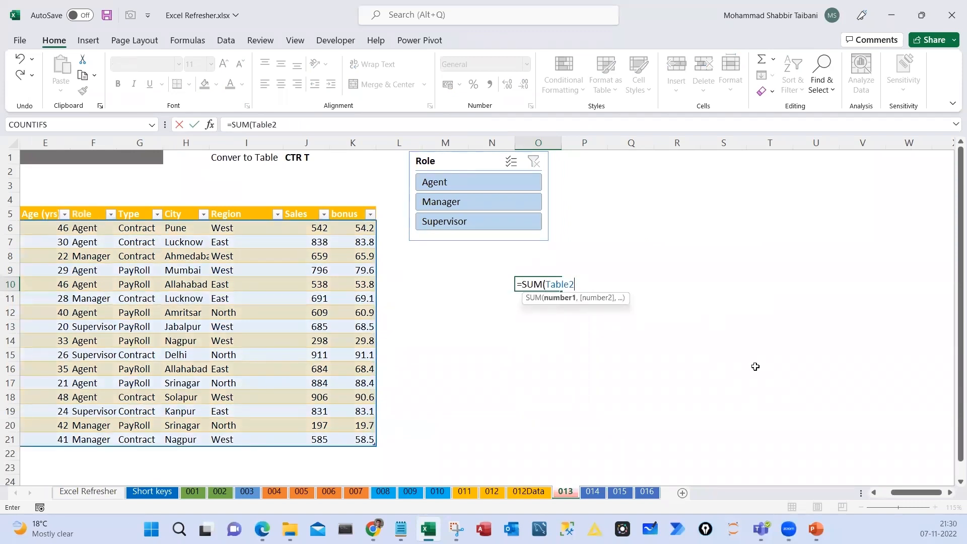
type("[")
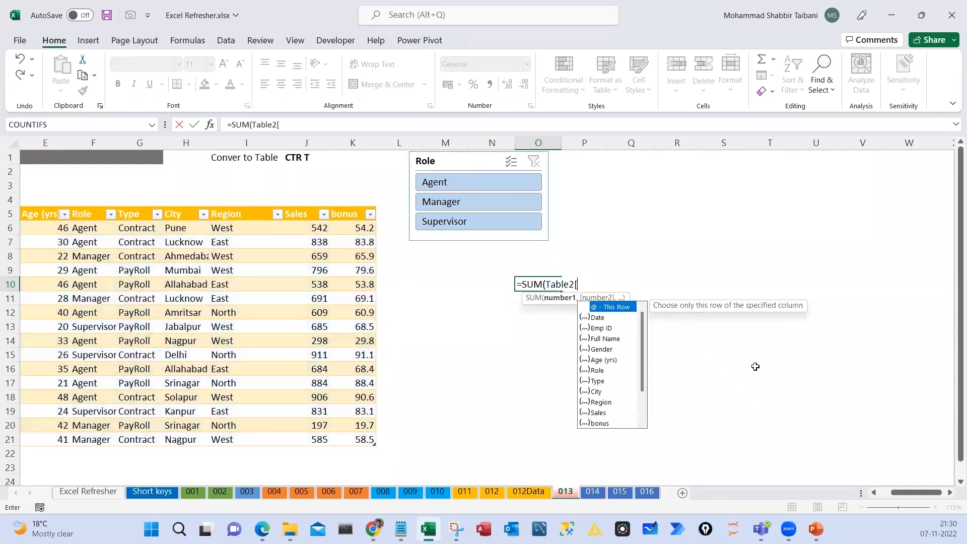
key("ctrl+1")
left_click_drag(488, 105, 479, 148)
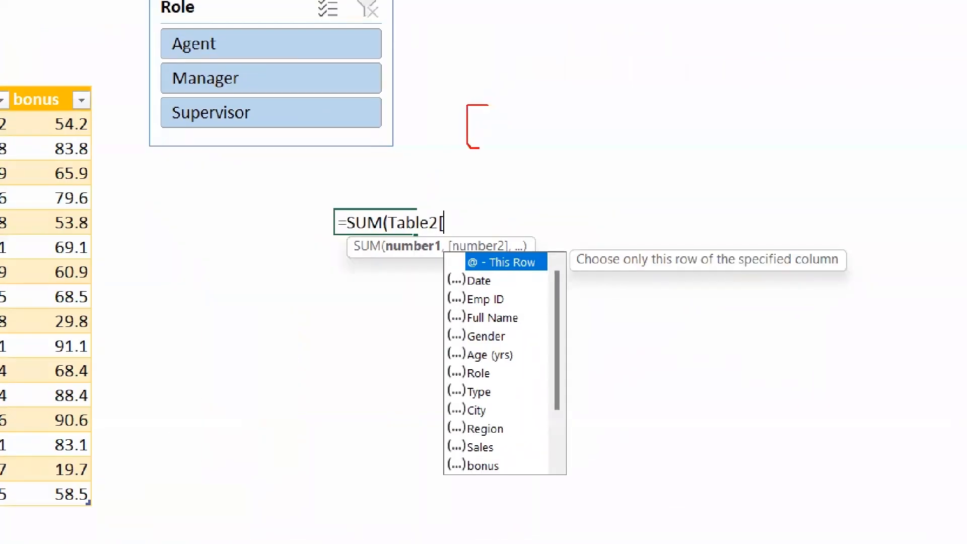
mouse_move(519, 107)
left_mouse_down()
mouse_move(540, 208)
mouse_move(553, 191)
left_mouse_up()
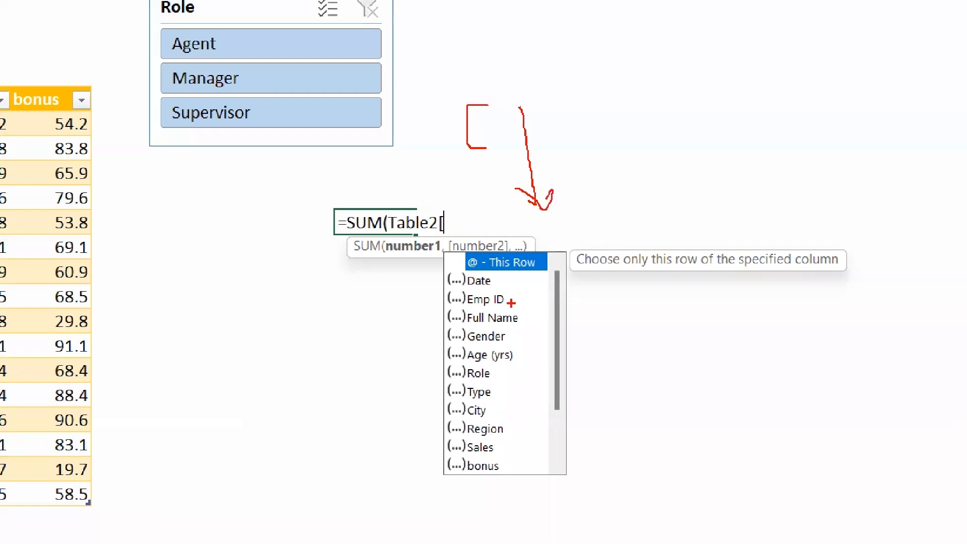
mouse_move(511, 274)
left_mouse_down()
mouse_move(543, 356)
mouse_move(506, 439)
left_mouse_up()
mouse_move(438, 268)
left_mouse_down()
mouse_move(428, 376)
mouse_move(460, 504)
left_mouse_up()
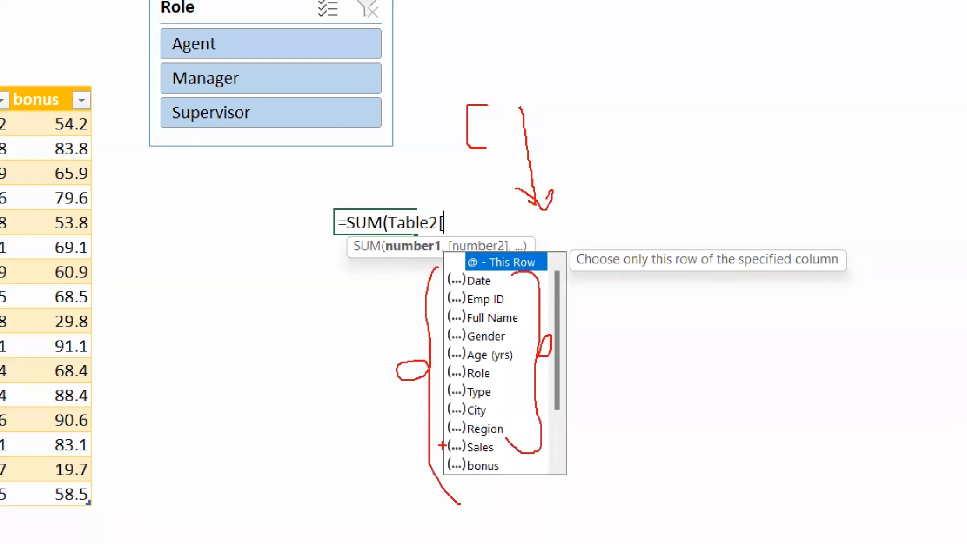
left_click_drag(422, 434, 527, 459)
left_click_drag(356, 456, 405, 437)
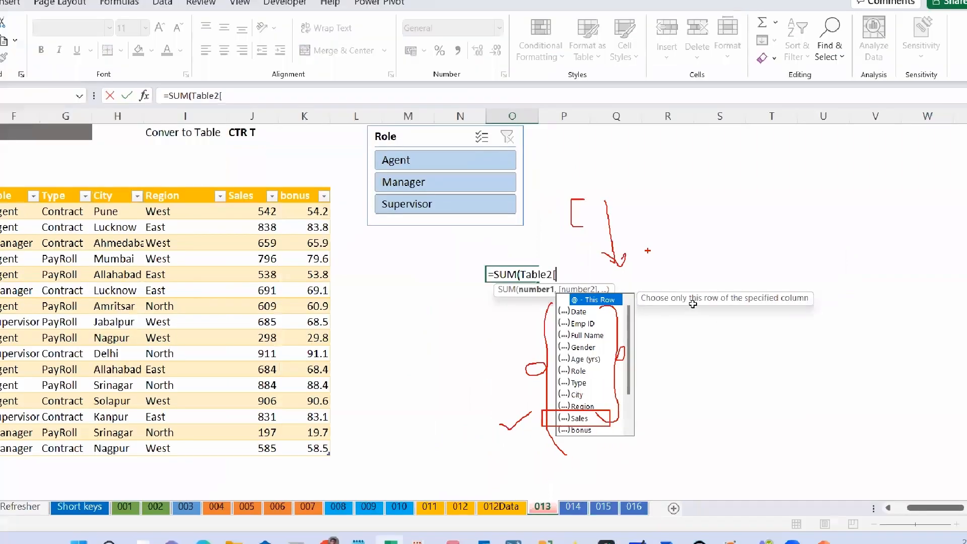
type("Sales")
key("Tab")
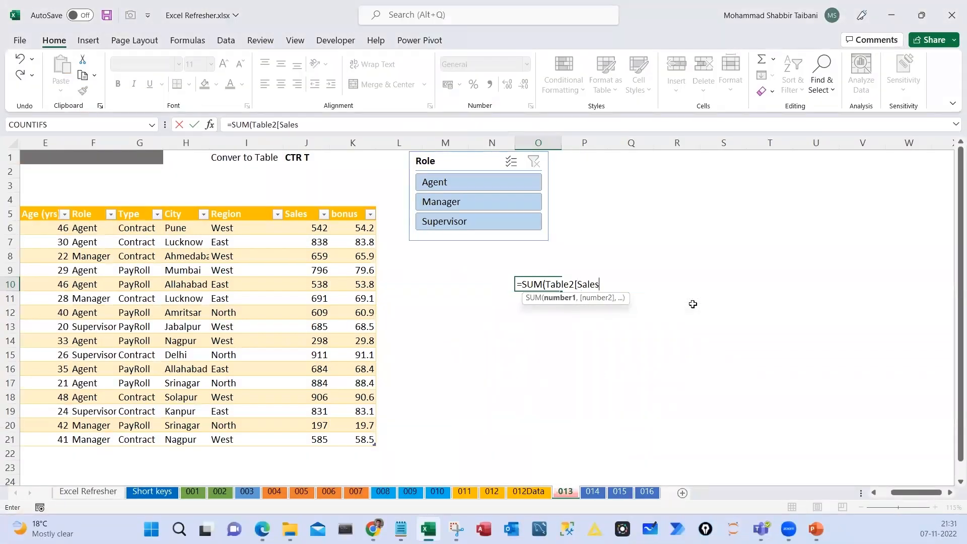
type("])")
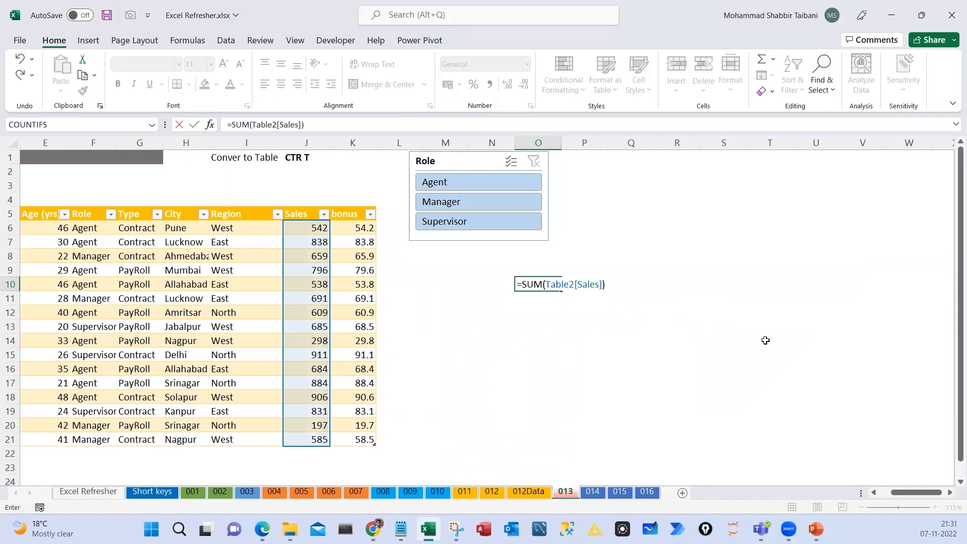
key("Return")
Enter 1000 in cell J22 directly beneath the table's Sales column
left_click(306, 452)
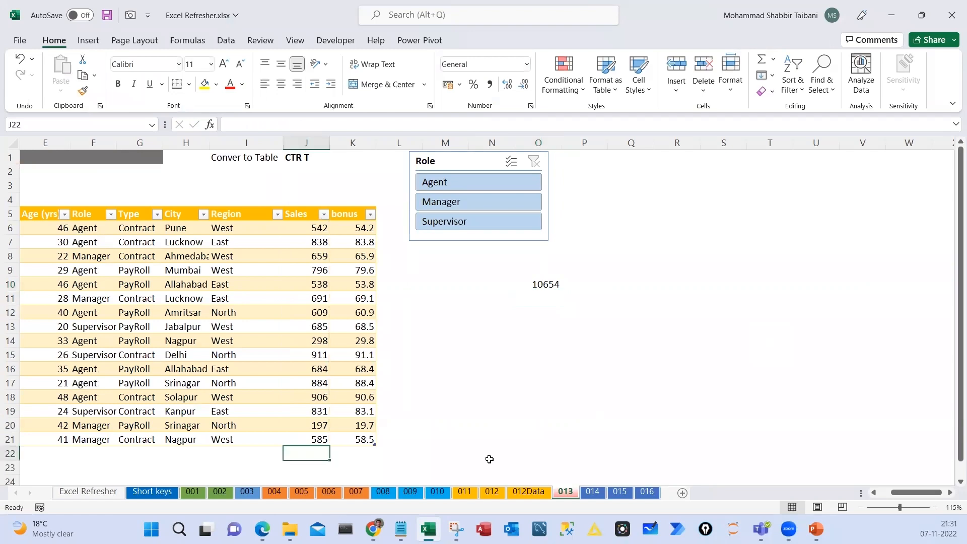
scroll(596, 392, "down", 1)
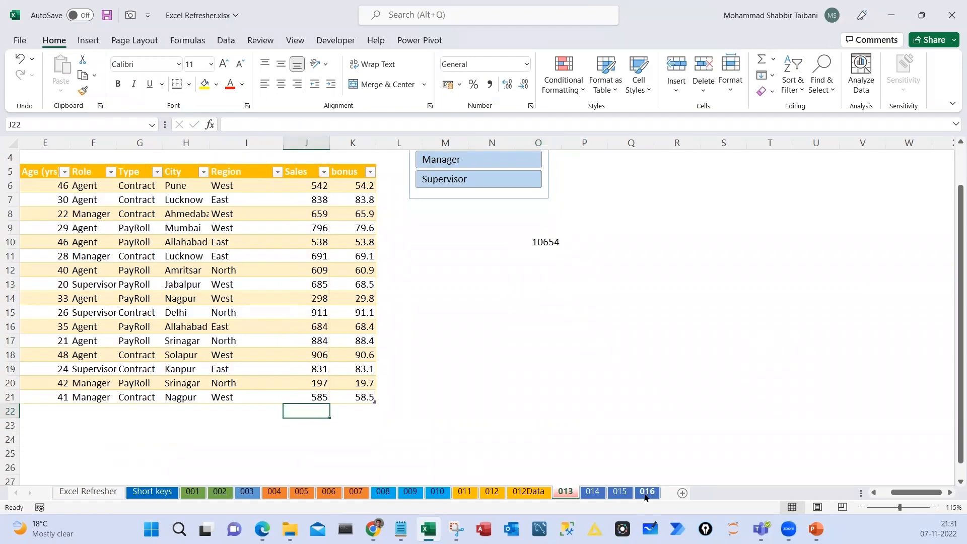
type("1000")
key("ctrl+Return")
Open the formula in O10 and check which Sales rows its table reference covers
left_click(548, 241)
double_click(549, 242)
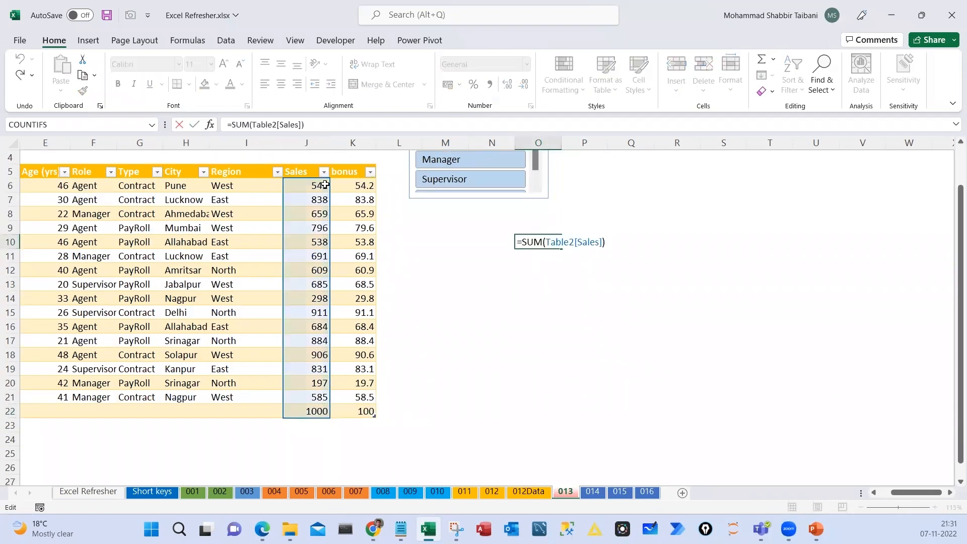
key("ctrl+2")
left_click_drag(561, 270, 605, 158)
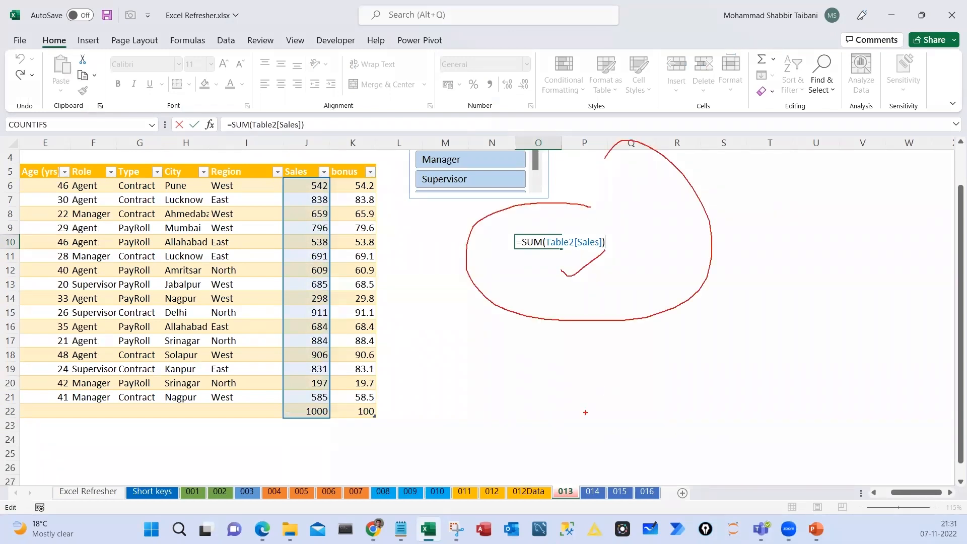
left_click_drag(554, 369, 594, 385)
mouse_move(613, 386)
left_mouse_down()
mouse_move(619, 366)
mouse_move(636, 371)
mouse_move(668, 356)
mouse_move(679, 384)
left_mouse_up()
mouse_move(746, 304)
left_mouse_down()
mouse_move(746, 356)
mouse_move(829, 287)
left_mouse_up()
mouse_move(844, 259)
left_mouse_down()
mouse_move(863, 322)
mouse_move(895, 257)
left_mouse_up()
left_click_drag(844, 205, 834, 229)
mouse_move(527, 214)
left_mouse_down()
mouse_move(580, 203)
mouse_move(486, 237)
left_mouse_up()
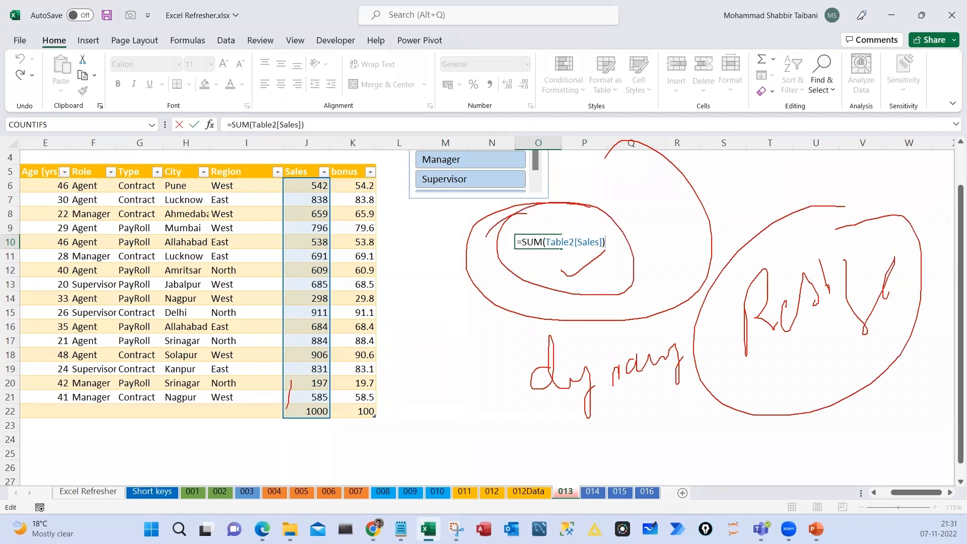
left_click_drag(287, 408, 268, 457)
mouse_move(544, 261)
left_mouse_down()
mouse_move(570, 255)
mouse_move(386, 263)
mouse_move(366, 284)
mouse_move(388, 301)
left_mouse_up()
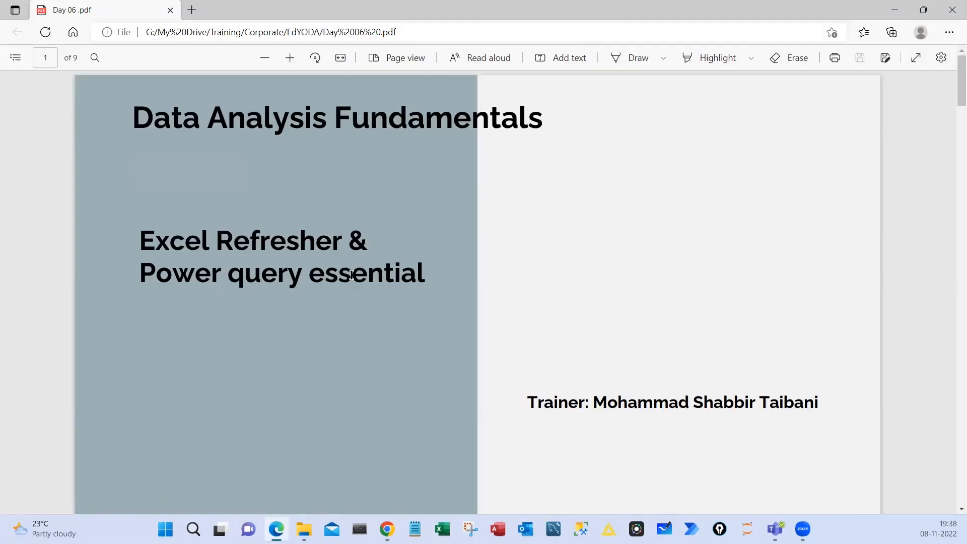
left_click_drag(140, 241, 342, 242)
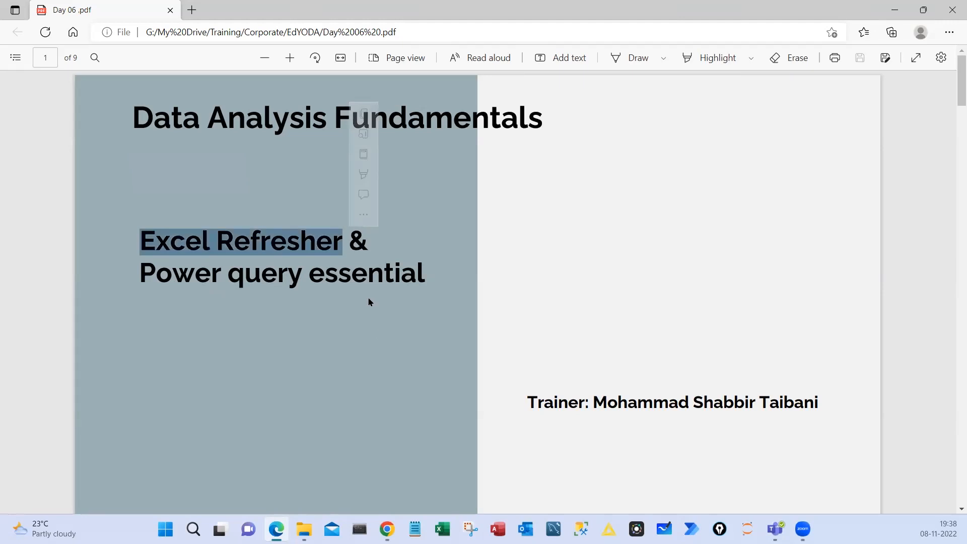
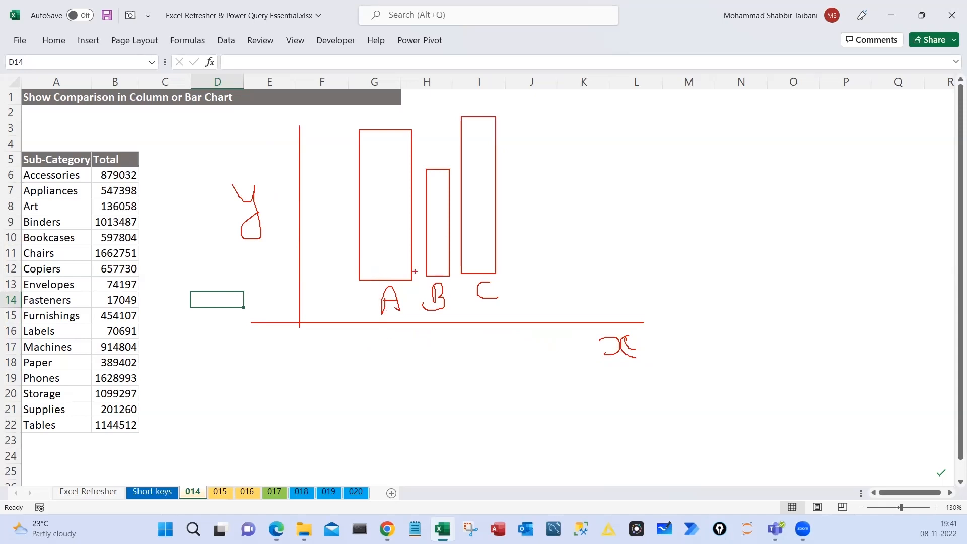
mouse_move(368, 152)
left_mouse_down()
mouse_move(369, 179)
mouse_move(396, 159)
left_mouse_up()
left_click_drag(440, 210, 437, 213)
mouse_move(467, 142)
left_mouse_down()
mouse_move(467, 152)
mouse_move(482, 150)
left_mouse_up()
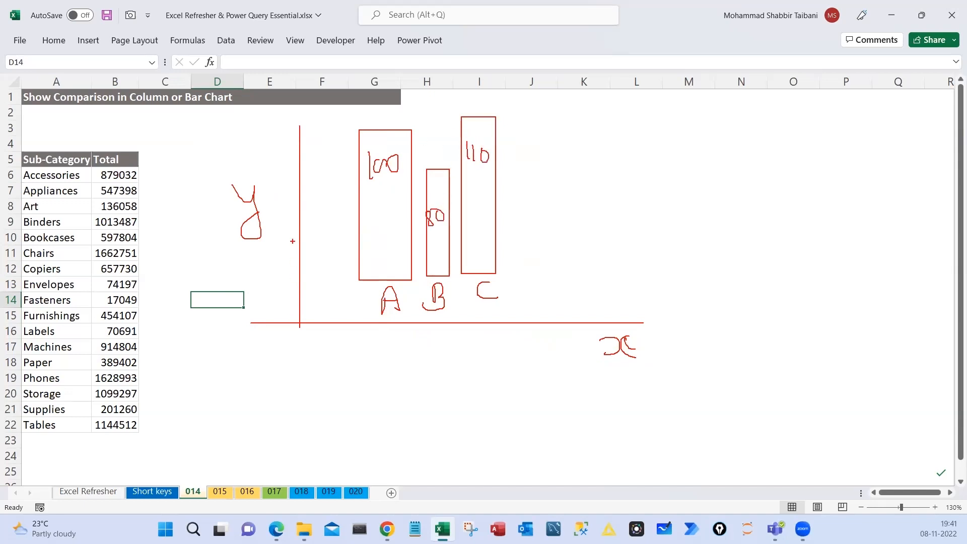
left_click_drag(285, 291, 298, 316)
left_click_drag(284, 252, 268, 258)
left_click_drag(274, 218, 285, 228)
left_click_drag(280, 162, 289, 167)
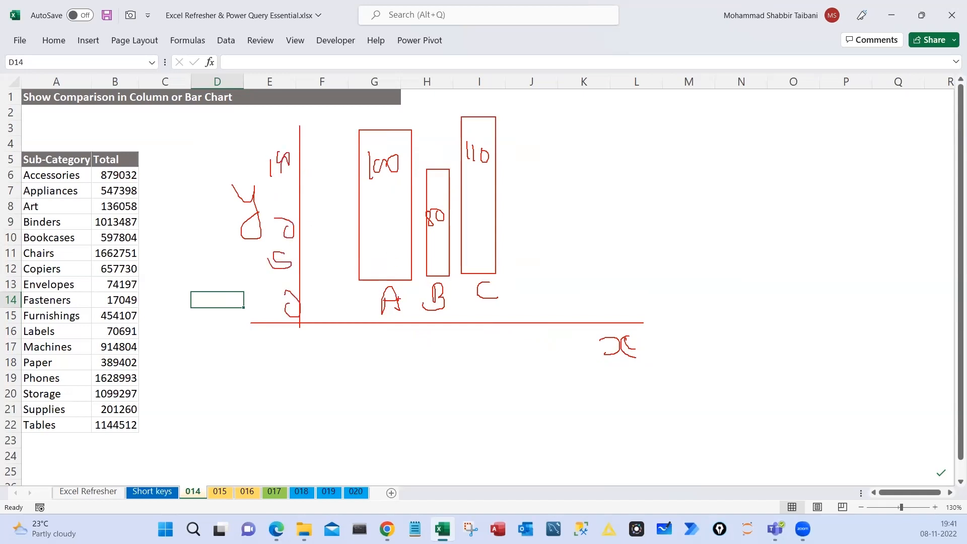
Circle the A, B, C labels and the x-axis label in the on-screen column sketch and mark them
mouse_move(401, 336)
left_mouse_down()
mouse_move(468, 262)
mouse_move(433, 352)
left_mouse_up()
left_click_drag(597, 320, 615, 322)
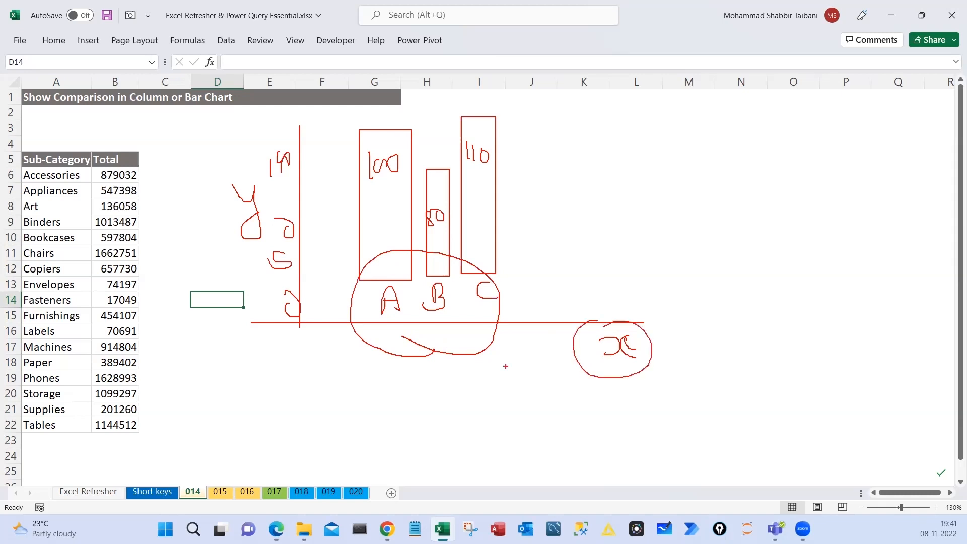
left_click_drag(377, 351, 436, 330)
Sketch four horizontal bars beside the column sketch to illustrate a bar chart
left_click_drag(691, 115, 890, 140)
left_click_drag(699, 148, 803, 186)
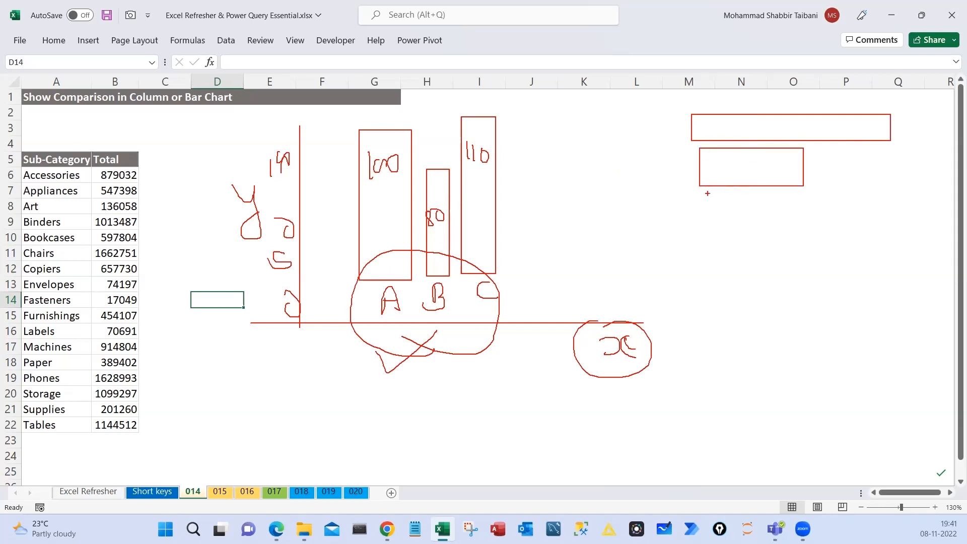
left_click_drag(707, 194, 907, 241)
left_click_drag(695, 273, 914, 317)
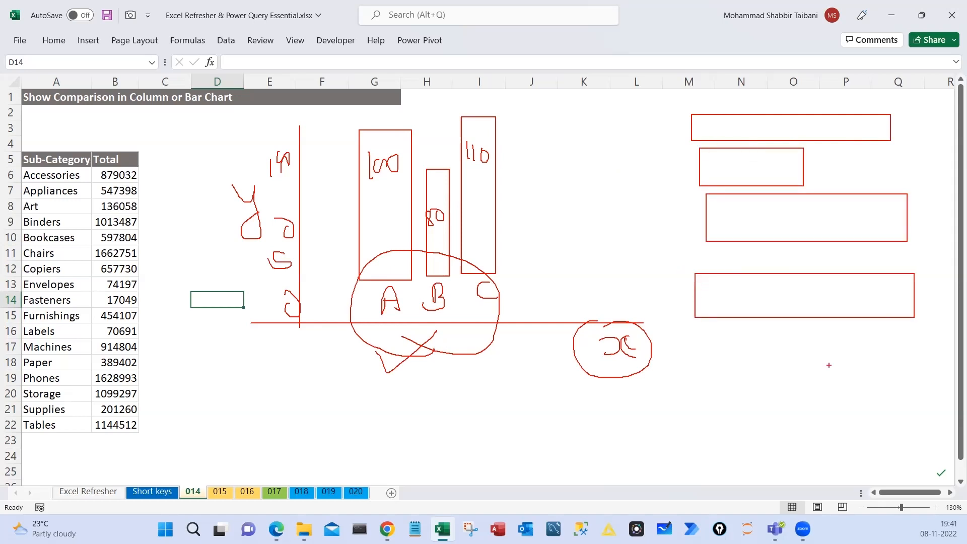
Handwrite and underline the word Comparison beneath the sketch, and clear all drawn annotations from the sheet
mouse_move(476, 424)
left_mouse_down()
mouse_move(612, 427)
mouse_move(691, 396)
left_mouse_up()
left_click_drag(531, 472, 771, 426)
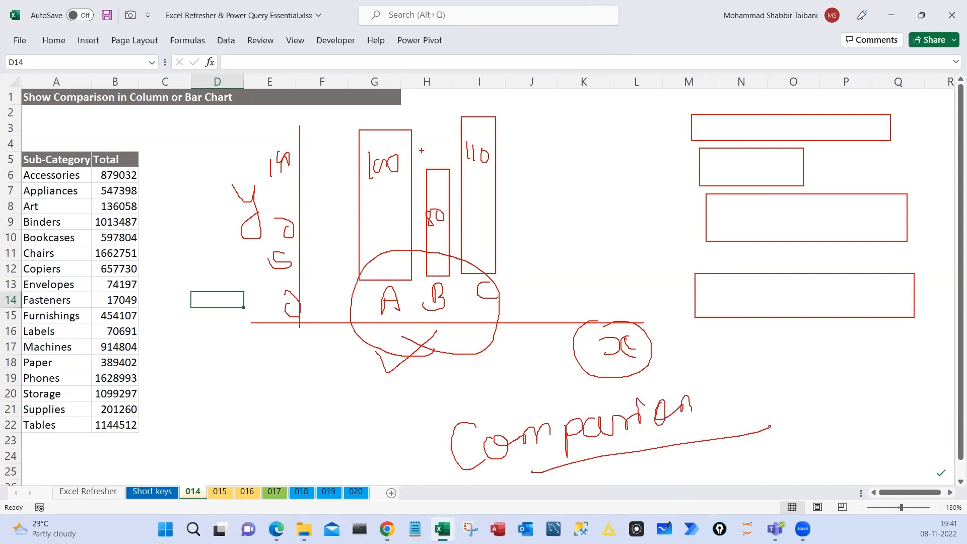
mouse_move(387, 136)
left_mouse_down()
mouse_move(443, 202)
mouse_move(352, 151)
mouse_move(451, 192)
left_mouse_up()
key("Escape")
left_click(216, 234)
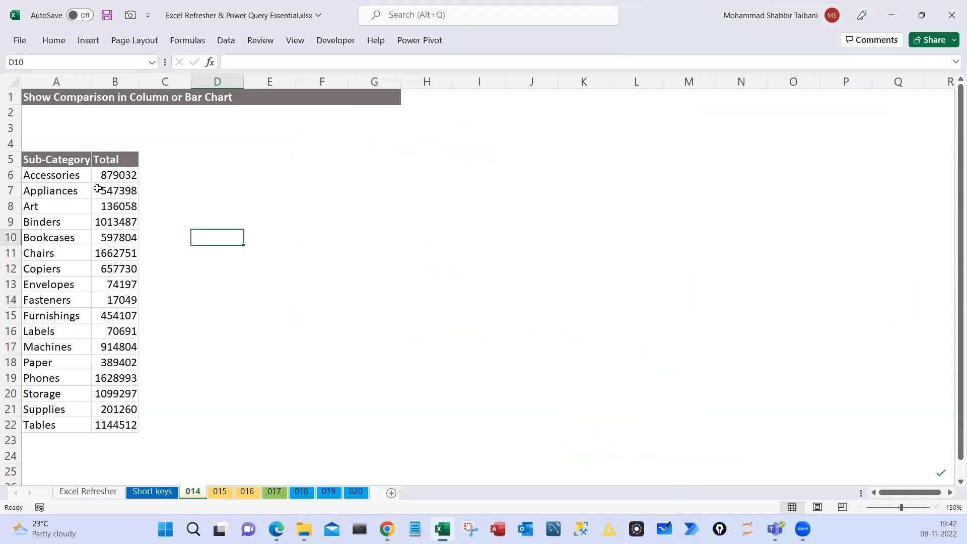
Examine the Sub-Category and Total data in A5:B22, comparing individual totals such as Chairs, Phones and Storage
left_click_drag(57, 159, 129, 425)
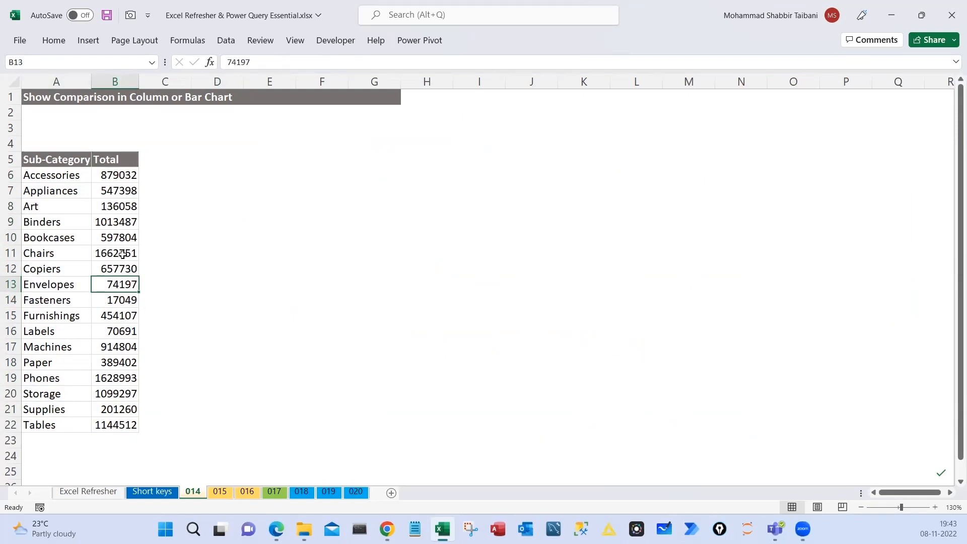
left_click(121, 238)
left_click_drag(119, 162, 112, 347)
left_click(106, 268)
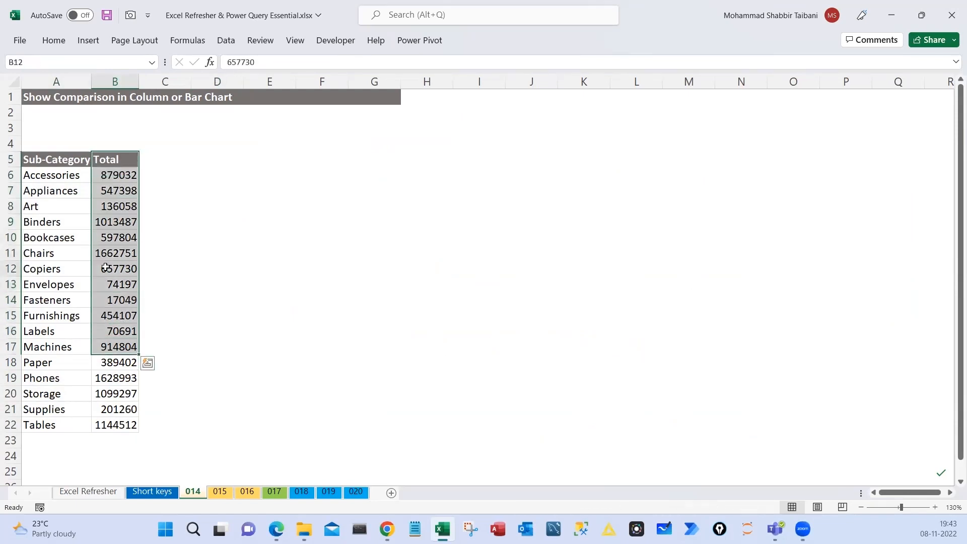
left_click_drag(47, 258, 112, 258)
left_click_drag(50, 376, 166, 378)
left_click_drag(46, 255, 166, 256)
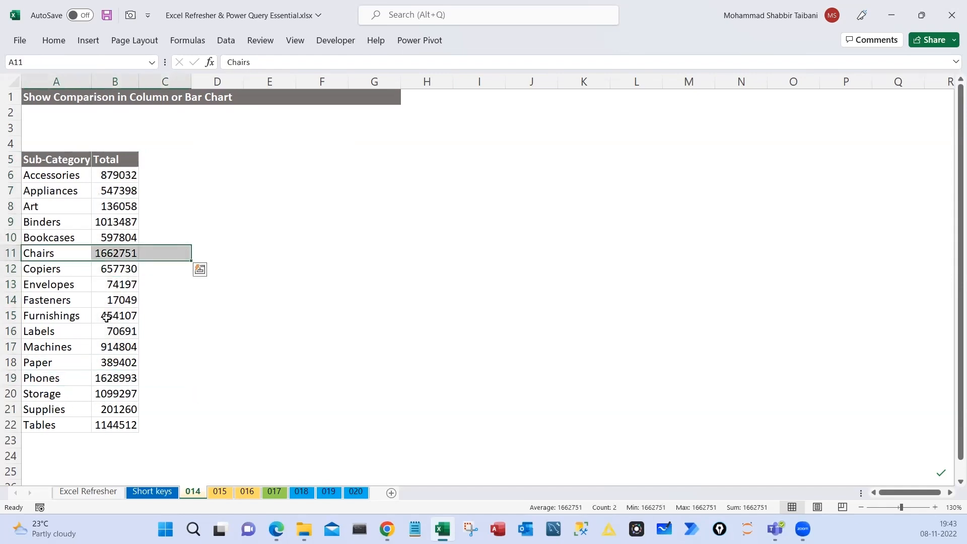
left_click_drag(43, 393, 119, 393)
left_click(110, 420)
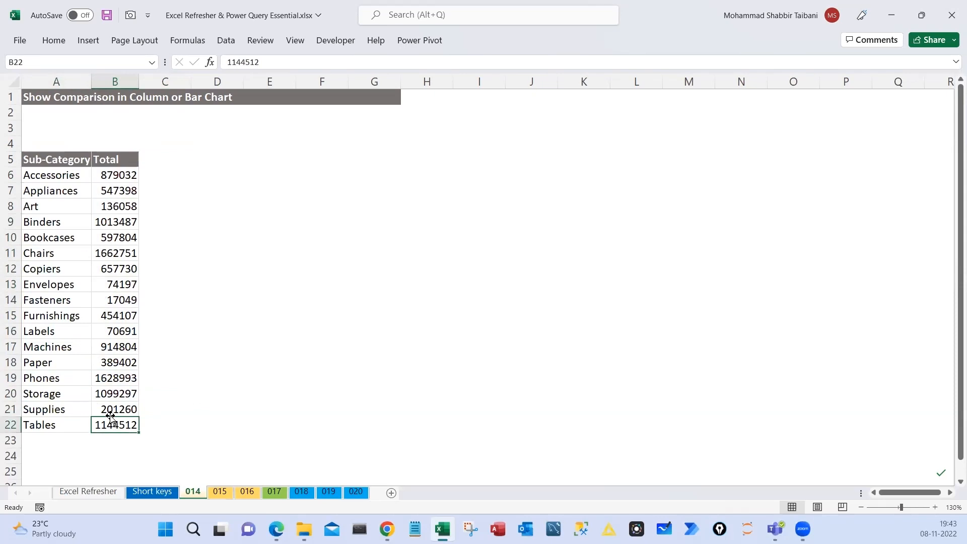
left_click(123, 192)
left_click(119, 237)
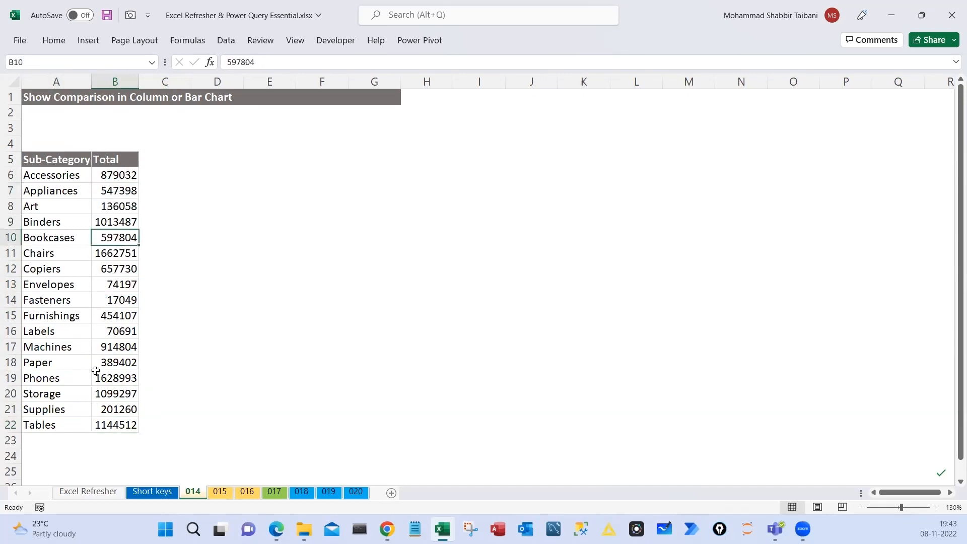
left_click(120, 206)
left_click(70, 159)
left_click_drag(115, 261, 115, 424)
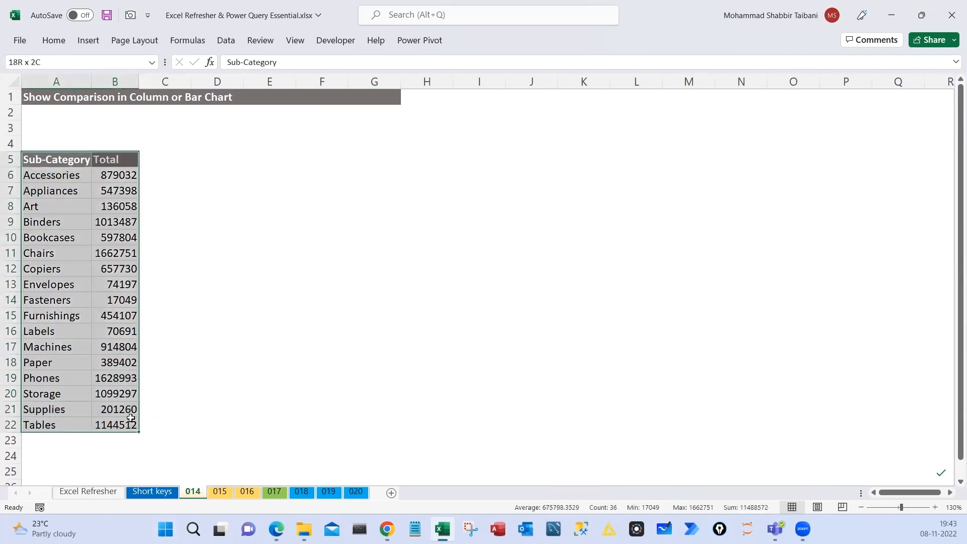
left_click(116, 195)
Enter the shortcut note ALT F1 in cell I1 and make it bold
left_click(426, 97)
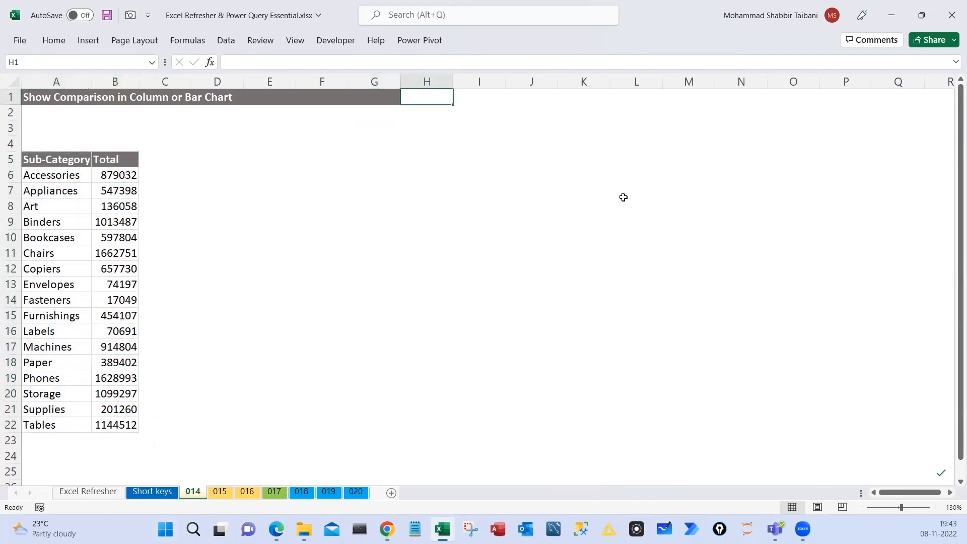
key("Right")
type("ALT F1")
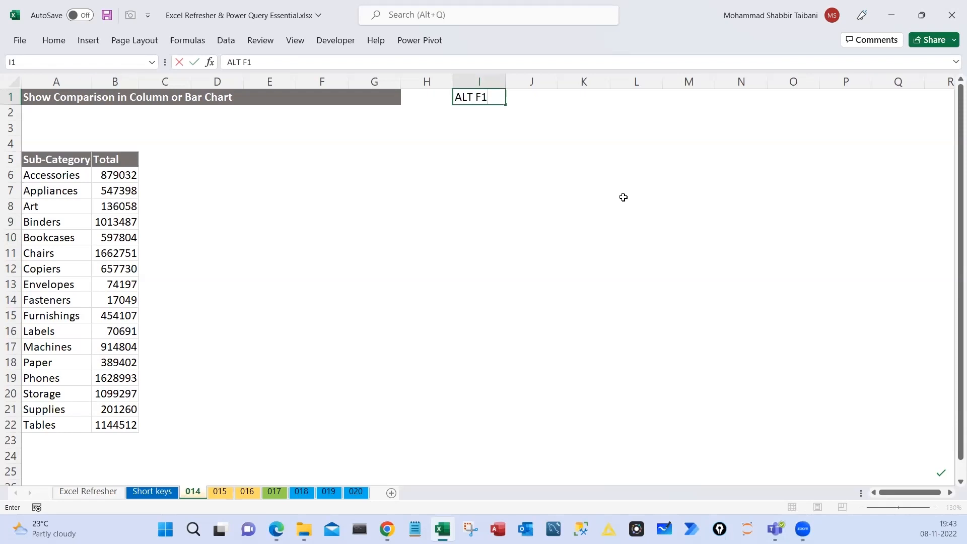
key("ctrl+Return")
key("ctrl+b")
Create the default column chart from the Sub-Category and Total data, and widen it beside the data
left_click(89, 240)
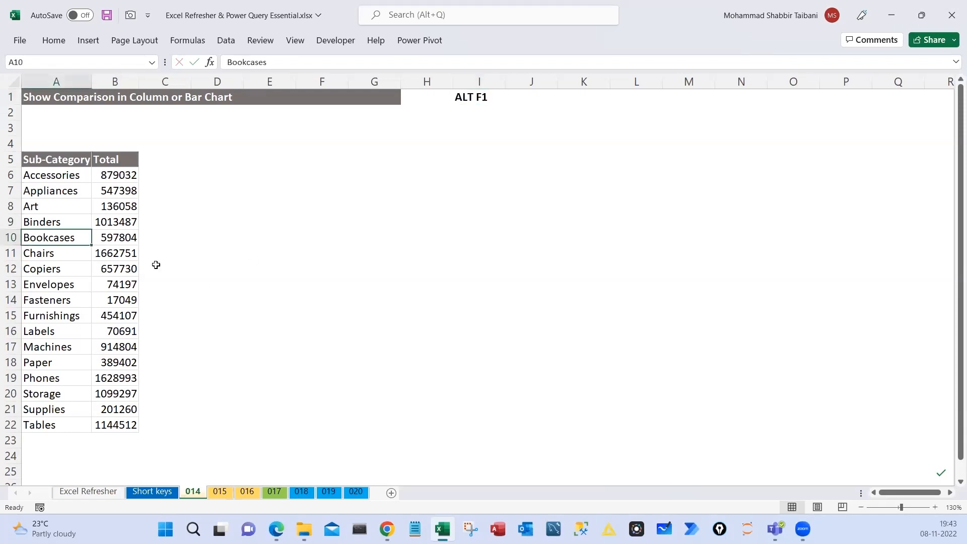
key("alt+F1")
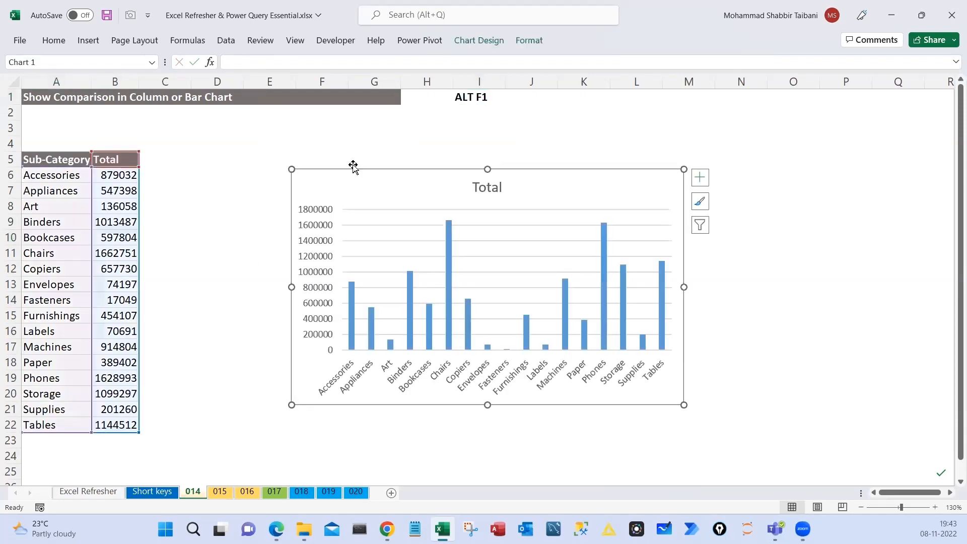
left_click_drag(352, 163, 266, 192)
left_click_drag(596, 394, 799, 410)
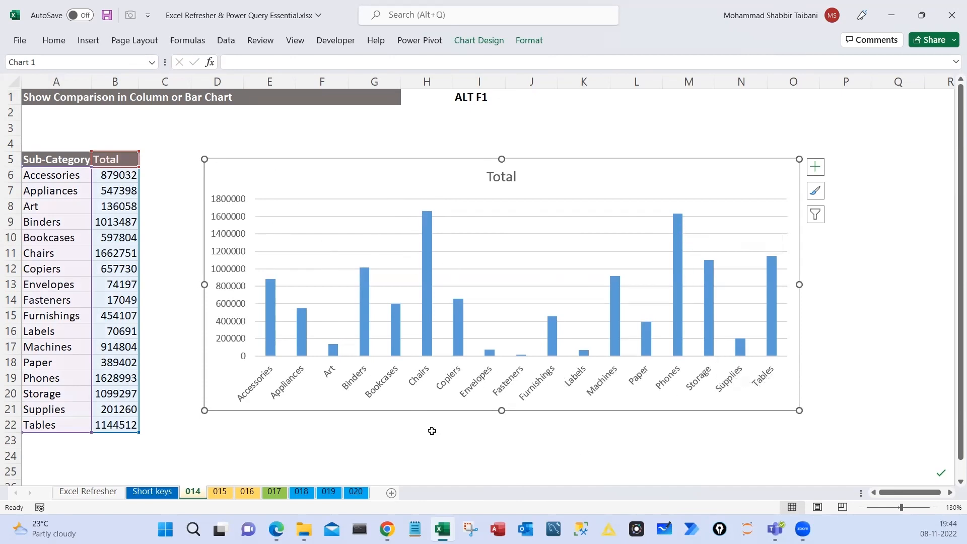
Describe the ALT F1 shortcut in J1 with the bold text Default Column Chart
left_click(479, 97)
left_click(520, 97)
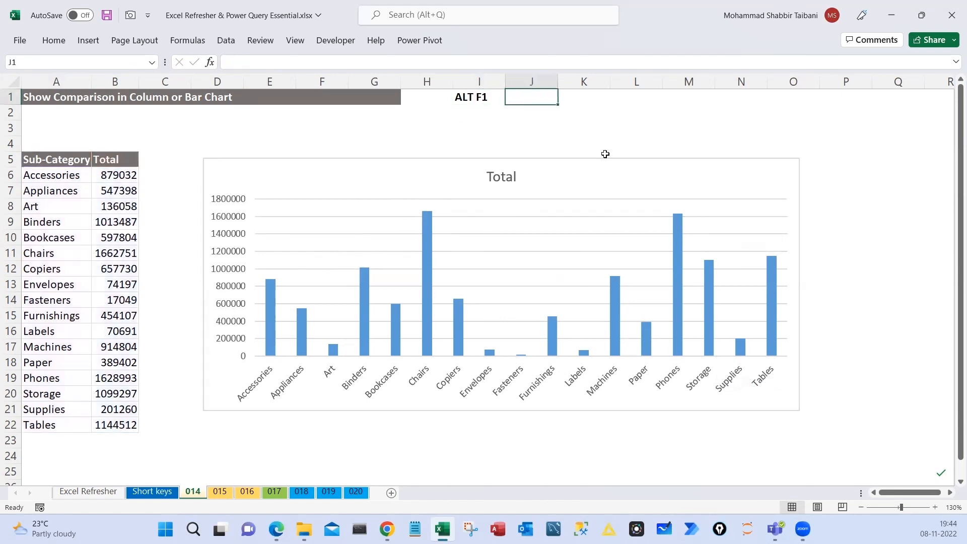
type("Default Column Chart")
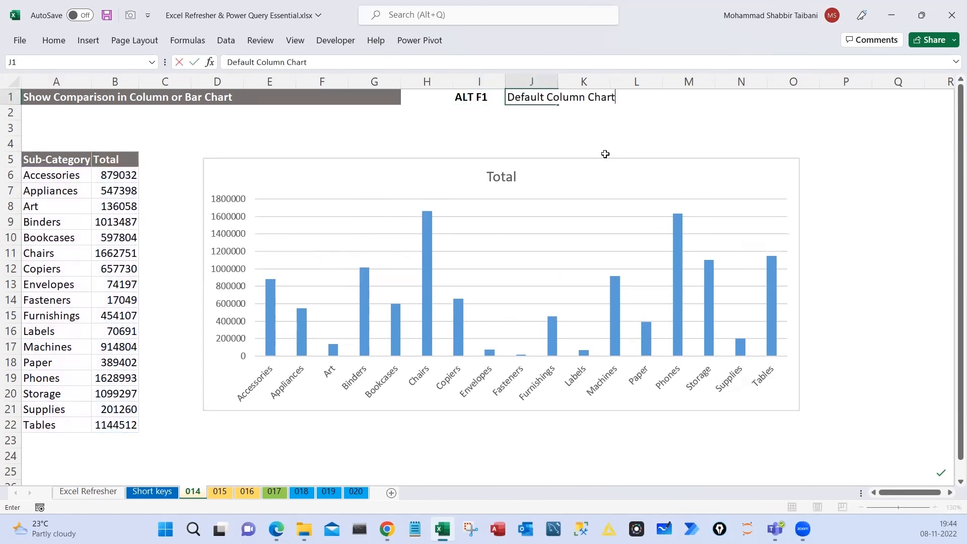
key("ctrl+Return")
key("ctrl+b")
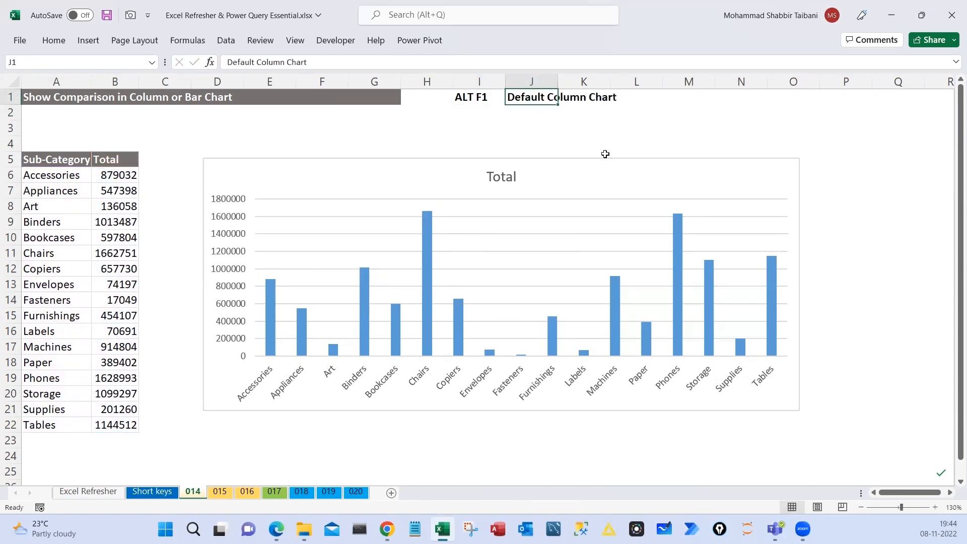
key("Return")
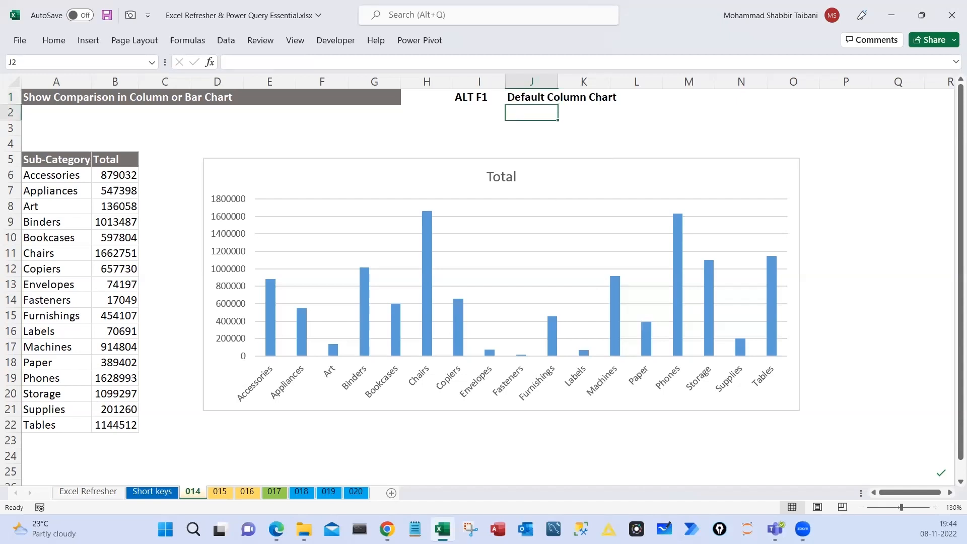
Outline the chart's category axis labels and mark their slanted direction in red, and clear the marks
mouse_move(252, 355)
left_mouse_down()
mouse_move(518, 411)
mouse_move(833, 411)
mouse_move(794, 405)
left_mouse_up()
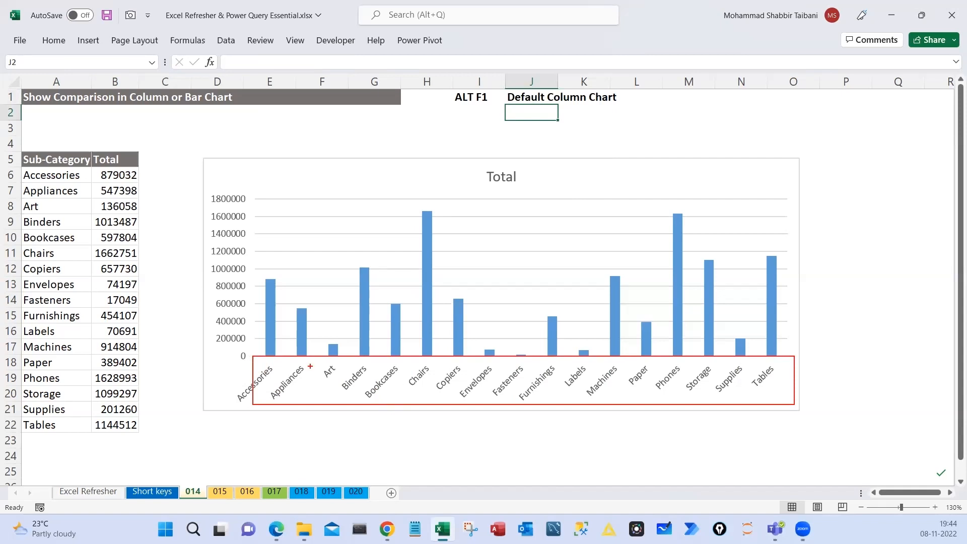
left_click_drag(310, 365, 280, 393)
left_click_drag(358, 358, 323, 393)
left_click_drag(369, 372, 345, 405)
key("Escape")
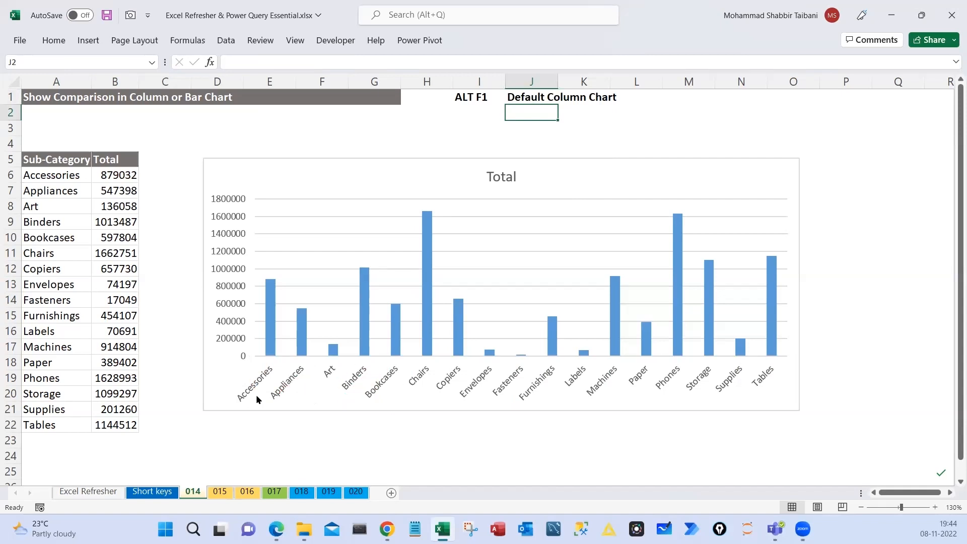
Widen the chart until its category labels run horizontally, and shrink it back to fit beside the data
left_click(257, 398)
left_click_drag(205, 409, 69, 401)
left_click_drag(799, 401, 951, 401)
left_click_drag(898, 491, 863, 493)
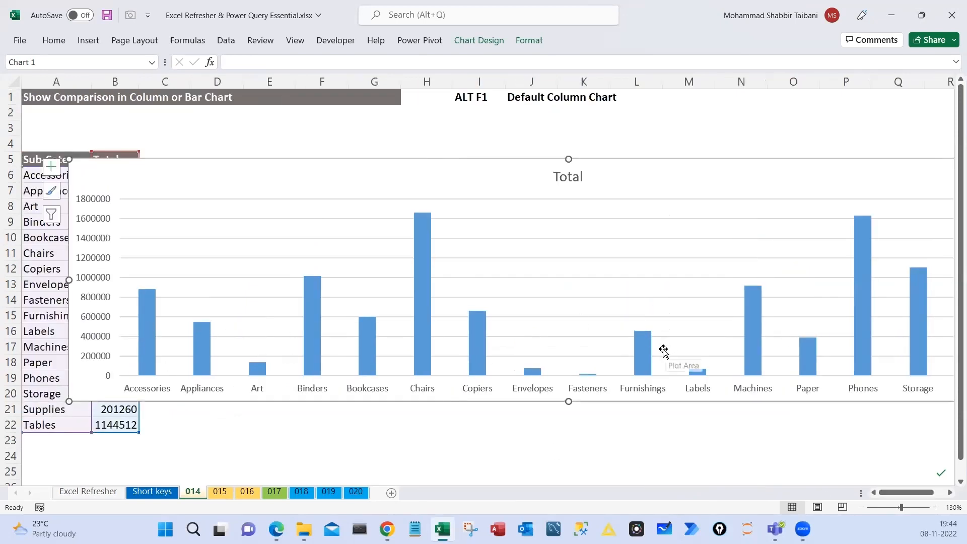
left_click_drag(69, 401, 587, 453)
left_click_drag(718, 171, 358, 187)
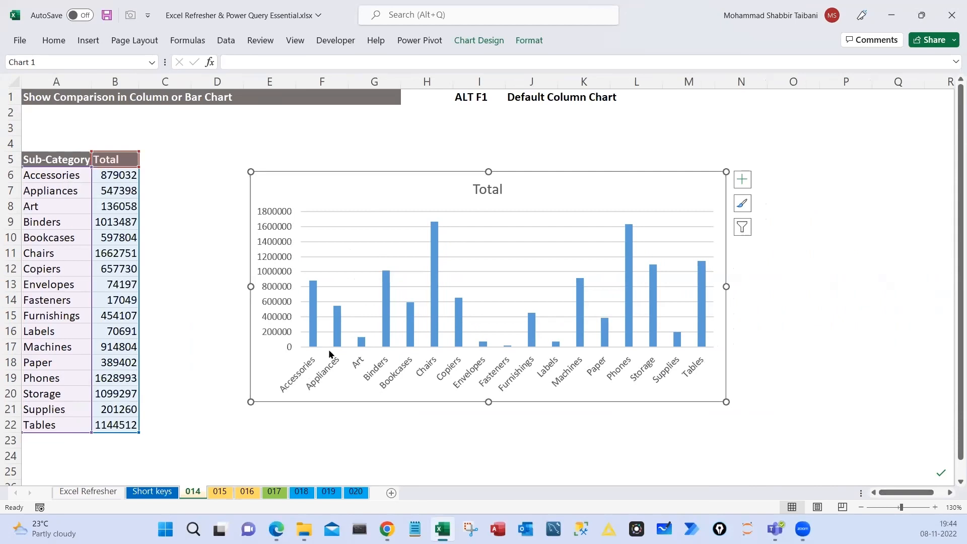
Limit the chart's source range to Accessories through Binders, and extend it back to the Tables row
left_click_drag(139, 432, 140, 229)
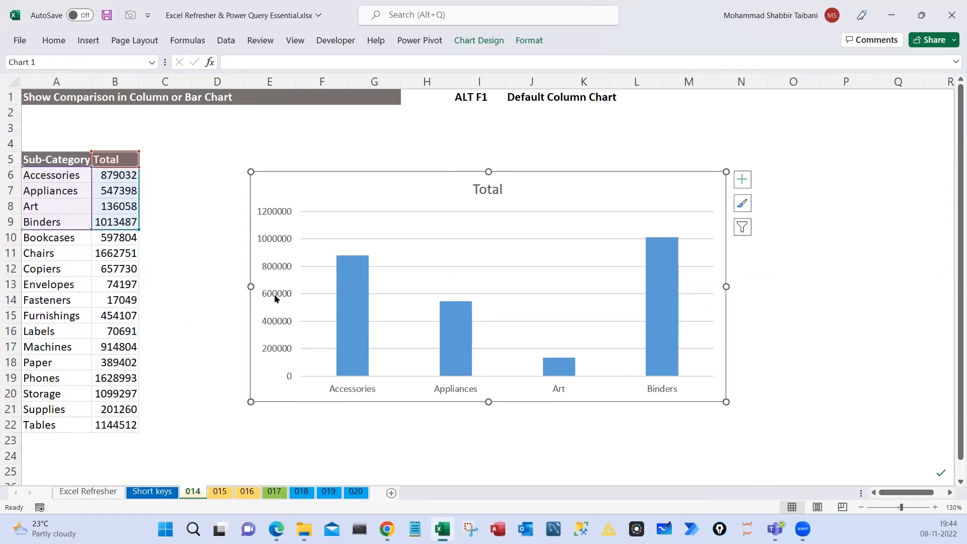
left_click_drag(147, 231, 141, 434)
left_click_drag(56, 174, 54, 428)
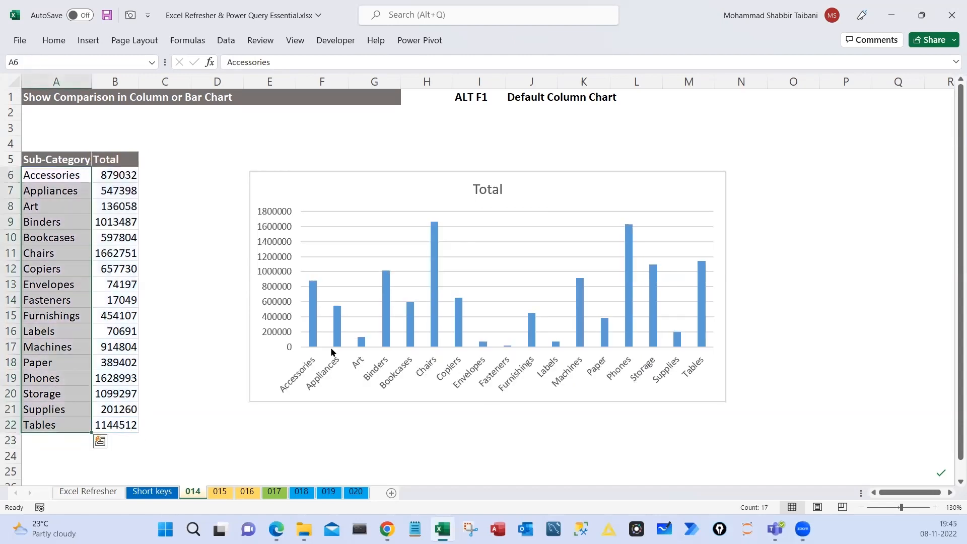
left_click(386, 438)
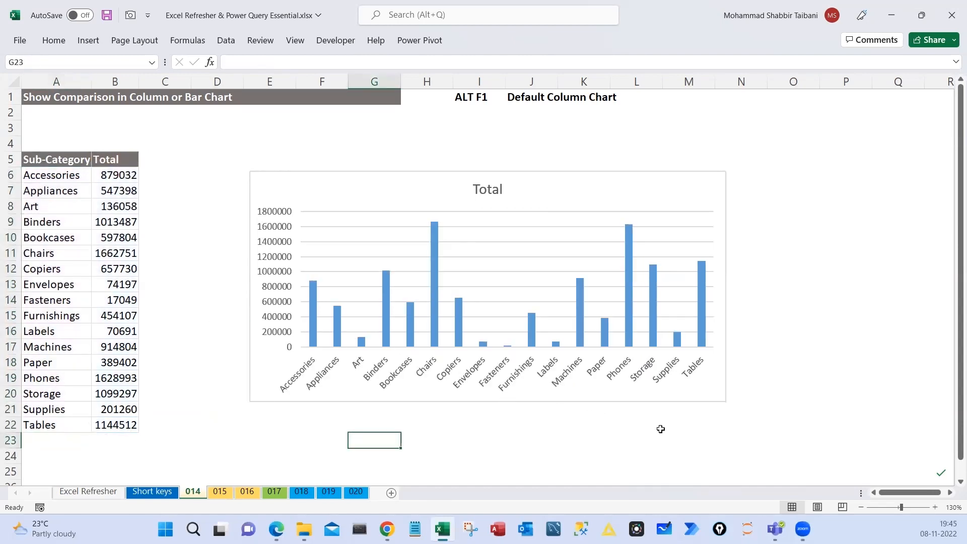
Move the chart closer to the data, and add the note ALT I H in I2 with Show All Chart window in J2
left_click_drag(404, 210, 298, 202)
left_click(459, 108)
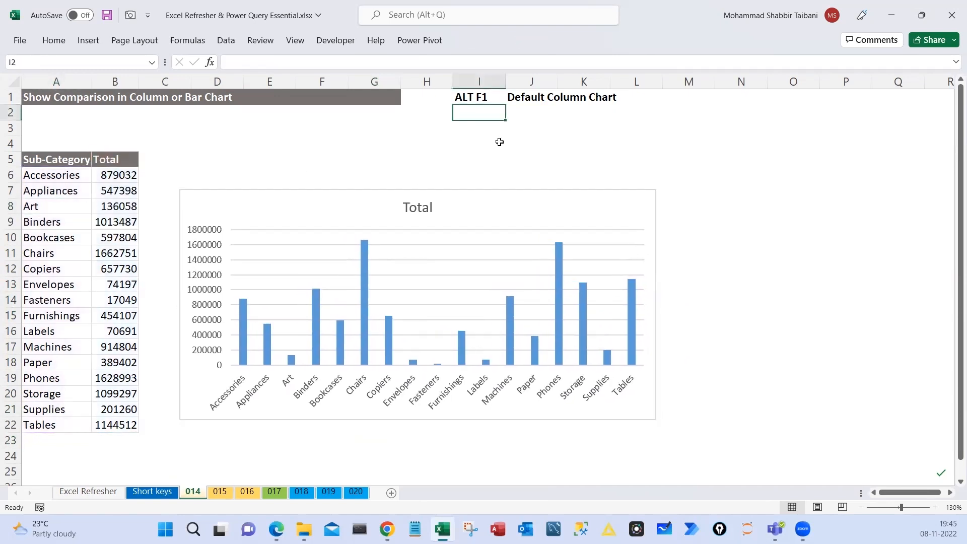
type("ALT I H")
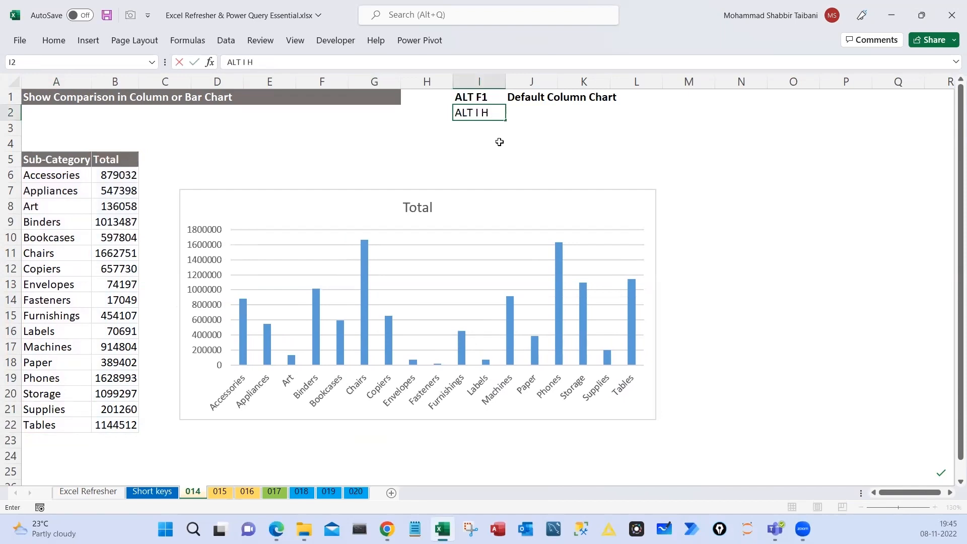
key("Tab")
type("In")
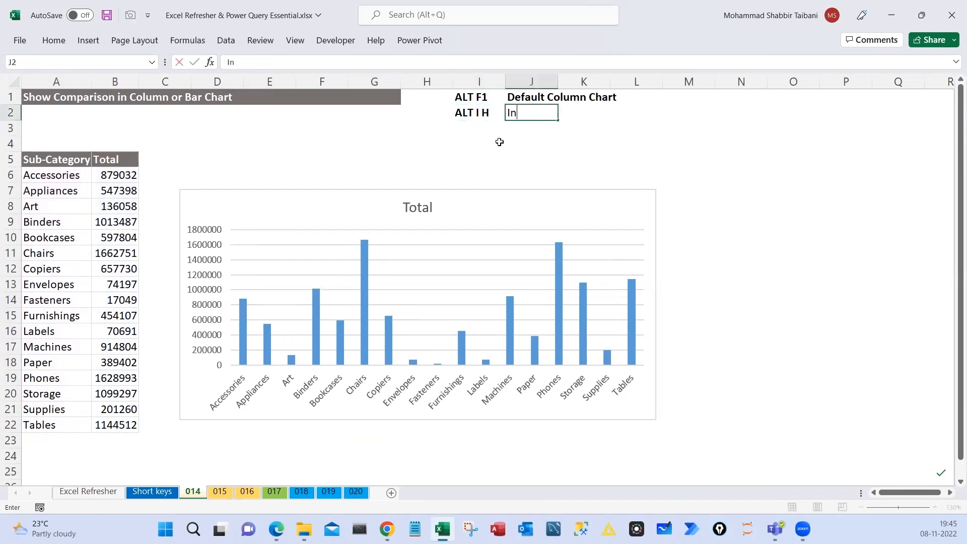
key("BackSpace")
key("BackSpace")
type("Show All Chart window")
key("Return")
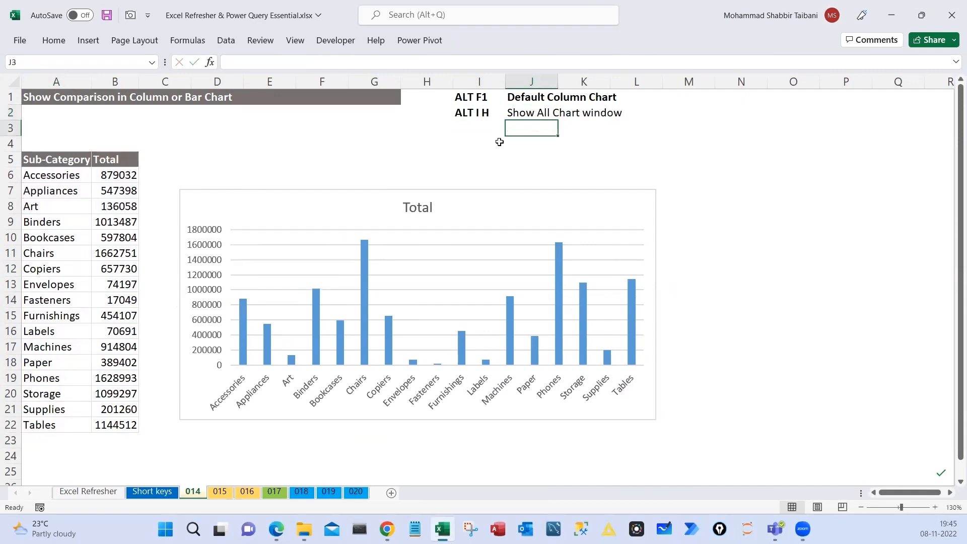
Open the Insert Chart dialog for the data starting at A5 and display the list of all chart types
key("Home")
key("Down")
key("Down")
key("Down")
key("Up")
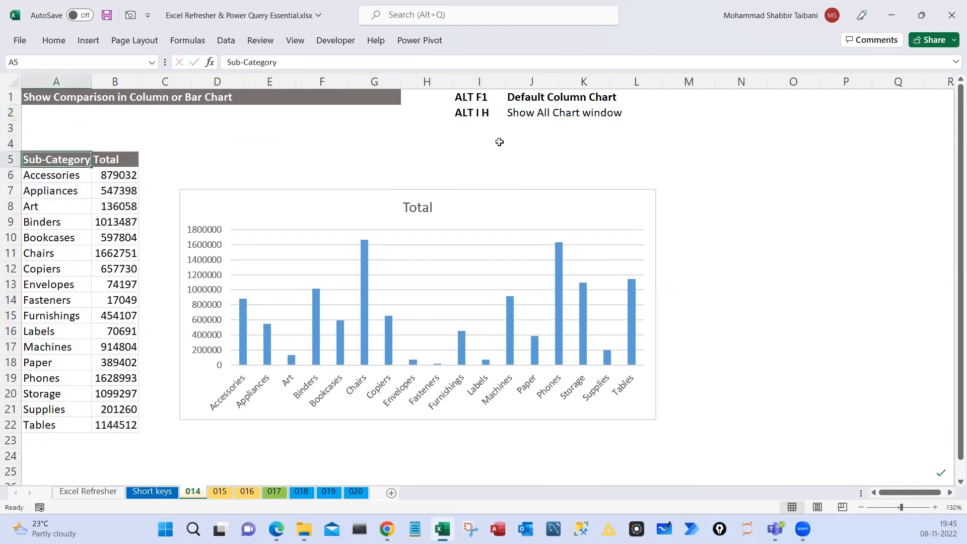
key("alt")
key("i")
key("h")
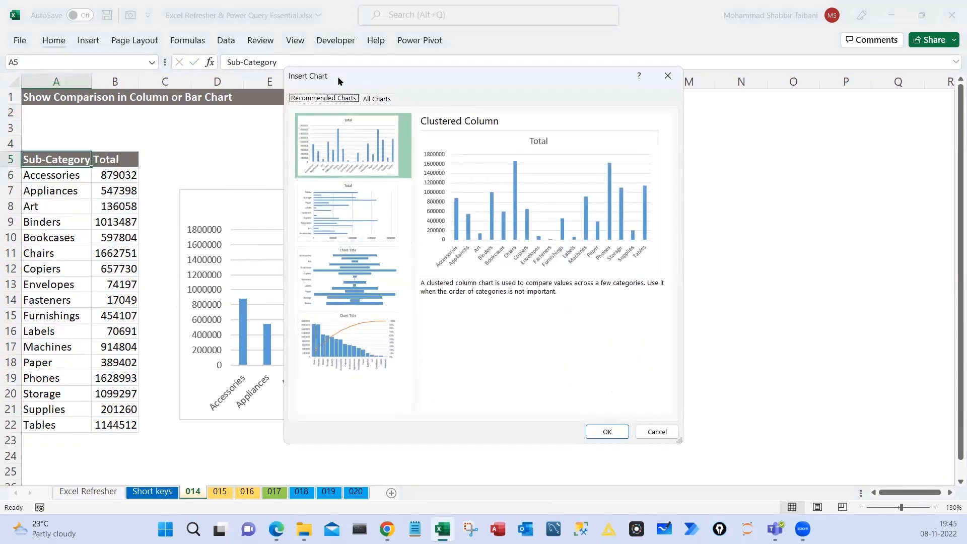
left_click_drag(337, 76, 320, 149)
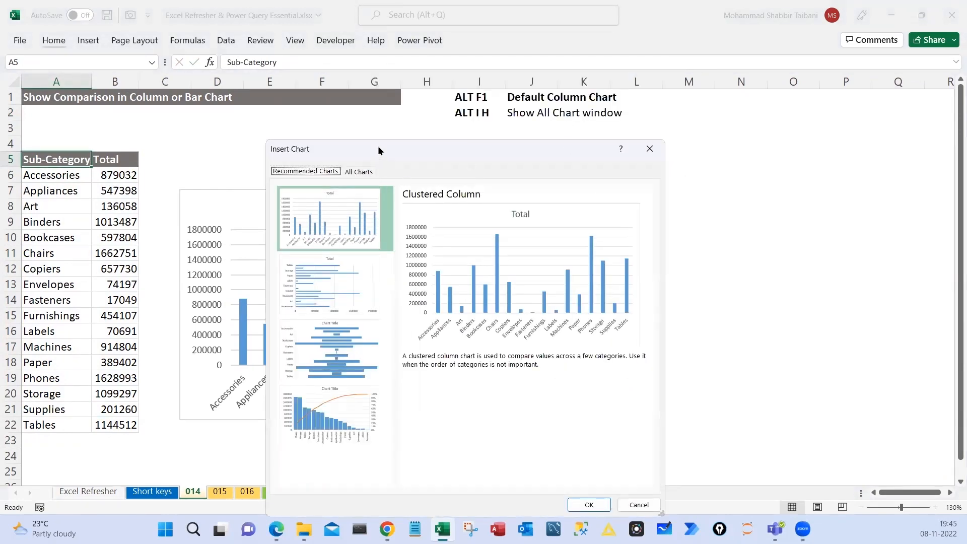
left_click_drag(378, 150, 387, 141)
left_click(367, 162)
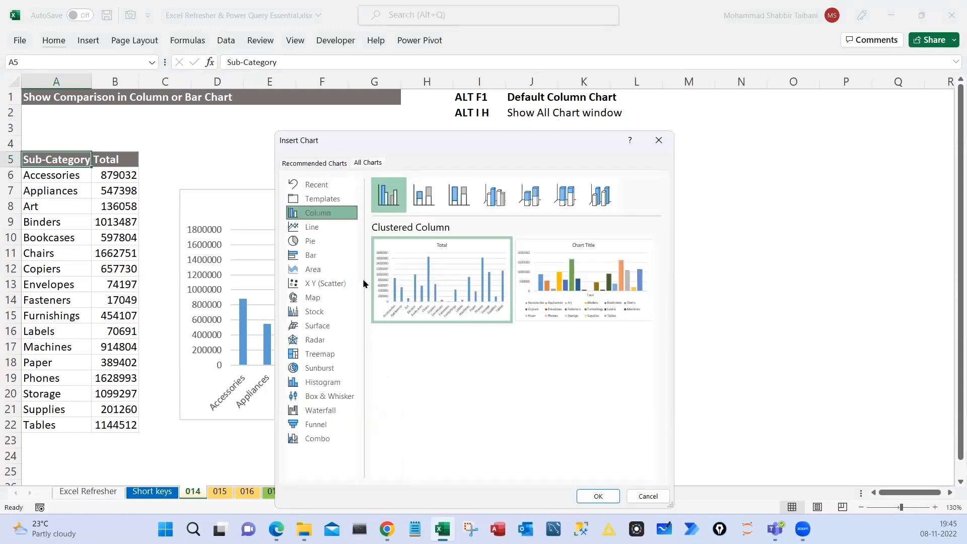
Insert the recommended Clustered Bar chart for the sub-category totals
left_click(322, 162)
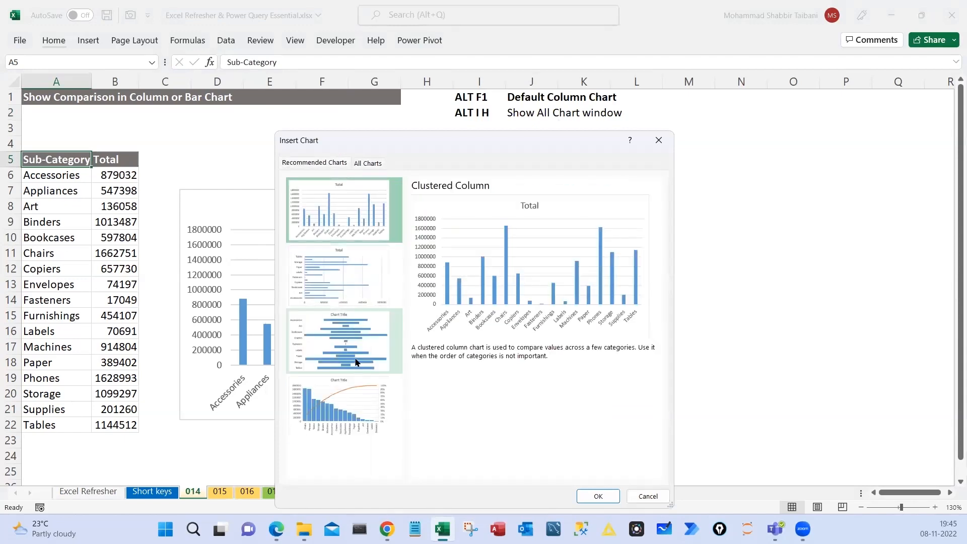
left_click(348, 274)
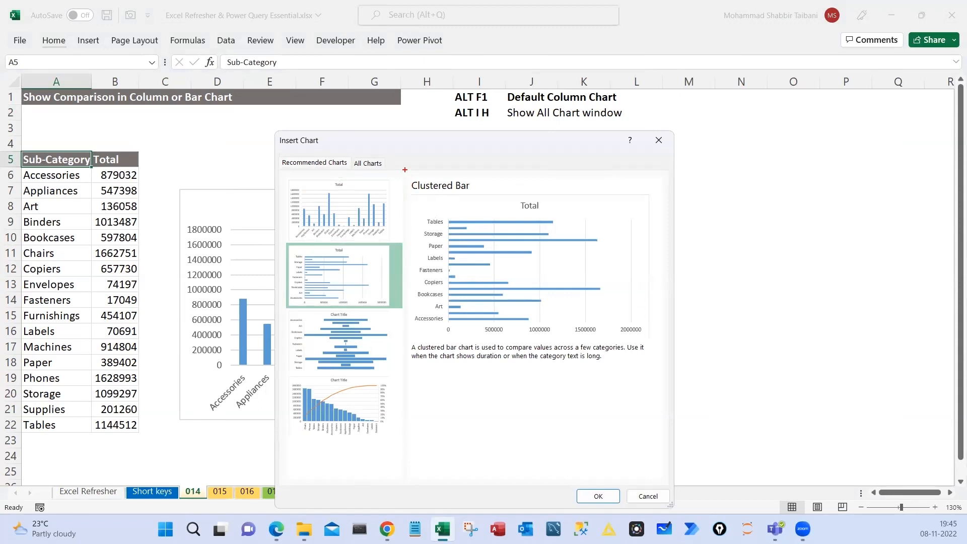
mouse_move(405, 170)
left_mouse_down()
mouse_move(494, 199)
mouse_move(515, 168)
left_mouse_up()
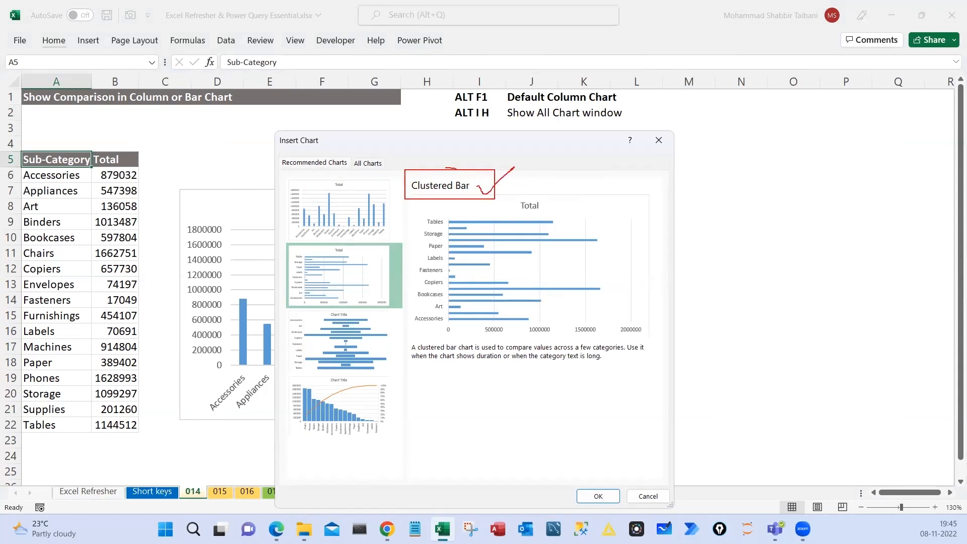
key("Escape")
left_click(599, 496)
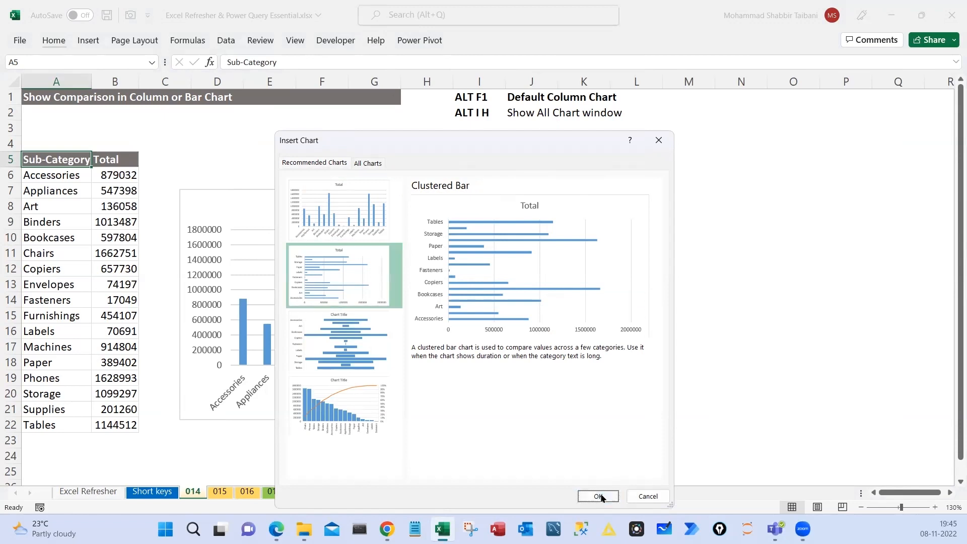
Place the column chart and the bar chart side by side, and make the bar chart narrower and taller so every category label shows
left_click_drag(375, 190, 600, 159)
left_click_drag(451, 196, 263, 154)
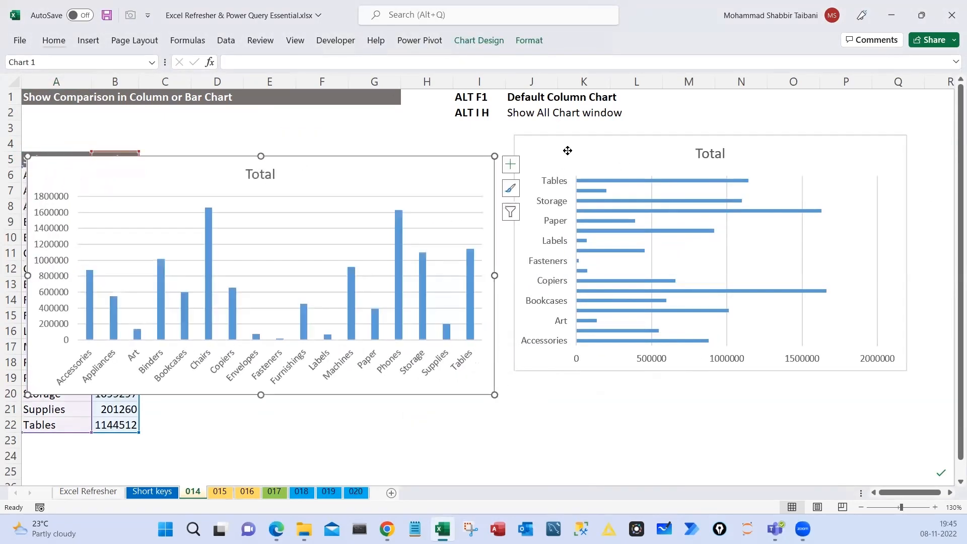
left_click_drag(567, 151, 561, 165)
left_click_drag(900, 385, 811, 441)
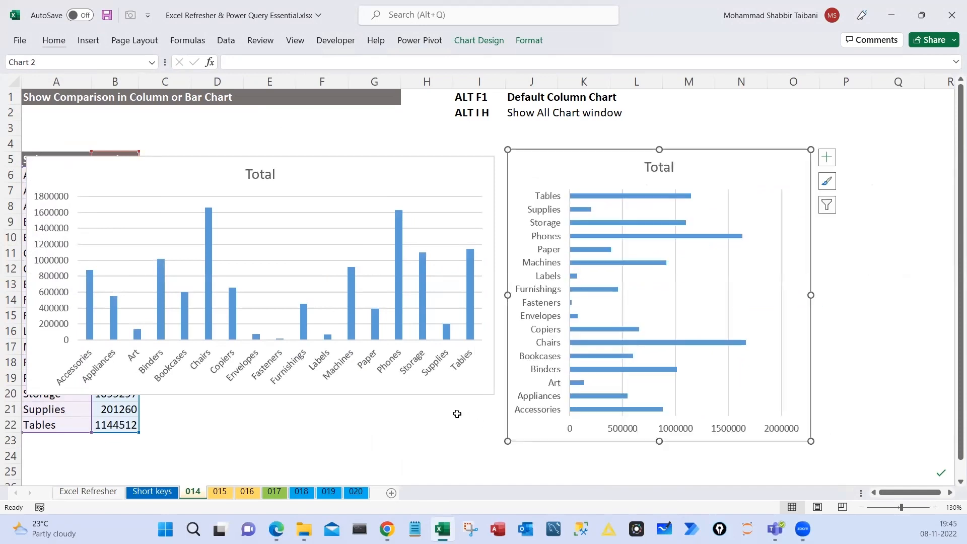
left_click(443, 424)
Compare the readability of the category labels in the column chart with those in the bar chart
mouse_move(653, 241)
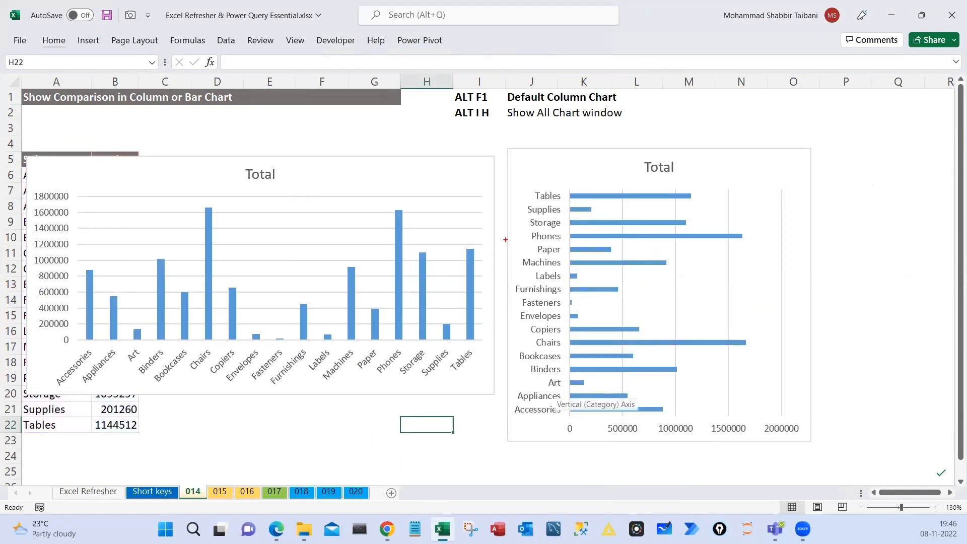
left_click_drag(519, 175, 569, 420)
mouse_move(545, 226)
left_mouse_down()
mouse_move(563, 222)
mouse_move(560, 207)
left_mouse_up()
left_click_drag(550, 231, 565, 232)
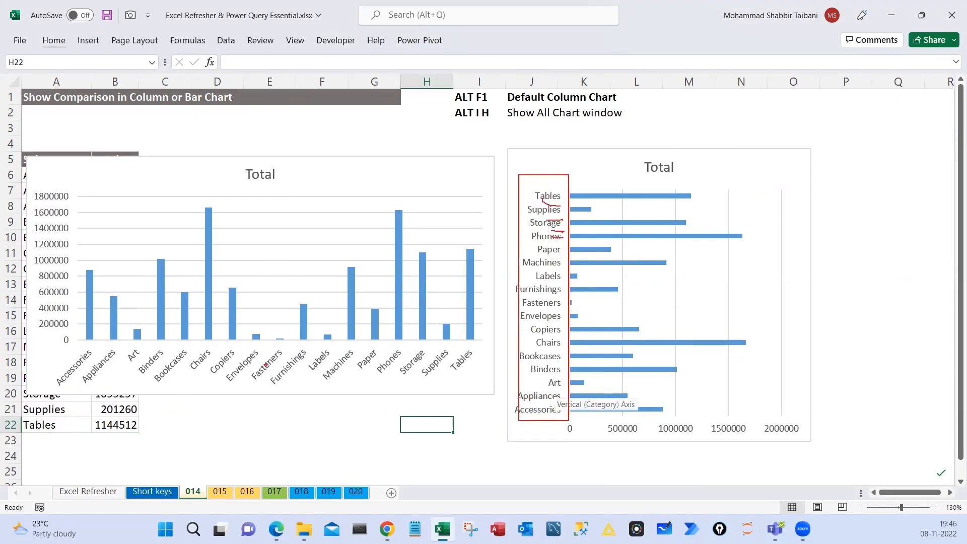
mouse_move(285, 346)
left_mouse_down()
mouse_move(250, 381)
mouse_move(285, 344)
left_mouse_up()
left_click_drag(233, 394, 262, 381)
mouse_move(265, 394)
left_mouse_down()
mouse_move(296, 387)
mouse_move(321, 365)
left_mouse_up()
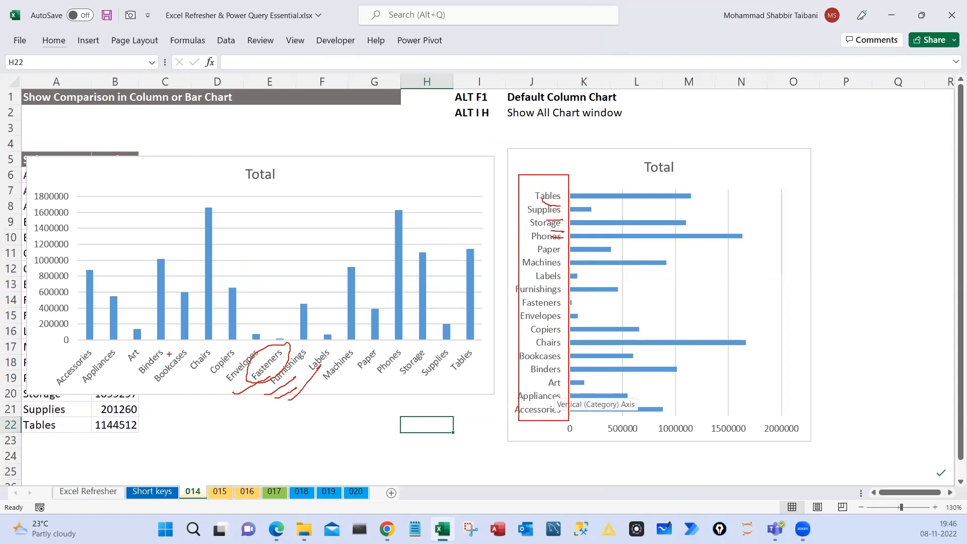
left_click_drag(61, 344, 479, 385)
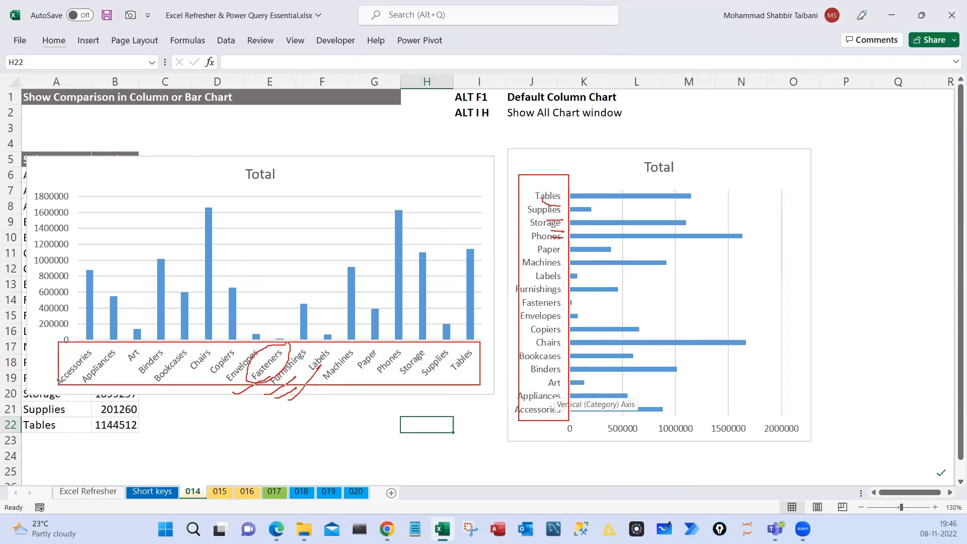
mouse_move(727, 210)
left_mouse_down()
mouse_move(729, 192)
mouse_move(719, 237)
mouse_move(751, 231)
left_mouse_up()
left_click_drag(752, 206, 780, 199)
left_click_drag(66, 341, 156, 396)
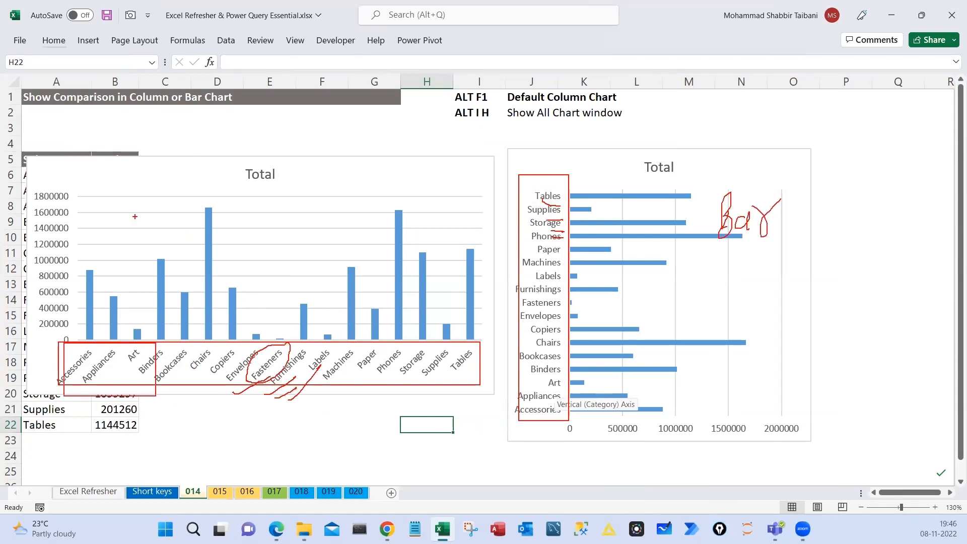
left_click_drag(135, 218, 187, 187)
left_click_drag(277, 220, 324, 194)
left_click_drag(716, 191, 804, 137)
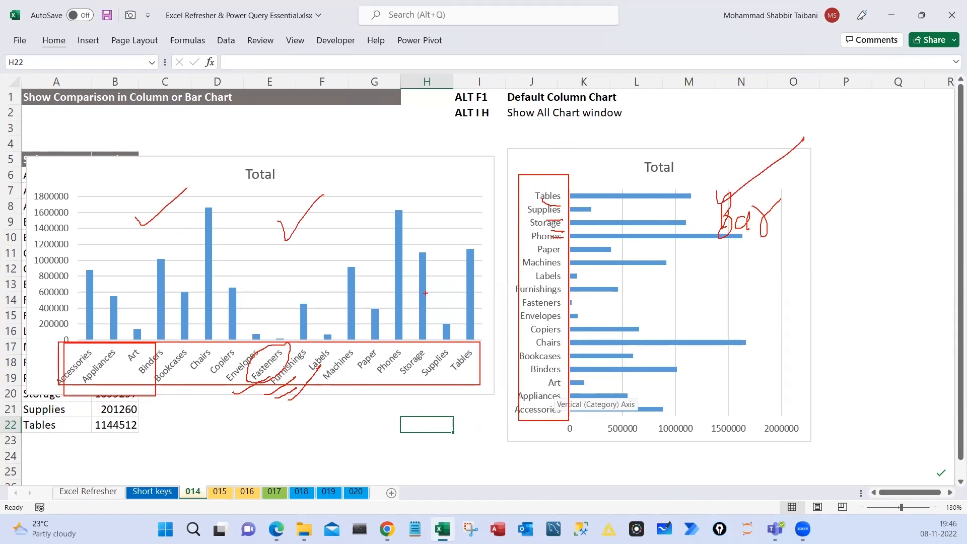
key("Escape")
Delete the column chart, keeping only the bar chart
left_click(545, 274)
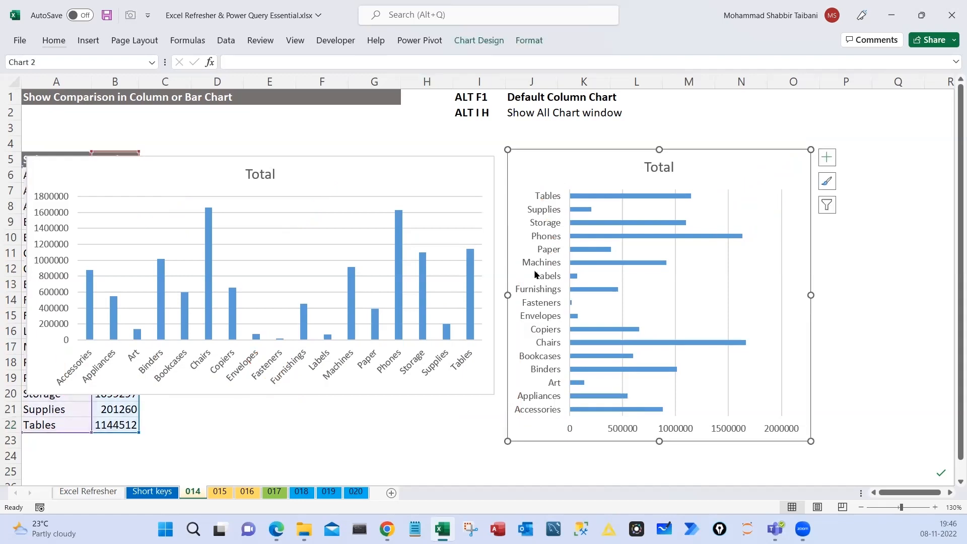
left_click(424, 163)
left_click(404, 167)
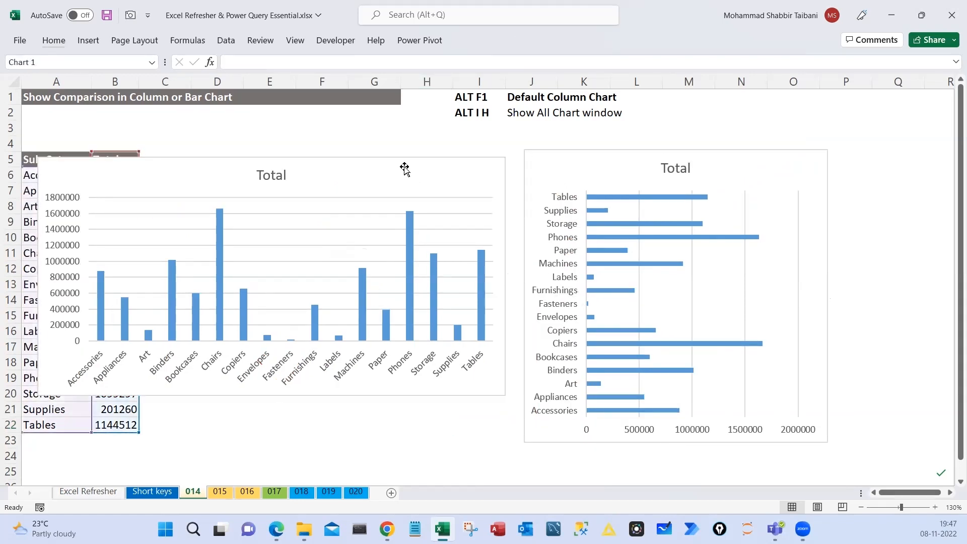
left_click_drag(343, 166, 346, 160)
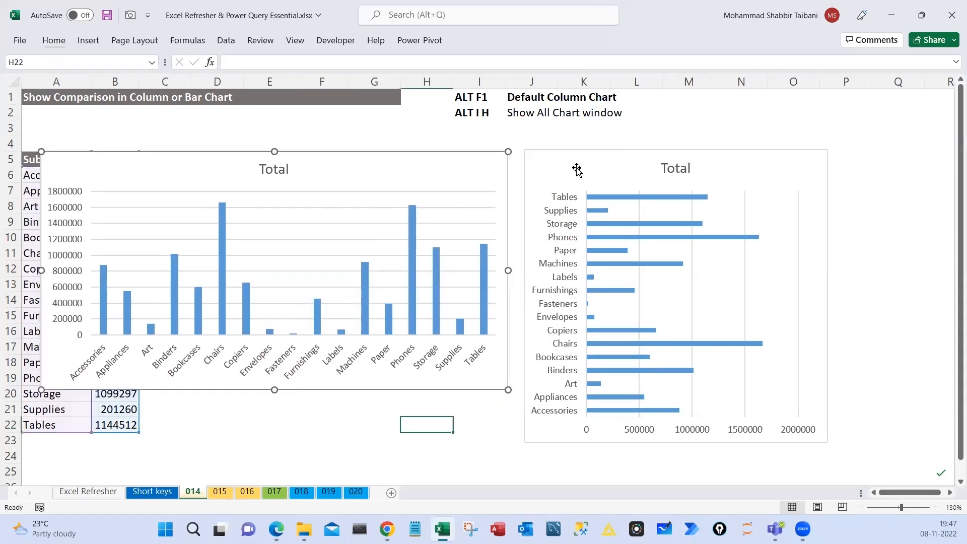
key("Delete")
Move the bar chart close to the data table and enlarge it slightly
left_click(522, 160)
left_click_drag(522, 159, 297, 155)
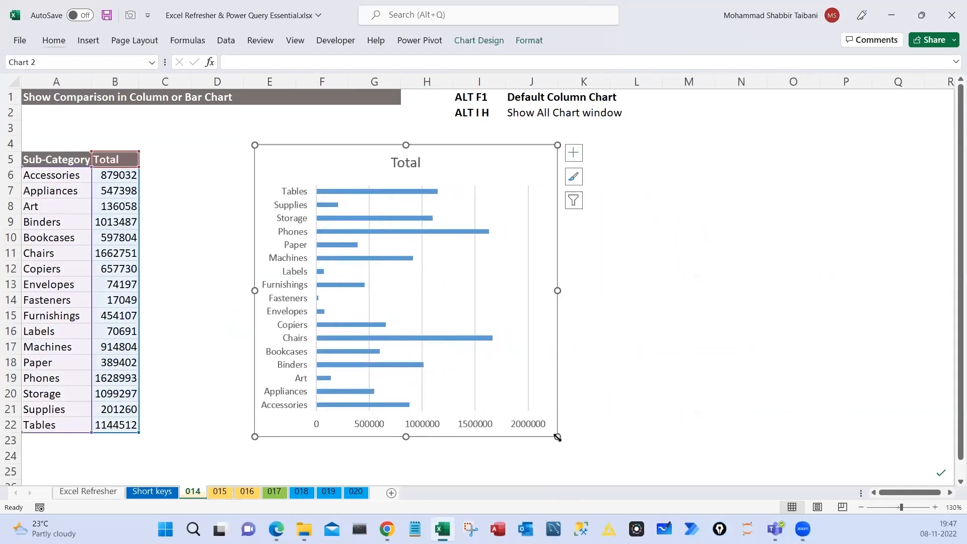
left_click_drag(558, 436, 566, 462)
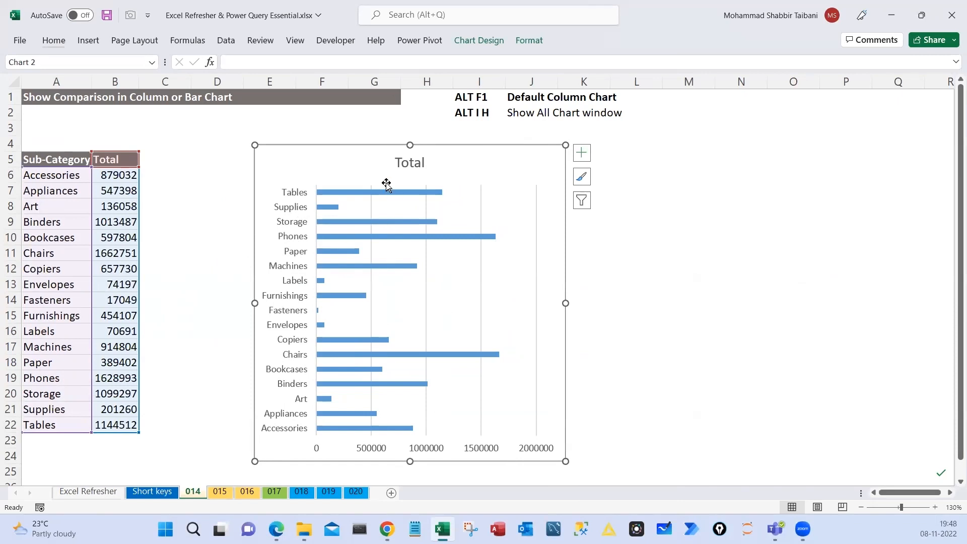
left_click_drag(328, 147, 295, 135)
Examine the bar chart's elements, including its title and its data series
left_click(375, 154)
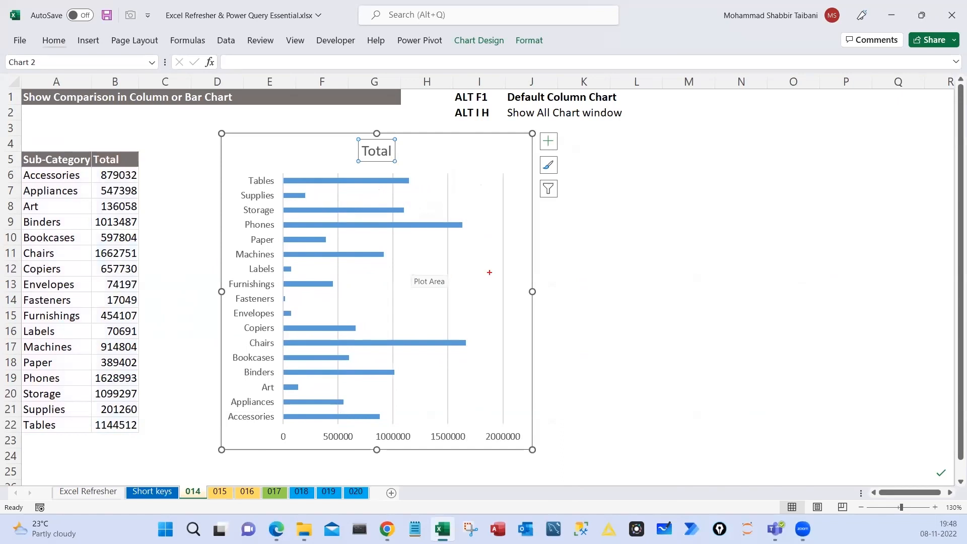
mouse_move(344, 155)
left_mouse_down()
mouse_move(393, 139)
mouse_move(354, 136)
left_mouse_up()
key("Escape")
key("Escape")
key("Escape")
left_click(312, 181)
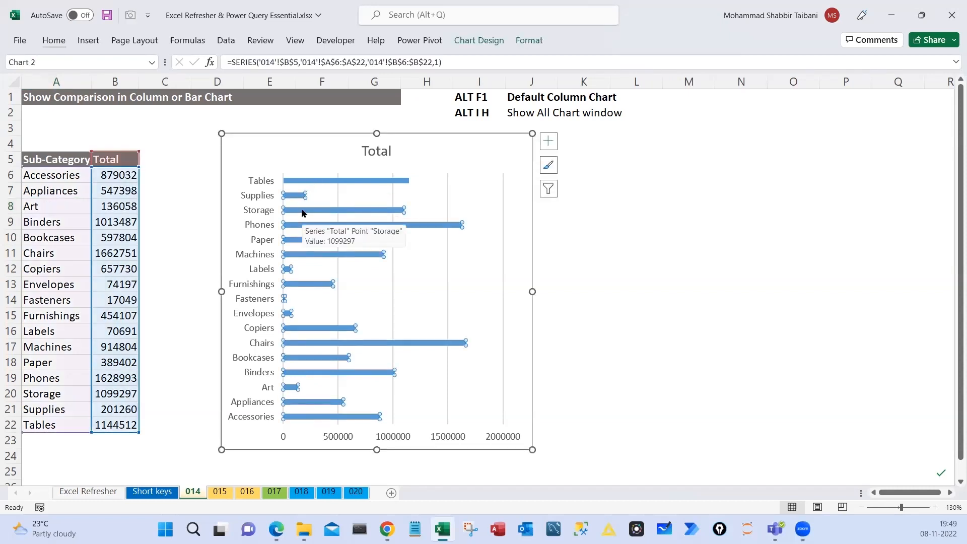
Select a cell in the sub-category table and keep the ribbon permanently expanded with the Insert commands shown
left_click(55, 190)
left_click(88, 40)
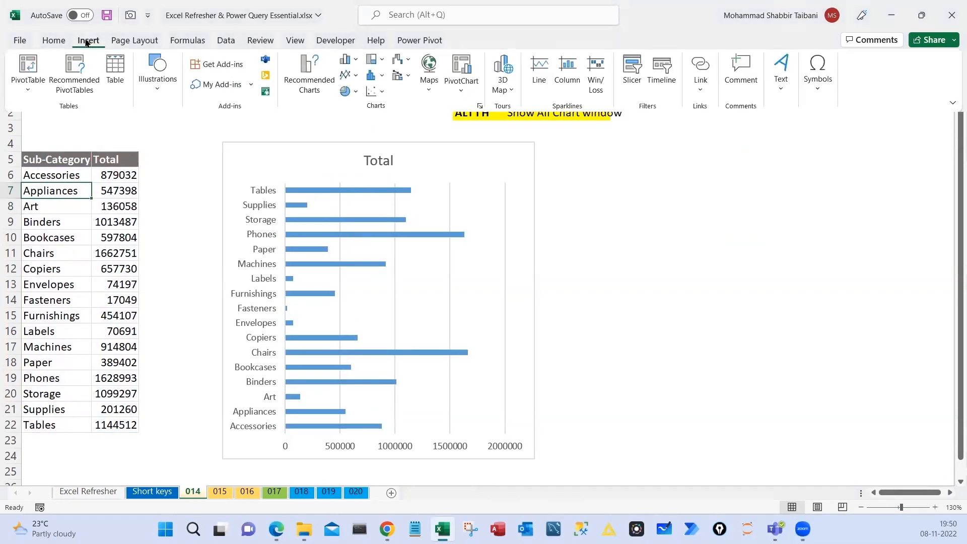
double_click(88, 40)
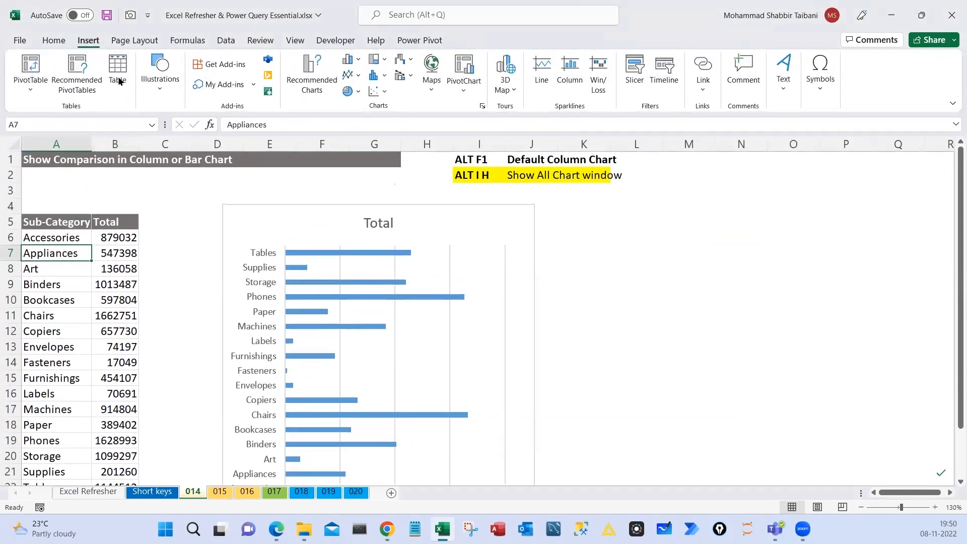
View the chart options and the Insert Chart dialog for the table, and close the dialog without inserting anything
left_click(358, 61)
left_click(437, 108)
left_click(484, 107)
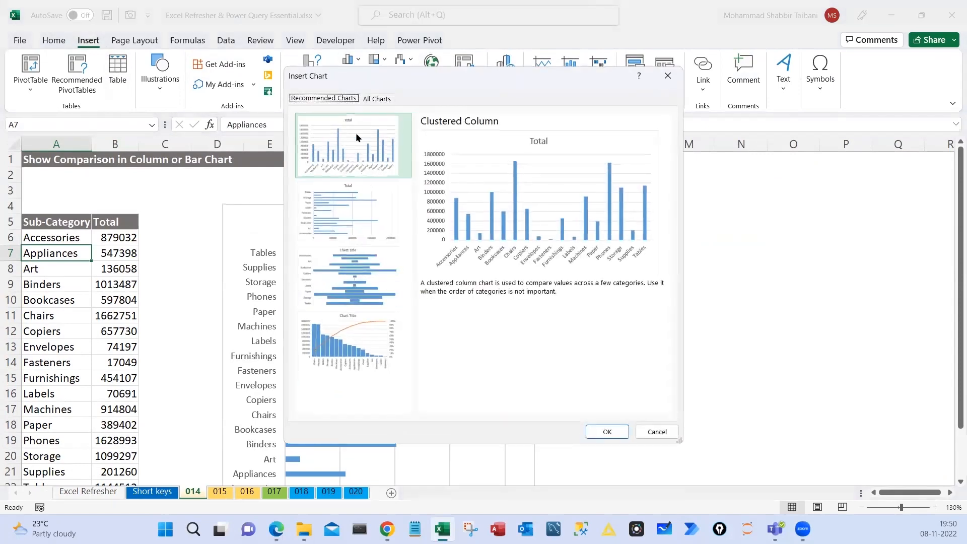
key("Escape")
Move the bar chart up to row 3 and shrink it so its width ends in column I
left_click(418, 192)
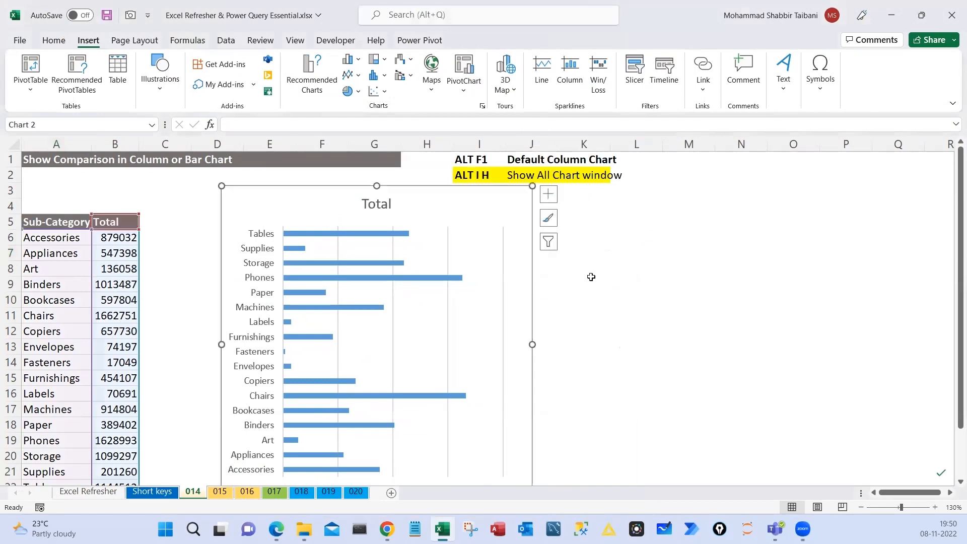
scroll(574, 287, "down", 2)
scroll(559, 327, "up", 2)
scroll(535, 466, "down", 2)
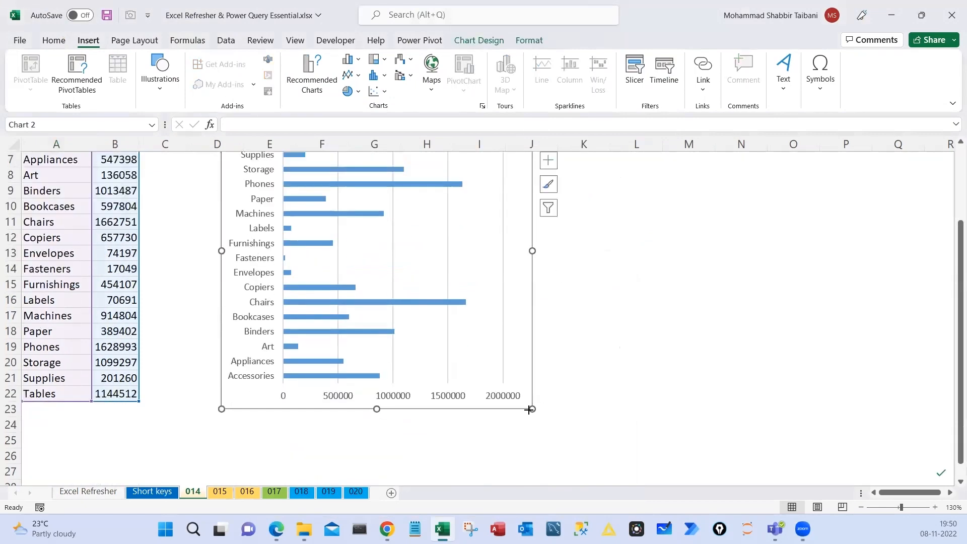
left_click_drag(533, 406, 475, 353)
left_click_drag(473, 402, 473, 400)
scroll(503, 373, "up", 2)
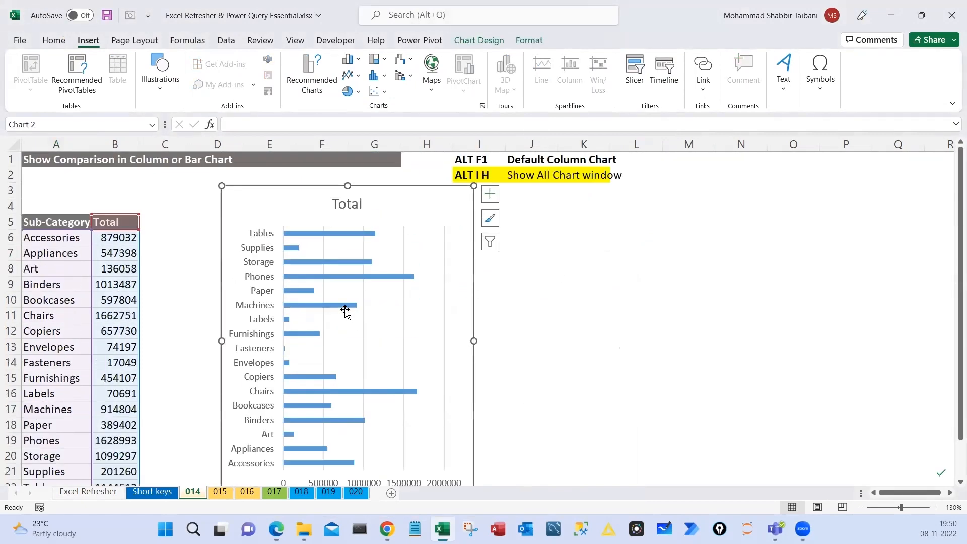
Remove the title and the vertical gridlines from the bar chart
key("Delete")
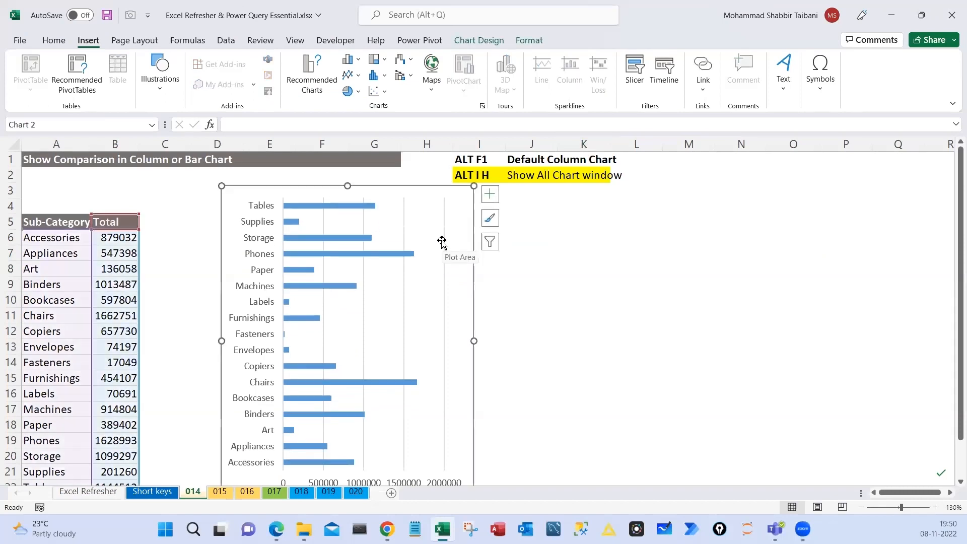
left_click(442, 236)
left_click(403, 239)
key("Delete")
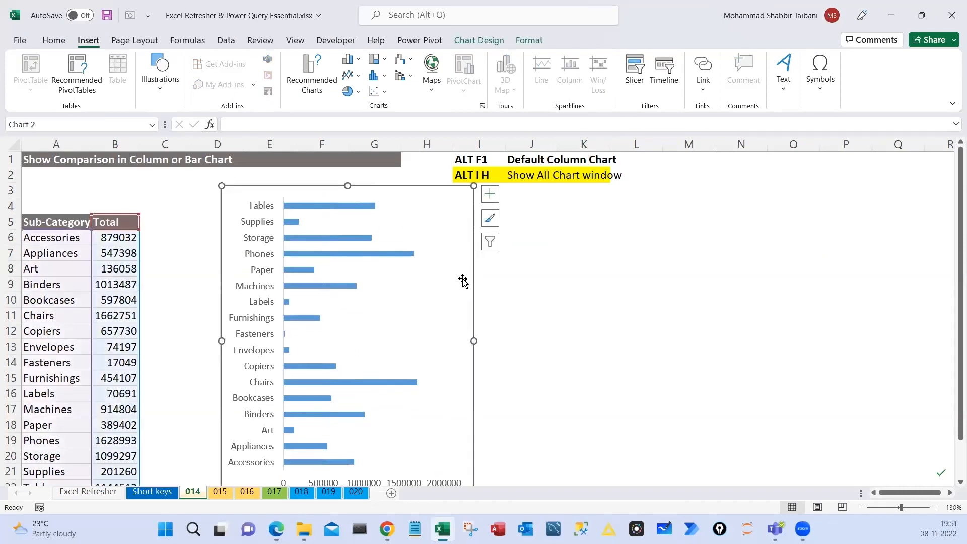
Thicken the chart's bars by setting the Total series gap width to 17%
left_click(313, 206)
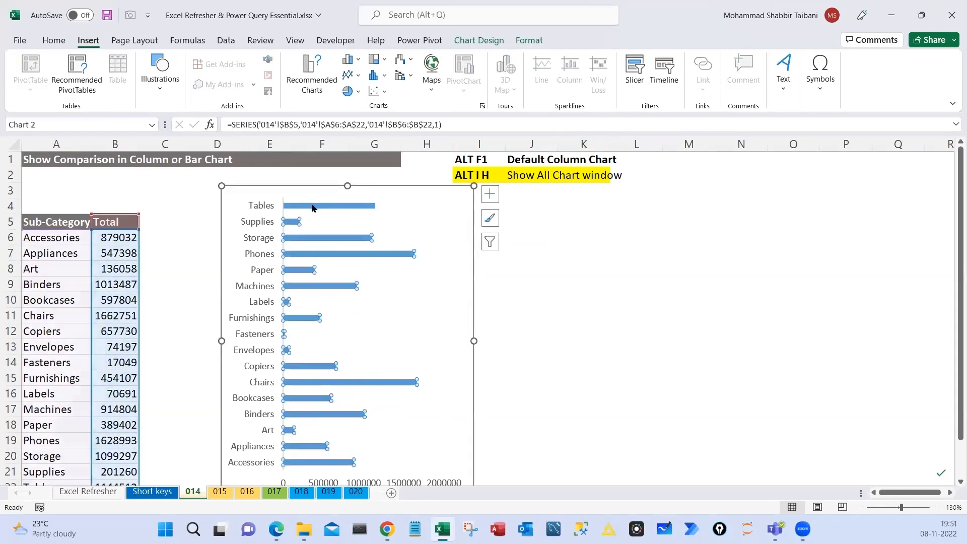
right_click(312, 208)
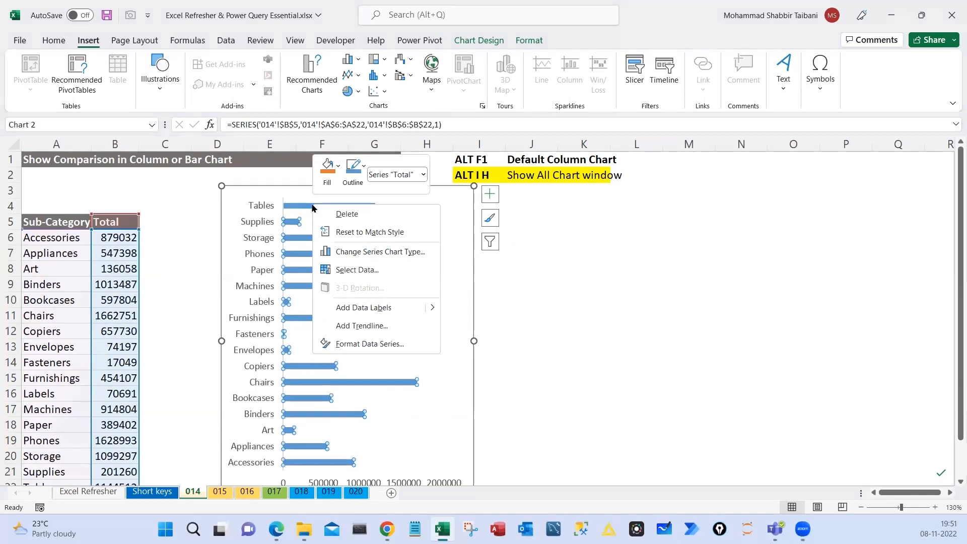
left_click(370, 344)
left_click_drag(874, 302, 866, 304)
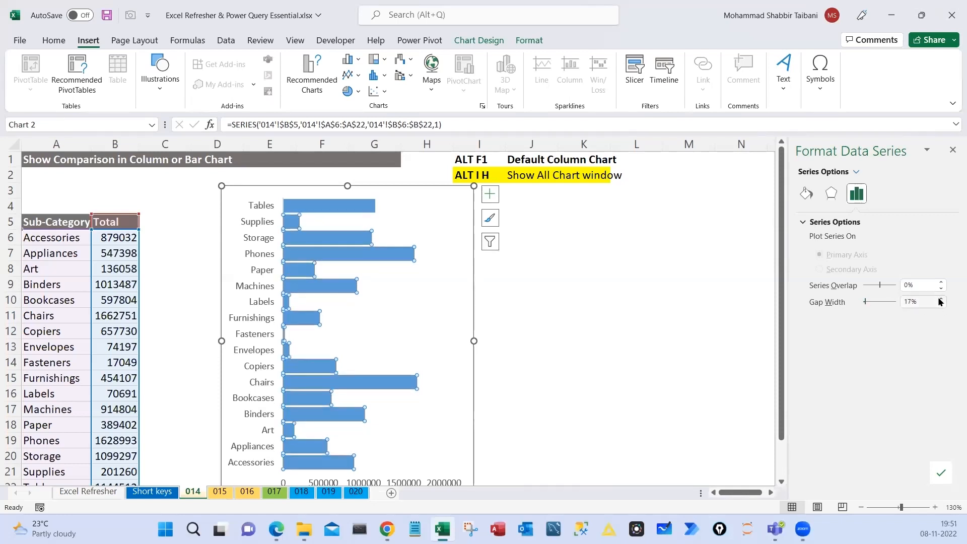
left_click(542, 302)
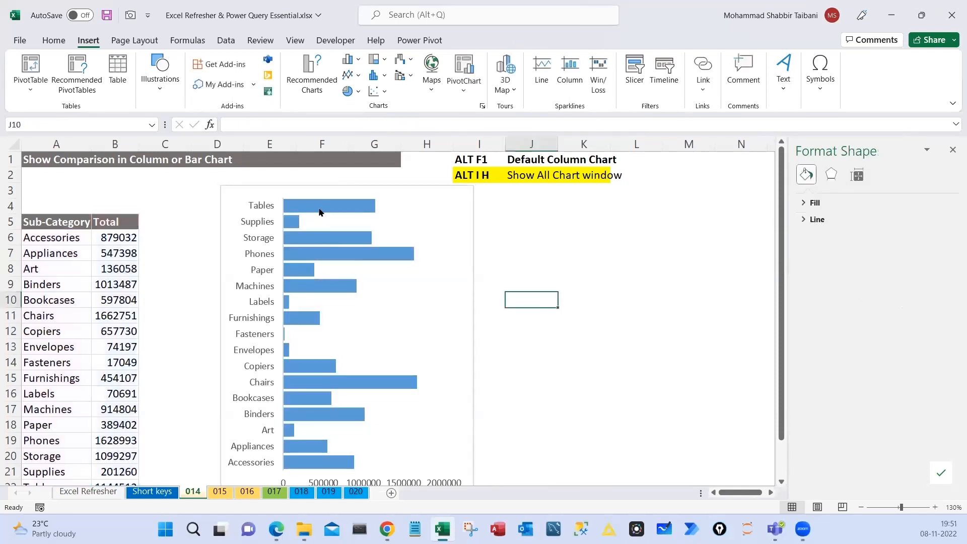
Give the chart area a solid black border line
left_click(424, 201)
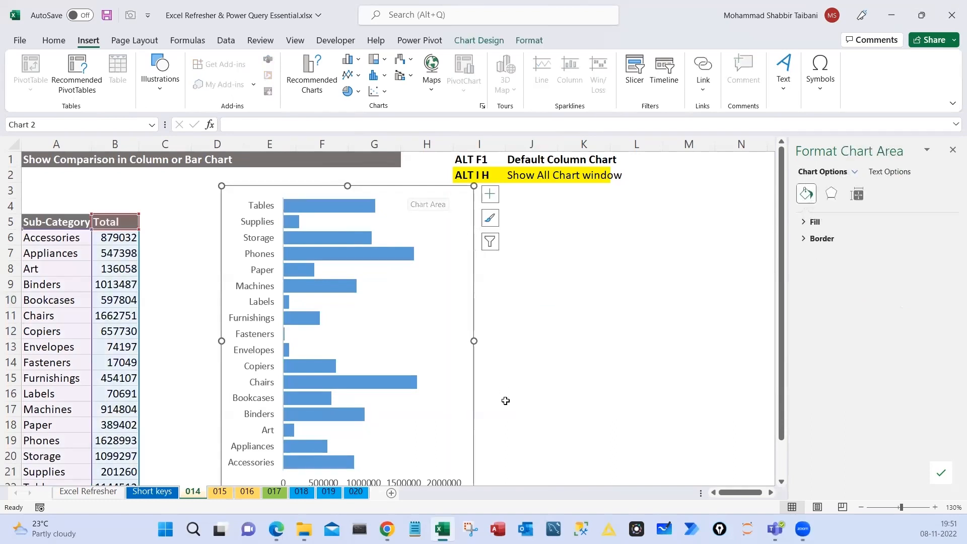
mouse_move(208, 178)
left_mouse_down()
mouse_move(457, 375)
mouse_move(497, 472)
left_mouse_up()
key("Escape")
right_click(402, 189)
key("Escape")
left_click(810, 238)
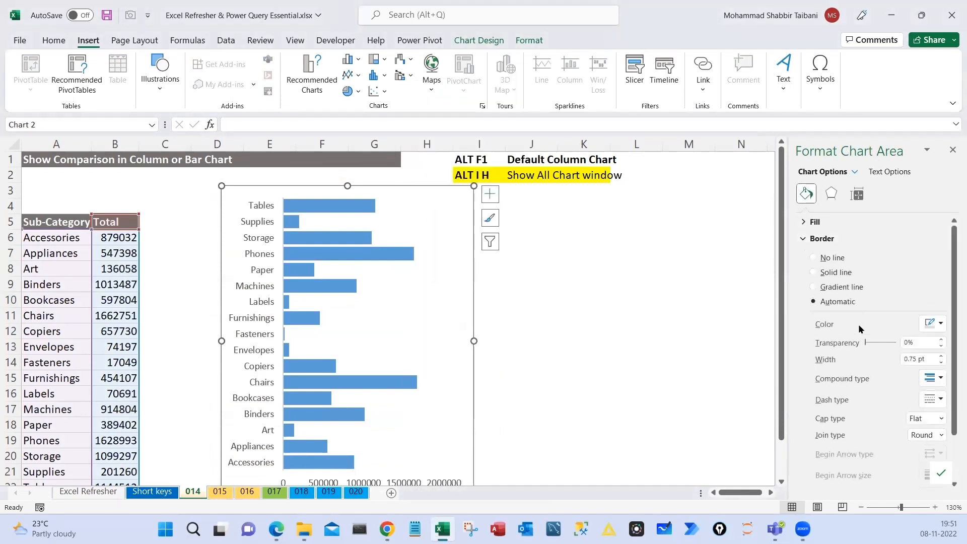
left_click(835, 272)
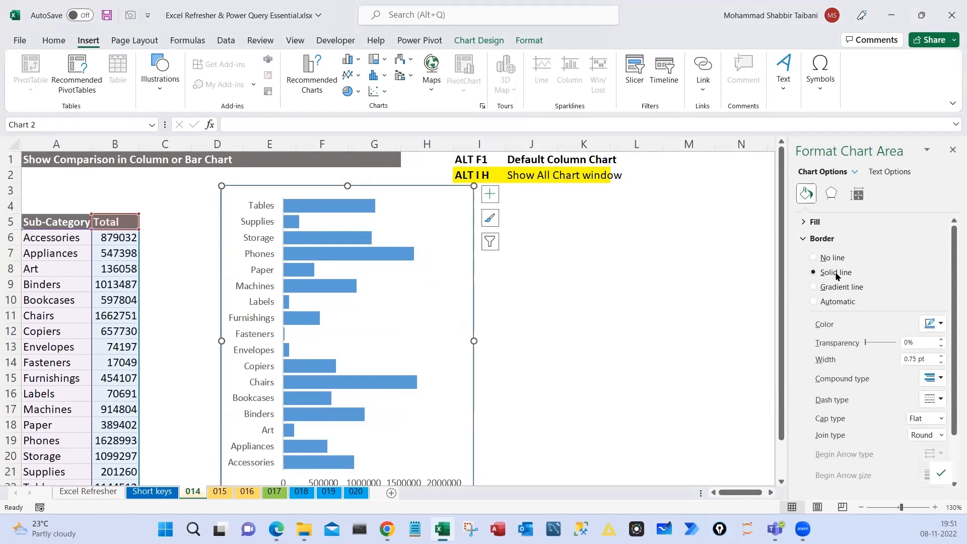
left_click(941, 324)
left_click(881, 358)
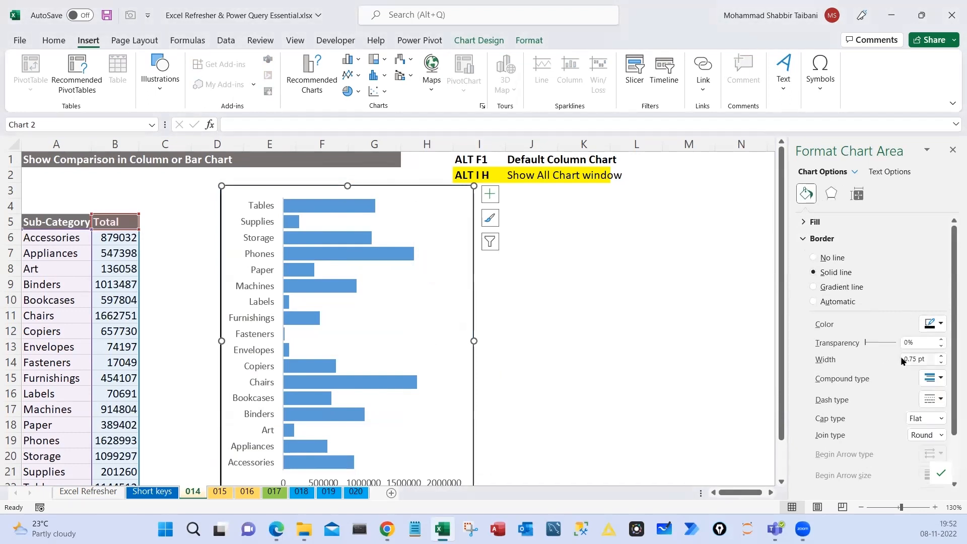
Give the chart area's border rounded corners and move the bar chart slightly down to row 4
scroll(891, 382, "down", 2)
left_click(819, 478)
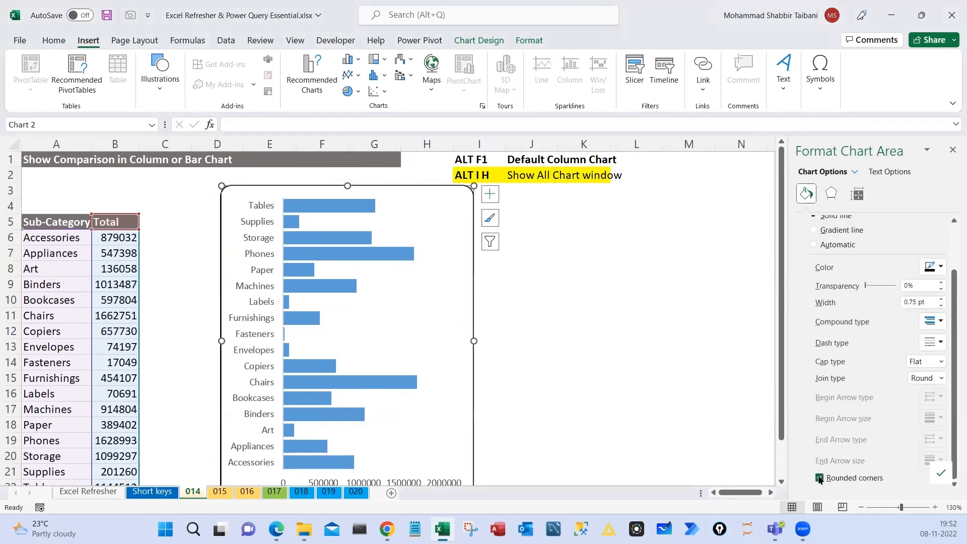
left_click_drag(458, 232, 454, 251)
left_click(529, 237)
Fill the Total series bars with the standard orange color and shift the chart slightly up toward column C
left_click(418, 226)
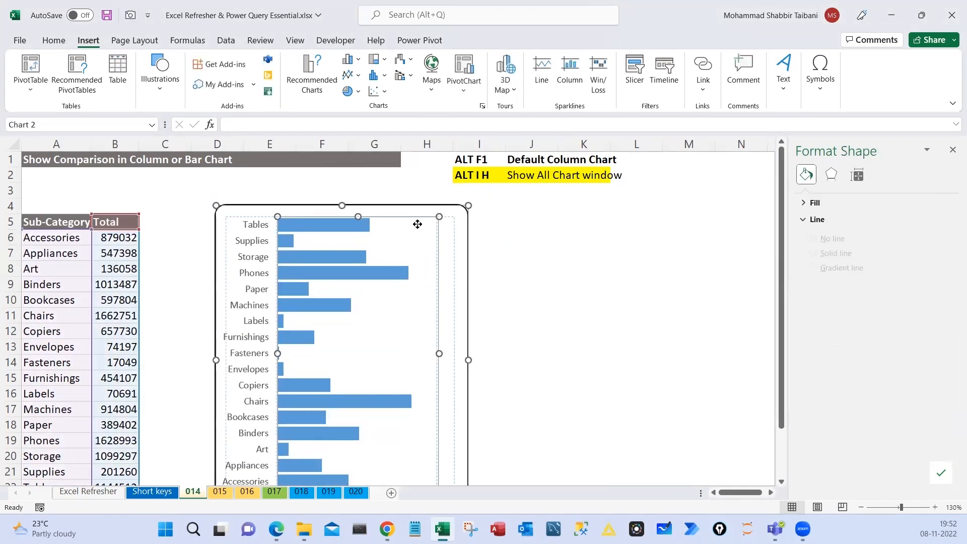
left_click(340, 228)
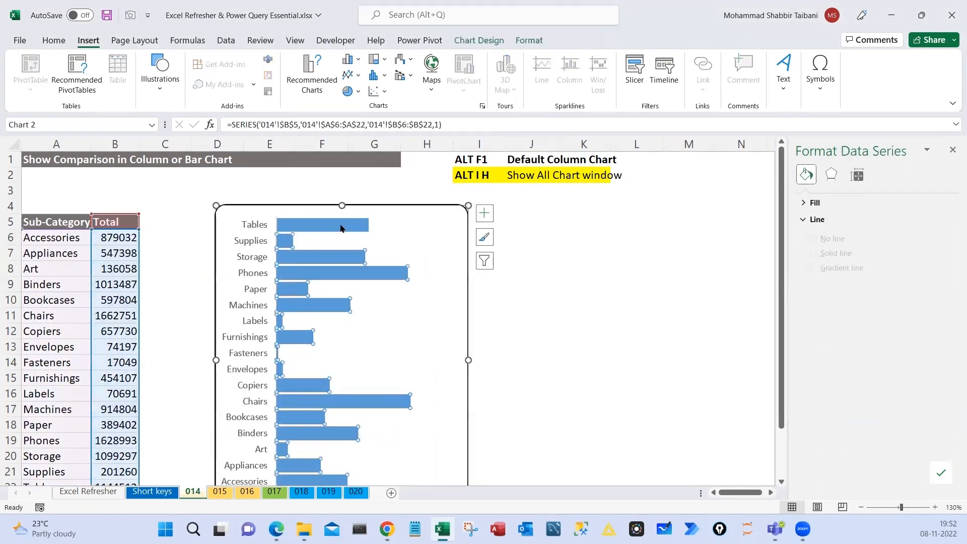
right_click(284, 243)
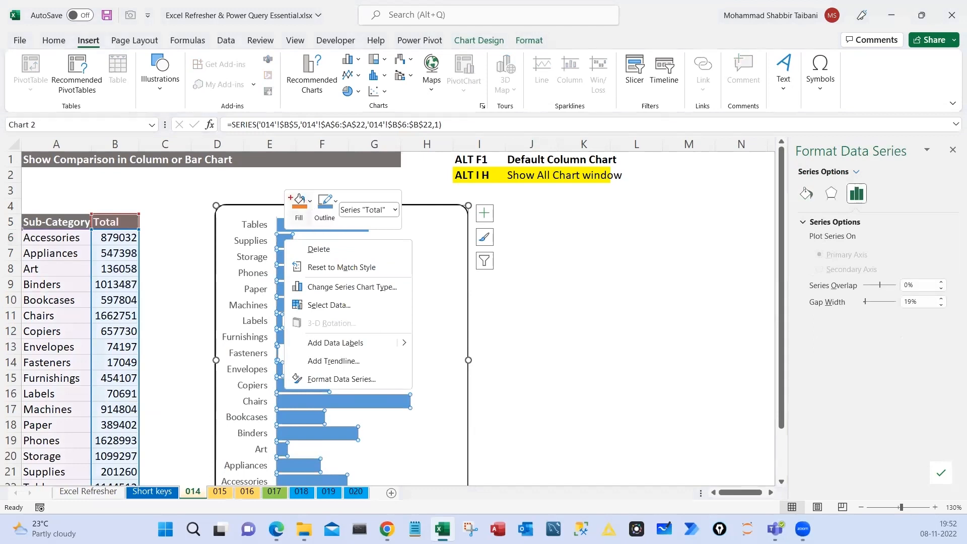
left_click_drag(286, 190, 327, 223)
key("Escape")
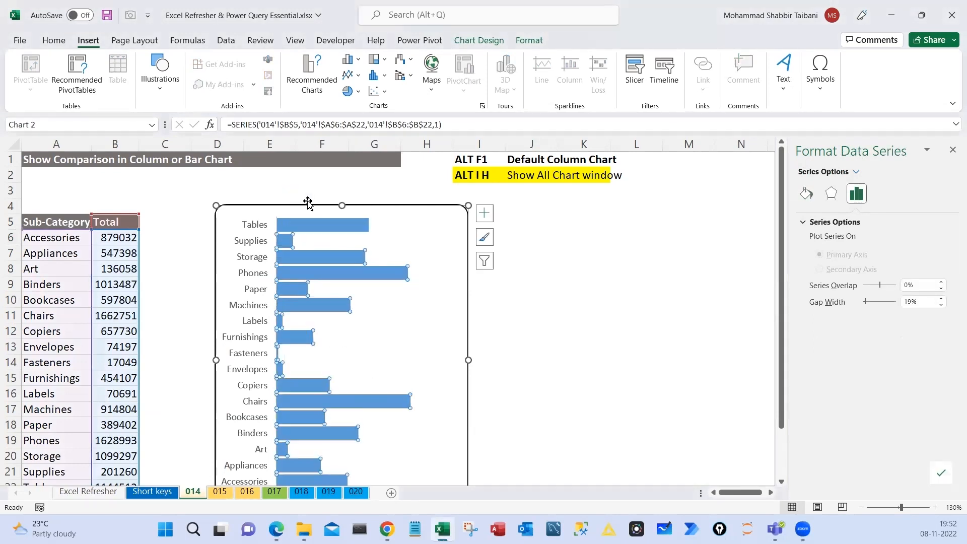
right_click(288, 243)
left_click(312, 203)
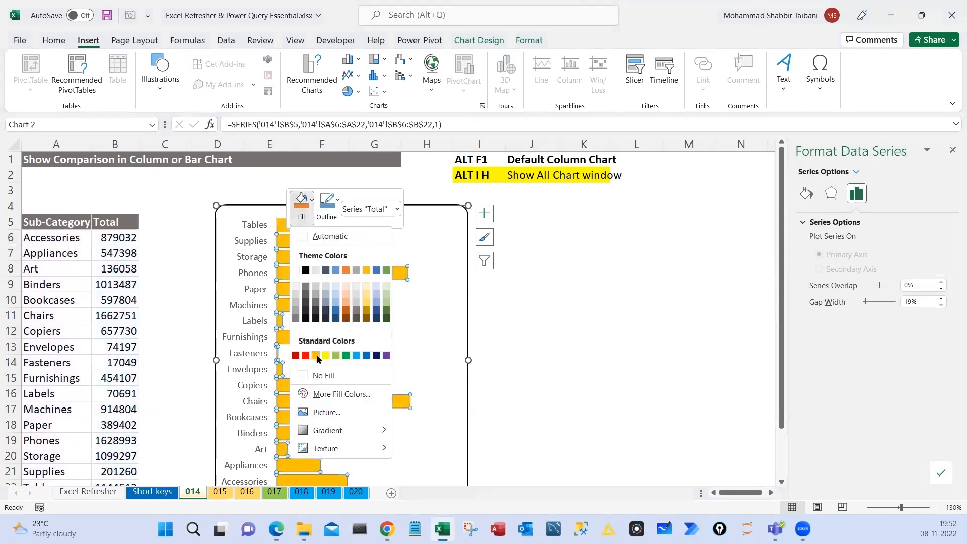
left_click(317, 357)
left_click_drag(439, 327, 414, 320)
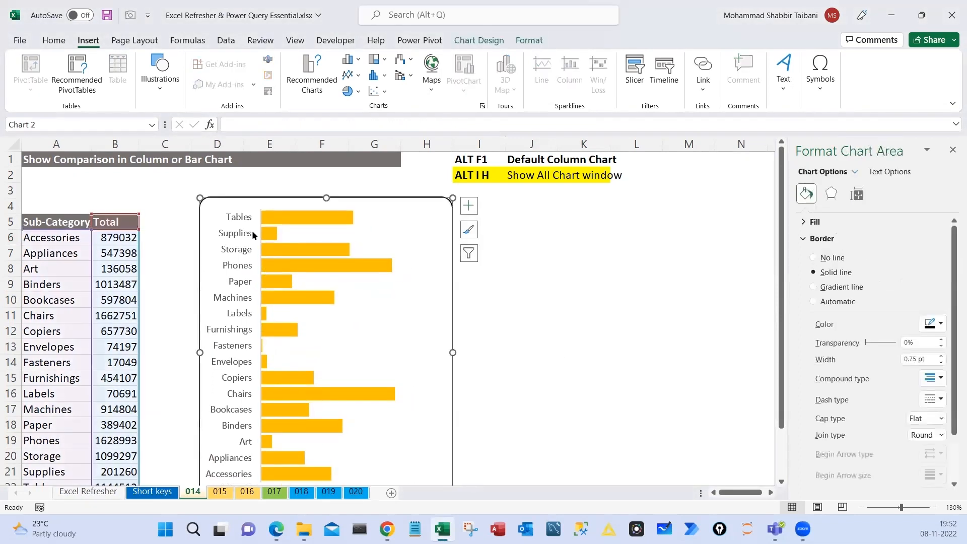
Add data labels to the bars of the Total series
left_click(330, 221)
right_click(329, 219)
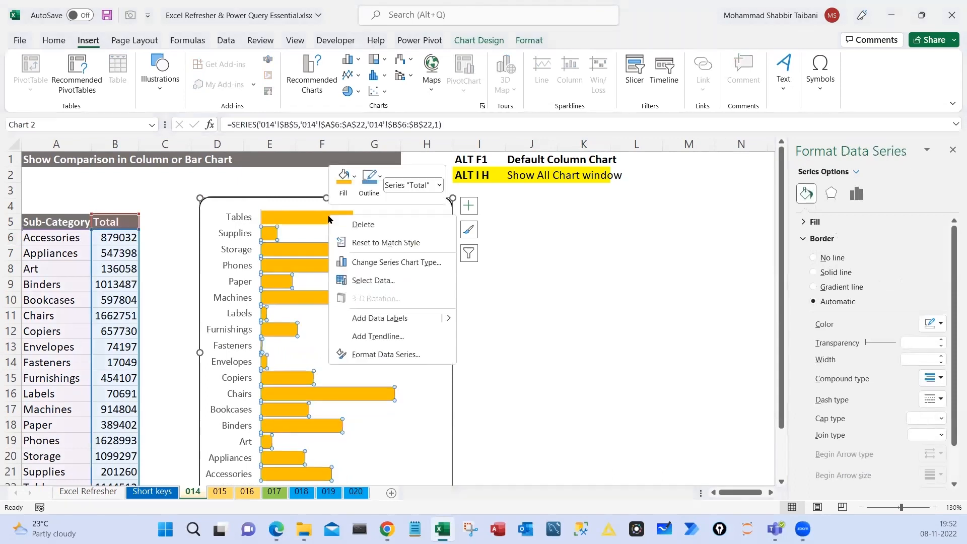
left_click(370, 318)
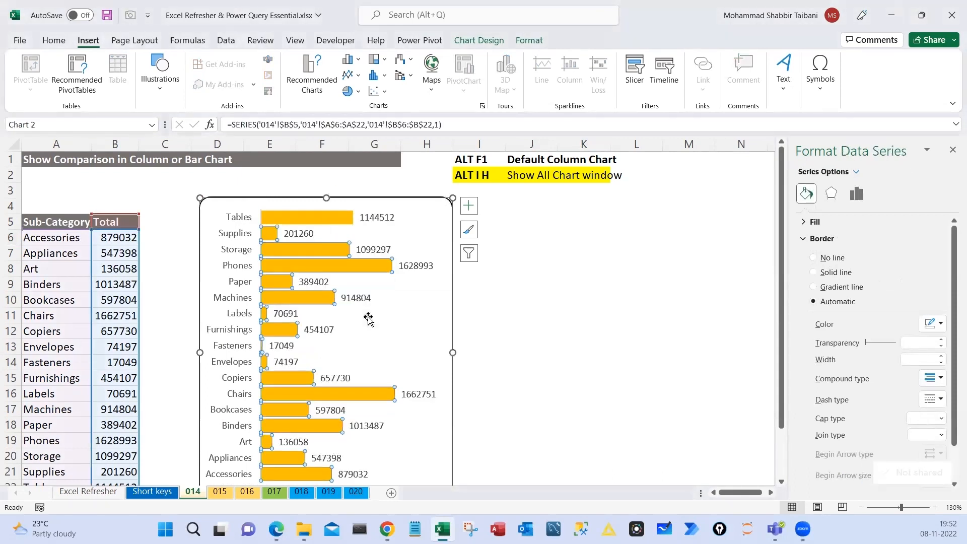
left_click(581, 347)
scroll(485, 334, "down", 1)
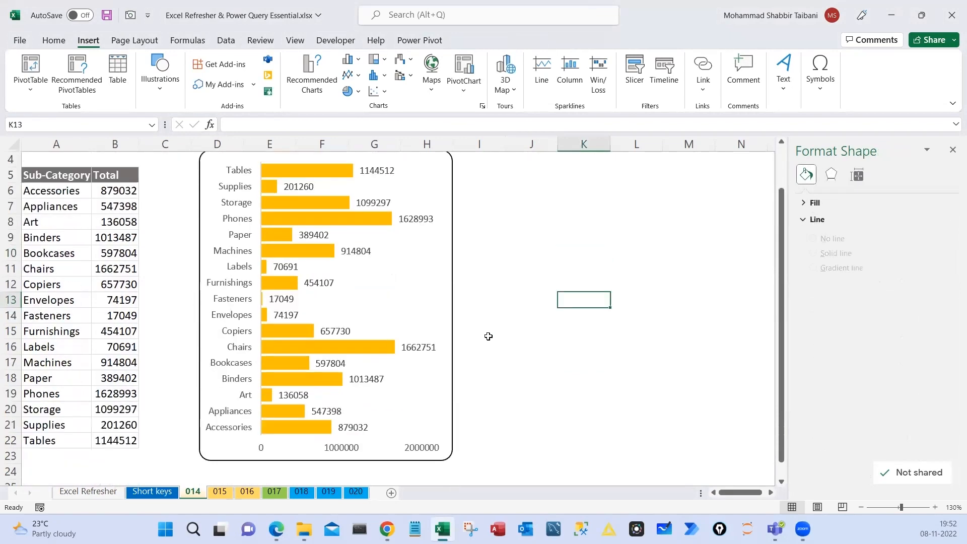
scroll(453, 308, "up", 1)
Delete the data labels from the bar chart
left_click(383, 219)
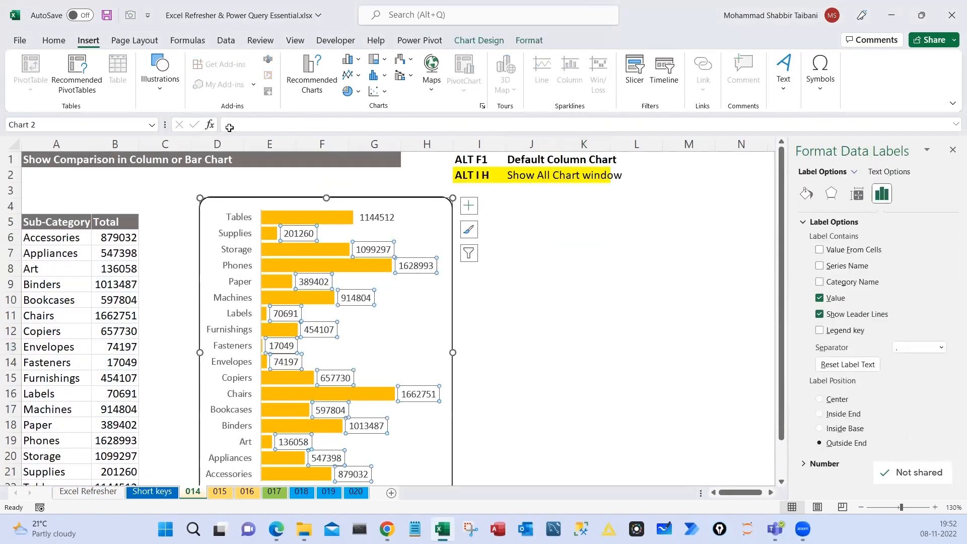
key("Delete")
left_click(549, 272)
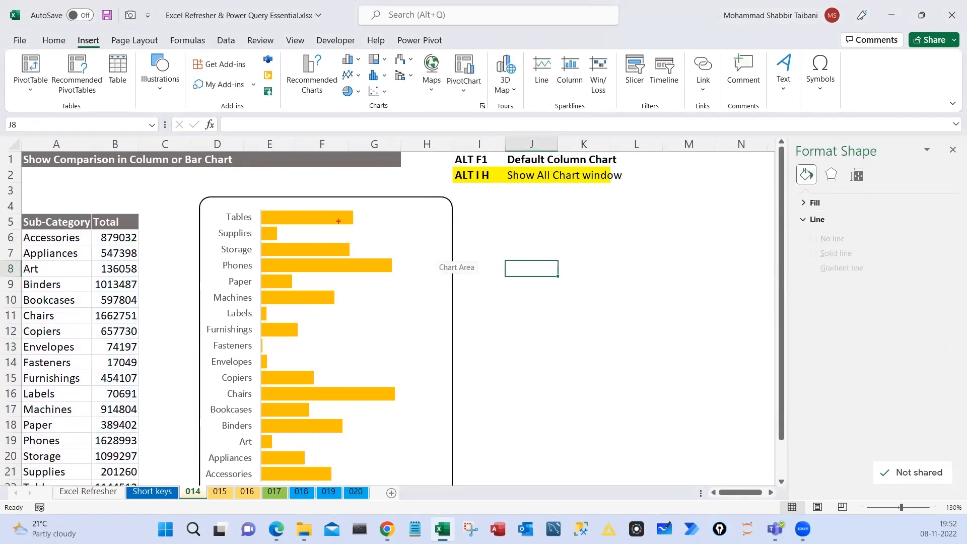
left_click_drag(284, 221, 256, 206)
left_click_drag(386, 217, 335, 216)
left_click_drag(526, 214, 492, 215)
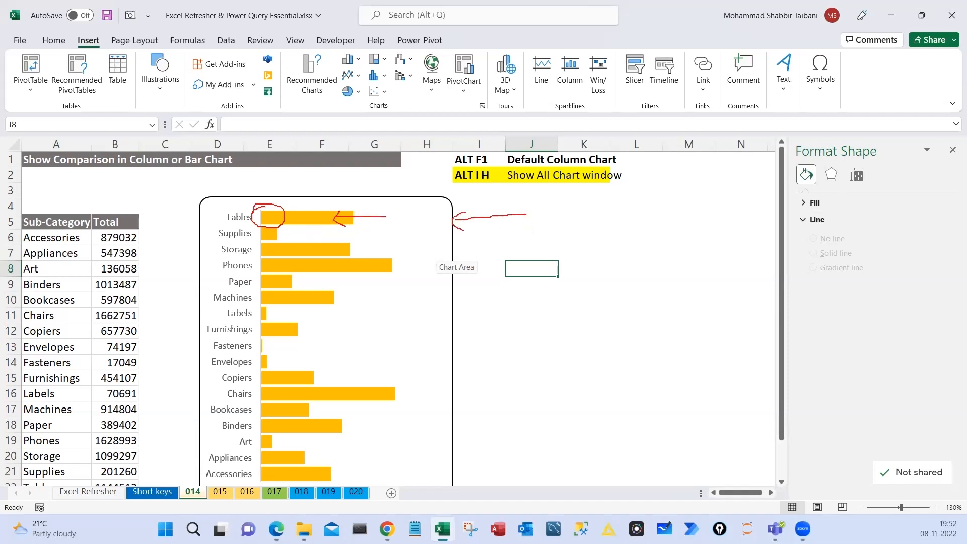
mouse_move(441, 190)
left_mouse_down()
mouse_move(429, 220)
mouse_move(426, 187)
left_mouse_up()
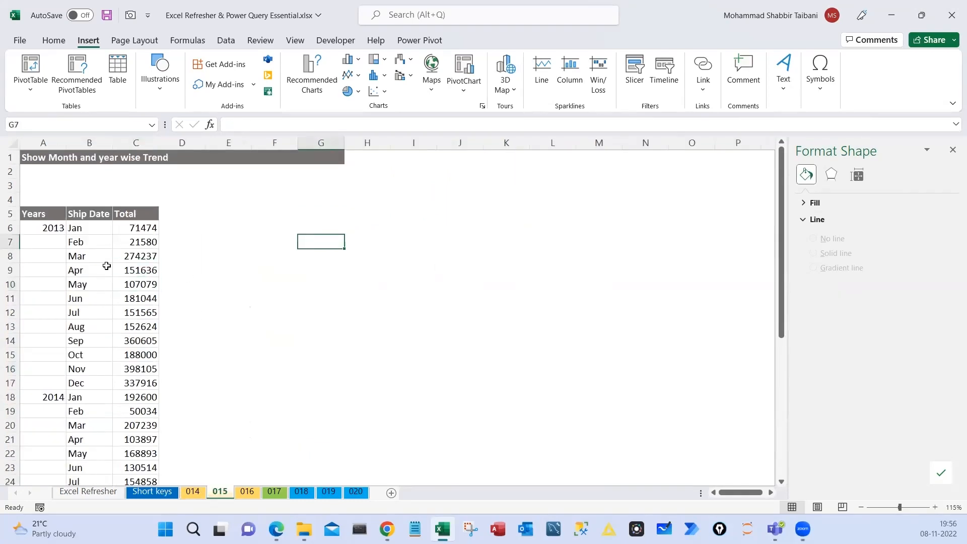
Examine how the Years, Ship Date and Total columns on sheet 015 are arranged by month within each year
left_click_drag(94, 239, 94, 378)
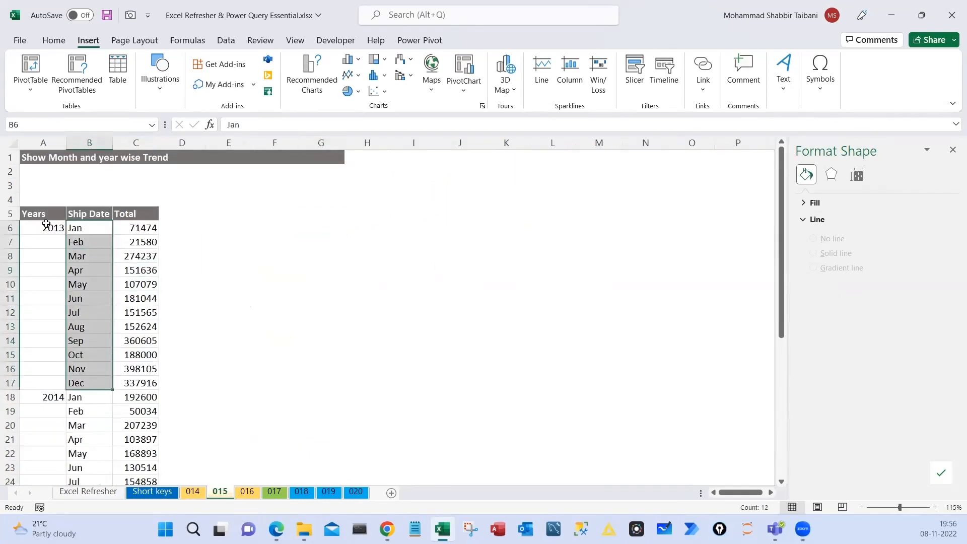
left_click_drag(45, 227, 39, 383)
scroll(39, 377, "down", 7)
scroll(39, 378, "up", 7)
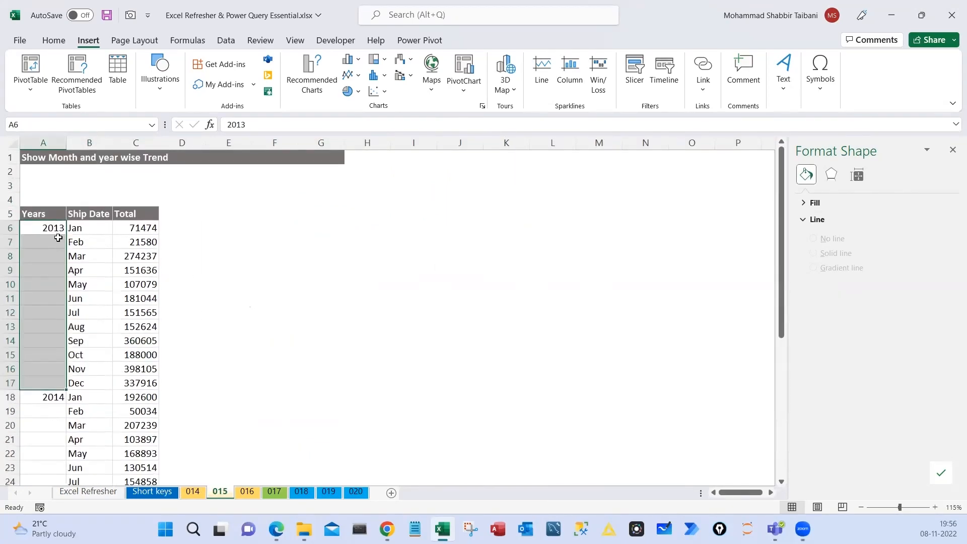
left_click_drag(98, 233, 136, 398)
left_click(320, 284)
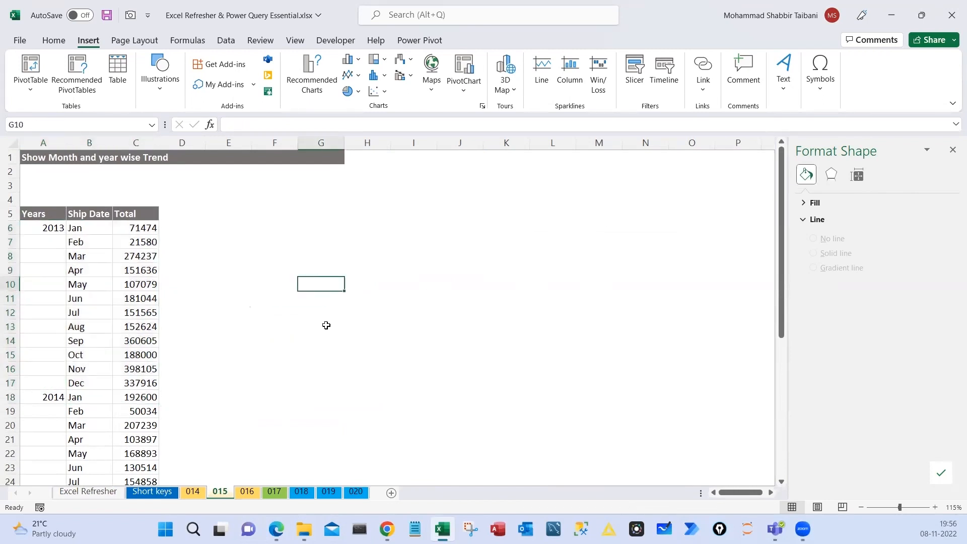
left_click_drag(285, 198, 717, 368)
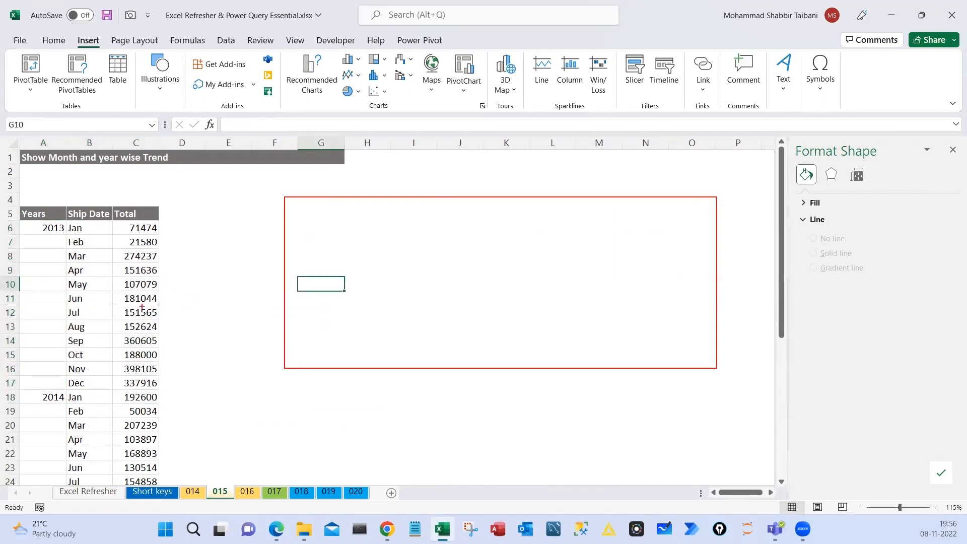
left_click_drag(141, 304, 266, 288)
left_click_drag(237, 277, 252, 305)
mouse_move(33, 204)
left_mouse_down()
mouse_move(110, 176)
mouse_move(11, 188)
left_mouse_up()
left_click_drag(97, 227, 106, 387)
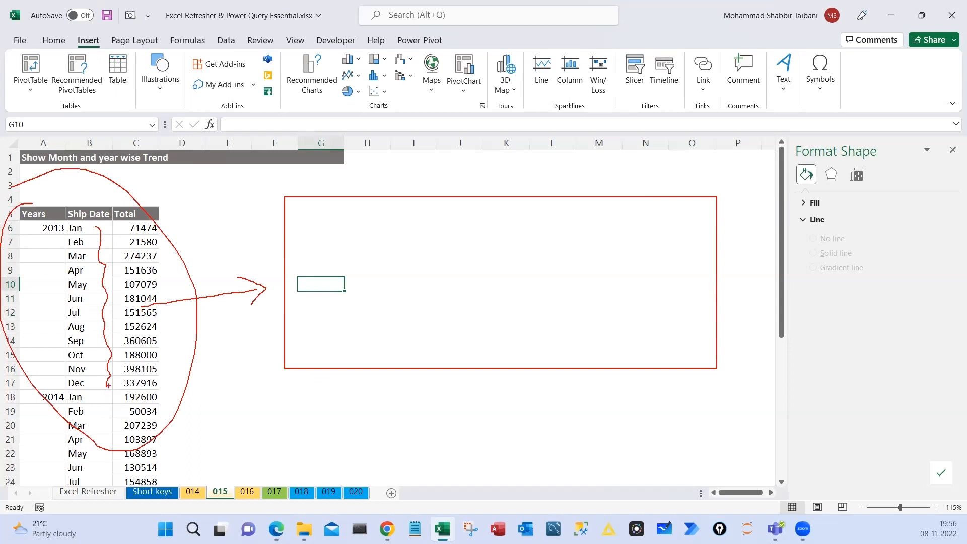
left_click_drag(339, 416, 363, 412)
left_click_drag(358, 412, 358, 446)
left_click_drag(375, 425, 376, 442)
left_click_drag(387, 434, 409, 432)
left_click_drag(417, 423, 429, 433)
left_click_drag(363, 359, 413, 380)
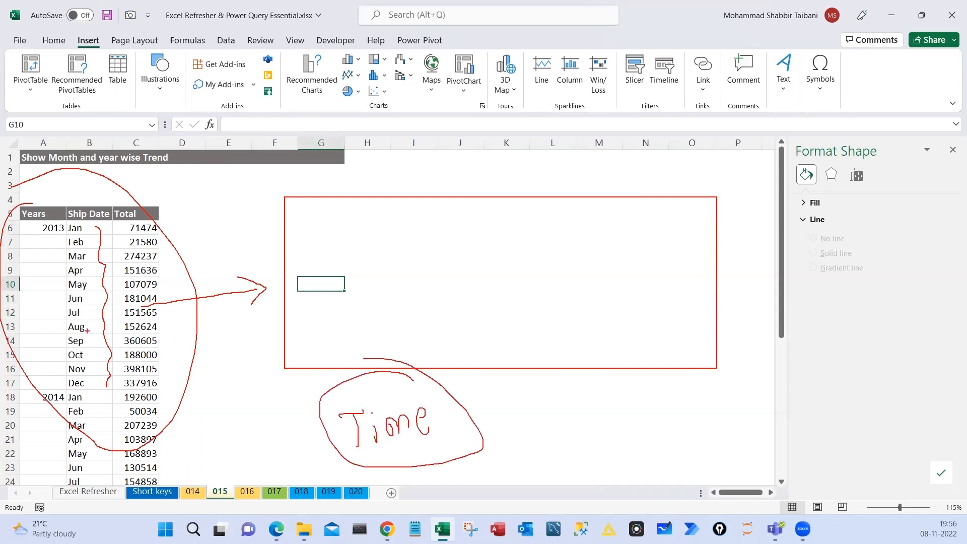
mouse_move(517, 412)
left_mouse_down()
mouse_move(531, 434)
mouse_move(656, 449)
left_mouse_up()
left_click_drag(532, 397, 596, 437)
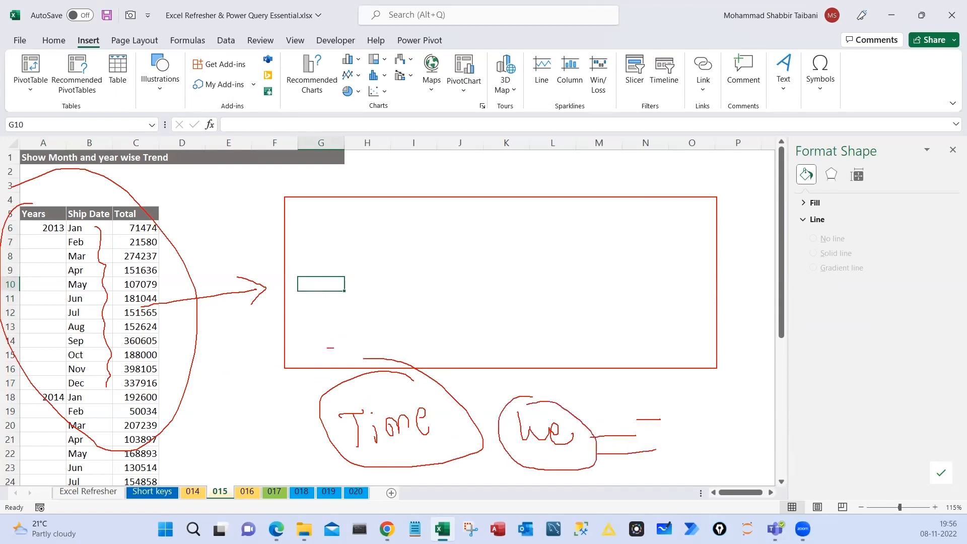
mouse_move(333, 347)
left_mouse_down()
mouse_move(385, 325)
mouse_move(587, 302)
mouse_move(627, 273)
mouse_move(695, 300)
left_mouse_up()
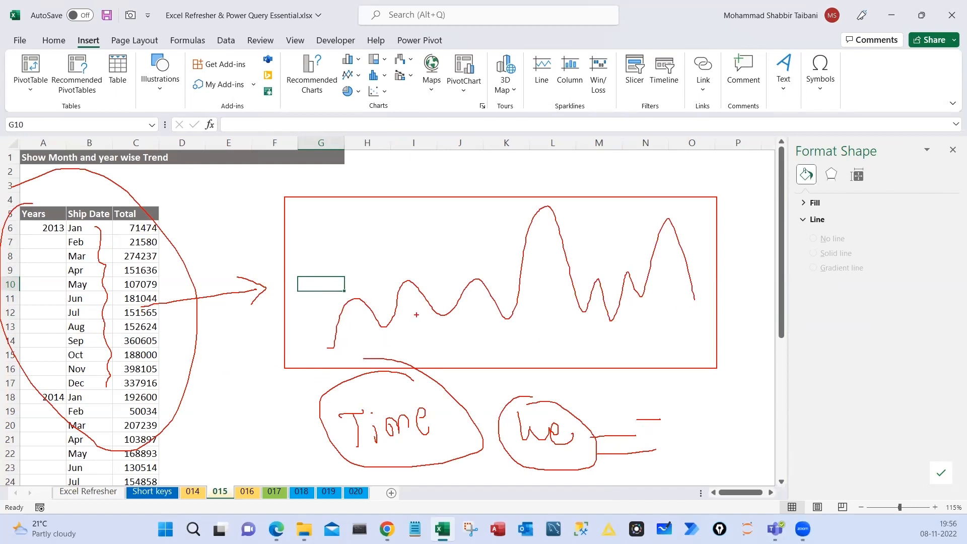
mouse_move(334, 342)
left_mouse_down()
mouse_move(441, 309)
mouse_move(510, 315)
mouse_move(585, 289)
mouse_move(615, 318)
left_mouse_up()
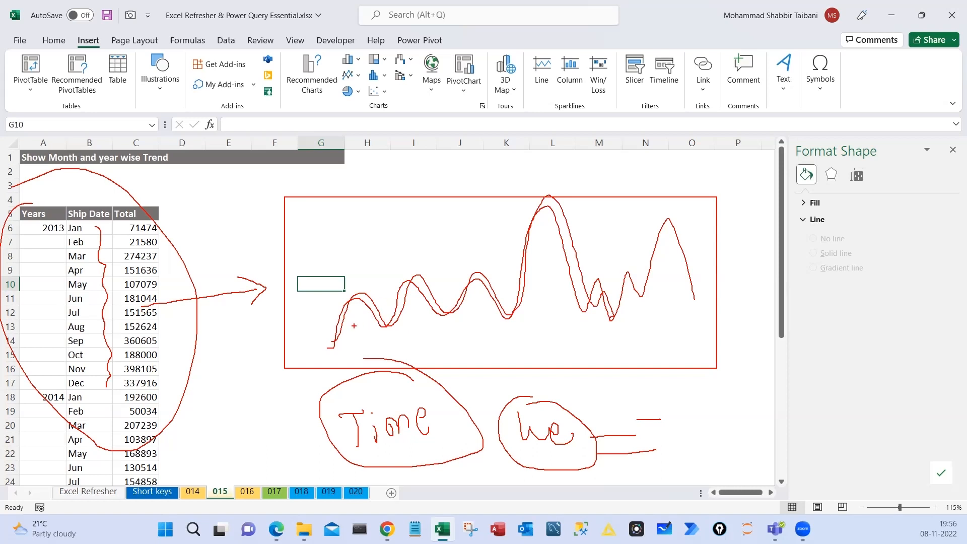
left_click_drag(328, 320, 663, 222)
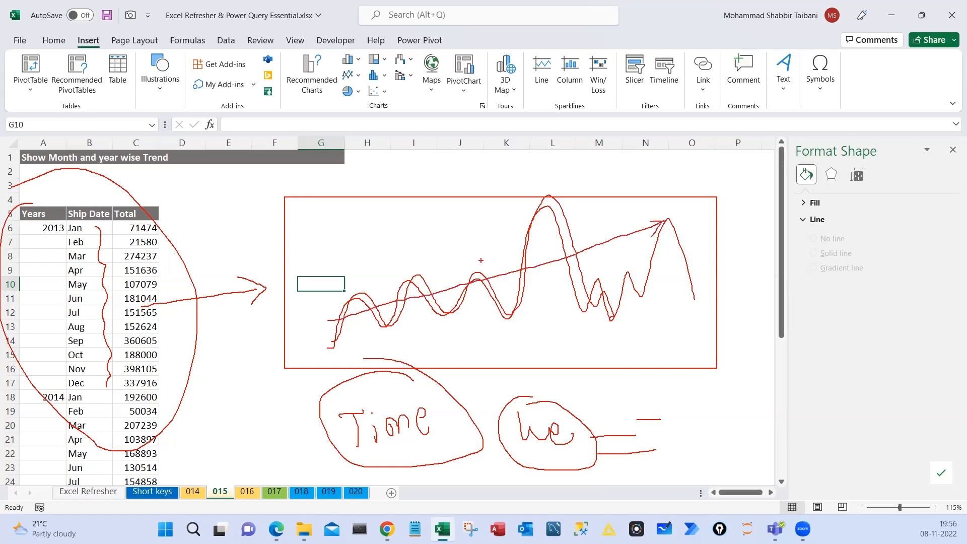
mouse_move(369, 216)
left_mouse_down()
mouse_move(496, 271)
mouse_move(648, 310)
mouse_move(647, 323)
left_mouse_up()
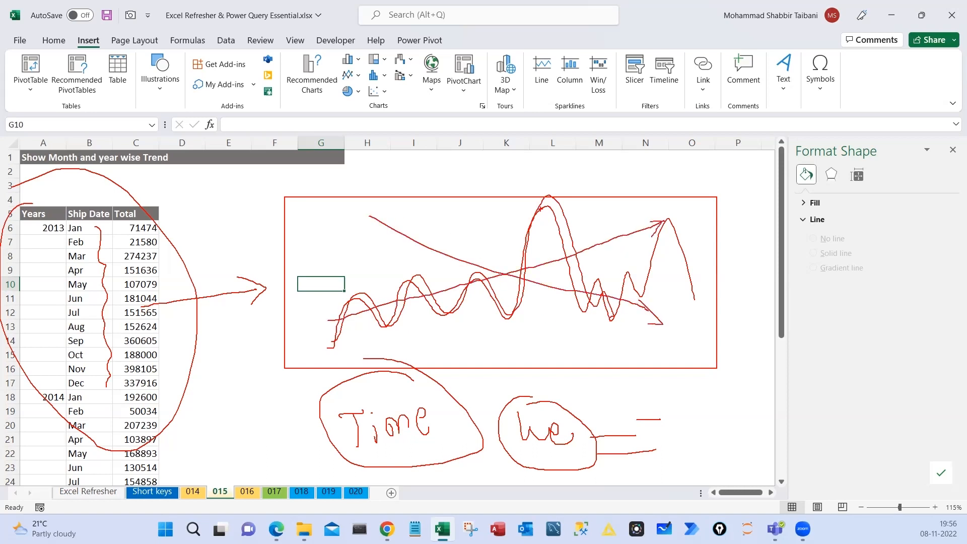
mouse_move(540, 208)
left_mouse_down()
mouse_move(585, 317)
mouse_move(603, 279)
left_mouse_up()
left_click_drag(81, 206, 104, 249)
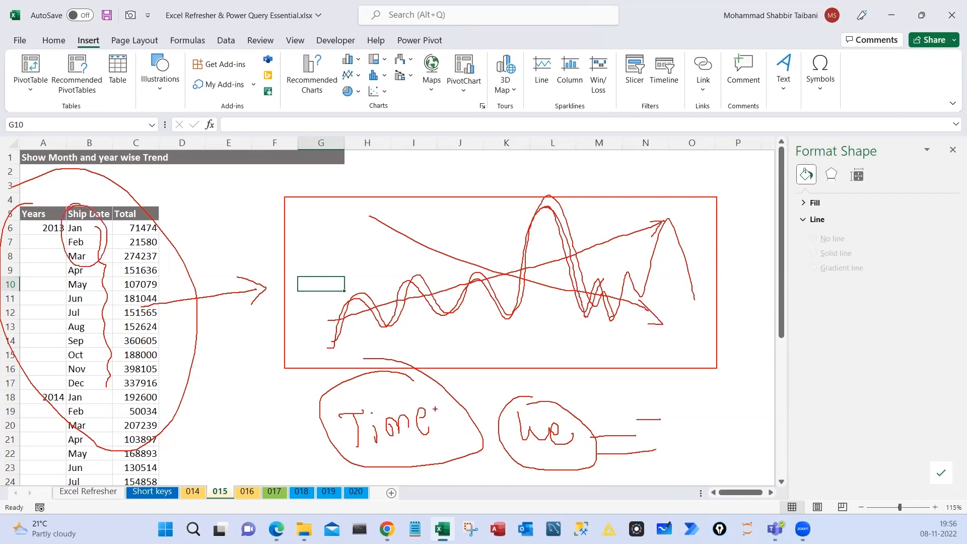
key("e")
left_click_drag(245, 186, 737, 391)
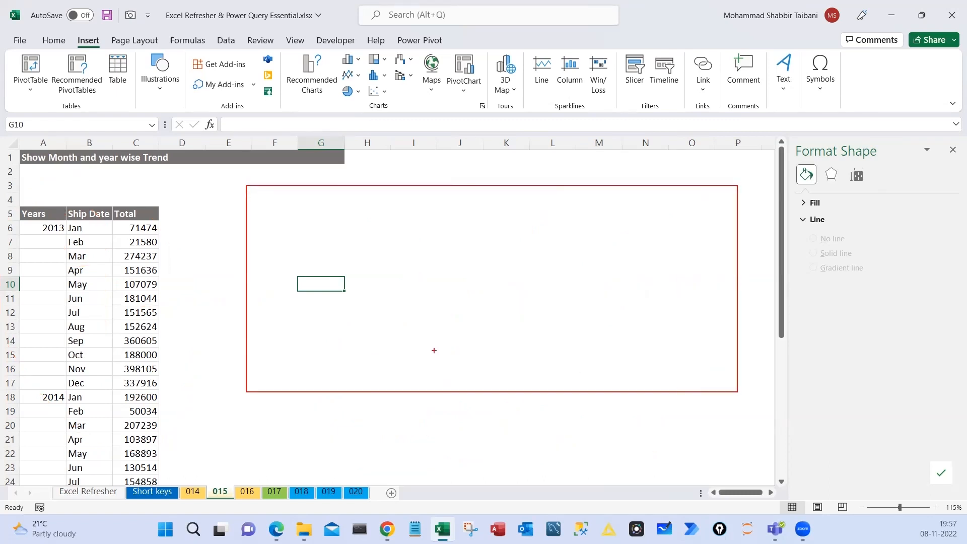
left_click_drag(278, 344, 630, 345)
left_click_drag(290, 351, 295, 373)
left_click_drag(315, 349, 318, 355)
left_click_drag(317, 355, 313, 369)
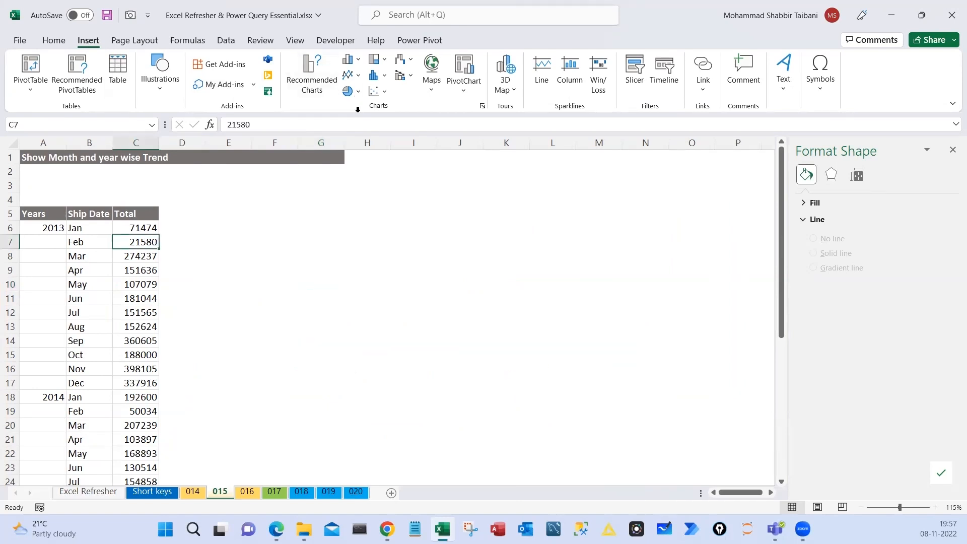
Insert a Line with Markers chart of the monthly totals on sheet 015 and resize it to cover E5:O20
left_click(352, 75)
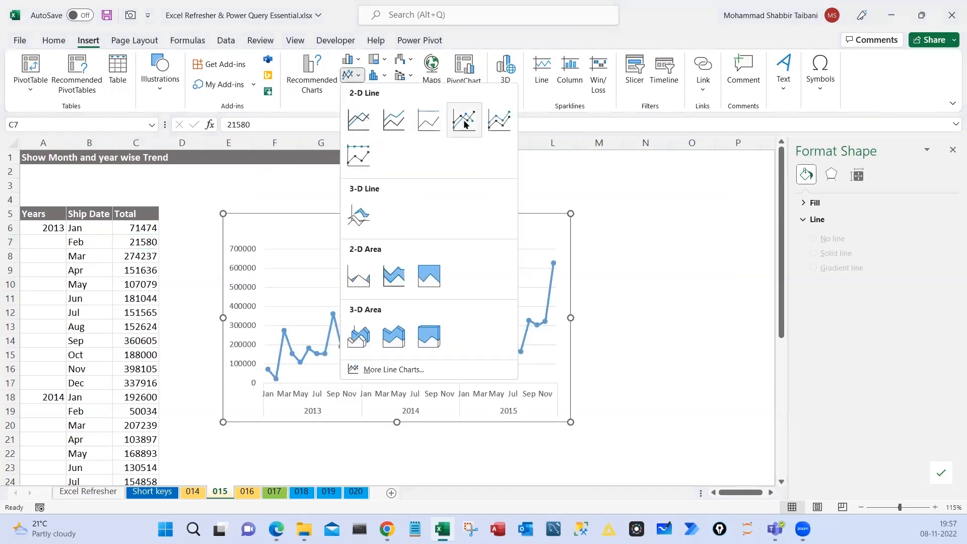
left_click_drag(447, 96, 488, 147)
left_click_drag(343, 98, 376, 141)
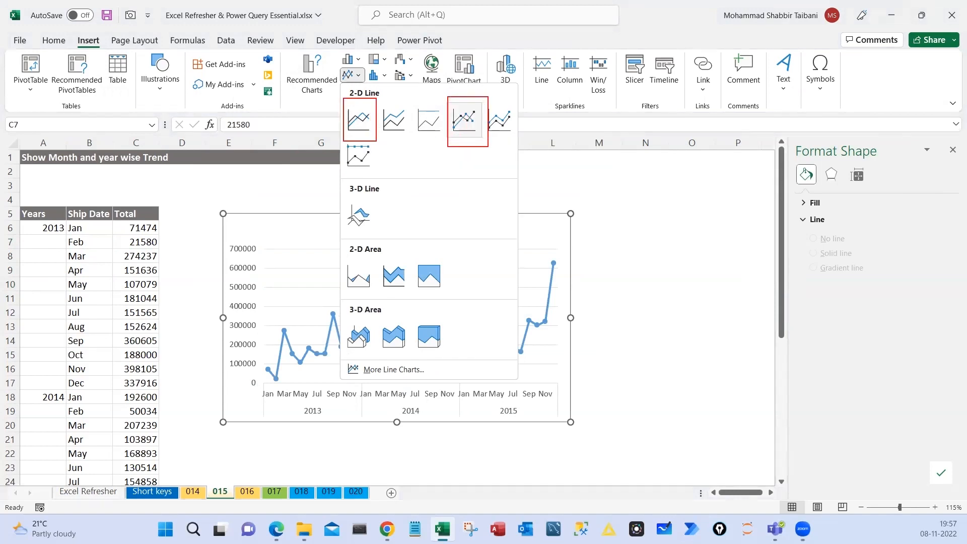
left_click_drag(302, 133, 343, 119)
mouse_move(462, 170)
left_mouse_down()
mouse_move(472, 163)
mouse_move(474, 180)
left_mouse_up()
key("Escape")
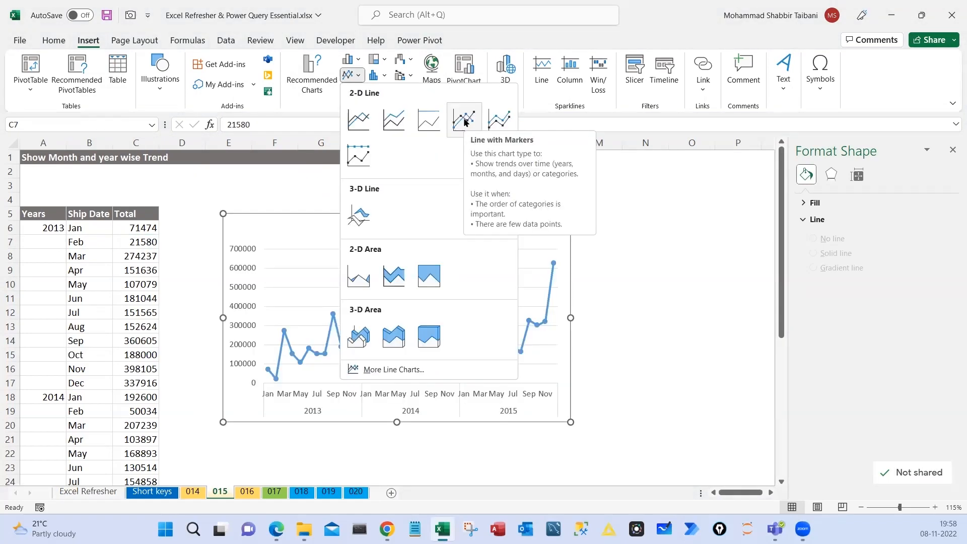
left_click(464, 121)
left_click_drag(426, 212, 407, 205)
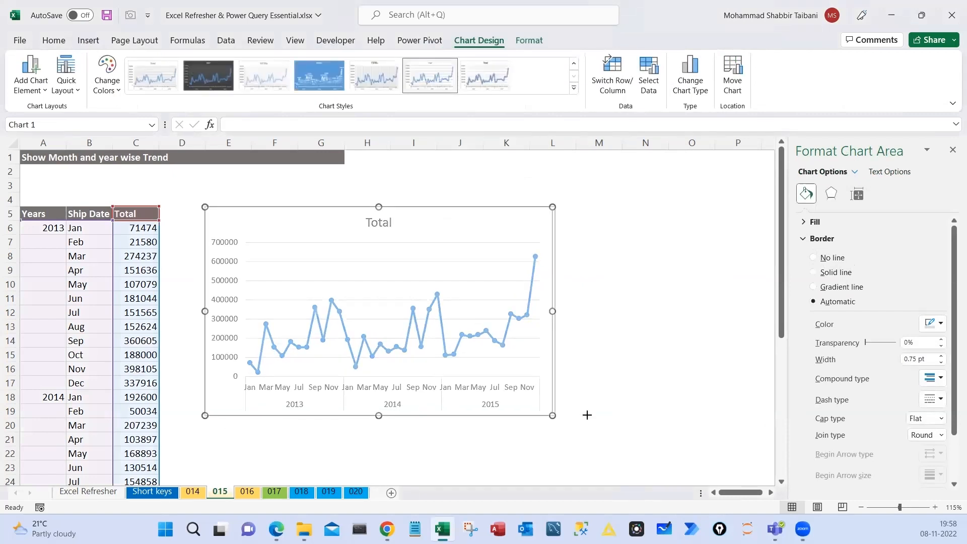
left_click_drag(587, 415, 714, 431)
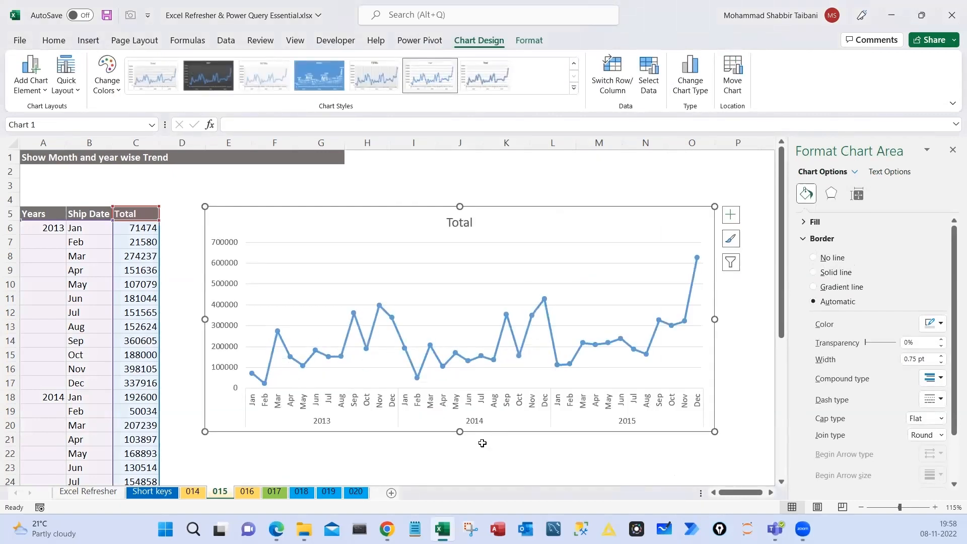
mouse_move(254, 303)
left_mouse_down()
mouse_move(371, 395)
mouse_move(392, 431)
left_mouse_up()
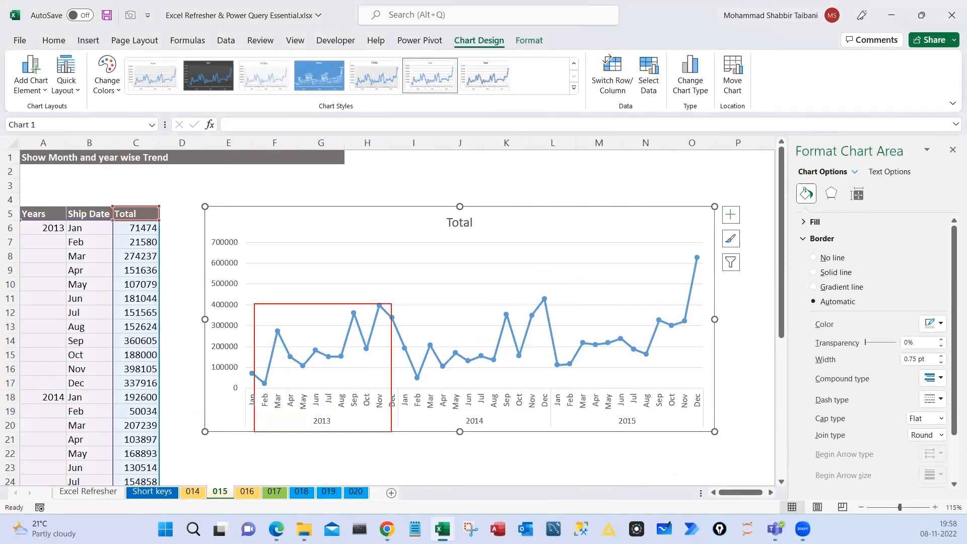
left_click_drag(419, 295, 513, 432)
left_click_drag(596, 268, 697, 428)
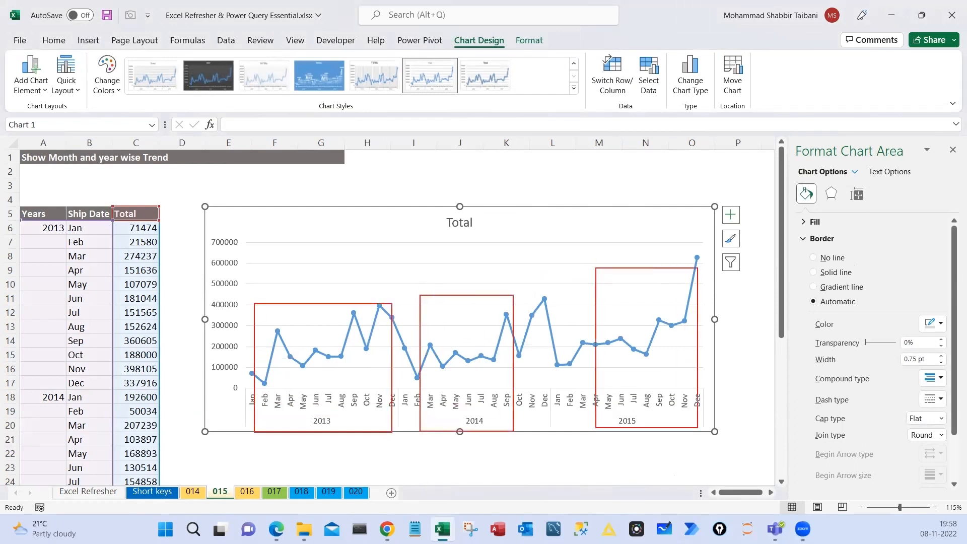
Turn on the Smoothed line option for the Total series of the line chart on sheet 015
key("Escape")
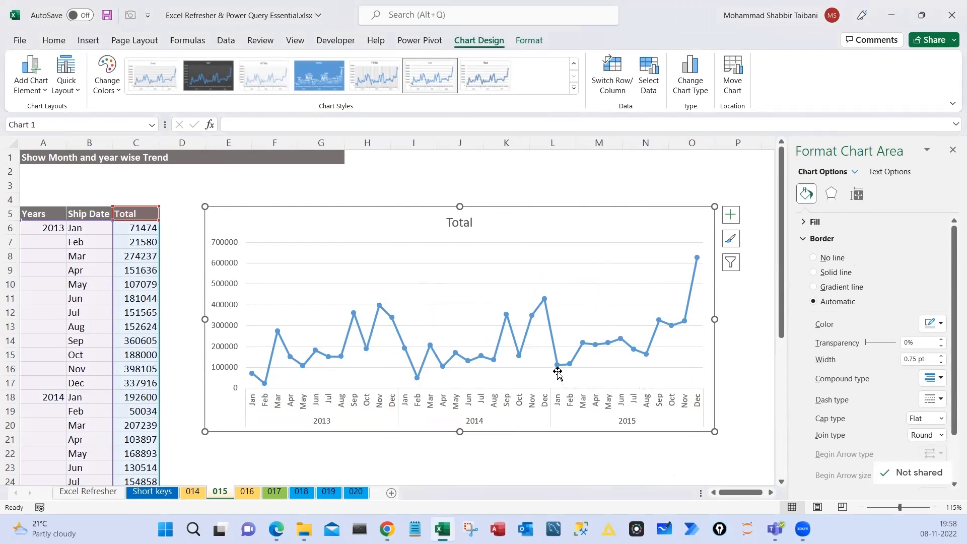
mouse_move(557, 370)
left_click(387, 316)
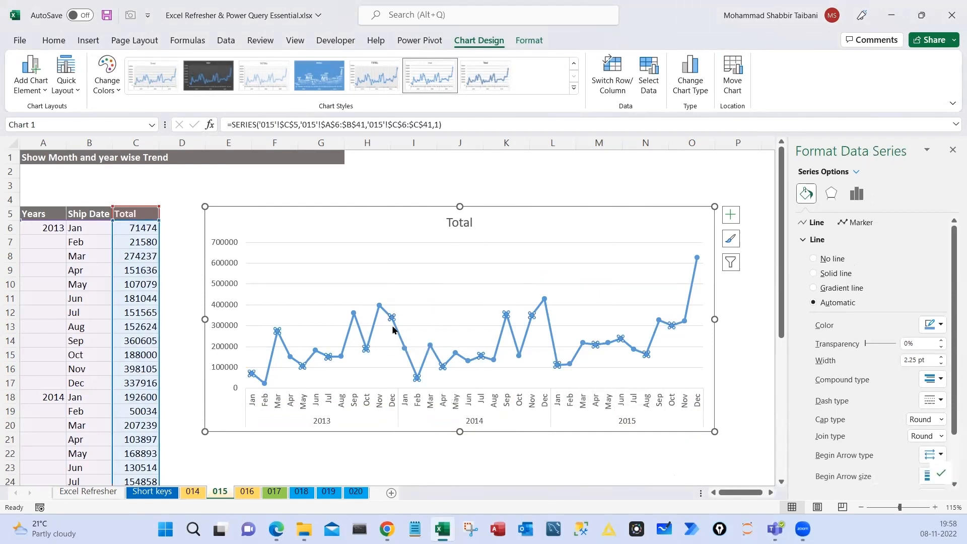
mouse_move(396, 331)
scroll(831, 333, "down", 2)
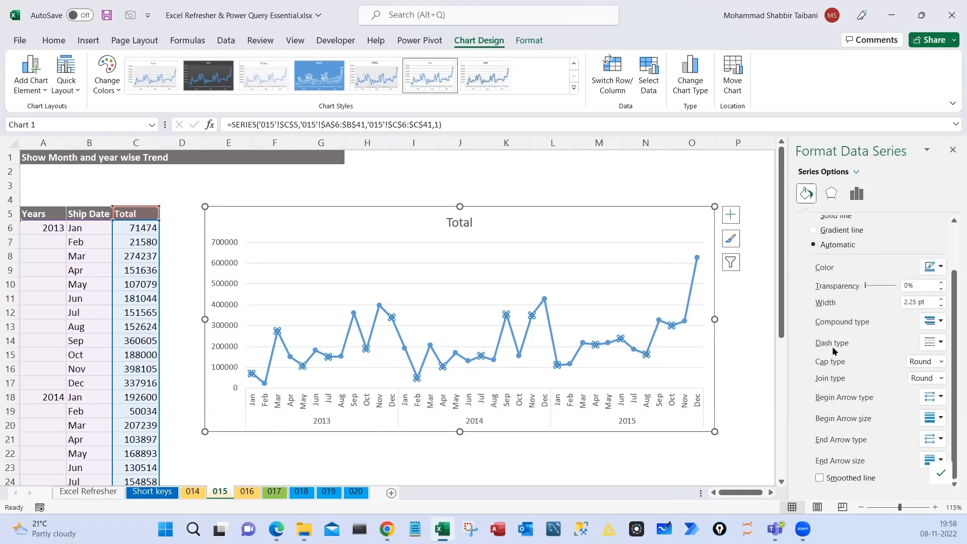
left_click(819, 479)
Examine the line's smoothed peaks in late 2013 and 2014 and locate the Smoothed line option within the series formatting settings
left_click_drag(790, 466, 896, 491)
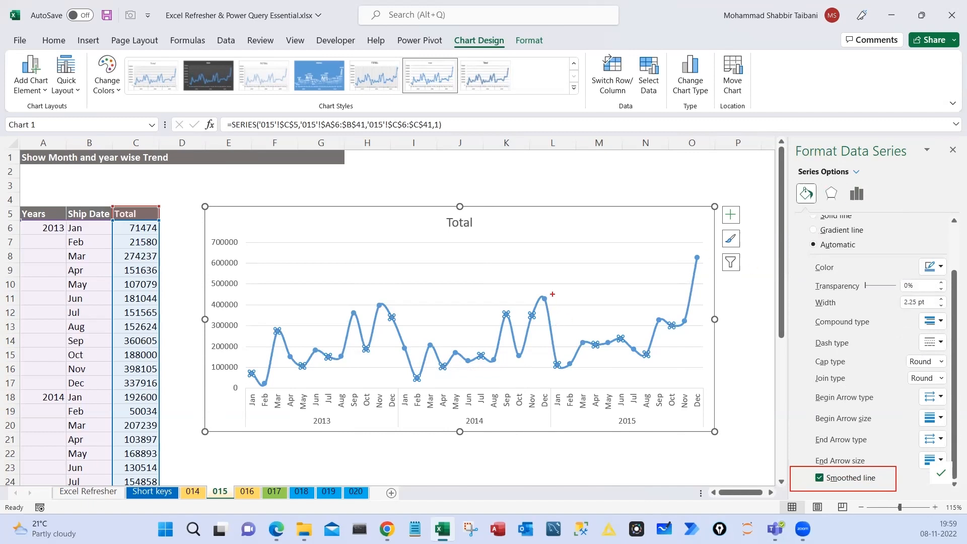
mouse_move(546, 289)
left_mouse_down()
mouse_move(503, 305)
mouse_move(534, 280)
mouse_move(502, 287)
left_mouse_up()
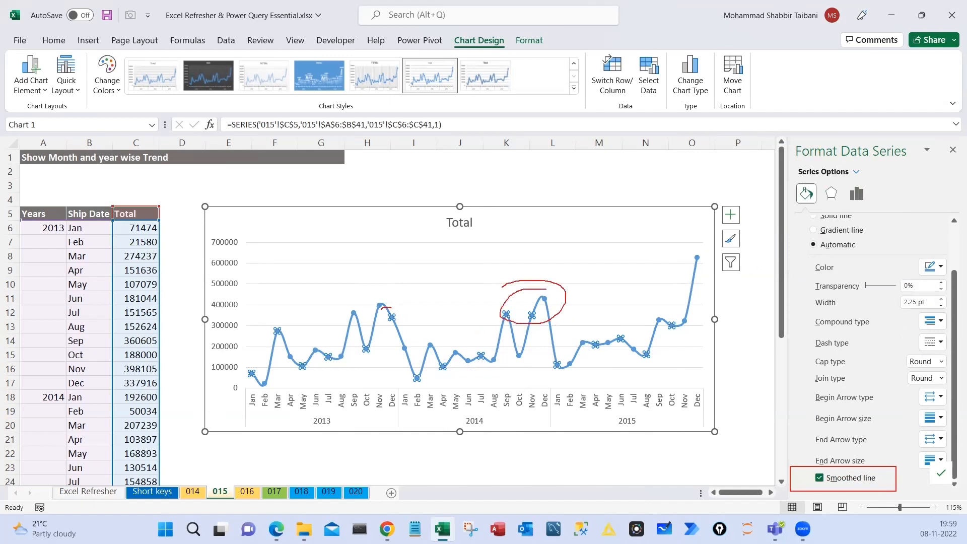
left_click_drag(391, 308, 380, 304)
left_click_drag(789, 135, 929, 162)
mouse_move(772, 163)
left_mouse_down()
mouse_move(811, 178)
mouse_move(773, 193)
mouse_move(820, 208)
mouse_move(766, 172)
left_mouse_up()
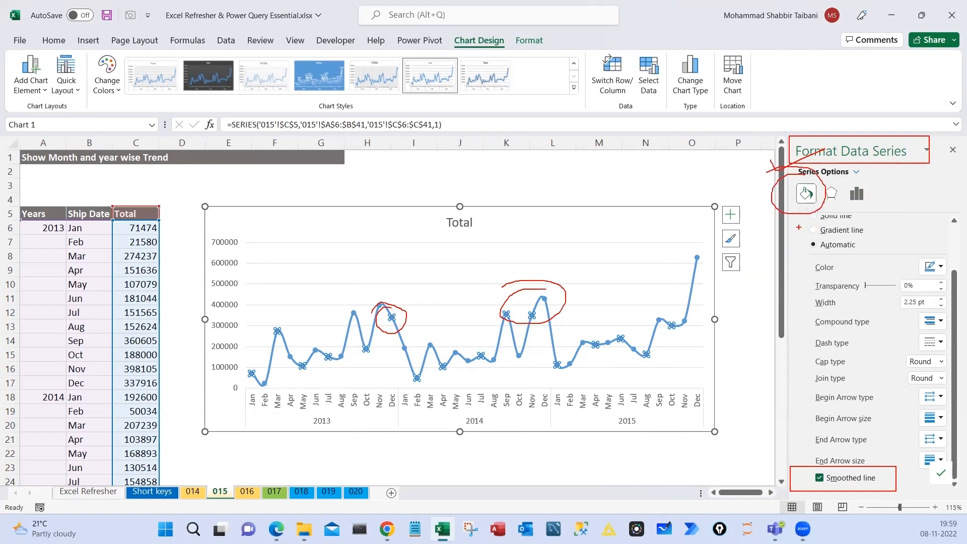
left_click_drag(798, 227, 805, 467)
left_click_drag(817, 433, 811, 481)
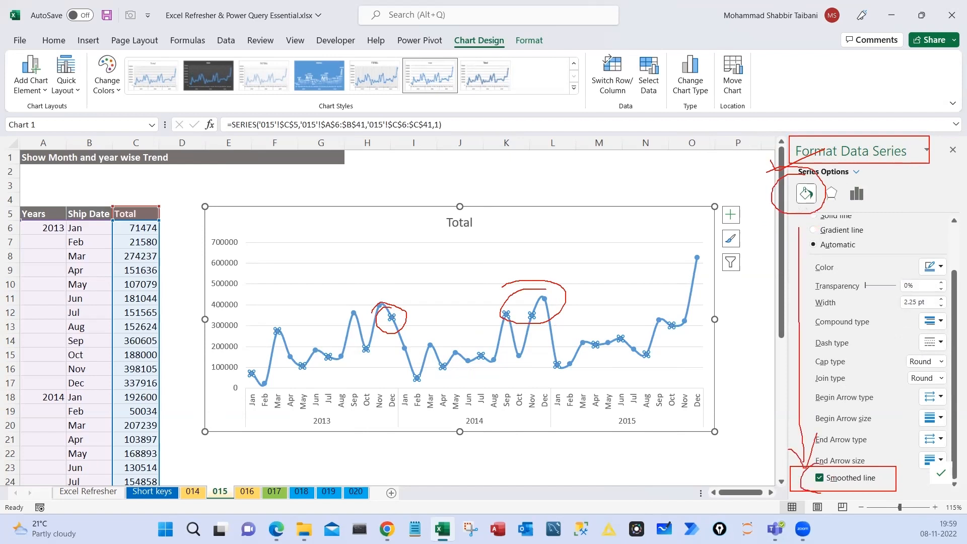
key("Escape")
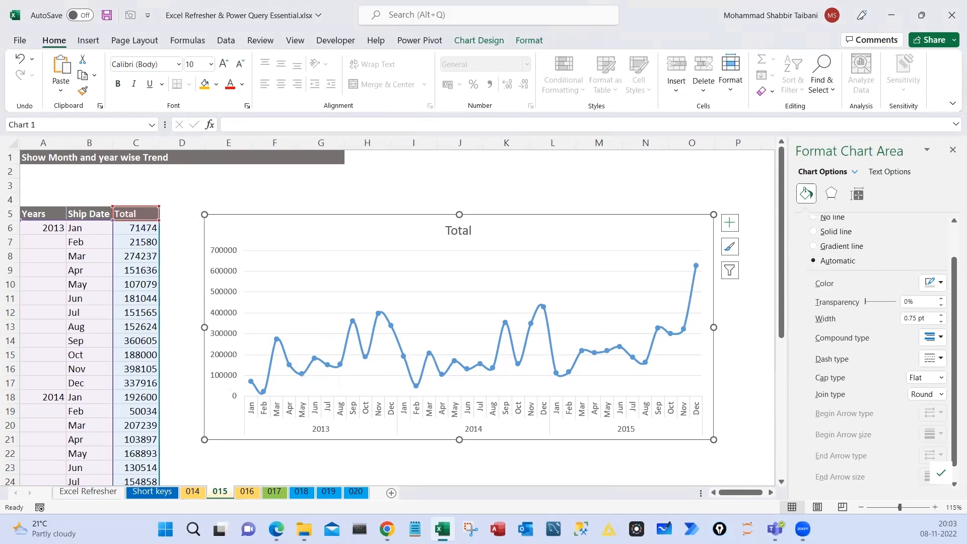
Examine the overall direction of the monthly totals across 2013 to 2015 on the line chart
left_click(292, 272)
left_click(440, 171)
left_click(363, 259)
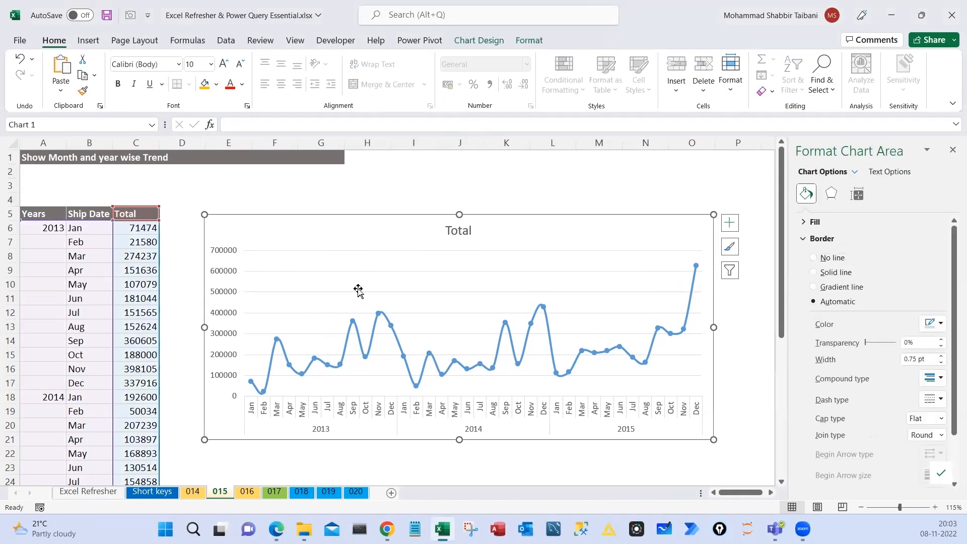
mouse_move(258, 368)
left_mouse_down()
mouse_move(550, 315)
mouse_move(695, 274)
mouse_move(668, 297)
left_mouse_up()
left_click_drag(255, 308, 696, 383)
key("Escape")
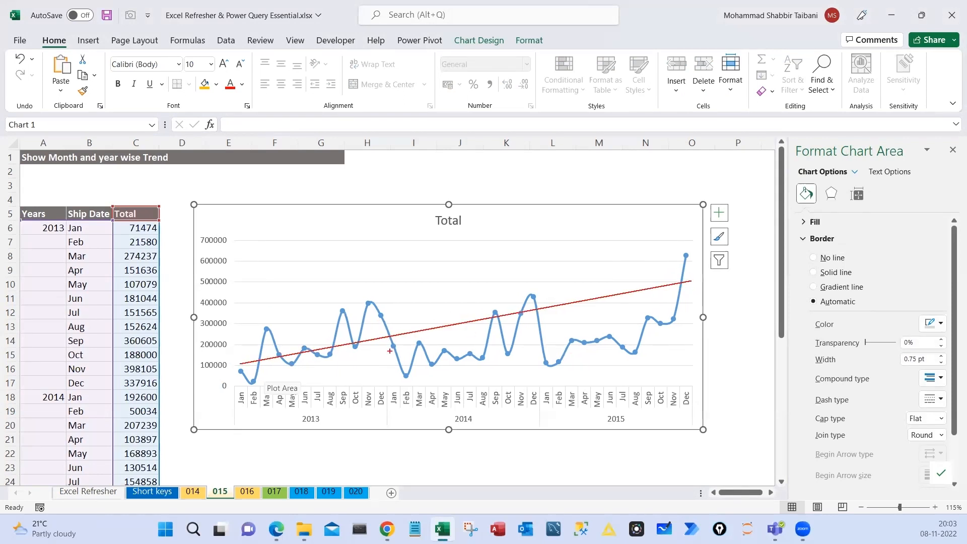
Add a linear trendline to the Total series of the line chart
right_click(361, 325)
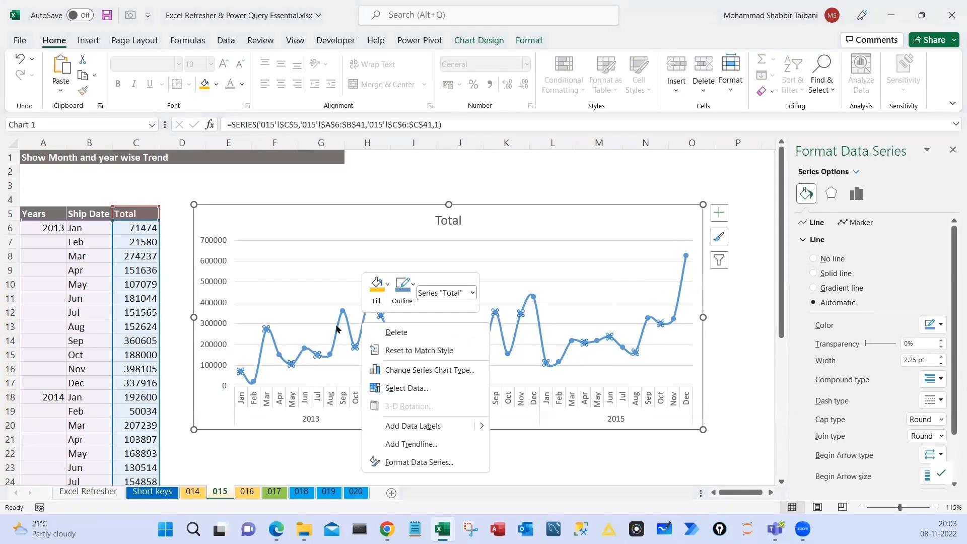
left_click(346, 327)
left_click(348, 327)
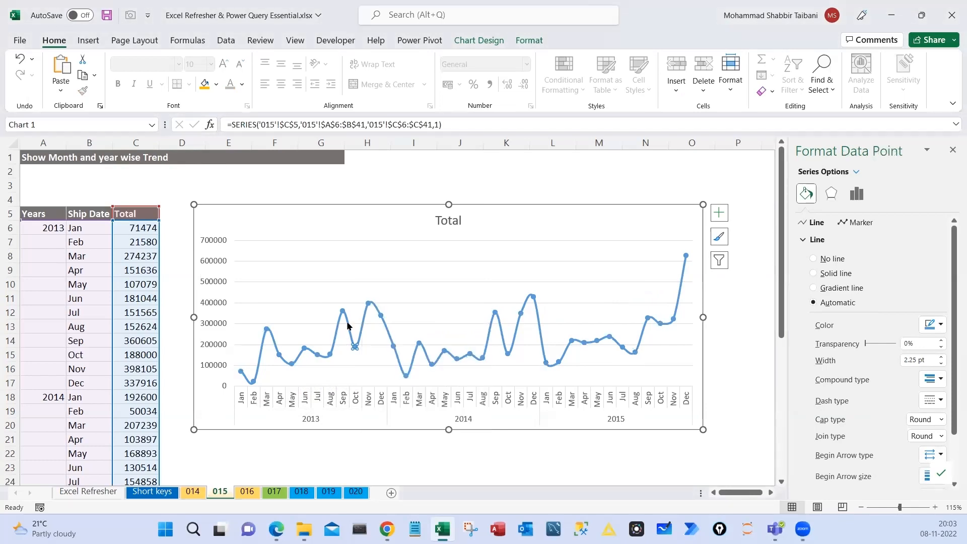
key("ctrl+z")
left_click(362, 322)
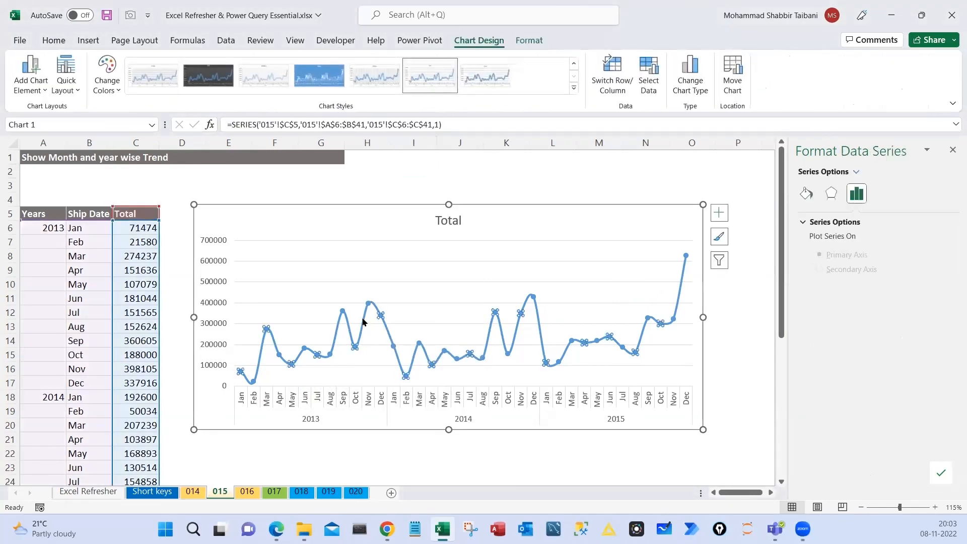
right_click(362, 321)
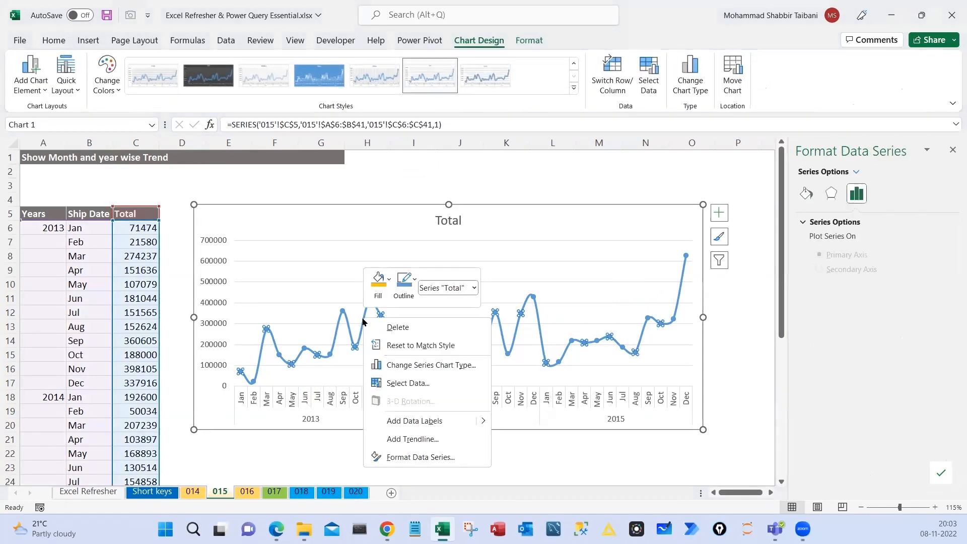
left_click(407, 445)
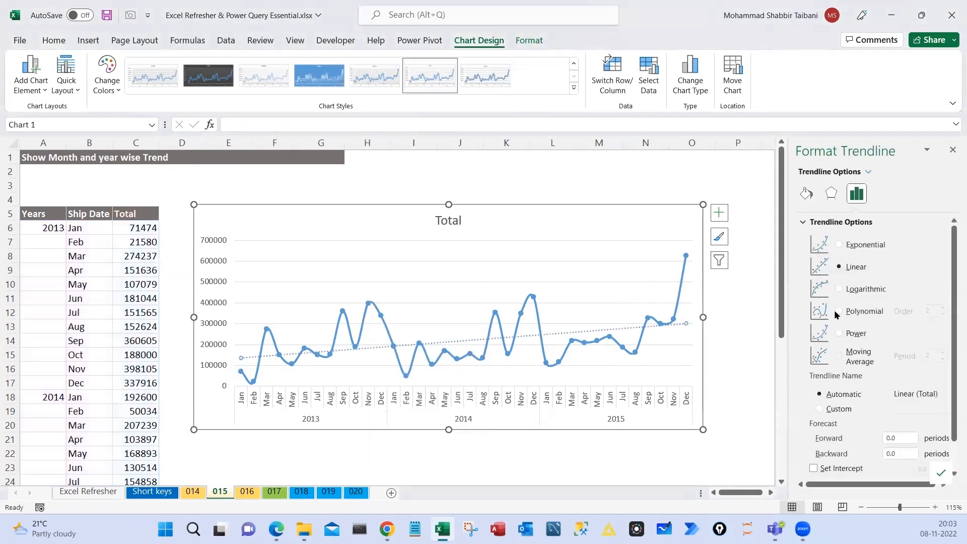
Examine the available trendline types and follow the linear trendline from Jan 2013 to Dec 2015
left_click_drag(801, 226, 919, 379)
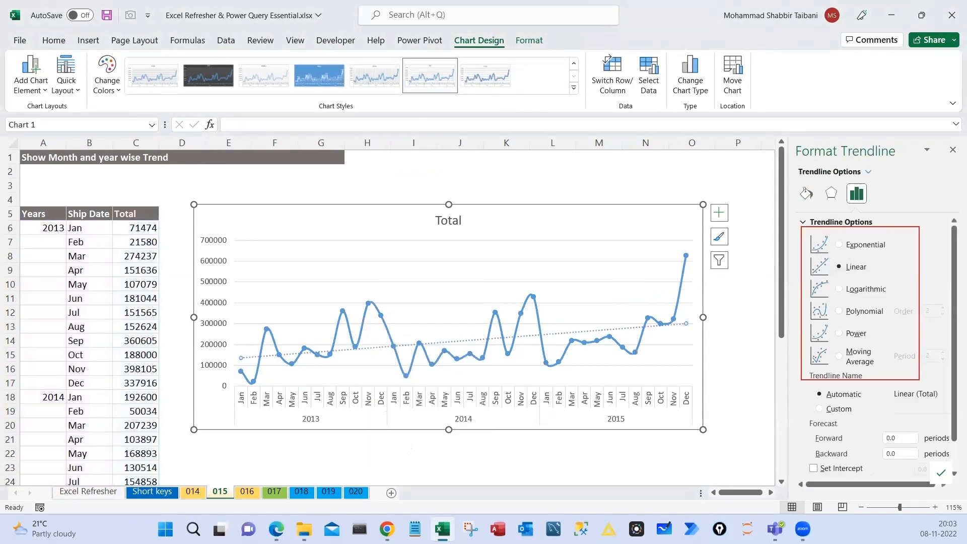
left_click_drag(834, 282, 846, 254)
key("e")
left_click_drag(256, 358, 525, 337)
key("e")
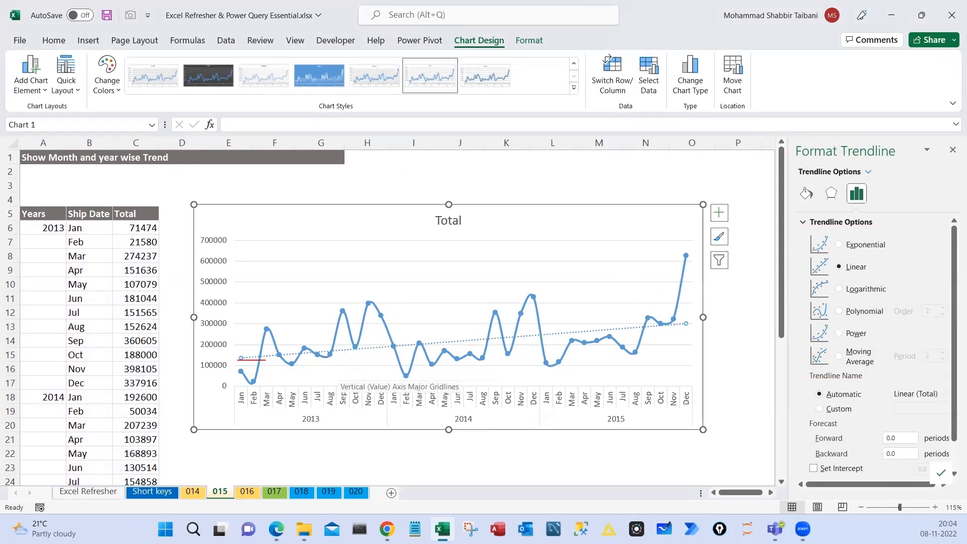
left_click_drag(266, 360, 686, 321)
key("e")
left_click_drag(236, 369, 691, 315)
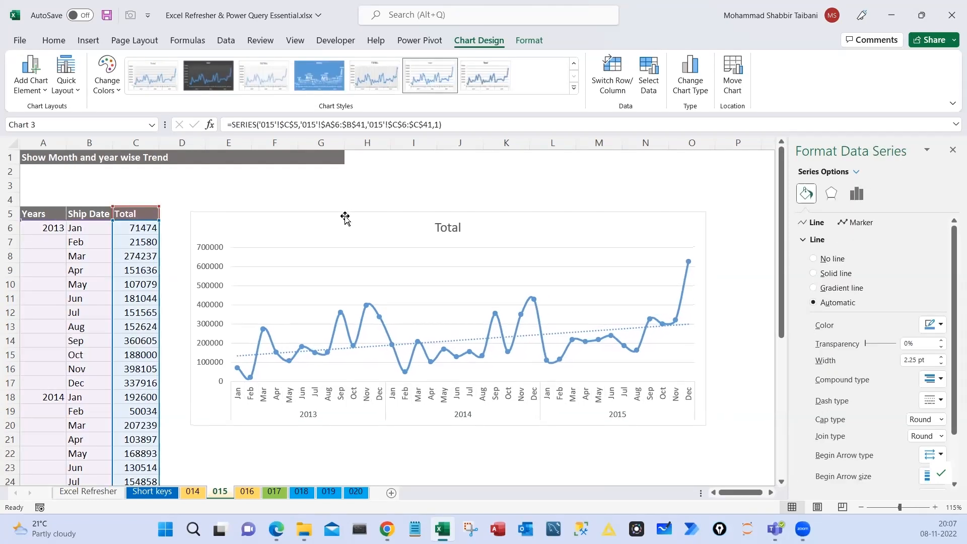
Browse the chart styles, apply a dark-background style to the line chart and nudge its position slightly
left_click(347, 219)
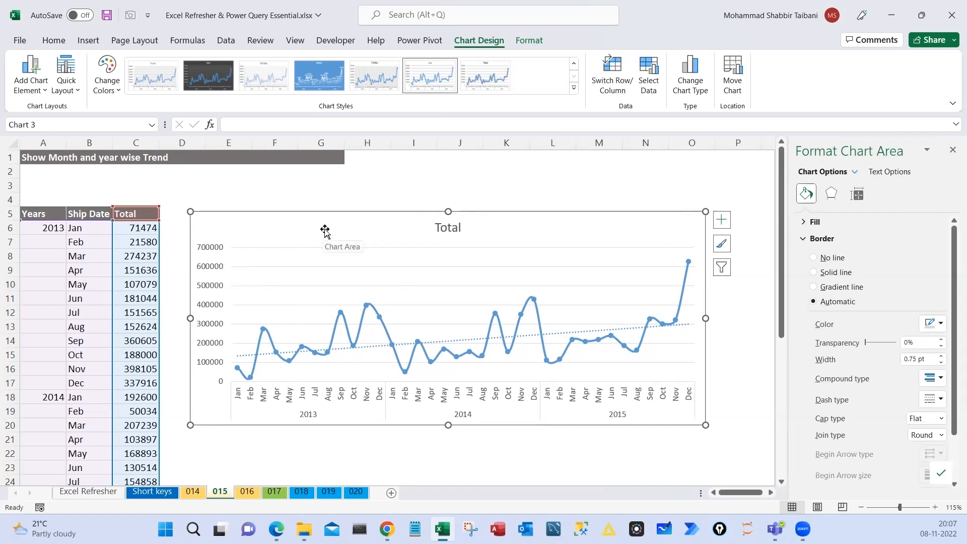
key("ctrl+2")
mouse_move(314, 188)
left_mouse_down()
mouse_move(629, 349)
mouse_move(258, 189)
left_mouse_up()
mouse_move(450, 26)
left_mouse_down()
mouse_move(511, 49)
mouse_move(527, 11)
left_mouse_up()
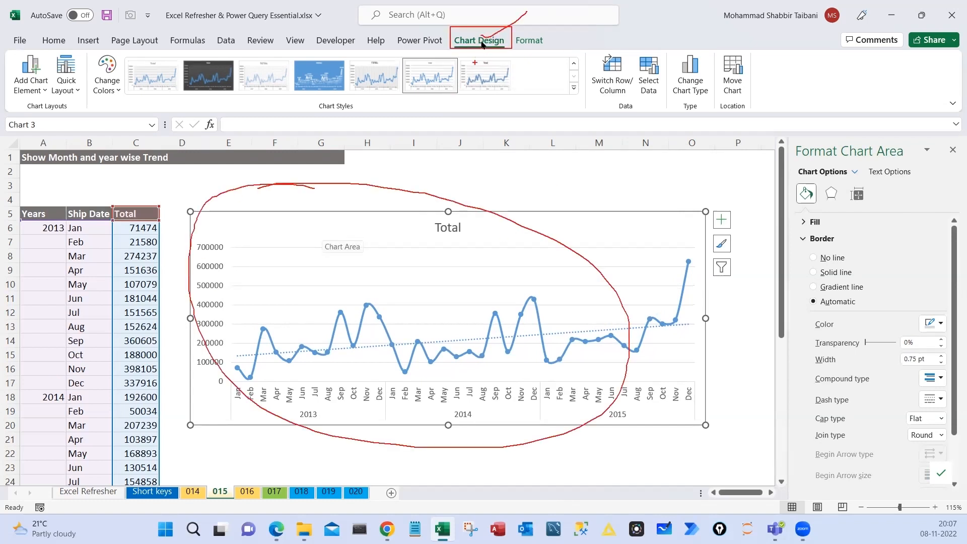
key("Escape")
left_click(573, 89)
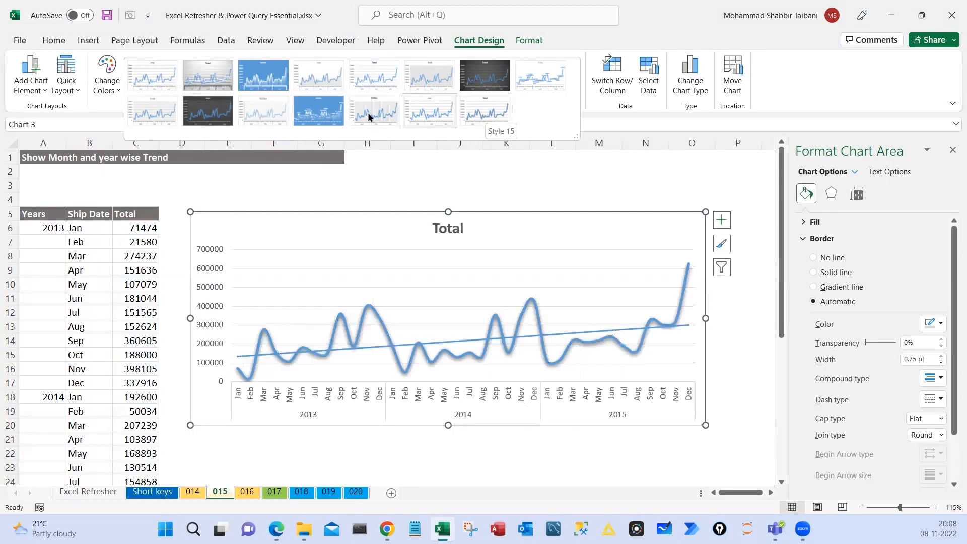
left_click(224, 116)
mouse_move(382, 211)
left_mouse_down()
mouse_move(403, 216)
mouse_move(388, 220)
left_mouse_up()
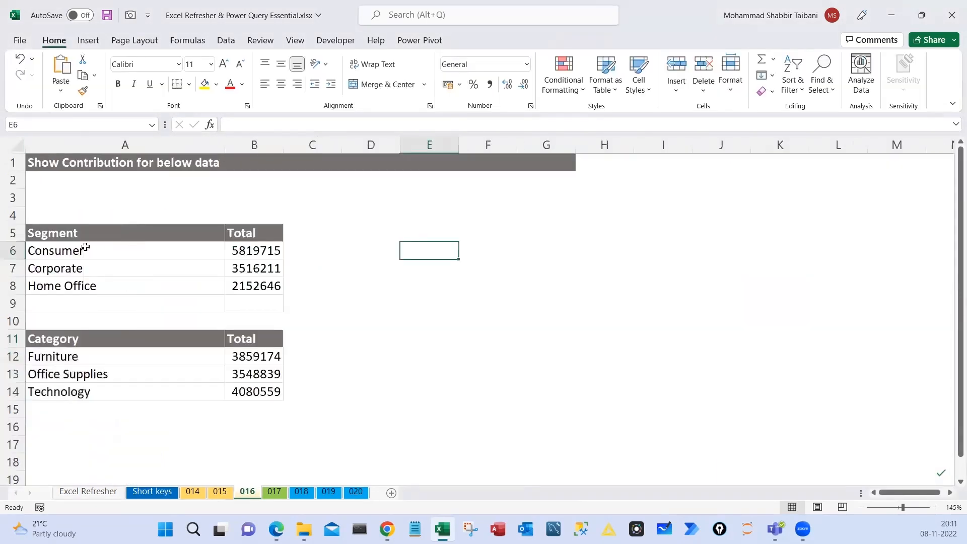
Narrow column A on sheet 016 to suit the segment and category names
left_click_drag(80, 234, 238, 288)
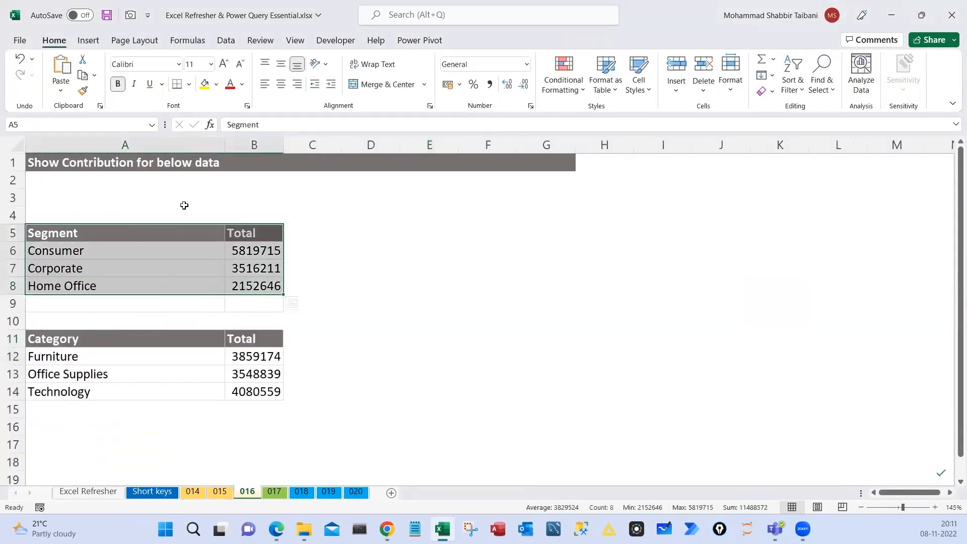
left_click_drag(225, 145, 149, 145)
left_click_drag(82, 238, 168, 269)
left_click(175, 299)
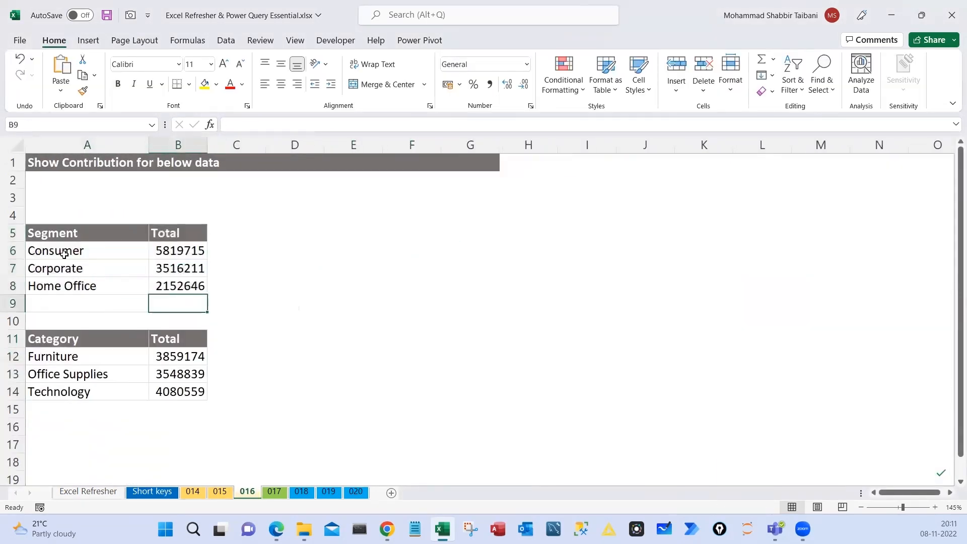
Examine the Segment table to see how the total is distributed among Consumer, Corporate and Home Office
left_click_drag(65, 255, 192, 287)
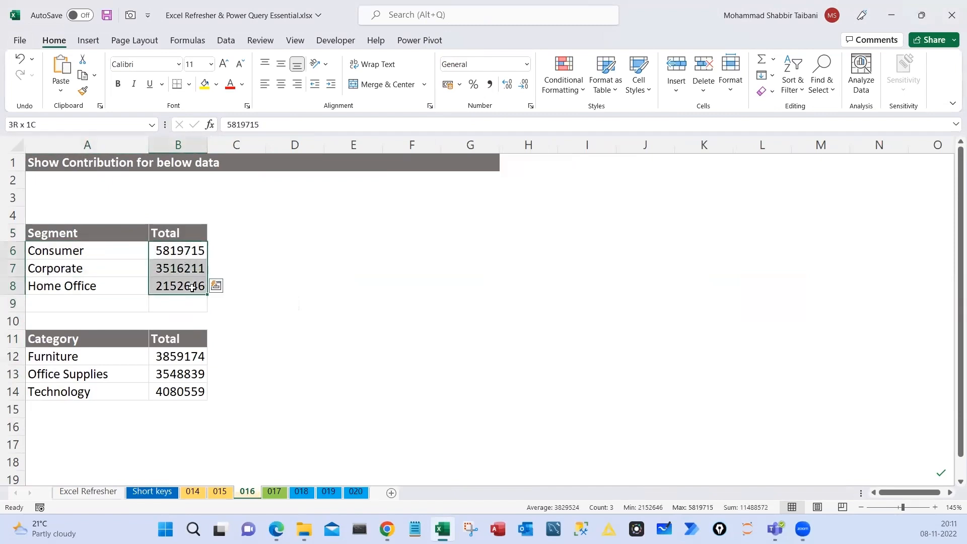
left_click_drag(82, 252, 192, 287)
left_click(335, 229)
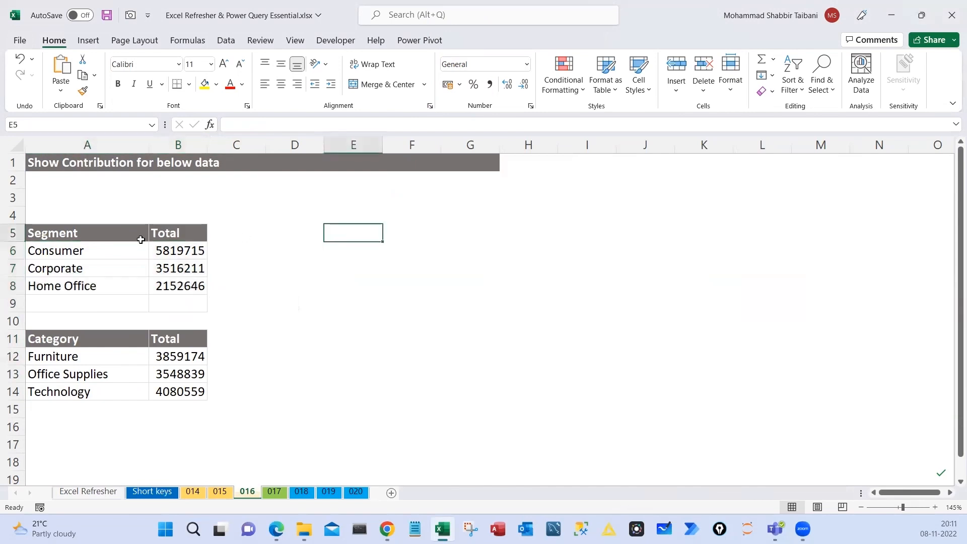
mouse_move(140, 240)
left_mouse_down()
mouse_move(177, 254)
mouse_move(196, 289)
left_mouse_up()
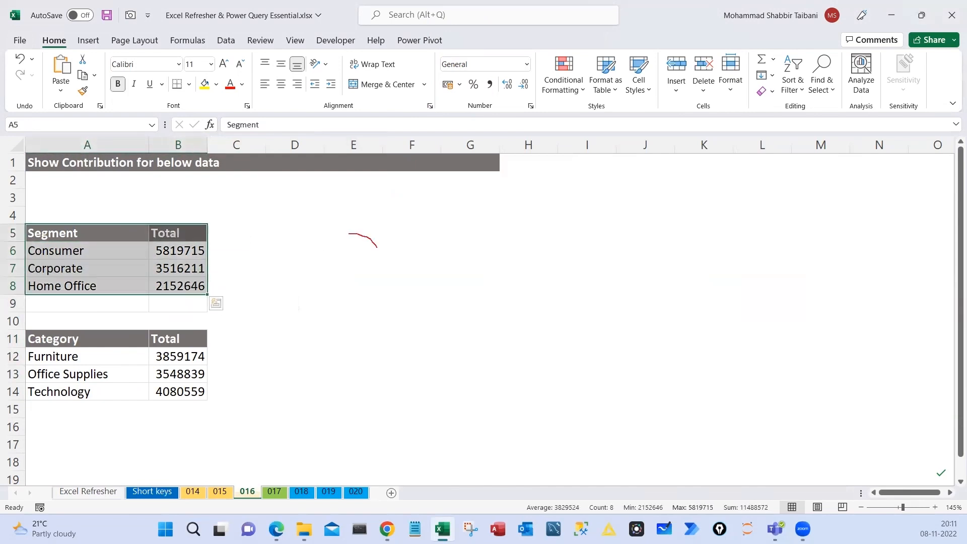
left_click_drag(348, 233, 381, 249)
left_click(389, 216)
mouse_move(383, 231)
left_mouse_down()
mouse_move(386, 249)
mouse_move(397, 244)
left_mouse_up()
mouse_move(422, 194)
left_mouse_down()
mouse_move(427, 237)
mouse_move(572, 206)
left_mouse_up()
left_click_drag(584, 205, 608, 215)
left_click_drag(347, 316, 568, 235)
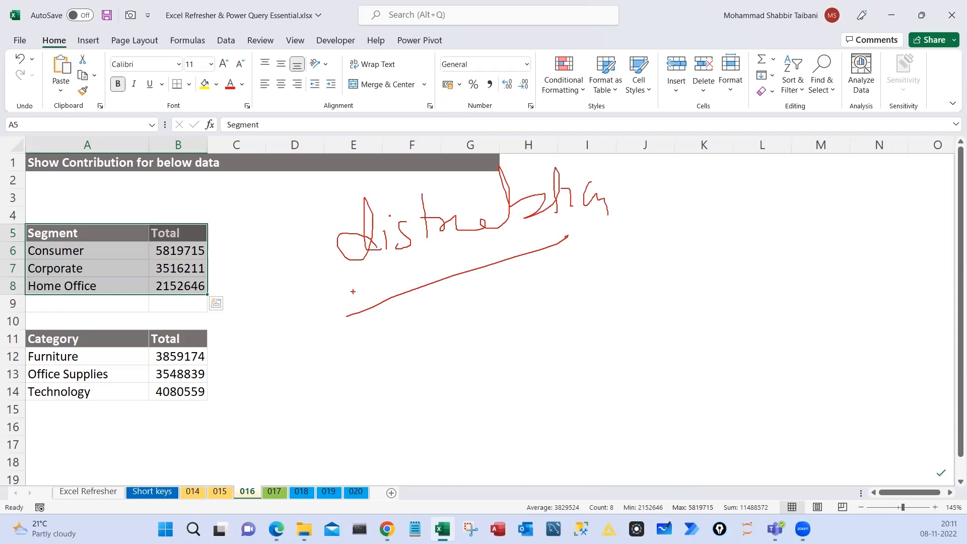
mouse_move(92, 250)
left_mouse_down()
mouse_move(114, 237)
mouse_move(131, 251)
left_mouse_up()
left_click_drag(109, 289, 136, 272)
mouse_move(510, 291)
left_mouse_down()
mouse_move(607, 434)
mouse_move(554, 285)
mouse_move(508, 291)
mouse_move(493, 416)
left_mouse_up()
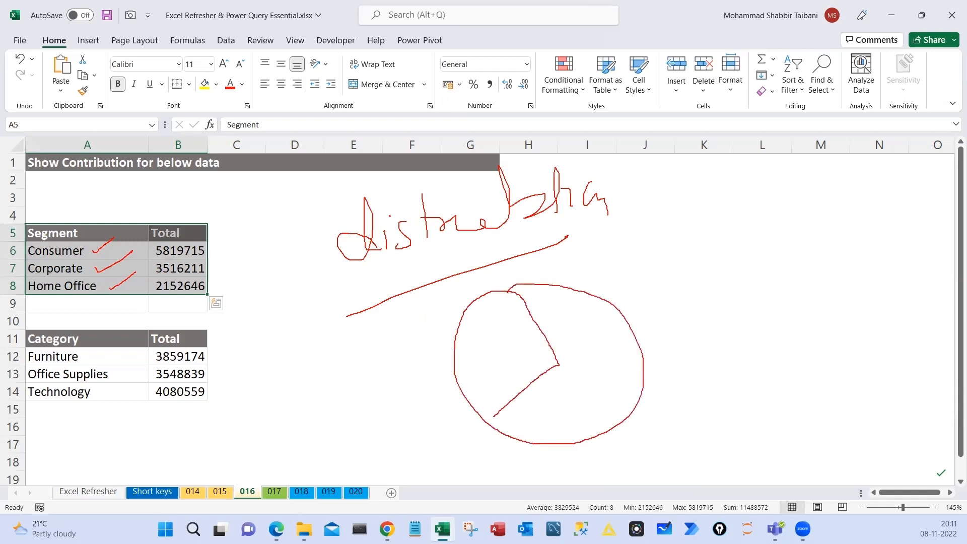
left_click_drag(558, 365, 643, 395)
left_click_drag(578, 342, 587, 329)
left_click_drag(550, 402, 568, 418)
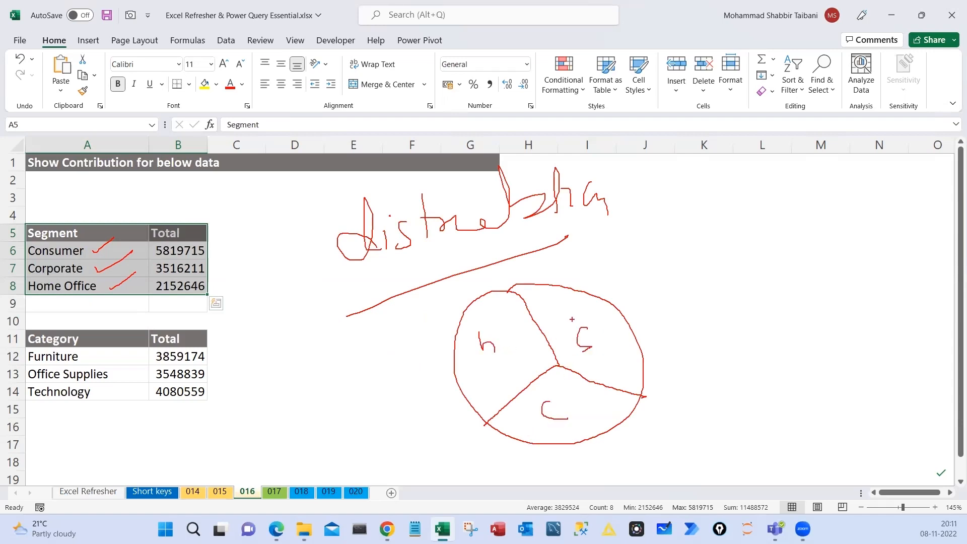
key("Escape")
Insert a 3-D Pie chart of the Segment totals for Consumer, Corporate and Home Office
left_click(179, 262)
left_click(76, 261)
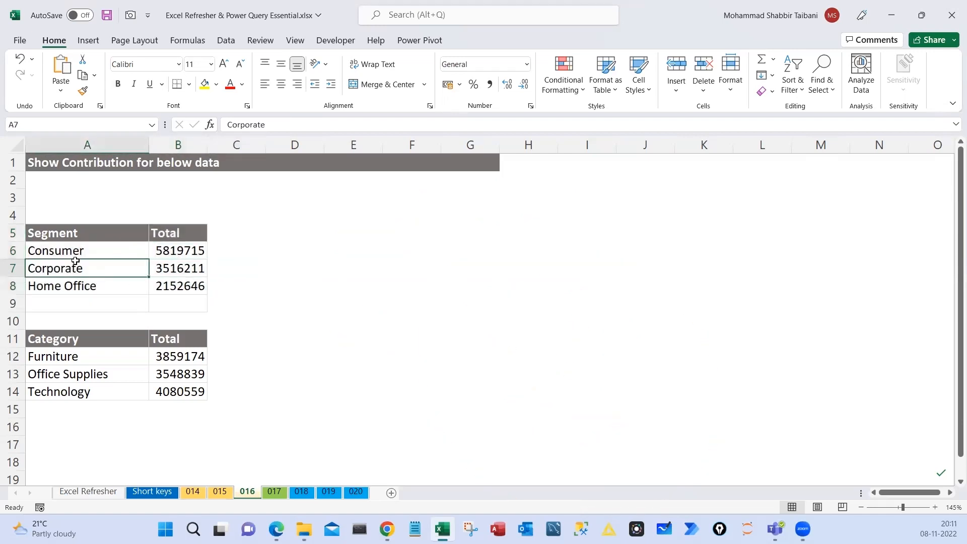
left_click_drag(53, 239, 79, 252)
left_click(82, 262)
left_click(91, 43)
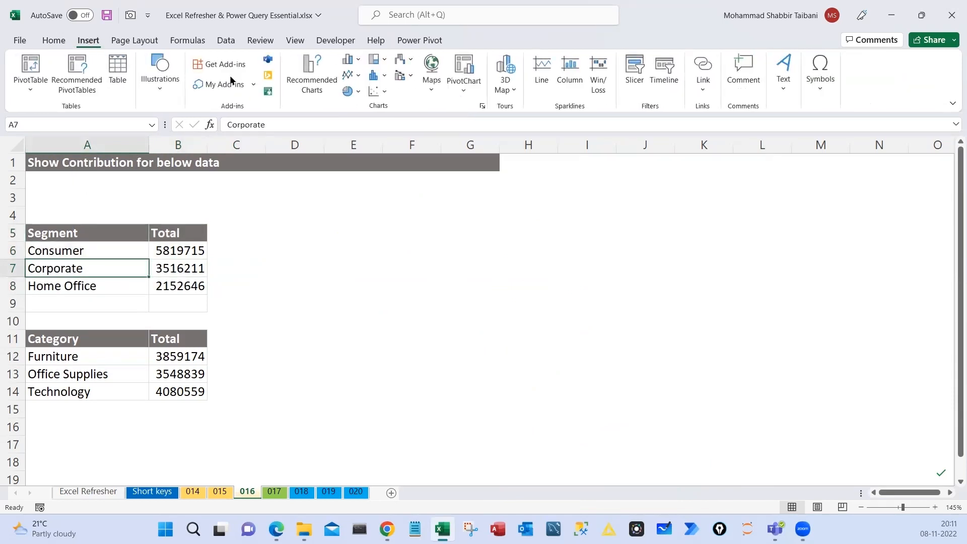
left_click(356, 91)
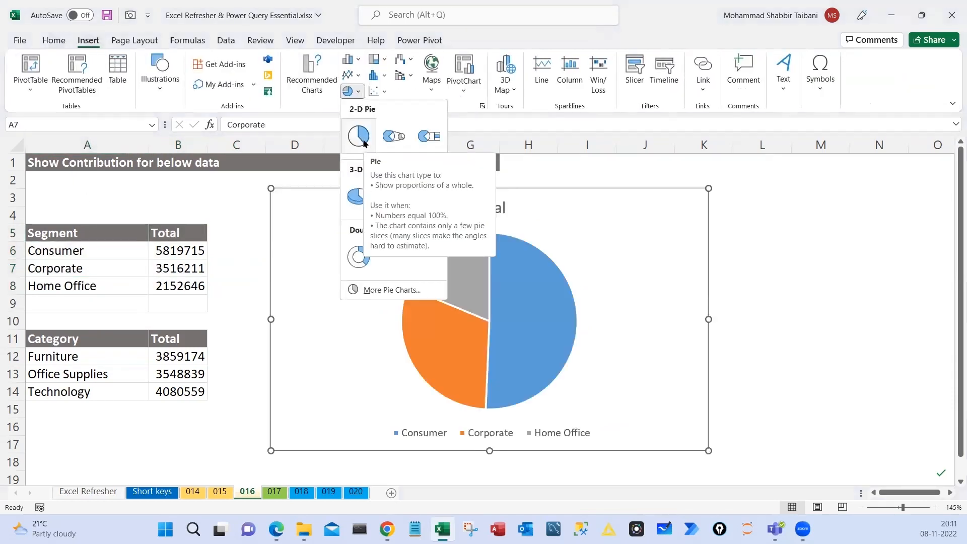
left_click(359, 198)
Make the segment pie chart slightly smaller and position it beside the Segment and Category tables
left_click_drag(346, 216, 319, 215)
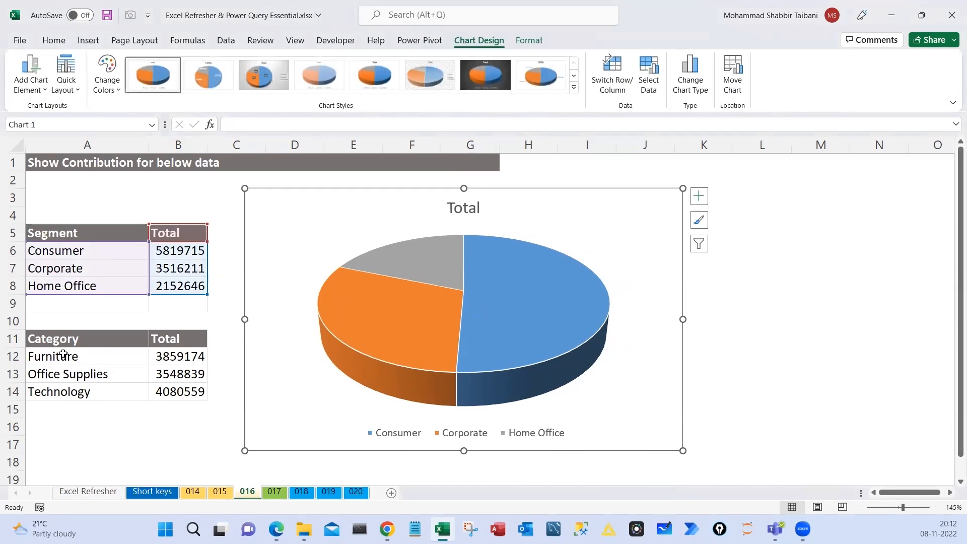
left_click_drag(683, 451, 667, 424)
left_click_drag(522, 214, 538, 212)
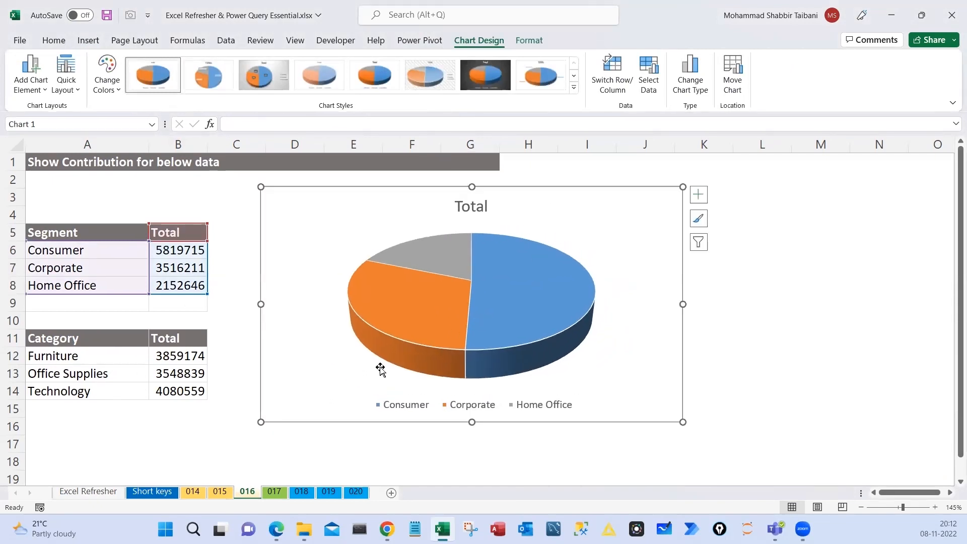
Mark the pie chart's legend and match its colour markers to the corresponding slices
left_click(393, 406)
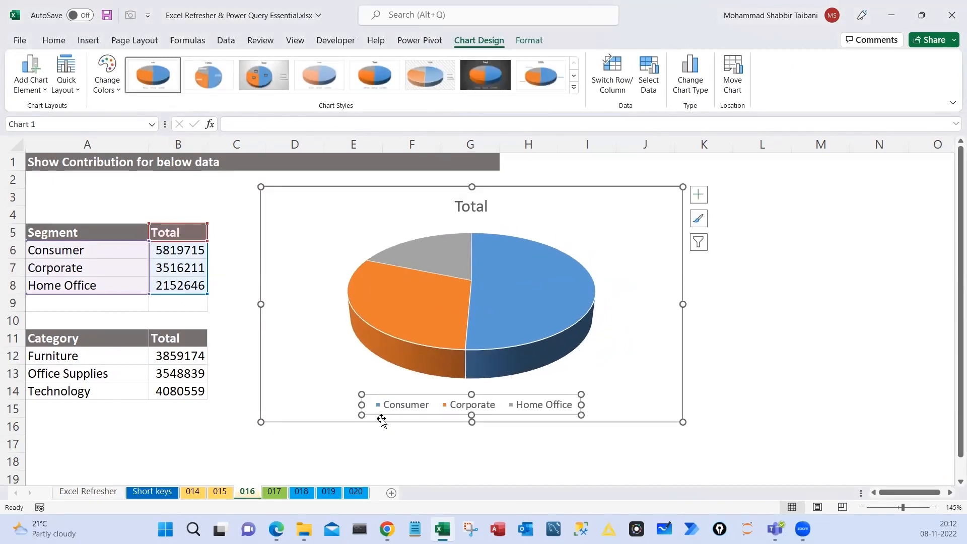
mouse_move(347, 385)
left_mouse_down()
mouse_move(430, 416)
mouse_move(596, 416)
mouse_move(649, 369)
left_mouse_up()
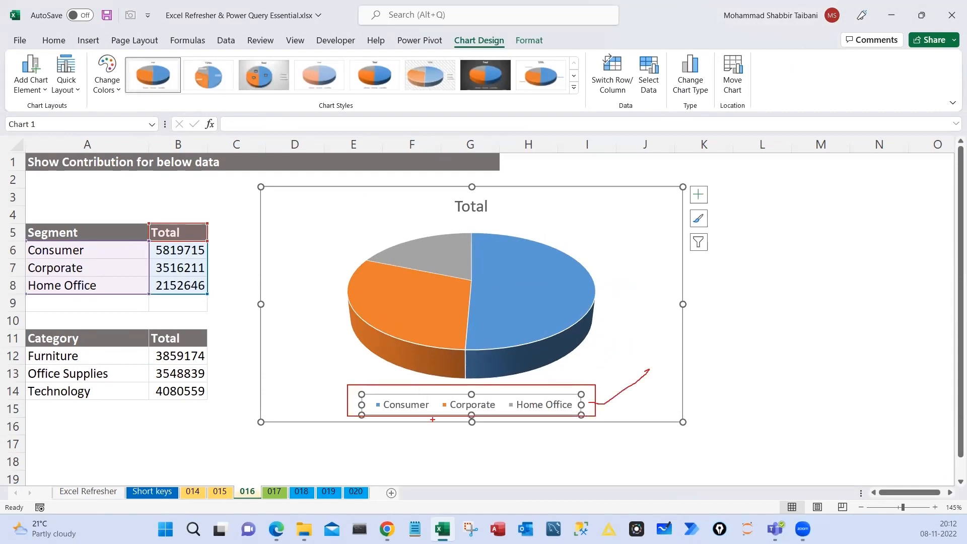
left_click_drag(354, 401, 298, 406)
mouse_move(269, 370)
left_mouse_down()
mouse_move(285, 382)
mouse_move(331, 352)
left_mouse_up()
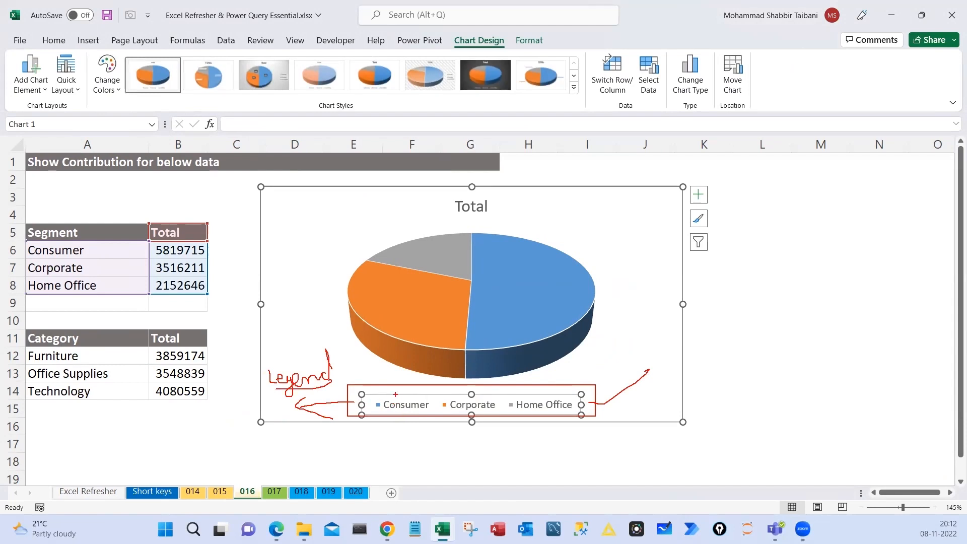
left_click_drag(386, 395, 392, 412)
mouse_move(556, 285)
left_mouse_down()
mouse_move(574, 292)
mouse_move(544, 282)
left_mouse_up()
left_click_drag(451, 390, 443, 419)
mouse_move(423, 313)
left_mouse_down()
mouse_move(427, 334)
mouse_move(421, 312)
left_mouse_up()
left_click_drag(502, 384, 505, 405)
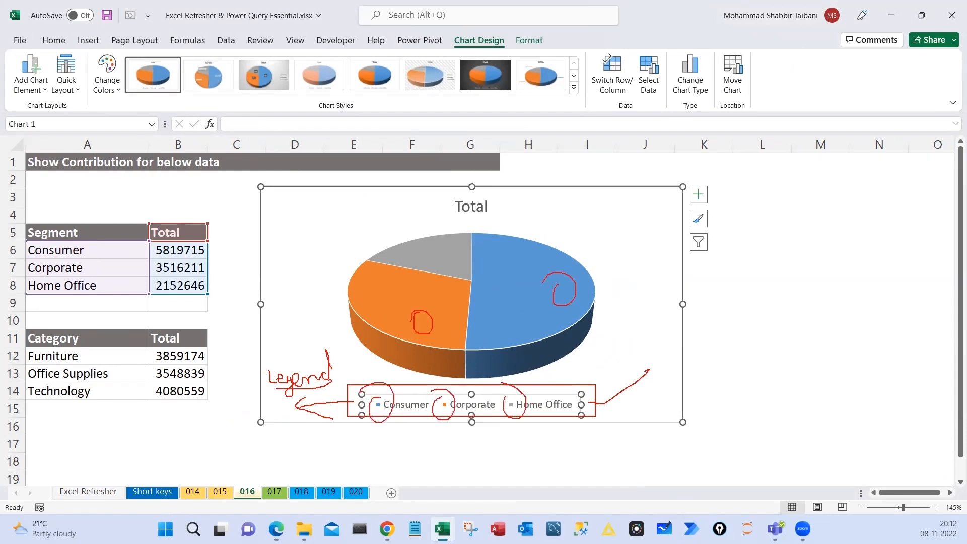
key("Escape")
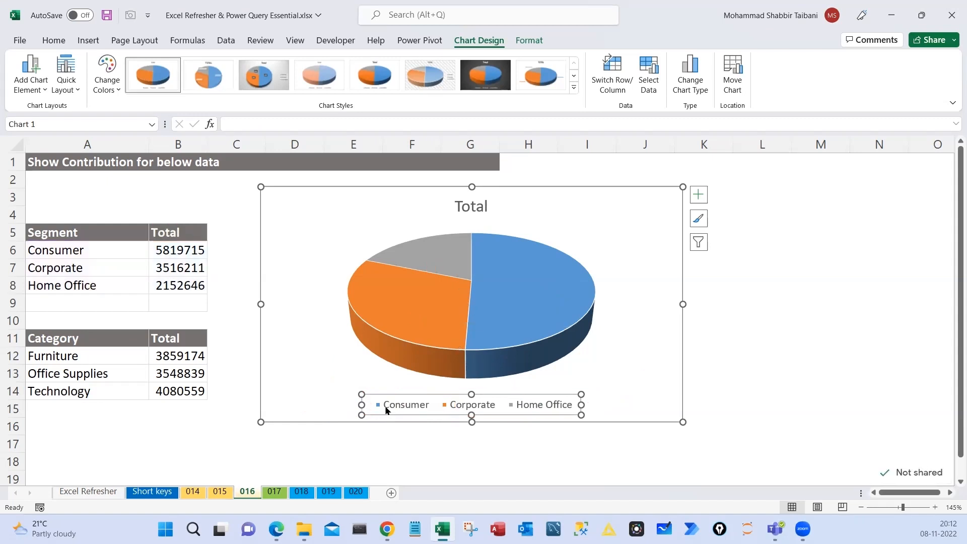
Trace the Consumer legend entry back to the pie slices, comparing it with each coloured slice
mouse_move(400, 318)
mouse_move(367, 389)
left_mouse_down()
mouse_move(432, 400)
mouse_move(379, 390)
left_mouse_up()
left_click_drag(381, 393, 368, 405)
mouse_move(536, 270)
left_mouse_down()
mouse_move(554, 304)
mouse_move(526, 271)
left_mouse_up()
left_click_drag(395, 300, 393, 315)
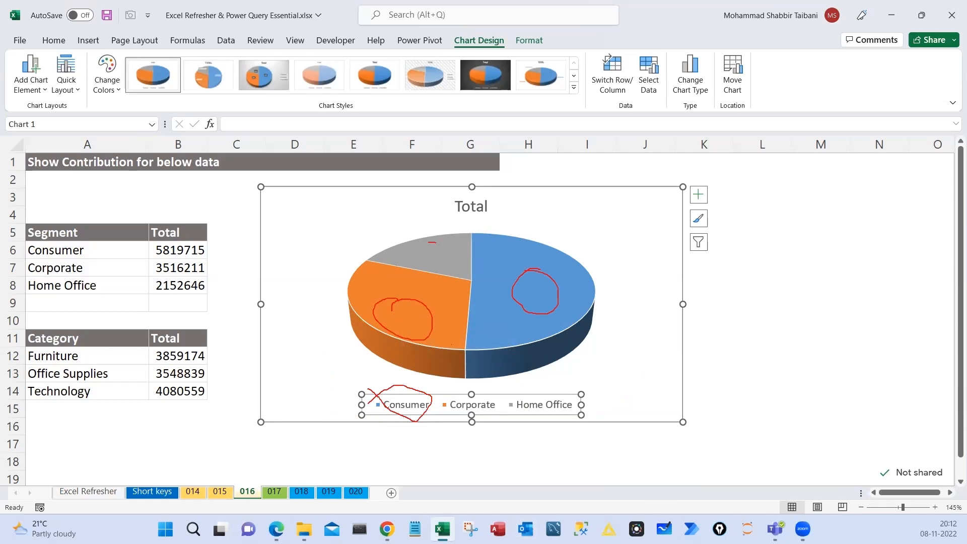
left_click_drag(436, 243, 451, 266)
mouse_move(407, 412)
left_mouse_down()
mouse_move(397, 344)
mouse_move(409, 314)
mouse_move(525, 312)
left_mouse_up()
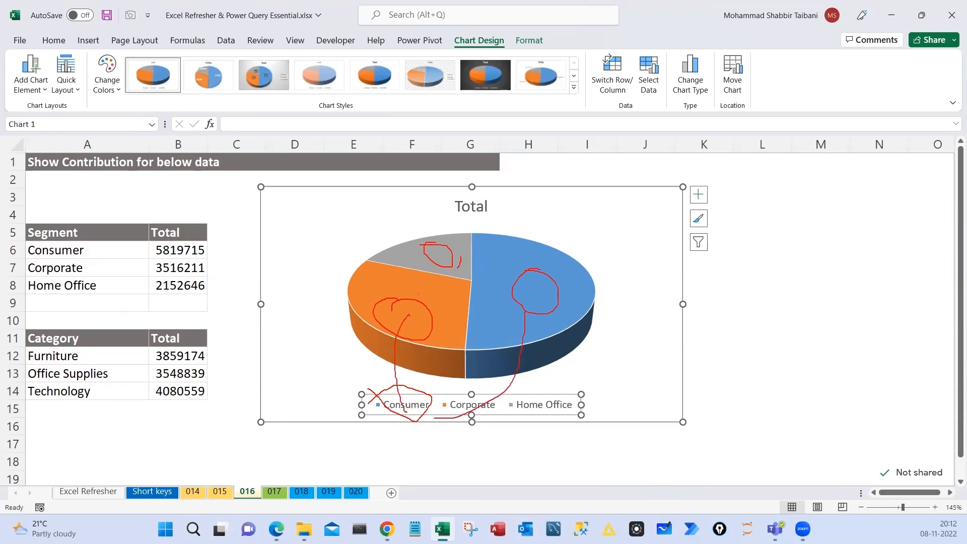
key("Escape")
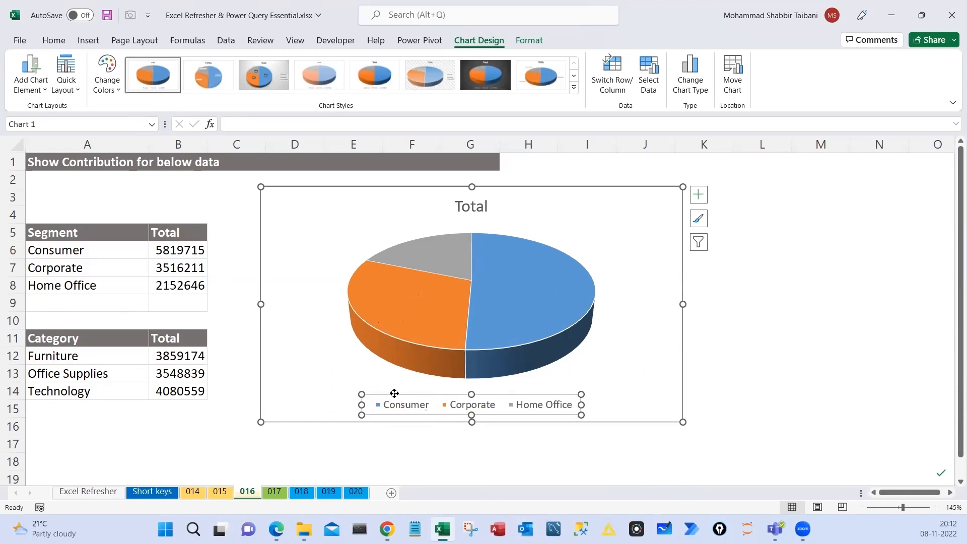
Delete the legend from the segment pie chart
key("Delete")
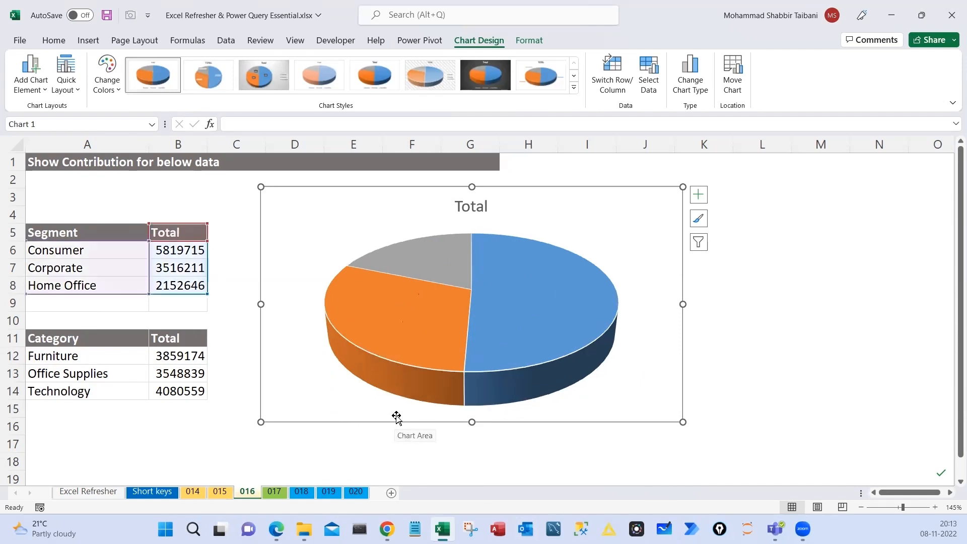
left_click(442, 245)
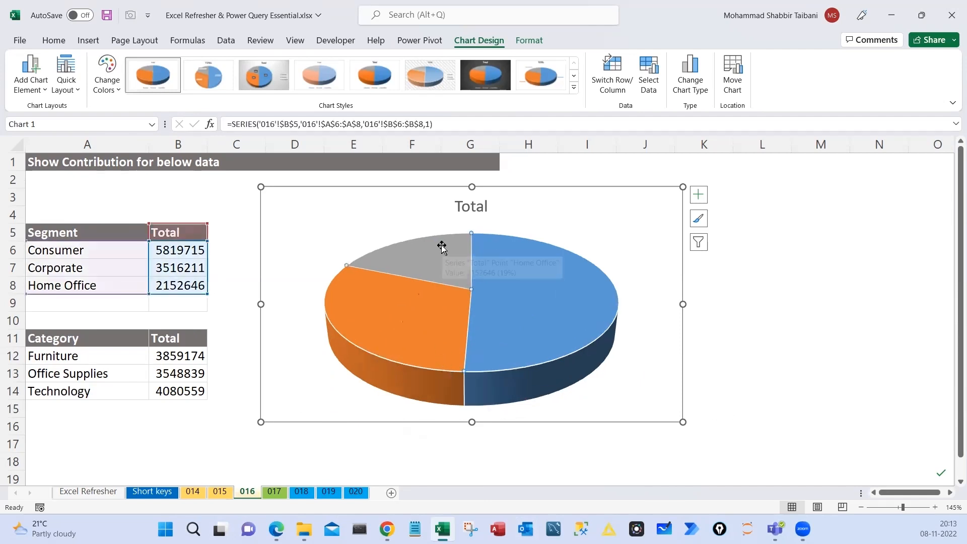
key("Escape")
left_click(511, 256)
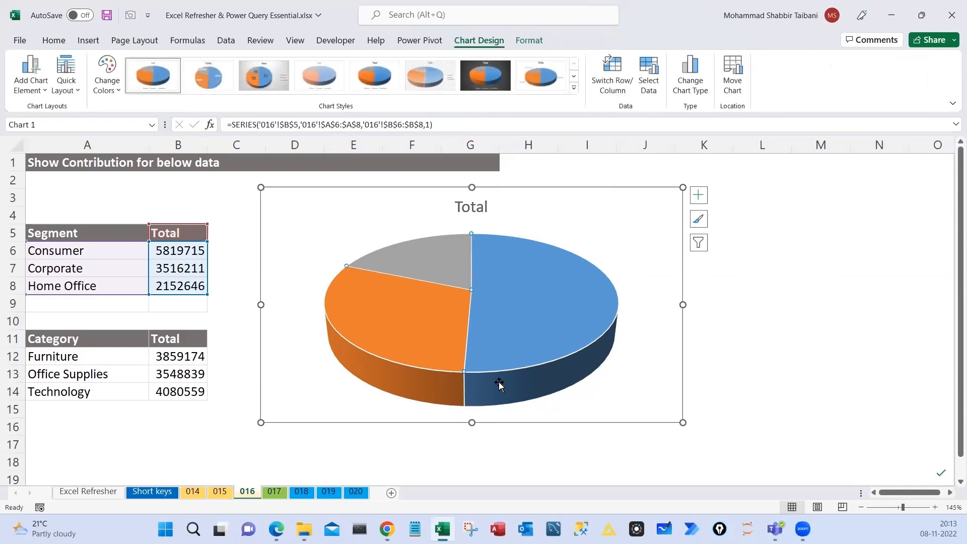
right_click(496, 259)
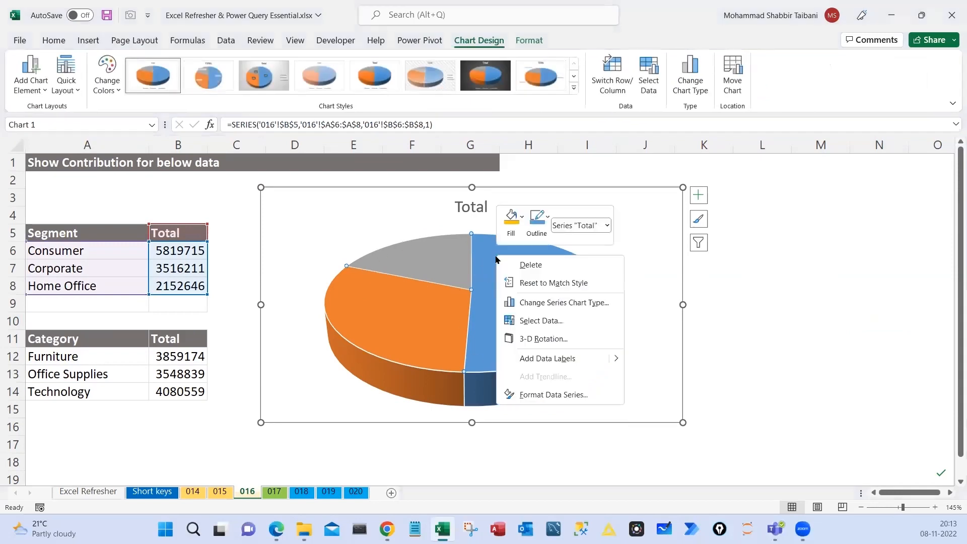
left_click(543, 396)
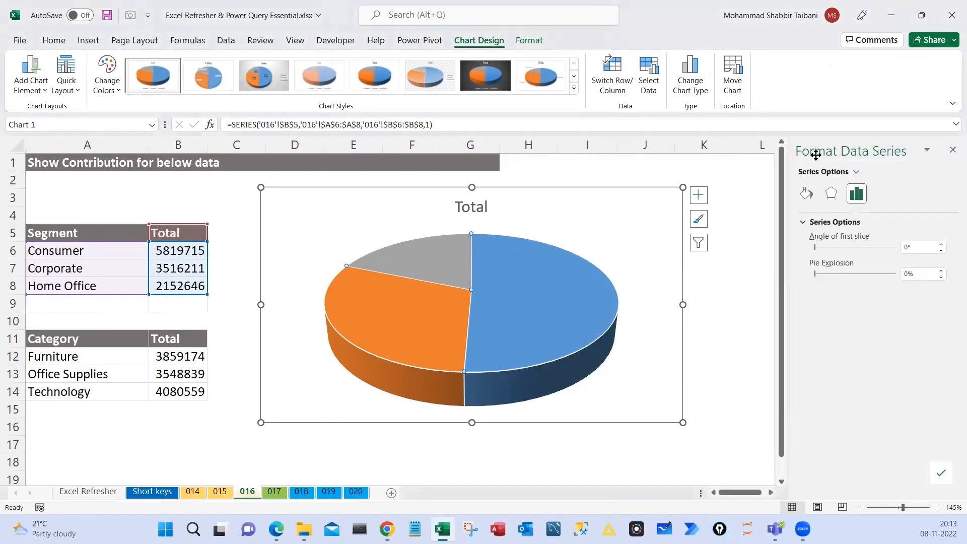
left_click(952, 149)
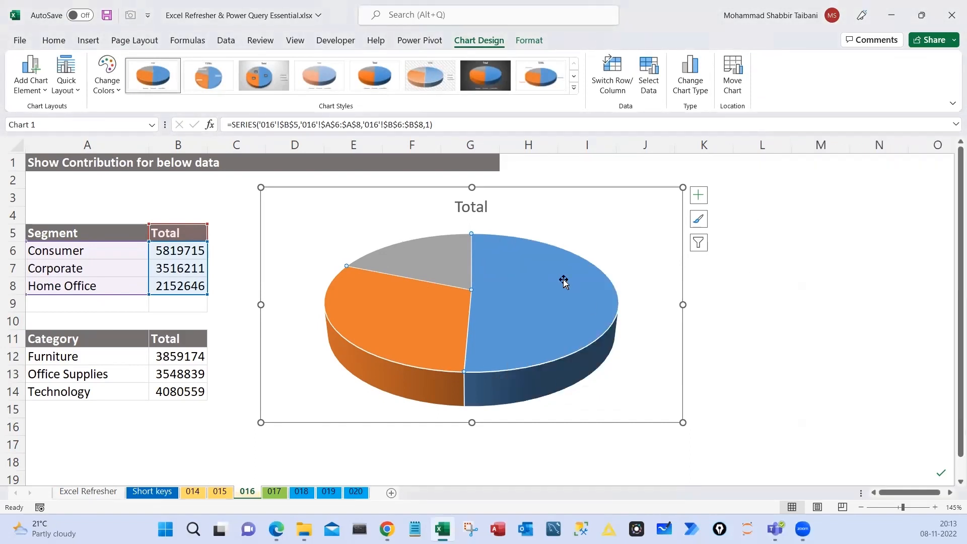
Add data labels to the slices of the segment pie chart and enlarge the plot area within the chart
right_click(502, 269)
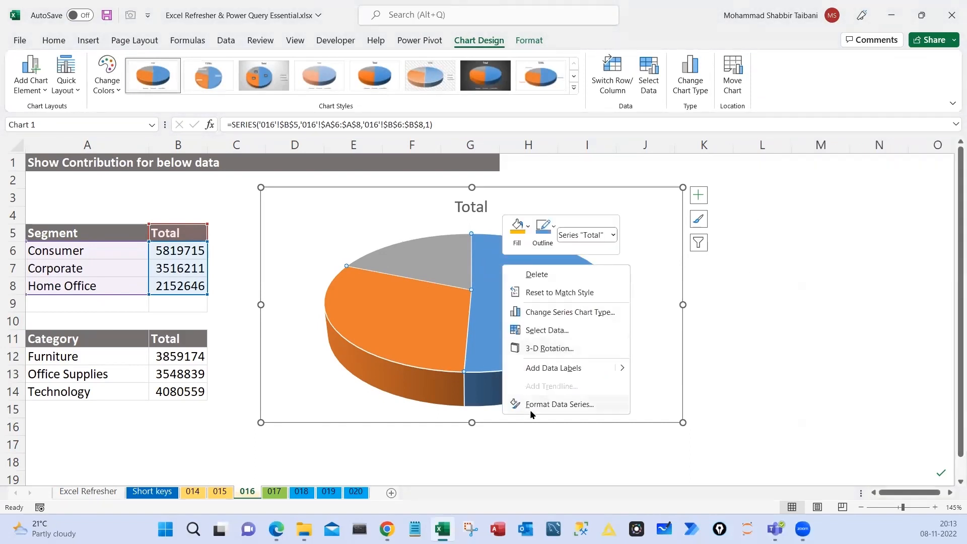
left_click(548, 368)
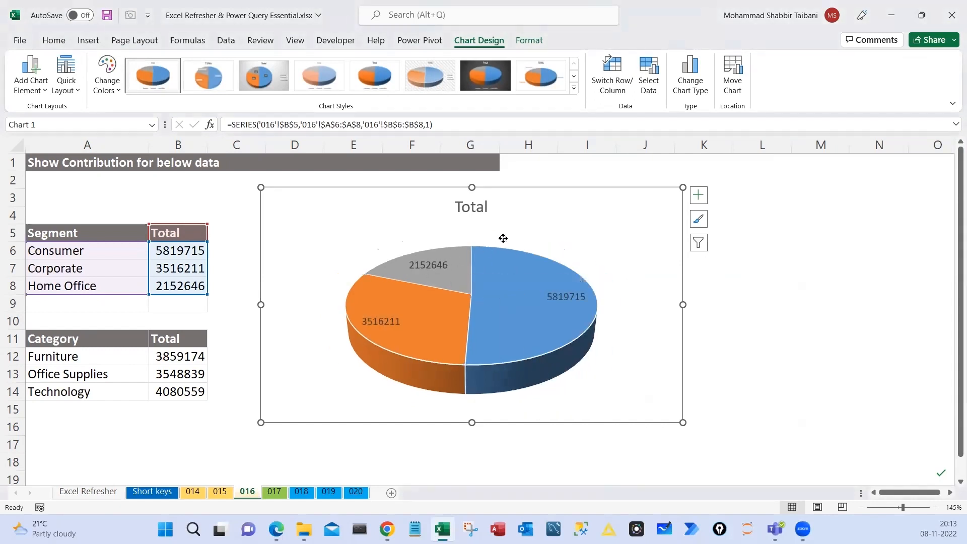
left_click(550, 256)
left_click_drag(300, 245, 260, 208)
left_click(427, 248)
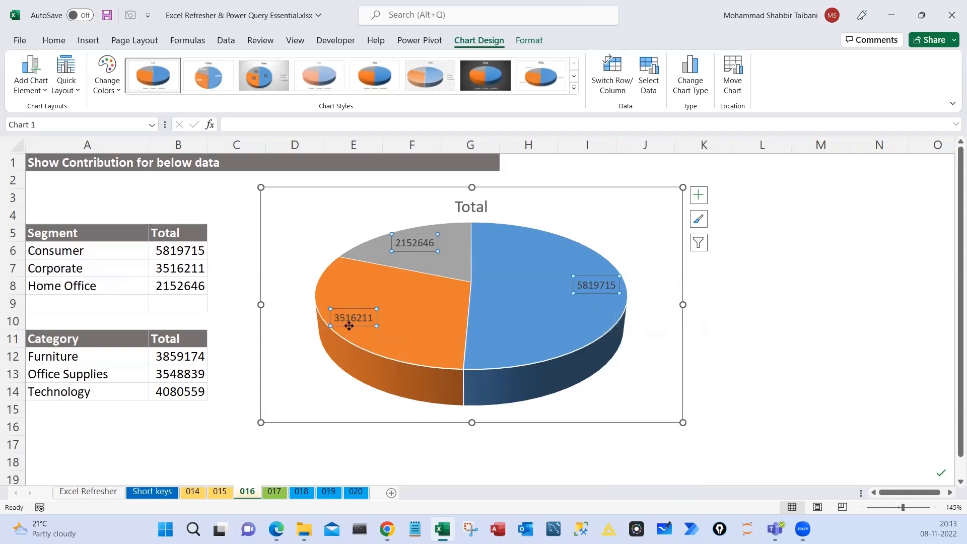
left_click(319, 448)
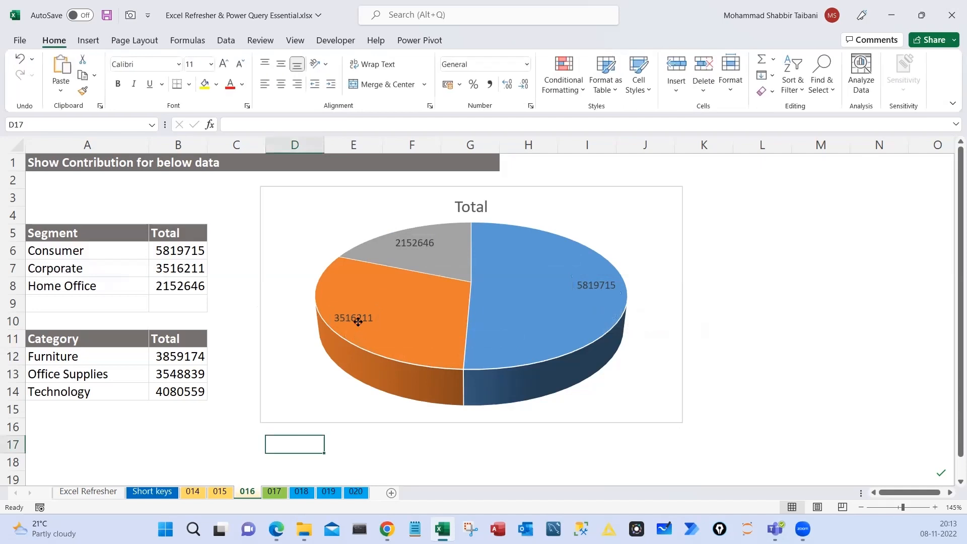
Format the pie's data labels to include Category Name and Percentage as well as Value, and compare them with the Segment table
left_click(360, 323)
right_click(359, 323)
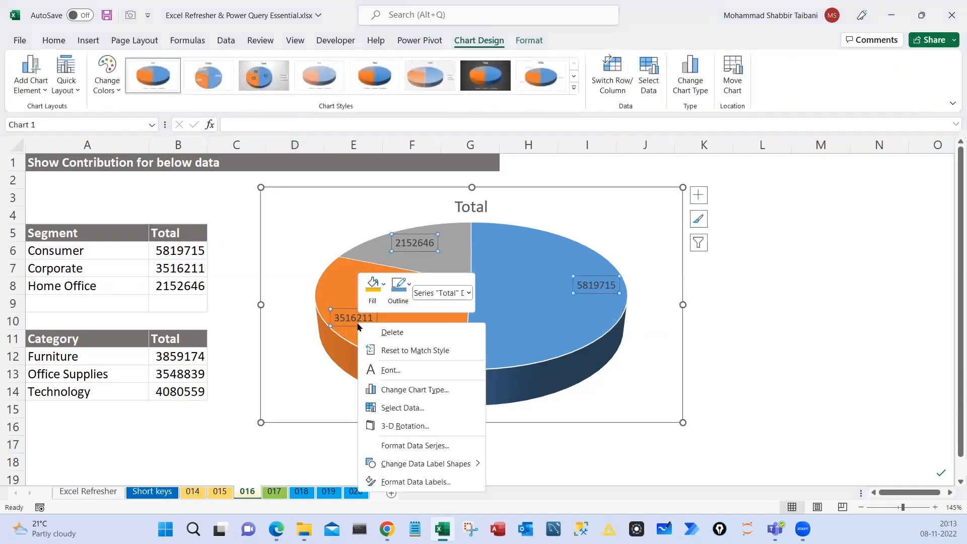
left_click(417, 482)
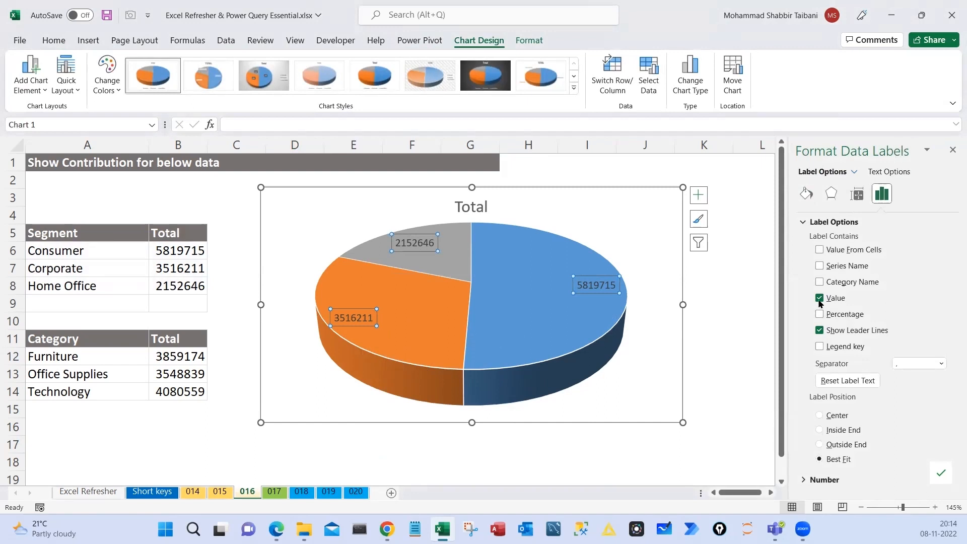
left_click(819, 282)
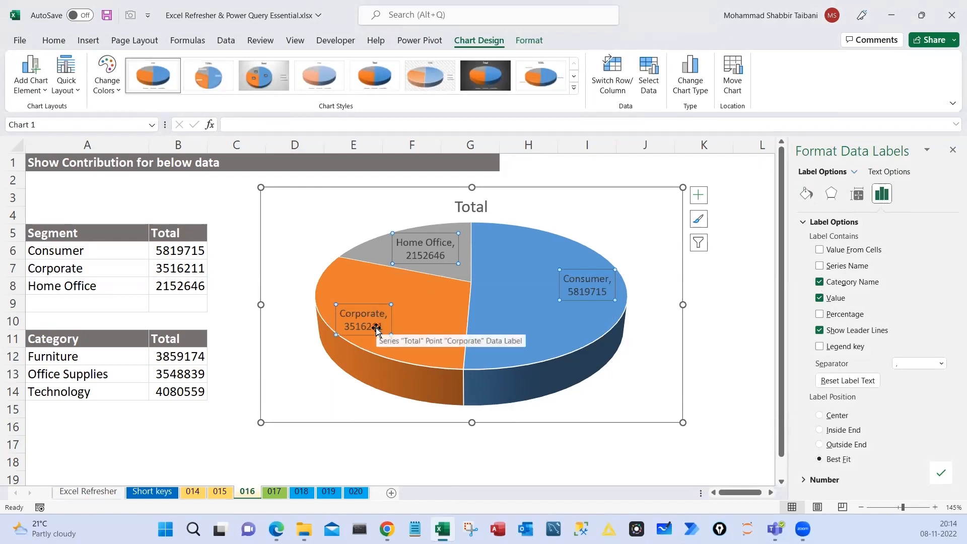
left_click(819, 314)
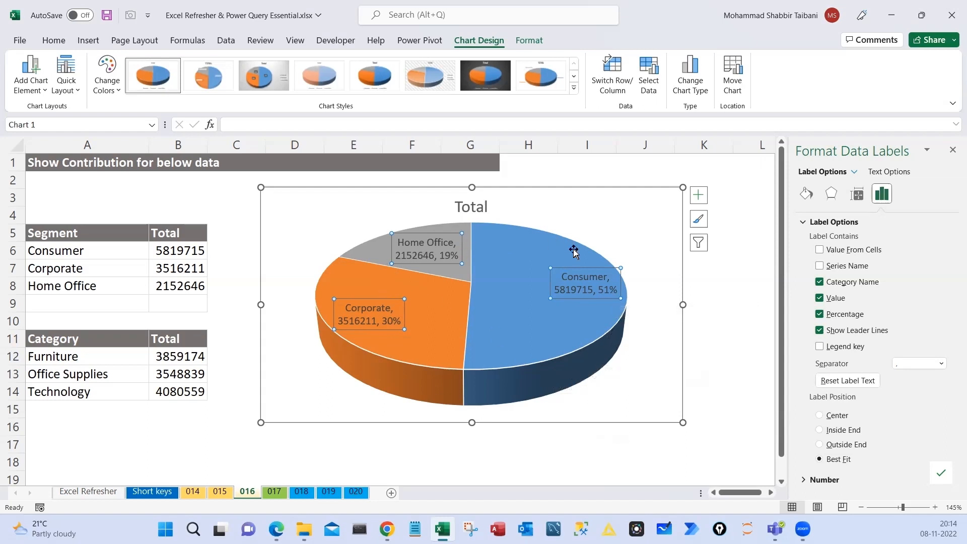
left_click_drag(50, 233, 193, 287)
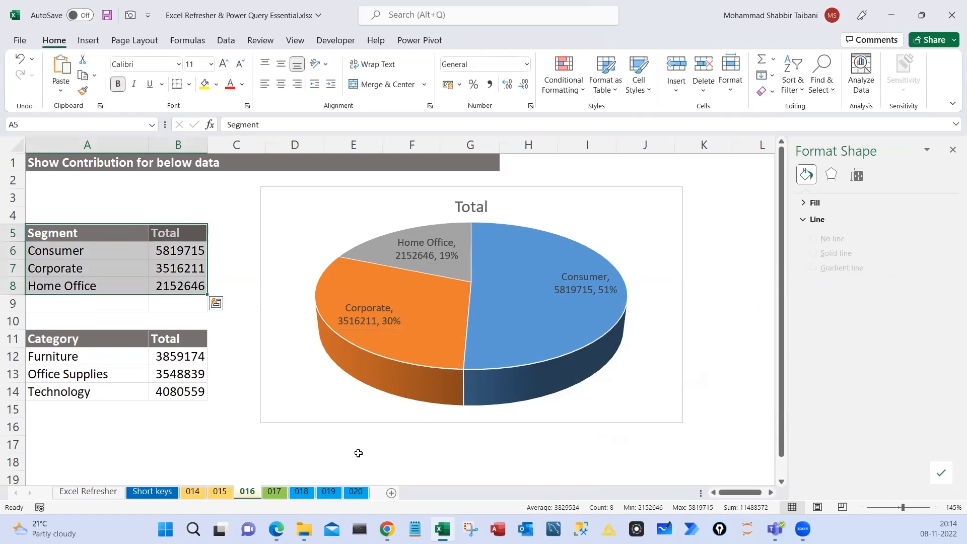
View sheet 017 and locate its Nested IF topic in the topic list on the Excel Refresher sheet
left_click(275, 491)
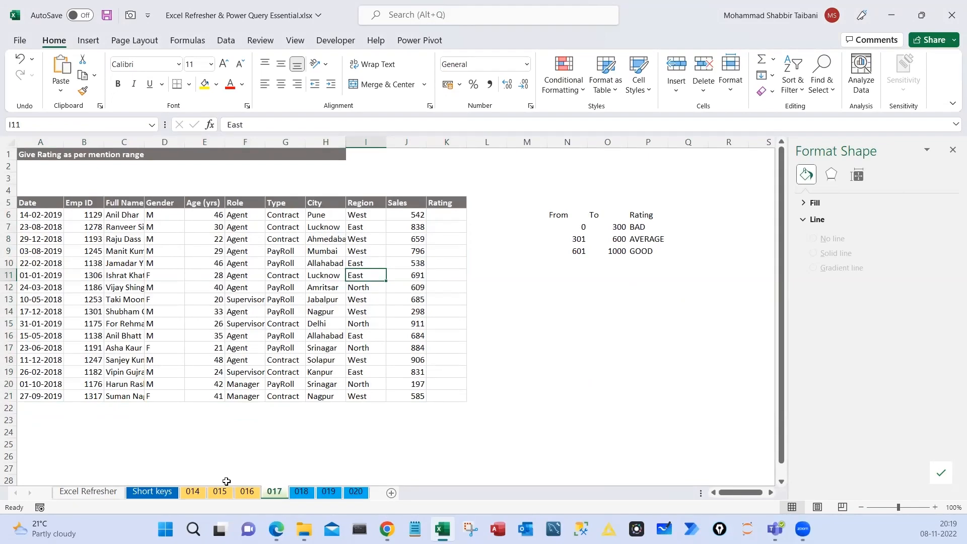
left_click(102, 290)
left_click(49, 214)
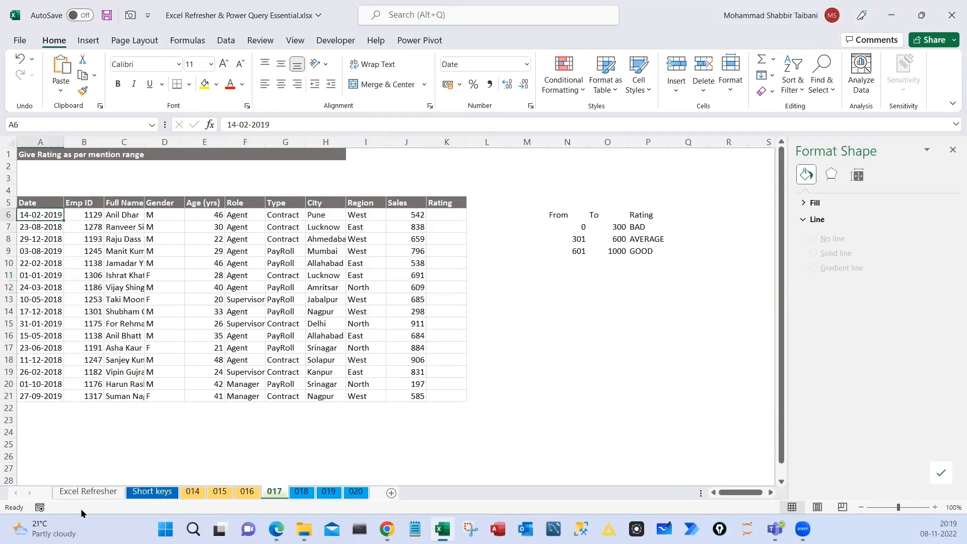
left_click(87, 491)
left_click(265, 206)
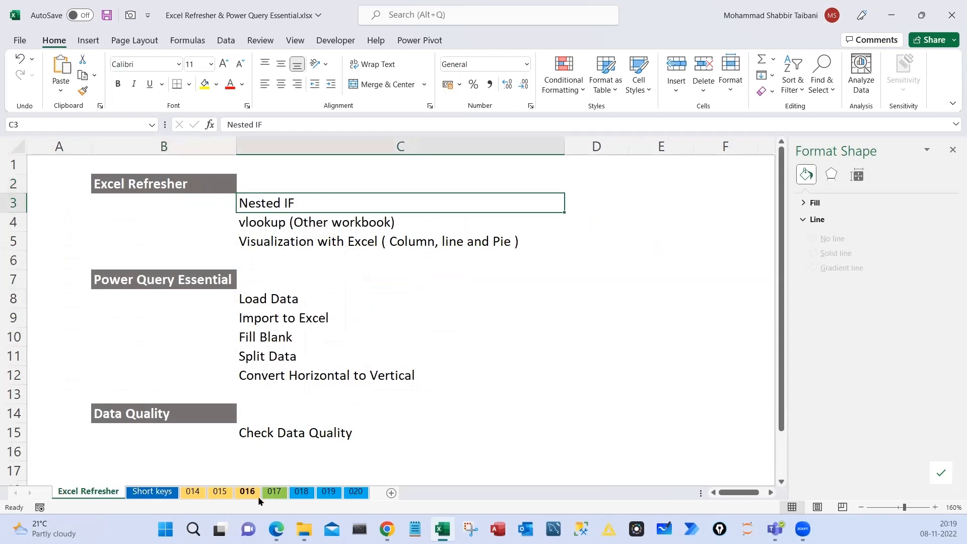
Return to sheet 017 and examine the rating task along with the employee table's Sales and Rating columns
left_click(274, 491)
left_click(43, 154)
left_click(161, 250)
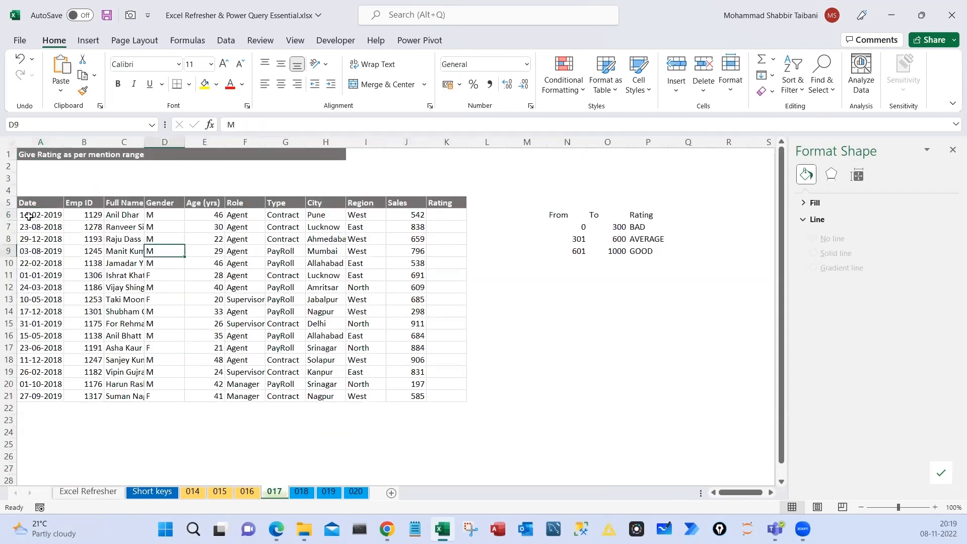
left_click(79, 213)
left_click(389, 261)
left_click(432, 225)
left_click(443, 299)
left_click_drag(436, 222, 403, 386)
Apply All Borders to the From, To and Rating range table in N6:P9
left_click_drag(569, 221, 655, 251)
left_click(189, 84)
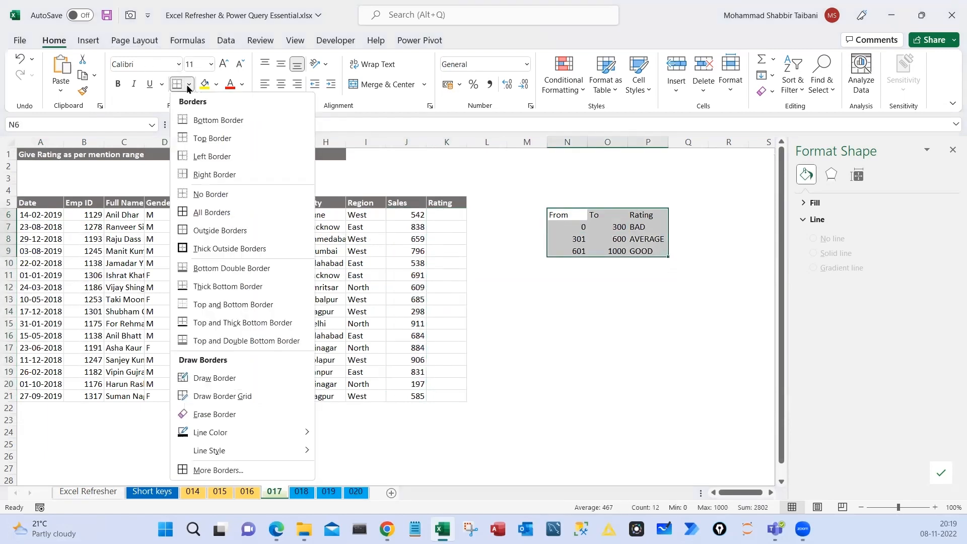
left_click(201, 212)
left_click(415, 219)
Widen column P slightly to give the names in the rating range table more room
left_click(586, 228)
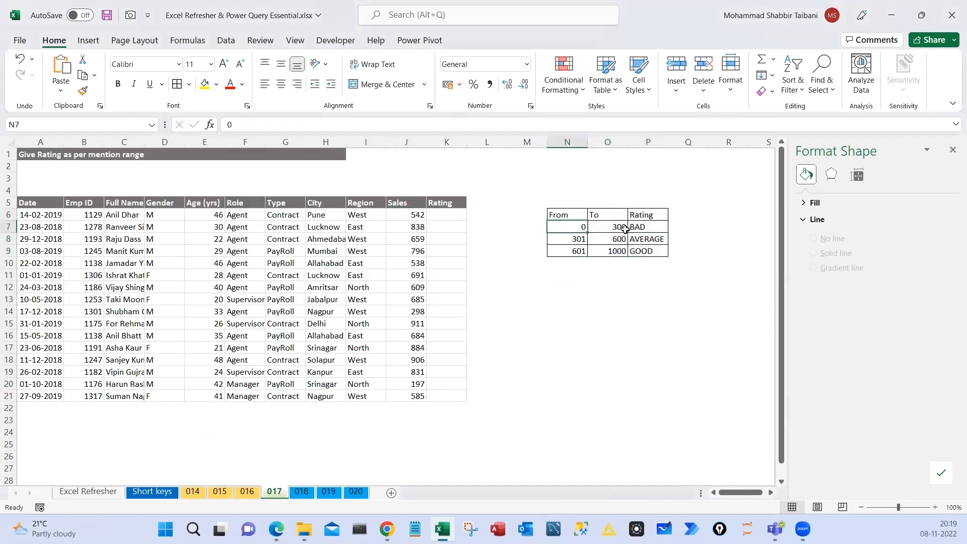
type("0")
left_click(626, 229)
left_click(646, 222)
left_click_drag(670, 145, 684, 145)
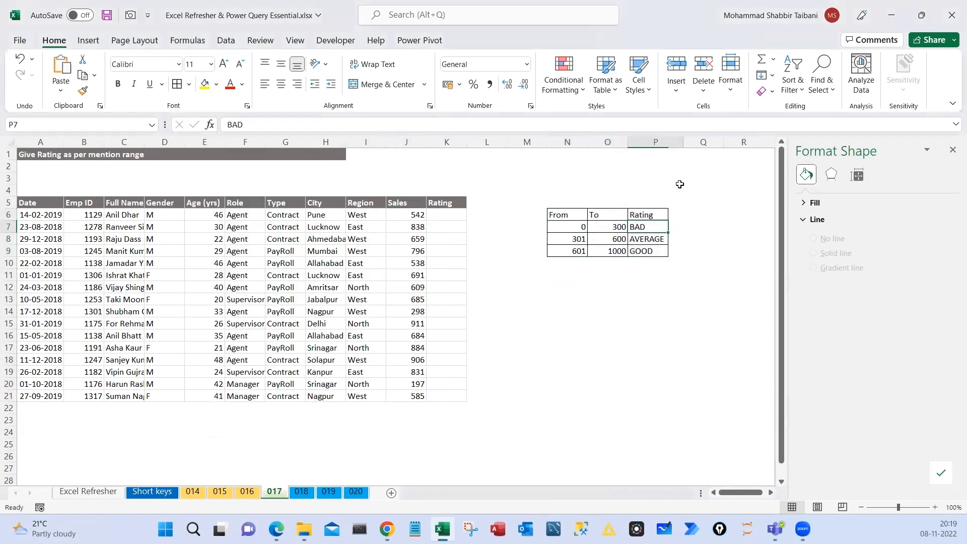
Examine the From and To limits for the AVERAGE and GOOD ratings in the range table
left_click(573, 240)
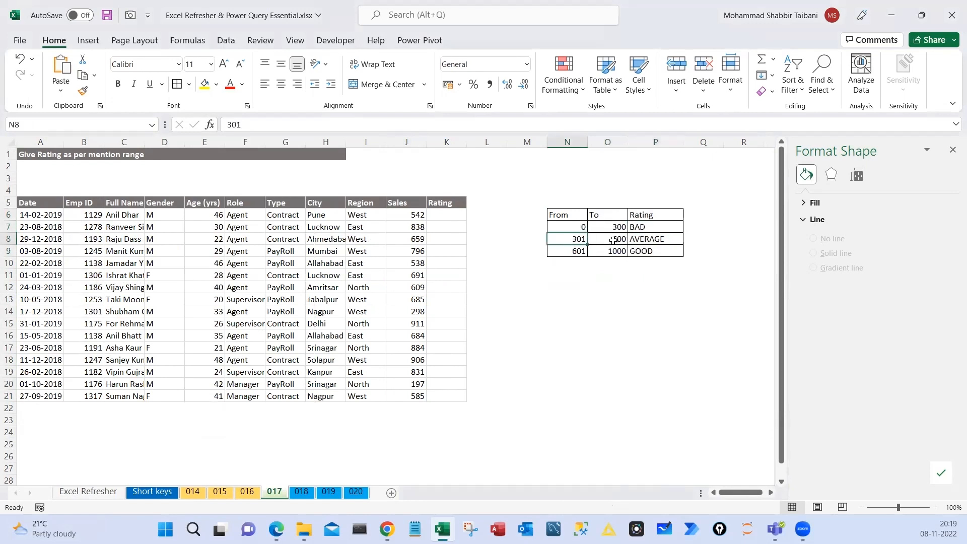
left_click(613, 243)
left_click(660, 239)
left_click(576, 264)
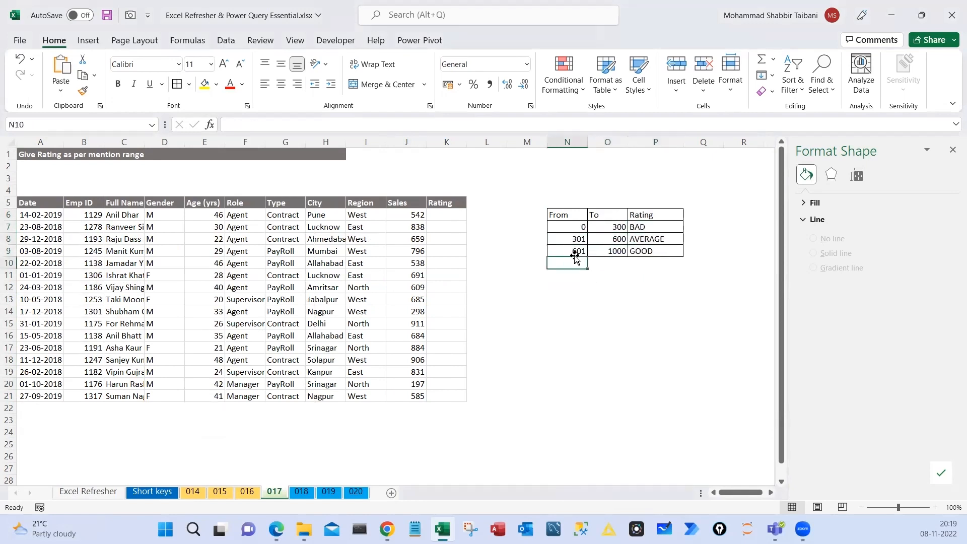
left_click(575, 253)
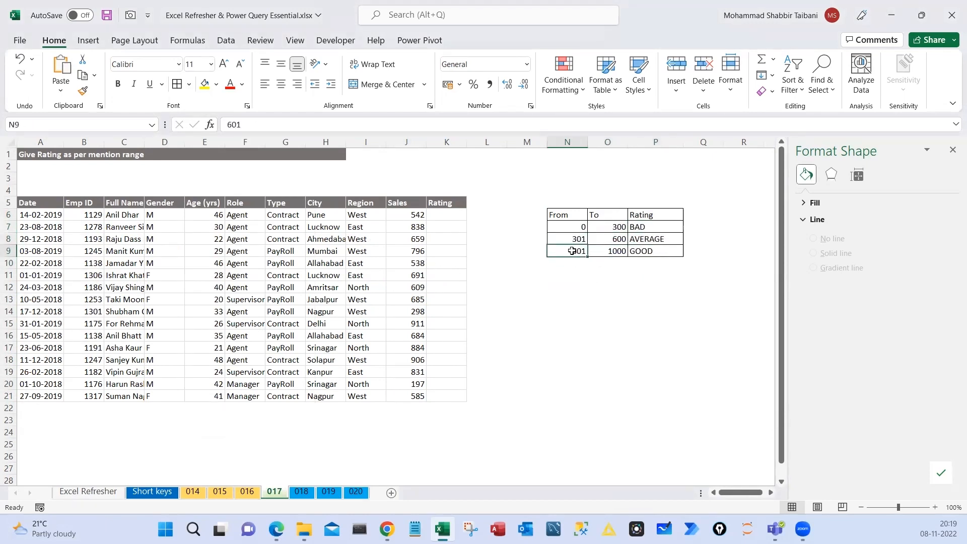
left_click(609, 250)
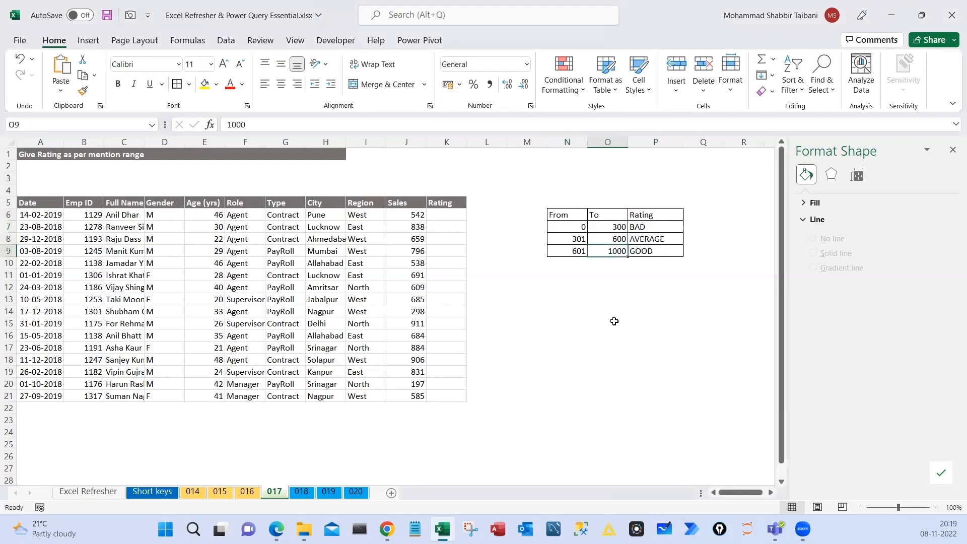
left_click(649, 254)
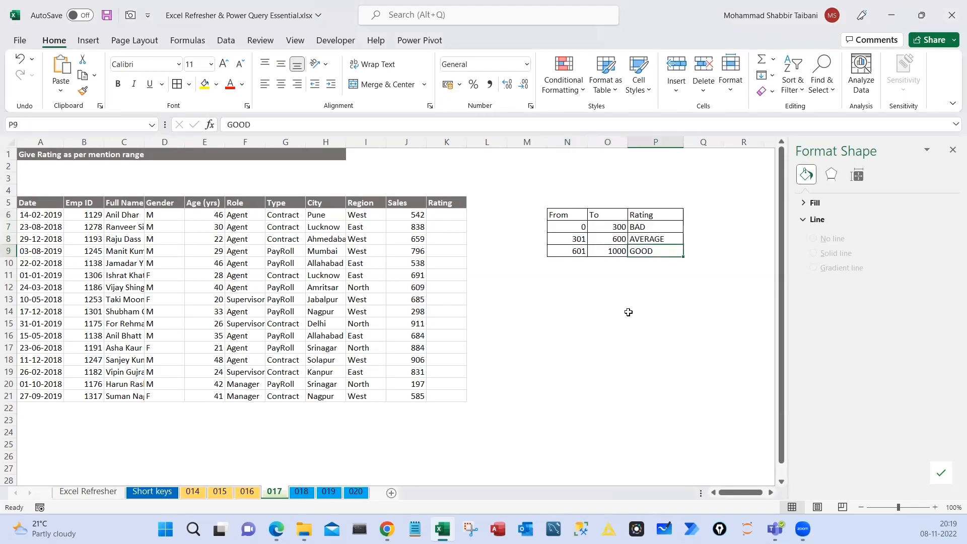
Examine the empty Rating column, the Sales values and the rating range table as the basis for an if-else test
left_click_drag(433, 214, 462, 405)
left_click_drag(519, 211, 470, 240)
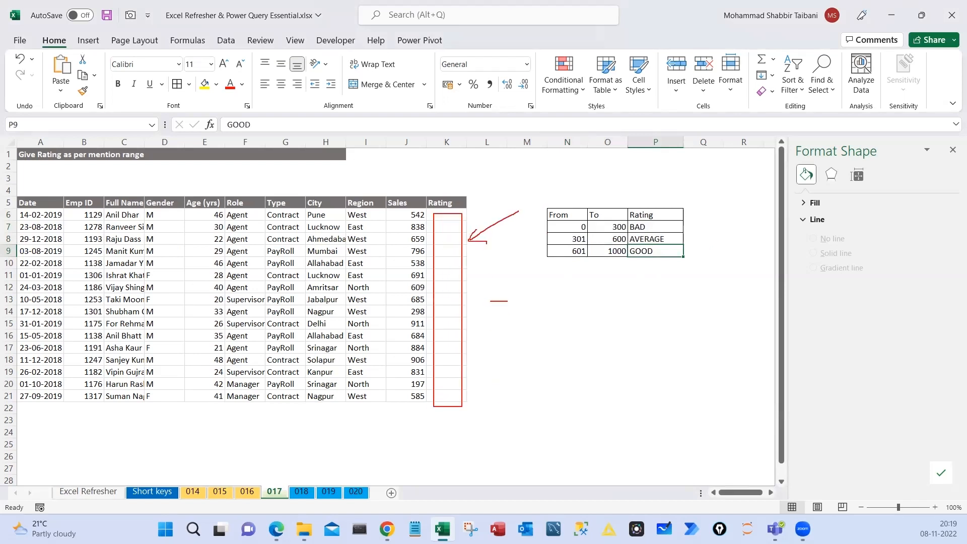
mouse_move(507, 300)
left_mouse_down()
mouse_move(522, 323)
mouse_move(521, 347)
left_mouse_up()
mouse_move(617, 318)
left_mouse_down()
mouse_move(634, 323)
mouse_move(665, 304)
mouse_move(693, 321)
left_mouse_up()
left_click_drag(675, 260, 643, 261)
left_click_drag(416, 184, 456, 241)
left_click_drag(388, 222, 459, 239)
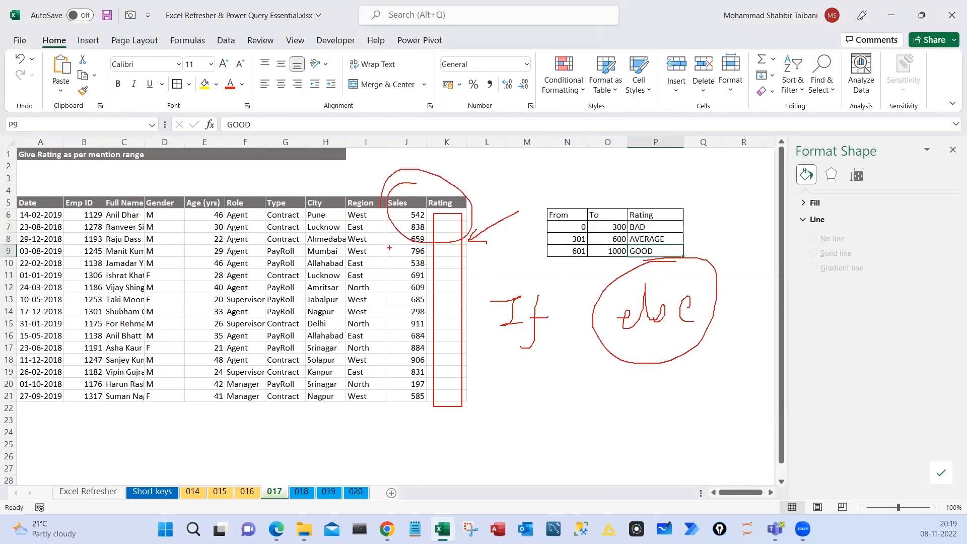
left_click_drag(651, 235, 477, 188)
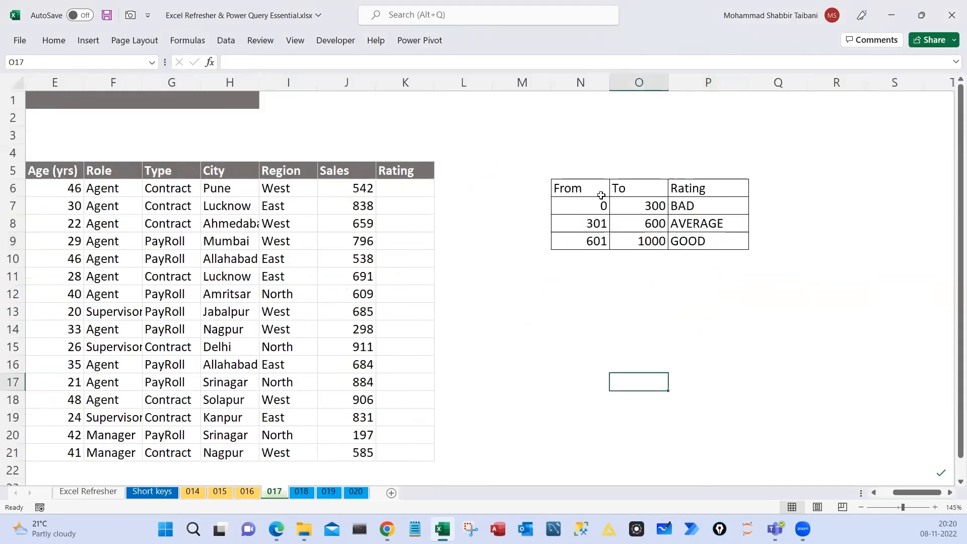
left_click_drag(602, 190, 690, 240)
left_click(639, 293)
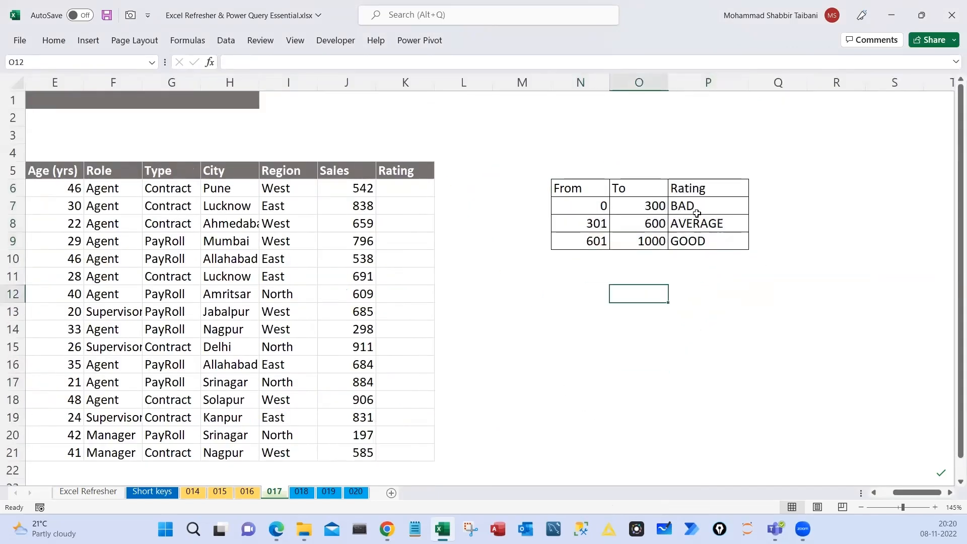
Enter the condition <=300 in Q7, beside the BAD row of the rating range table
left_click(604, 206)
left_click(654, 207)
left_click(778, 208)
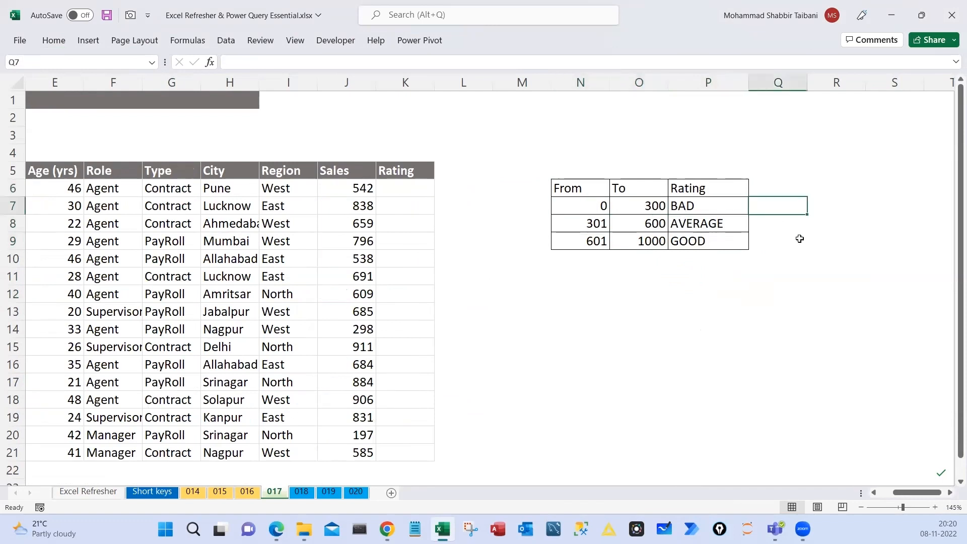
type("<=3")
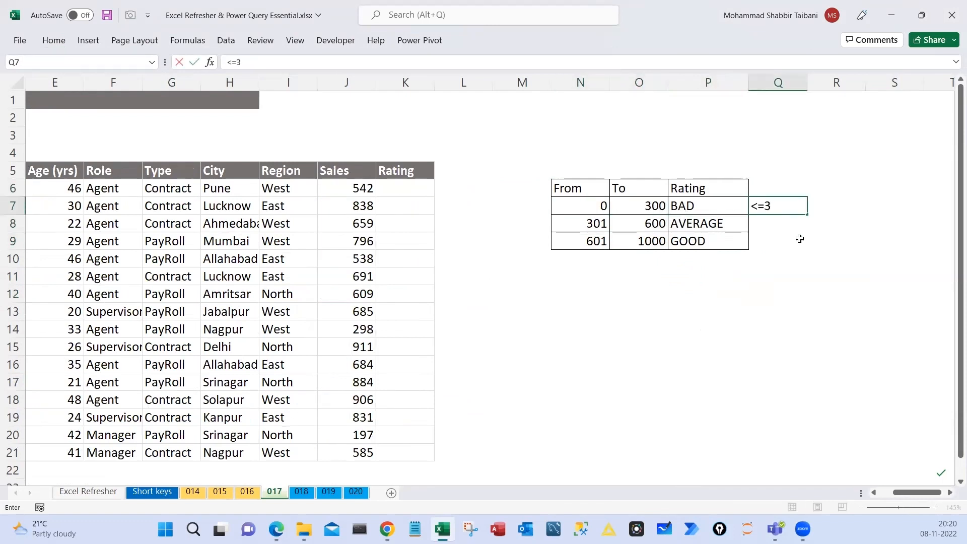
type("00")
key("Left")
key("Left")
key("Left")
key("Right")
key("Right")
key("Right")
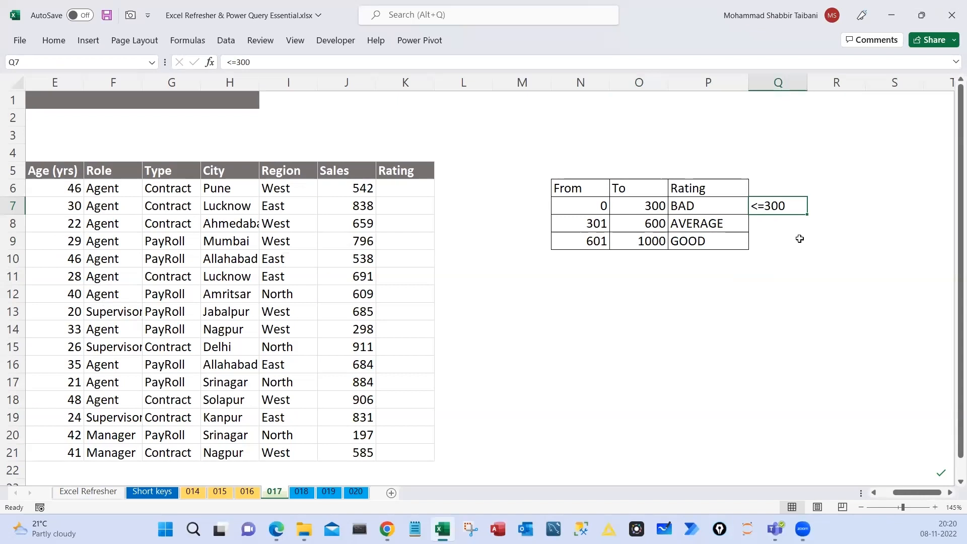
Enter the condition <=600 in Q8, beside the AVERAGE row of the rating range table
key("Down")
key("Left")
key("Left")
key("Left")
key("Right")
key("Right")
key("Right")
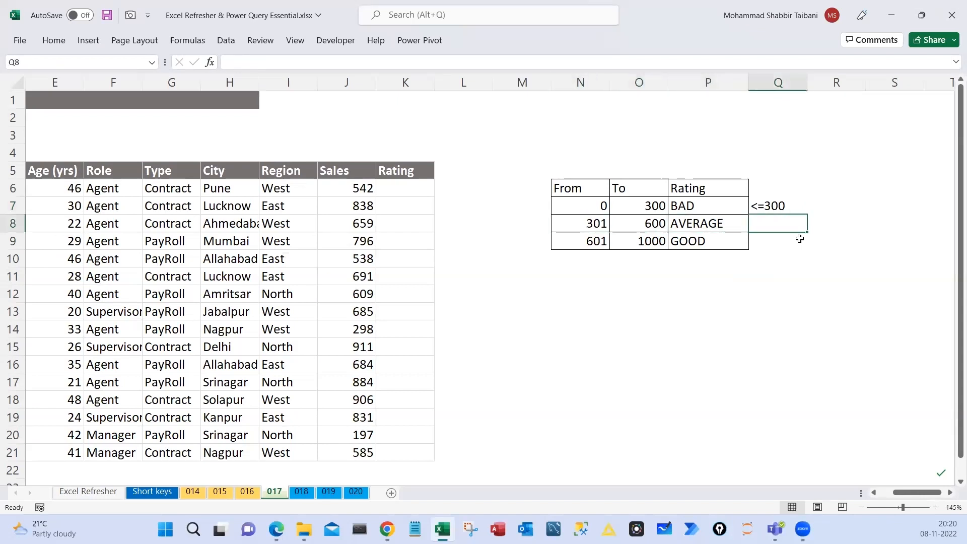
type("<=600")
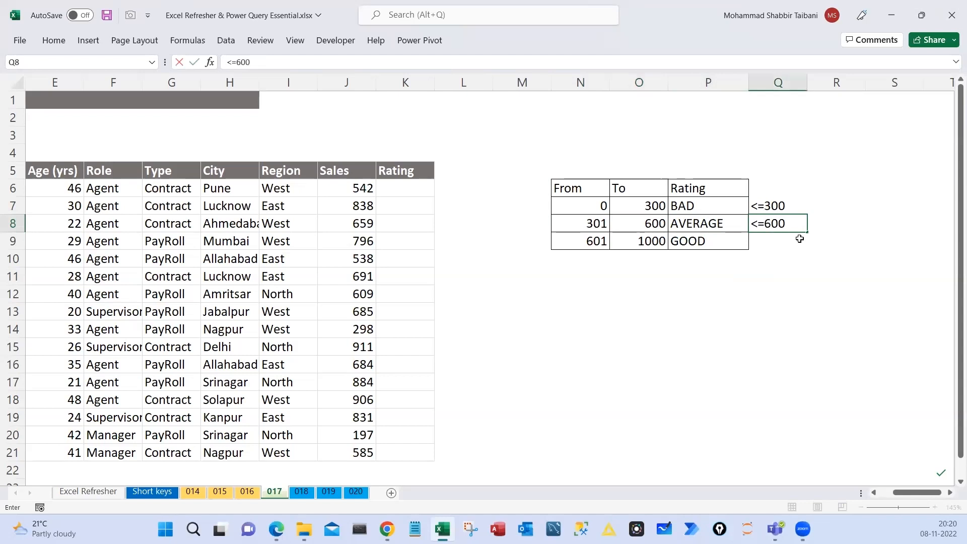
key("Return")
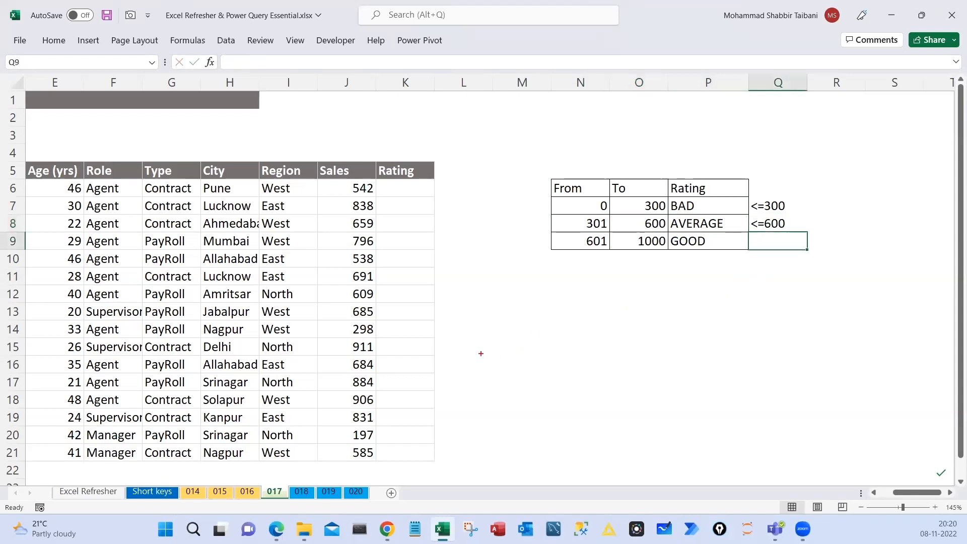
Check a sample sales value of 250 against the <=300 and <=600 conditions in their order
left_click_drag(473, 339, 499, 368)
mouse_move(520, 331)
left_mouse_down()
mouse_move(501, 350)
mouse_move(515, 365)
left_mouse_up()
mouse_move(533, 342)
left_mouse_down()
mouse_move(529, 360)
mouse_move(535, 342)
left_mouse_up()
mouse_move(474, 305)
left_mouse_down()
mouse_move(534, 311)
mouse_move(498, 302)
left_mouse_up()
left_click_drag(793, 205, 822, 185)
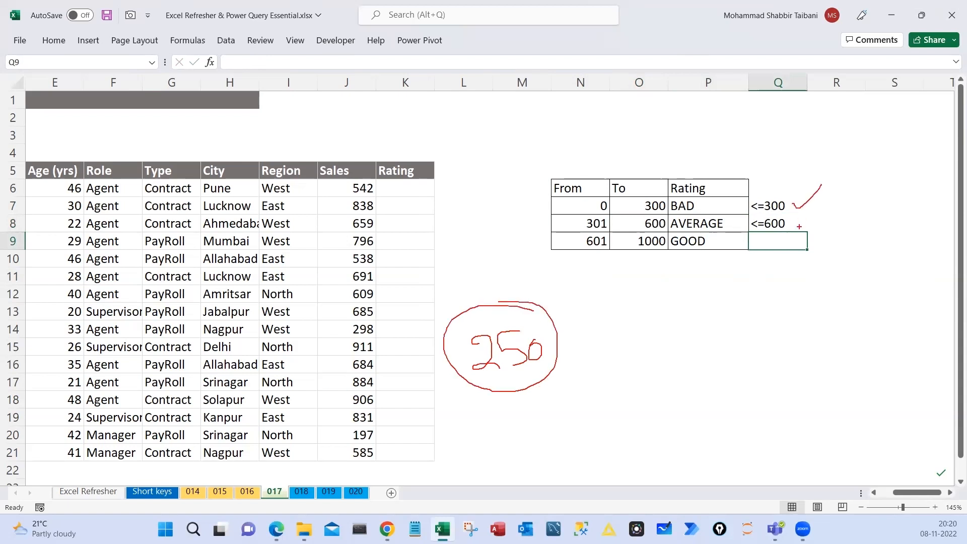
mouse_move(853, 142)
left_mouse_down()
mouse_move(857, 198)
mouse_move(868, 208)
left_mouse_up()
left_click_drag(763, 187, 796, 200)
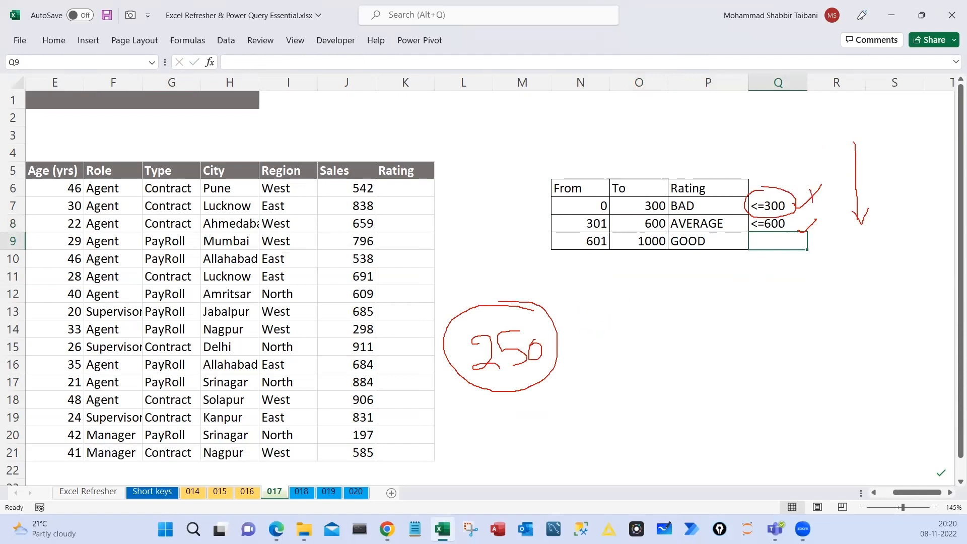
mouse_move(523, 317)
left_mouse_down()
mouse_move(484, 178)
mouse_move(730, 161)
left_mouse_up()
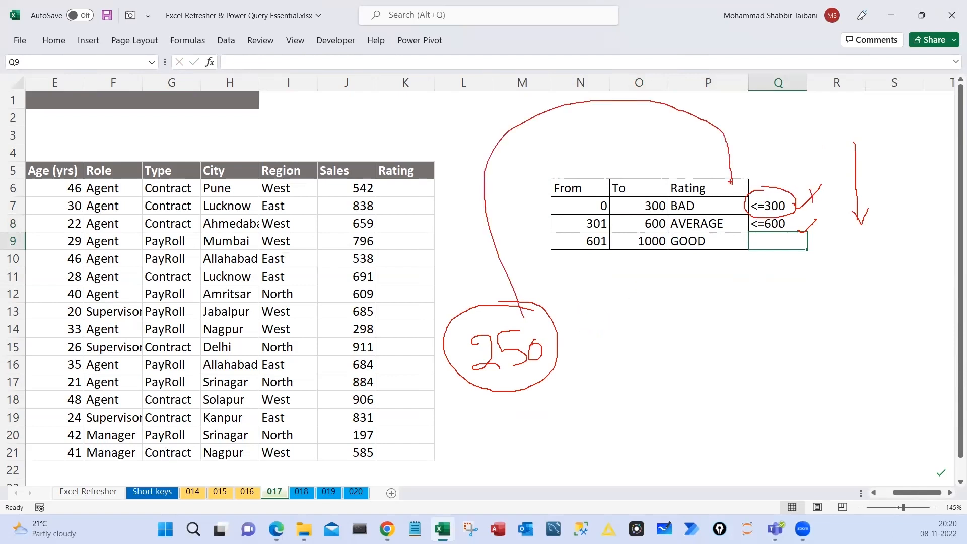
key("Escape")
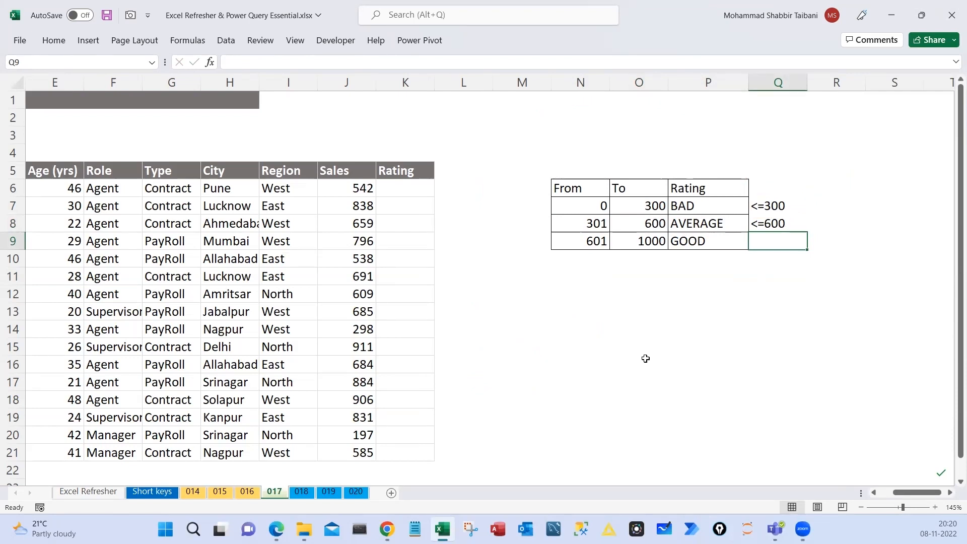
Check a sample sales value of 350 against the <=300 condition and the <=600 condition below it
mouse_move(476, 354)
left_mouse_down()
mouse_move(491, 385)
mouse_move(481, 395)
left_mouse_up()
mouse_move(507, 353)
left_mouse_down()
mouse_move(536, 383)
mouse_move(518, 392)
left_mouse_up()
left_click_drag(568, 359, 570, 355)
mouse_move(826, 142)
left_mouse_down()
mouse_move(834, 201)
mouse_move(810, 236)
left_mouse_up()
mouse_move(781, 186)
left_mouse_down()
mouse_move(758, 185)
mouse_move(745, 212)
mouse_move(781, 184)
left_mouse_up()
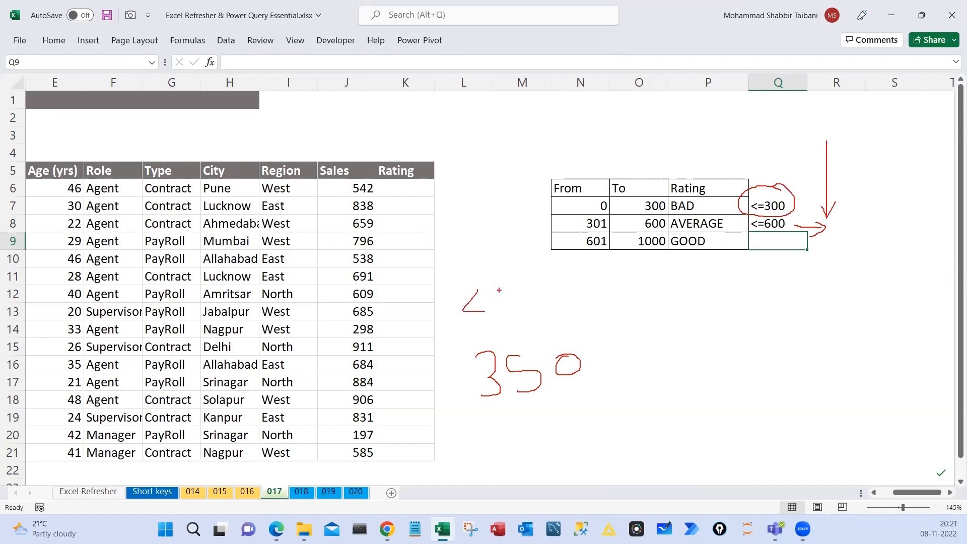
mouse_move(515, 287)
left_mouse_down()
mouse_move(516, 312)
mouse_move(539, 302)
left_mouse_up()
left_click_drag(556, 285, 582, 300)
mouse_move(483, 417)
left_mouse_down()
mouse_move(471, 333)
mouse_move(543, 416)
left_mouse_up()
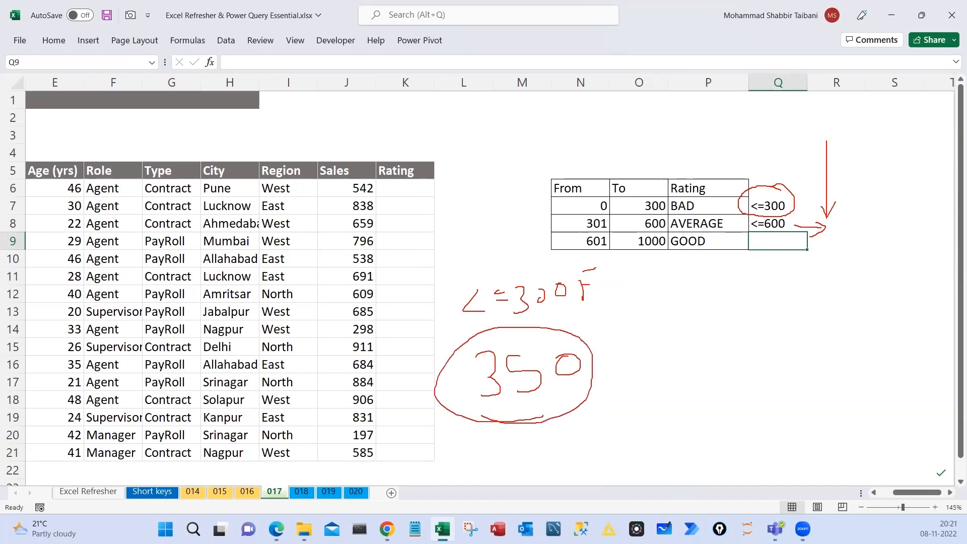
mouse_move(609, 379)
left_mouse_down()
mouse_move(695, 333)
mouse_move(710, 354)
left_mouse_up()
key("Escape")
Enter 750 in N17 as a sample sales value
left_click(574, 384)
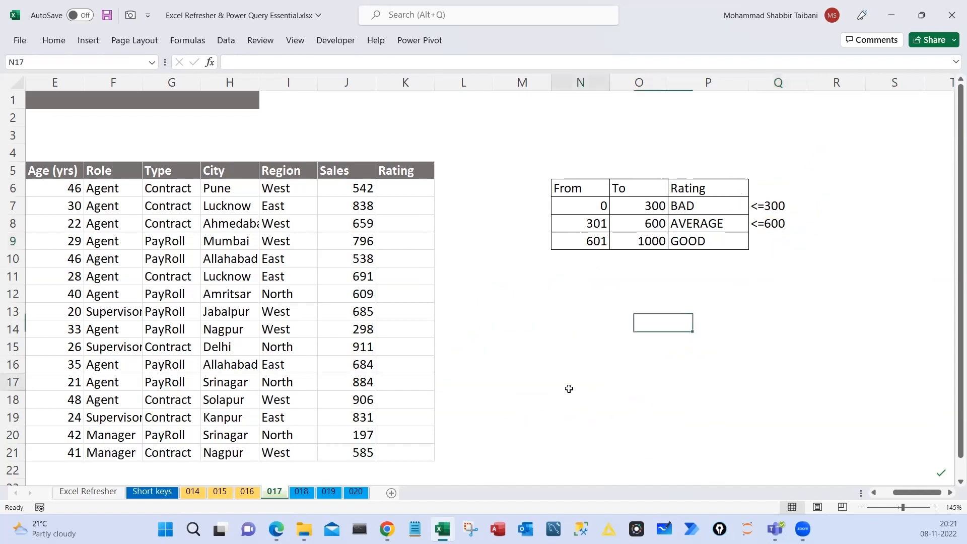
type("750")
key("ctrl+Return")
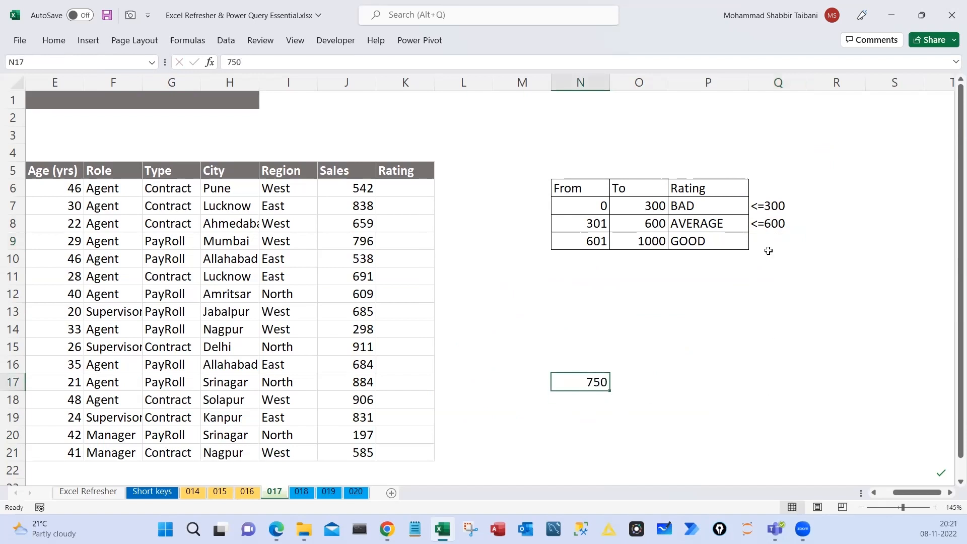
Examine the ratings available for the sample value 750 and compare it with the <=300 condition
left_click_drag(750, 192, 792, 230)
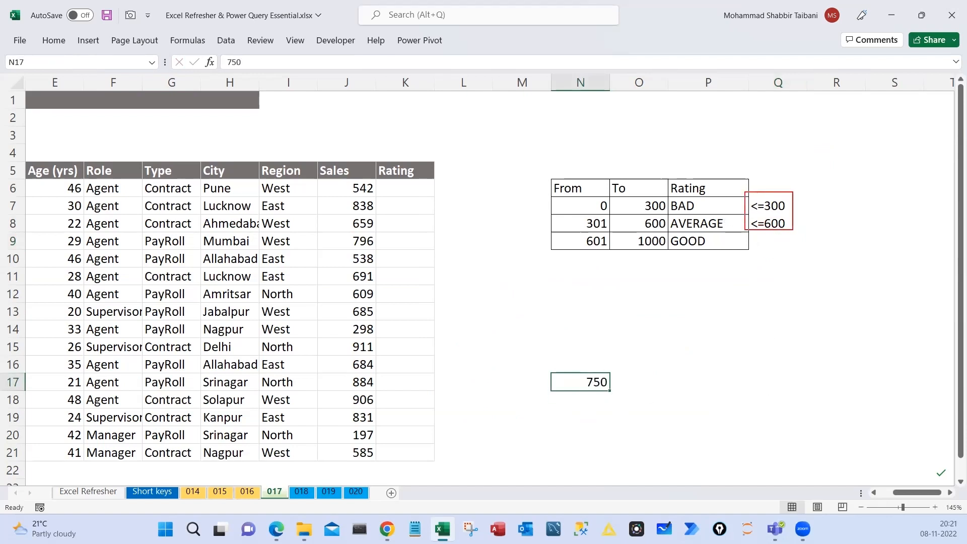
mouse_move(666, 167)
left_mouse_down()
mouse_move(713, 263)
mouse_move(727, 268)
mouse_move(635, 359)
left_mouse_up()
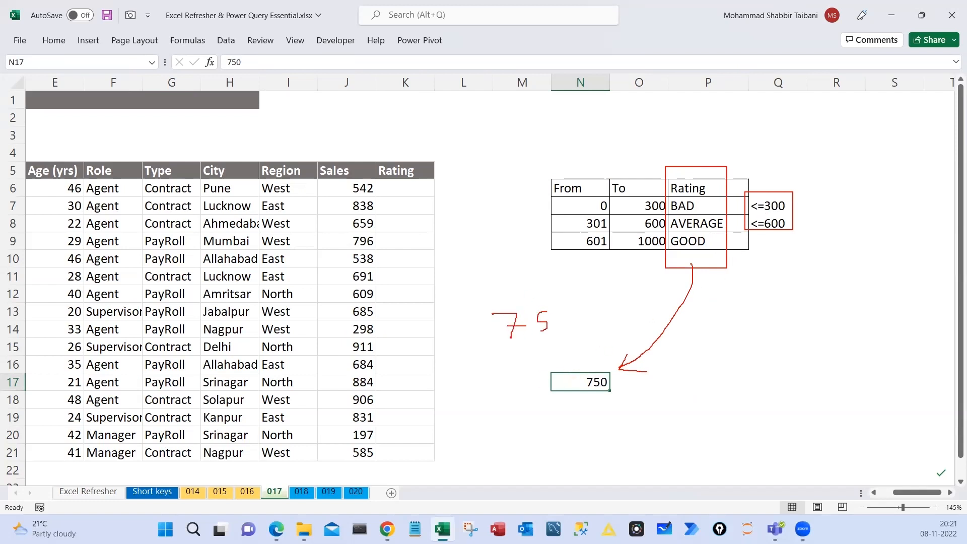
left_click_drag(563, 311, 559, 313)
left_click_drag(582, 309, 583, 323)
left_click_drag(590, 315, 597, 314)
left_click_drag(594, 312, 626, 323)
mouse_move(650, 314)
left_mouse_down()
mouse_move(668, 308)
mouse_move(464, 313)
mouse_move(669, 282)
left_mouse_up()
mouse_move(761, 300)
left_mouse_down()
mouse_move(762, 333)
mouse_move(790, 290)
left_mouse_up()
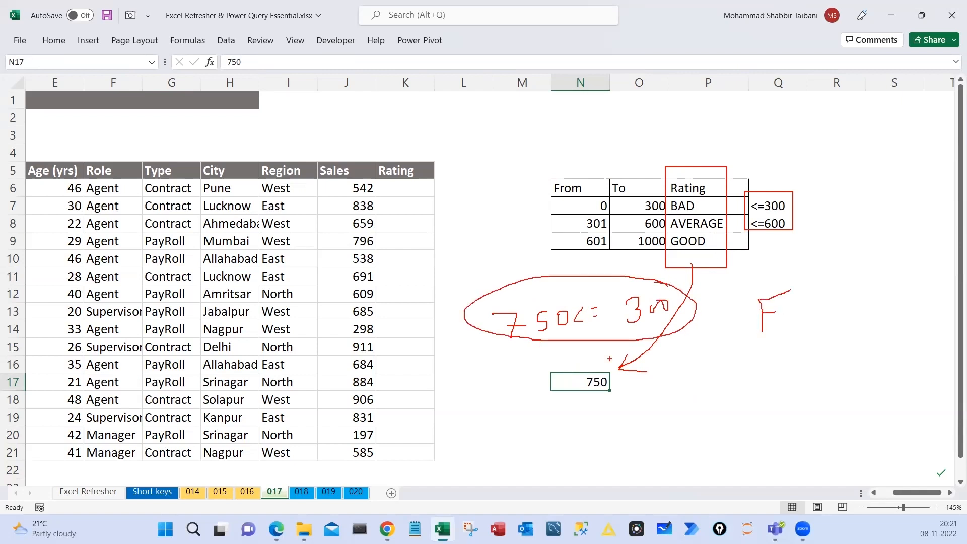
Compare the sample value 750 with the <=600 condition and examine GOOD as the remaining rating
mouse_move(488, 418)
left_mouse_down()
mouse_move(495, 451)
mouse_move(518, 444)
left_mouse_up()
left_click_drag(545, 421, 546, 435)
left_click_drag(585, 410, 585, 429)
mouse_move(660, 399)
left_mouse_down()
mouse_move(654, 423)
mouse_move(672, 425)
left_mouse_up()
left_click_drag(697, 399, 688, 418)
left_click_drag(511, 456, 705, 423)
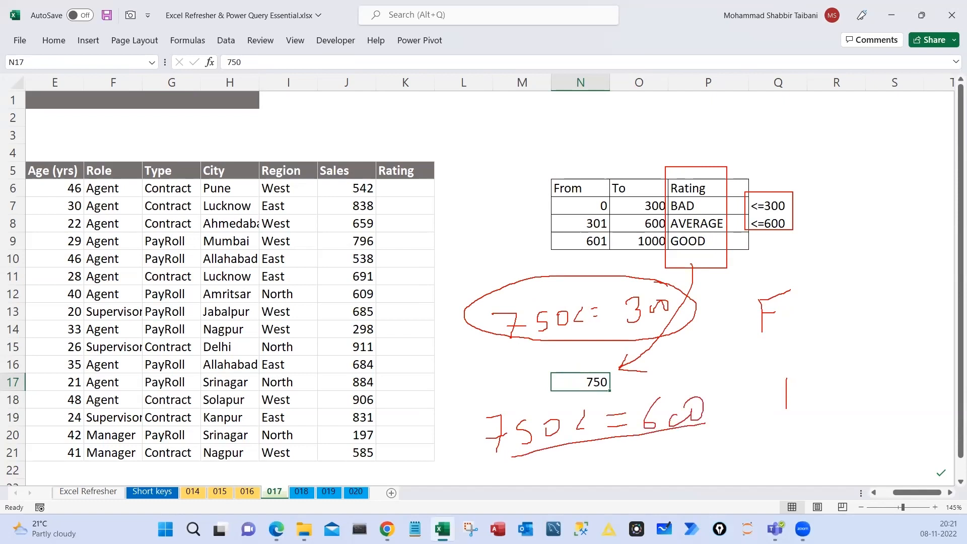
left_click_drag(807, 315, 819, 323)
left_click_drag(811, 306, 800, 335)
left_click_drag(799, 388, 814, 403)
left_click_drag(811, 387, 800, 405)
left_click_drag(701, 225, 675, 234)
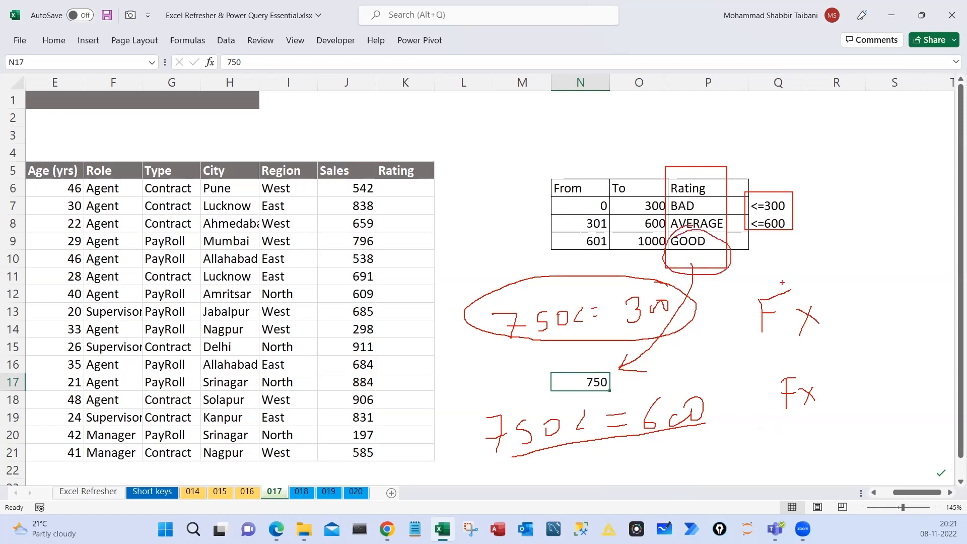
mouse_move(772, 174)
left_mouse_down()
mouse_move(736, 234)
mouse_move(731, 185)
left_mouse_up()
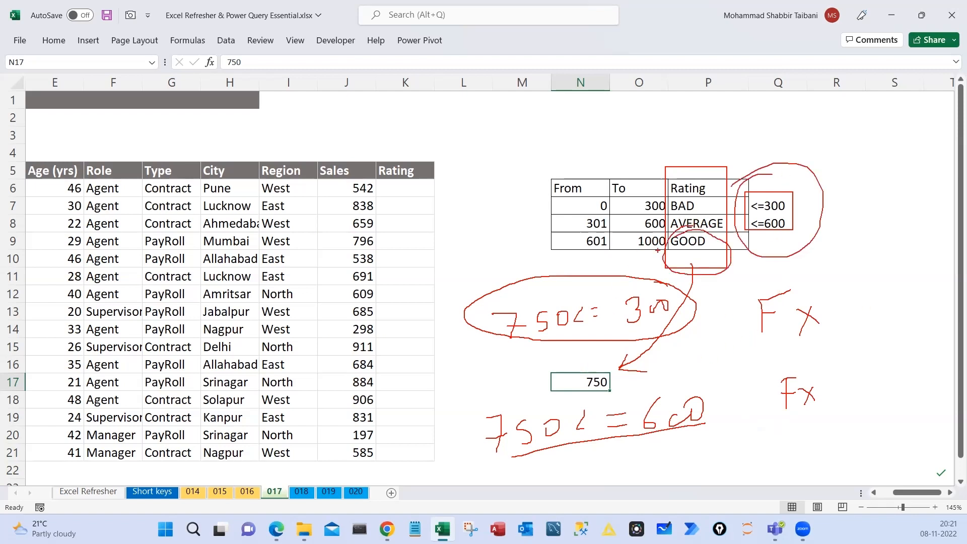
key("Escape")
Examine rating cell K6 against the three possible ratings, the two conditions and the GOOD fallback
left_click(394, 186)
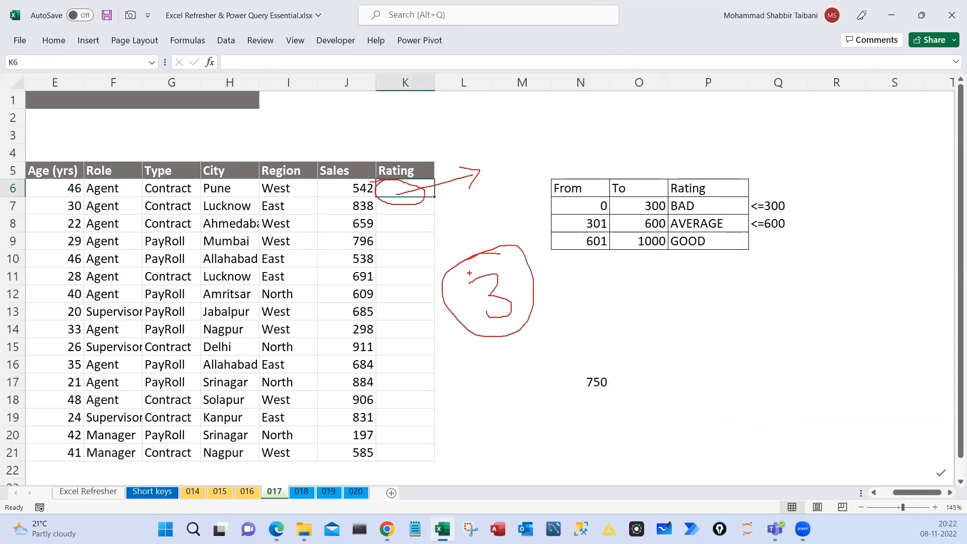
left_click_drag(403, 199, 398, 199)
left_click_drag(804, 203, 871, 170)
left_click_drag(791, 222, 847, 214)
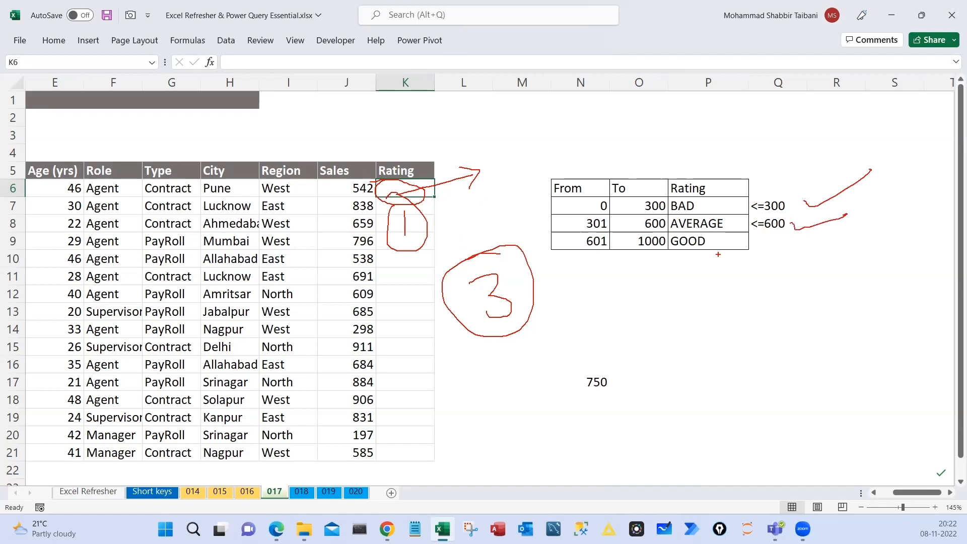
mouse_move(702, 232)
left_mouse_down()
mouse_move(644, 252)
mouse_move(690, 227)
left_mouse_up()
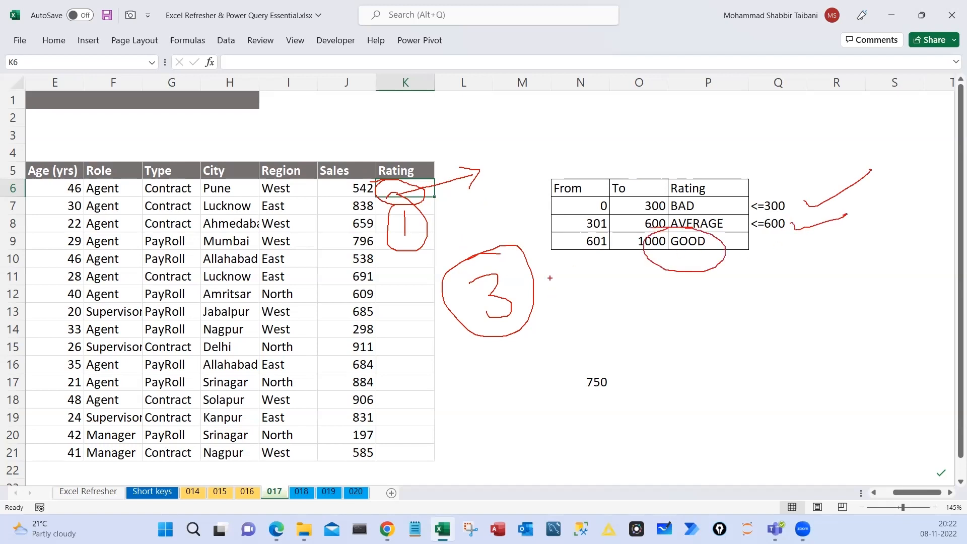
key("Escape")
left_click(949, 493)
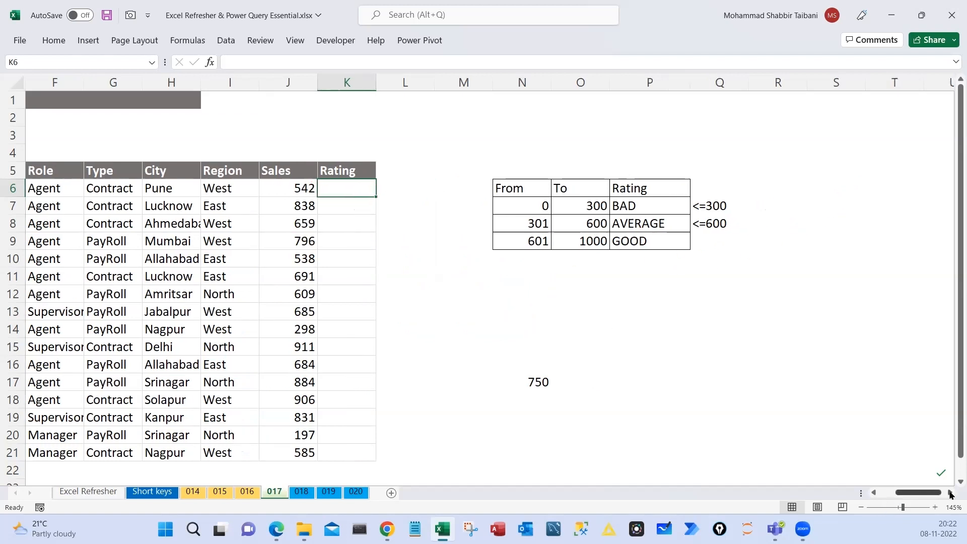
left_click(949, 492)
type("=IF(")
key("Left")
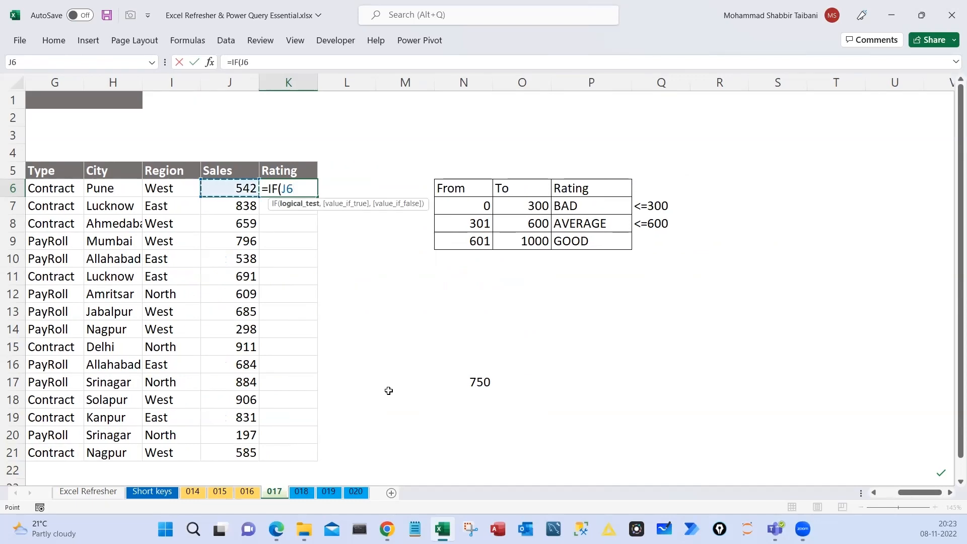
type("<=")
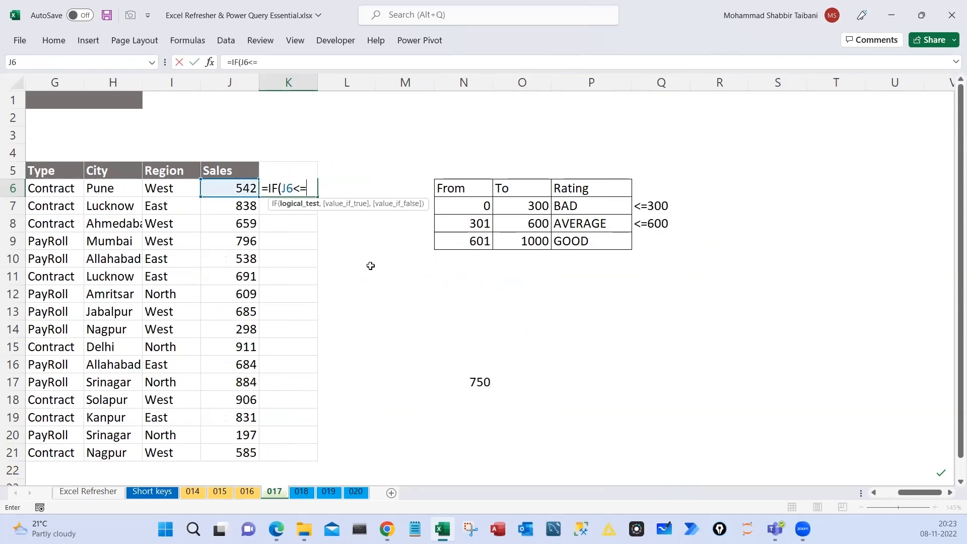
type("300")
key("ctrl+1")
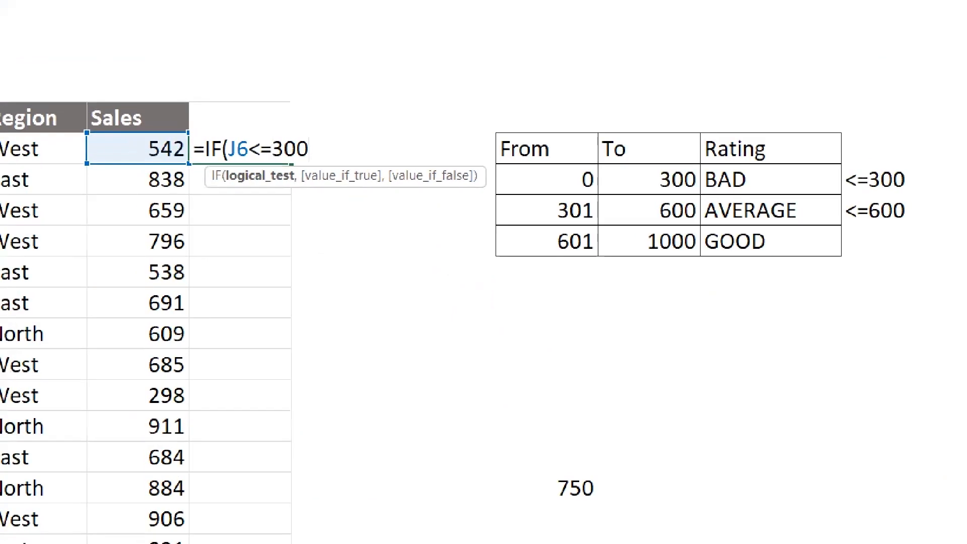
mouse_move(299, 232)
left_mouse_down()
mouse_move(395, 172)
mouse_move(415, 220)
mouse_move(438, 205)
left_mouse_up()
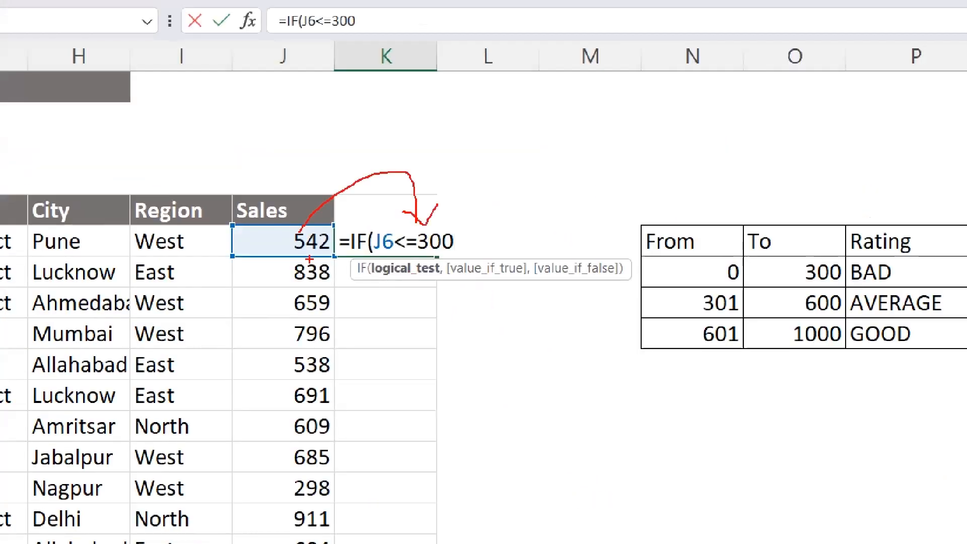
key("Escape")
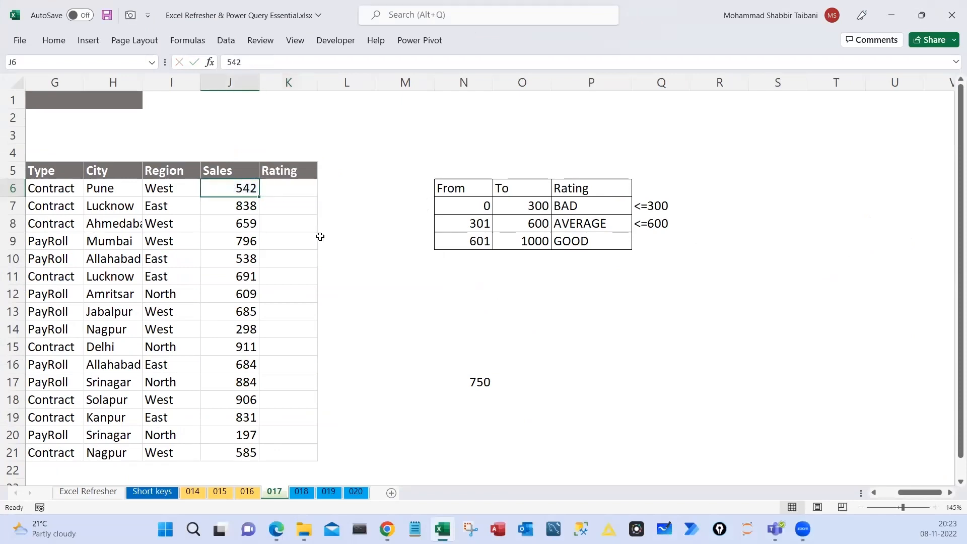
Set the sales value in J6 to 250 and start an IF formula in K6 testing J6<=300 with "Bad" as the true result
type("250")
key("Right")
type("=if(")
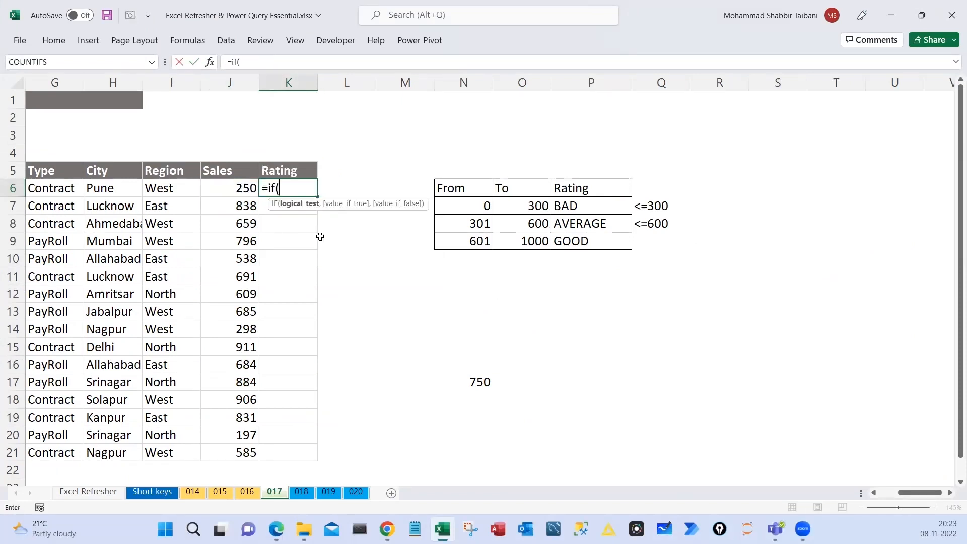
key("Left")
type("<=")
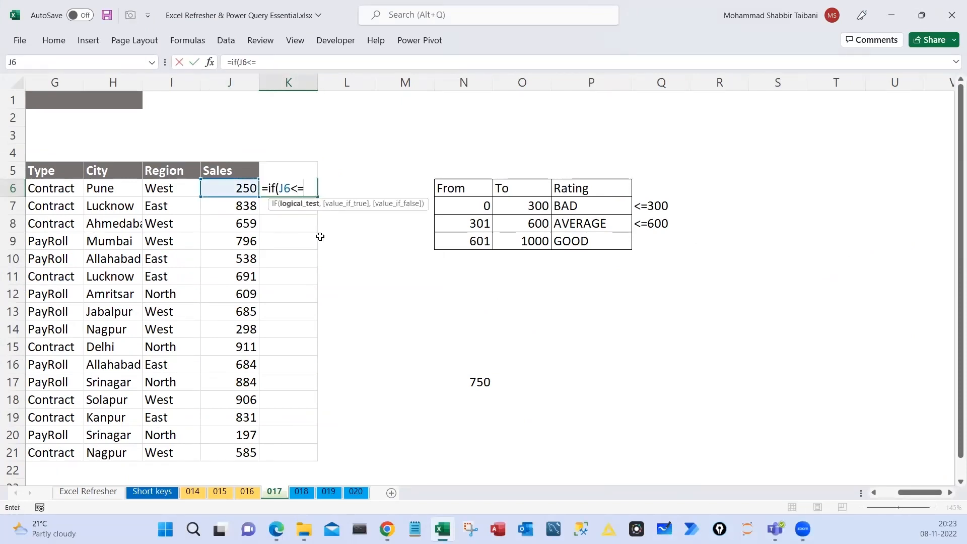
type("300,")
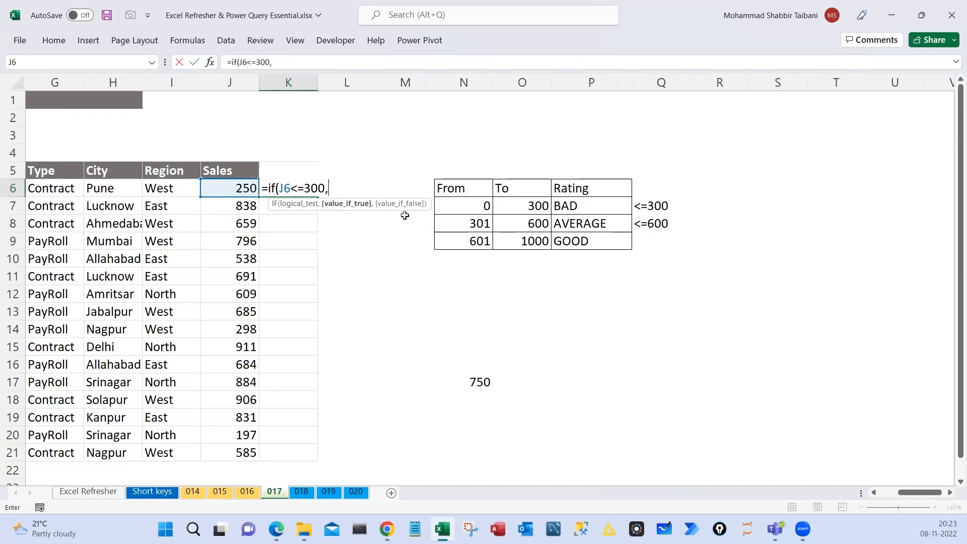
type("\"Bad\"")
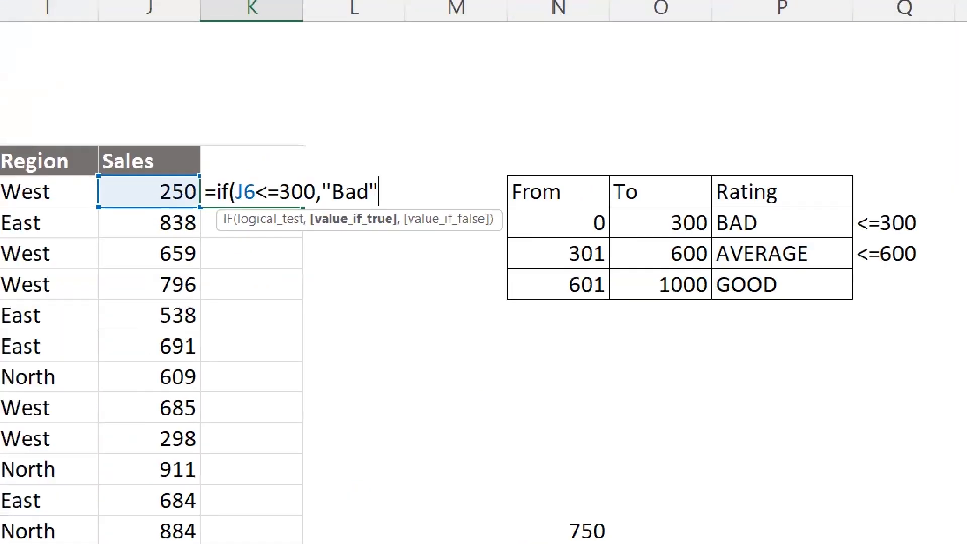
Examine the J6<=300 test and its "Bad" true result in the K6 formula
left_click_drag(284, 180, 315, 179)
mouse_move(344, 175)
left_mouse_down()
mouse_move(352, 183)
mouse_move(448, 151)
left_mouse_up()
left_click_drag(355, 256, 408, 231)
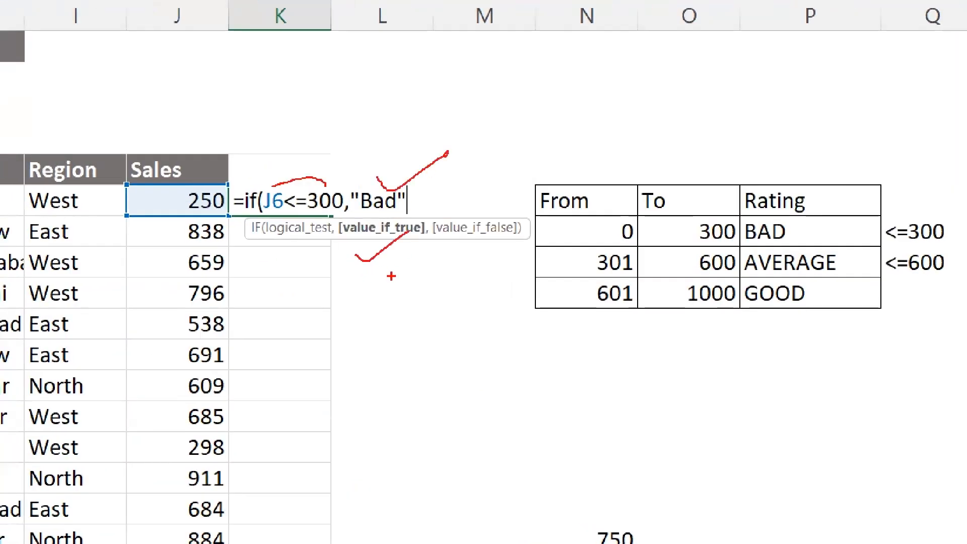
key("Escape")
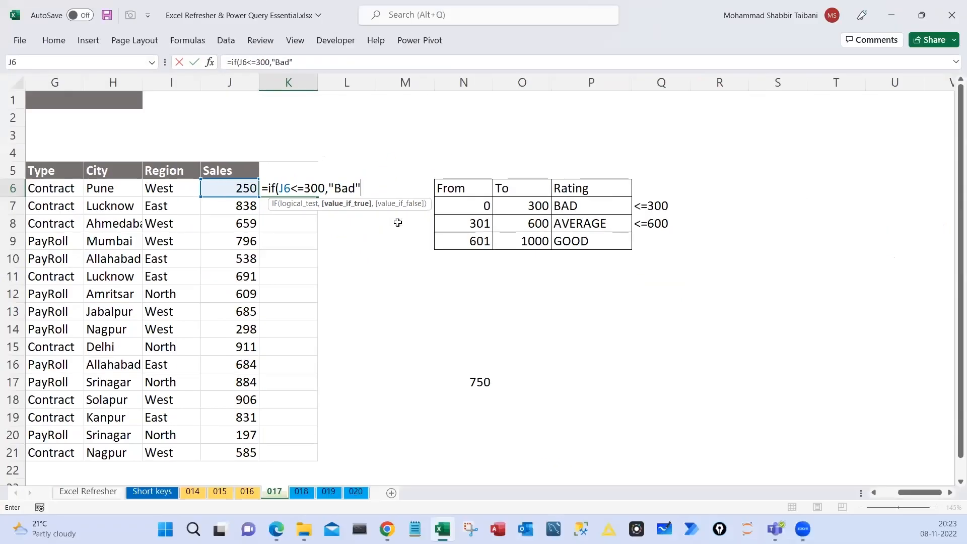
Add a comma to the K6 formula, keep it as text, and set the sales value in J6 to 576
type(",")
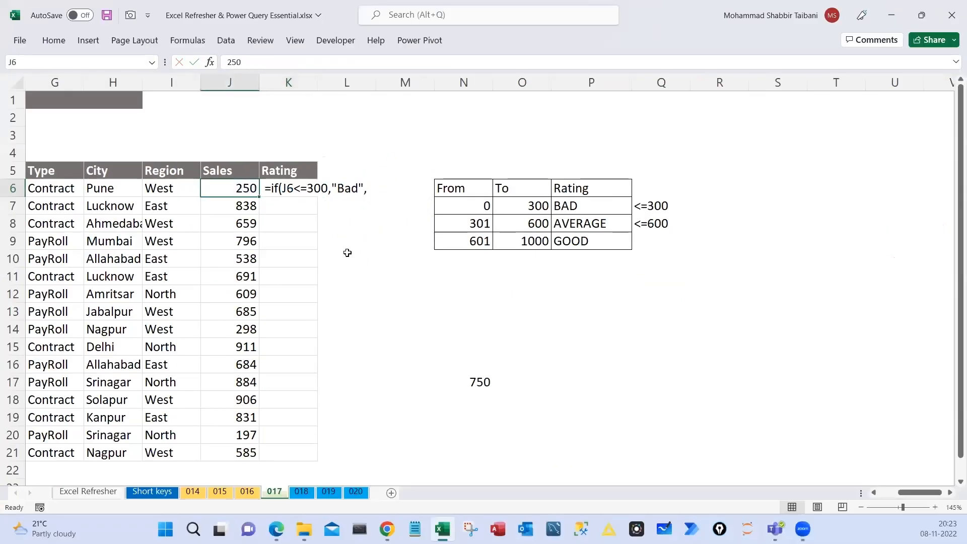
type("576")
key("Return")
Turn the text in K6 back into a live formula and start a nested IF as its value-if-false argument
key("Up")
key("Right")
key("F2")
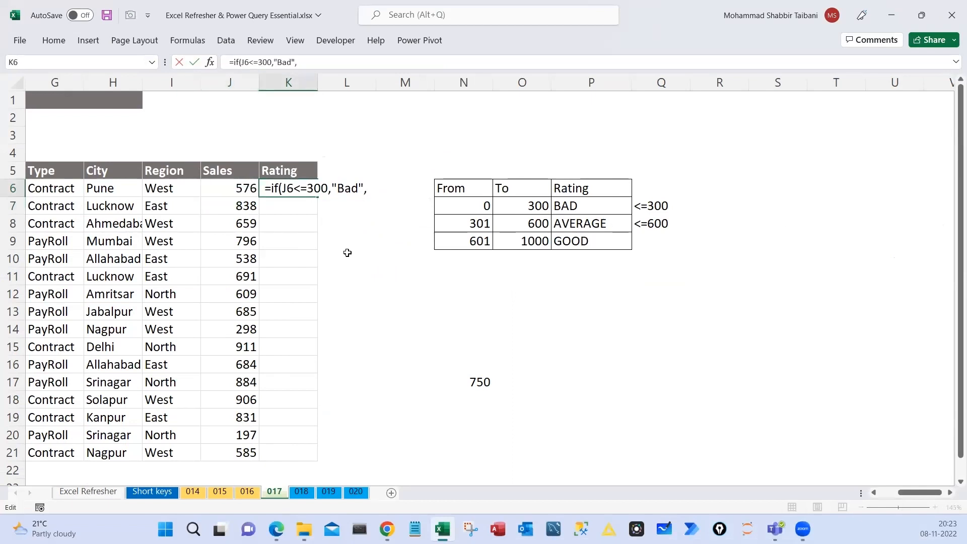
left_click(379, 189)
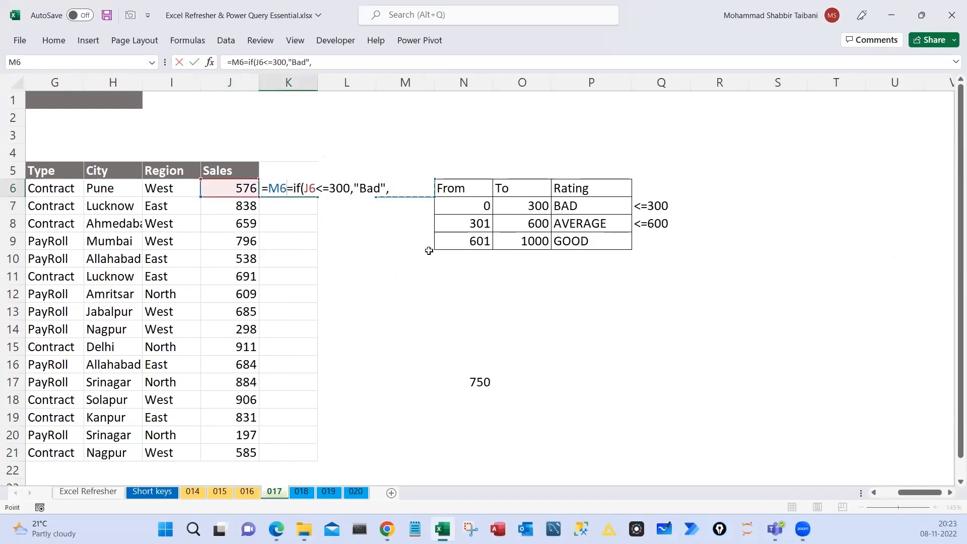
key("BackSpace")
key("BackSpace")
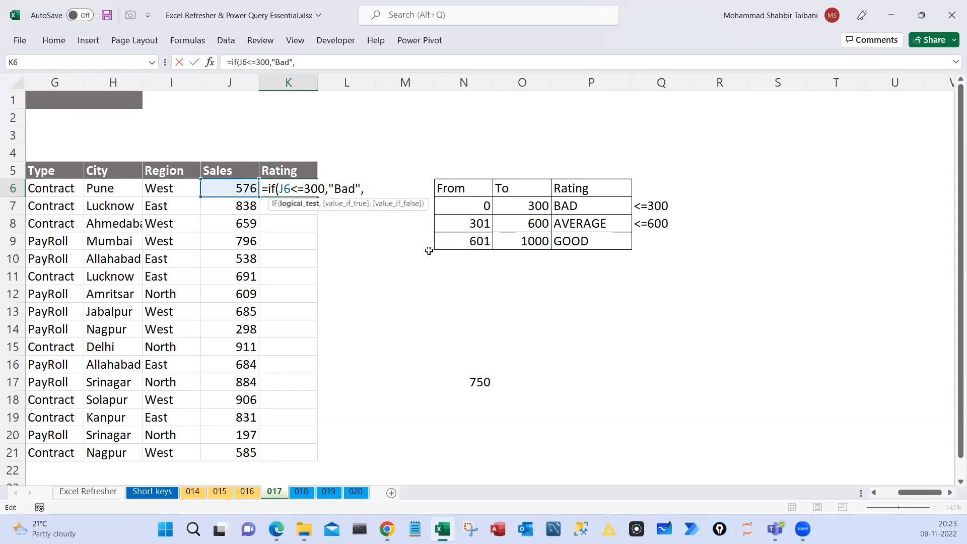
type("if(J6<=300,\"Bad\",if(")
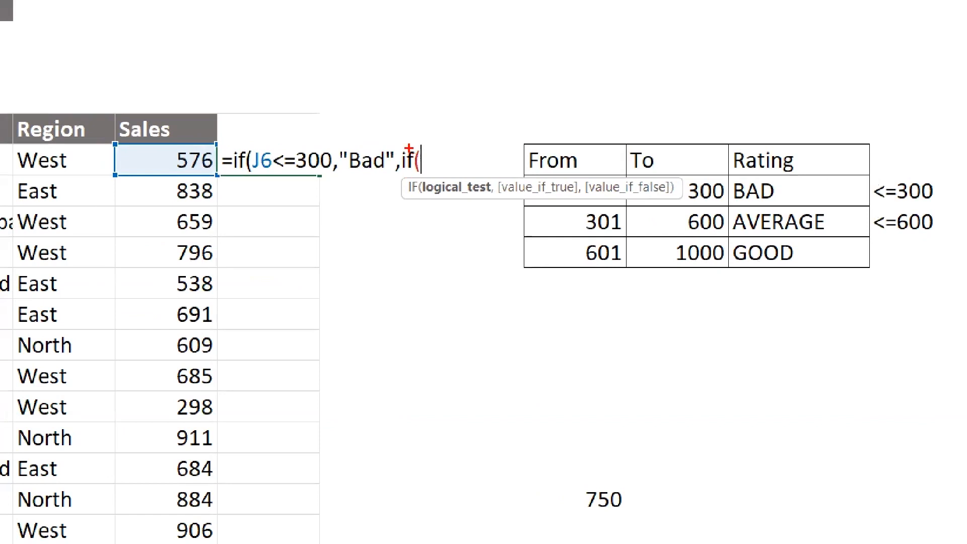
Examine how the nested IF in K6 takes over when the J6<=300 test is false
left_click_drag(408, 143, 447, 119)
mouse_move(476, 92)
left_mouse_down()
mouse_move(477, 132)
mouse_move(492, 83)
left_mouse_up()
left_click_drag(302, 139, 351, 118)
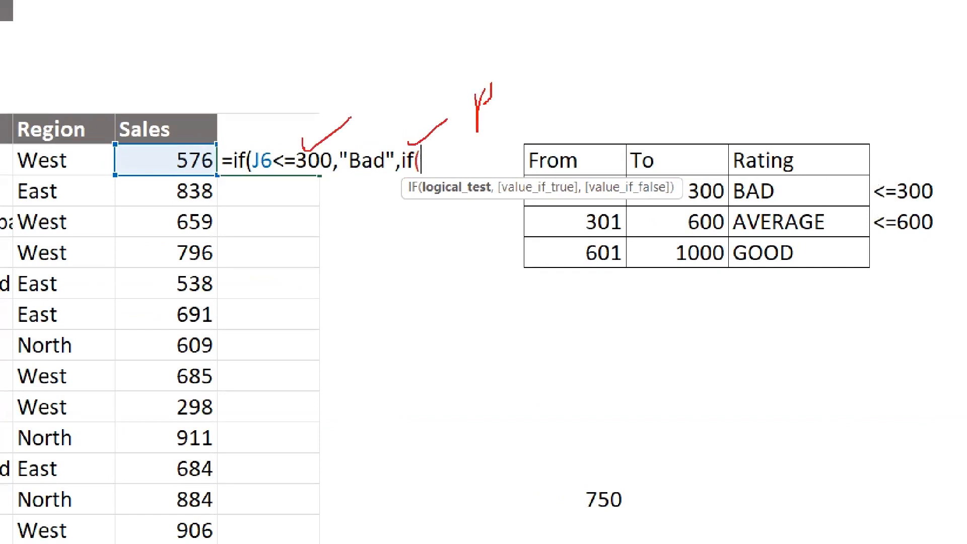
left_click_drag(292, 191, 325, 170)
mouse_move(417, 143)
left_mouse_down()
mouse_move(448, 161)
mouse_move(406, 195)
left_mouse_up()
left_click_drag(260, 186, 272, 208)
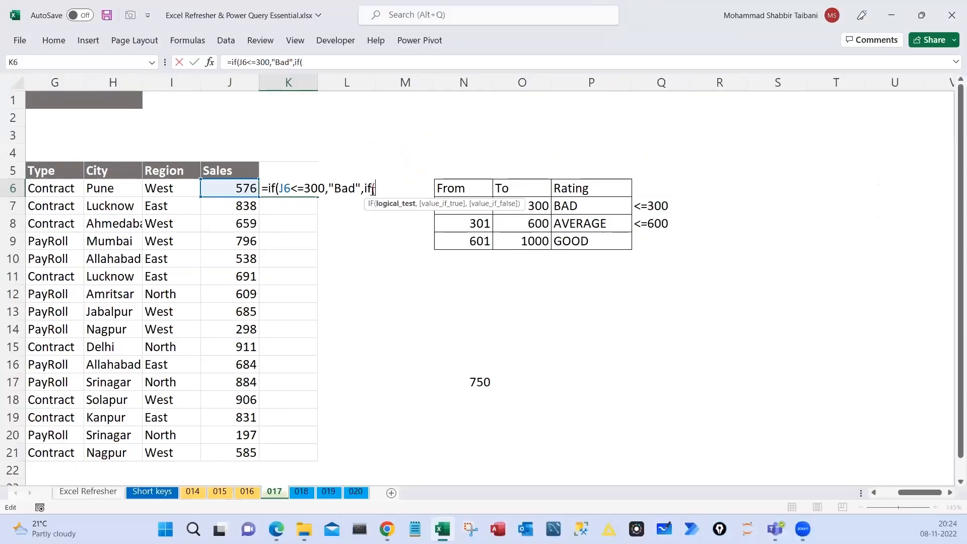
Give the nested IF in K6 the test J6<=600 and "Average" as its true result
left_click(245, 186)
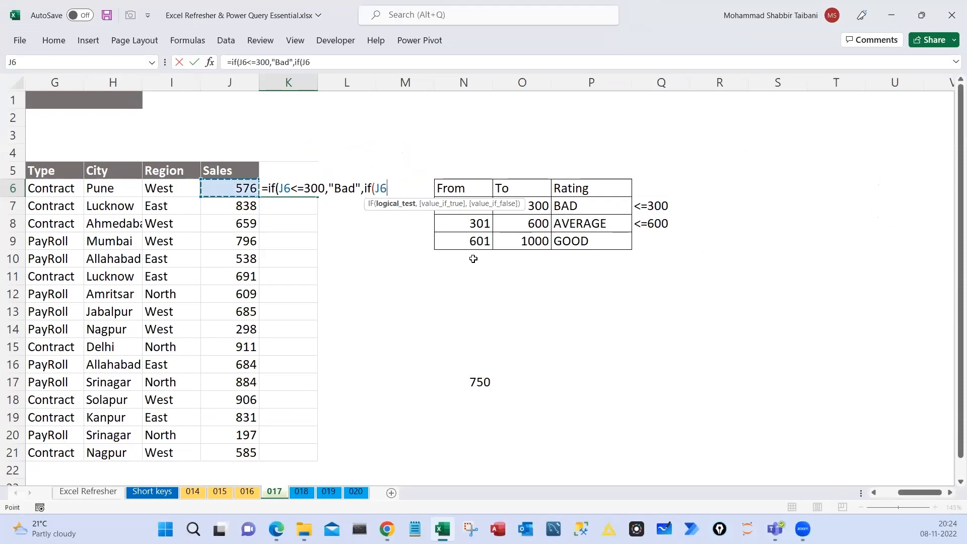
type("<=600")
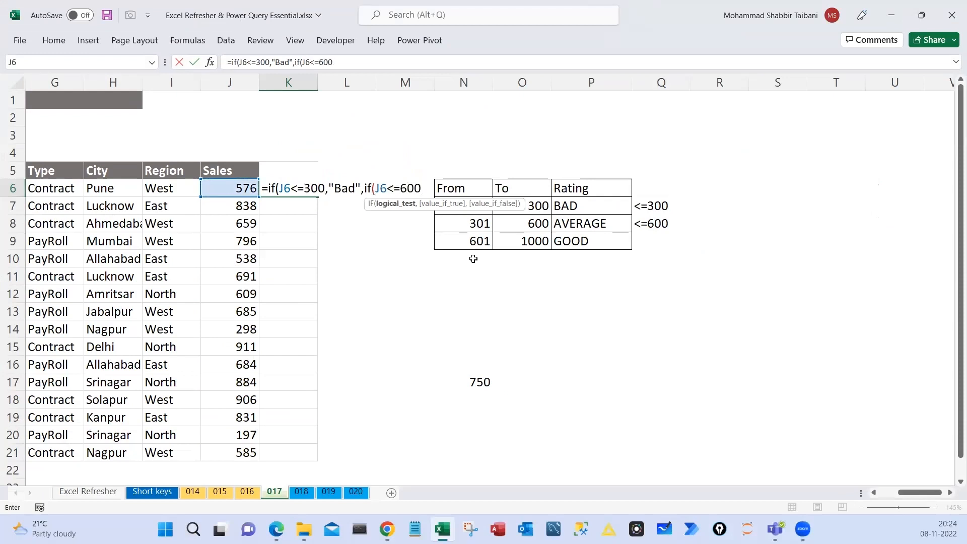
type(",")
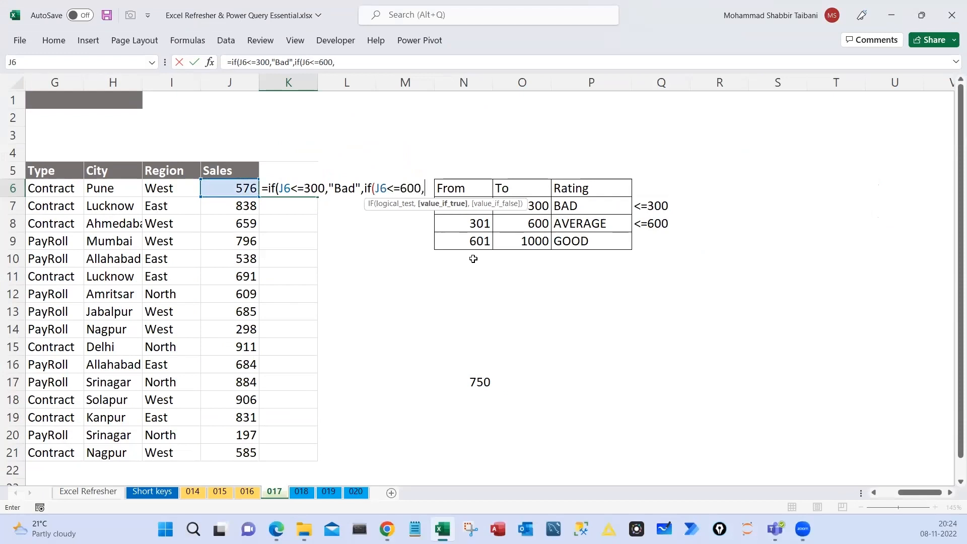
type("\"Average\",")
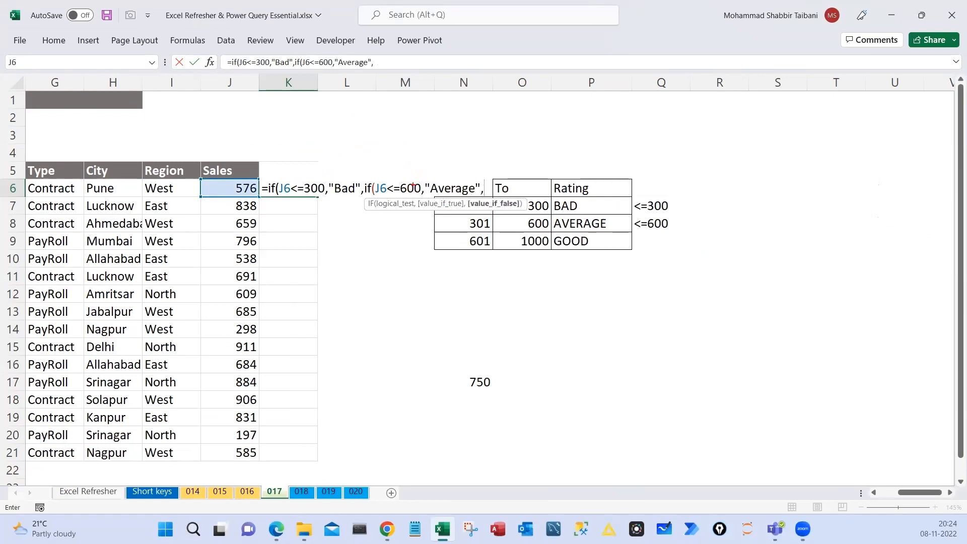
Compare a sales value of 601 or more with the J6<=300 and J6<=600 tests in the formula
left_click_drag(389, 180, 417, 180)
left_click_drag(290, 184, 323, 179)
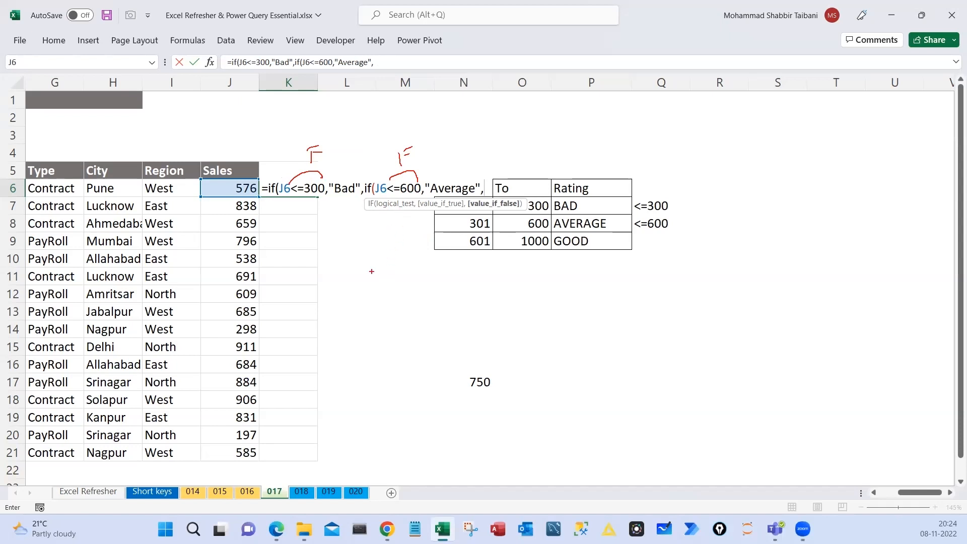
mouse_move(382, 309)
left_mouse_down()
mouse_move(373, 341)
mouse_move(525, 333)
left_mouse_up()
left_click_drag(514, 325, 509, 341)
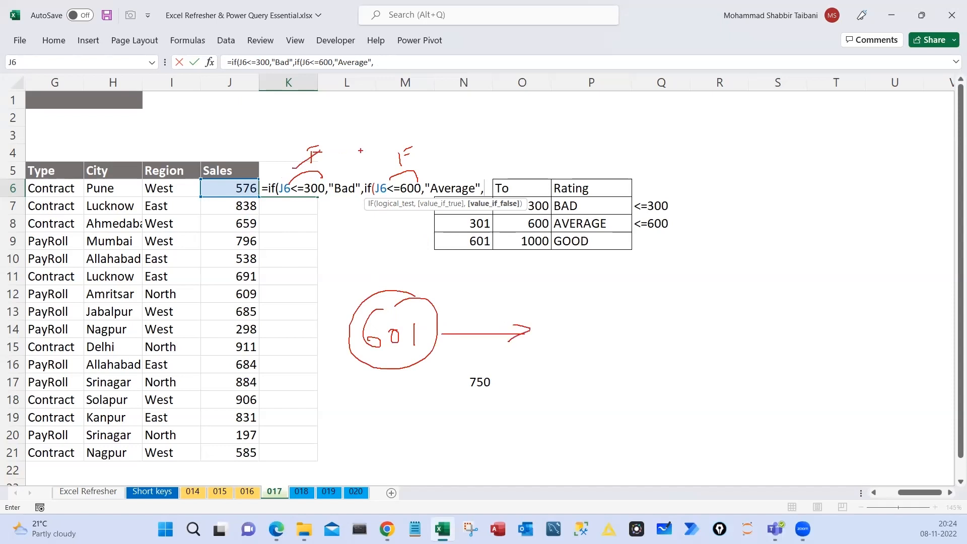
left_click_drag(369, 147, 417, 122)
left_click_drag(417, 309, 442, 298)
key("Escape")
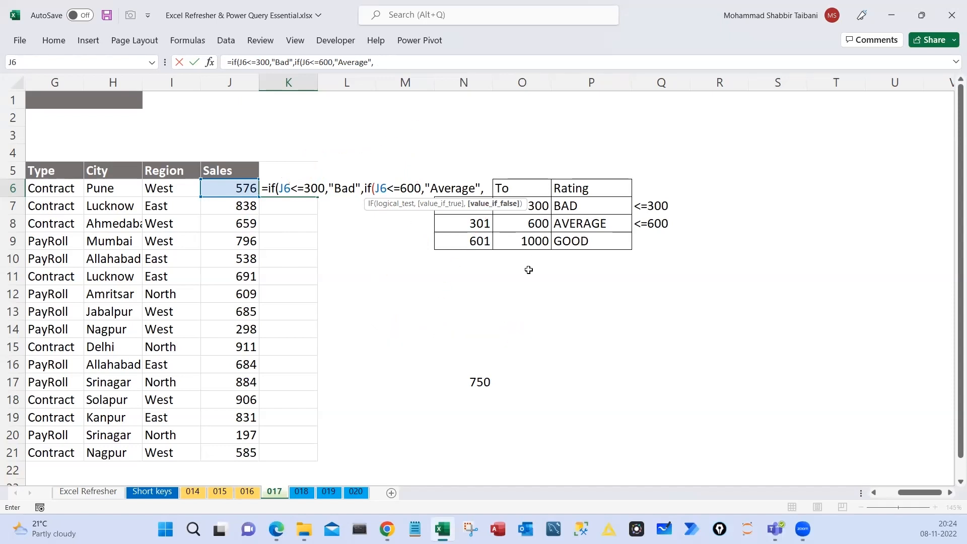
Complete the K6 formula with "Good" as the nested IF's false result, close both IF functions, and enter it
type("Good\")")
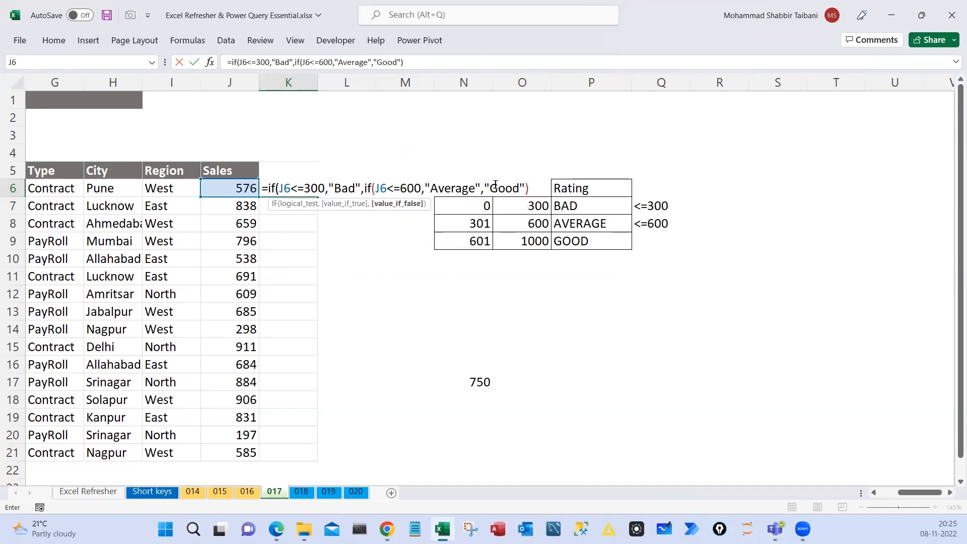
left_click_drag(484, 187, 522, 184)
left_click(528, 186)
type(")")
key("Return")
key("Up")
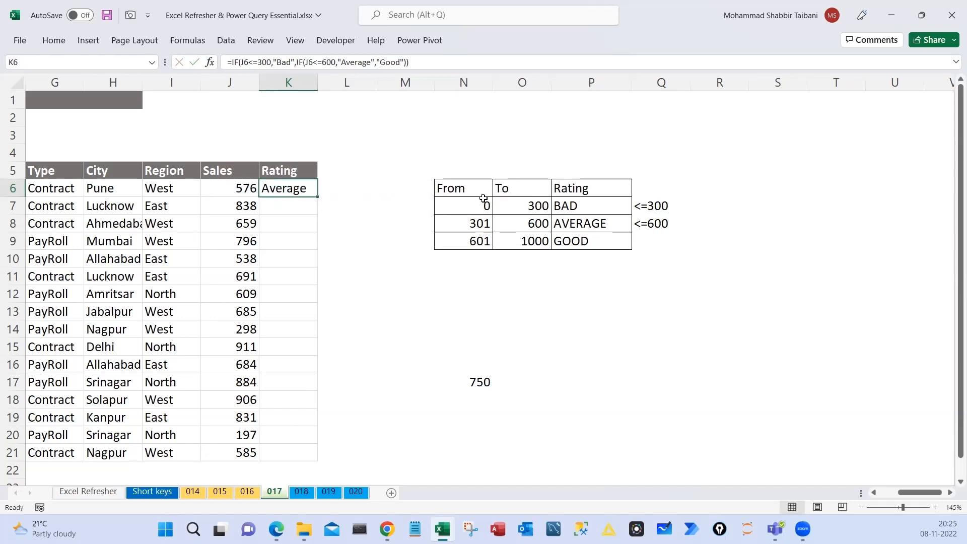
Open the K6 formula and examine the outer IF's test, its "Bad" result and its false argument
key("F2")
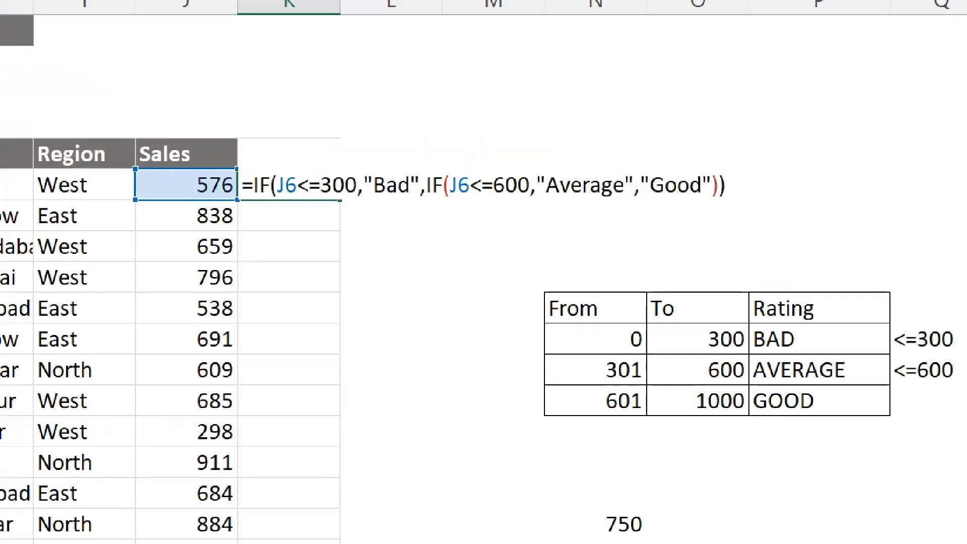
left_click(286, 179)
left_click_drag(262, 143, 258, 172)
left_click_drag(289, 171, 327, 171)
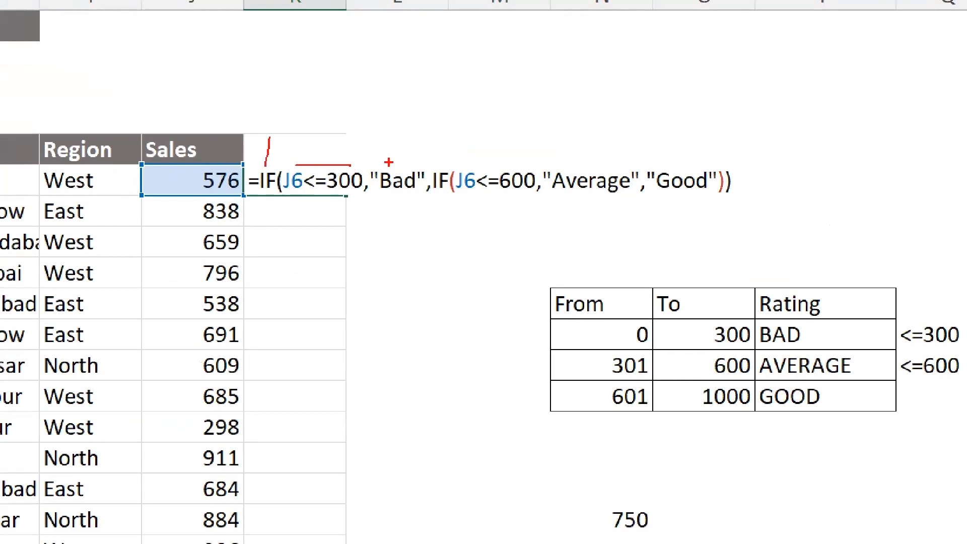
left_click_drag(386, 160, 441, 127)
left_click_drag(391, 200, 724, 199)
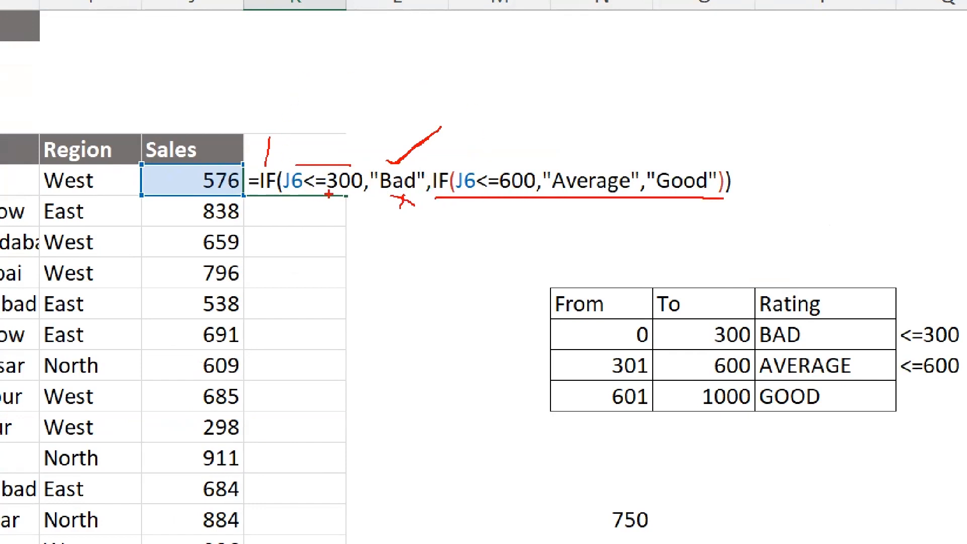
Examine the nested IF's J6<=600 test, its "Average" and "Good" results, and the closing brackets of both IF functions
left_click_drag(470, 205, 494, 199)
left_click_drag(489, 161, 543, 142)
left_click_drag(564, 216, 593, 199)
left_click_drag(489, 154, 519, 168)
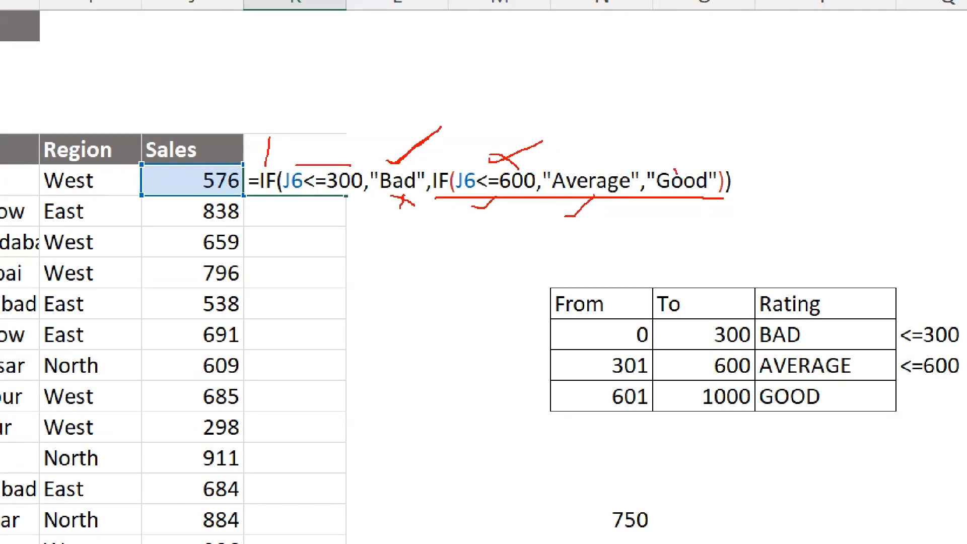
left_click_drag(675, 174, 724, 137)
mouse_move(715, 208)
left_mouse_down()
mouse_move(668, 247)
mouse_move(407, 229)
mouse_move(453, 195)
left_mouse_up()
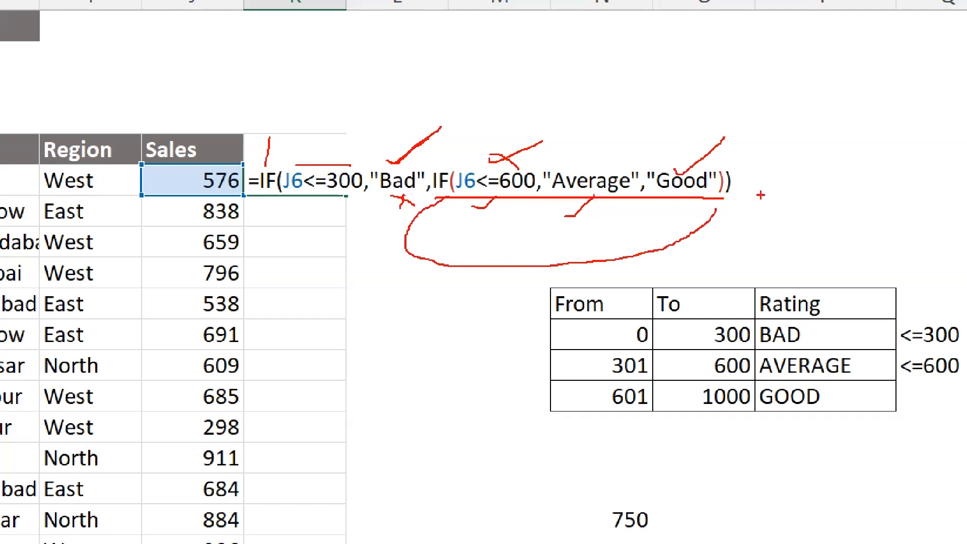
mouse_move(731, 201)
left_mouse_down()
mouse_move(508, 359)
mouse_move(308, 303)
mouse_move(269, 198)
mouse_move(336, 231)
left_mouse_up()
key("Escape")
key("Escape")
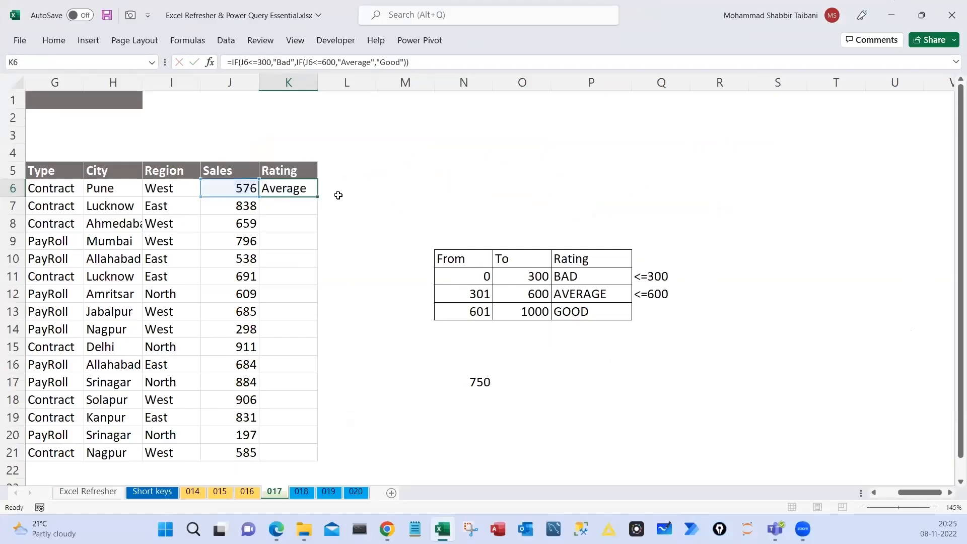
Write the K6 formula as text in L6, colouring the outer IF part green and the nested IF part blue
left_click(339, 194)
type("'=IF(J6<=300,\"Bad\",IF(J6<=600,\"Average\",\"Good\"))")
left_click_drag(334, 193, 472, 192)
left_click_drag(479, 192, 652, 191)
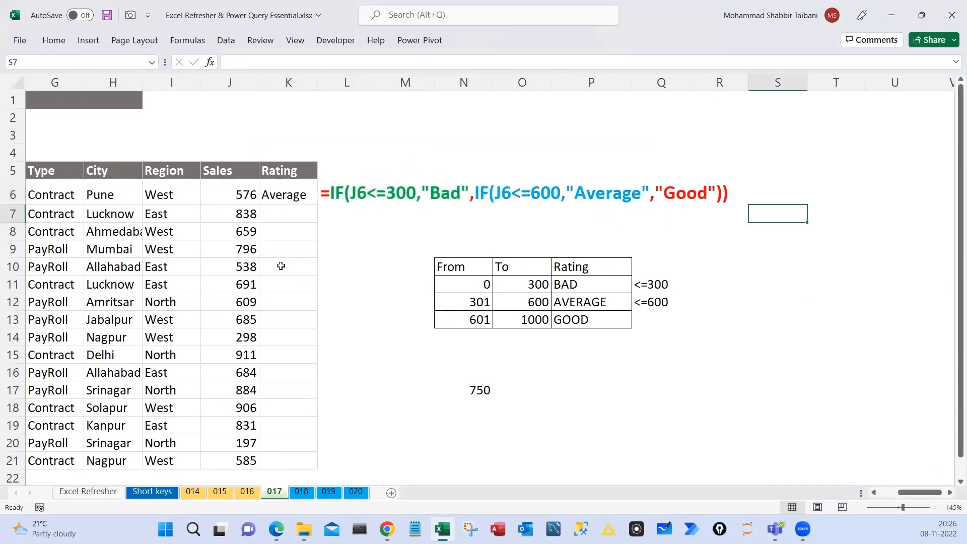
Open the formula text in L6 and examine its outer IF test
double_click(351, 194)
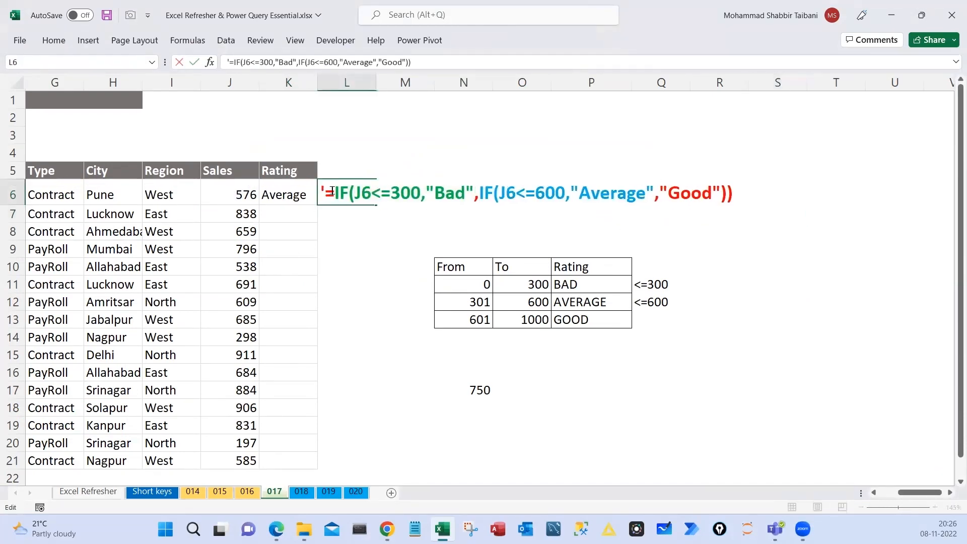
left_click_drag(334, 191, 380, 194)
left_click(328, 270)
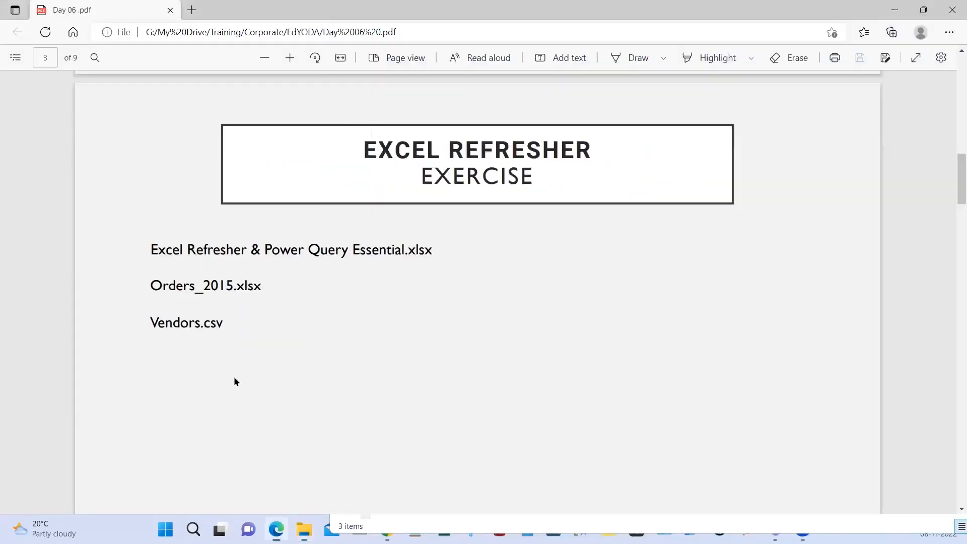
Review the topic list and the Excel Refresher exercise files in the Day 06 PDF in the browser
scroll(235, 377, "up", 6)
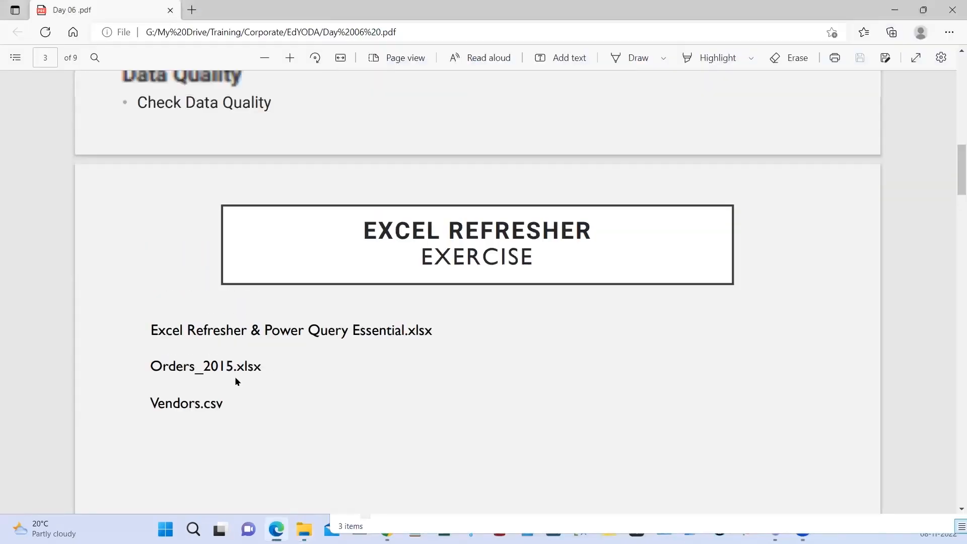
left_click_drag(145, 291, 356, 291)
scroll(325, 334, "down", 8)
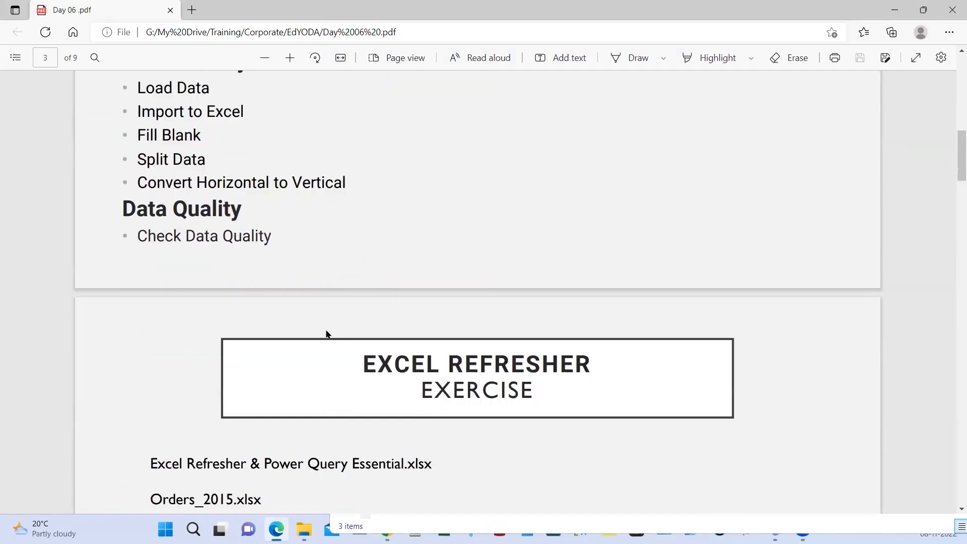
scroll(325, 338, "up", 5)
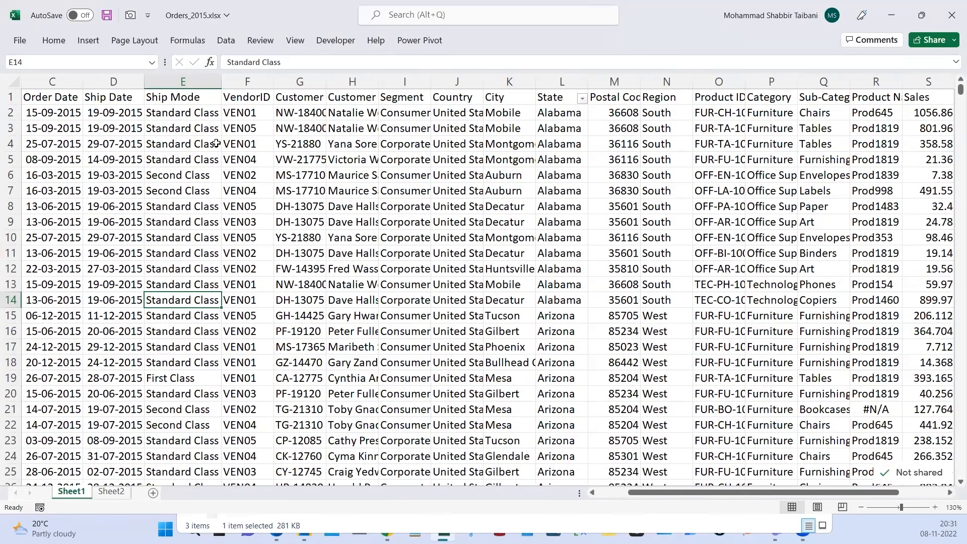
Examine the VendorID column's header and codes on Sheet1 of the Orders_2015.xlsx workbook
left_click(217, 113)
left_click_drag(259, 115, 240, 228)
left_click(256, 101)
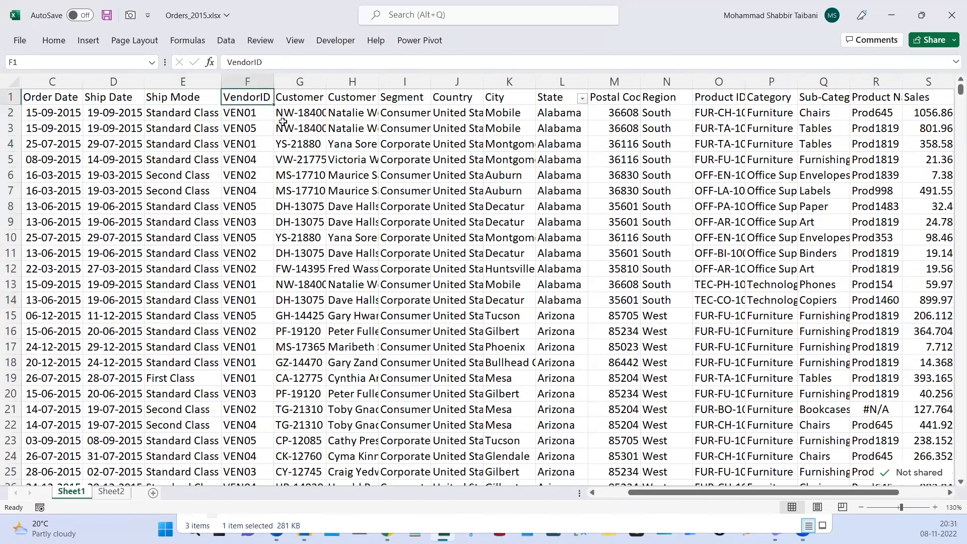
List the distinct codes in the VendorID column's filter, clear the filters, and check individual codes in the column
key("ctrl+shift+l")
key("ctrl+shift+l")
key("alt+Down")
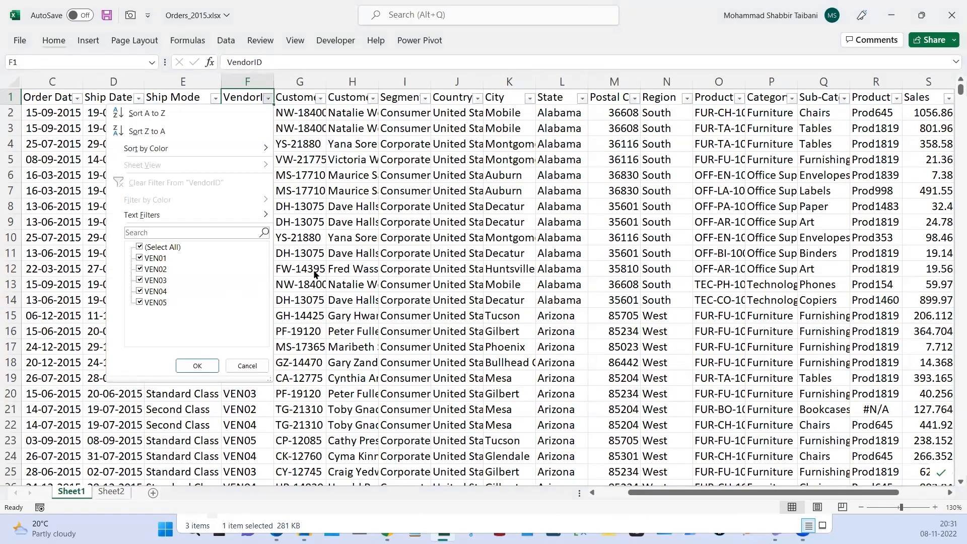
key("Escape")
key("ctrl+shift+l")
left_click(250, 118)
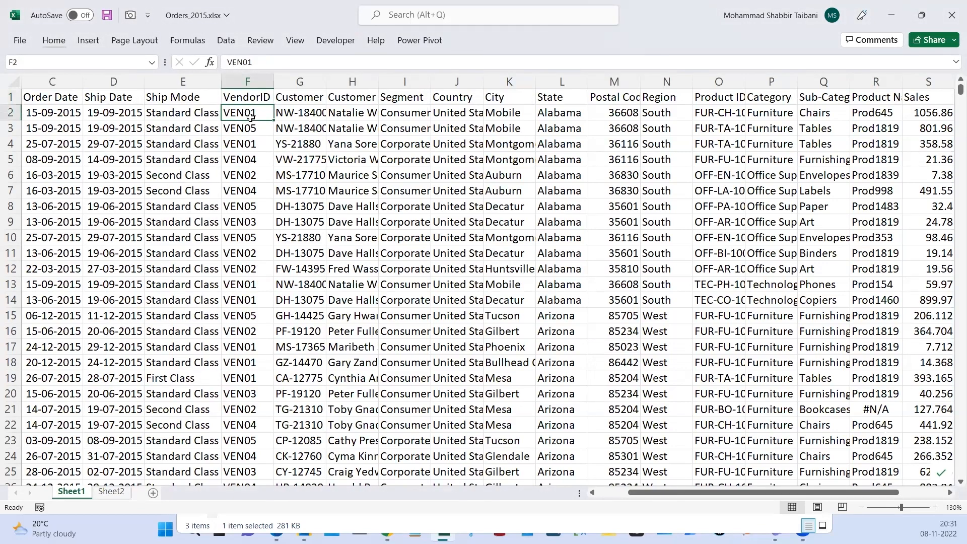
left_click(249, 144)
left_click(250, 160)
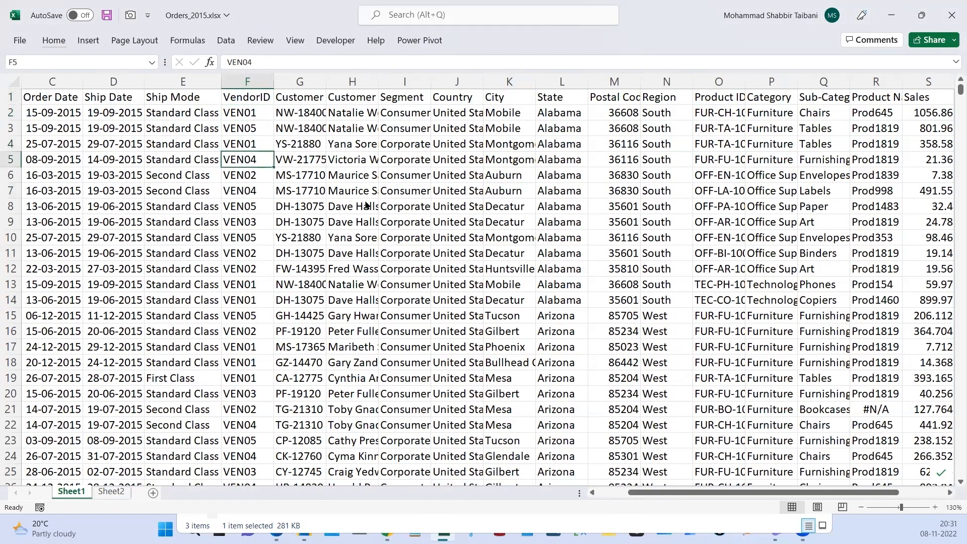
Open Vendors.csv from the Day 06 folder and restore its window to a smaller, enlarged view over the orders workbook
key("alt+Tab")
left_click(263, 146)
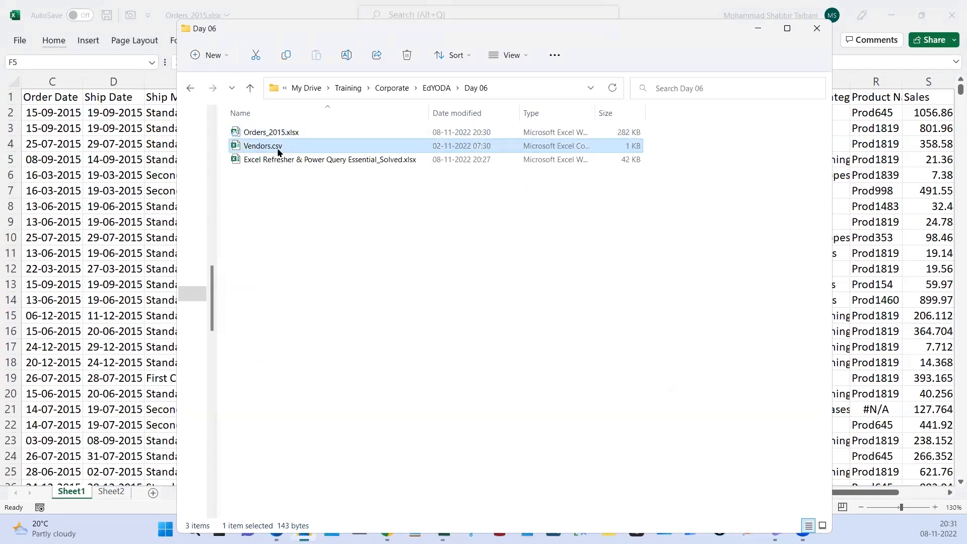
key("alt+Tab")
left_click(345, 174)
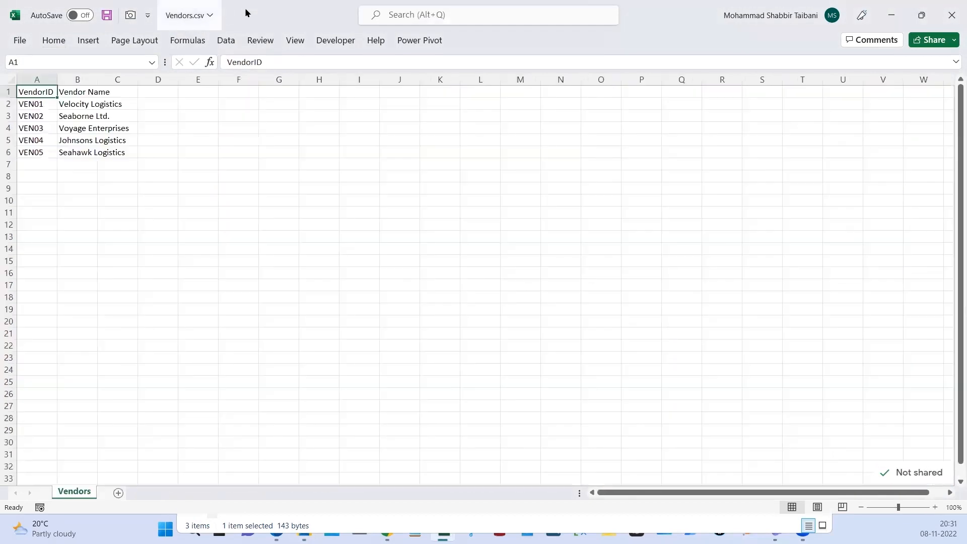
double_click(255, 7)
scroll(461, 222, "up", 4)
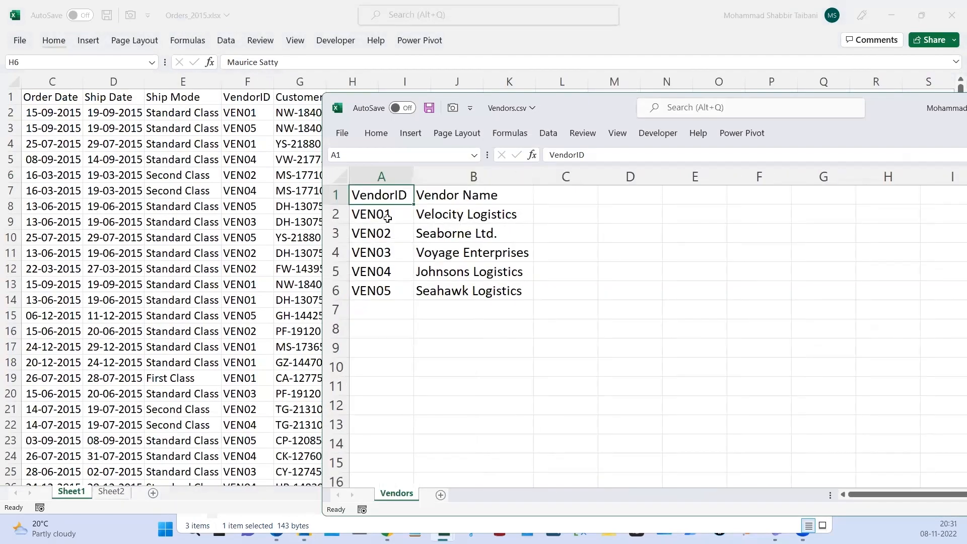
Examine the vendor ID and vendor name pairs in rows 2 to 6 of Vendors.csv, and return to Orders_2015.xlsx
left_click_drag(381, 214, 465, 222)
left_click(460, 214)
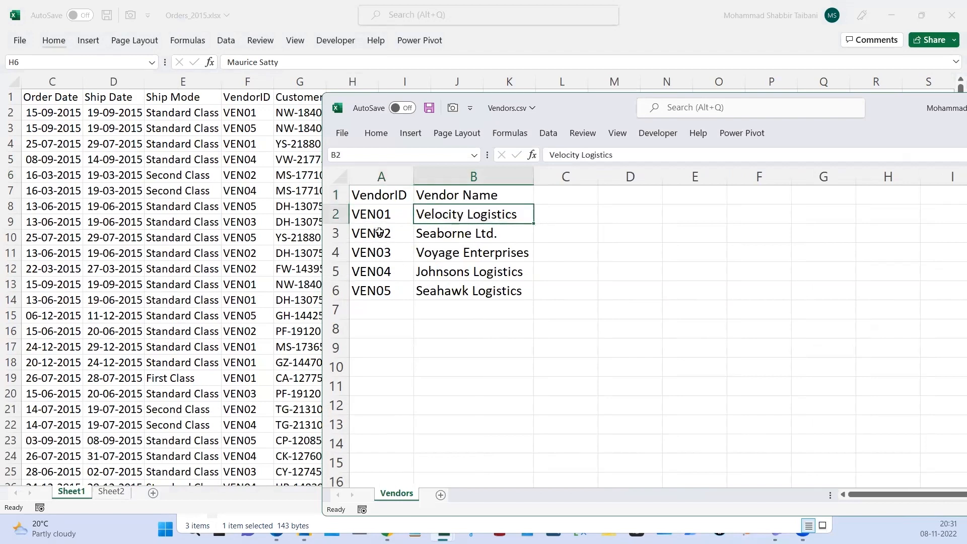
left_click_drag(380, 232, 449, 235)
left_click_drag(383, 253, 467, 255)
left_click_drag(394, 275, 442, 292)
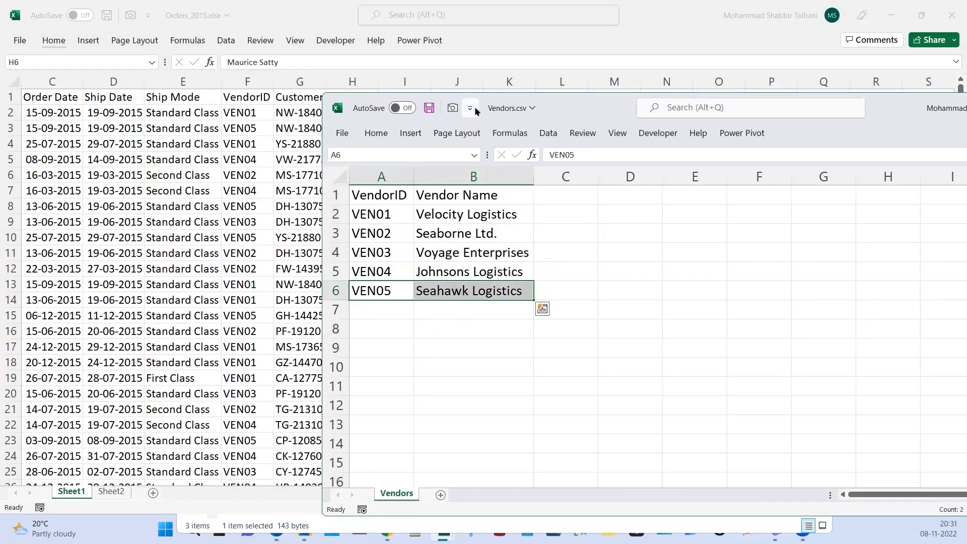
left_click_drag(478, 107, 577, 107)
left_click(376, 216)
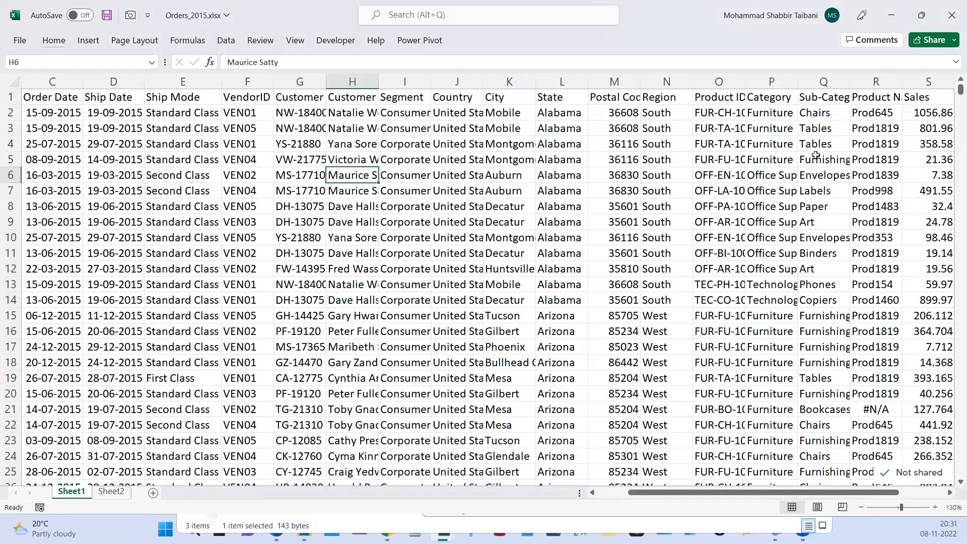
Autofit the width of all columns on Sheet1 of Orders_2015.xlsx
scroll(813, 157, "down", 1, "ctrl")
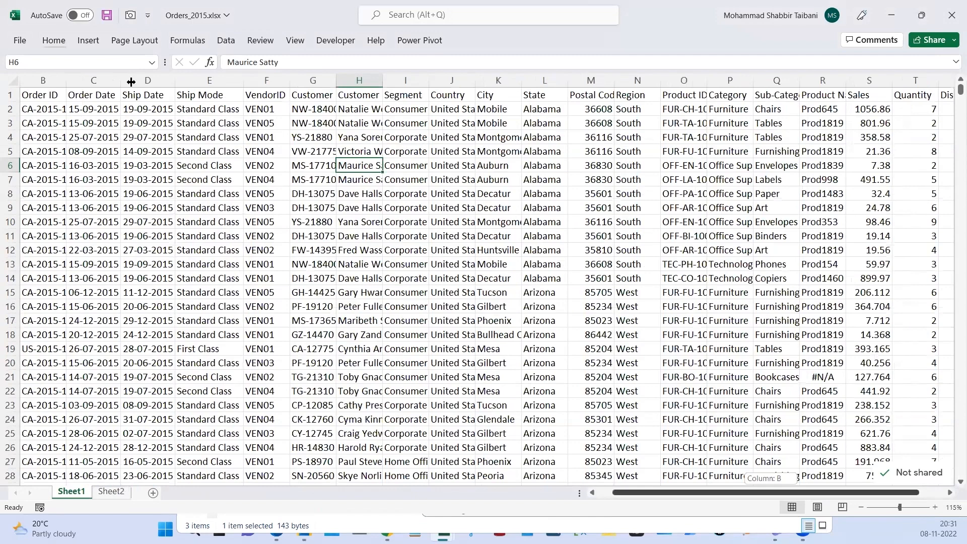
left_click_drag(769, 493, 796, 493)
left_click(13, 81)
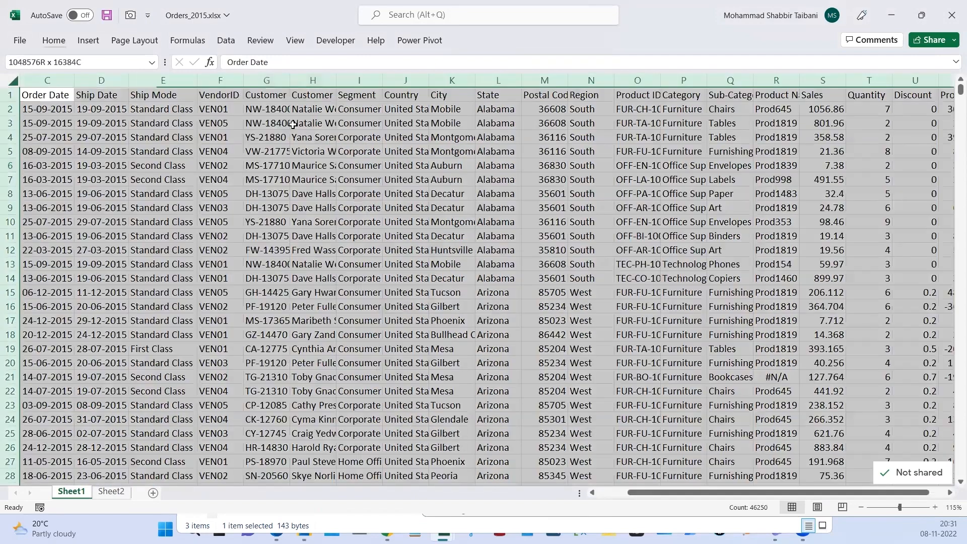
double_click(197, 81)
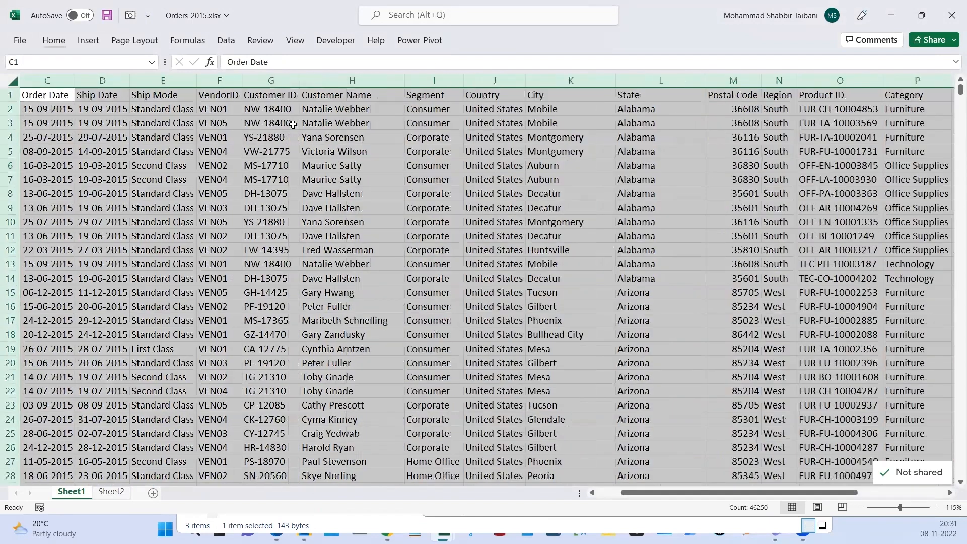
left_click(336, 151)
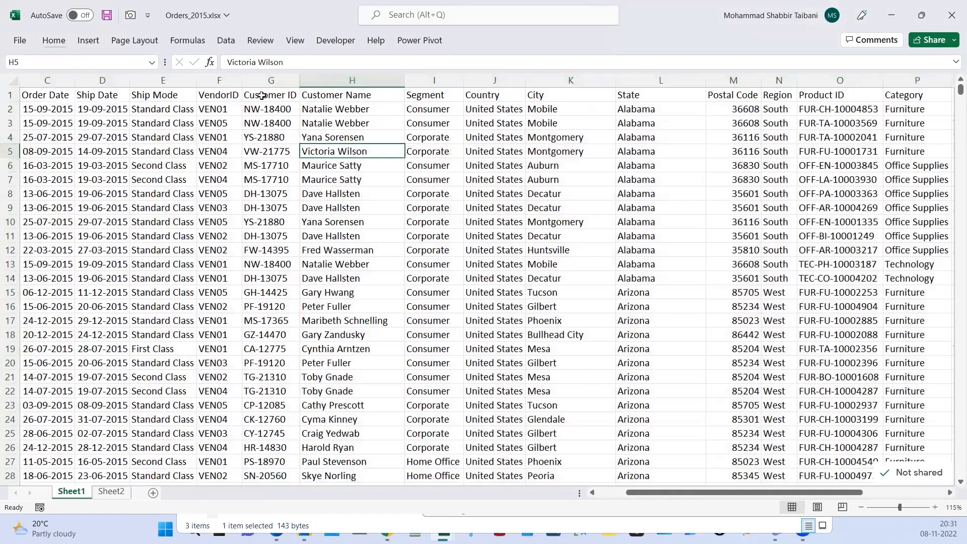
Insert a blank column between VendorID and Customer ID on Sheet1 and enter the header Vendor Name in G1
left_click(271, 124)
key("Up")
key("Up")
key("Left")
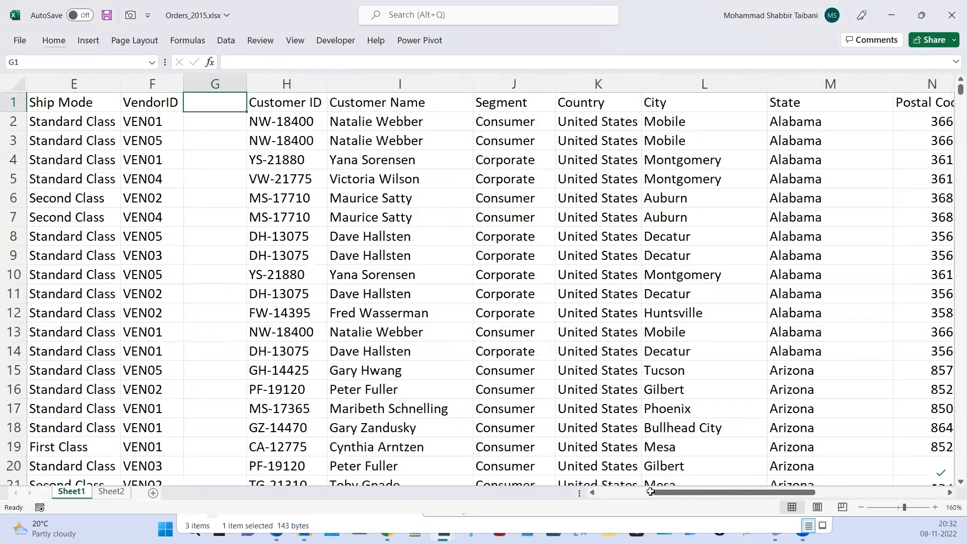
scroll(556, 106, "left", 3)
left_click(561, 146)
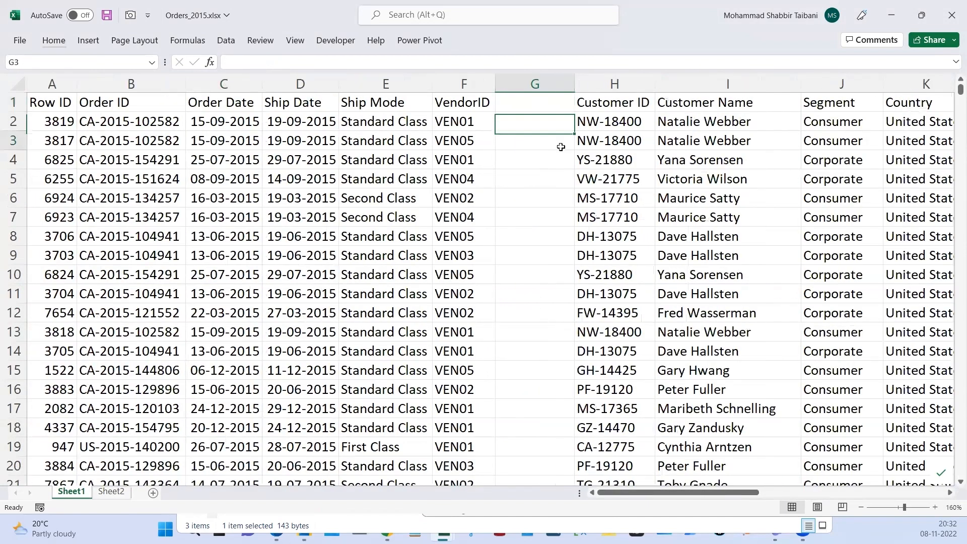
key("Up")
key("Up")
type("Vendor")
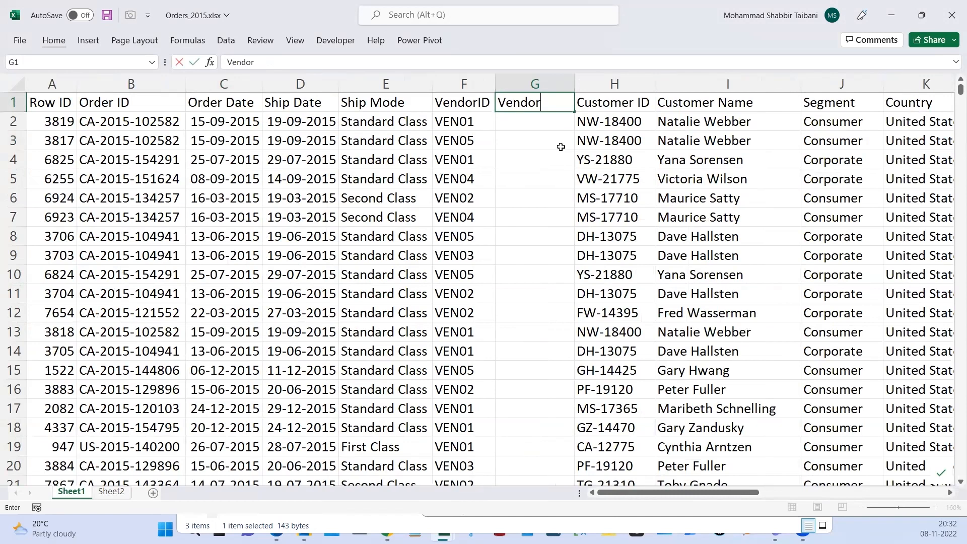
type(" Name")
key("Return")
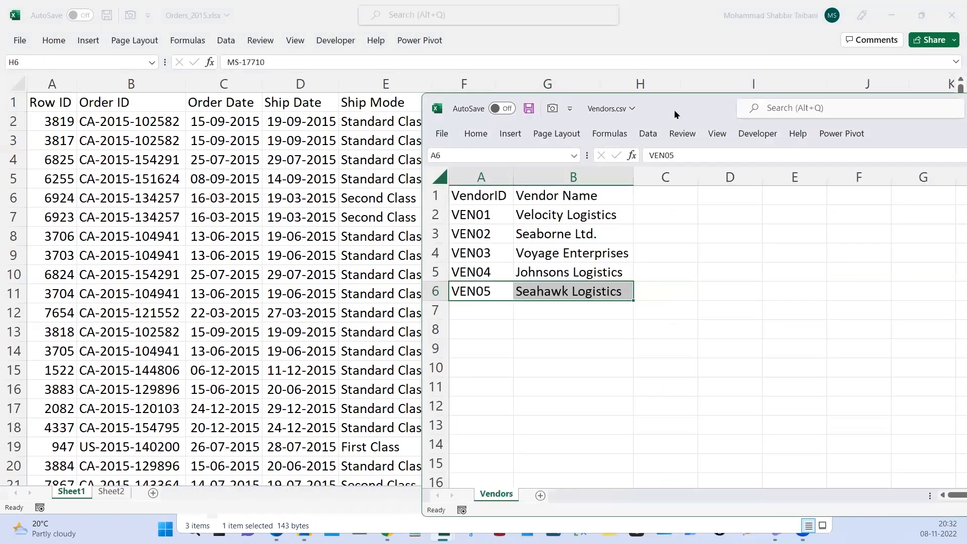
Reposition the Vendors.csv window and examine the orders data down to the last VendorID row and across the neighbouring columns
left_click_drag(675, 115, 574, 165)
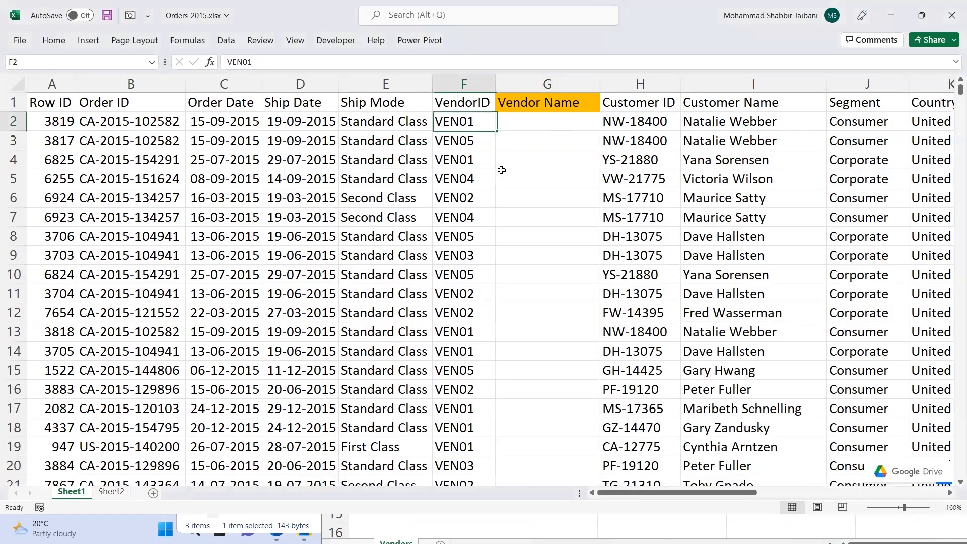
key("ctrl+Down")
key("Down")
key("Down")
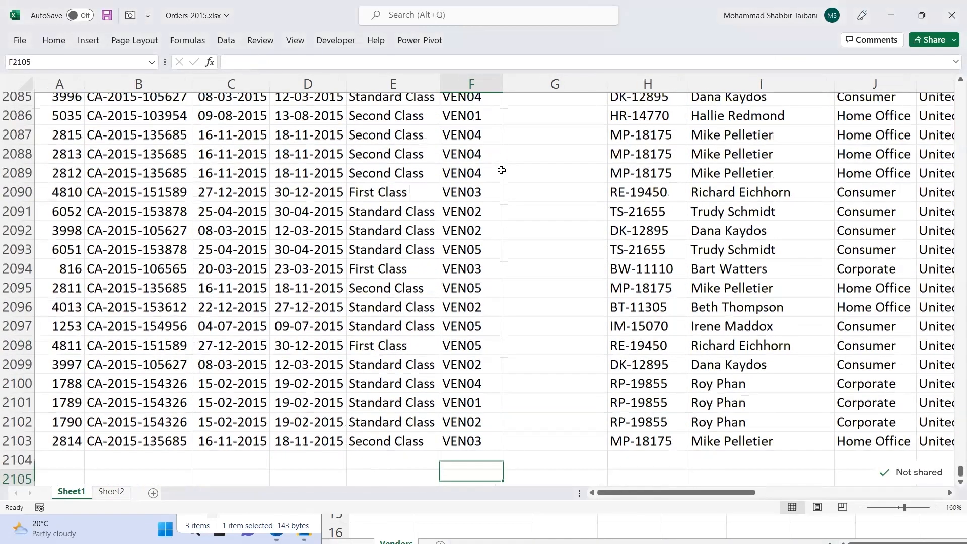
key("Up")
key("Up")
key("Up")
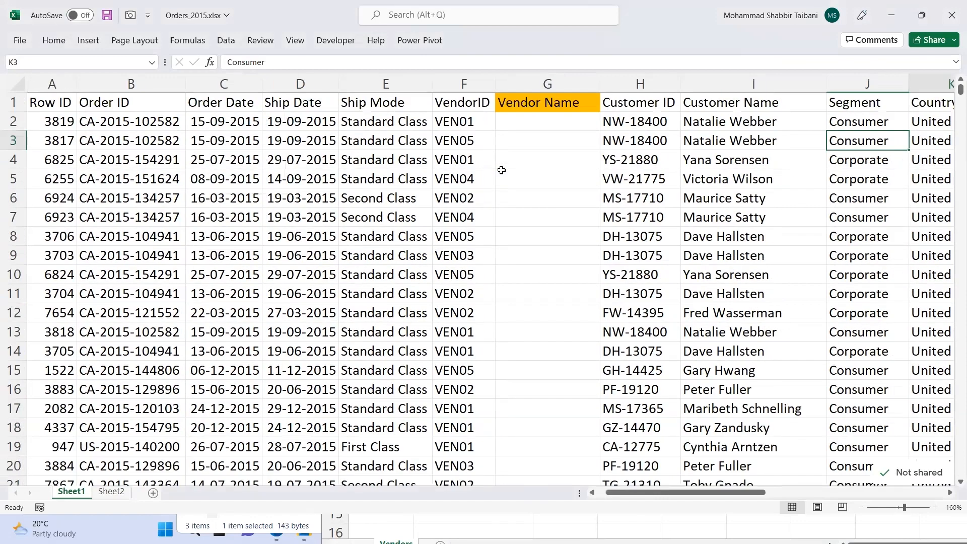
key("Right")
key("Right")
key("Right")
key("Left")
key("Left")
key("Left")
key("Left")
key("Left")
key("Left")
key("Left")
key("Left")
key("Left")
key("Right")
key("Right")
key("Up")
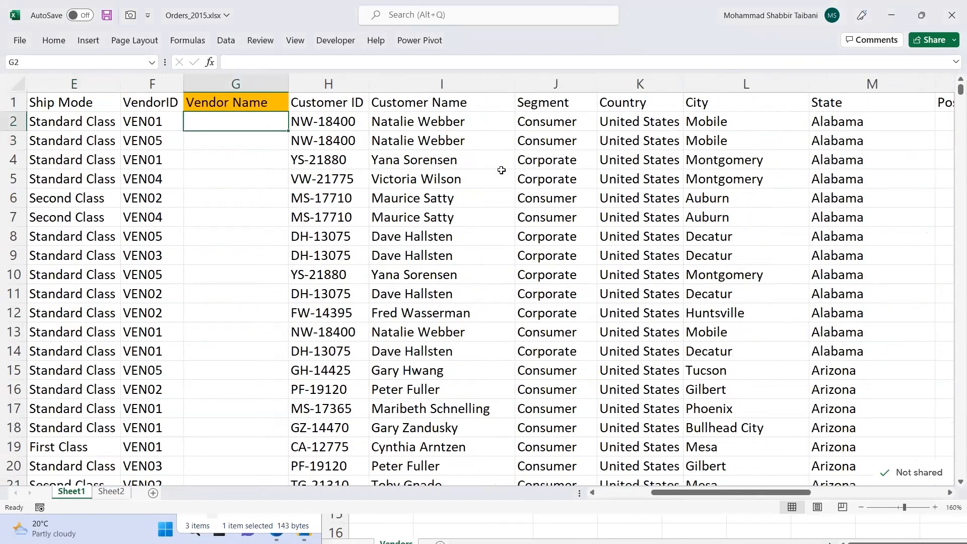
Widen the Vendor Name column on Sheet1 to make room for a long formula, discarding the stray text in G2
double_click(288, 84)
type("v;p")
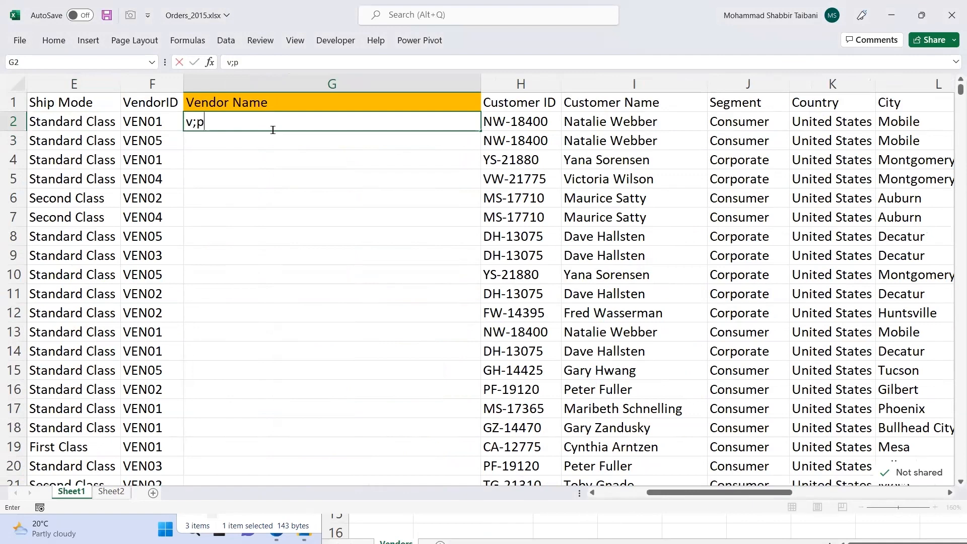
key("BackSpace")
key("BackSpace")
key("BackSpace")
left_click(270, 160)
scroll(269, 191, "left", 1)
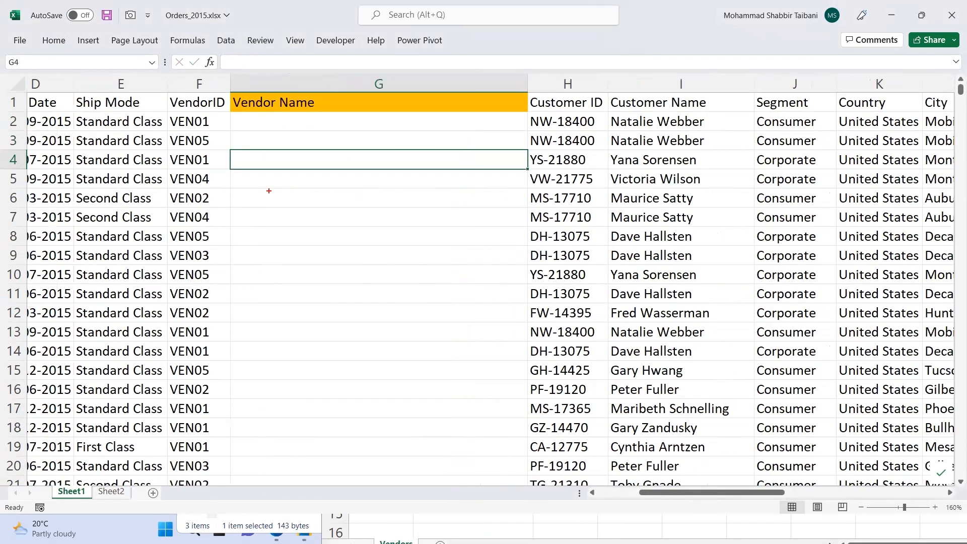
Handwrite a VLOOKUP note with connecting strokes over the Vendor Name column using the annotation pen, and erase the ink
left_click_drag(269, 187, 288, 185)
left_click_drag(298, 180, 307, 198)
mouse_move(318, 193)
left_mouse_down()
mouse_move(347, 160)
mouse_move(347, 186)
left_mouse_up()
left_click_drag(357, 158, 363, 177)
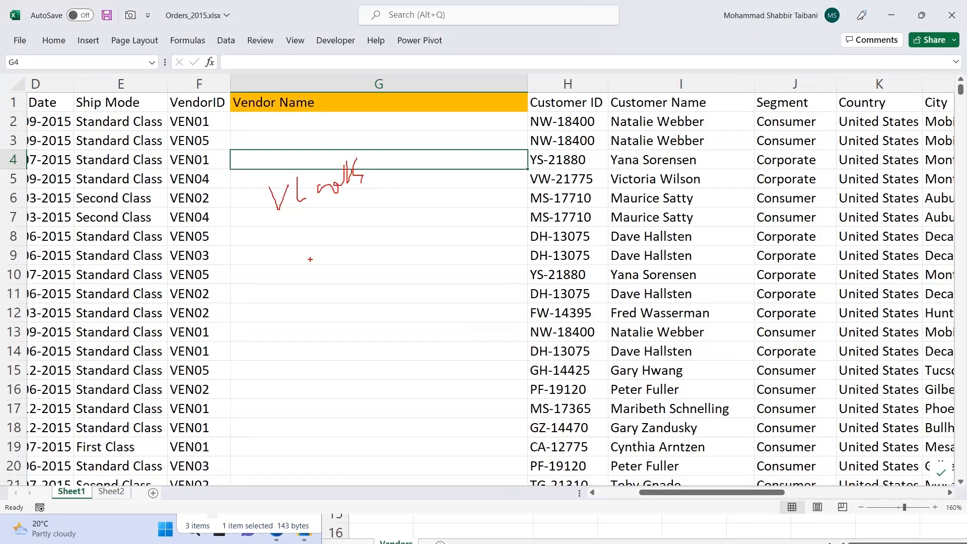
left_click_drag(312, 276, 406, 260)
left_click_drag(429, 254, 456, 243)
mouse_move(496, 241)
left_mouse_down()
mouse_move(528, 207)
mouse_move(542, 252)
left_mouse_up()
left_click_drag(179, 229, 554, 185)
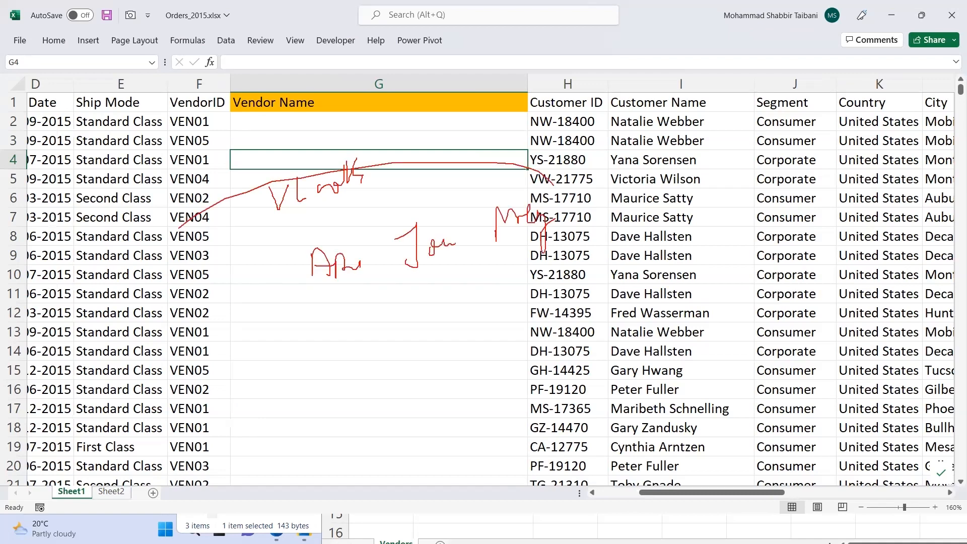
left_click_drag(369, 151, 196, 214)
key("Escape")
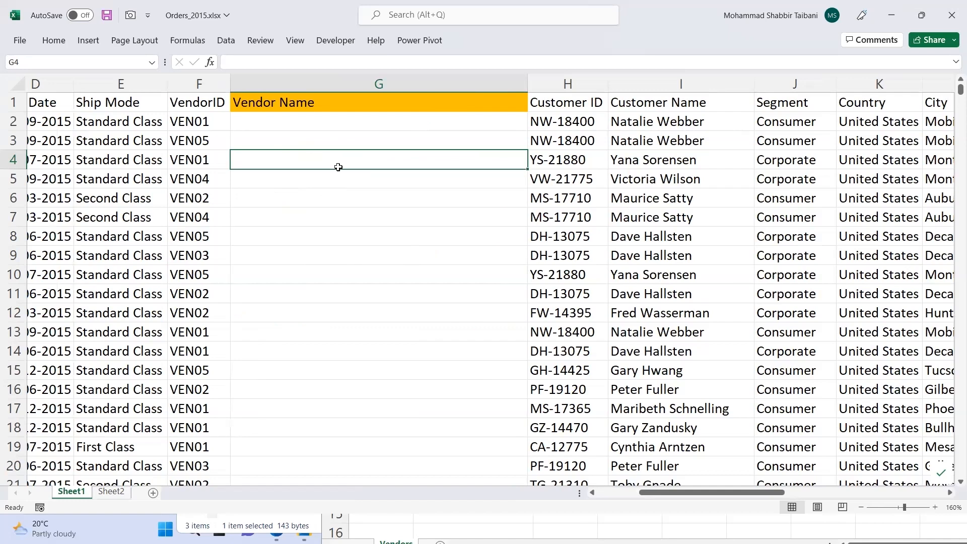
Circle the VendorID code in F2 as the lookup value with the annotation pen, and erase the mark
left_click(318, 123)
key("ctrl+2")
left_click_drag(194, 105, 152, 107)
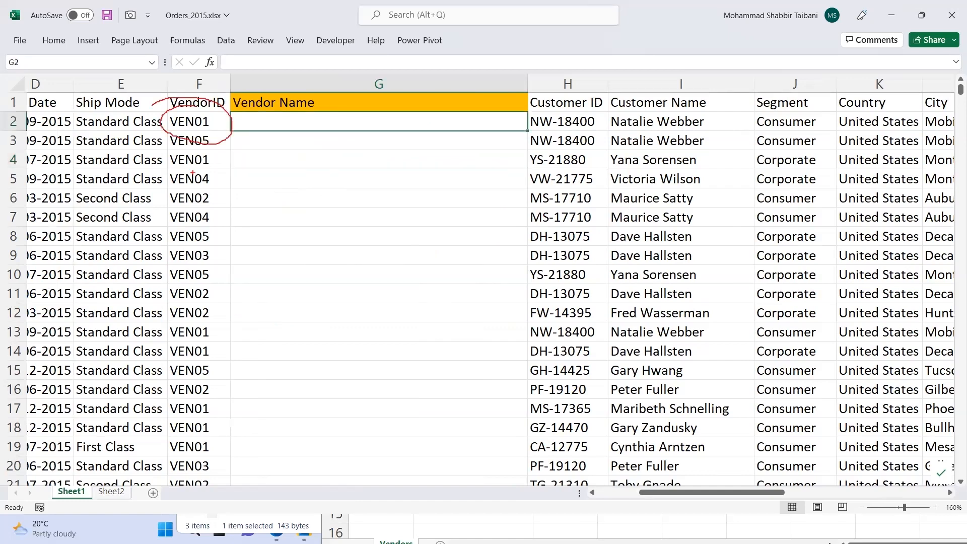
key("Escape")
left_click(357, 232)
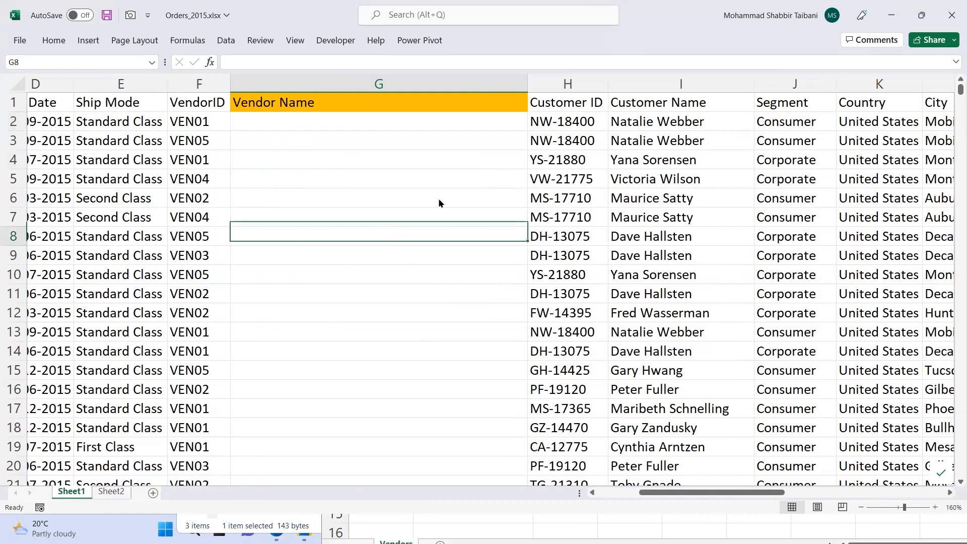
Select and outline A1:B6 in Vendors.csv, annotate its columns as 1 and 2 plus a circled 0, and erase the ink
key("alt+Tab")
left_click_drag(568, 153, 557, 134)
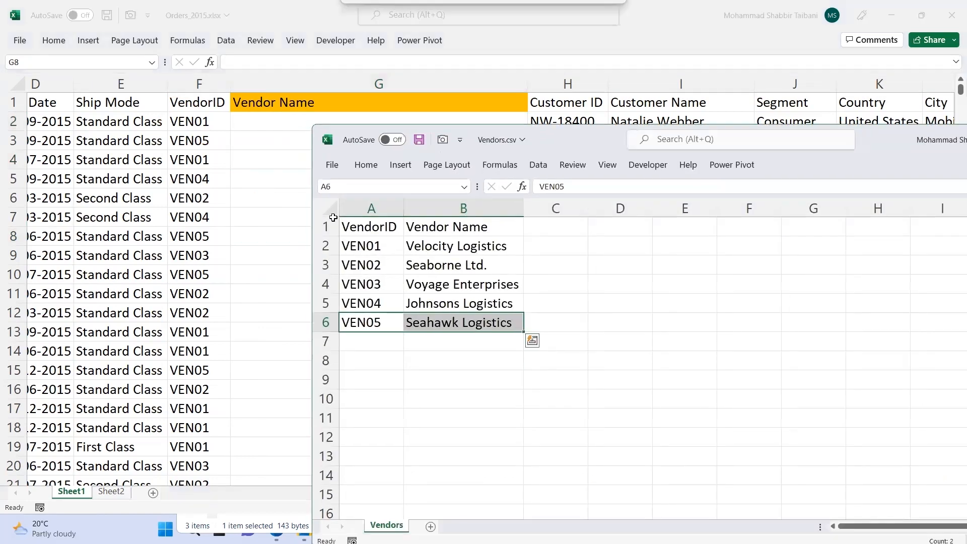
left_click_drag(355, 227, 471, 321)
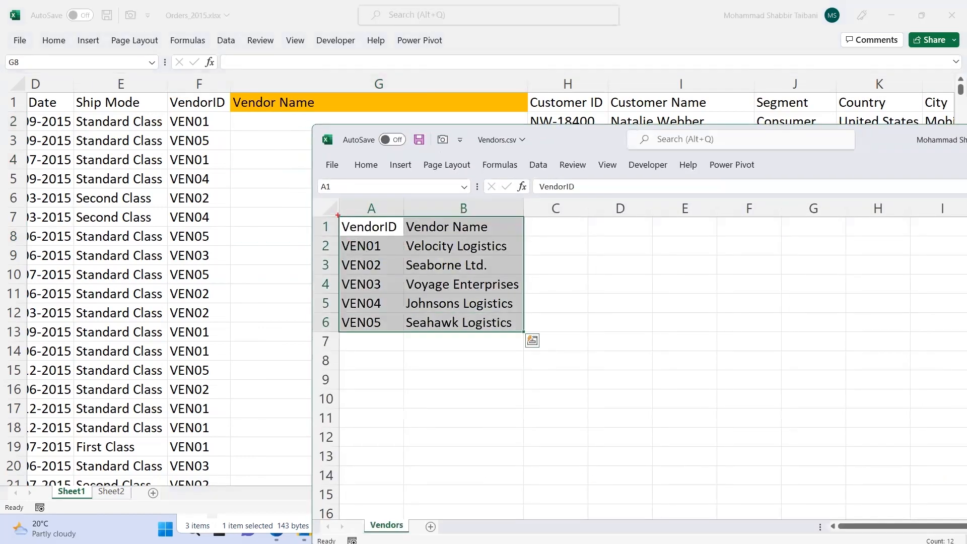
mouse_move(337, 215)
left_mouse_down()
mouse_move(511, 313)
mouse_move(524, 331)
left_mouse_up()
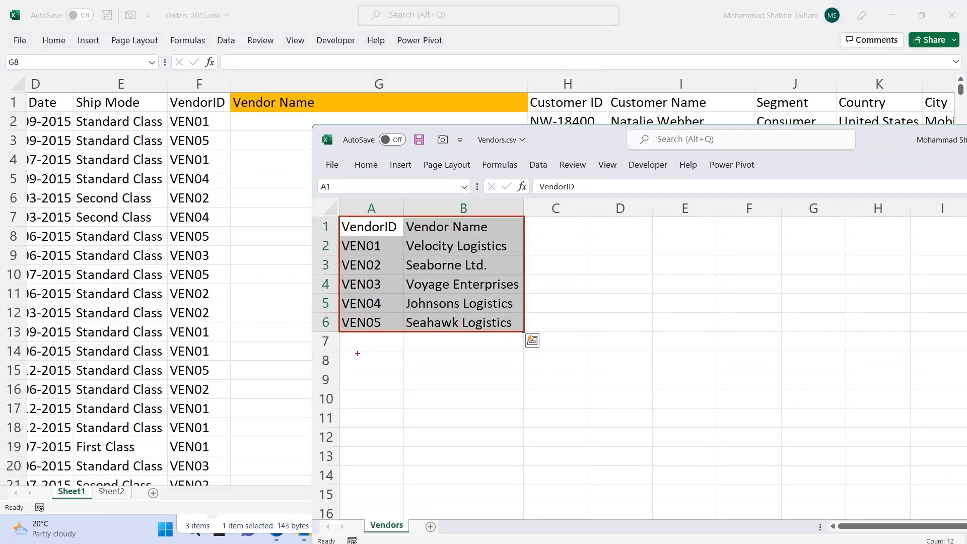
left_click_drag(371, 347, 371, 360)
left_click_drag(443, 345, 455, 359)
left_click_drag(443, 332, 466, 372)
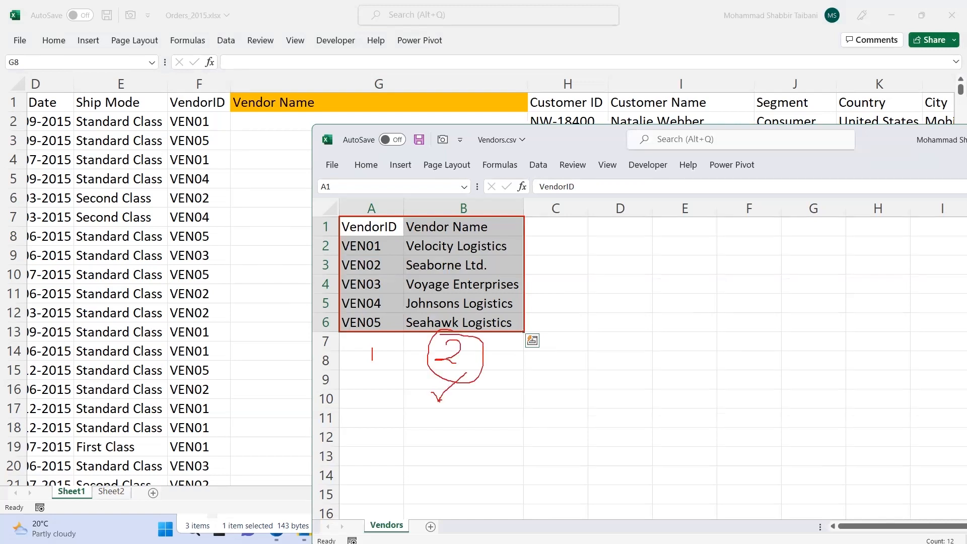
left_click_drag(620, 299, 617, 365)
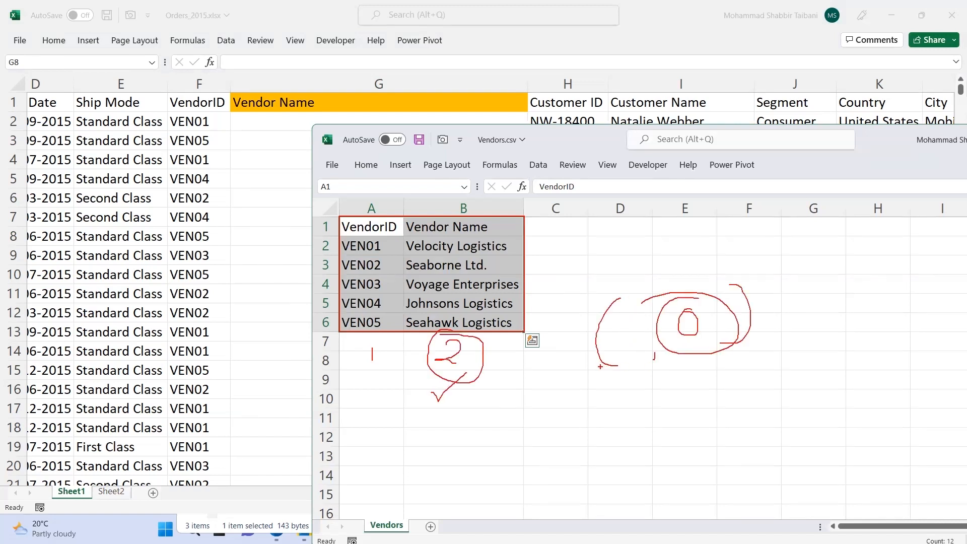
key("Escape")
Start a VLOOKUP formula in G2 of Sheet1 with F2 as the lookup value
left_click(266, 119)
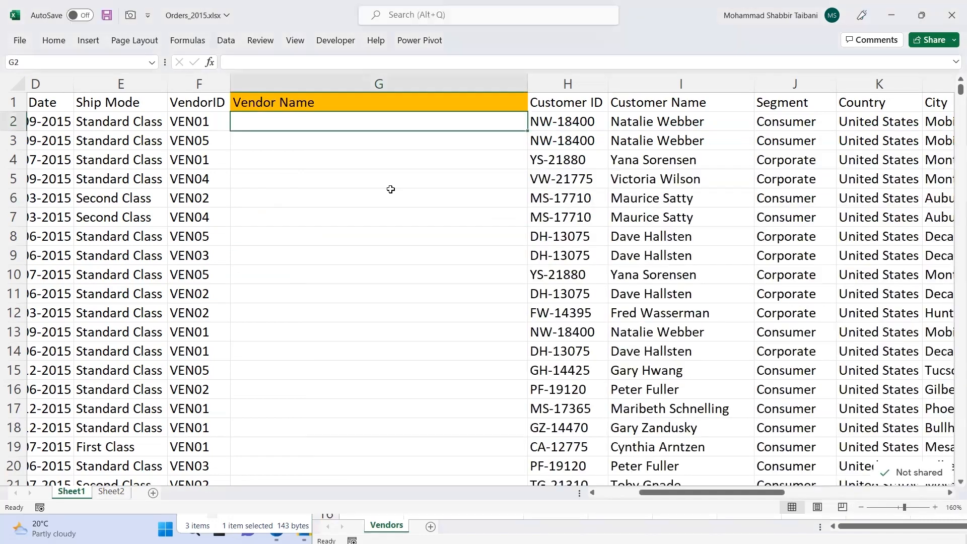
type("=vlo")
key("Tab")
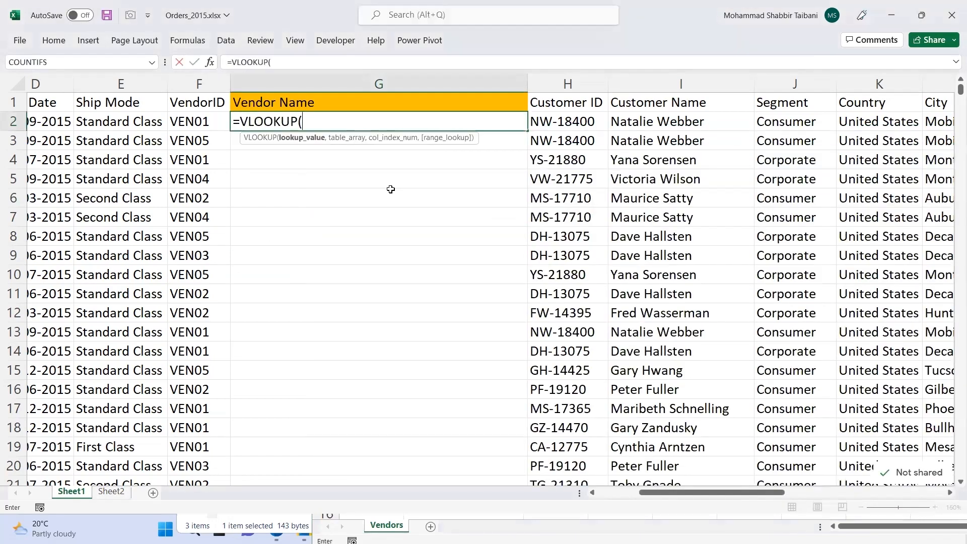
left_click(212, 120)
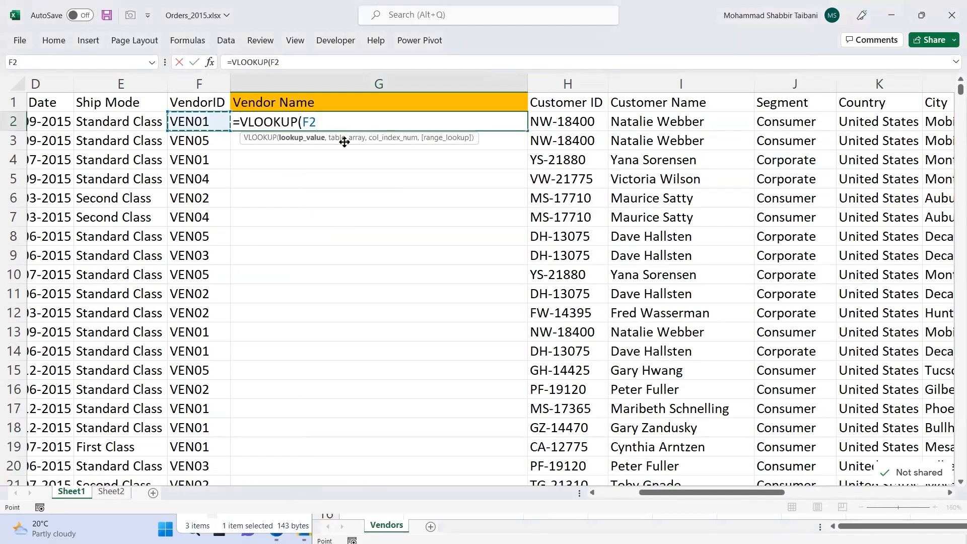
type(",")
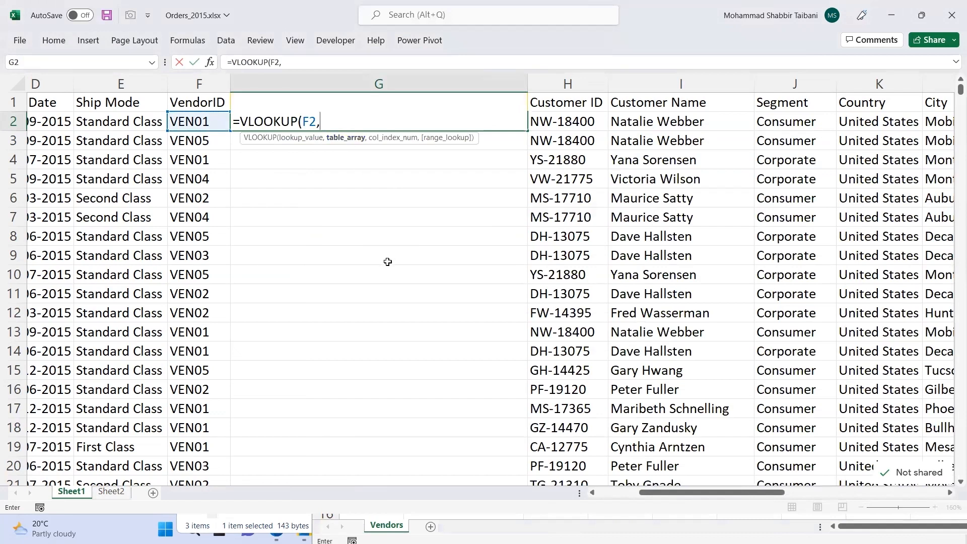
Complete the VLOOKUP in G2 using range $A$1:$B$6 of the Vendors sheet in Vendors.csv, column index 2 and match type 0
left_click(486, 471)
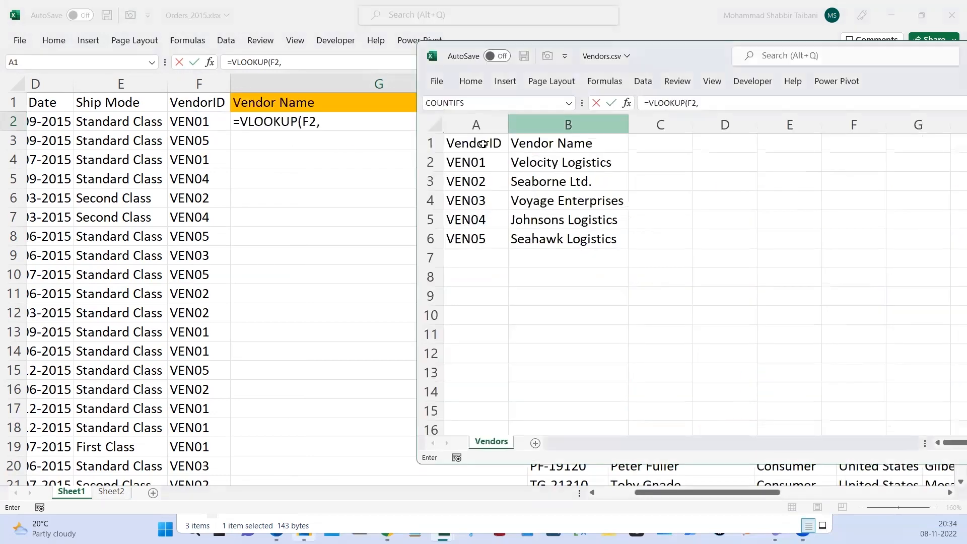
left_click_drag(483, 144, 574, 239)
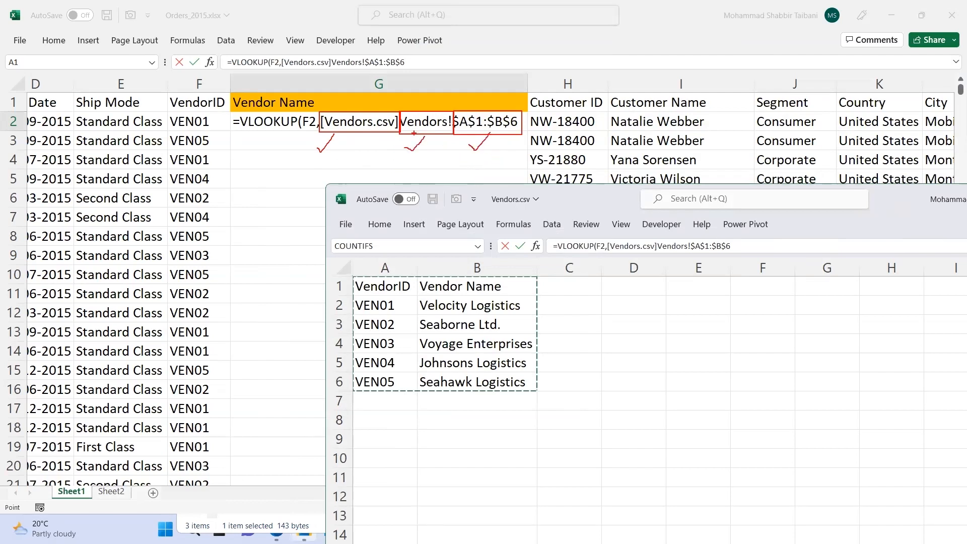
mouse_move(328, 134)
left_mouse_down()
mouse_move(508, 109)
mouse_move(349, 103)
left_mouse_up()
key("Escape")
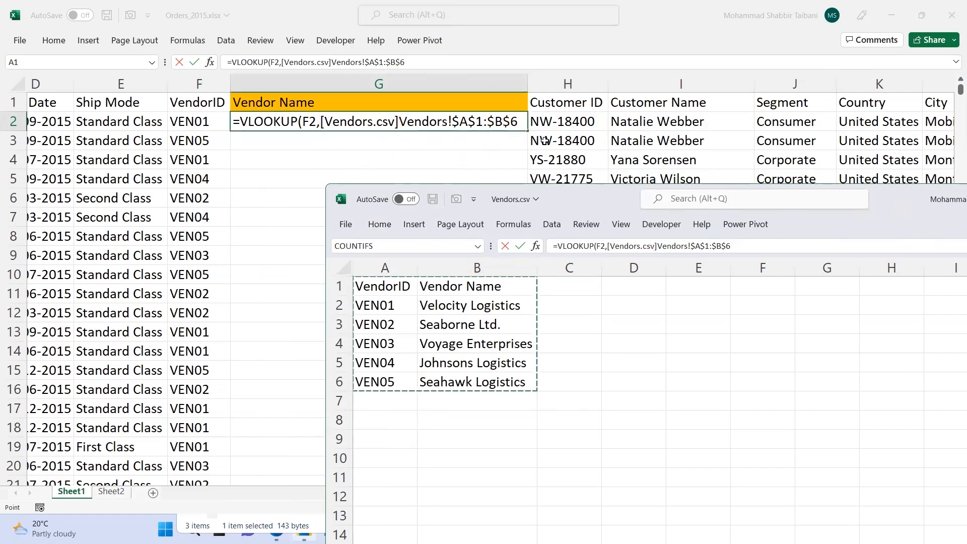
left_click(545, 141)
type(",2")
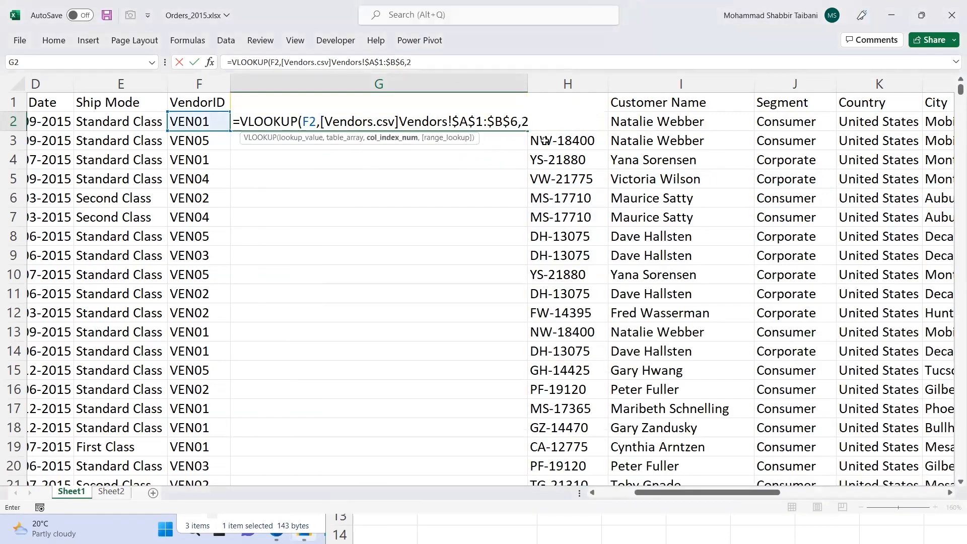
type(",0")
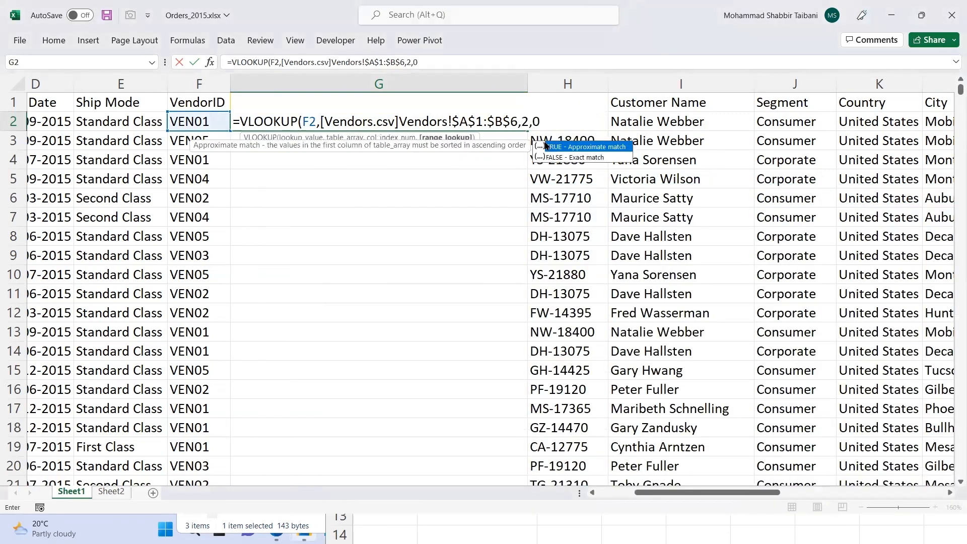
key("ctrl+Return")
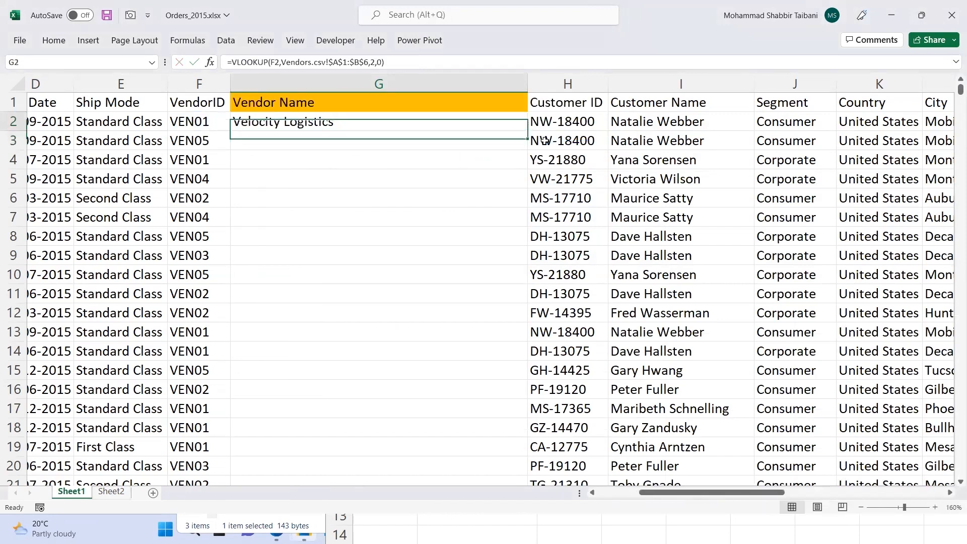
Copy the vendor lookup formula from G2 down the whole Vendor Name column and check the filled rows
key("F2")
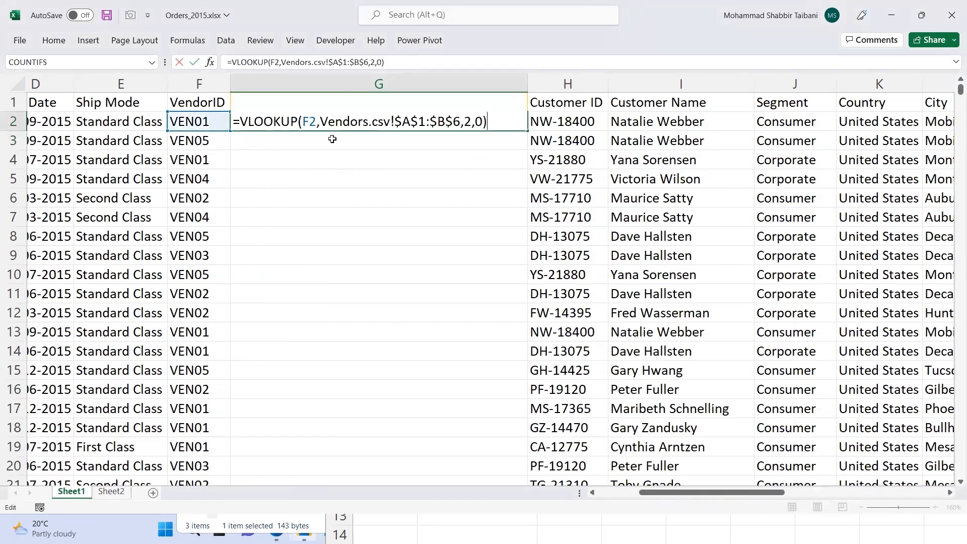
key("Escape")
double_click(527, 131)
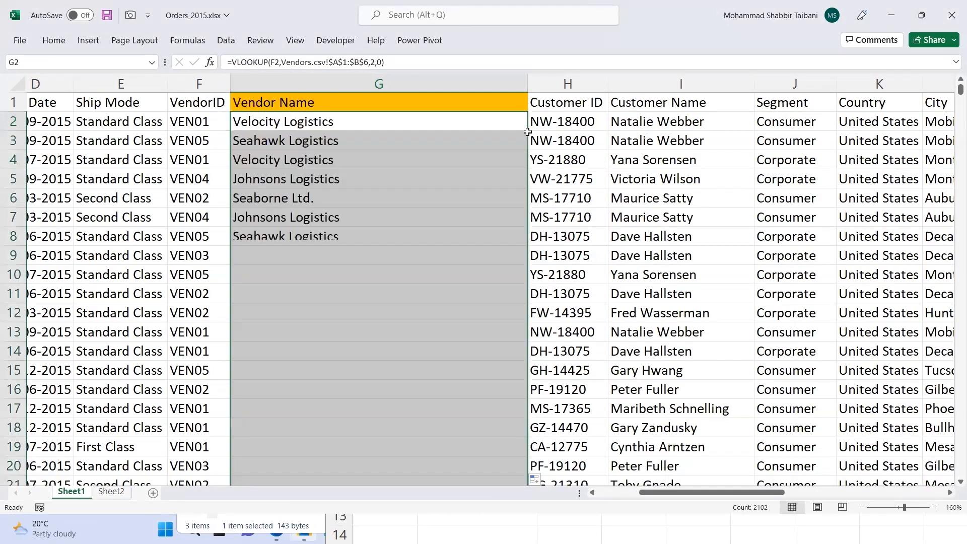
left_click(307, 182)
scroll(327, 332, "down", 19)
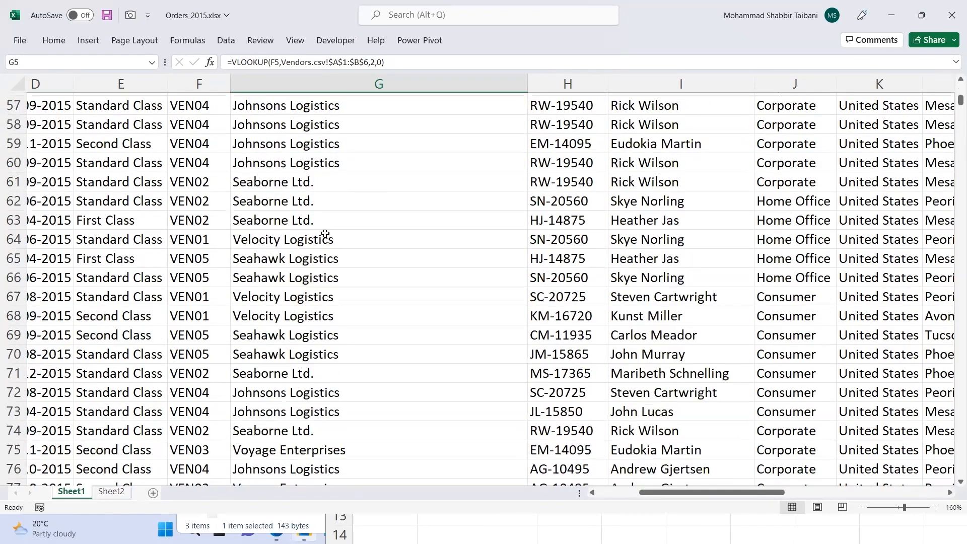
scroll(324, 149, "up", 19)
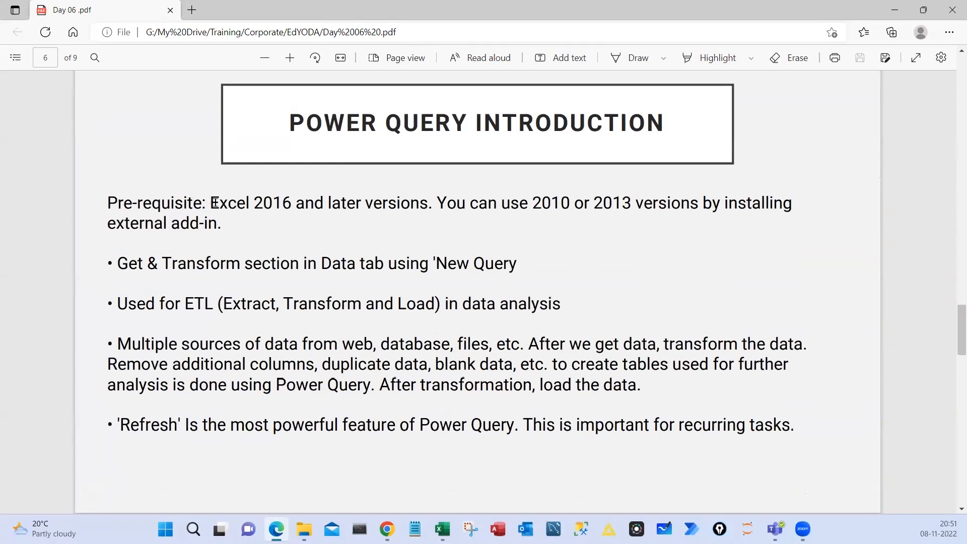
Switch to Day 06 .pdf in Edge and read the Power Query prerequisites and the Get & Transform note
left_click_drag(258, 201, 585, 200)
left_click(564, 219)
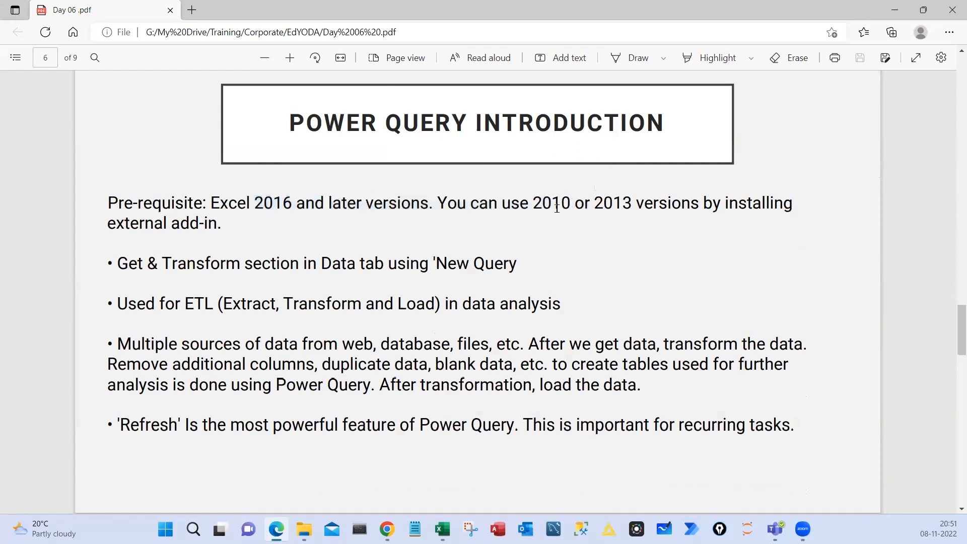
left_click_drag(153, 222, 242, 224)
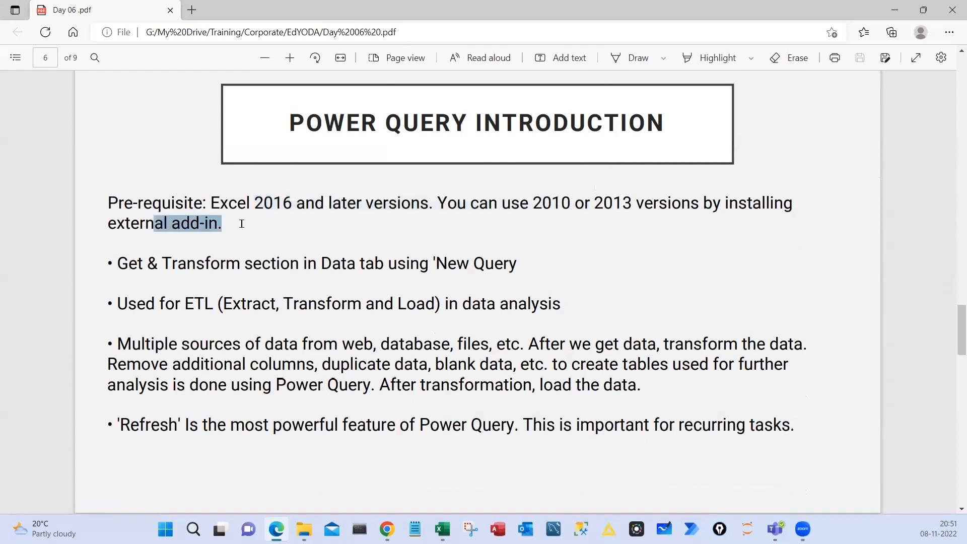
left_click(451, 203)
left_click_drag(438, 203, 508, 207)
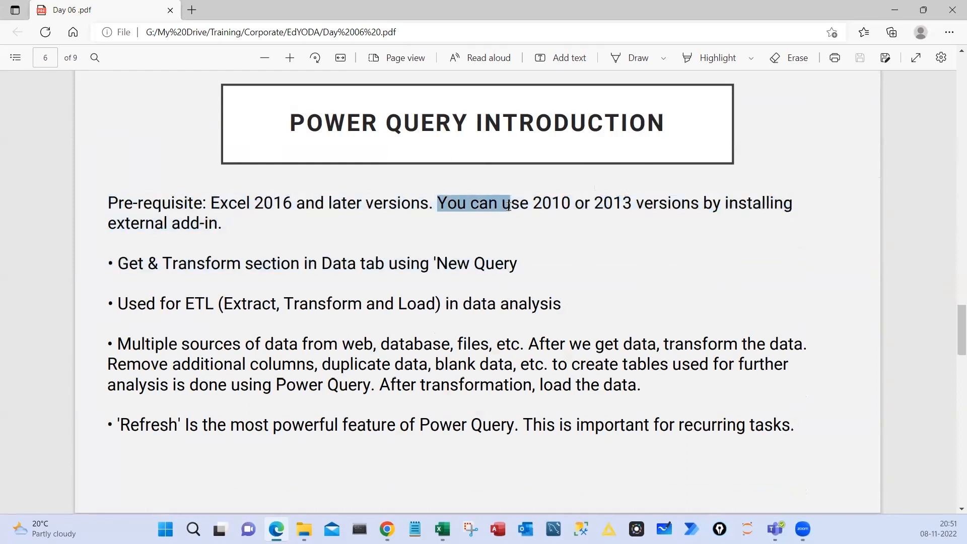
left_click(196, 337)
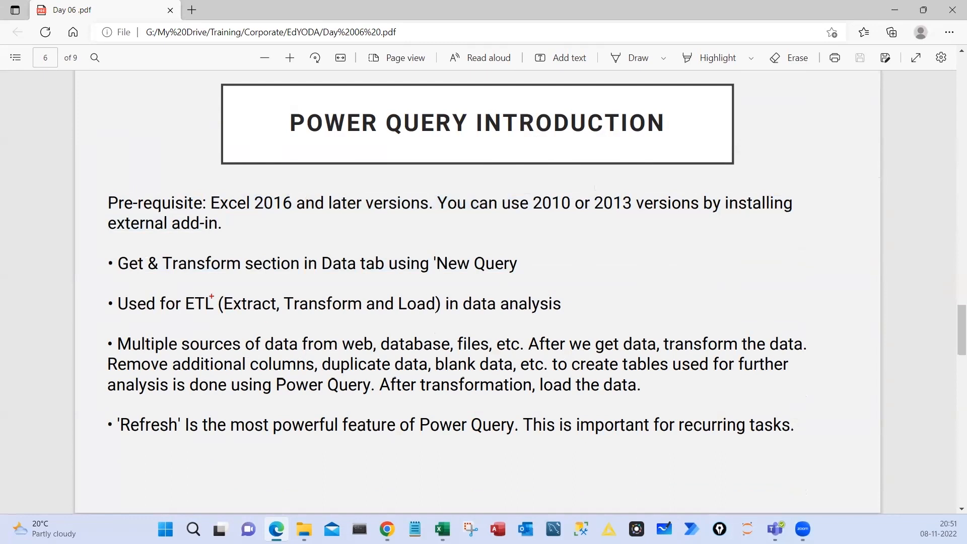
mouse_move(110, 245)
left_mouse_down()
mouse_move(372, 277)
mouse_move(531, 277)
left_mouse_up()
left_click_drag(271, 248, 319, 236)
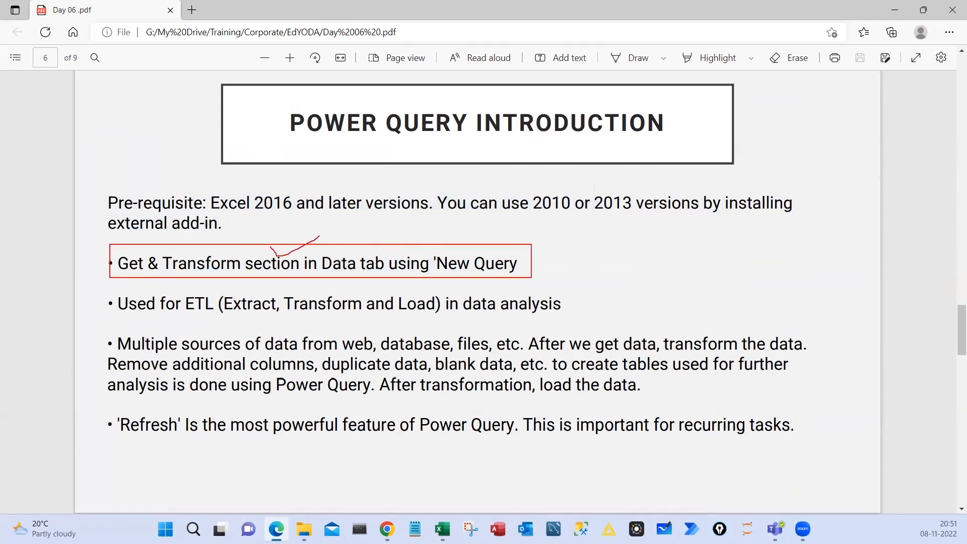
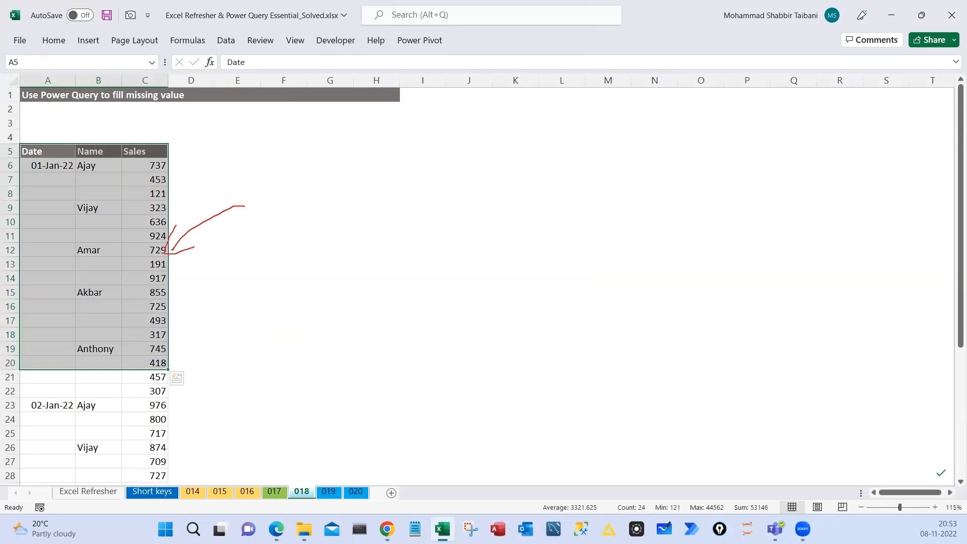
key("Escape")
left_click(147, 208)
left_click(138, 166)
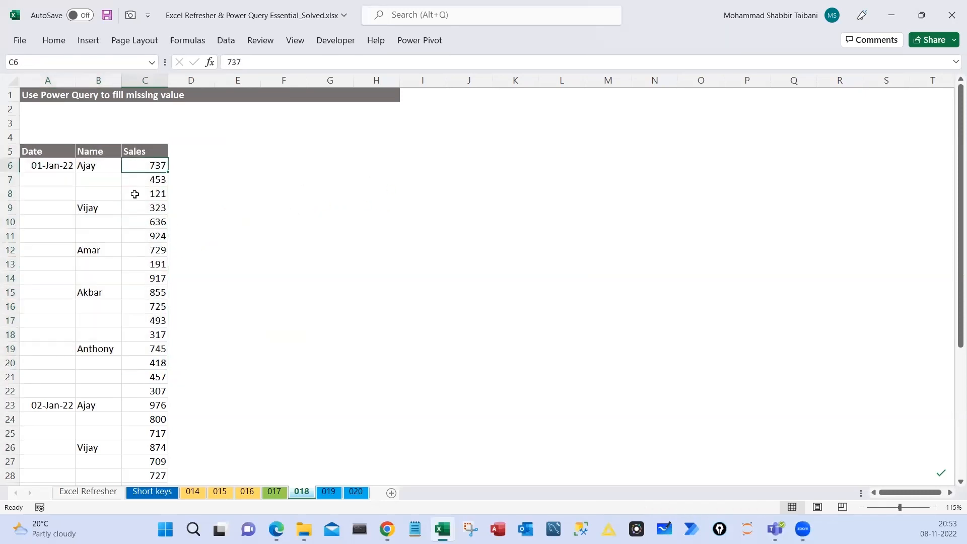
left_click(329, 263)
left_click(124, 178)
left_click(73, 228)
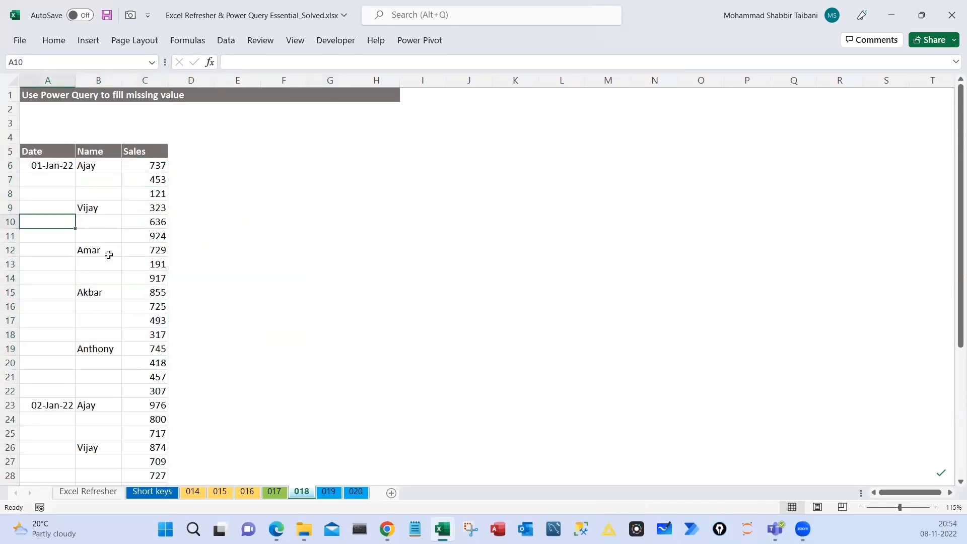
Load the Date, Name and Sales data in A5:C42 of sheet 018 into Power Query as a table with headers
left_click(100, 208)
left_click(225, 41)
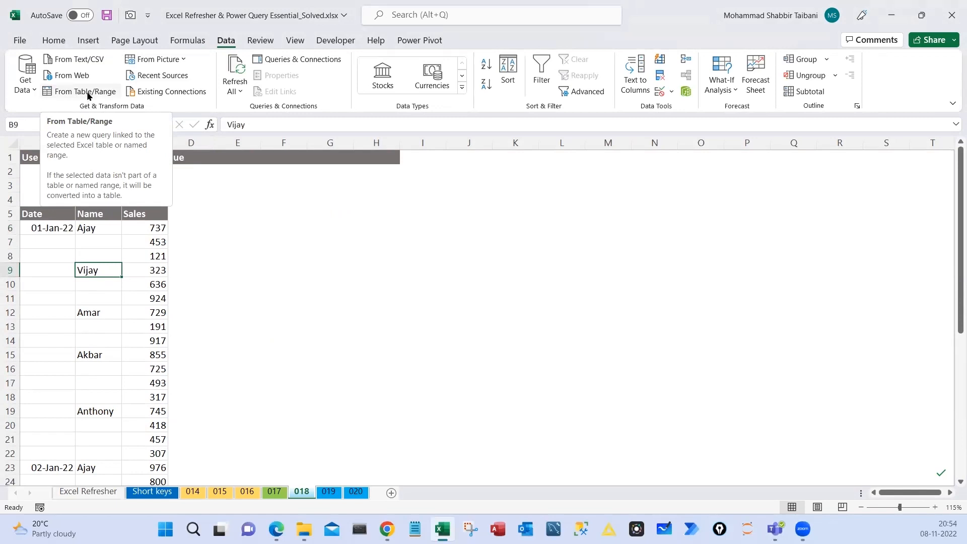
left_click(86, 95)
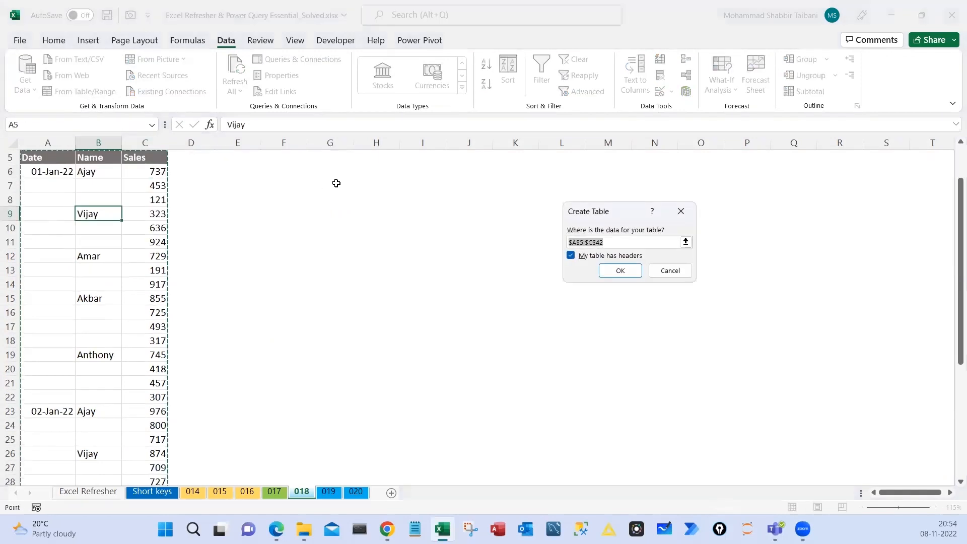
left_click_drag(608, 211, 352, 177)
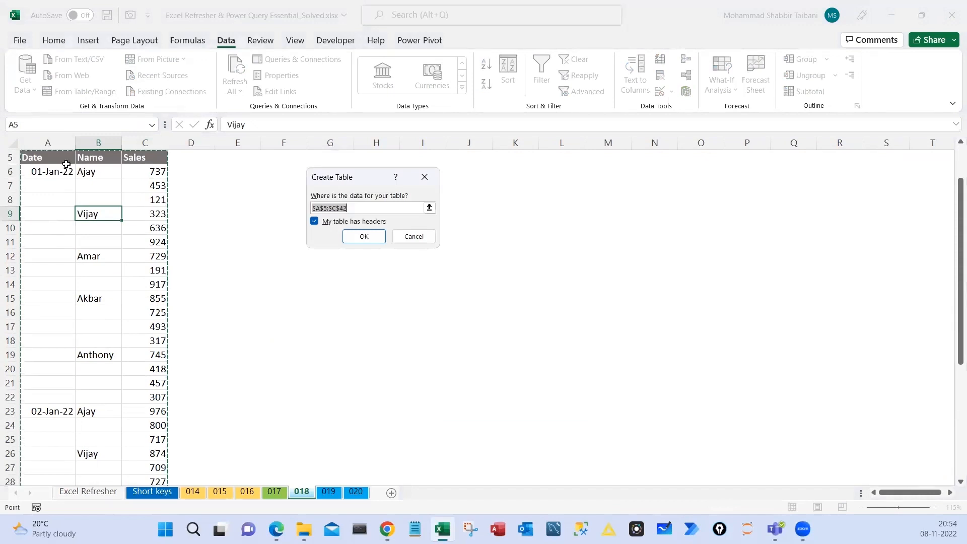
left_click(359, 237)
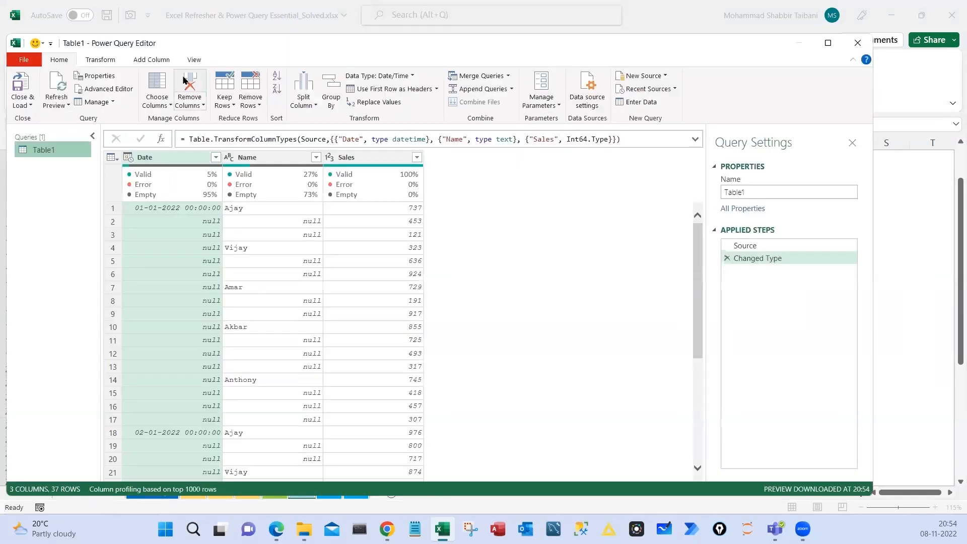
Turn off the column quality display for Table1 and maximize the Power Query Editor window
left_click(194, 59)
left_click(98, 103)
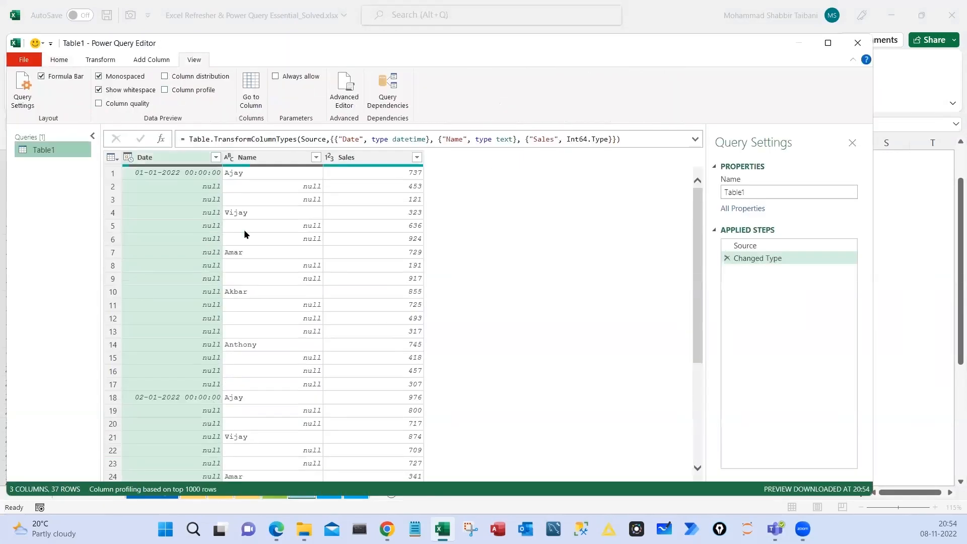
key("super+Up")
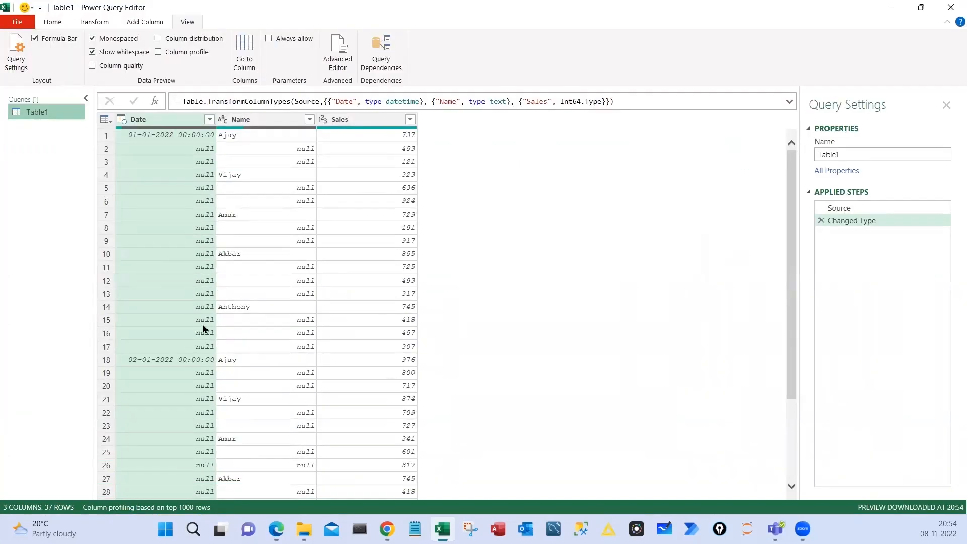
Examine the Power Query Editor's list of queries, its available commands and the applied steps recorded for Table1
left_click_drag(6, 93, 70, 142)
mouse_move(6, 144)
left_mouse_down()
mouse_move(53, 122)
mouse_move(60, 198)
left_mouse_up()
mouse_move(31, 12)
left_mouse_down()
mouse_move(95, 51)
mouse_move(482, 77)
mouse_move(486, 87)
mouse_move(499, 47)
left_mouse_up()
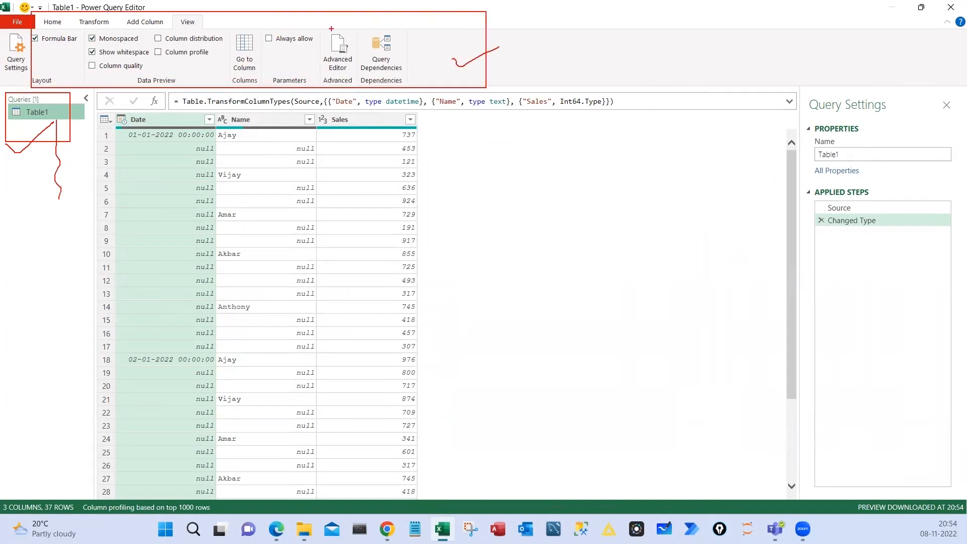
key("Escape")
left_click(52, 22)
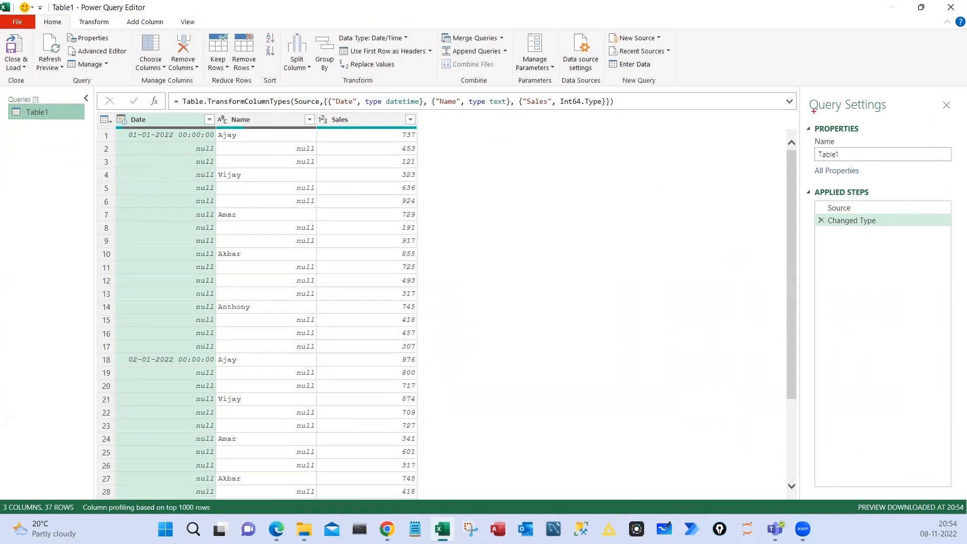
left_click_drag(805, 98, 937, 344)
left_click_drag(839, 244, 375, 243)
mouse_move(366, 247)
left_mouse_down()
mouse_move(388, 233)
mouse_move(424, 257)
left_mouse_up()
mouse_move(782, 227)
left_mouse_down()
mouse_move(810, 250)
mouse_move(797, 265)
left_mouse_up()
mouse_move(848, 232)
left_mouse_down()
mouse_move(858, 277)
mouse_move(852, 330)
left_mouse_up()
key("Escape")
Examine the data quality bars beneath the Sales, Name and Date column headers
left_click_drag(320, 123, 420, 136)
mouse_move(447, 122)
left_mouse_down()
mouse_move(424, 132)
mouse_move(450, 178)
left_mouse_up()
left_click_drag(450, 171, 511, 164)
left_click_drag(459, 120, 482, 127)
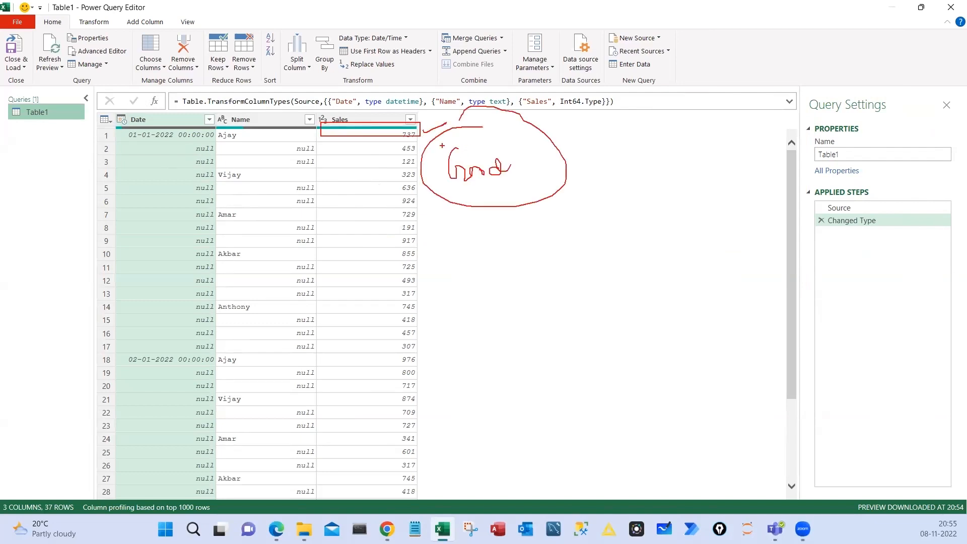
key("Escape")
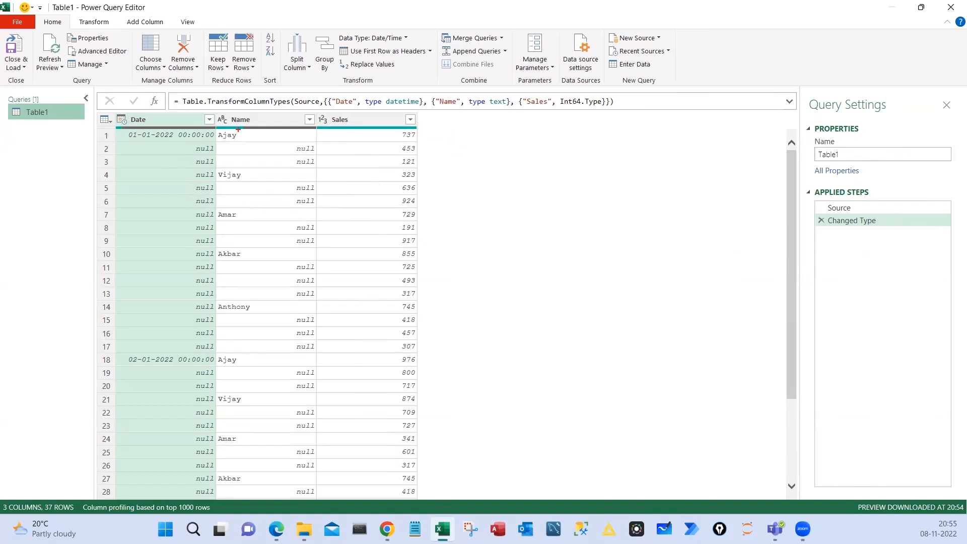
left_click_drag(246, 120, 312, 143)
left_click_drag(124, 122, 204, 134)
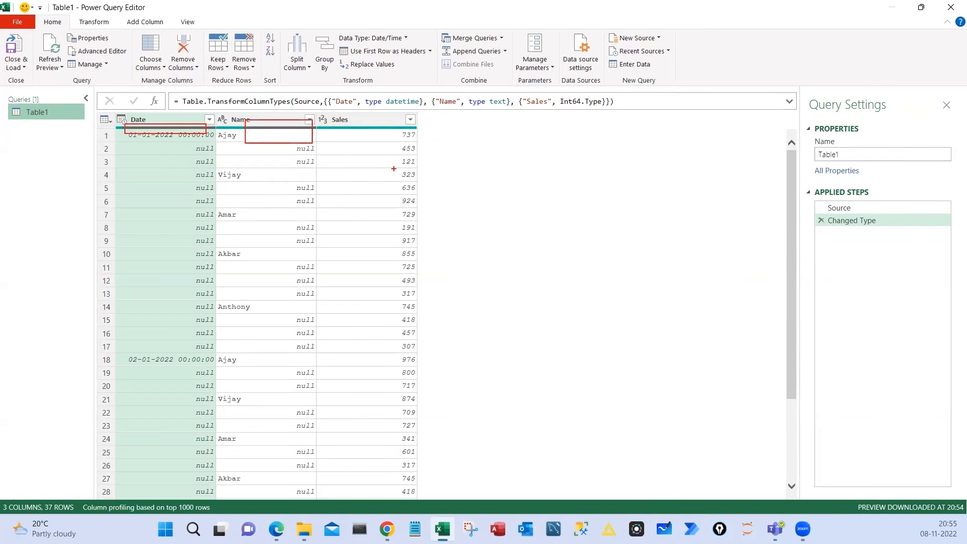
mouse_move(505, 153)
left_mouse_down()
mouse_move(496, 201)
mouse_move(548, 193)
mouse_move(558, 173)
left_mouse_up()
mouse_move(517, 232)
left_mouse_down()
mouse_move(517, 267)
mouse_move(550, 246)
mouse_move(562, 332)
mouse_move(611, 340)
left_mouse_up()
mouse_move(496, 366)
left_mouse_down()
mouse_move(677, 330)
mouse_move(684, 301)
mouse_move(738, 314)
left_mouse_up()
mouse_move(576, 237)
left_mouse_down()
mouse_move(655, 222)
mouse_move(639, 246)
left_mouse_up()
mouse_move(670, 237)
left_mouse_down()
mouse_move(677, 204)
mouse_move(709, 229)
mouse_move(722, 203)
left_mouse_up()
left_click_drag(722, 200, 728, 216)
left_click_drag(565, 175, 598, 163)
mouse_move(624, 147)
left_mouse_down()
mouse_move(617, 160)
mouse_move(626, 151)
left_mouse_up()
left_click_drag(637, 142, 637, 168)
key("Escape")
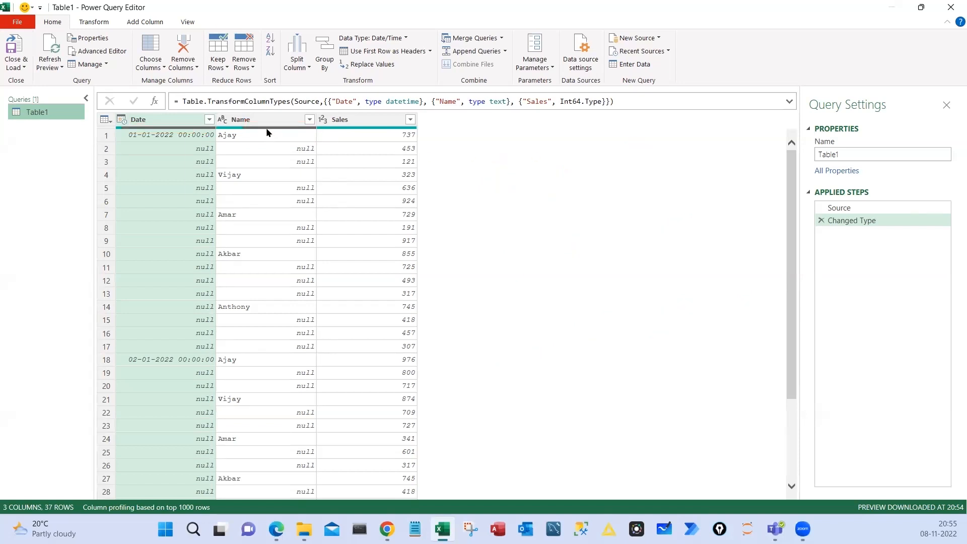
Examine the null entries beneath each name and date in the Name and Date columns
mouse_move(296, 130)
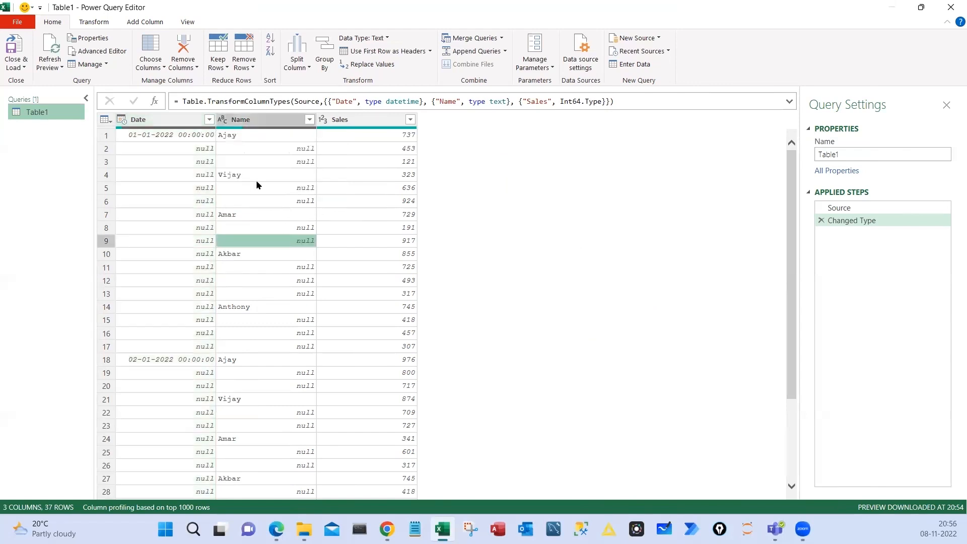
left_click(252, 135)
mouse_move(257, 135)
left_mouse_down()
mouse_move(259, 156)
mouse_move(287, 158)
mouse_move(270, 201)
left_mouse_up()
left_click_drag(251, 207, 268, 251)
left_click_drag(152, 145, 153, 244)
mouse_move(142, 218)
left_mouse_down()
mouse_move(152, 244)
mouse_move(170, 220)
left_mouse_up()
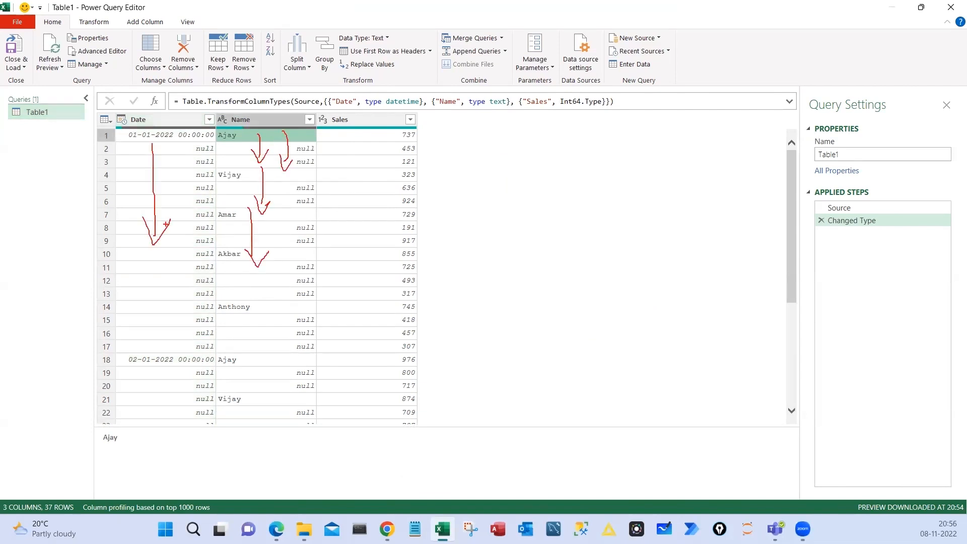
key("Escape")
left_click(168, 121)
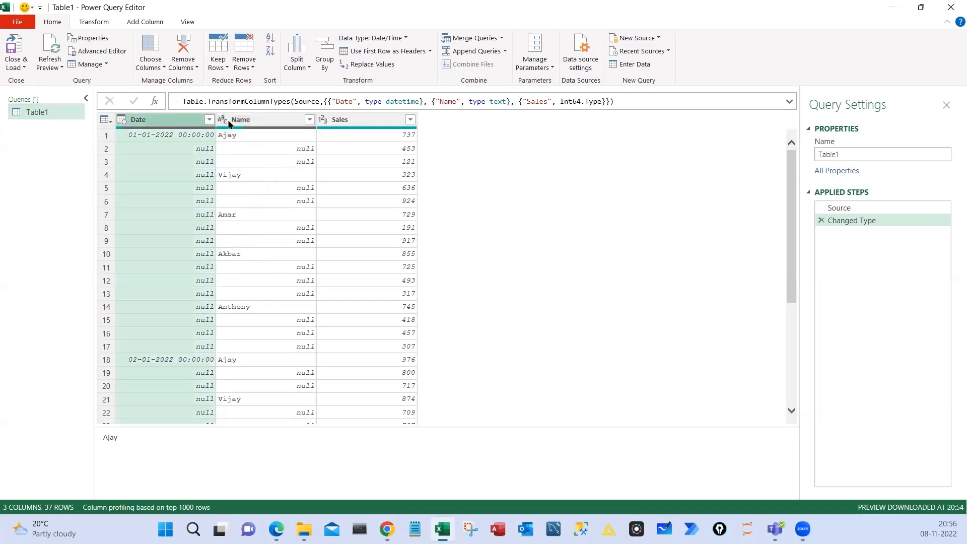
left_click(266, 122, "ctrl")
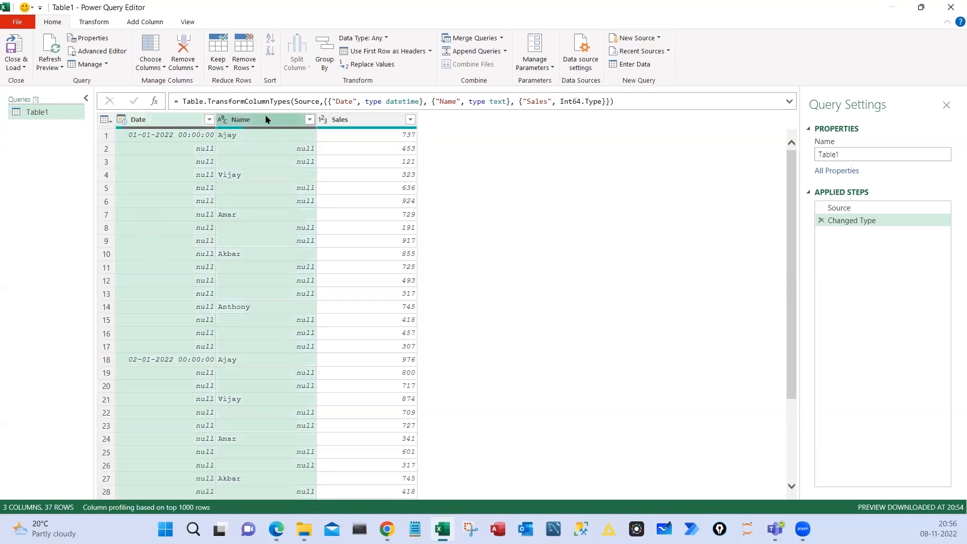
right_click(266, 119)
mouse_move(323, 217)
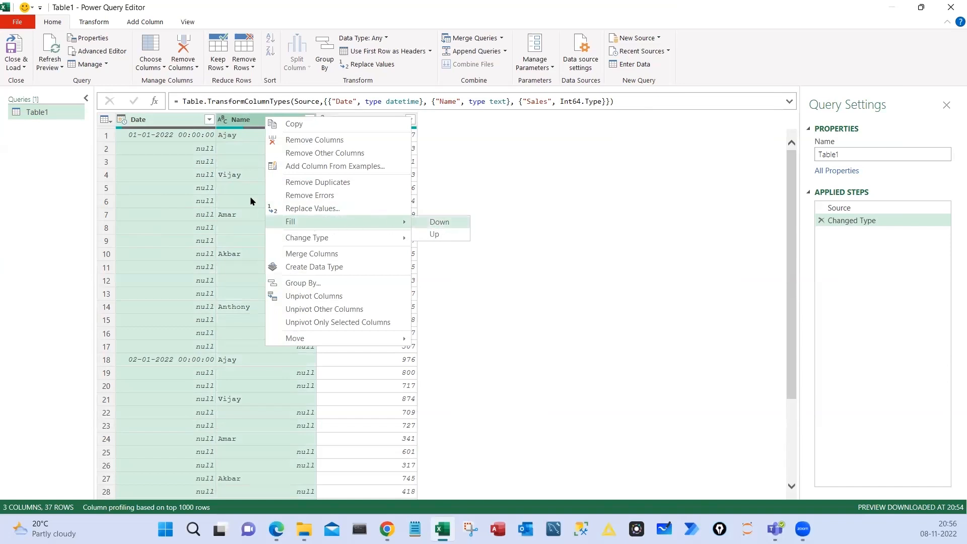
left_click(200, 175)
Fill the null values in the Date and Name columns downward in the Table1 query
left_click(174, 120)
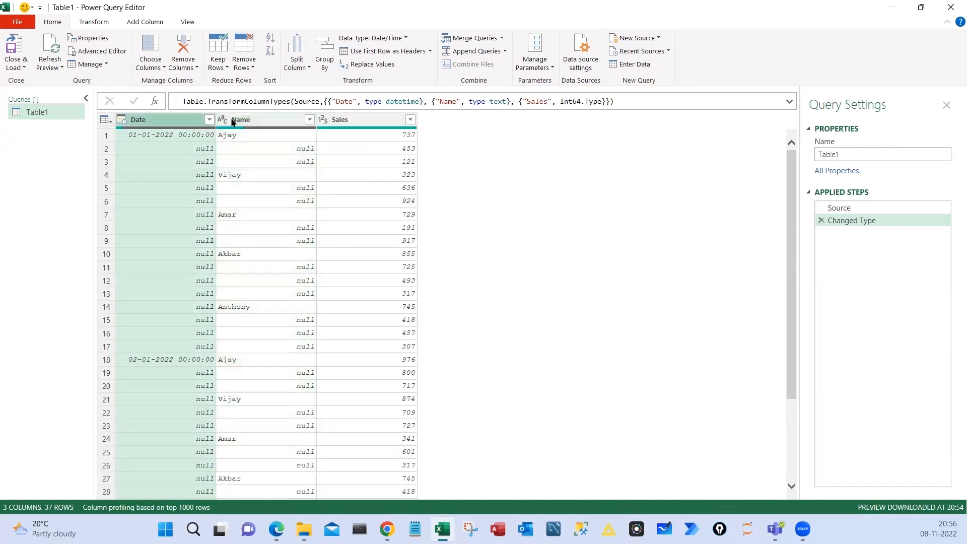
left_click(232, 120, "ctrl")
right_click(258, 125)
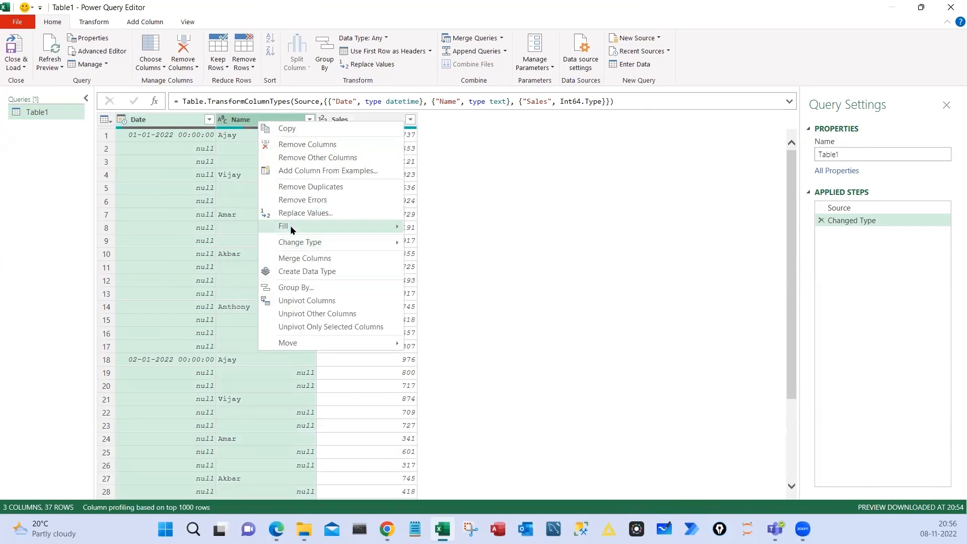
mouse_move(291, 226)
left_click(435, 226)
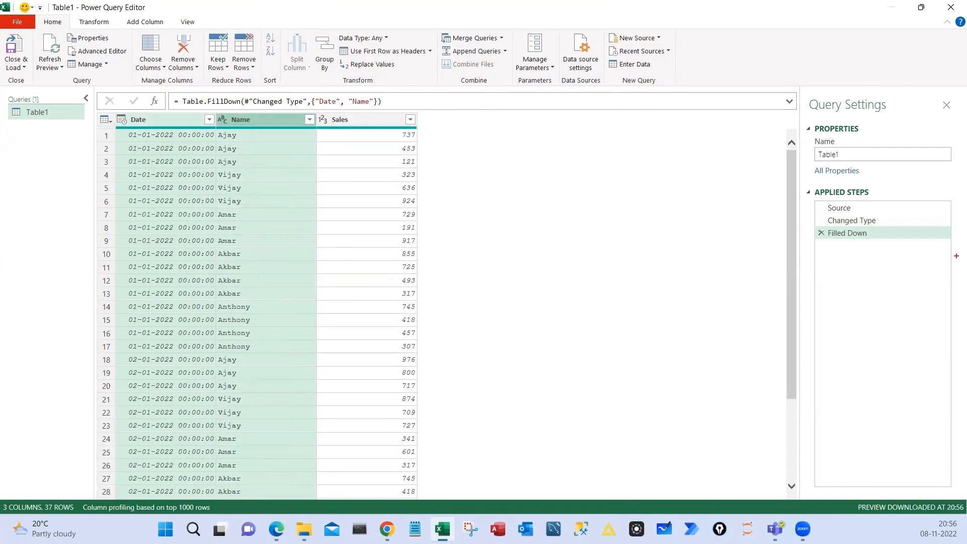
left_click_drag(803, 220, 909, 241)
left_click_drag(765, 254, 800, 230)
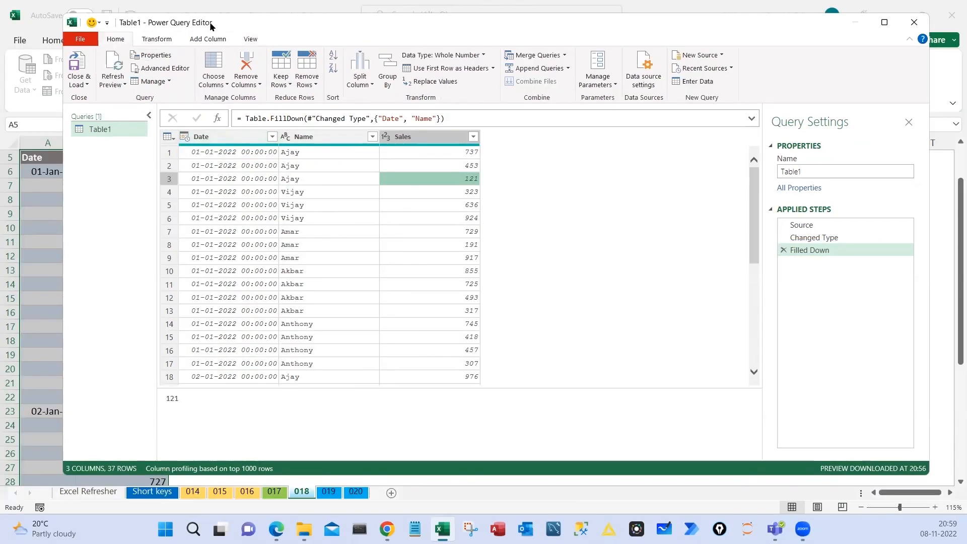
Move the Power Query Editor window clear of the worksheet data and open the load destination options for the Table1 query
mouse_move(210, 23)
left_mouse_down()
mouse_move(380, 48)
mouse_move(442, 47)
left_mouse_up()
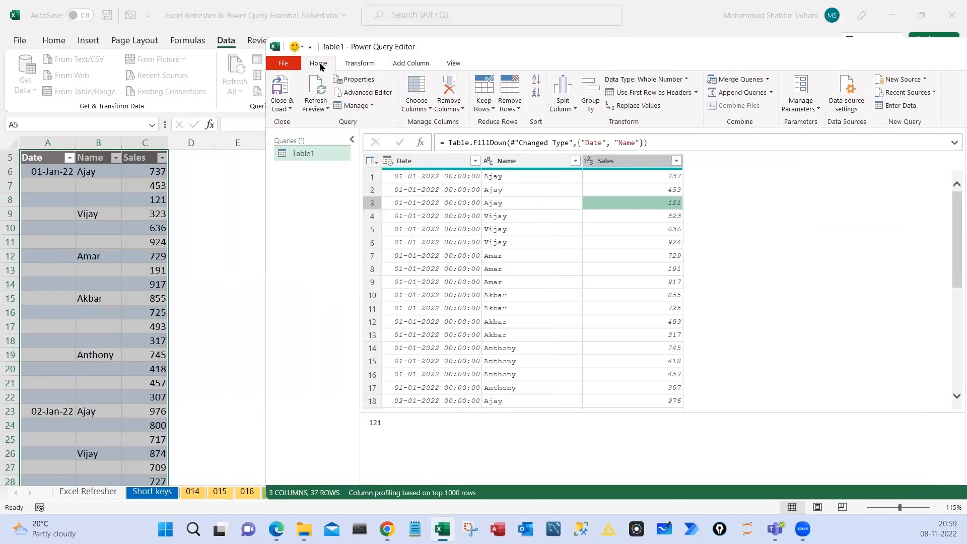
key("ctrl+2")
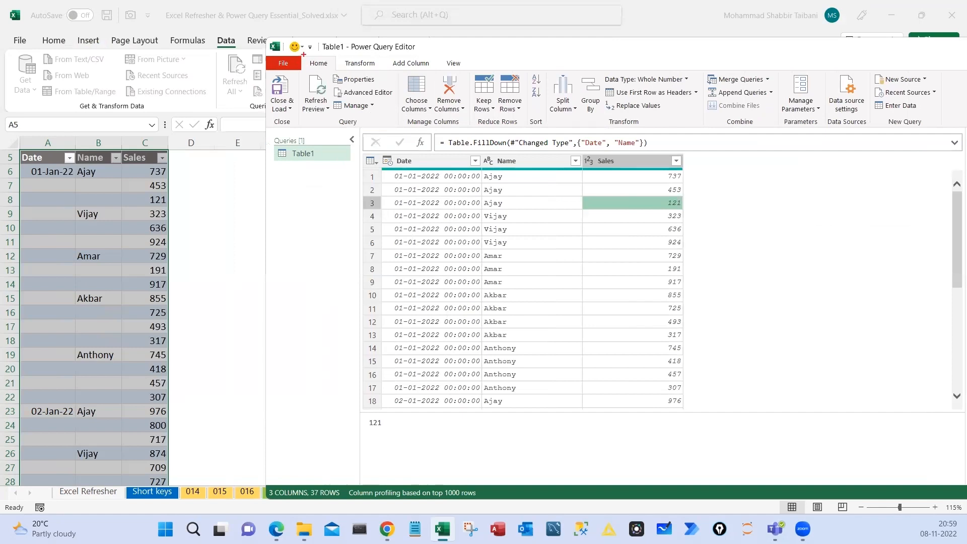
left_click_drag(306, 54, 340, 73)
mouse_move(266, 70)
left_mouse_down()
mouse_move(301, 131)
mouse_move(282, 136)
mouse_move(356, 145)
left_mouse_up()
key("Escape")
left_click(279, 107)
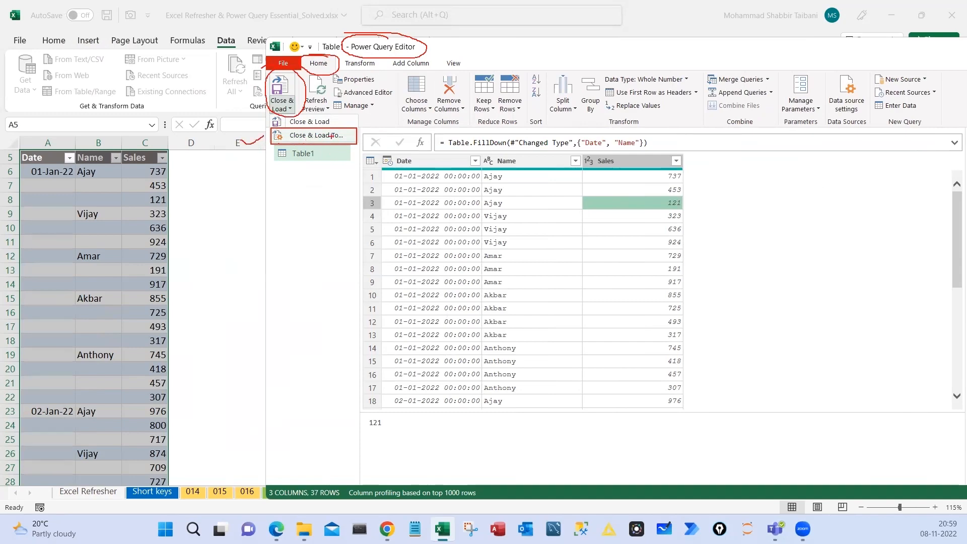
key("Escape")
left_click(312, 135)
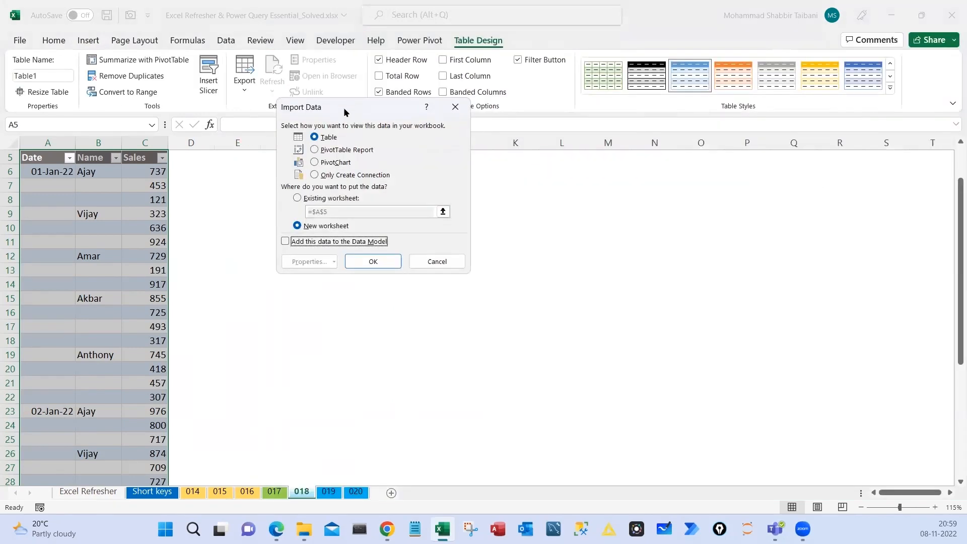
Load the query as a table into the existing worksheet 018, starting at cell G5
left_click_drag(344, 107, 308, 185)
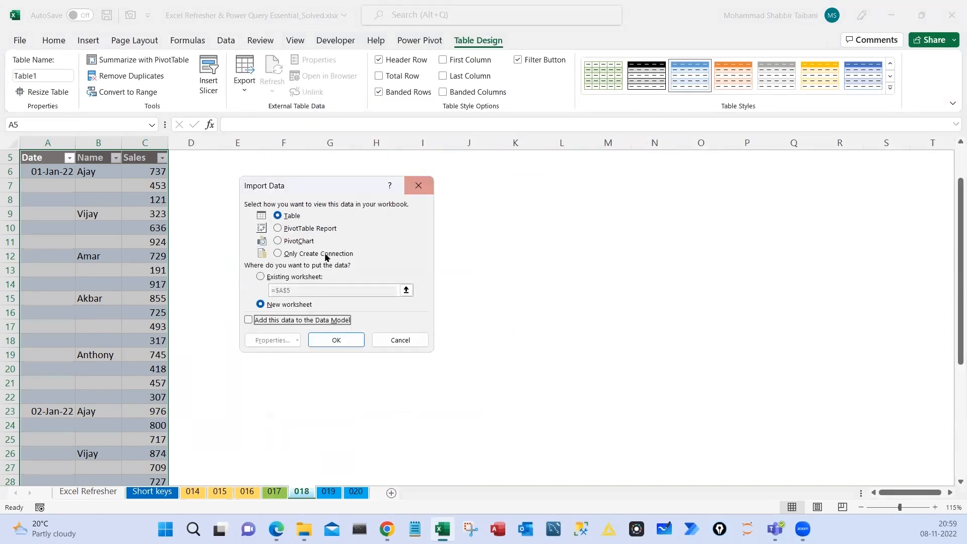
left_click(260, 277)
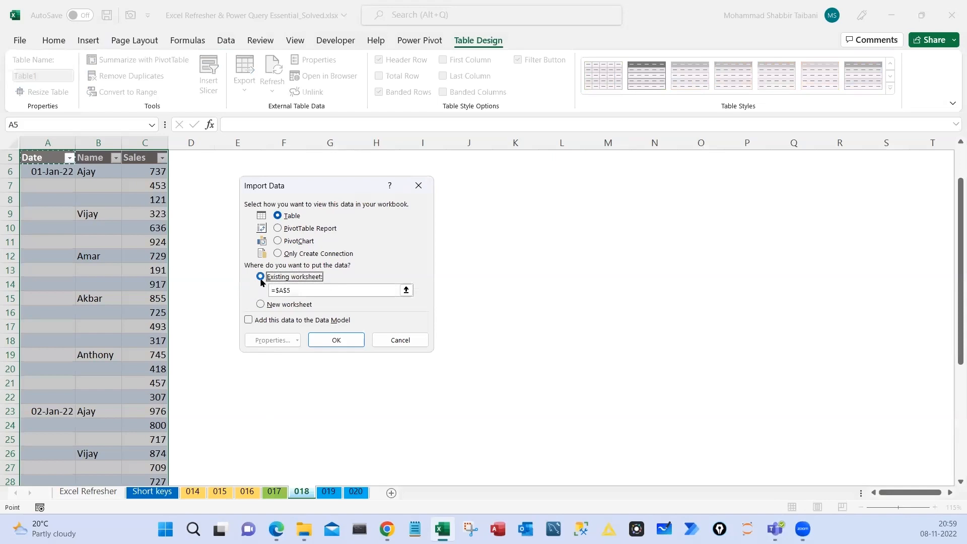
left_click(332, 157)
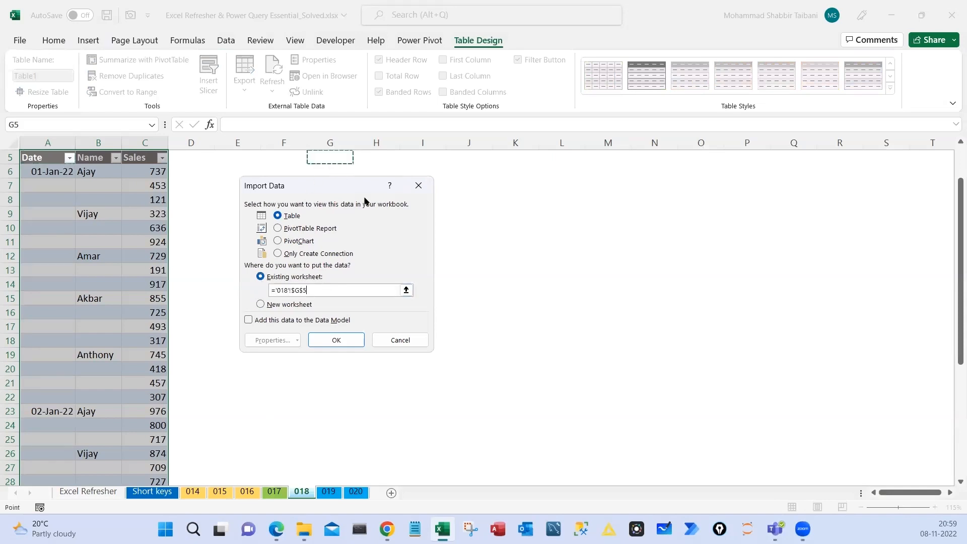
scroll(371, 194, "up", 2)
left_click(589, 358)
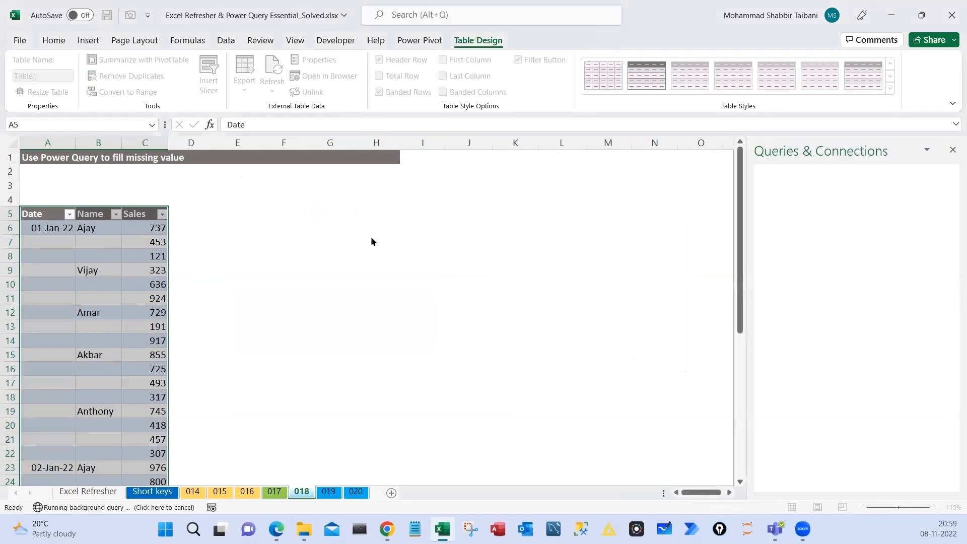
Compare the loaded table in columns G to I with the source table down to their last rows
scroll(353, 287, "down", 5)
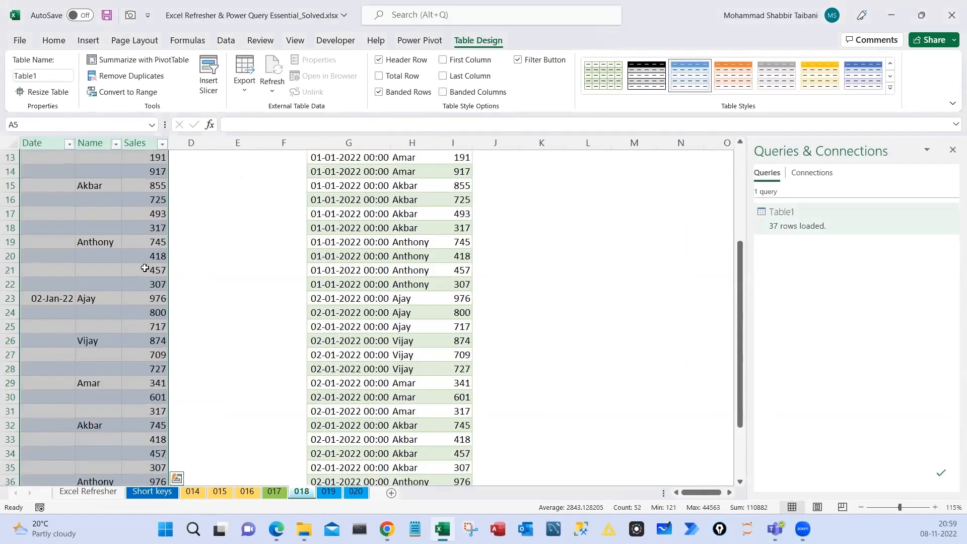
left_click(308, 227)
scroll(391, 281, "down", 7)
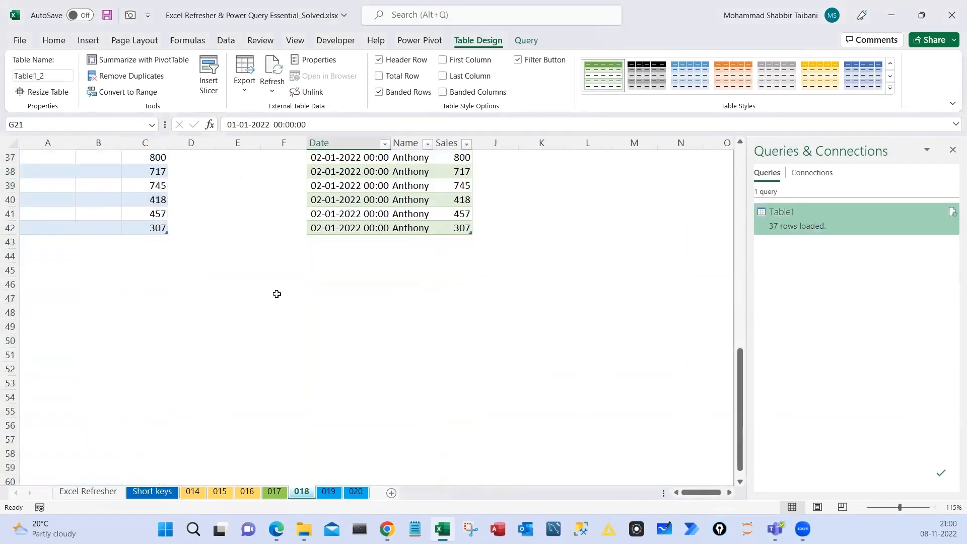
left_click(74, 238)
scroll(137, 267, "up", 3)
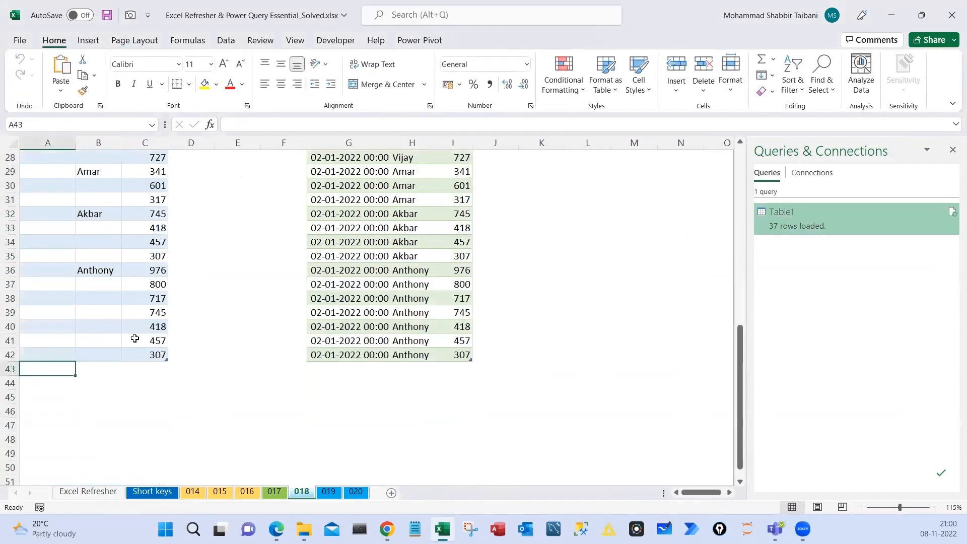
Enter a new person's first name in cell B40 of the source table's Name column
left_click(96, 326)
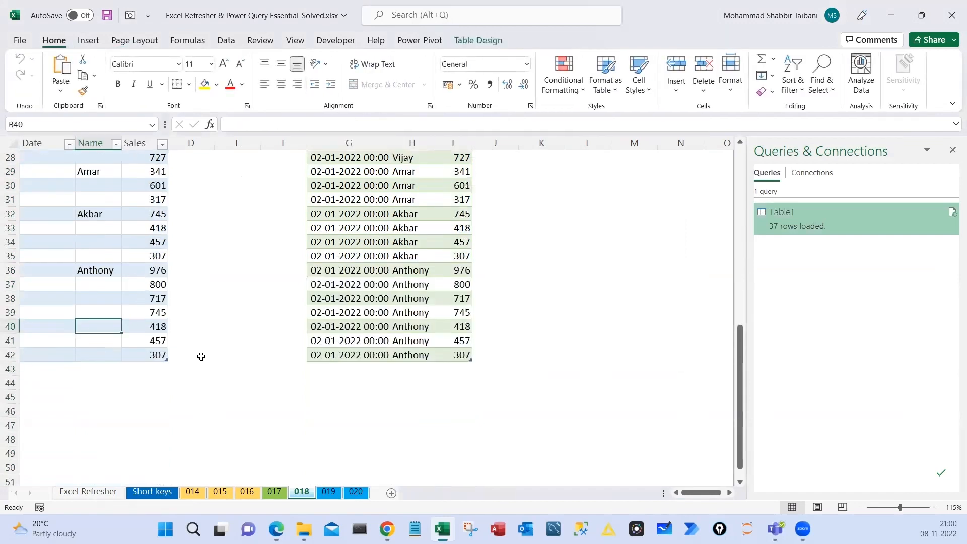
type("Raj")
key("Down")
key("Down")
key("Down")
key("Down")
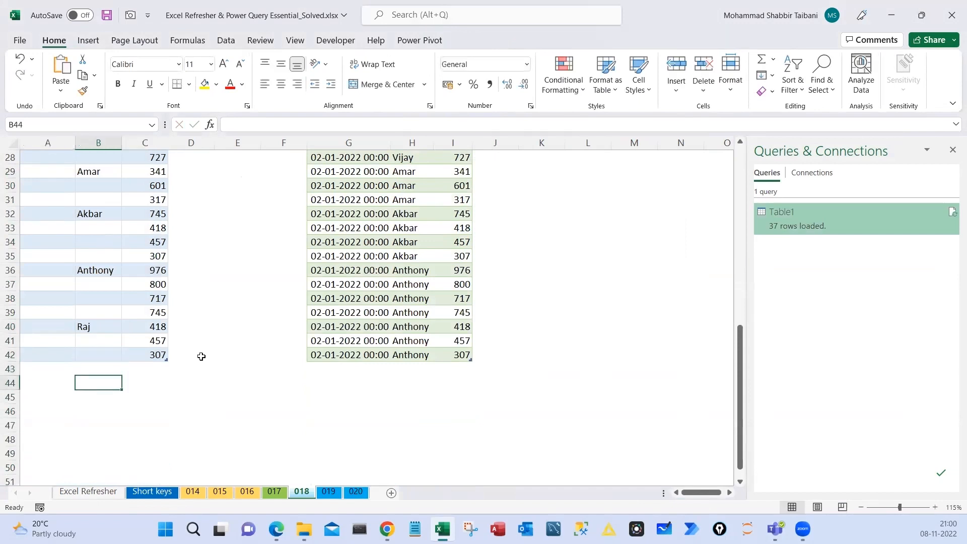
Add three rows below the source table with a new first name in B43 and Sales values 100, 200 and 300
key("Up")
type("Varun")
key("Right")
type("100")
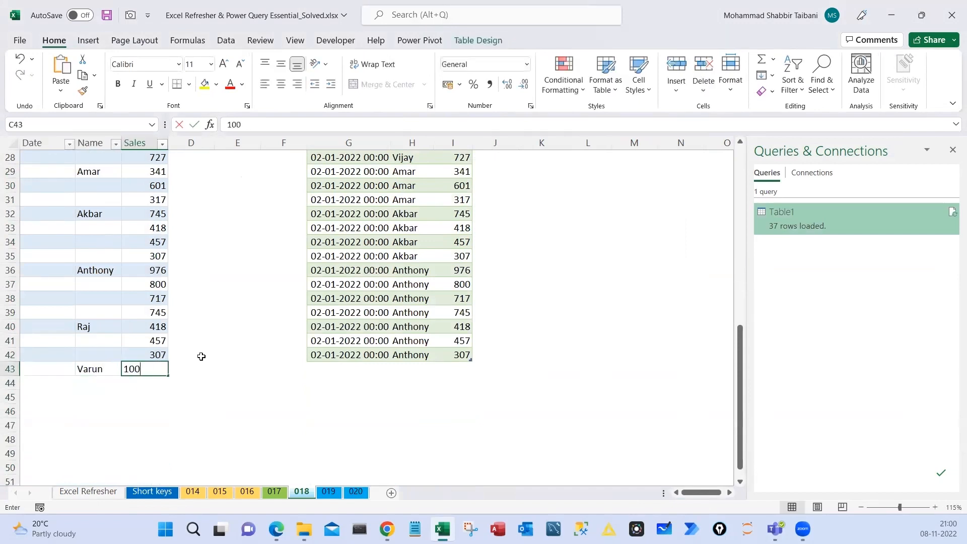
key("Down")
type("200")
key("Down")
type("300")
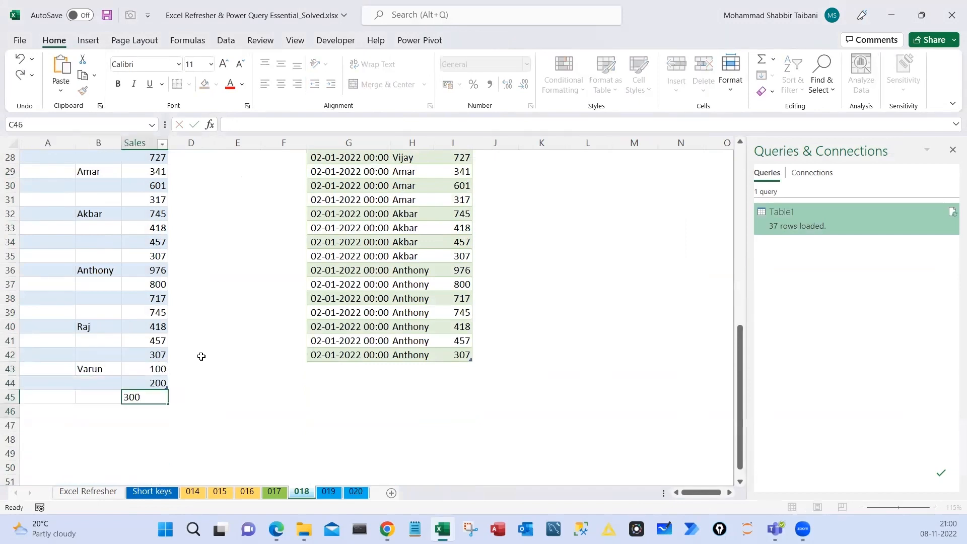
key("Down")
scroll(139, 336, "down", 1)
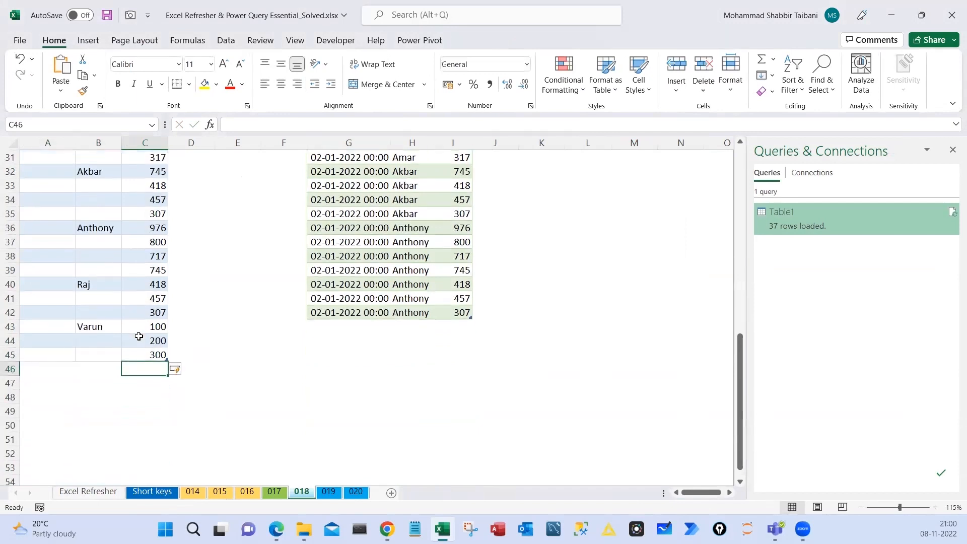
Compare the names added to the source table with the matching rows of the loaded table
mouse_move(349, 188)
left_mouse_down()
mouse_move(363, 197)
mouse_move(298, 190)
left_mouse_up()
left_click_drag(60, 278, 30, 281)
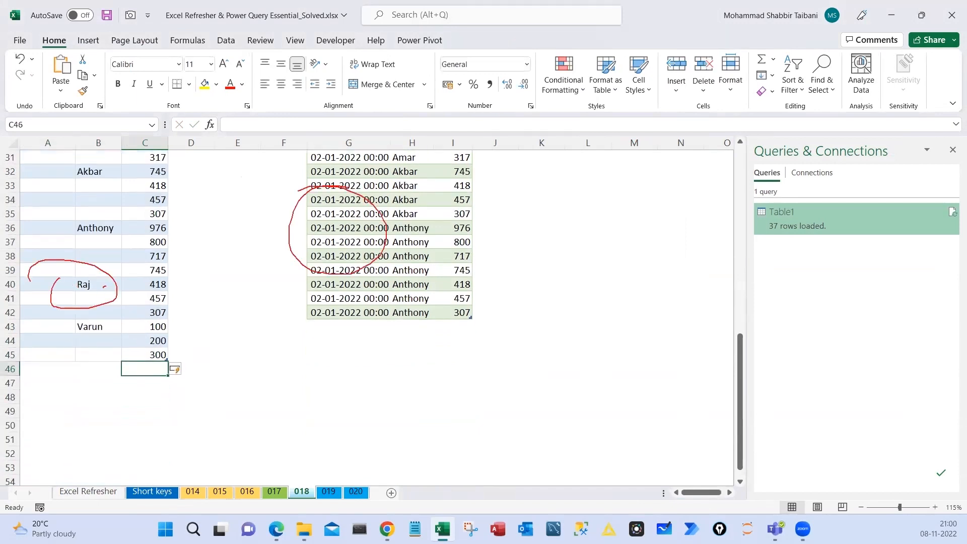
left_click_drag(104, 288, 262, 254)
left_click_drag(230, 241, 256, 270)
key("Escape")
left_click(366, 228)
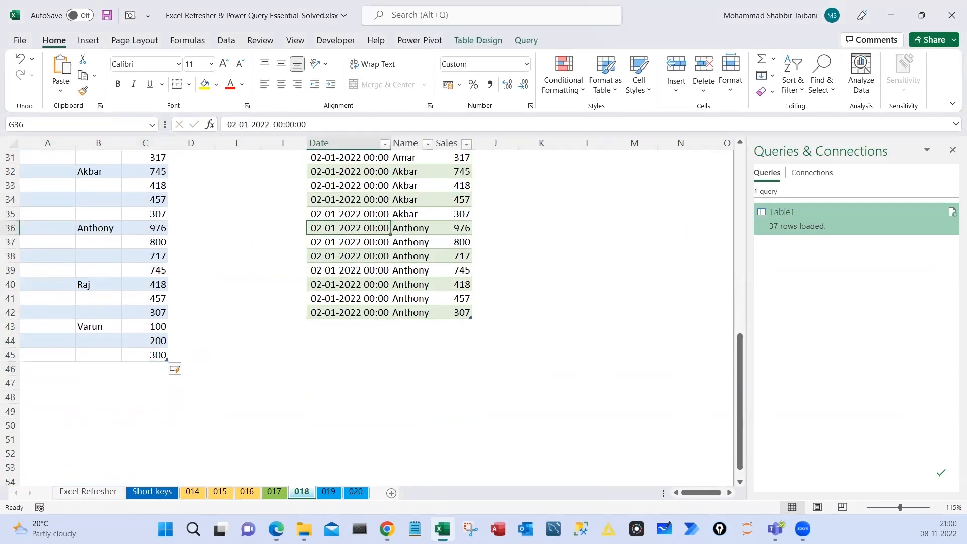
Switch to Microsoft Edge, read the Power Query notes on page 6 of Day 06 .pdf, and return to Excel
left_click(275, 528)
scroll(268, 352, "up", 6)
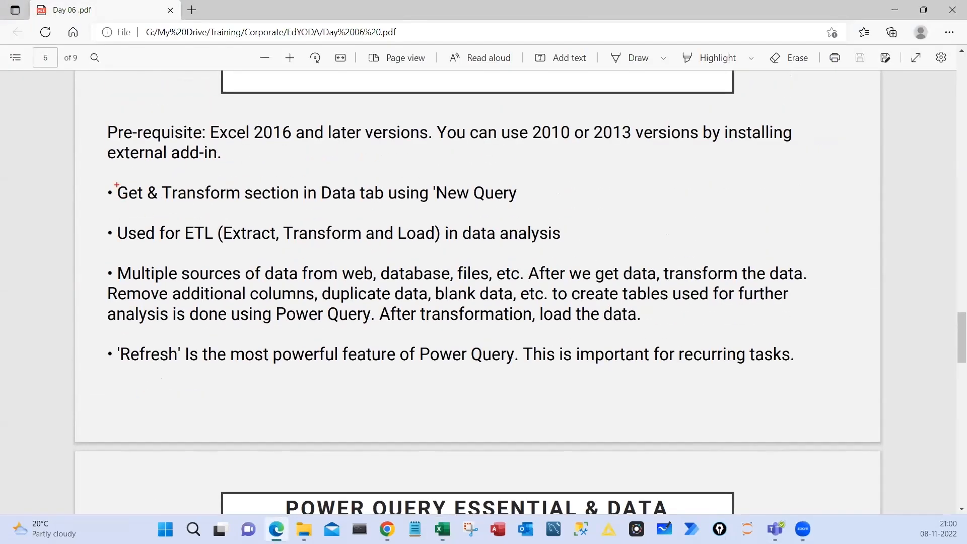
left_click_drag(105, 178, 205, 203)
left_click_drag(104, 218, 256, 249)
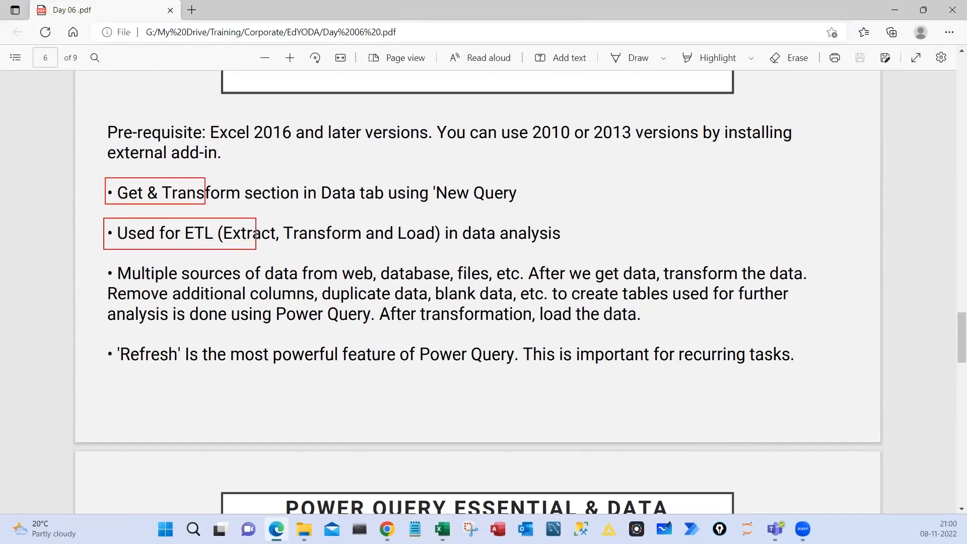
left_click_drag(89, 333, 208, 376)
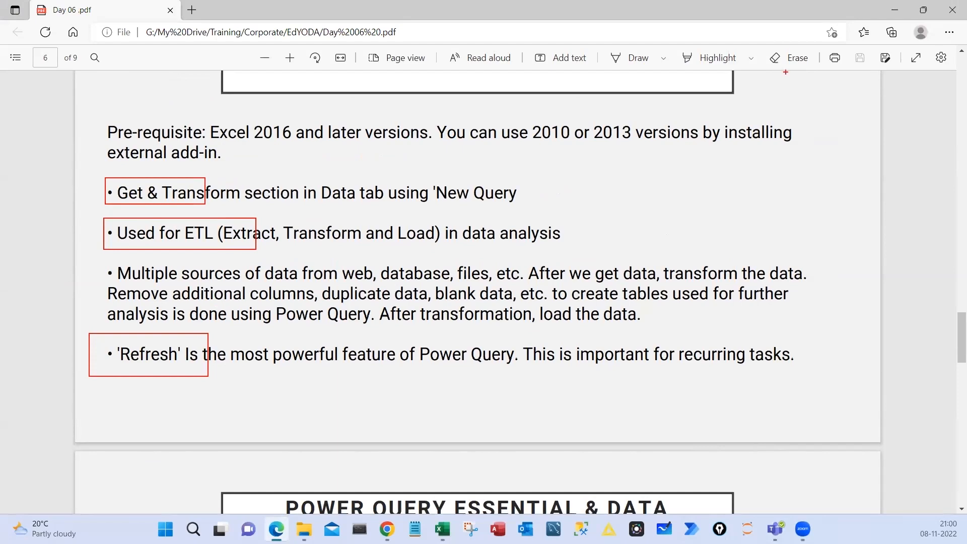
key("Escape")
left_click(894, 10)
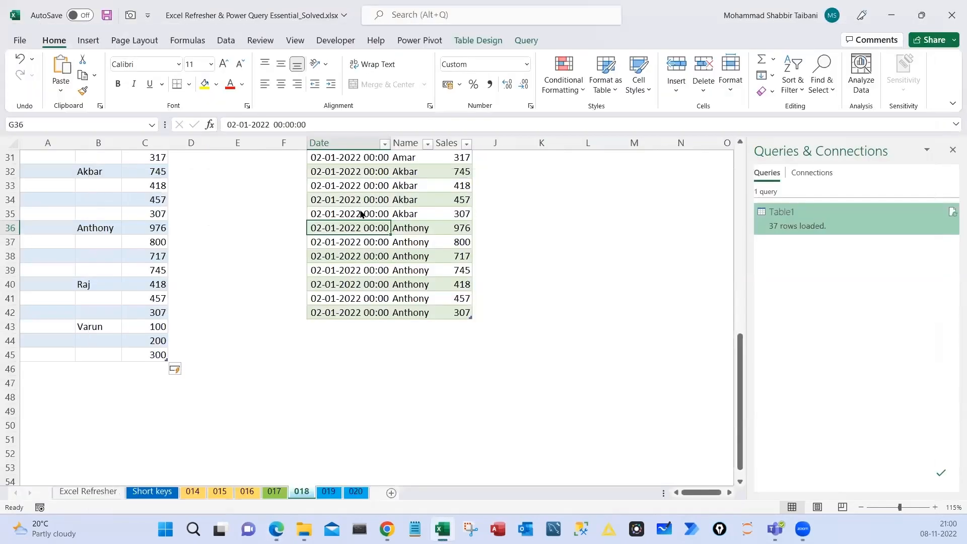
Refresh the loaded query table so that it includes the rows and name added to the source table
right_click(360, 214)
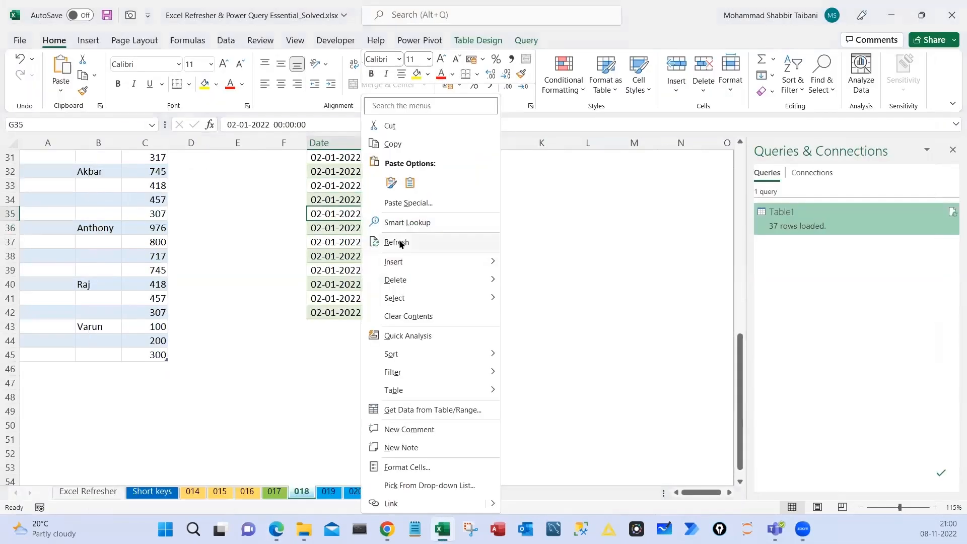
left_click(400, 240)
left_click_drag(403, 284, 461, 355)
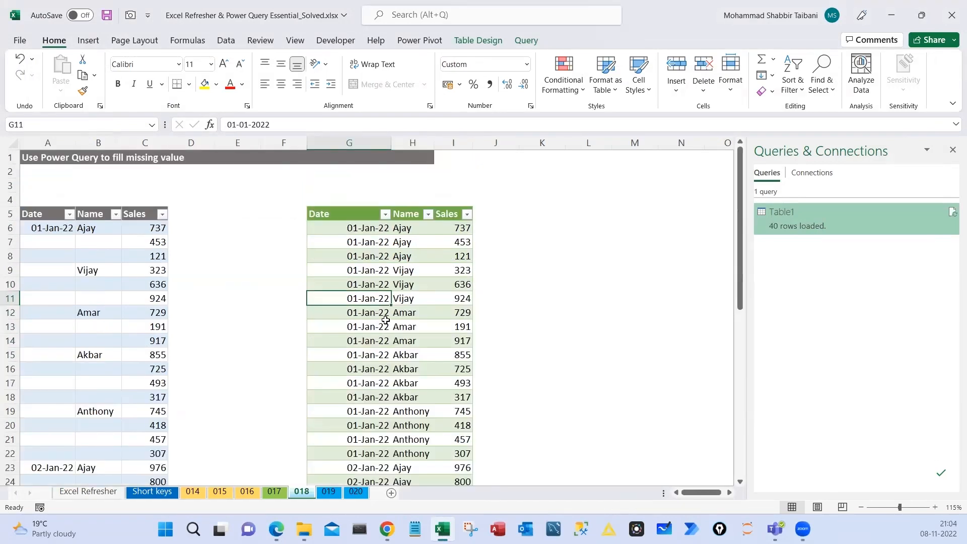
left_click_drag(541, 204, 541, 221)
mouse_move(549, 196)
left_mouse_down()
mouse_move(556, 211)
mouse_move(540, 193)
left_mouse_up()
left_click_drag(599, 198, 602, 208)
mouse_move(606, 216)
left_mouse_down()
mouse_move(612, 208)
mouse_move(626, 215)
mouse_move(641, 198)
left_mouse_up()
mouse_move(534, 288)
left_mouse_down()
mouse_move(558, 288)
mouse_move(538, 265)
mouse_move(530, 275)
left_mouse_up()
left_click_drag(576, 285, 589, 281)
left_click_drag(585, 283, 582, 304)
left_click_drag(583, 292, 620, 285)
mouse_move(610, 285)
left_mouse_down()
mouse_move(609, 299)
mouse_move(578, 295)
mouse_move(627, 282)
left_mouse_up()
left_click_drag(616, 283, 618, 302)
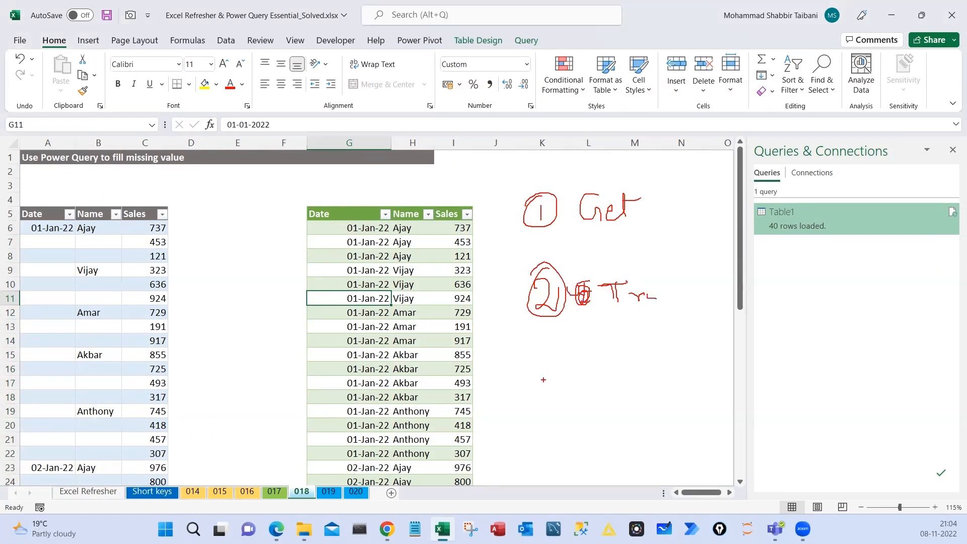
left_click_drag(541, 377, 538, 405)
left_click_drag(559, 358, 579, 358)
mouse_move(618, 360)
left_mouse_down()
mouse_move(640, 393)
mouse_move(671, 368)
left_mouse_up()
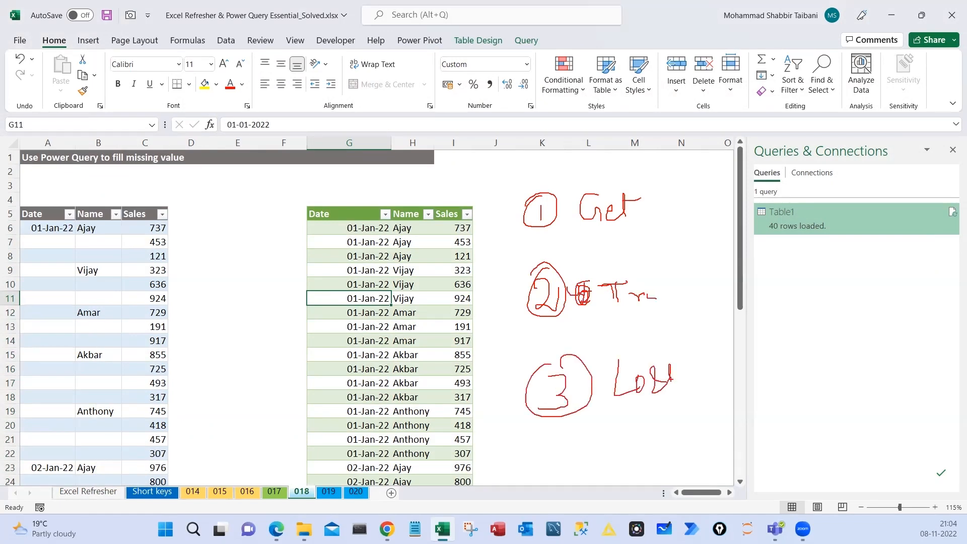
left_click_drag(589, 405, 664, 390)
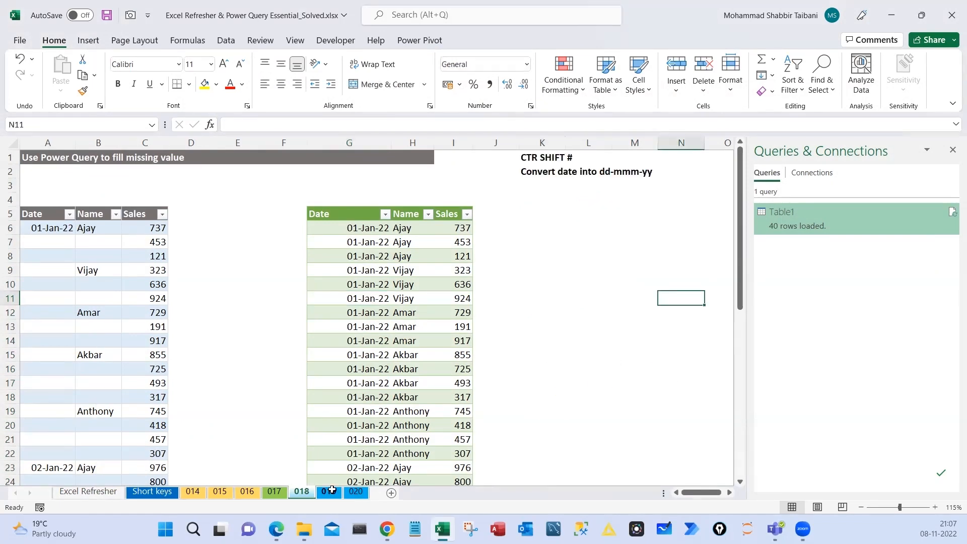
Open worksheet 019 with the Split Data Vertical exercise
left_click(328, 491)
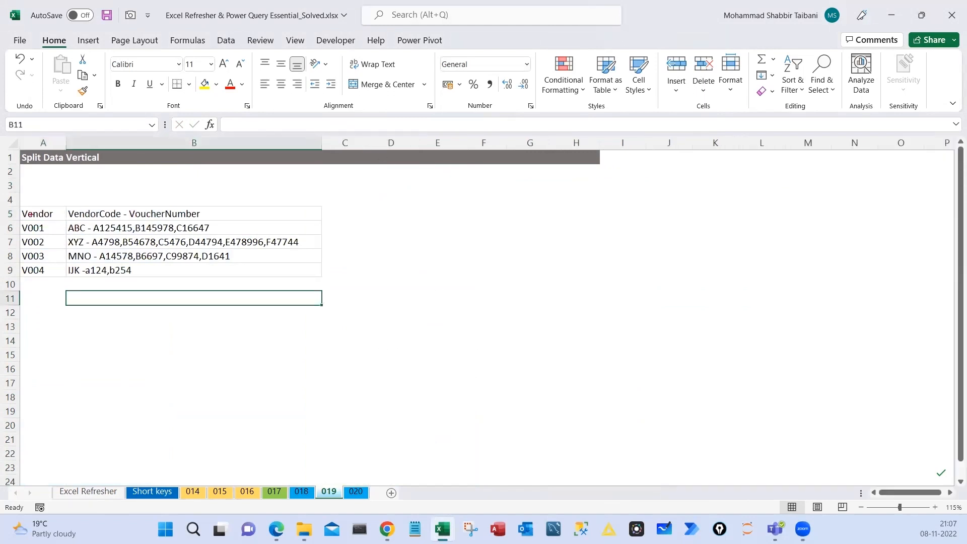
left_click_drag(14, 201, 63, 291)
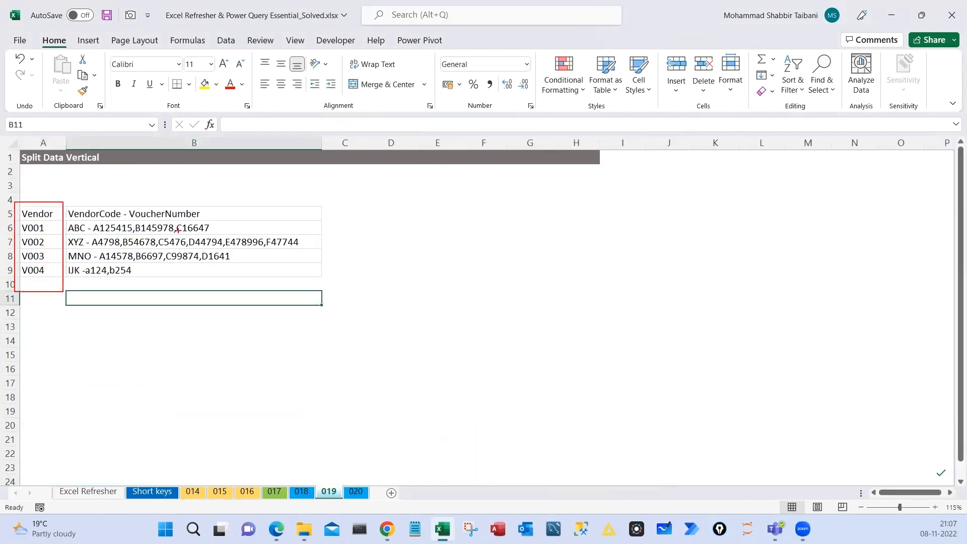
left_click_drag(229, 230, 263, 221)
mouse_move(167, 188)
left_mouse_down()
mouse_move(5, 237)
mouse_move(101, 168)
left_mouse_up()
key("Escape")
Copy the Vendor header with V001 to E5:E6 and the VendorCode part of the second header to F5
left_click_drag(40, 213, 40, 228)
key("ctrl+c")
left_click(437, 214)
key("ctrl+v")
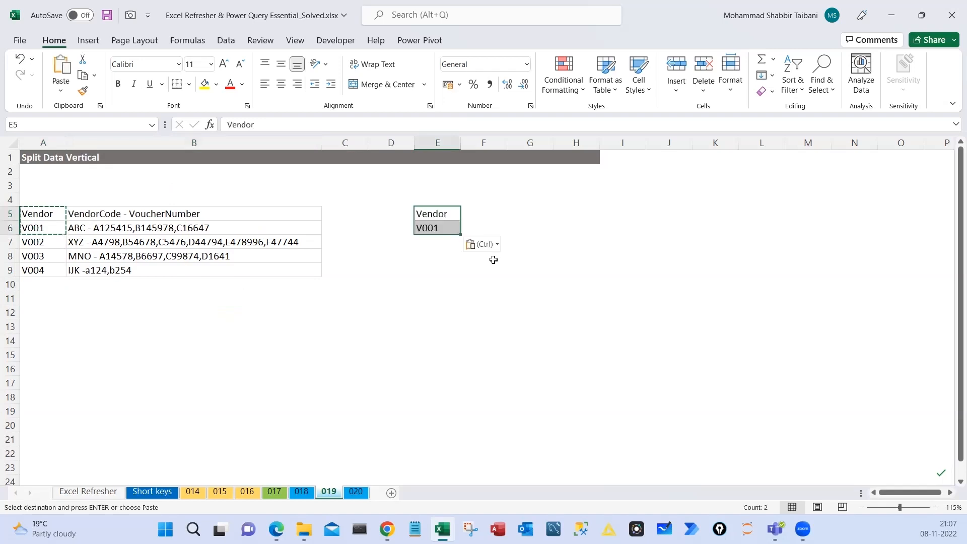
double_click(120, 213)
left_click_drag(65, 214, 121, 213)
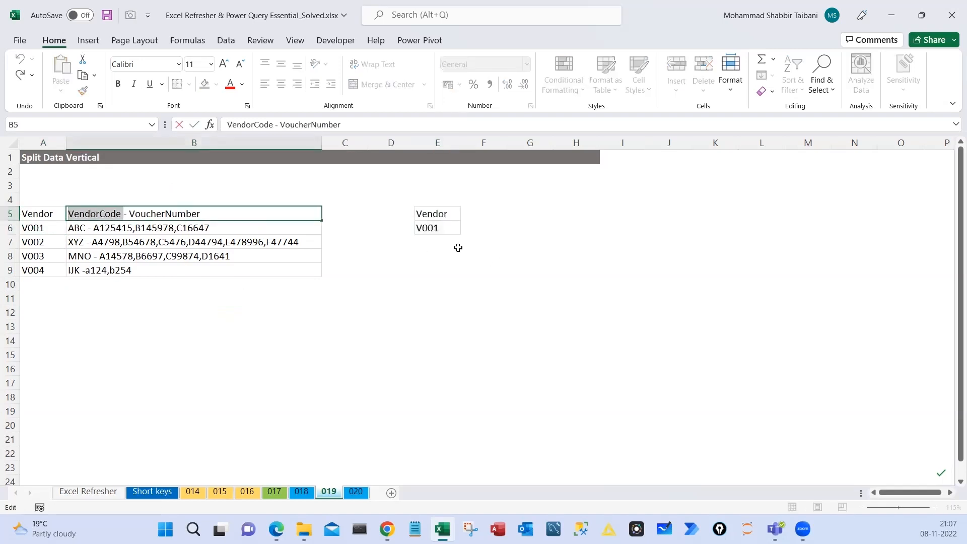
key("ctrl+c")
left_click(456, 242)
left_click(481, 213)
key("ctrl+v")
Copy the vendor code ABC from cell B6 into F6 under VendorCode
left_click(151, 228)
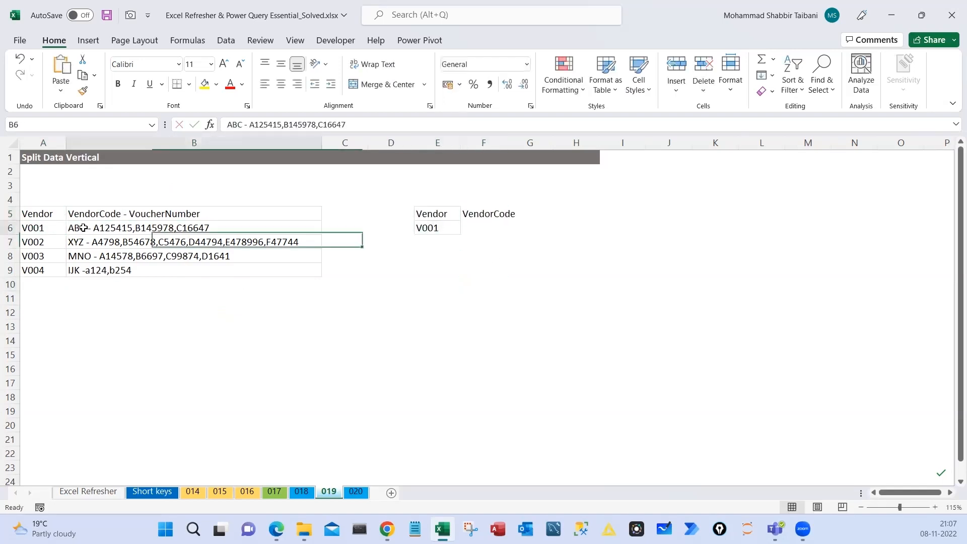
double_click(87, 227)
left_click_drag(85, 228, 68, 228)
left_click(439, 255)
left_click(470, 228)
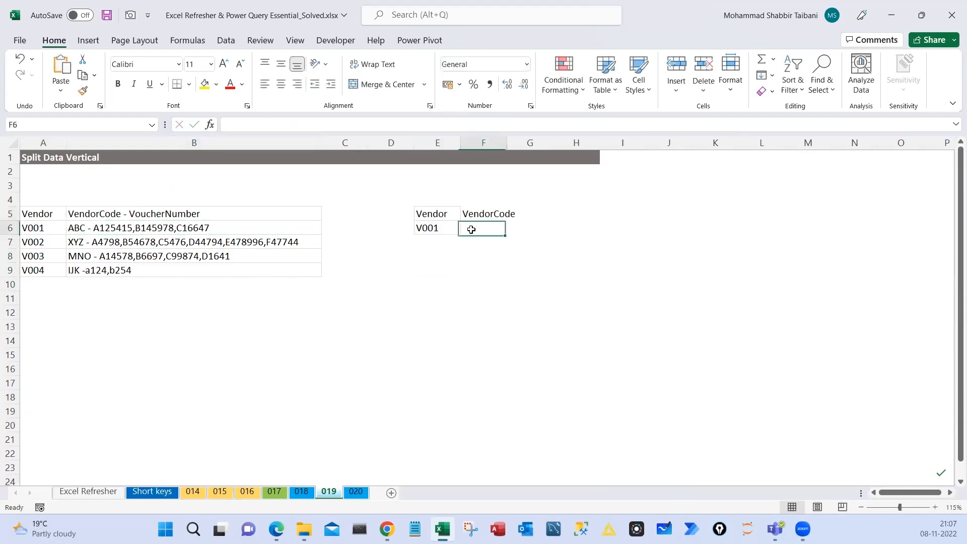
key("ctrl+v")
left_click(498, 269)
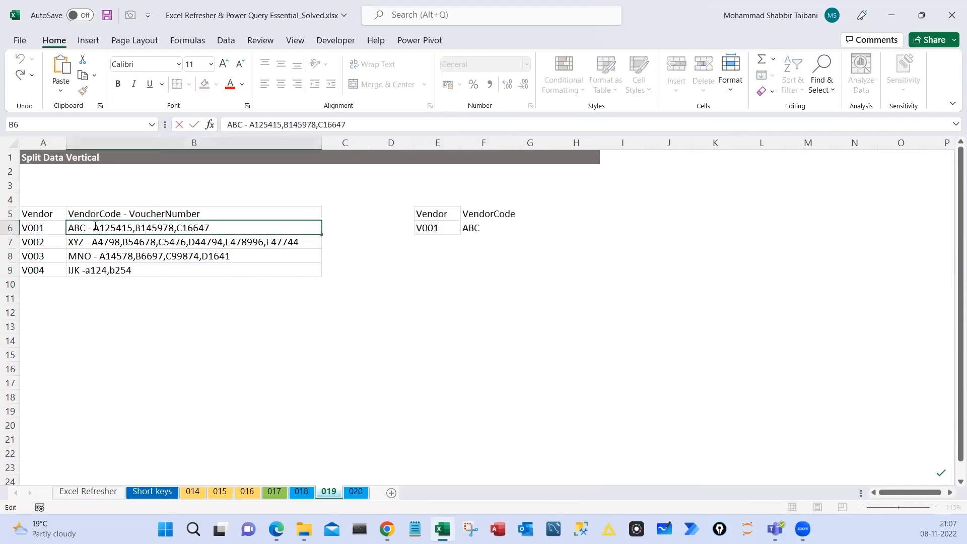
Copy the VoucherNumber part of the B5 header into cell G5
double_click(130, 214)
left_click_drag(130, 214, 538, 315)
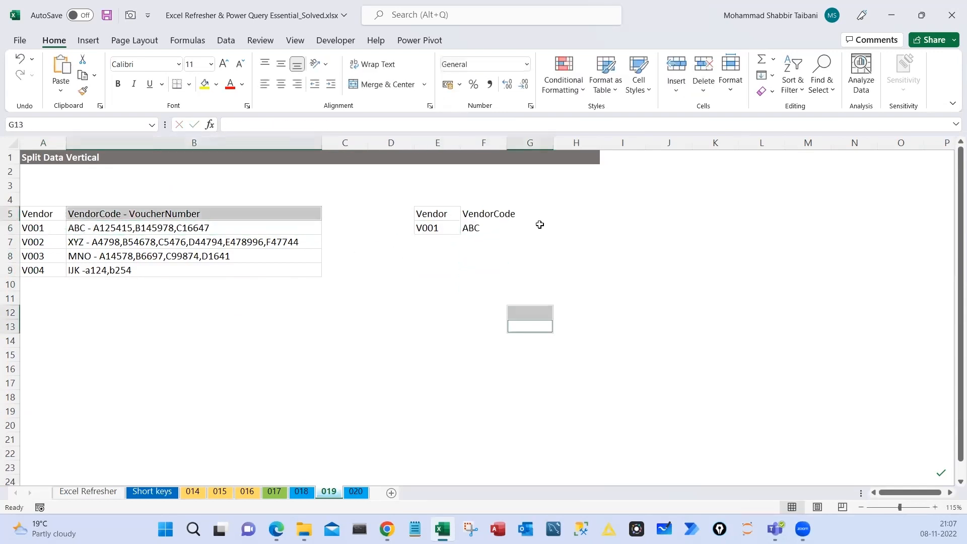
left_click(539, 217)
double_click(535, 215)
key("ctrl+v")
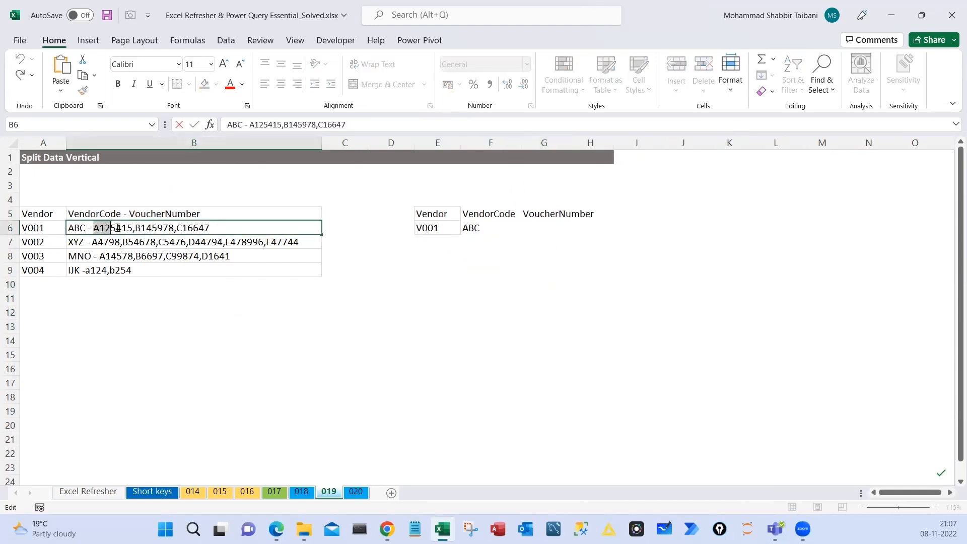
Copy the first voucher number, A125415, from B6 into G6
key("shift+Right")
key("shift+Right")
key("shift+Right")
key("shift+Right")
left_click(534, 274)
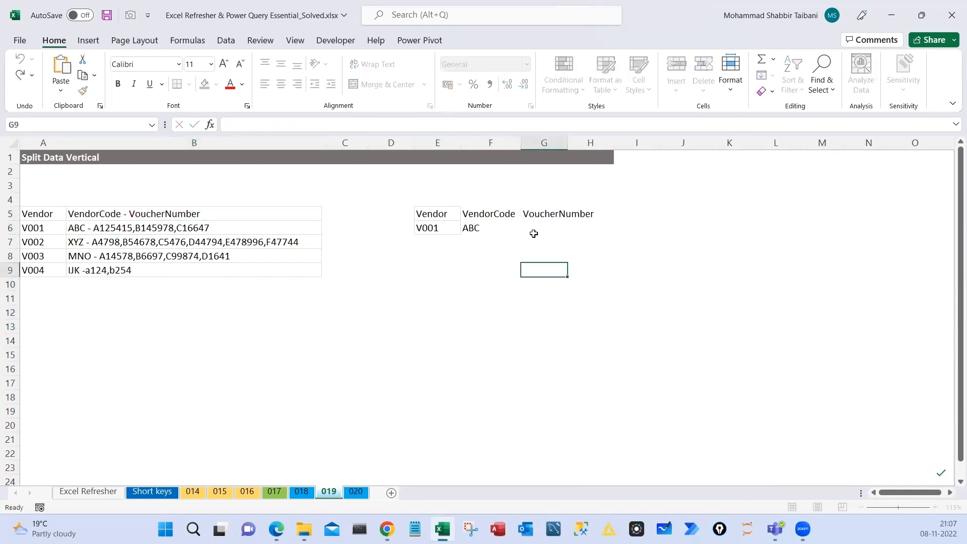
double_click(535, 229)
key("ctrl+v")
left_click(540, 283)
Copy the second voucher number, B145978, from B6 into G7
double_click(144, 229)
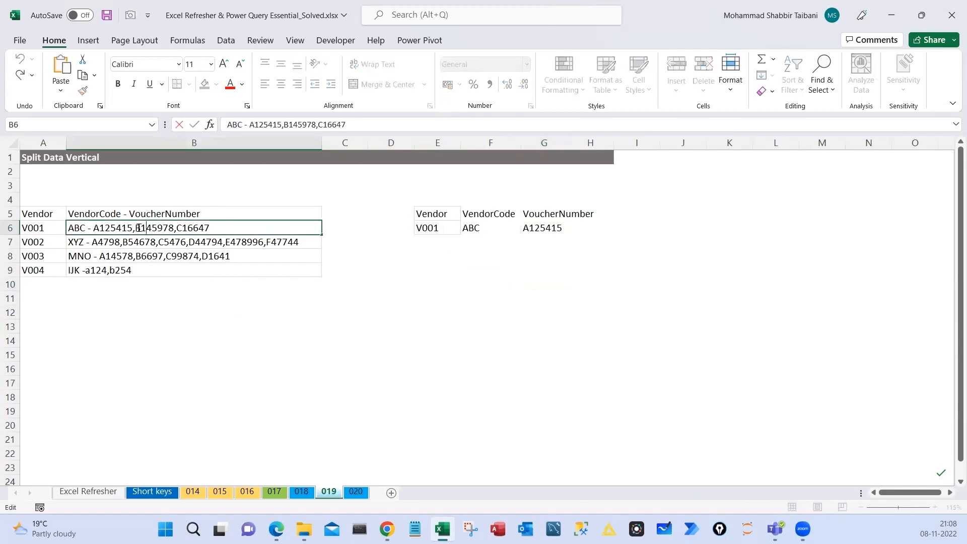
key("shift+Right")
key("shift+Right")
key("shift+Right")
key("shift+Right")
key("shift+Right")
key("shift+Right")
key("shift+Right")
left_click(524, 275)
left_click(540, 242)
double_click(540, 242)
key("ctrl+v")
left_click(539, 283)
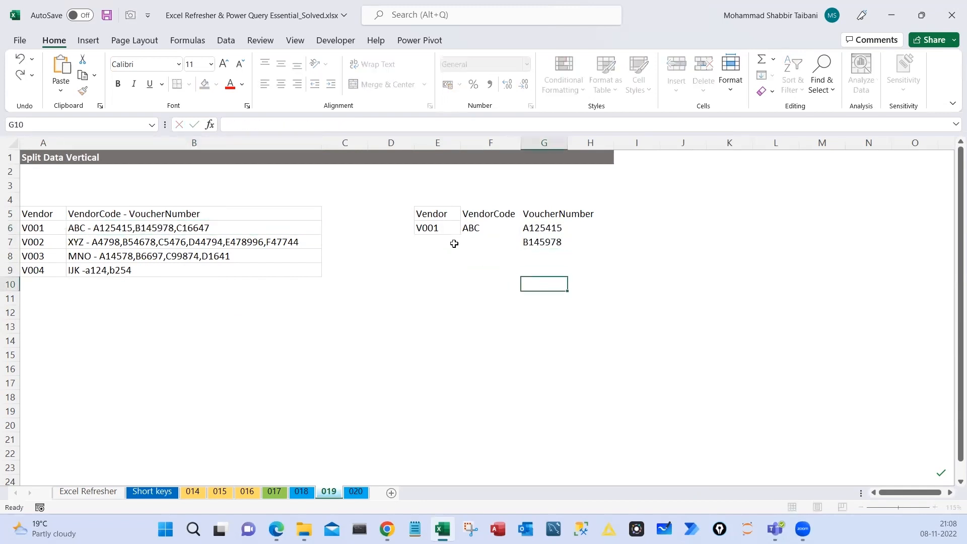
Fill V001 and ABC down through row 8 and copy voucher number C16647 from B6 into G8
left_click_drag(439, 230, 471, 258)
key("ctrl+d")
key("ctrl+d")
double_click(182, 228)
left_click_drag(176, 226, 231, 227)
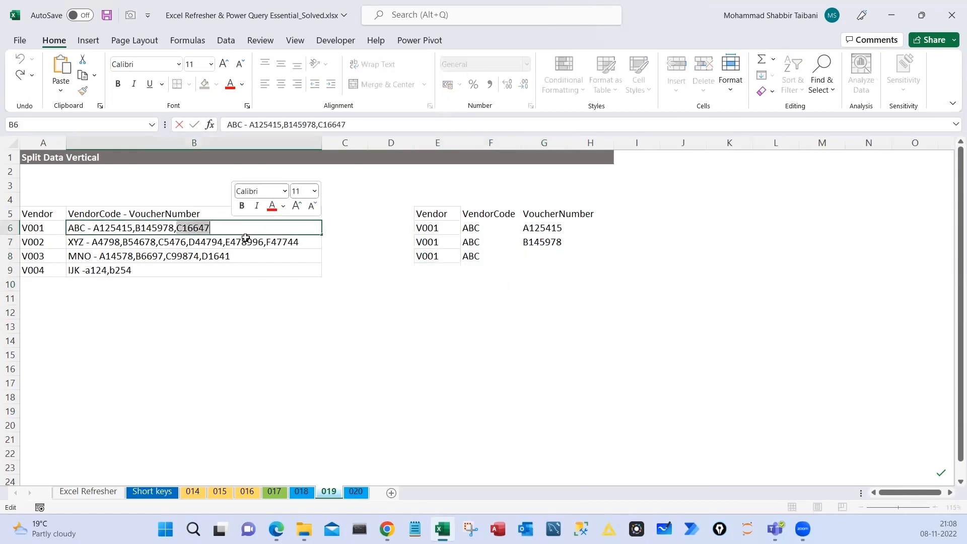
left_click(491, 312)
double_click(537, 257)
key("ctrl+v")
key("Return")
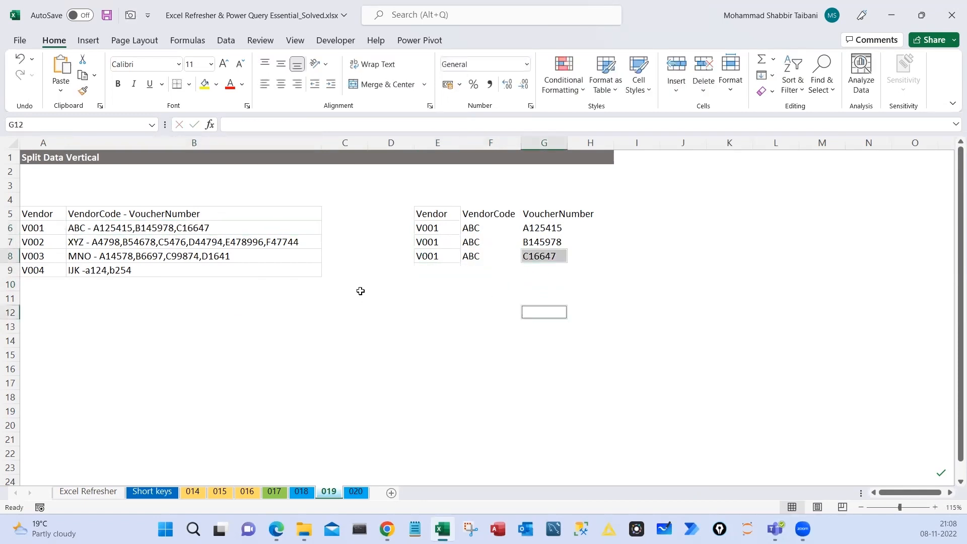
Compare the unstructured vendor and voucher data in columns A:B with the structured sample layout in E5:G8
left_click(456, 285)
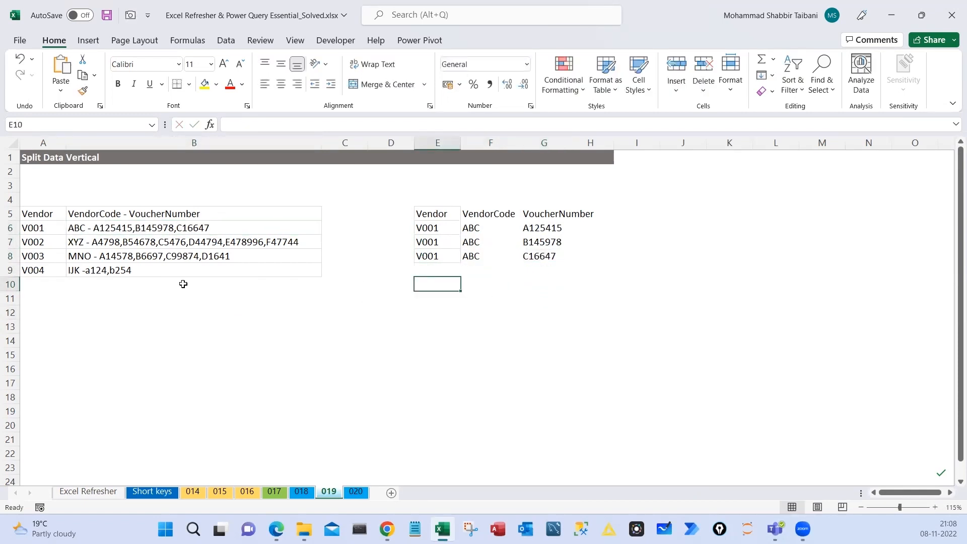
left_click_drag(433, 213, 558, 257)
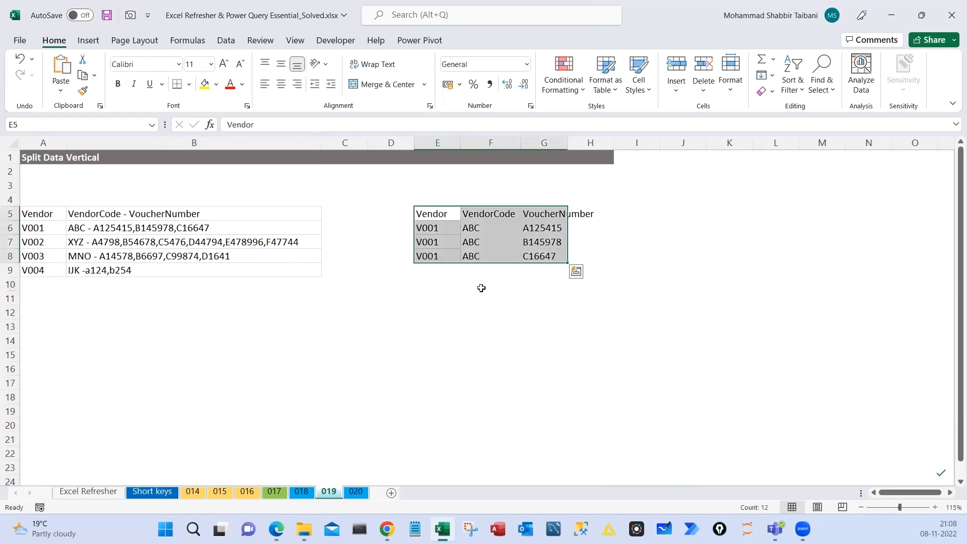
left_click(458, 297)
left_click_drag(426, 201, 537, 271)
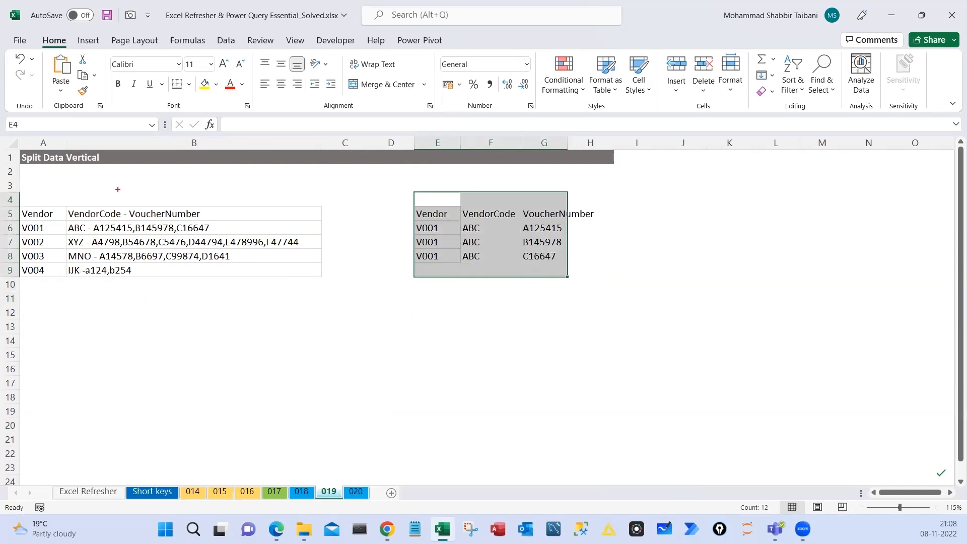
mouse_move(105, 188)
left_mouse_down()
mouse_move(177, 272)
mouse_move(100, 195)
left_mouse_up()
mouse_move(95, 317)
left_mouse_down()
mouse_move(124, 344)
mouse_move(144, 324)
mouse_move(147, 343)
left_mouse_up()
mouse_move(165, 317)
left_mouse_down()
mouse_move(154, 337)
mouse_move(173, 333)
left_mouse_up()
left_click_drag(166, 321, 182, 318)
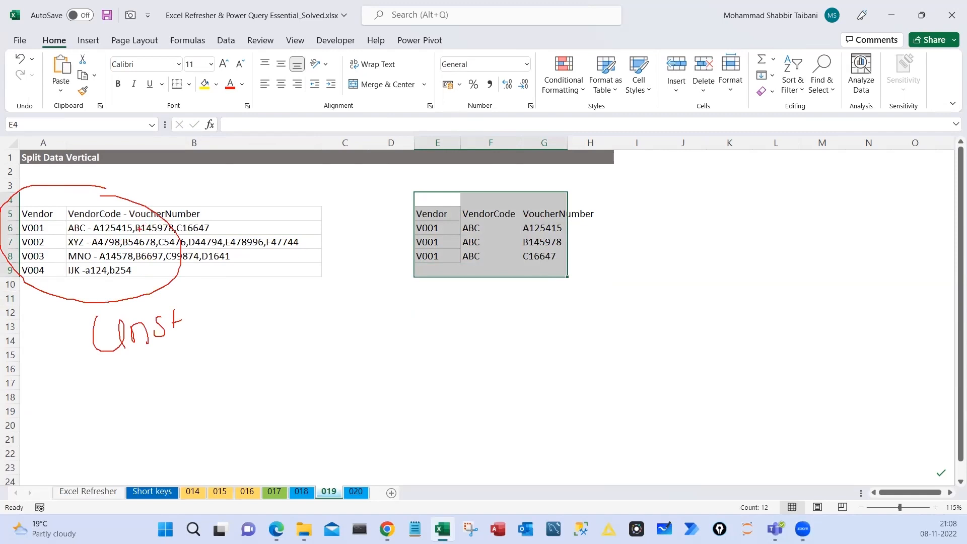
left_click_drag(141, 232, 205, 231)
left_click_drag(145, 247, 263, 249)
mouse_move(75, 237)
left_mouse_down()
mouse_move(21, 237)
mouse_move(57, 232)
left_mouse_up()
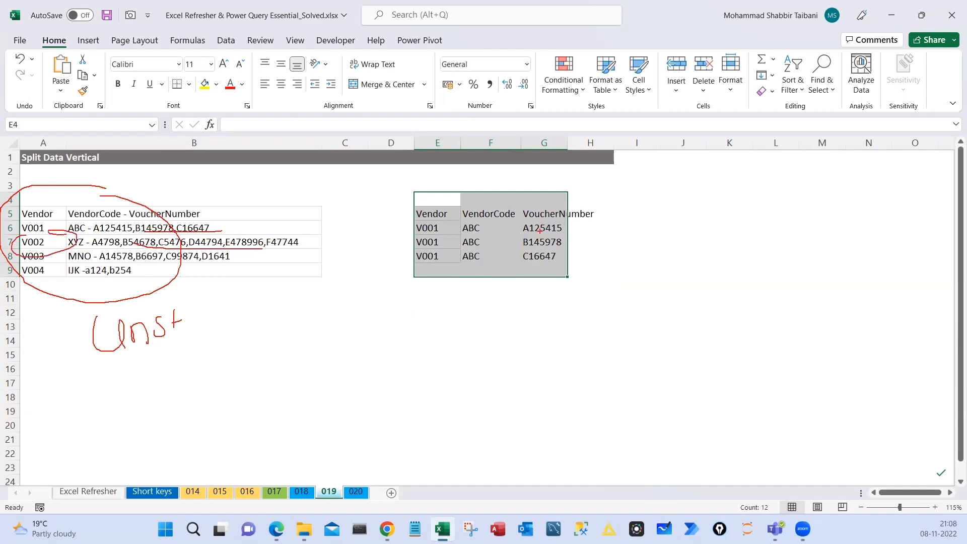
left_click_drag(475, 205, 498, 198)
mouse_move(464, 198)
left_mouse_down()
mouse_move(502, 269)
mouse_move(536, 229)
mouse_move(491, 227)
left_mouse_up()
mouse_move(519, 217)
left_mouse_down()
mouse_move(610, 242)
mouse_move(513, 214)
left_mouse_up()
left_click_drag(492, 288, 454, 323)
left_click_drag(498, 303, 511, 323)
left_click_drag(525, 317, 587, 296)
left_click_drag(215, 327, 301, 327)
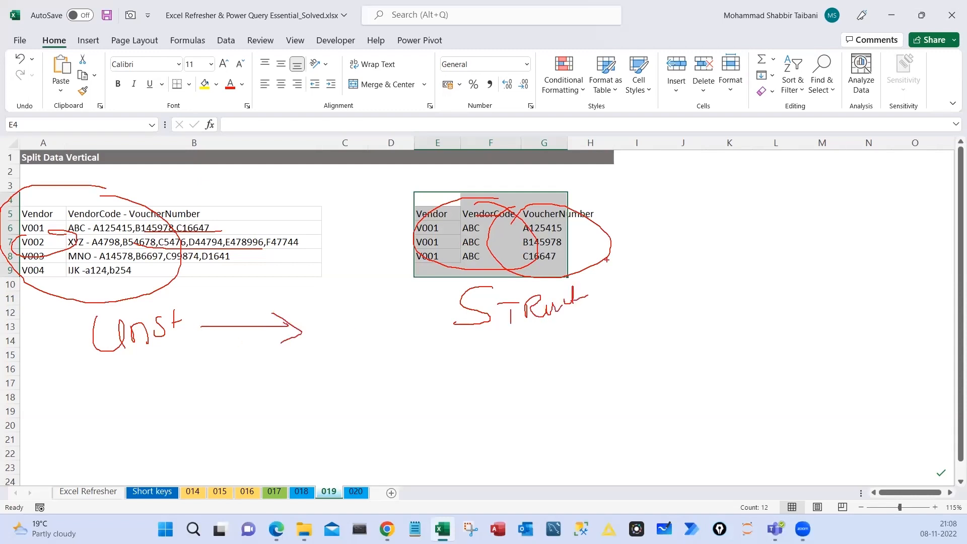
key("Escape")
Delete the manually built sample table in columns E to G
mouse_move(433, 192)
left_mouse_down()
mouse_move(468, 202)
mouse_move(518, 249)
mouse_move(604, 258)
left_mouse_up()
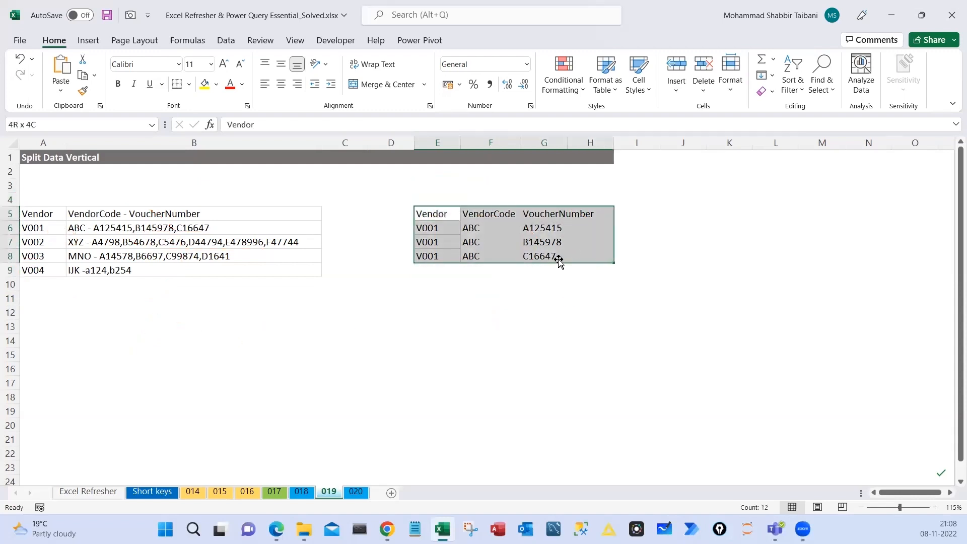
left_click_drag(504, 263, 209, 420)
left_click_drag(477, 372, 503, 291)
left_click_drag(373, 209, 521, 333)
key("Delete")
Load range A5:B9 into the Power Query Editor as a table with headers
left_click(194, 255)
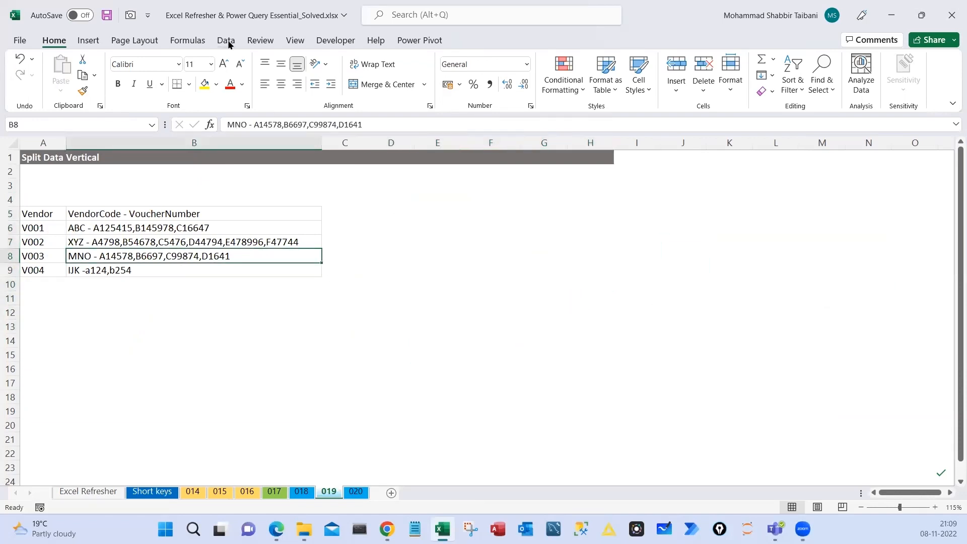
left_click(225, 40)
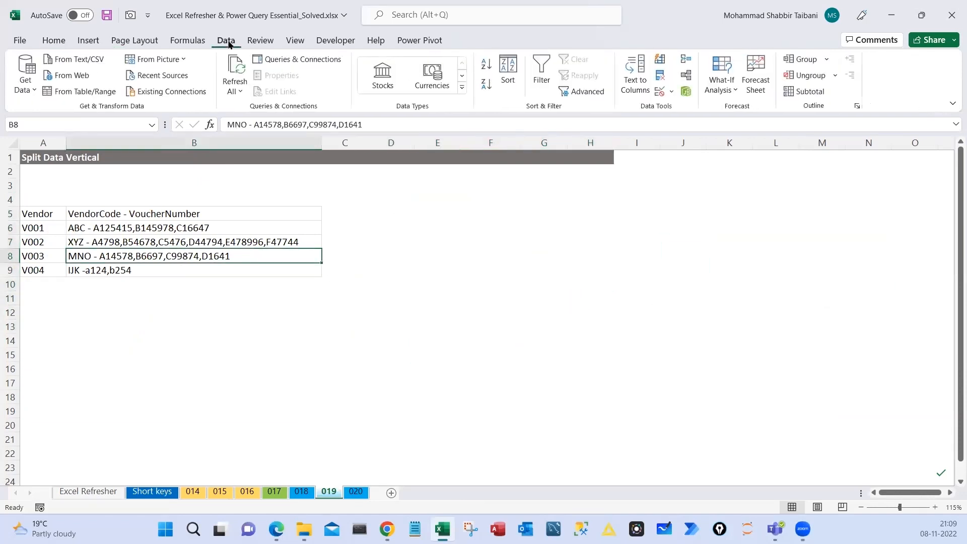
left_click(86, 93)
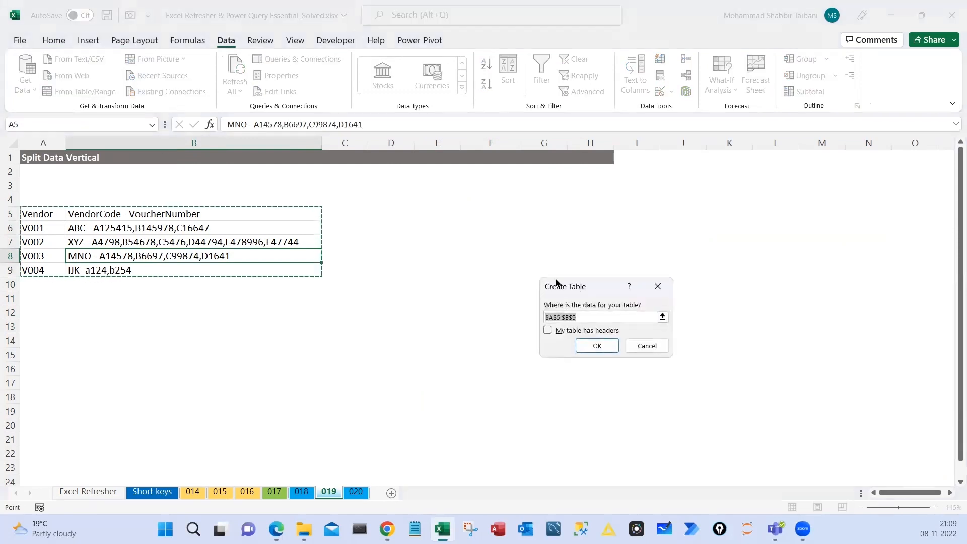
left_click_drag(573, 287, 315, 191)
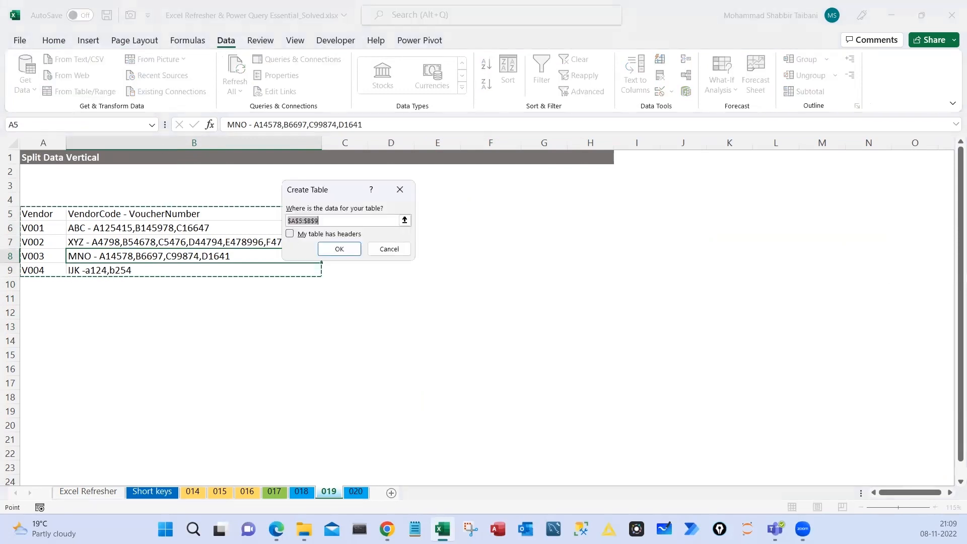
left_click(290, 234)
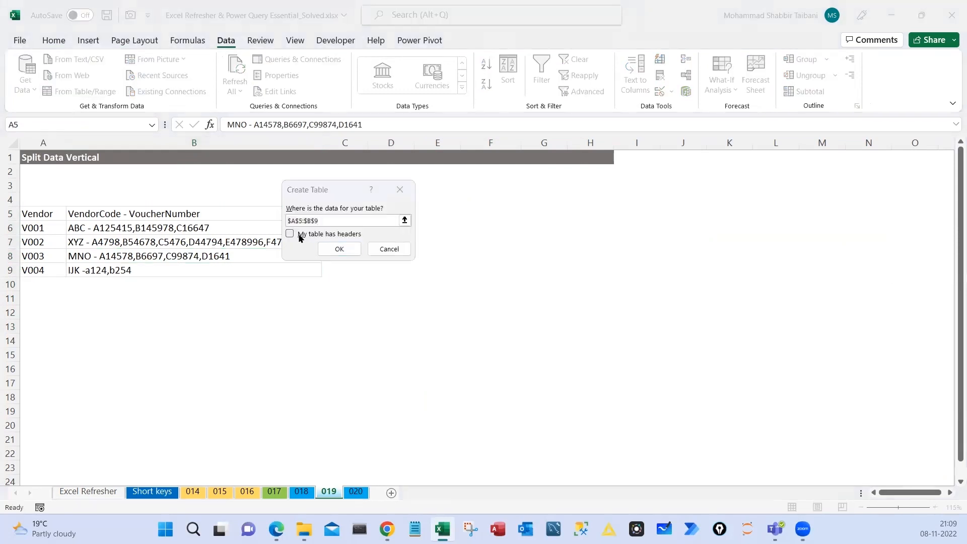
left_click(340, 249)
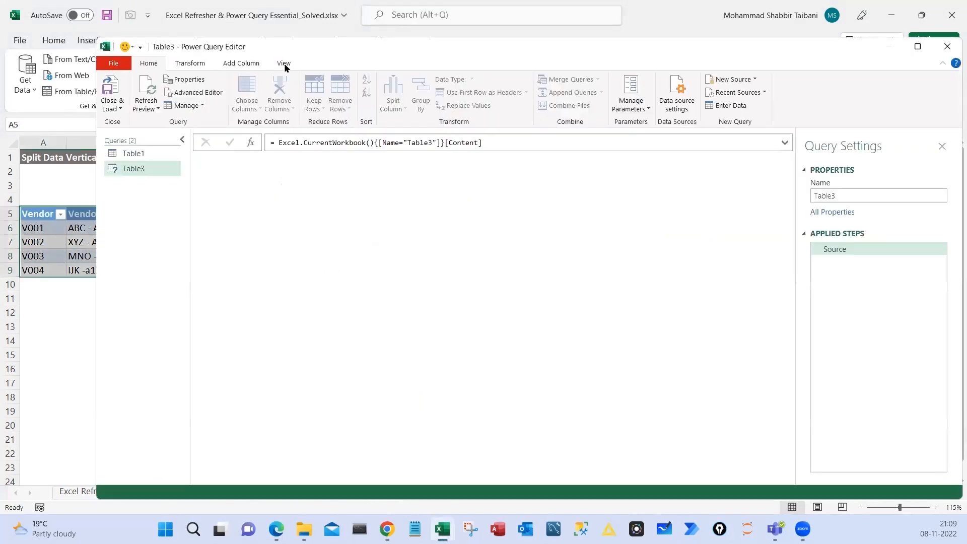
left_click_drag(301, 46, 257, 80)
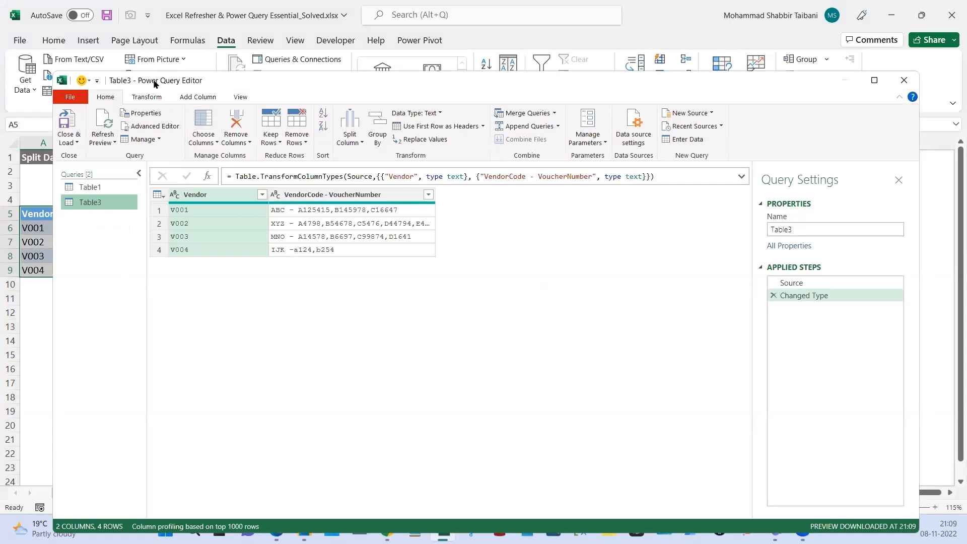
Review the Table1 query in the queries list and return to the Table3 query
mouse_move(137, 74)
left_mouse_down()
mouse_move(169, 99)
mouse_move(260, 98)
left_mouse_up()
left_click_drag(61, 170, 143, 286)
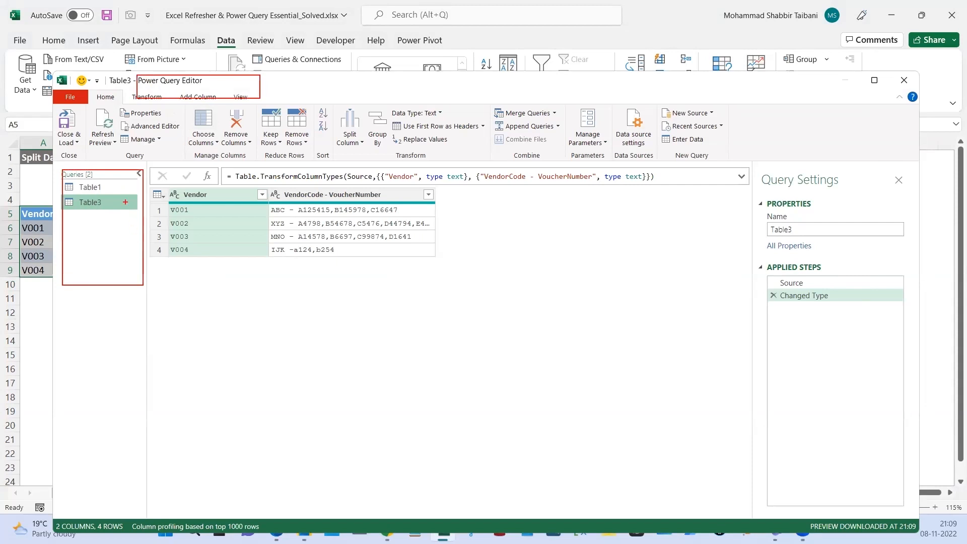
left_click_drag(124, 190, 140, 407)
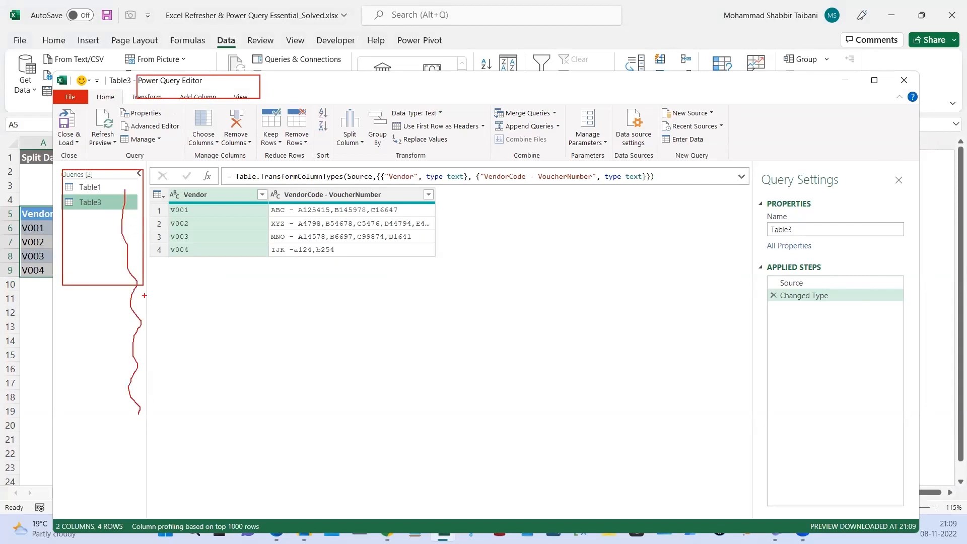
key("Escape")
left_click(89, 188)
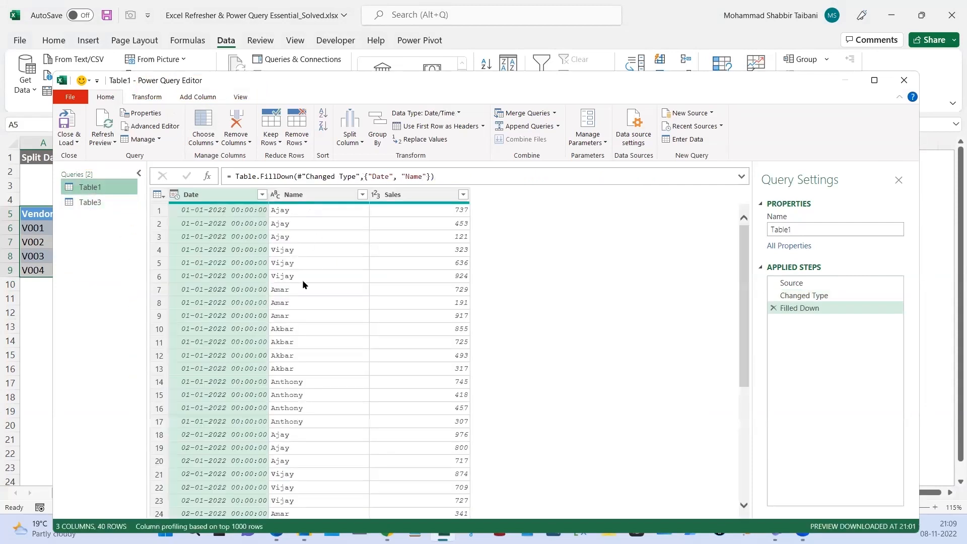
left_click(130, 202)
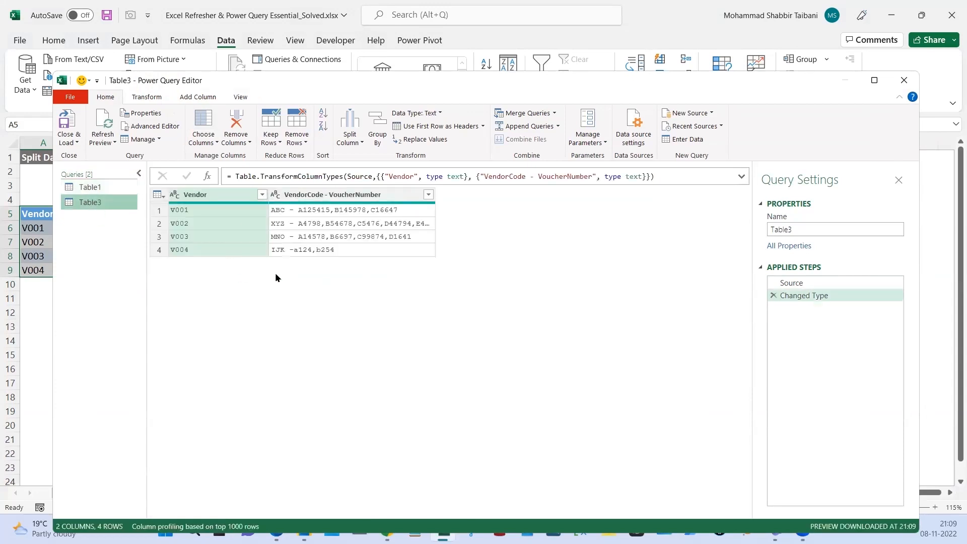
left_click_drag(360, 181, 387, 251)
mouse_move(398, 188)
left_mouse_down()
mouse_move(472, 249)
mouse_move(545, 249)
left_mouse_up()
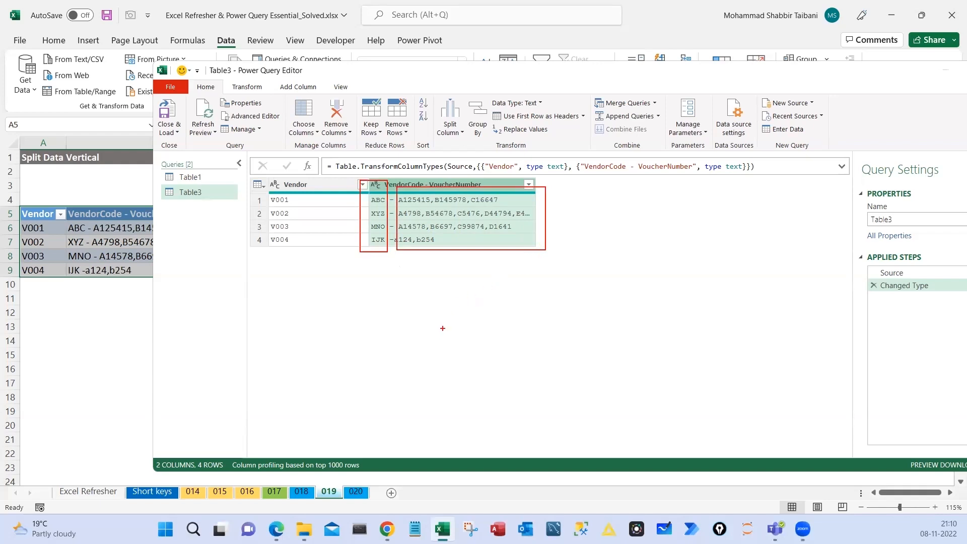
left_click_drag(398, 320, 425, 320)
mouse_move(417, 304)
left_mouse_down()
mouse_move(389, 345)
mouse_move(380, 324)
left_mouse_up()
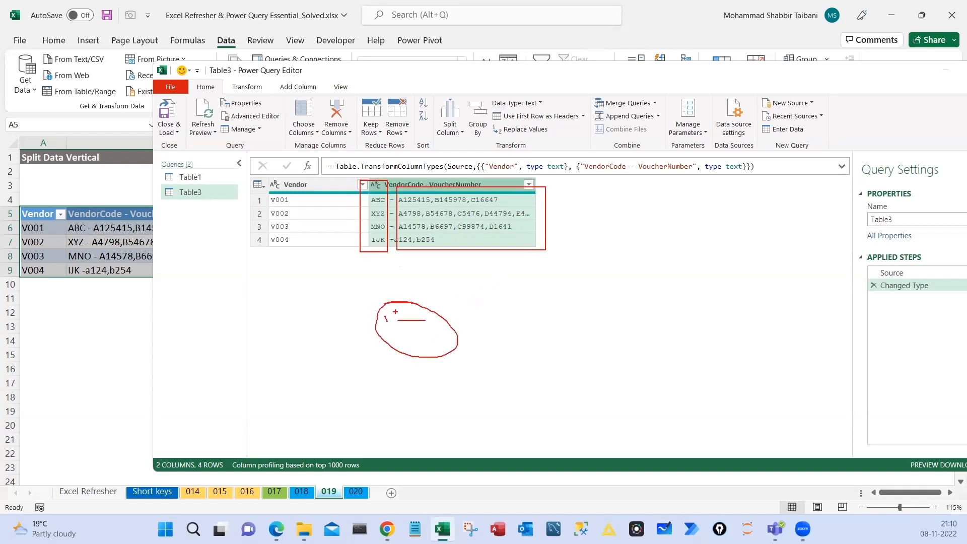
key("Escape")
right_click(416, 189)
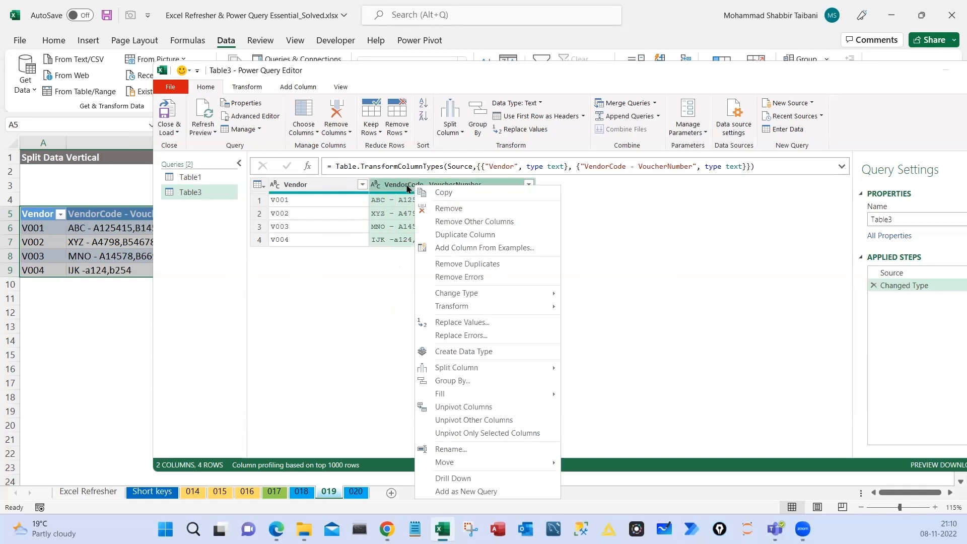
mouse_move(470, 373)
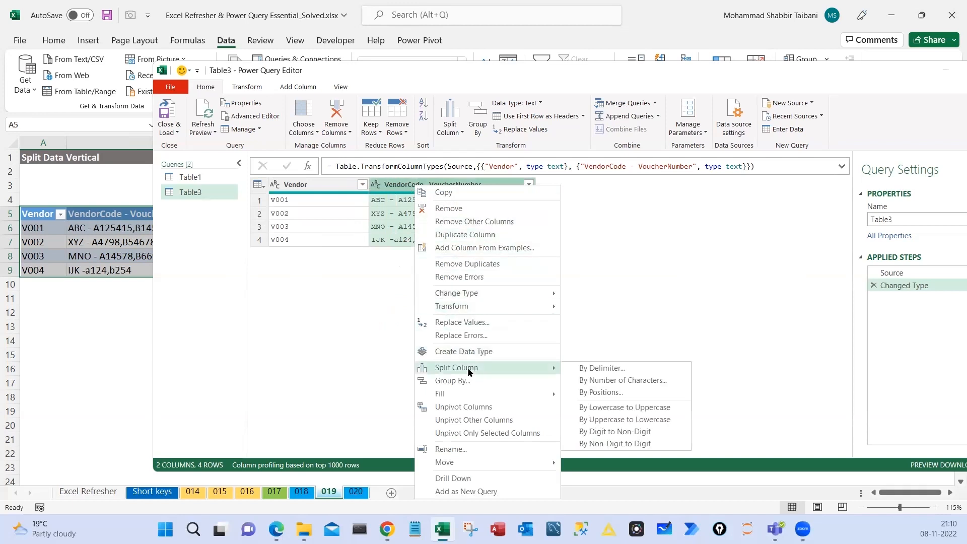
left_click_drag(413, 359, 540, 374)
left_click_drag(565, 356, 695, 452)
key("Escape")
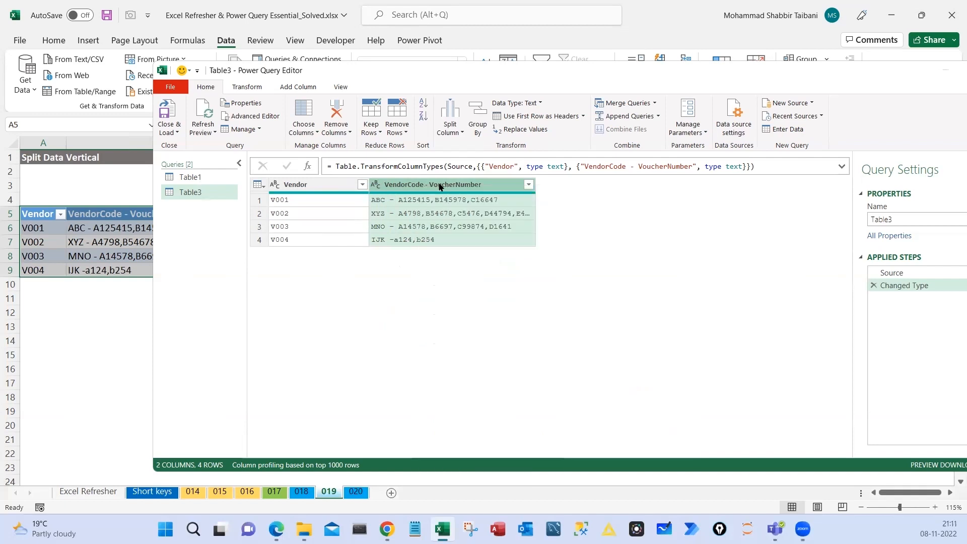
Split the VendorCode - VoucherNumber column by the custom delimiter "-" at each occurrence
right_click(440, 184)
mouse_move(579, 368)
left_click(622, 366)
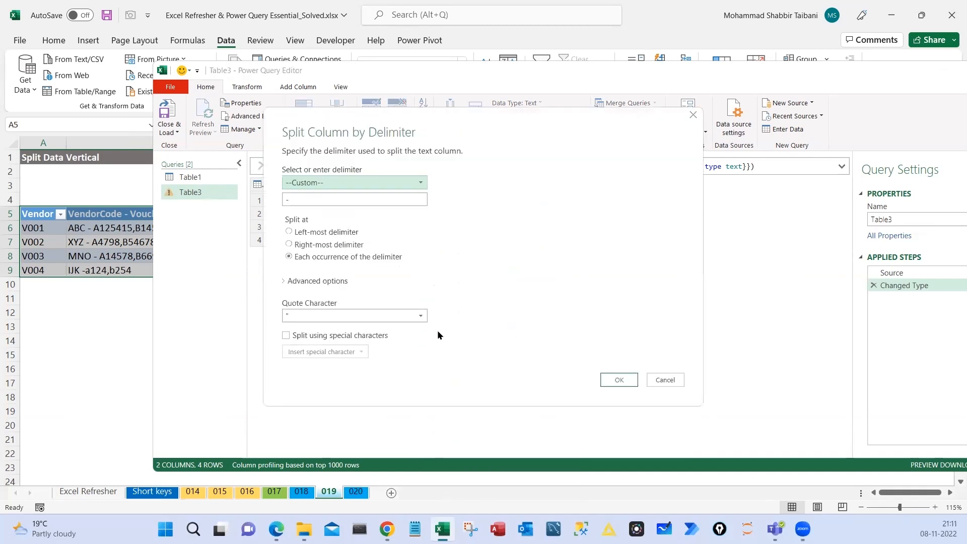
left_click(329, 183)
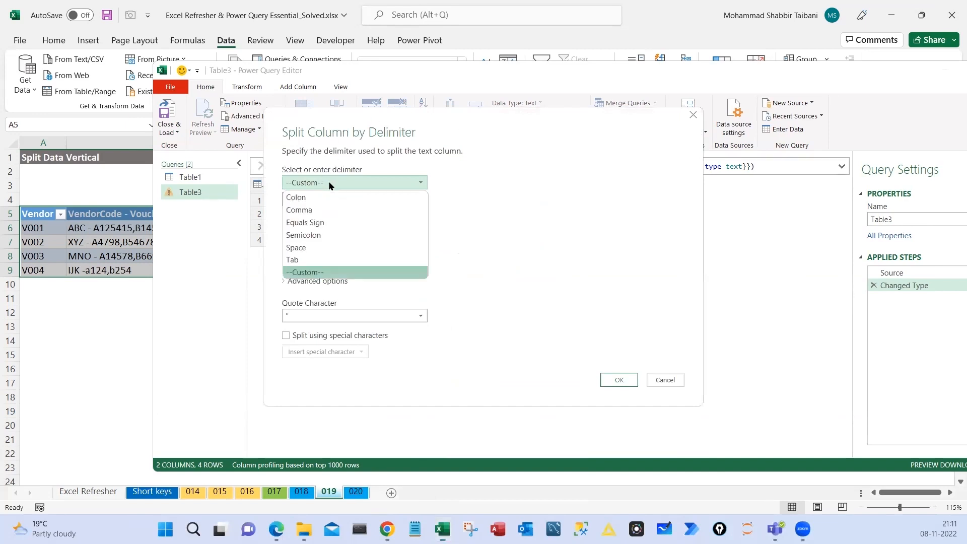
left_click(311, 273)
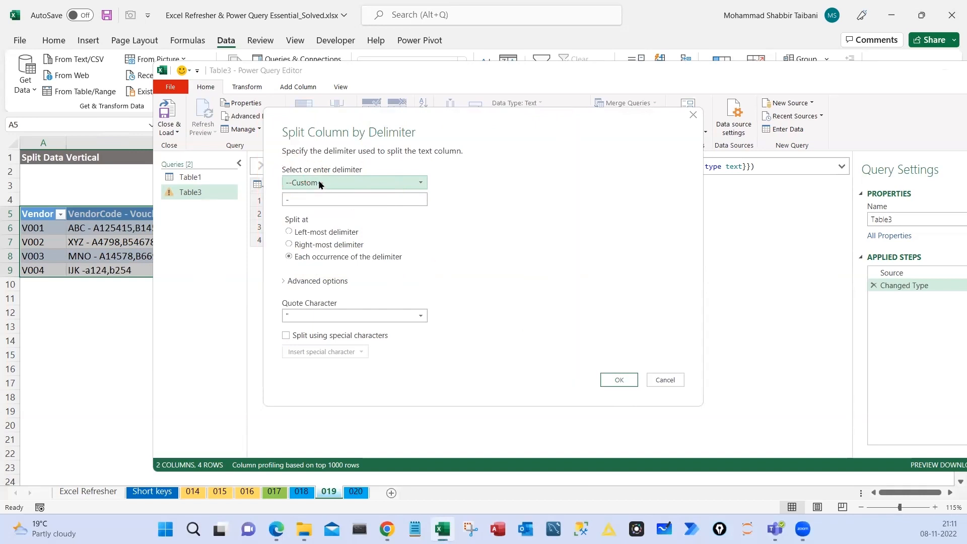
left_click_drag(294, 201, 273, 200)
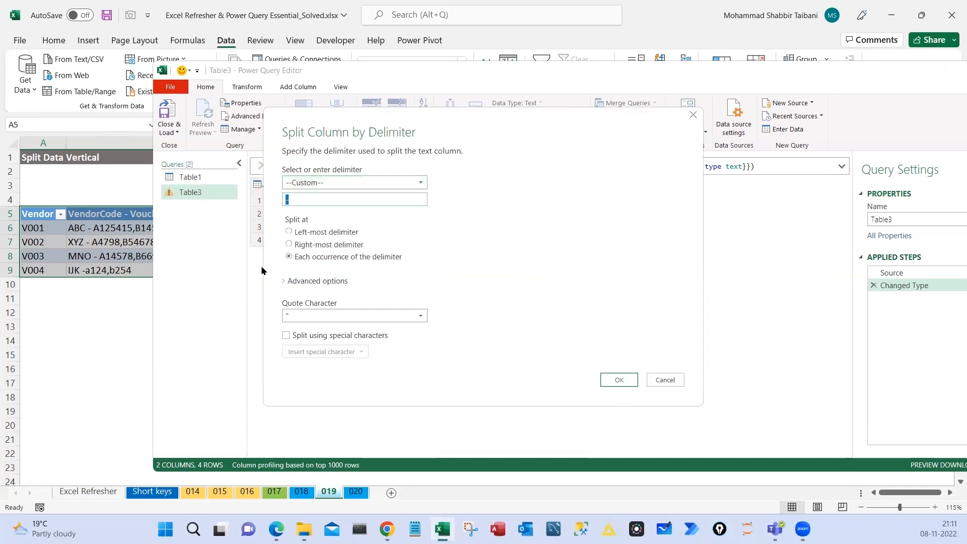
left_click(628, 382)
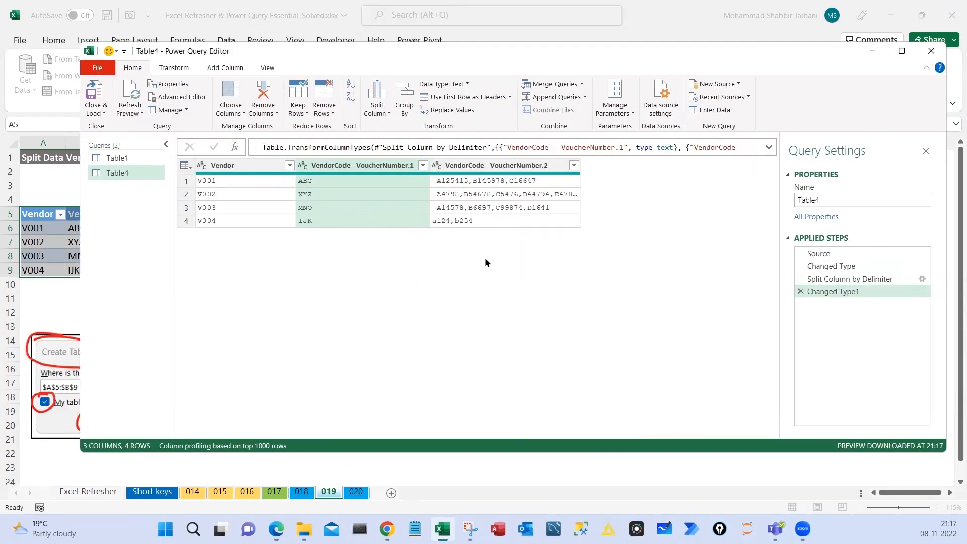
Examine the separated vendor codes and the comma-separated voucher numbers in the two split columns
left_click_drag(341, 218, 363, 190)
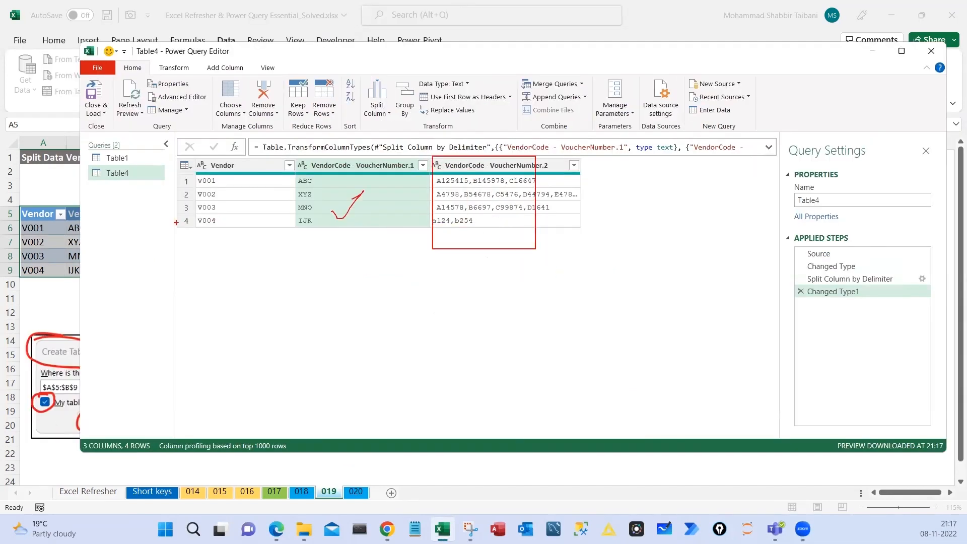
left_click_drag(178, 225, 217, 212)
left_click_drag(499, 227, 547, 216)
key("Escape")
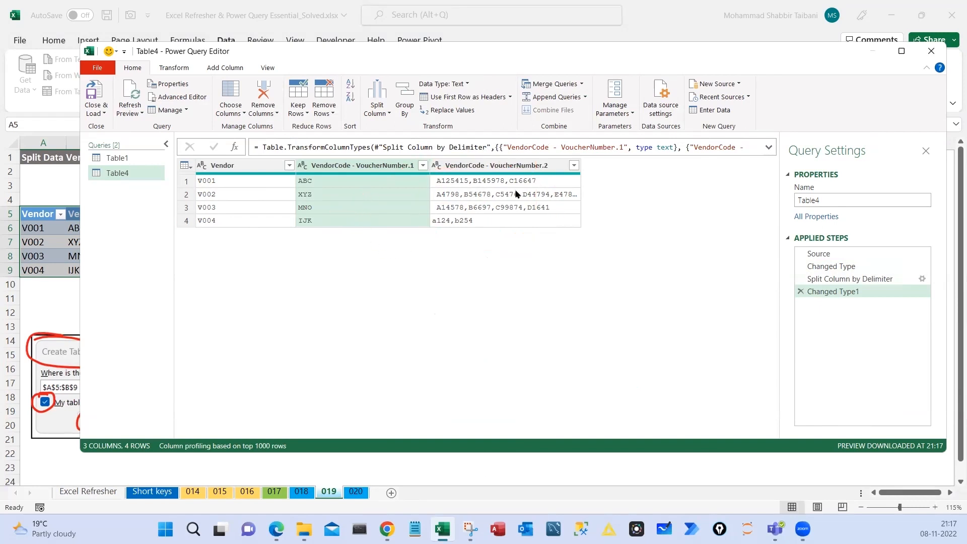
left_click_drag(427, 172, 560, 187)
left_click_drag(431, 188, 587, 200)
left_click_drag(559, 269, 550, 296)
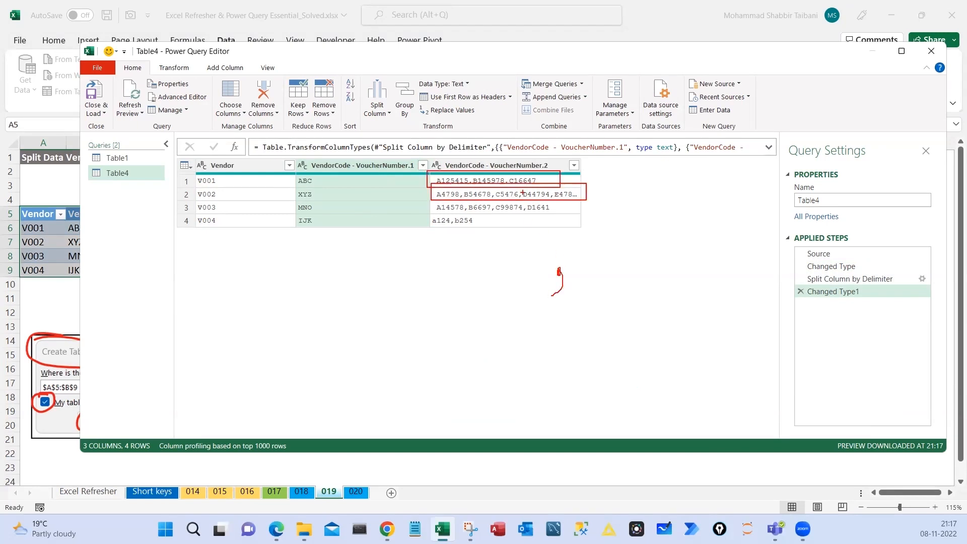
mouse_move(546, 179)
left_mouse_down()
mouse_move(601, 163)
mouse_move(642, 172)
mouse_move(683, 226)
mouse_move(741, 230)
left_mouse_up()
left_click_drag(742, 200, 788, 233)
left_click_drag(621, 235, 657, 276)
left_click_drag(621, 285, 662, 319)
left_click_drag(643, 203, 638, 254)
mouse_move(660, 245)
left_mouse_down()
mouse_move(651, 301)
mouse_move(661, 371)
left_mouse_up()
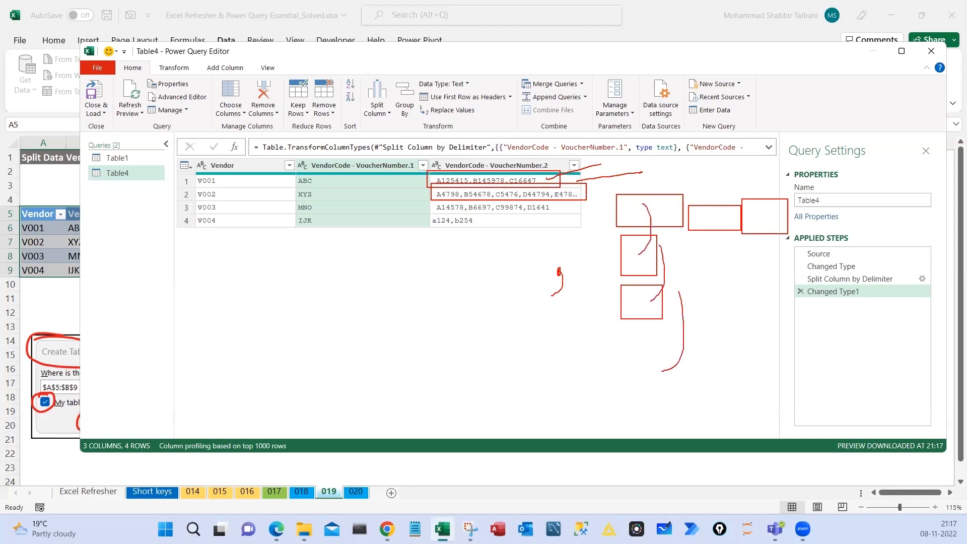
Start splitting the VendorCode - VoucherNumber.2 column by delimiter, with Comma as the delimiter
left_click(479, 166)
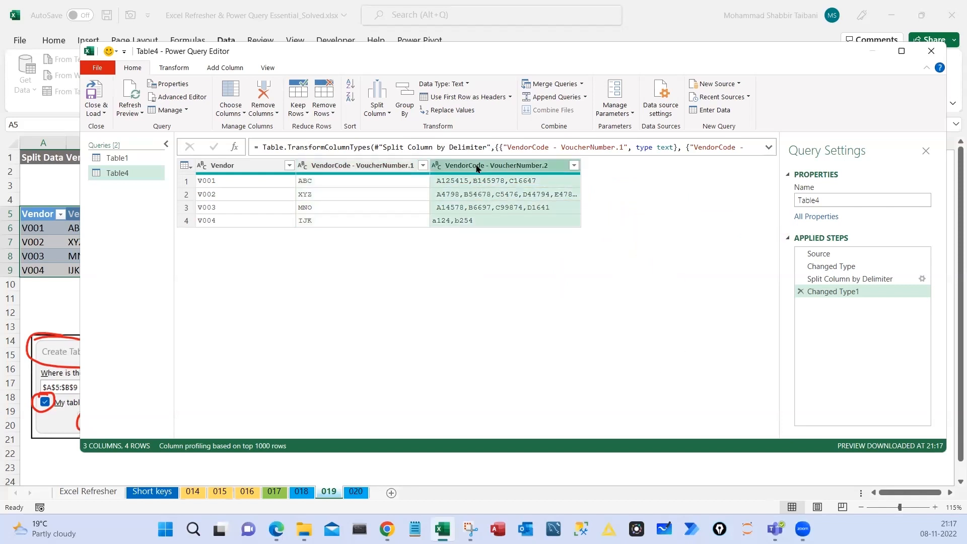
right_click(480, 167)
mouse_move(522, 346)
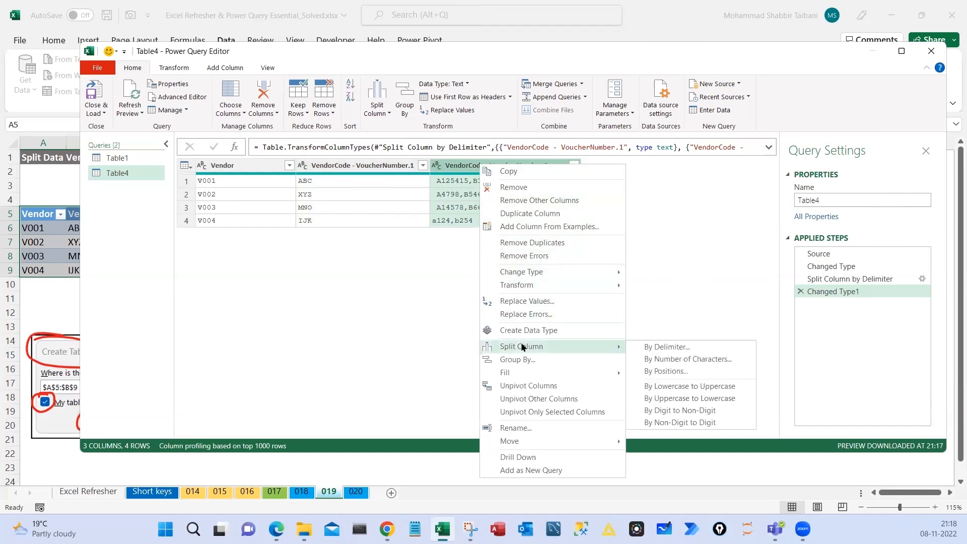
left_click(675, 347)
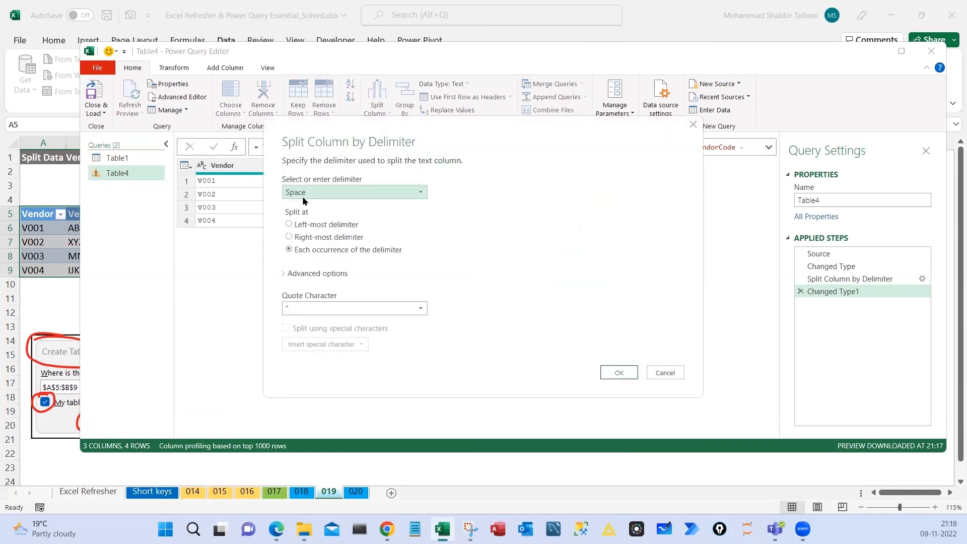
left_click(303, 195)
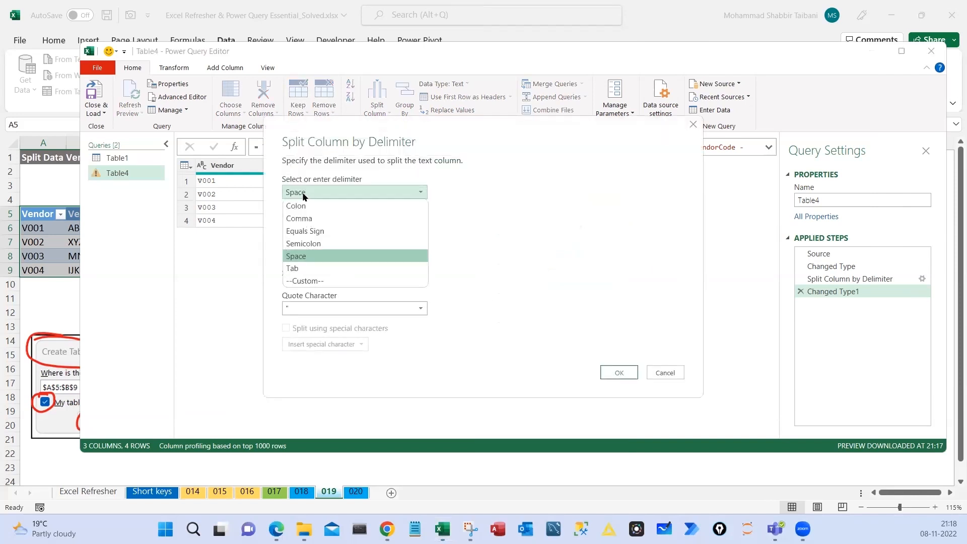
left_click(307, 218)
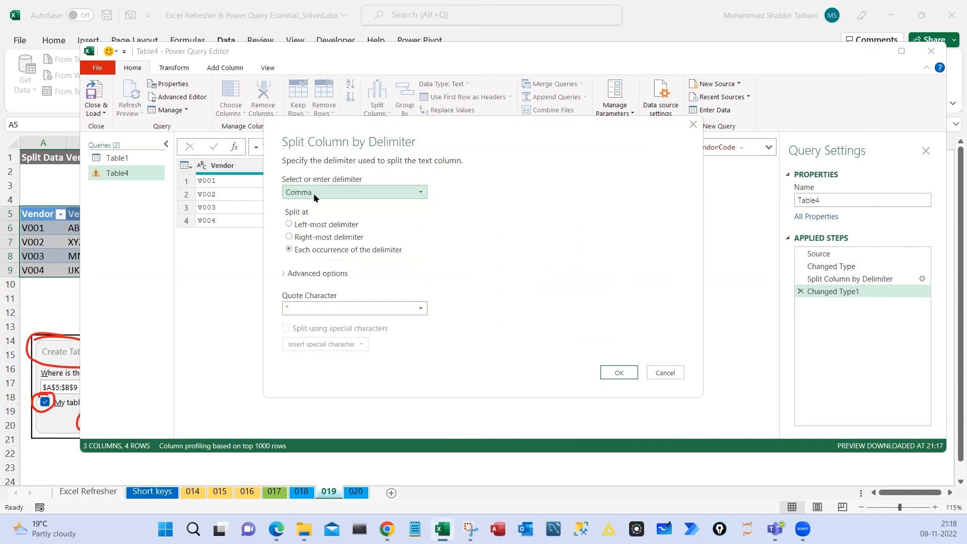
left_click_drag(358, 132, 590, 118)
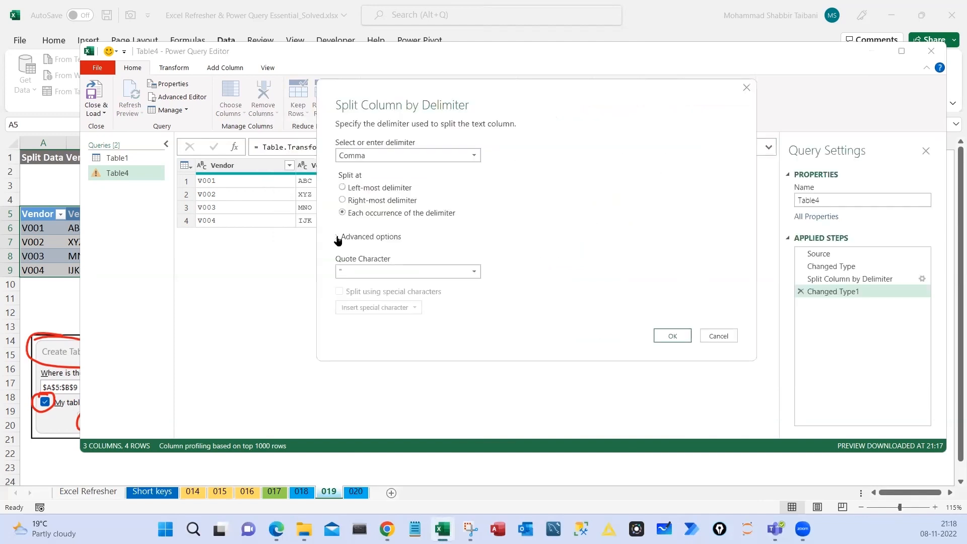
Set the advanced split option to Rows and apply the comma split at each occurrence
left_click(339, 237)
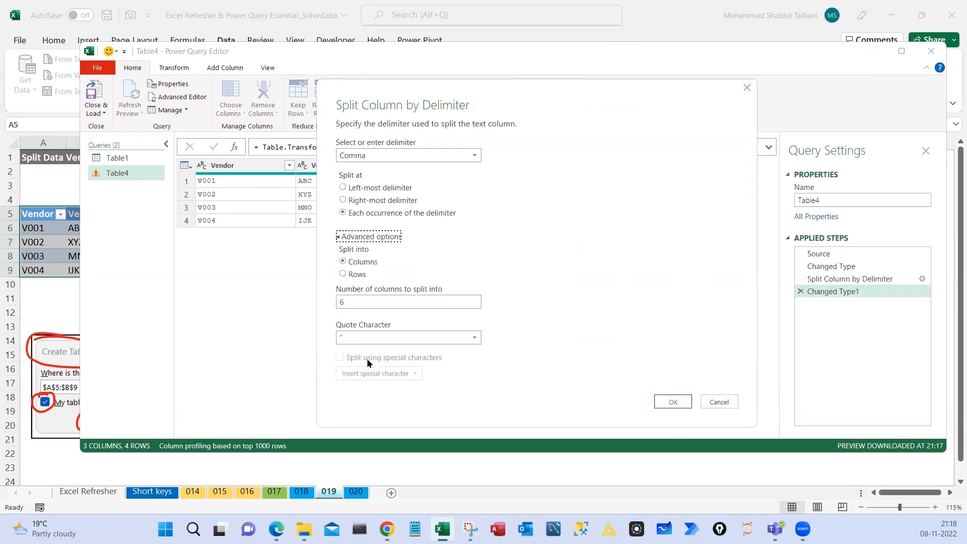
mouse_move(338, 253)
left_mouse_down()
mouse_move(382, 269)
mouse_move(362, 279)
mouse_move(396, 289)
mouse_move(448, 260)
left_mouse_up()
key("e")
key("Escape")
left_click(343, 274)
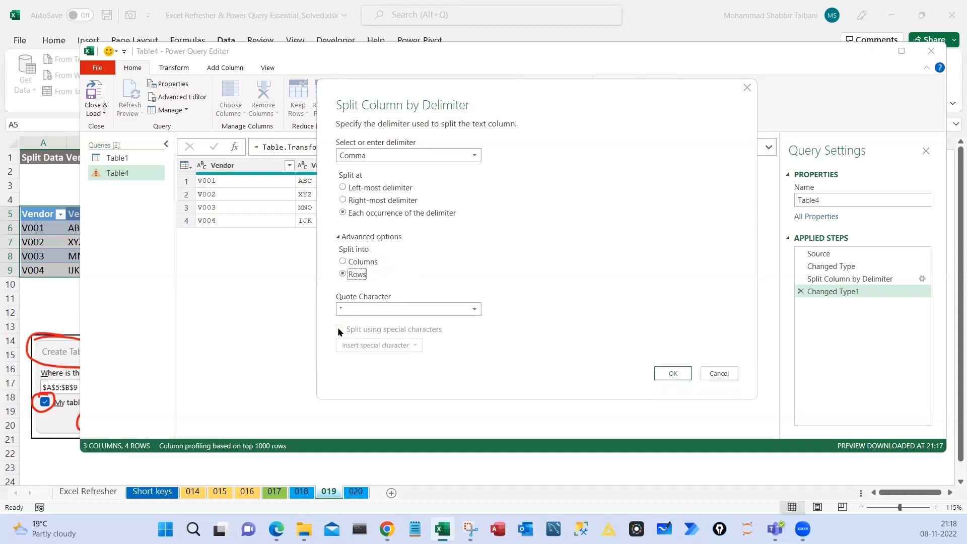
left_click(672, 373)
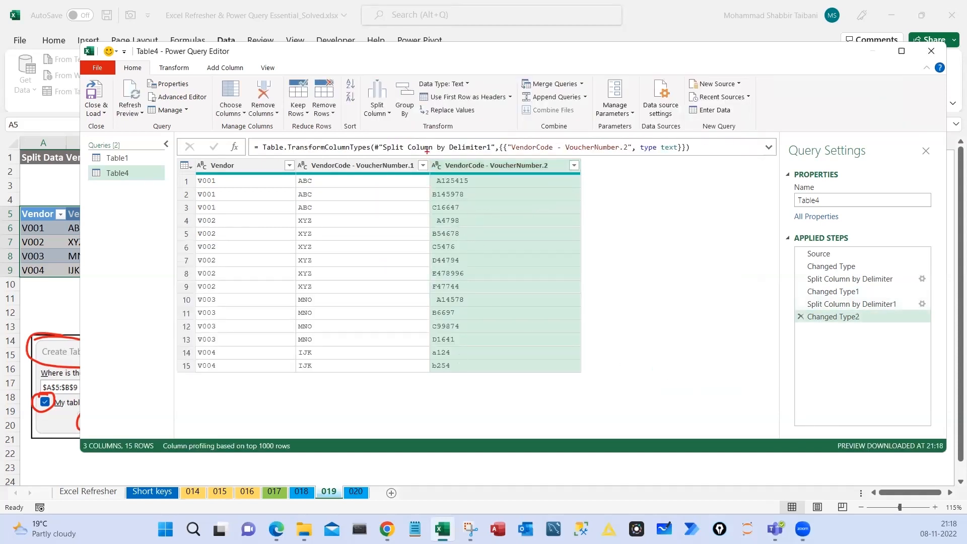
Review the vendor, code and voucher columns after the row split, checking the voucher numbers for leading spaces
left_click_drag(426, 150, 486, 389)
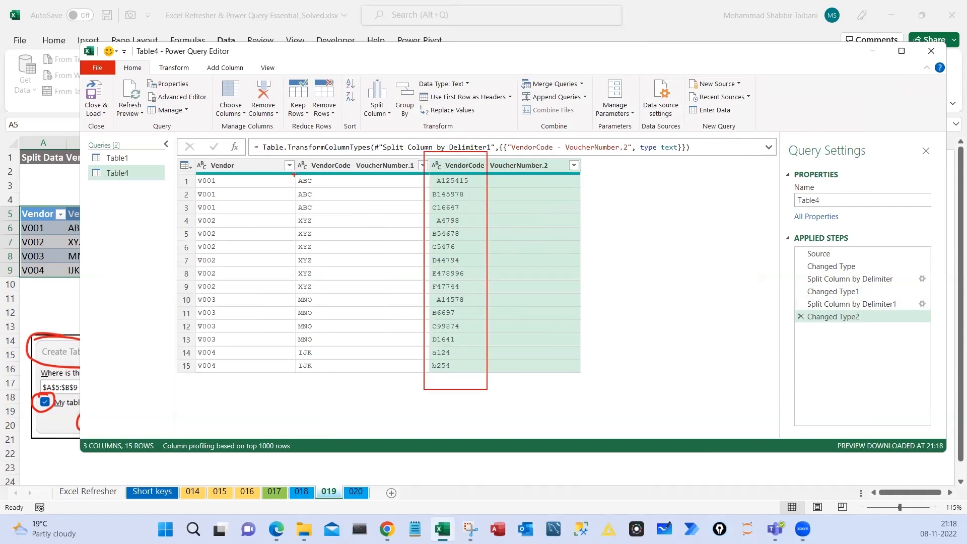
left_click_drag(285, 162, 345, 380)
mouse_move(176, 157)
left_mouse_down()
mouse_move(237, 386)
mouse_move(226, 400)
left_mouse_up()
left_click_drag(262, 404, 315, 390)
left_click_drag(379, 414, 432, 384)
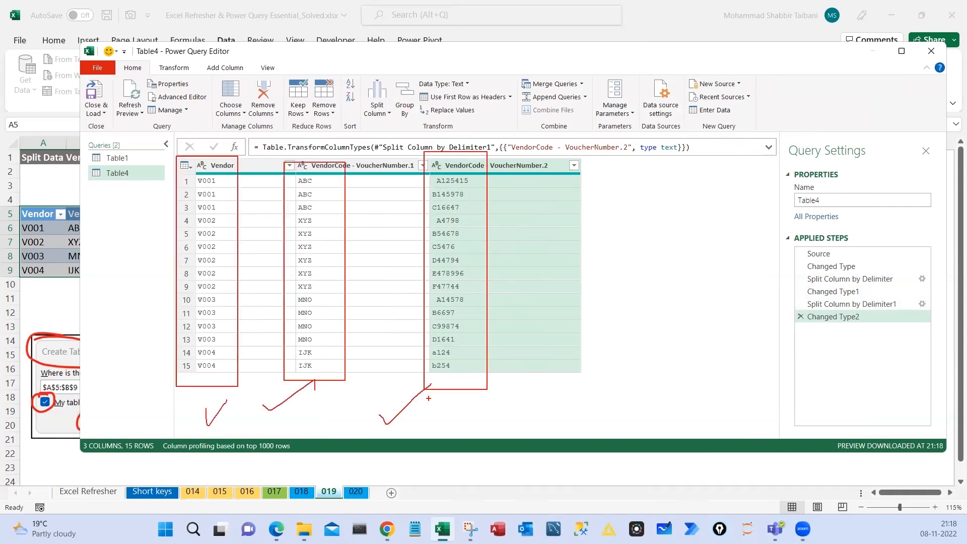
key("Escape")
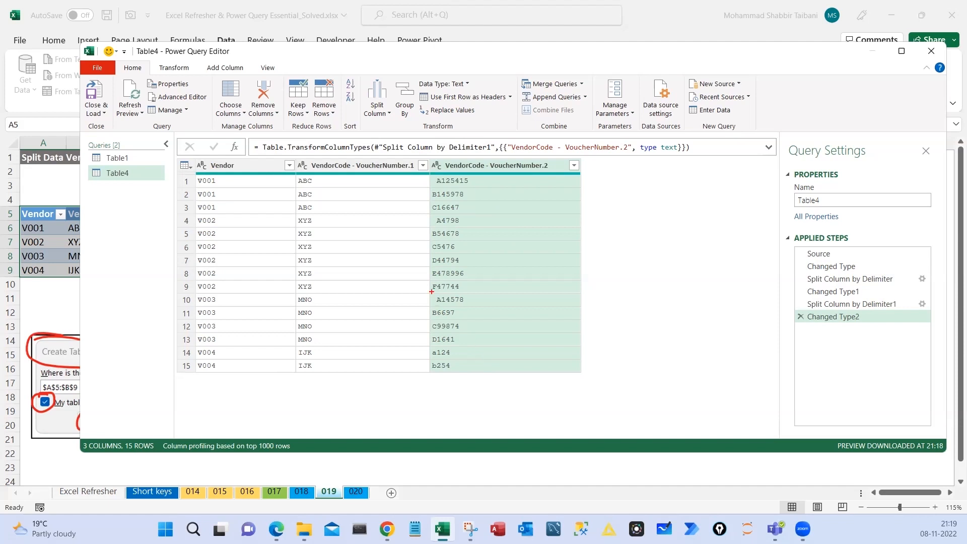
left_click_drag(423, 295, 440, 306)
left_click_drag(428, 216, 435, 224)
key("Escape")
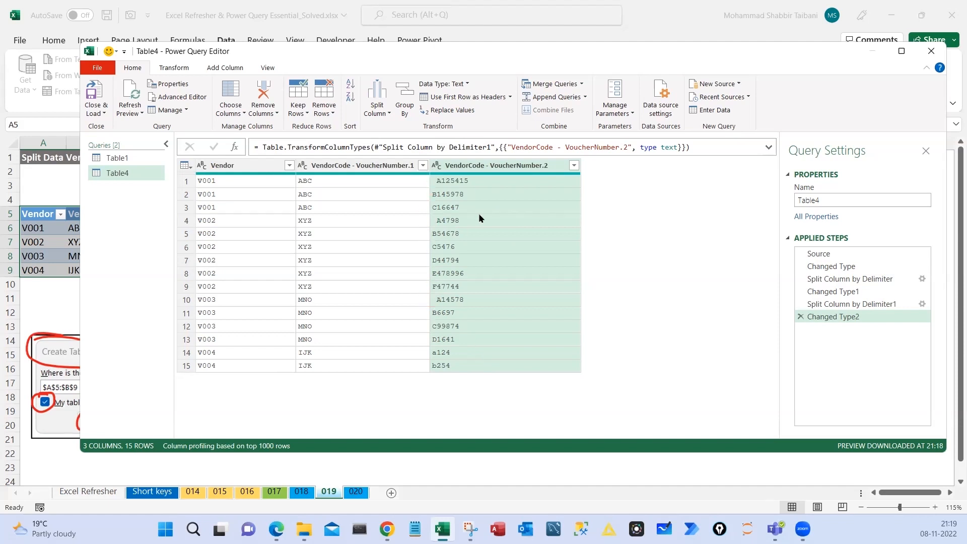
right_click(463, 166)
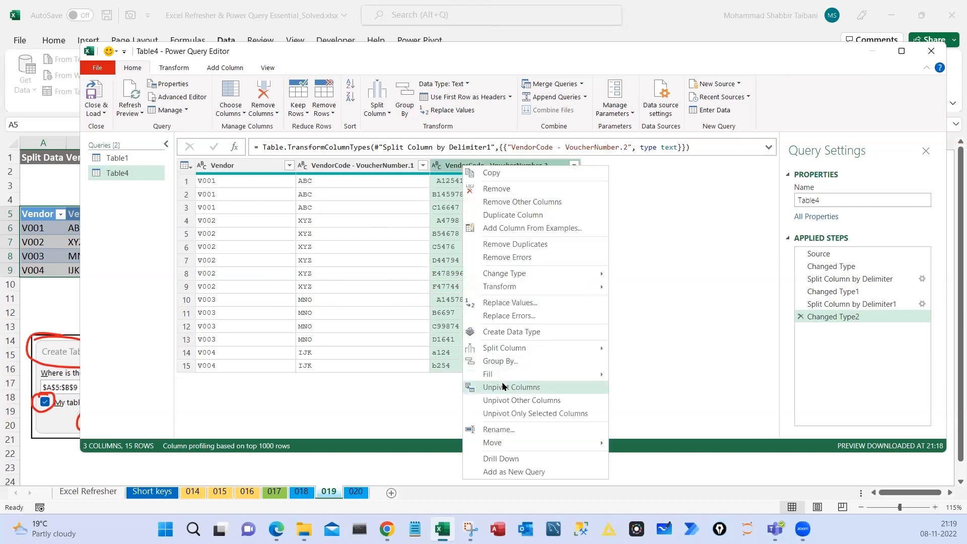
mouse_move(508, 286)
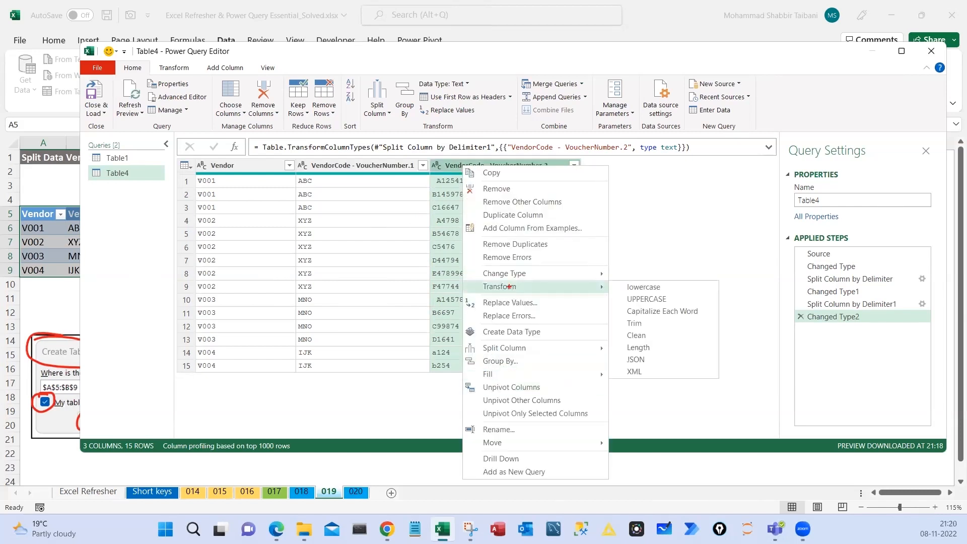
mouse_move(474, 279)
left_mouse_down()
mouse_move(499, 292)
mouse_move(544, 294)
left_mouse_up()
left_click_drag(619, 317, 655, 330)
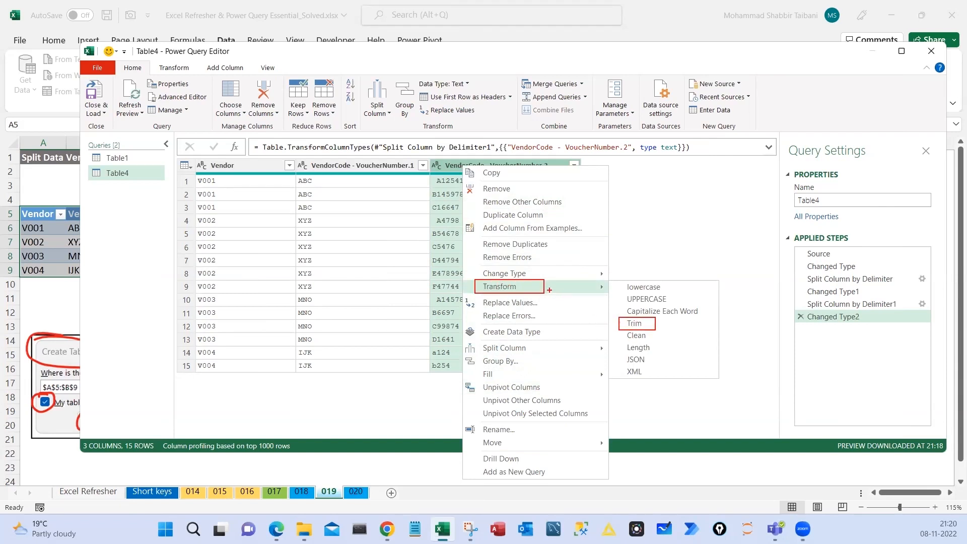
left_click_drag(551, 291, 611, 326)
mouse_move(641, 233)
left_mouse_down()
mouse_move(647, 217)
mouse_move(659, 224)
mouse_move(717, 215)
left_mouse_up()
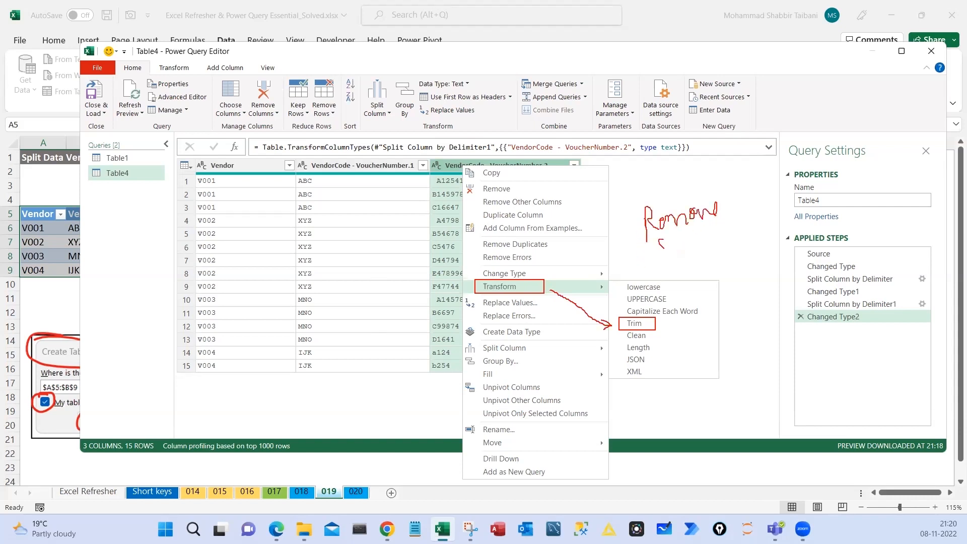
mouse_move(661, 245)
left_mouse_down()
mouse_move(730, 236)
mouse_move(725, 254)
left_mouse_up()
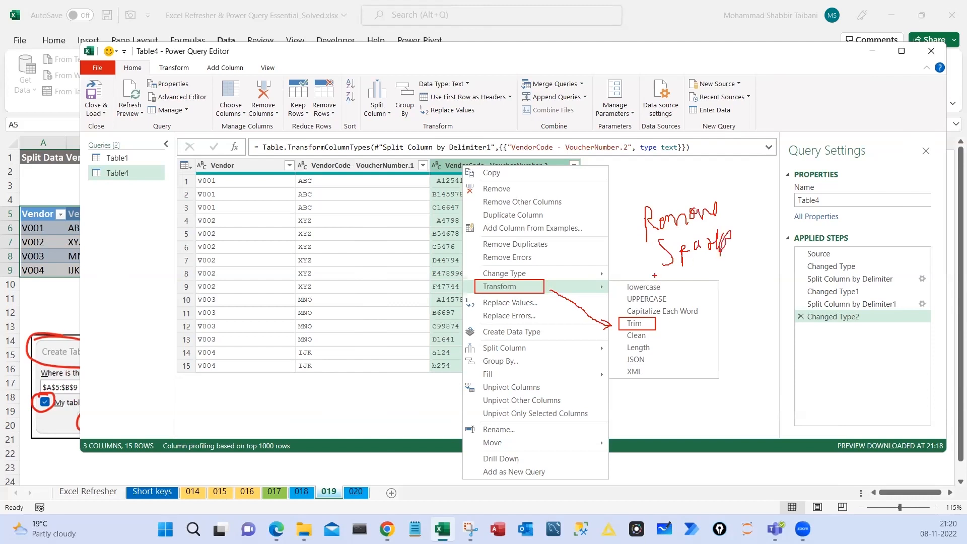
key("Escape")
Apply the Trim transformation to the VendorCode - VoucherNumber.2 column
right_click(509, 161)
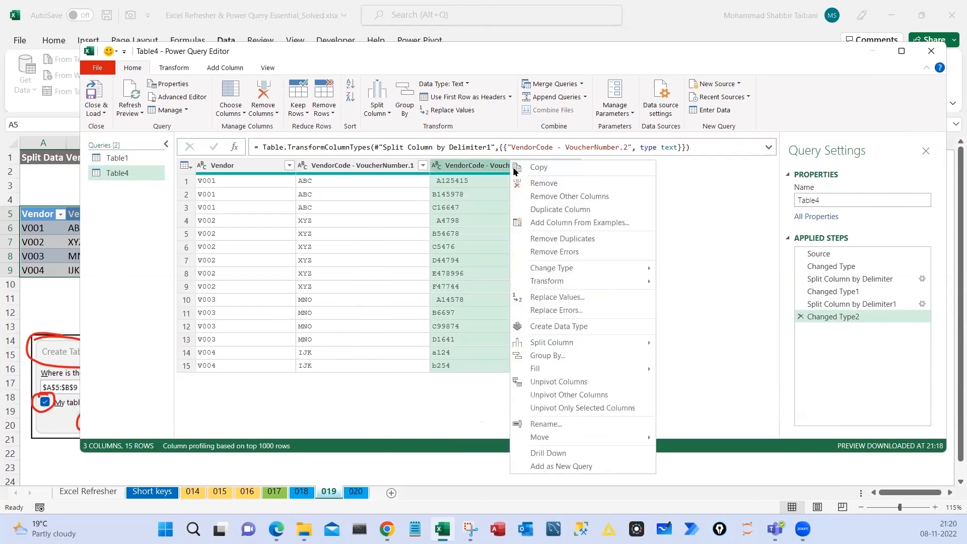
mouse_move(563, 278)
left_click(682, 317)
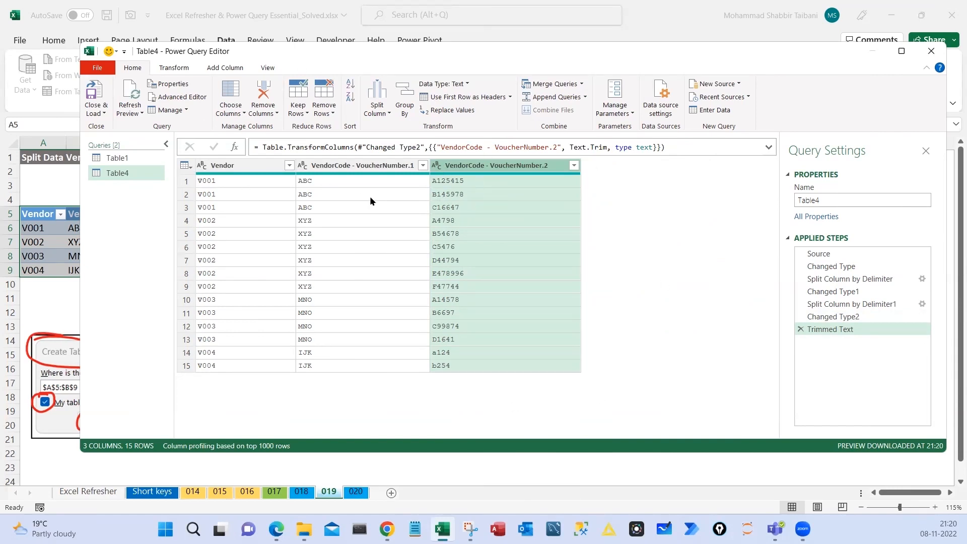
Rename the VendorCode - VoucherNumber.1 column to VendorCode
left_click_drag(308, 157, 353, 182)
double_click(349, 164)
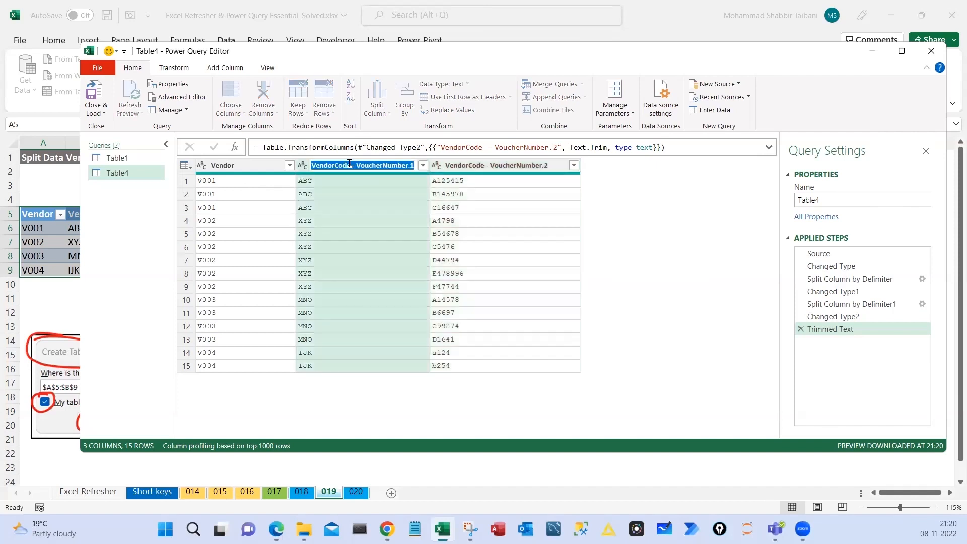
left_click(351, 165)
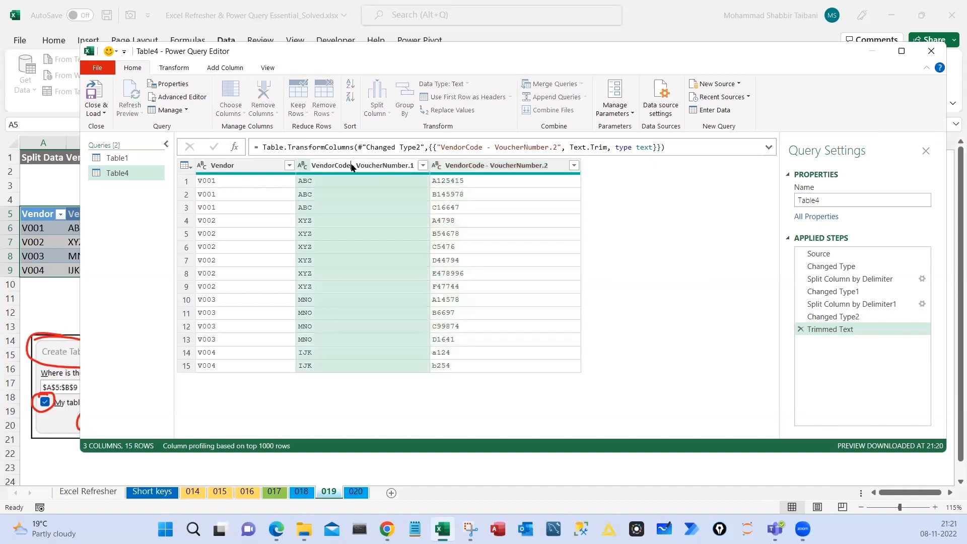
key("Delete")
key("Delete")
key("Delete")
key("Delete")
key("Delete")
key("Delete")
key("Delete")
key("Delete")
key("Delete")
key("Delete")
key("Delete")
key("Delete")
key("Delete")
key("Delete")
key("Delete")
key("Delete")
key("Delete")
key("Delete")
left_click(479, 167)
Rename the VendorCode - VoucherNumber.2 column to VoucherNumber
double_click(458, 166)
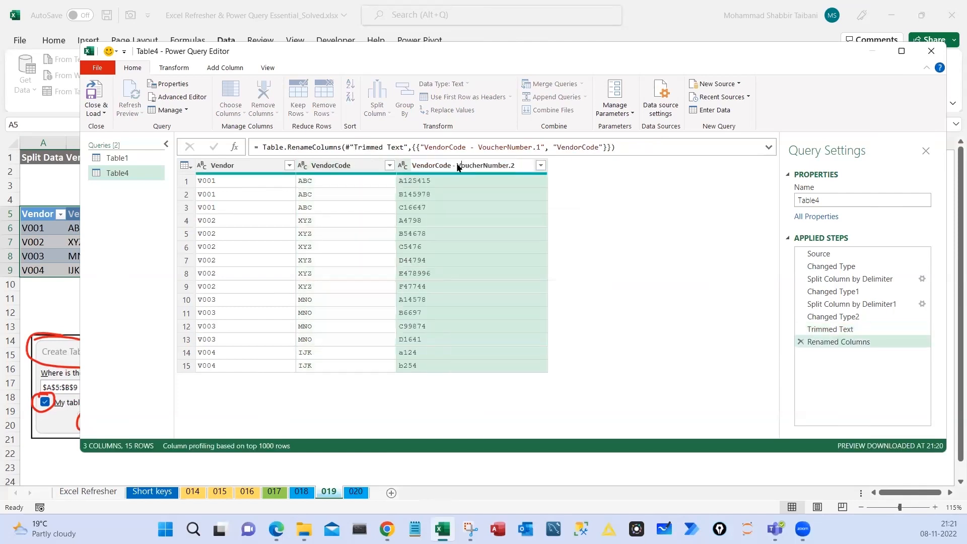
key("BackSpace")
key("BackSpace")
key("BackSpace")
key("BackSpace")
key("BackSpace")
key("BackSpace")
key("BackSpace")
key("BackSpace")
key("BackSpace")
key("BackSpace")
key("BackSpace")
key("BackSpace")
key("BackSpace")
left_click(477, 165)
key("BackSpace")
key("Return")
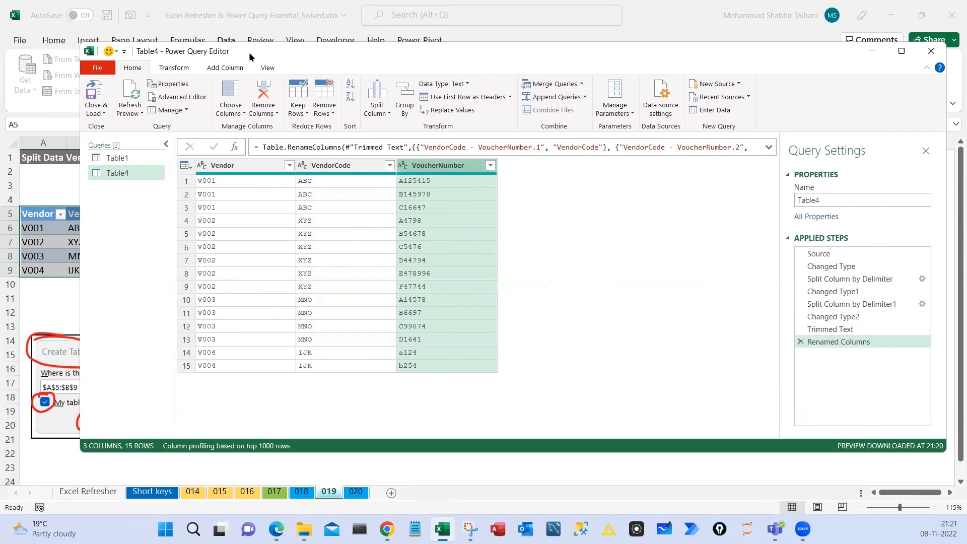
Close the query editor and load the Table4 query as a table in the existing worksheet 019 at cell F5
left_click_drag(249, 53, 436, 65)
left_click(299, 121)
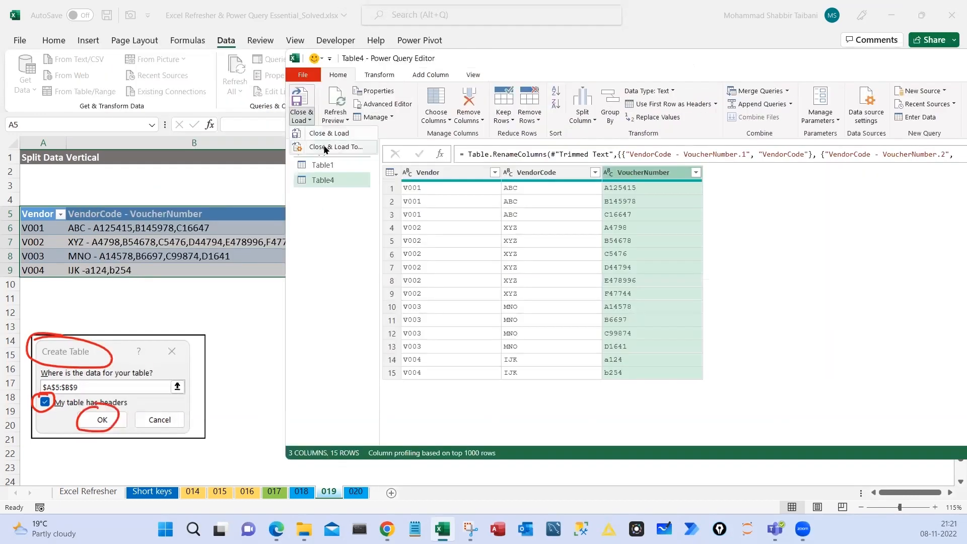
left_click(325, 147)
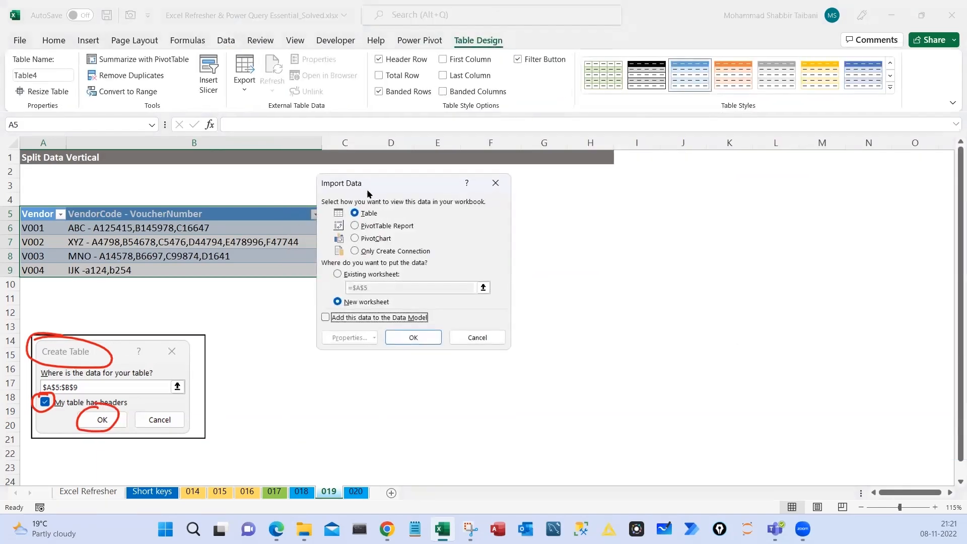
left_click_drag(377, 179, 690, 173)
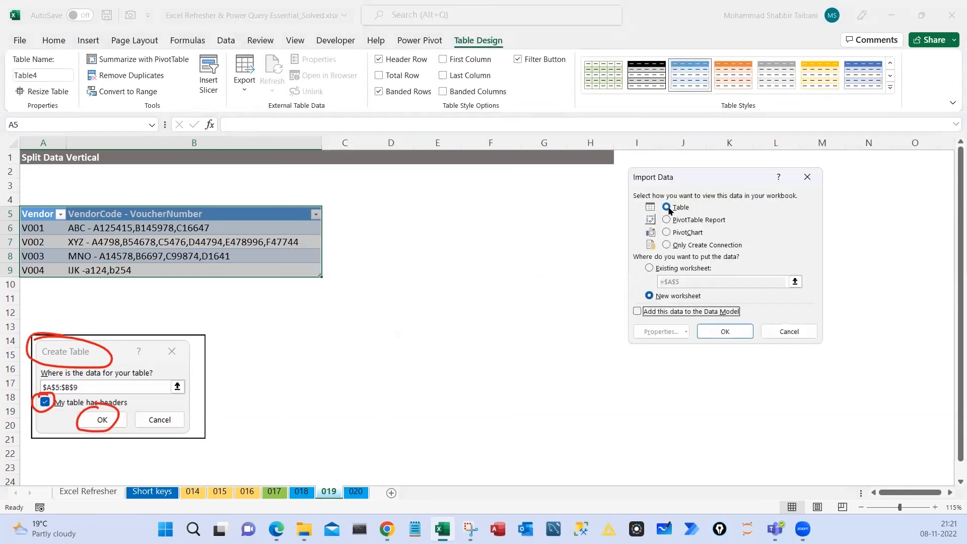
left_click(649, 267)
left_click(445, 212)
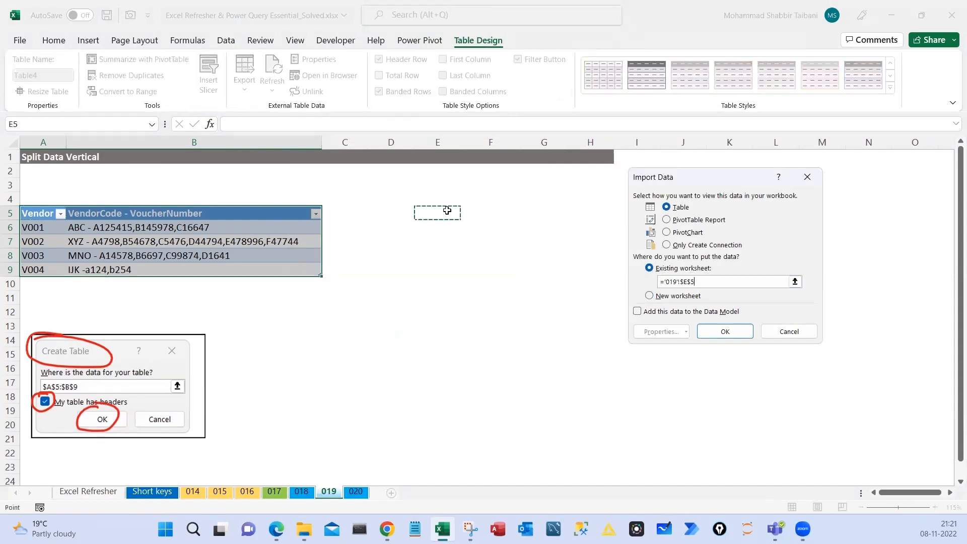
left_click(491, 213)
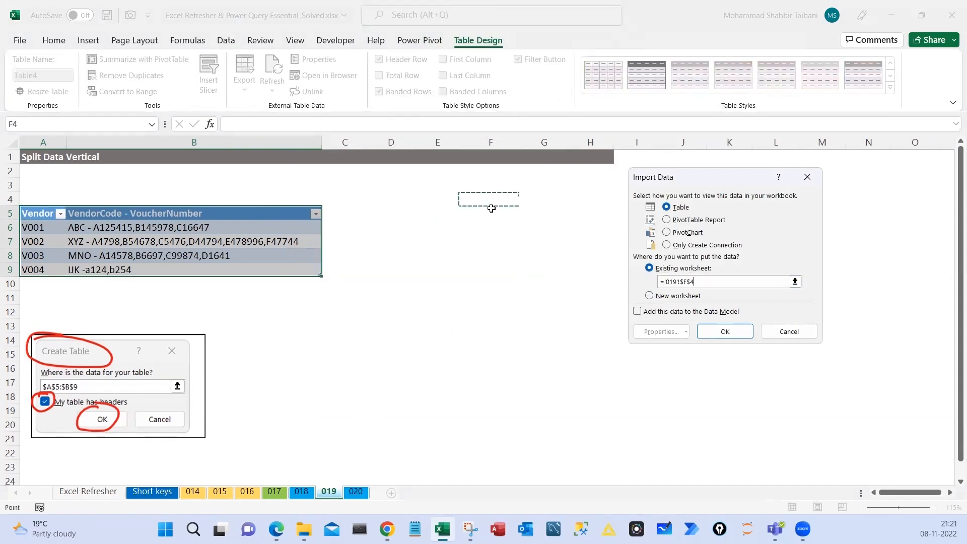
left_click(730, 331)
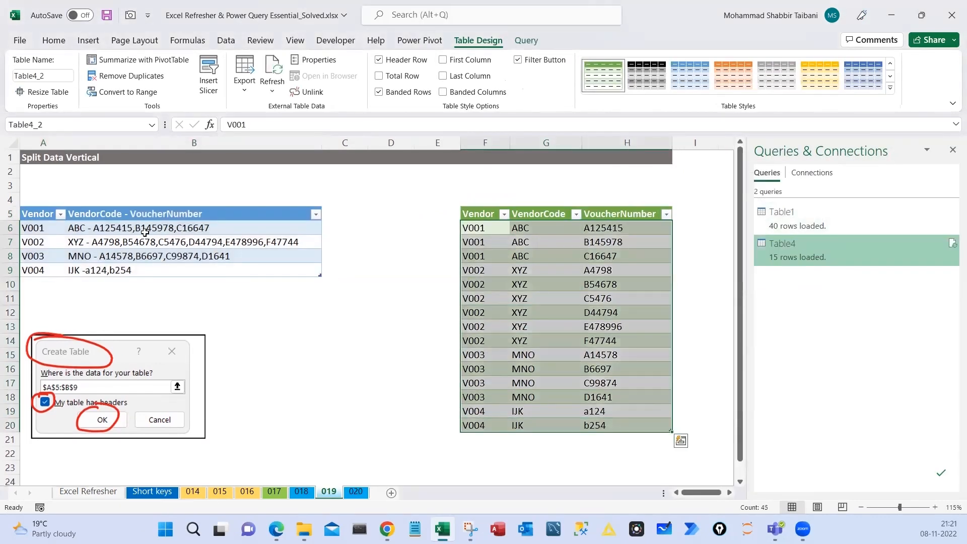
Clear the contents of output rows F8:H20, and refresh the table to reload them from the query
left_click_drag(145, 232, 142, 267)
left_click(477, 285)
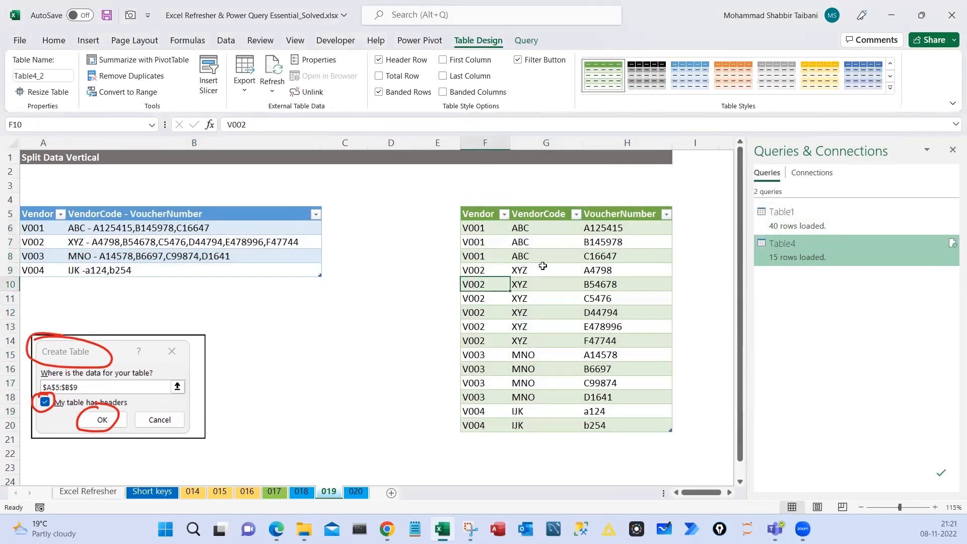
left_click(540, 266)
left_click_drag(465, 249, 521, 427)
key("Delete")
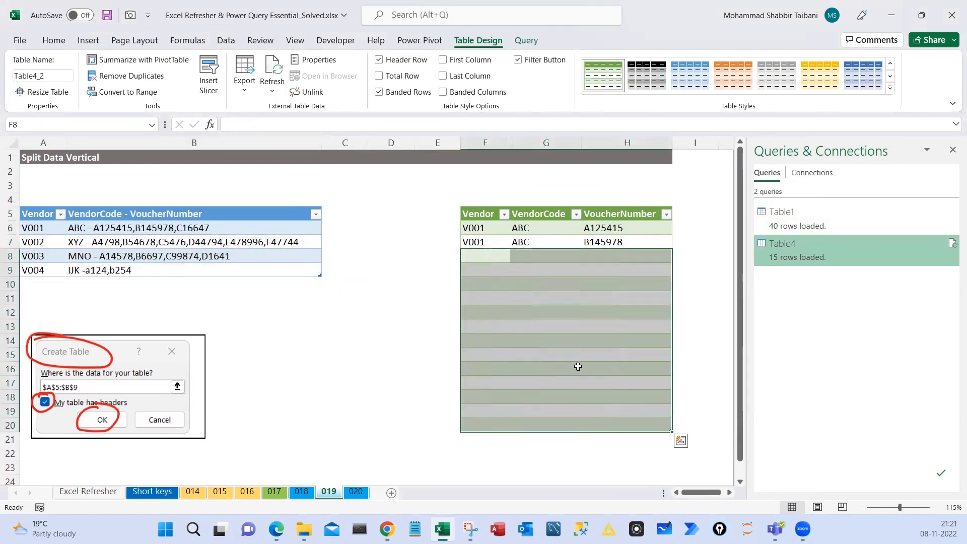
left_click(519, 377)
right_click(537, 263)
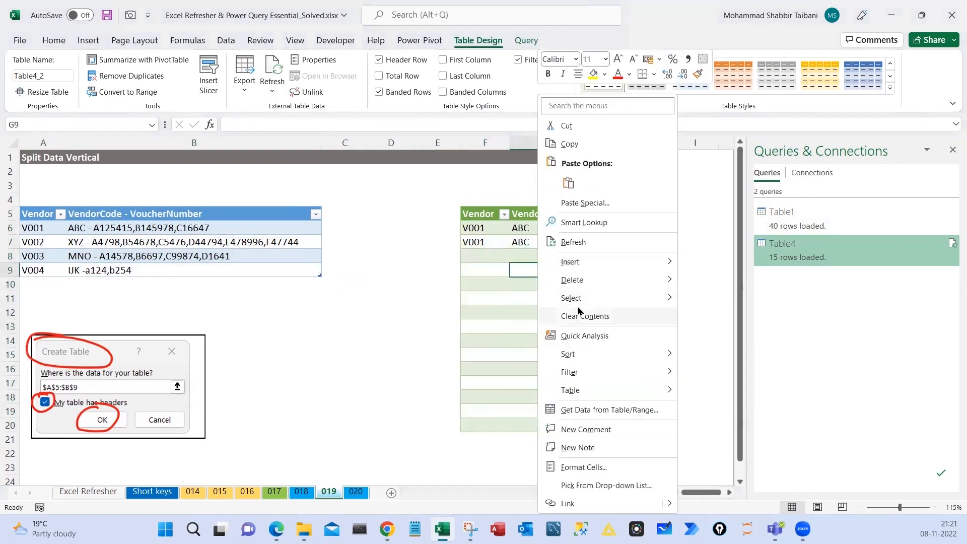
left_click(574, 242)
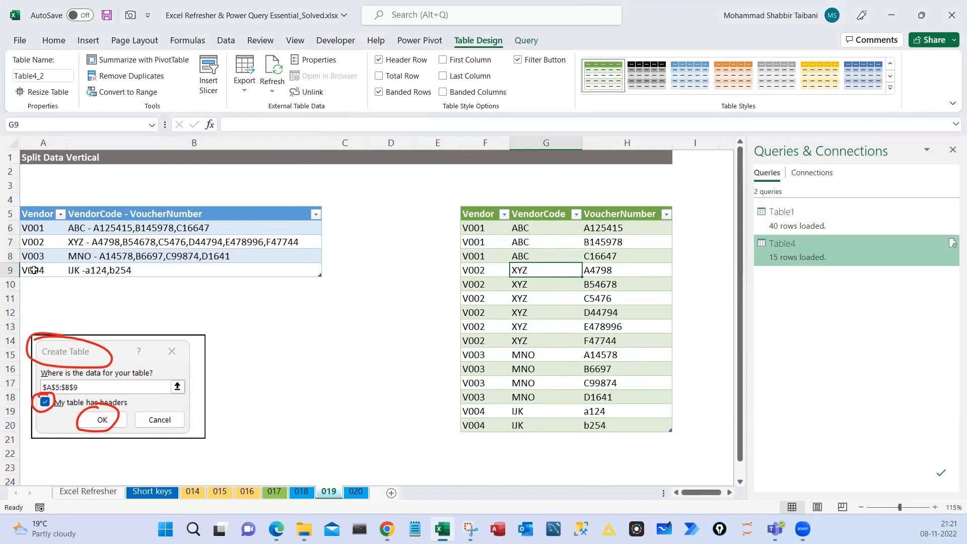
Add a source table row in row 10 with vendor V005 and the combined data "Edyoda - a123,b456,c789"
left_click_drag(34, 270, 100, 270)
left_click(101, 283)
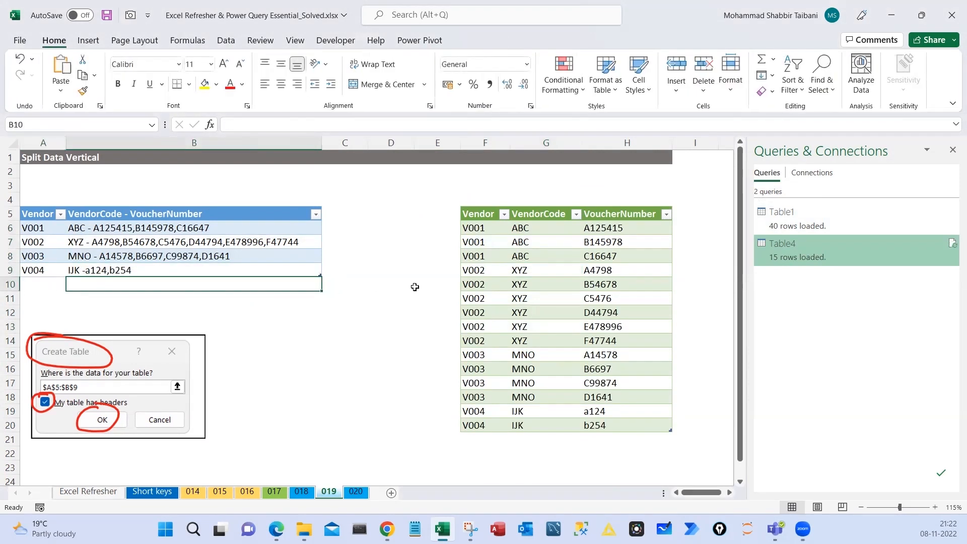
left_click_drag(524, 242, 545, 369)
left_click(43, 284)
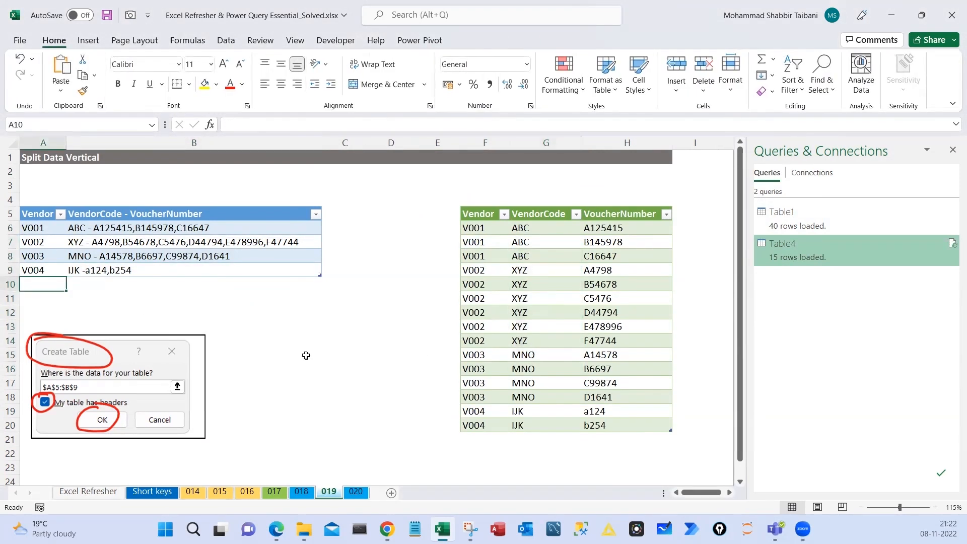
type("V005")
key("Tab")
type("E")
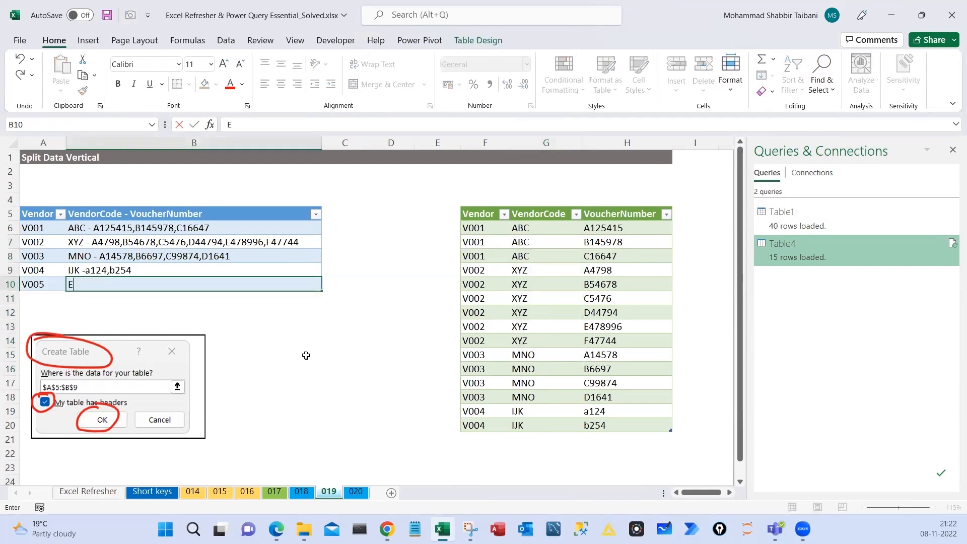
type("dyoda - a123,b45")
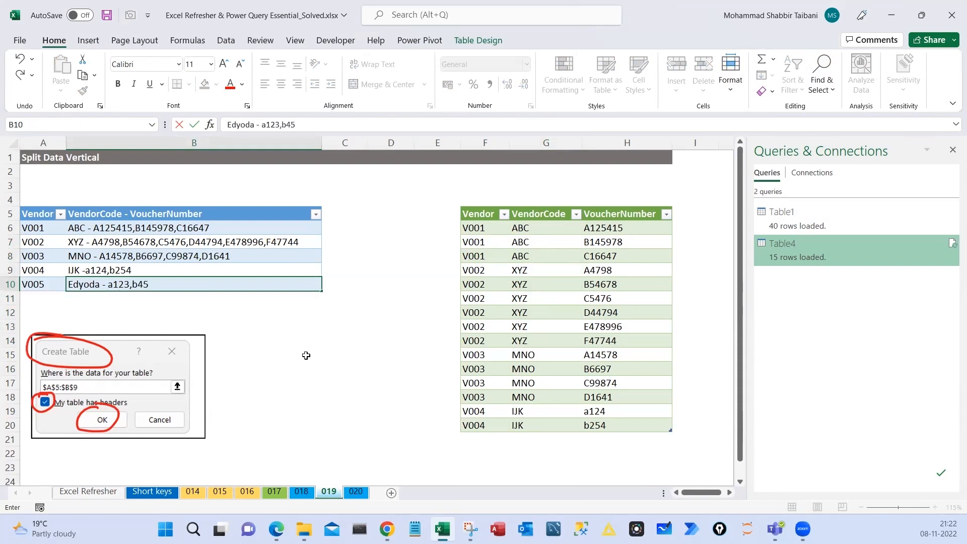
type("6,c789")
key("Return")
Refresh the loaded output table and check its last rows for the V005 vouchers
left_click_drag(59, 282, 151, 284)
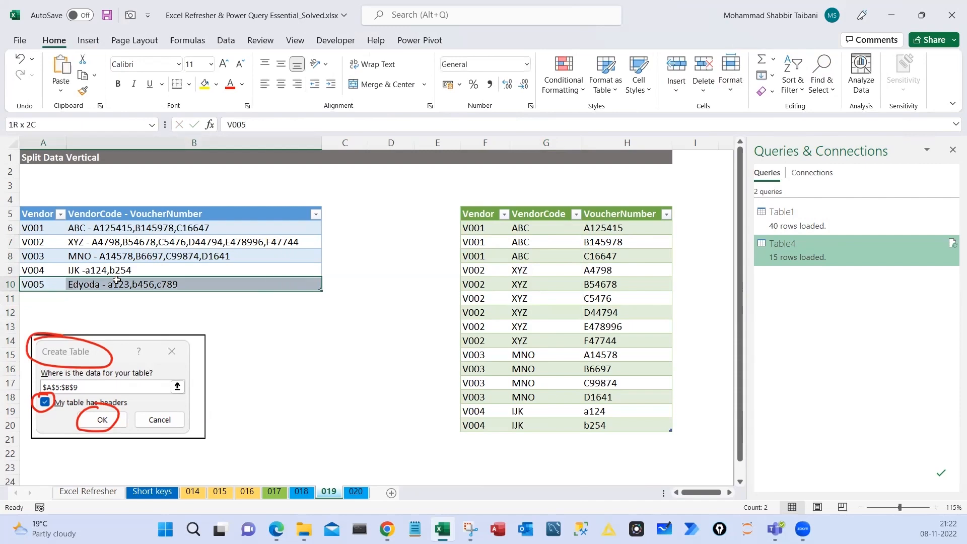
left_click(529, 246)
right_click(539, 256)
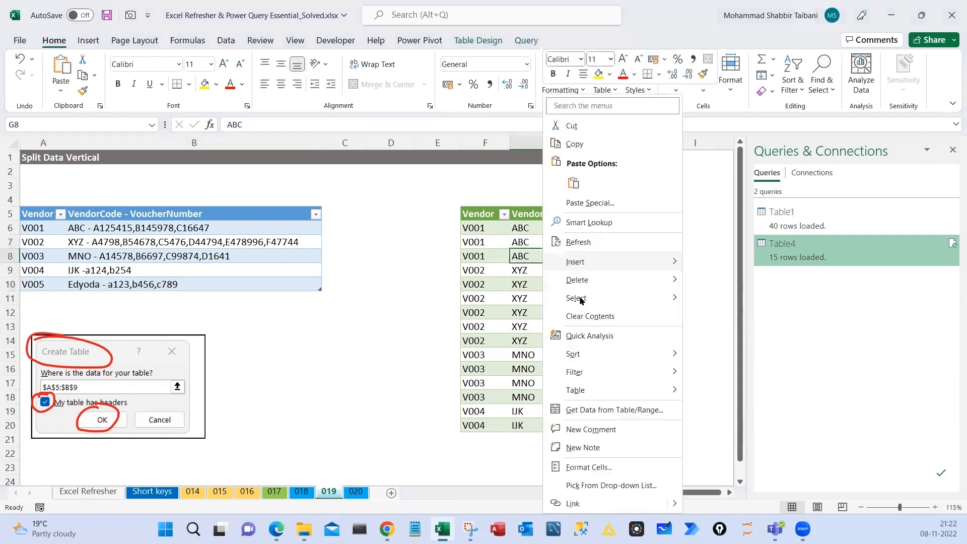
left_click(578, 242)
scroll(574, 352, "down", 2)
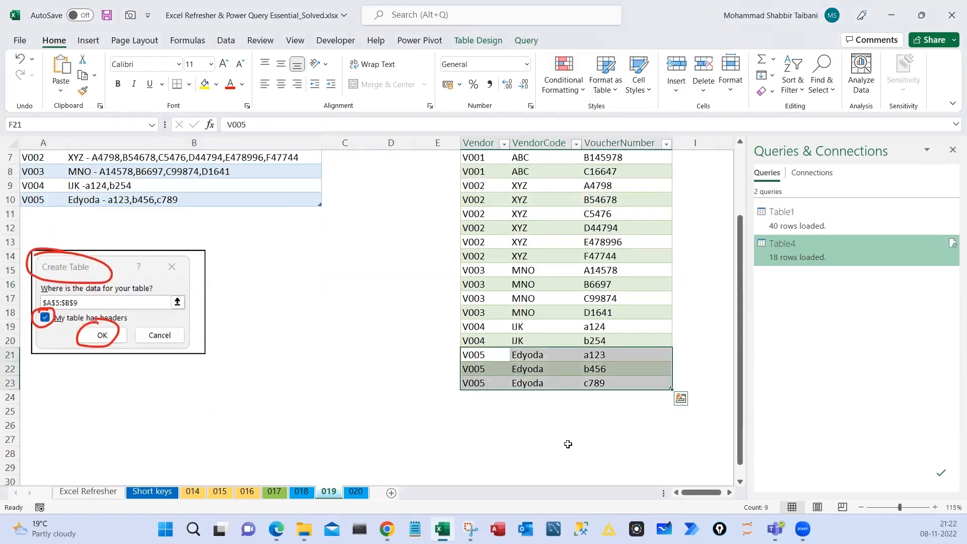
scroll(568, 444, "up", 2)
left_click(524, 326)
left_click(515, 287)
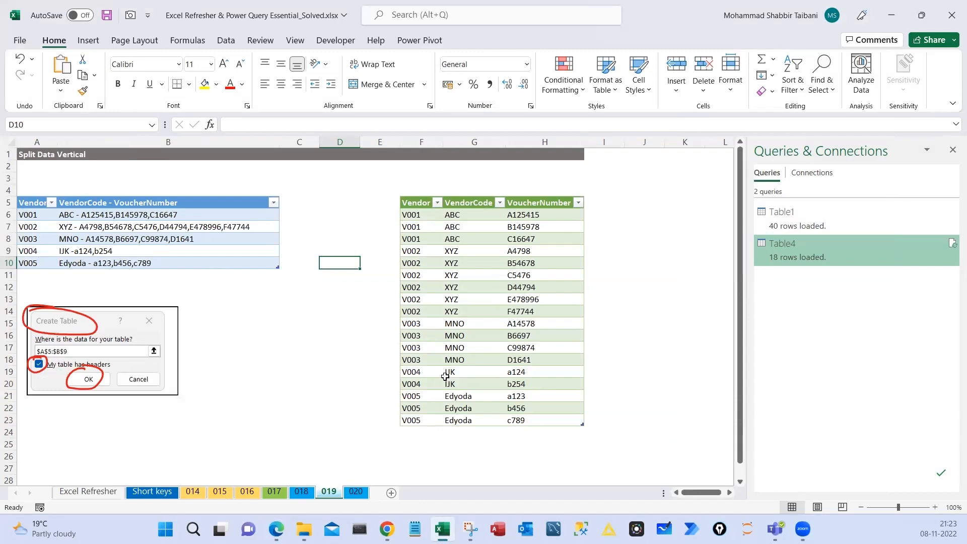
Open sheet 020 and examine the horizontal table of departments against levels L1 to L5
left_click(355, 492)
left_click_drag(55, 214, 322, 353)
left_click(90, 186)
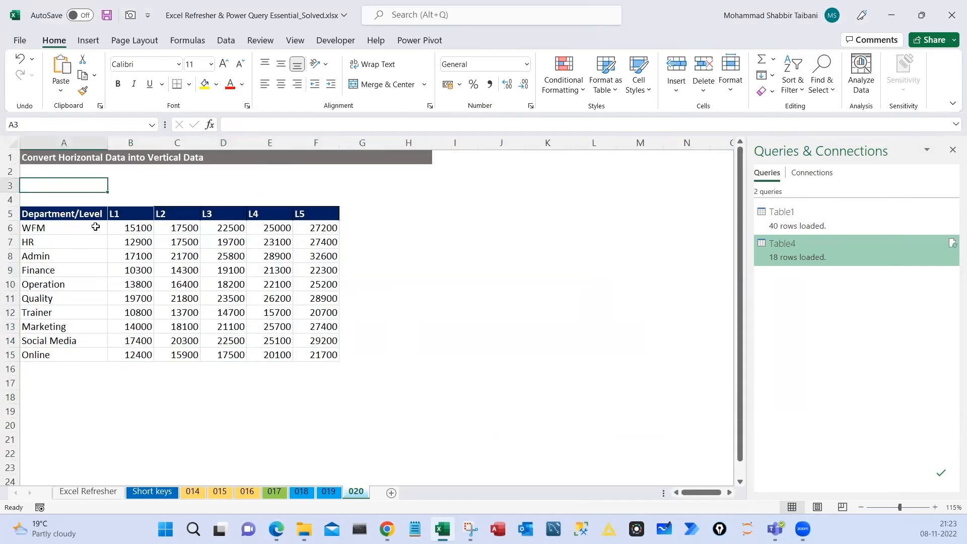
left_click_drag(62, 216, 272, 339)
left_click(177, 286)
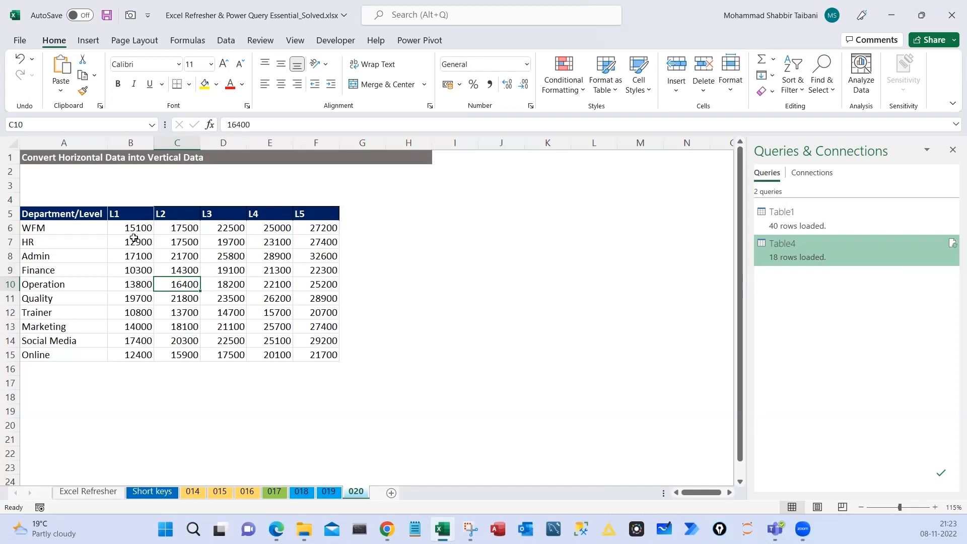
left_click(40, 245)
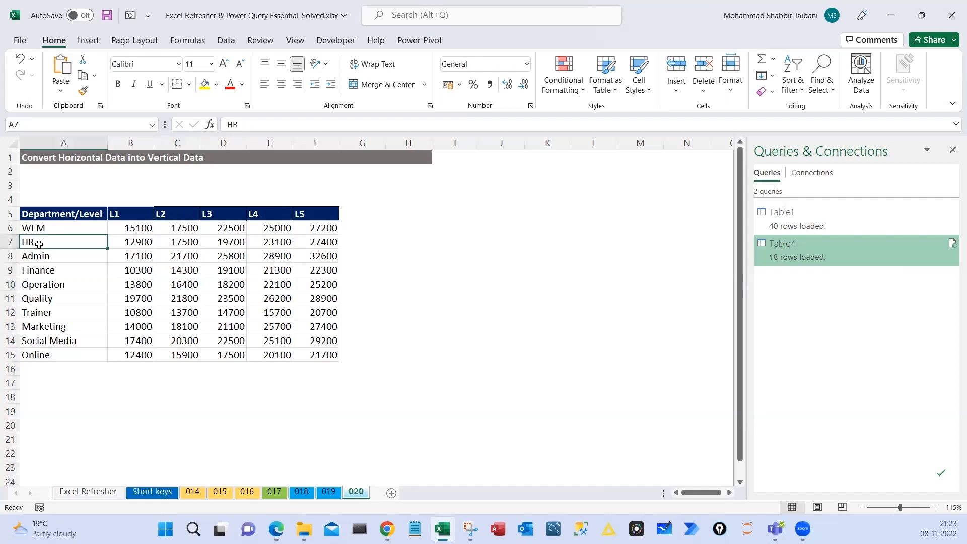
left_click(172, 216)
left_click(216, 215)
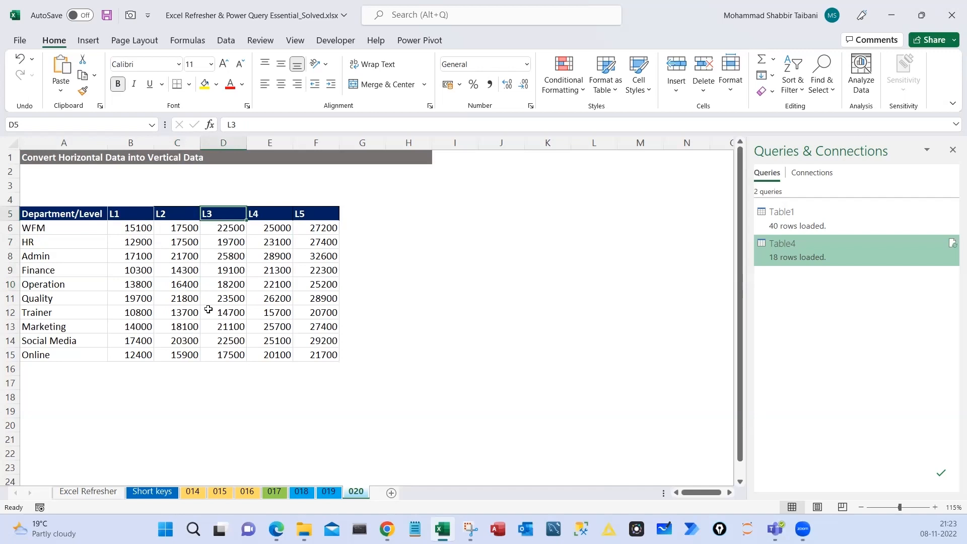
left_click_drag(412, 182, 580, 479)
left_click_drag(424, 179, 468, 220)
mouse_move(494, 174)
left_mouse_down()
mouse_move(523, 235)
mouse_move(531, 328)
left_mouse_up()
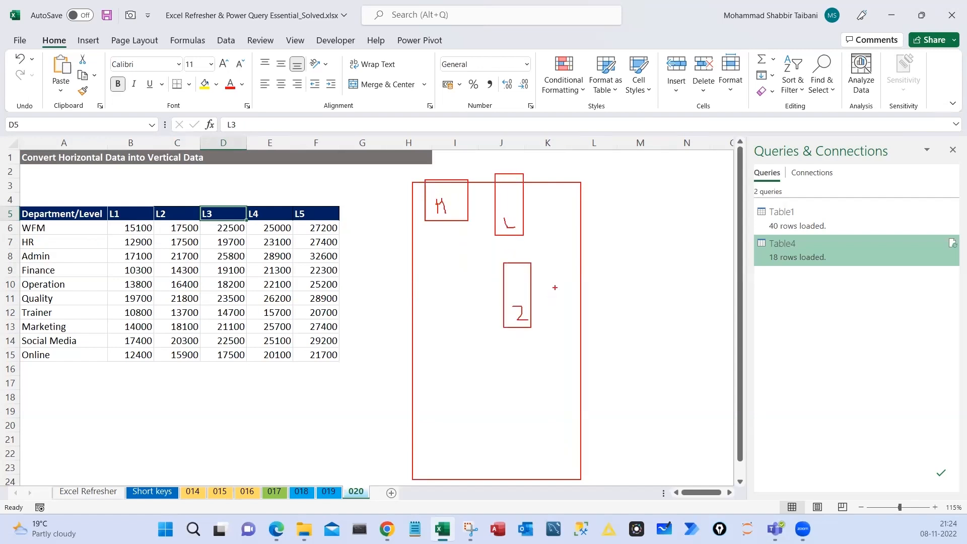
mouse_move(556, 196)
left_mouse_down()
mouse_move(607, 383)
mouse_move(665, 362)
left_mouse_up()
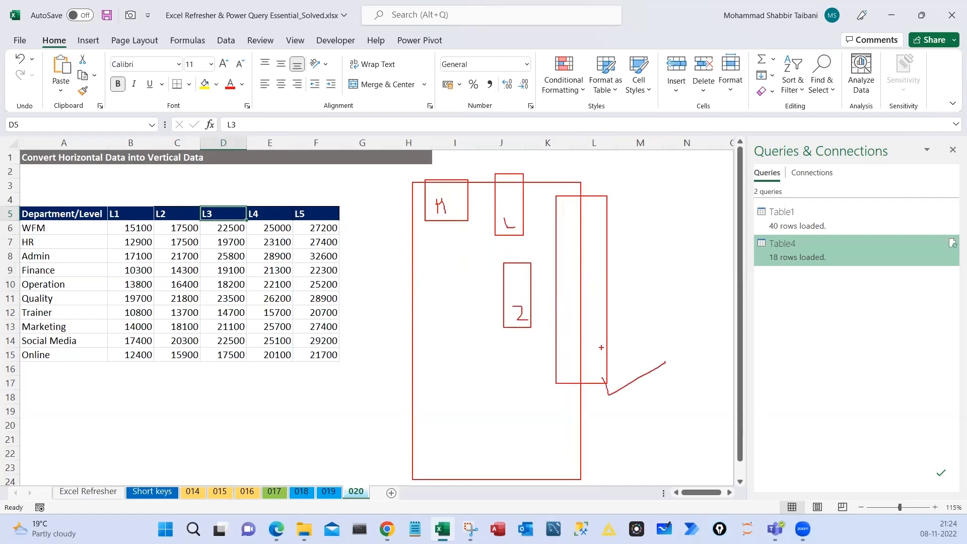
left_click_drag(683, 212, 670, 248)
mouse_move(696, 221)
left_mouse_down()
mouse_move(701, 234)
mouse_move(724, 220)
mouse_move(721, 285)
left_mouse_up()
left_click_drag(712, 262, 734, 255)
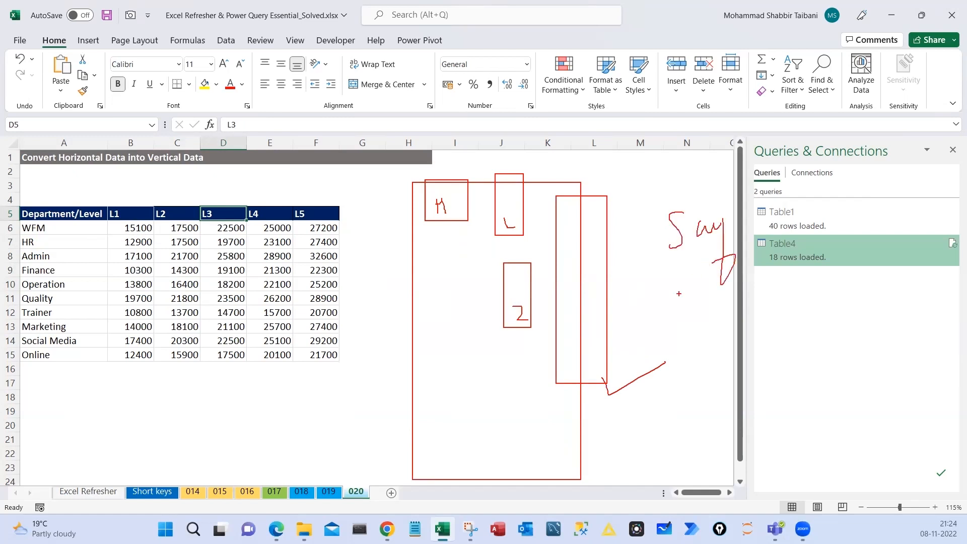
left_click_drag(672, 294, 676, 314)
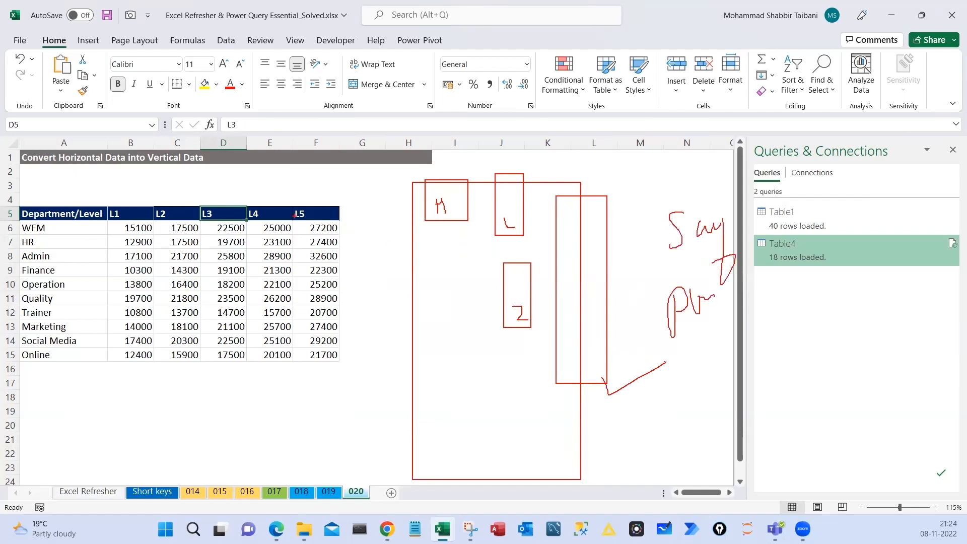
mouse_move(202, 171)
left_mouse_down()
mouse_move(266, 452)
mouse_move(179, 198)
left_mouse_up()
left_click_drag(301, 283, 361, 286)
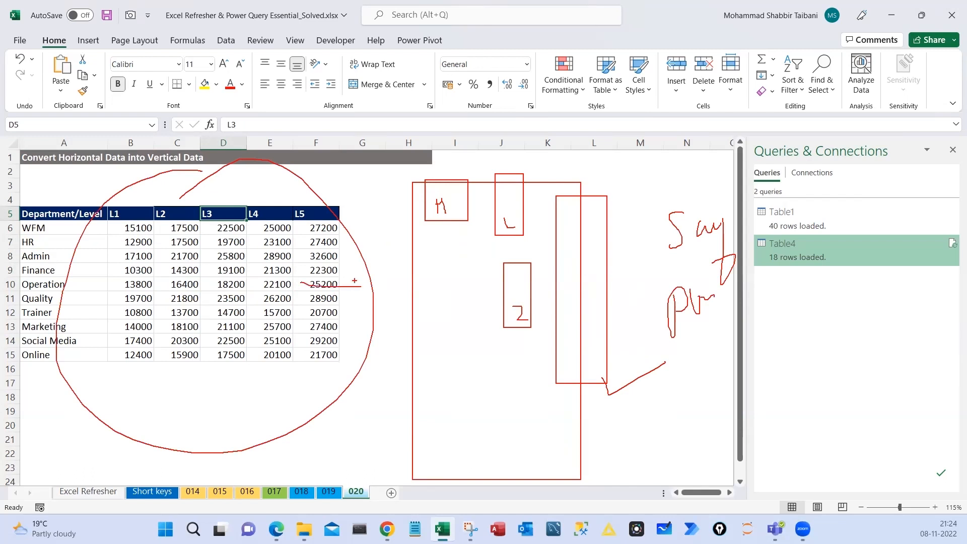
key("Escape")
left_click_drag(80, 215, 304, 345)
key("shift+Down")
key("ctrl+2")
mouse_move(198, 181)
left_mouse_down()
mouse_move(199, 190)
mouse_move(239, 185)
mouse_move(266, 193)
mouse_move(272, 182)
left_mouse_up()
mouse_move(299, 204)
left_mouse_down()
mouse_move(351, 166)
mouse_move(367, 137)
mouse_move(374, 218)
left_mouse_up()
mouse_move(399, 294)
left_mouse_down()
mouse_move(453, 285)
mouse_move(448, 306)
left_mouse_up()
left_click_drag(491, 268, 499, 297)
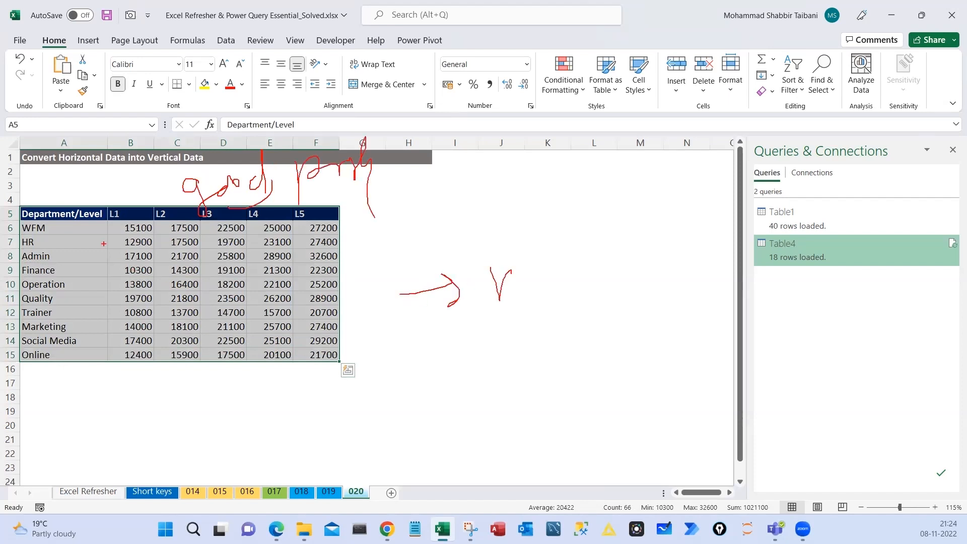
key("Escape")
Copy the Department/Level header to cell J5 and widen column J
mouse_move(74, 221)
left_mouse_down()
mouse_move(322, 353)
mouse_move(306, 351)
left_mouse_up()
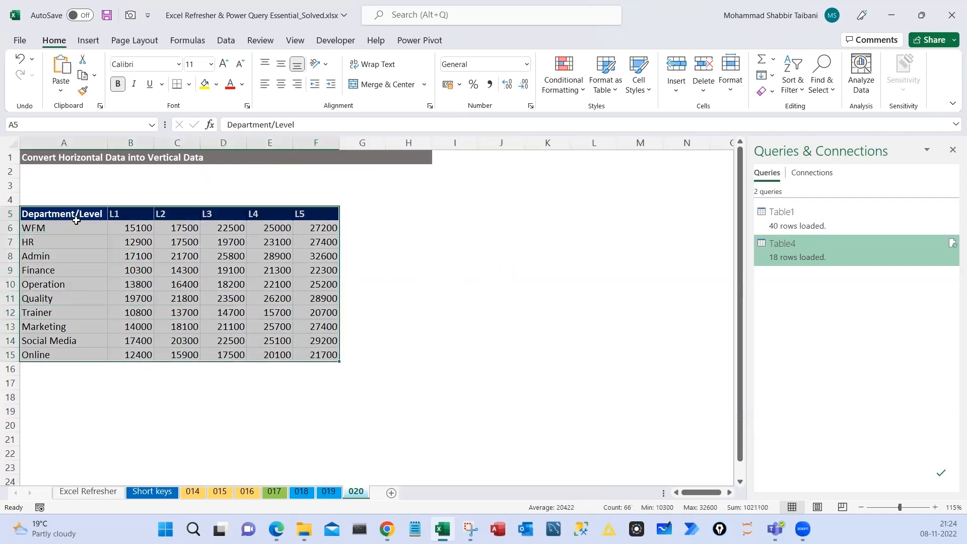
key("shift+BackSpace")
key("ctrl+c")
left_click(487, 217)
key("ctrl+v")
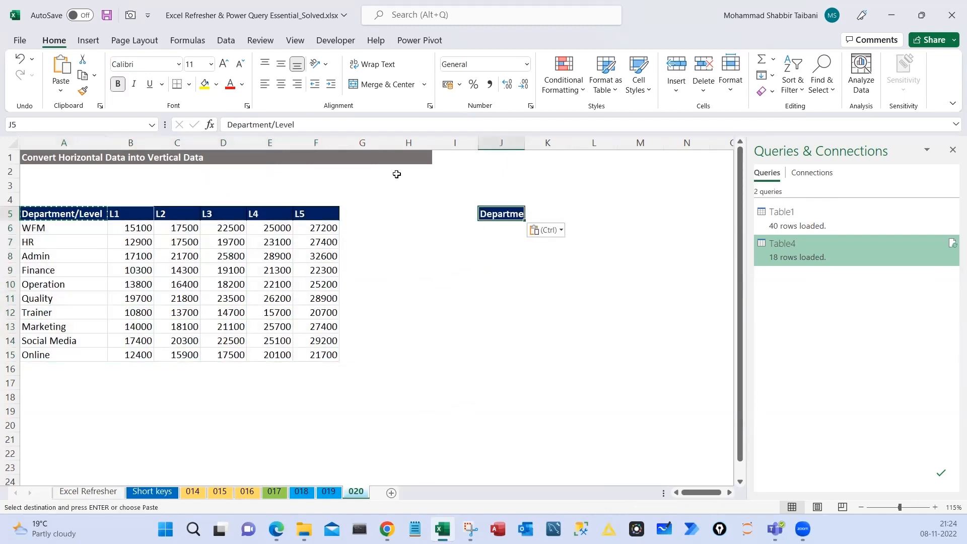
left_click_drag(524, 142, 544, 142)
Copy the department names from A6:A15 to the cells below the new header, starting at J6
left_click_drag(71, 229, 71, 356)
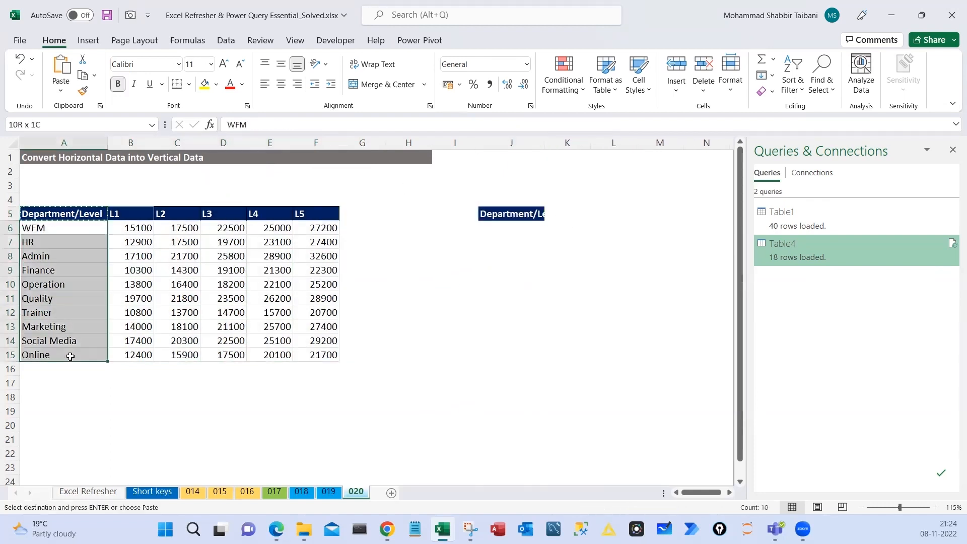
key("ctrl+c")
left_click(509, 228)
key("ctrl+v")
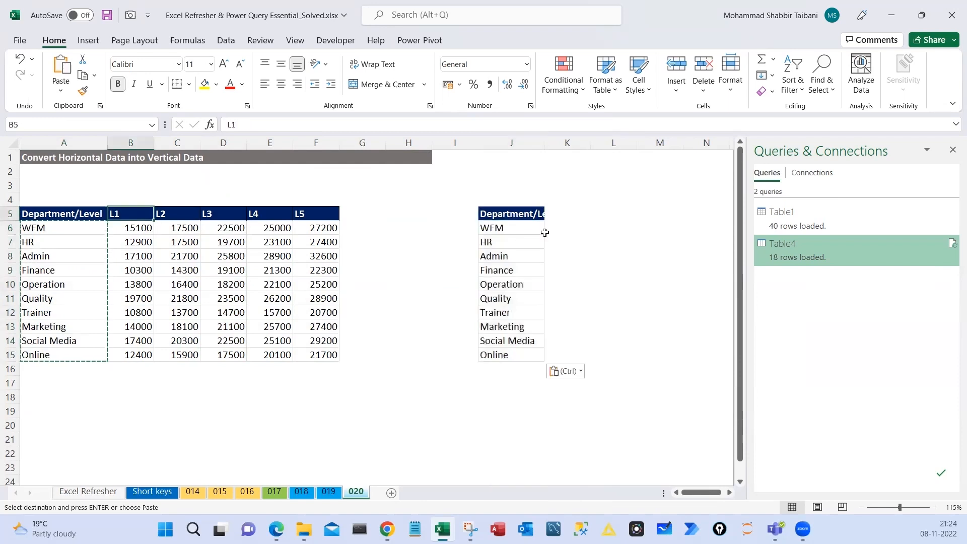
Copy the L1 header into K6:K15 beside the department names and enter the header Grade in K5
key("ctrl+c")
left_click(566, 231)
key("ctrl+v")
key("ctrl")
left_click_drag(566, 231, 570, 365)
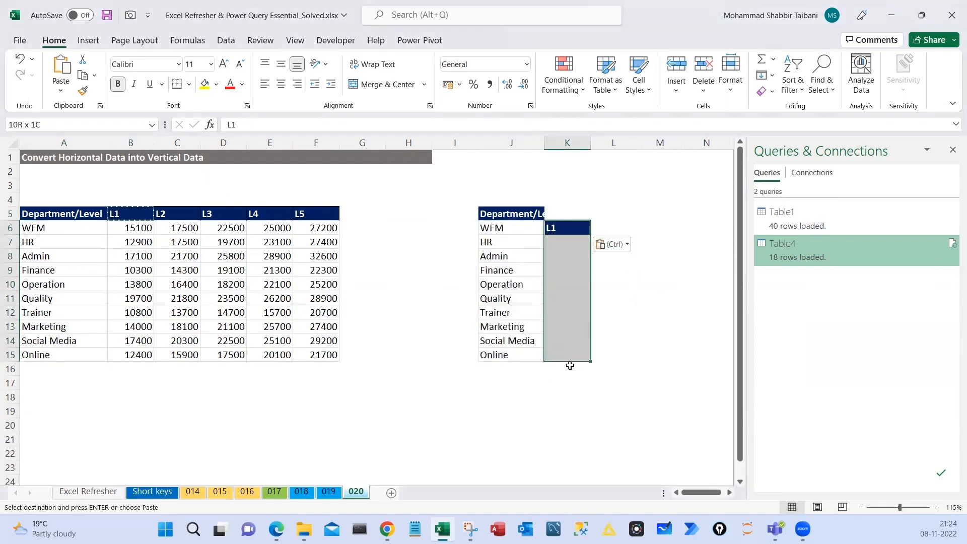
key("Return")
key("Up")
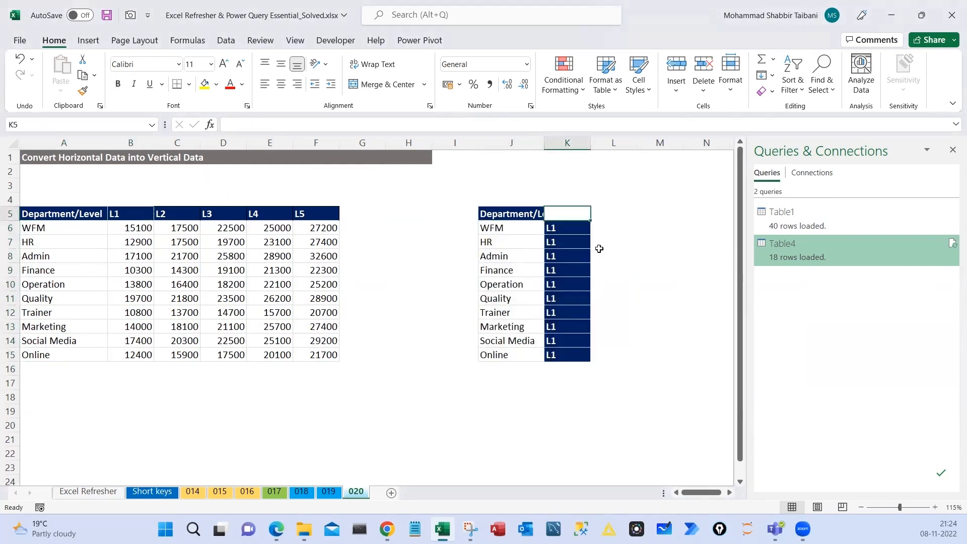
type("Gade")
key("Return")
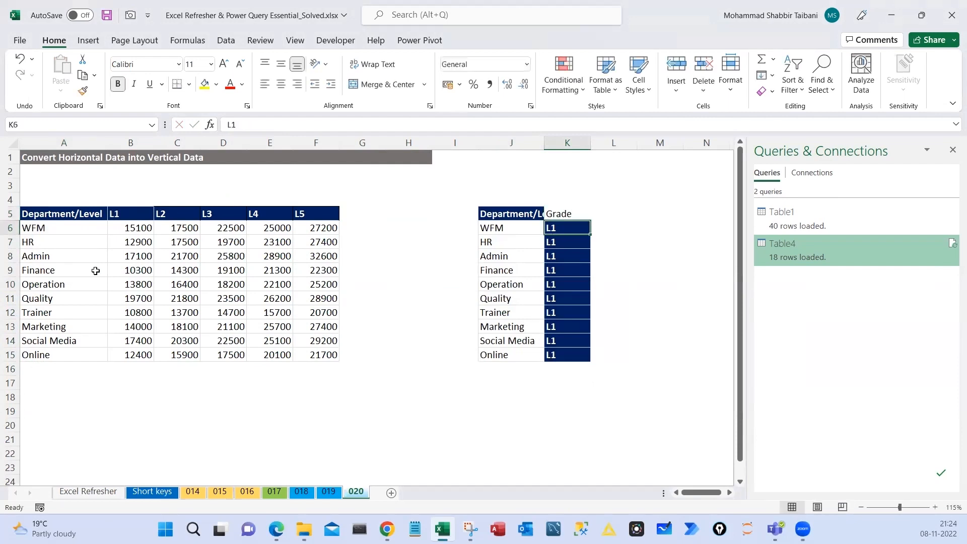
Copy the L1 values from B6:B15 to the cells starting at L6 and enter the header Value in L5
left_click_drag(133, 230, 142, 353)
key("ctrl+c")
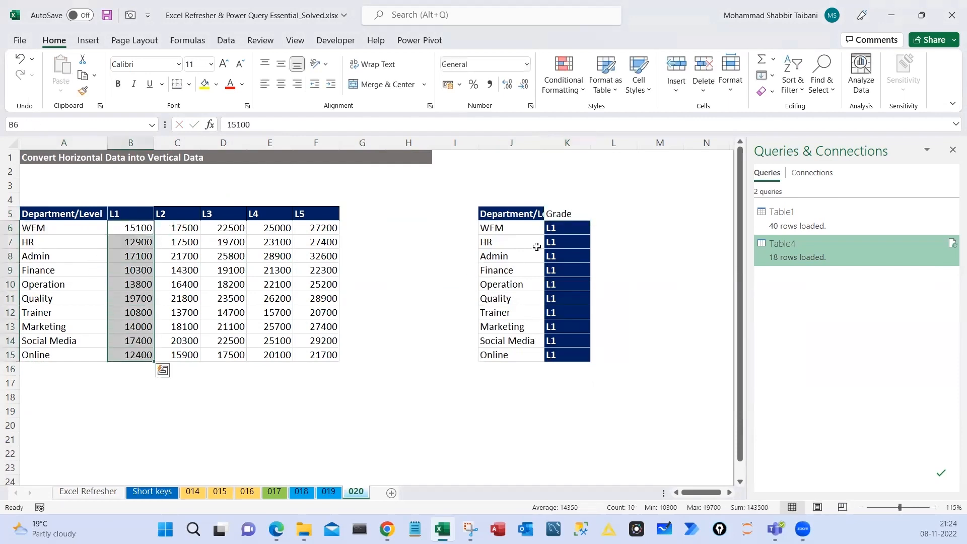
left_click(604, 228)
key("ctrl+v")
left_click(599, 214)
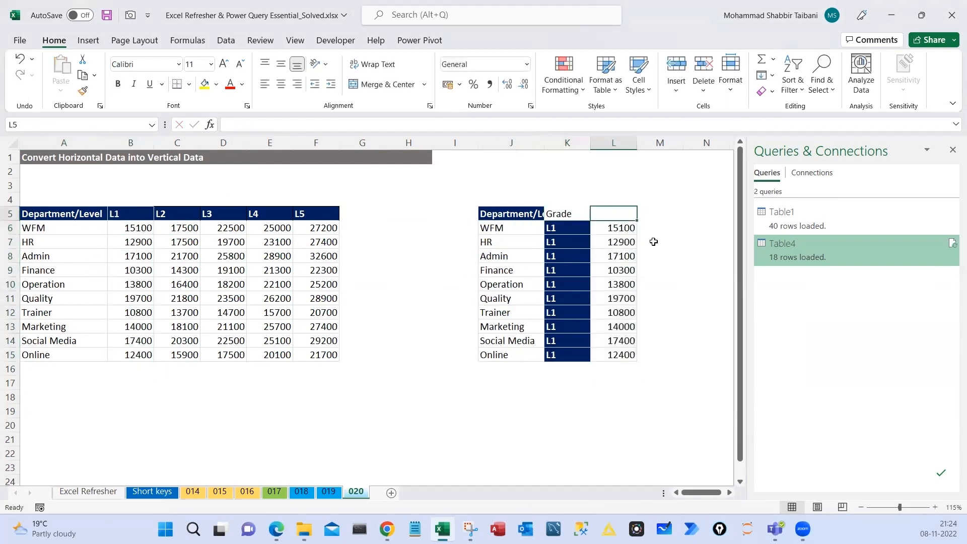
type("Value")
key("Return")
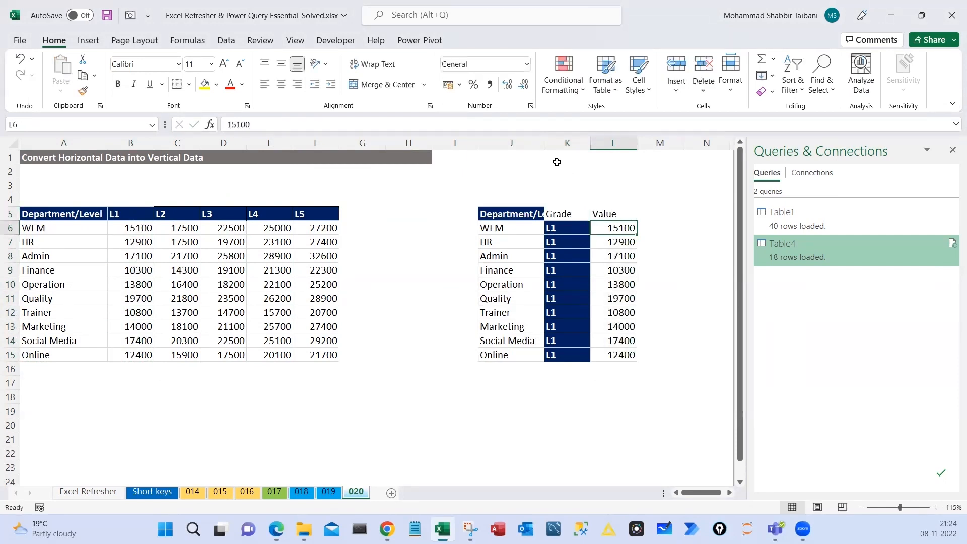
Fit column J to its header text and select the whole sample vertical table
double_click(544, 143)
left_click(535, 214)
key("ctrl+a")
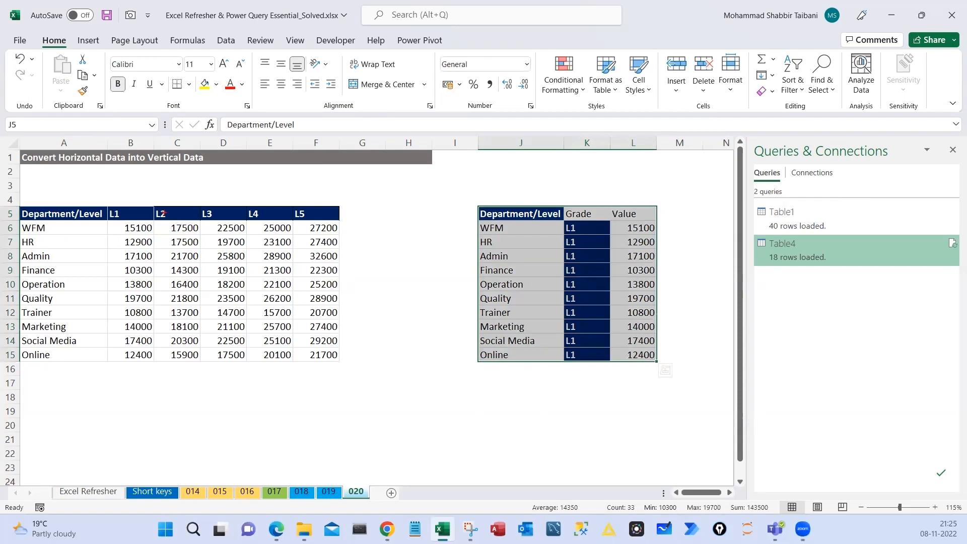
mouse_move(96, 201)
left_mouse_down()
mouse_move(248, 225)
mouse_move(342, 224)
left_mouse_up()
left_click_drag(454, 197, 478, 377)
mouse_move(563, 370)
left_mouse_down()
mouse_move(607, 462)
mouse_move(583, 491)
mouse_move(599, 515)
left_mouse_up()
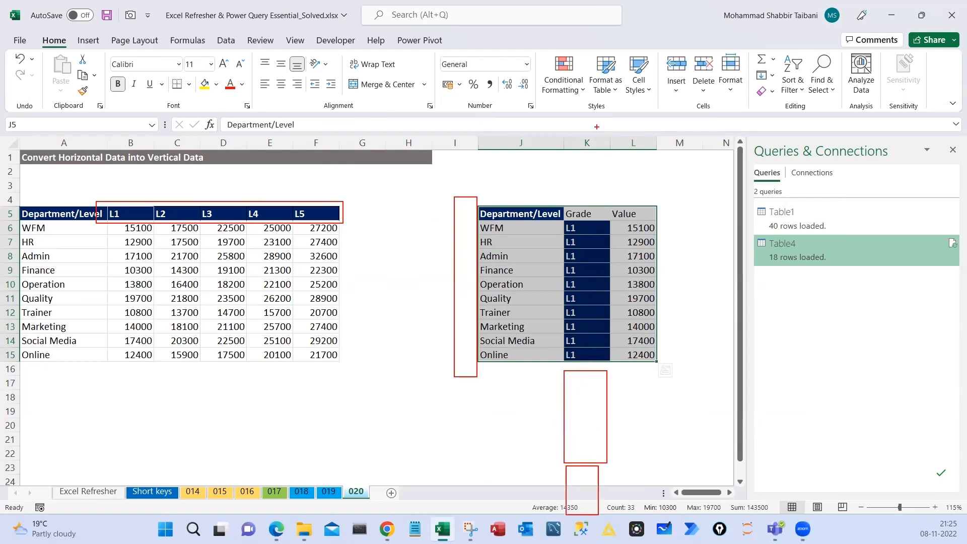
left_click_drag(597, 166, 585, 198)
mouse_move(680, 186)
left_mouse_down()
mouse_move(680, 217)
mouse_move(721, 196)
left_mouse_up()
left_click_drag(691, 279, 688, 258)
left_click(704, 246)
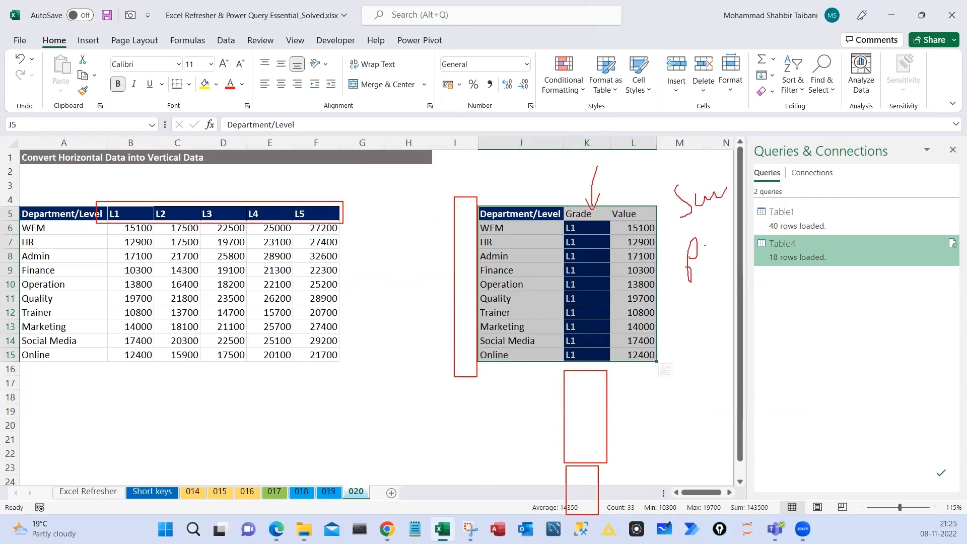
left_click_drag(747, 206, 735, 257)
left_click_drag(715, 286, 754, 253)
mouse_move(571, 178)
left_mouse_down()
mouse_move(476, 314)
mouse_move(482, 204)
left_mouse_up()
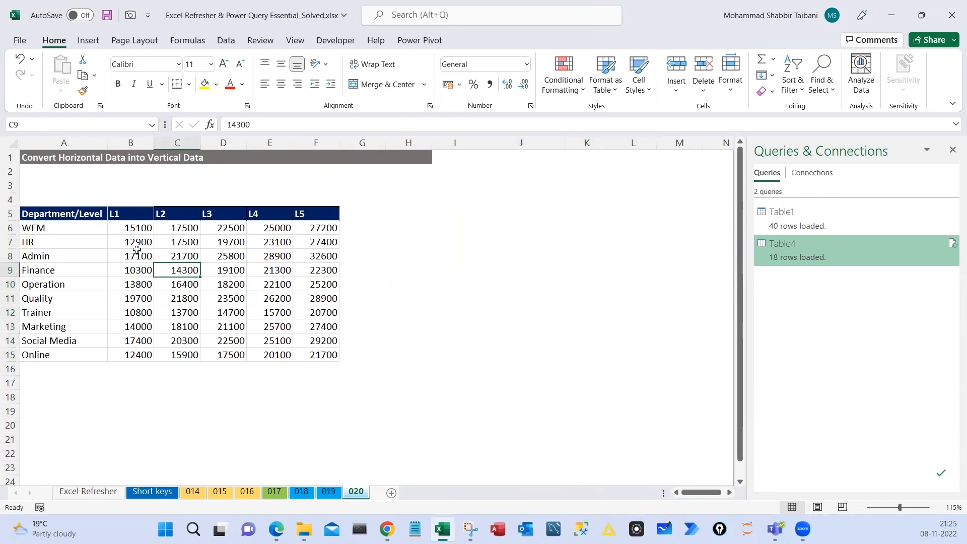
Turn the range A5:F15 into a table with headers and load it into Power Query
left_click(134, 241)
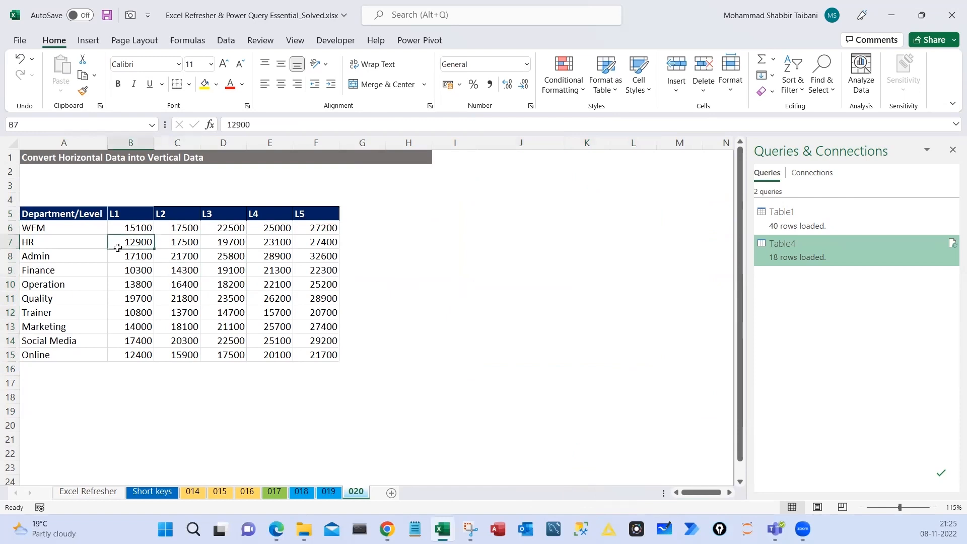
key("Down")
key("Down")
key("Down")
key("Up")
key("Up")
key("Up")
left_click(226, 40)
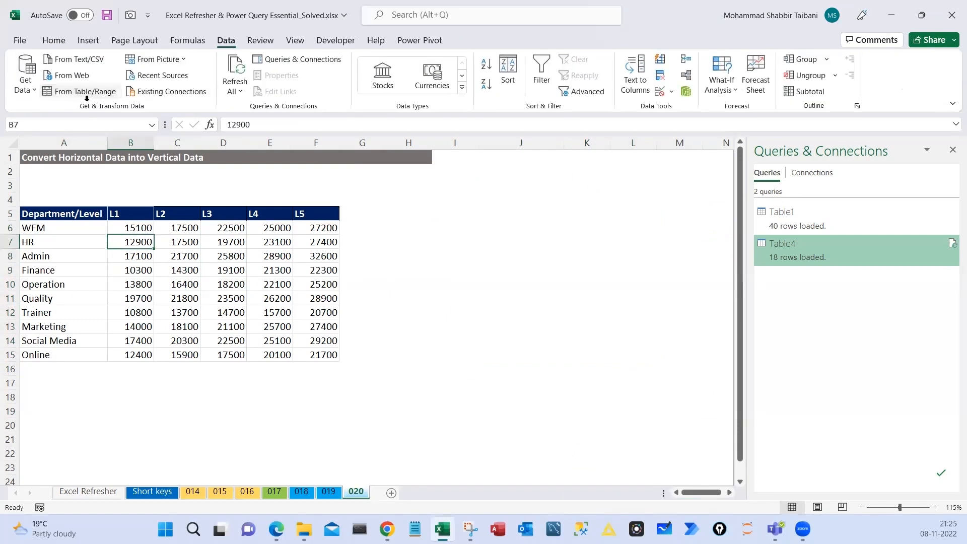
left_click(83, 91)
left_click_drag(680, 247, 377, 240)
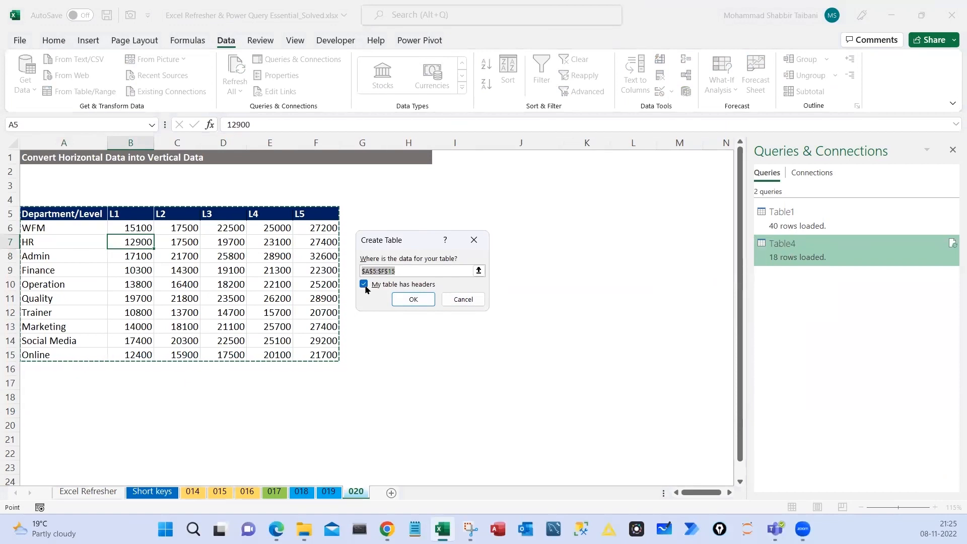
left_click(412, 299)
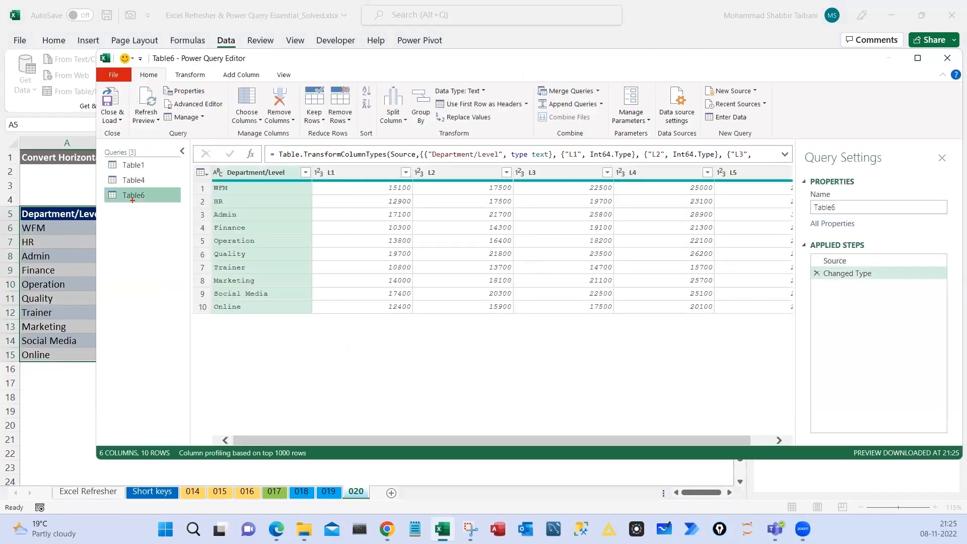
left_click_drag(202, 166, 296, 314)
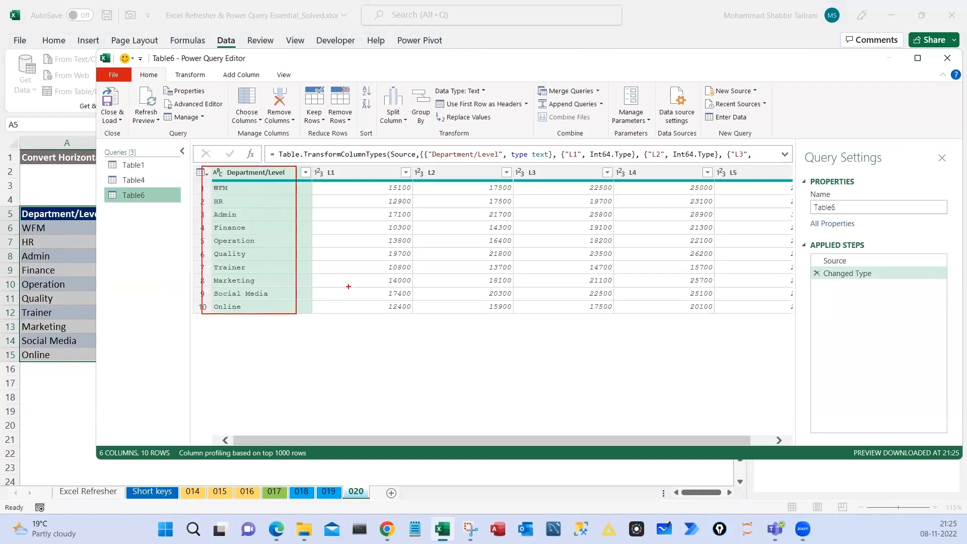
left_click_drag(367, 271, 351, 336)
mouse_move(455, 280)
left_mouse_down()
mouse_move(462, 317)
mouse_move(388, 382)
left_mouse_up()
left_click_drag(564, 275, 444, 429)
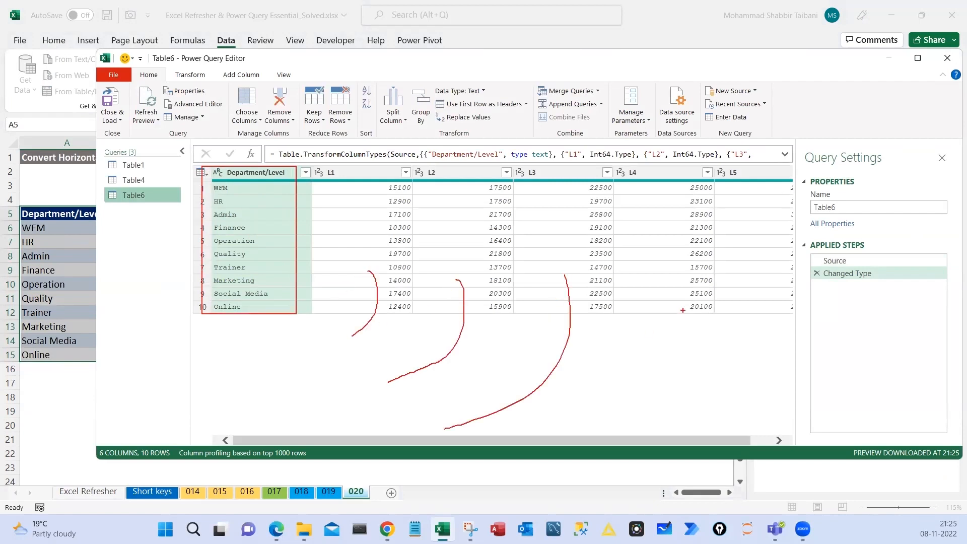
key("Escape")
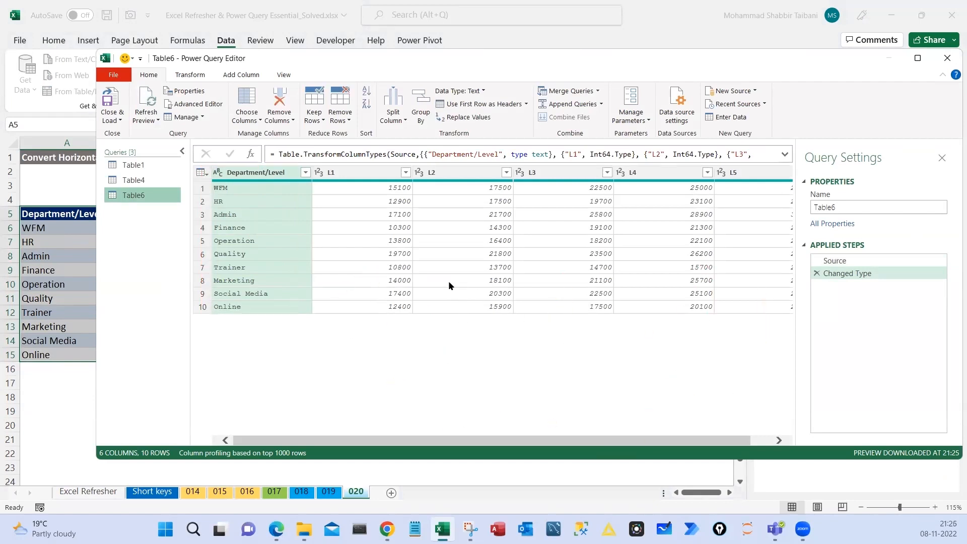
Unpivot all columns other than Department/Level
right_click(261, 173)
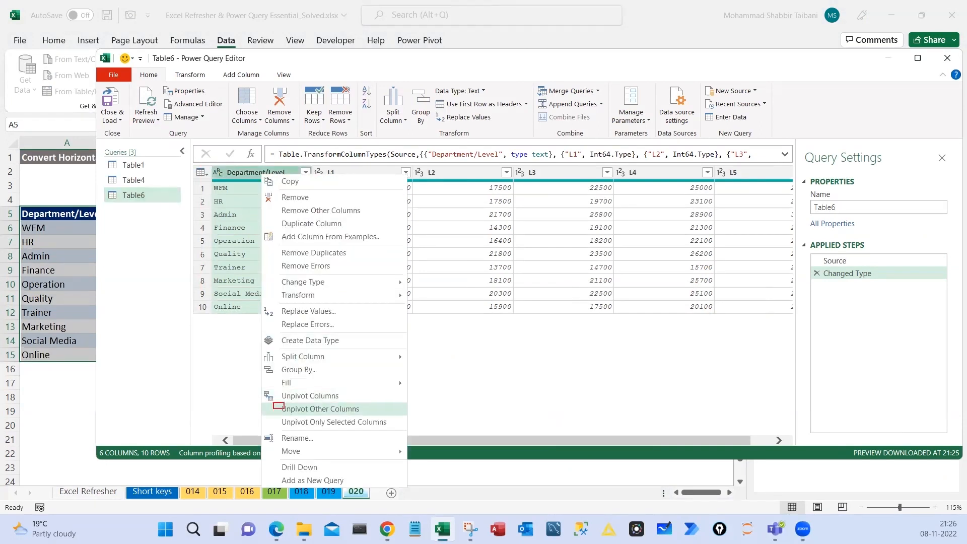
left_click_drag(285, 409, 408, 418)
left_click_drag(376, 410, 433, 395)
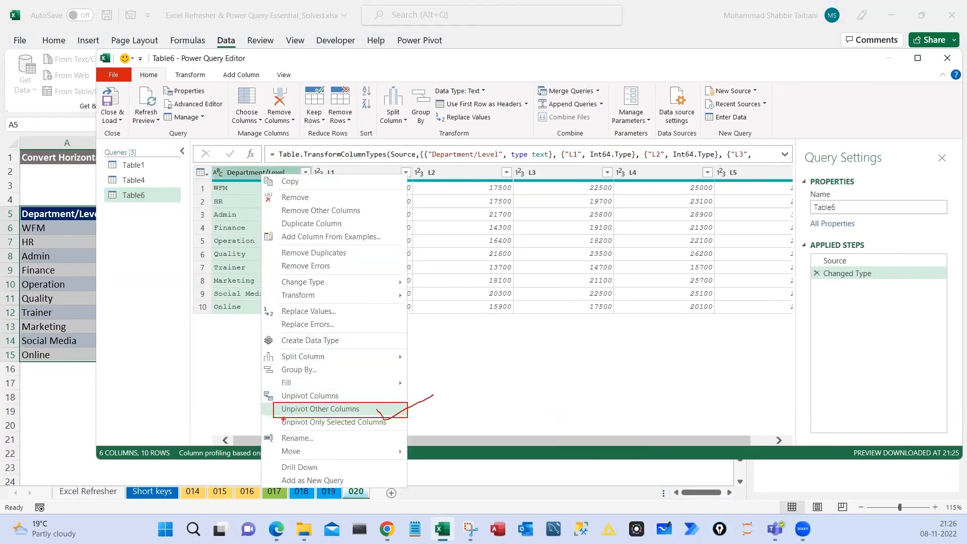
key("Escape")
right_click(267, 173)
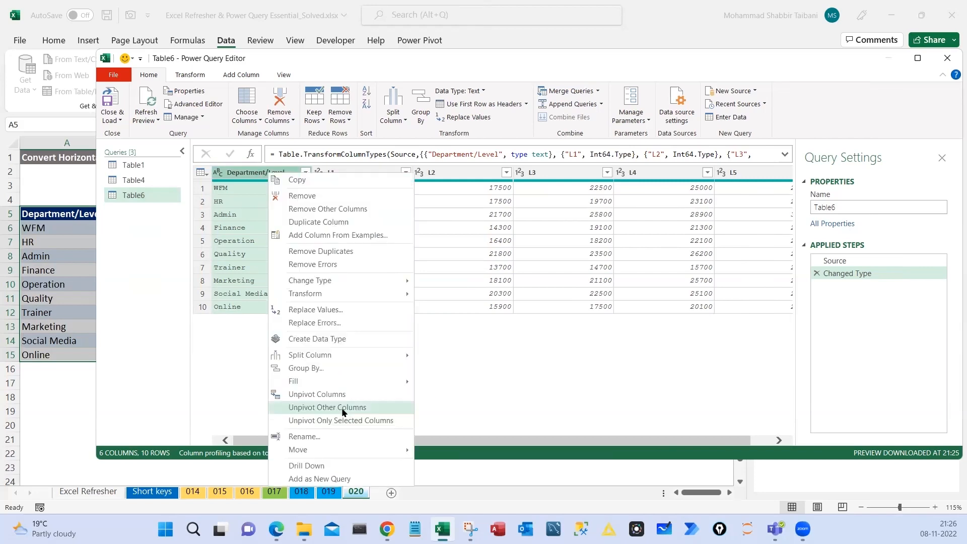
left_click(343, 412)
Review the unpivoted rows and load the query as a table on the existing worksheet at cell J5
scroll(327, 283, "down", 7)
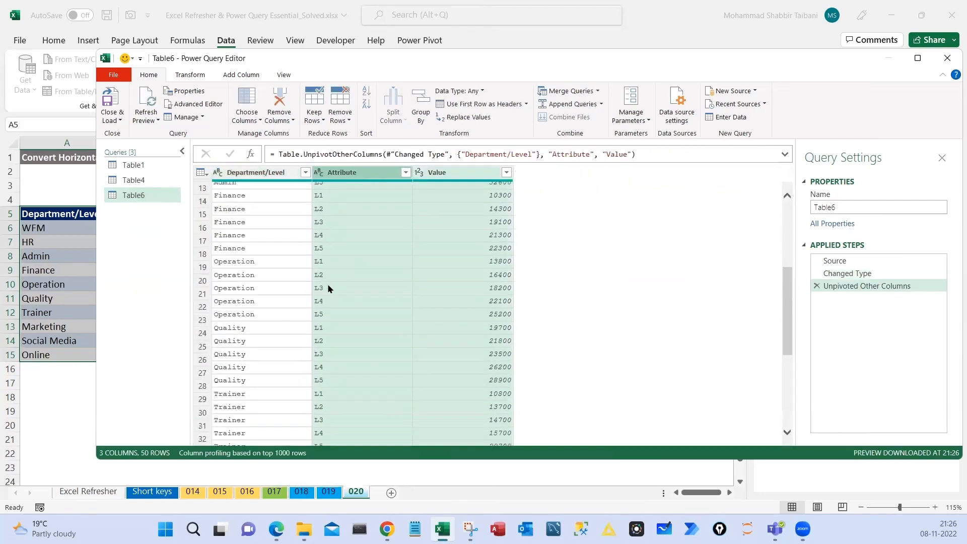
scroll(340, 307, "down", 3)
scroll(340, 313, "up", 9)
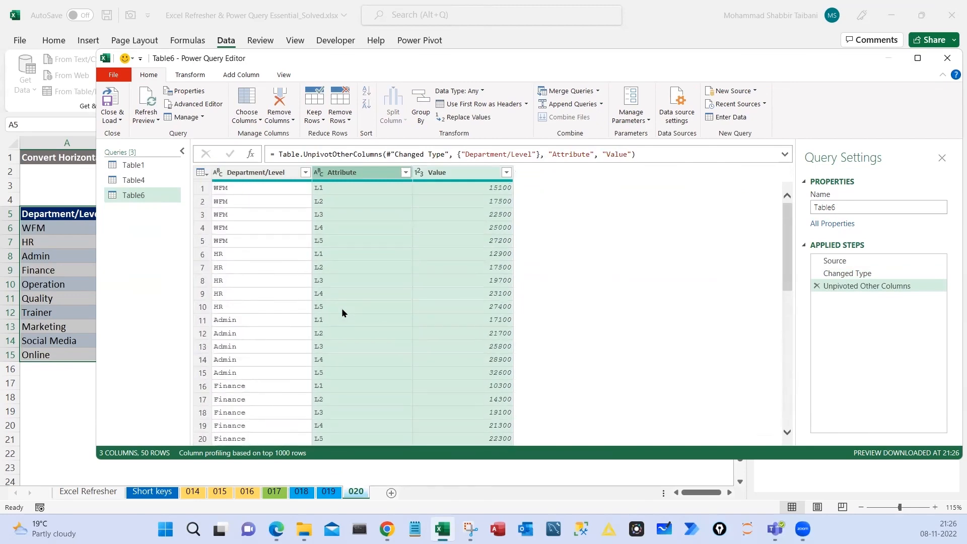
scroll(307, 322, "down", 4)
scroll(280, 333, "down", 5)
scroll(366, 262, "up", 10)
left_click(111, 119)
left_click(135, 147)
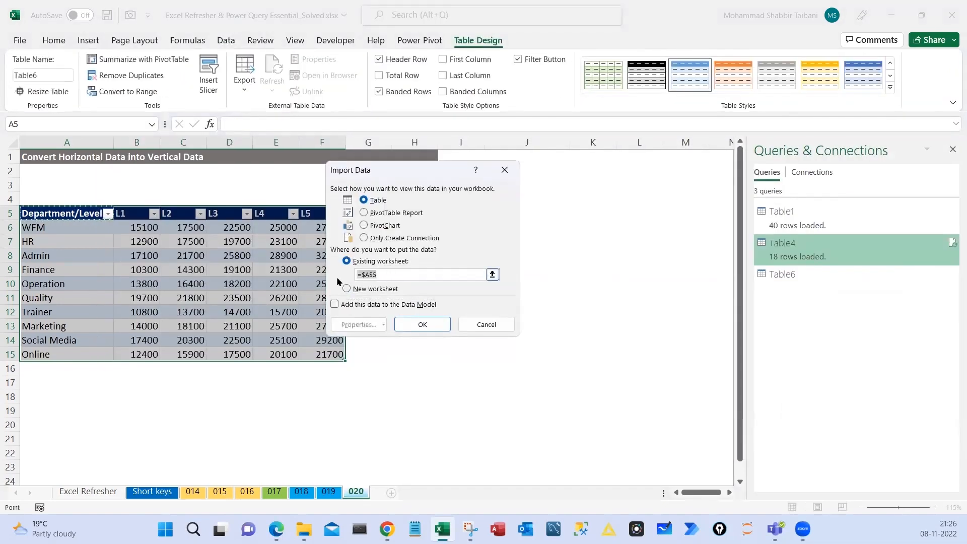
left_click(244, 386)
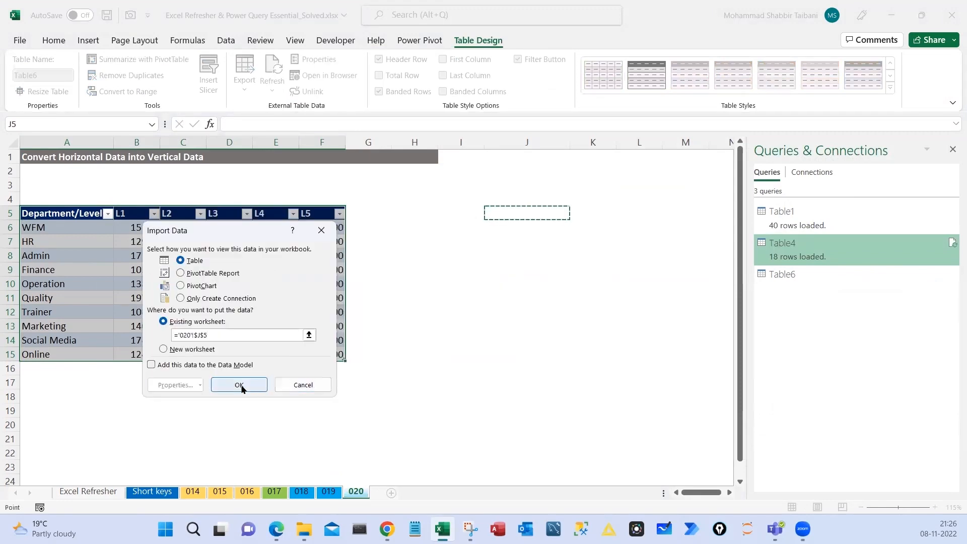
left_click(952, 149)
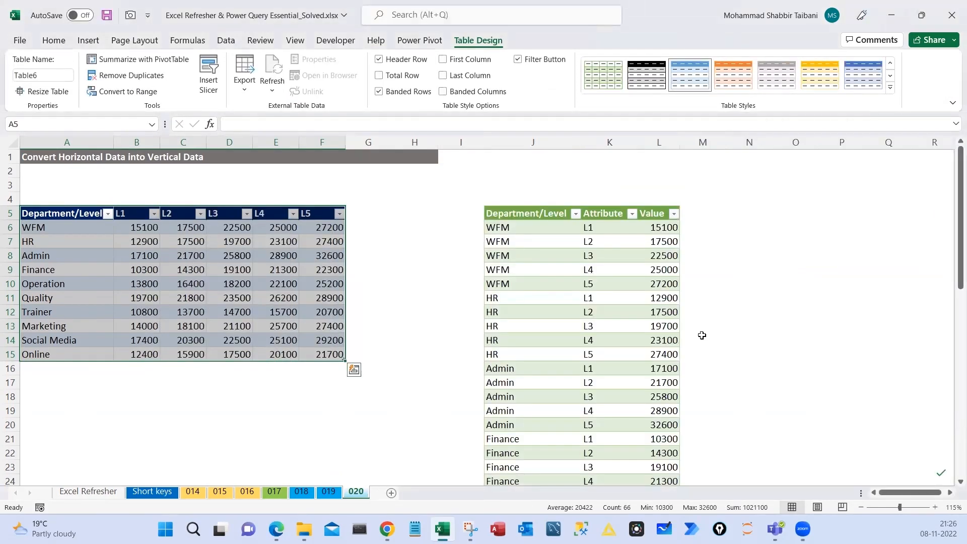
Filter the Attribute column of the loaded vertical table to L2 and L3
scroll(272, 325, "down", 2)
scroll(198, 295, "up", 2)
left_click_drag(151, 270, 325, 272)
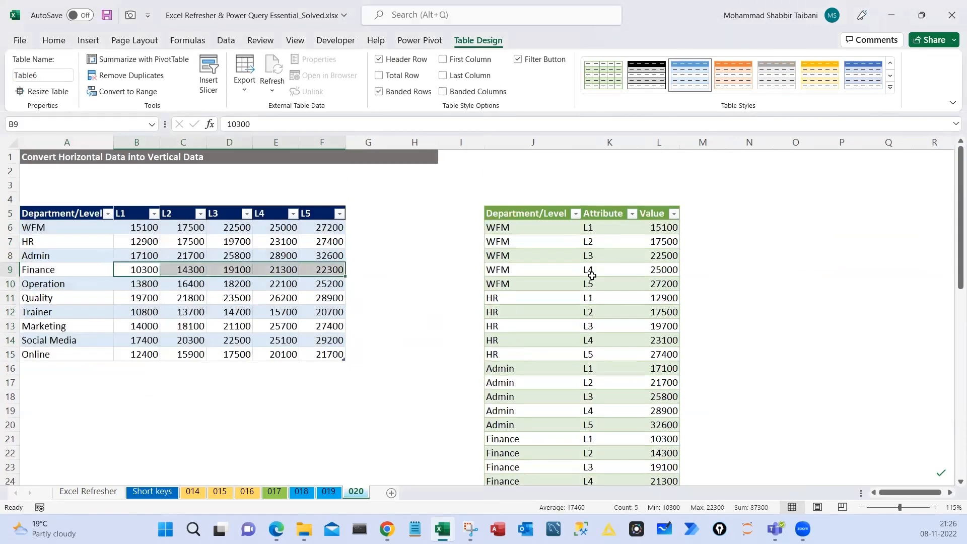
left_click(591, 273)
scroll(611, 240, "down", 3)
scroll(621, 277, "up", 3)
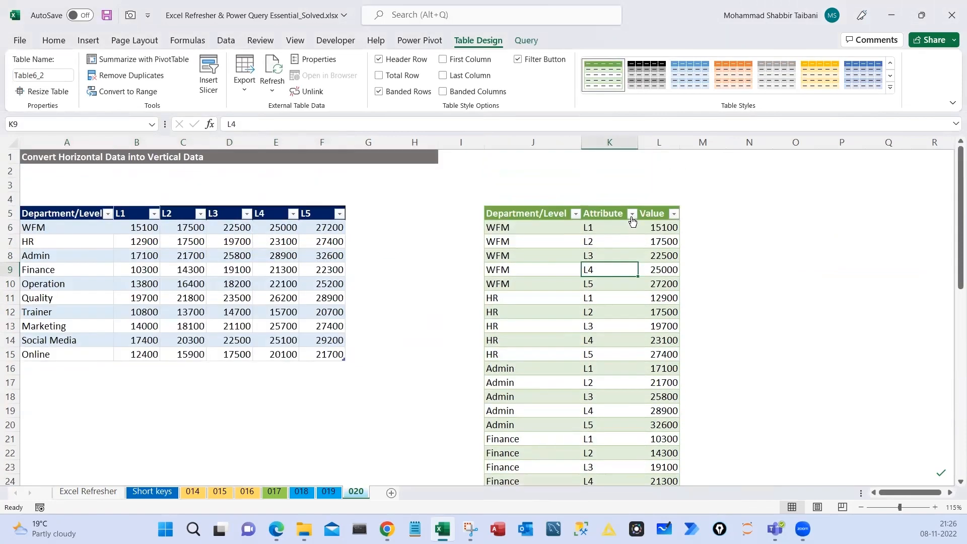
left_click(632, 213)
left_click(504, 362)
left_click(504, 384)
left_click(504, 396)
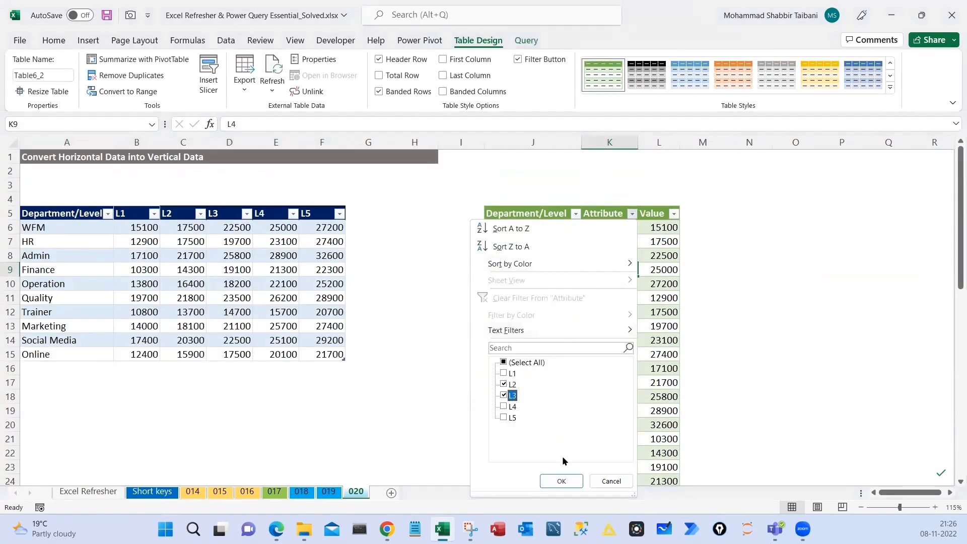
left_click(561, 480)
Filter the Department/Level column of the vertical table to HR and select the remaining values in column L
left_click(575, 213)
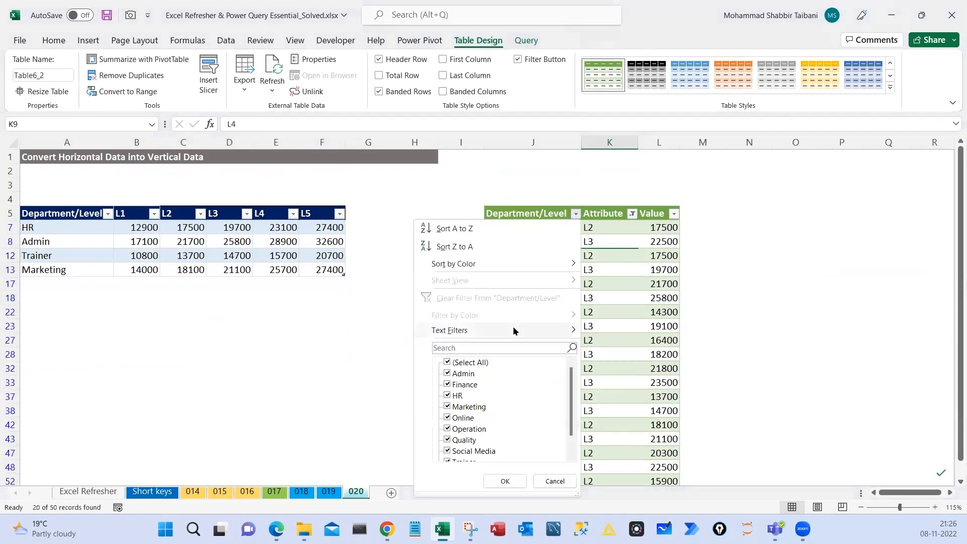
left_click(447, 362)
left_click(466, 395)
left_click(505, 481)
left_click_drag(660, 227, 660, 241)
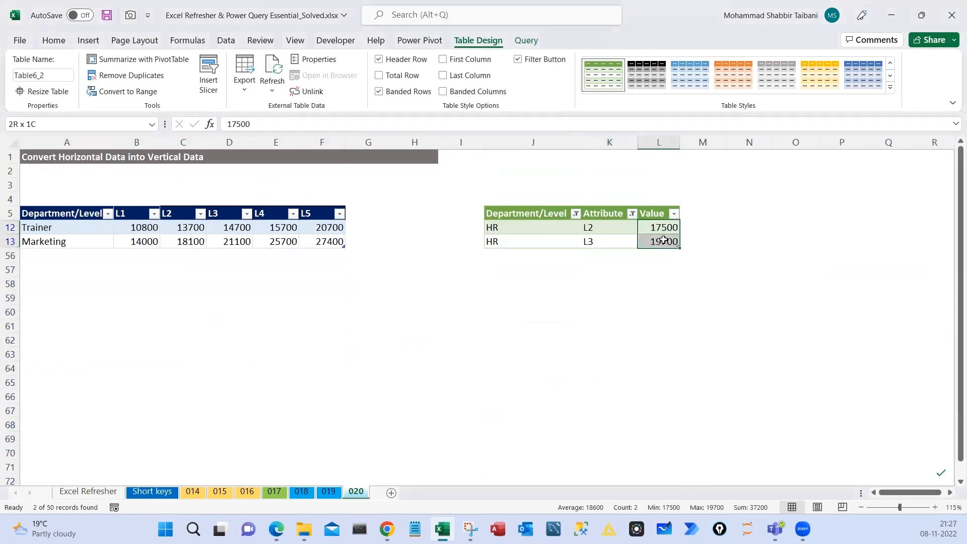
Turn off filtering on the vertical table so that all of its rows are shown
left_click(611, 216)
key("alt+d")
key("f")
key("f")
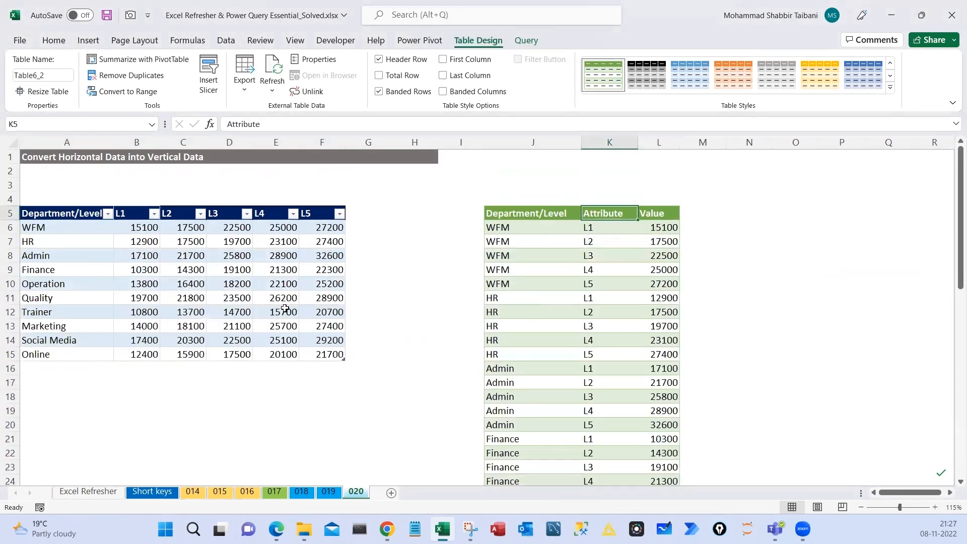
left_click(261, 288)
key("ctrl+2")
mouse_move(151, 165)
left_mouse_down()
mouse_move(161, 199)
mouse_move(173, 177)
left_mouse_up()
mouse_move(174, 170)
left_mouse_down()
mouse_move(178, 203)
mouse_move(186, 182)
left_mouse_up()
left_click_drag(536, 173, 557, 172)
mouse_move(571, 177)
left_mouse_down()
mouse_move(578, 165)
mouse_move(583, 186)
left_mouse_up()
left_click_drag(589, 165, 610, 133)
left_click_drag(387, 266, 457, 265)
left_click_drag(440, 252, 443, 269)
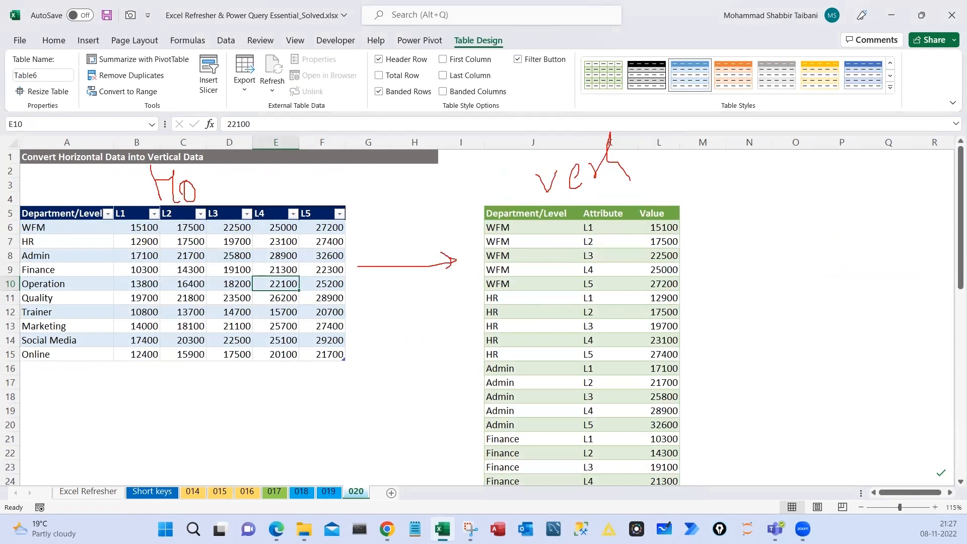
mouse_move(292, 274)
left_mouse_down()
mouse_move(323, 252)
mouse_move(498, 243)
left_mouse_up()
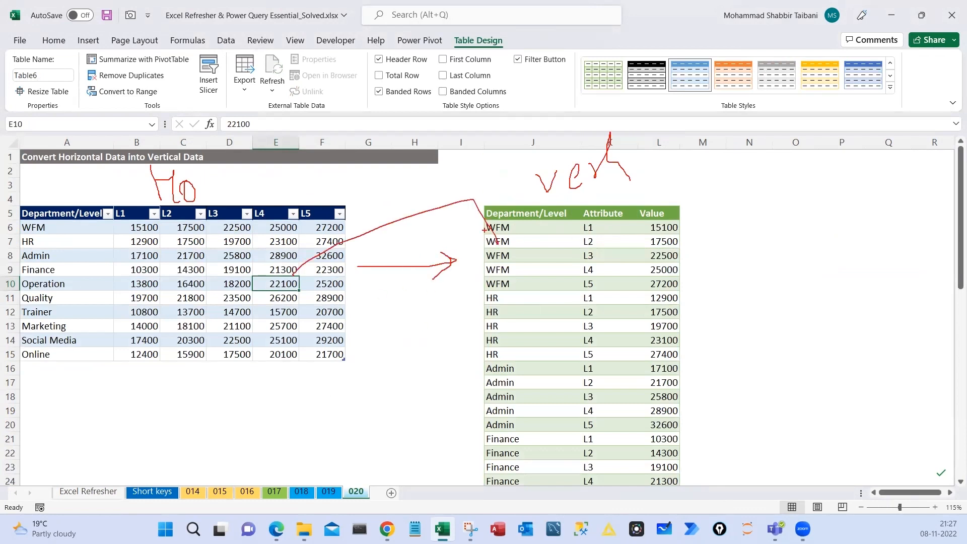
left_click_drag(304, 314, 494, 312)
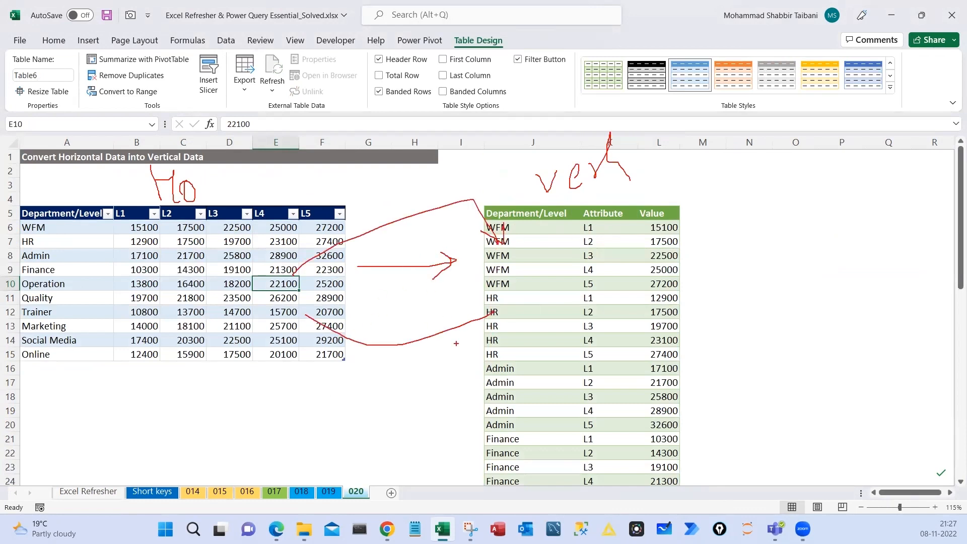
mouse_move(255, 383)
left_mouse_down()
mouse_move(293, 388)
mouse_move(323, 419)
left_mouse_up()
mouse_move(323, 398)
left_mouse_down()
mouse_move(382, 370)
mouse_move(398, 348)
mouse_move(419, 353)
left_mouse_up()
left_click_drag(294, 452, 463, 381)
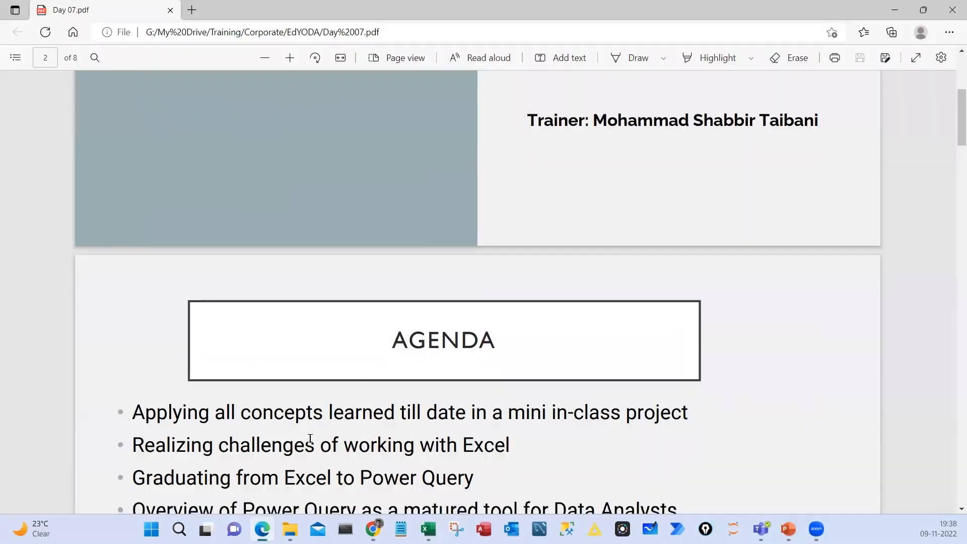
Review the four agenda points of Day 07.pdf, highlighting each one and the mention of Power Query
scroll(311, 438, "down", 4)
scroll(310, 438, "up", 2)
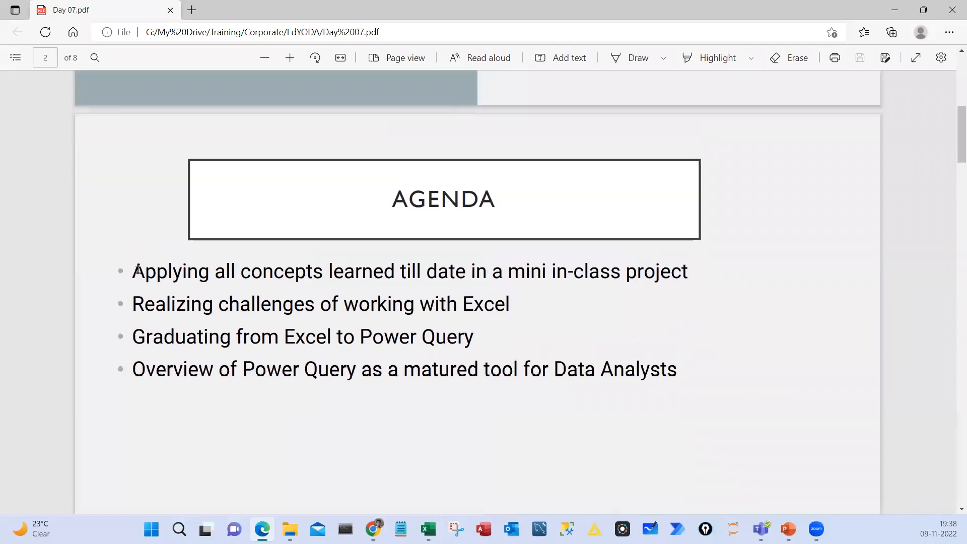
left_click_drag(138, 270, 714, 276)
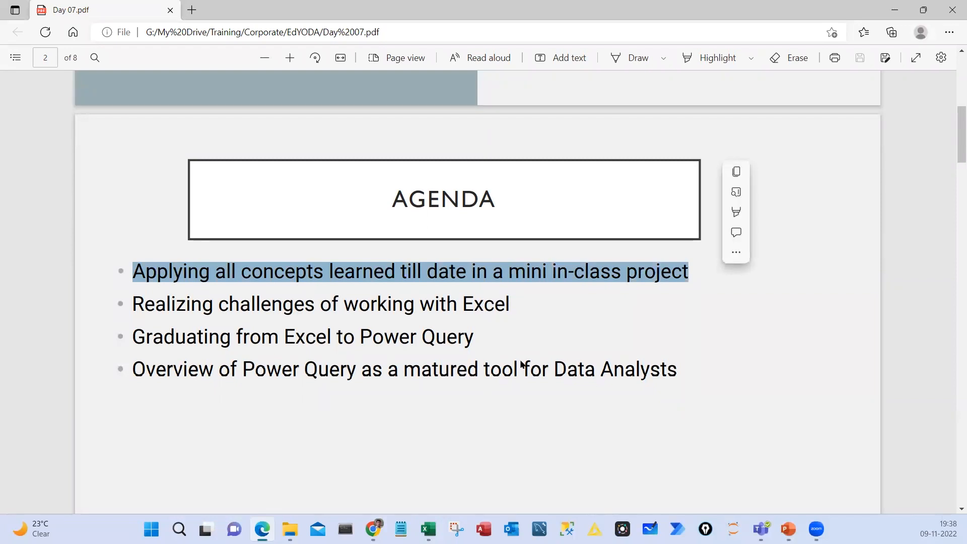
left_click(191, 308)
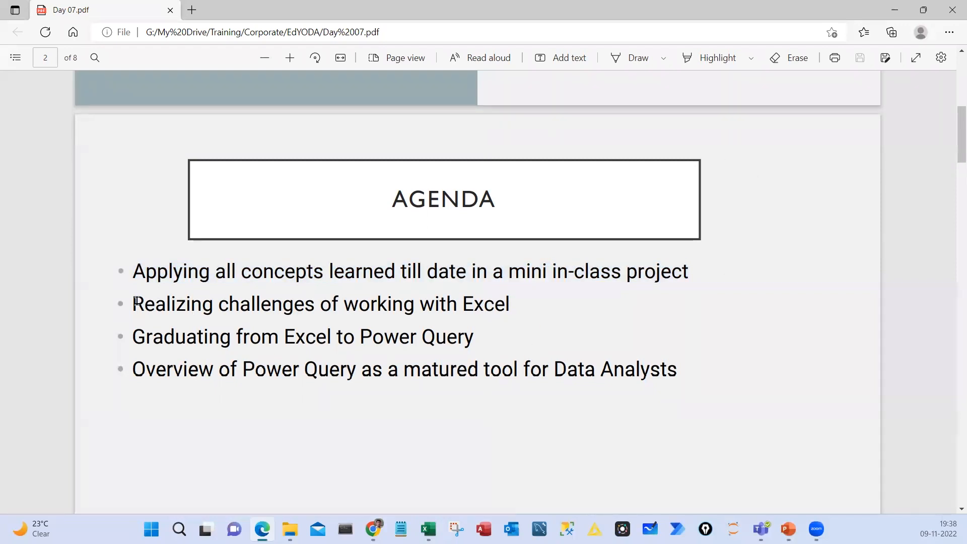
left_click_drag(137, 301, 514, 306)
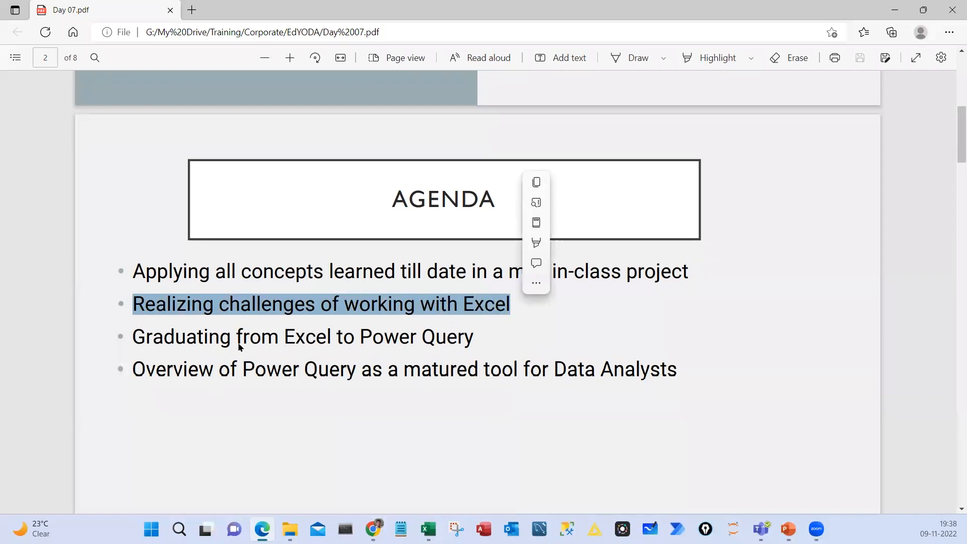
left_click_drag(132, 338, 499, 338)
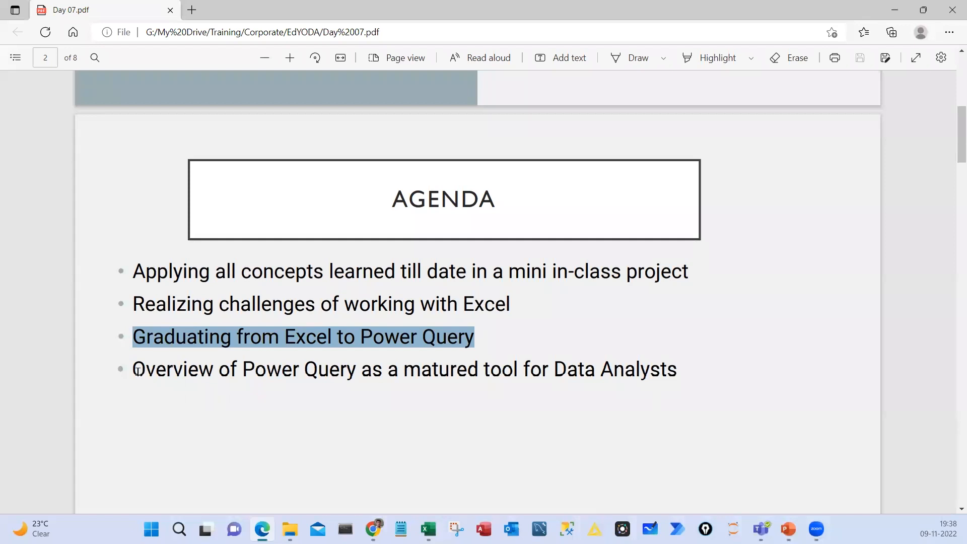
left_click_drag(138, 372, 551, 391)
left_click(224, 378)
left_click_drag(134, 371, 675, 370)
left_click(284, 370)
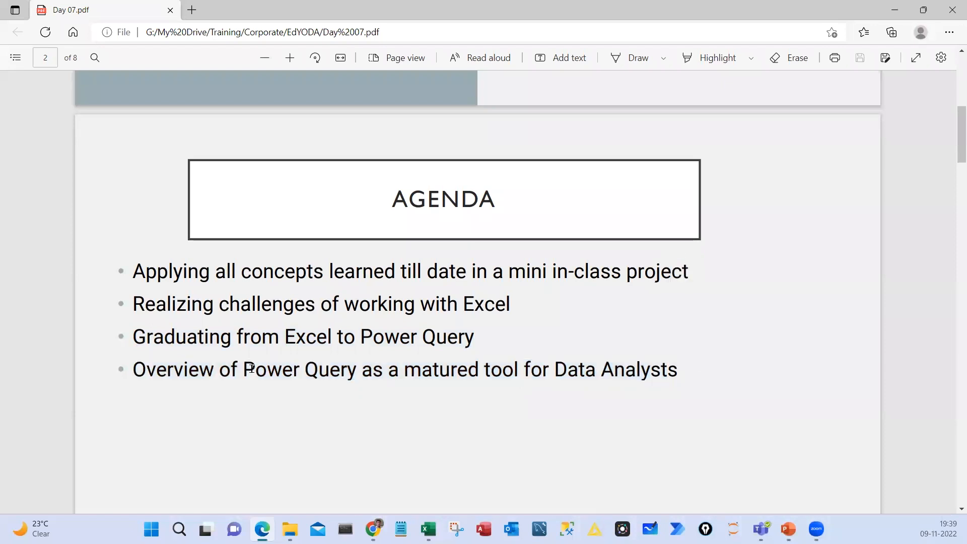
left_click_drag(251, 368, 357, 370)
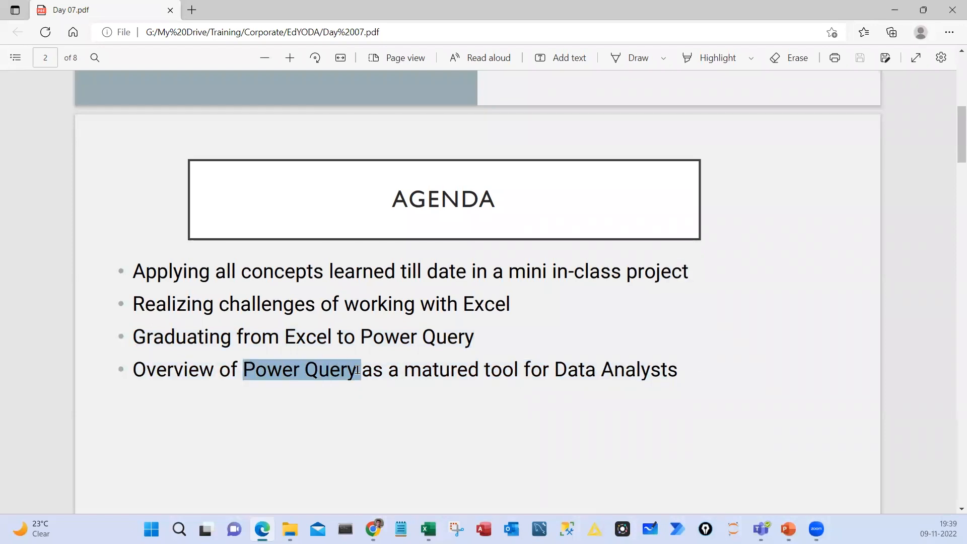
left_click_drag(357, 370, 359, 372)
Read the in-class project's day-difference task and examine the Order Date and Ship Date columns on the Orders sheet of Data.xlsx
scroll(278, 364, "down", 10)
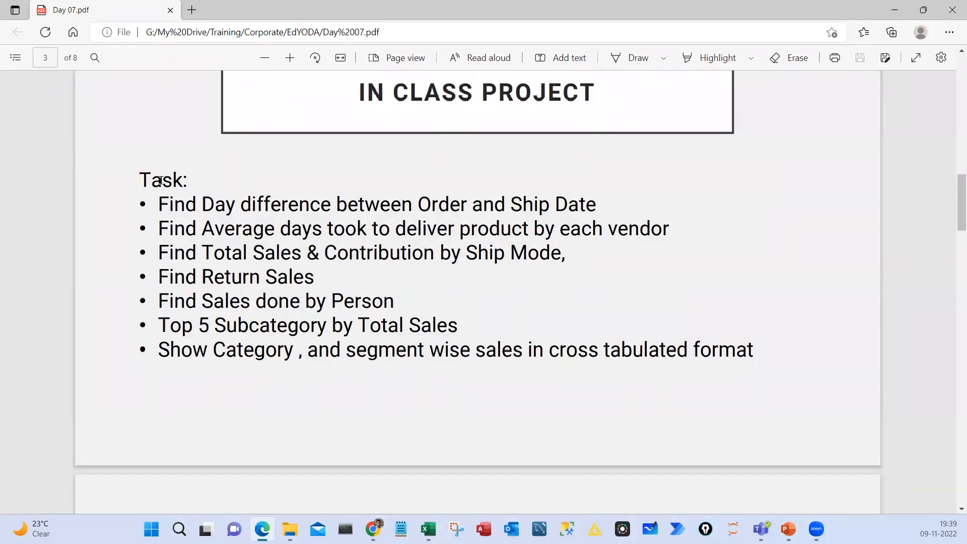
left_click_drag(141, 180, 257, 203)
left_click(428, 529)
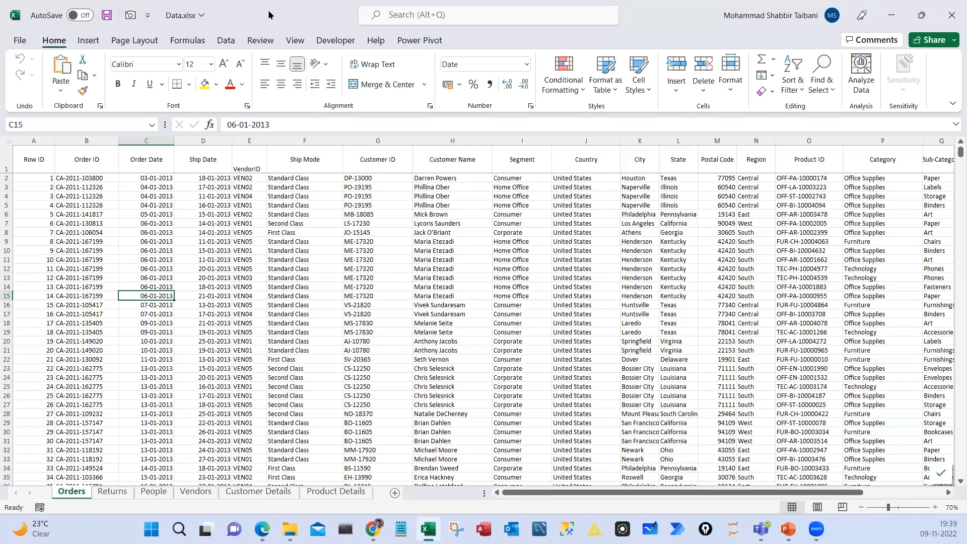
left_click_drag(268, 12, 611, 58)
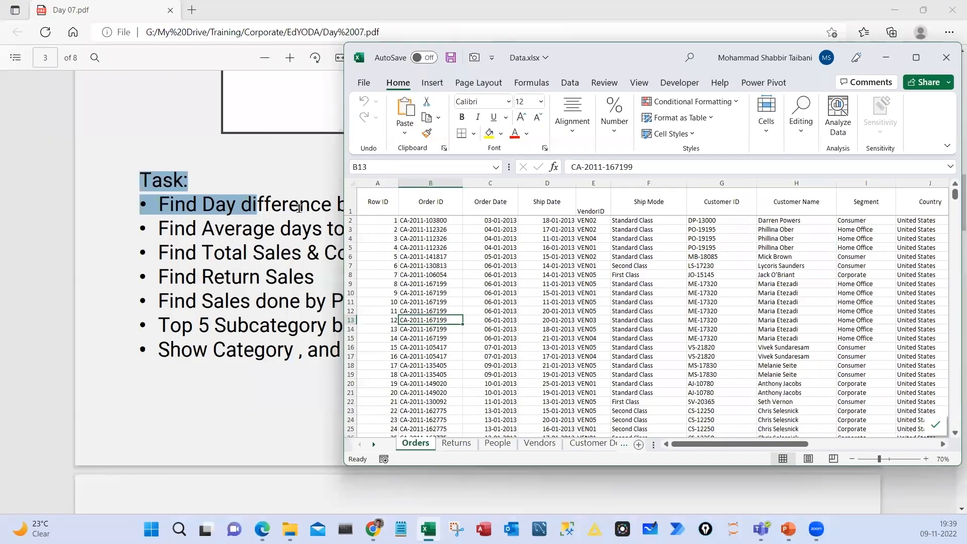
left_click(298, 208)
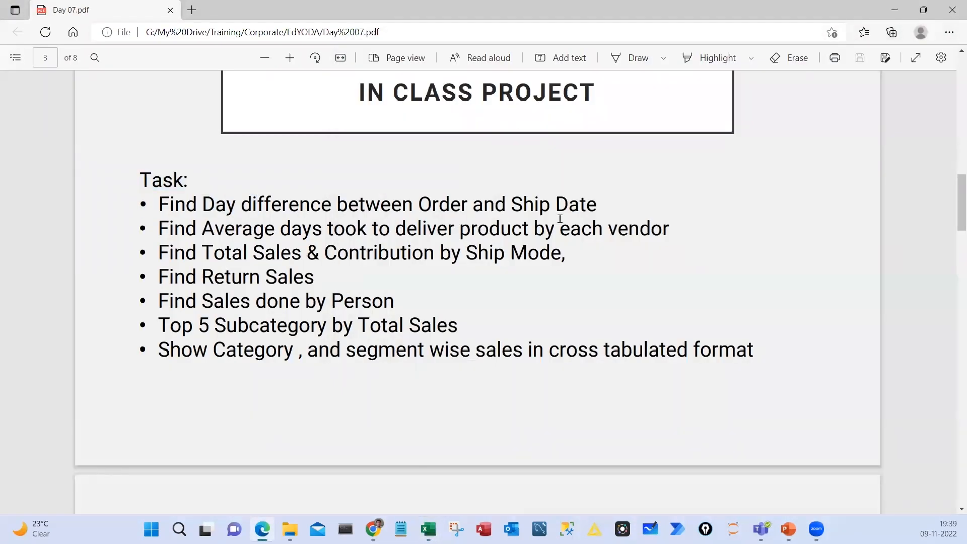
key("alt+Tab")
left_click_drag(490, 202, 490, 301)
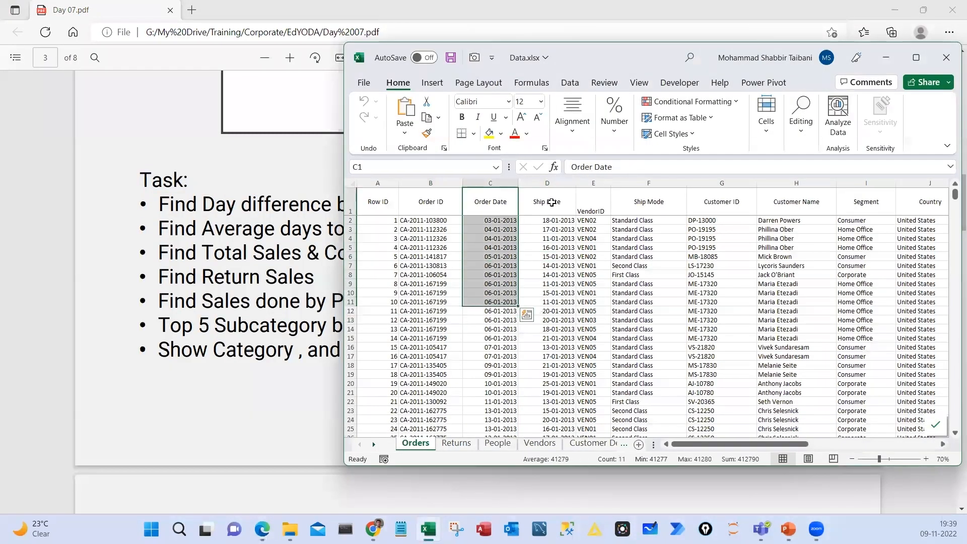
left_click_drag(551, 202, 547, 338)
left_click_drag(617, 57, 457, 39)
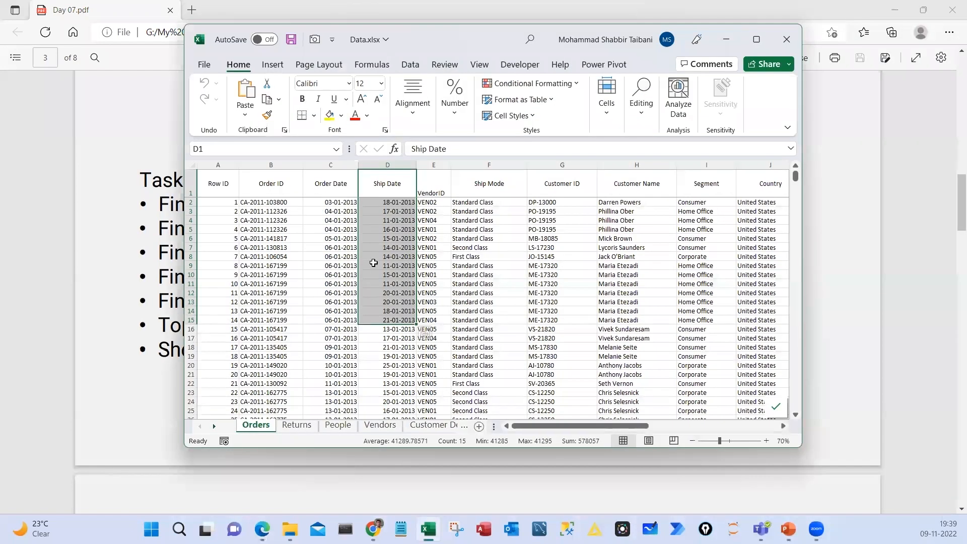
Examine the first orders' dates and vendor, and look through the remaining Orders columns up to Profit
left_click(349, 211)
left_click(347, 203)
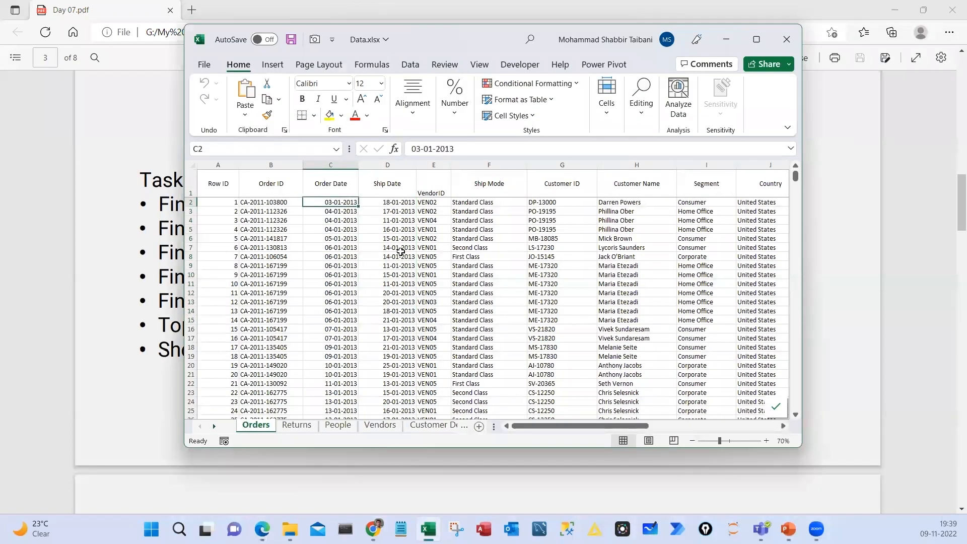
key("Right")
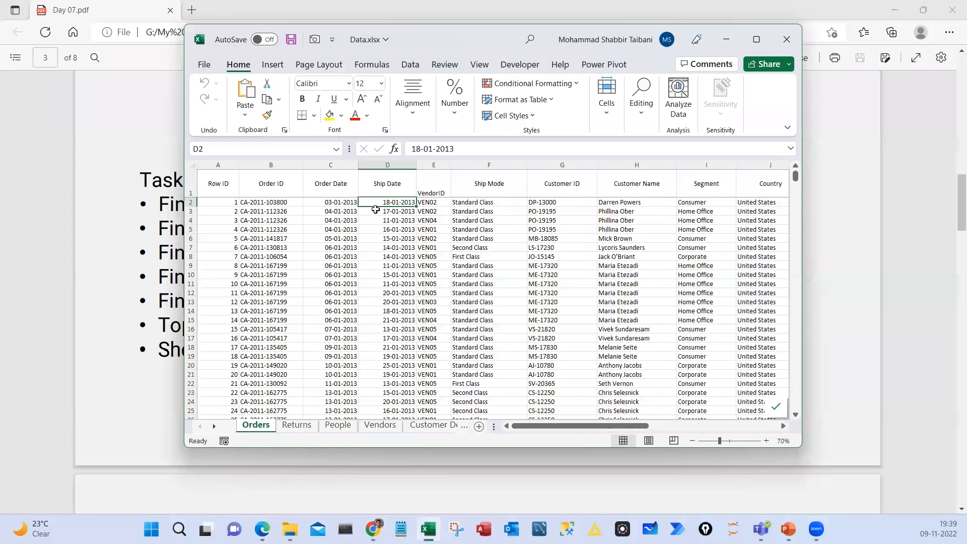
left_click(391, 219)
left_click(334, 203)
key("Right")
left_click(434, 211)
left_click_drag(628, 429, 781, 436)
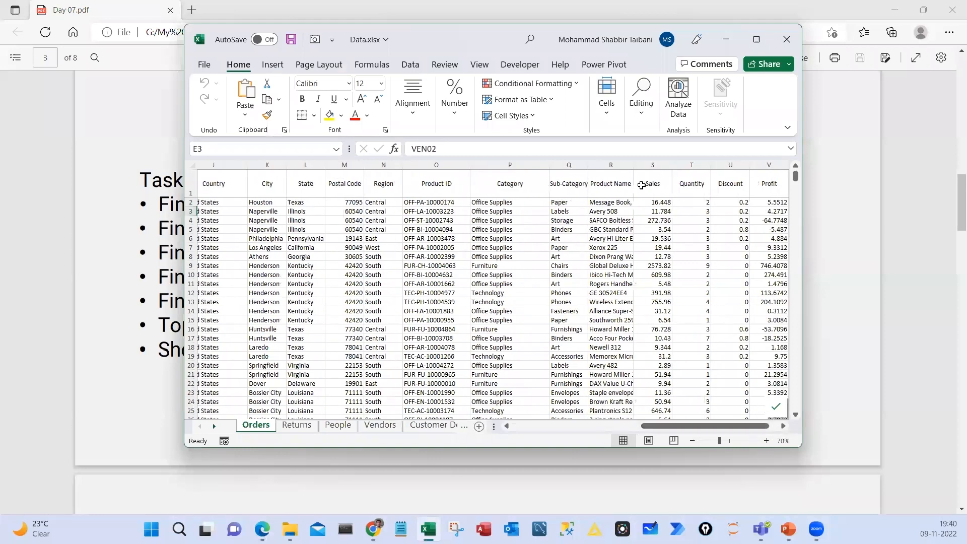
left_click(638, 184)
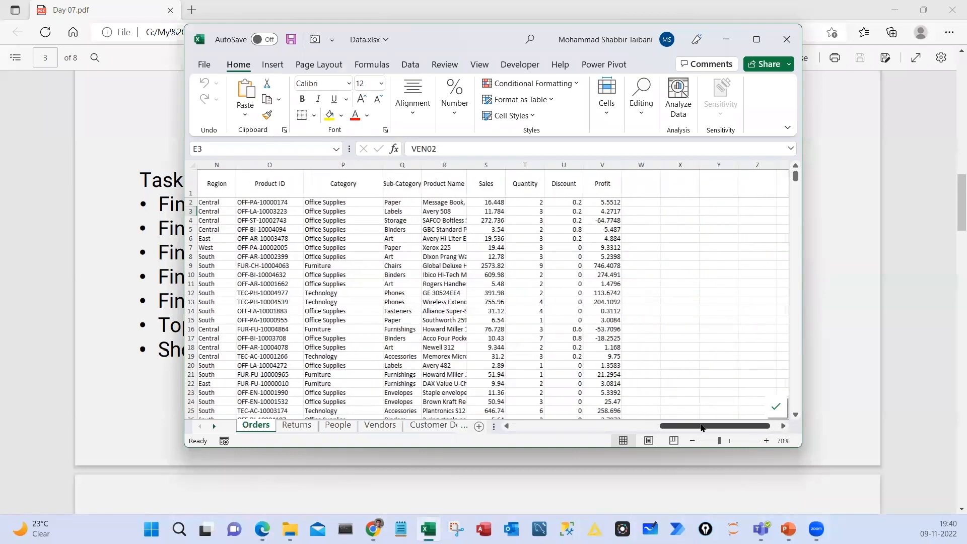
left_click_drag(701, 427, 524, 411)
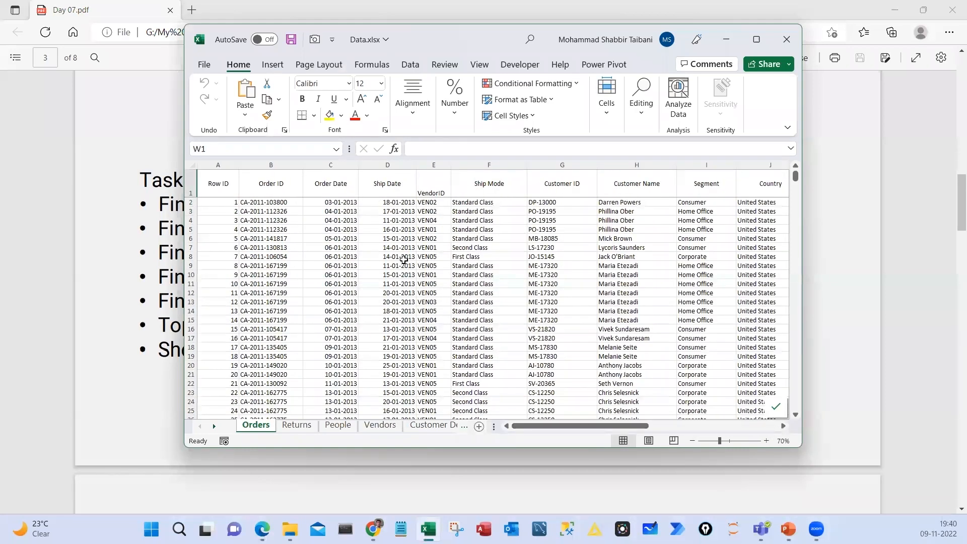
Box the first Order Date and Ship Date values in red on screen and handwrite notes around them
left_click(330, 202)
mouse_move(311, 194)
left_mouse_down()
mouse_move(326, 205)
mouse_move(415, 215)
left_mouse_up()
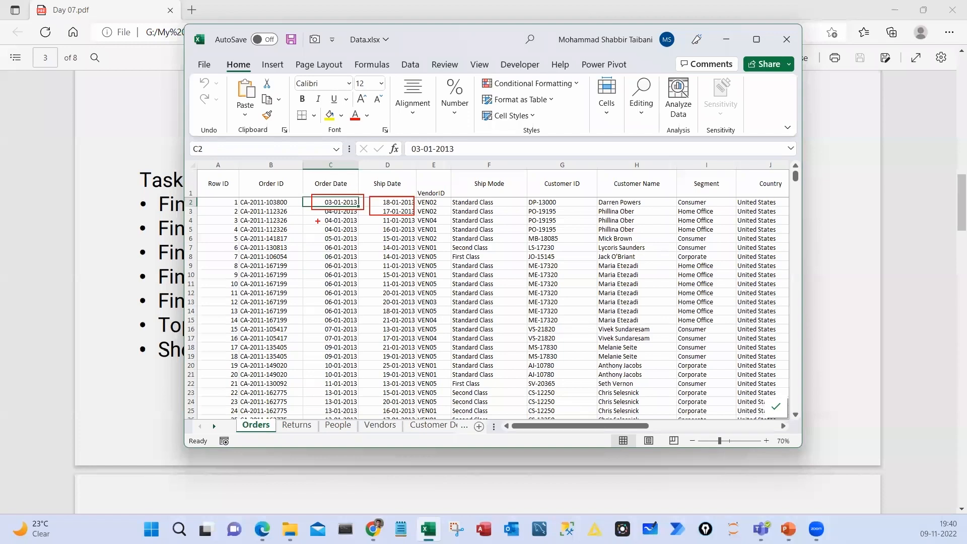
mouse_move(291, 173)
left_mouse_down()
mouse_move(321, 167)
mouse_move(398, 187)
mouse_move(459, 175)
left_mouse_up()
left_click_drag(381, 232, 426, 205)
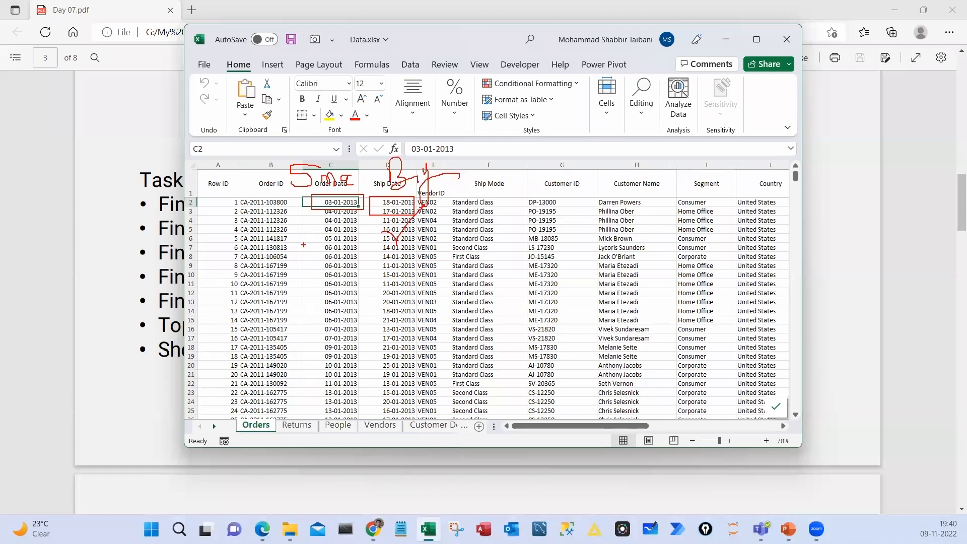
left_click_drag(308, 244, 269, 247)
mouse_move(323, 162)
left_mouse_down()
mouse_move(328, 200)
mouse_move(383, 147)
mouse_move(289, 154)
left_mouse_up()
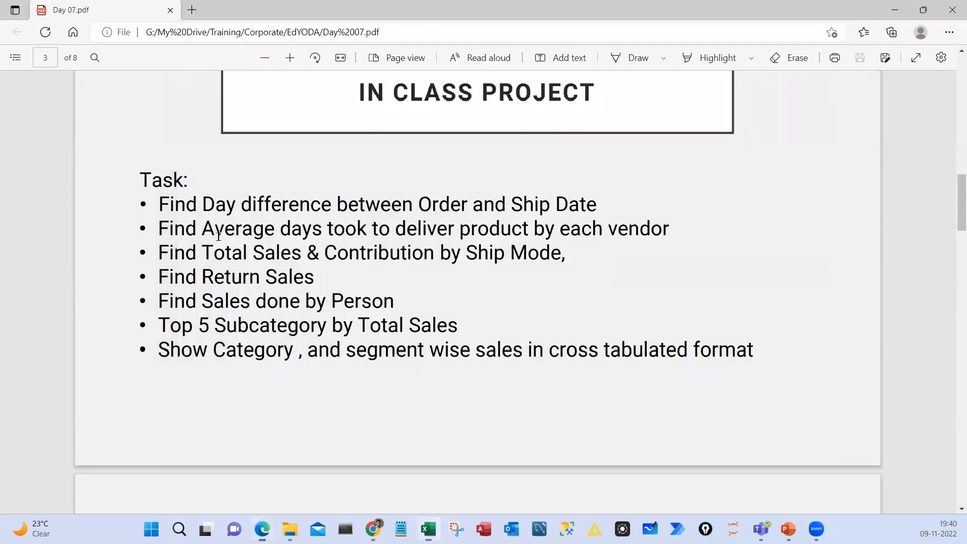
Read the task on average delivery days by vendor and examine the related VendorID, date and Customer ID columns on the Orders sheet
left_click(164, 229)
left_click_drag(164, 229, 662, 231)
key("alt+Tab")
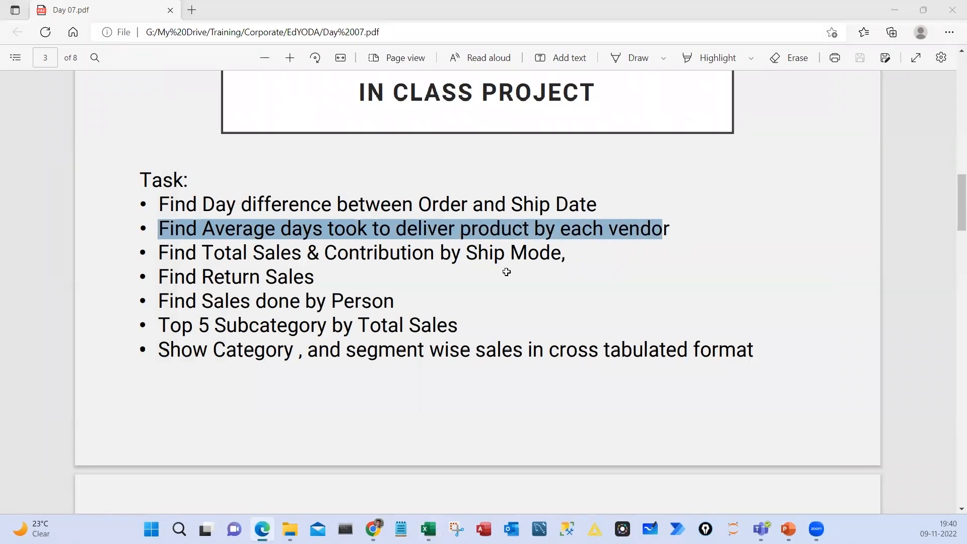
left_click_drag(438, 211, 412, 322)
left_click(436, 237)
left_click(428, 265)
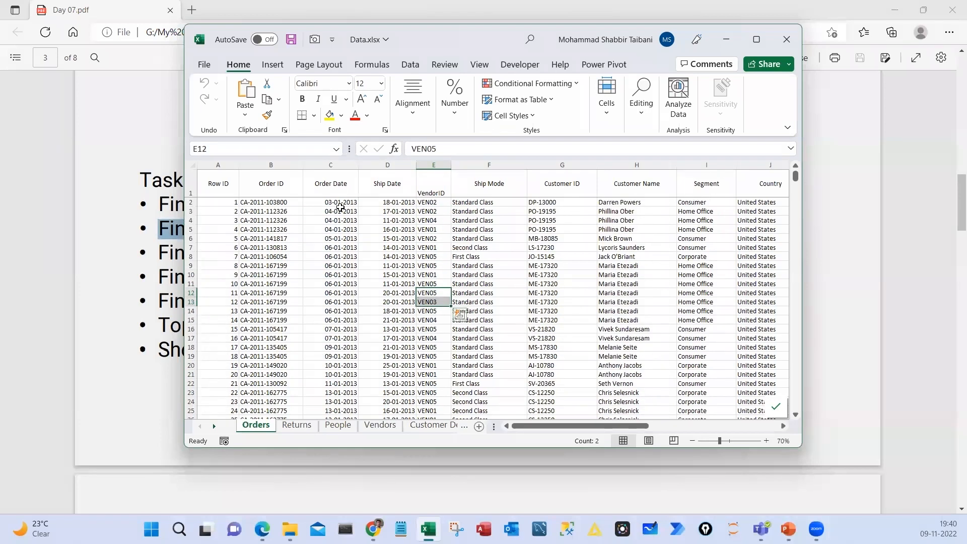
left_click(340, 206)
left_click(386, 203)
left_click(340, 204)
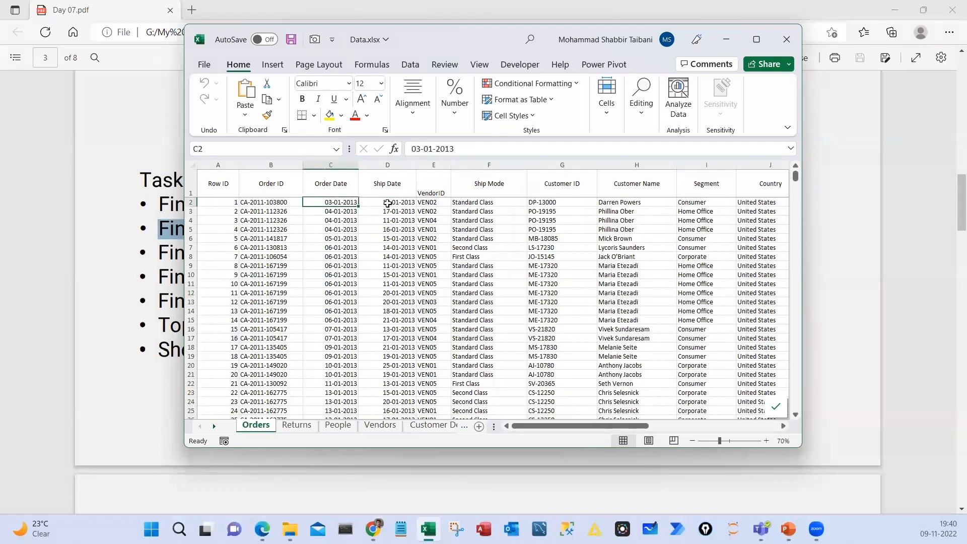
left_click(388, 204)
left_click(434, 205)
left_click_drag(538, 207, 535, 383)
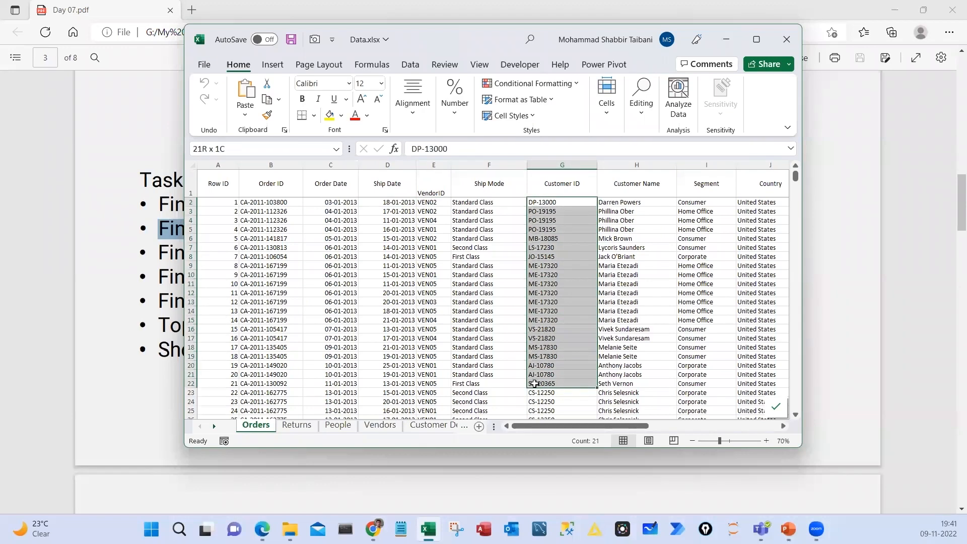
left_click_drag(431, 206, 434, 313)
Read the project tasks on total sales and contribution by ship mode and on return sales in Day 07.pdf
left_click(162, 252)
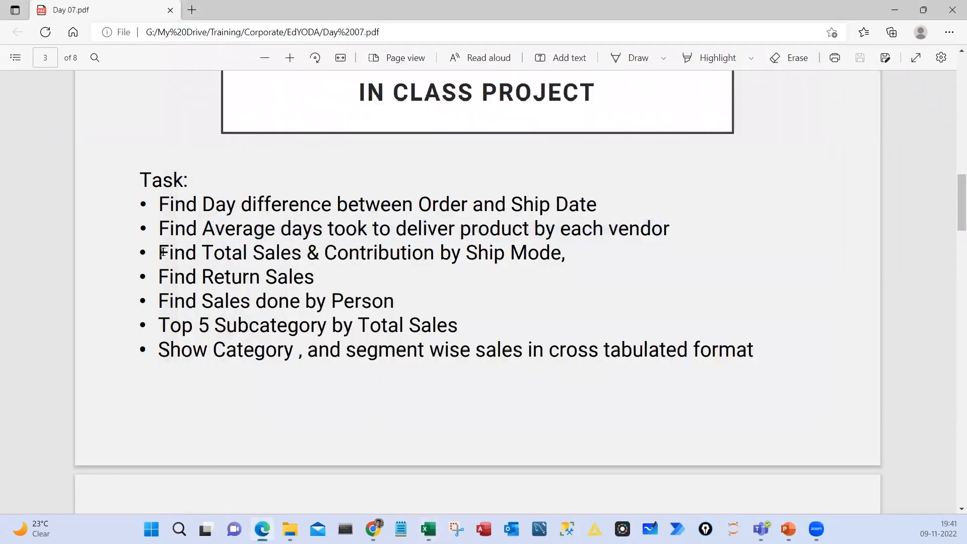
left_click_drag(162, 252, 556, 255)
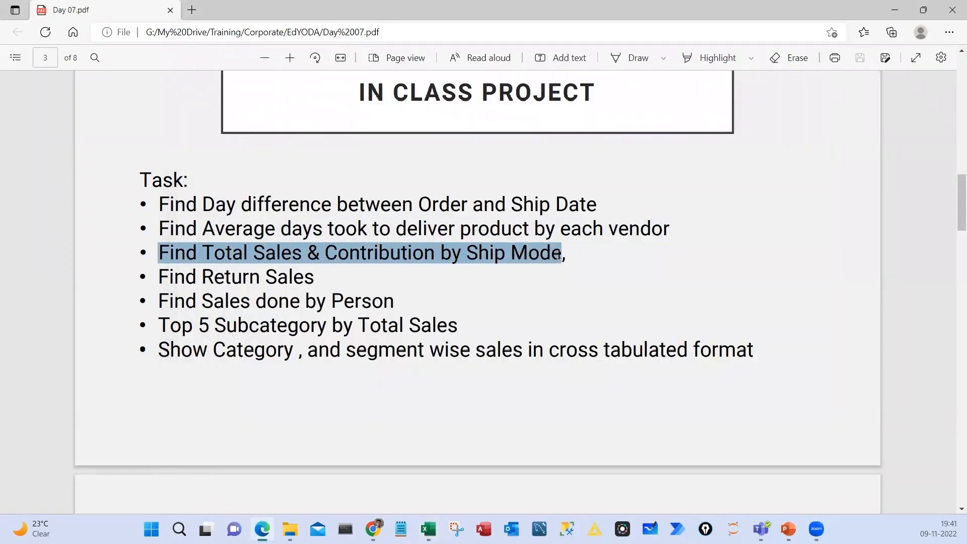
left_click_drag(175, 277, 304, 277)
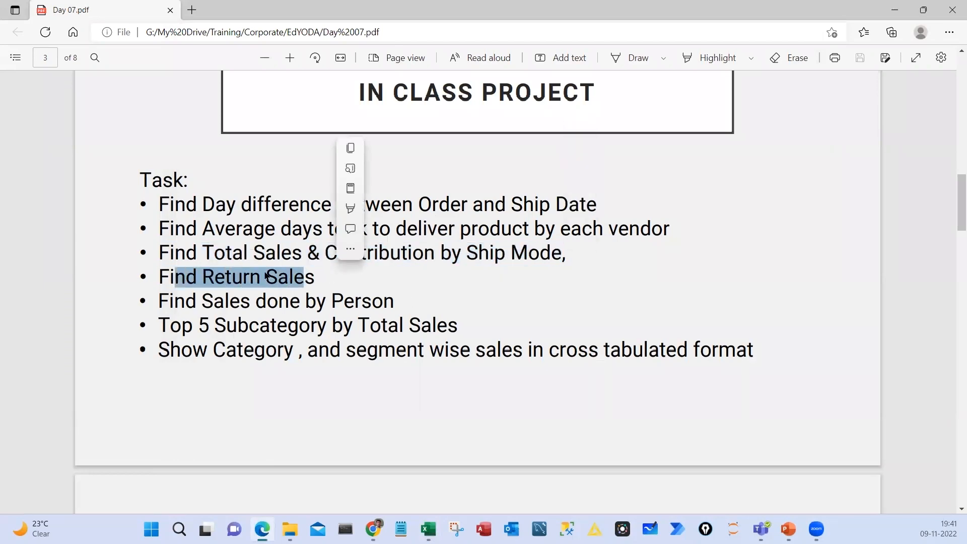
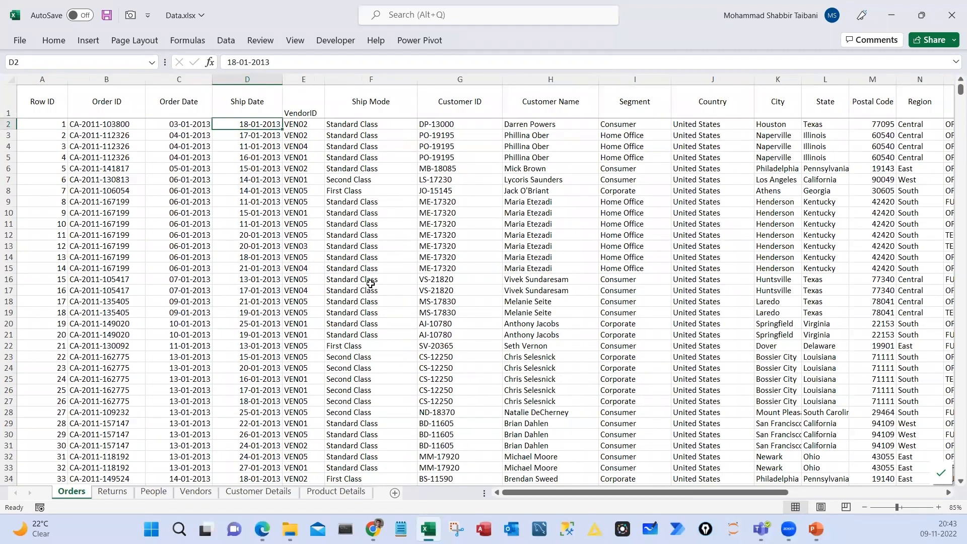
Enter the formula =D2-C2 in cell W2 of the DaysDiff column on the Orders sheet
key("Left")
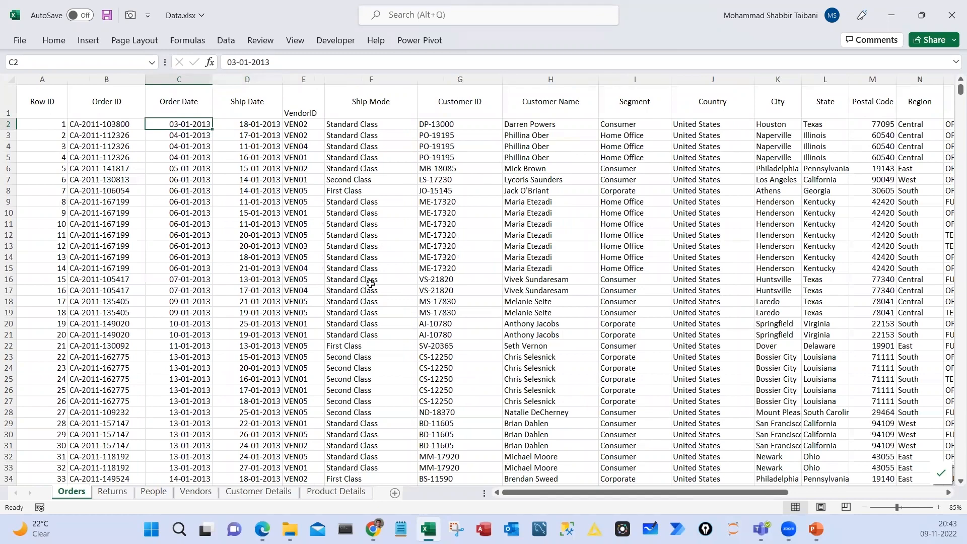
key("ctrl+Right")
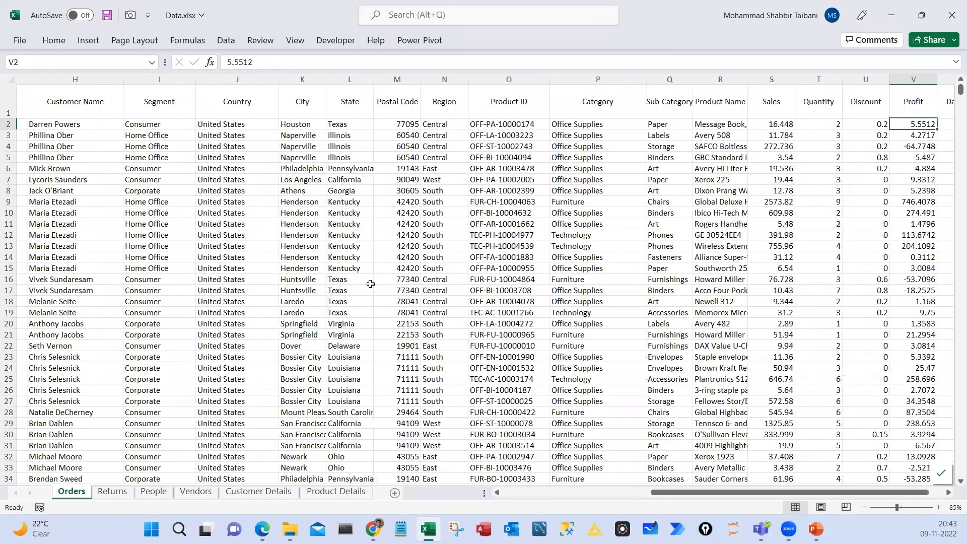
key("Right")
type("=")
key("ctrl+Left")
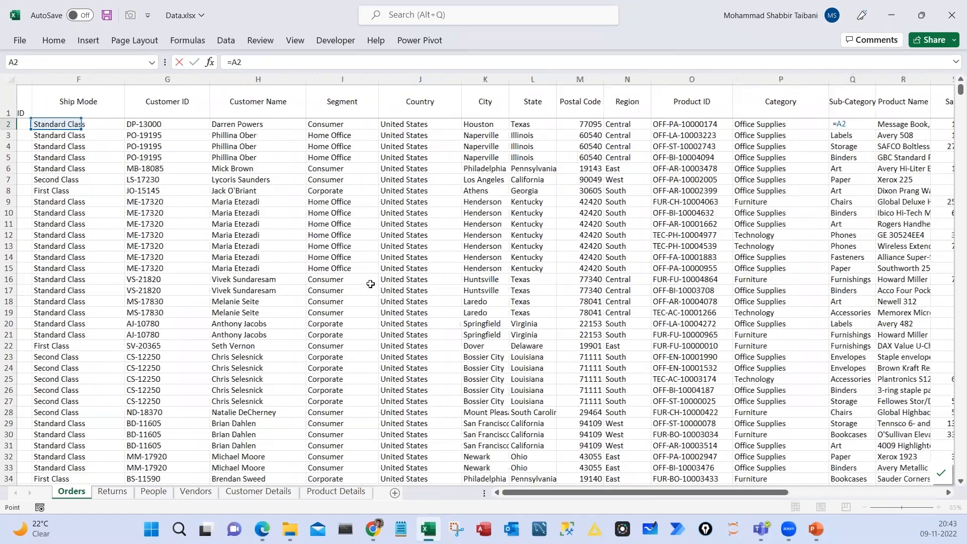
key("Return")
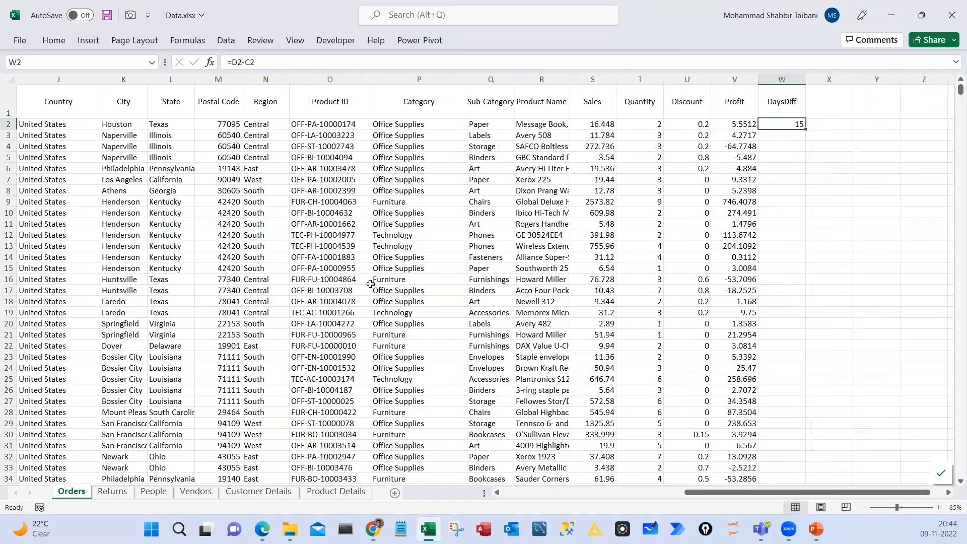
Check the order and ship dates in row 2 against the DaysDiff formula and return to cell W2
key("ctrl+Left")
key("Right")
key("Right")
key("Right")
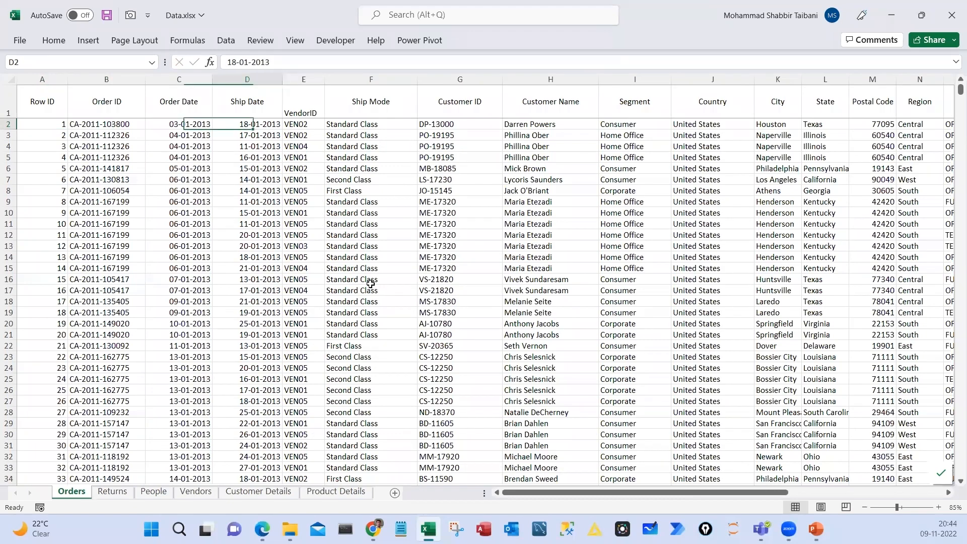
key("ctrl+Right")
key("Right")
key("Right")
key("Right")
key("Right")
key("ctrl+Left")
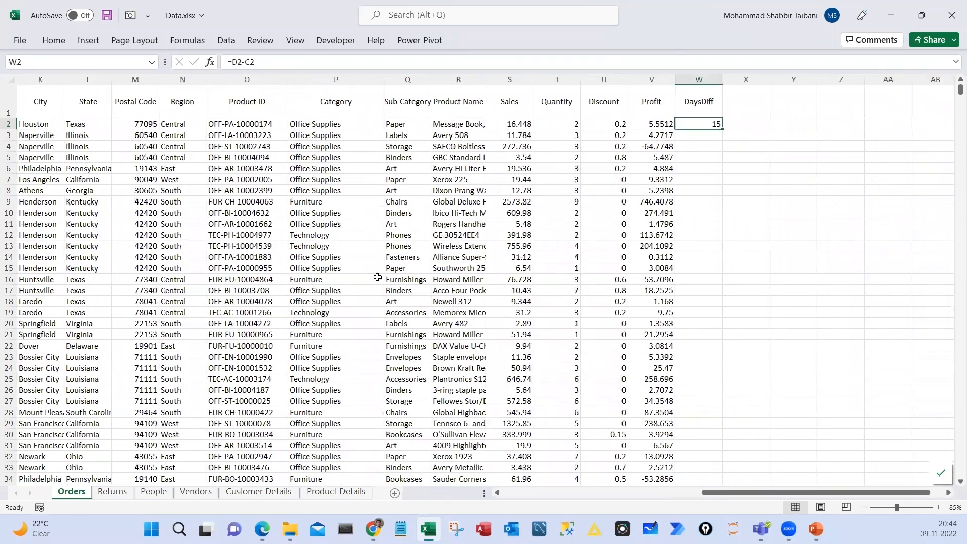
key("Down")
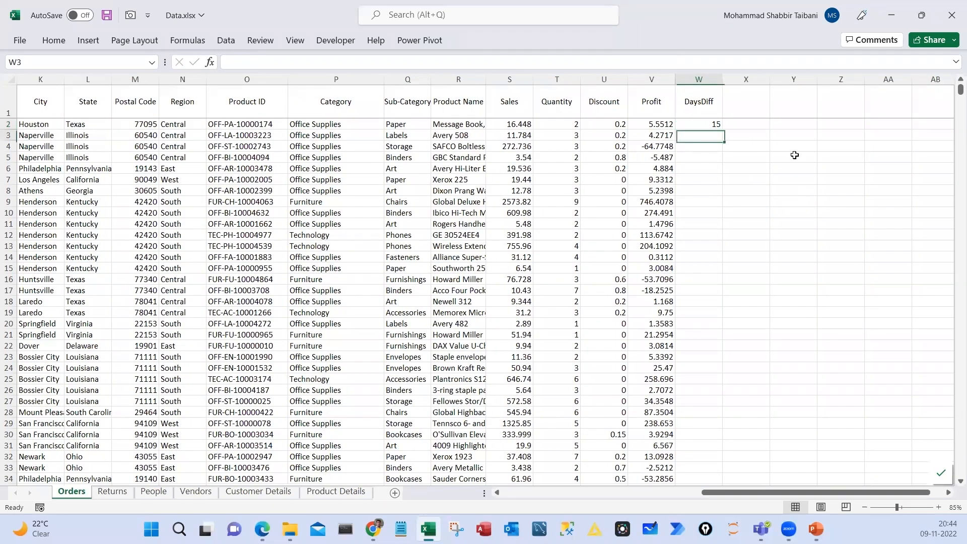
key("Up")
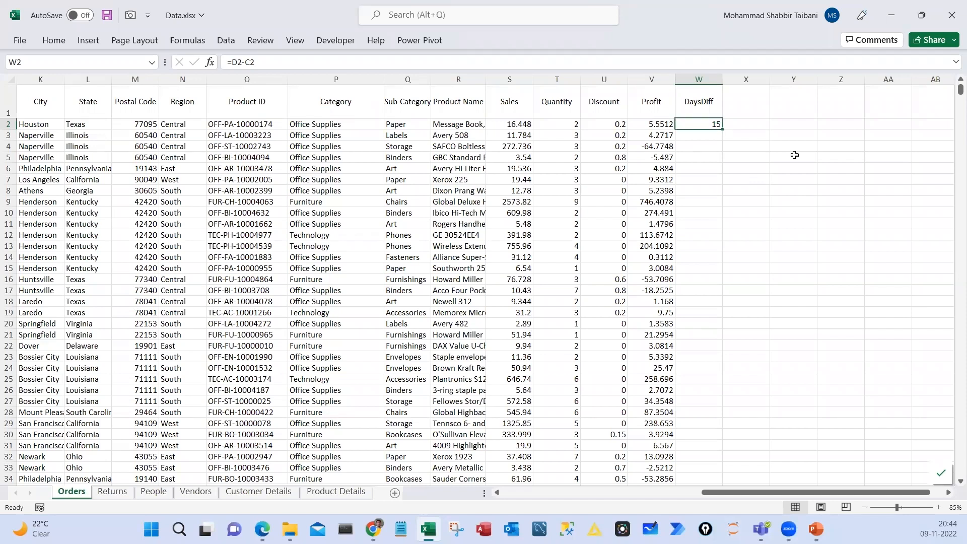
type("=dat")
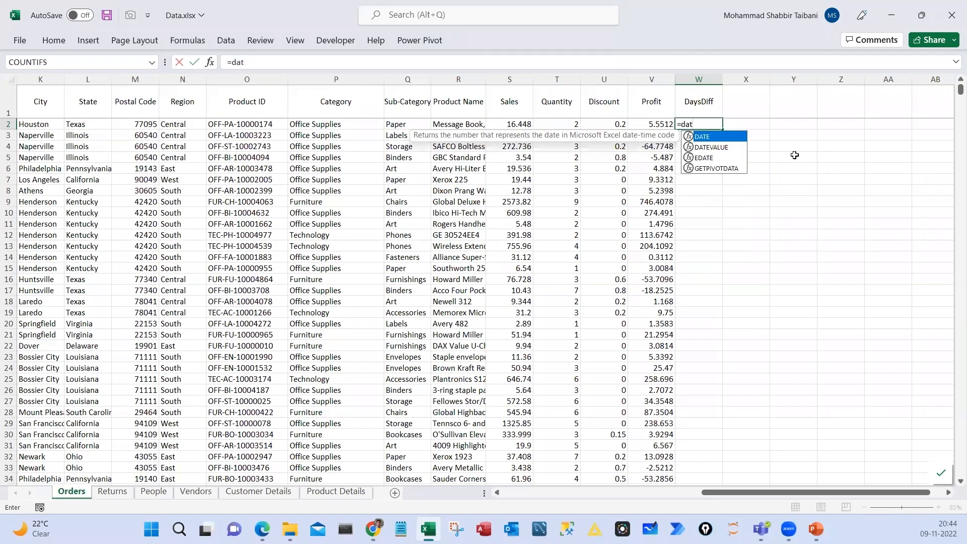
Switch to Day 07.pdf and reread the Tools and Technique list and the task on day difference between order and ship date
left_click(263, 529)
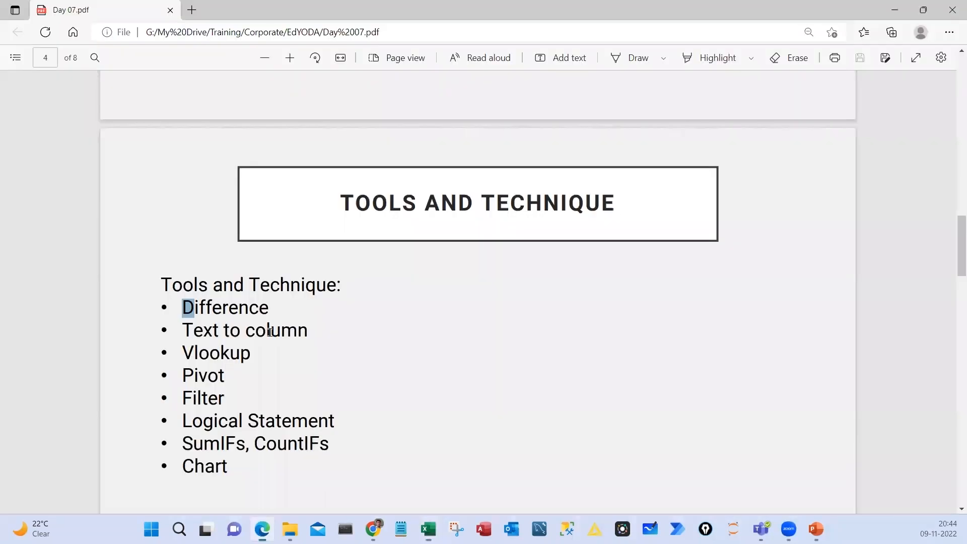
left_click(210, 307)
scroll(251, 299, "up", 8)
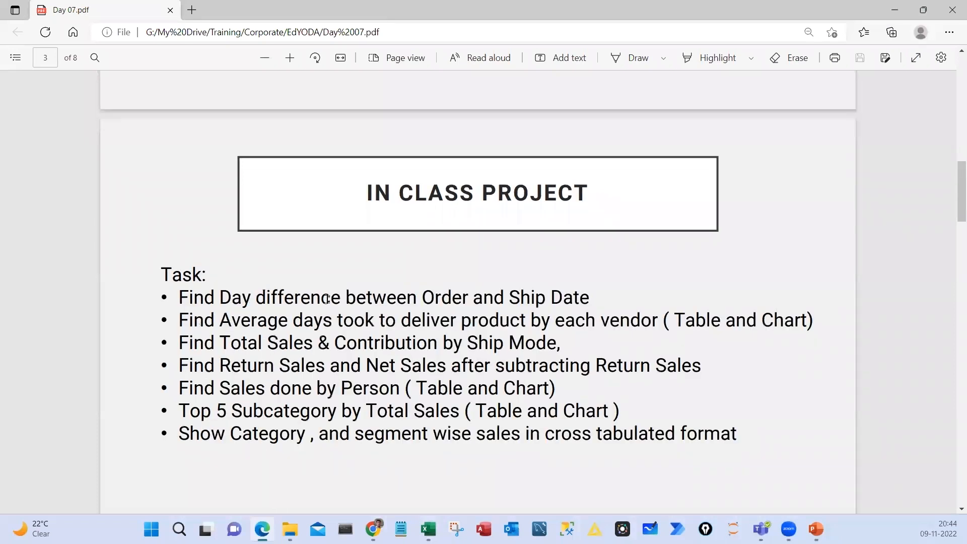
left_click_drag(327, 298, 331, 298)
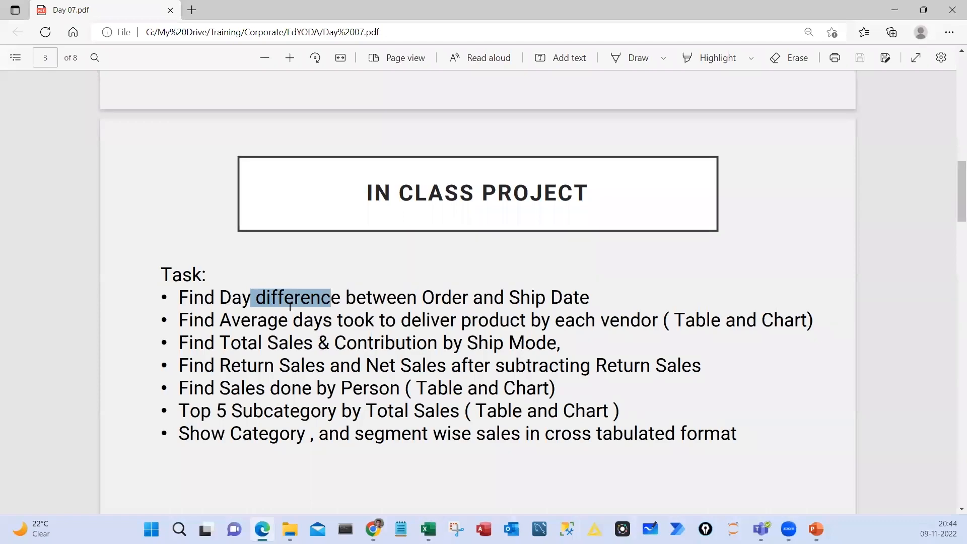
Look over the Orders sheet back to its first columns and reread the task on average delivery days by vendor in Day 07.pdf
key("alt+Tab")
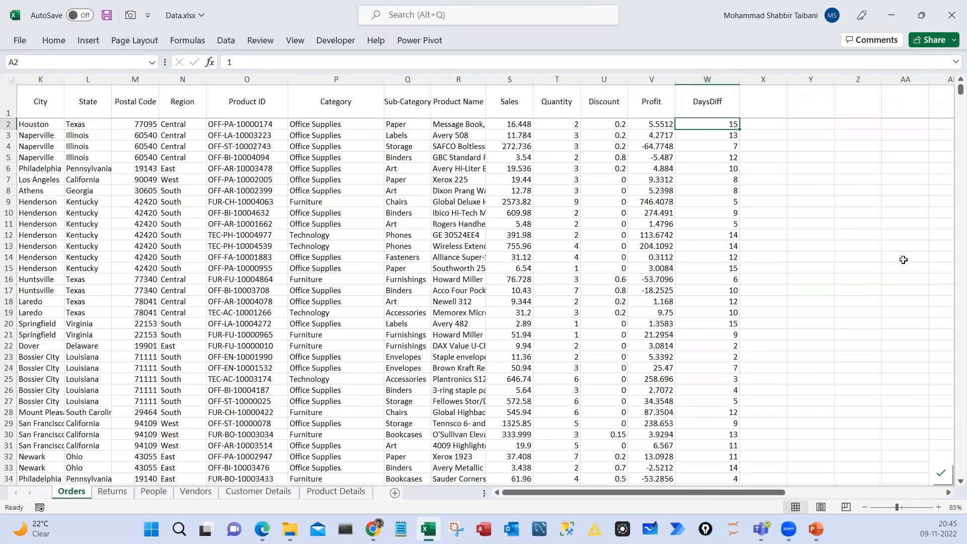
scroll(706, 350, "left", 5)
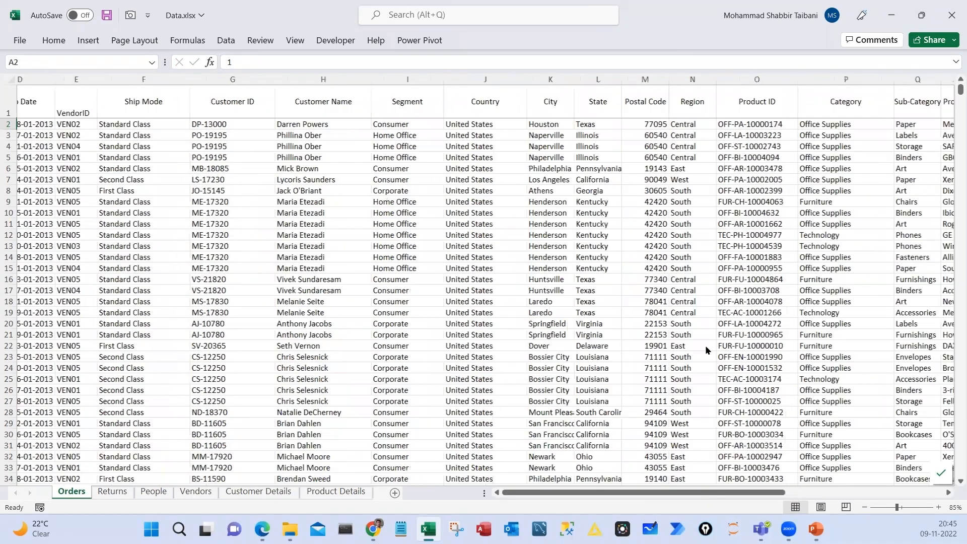
scroll(263, 401, "left", 3)
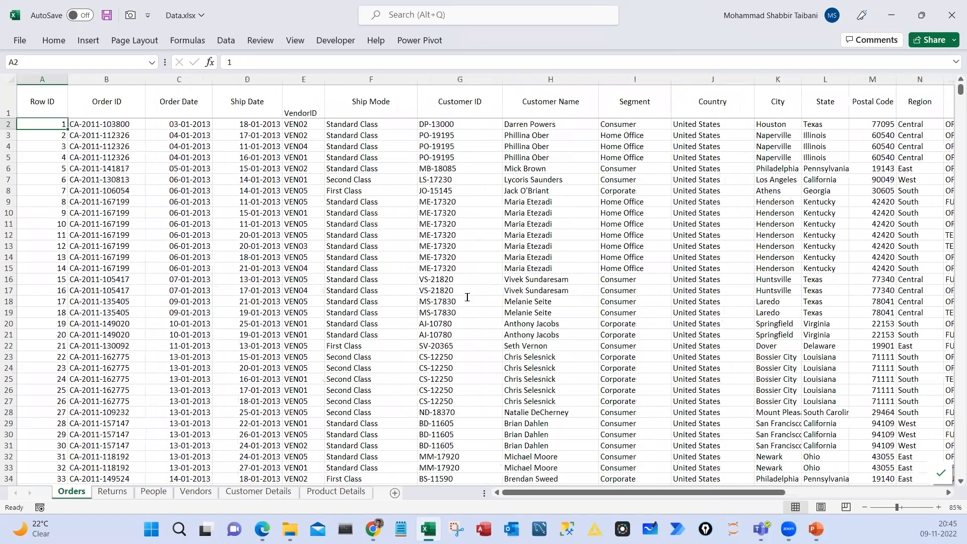
key("alt+Tab")
left_click_drag(220, 321, 541, 316)
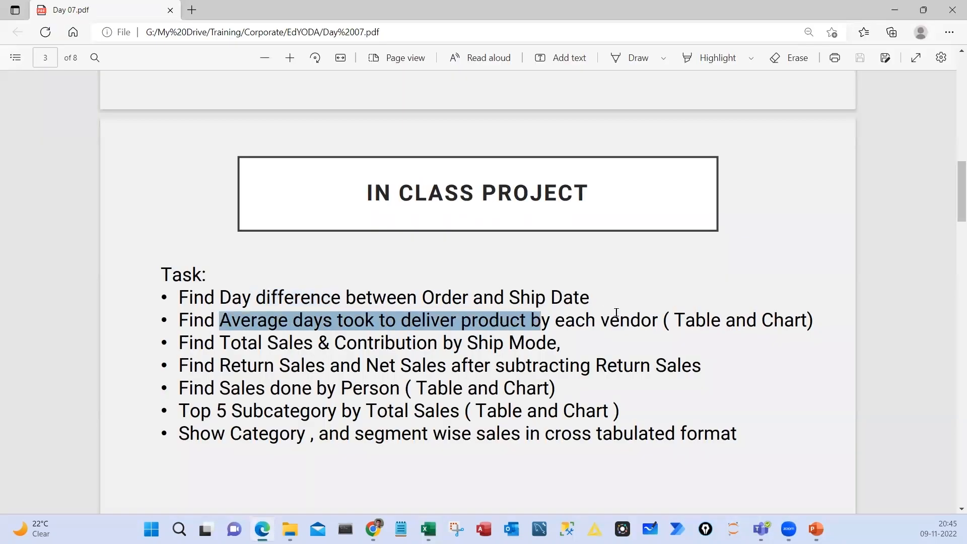
left_click_drag(617, 313, 810, 320)
Return to the Orders sheet and examine the Ship Mode column from its header down to the last row
key("alt+Tab")
left_click(366, 109)
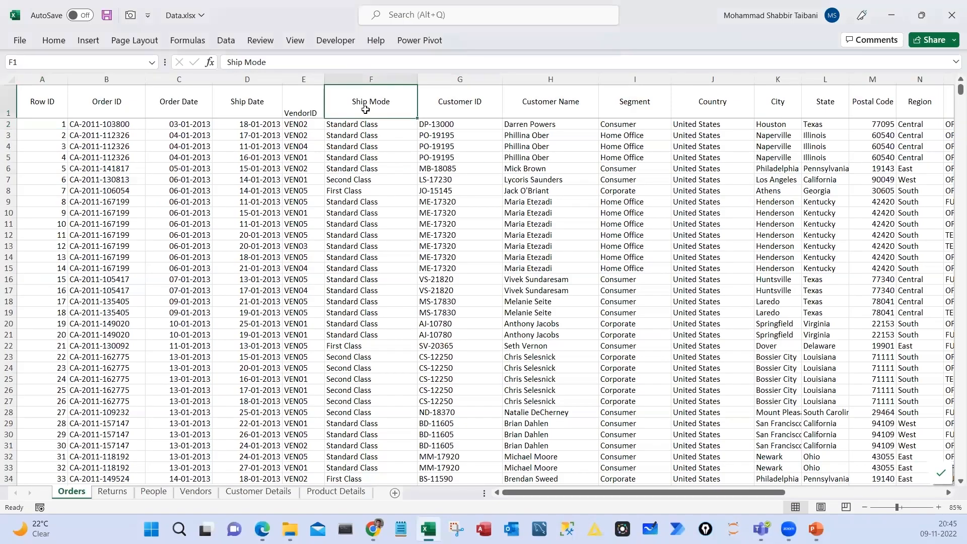
left_click(366, 124)
key("ctrl+shift+Down")
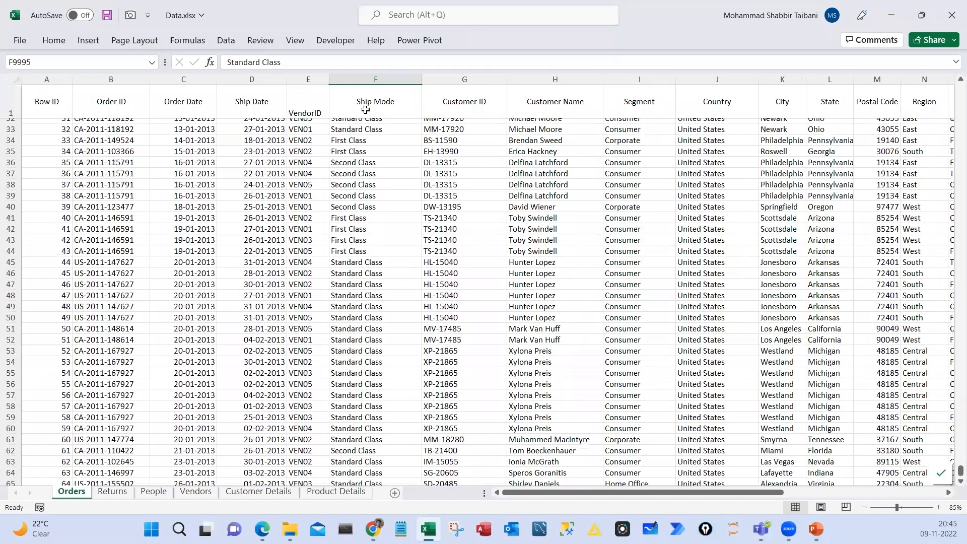
scroll(564, 154, "up", 10)
scroll(564, 154, "up", 10)
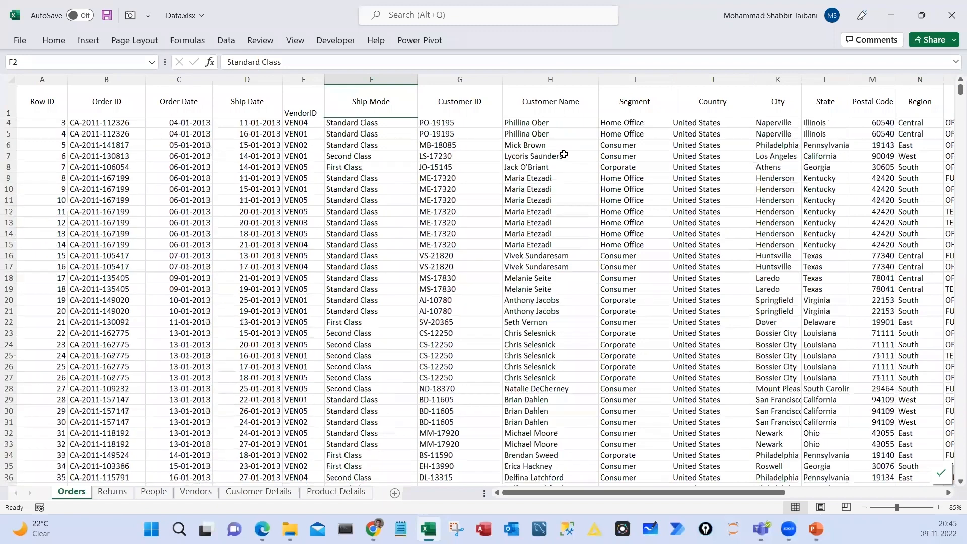
Try to add an Avg Days column with an average formula beside the vendor names on the Vendors sheet
key("ctrl+Page_Down")
key("ctrl+Page_Down")
key("ctrl+Page_Down")
type("Avg")
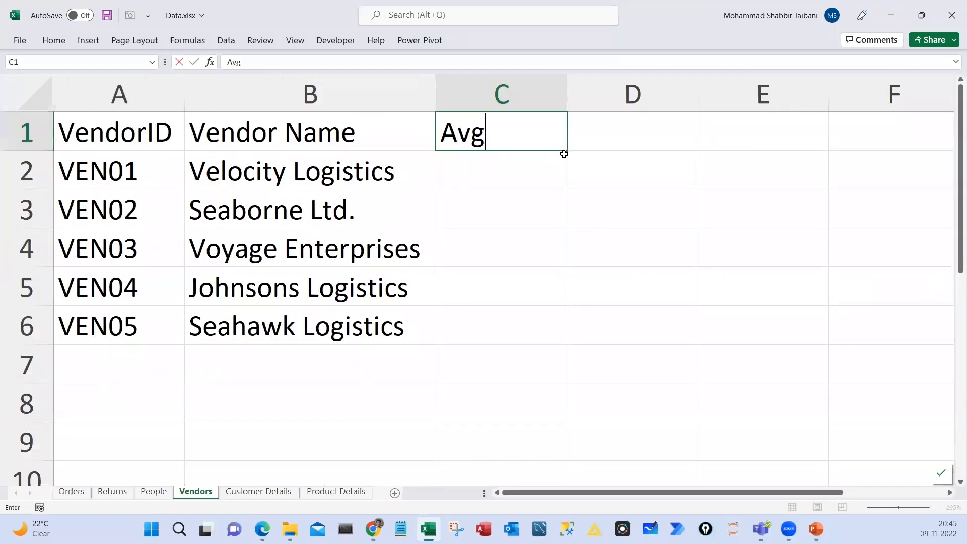
type(" Days")
key("Return")
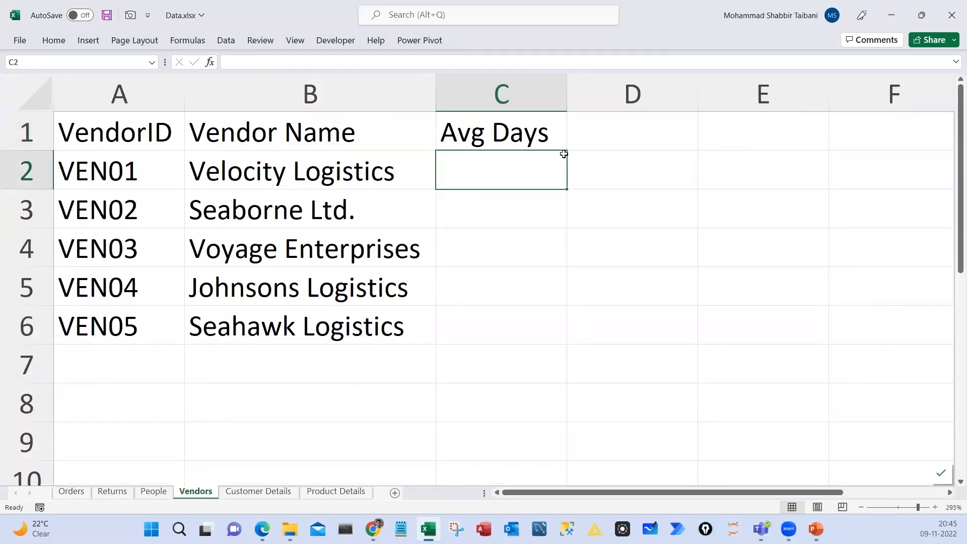
type("=")
type("av")
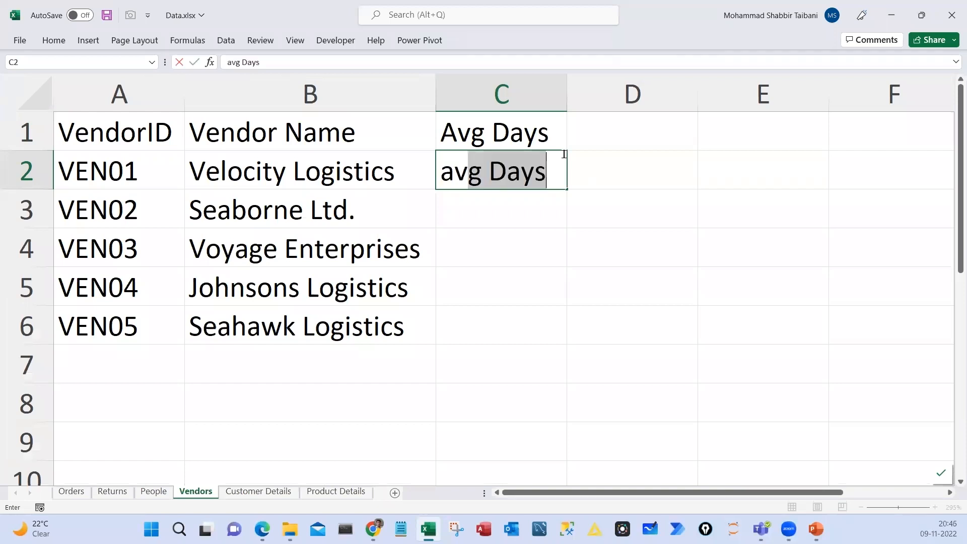
key("Escape")
key("ctrl+z")
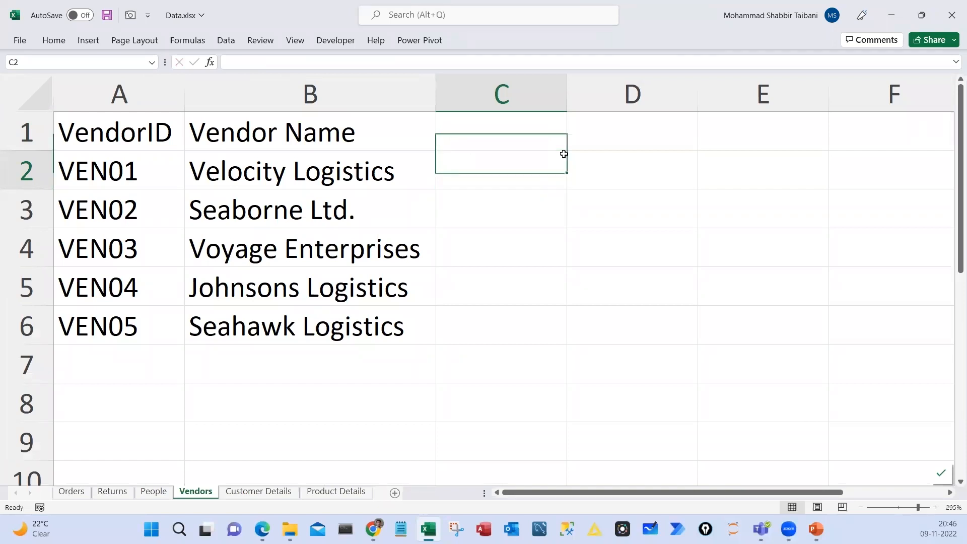
Check the DaysDiff column on the Orders sheet against the average delivery days task in Day 07.pdf
key("Left")
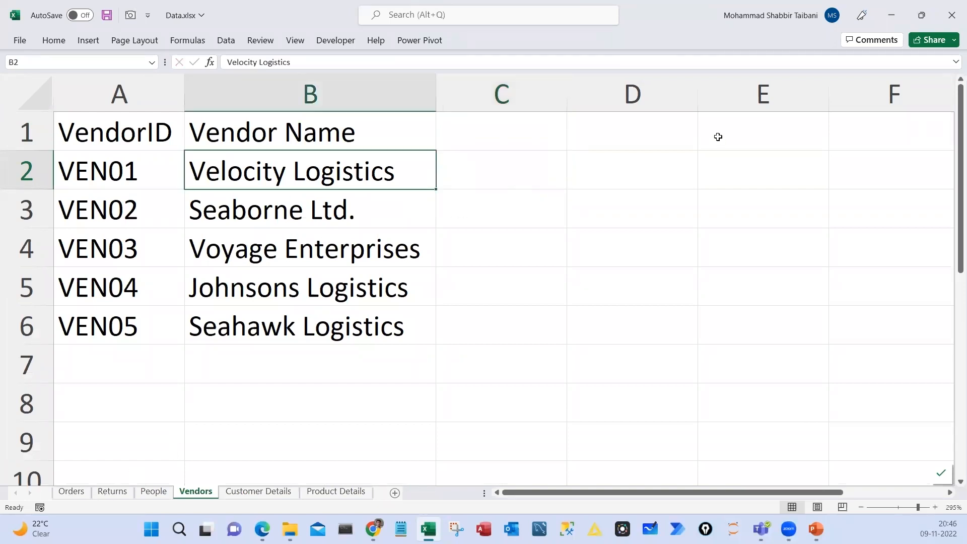
key("Up")
key("ctrl+Right")
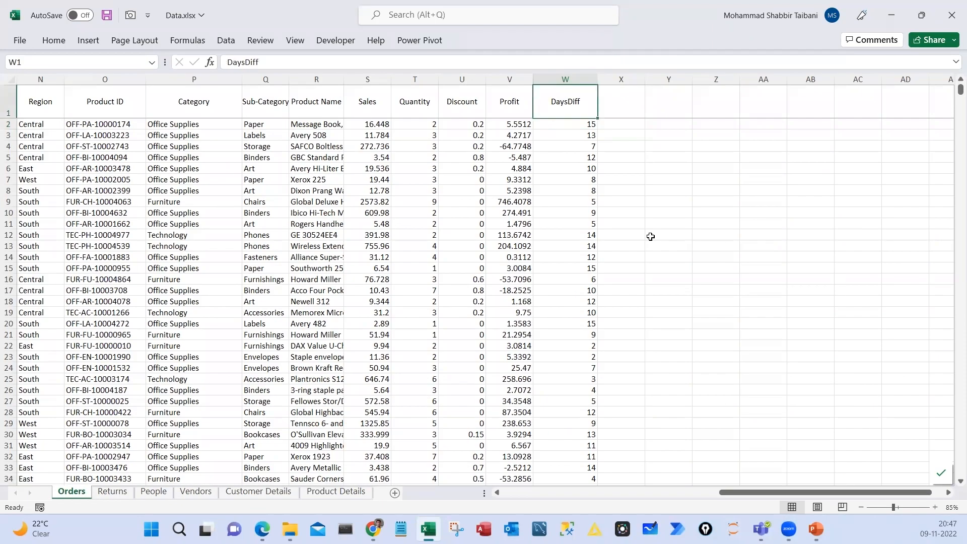
key("alt+Tab")
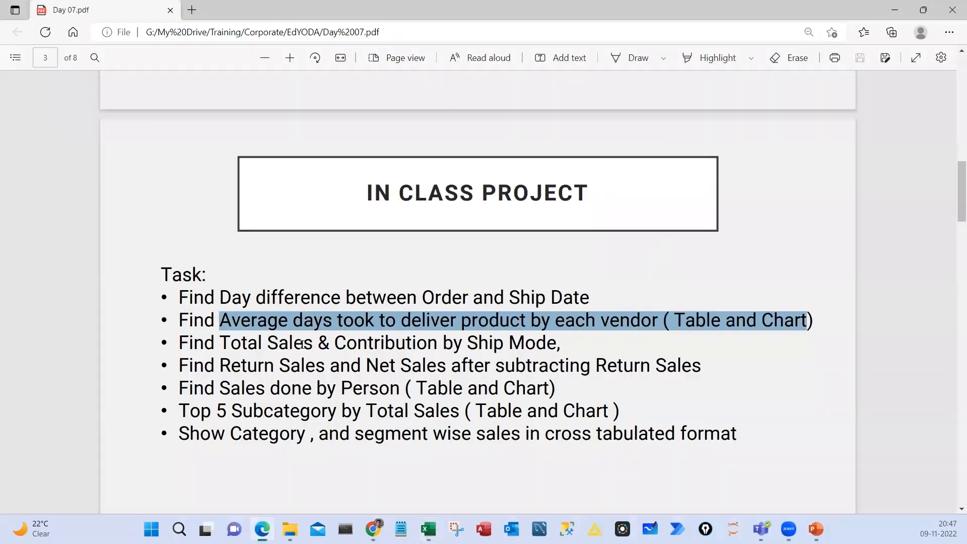
key("alt+Tab")
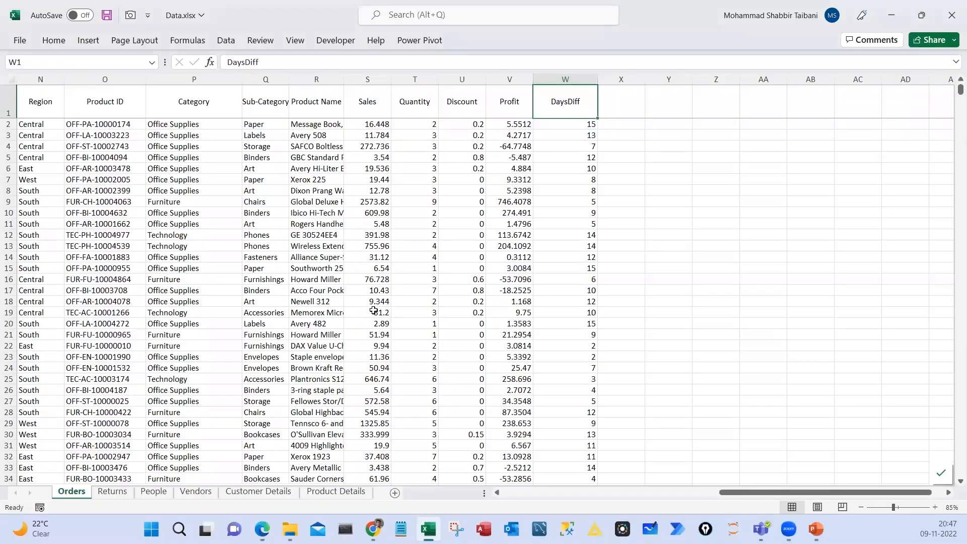
Examine the Vendor Name column and the empty column C beside it on the Vendors sheet
left_click(196, 491)
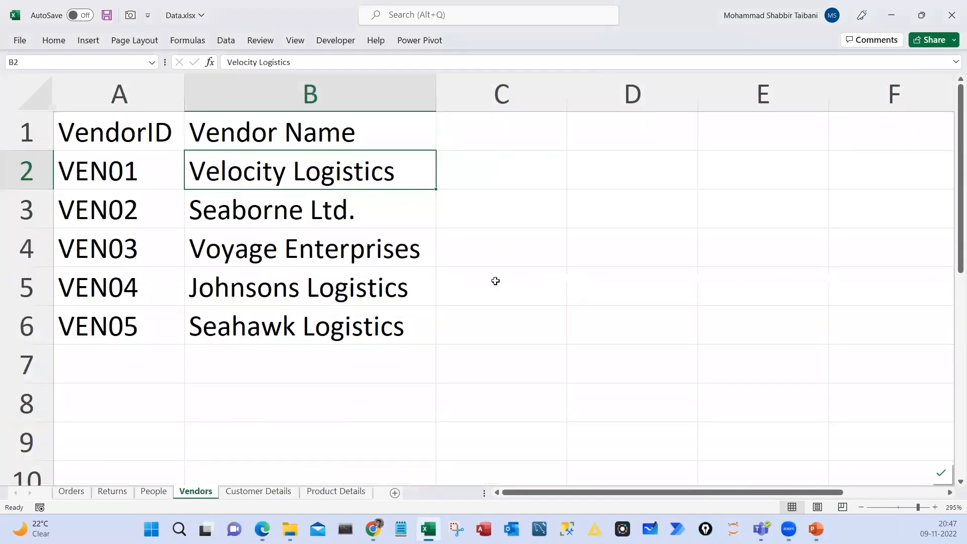
left_click_drag(499, 132, 490, 328)
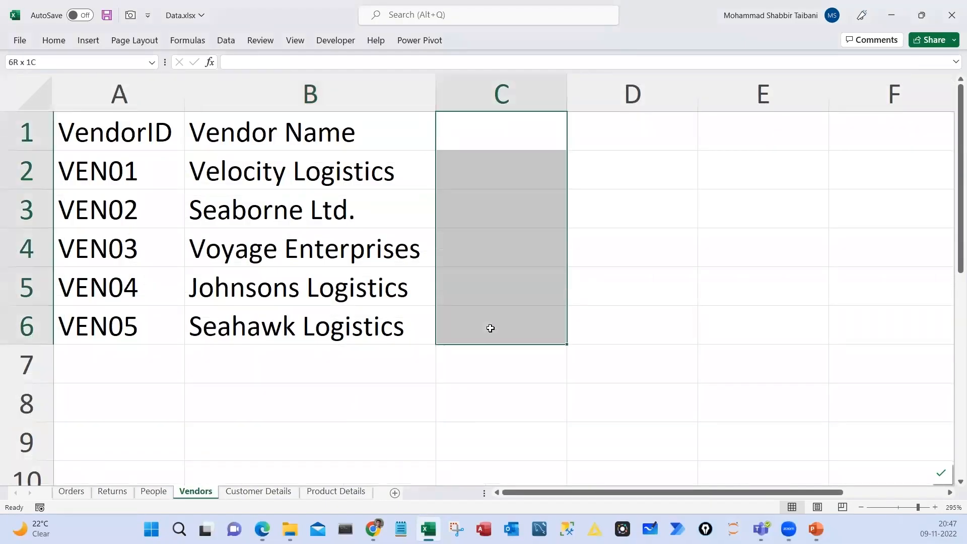
left_click(471, 175)
left_click(249, 185)
left_click_drag(481, 206, 479, 319)
left_click(482, 160)
left_click_drag(255, 126, 264, 300)
Copy the Vendor Name header from the Vendors sheet into cell X1 of the Orders sheet and widen column X
left_click(230, 138)
key("ctrl+c")
left_click(72, 492)
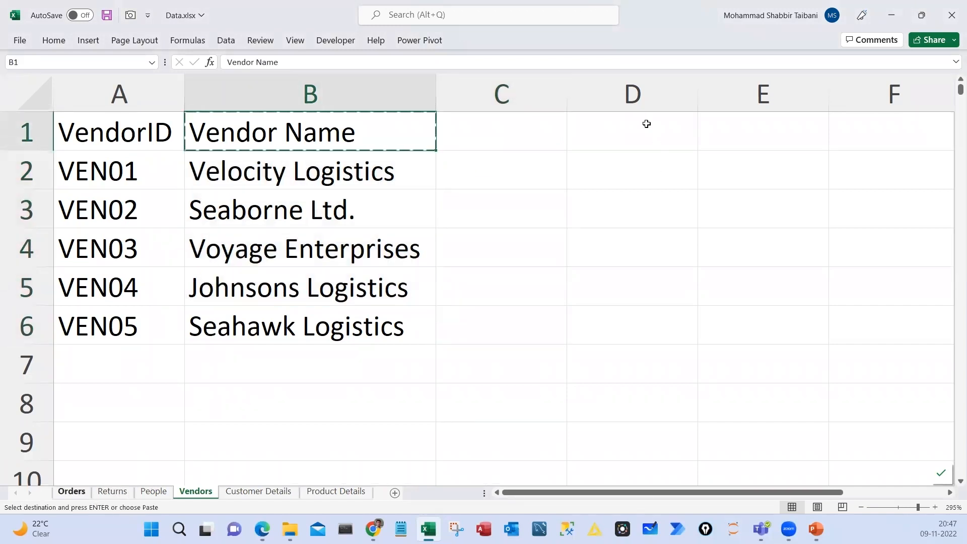
left_click(627, 98)
key("ctrl+v")
key("Escape")
left_click_drag(645, 79, 680, 79)
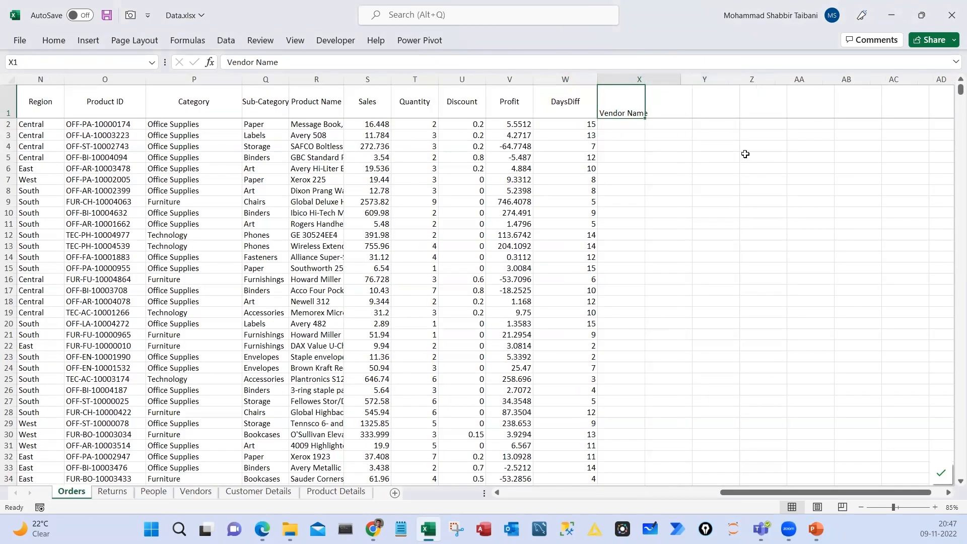
Start a VLOOKUP formula in cell X2 of the Orders sheet with VendorID cell E2 as the lookup value
scroll(846, 340, "up", 1)
key("Down")
scroll(720, 190, "up", 1)
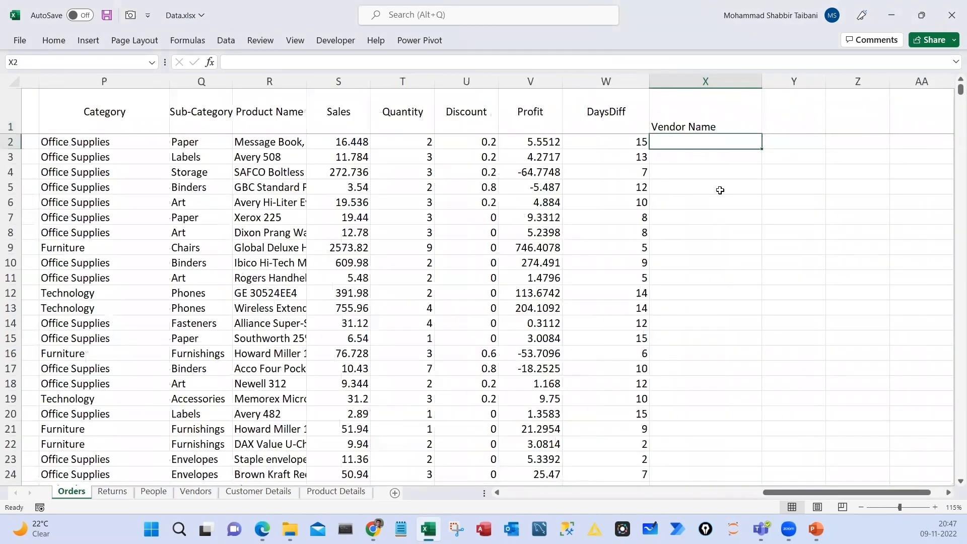
type("=vlo")
key("Tab")
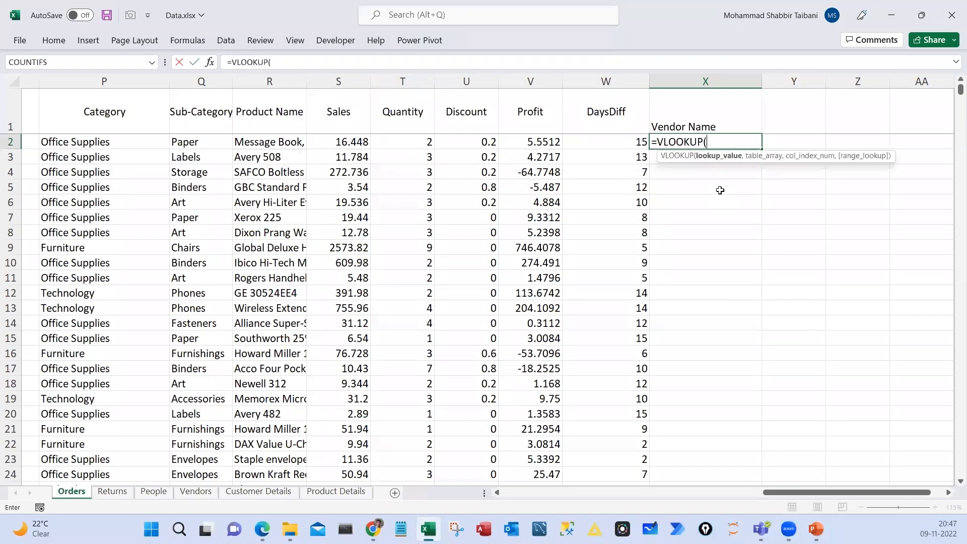
key("Left")
key("ctrl+Left")
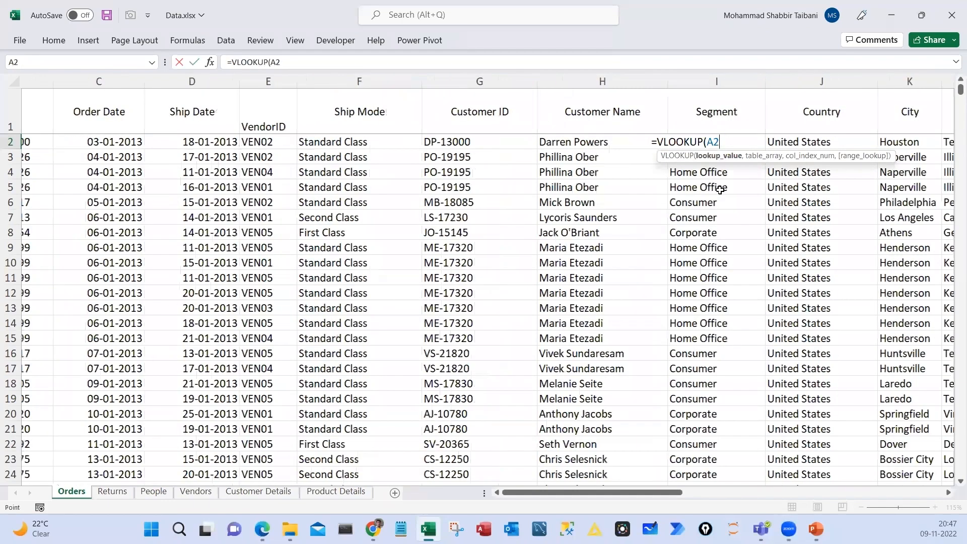
key("Right")
key("Right")
key("Right")
key("Right")
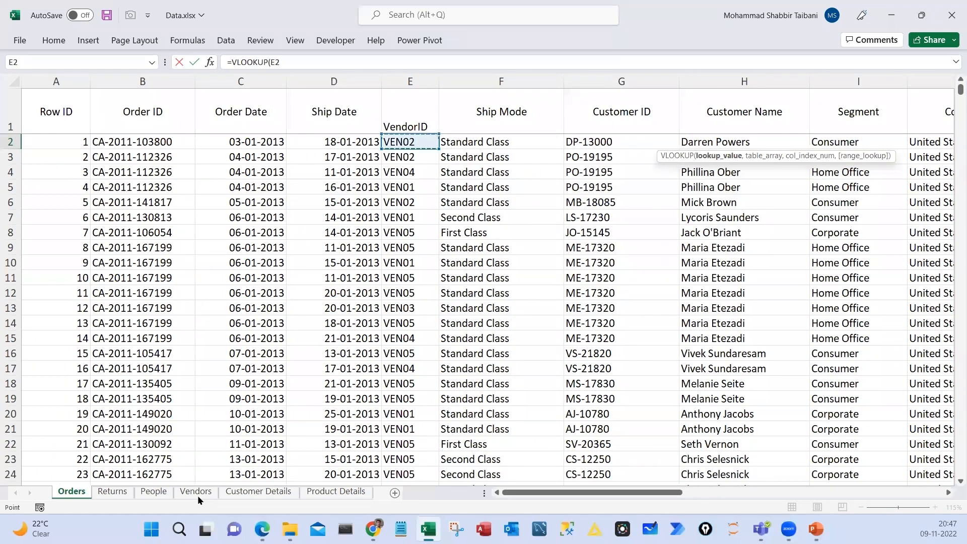
Complete the VLOOKUP with the absolute range Vendors!$A$1:$B$6, column index 2 and exact match 0
type(",")
left_click(196, 491)
left_click_drag(121, 132, 325, 332)
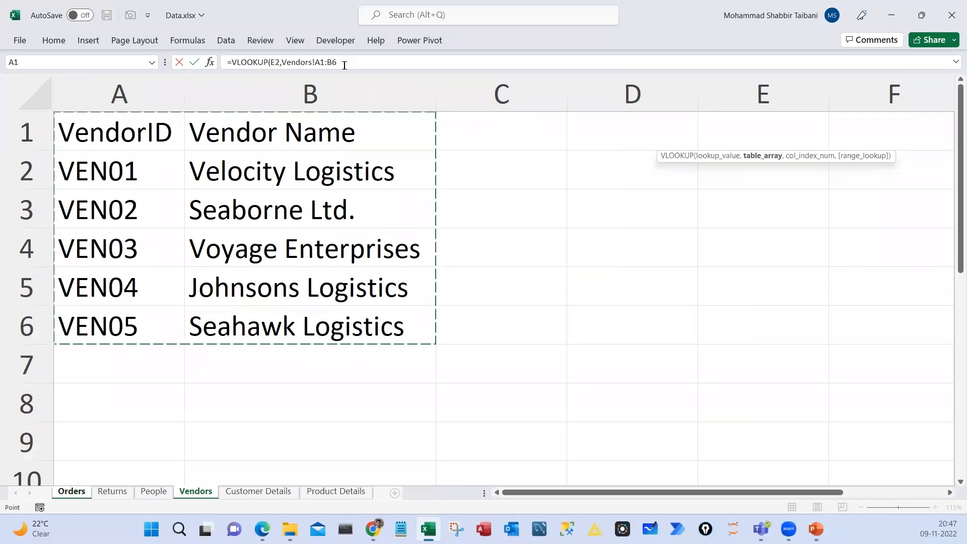
key("F4")
type(",2,0")
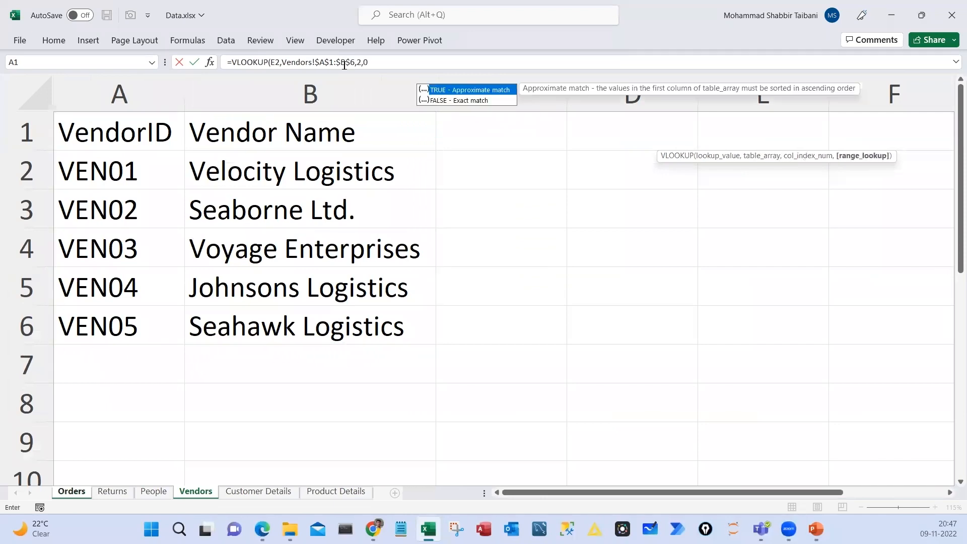
type(")")
key("Return")
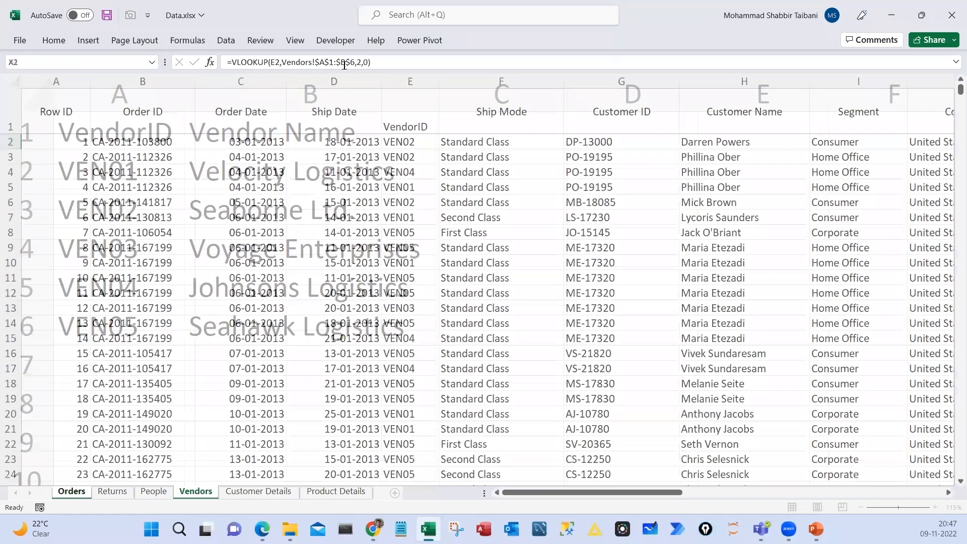
Fill the VLOOKUP formula in X2 down the whole Vendor Name column and check it at the last row
left_click(831, 142)
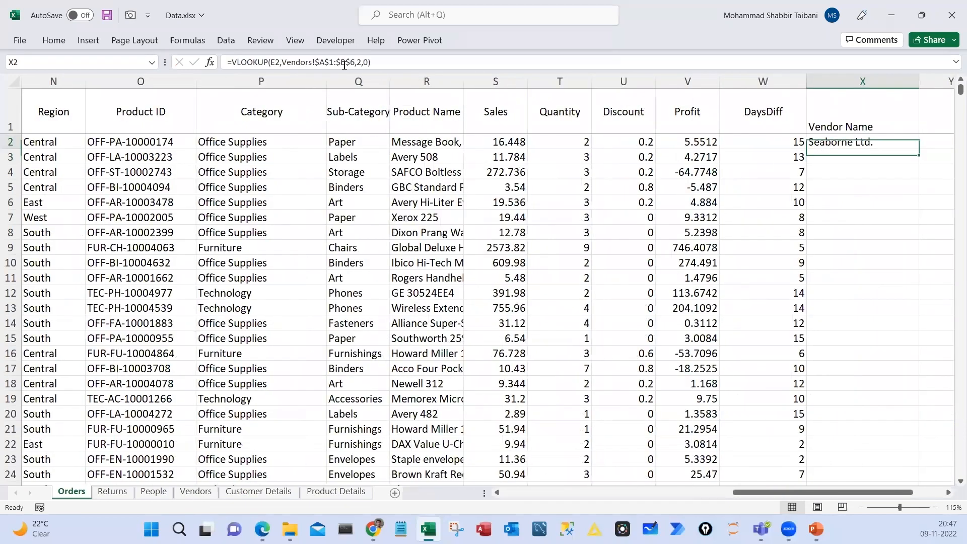
double_click(743, 149)
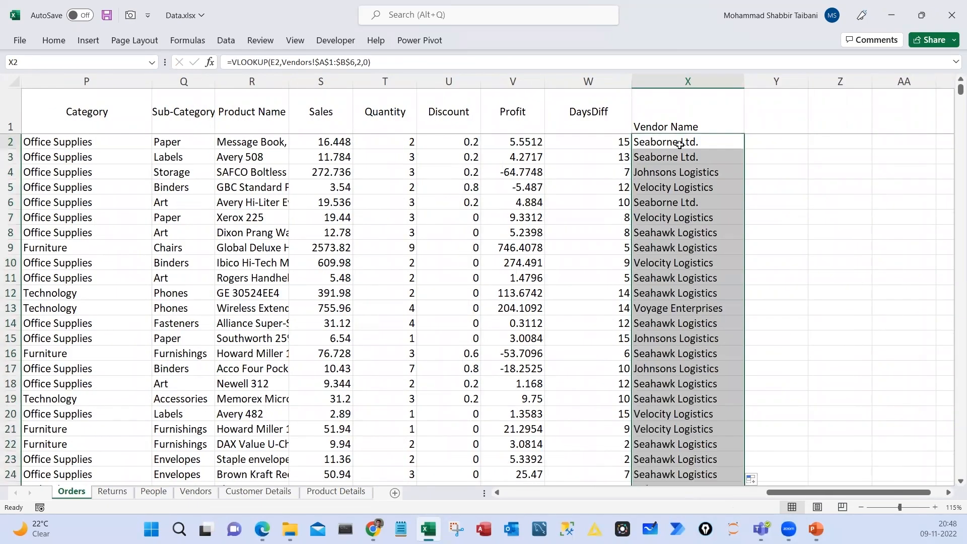
left_click(680, 145)
key("ctrl+Down")
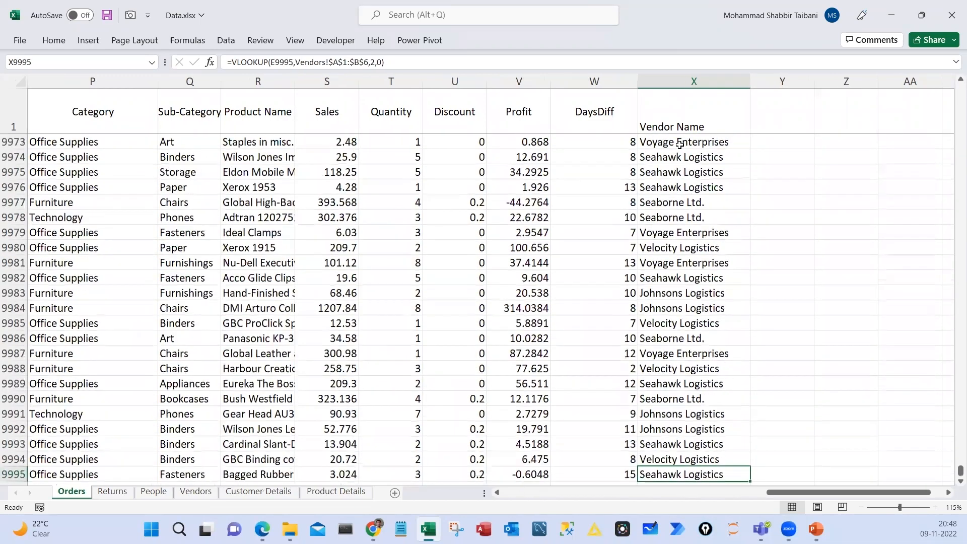
Return to the top of the Orders sheet and review the Sales done by Person task in Day 07.pdf
key("ctrl+Up")
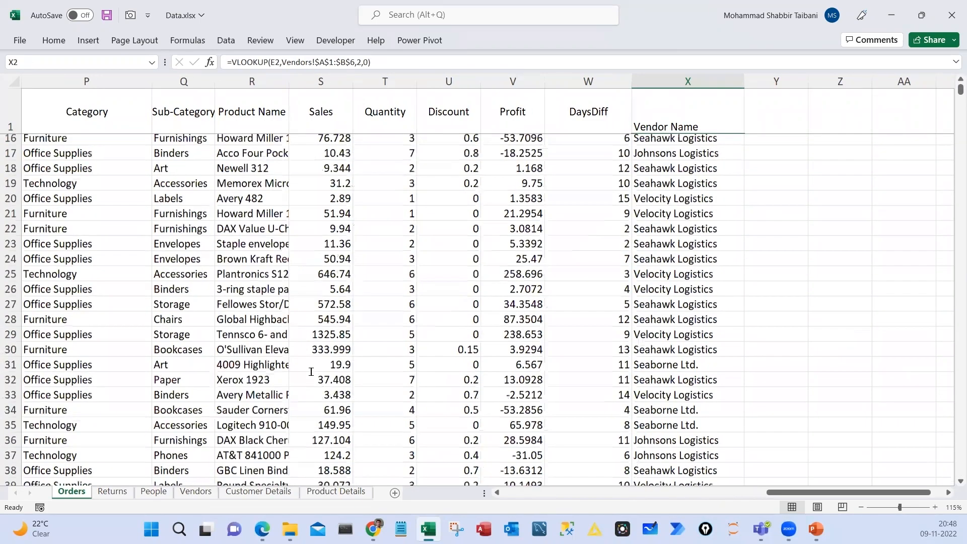
key("alt+Tab")
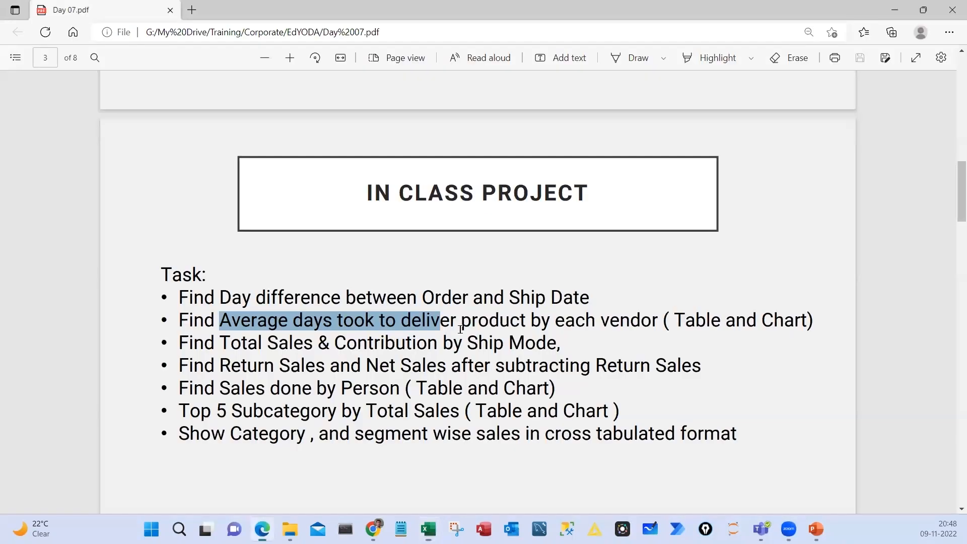
left_click(460, 329)
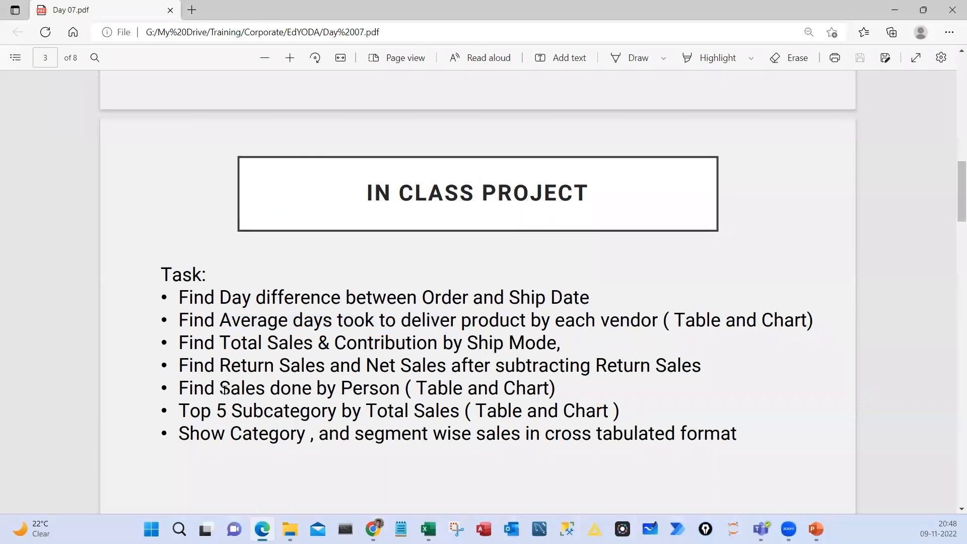
left_click_drag(225, 389, 400, 390)
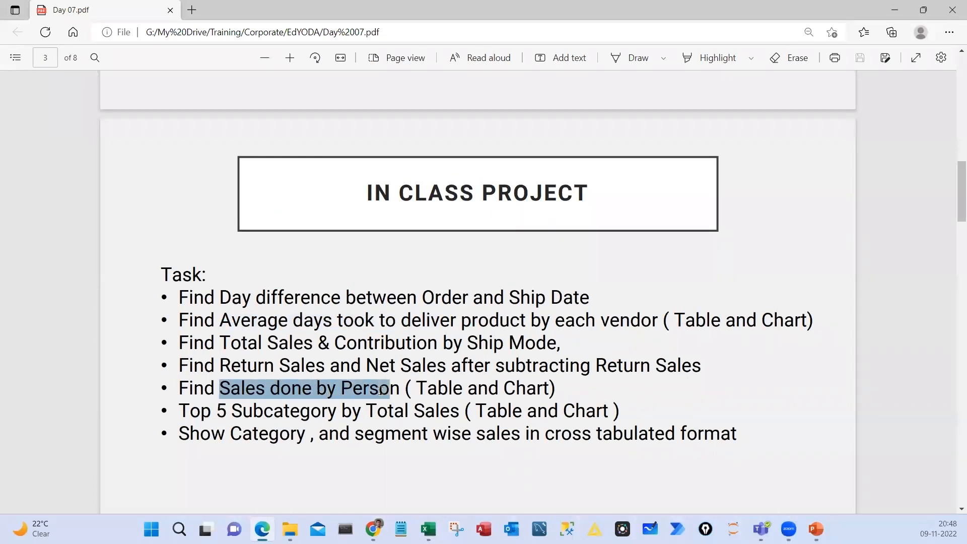
Switch back to the Orders sheet in Excel and fill the Region header in cell N1 with yellow
key("alt+Tab")
left_click(577, 129)
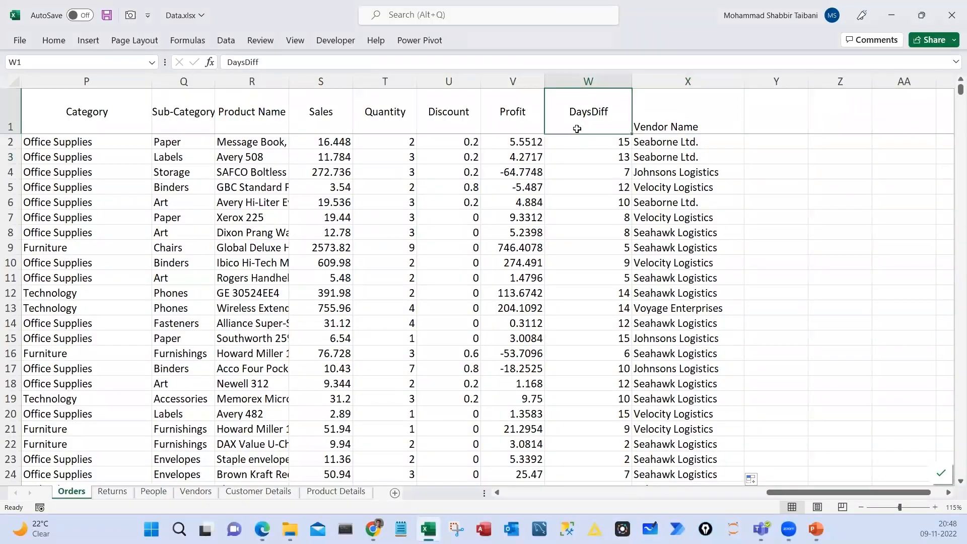
key("Left")
key("Left")
key("Left")
key("Left")
key("Left")
key("Left")
key("Left")
key("Left")
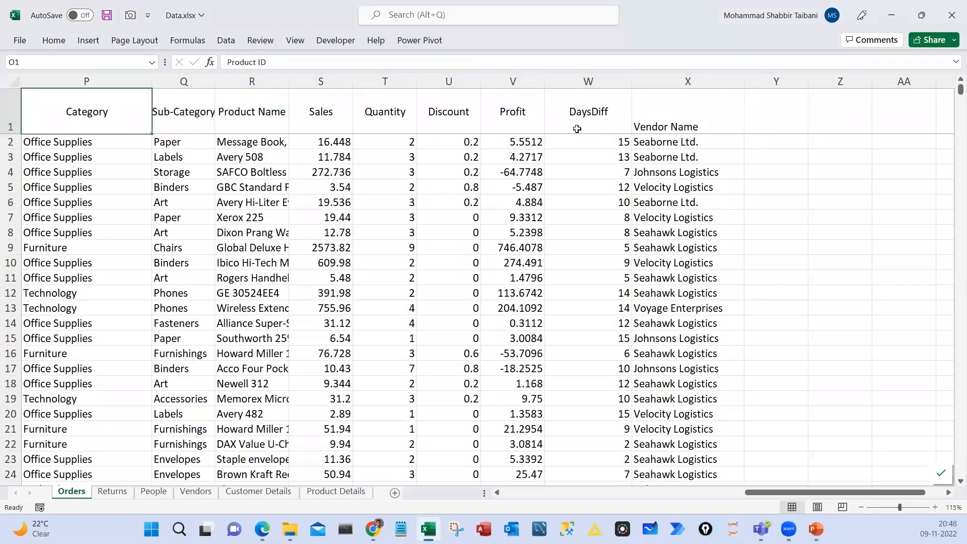
key("Left")
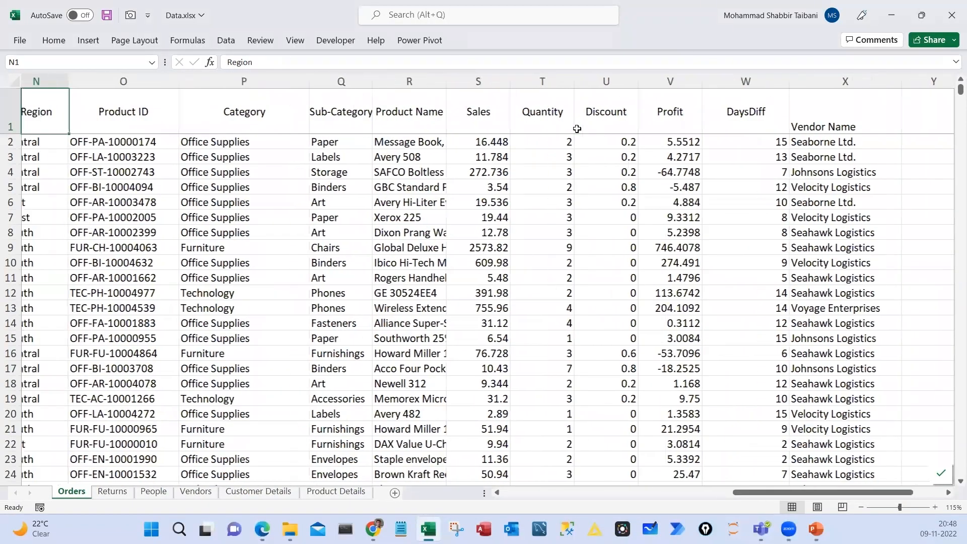
key("Left")
key("Right")
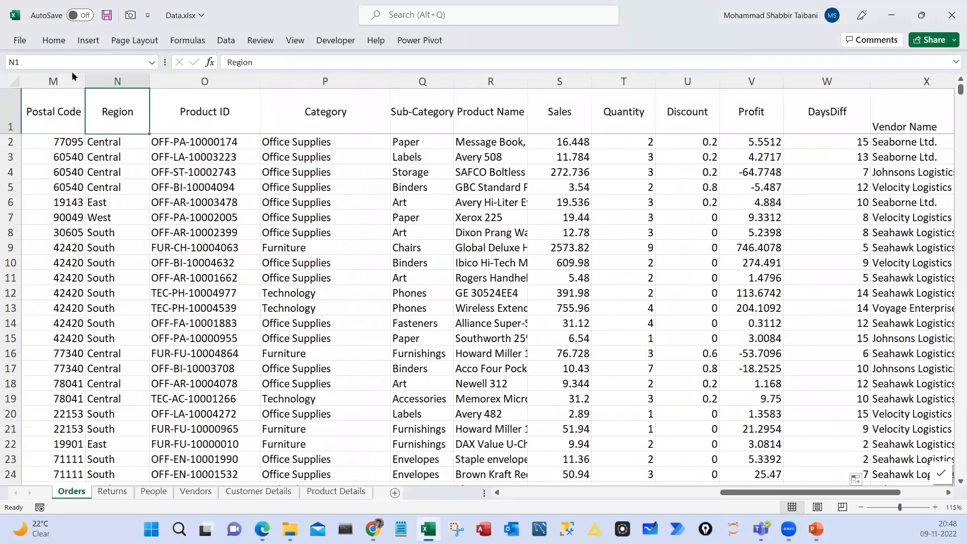
left_click(54, 40)
left_click(180, 84)
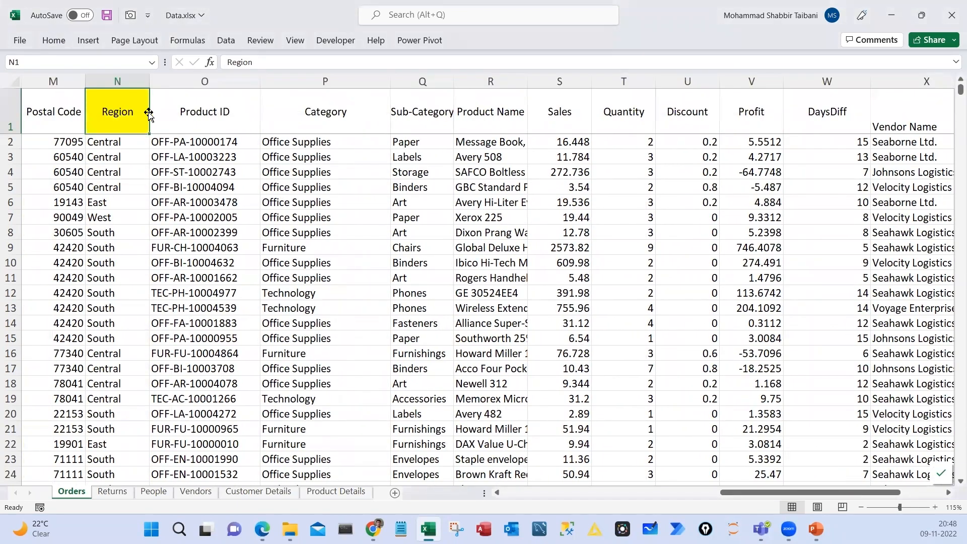
Add the header Person in cell Y1 of the Orders sheet, beside Vendor Name
key("ctrl+Right")
key("Right")
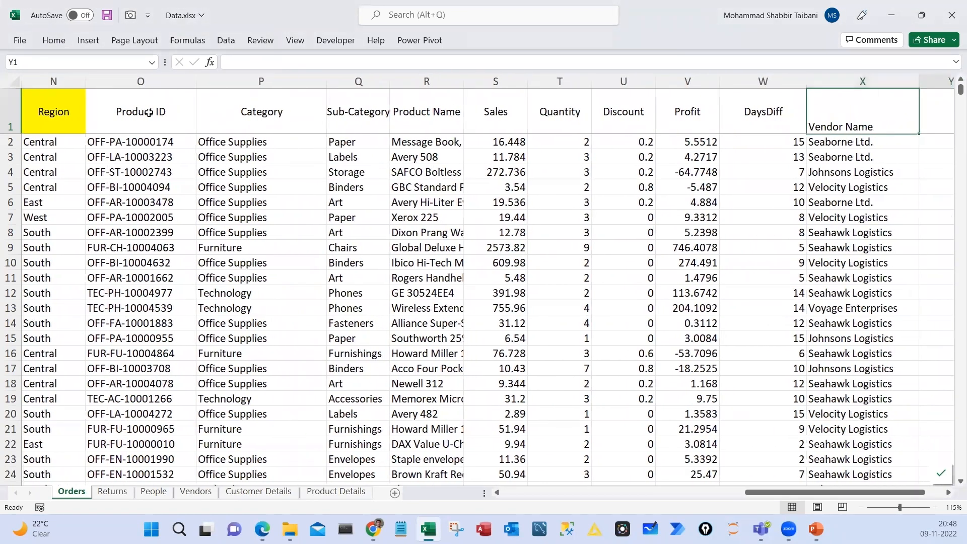
type("Person")
key("Return")
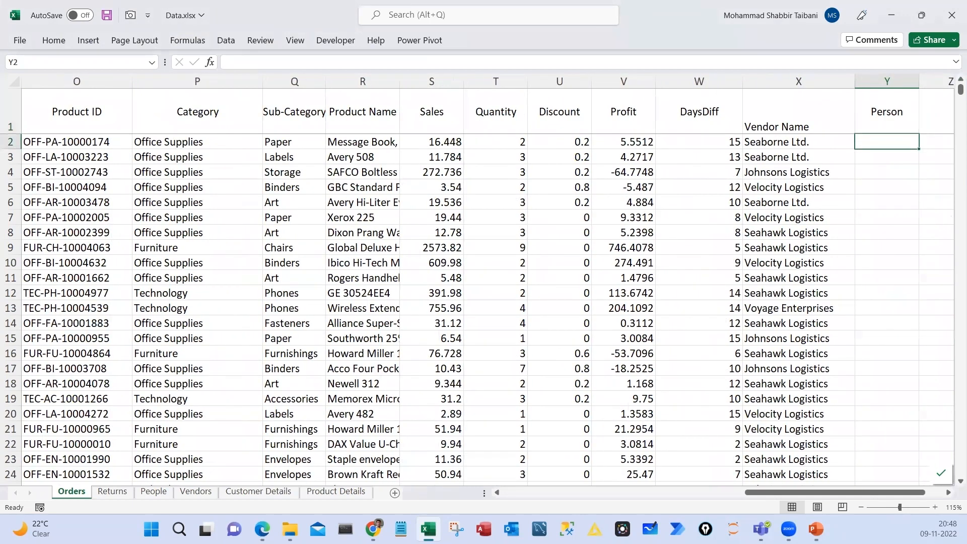
Examine the Region and Person columns on the People sheet and return to the Orders sheet
left_click(152, 492)
left_click_drag(114, 108, 239, 188)
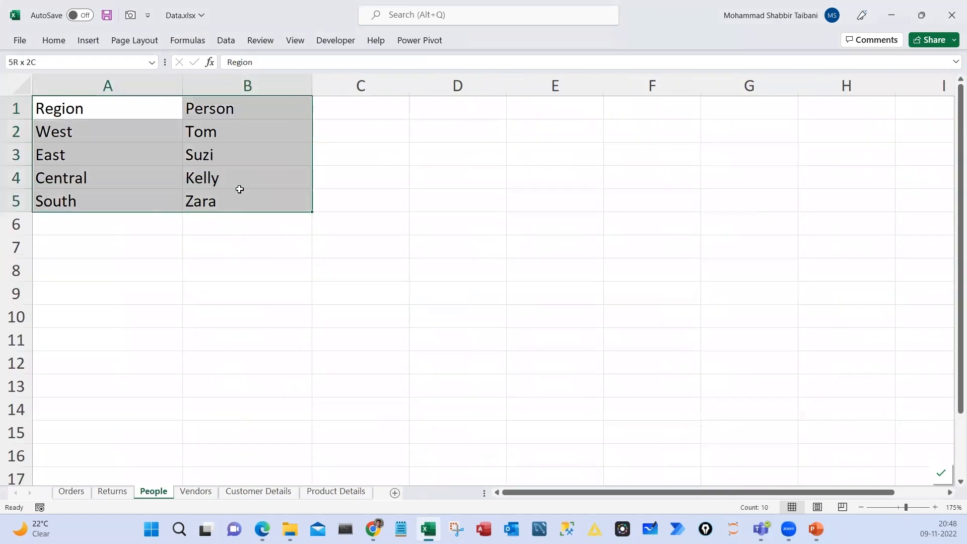
left_click_drag(112, 114, 93, 204)
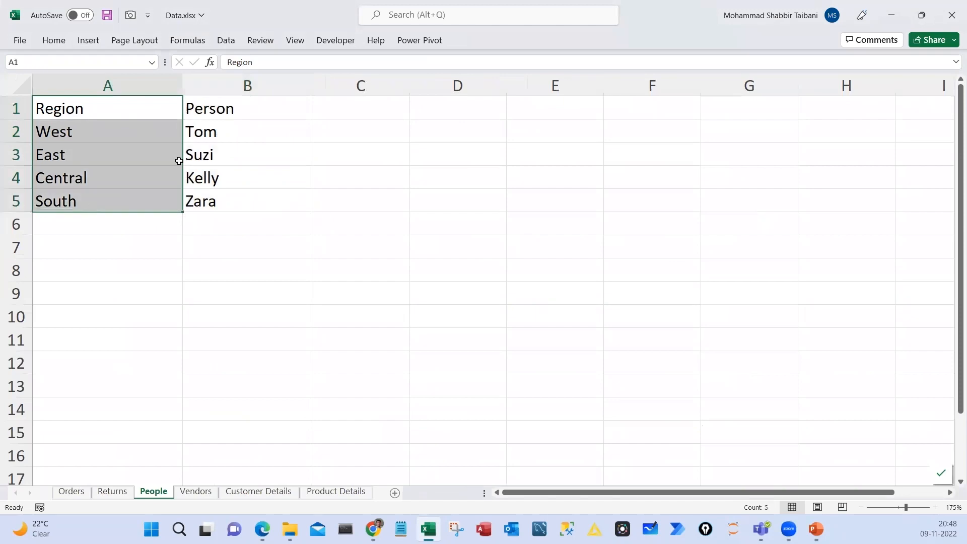
key("Right")
left_click_drag(214, 155, 213, 211)
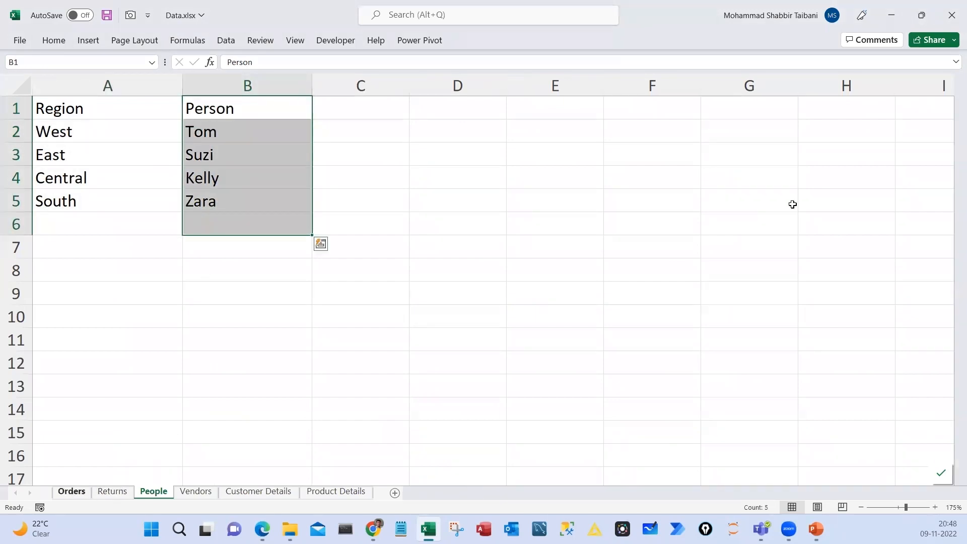
key("ctrl+Page_Up")
key("ctrl+Page_Up")
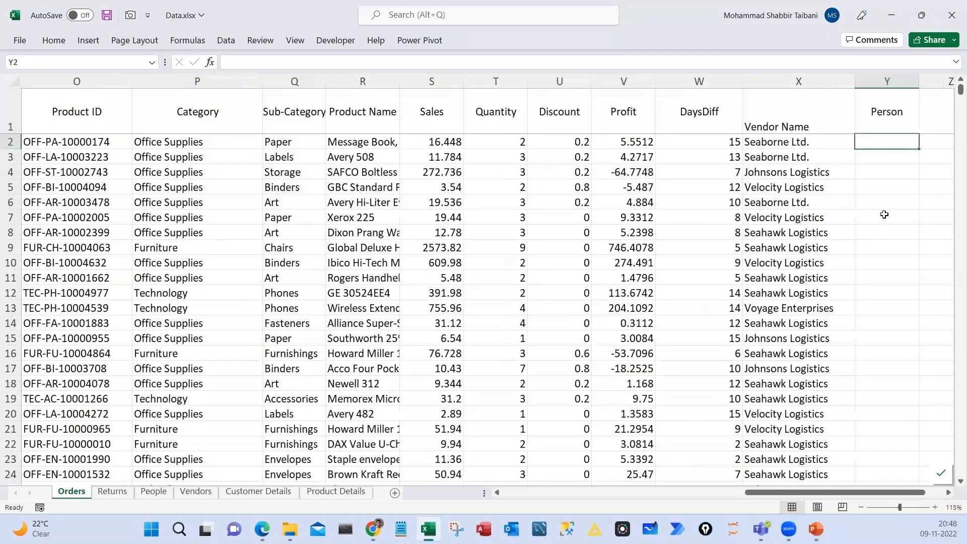
Start a VLOOKUP formula in cell Y2 of the Orders sheet with Region cell N2 as the lookup value
type("=VLOOKUP(")
key("Left")
key("Left")
key("Left")
key("Left")
key("Left")
key("Left")
key("Left")
key("Left")
key("Left")
key("Left")
key("Left")
key("Left")
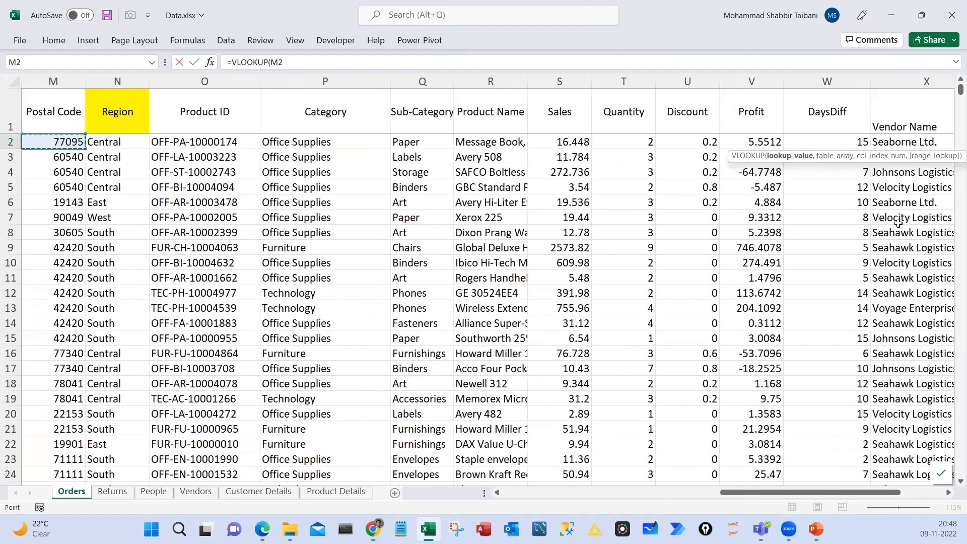
key("Right")
type(",")
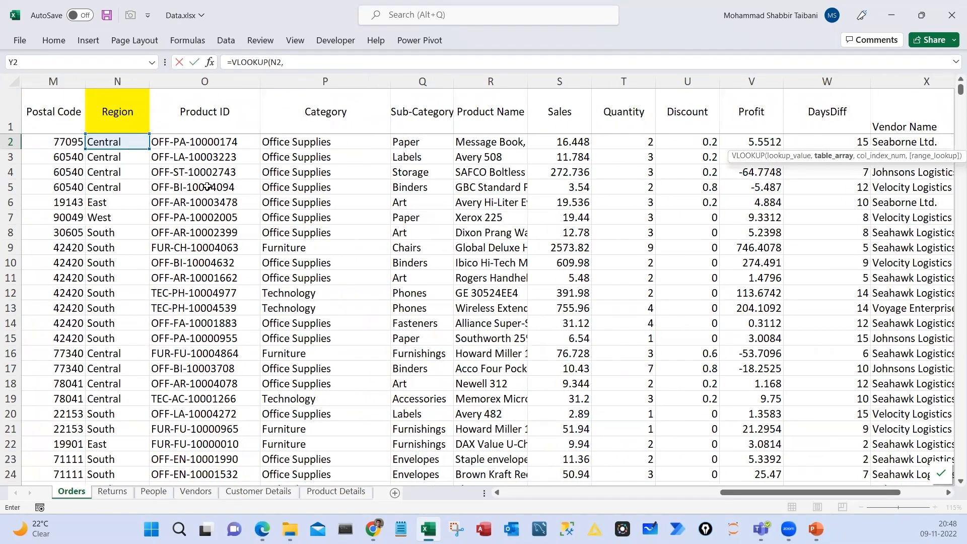
Complete the VLOOKUP with the absolute range People!$A$1:$B$5, column index 2 and exact match 0, and fill it down the Person column
left_click(154, 491)
left_click_drag(76, 108, 249, 193)
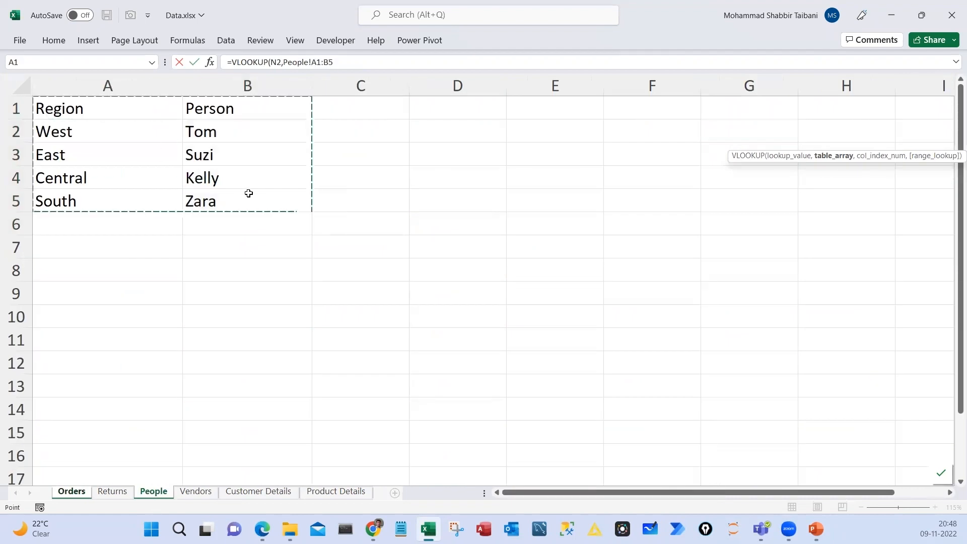
key("F4")
type(",2,0)")
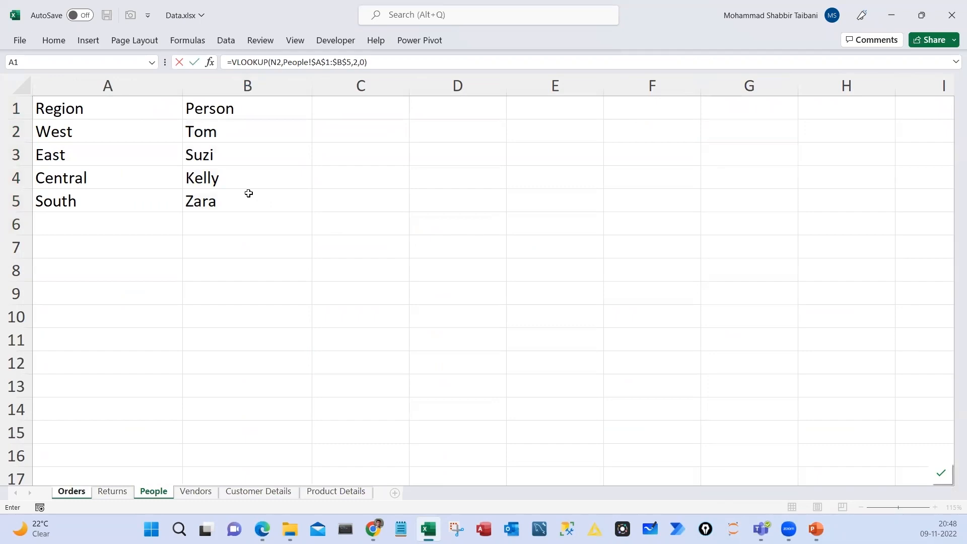
key("Escape")
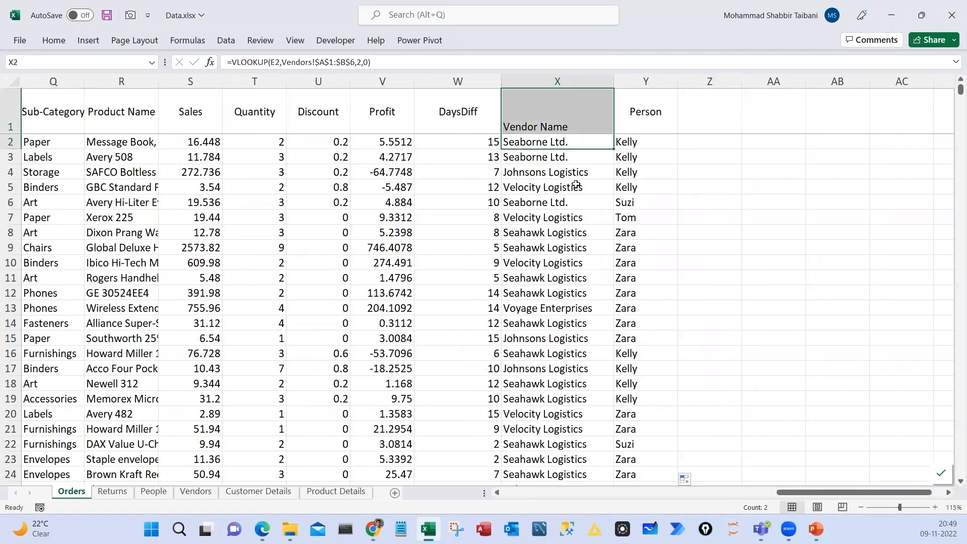
Show the VLOOKUP formula in X2 and mark its E2 reference and the two lookup columns with red pen strokes
key("F2")
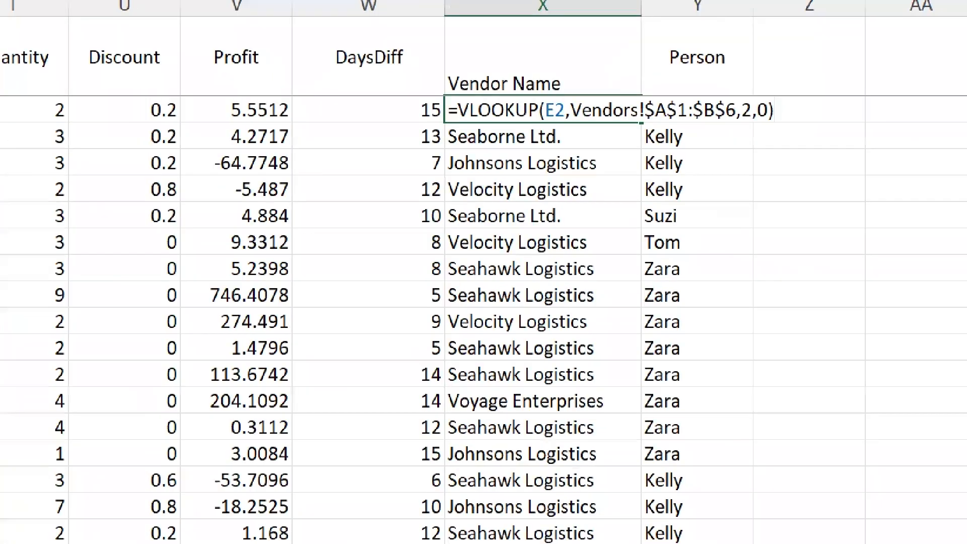
left_click_drag(587, 107, 622, 90)
left_click_drag(905, 103, 802, 163)
left_click_drag(815, 134, 843, 150)
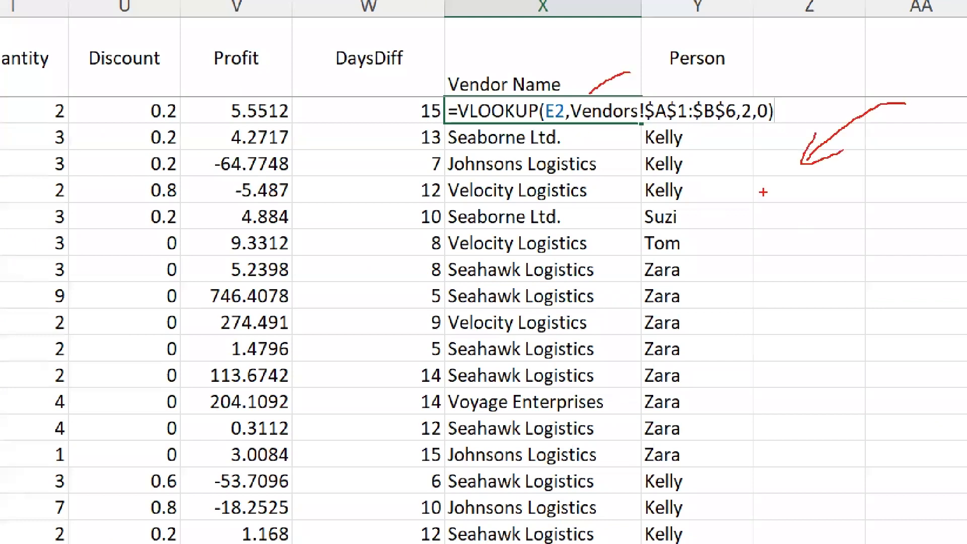
left_click_drag(892, 197, 668, 218)
mouse_move(455, 40)
left_mouse_down()
mouse_move(280, 371)
mouse_move(171, 320)
left_mouse_up()
left_click_drag(547, 100, 563, 93)
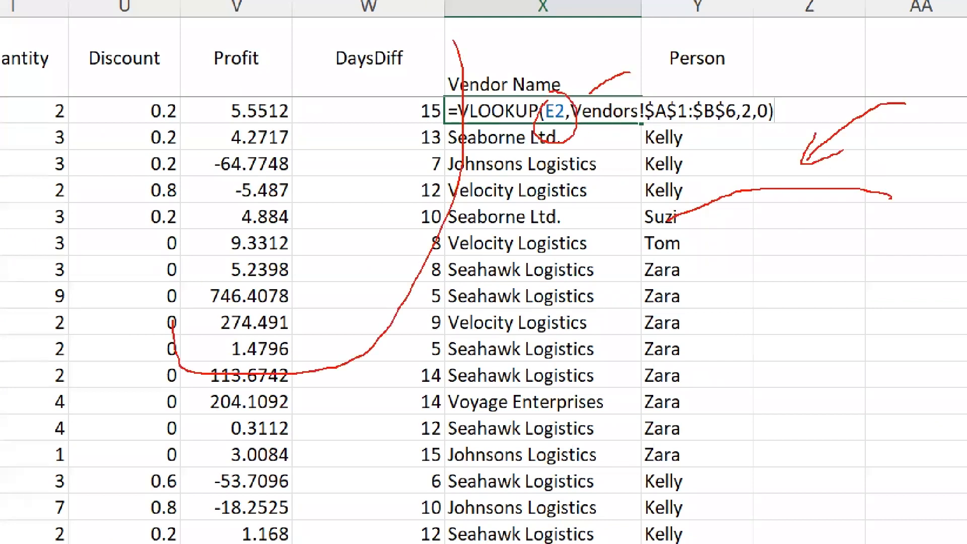
left_click_drag(531, 49, 518, 270)
left_click_drag(485, 218, 516, 270)
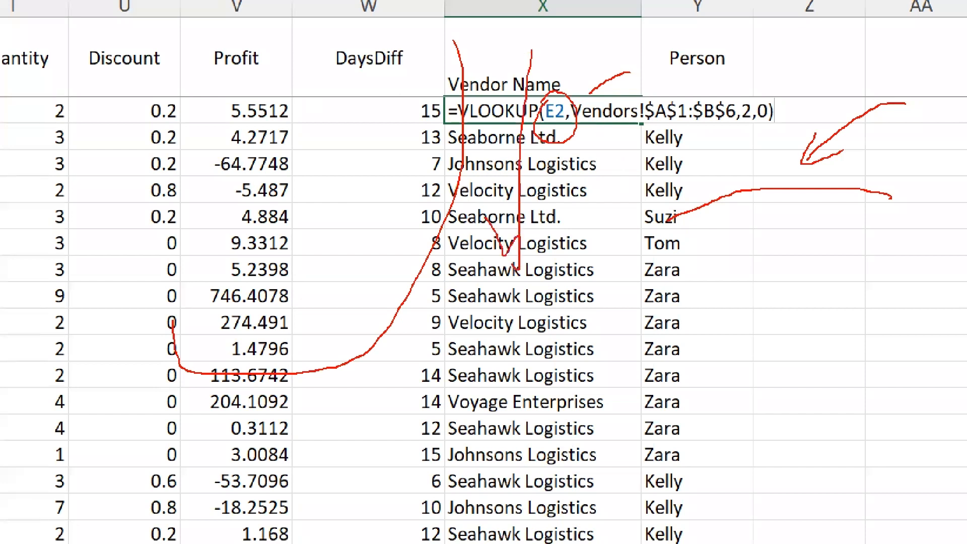
left_click_drag(700, 31, 702, 219)
left_click_drag(684, 171, 740, 162)
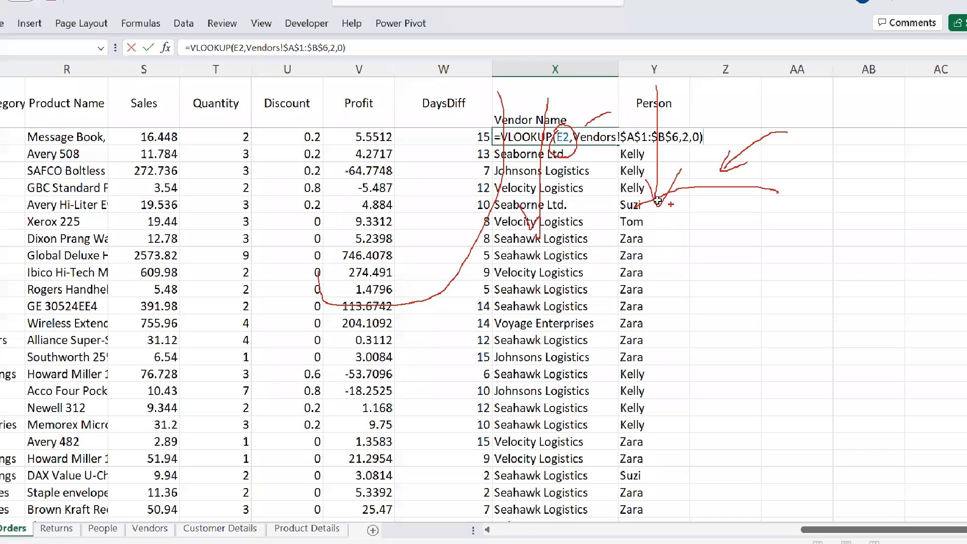
key("Escape")
Inspect the VLOOKUP formula in cell Y2 of the Person column without changing it
left_click(642, 137)
key("F2")
key("Escape")
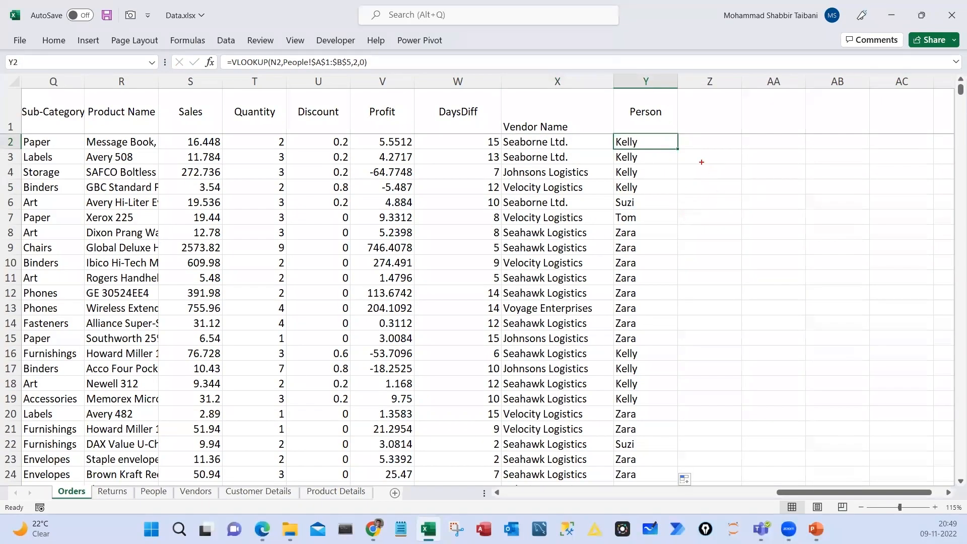
Sketch a red diagram of three linked tables inside a large frame in the empty area beside the Person column
mouse_move(701, 161)
left_mouse_down()
mouse_move(916, 375)
mouse_move(936, 376)
left_mouse_up()
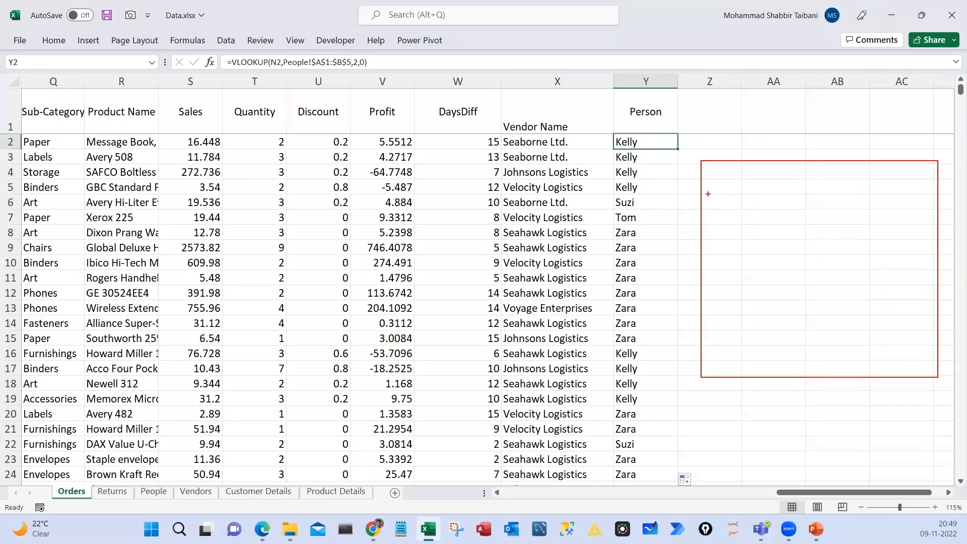
left_click_drag(716, 198, 768, 276)
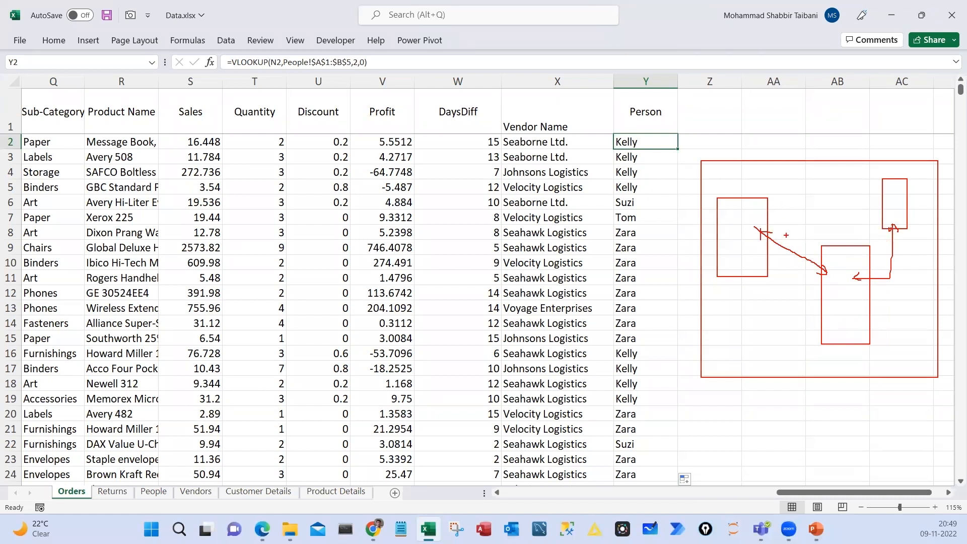
mouse_move(780, 163)
left_mouse_down()
mouse_move(717, 289)
mouse_move(763, 174)
left_mouse_up()
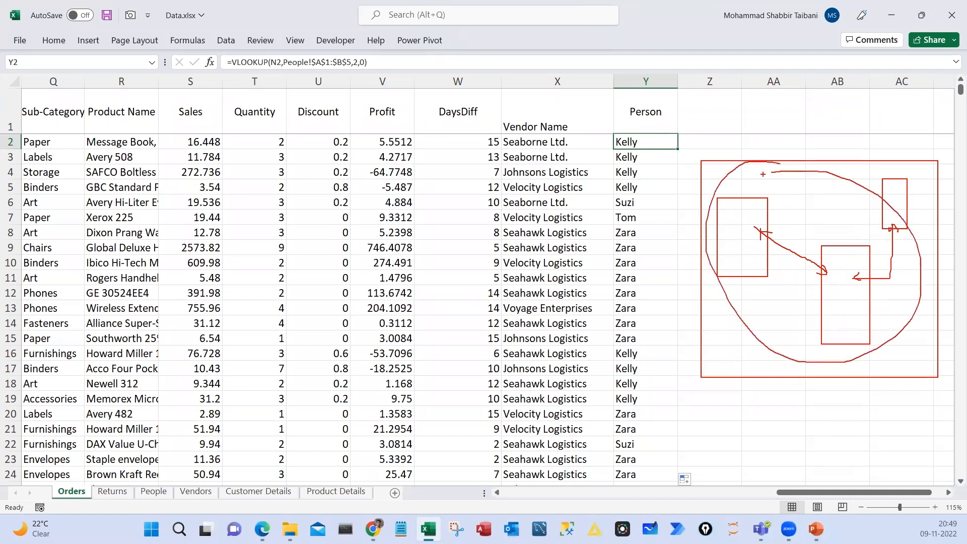
left_click_drag(467, 273, 577, 227)
left_click_drag(752, 227, 834, 276)
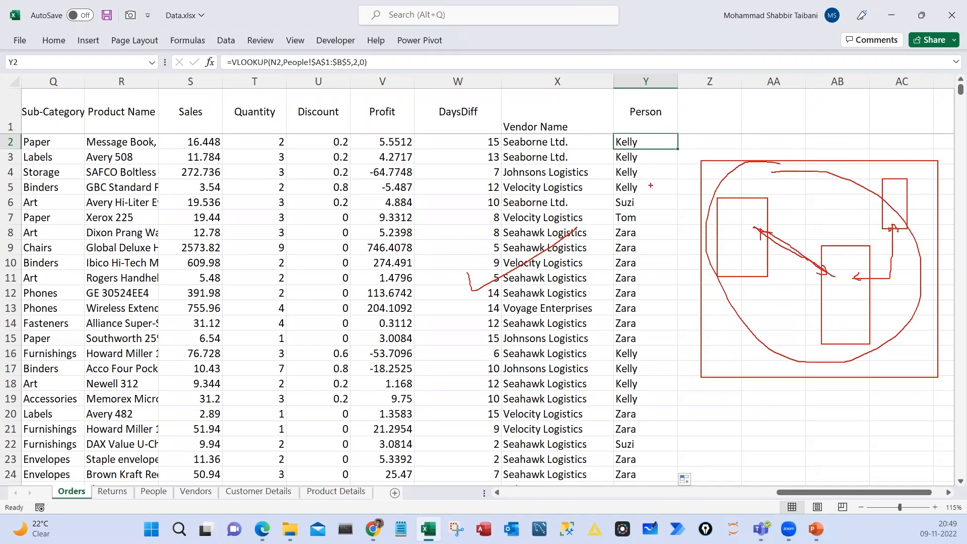
Circle the first Vendor Name values, handwrite notes on VL, Join and SQL below the diagram, and clear all pen marks
mouse_move(505, 129)
left_mouse_down()
mouse_move(574, 134)
mouse_move(478, 135)
left_mouse_up()
left_click_drag(650, 325, 699, 331)
left_click_drag(681, 383, 653, 416)
left_click_drag(683, 408, 719, 404)
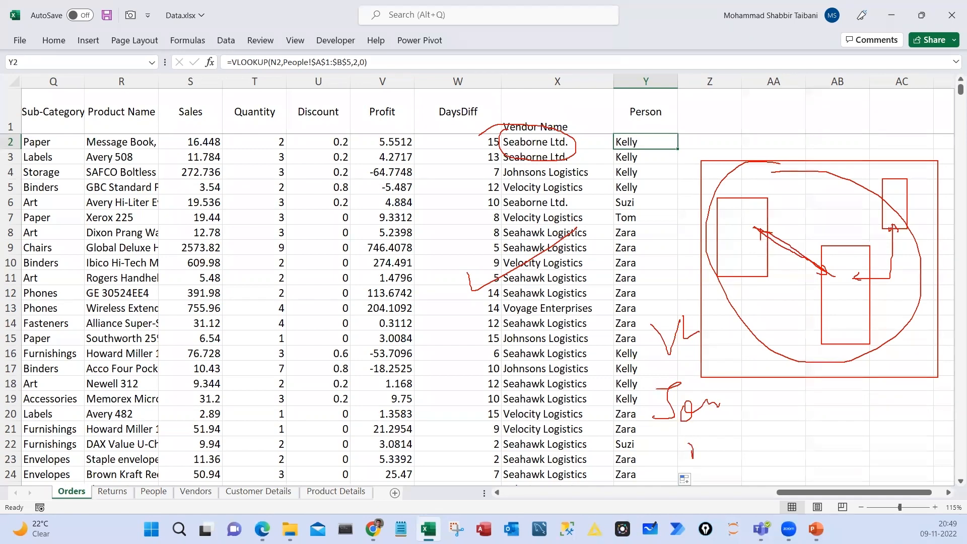
left_click_drag(690, 443, 741, 462)
left_click_drag(664, 429, 719, 414)
mouse_move(744, 403)
left_mouse_down()
mouse_move(786, 399)
mouse_move(782, 419)
left_mouse_up()
left_click_drag(803, 386, 819, 392)
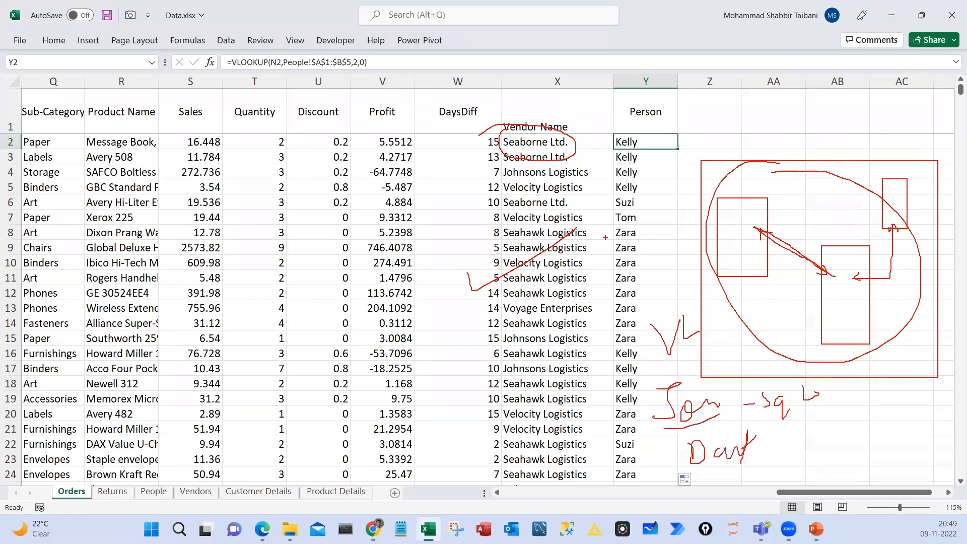
key("Escape")
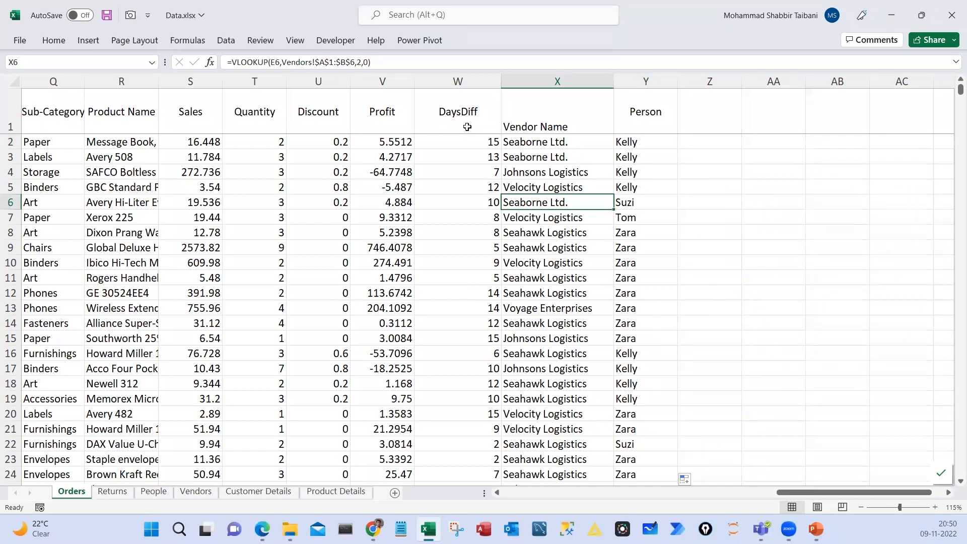
Review the added DaysDiff, Vendor Name and Person columns on the Orders sheet
left_click_drag(464, 126, 463, 362)
left_click_drag(559, 114, 604, 338)
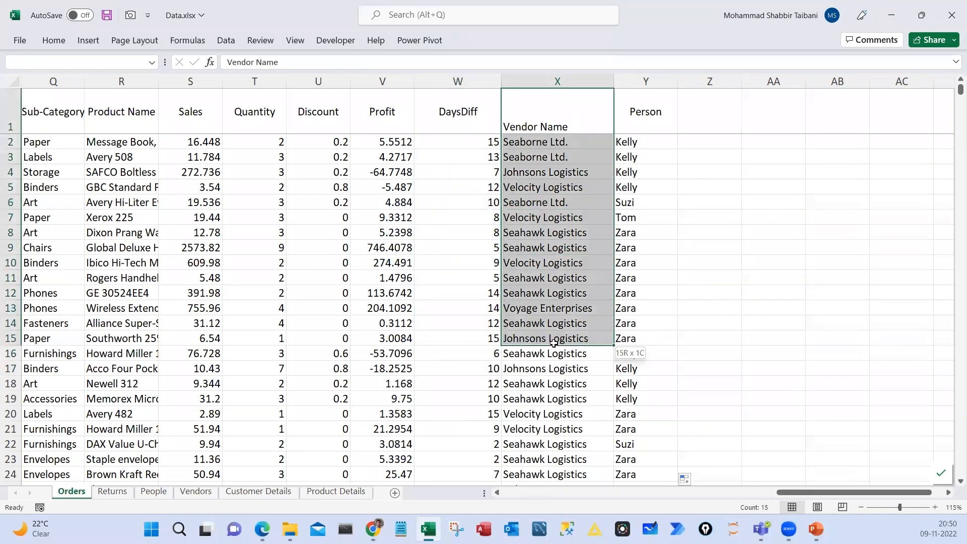
left_click_drag(644, 120, 627, 333)
left_click(573, 247)
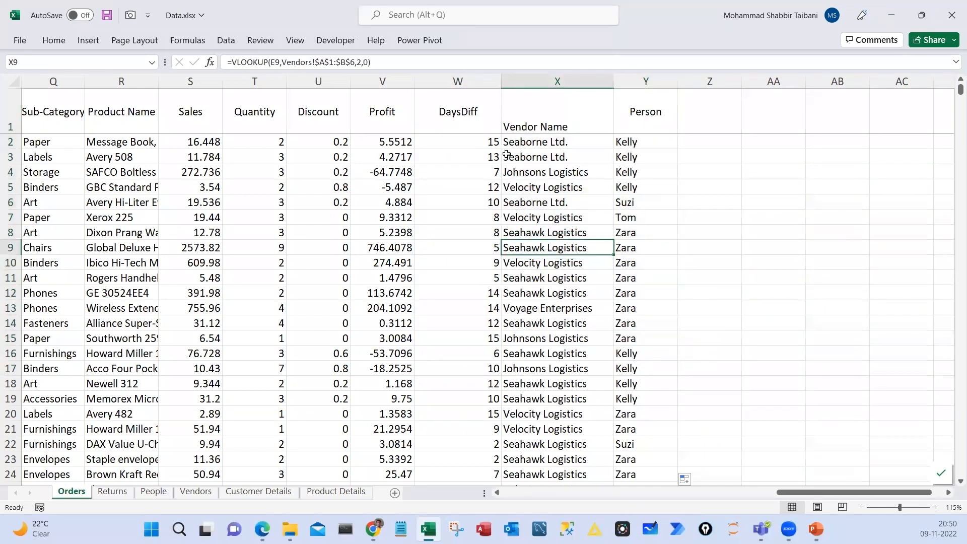
Check the DaysDiff and neighbouring columns, glance at the Returns sheet, and return to the first column of the Orders sheet
left_click(508, 153)
left_click_drag(468, 121, 563, 200)
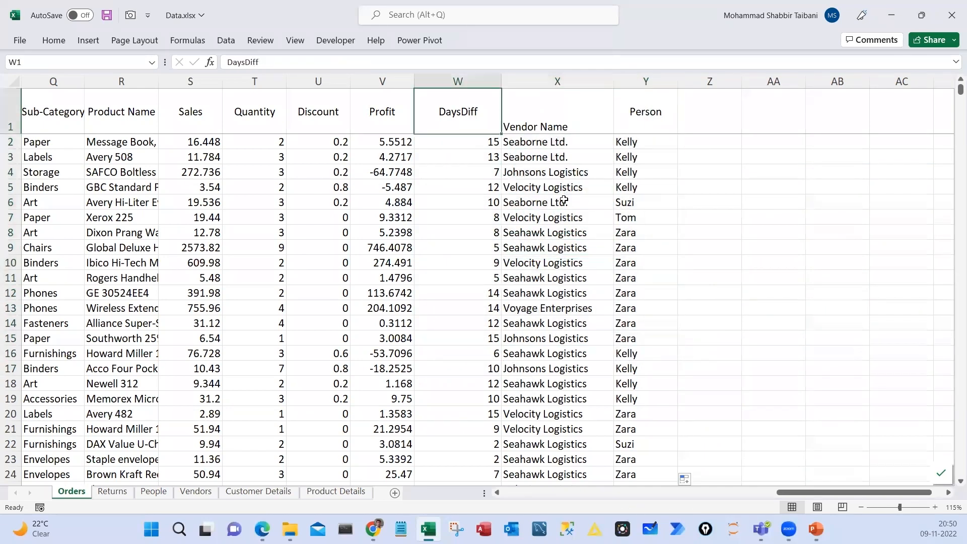
left_click(113, 492)
left_click(84, 496)
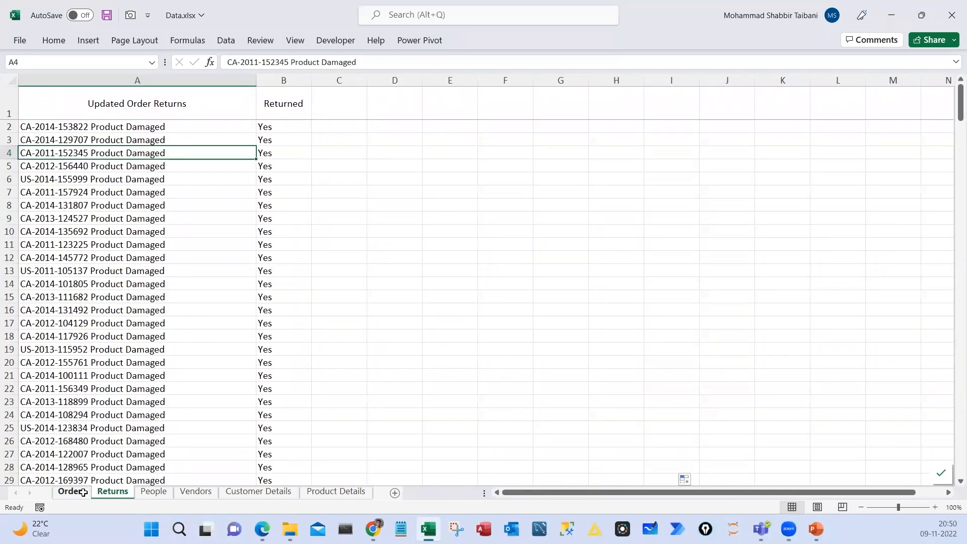
key("Left")
key("Left")
key("ctrl+Left")
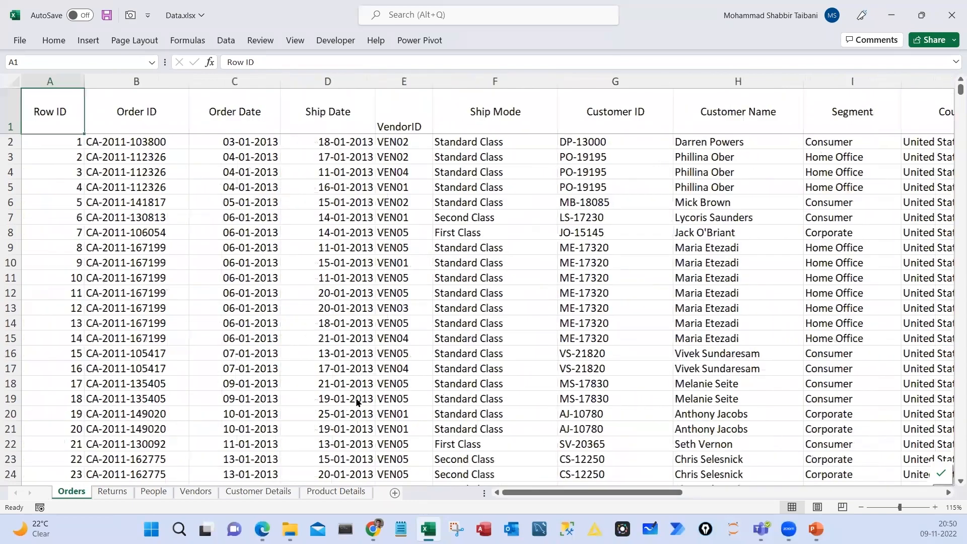
Switch to Day 07.pdf in Edge and highlight Pivot in the Tools and Technique list
key("alt+Tab")
scroll(252, 300, "down", 3)
triple_click(332, 303)
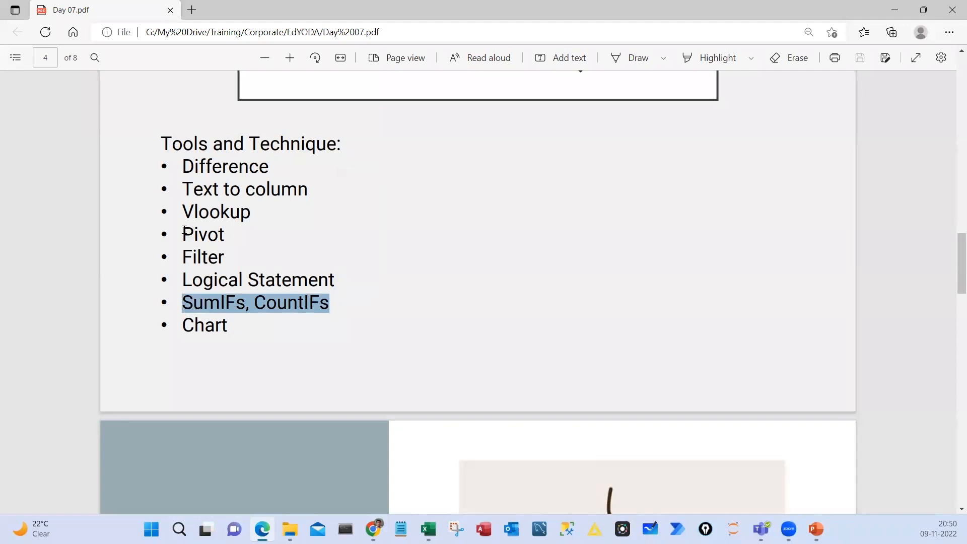
left_click_drag(184, 231, 228, 239)
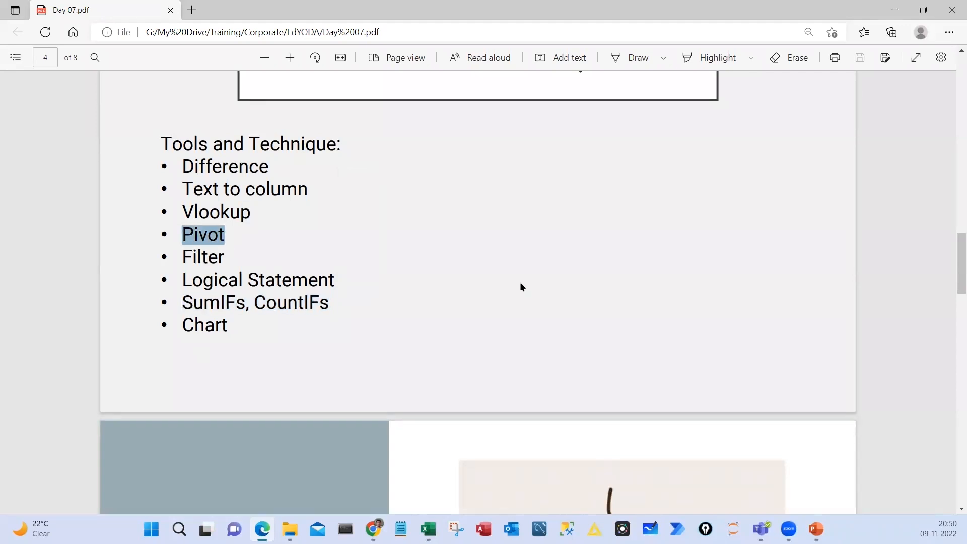
Back in Excel, create a PivotTable from the Orders data on a new worksheet with the PivotTable and PivotChart Wizard
key("alt+Tab")
key("ctrl+Home")
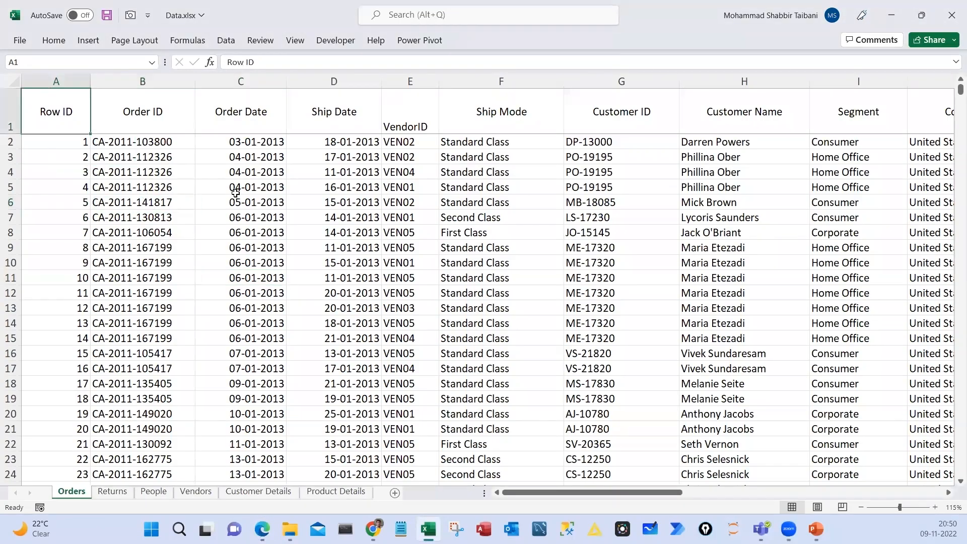
left_click_drag(74, 122, 880, 250)
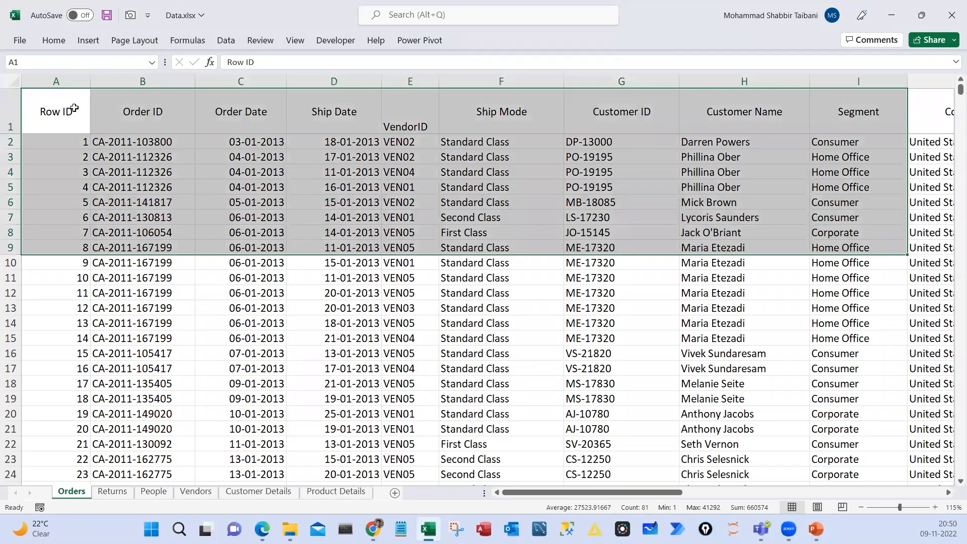
left_click(74, 108)
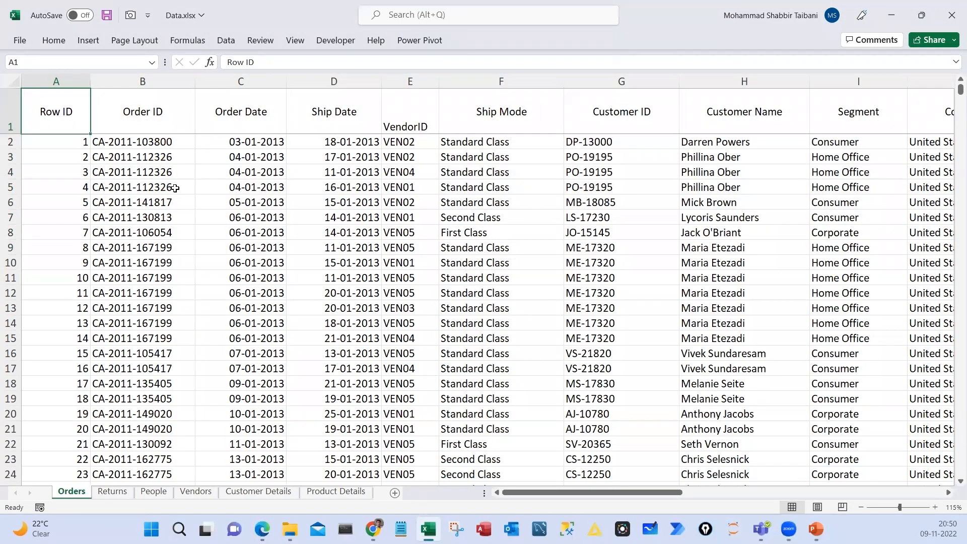
key("alt")
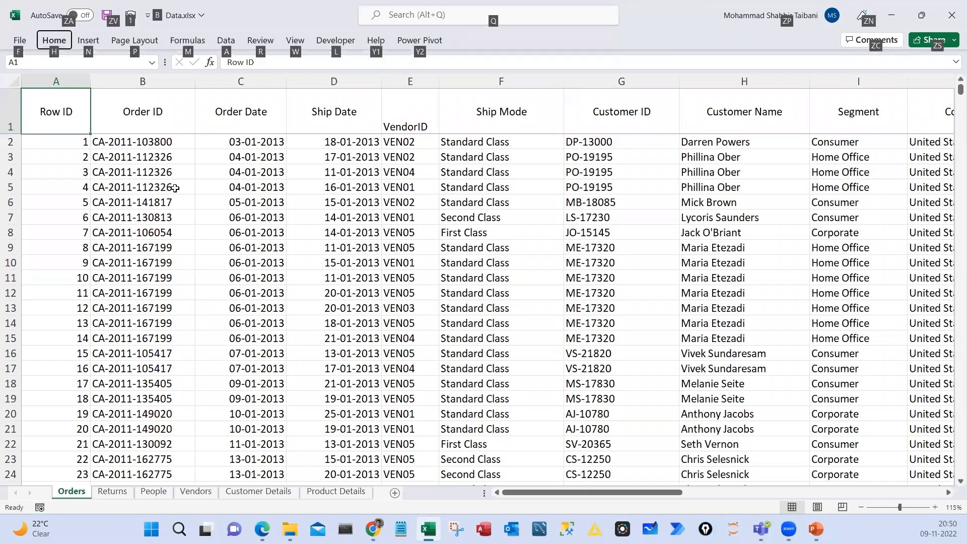
key("d")
key("p")
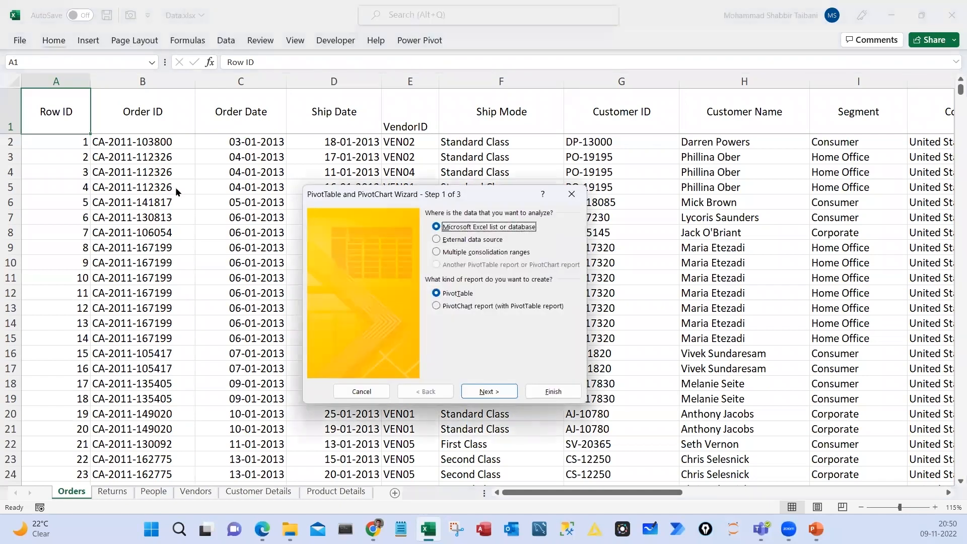
left_click(488, 392)
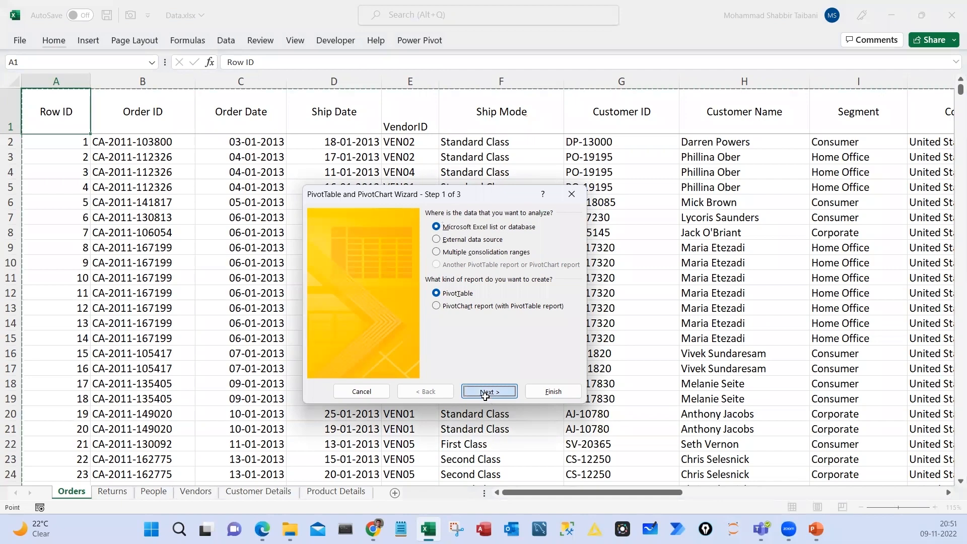
left_click(488, 323)
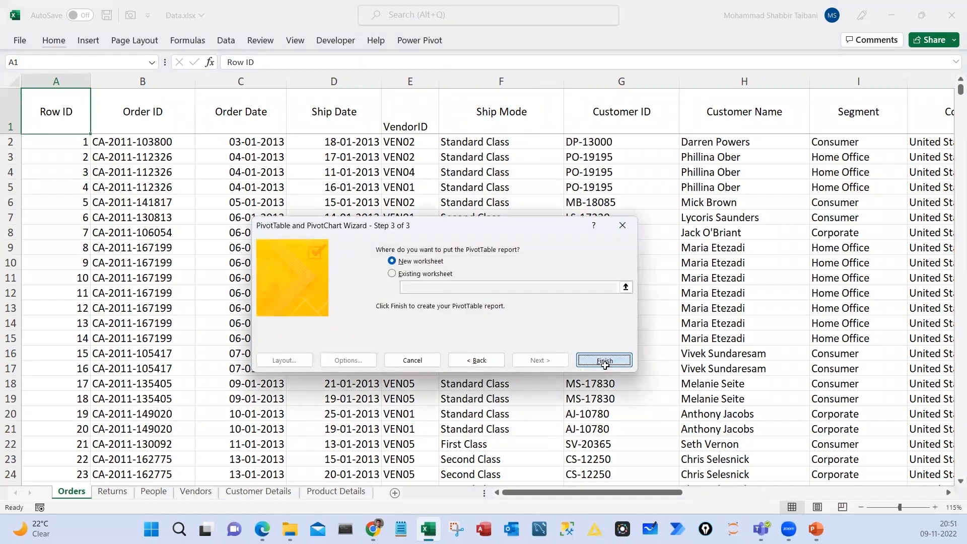
key("Return")
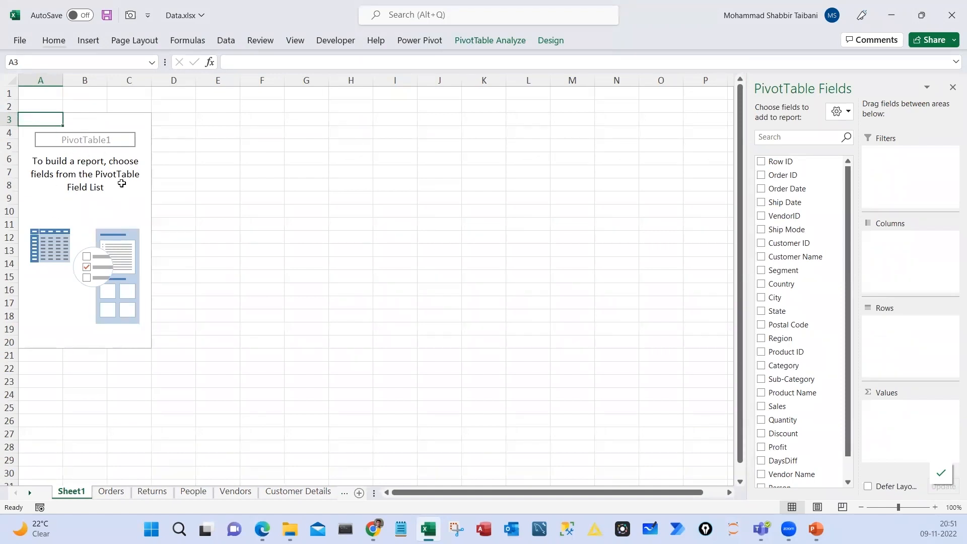
Enable the classic PivotTable layout in the display options of the new PivotTable
right_click(101, 186)
left_click(150, 278)
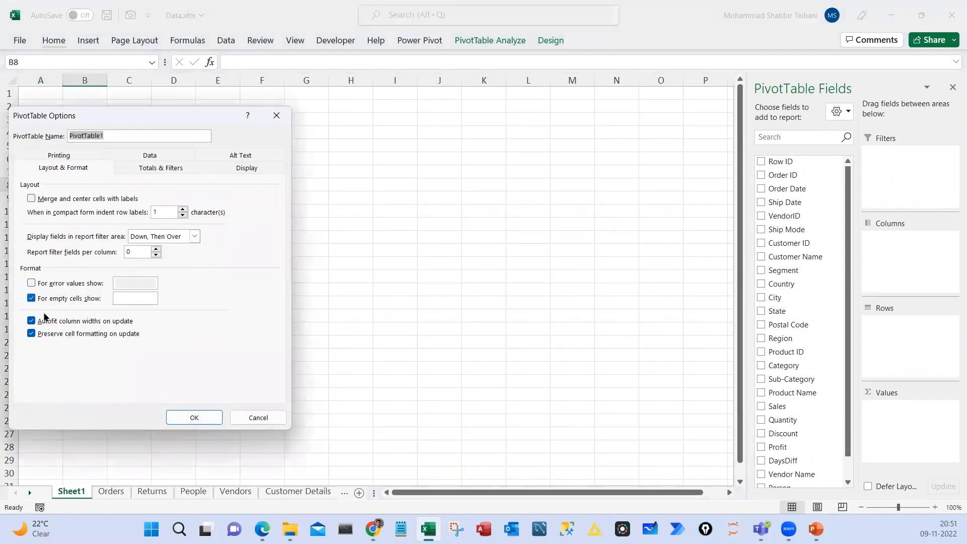
left_click(246, 169)
left_click(31, 266)
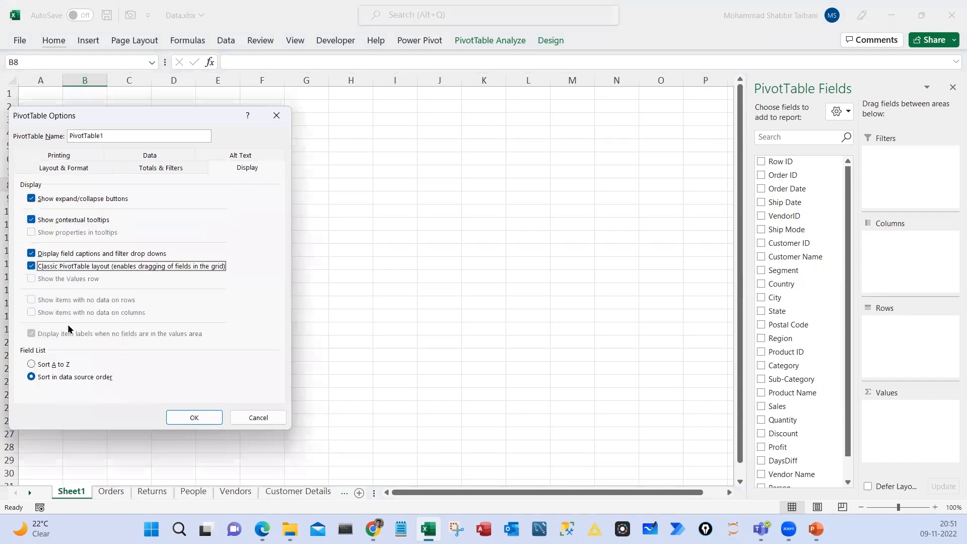
left_click(194, 418)
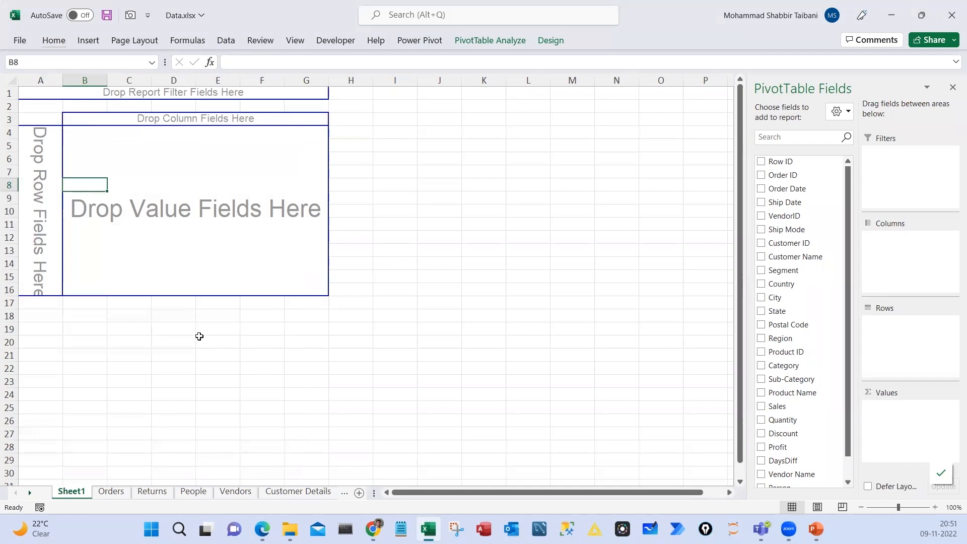
Switch to Day 07.pdf in Edge and highlight the task on average days to deliver product by each vendor
key("alt+Tab")
scroll(269, 315, "up", 6)
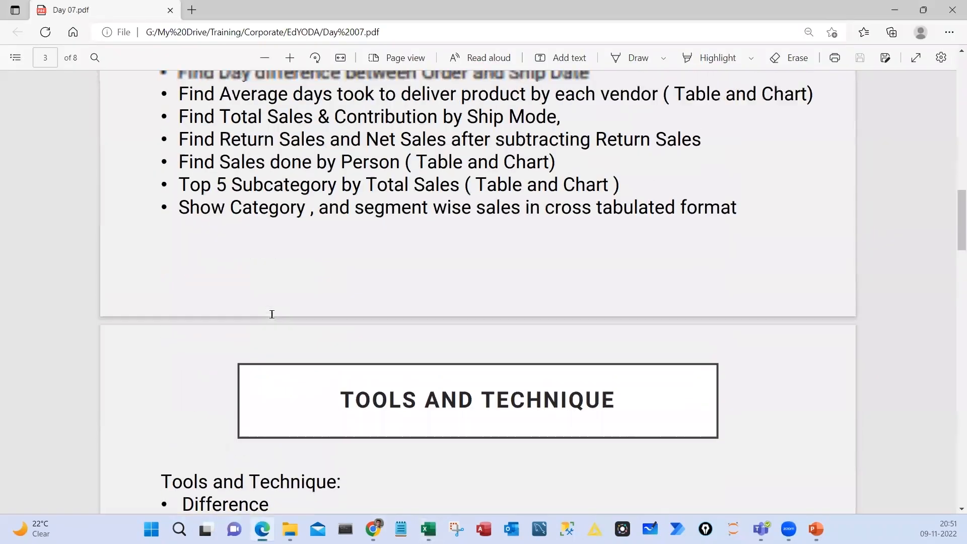
scroll(271, 314, "up", 3)
left_click_drag(220, 250, 646, 251)
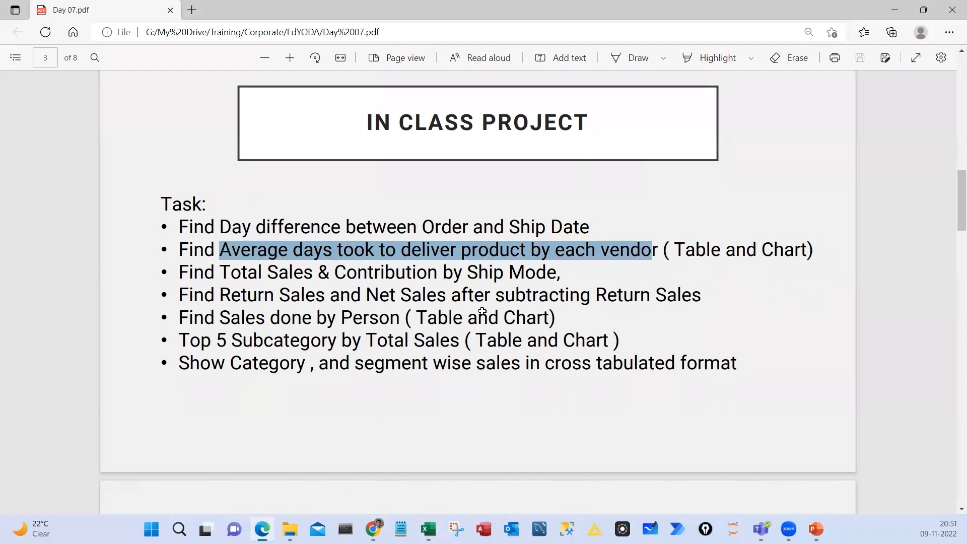
Back in Excel, add Vendor Name to the PivotTable rows and DaysDiff to its values, and autofit column A
key("alt+Tab")
scroll(800, 352, "down", 1)
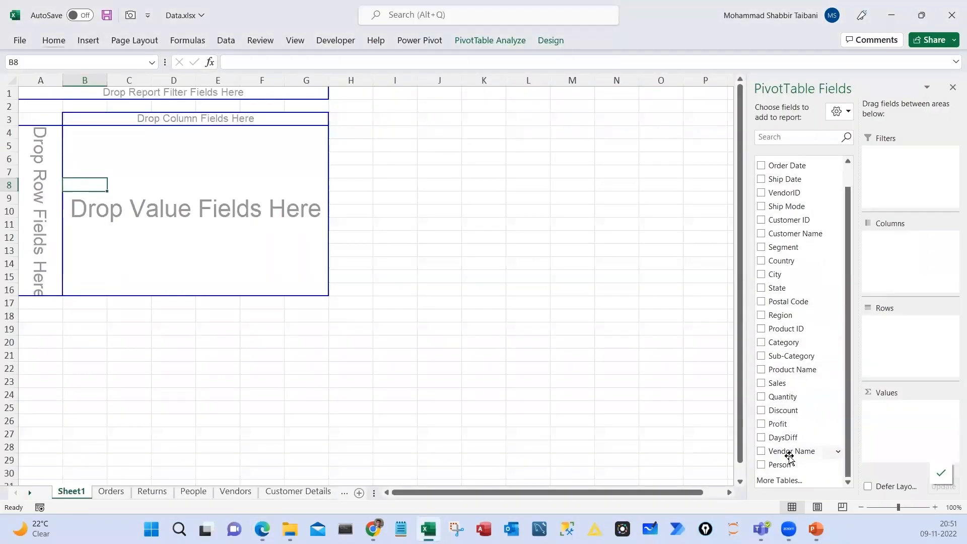
left_click_drag(789, 457, 879, 338)
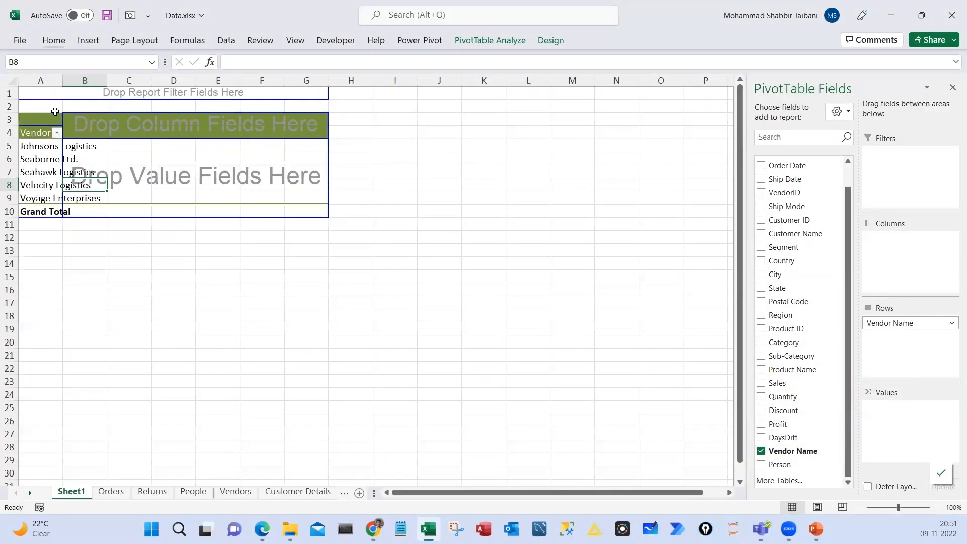
double_click(63, 81)
left_click(67, 146)
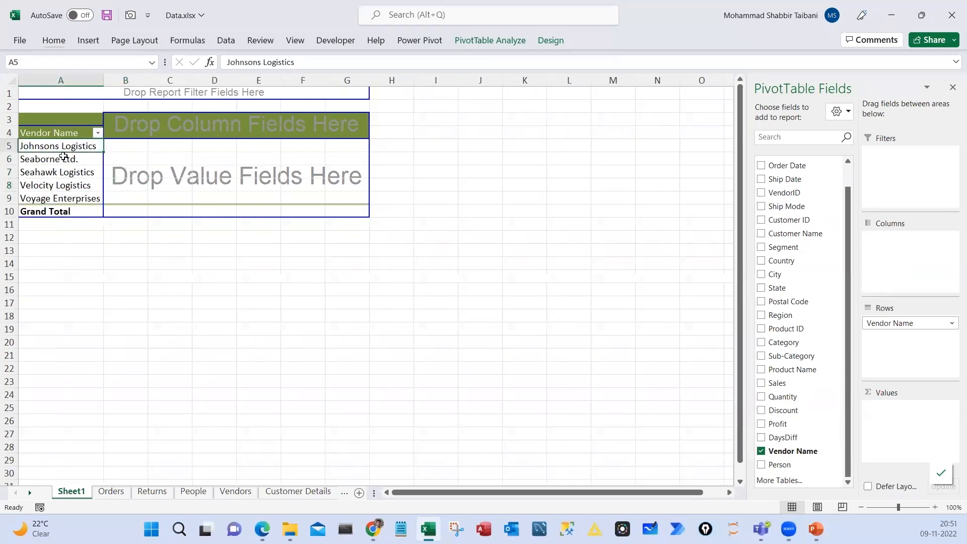
left_click(63, 157)
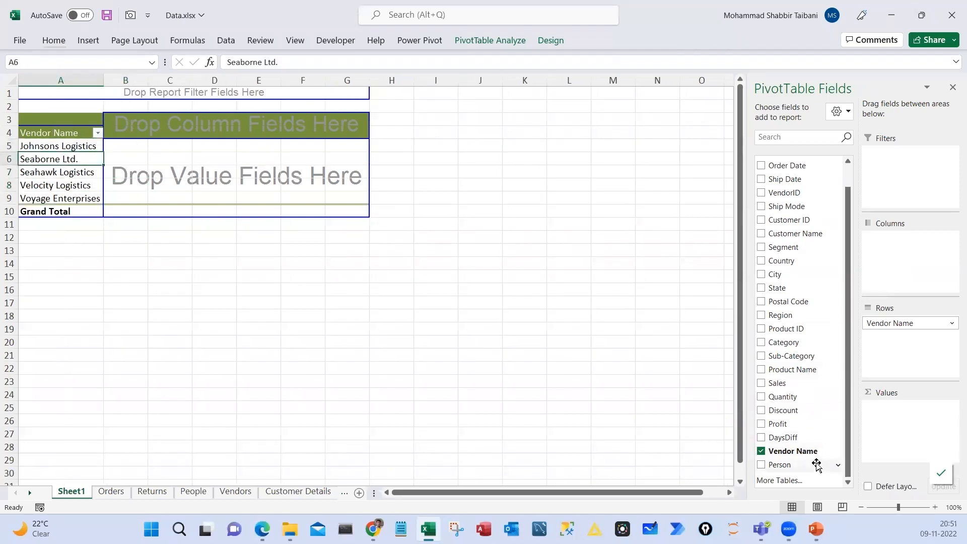
left_click_drag(790, 438, 900, 423)
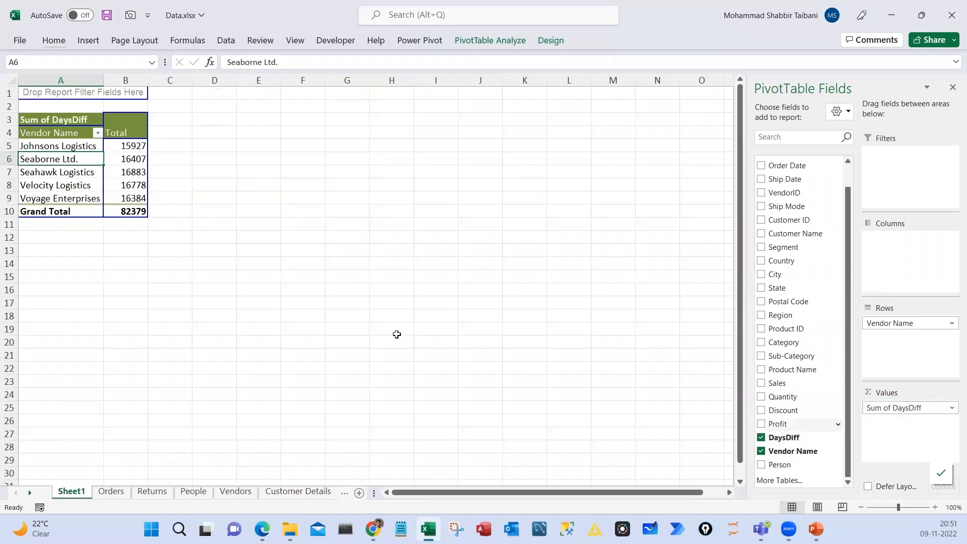
Select the vendor totals in B5:B9 and handwrite a red note beside the PivotTable with Sum and a circled Num
left_click_drag(134, 146, 134, 198)
scroll(134, 198, "up", 3)
mouse_move(300, 175)
left_mouse_down()
mouse_move(300, 203)
mouse_move(355, 187)
mouse_move(373, 215)
mouse_move(339, 245)
mouse_move(404, 222)
left_mouse_up()
left_click_drag(422, 175, 446, 135)
left_click_drag(453, 160, 507, 123)
left_click_drag(418, 178, 411, 186)
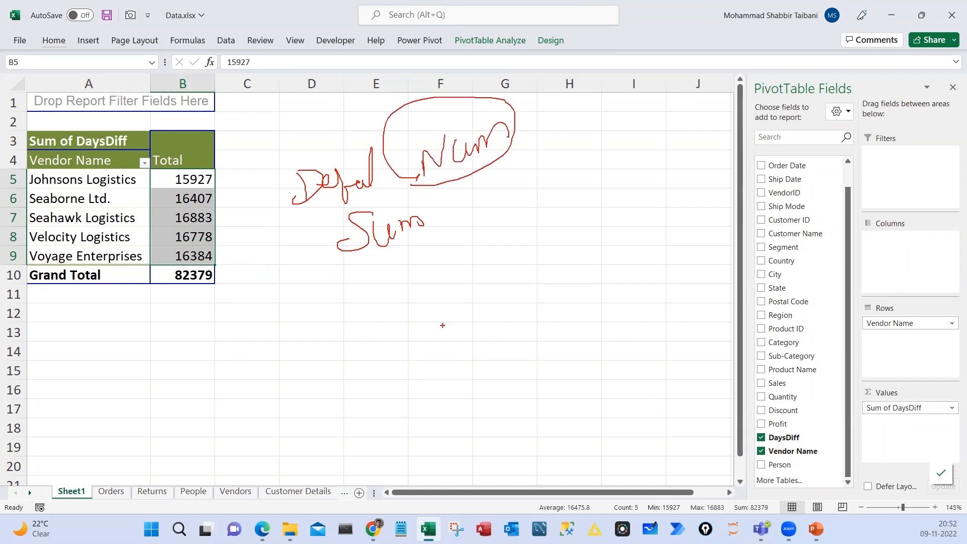
Handwrite Text and Count in red below the Sum note and underline them
mouse_move(432, 308)
left_mouse_down()
mouse_move(431, 351)
mouse_move(462, 311)
mouse_move(491, 333)
left_mouse_up()
left_click_drag(489, 318, 523, 307)
left_click_drag(471, 370, 453, 387)
mouse_move(484, 356)
left_mouse_down()
mouse_move(476, 384)
mouse_move(509, 372)
left_mouse_up()
left_click_drag(524, 343, 519, 370)
left_click_drag(508, 361, 542, 348)
left_click_drag(451, 425, 563, 378)
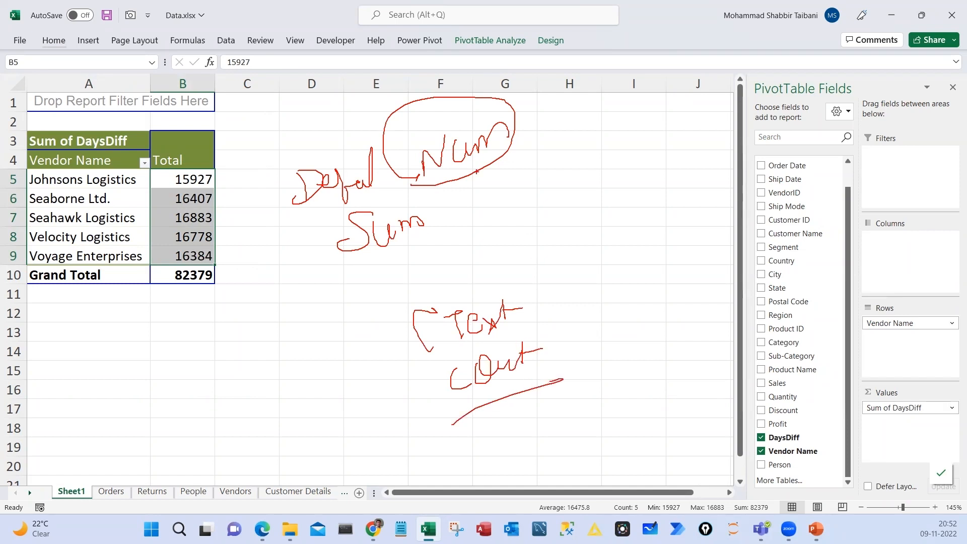
Draw tick marks beside the Num, Sum, Text and Count notes, and circle the vendor totals in column B
left_click_drag(476, 171, 516, 151)
left_click_drag(428, 212, 466, 201)
left_click_drag(532, 315, 563, 297)
left_click_drag(553, 354, 585, 336)
mouse_move(220, 161)
left_mouse_down()
mouse_move(161, 167)
mouse_move(219, 287)
mouse_move(187, 157)
left_mouse_up()
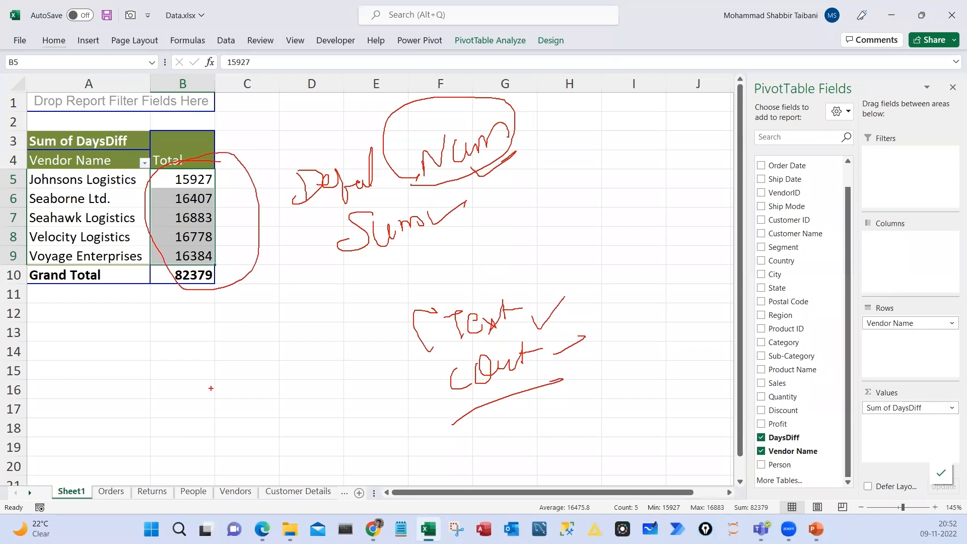
Handwrite and circle Avg below the PivotTable totals, and clear all pen marks
left_click_drag(184, 357, 201, 353)
left_click_drag(174, 335, 206, 333)
mouse_move(207, 327)
left_mouse_down()
mouse_move(213, 335)
mouse_move(222, 324)
left_mouse_up()
left_click_drag(246, 319, 237, 365)
left_click_drag(237, 296, 236, 296)
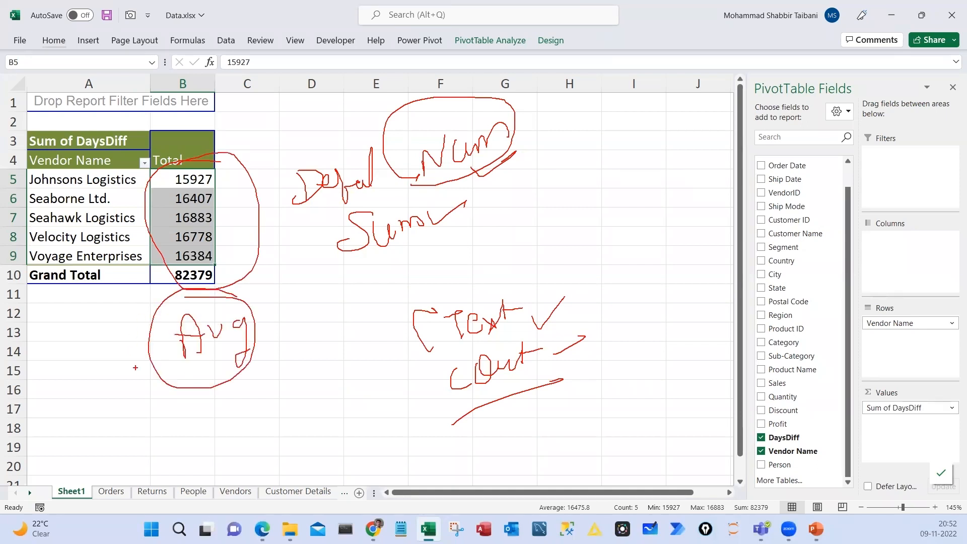
key("Escape")
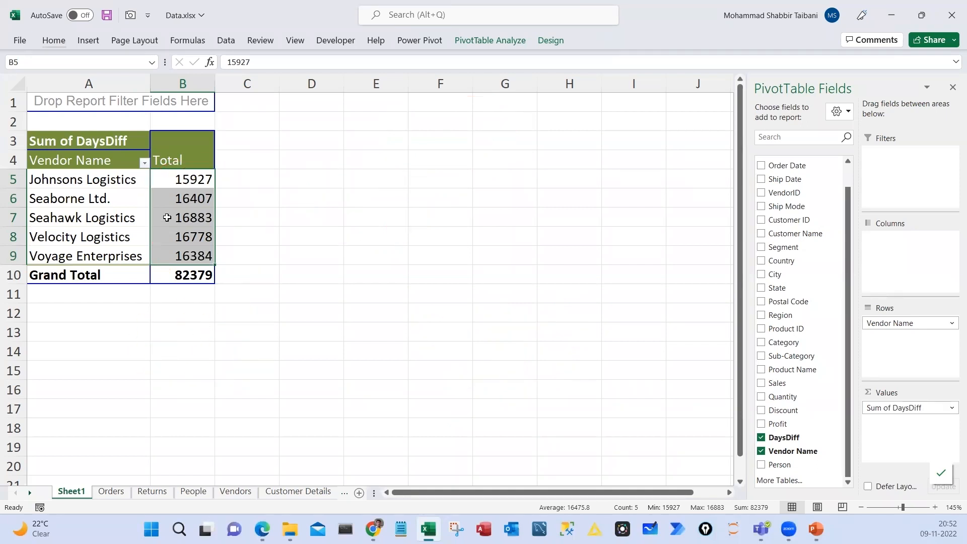
Summarize the PivotTable's DaysDiff values by Average
right_click(187, 200)
mouse_move(233, 345)
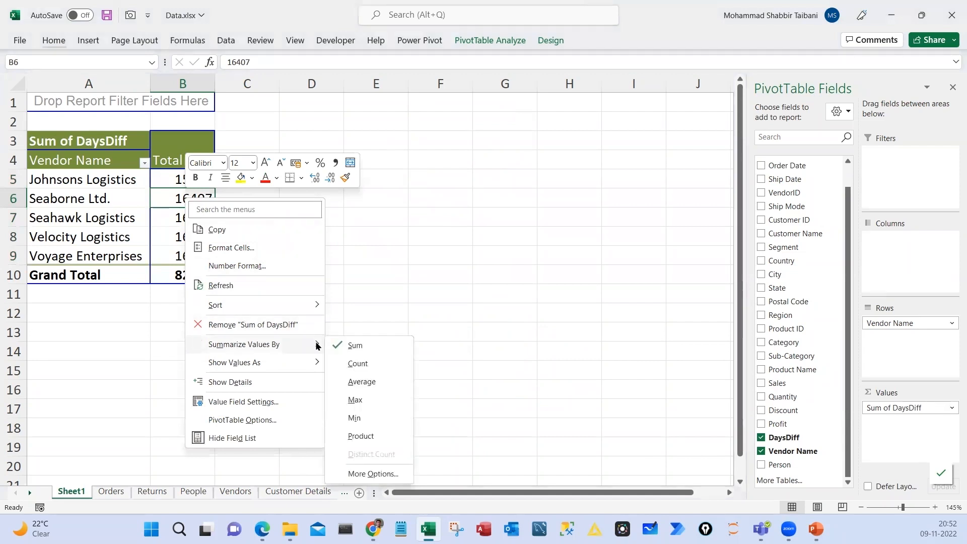
left_click(366, 378)
Format the DaysDiff averages and grand total in B5:B10 to two decimal places
left_click_drag(187, 179, 188, 273)
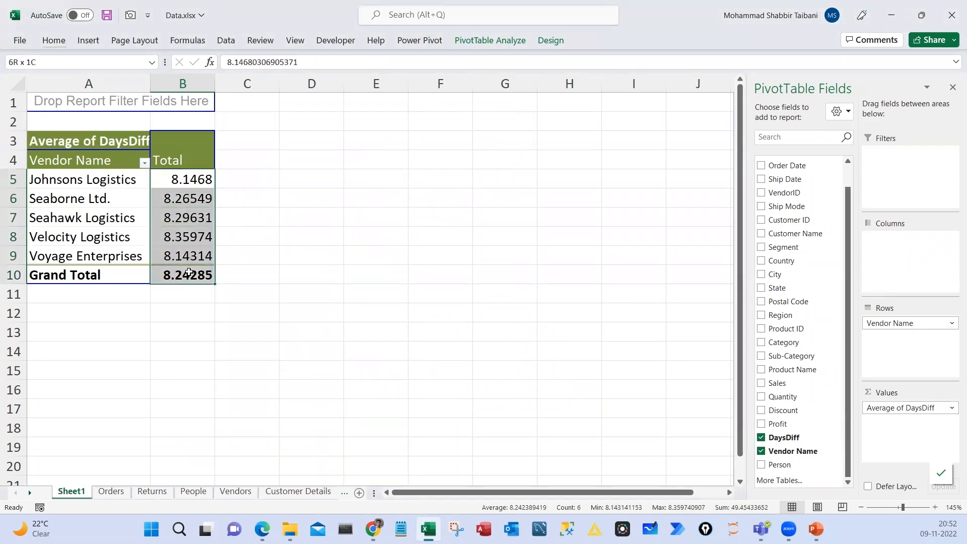
left_click(52, 40)
left_click(521, 83)
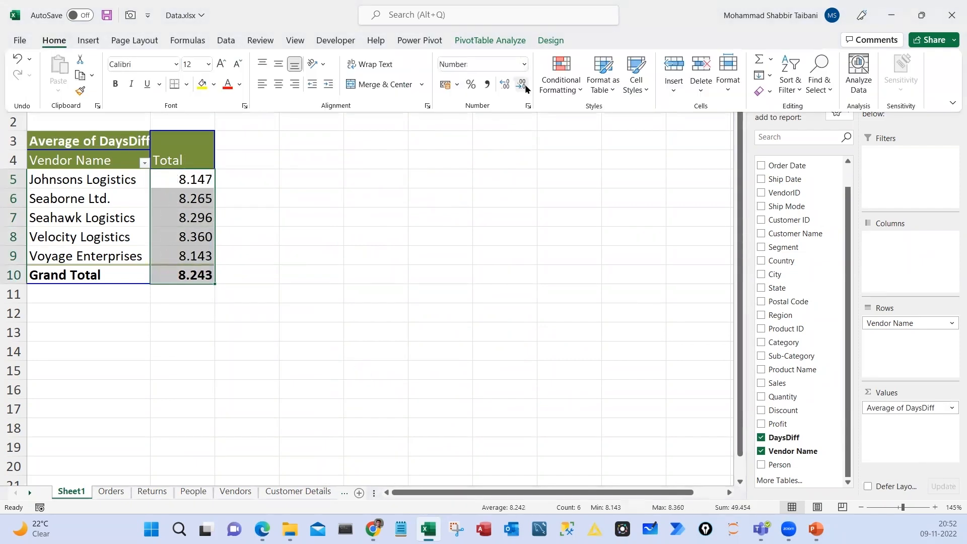
left_click(521, 83)
left_click(246, 276)
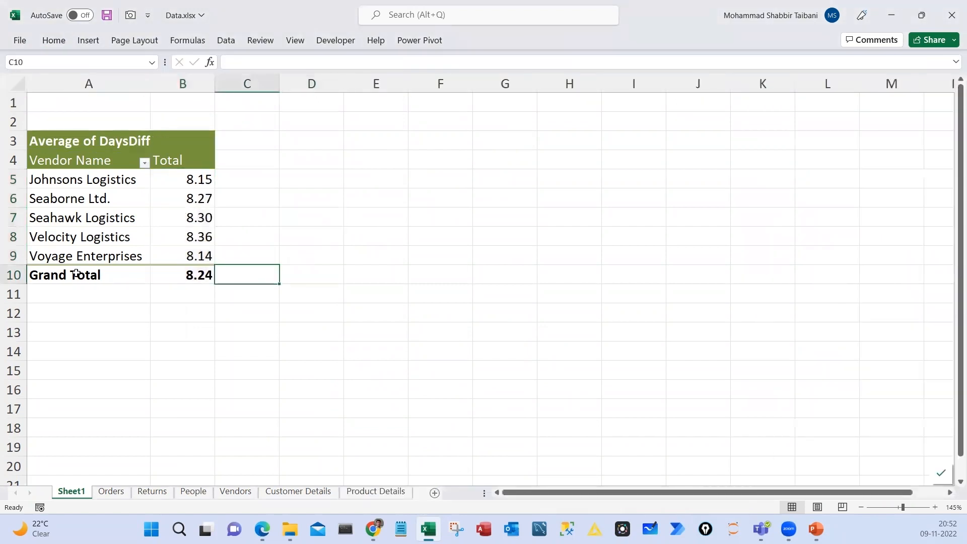
Compare the average delivery days per vendor and select the Voyage Enterprises row in the PivotTable
left_click(64, 258)
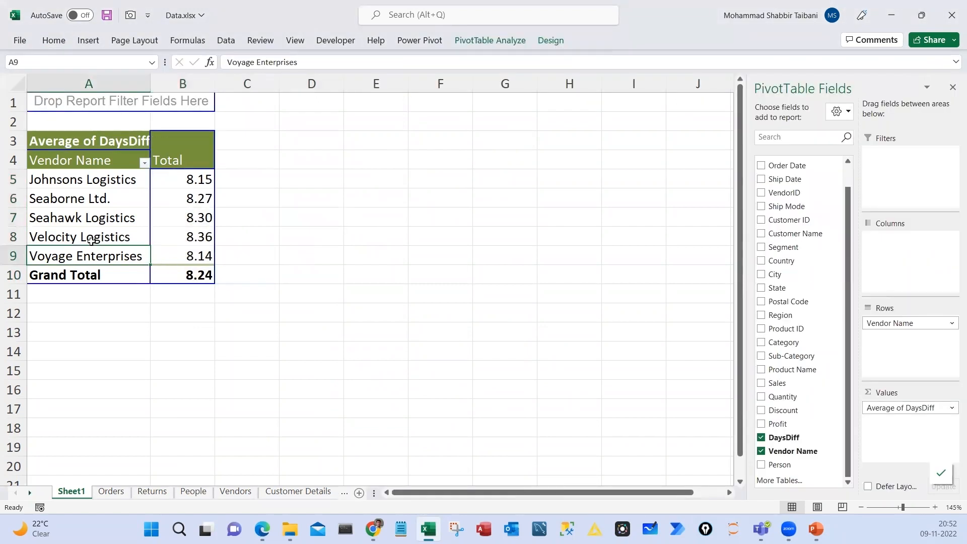
left_click(194, 198)
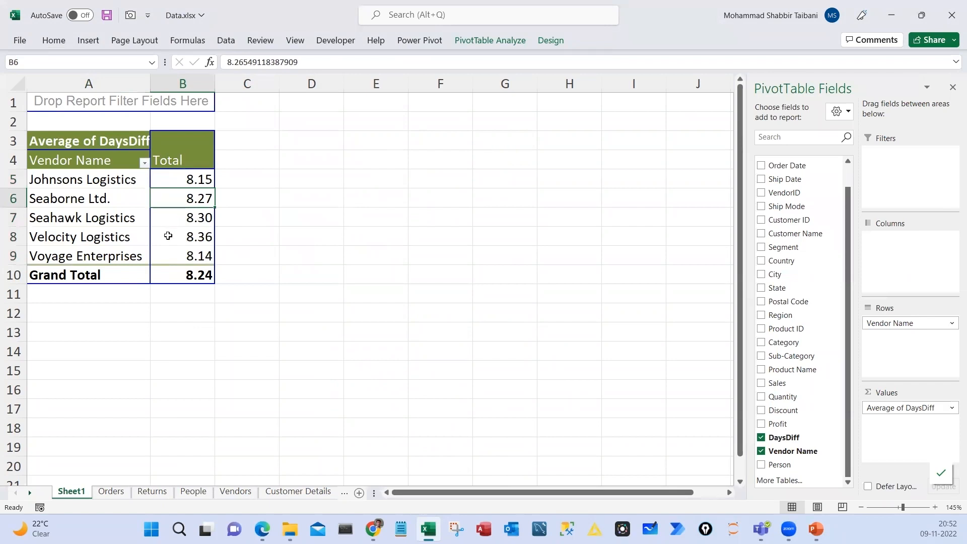
left_click(187, 254)
left_click_drag(83, 255, 187, 254)
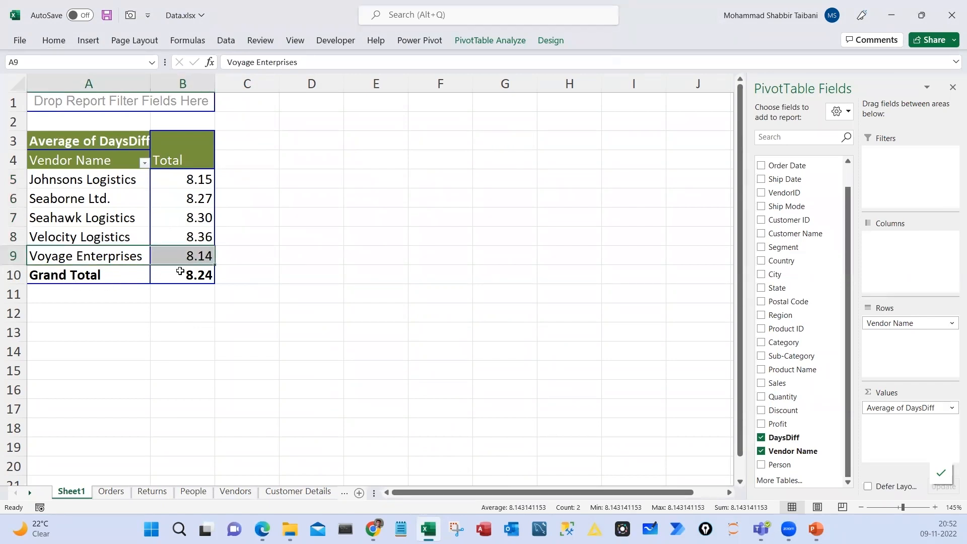
Review the task on average delivery days by vendor in Day 07.pdf in Edge and return to the Excel workbook
left_click(194, 257)
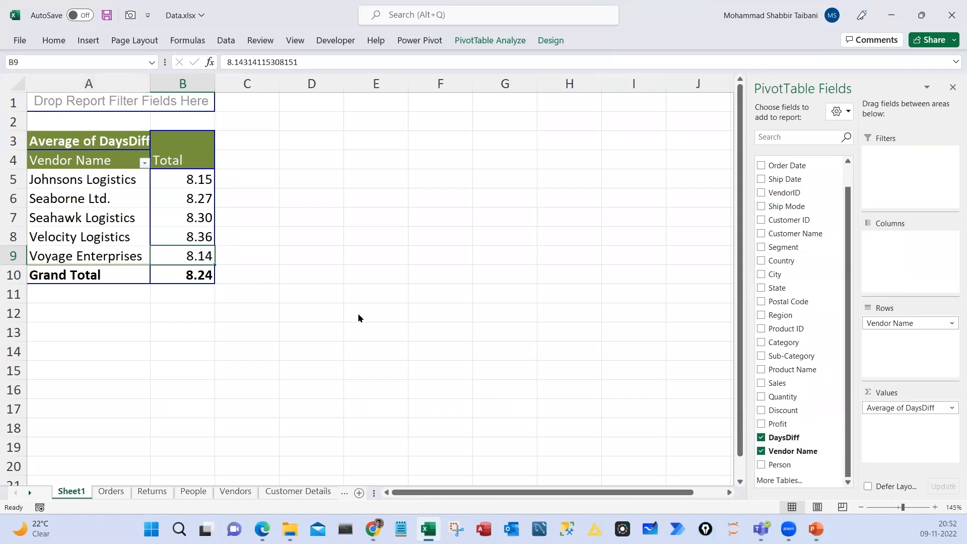
key("alt+Tab")
left_click(475, 275)
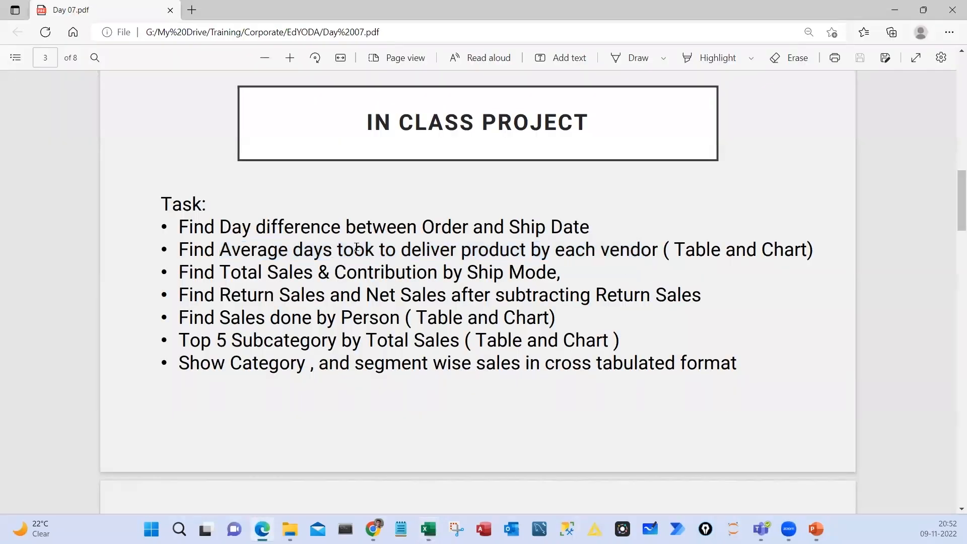
left_click_drag(356, 247, 793, 251)
left_click(700, 253)
key("alt+Tab")
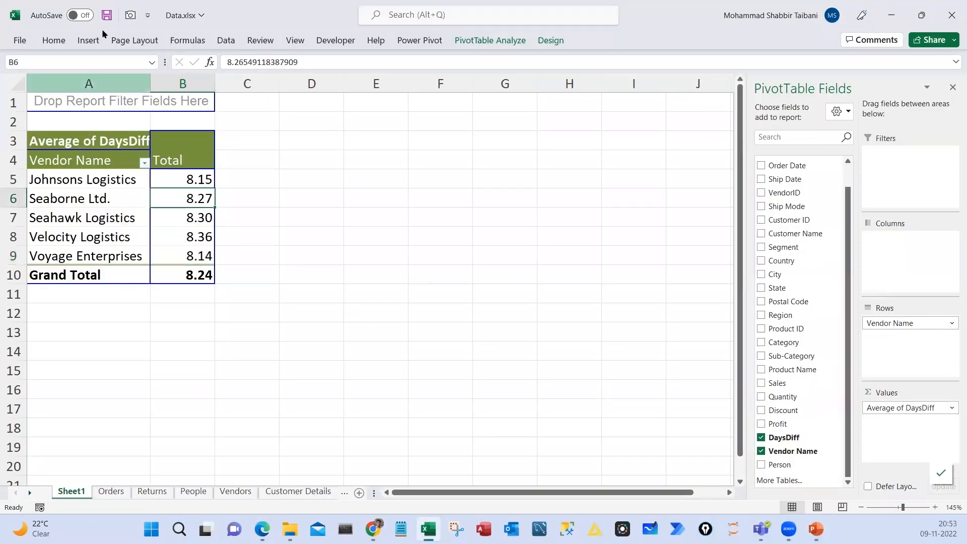
Insert a clustered column PivotChart of the average DaysDiff by vendor and place it beside the PivotTable, clear of its columns
left_click(85, 42)
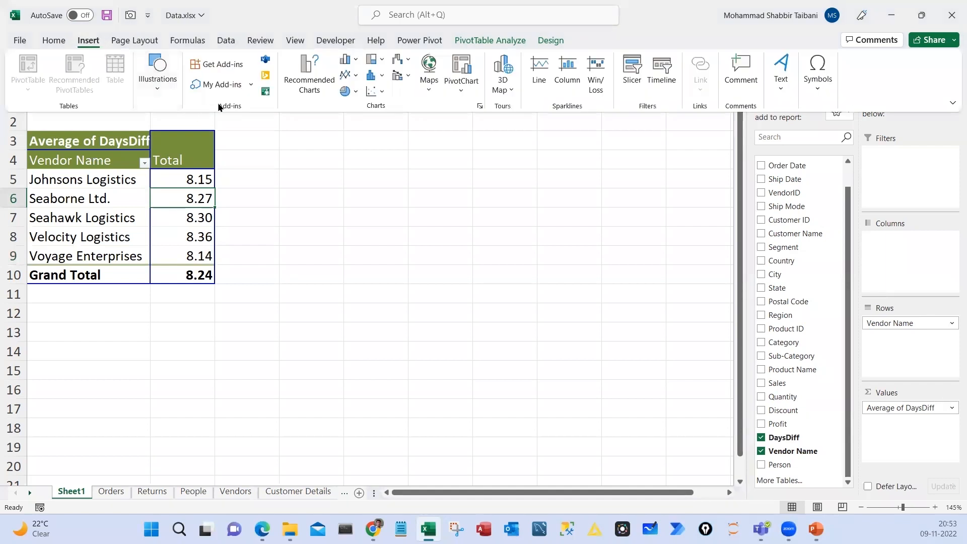
left_click(354, 60)
left_click(358, 107)
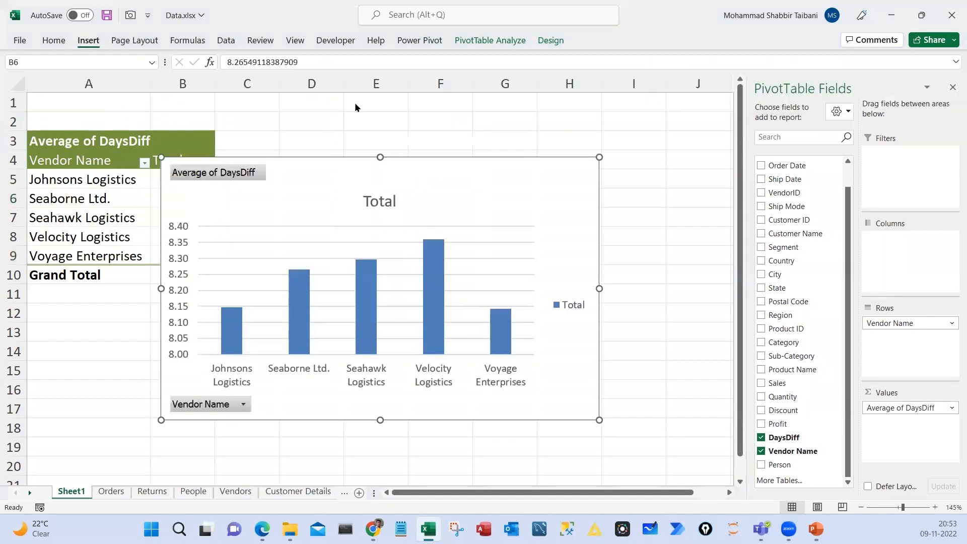
left_click_drag(289, 172, 400, 152)
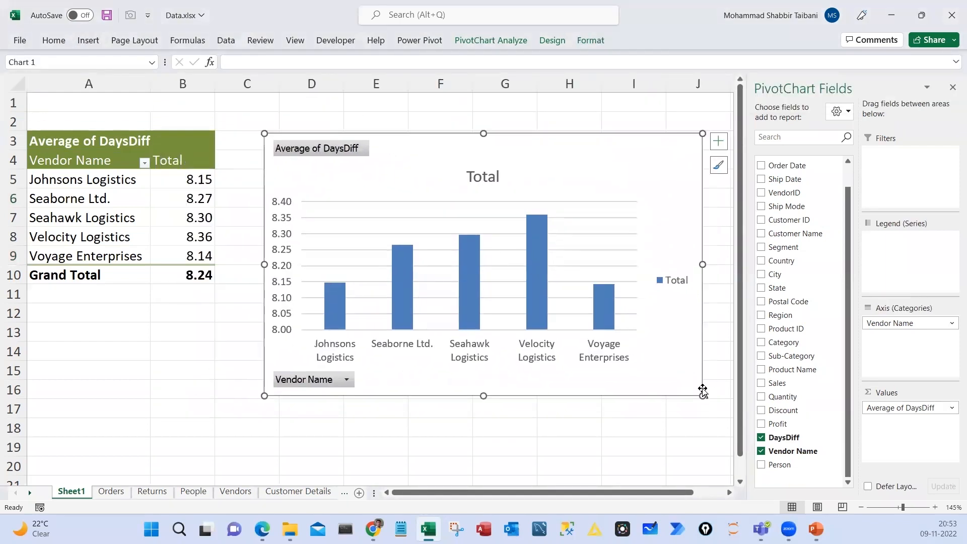
Shrink the pivot chart on Sheet1 so it ends at about column I, row 15, and deselect it
left_click_drag(703, 393, 663, 373)
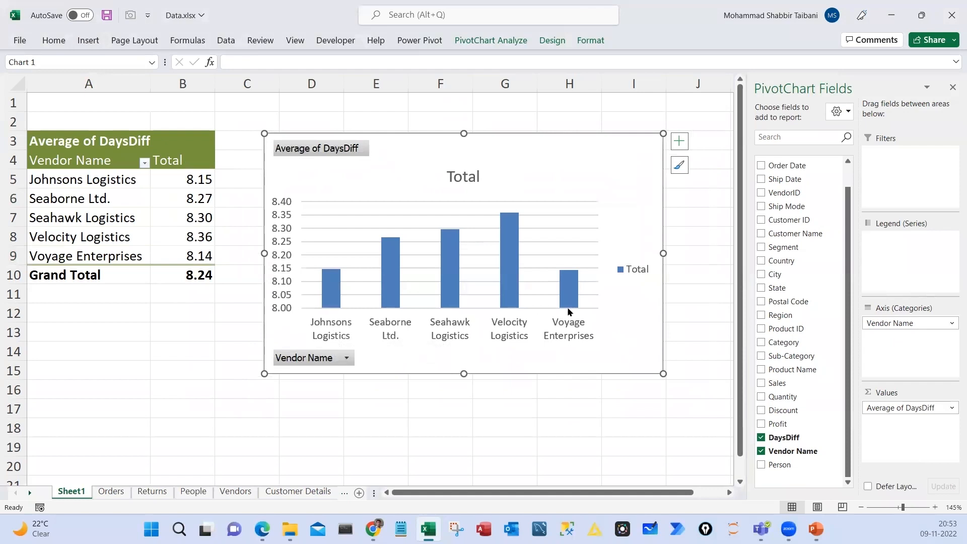
mouse_move(571, 303)
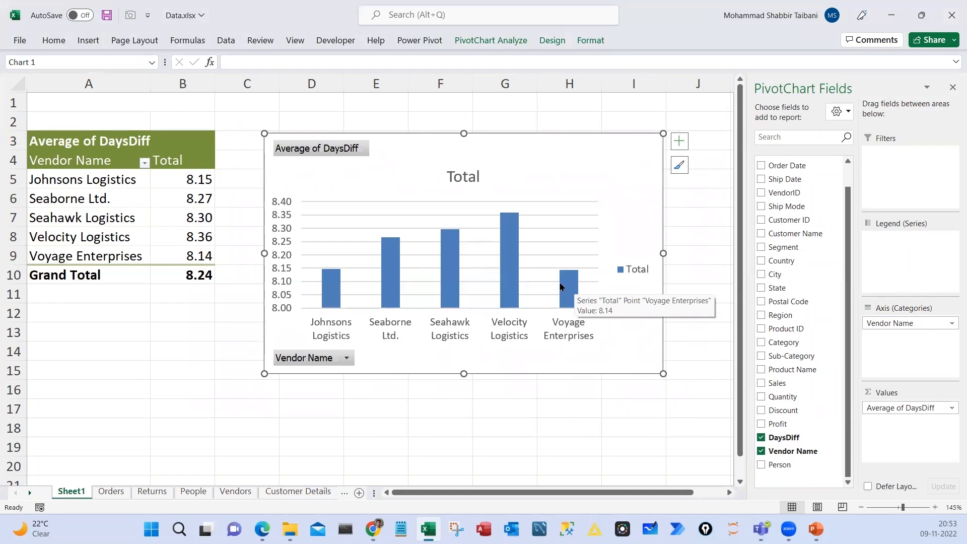
mouse_move(510, 228)
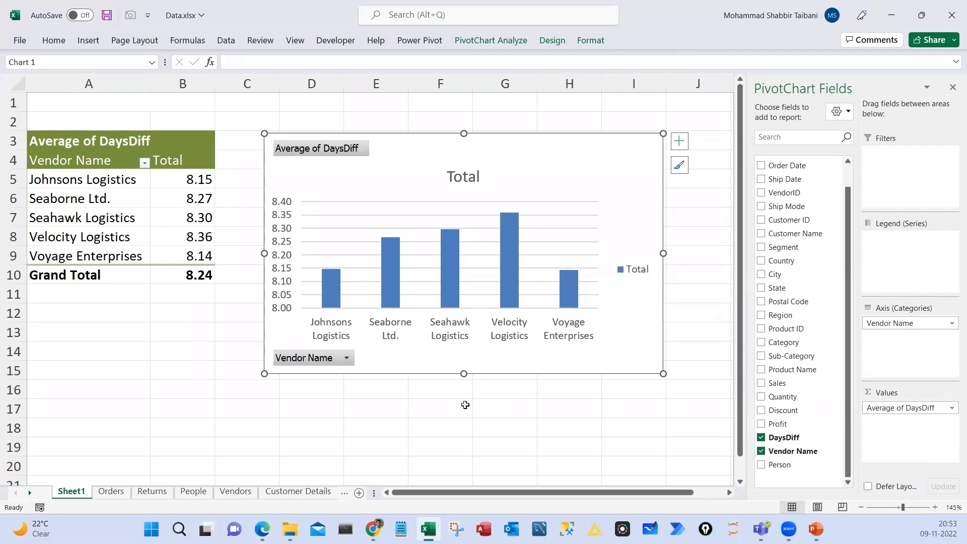
left_click(147, 324)
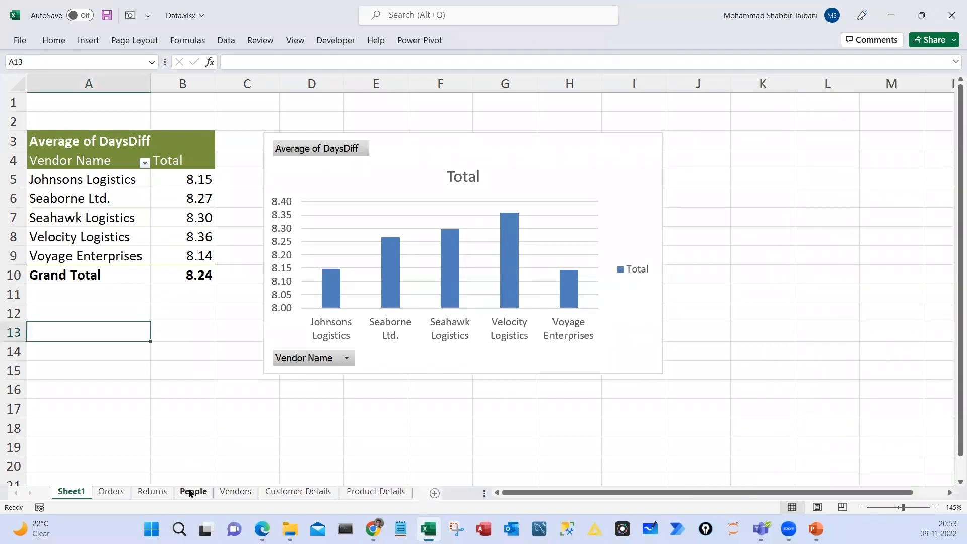
Add the column header "Avg Days" in cell C1 of the Vendors sheet
left_click(235, 491)
left_click_drag(473, 165, 472, 341)
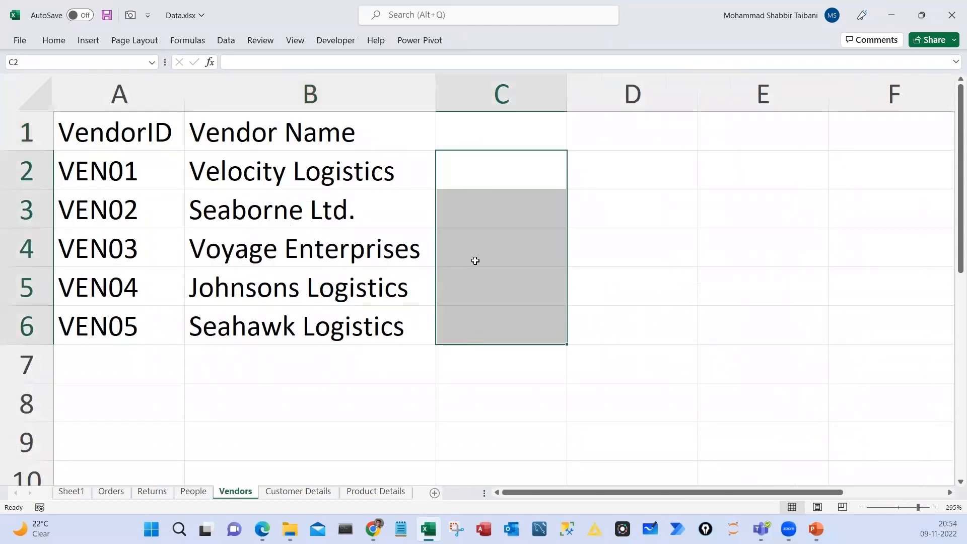
left_click(485, 175)
key("Up")
type("Ag")
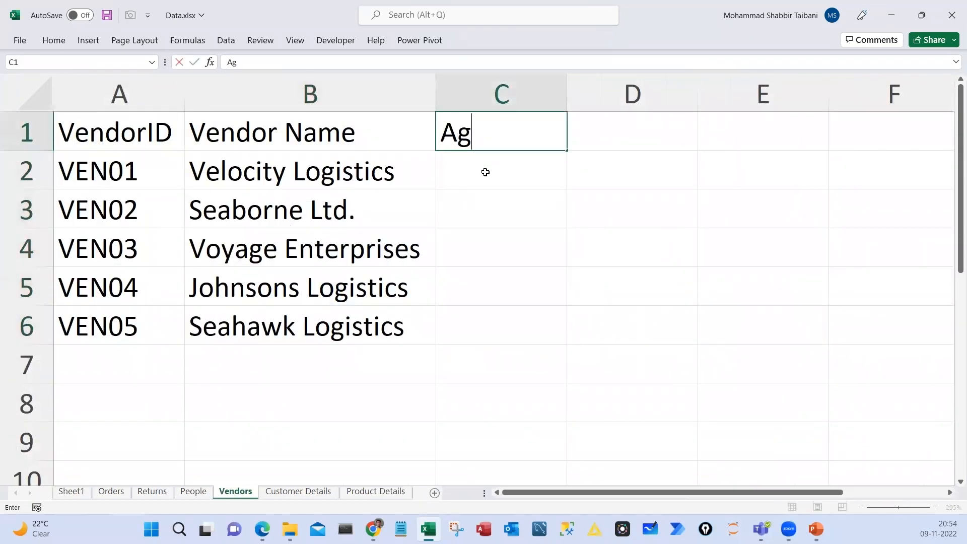
key("BackSpace")
type("vg Days")
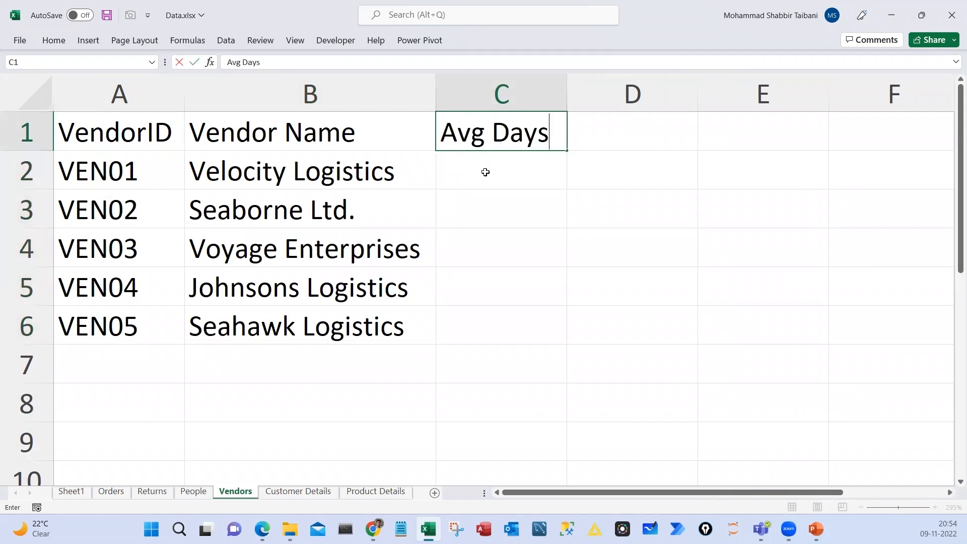
key("Return")
type("=av")
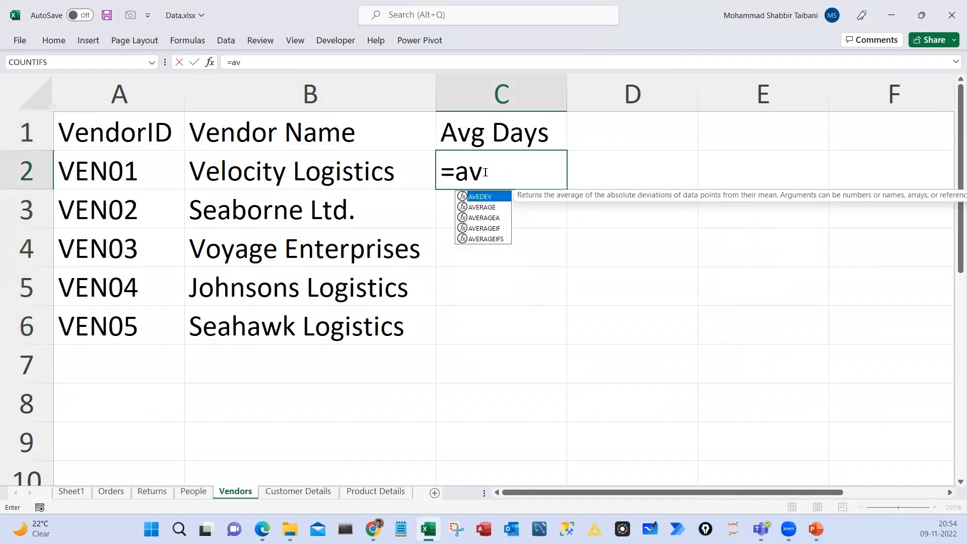
type("e")
key("Down")
key("Down")
key("Down")
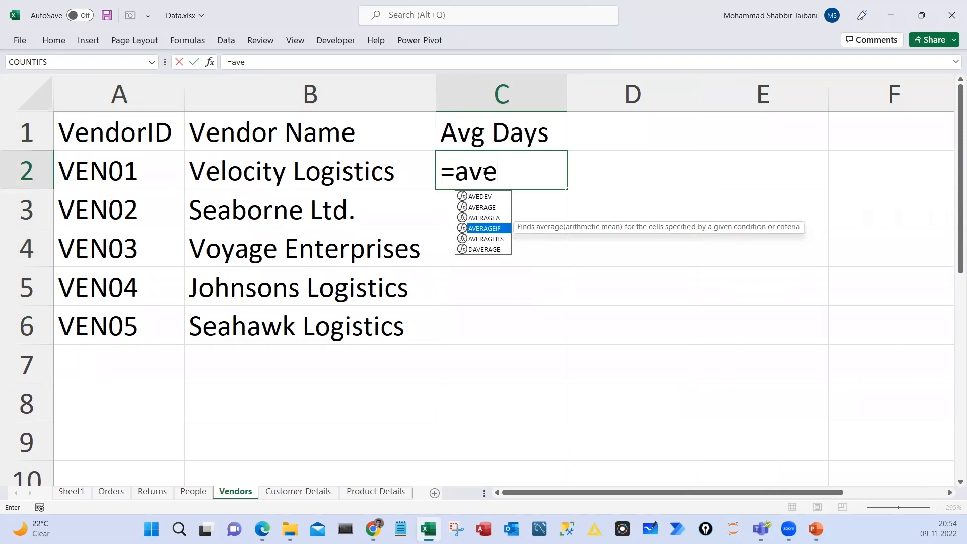
key("Tab")
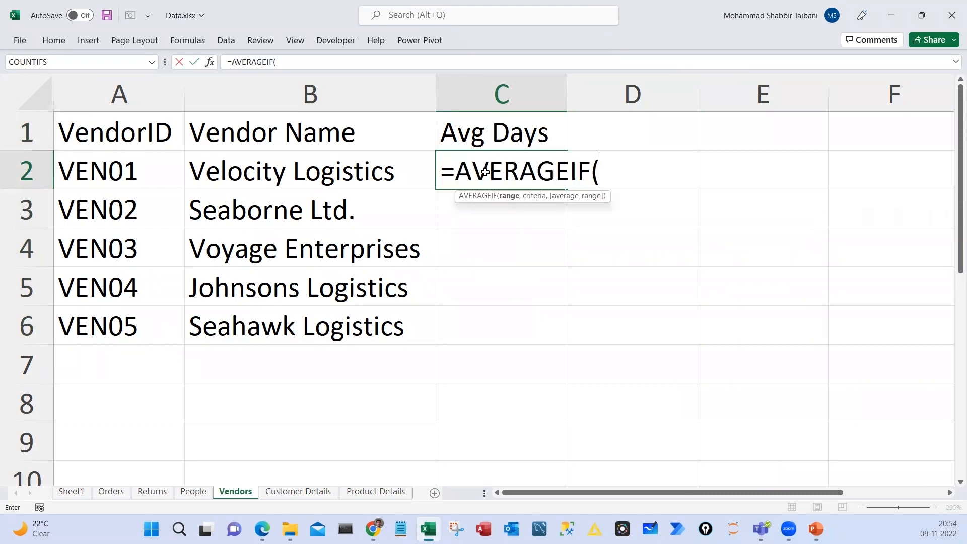
key("Escape")
Examine the DaysDiff column on the Orders sheet
key("ctrl+Page_Up")
key("ctrl+Page_Up")
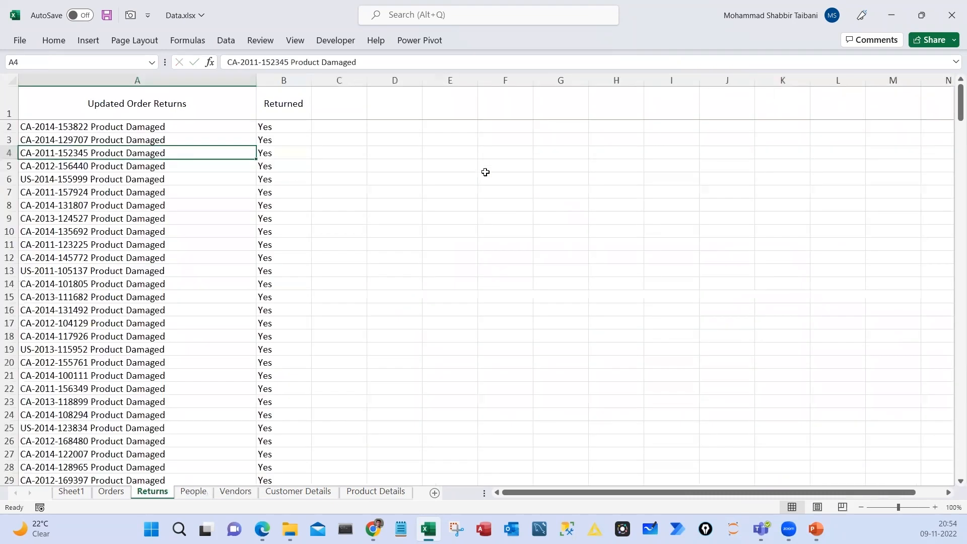
key("ctrl+Page_Up")
key("Down")
key("Right")
key("Right")
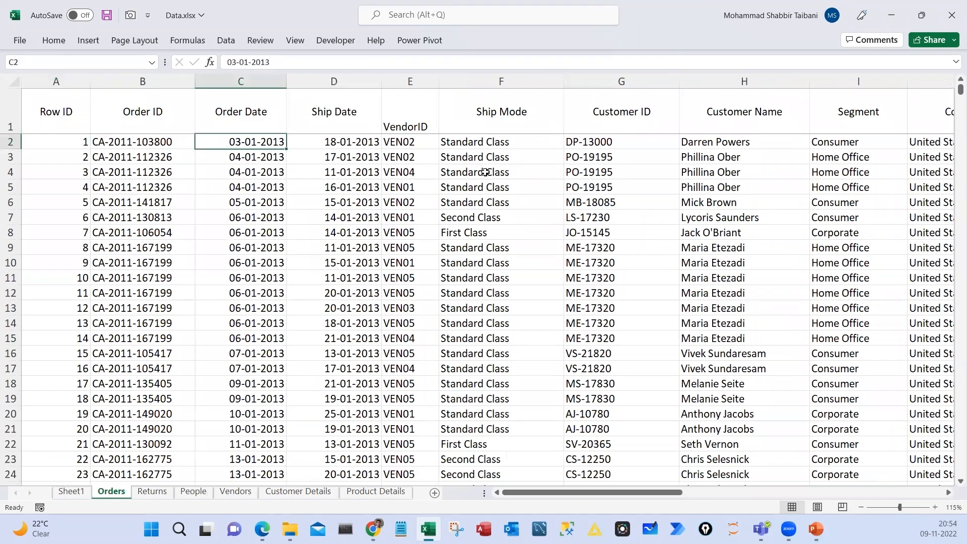
key("ctrl+Right")
key("Left")
key("Left")
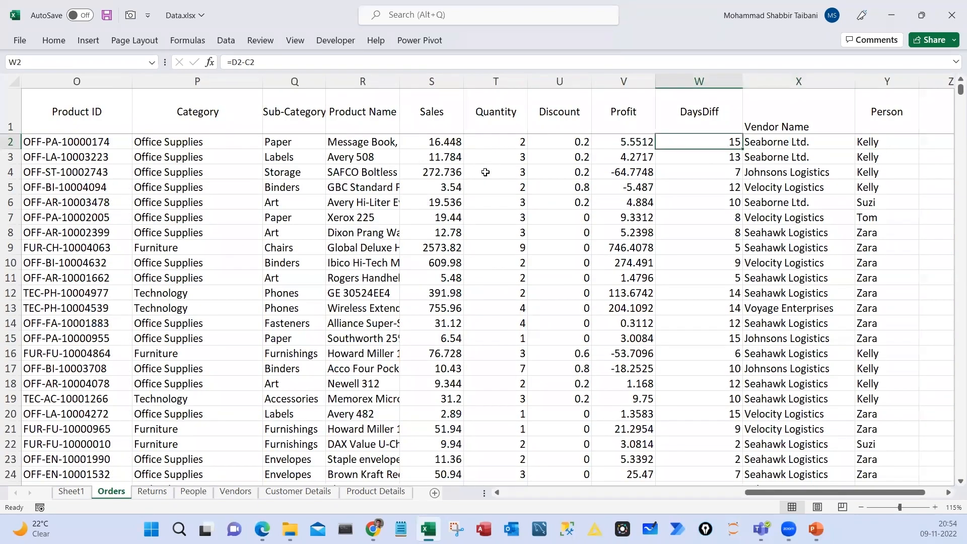
Look over the order columns around VendorID on the Orders sheet and return to cell C2 of the Vendors sheet
key("Left")
key("Left")
key("Left")
key("Left")
key("Left")
key("Left")
key("Left")
key("Left")
key("Left")
key("Left")
key("Left")
key("Left")
key("Left")
key("Left")
key("Left")
key("Left")
key("Left")
key("Left")
key("Left")
key("Left")
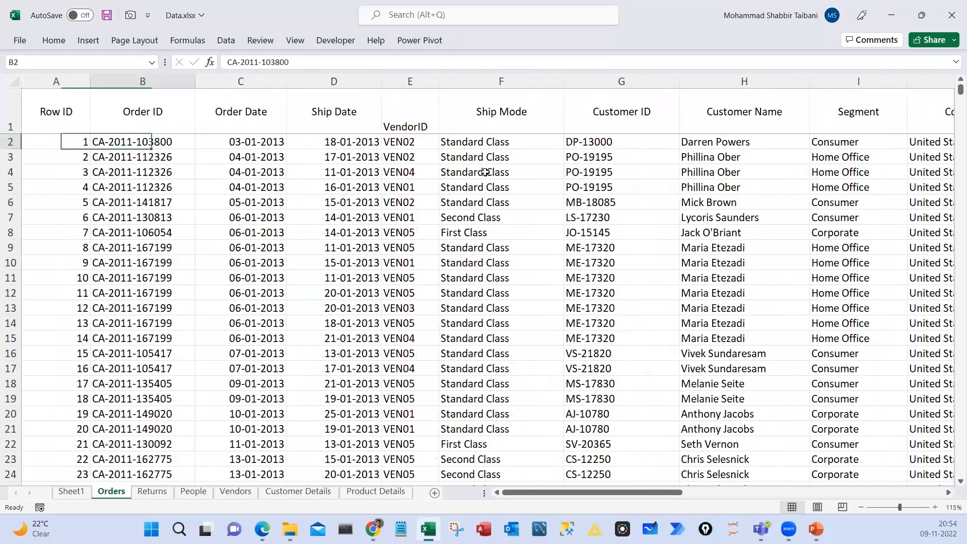
key("Down")
key("Right")
key("Right")
key("Right")
key("Right")
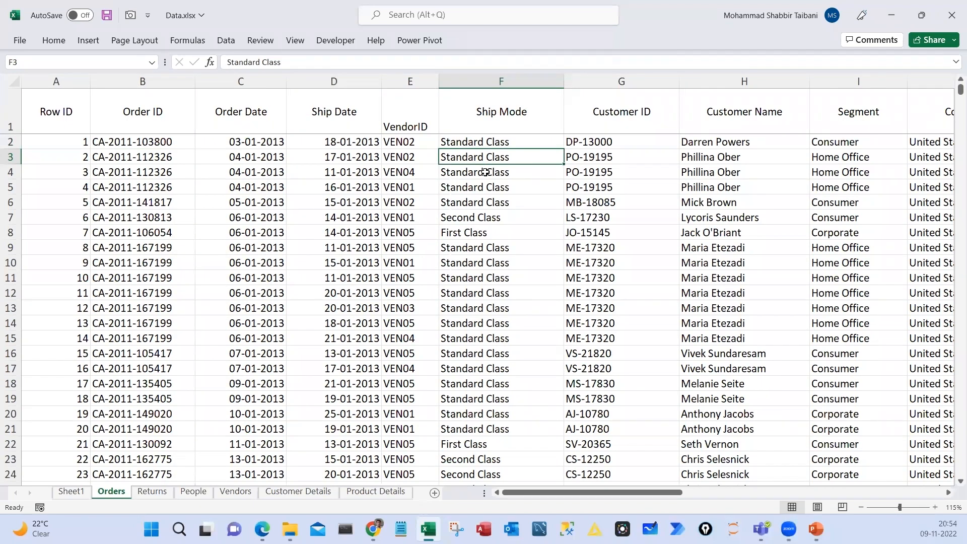
key("ctrl+Page_Down")
key("ctrl+Page_Down")
key("ctrl+Page_Down")
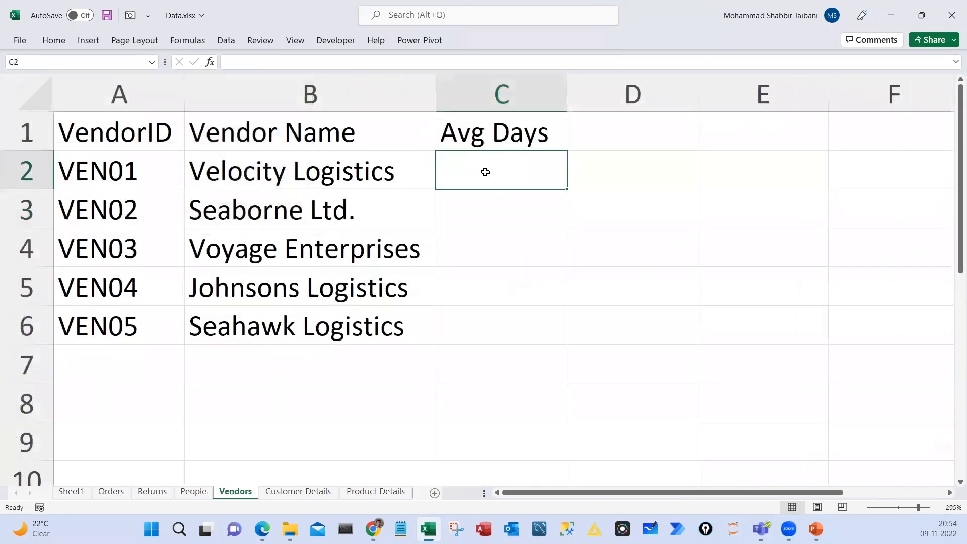
Begin an AVERAGEIFS formula in cell C2 of the Vendors sheet
type("=ave")
key("Down")
key("Down")
key("Down")
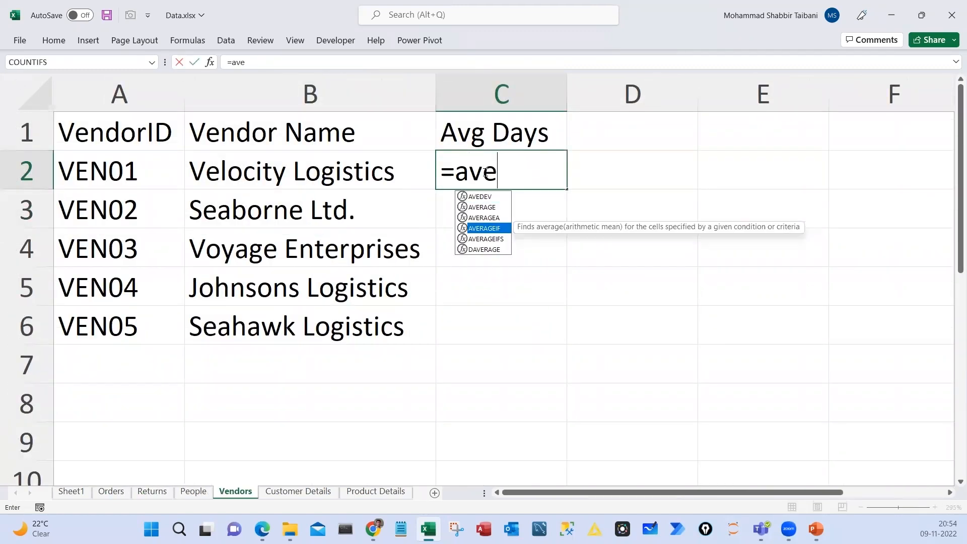
key("Tab")
key("BackSpace")
key("Down")
key("Tab")
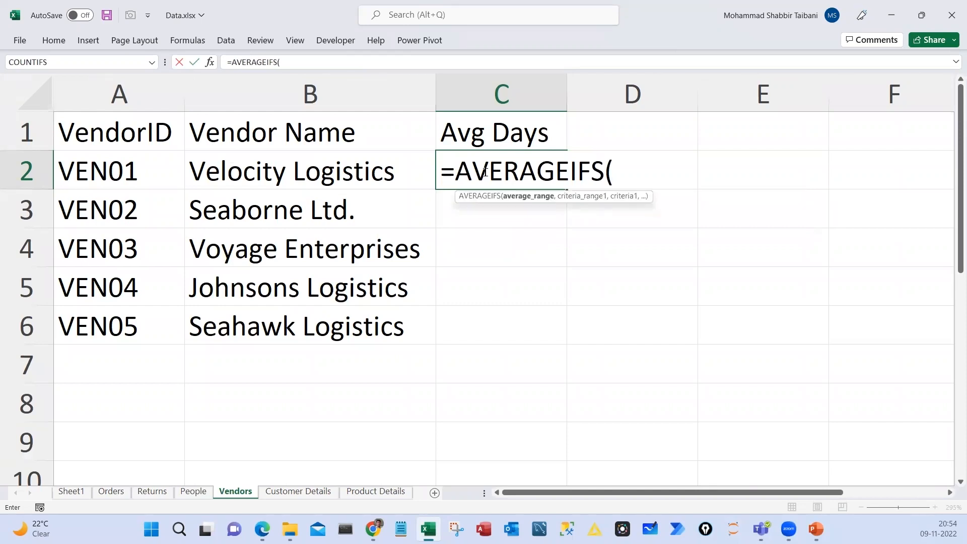
Set the formula's average range to the DaysDiff values as the absolute reference Orders!$W$2:$W$9995
left_click(111, 492)
key("Up")
key("ctrl+Right")
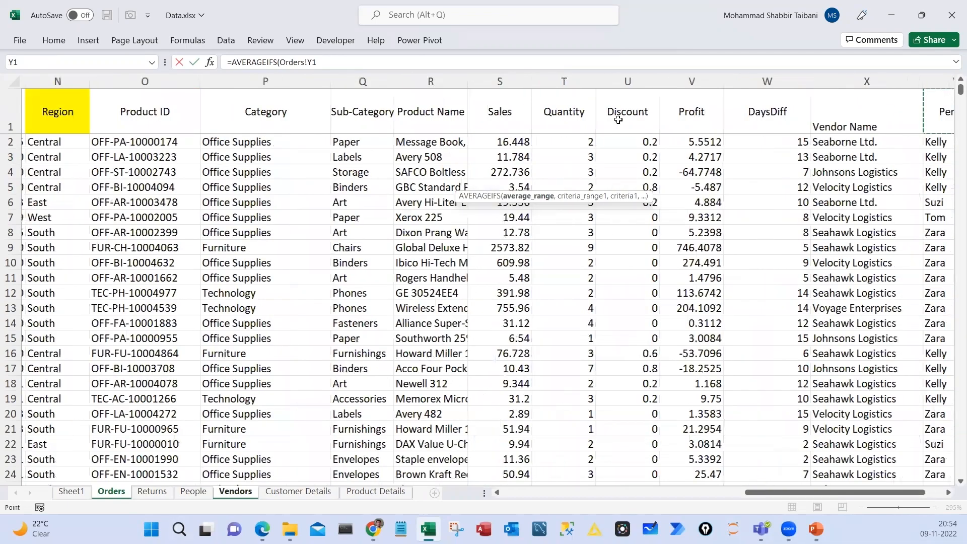
key("Down")
key("Left")
key("Left")
key("ctrl+shift+Down")
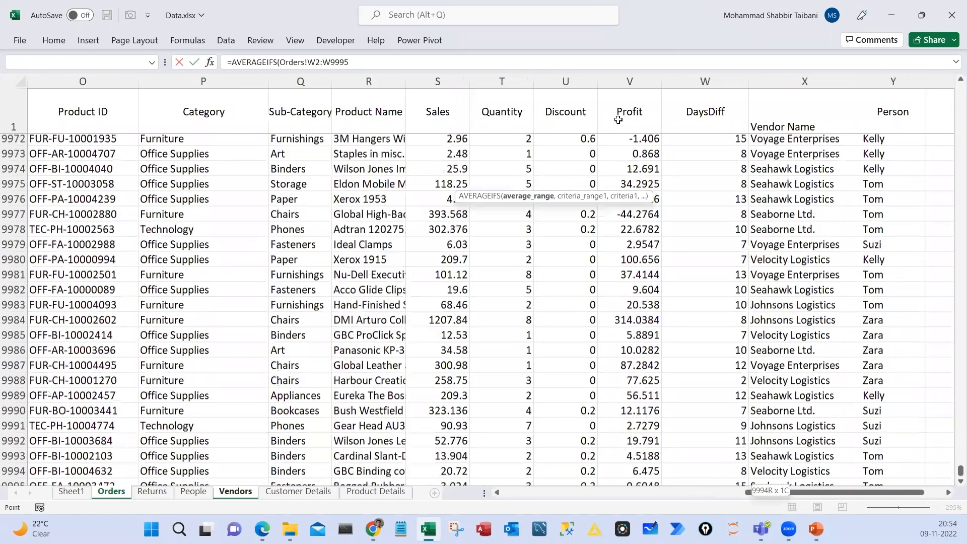
key("F4")
type(",")
Set the criteria range to the VendorID values Orders!$E$2:$E$9995 with Vendors!A2 as the criterion, and complete the formula in C2
key("Up")
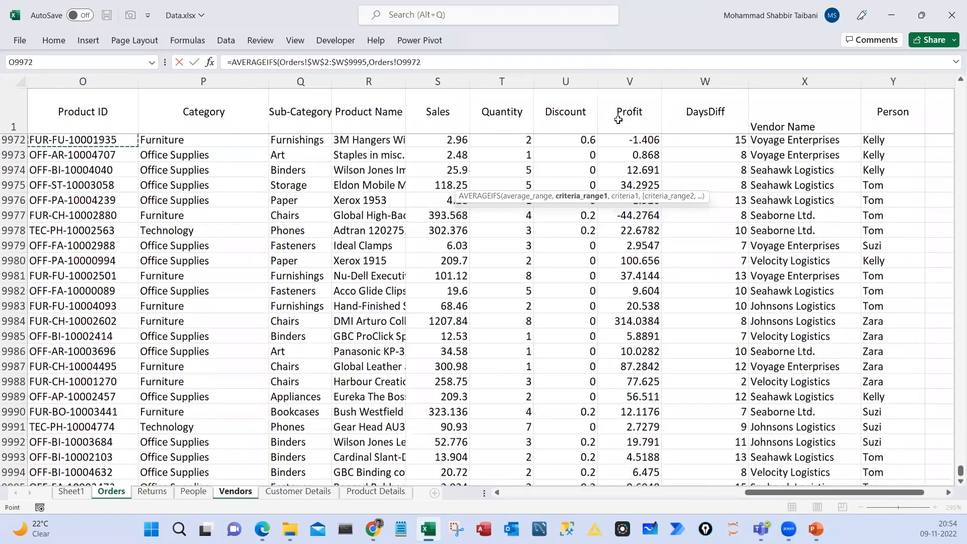
key("ctrl+Home")
key("Right")
key("Right")
key("Right")
key("Right")
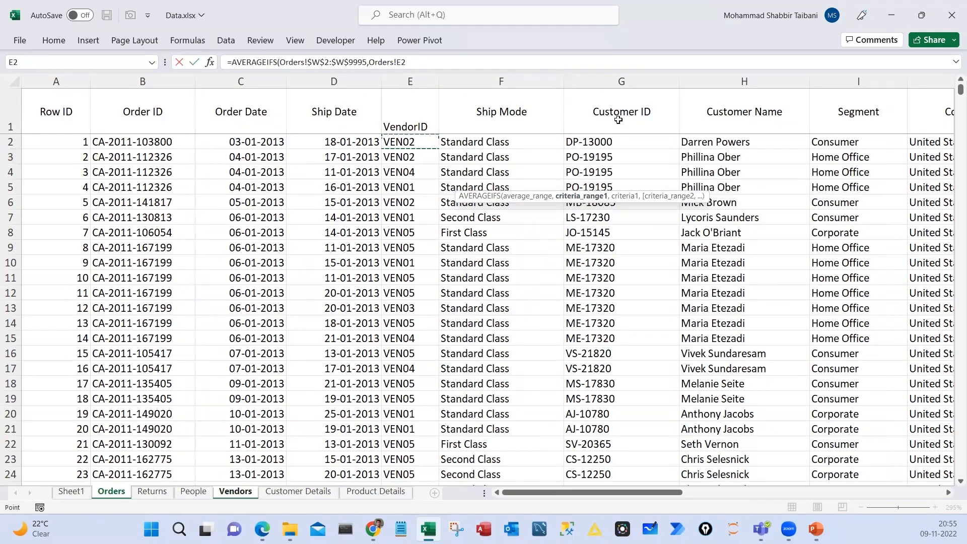
key("ctrl+shift+Down")
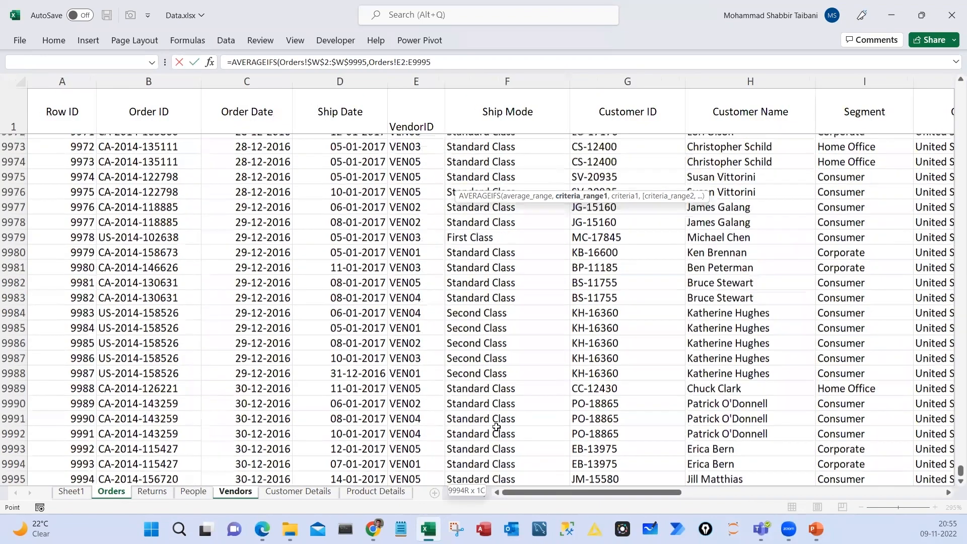
key("F4")
type(",")
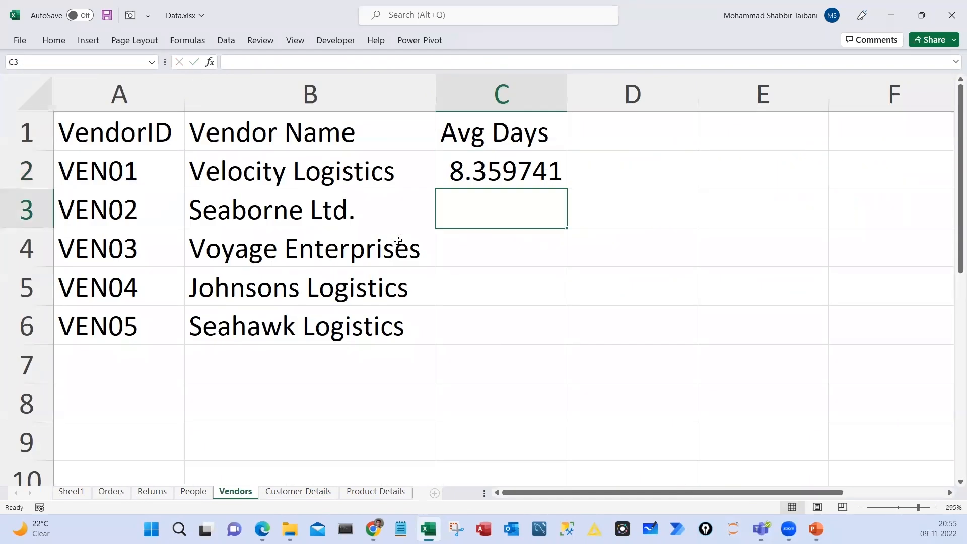
key("Up")
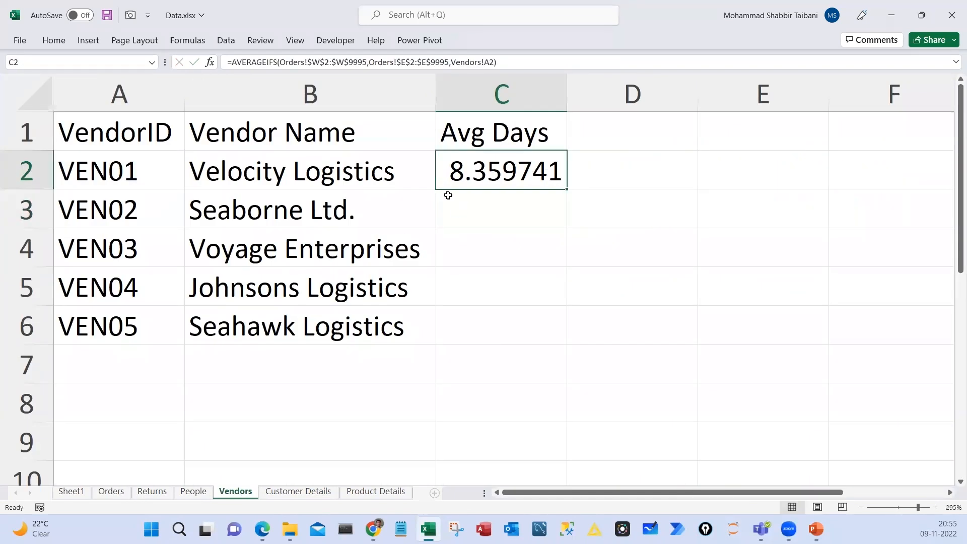
Check the Velocity Logistics average in the Sheet1 pivot table for comparison with the Vendors sheet formula
left_click(68, 493)
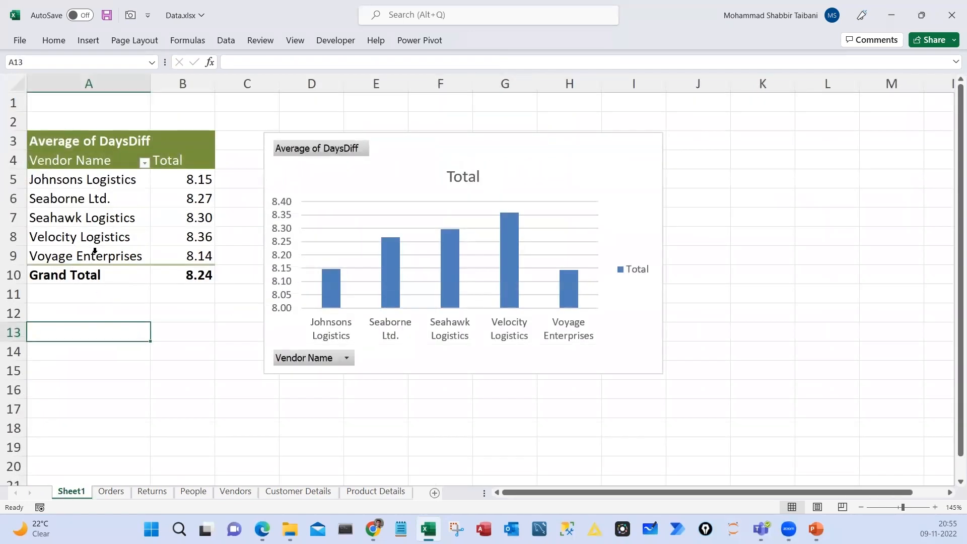
left_click_drag(96, 240, 182, 237)
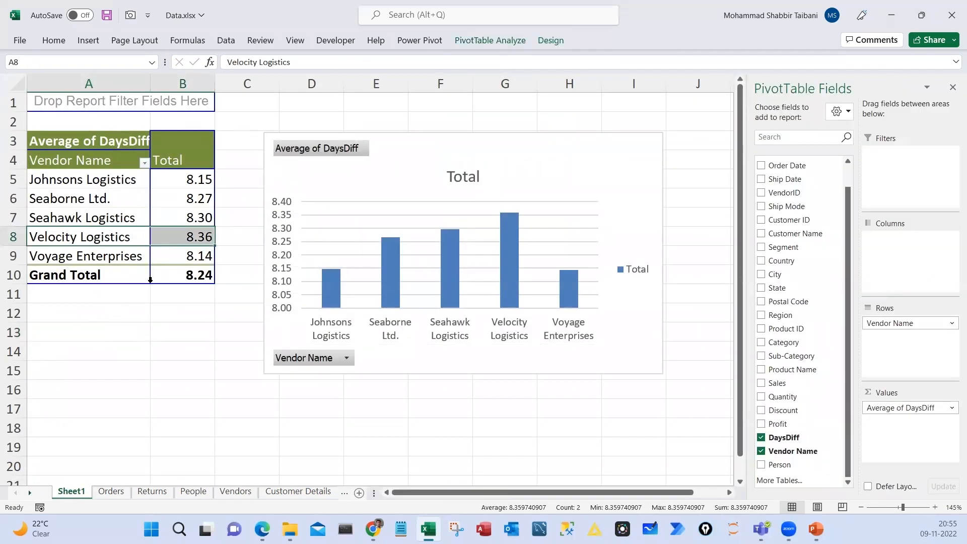
left_click(298, 491)
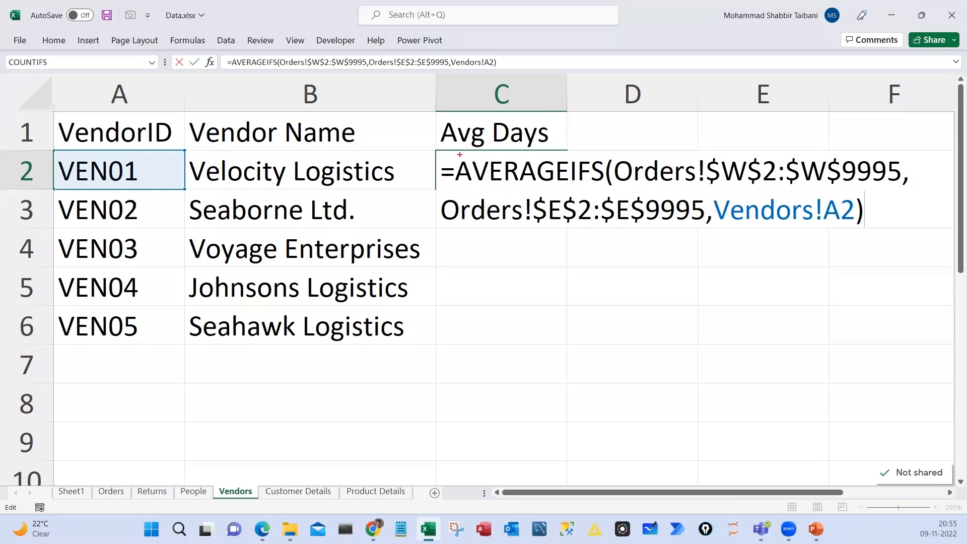
Review the function name, average range, criteria range and criterion of the AVERAGEIFS formula in C2, and leave cell editing
mouse_move(460, 154)
left_mouse_down()
mouse_move(516, 189)
mouse_move(596, 189)
left_mouse_up()
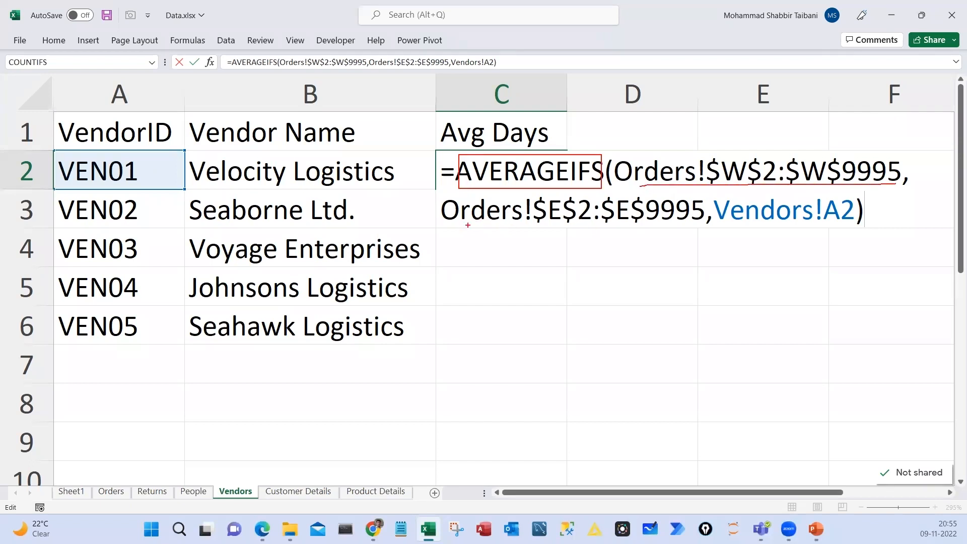
left_click_drag(468, 225, 674, 225)
left_click_drag(749, 227, 851, 229)
mouse_move(801, 275)
left_mouse_down()
mouse_move(270, 255)
mouse_move(156, 198)
left_mouse_up()
left_click_drag(455, 95, 421, 166)
key("Escape")
key("ctrl+Return")
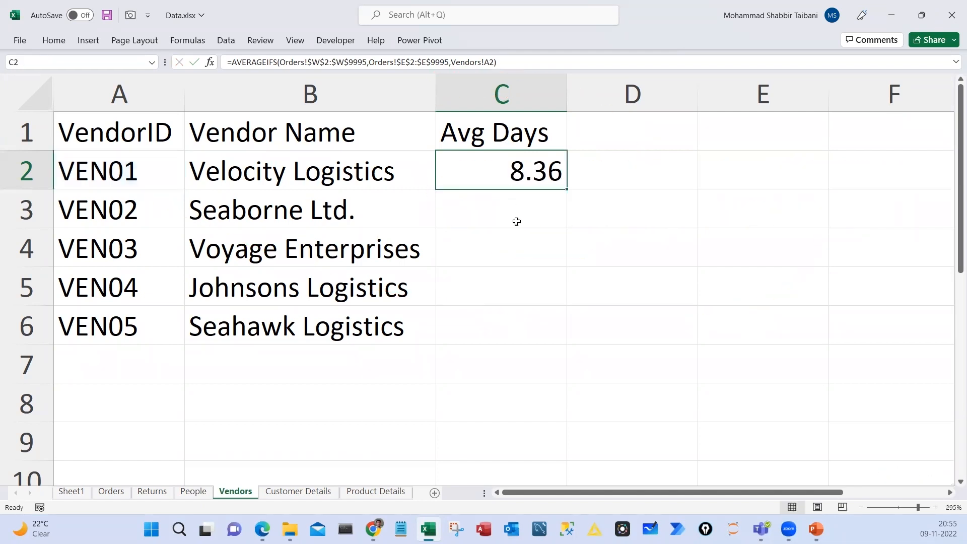
Fill the AVERAGEIFS formula from C2 down to C6 and compare the averages with the pivot table on Sheet1
left_click_drag(501, 129, 515, 174)
left_click(518, 176)
key("F2")
key("Escape")
left_click_drag(568, 190, 531, 316)
scroll(530, 317, "down", 5, "ctrl")
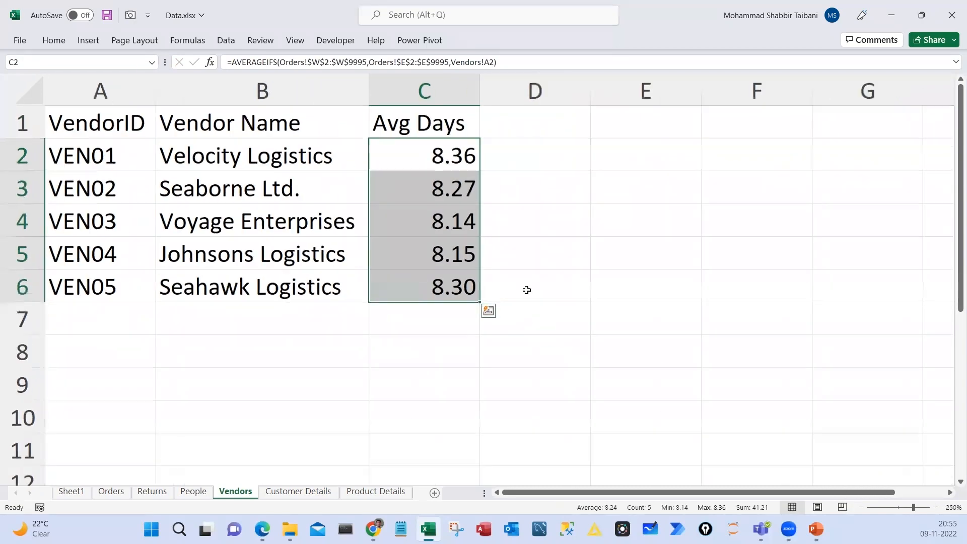
left_click(90, 490)
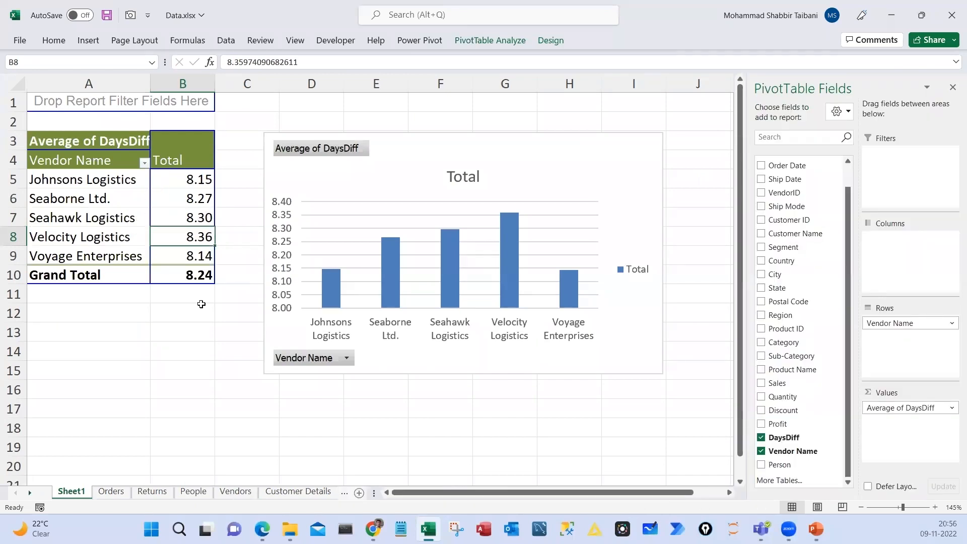
Insert a 2-D clustered column chart on the Vendors sheet from the vendor names and average days in B1:C6
left_click(248, 492)
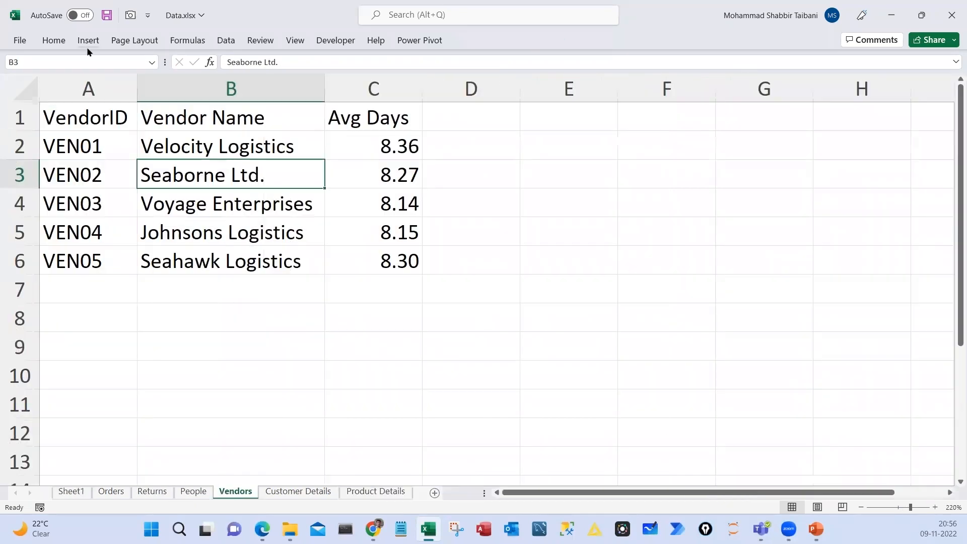
left_click_drag(247, 121, 398, 262)
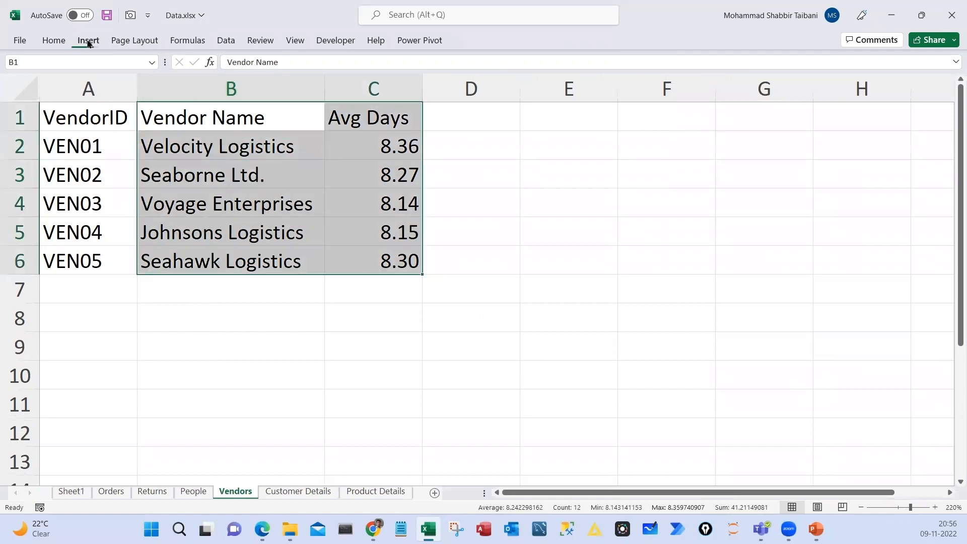
left_click(88, 40)
left_click(347, 58)
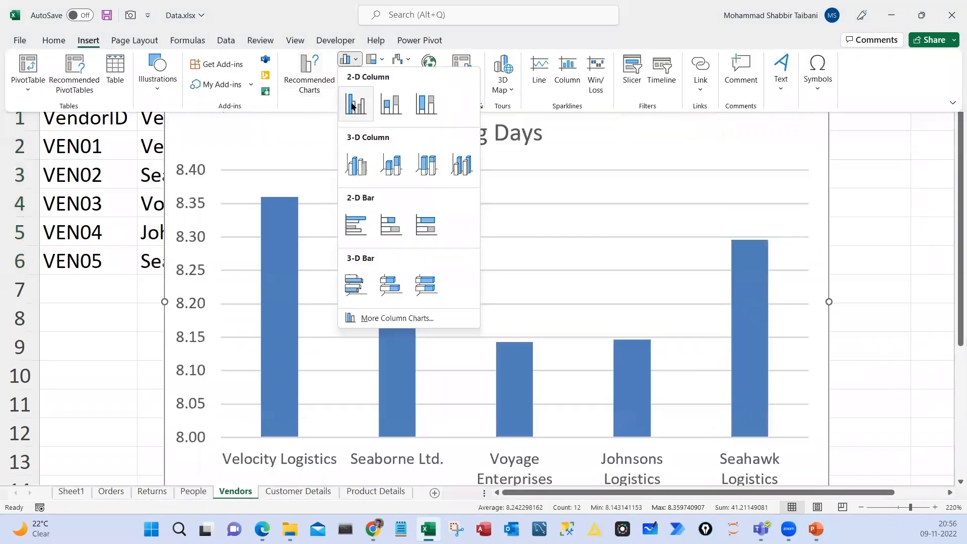
left_click(353, 106)
Undo the accidental change to the Avg Days chart's source range and reposition the chart on the Vendors sheet
left_click_drag(184, 119, 184, 139)
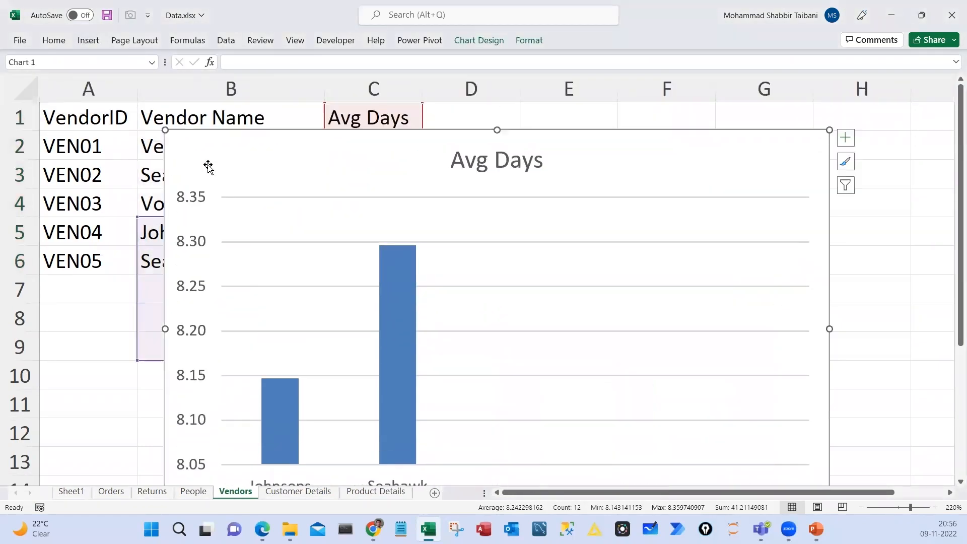
key("ctrl+z")
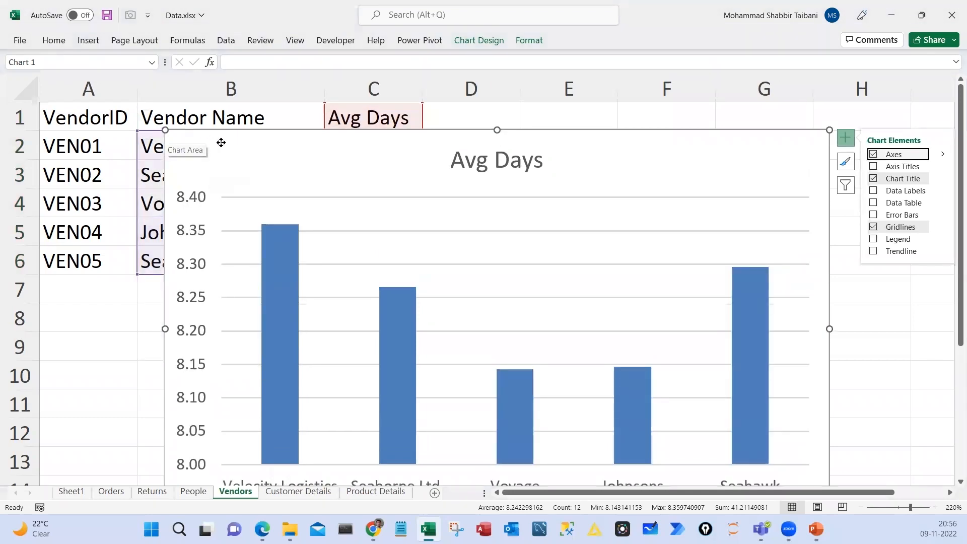
left_click_drag(221, 142, 269, 123)
left_click_drag(347, 181, 453, 243)
left_click_drag(514, 255, 516, 156)
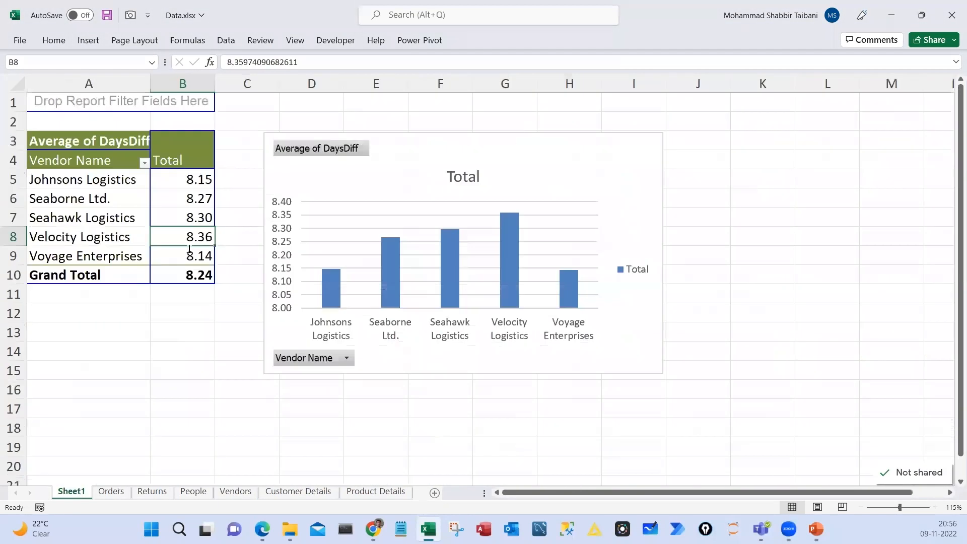
Switch to Day 07.pdf, review the task on average delivery days by vendor, and return to the workbook
left_click(182, 409)
key("alt+Tab")
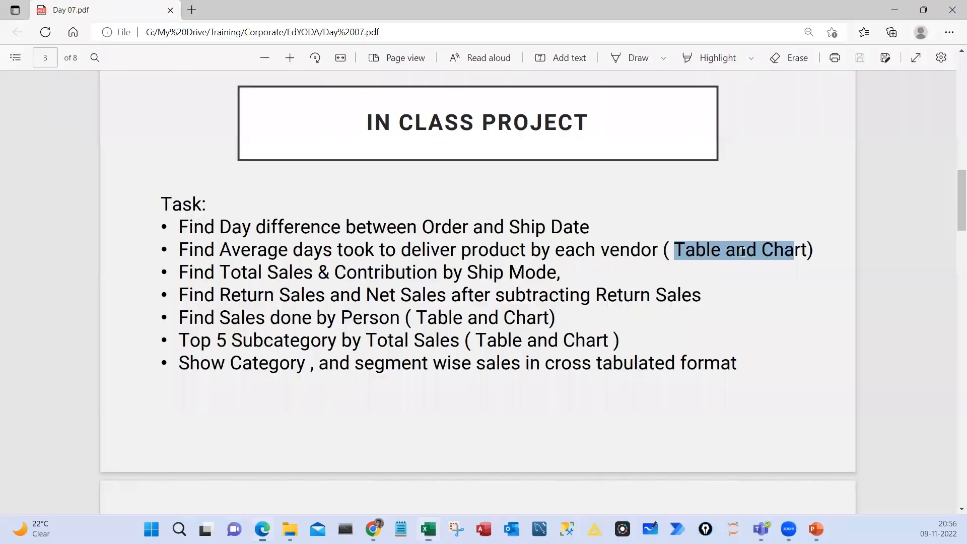
left_click_drag(804, 252, 355, 257)
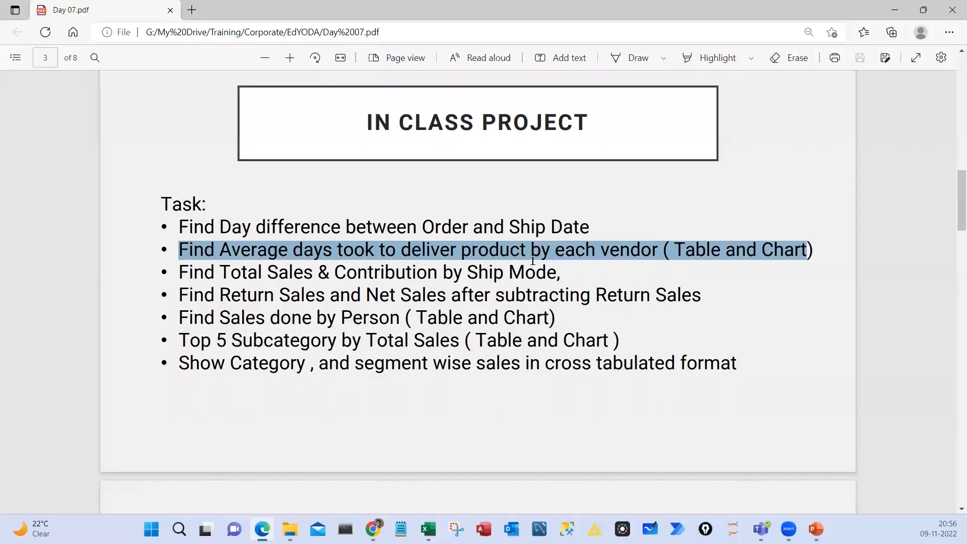
key("alt+Tab")
Hide the gridlines on the Sheet1 pivot sheet
left_click(121, 350)
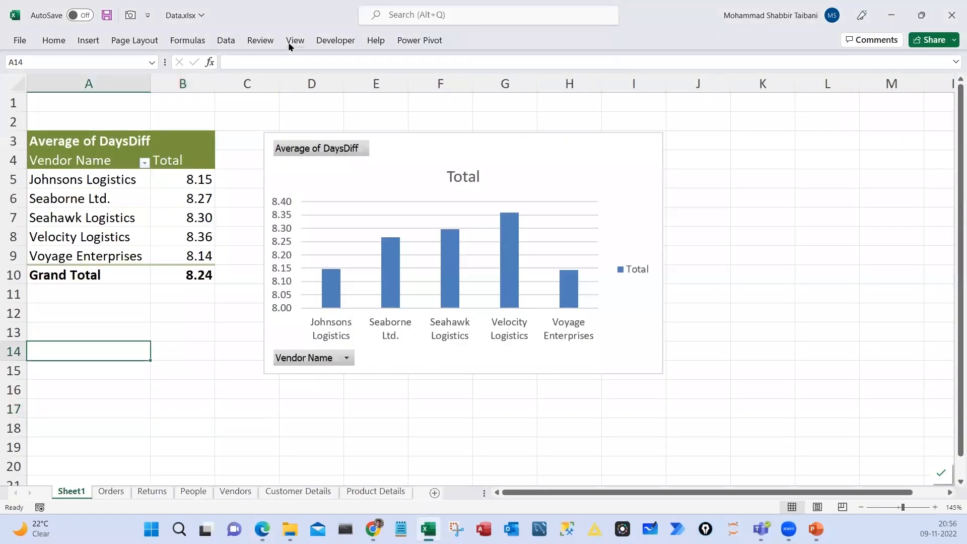
left_click(294, 41)
left_click(182, 370)
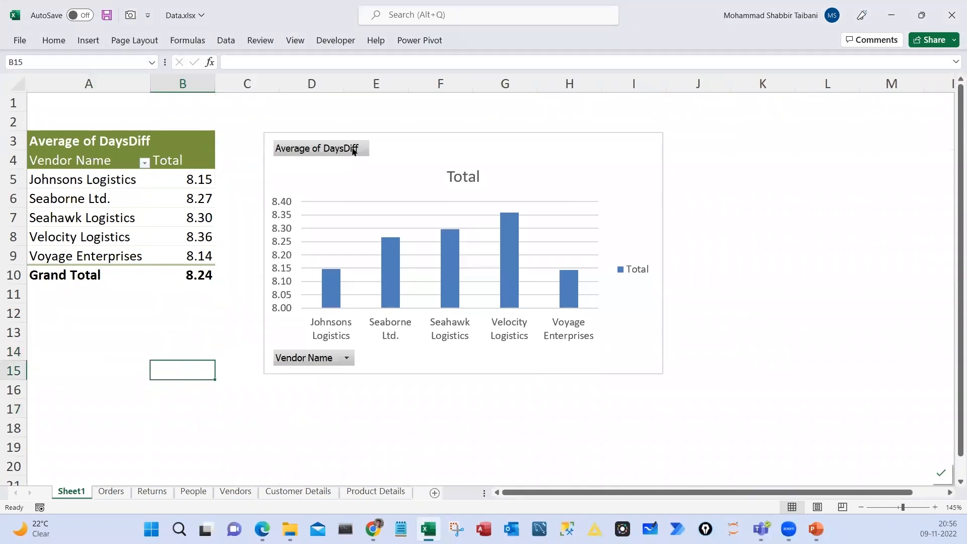
Move the pivot chart closer to the pivot table, hide all its field buttons and delete its legend
left_click_drag(465, 143, 442, 138)
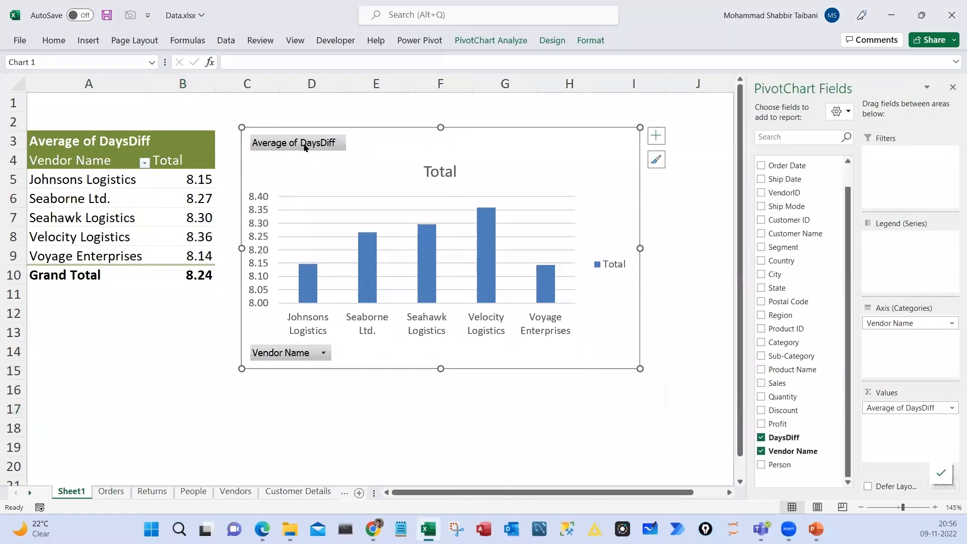
right_click(279, 143)
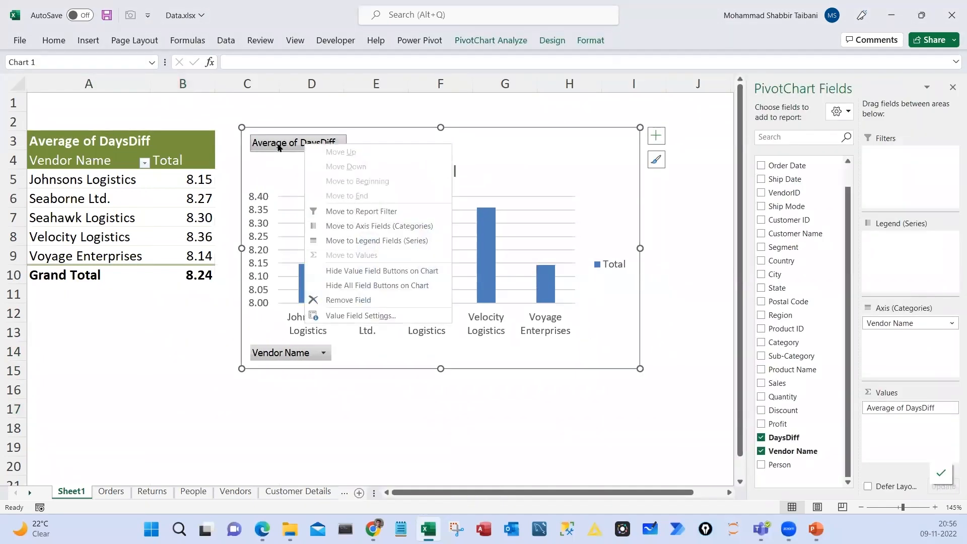
left_click(362, 285)
left_click(615, 264)
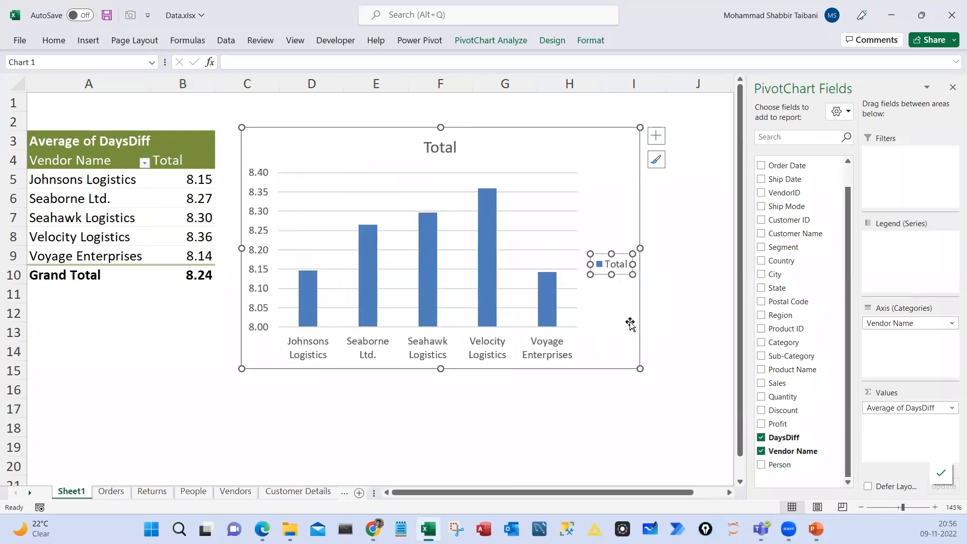
key("Delete")
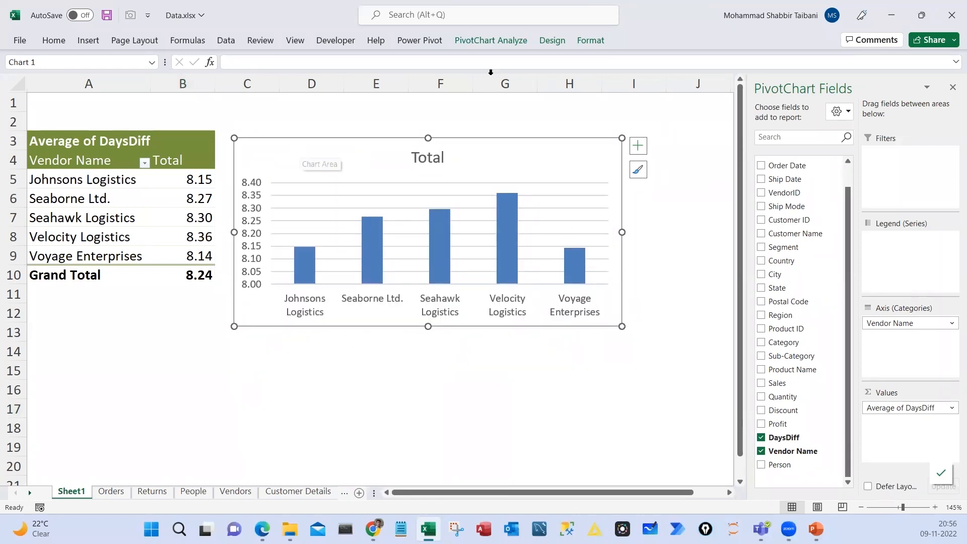
Apply the chart style with shadowed columns, data labels and a gradient background to the pivot chart, and remove its Total title
left_click(552, 41)
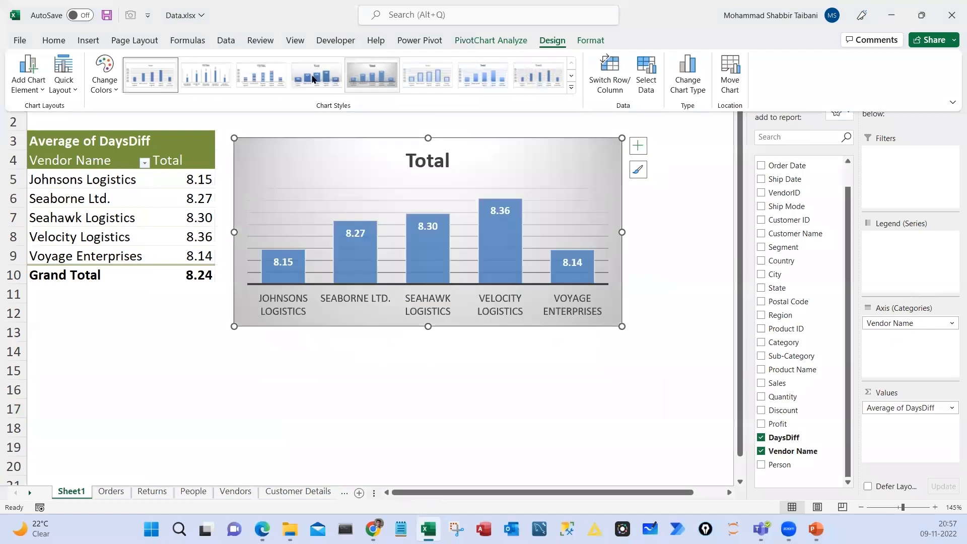
left_click(316, 78)
left_click_drag(282, 168, 277, 165)
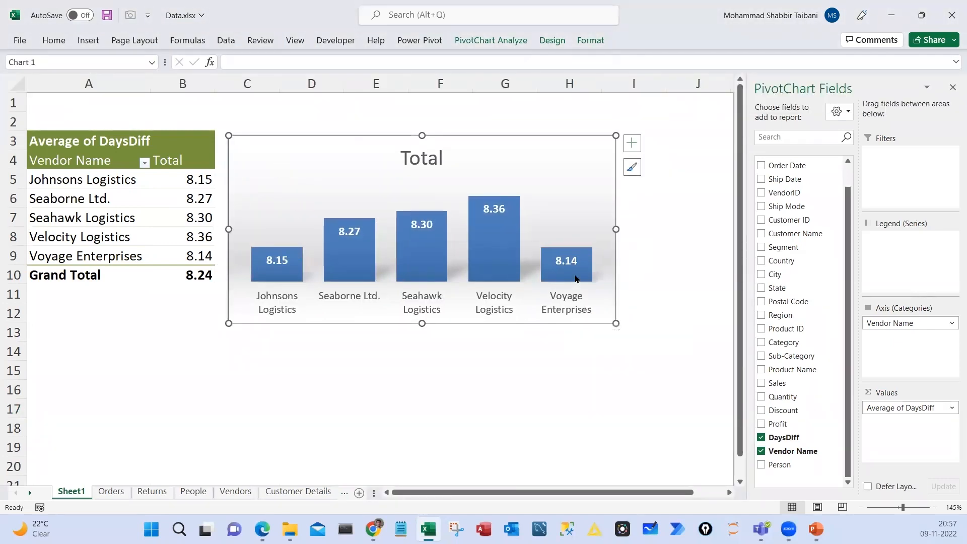
mouse_move(576, 279)
left_click(419, 165)
left_click(438, 406)
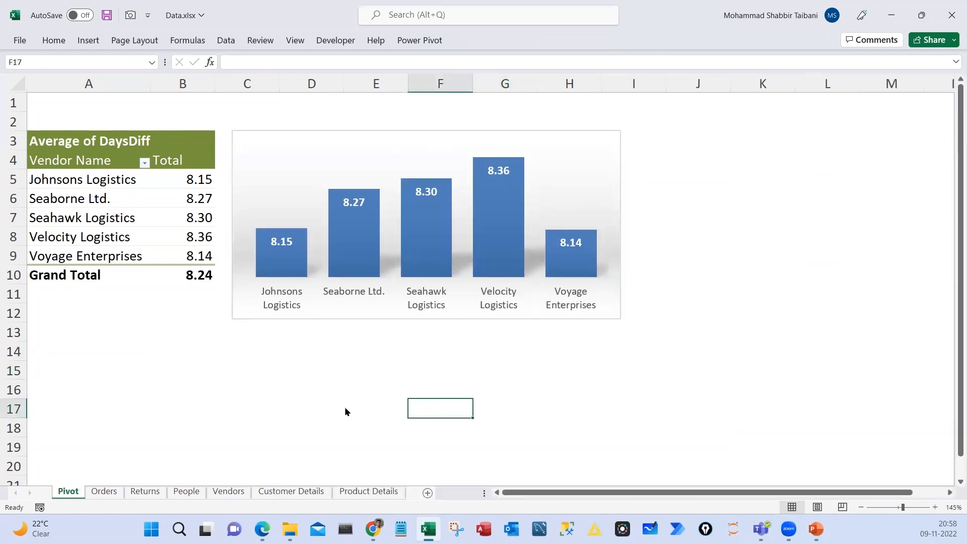
Switch to Day 07.pdf, examine the task on total sales and contribution by ship mode, and return to the workbook
key("alt+Tab")
left_click_drag(180, 272, 566, 272)
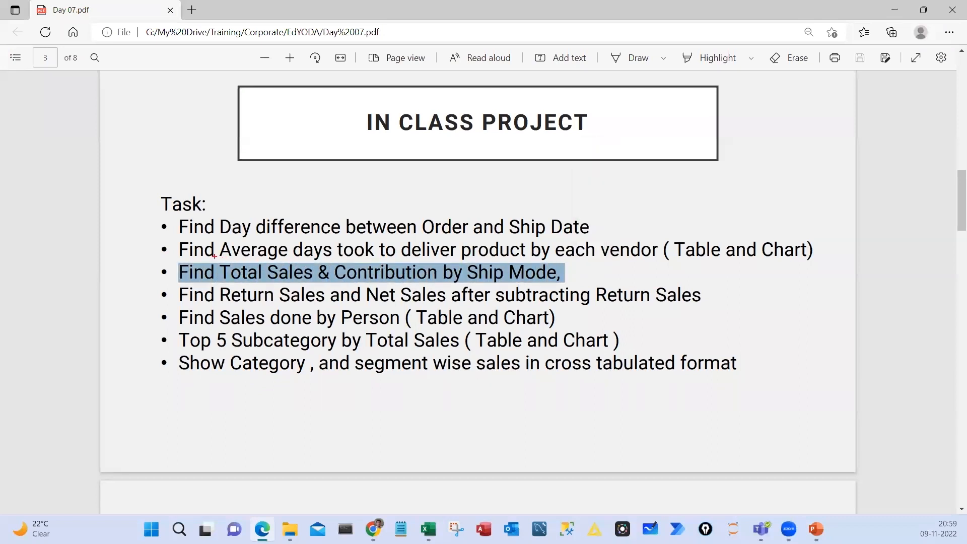
mouse_move(215, 256)
left_mouse_down()
mouse_move(308, 283)
mouse_move(442, 284)
left_mouse_up()
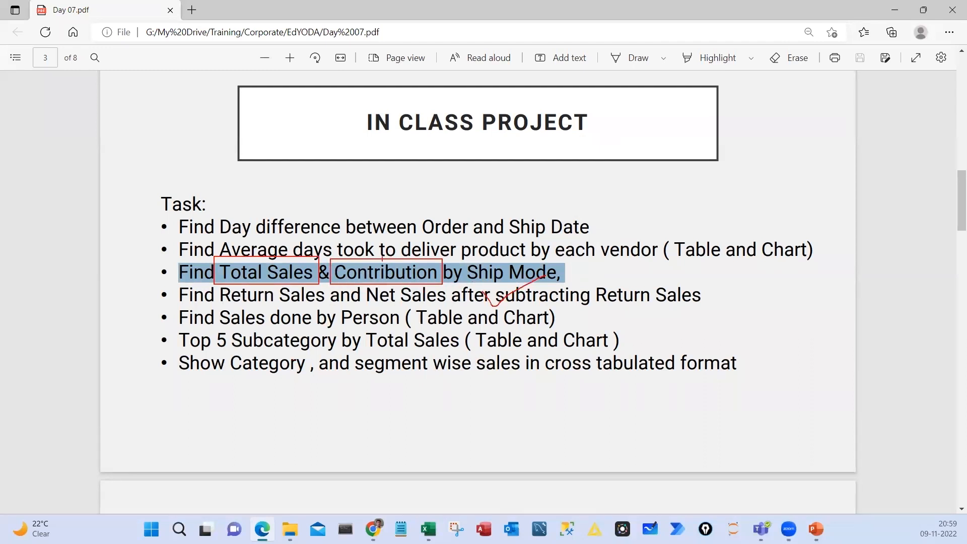
mouse_move(251, 240)
left_mouse_down()
mouse_move(421, 293)
mouse_move(264, 255)
left_mouse_up()
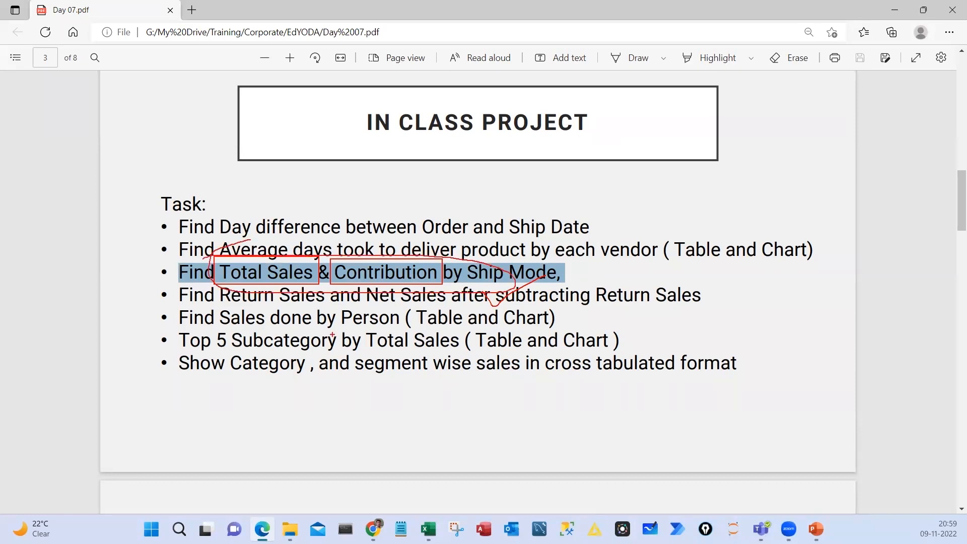
key("Escape")
key("alt+Tab")
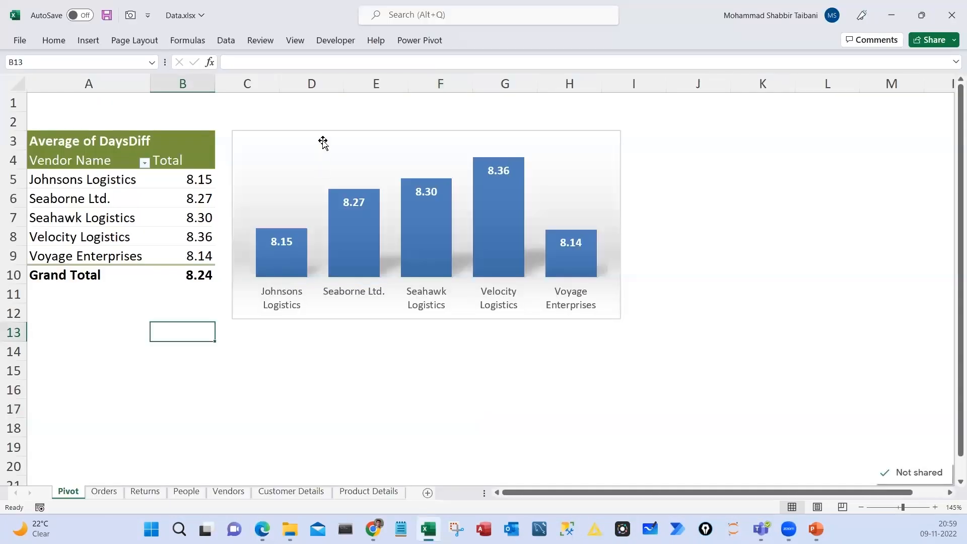
Copy the vendor pivot table A3:B10 and paste it at A15 on the Pivot sheet
left_click(321, 140)
left_click(158, 307)
left_click(65, 147)
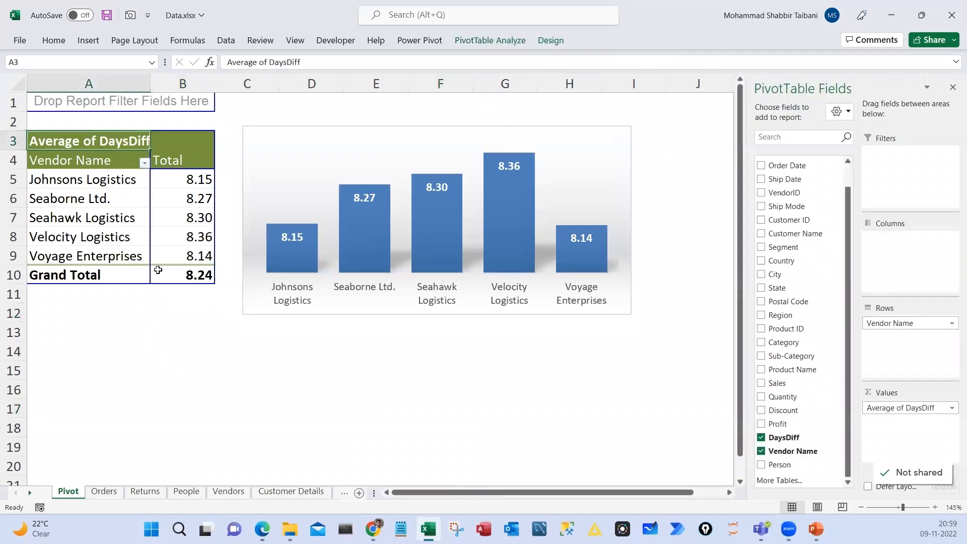
left_click(192, 275, "shift")
key("ctrl+c")
left_click(86, 373)
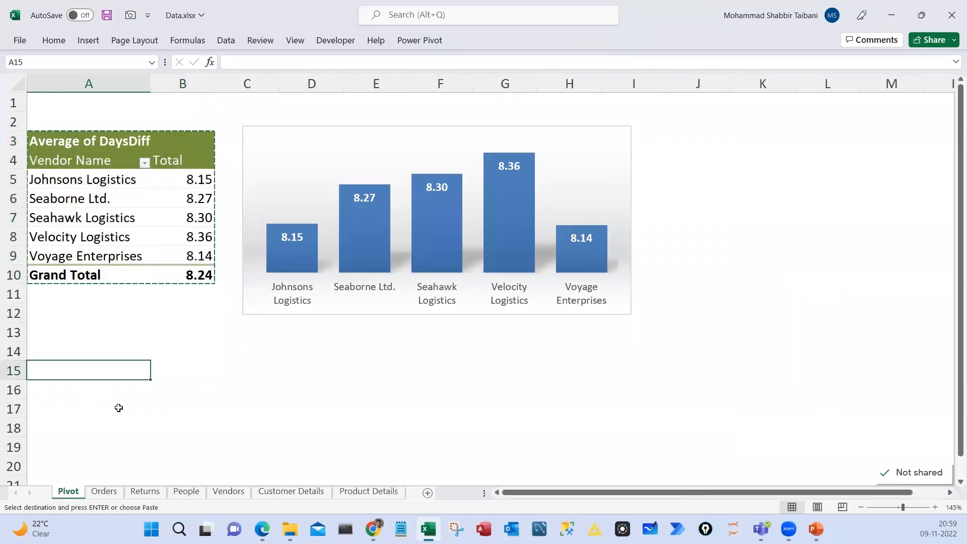
key("ctrl+v")
key("Escape")
Apply a purple PivotTable style to the copied pivot table and remove its Average of DaysDiff and Vendor Name fields
left_click(191, 367)
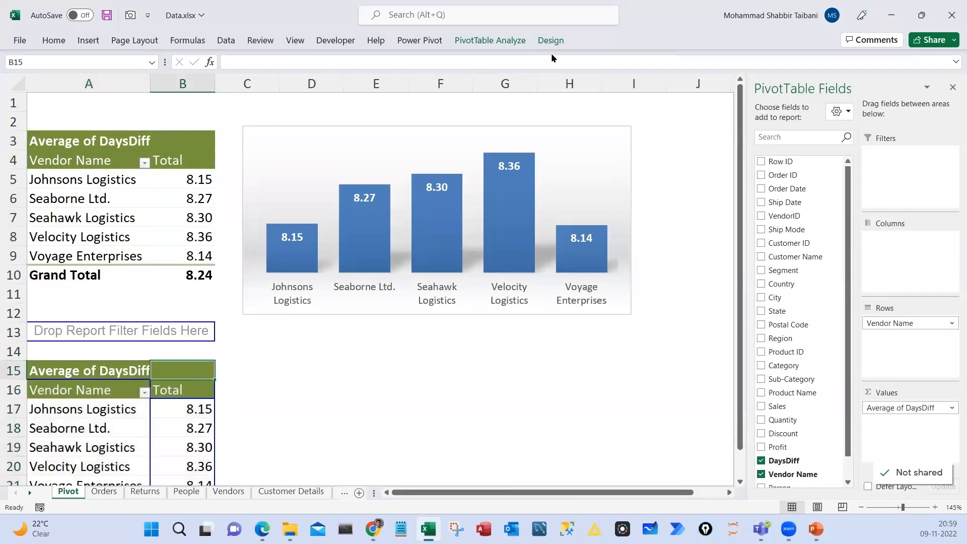
left_click(551, 42)
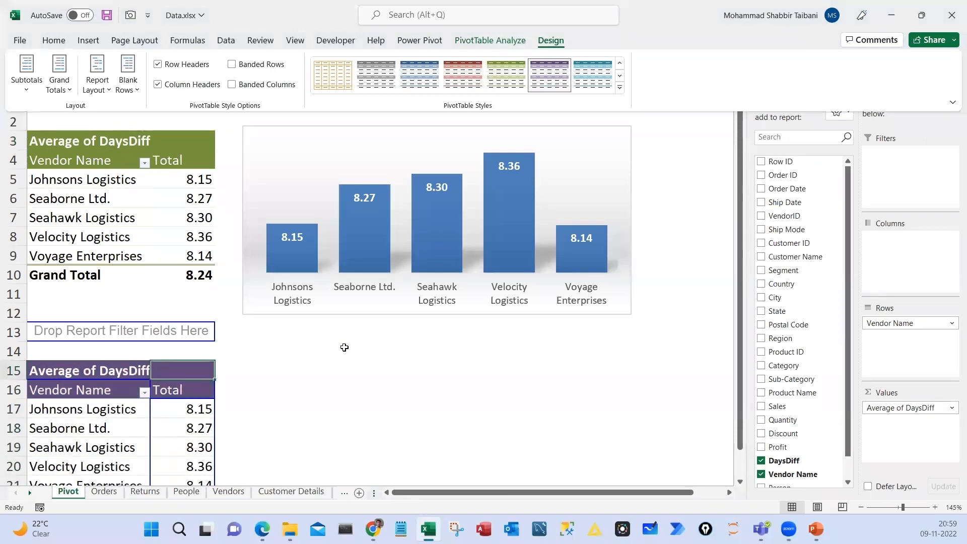
scroll(345, 348, "down", 3)
left_click(187, 259)
left_click_drag(881, 408, 824, 347)
left_click_drag(887, 324, 827, 304)
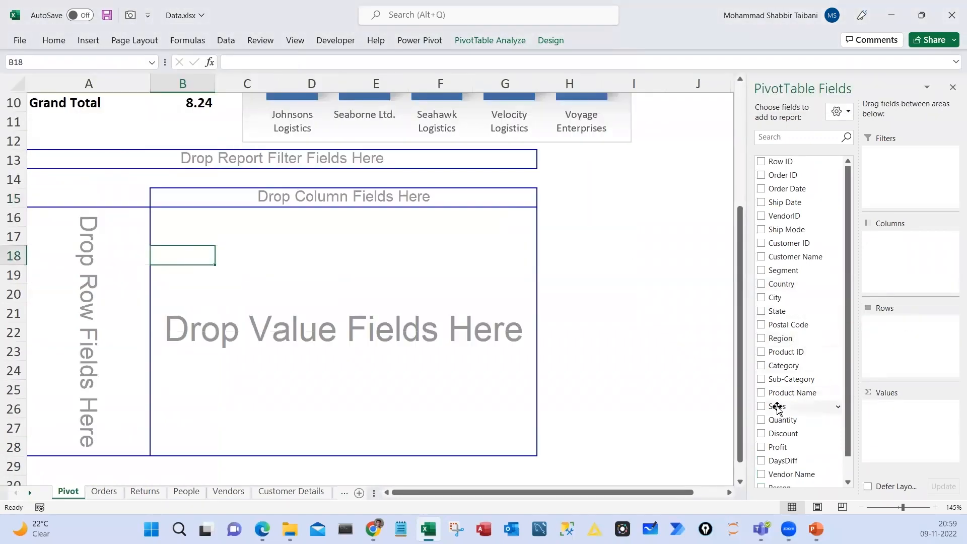
Add Sales as a summed value to the lower pivot table, widen column B to fit, and show the total without decimals
left_click_drag(777, 406, 905, 426)
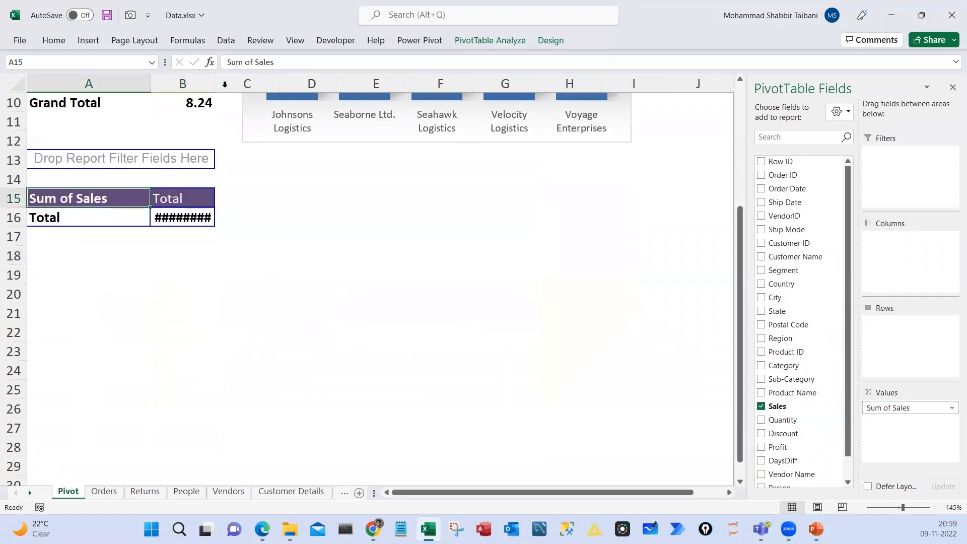
left_click_drag(221, 86, 237, 81)
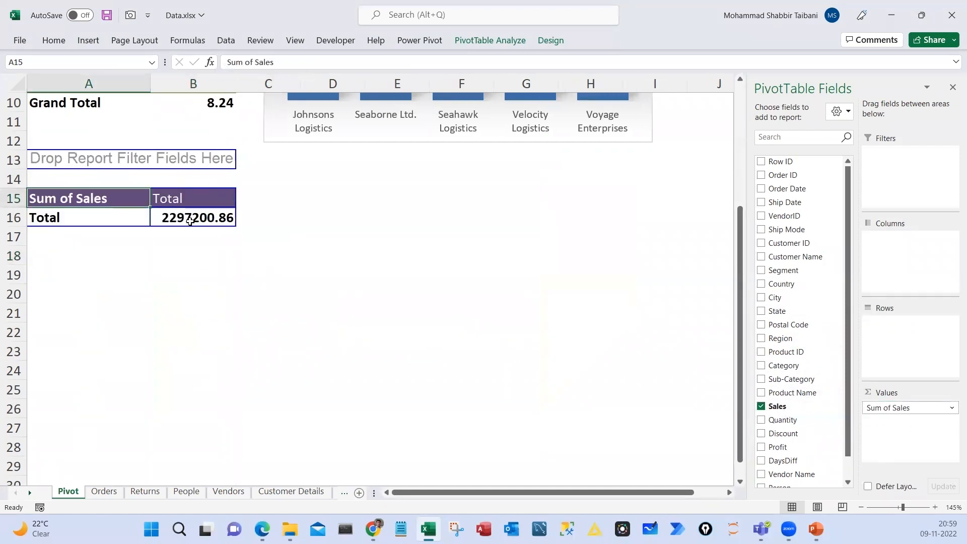
left_click(191, 218)
left_click(54, 40)
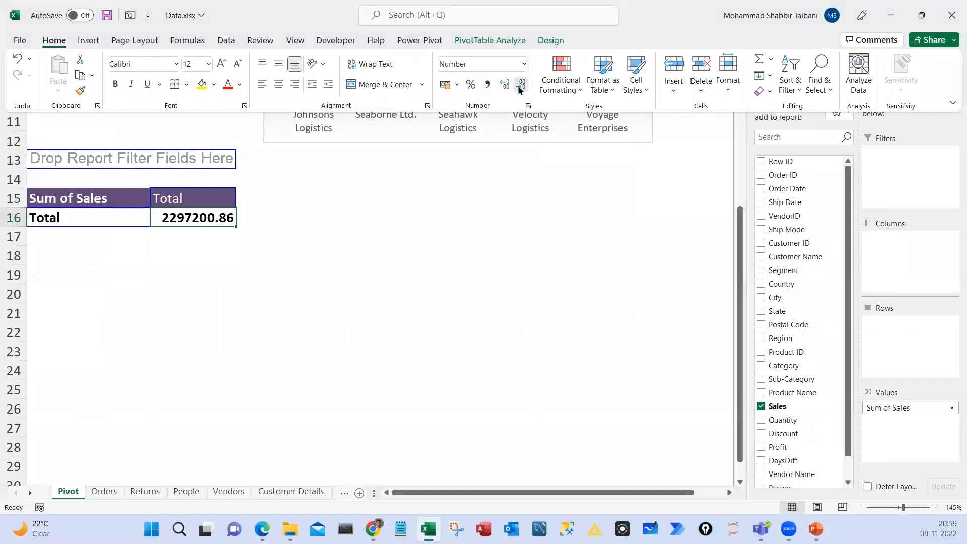
left_click(519, 88)
left_click(518, 89)
Check the ship mode task in Day 07.pdf and add Ship Mode to the rows of the Sum of Sales pivot table
key("alt+Tab")
left_click(353, 300)
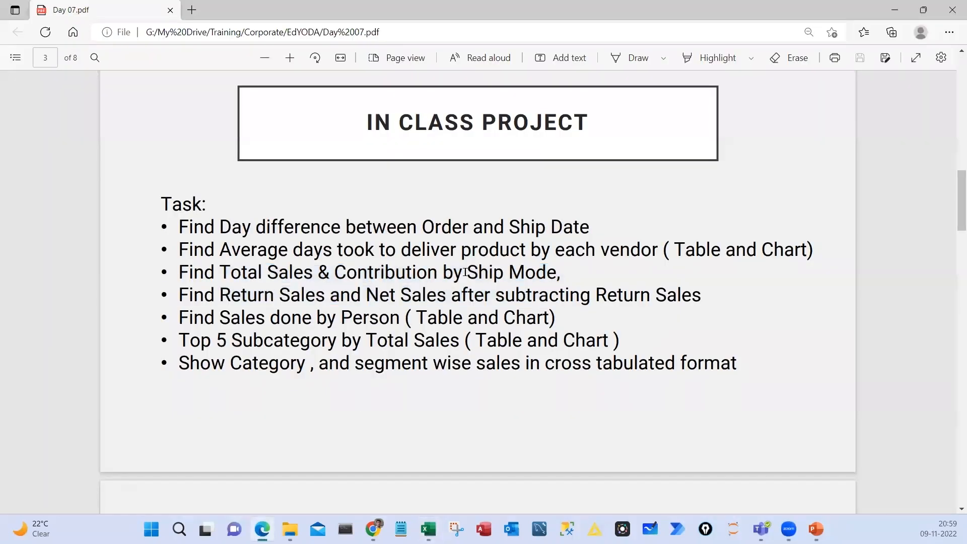
left_click_drag(455, 272, 553, 272)
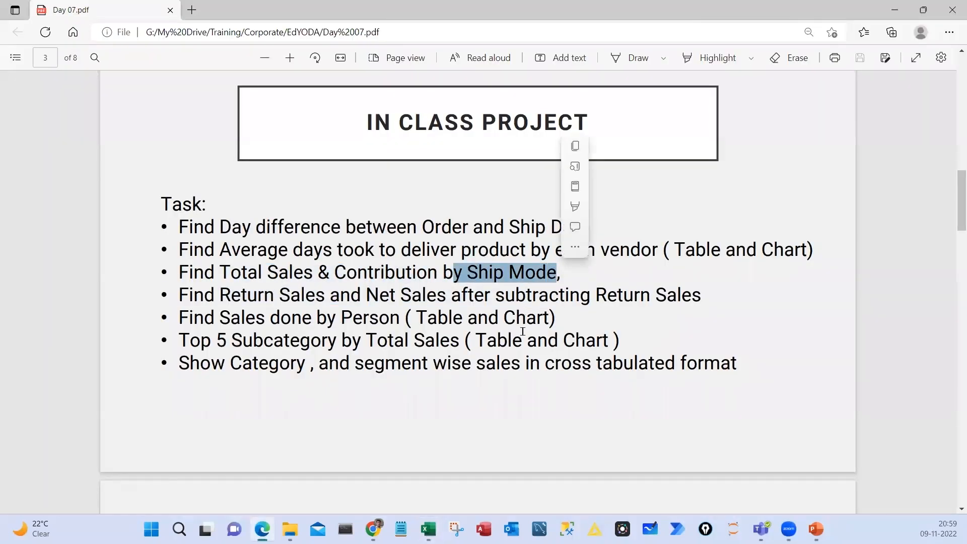
key("alt+Tab")
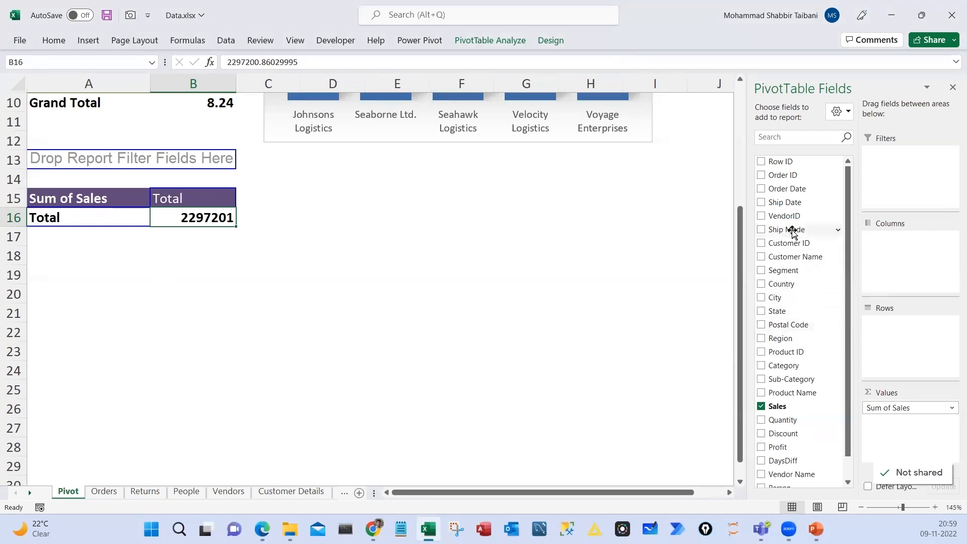
left_click_drag(792, 231, 900, 340)
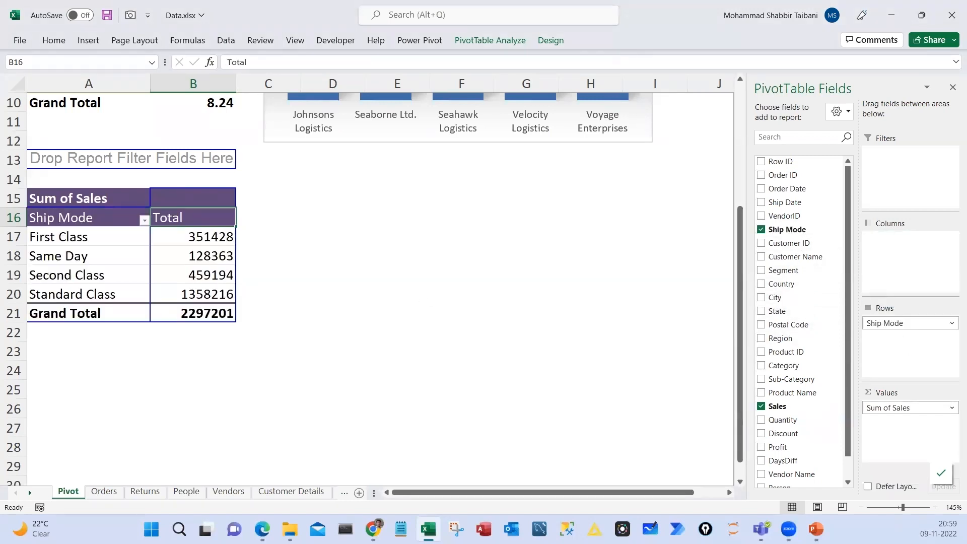
Format the ship mode sales totals in B17:B21 with thousands separators and no decimals
left_click_drag(212, 237, 204, 315)
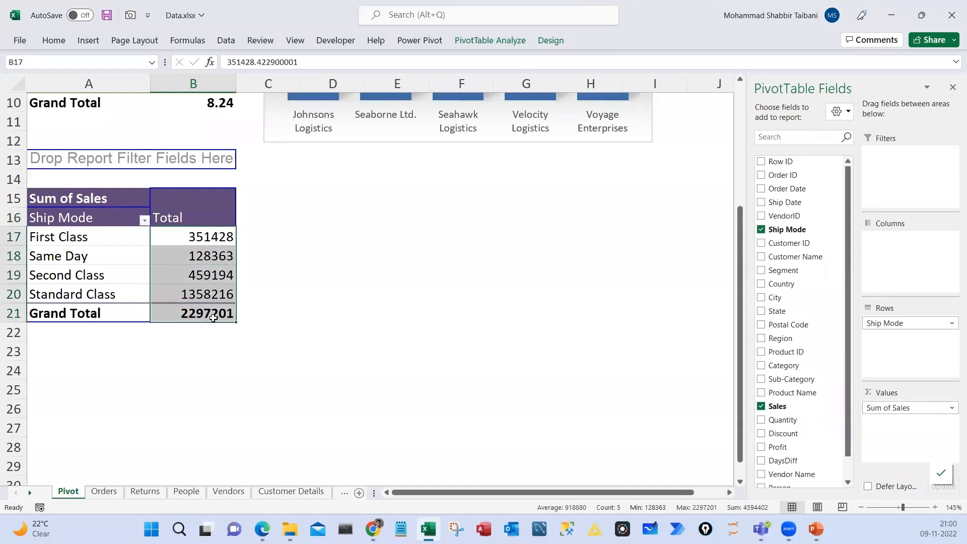
left_click(54, 41)
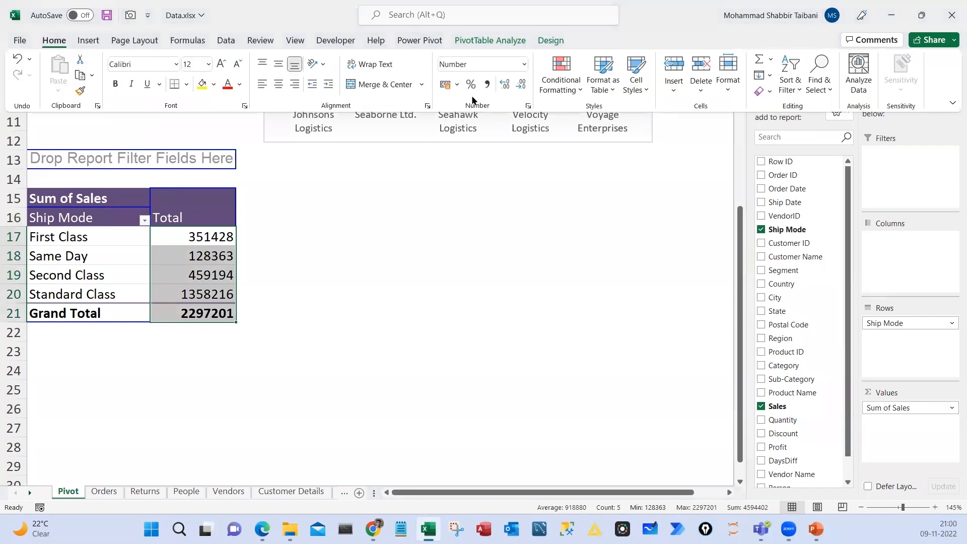
left_click(487, 85)
left_click(515, 87)
left_click(515, 87)
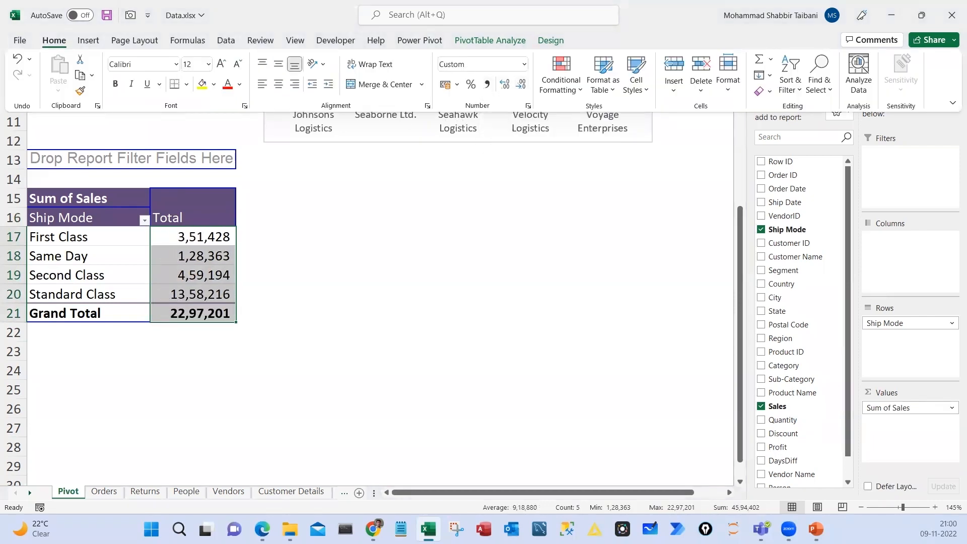
left_click(395, 302)
left_click(212, 242)
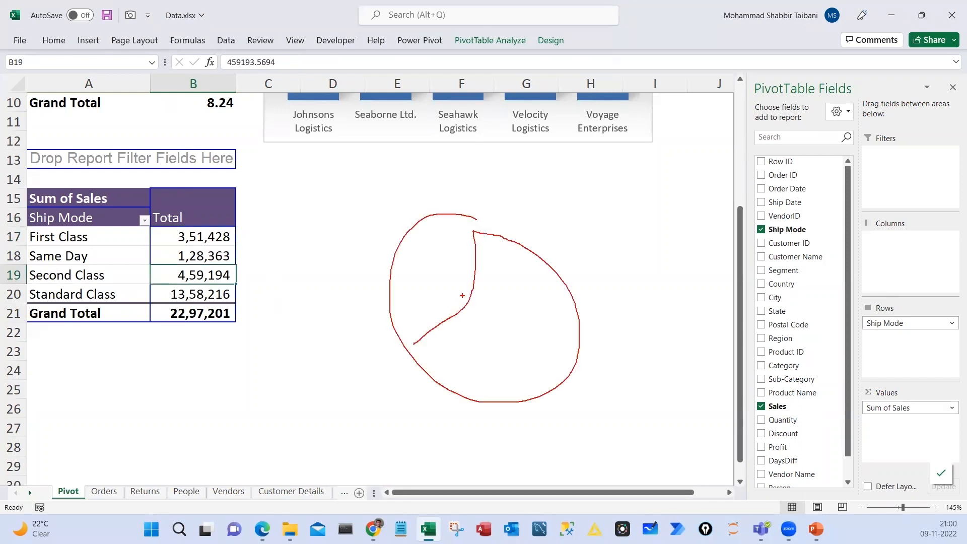
left_click_drag(464, 294, 577, 343)
left_click_drag(243, 202, 295, 325)
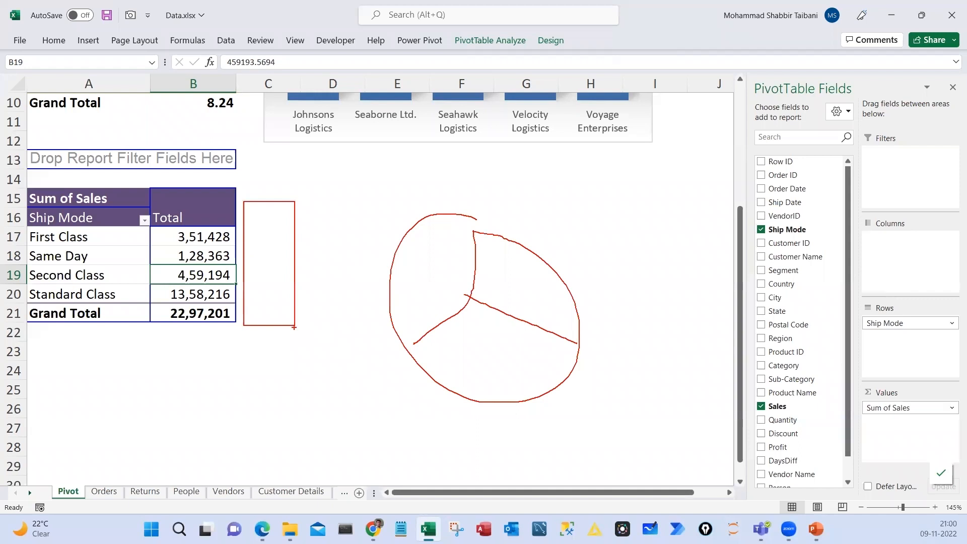
key("Escape")
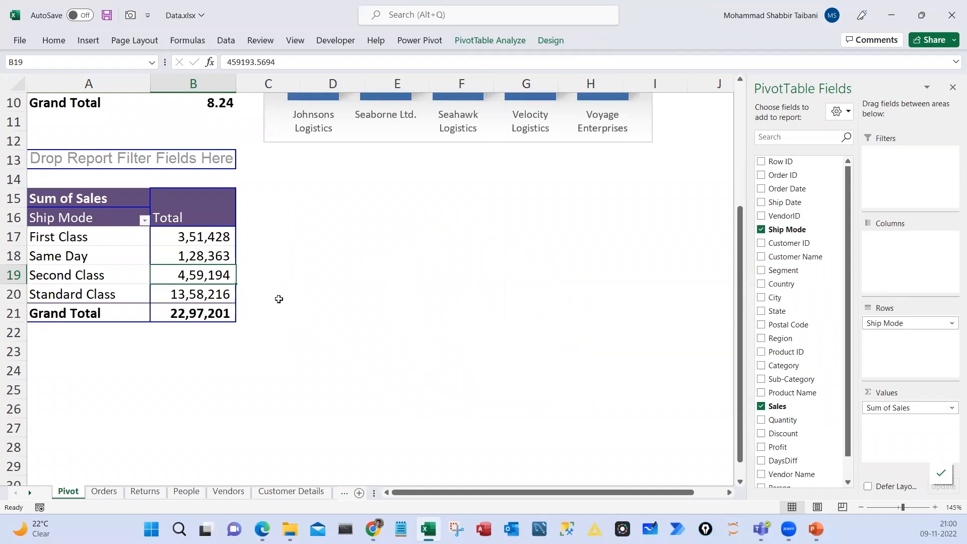
Insert a 3-D pie chart from the ship mode pivot table and place it beside the table, starting at column C
key("Up")
left_click(88, 40)
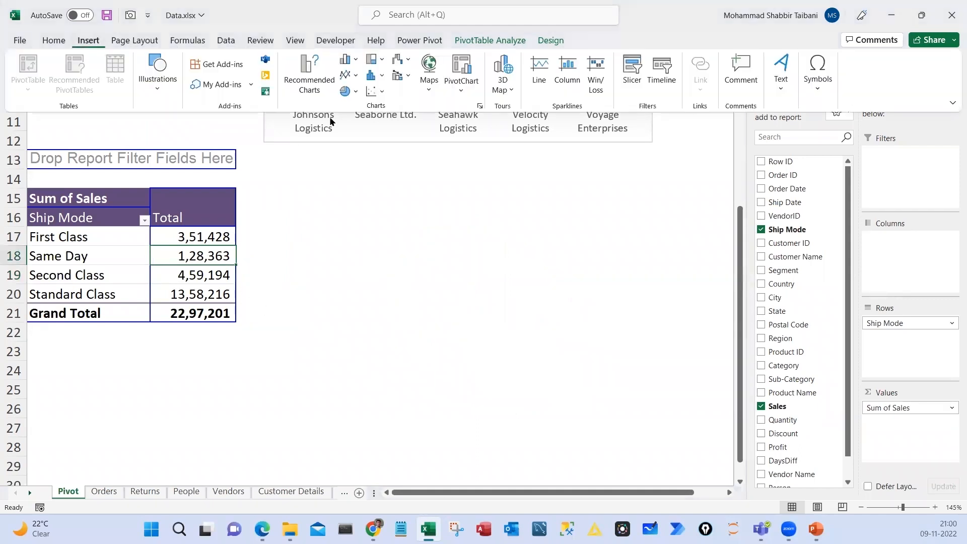
left_click(354, 95)
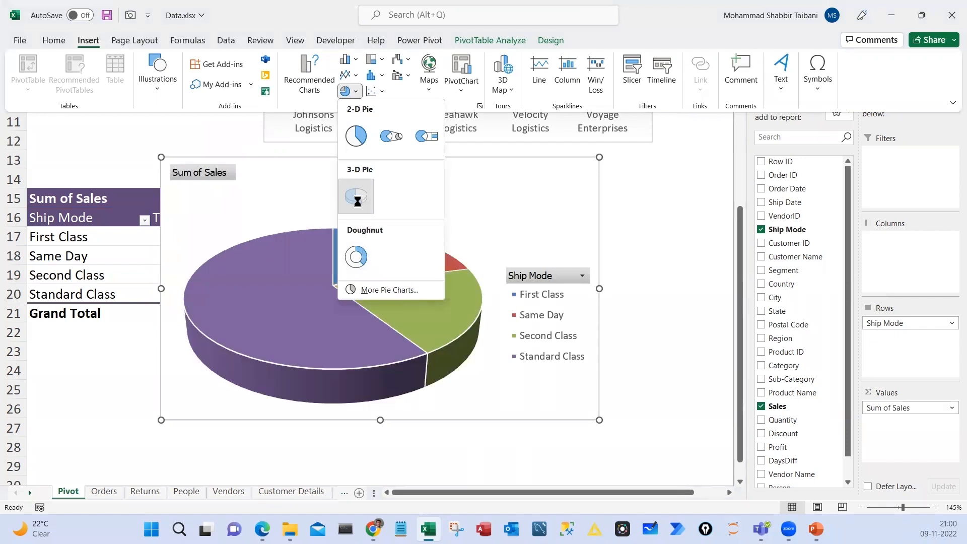
left_click(356, 196)
left_click_drag(409, 174, 402, 185)
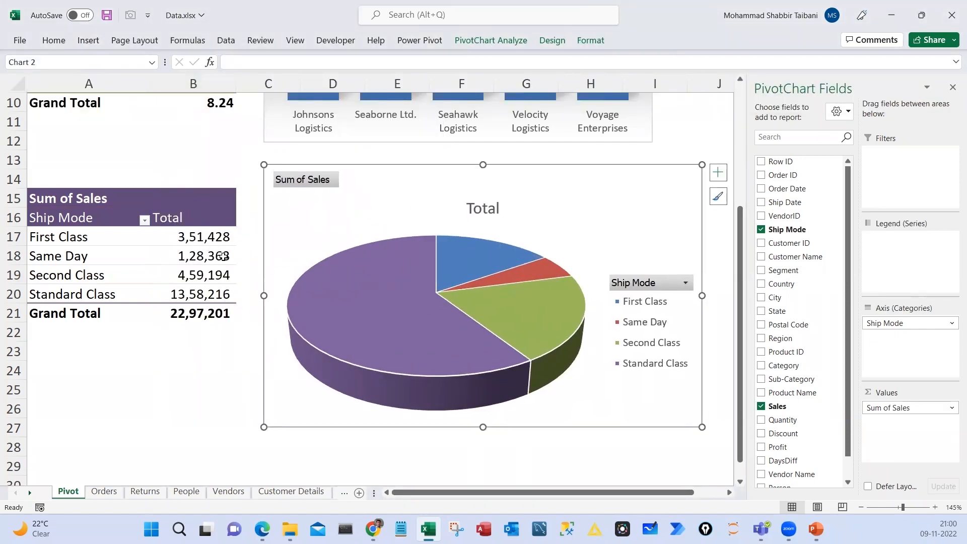
Hide all field buttons on the pie chart and delete its legend
right_click(639, 286)
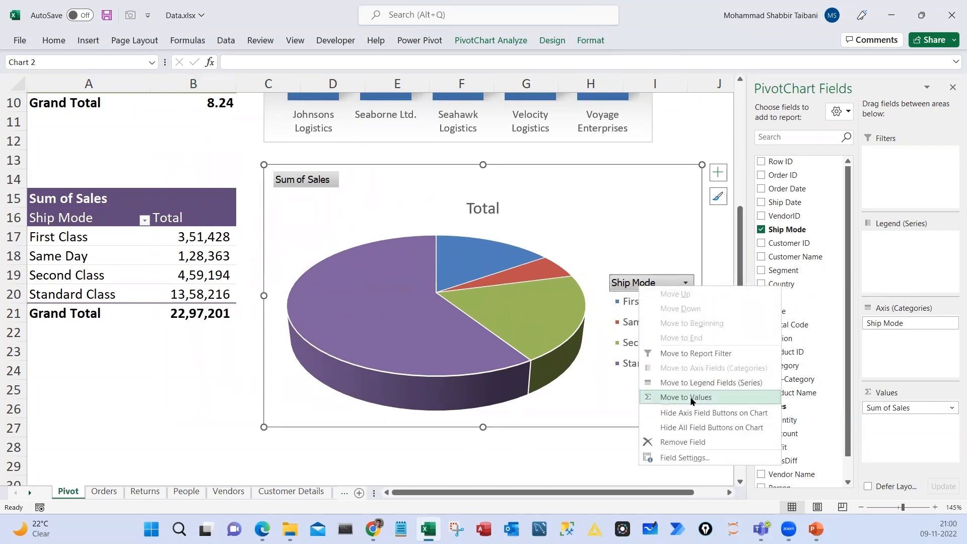
left_click(689, 428)
left_click(629, 322)
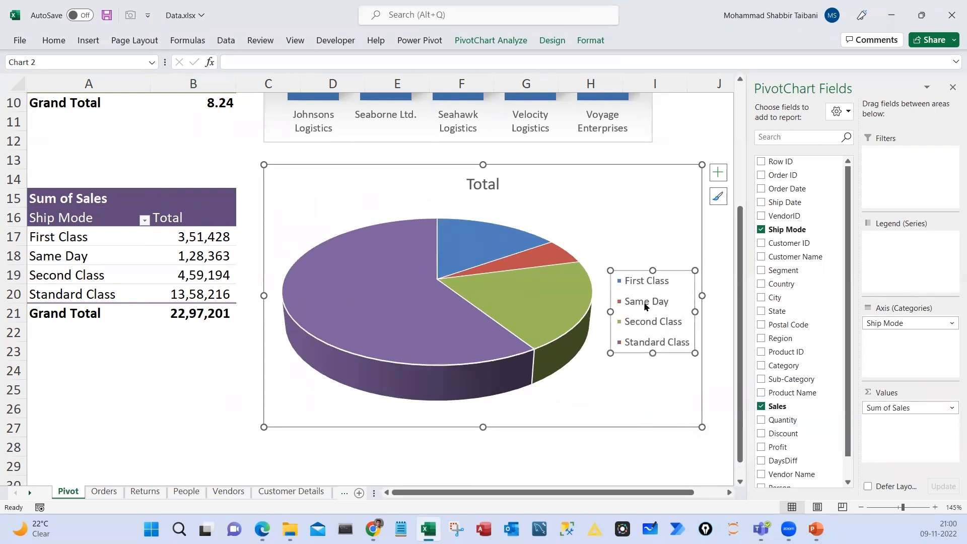
right_click(611, 306)
key("d")
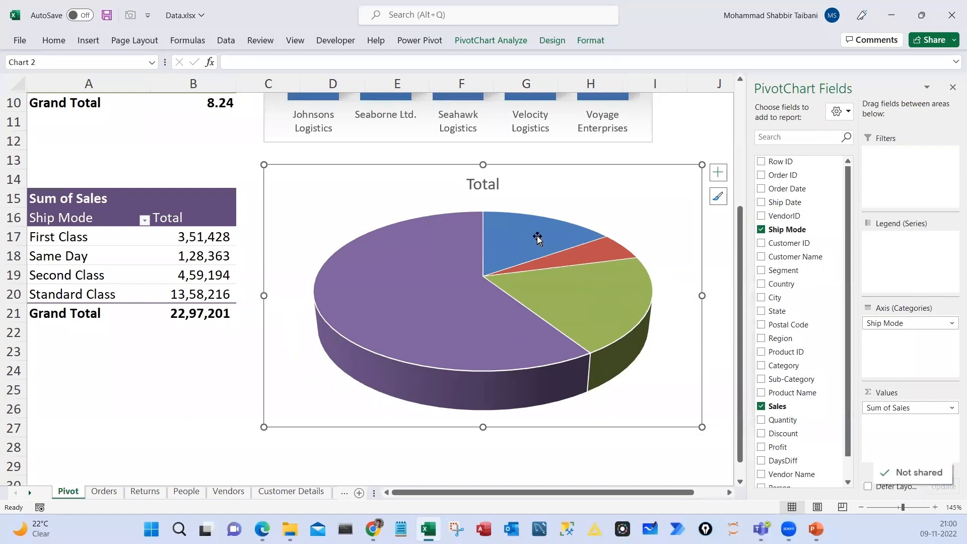
Add data labels to the pie slices showing category name, value and percentage
right_click(540, 236)
left_click(589, 378)
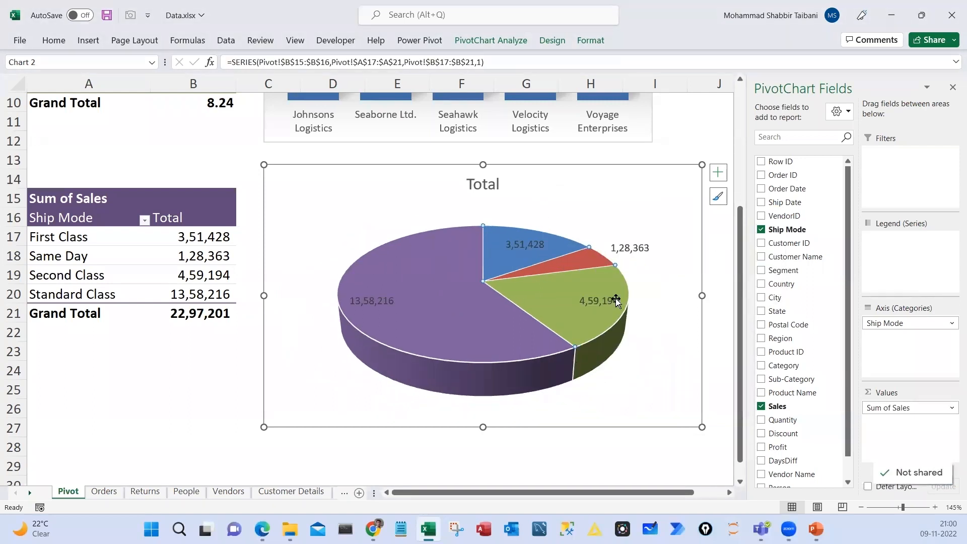
left_click(628, 247)
right_click(632, 250)
left_click(675, 410)
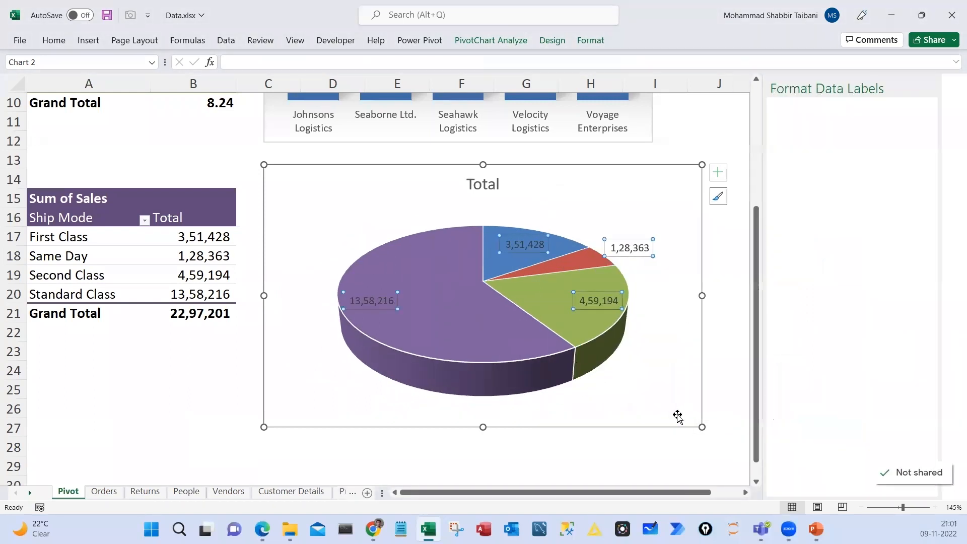
left_click(795, 252)
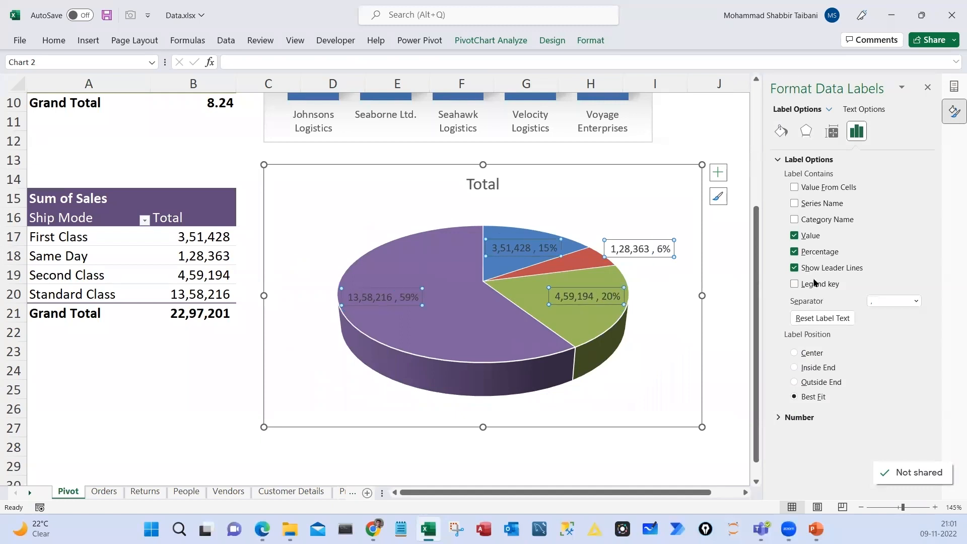
left_click(795, 219)
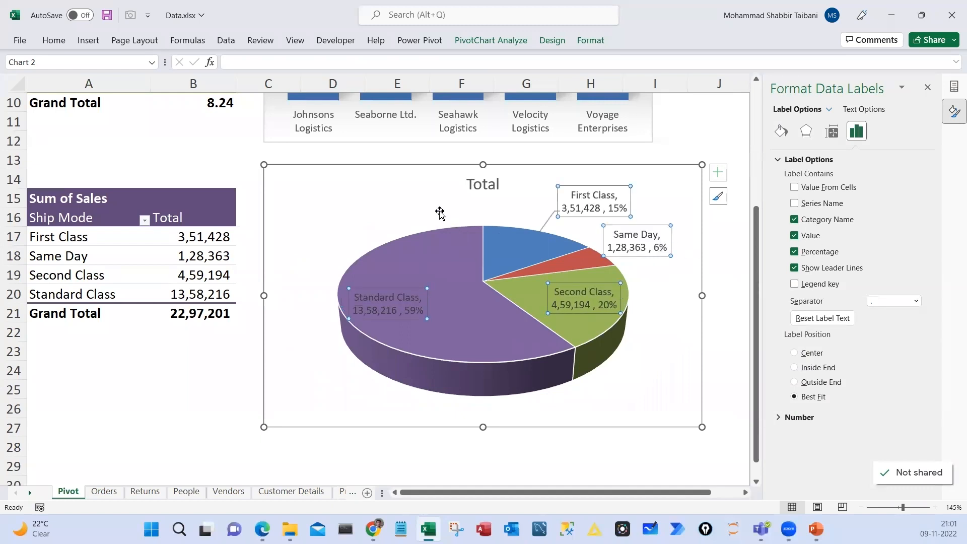
Delete the pie chart's title and enlarge the plot area to fill the chart
left_click(306, 220)
left_click_drag(306, 220, 267, 206)
left_click(495, 186)
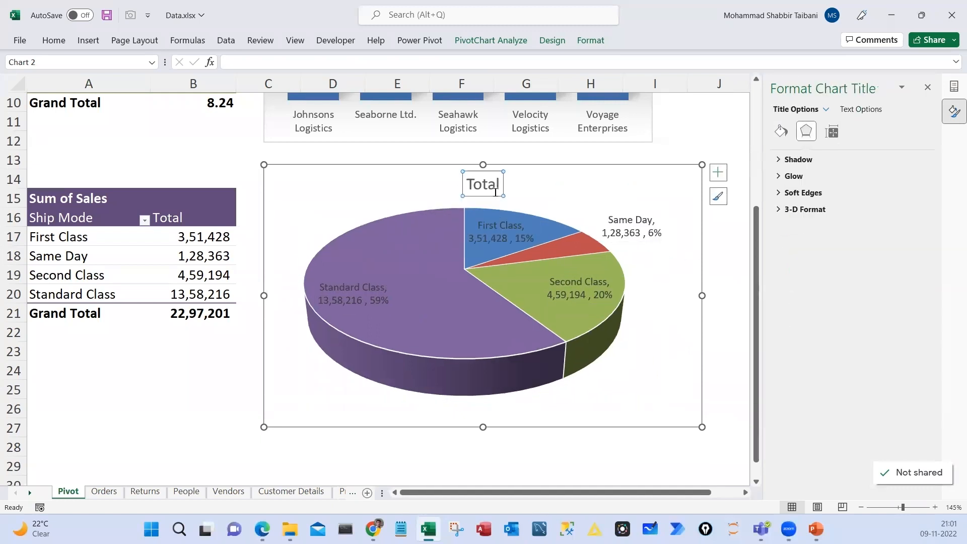
key("Delete")
left_click(648, 207)
left_click_drag(656, 206, 695, 187)
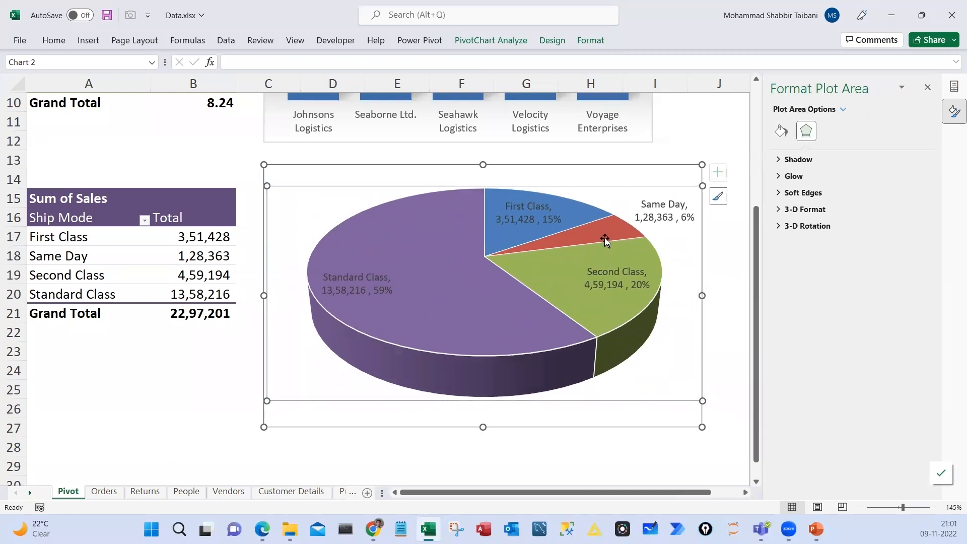
left_click(337, 183)
Apply chart Style 8 to the pie chart and move the Standard Class label below its slice
left_click(557, 40)
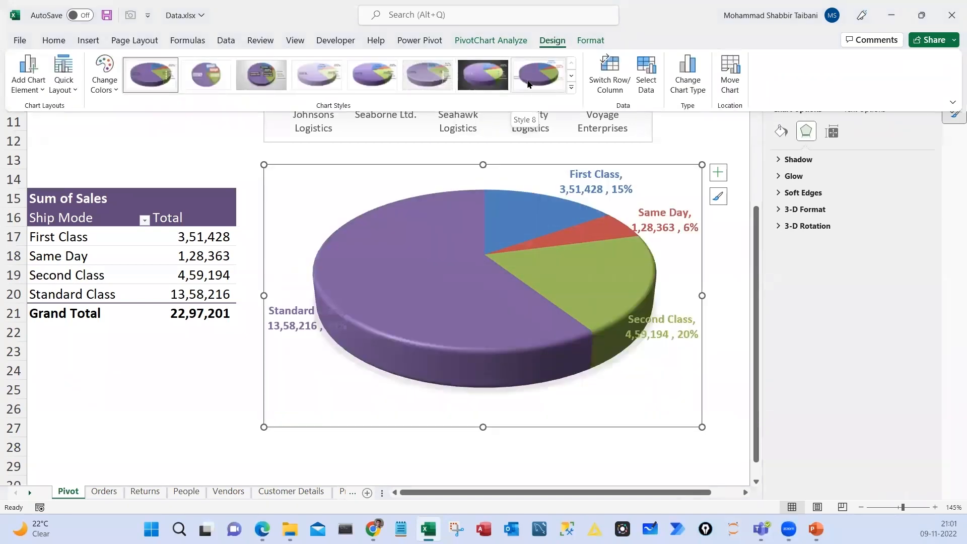
left_click(528, 84)
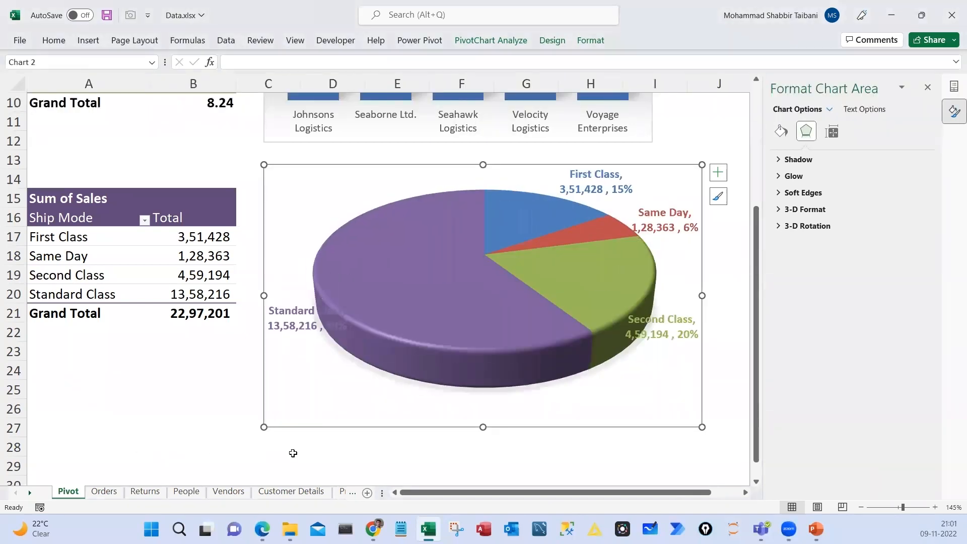
left_click(300, 330)
left_click_drag(300, 334, 303, 397)
key("Escape")
key("Escape")
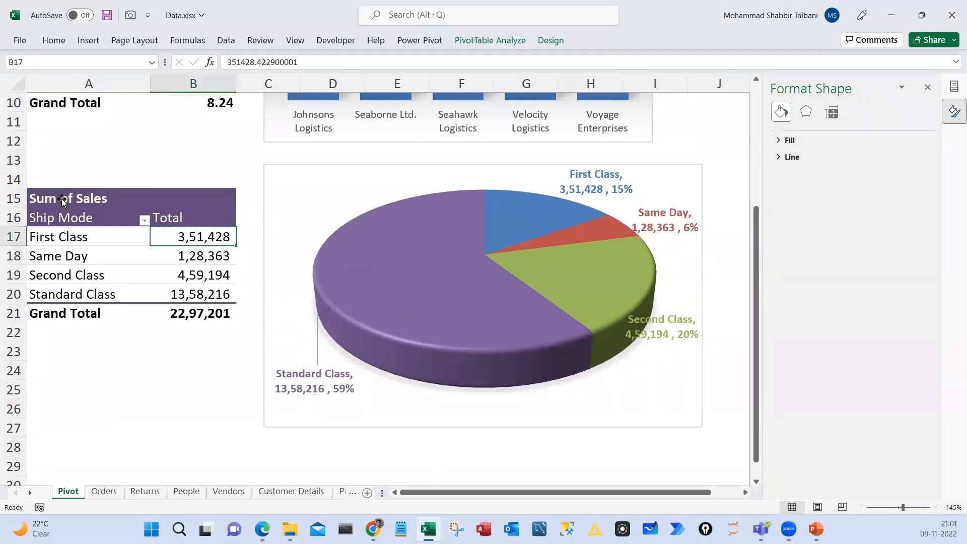
Copy the ship mode pivot table A15:B21 and paste it at A29
left_click(61, 201)
left_click(218, 313, "shift")
key("ctrl+c")
scroll(128, 343, "down", 3)
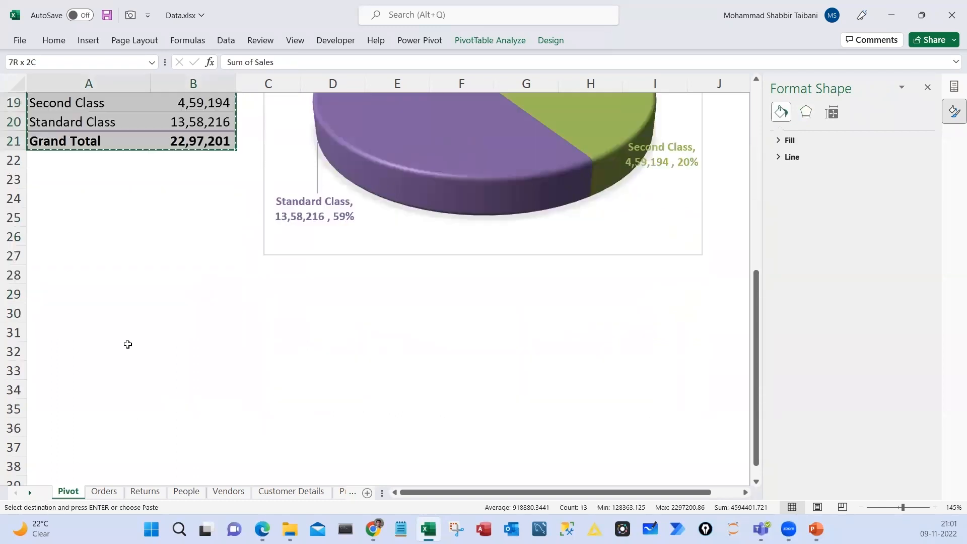
left_click(65, 292)
key("ctrl+v")
left_click(201, 351)
key("Escape")
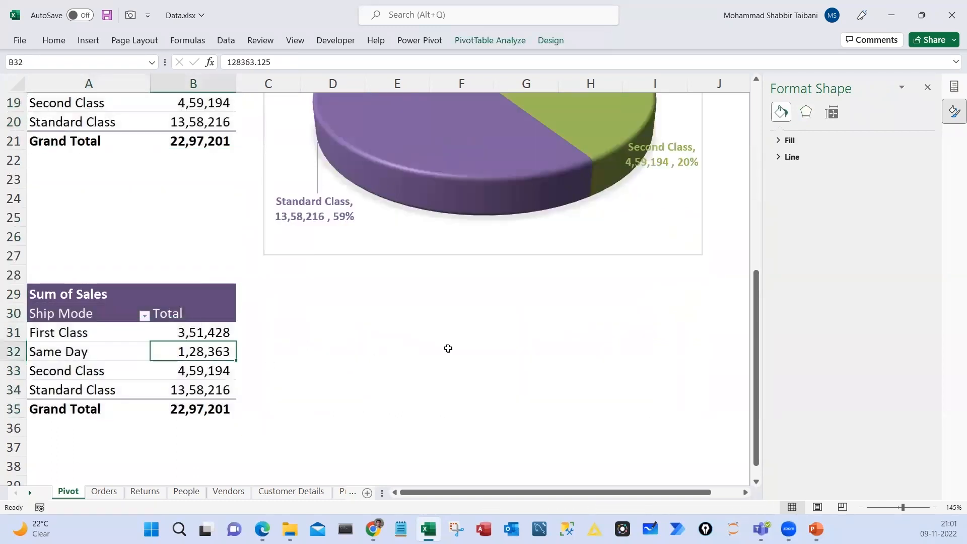
Add Sales a second time to the values of the copied pivot table and show it as a percentage of the total
right_click(202, 350)
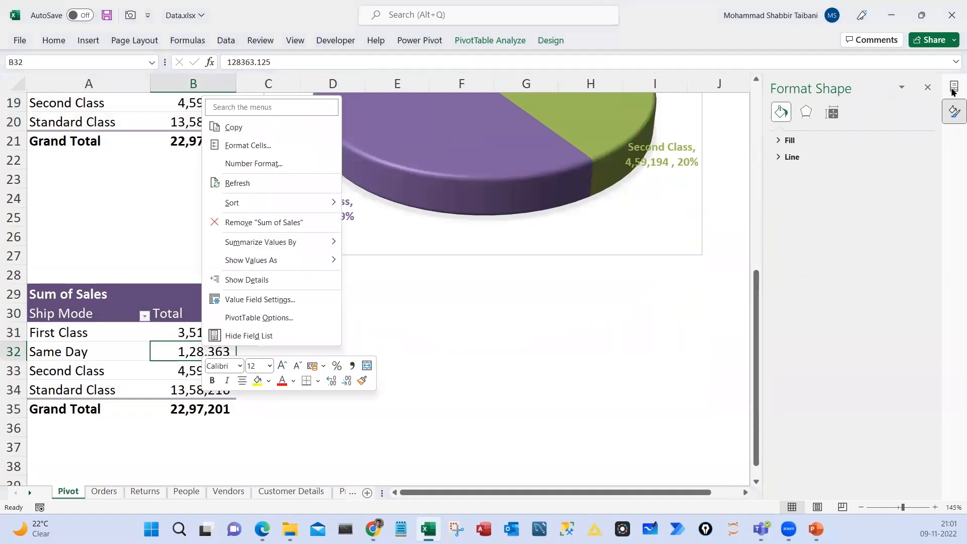
left_click(953, 88)
left_click_drag(751, 406, 889, 441)
right_click(280, 337)
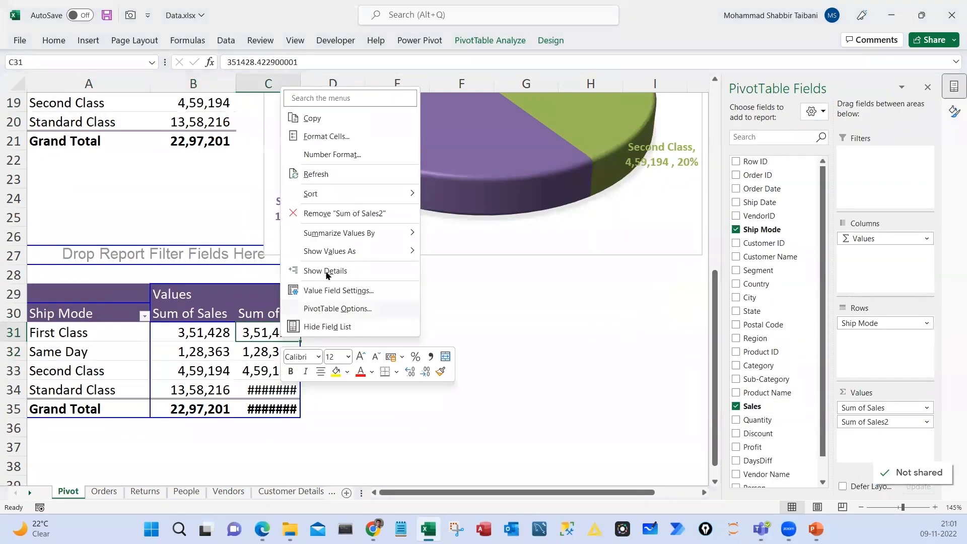
mouse_move(330, 251)
left_click(459, 245)
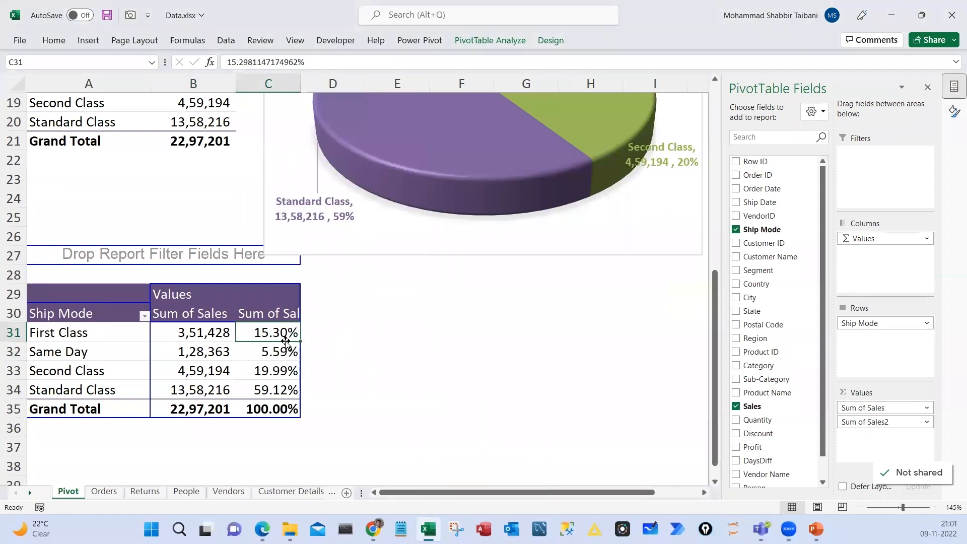
Rename the percentage column header in C30 to "% Contribution" and widen column C
left_click(276, 307)
left_click(277, 325)
key("Up")
type("% Contribution")
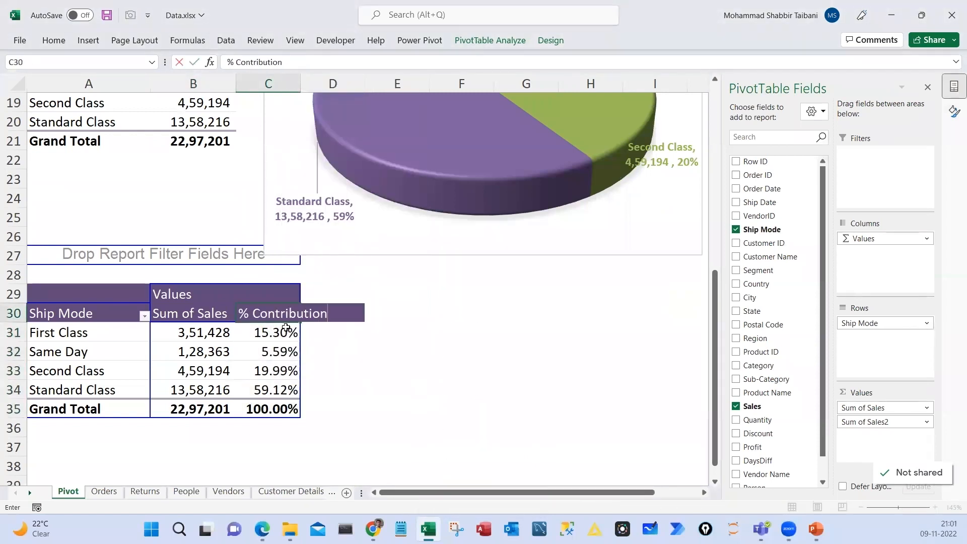
left_click(356, 405)
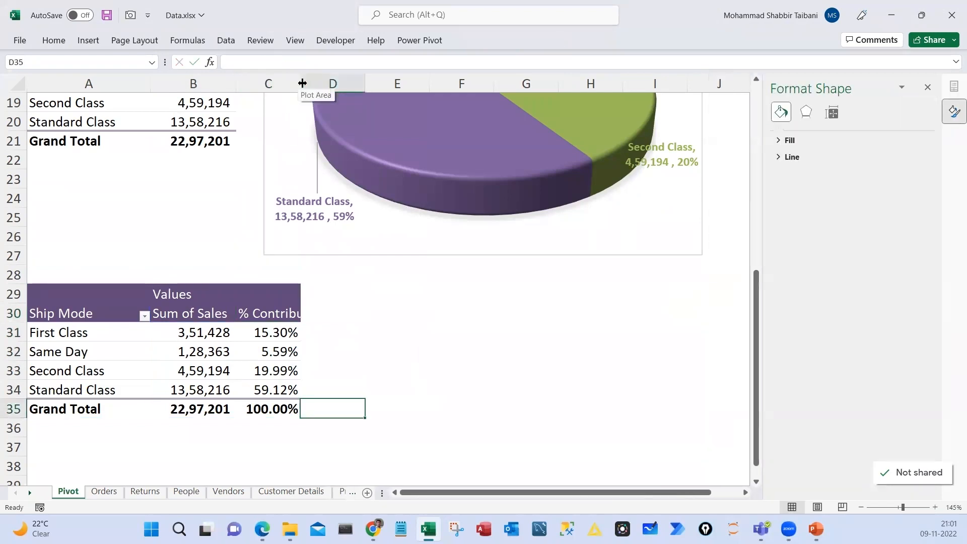
left_click_drag(301, 82, 316, 81)
left_click(411, 332)
Shrink the ship mode pie chart and reposition it beside the upper ship mode pivot table
scroll(425, 374, "up", 3)
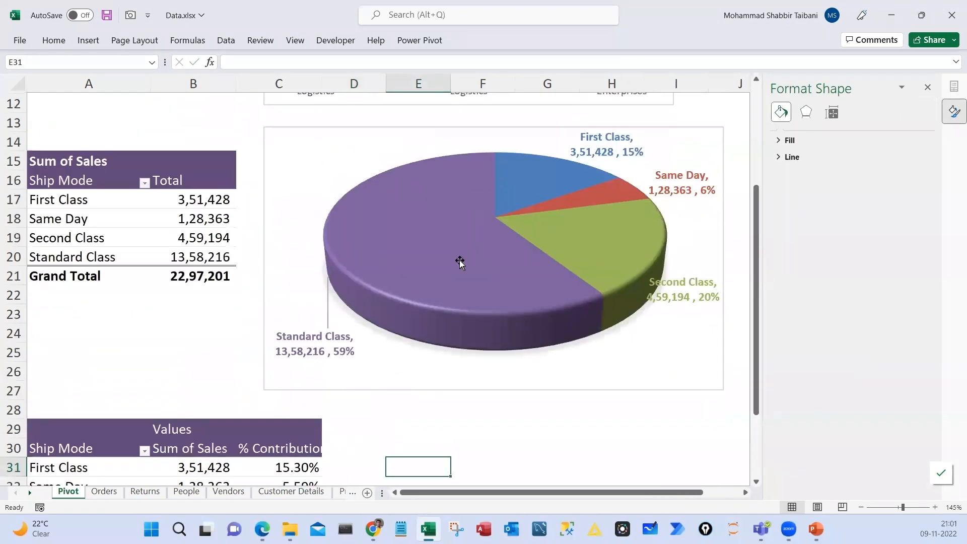
scroll(235, 435, "down", 2)
left_click(184, 144)
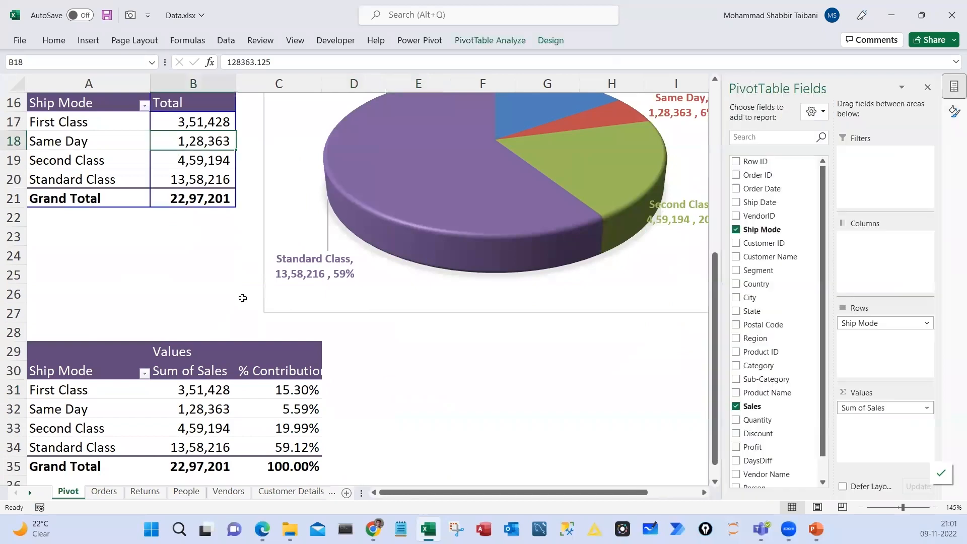
scroll(251, 297, "up", 2)
scroll(440, 410, "up", 1)
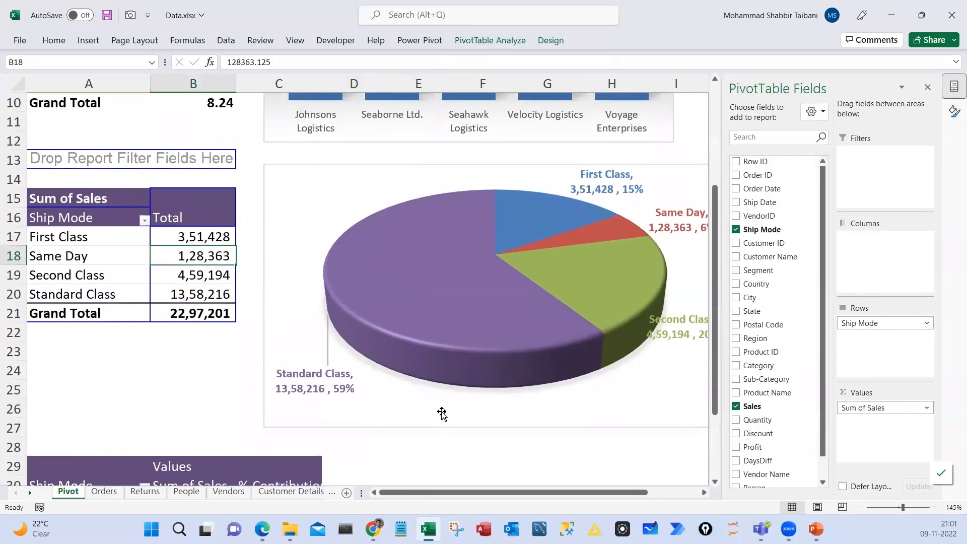
double_click(423, 418)
scroll(287, 352, "down", 2)
left_click_drag(265, 369, 327, 326)
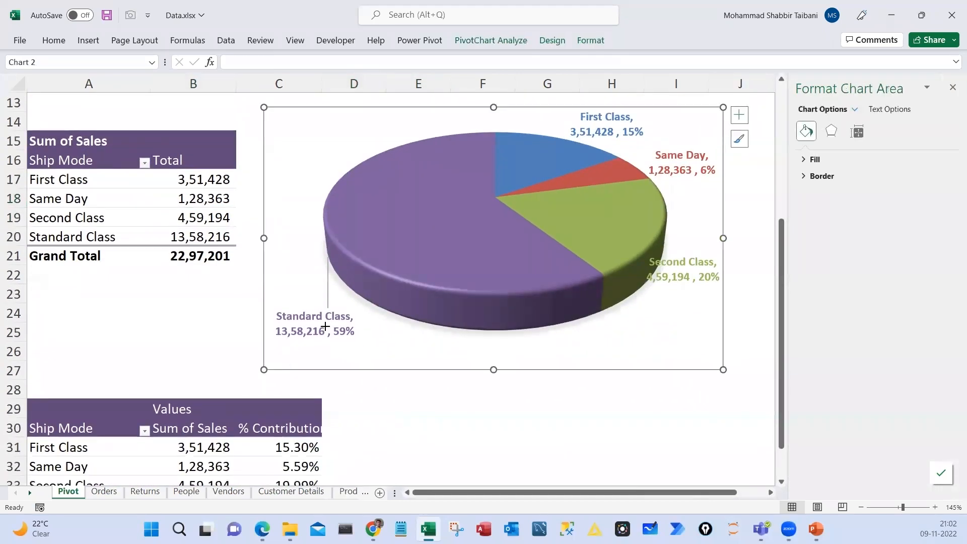
left_click_drag(405, 124, 336, 144)
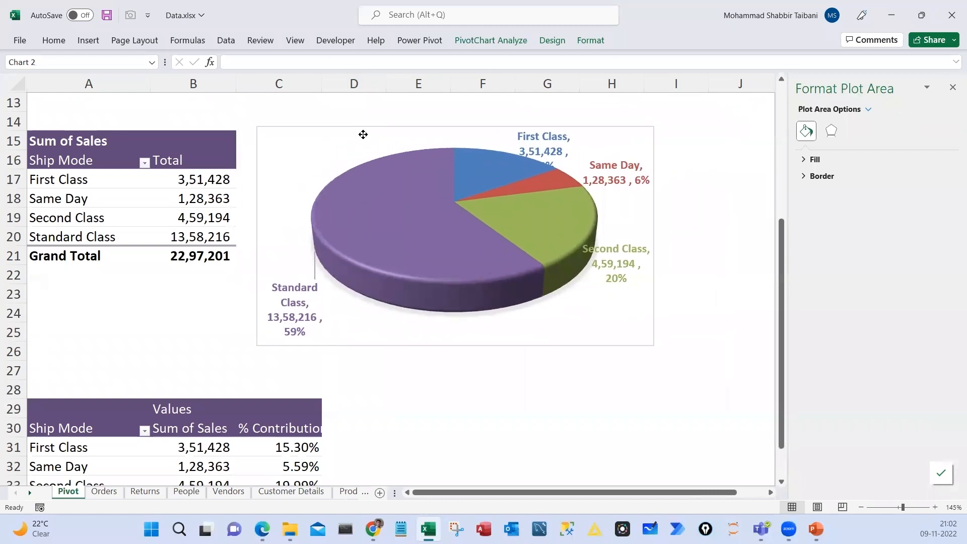
left_click(319, 276)
scroll(293, 345, "down", 2)
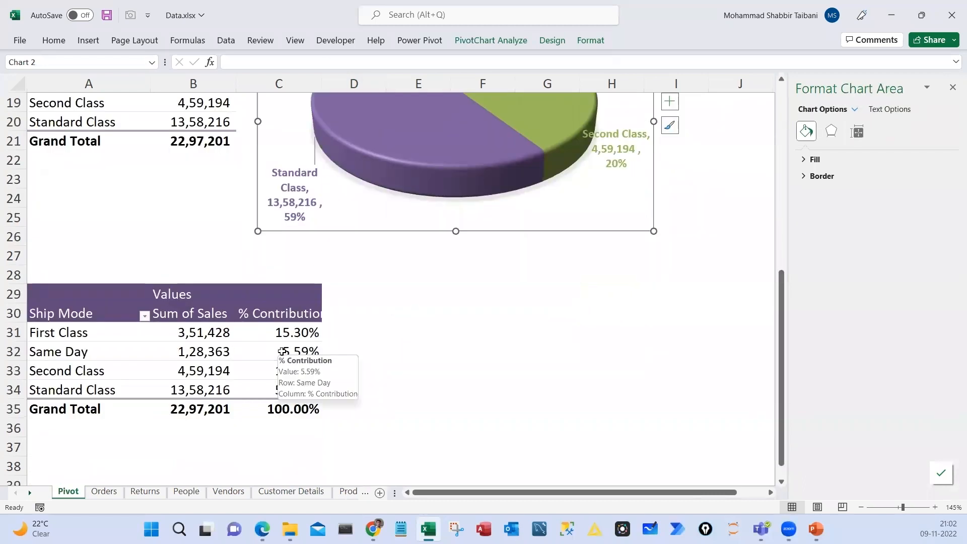
left_click(402, 327)
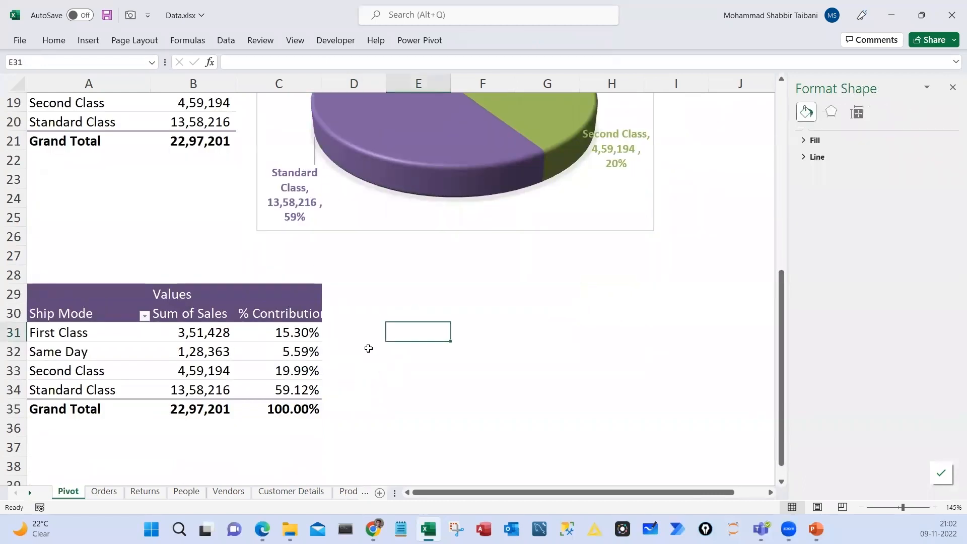
Review the finished vendor and ship mode pivot tables and charts on the Pivot sheet
scroll(324, 369, "up", 1)
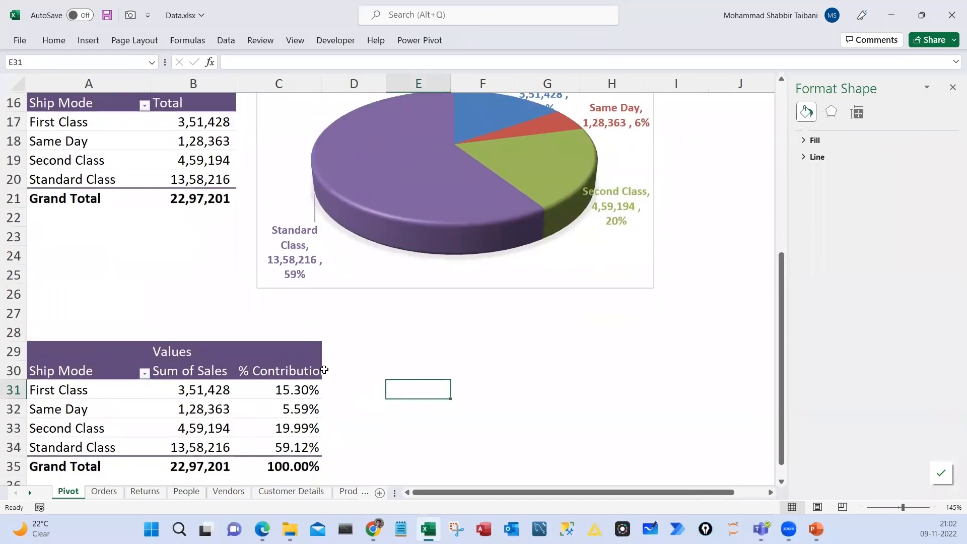
scroll(324, 369, "up", 3)
scroll(325, 369, "down", 2)
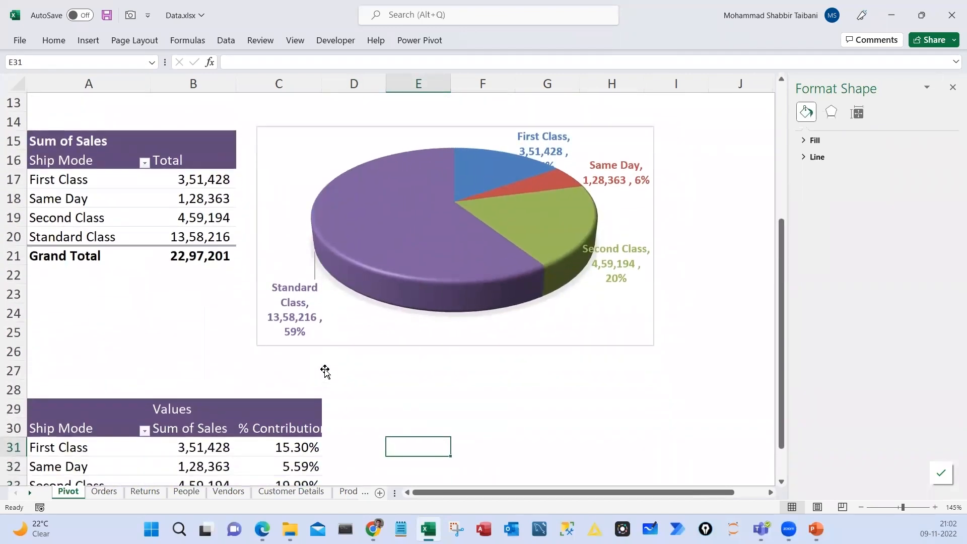
scroll(324, 369, "down", 1, "ctrl")
left_click(544, 341)
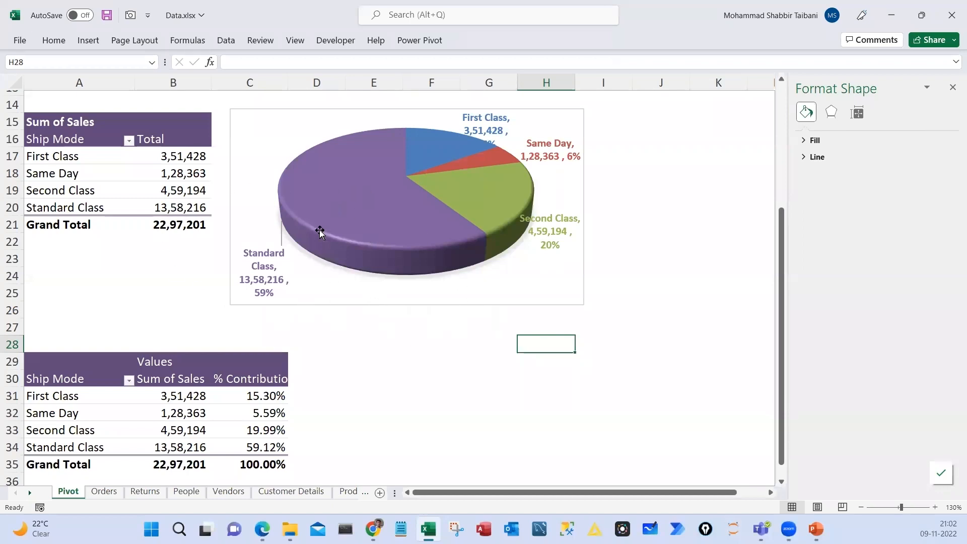
scroll(330, 211, "up", 4)
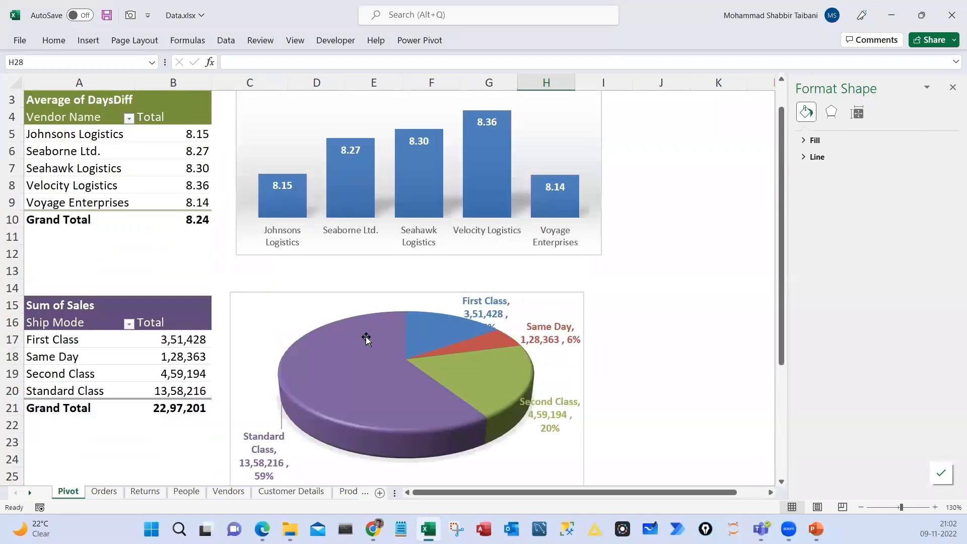
scroll(137, 285, "down", 3)
scroll(161, 370, "down", 1)
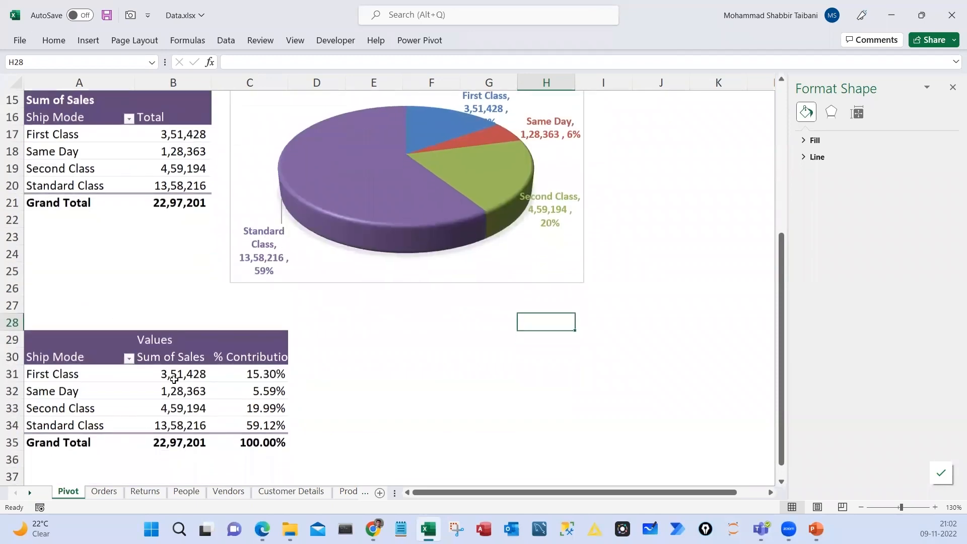
scroll(173, 373, "up", 3)
scroll(302, 363, "down", 1)
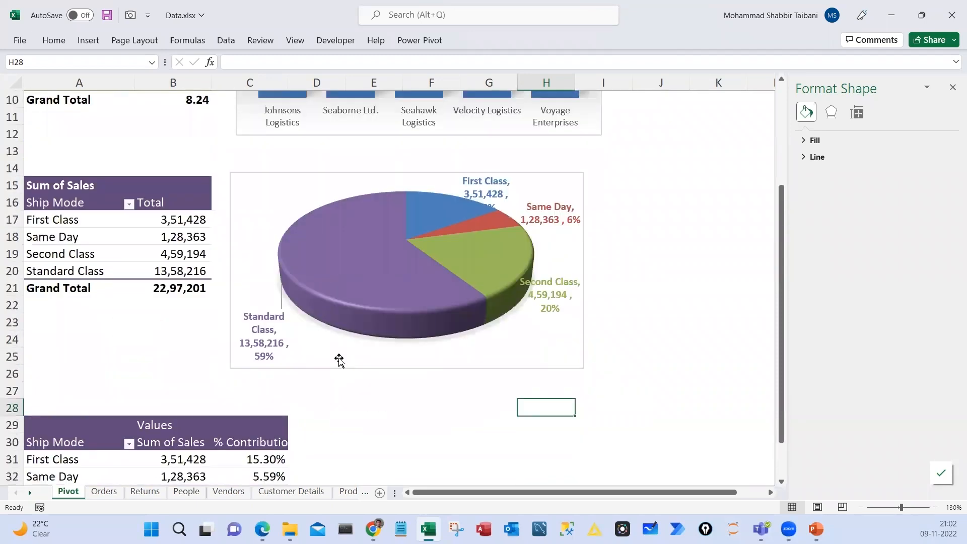
Switch to the Day 07.pdf task list and read the remaining tasks, from return and net sales to the category and segment cross tabulation
key("alt+Tab")
left_click_drag(180, 272, 569, 273)
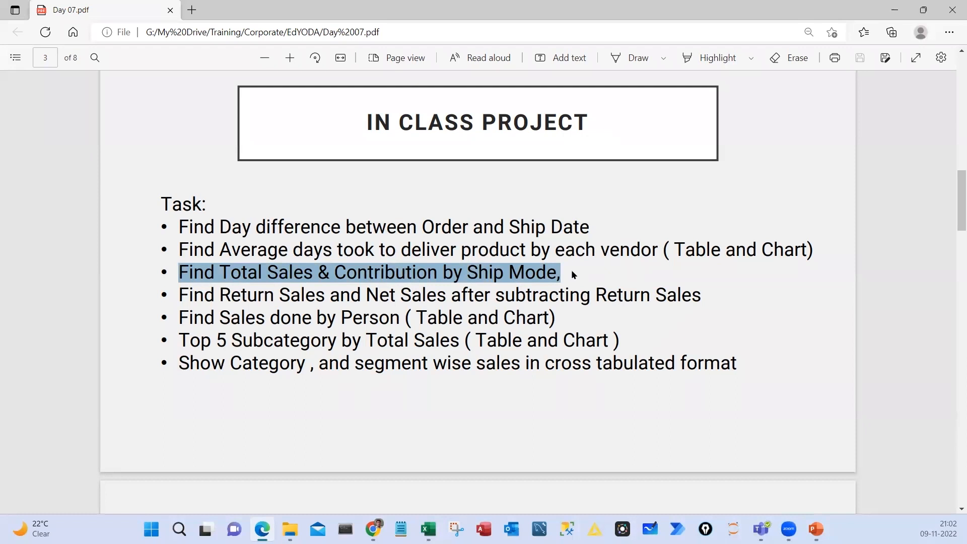
left_click_drag(180, 295, 712, 293)
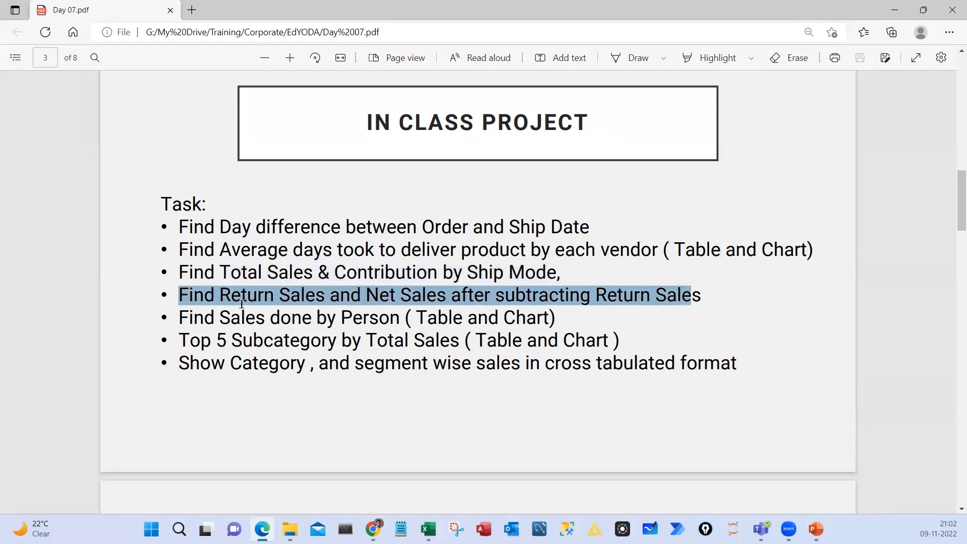
left_click(200, 320)
left_click_drag(181, 316, 581, 319)
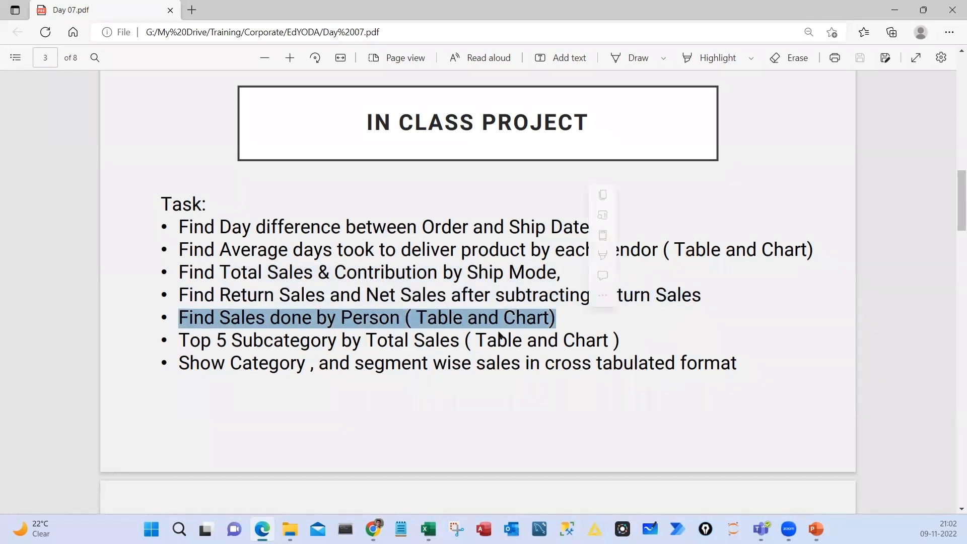
left_click(207, 329)
left_click_drag(182, 315, 750, 368)
left_click_drag(174, 295, 694, 296)
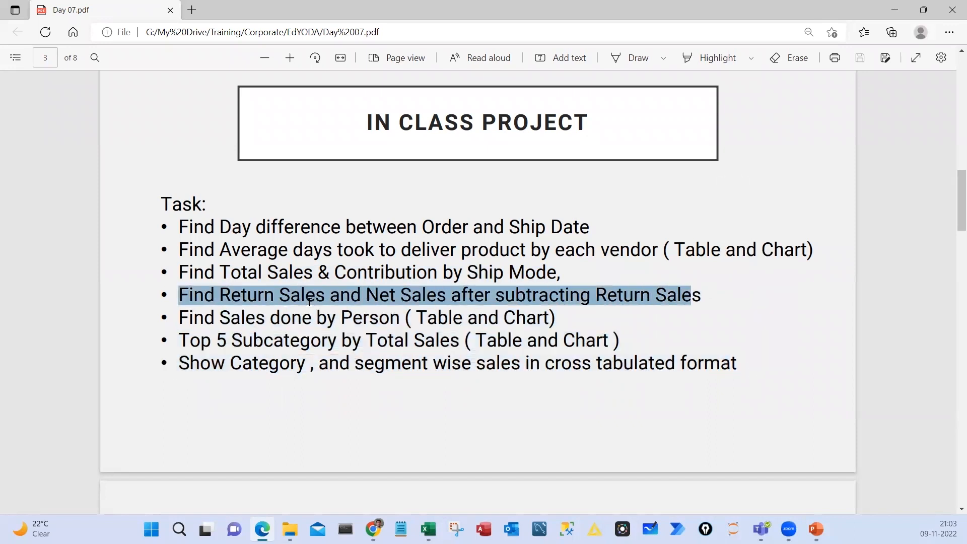
left_click(259, 317)
left_click_drag(176, 316, 767, 377)
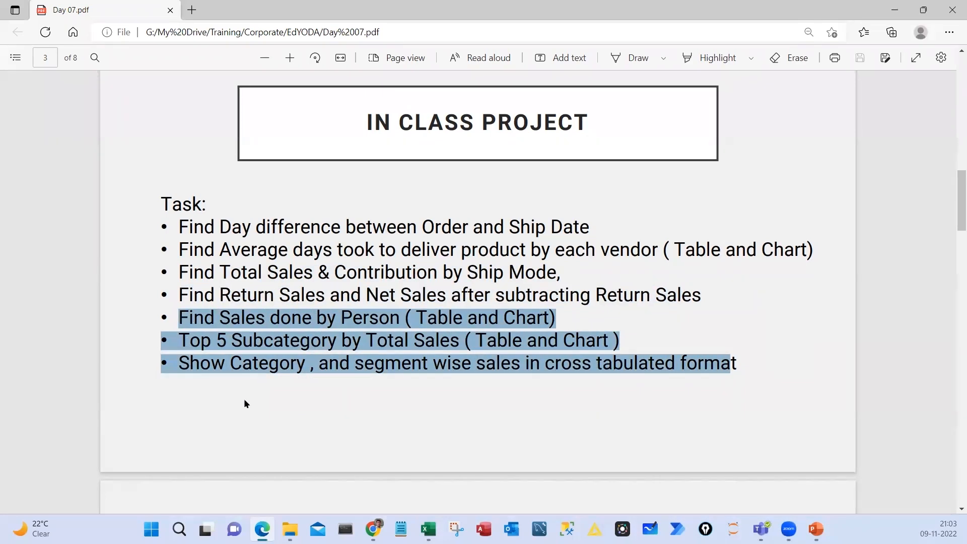
Switch back to the Excel workbook, copy the pivot table A29:C35 and paste it at A39
key("alt+Tab")
scroll(205, 329, "down", 1)
left_click_drag(86, 222, 223, 332)
key("ctrl+c")
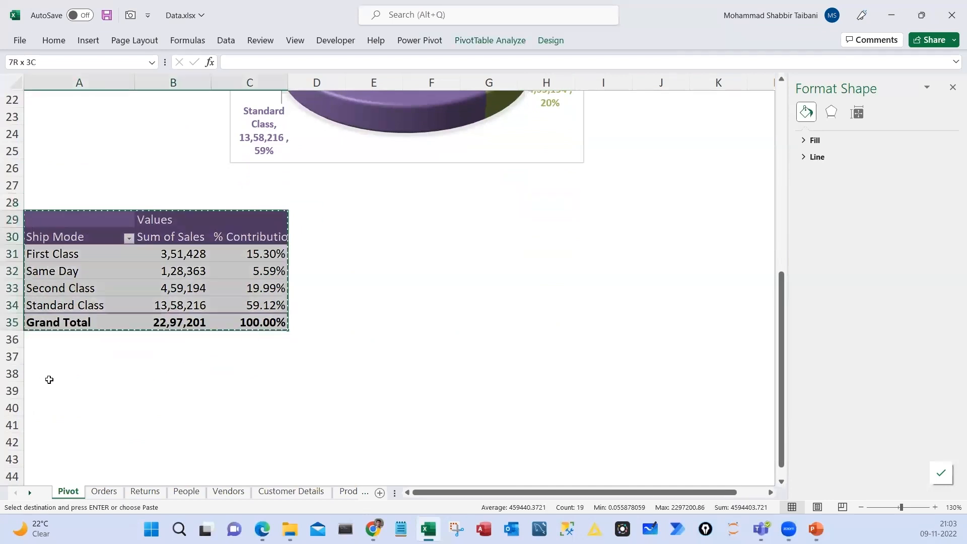
scroll(89, 388, "down", 2)
left_click(47, 284)
key("ctrl+v")
scroll(385, 357, "down", 1)
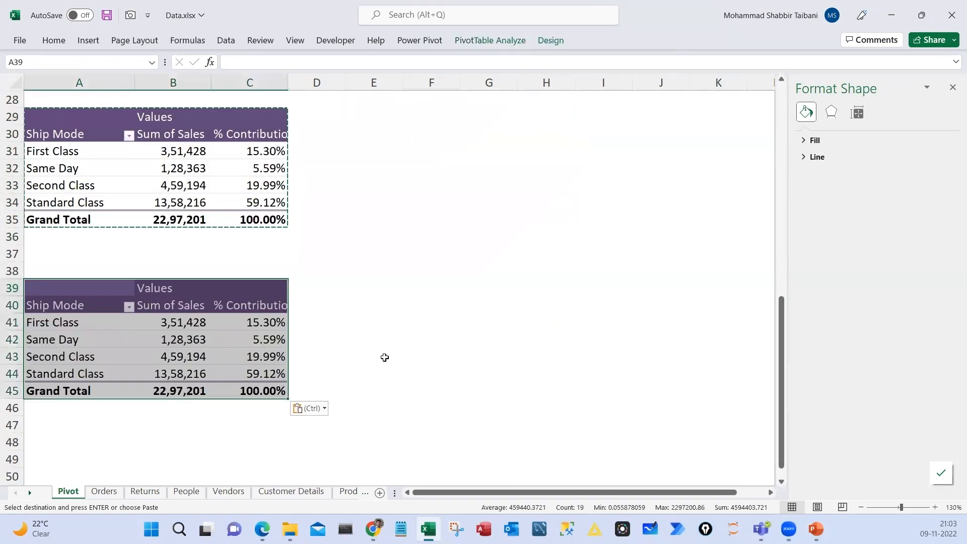
key("Escape")
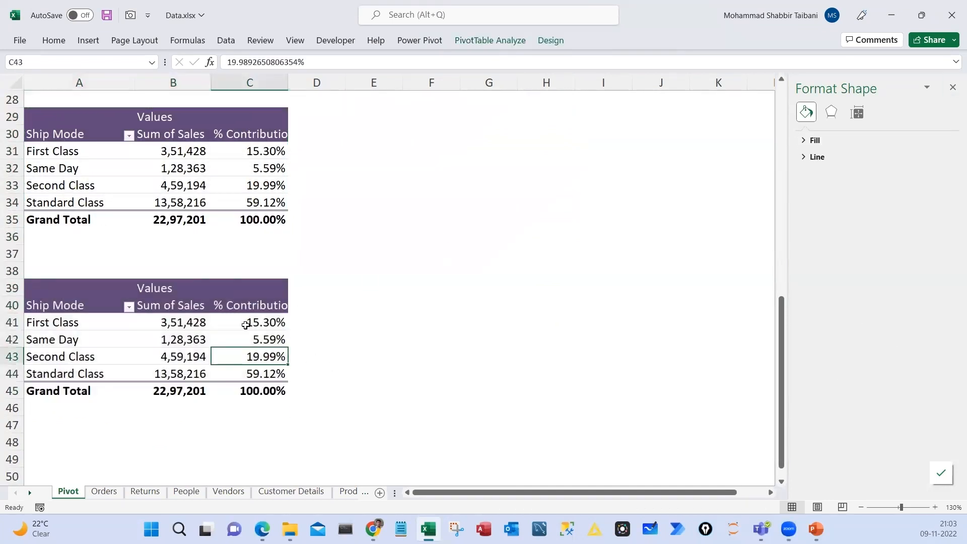
Remove Ship Mode and % Contribution from the pivot table at A39 and add Person to its rows
left_click(245, 325)
left_click_drag(863, 420, 780, 353)
left_click_drag(863, 323, 751, 352)
scroll(750, 352, "down", 1)
left_click_drag(754, 464, 853, 365)
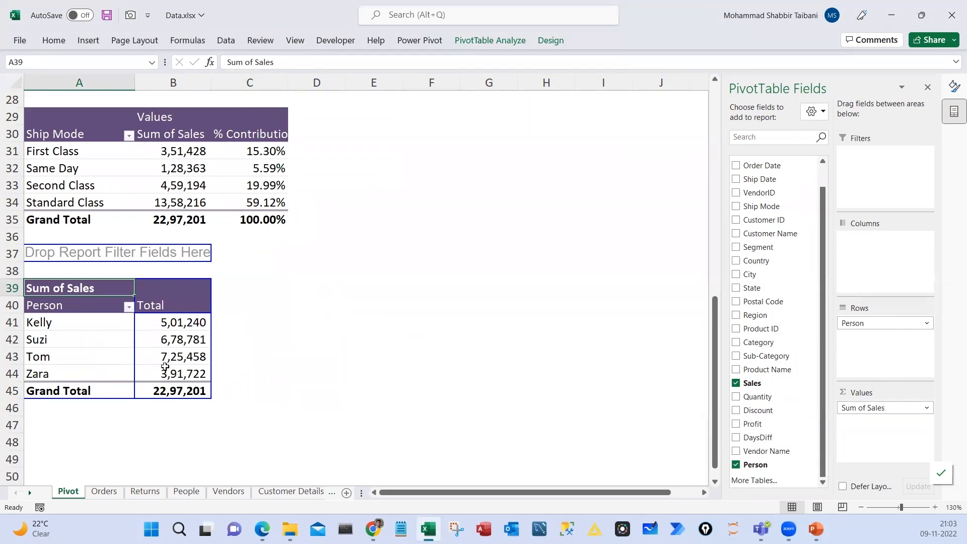
Insert a 2-D clustered bar chart from the sales by person pivot table and move it beside that table
left_click_drag(196, 330, 191, 391)
left_click(190, 353)
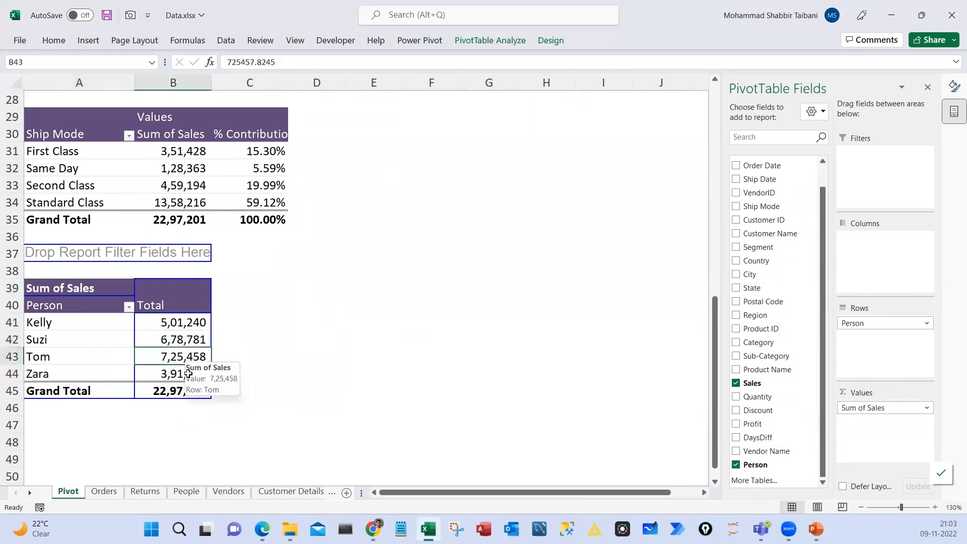
left_click(184, 339)
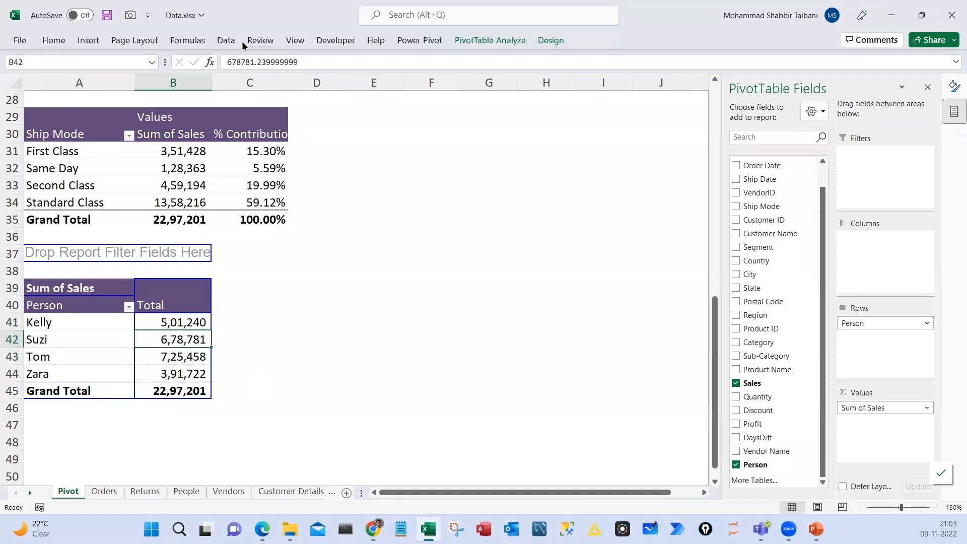
left_click(88, 40)
left_click(355, 63)
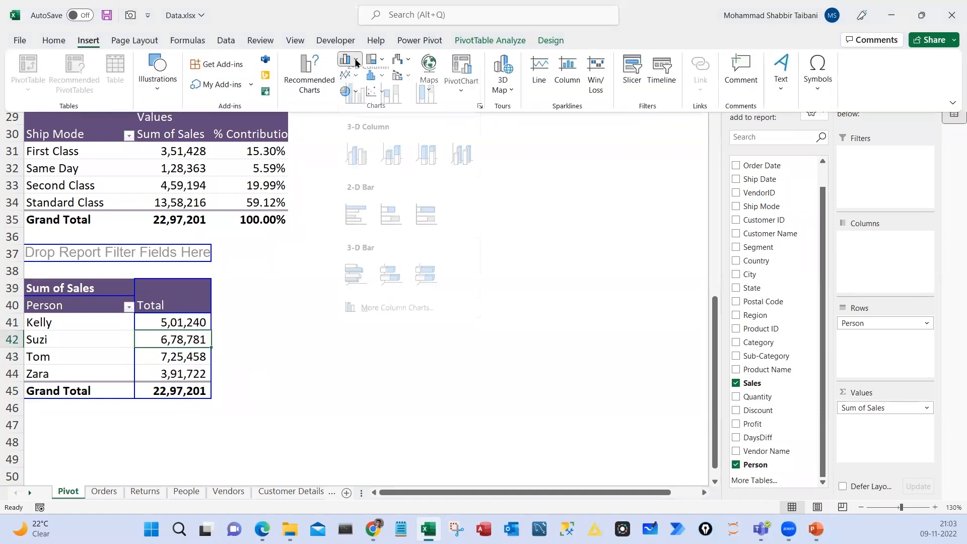
left_click(356, 220)
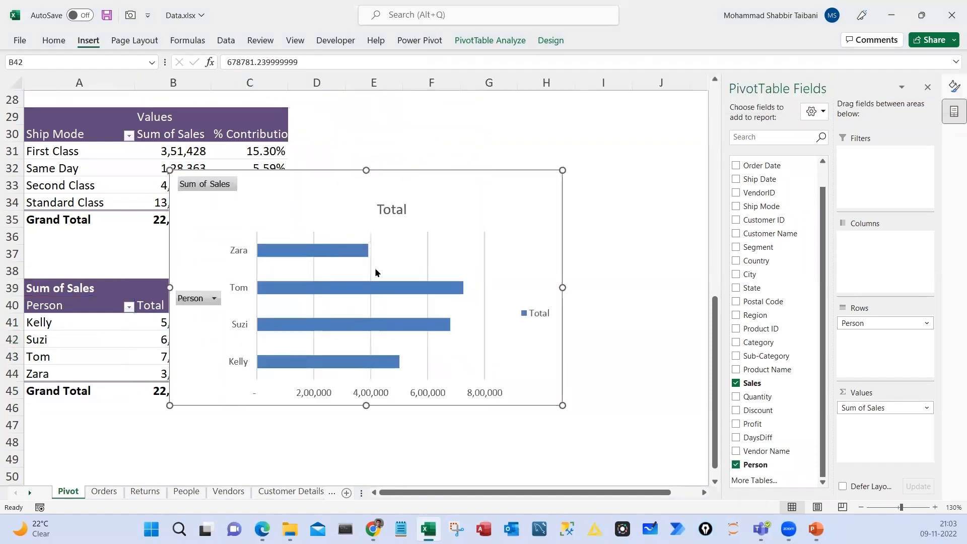
left_click_drag(440, 190, 534, 239)
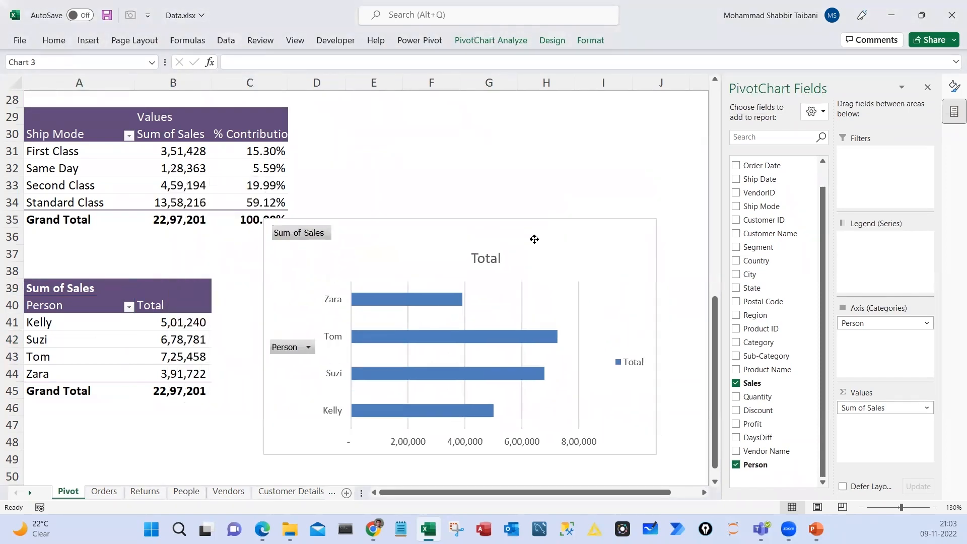
left_click(409, 308)
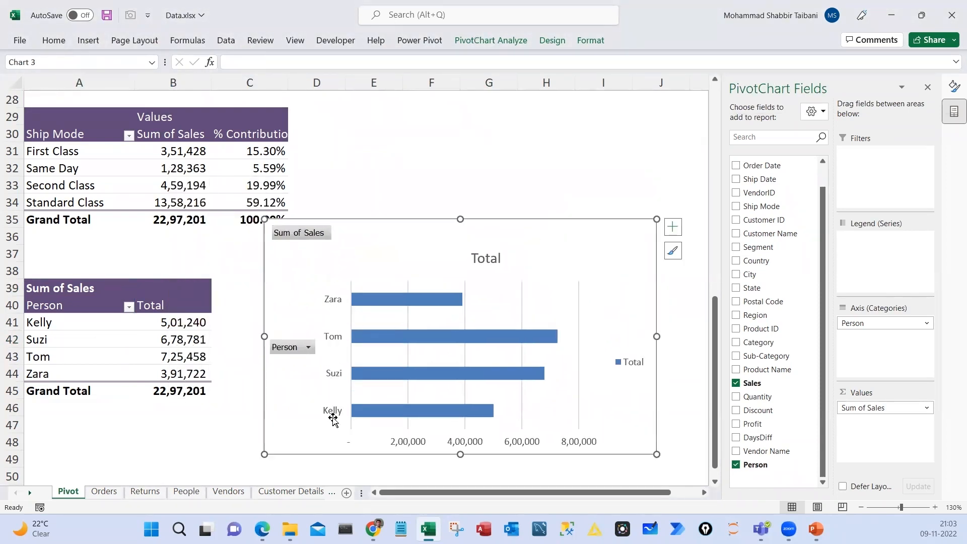
Change the average delivery days by vendor chart to a 2-D clustered bar and make it narrower
scroll(327, 364, "up", 9)
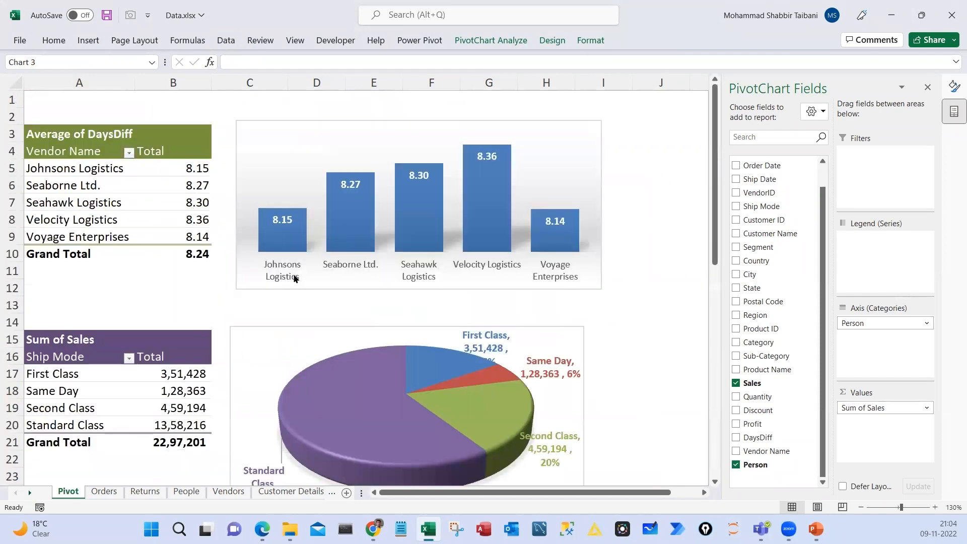
left_click(305, 132)
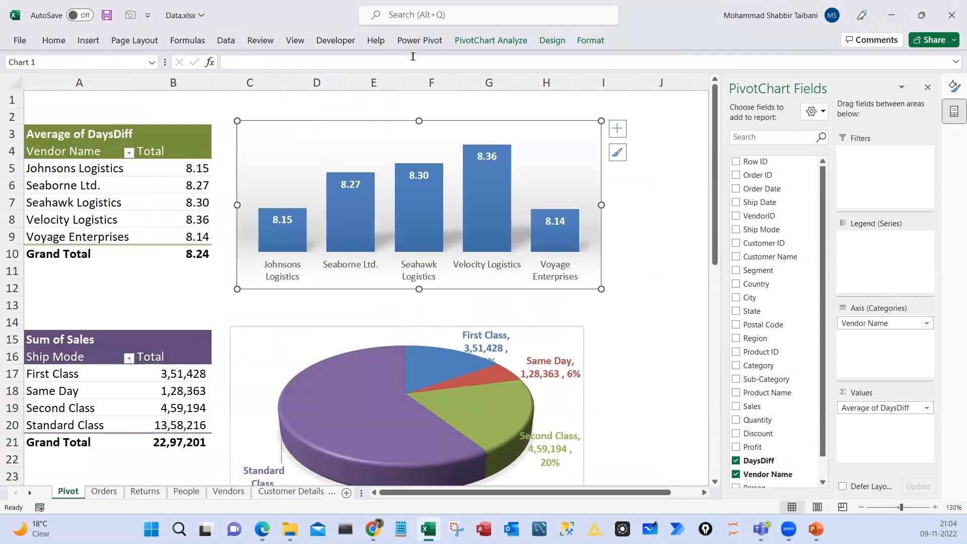
left_click(86, 43)
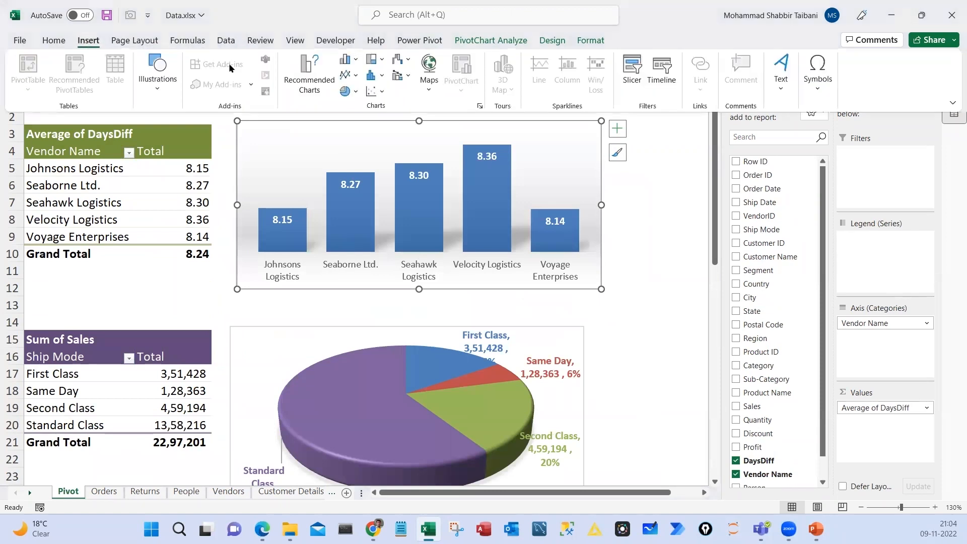
left_click(357, 60)
left_click(351, 227)
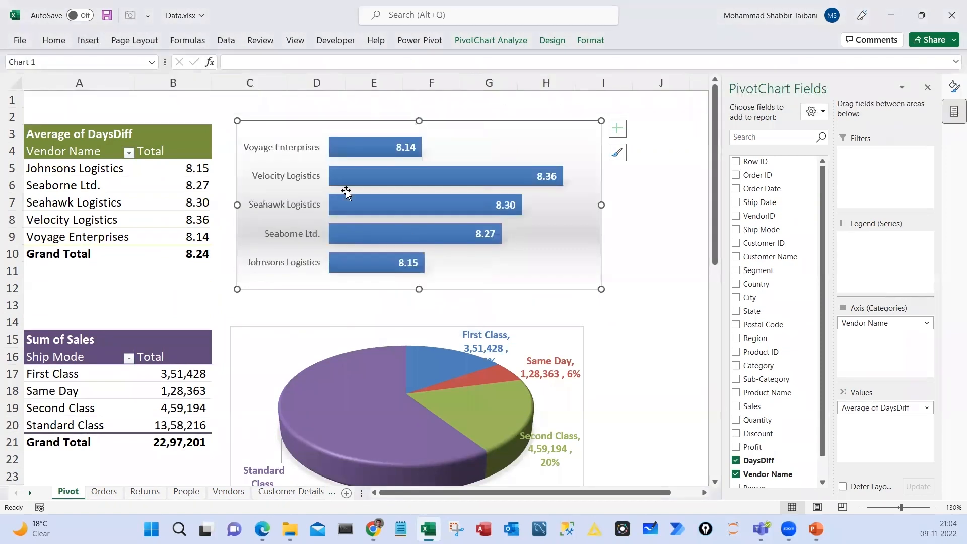
left_click_drag(602, 205, 553, 205)
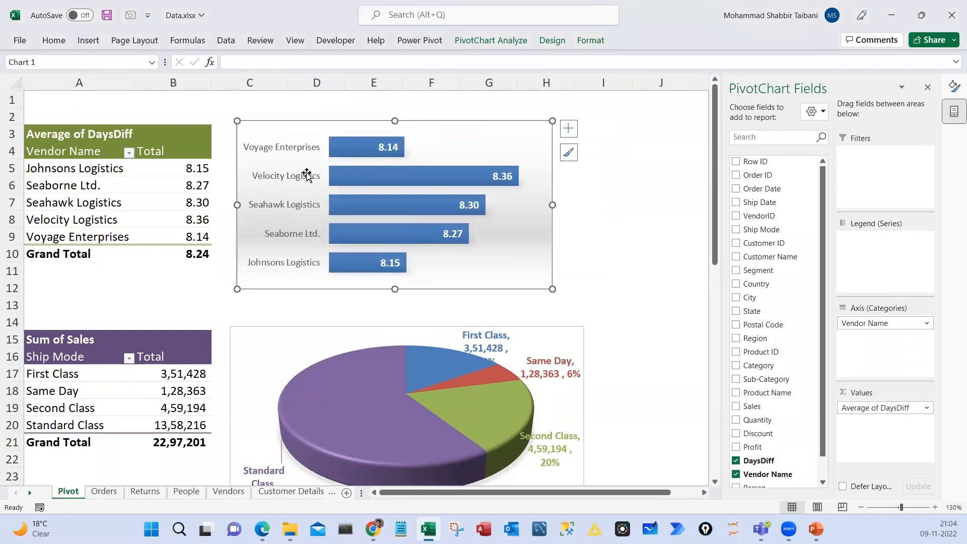
left_click(615, 233)
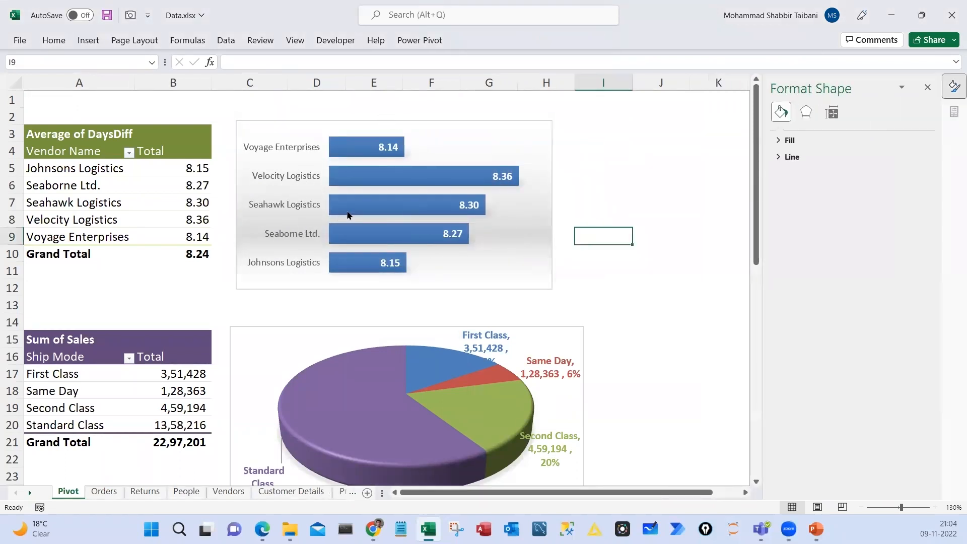
Change the sales by person chart to a 2-D clustered column chart
scroll(370, 282, "down", 9)
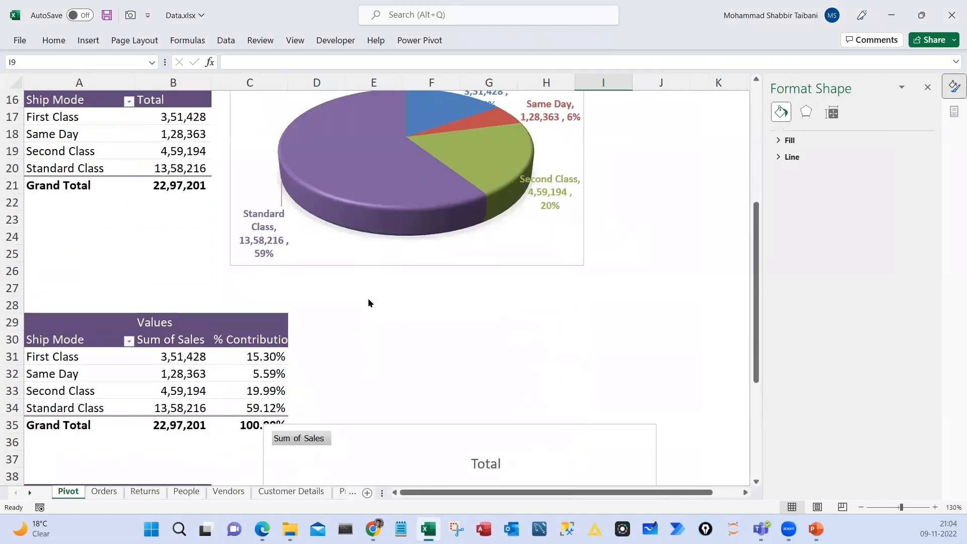
left_click(352, 228)
left_click(88, 41)
left_click(325, 54)
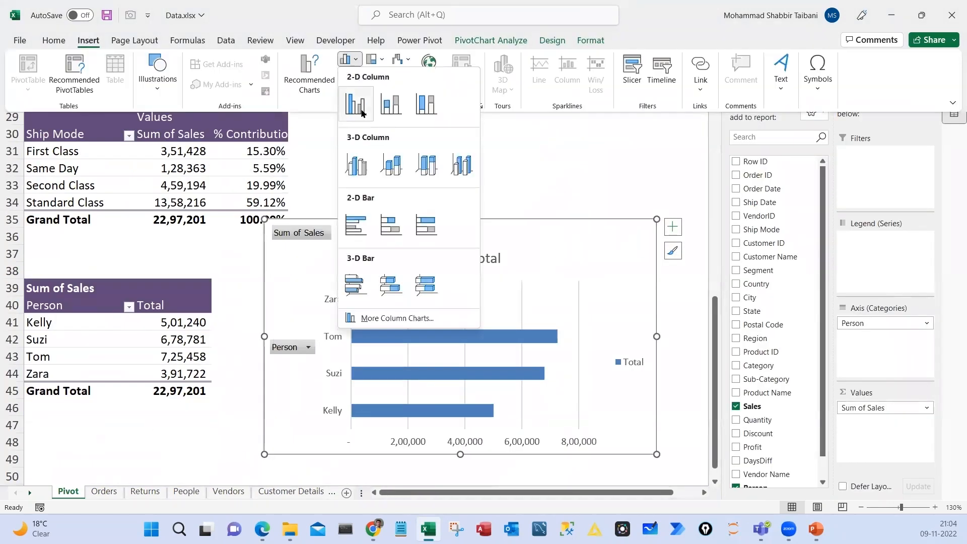
left_click(348, 98)
Hide all field buttons on the sales by person chart and move it clear of the ship mode contribution table
right_click(302, 235)
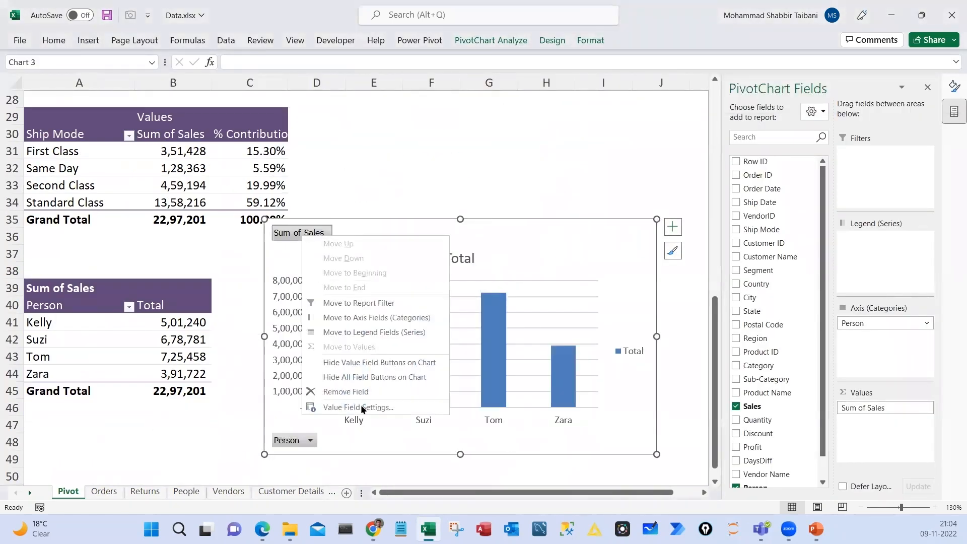
left_click(375, 377)
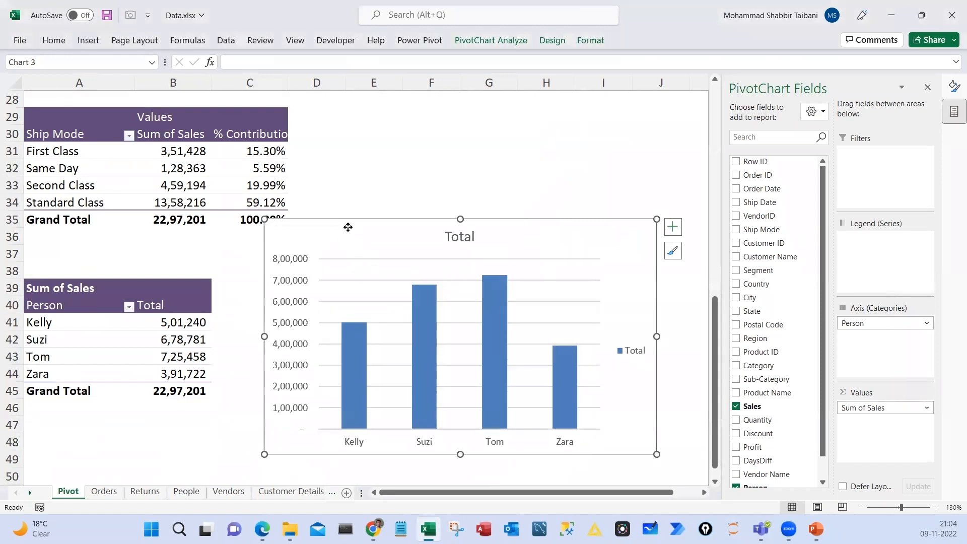
left_click_drag(347, 224, 309, 237)
Delete the legend and the title from the sales by person chart
left_click(601, 371)
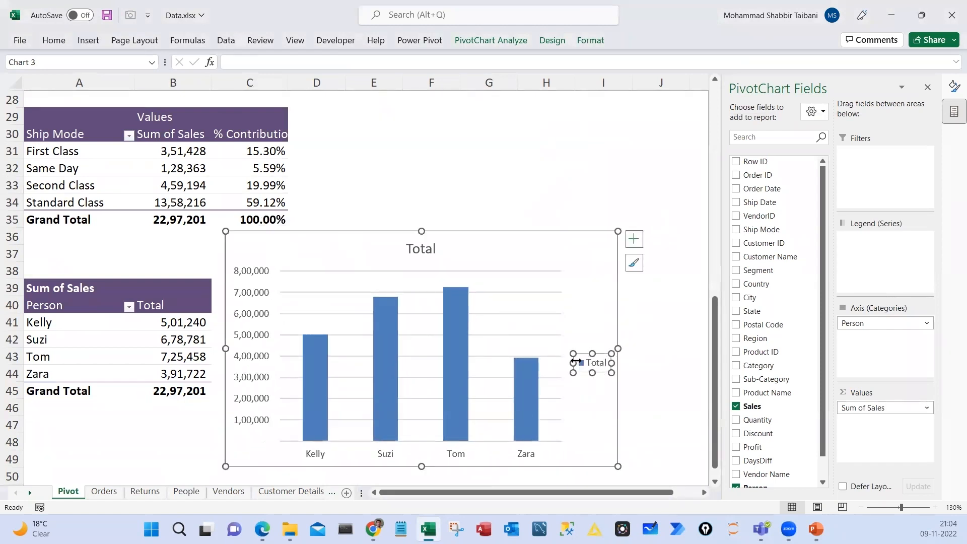
key("Delete")
left_click(421, 249)
key("Delete")
Apply the chart style with a grey gradient background and data labels inside the columns to the sales by person chart
left_click(507, 44)
left_click(553, 45)
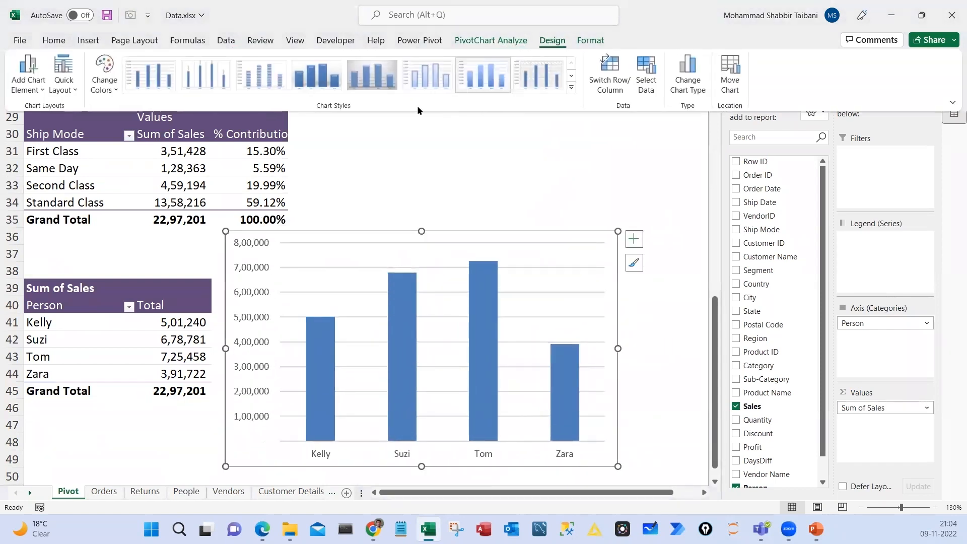
left_click(367, 79)
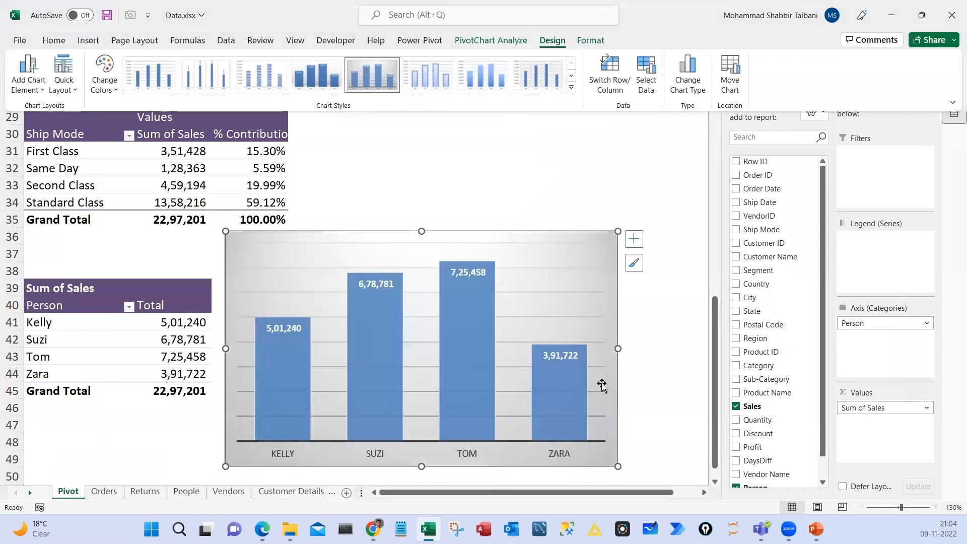
left_click(619, 440)
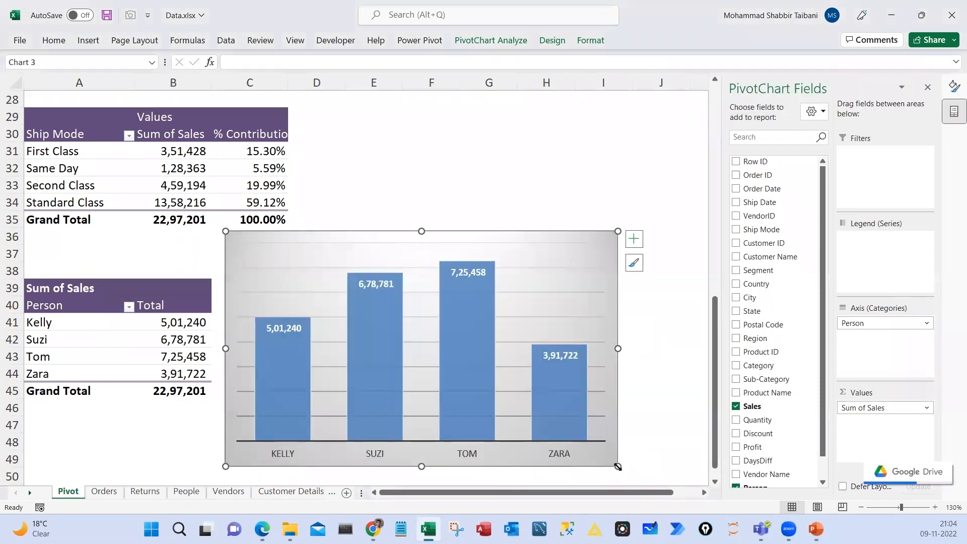
Reduce the sales by person chart's height and move it clear of its pivot table, down and to the right
left_click_drag(618, 466, 622, 421)
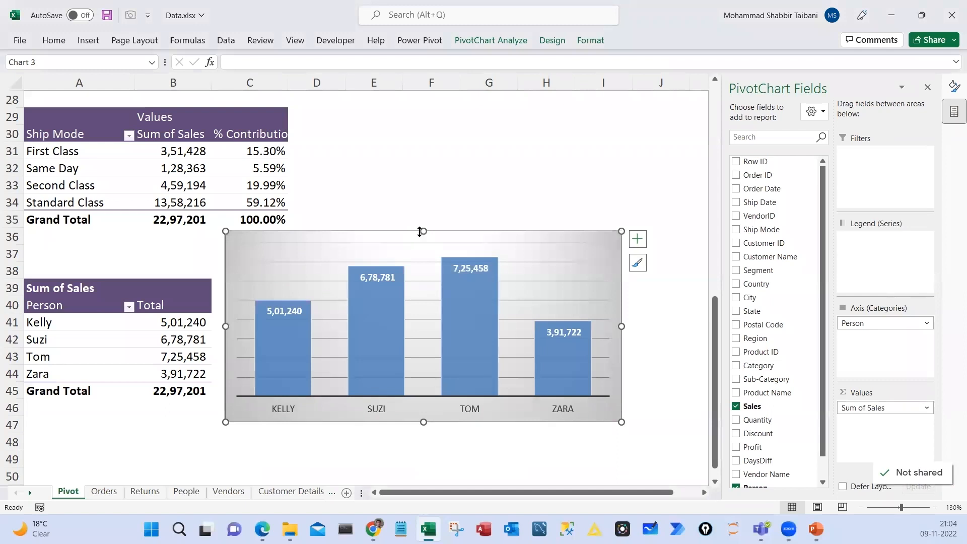
left_click_drag(427, 235, 467, 266)
scroll(202, 353, "down", 2)
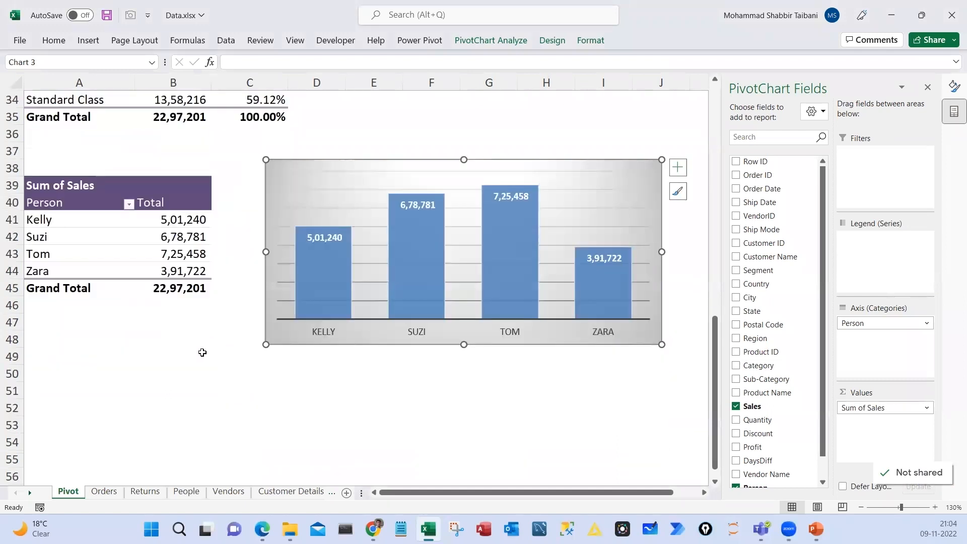
Apply the red pivot table style to the sales by person table
left_click(139, 247)
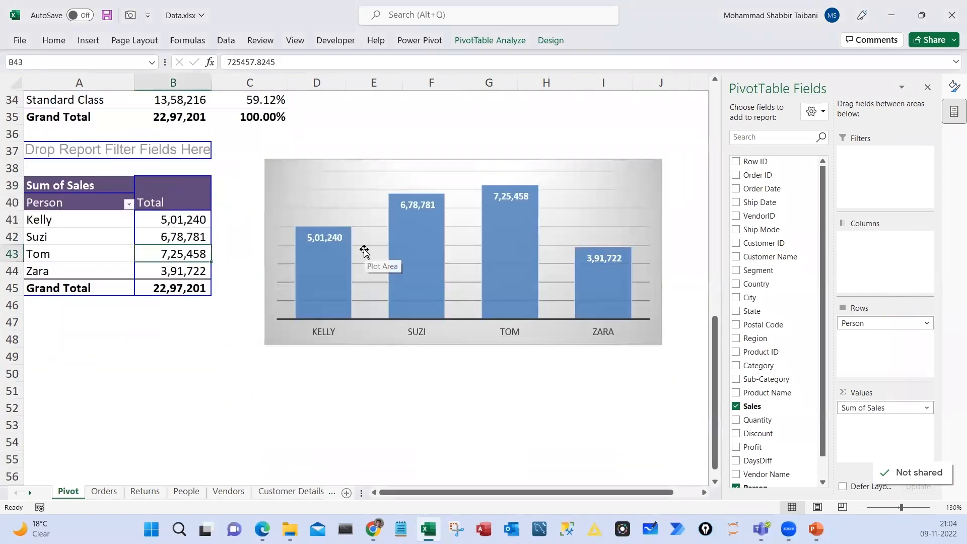
left_click(240, 381)
scroll(37, 255, "up", 2)
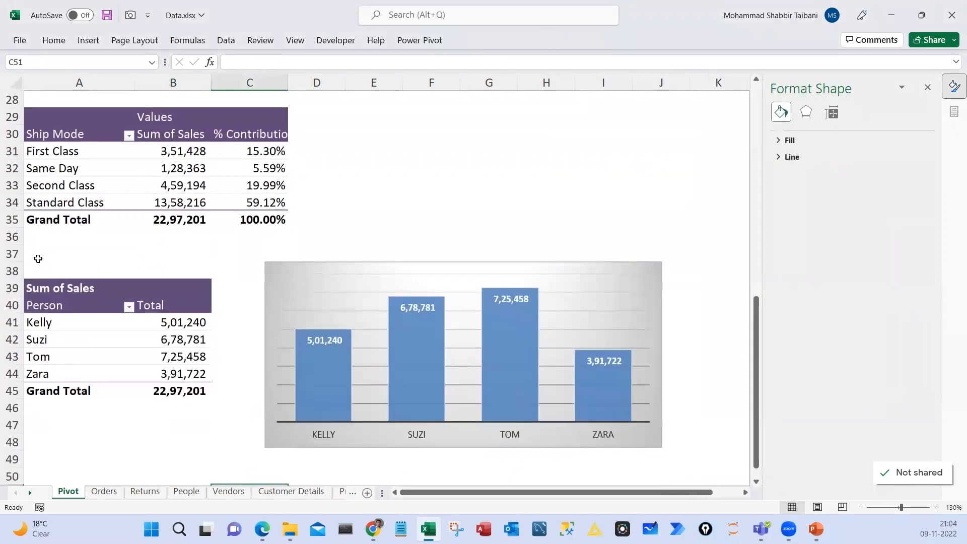
left_click_drag(37, 254, 214, 426)
left_click(157, 334)
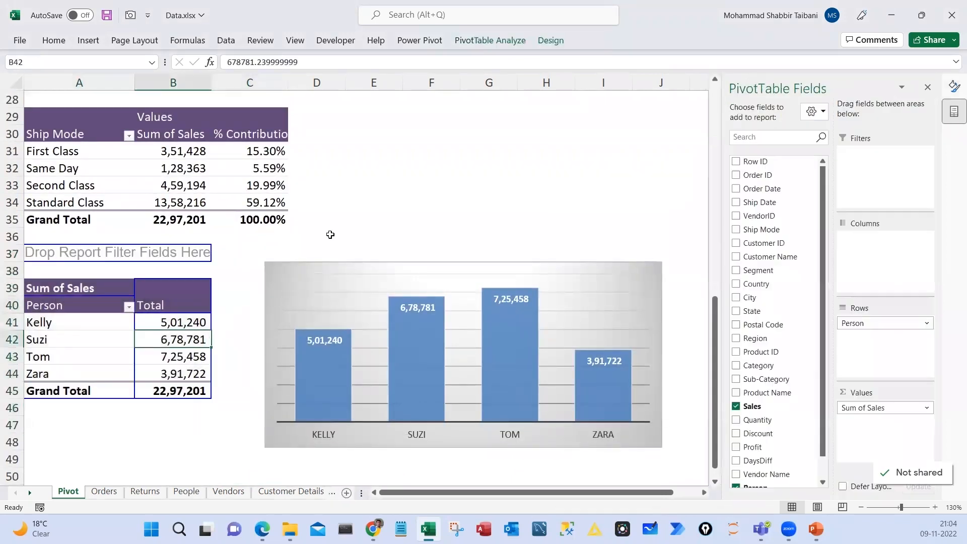
left_click(551, 40)
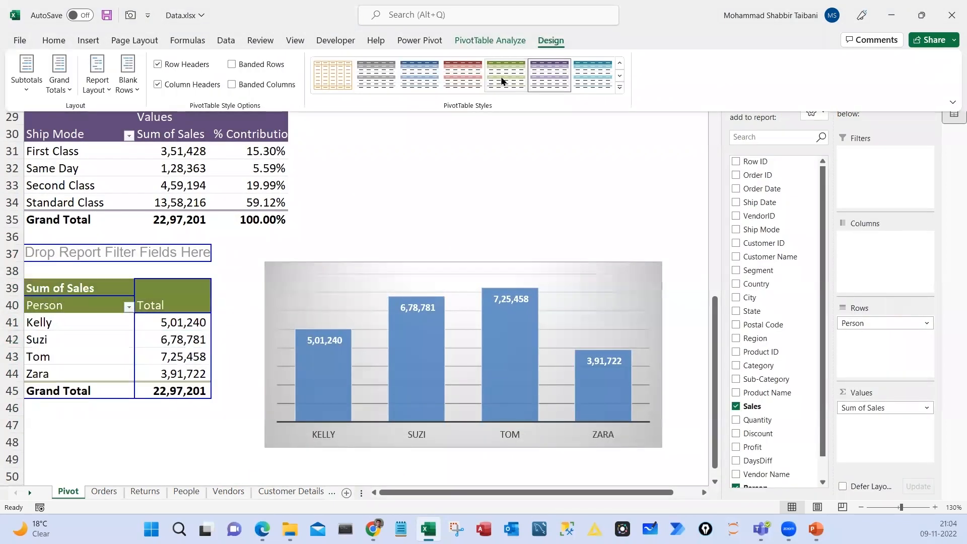
left_click(470, 79)
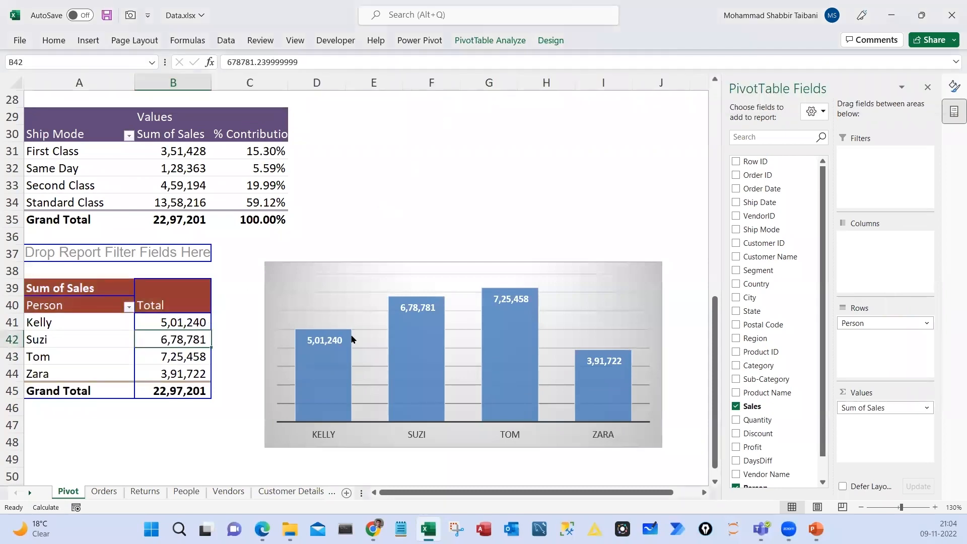
Sort the vendor table's Average of DaysDiff values from smallest to largest
scroll(354, 335, "up", 9)
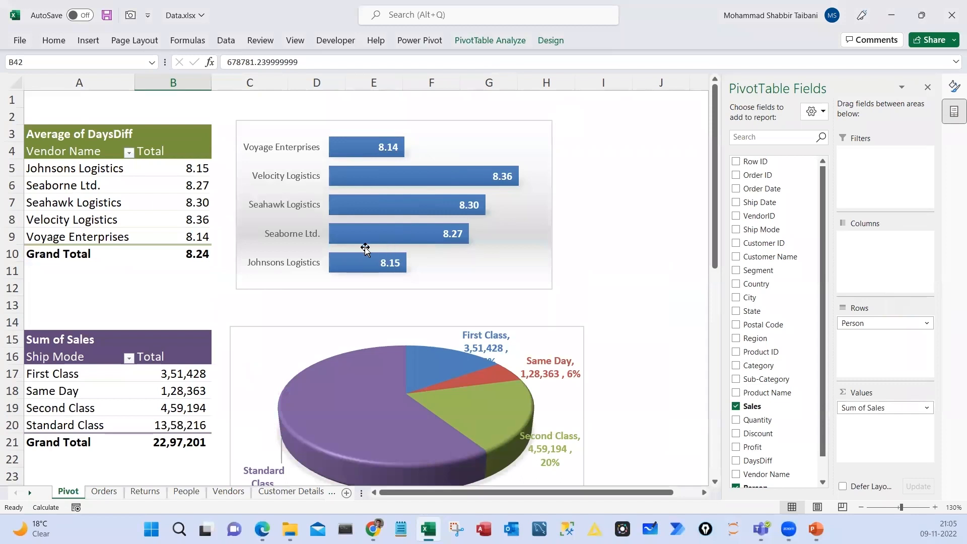
left_click(193, 169)
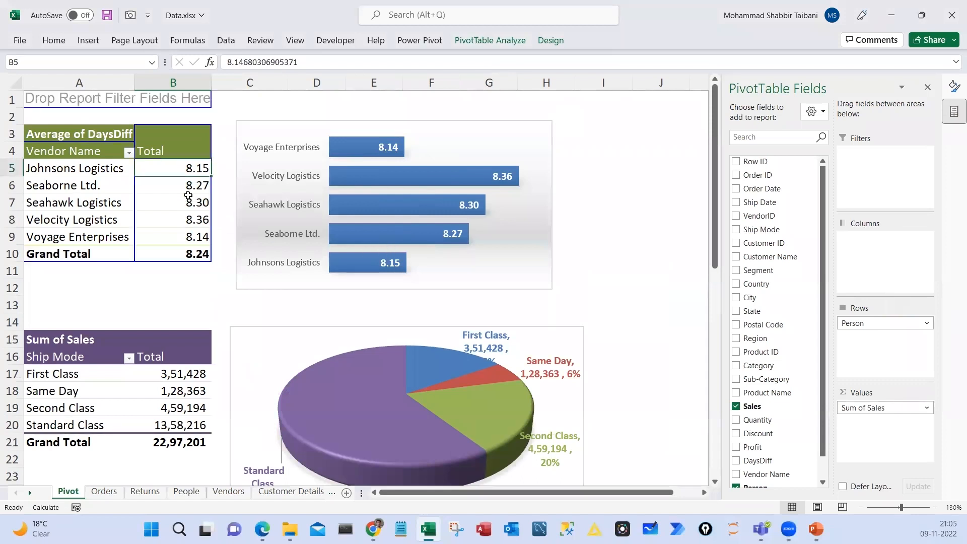
right_click(187, 170)
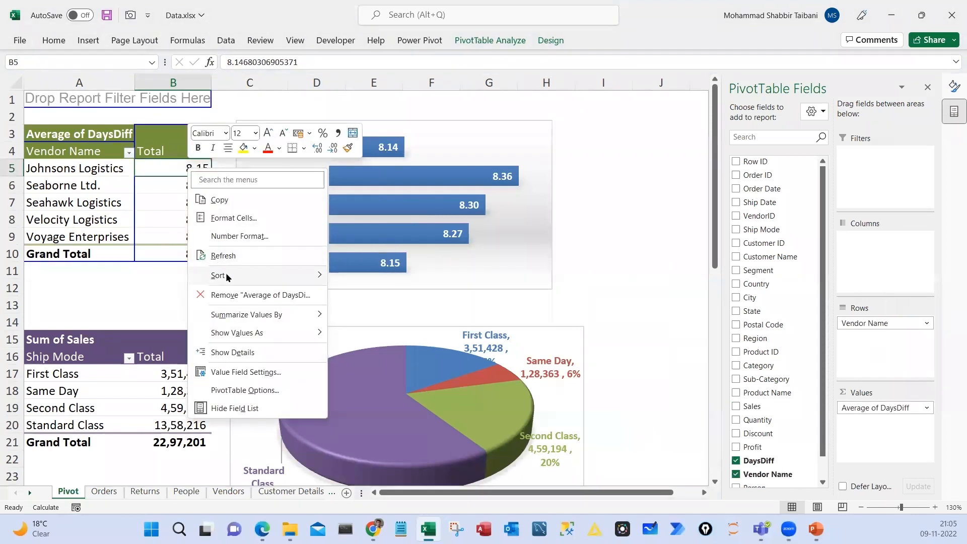
mouse_move(226, 273)
left_click(383, 278)
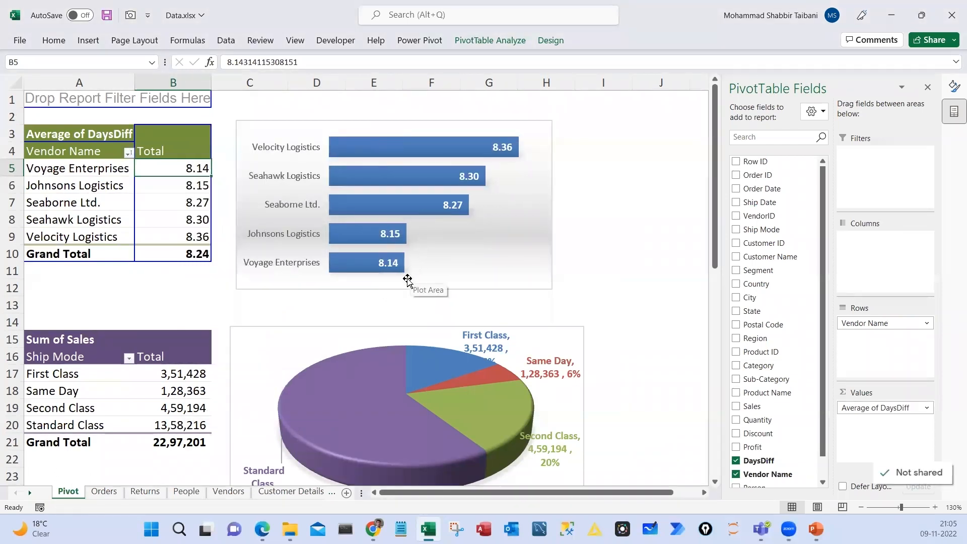
Sort the vendor table's Average of DaysDiff values from largest to smallest
right_click(192, 169)
mouse_move(266, 308)
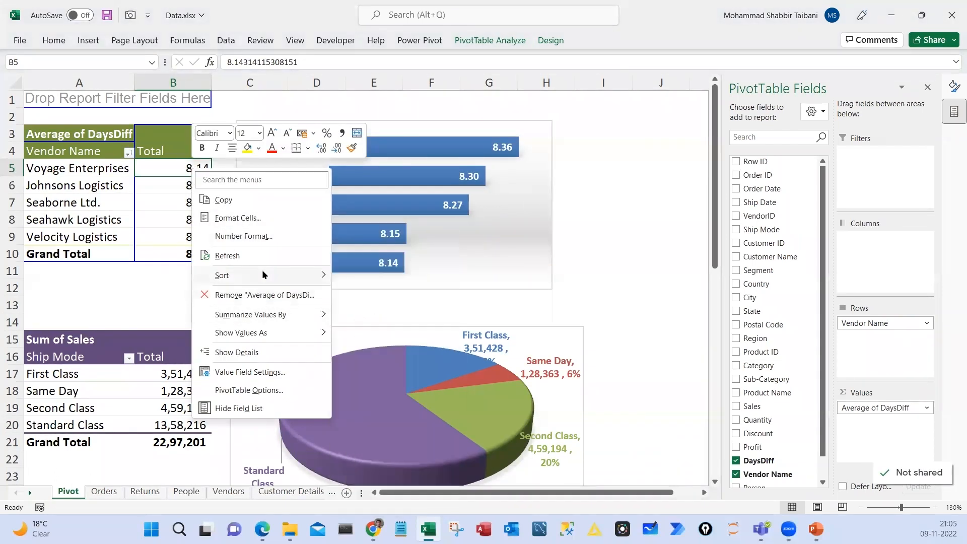
mouse_move(261, 272)
left_click(391, 295)
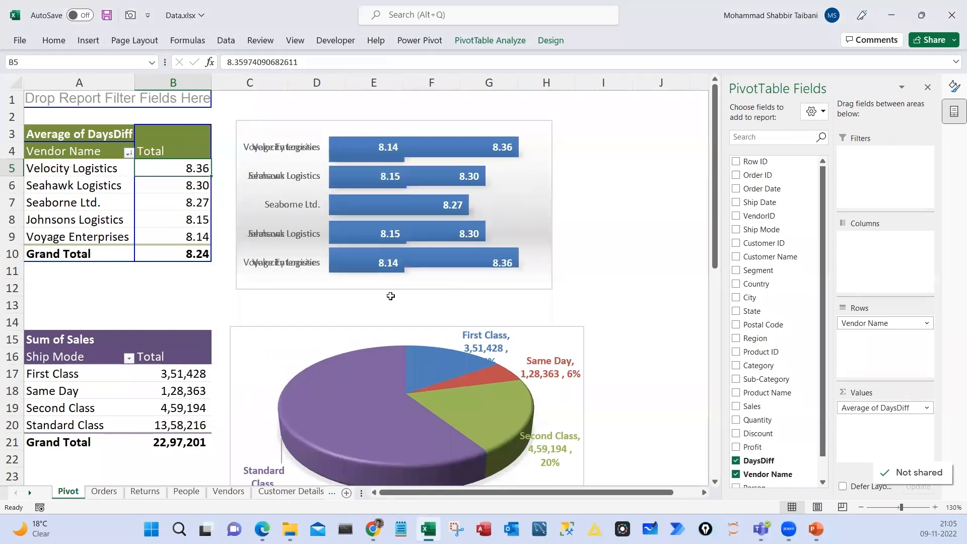
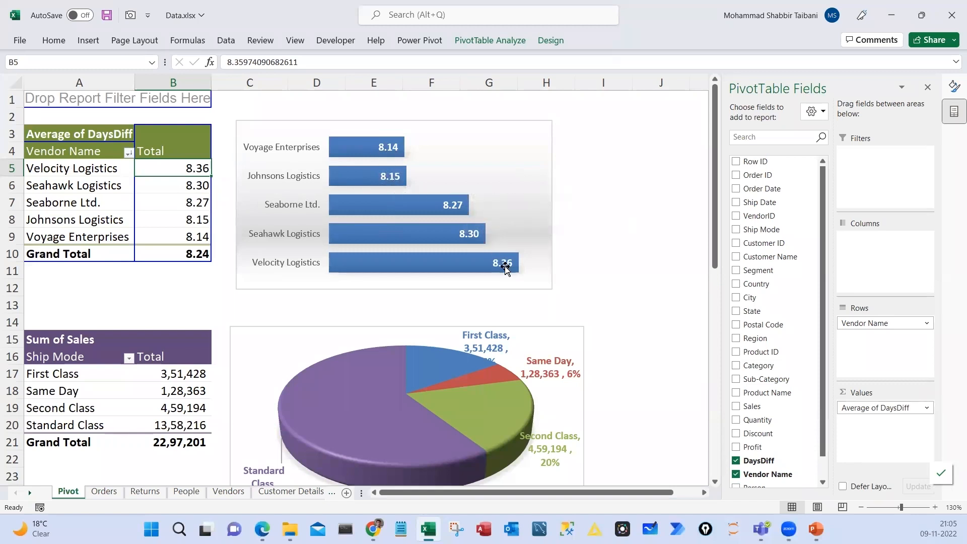
Undo the last two sorts of the vendor table and redo both of them
key("ctrl+z")
key("ctrl+z")
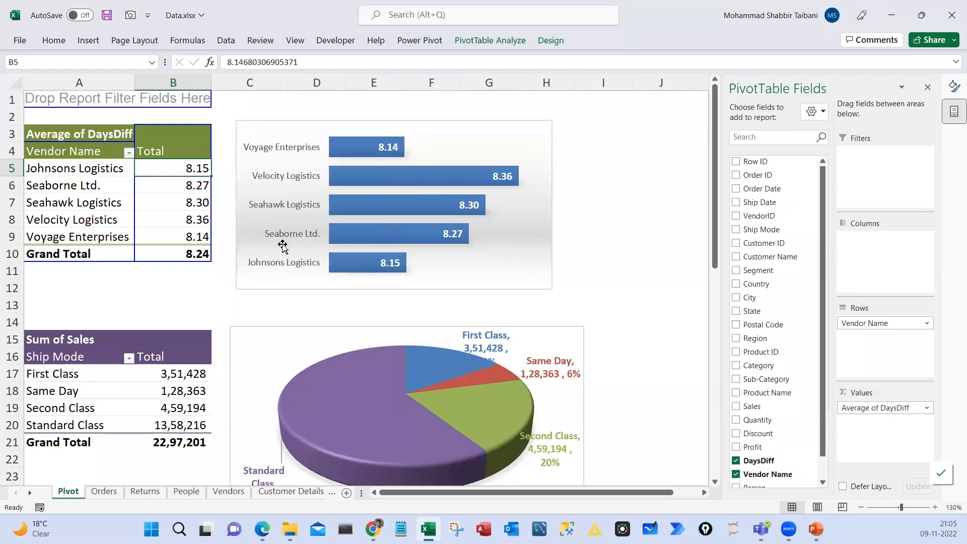
key("ctrl+y")
key("ctrl+y")
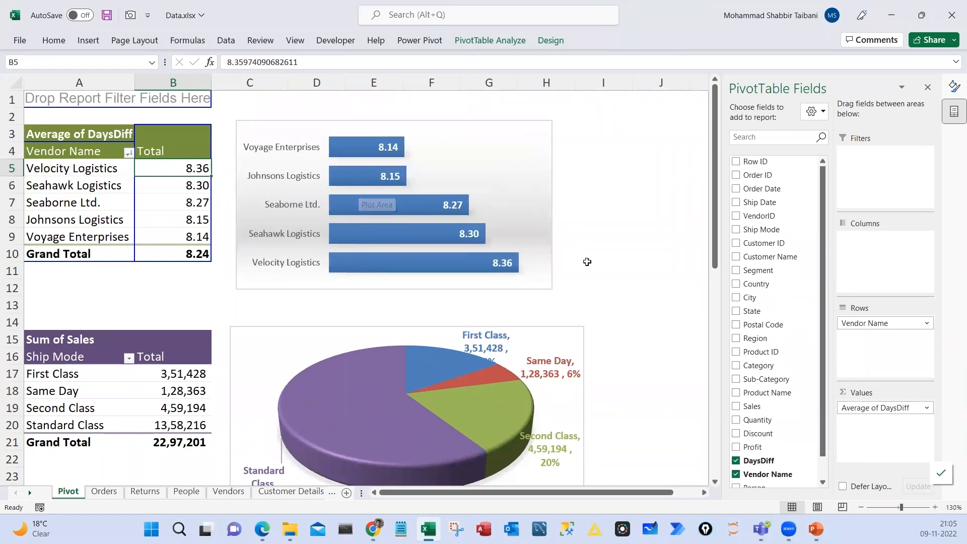
Review the vendor delivery bar chart, the ship mode sales pie chart and the sales by person column chart
scroll(587, 267, "down", 4)
scroll(500, 302, "up", 4)
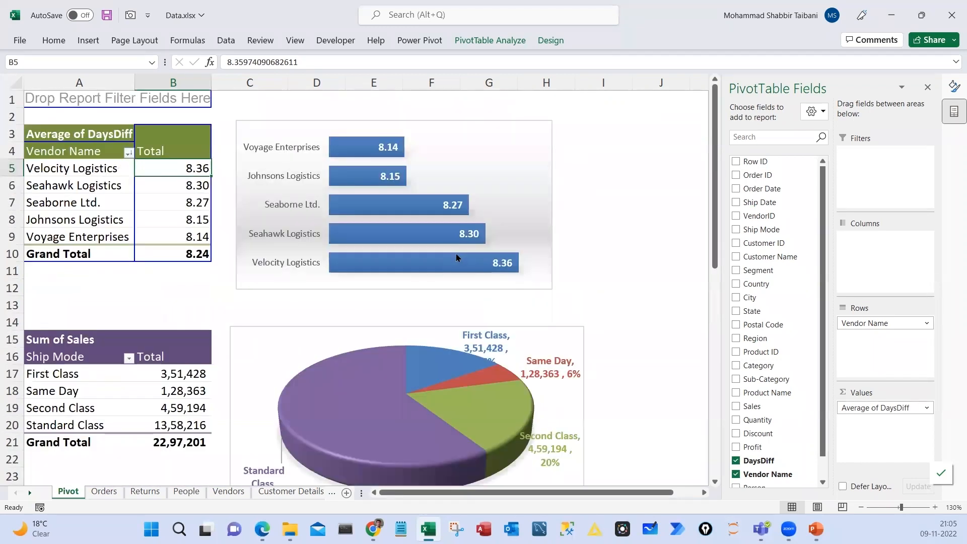
mouse_move(361, 152)
scroll(371, 248, "down", 4)
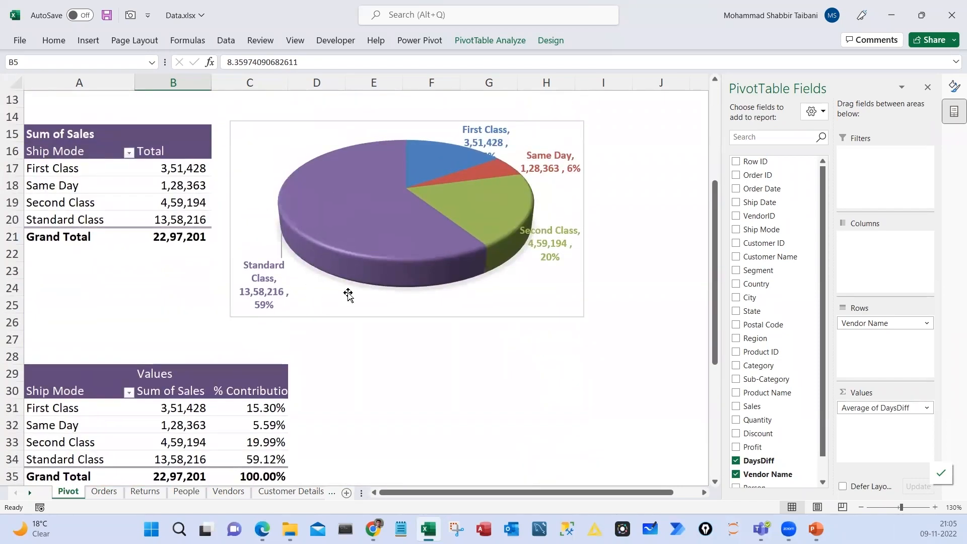
mouse_move(332, 250)
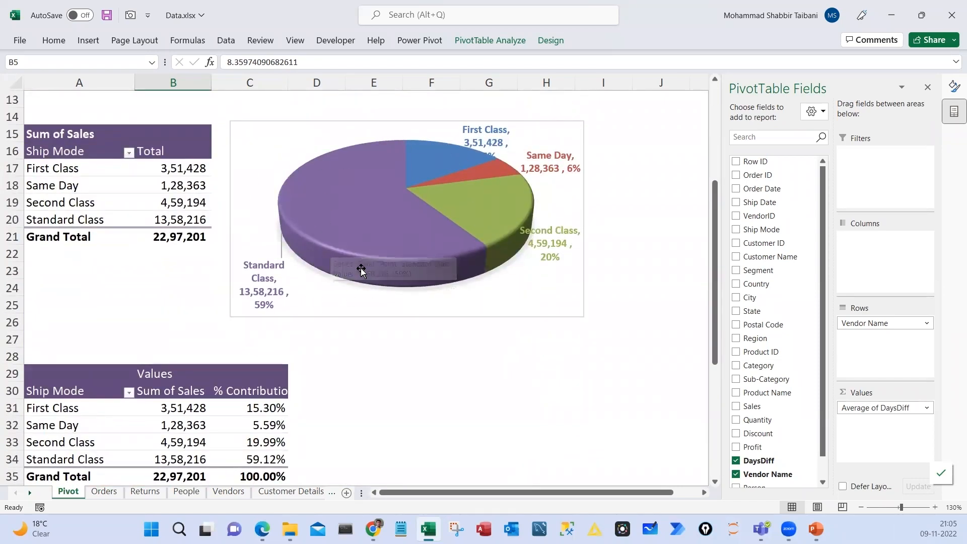
scroll(348, 276, "down", 5)
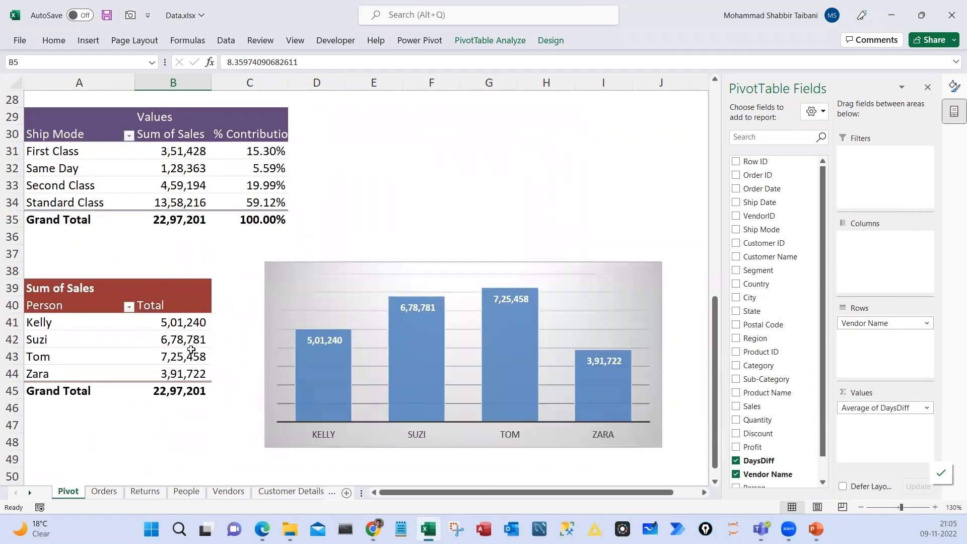
scroll(320, 359, "down", 1)
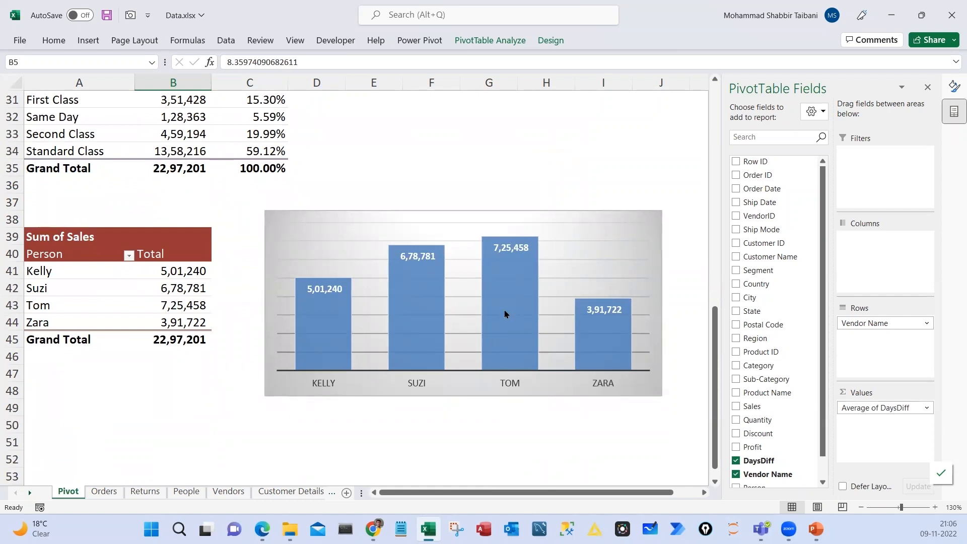
mouse_move(518, 259)
mouse_move(617, 326)
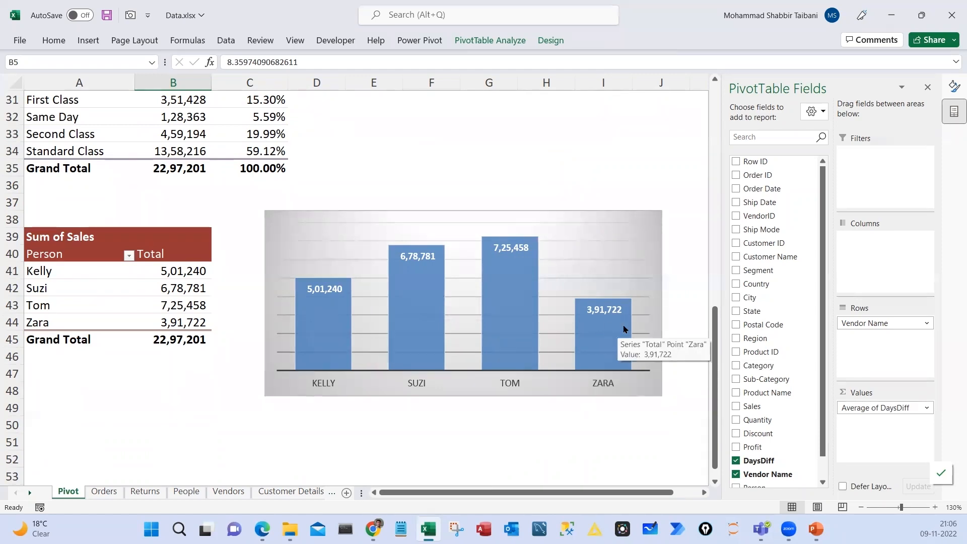
Switch to Day 07.pdf in the browser to check the sales by person task, and return to the Pivot sheet in Excel
left_click(204, 424)
key("alt+Tab")
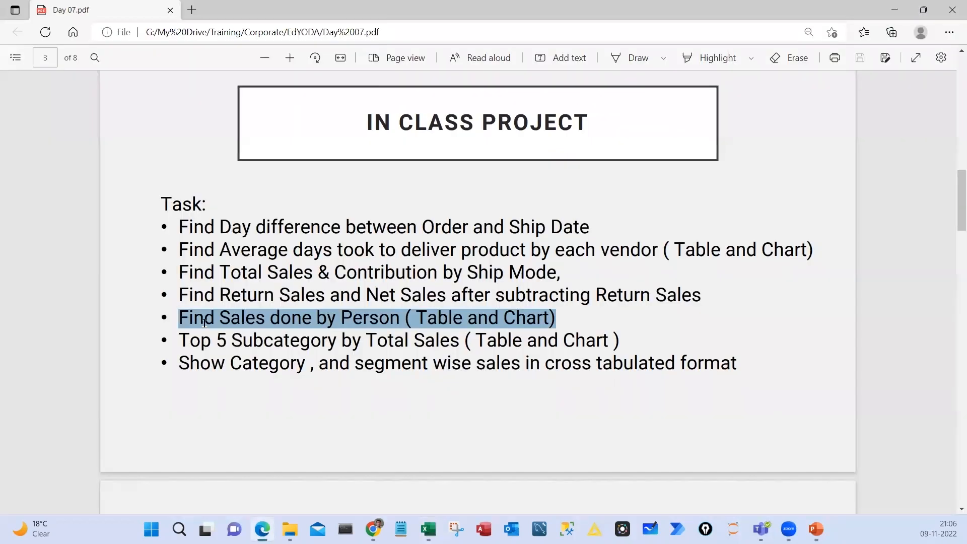
left_click_drag(180, 318, 592, 318)
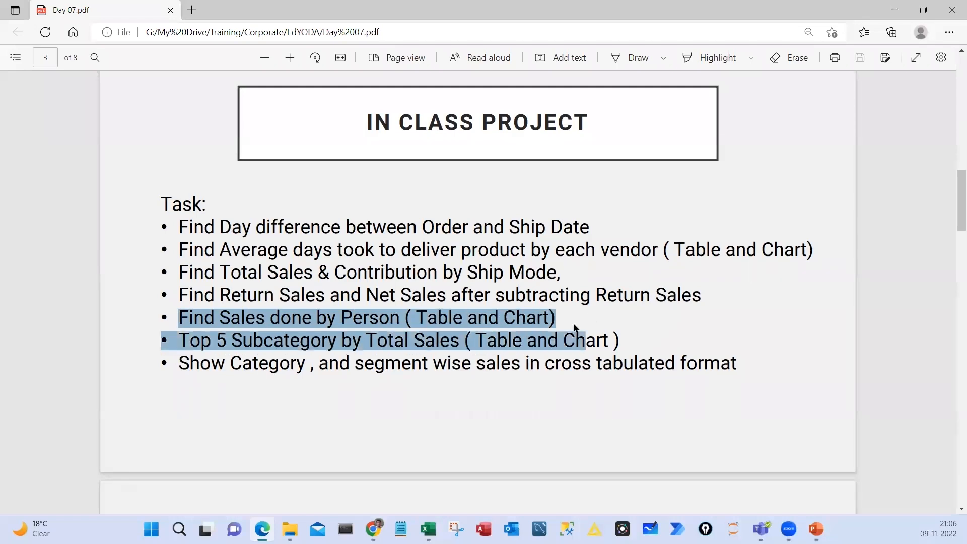
key("alt+Tab")
scroll(134, 361, "up", 3)
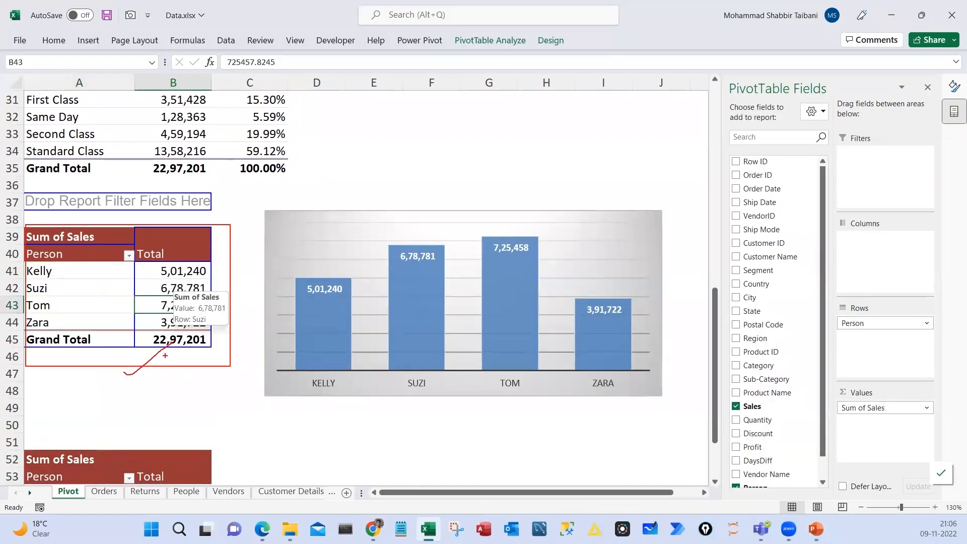
key("Escape")
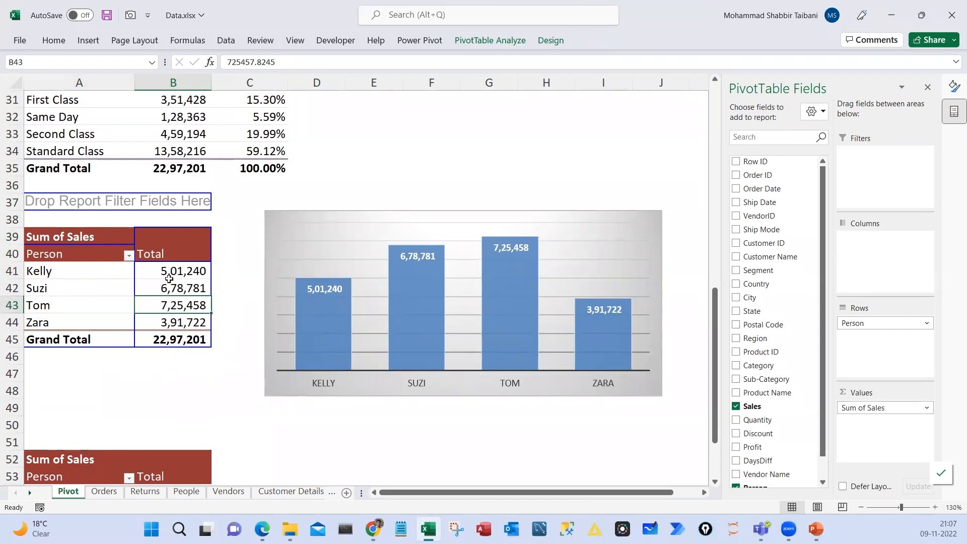
Add the header Total Sales in cell C1 of the People sheet
left_click(195, 494)
key("Right")
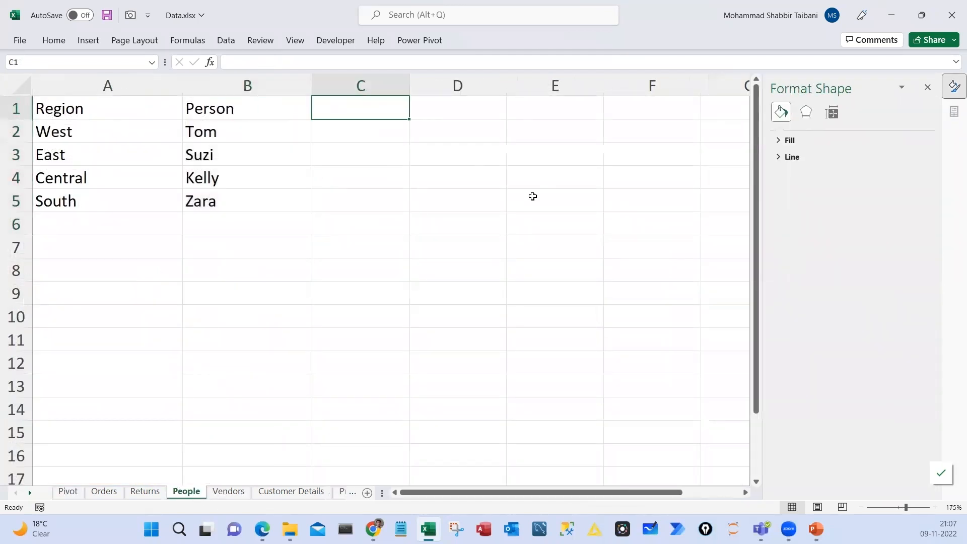
type("Total Sales")
key("Return")
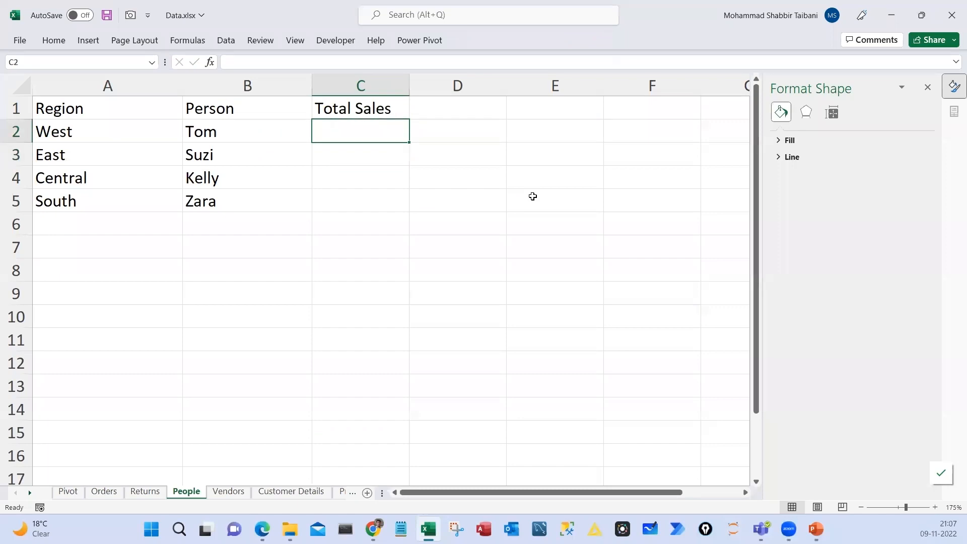
Start a SUMIFS formula in cell C2 of the People sheet and point its sum range to the Orders sheet
key("Left")
key("Right")
type("=sumifs")
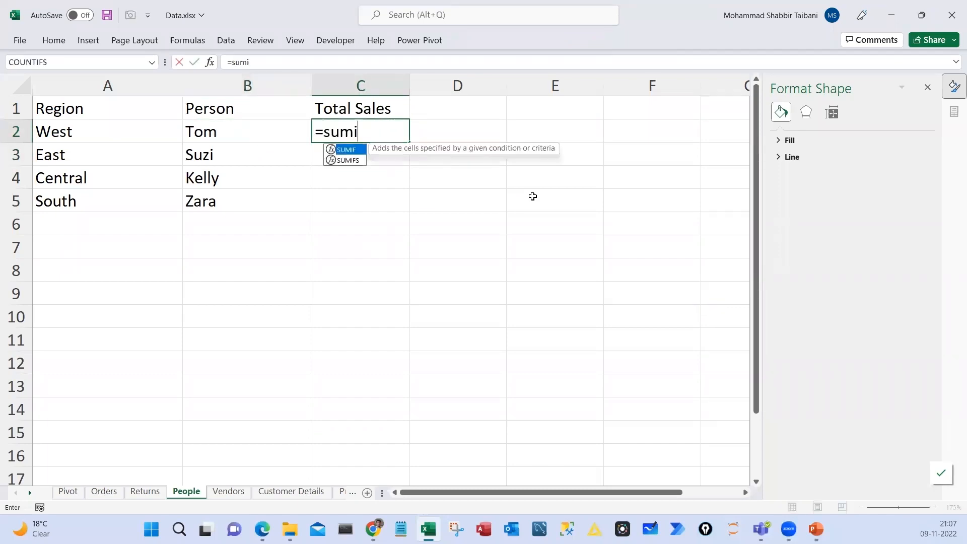
key("Tab")
key("ctrl+Page_Up")
key("ctrl+Page_Up")
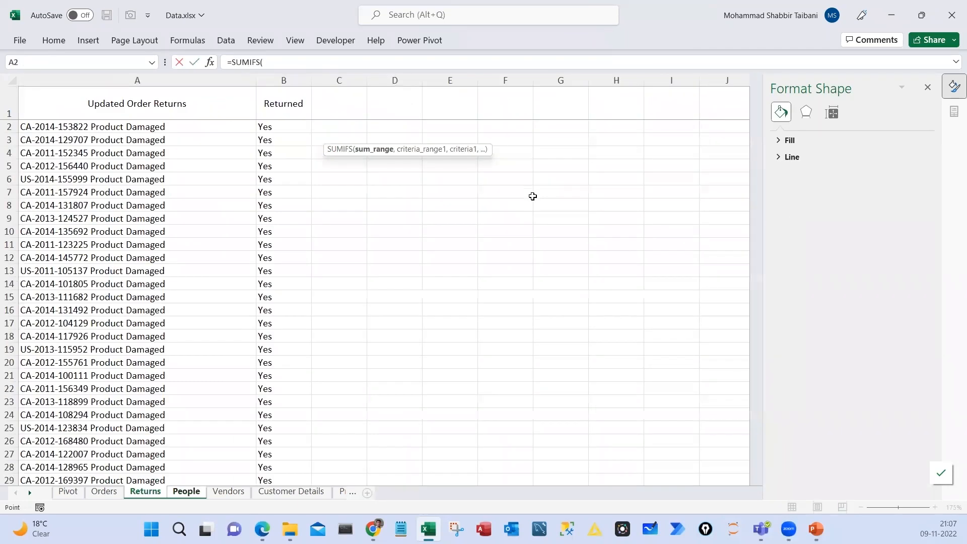
key("Up")
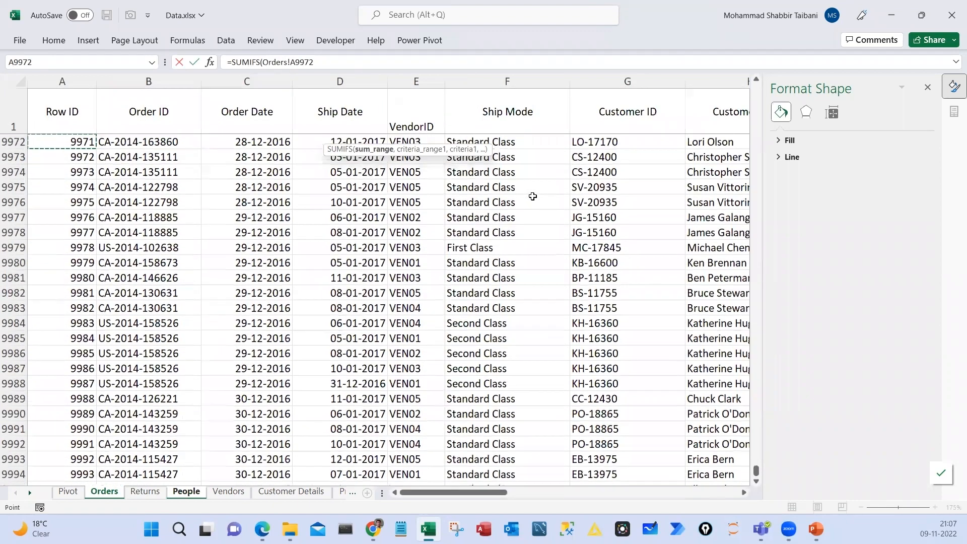
Set the formula's sum range to the Sales column, S2:S9995, on the Orders sheet
key("ctrl+Up")
key("Down")
key("Up")
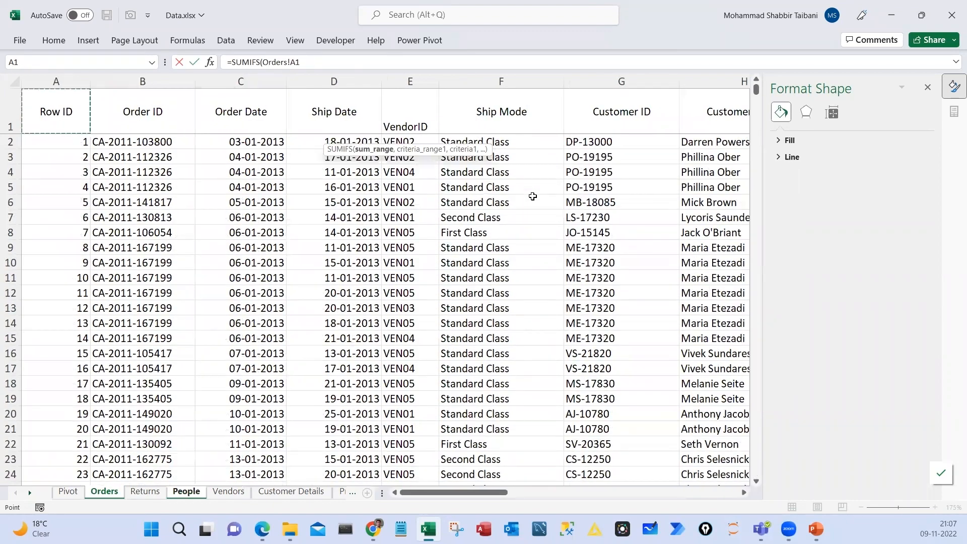
key("ctrl+Right")
key("Down")
key("Left")
key("Left")
key("Left")
key("Left")
key("Left")
key("Left")
key("ctrl+shift+Down")
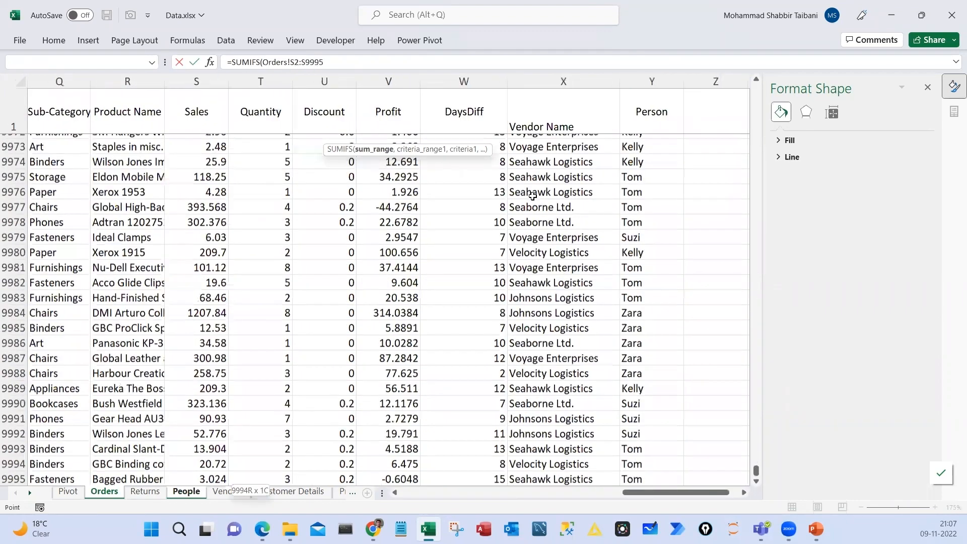
Complete the SUMIFS formula with the Region column, N2:N9995, on the Orders sheet as criteria range and People!A2 as criterion, filled down to C5
type(",")
key("Up")
key("Left")
key("Left")
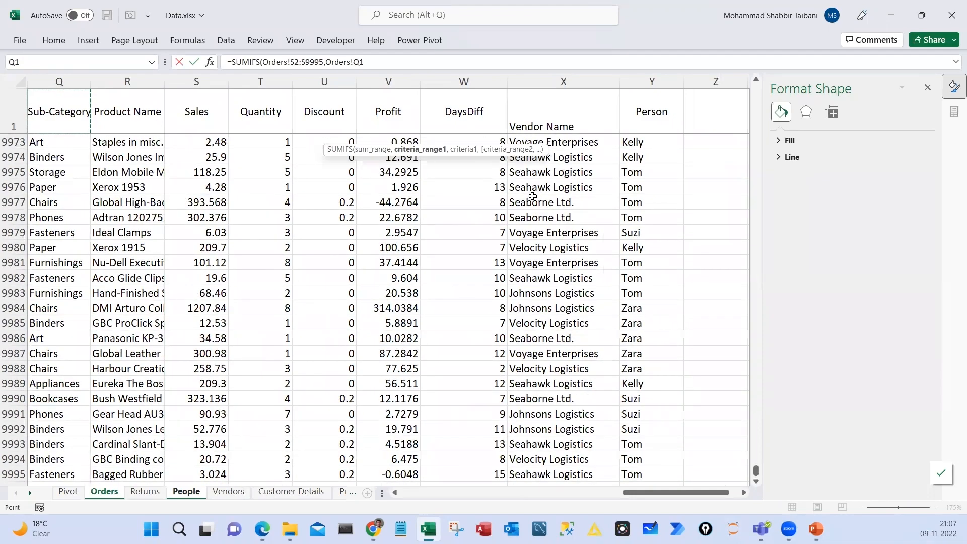
key("Down")
key("Left")
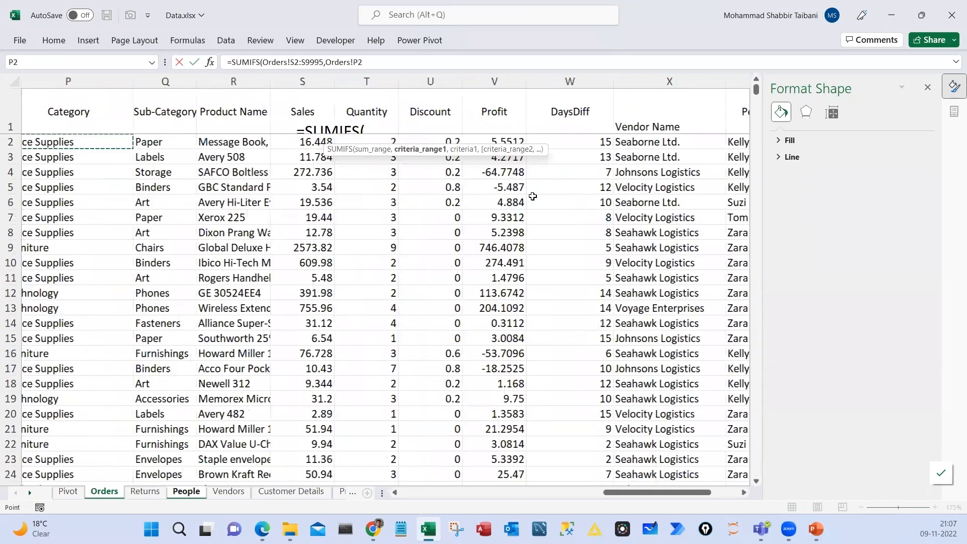
key("Left")
key("Left")
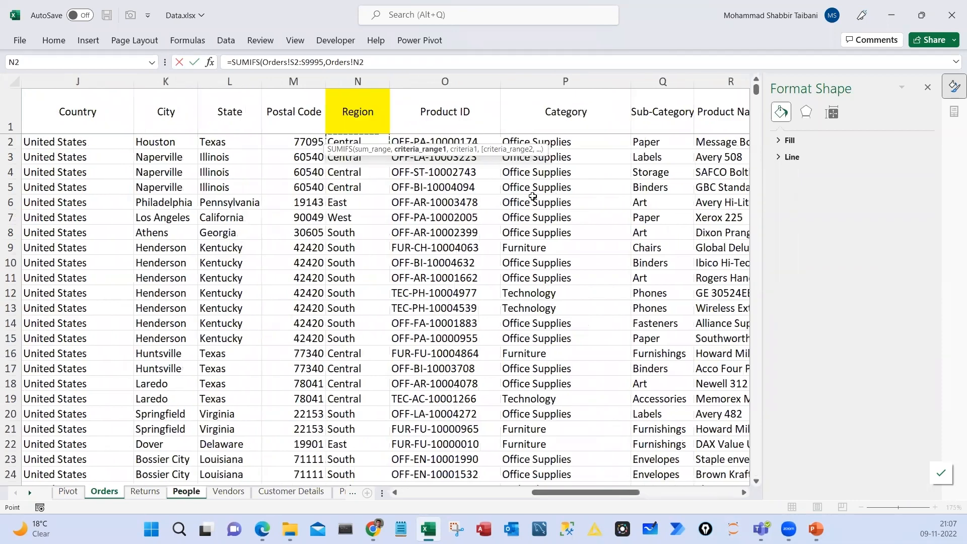
key("ctrl+shift+Down")
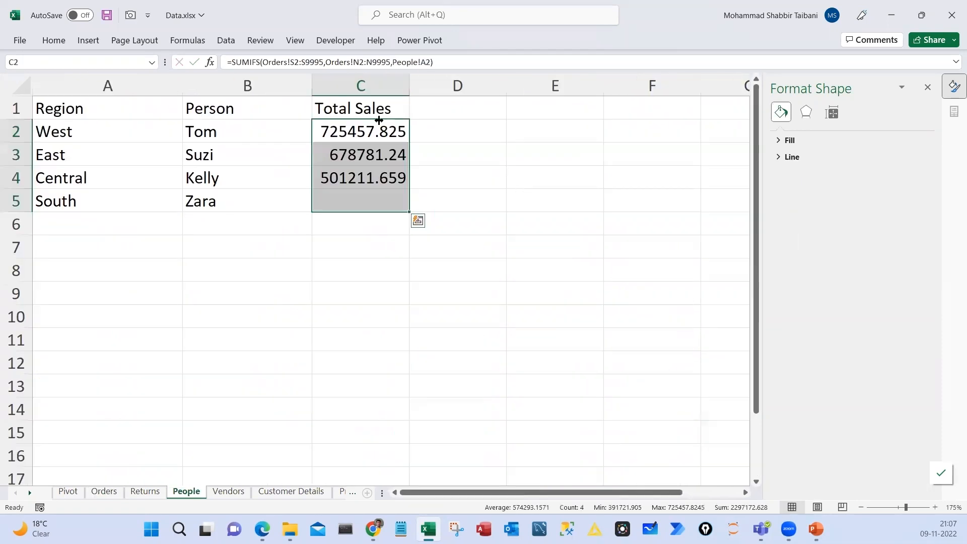
Format the total sales in C2:C5 with thousands separators and make the SUMIFS sum and criteria ranges absolute in the whole column
key("ctrl+shift+1")
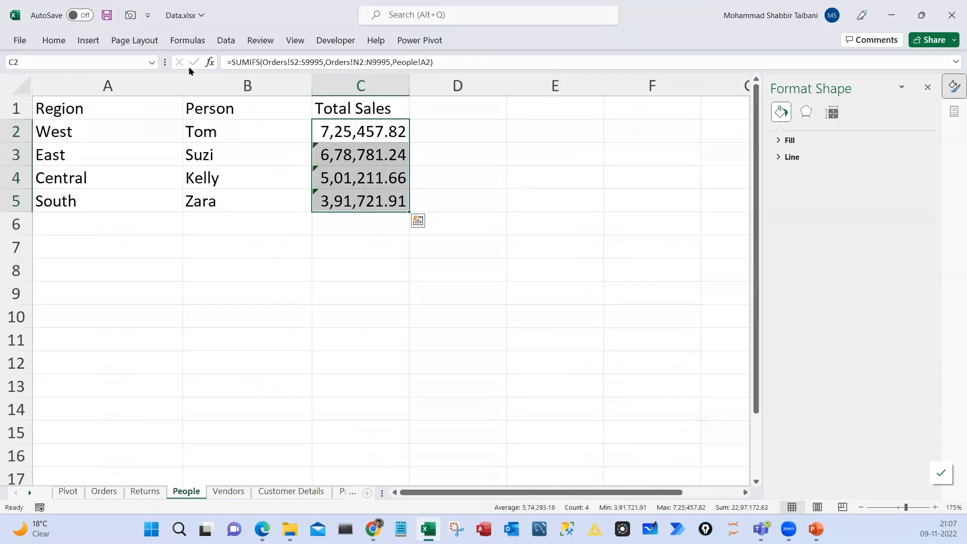
key("F2")
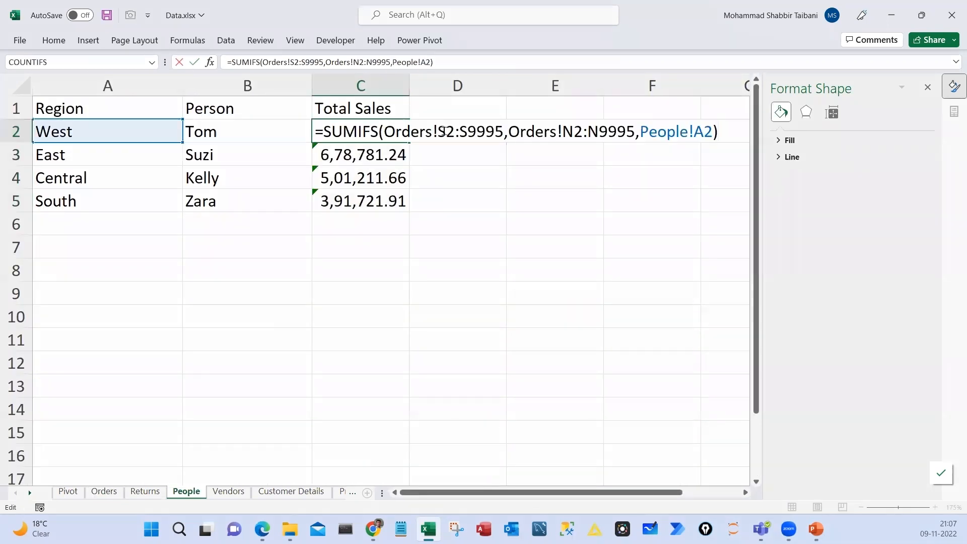
left_click_drag(446, 132, 486, 132)
key("shift+Right")
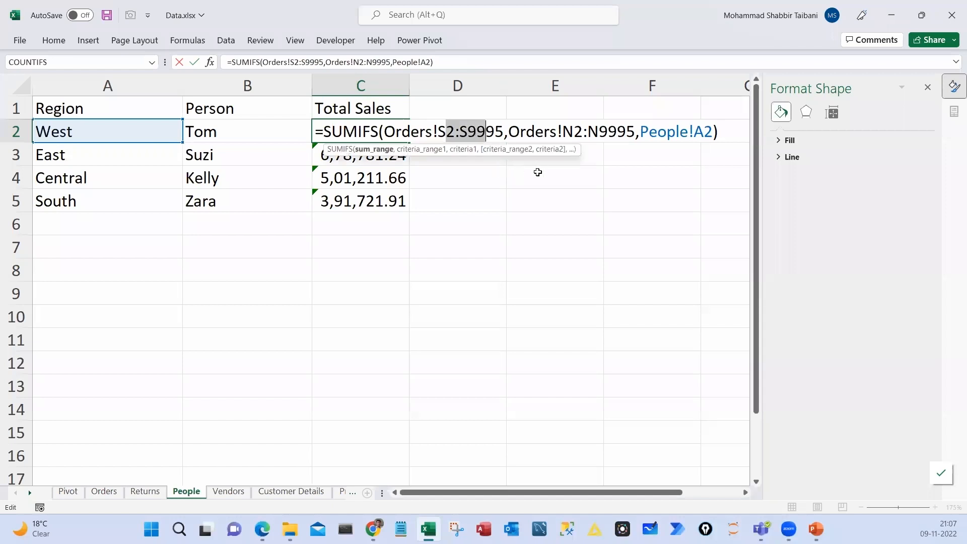
key("F4")
double_click(648, 132)
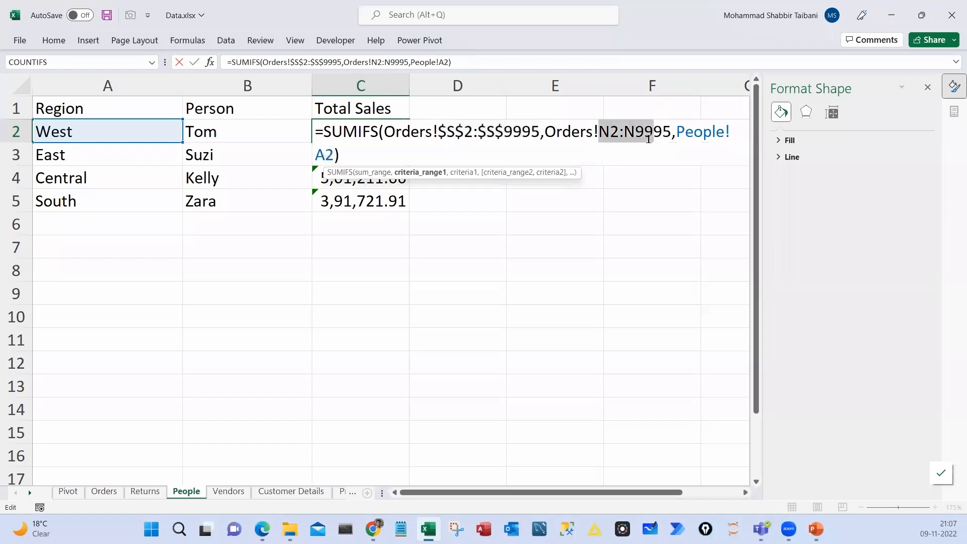
key("F4")
key("ctrl+Return")
double_click(520, 89)
left_click(378, 133)
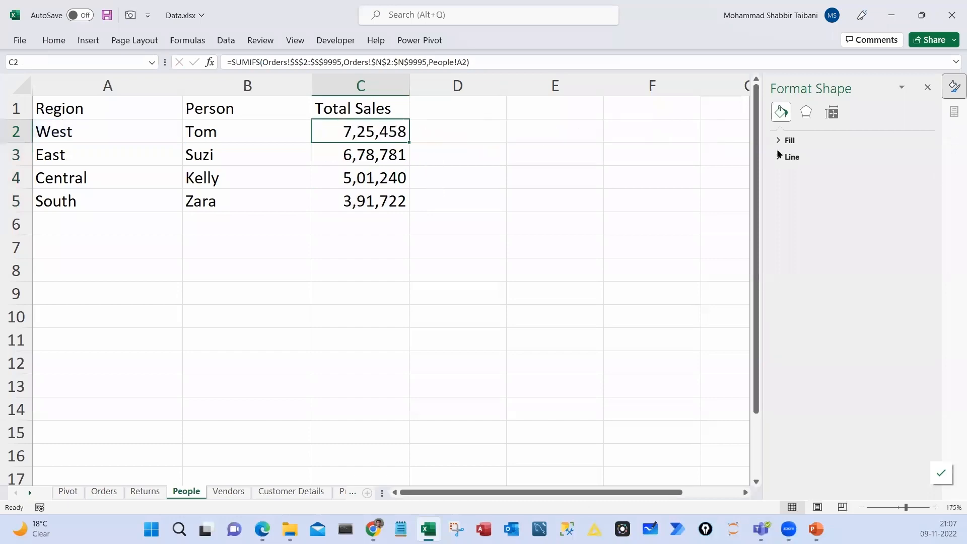
Compare the SUMIFS totals with the sales by person pivot table on the Pivot sheet
left_click(64, 495)
scroll(180, 347, "down", 4)
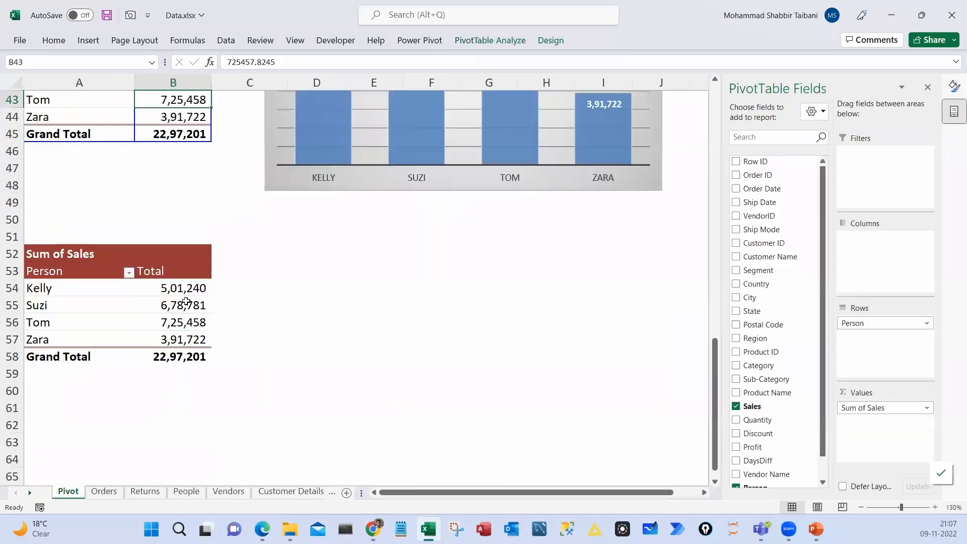
left_click(185, 304)
scroll(196, 362, "up", 3)
scroll(93, 323, "down", 1)
scroll(368, 352, "down", 1)
key("Down")
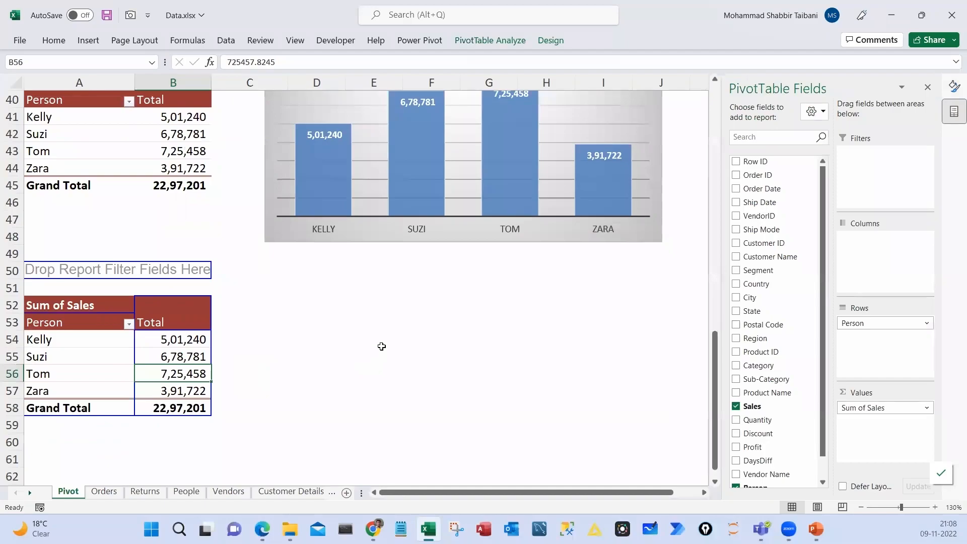
Switch to Day 07.pdf in the browser to read the top 5 subcategory by total sales task, and return to Excel
key("alt+Tab")
left_click_drag(180, 341, 653, 340)
left_click(246, 349)
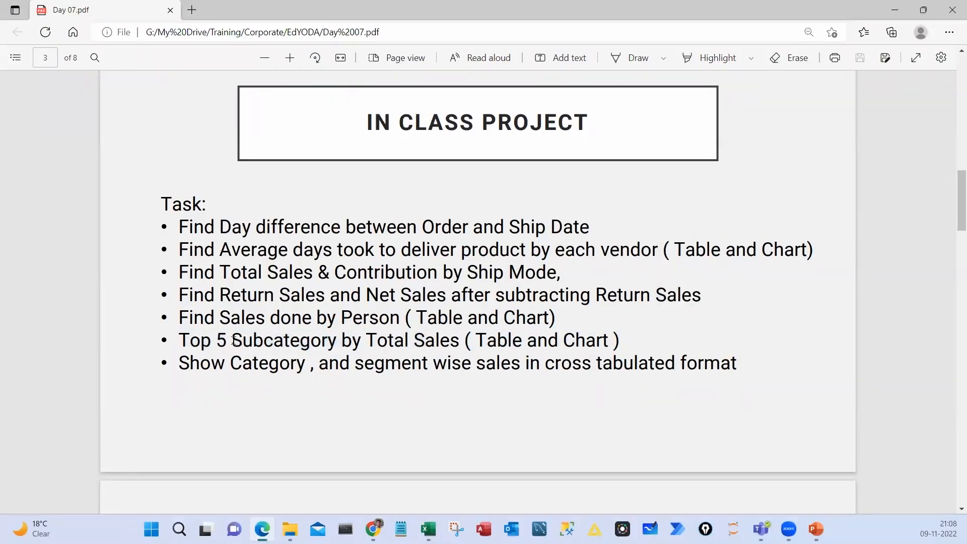
left_click_drag(233, 340, 459, 340)
scroll(302, 400, "down", 1)
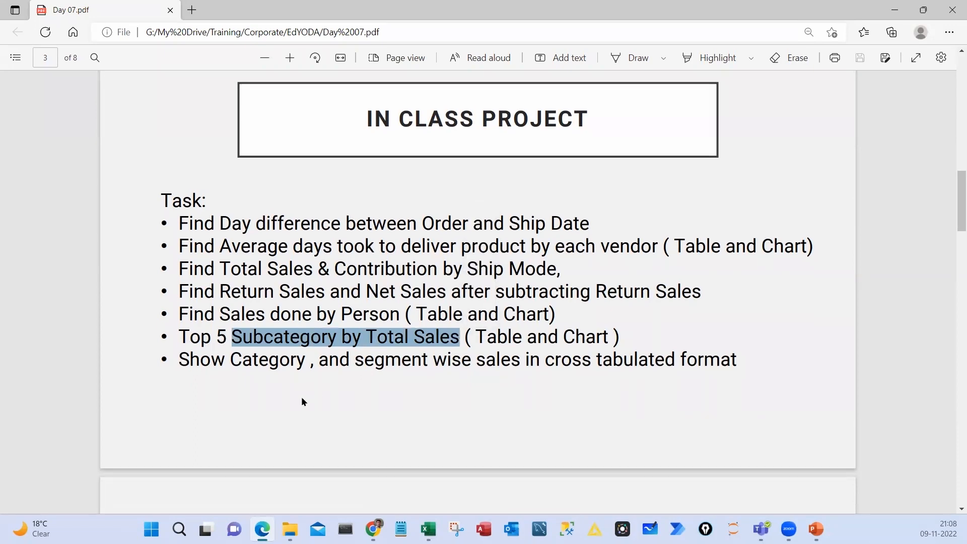
scroll(302, 401, "down", 2)
key("alt+Tab")
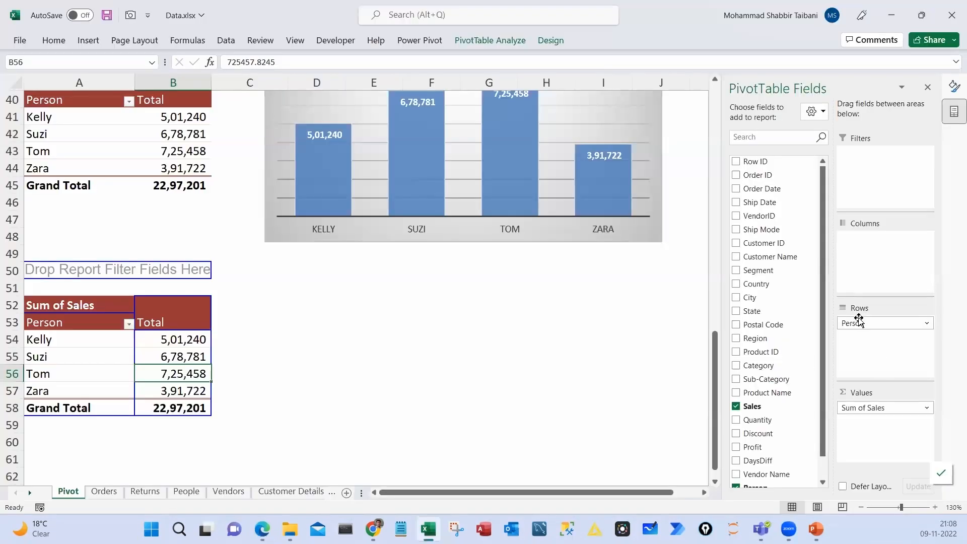
Replace Person with Sub-Category as the row field of the lower sales pivot table on the Pivot sheet
left_click_drag(915, 317, 790, 315)
left_click_drag(766, 356, 866, 332)
scroll(175, 203, "down", 3)
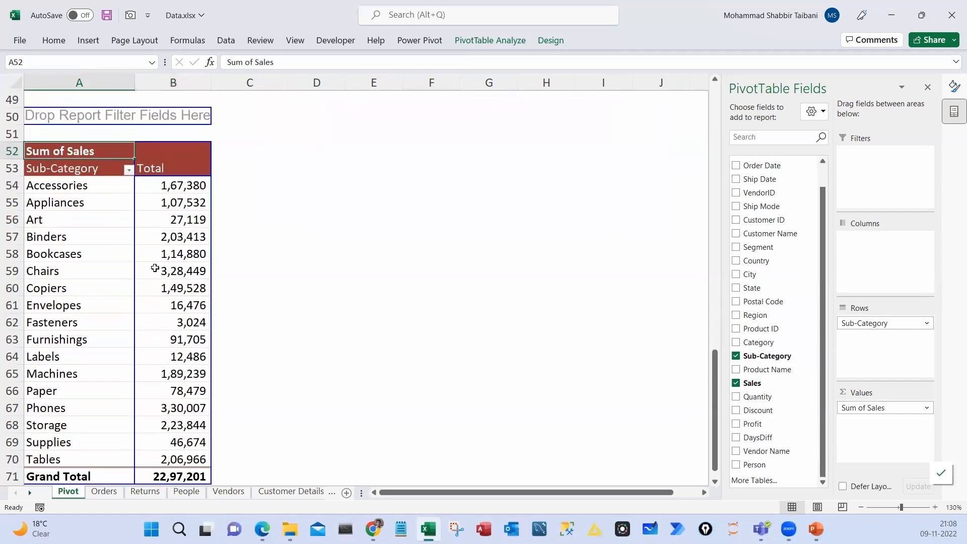
left_click_drag(182, 188, 216, 302)
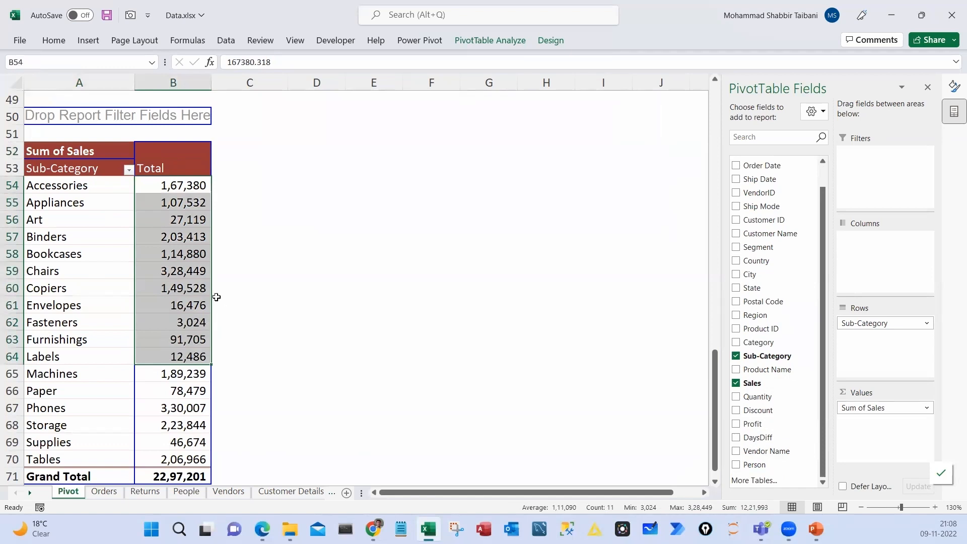
left_click(188, 229)
left_click_drag(184, 185, 169, 274)
left_click(156, 237)
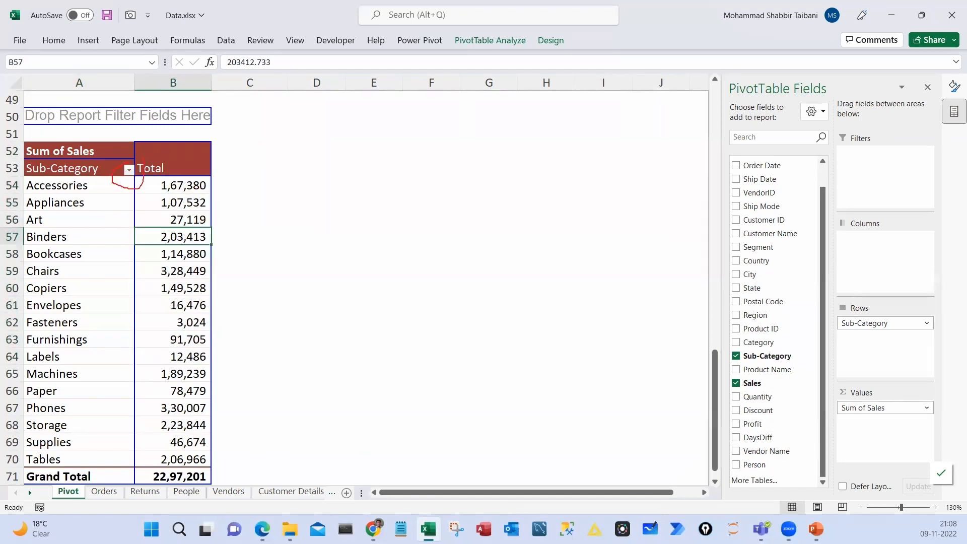
left_click(129, 170)
mouse_move(95, 273)
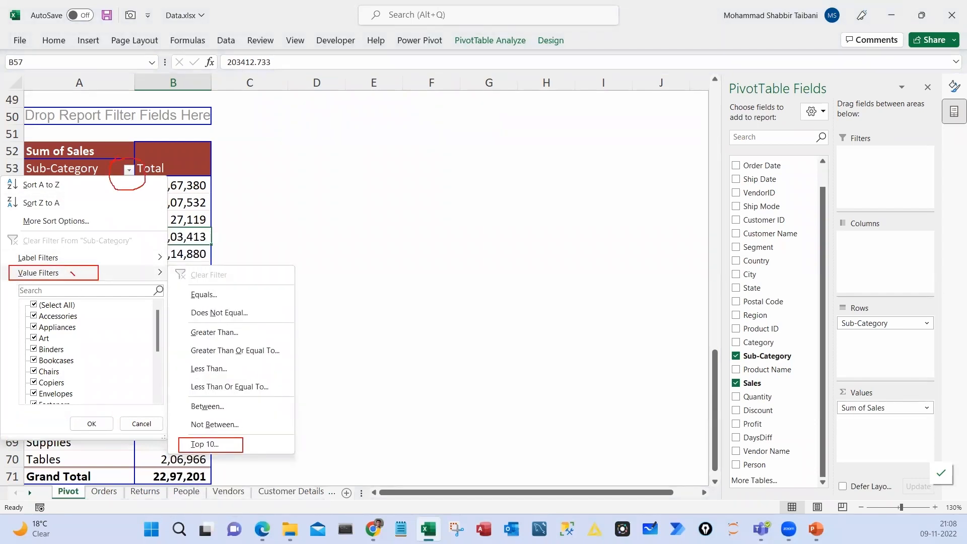
left_click_drag(75, 275, 131, 235)
mouse_move(191, 429)
left_mouse_down()
mouse_move(229, 454)
mouse_move(172, 433)
left_mouse_up()
key("Escape")
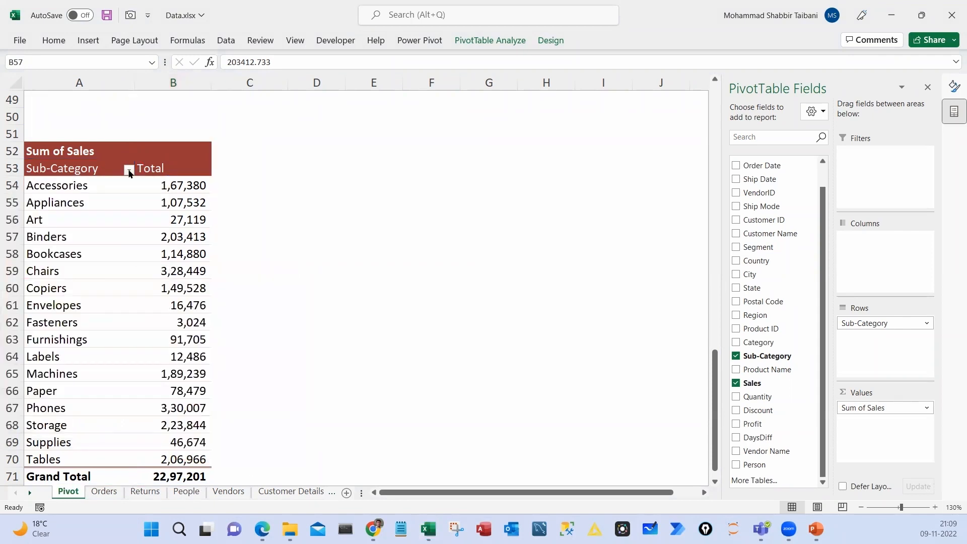
Filter the Sub-Category rows of the pivot table to the top 5 items by Sum of Sales
left_click(129, 171)
mouse_move(126, 272)
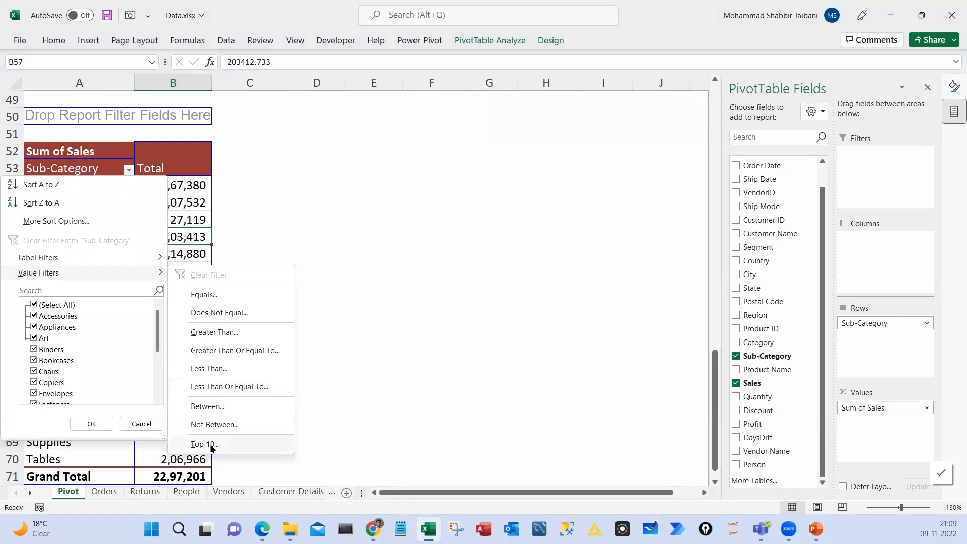
left_click(210, 445)
left_click_drag(384, 261, 283, 201)
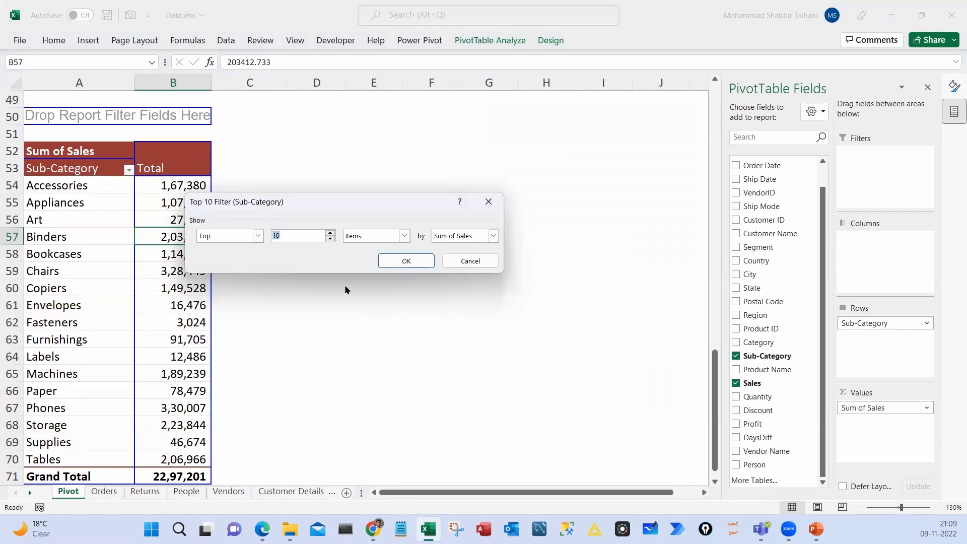
type("5")
left_click(406, 261)
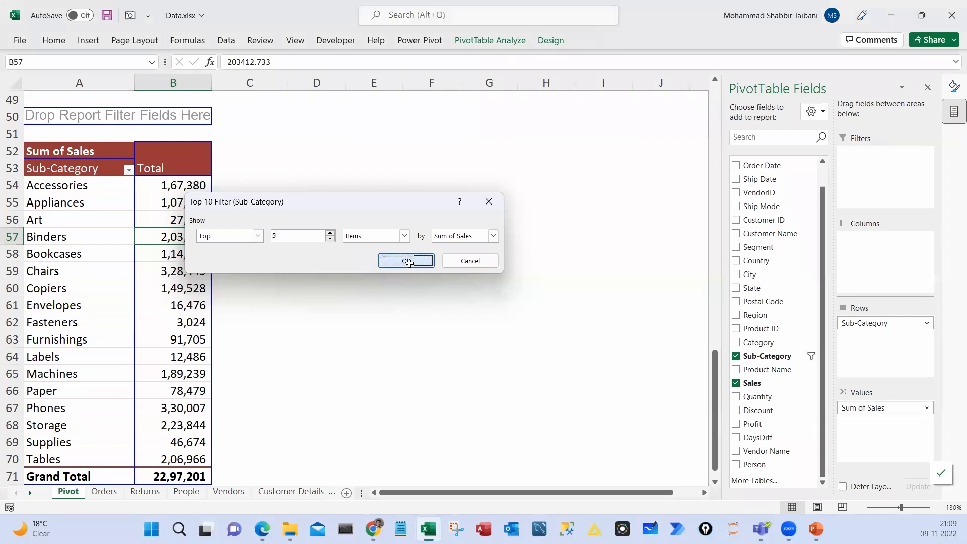
Sort the filtered sub-categories by Sum of Sales from largest to smallest
right_click(182, 185)
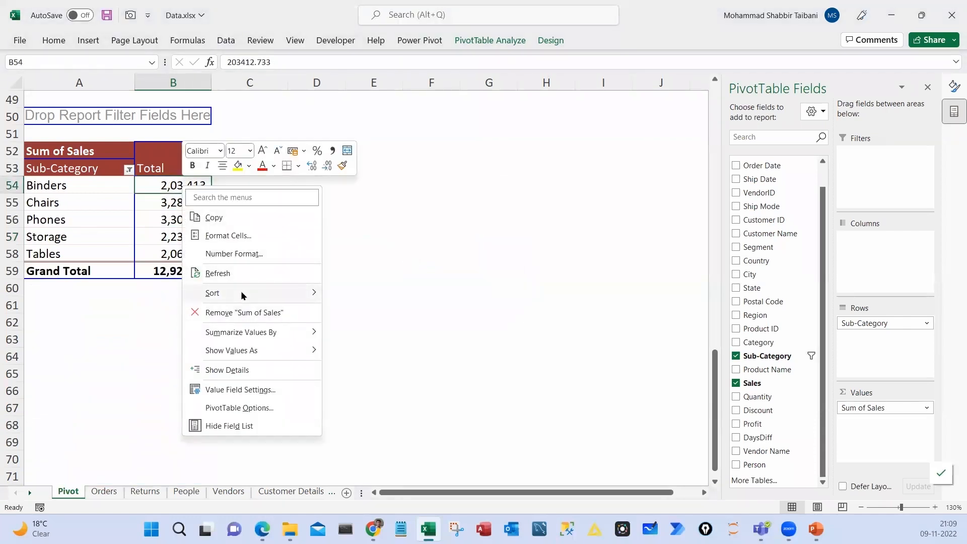
mouse_move(265, 294)
left_click(380, 311)
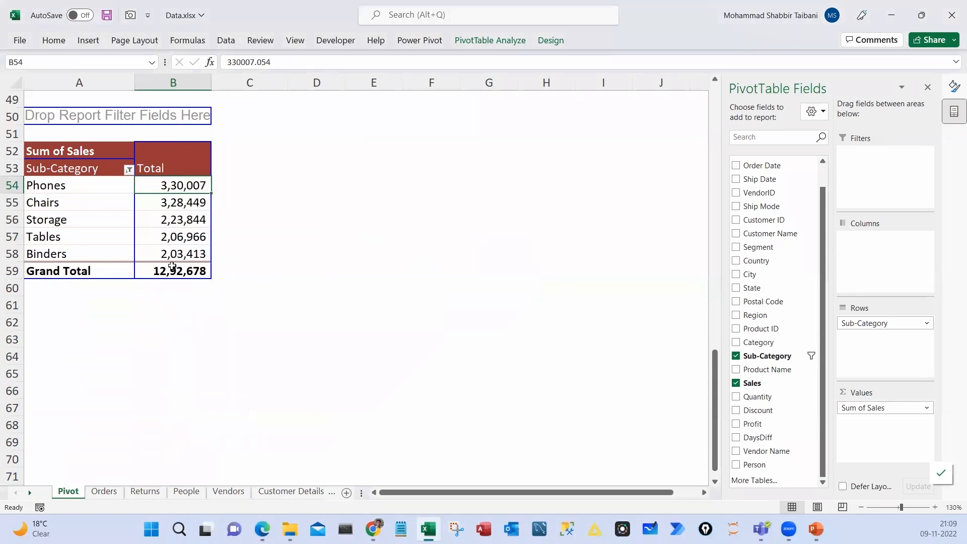
left_click(129, 169)
mouse_move(74, 275)
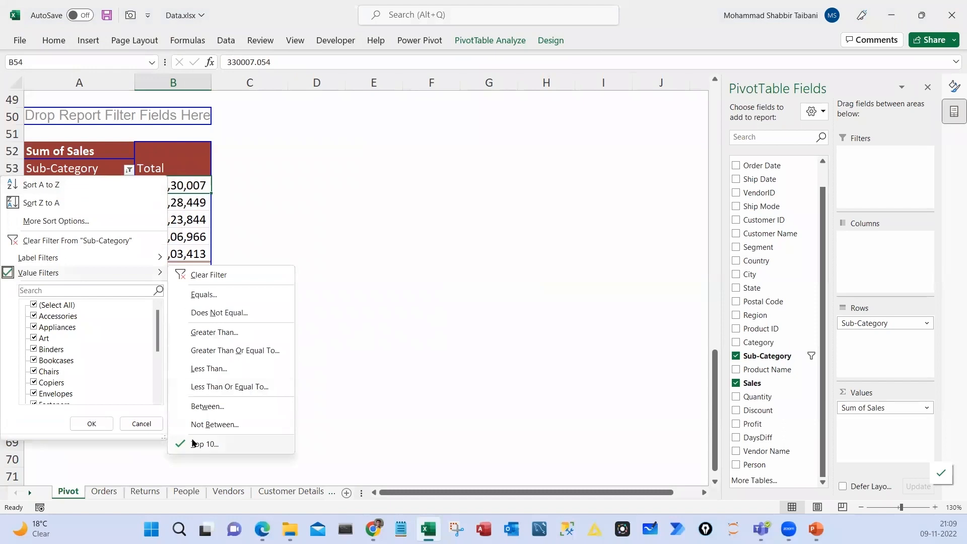
left_click(345, 198)
left_click(178, 237)
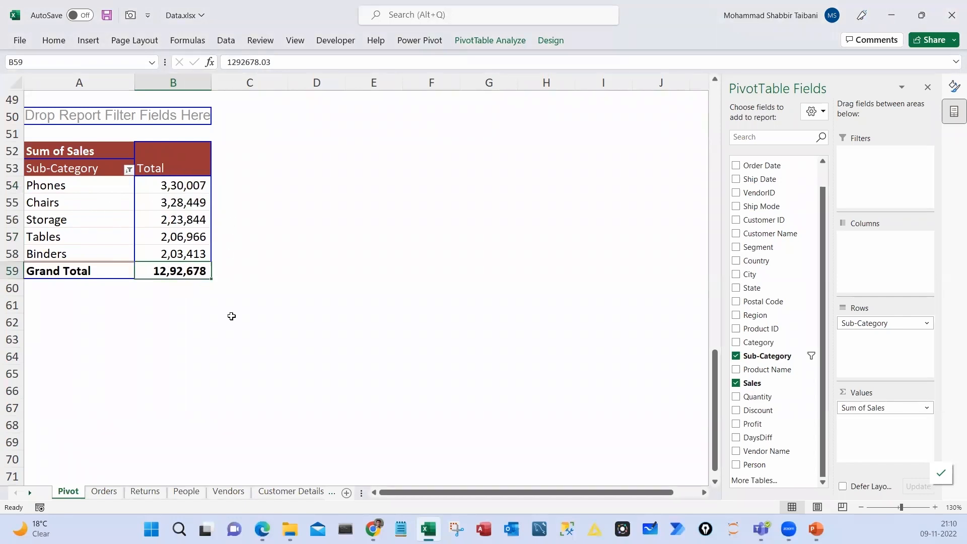
Try to insert a statistical chart from the top 5 sub-category pivot table
left_click(172, 219)
left_click(79, 41)
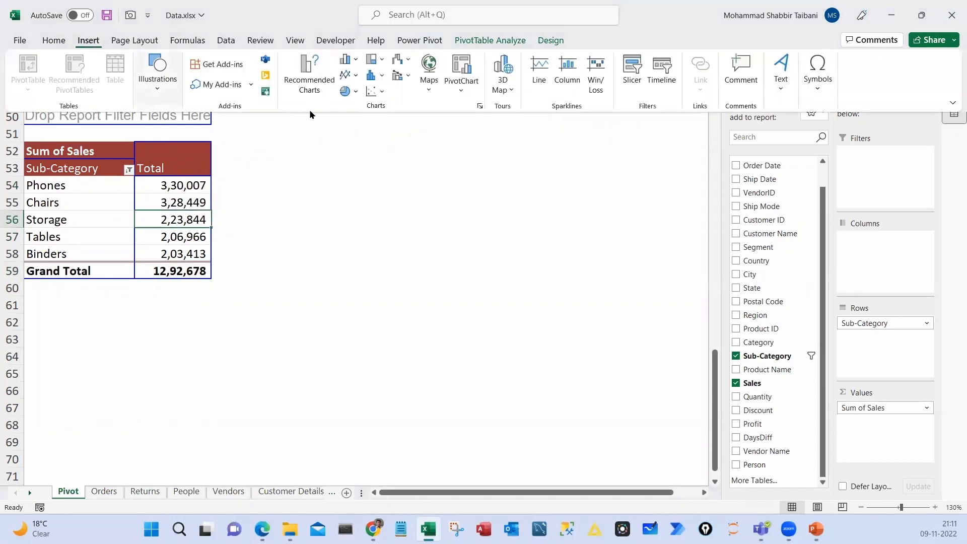
left_click(363, 76)
left_click(380, 101)
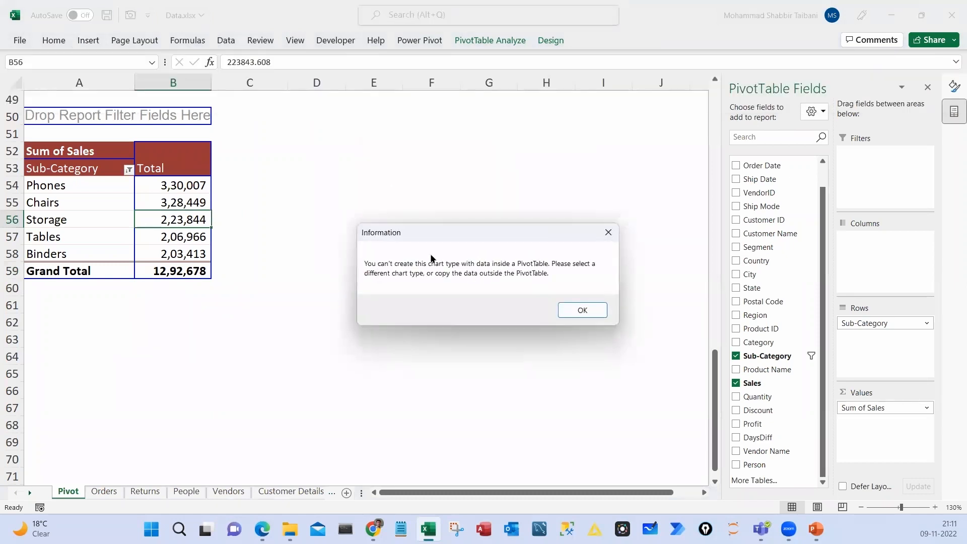
left_click(565, 307)
Insert a clustered column chart of the top 5 sub-categories beside the pivot table and apply the style with light blue outlined columns
left_click(79, 40)
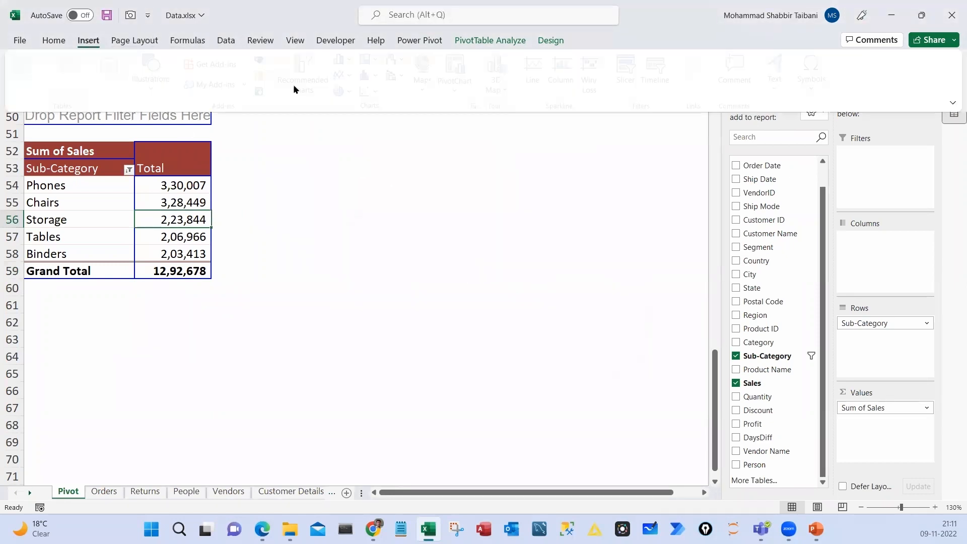
left_click(349, 60)
left_click(351, 110)
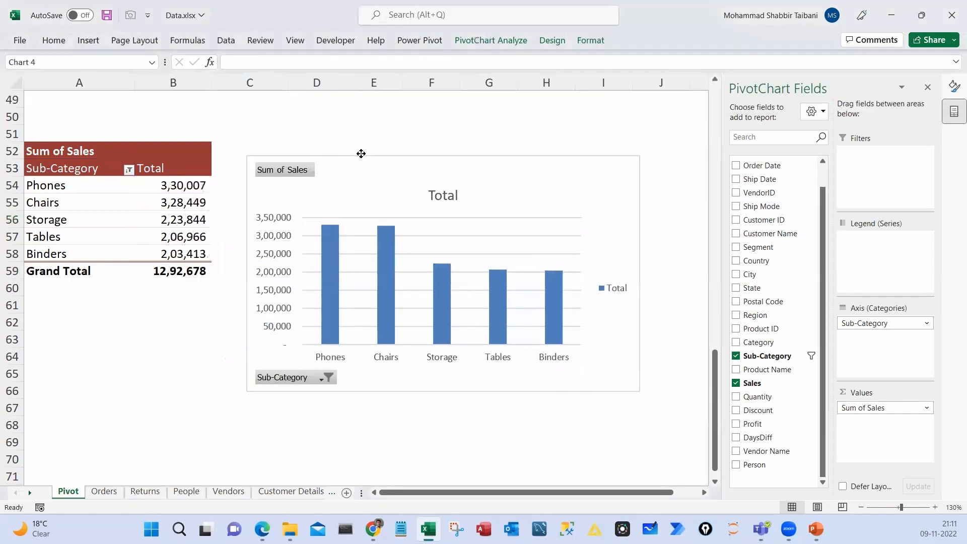
left_click(551, 40)
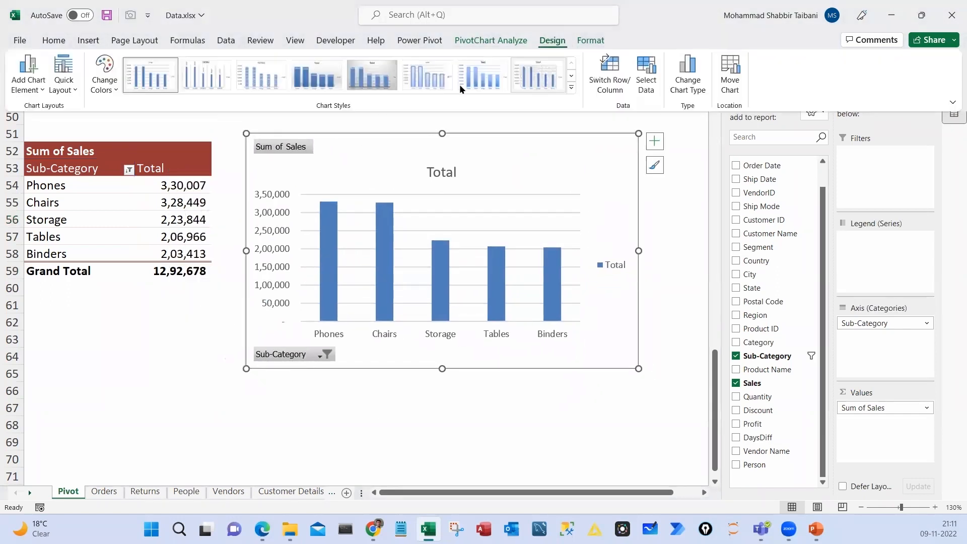
left_click(431, 79)
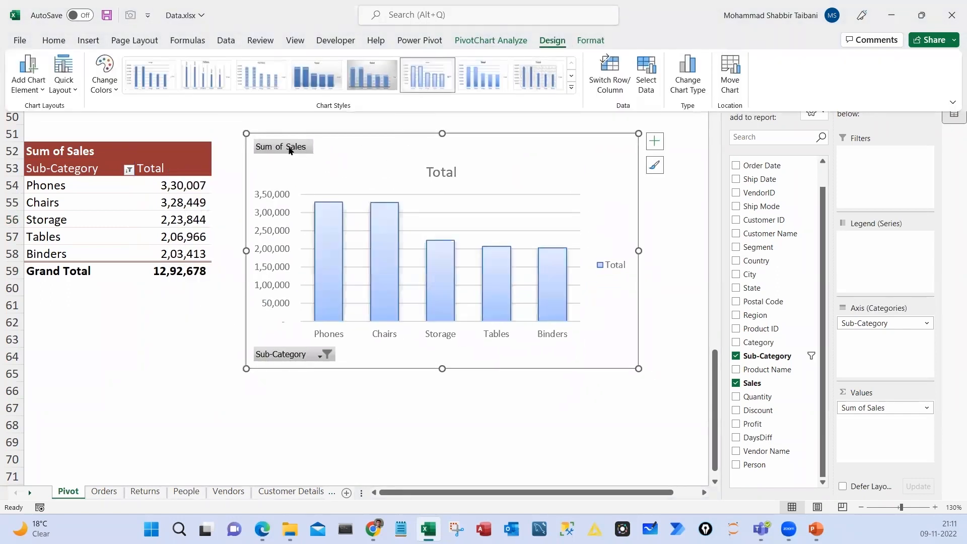
Hide all field buttons on the sub-category sales chart and delete its legend
right_click(280, 147)
left_click(340, 286)
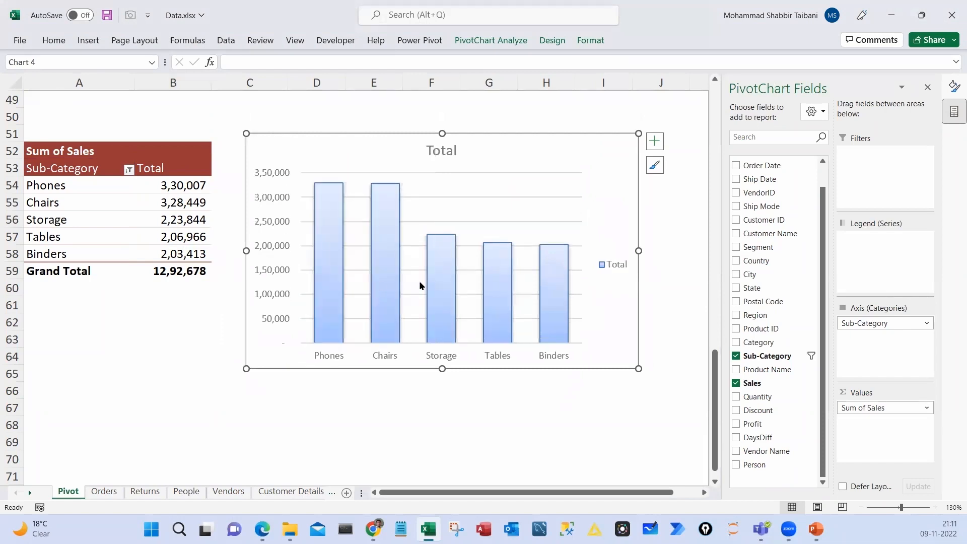
Add data labels to the columns of the sub-category sales chart and delete the chart title
right_click(391, 200)
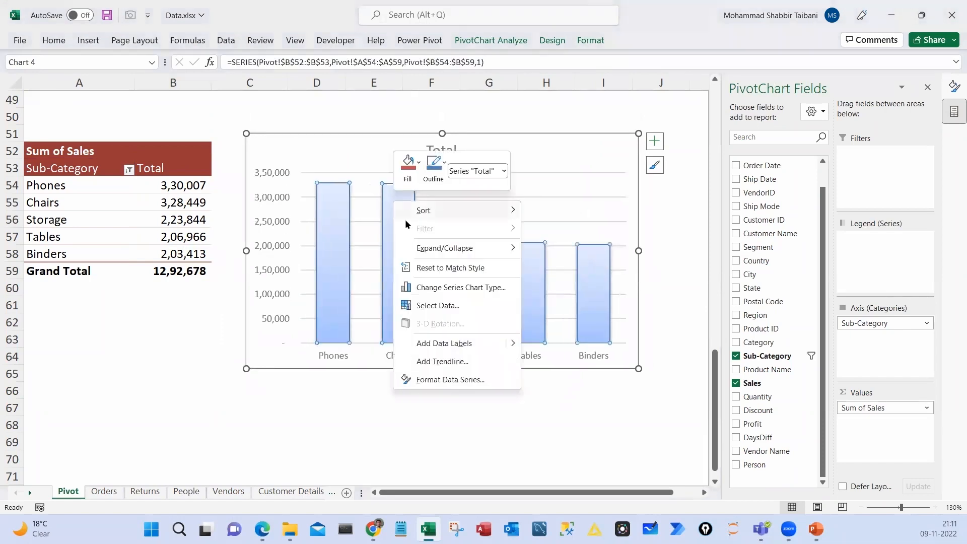
left_click(453, 343)
left_click(446, 150)
key("Delete")
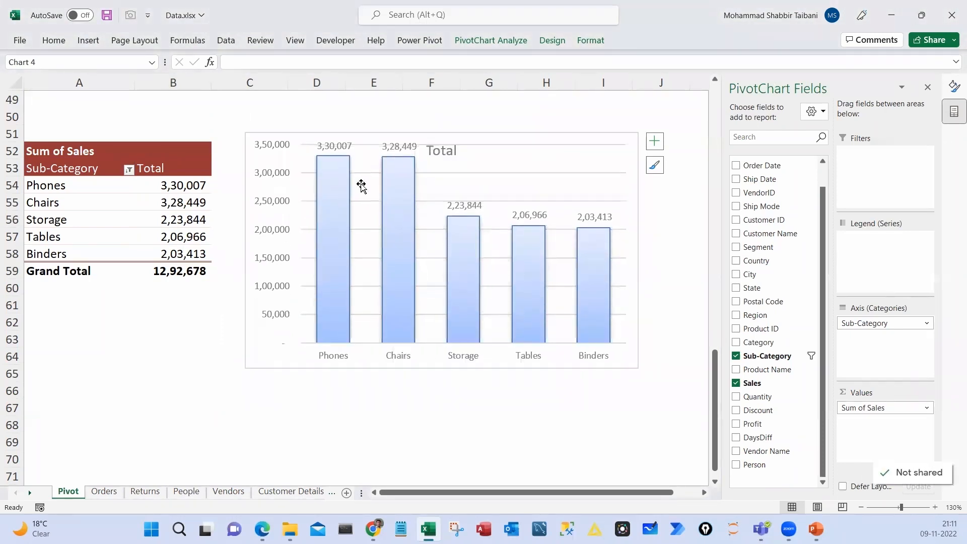
Delete the gridlines of the sub-category sales chart, reduce the chart's height and reposition it beside its pivot table
left_click(360, 173)
key("Delete")
left_click_drag(442, 134, 447, 174)
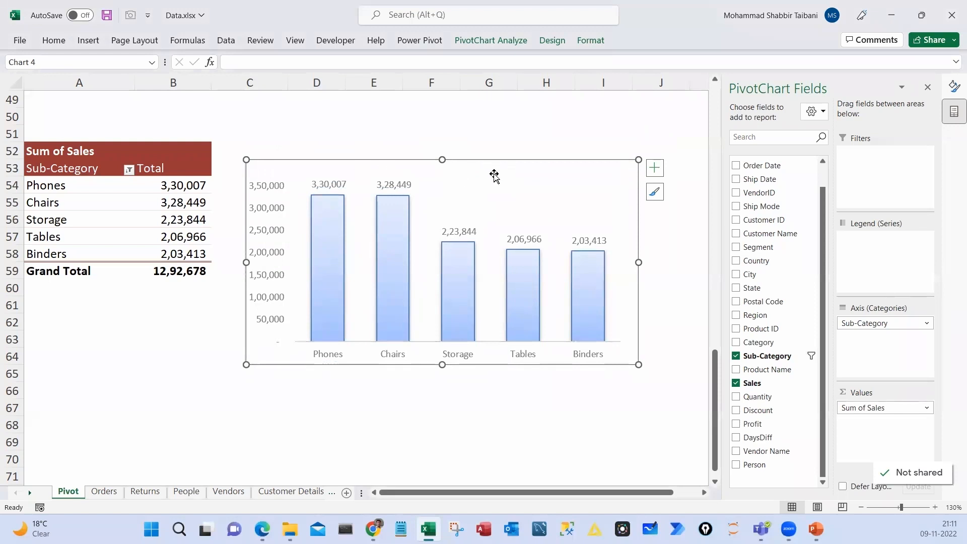
left_click_drag(360, 159, 361, 140)
Delete the vertical axis of the sub-category sales chart and widen its plot area toward the chart's left edge
left_click(281, 233)
key("Delete")
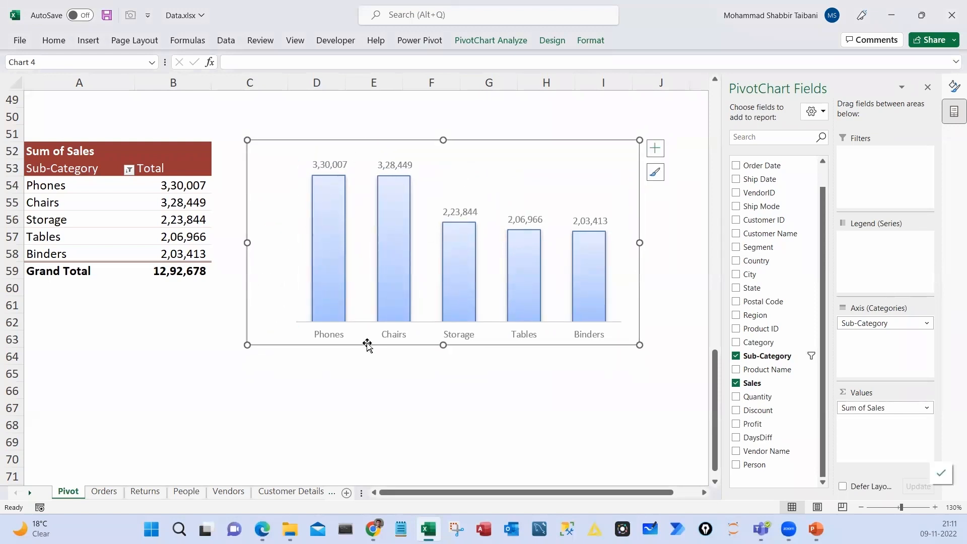
left_click(296, 289)
left_click_drag(295, 242, 260, 243)
left_click(377, 382)
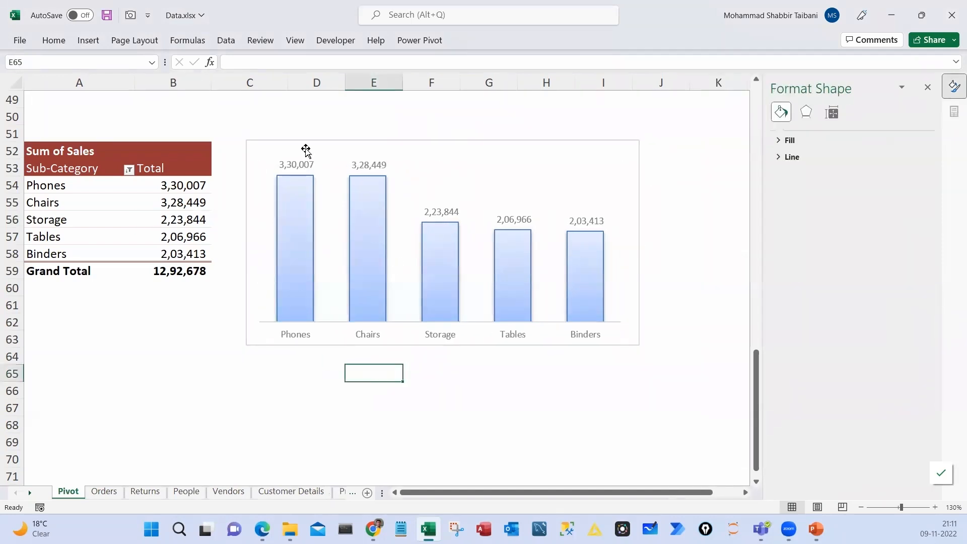
Review the existing pivot reports, switch to Day 07.pdf and highlight the task about category and segment wise cross-tabulated sales
scroll(413, 277, "up", 16)
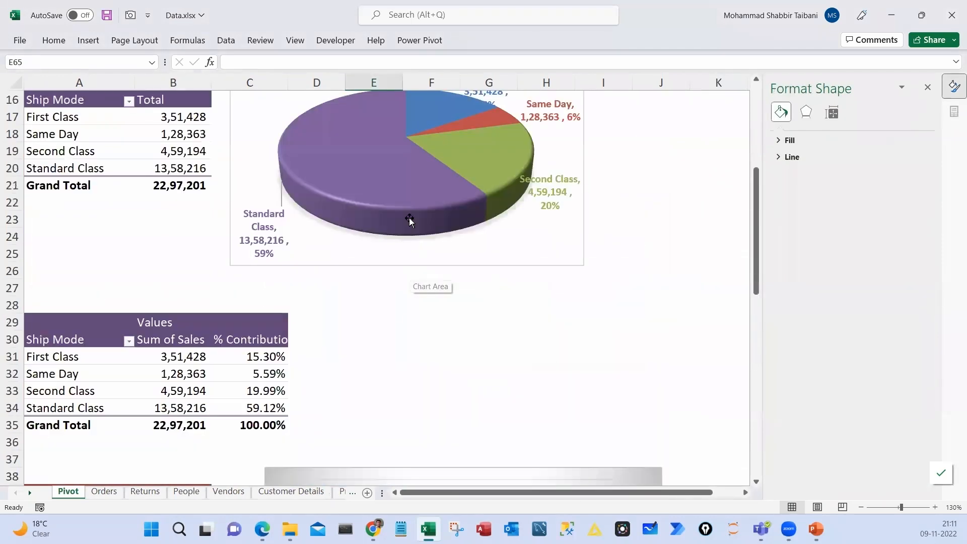
scroll(398, 312, "down", 15)
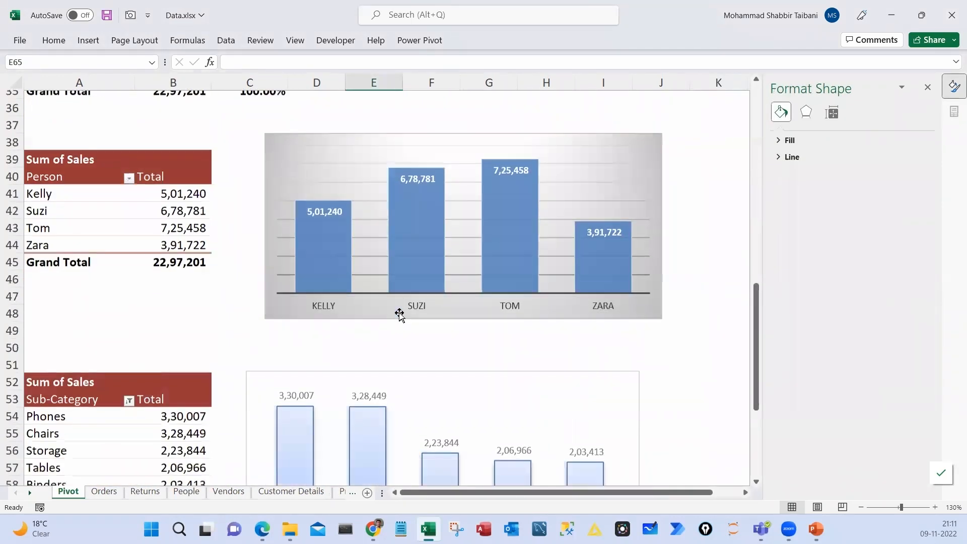
left_click(180, 351)
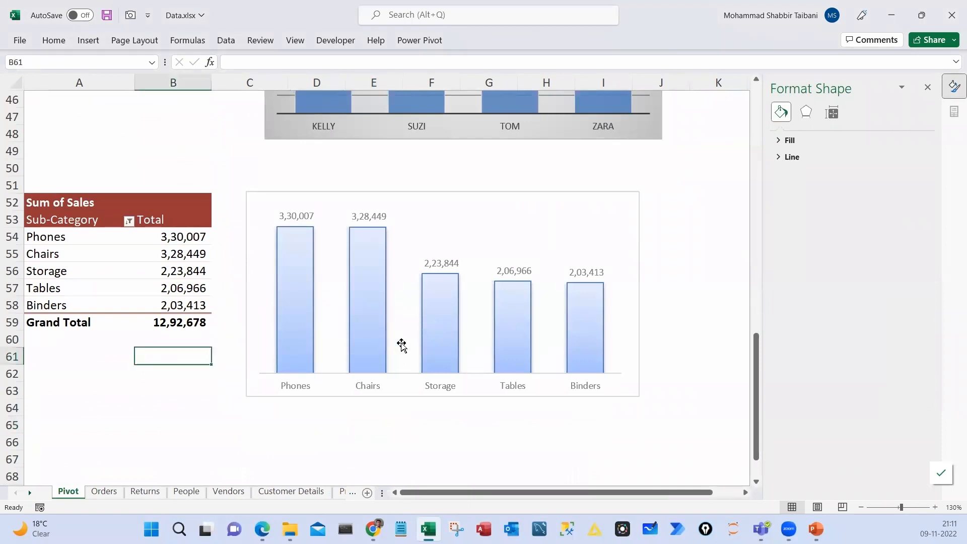
key("alt+Tab")
left_click(285, 291)
left_click_drag(180, 292, 734, 294)
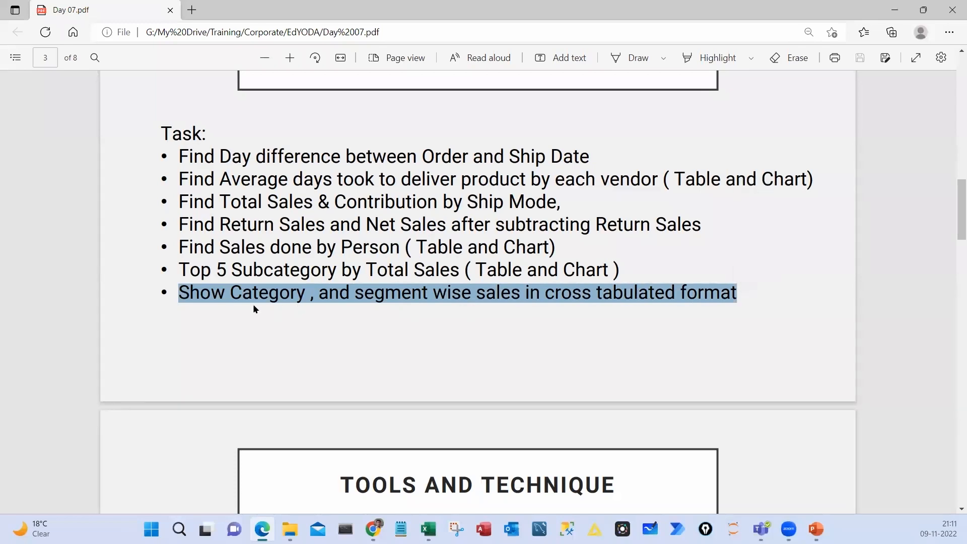
Switch back to Data.xlsx, paste a copy of the sub-category pivot table at cell A68 and give it the teal PivotTable style
key("alt+Tab")
left_click(65, 322)
key("ctrl+v")
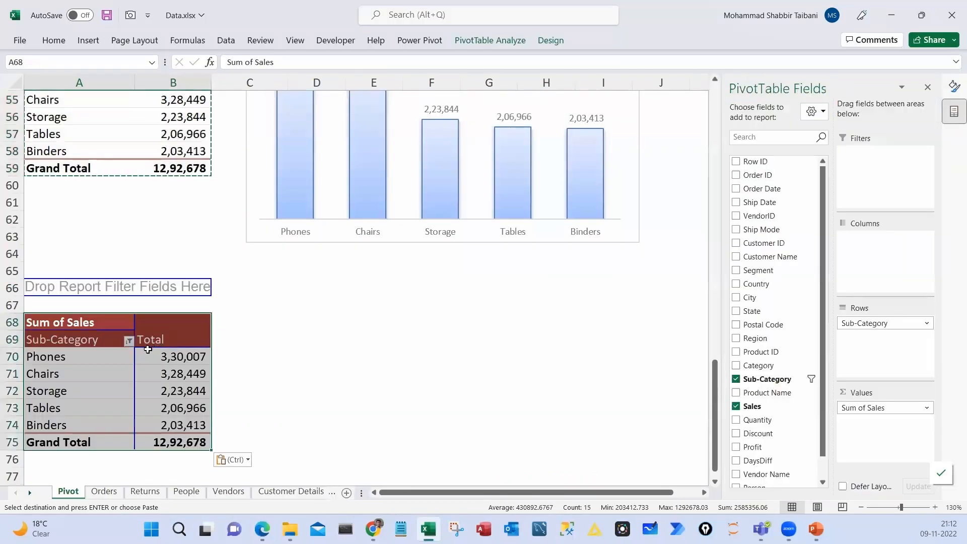
left_click(173, 373)
left_click(551, 40)
left_click(592, 75)
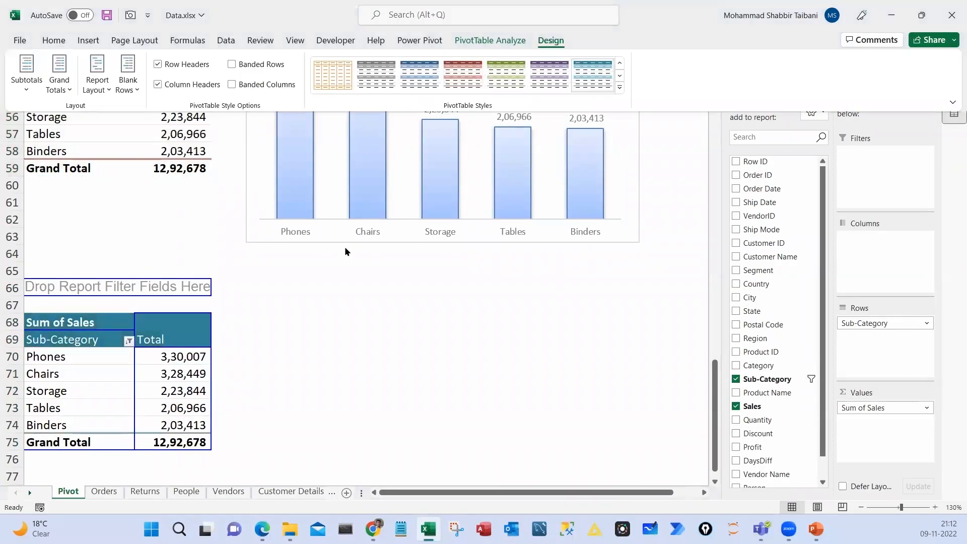
Replace Sub-Category with Category in the copied pivot table's rows and add Segment to its columns
left_click(137, 372)
key("alt+Tab")
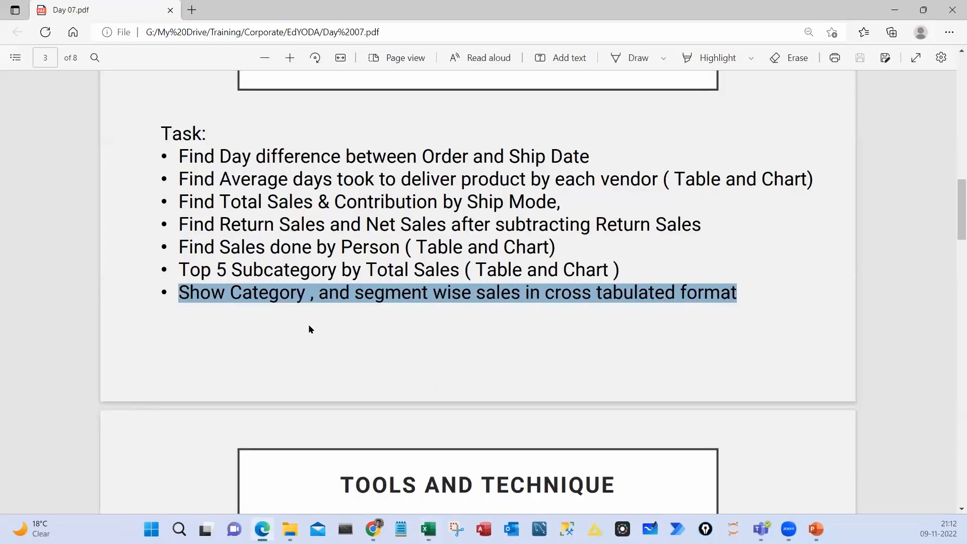
key("alt+Tab")
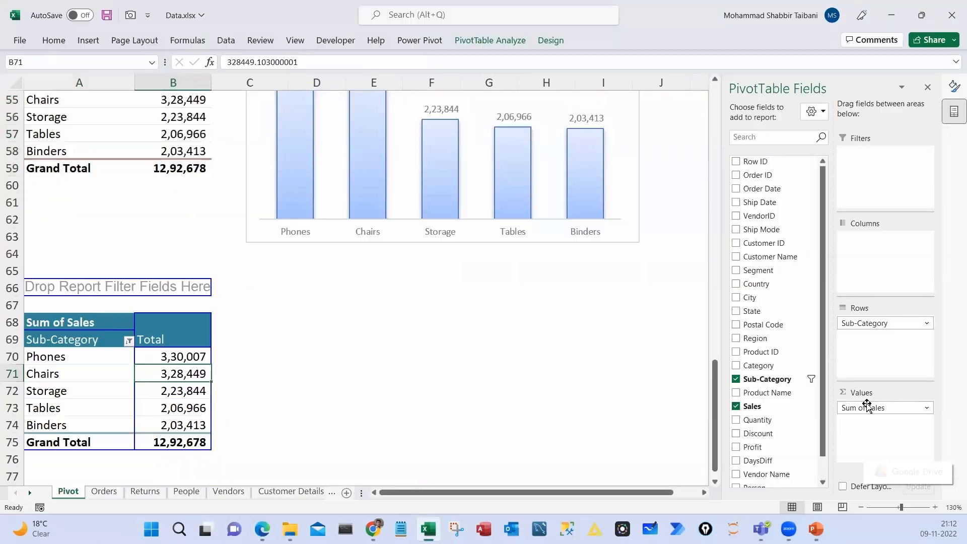
left_click(736, 379)
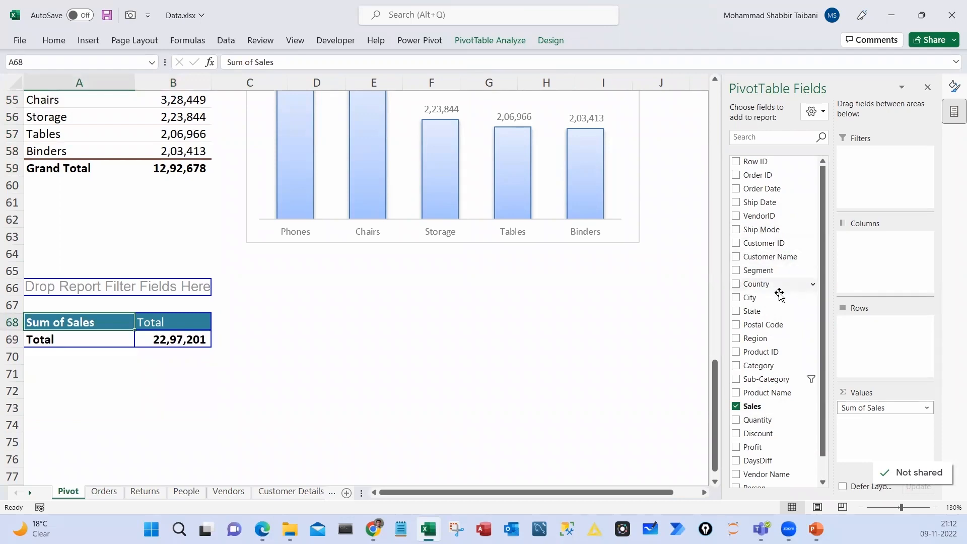
left_click_drag(773, 365, 874, 350)
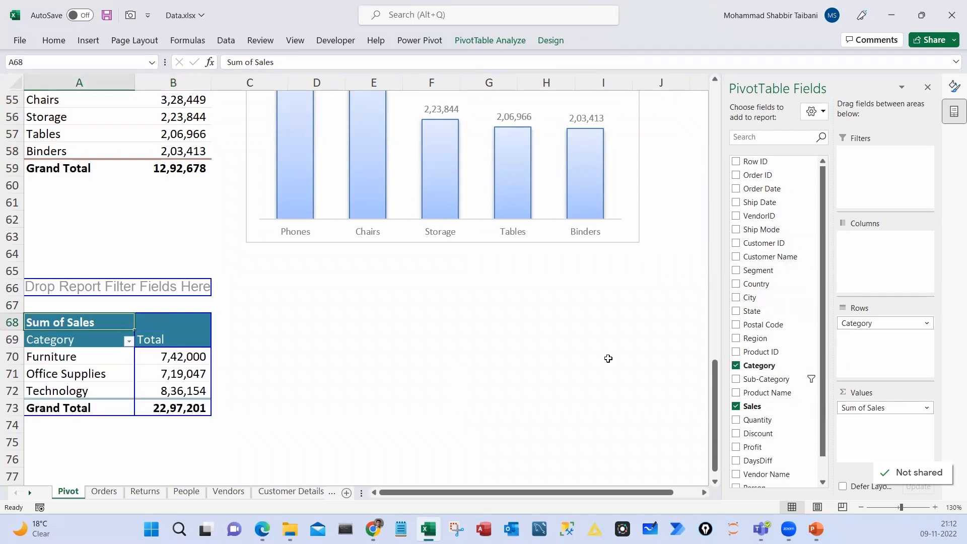
key("alt+Tab")
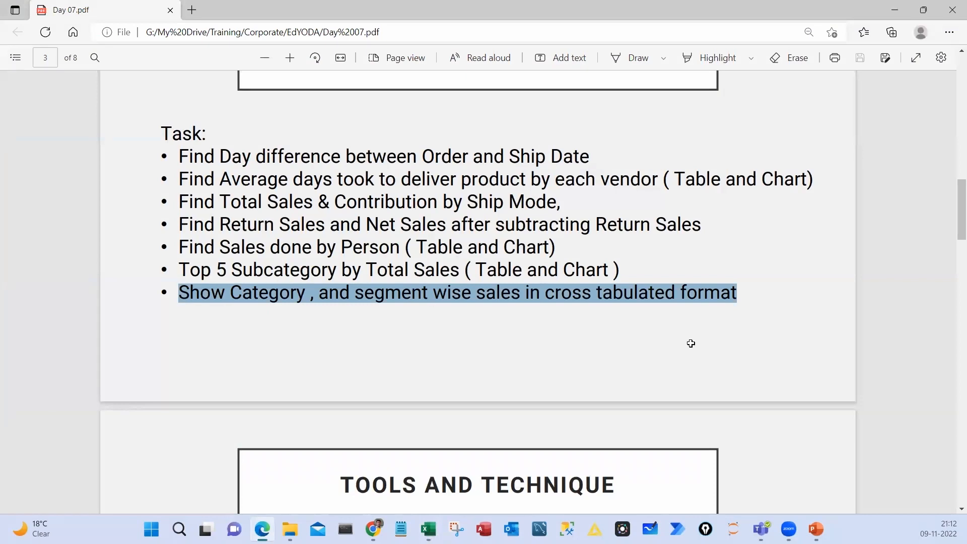
key("alt+Tab")
left_click_drag(765, 270, 892, 273)
Autofit columns D and E to the contents of the category by segment pivot table
left_click(431, 373)
left_click_drag(403, 82, 414, 84)
double_click(345, 81)
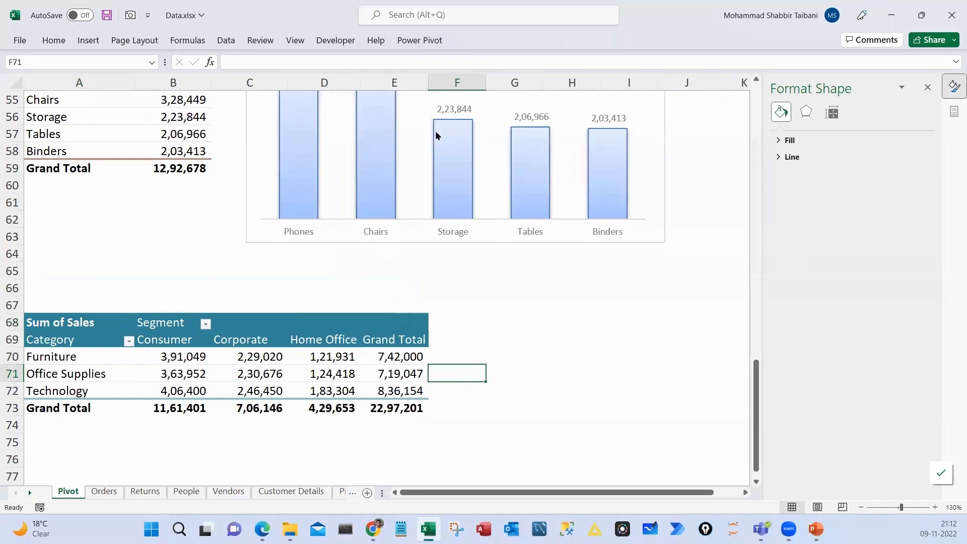
double_click(429, 81)
Insert a clustered column chart from the category by segment pivot table, hide its field buttons and move it below the sub-category chart
left_click(177, 373)
left_click(259, 373)
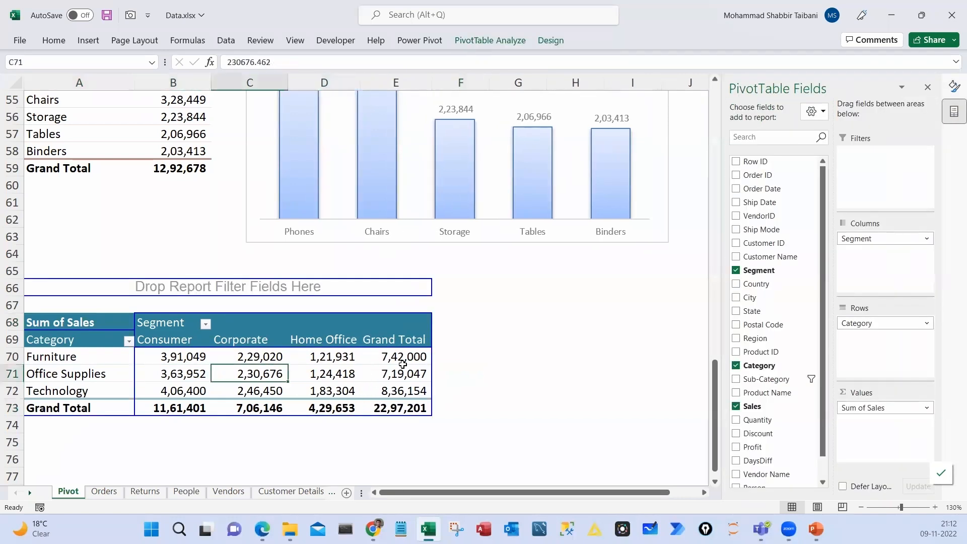
scroll(353, 373, "down", 1)
left_click(249, 407)
left_click(164, 305)
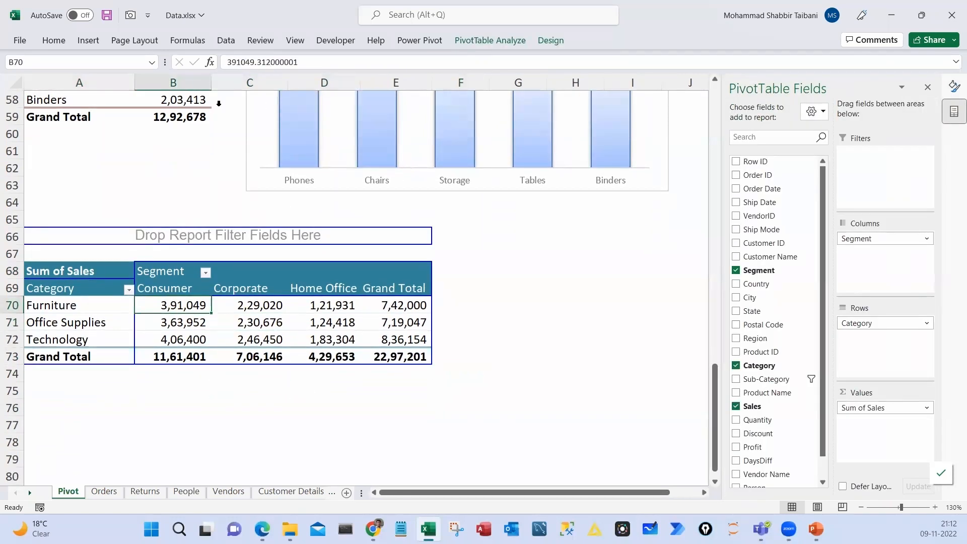
left_click(86, 42)
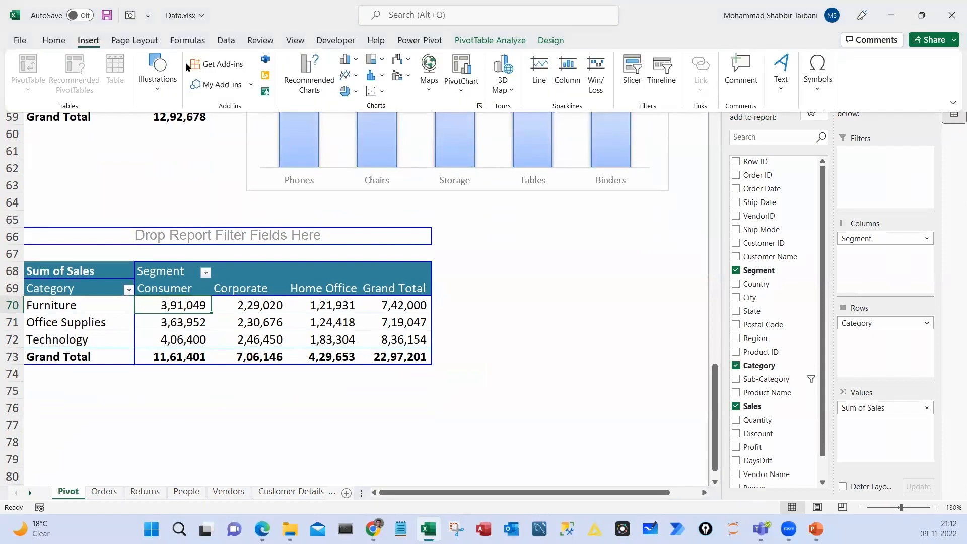
left_click(348, 59)
left_click(355, 97)
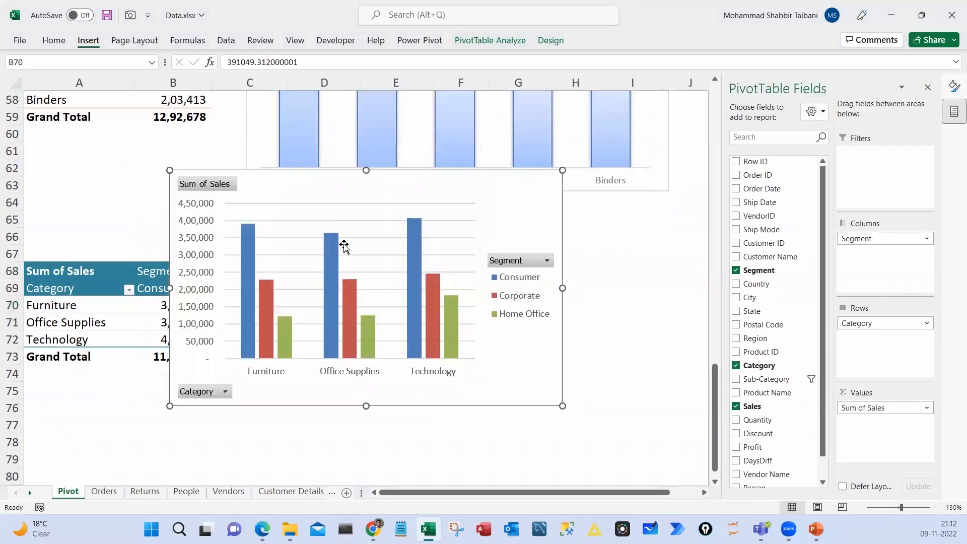
left_click_drag(532, 345, 560, 349)
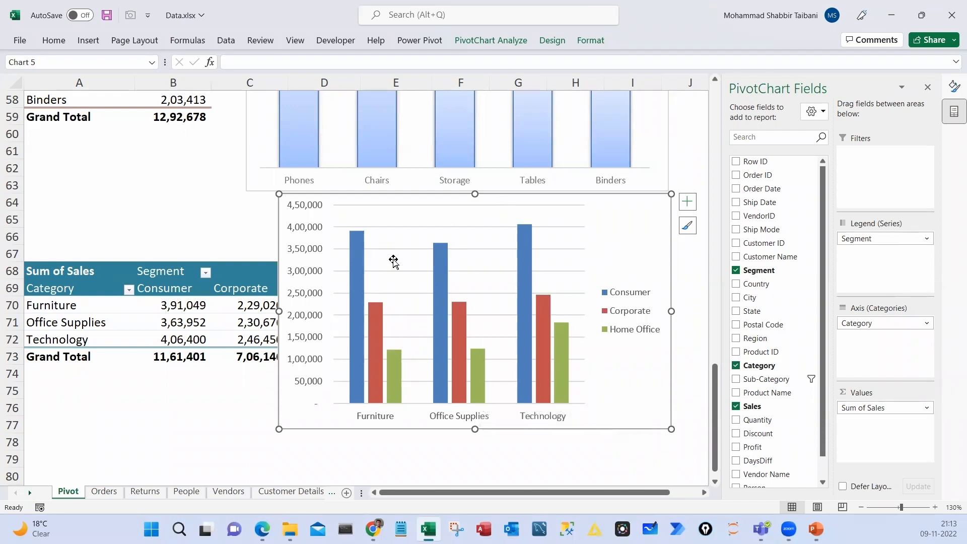
left_click_drag(352, 205, 355, 205)
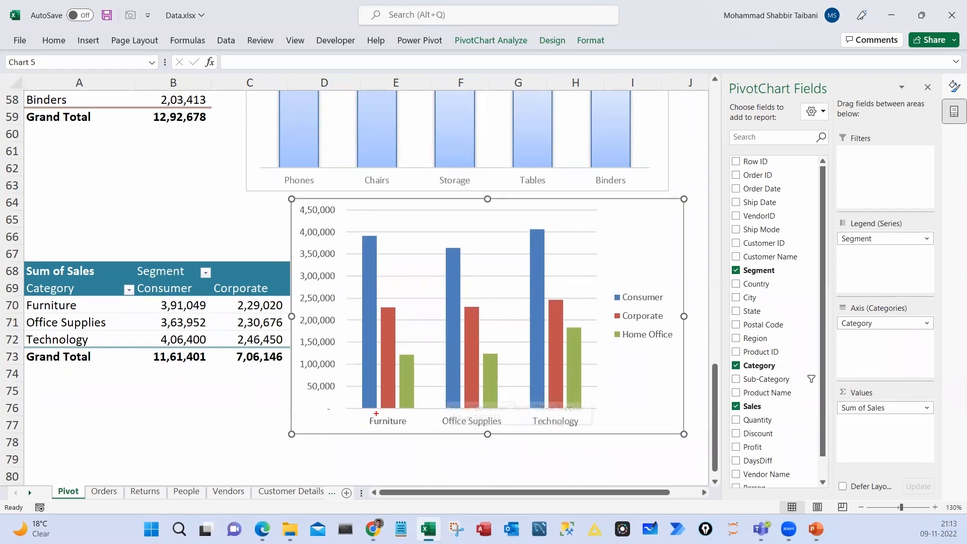
left_click_drag(352, 197, 418, 429)
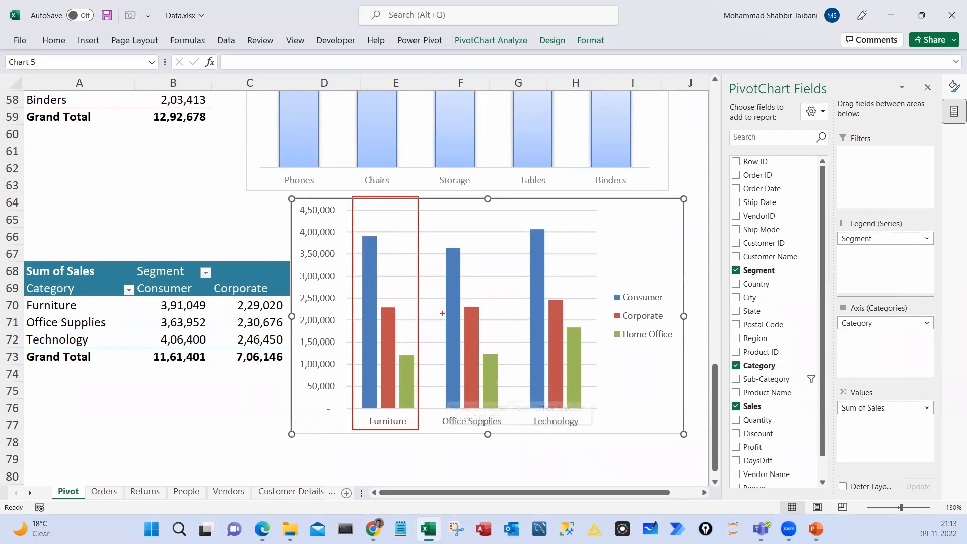
left_click_drag(430, 253, 507, 428)
mouse_move(527, 293)
left_mouse_down()
mouse_move(577, 404)
mouse_move(614, 446)
left_mouse_up()
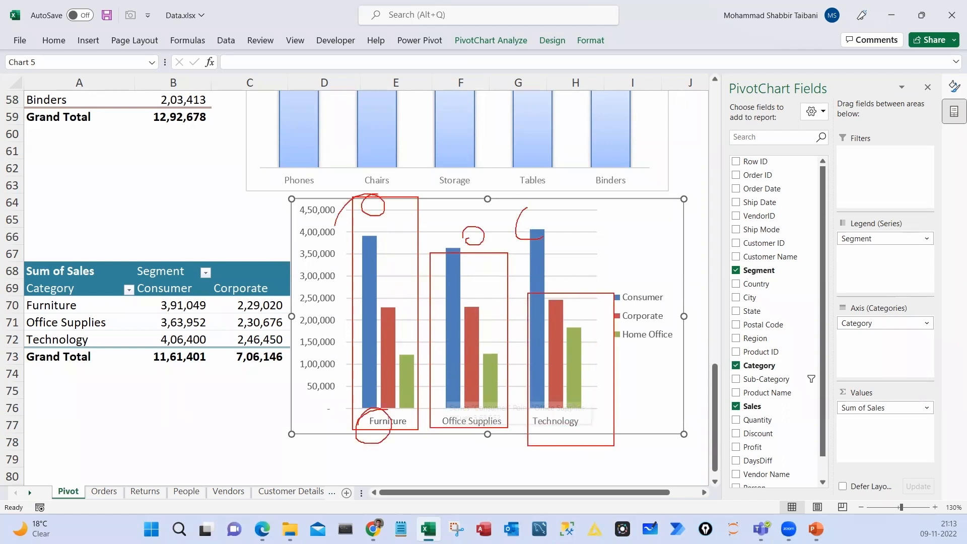
left_click_drag(467, 231, 531, 240)
mouse_move(625, 292)
left_mouse_down()
mouse_move(635, 363)
mouse_move(589, 263)
left_mouse_up()
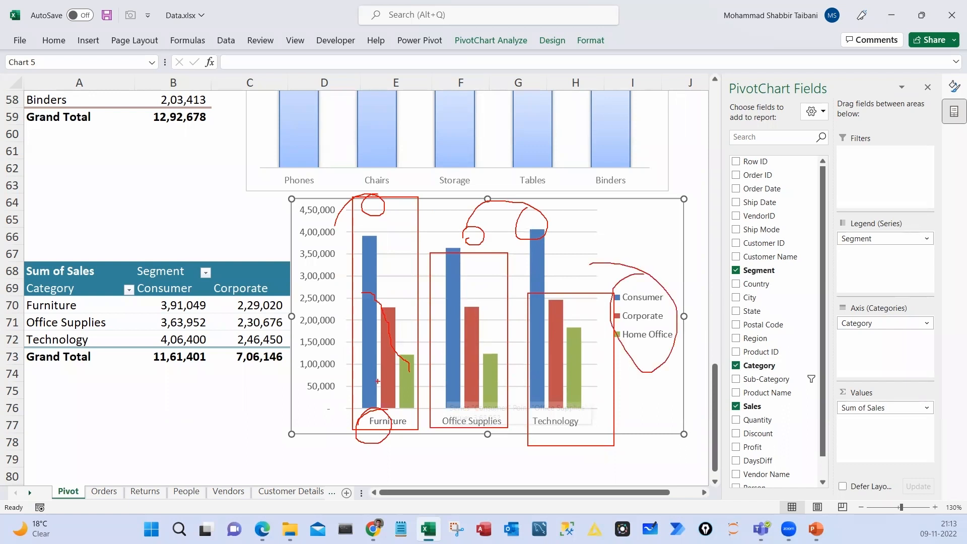
mouse_move(380, 261)
left_mouse_down()
mouse_move(399, 264)
mouse_move(375, 239)
left_mouse_up()
key("Escape")
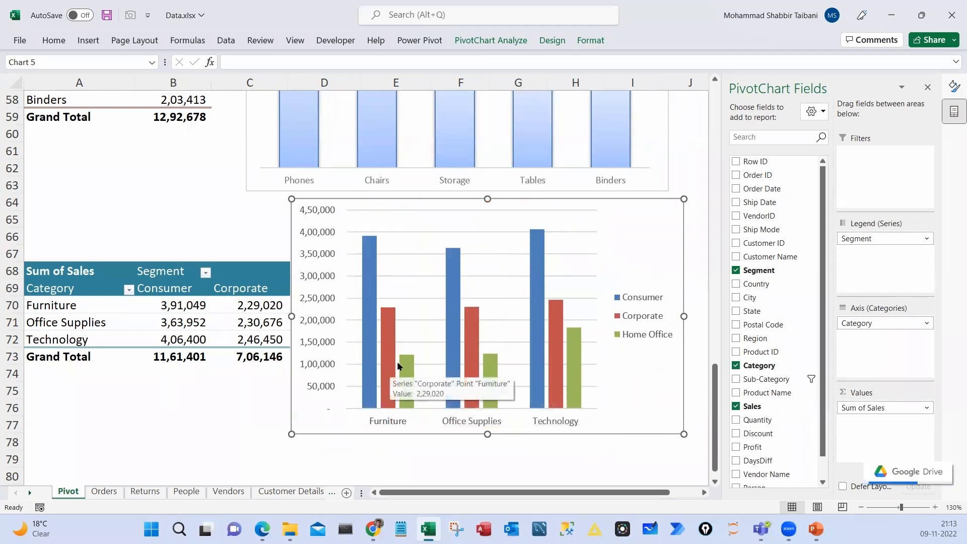
Change the category by segment chart to a 2-D stacked column chart and reposition it below the sub-category chart
left_click(337, 203)
mouse_move(359, 201)
left_mouse_down()
mouse_move(391, 201)
mouse_move(353, 205)
left_mouse_up()
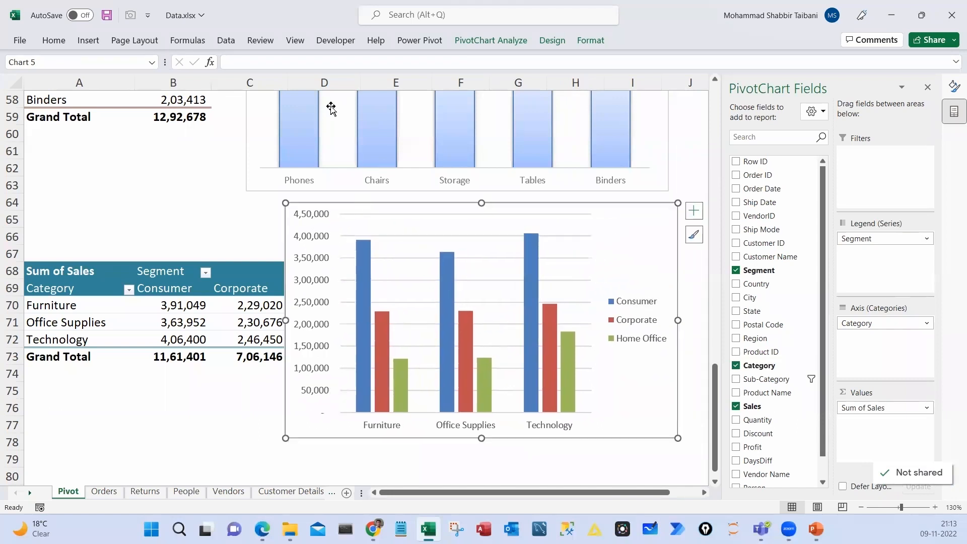
left_click(88, 44)
left_click(354, 60)
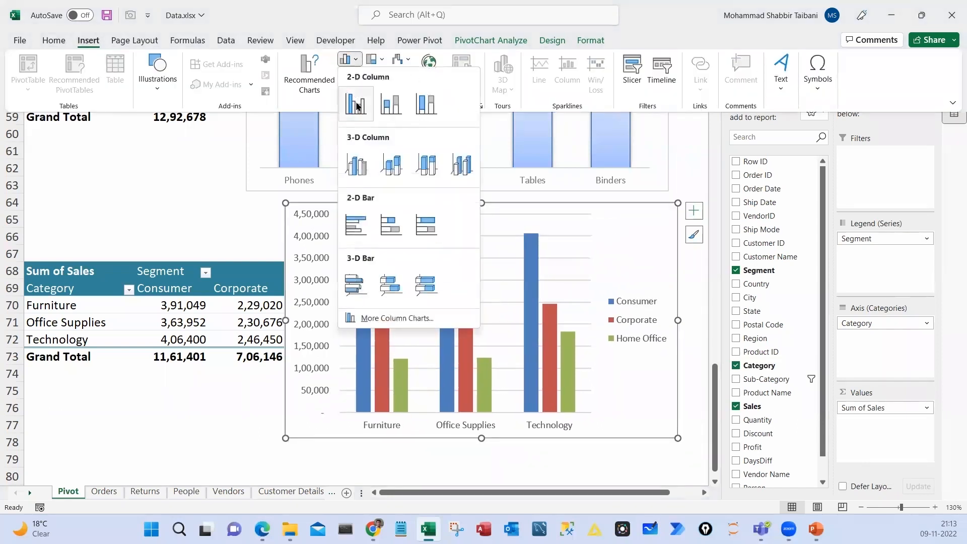
left_click(393, 109)
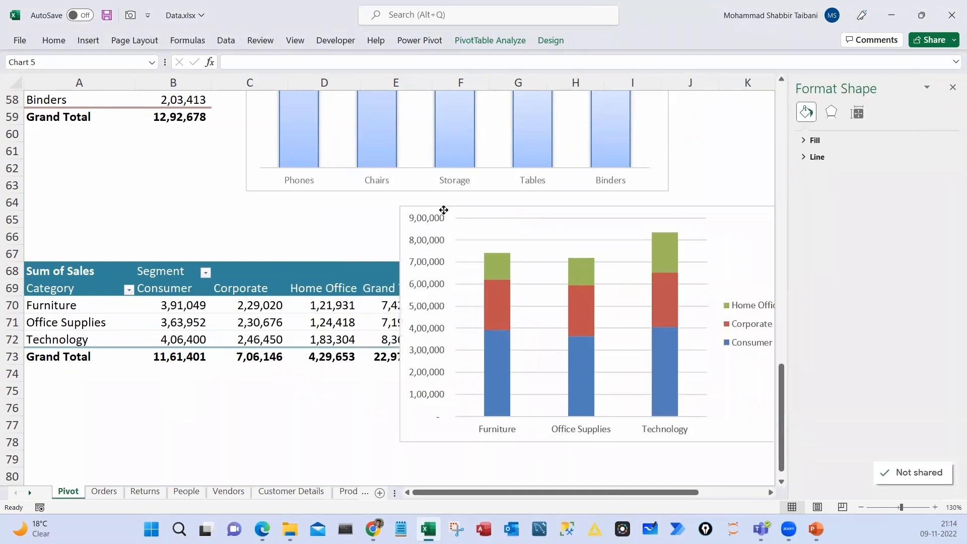
left_click_drag(444, 210, 307, 222)
Apply the dark-background chart style to the stacked category by segment chart and delete its vertical axis
left_click(606, 321)
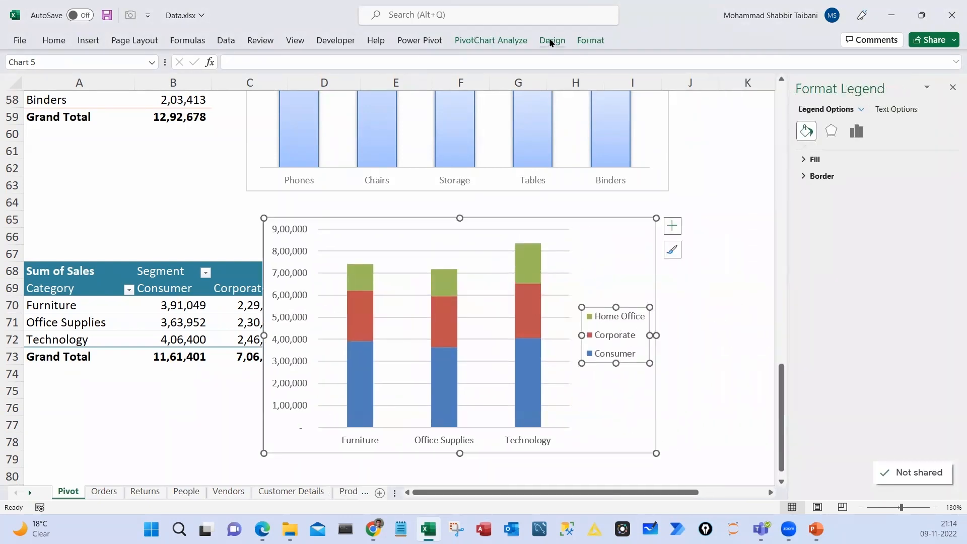
left_click(551, 41)
left_click(538, 75)
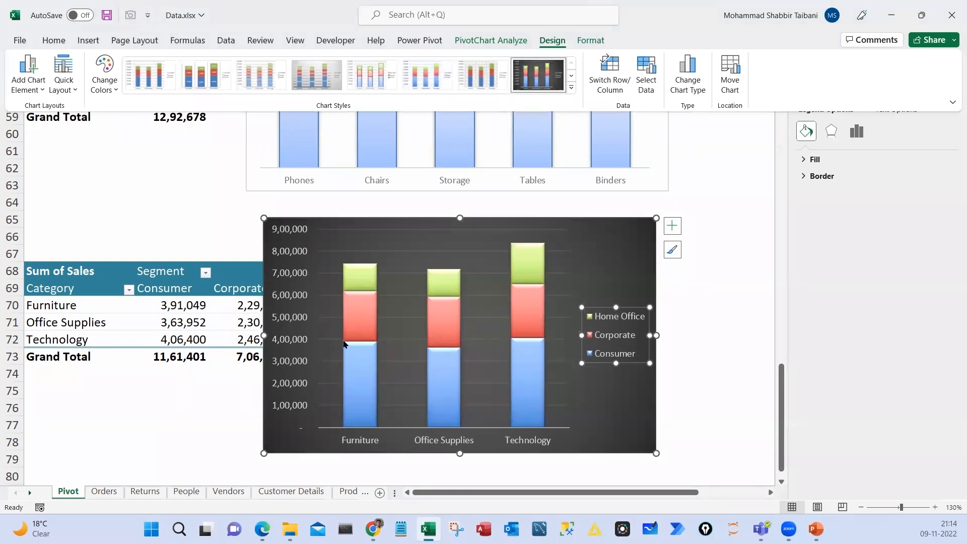
left_click(291, 316)
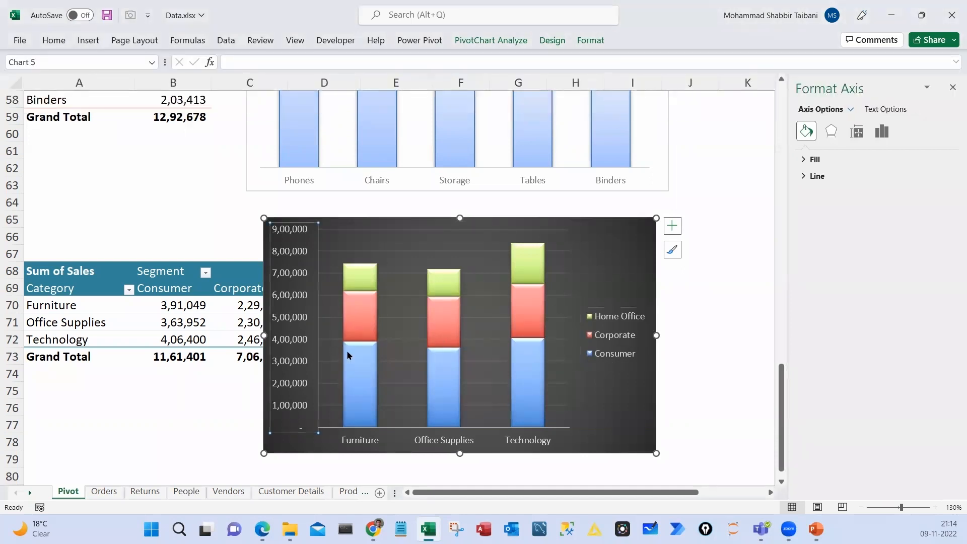
key("Delete")
Add data labels to the Corporate series of the stacked category by segment chart
right_click(326, 327)
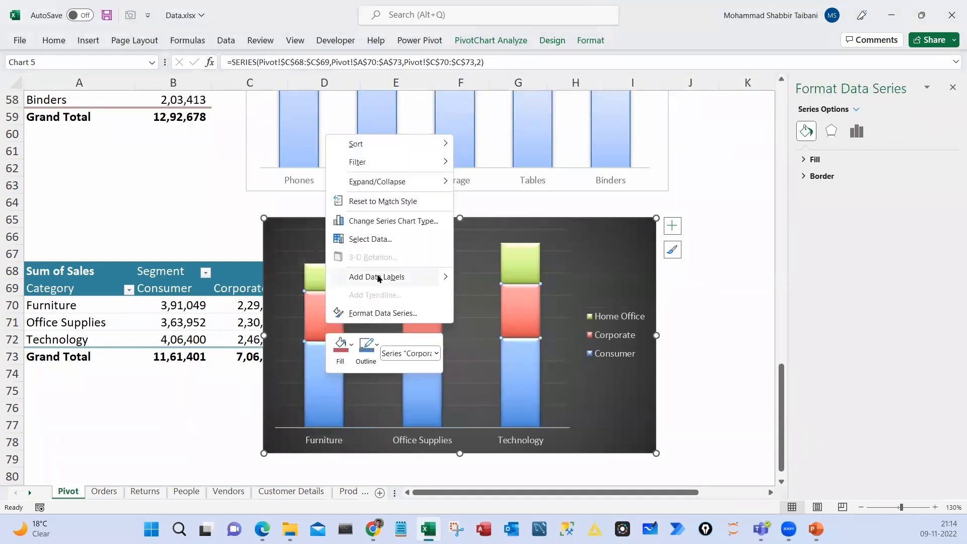
left_click(376, 279)
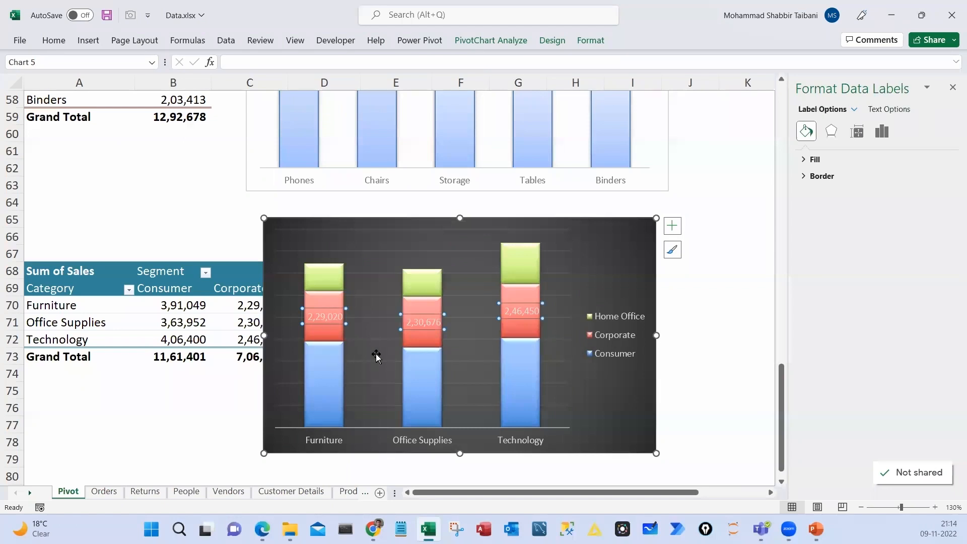
left_click(568, 382)
right_click(340, 320)
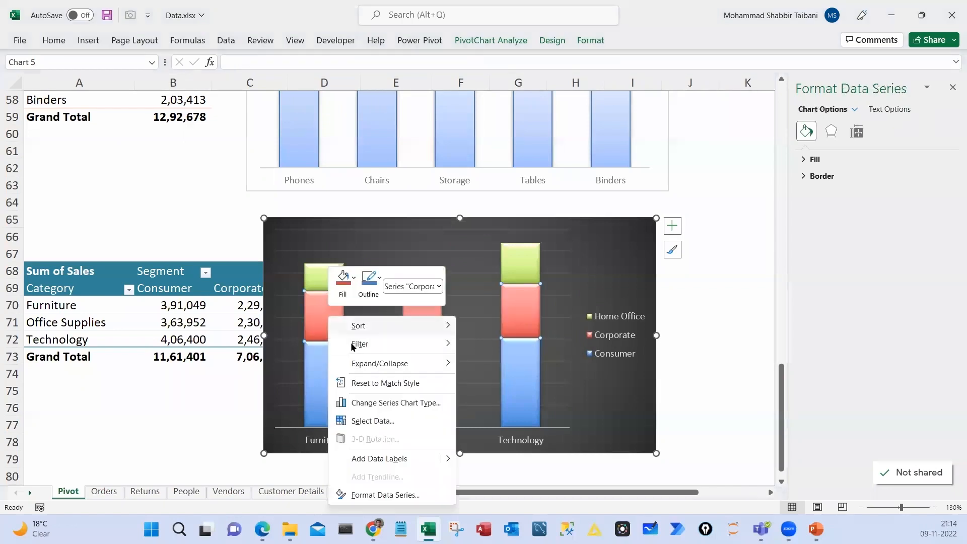
left_click(388, 455)
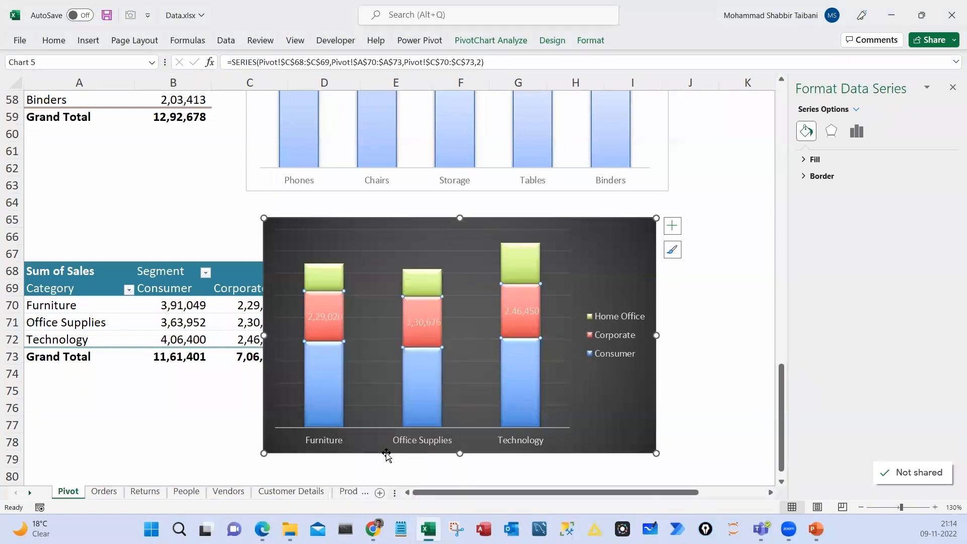
Add data labels to the Home Office and Consumer series of the stacked category by segment chart
right_click(323, 277)
left_click(372, 421)
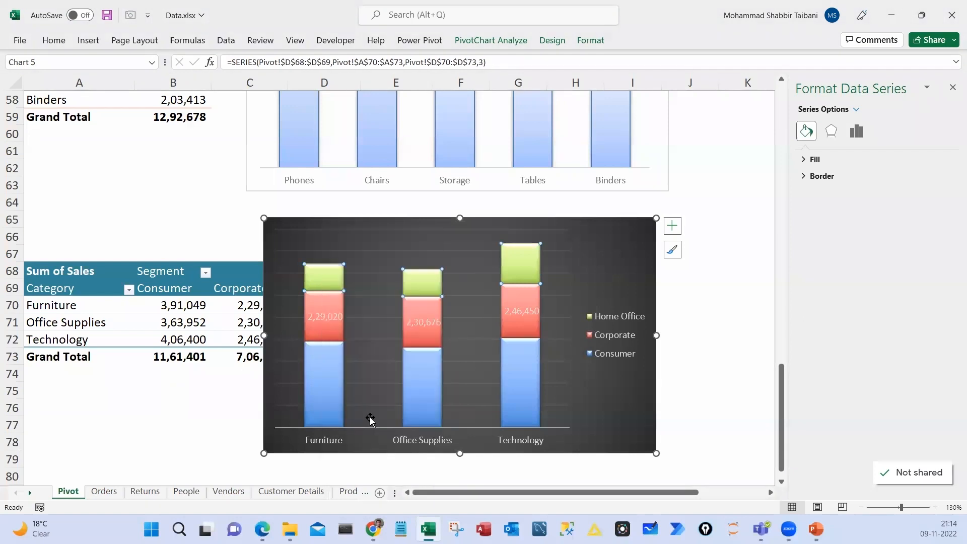
right_click(324, 388)
left_click(356, 348)
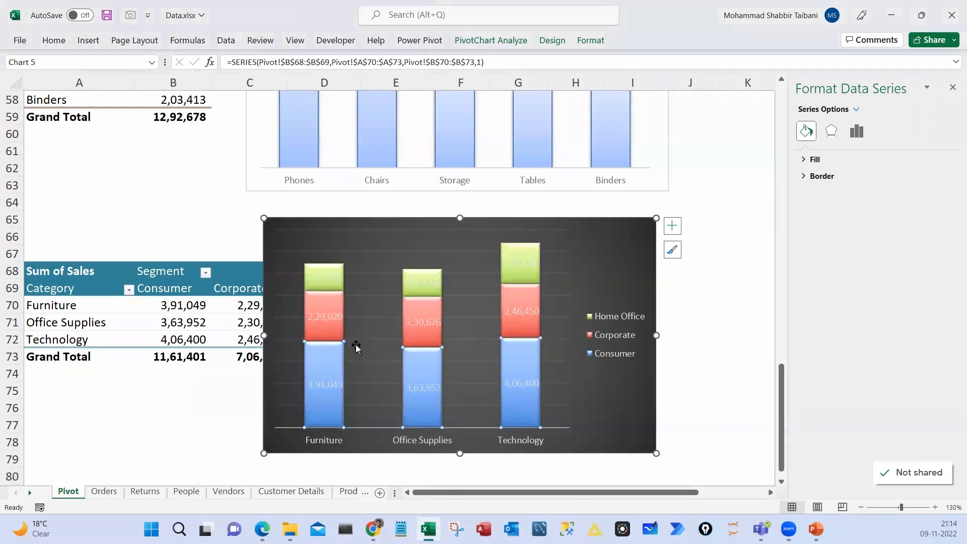
Set the font colour of the Consumer, Corporate and Home Office data labels in the stacked chart to black
left_click(316, 384)
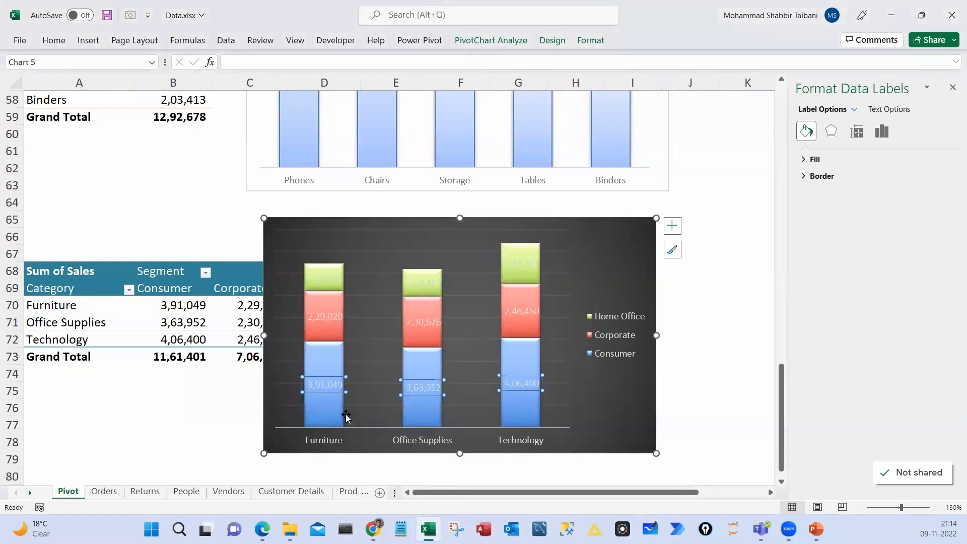
left_click(54, 40)
left_click(240, 84)
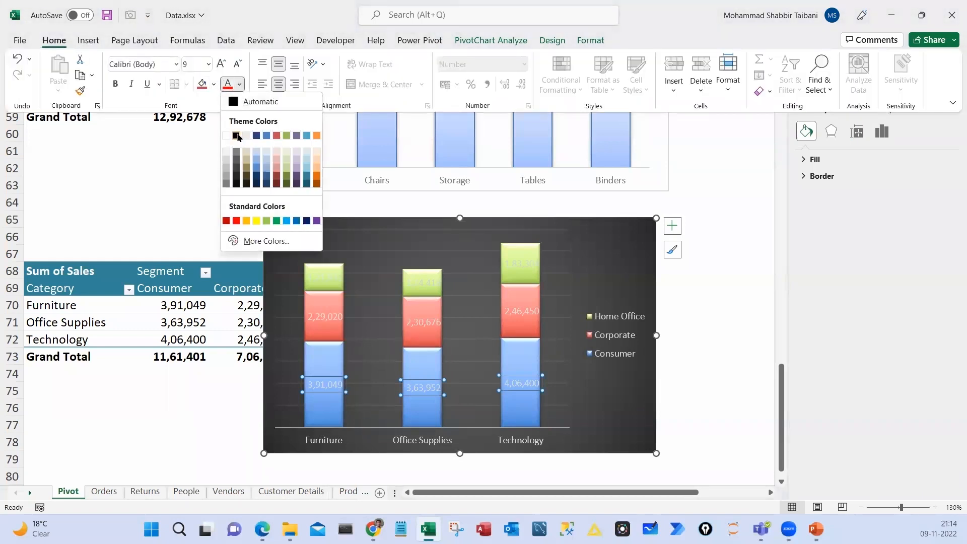
left_click(236, 136)
Set the stacked chart's legend position to Top and move the chart to the right of the category by segment pivot table
left_click(603, 351)
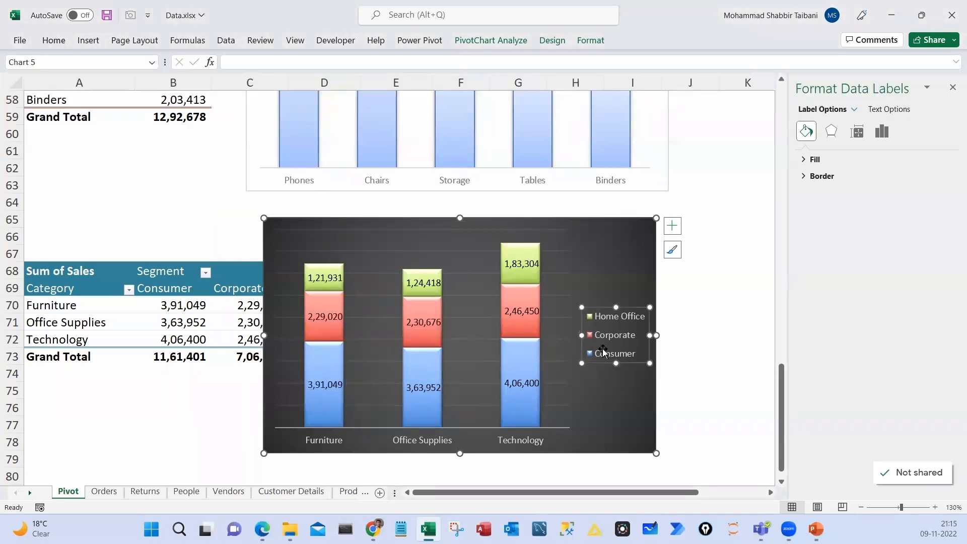
right_click(605, 340)
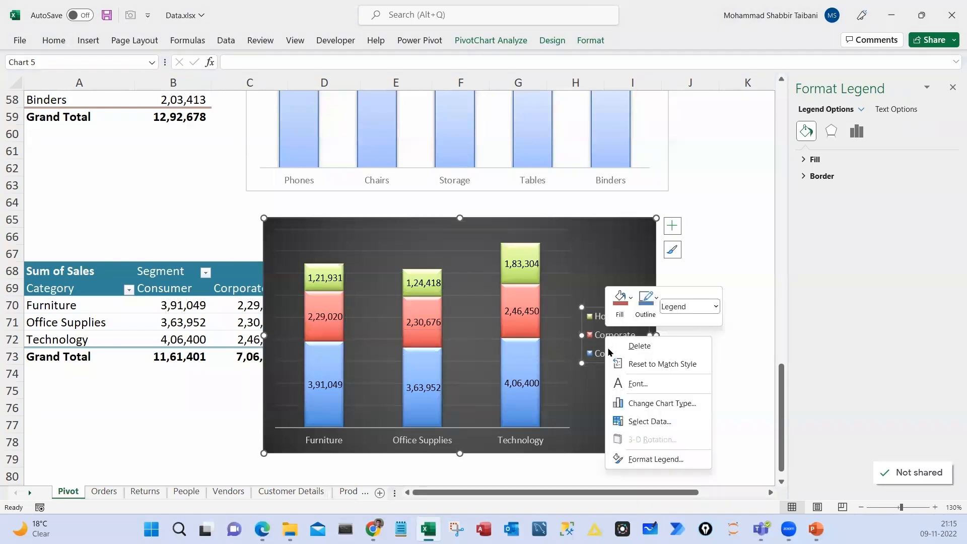
left_click(652, 458)
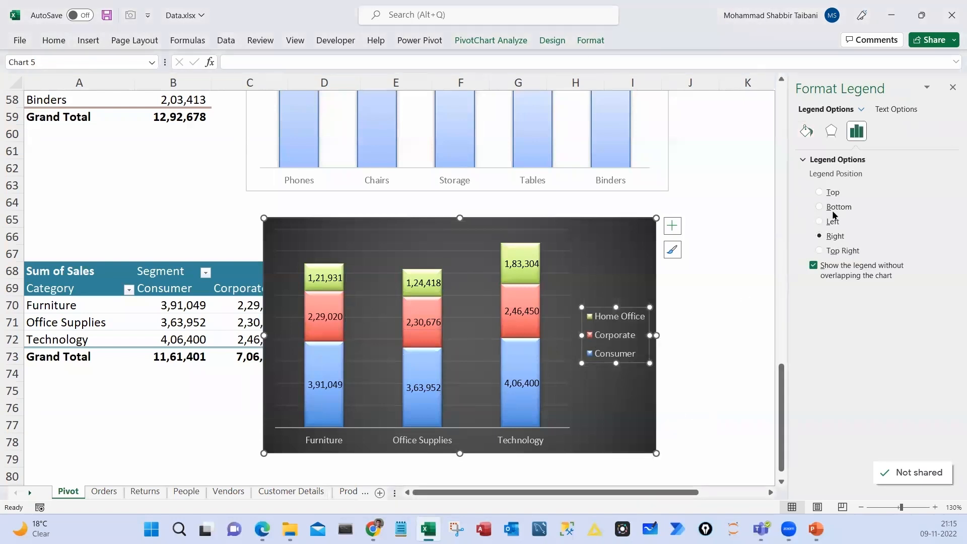
left_click(833, 192)
left_click(689, 304)
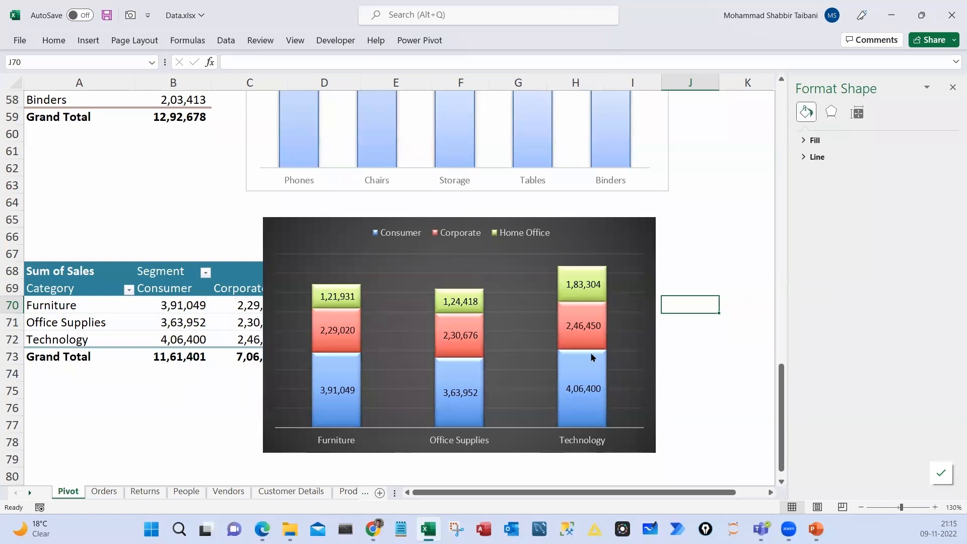
left_click_drag(291, 226, 489, 225)
key("Escape")
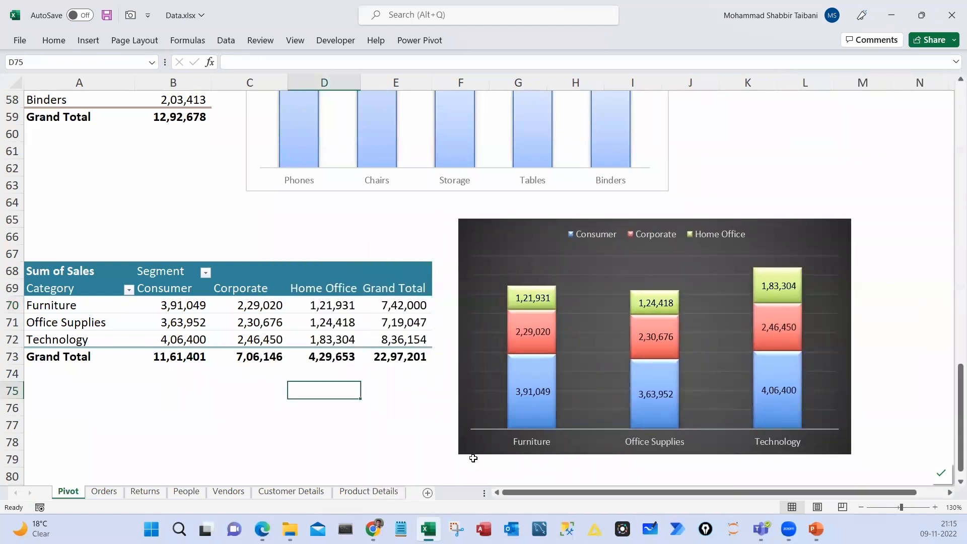
Review the pivot tables and charts on the Pivot sheet from the vendor averages down to the sub-category sales
scroll(469, 432, "up", 19)
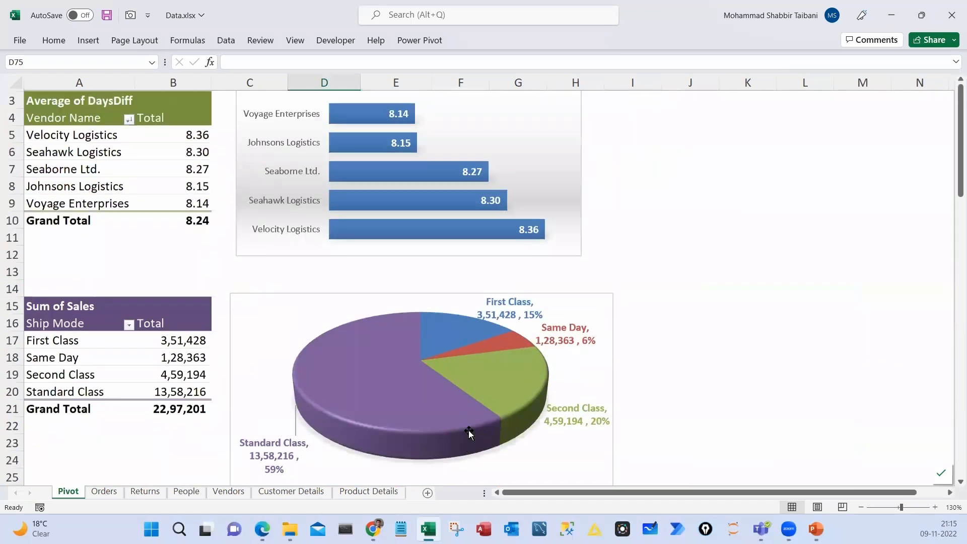
left_click(72, 204)
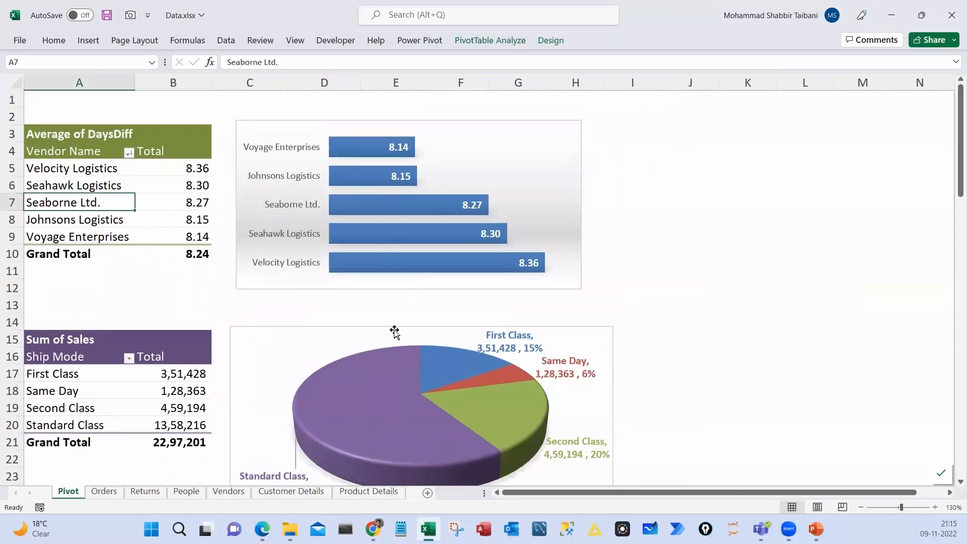
scroll(184, 263, "down", 5)
left_click(172, 165)
scroll(237, 326, "down", 4)
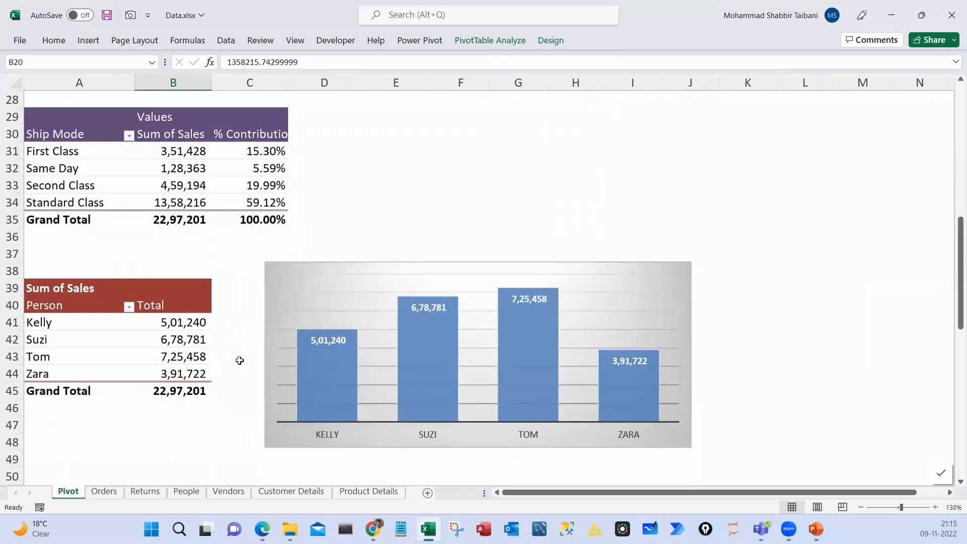
scroll(240, 360, "down", 10)
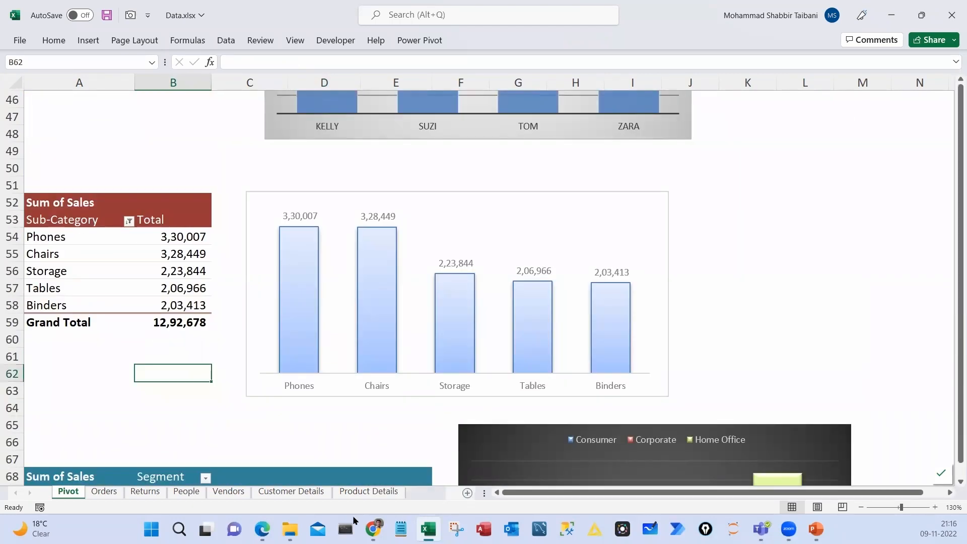
Add a new sheet named Dashboard after the Pivot sheet and turn off its gridlines
left_click(427, 492)
double_click(108, 491)
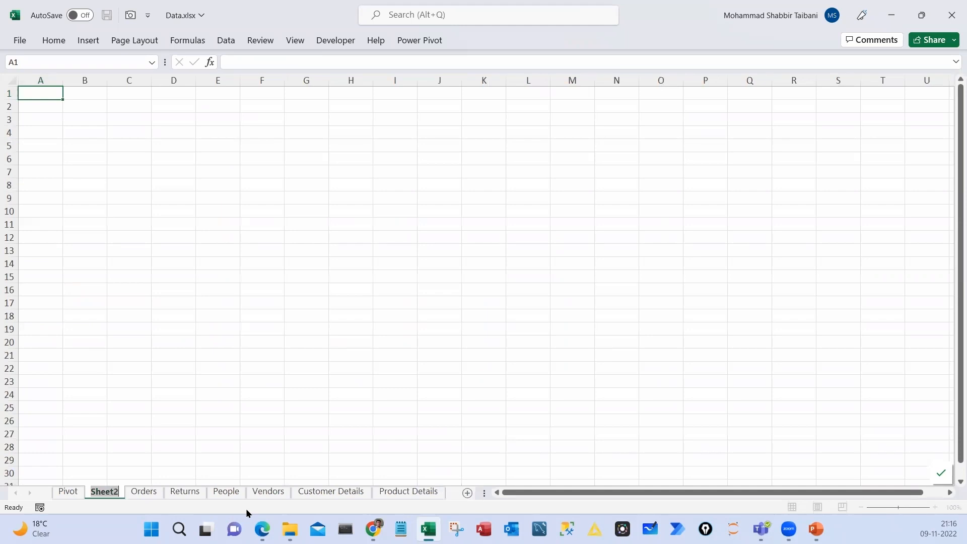
type("Dashboard")
left_click(172, 185)
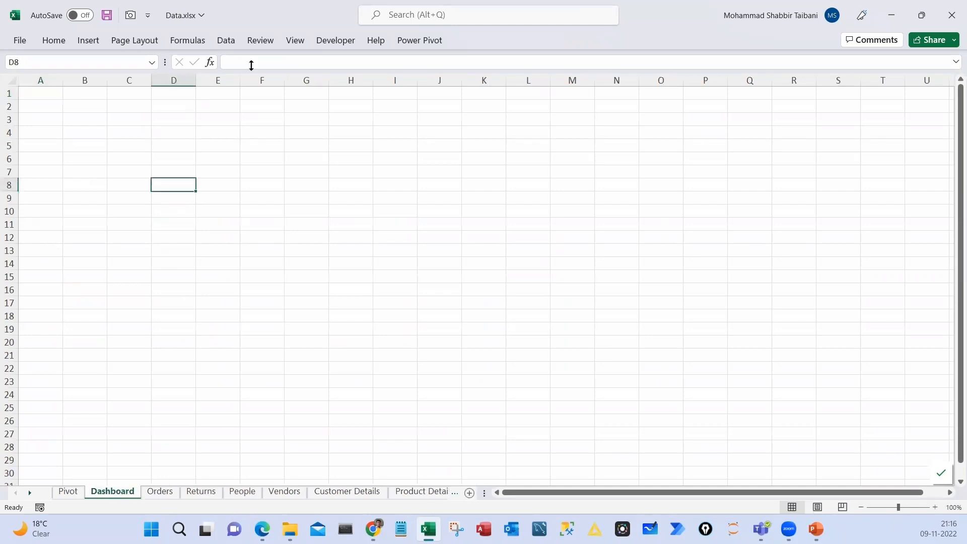
left_click(295, 40)
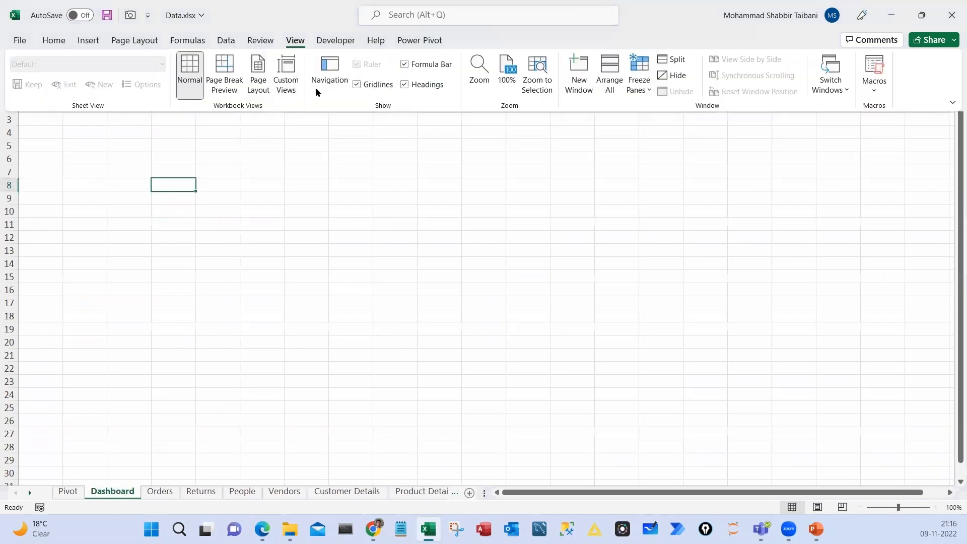
left_click(359, 87)
left_click(220, 158)
Select all the charts on the Pivot sheet and paste them onto the Dashboard sheet
left_click(68, 491)
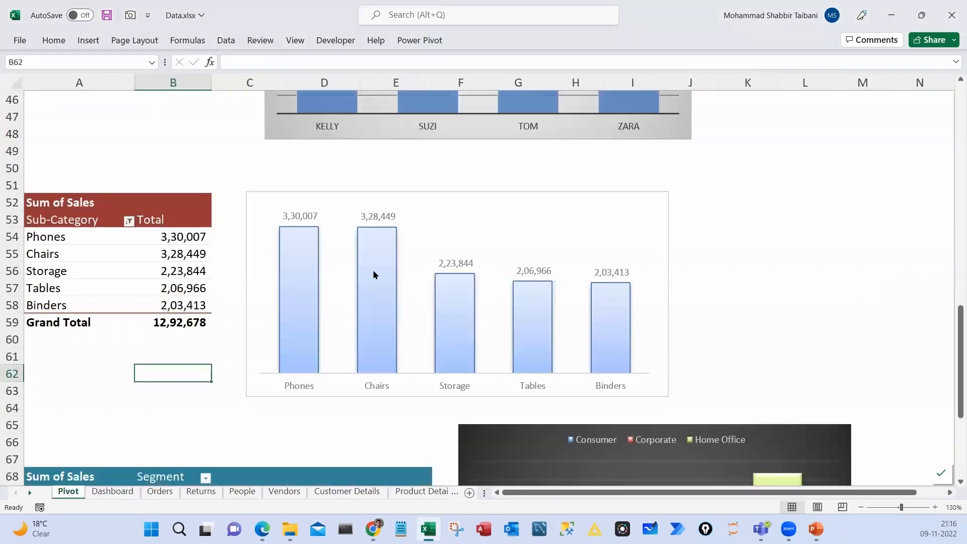
scroll(378, 267, "up", 14)
left_click(382, 180)
scroll(352, 252, "up", 1)
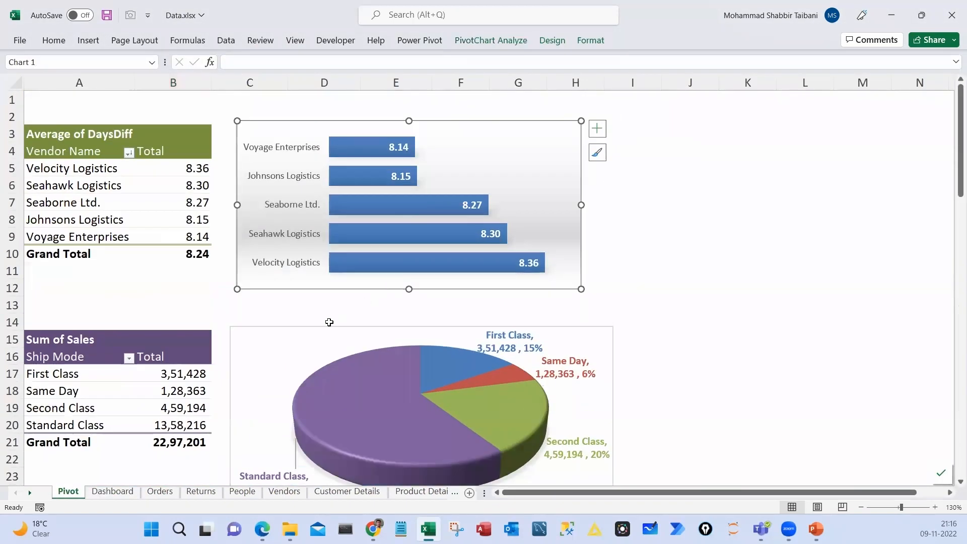
key("ctrl+a")
scroll(372, 387, "down", 18)
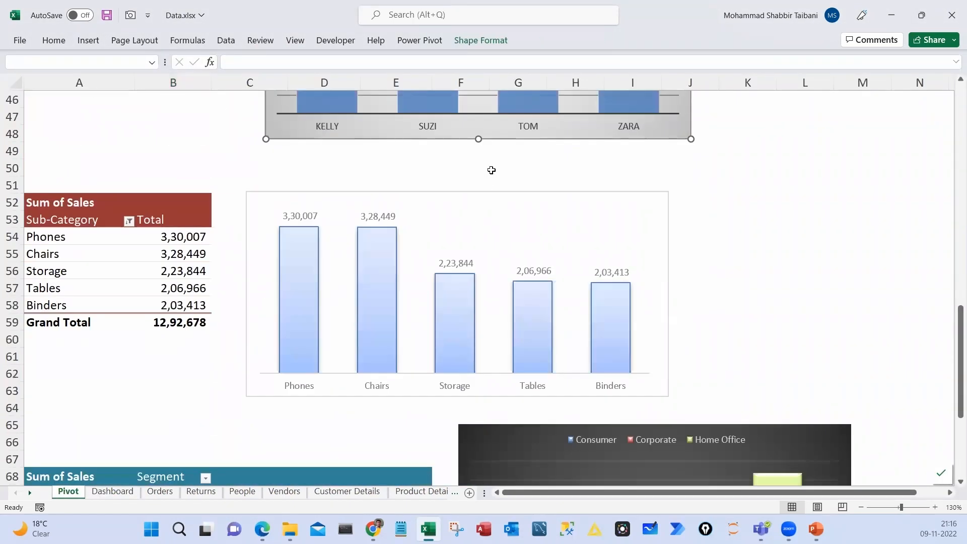
scroll(510, 241, "down", 2)
key("Delete")
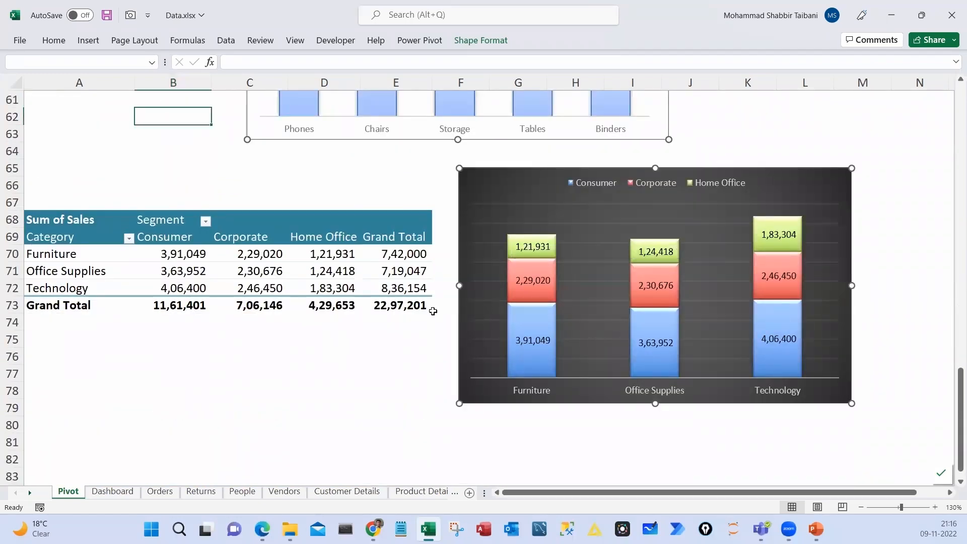
left_click(113, 496)
key("ctrl+v")
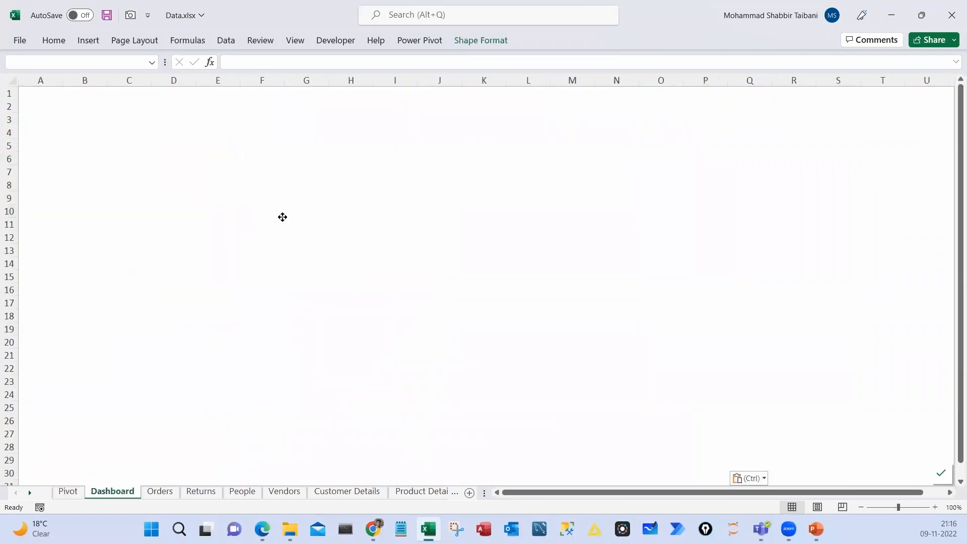
Move the pasted charts up to the upper left of the Dashboard and place the ship mode pie chart beside the vendor bar chart
left_click_drag(288, 207, 127, 121)
left_click(484, 183)
left_click(266, 136)
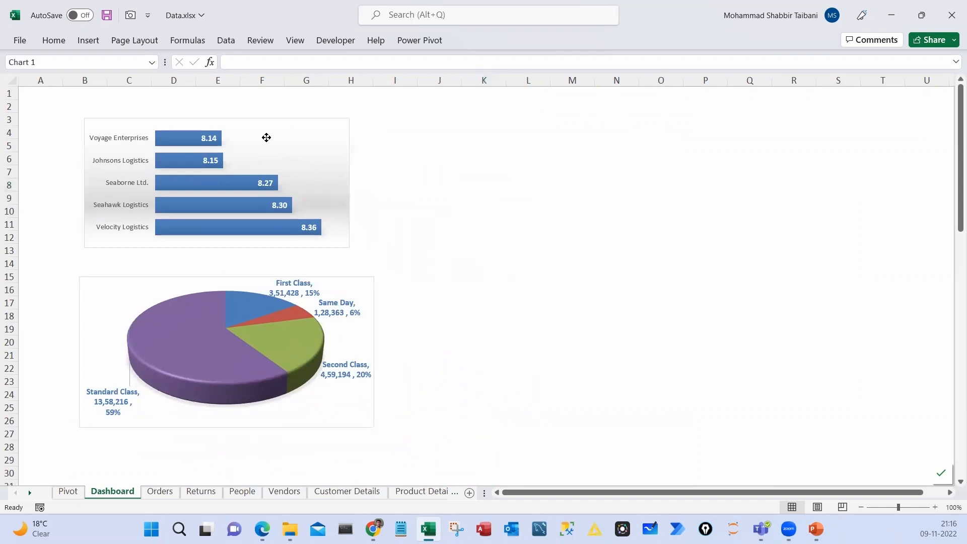
left_click_drag(368, 327, 650, 171)
left_click(616, 316)
Move the sales by person chart below the vendor bar chart and the sub-category chart below the pie chart
scroll(414, 371, "down", 4)
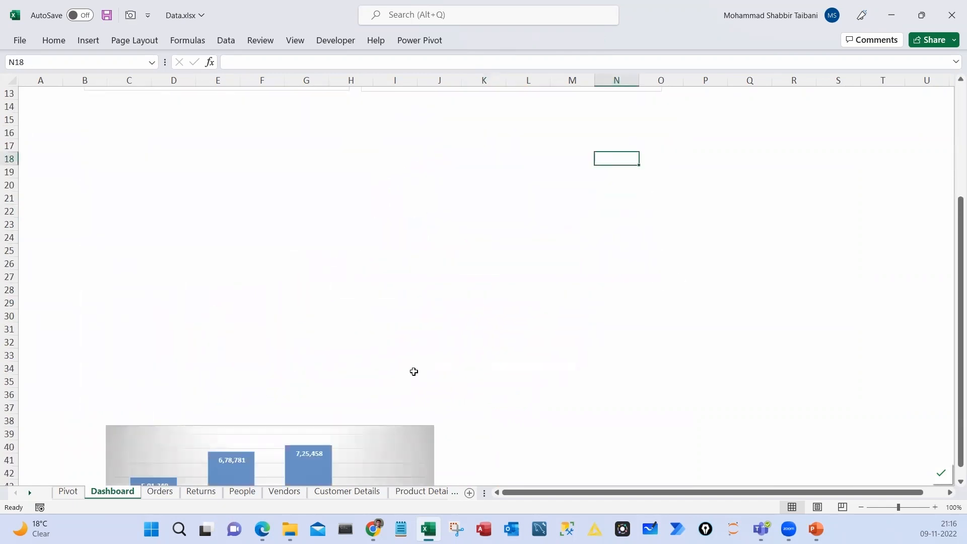
left_click_drag(361, 431, 326, 262)
scroll(334, 173, "up", 4)
scroll(326, 262, "down", 10)
left_click_drag(349, 408, 423, 127)
scroll(423, 127, "up", 1)
Move the stacked category by segment chart up the Dashboard to directly below the sales by person chart
scroll(457, 349, "down", 4)
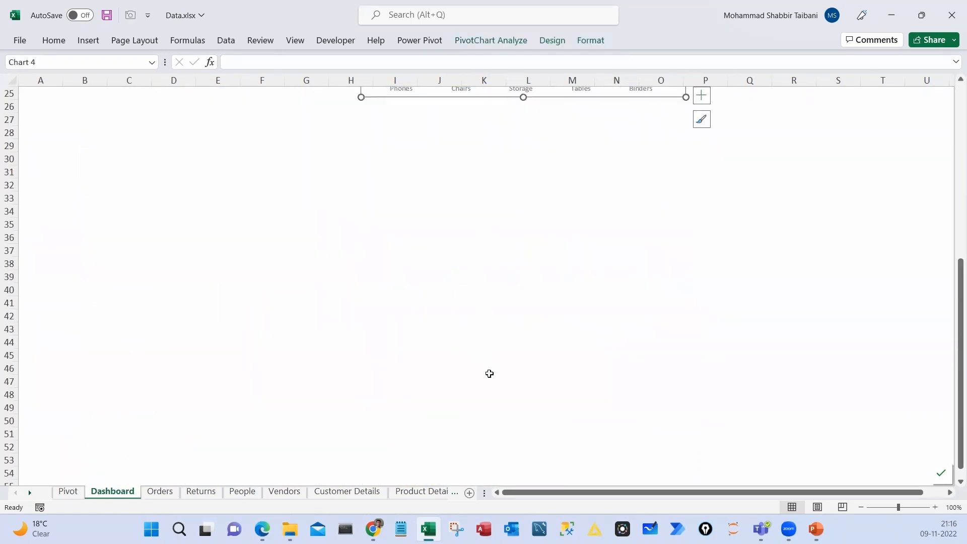
scroll(485, 390, "down", 1)
left_click(475, 363)
left_click(474, 367)
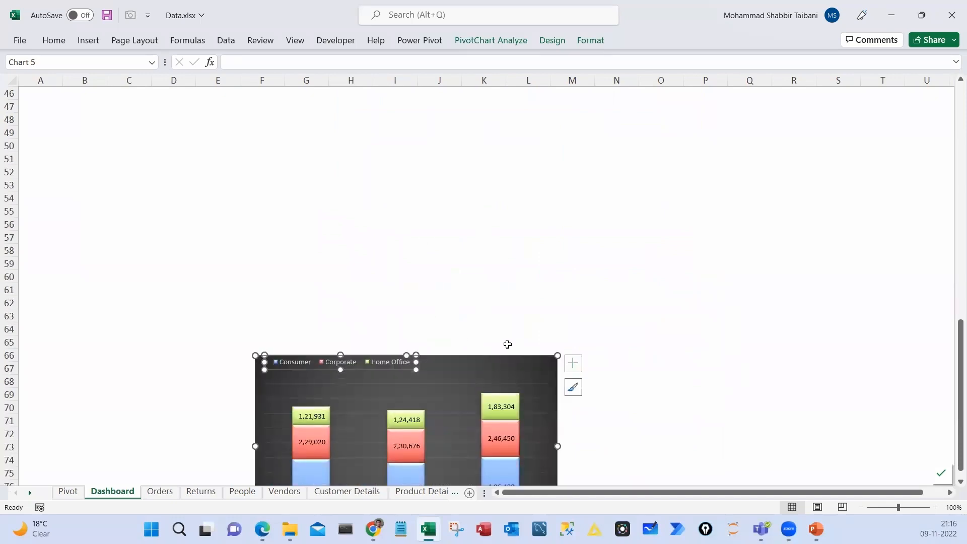
left_click_drag(509, 363, 416, 145)
scroll(446, 334, "up", 6)
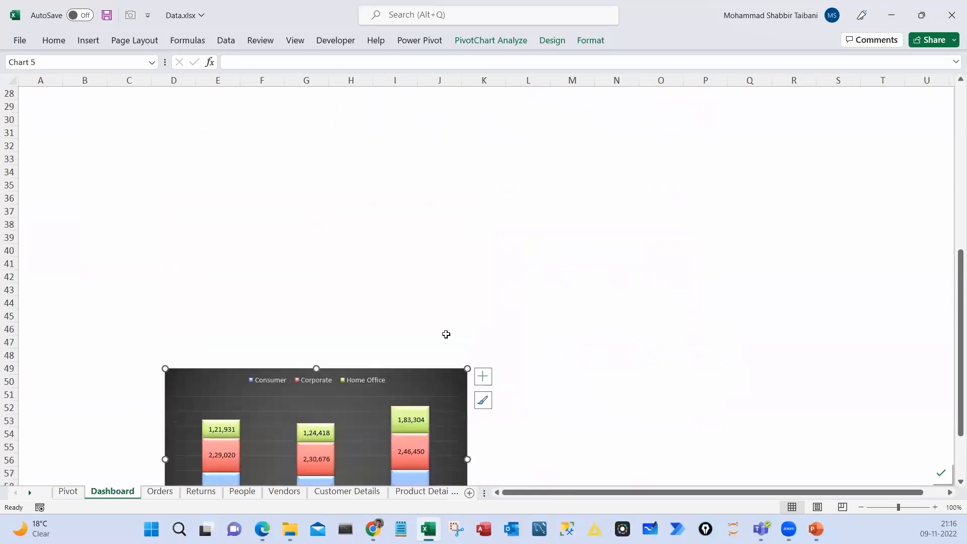
left_click_drag(419, 371, 332, 317)
scroll(399, 430, "up", 8)
scroll(385, 438, "down", 1)
scroll(351, 370, "down", 2)
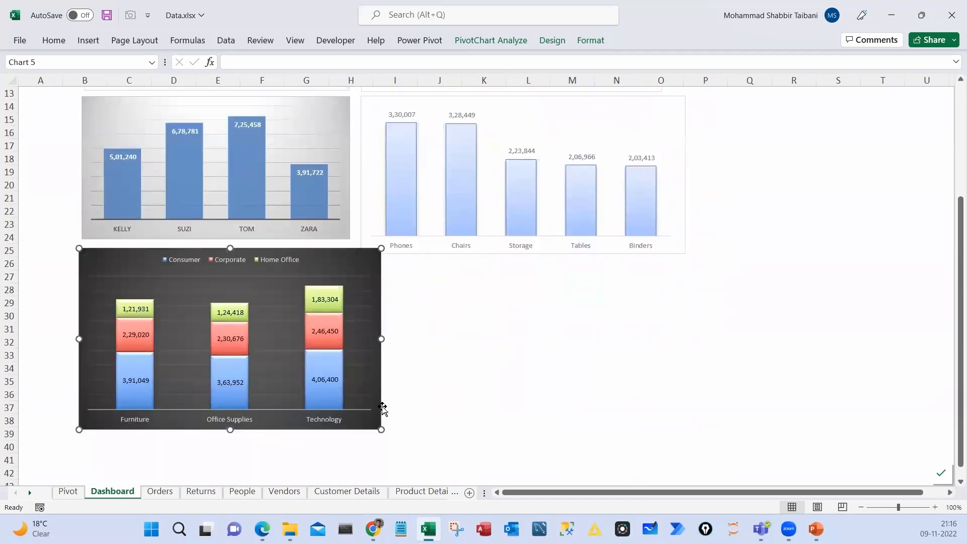
Shrink the stacked category by segment chart to about the width of the sales by person chart above it
left_click_drag(351, 374, 358, 393)
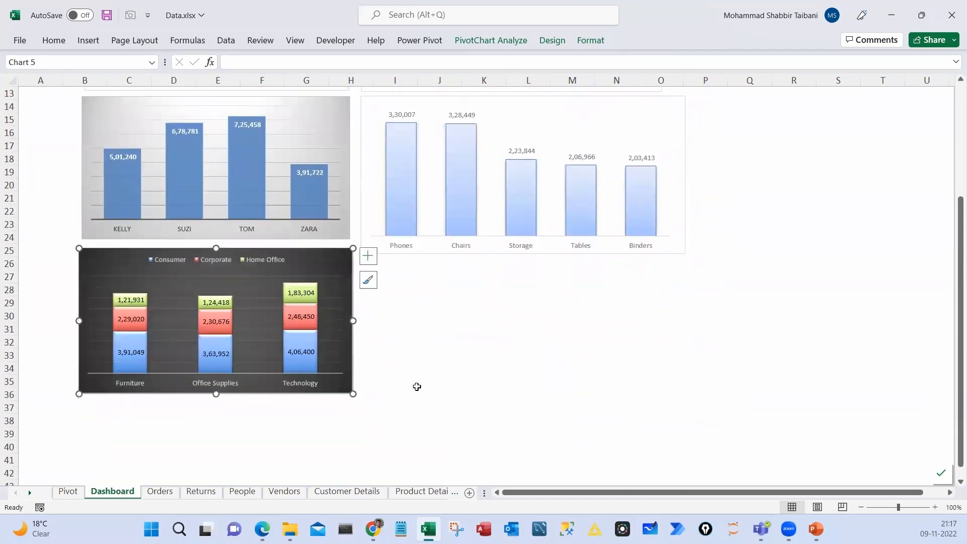
left_click(416, 386)
scroll(463, 394, "up", 4)
Resize the sub-category chart to match the height of the sales by person chart and the width of the pie chart
left_click(544, 412)
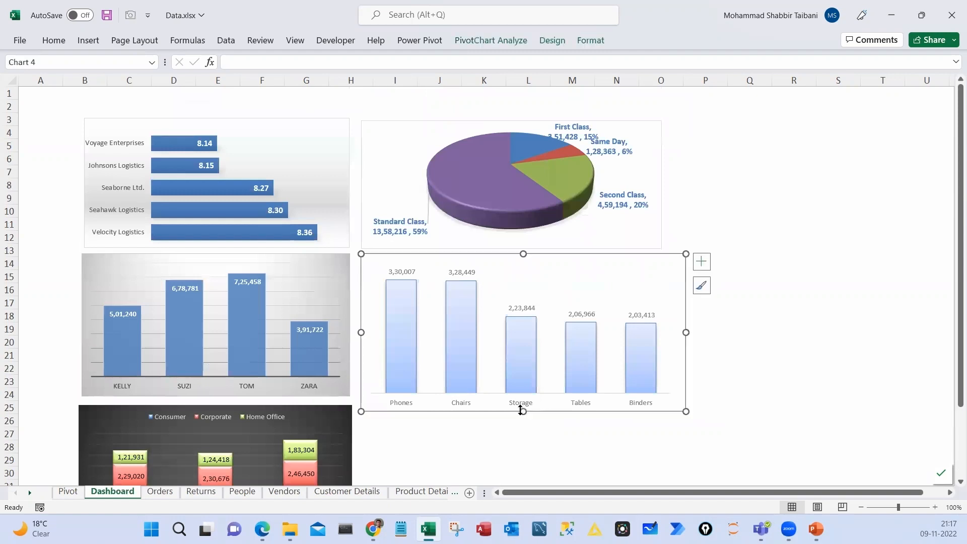
left_click_drag(523, 410, 524, 397)
left_click(531, 418)
left_click(681, 321)
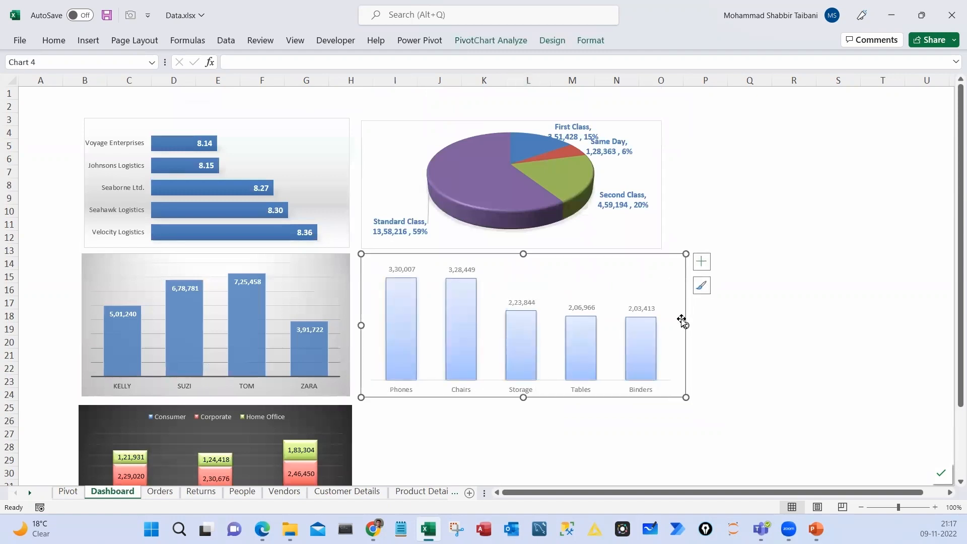
left_click_drag(682, 321, 663, 319)
left_click(711, 316)
Extend the pie chart slightly upward to align its top edge with the vendor bar chart
left_click(389, 135)
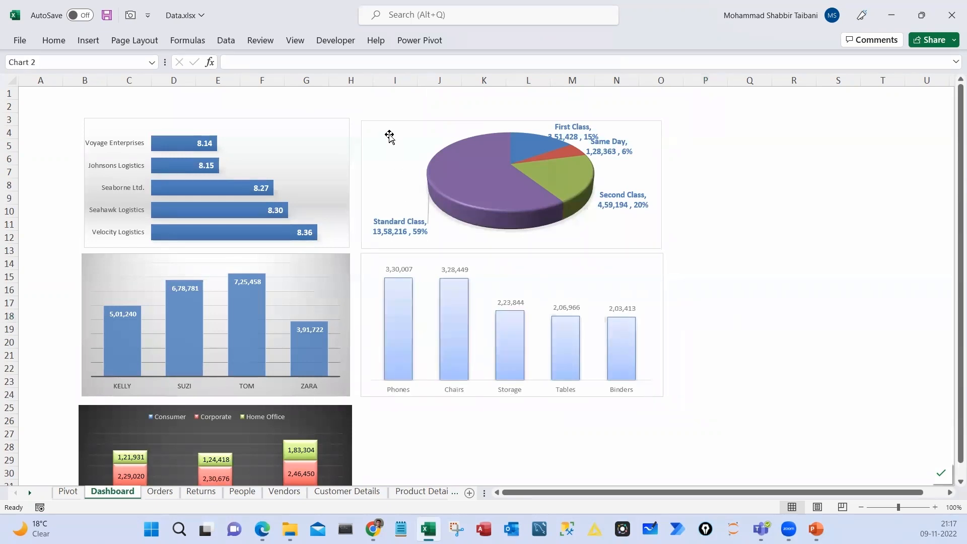
left_click_drag(511, 119, 513, 119)
left_click(395, 105)
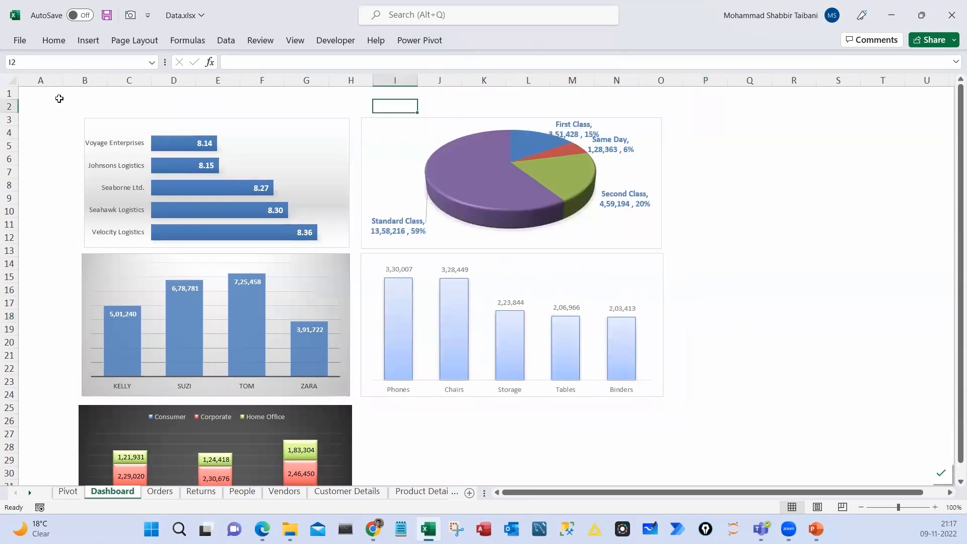
Fill the Dashboard cells behind the charts in columns B to O, from row 1 to below the stacked chart, with a tan background shade
left_click_drag(85, 94, 656, 481)
scroll(638, 434, "down", 3)
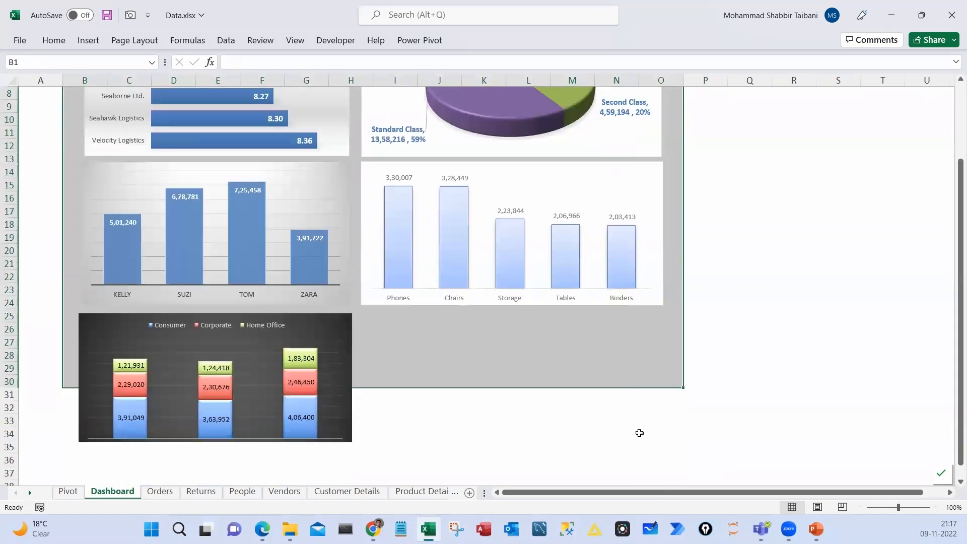
left_click(662, 431, "shift")
scroll(391, 262, "up", 4)
left_click(56, 41)
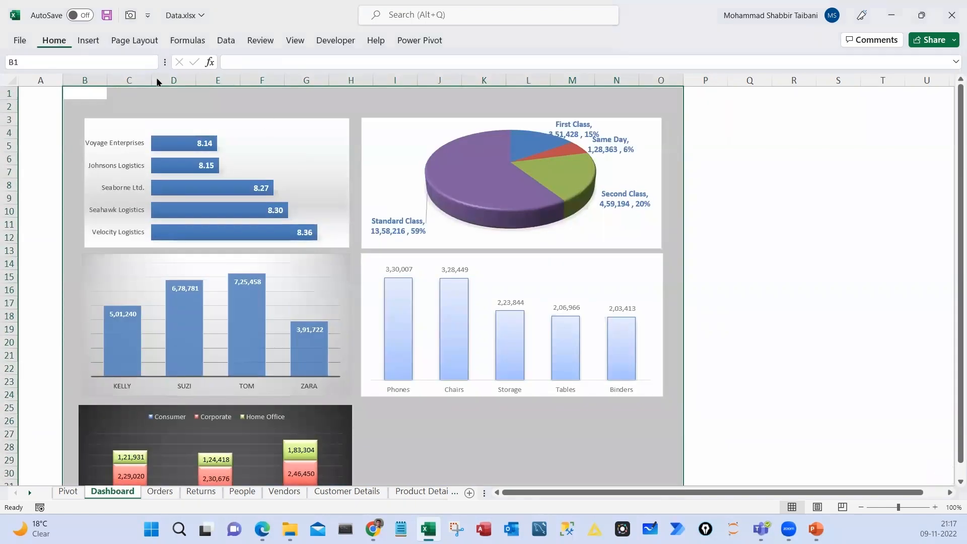
left_click(214, 85)
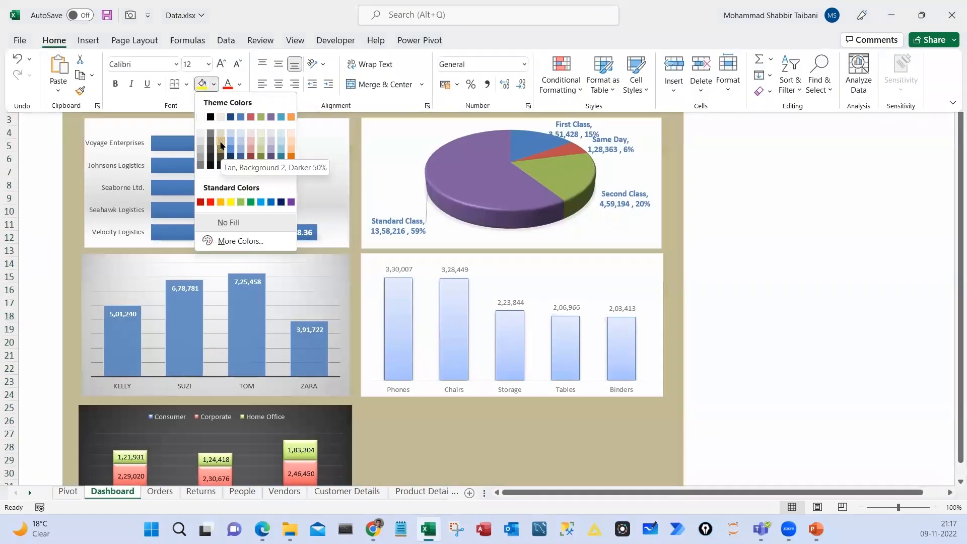
left_click(222, 157)
Move the sub-category chart down beside the stacked category chart and the pie chart down beside the sales by person chart
scroll(546, 312, "down", 2)
scroll(524, 302, "up", 1)
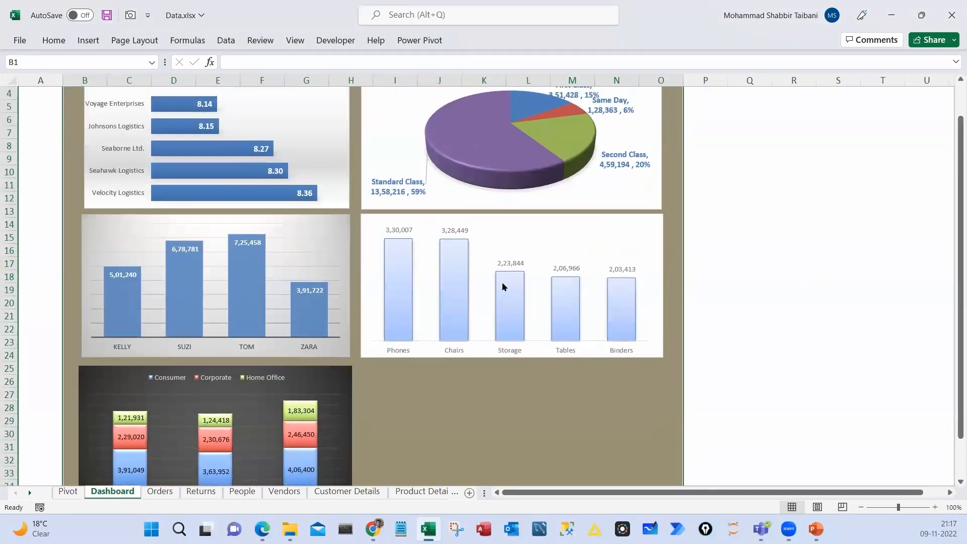
left_click_drag(438, 218, 422, 357)
left_click_drag(512, 227, 520, 216)
scroll(503, 365, "down", 1)
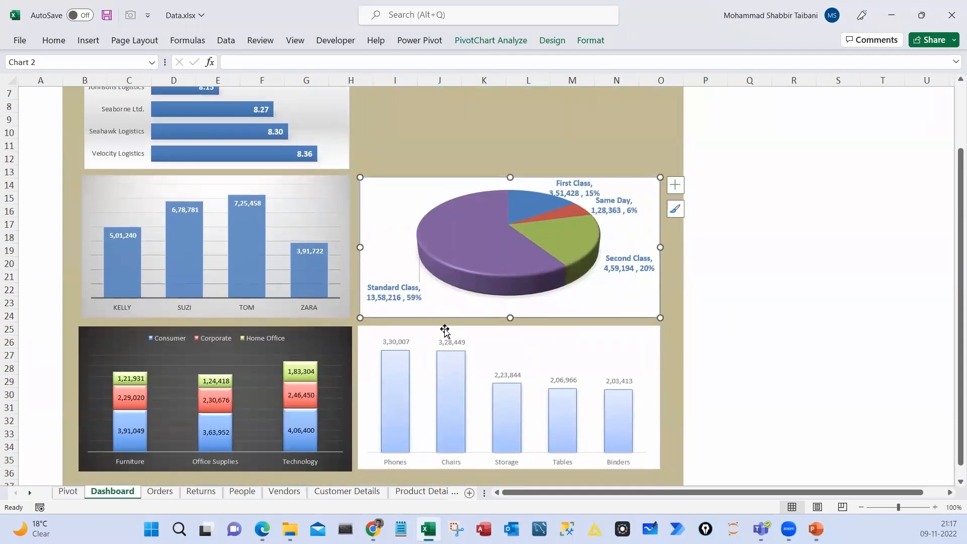
left_click_drag(445, 327, 448, 329)
scroll(359, 157, "up", 2)
left_click(382, 130)
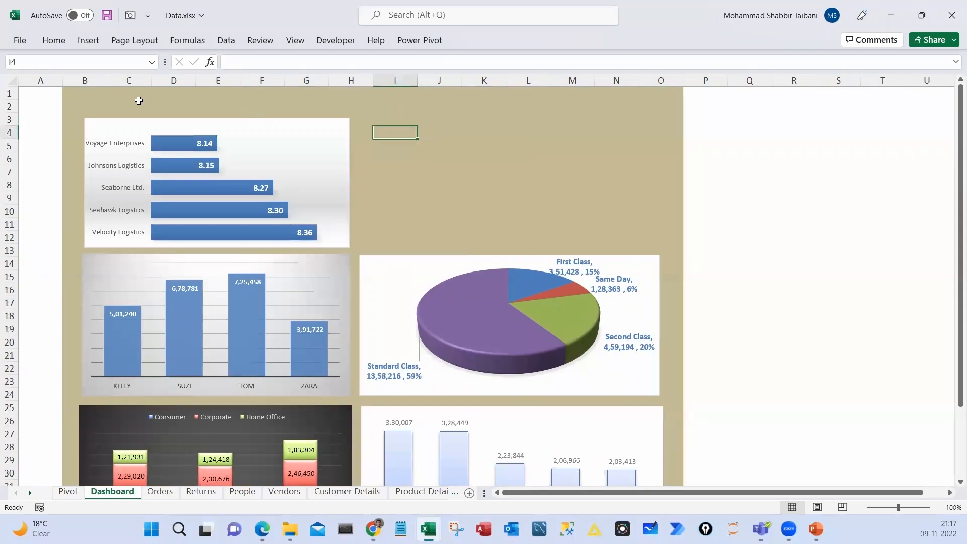
Insert a blank row above row 2 of the Dashboard to make room for a title above the charts
left_click(11, 106)
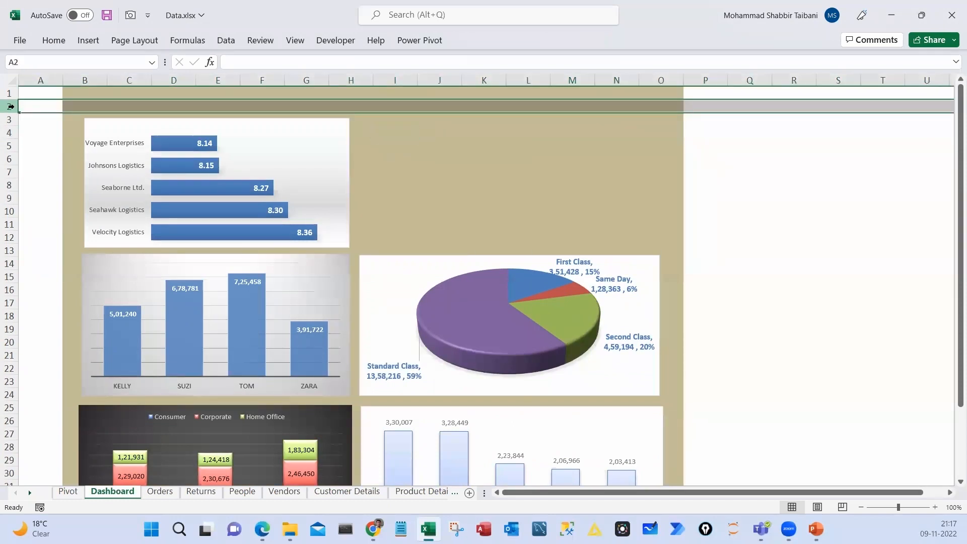
key("ctrl+shift+plus")
left_click(135, 96)
left_click(111, 103)
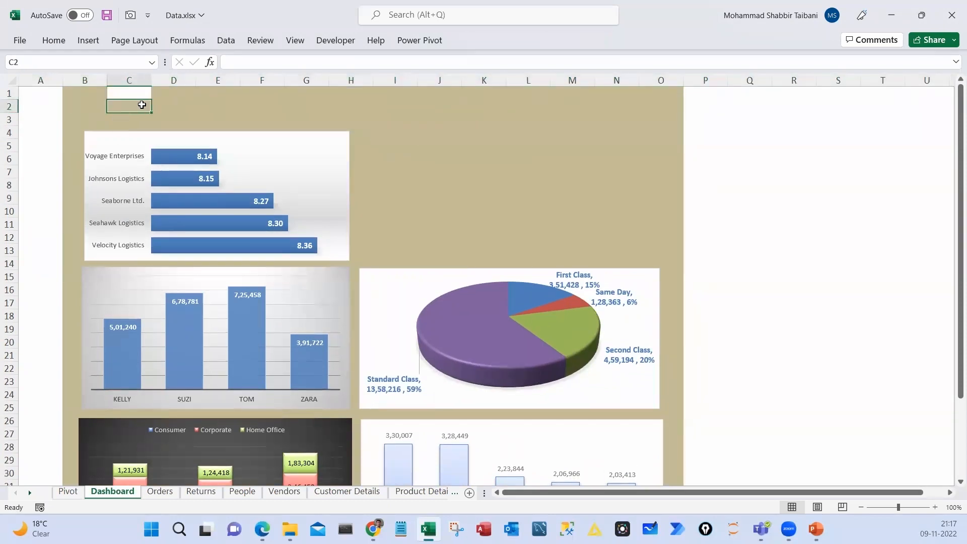
left_click(499, 143)
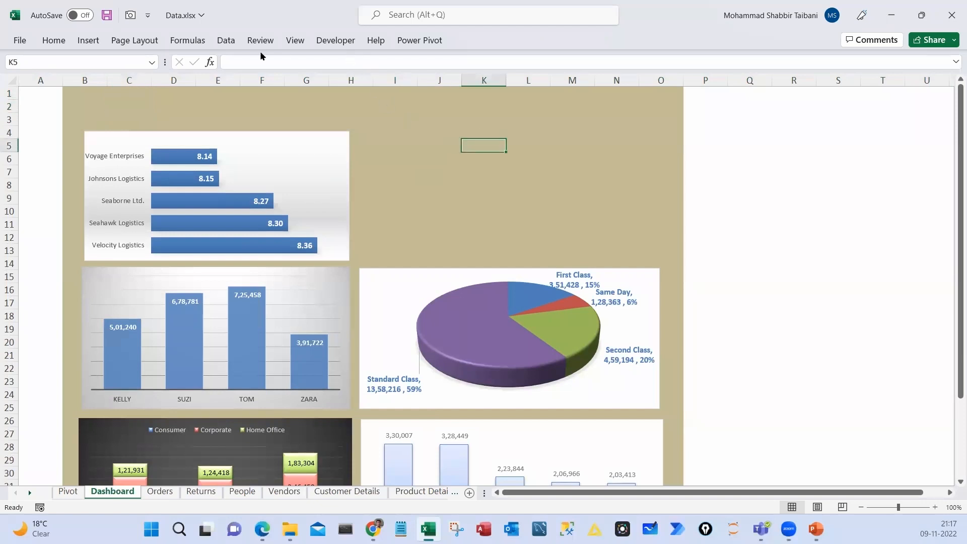
Add a text box reading "SALES PERFORMACE OVERVIEW" across the Dashboard above the charts
left_click(87, 41)
left_click(781, 75)
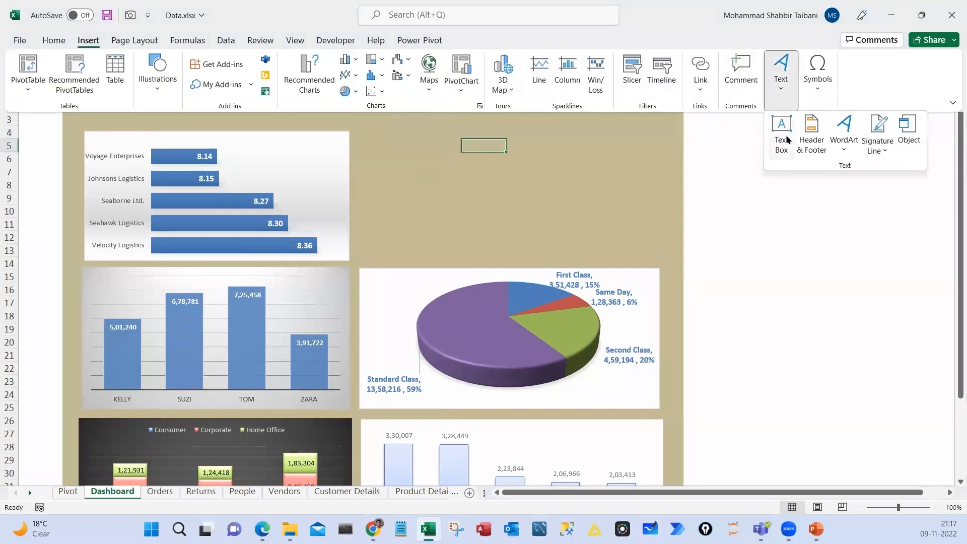
left_click(782, 133)
left_click_drag(95, 94, 652, 123)
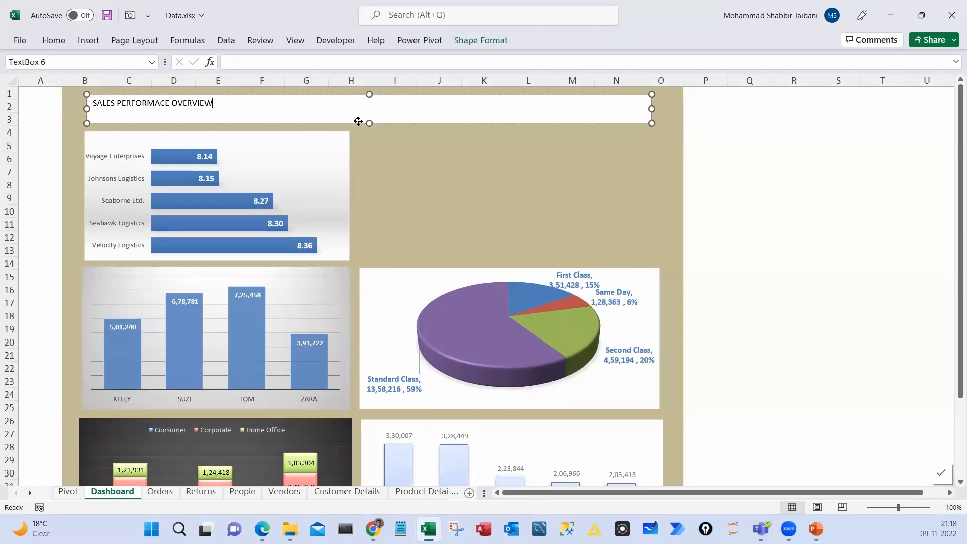
Center the Dashboard title in its text box and enlarge its font size to 28
left_click(54, 40)
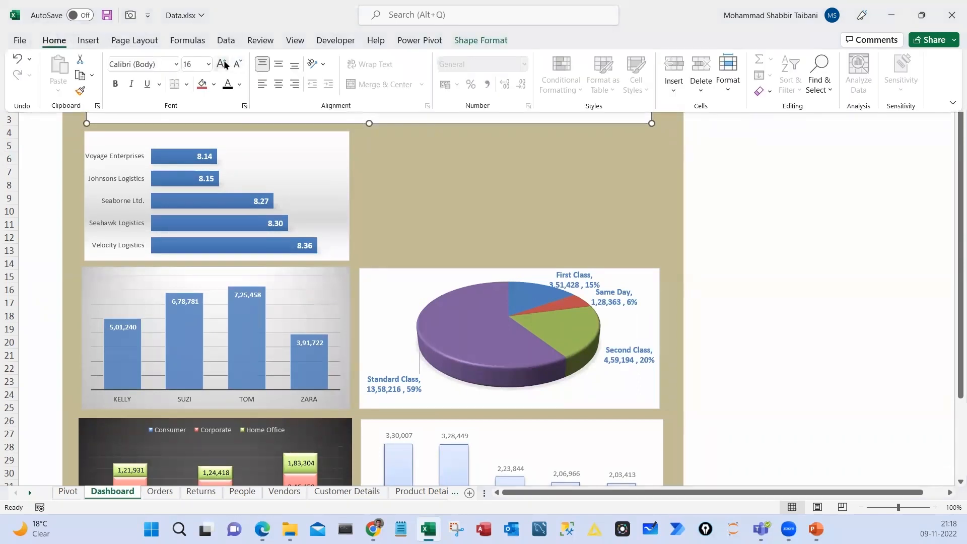
left_click(225, 64)
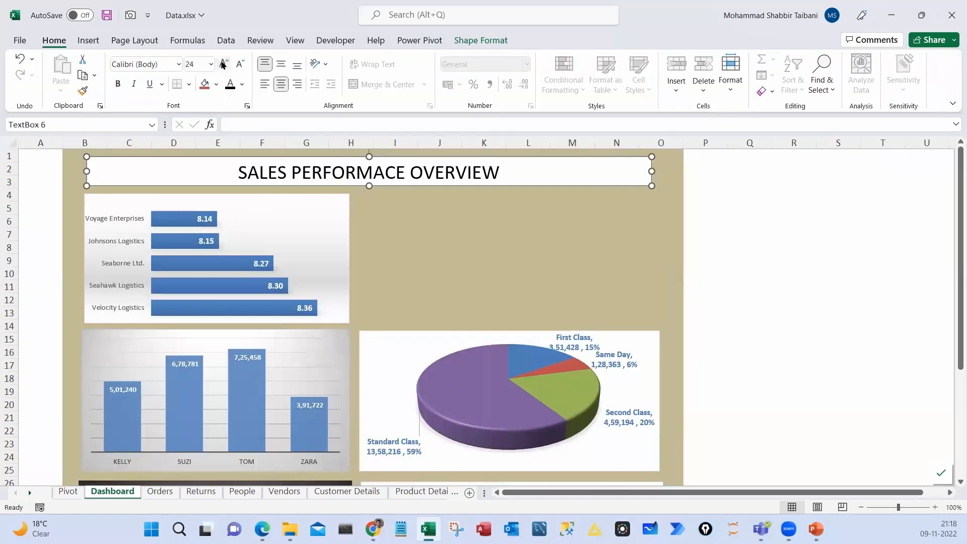
left_click(223, 64)
left_click(404, 216)
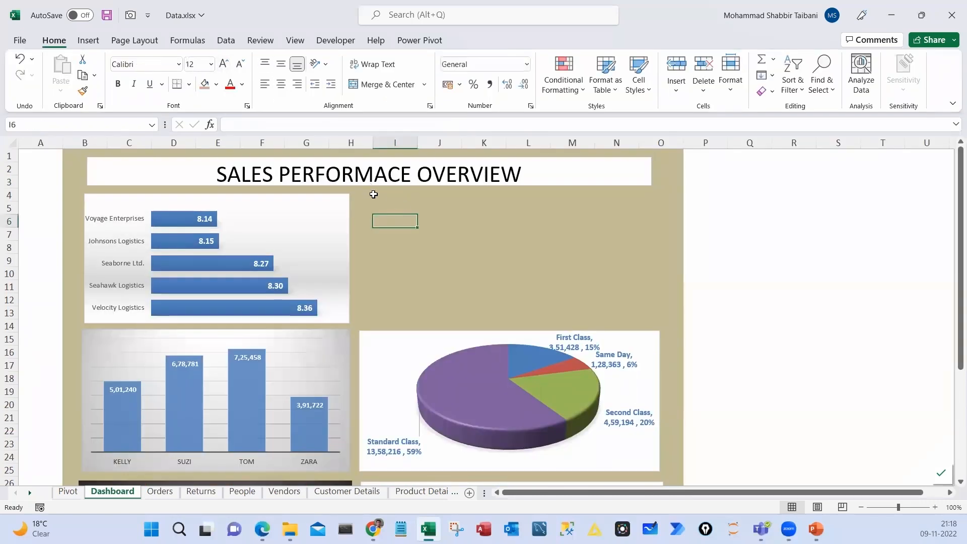
Stretch the title text box slightly downward and to the left so it fits the title and aligns with the vendor chart
left_click(371, 183)
left_click(370, 188)
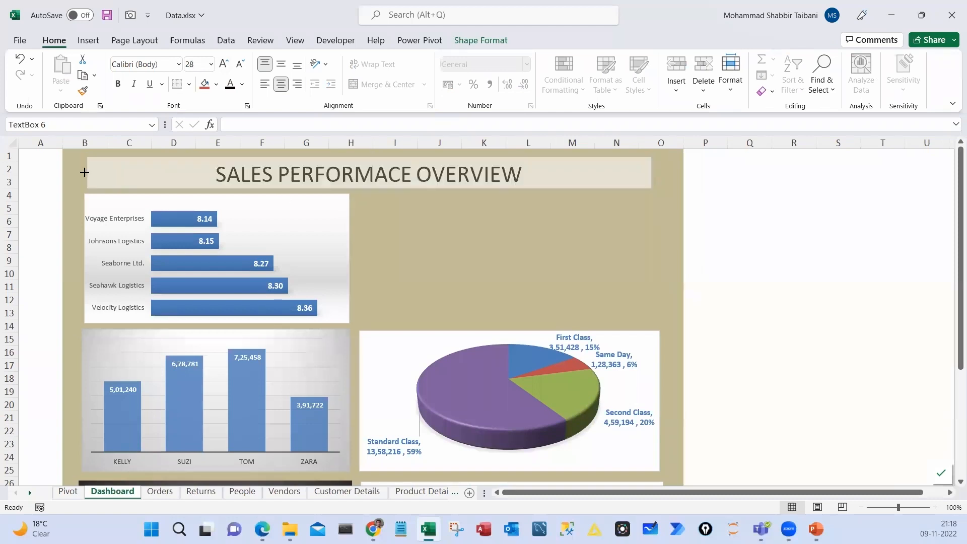
key("Escape")
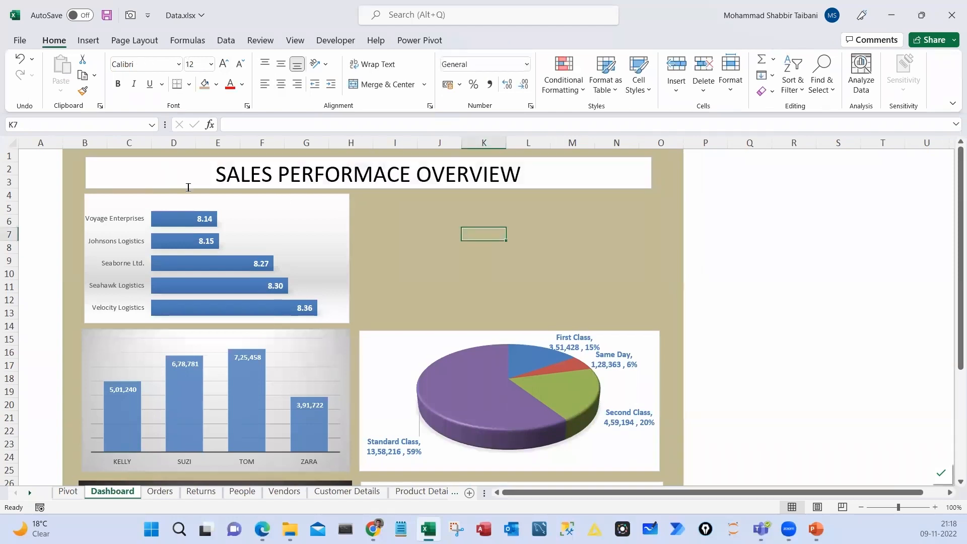
left_click_drag(392, 209, 449, 315)
left_click_drag(497, 209, 537, 312)
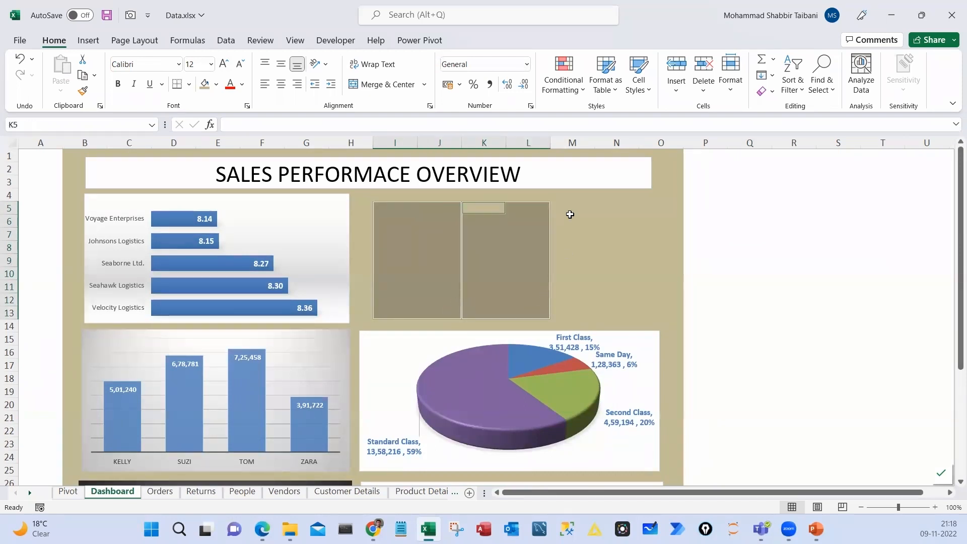
left_click_drag(570, 214, 617, 309)
left_click(438, 233)
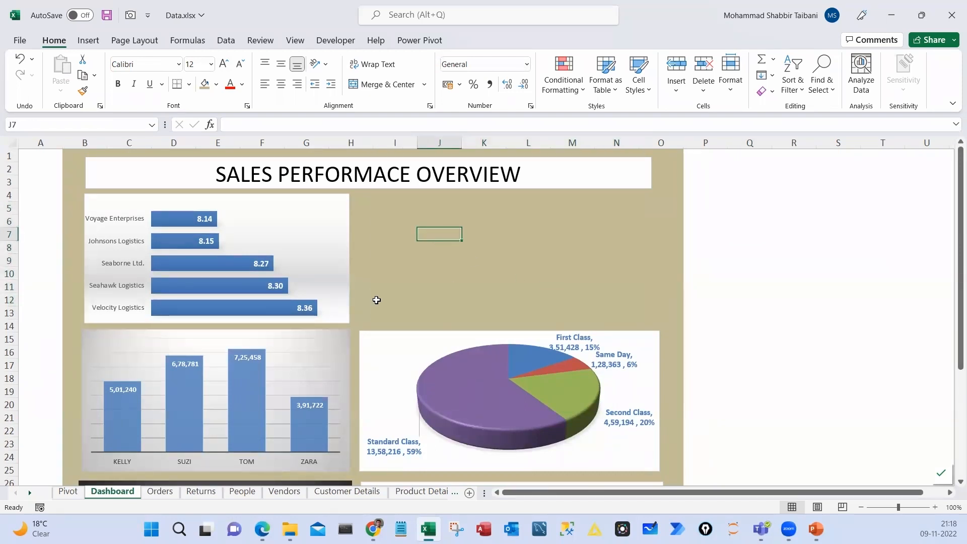
Copy the category by segment pivot table on the Pivot sheet and paste the copy at A80
scroll(377, 300, "down", 2)
key("ctrl+Page_Up")
left_click(74, 275)
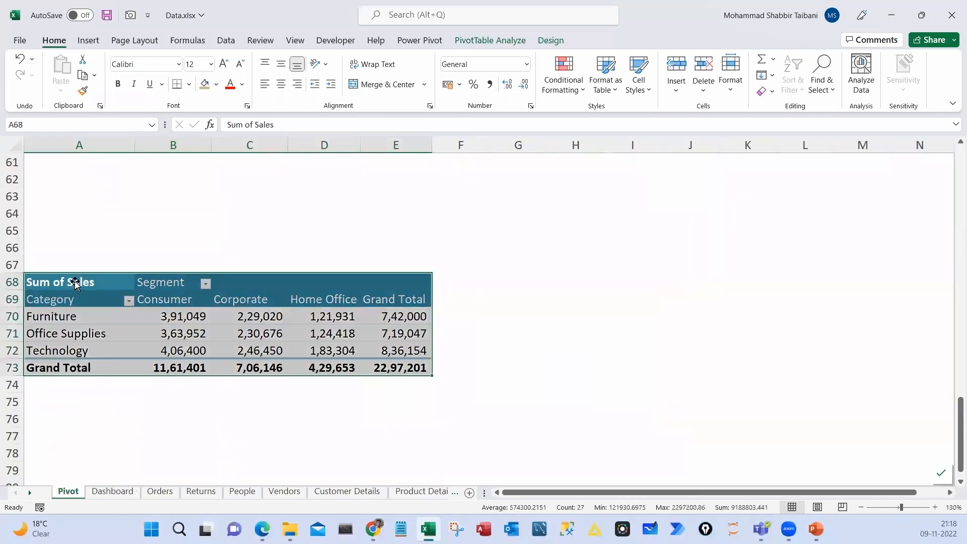
key("ctrl+c")
scroll(151, 252, "down", 6)
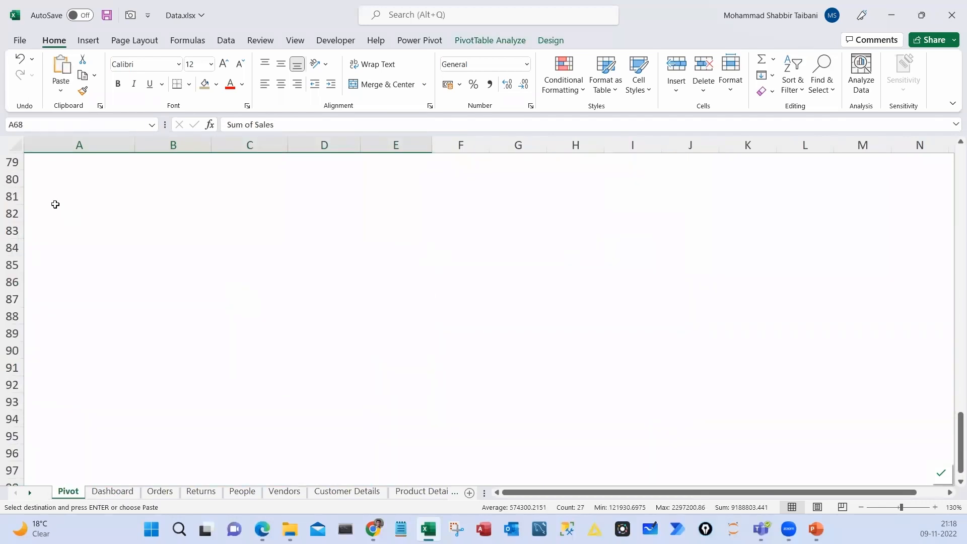
left_click(48, 182)
key("ctrl+v")
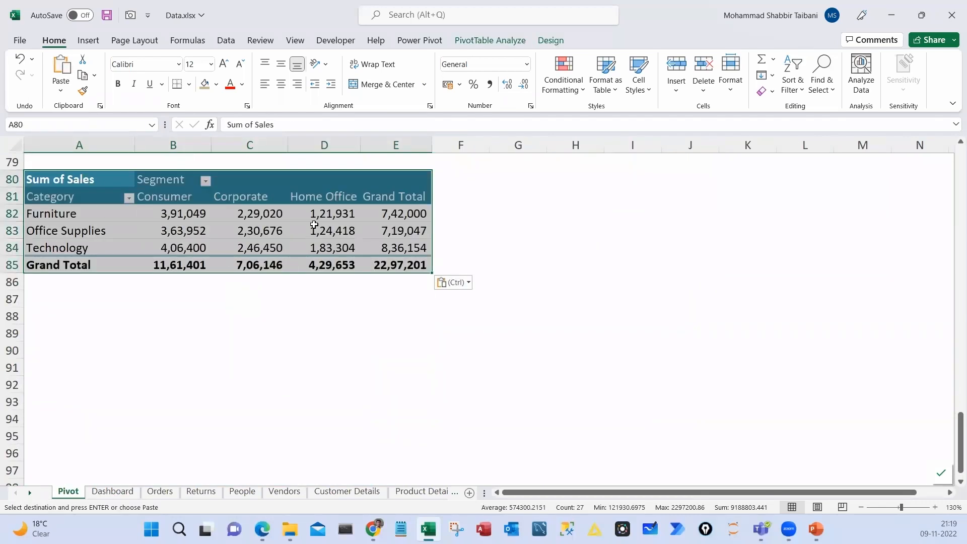
Show the copied pivot table's field list and remove Category, Sum of Sales and Segment from it
right_click(308, 216)
left_click(259, 217)
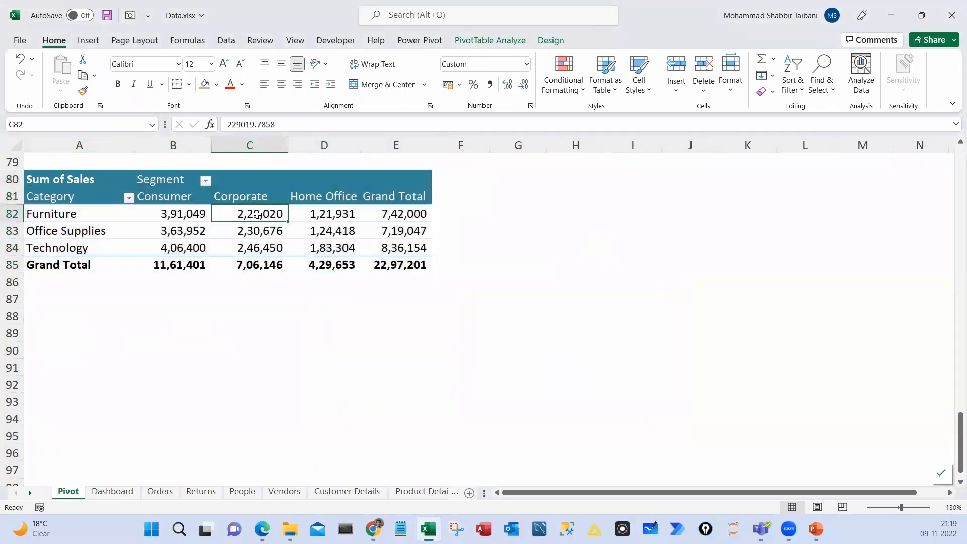
right_click(258, 215)
left_click(319, 453)
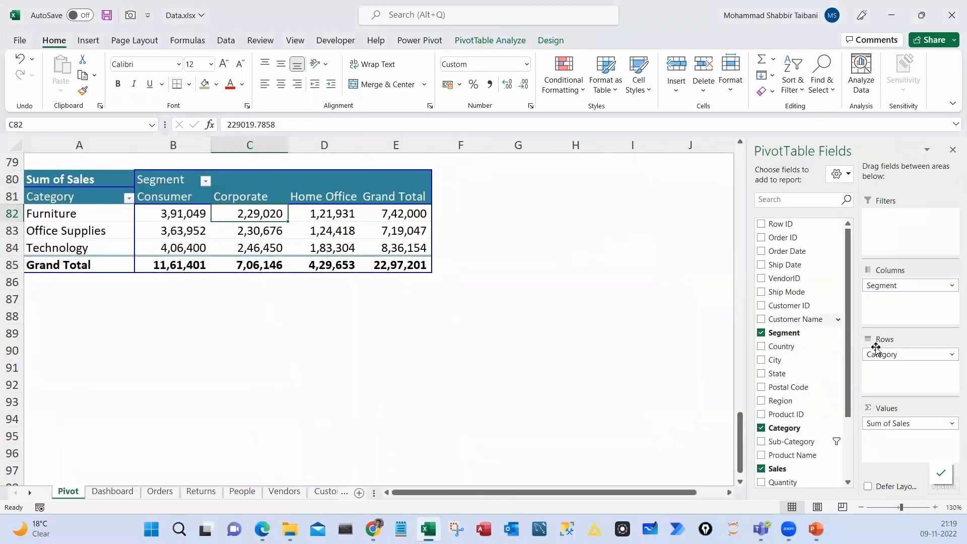
left_click_drag(887, 358, 826, 335)
left_click_drag(895, 423, 826, 318)
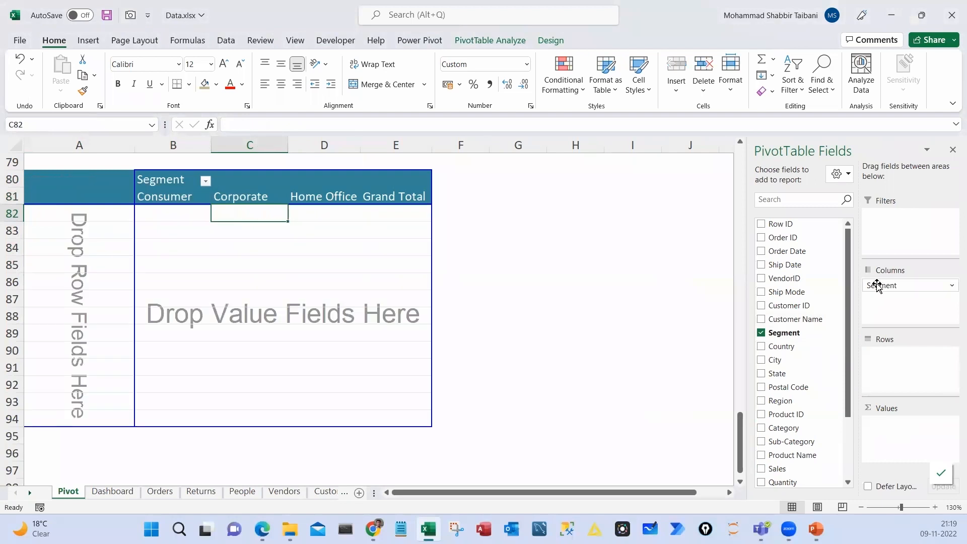
left_click_drag(874, 280, 794, 300)
Add Order Date to the pivot rows, remove the Quarters grouping and move Years to the columns
left_click_drag(786, 251, 882, 371)
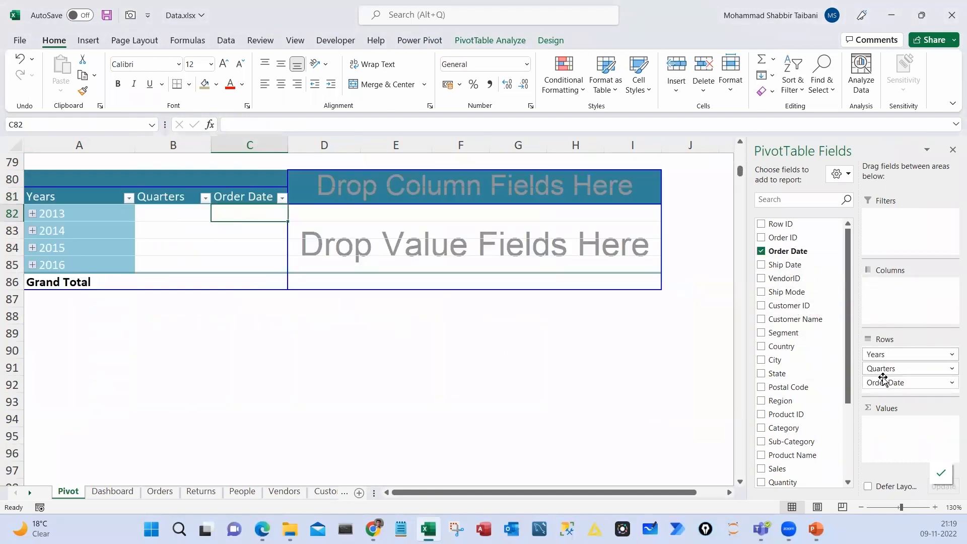
left_click_drag(883, 370, 826, 376)
left_click_drag(885, 370, 892, 303)
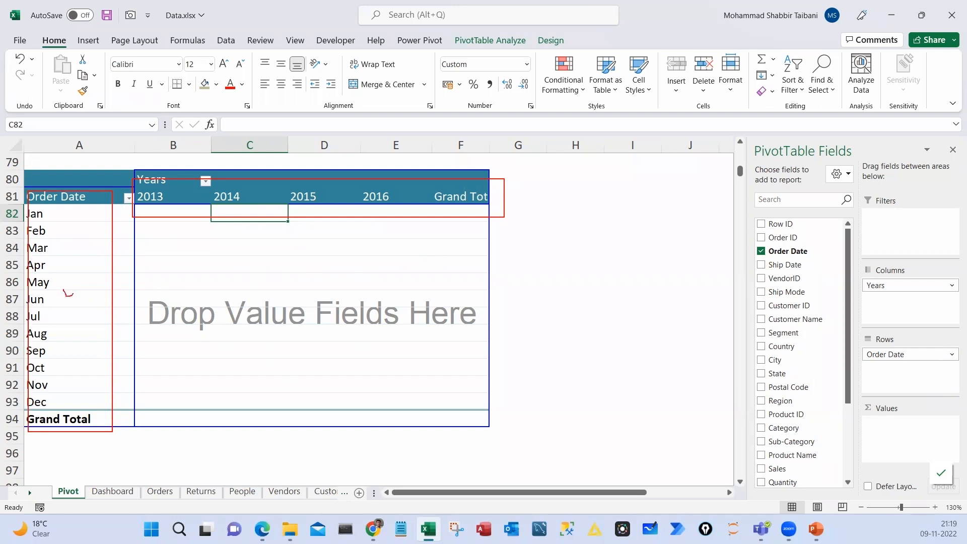
Insert slicers for Order Date and Years on the new pivot table
left_click(297, 251)
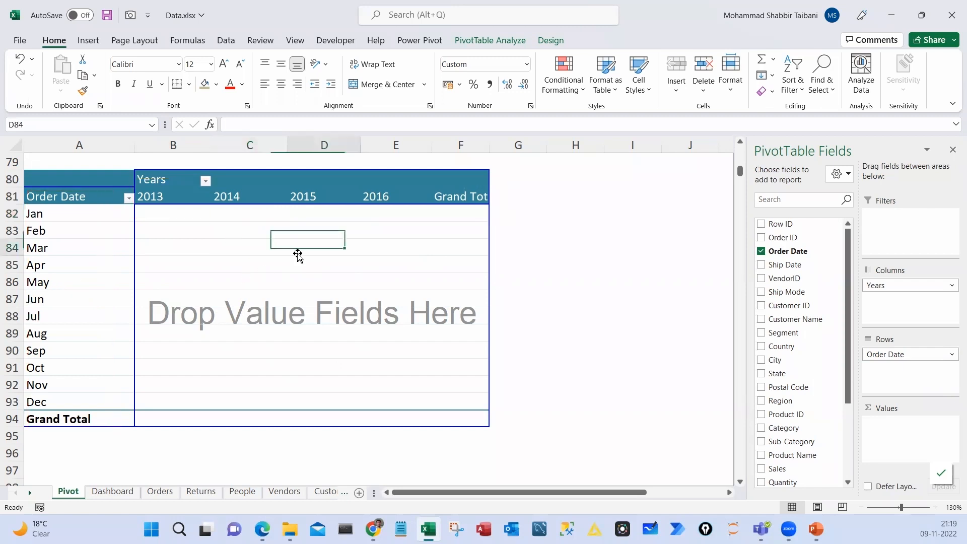
left_click(490, 40)
left_click(325, 73)
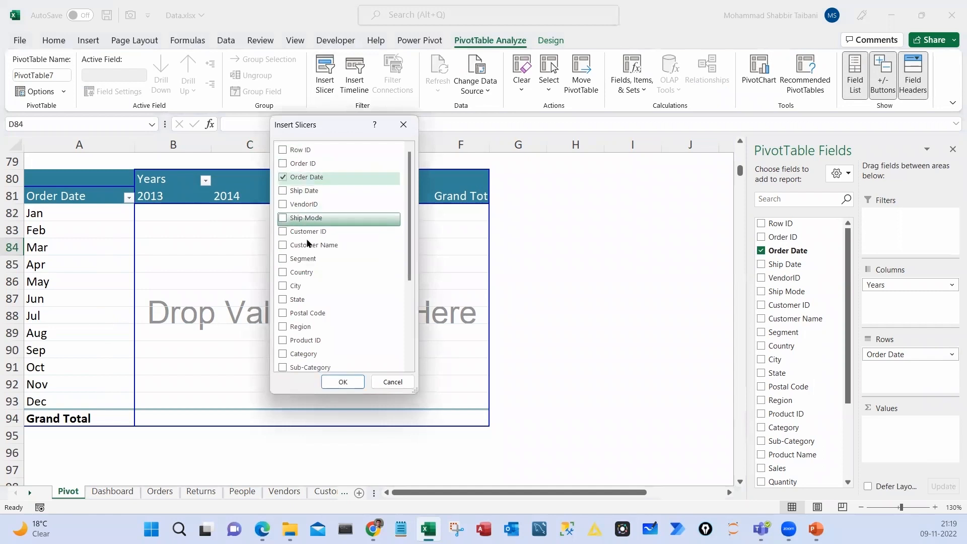
scroll(308, 252, "down", 4)
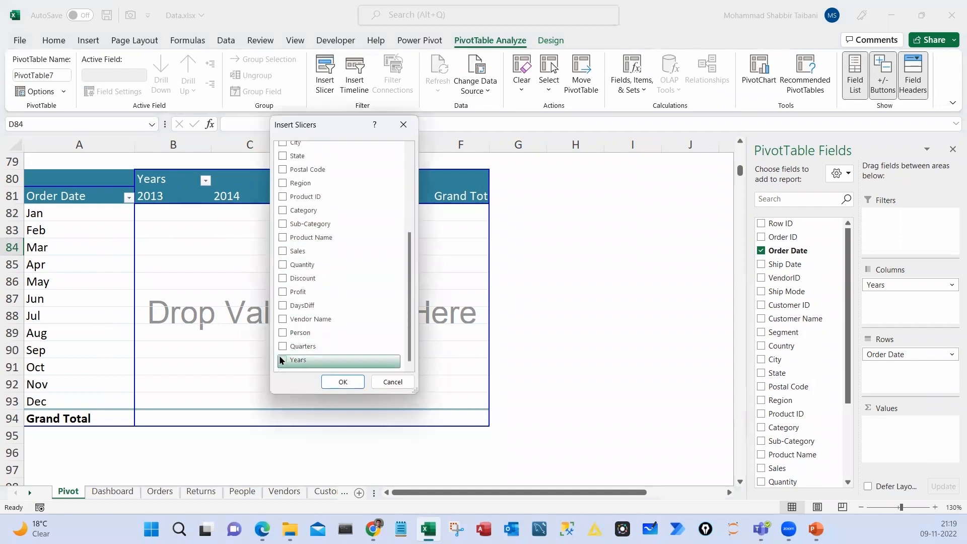
left_click(282, 360)
left_click(343, 381)
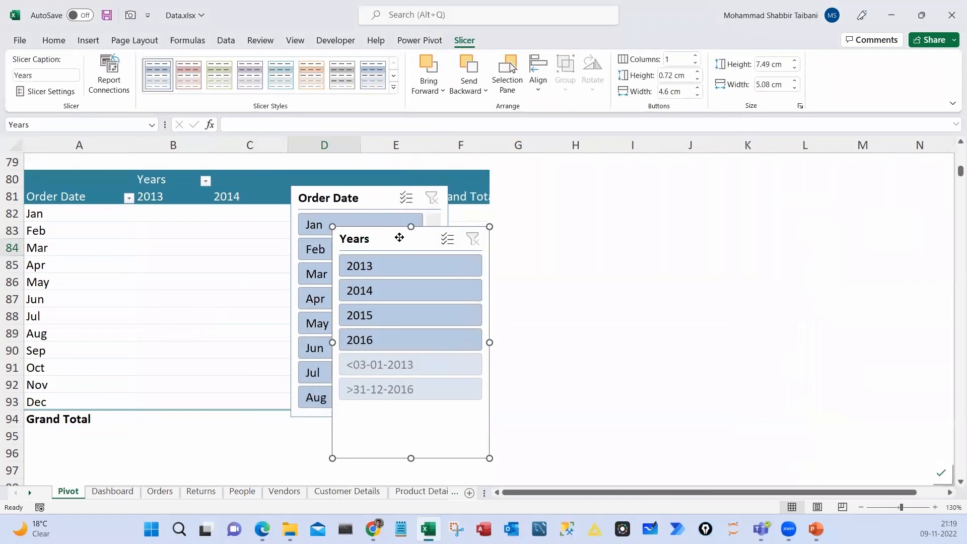
Separate the Order Date and Years slicers, cut both from the Pivot sheet and paste them on the Dashboard at Q5
left_click_drag(411, 231, 685, 194)
left_click_drag(421, 198, 564, 198)
left_click(653, 194, "ctrl")
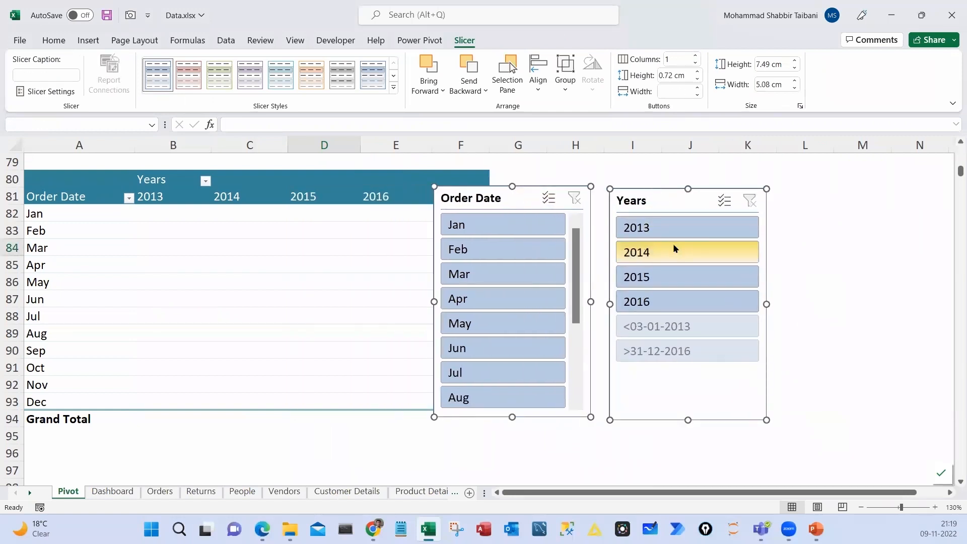
key("Delete")
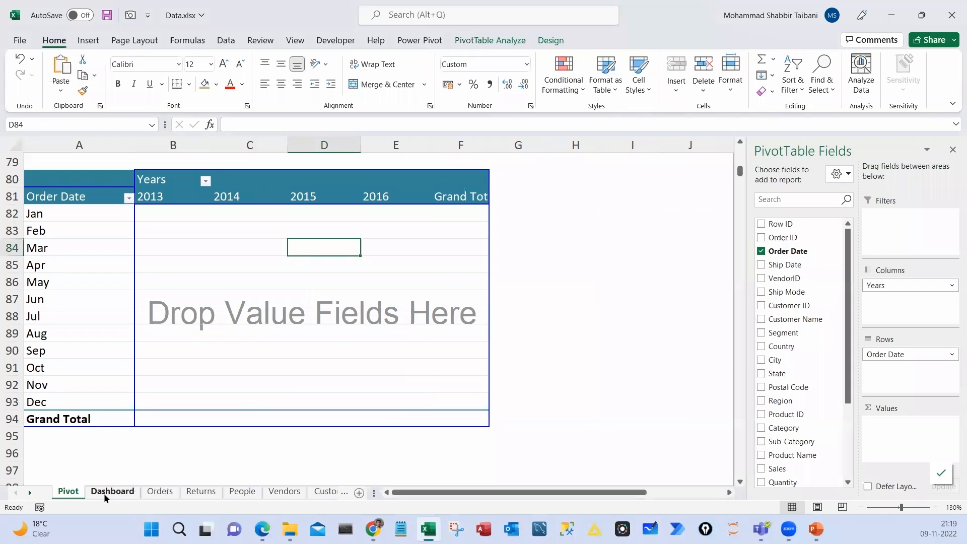
left_click(112, 491)
scroll(753, 242, "up", 10)
left_click(750, 208)
key("ctrl+v")
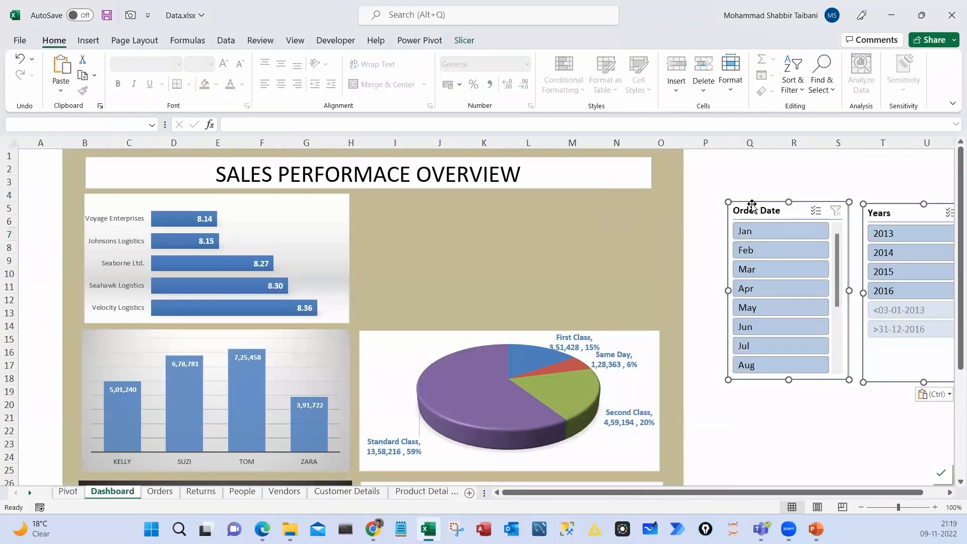
Place the Years and Order Date slicers side by side above the pie chart, shorten both and widen the Order Date slicer
left_click_drag(751, 205, 798, 208)
left_click(794, 194)
left_click_drag(589, 213, 413, 206)
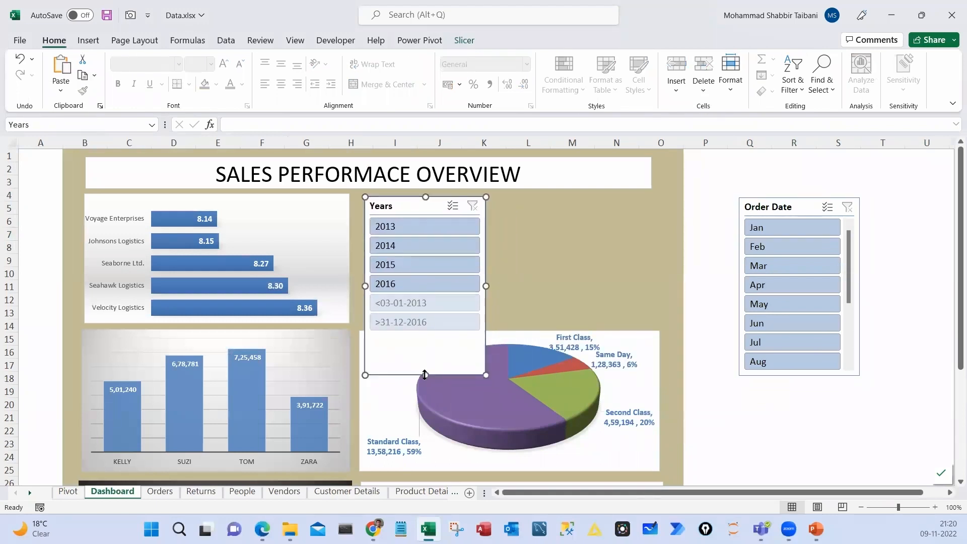
left_click_drag(425, 375, 449, 317)
left_click_drag(774, 207, 529, 206)
left_click_drag(611, 374, 654, 317)
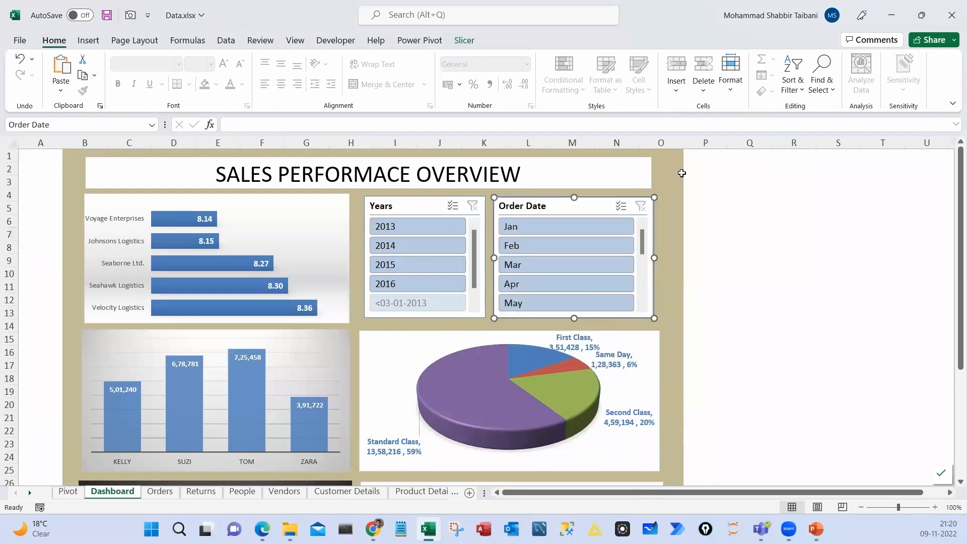
Arrange the Order Date slicer's month buttons in three columns
left_click(464, 40)
left_click(694, 56)
left_click(694, 57)
left_click(753, 312)
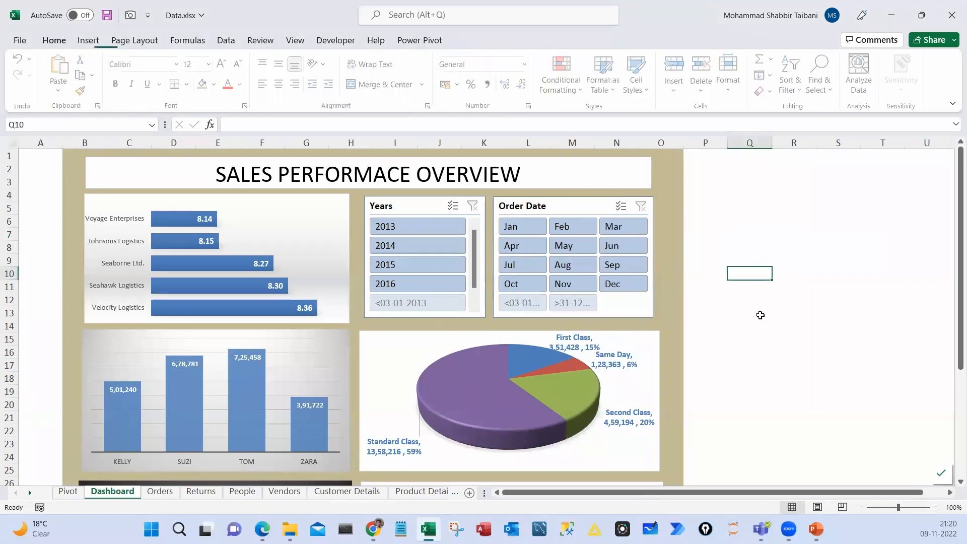
Collapse the ribbon and zoom the Dashboard out to 85% so more of its charts fit in view
scroll(750, 351, "down", 3)
scroll(750, 351, "up", 3)
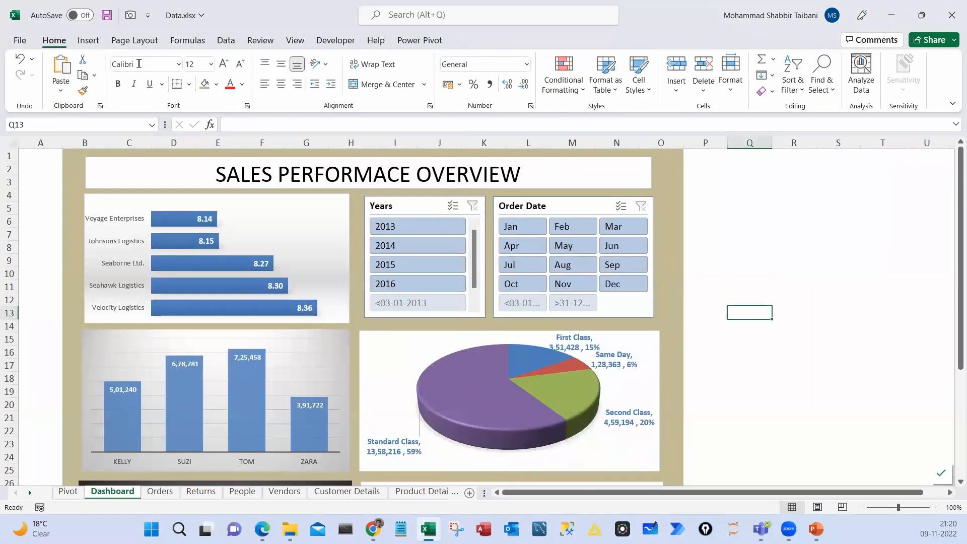
key("ctrl+F1")
scroll(648, 381, "down", 1, "ctrl")
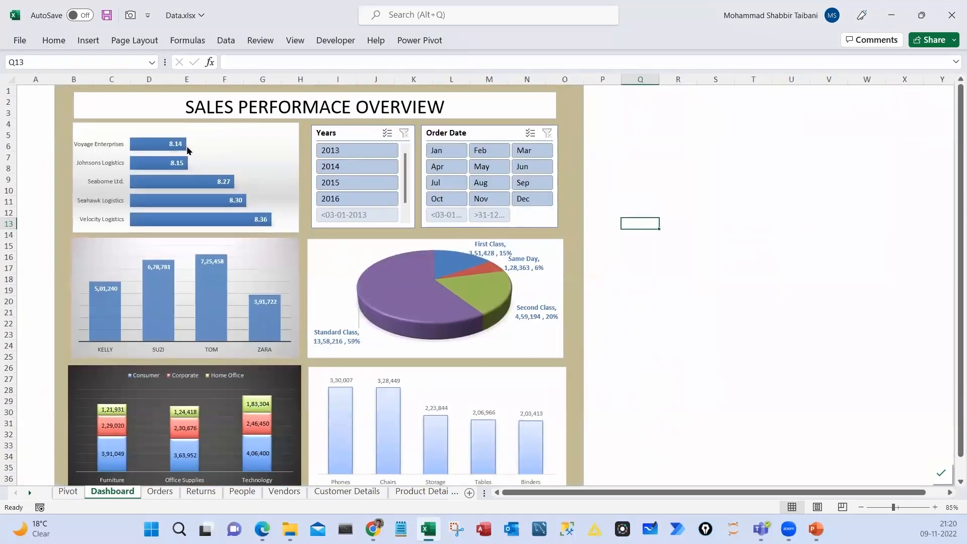
Try the Years slicer by filtering to single years from 2013 to 2016, and clear its filter
left_click(353, 152)
left_click(347, 179)
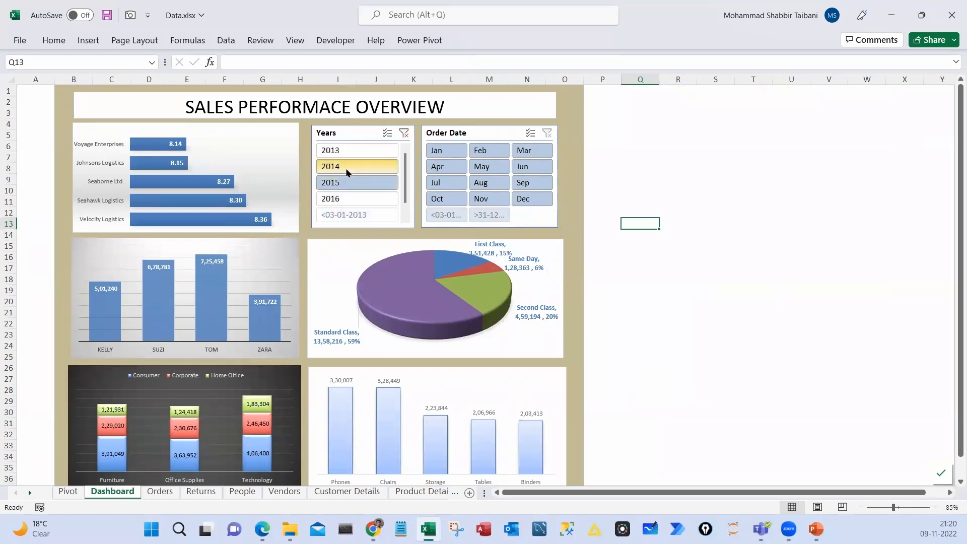
left_click(353, 150)
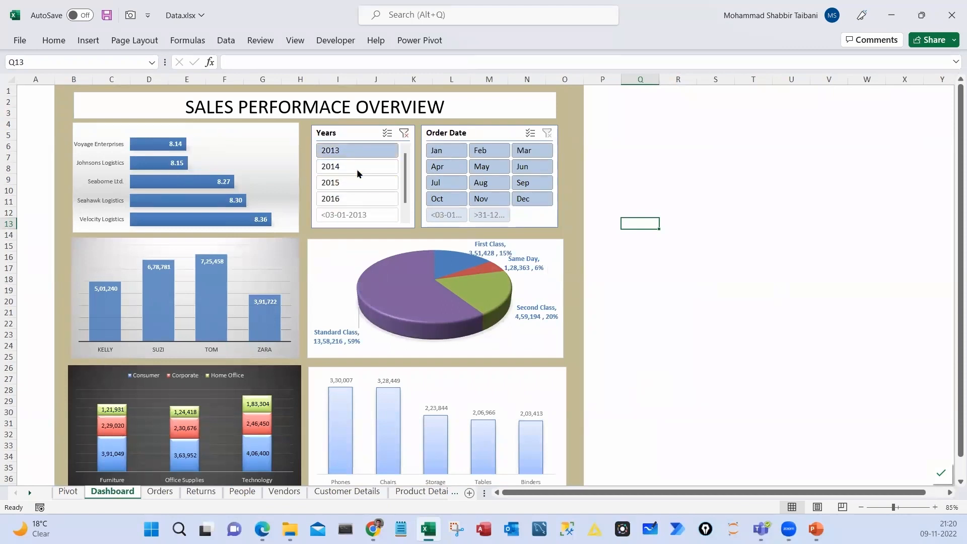
left_click(354, 166)
left_click(351, 182)
left_click(349, 199)
left_click(352, 153)
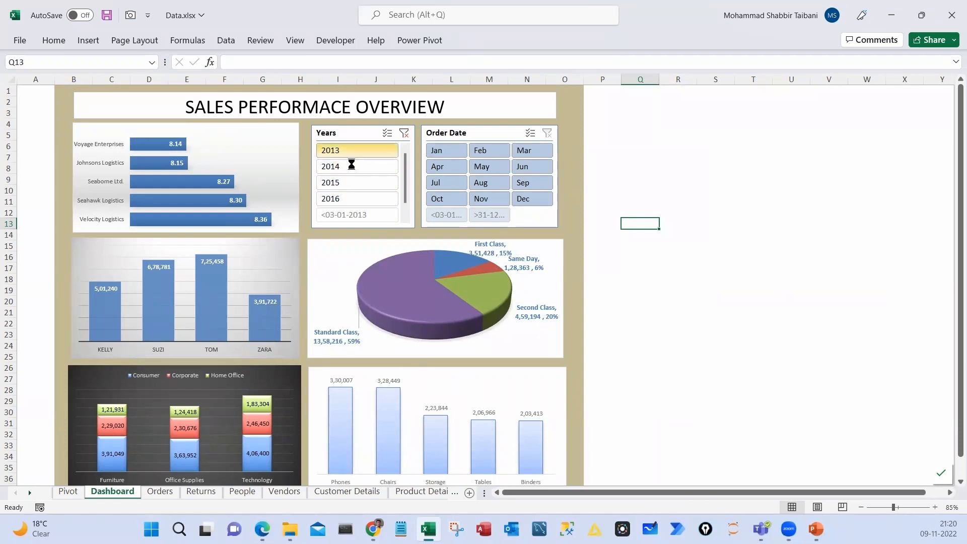
left_click(404, 133)
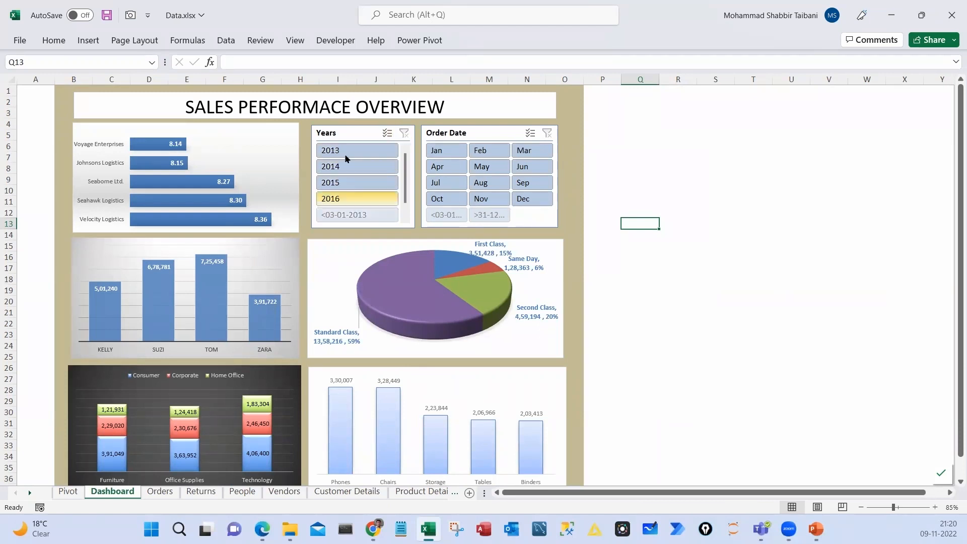
Try the Order Date slicer by filtering to Feb, clearing the filter and selecting Feb again
left_click(495, 151)
left_click(547, 133)
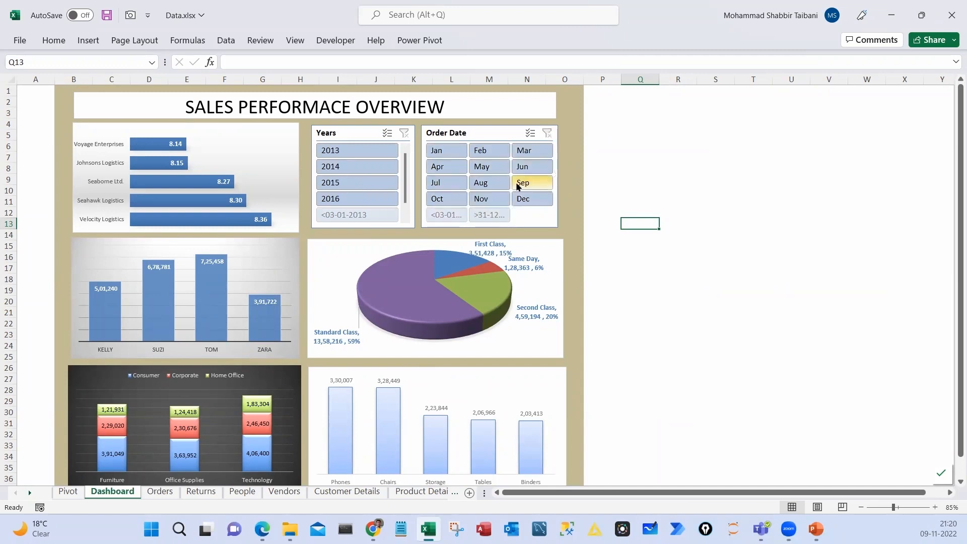
left_click(485, 150)
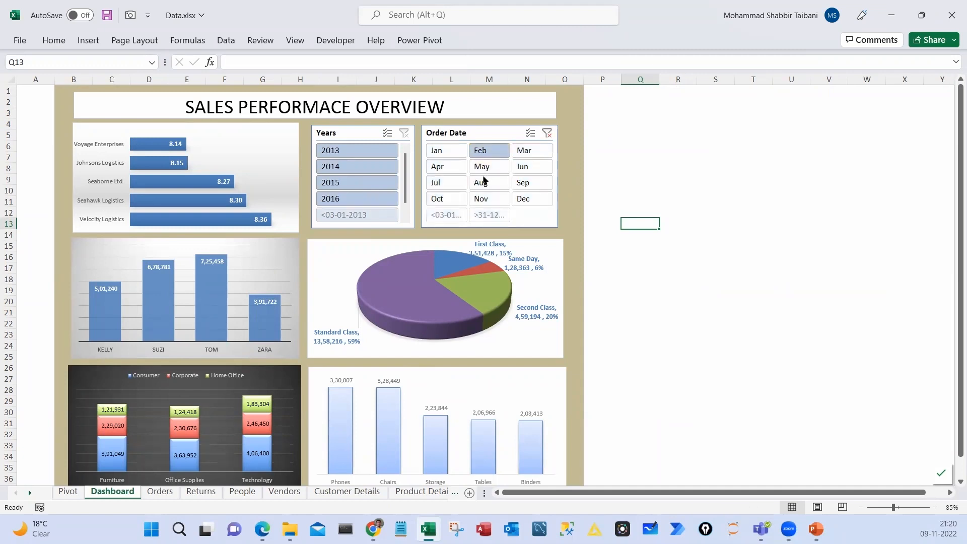
key("ctrl+2")
left_click_drag(477, 142, 459, 133)
left_click_drag(52, 130, 229, 215)
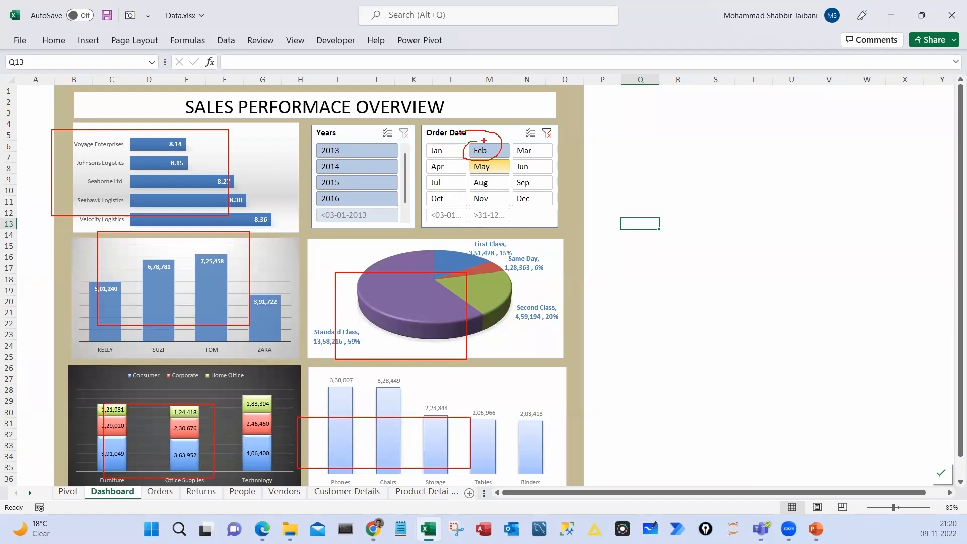
mouse_move(483, 140)
left_mouse_down()
mouse_move(506, 135)
mouse_move(436, 133)
left_mouse_up()
key("Escape")
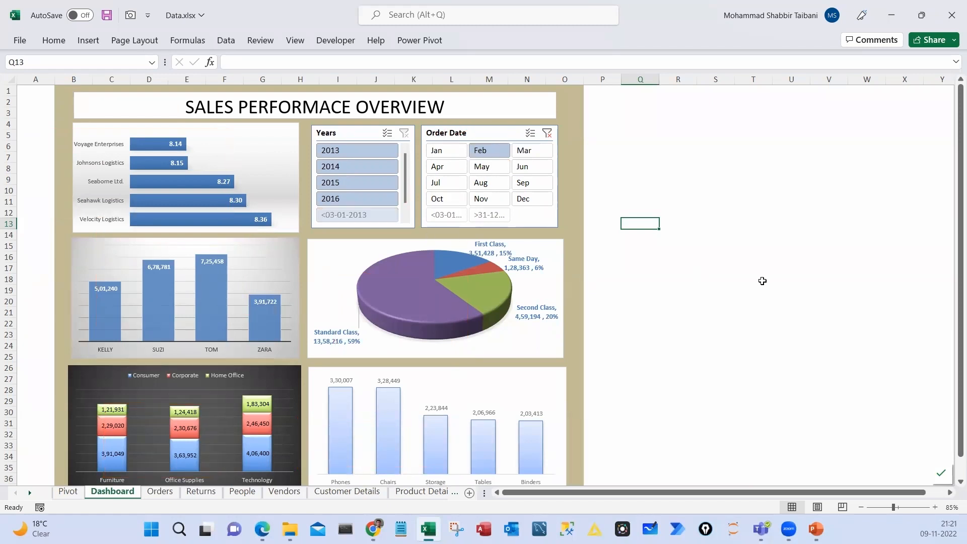
mouse_move(715, 252)
left_mouse_down()
mouse_move(695, 292)
mouse_move(790, 282)
left_mouse_up()
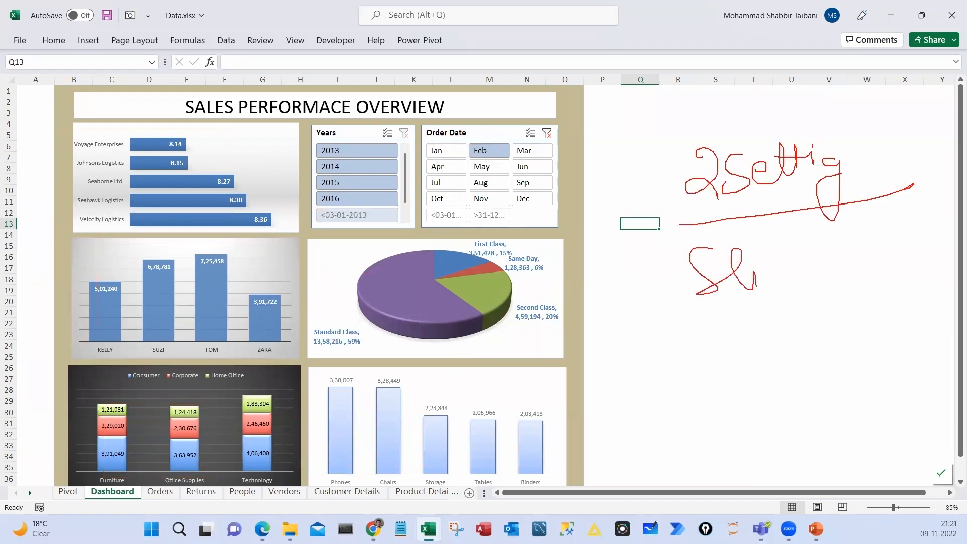
left_click_drag(715, 231, 720, 234)
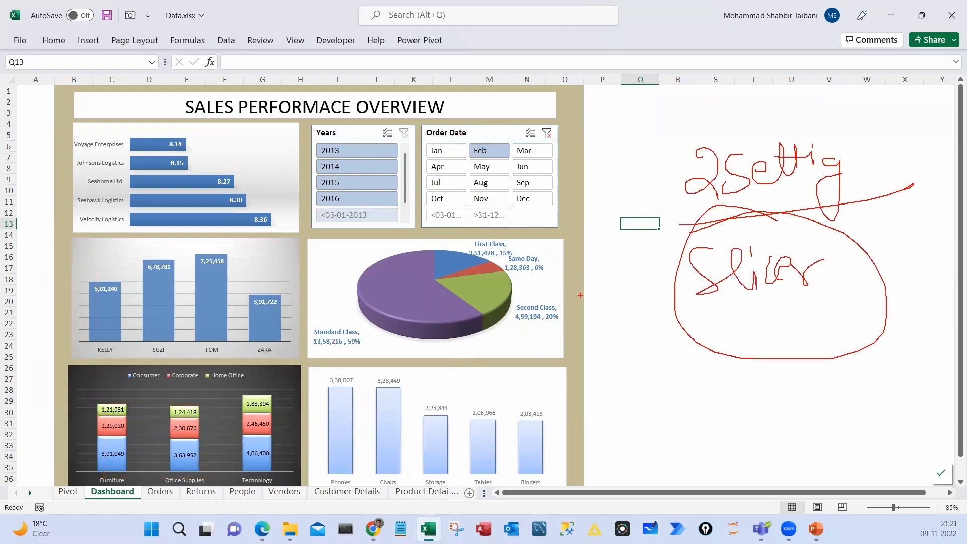
key("Escape")
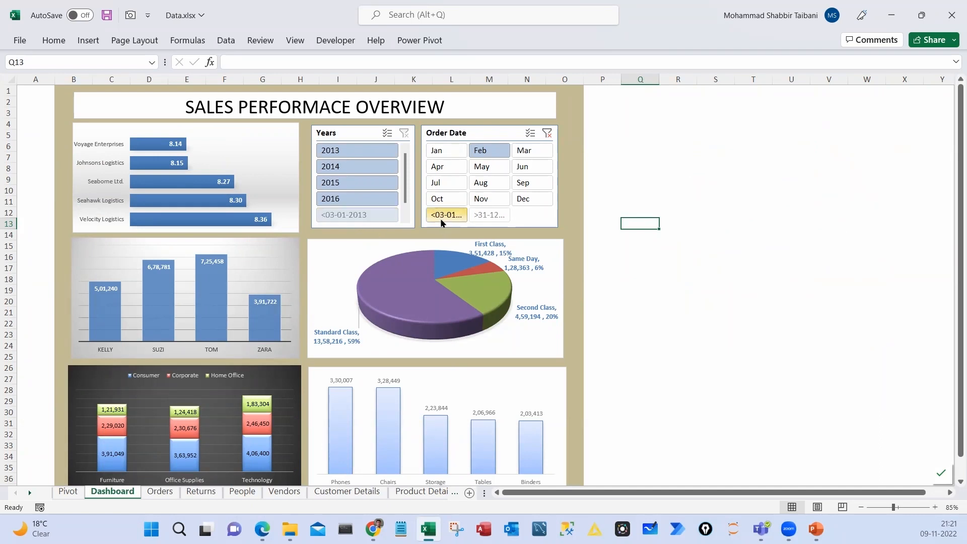
Set the Years slicer to hide items with no data
left_click(362, 220)
right_click(358, 221)
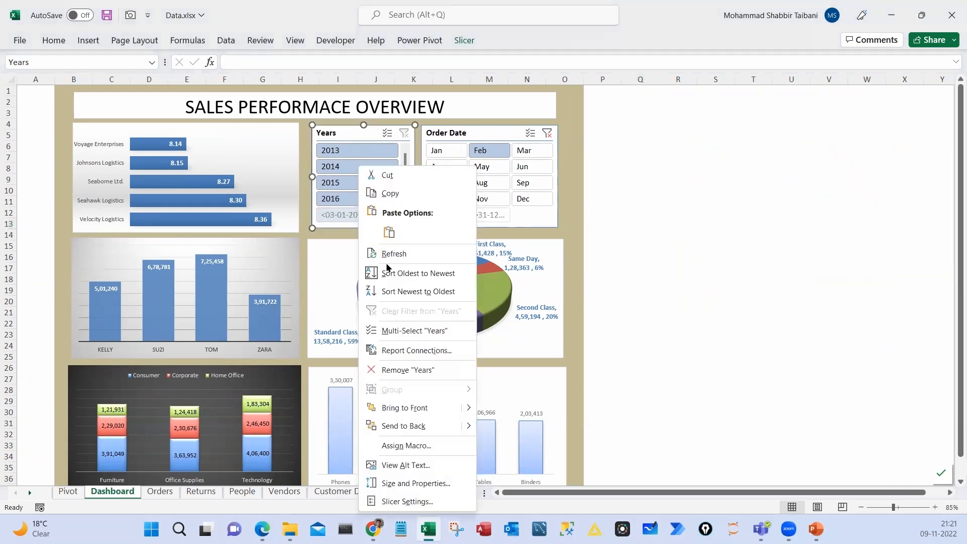
left_click(418, 501)
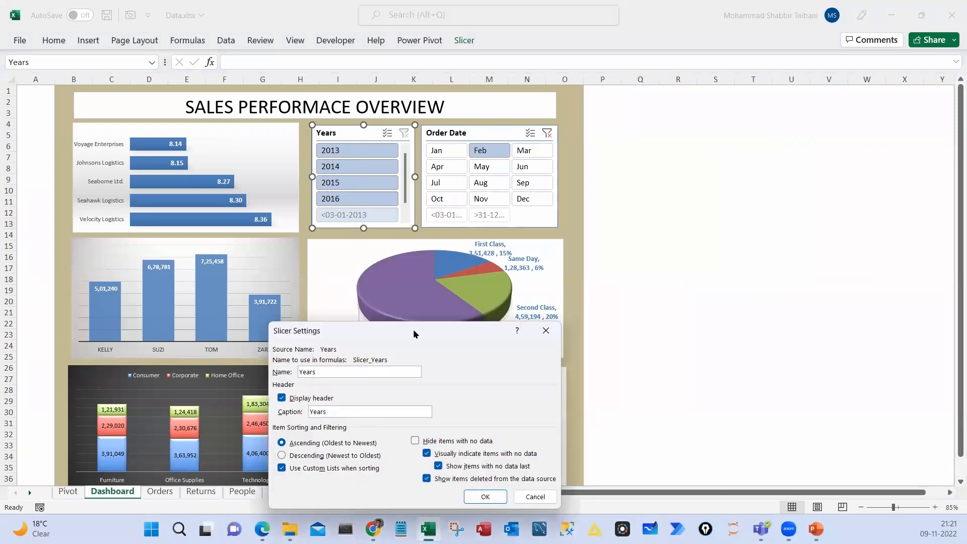
left_click_drag(421, 328, 614, 114)
left_click(637, 228)
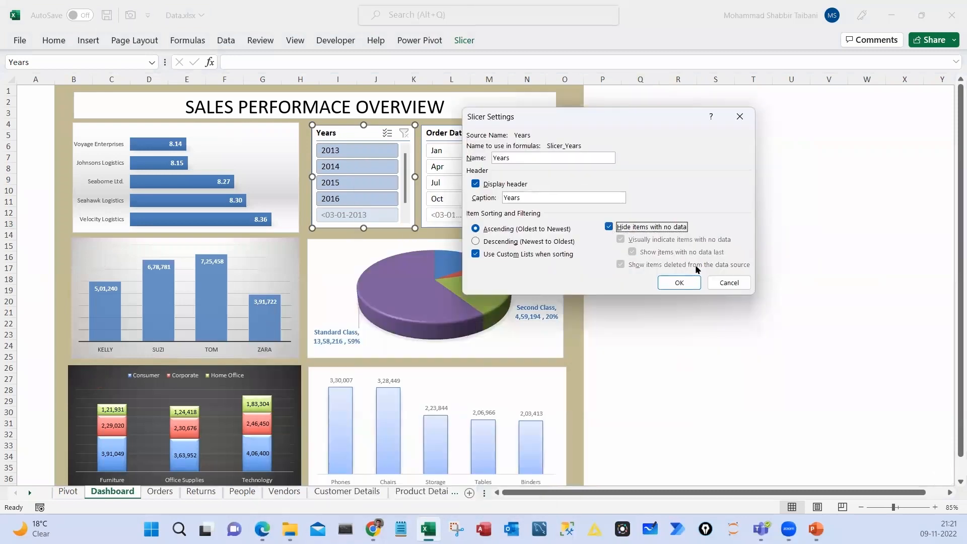
left_click(685, 283)
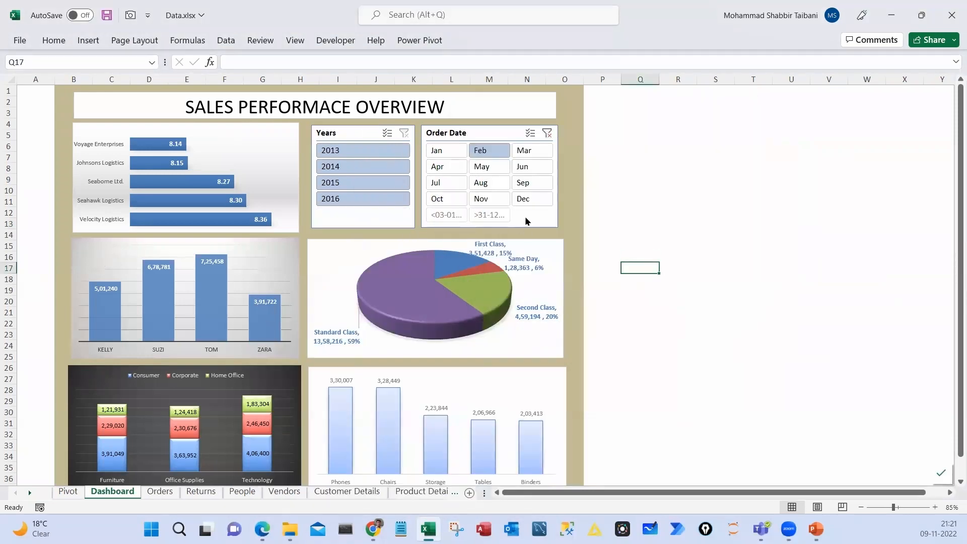
Set the Order Date slicer to hide items with no data
left_click(524, 225)
right_click(524, 223)
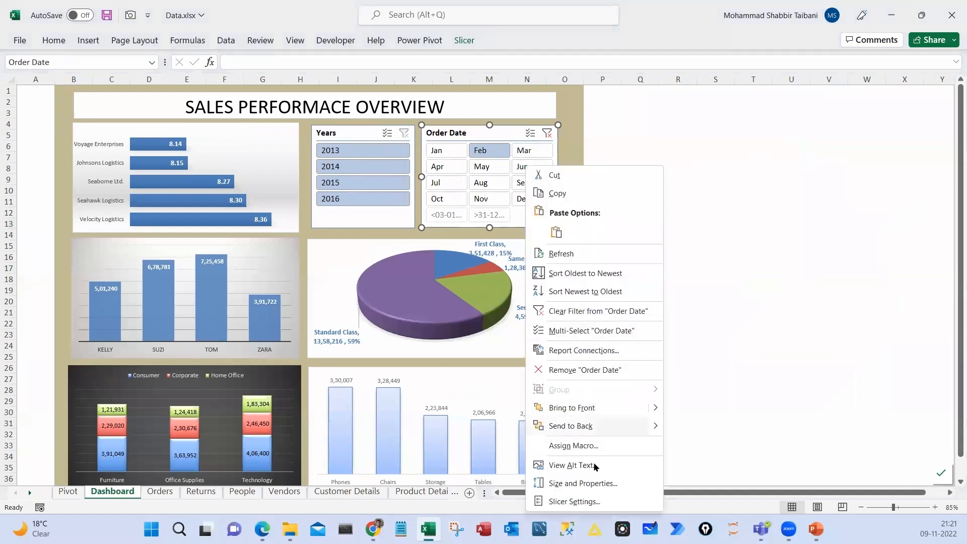
left_click(588, 501)
left_click_drag(579, 330, 639, 136)
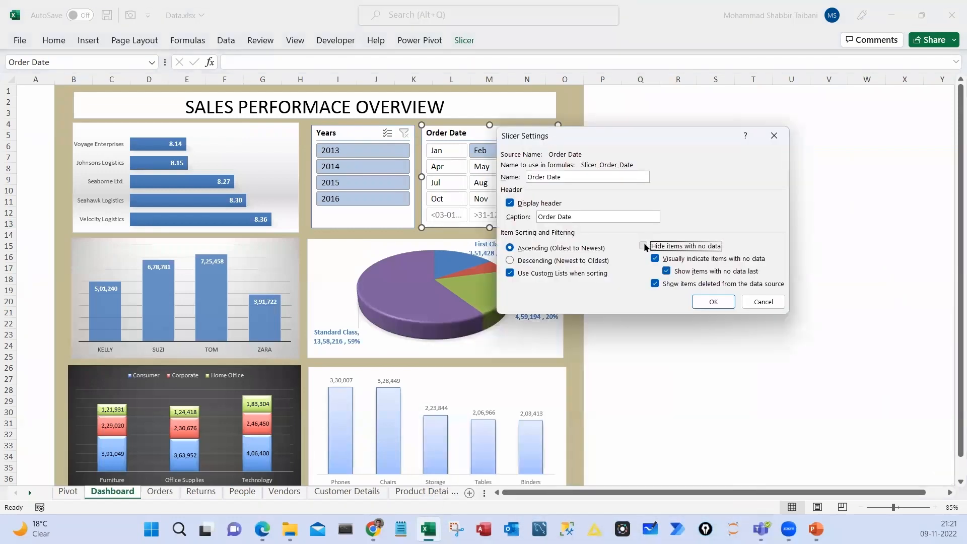
left_click(675, 246)
left_click(713, 301)
key("Escape")
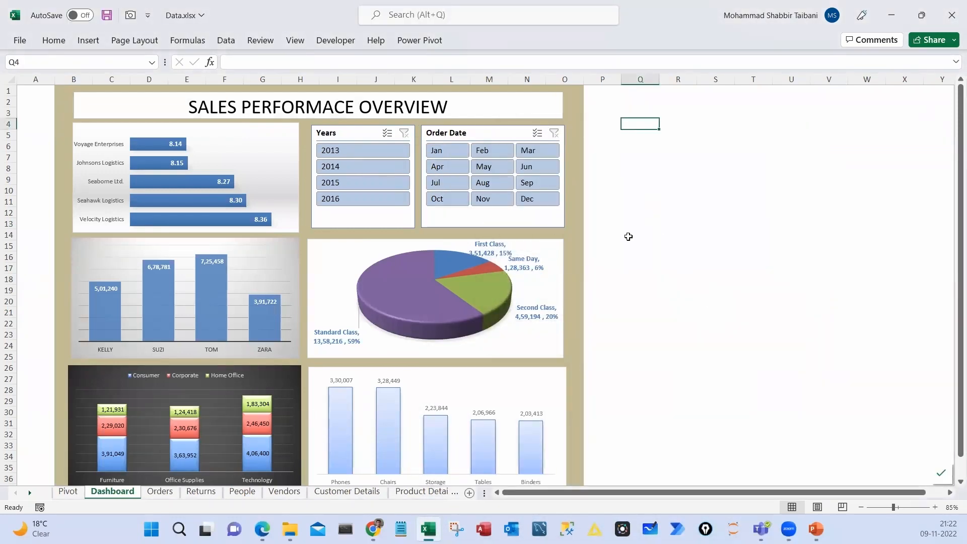
left_click(395, 225)
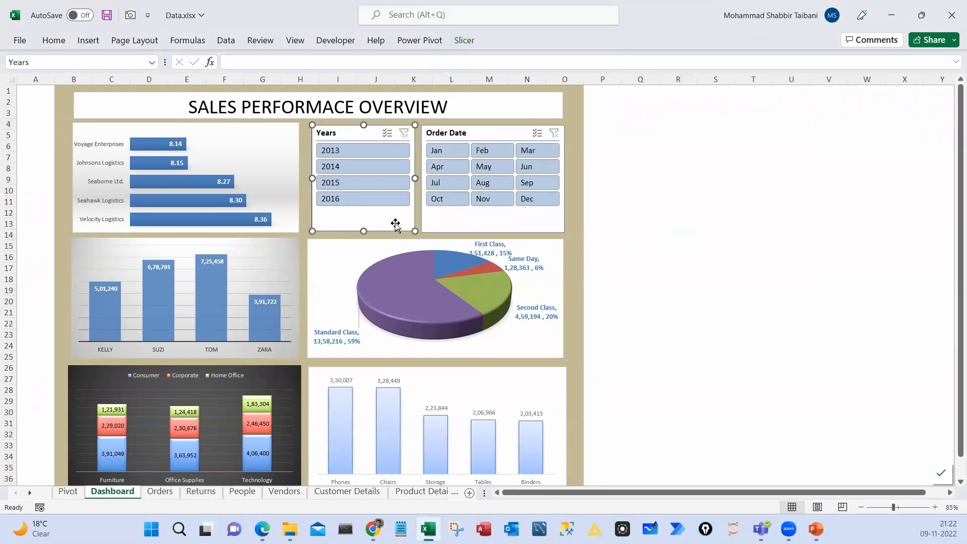
right_click(395, 225)
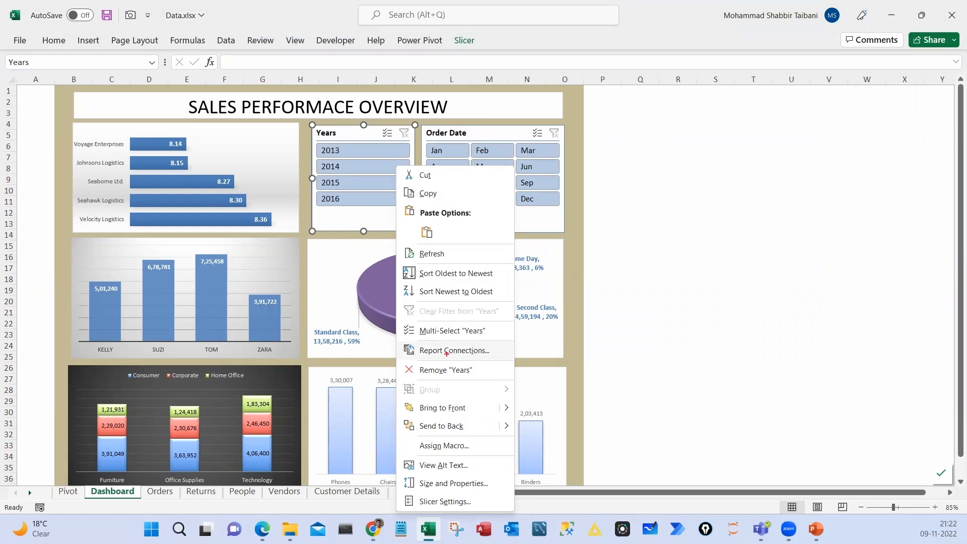
mouse_move(329, 117)
left_mouse_down()
mouse_move(328, 233)
mouse_move(367, 146)
mouse_move(287, 128)
left_mouse_up()
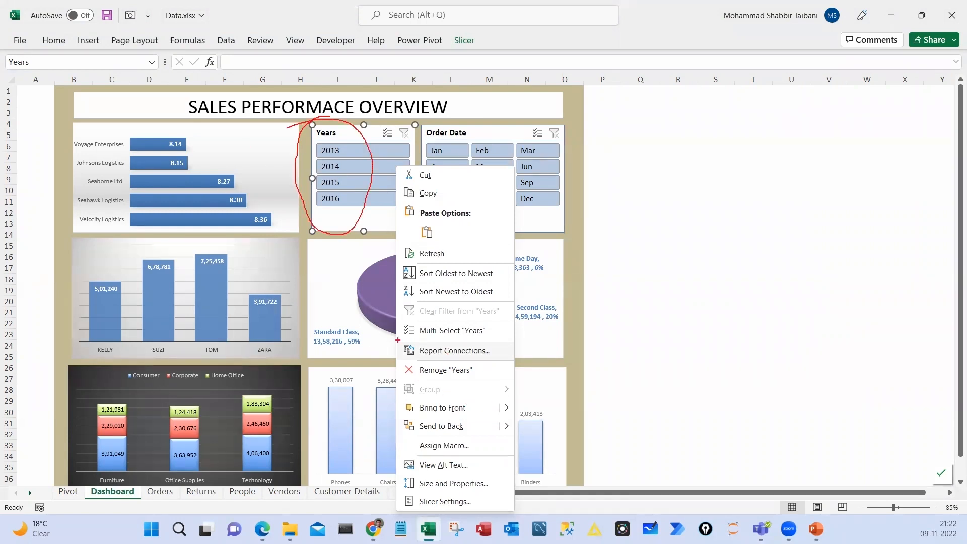
left_click_drag(398, 340, 522, 359)
key("Escape")
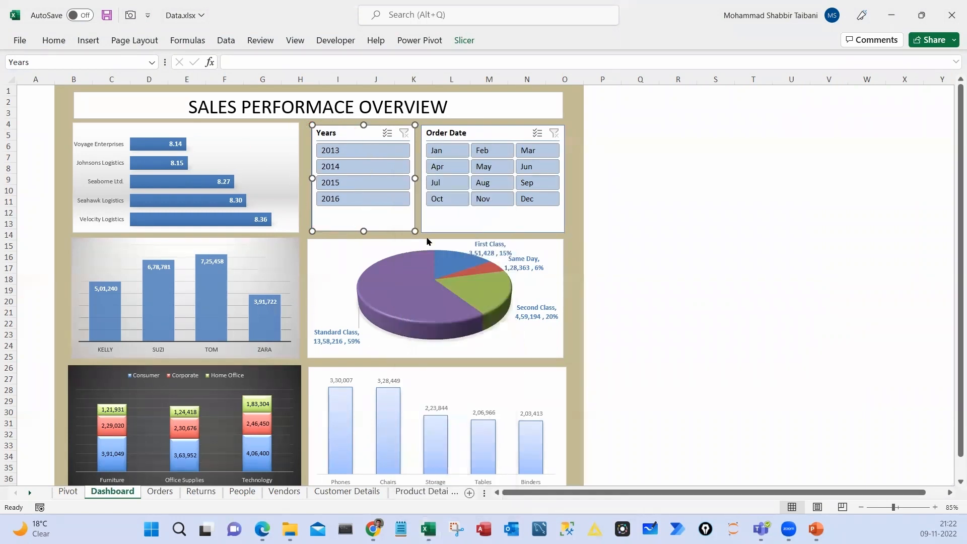
Open the report connections of the Years slicer and enlarge the dialog to list every pivot table
right_click(404, 234)
left_click(451, 351)
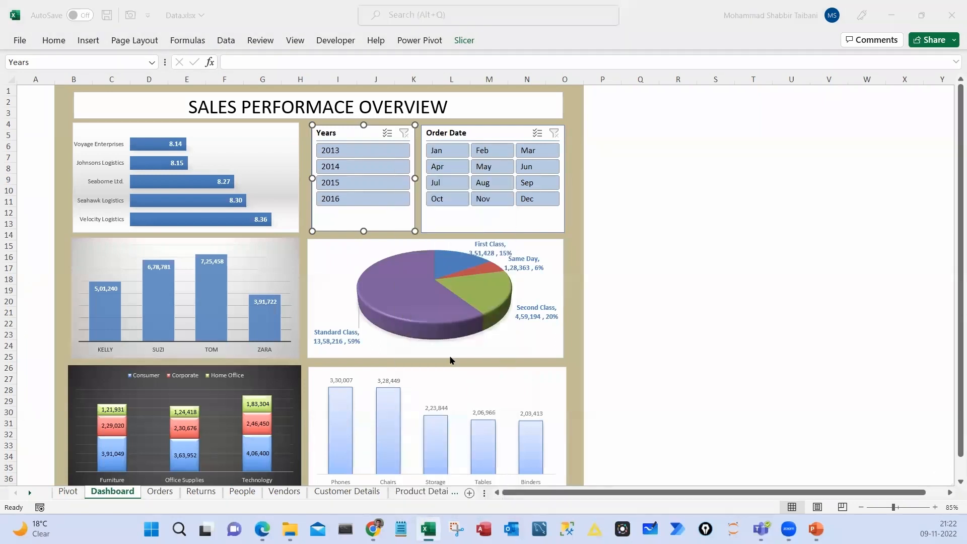
left_click_drag(436, 315, 493, 153)
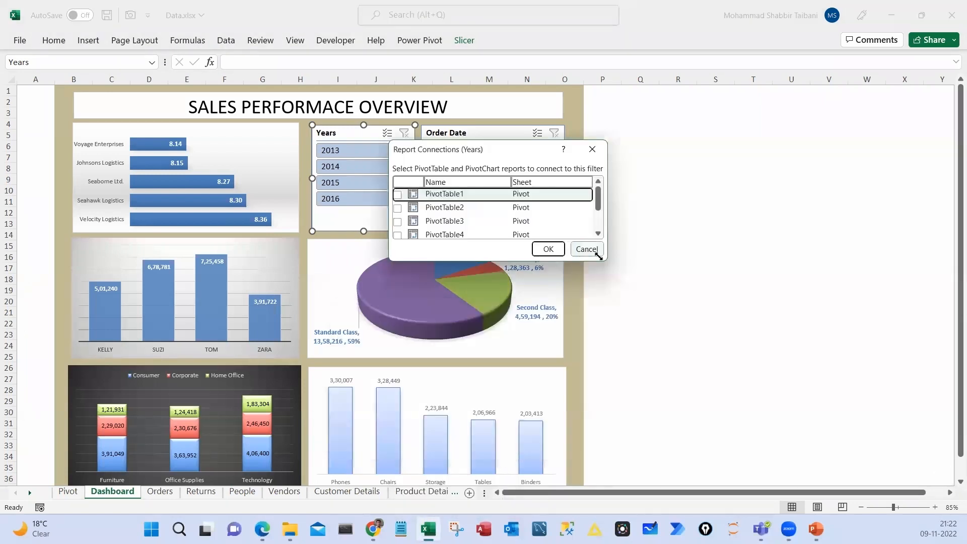
left_click_drag(604, 259, 634, 393)
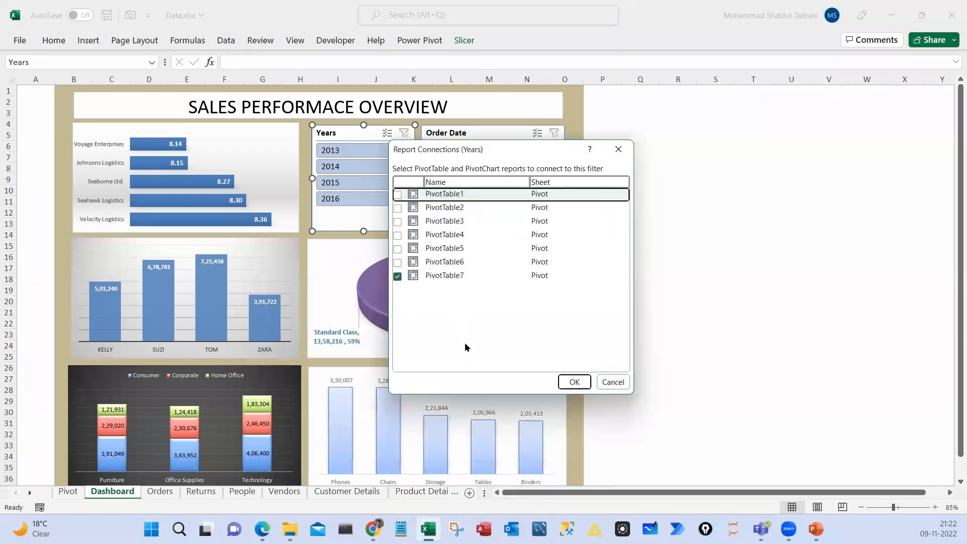
key("ctrl+2")
left_click_drag(392, 268, 575, 285)
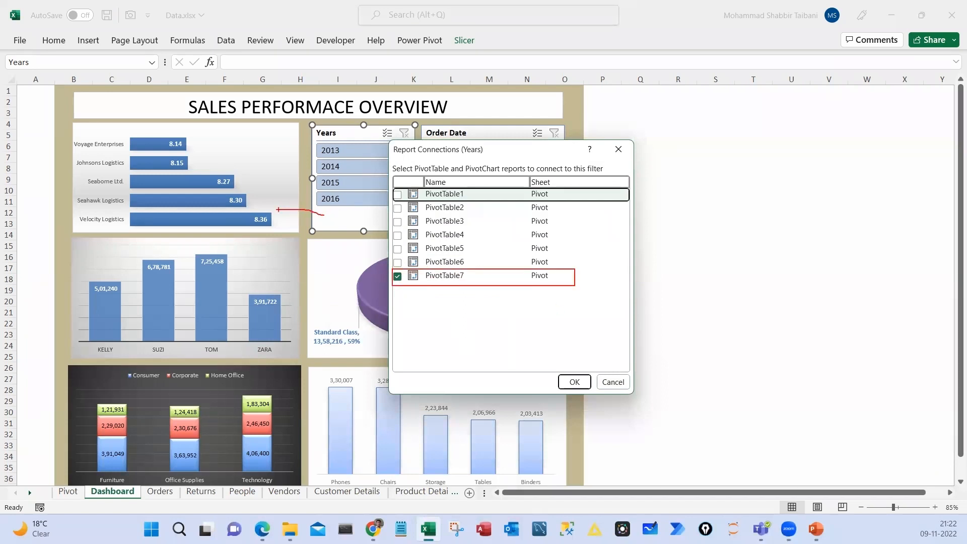
left_click_drag(324, 215, 278, 247)
mouse_move(325, 224)
left_mouse_down()
mouse_move(273, 387)
mouse_move(305, 331)
mouse_move(342, 440)
left_mouse_up()
key("Escape")
Connect the Years slicer to PivotTable1 through PivotTable6 in addition to PivotTable7
left_click(398, 262)
left_click(397, 249)
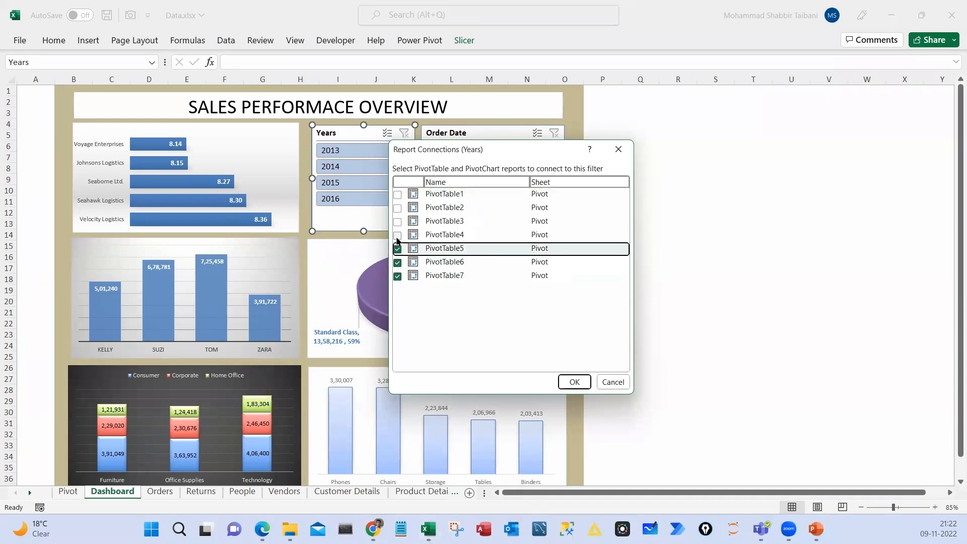
left_click(397, 235)
left_click(397, 221)
left_click(397, 208)
left_click(398, 195)
left_click(574, 382)
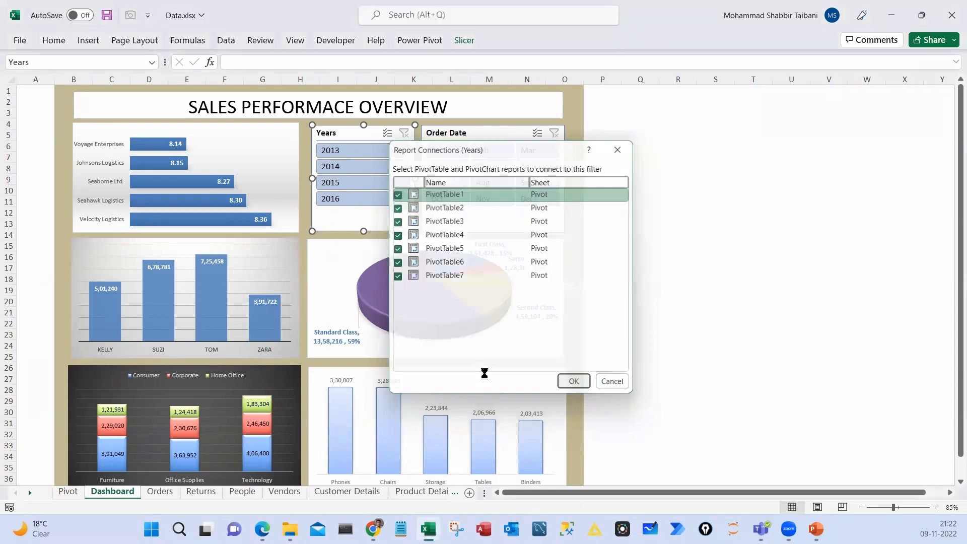
left_click(678, 268)
Test the dashboard filters with Years 2014, 2015 and 2016, and Order Date Jul, May, Feb and Mar, ending on Mar 2016
left_click(366, 167)
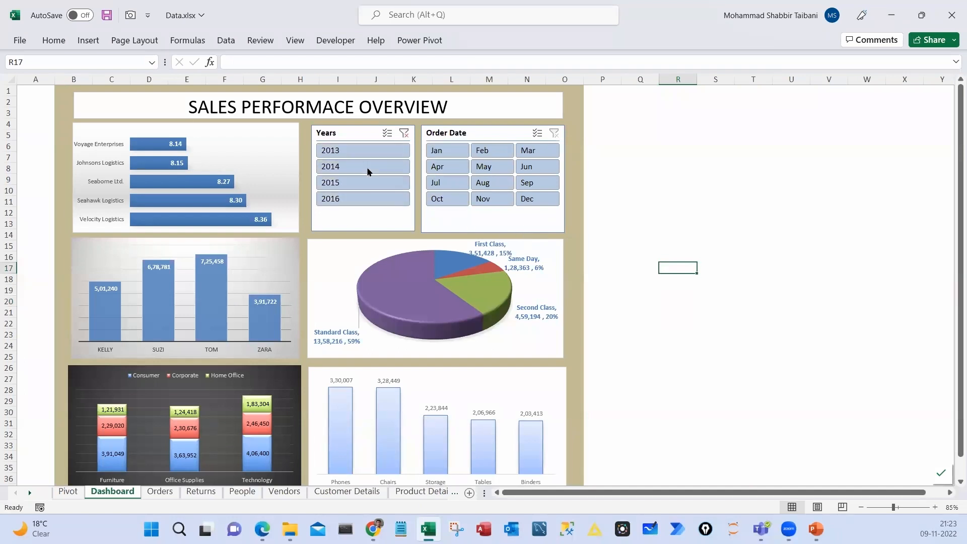
left_click(370, 183)
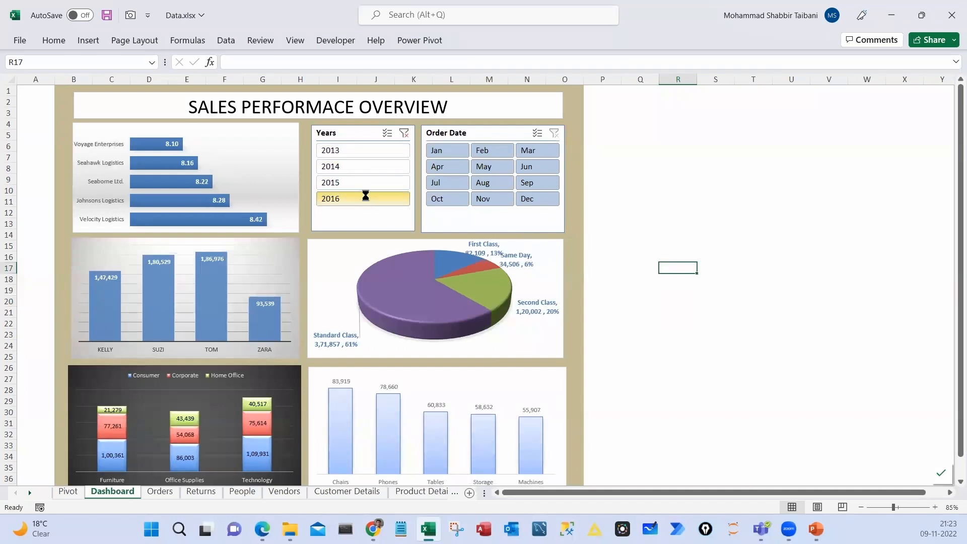
left_click(367, 197)
left_click(444, 184)
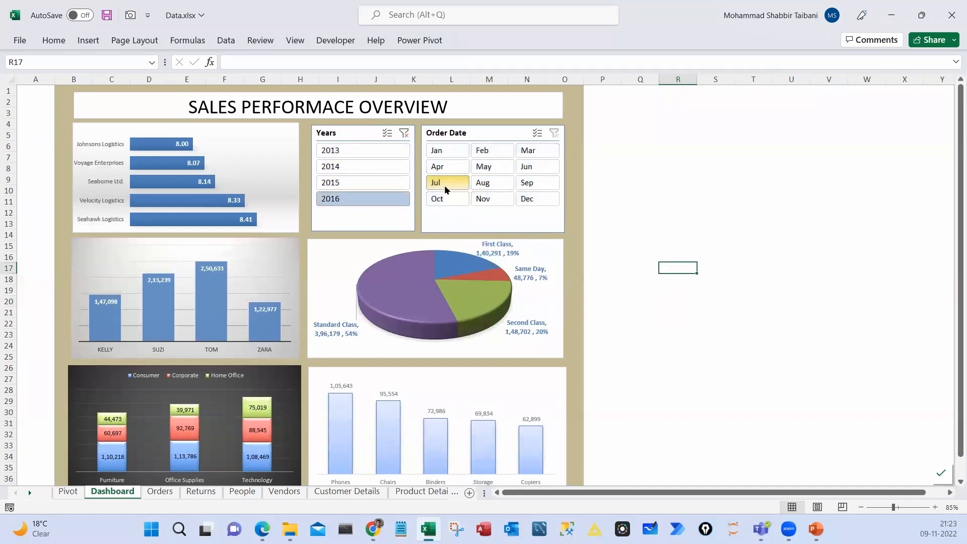
left_click(488, 165)
left_click(499, 150)
left_click(532, 152)
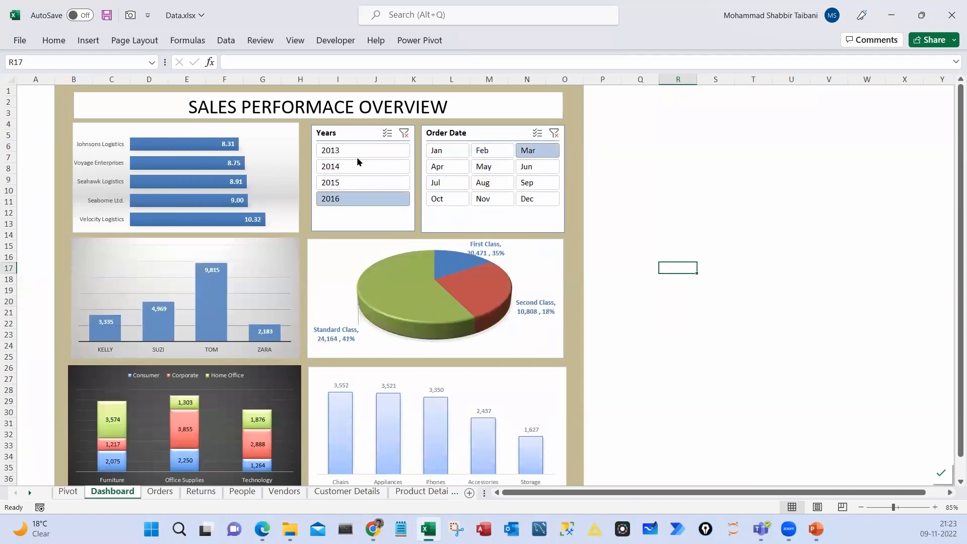
Test the dashboard slicers with Years 2013 and 2015, combined with Order Date Jun and Jul
left_click(356, 155)
left_click(350, 168)
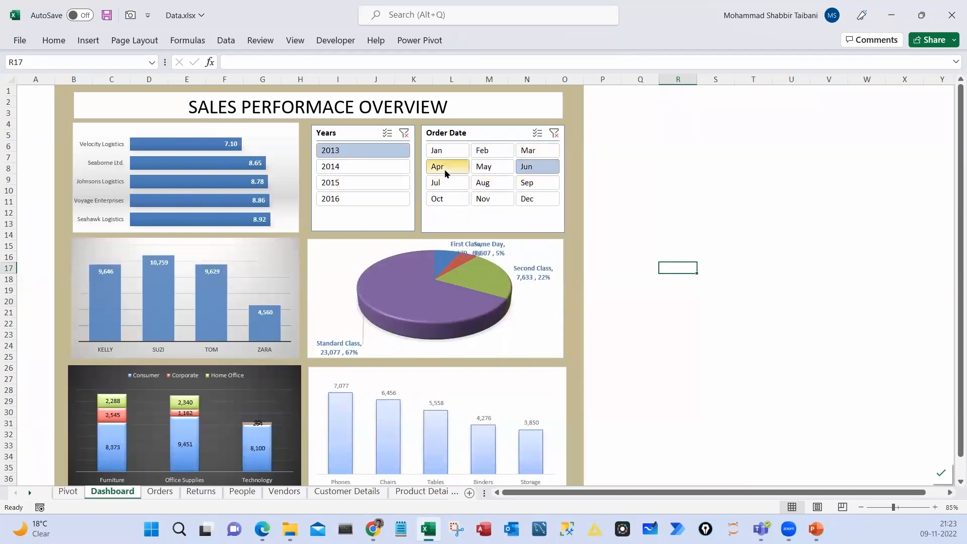
left_click(443, 182)
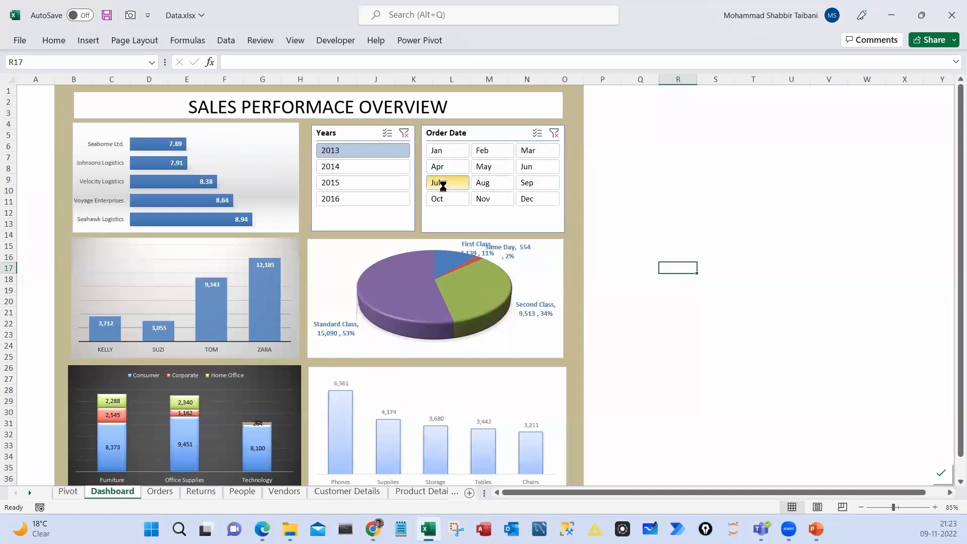
left_click(350, 183)
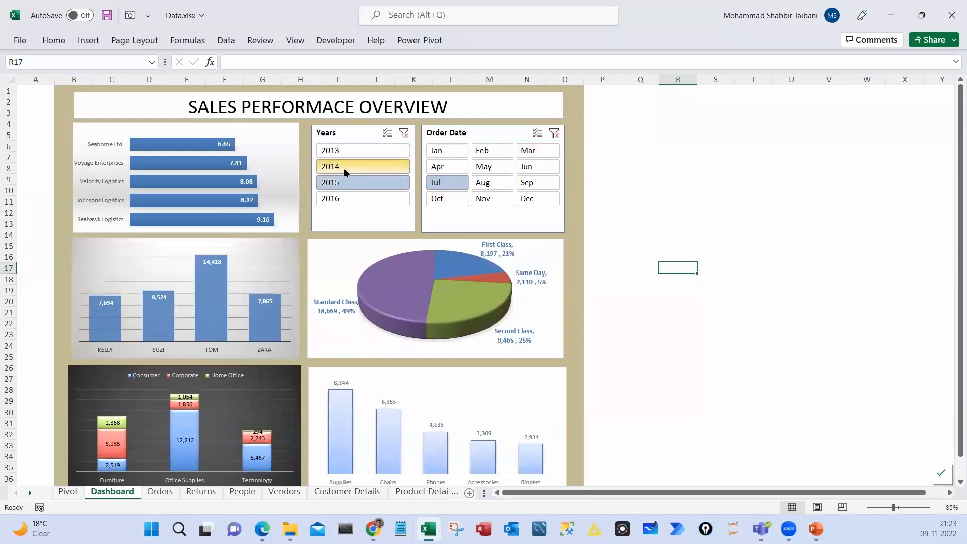
left_click(348, 148)
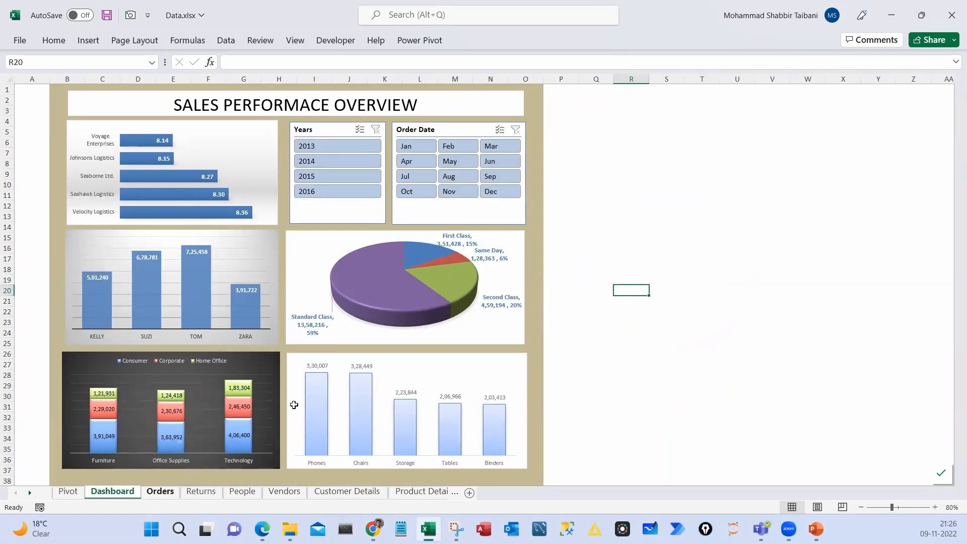
Check the Orders sheet, switch to Day 07.pdf in Edge, and review the Return Sales and Net Sales task and the Logical Statement technique
left_click(160, 492)
left_click(363, 279)
left_click(262, 529)
left_click_drag(179, 225, 710, 226)
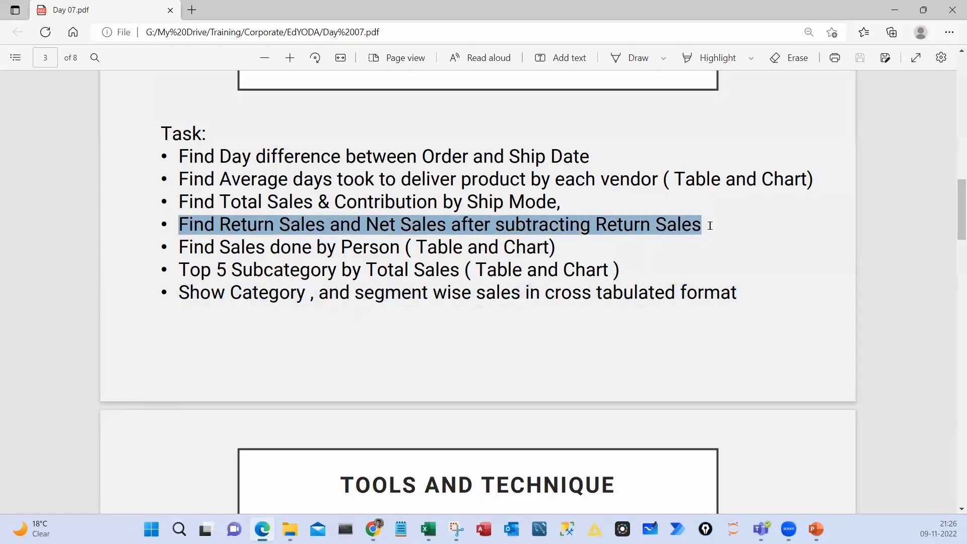
scroll(217, 434, "down", 5)
left_click_drag(172, 427, 364, 423)
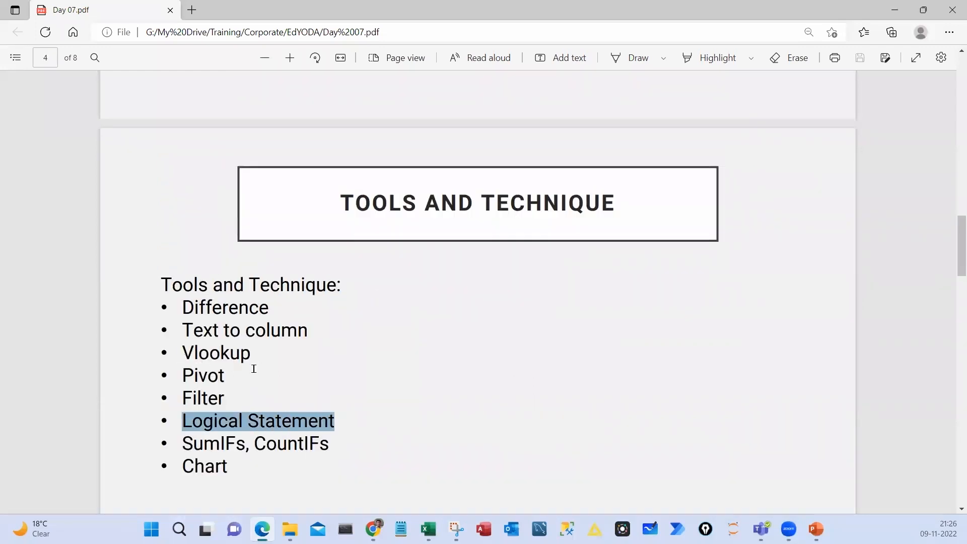
mouse_move(290, 529)
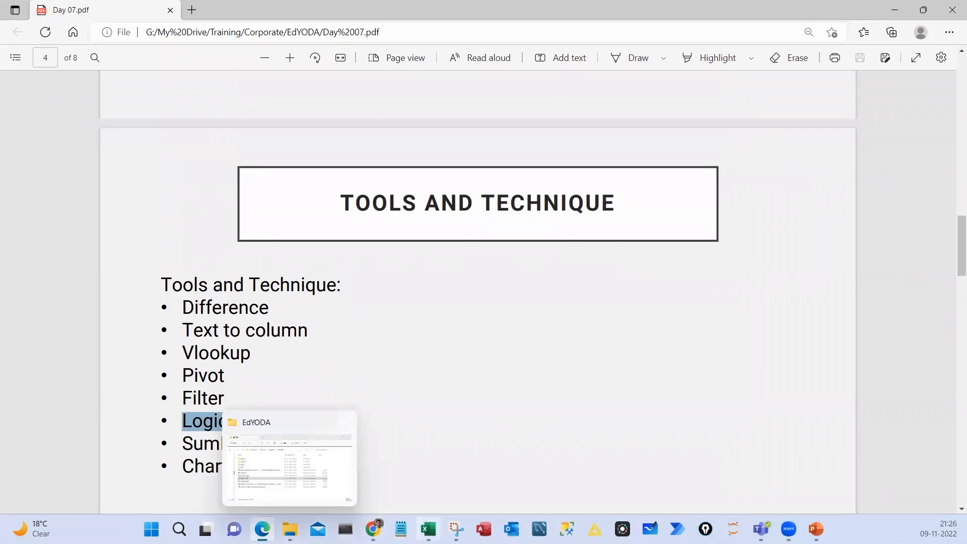
Switch back to Data.xlsx in Excel and select the first entry under Updated Order Returns on the Returns sheet
left_click(427, 529)
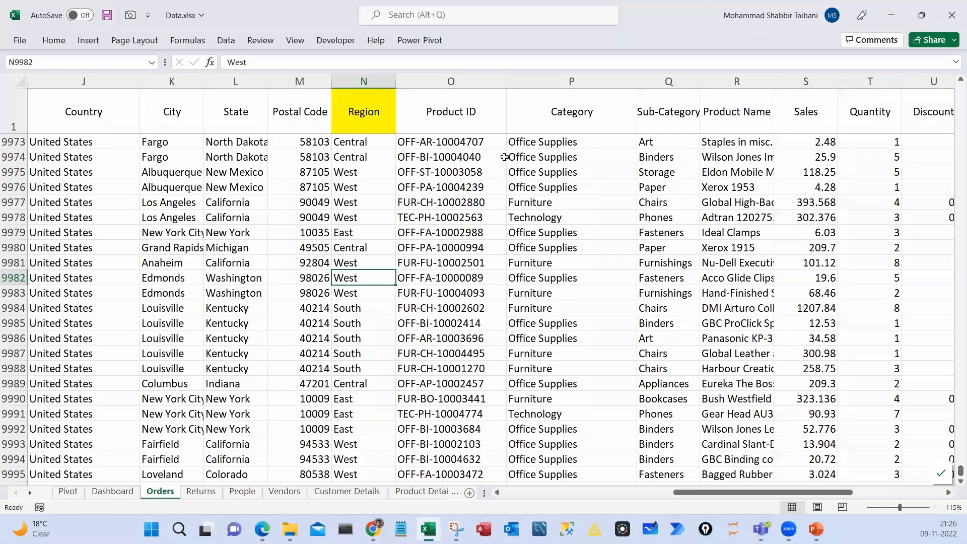
left_click(451, 338)
left_click(201, 492)
left_click(101, 126)
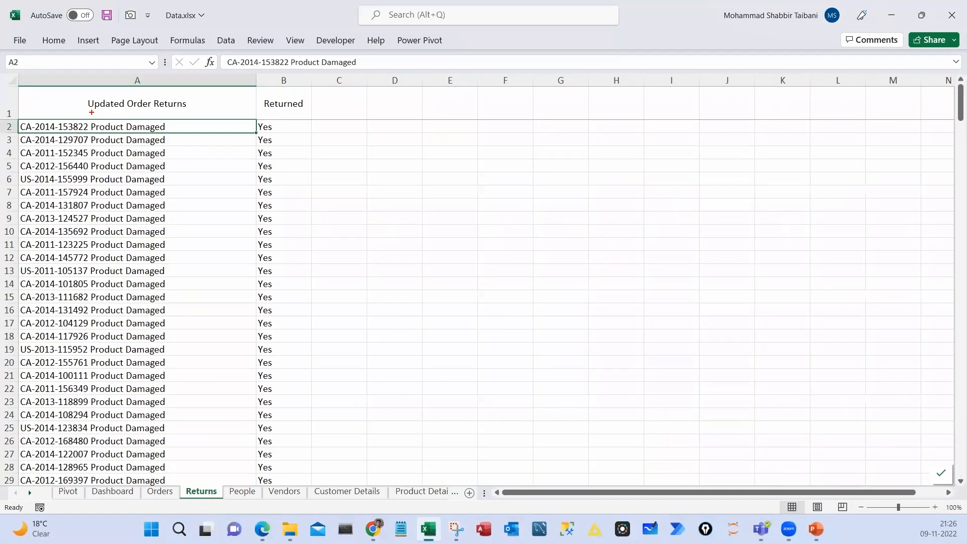
left_click_drag(92, 111, 92, 184)
left_click_drag(84, 225, 125, 217)
mouse_move(44, 99)
left_mouse_down()
mouse_move(20, 121)
mouse_move(57, 96)
left_mouse_up()
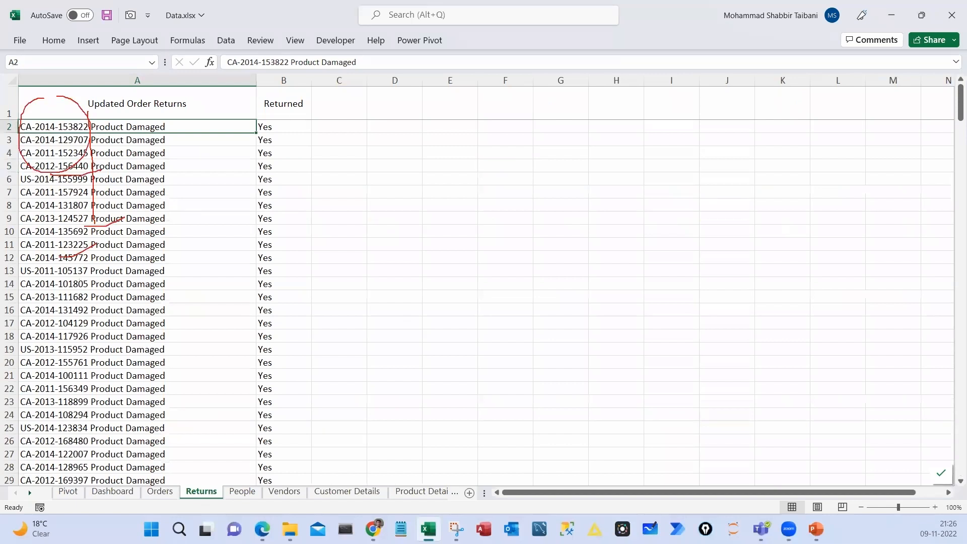
key("Escape")
mouse_move(68, 129)
left_mouse_down()
mouse_move(67, 277)
mouse_move(103, 245)
mouse_move(60, 333)
left_mouse_up()
left_click(87, 216)
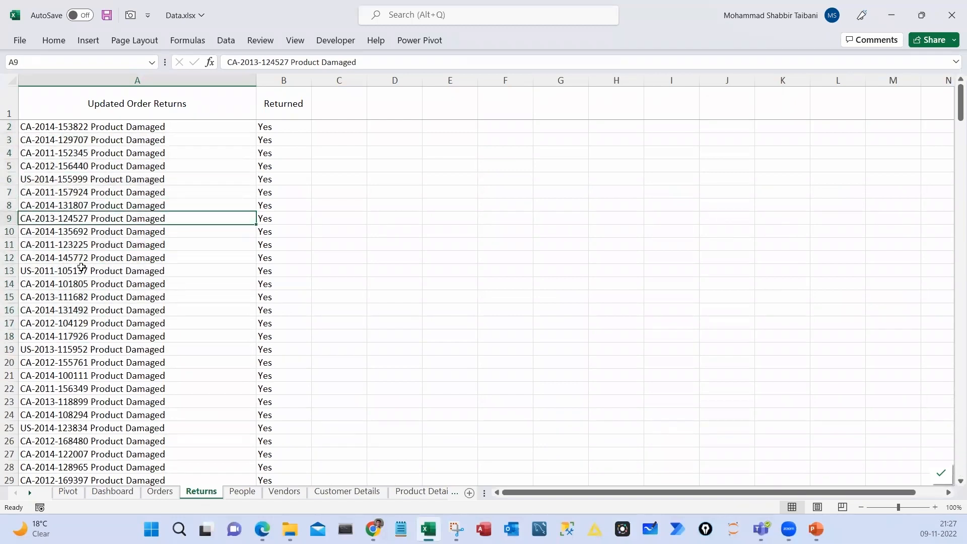
left_click_drag(81, 127, 68, 332)
left_click(102, 269)
Start Text to Columns on all the Updated Order Returns entries from A2 down, using the Fixed width data type
left_click(123, 131)
key("ctrl+shift+Down")
key("ctrl+BackSpace")
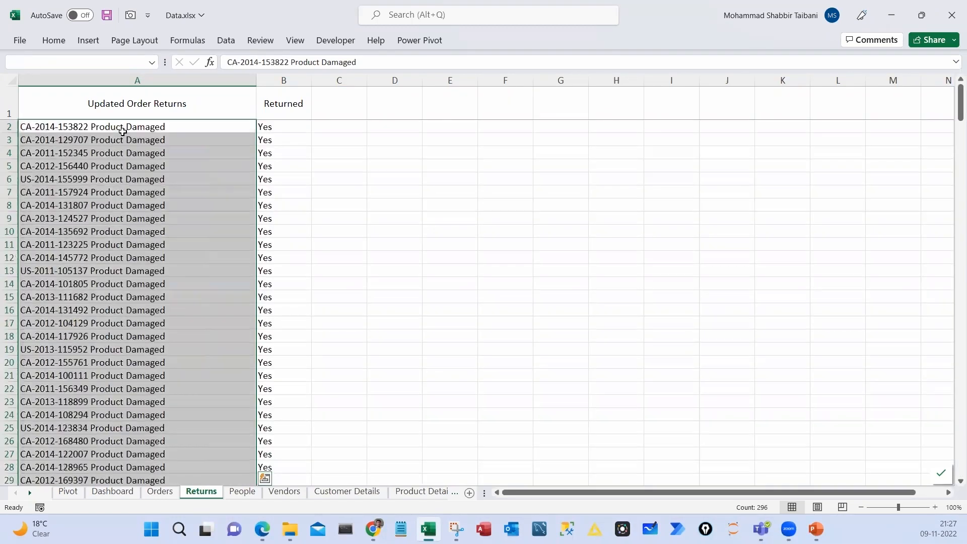
left_click(227, 40)
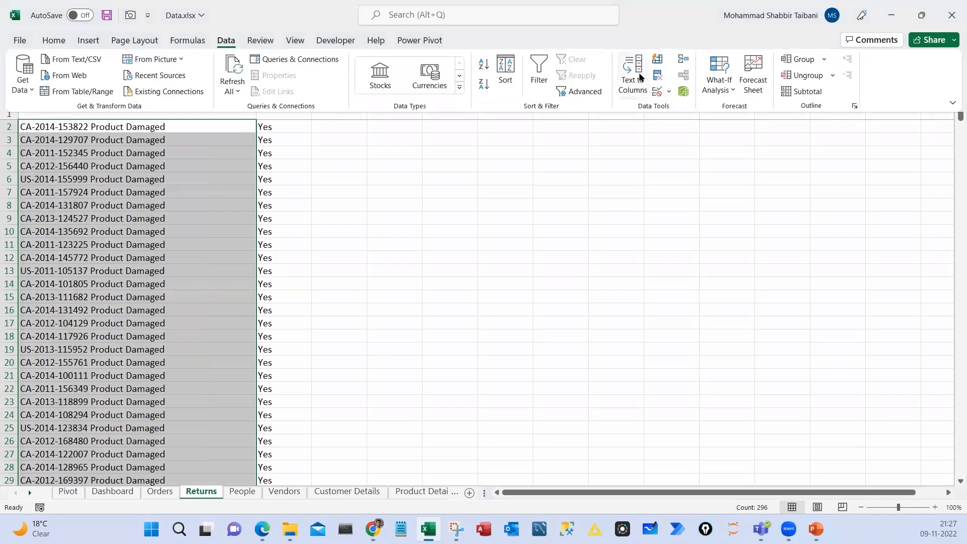
left_click(632, 76)
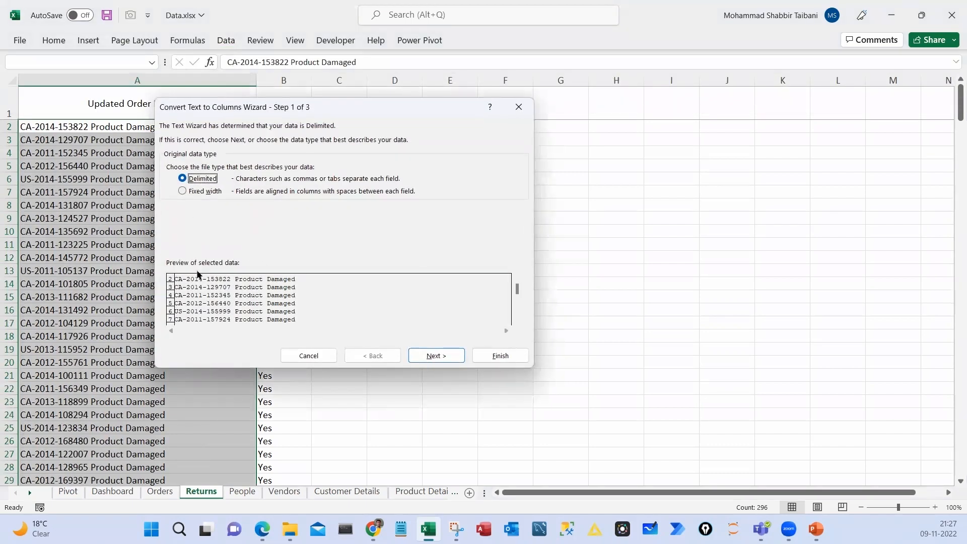
left_click(182, 191)
left_click(417, 359)
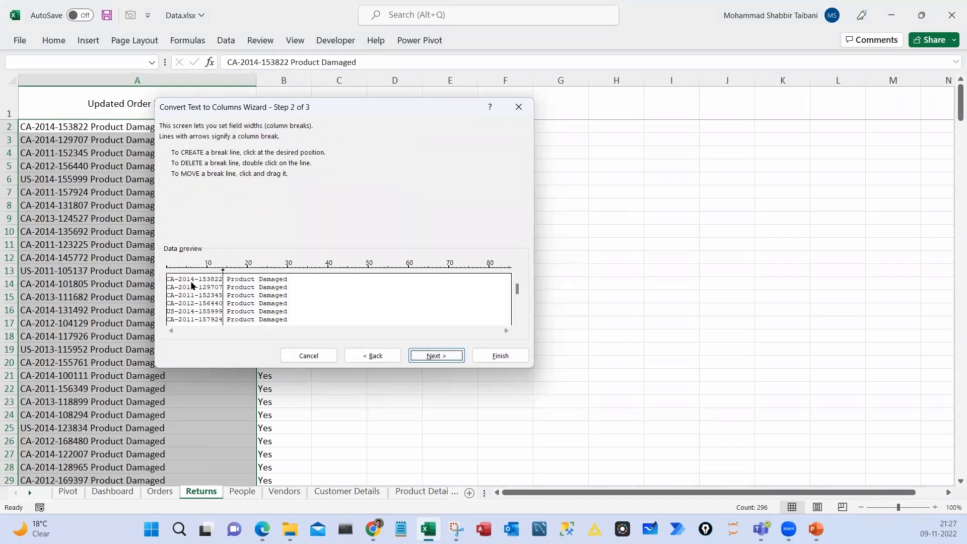
Accept the suggested column break and finish the split with General format and C2 as the destination
left_click(460, 358)
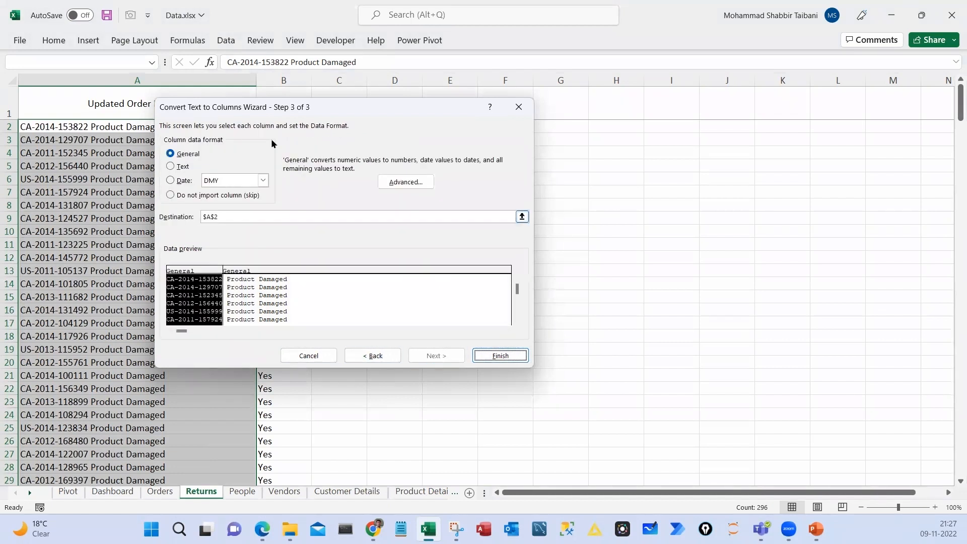
left_click_drag(275, 108, 527, 92)
left_click_drag(483, 201, 443, 201)
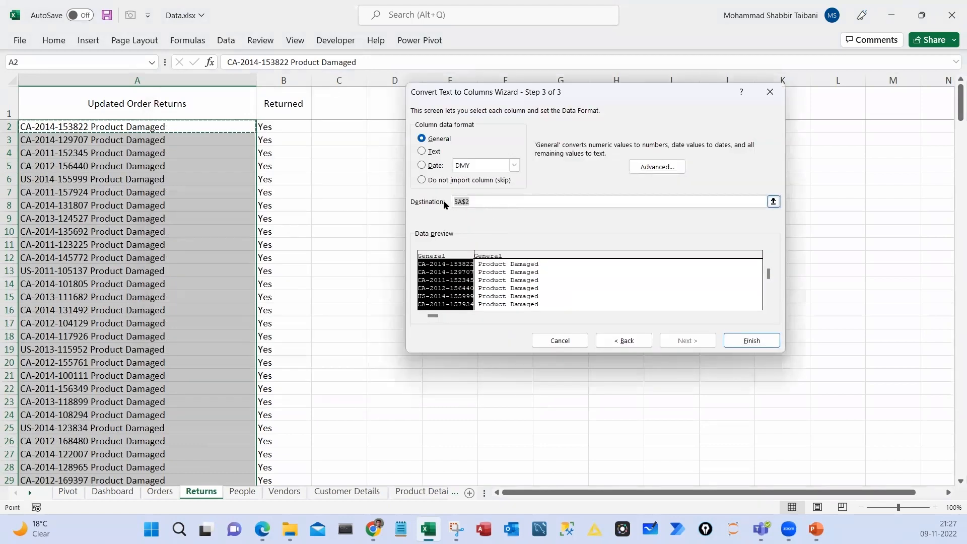
left_click(345, 132)
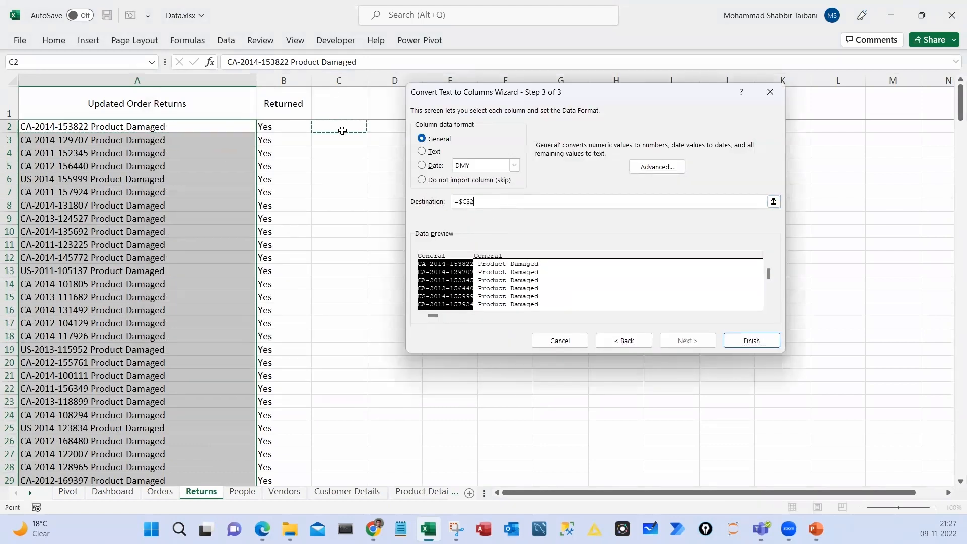
left_click(749, 339)
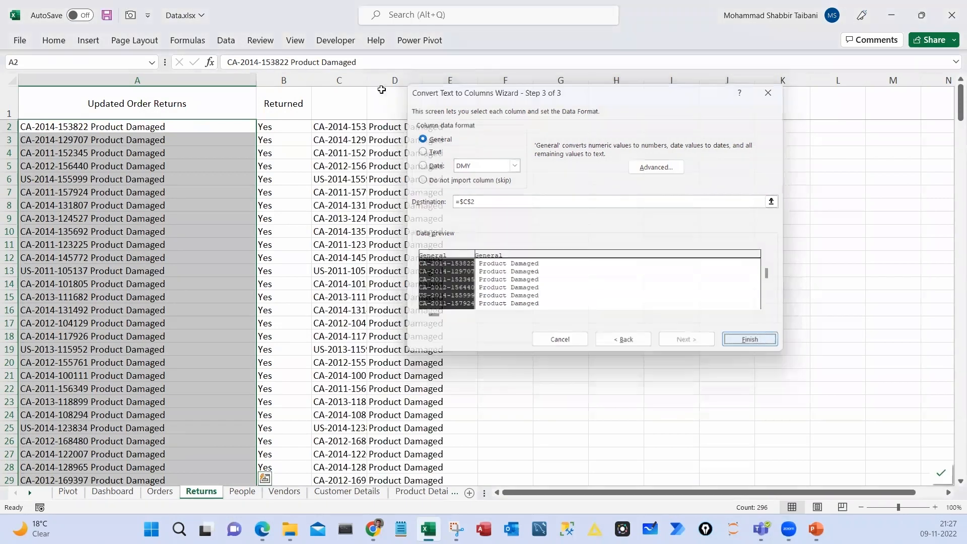
Widen columns C and D to fit the split order IDs and return reasons
double_click(367, 80)
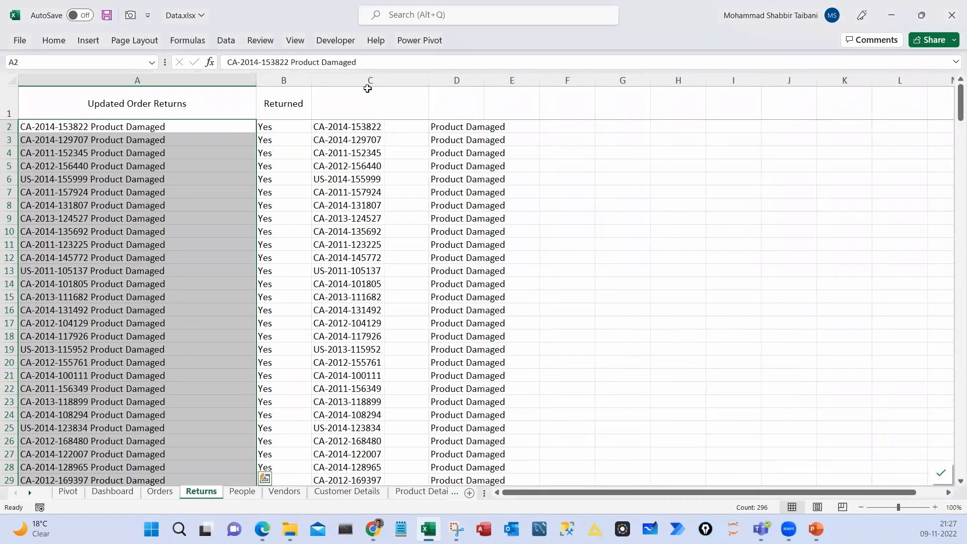
left_click(368, 88)
double_click(484, 81)
left_click(491, 177)
Enter the headers "Order ID" in C1 and "Return for Reason" in D1
left_click(373, 113)
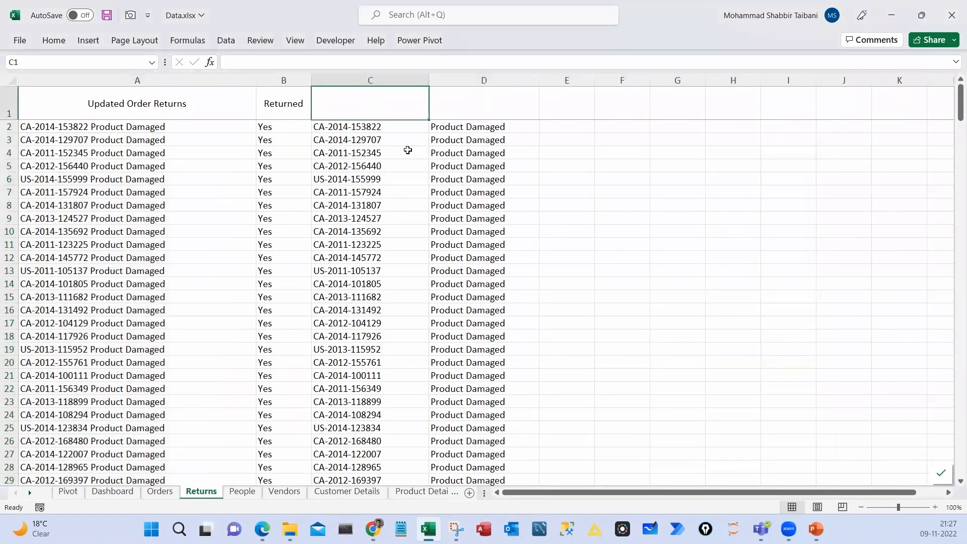
type("Order ID")
key("Tab")
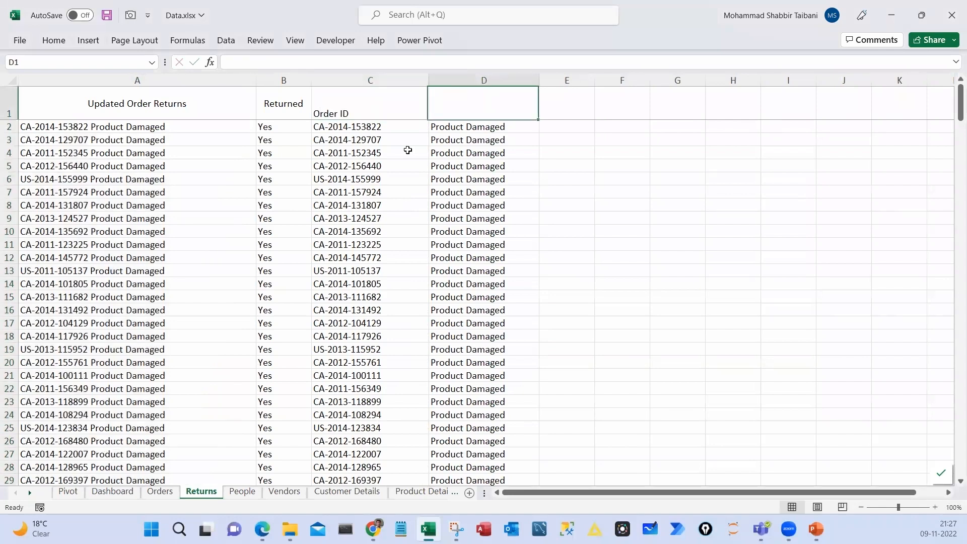
type("Return for Reason")
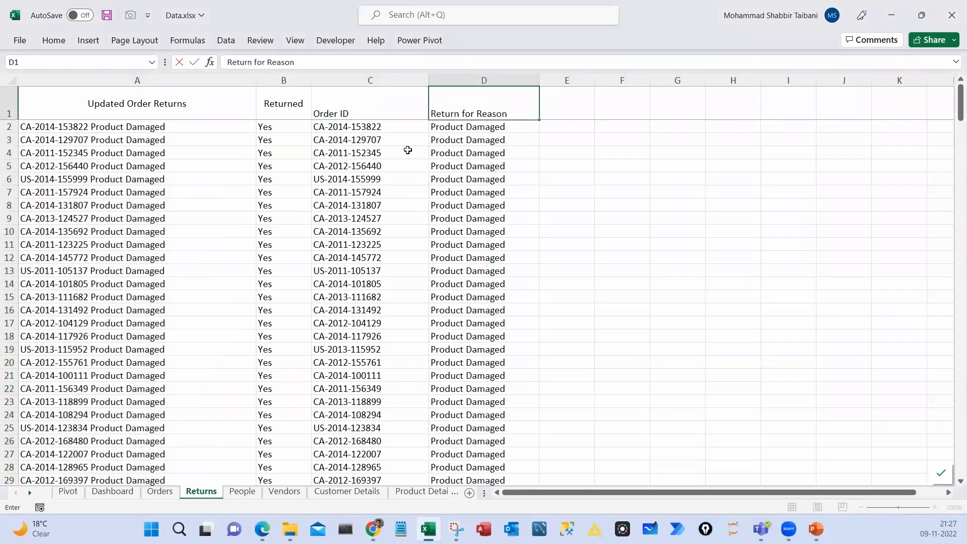
key("Return")
scroll(407, 150, "down", 3)
scroll(407, 150, "up", 3)
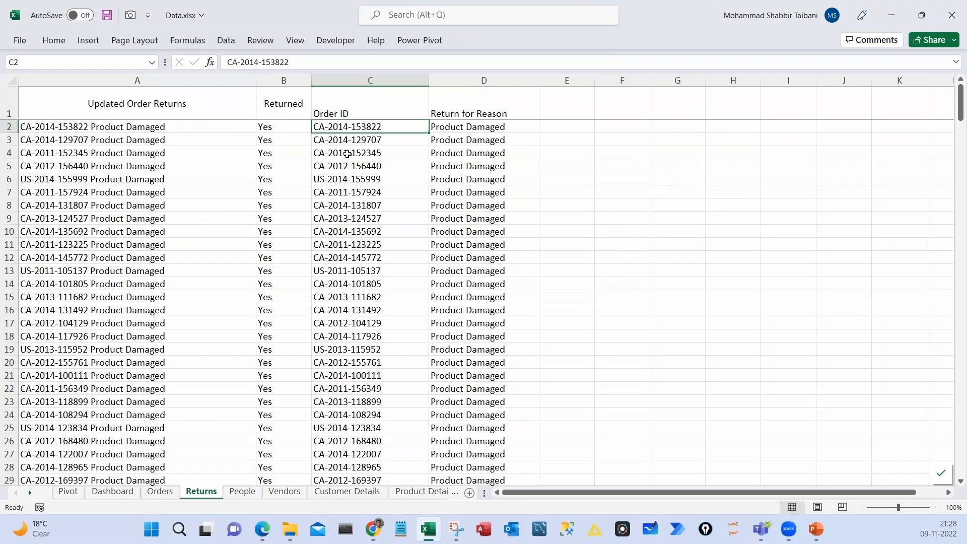
left_click_drag(318, 107, 322, 106)
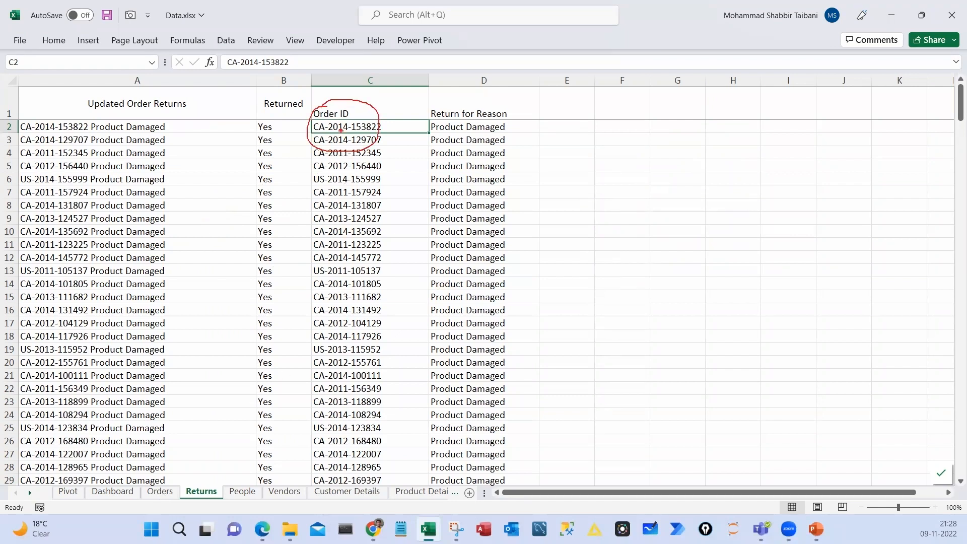
key("Escape")
Switch to the Orders sheet and select Z2, the first empty cell under Return Yes No
key("ctrl+Page_Up")
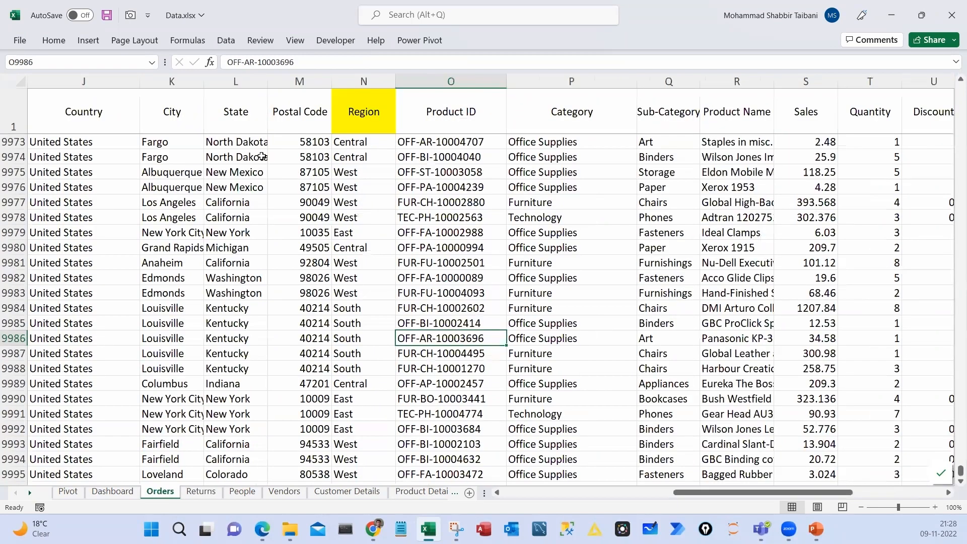
left_click(98, 144)
key("ctrl+Left")
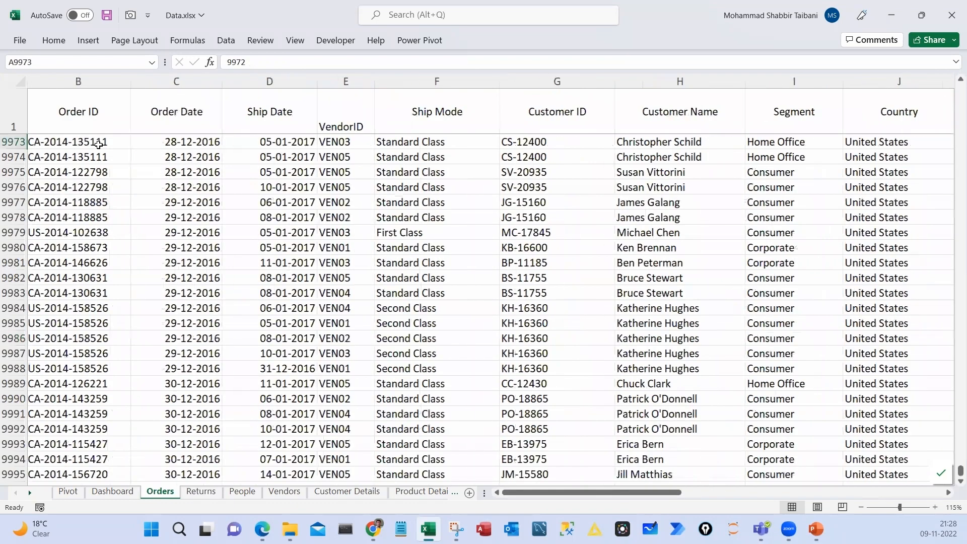
key("Up")
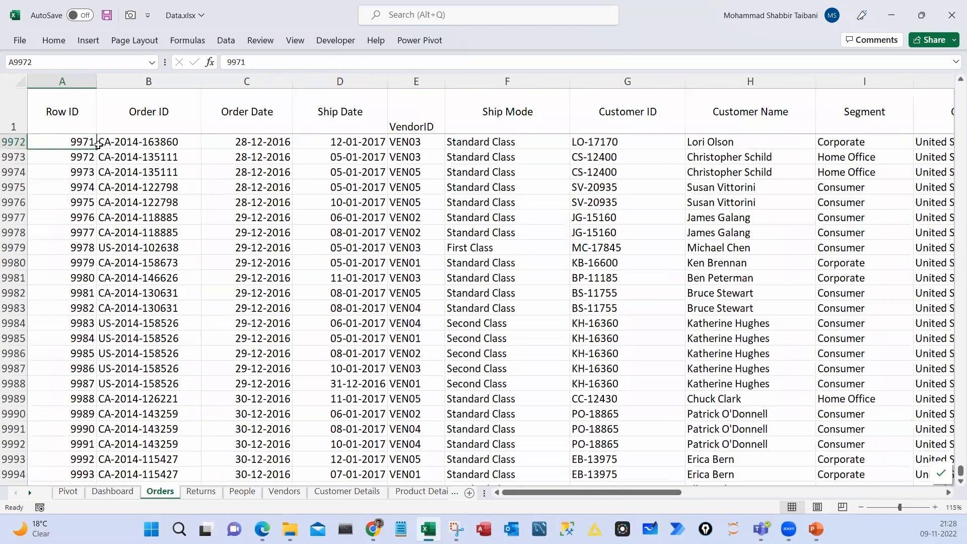
key("ctrl+Up")
key("Right")
key("ctrl+Right")
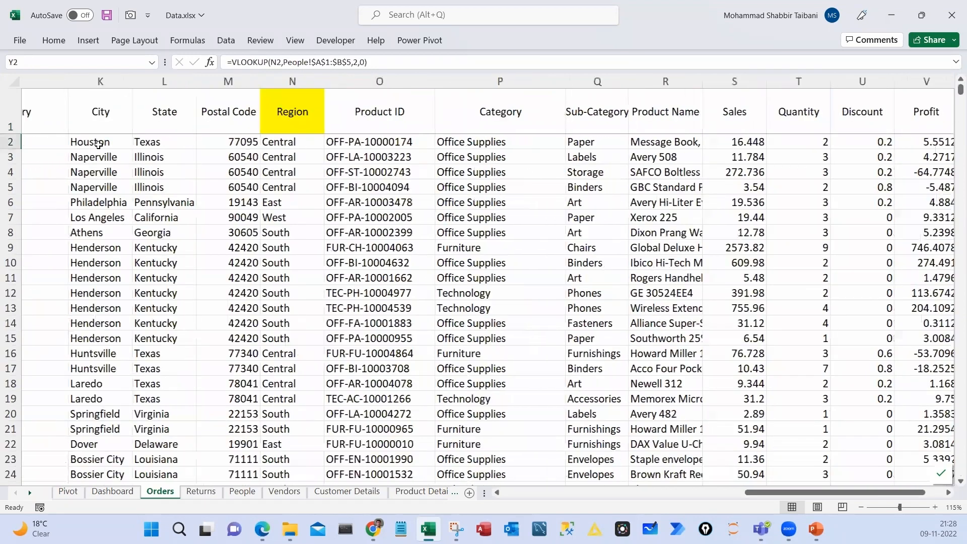
key("Right")
On the Returns sheet, move the Returned column to sit directly after the Return for Reason column
key("ctrl+Page_Down")
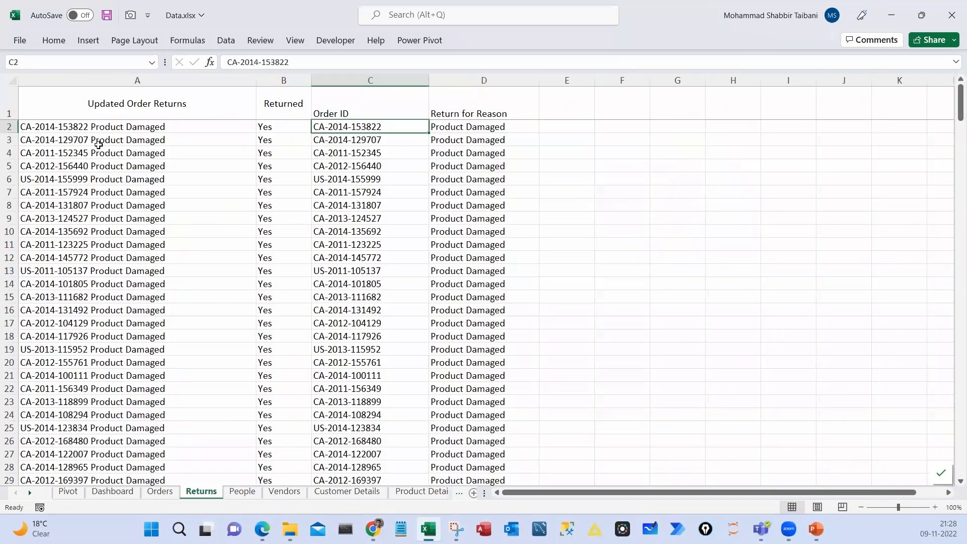
key("ctrl+shift+Down")
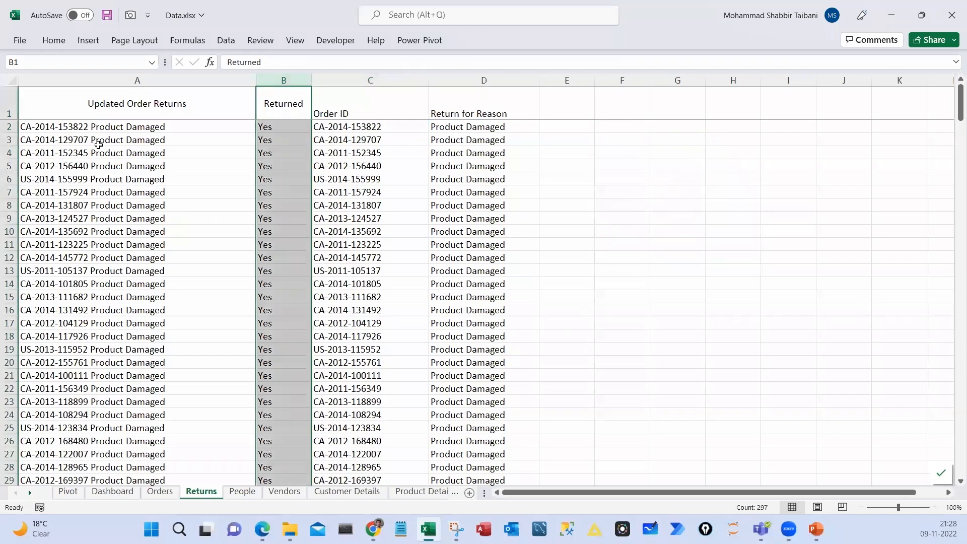
key("ctrl+c")
key("Right")
key("Right")
key("Right")
key("ctrl+shift+plus")
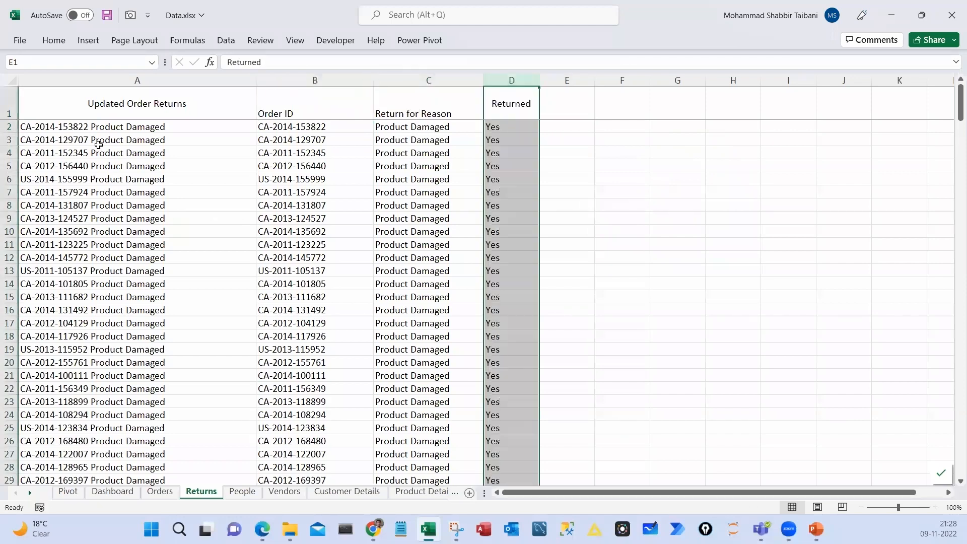
key("Down")
key("Down")
key("Up")
key("Left")
key("Left")
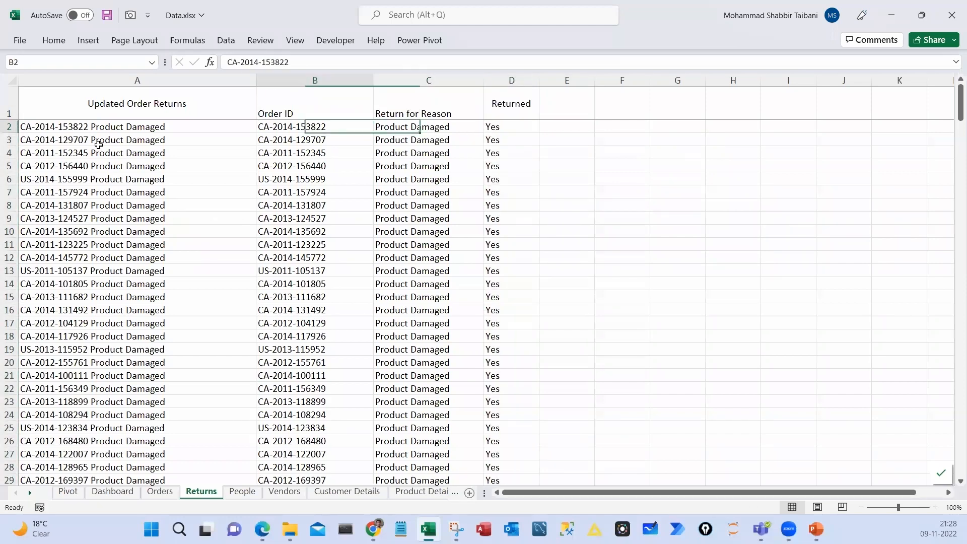
key("shift+Right")
key("shift+Right")
key("ctrl+Right")
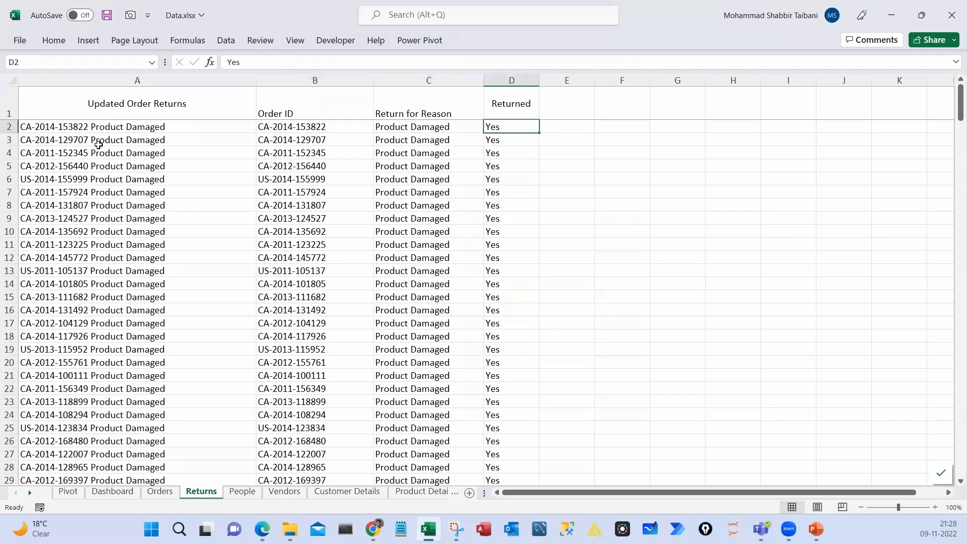
Begin a VLOOKUP formula in Z2 of the Orders sheet with the Order ID in B2 as the lookup value
key("ctrl+Page_Up")
type("=VLOOKUP(")
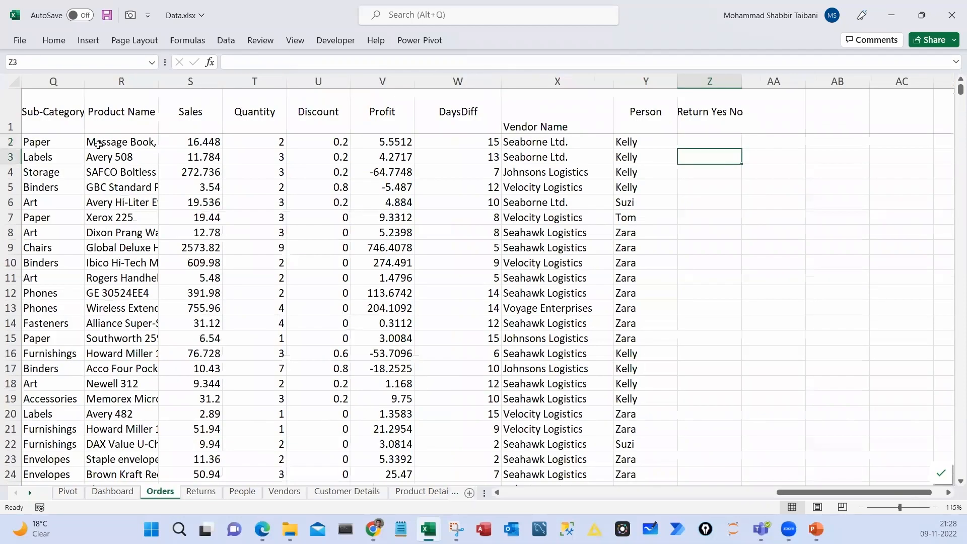
key("Home")
key("Right")
type(",")
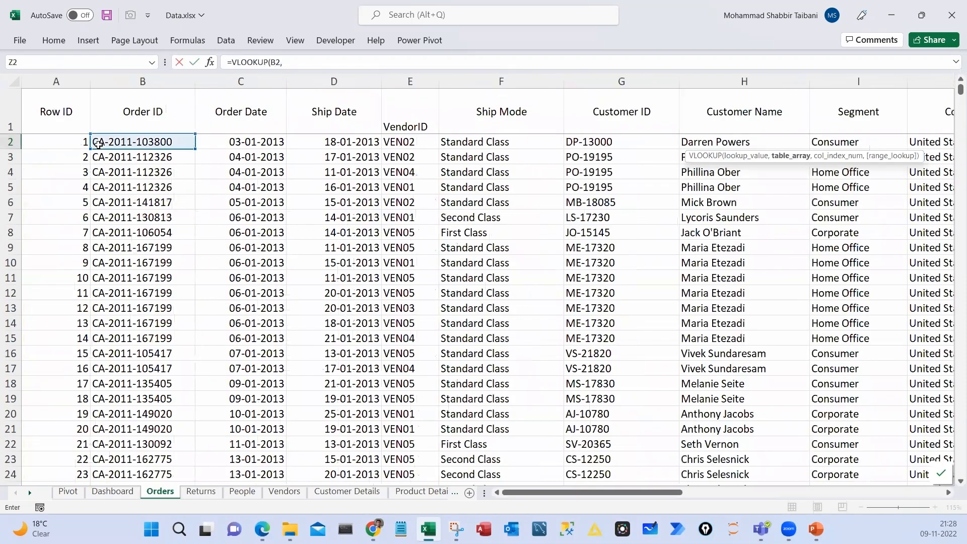
Complete the VLOOKUP with Returns columns B:D as the table, column index 3 and range lookup 0
key("ctrl+Page_Down")
key("Right")
key("Up")
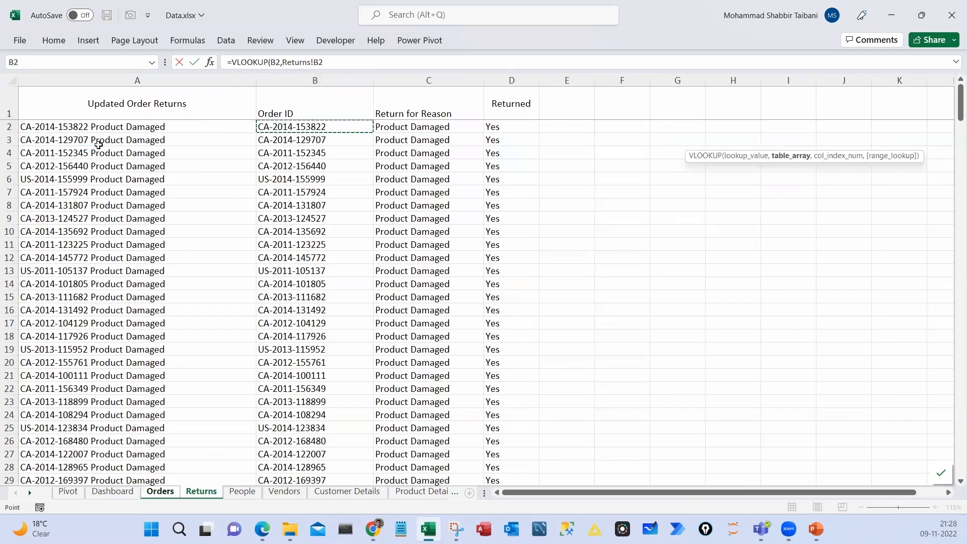
key("ctrl+space")
key("shift+Right")
key("shift+Right")
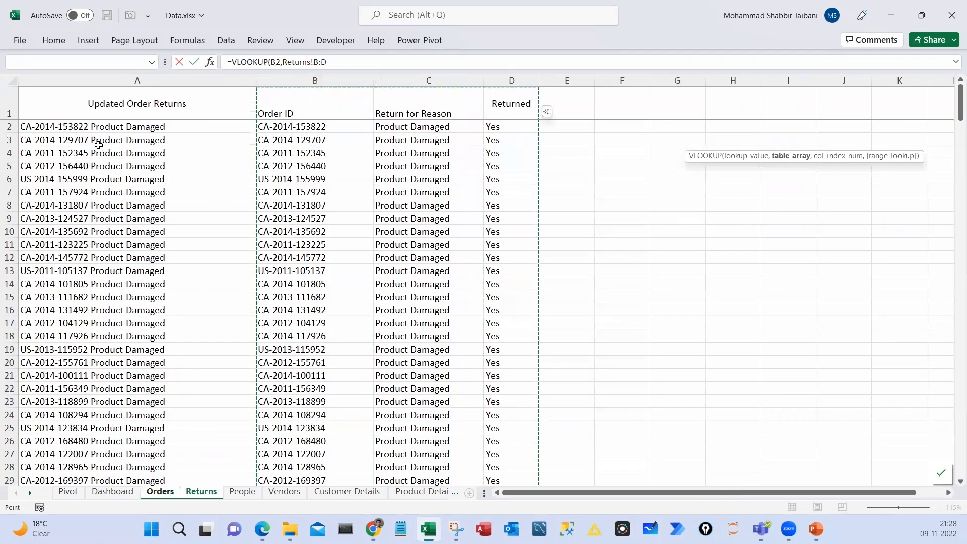
type(",3,0)")
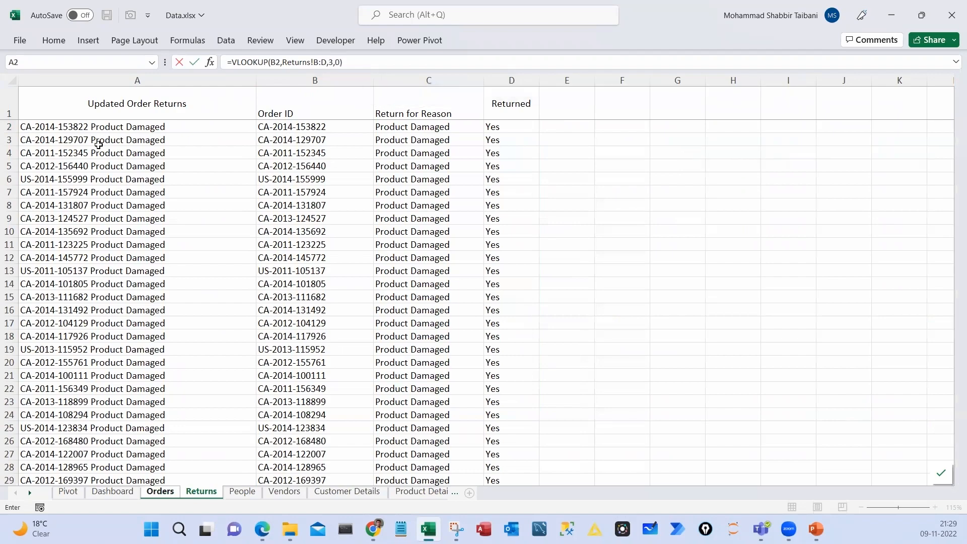
key("Return")
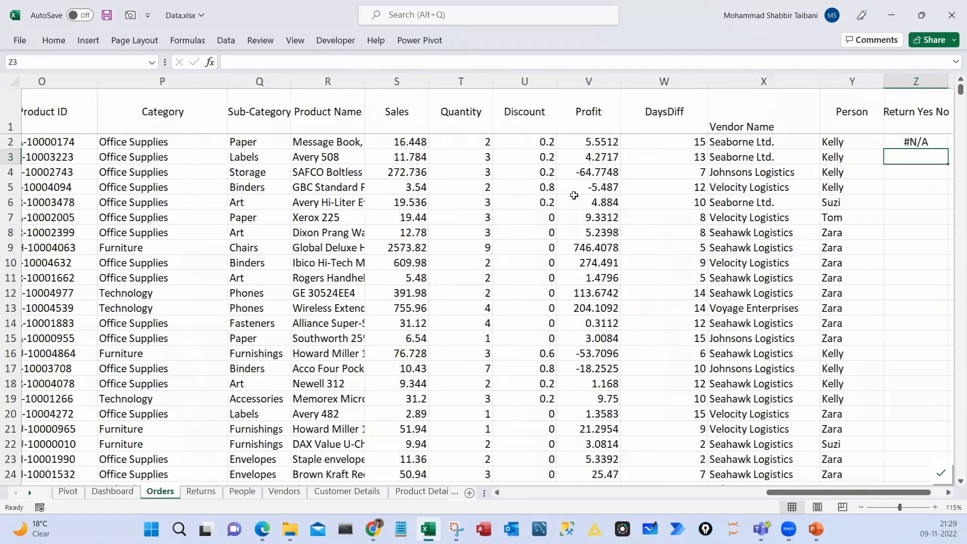
Fill the Z2 formula down the whole Return Yes No column and widen column Z
key("Up")
key("Right")
key("Right")
key("Right")
key("Right")
left_click(676, 146)
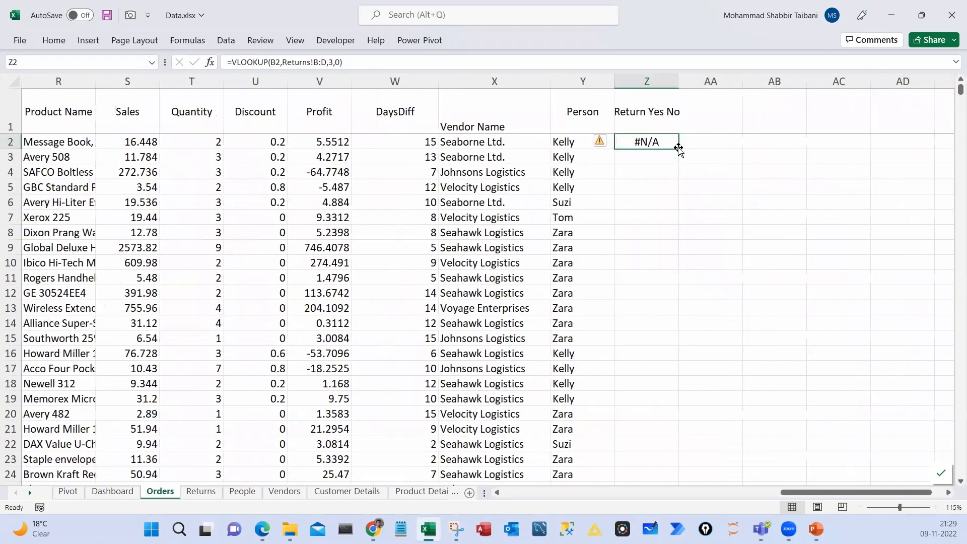
double_click(678, 149)
left_click_drag(674, 91, 713, 92)
Highlight the Return Yes No header in Z1 with a yellow fill and return to cell A1
scroll(334, 217, "down", 11)
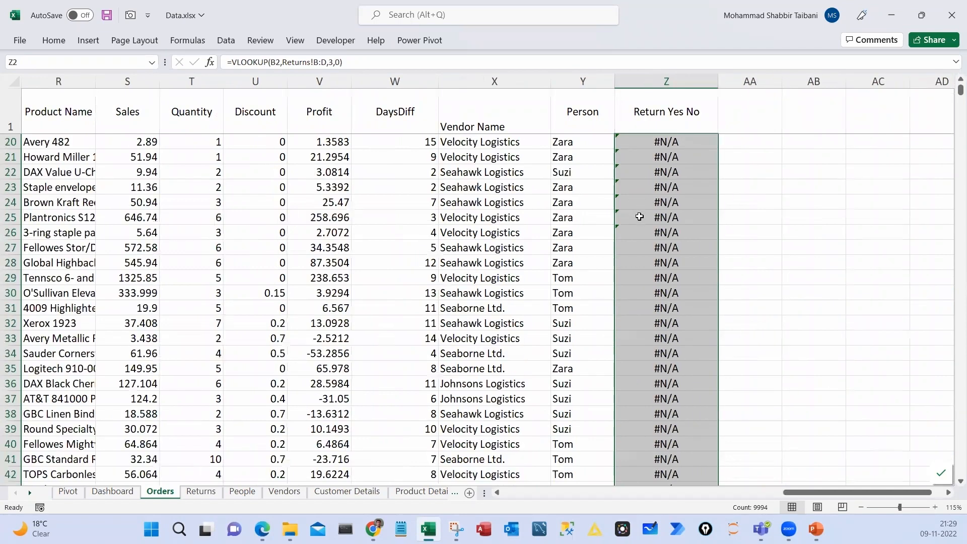
scroll(335, 217, "down", 4)
left_click_drag(660, 203, 148, 216)
left_click_drag(140, 204, 141, 213)
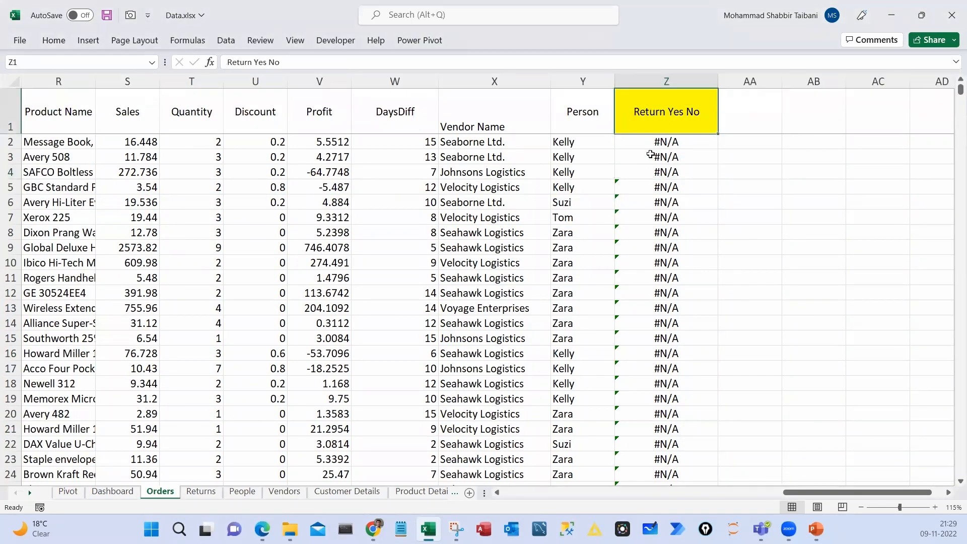
left_click(653, 146)
left_click(634, 112)
key("ctrl+Home")
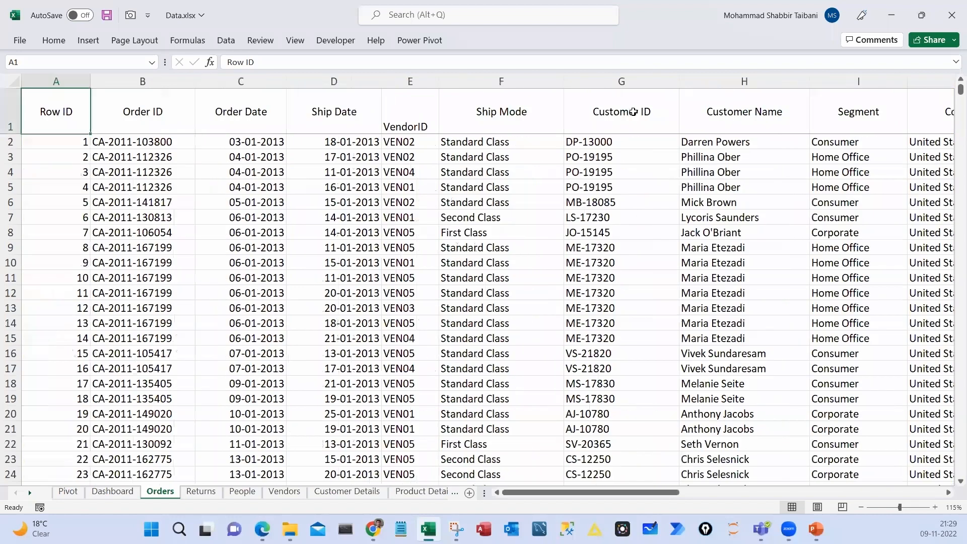
Create a PivotTable from the Orders data on a new worksheet using the PivotTable and PivotChart Wizard
key("alt+d")
key("p")
key("Return")
key("Return")
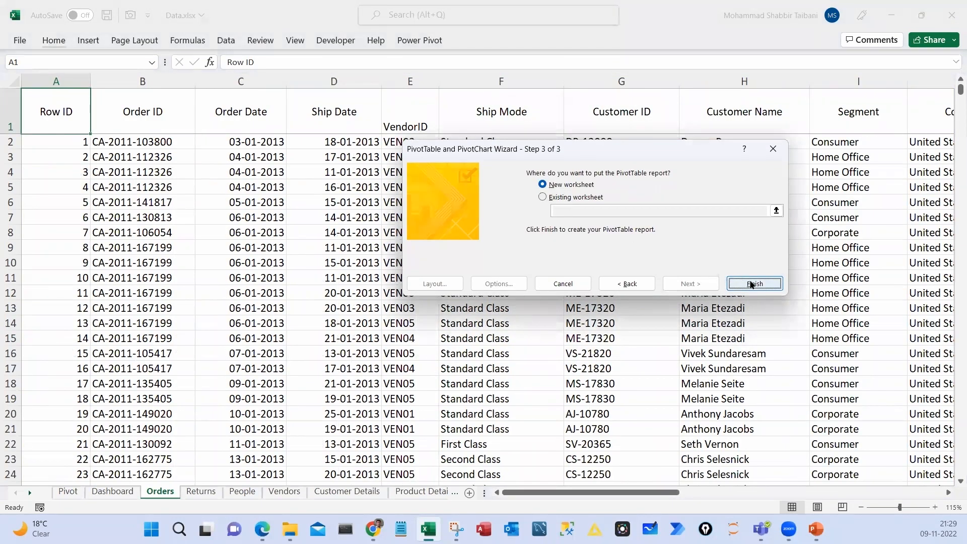
left_click(750, 284)
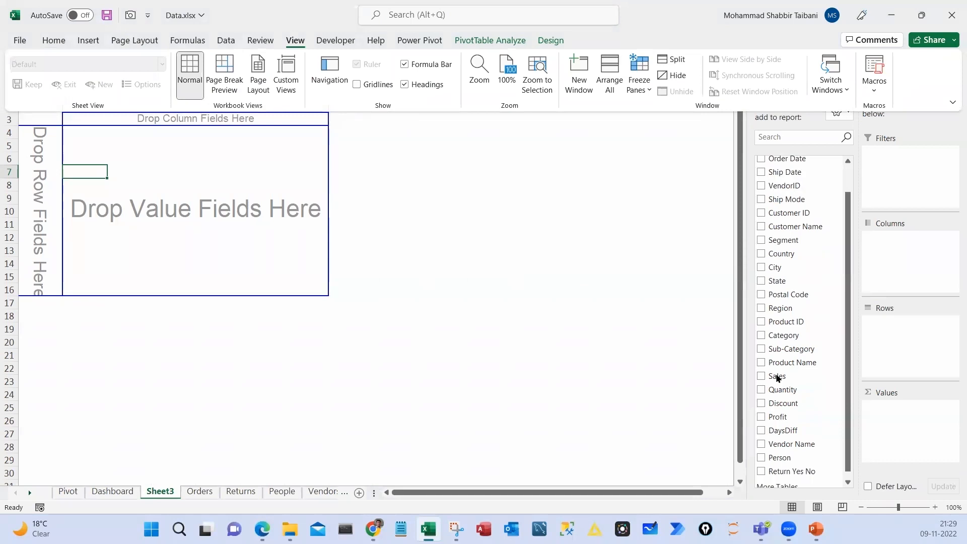
Add Sales to the pivot table's values and Return Yes No to its columns
left_click_drag(776, 377, 902, 436)
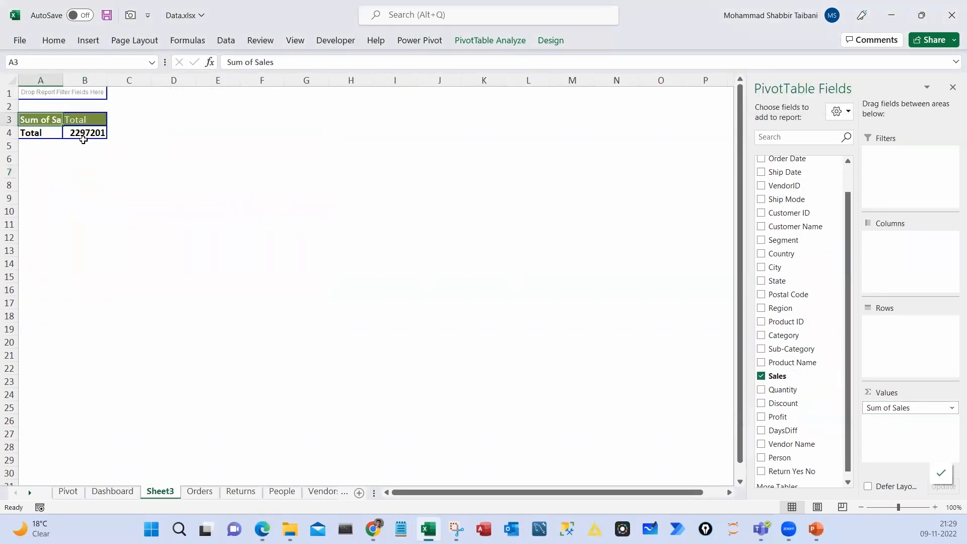
scroll(800, 459, "down", 1)
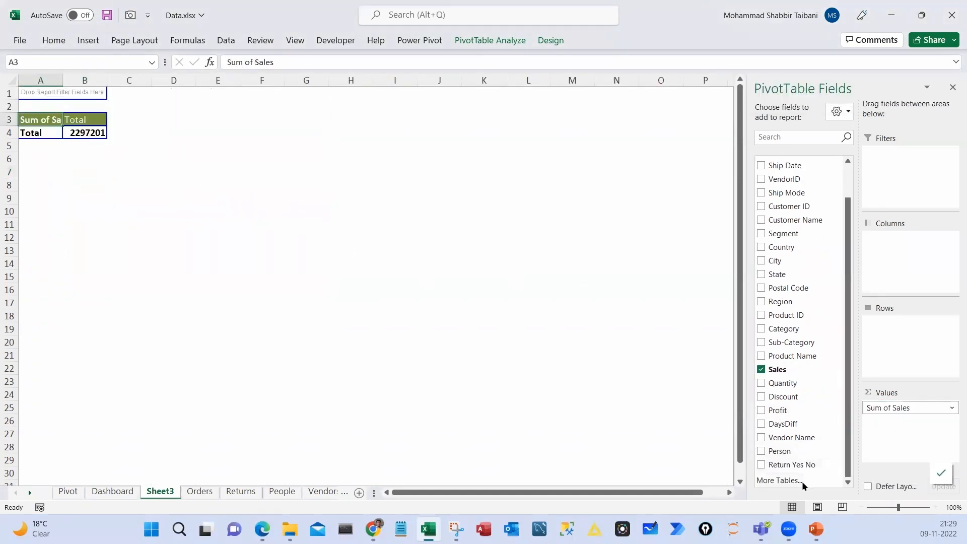
left_click_drag(790, 468, 891, 252)
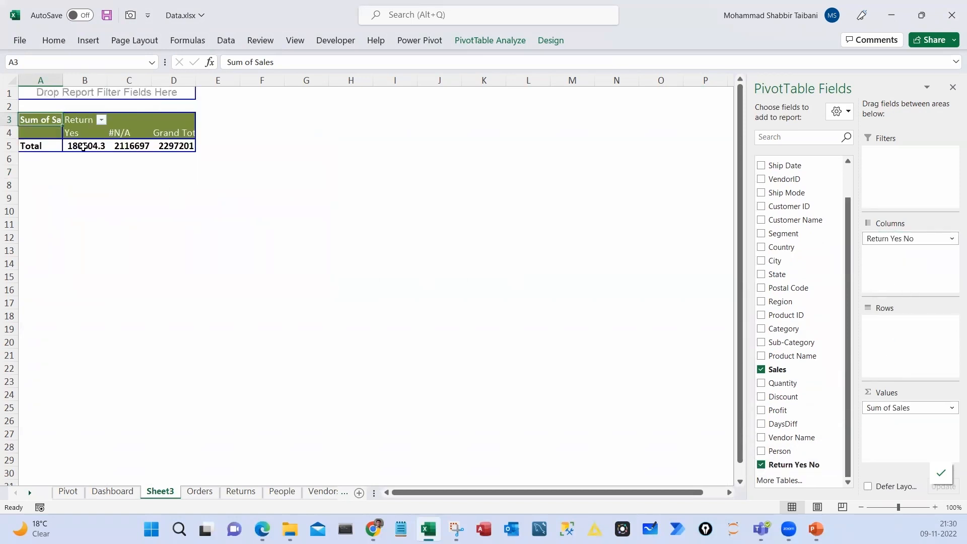
Format the pivot table's sales totals in row 5 with thousands separators and no decimal places
left_click(81, 146)
left_click_drag(133, 147, 177, 146)
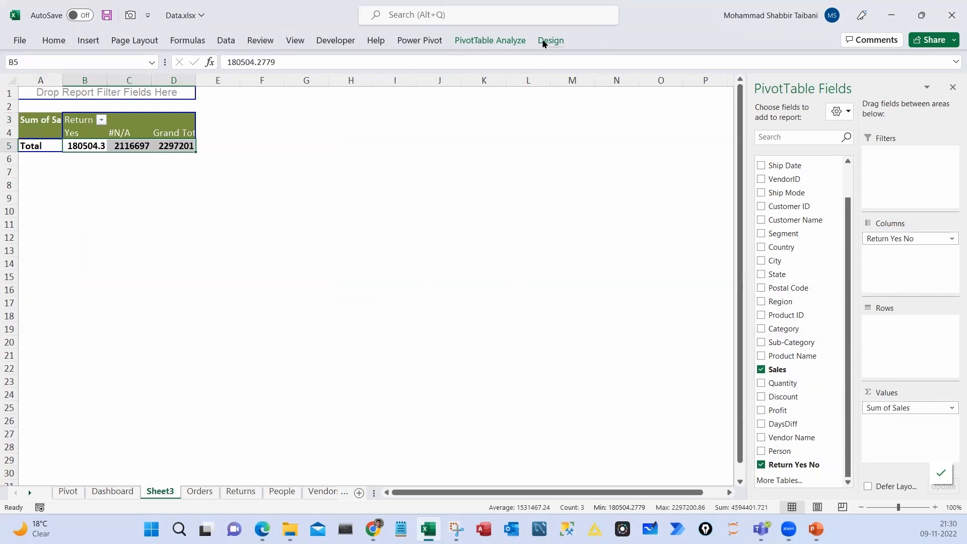
left_click_drag(84, 146, 175, 145)
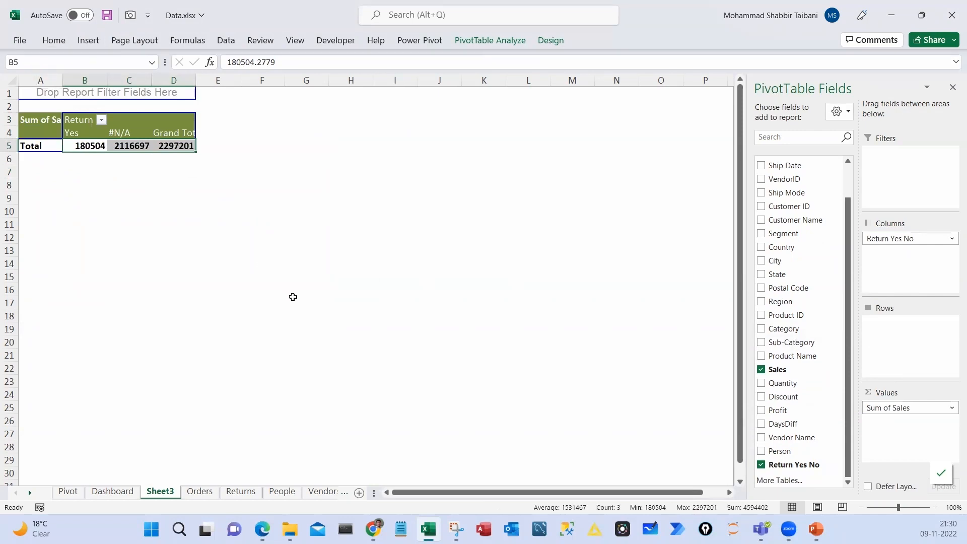
key("ctrl+shift+1")
left_click(479, 43)
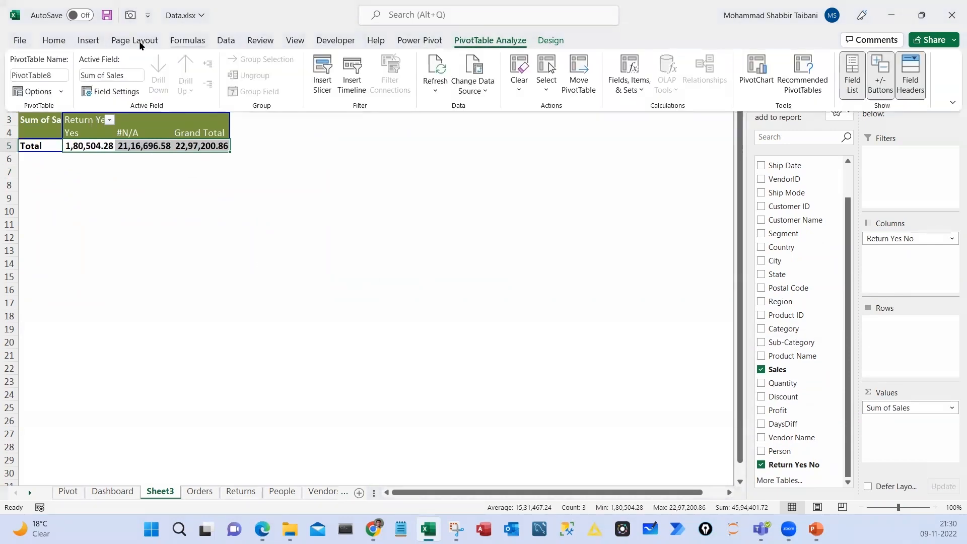
left_click(52, 41)
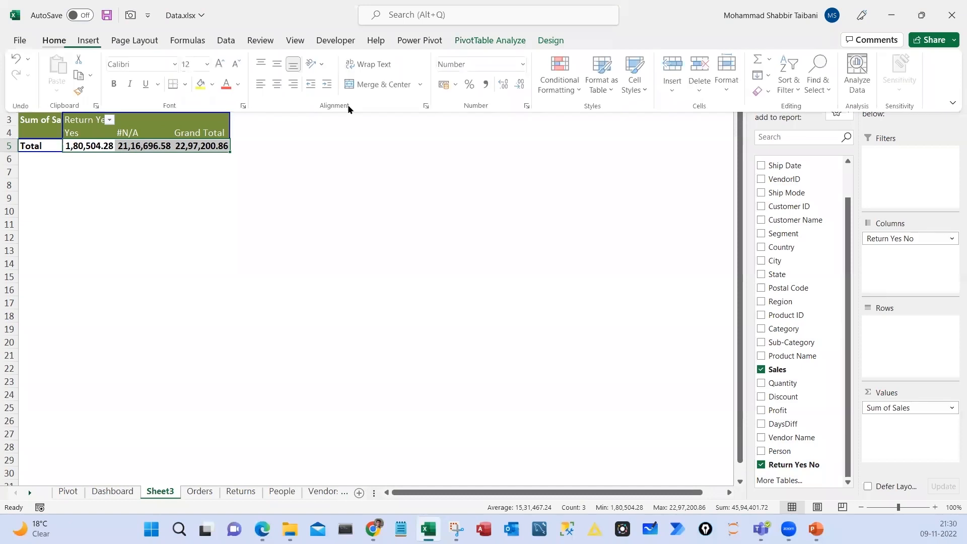
left_click(520, 84)
left_click(521, 84)
scroll(186, 250, "up", 5, "ctrl")
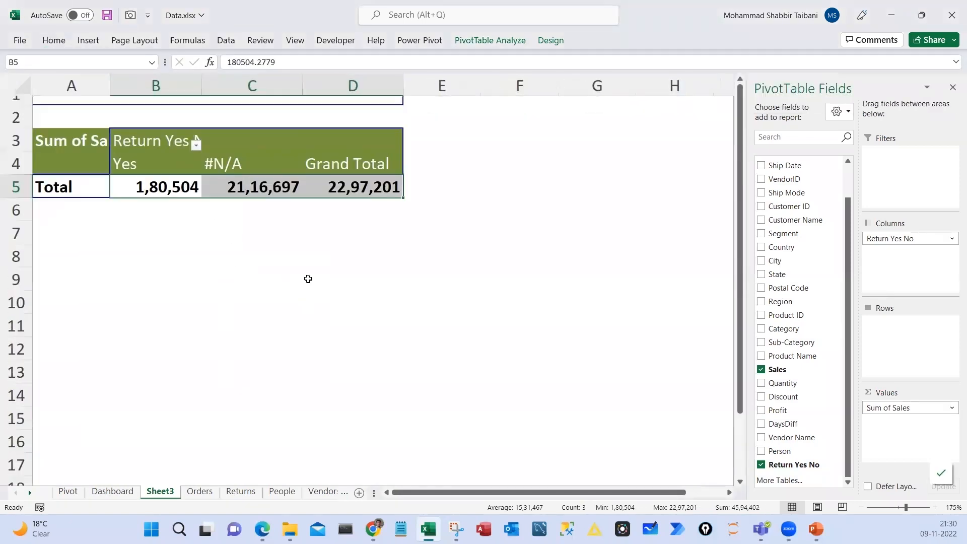
Move Return Yes No from the pivot table's columns to its rows and autofit column A
left_click_drag(888, 239, 911, 342)
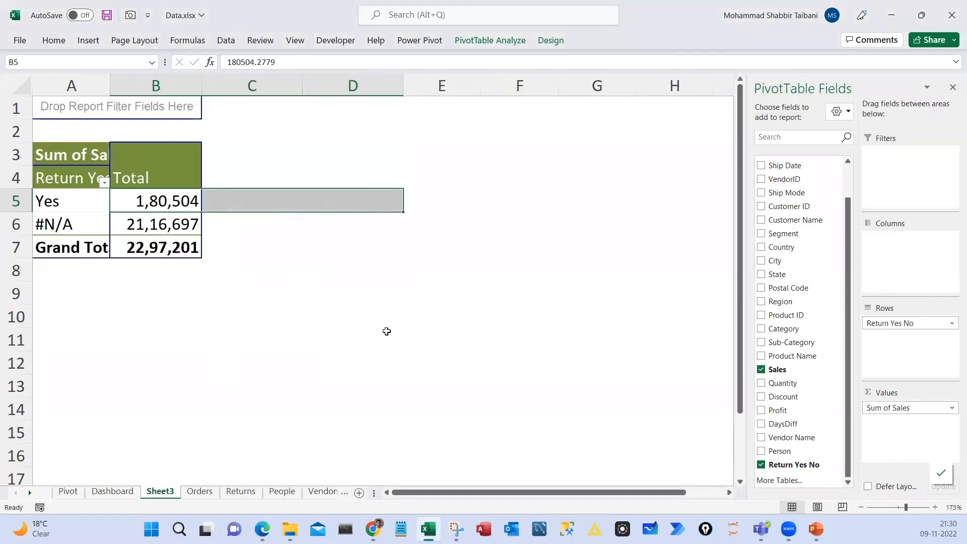
scroll(215, 272, "up", 1, "ctrl")
scroll(216, 272, "up", 3, "ctrl")
scroll(251, 302, "up", 1)
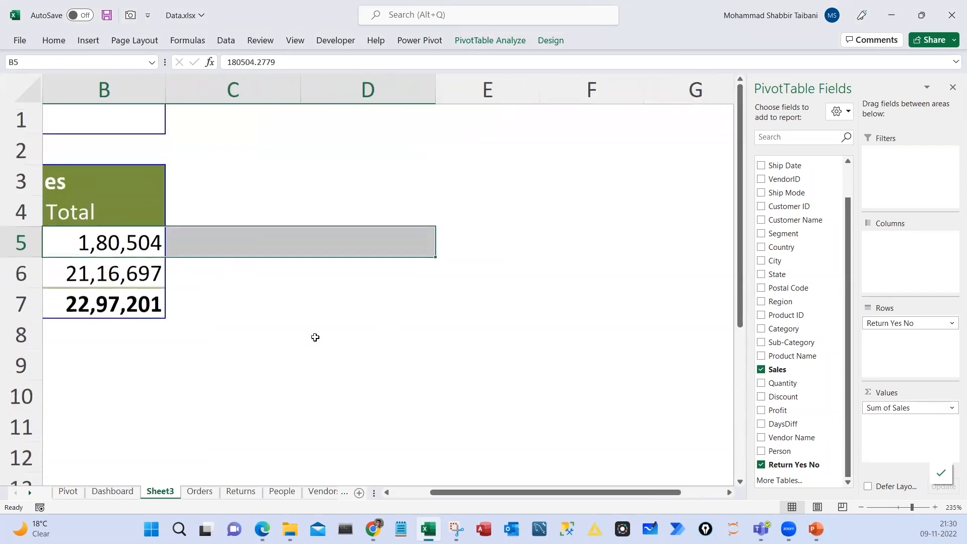
scroll(302, 329, "left", 1)
left_click(209, 304)
double_click(146, 88)
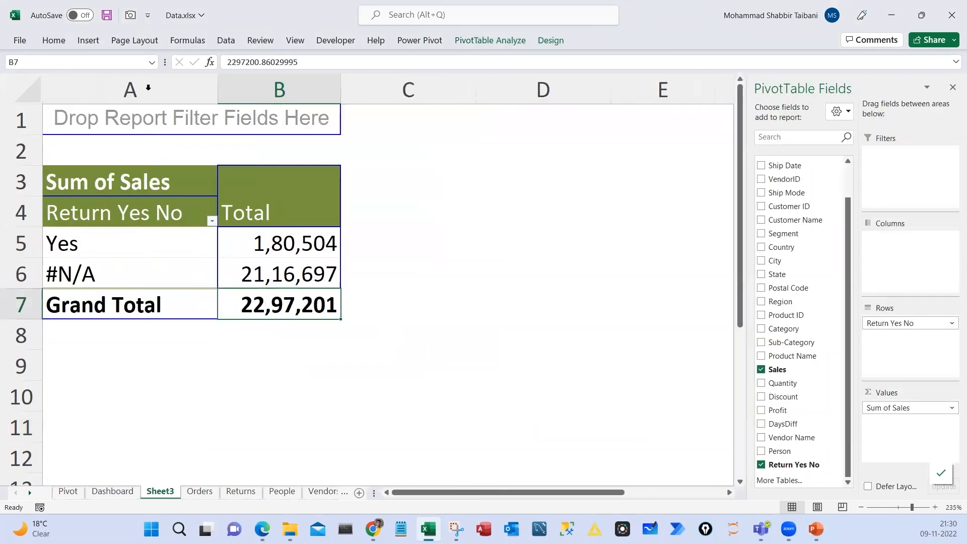
left_click(267, 238)
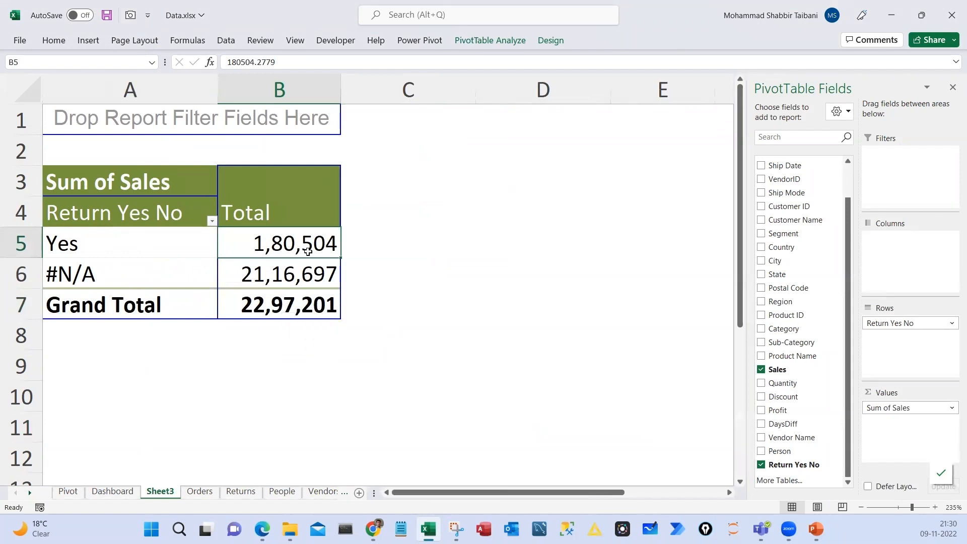
left_click_drag(117, 282, 277, 282)
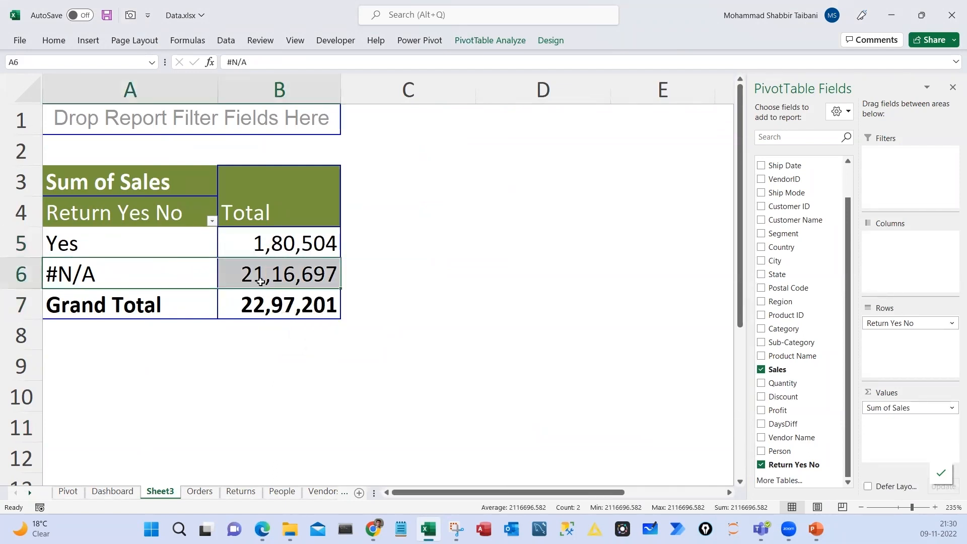
left_click(200, 491)
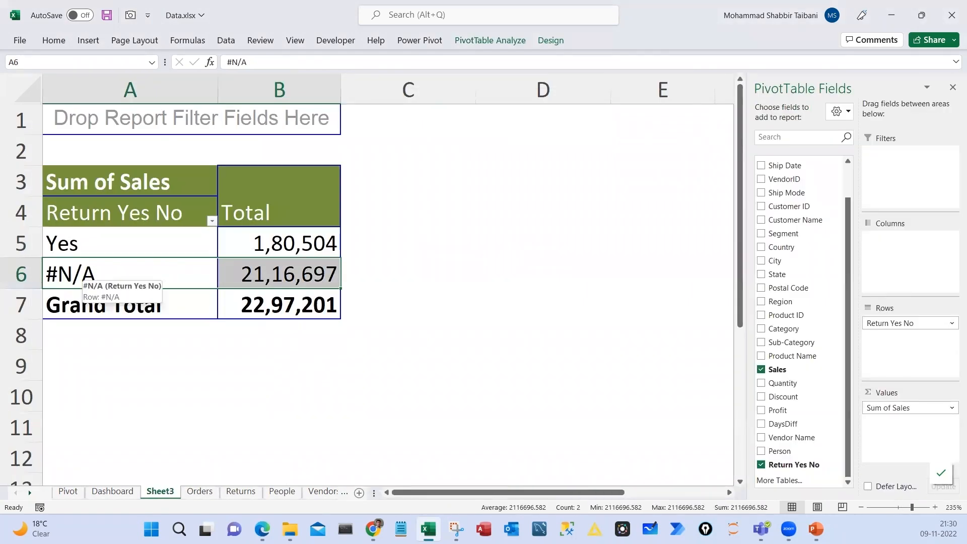
left_click_drag(81, 253, 75, 255)
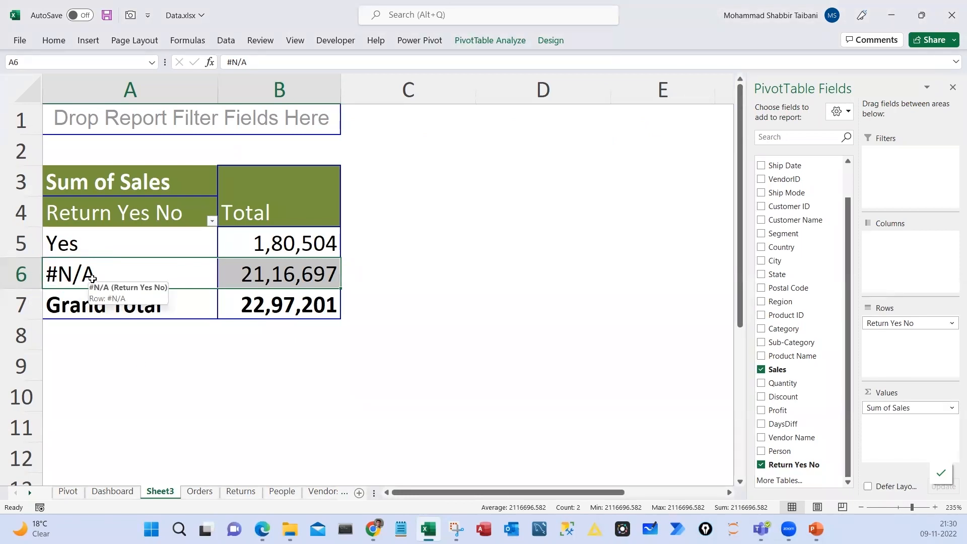
On the Orders sheet, wrap the VLOOKUP in Z2 in an IFERROR function as its value argument
left_click(200, 491)
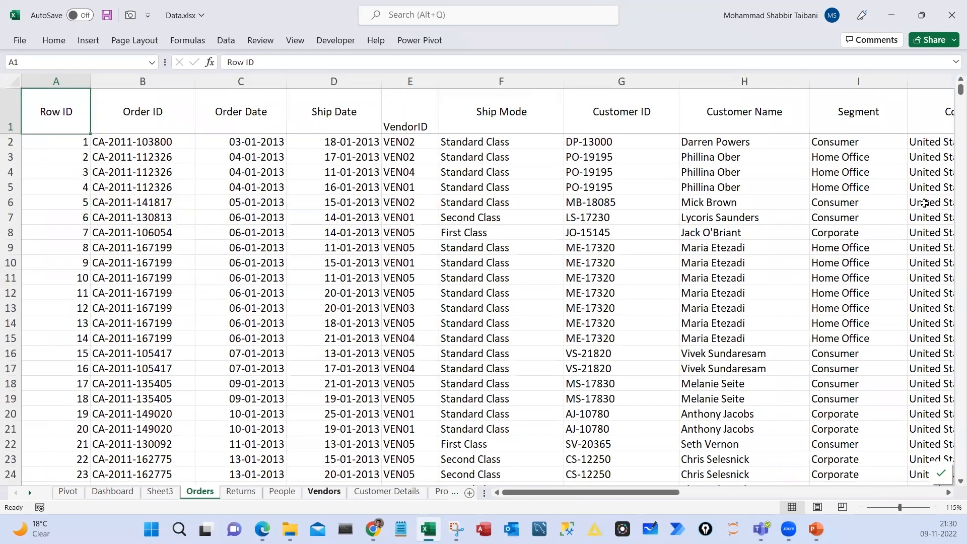
scroll(924, 203, "right", 2)
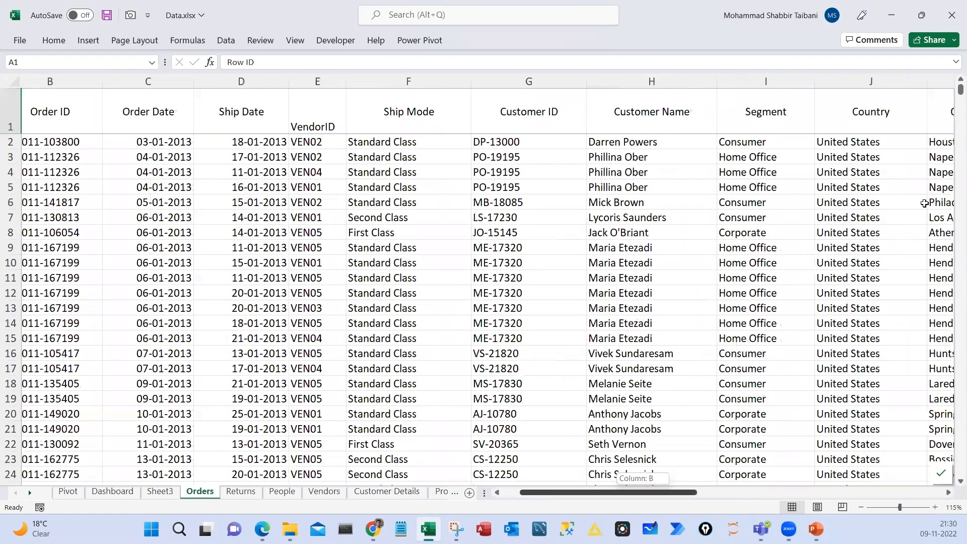
scroll(924, 203, "right", 1)
scroll(872, 272, "right", 1)
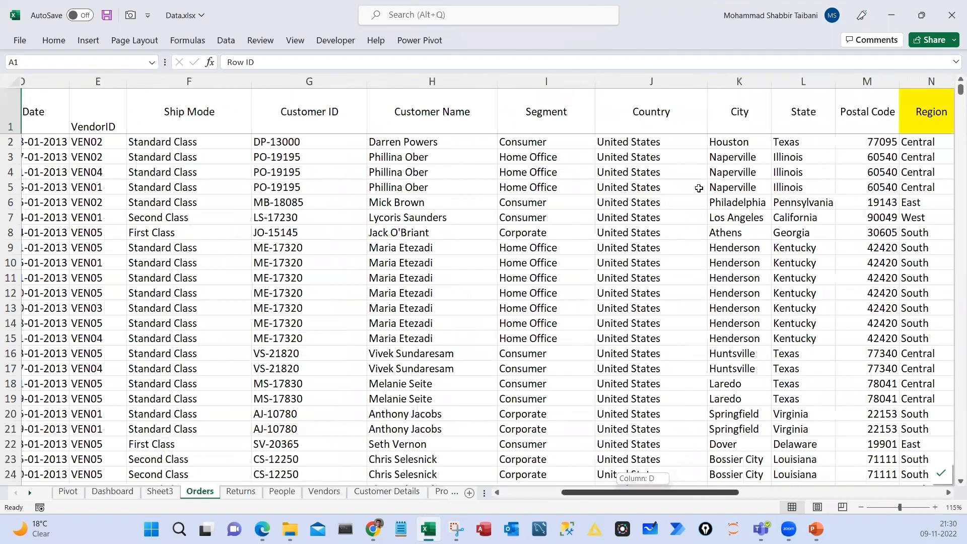
scroll(615, 158, "right", 5)
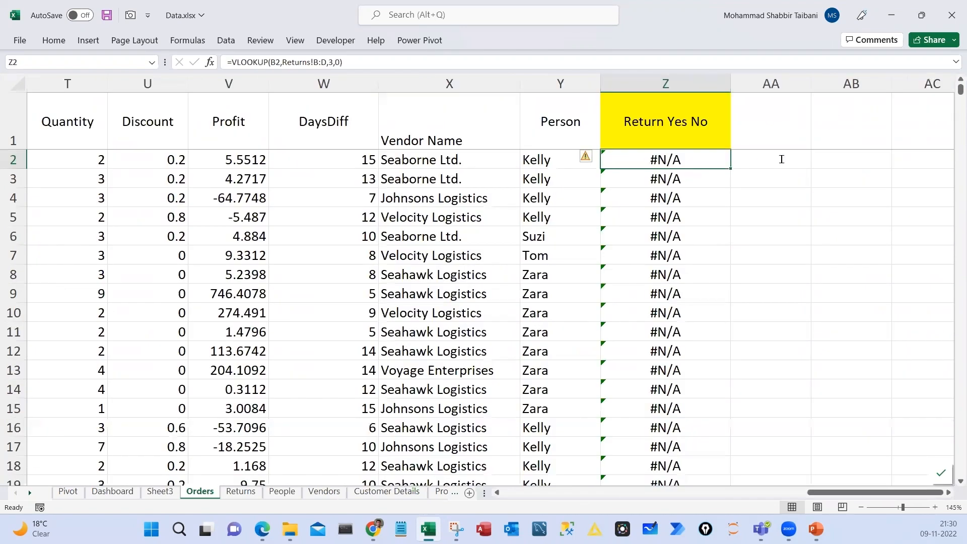
key("F2")
left_click_drag(795, 159, 616, 159)
key("Left")
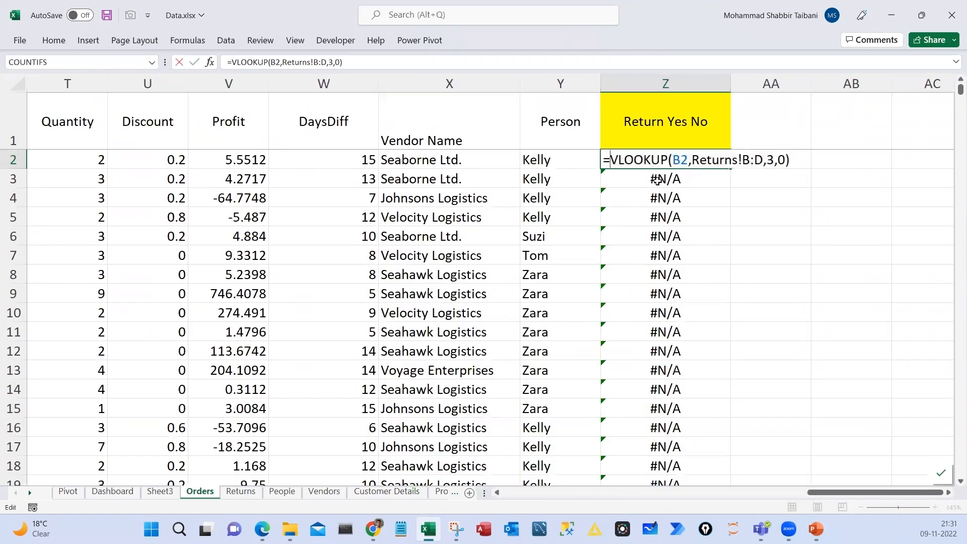
type("if")
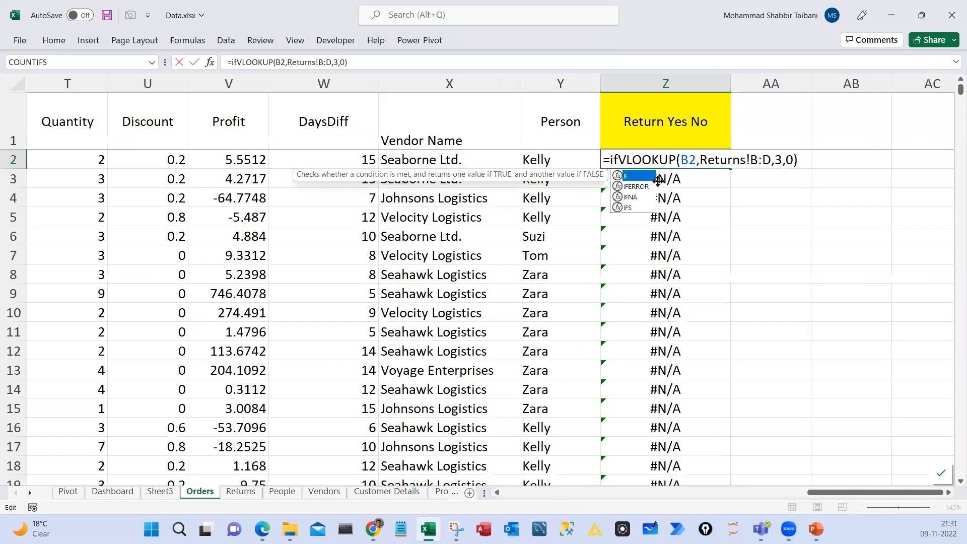
key("Down")
key("Tab")
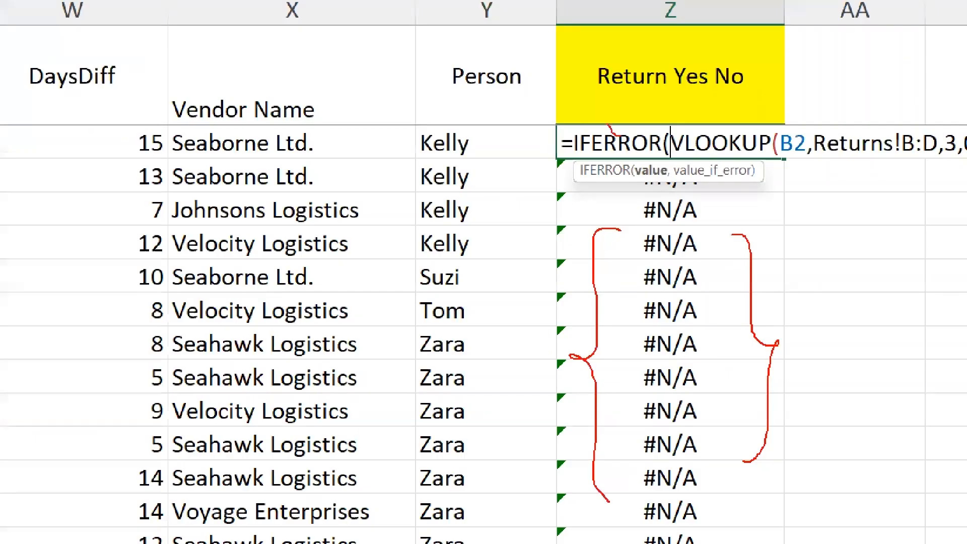
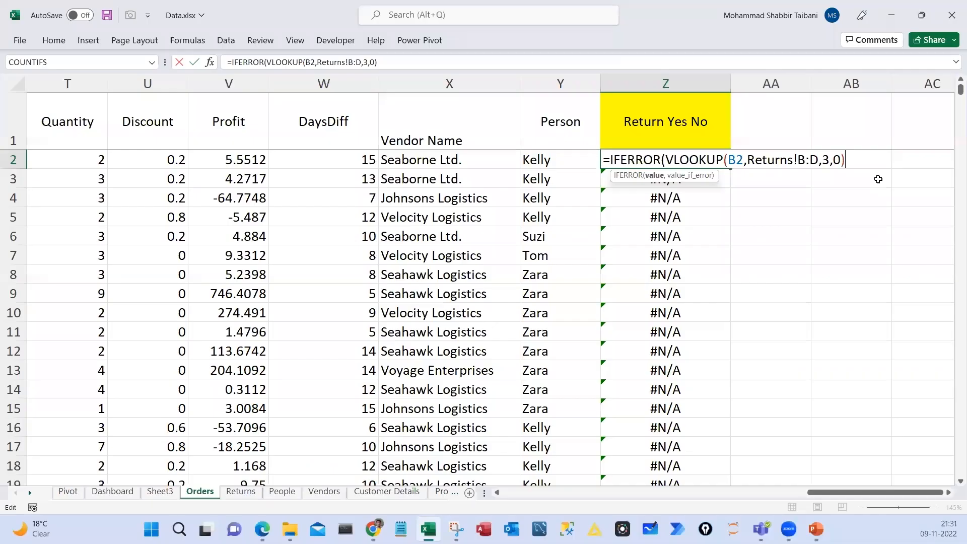
Complete the Z2 formula with "Not Return" as the value if error and fill it down the Return Yes No column
key("End")
type(",")
type("\"Not Return\")")
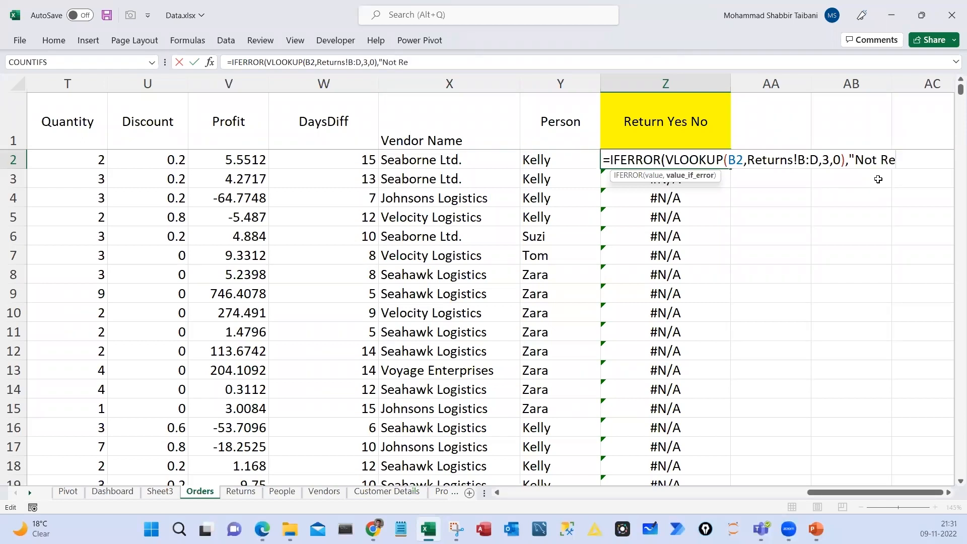
key("Return")
key("Up")
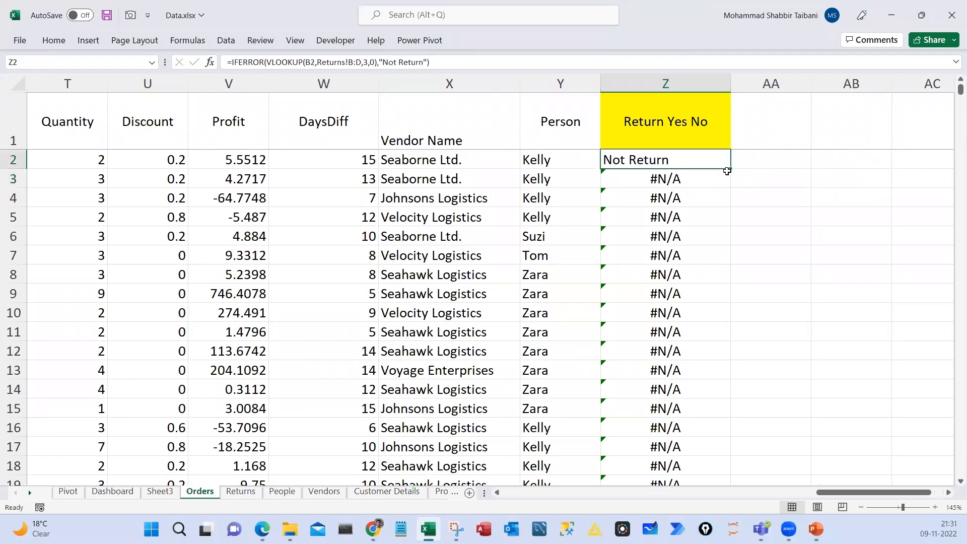
double_click(730, 171)
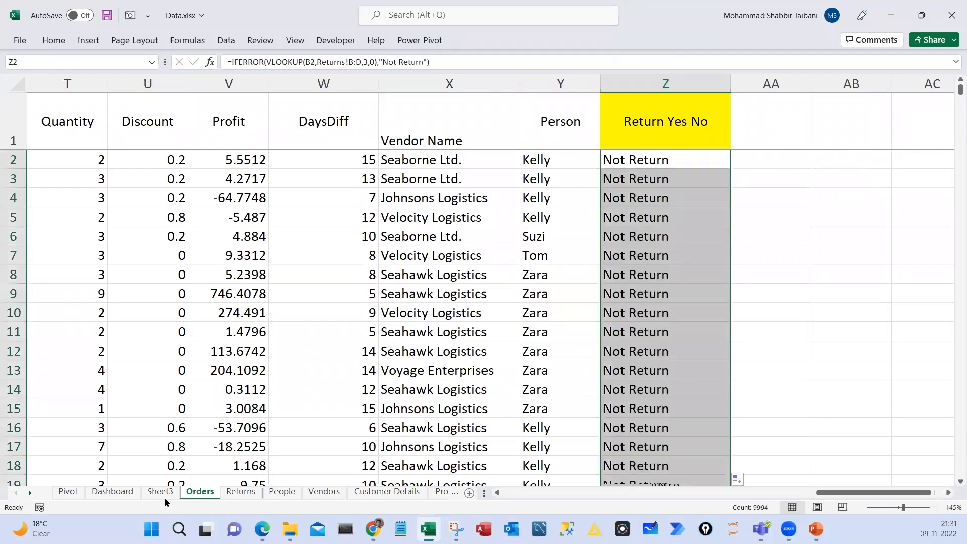
Refresh the sales pivot table on Sheet3 and close its field list
key("ctrl+Page_Up")
right_click(187, 276)
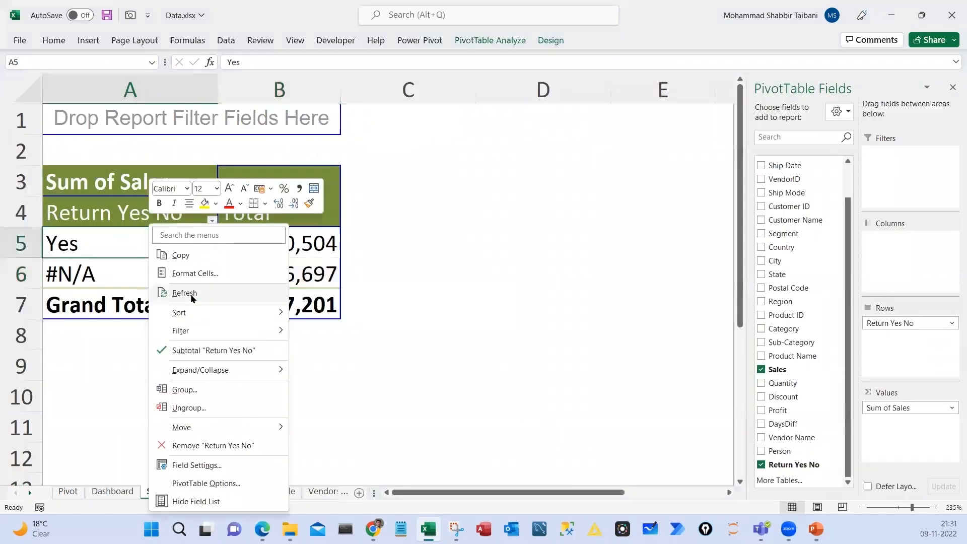
left_click(190, 294)
left_click_drag(210, 286, 282, 276)
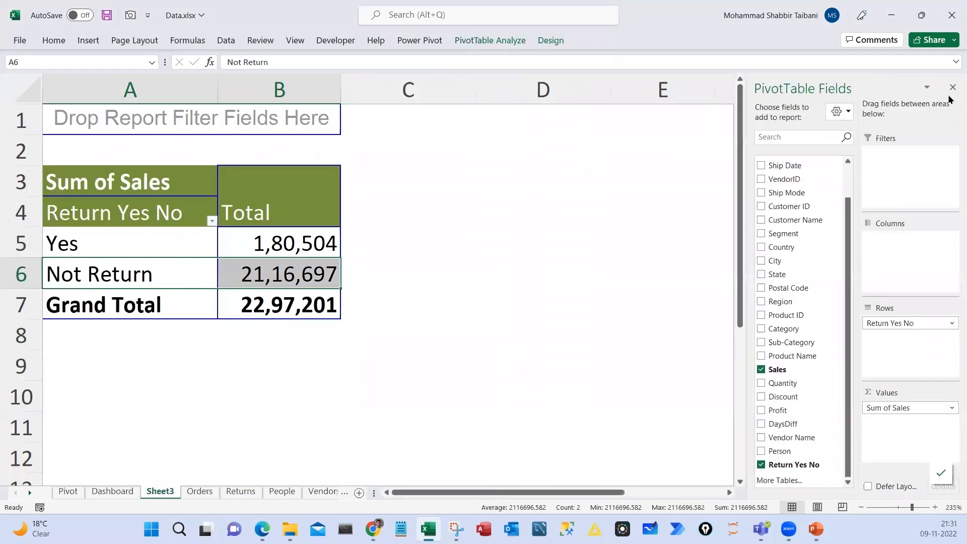
left_click(952, 88)
left_click(275, 273)
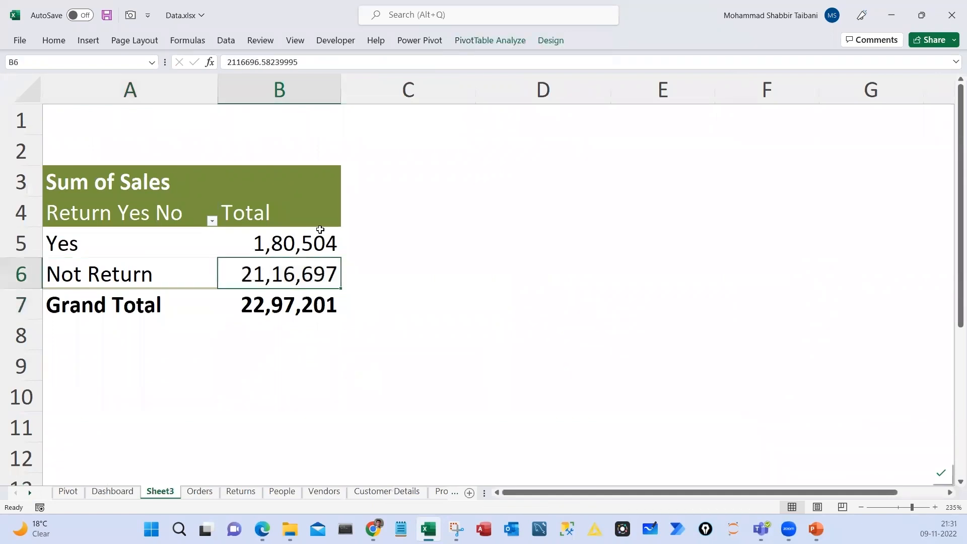
key("Up")
key("Down")
key("Down")
key("Up")
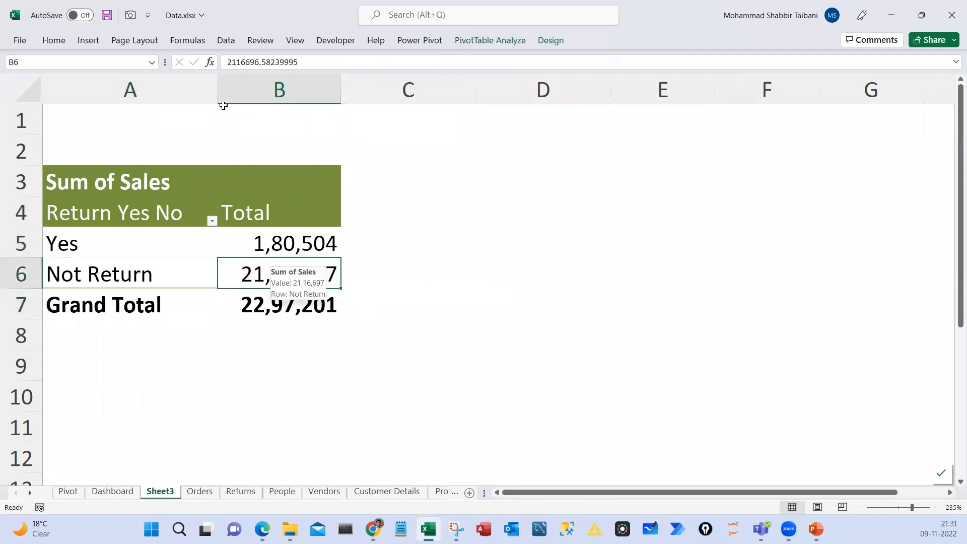
Insert a 3-D pie PivotChart of sales by return status and shrink it to fit beside the pivot table
left_click(89, 41)
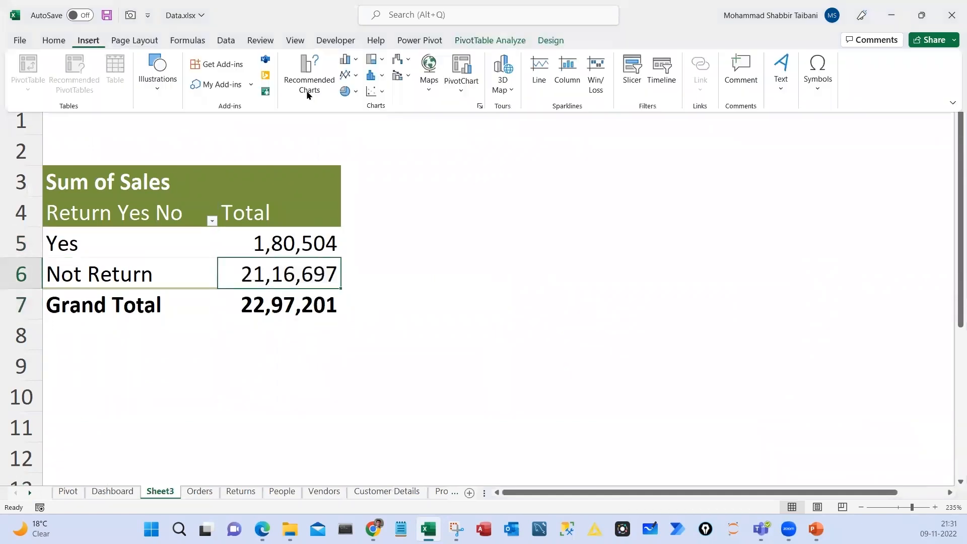
left_click(349, 91)
left_click(355, 197)
left_click_drag(275, 147, 376, 171)
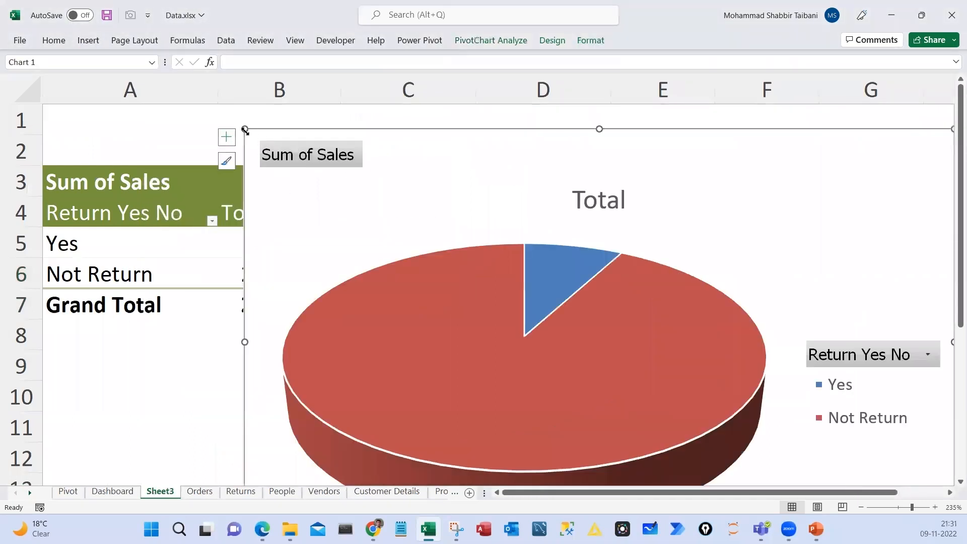
left_click_drag(244, 129, 526, 230)
left_click(583, 155)
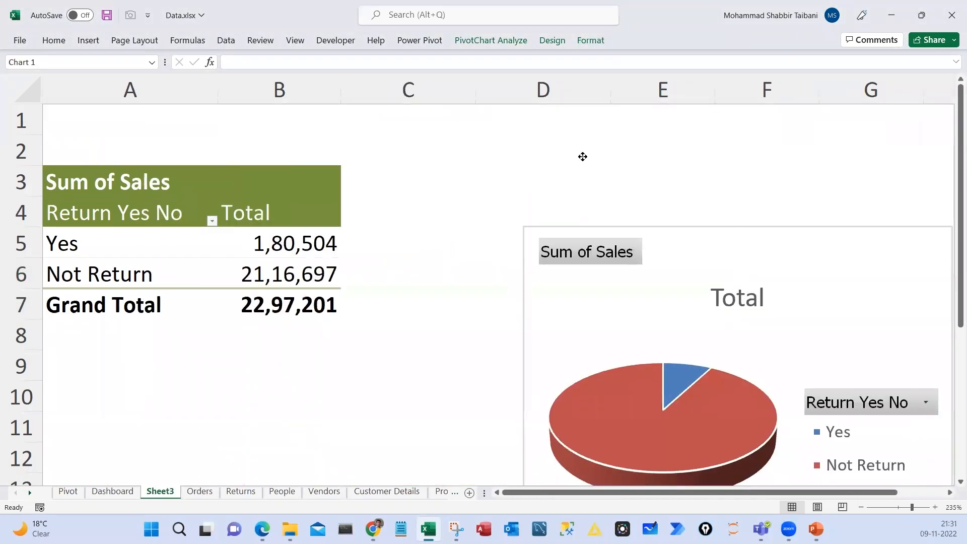
Move the pie chart up beside the pivot table and remove all its field buttons, title and legend
left_click_drag(838, 409, 722, 316)
right_click(723, 316)
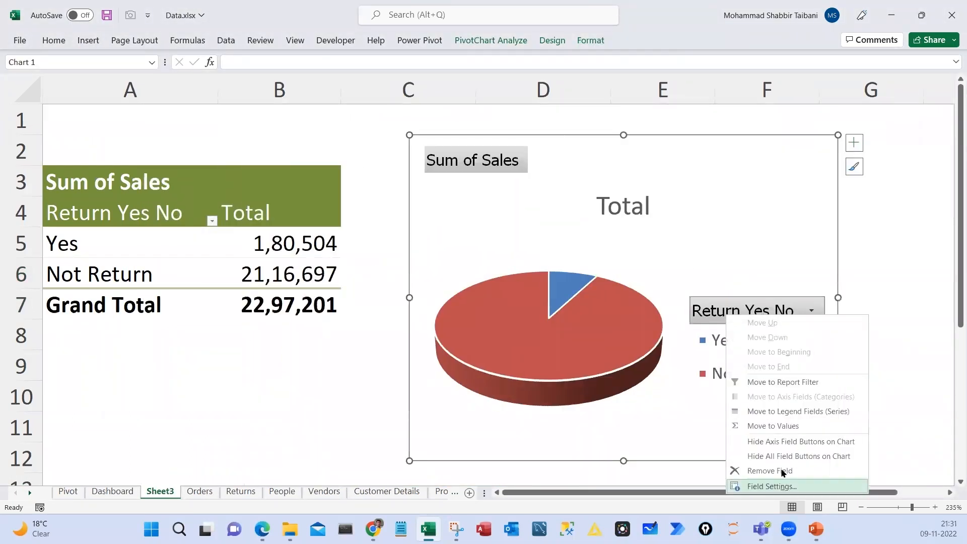
left_click(775, 456)
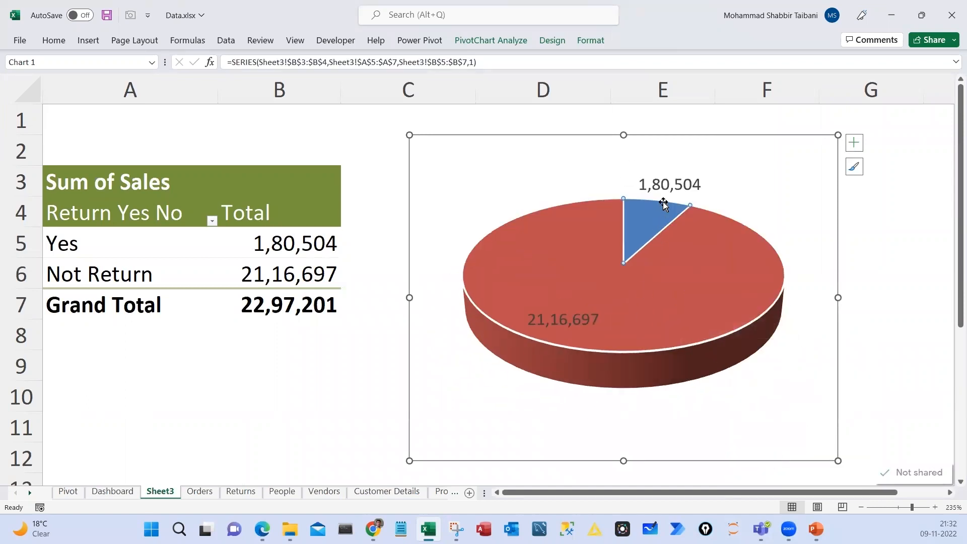
Format the pie's data labels to show the category name and percentage along with the value
right_click(665, 194)
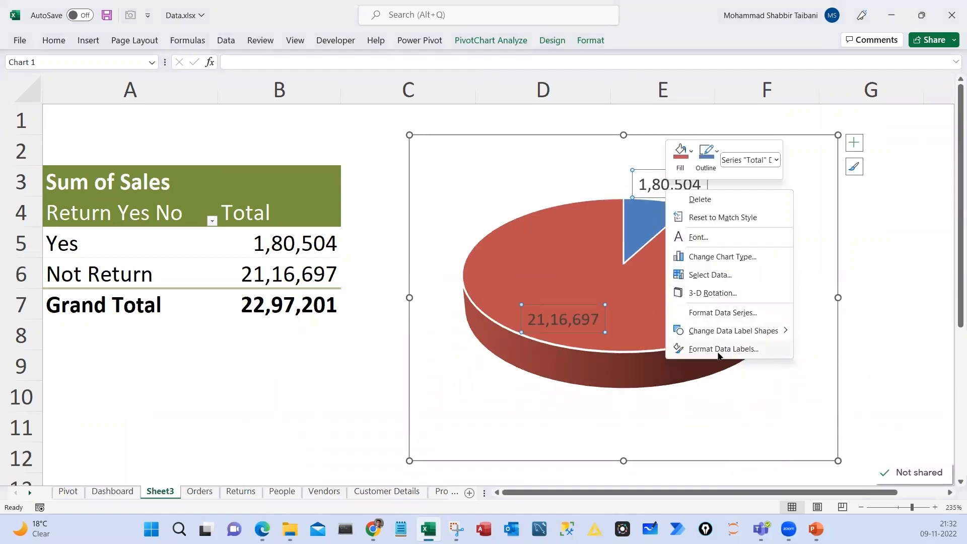
left_click(723, 348)
left_click(819, 219)
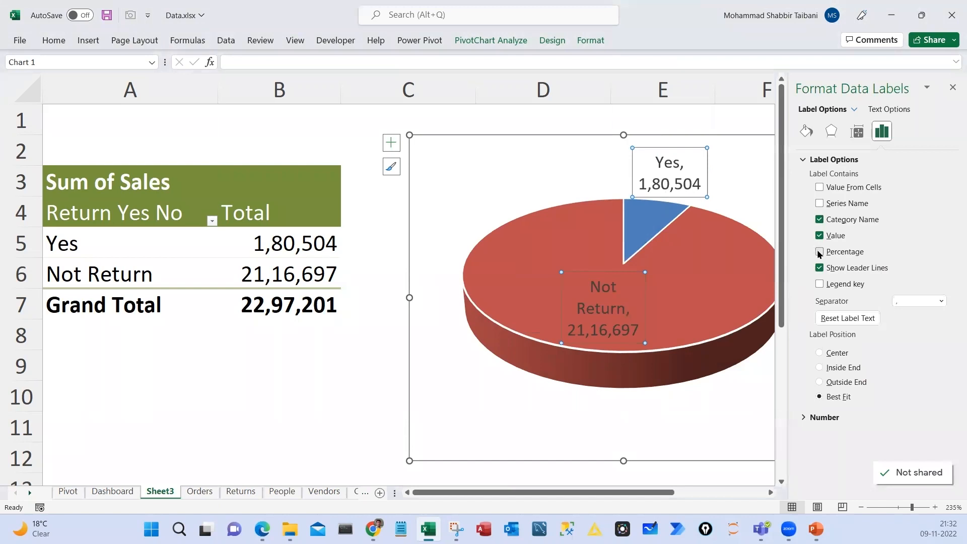
left_click(819, 251)
left_click(953, 88)
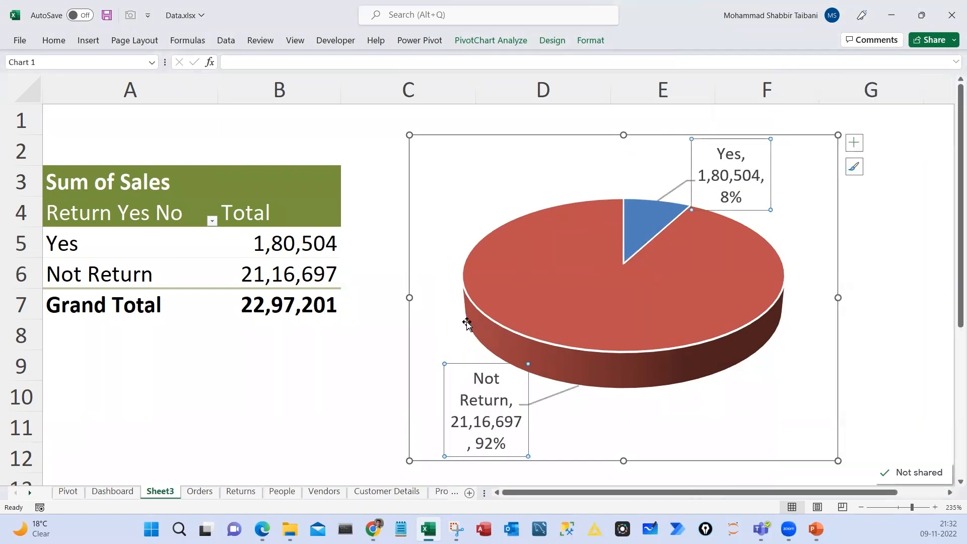
Widen the pie chart on both sides and move the Not Return label up within its slice
left_click(410, 298)
left_click_drag(409, 299, 380, 298)
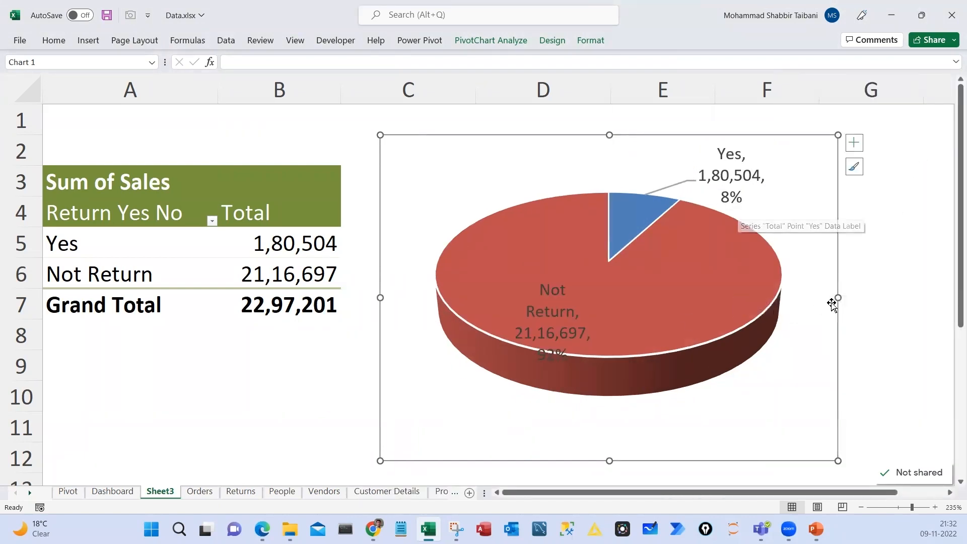
left_click_drag(838, 298, 852, 299)
left_click(571, 339)
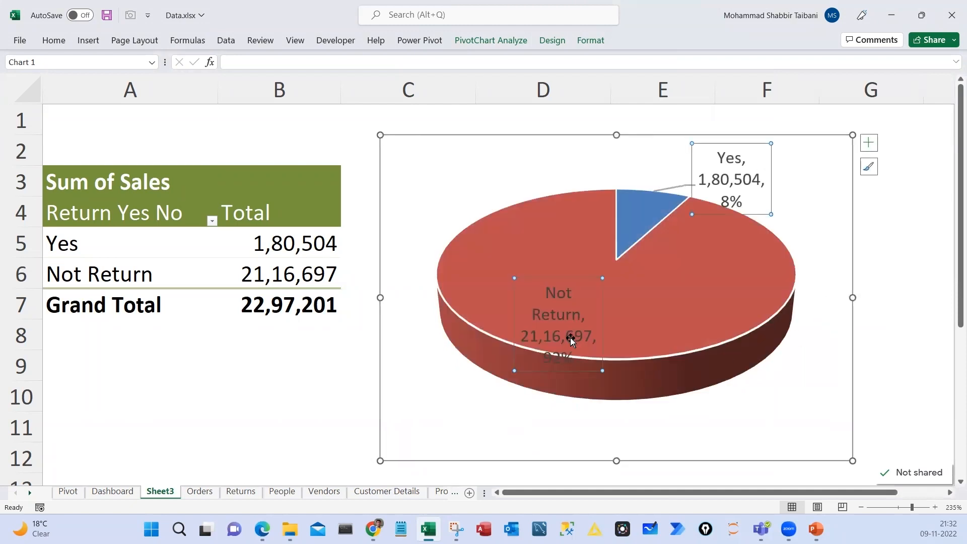
left_click_drag(572, 339, 571, 309)
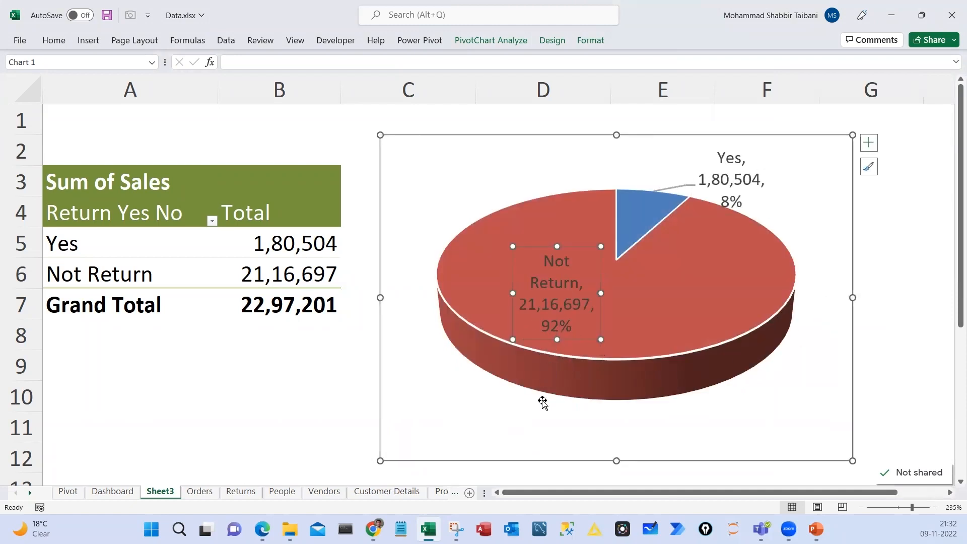
left_click(555, 434)
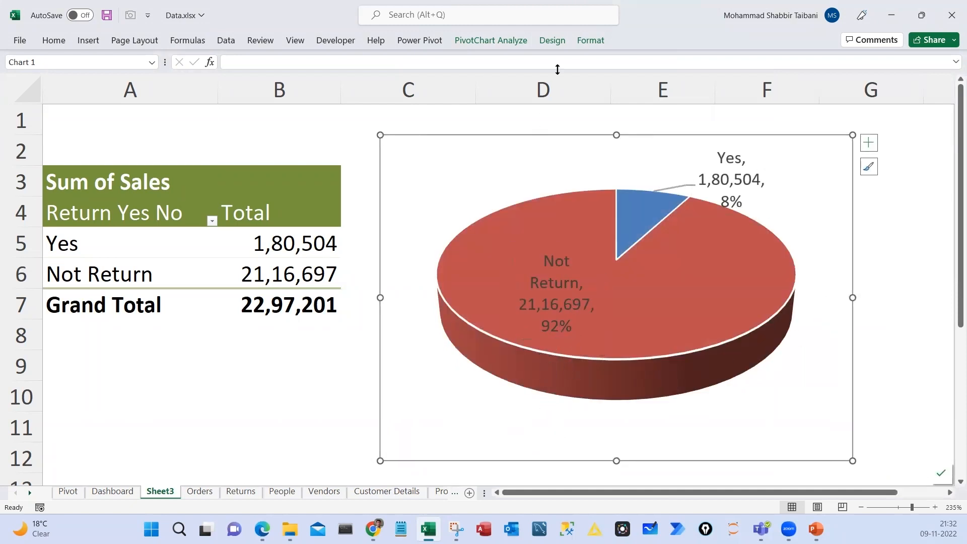
Apply the last chart style with bold coloured labels and beveled slices, and place the Not Return label at the pie's lower left
left_click(558, 40)
left_click(563, 89)
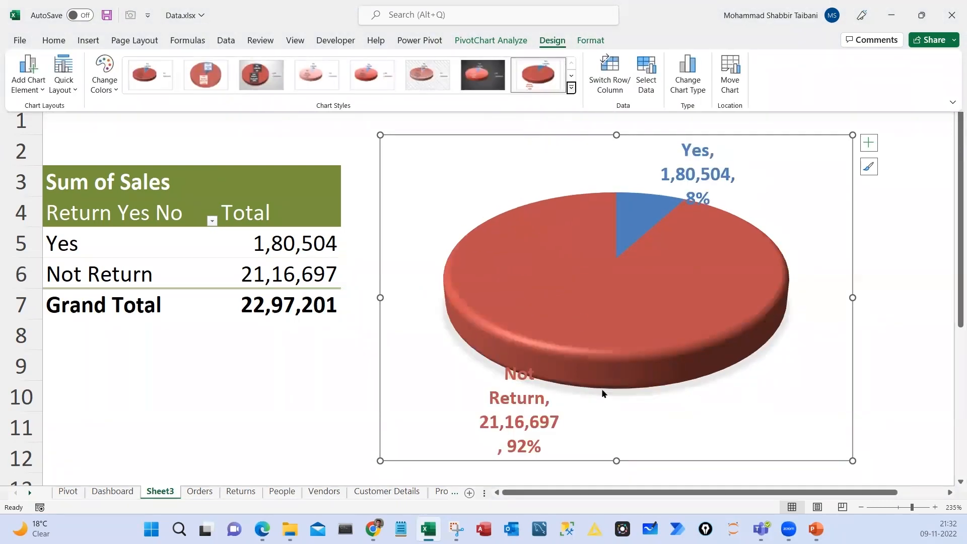
left_click(484, 408)
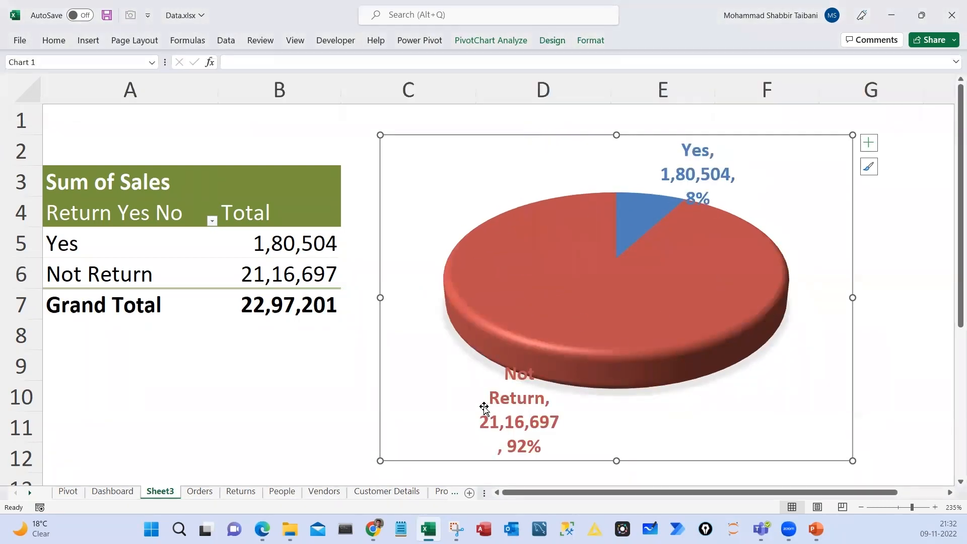
left_click(501, 410)
mouse_move(499, 407)
left_mouse_down()
mouse_move(461, 393)
mouse_move(448, 400)
left_mouse_up()
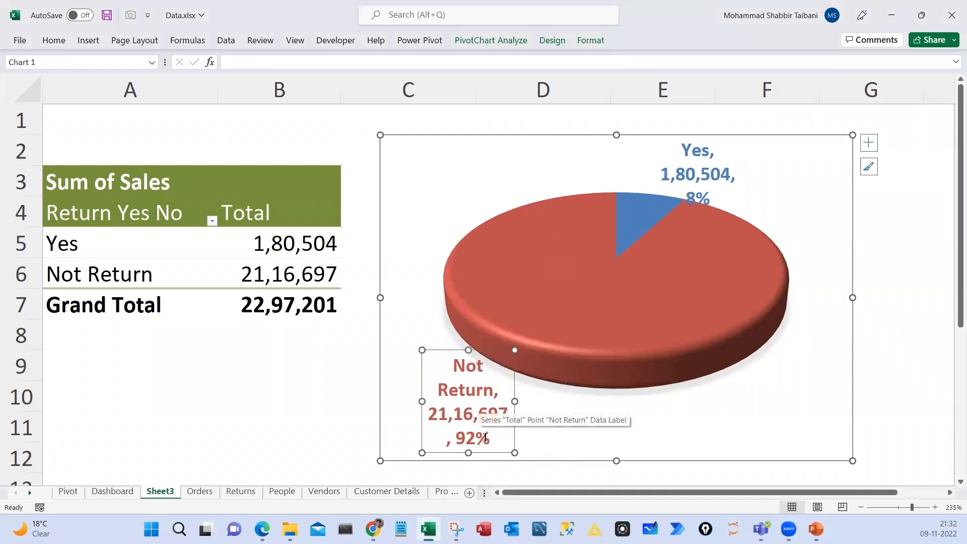
Fill the Not Return slice of the pie with the standard light green
left_click(514, 306)
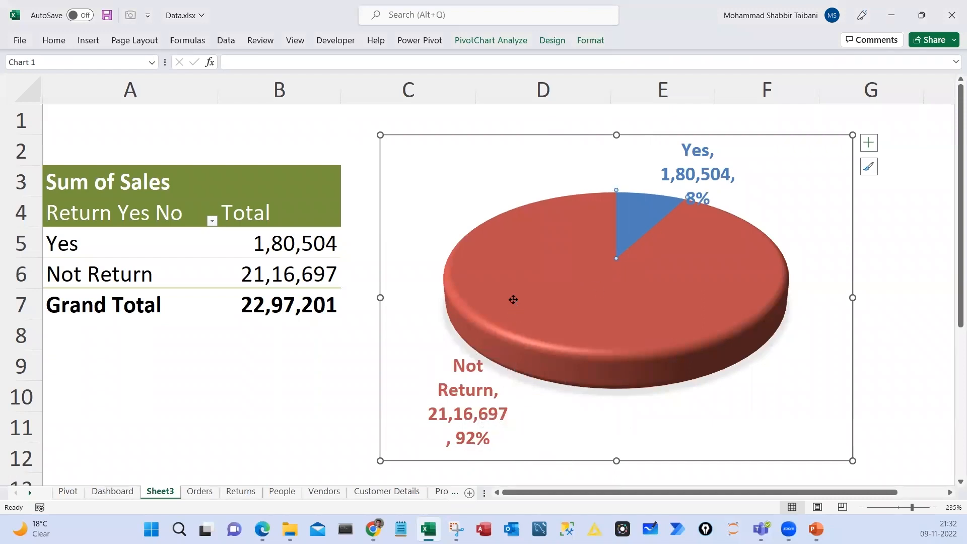
right_click(520, 271)
left_click(547, 237)
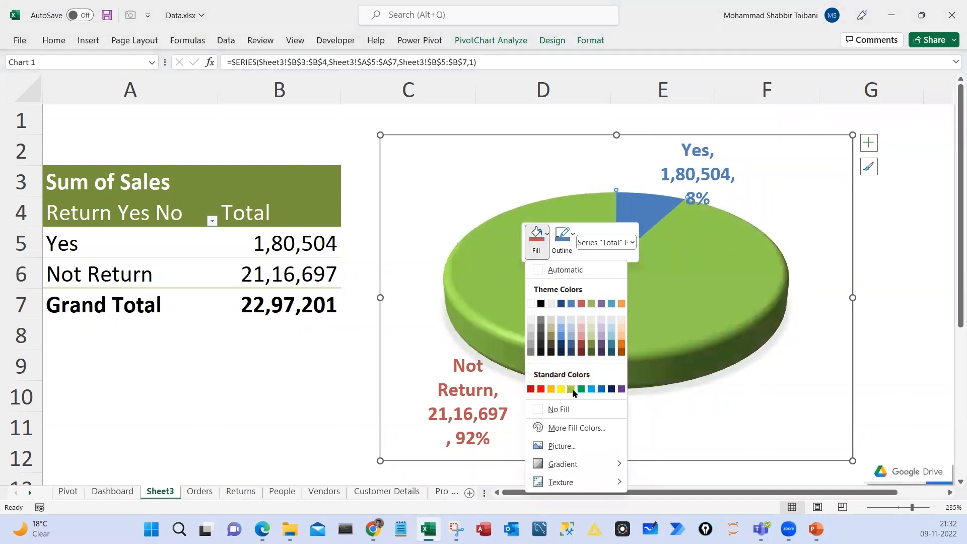
left_click(574, 390)
Fill the Yes slice of the pie with the standard red and deselect the chart
left_click(641, 204)
right_click(641, 206)
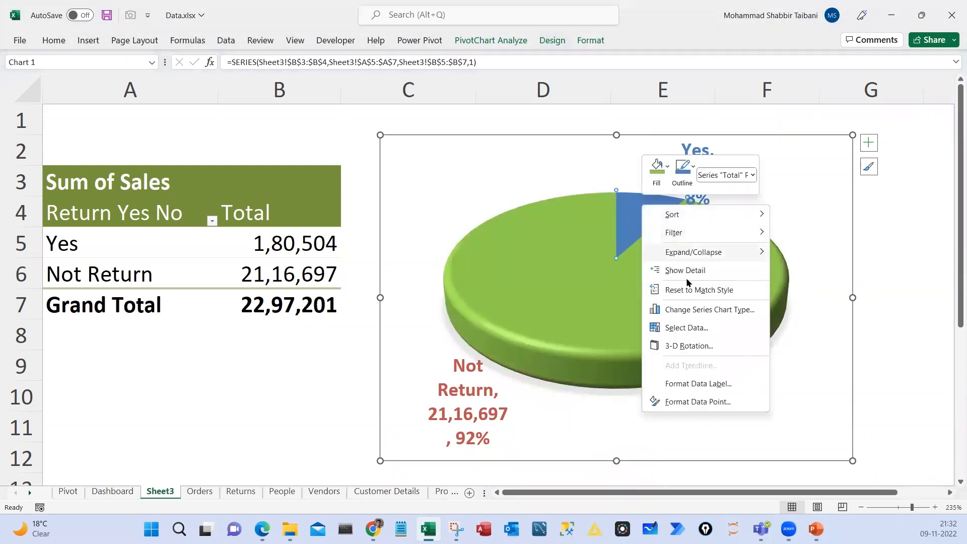
left_click(656, 171)
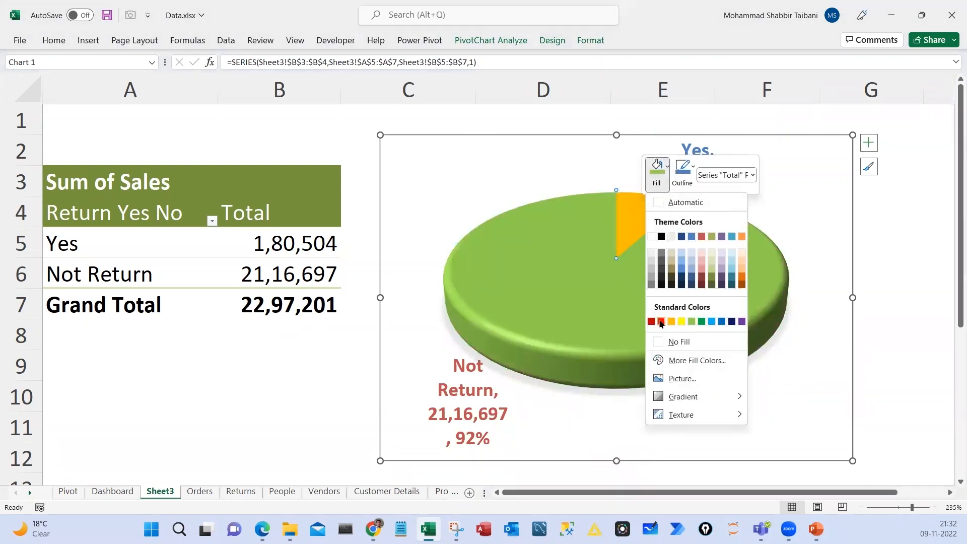
left_click(661, 321)
left_click(859, 385)
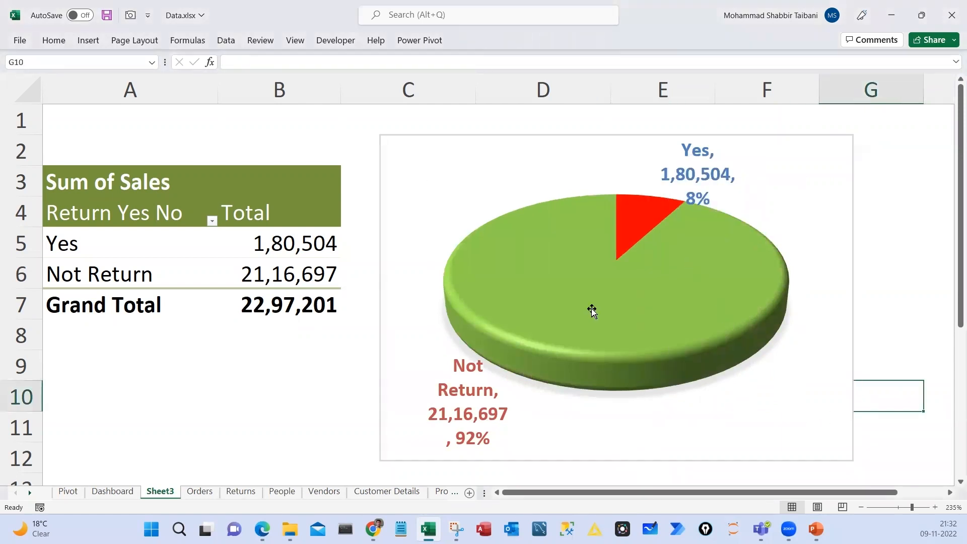
Enlarge the pie's plot area at its two upper corners to fill more of the chart
left_click(527, 271)
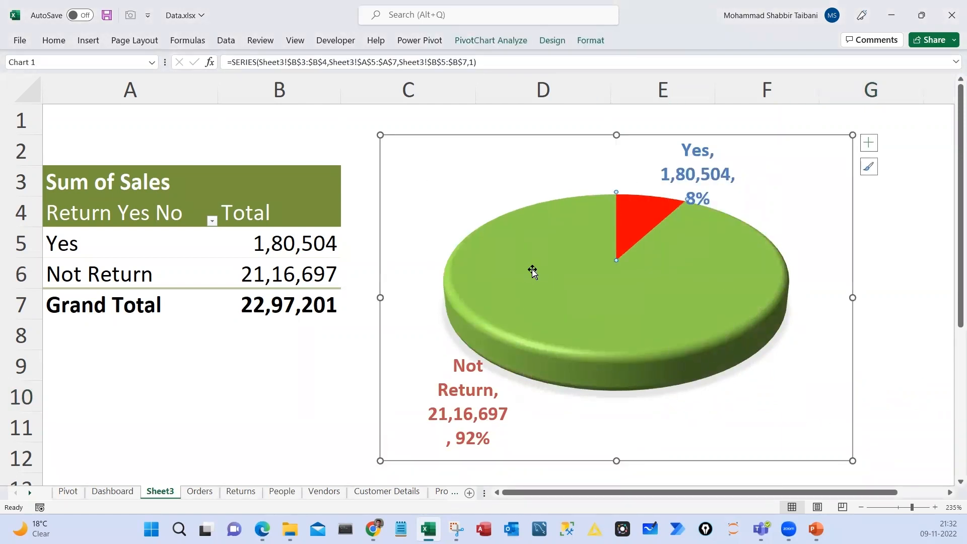
left_click(456, 214)
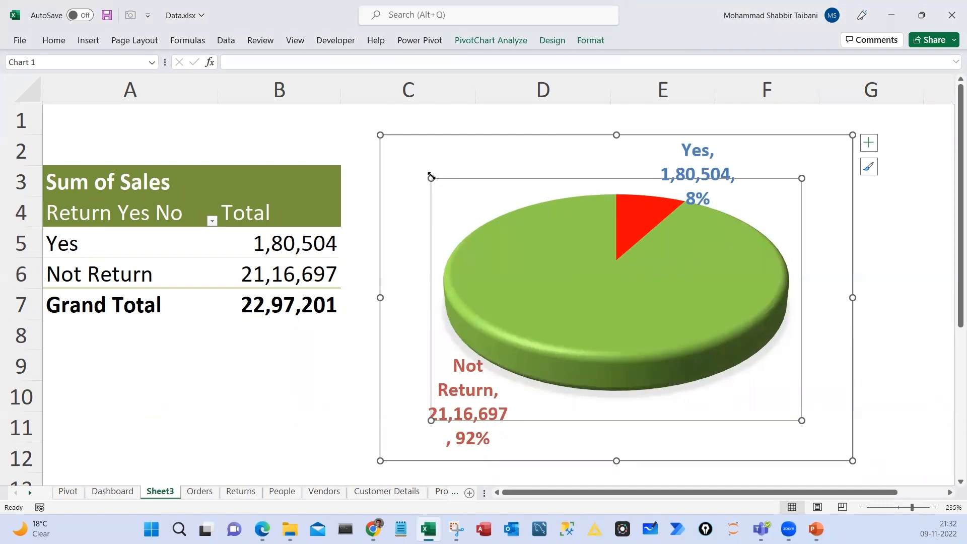
left_click_drag(431, 178, 401, 159)
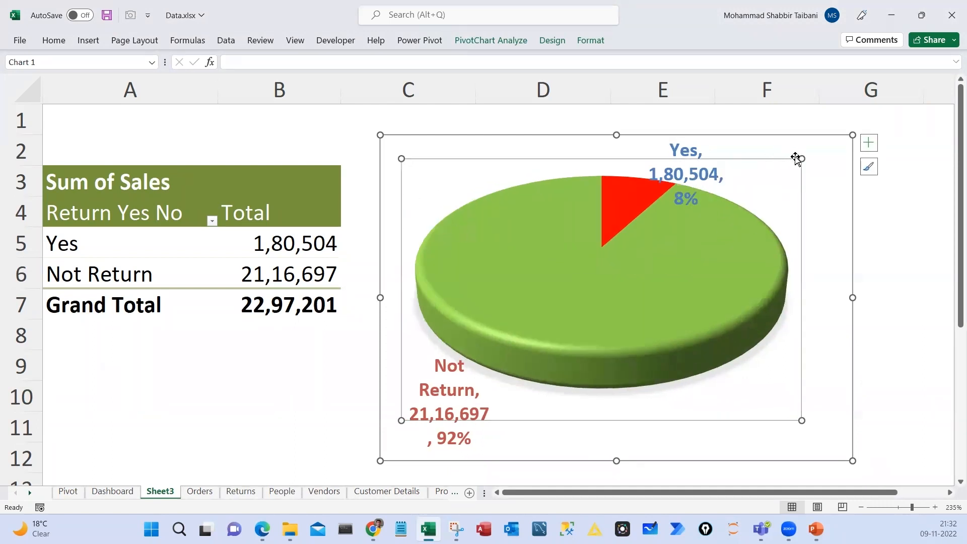
left_click_drag(802, 159, 830, 141)
left_click(512, 125)
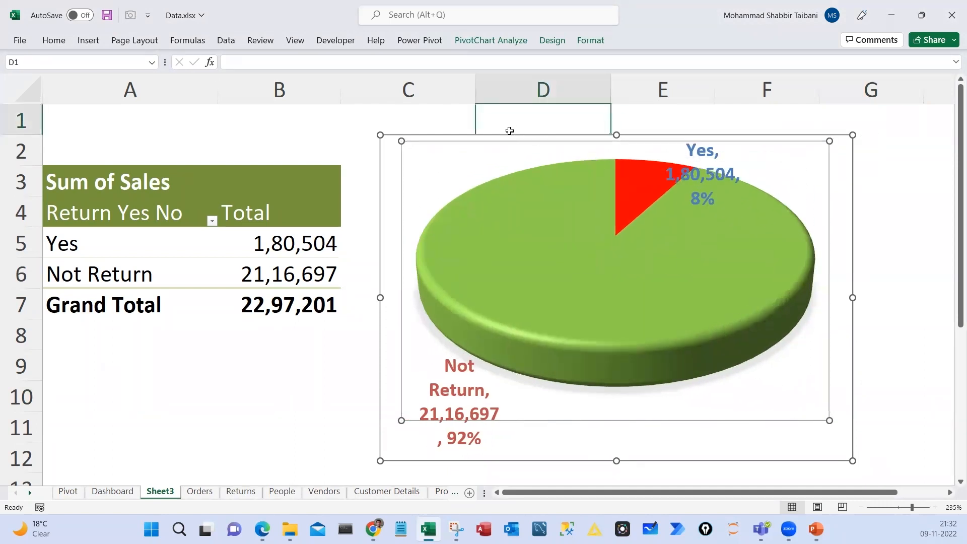
Move the Yes data label to the upper right corner of the chart, clear of its slice
left_click(707, 172)
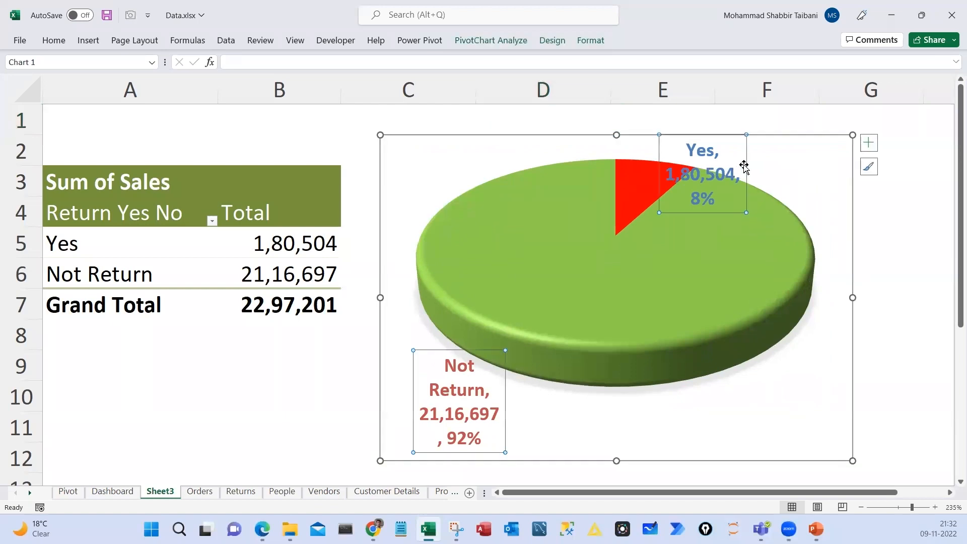
left_click_drag(738, 173, 831, 172)
mouse_move(752, 213)
left_mouse_down()
mouse_move(759, 209)
mouse_move(742, 220)
left_mouse_up()
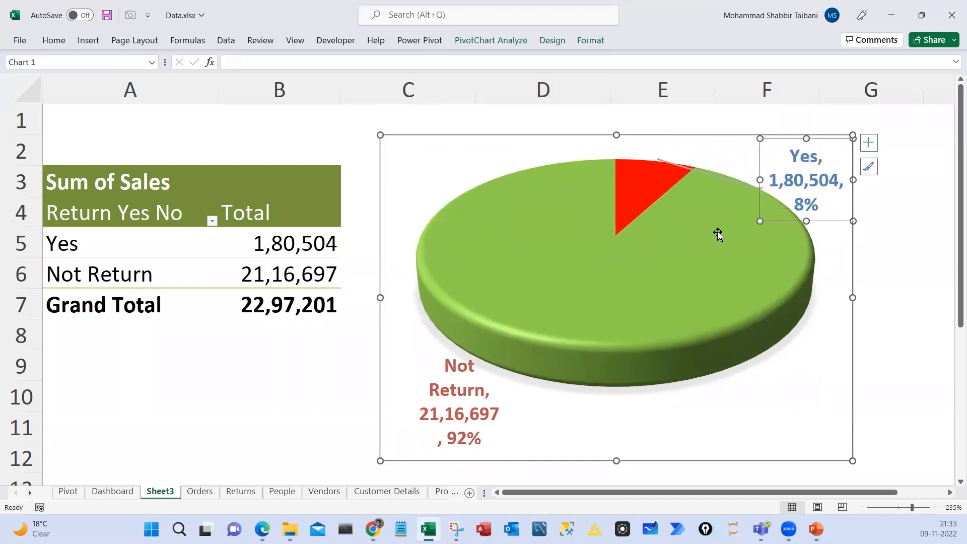
Reduce the font size of the Yes and Not Return data labels by two steps each
left_click(54, 41)
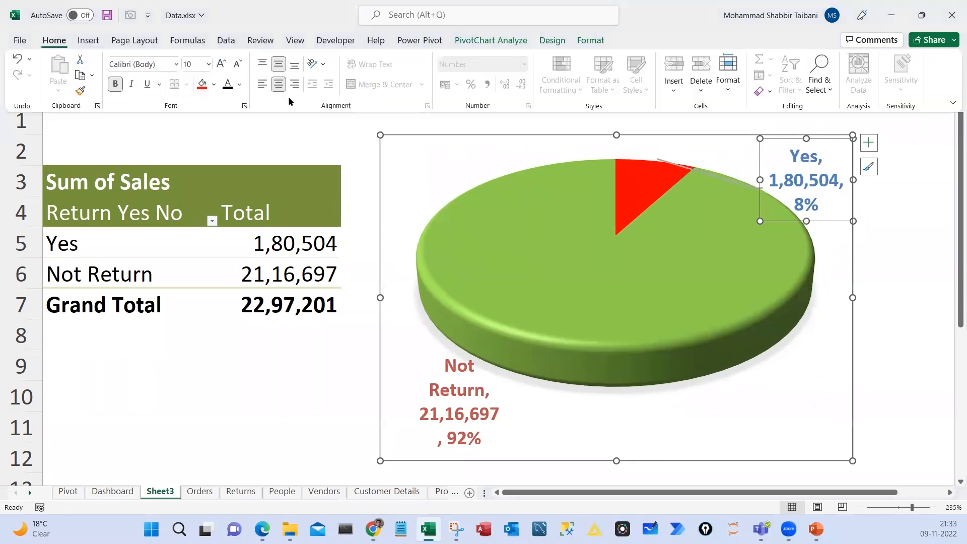
left_click(237, 64)
left_click(237, 64)
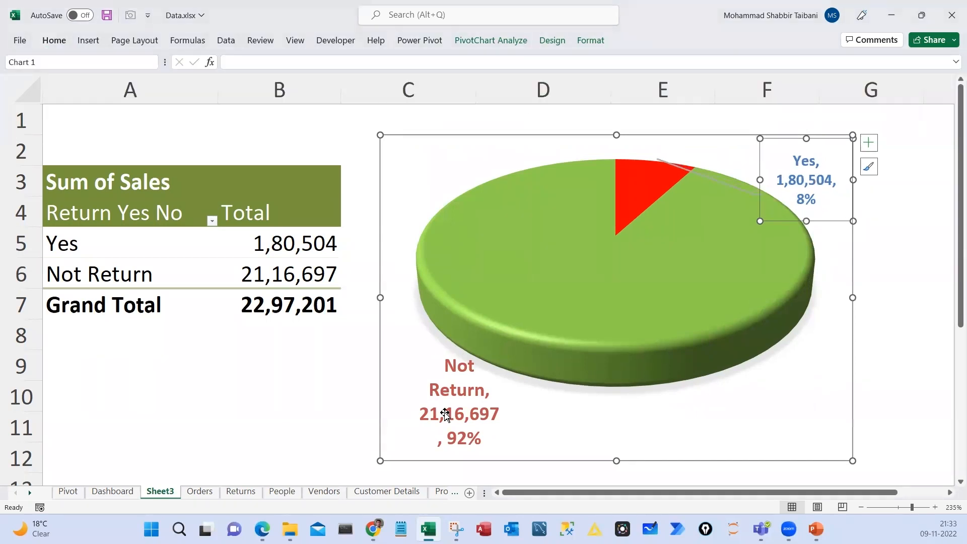
left_click(445, 413)
left_click(54, 40)
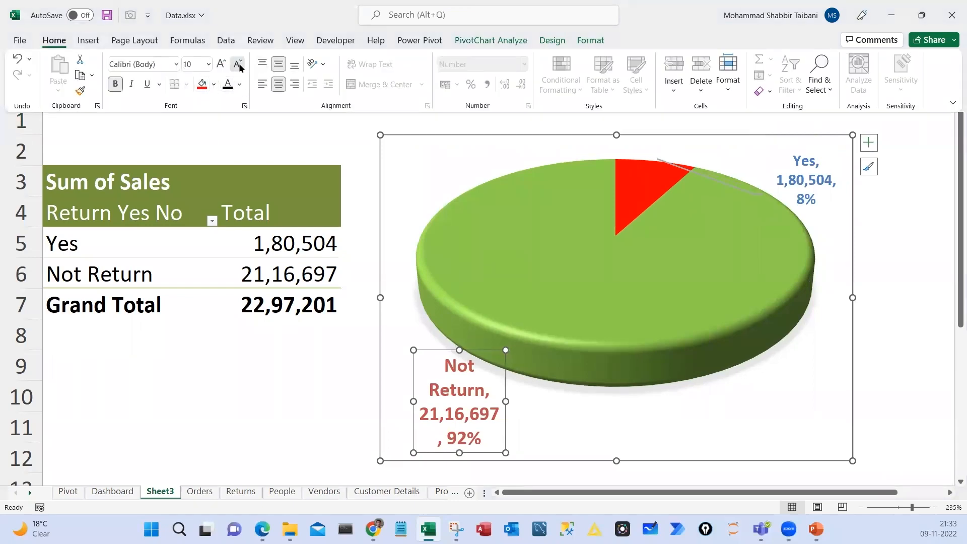
left_click(237, 64)
left_click(238, 64)
left_click(276, 428)
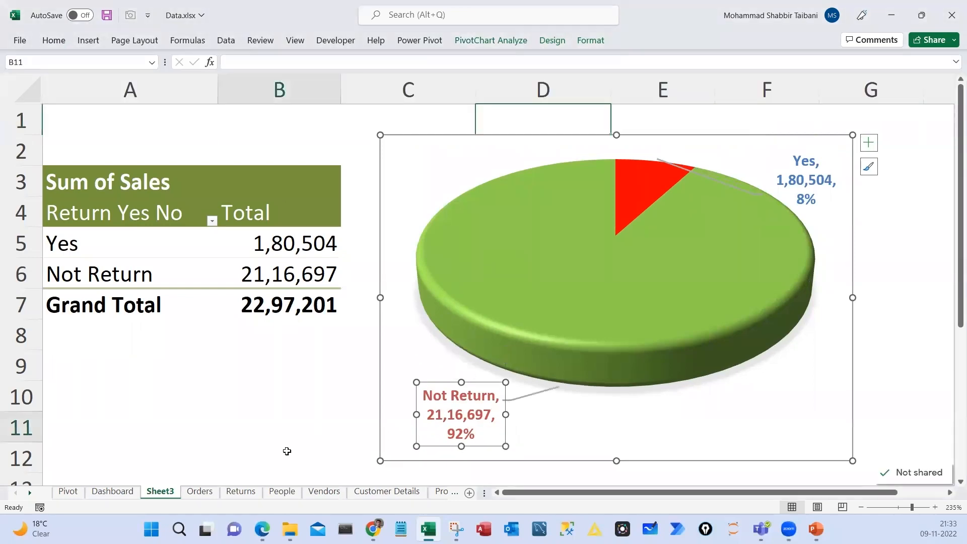
Glance at the Dashboard sheet, return to Sheet3 and rename it as "Return overview"
left_click(112, 491)
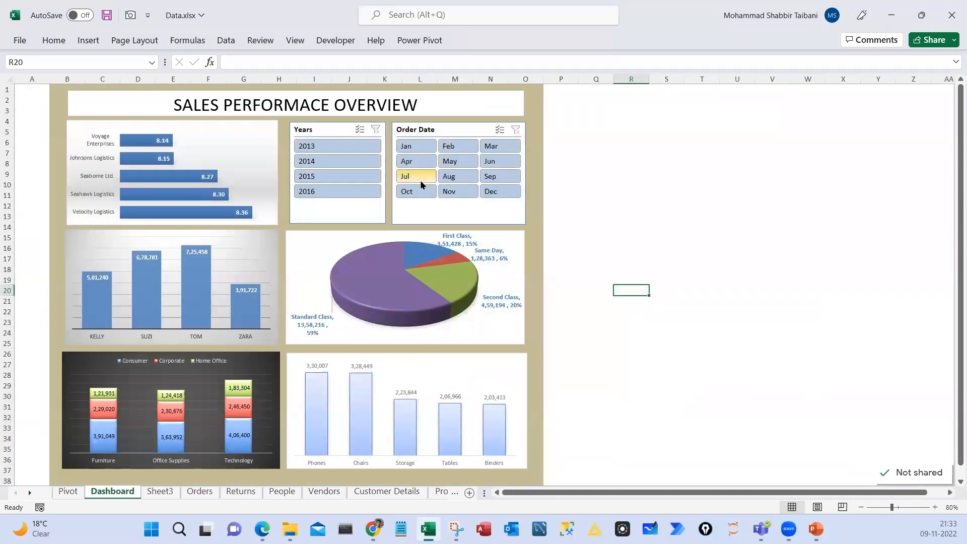
left_click(160, 492)
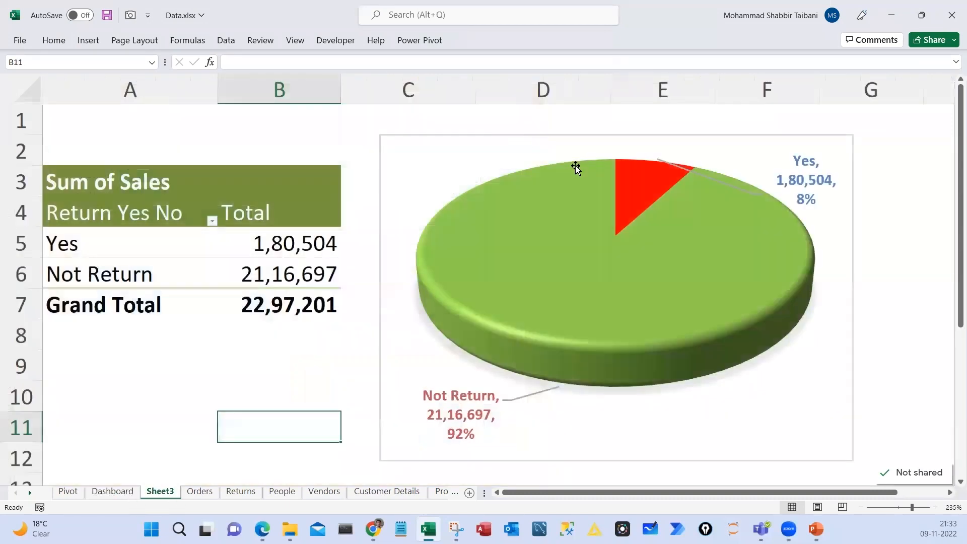
double_click(160, 493)
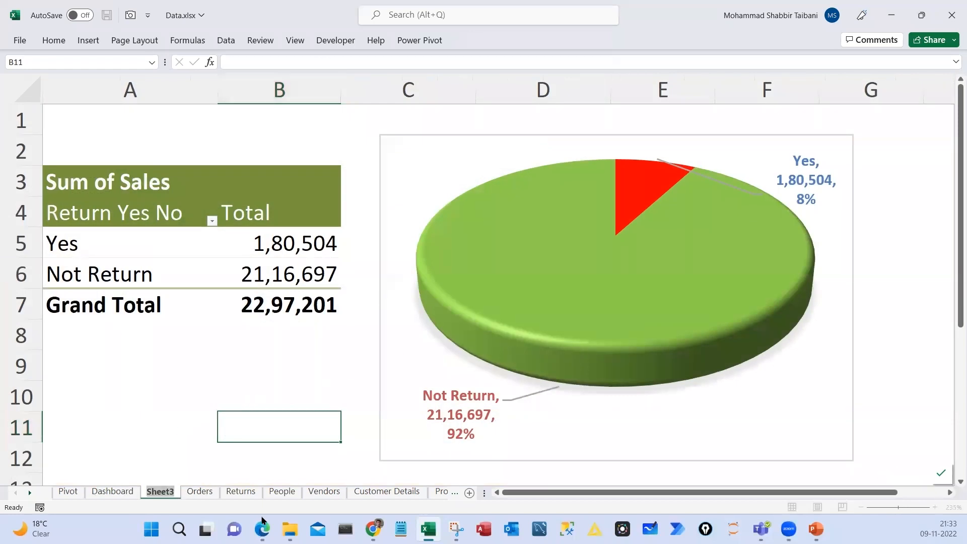
type("Return overview")
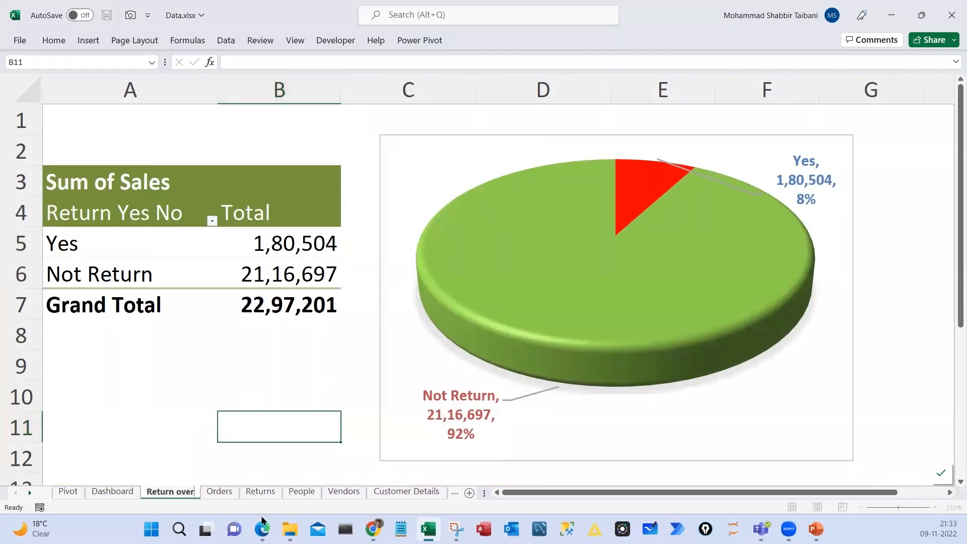
left_click(183, 370)
Zoom the Return overview sheet out to 190% and review it against the Dashboard sheet
scroll(278, 407, "down", 3, "ctrl")
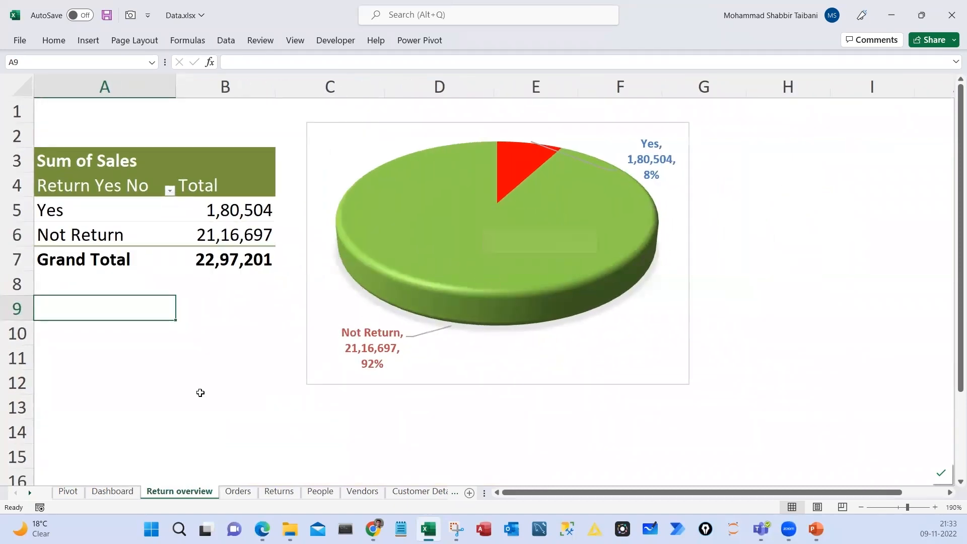
left_click_drag(198, 391, 199, 410)
left_click(117, 492)
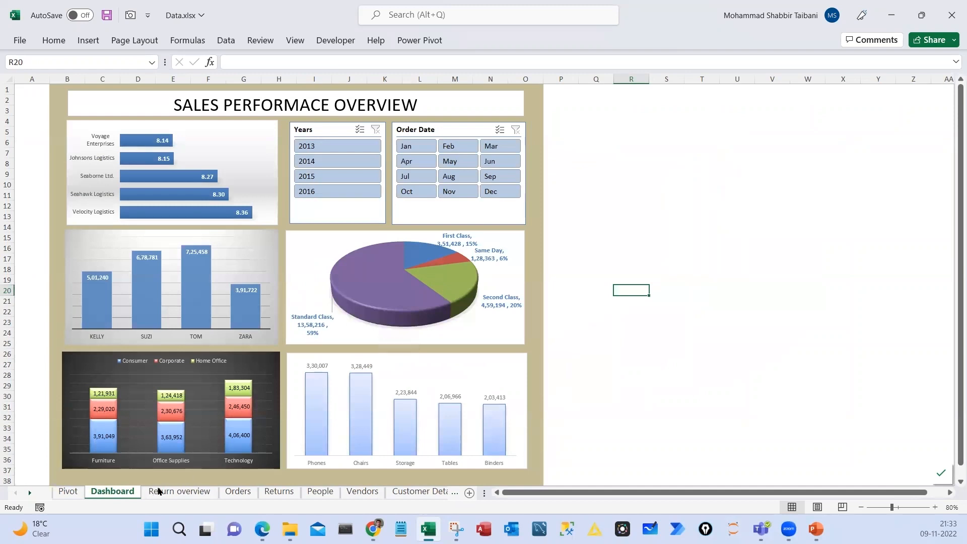
left_click(180, 492)
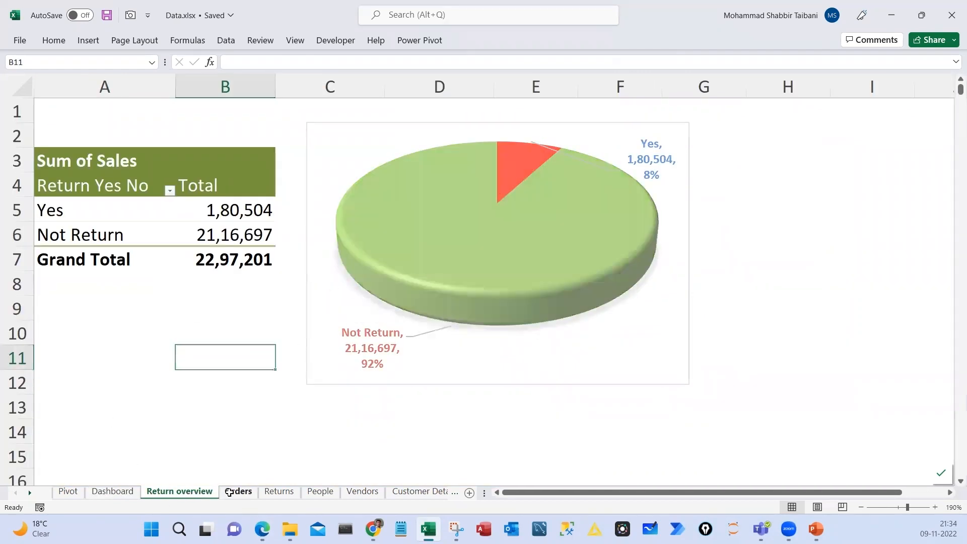
Examine the Orders sheet's columns from Discount back to Row ID
left_click(237, 492)
left_click_drag(836, 494, 582, 502)
scroll(388, 373, "left", 6)
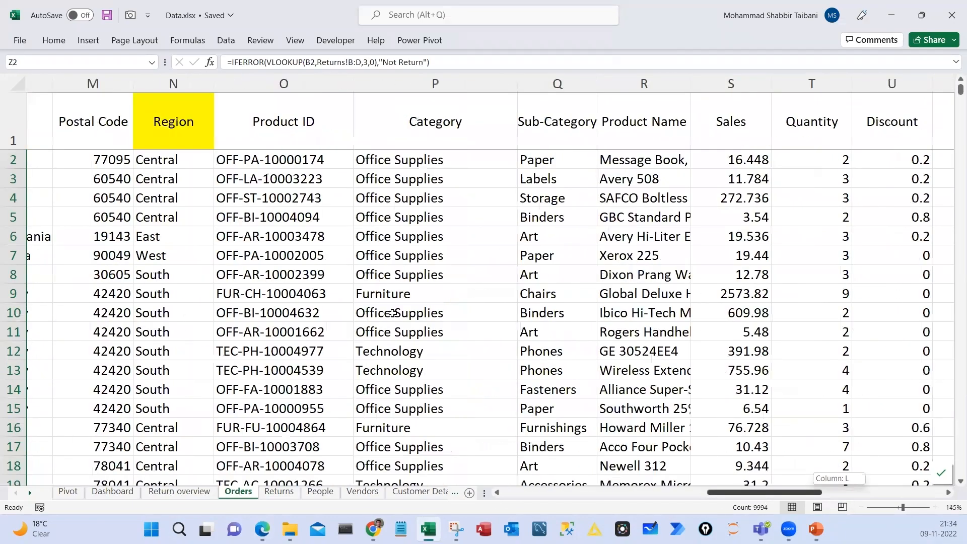
scroll(400, 335, "left", 8)
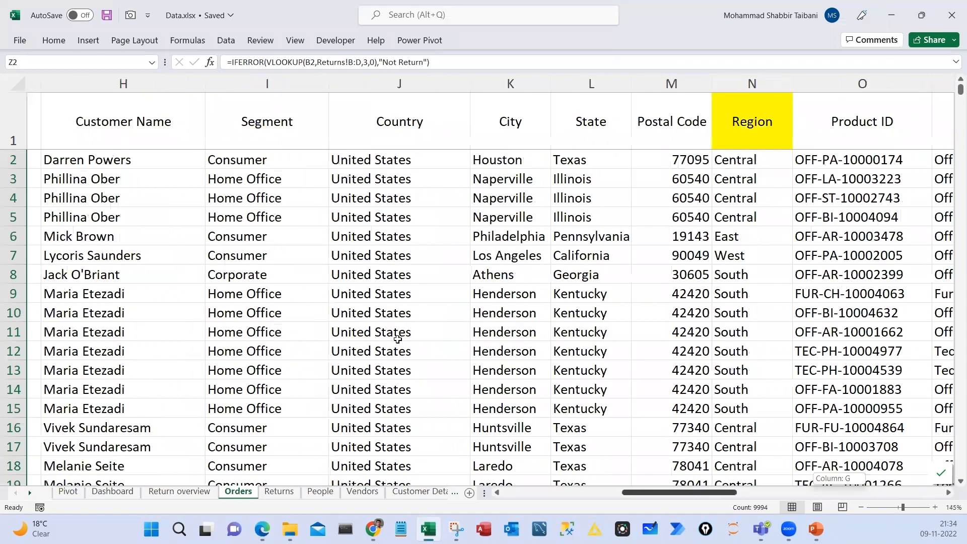
scroll(297, 293, "down", 1, "ctrl")
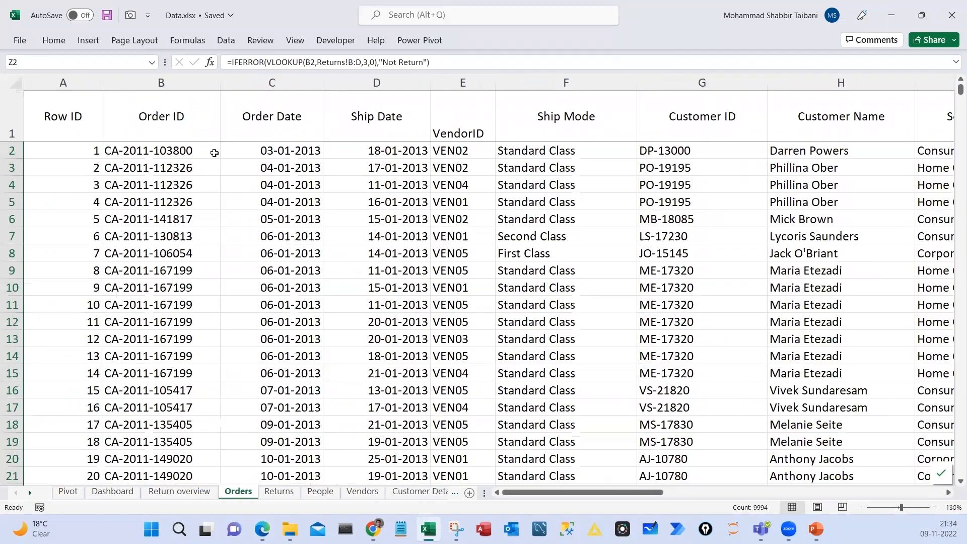
scroll(155, 491, "down", 1, "ctrl")
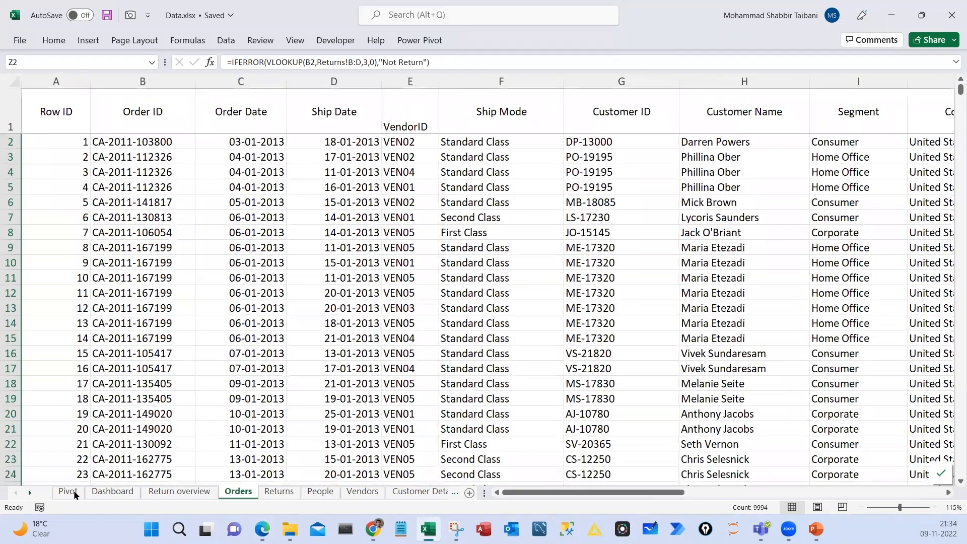
scroll(150, 466, "down", 1, "ctrl")
scroll(150, 466, "down", 1, "ctrl")
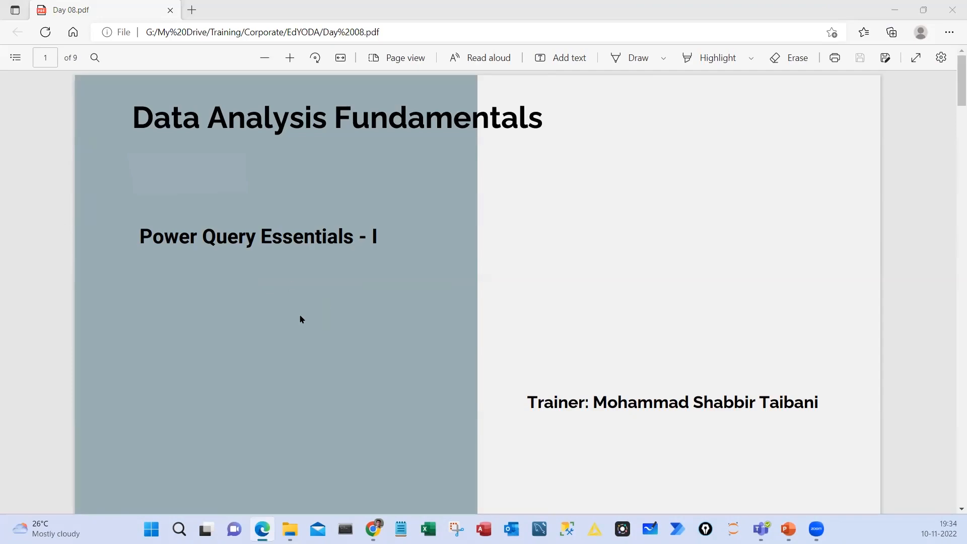
Switch to Day 08.pdf and examine its Power Query Essentials - I title and the agenda's Data Ingestion item for local Excel and CSV files
left_click_drag(160, 239, 377, 240)
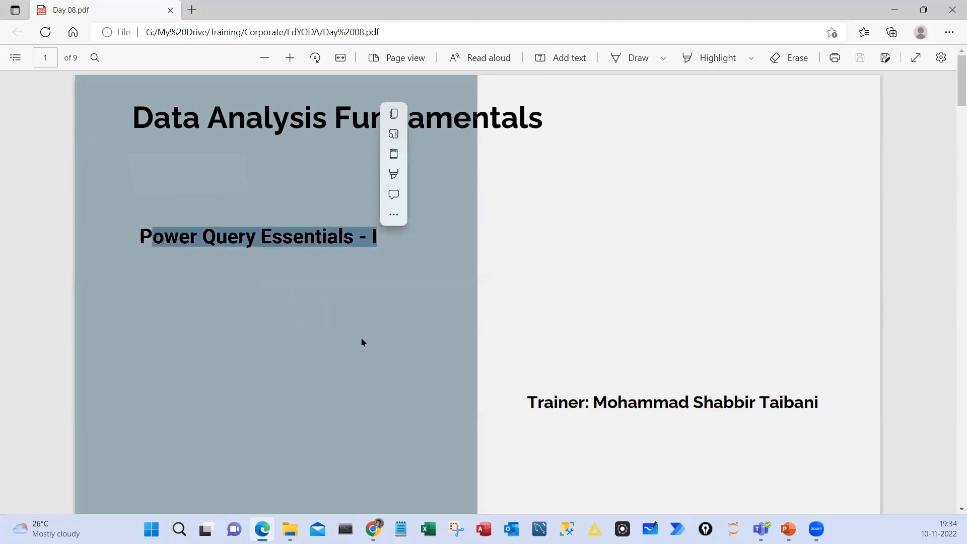
scroll(360, 339, "down", 6)
scroll(357, 347, "down", 3)
scroll(356, 351, "up", 2)
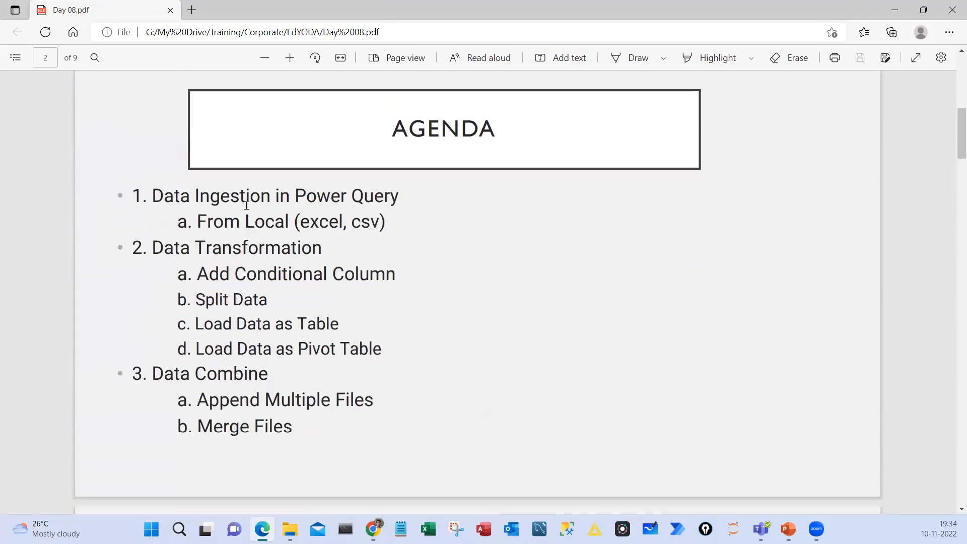
left_click_drag(203, 223, 382, 230)
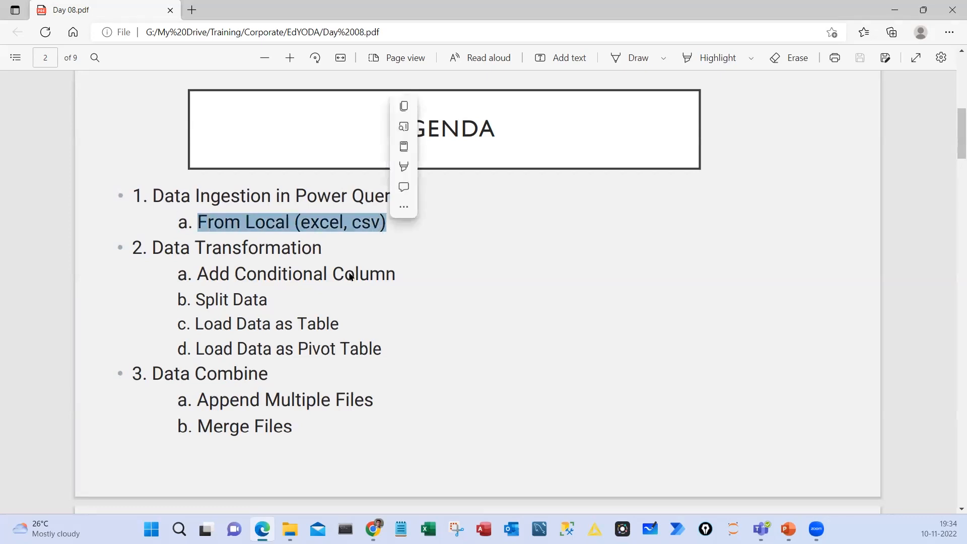
left_click(327, 227)
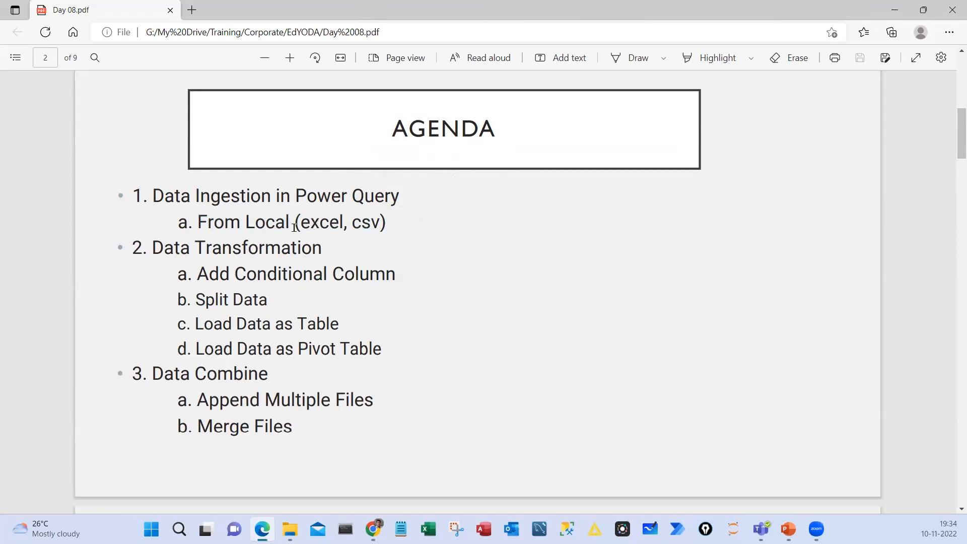
left_click_drag(301, 225, 325, 224)
left_click(308, 235)
left_click(788, 528)
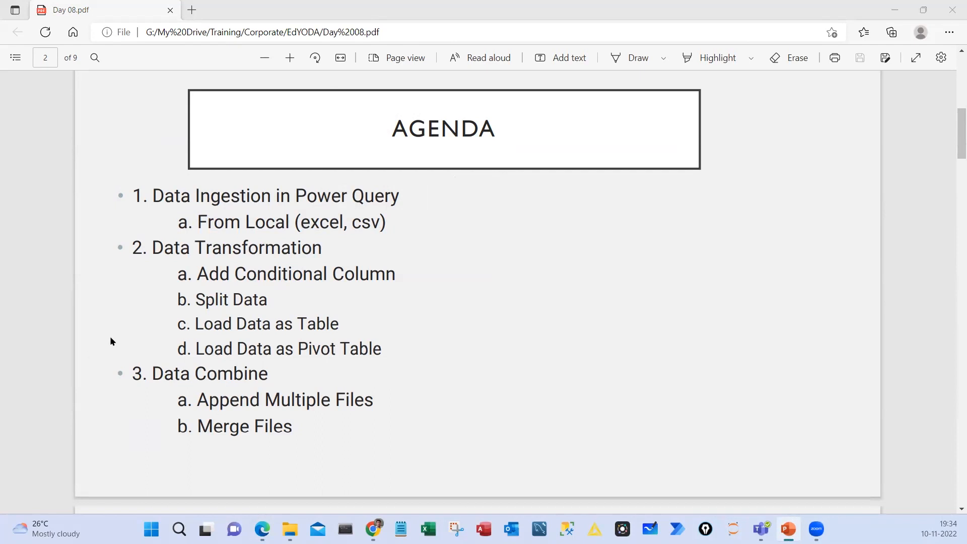
left_click(338, 292)
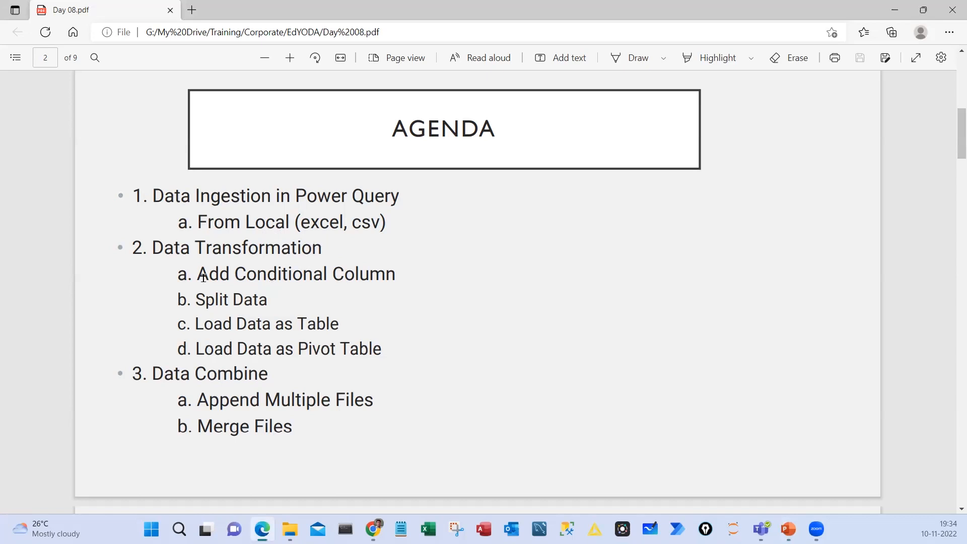
Highlight the agenda's Data Transformation topics, from Add Conditional Column to loading data as a table or pivot table
left_click_drag(167, 240, 331, 253)
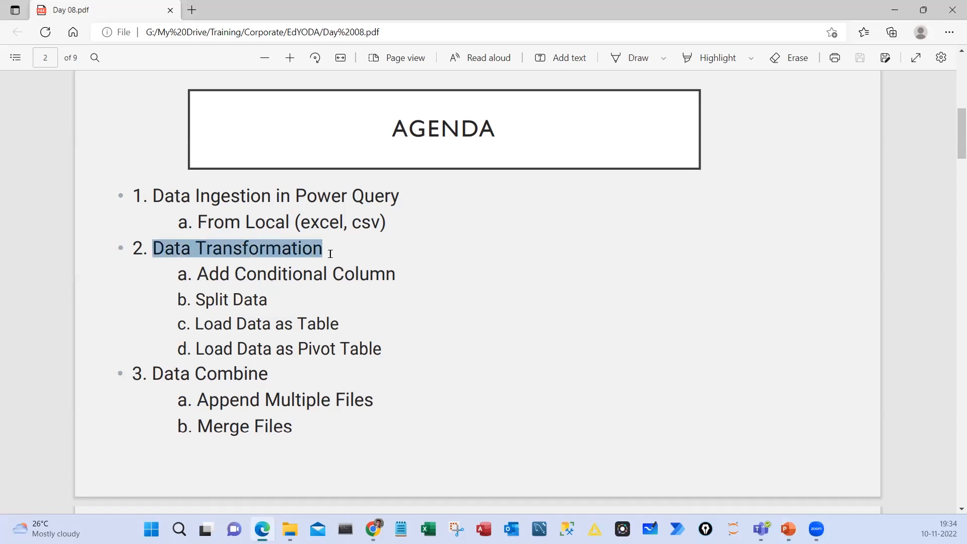
left_click_drag(231, 278, 218, 284)
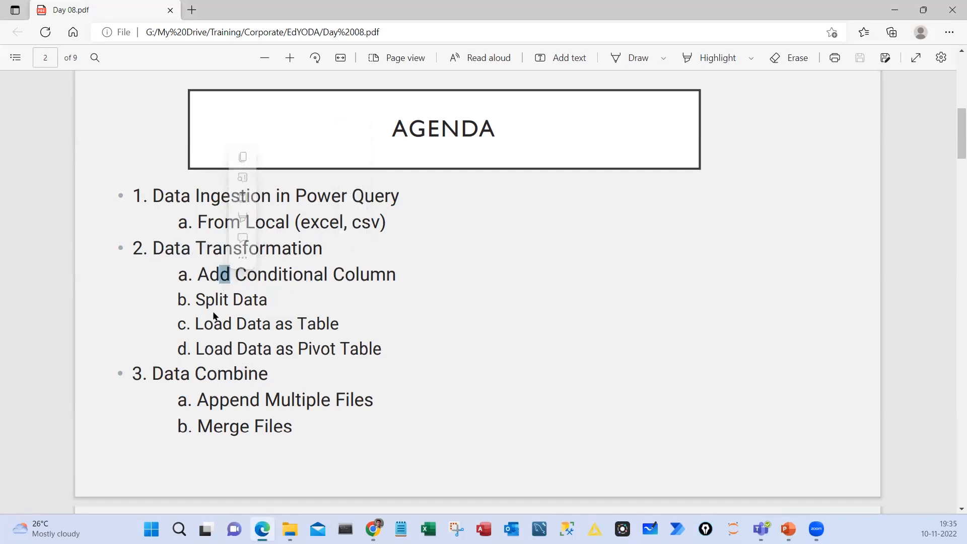
left_click_drag(221, 326, 210, 327)
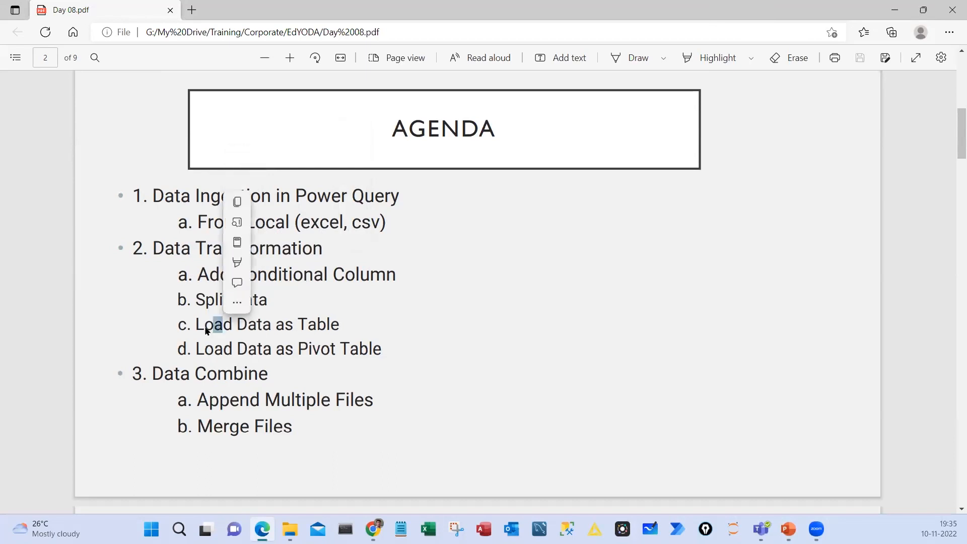
left_click(202, 328)
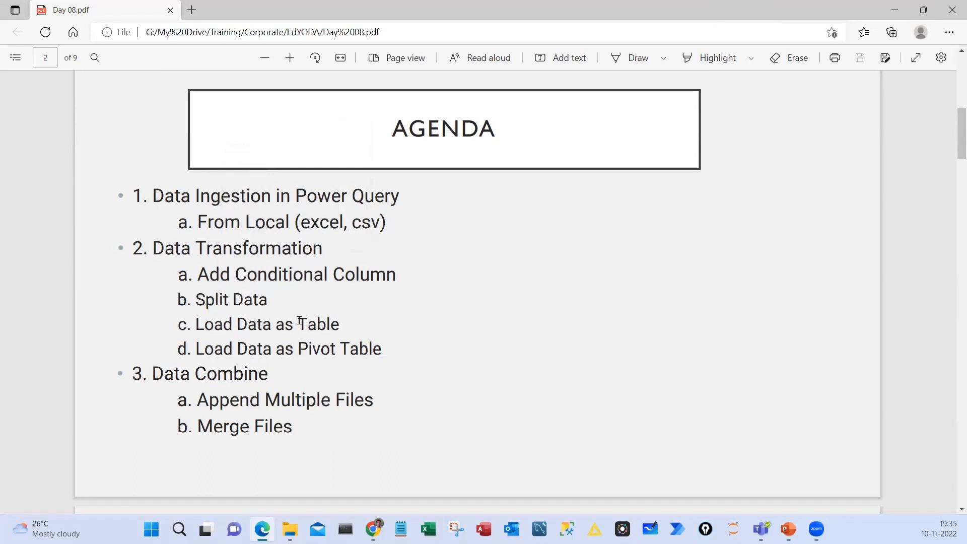
left_click_drag(297, 323, 359, 350)
left_click(313, 361)
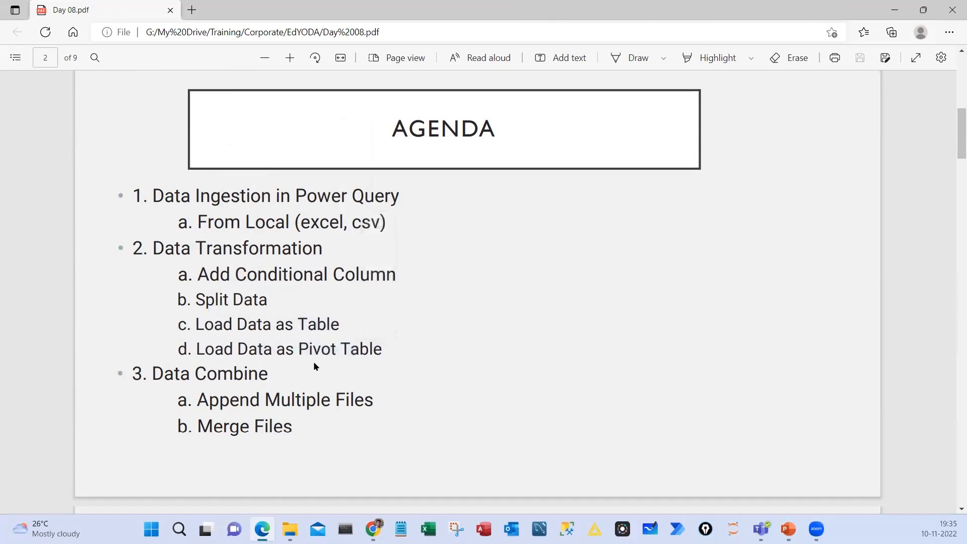
Highlight the Append Multiple Files item under Data Combine in the agenda
scroll(318, 361, "down", 2)
scroll(197, 331, "up", 1)
scroll(197, 331, "up", 1)
left_click_drag(197, 400, 377, 399)
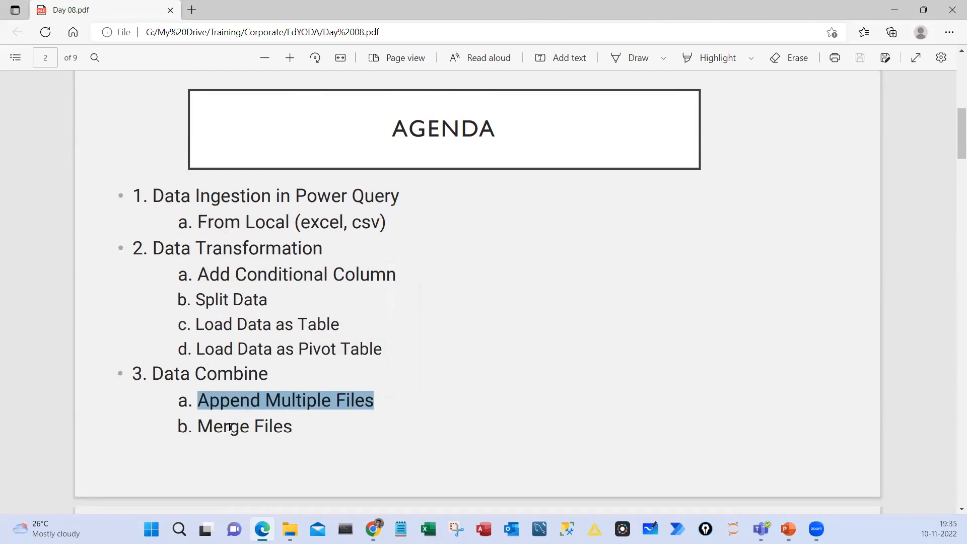
scroll(252, 372, "down", 8)
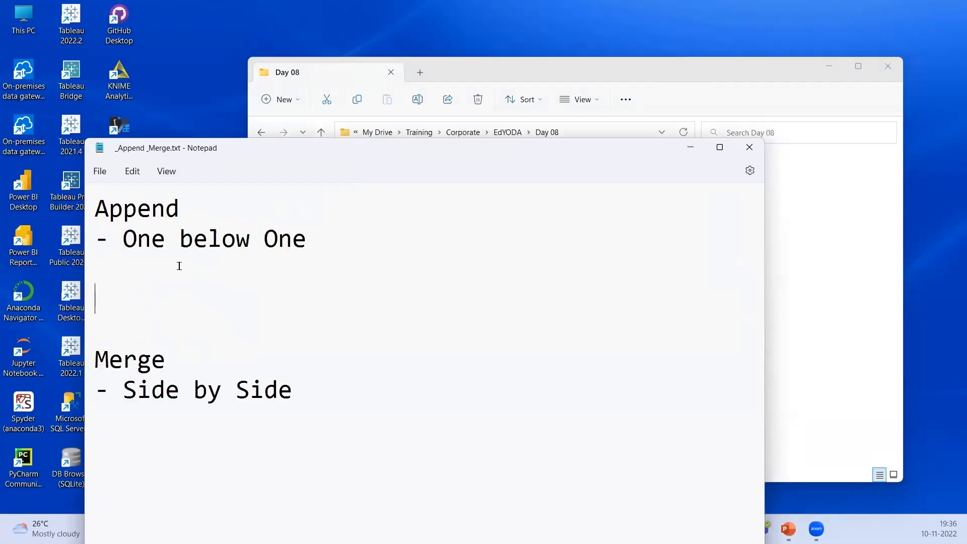
In the _Append & Merge.txt note, enlarge the text and highlight the One below One and Side by Side descriptions
scroll(150, 258, "up", 2)
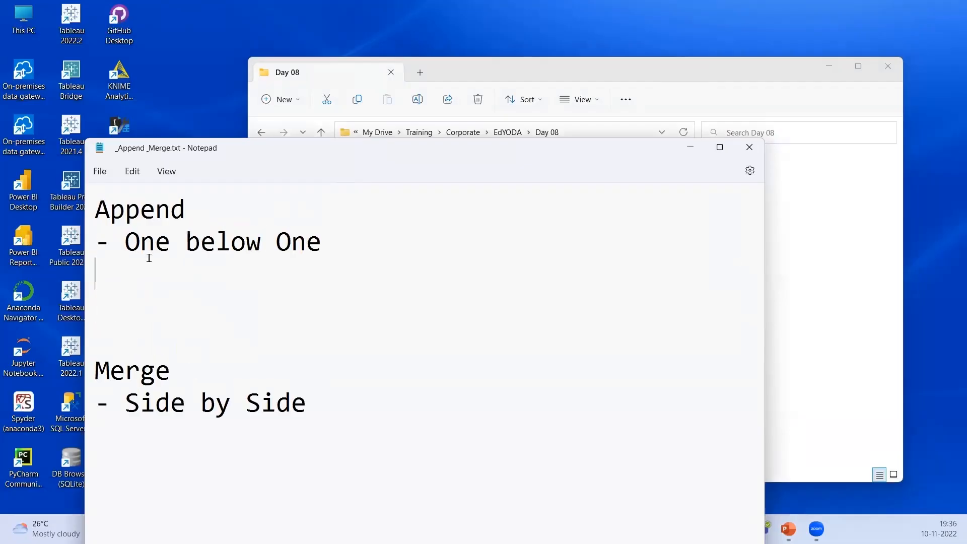
left_click_drag(125, 242, 321, 242)
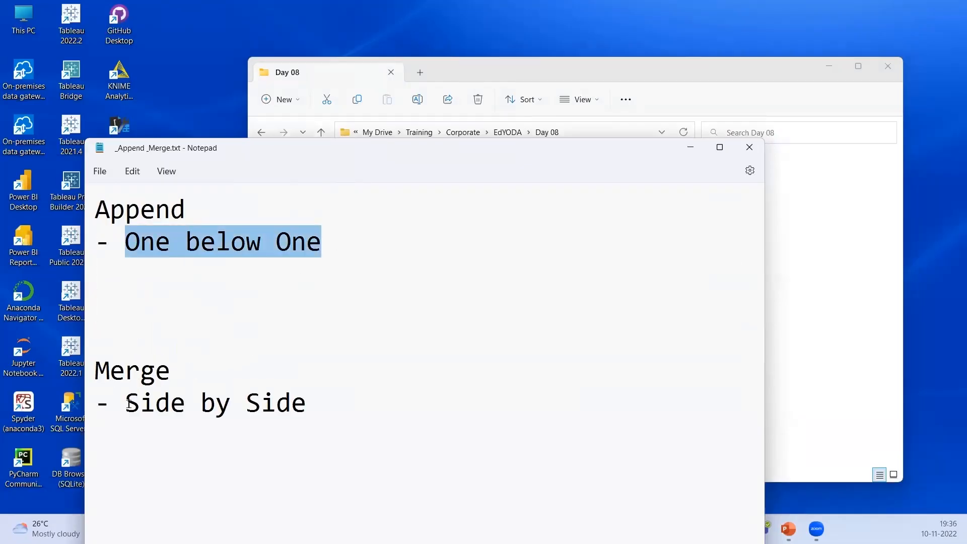
left_click_drag(126, 404, 327, 404)
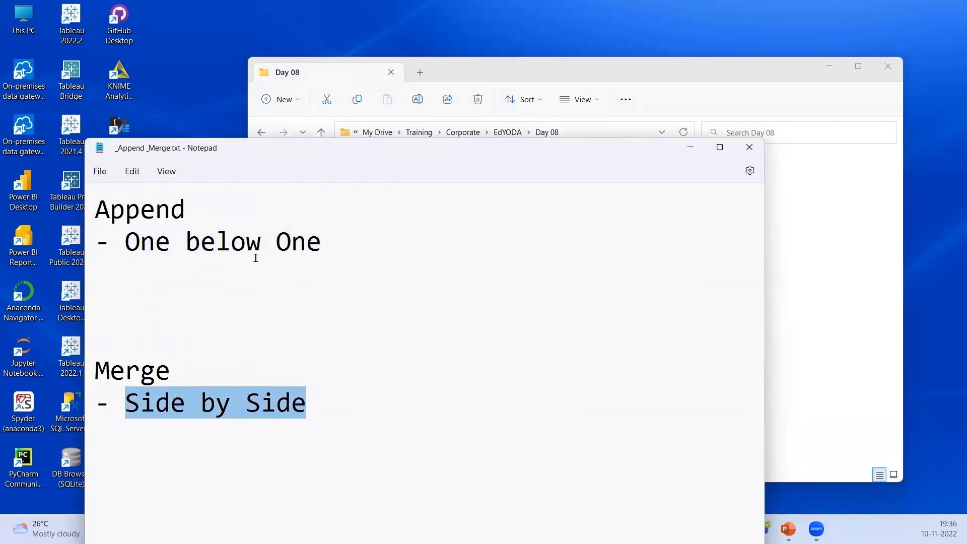
left_click(294, 260)
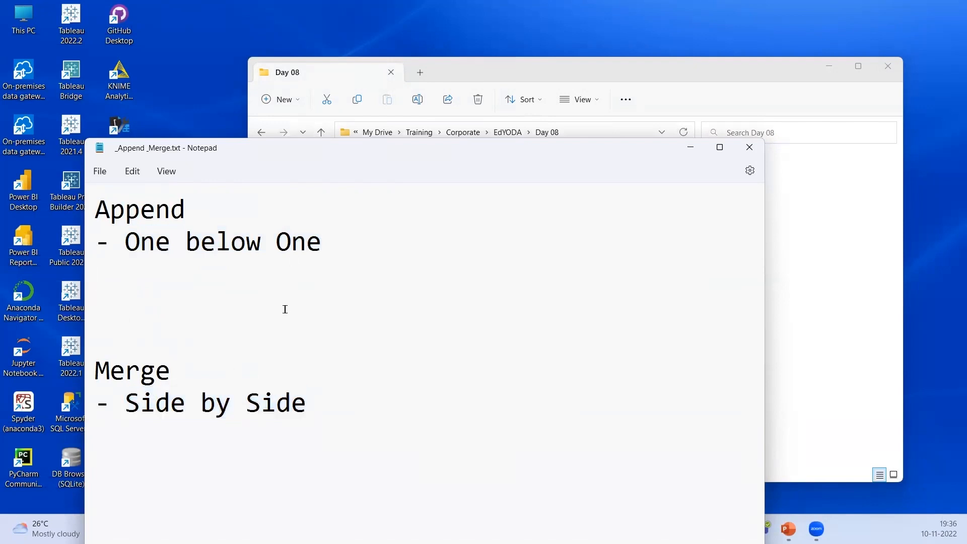
Annotate the note with three stacked boxes for Append and two side-by-side boxes joined by an arrow, adding vertical strokes along the stack
mouse_move(384, 191)
left_mouse_down()
mouse_move(438, 235)
mouse_move(441, 321)
left_mouse_up()
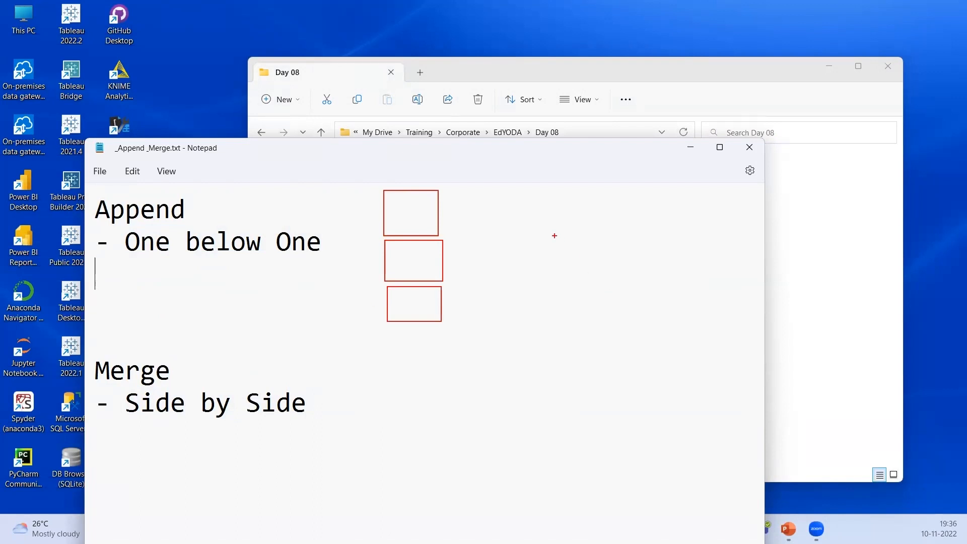
left_click_drag(563, 240, 697, 302)
left_click_drag(715, 240, 832, 297)
left_click_drag(628, 268, 781, 268)
left_click_drag(769, 254, 756, 280)
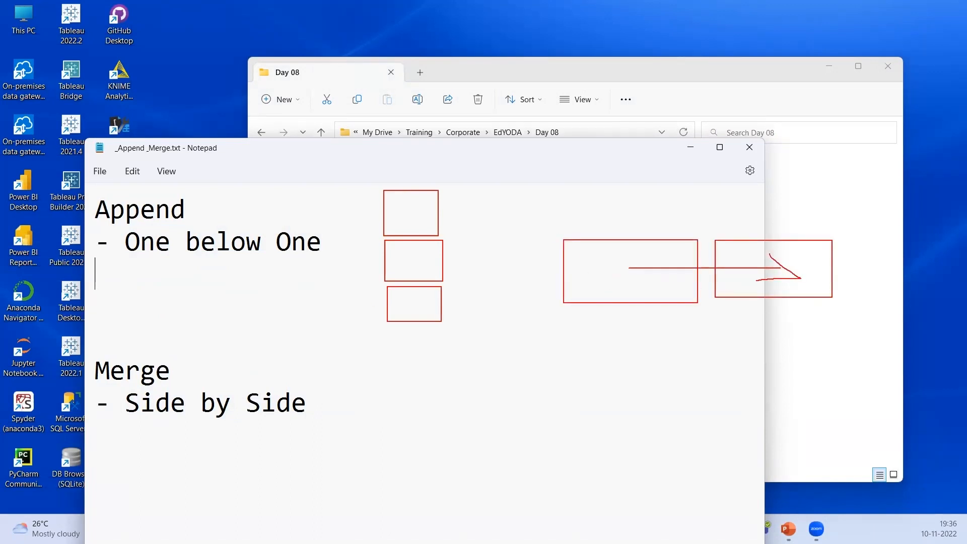
left_click_drag(635, 259, 656, 275)
left_click_drag(353, 197, 363, 300)
mouse_move(349, 279)
left_mouse_down()
mouse_move(363, 301)
mouse_move(378, 268)
left_mouse_up()
mouse_move(356, 201)
left_mouse_down()
mouse_move(344, 214)
mouse_move(363, 218)
left_mouse_up()
mouse_move(453, 180)
left_mouse_down()
mouse_move(463, 314)
mouse_move(443, 329)
left_mouse_up()
left_click_drag(180, 290, 250, 249)
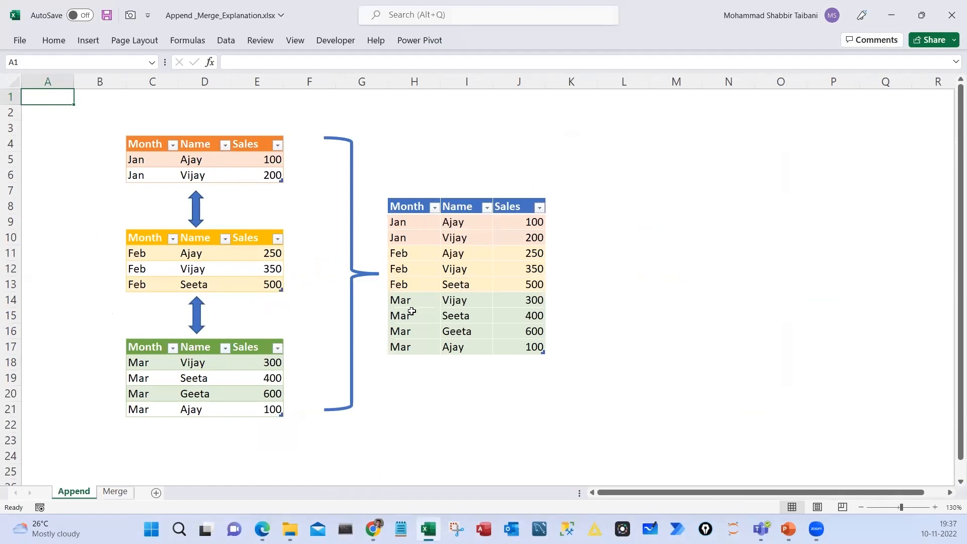
On the Append sheet, mark the Jan, Feb and Mar tables and their combined table with on-screen annotations, and clear the markup
left_click_drag(118, 133, 294, 188)
left_click_drag(99, 228, 295, 298)
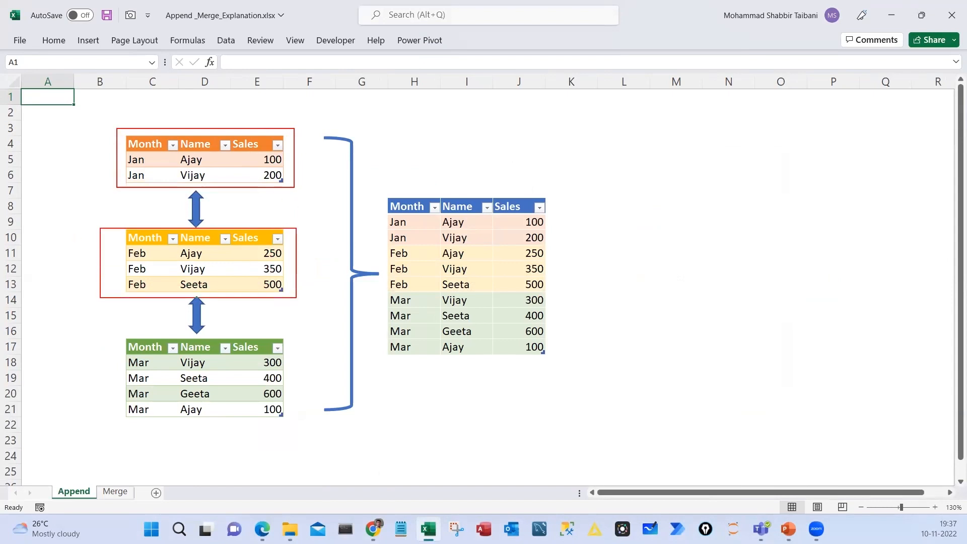
mouse_move(140, 329)
left_mouse_down()
mouse_move(226, 406)
mouse_move(282, 432)
left_mouse_up()
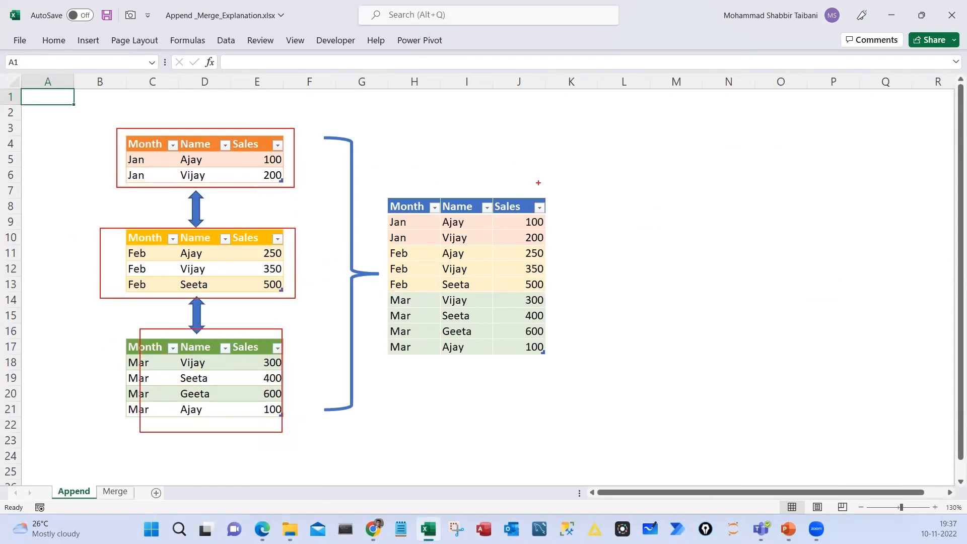
left_click_drag(546, 171, 555, 379)
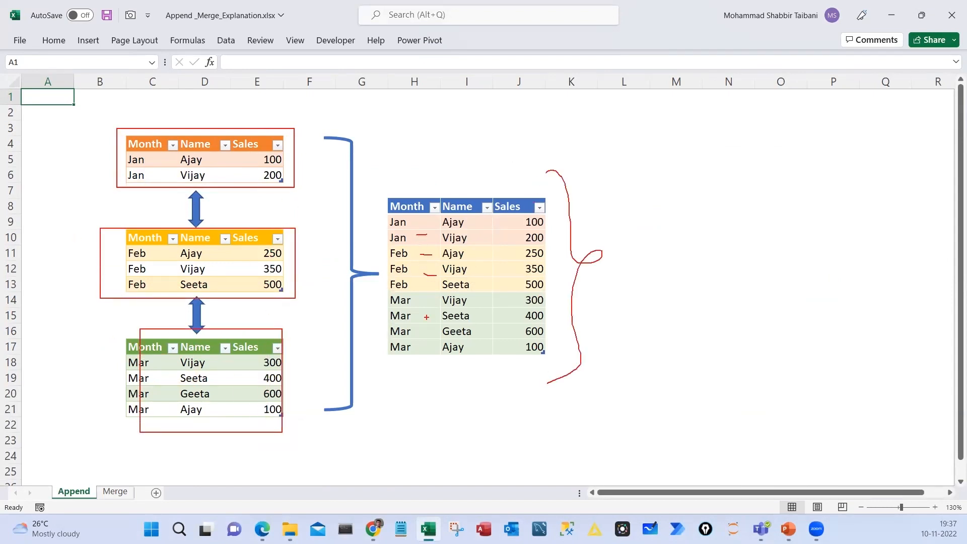
left_click_drag(646, 210, 711, 245)
mouse_move(671, 271)
left_mouse_down()
mouse_move(670, 310)
mouse_move(682, 311)
left_mouse_up()
key("Escape")
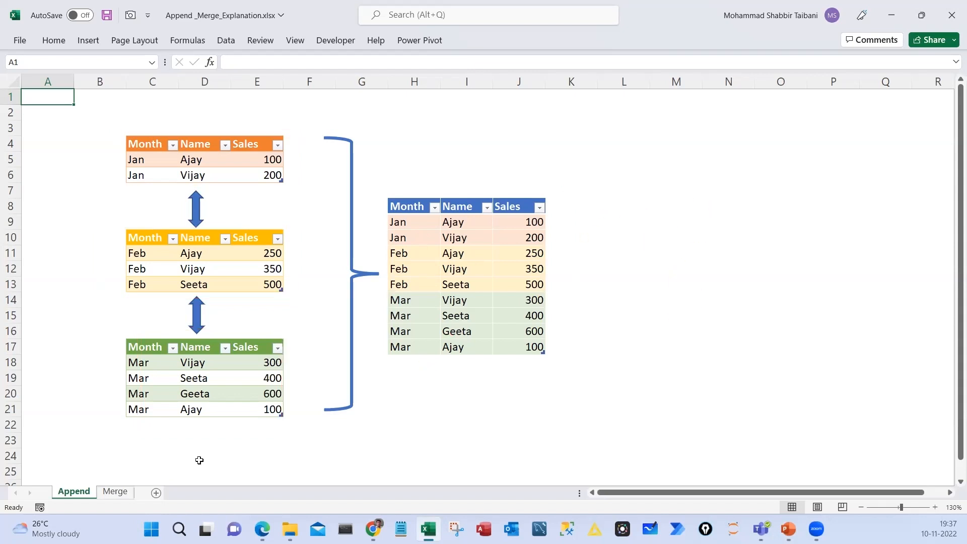
On the Merge sheet, annotate the sales, manager and merged tables with boxes and a horizontal arrow, and clear the markup
left_click(115, 491)
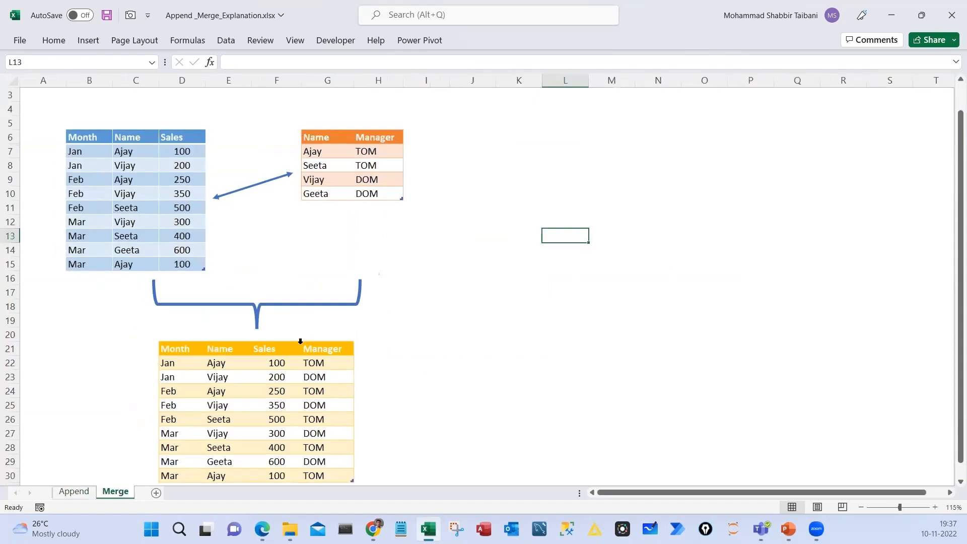
scroll(300, 341, "up", 1)
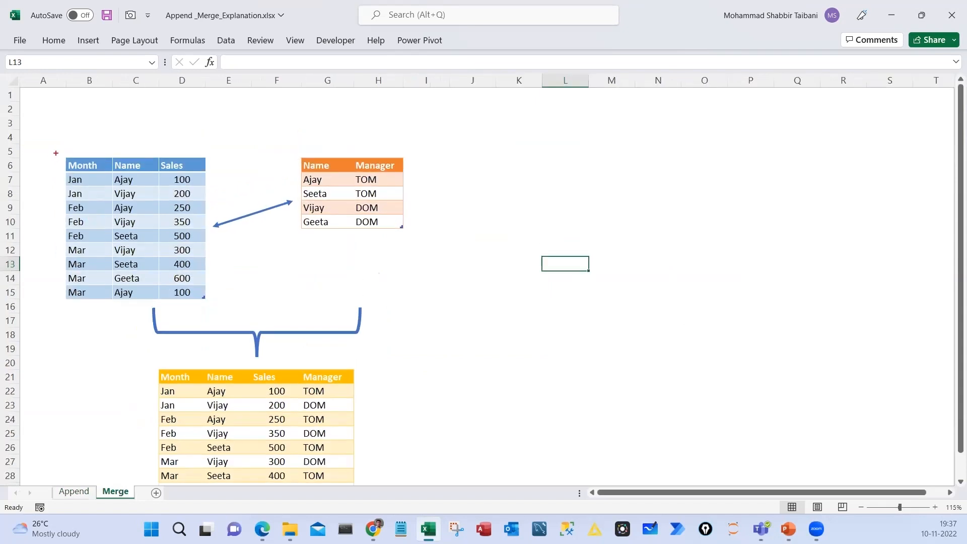
left_click_drag(56, 153, 130, 357)
left_click_drag(289, 155, 400, 233)
left_click_drag(304, 201, 192, 241)
mouse_move(151, 370)
left_mouse_down()
mouse_move(151, 474)
mouse_move(389, 459)
left_mouse_up()
left_click_drag(399, 260, 198, 260)
left_click_drag(362, 247, 406, 269)
left_click_drag(406, 268, 314, 283)
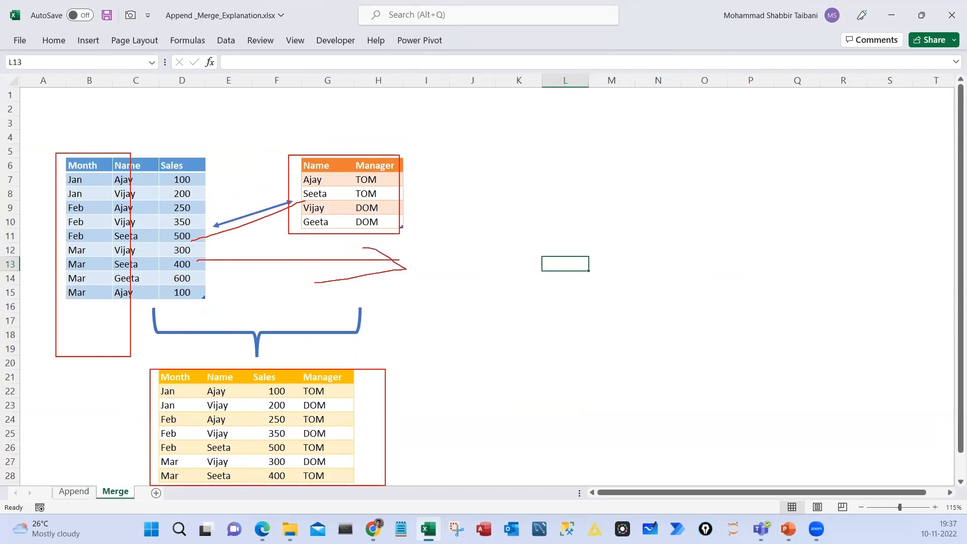
key("Escape")
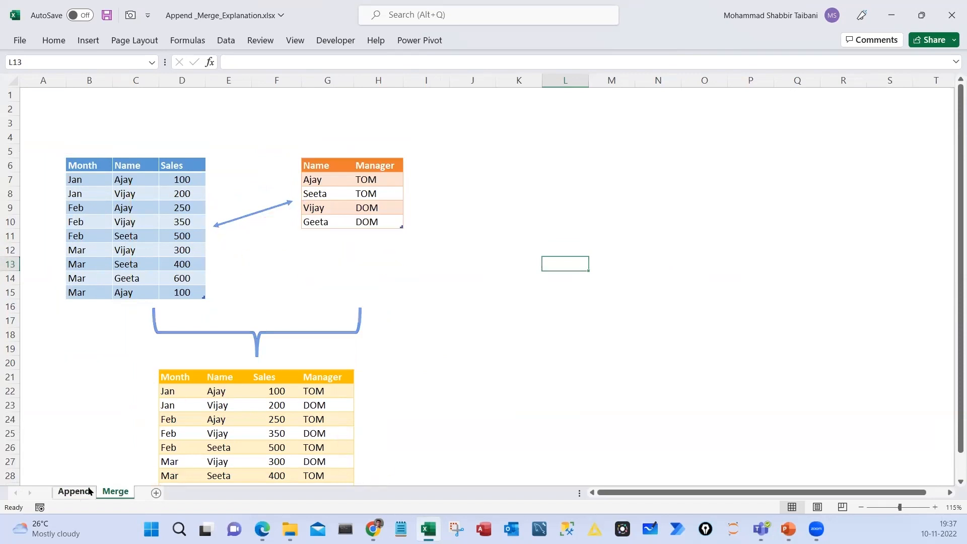
Return to the Append sheet and close the Append _Merge_Explanation.xlsx workbook
left_click(74, 491)
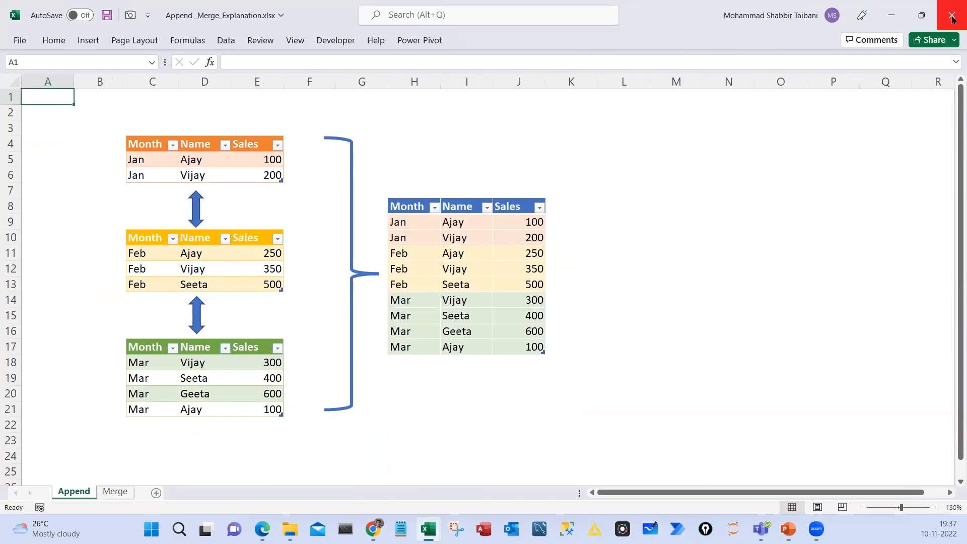
left_click(951, 16)
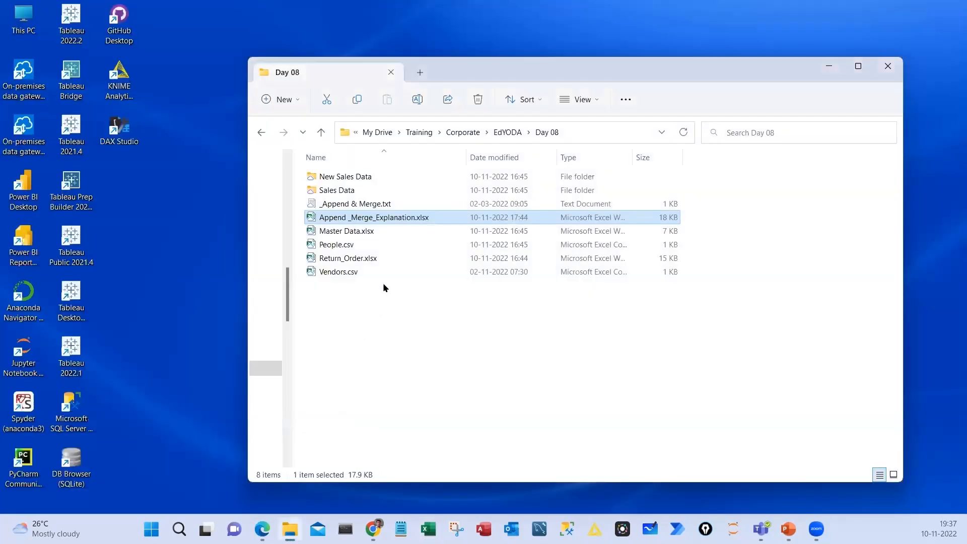
Mark Master Data.xlsx, People.csv, Return_Order.xlsx and Vendors.csv in the Day 08 folder with on-screen boxes, and clear the markup
left_click(355, 233)
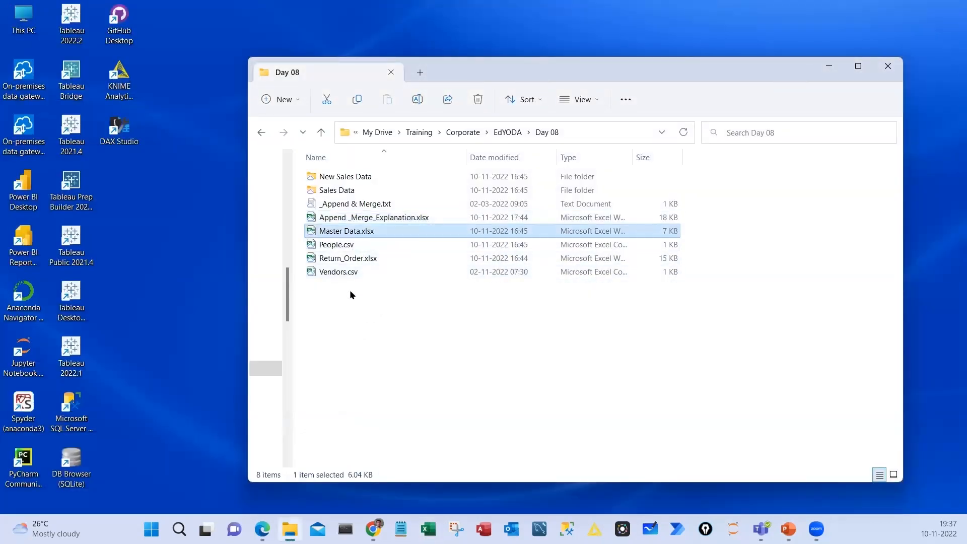
left_click_drag(307, 220, 408, 265)
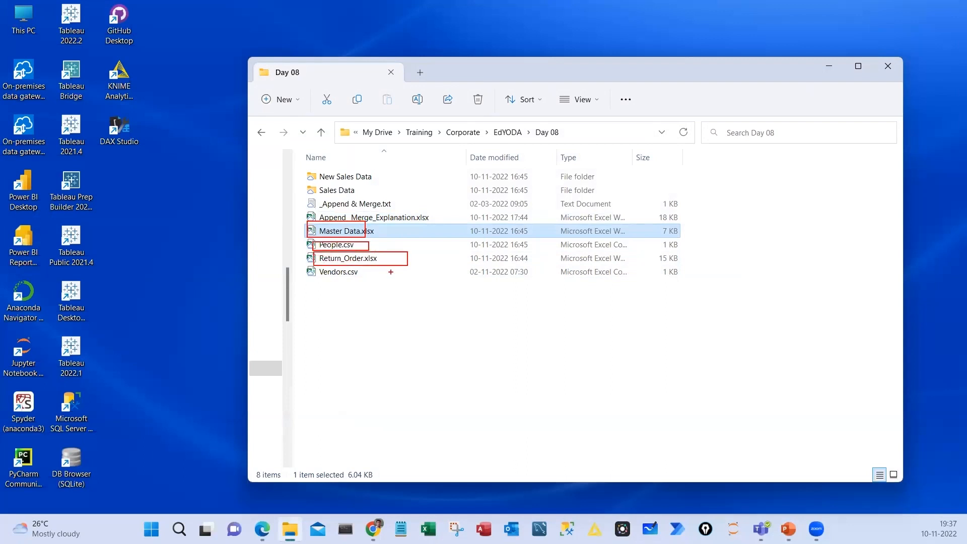
left_click_drag(310, 266, 383, 285)
key("Escape")
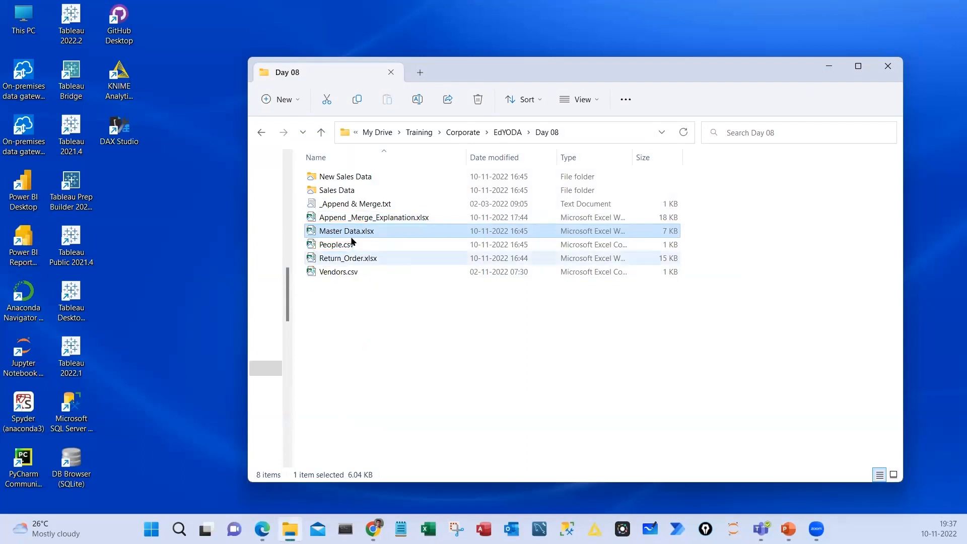
Open Master Data.xlsx beside the Day 08 folder and point out the cell area of Sheet1
double_click(352, 234)
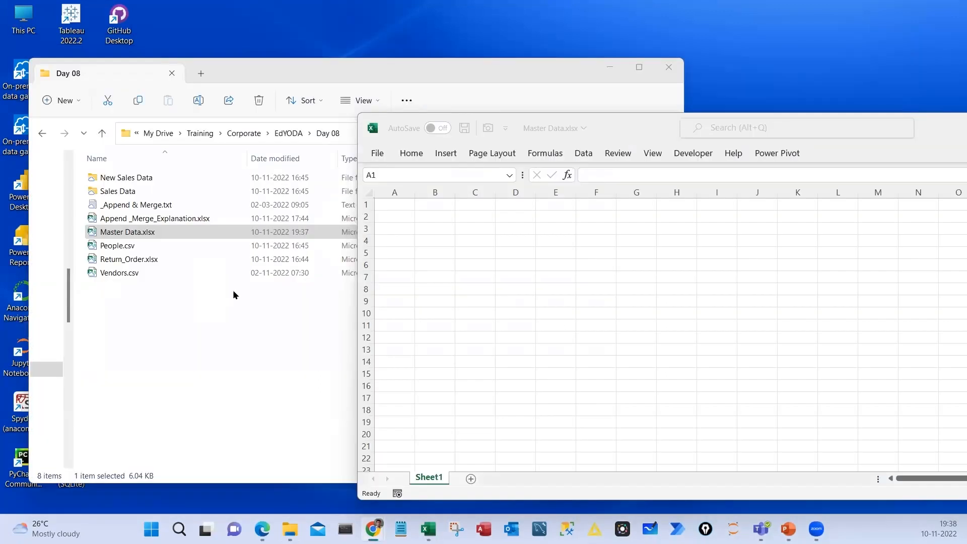
left_click(179, 315)
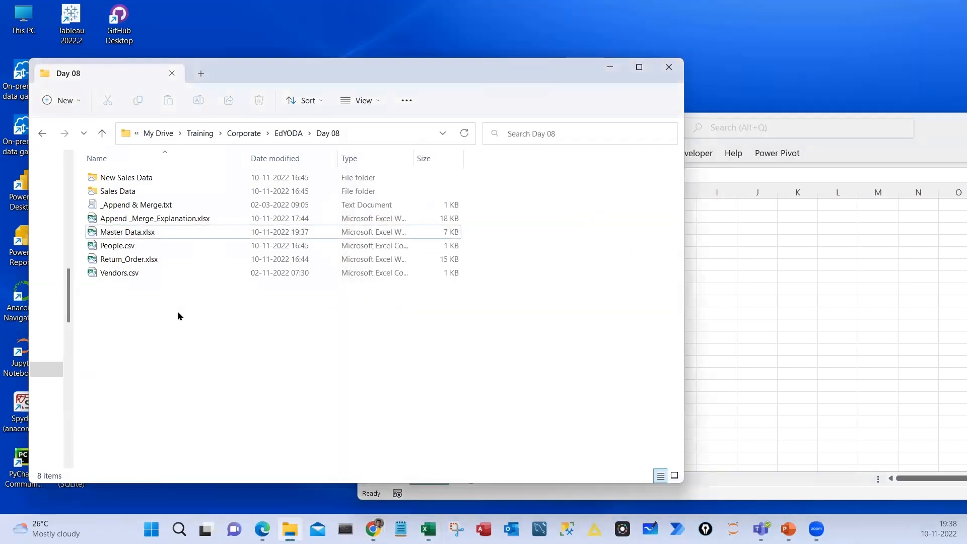
left_click(726, 296)
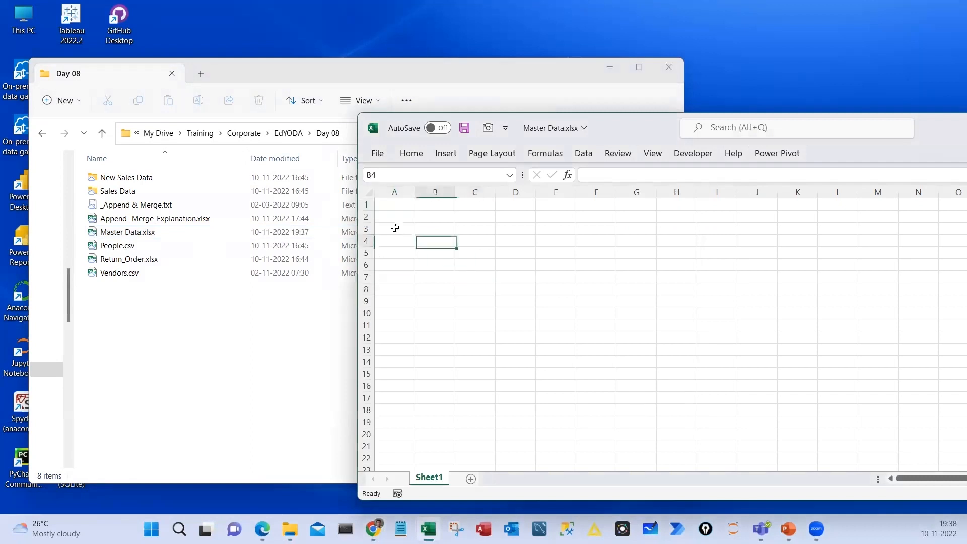
left_click_drag(395, 218, 552, 290)
Open the Sales Data folder and annotate its name and the three yearly workbooks with boxes
left_click(123, 191)
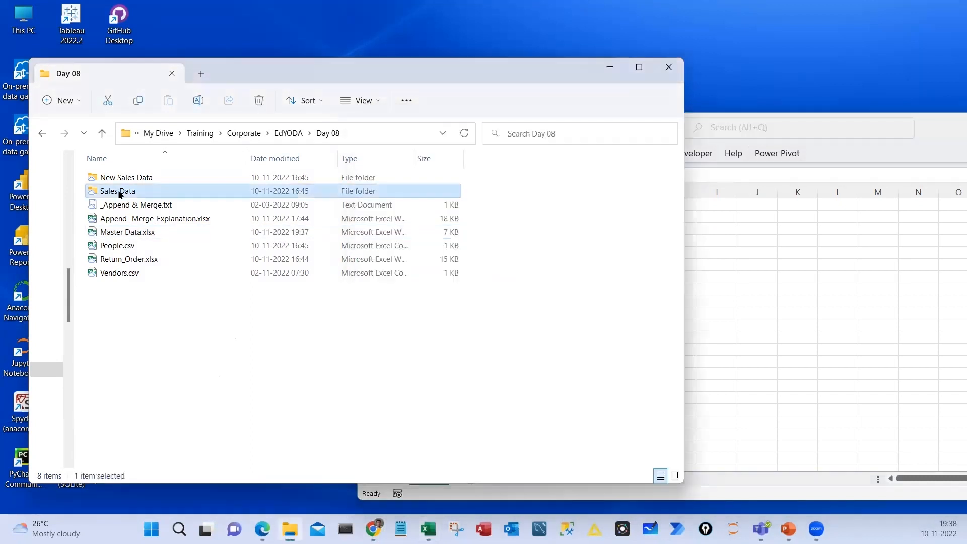
double_click(123, 191)
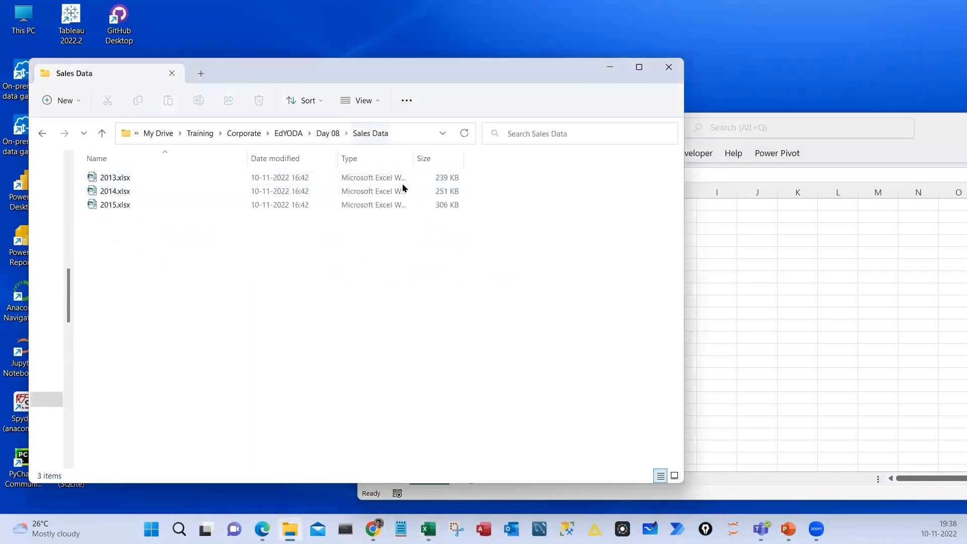
left_click_drag(348, 122, 405, 144)
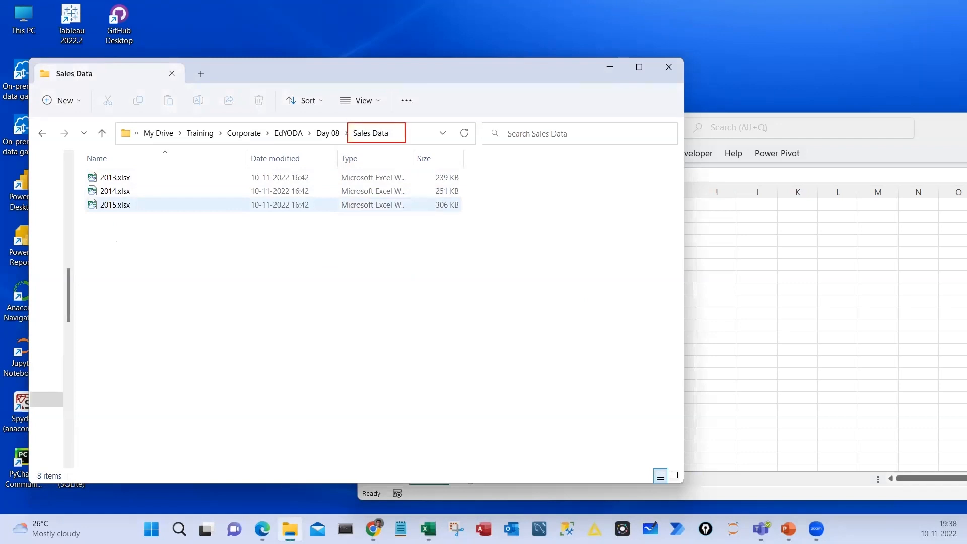
left_click_drag(84, 166, 185, 228)
mouse_move(156, 258)
left_mouse_down()
mouse_move(158, 286)
mouse_move(143, 245)
left_mouse_up()
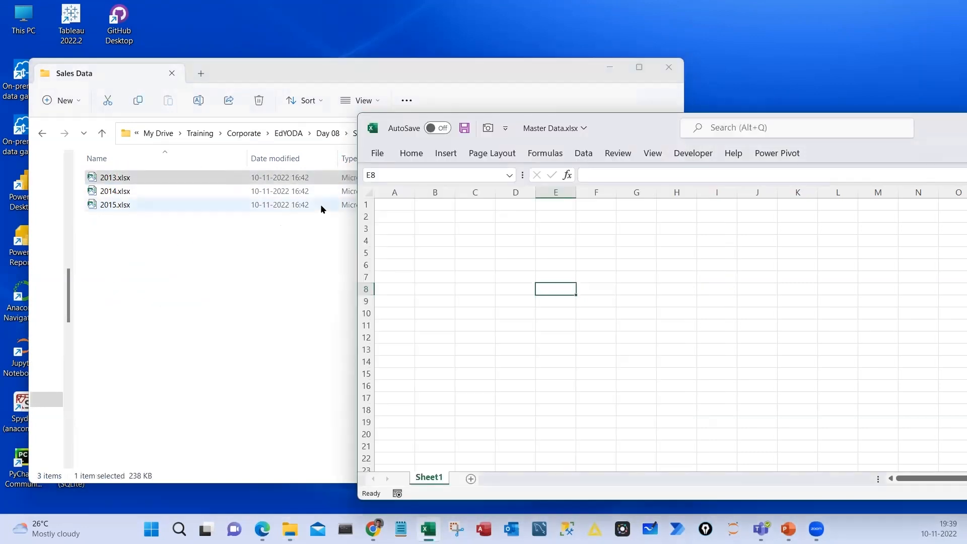
Open 2013.xlsx and review its header row from Row ID to Profit
left_click(227, 250)
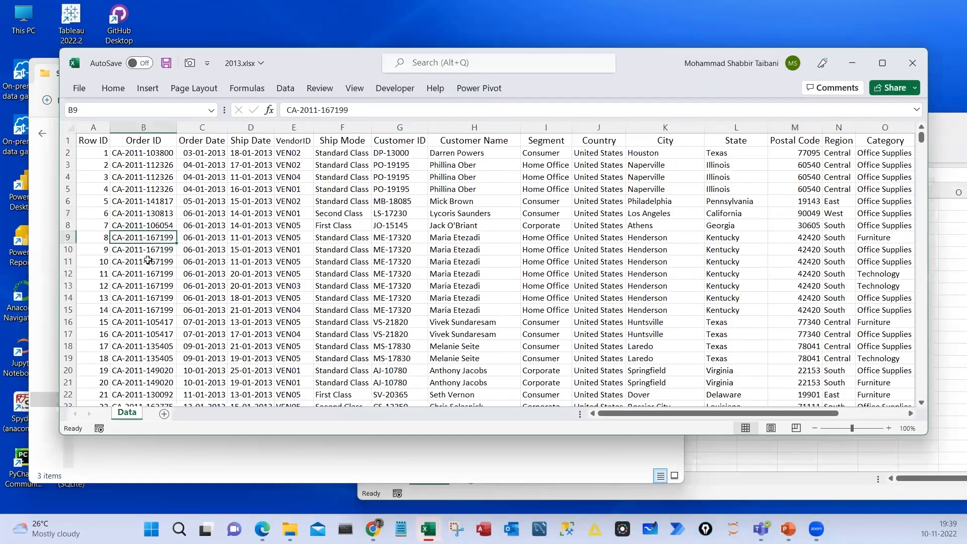
left_click_drag(93, 141, 806, 143)
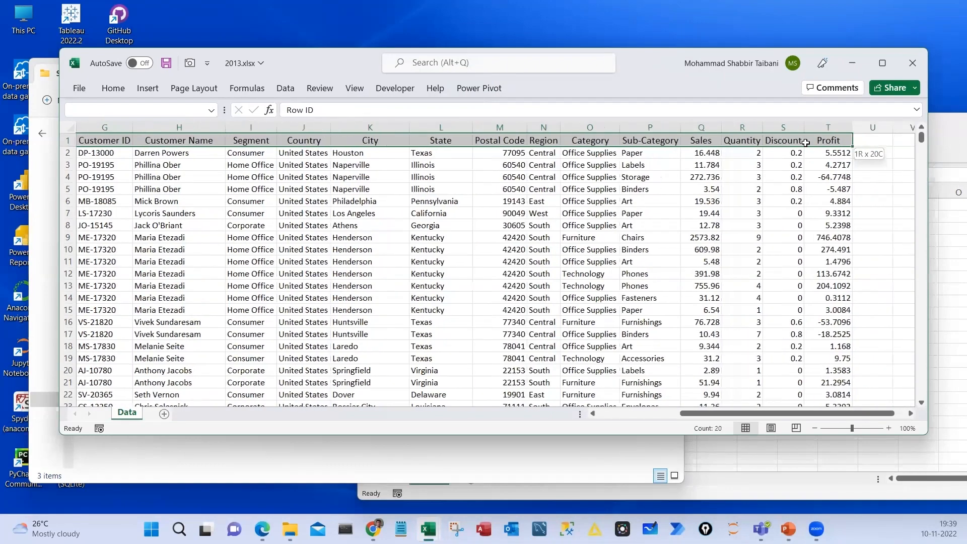
left_click_drag(813, 413, 704, 414)
left_click(251, 212)
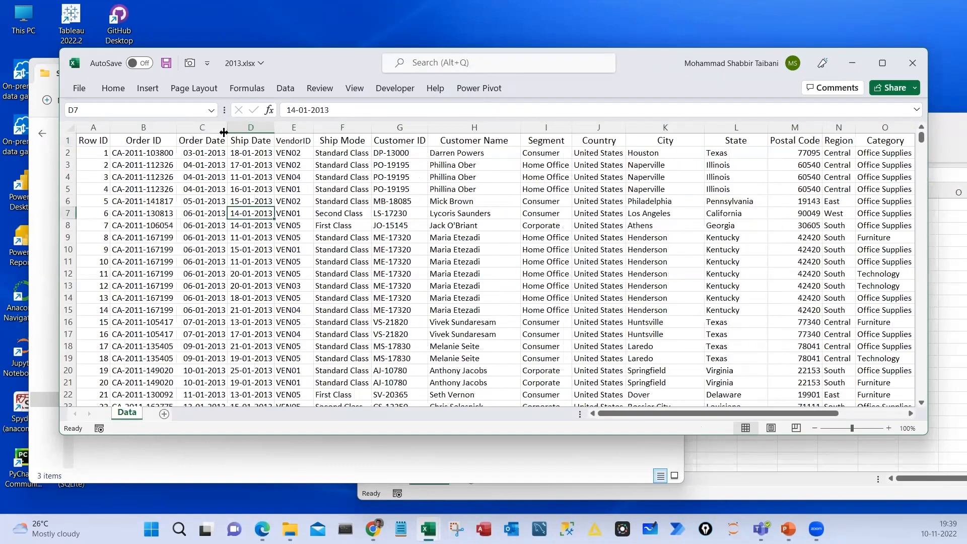
Widen the Order Date column in 2013.xlsx and shift the workbook window to uncover part of the folder
left_click_drag(227, 127, 240, 127)
left_click(208, 153)
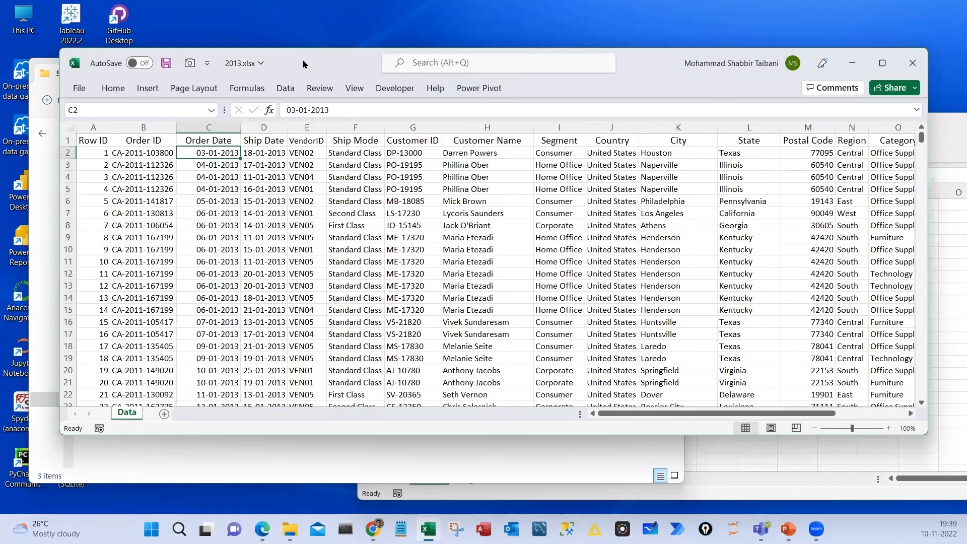
left_click_drag(302, 59, 340, 72)
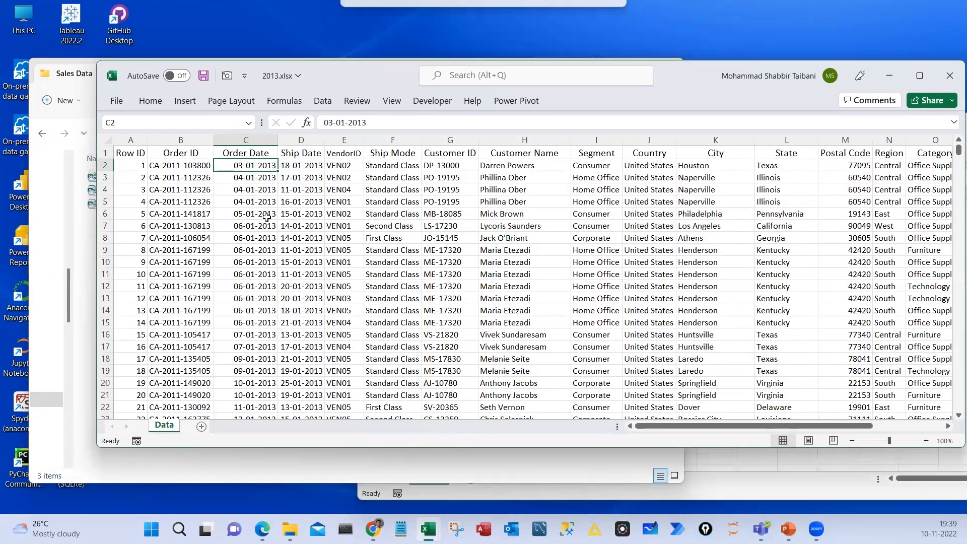
Highlight the first rows of the Order Date and Ship Date columns in 2013.xlsx to examine their dates
left_click_drag(250, 166, 239, 278)
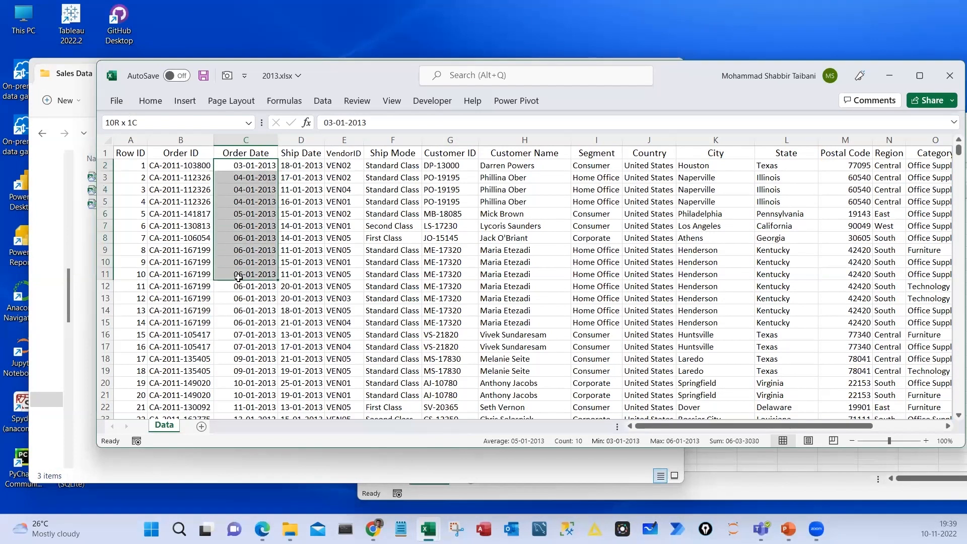
left_click(218, 224)
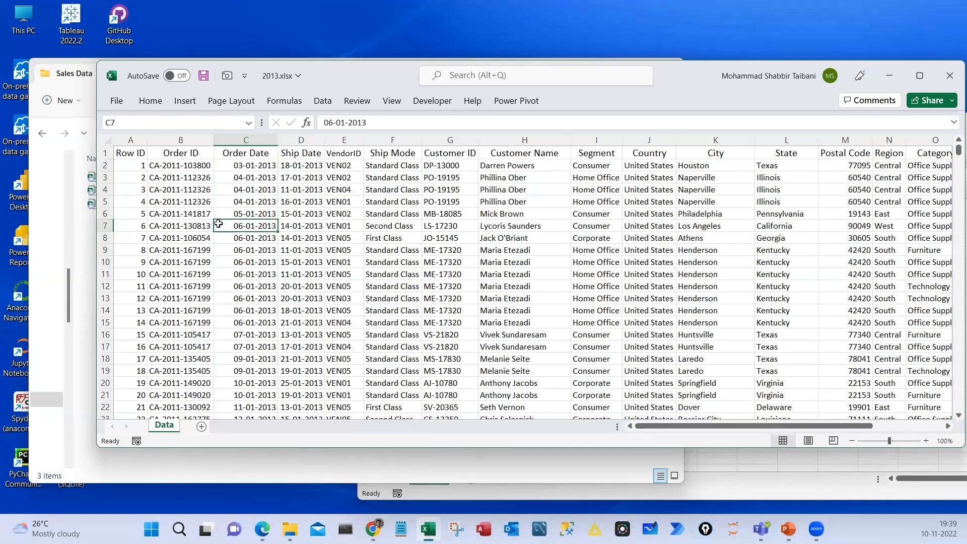
left_click_drag(255, 167, 252, 287)
left_click_drag(299, 178, 280, 307)
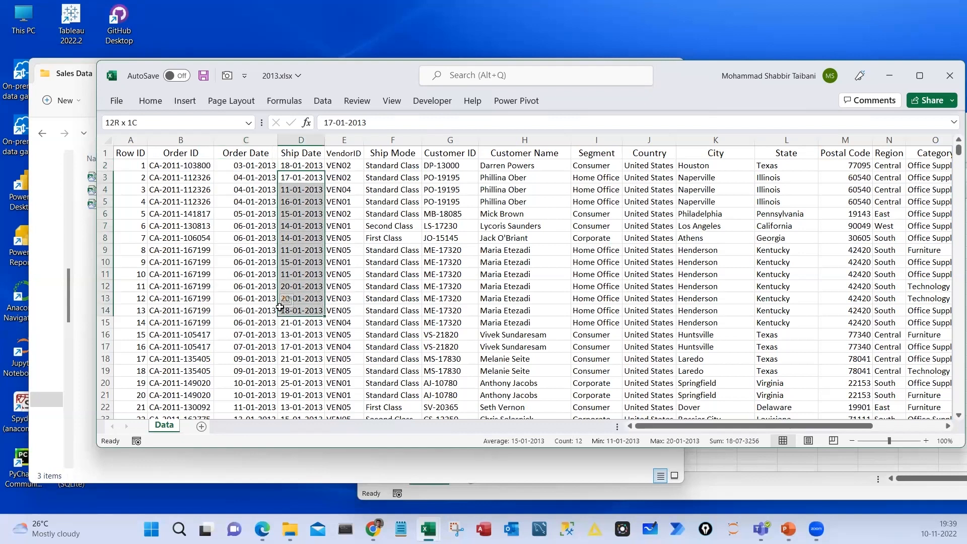
left_click(243, 262)
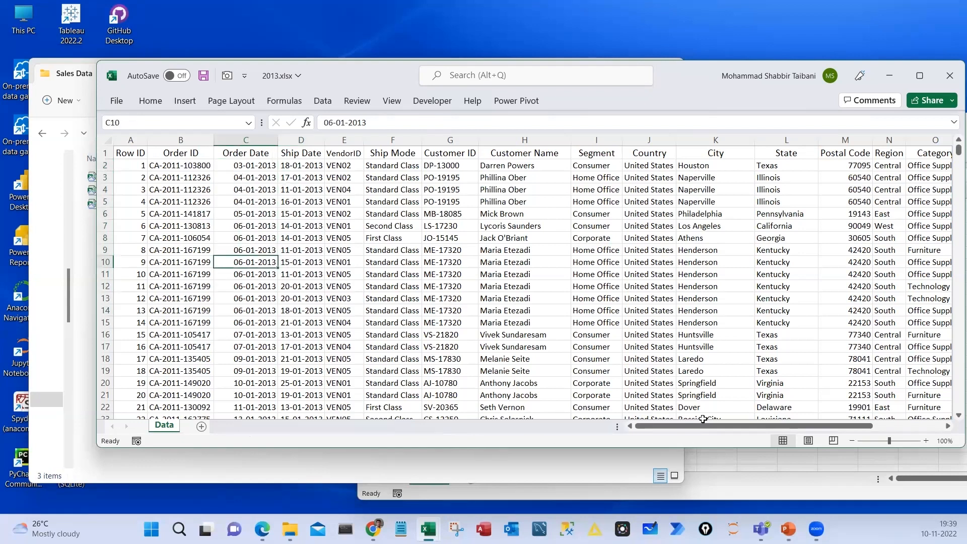
mouse_move(682, 427)
left_mouse_down()
mouse_move(693, 429)
mouse_move(681, 427)
left_mouse_up()
Open 2014.xlsx from the Sales Data folder and highlight its header row from Row ID to Profit
left_click_drag(347, 75, 354, 68)
left_click(116, 201)
double_click(114, 193)
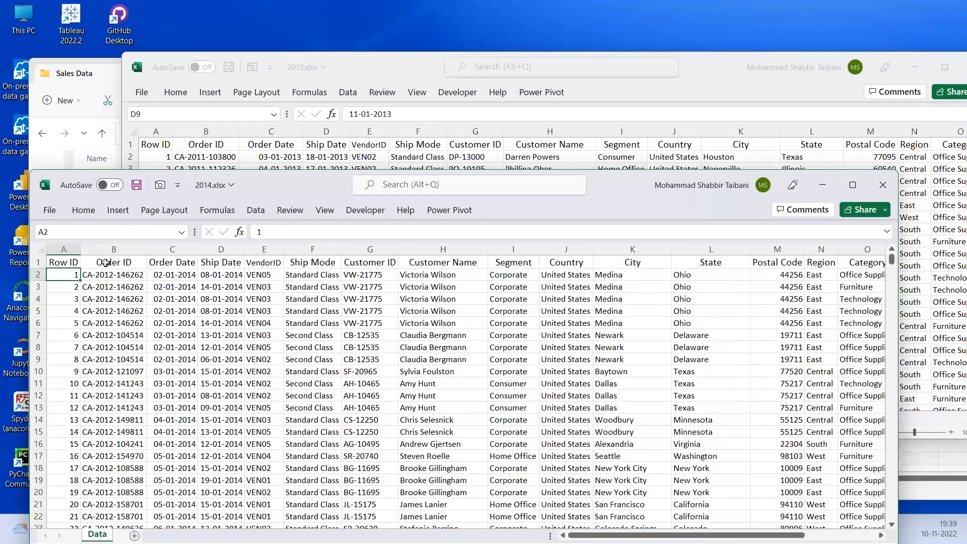
left_click_drag(63, 263, 830, 262)
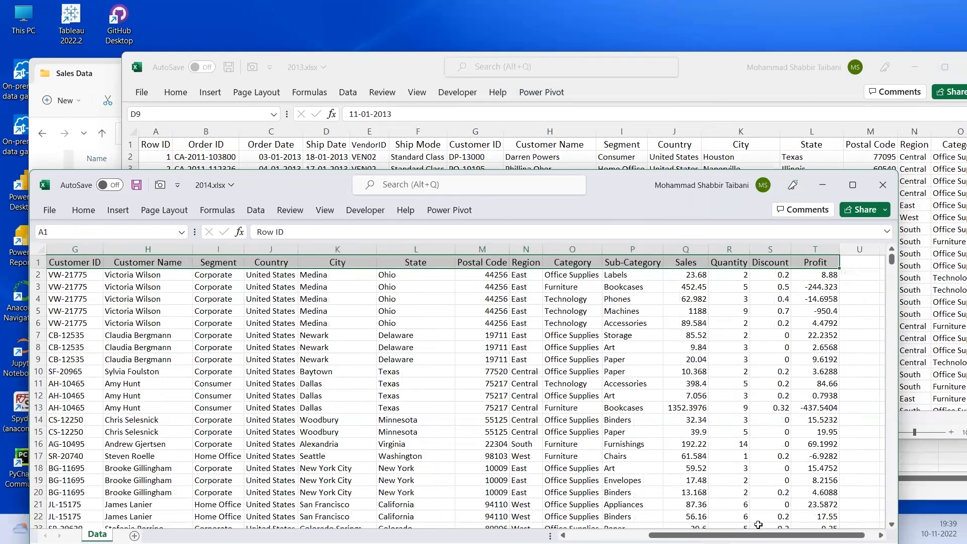
left_click_drag(755, 536, 672, 535)
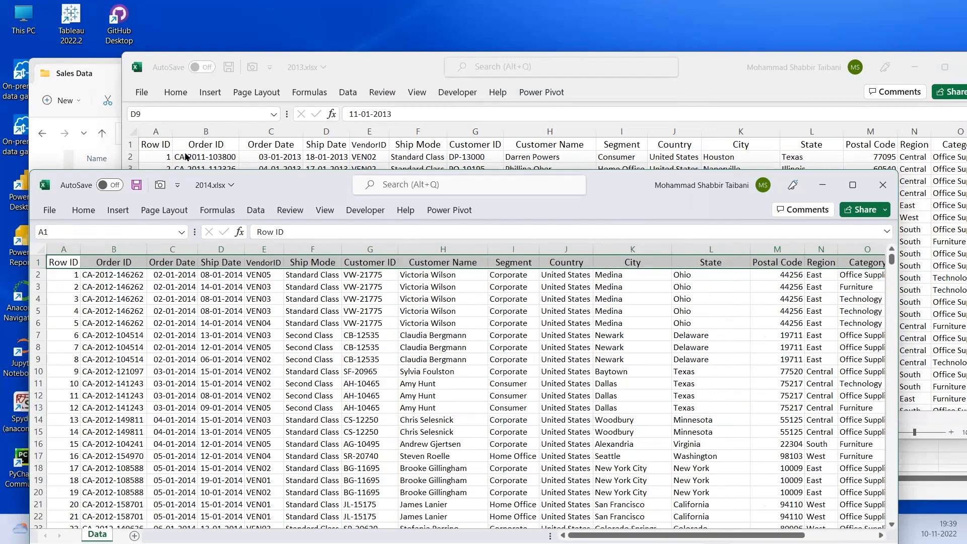
Compare the 2013 and 2014 workbooks by highlighting the 2013 headers and the Order Date values in both
left_click_drag(166, 144, 369, 145)
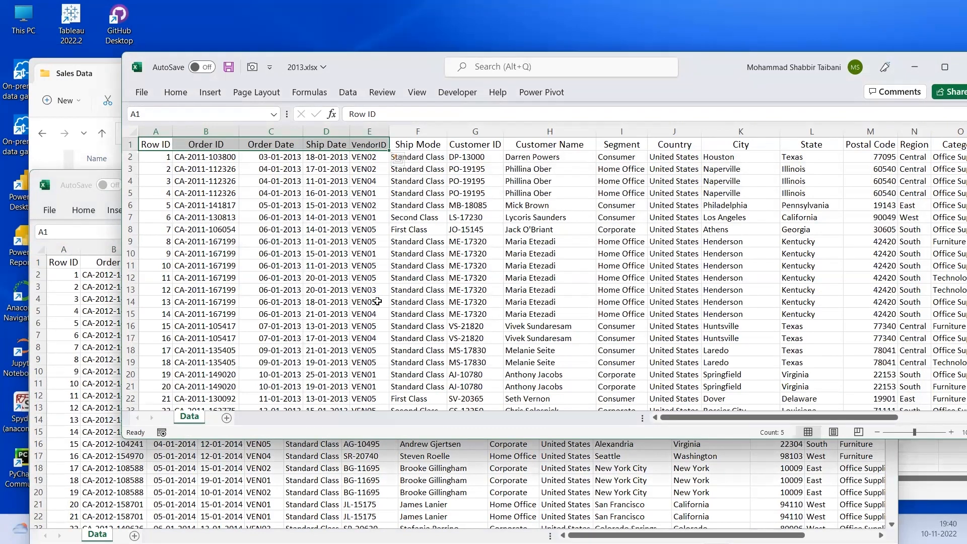
left_click(262, 167)
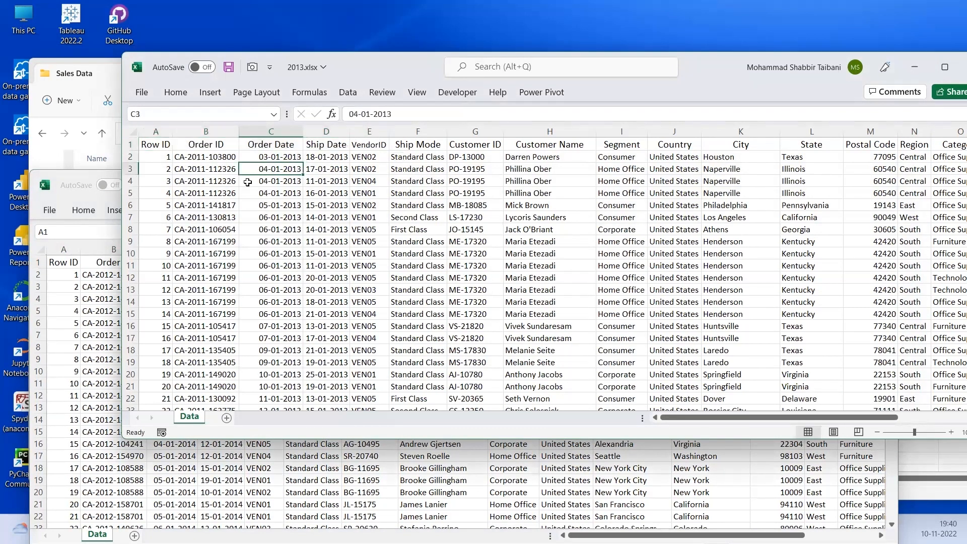
left_click_drag(156, 144, 278, 277)
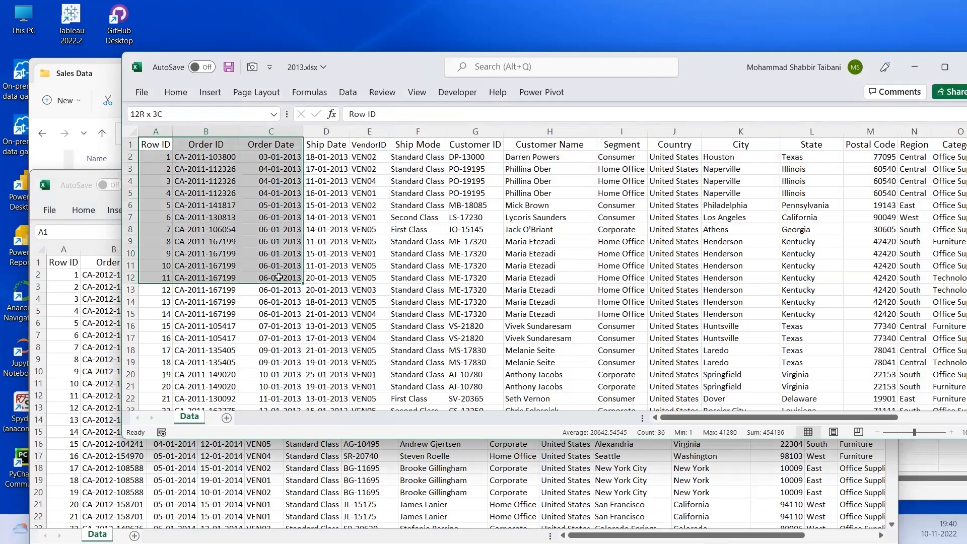
left_click_drag(264, 169, 272, 326)
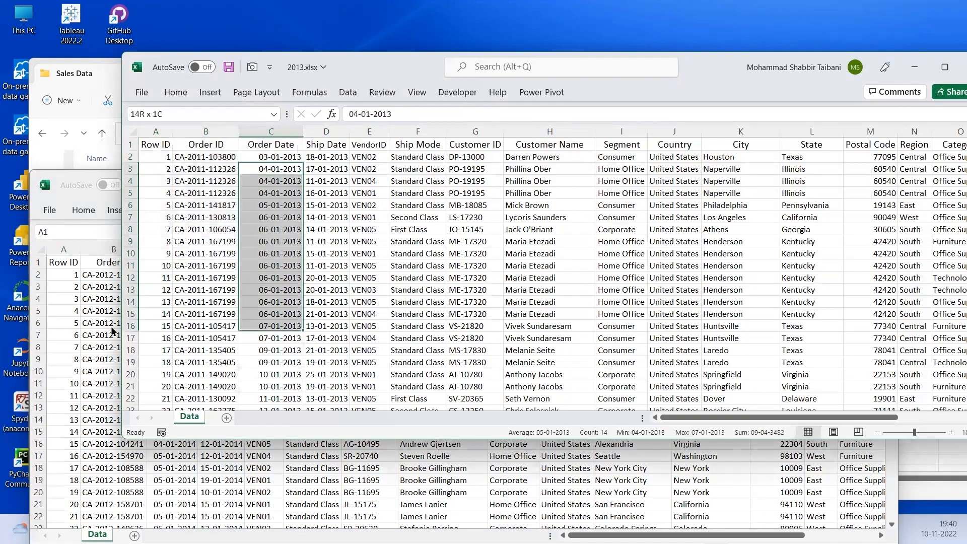
left_click(113, 330)
left_click_drag(173, 274, 180, 419)
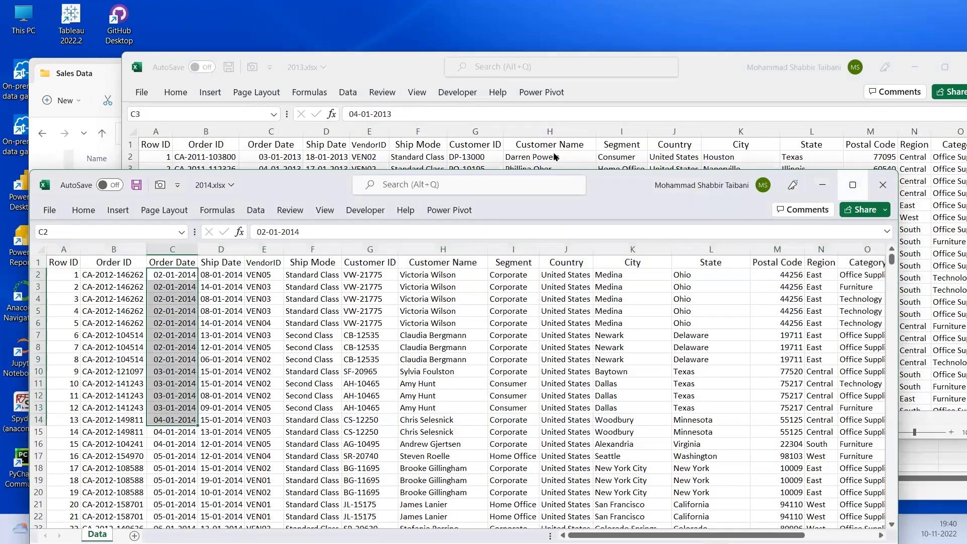
Return to the Sales Data folder and select 2015.xlsx
left_click(99, 62)
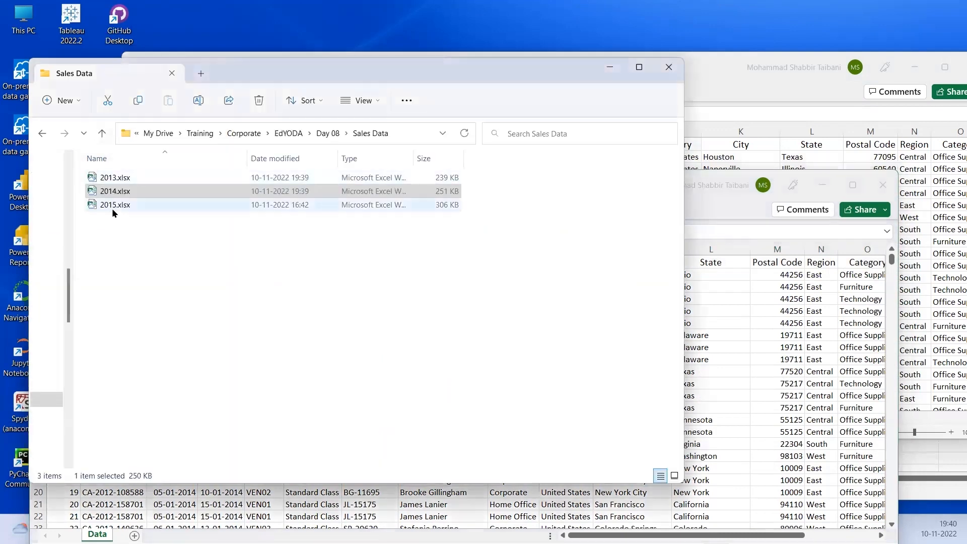
left_click(112, 206)
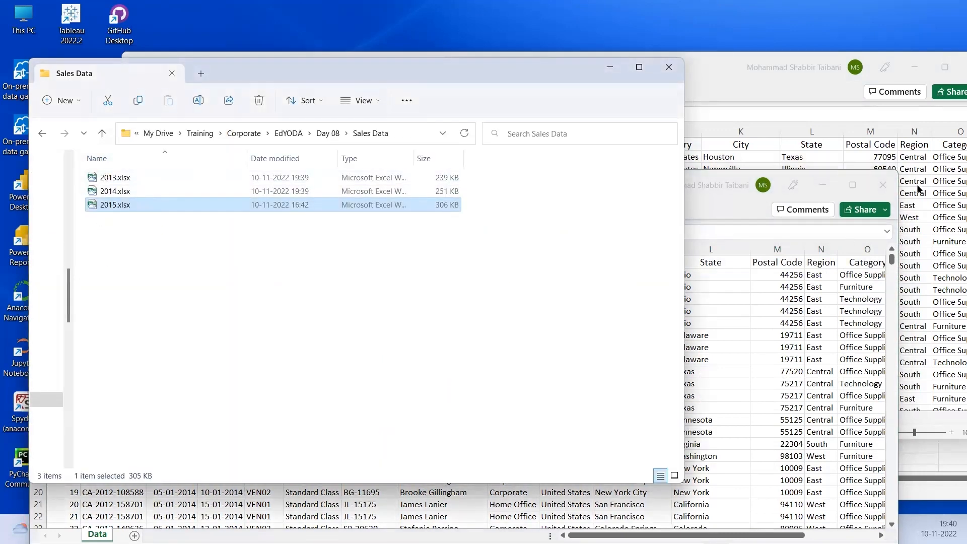
Move the 2013.xlsx window up and narrow both the 2013 and 2014 workbook windows to the same right edge
left_click(680, 74)
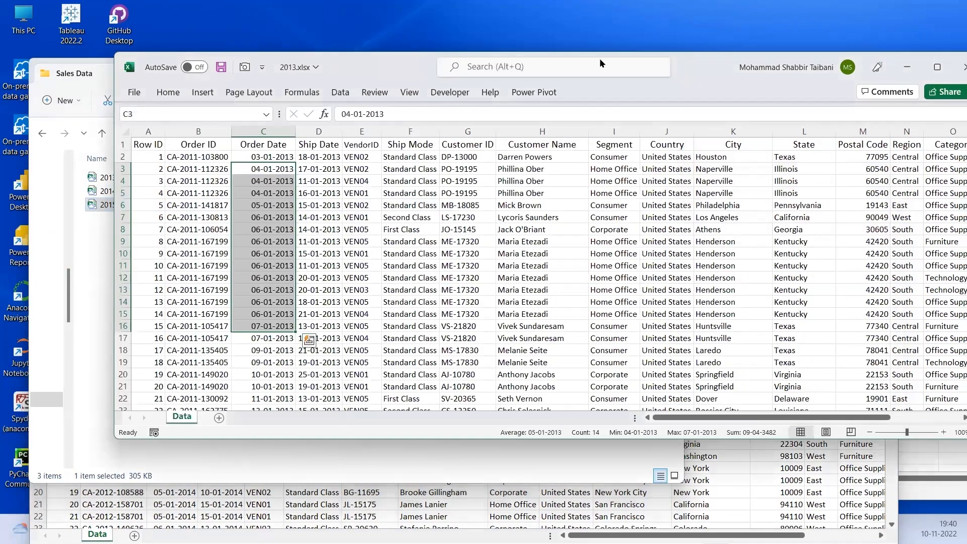
left_click_drag(600, 60, 526, 32)
left_click(782, 467)
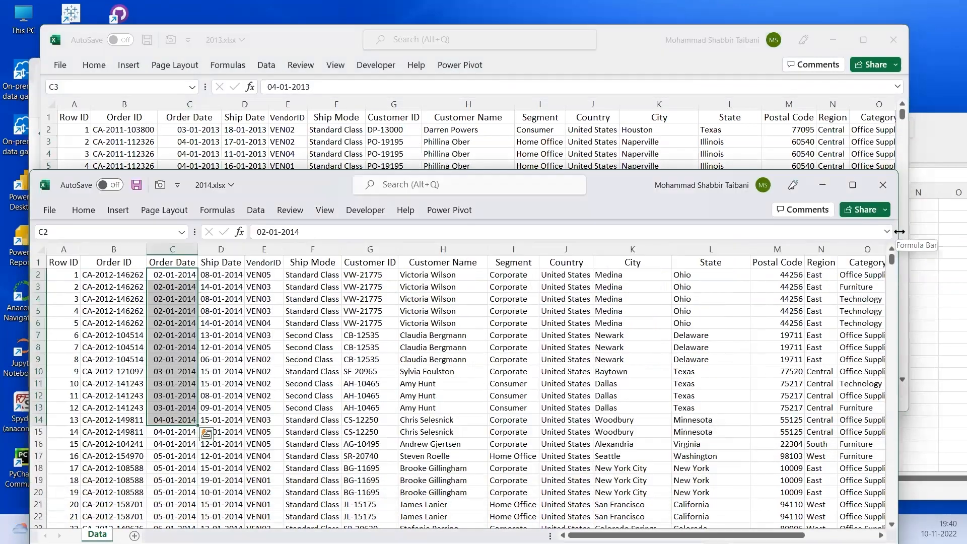
left_click_drag(899, 231, 624, 241)
left_click(908, 200)
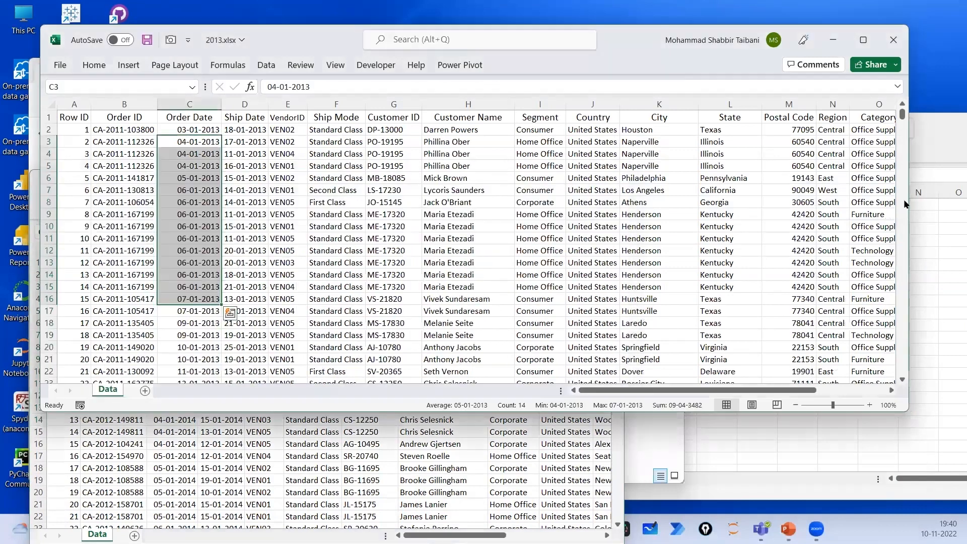
left_click_drag(909, 201, 624, 211)
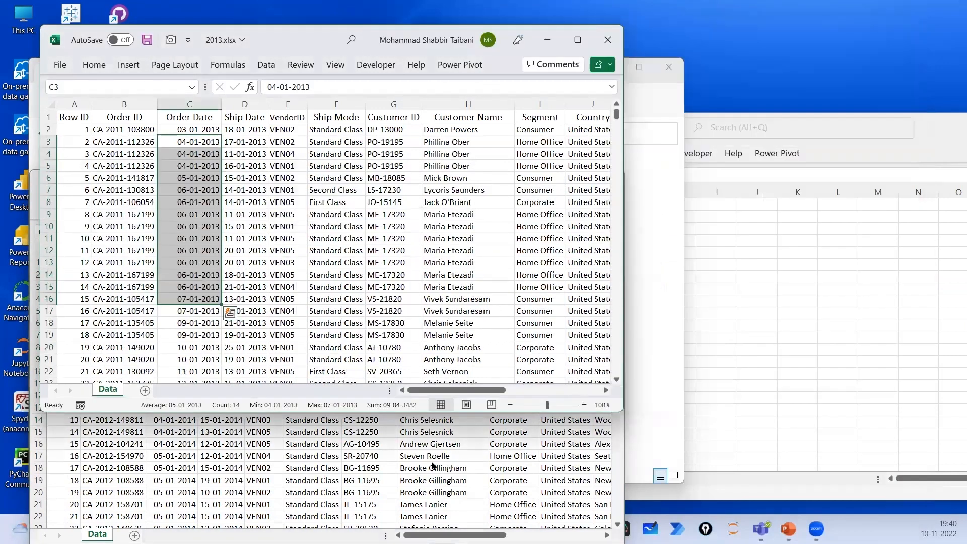
Bring the 2014 and Master Data workbooks forward and shift Master Data.xlsx away from the yearly workbooks
left_click(432, 465)
left_click(844, 282)
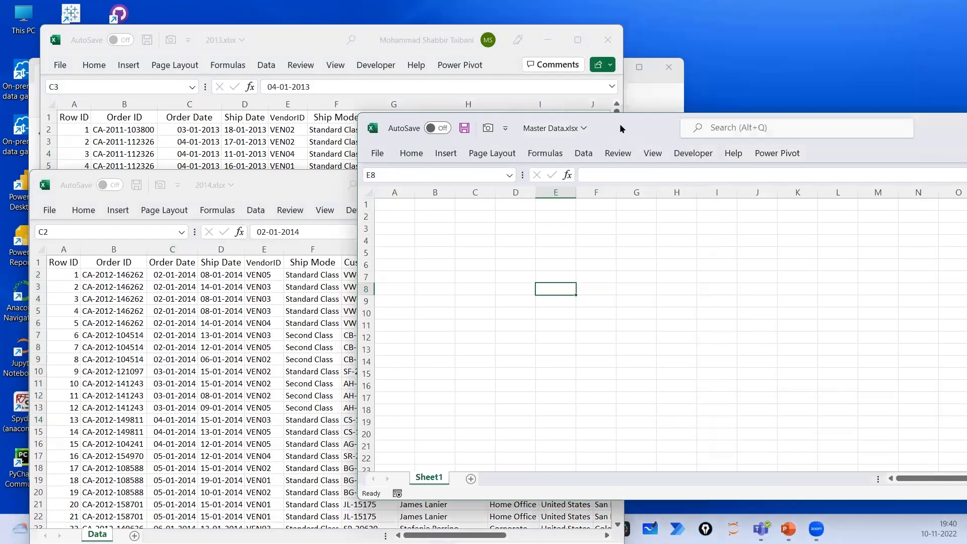
left_click_drag(620, 125, 670, 133)
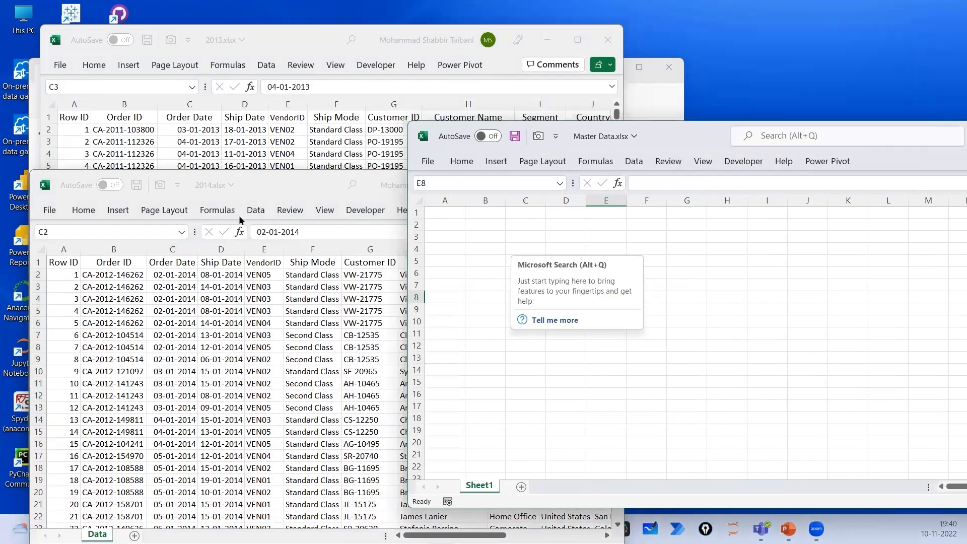
Move the Sales Data folder aside and place the 2013 and 2014 workbooks next to its file list
left_click(646, 100)
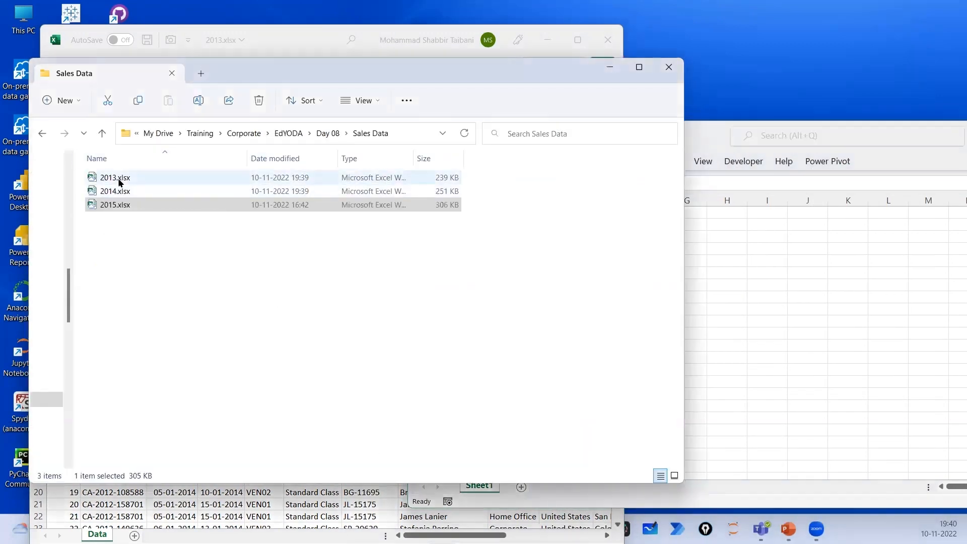
left_click_drag(229, 71, 179, 76)
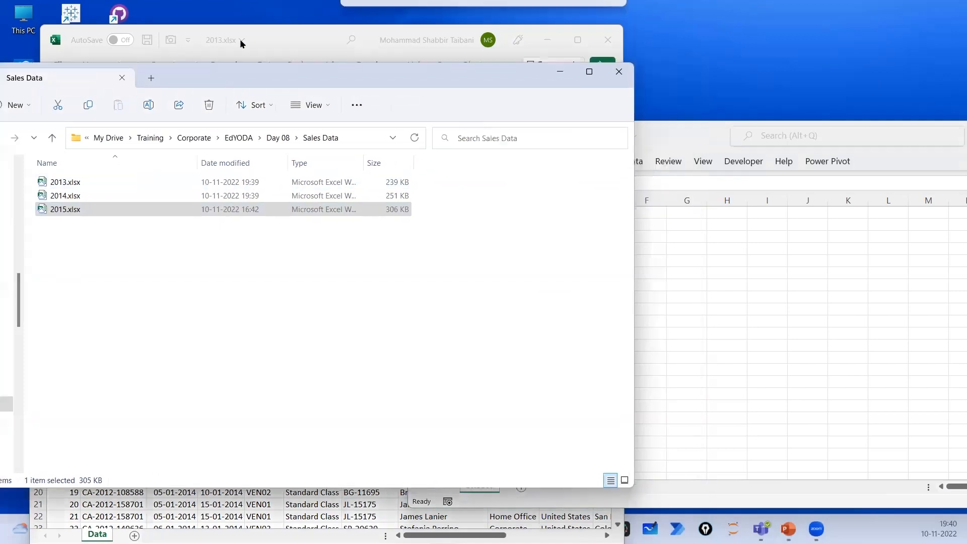
left_click(270, 32)
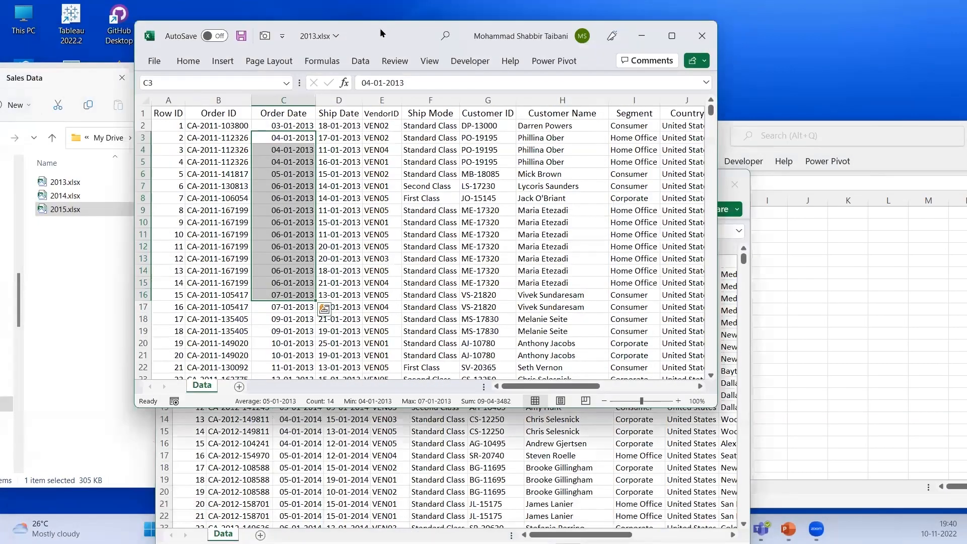
left_click_drag(384, 33, 404, 32)
left_click(328, 456)
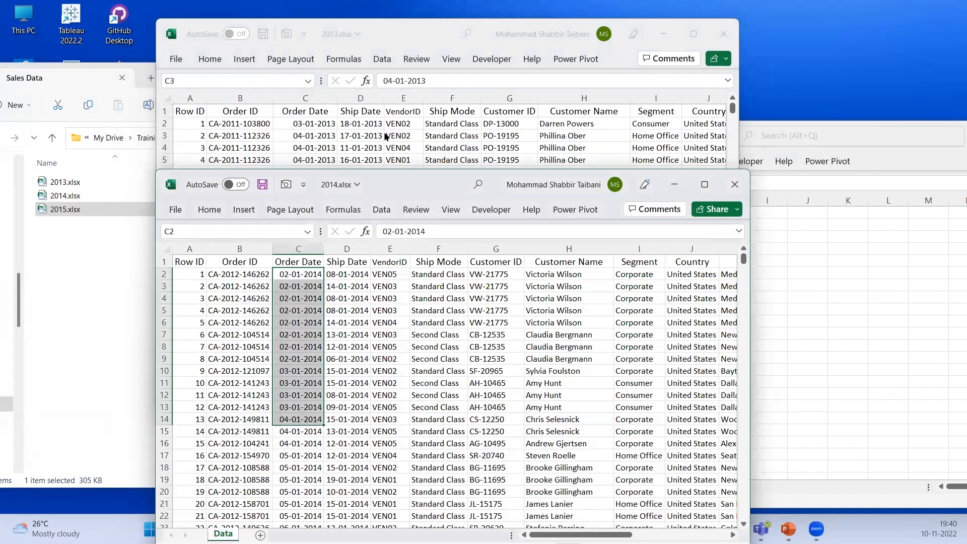
Bring Master Data.xlsx forward, mark its file name with a red box and its sheet with a tick, and clear the marks
left_click(823, 268)
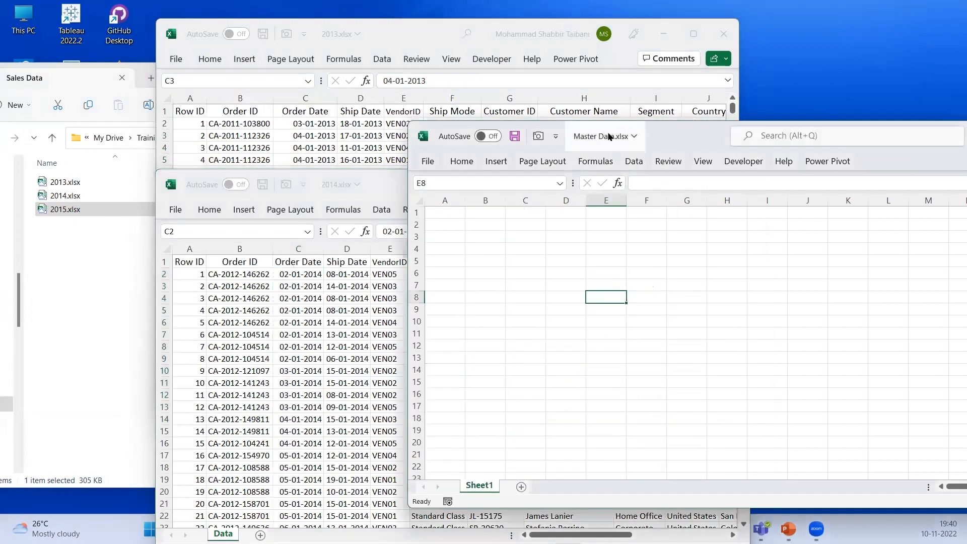
left_click_drag(688, 128, 697, 122)
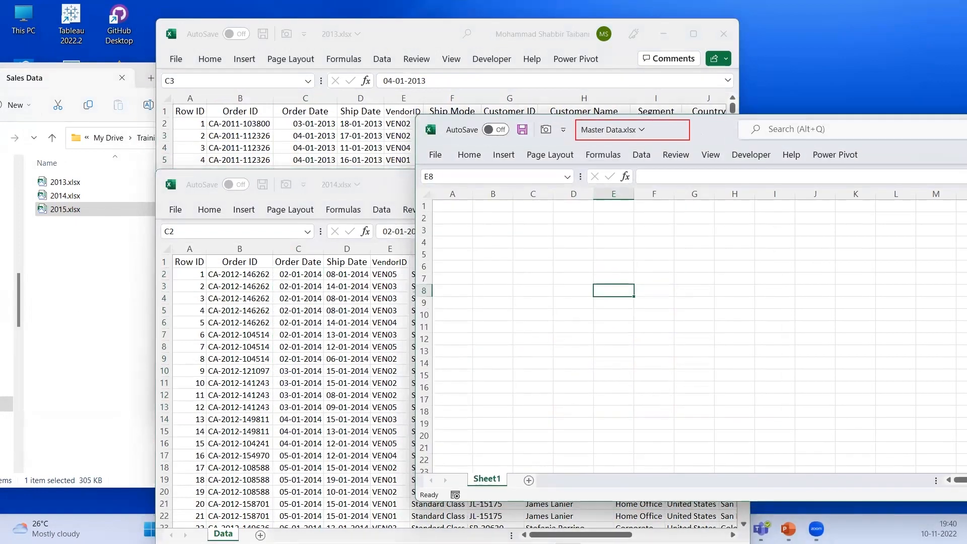
left_click_drag(549, 278, 632, 232)
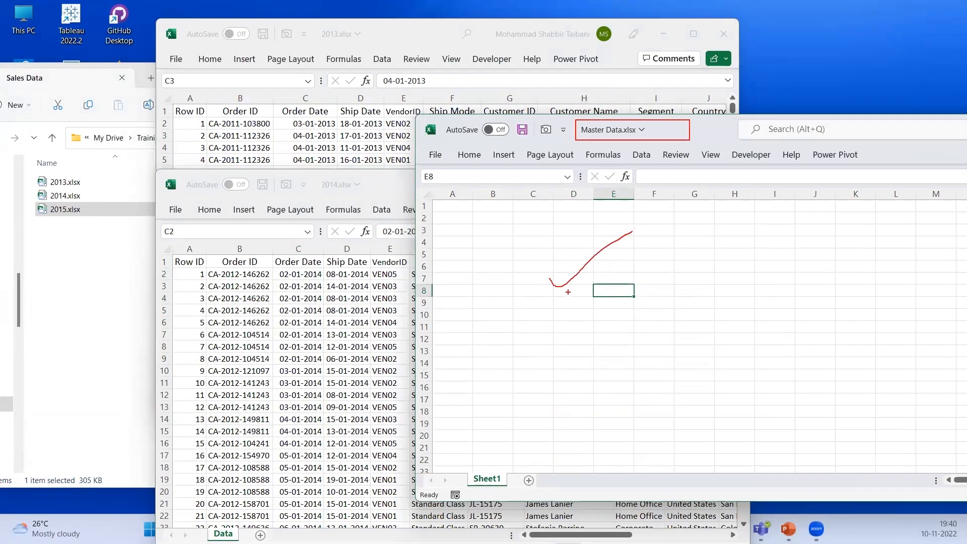
key("Escape")
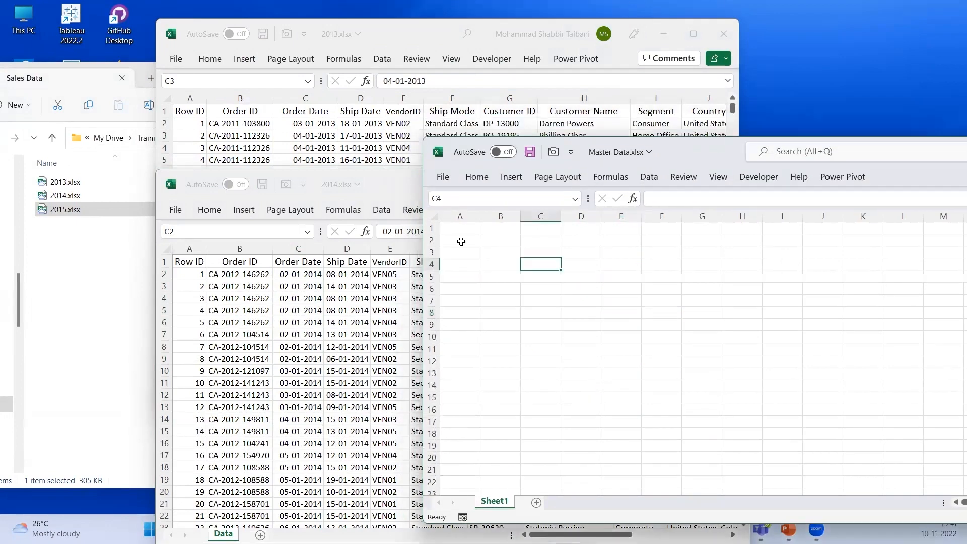
Show the empty destination sheet in Master Data.xlsx by selecting A1 and highlighting B2:E9
left_click(459, 240)
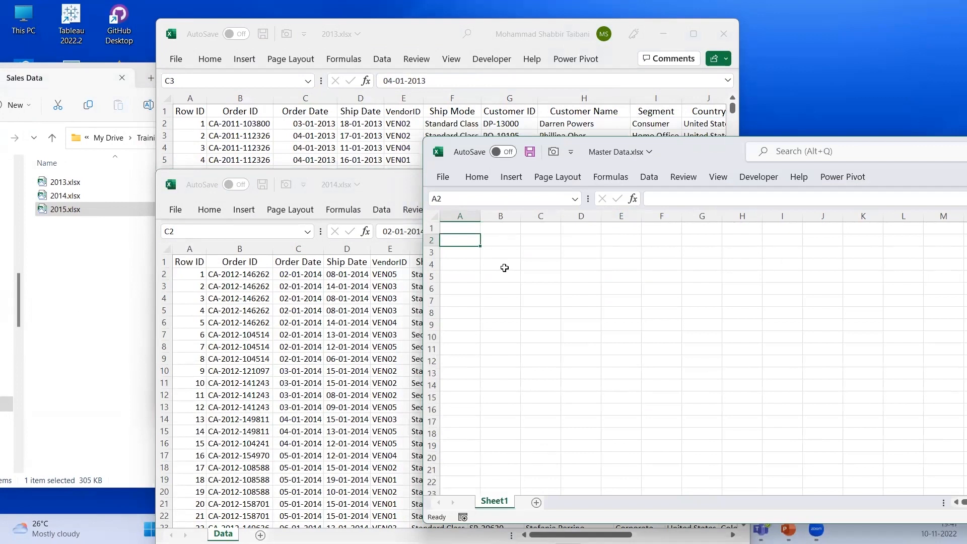
key("Up")
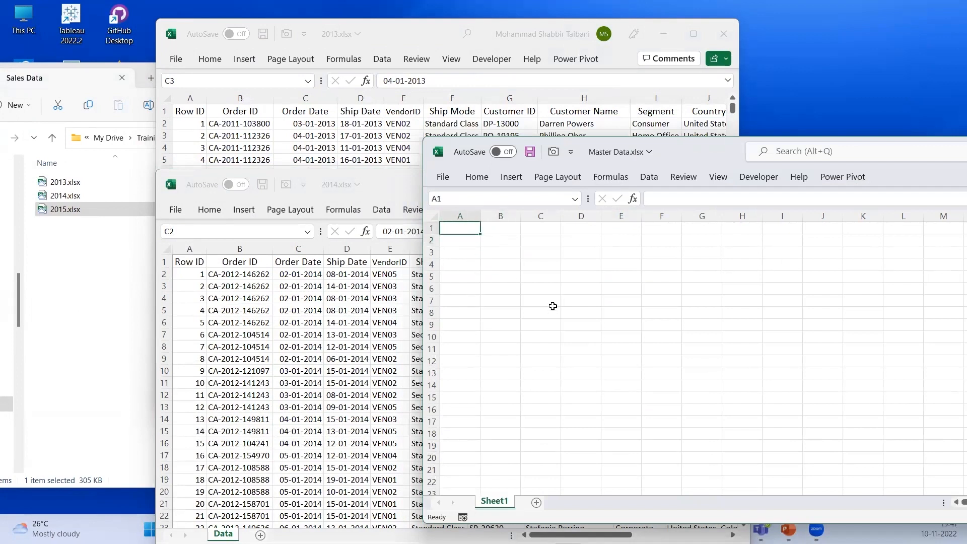
left_click_drag(509, 241, 614, 325)
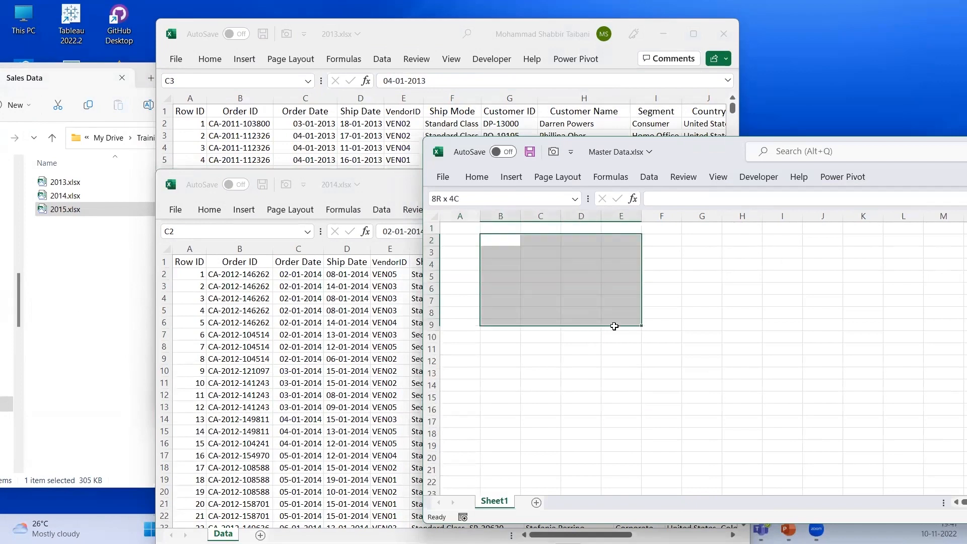
left_click(534, 333)
Copy the header and first six records, A1:J7, from 2013.xlsx into Master Data.xlsx starting at A1
key("alt+Tab")
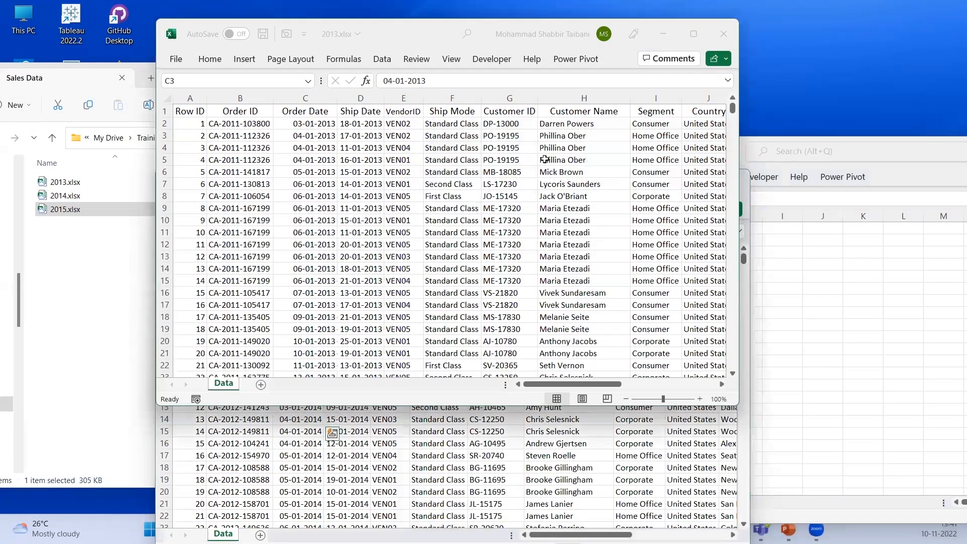
key("ctrl+Home")
left_click_drag(545, 159, 705, 186)
key("ctrl+c")
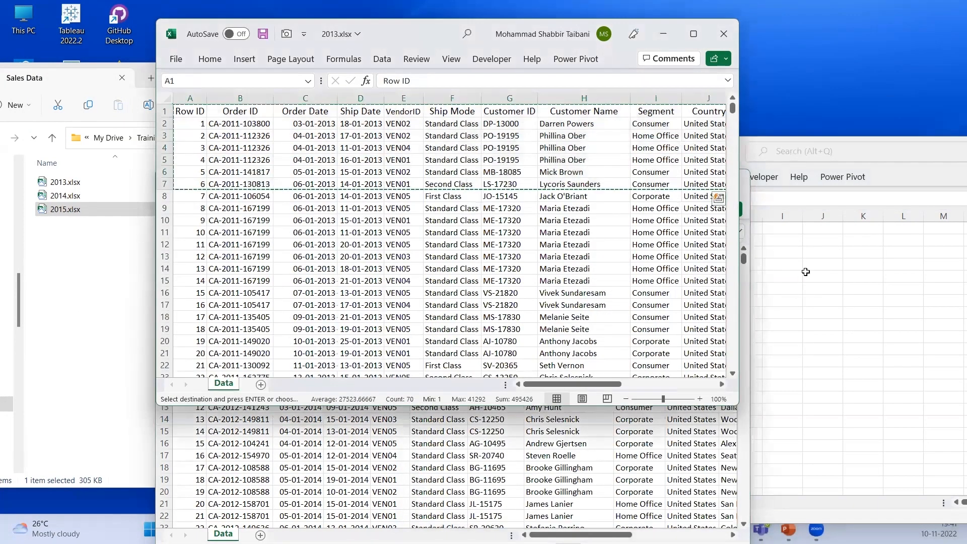
key("alt+Tab")
left_click(467, 231)
key("ctrl+v")
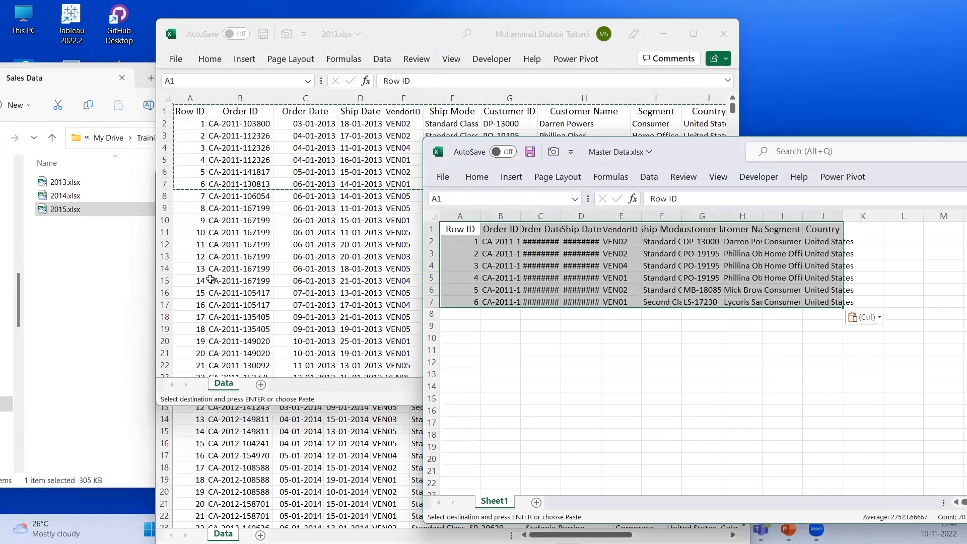
Copy A1:I8 from 2014.xlsx into Master Data.xlsx at A8, and clear the Country values in J1:J8
left_click(295, 431)
left_click_drag(190, 261, 700, 347)
key("ctrl+c")
key("alt+Tab")
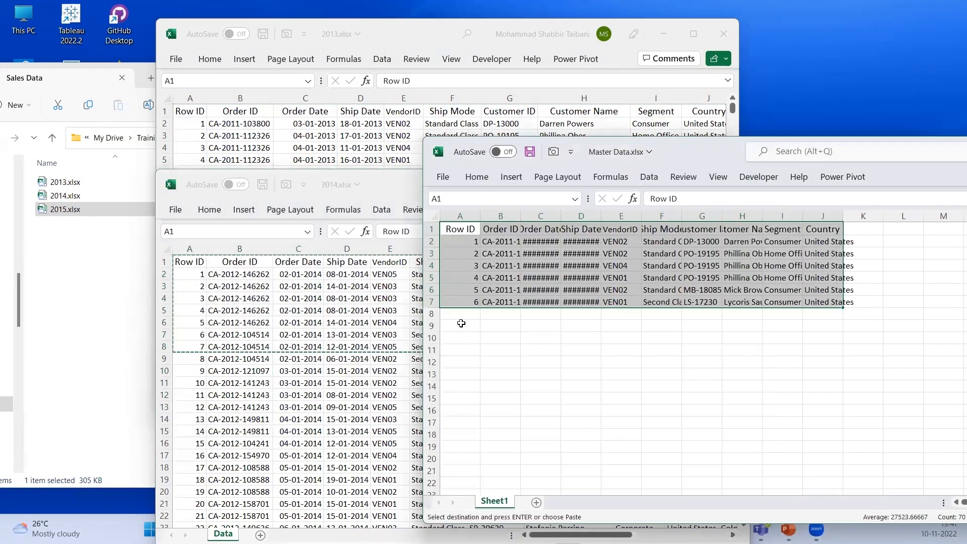
left_click(460, 314)
key("ctrl+v")
left_click_drag(822, 229, 813, 313)
key("Delete")
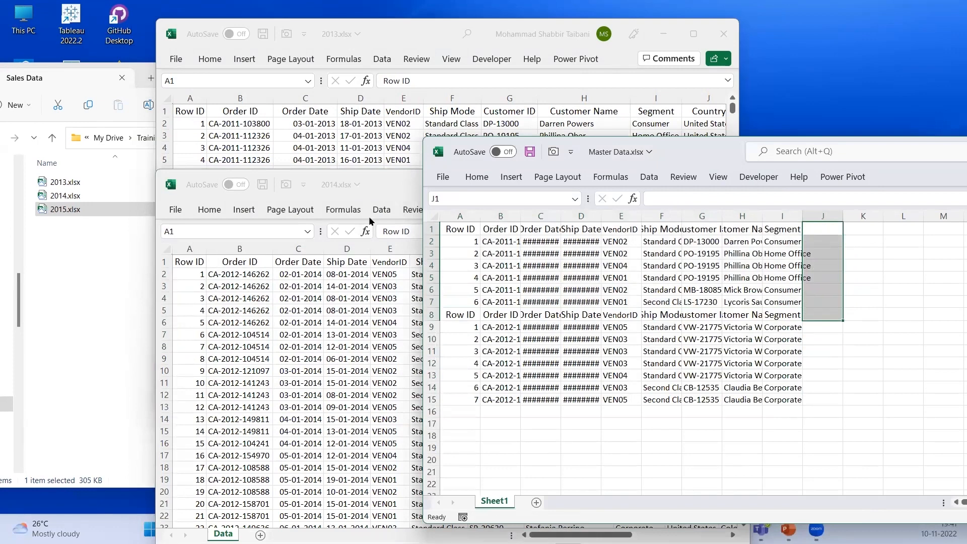
Compare the source ranges in 2013.xlsx and 2014.xlsx, and return to Master Data.xlsx
left_click(308, 118)
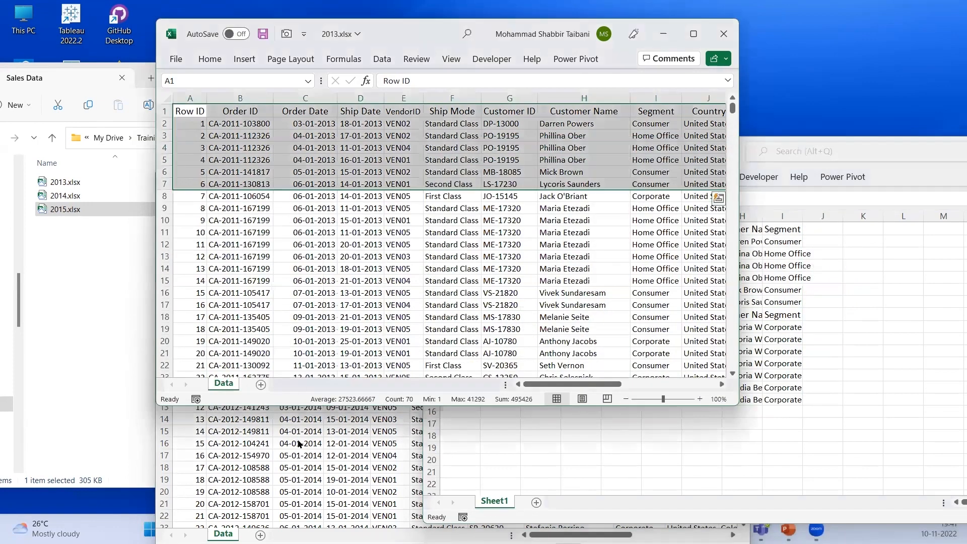
left_click(298, 440)
key("alt+Tab")
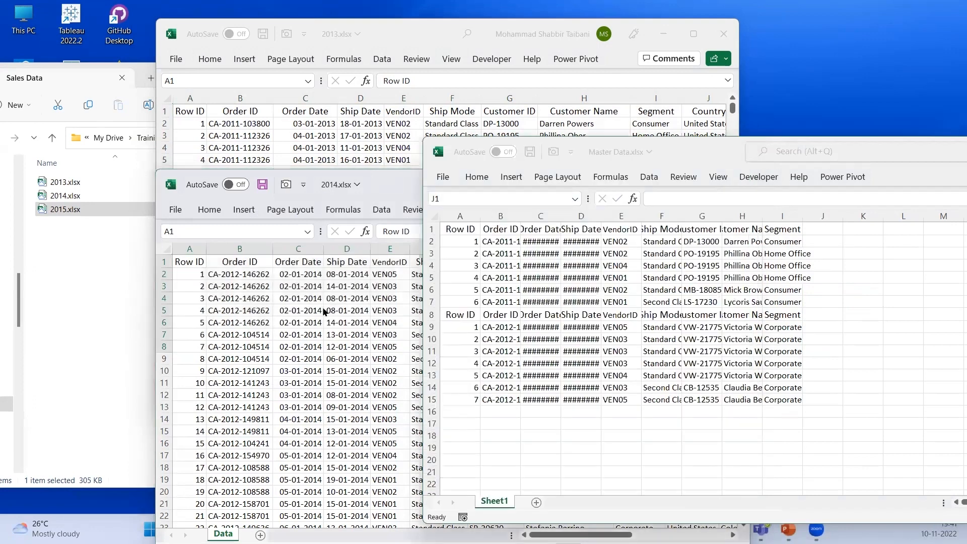
key("alt+Tab")
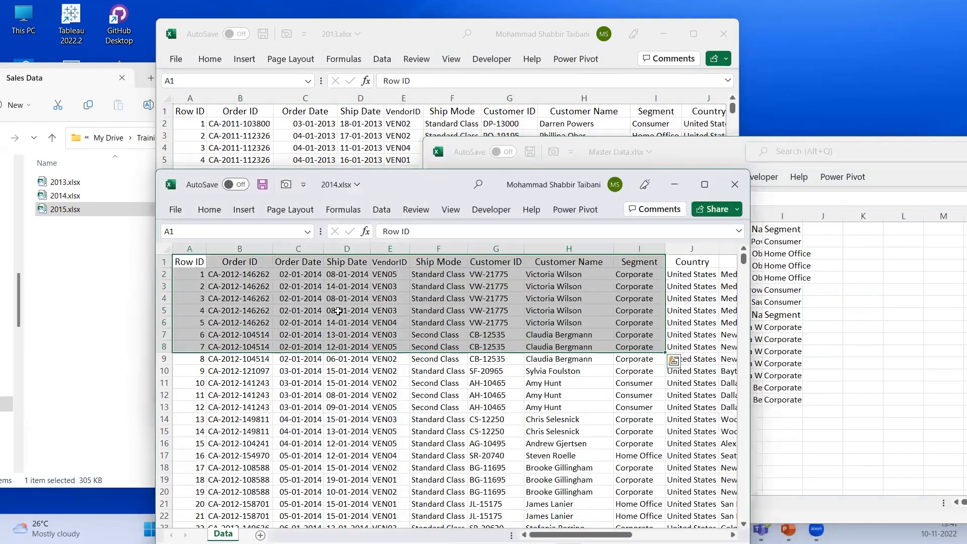
left_click(771, 271)
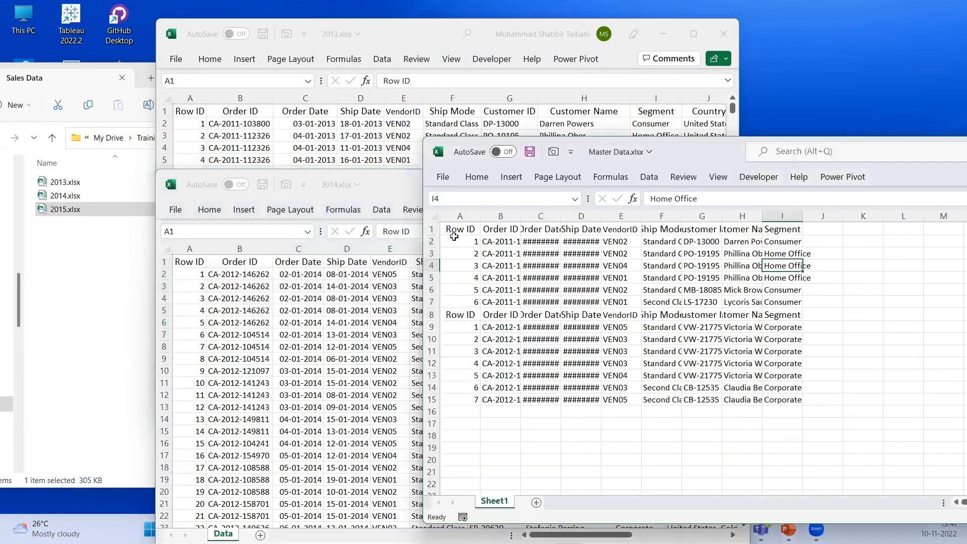
Highlight the 2013 block A1:I7, the 2014 block A8:I15 and the empty area A18:I22 in Master Data.xlsx
left_click_drag(455, 237, 786, 299)
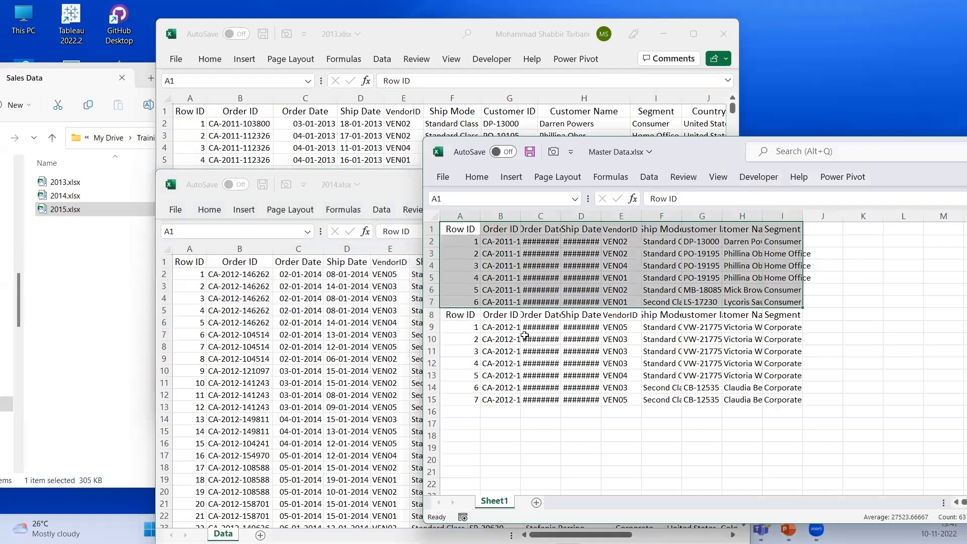
left_click_drag(459, 316, 784, 401)
left_click_drag(468, 433, 538, 413)
left_click_drag(712, 477, 772, 485)
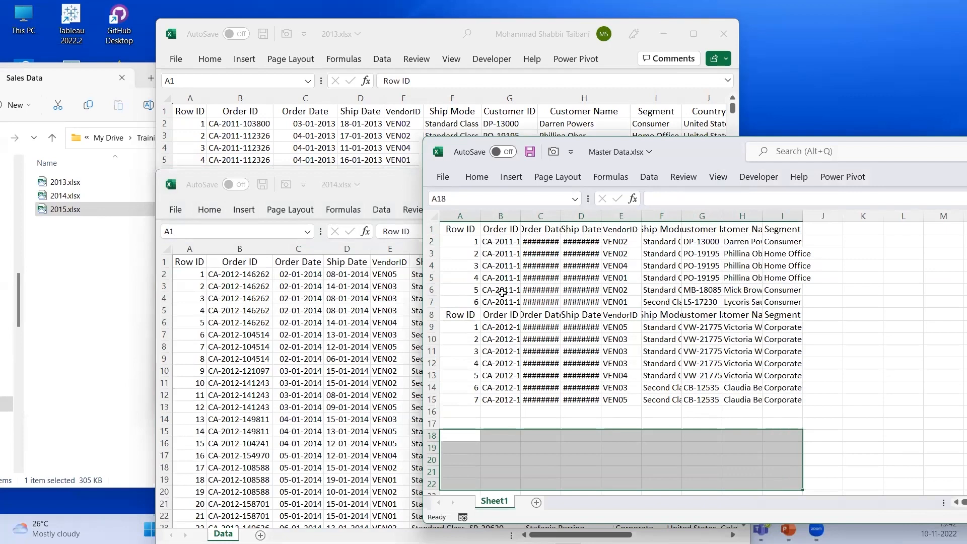
Highlight the whole combined sales data, A1:I15, in Master Data.xlsx
left_click_drag(466, 230, 777, 315)
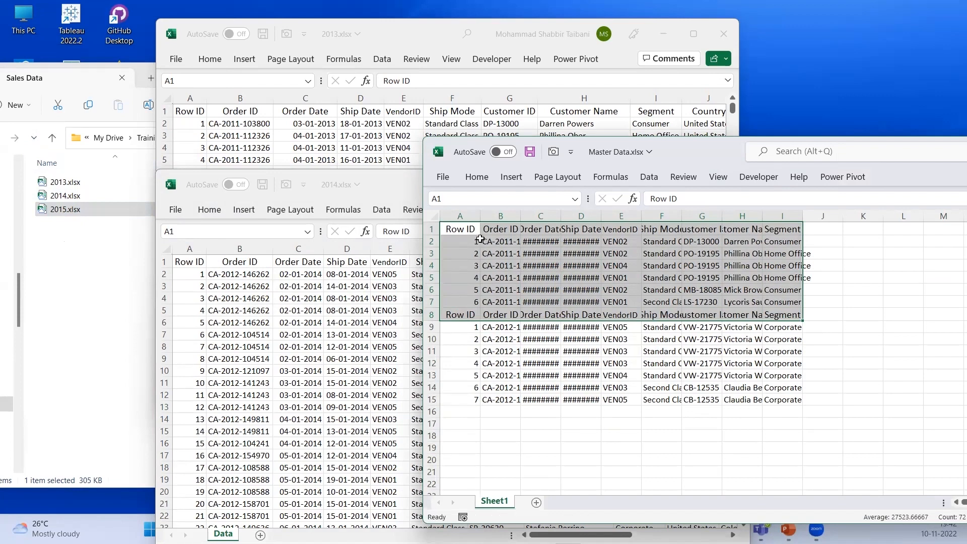
left_click_drag(461, 230, 791, 393)
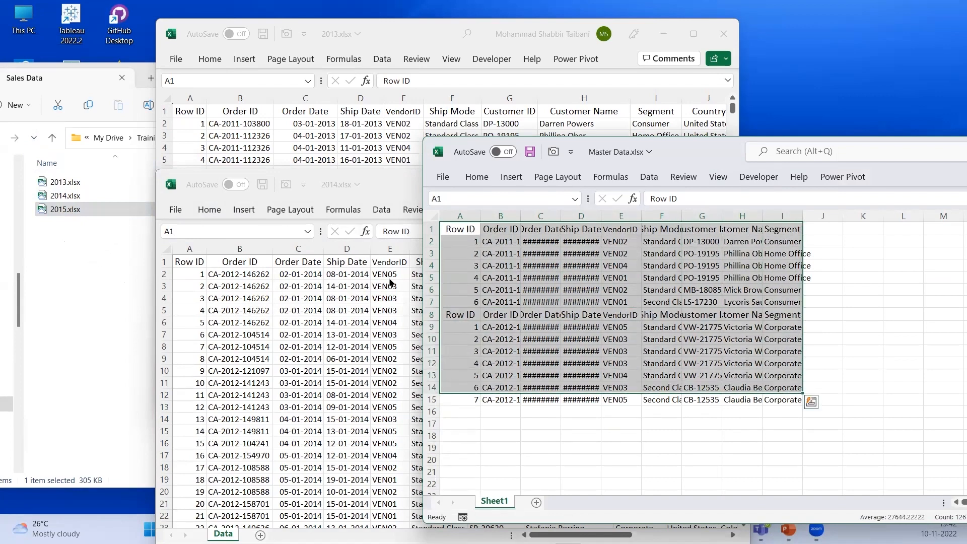
left_click(584, 265)
left_click_drag(464, 230, 798, 398)
left_click_drag(468, 232, 785, 398)
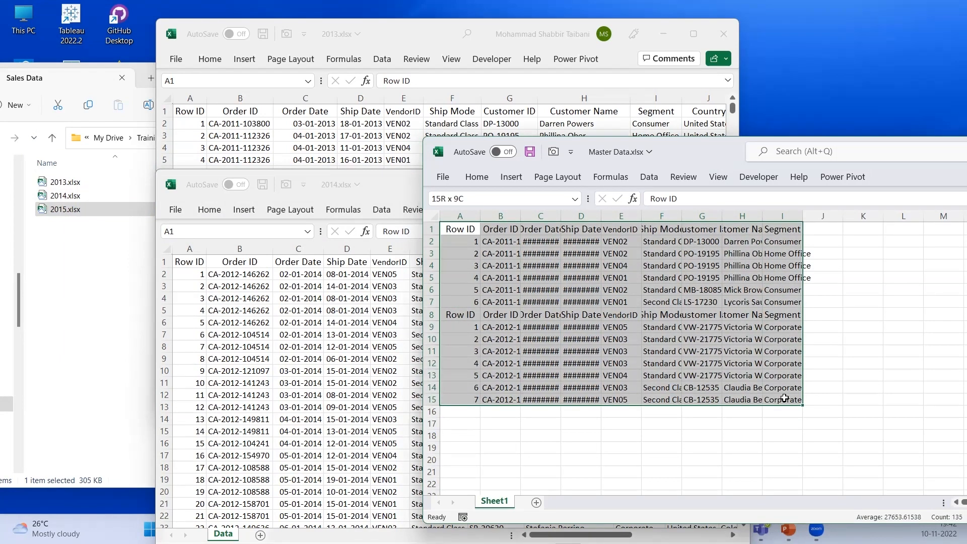
left_click_drag(784, 398, 784, 398)
Circle the yearly files with the handwritten label "daily" and write "20-30" beside the combined data
mouse_move(79, 174)
left_mouse_down()
mouse_move(18, 209)
mouse_move(81, 162)
mouse_move(72, 165)
left_mouse_up()
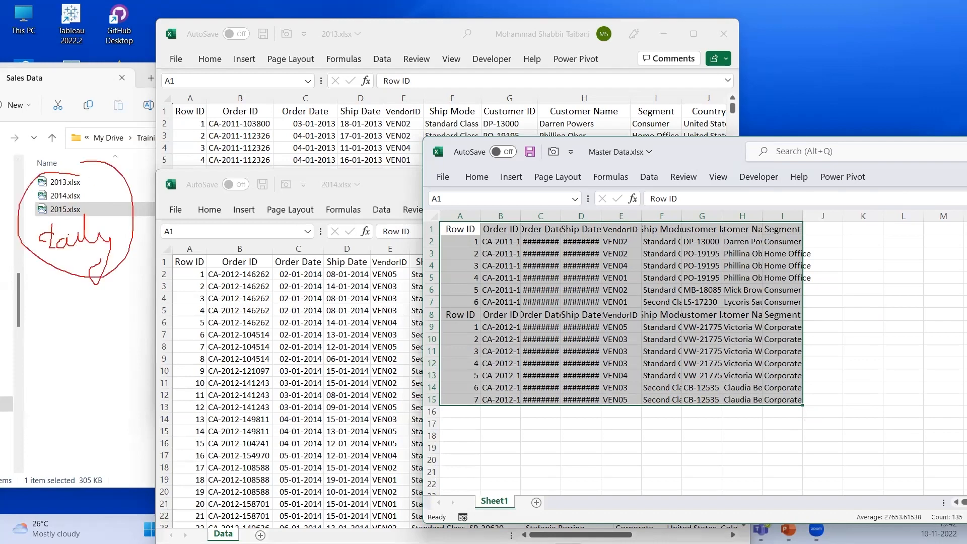
left_click_drag(104, 211, 143, 184)
mouse_move(824, 301)
left_mouse_down()
mouse_move(811, 342)
mouse_move(830, 341)
left_mouse_up()
mouse_move(856, 315)
left_mouse_down()
mouse_move(845, 318)
mouse_move(852, 314)
left_mouse_up()
left_click_drag(872, 318, 880, 317)
mouse_move(894, 302)
left_mouse_down()
mouse_move(902, 321)
mouse_move(892, 338)
mouse_move(933, 315)
left_mouse_up()
left_click(932, 316)
Write a "Q" below the "daily" label, add a tick under the combined data, and circle "20-30"
mouse_move(84, 295)
left_mouse_down()
mouse_move(70, 317)
mouse_move(91, 330)
mouse_move(132, 310)
left_mouse_up()
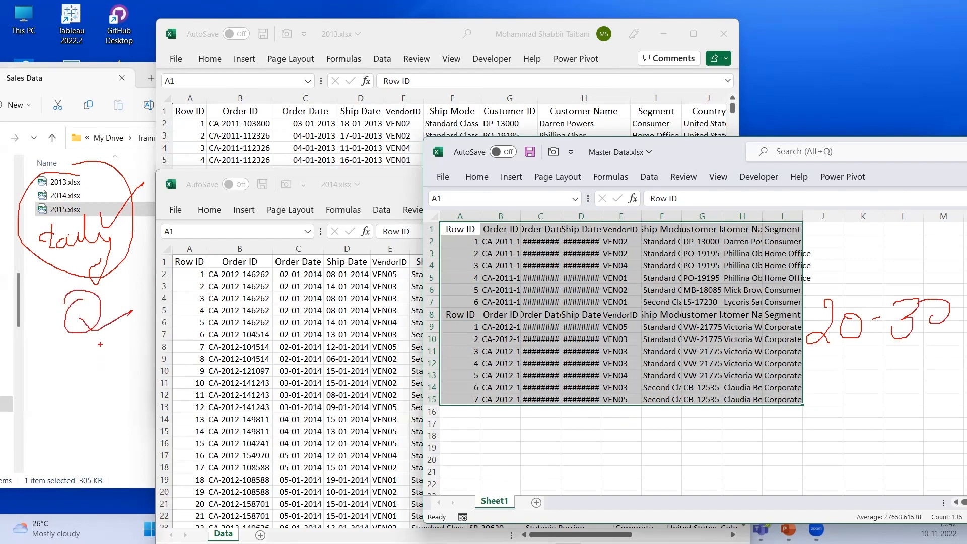
left_click_drag(112, 365, 94, 326)
mouse_move(459, 441)
left_mouse_down()
mouse_move(506, 442)
mouse_move(525, 426)
left_mouse_up()
mouse_move(824, 369)
left_mouse_down()
mouse_move(959, 309)
mouse_move(789, 300)
mouse_move(844, 391)
left_mouse_up()
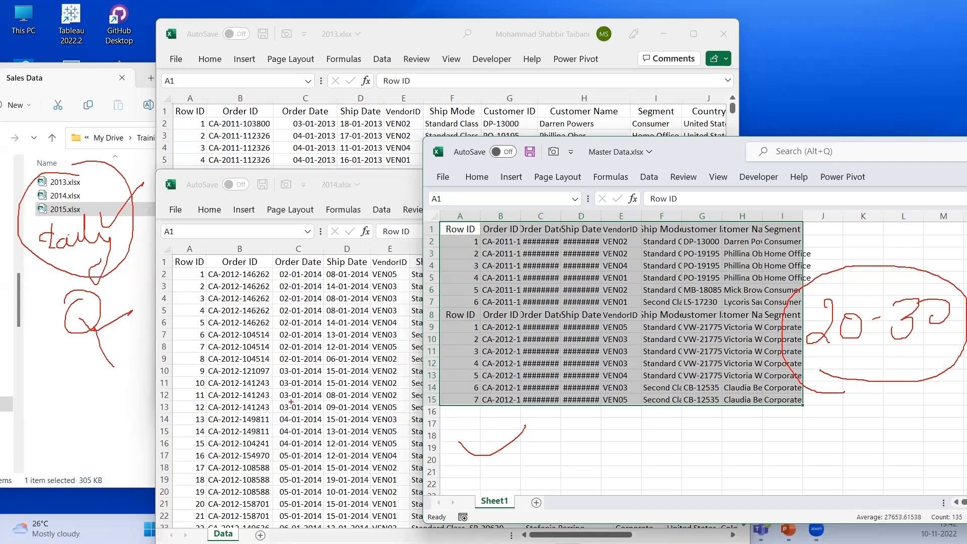
Circle the yearly files again, and add a circled handwritten note with two arrows below the combined data
mouse_move(51, 146)
left_mouse_down()
mouse_move(65, 153)
mouse_move(44, 165)
left_mouse_up()
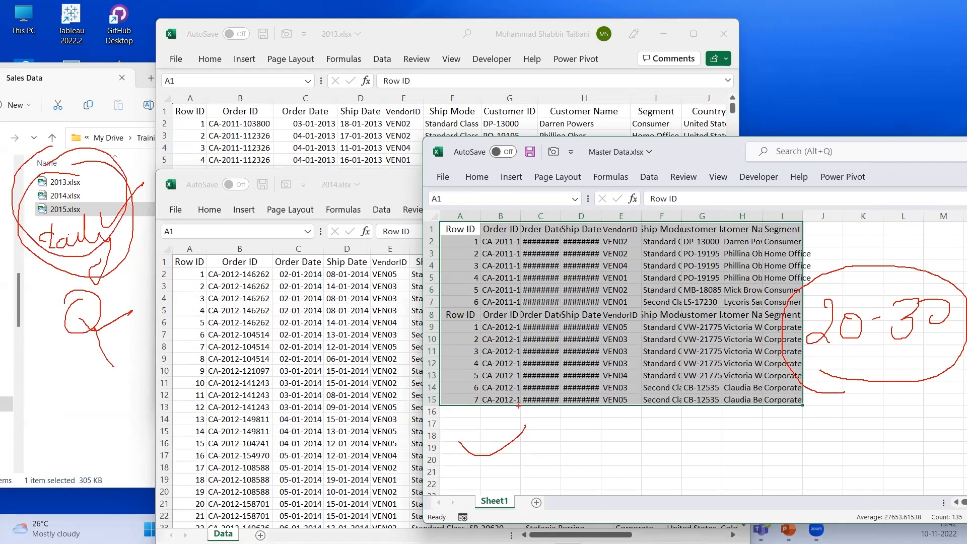
mouse_move(534, 421)
left_mouse_down()
mouse_move(572, 437)
mouse_move(579, 419)
mouse_move(562, 402)
mouse_move(604, 423)
mouse_move(634, 415)
left_mouse_up()
mouse_move(619, 418)
left_mouse_down()
mouse_move(628, 434)
mouse_move(660, 438)
mouse_move(648, 448)
left_mouse_up()
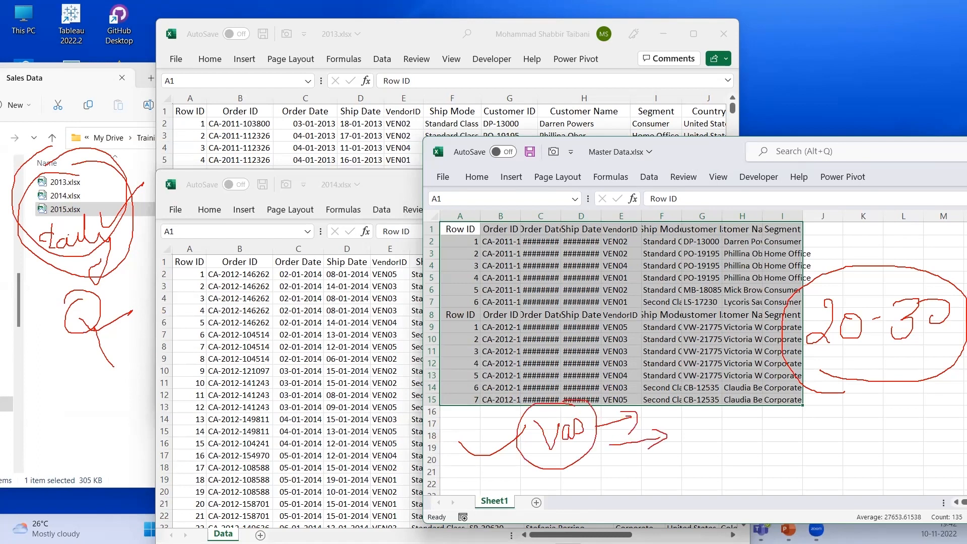
Write "day 1h" after the arrows below the combined data and circle it
mouse_move(703, 421)
left_mouse_down()
mouse_move(709, 399)
mouse_move(711, 431)
left_mouse_up()
mouse_move(714, 426)
left_mouse_down()
mouse_move(744, 418)
mouse_move(746, 439)
mouse_move(796, 437)
left_mouse_up()
left_click_drag(779, 439, 815, 436)
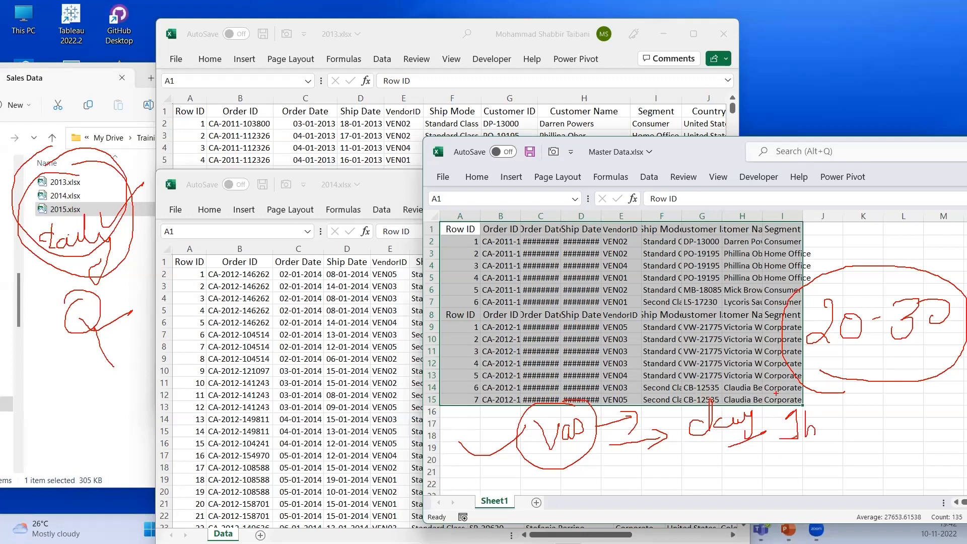
mouse_move(775, 392)
left_mouse_down()
mouse_move(762, 444)
mouse_move(704, 394)
left_mouse_up()
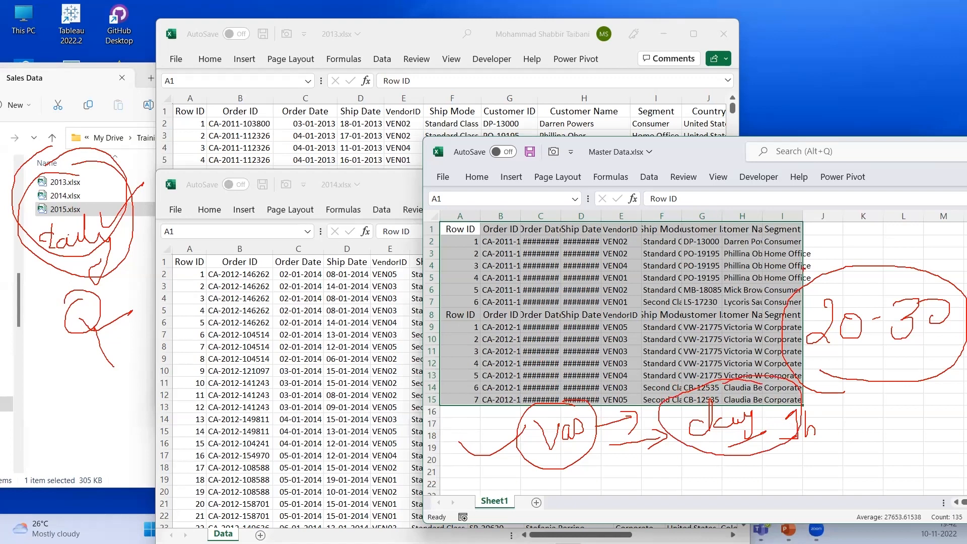
Draw a ticked box above the "20-30" note, and mark the combined data with ticks and a circle
mouse_move(851, 228)
left_mouse_down()
mouse_move(889, 229)
mouse_move(864, 243)
mouse_move(874, 245)
left_mouse_up()
left_click_drag(615, 324, 658, 290)
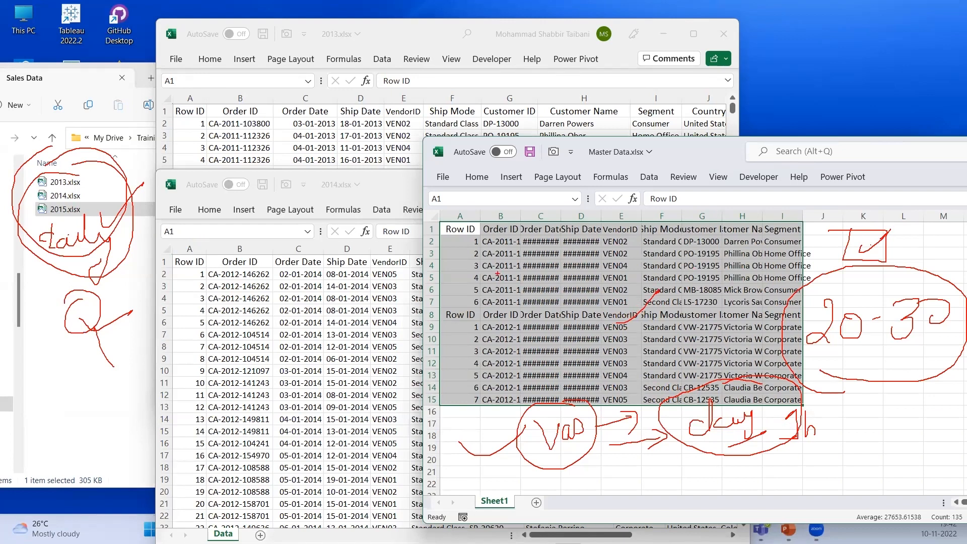
left_click_drag(506, 273, 644, 242)
mouse_move(469, 240)
left_mouse_down()
mouse_move(566, 300)
mouse_move(466, 237)
left_mouse_up()
Write and circle "PQ" below the file list, and draw arrows from it and across the workbooks to the combined data
mouse_move(49, 384)
left_mouse_down()
mouse_move(56, 410)
mouse_move(56, 397)
mouse_move(97, 399)
left_mouse_up()
mouse_move(60, 344)
left_mouse_down()
mouse_move(111, 375)
mouse_move(88, 346)
left_mouse_up()
left_click_drag(95, 409, 206, 407)
left_click_drag(206, 409, 179, 426)
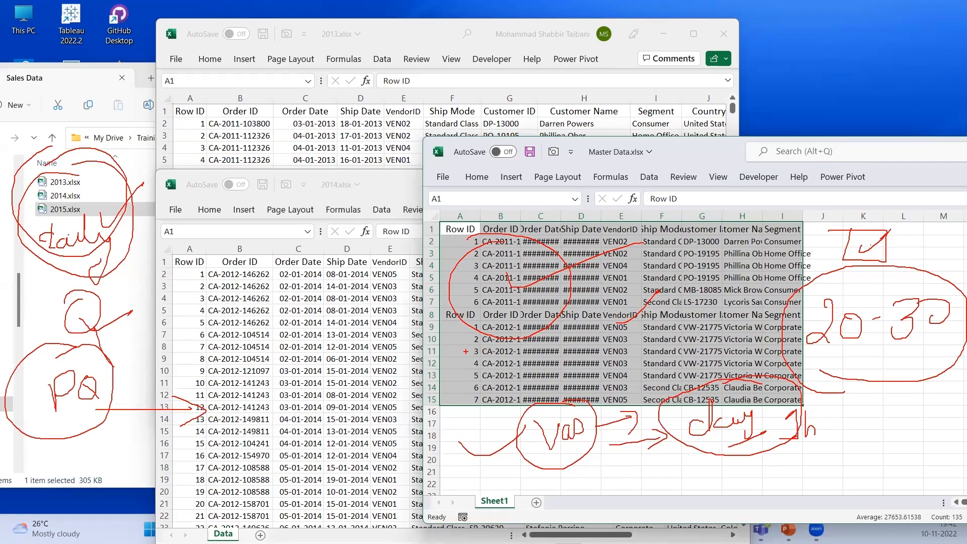
mouse_move(103, 162)
left_mouse_down()
mouse_move(111, 201)
mouse_move(68, 287)
left_mouse_up()
mouse_move(272, 308)
left_mouse_down()
mouse_move(566, 295)
mouse_move(574, 325)
left_mouse_up()
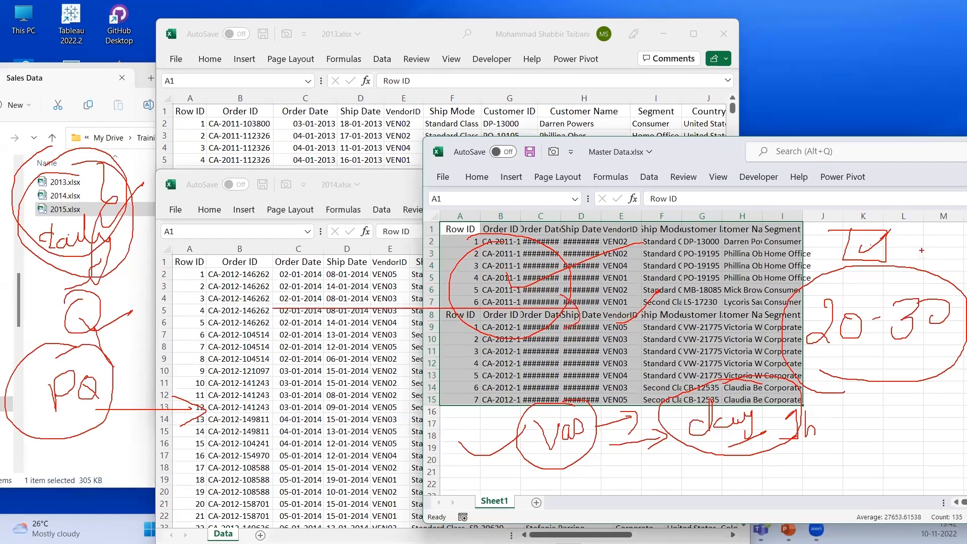
Add a circled mark beside the ticked box and loops over the combined data, and clear all annotations
mouse_move(922, 250)
left_mouse_down()
mouse_move(897, 252)
mouse_move(903, 258)
left_mouse_up()
mouse_move(654, 271)
left_mouse_down()
mouse_move(599, 315)
mouse_move(589, 340)
left_mouse_up()
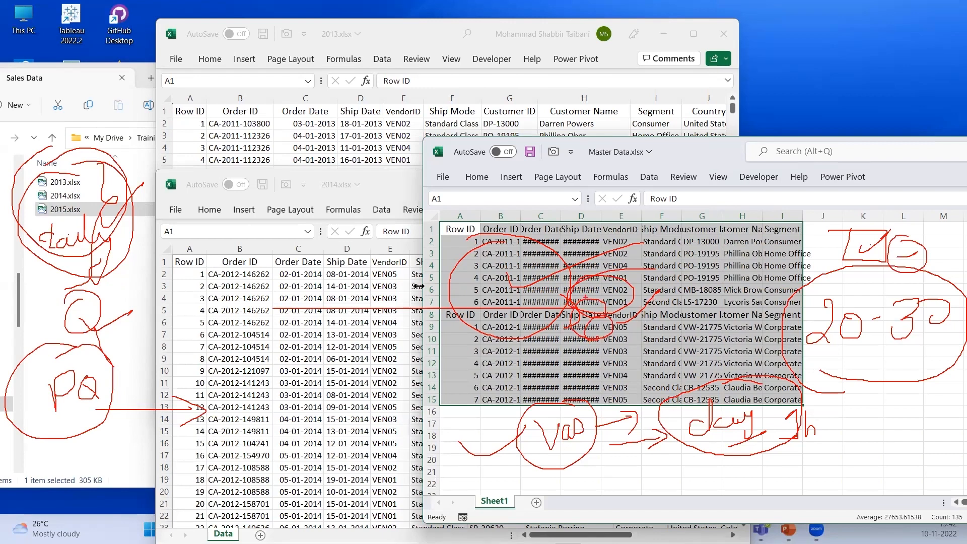
key("Escape")
Close the 2014.xlsx and 2013.xlsx workbooks without saving their changes
left_click(354, 307)
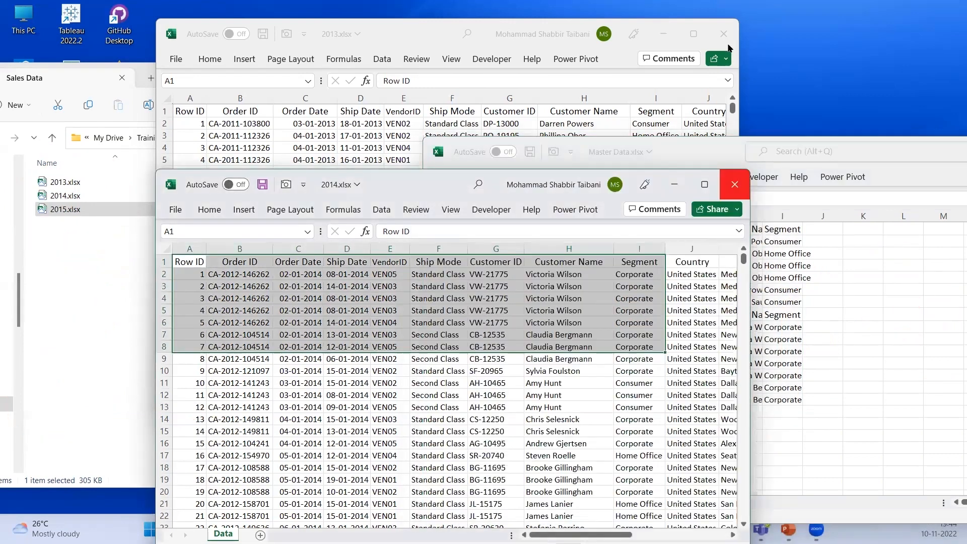
left_click(734, 184)
left_click(723, 33)
left_click(483, 279)
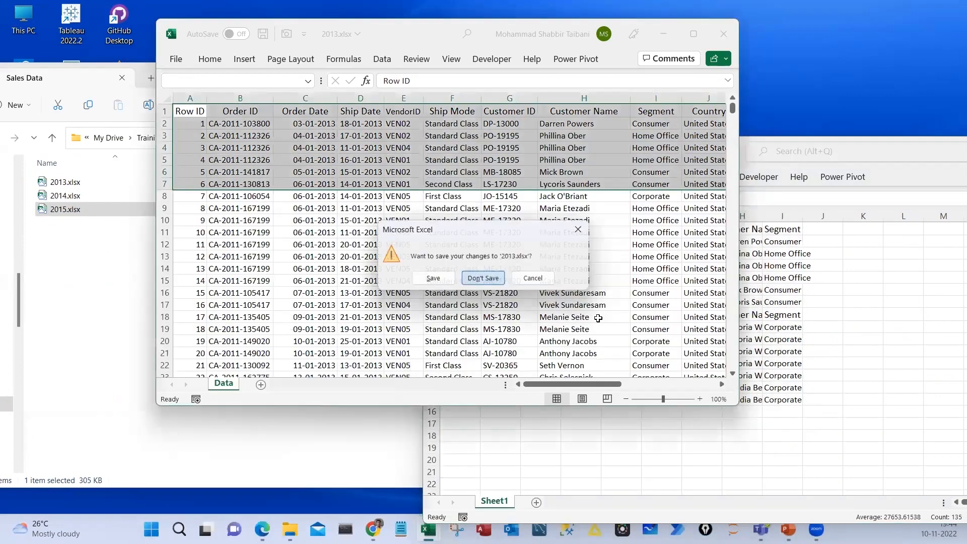
Highlight each pasted yearly block in Master Data.xlsx, and select the whole combined range
left_click(597, 318)
left_click_drag(465, 232, 774, 312)
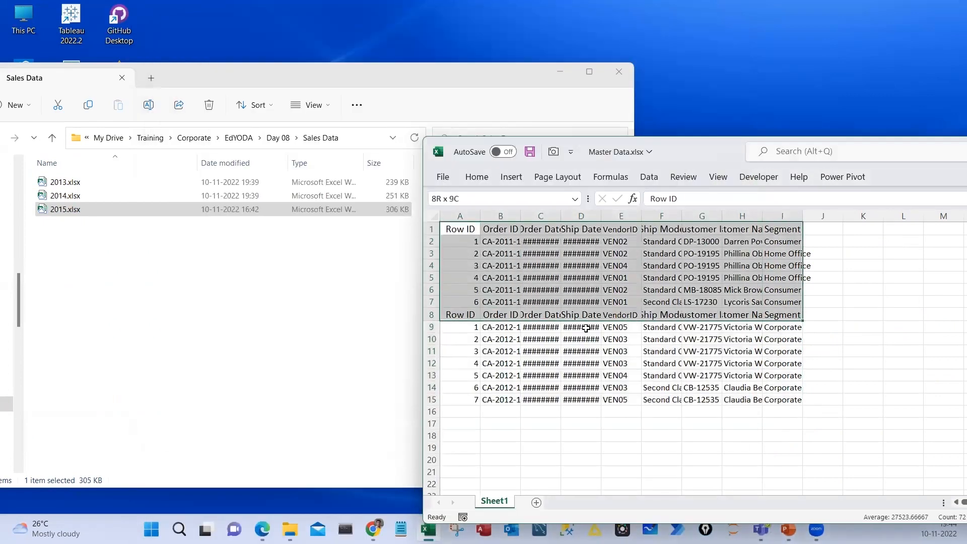
left_click_drag(459, 316, 768, 402)
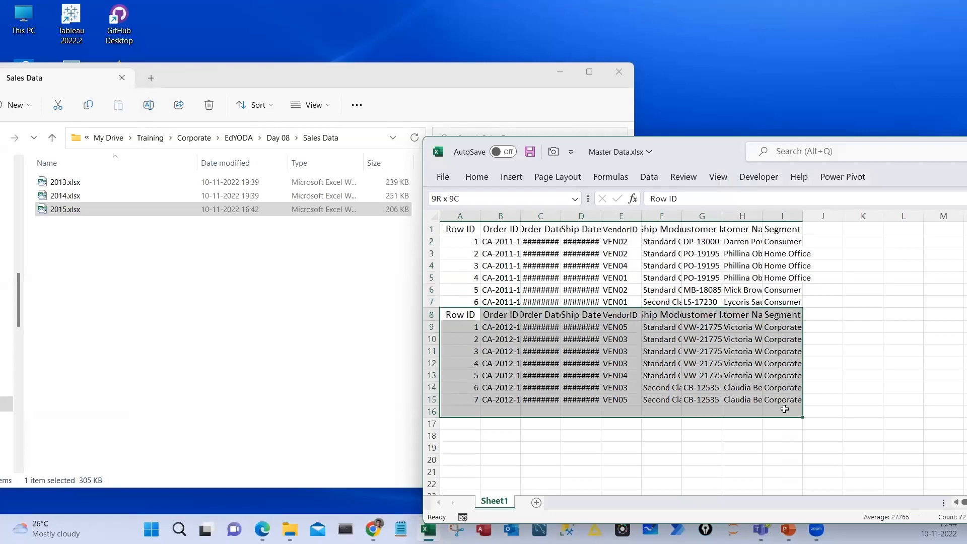
left_click_drag(461, 229, 808, 399)
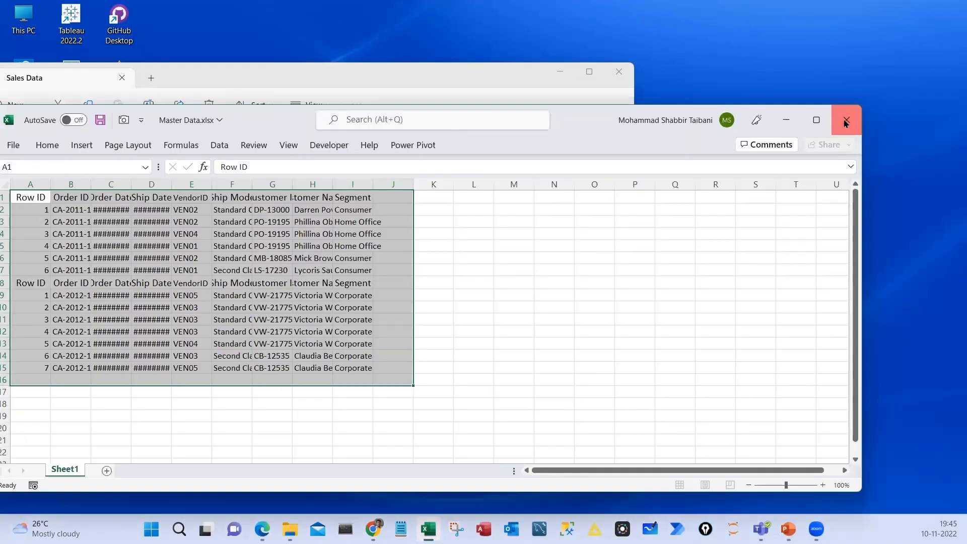
Move the Master Data window aside and open Append _Merge_Explanation.xlsx from the Day 08 folder
left_click(610, 329)
left_click_drag(562, 114, 749, 115)
left_click(430, 72)
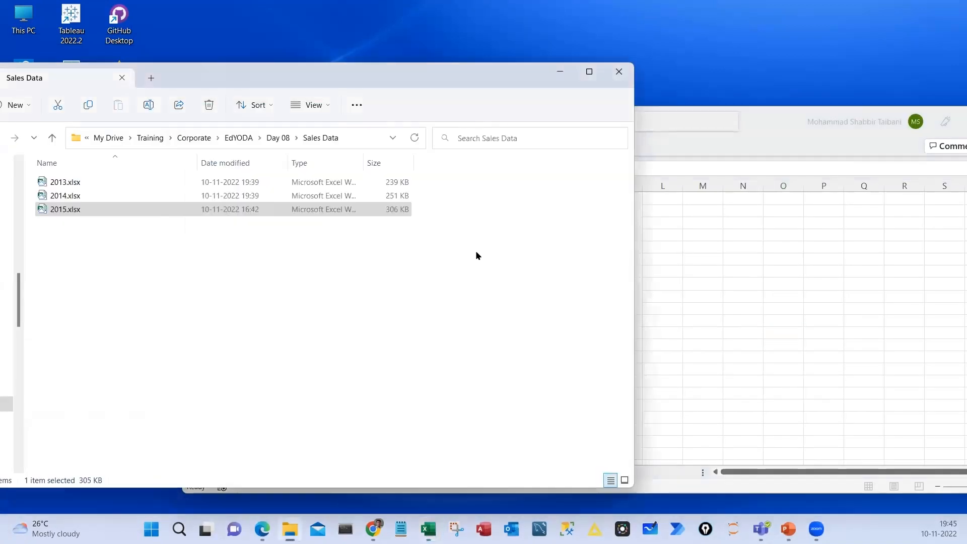
left_click_drag(231, 70, 289, 70)
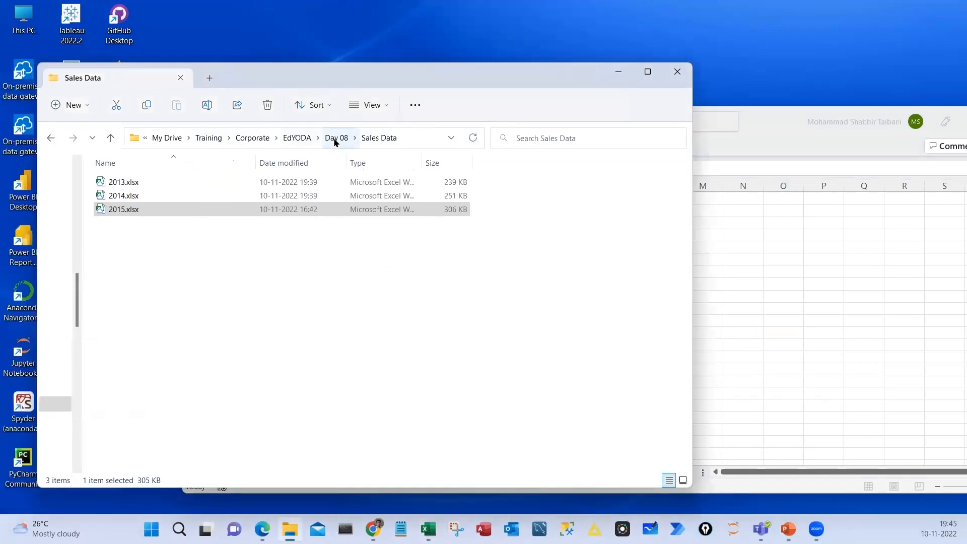
left_click(336, 139)
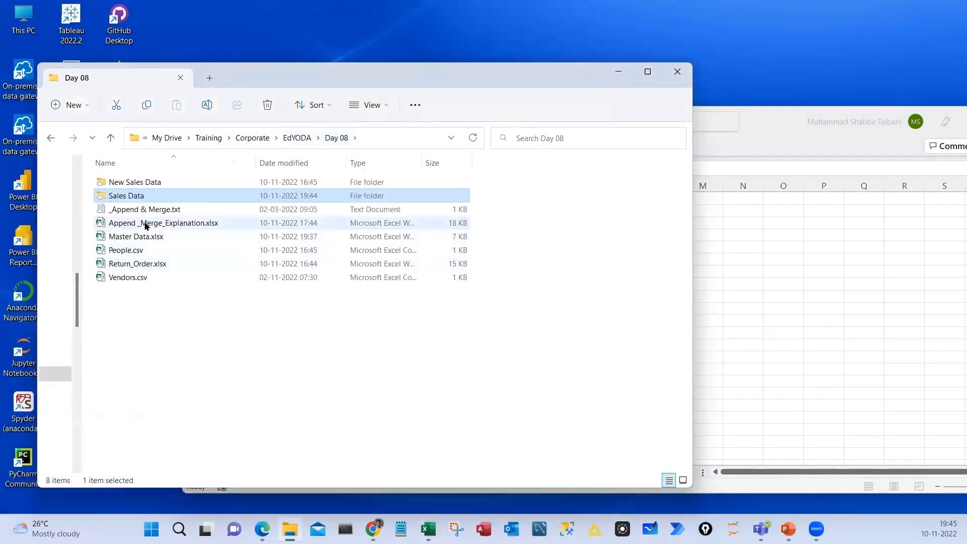
double_click(145, 223)
left_click(459, 311)
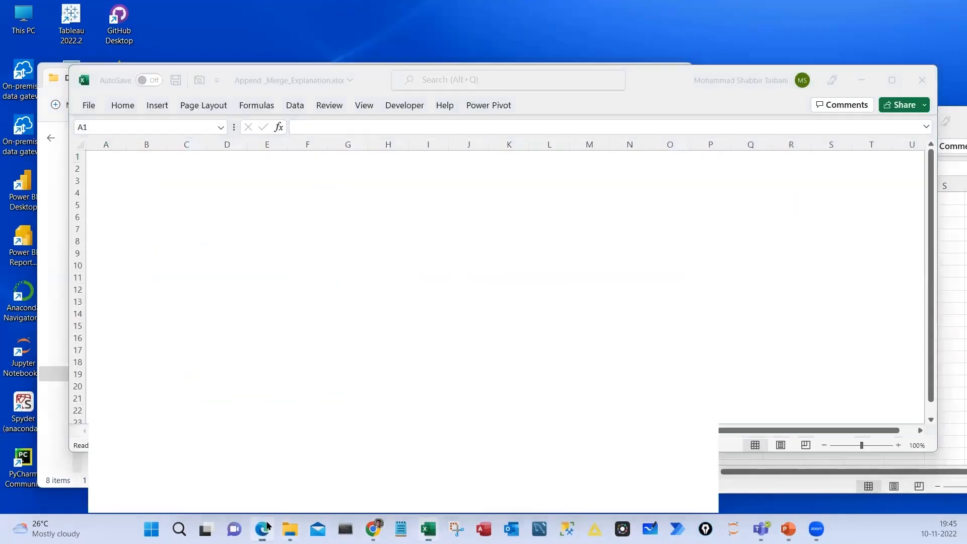
Switch to Day 08.pdf in Edge and find the "Data Combine - Append" slide
left_click(262, 528)
scroll(262, 377, "down", 10)
scroll(258, 396, "up", 3)
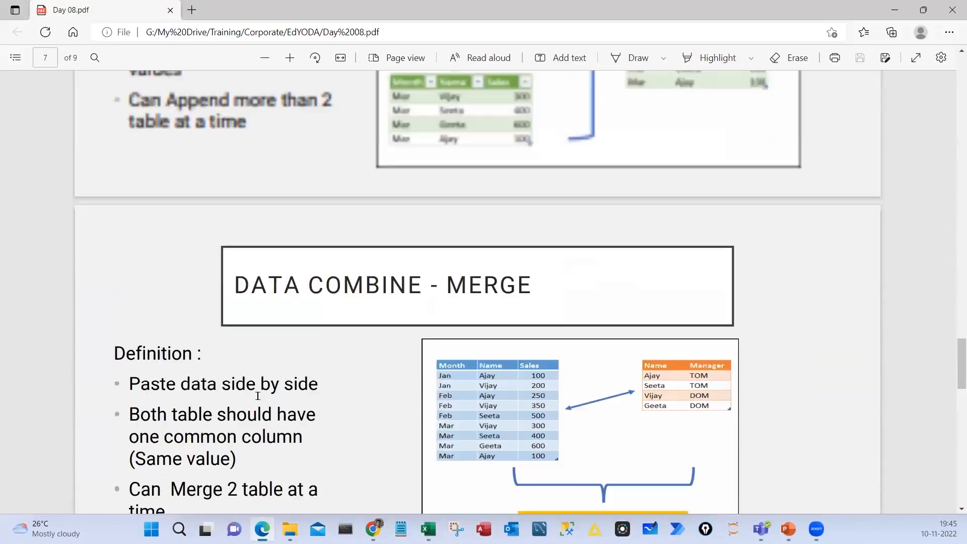
scroll(257, 395, "up", 6)
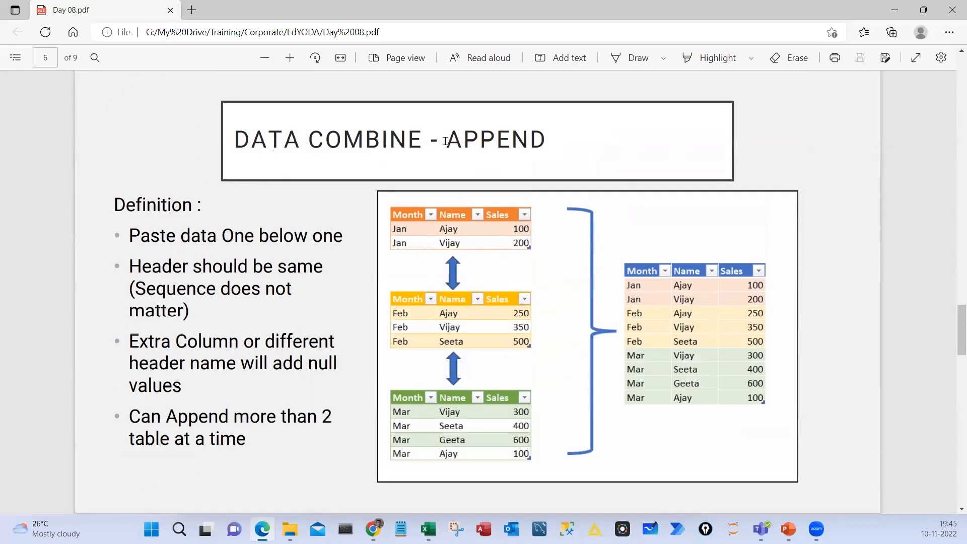
Highlight the Append title and the first two definition points, and box the first sample table's header row
left_click_drag(445, 142, 557, 140)
left_click_drag(116, 235, 345, 242)
left_click_drag(129, 266, 192, 310)
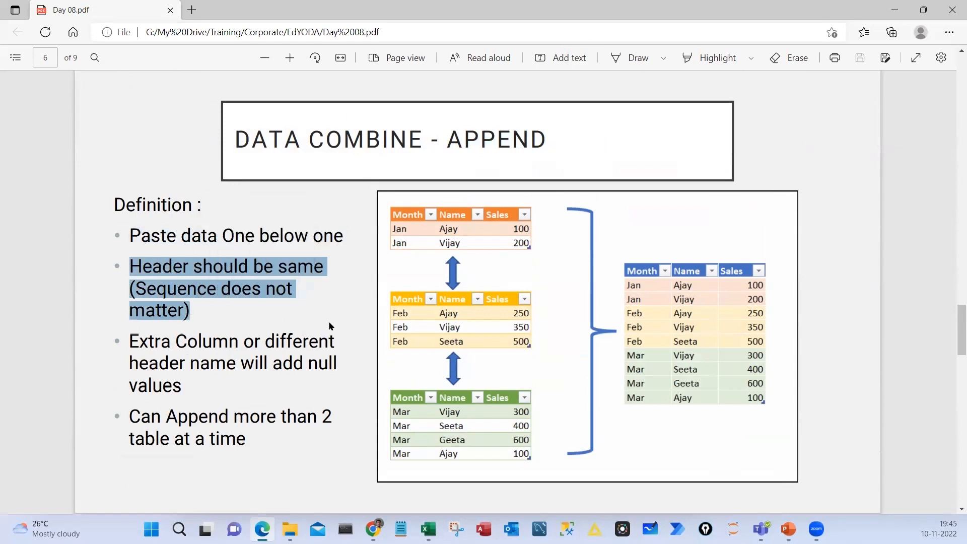
left_click(241, 264)
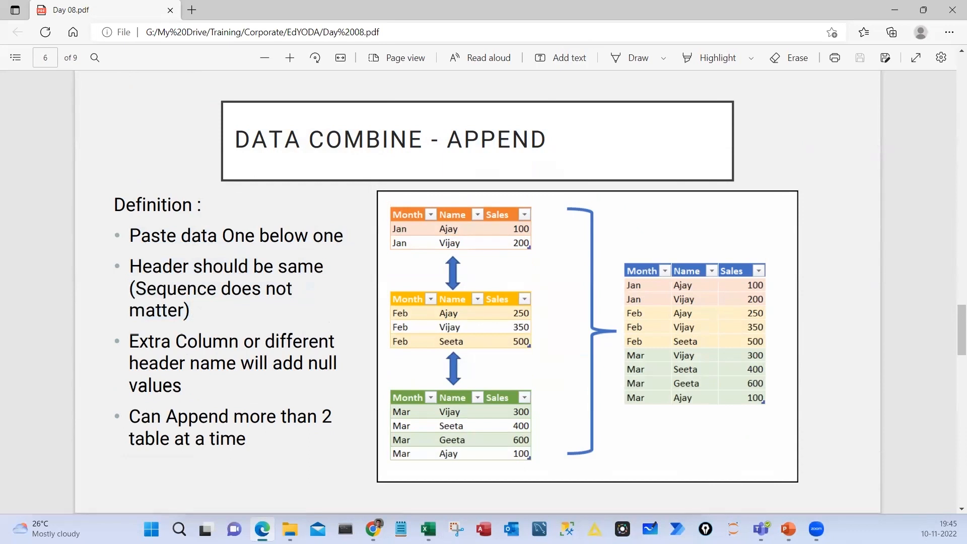
left_click_drag(388, 200, 531, 222)
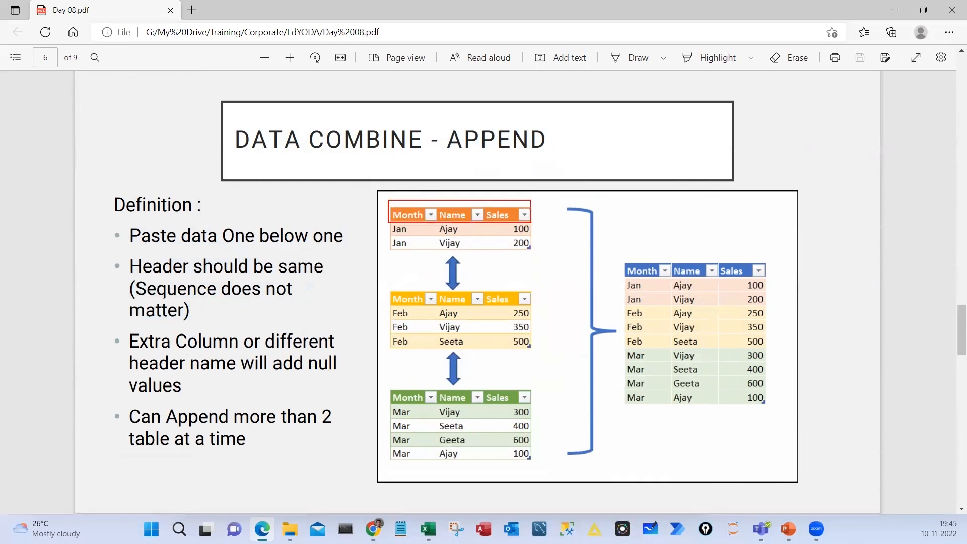
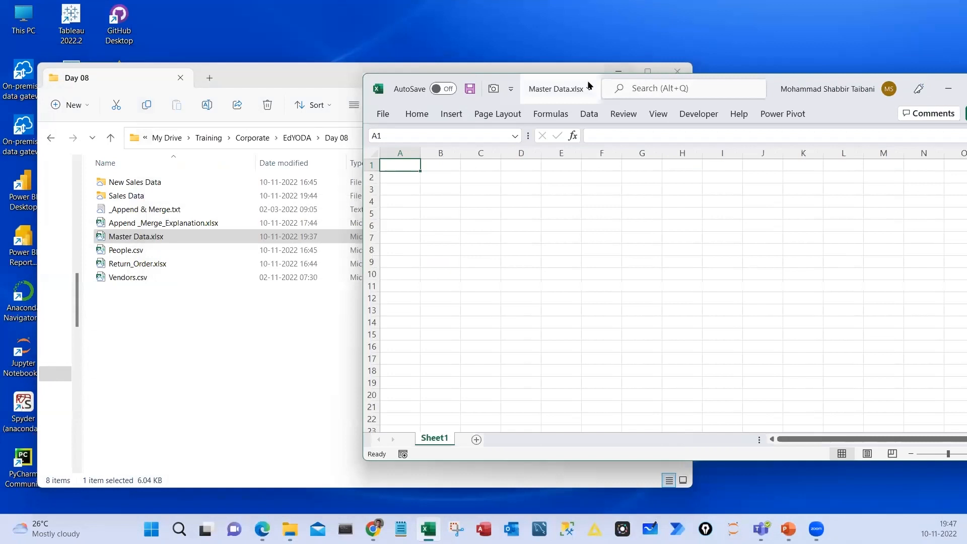
Reposition the Master Data.xlsx window, point out its blank cells across B2:K15, and select cell A1
left_click_drag(591, 85, 495, 83)
left_click(554, 218)
left_click(406, 185)
left_click_drag(338, 171, 597, 327)
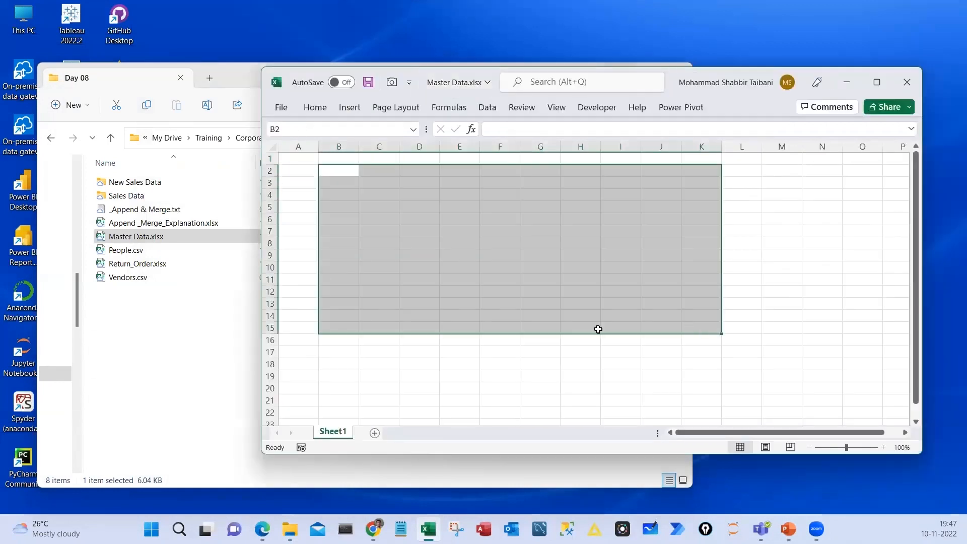
left_click(539, 327)
left_click(216, 327)
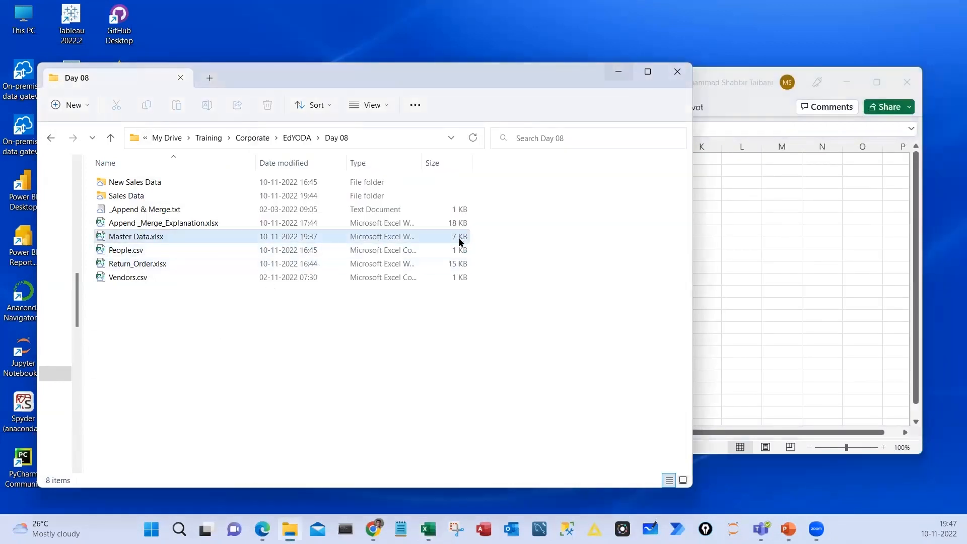
left_click(744, 252)
left_click(498, 231)
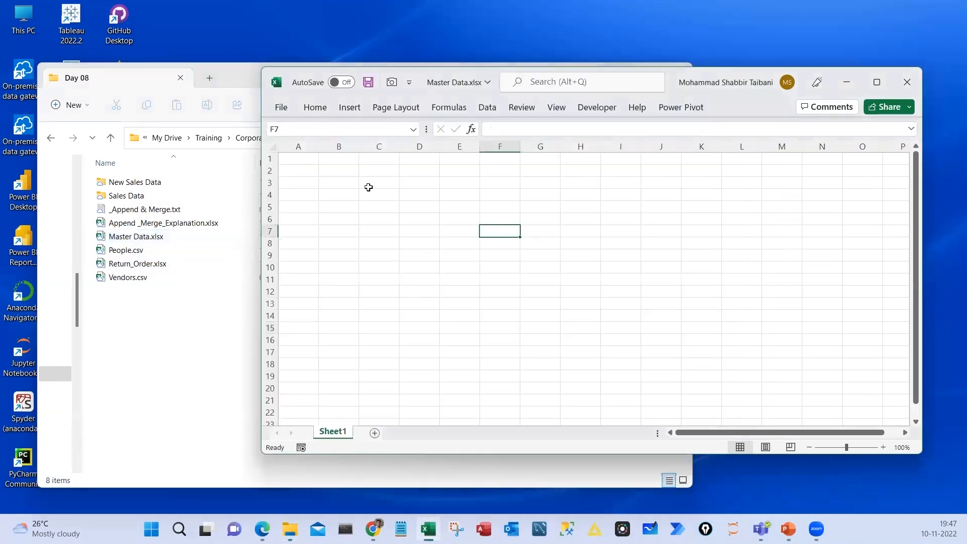
left_click(375, 184)
left_click(306, 161)
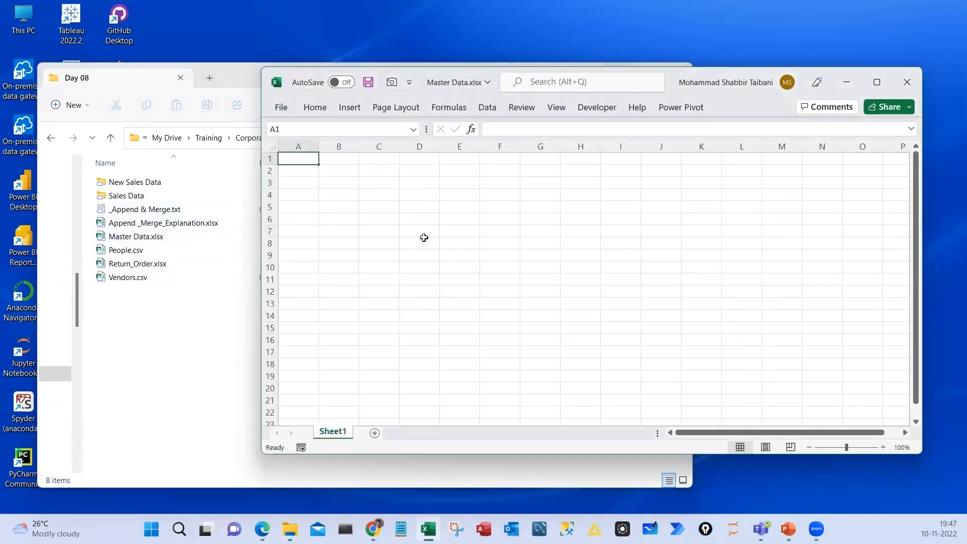
Open the Sales Data folder and reveal its full folder path
double_click(127, 195)
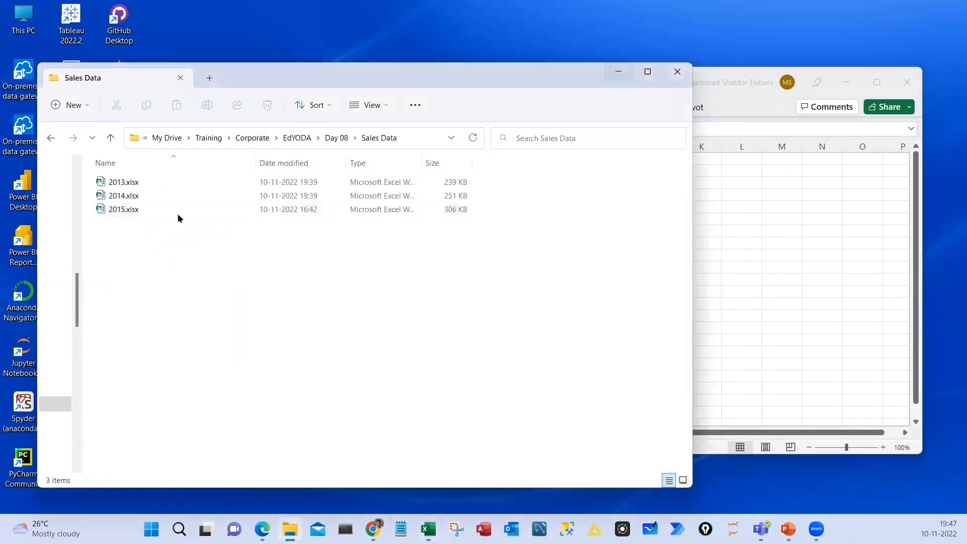
left_click(409, 138)
left_click_drag(380, 138, 86, 129)
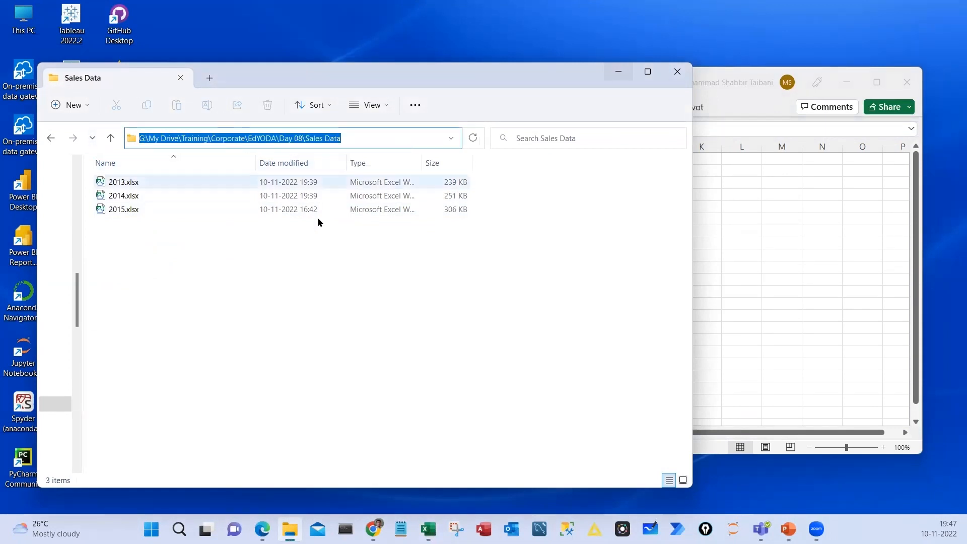
key("Escape")
Reopen Sales Data from the Day 08 folder, box its full path with an annotation, and clear the annotation
left_click(334, 137)
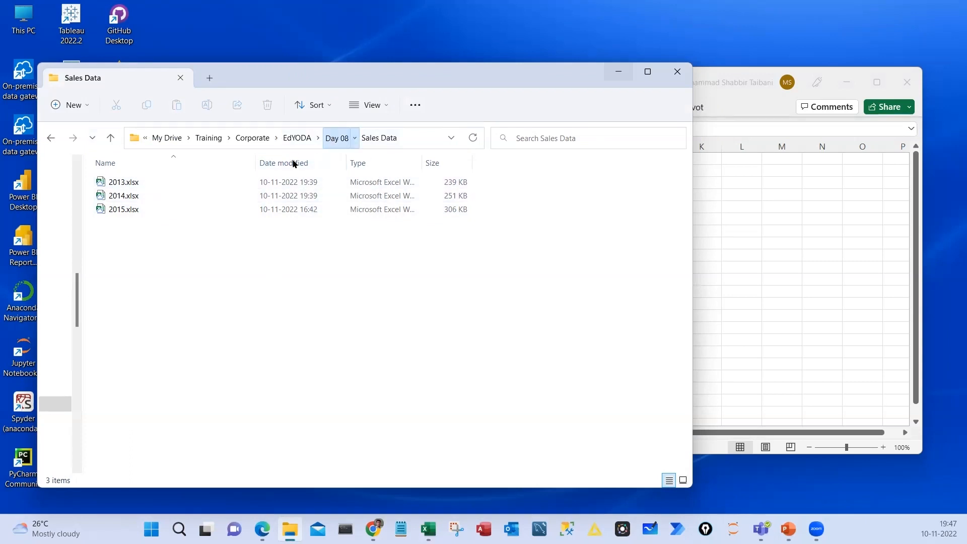
double_click(127, 197)
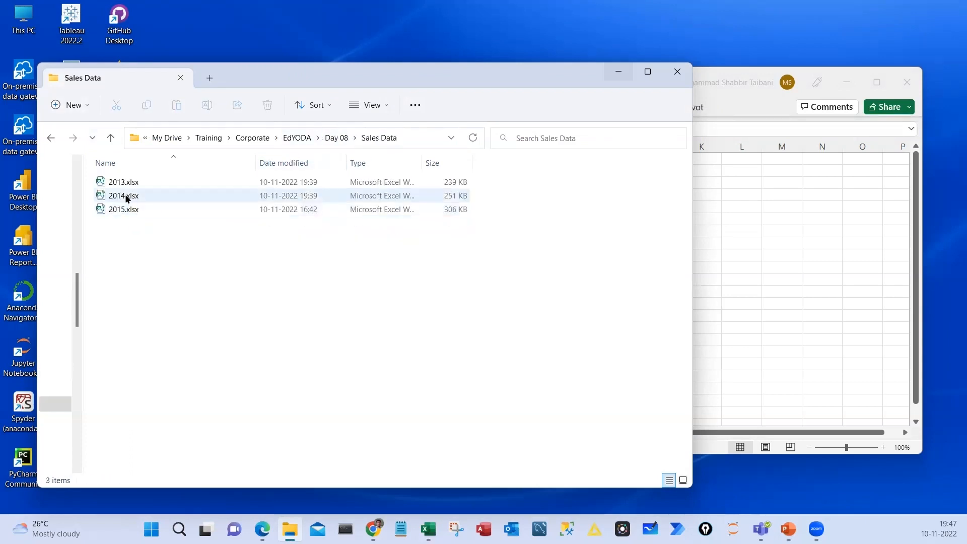
left_click(409, 136)
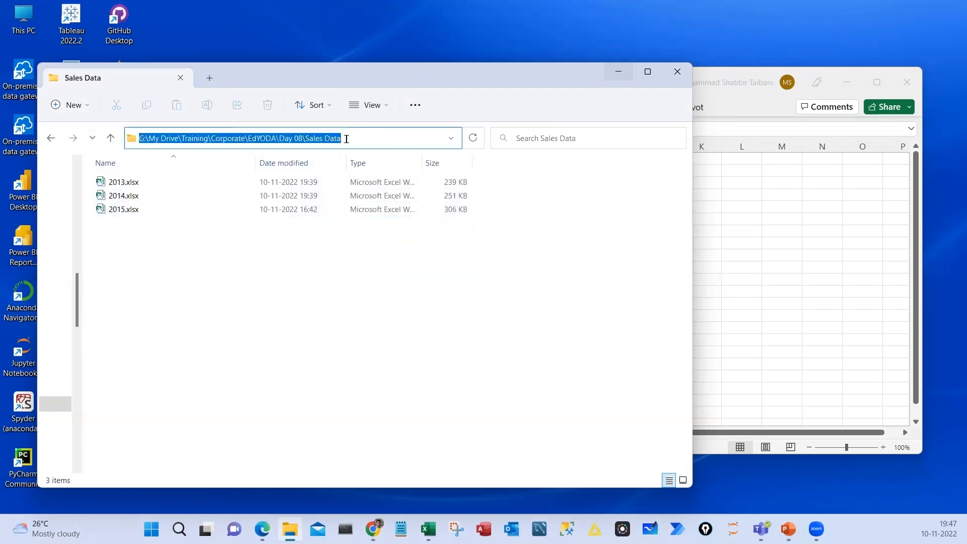
left_click_drag(122, 124, 405, 151)
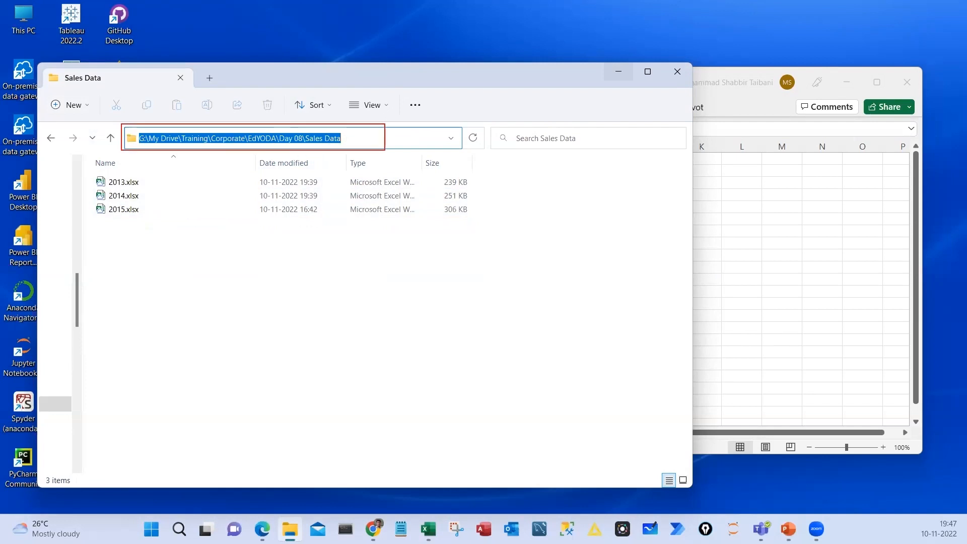
mouse_move(246, 119)
left_mouse_down()
mouse_move(360, 131)
mouse_move(138, 119)
mouse_move(148, 151)
mouse_move(362, 149)
mouse_move(347, 120)
left_mouse_up()
key("Escape")
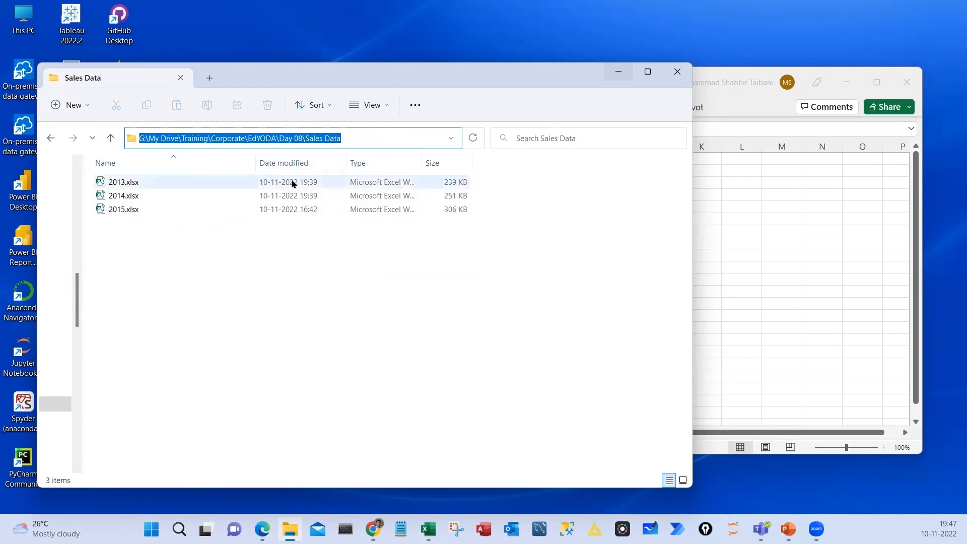
Return to Master Data.xlsx, select cell D5, show the data import tools, and maximize the window
left_click(772, 206)
left_click(418, 207)
left_click(486, 108)
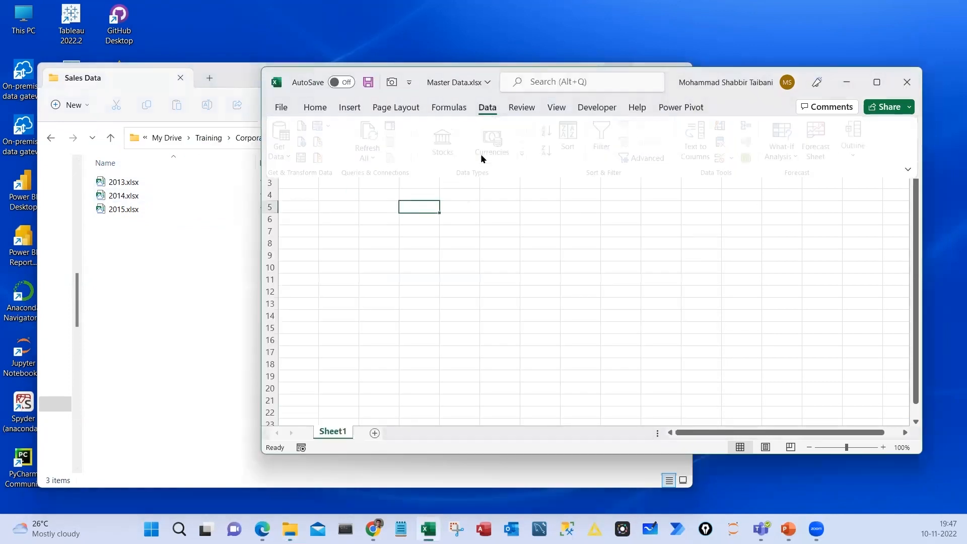
double_click(501, 82)
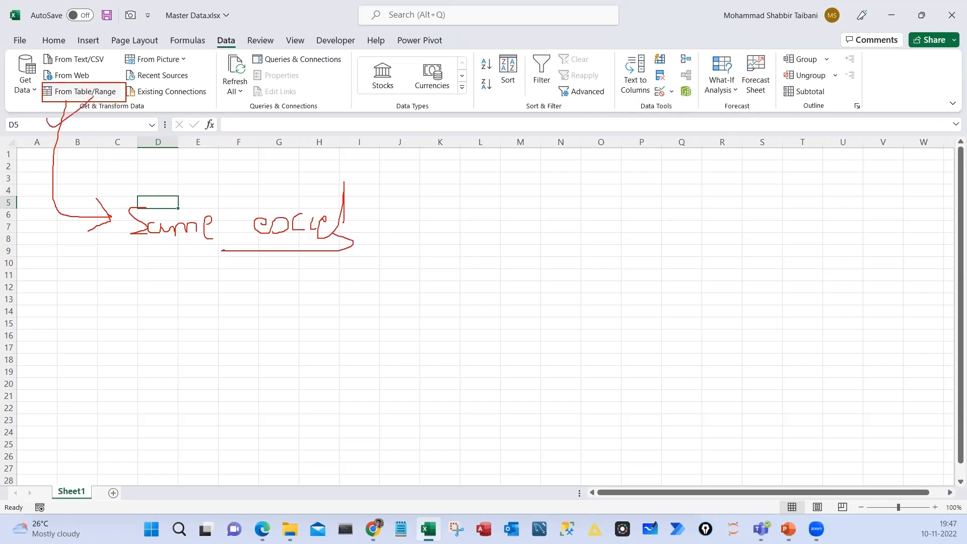
Write and underline "outside" below the "Same excel" note, circle From Table/Range, and clear the annotations
mouse_move(240, 311)
left_mouse_down()
mouse_move(224, 313)
mouse_move(299, 285)
mouse_move(297, 306)
left_mouse_up()
mouse_move(279, 287)
left_mouse_down()
mouse_move(308, 284)
mouse_move(315, 303)
mouse_move(358, 296)
left_mouse_up()
mouse_move(375, 297)
left_mouse_down()
mouse_move(381, 274)
mouse_move(383, 298)
left_mouse_up()
left_click_drag(239, 347, 422, 311)
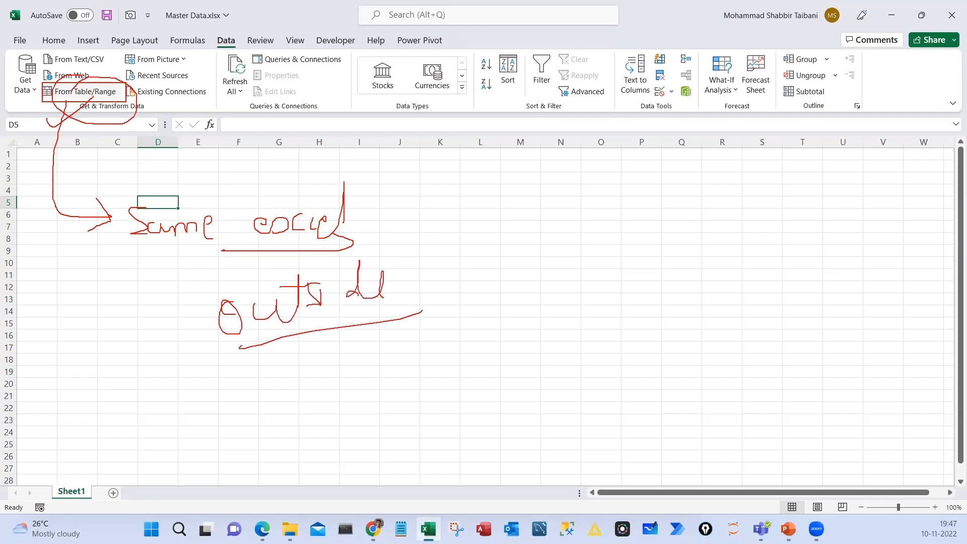
key("Escape")
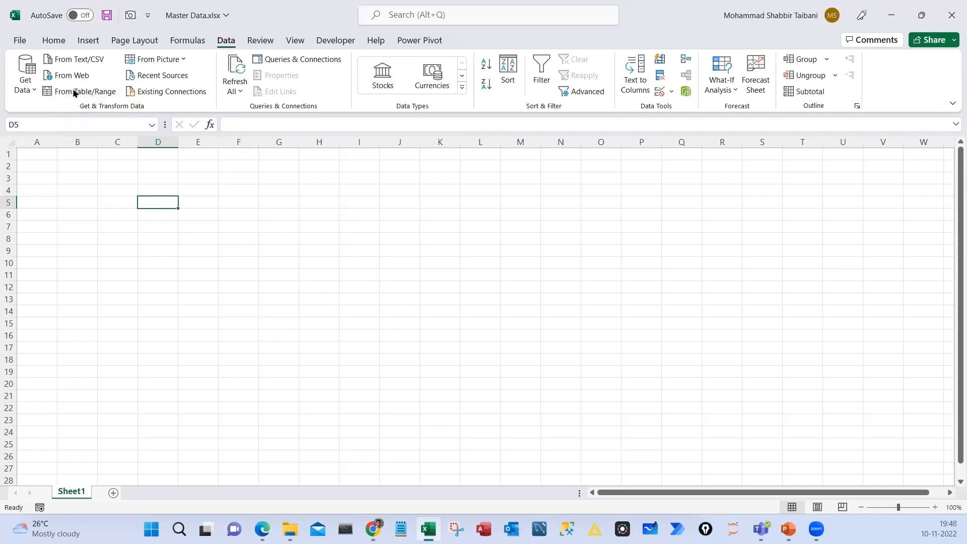
Show the Get Data sources for online services, and draw a rectangle with four vertical and two horizontal lines over the blank cells
left_click(35, 91)
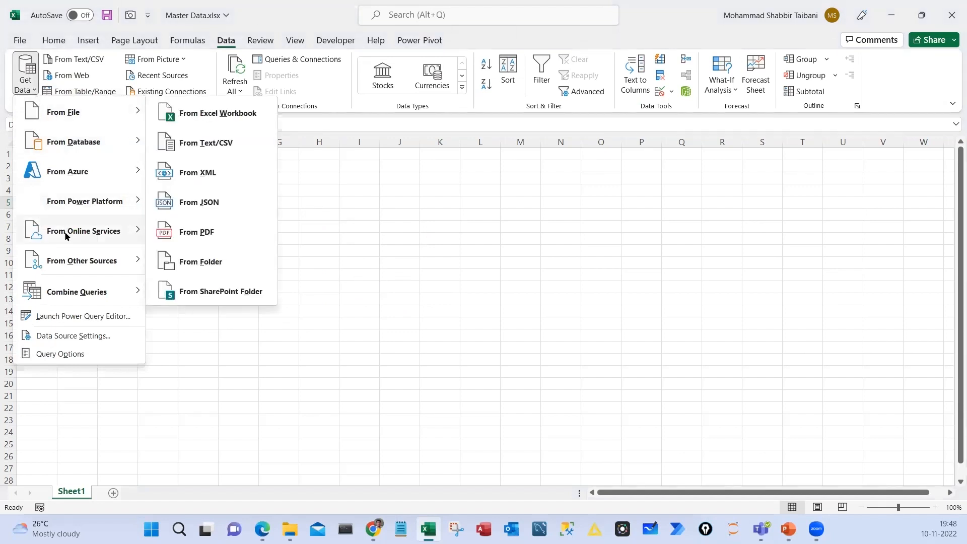
mouse_move(66, 237)
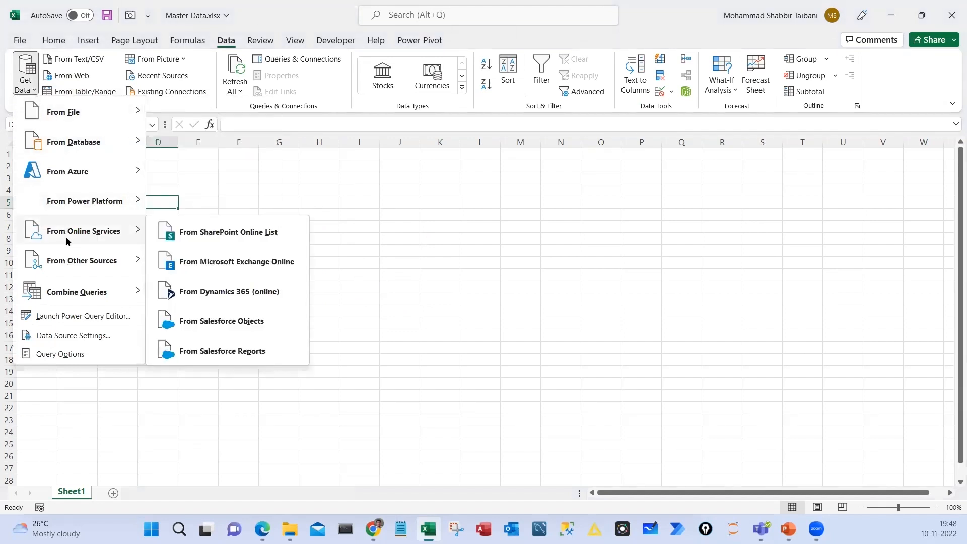
left_click_drag(444, 202, 681, 300)
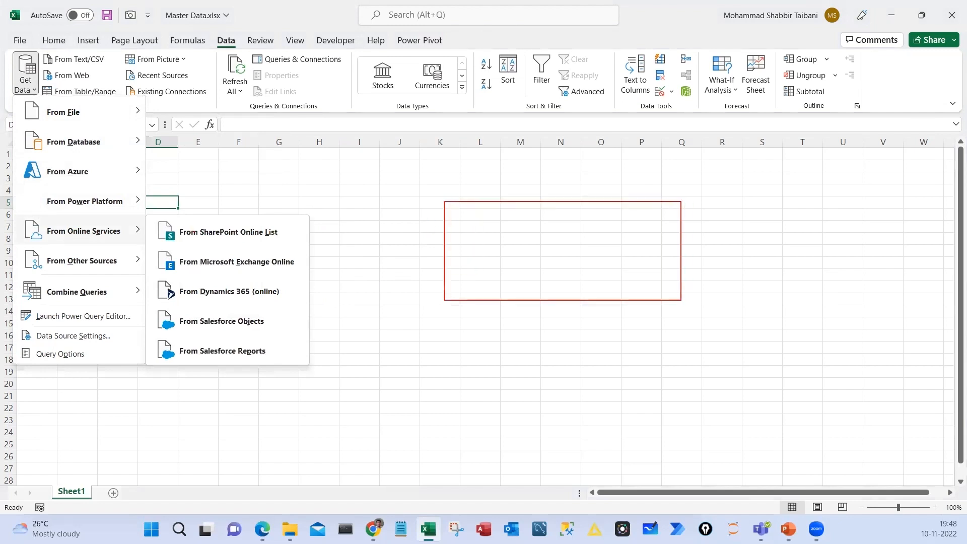
left_click_drag(486, 190, 486, 311)
left_click_drag(523, 189, 526, 312)
left_click_drag(564, 180, 562, 305)
left_click_drag(595, 184, 596, 313)
left_click_drag(397, 234, 767, 234)
left_click_drag(418, 268, 773, 267)
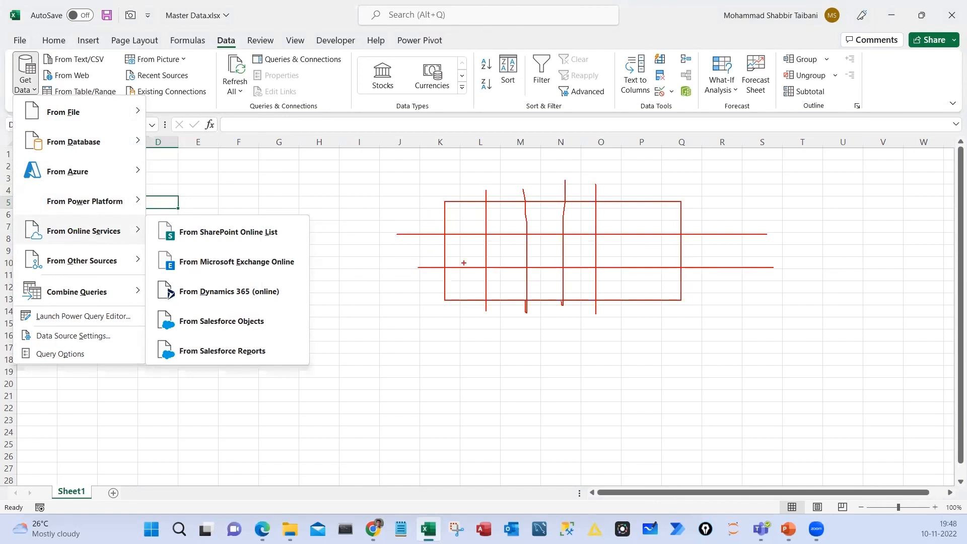
Draw one more horizontal line across the sketched table, circle the Get Data source list, and clear the annotations
left_click_drag(389, 246, 788, 263)
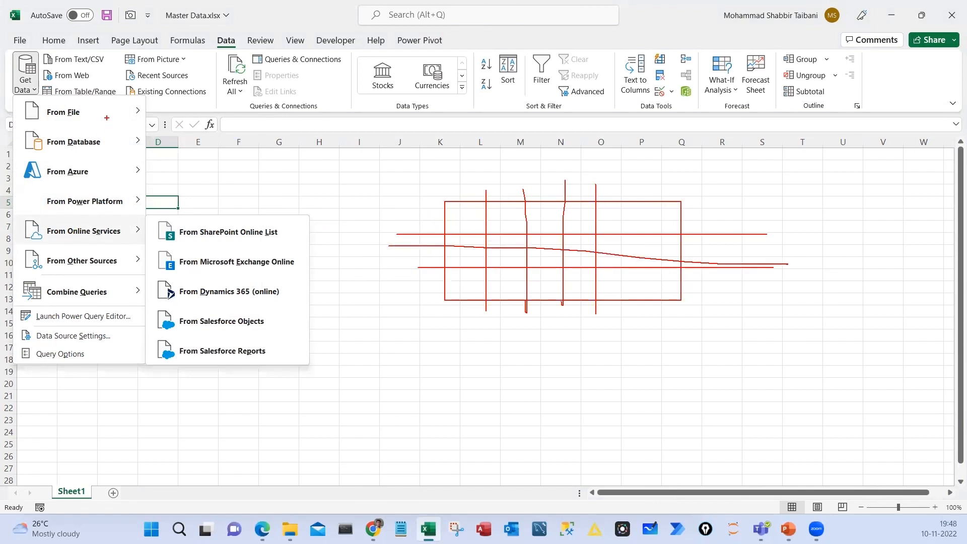
mouse_move(64, 102)
left_mouse_down()
mouse_move(142, 348)
mouse_move(123, 85)
left_mouse_up()
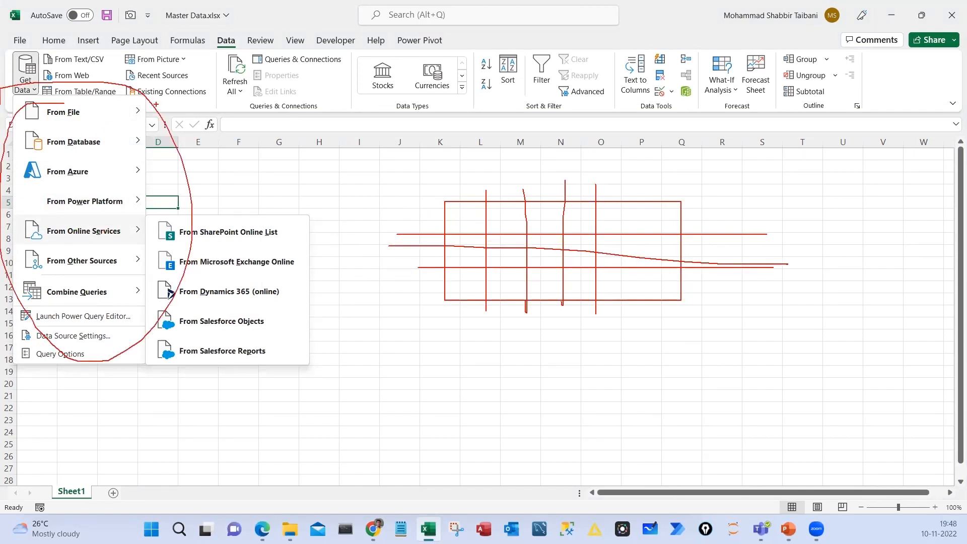
key("Escape")
Start a From Folder import using the path G:\My Drive\Training\Corporate\EdYODA\Day 08\Sales Data
left_click(25, 73)
mouse_move(50, 115)
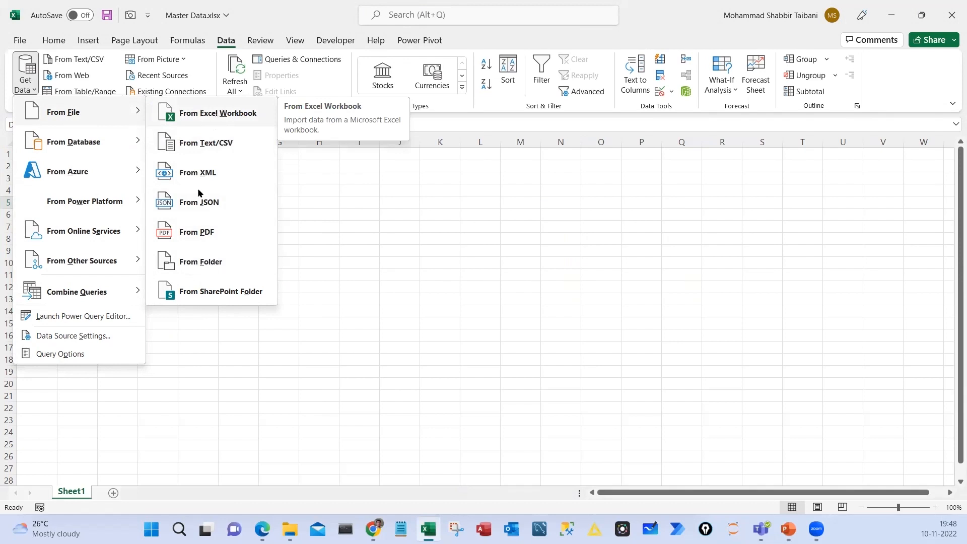
left_click(199, 263)
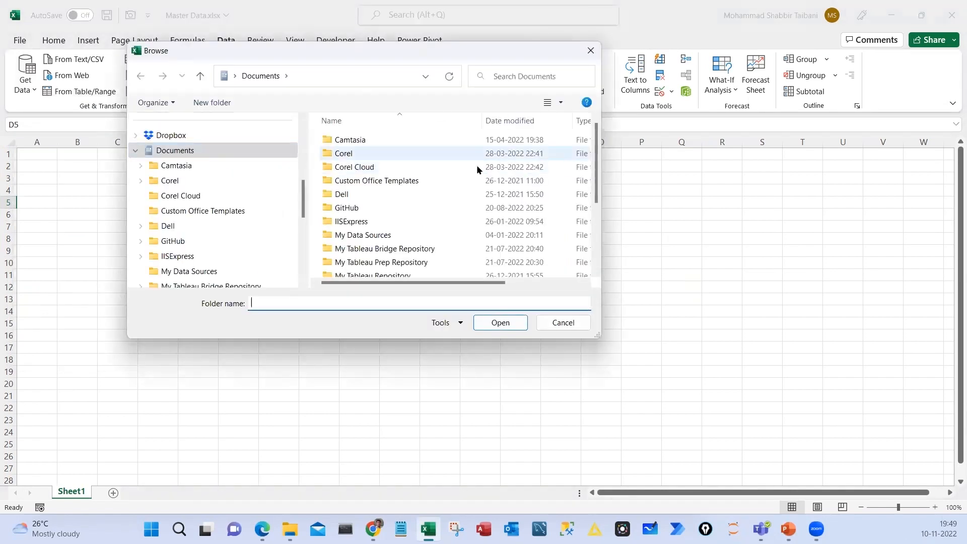
left_click(290, 527)
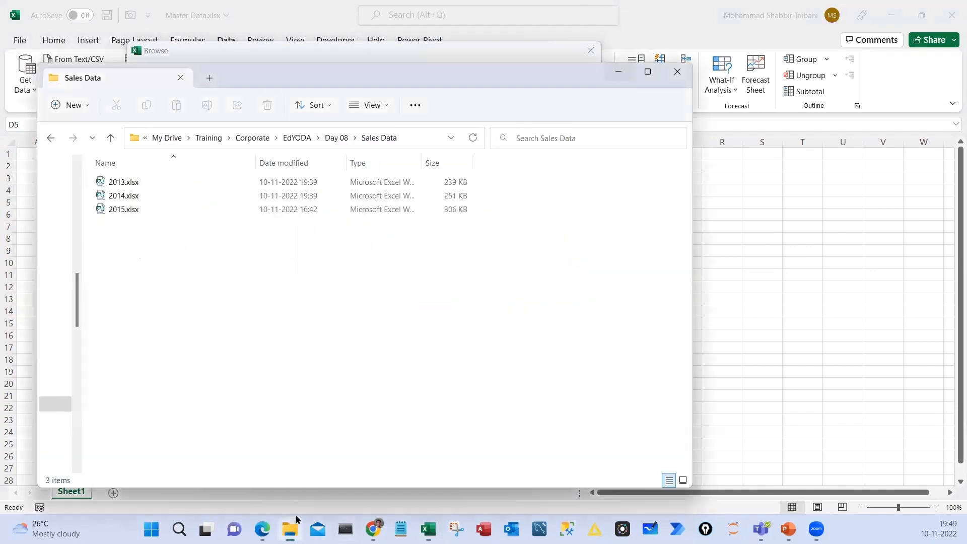
left_click(618, 73)
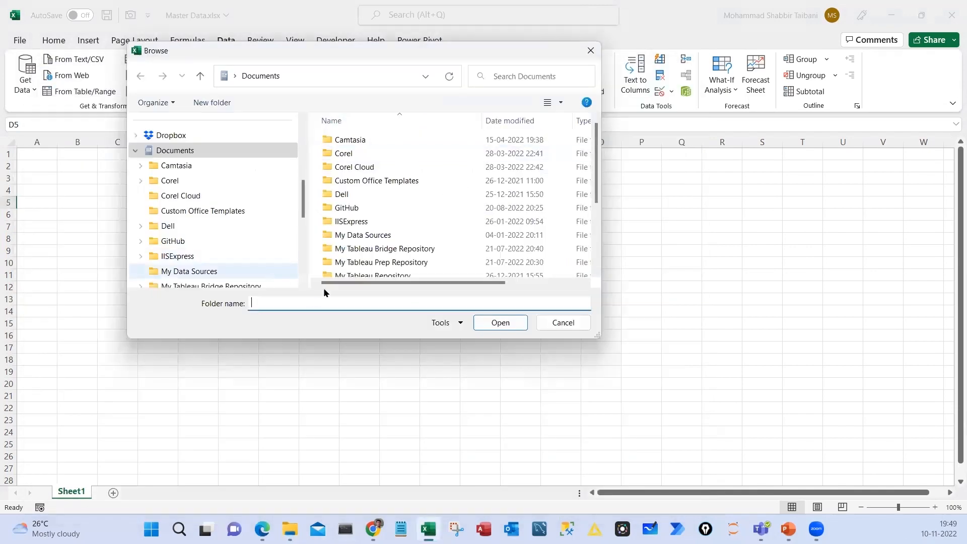
left_click(282, 302)
type("G:\\My Drive\\Training\\Corporate\\EdYODA\\Day 08\\Sales Data")
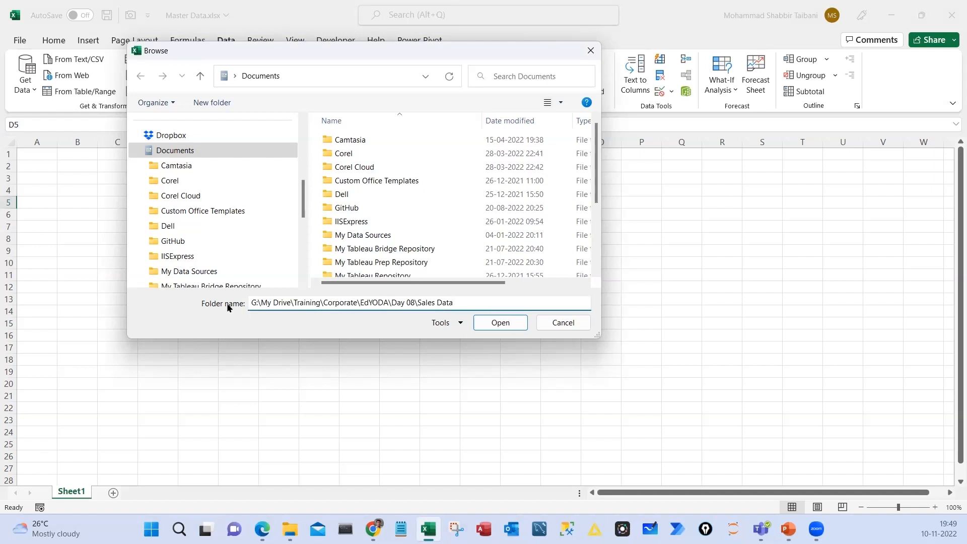
left_click(500, 323)
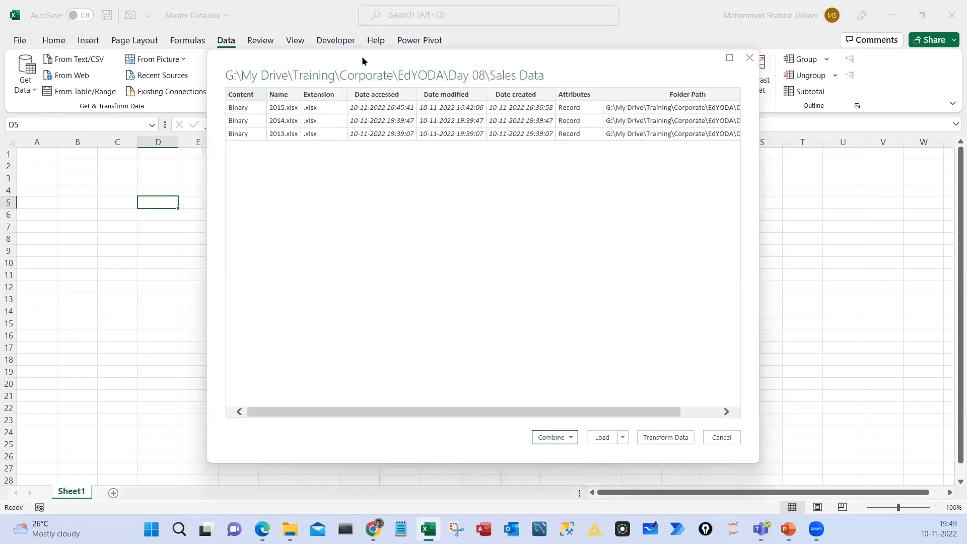
Move the folder preview aside and mark the names and extensions of the 2015, 2014 and 2013 workbooks with annotations
left_click_drag(362, 52, 261, 90)
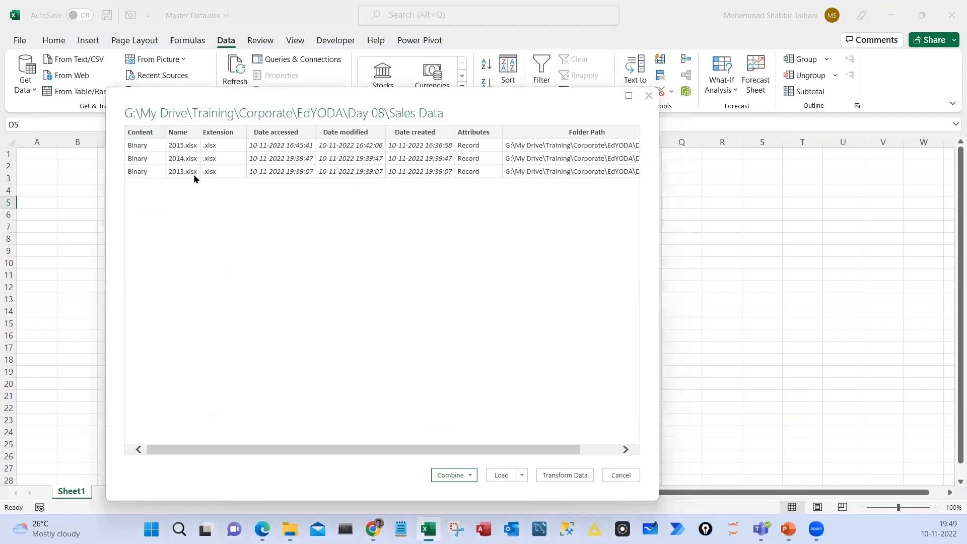
left_click_drag(168, 135, 244, 188)
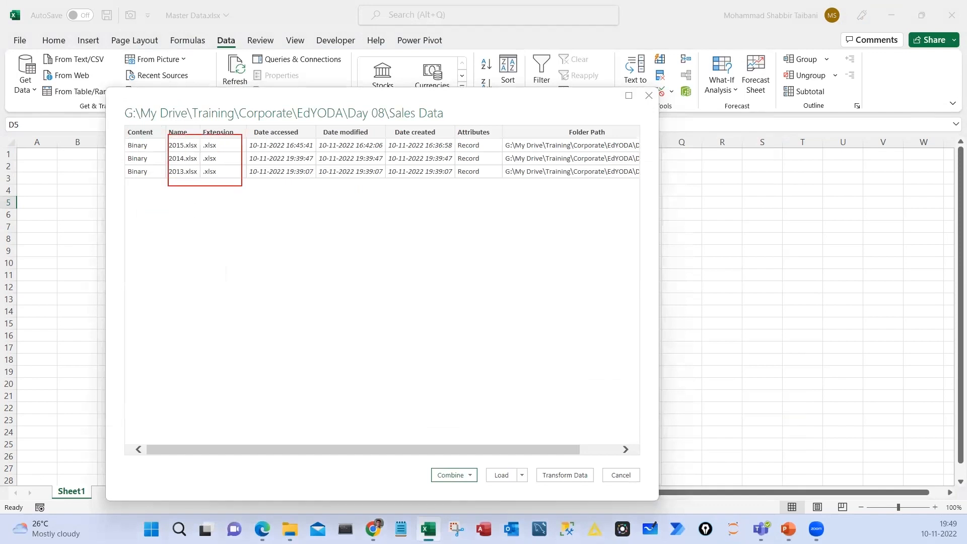
left_click_drag(228, 146, 249, 133)
mouse_move(223, 159)
left_mouse_down()
mouse_move(246, 153)
mouse_move(244, 168)
left_mouse_up()
left_click_drag(211, 195, 220, 204)
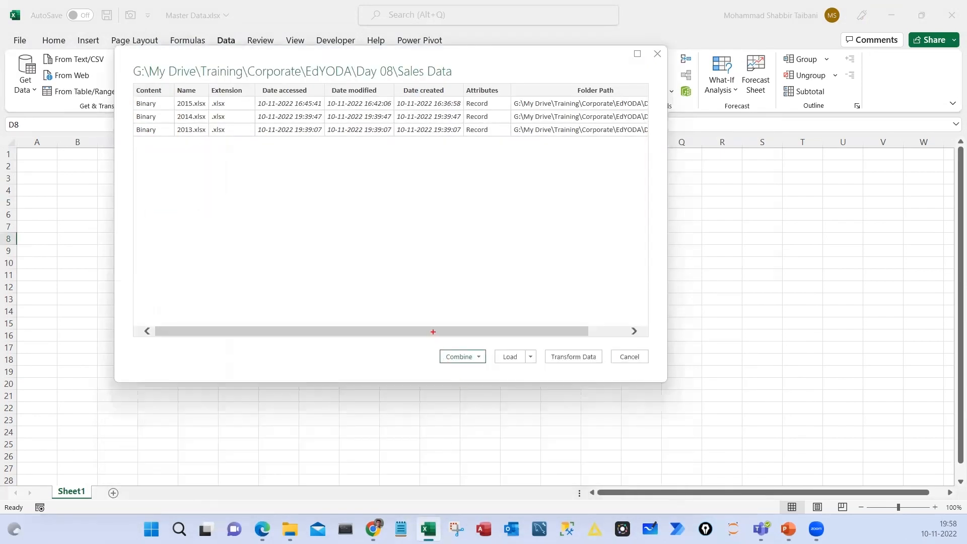
Box and tick Combine, Load and Transform Data, circle Transform Data with the note "PQ editor", and clear the annotations
left_click_drag(433, 331, 606, 378)
left_click_drag(565, 352, 607, 310)
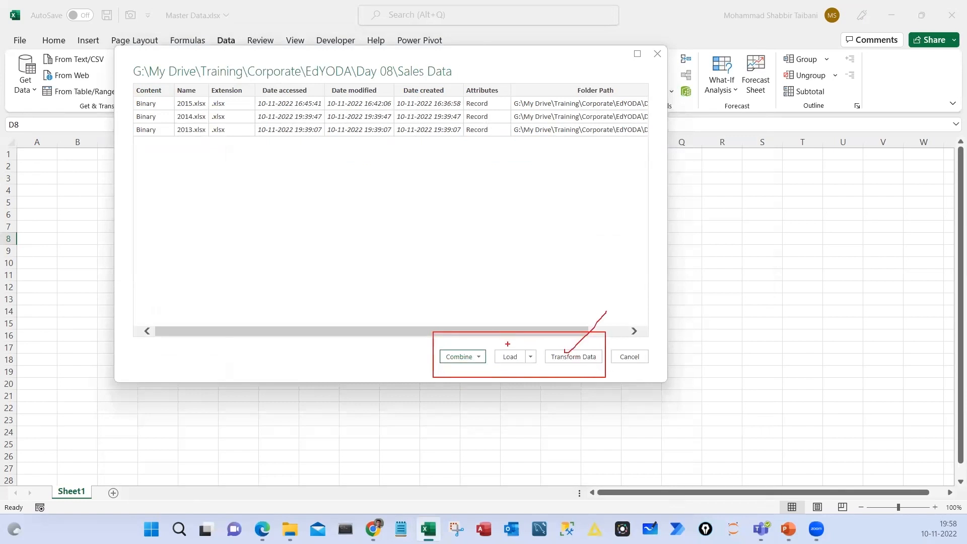
left_click_drag(507, 344, 553, 304)
left_click_drag(451, 341, 493, 304)
mouse_move(580, 342)
left_mouse_down()
mouse_move(550, 353)
mouse_move(579, 376)
mouse_move(571, 343)
mouse_move(607, 322)
mouse_move(609, 281)
mouse_move(610, 295)
mouse_move(624, 281)
mouse_move(637, 311)
left_mouse_up()
mouse_move(645, 291)
left_mouse_down()
mouse_move(661, 289)
mouse_move(662, 300)
mouse_move(696, 271)
mouse_move(719, 286)
left_mouse_up()
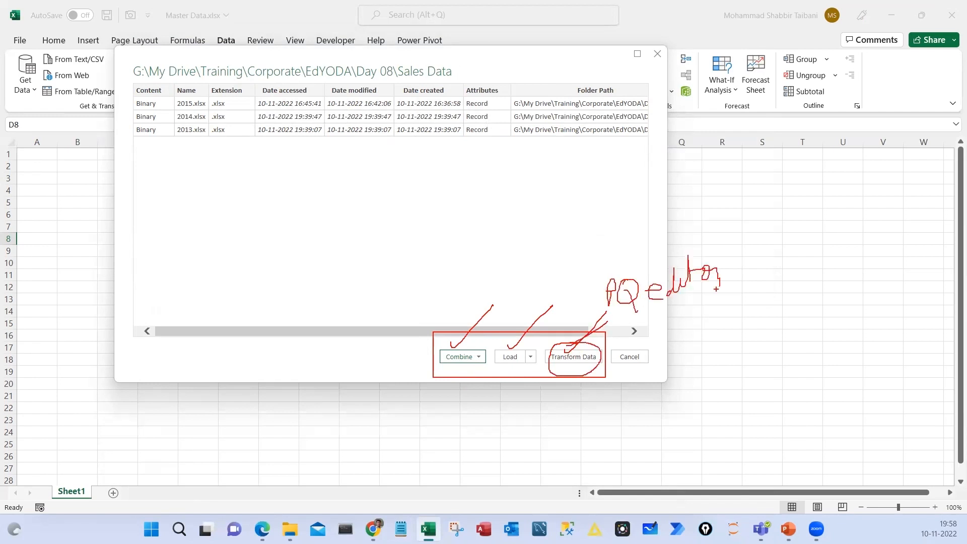
left_click_drag(631, 315, 741, 292)
left_click_drag(563, 391, 595, 360)
left_click_drag(512, 343, 502, 376)
key("Escape")
Show the Load options, box them, sketch two rectangles over the blank cells, circle Load and the Content column, and clear the annotations
left_click(531, 357)
left_click_drag(502, 375, 585, 391)
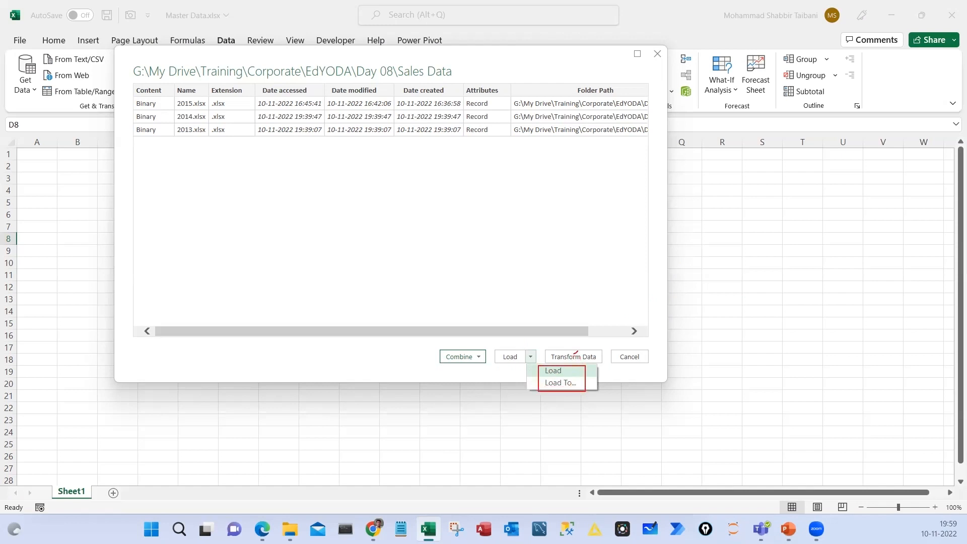
left_click_drag(575, 353, 642, 286)
left_click_drag(690, 221, 765, 305)
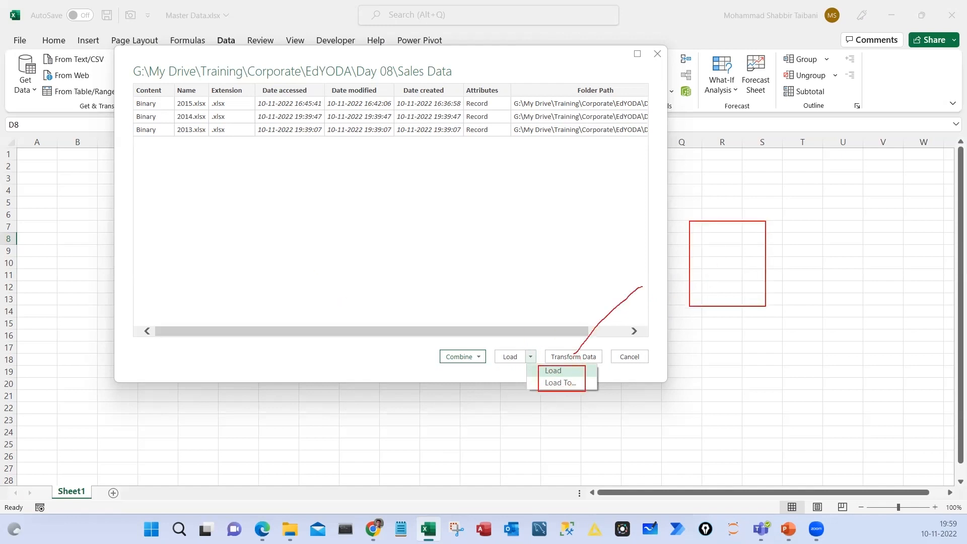
left_click_drag(791, 247, 857, 375)
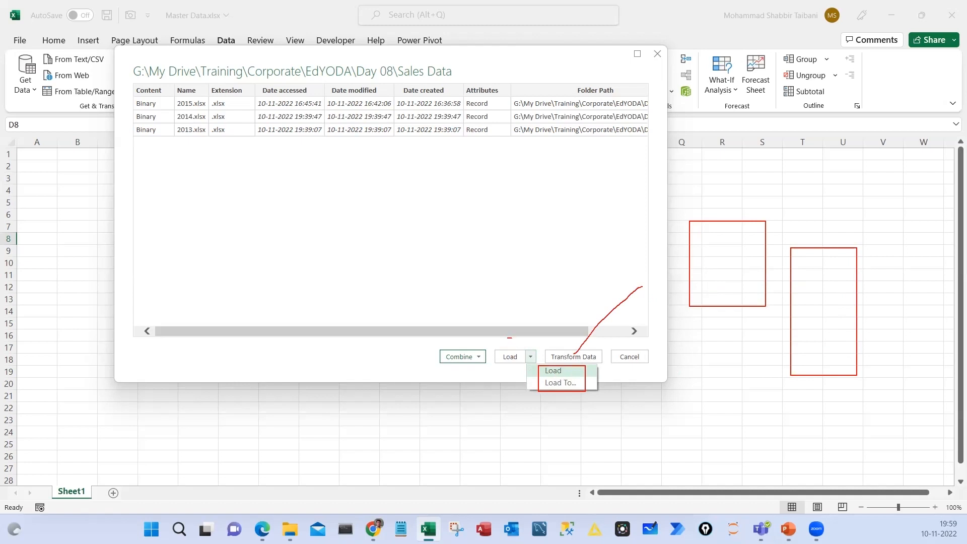
mouse_move(509, 338)
left_mouse_down()
mouse_move(529, 375)
mouse_move(512, 336)
left_mouse_up()
mouse_move(156, 78)
left_mouse_down()
mouse_move(130, 81)
mouse_move(188, 134)
left_mouse_up()
left_click_drag(81, 82, 151, 71)
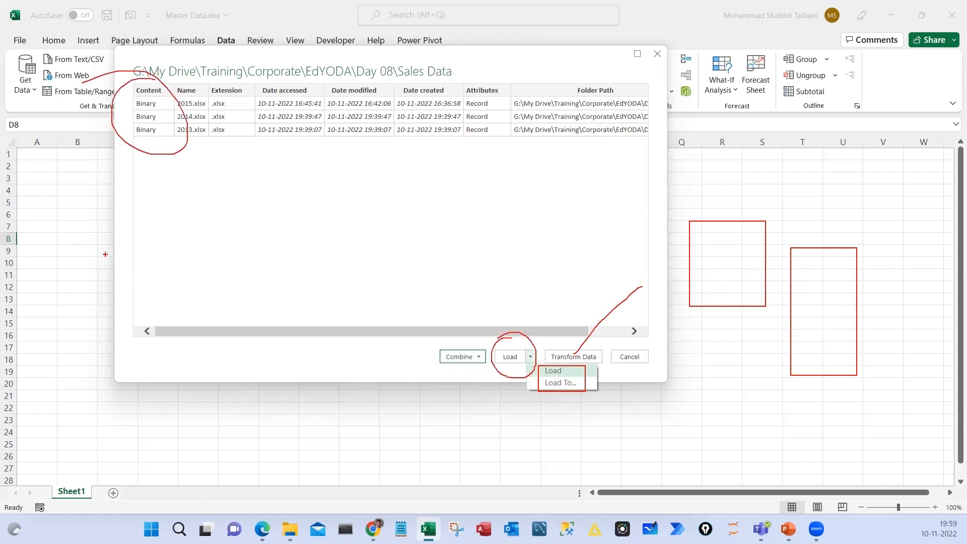
key("Escape")
Show the Combine options, box them, and draw an arrow from Combine & Transform Data to a circled "PQ" note
left_click(479, 358)
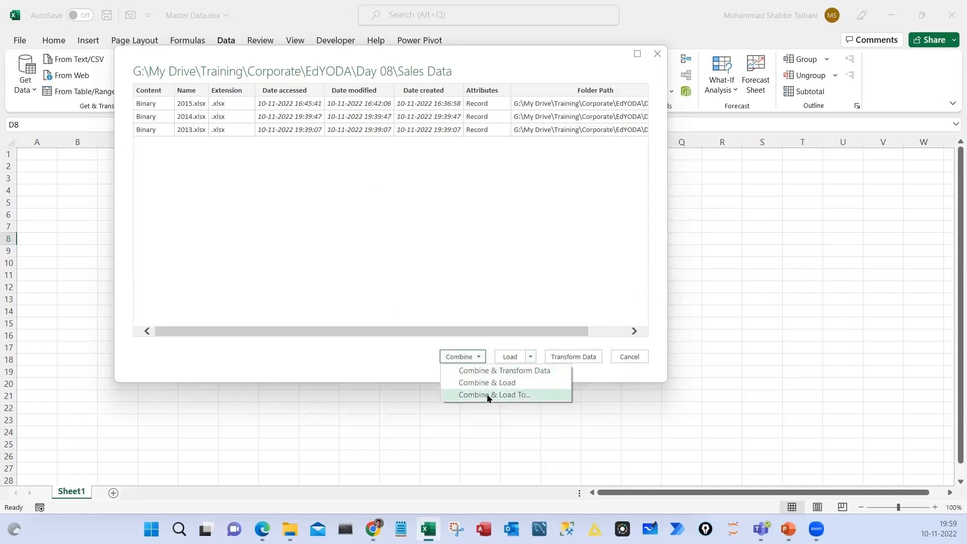
key("ctrl+2")
left_click_drag(451, 367, 572, 400)
mouse_move(420, 405)
left_mouse_down()
mouse_move(450, 396)
mouse_move(401, 340)
left_mouse_up()
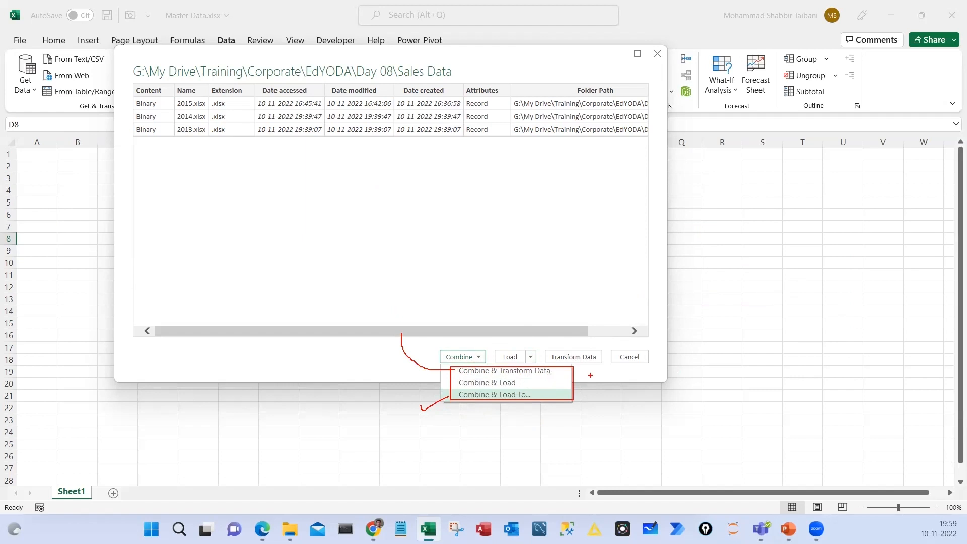
mouse_move(557, 373)
left_mouse_down()
mouse_move(672, 382)
mouse_move(675, 372)
left_mouse_up()
left_click_drag(697, 362, 707, 371)
mouse_move(686, 334)
left_mouse_down()
mouse_move(685, 384)
mouse_move(667, 336)
left_mouse_up()
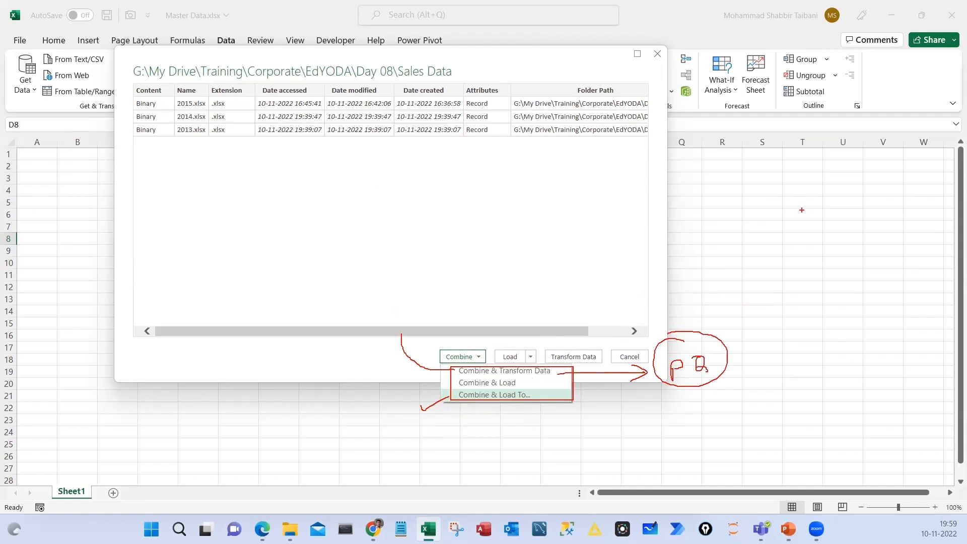
Sketch three stacked boxes over the blank cells, write and underline "Load" below the Combine options, and clear the annotations
mouse_move(782, 201)
left_mouse_down()
mouse_move(777, 229)
mouse_move(786, 206)
left_mouse_up()
mouse_move(785, 261)
left_mouse_down()
mouse_move(784, 312)
mouse_move(836, 270)
left_mouse_up()
mouse_move(788, 340)
left_mouse_down()
mouse_move(788, 376)
mouse_move(769, 332)
left_mouse_up()
left_click_drag(805, 388, 721, 441)
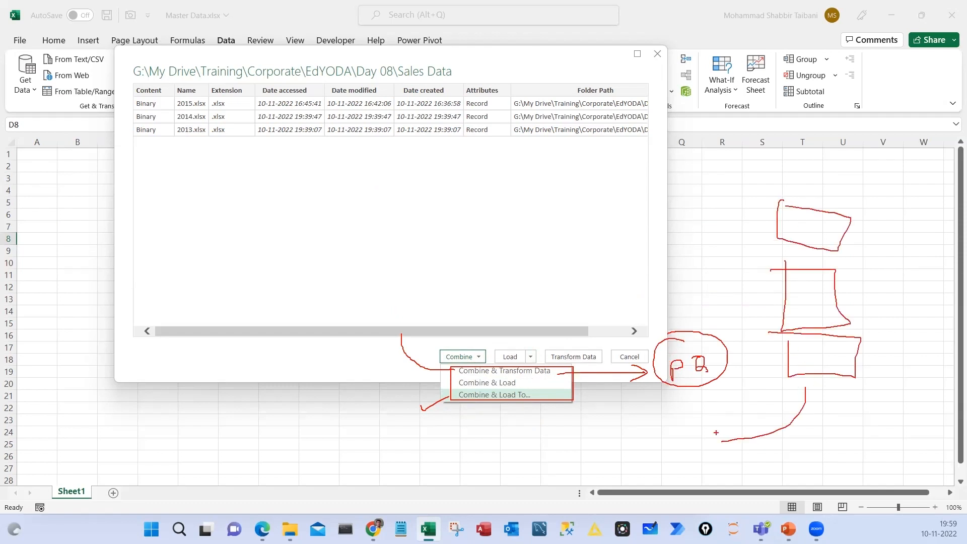
mouse_move(521, 440)
left_mouse_down()
mouse_move(528, 456)
mouse_move(612, 454)
left_mouse_up()
left_click_drag(575, 446, 591, 422)
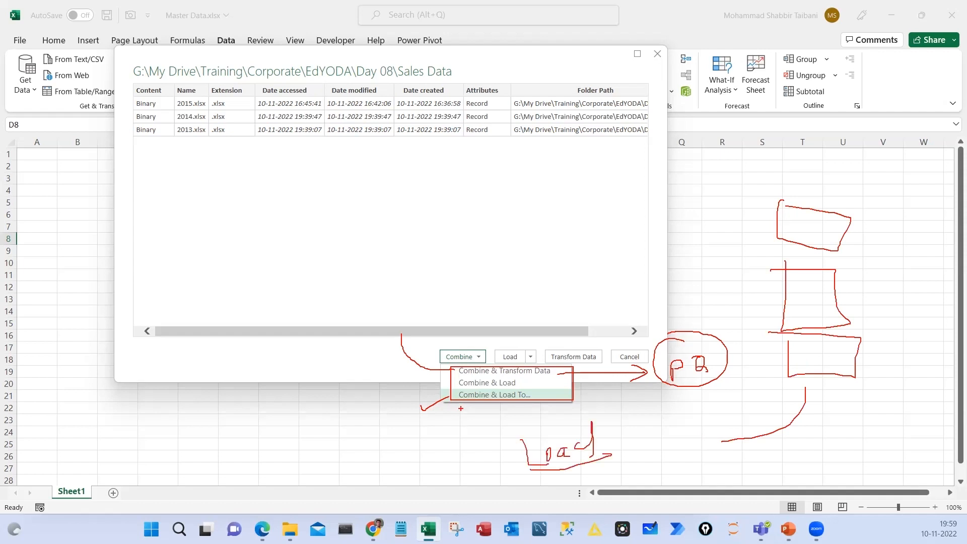
left_click_drag(454, 412, 497, 405)
key("Escape")
Choose Combine & Load To for the folder's files and set the sample file to 2013.xlsx
left_click(478, 357)
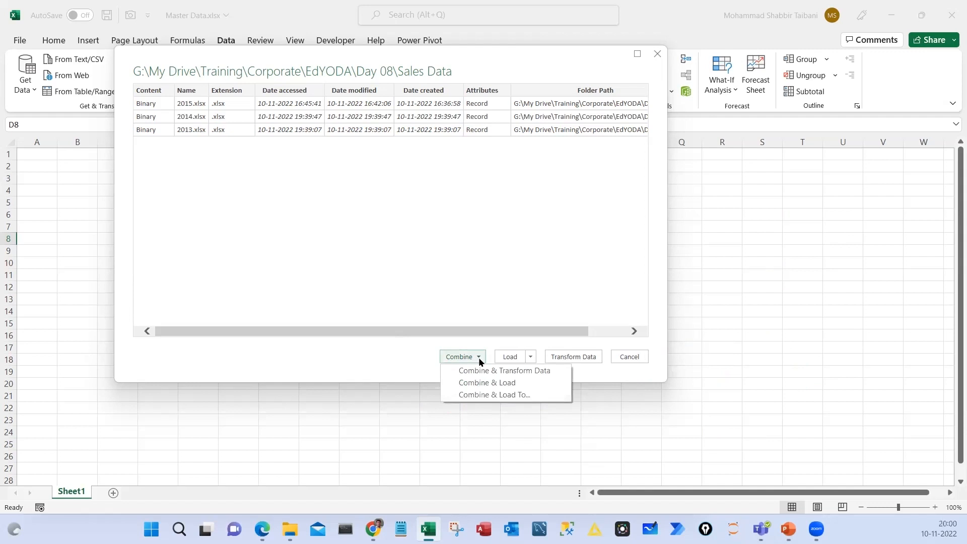
left_click(487, 395)
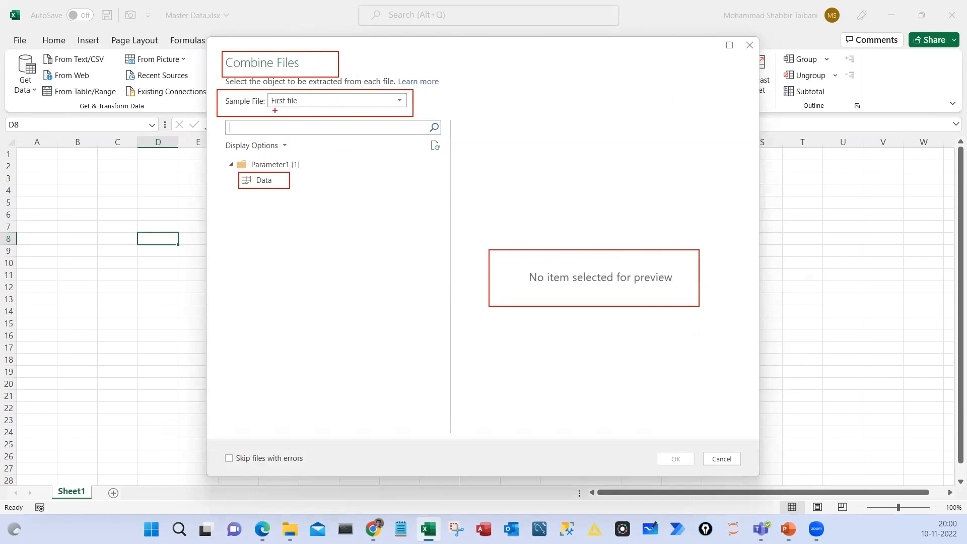
left_click(401, 100)
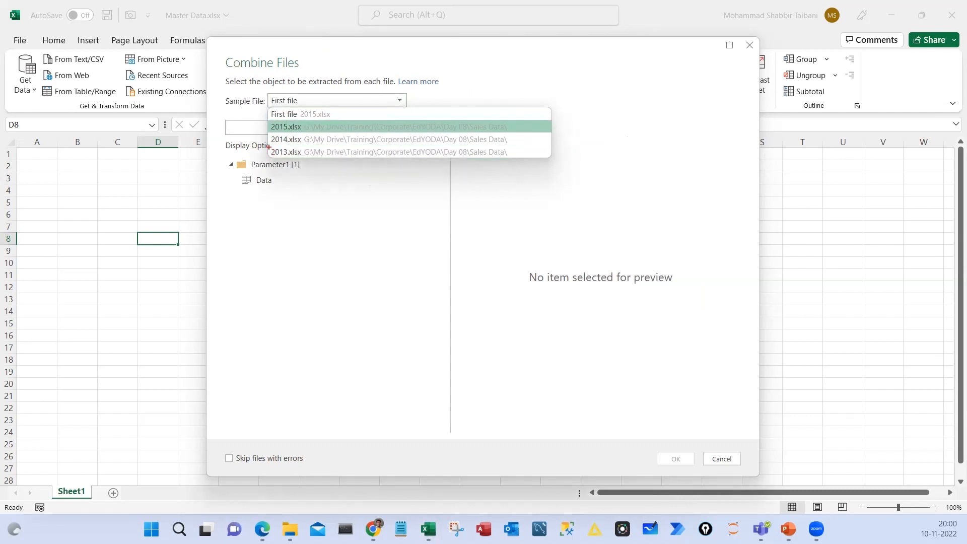
left_click_drag(267, 147, 307, 160)
key("Escape")
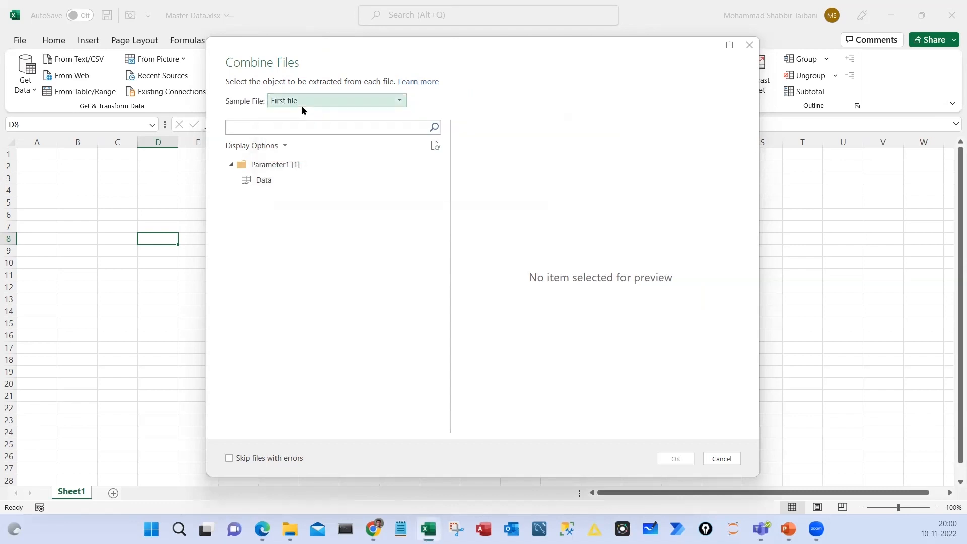
left_click(307, 101)
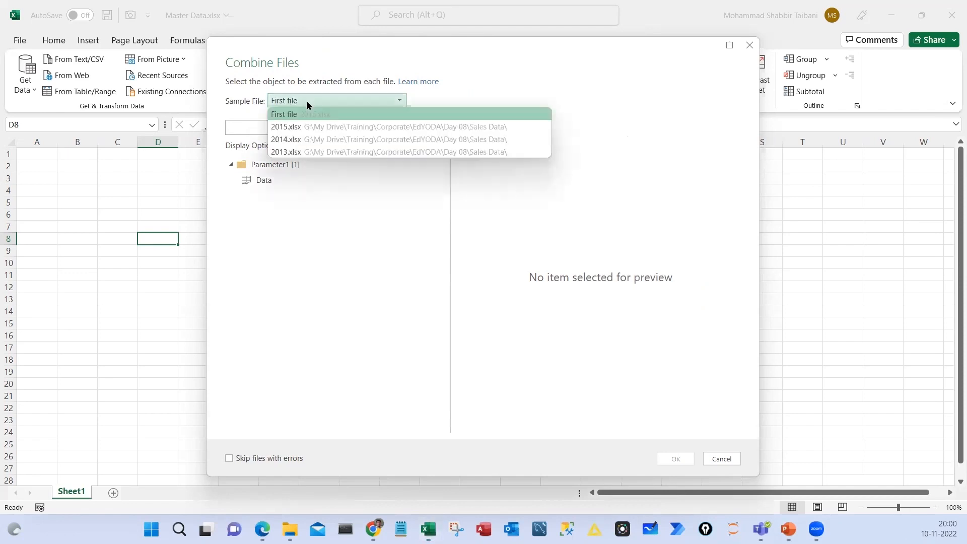
left_click(294, 153)
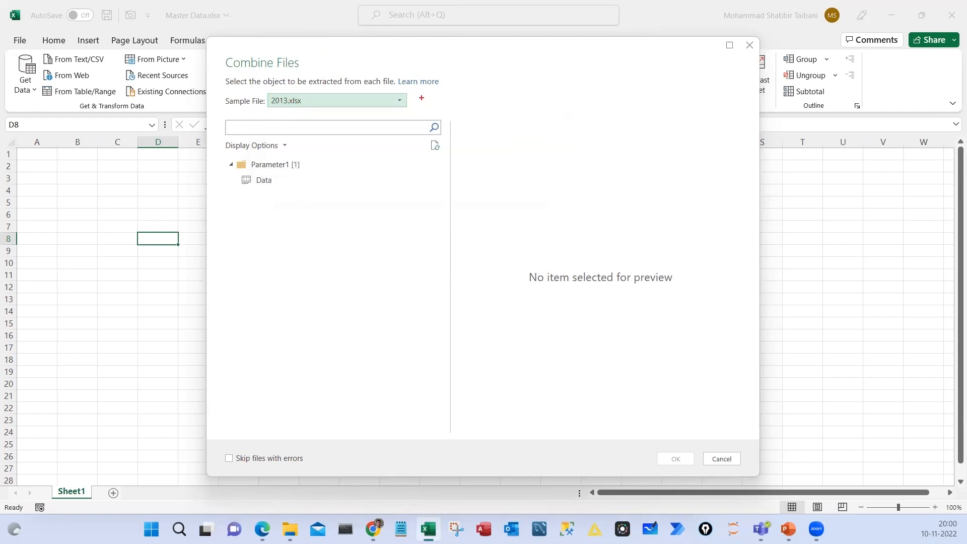
Tick the sample file setting, draw three stacked boxes in the empty preview area, and clear the annotations
left_click_drag(328, 115, 372, 99)
left_click_drag(562, 119, 656, 152)
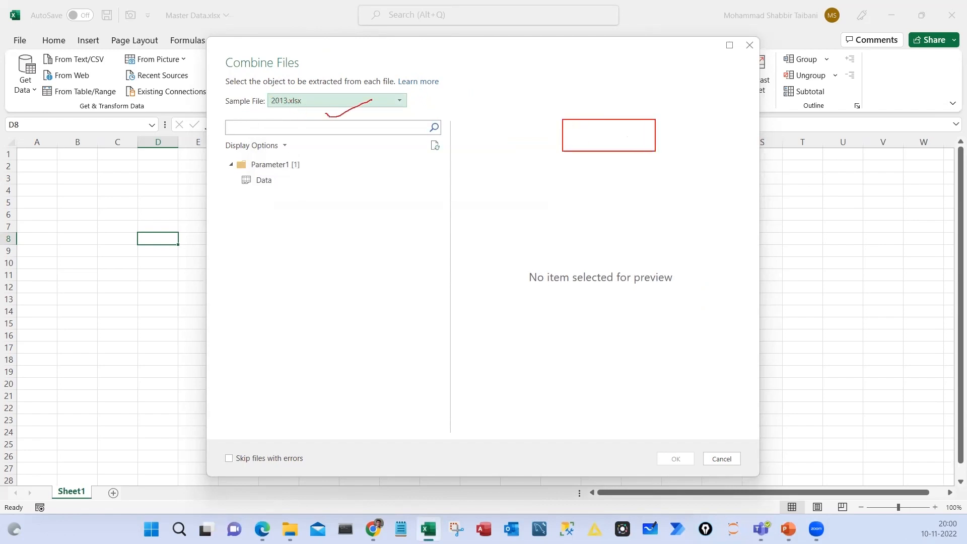
left_click_drag(560, 157, 655, 194)
left_click_drag(572, 203, 636, 242)
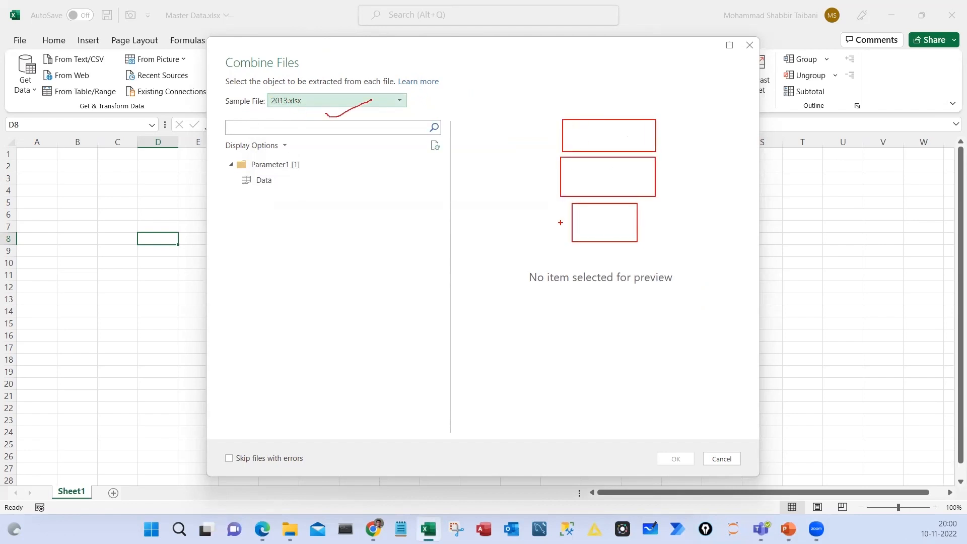
key("Escape")
Select the Data sheet, box its Order Date and Ship Date columns and clear the annotations, and browse the previewed columns
left_click(266, 180)
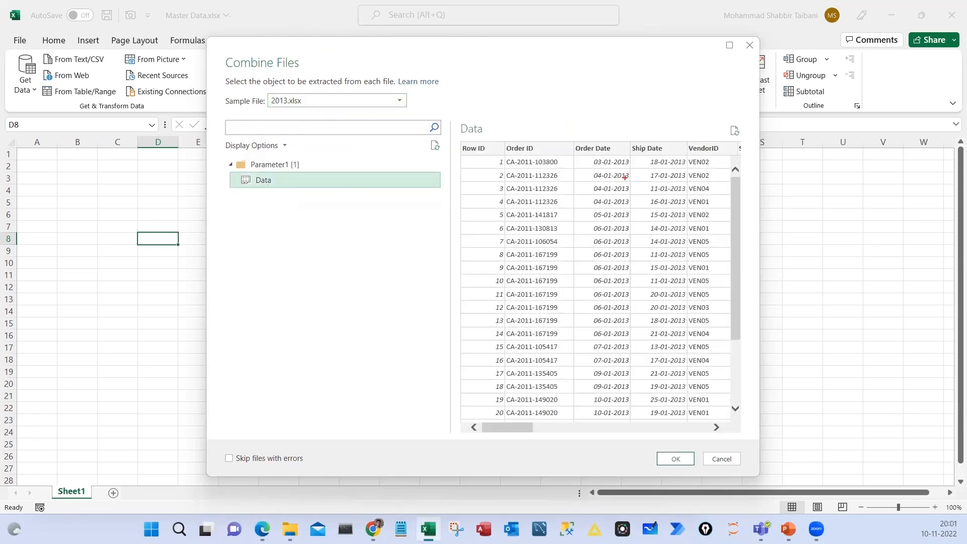
left_click_drag(558, 133, 675, 297)
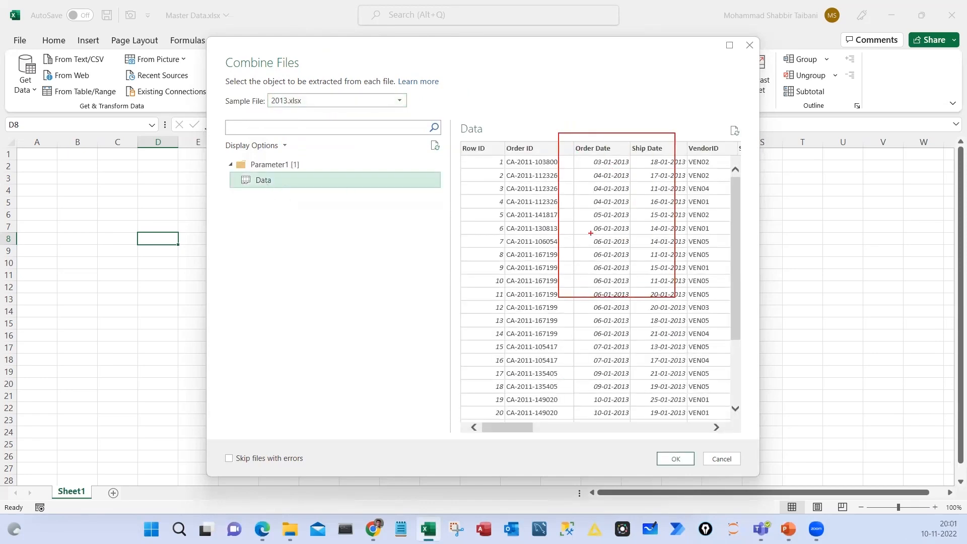
mouse_move(277, 89)
left_mouse_down()
mouse_move(297, 125)
mouse_move(244, 94)
left_mouse_up()
left_click_drag(524, 196, 543, 146)
mouse_move(594, 242)
left_mouse_down()
mouse_move(600, 257)
mouse_move(670, 224)
left_mouse_up()
key("Escape")
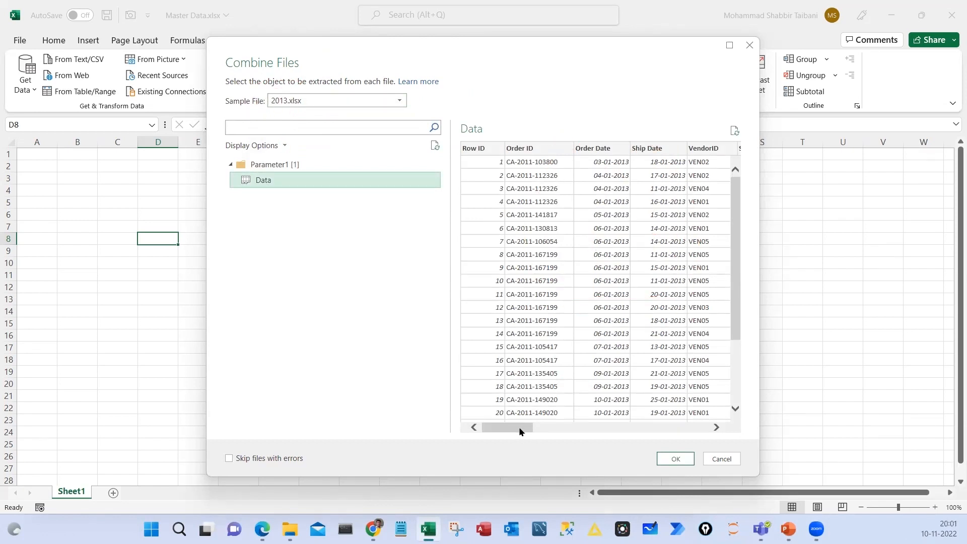
mouse_move(519, 427)
left_mouse_down()
mouse_move(715, 452)
mouse_move(496, 434)
mouse_move(716, 434)
mouse_move(511, 436)
left_mouse_up()
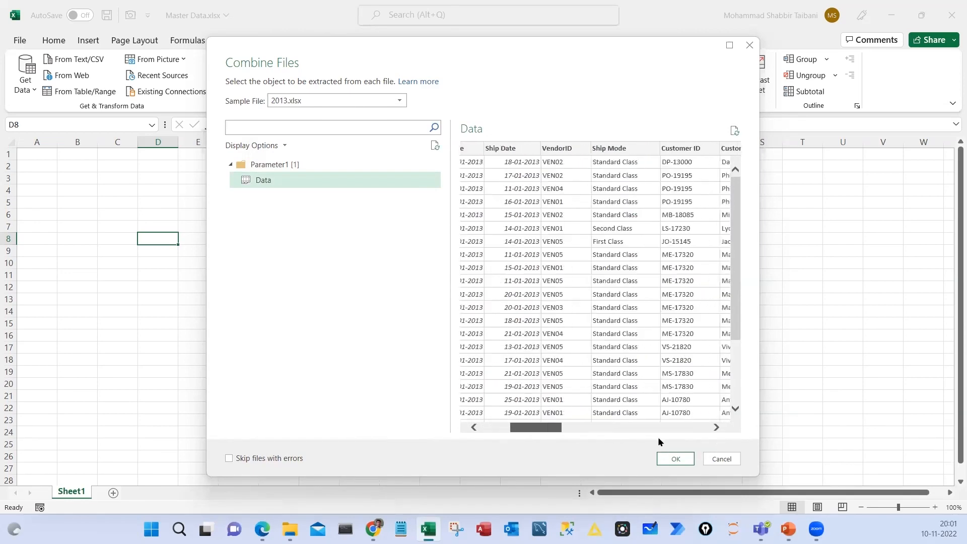
left_click_drag(657, 441, 669, 442)
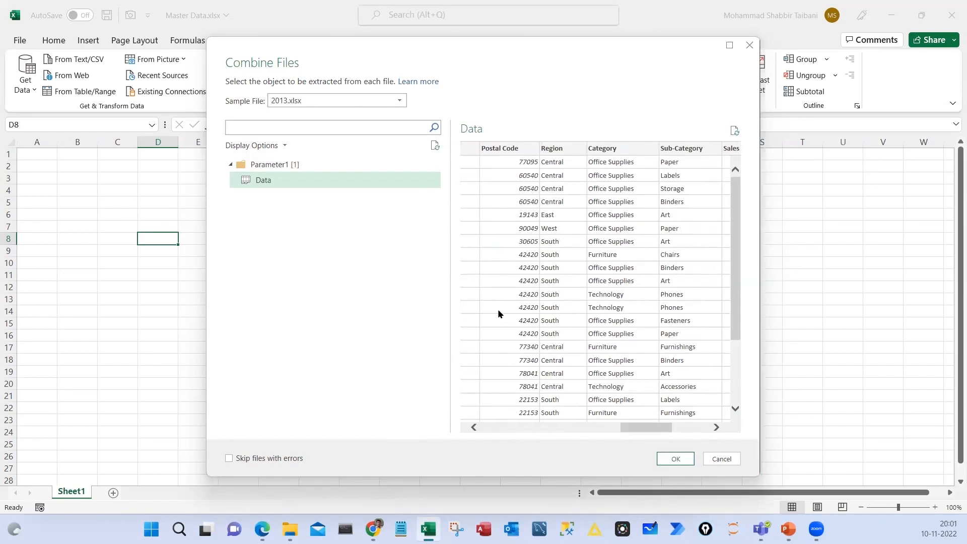
Move and widen the Combine Files dialog and handwrite the labels Text, Number and Date above the preview
double_click(436, 46)
double_click(428, 48)
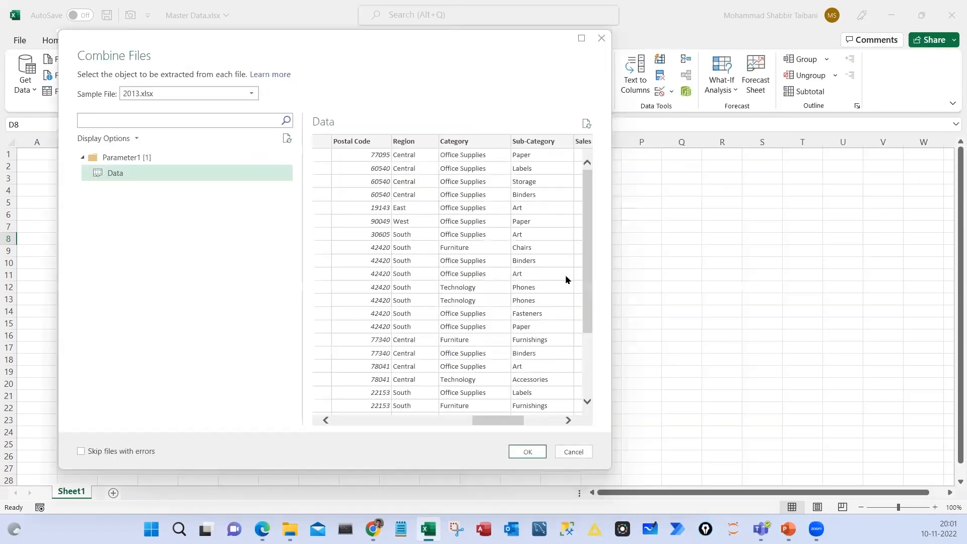
left_click_drag(371, 70, 411, 64)
left_click_drag(392, 66, 394, 81)
left_click_drag(402, 74, 414, 81)
mouse_move(415, 76)
left_mouse_down()
mouse_move(426, 85)
mouse_move(435, 79)
left_mouse_up()
left_click_drag(427, 68, 444, 66)
mouse_move(408, 122)
left_mouse_down()
mouse_move(422, 108)
mouse_move(437, 114)
left_mouse_up()
left_click_drag(440, 96, 464, 114)
mouse_move(464, 104)
left_mouse_down()
mouse_move(474, 112)
mouse_move(441, 153)
left_mouse_up()
mouse_move(440, 133)
left_mouse_down()
mouse_move(443, 152)
mouse_move(467, 151)
left_mouse_up()
left_click_drag(473, 118, 473, 152)
left_click_drag(471, 136, 501, 146)
Mark Text with L and both Number and Date with R, circle the letters, add a tick, and clear the annotations
left_click_drag(455, 65, 527, 55)
left_click_drag(492, 104, 510, 98)
mouse_move(533, 99)
left_mouse_down()
mouse_move(532, 84)
mouse_move(543, 97)
left_mouse_up()
left_click_drag(505, 133, 533, 133)
mouse_move(546, 115)
left_mouse_down()
mouse_move(547, 134)
mouse_move(549, 121)
left_mouse_up()
left_click_drag(549, 121, 557, 127)
mouse_move(511, 25)
left_mouse_down()
mouse_move(585, 171)
mouse_move(463, 35)
left_mouse_up()
mouse_move(583, 110)
left_mouse_down()
mouse_move(594, 133)
mouse_move(726, 40)
left_mouse_up()
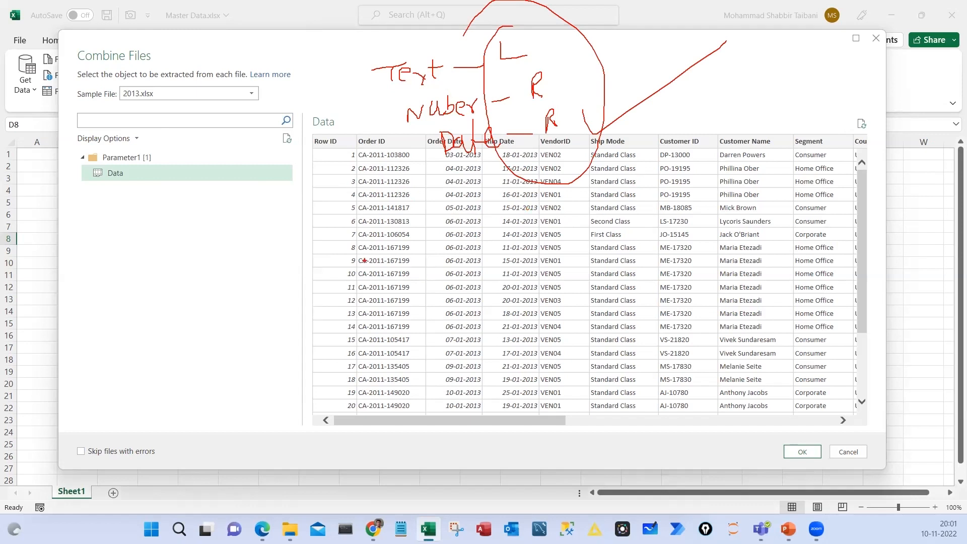
key("e")
Box the previewed values of Row ID, Order ID, Order Date, Ship Date and VendorID, tick Row ID, and clear the annotations
mouse_move(343, 145)
left_mouse_down()
mouse_move(356, 273)
mouse_move(355, 239)
left_mouse_up()
mouse_move(371, 151)
left_mouse_down()
mouse_move(394, 249)
mouse_move(370, 267)
left_mouse_up()
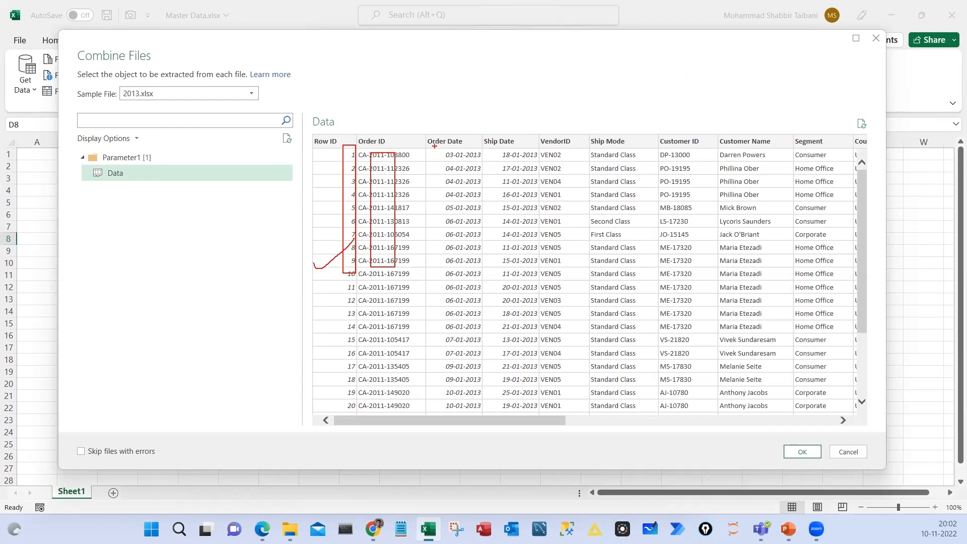
left_click_drag(434, 146, 437, 147)
mouse_move(501, 146)
left_mouse_down()
mouse_move(531, 264)
mouse_move(501, 275)
left_mouse_up()
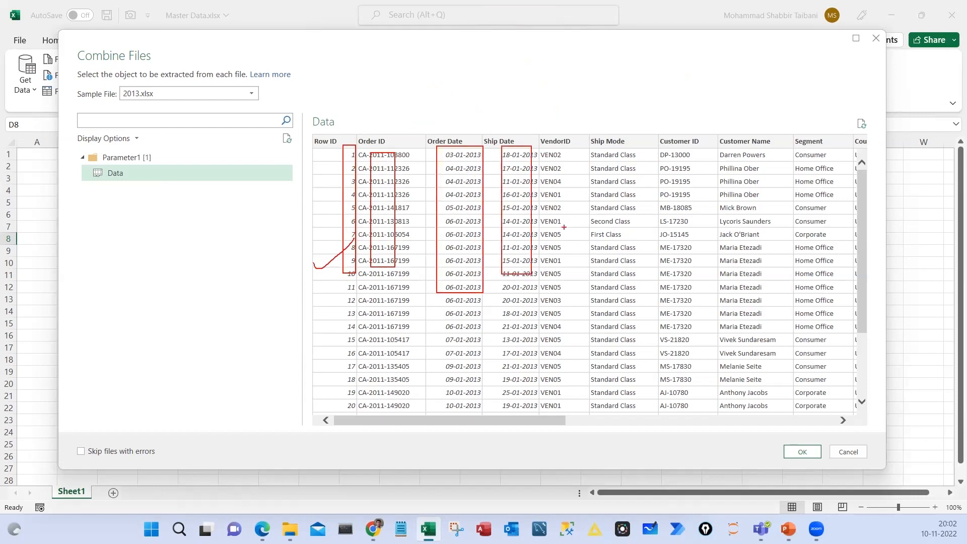
mouse_move(540, 151)
left_mouse_down()
mouse_move(576, 271)
mouse_move(539, 271)
left_mouse_up()
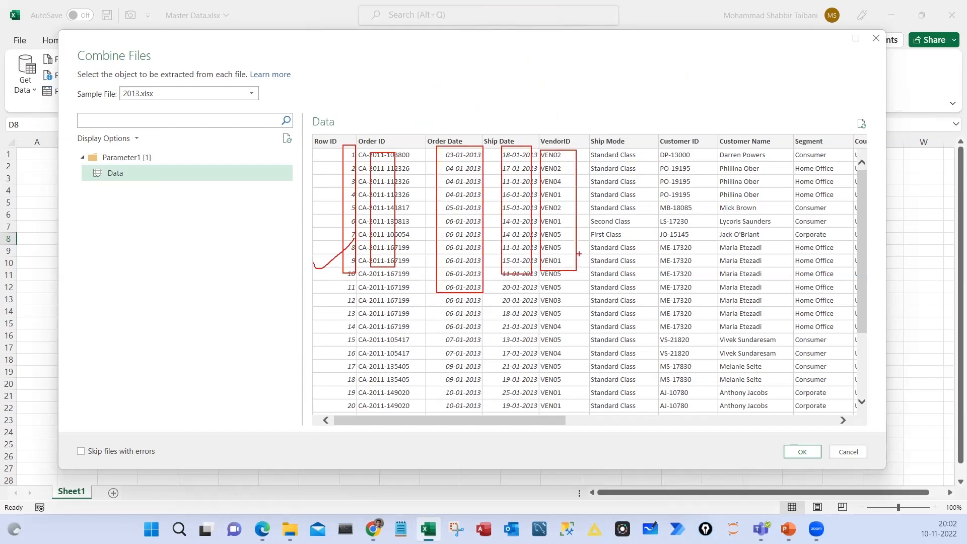
Box the Sales, Quantity, Discount and Profit columns of the preview, tick each header, and handwrite "Number" above them
left_click_drag(509, 421, 727, 424)
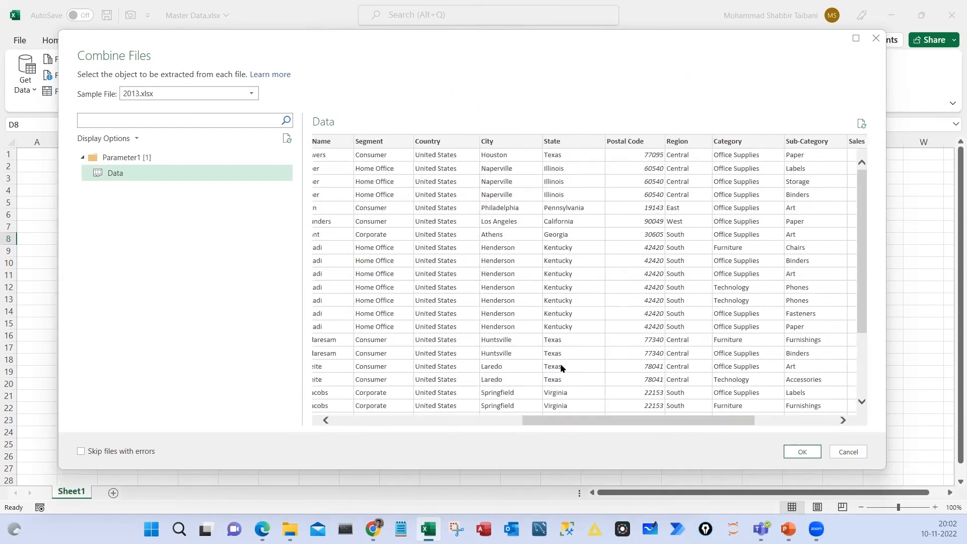
left_click_drag(656, 423, 804, 419)
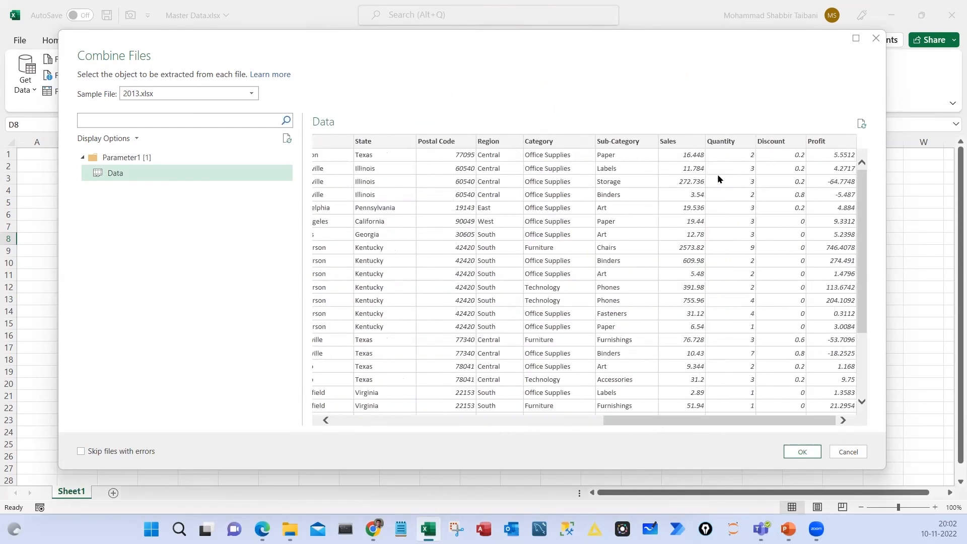
mouse_move(652, 111)
left_mouse_down()
mouse_move(863, 326)
mouse_move(872, 352)
left_mouse_up()
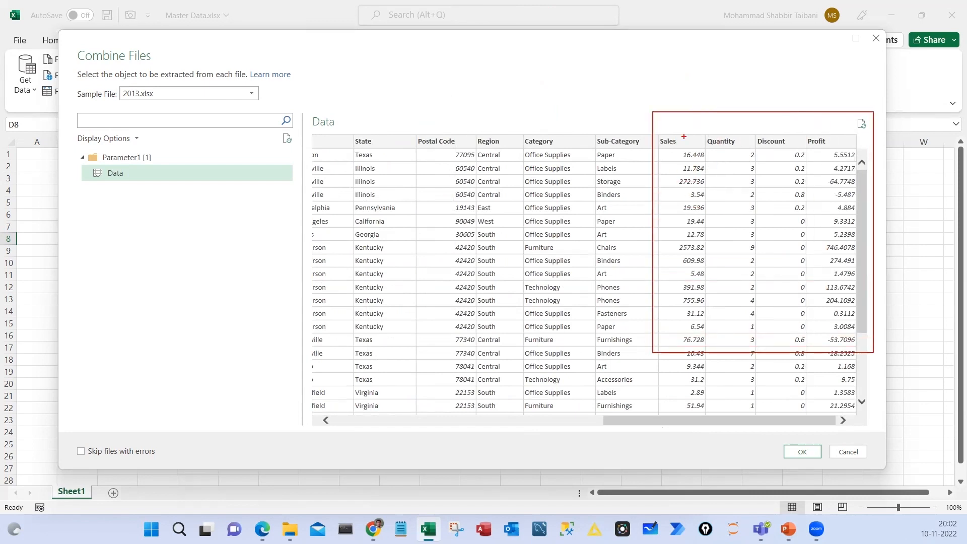
mouse_move(684, 137)
left_mouse_down()
mouse_move(728, 117)
mouse_move(780, 113)
mouse_move(784, 147)
mouse_move(834, 100)
left_mouse_up()
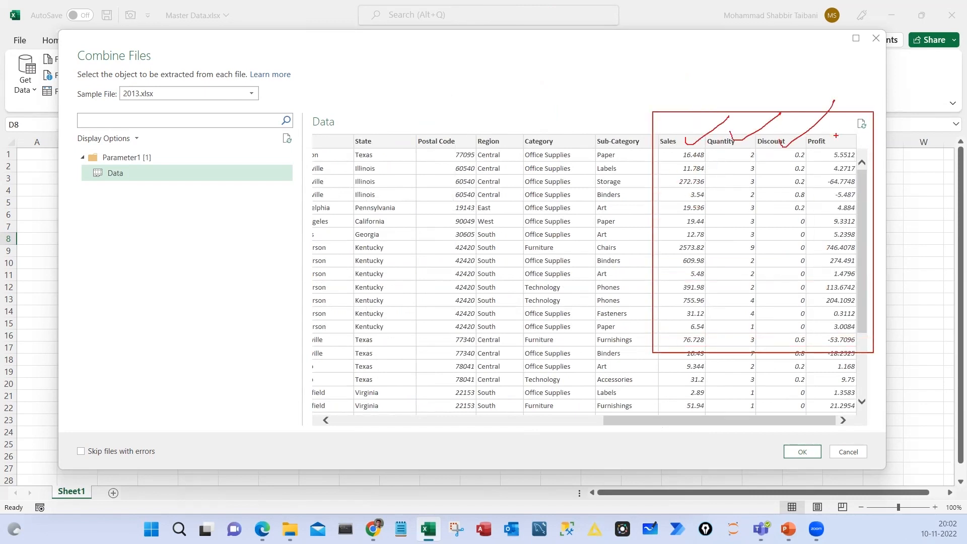
left_click_drag(835, 150, 876, 122)
mouse_move(732, 99)
left_mouse_down()
mouse_move(734, 86)
mouse_move(801, 74)
left_mouse_up()
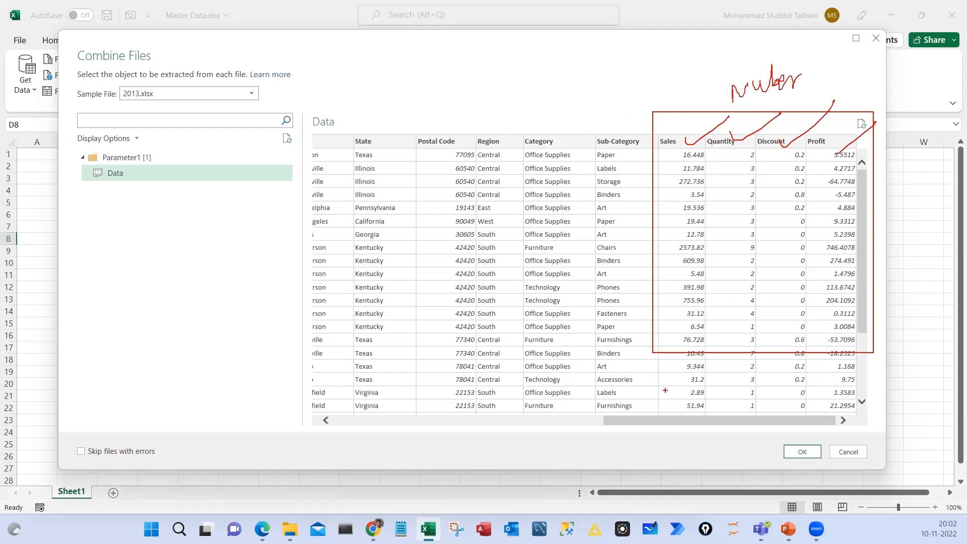
Circle and tick the text columns beside Sales, handwrite "Left" above them, mark the Sales and Quantity values, and clear the annotations
mouse_move(478, 109)
left_mouse_down()
mouse_move(330, 130)
mouse_move(392, 125)
left_mouse_up()
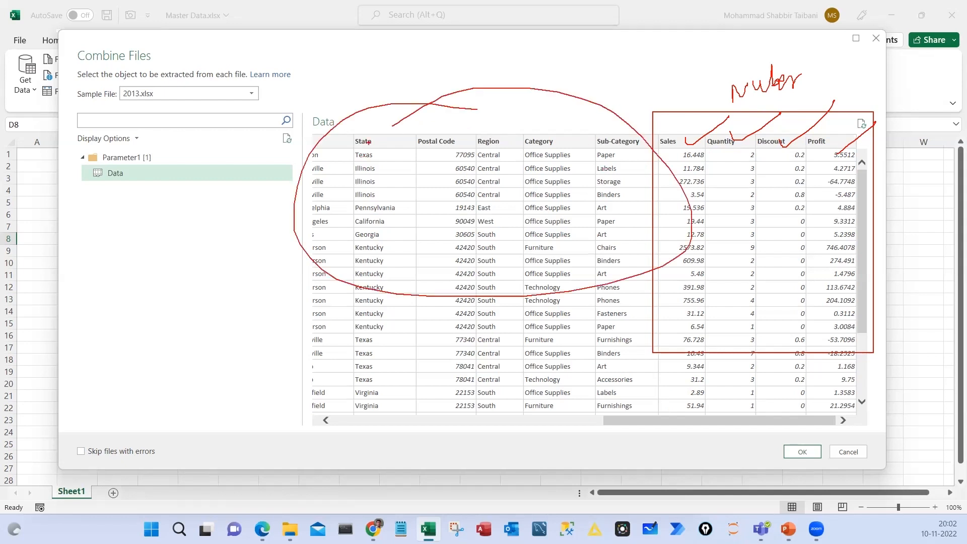
left_click_drag(436, 242, 589, 165)
left_click_drag(682, 156, 660, 156)
mouse_move(622, 92)
left_mouse_down()
mouse_move(623, 106)
mouse_move(642, 99)
mouse_move(667, 189)
mouse_move(682, 192)
mouse_move(659, 245)
mouse_move(669, 242)
mouse_move(646, 262)
left_mouse_up()
left_click_drag(746, 154, 713, 154)
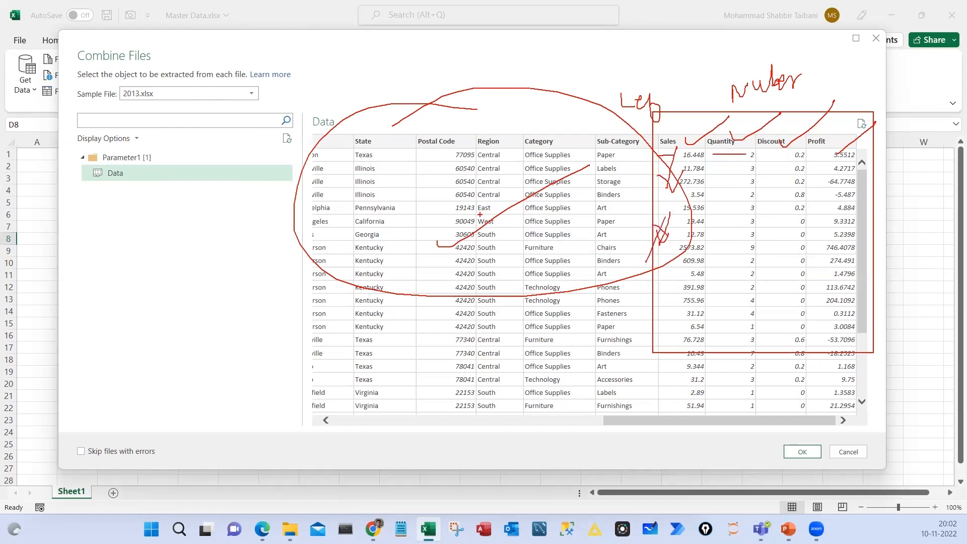
key("Escape")
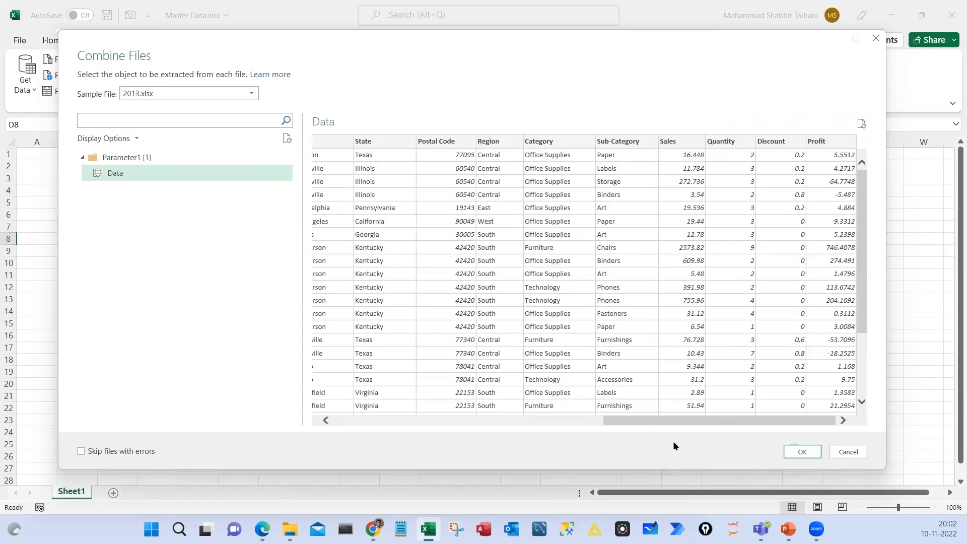
Confirm combining the files from the Data sheet and move the Import Data dialog toward the middle of the sheet
left_click_drag(651, 421, 666, 218)
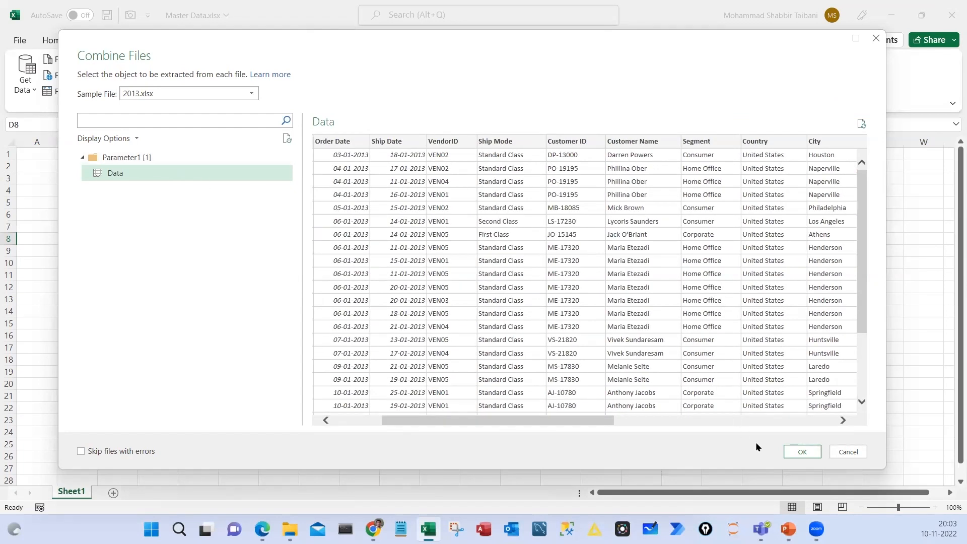
left_click(796, 452)
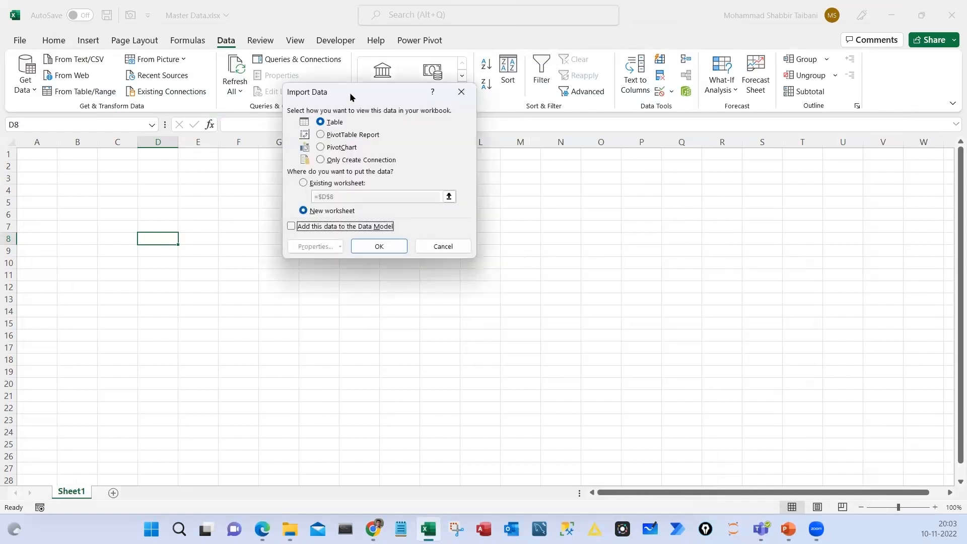
left_click_drag(355, 94, 452, 151)
Sketch three stacked boxes over the blank cells beside the Import Data dialog and number them 1, 2 and 3
key("ctrl+2")
left_click_drag(617, 165, 701, 193)
left_click_drag(623, 204, 720, 240)
left_click_drag(622, 246, 730, 292)
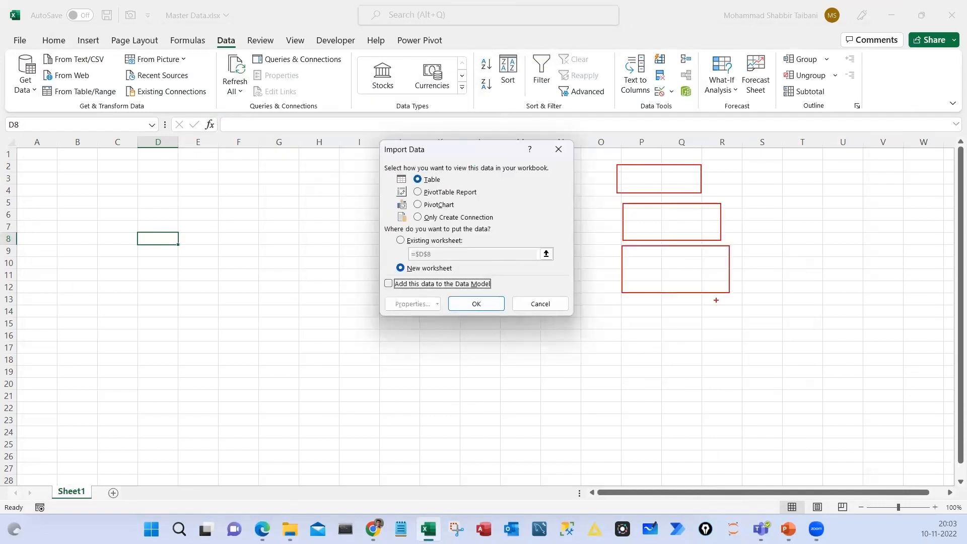
left_click_drag(733, 164, 732, 174)
left_click_drag(744, 211, 746, 220)
mouse_move(740, 257)
left_mouse_down()
mouse_move(750, 260)
mouse_move(741, 277)
left_mouse_up()
Draw a line from each numbered box to a handwritten 100, underline the column, and write the total 300
left_click_drag(747, 179, 814, 179)
mouse_move(802, 166)
left_mouse_down()
mouse_move(826, 180)
mouse_move(808, 196)
left_mouse_up()
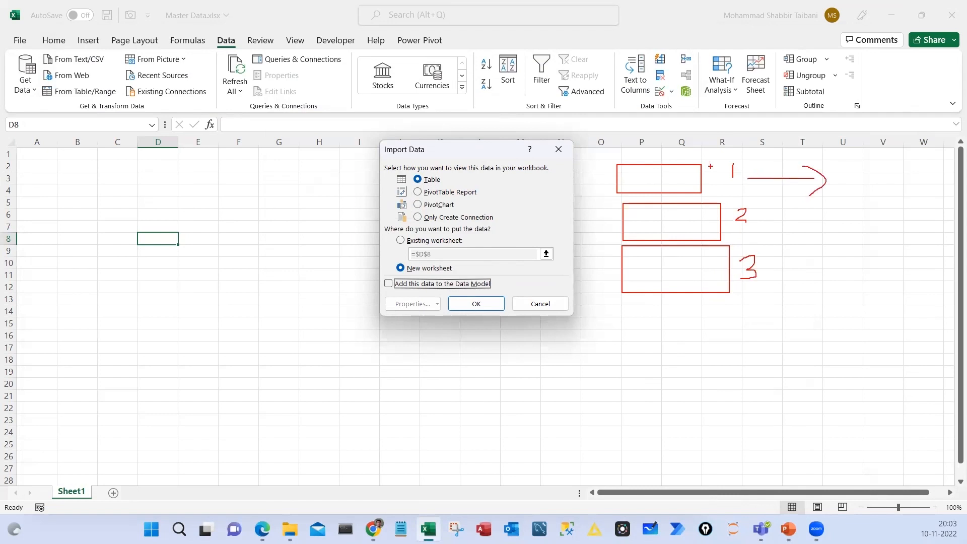
left_click_drag(872, 169, 872, 193)
mouse_move(881, 190)
left_mouse_down()
mouse_move(885, 176)
mouse_move(891, 186)
left_mouse_up()
left_click_drag(772, 222, 811, 222)
mouse_move(873, 211)
left_mouse_down()
mouse_move(866, 237)
mouse_move(906, 233)
left_mouse_up()
mouse_move(783, 273)
left_mouse_down()
mouse_move(873, 282)
mouse_move(910, 277)
mouse_move(910, 263)
left_mouse_up()
left_click_drag(831, 300, 910, 291)
mouse_move(833, 330)
left_mouse_down()
mouse_move(872, 327)
mouse_move(839, 360)
mouse_move(906, 333)
left_mouse_up()
Circle the Table option, draw a tall box over columns A to E, and write 300 in it with a circle and tick
mouse_move(420, 163)
left_mouse_down()
mouse_move(400, 173)
mouse_move(434, 163)
mouse_move(395, 167)
left_mouse_up()
mouse_move(31, 144)
left_mouse_down()
mouse_move(138, 326)
mouse_move(200, 484)
left_mouse_up()
mouse_move(103, 359)
left_mouse_down()
mouse_move(120, 398)
mouse_move(153, 365)
mouse_move(173, 369)
left_mouse_up()
mouse_move(164, 332)
left_mouse_down()
mouse_move(116, 403)
mouse_move(175, 355)
left_mouse_up()
left_click_drag(135, 335, 159, 342)
left_click_drag(143, 417, 213, 383)
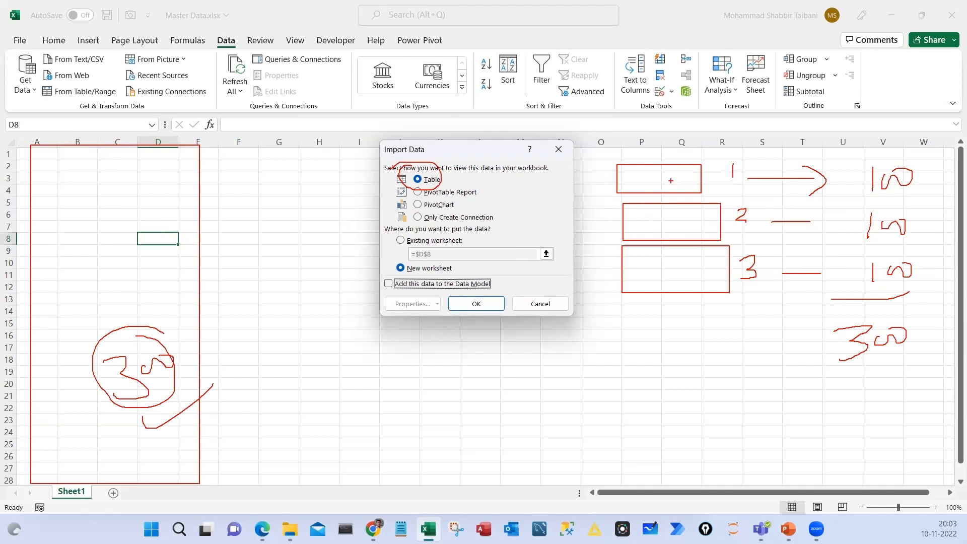
Write 1M inside each of the three stacked boxes and circle the Table option again
mouse_move(636, 170)
left_mouse_down()
mouse_move(635, 185)
mouse_move(657, 173)
mouse_move(662, 181)
left_mouse_up()
mouse_move(648, 216)
left_mouse_down()
mouse_move(646, 234)
mouse_move(680, 222)
left_mouse_up()
mouse_move(655, 258)
left_mouse_down()
mouse_move(654, 275)
mouse_move(667, 266)
mouse_move(690, 276)
left_mouse_up()
mouse_move(406, 170)
left_mouse_down()
mouse_move(409, 189)
mouse_move(428, 160)
mouse_move(403, 188)
left_mouse_up()
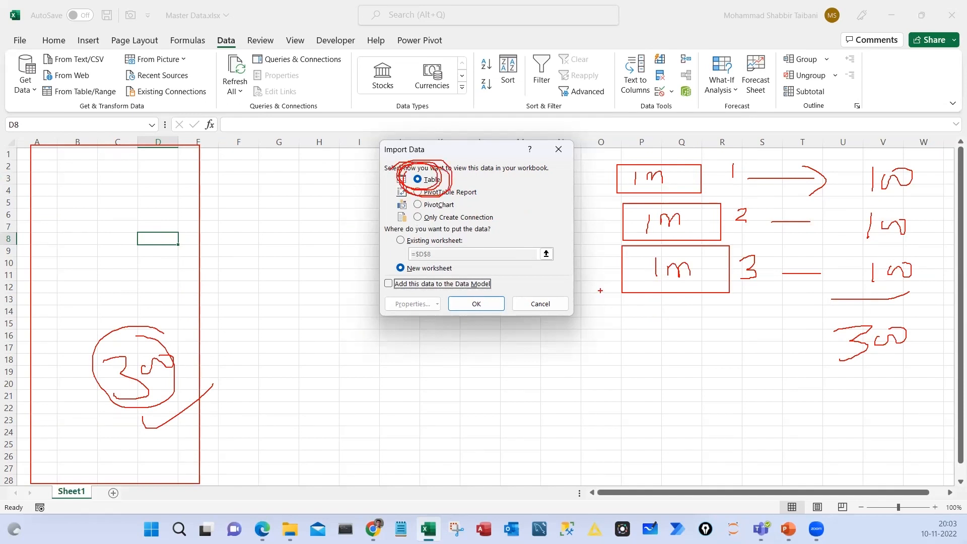
Draw an arrow to a circled 1M, and another from the boxes to a circled 3M marked with a cross
mouse_move(307, 227)
left_mouse_down()
mouse_move(301, 325)
mouse_move(313, 309)
left_mouse_up()
mouse_move(300, 366)
left_mouse_down()
mouse_move(306, 386)
mouse_move(336, 358)
mouse_move(348, 370)
left_mouse_up()
left_click_drag(339, 333, 321, 335)
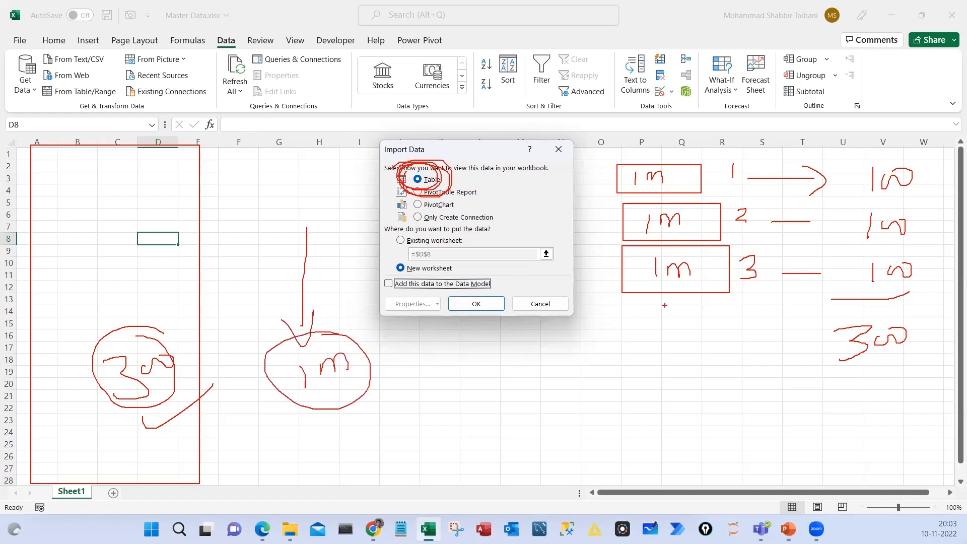
mouse_move(688, 298)
left_mouse_down()
mouse_move(564, 362)
mouse_move(520, 373)
left_mouse_up()
mouse_move(533, 356)
left_mouse_down()
mouse_move(520, 373)
mouse_move(545, 382)
left_mouse_up()
mouse_move(396, 394)
left_mouse_down()
mouse_move(429, 413)
mouse_move(403, 421)
mouse_move(458, 412)
left_mouse_up()
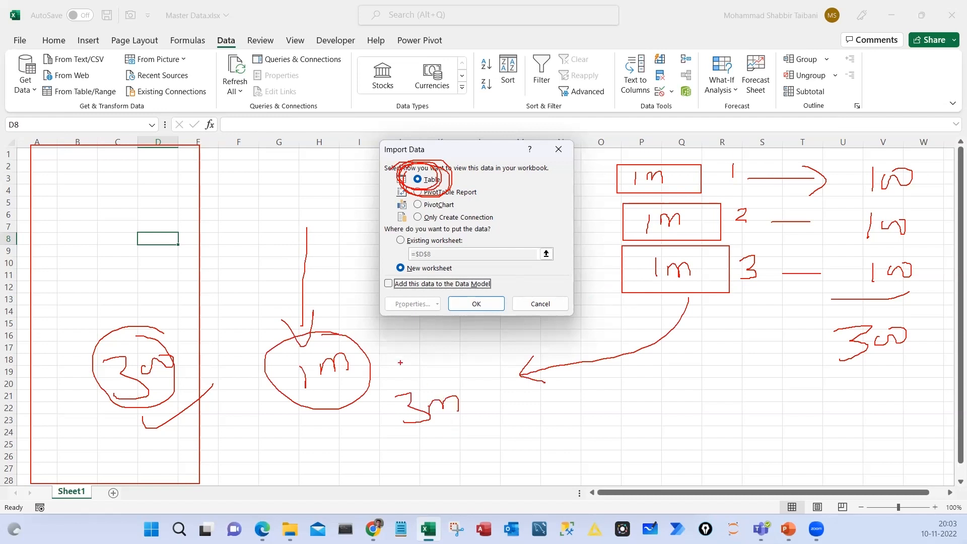
left_click_drag(400, 362, 420, 368)
mouse_move(494, 415)
left_mouse_down()
mouse_move(527, 442)
mouse_move(499, 455)
left_mouse_up()
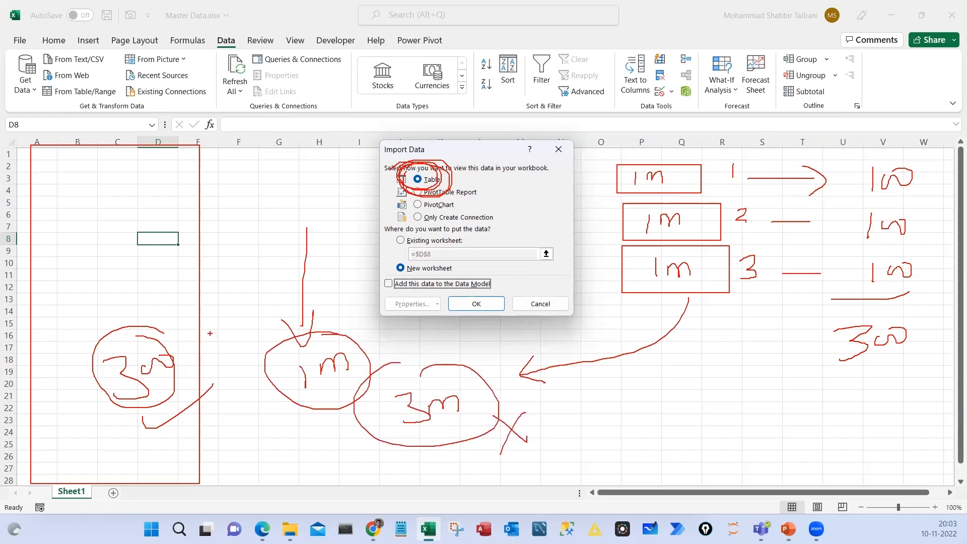
Circle the 300 and 3M notes again, tick the Table option, add another downward arrow, and clear the annotations
mouse_move(123, 315)
left_mouse_down()
mouse_move(166, 427)
mouse_move(164, 305)
left_mouse_up()
left_click_drag(451, 176, 510, 135)
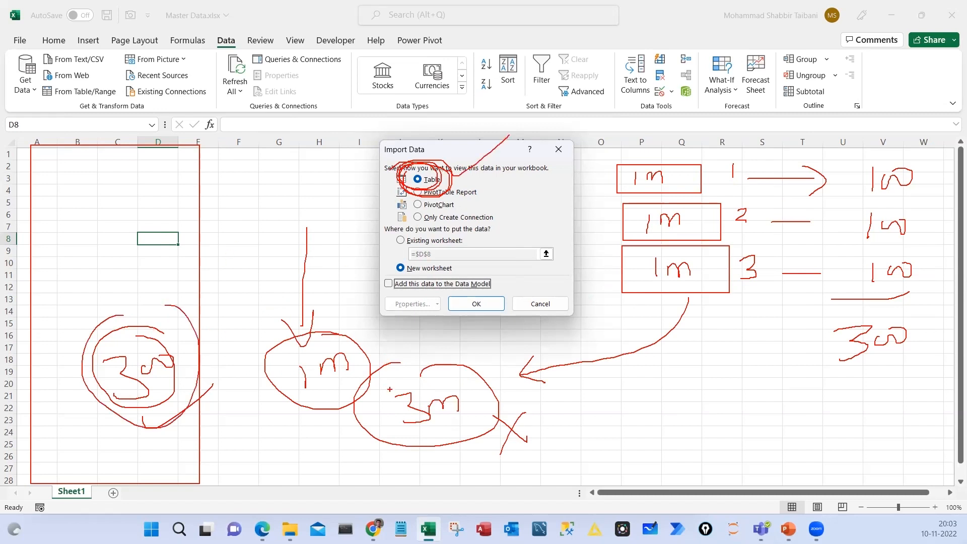
mouse_move(436, 446)
left_mouse_down()
mouse_move(496, 422)
mouse_move(385, 375)
mouse_move(466, 451)
mouse_move(384, 389)
left_mouse_up()
mouse_move(257, 184)
left_mouse_down()
mouse_move(251, 252)
mouse_move(268, 241)
left_mouse_up()
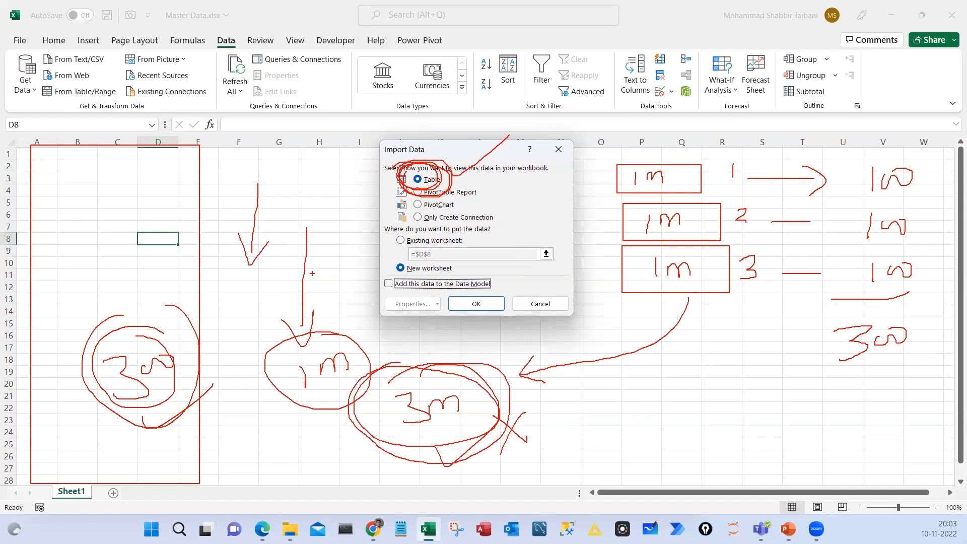
key("Escape")
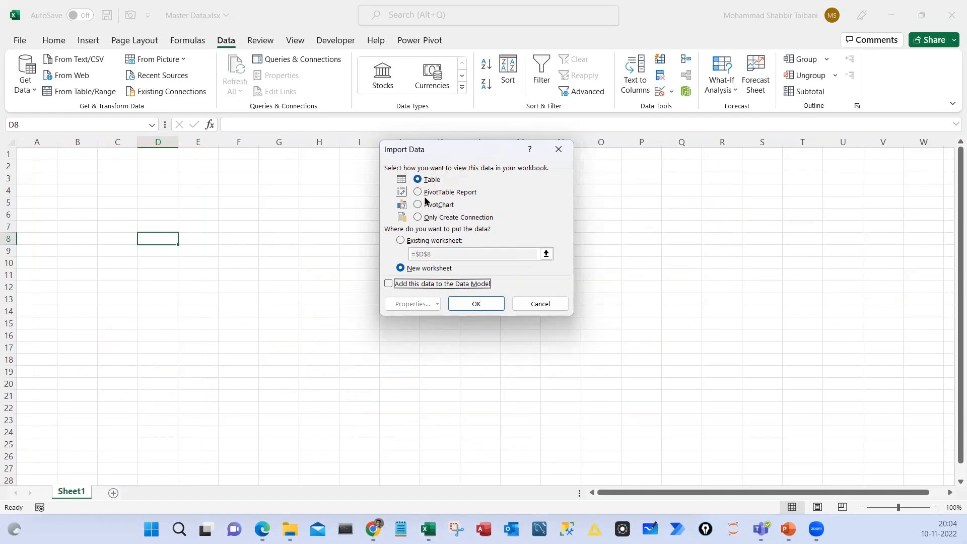
Box and tick the Table and PivotTable Report options, and clear the annotations
mouse_move(412, 200)
left_mouse_down()
mouse_move(498, 167)
mouse_move(522, 185)
left_mouse_up()
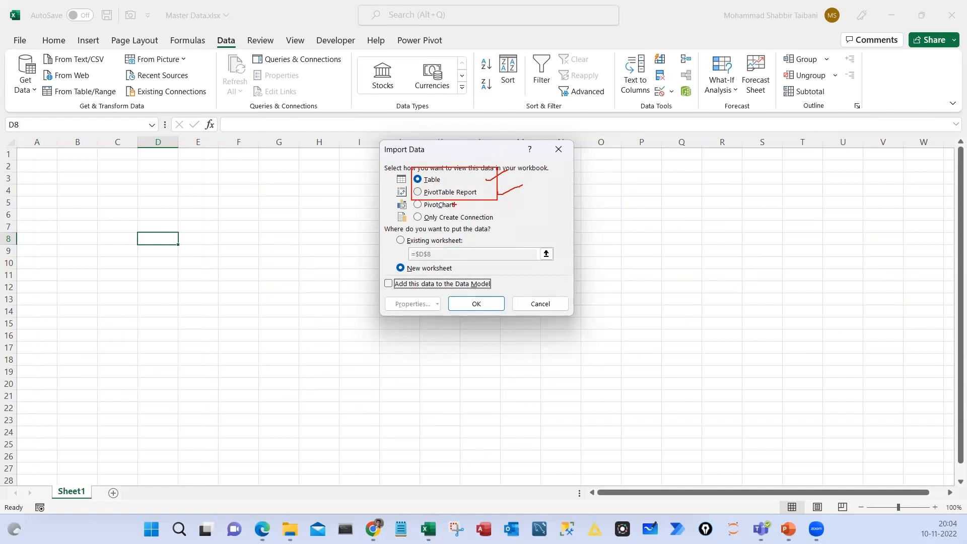
key("Escape")
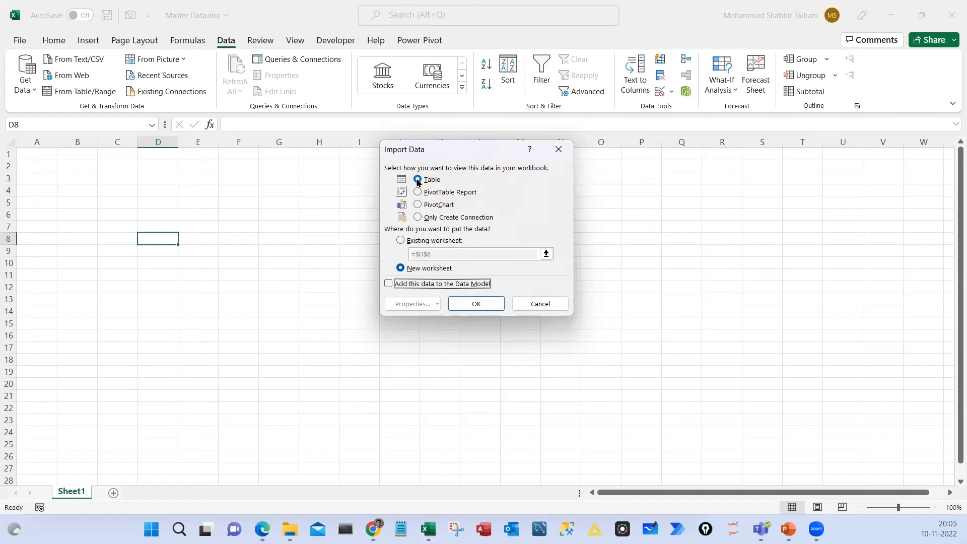
Load the combined data as a Table into the existing worksheet, setting the destination to cell A1 of Sheet1
left_click(400, 240)
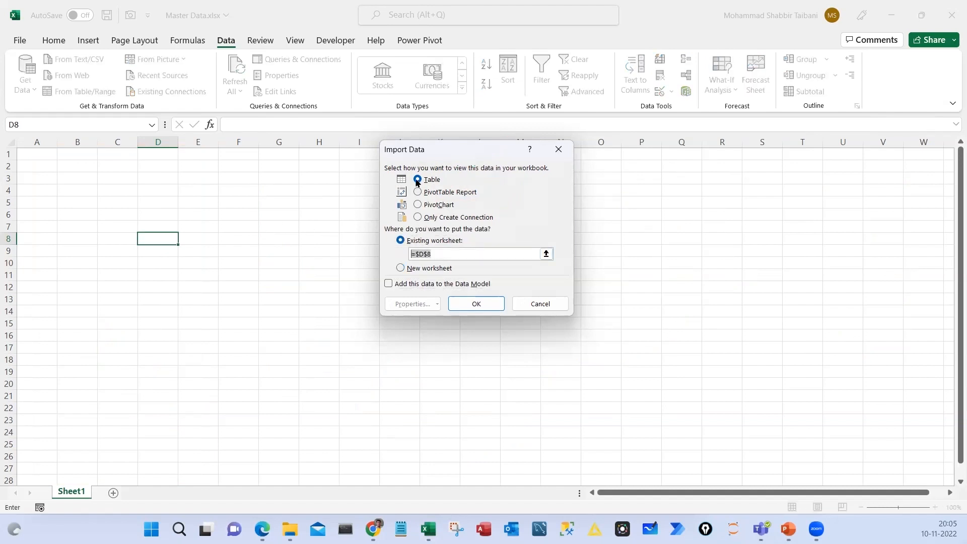
left_click(38, 154)
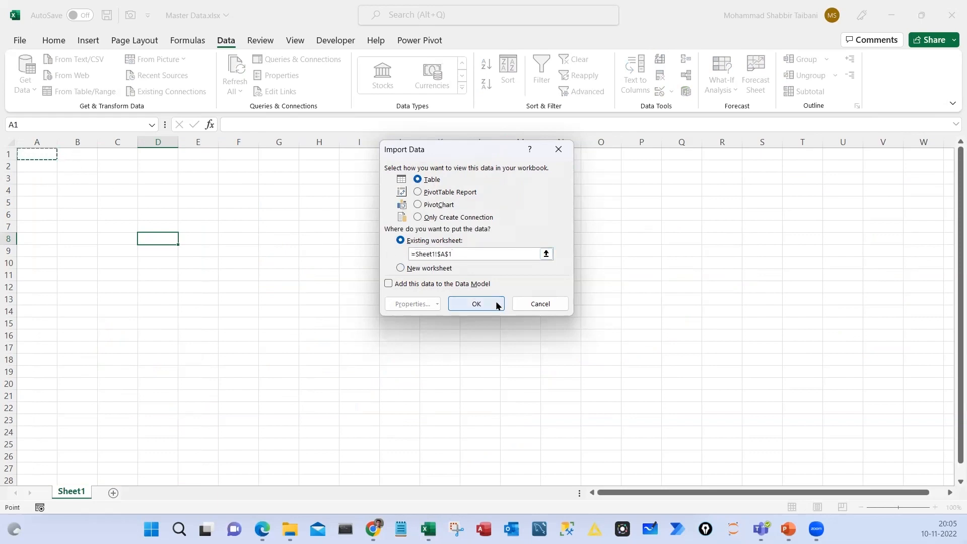
left_click(476, 303)
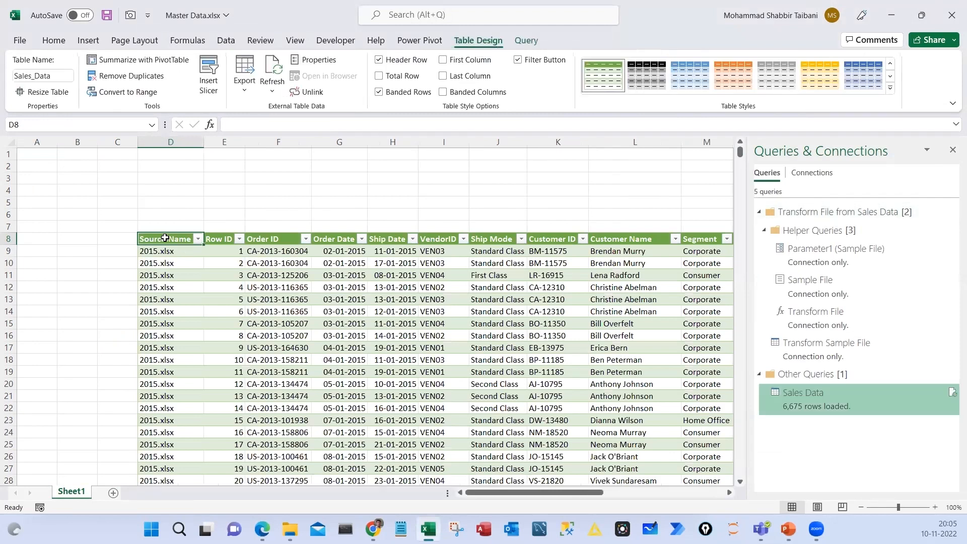
Delete the blank columns A to C beside the loaded table and the blank rows 1 to 7 above it
left_click_drag(116, 143, 3, 143)
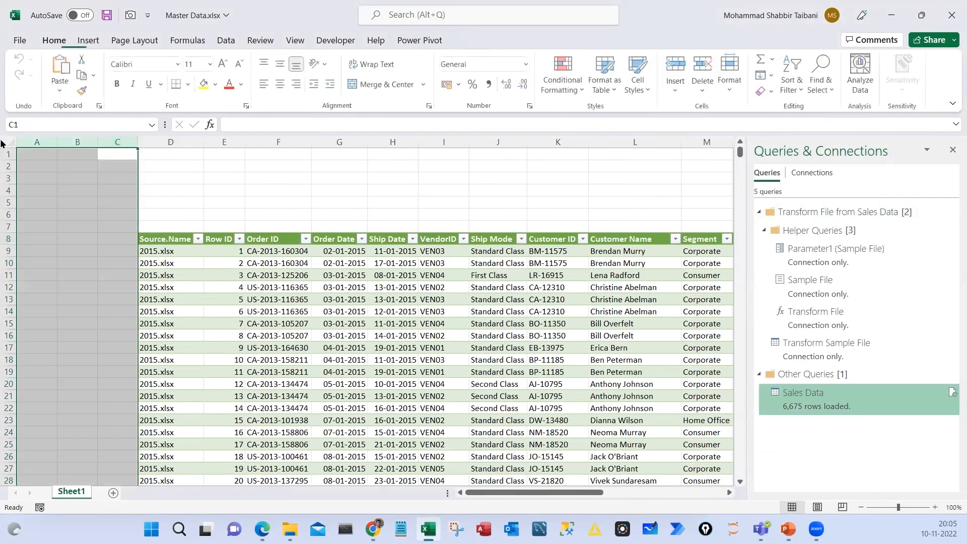
key("ctrl+minus")
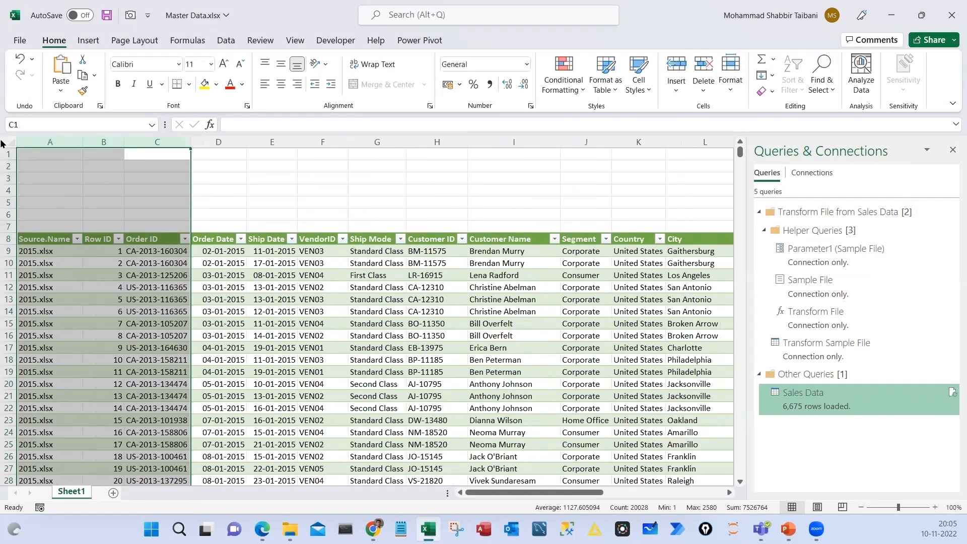
key("Up")
key("shift+space")
key("shift+Down")
key("shift+Down")
key("shift+Down")
key("shift+Down")
key("shift+Down")
key("shift+Down")
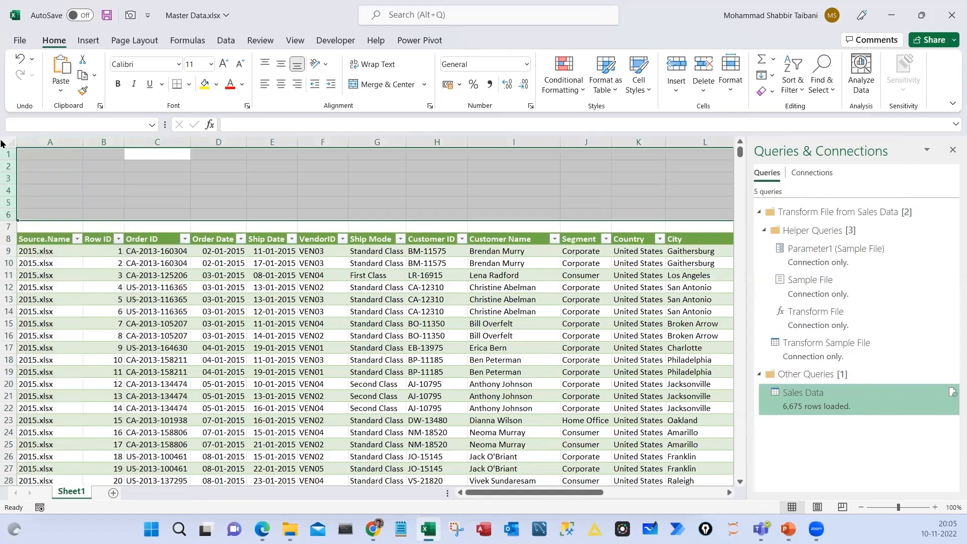
key("ctrl+minus")
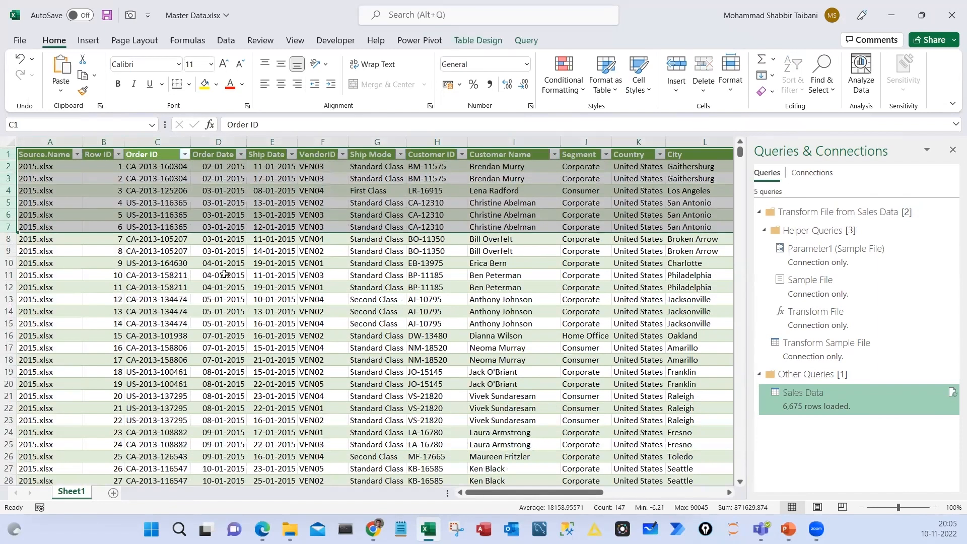
left_click(224, 275)
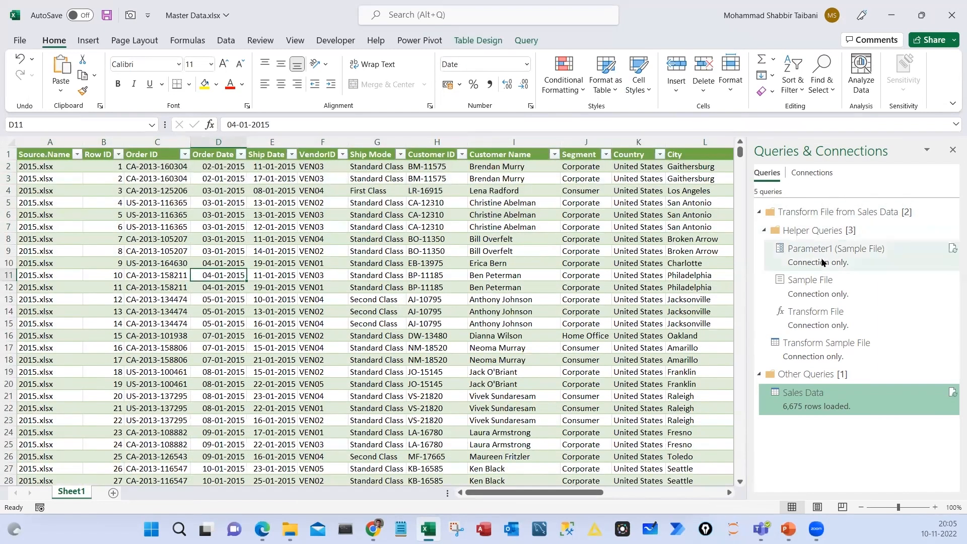
Box the workbook's query list, tick the Transform Sample File and Sales Data queries, and clear the annotations
key("ctrl+2")
left_click_drag(761, 191, 915, 439)
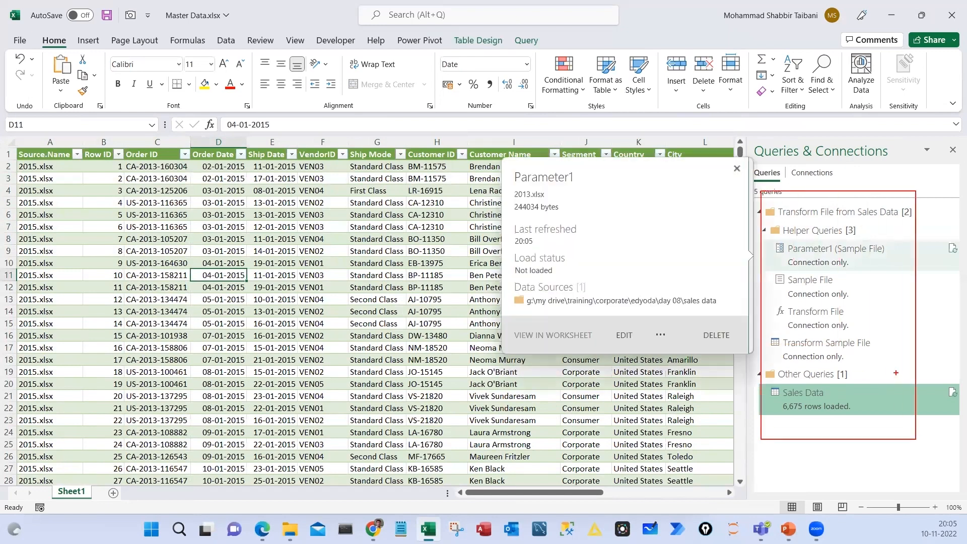
left_click_drag(886, 370, 940, 341)
left_click_drag(864, 410, 918, 373)
key("Escape")
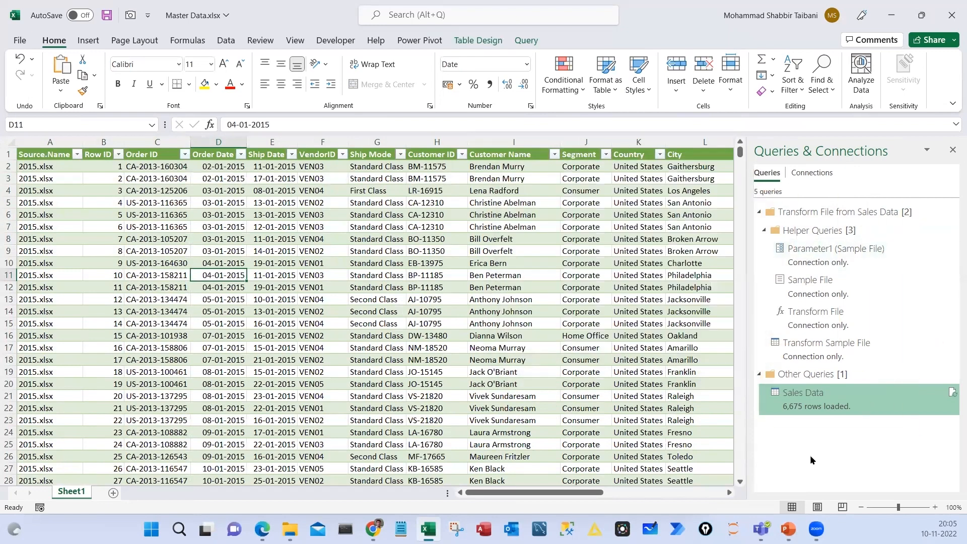
Box the Sales Data query, draw an arrow from it towards the loaded table, and clear the annotations
key("ctrl+2")
left_click_drag(763, 385, 888, 418)
mouse_move(800, 422)
left_mouse_down()
mouse_move(752, 446)
mouse_move(791, 447)
left_mouse_up()
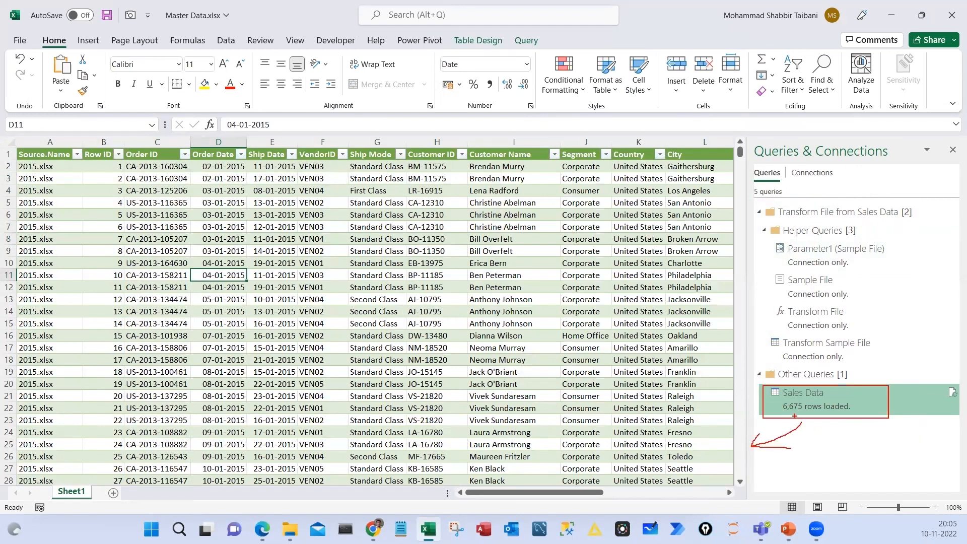
mouse_move(827, 436)
left_mouse_down()
mouse_move(815, 462)
mouse_move(871, 470)
left_mouse_up()
key("Escape")
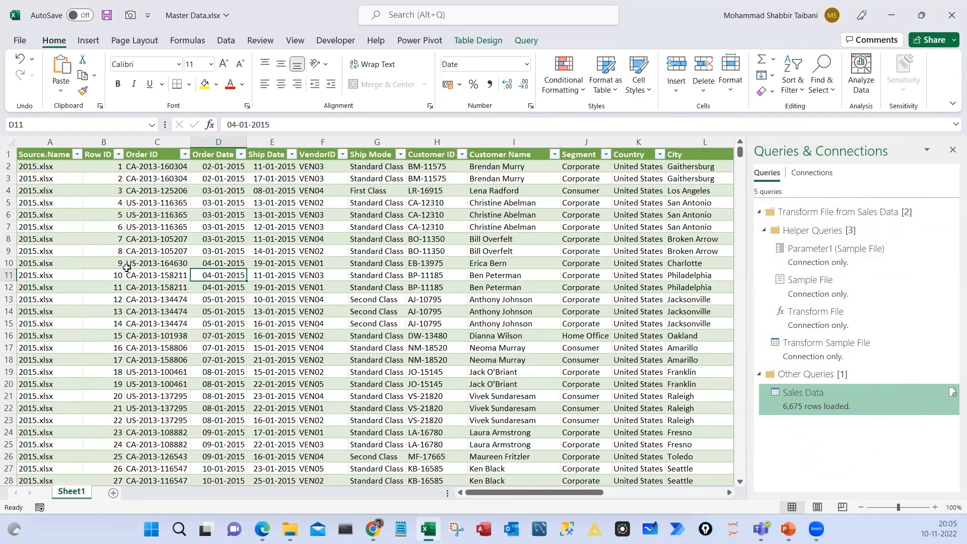
Widen the Source.Name column, box and tick it, and circle the neighbouring column headers
left_click(260, 229)
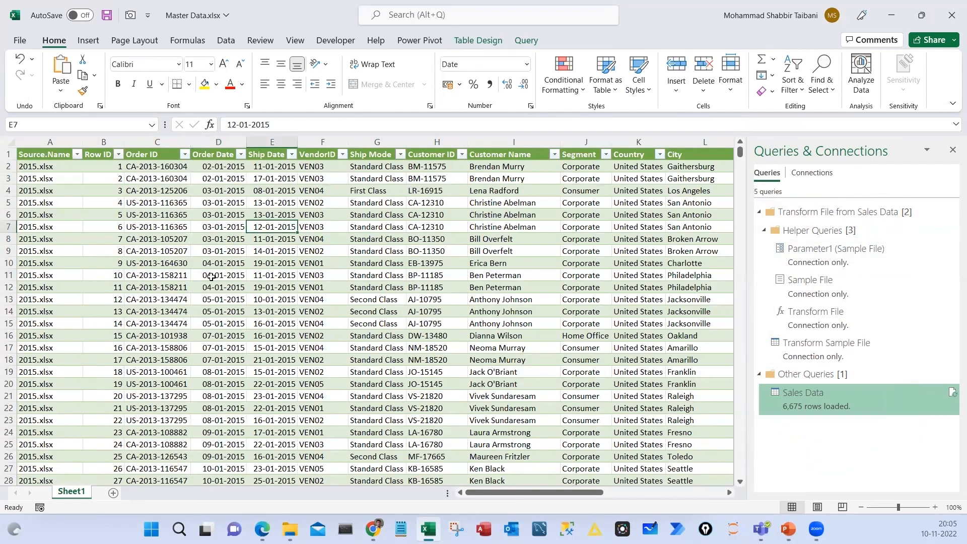
left_click(76, 154)
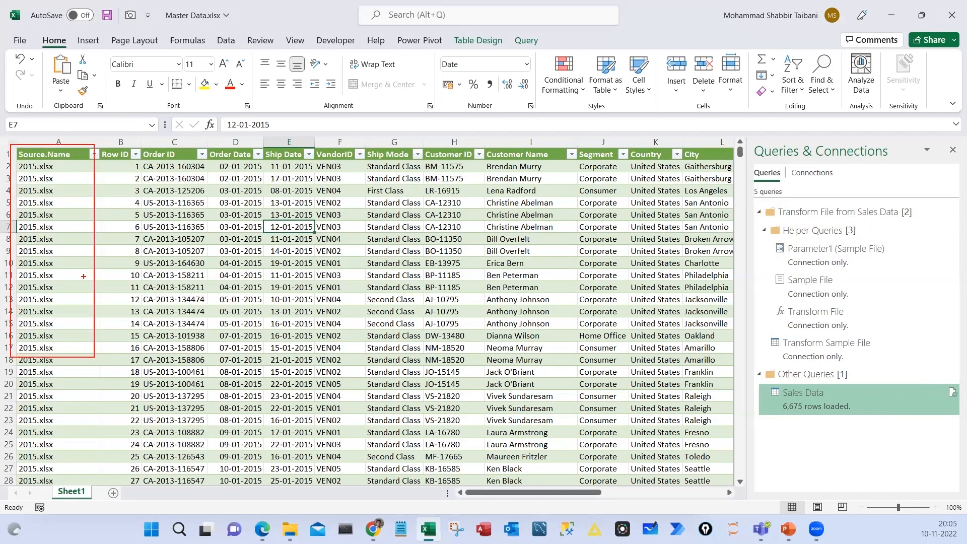
left_click_drag(73, 240, 109, 215)
mouse_move(124, 132)
left_mouse_down()
mouse_move(207, 195)
mouse_move(180, 120)
left_mouse_up()
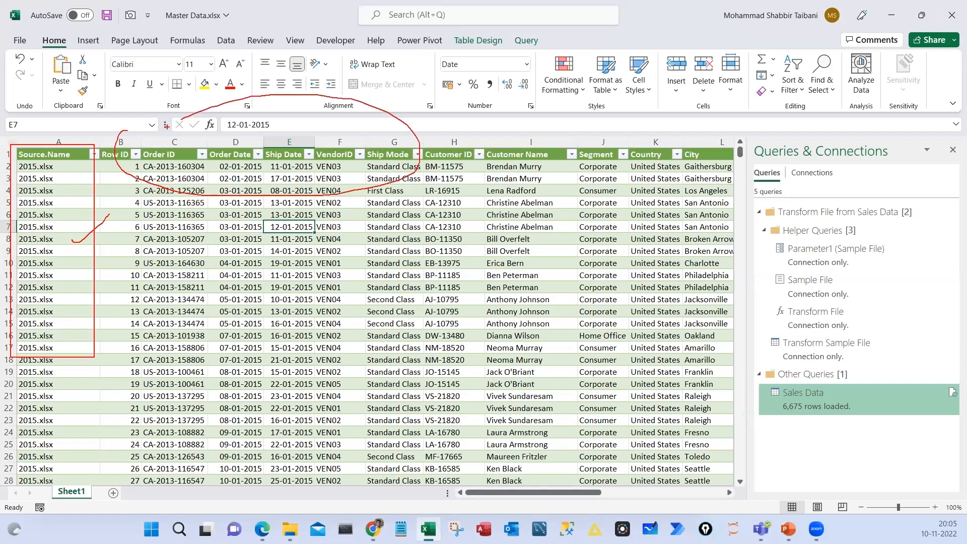
Circle the Source.Name header, write and encircle a "File Name" note over the column, and clear the annotations
mouse_move(71, 172)
left_mouse_down()
mouse_move(110, 138)
mouse_move(88, 166)
mouse_move(76, 149)
mouse_move(61, 179)
mouse_move(30, 108)
left_mouse_up()
left_click_drag(63, 300, 108, 305)
left_click_drag(118, 287, 181, 250)
mouse_move(222, 241)
left_mouse_down()
mouse_move(50, 342)
mouse_move(239, 298)
left_mouse_up()
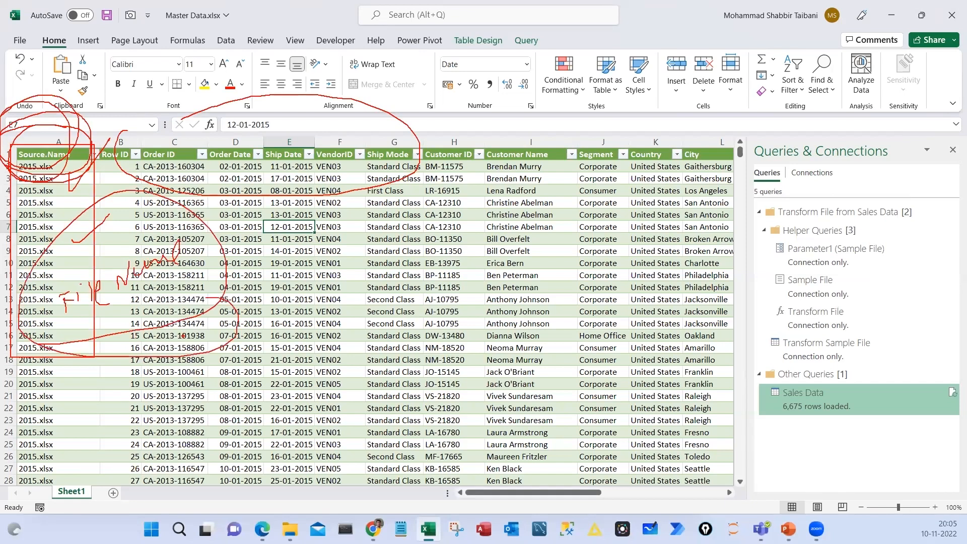
left_click_drag(108, 340, 197, 291)
left_click_drag(128, 309, 196, 267)
key("Escape")
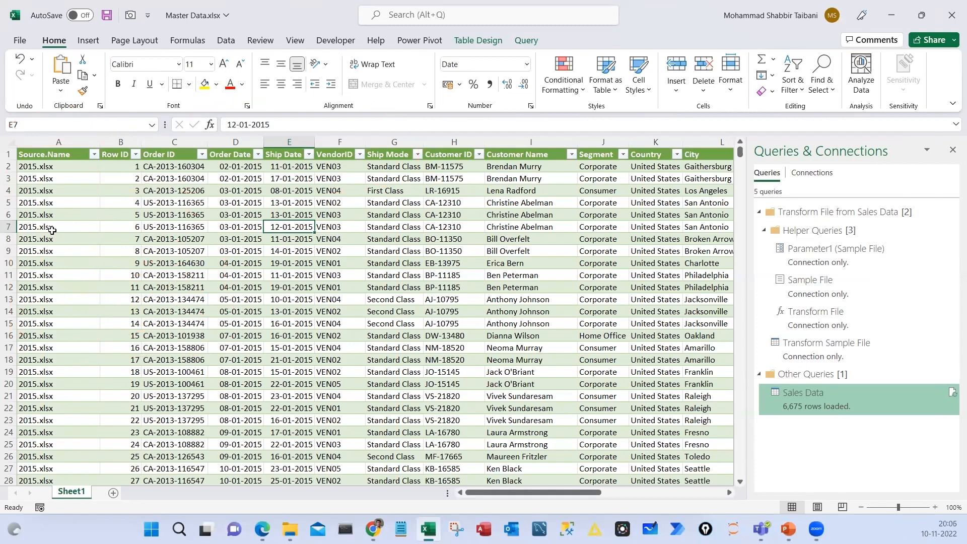
Examine the Source.Name values down through the combined table to its end
left_click(56, 226)
scroll(57, 280, "down", 16)
scroll(57, 279, "down", 7)
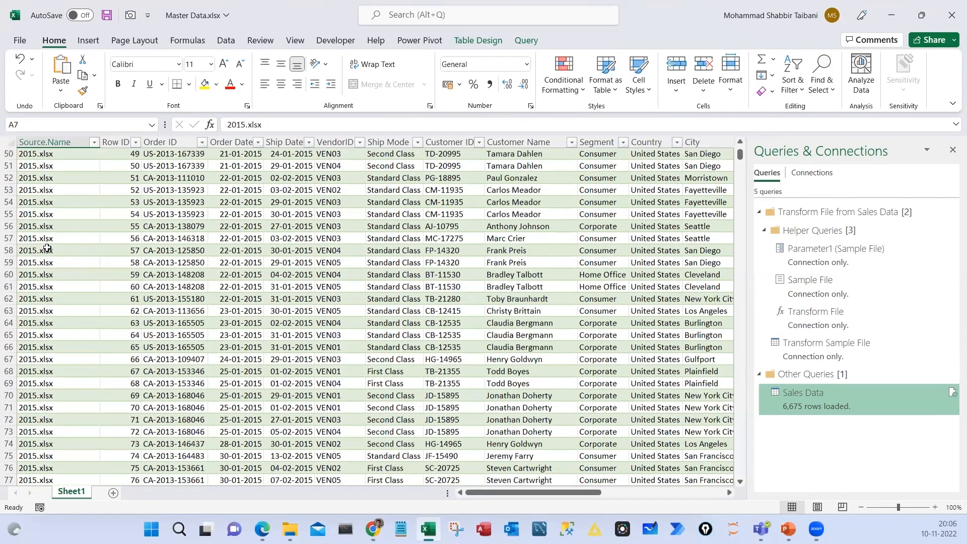
scroll(47, 248, "up", 8)
left_click(47, 247)
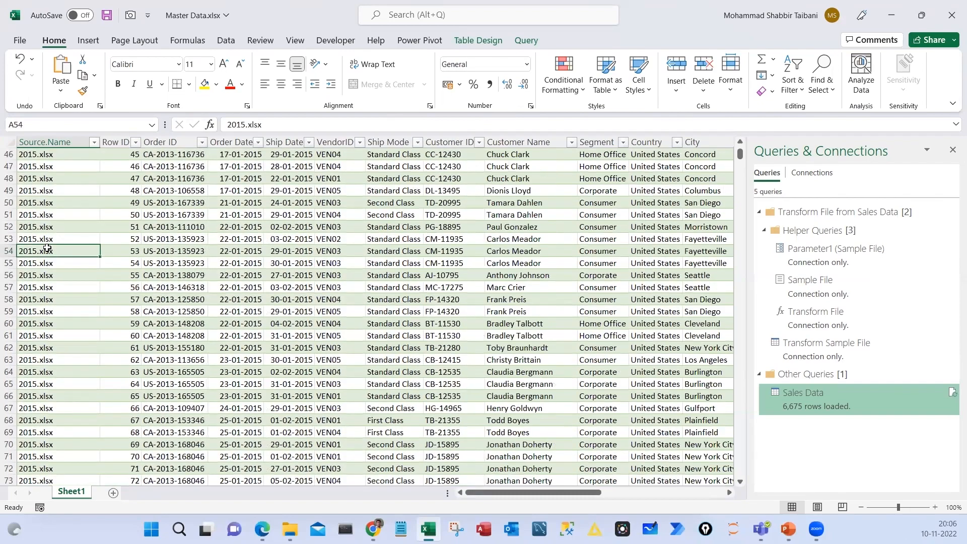
key("ctrl+Down")
key("Up")
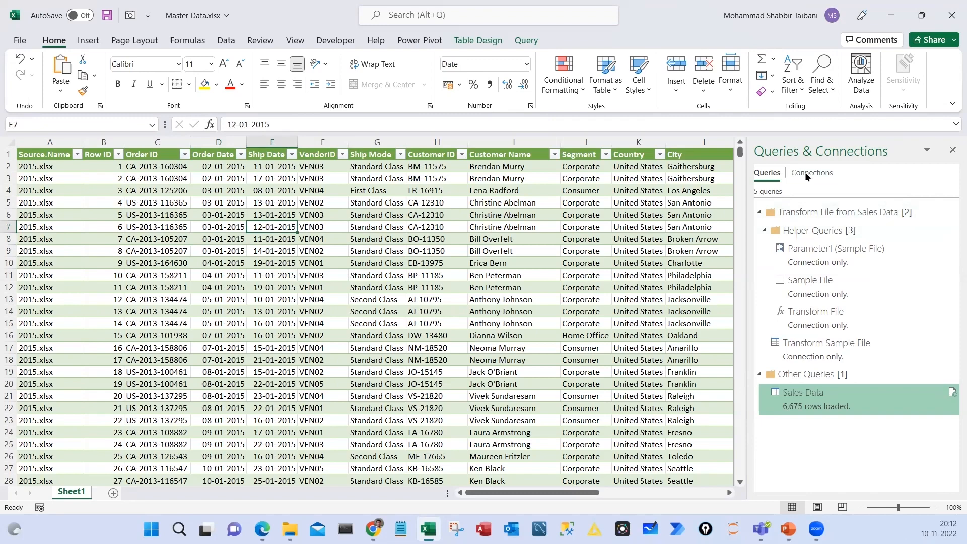
Check the workbook's connections list, return to the queries, and look over the order rows of the loaded table
left_click(804, 171)
left_click(766, 172)
left_click_drag(306, 180, 322, 323)
scroll(189, 341, "down", 12)
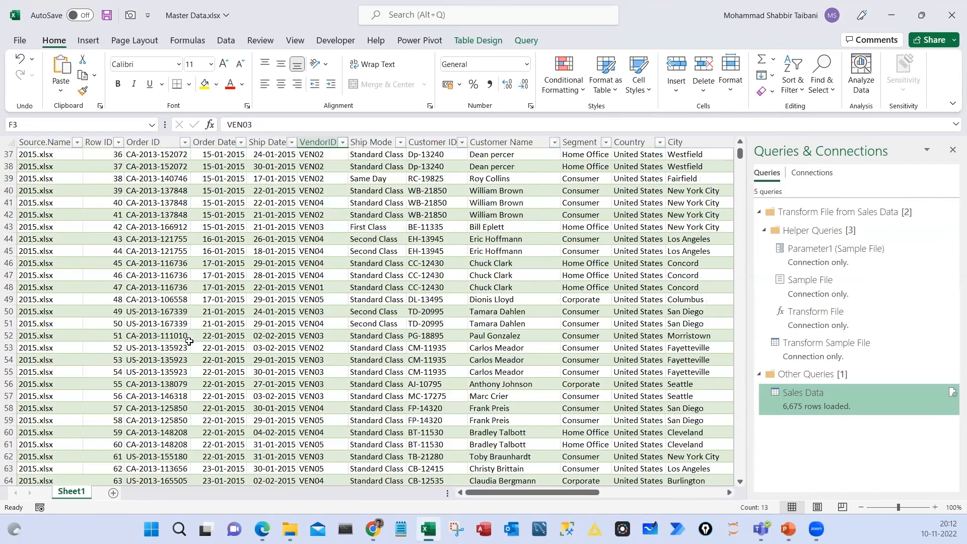
scroll(189, 342, "up", 12)
left_click_drag(189, 265, 449, 370)
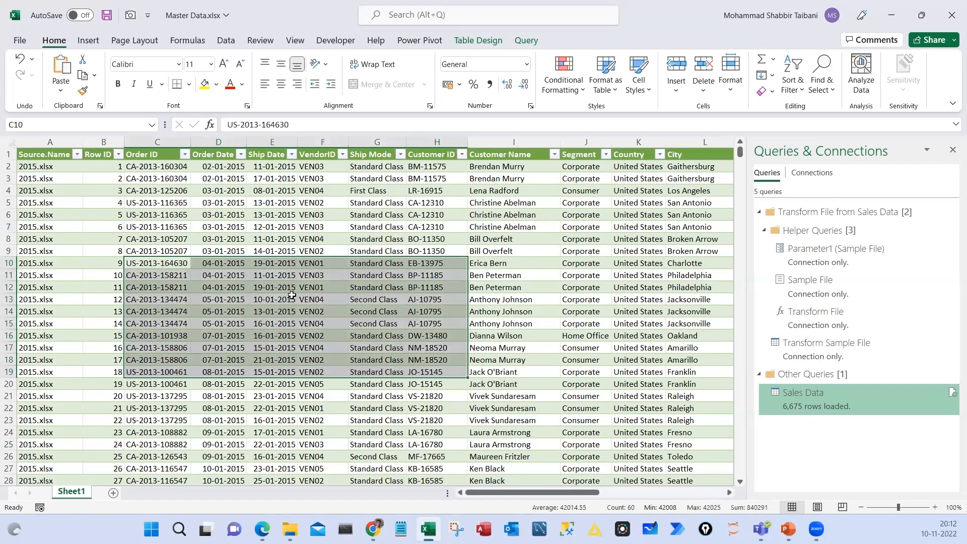
left_click_drag(222, 214, 325, 315)
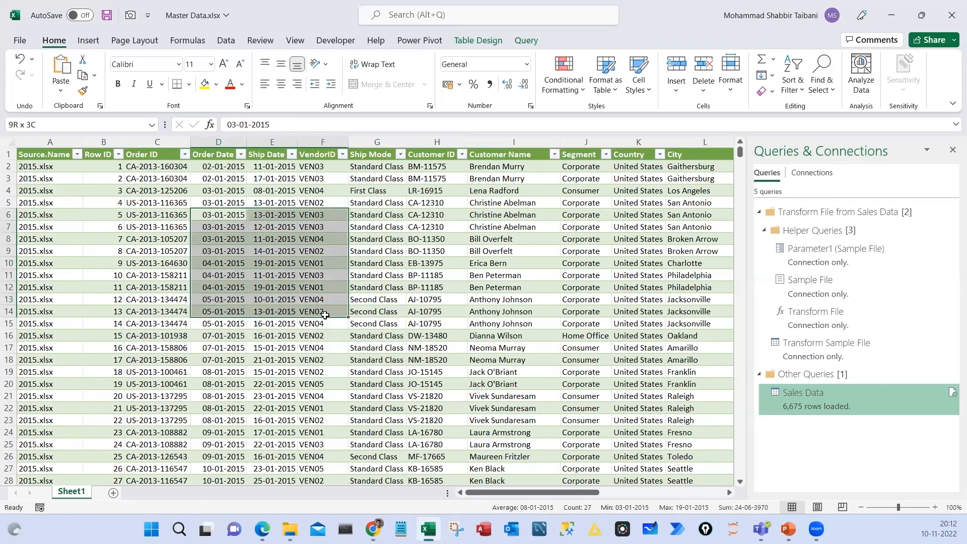
left_click_drag(54, 159, 257, 253)
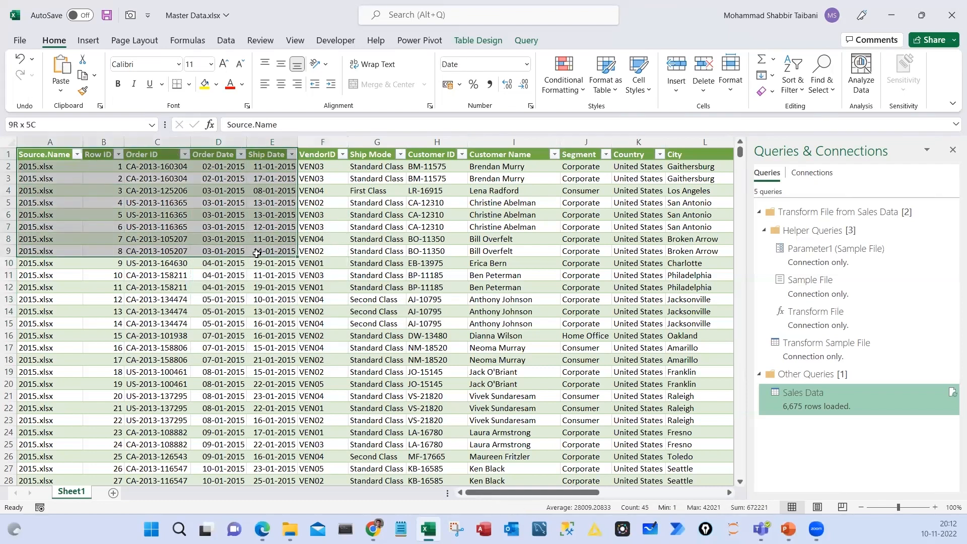
Add a blank sheet, select E5:H12, sketch arrows from the first cells to that range, and clear the annotations
left_click(114, 493)
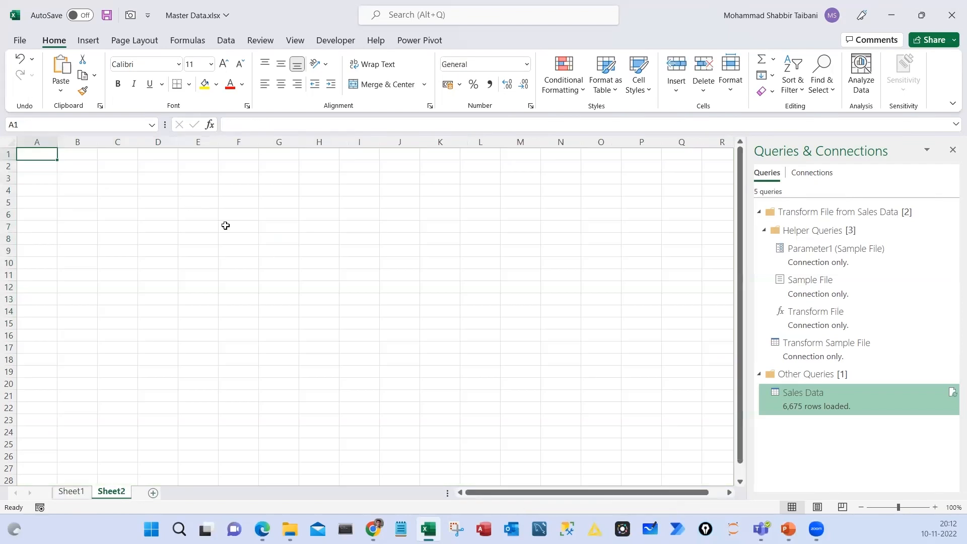
left_click_drag(196, 202, 316, 290)
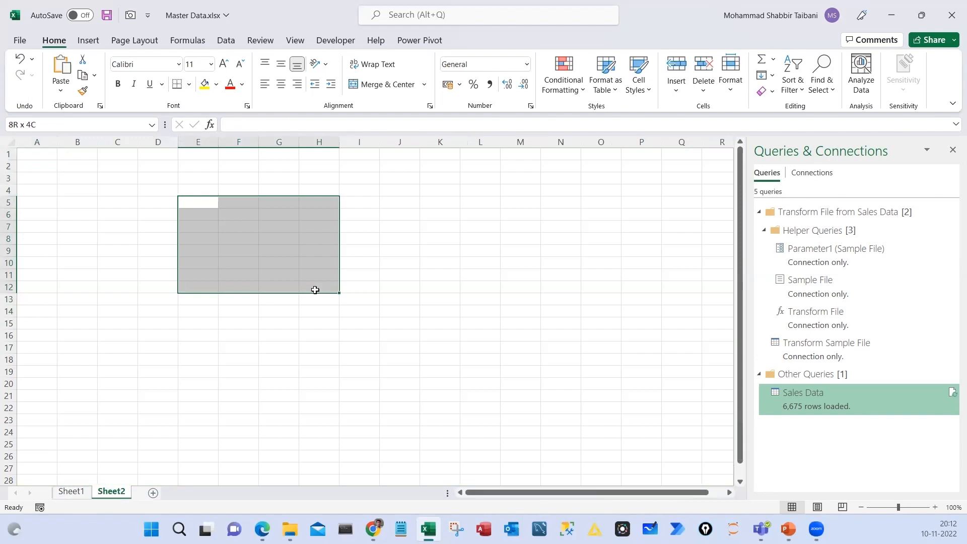
mouse_move(45, 148)
left_mouse_down()
mouse_move(68, 159)
mouse_move(49, 144)
left_mouse_up()
mouse_move(41, 170)
left_mouse_down()
mouse_move(34, 296)
mouse_move(96, 301)
mouse_move(59, 284)
mouse_move(216, 352)
mouse_move(279, 272)
left_mouse_up()
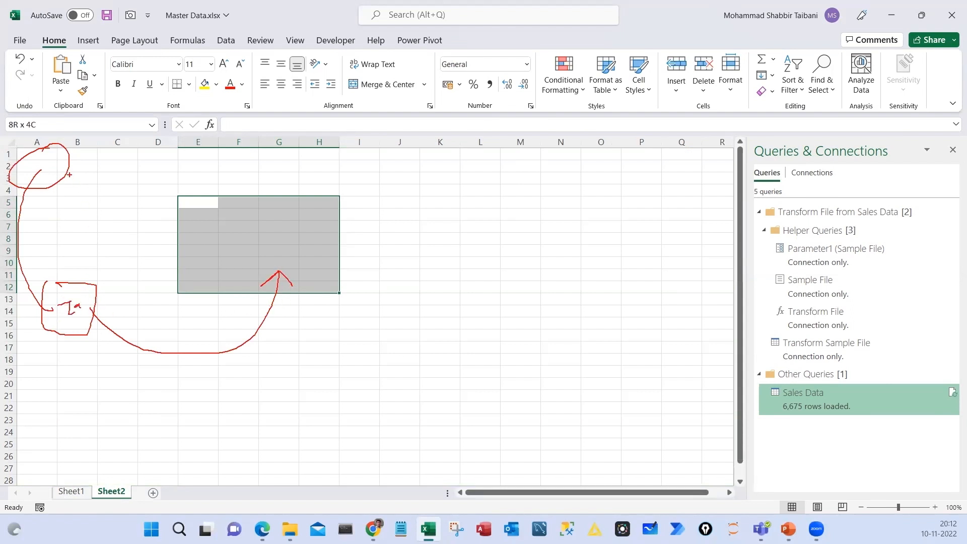
mouse_move(69, 174)
left_mouse_down()
mouse_move(109, 174)
mouse_move(167, 233)
left_mouse_up()
mouse_move(180, 184)
left_mouse_down()
mouse_move(361, 260)
mouse_move(115, 194)
left_mouse_up()
key("Escape")
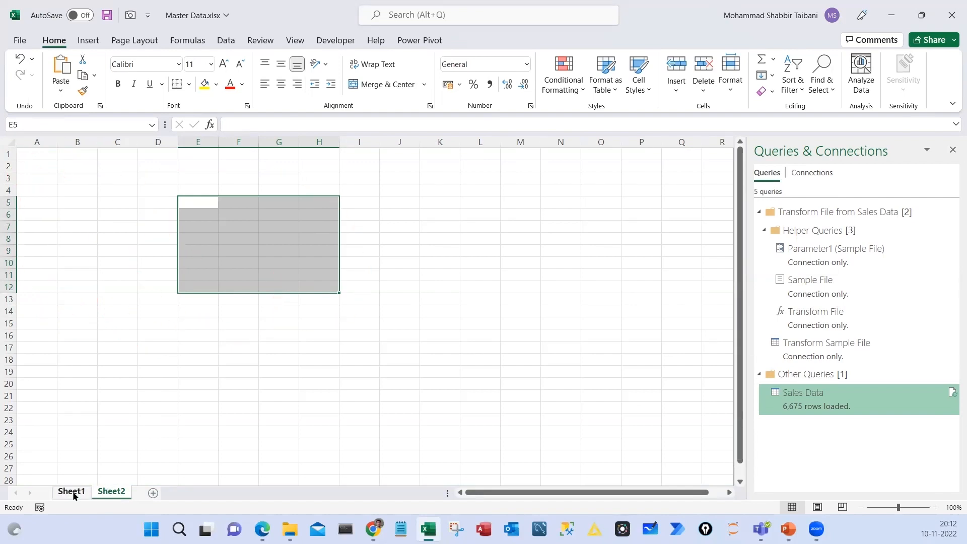
Delete the blank Sheet2 and return to the loaded table on Sheet1
left_click(76, 493)
right_click(119, 494)
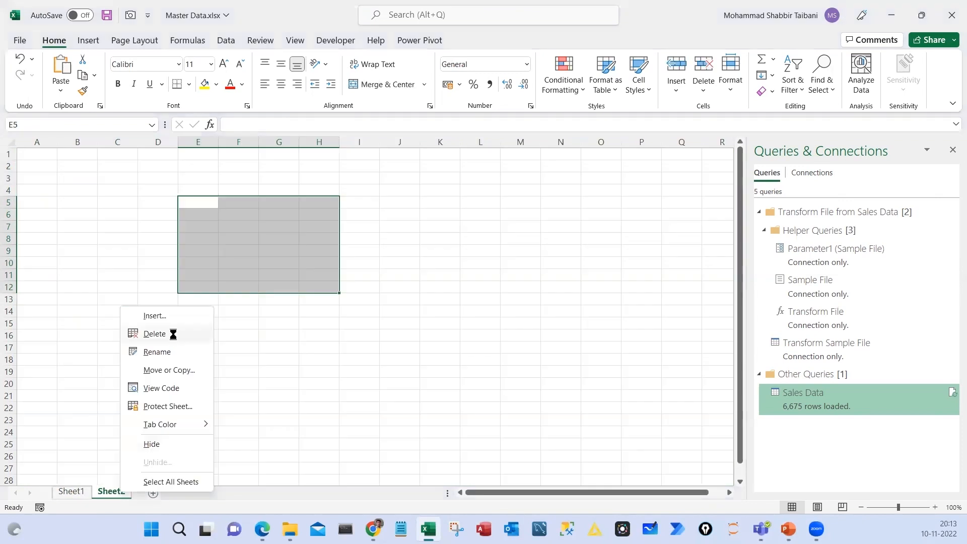
left_click(173, 334)
left_click(160, 203)
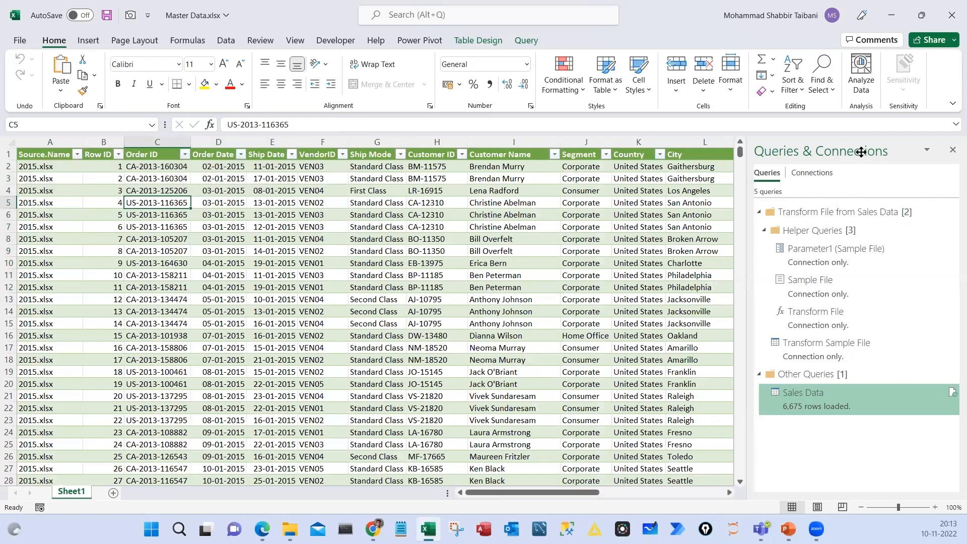
Close the Queries & Connections pane and reopen it
left_click(952, 149)
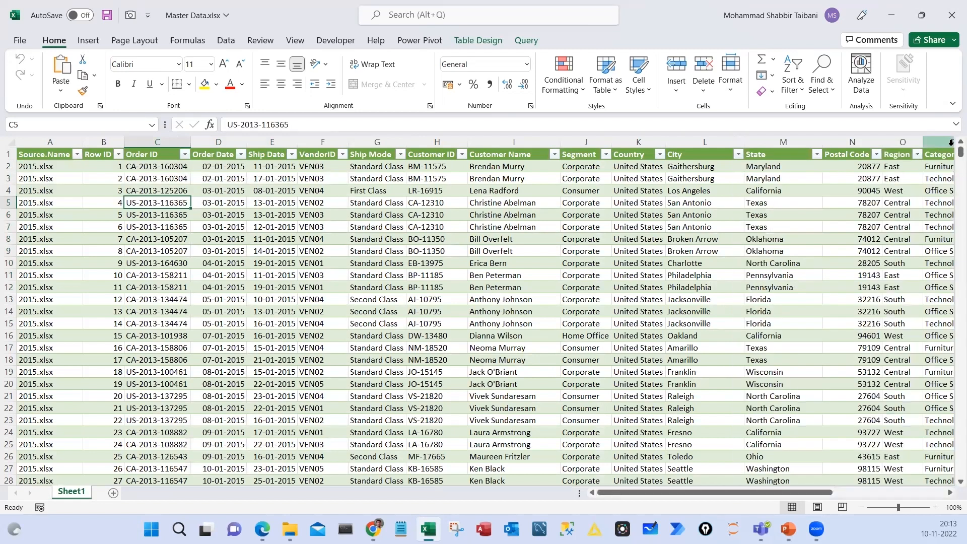
left_click(765, 203)
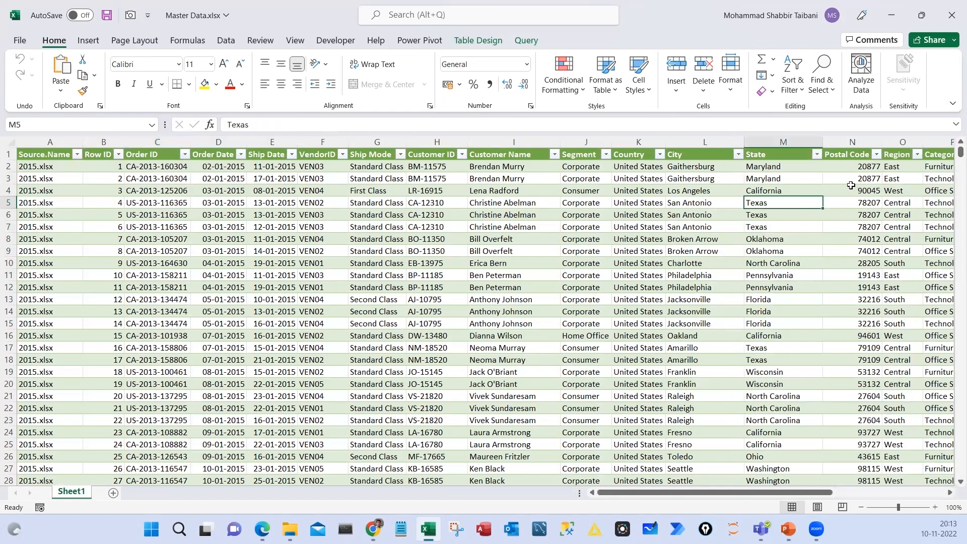
left_click(226, 41)
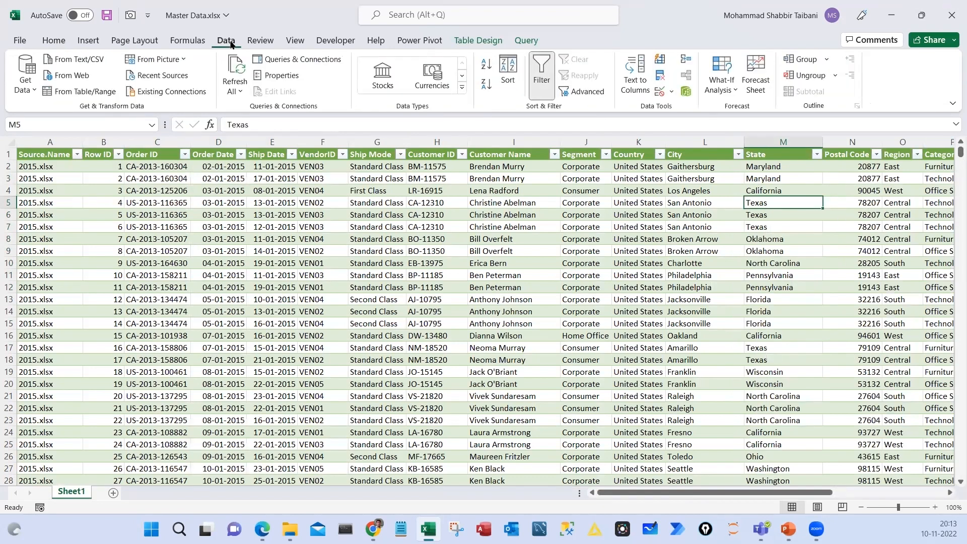
left_click(299, 60)
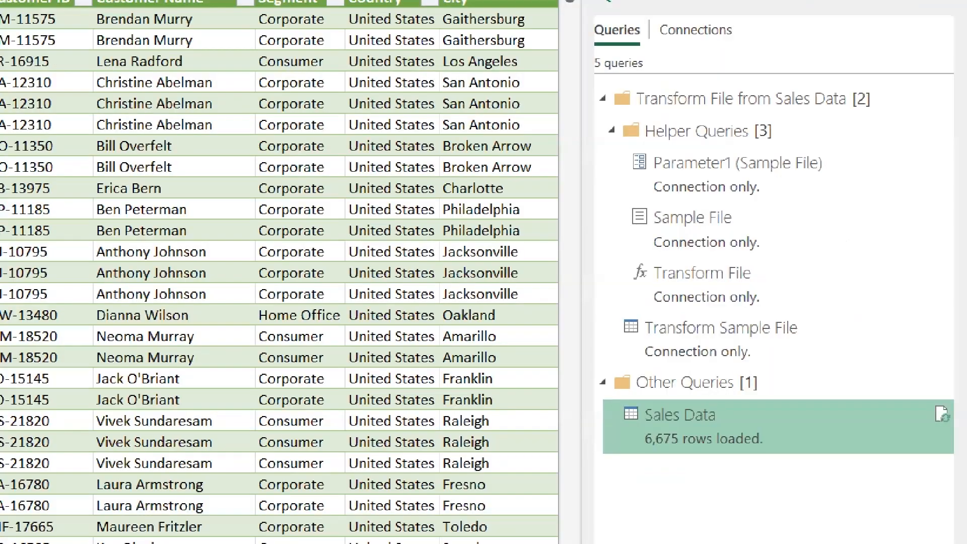
Box the query list, tick the Transform File from Sales Data and Helper Queries groups, and outline both groups
mouse_move(576, 81)
left_mouse_down()
mouse_move(876, 487)
mouse_move(884, 494)
mouse_move(927, 464)
left_mouse_up()
left_click_drag(803, 126, 834, 107)
left_click_drag(788, 164, 830, 130)
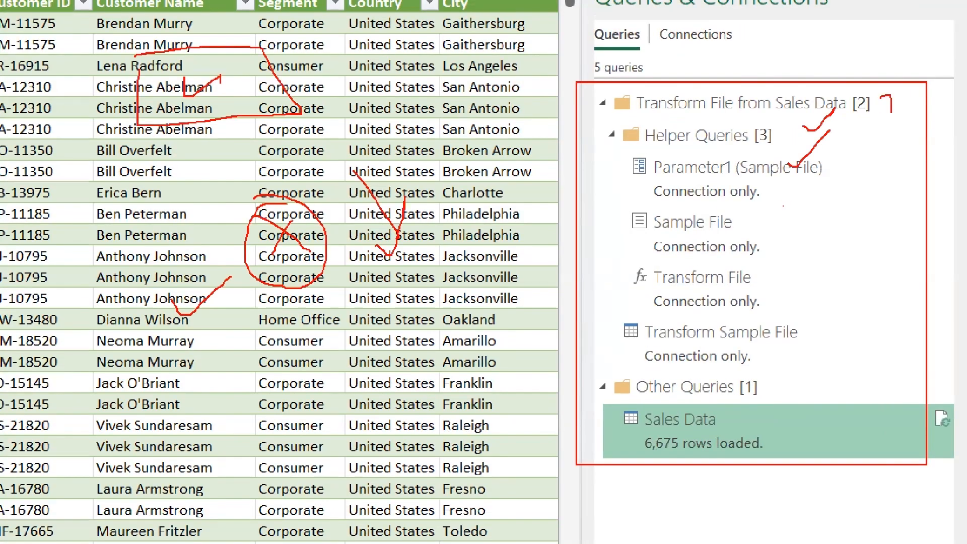
mouse_move(880, 95)
left_mouse_down()
mouse_move(836, 314)
mouse_move(806, 396)
mouse_move(555, 406)
mouse_move(542, 50)
mouse_move(899, 58)
mouse_move(909, 137)
left_mouse_up()
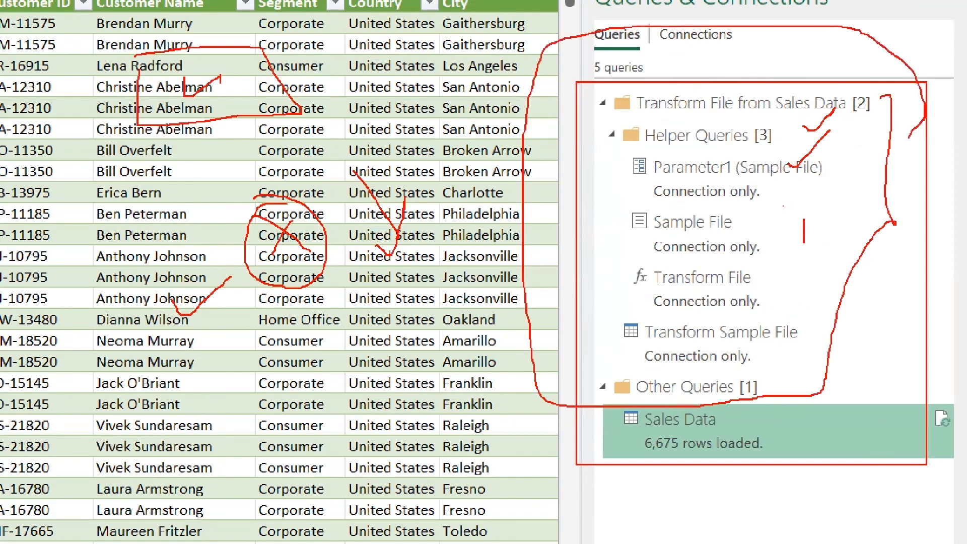
Write and underline "M Lang" beside the helper queries, retrace the M, mark the Helper Queries group, and clear the annotations
mouse_move(804, 219)
left_mouse_down()
mouse_move(836, 227)
mouse_move(926, 196)
left_mouse_up()
left_click_drag(756, 264, 966, 233)
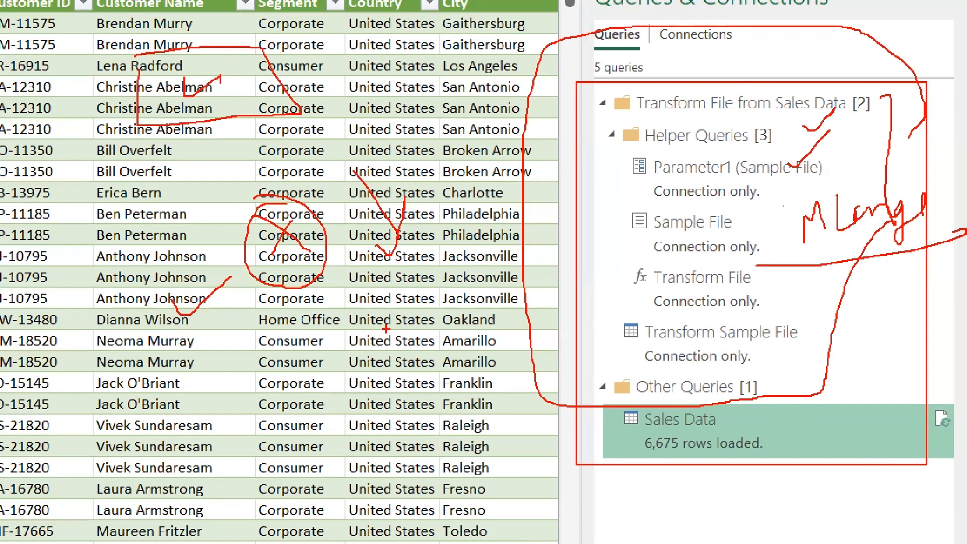
mouse_move(802, 248)
left_mouse_down()
mouse_move(802, 207)
mouse_move(821, 222)
mouse_move(825, 186)
left_mouse_up()
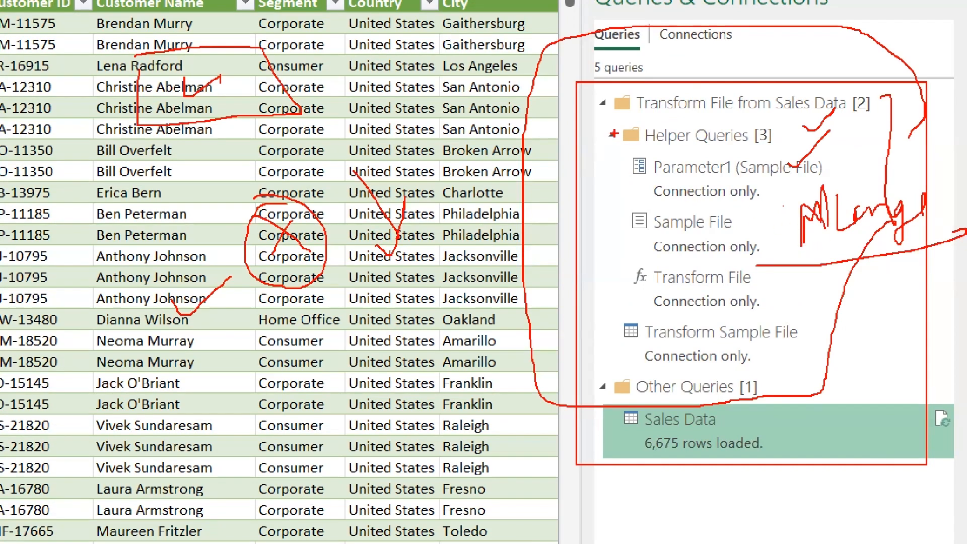
mouse_move(613, 134)
left_mouse_down()
mouse_move(594, 368)
mouse_move(806, 267)
mouse_move(669, 374)
left_mouse_up()
left_click_drag(590, 262, 642, 250)
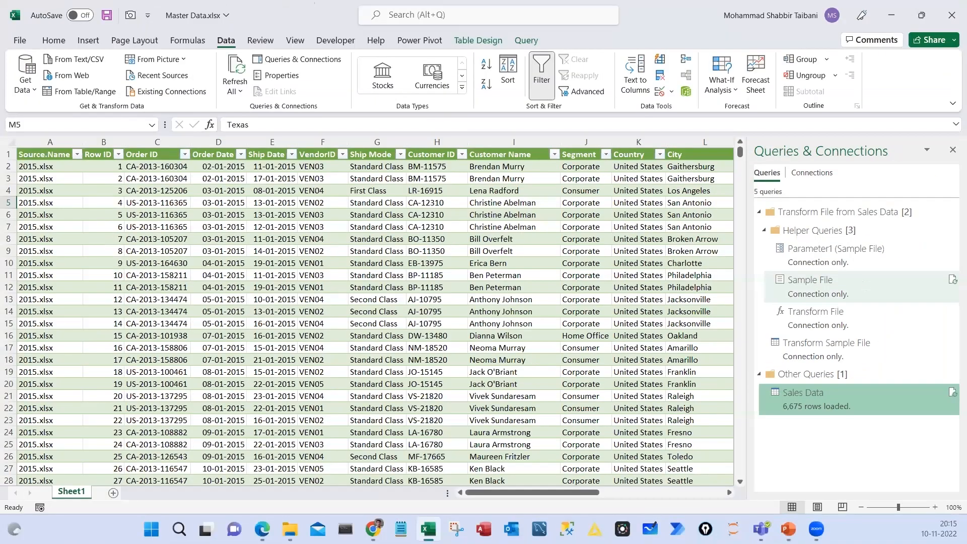
Show the Sample File query's preview, box the helper queries, mark up the preview, and clear the annotations
mouse_move(772, 234)
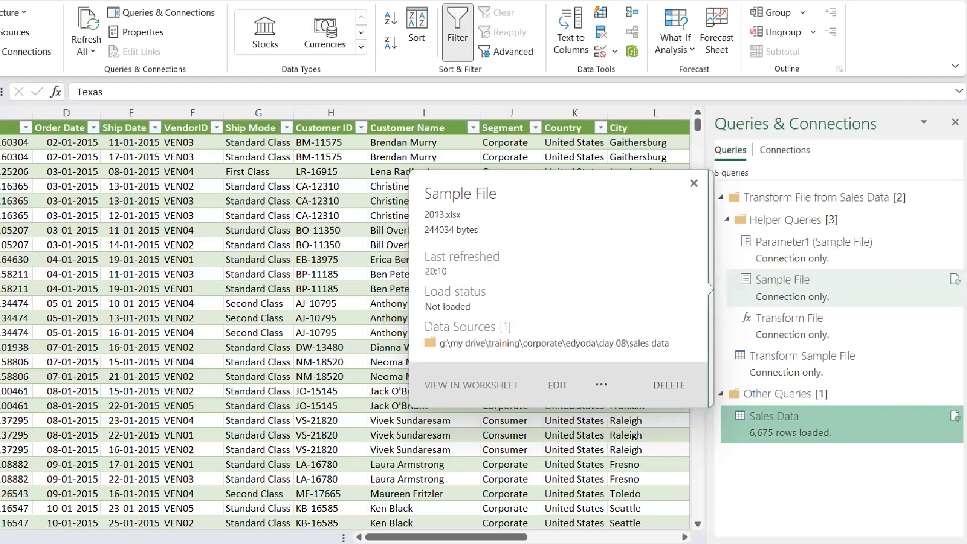
left_click_drag(753, 201, 903, 382)
left_click_drag(630, 259, 650, 272)
mouse_move(484, 221)
left_mouse_down()
mouse_move(443, 227)
mouse_move(453, 221)
left_mouse_up()
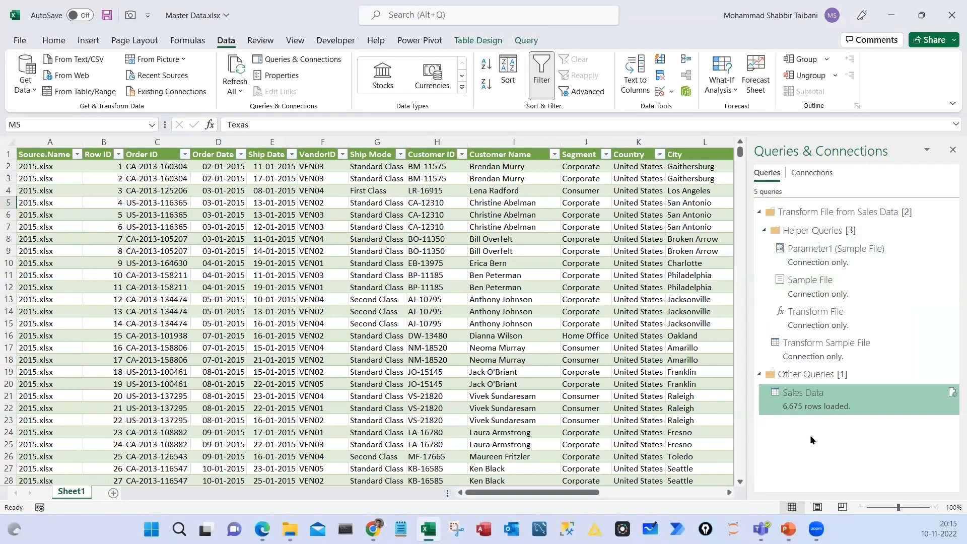
Box and tick the loaded Sales Data query, and clear the annotations
left_click_drag(763, 385, 879, 424)
left_click_drag(790, 433, 832, 412)
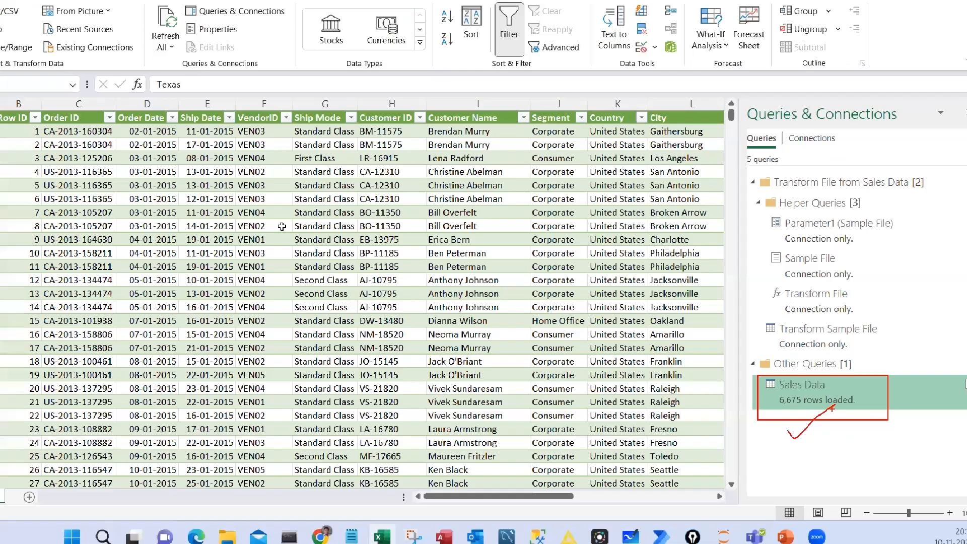
key("Escape")
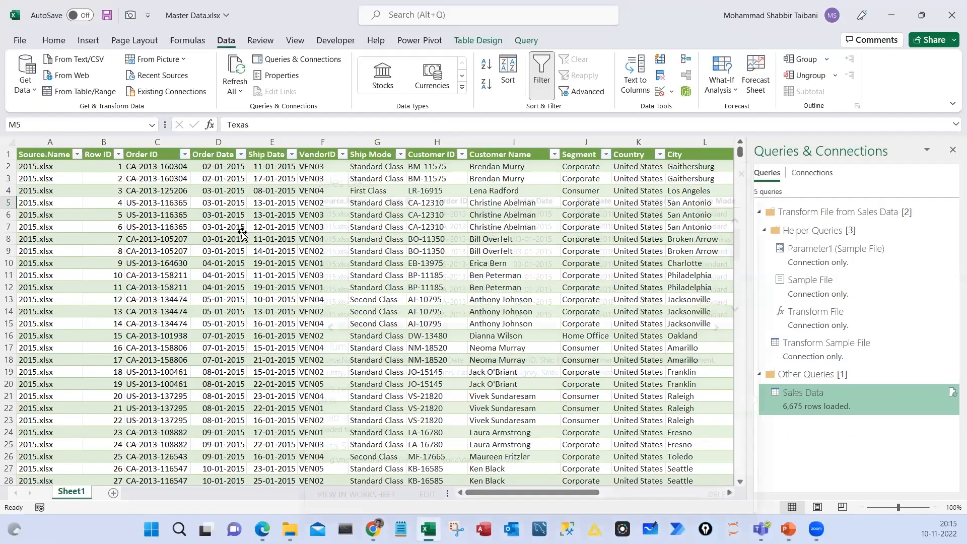
Circle the order rows of the loaded table and draw an arrow from them towards a handwritten note
left_click(147, 199)
left_click_drag(517, 241, 529, 245)
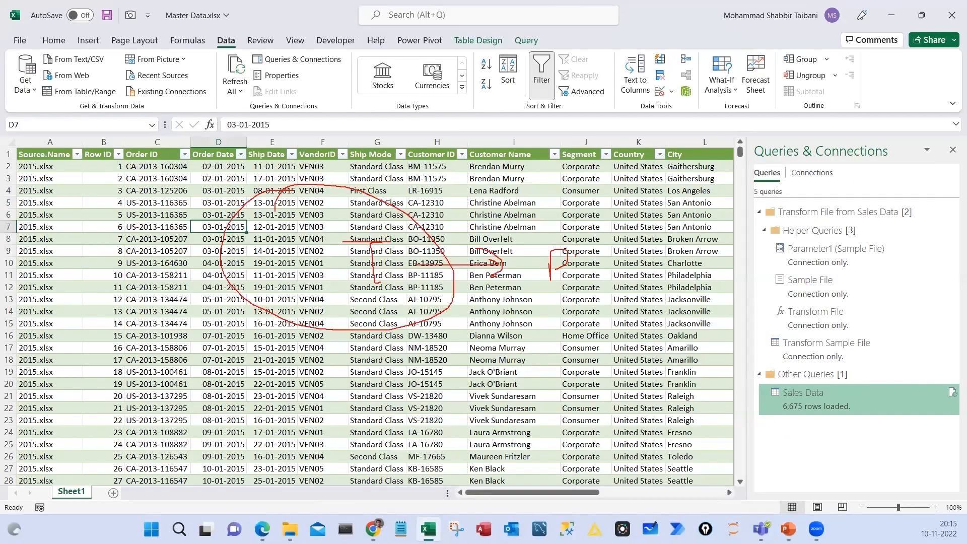
left_click_drag(588, 230, 579, 225)
key("Escape")
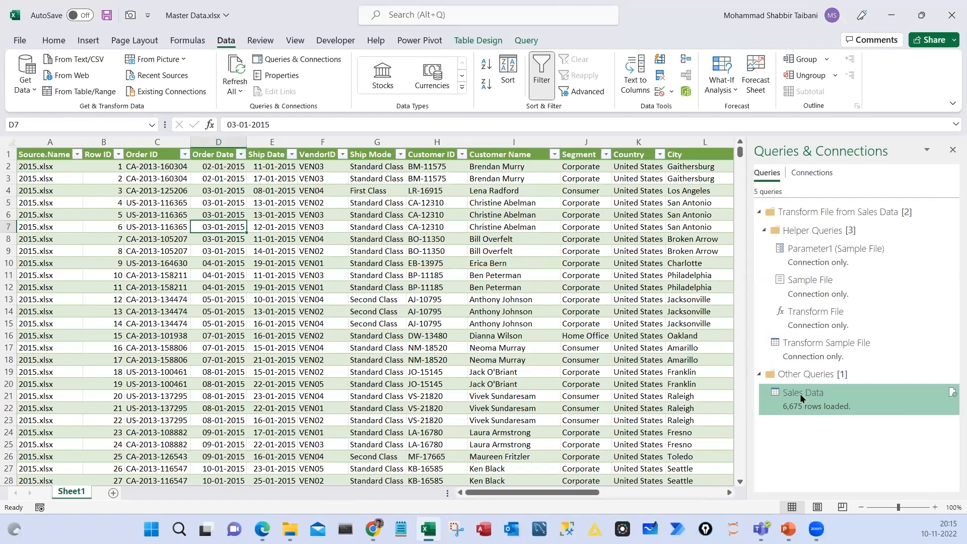
Change the Sales Data query's load destination to a PivotTable Report, accepting deletion of the existing table
right_click(801, 398)
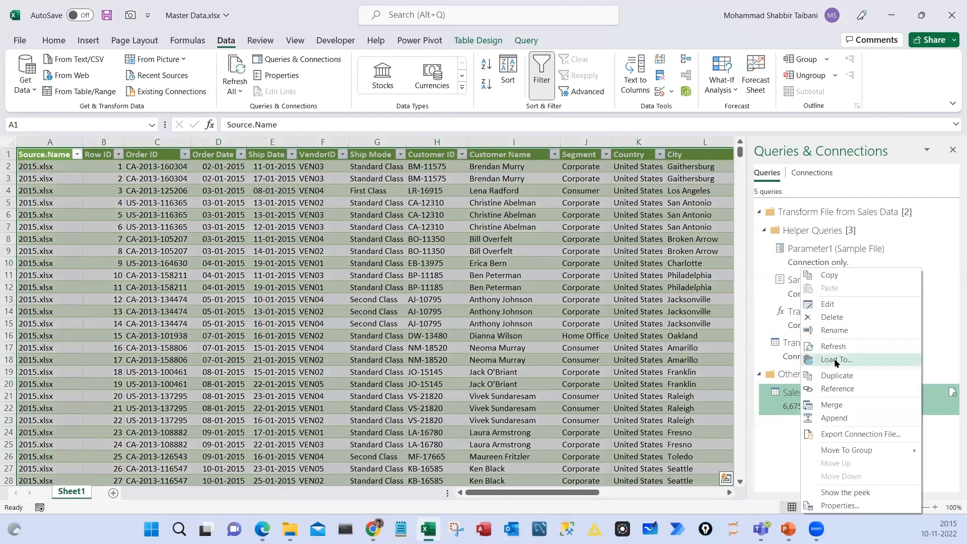
left_click(837, 361)
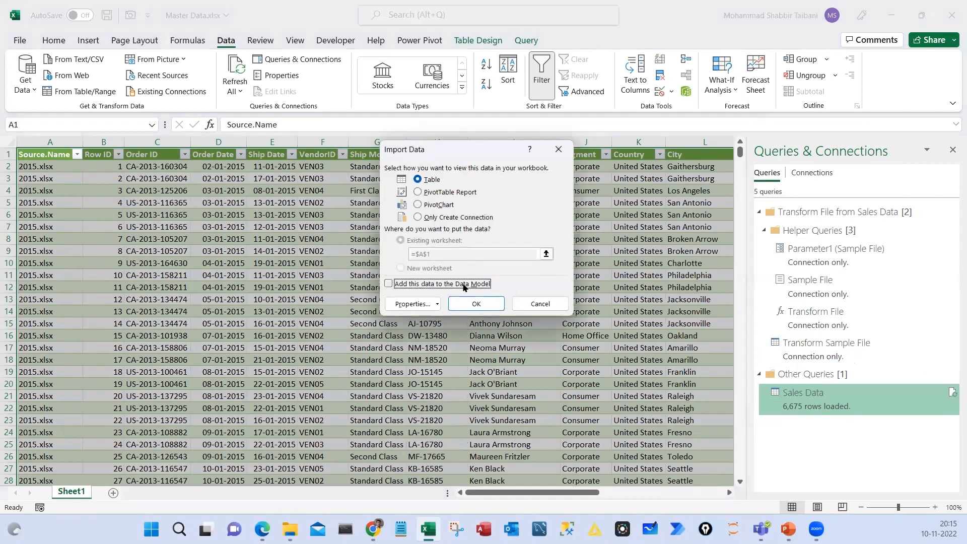
left_click(417, 193)
left_click(472, 304)
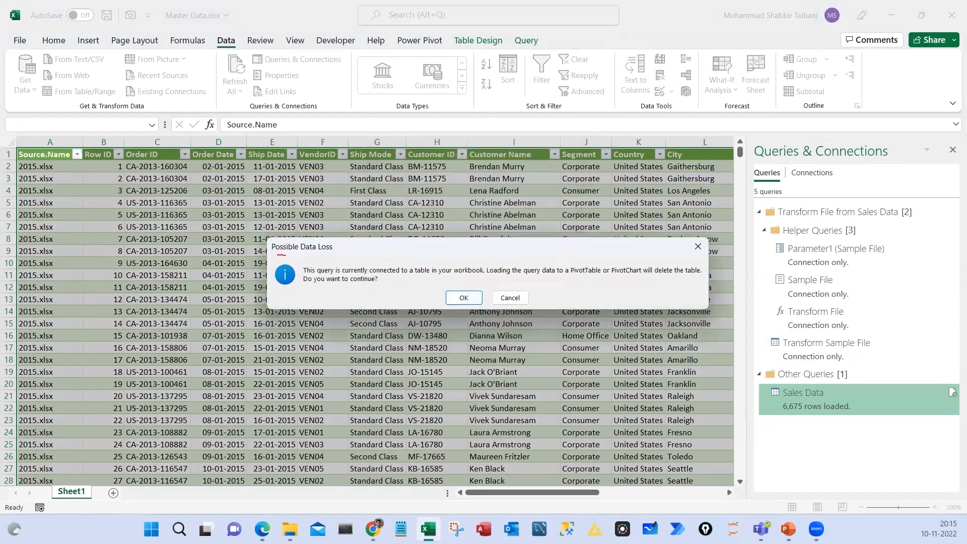
left_click_drag(285, 255, 313, 262)
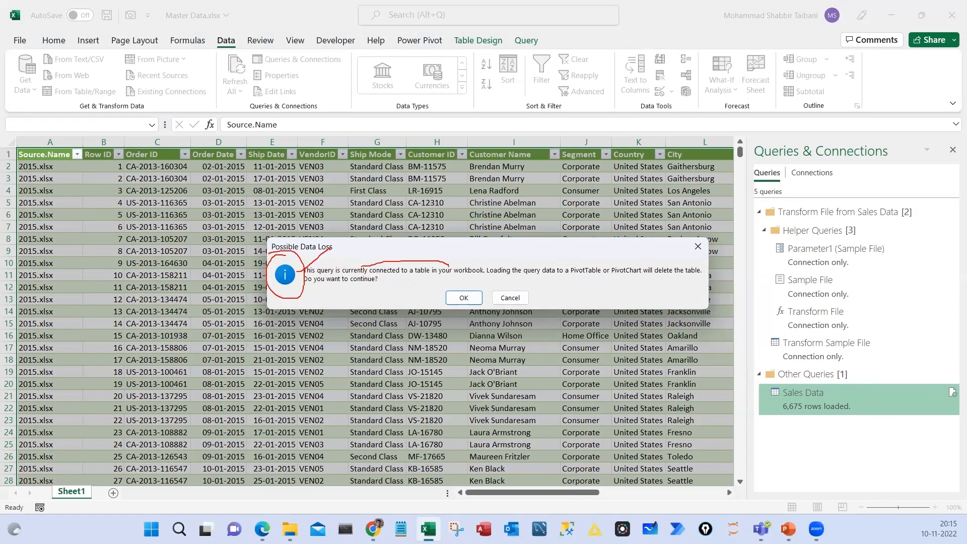
left_click_drag(508, 256, 506, 257)
mouse_move(441, 280)
left_mouse_down()
mouse_move(484, 282)
mouse_move(434, 291)
left_mouse_up()
key("Escape")
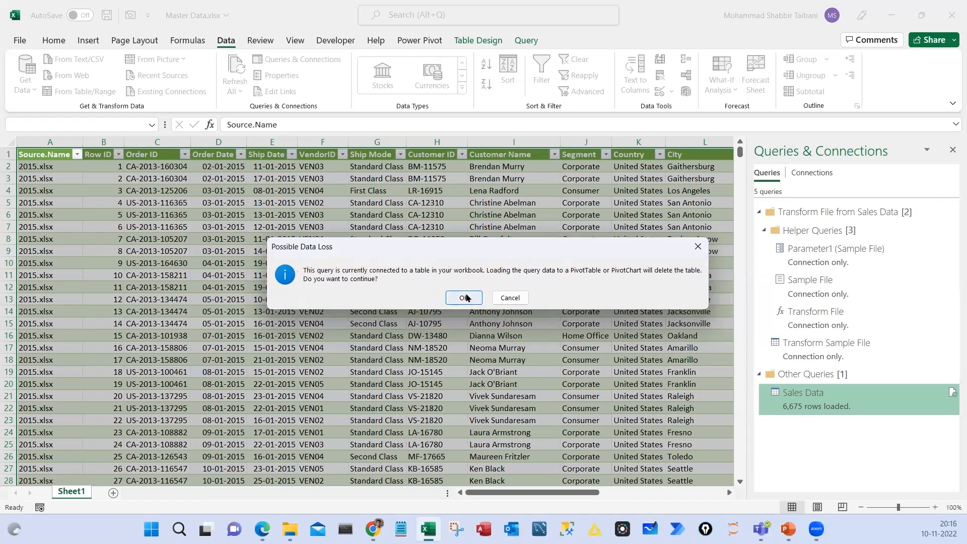
left_click(464, 298)
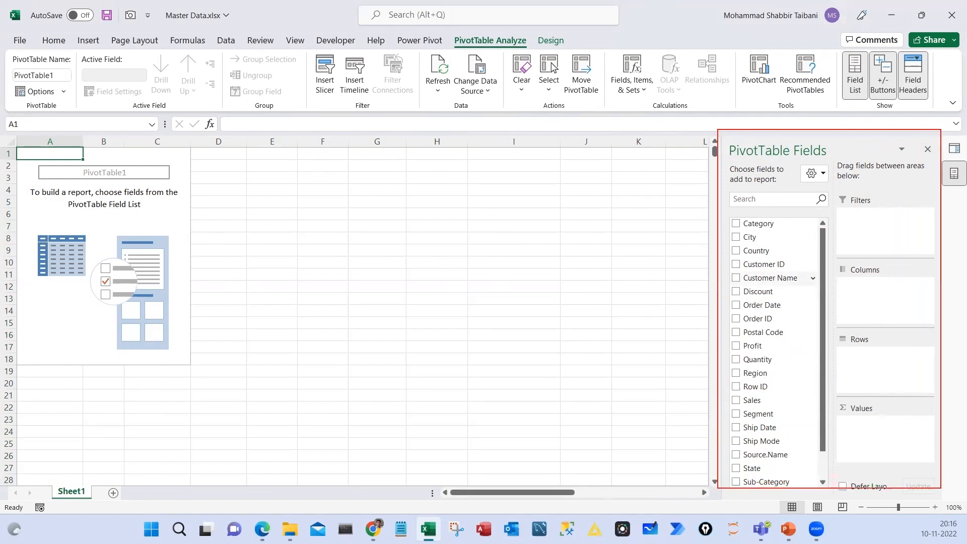
Add the Source.Name field to both the rows and the values of the PivotTable
scroll(791, 423, "down", 1)
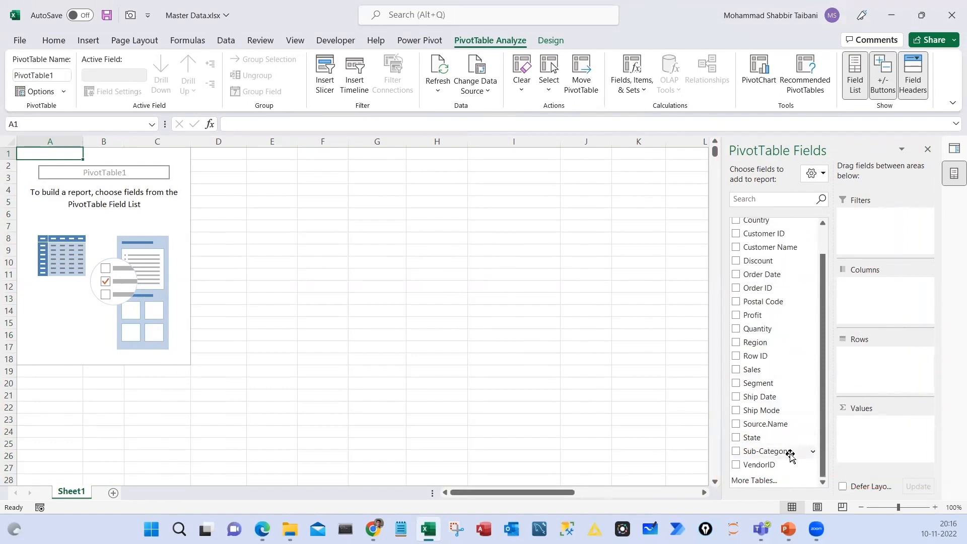
left_click_drag(765, 424, 870, 367)
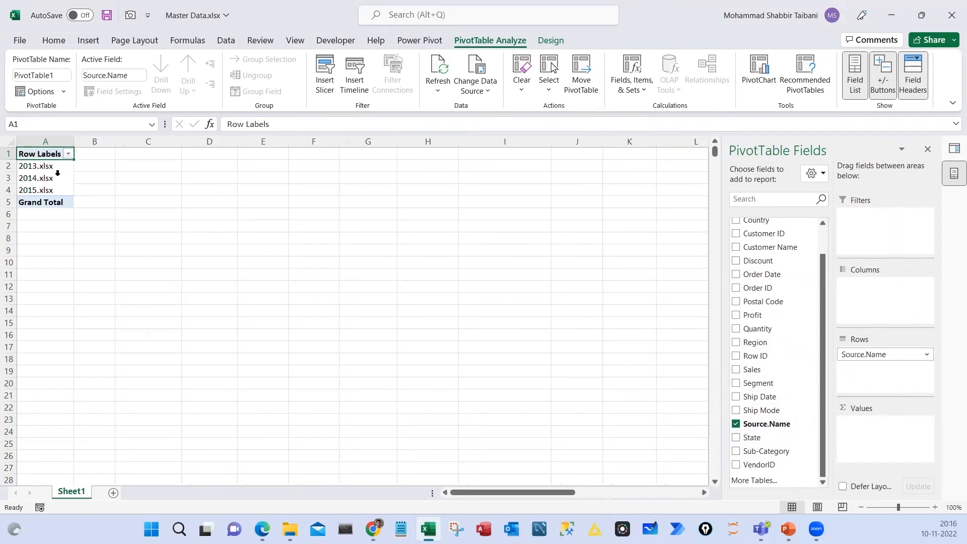
scroll(68, 190, "up", 8, "ctrl")
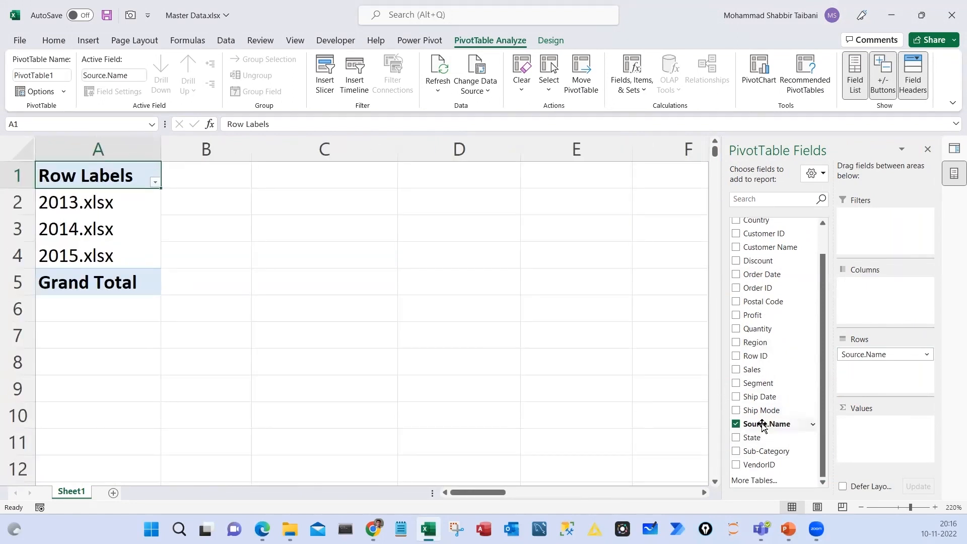
left_click_drag(763, 425, 875, 438)
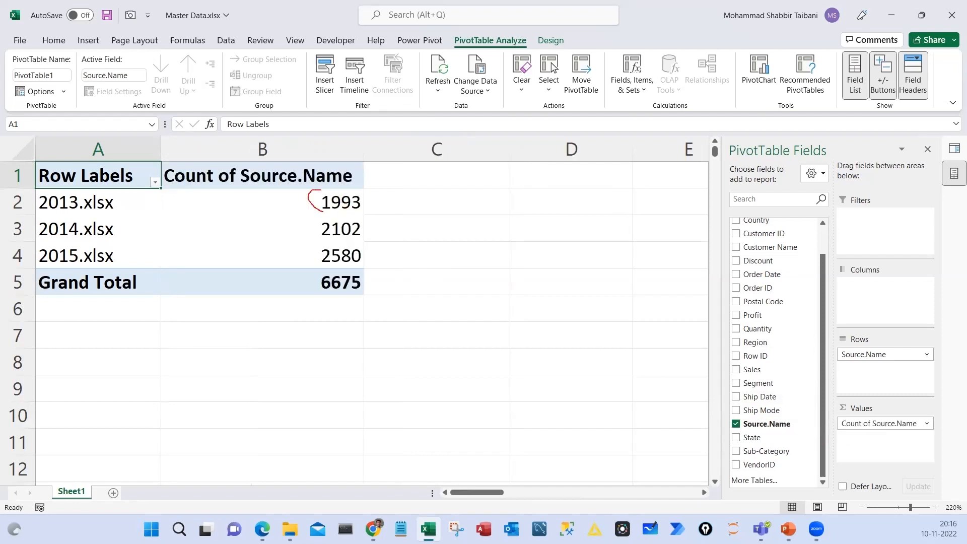
mouse_move(322, 211)
left_mouse_down()
mouse_move(318, 187)
mouse_move(274, 186)
mouse_move(322, 234)
mouse_move(304, 208)
left_mouse_up()
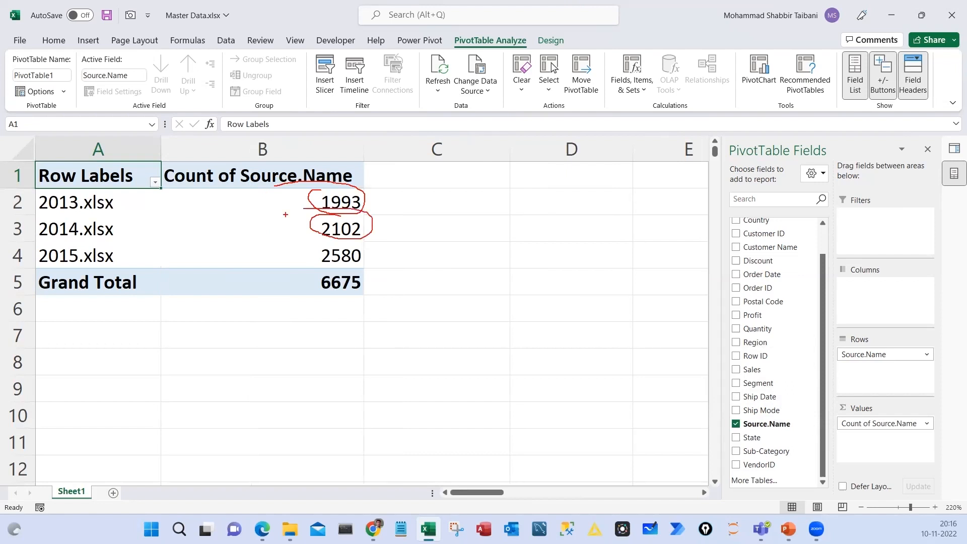
left_click_drag(353, 270, 354, 304)
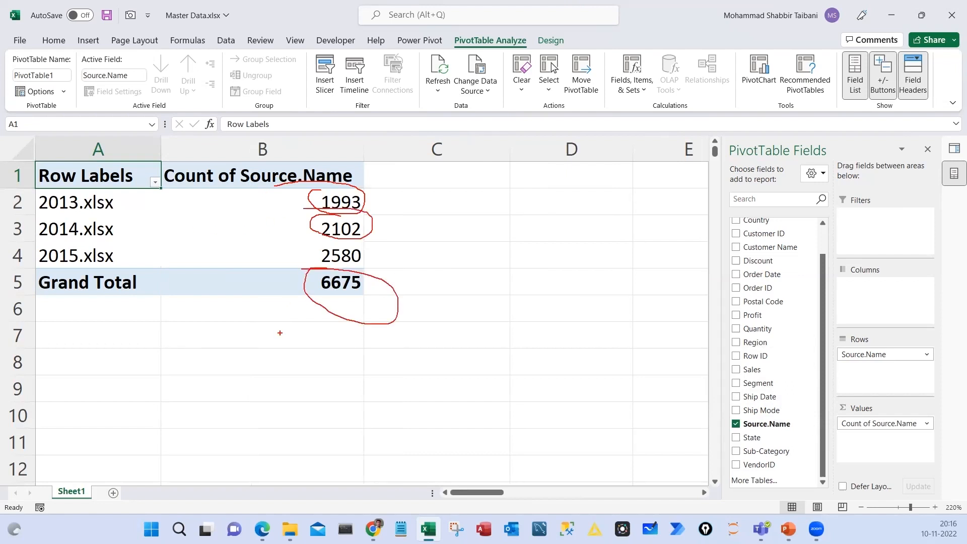
left_click_drag(281, 332, 354, 305)
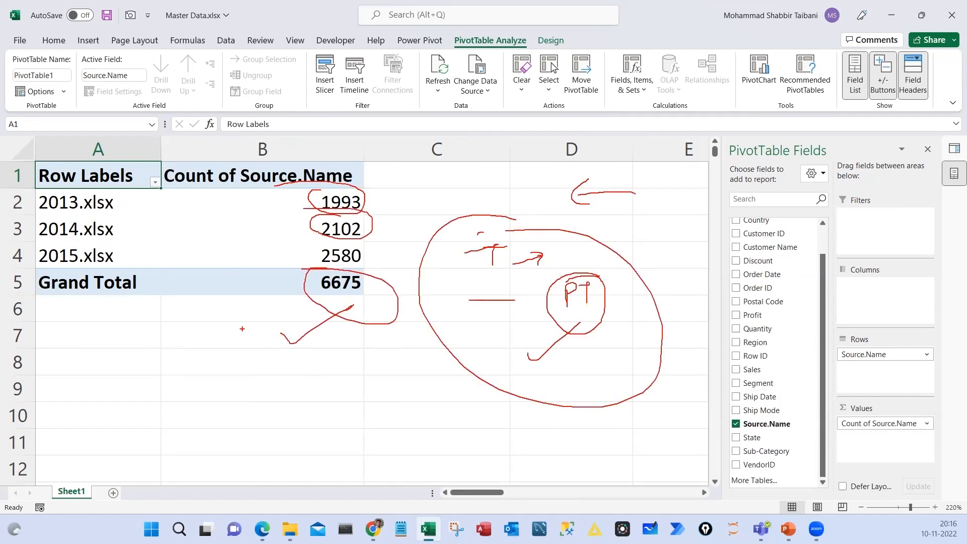
mouse_move(215, 303)
left_mouse_down()
mouse_move(214, 395)
mouse_move(249, 313)
left_mouse_up()
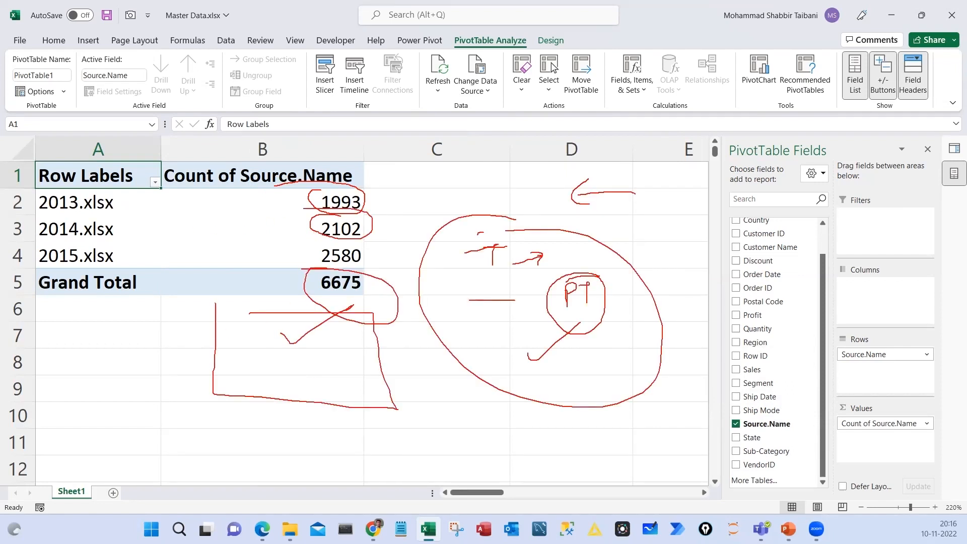
left_click_drag(152, 363, 211, 326)
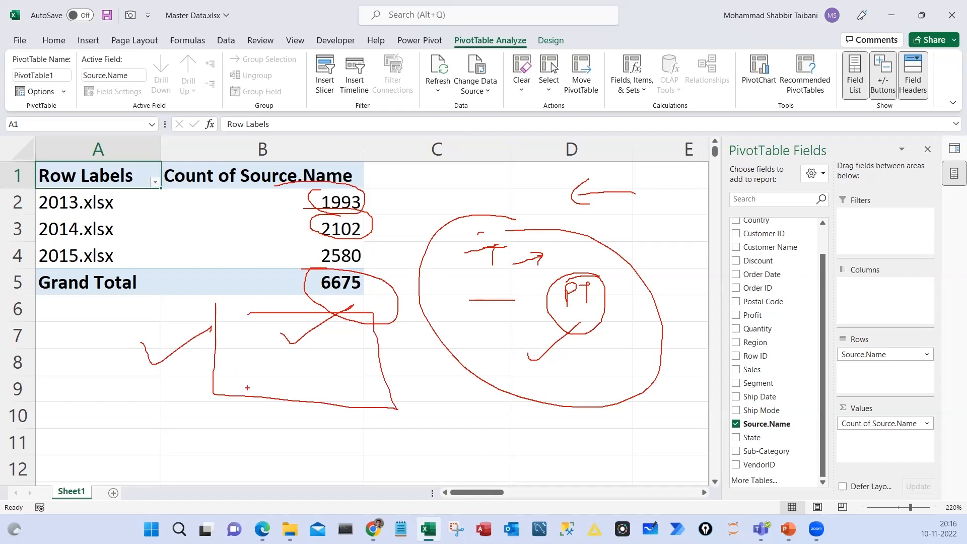
key("Escape")
Turn off autofitting column widths on update, enable the Classic PivotTable layout, and fit column A to its contents
left_click(269, 220)
right_click(254, 209)
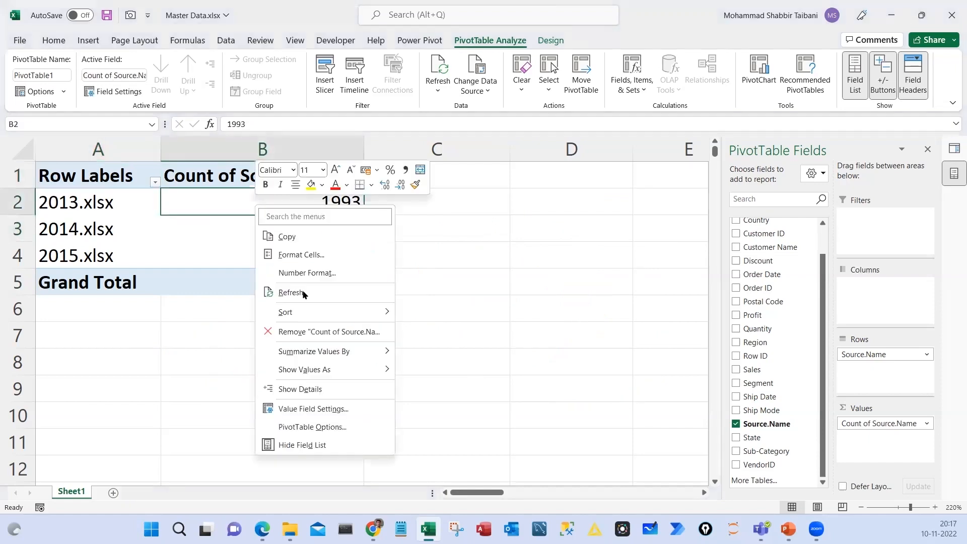
left_click(313, 427)
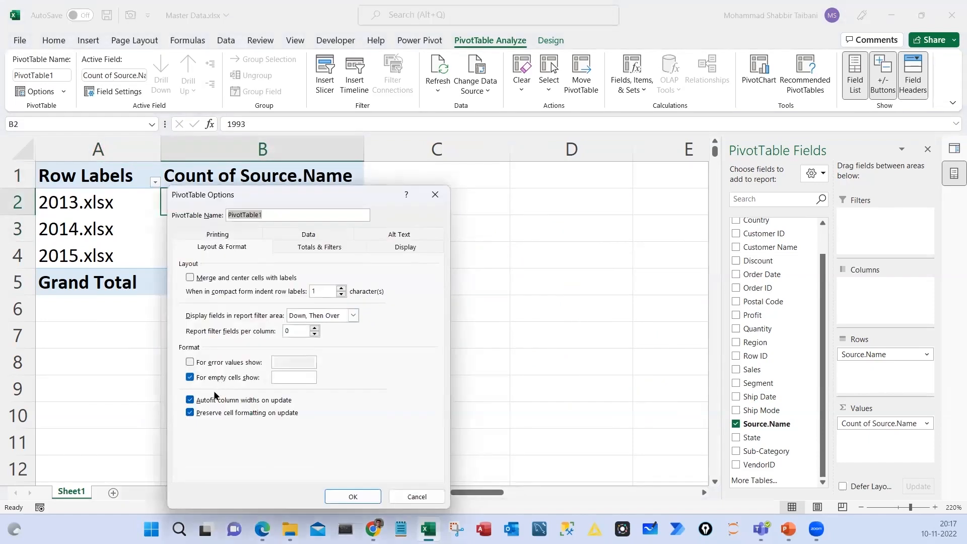
left_click(189, 401)
left_click(401, 247)
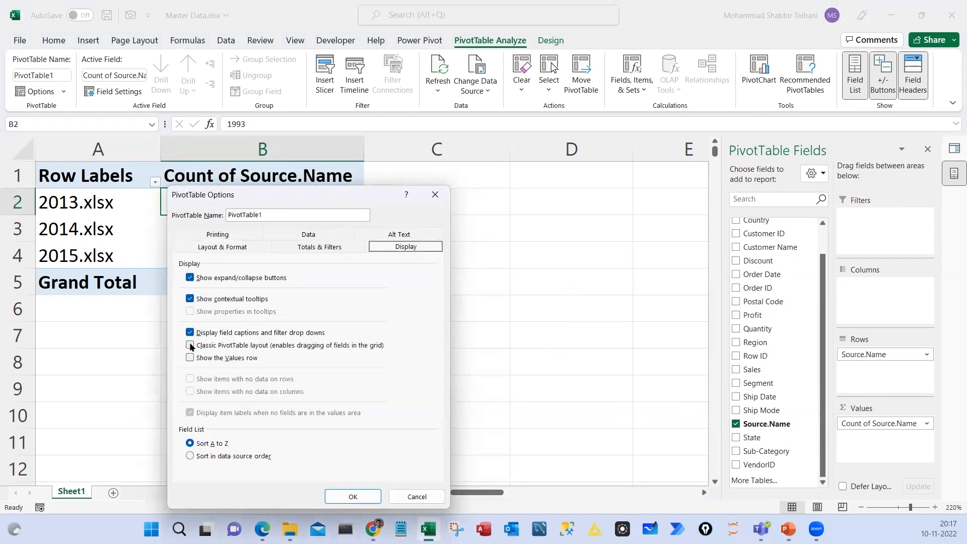
left_click(190, 346)
left_click(353, 497)
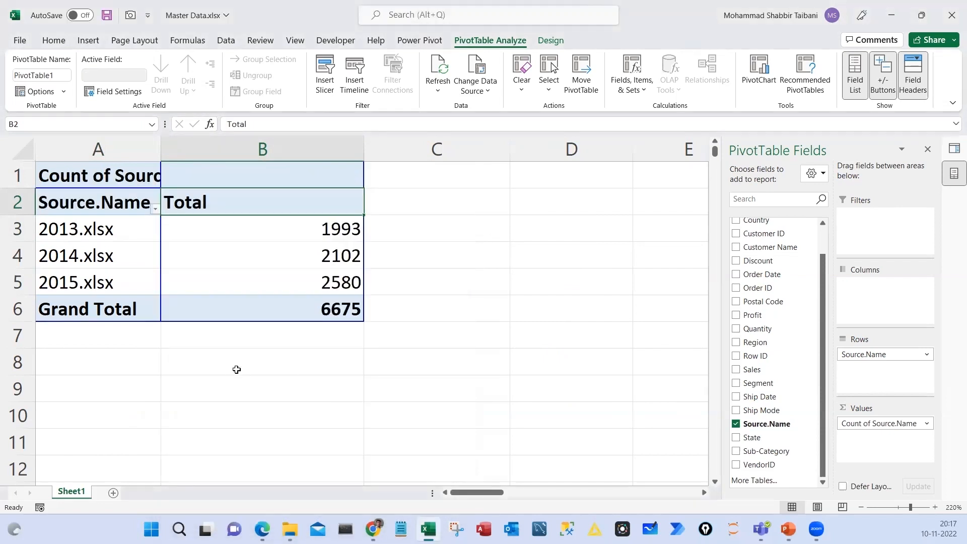
double_click(161, 152)
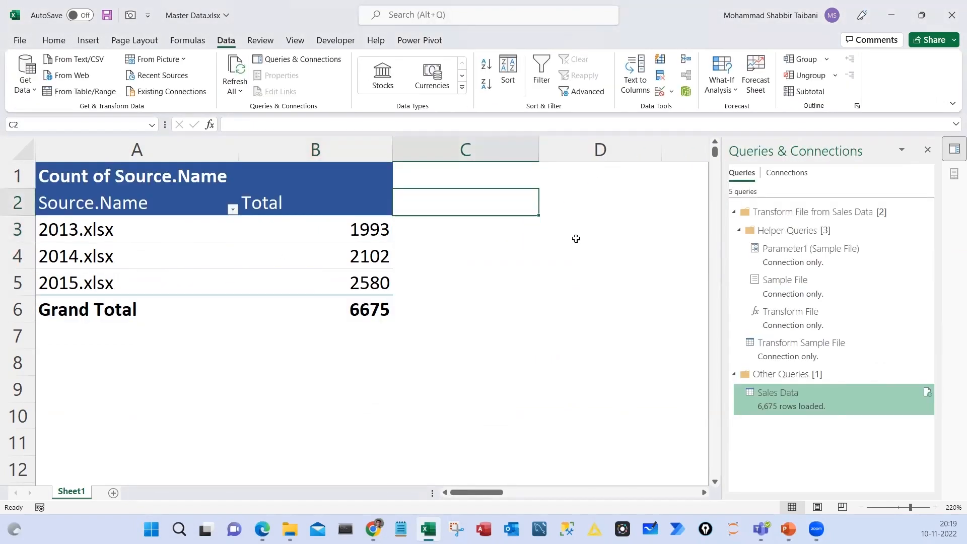
Enter the notes "Autofit : Uncheck" in D3 and "Tick: Classic Layout" in D4
scroll(576, 240, "down", 4)
left_click(465, 202)
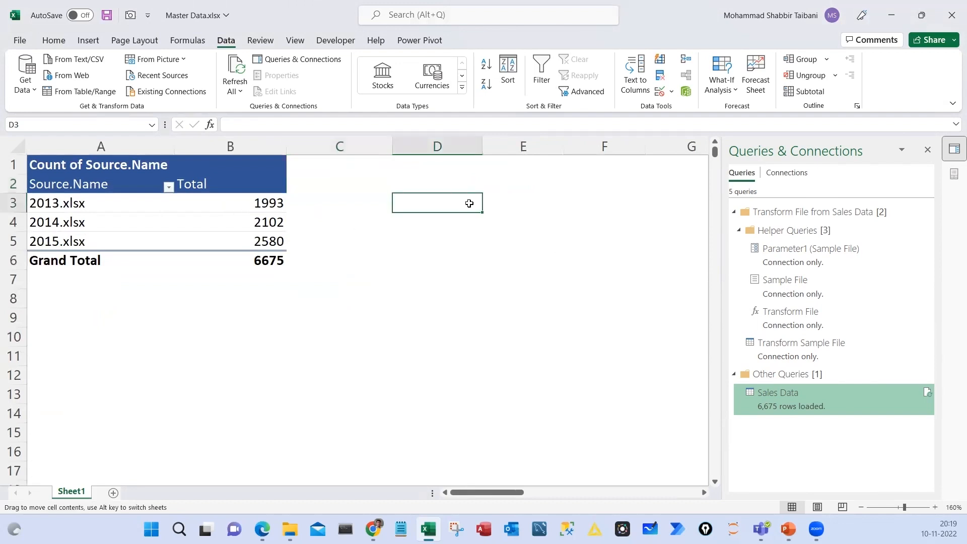
type("AUtofit : Uncheck")
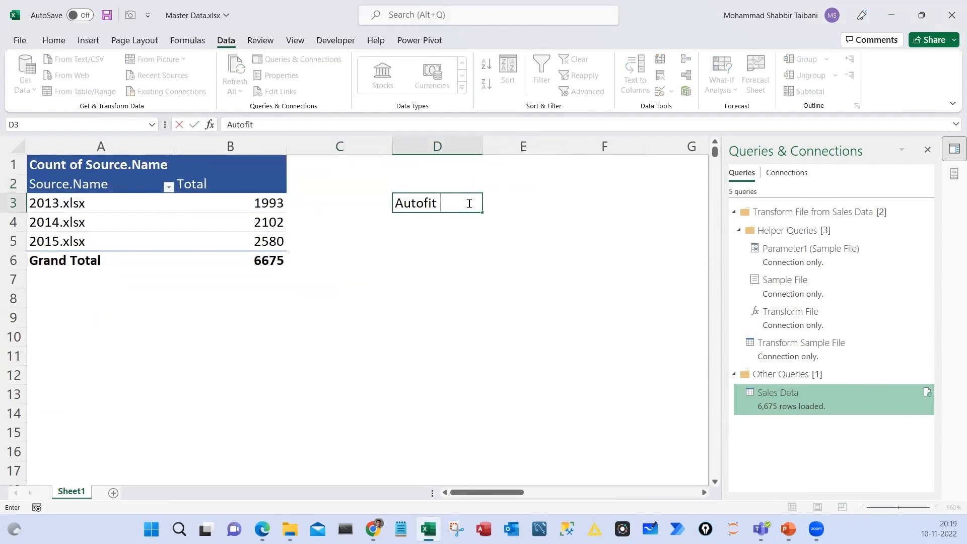
key("Return")
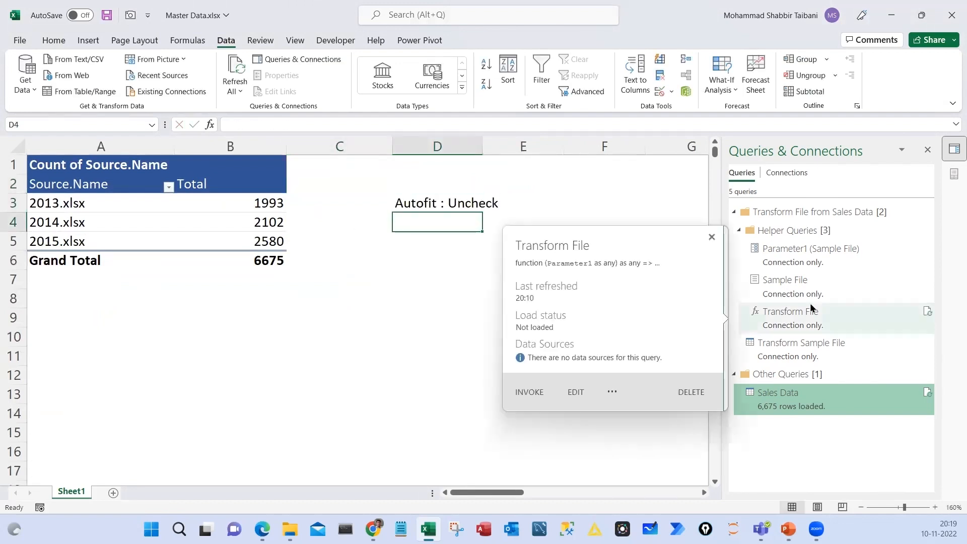
type("Tick: Classic Layout")
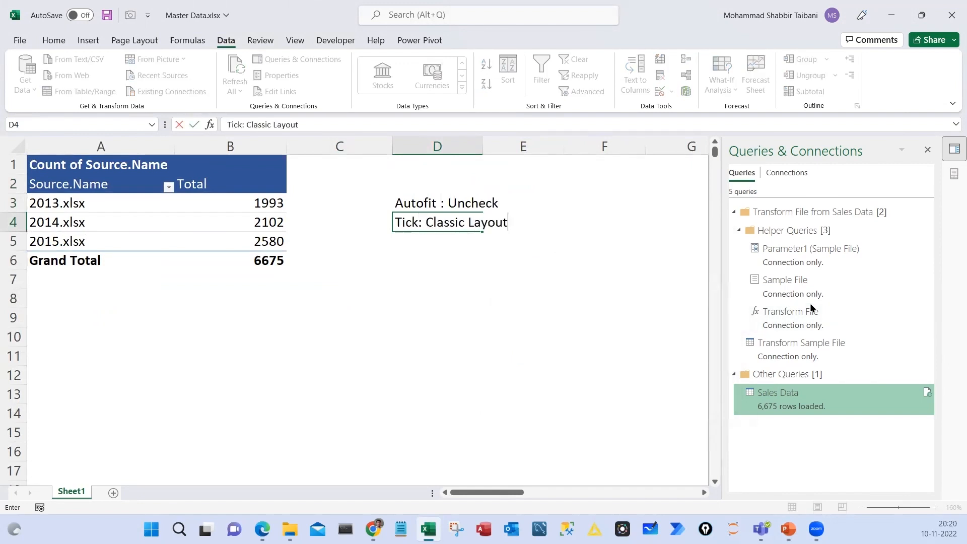
key("Return")
key("Up")
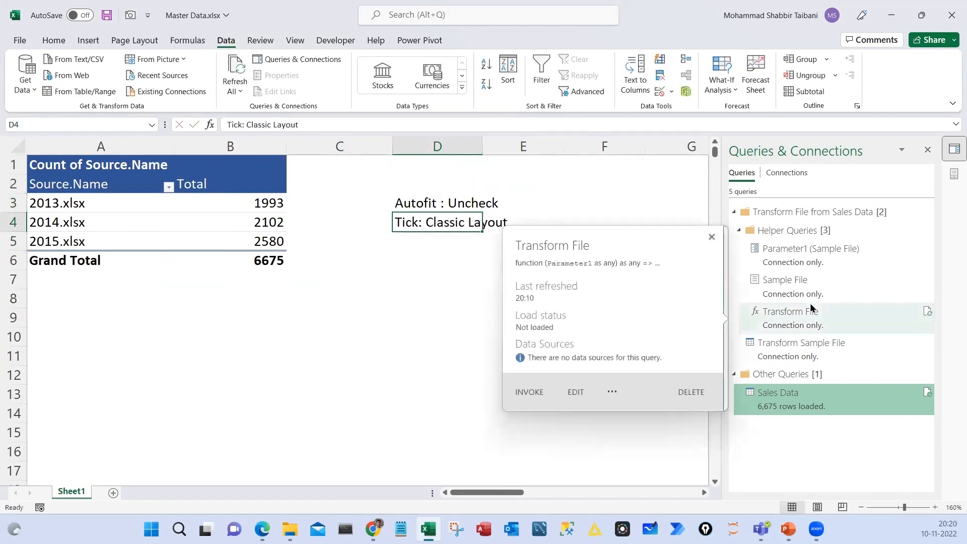
left_click(373, 334)
left_click_drag(423, 200, 474, 217)
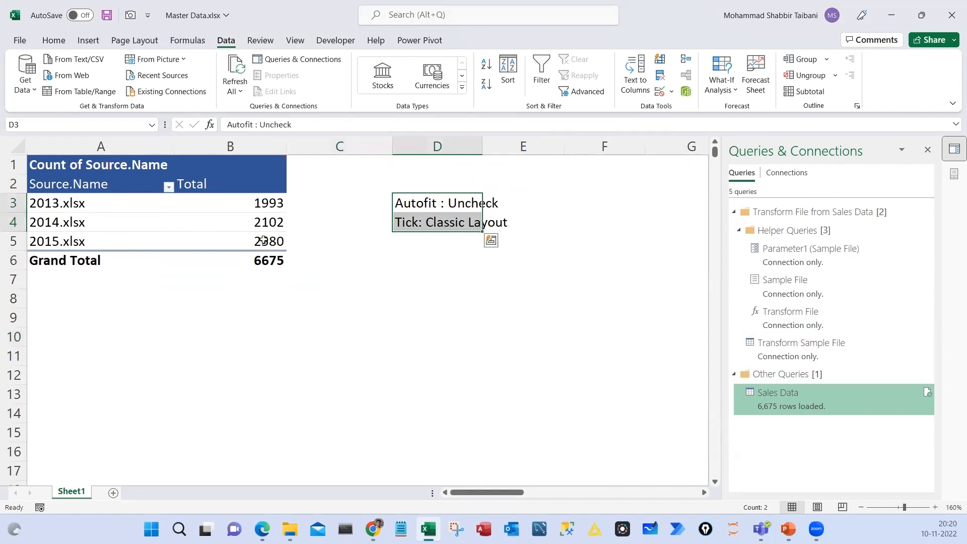
Open the PivotTable options and examine the setting for autofitting column widths on update
left_click(195, 216)
right_click(200, 219)
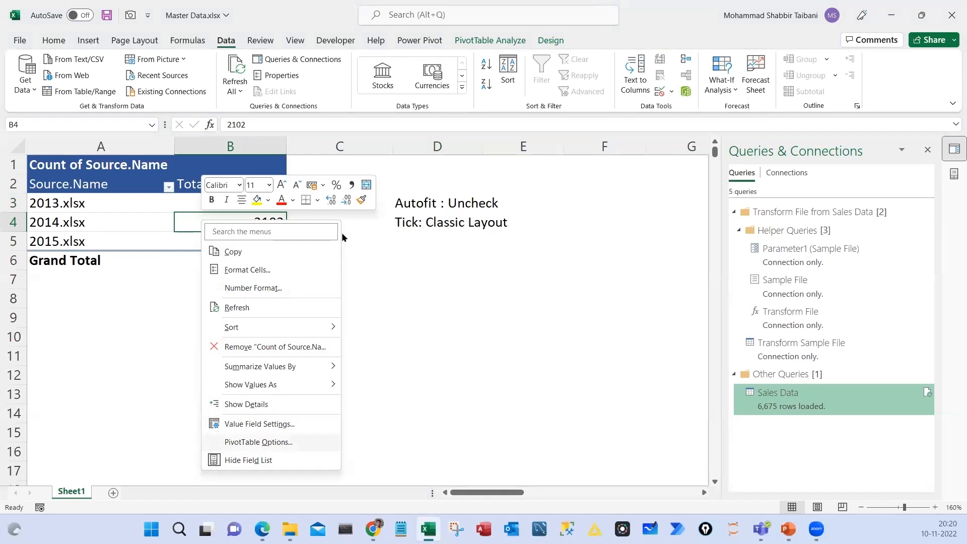
left_click(259, 442)
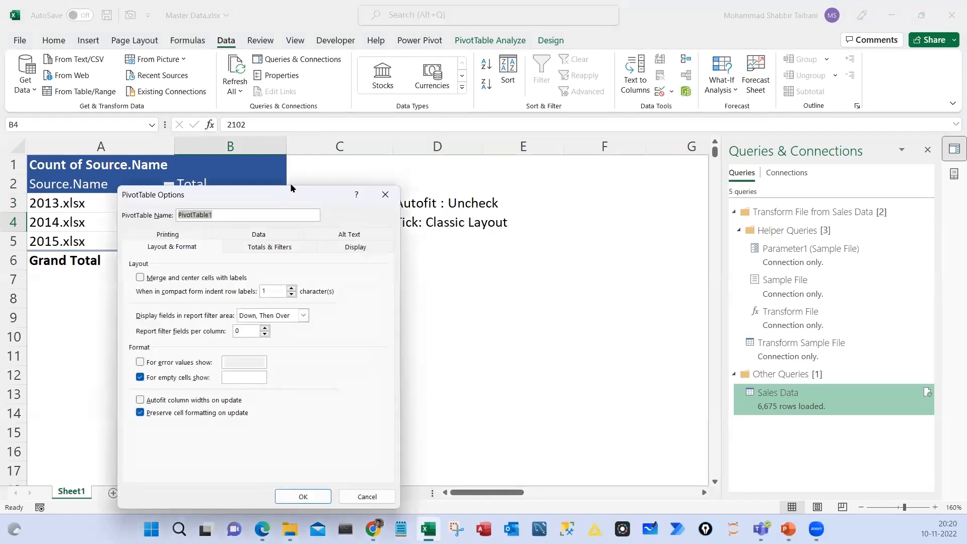
left_click_drag(291, 186, 248, 124)
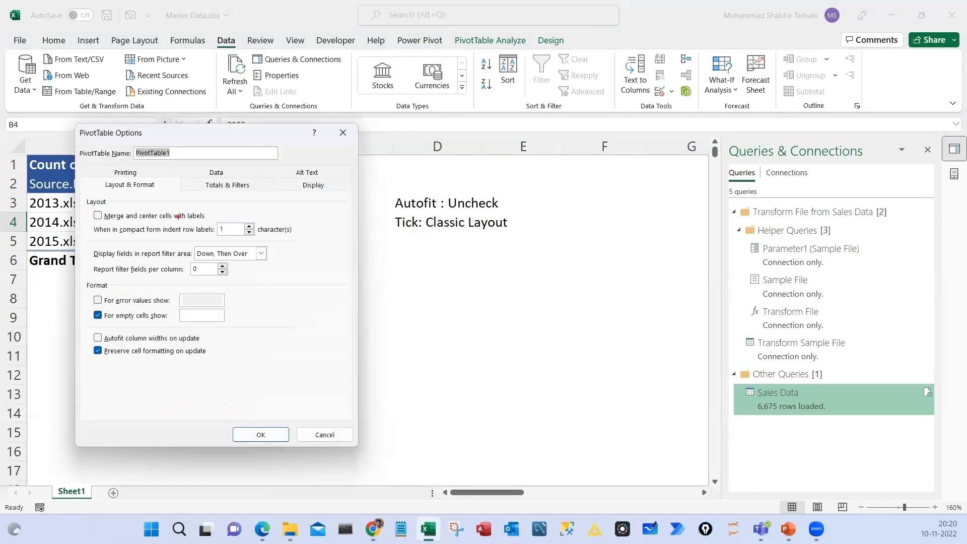
left_click_drag(102, 178, 182, 194)
left_click_drag(86, 330, 212, 346)
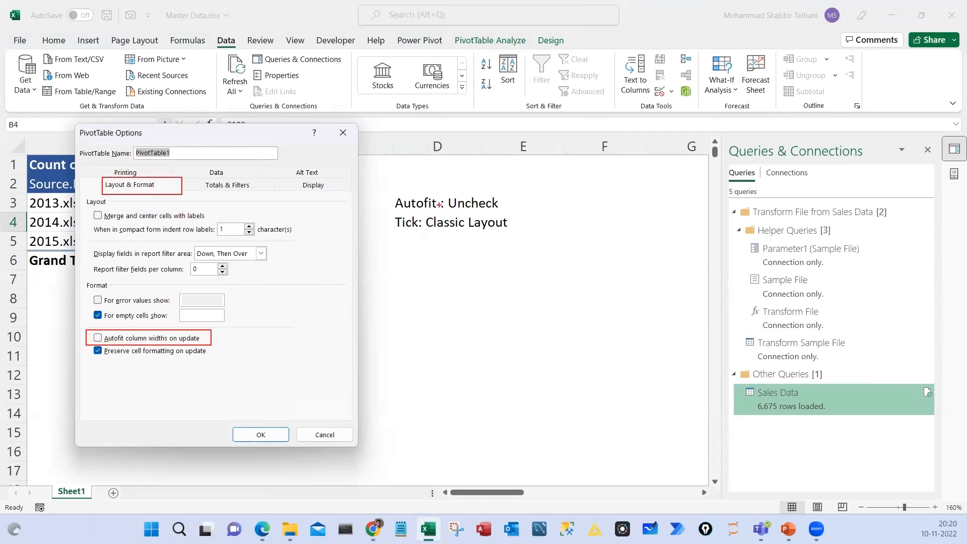
left_click_drag(506, 200, 552, 177)
key("Escape")
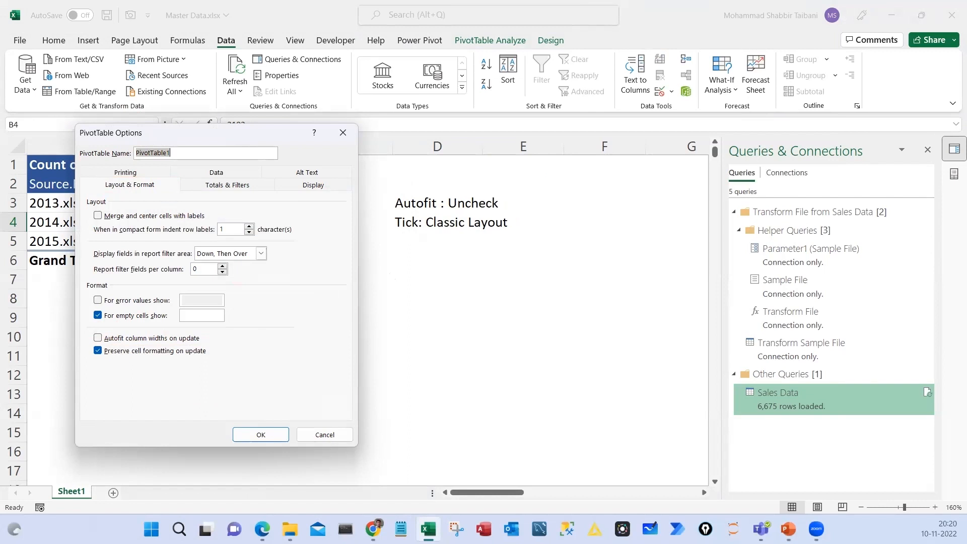
Examine the Classic PivotTable layout setting among the display options, and close the PivotTable options
left_click(322, 185)
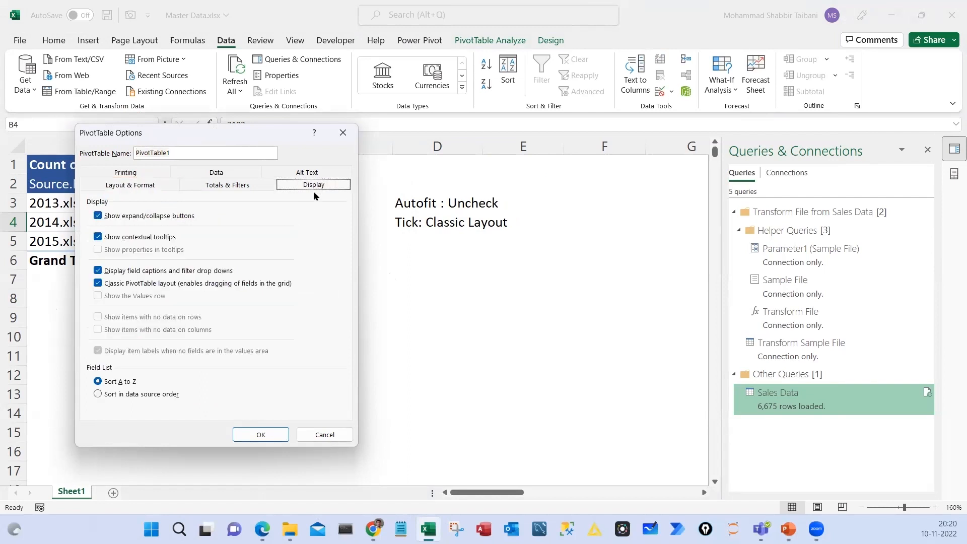
left_click_drag(87, 279, 280, 292)
key("Escape")
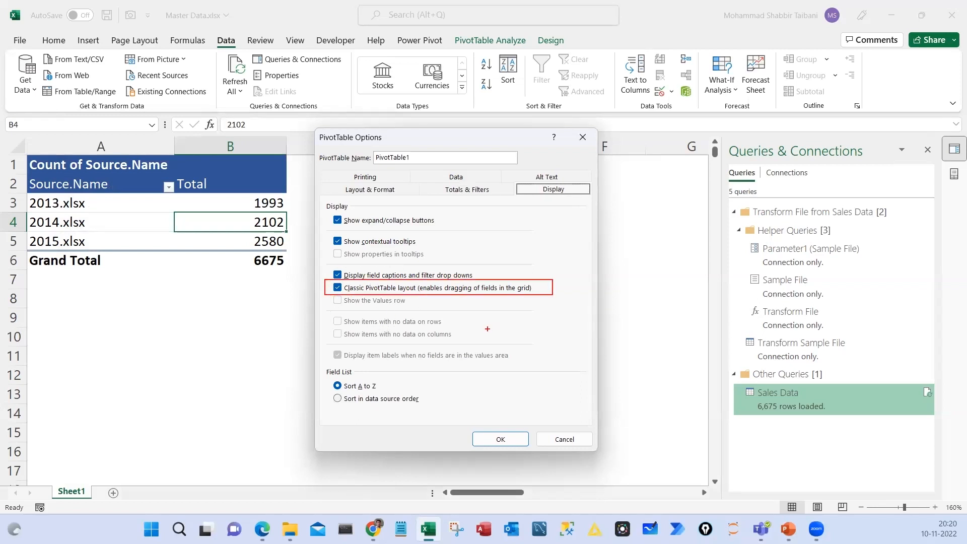
left_click_drag(123, 267, 184, 232)
left_click_drag(291, 300, 335, 283)
key("Escape")
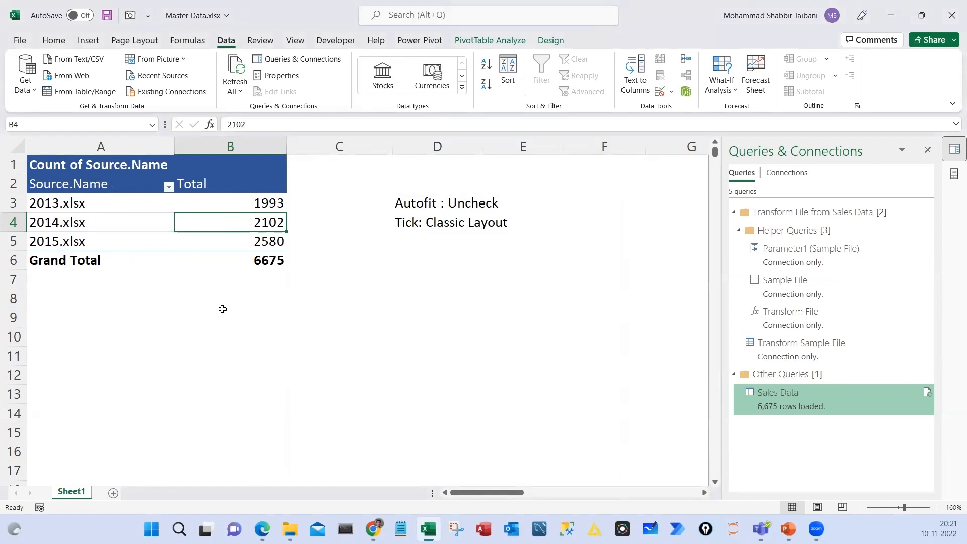
left_click_drag(353, 283, 385, 393)
left_click_drag(524, 260, 555, 401)
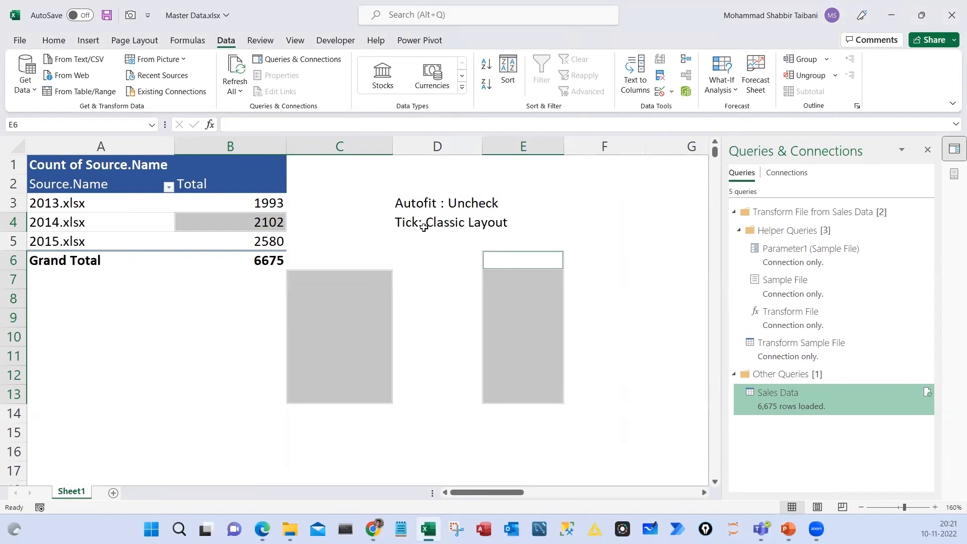
left_click_drag(425, 225, 483, 228)
left_click_drag(438, 203, 496, 224)
left_click(401, 297)
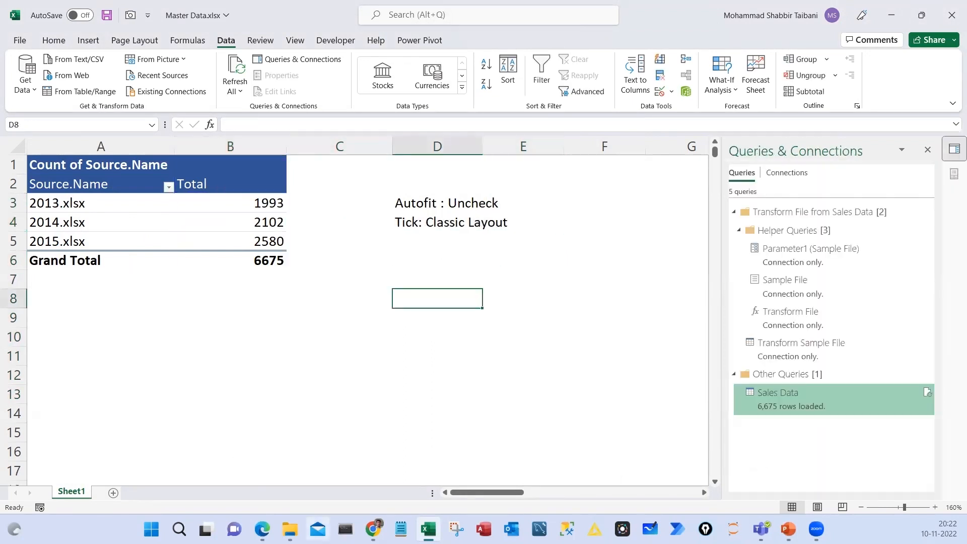
Switch to Day 08.pdf in Edge, review the Data Combine - Append slide's source and combined tables, and return to the workbook
left_click(262, 529)
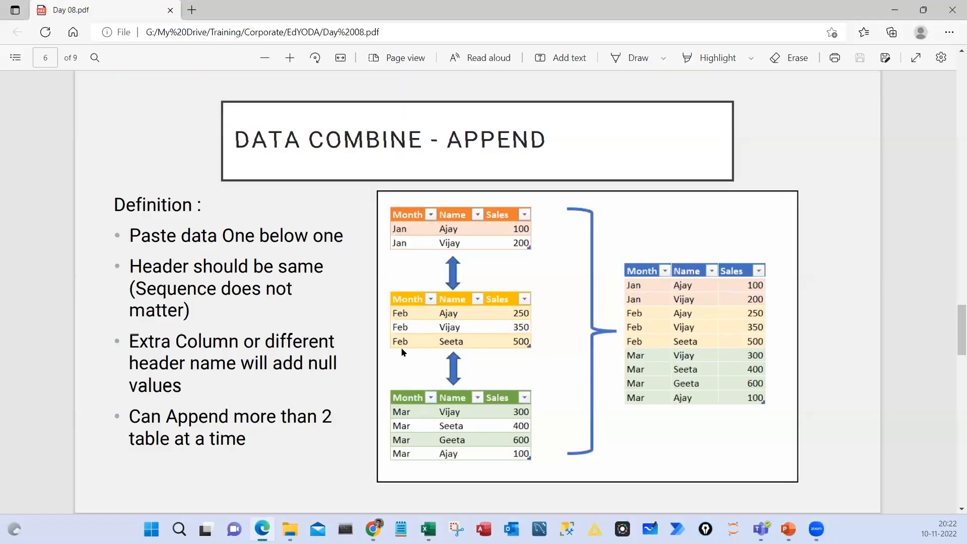
key("ctrl+2")
left_click_drag(382, 201, 540, 252)
mouse_move(383, 279)
left_mouse_down()
mouse_move(430, 320)
mouse_move(541, 358)
left_mouse_up()
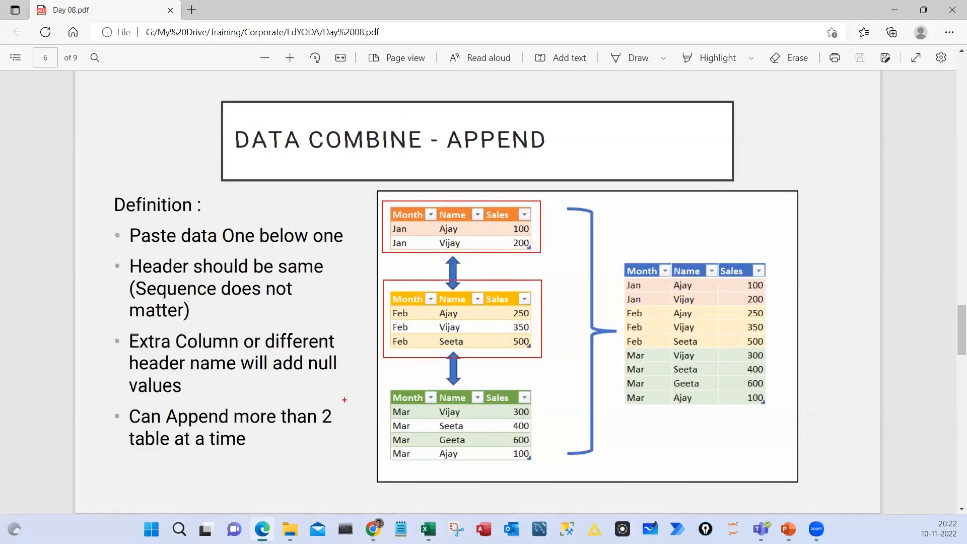
left_click_drag(364, 383, 540, 479)
mouse_move(611, 259)
left_mouse_down()
mouse_move(707, 372)
mouse_move(773, 421)
left_mouse_up()
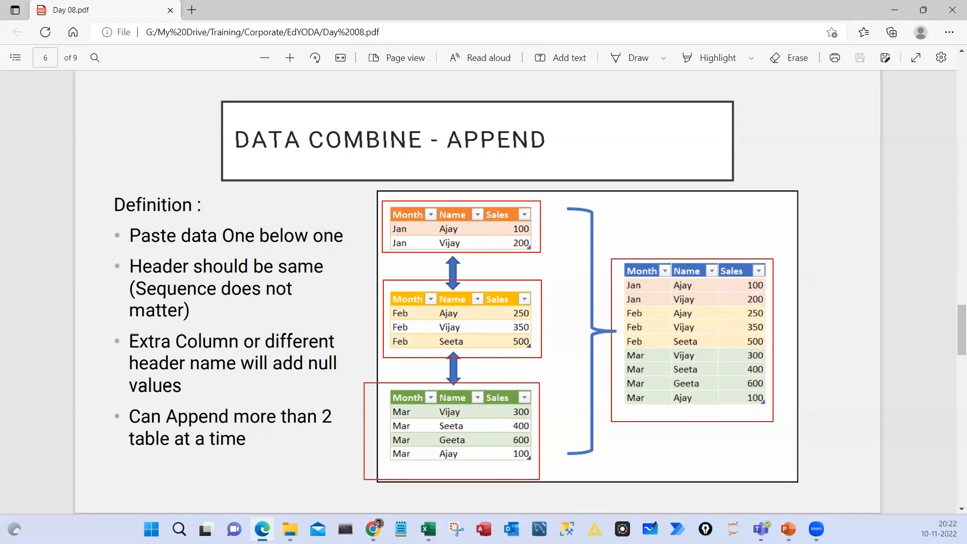
left_click_drag(680, 260, 728, 217)
mouse_move(718, 219)
left_mouse_down()
mouse_move(718, 237)
mouse_move(764, 233)
mouse_move(818, 212)
mouse_move(819, 224)
left_mouse_up()
mouse_move(813, 189)
left_mouse_down()
mouse_move(781, 203)
mouse_move(739, 195)
left_mouse_up()
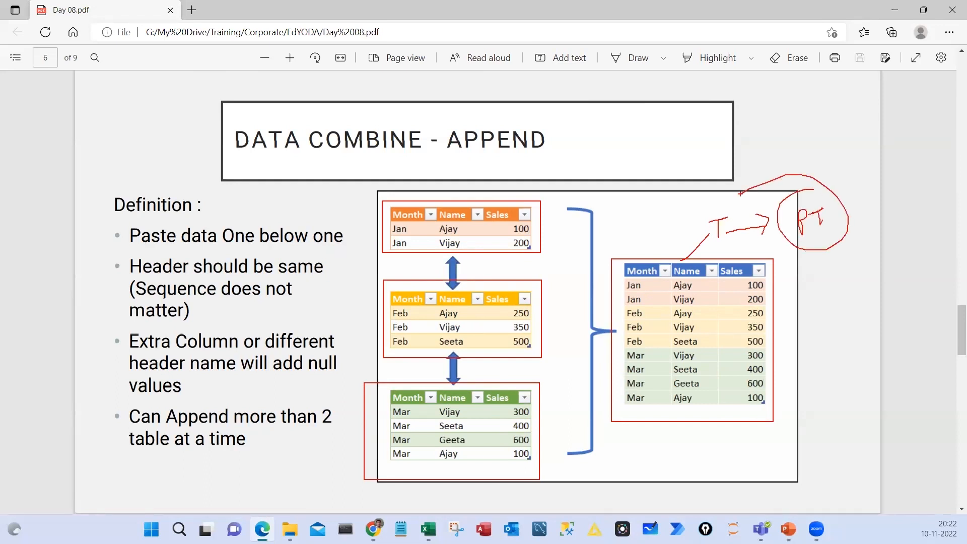
key("Escape")
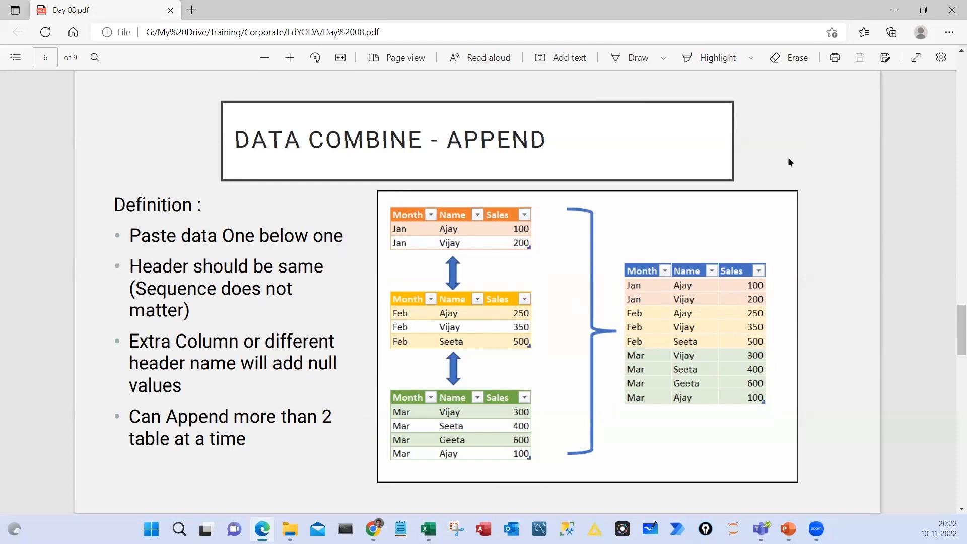
left_click(952, 9)
left_click_drag(397, 197, 523, 241)
Switch to File Explorer and copy 2016.xlsx from the New Sales Data folder inside Day 08
left_click(290, 529)
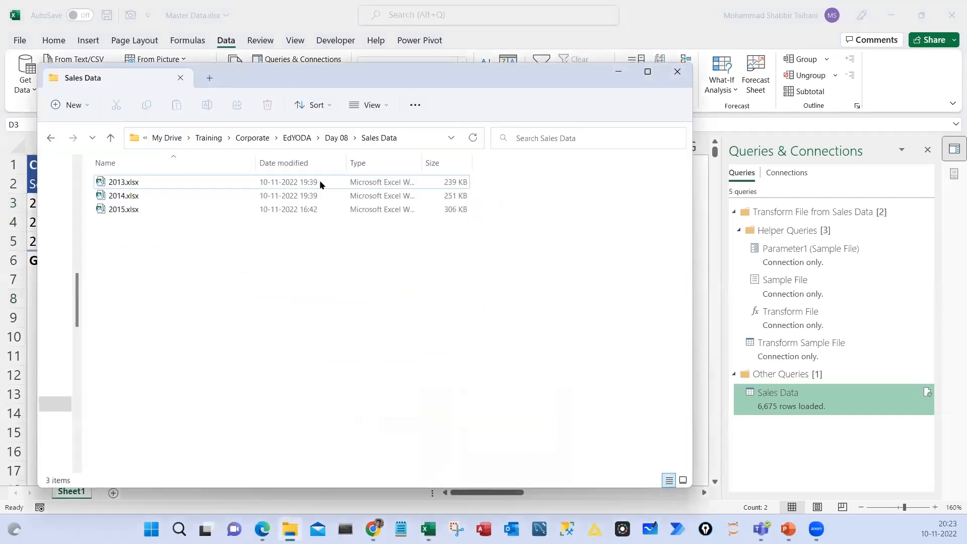
left_click_drag(292, 75, 448, 57)
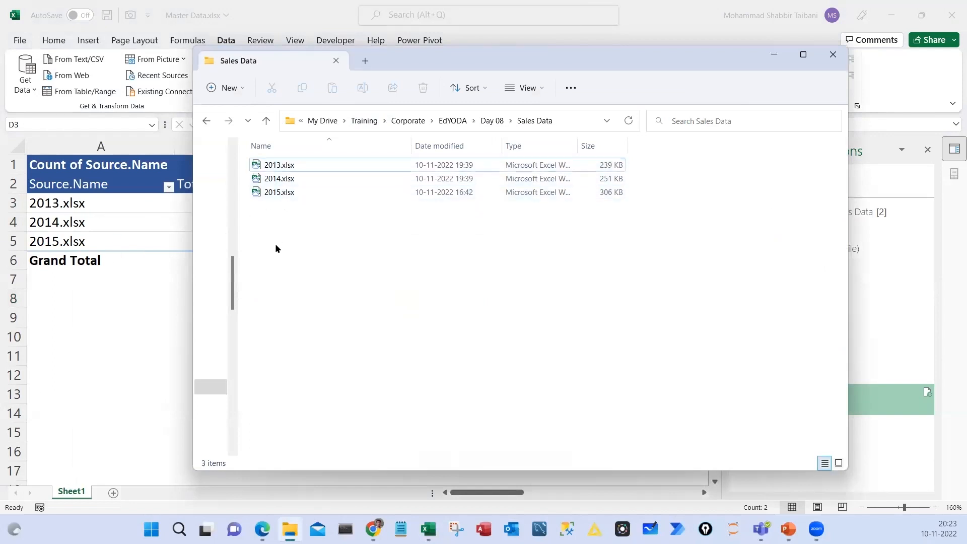
left_click(492, 121)
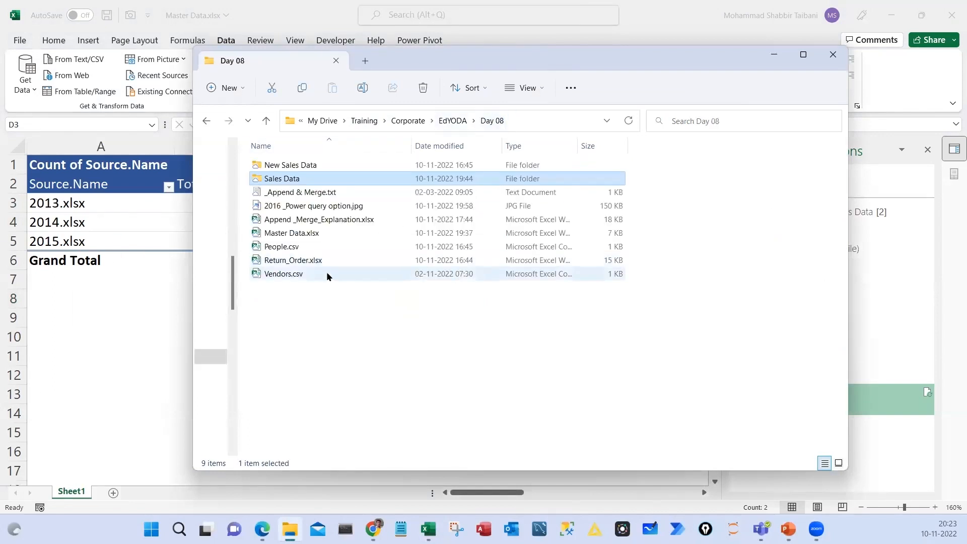
double_click(286, 166)
left_click(276, 165)
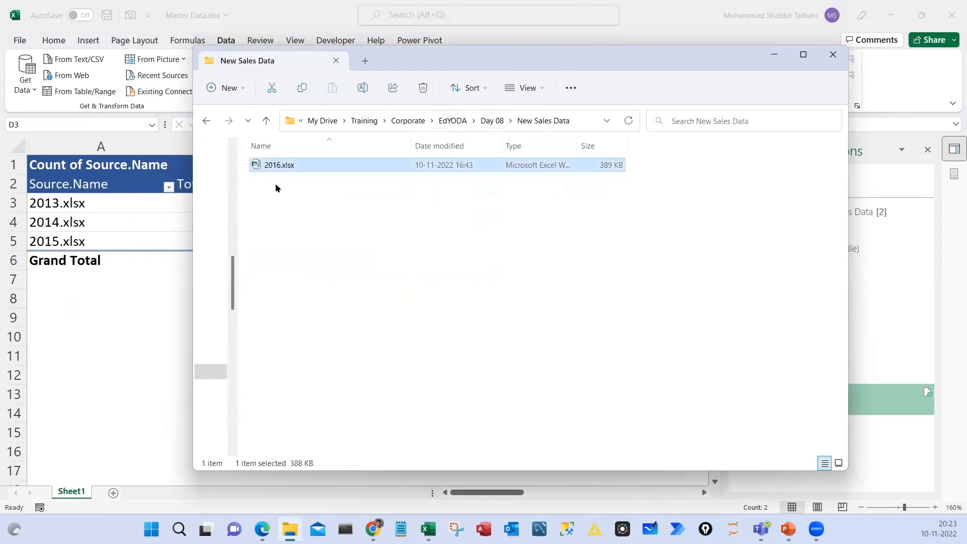
left_click(494, 122)
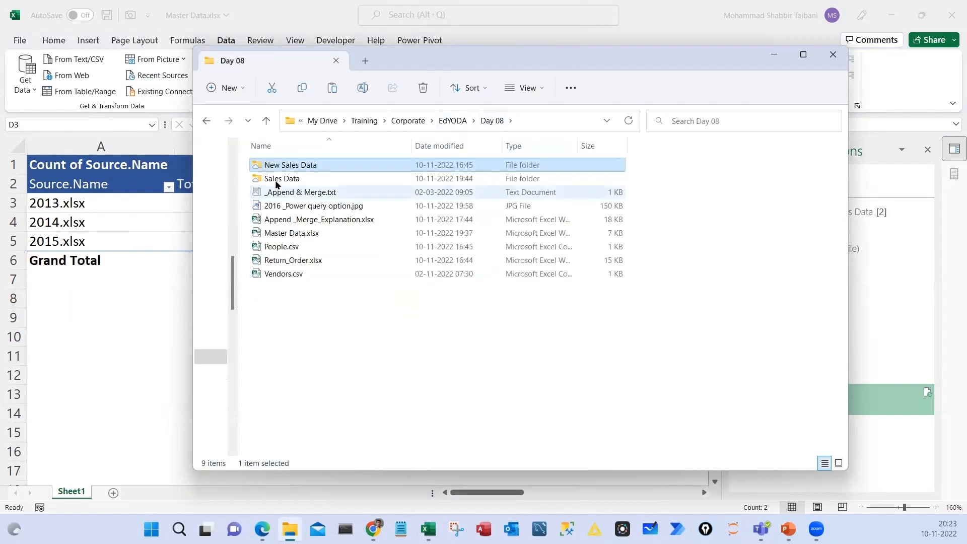
double_click(282, 163)
left_click(279, 166)
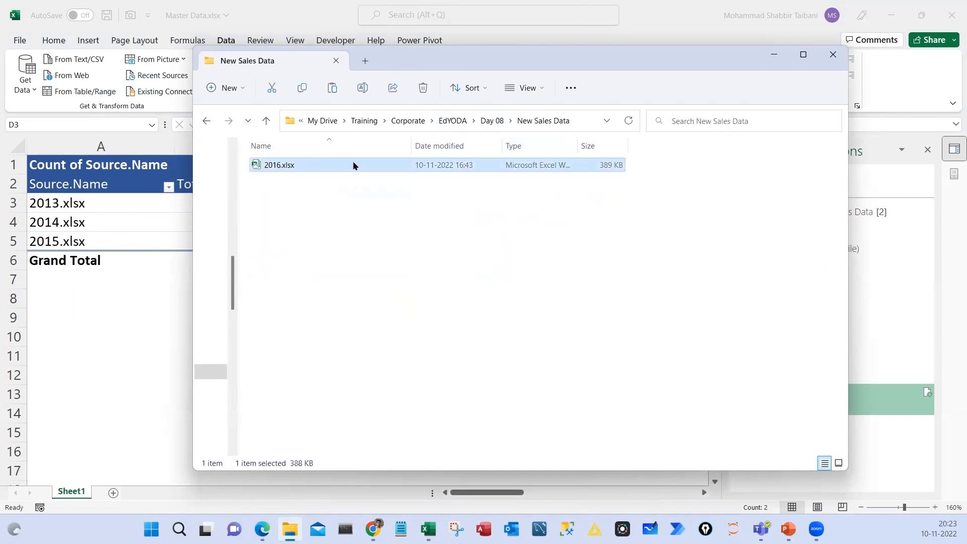
Paste 2016.xlsx into the Sales Data folder
left_click(492, 121)
double_click(282, 179)
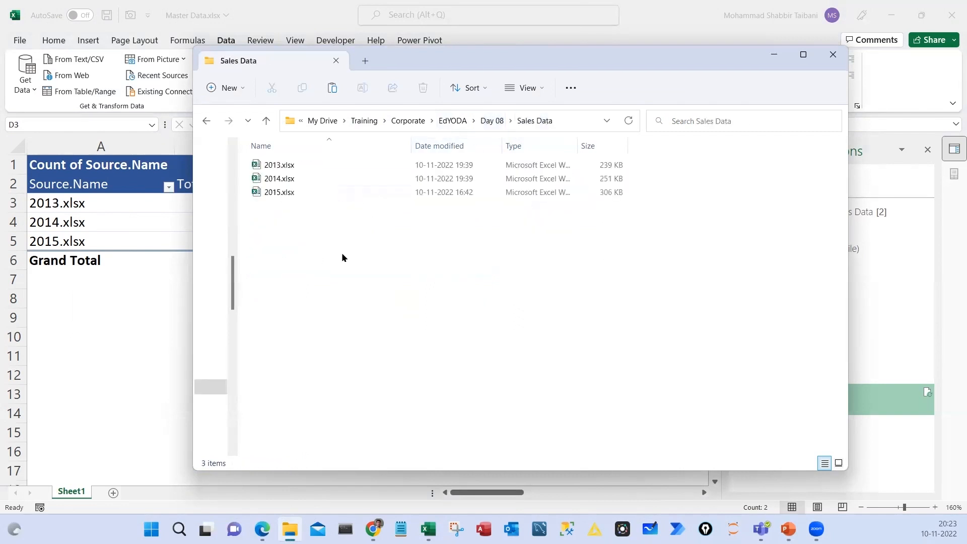
key("ctrl+v")
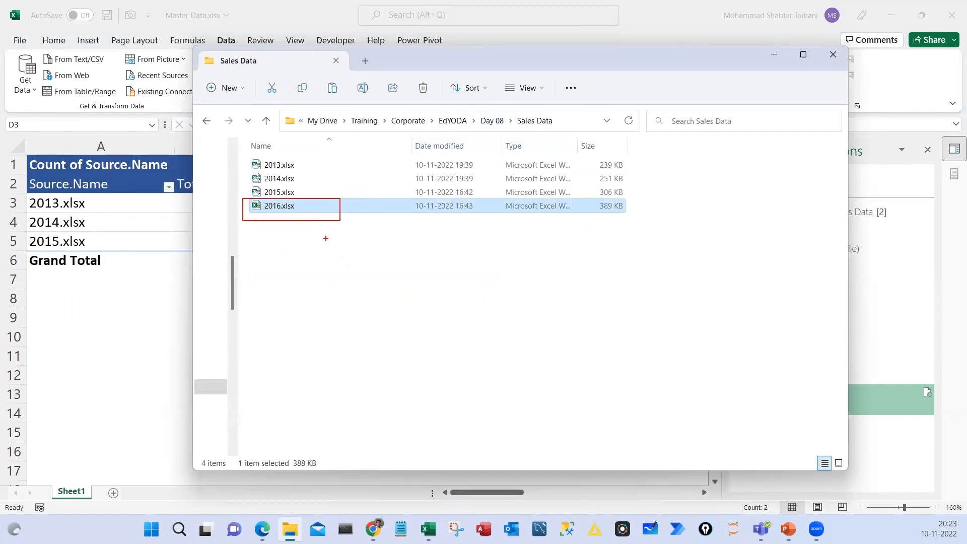
Compare the files in the Sales Data folder with the source files listed in the PivotTable
left_click_drag(326, 219, 341, 217)
left_click_drag(259, 145, 252, 192)
mouse_move(32, 152)
left_mouse_down()
mouse_move(179, 210)
mouse_move(24, 159)
left_mouse_up()
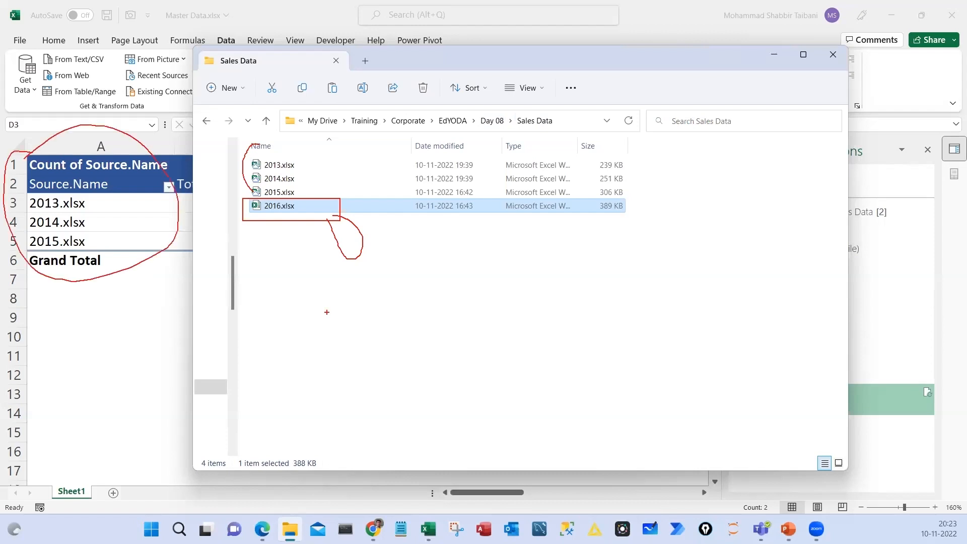
mouse_move(327, 313)
left_mouse_down()
mouse_move(282, 242)
mouse_move(303, 237)
left_mouse_up()
mouse_move(423, 252)
left_mouse_down()
mouse_move(658, 264)
mouse_move(441, 253)
mouse_move(471, 298)
left_mouse_up()
left_click_drag(504, 248, 509, 293)
left_click_drag(548, 248, 550, 301)
left_click_drag(584, 249, 588, 298)
left_click_drag(617, 257, 620, 313)
left_click_drag(446, 308, 449, 475)
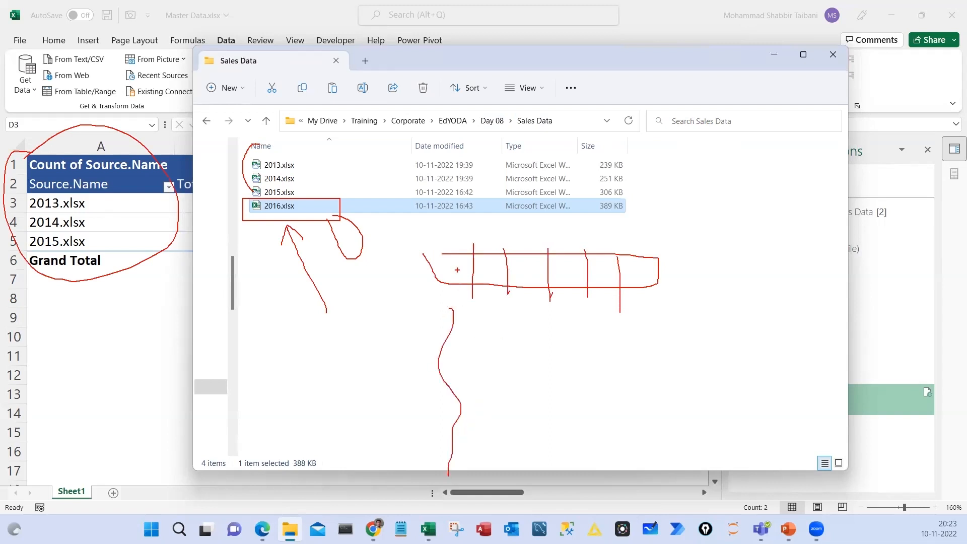
key("Escape")
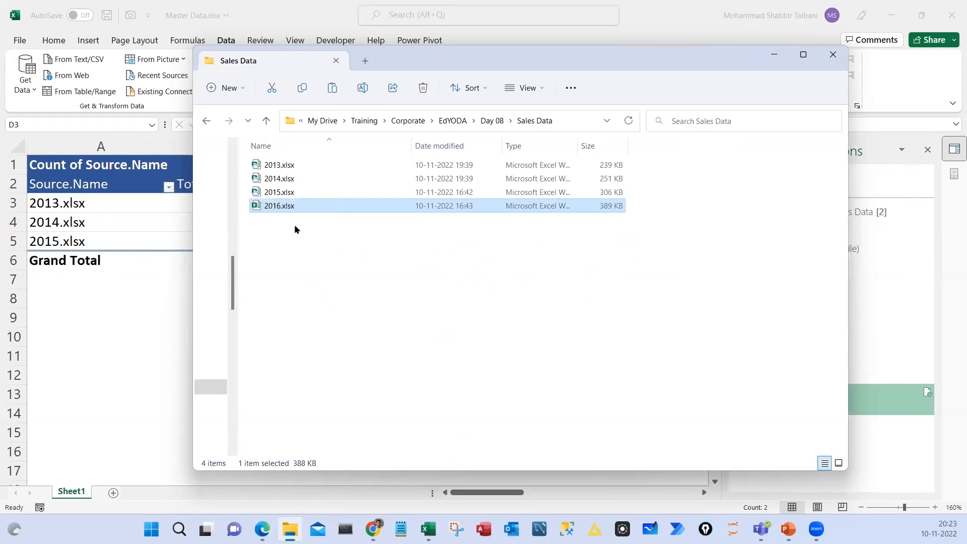
Switch to Excel, refresh the PivotTable, and check its row for 2016.xlsx
key("alt+Tab")
left_click(216, 225)
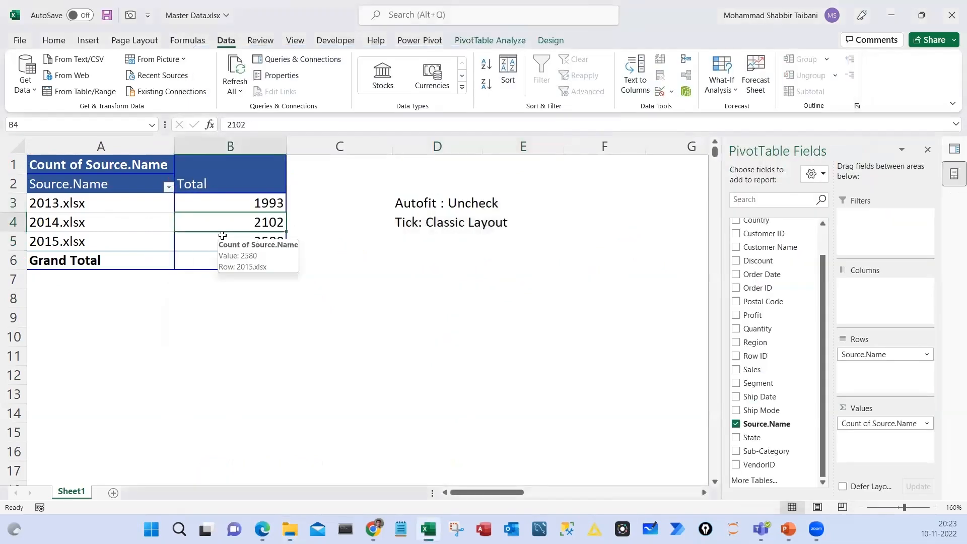
key("alt+Tab")
key("alt+Tab")
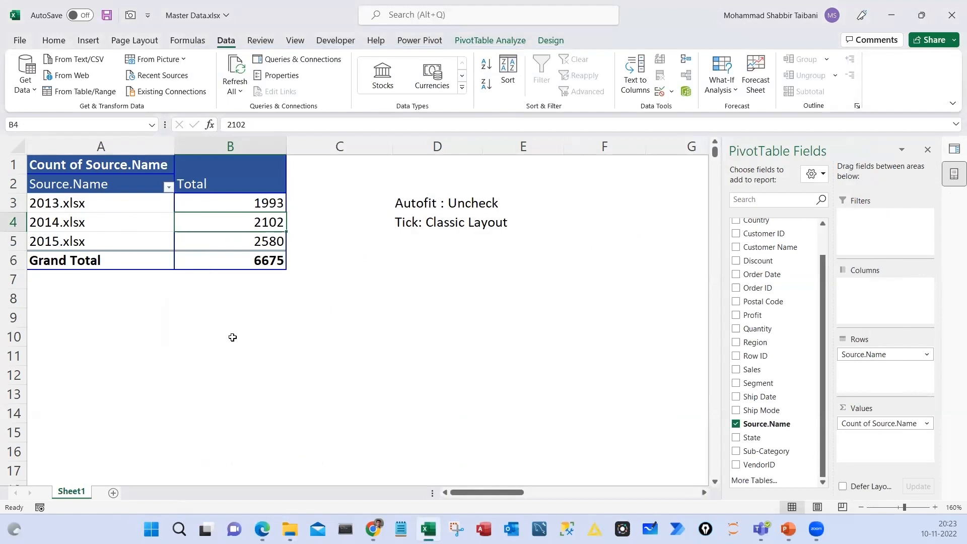
right_click(118, 218)
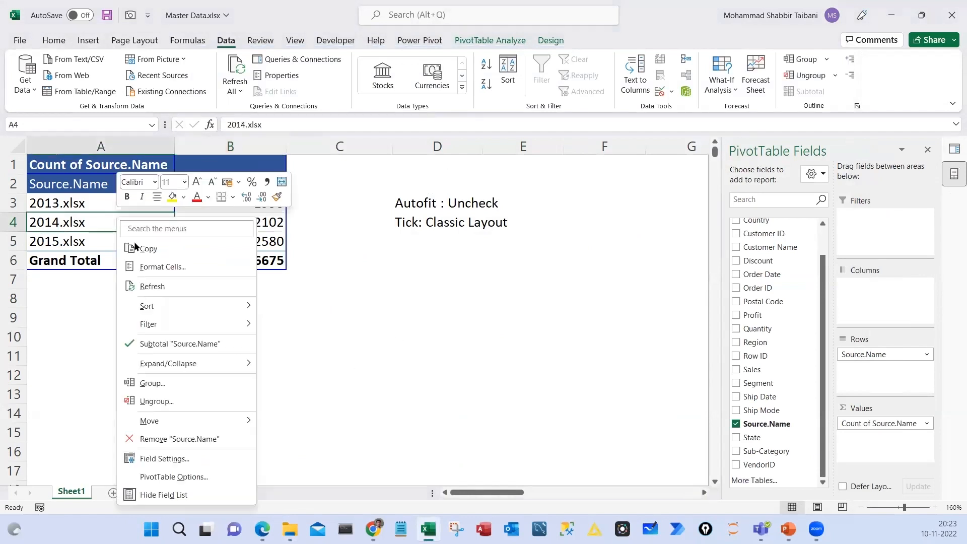
left_click(152, 286)
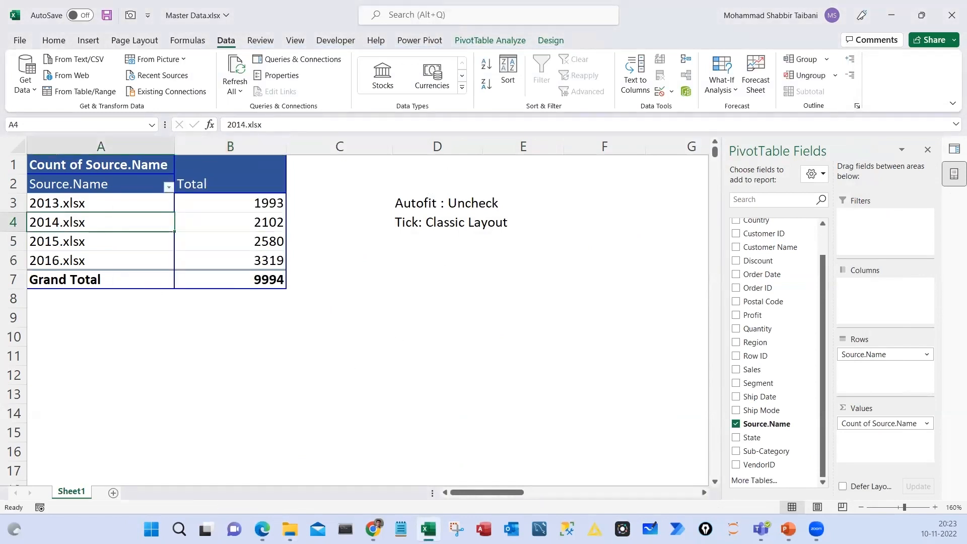
left_click_drag(27, 253, 296, 268)
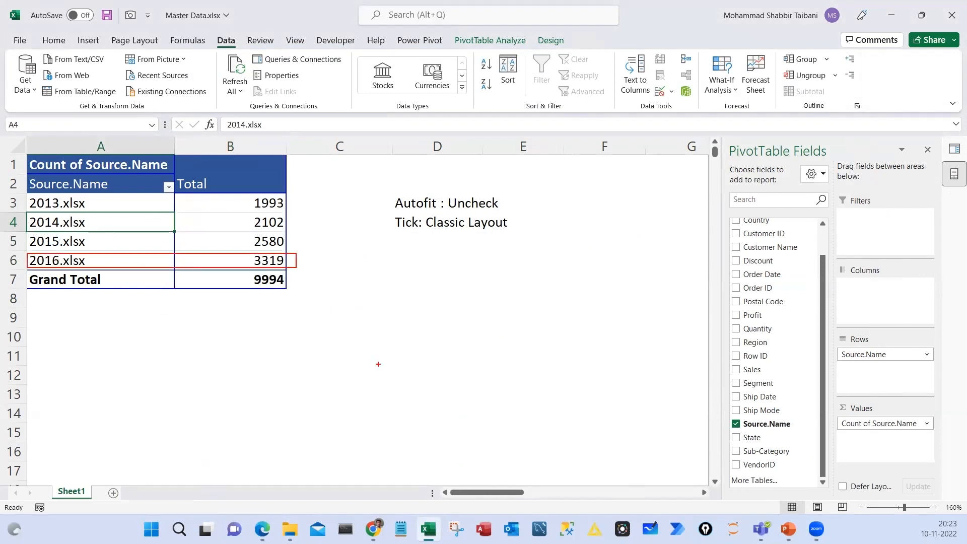
mouse_move(363, 390)
left_mouse_down()
mouse_move(453, 337)
mouse_move(438, 372)
left_mouse_up()
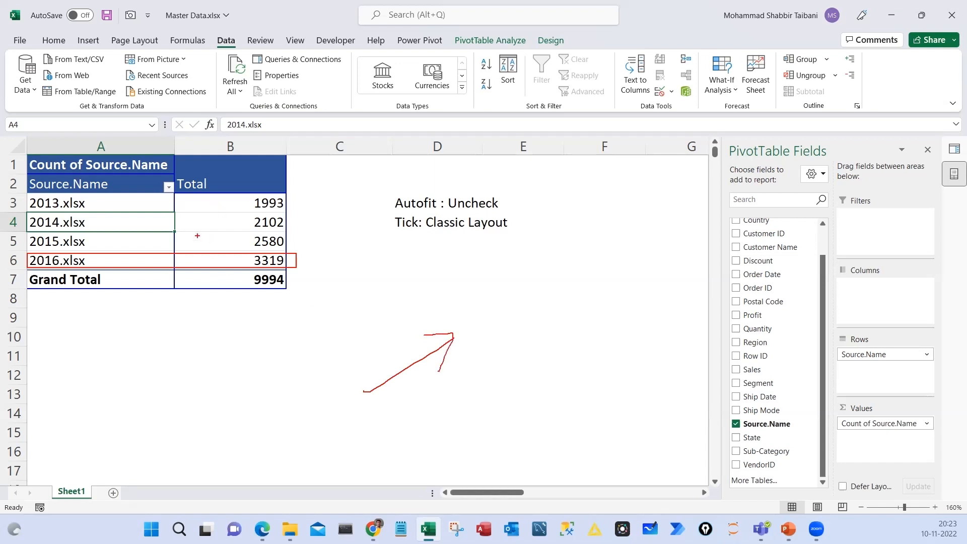
left_click_drag(218, 224, 272, 261)
left_click_drag(182, 278, 321, 253)
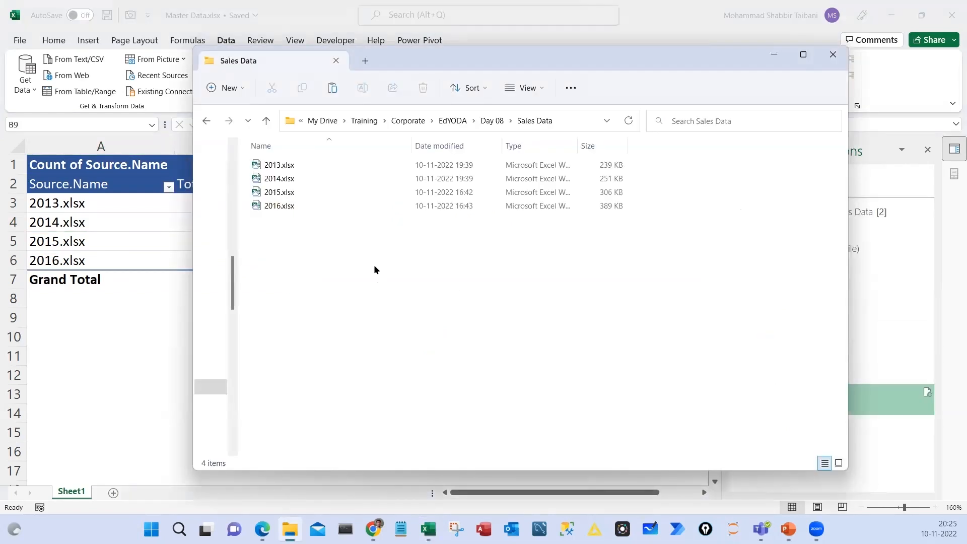
Examine the individual and combined sizes of the yearly workbooks in the Sales Data folder
left_click_drag(245, 150, 340, 248)
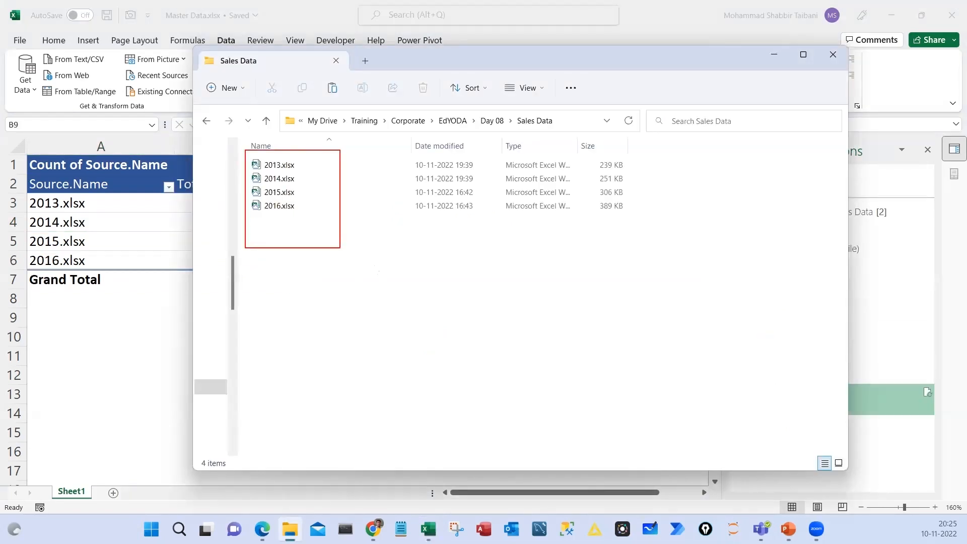
mouse_move(322, 211)
left_mouse_down()
mouse_move(332, 236)
mouse_move(346, 235)
left_mouse_up()
left_click_drag(323, 208, 323, 243)
left_click_drag(589, 150, 638, 248)
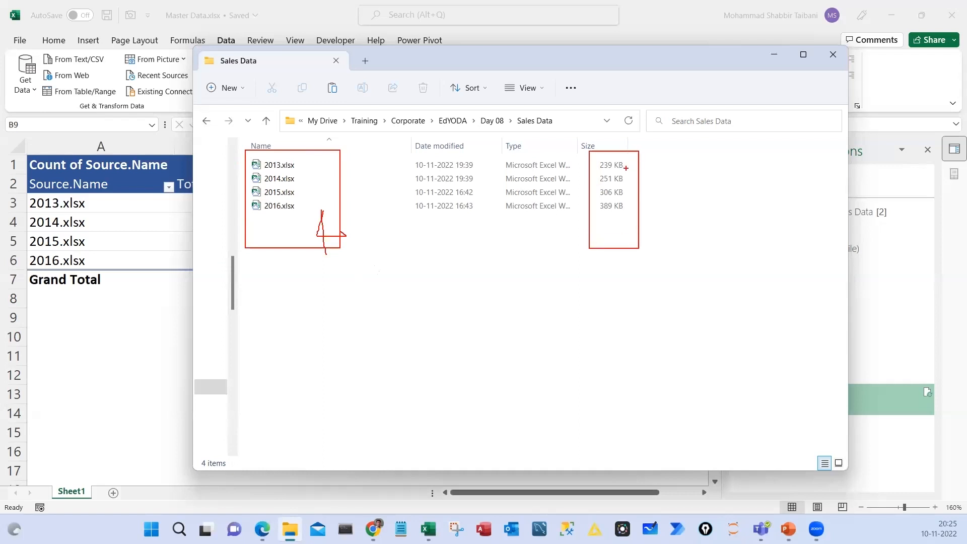
mouse_move(598, 172)
left_mouse_down()
mouse_move(624, 171)
mouse_move(622, 198)
left_mouse_up()
mouse_move(596, 212)
left_mouse_down()
mouse_move(639, 215)
mouse_move(673, 253)
mouse_move(711, 249)
left_mouse_up()
mouse_move(716, 235)
left_mouse_down()
mouse_move(733, 228)
mouse_move(739, 245)
left_mouse_up()
mouse_move(756, 214)
left_mouse_down()
mouse_move(759, 240)
mouse_move(773, 236)
left_mouse_up()
mouse_move(782, 214)
left_mouse_down()
mouse_move(784, 230)
mouse_move(770, 235)
left_mouse_up()
left_click_drag(737, 177, 764, 197)
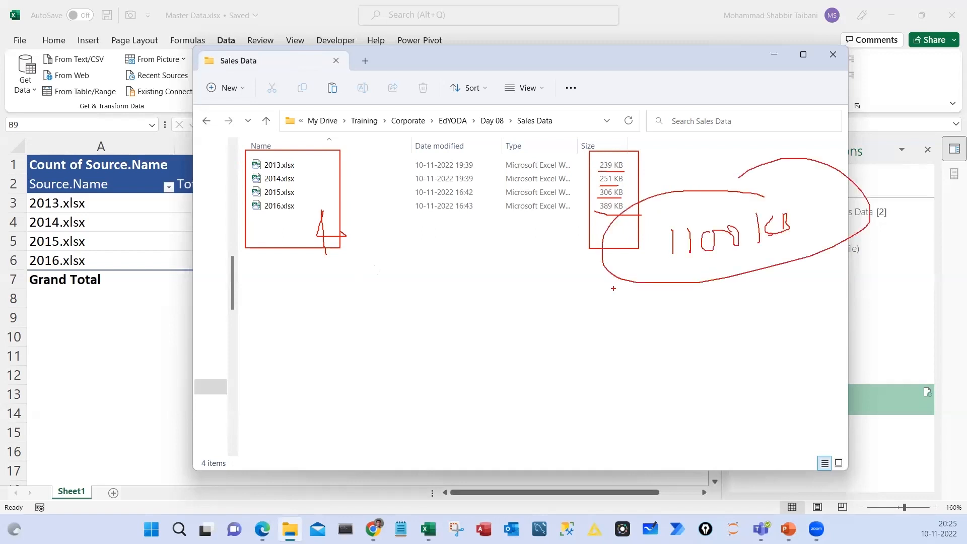
left_click_drag(608, 290, 658, 264)
left_click_drag(587, 152, 589, 267)
key("Escape")
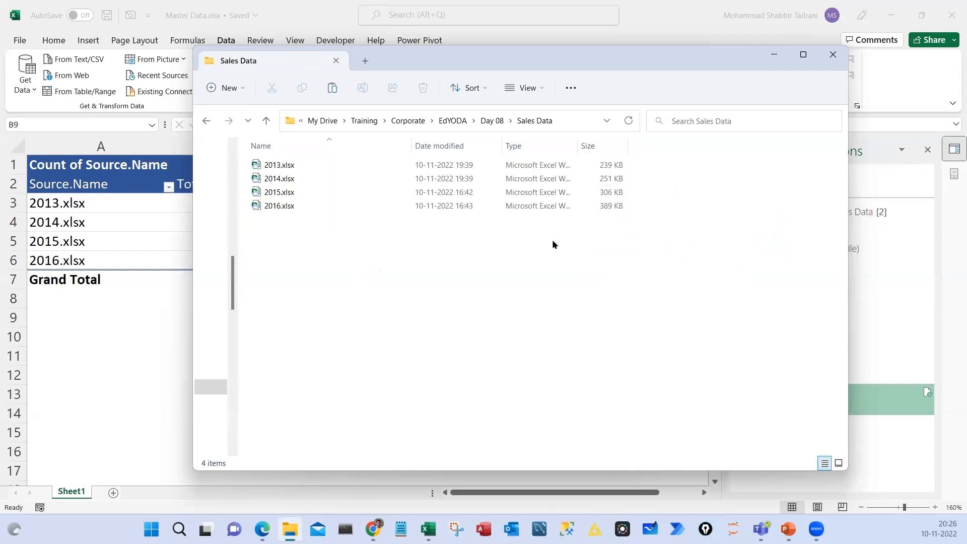
Go up to the Day 08 folder and examine the file size of Master Data.xlsx
left_click(493, 121)
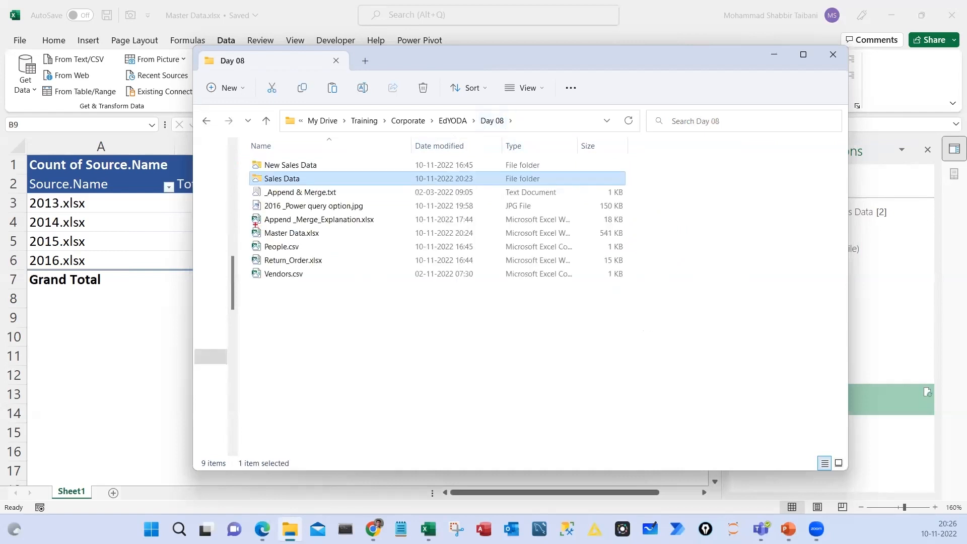
mouse_move(252, 225)
left_mouse_down()
mouse_move(322, 237)
mouse_move(644, 240)
left_mouse_up()
left_click_drag(650, 234, 668, 234)
mouse_move(703, 225)
left_mouse_down()
mouse_move(693, 244)
mouse_move(725, 237)
mouse_move(723, 248)
left_mouse_up()
left_click_drag(729, 231, 730, 248)
mouse_move(702, 207)
left_mouse_down()
mouse_move(750, 237)
mouse_move(680, 208)
left_mouse_up()
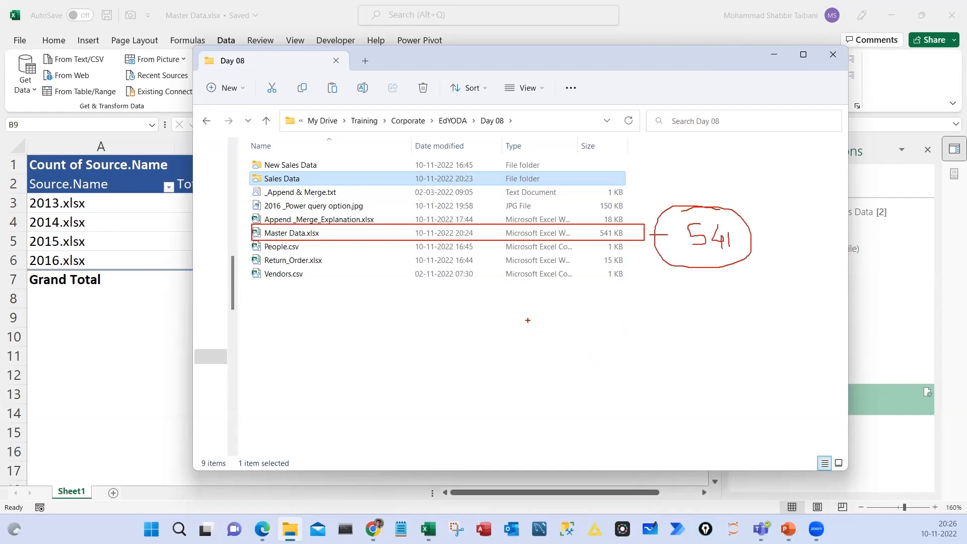
mouse_move(528, 316)
left_mouse_down()
mouse_move(532, 352)
mouse_move(587, 334)
left_mouse_up()
mouse_move(738, 192)
left_mouse_down()
mouse_move(652, 239)
mouse_move(760, 214)
mouse_move(697, 205)
left_mouse_up()
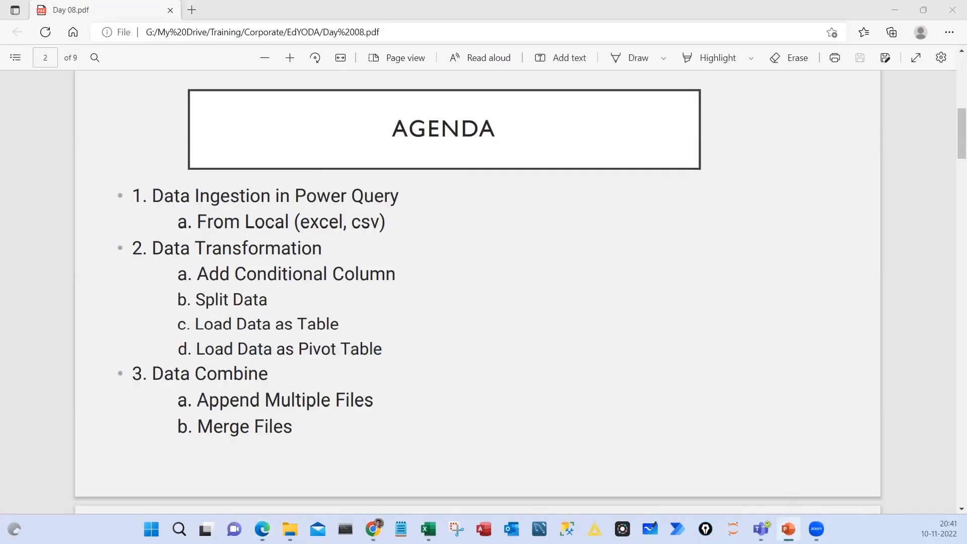
Leave the PDF agenda for the Master Data workbook and bring up the Sales Data folder in File Explorer
left_click(478, 291)
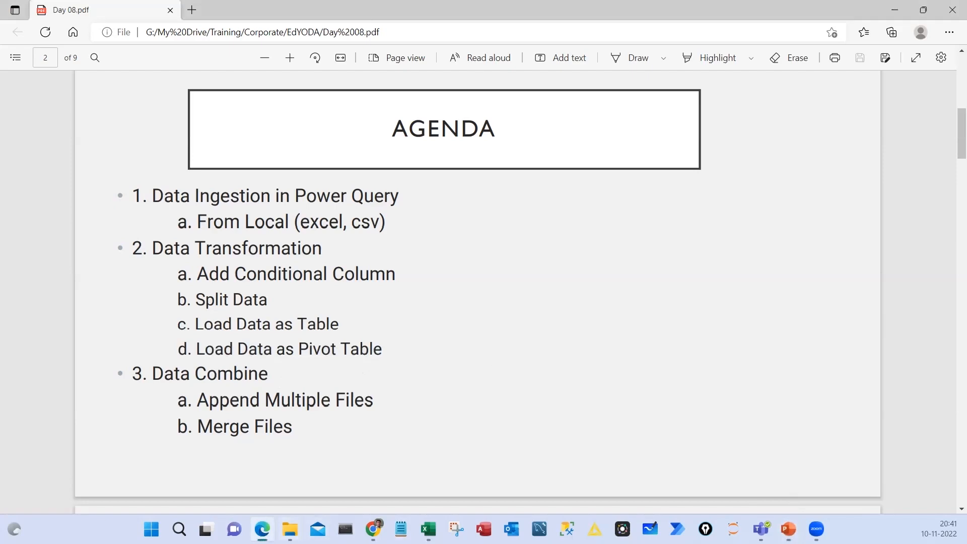
left_click(428, 529)
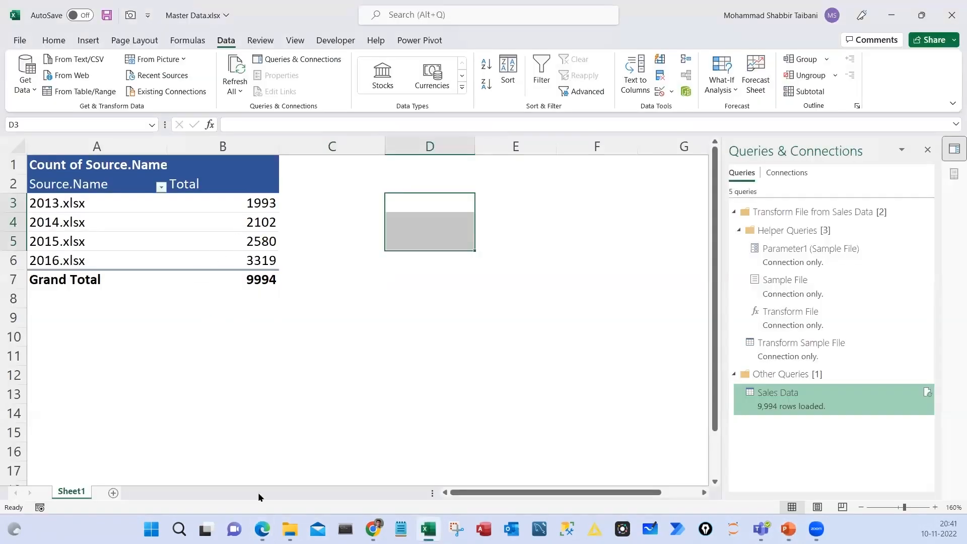
left_click(297, 526)
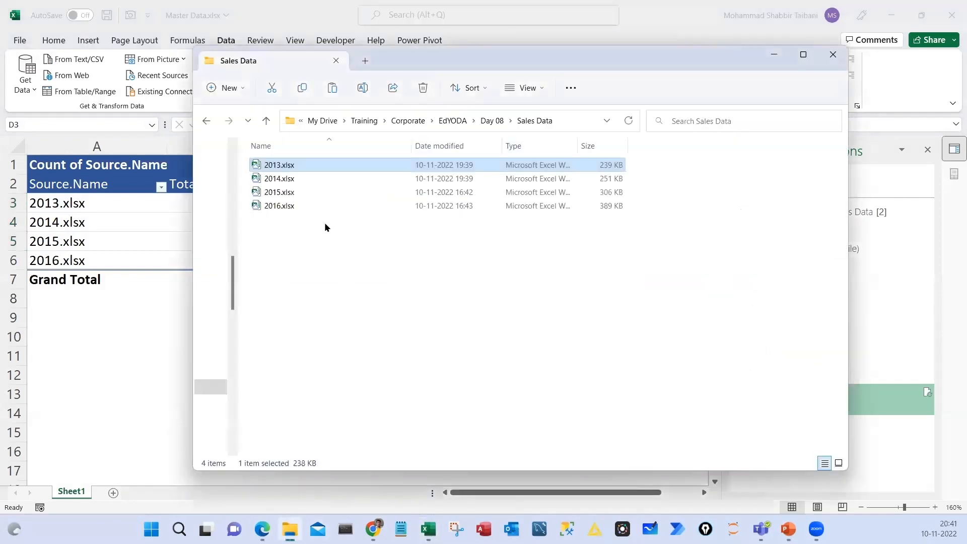
Open 2013.xlsx from the Sales Data folder and auto-fit its column widths to the header row
double_click(291, 169)
left_click(498, 283)
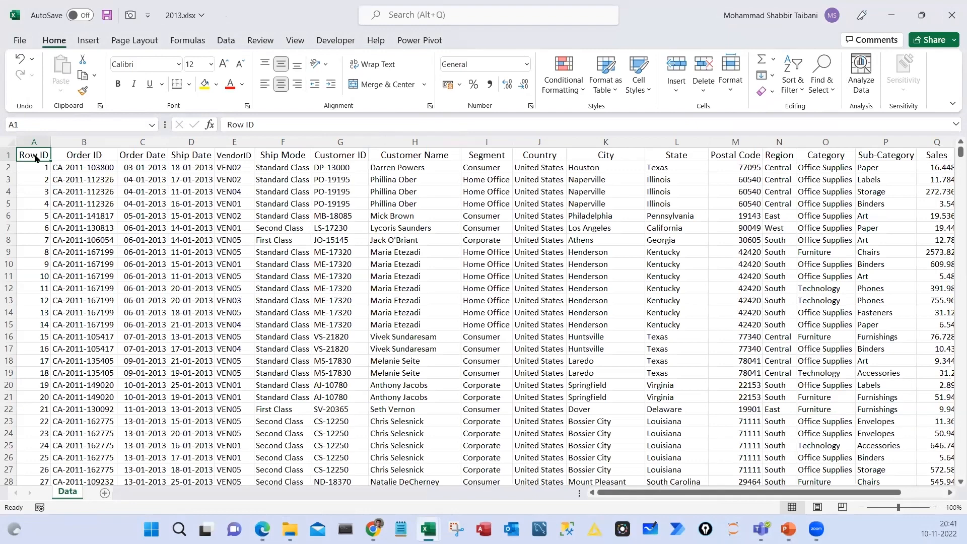
key("ctrl+shift+Right")
key("alt+h")
key("o")
key("i")
key("Down")
key("Right")
key("Right")
key("Right")
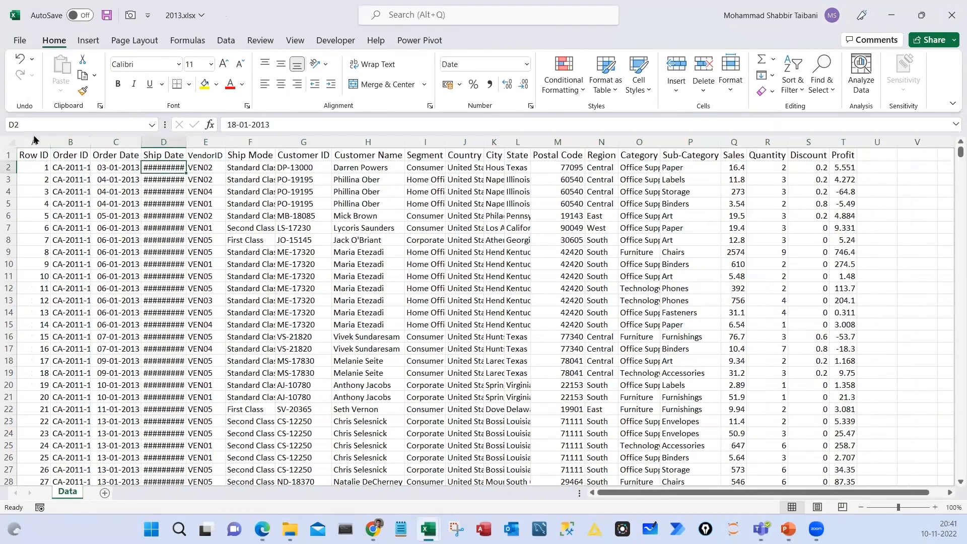
Auto-fit the Ship Date column to its dates and make the header row from Row ID to Profit bold
key("alt+h")
key("o")
key("i")
left_click_drag(35, 154, 808, 225)
left_click(426, 216)
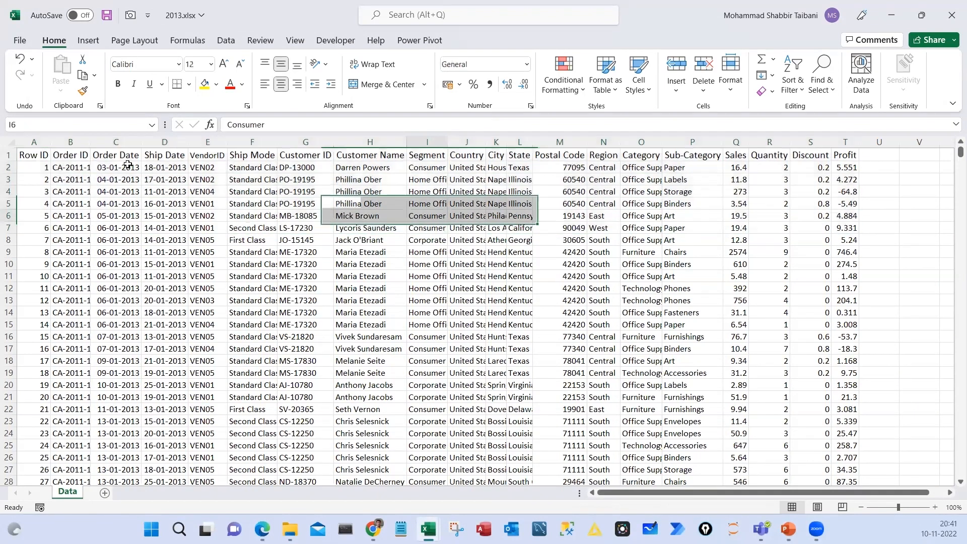
left_click_drag(33, 155, 845, 155)
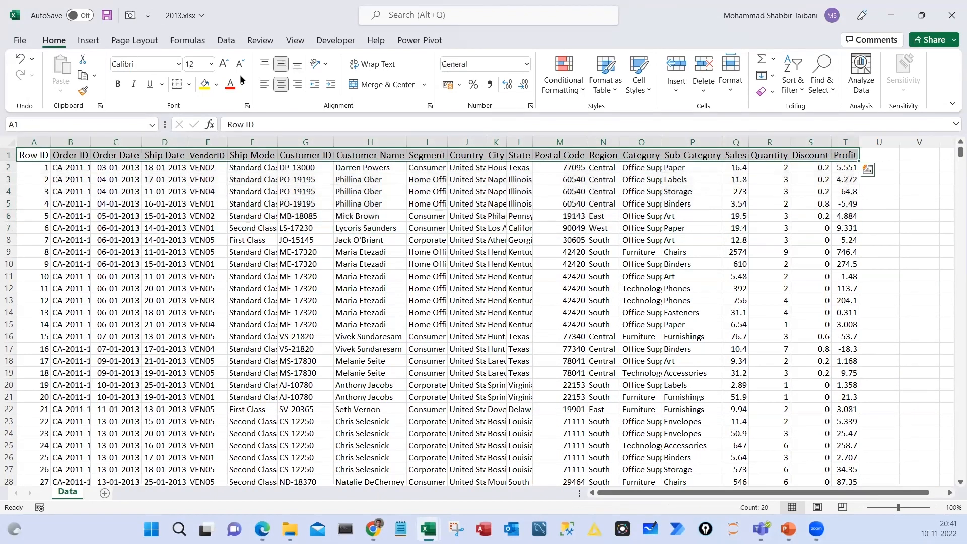
left_click(119, 86)
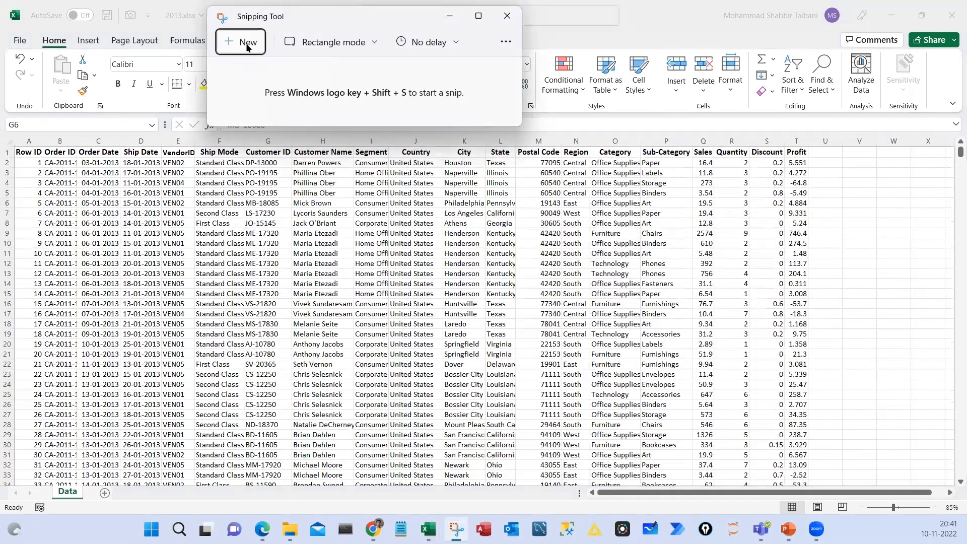
Capture a rectangular snip of the headers and first data rows, and close 2013.xlsx without saving
left_click(245, 44)
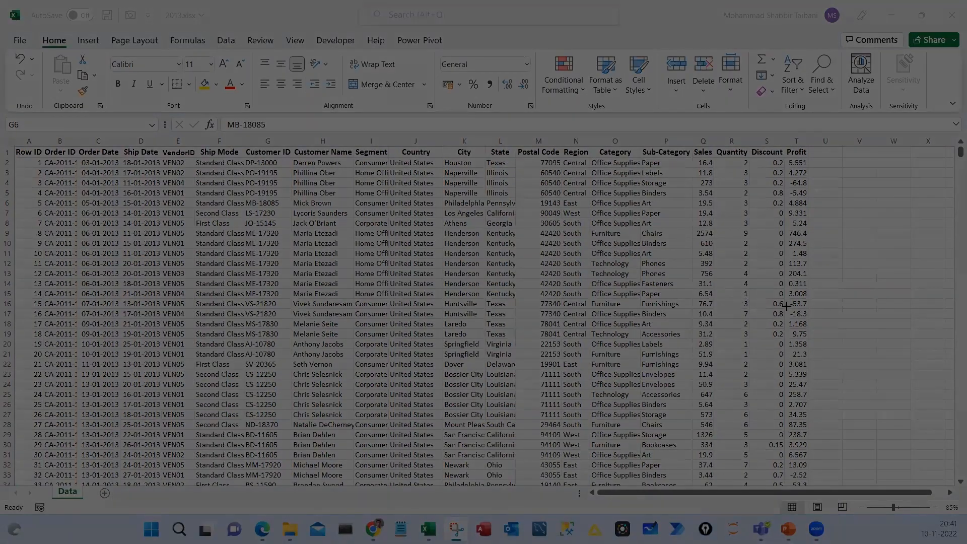
left_click_drag(3, 135, 959, 330)
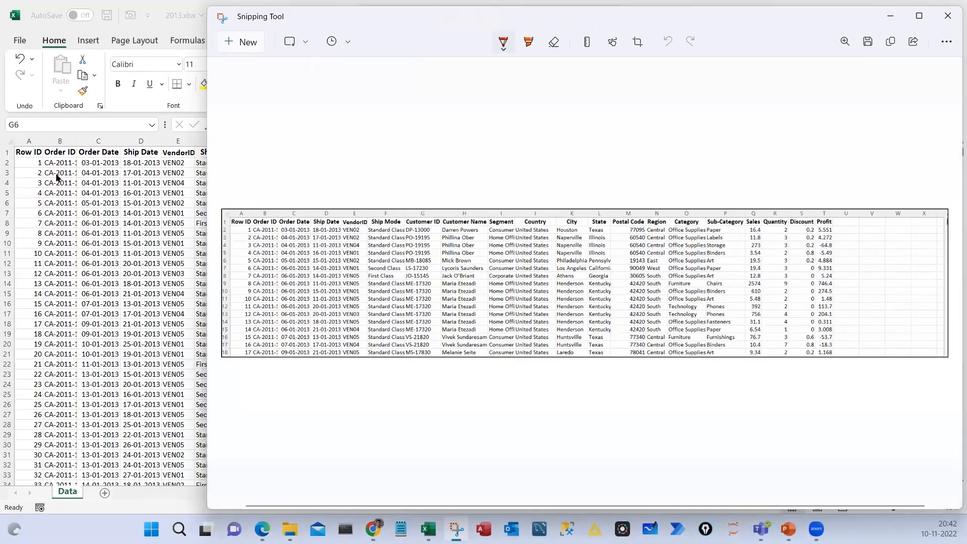
left_click(947, 16)
left_click(951, 15)
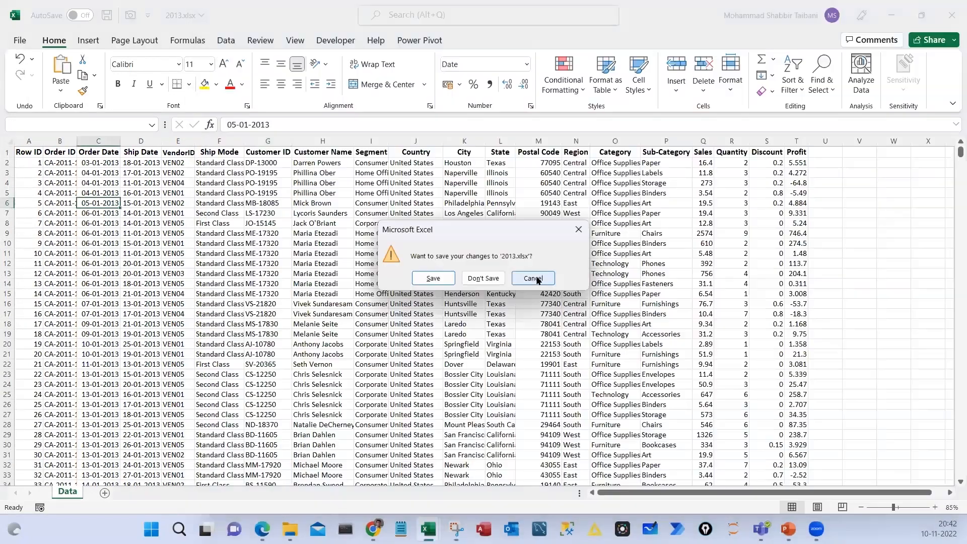
left_click(483, 278)
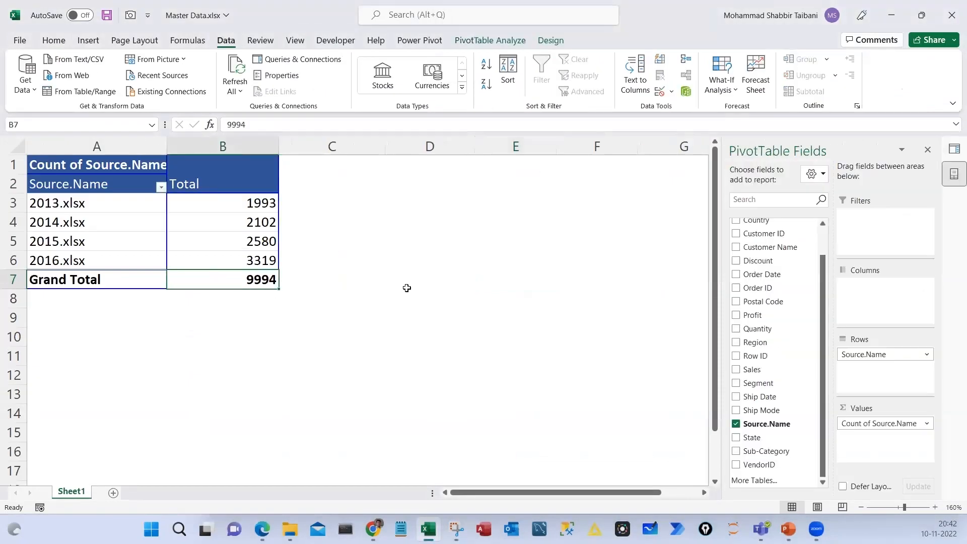
Paste the snip into Sheet1 of Master Data.xlsx and place it below the PivotTable, starting at column A around row 10
left_click(407, 285)
key("ctrl+v")
left_click_drag(530, 319, 106, 328)
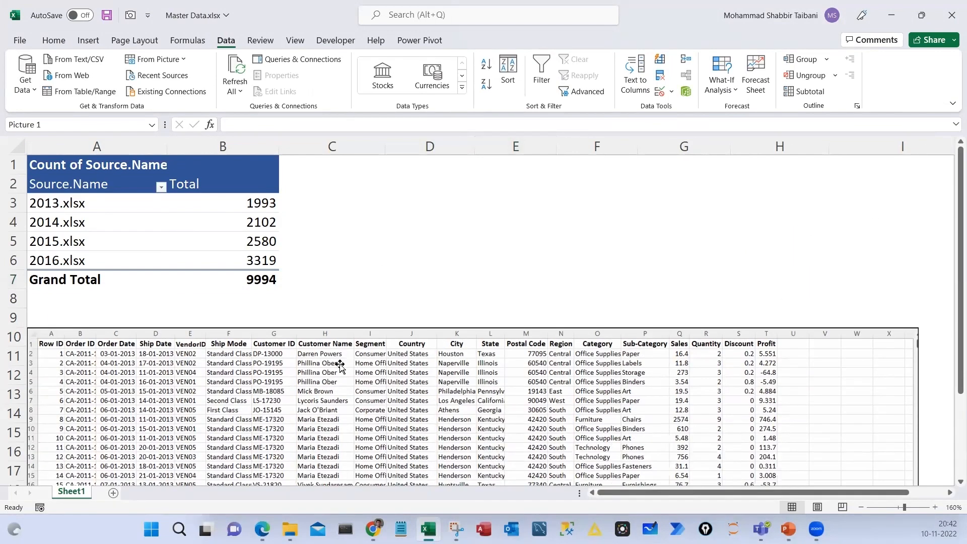
left_click(360, 247)
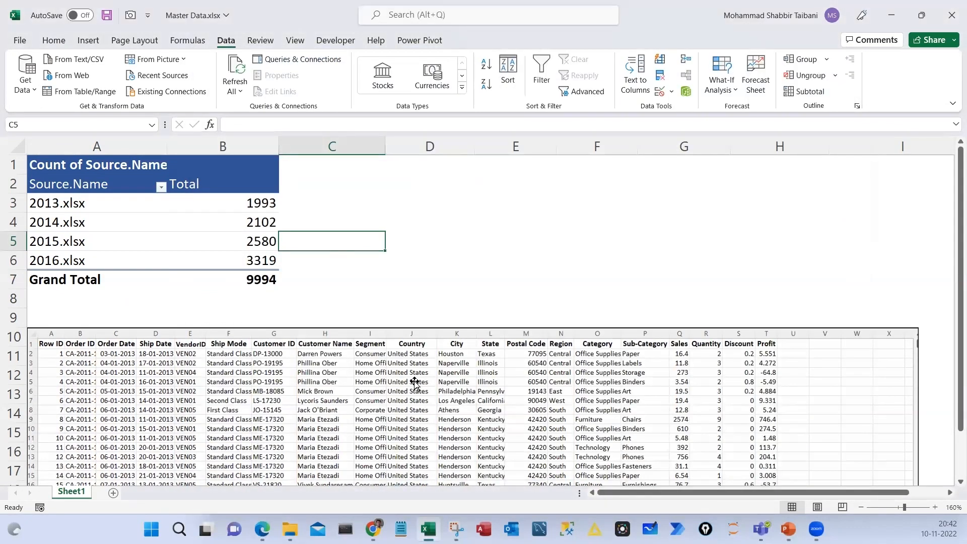
Annotate the screen with the handwritten words Vendor and person, underlining and circling Vendor
left_click_drag(414, 183, 441, 174)
left_click_drag(443, 188, 477, 192)
mouse_move(491, 176)
left_mouse_down()
mouse_move(499, 188)
mouse_move(516, 160)
mouse_move(562, 159)
left_mouse_up()
left_click_drag(404, 239, 595, 169)
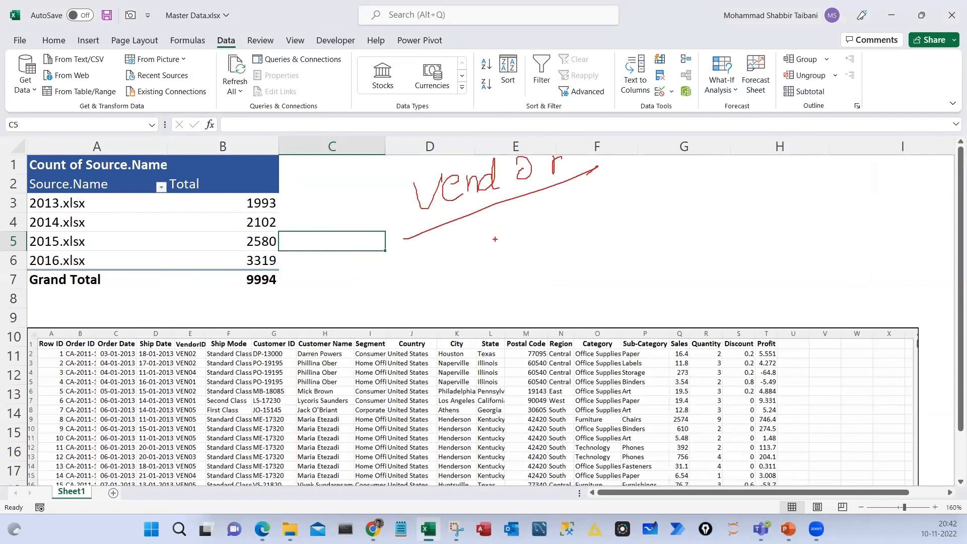
mouse_move(453, 246)
left_mouse_down()
mouse_move(456, 268)
mouse_move(491, 264)
left_mouse_up()
left_click_drag(494, 264, 508, 249)
mouse_move(519, 236)
left_mouse_down()
mouse_move(508, 256)
mouse_move(525, 236)
mouse_move(558, 231)
left_mouse_up()
mouse_move(513, 117)
left_mouse_down()
mouse_move(402, 200)
mouse_move(509, 116)
left_mouse_up()
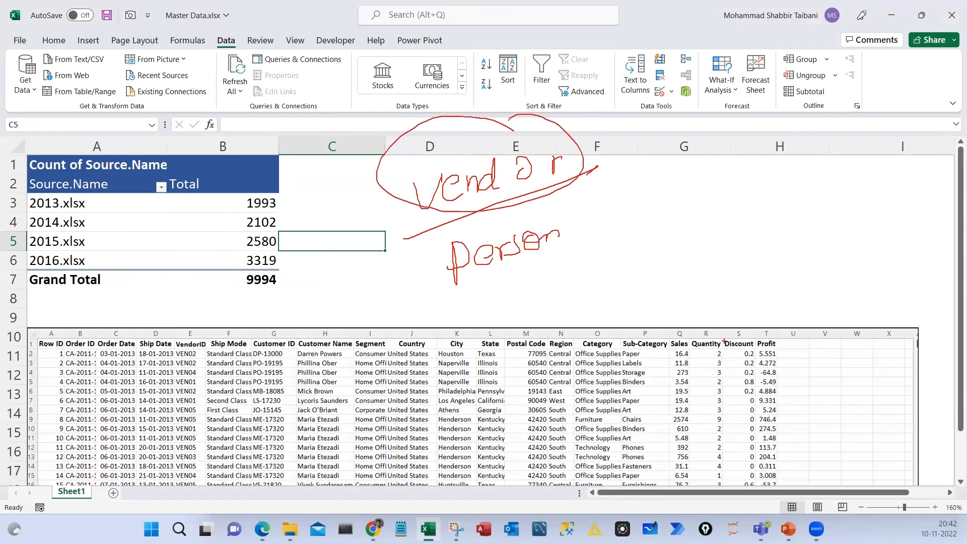
Box the empty columns after Profit and the word person, add cross and tick marks including one at VendorID, and clear the annotations
left_click_drag(778, 330, 896, 486)
mouse_move(805, 307)
left_mouse_down()
mouse_move(834, 331)
mouse_move(807, 332)
left_mouse_up()
left_click_drag(433, 234, 592, 288)
mouse_move(862, 307)
left_mouse_down()
mouse_move(893, 308)
mouse_move(862, 325)
left_mouse_up()
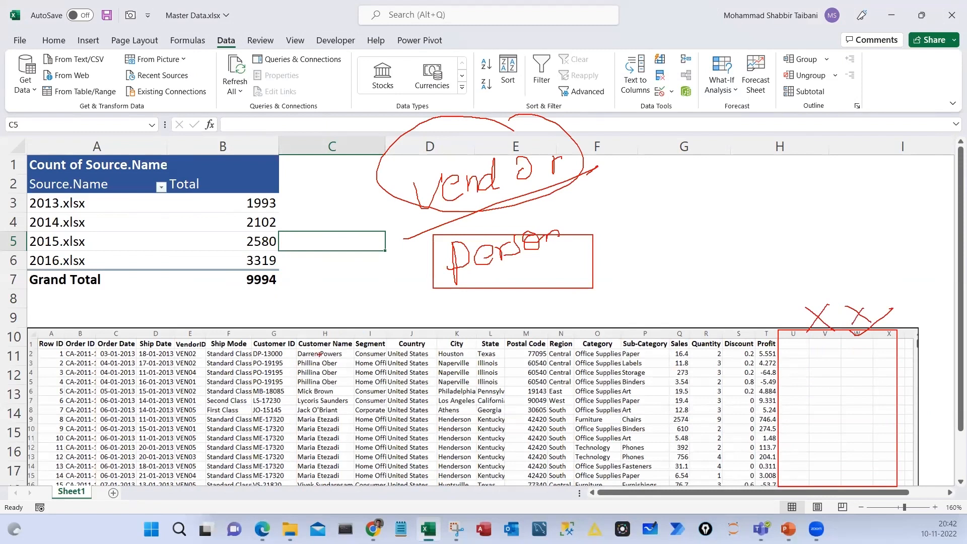
left_click_drag(182, 335, 225, 296)
key("Escape")
Open Vendors.csv from the Day 08 folder and shrink its window and ribbon so the pasted sales picture stays in view
left_click(290, 529)
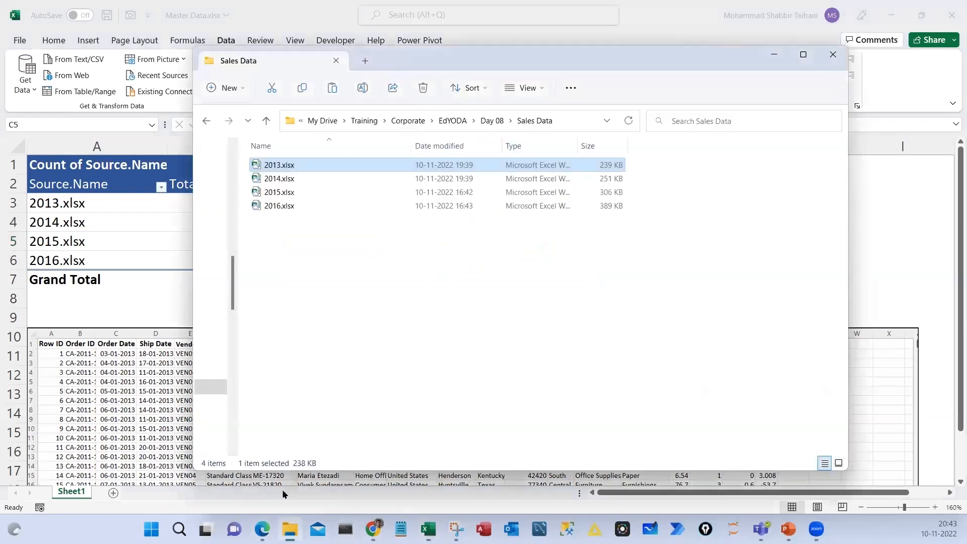
left_click(492, 120)
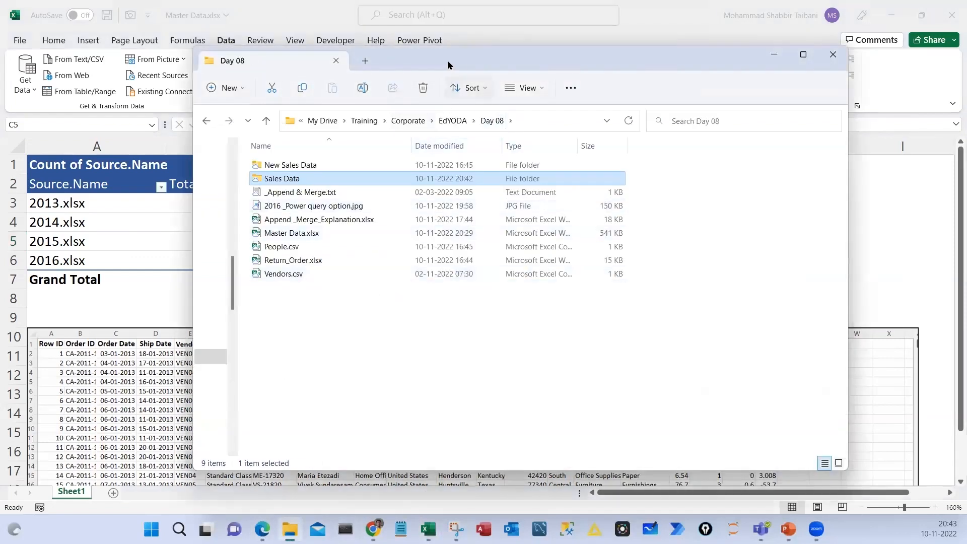
left_click_drag(459, 60, 703, 63)
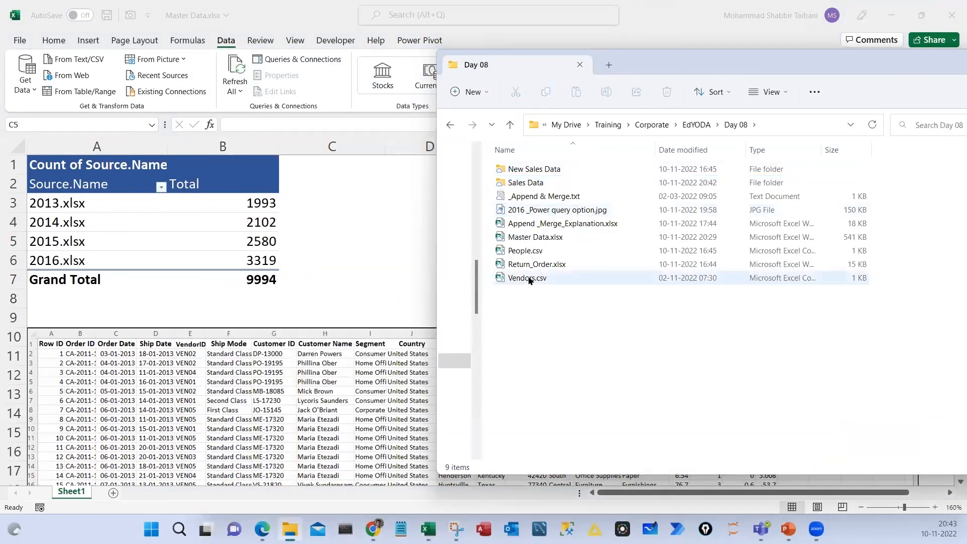
double_click(528, 278)
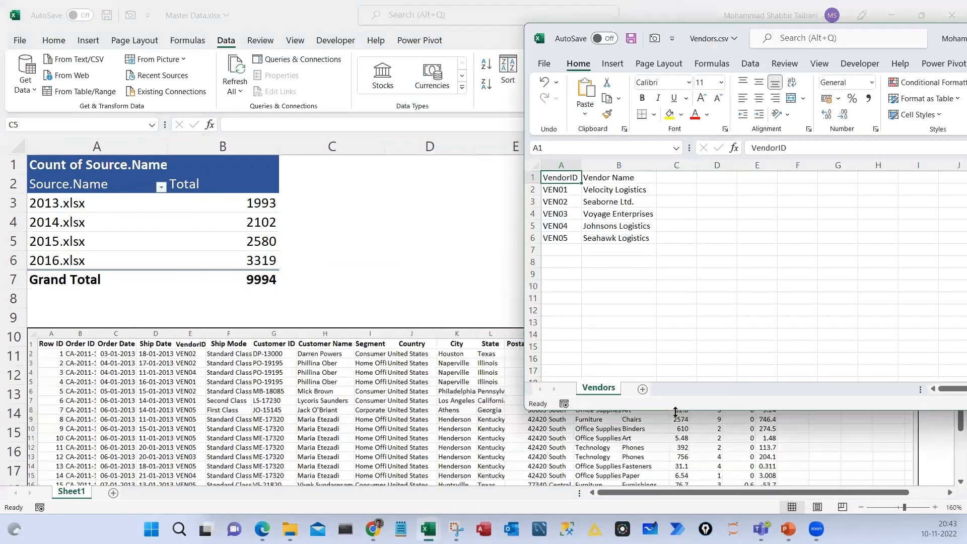
left_click_drag(675, 412, 675, 307)
double_click(578, 64)
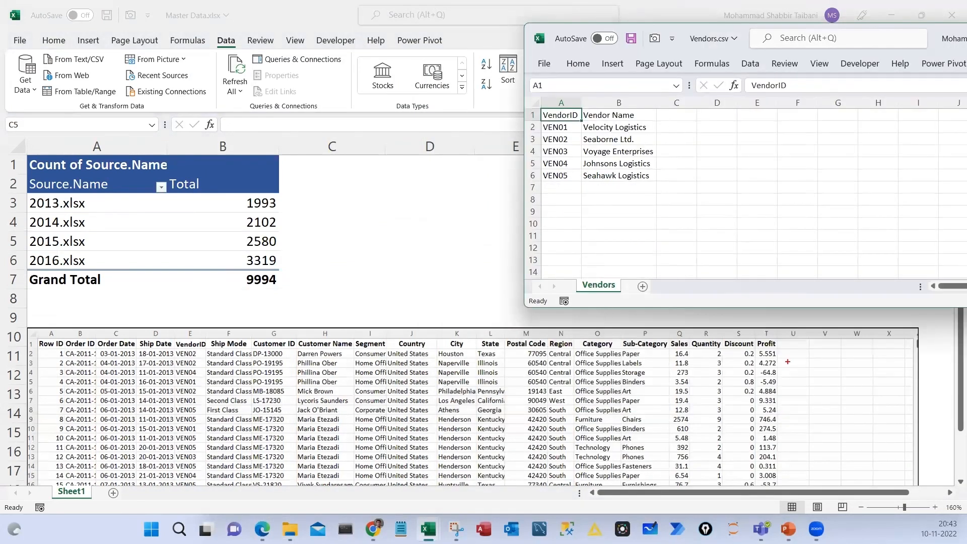
Annotate how vendor values feed column U of the picture, linking the boxed Vendors table to it and noting a circled 4
left_click_drag(779, 334, 819, 469)
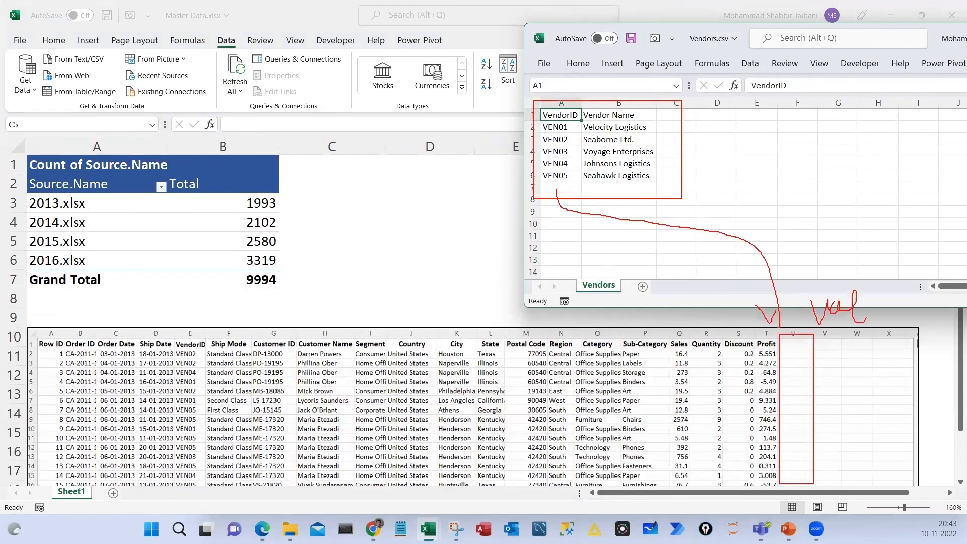
left_click_drag(867, 316, 903, 316)
mouse_move(382, 236)
left_mouse_down()
mouse_move(395, 261)
mouse_move(384, 284)
left_mouse_up()
left_click_drag(366, 223, 414, 247)
mouse_move(407, 232)
left_mouse_down()
mouse_move(425, 245)
mouse_move(416, 272)
left_mouse_up()
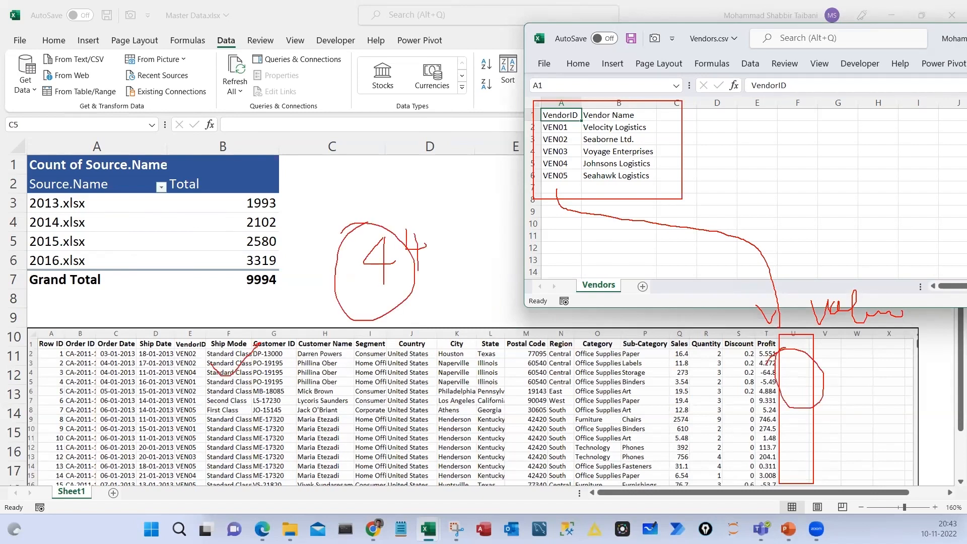
mouse_move(539, 183)
left_mouse_down()
mouse_move(582, 229)
mouse_move(798, 370)
left_mouse_up()
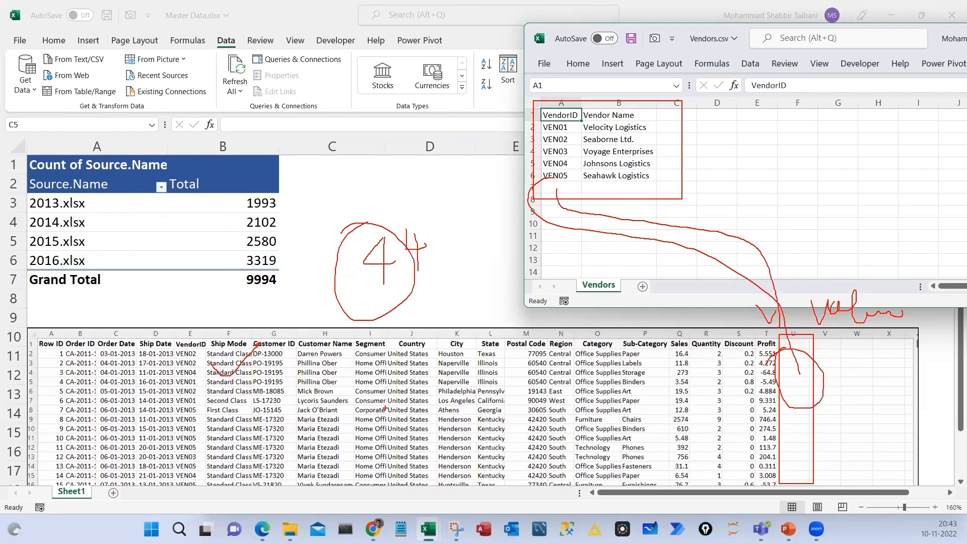
Bracket the Vendors table with a 5, circle a handwritten note above the picture, and clear the annotations
left_click_drag(427, 295, 492, 302)
left_click_drag(690, 112, 699, 202)
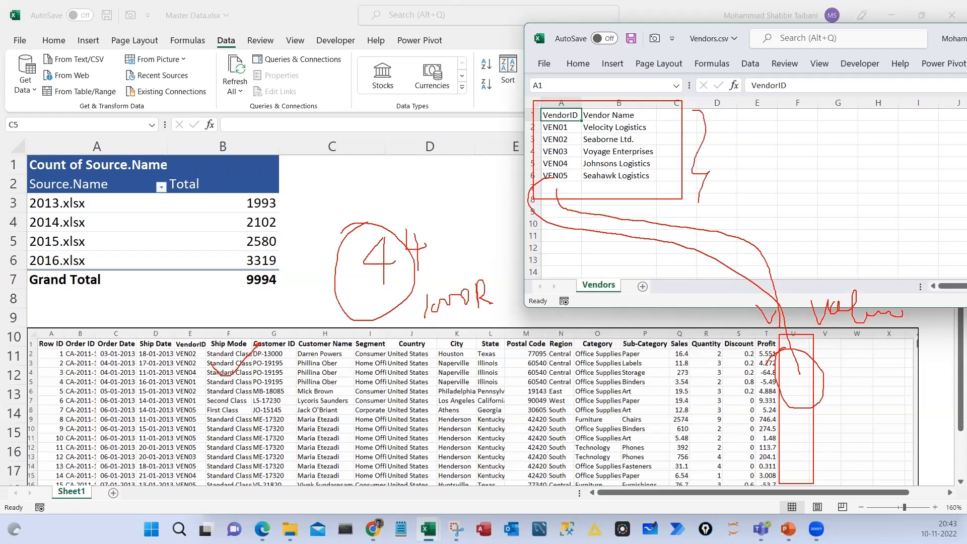
left_click_drag(748, 150, 727, 188)
mouse_move(417, 350)
left_mouse_down()
mouse_move(420, 267)
mouse_move(419, 349)
left_mouse_up()
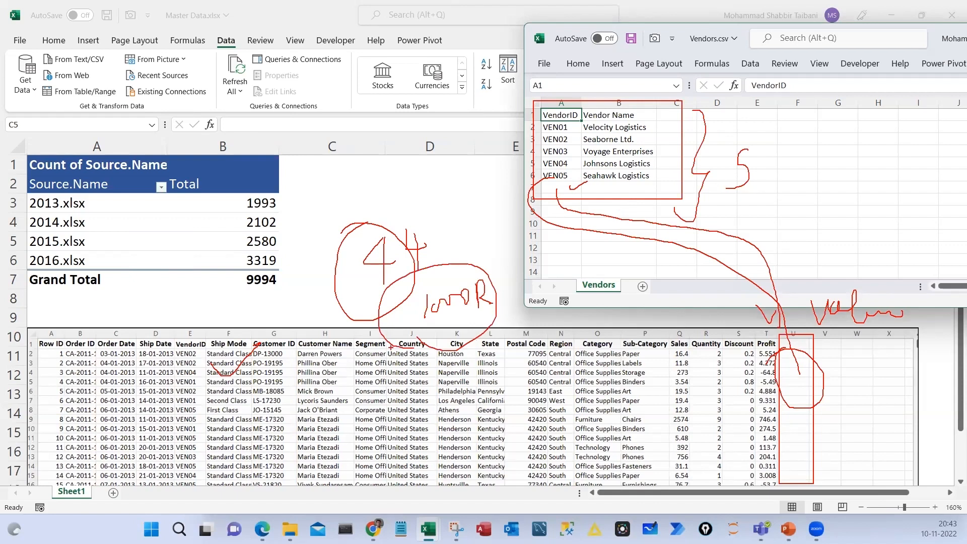
key("Escape")
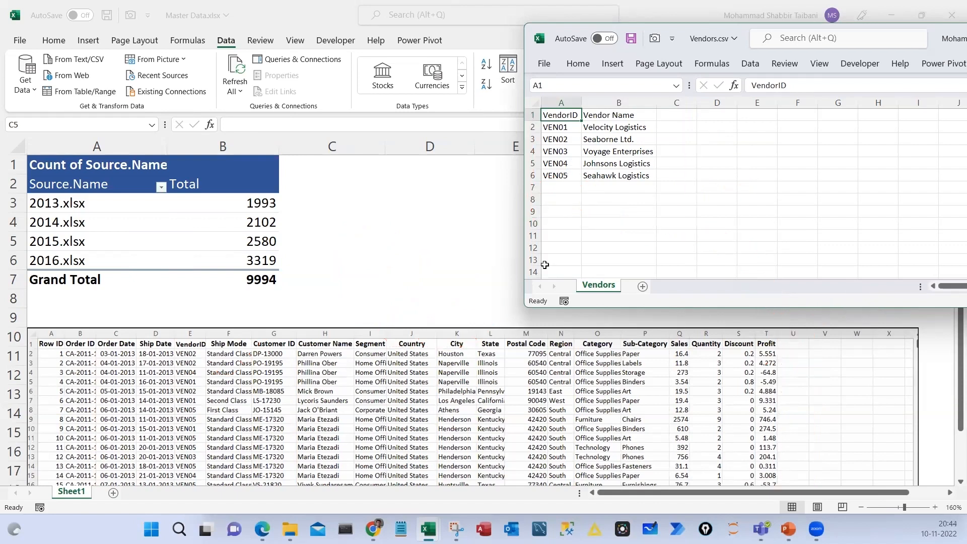
Outline the Vendors table, the sales picture and the VendorID column in each, and draw a cross between them
left_click_drag(541, 102, 667, 195)
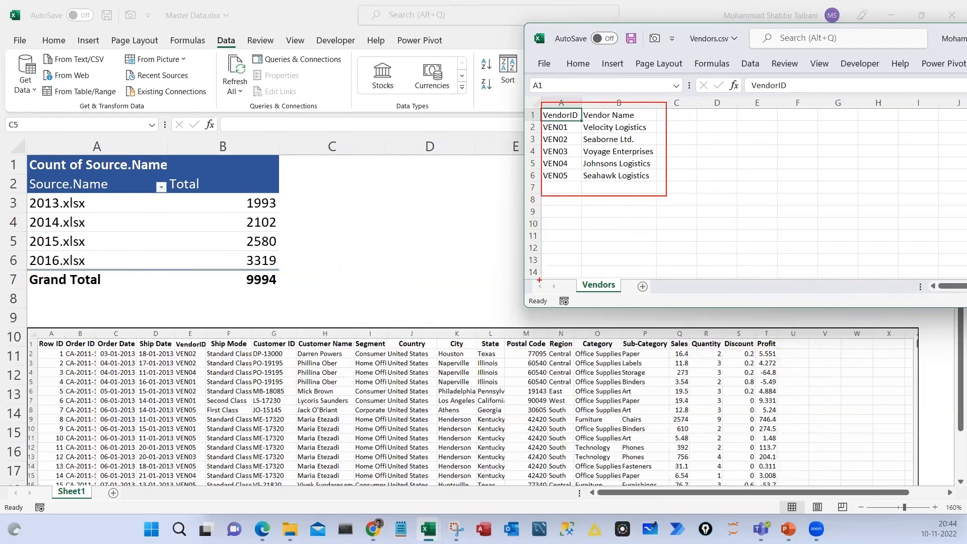
mouse_move(33, 334)
left_mouse_down()
mouse_move(793, 473)
mouse_move(789, 486)
left_mouse_up()
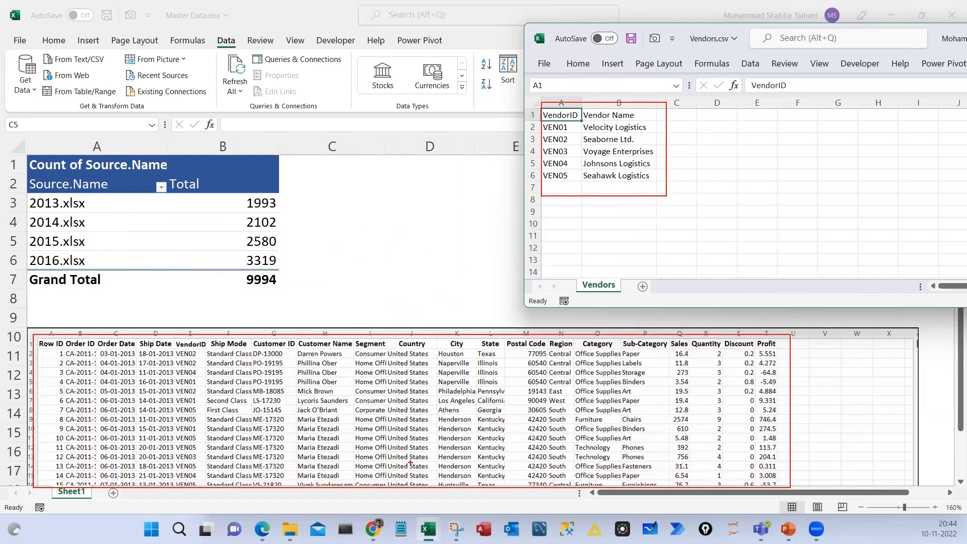
left_click_drag(175, 309, 203, 445)
left_click_drag(537, 88, 581, 218)
left_click_drag(401, 283, 425, 300)
left_click_drag(418, 276, 412, 297)
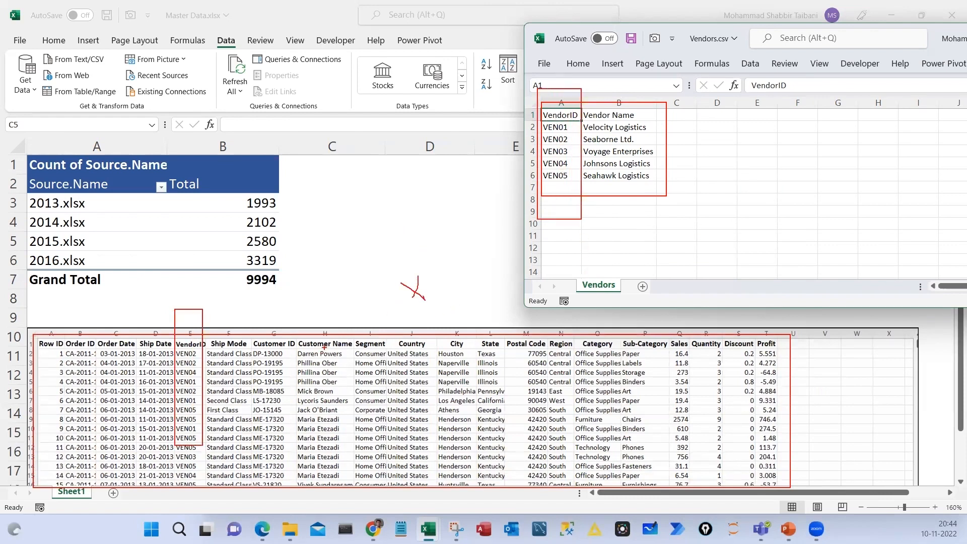
Mark the non-matching sales columns, tick both VendorID columns, circle Vendor Name, and clear the annotations
left_click_drag(308, 334, 324, 367)
left_click_drag(397, 347, 359, 373)
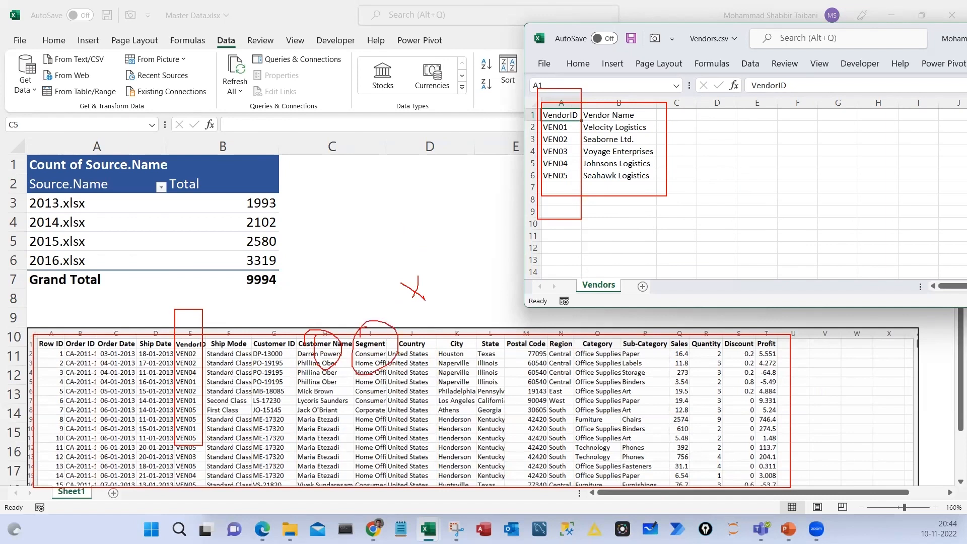
left_click_drag(428, 320, 423, 341)
left_click_drag(473, 322, 455, 333)
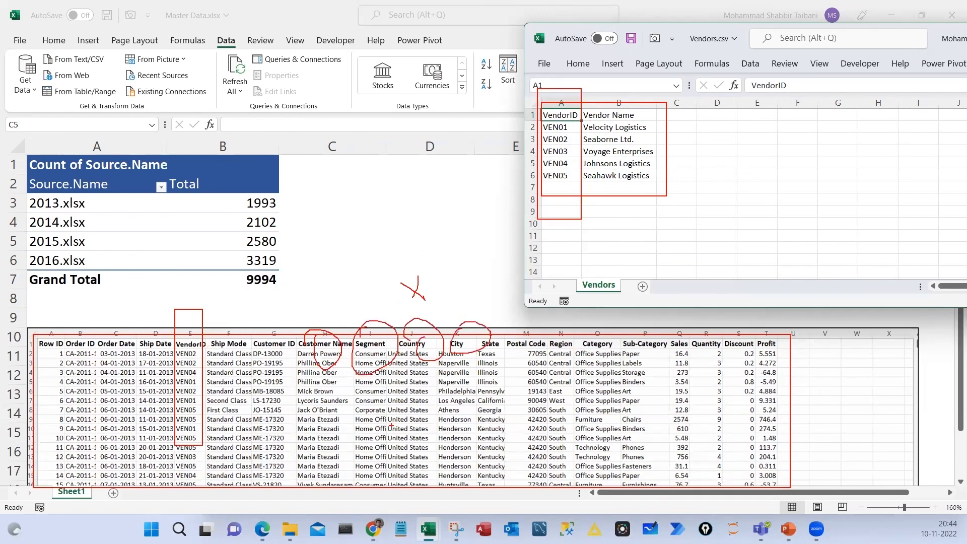
mouse_move(274, 326)
left_mouse_down()
mouse_move(312, 362)
mouse_move(276, 364)
left_mouse_up()
left_click_drag(182, 309, 225, 266)
left_click_drag(561, 100, 619, 48)
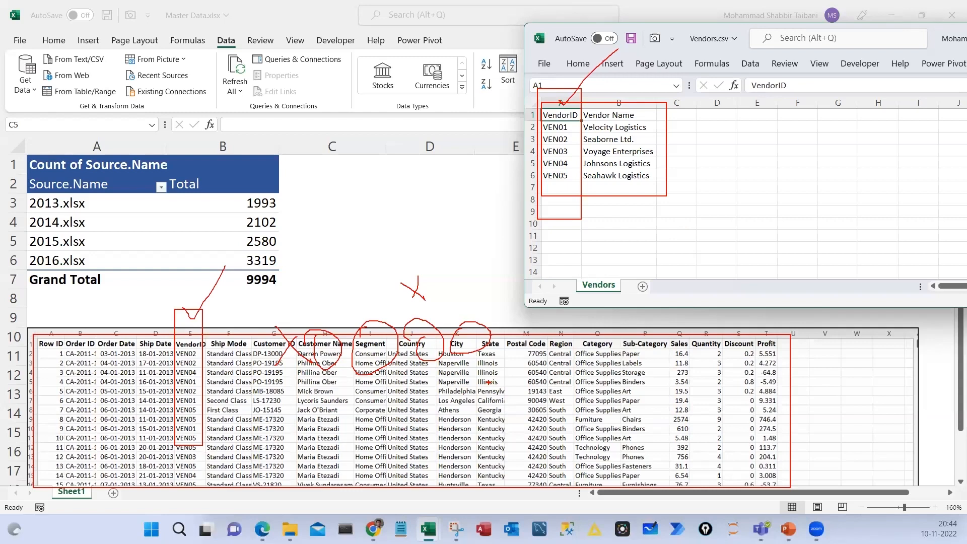
mouse_move(628, 95)
left_mouse_down()
mouse_move(574, 128)
mouse_move(606, 101)
left_mouse_up()
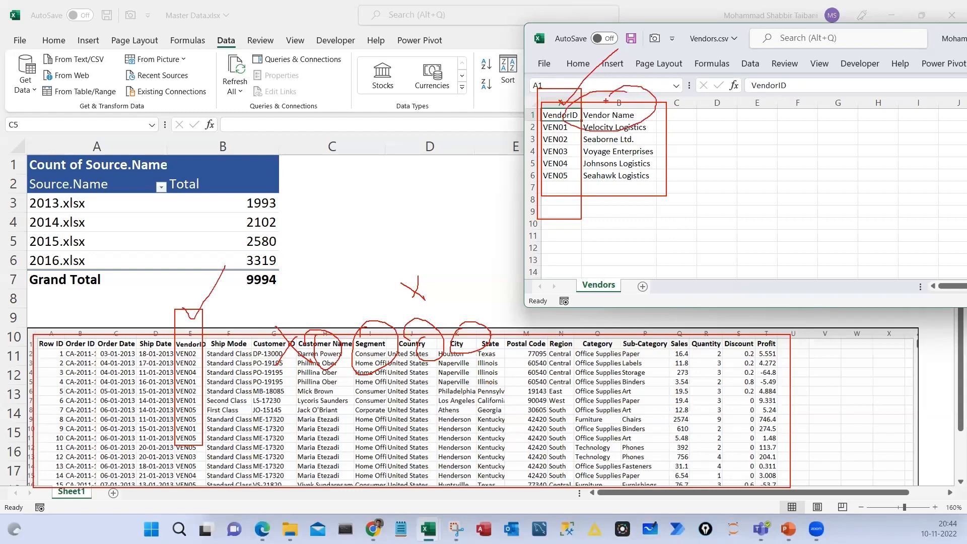
left_click_drag(202, 328, 414, 229)
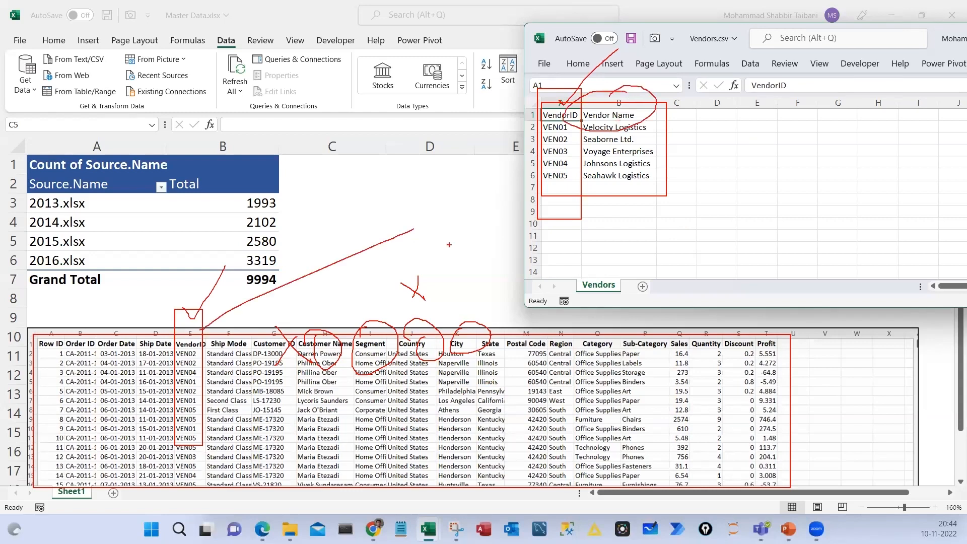
key("Escape")
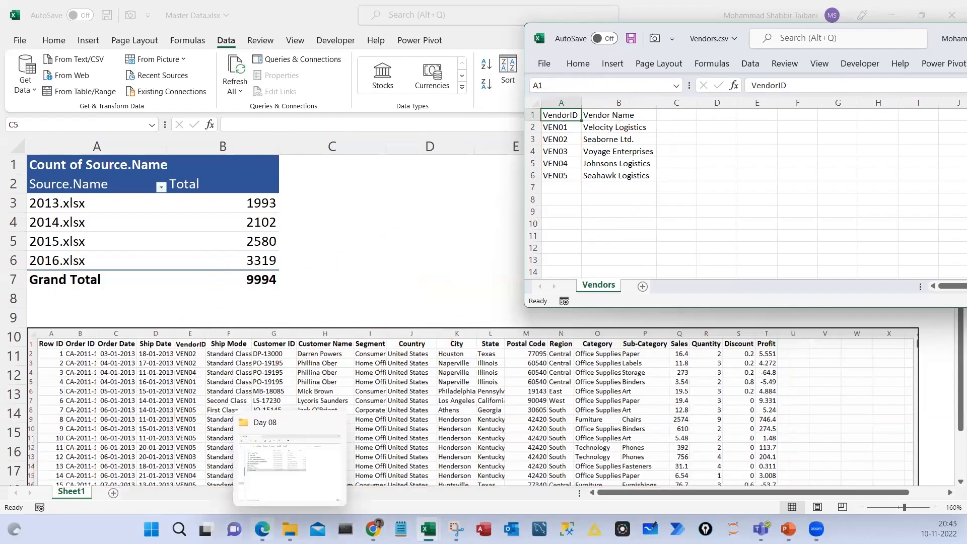
Switch to Day 08.pdf in Edge and go to the Short Break slide on page 5
left_click(270, 525)
scroll(332, 361, "down", 20)
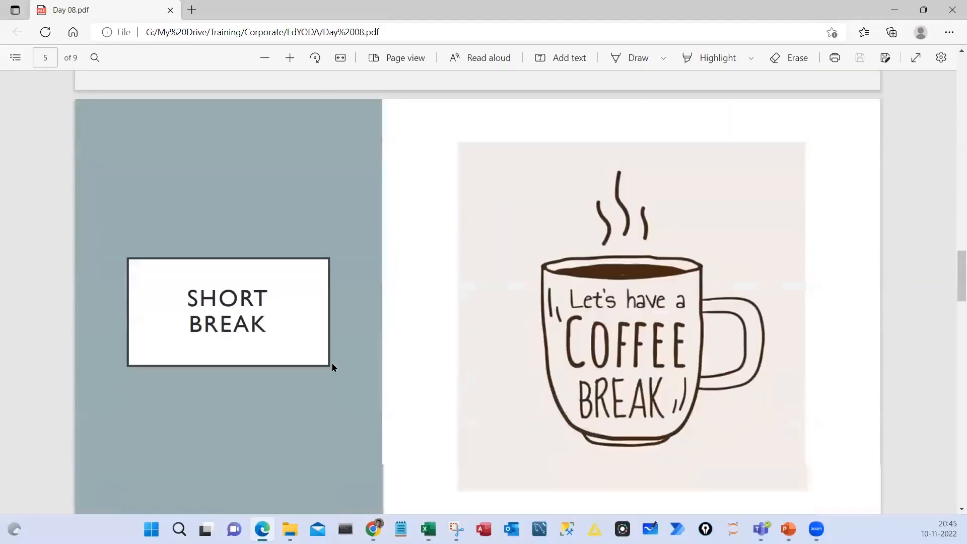
Go to the table-merge diagram in the PDF and hand-label the sales table F and the manager table D
scroll(332, 368, "down", 12)
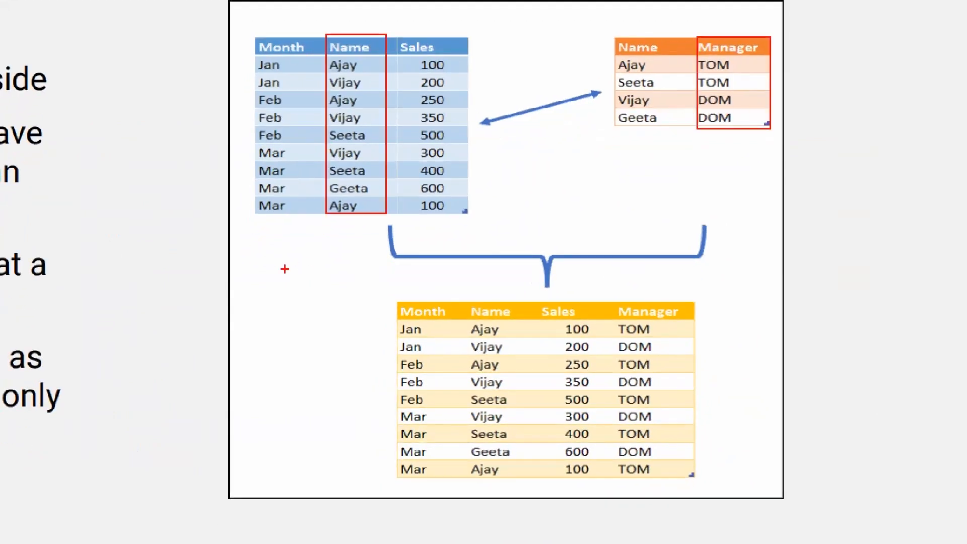
mouse_move(252, 220)
left_mouse_down()
mouse_move(257, 252)
mouse_move(265, 213)
left_mouse_up()
left_click_drag(253, 237, 266, 236)
left_click_drag(747, 138, 750, 158)
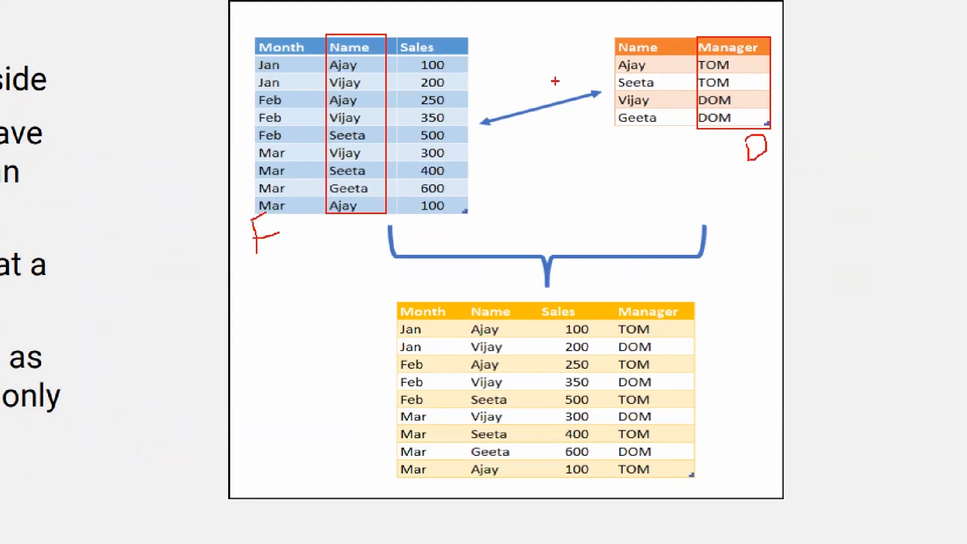
Write DM and AB inside a loose circle beside the manager table, and add a handwritten Me below it
mouse_move(888, 85)
left_mouse_down()
mouse_move(890, 105)
mouse_move(937, 75)
mouse_move(963, 85)
left_mouse_up()
mouse_move(917, 120)
left_mouse_down()
mouse_move(919, 152)
mouse_move(940, 149)
left_mouse_up()
mouse_move(919, 42)
left_mouse_down()
mouse_move(902, 44)
mouse_move(943, 177)
left_mouse_up()
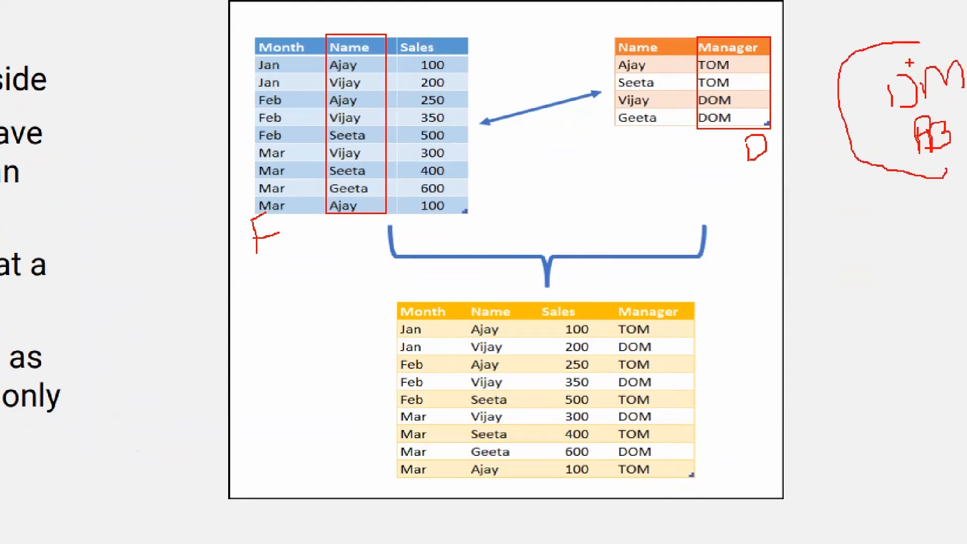
left_click_drag(898, 103, 890, 73)
mouse_move(863, 267)
left_mouse_down()
mouse_move(863, 246)
mouse_move(894, 260)
left_mouse_up()
left_click_drag(906, 251, 921, 264)
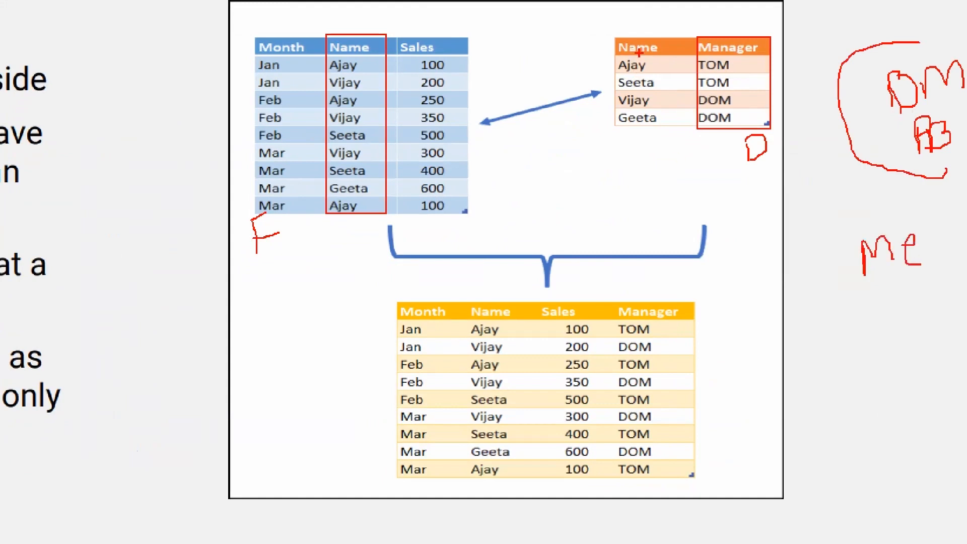
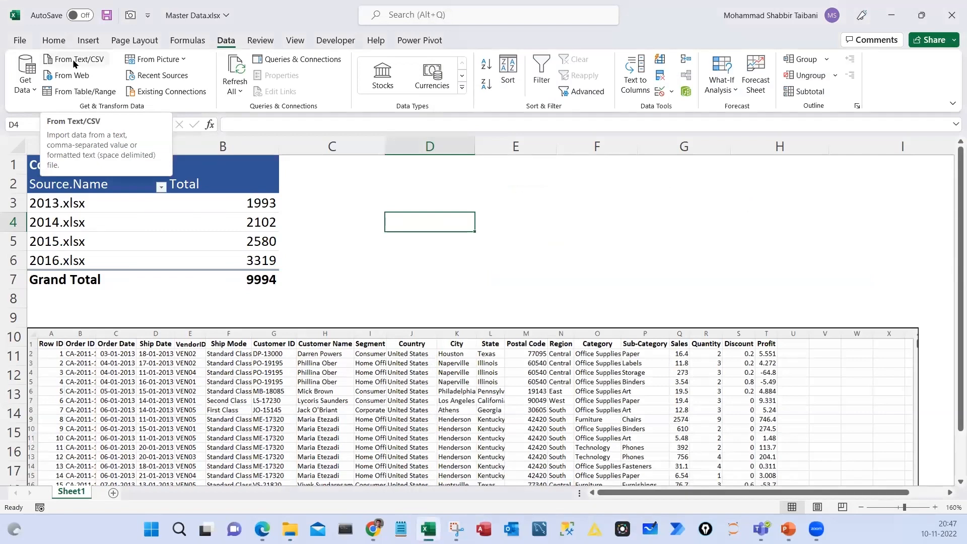
Import Vendors.csv from the Day 08 folder as text/CSV data into Master Data.xlsx
left_click(72, 59)
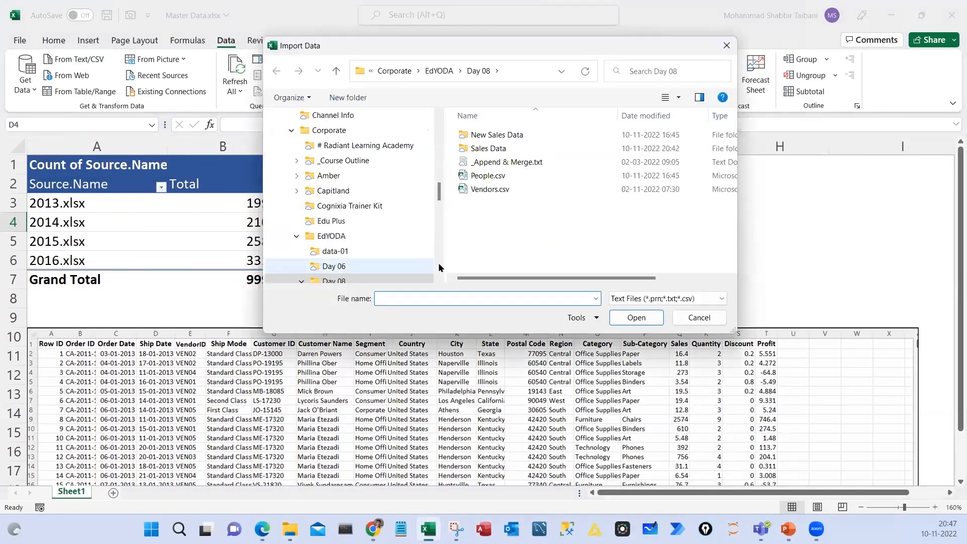
left_click(489, 191)
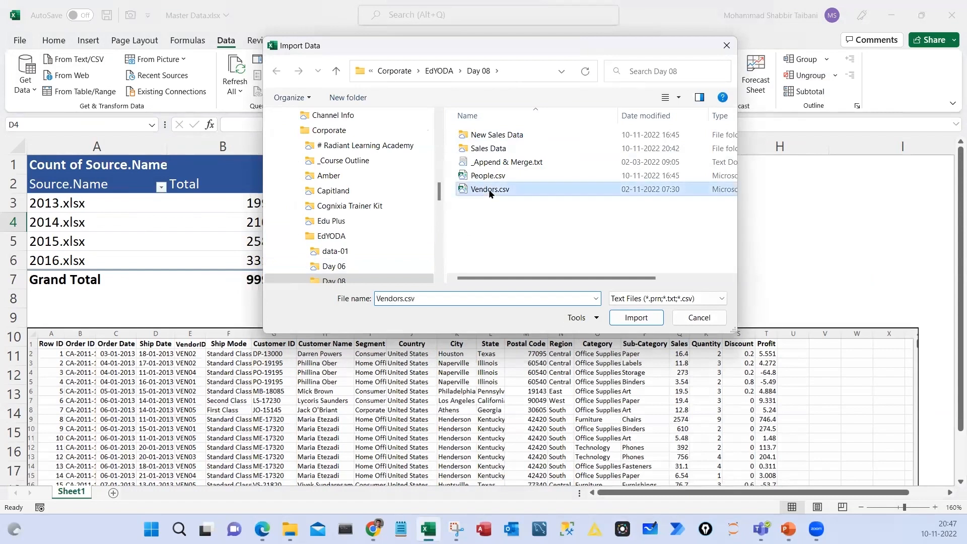
left_click(636, 319)
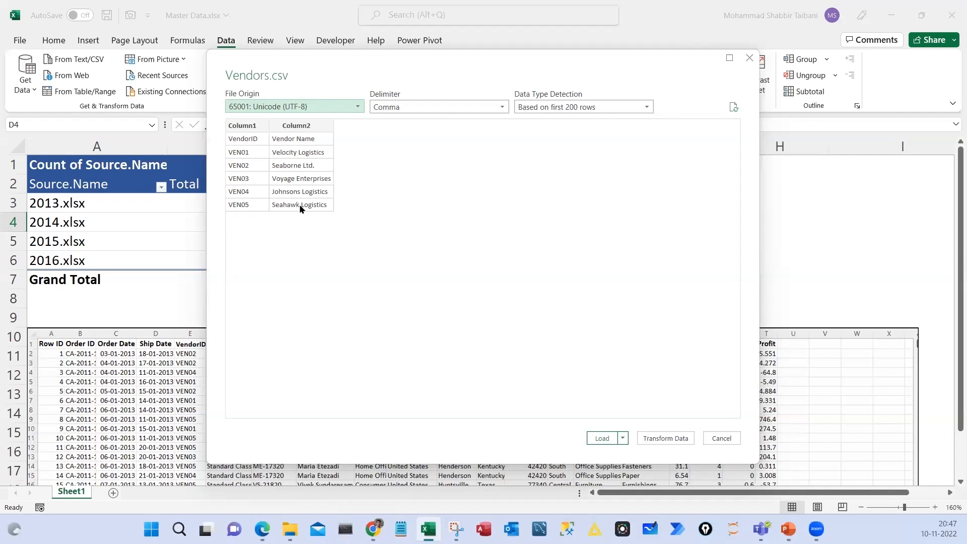
Outline the two-column table in the Vendors.csv preview, mark its header row, and clear the annotations
mouse_move(224, 118)
left_mouse_down()
mouse_move(354, 208)
mouse_move(352, 226)
left_mouse_up()
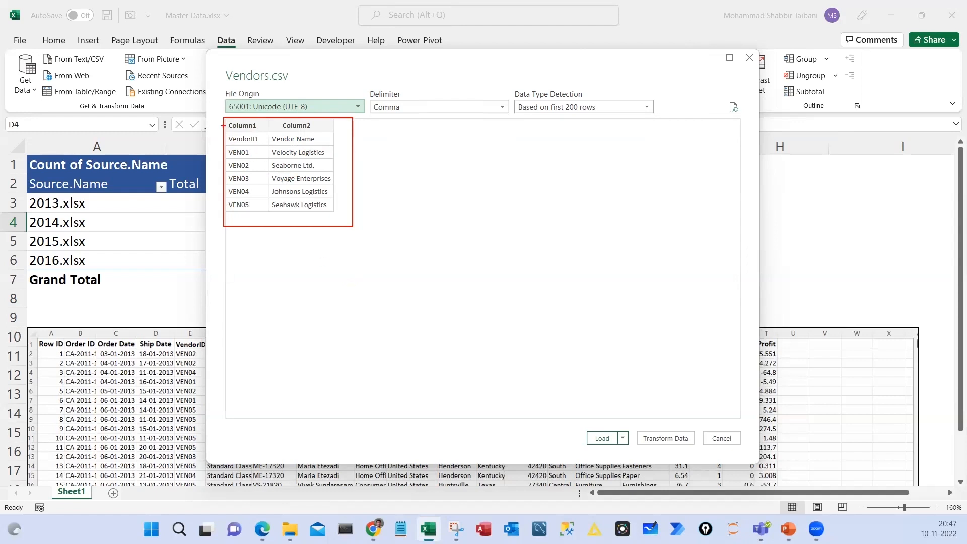
mouse_move(220, 116)
left_mouse_down()
mouse_move(344, 144)
mouse_move(364, 133)
mouse_move(326, 119)
left_mouse_up()
key("Escape")
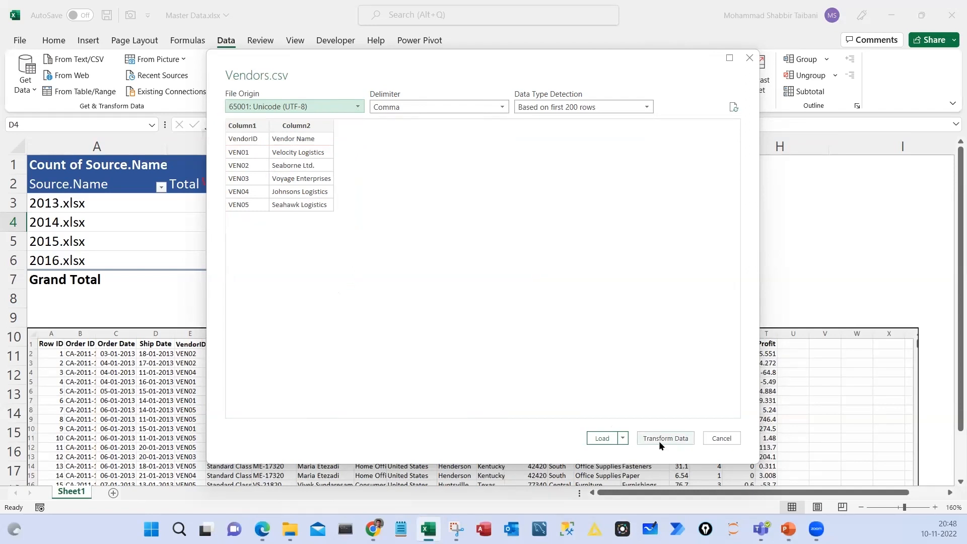
Box the Transform Data option, draw an arrow from it to a circled handwritten note about the PQ editor, and circle the option
left_click_drag(638, 415, 697, 463)
mouse_move(672, 432)
left_mouse_down()
mouse_move(678, 366)
mouse_move(709, 373)
left_mouse_up()
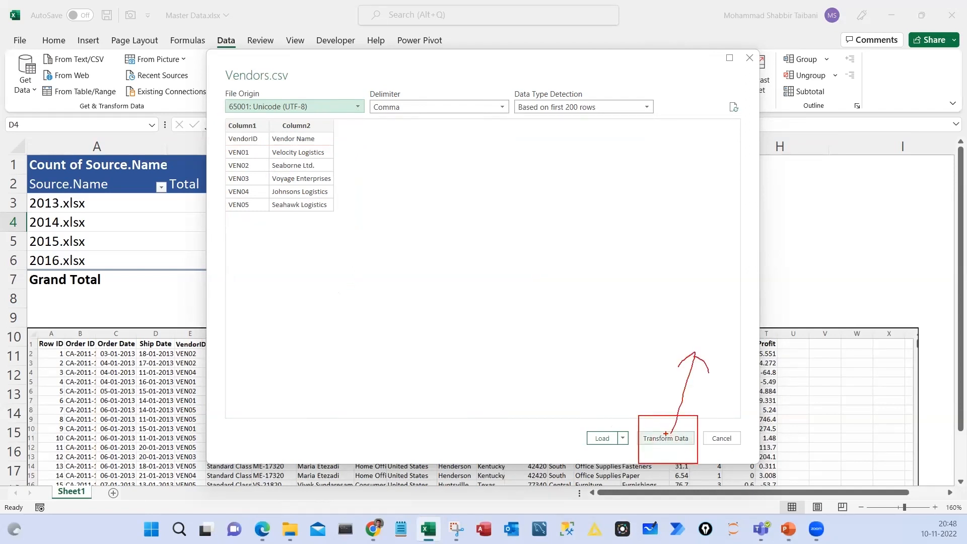
left_click_drag(632, 291, 633, 314)
mouse_move(632, 294)
left_mouse_down()
mouse_move(636, 278)
mouse_move(633, 293)
mouse_move(711, 291)
left_mouse_up()
mouse_move(729, 275)
left_mouse_down()
mouse_move(726, 259)
mouse_move(748, 282)
mouse_move(786, 263)
left_mouse_up()
mouse_move(750, 208)
left_mouse_down()
mouse_move(755, 344)
mouse_move(726, 216)
left_mouse_up()
mouse_move(662, 403)
left_mouse_down()
mouse_move(645, 429)
mouse_move(699, 431)
mouse_move(667, 412)
mouse_move(678, 457)
mouse_move(631, 452)
left_mouse_up()
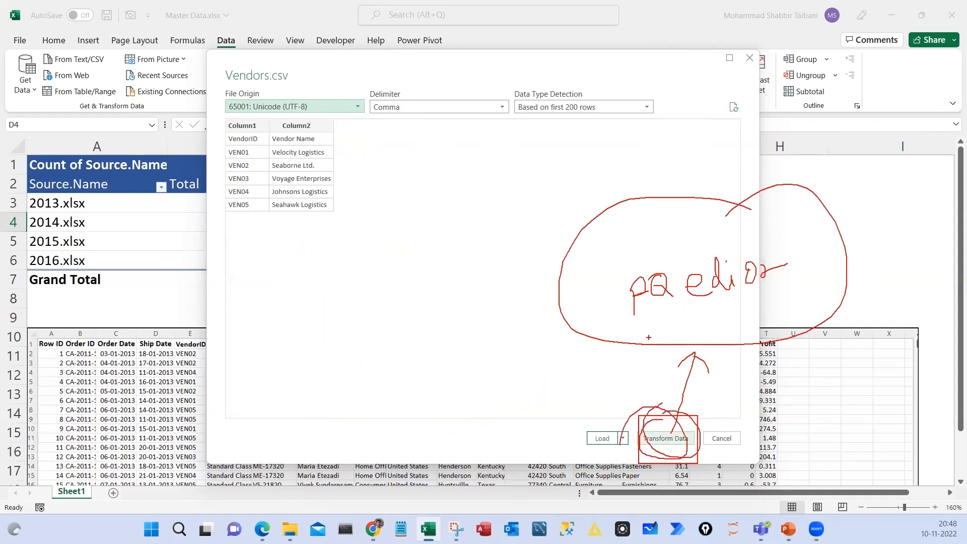
Tick the PQ editor note, add bracketed handwritten notes beside it, and clear the annotations
left_click_drag(648, 337, 723, 306)
mouse_move(364, 243)
left_mouse_down()
mouse_move(364, 268)
mouse_move(408, 262)
mouse_move(418, 325)
mouse_move(450, 336)
left_mouse_up()
left_click_drag(433, 326, 485, 316)
left_click_drag(381, 278, 383, 328)
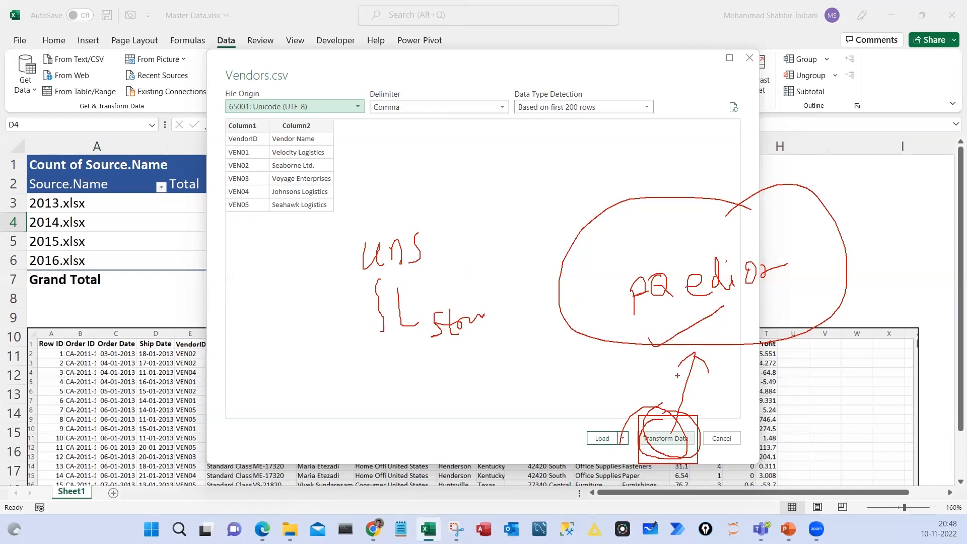
key("Escape")
Open the Vendors data for transformation in Power Query Editor, reposition the editor window, and widen the query list
left_click(664, 439)
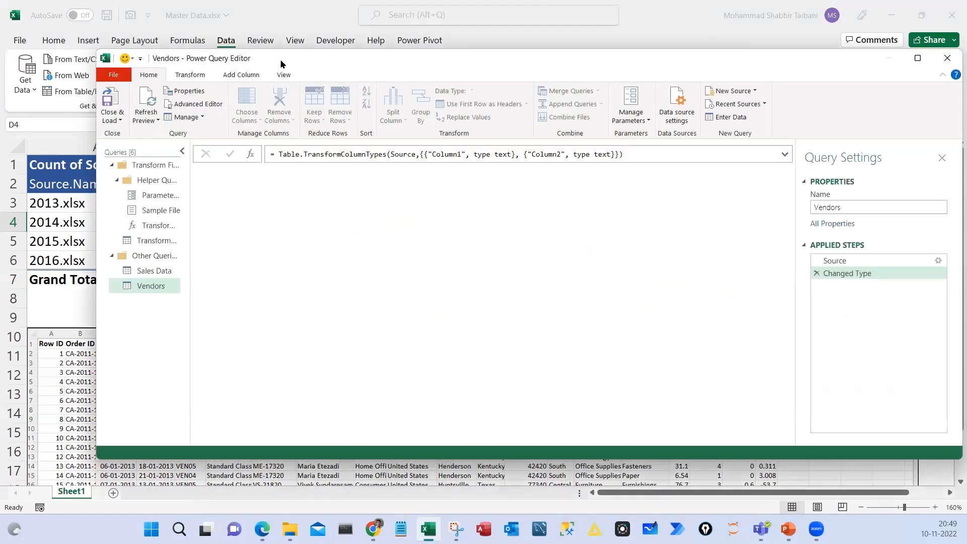
left_click_drag(286, 59, 217, 53)
left_click_drag(120, 231, 179, 230)
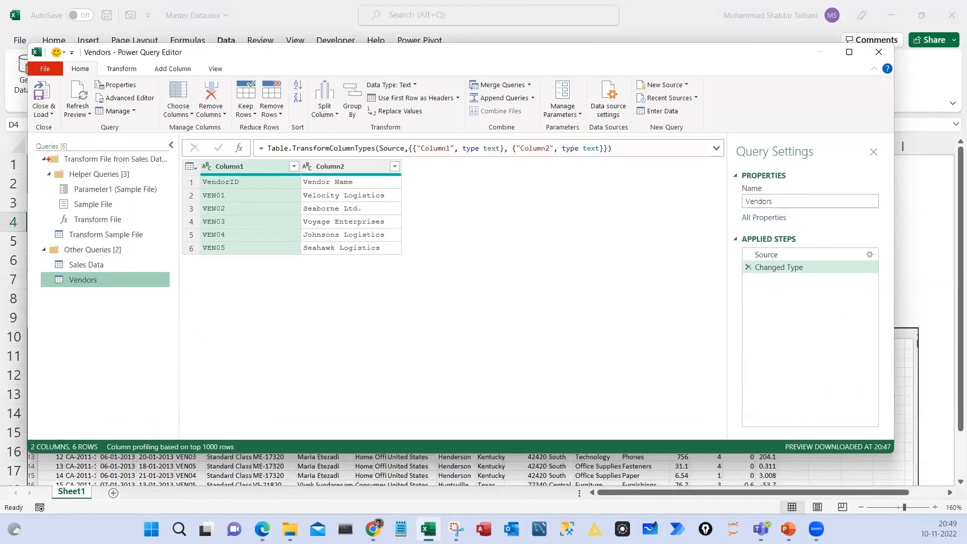
Outline the Transform File query group and the Vendors query in the query list, and erase the annotations
left_click_drag(173, 243, 179, 245)
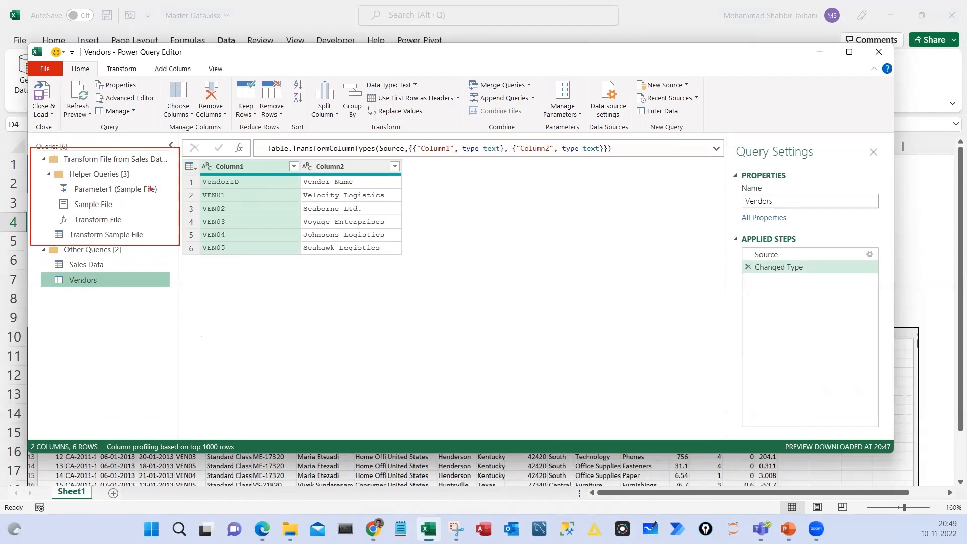
mouse_move(50, 256)
left_mouse_down()
mouse_move(79, 271)
mouse_move(119, 271)
mouse_move(151, 222)
left_mouse_up()
mouse_move(41, 274)
left_mouse_down()
mouse_move(122, 292)
mouse_move(97, 314)
mouse_move(121, 292)
mouse_move(106, 291)
left_mouse_up()
key("e")
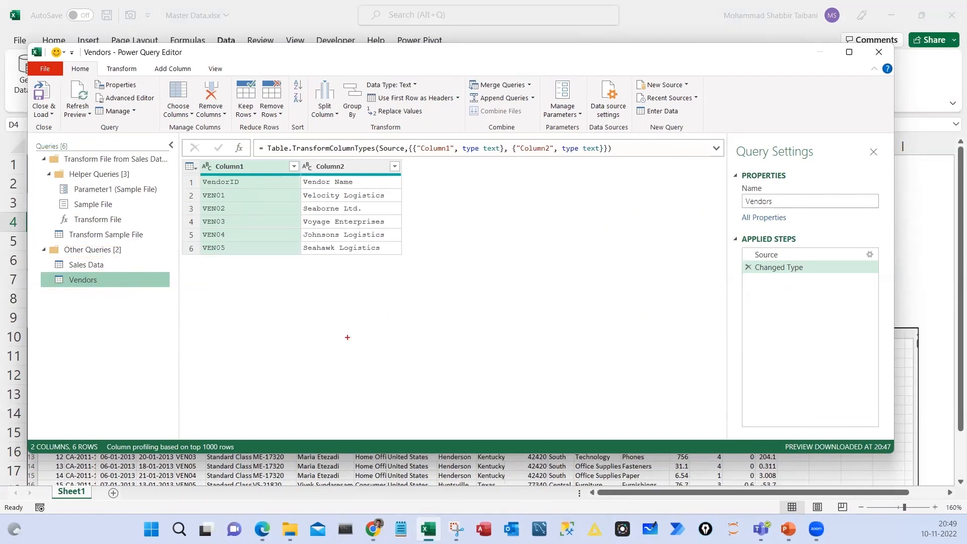
Outline the Vendors query's data table, mark the Column1 and Column2 headings, and clear the annotations
left_click_drag(189, 151, 411, 267)
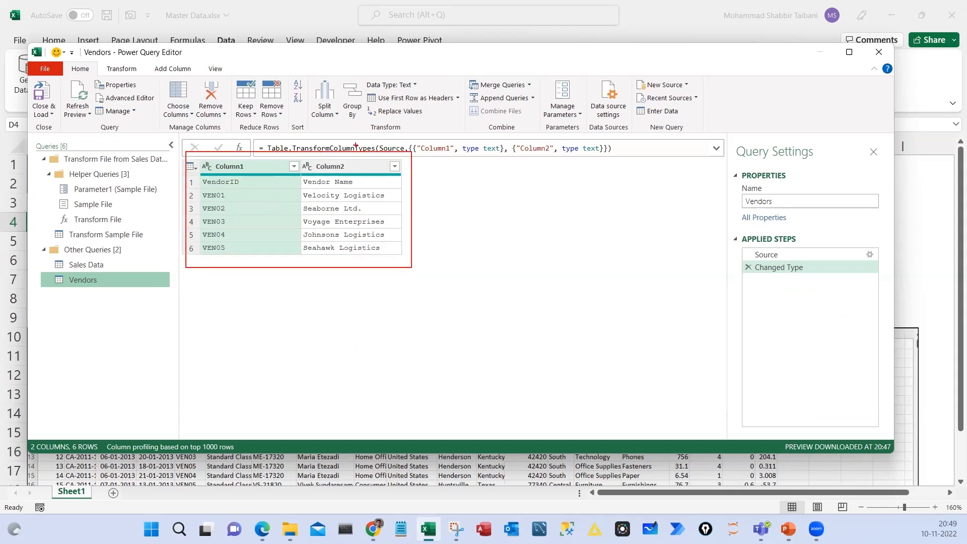
mouse_move(350, 161)
left_mouse_down()
mouse_move(304, 160)
mouse_move(344, 177)
mouse_move(254, 171)
left_mouse_up()
key("Escape")
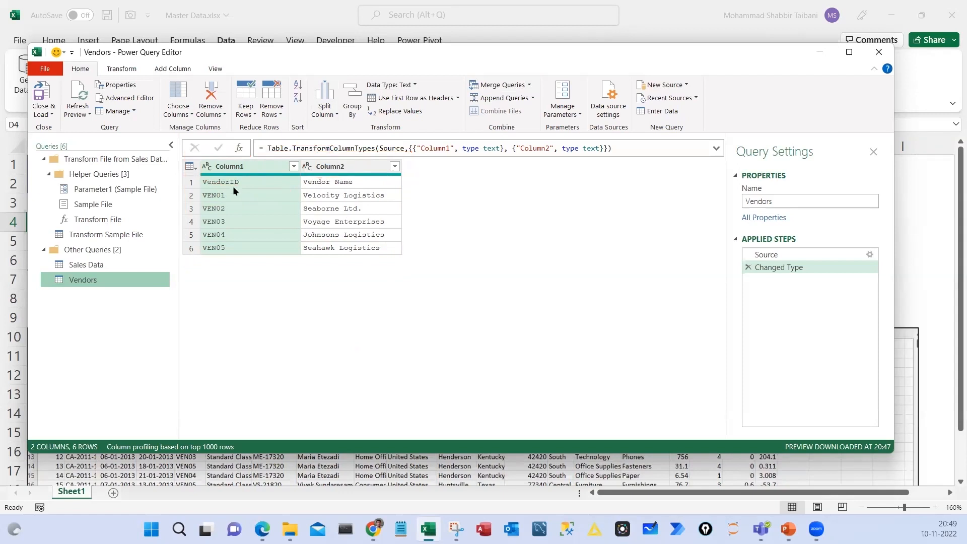
Box the VendorID and Vendor Name cells in the first row and draw an arrow up to the column headings
mouse_move(200, 176)
left_mouse_down()
mouse_move(255, 188)
mouse_move(361, 187)
mouse_move(369, 174)
left_mouse_up()
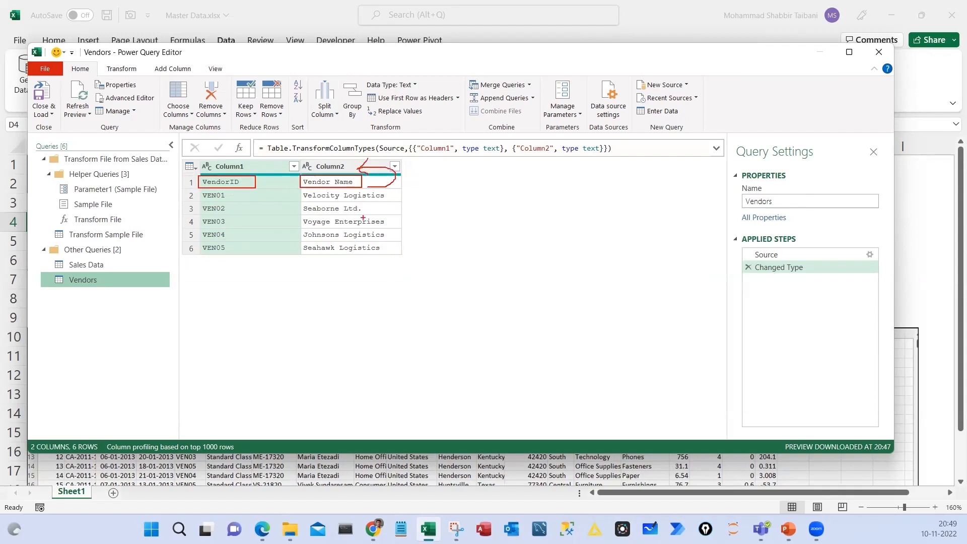
mouse_move(356, 276)
left_mouse_down()
mouse_move(358, 307)
mouse_move(354, 275)
mouse_move(405, 285)
mouse_move(460, 259)
mouse_move(521, 280)
left_mouse_up()
mouse_move(504, 211)
left_mouse_down()
mouse_move(537, 255)
mouse_move(564, 236)
left_mouse_up()
Mark the Use First Row as Headers command and promote the Vendors query's first row to column headers
left_click(121, 69)
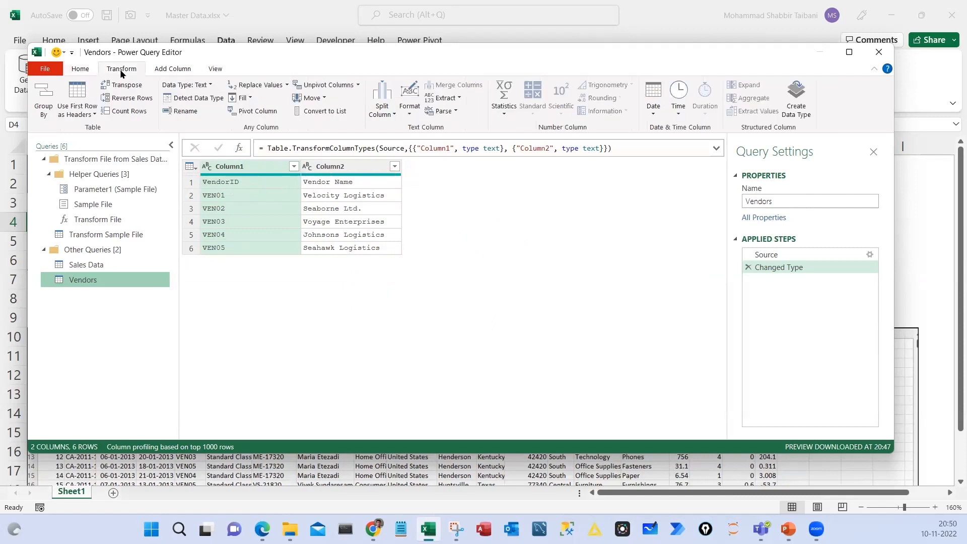
left_click_drag(101, 62, 149, 78)
mouse_move(56, 78)
left_mouse_down()
mouse_move(103, 132)
mouse_move(55, 138)
mouse_move(76, 125)
left_mouse_up()
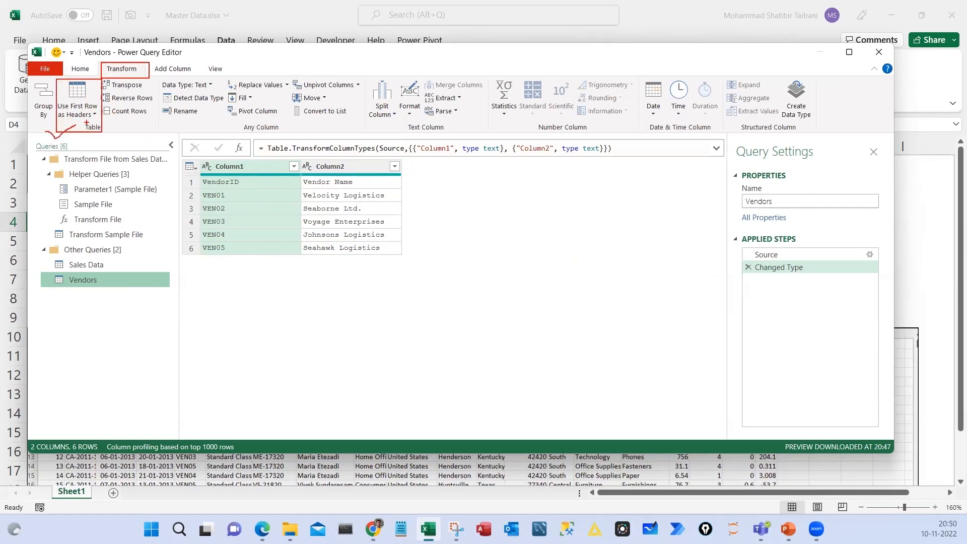
key("Escape")
left_click(77, 99)
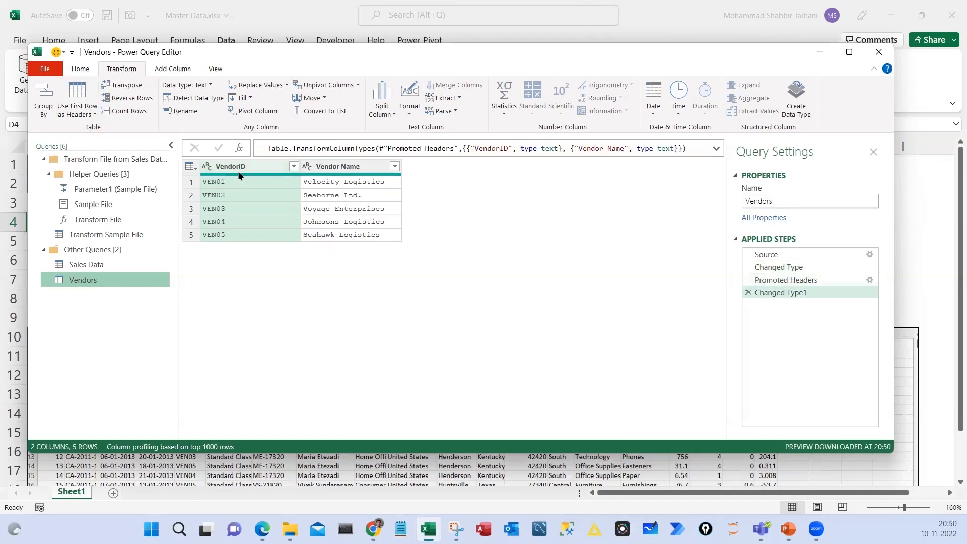
Outline the promoted column headers and the Promoted Headers and Changed Type1 applied steps
left_click_drag(205, 156, 397, 175)
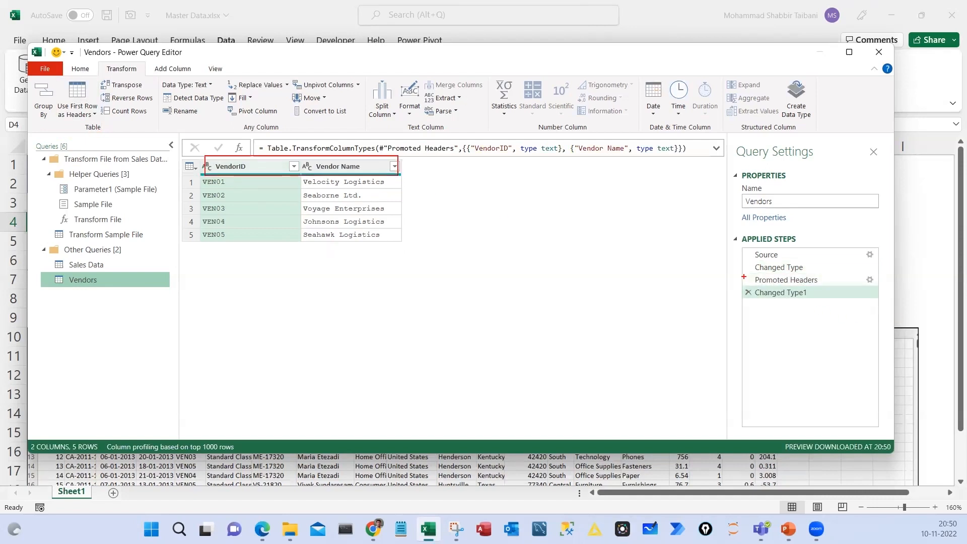
left_click_drag(743, 276, 890, 307)
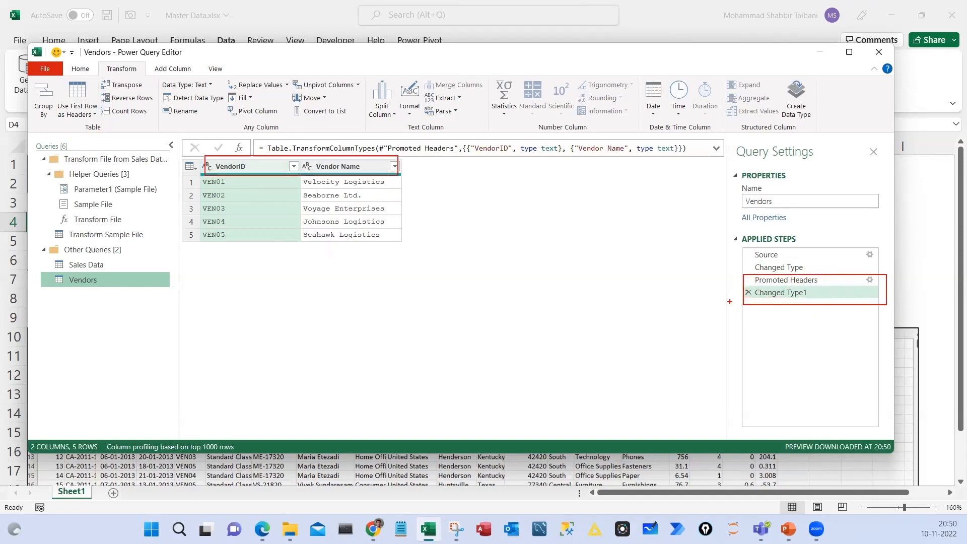
left_click_drag(730, 301, 753, 295)
mouse_move(258, 146)
left_mouse_down()
mouse_move(211, 262)
mouse_move(267, 142)
left_mouse_up()
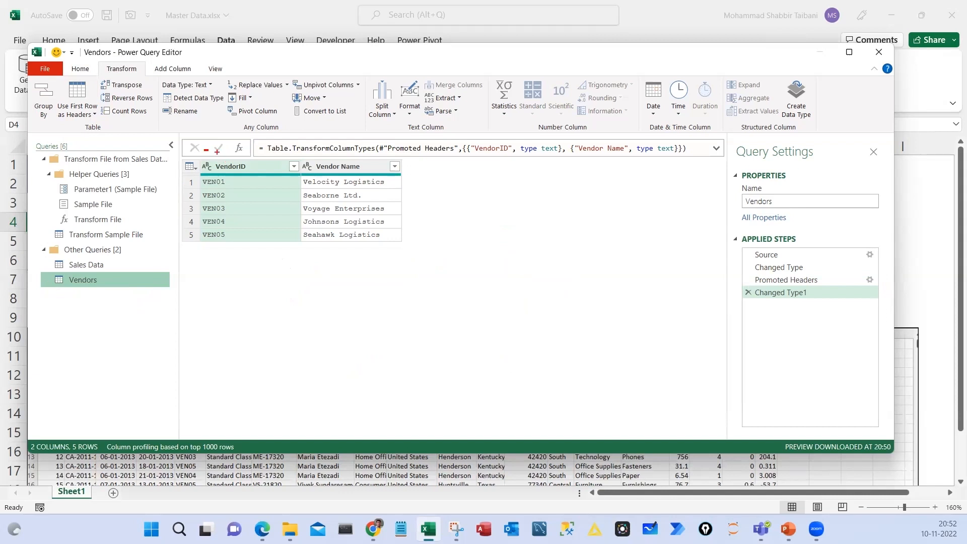
Circle the VendorID column and the Sales Data query, and draw a tall bracketed box labelled Left beside a small box
mouse_move(251, 148)
left_mouse_down()
mouse_move(302, 272)
mouse_move(216, 135)
left_mouse_up()
mouse_move(61, 246)
left_mouse_down()
mouse_move(82, 247)
mouse_move(31, 256)
left_mouse_up()
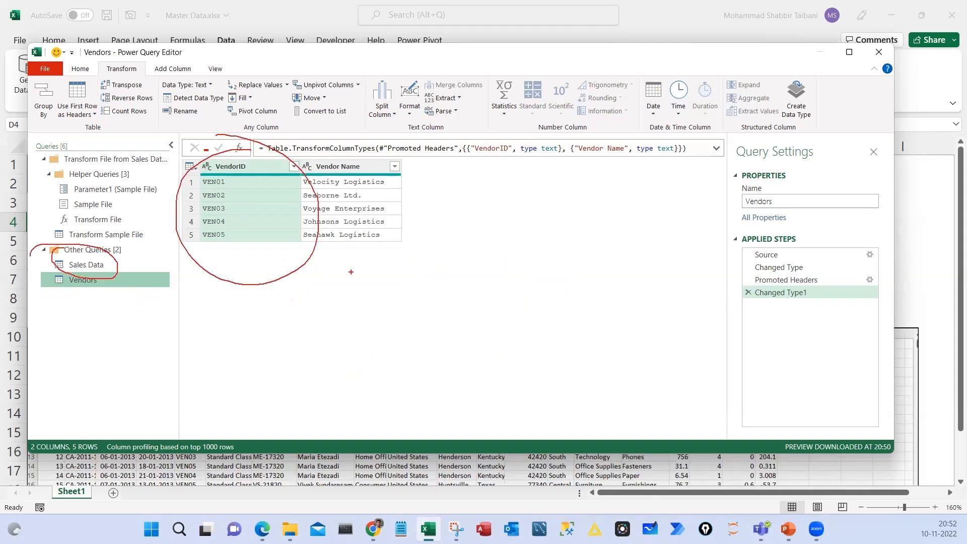
left_click_drag(347, 246, 433, 438)
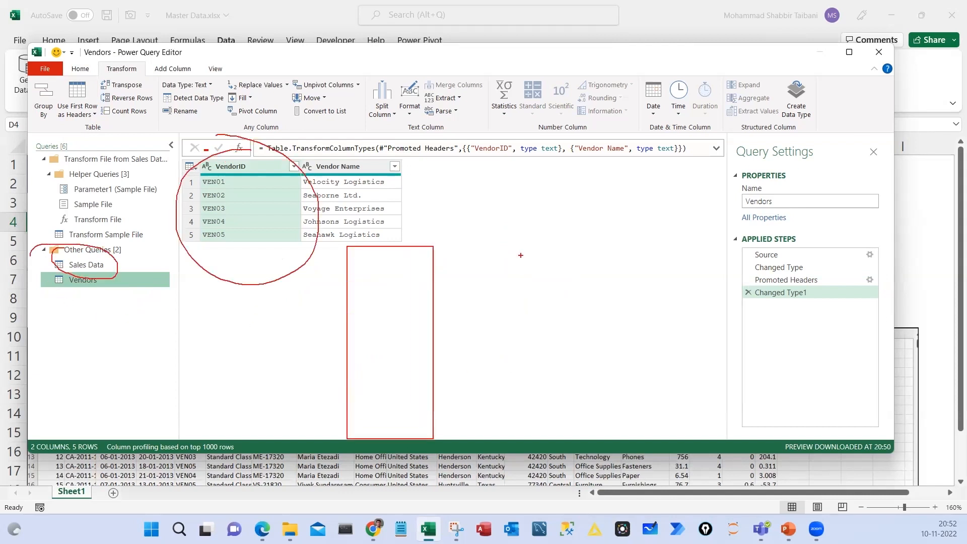
left_click_drag(521, 249, 576, 280)
mouse_move(360, 277)
left_mouse_down()
mouse_move(389, 307)
mouse_move(401, 274)
mouse_move(458, 370)
mouse_move(450, 404)
left_mouse_up()
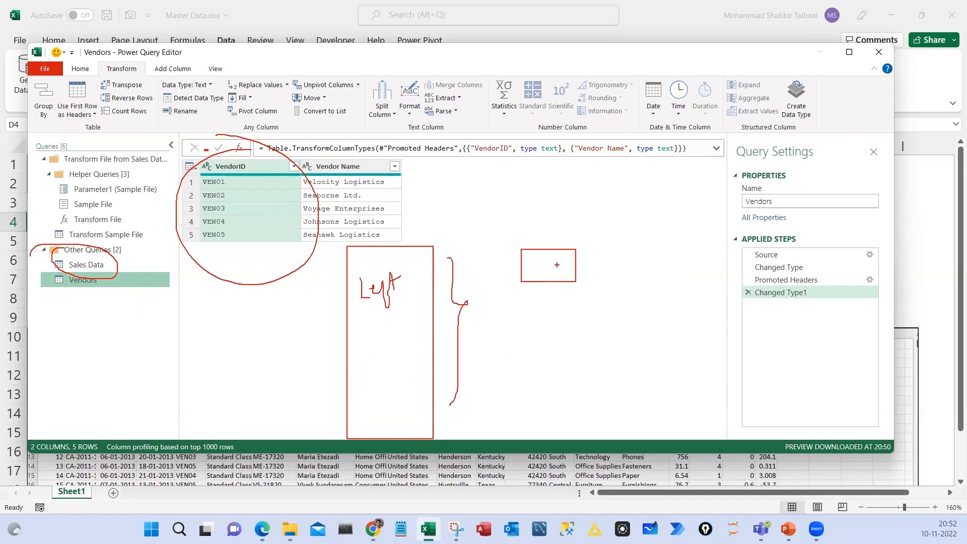
Label the small box Right, circle both the Left and Right labels, and clear the annotations
mouse_move(551, 264)
left_mouse_down()
mouse_move(597, 258)
mouse_move(618, 272)
left_mouse_up()
mouse_move(622, 226)
left_mouse_down()
mouse_move(620, 275)
mouse_move(632, 243)
left_mouse_up()
left_click_drag(576, 211, 635, 201)
left_click_drag(395, 244, 400, 258)
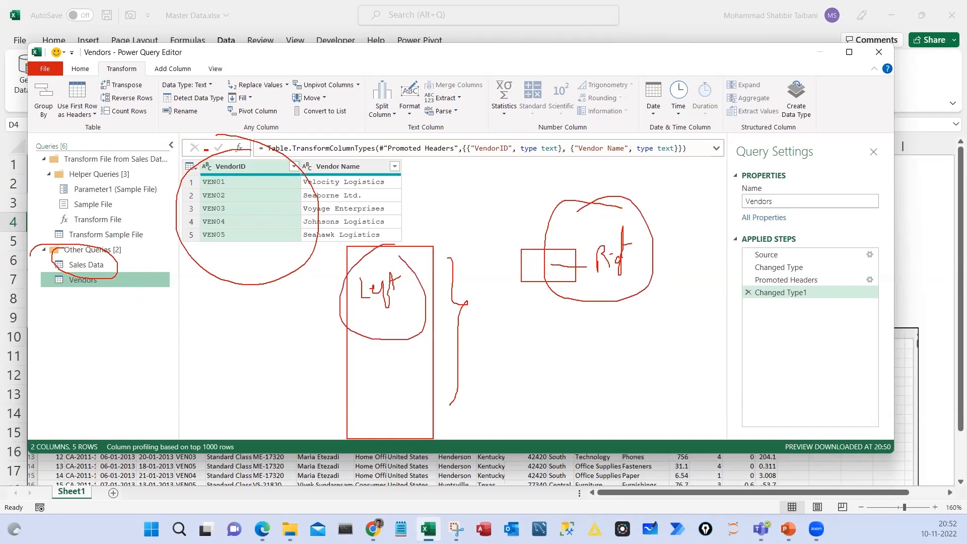
key("Escape")
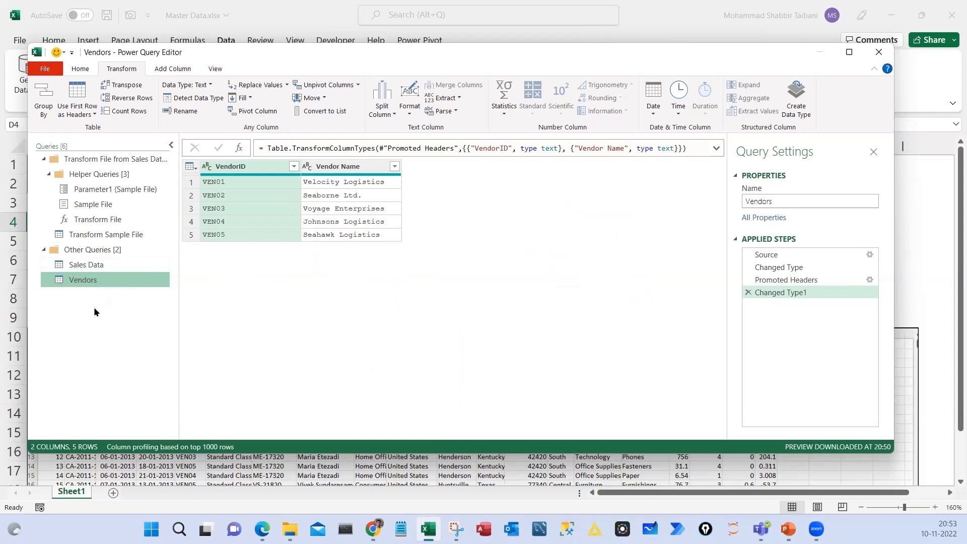
Select the Sales Data query, outline the Combine commands, and start a merge within that query using Merge Queries
left_click(87, 265)
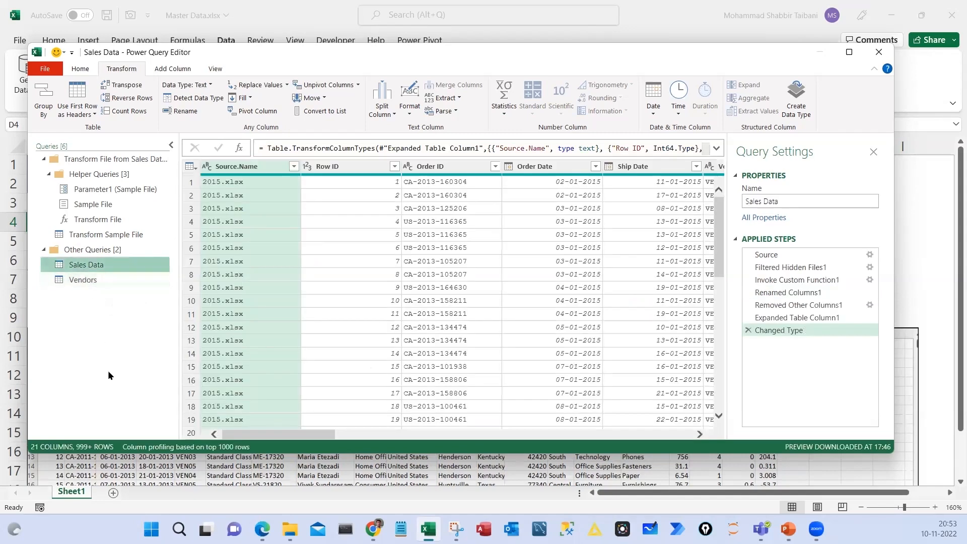
left_click(82, 70)
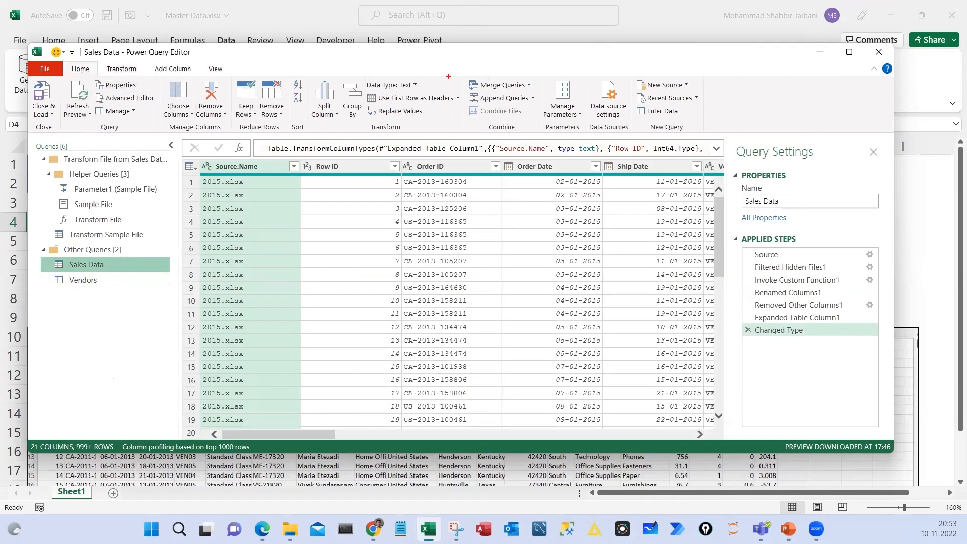
left_click_drag(451, 69, 548, 153)
left_click_drag(458, 129, 510, 118)
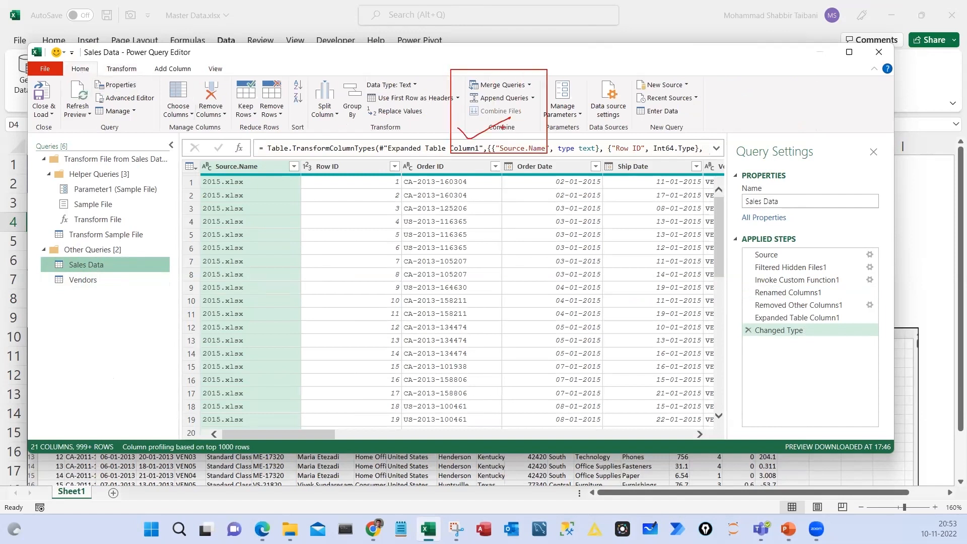
left_click(529, 85)
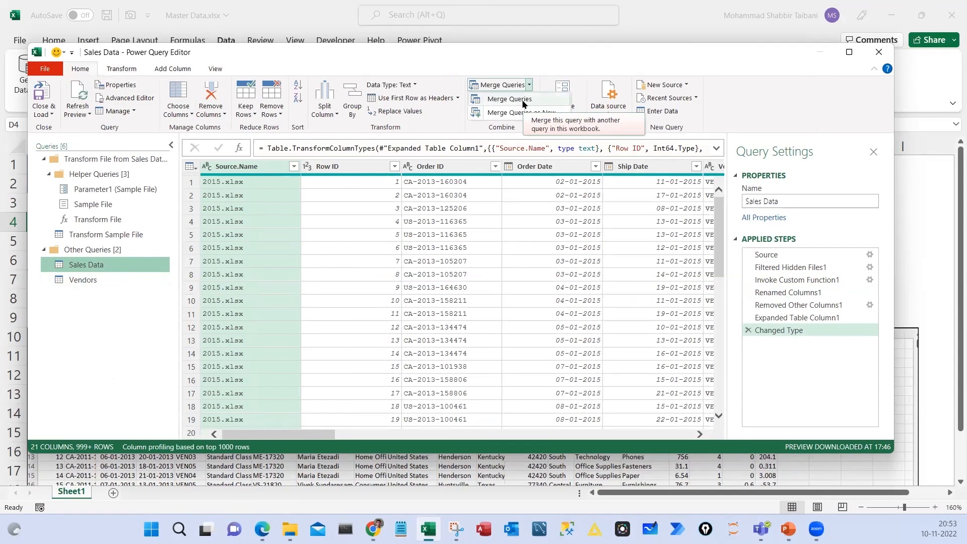
left_click(523, 99)
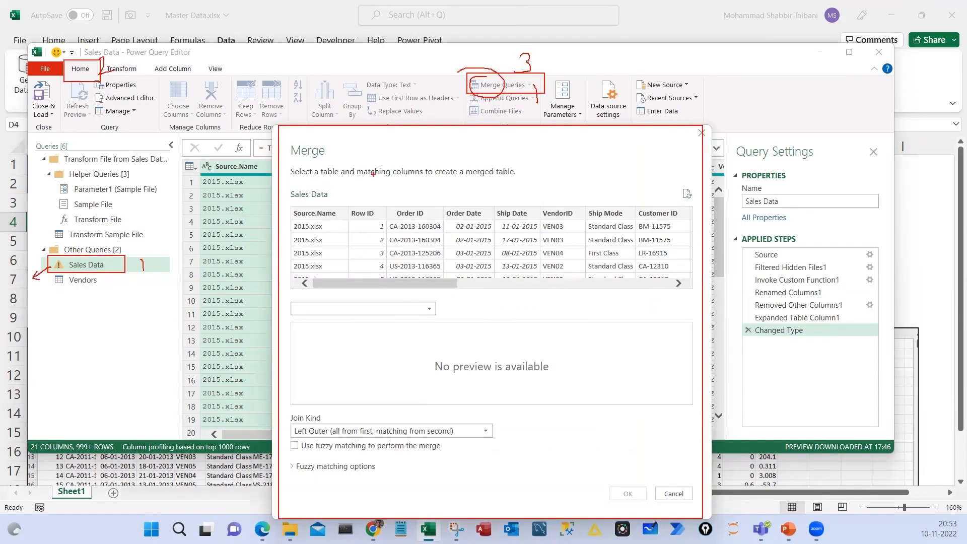
Annotate the Sales Data table as Left in the Merge dialog, and choose Vendors as the second table
mouse_move(288, 185)
left_mouse_down()
mouse_move(334, 201)
mouse_move(382, 198)
mouse_move(382, 208)
mouse_move(396, 185)
left_mouse_up()
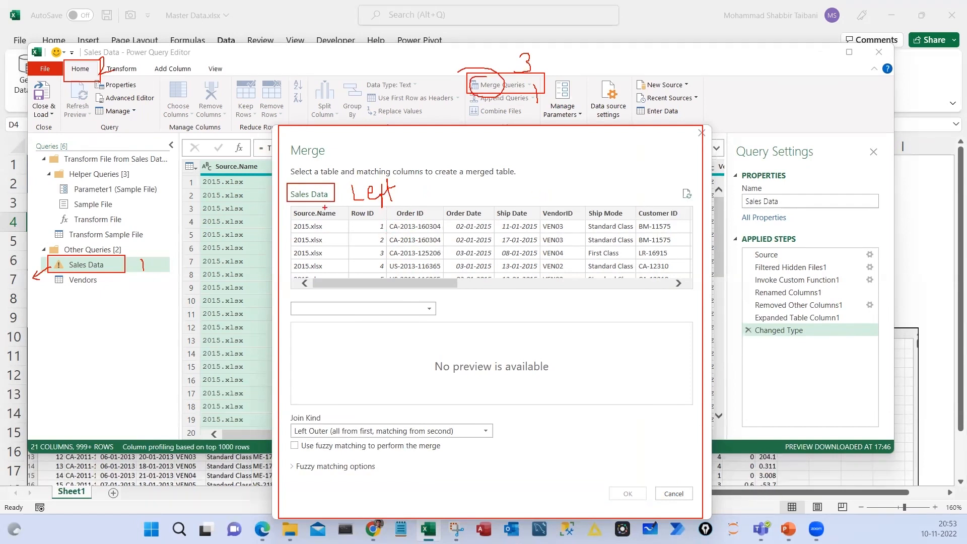
mouse_move(390, 166)
left_mouse_down()
mouse_move(364, 168)
mouse_move(363, 217)
mouse_move(405, 169)
mouse_move(367, 165)
left_mouse_up()
mouse_move(409, 194)
left_mouse_down()
mouse_move(449, 190)
mouse_move(436, 204)
left_mouse_up()
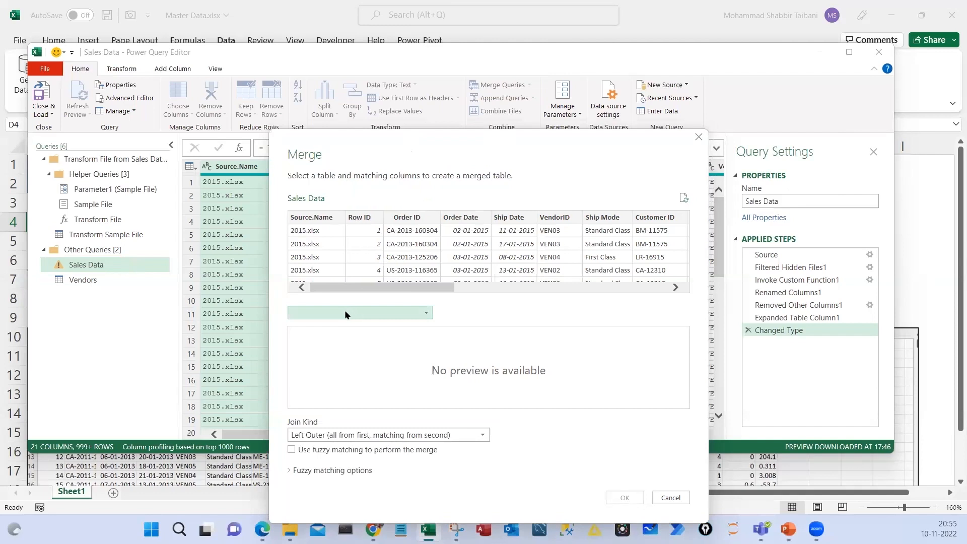
left_click(345, 310)
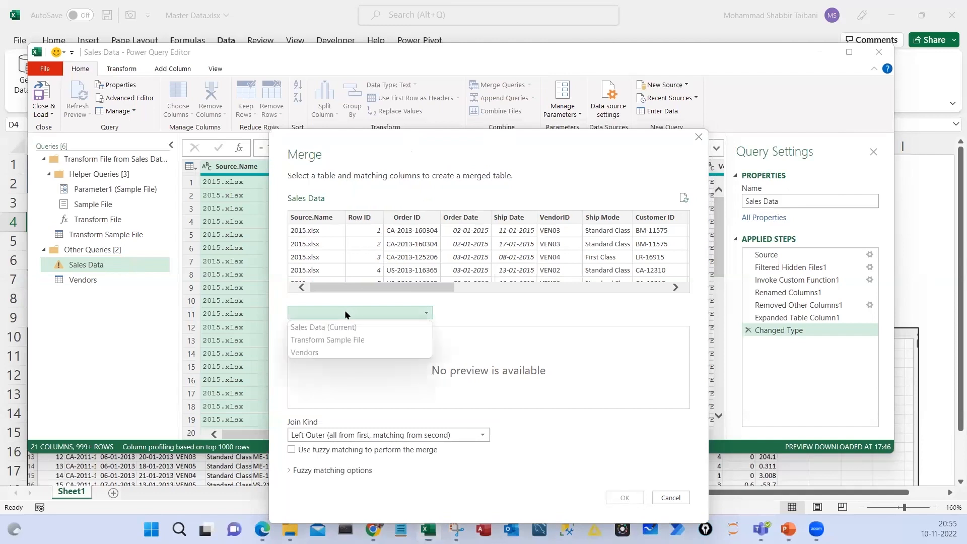
left_click(322, 352)
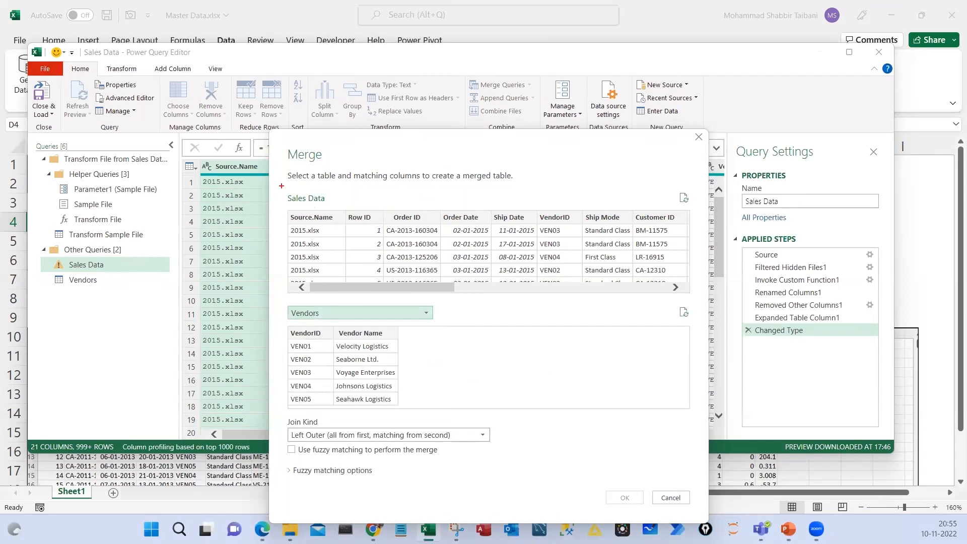
Outline Sales Data and Vendors, label them L and R, and box the Join Kind setting with the note Left Out
mouse_move(280, 186)
left_mouse_down()
mouse_move(326, 205)
mouse_move(355, 199)
left_mouse_up()
mouse_move(283, 305)
left_mouse_down()
mouse_move(370, 325)
mouse_move(431, 325)
left_mouse_up()
mouse_move(452, 332)
left_mouse_down()
mouse_move(451, 317)
mouse_move(469, 327)
left_mouse_up()
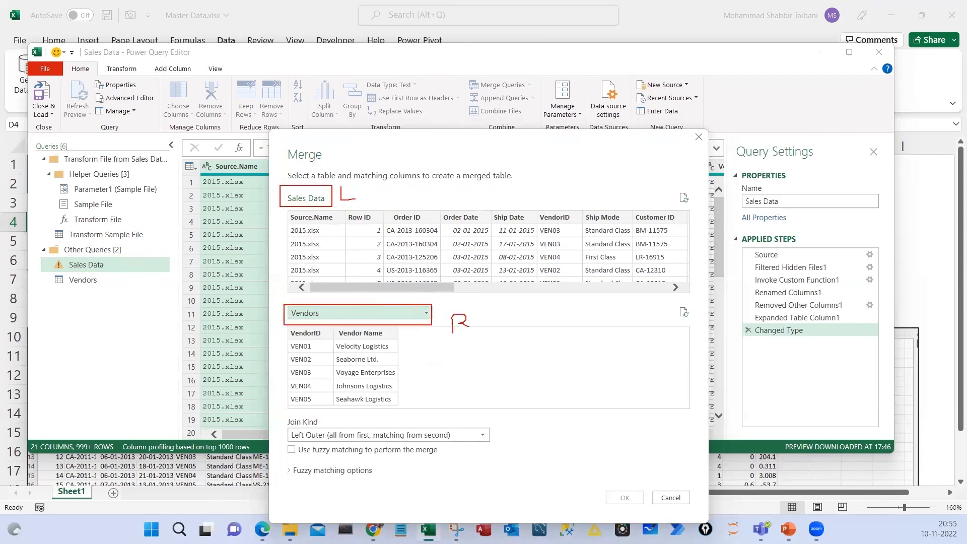
mouse_move(283, 413)
left_mouse_down()
mouse_move(287, 423)
mouse_move(447, 450)
mouse_move(500, 444)
left_mouse_up()
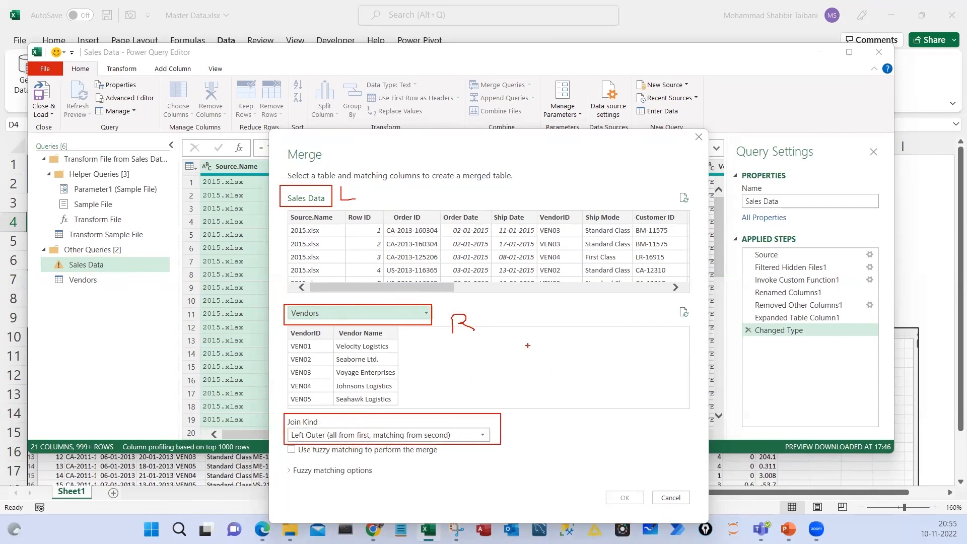
mouse_move(525, 332)
left_mouse_down()
mouse_move(539, 354)
mouse_move(569, 330)
mouse_move(666, 330)
mouse_move(685, 305)
mouse_move(697, 322)
left_mouse_up()
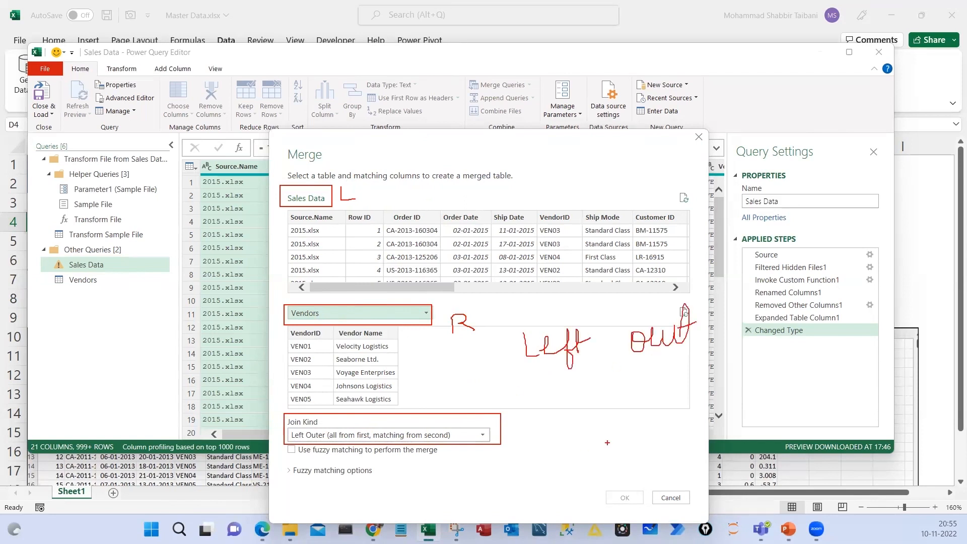
Sketch two overlapping circles below the note, label the right-hand one R, and clear the annotations
mouse_move(584, 369)
left_mouse_down()
mouse_move(555, 383)
mouse_move(645, 403)
mouse_move(571, 371)
left_mouse_up()
mouse_move(663, 361)
left_mouse_down()
mouse_move(642, 432)
mouse_move(708, 382)
mouse_move(647, 364)
left_mouse_up()
mouse_move(672, 414)
left_mouse_down()
mouse_move(671, 391)
mouse_move(677, 405)
left_mouse_up()
left_click_drag(638, 414, 682, 402)
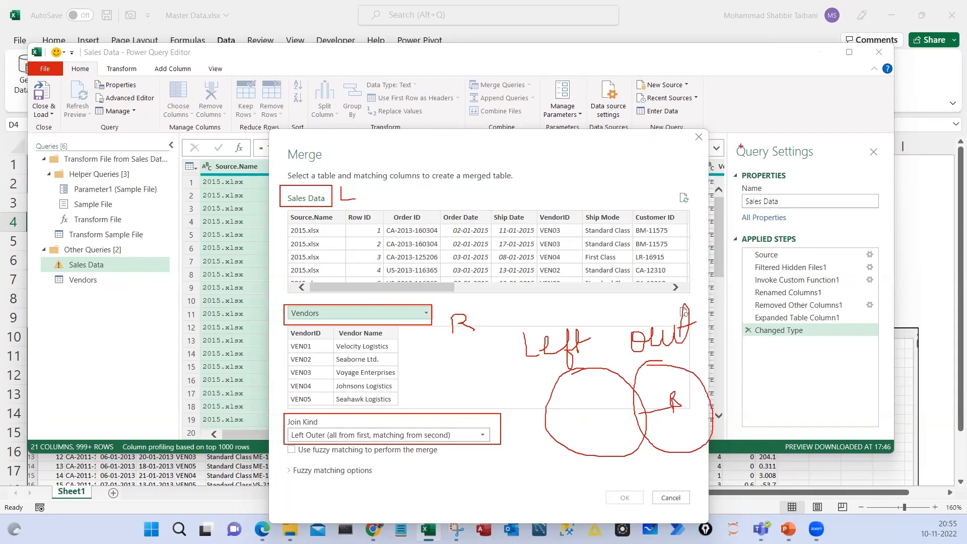
key("Escape")
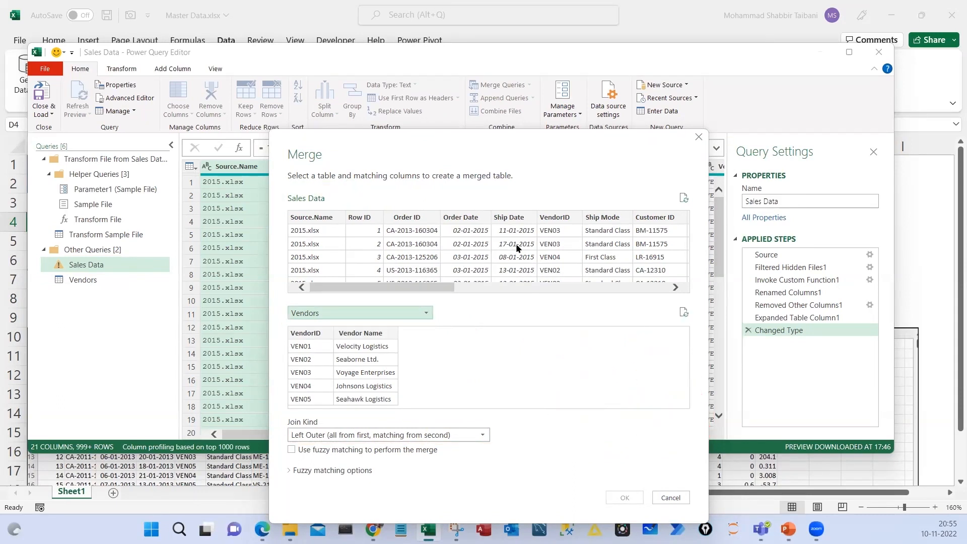
Draw two overlapping red ellipses above the Sales Data preview, and shade the left ellipse and the overlap in blue
mouse_move(524, 140)
left_mouse_down()
mouse_move(545, 169)
mouse_move(591, 200)
left_mouse_up()
key("Tab")
mouse_move(570, 142)
left_mouse_down()
mouse_move(586, 181)
mouse_move(664, 200)
left_mouse_up()
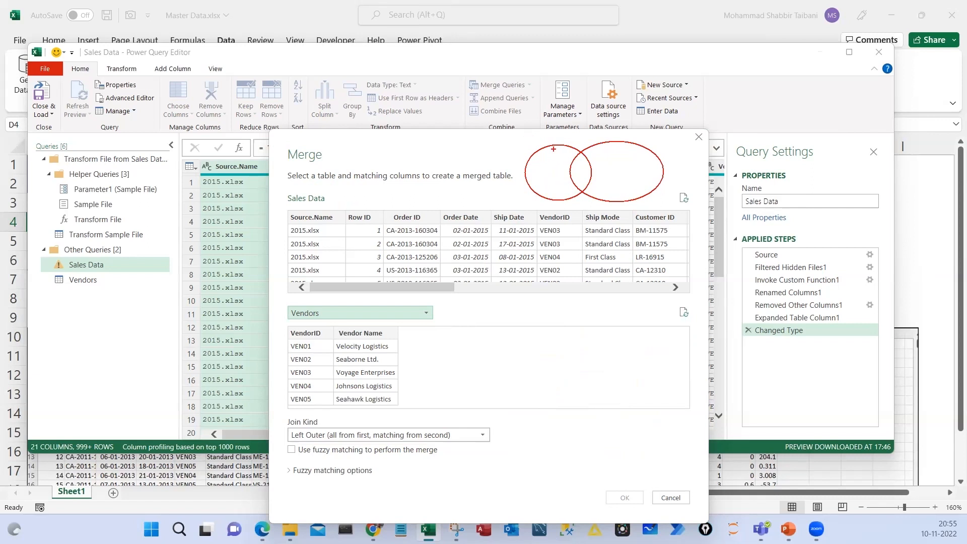
mouse_move(543, 154)
left_mouse_down()
mouse_move(571, 147)
mouse_move(547, 184)
mouse_move(558, 157)
mouse_move(558, 194)
mouse_move(549, 164)
mouse_move(577, 160)
mouse_move(582, 179)
mouse_move(579, 148)
left_mouse_up()
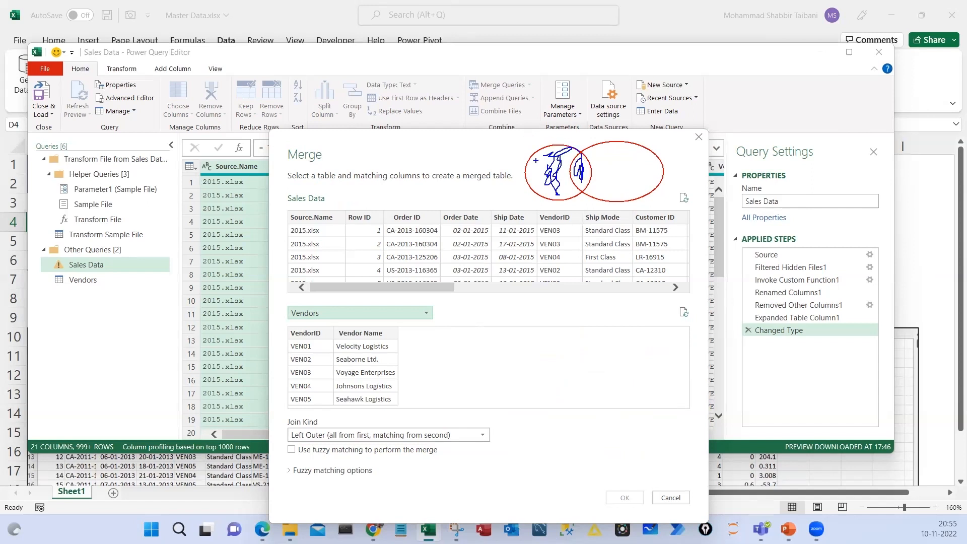
Write blue notes around the left ellipse, add a circled note with an arrow, mark the right ellipse, and clear the annotations
mouse_move(557, 205)
left_mouse_down()
mouse_move(543, 259)
mouse_move(549, 266)
mouse_move(582, 252)
left_mouse_up()
mouse_move(572, 179)
left_mouse_down()
mouse_move(580, 172)
mouse_move(544, 192)
mouse_move(559, 150)
mouse_move(520, 145)
mouse_move(554, 135)
left_mouse_up()
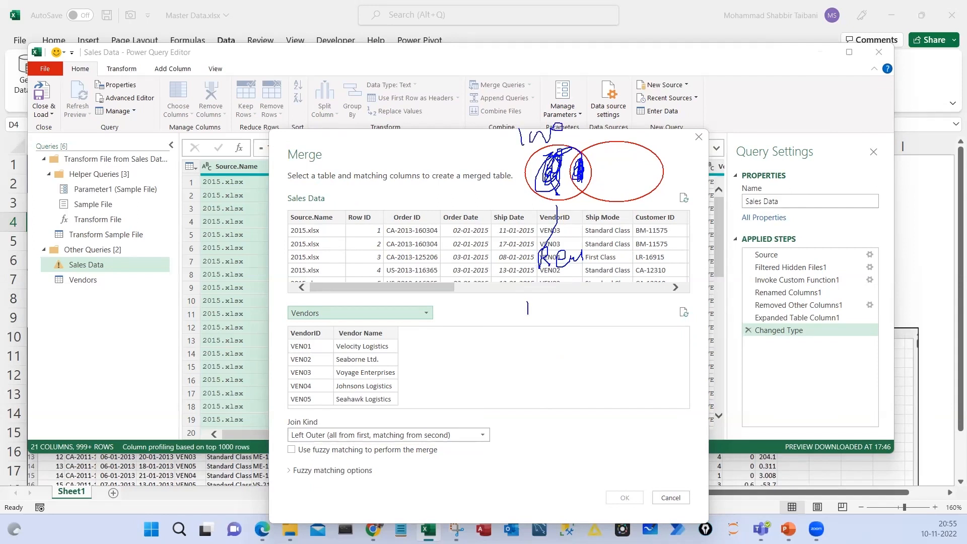
left_click_drag(528, 314, 529, 331)
mouse_move(543, 298)
left_mouse_down()
mouse_move(564, 300)
mouse_move(570, 278)
mouse_move(590, 286)
left_mouse_up()
mouse_move(589, 286)
left_mouse_down()
mouse_move(640, 279)
mouse_move(607, 274)
mouse_move(647, 265)
left_mouse_up()
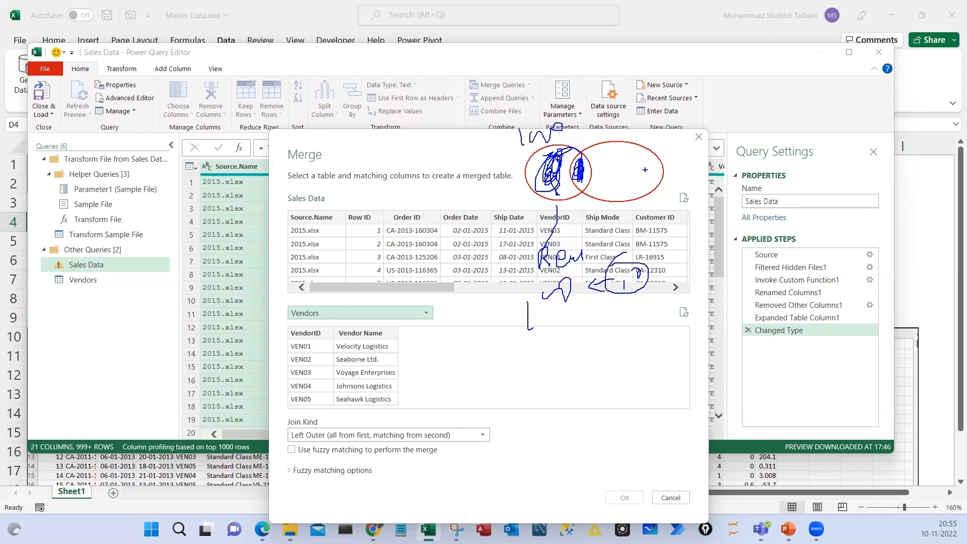
mouse_move(623, 162)
left_mouse_down()
mouse_move(645, 179)
mouse_move(642, 171)
left_mouse_up()
key("e")
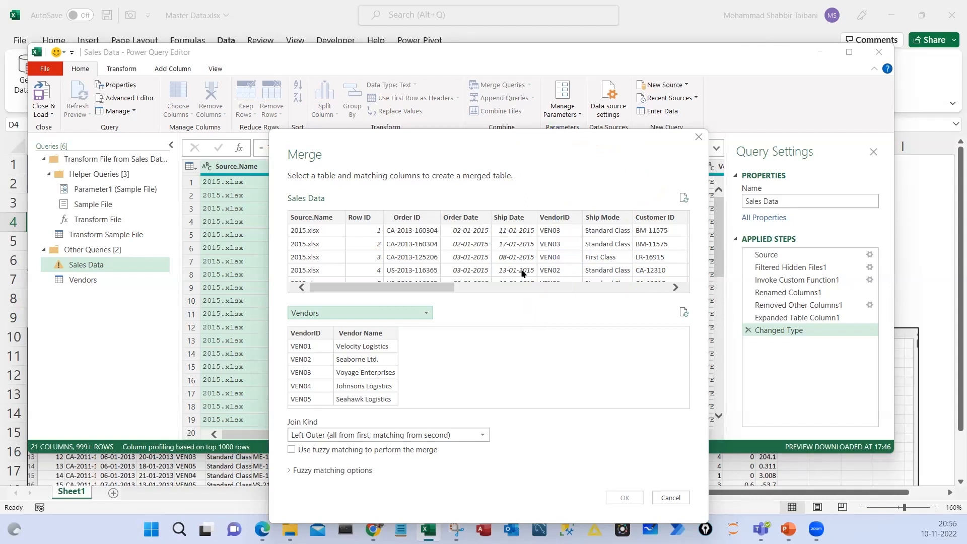
Circle in red the table-selection instruction and the Sales Data and Vendors table names, and clear the annotations
key("r")
left_click_drag(343, 165, 247, 192)
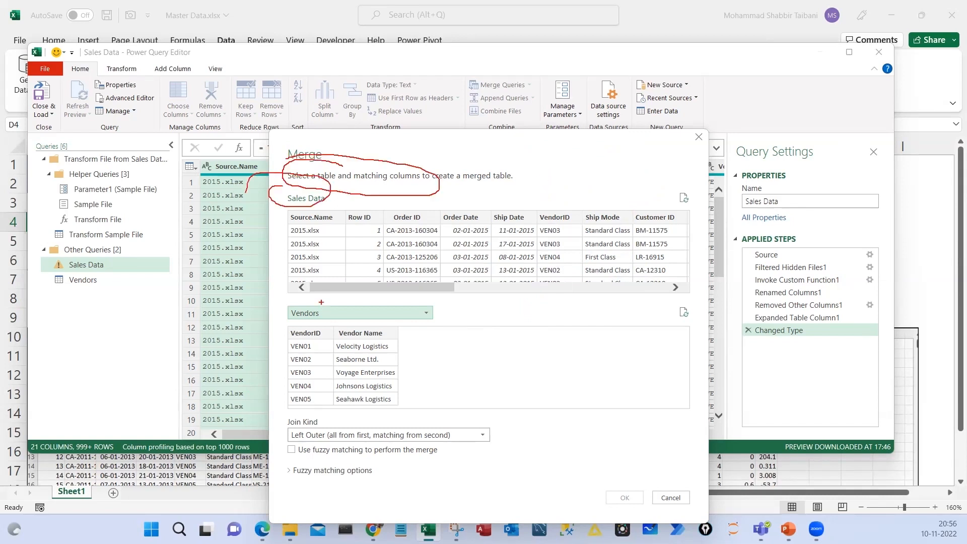
left_click_drag(317, 305, 286, 340)
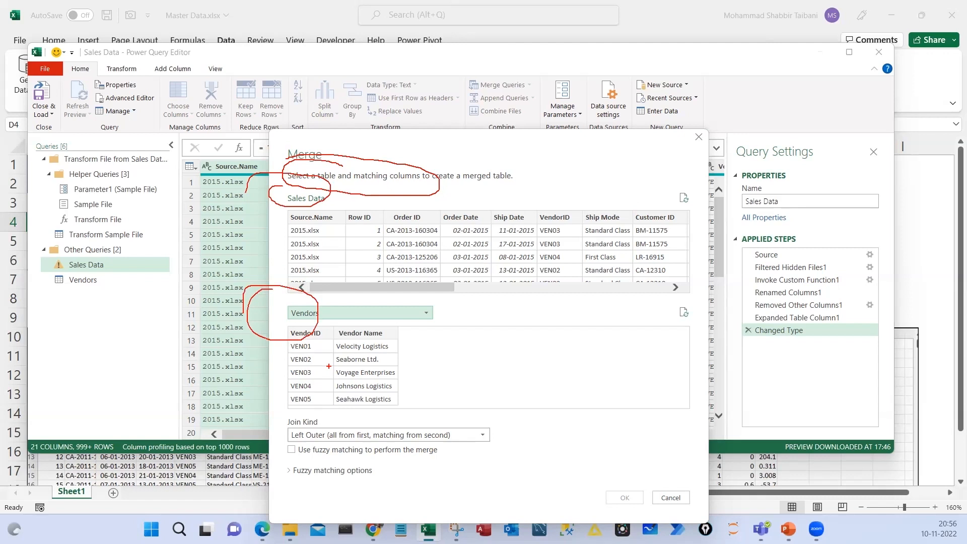
key("Escape")
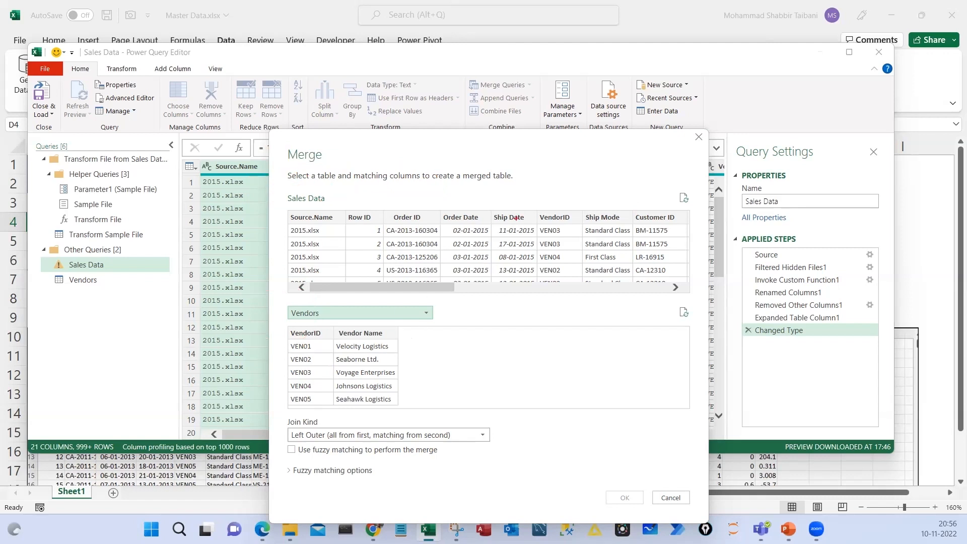
Set VendorID as the matching column in both Sales Data and Vendors, and move the Merge dialog higher on the screen
left_click_drag(534, 205, 569, 300)
key("Escape")
left_click(555, 217)
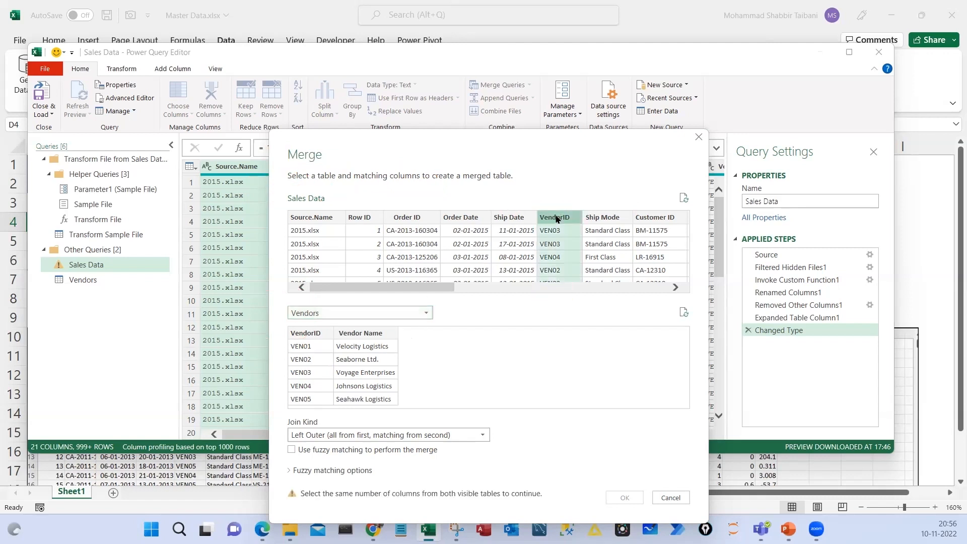
left_click(311, 333)
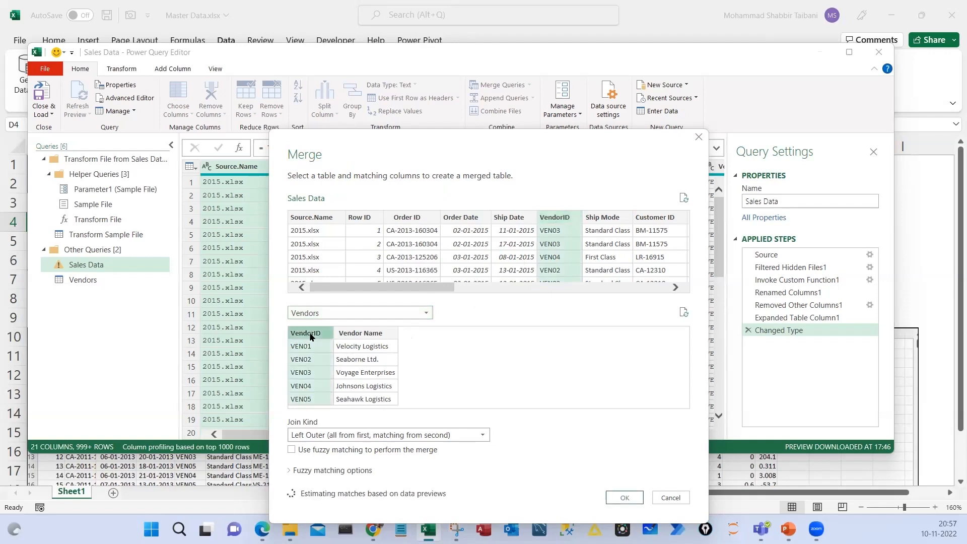
left_click_drag(479, 138, 487, 61)
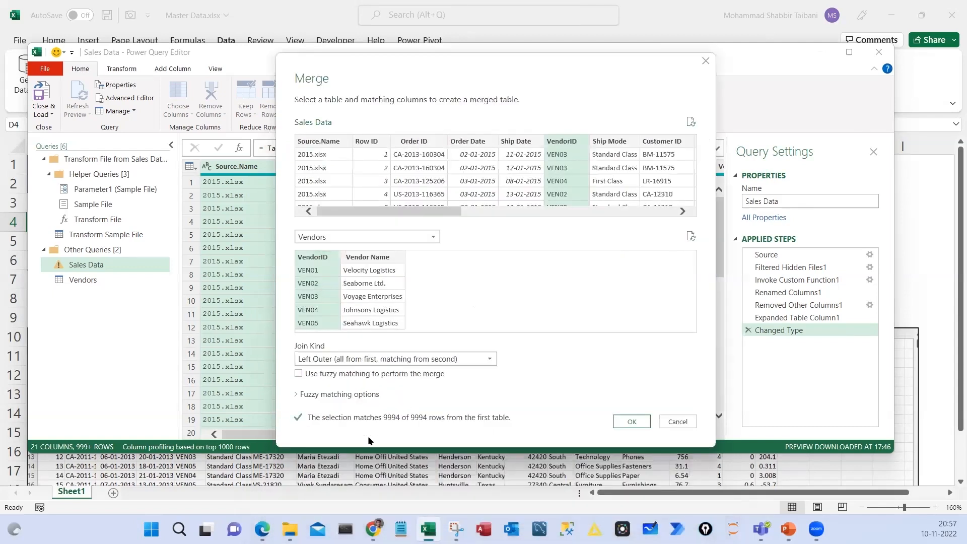
Outline the row-match message in the Merge dialog, and underline and circle its matching row figures
mouse_move(283, 405)
left_mouse_down()
mouse_move(405, 429)
mouse_move(532, 429)
left_mouse_up()
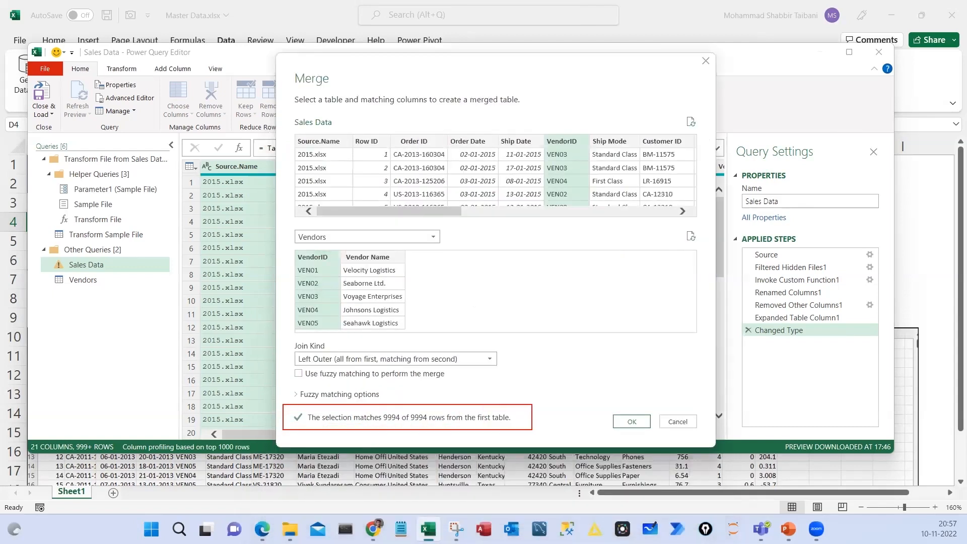
left_click_drag(381, 432, 456, 425)
mouse_move(433, 386)
left_mouse_down()
mouse_move(355, 424)
mouse_move(459, 388)
left_mouse_up()
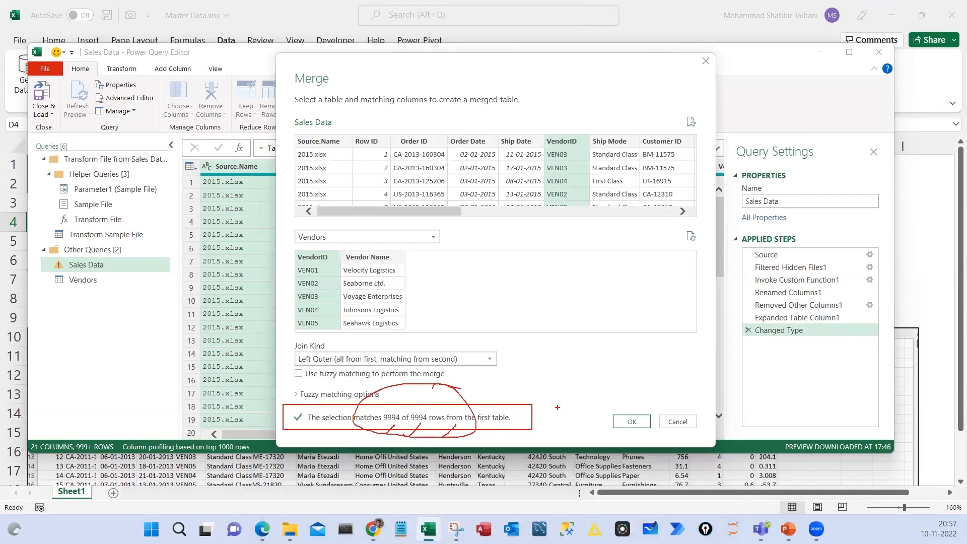
Circle the first Sales Data columns and draw arrows from the vendor names up to the Sales Data rows
mouse_move(360, 130)
left_mouse_down()
mouse_move(390, 161)
mouse_move(330, 130)
left_mouse_up()
left_click_drag(410, 304, 500, 212)
mouse_move(407, 316)
left_mouse_down()
mouse_move(520, 228)
mouse_move(532, 198)
left_mouse_up()
left_click_drag(410, 303, 574, 201)
left_click_drag(403, 309, 596, 202)
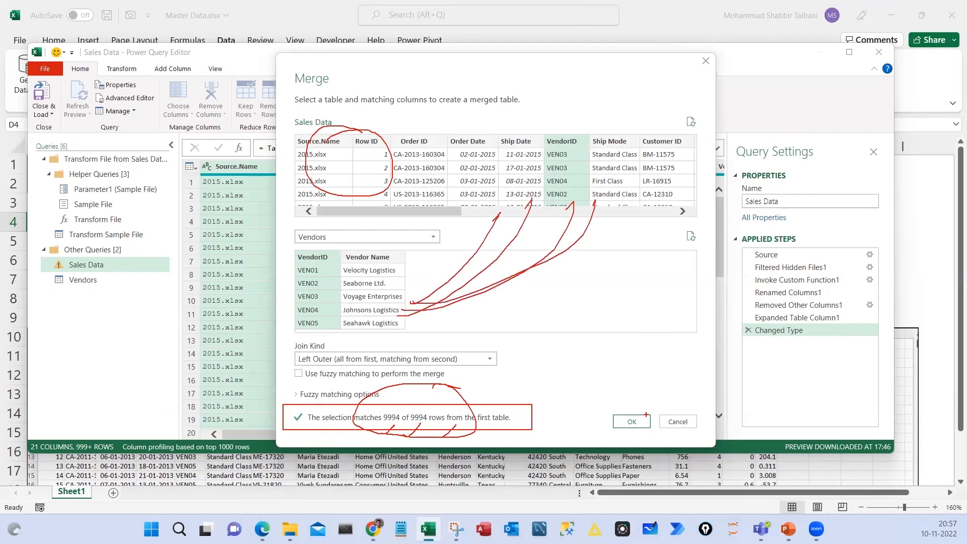
Circle the confirmation control, clear the annotations, and confirm the Left Outer merge of Sales Data with Vendors
mouse_move(646, 414)
left_mouse_down()
mouse_move(657, 427)
mouse_move(589, 410)
left_mouse_up()
key("Escape")
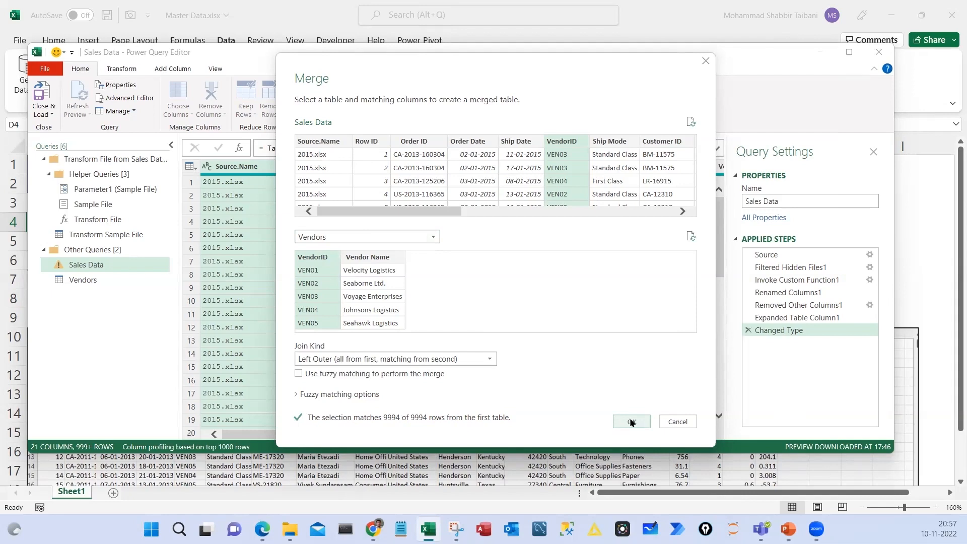
left_click(631, 421)
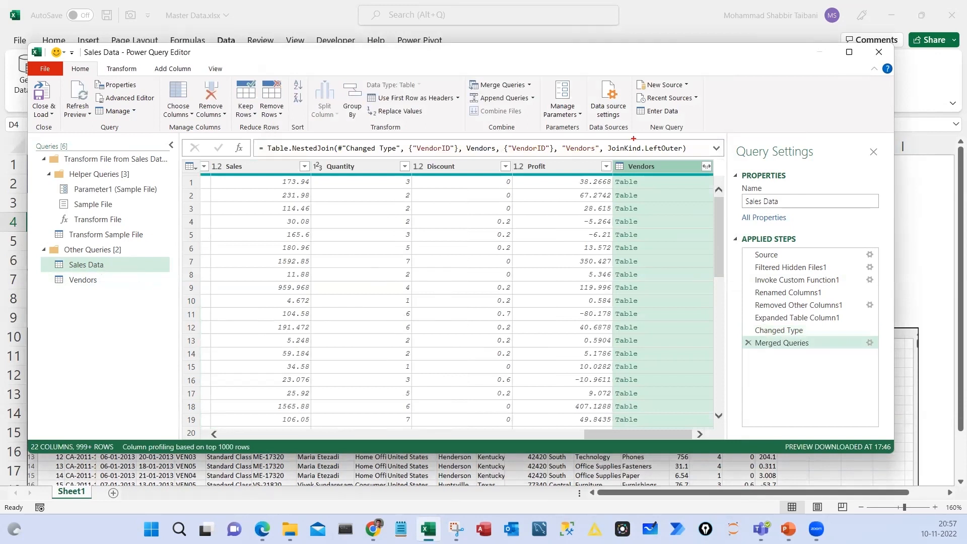
Outline the merged Vendors column, tick its rows, circle several Table entries, and clear the annotations
mouse_move(616, 155)
left_mouse_down()
mouse_move(692, 330)
mouse_move(703, 418)
left_mouse_up()
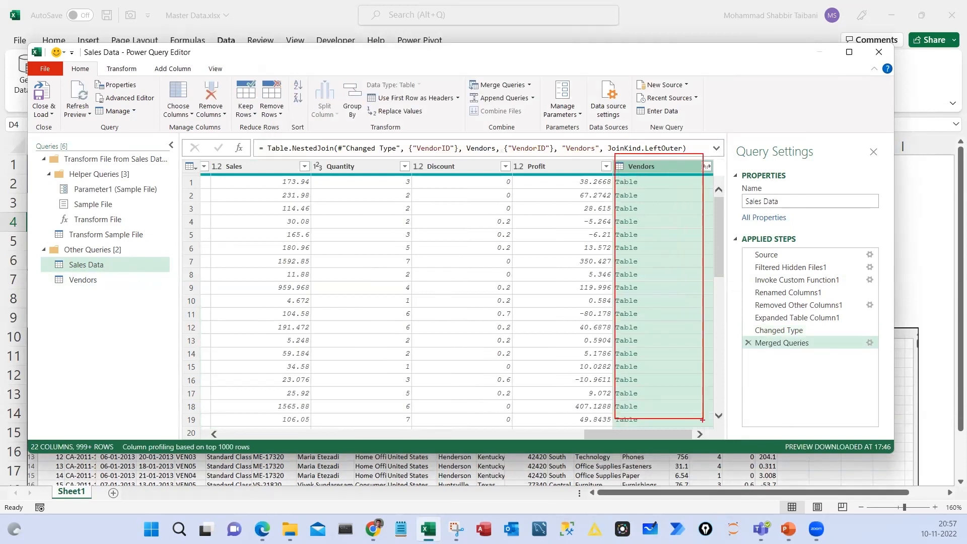
left_click_drag(654, 195, 669, 187)
left_click_drag(655, 224, 676, 211)
left_click_drag(656, 257, 673, 245)
left_click_drag(657, 280, 675, 266)
left_click_drag(653, 322, 676, 308)
left_click_drag(655, 342, 672, 332)
left_click_drag(650, 368, 662, 361)
left_click_drag(659, 391, 640, 419)
left_click_drag(627, 245, 554, 256)
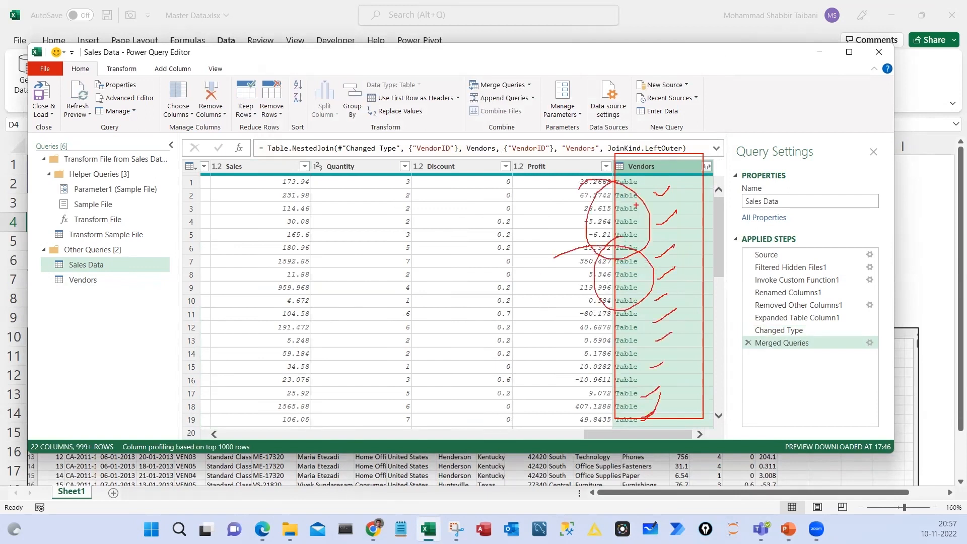
key("Escape")
Preview the vendor table nested in row 2, and review the Merged Queries settings, keeping Vendors as the second table
left_click(651, 195)
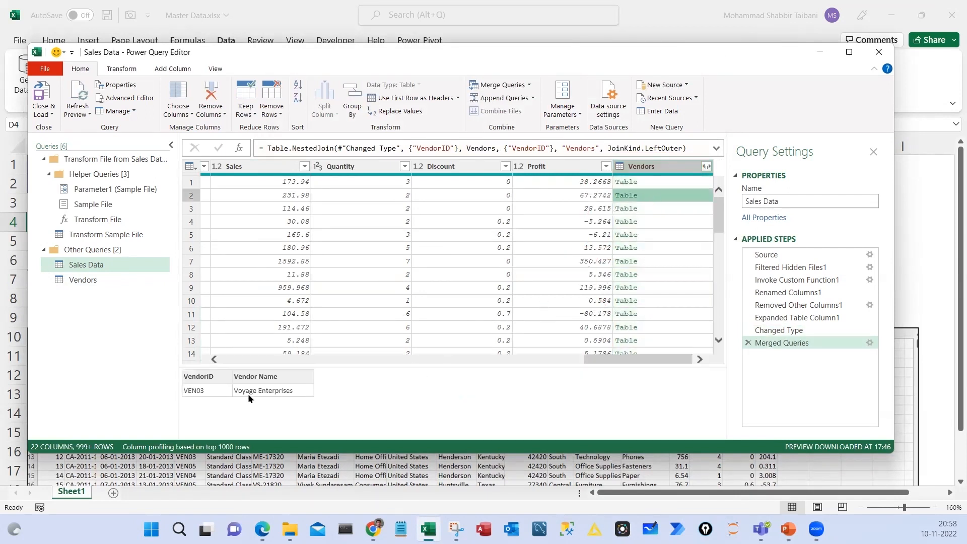
left_click(870, 343)
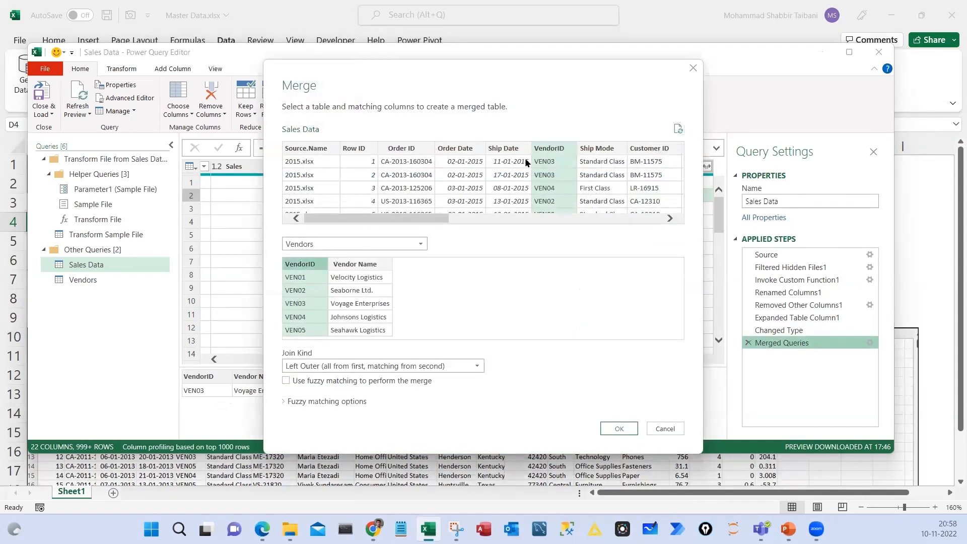
left_click(314, 243)
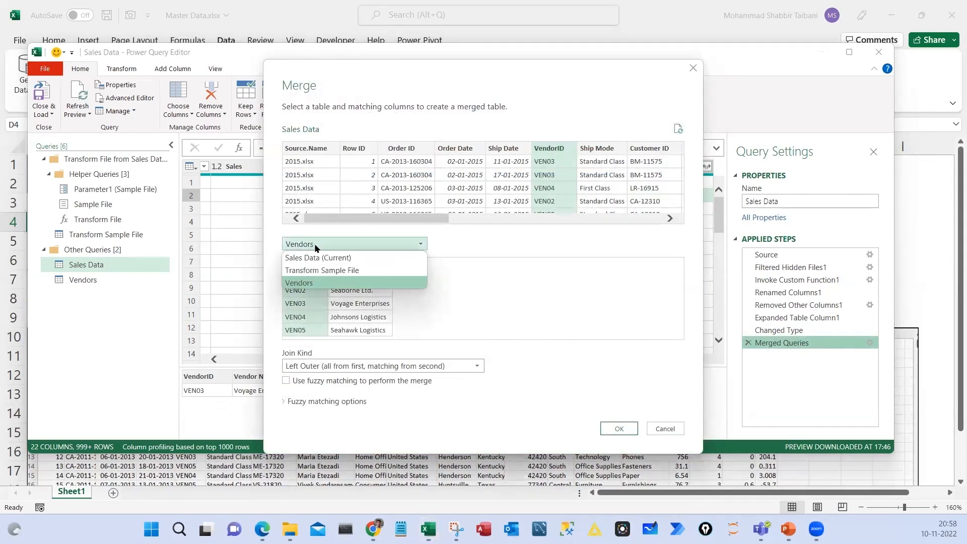
left_click(314, 244)
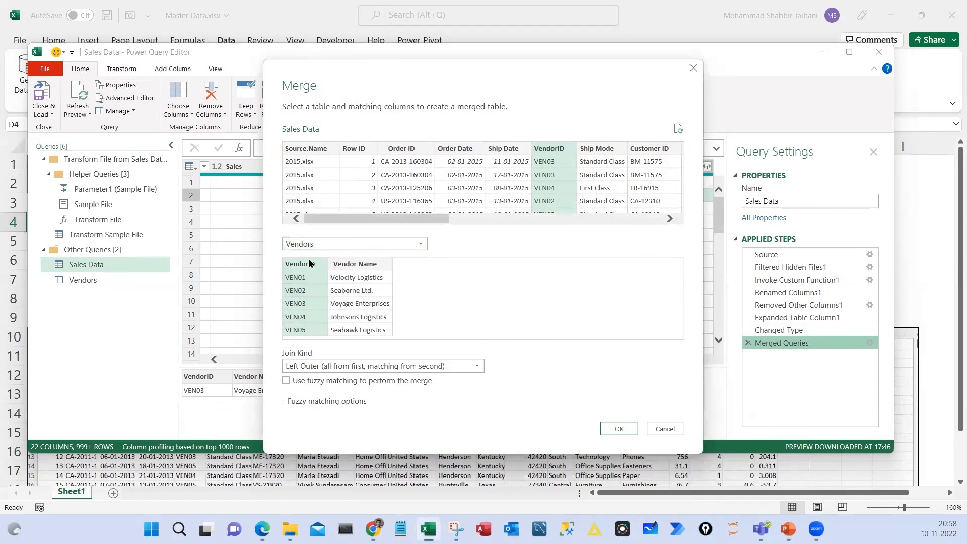
left_click(619, 428)
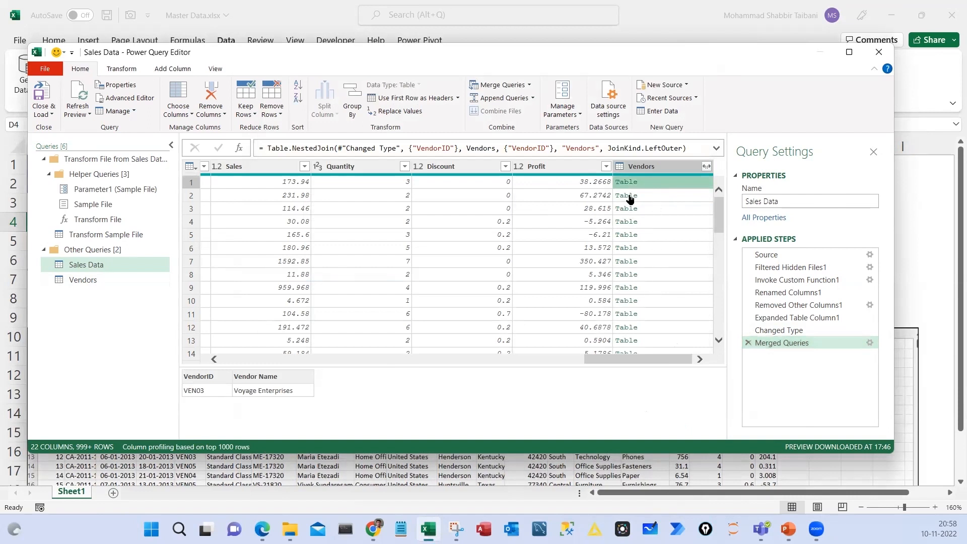
Preview the nested vendor tables in rows 2 and 3, mark the VendorID and Vendor Name preview, and clear the annotations
left_click(668, 196)
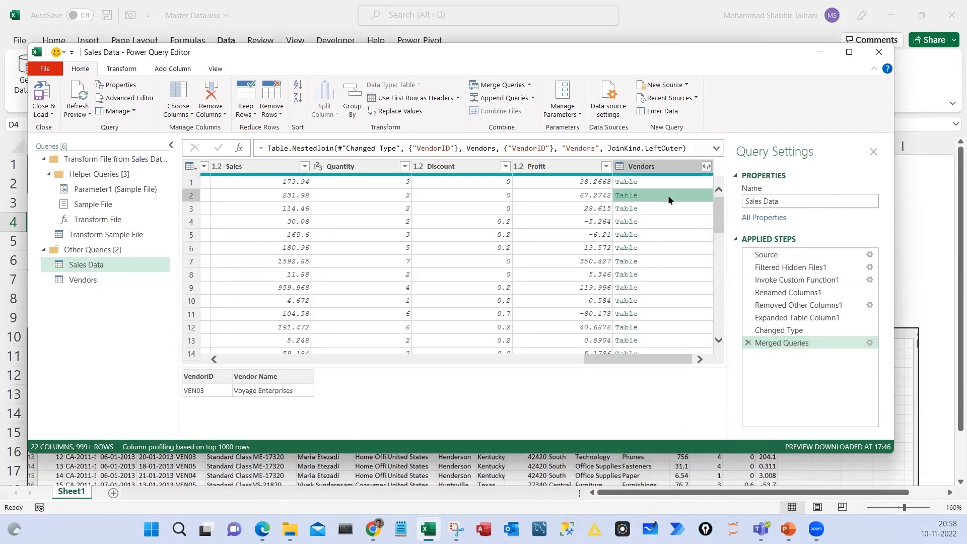
mouse_move(675, 182)
left_mouse_down()
mouse_move(694, 272)
mouse_move(688, 164)
mouse_move(691, 233)
left_mouse_up()
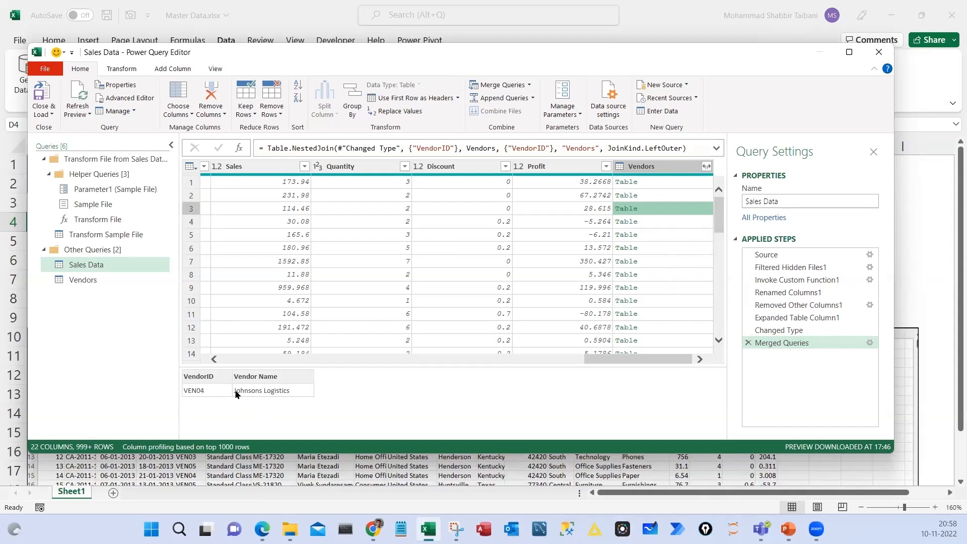
mouse_move(175, 365)
left_mouse_down()
mouse_move(266, 399)
mouse_move(316, 404)
left_mouse_up()
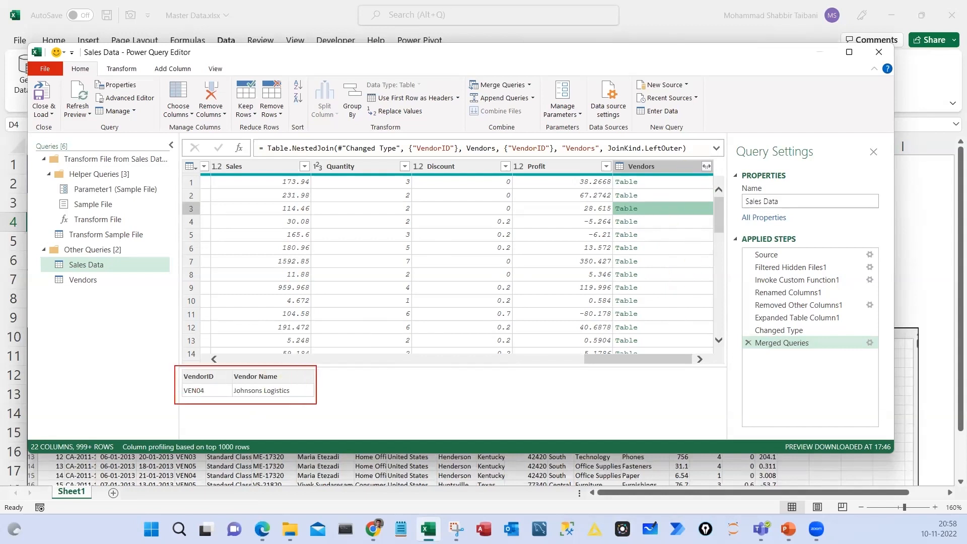
mouse_move(261, 363)
left_mouse_down()
mouse_move(269, 371)
mouse_move(312, 337)
left_mouse_up()
mouse_move(201, 378)
left_mouse_down()
mouse_move(210, 237)
mouse_move(202, 244)
mouse_move(231, 255)
left_mouse_up()
mouse_move(266, 353)
left_mouse_down()
mouse_move(313, 384)
mouse_move(256, 369)
left_mouse_up()
left_click_drag(401, 305, 291, 386)
key("Escape")
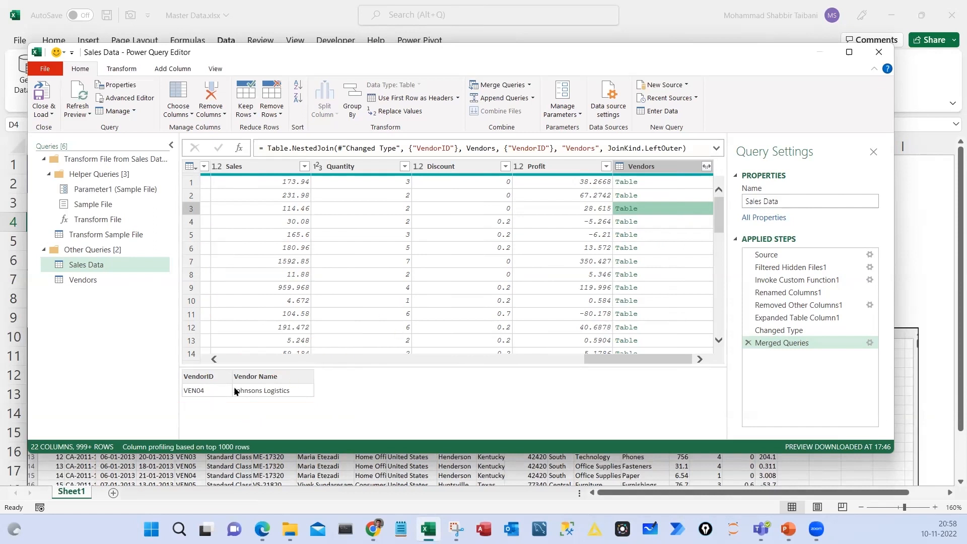
Outline and circle the Vendors column's expand control, sketch its double-arrow symbol enlarged, and clear the annotations
key("ctrl+2")
left_click_drag(686, 150, 722, 183)
mouse_move(497, 364)
left_mouse_down()
mouse_move(491, 386)
mouse_move(513, 399)
mouse_move(514, 417)
mouse_move(551, 362)
mouse_move(565, 363)
mouse_move(554, 370)
left_mouse_up()
left_click_drag(557, 340, 526, 322)
mouse_move(717, 148)
left_mouse_down()
mouse_move(691, 186)
mouse_move(728, 151)
mouse_move(689, 145)
left_mouse_up()
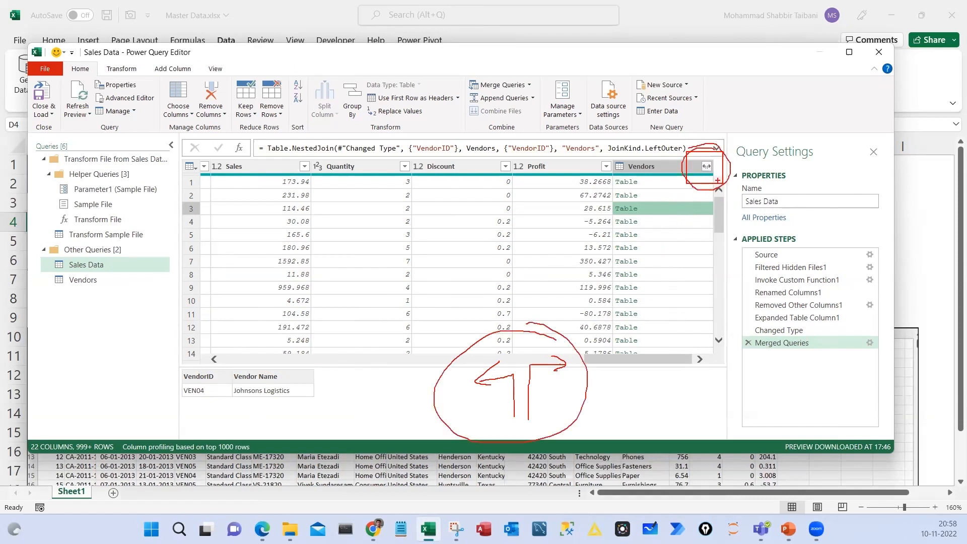
key("Escape")
Display the Vendors column's expand options, outline the column choices and prefix setting, and dismiss the options
left_click(707, 166)
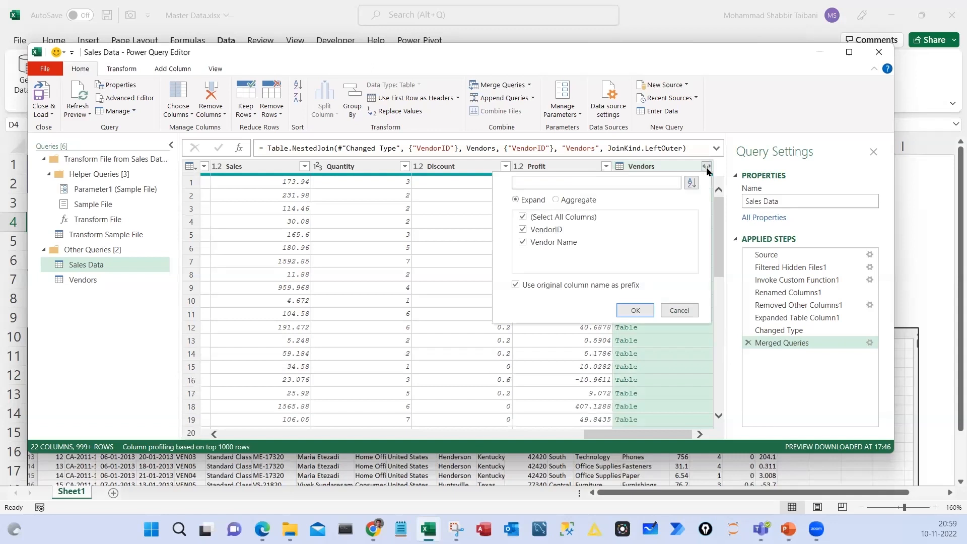
left_click_drag(507, 190, 656, 300)
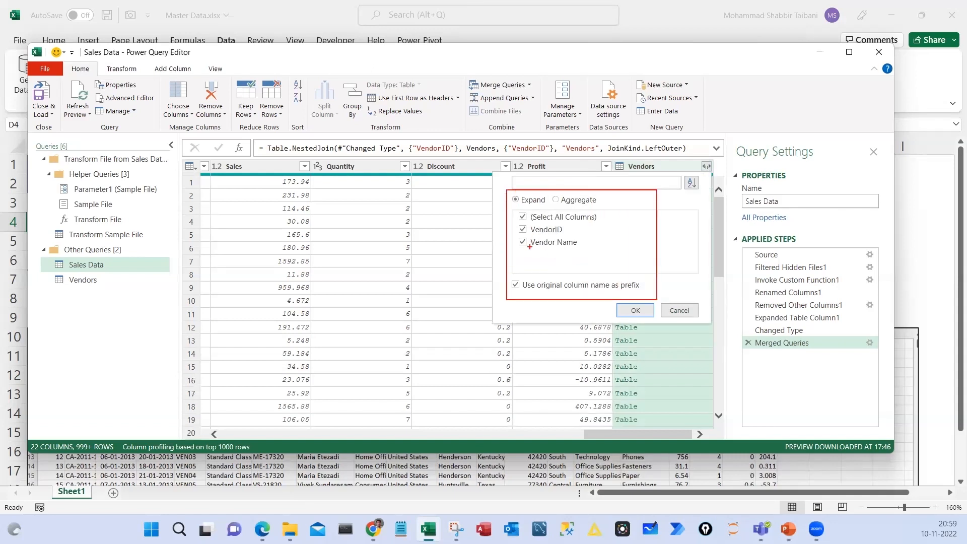
key("Escape")
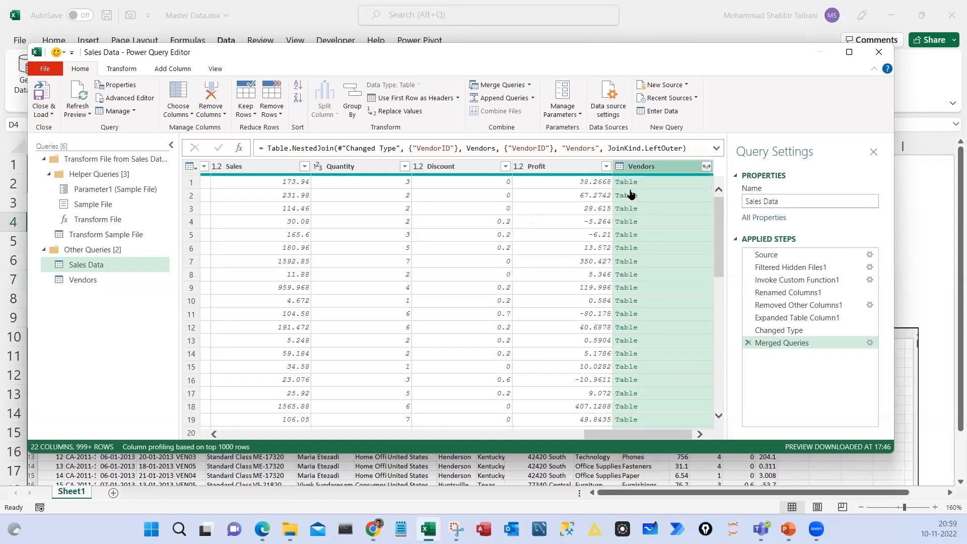
Expand the merged Vendors column to include only Vendor Name, without using the original column name as prefix
left_click(706, 166)
left_click(523, 217)
left_click(523, 243)
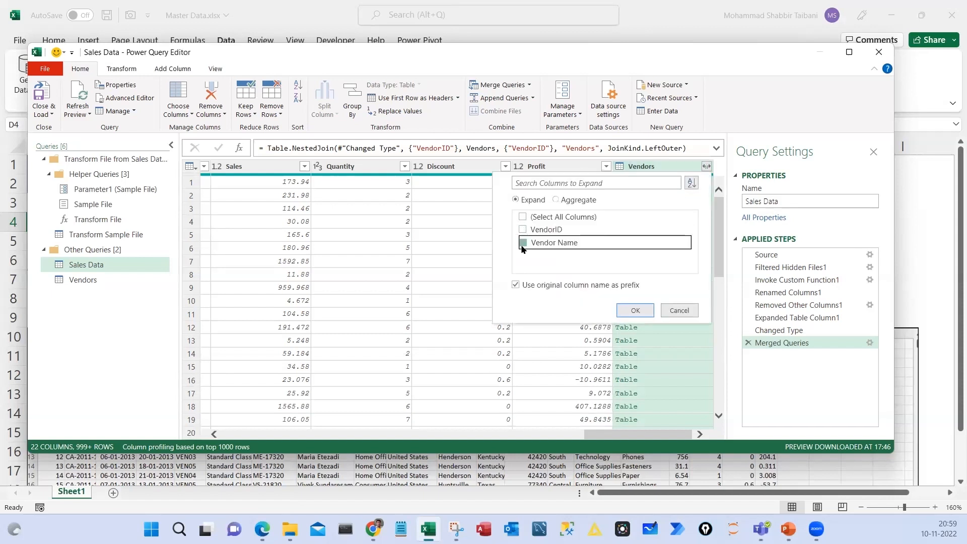
left_click(516, 286)
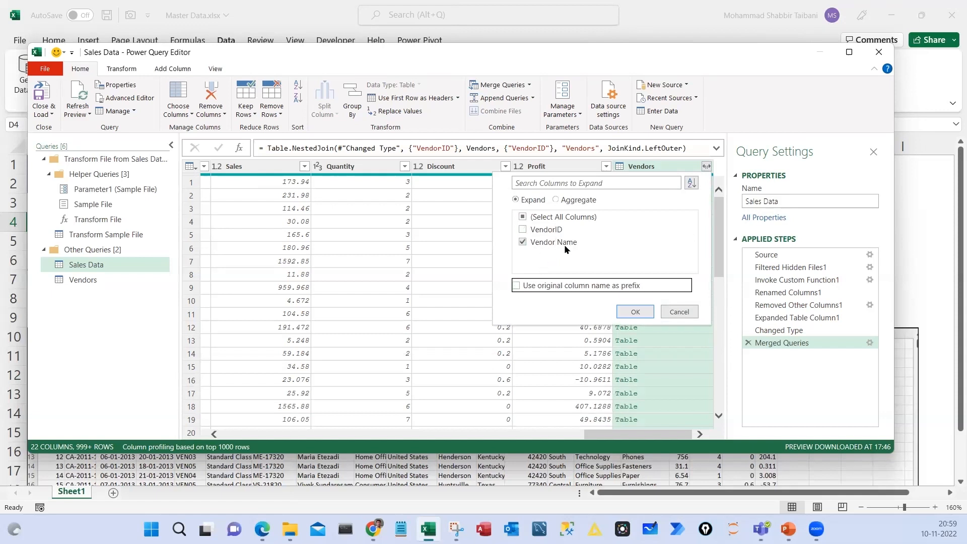
left_click(523, 217)
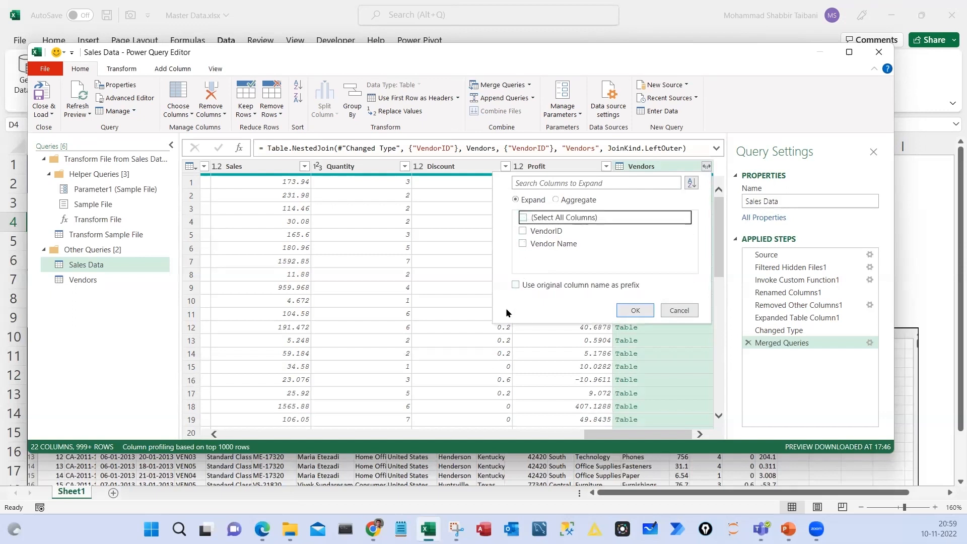
left_click(523, 243)
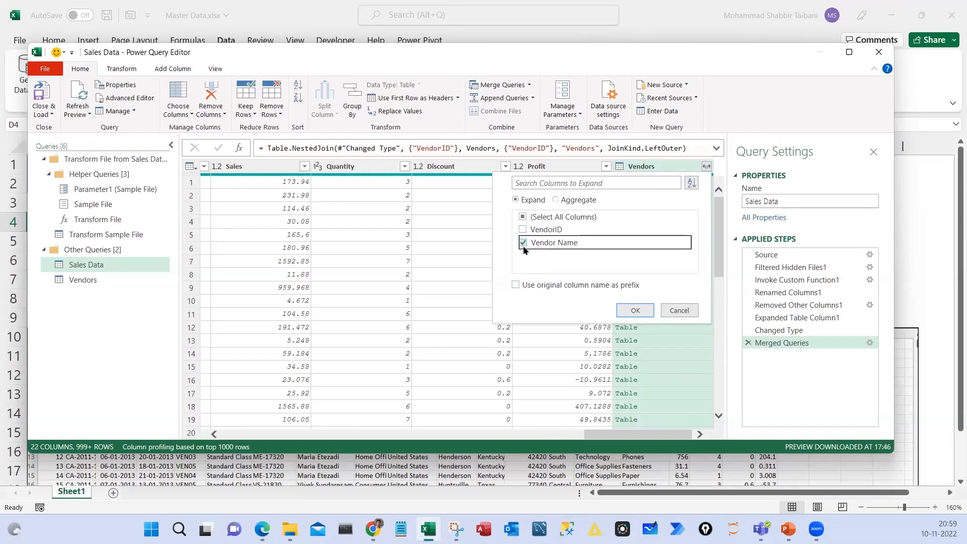
left_click(635, 310)
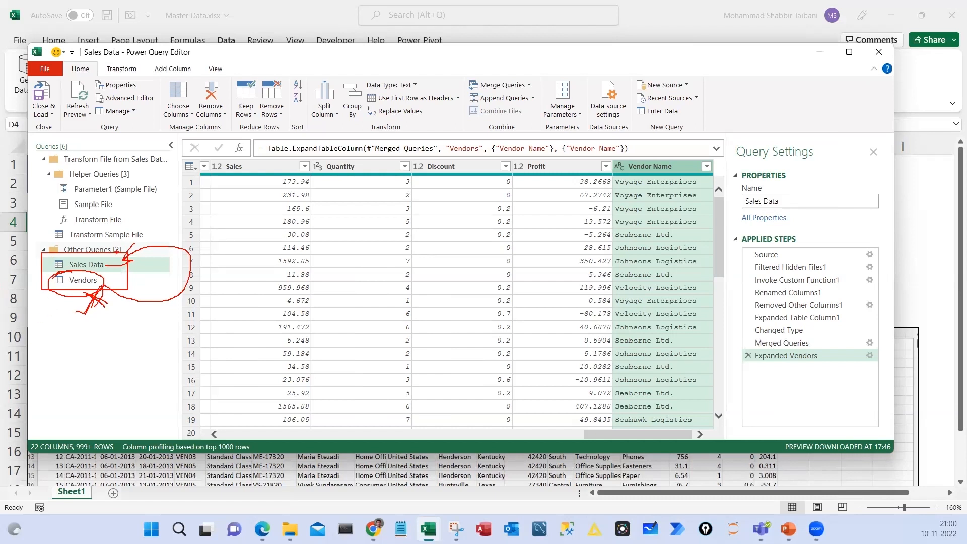
Mark the Sales Data and Vendors queries, clear the annotations, and bring up the import options with Close & Load To
key("Escape")
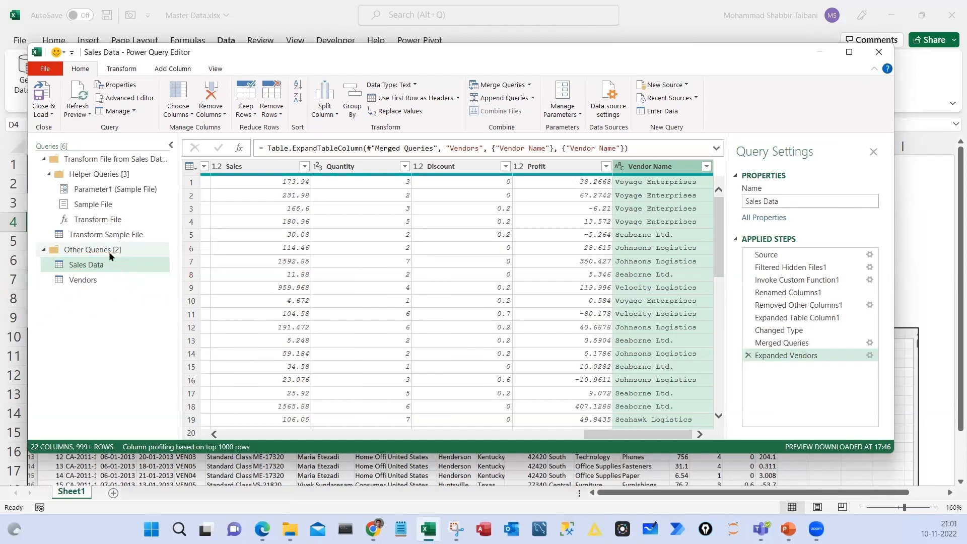
left_click(83, 281)
left_click(42, 113)
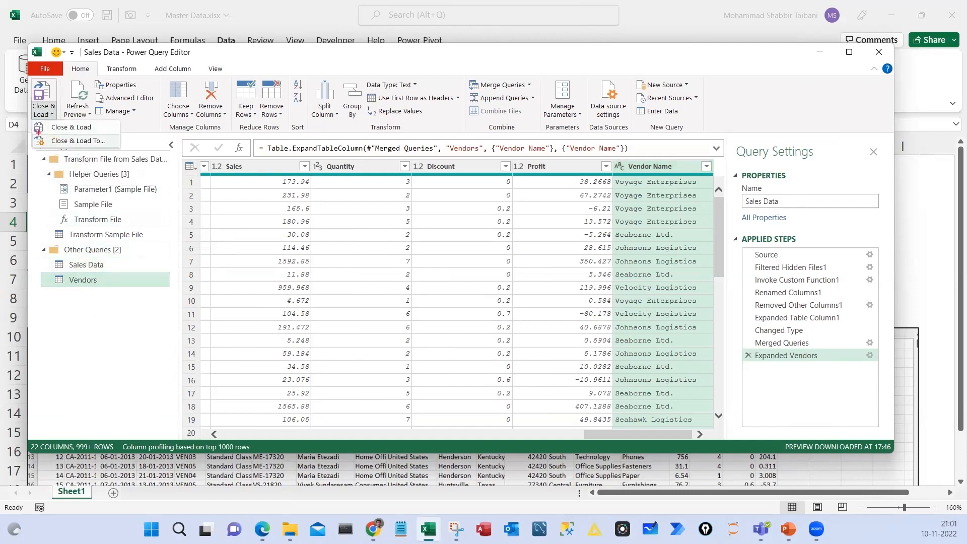
left_click_drag(38, 133, 116, 150)
mouse_move(54, 273)
left_mouse_down()
mouse_move(117, 288)
mouse_move(134, 246)
left_mouse_up()
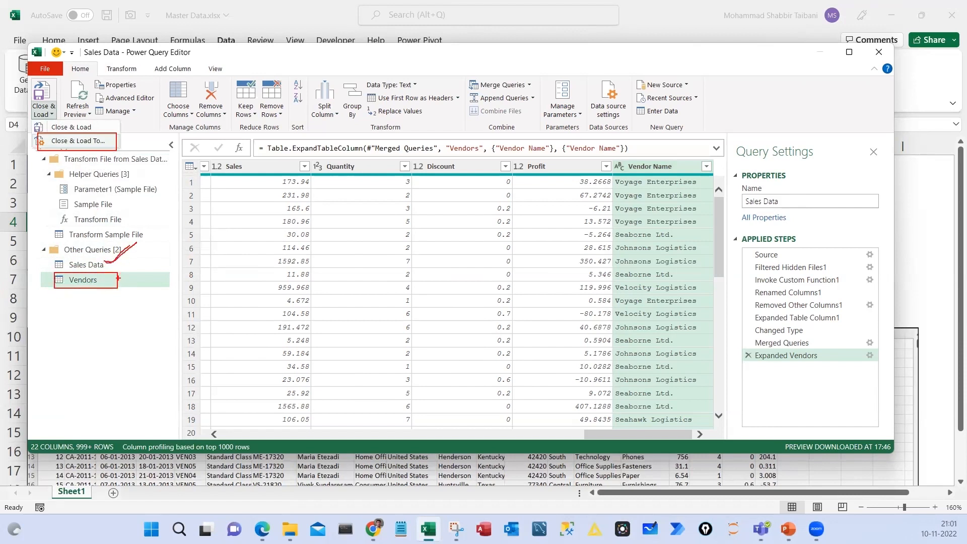
mouse_move(109, 281)
left_mouse_down()
mouse_move(193, 264)
mouse_move(166, 137)
mouse_move(119, 126)
left_mouse_up()
key("Escape")
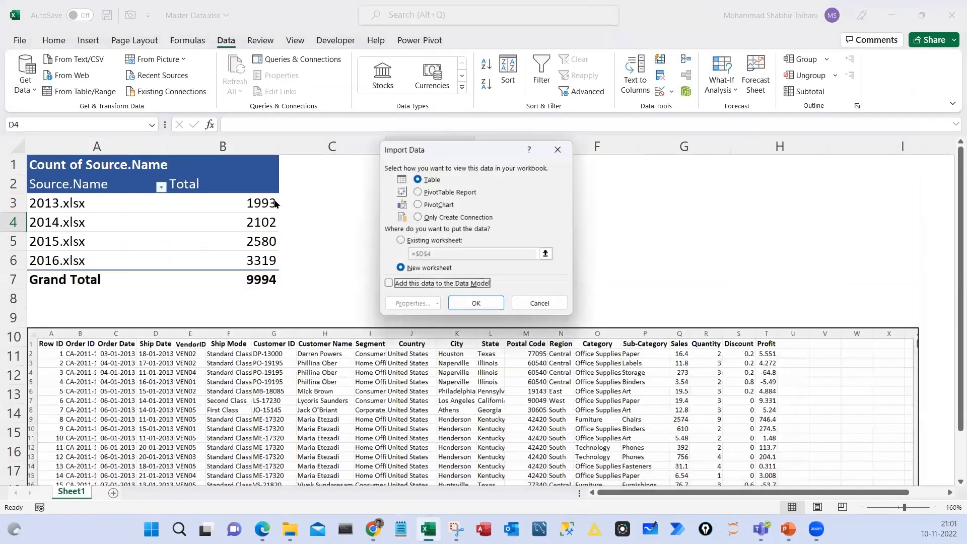
Load the Vendors query into the workbook as Only Create Connection
mouse_move(410, 209)
left_mouse_down()
mouse_move(514, 229)
mouse_move(382, 206)
left_mouse_up()
left_click(422, 217)
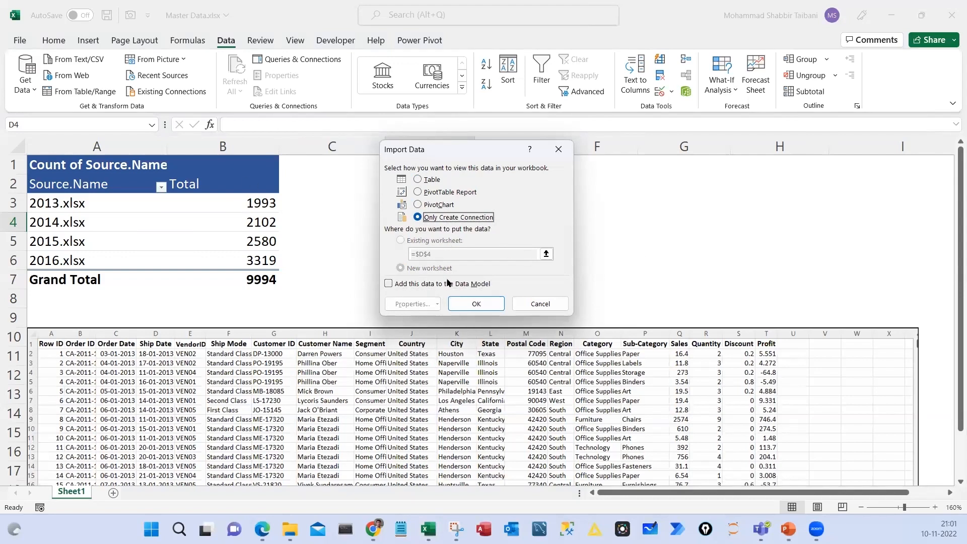
left_click(477, 304)
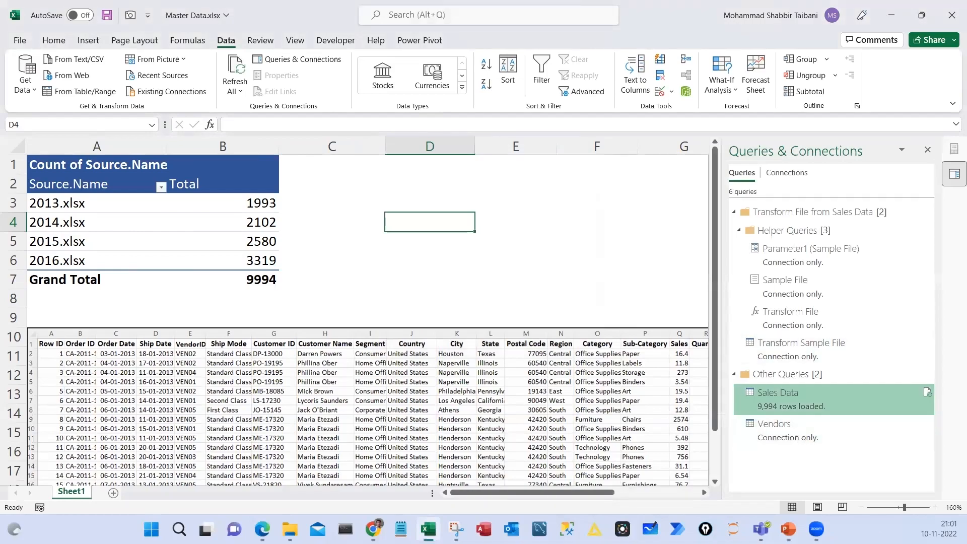
Zoom in on the loaded queries, outline and tick Sales Data and Vendors, and mark the Vendors load status
key("ctrl+1")
left_click(572, 274)
left_click_drag(564, 268, 799, 403)
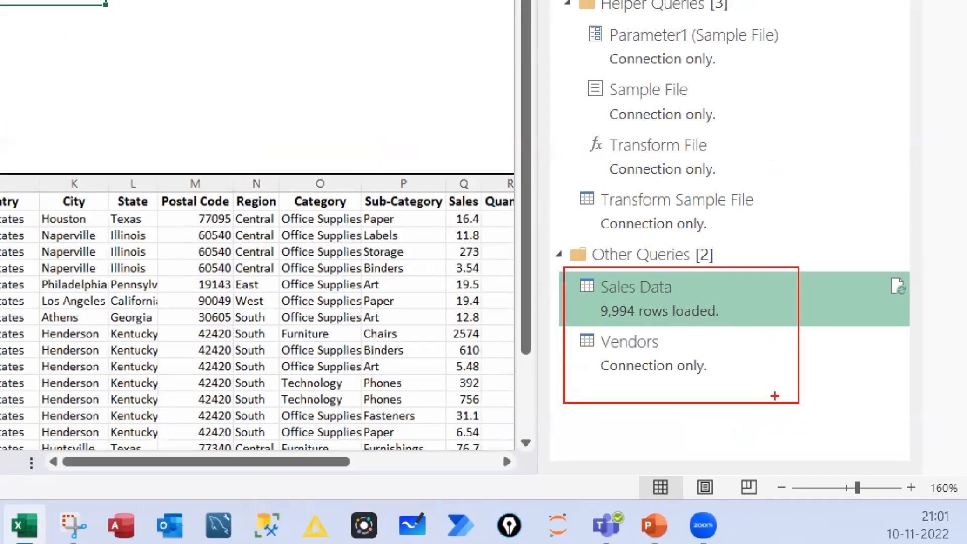
left_click_drag(712, 296, 766, 267)
left_click_drag(706, 367, 760, 338)
left_click_drag(671, 391, 723, 370)
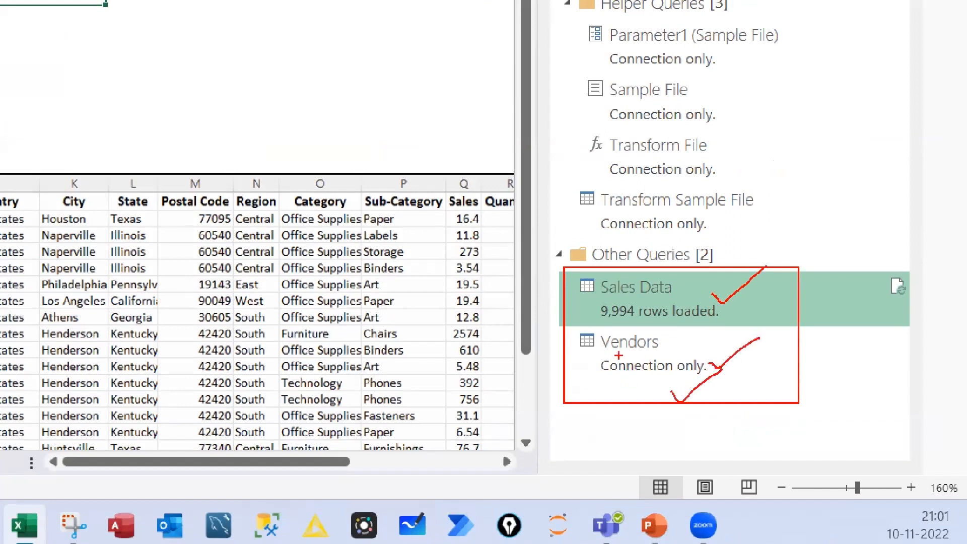
mouse_move(618, 355)
left_mouse_down()
mouse_move(655, 352)
mouse_move(543, 380)
left_mouse_up()
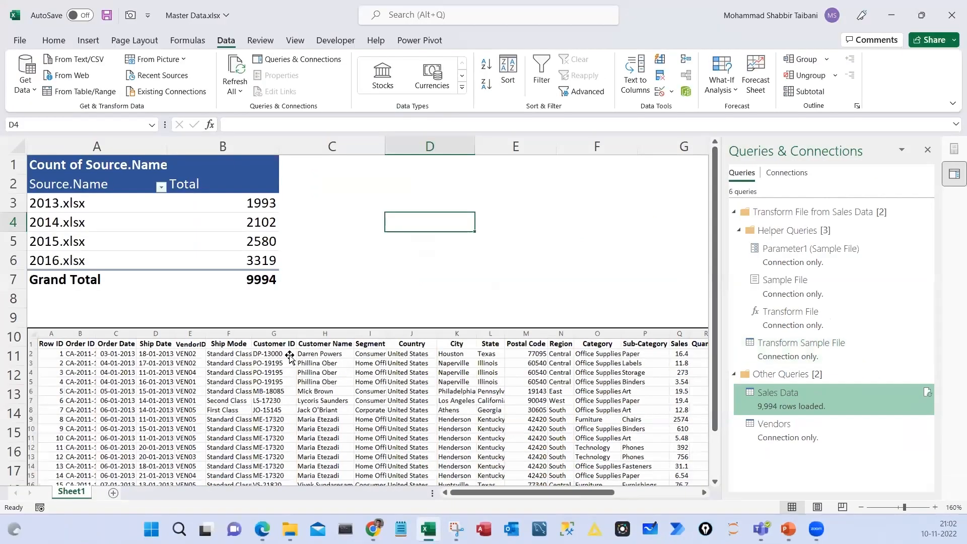
mouse_move(824, 438)
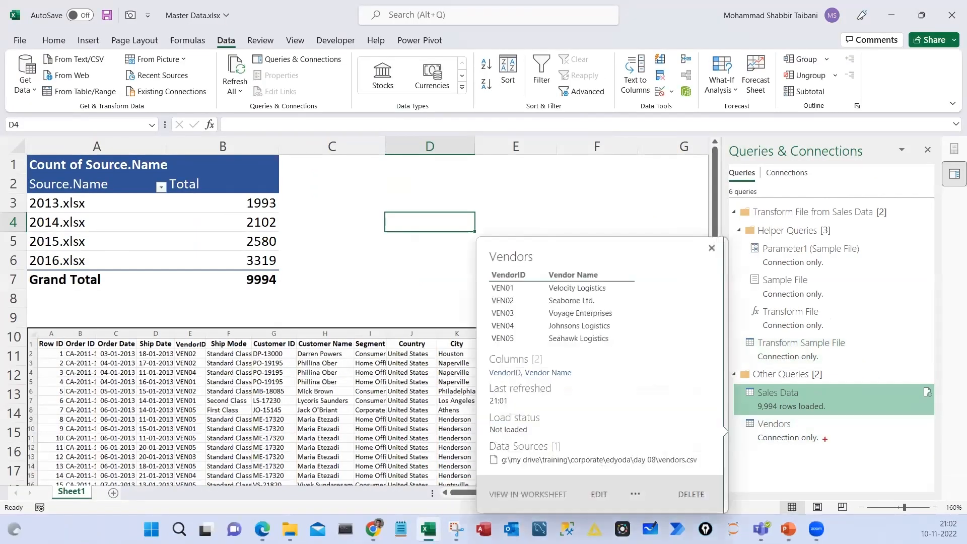
left_click_drag(810, 433, 848, 409)
Show the field list of the Source.Name PivotTable and refresh the table with the merged query data
left_click(210, 205)
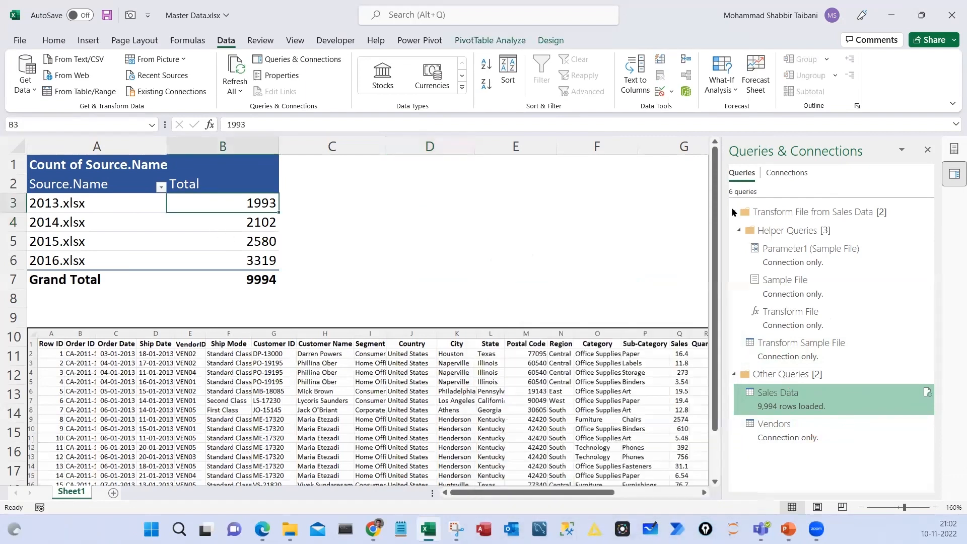
right_click(251, 200)
left_click(954, 151)
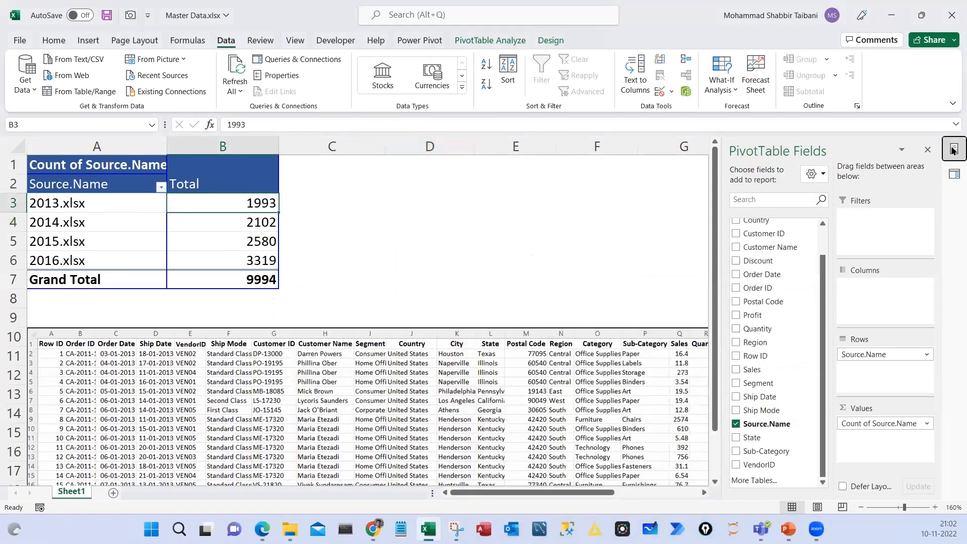
Outline Vendor Name and VendorID in the PivotTable field list, and draw lines pointing them out
scroll(783, 443, "down", 1)
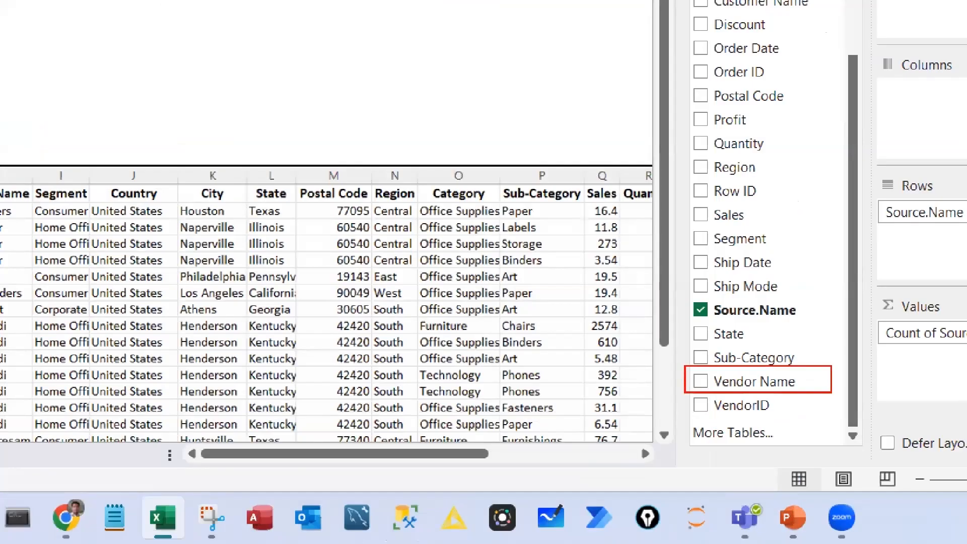
mouse_move(570, 235)
left_mouse_down()
mouse_move(695, 385)
mouse_move(827, 435)
mouse_move(897, 292)
mouse_move(780, 238)
left_mouse_up()
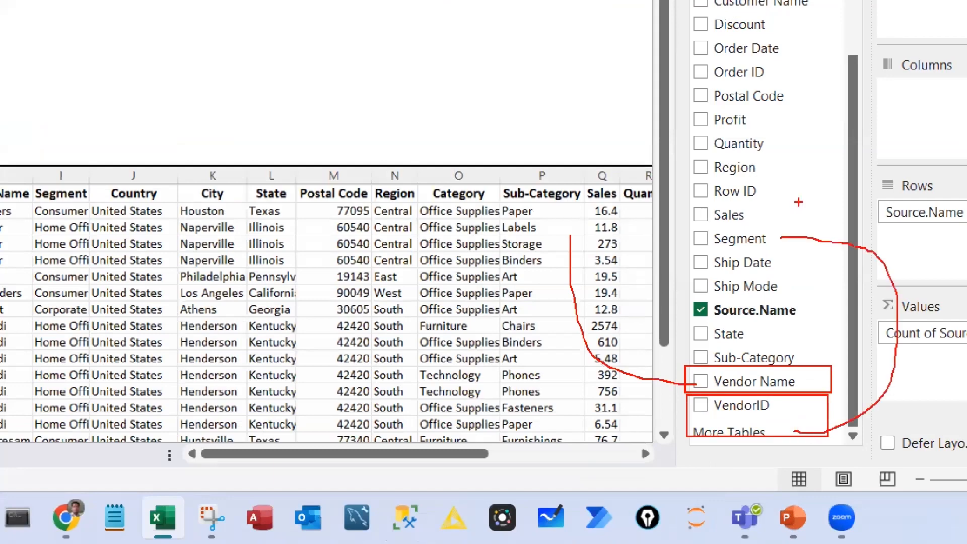
left_click_drag(798, 202, 776, 250)
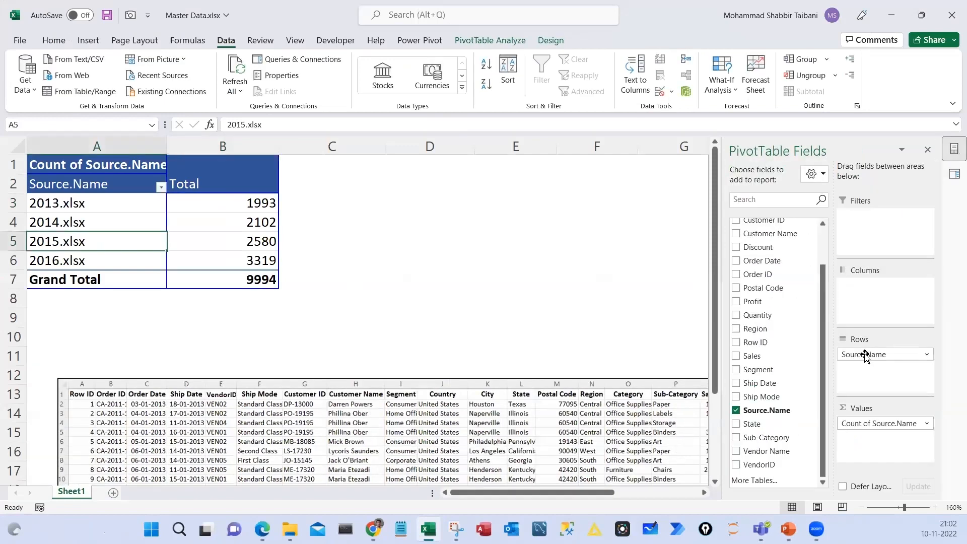
Remove Source.Name from the PivotTable's rows and values, and add Vendor Name to the rows
left_click_drag(865, 355, 782, 333)
left_click_drag(876, 423, 806, 331)
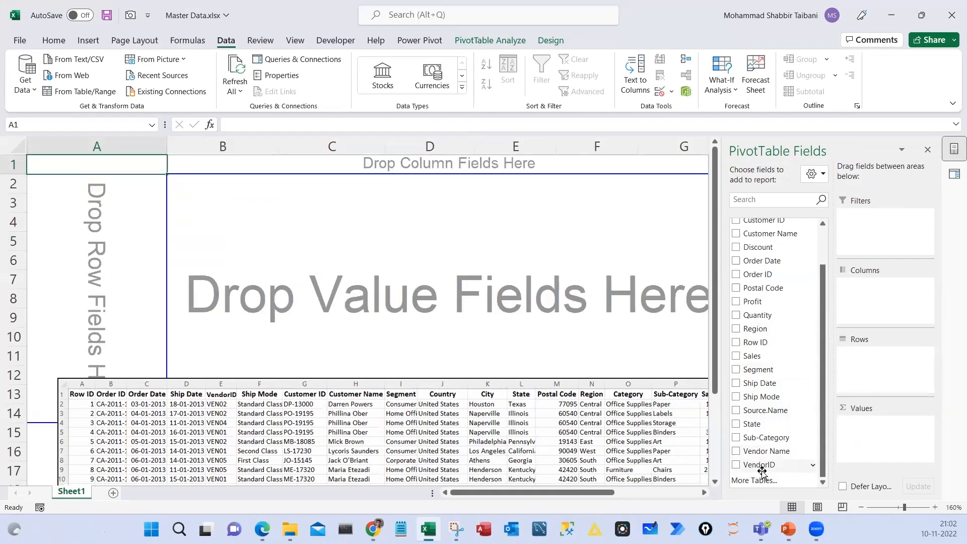
left_click_drag(766, 451, 876, 373)
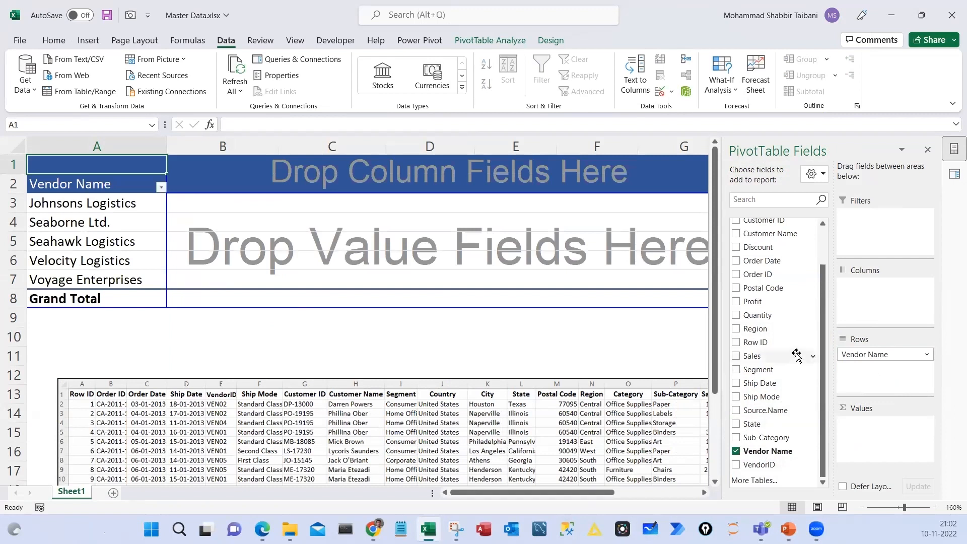
Add the Sales field to the PivotTable's values
scroll(796, 355, "up", 2)
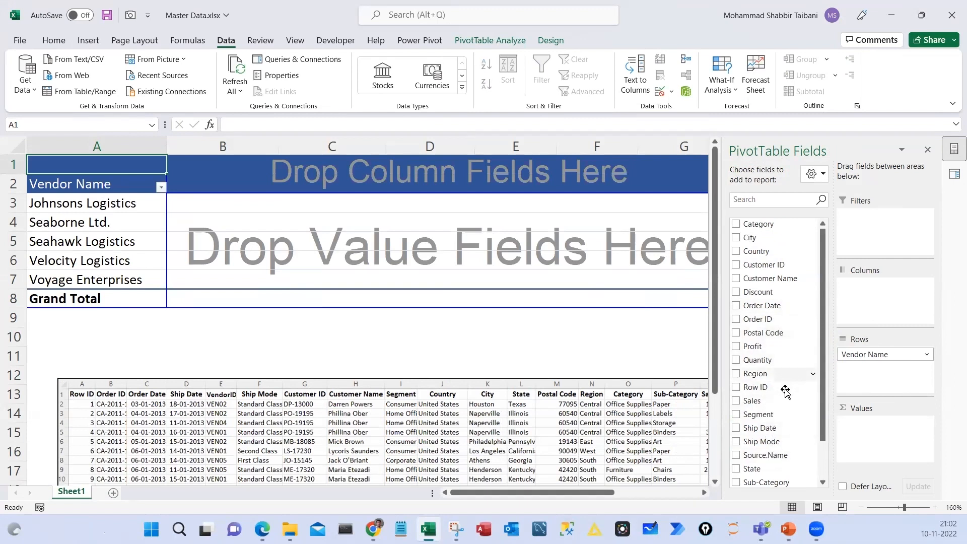
left_click_drag(750, 401, 894, 441)
Format the PivotTable's sales totals in comma style with no decimal places, and save the workbook
left_click_drag(232, 201, 230, 302)
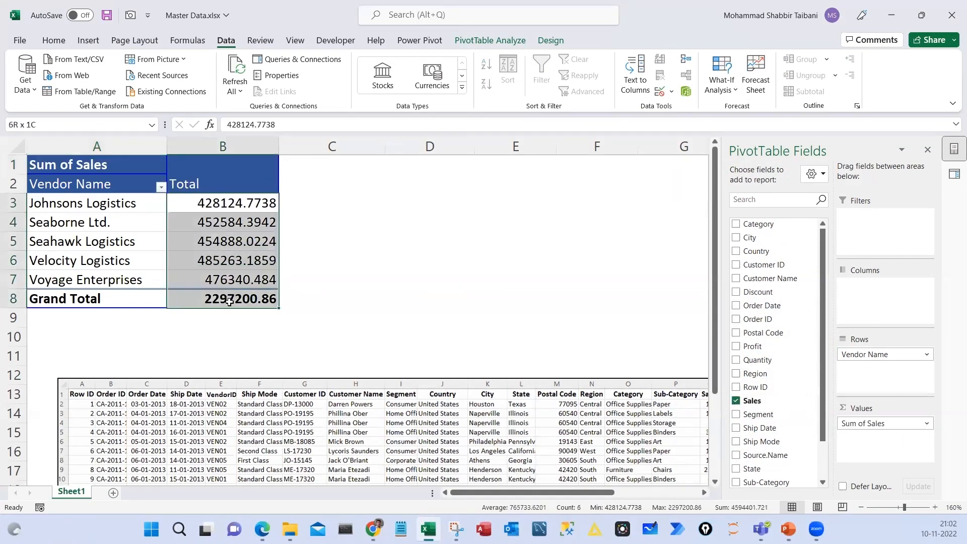
left_click(74, 45)
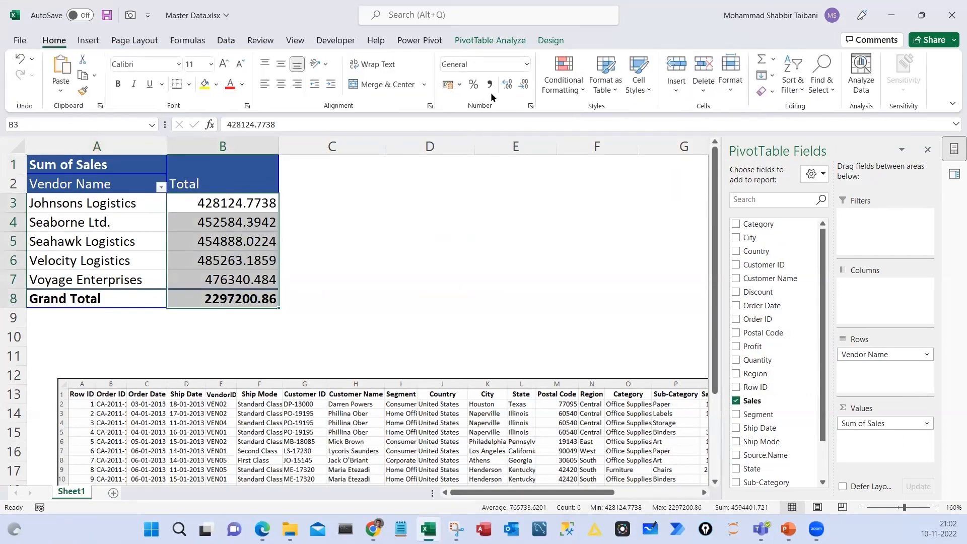
left_click(489, 83)
left_click(523, 85)
left_click(523, 85)
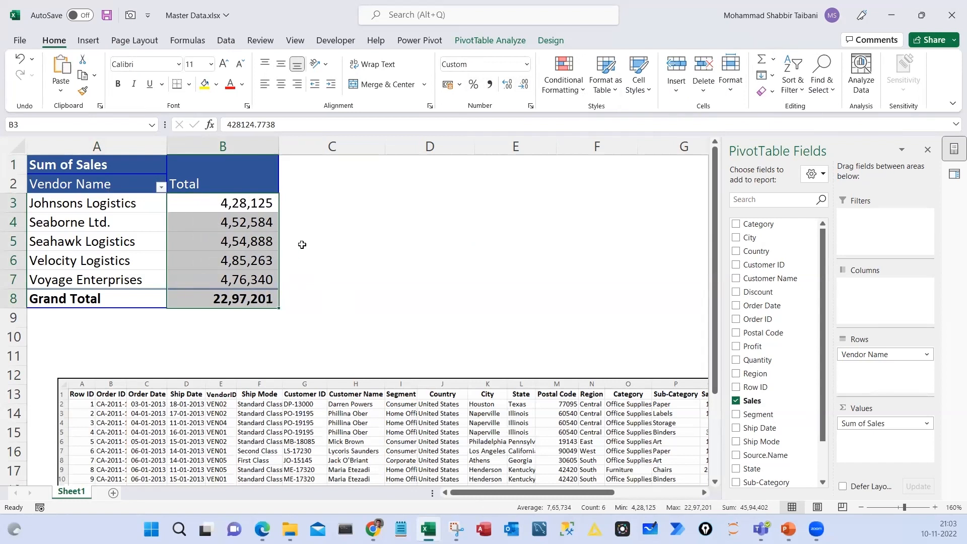
key("ctrl+s")
Move the sales data picture up towards the PivotTable, and mark its empty column U and the Grand Total label
left_click_drag(256, 417, 228, 383)
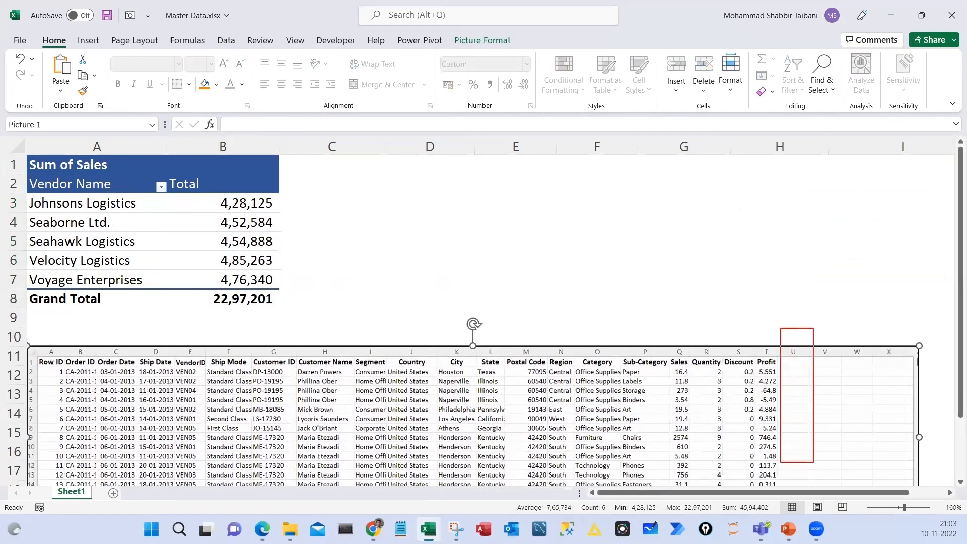
mouse_move(865, 295)
left_mouse_down()
mouse_move(814, 368)
mouse_move(803, 350)
left_mouse_up()
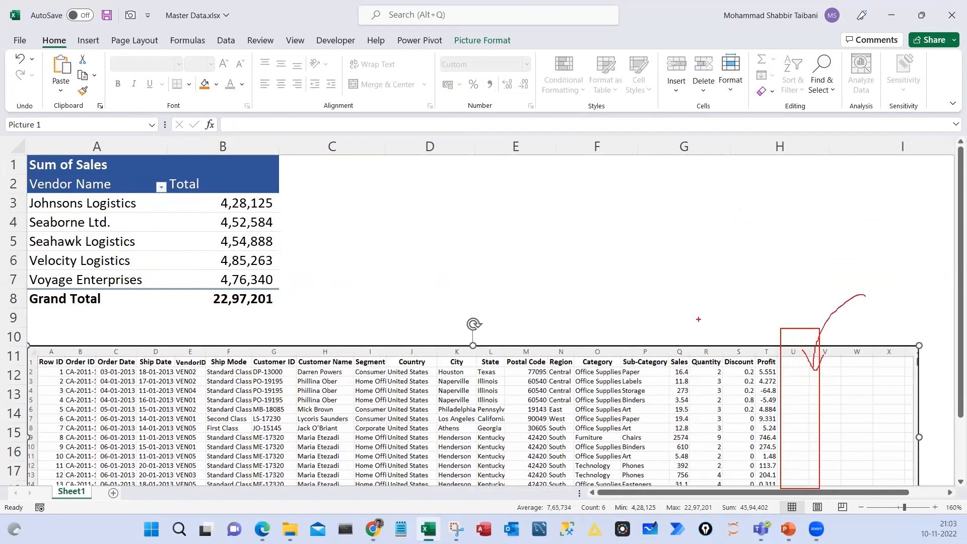
left_click_drag(57, 284, 28, 290)
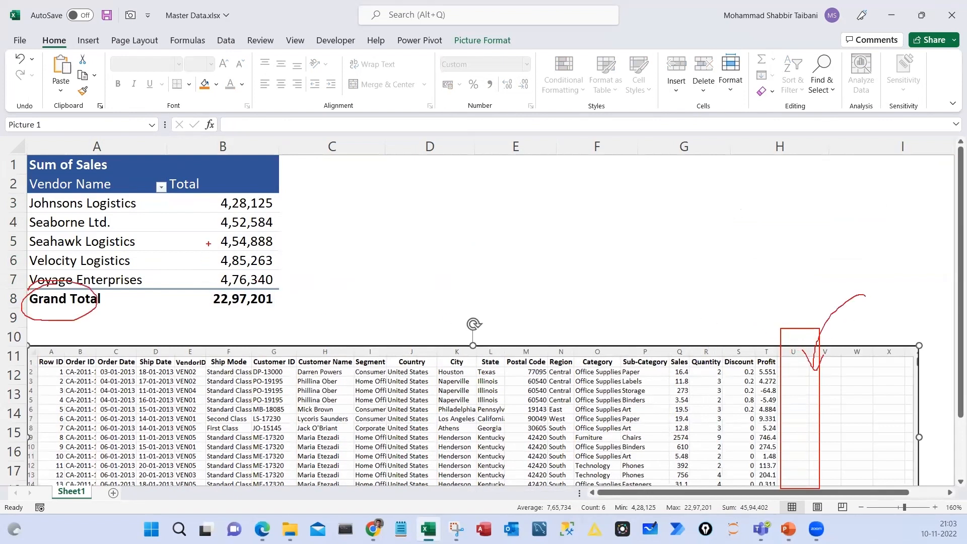
left_click_drag(187, 231, 202, 249)
left_click_drag(461, 324, 251, 251)
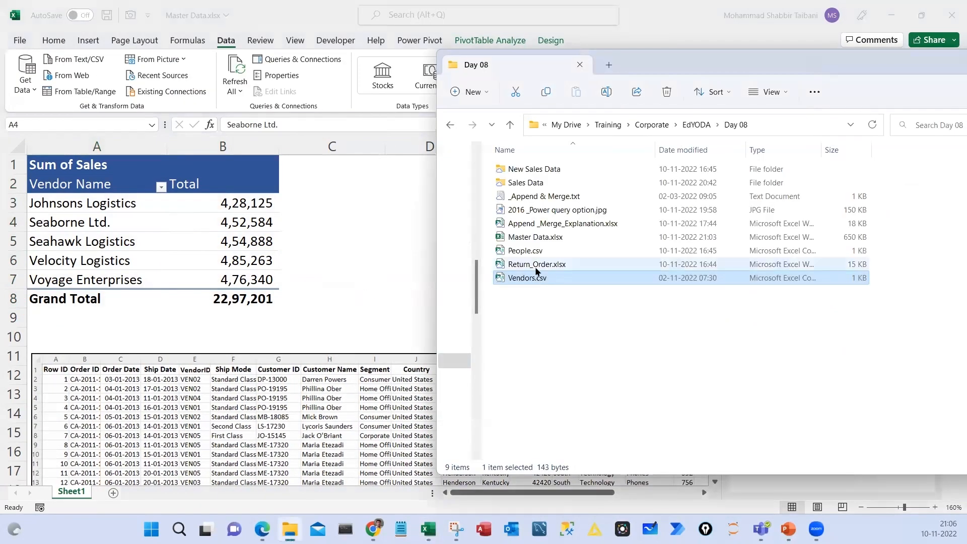
In the Day 08 folder, outline People.csv and Return_Order.xlsx with lines leading to the workbook, and clear the drawings
mouse_move(499, 241)
left_mouse_down()
mouse_move(559, 257)
mouse_move(610, 232)
left_mouse_up()
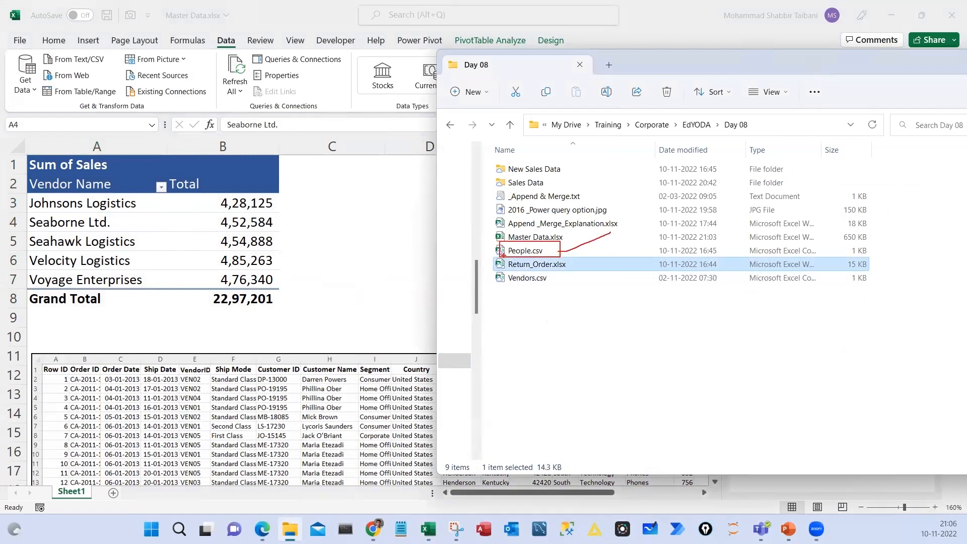
mouse_move(499, 248)
left_mouse_down()
mouse_move(401, 248)
mouse_move(355, 264)
mouse_move(373, 264)
left_mouse_up()
mouse_move(586, 231)
left_mouse_down()
mouse_move(510, 260)
mouse_move(588, 272)
mouse_move(473, 355)
mouse_move(409, 356)
left_mouse_up()
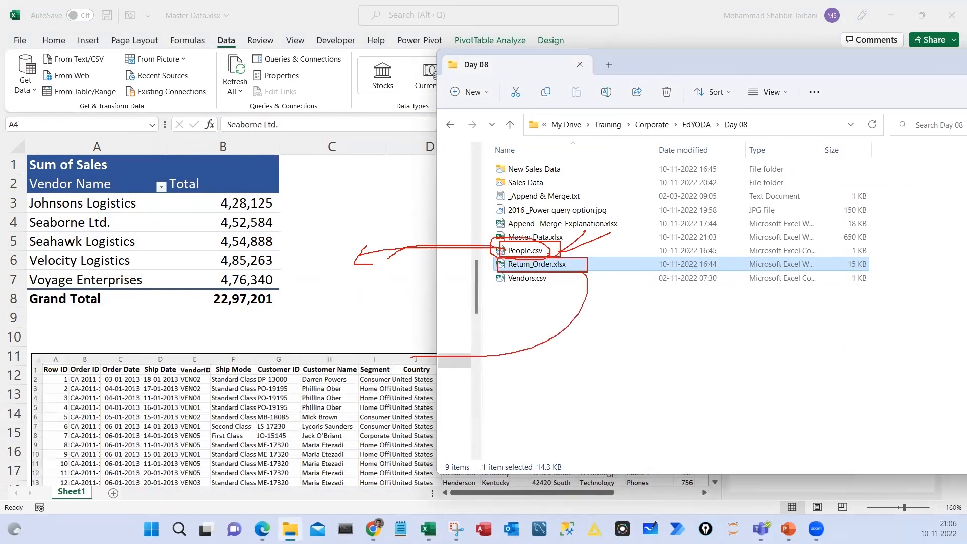
key("Escape")
Return to the workbook and mark empty column W of the sales picture with a box and an arrow
left_click(414, 222)
left_click_drag(547, 494, 633, 481)
key("ctrl+2")
left_click_drag(494, 364, 531, 489)
left_click_drag(557, 369, 515, 392)
left_click_drag(517, 380, 529, 393)
Sketch a box split by a vertical line beside a circled handwritten note above the sales picture, and clear the drawings
left_click_drag(528, 228, 620, 301)
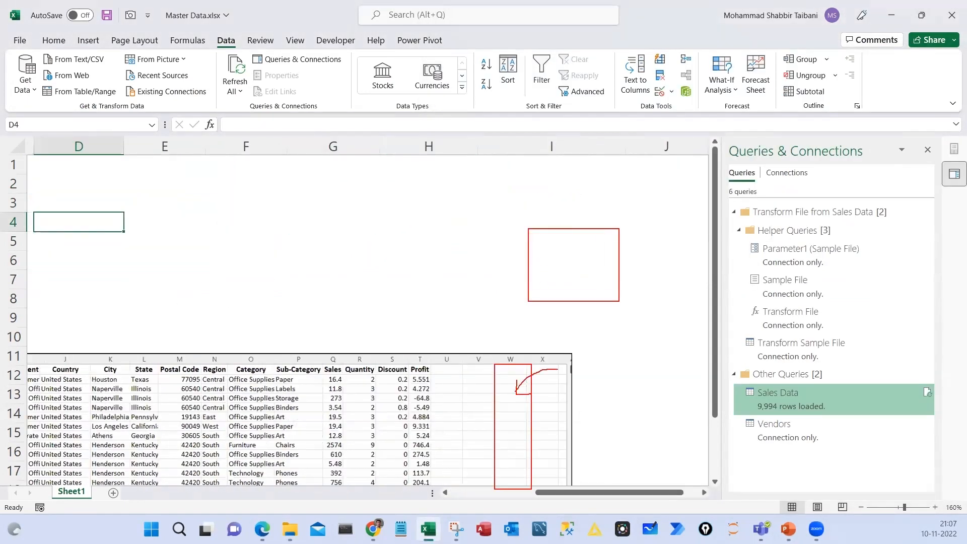
left_click_drag(568, 202, 570, 358)
left_click_drag(554, 243, 466, 262)
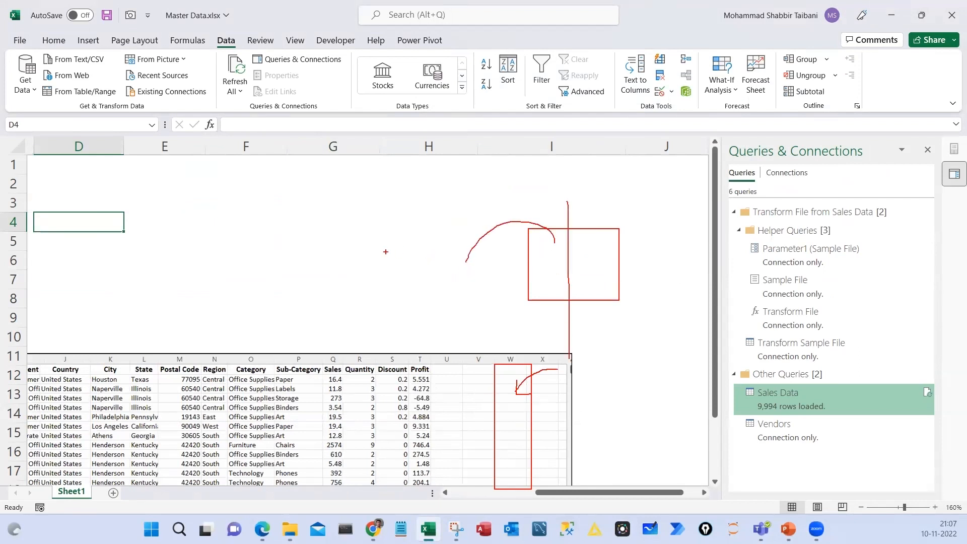
left_click_drag(378, 247, 385, 275)
mouse_move(412, 244)
left_mouse_down()
mouse_move(426, 262)
mouse_move(393, 317)
mouse_move(447, 334)
left_mouse_up()
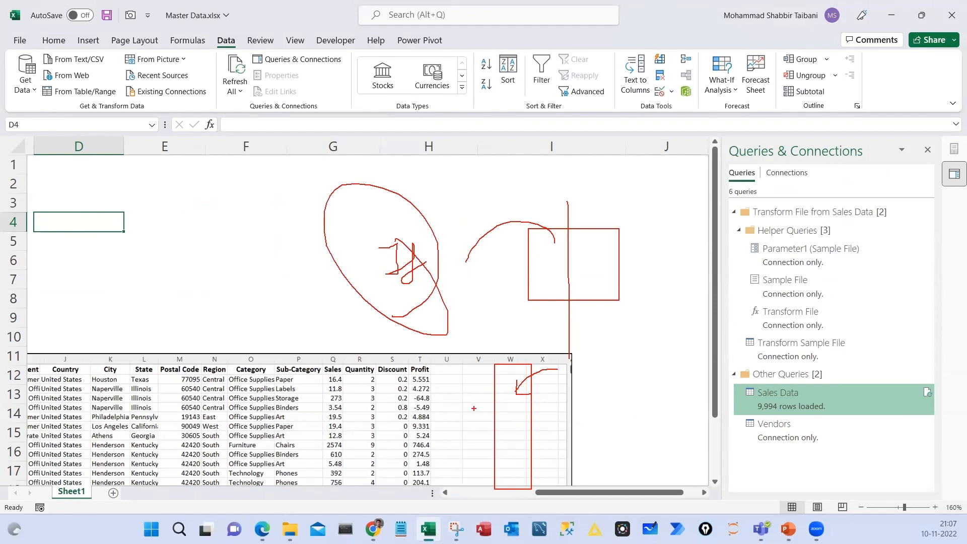
key("Escape")
left_click_drag(587, 494, 447, 490)
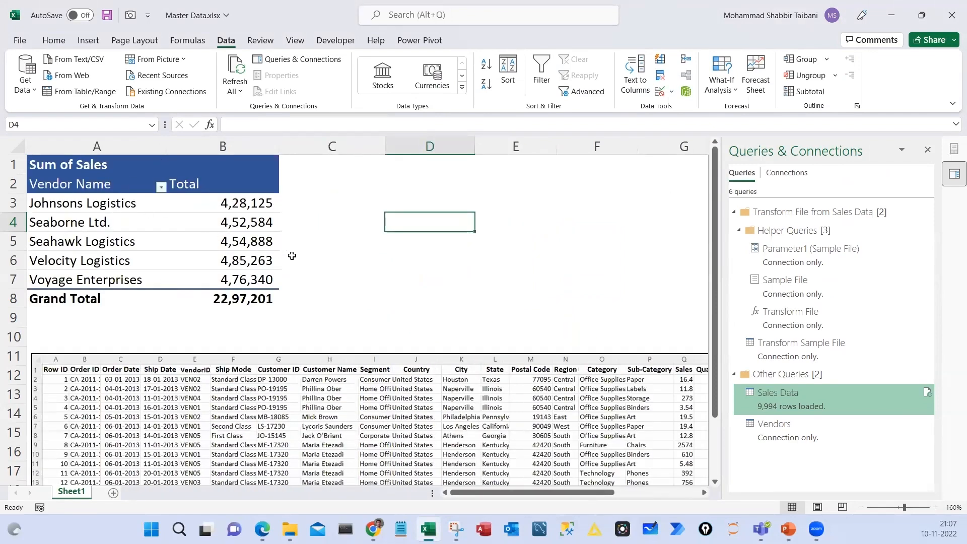
Switch to the Day 08 folder, outline Return_Order.xlsx, write a circled "XL" below it, and clear the drawings
key("alt+Tab")
left_click_drag(495, 258, 598, 270)
left_click_drag(562, 316, 588, 341)
left_click_drag(585, 321, 576, 343)
mouse_move(599, 312)
left_mouse_down()
mouse_move(599, 337)
mouse_move(624, 325)
left_mouse_up()
mouse_move(588, 293)
left_mouse_down()
mouse_move(653, 329)
mouse_move(559, 308)
left_mouse_up()
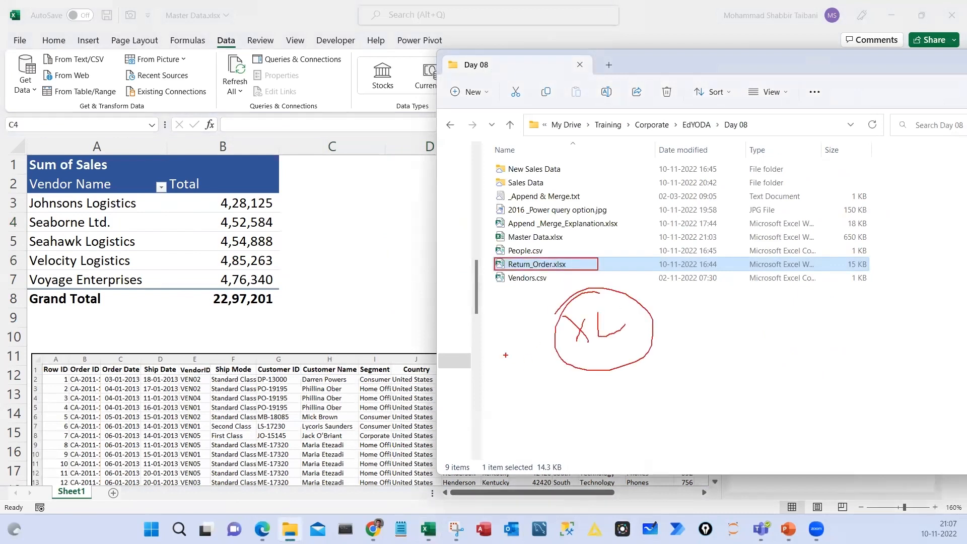
key("Escape")
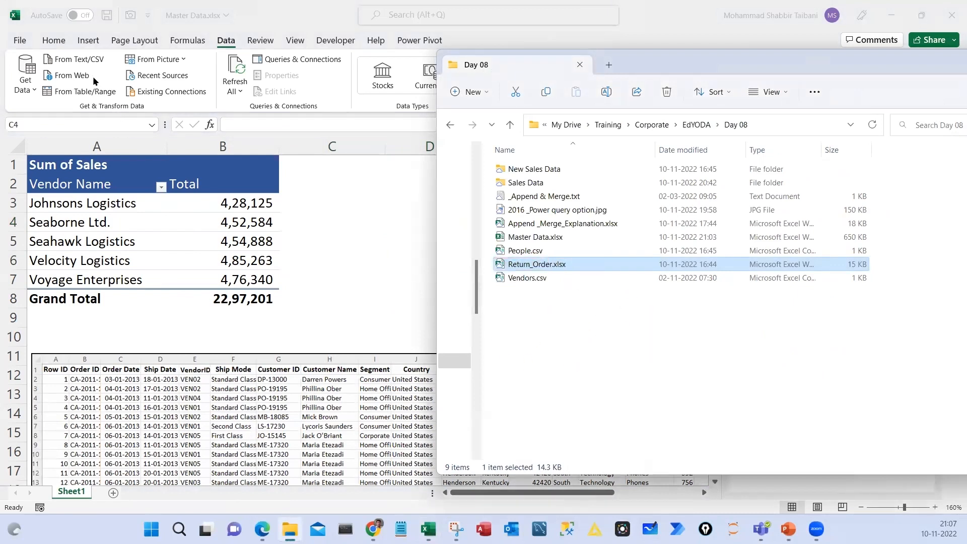
Show the file import options, outline From Excel Workbook and From Folder with a circled note, and clear the drawings
left_click(35, 90)
left_click(28, 83)
mouse_move(52, 112)
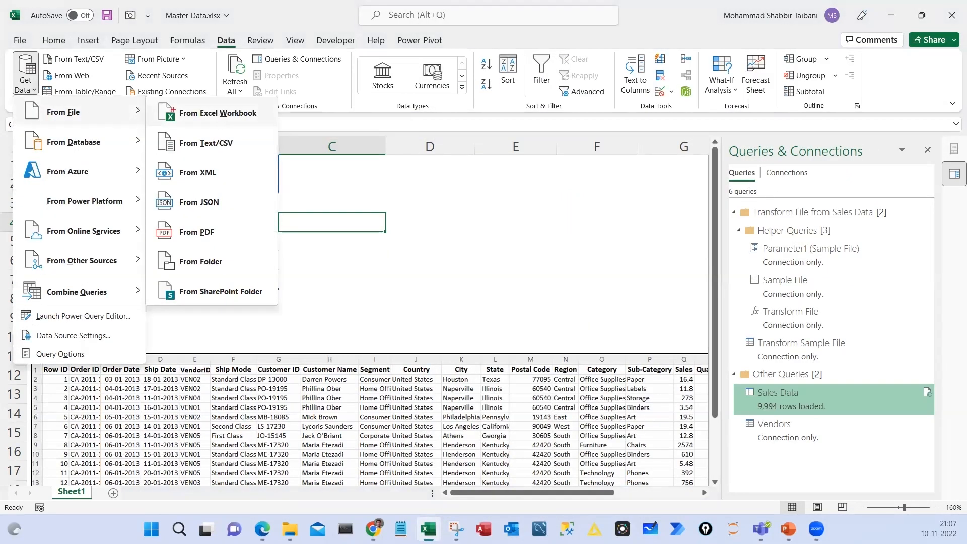
left_click_drag(160, 99, 274, 124)
mouse_move(159, 248)
left_mouse_down()
mouse_move(249, 282)
mouse_move(286, 260)
mouse_move(326, 266)
mouse_move(395, 249)
mouse_move(322, 282)
mouse_move(365, 172)
left_mouse_up()
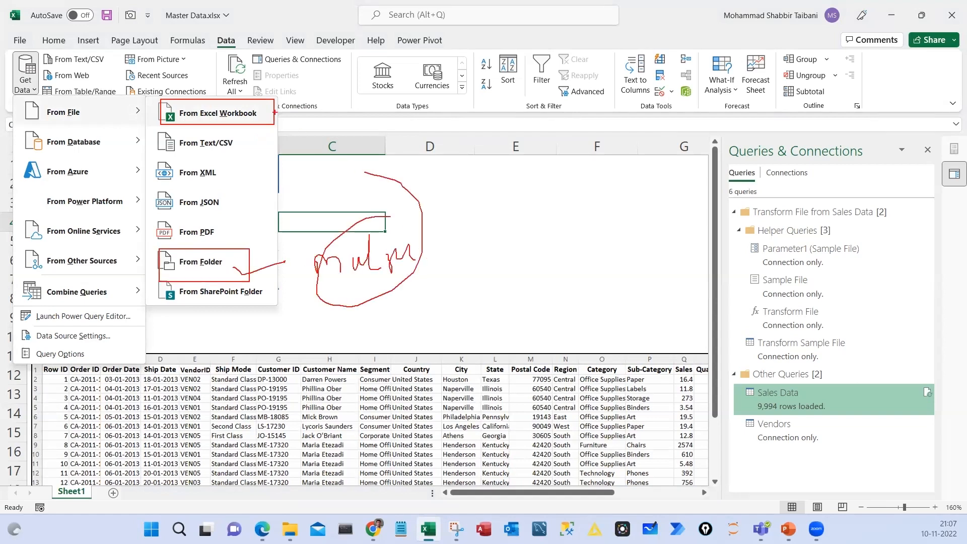
key("Escape")
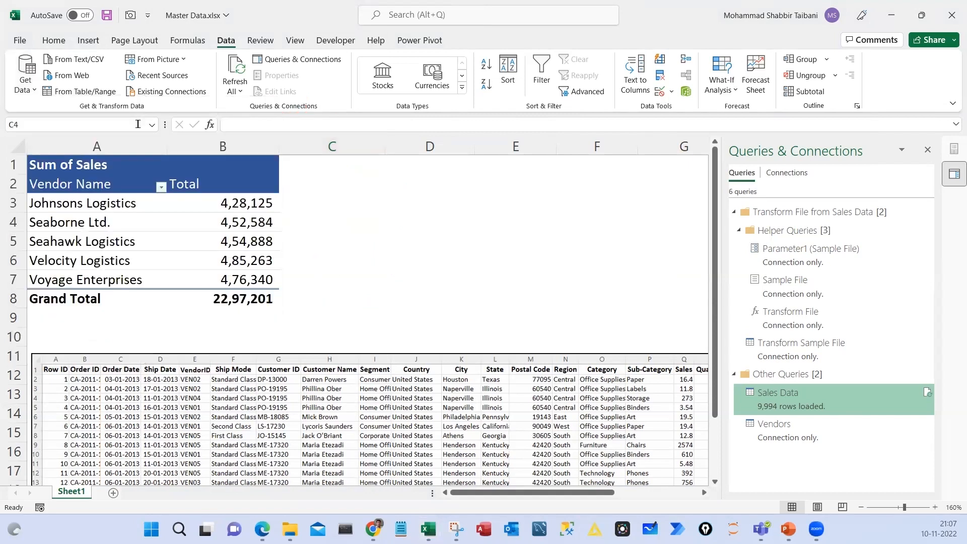
Import Return_Order.xlsx as an Excel workbook source and select its Returns sheet
left_click(34, 91)
mouse_move(64, 112)
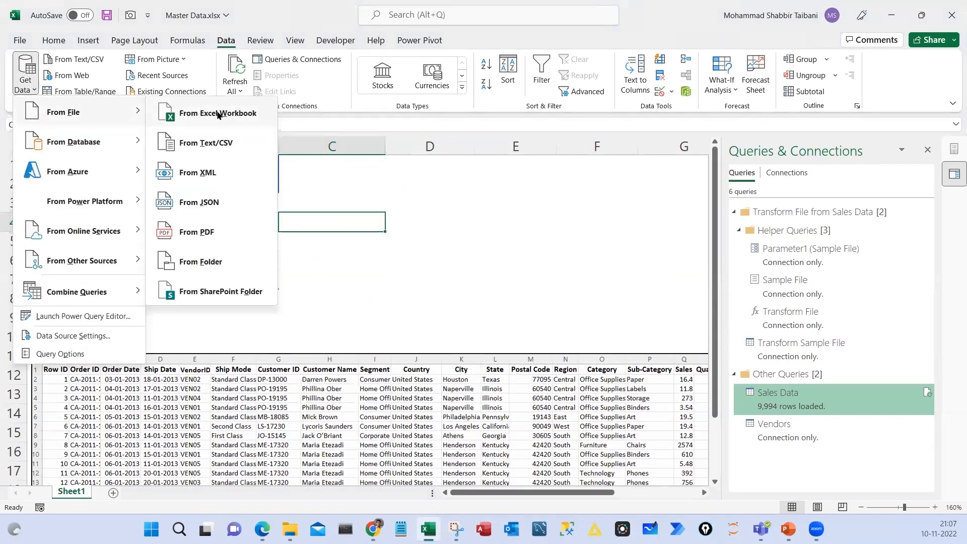
left_click(218, 114)
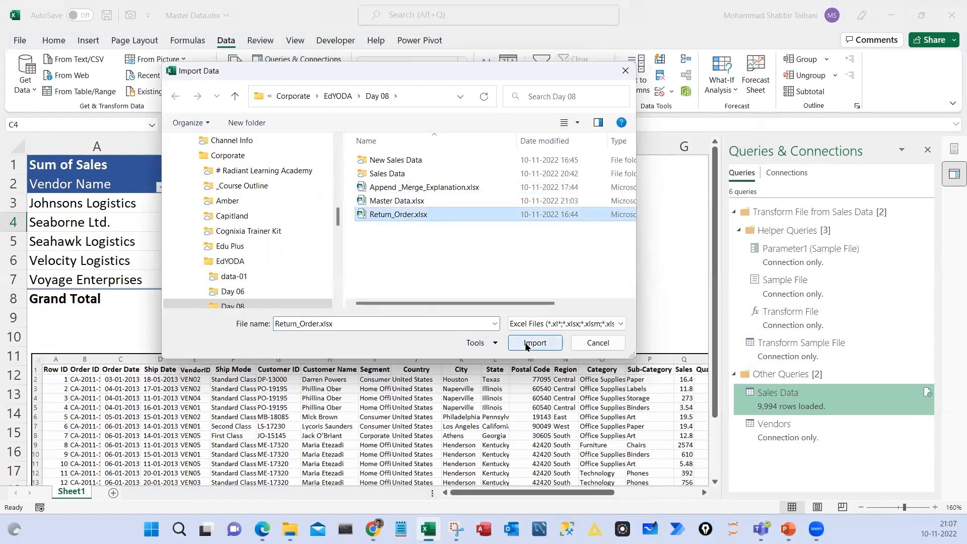
left_click(545, 344)
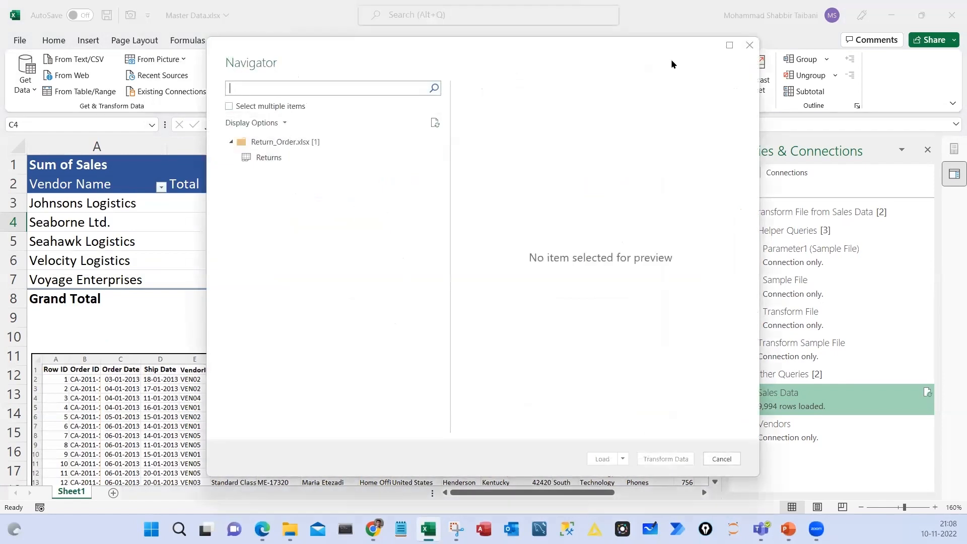
left_click(265, 159)
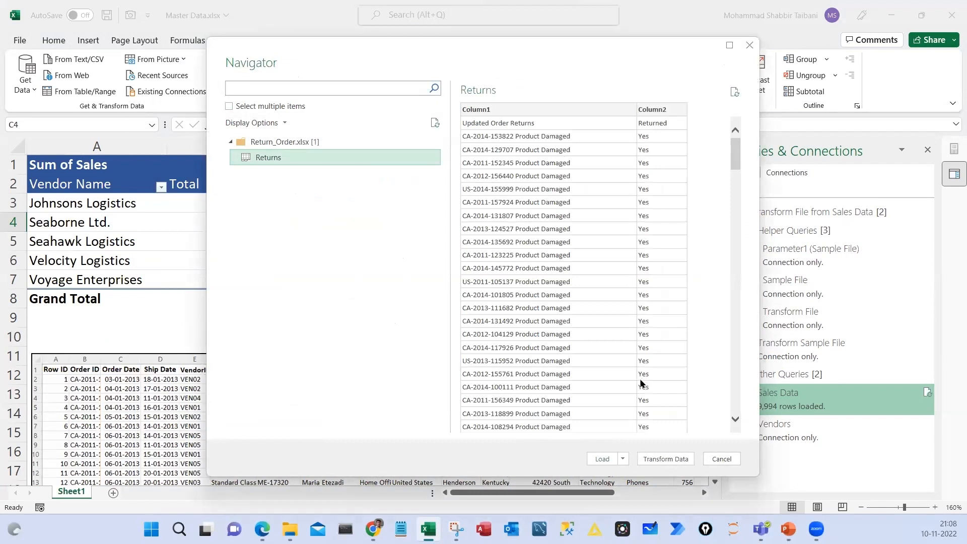
Outline the Returns preview and its header row, and draw a line separating the order IDs from the return reasons
left_click_drag(454, 95, 700, 442)
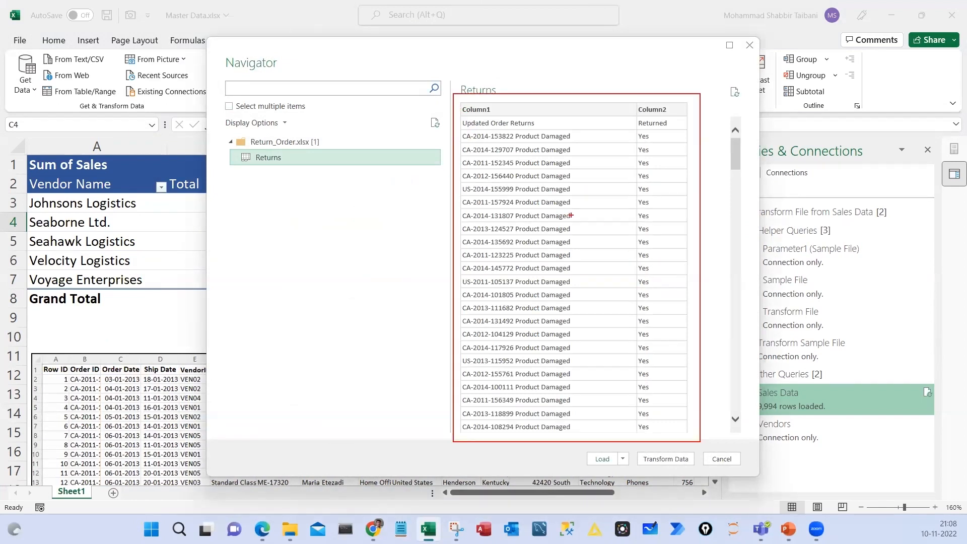
left_click_drag(514, 124, 512, 386)
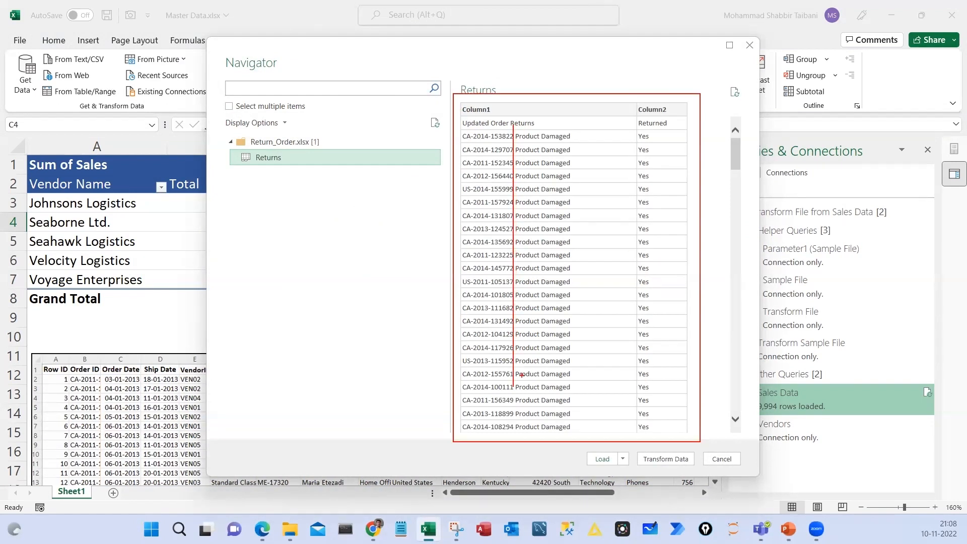
left_click_drag(453, 97, 698, 115)
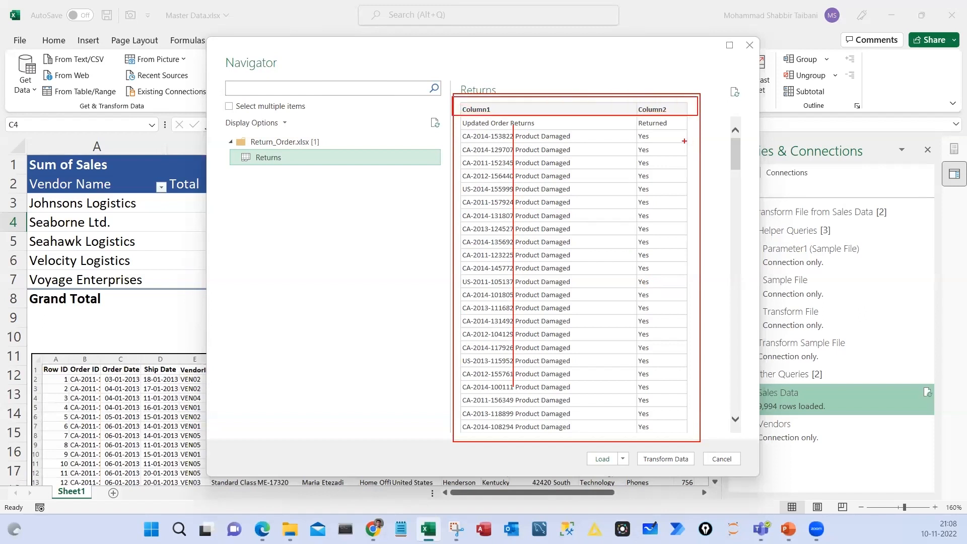
Write a circled "merge" beside the Returns preview, tick both of its columns, and clear the drawings
mouse_move(200, 352)
left_mouse_down()
mouse_move(214, 332)
mouse_move(269, 317)
mouse_move(302, 332)
left_mouse_up()
left_click_drag(267, 297, 301, 291)
left_click_drag(474, 299, 521, 273)
left_click_drag(590, 276, 652, 235)
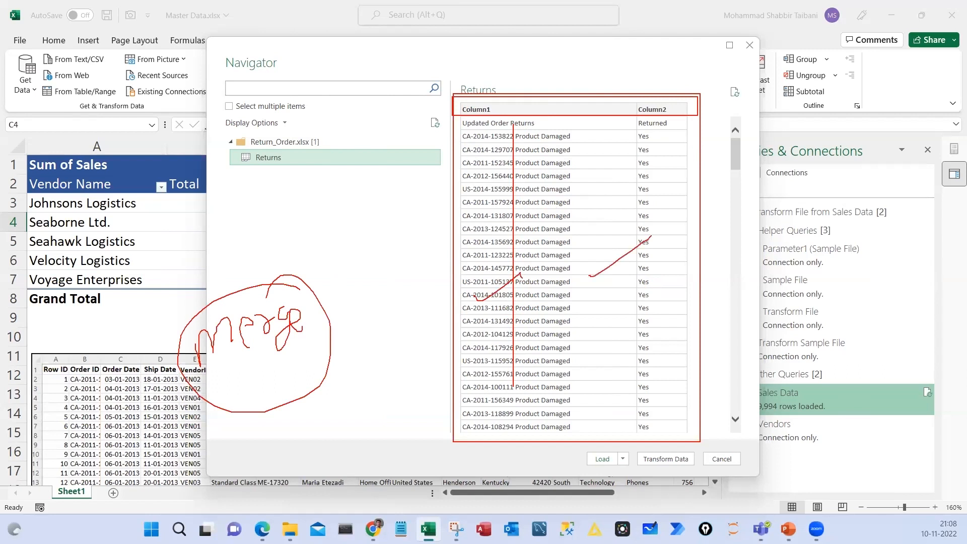
left_click_drag(613, 132, 653, 108)
mouse_move(601, 447)
left_mouse_down()
mouse_move(624, 437)
mouse_move(654, 486)
left_mouse_up()
key("Escape")
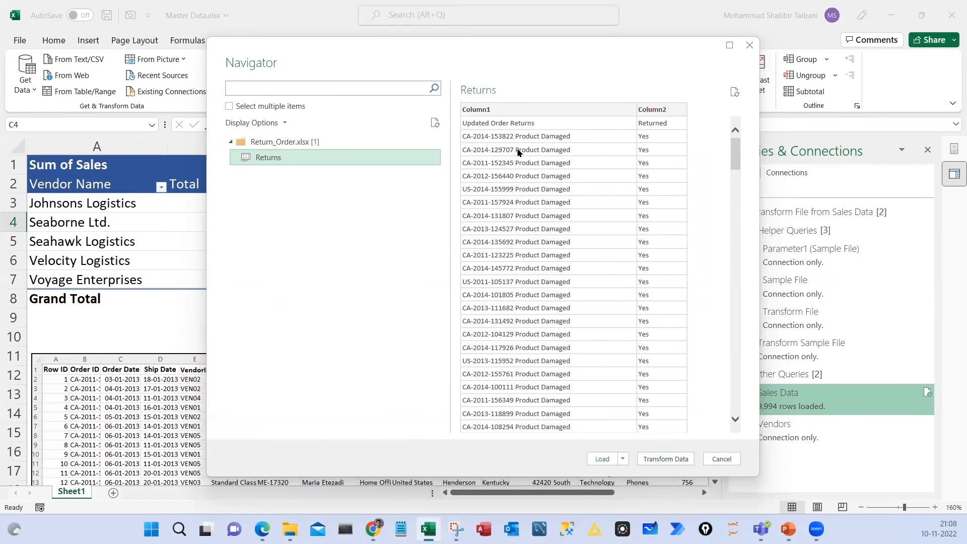
Open the Returns data in Power Query Editor, promote its first row to headers, and maximise the editor
left_click(667, 459)
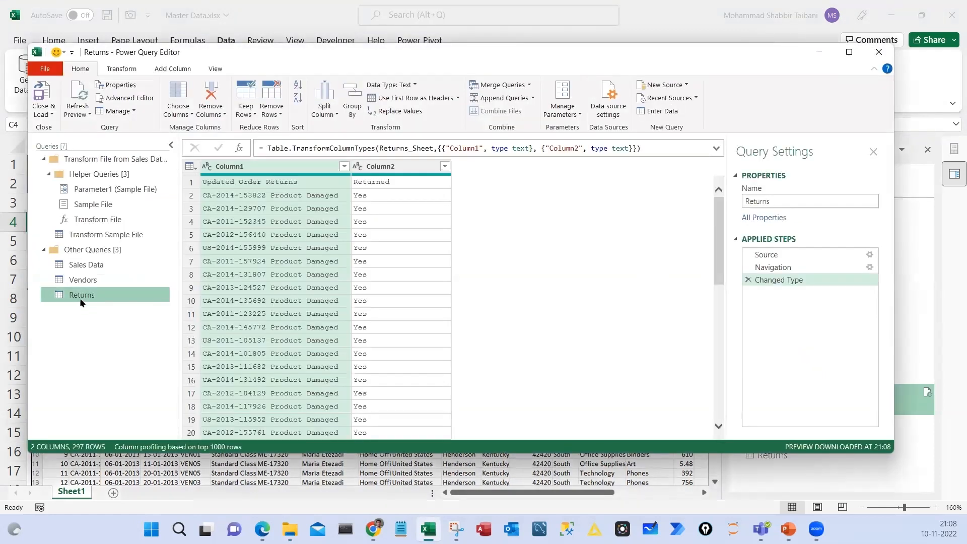
left_click(123, 70)
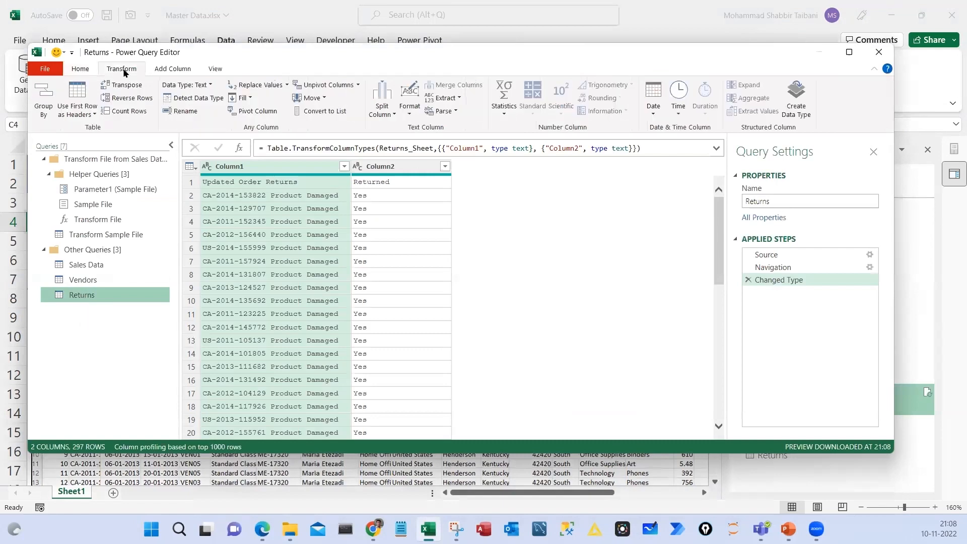
left_click(77, 92)
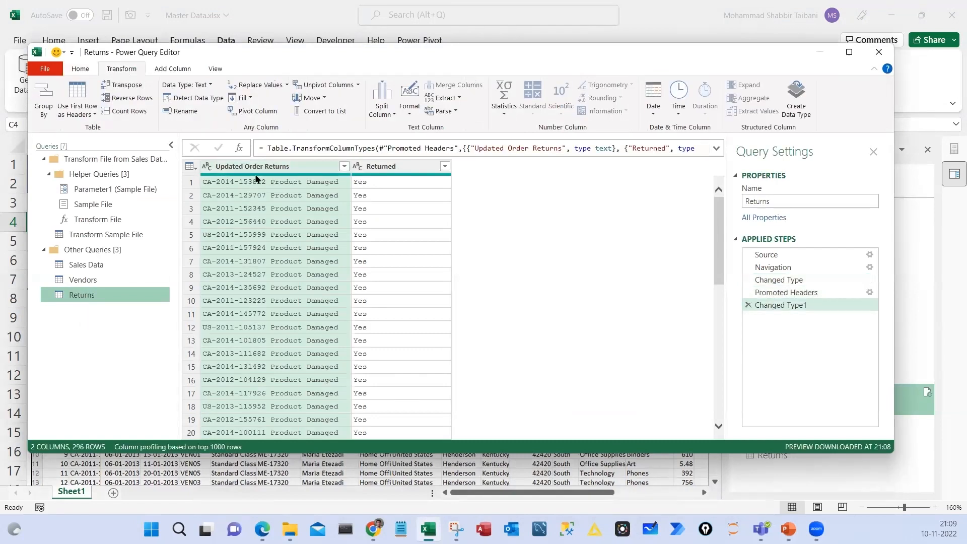
mouse_move(386, 177)
key("super+Up")
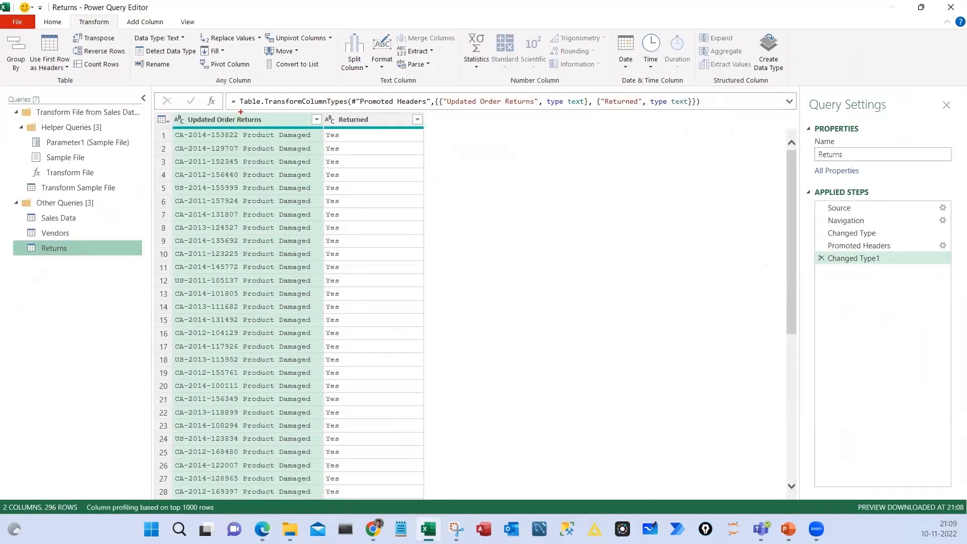
Draw vertical lines between the order ID and each reason word in Updated Order Returns, with a circled note over the IDs
left_click_drag(240, 112, 241, 266)
left_click_drag(276, 116, 278, 275)
mouse_move(199, 210)
left_mouse_down()
mouse_move(211, 230)
mouse_move(227, 195)
left_mouse_up()
left_click_drag(237, 174, 233, 170)
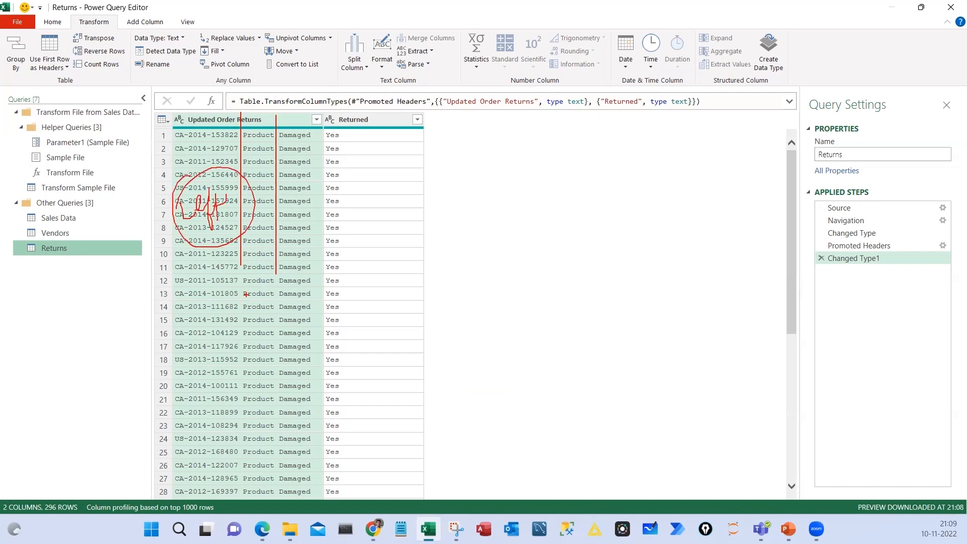
Underline the order ID in row 12, box its Product Damaged text, and link the box to a circled "1"
left_click_drag(173, 288, 231, 288)
mouse_move(242, 287)
left_mouse_down()
mouse_move(257, 272)
mouse_move(242, 288)
left_mouse_up()
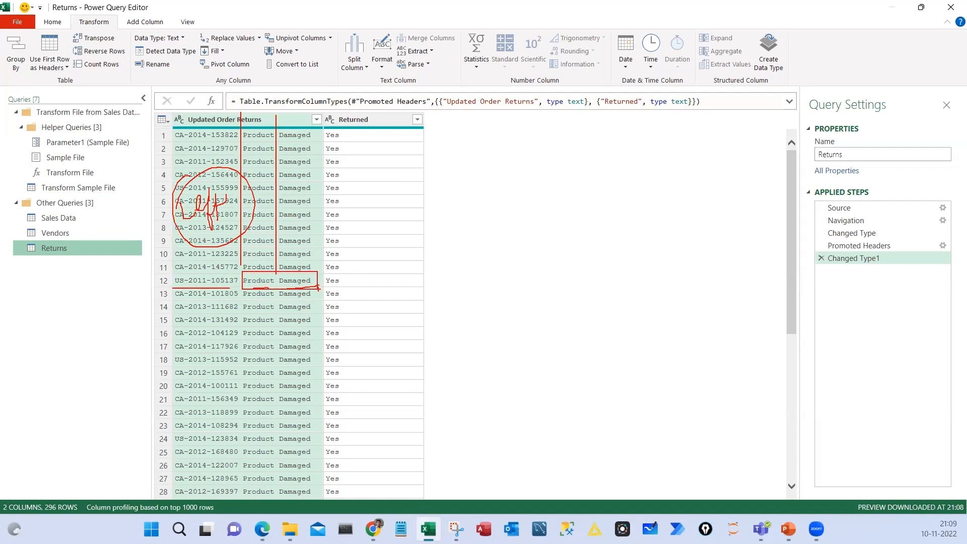
left_click_drag(319, 289, 435, 274)
left_click_drag(459, 258, 464, 276)
left_click_drag(449, 242, 432, 276)
left_click_drag(414, 251, 438, 291)
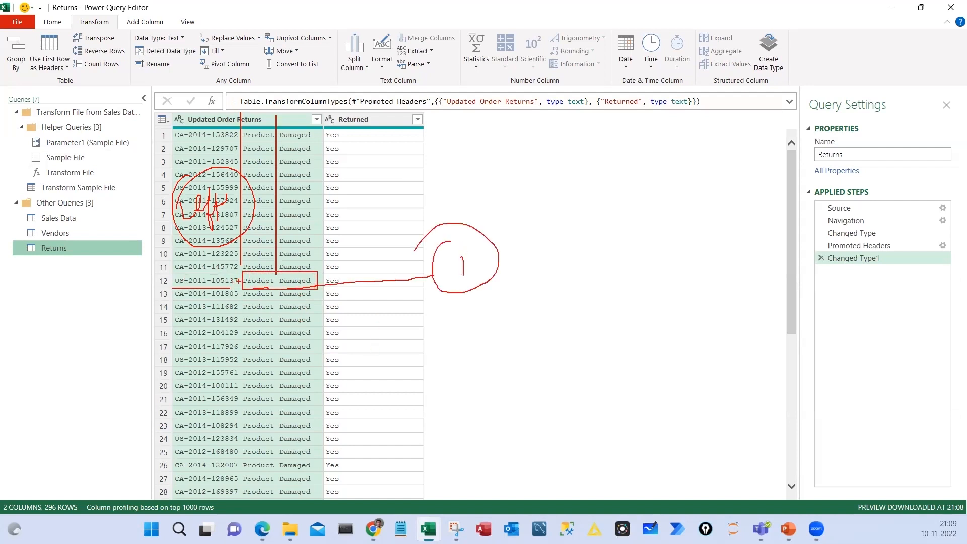
Clear the drawings and widen the Updated Order Returns column to fit its longest reason texts
left_click_drag(238, 280, 217, 301)
key("Escape")
scroll(305, 335, "down", 20)
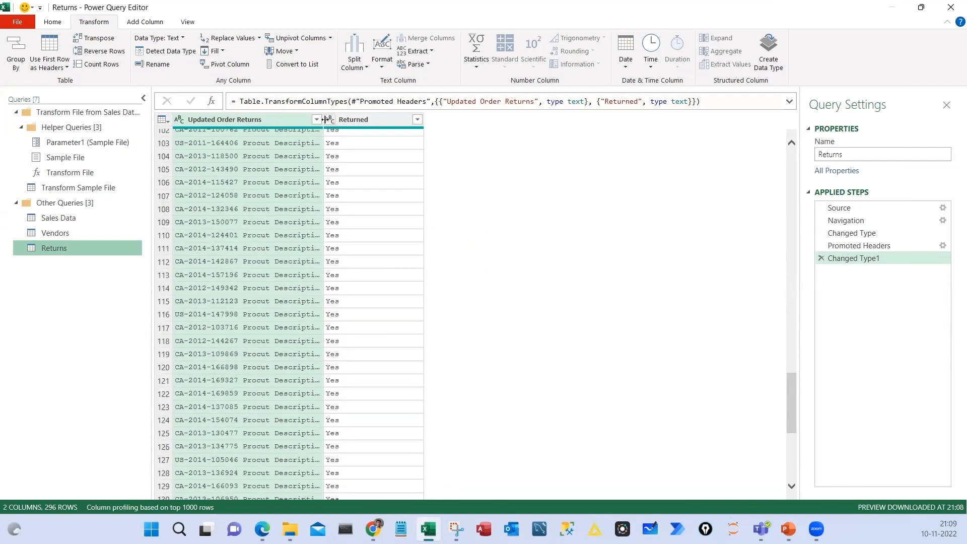
double_click(324, 120)
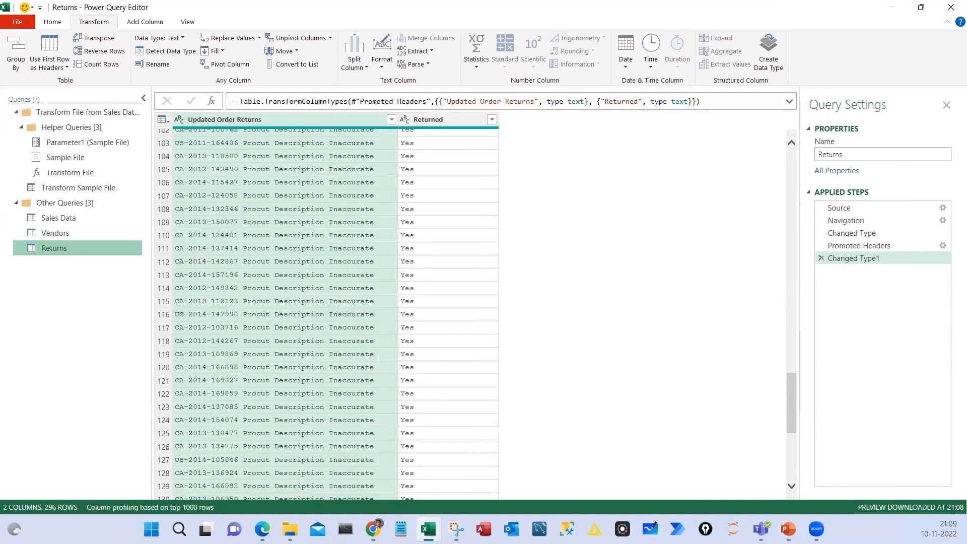
Mark the four word parts in Updated Order Returns with separators, ticks and a circled "4", box the IDs and the reasons, and clear the drawings
left_click_drag(240, 243, 241, 327)
left_click_drag(271, 244, 270, 319)
left_click_drag(325, 243, 324, 313)
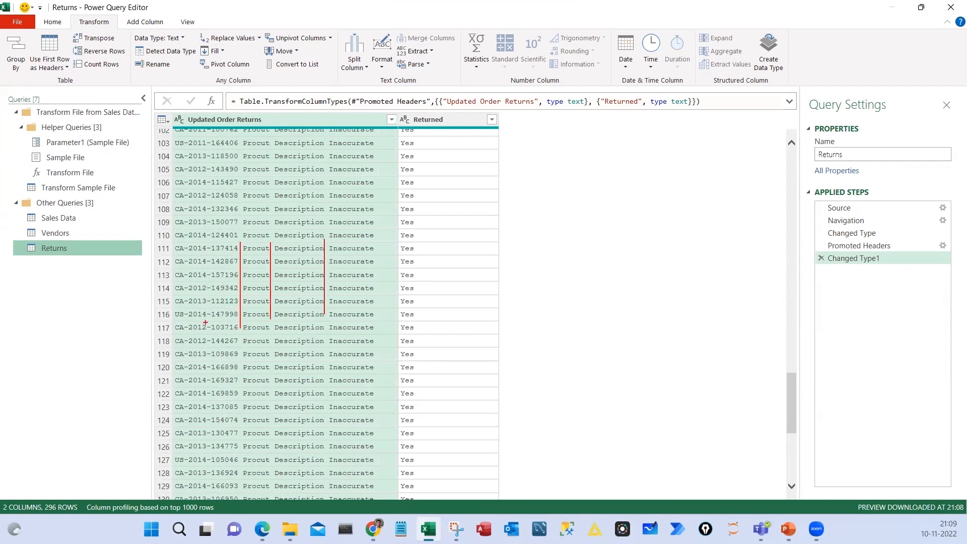
mouse_move(185, 288)
left_mouse_down()
mouse_move(238, 274)
mouse_move(256, 257)
left_mouse_up()
mouse_move(402, 258)
left_mouse_down()
mouse_move(422, 281)
mouse_move(414, 295)
left_mouse_up()
mouse_move(406, 246)
left_mouse_down()
mouse_move(398, 313)
mouse_move(421, 268)
left_mouse_up()
mouse_move(173, 209)
left_mouse_down()
mouse_move(252, 393)
mouse_move(242, 398)
left_mouse_up()
left_click_drag(245, 163, 361, 426)
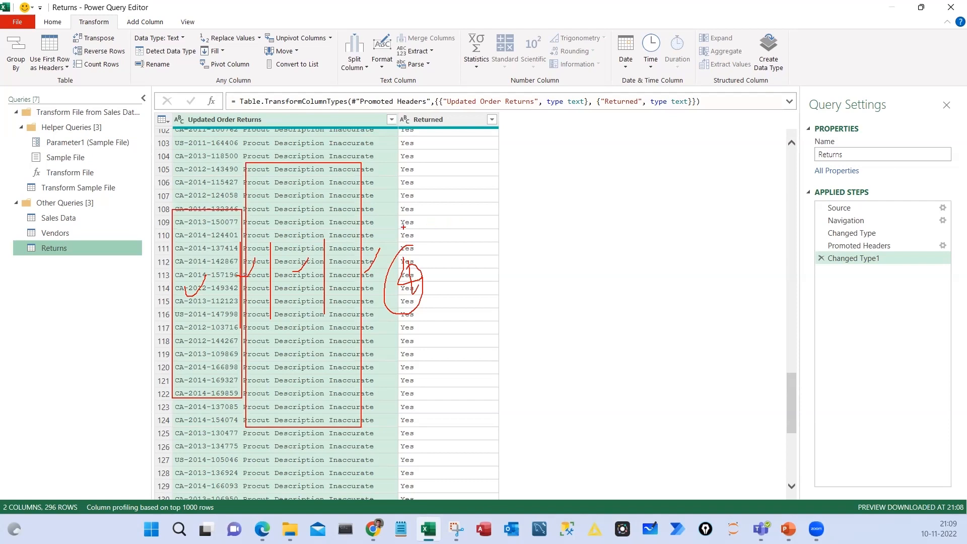
key("Escape")
Split the Updated Order Returns column by the Space delimiter at the left-most delimiter only
right_click(268, 120)
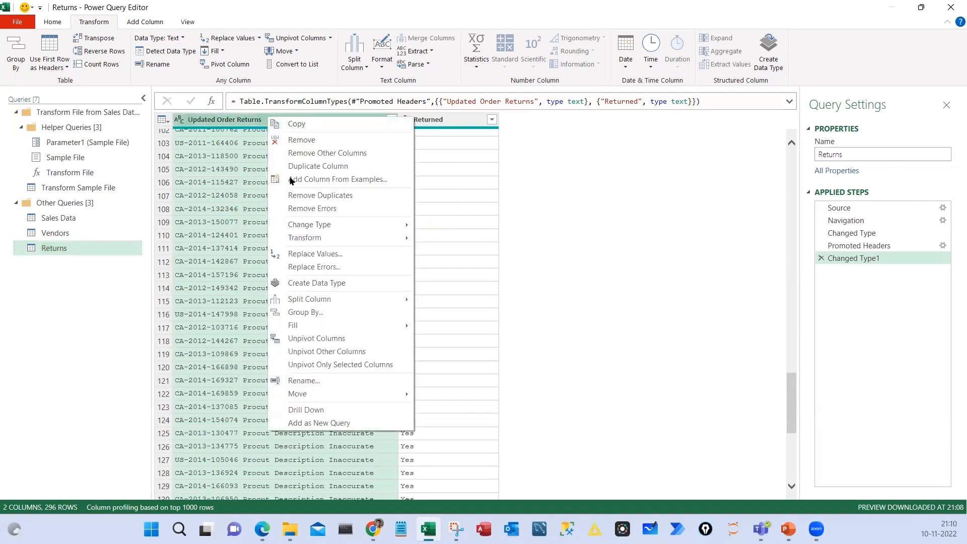
mouse_move(304, 300)
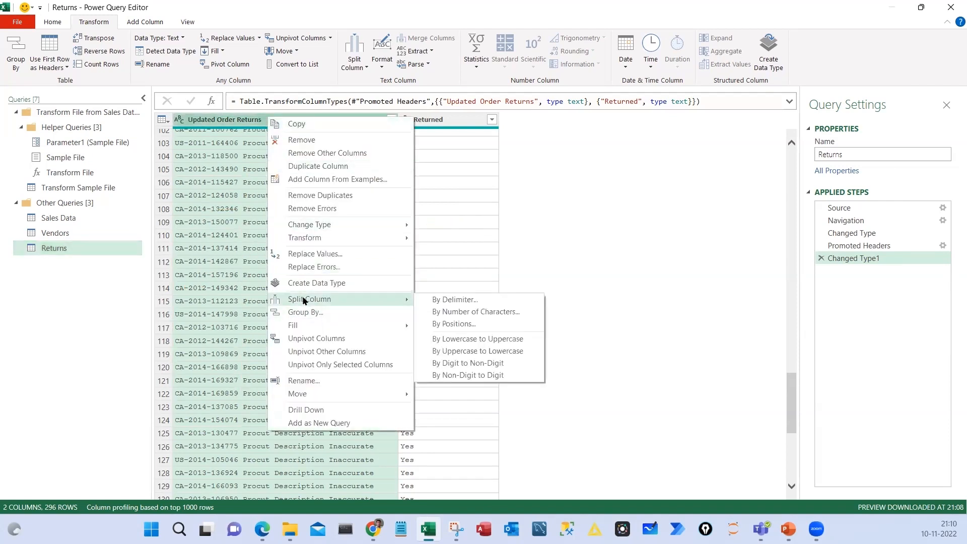
left_click(443, 301)
left_click(312, 188)
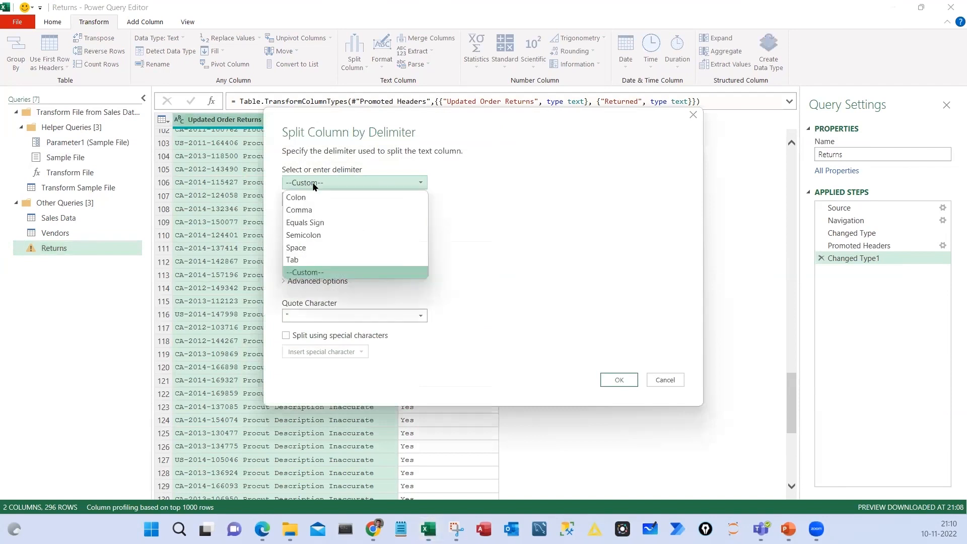
left_click(304, 250)
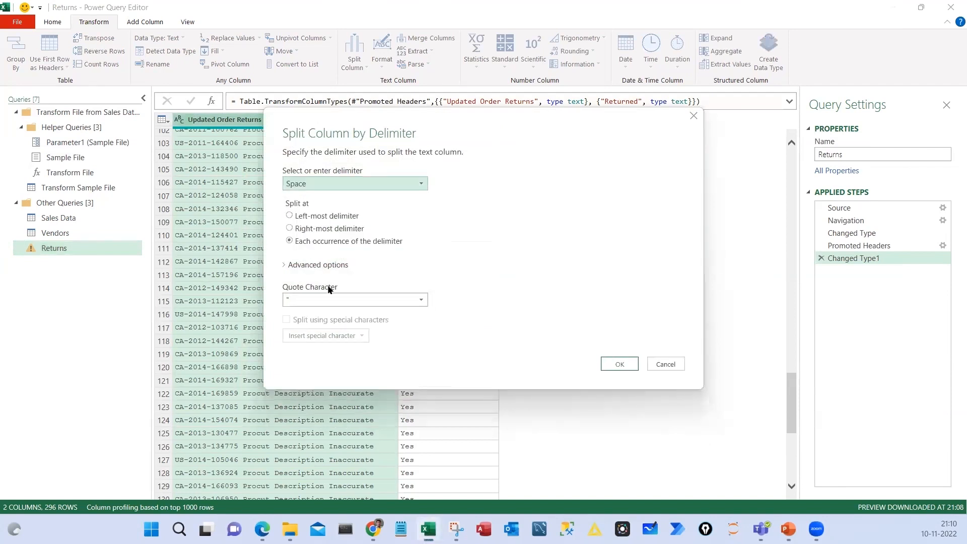
left_click_drag(277, 196, 416, 254)
left_click(290, 216)
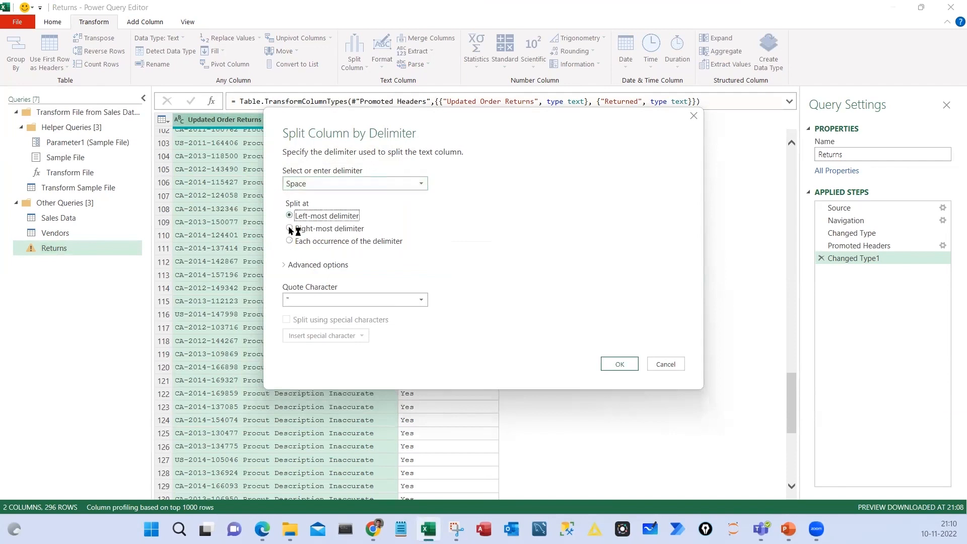
mouse_move(277, 201)
left_mouse_down()
mouse_move(423, 228)
mouse_move(383, 257)
left_mouse_up()
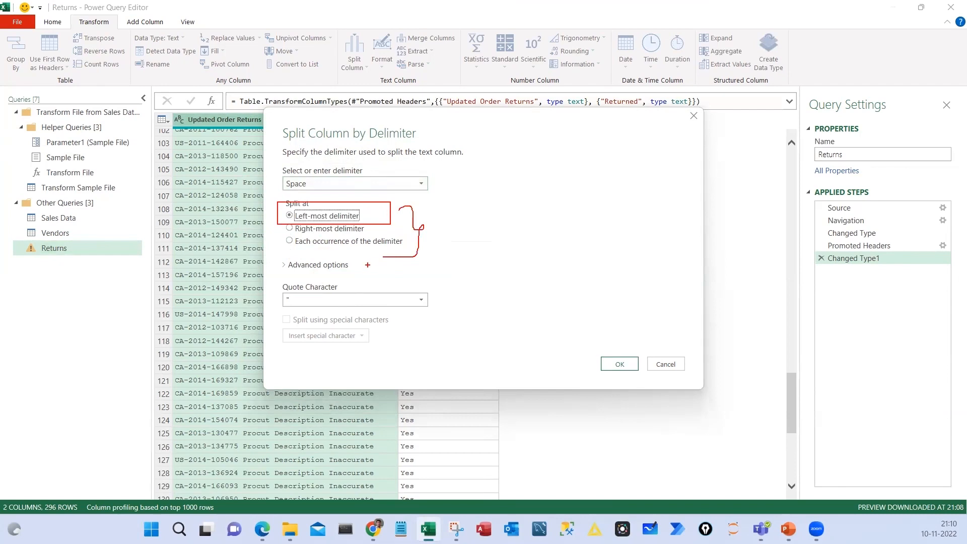
key("Escape")
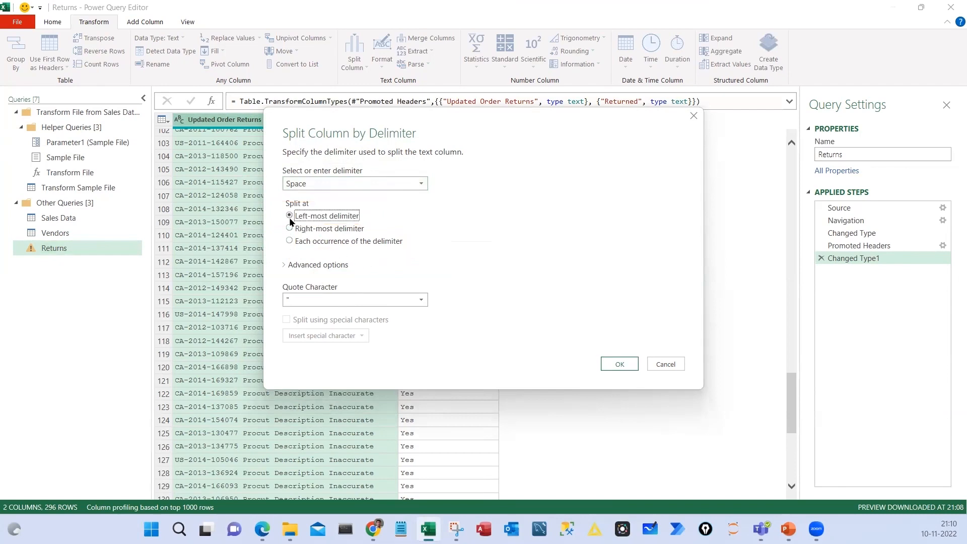
left_click(619, 363)
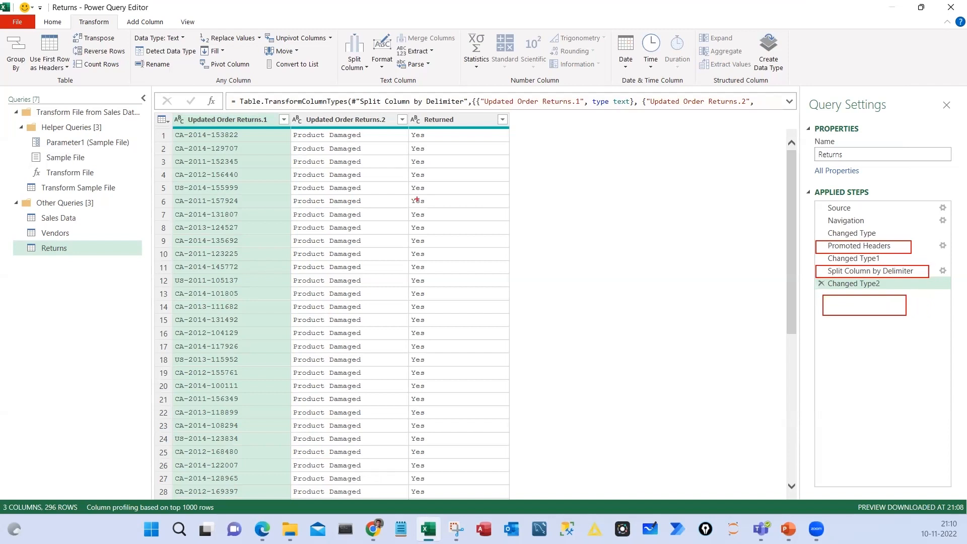
Rename the two split columns as Order ID and Return Reason
double_click(235, 121)
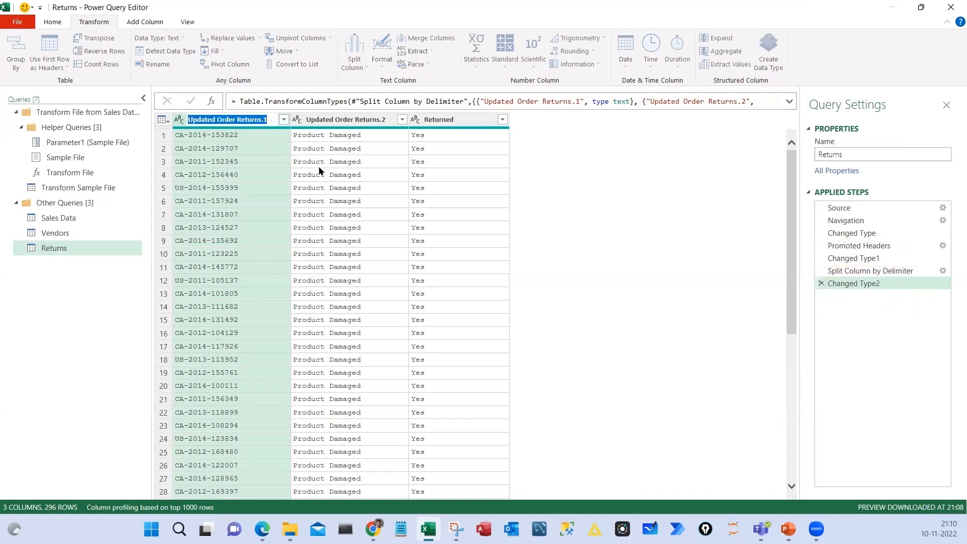
type("Order ID")
key("Return")
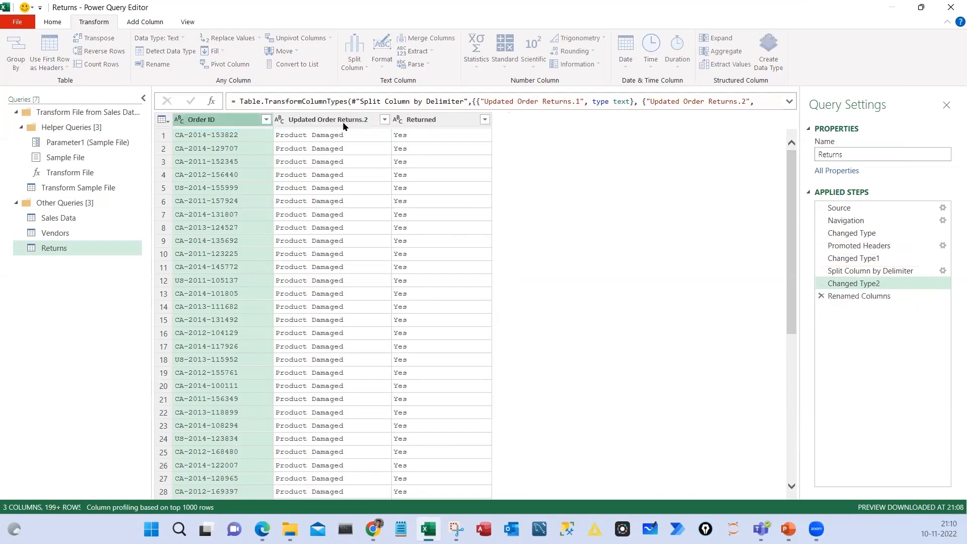
double_click(331, 121)
type("Return Reason")
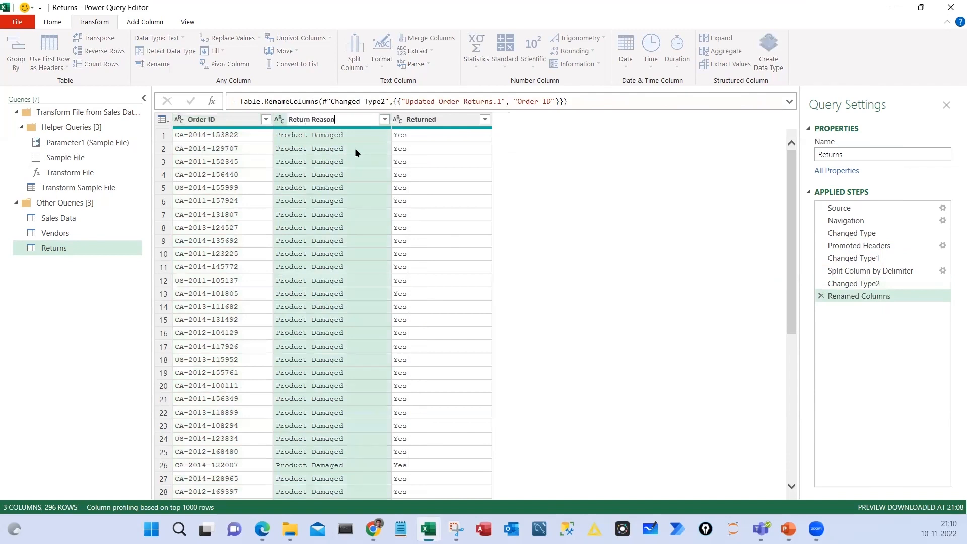
key("Return")
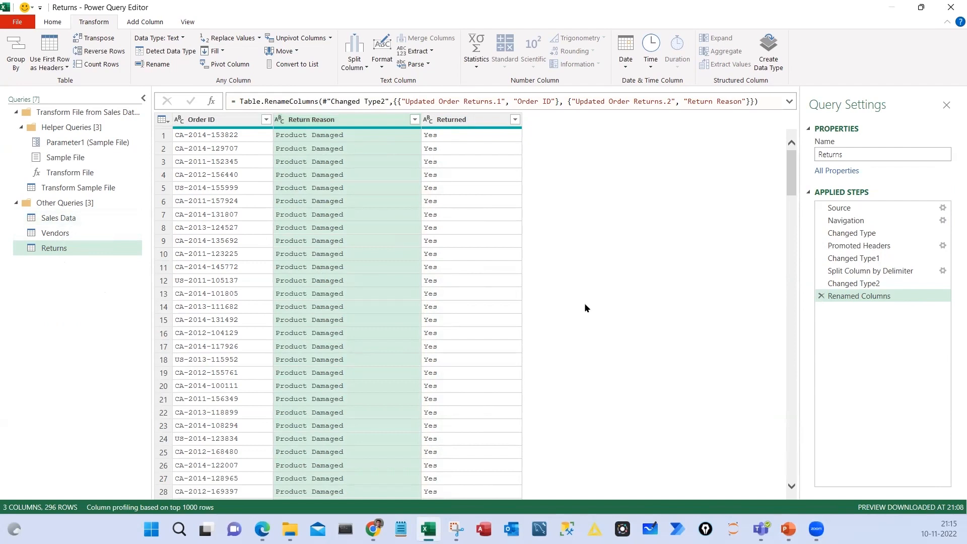
Sketch a "Lef" note with a circled box marked L and a small ticked box beside the table, and clear the drawings
key("ctrl+2")
mouse_move(569, 200)
left_mouse_down()
mouse_move(599, 236)
mouse_move(632, 236)
left_mouse_up()
left_click_drag(634, 200, 633, 242)
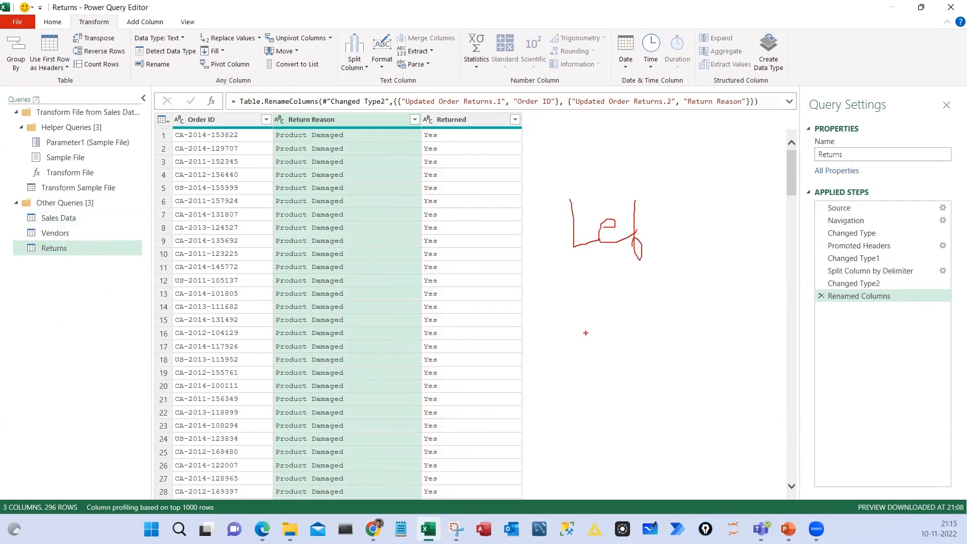
left_click_drag(545, 284, 612, 417)
left_click_drag(569, 331, 584, 367)
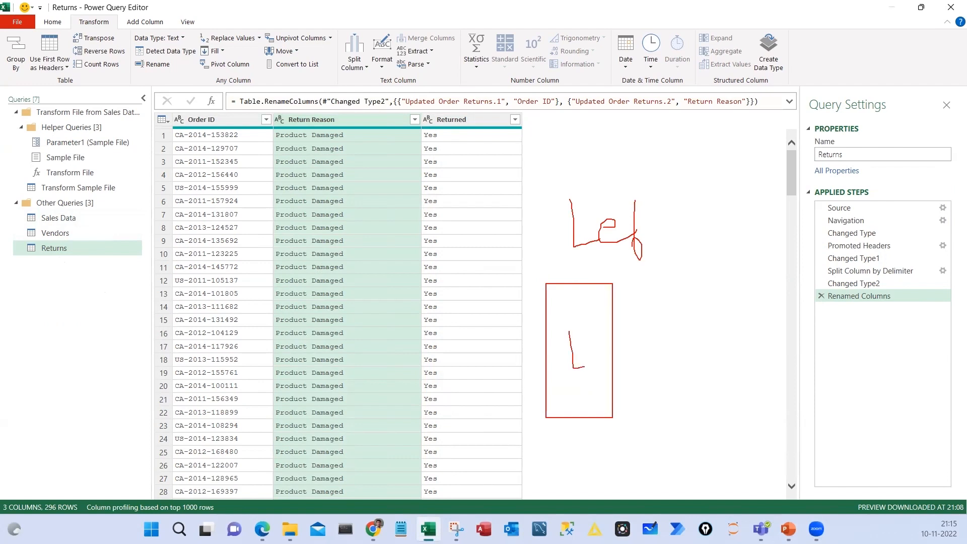
mouse_move(704, 282)
left_mouse_down()
mouse_move(752, 328)
mouse_move(752, 290)
left_mouse_up()
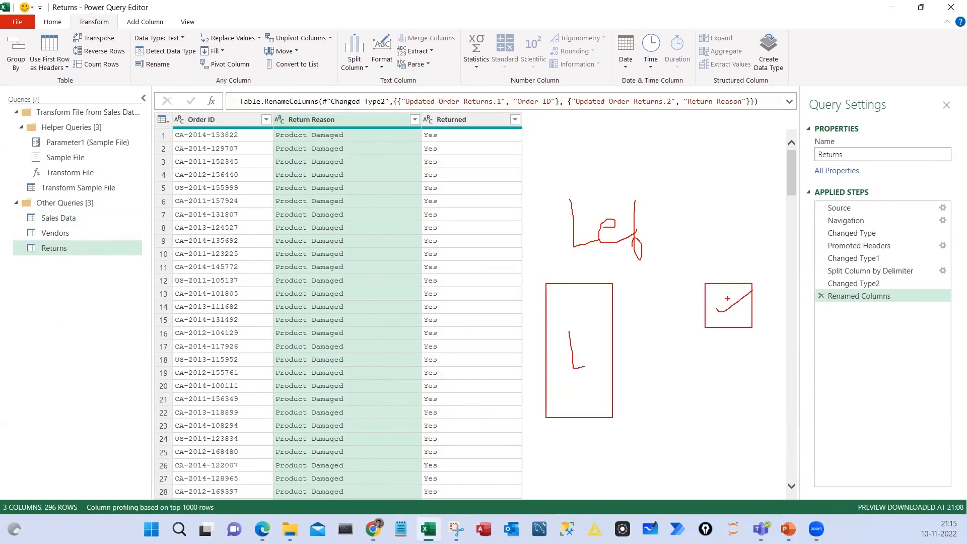
mouse_move(554, 284)
left_mouse_down()
mouse_move(624, 296)
mouse_move(557, 282)
left_mouse_up()
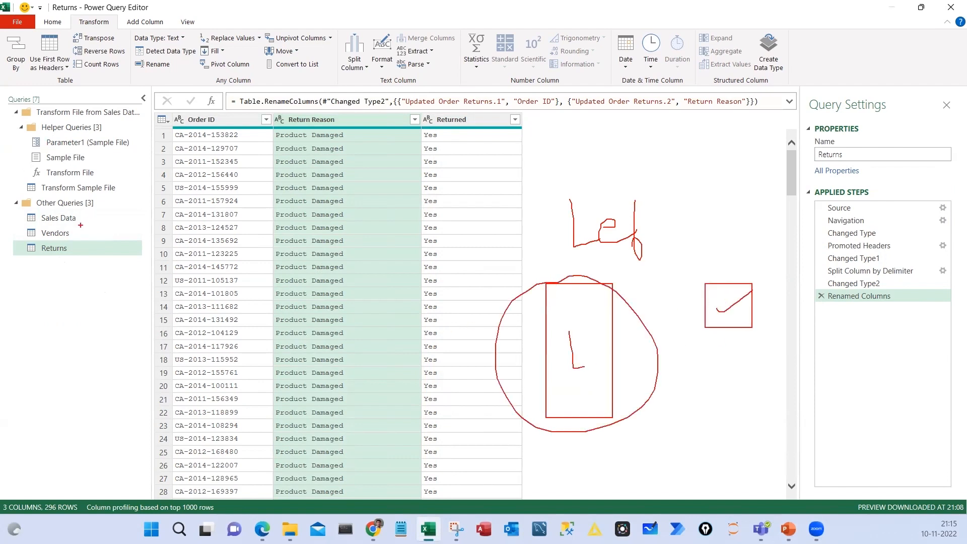
key("Escape")
Set up a merge of the Sales Data query with Returns, matching both on Order ID with a Left Outer join
left_click(61, 221)
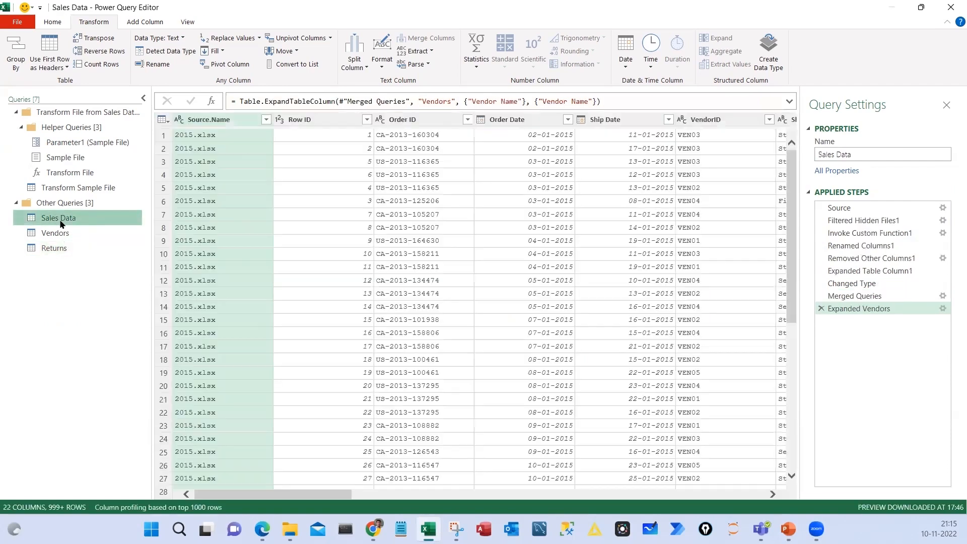
left_click(54, 22)
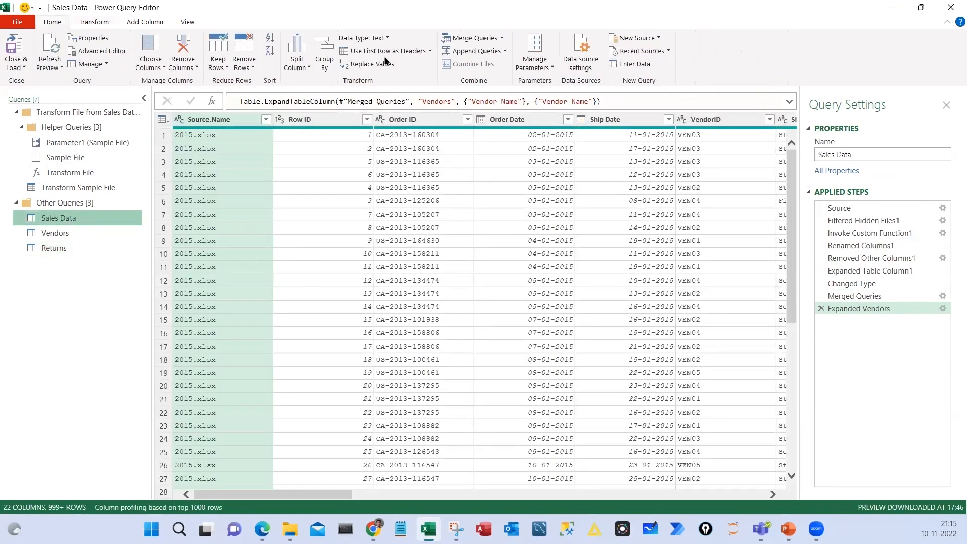
left_click(461, 38)
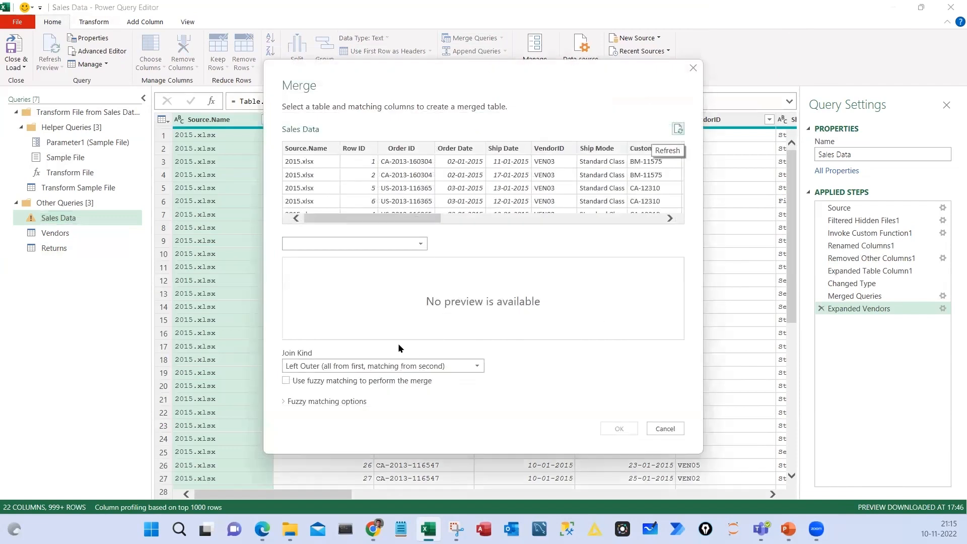
left_click(327, 244)
left_click(300, 257)
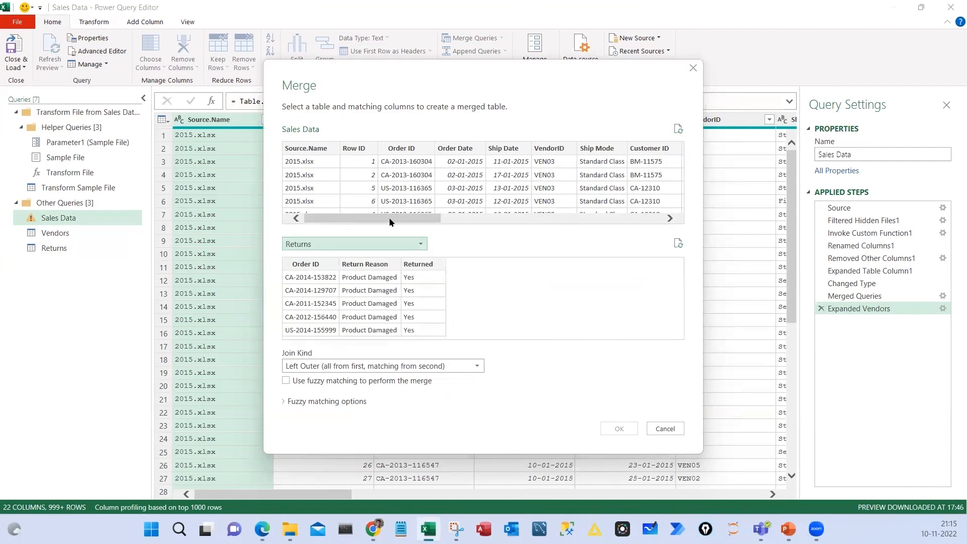
scroll(389, 217, "right", 3)
left_click_drag(379, 223, 362, 223)
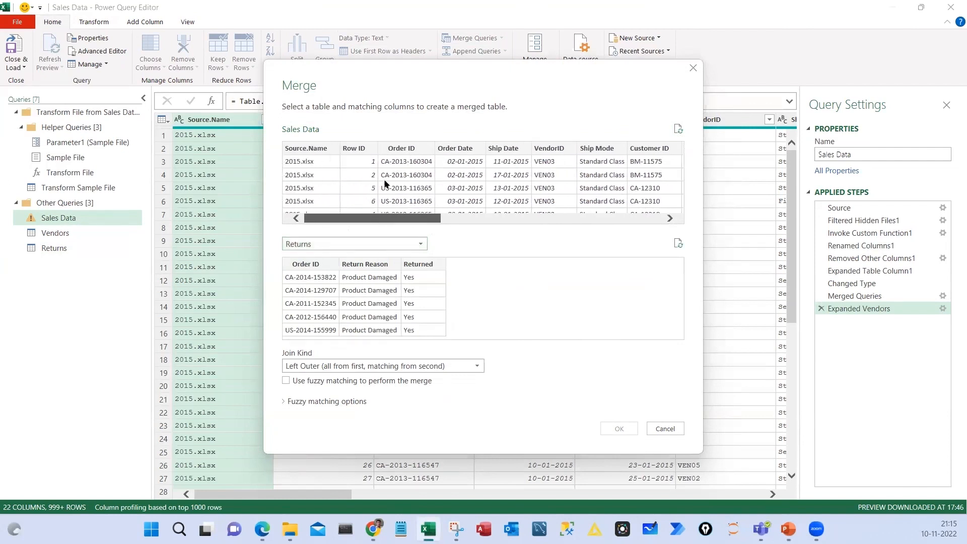
left_click(402, 148)
left_click(309, 267)
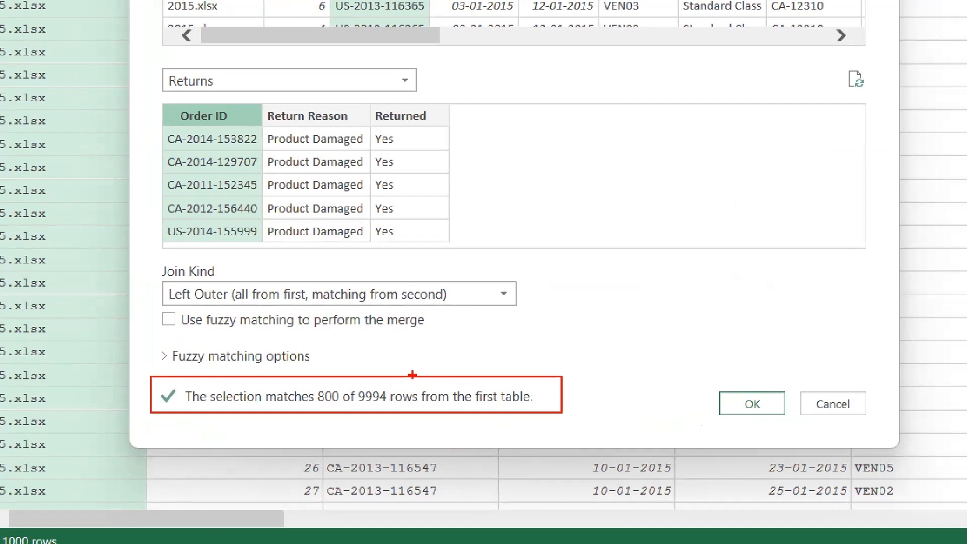
Tick the total row count in the merge match message and write 9994 beside it with a line underneath
left_click_drag(383, 384, 427, 363)
left_click_drag(560, 304, 547, 332)
mouse_move(585, 293)
left_mouse_down()
mouse_move(606, 291)
mouse_move(595, 335)
left_mouse_up()
mouse_move(647, 277)
left_mouse_down()
mouse_move(635, 281)
mouse_move(624, 319)
left_mouse_up()
left_click_drag(664, 262, 679, 318)
left_click_drag(569, 361, 726, 301)
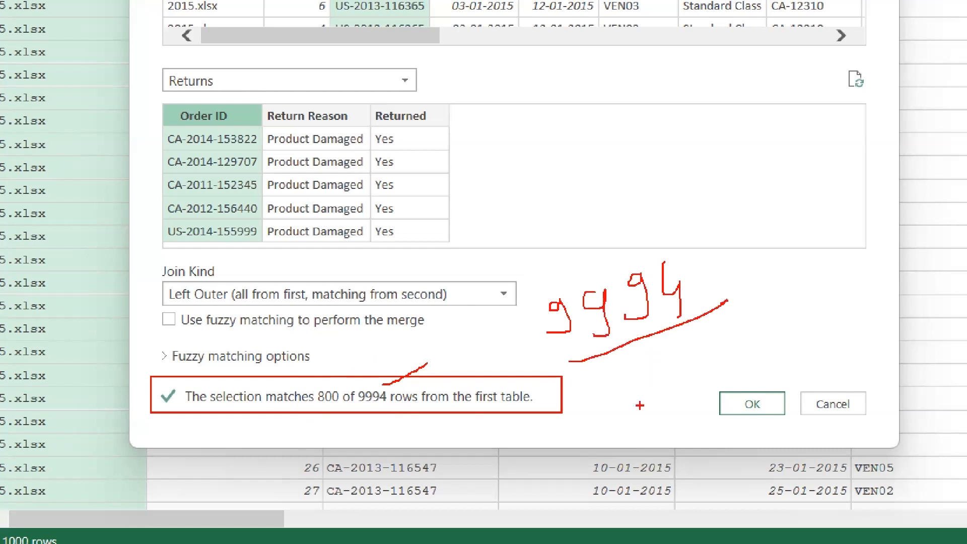
Write 800 under the line, add a circled returns note beside it, and link the two
left_click_drag(626, 367, 612, 409)
left_click_drag(635, 393, 690, 355)
left_click_drag(754, 375, 808, 312)
mouse_move(806, 348)
left_mouse_down()
mouse_move(826, 332)
mouse_move(850, 337)
left_mouse_up()
mouse_move(748, 234)
left_mouse_down()
mouse_move(809, 365)
mouse_move(751, 235)
left_mouse_up()
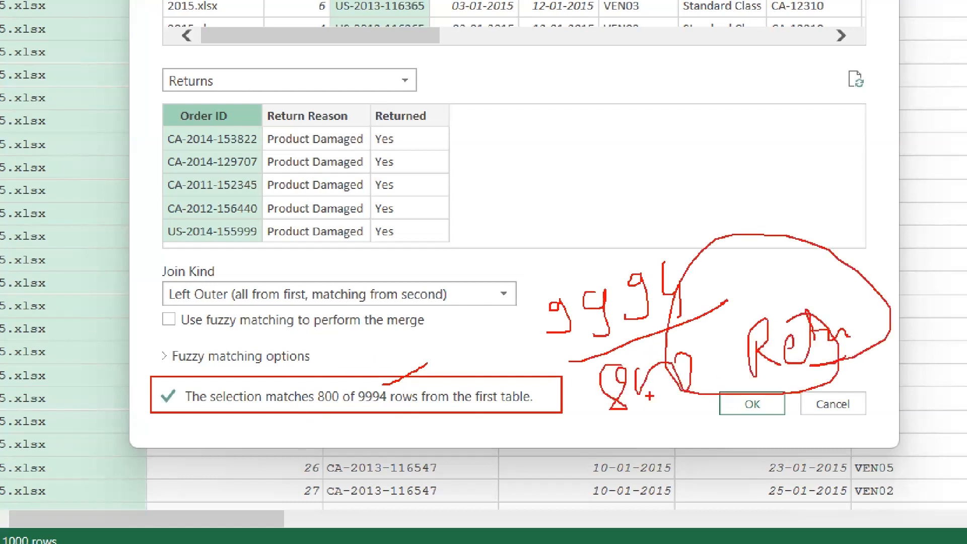
left_click_drag(664, 384, 740, 355)
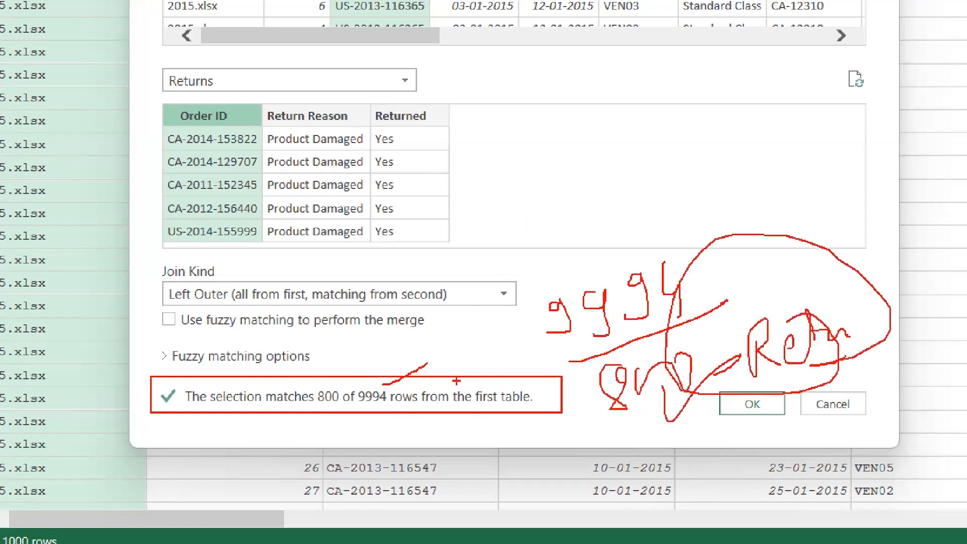
Circle the figures in the match message, write a circled "8%" beside the Returns preview, and clear the drawings
mouse_move(264, 367)
left_mouse_down()
mouse_move(254, 390)
mouse_move(229, 371)
left_mouse_up()
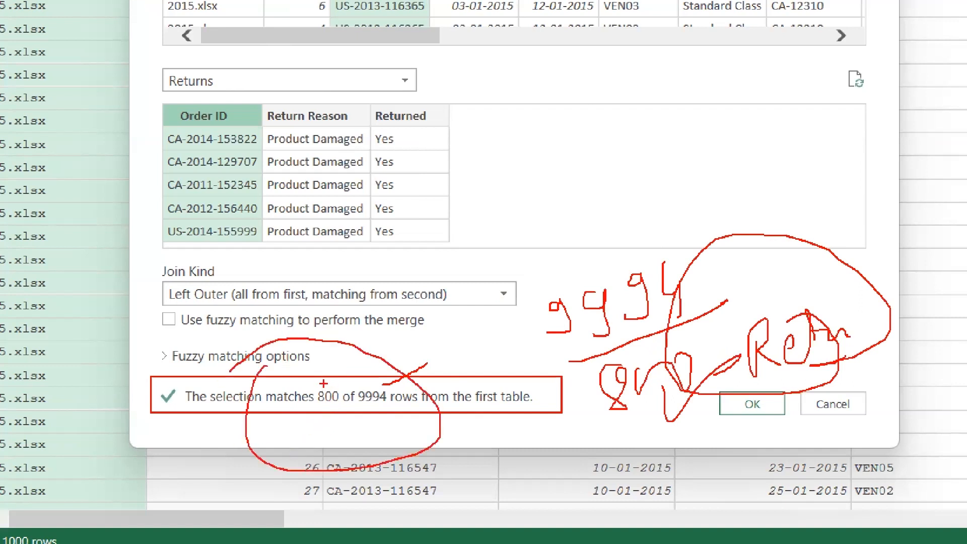
mouse_move(323, 384)
left_mouse_down()
mouse_move(375, 361)
mouse_move(348, 438)
mouse_move(358, 374)
left_mouse_up()
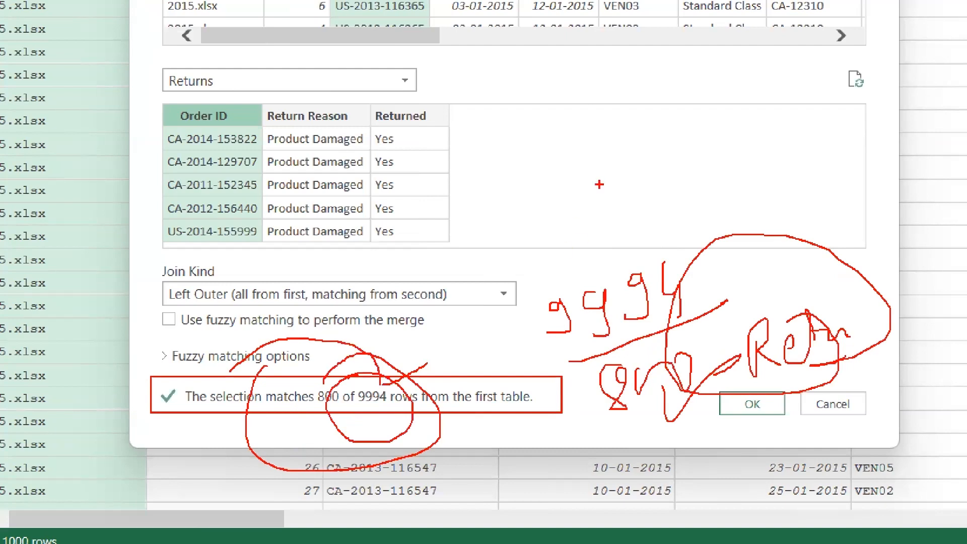
left_click_drag(603, 148, 633, 200)
left_click_drag(654, 169, 661, 171)
mouse_move(677, 144)
left_mouse_down()
mouse_move(677, 195)
mouse_move(704, 176)
left_mouse_up()
left_click_drag(544, 155, 637, 96)
left_click_drag(546, 116, 537, 91)
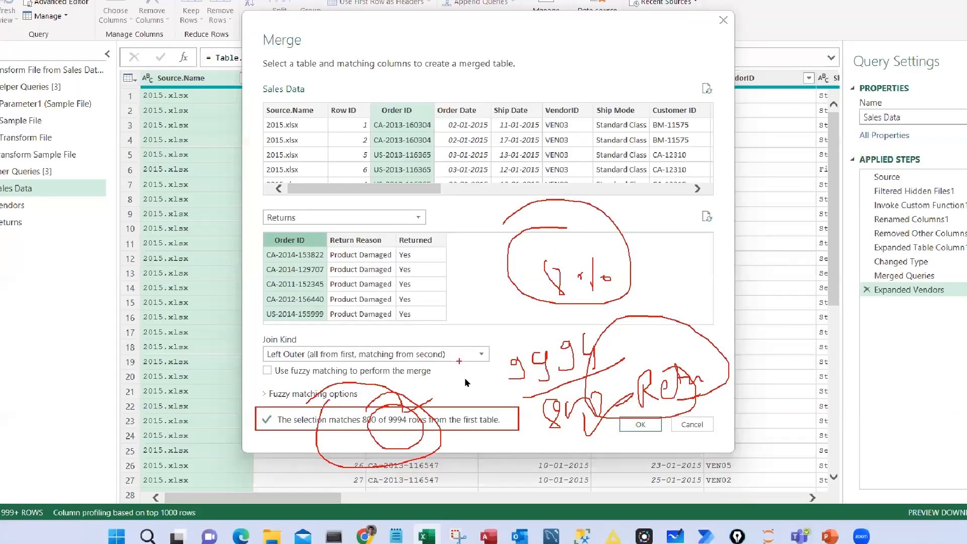
key("Escape")
Confirm the merge with Returns and expand only Return Reason and Returned, without the original column name as prefix
left_click(752, 404)
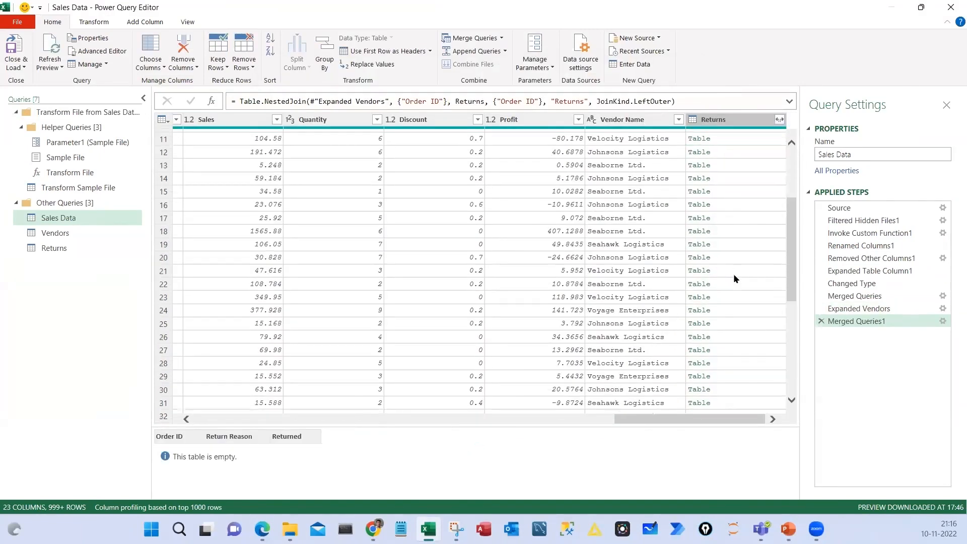
left_click(779, 121)
left_click(780, 121)
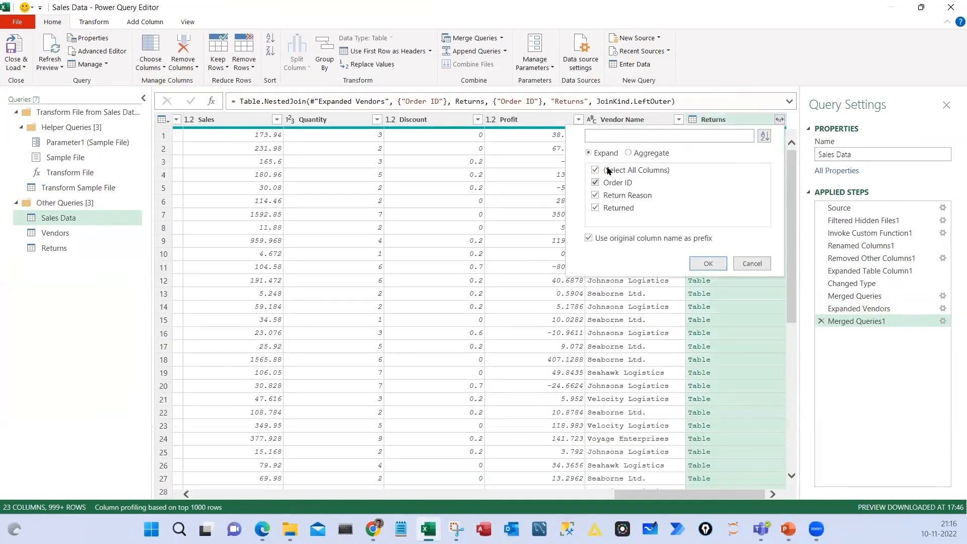
left_click(595, 170)
left_click(588, 237)
left_click(596, 195)
left_click(596, 208)
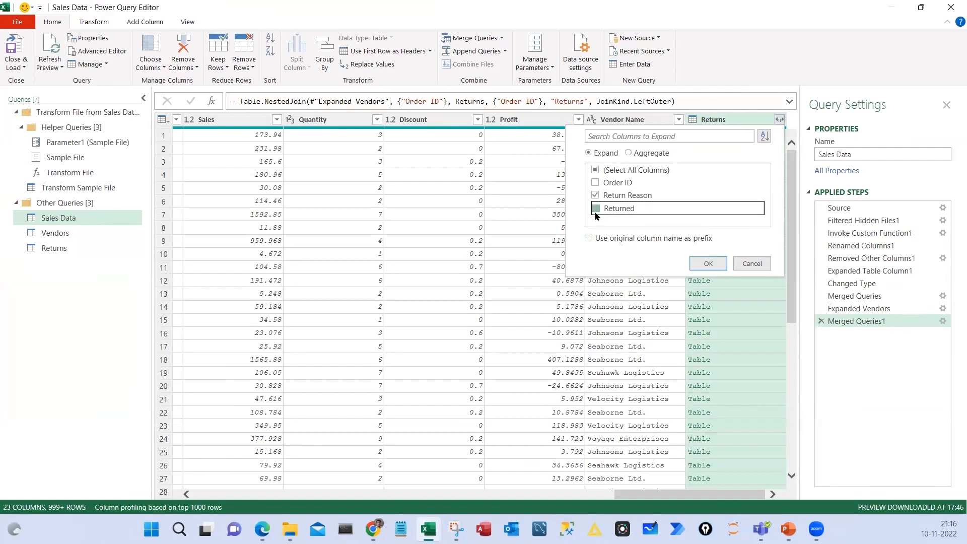
left_click(708, 264)
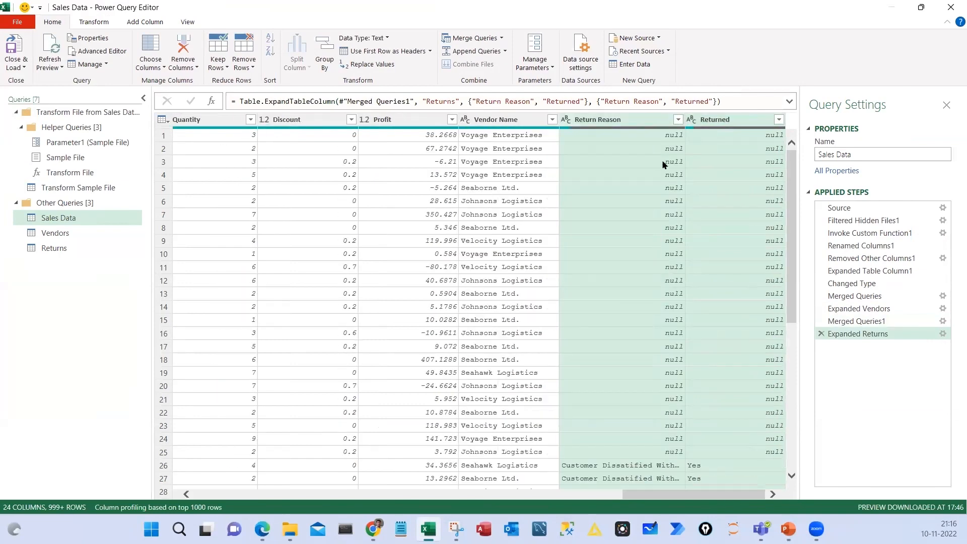
Review the expanded return columns, and load the Returns query as a connection only
scroll(638, 279, "down", 2)
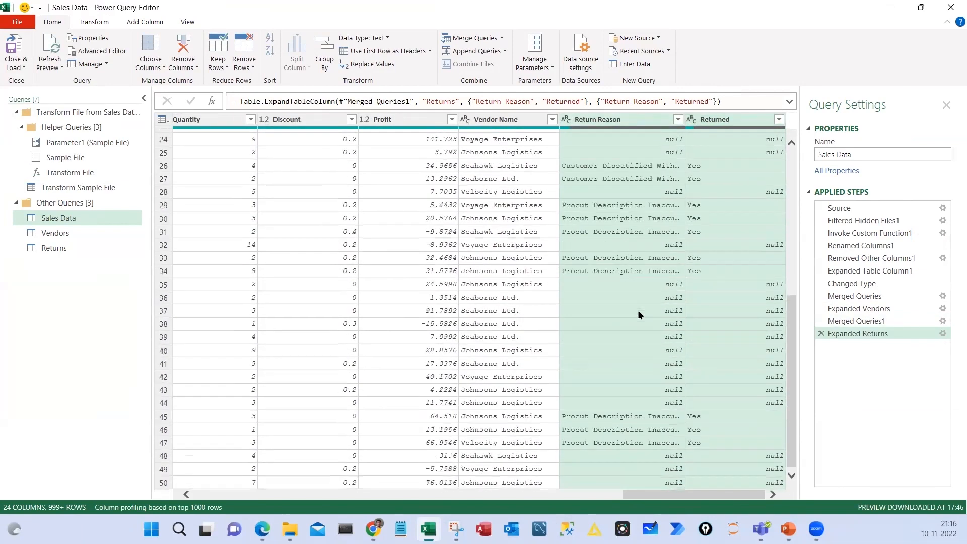
scroll(644, 301, "down", 6)
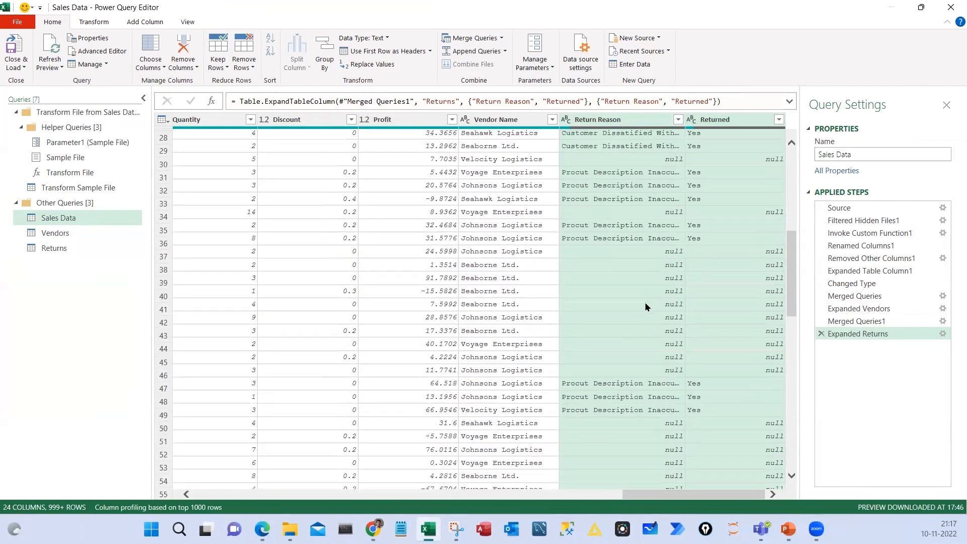
scroll(646, 333, "down", 7)
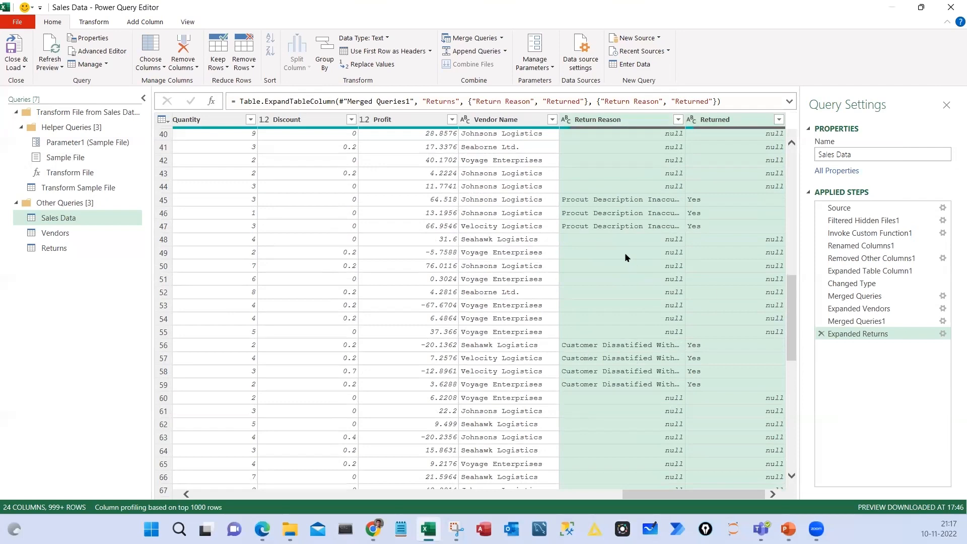
scroll(637, 280, "down", 7)
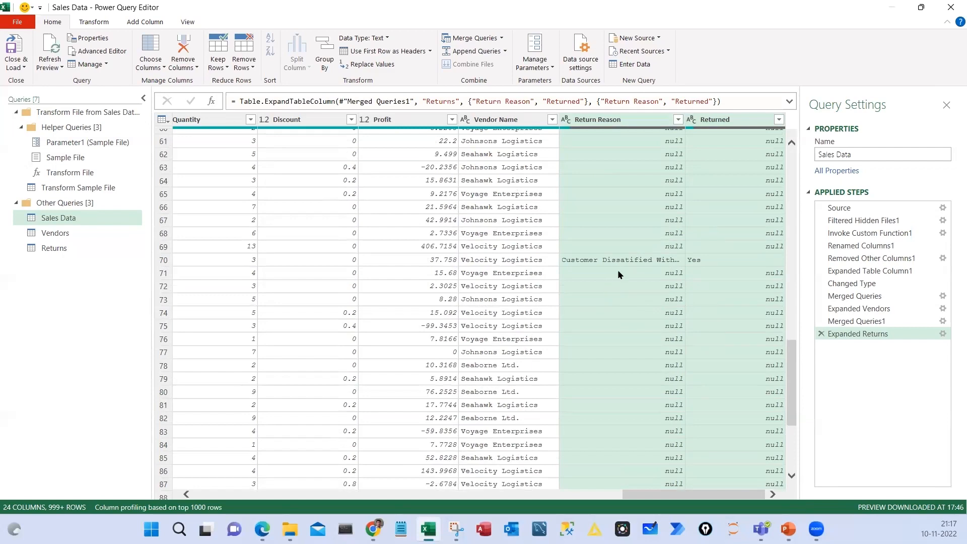
scroll(617, 270, "up", 15)
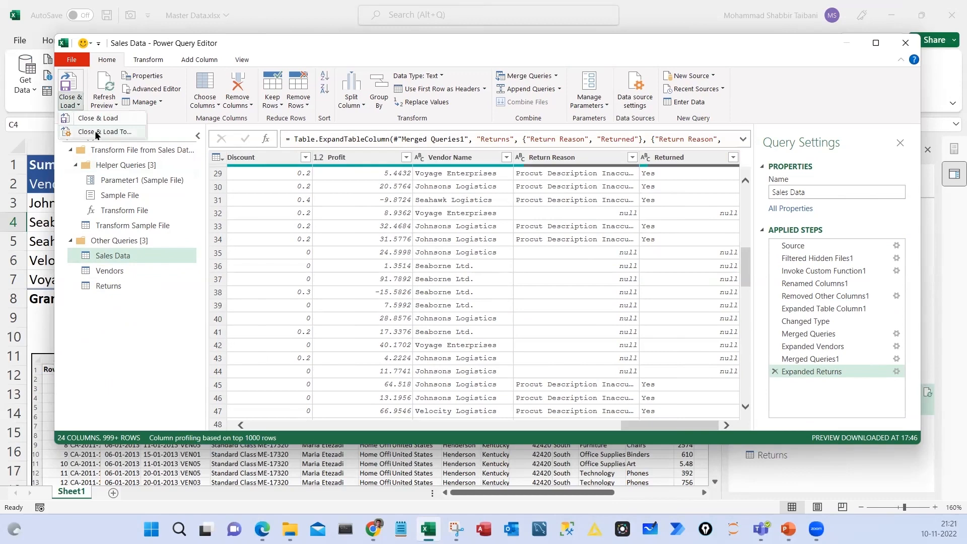
left_click(96, 132)
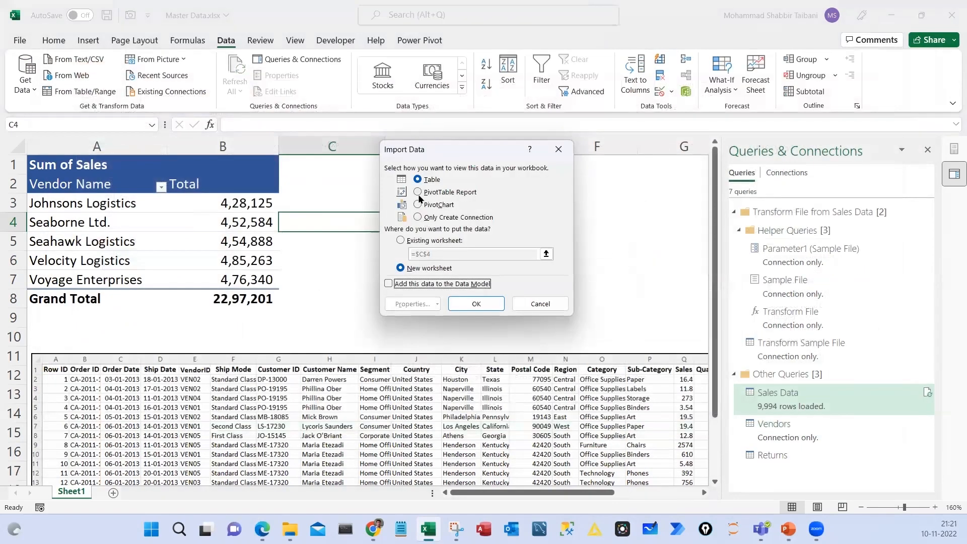
left_click(418, 217)
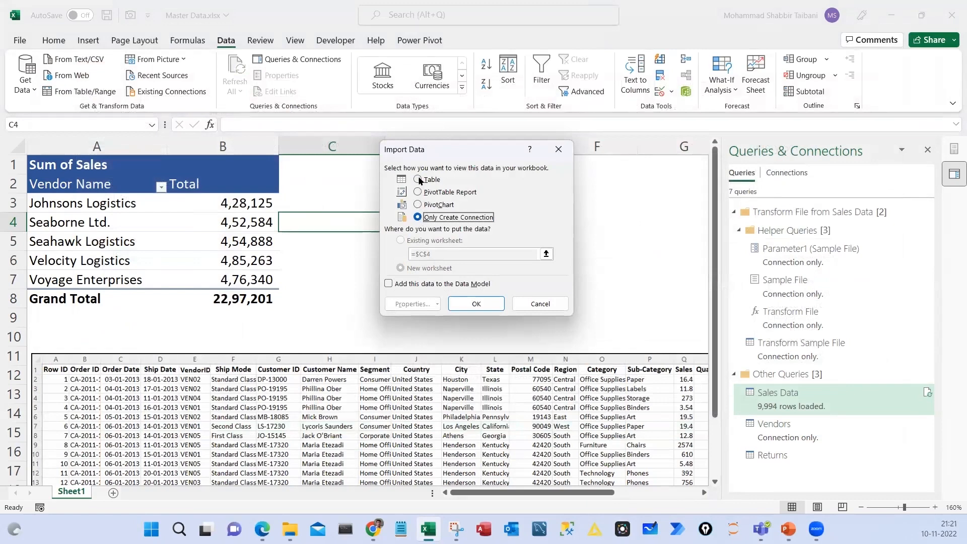
left_click(477, 303)
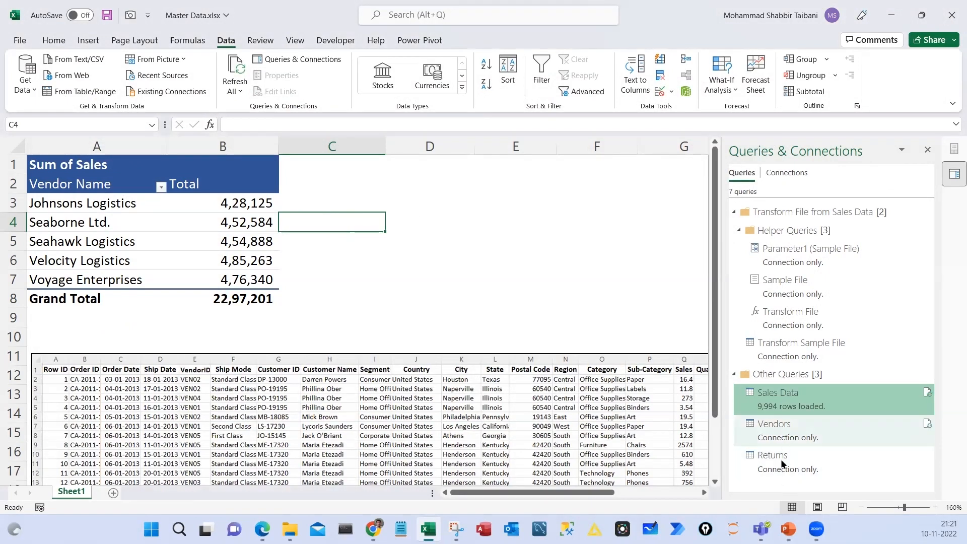
Move the source data picture further down the sheet so it starts at row 13, away from the PivotTable
left_click(224, 224)
left_click_drag(296, 342, 295, 380)
key("Escape")
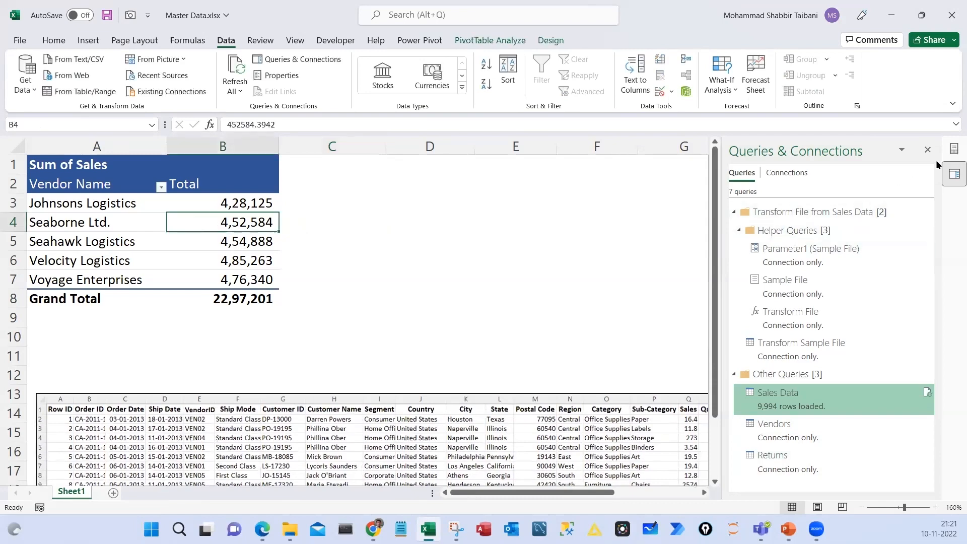
Replace Vendor Name with Returned in the PivotTable's rows, keeping Sum of Sales as the value
left_click(954, 149)
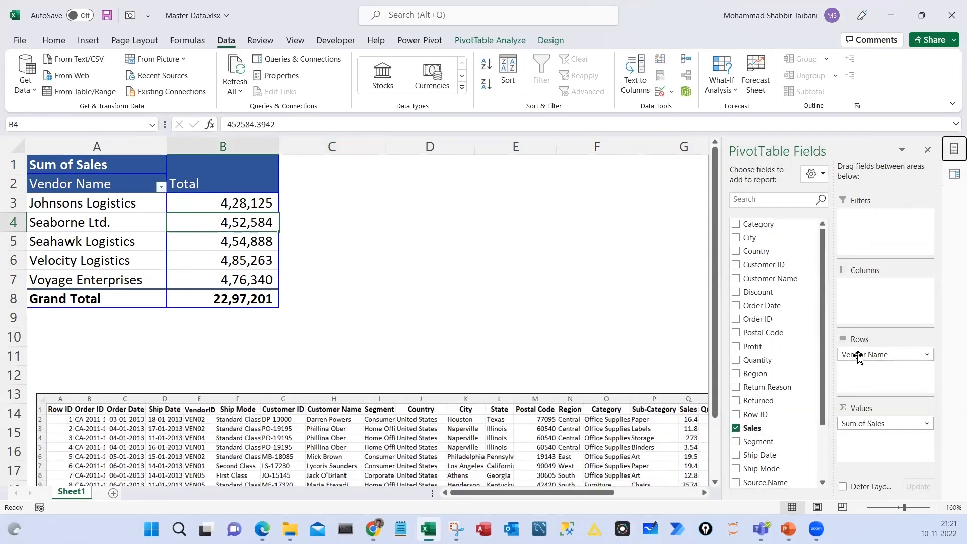
left_click_drag(858, 356, 807, 346)
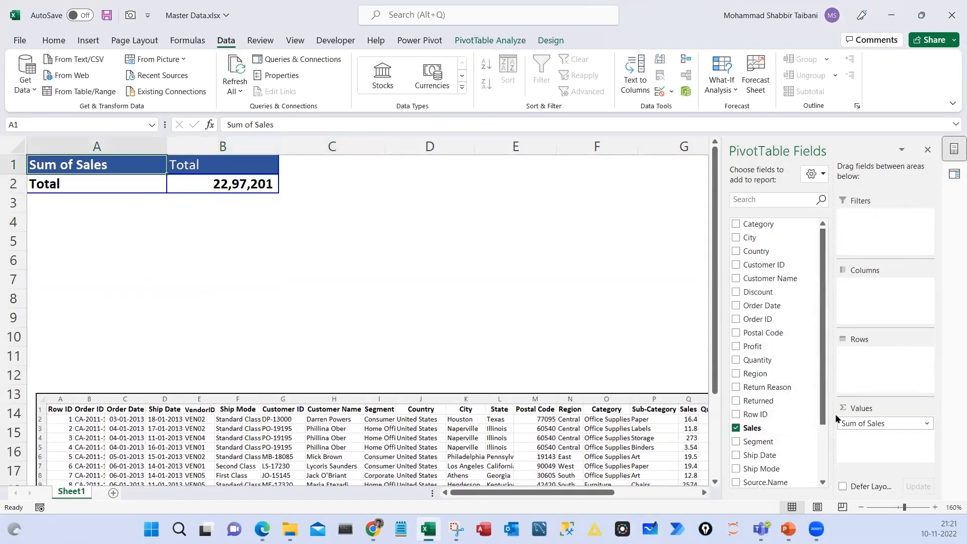
scroll(781, 397, "down", 3)
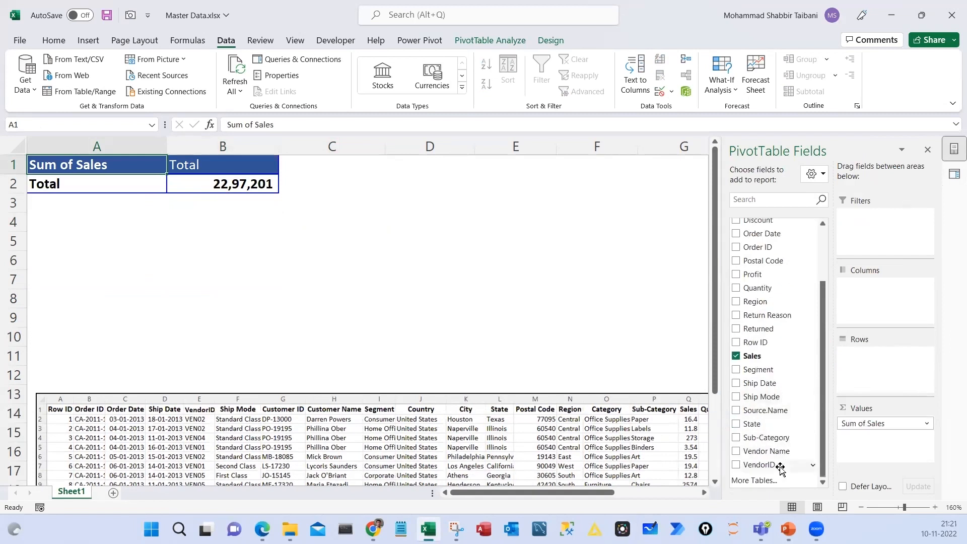
scroll(779, 468, "up", 2)
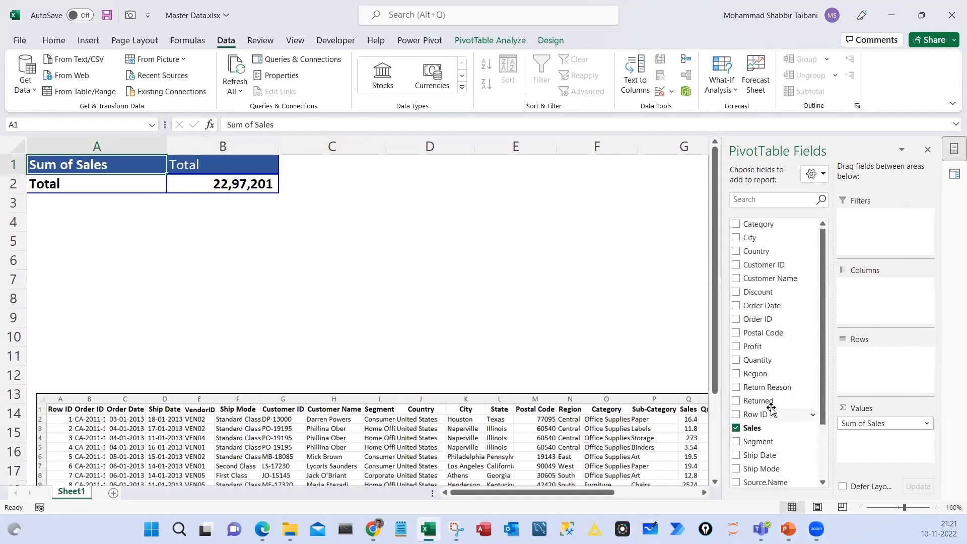
left_click_drag(771, 406, 857, 358)
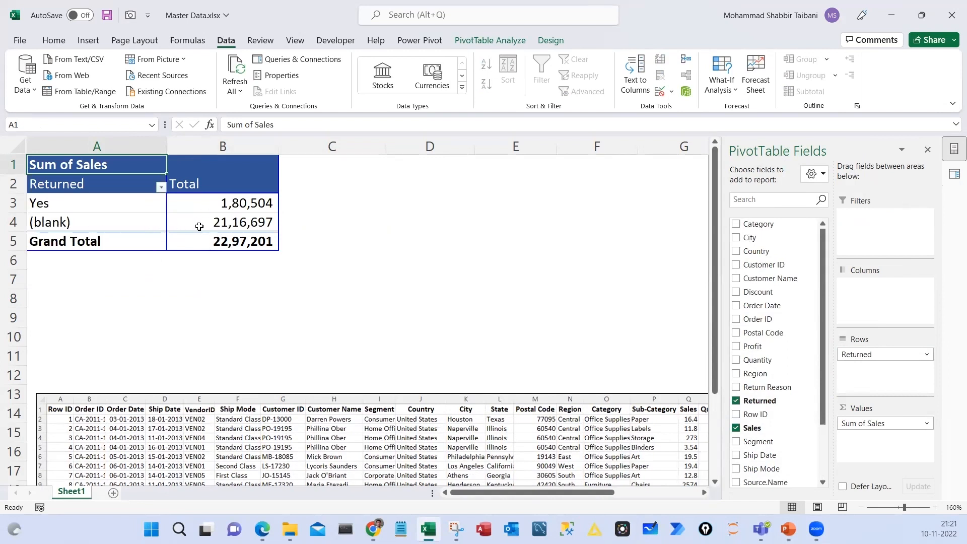
Box the (blank) label with an arrow to a circled "Not" note, sketch further notes beside it, and clear the drawings
mouse_move(29, 213)
left_mouse_down()
mouse_move(144, 232)
mouse_move(180, 290)
mouse_move(172, 302)
mouse_move(212, 295)
left_mouse_up()
mouse_move(219, 289)
left_mouse_down()
mouse_move(232, 288)
mouse_move(211, 272)
left_mouse_up()
mouse_move(304, 338)
left_mouse_down()
mouse_move(325, 338)
mouse_move(327, 312)
left_mouse_up()
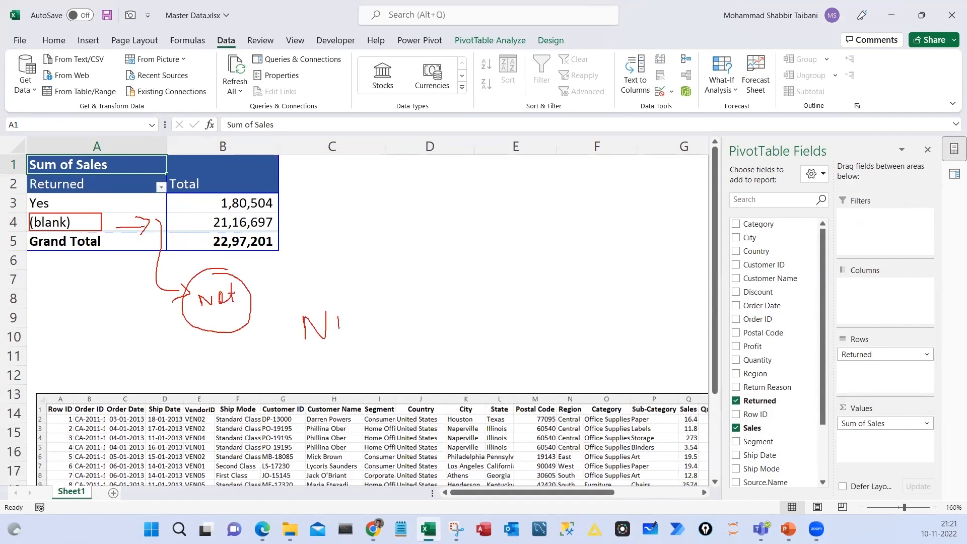
left_click_drag(339, 328, 339, 334)
left_click_drag(338, 311, 359, 332)
left_click_drag(340, 326, 356, 318)
mouse_move(324, 299)
left_mouse_down()
mouse_move(302, 313)
mouse_move(311, 299)
mouse_move(381, 310)
mouse_move(384, 321)
left_mouse_up()
left_click_drag(430, 298, 432, 309)
mouse_move(473, 260)
left_mouse_down()
mouse_move(471, 289)
mouse_move(487, 263)
left_mouse_up()
mouse_move(466, 242)
left_mouse_down()
mouse_move(524, 302)
mouse_move(486, 262)
left_mouse_up()
mouse_move(36, 209)
left_mouse_down()
mouse_move(35, 262)
mouse_move(2, 220)
left_mouse_up()
key("Escape")
Open the Sales Data query and replace null with "Not Returned" in the Returned column
left_click(953, 173)
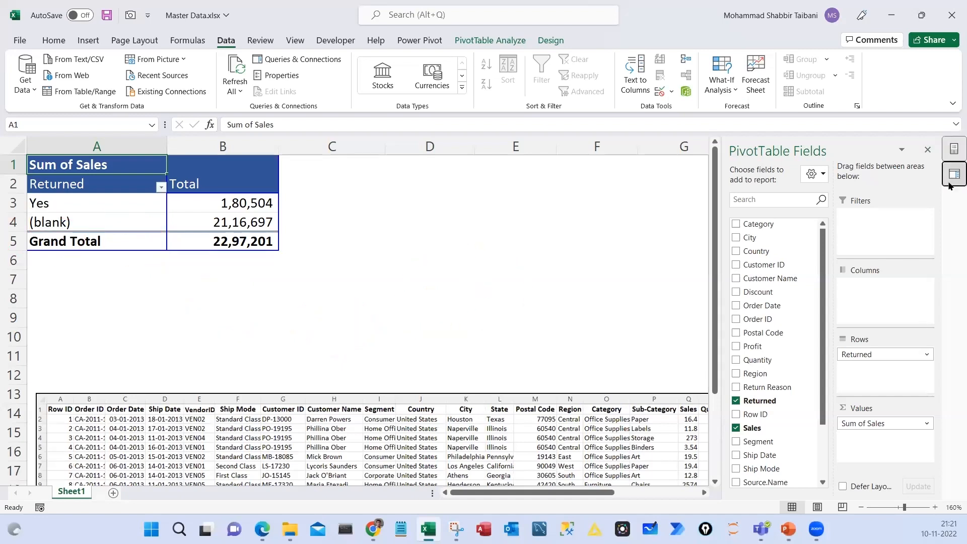
double_click(786, 396)
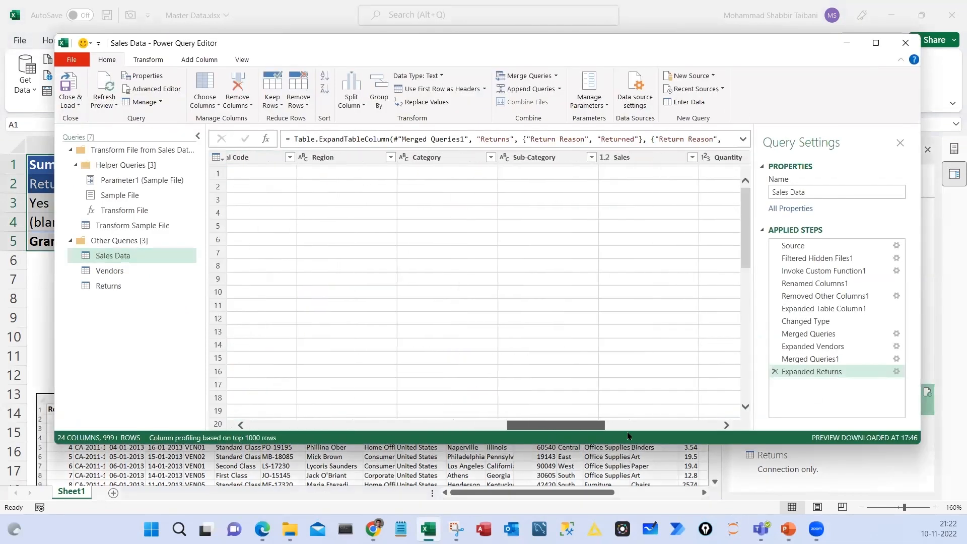
scroll(694, 313, "down", 5)
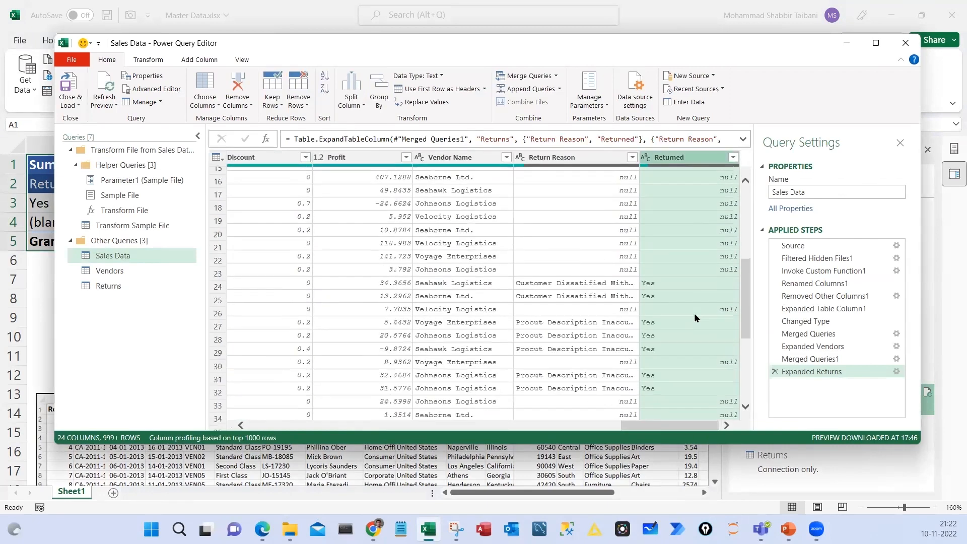
scroll(694, 313, "down", 1)
right_click(683, 159)
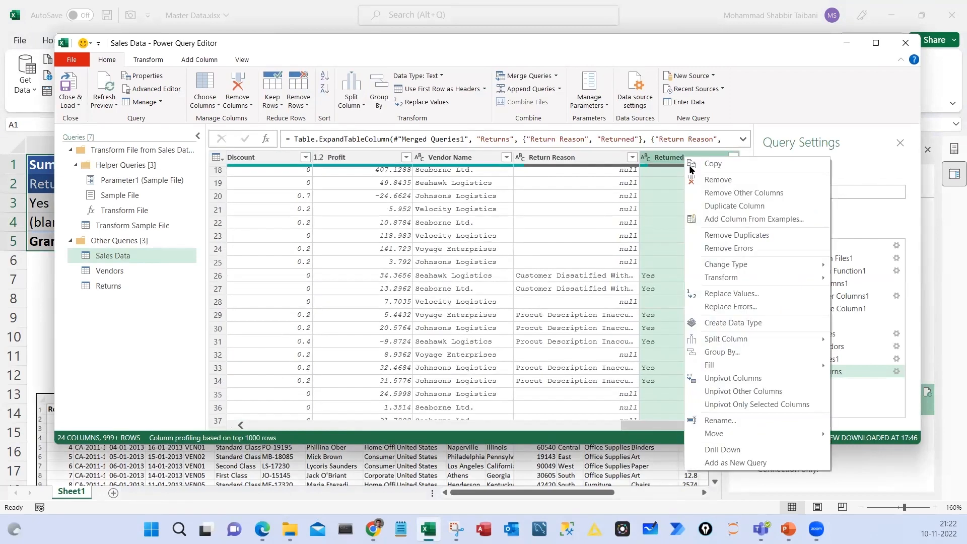
left_click(731, 294)
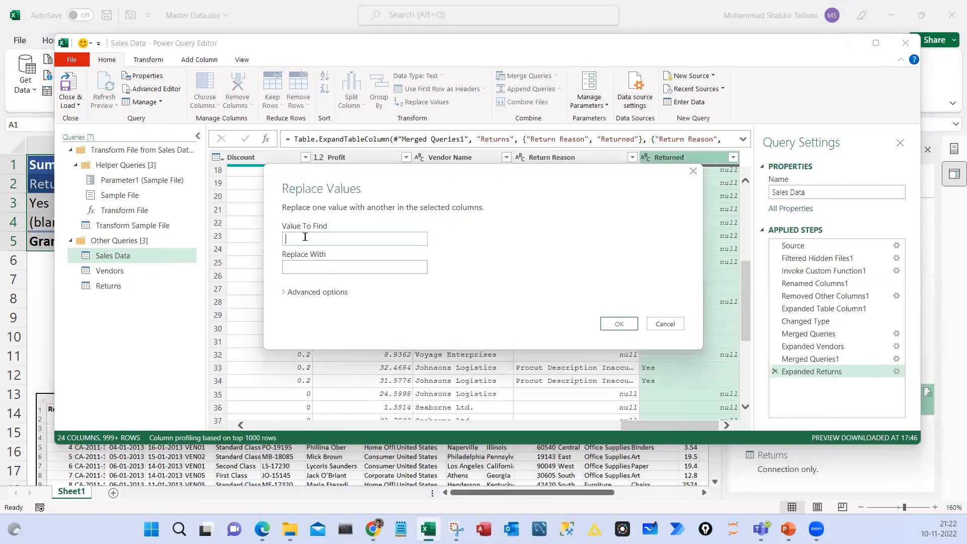
key("Tab")
type("Not Returned")
left_click(619, 324)
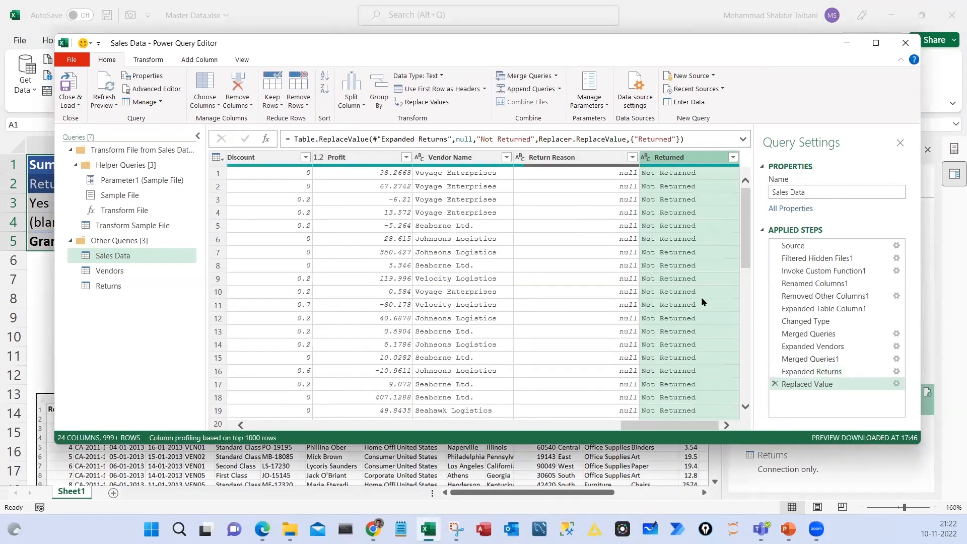
Box the Sales Data query and the Returned column, write an underlined note over the column, and clear the drawings
scroll(704, 301, "down", 6)
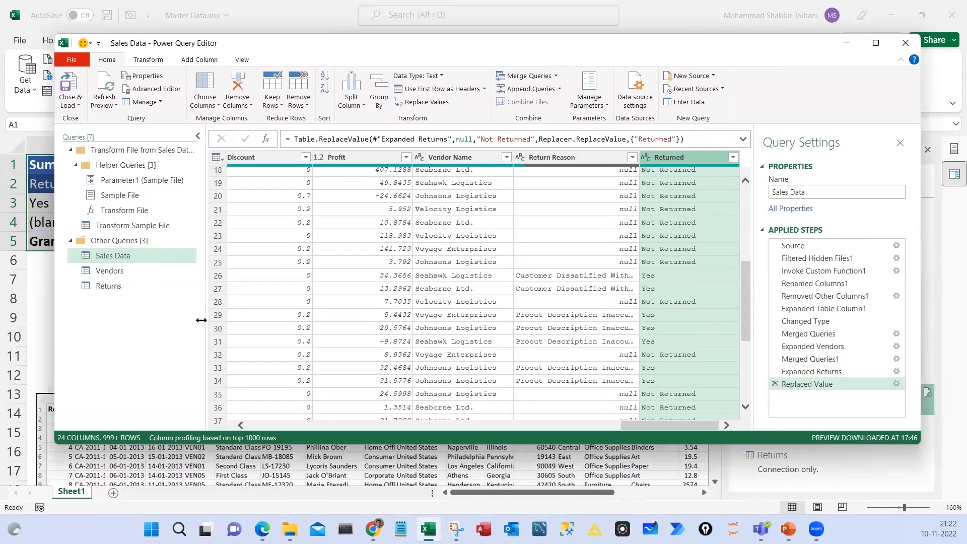
left_click_drag(82, 246, 154, 264)
mouse_move(633, 135)
left_mouse_down()
mouse_move(694, 290)
mouse_move(710, 403)
left_mouse_up()
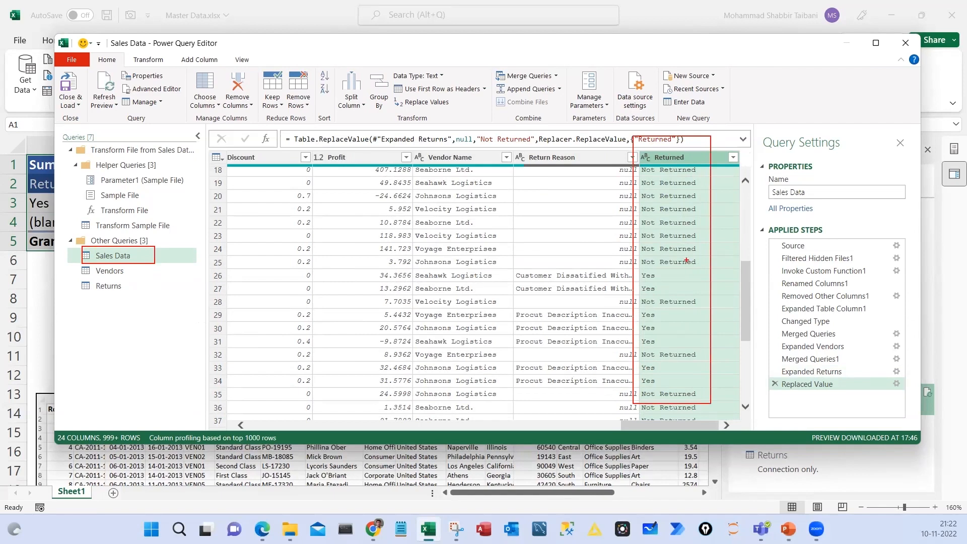
left_click_drag(692, 277, 720, 237)
left_click_drag(658, 311, 686, 291)
mouse_move(660, 321)
left_mouse_down()
mouse_move(697, 305)
mouse_move(708, 316)
left_mouse_up()
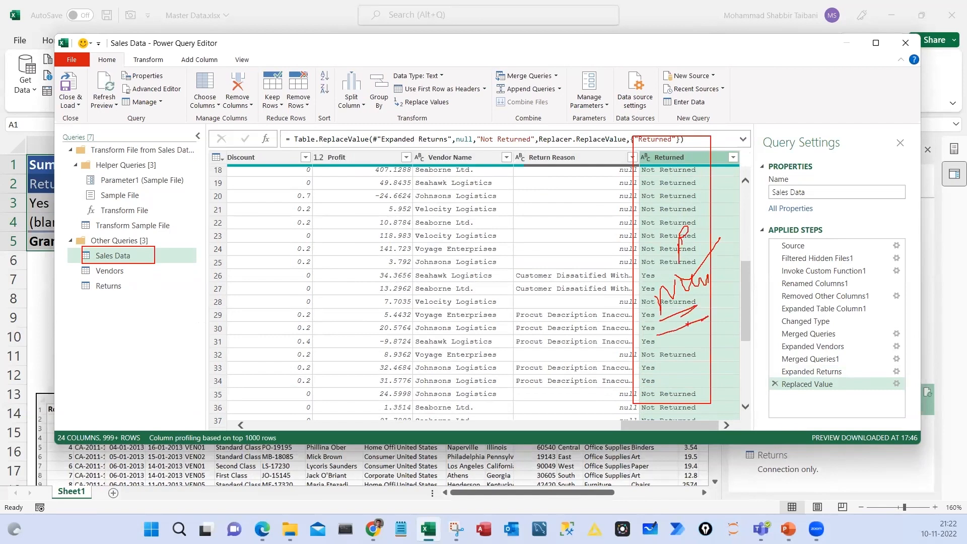
key("Escape")
Close and load the edited Sales Data query, and check the Not Returned sales in the PivotTable
left_click(75, 105)
left_click(93, 119)
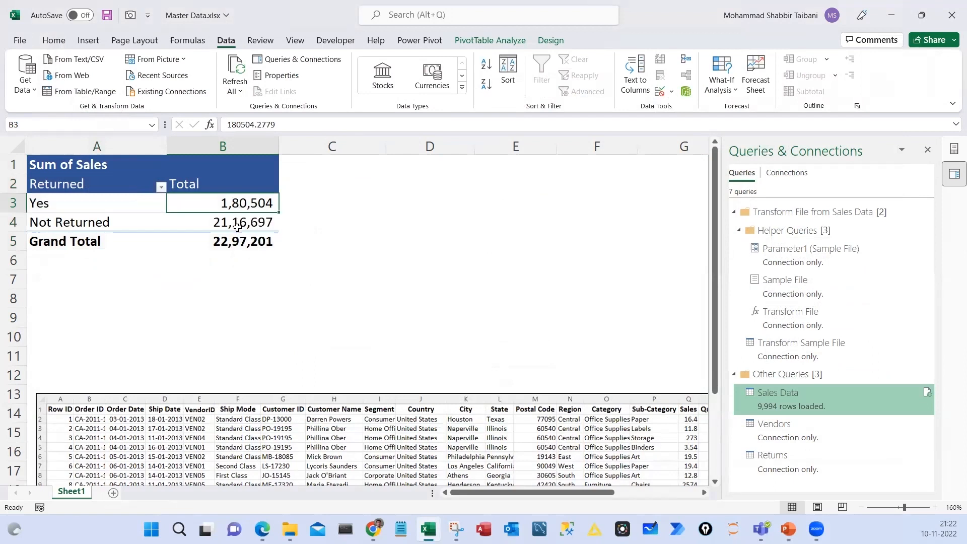
left_click(237, 226)
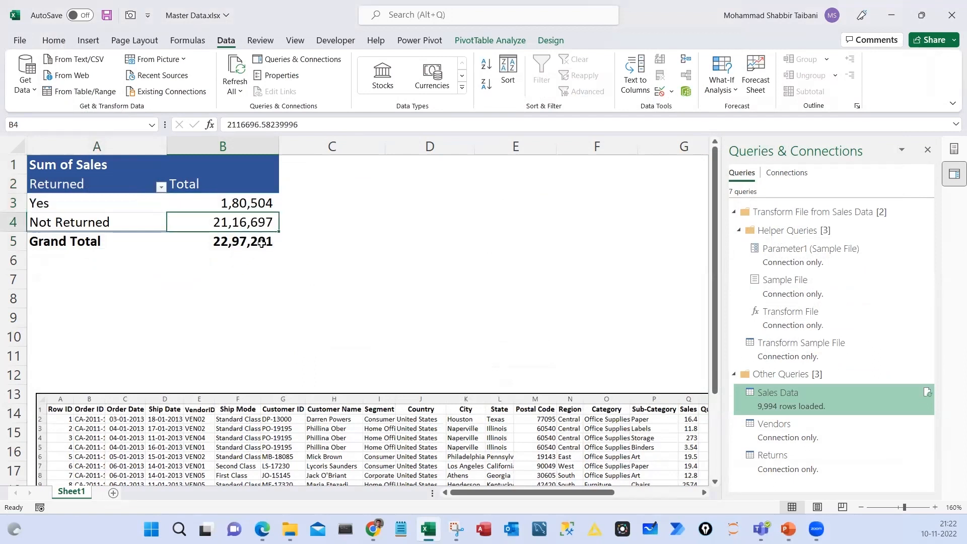
Add Sales to the PivotTable values a second time, show it as % of Grand Total, and select its header
left_click(953, 151)
left_click_drag(747, 429, 869, 439)
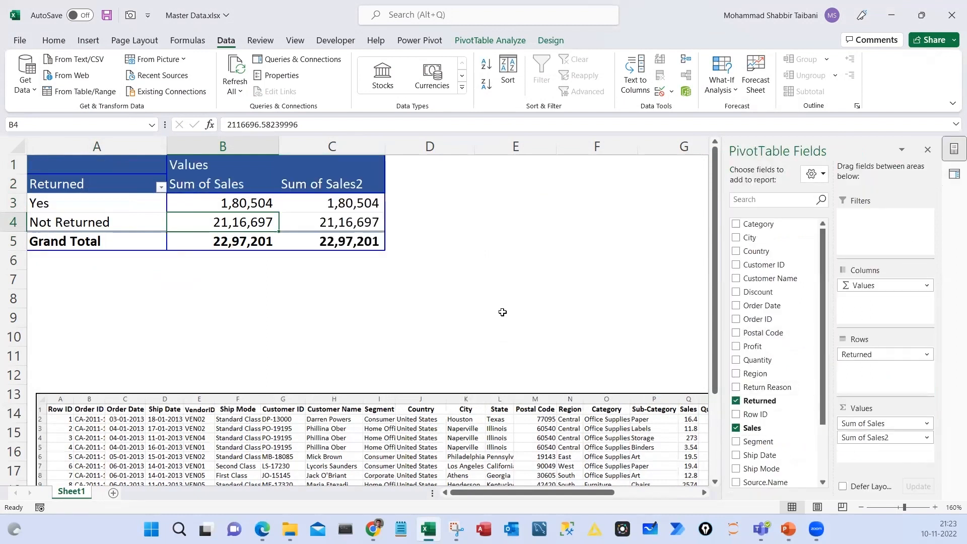
right_click(347, 206)
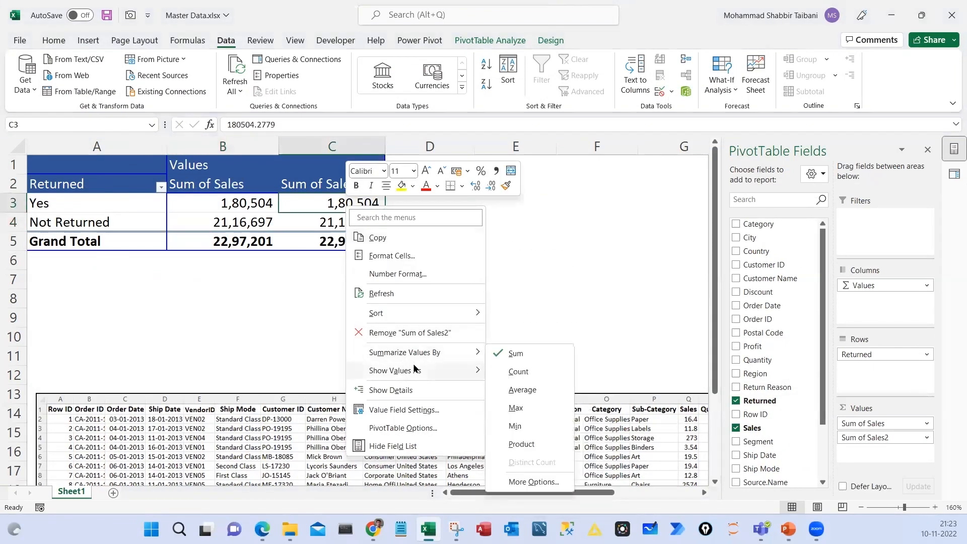
mouse_move(413, 371)
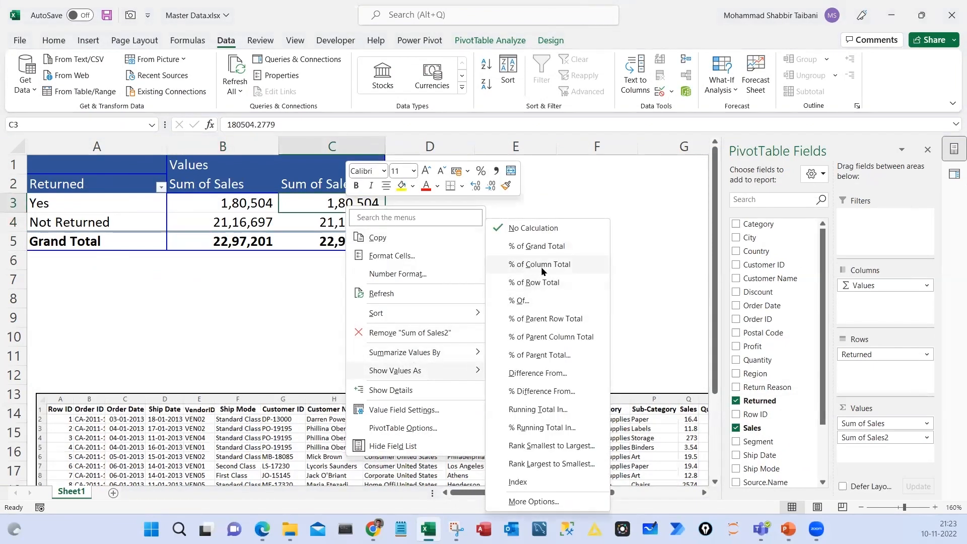
left_click(542, 248)
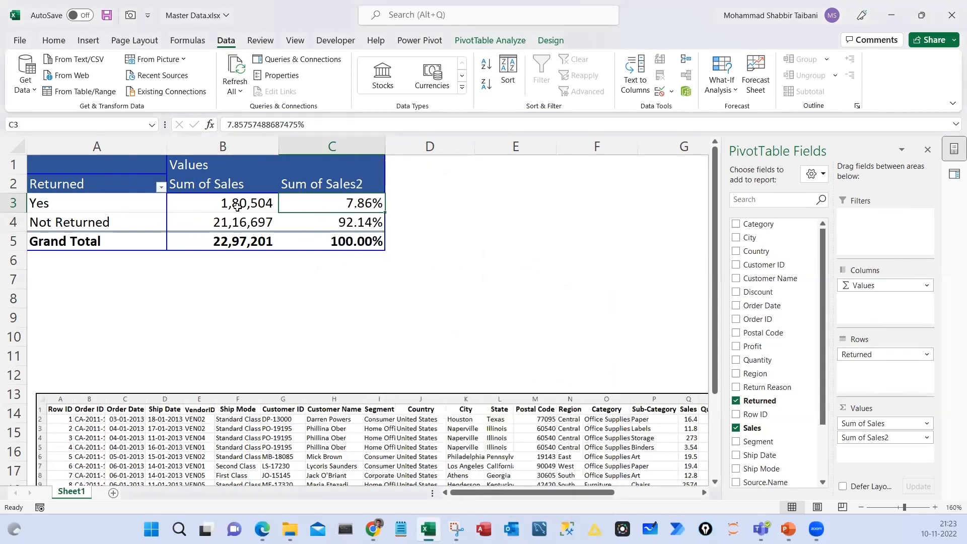
left_click(332, 185)
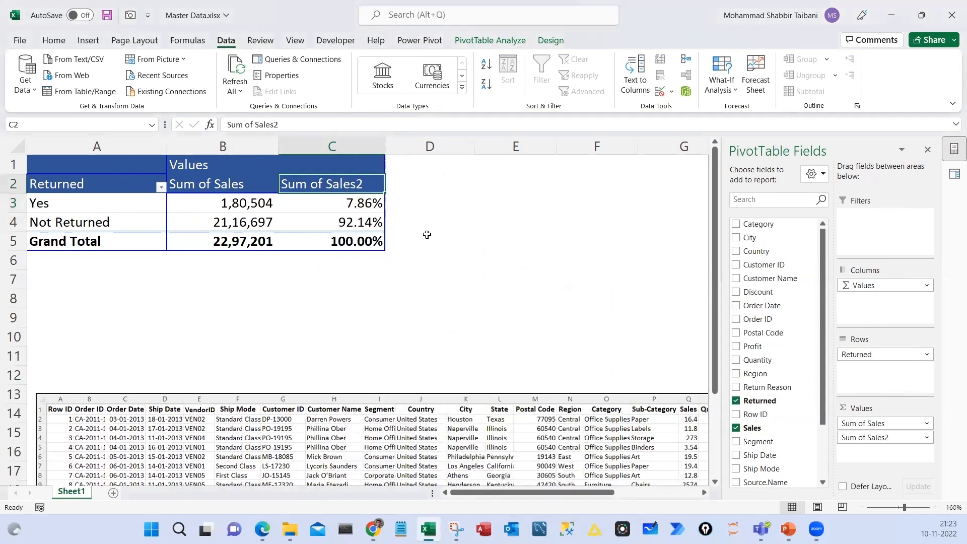
Rename the PivotTable's Sum of Sales2 header as % Return
type("% Return")
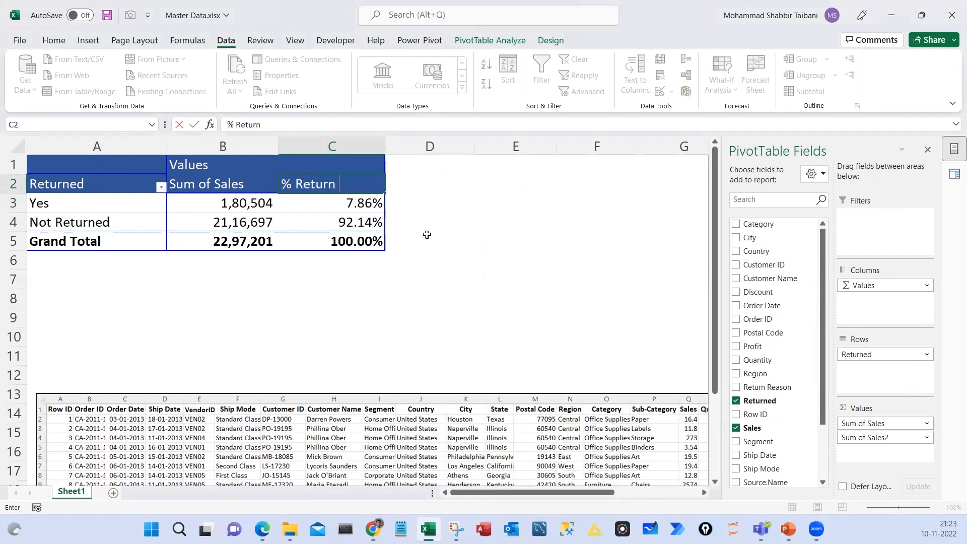
key("Return")
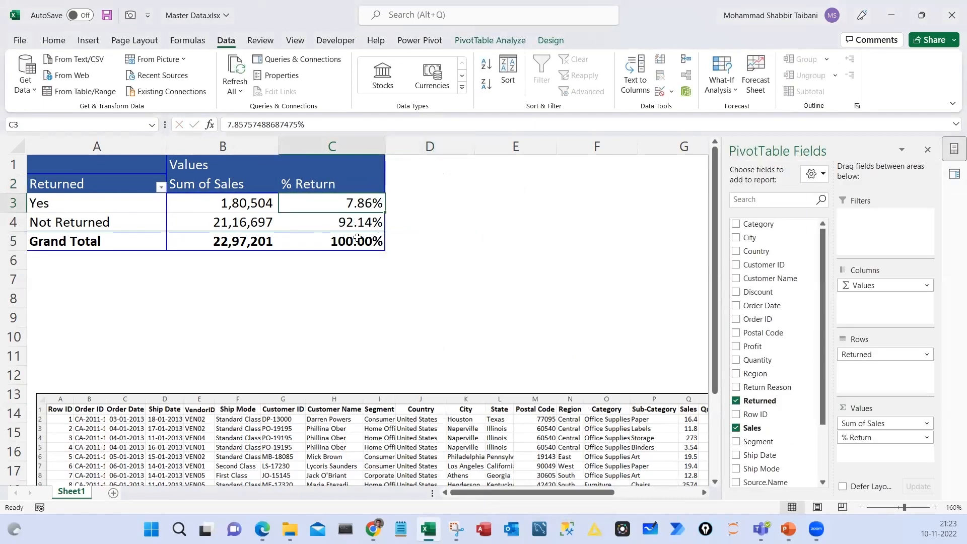
key("Down")
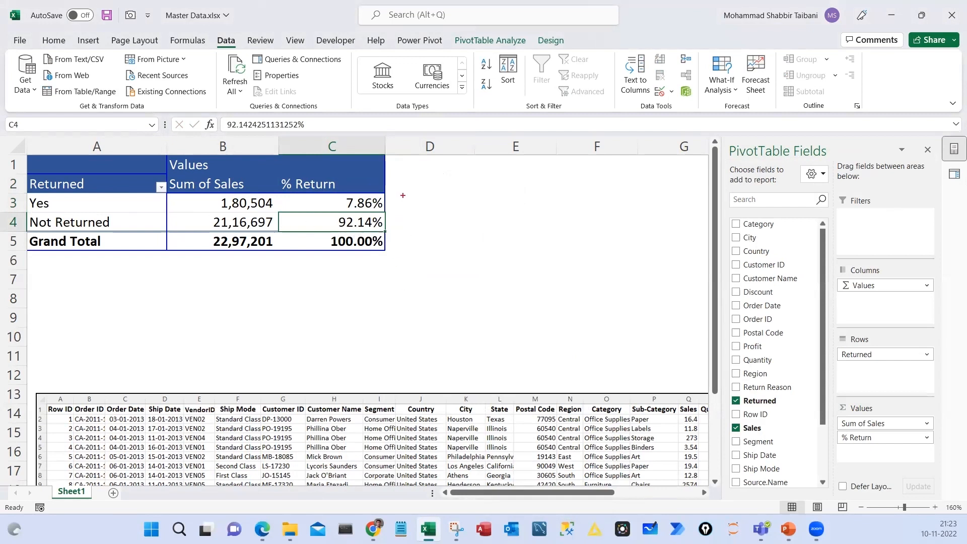
Draw a brace beside the PivotTable, circle the return percentages, write a circled and ticked 5% note, and clear the drawings
mouse_move(387, 178)
left_mouse_down()
mouse_move(407, 216)
mouse_move(399, 268)
left_mouse_up()
left_click_drag(495, 241, 459, 267)
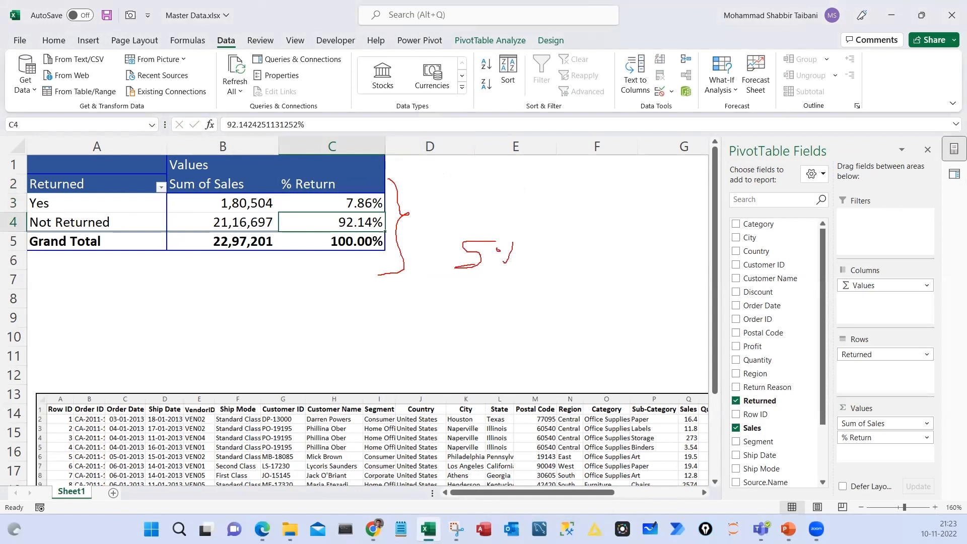
left_click_drag(525, 254, 514, 250)
mouse_move(498, 222)
left_mouse_down()
mouse_move(474, 282)
mouse_move(491, 221)
left_mouse_up()
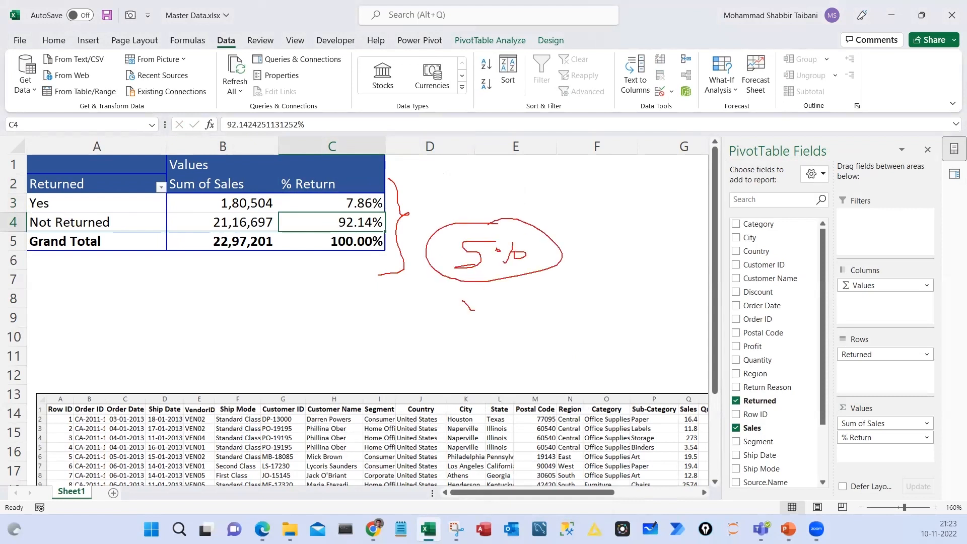
left_click_drag(473, 311, 509, 274)
left_click_drag(349, 183, 333, 199)
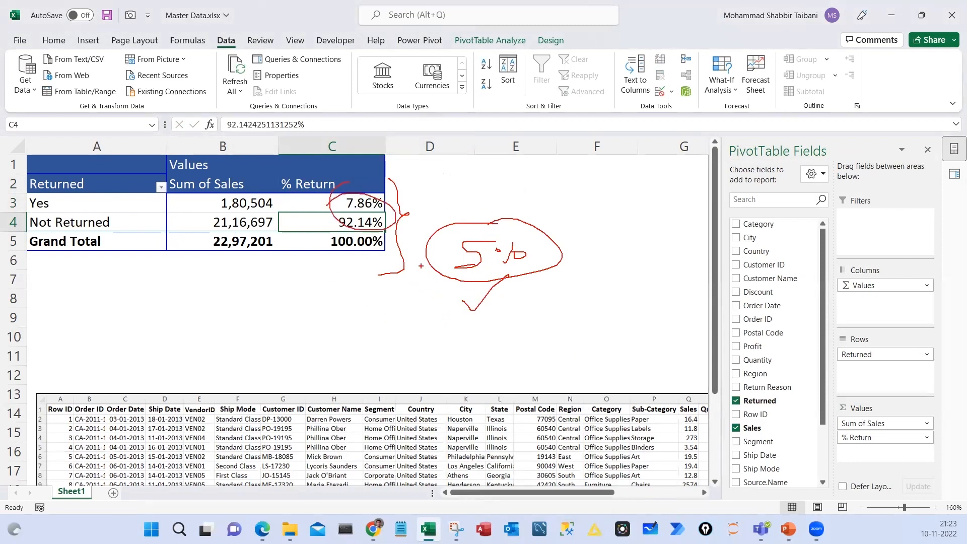
left_click_drag(413, 297, 443, 275)
mouse_move(418, 326)
left_mouse_down()
mouse_move(426, 331)
mouse_move(450, 286)
left_mouse_up()
left_click_drag(486, 334, 523, 279)
left_click_drag(536, 333, 561, 278)
mouse_move(568, 214)
left_mouse_down()
mouse_move(506, 320)
mouse_move(466, 198)
left_mouse_up()
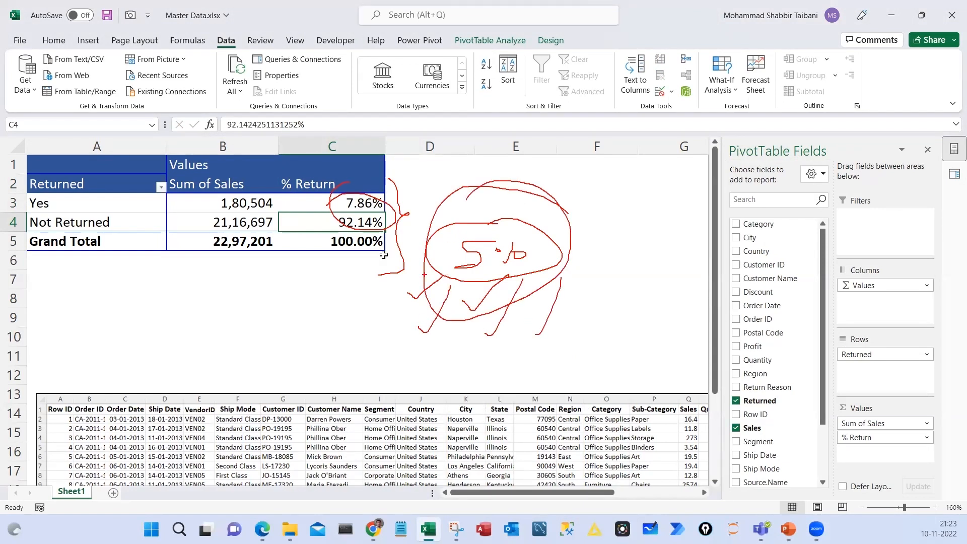
Copy the return-status PivotTable and paste the duplicate at cell E1
left_click(336, 206)
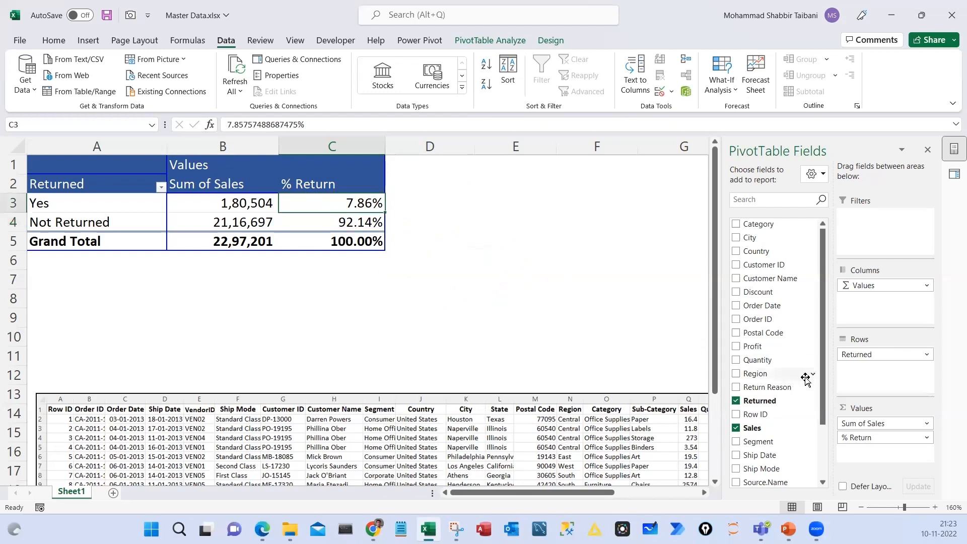
left_click(366, 409)
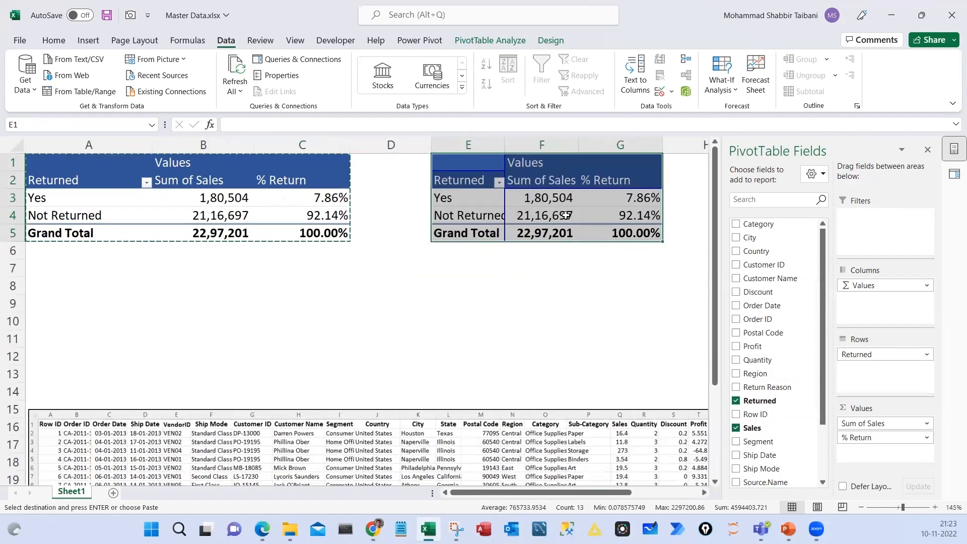
left_click(565, 216)
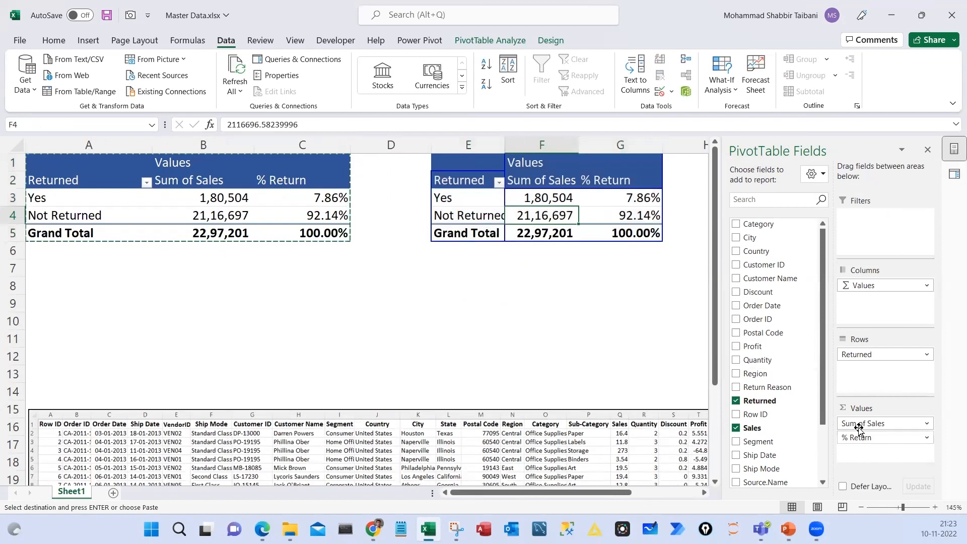
In the copied PivotTable, remove Sum of Sales, move Returned to the columns, and add Return Reason to the rows
left_click_drag(859, 428, 801, 321)
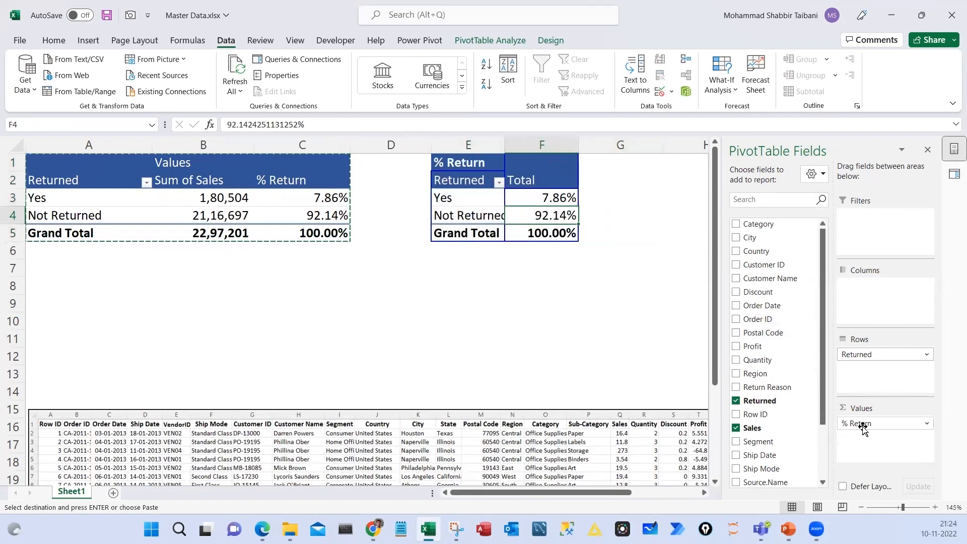
left_click_drag(866, 355, 876, 310)
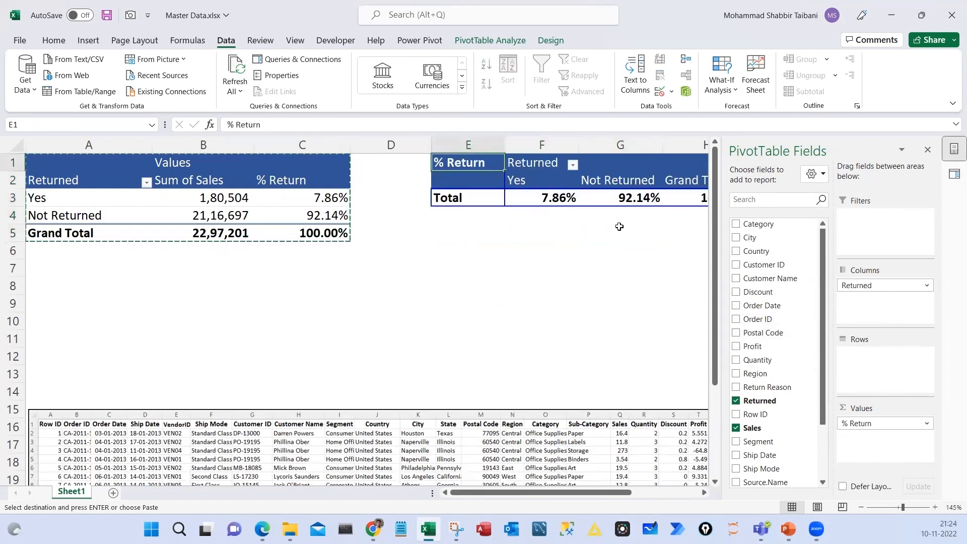
left_click(545, 198)
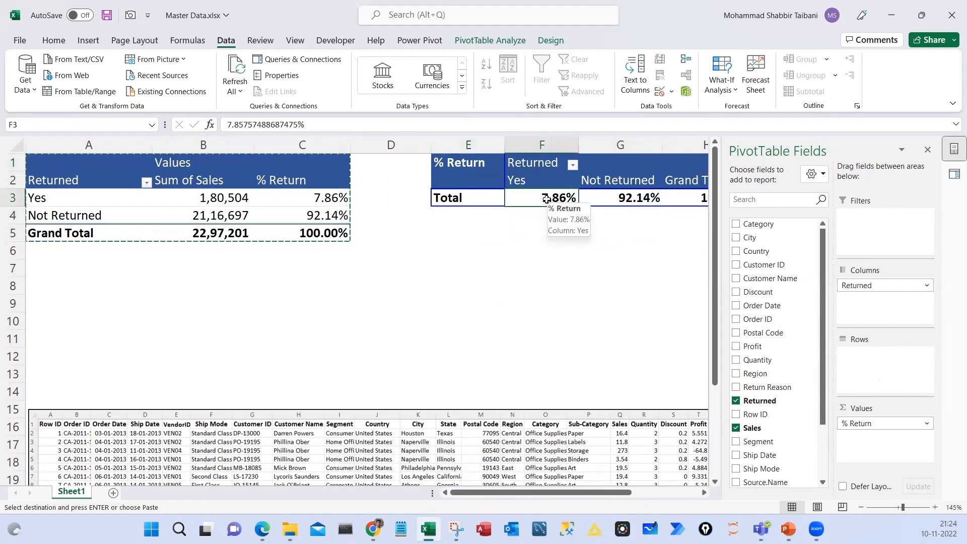
left_click(630, 197)
scroll(798, 403, "down", 2)
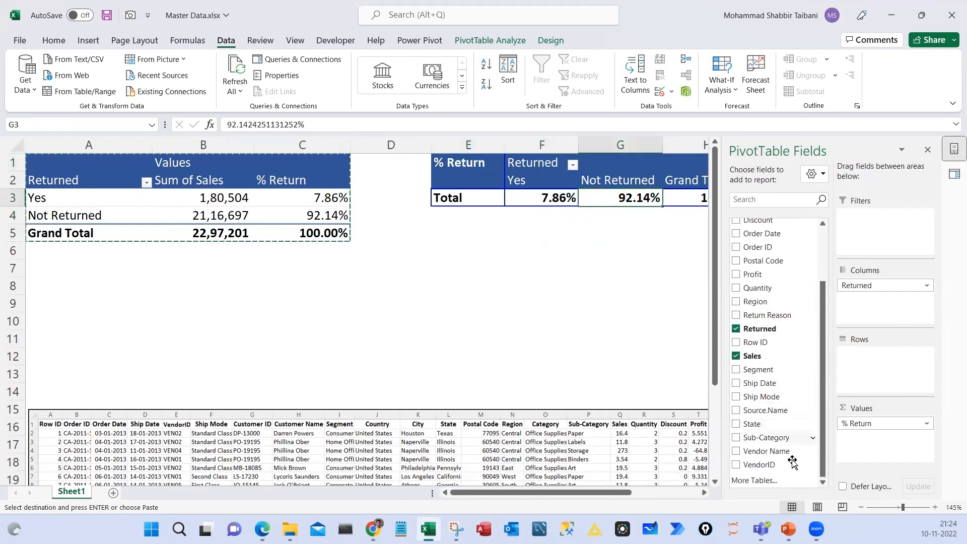
scroll(789, 453, "up", 3)
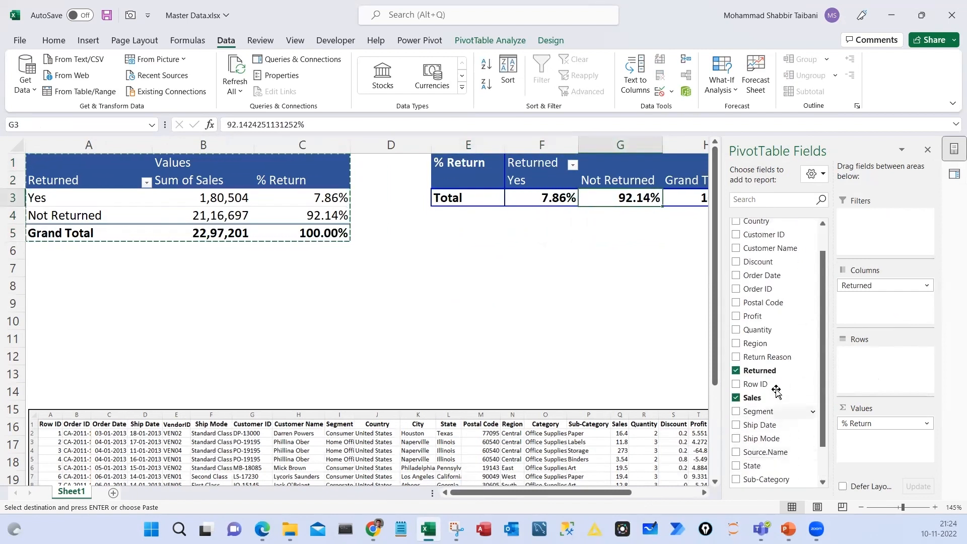
left_click_drag(770, 360, 879, 370)
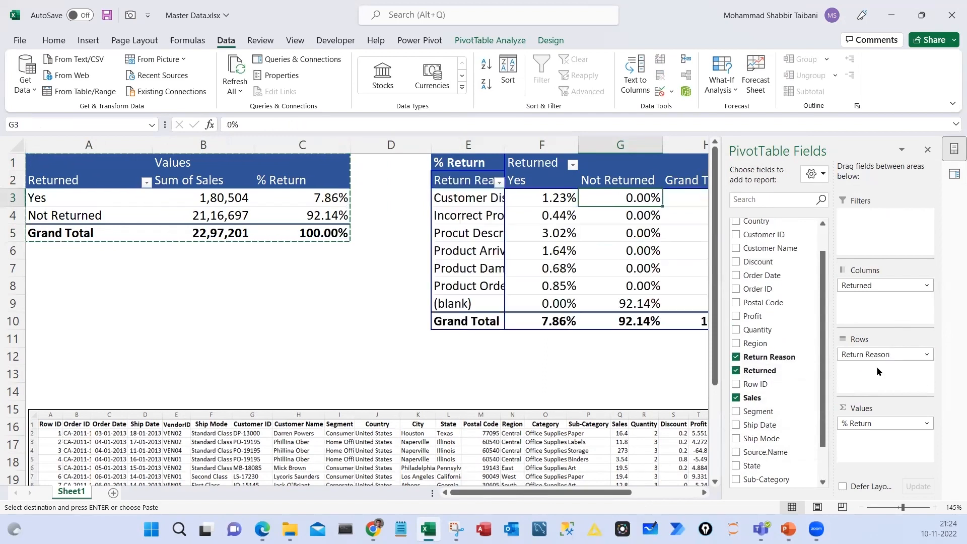
Close the PivotTable field list and fit column E to the full return reason names
left_click(579, 371)
left_click(928, 149)
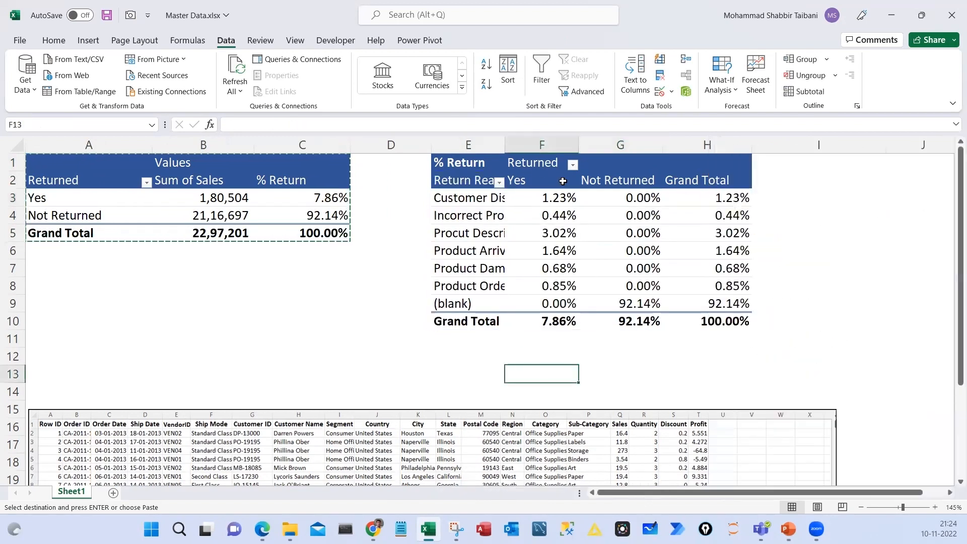
double_click(507, 143)
left_click_drag(906, 492, 705, 492)
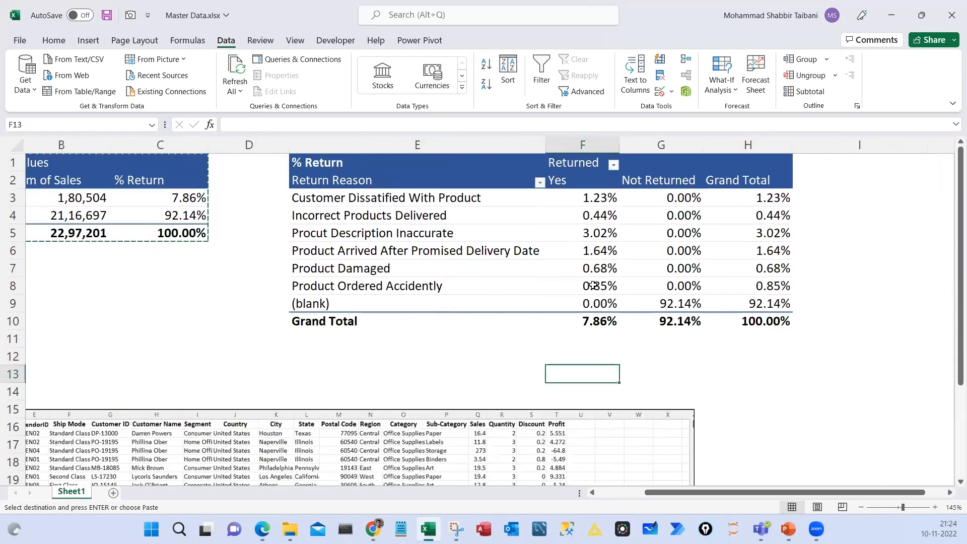
Examine each return reason's share of sales in the Yes column, including the Grand Total, with the field list closed
left_click_drag(588, 234, 405, 234)
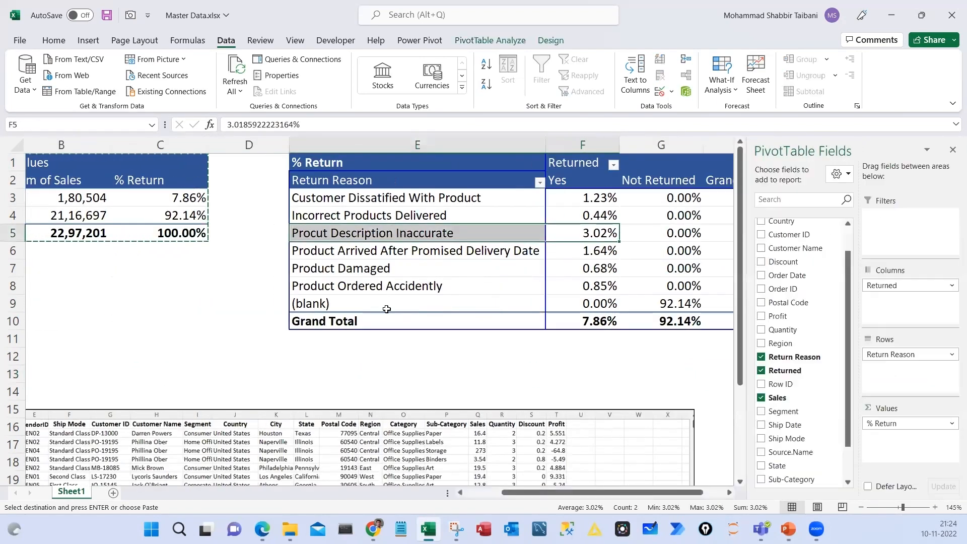
left_click(952, 151)
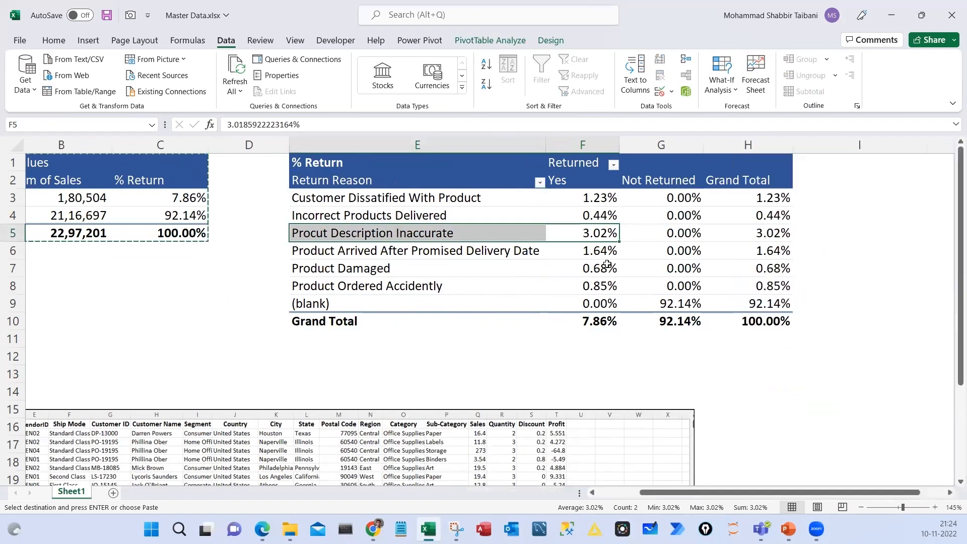
mouse_move(596, 297)
left_click(599, 200)
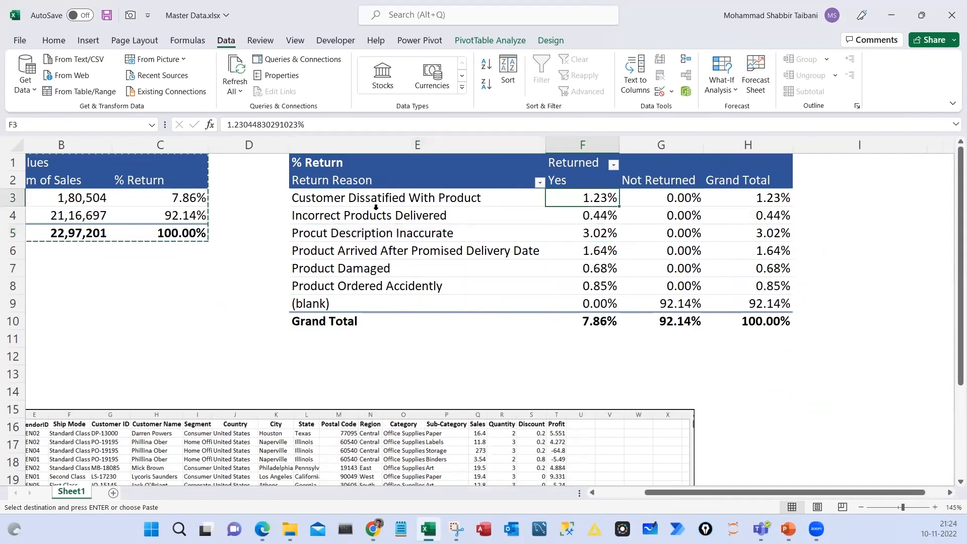
left_click(434, 215)
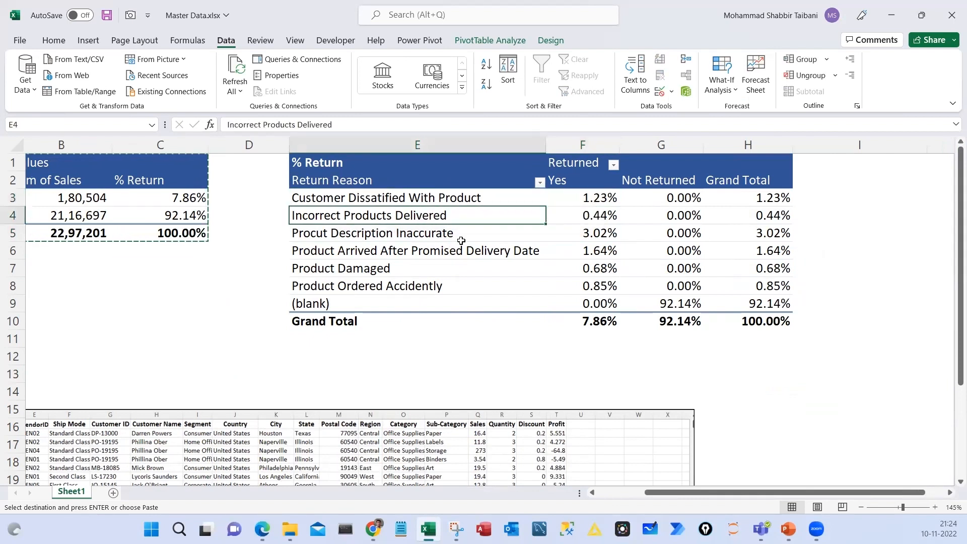
left_click(593, 217)
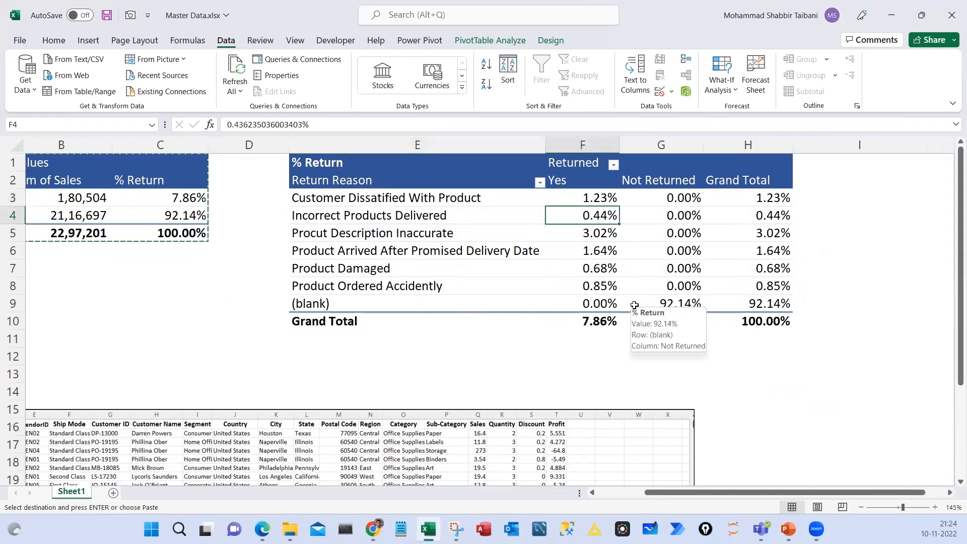
left_click_drag(536, 285, 569, 292)
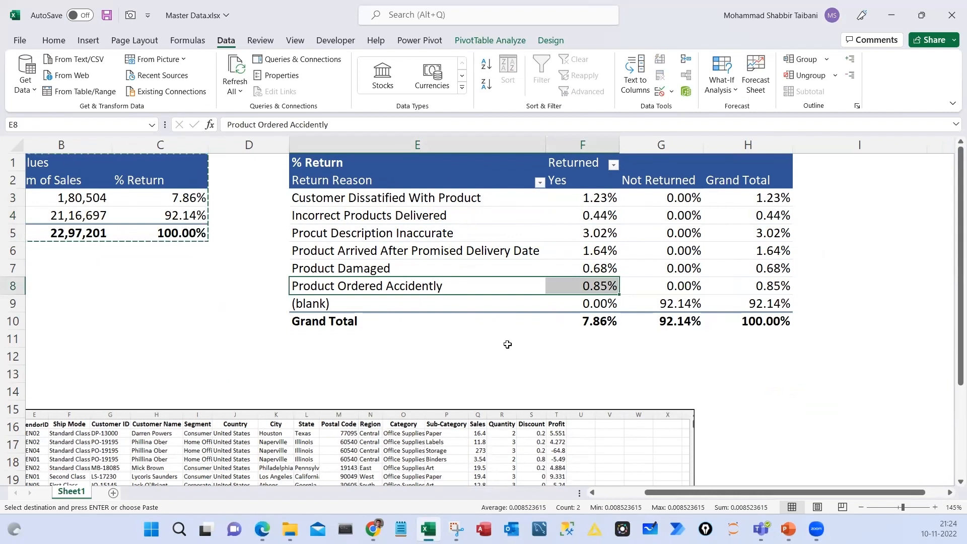
left_click(504, 252)
left_click(598, 321)
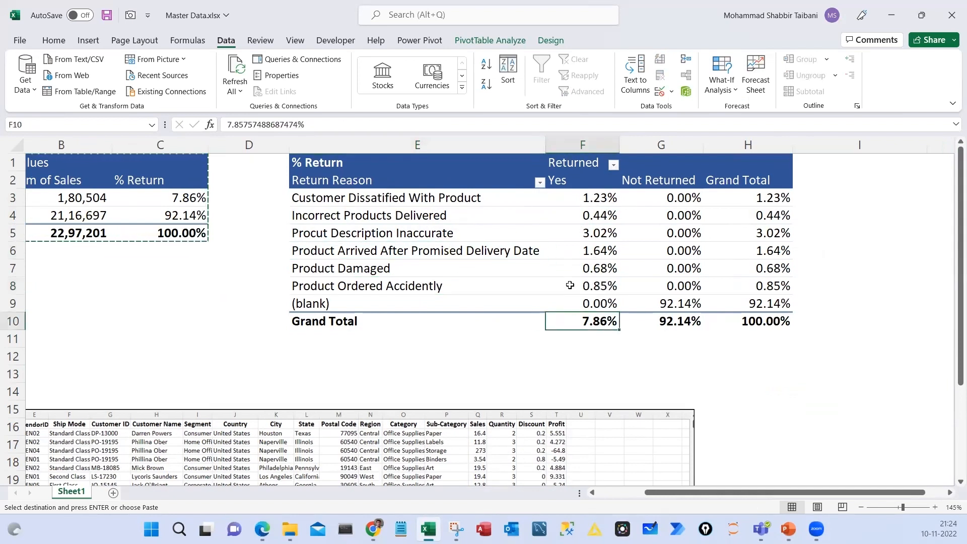
Box the Product Arrived After Promised Delivery Date row, link it to a circled "vendor" note, circle its percentage, and clear the drawings
left_click(343, 256)
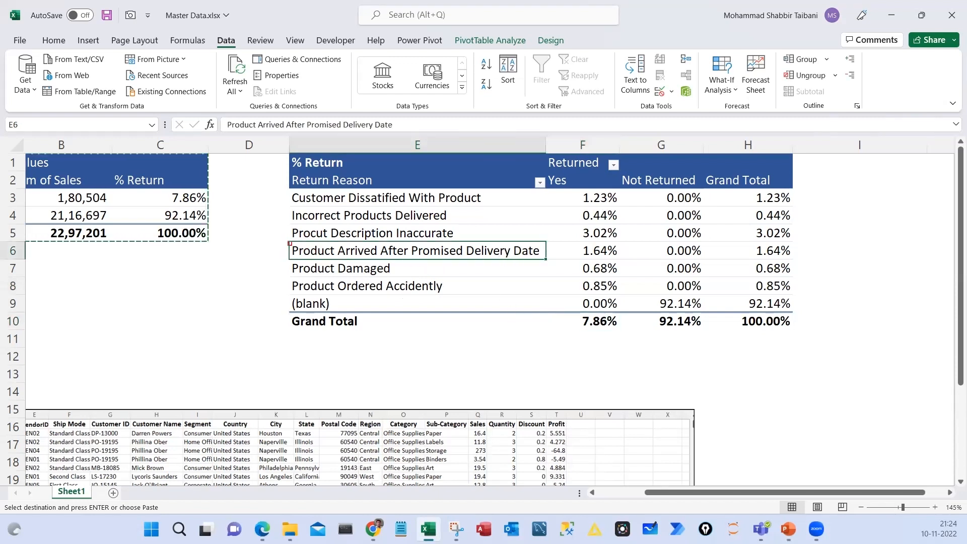
left_click_drag(289, 243, 622, 259)
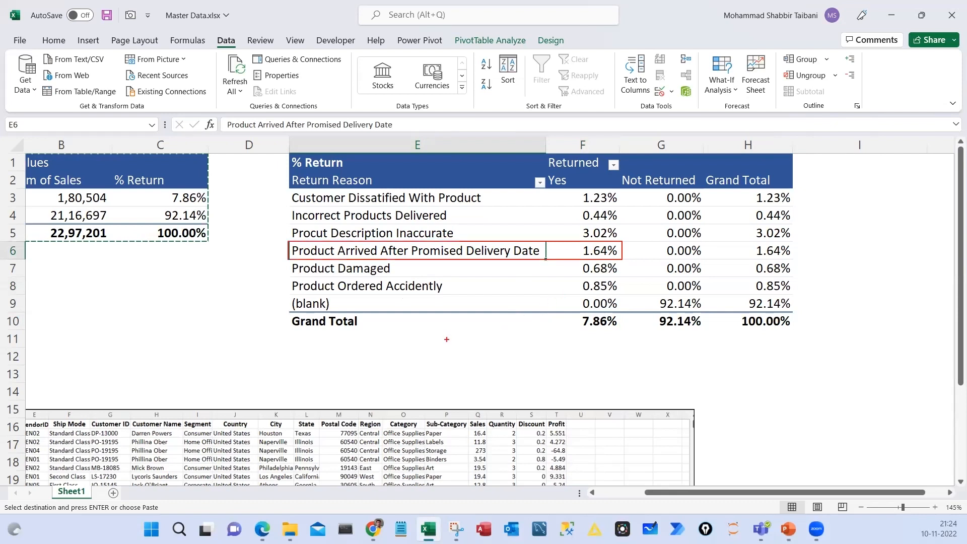
left_click_drag(288, 255, 242, 259)
mouse_move(141, 297)
left_mouse_down()
mouse_move(204, 262)
mouse_move(246, 286)
mouse_move(185, 245)
left_mouse_up()
left_click_drag(163, 338, 233, 293)
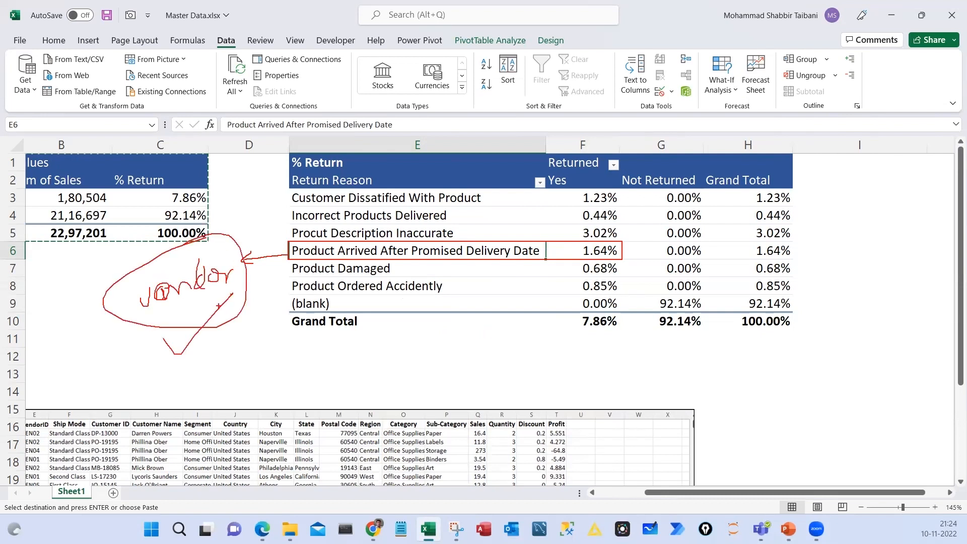
left_click_drag(553, 254, 577, 237)
mouse_move(599, 240)
left_mouse_down()
mouse_move(610, 256)
mouse_move(572, 239)
left_mouse_up()
left_click_drag(222, 260, 251, 237)
left_click_drag(215, 299, 232, 293)
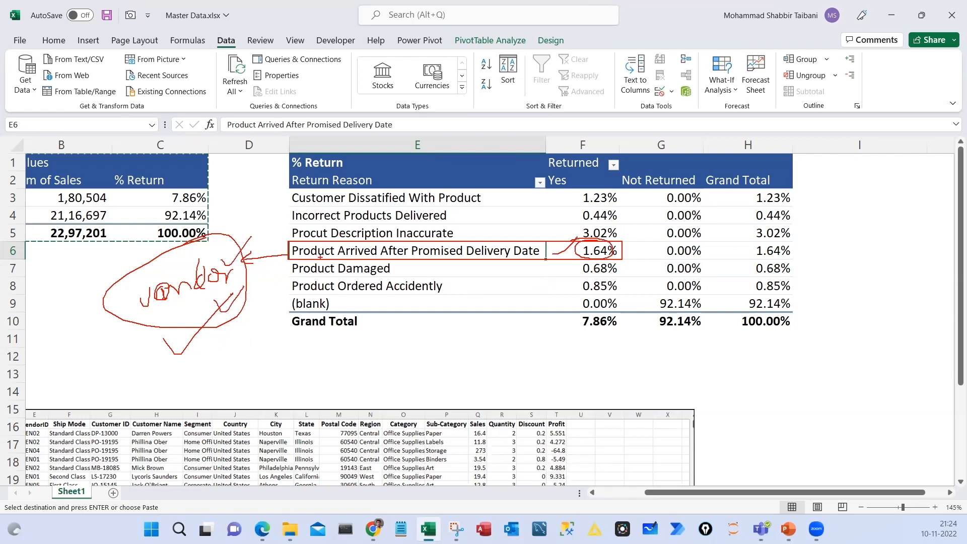
key("Escape")
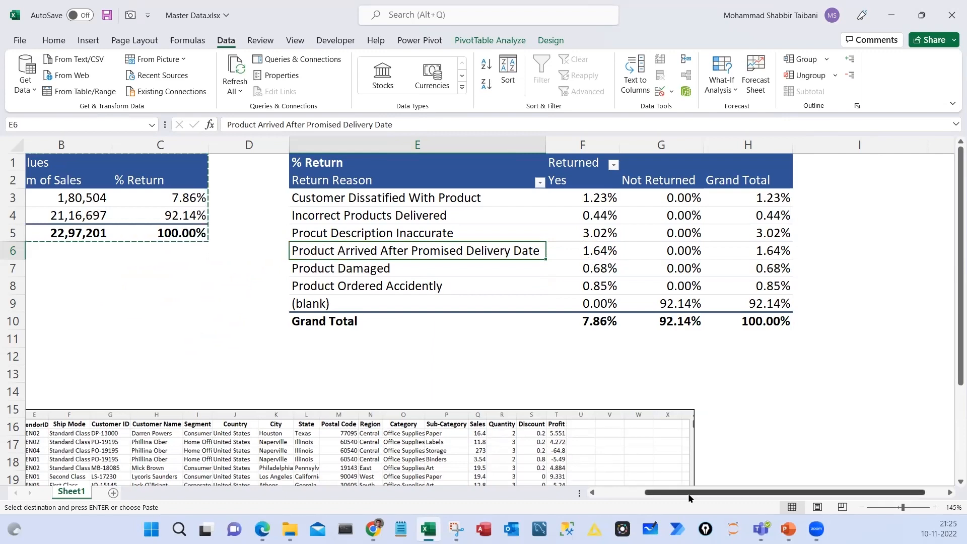
Copy the return-status PivotTable in A1:C5 and paste the duplicate at cell A9
left_click_drag(688, 495, 594, 498)
left_click(335, 319)
key("Escape")
left_click(233, 301)
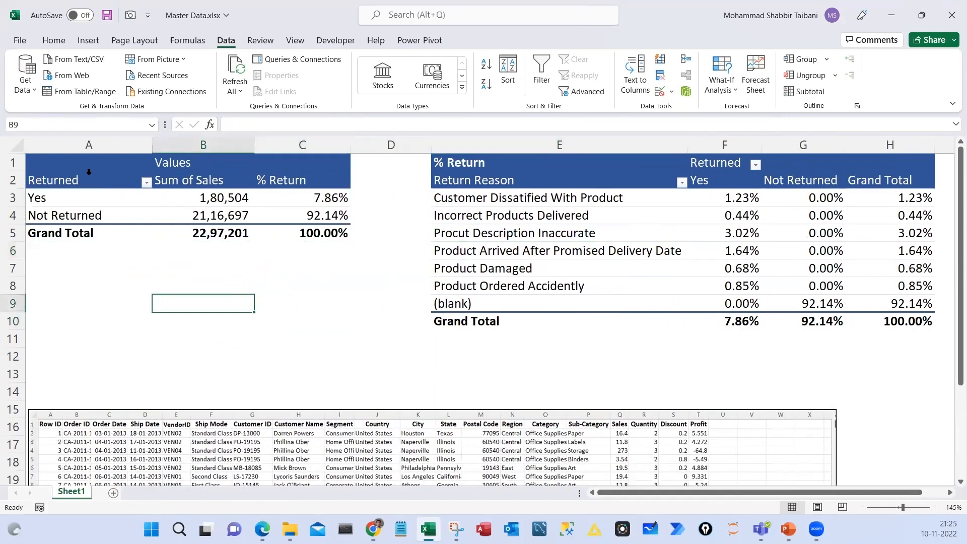
left_click_drag(83, 165, 267, 273)
key("ctrl+c")
left_click(65, 306)
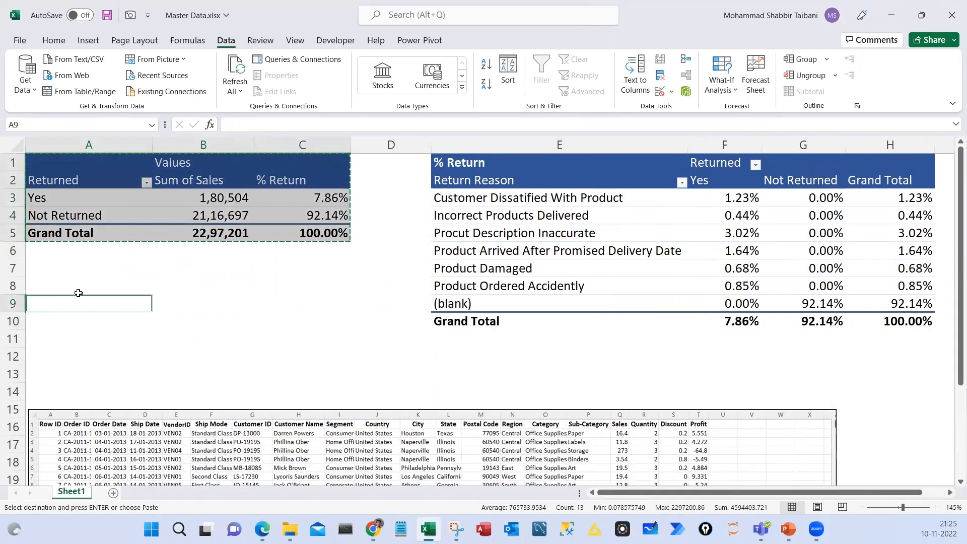
key("ctrl+v")
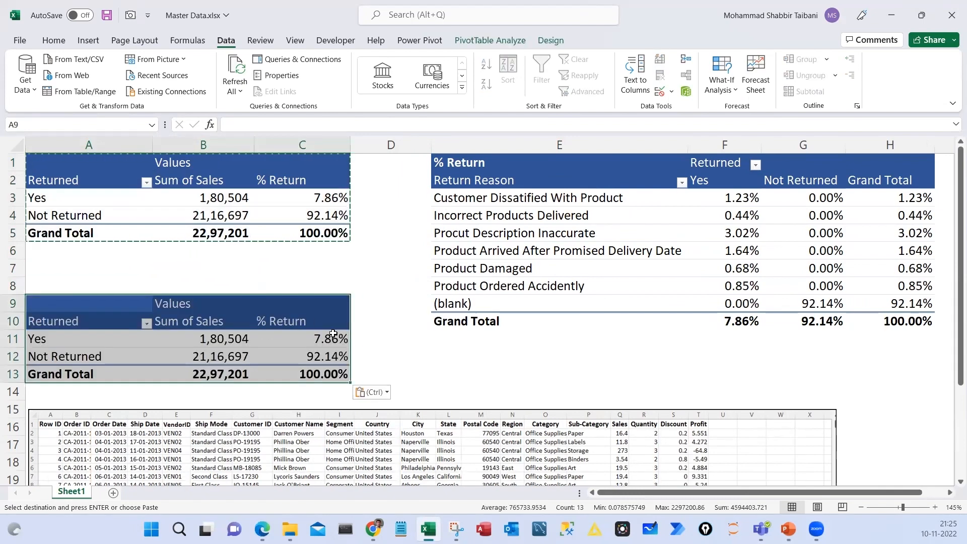
key("Escape")
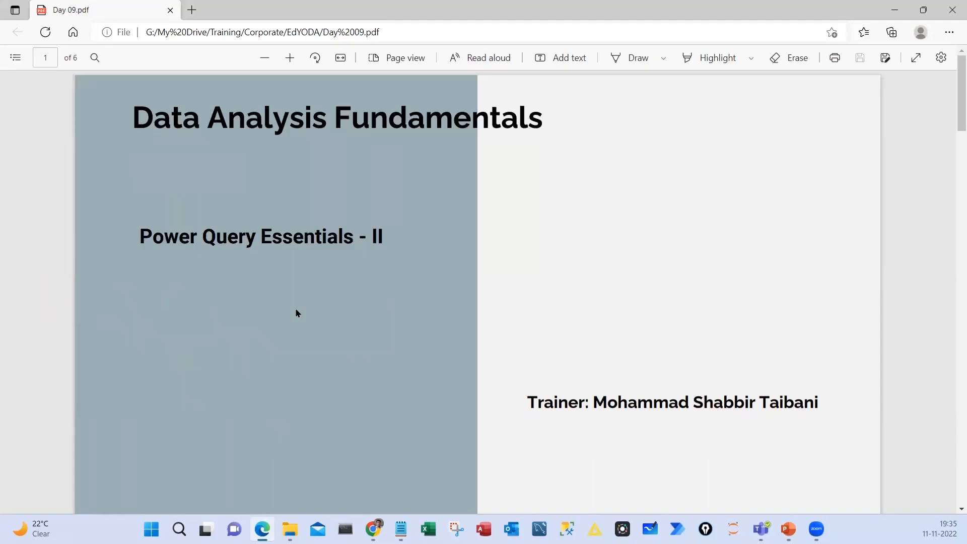
Go to the Agenda page of Day 09.pdf in the browser
scroll(297, 313, "down", 10)
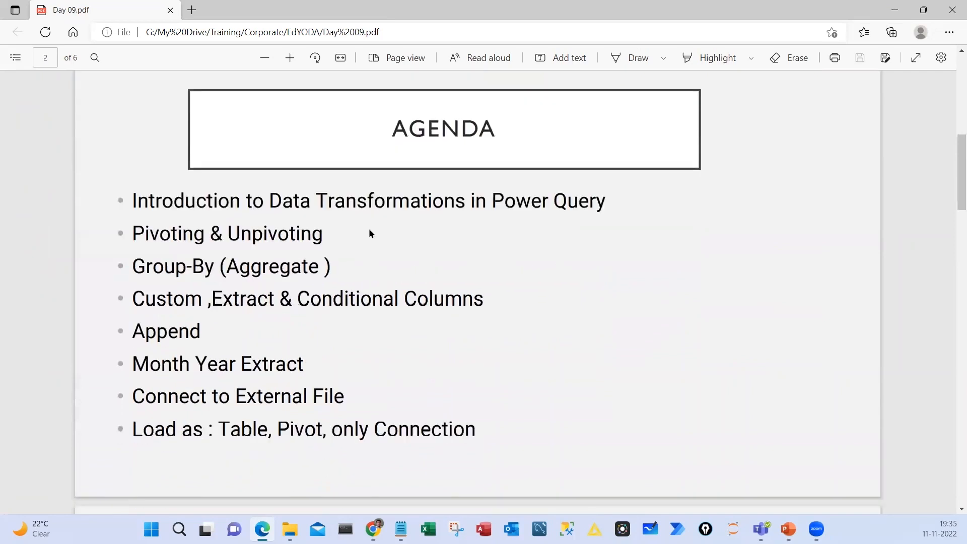
Select the agenda topics in turn for discussion, from Power Query and Transformations through Pivoting & Unpivoting, Group-By and Custom, Extract & Conditional Columns to Append
left_click_drag(492, 200, 608, 201)
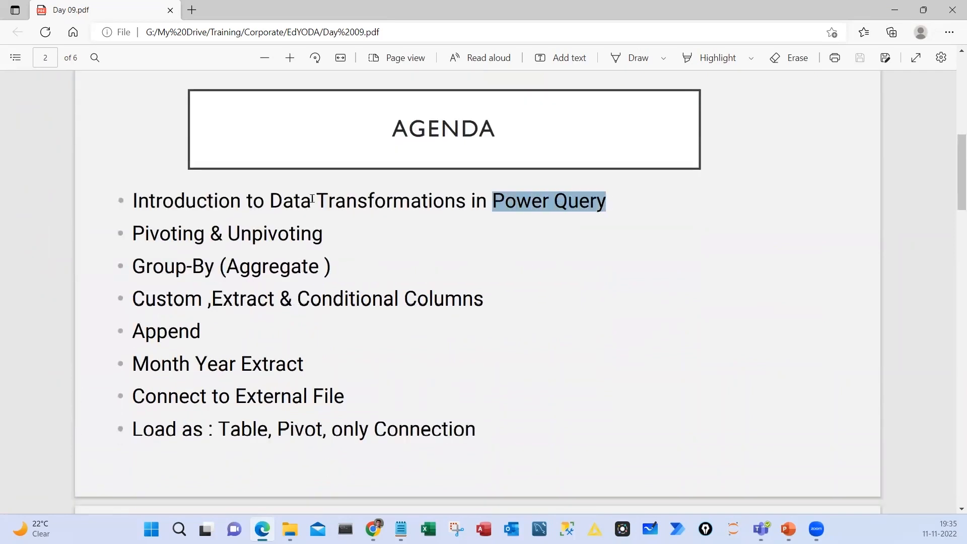
left_click_drag(316, 201, 476, 201)
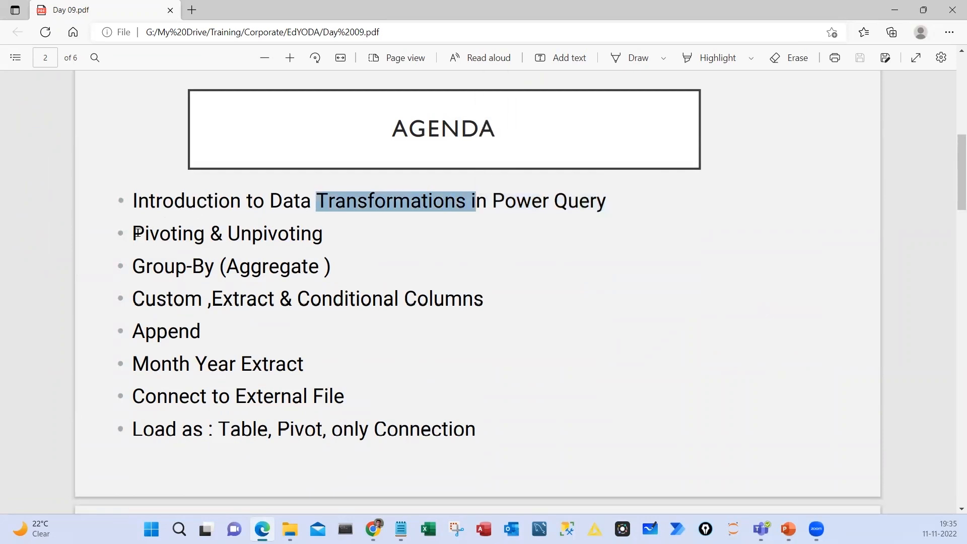
double_click(195, 234)
left_click_drag(301, 240, 319, 239)
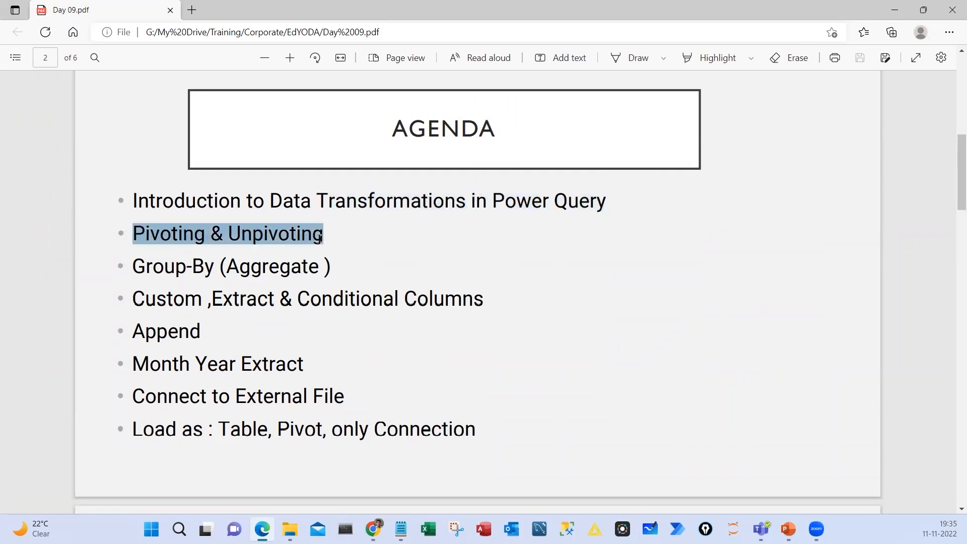
left_click_drag(146, 266, 331, 265)
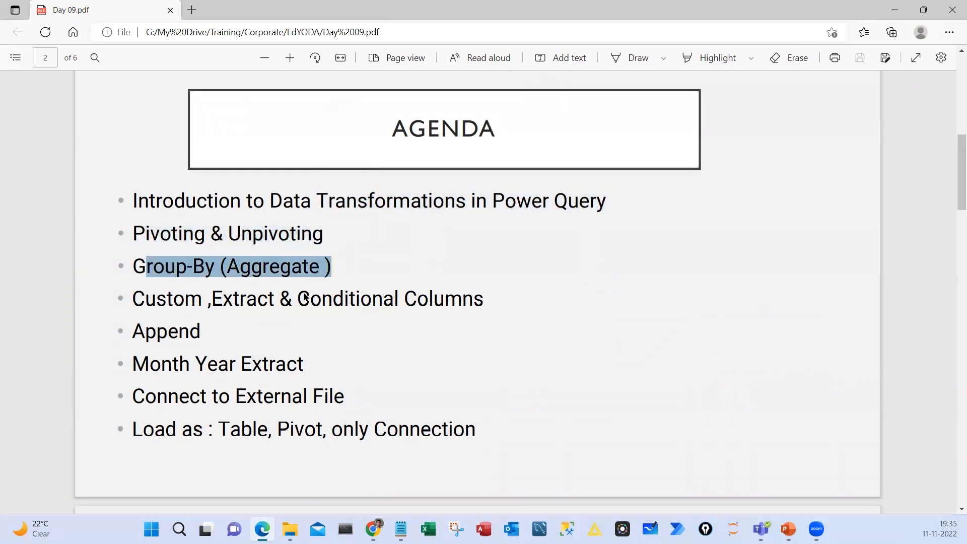
left_click_drag(133, 298, 505, 302)
left_click_drag(133, 331, 209, 337)
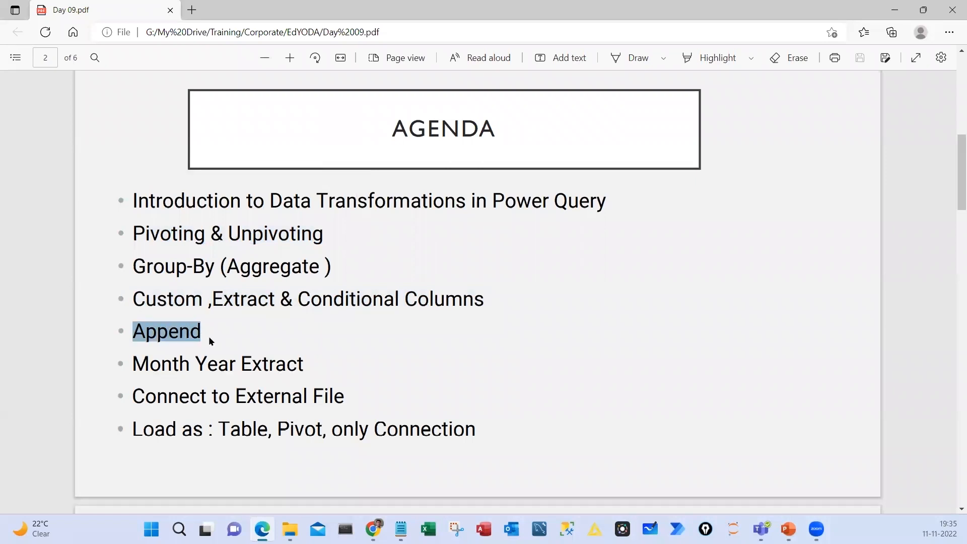
Annotate the Append item with two small red rectangles stacked beside it
mouse_move(224, 316)
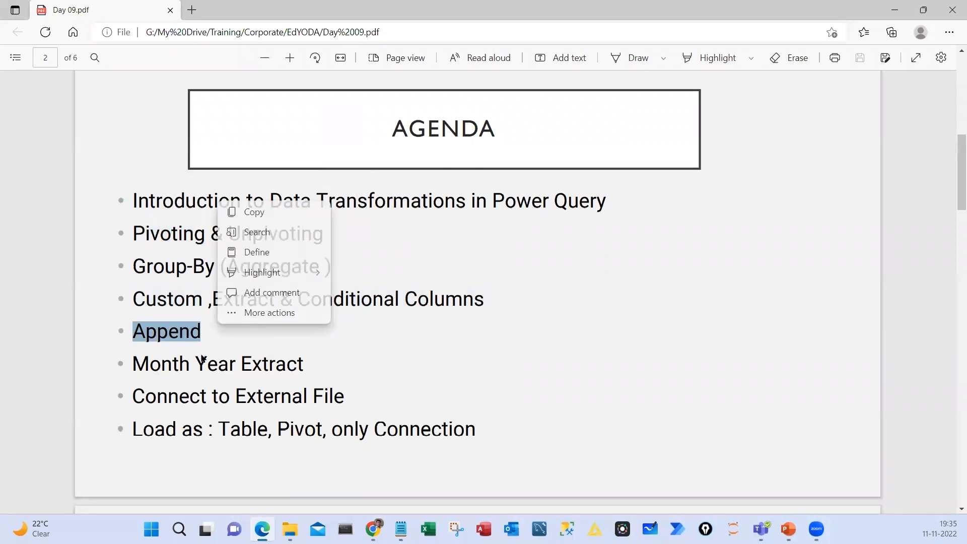
key("ctrl+2")
left_click_drag(207, 342, 223, 323)
left_click_drag(207, 355, 224, 343)
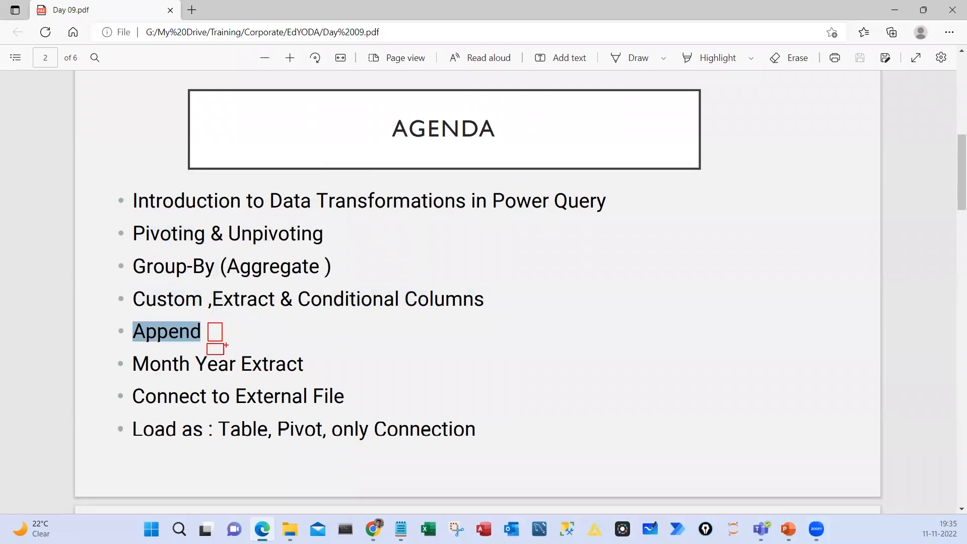
Box Month Year Extract, underline Connect to External File with an arrow to Append, mark the Load as line, and clear the drawings
mouse_move(122, 351)
left_mouse_down()
mouse_move(311, 384)
mouse_move(370, 341)
left_mouse_up()
mouse_move(189, 409)
left_mouse_down()
mouse_move(319, 410)
mouse_move(324, 388)
mouse_move(306, 385)
mouse_move(372, 355)
mouse_move(240, 326)
mouse_move(259, 331)
left_mouse_up()
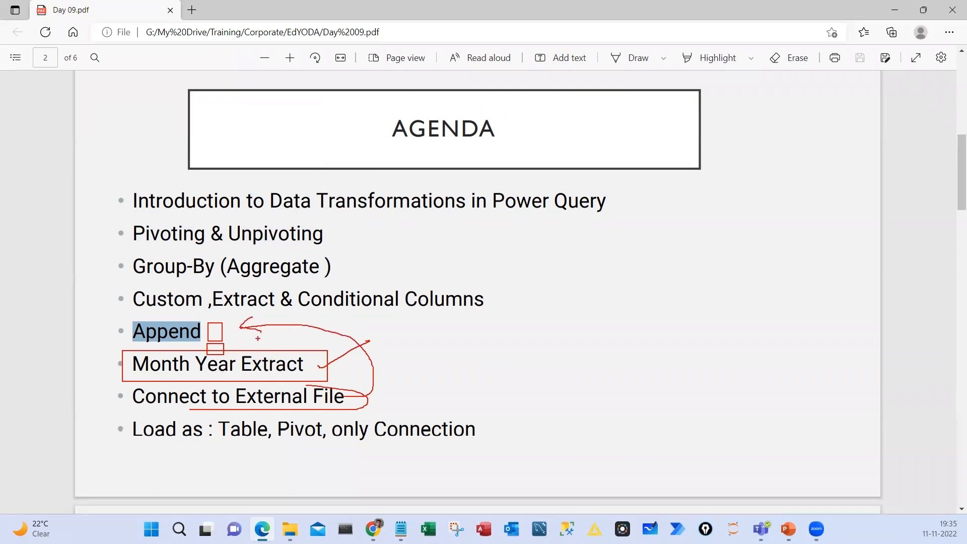
left_click_drag(149, 455, 449, 444)
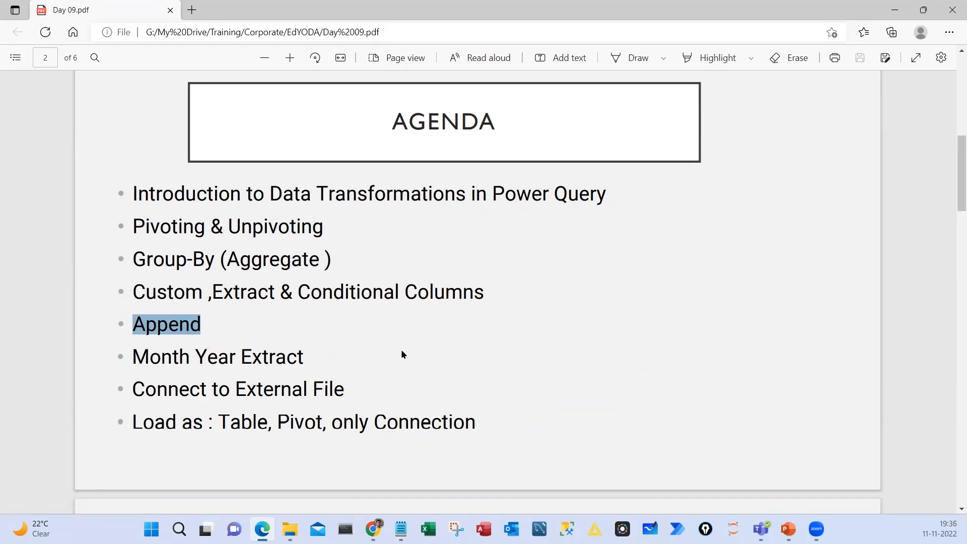
Open the workbook Actual vs Forecast_Data.xlsx from the Day 09 folder
scroll(401, 352, "down", 5)
scroll(402, 354, "down", 2)
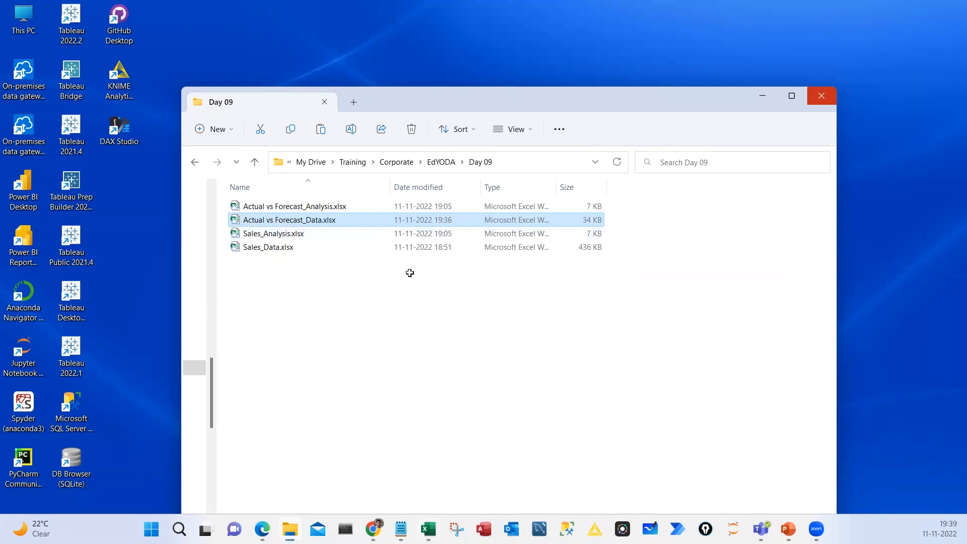
key("Return")
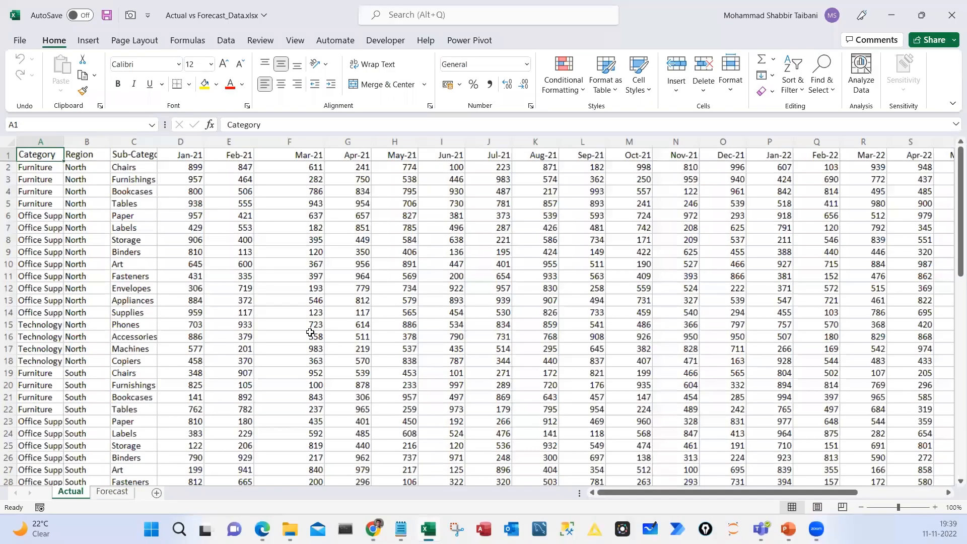
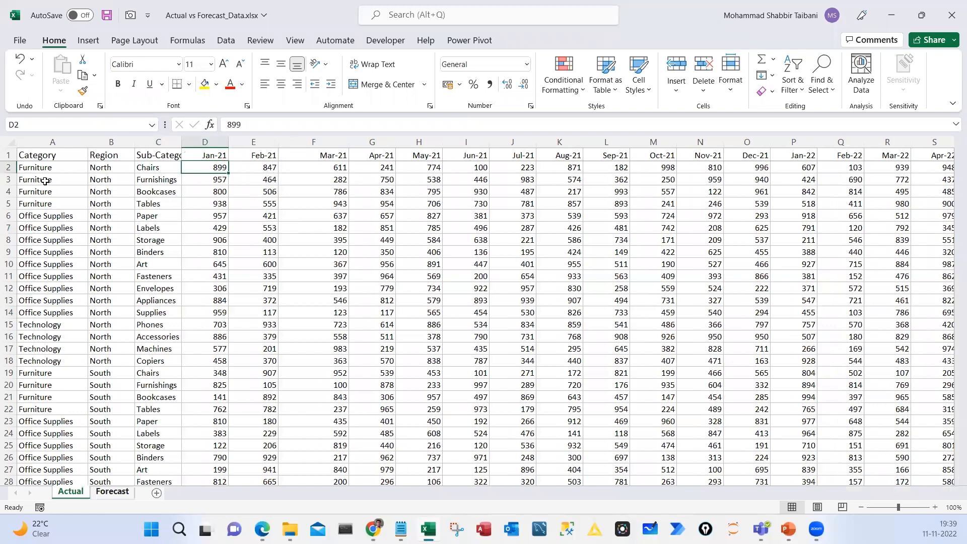
Highlight the Jan-21 value for Furniture, North, Chairs (D2) in yellow on both the Forecast and Actual sheets
key("ctrl+Page_Down")
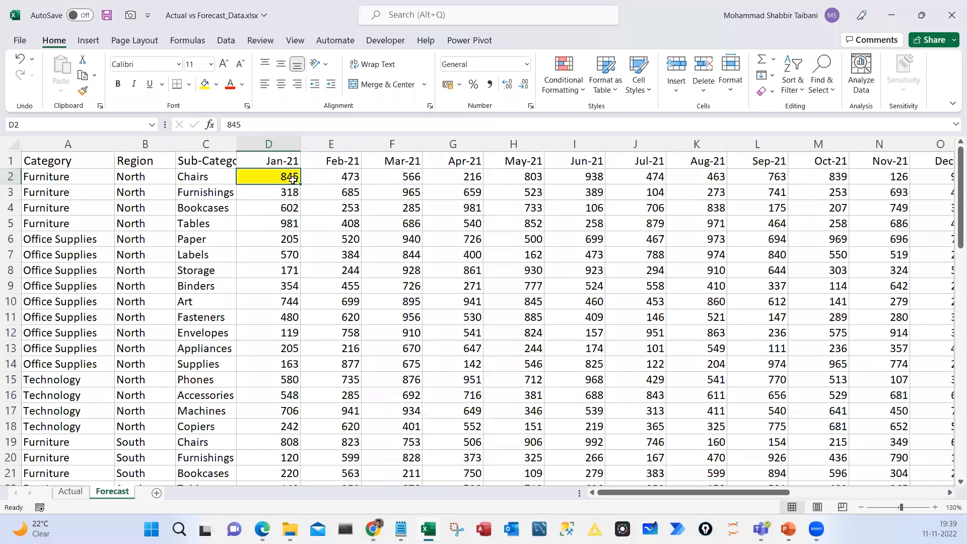
left_click_drag(46, 176, 207, 177)
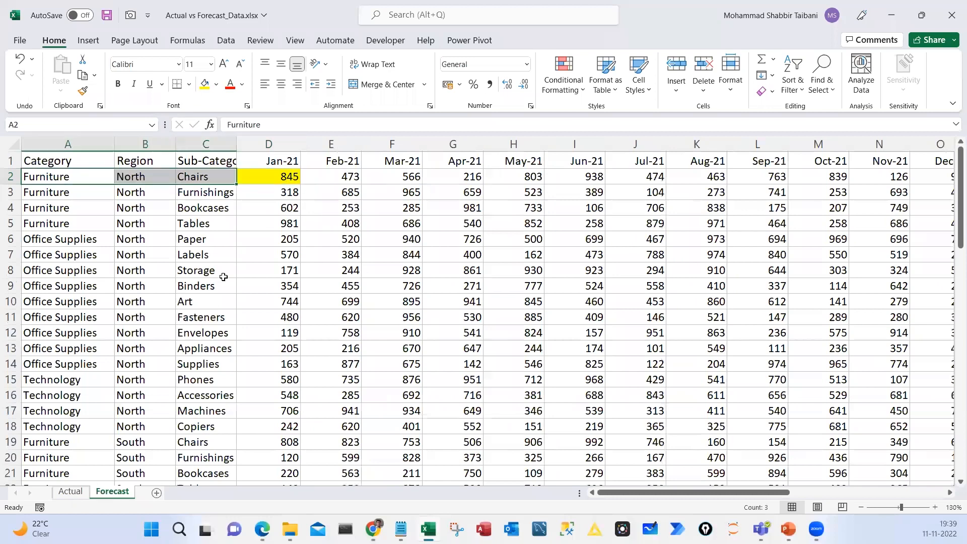
key("ctrl+Page_Up")
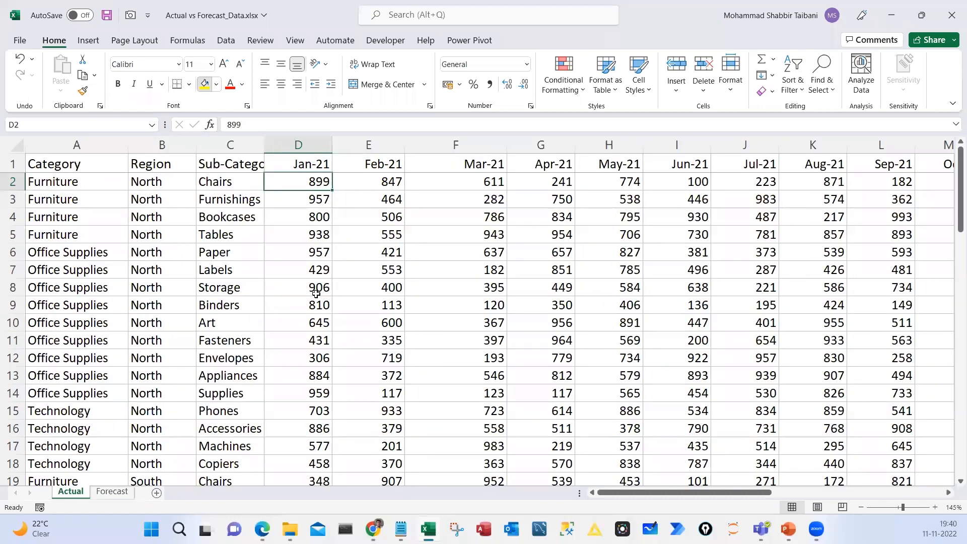
left_click(204, 84)
Sketch temporary freehand notes over the Actual sheet illustrating a 5% deviation from 100 (95, 105) and a 10% one (90), and clear them
key("ctrl+2")
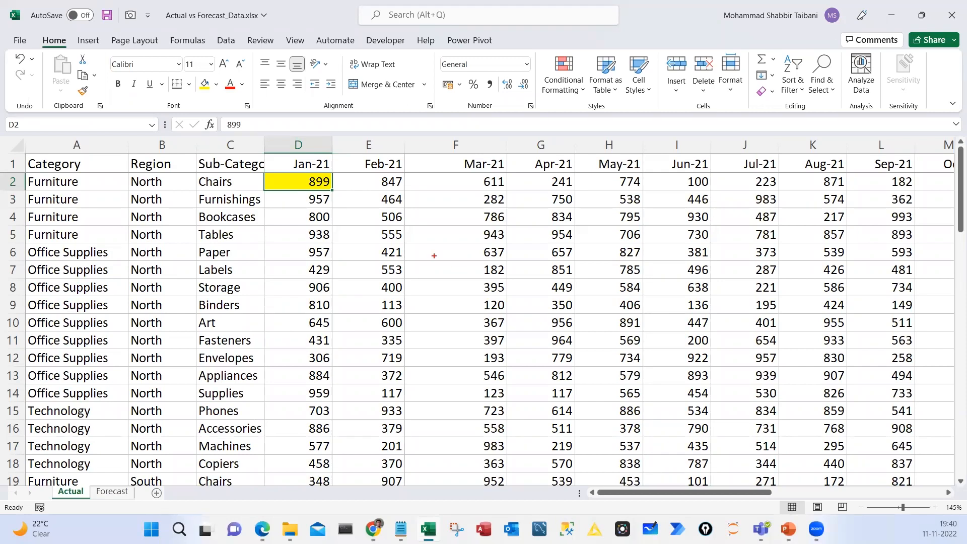
left_click_drag(434, 272, 432, 290)
left_click_drag(426, 273, 457, 269)
mouse_move(476, 263)
left_mouse_down()
mouse_move(467, 290)
mouse_move(461, 277)
mouse_move(474, 276)
left_mouse_up()
left_click_drag(491, 259, 491, 255)
left_click_drag(431, 262, 471, 245)
left_click_drag(406, 322, 447, 305)
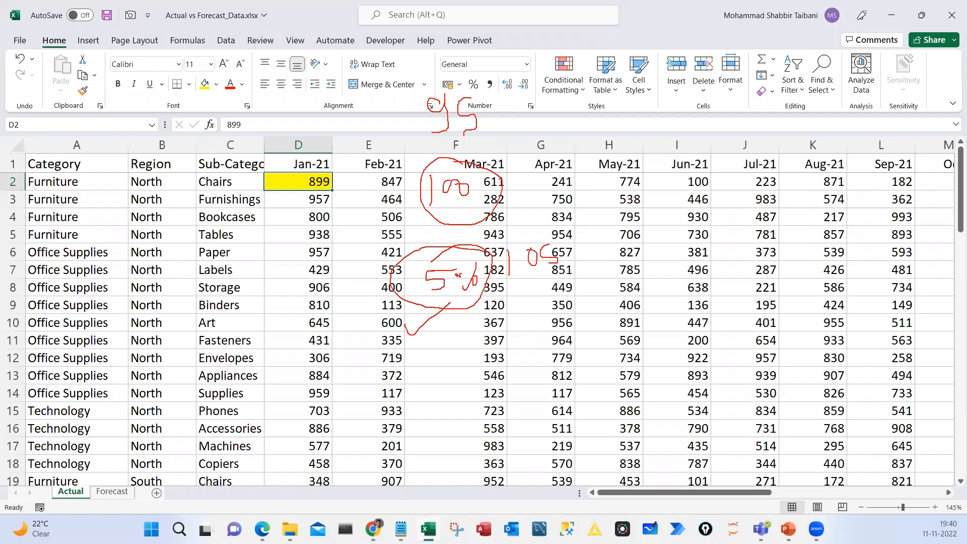
mouse_move(516, 69)
left_mouse_down()
mouse_move(584, 257)
mouse_move(568, 274)
left_mouse_up()
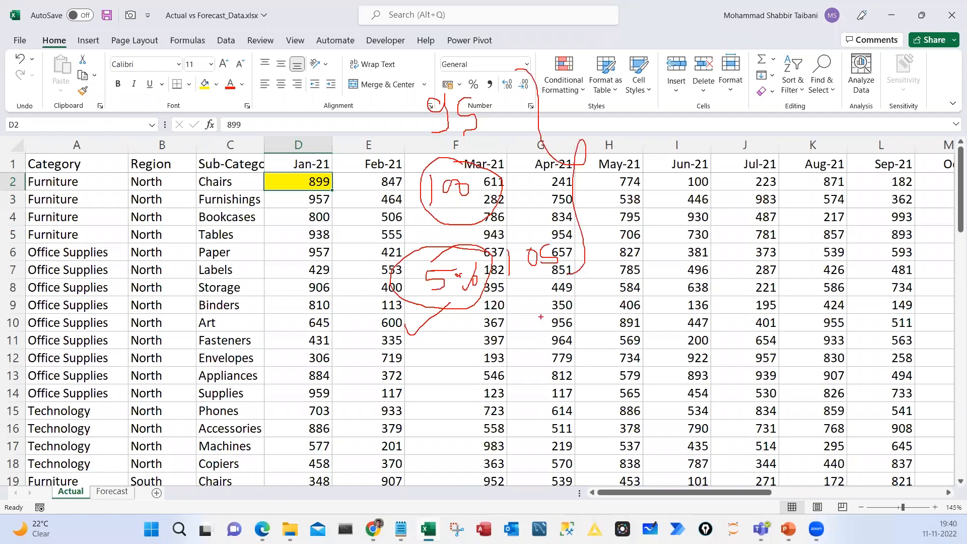
left_click_drag(456, 303, 428, 321)
mouse_move(612, 328)
left_mouse_down()
mouse_move(619, 349)
mouse_move(647, 304)
left_mouse_up()
left_click_drag(417, 381, 422, 402)
left_click_drag(434, 382, 442, 381)
left_click_drag(469, 366, 457, 394)
left_click_drag(452, 373, 471, 378)
mouse_move(466, 333)
left_mouse_down()
mouse_move(406, 389)
mouse_move(434, 351)
left_mouse_up()
left_click_drag(392, 451, 422, 450)
left_click_drag(410, 440, 410, 461)
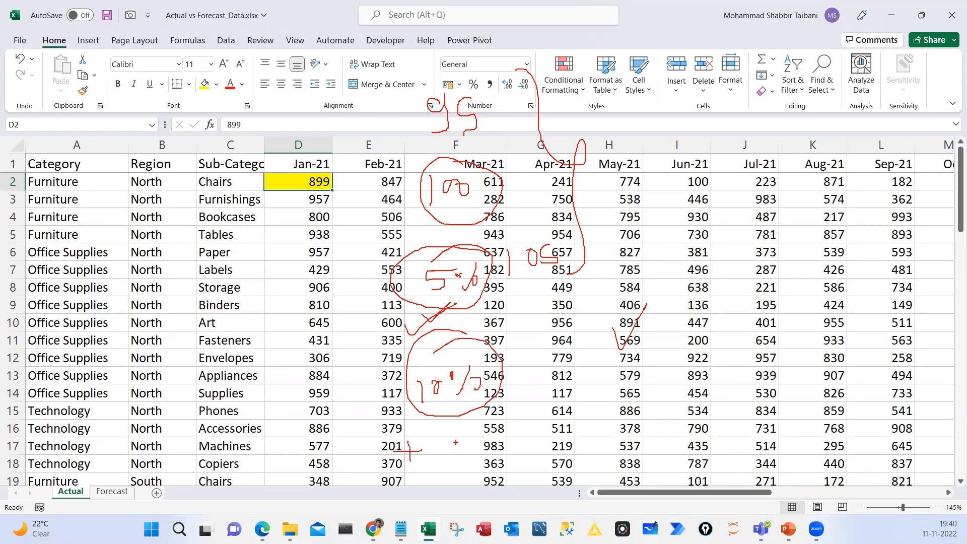
mouse_move(453, 433)
left_mouse_down()
mouse_move(449, 449)
mouse_move(486, 445)
left_mouse_up()
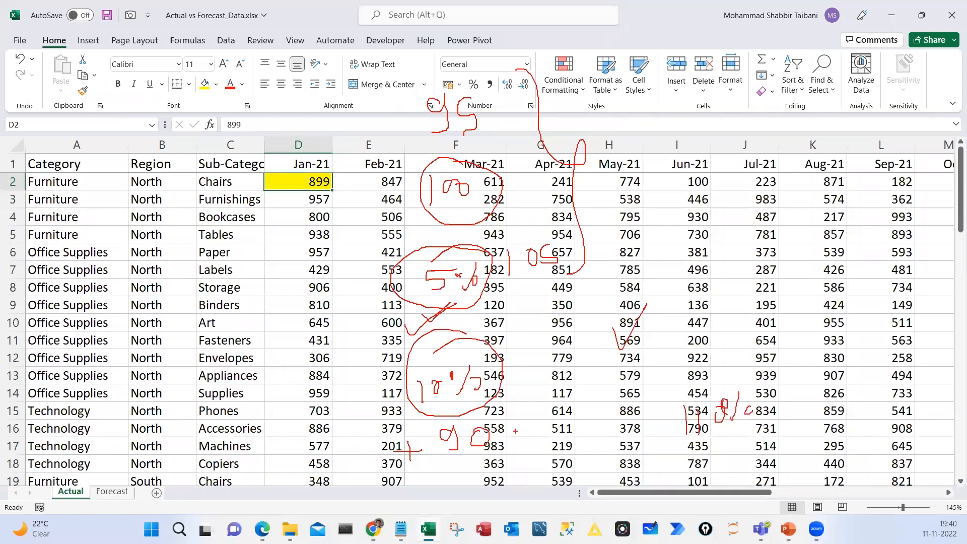
left_click_drag(448, 402, 412, 414)
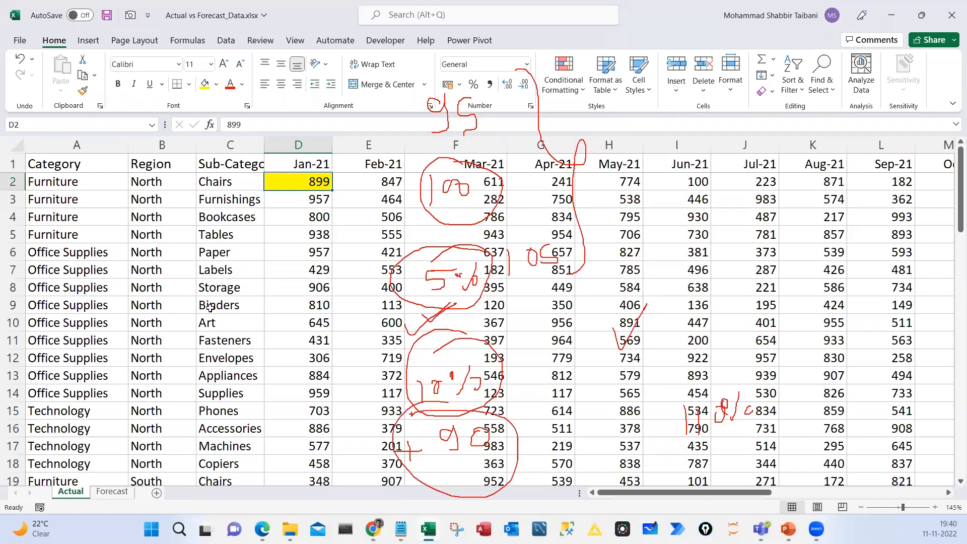
key("Escape")
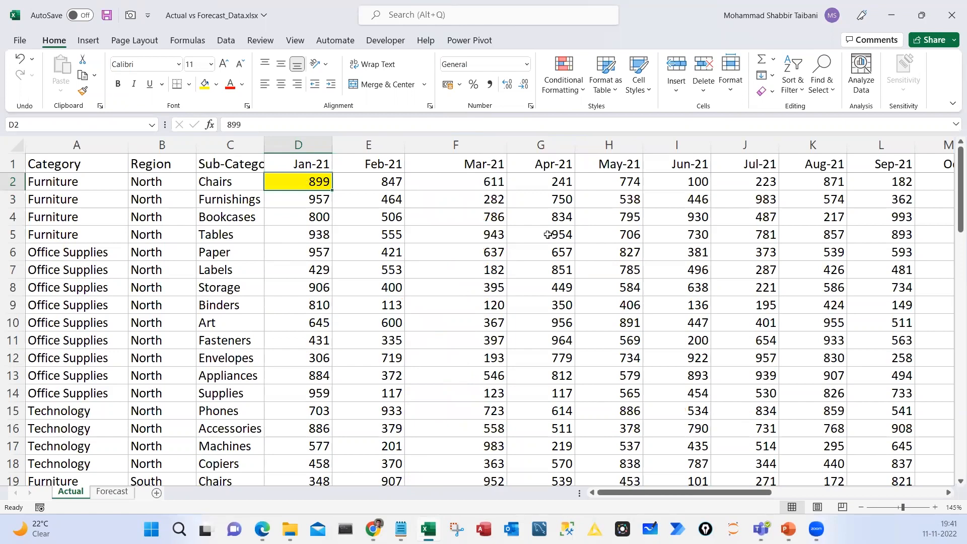
Examine how far the monthly columns and data rows extend on the Actual sheet
left_click(305, 168)
key("ctrl+Page_Down")
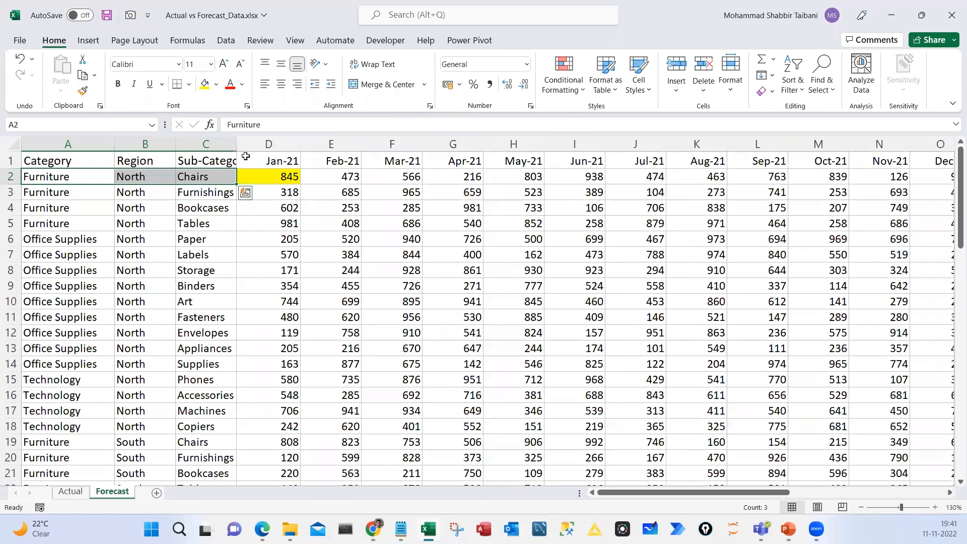
key("ctrl+Page_Up")
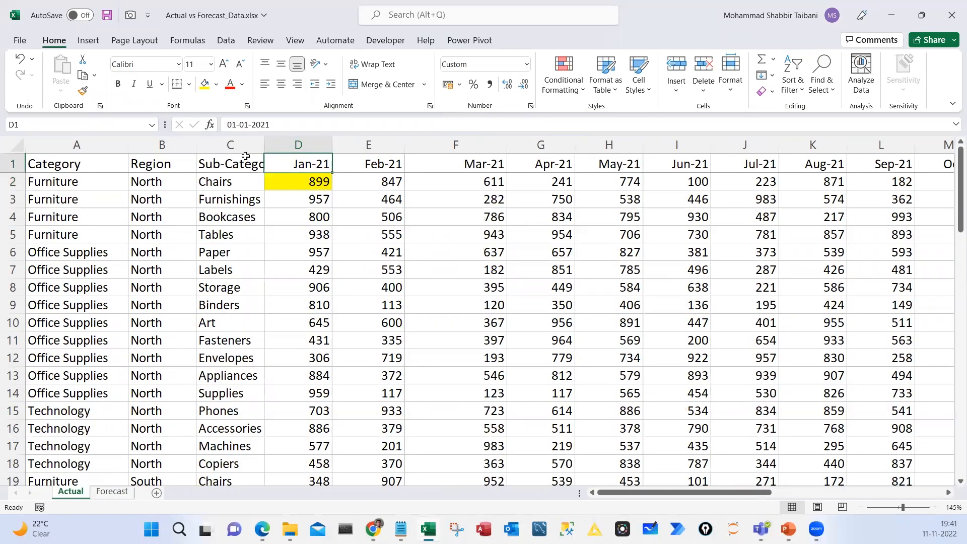
key("ctrl+Right")
scroll(245, 156, "down", 2)
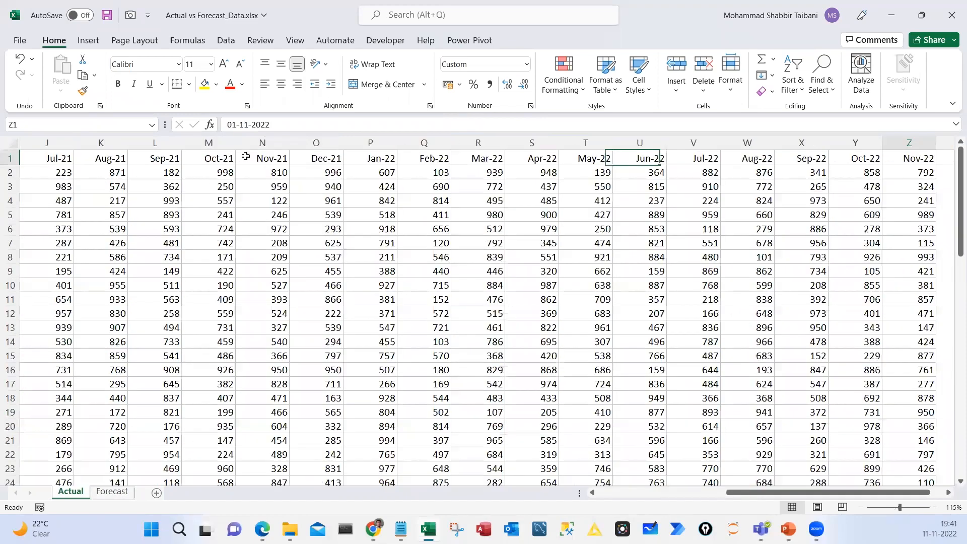
key("ctrl+Down")
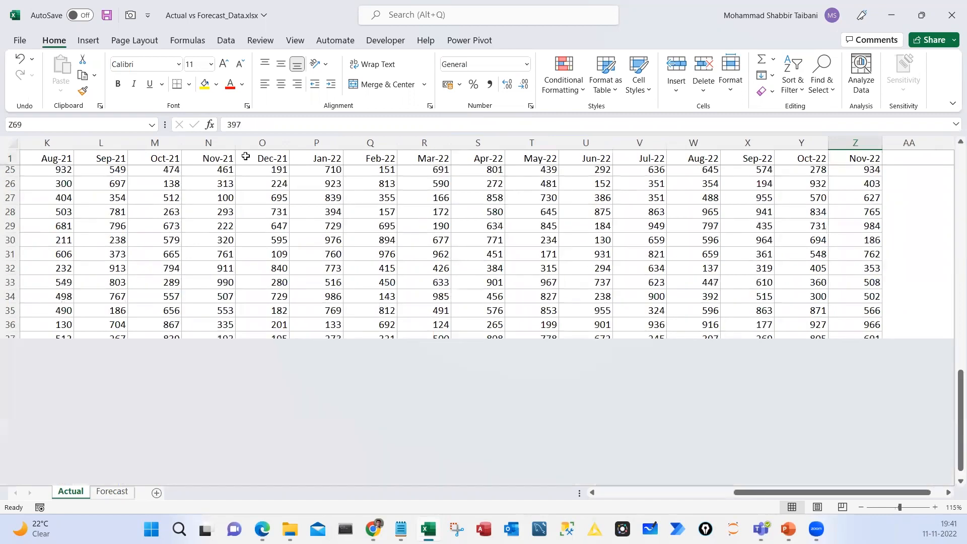
key("Up")
key("Up")
key("Up")
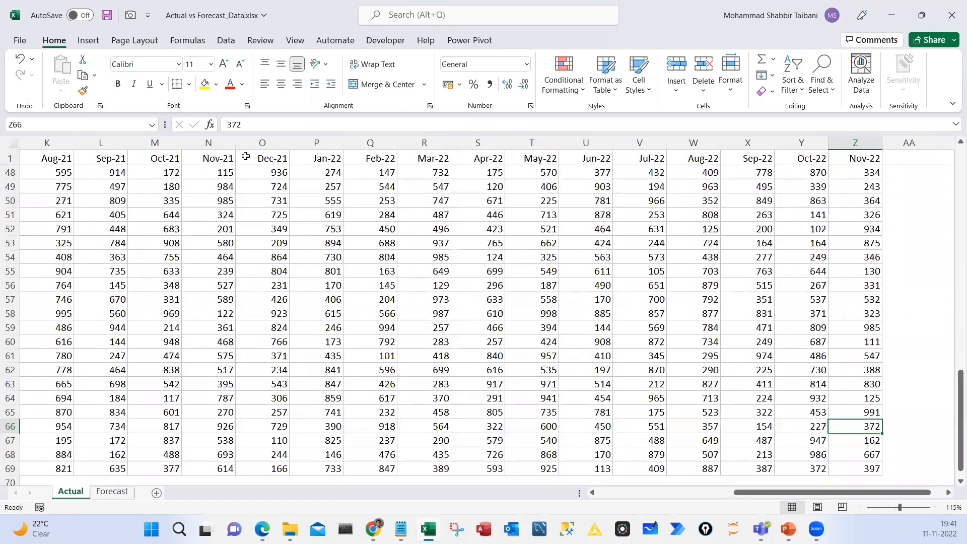
Check the last used cell of the Forecast sheet and return to its start
key("ctrl+Page_Down")
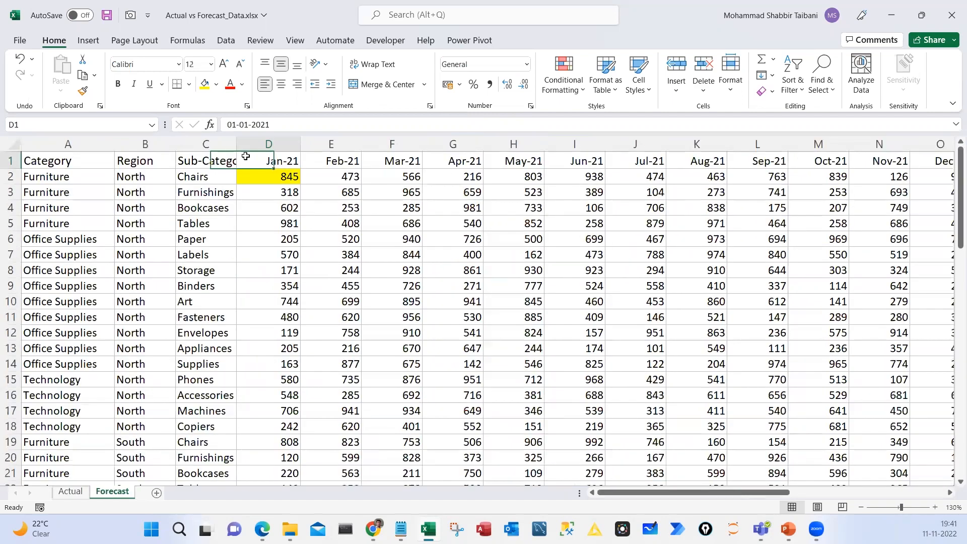
key("ctrl+End")
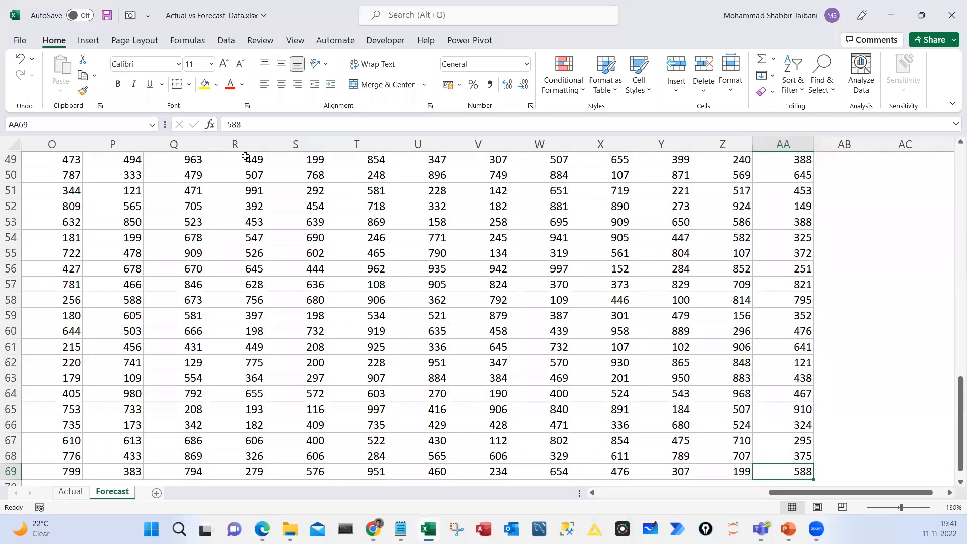
key("ctrl+Home")
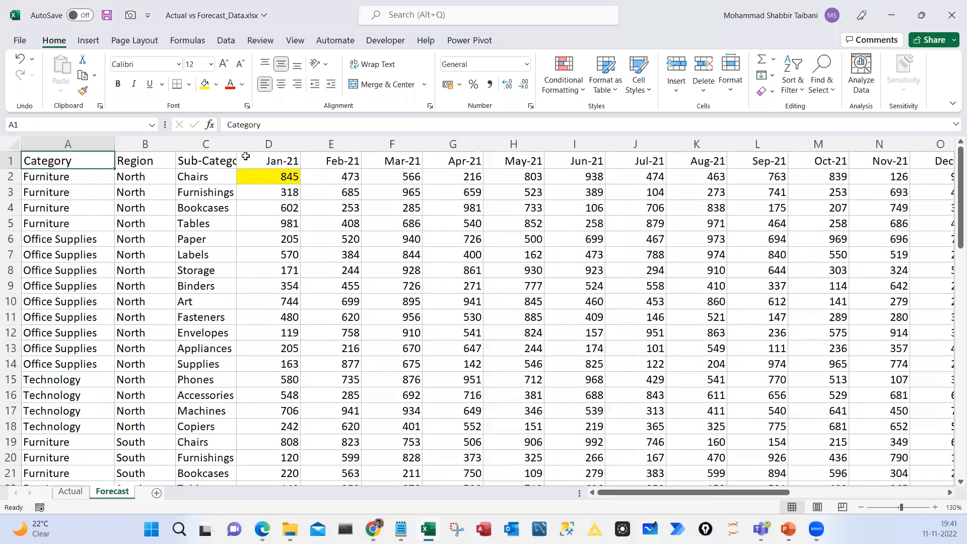
Compare the start of the Actual sheet, including the Jan-21 Chairs value, with the Forecast sheet
key("ctrl+Page_Up")
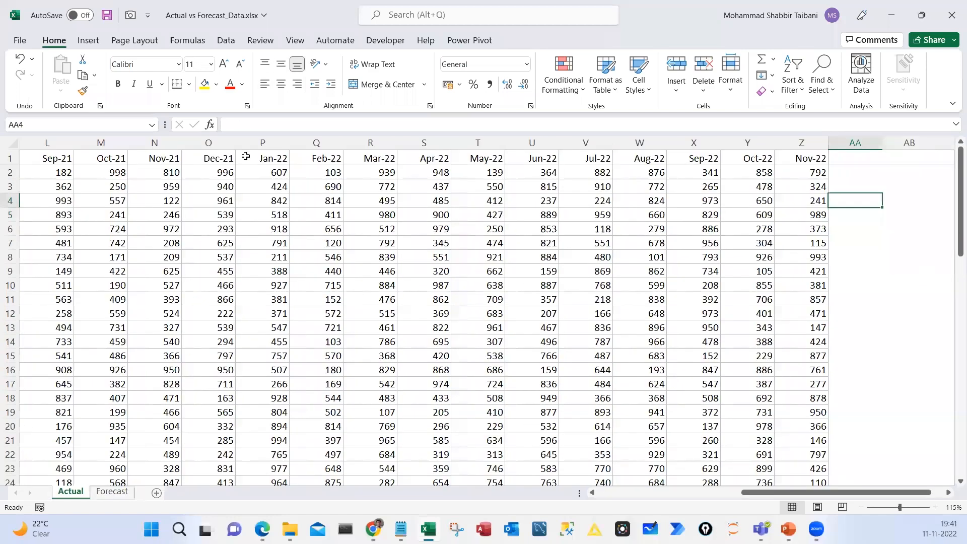
key("ctrl+Home")
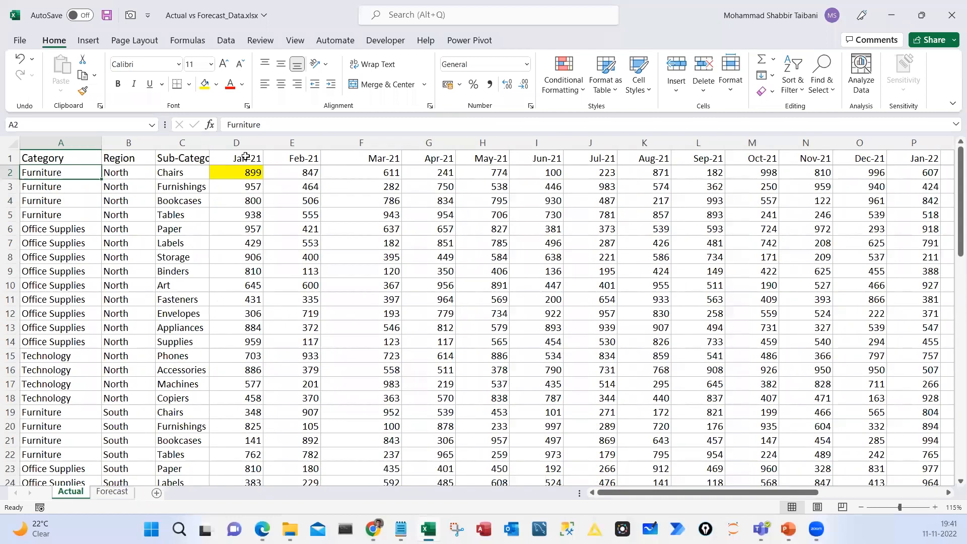
key("Right")
key("Right")
key("Right")
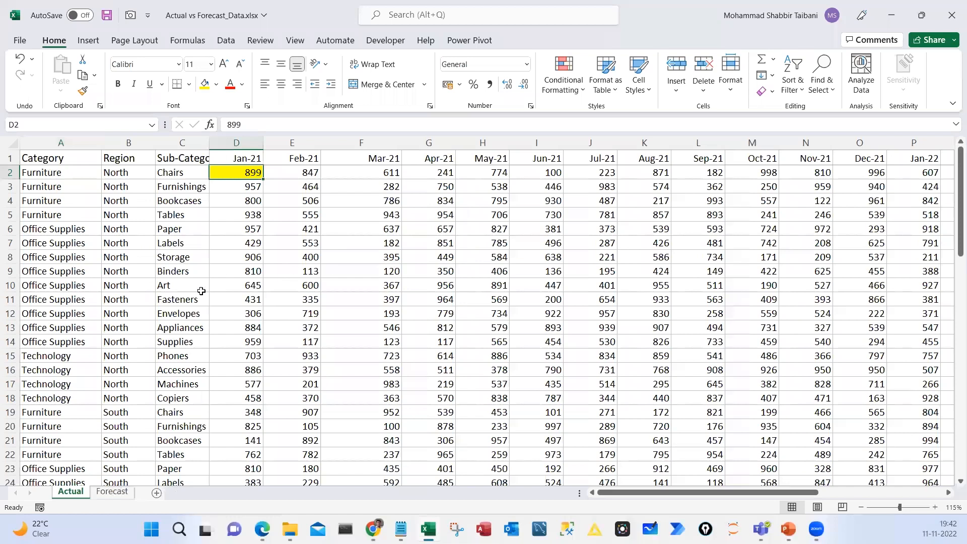
scroll(201, 291, "down", 1, "ctrl")
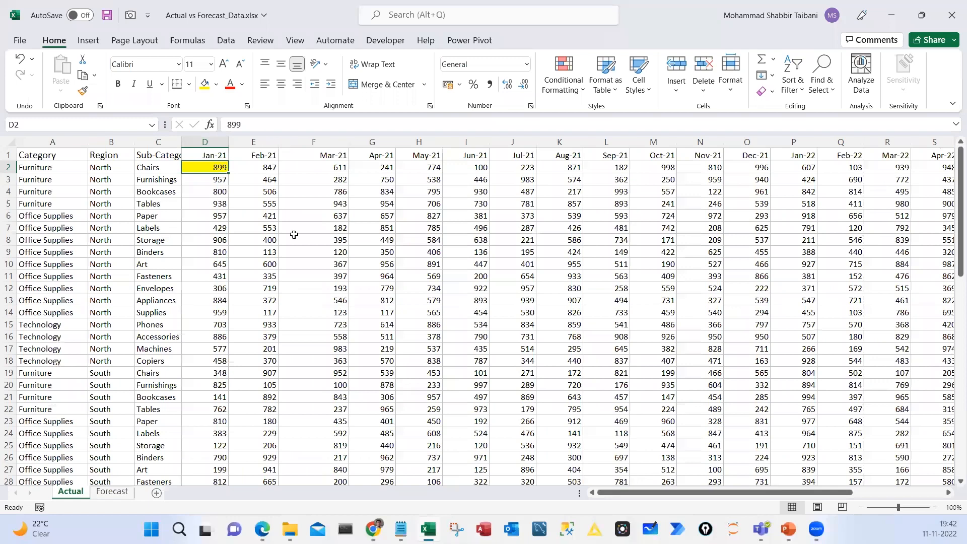
key("ctrl+Page_Down")
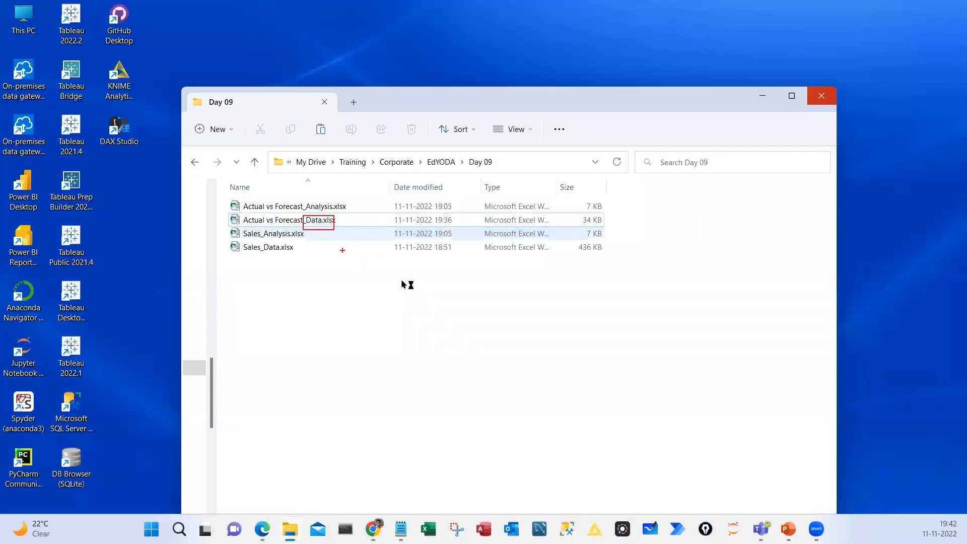
Open the workbook Actual vs Forecast_Analysis.xlsx from the Day 09 folder and select cell A1
key("Up")
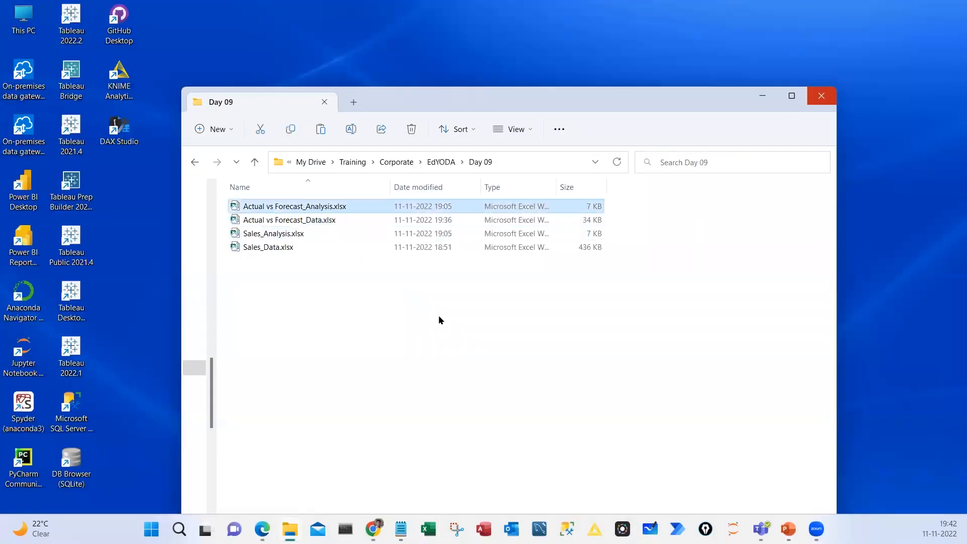
key("Return")
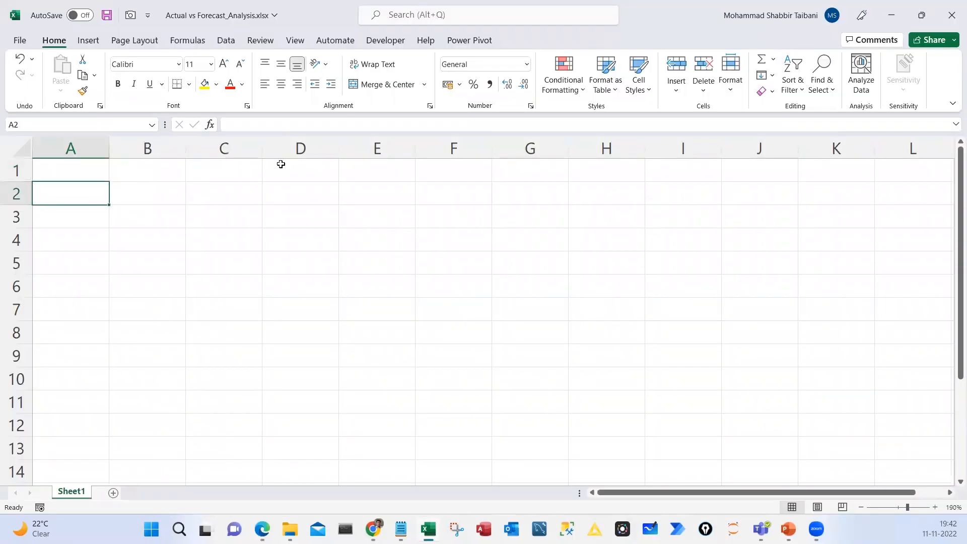
key("Up")
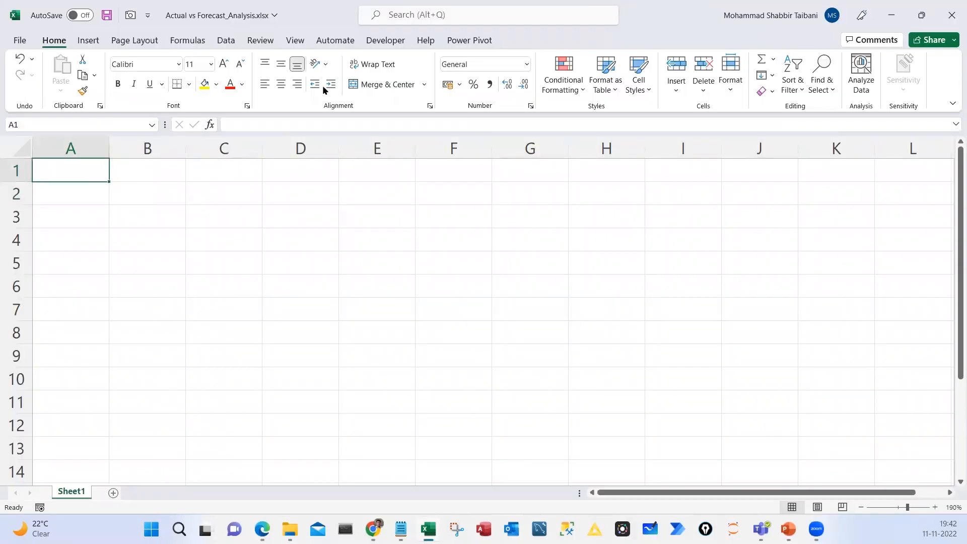
Connect to Actual vs Forecast_Data.xlsx in the Day 09 folder as an external data source and preview its Actual sheet
left_click(226, 40)
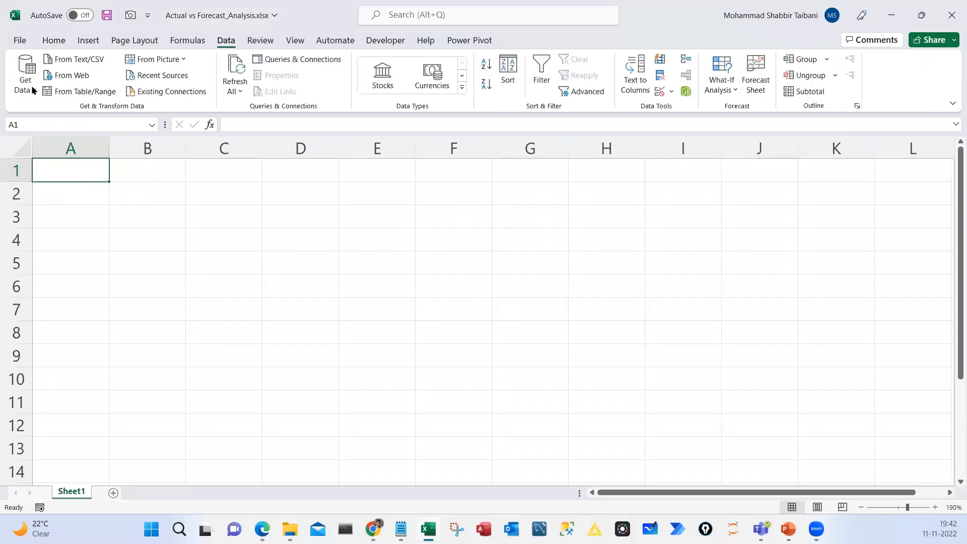
left_click(33, 90)
mouse_move(46, 123)
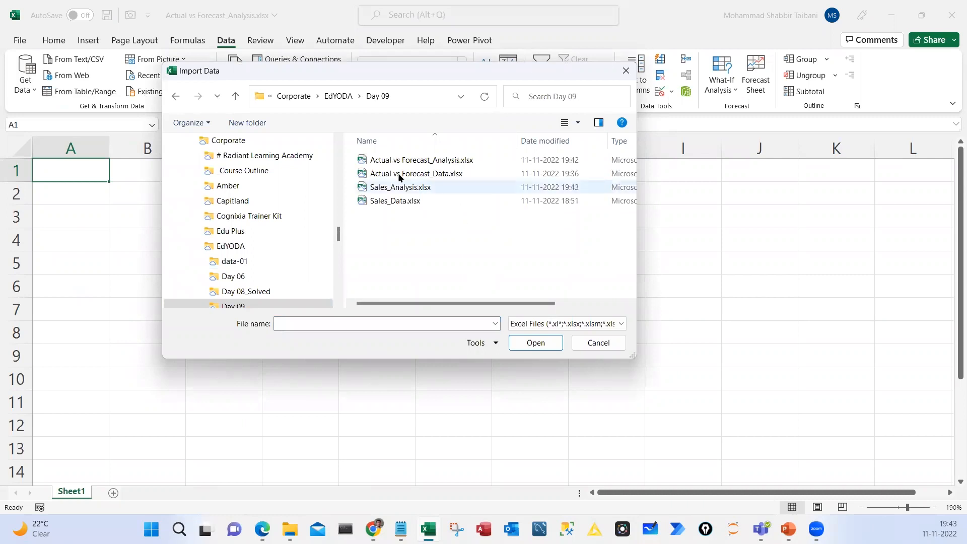
left_click(418, 177)
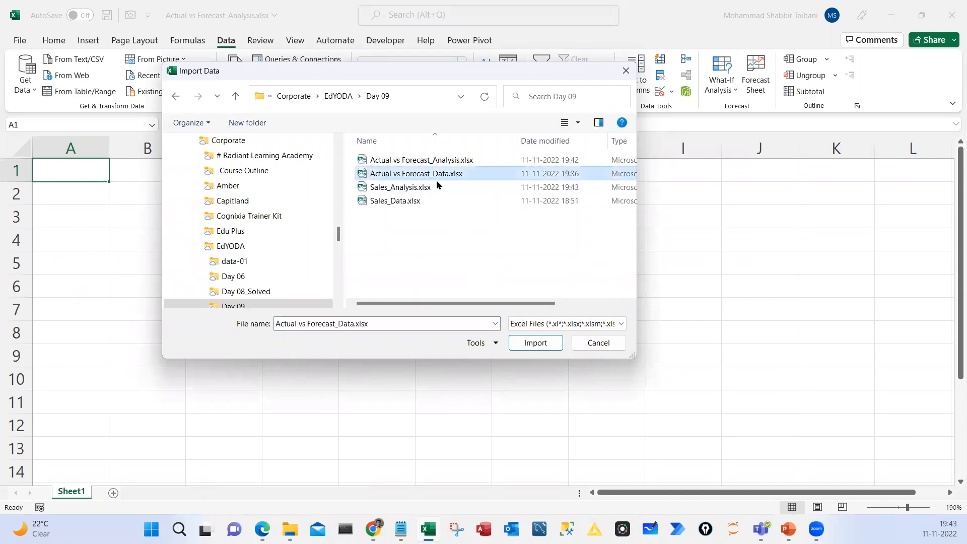
left_click(535, 346)
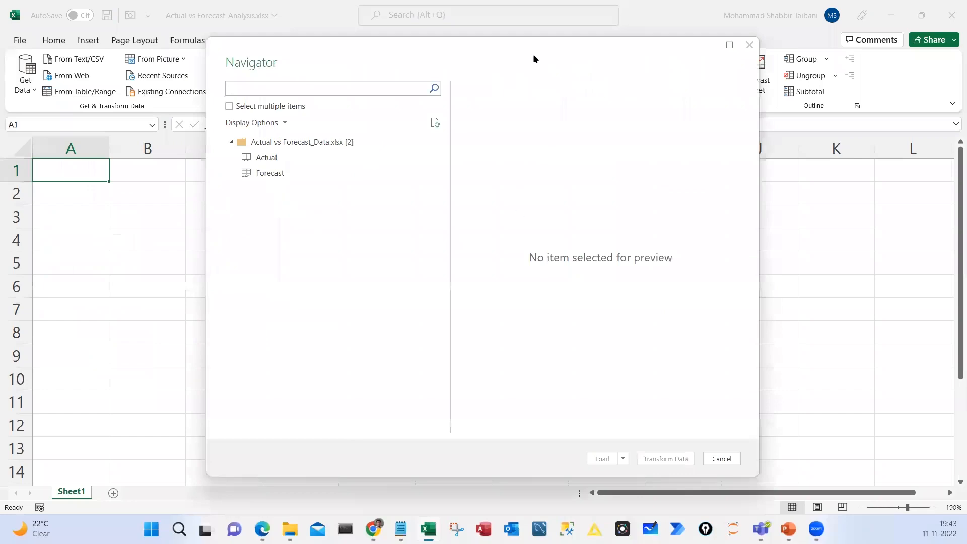
left_click(266, 157)
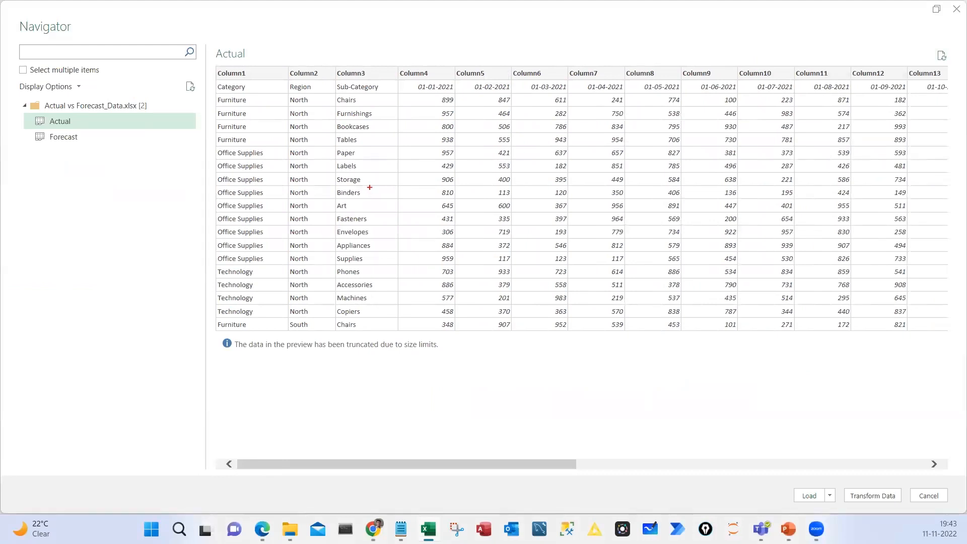
mouse_move(288, 62)
left_mouse_down()
mouse_move(371, 85)
mouse_move(472, 84)
left_mouse_up()
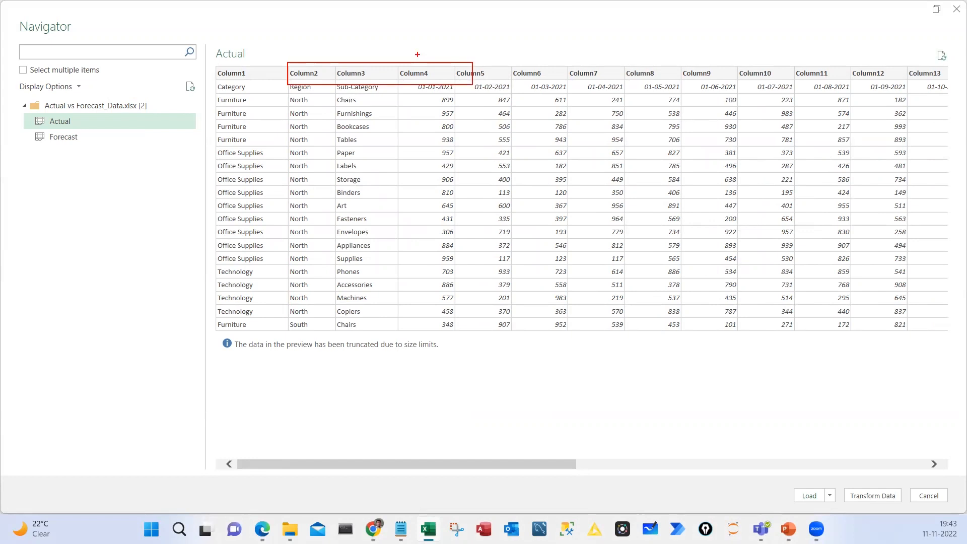
left_click_drag(416, 58, 436, 40)
left_click_drag(456, 28, 719, 61)
mouse_move(600, 33)
left_mouse_down()
mouse_move(603, 54)
mouse_move(626, 55)
left_mouse_up()
mouse_move(579, 195)
left_mouse_down()
mouse_move(583, 229)
mouse_move(598, 243)
left_mouse_up()
mouse_move(605, 229)
left_mouse_down()
mouse_move(629, 220)
mouse_move(621, 240)
left_mouse_up()
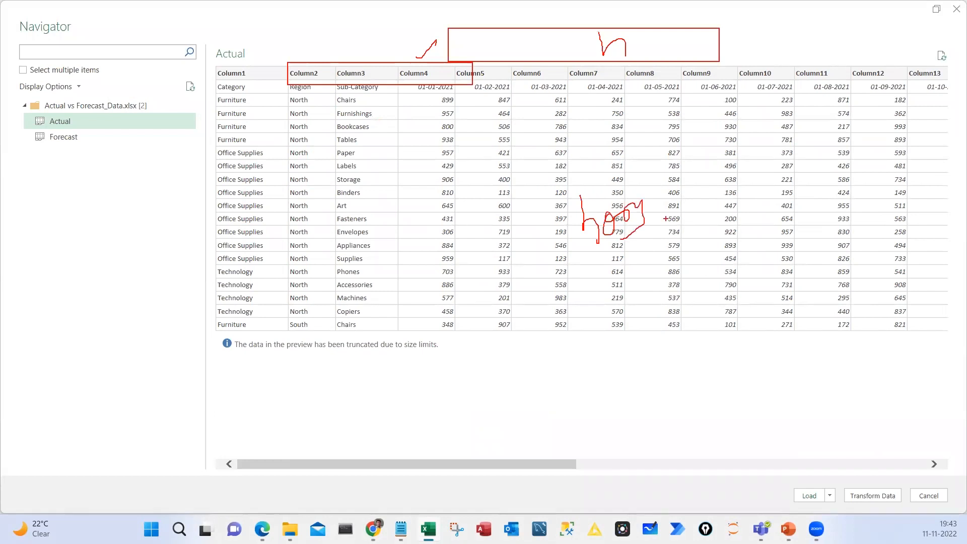
left_click_drag(421, 168, 481, 433)
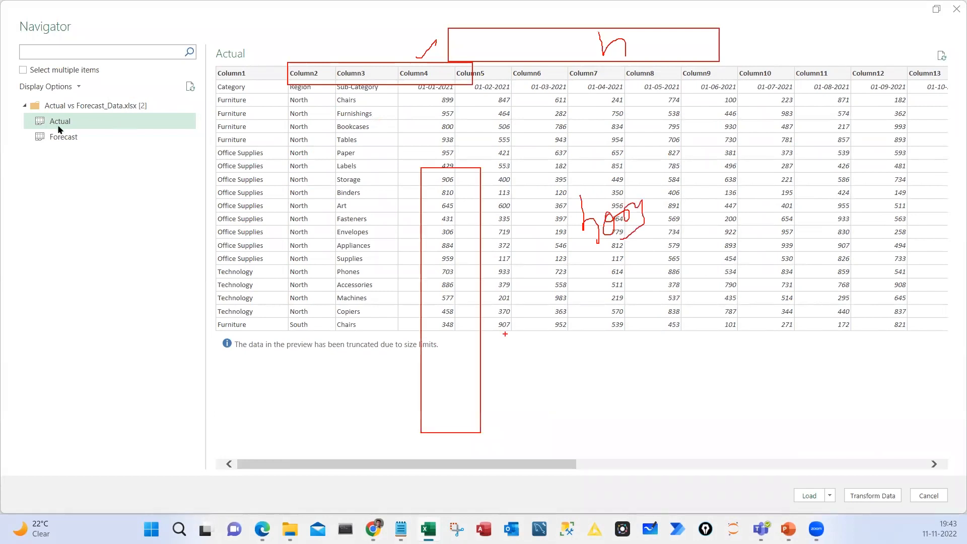
left_click_drag(526, 222, 471, 290)
left_click_drag(532, 254, 453, 347)
left_click_drag(628, 249, 570, 323)
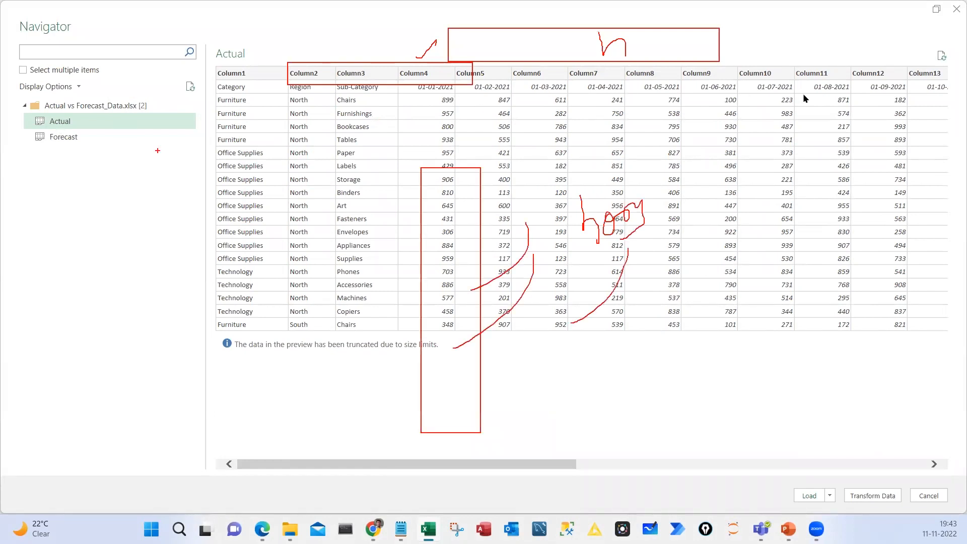
key("Escape")
left_click(63, 137)
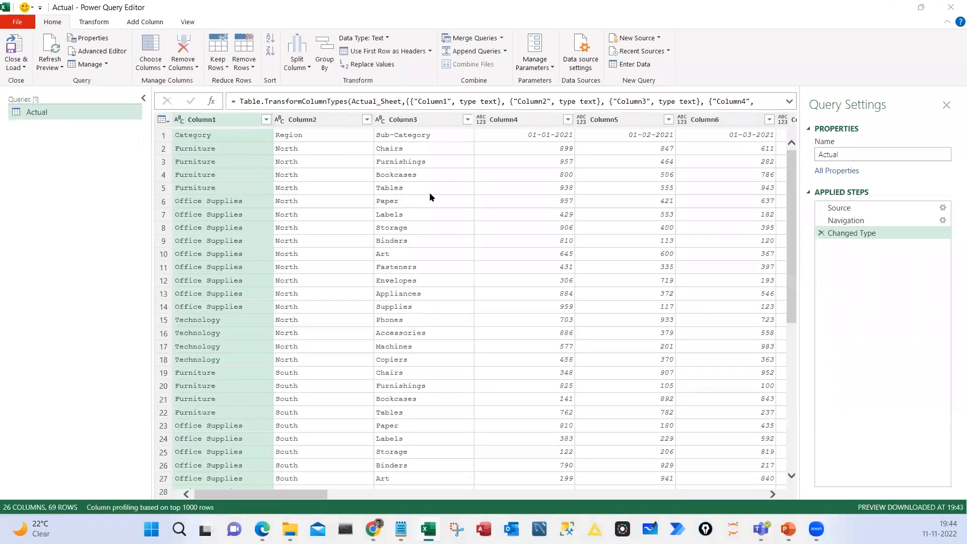
key("alt+F4")
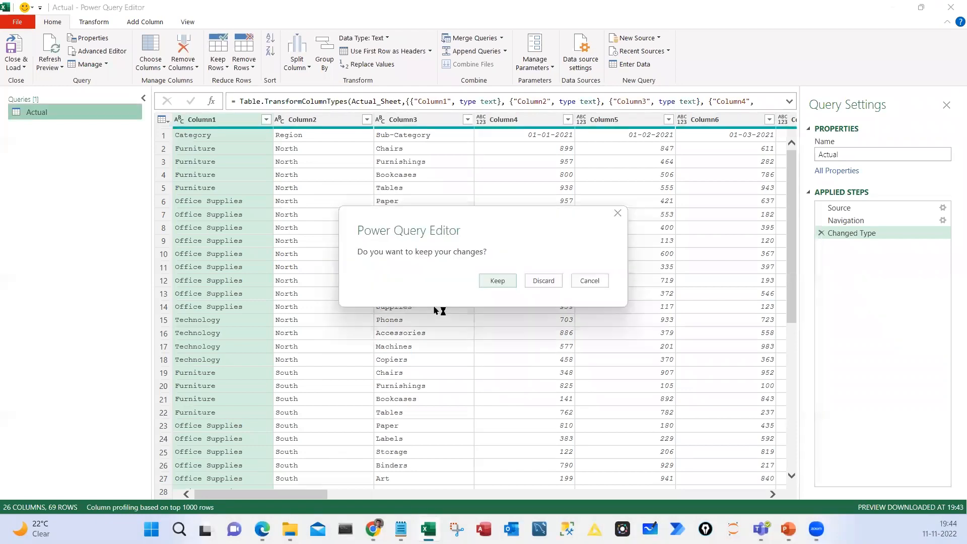
key("Return")
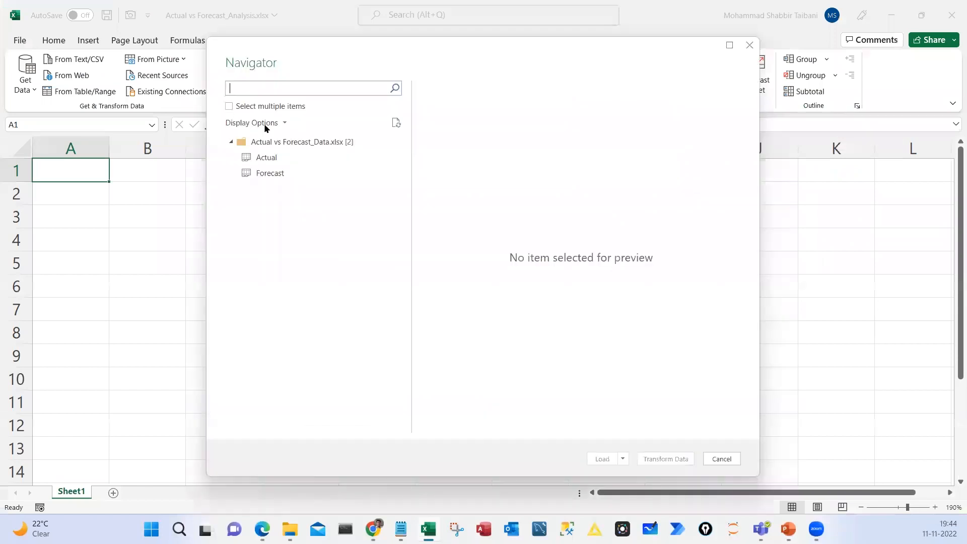
Enable multiple item selection, choose both the Actual and Forecast sheets, and open them in the Power Query Editor
key("Tab")
key("space")
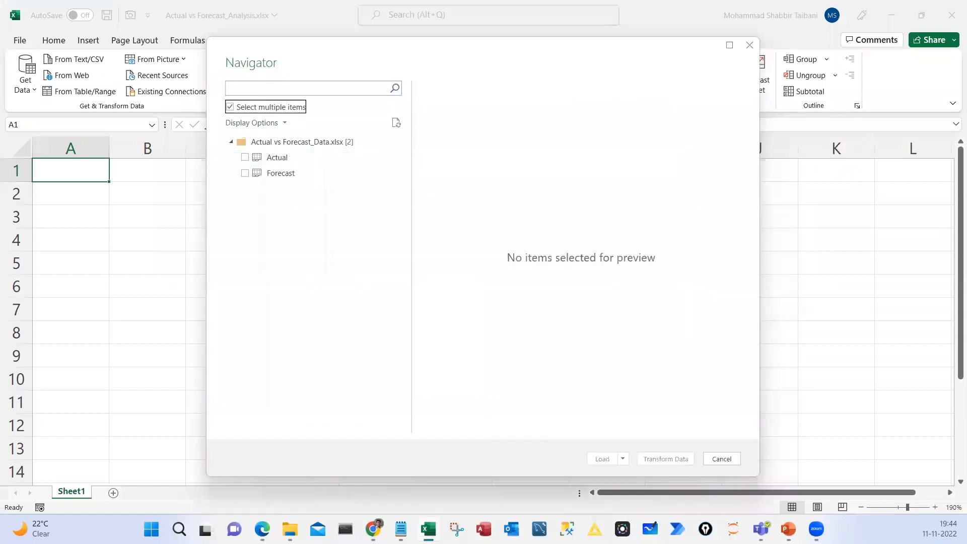
left_click_drag(316, 114, 350, 100)
left_click_drag(222, 154, 236, 151)
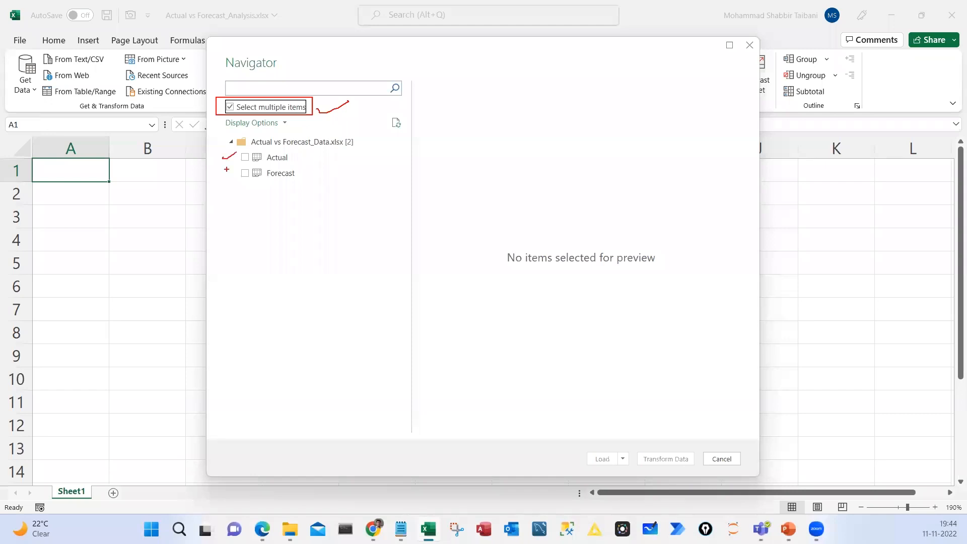
key("Escape")
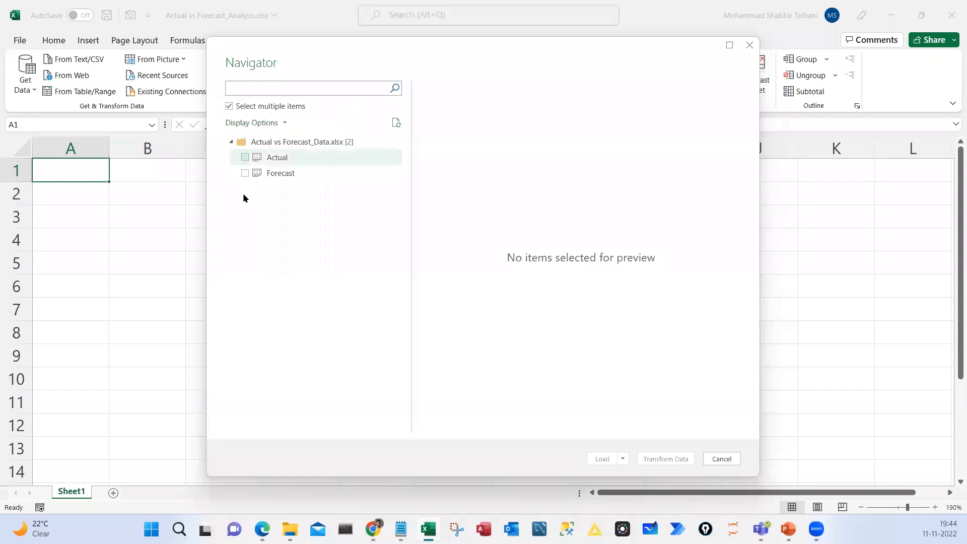
key("space")
key("Down")
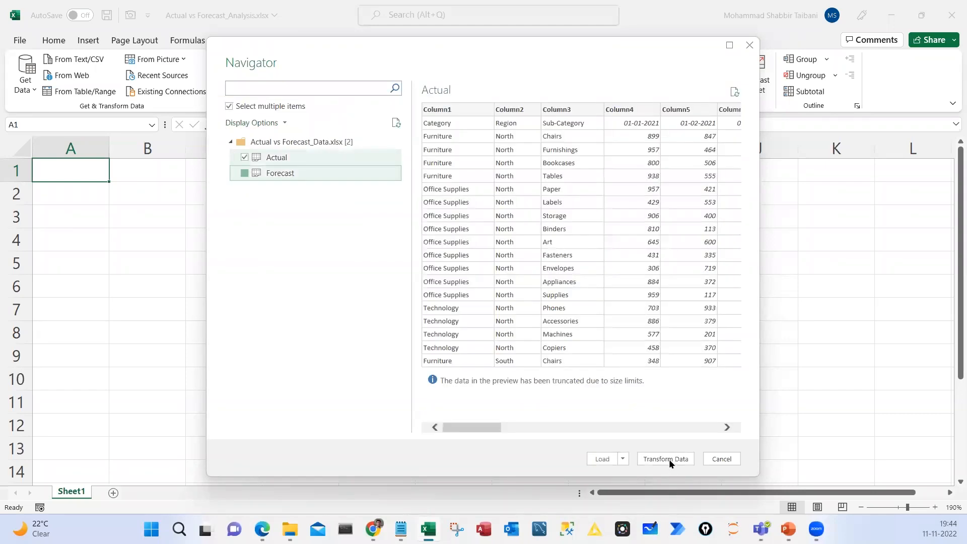
key("space")
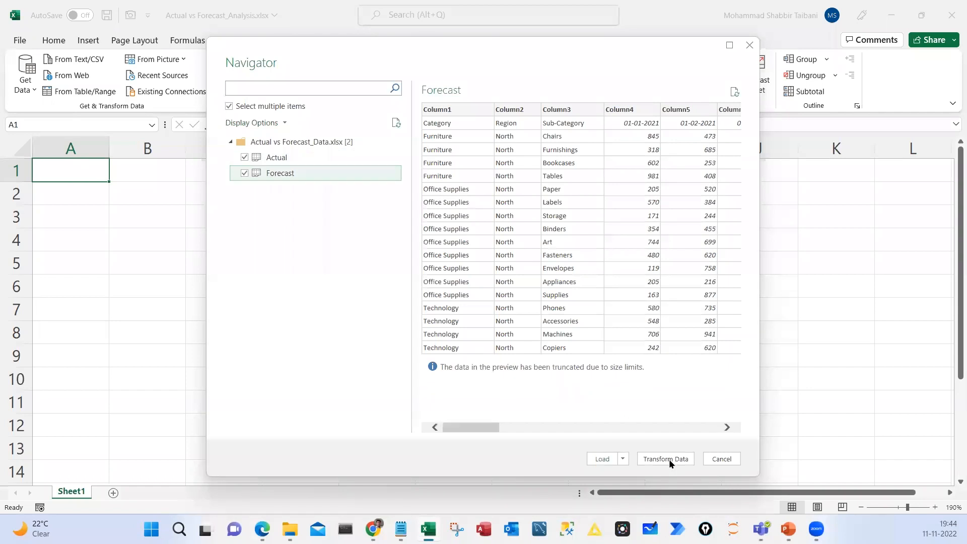
left_click(669, 459)
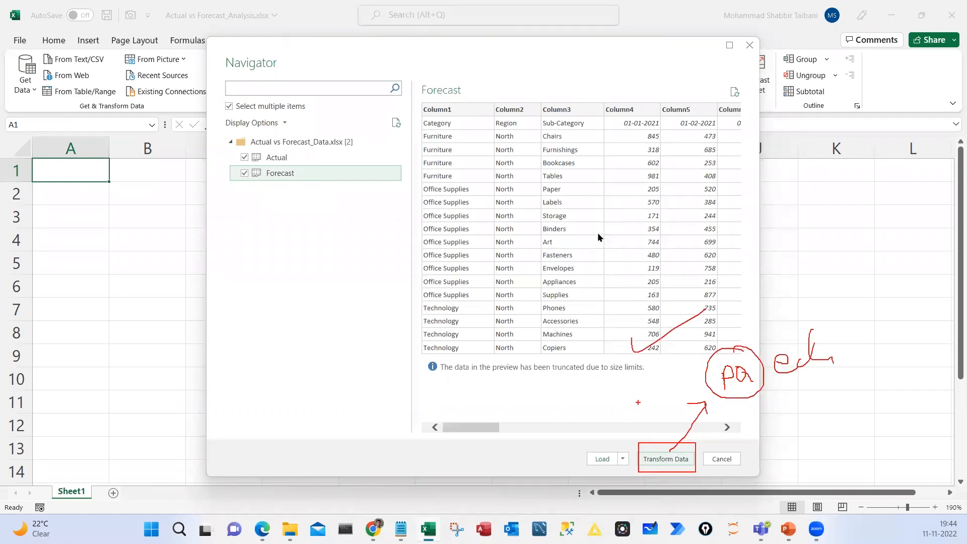
left_click(672, 460)
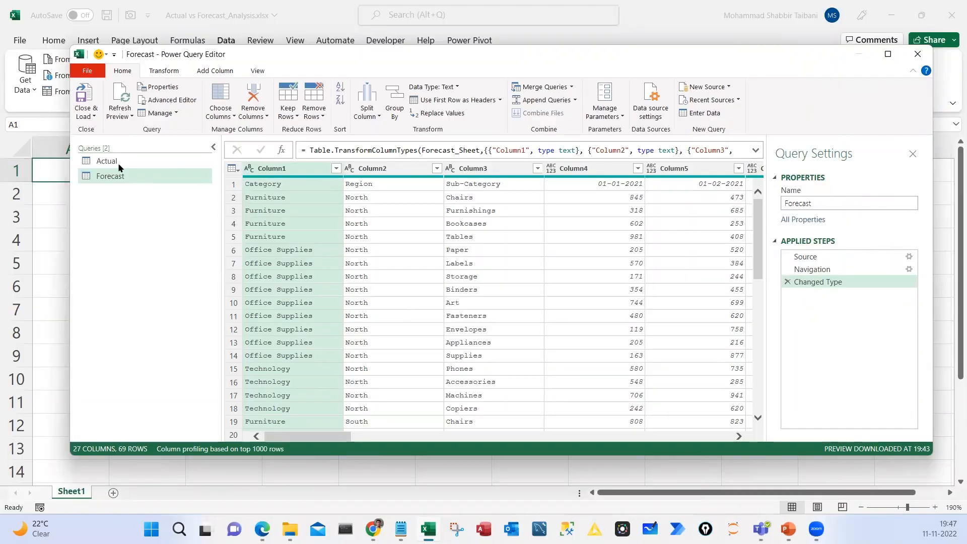
Promote the first row of the Actual query to column headers in the maximized editor
left_click(106, 161)
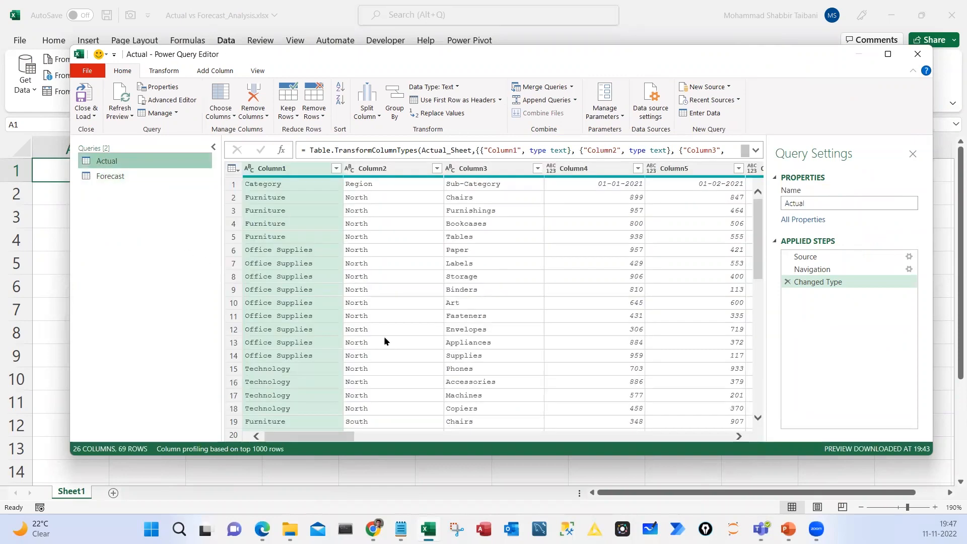
key("super+Up")
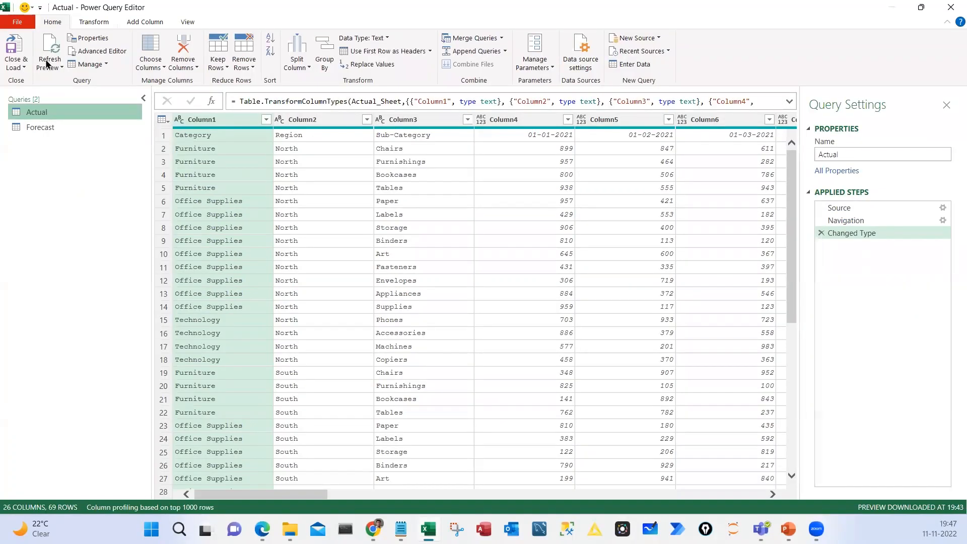
left_click(94, 23)
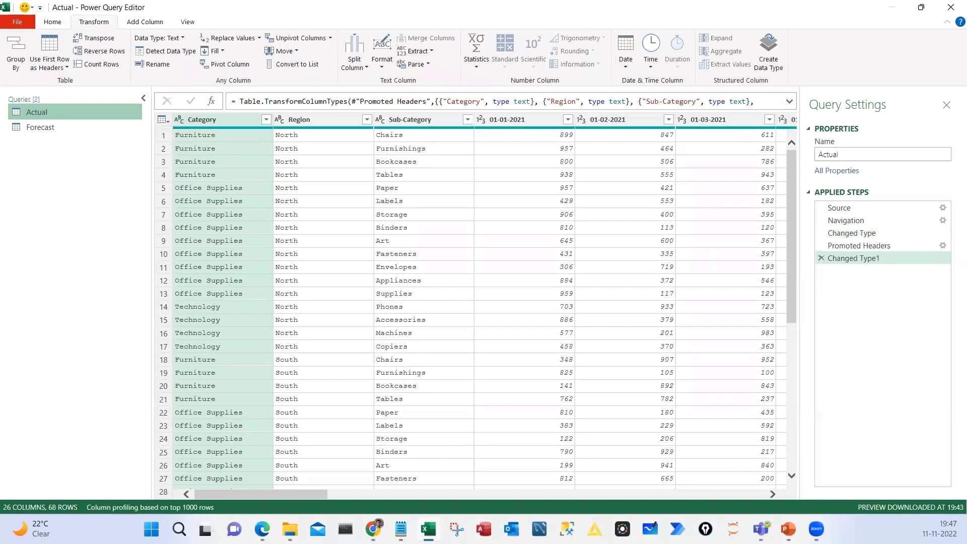
left_click_drag(164, 112, 785, 183)
left_click_drag(472, 193, 549, 485)
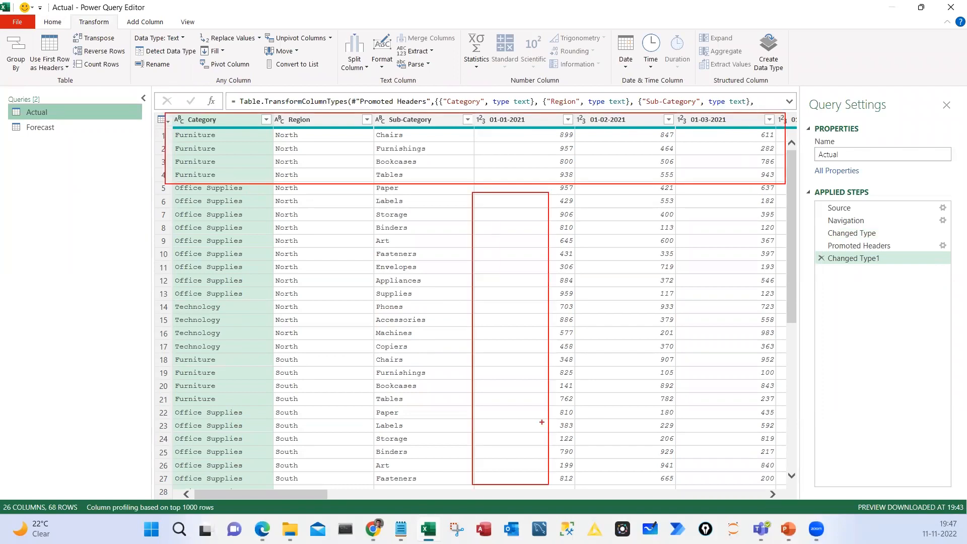
key("Escape")
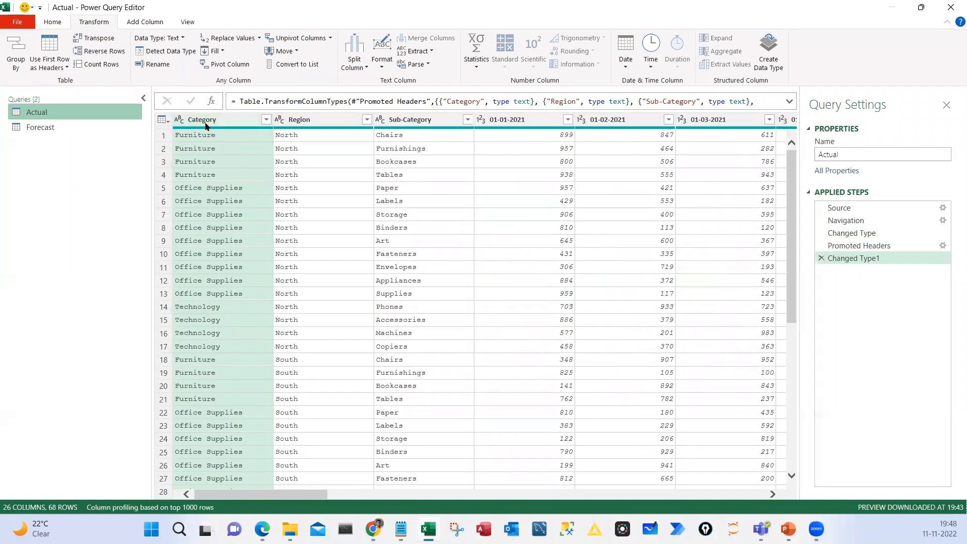
Unpivot all columns of the Actual query other than Category, Region and Sub-Category
left_click(311, 122, "ctrl")
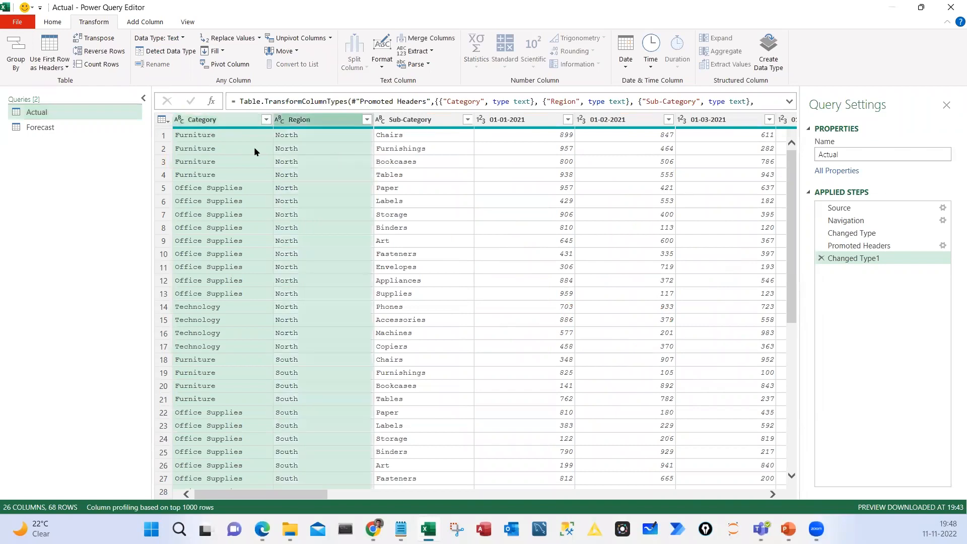
key("shift+Right")
mouse_move(172, 101)
left_mouse_down()
mouse_move(468, 430)
mouse_move(476, 465)
left_mouse_up()
key("Escape")
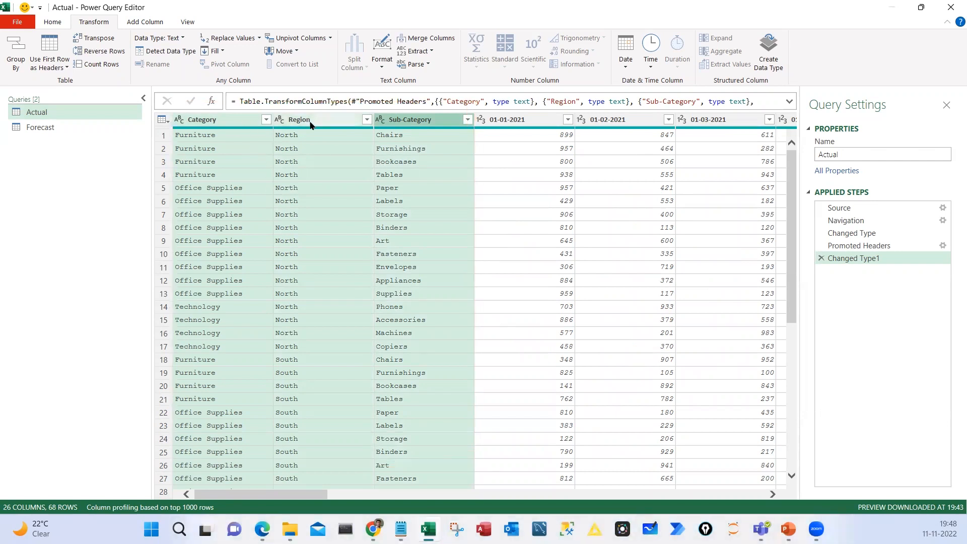
right_click(381, 328)
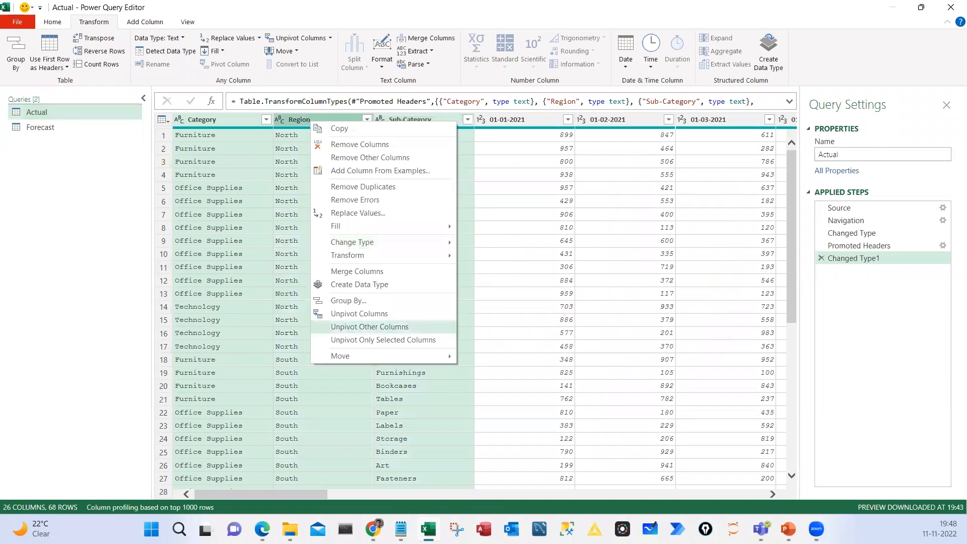
left_click(381, 327)
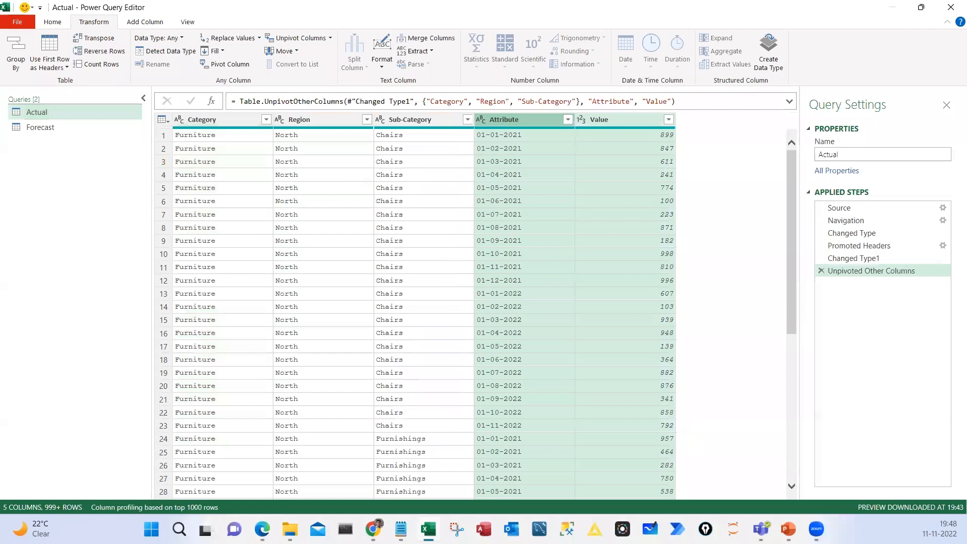
left_click_drag(171, 111, 475, 399)
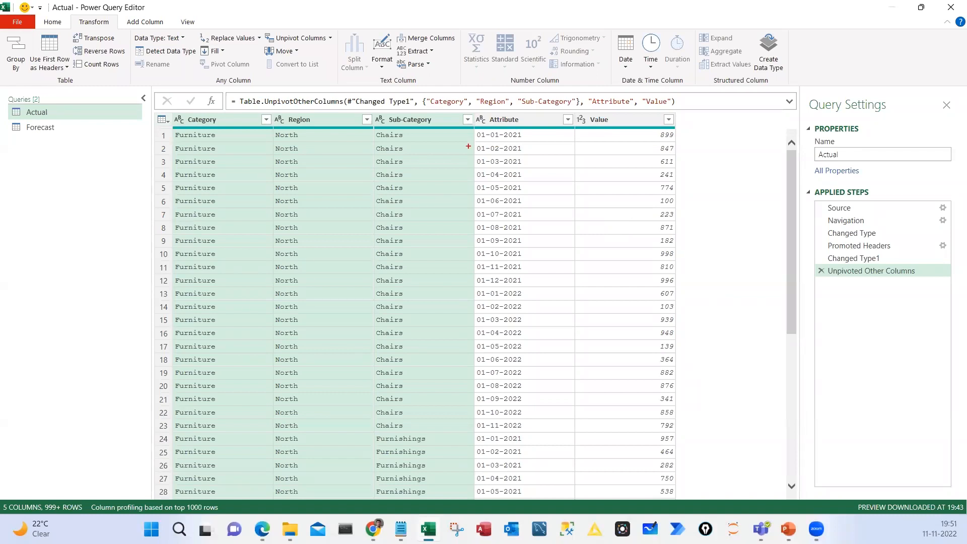
left_click_drag(468, 146, 547, 312)
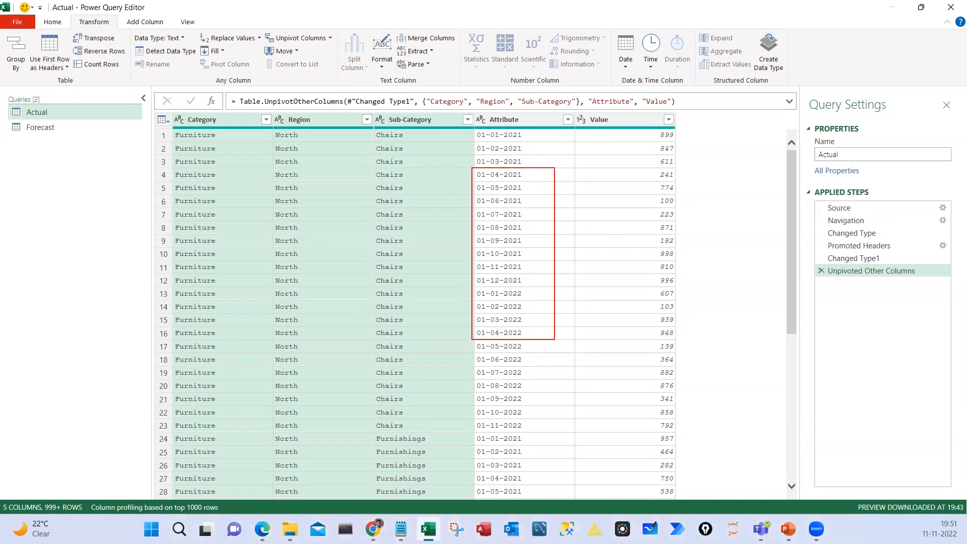
left_click_drag(555, 339, 580, 345)
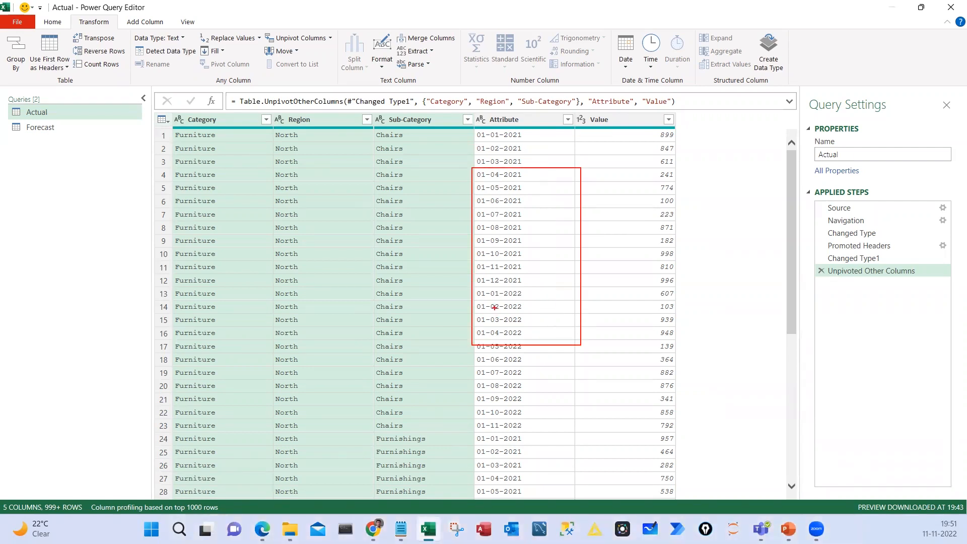
mouse_move(471, 104)
left_mouse_down()
mouse_move(489, 135)
mouse_move(487, 124)
left_mouse_up()
left_click_drag(532, 181, 547, 258)
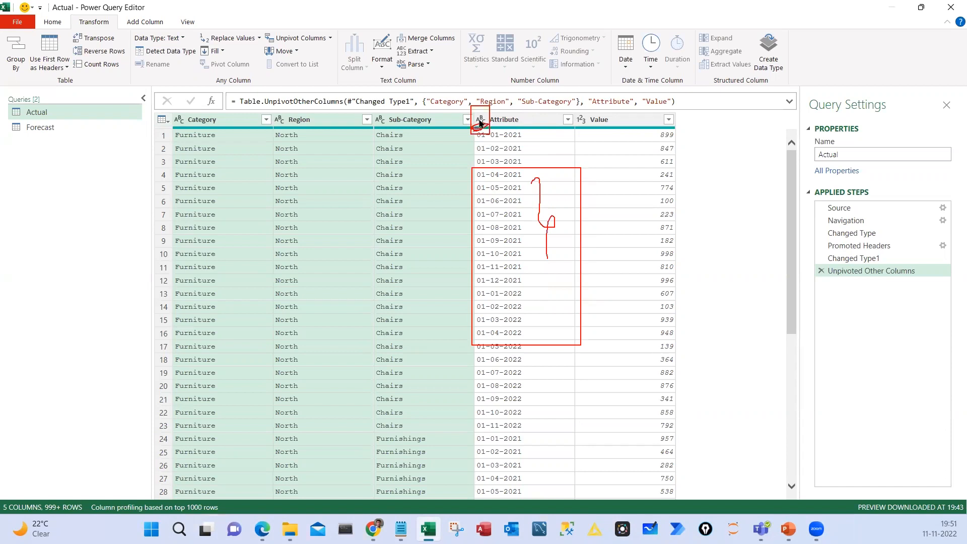
key("Escape")
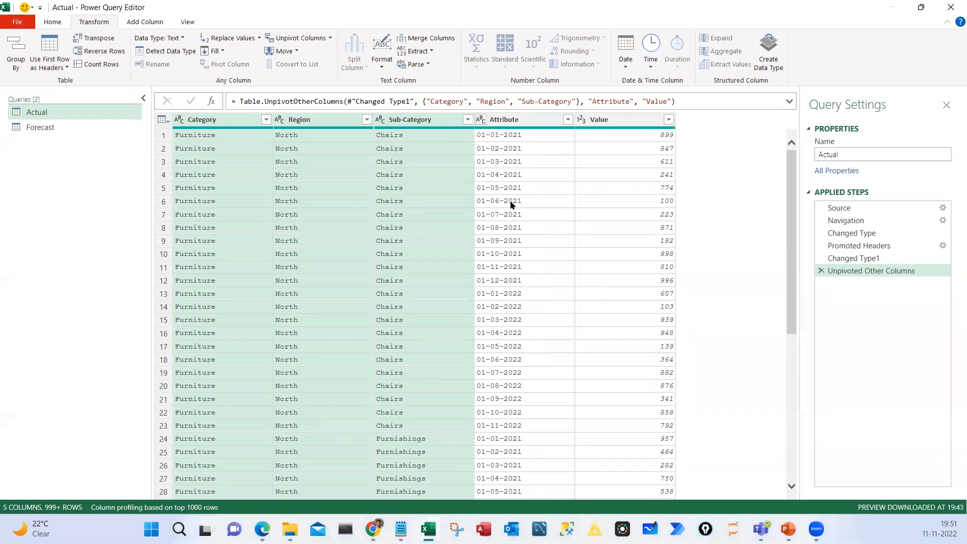
Change the Attribute column's data type to Date and rename the column as Date
left_click(481, 120)
left_click(505, 201)
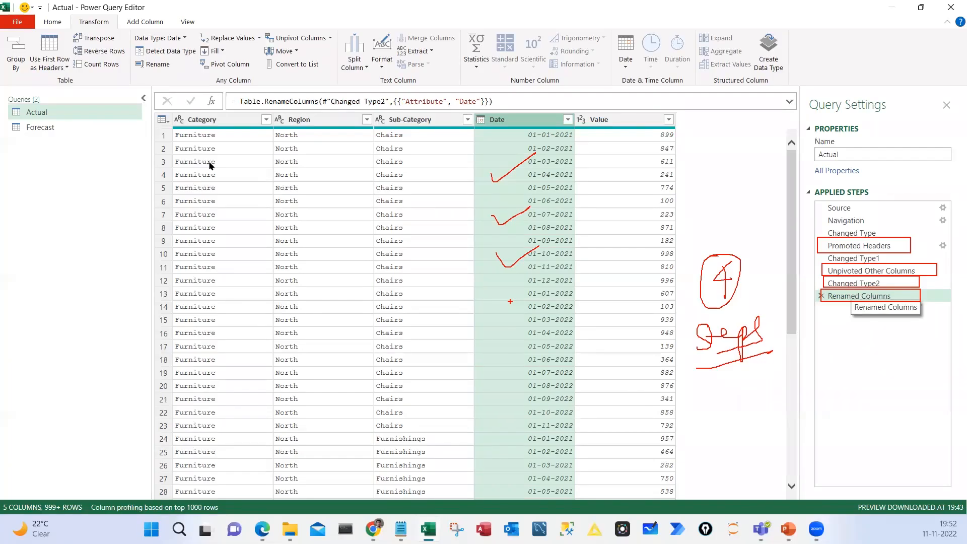
key("Escape")
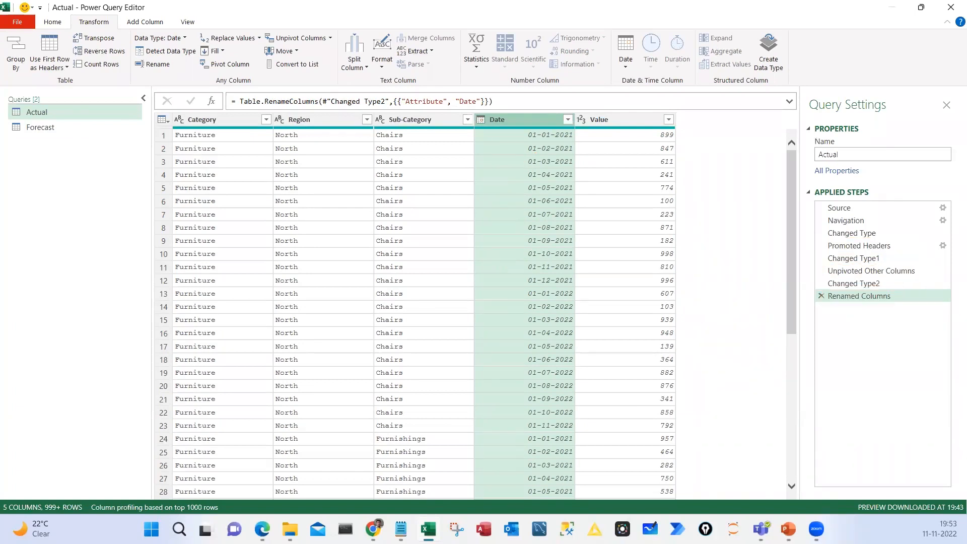
left_click_drag(172, 112, 679, 472)
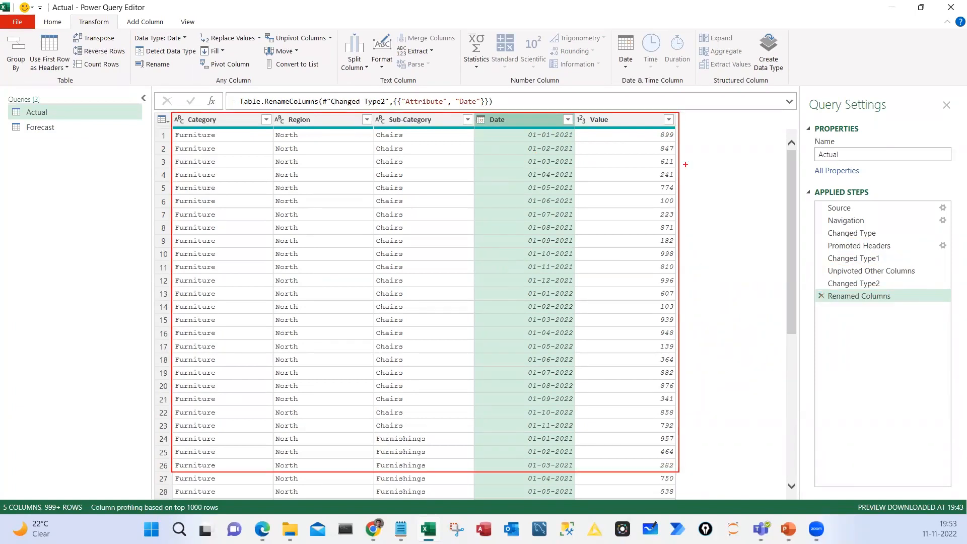
left_click_drag(682, 154, 754, 324)
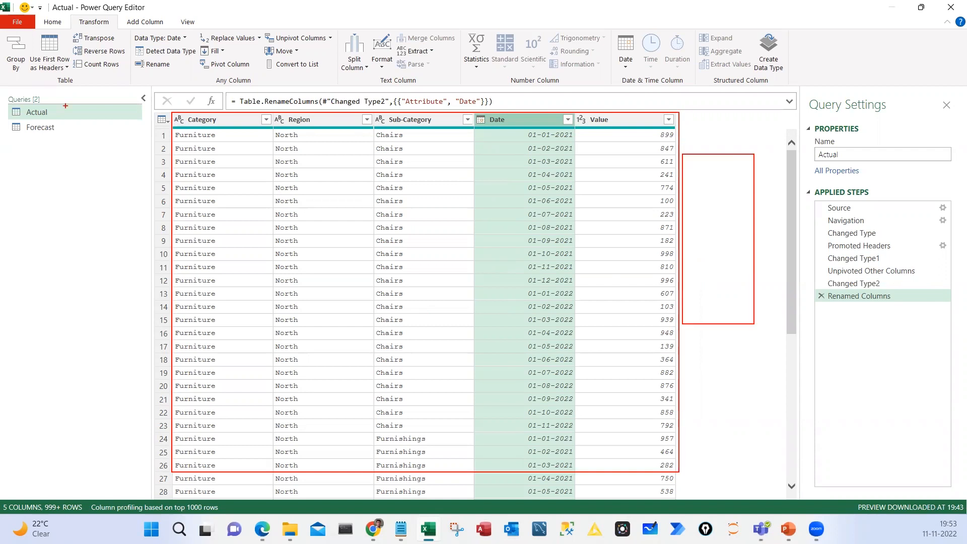
mouse_move(33, 95)
left_mouse_down()
mouse_move(24, 97)
mouse_move(61, 101)
left_mouse_up()
left_click_drag(214, 163, 243, 157)
left_click_drag(275, 171, 306, 155)
left_click_drag(381, 173, 409, 155)
left_click_drag(545, 176, 581, 158)
left_click_drag(606, 175, 621, 162)
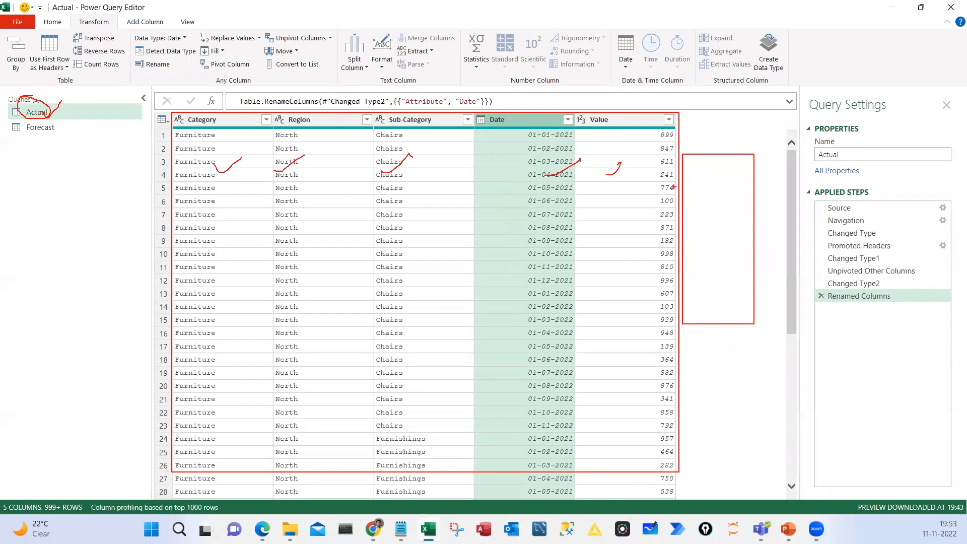
left_click_drag(667, 130, 667, 143)
key("Escape")
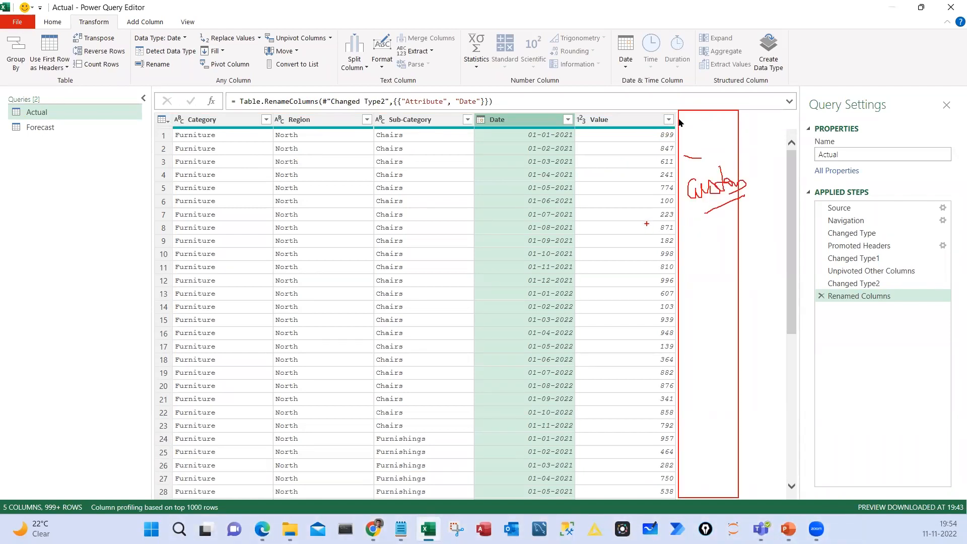
key("Escape")
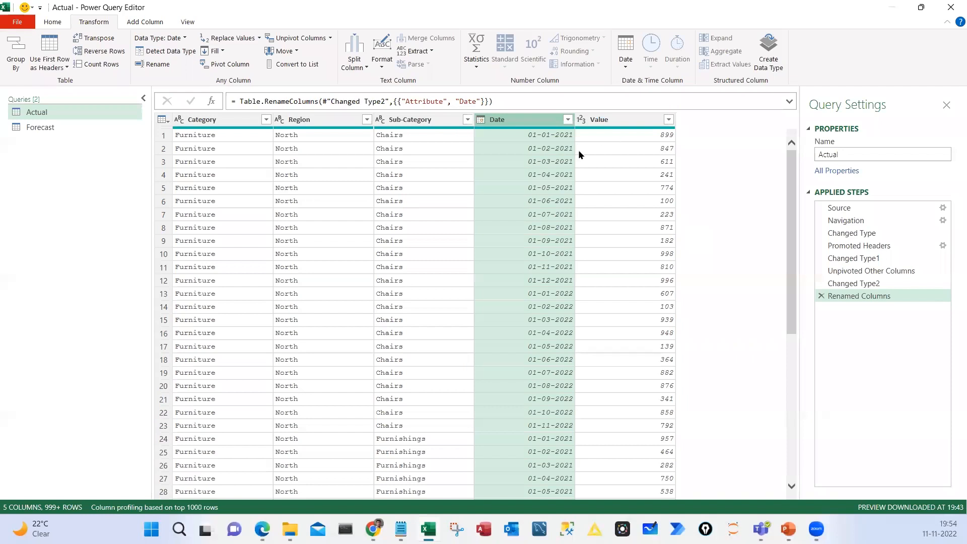
Start a custom column in the Actual query and name it Type
left_click(127, 21)
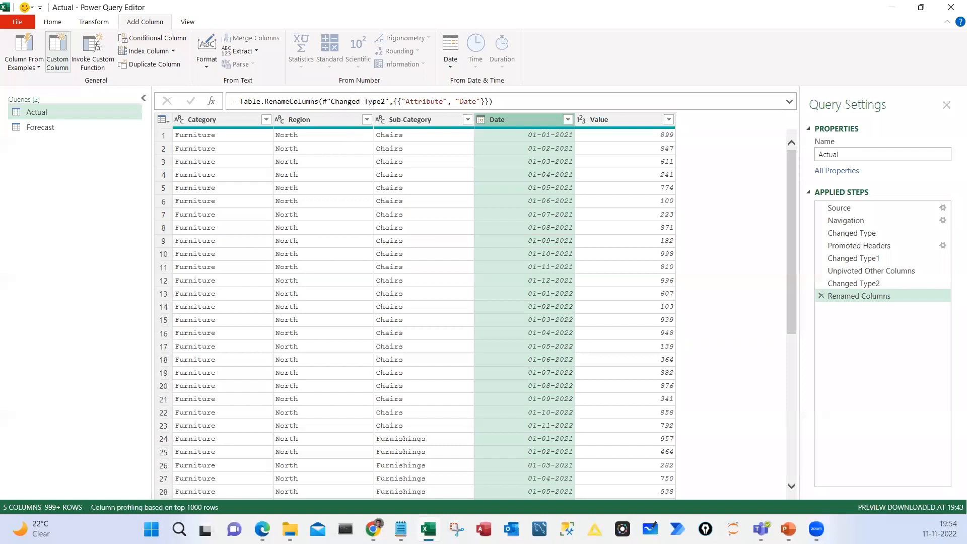
left_click(57, 53)
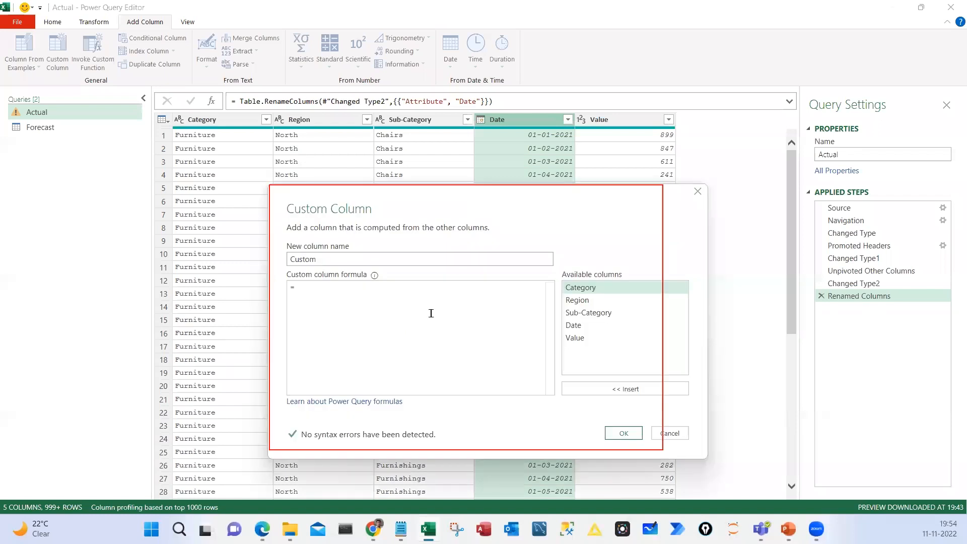
key("ctrl+a")
type("Type")
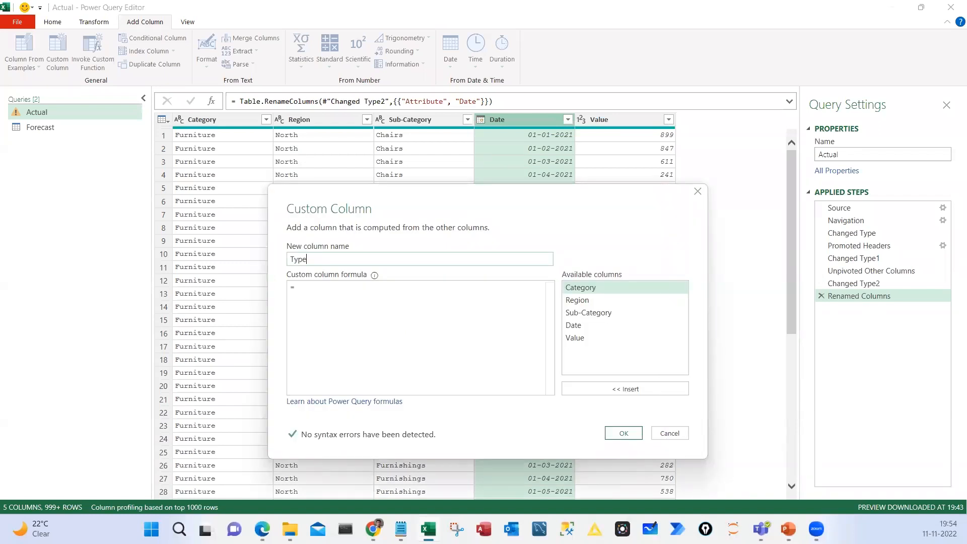
left_click_drag(318, 246, 304, 239)
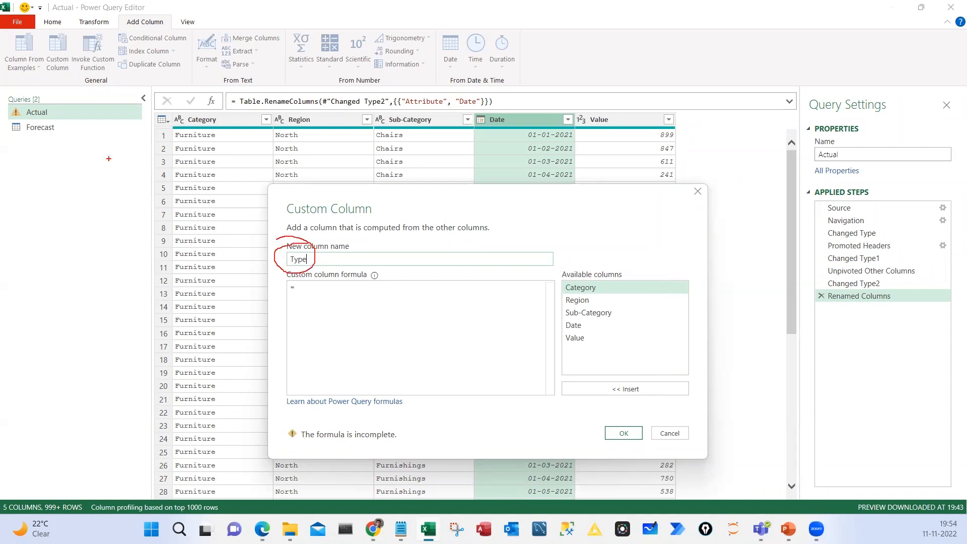
left_click_drag(48, 122, 71, 145)
left_click_drag(499, 105, 509, 114)
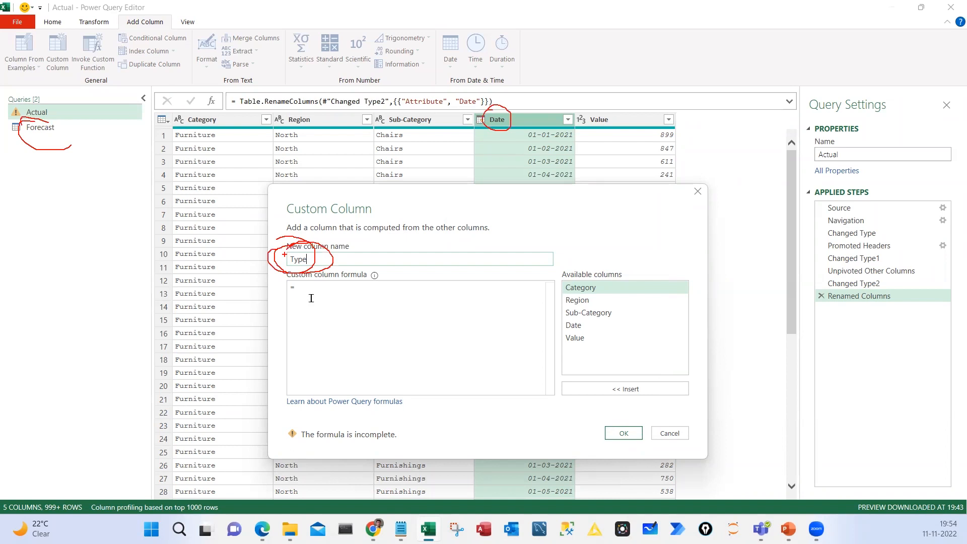
key("Escape")
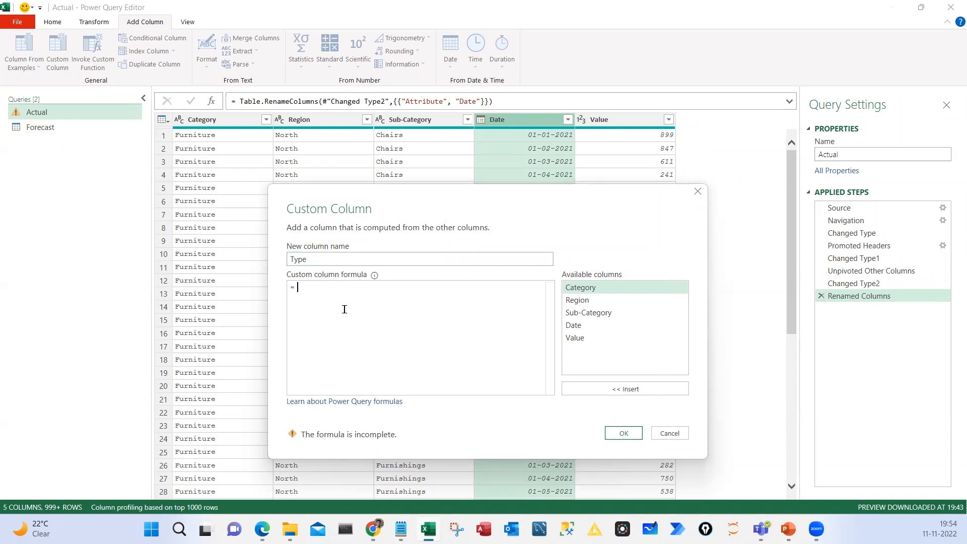
Give the Type column the constant formula "Actual" and add it to the query
type("\"Actual\"")
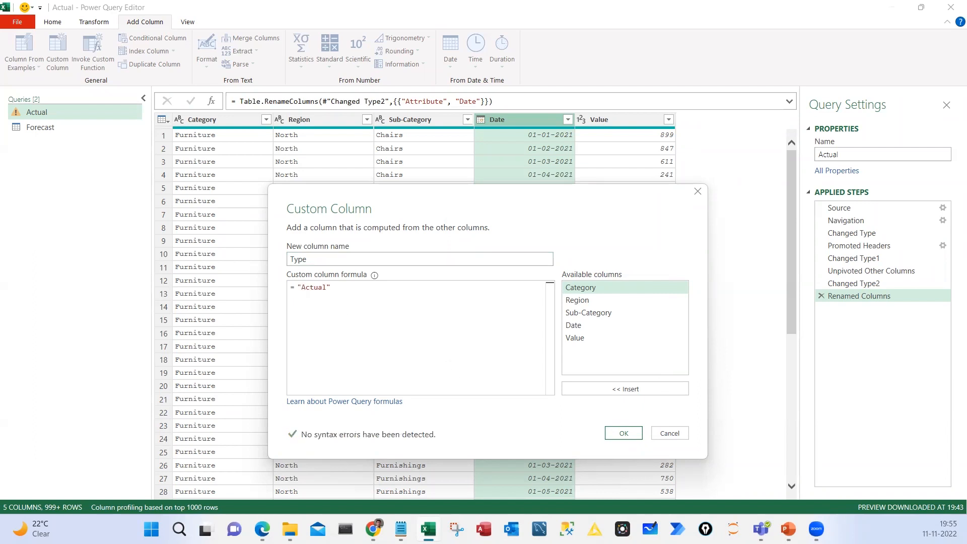
left_click_drag(279, 389, 412, 413)
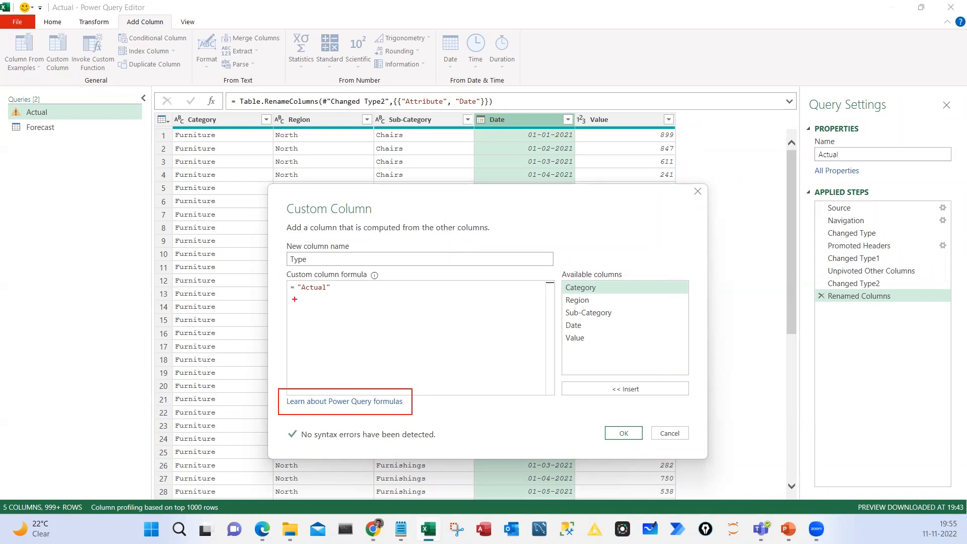
mouse_move(295, 299)
left_mouse_down()
mouse_move(297, 338)
mouse_move(277, 306)
left_mouse_up()
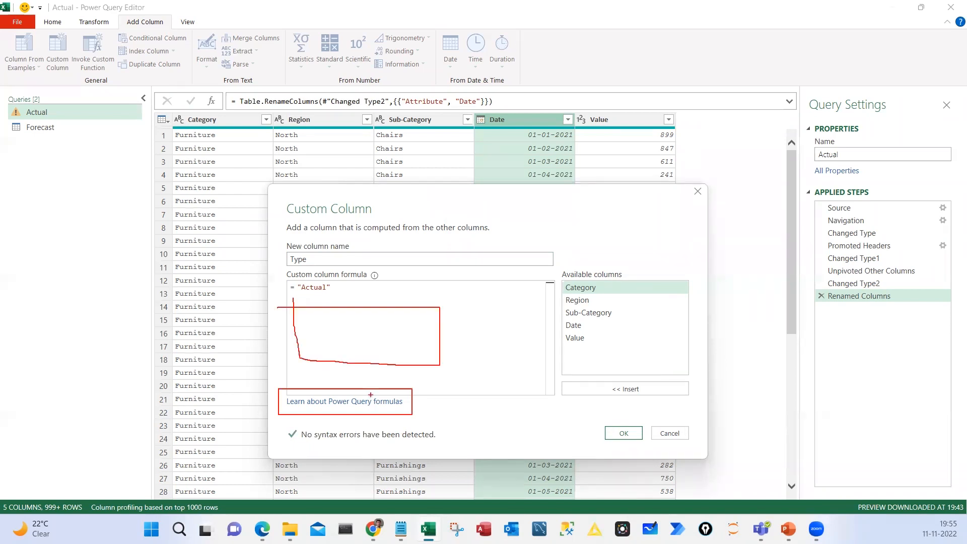
left_click_drag(359, 393, 401, 382)
left_click_drag(281, 291, 312, 296)
mouse_move(278, 418)
left_mouse_down()
mouse_move(450, 445)
mouse_move(485, 410)
left_mouse_up()
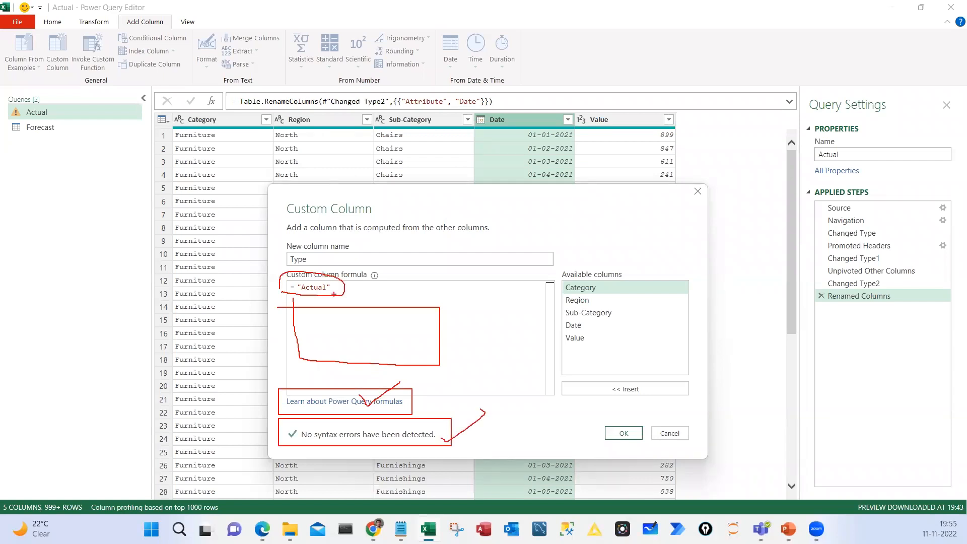
left_click_drag(335, 296, 372, 282)
key("Escape")
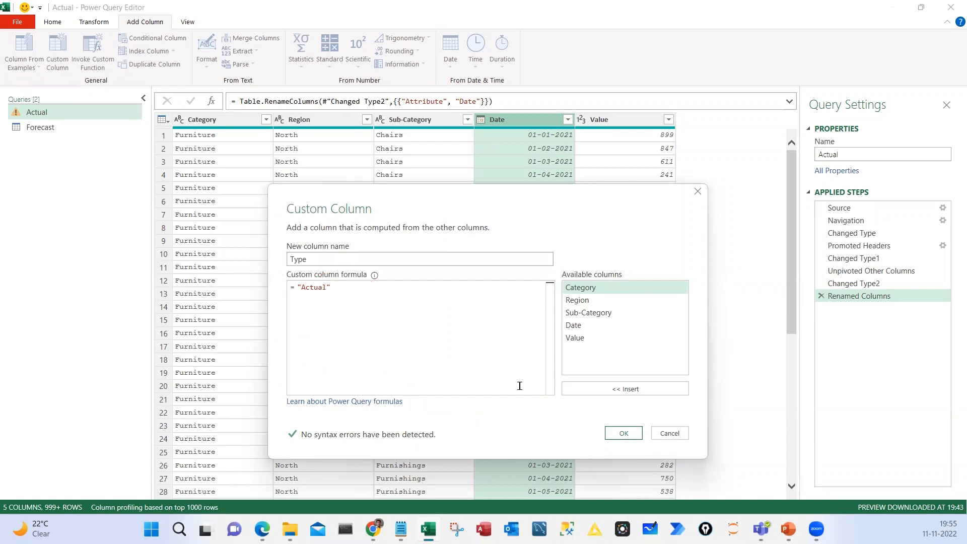
left_click(625, 434)
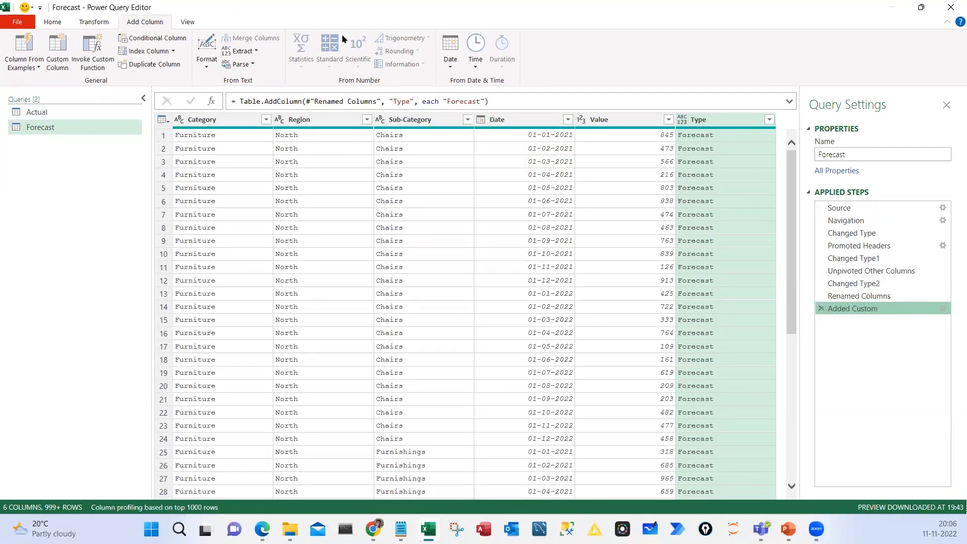
key("super+Down")
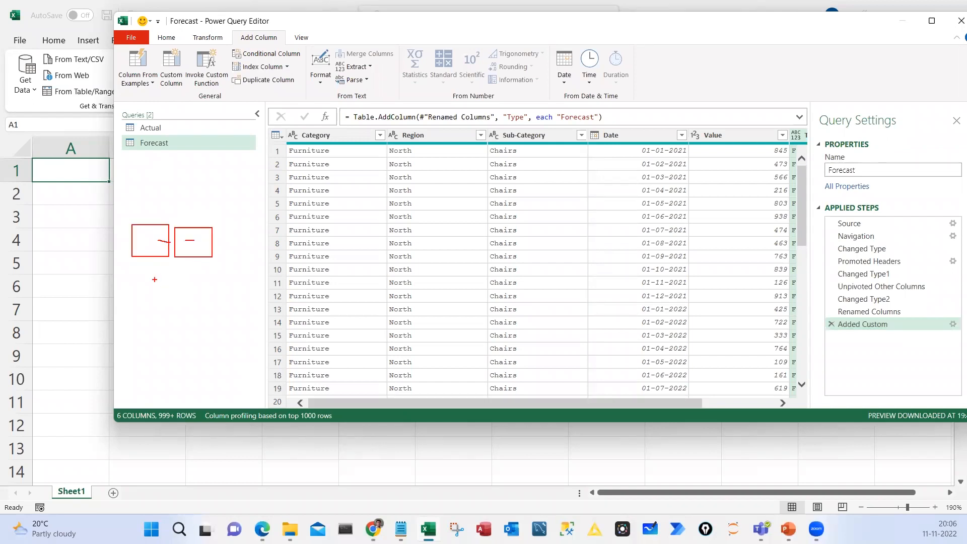
mouse_move(145, 270)
left_mouse_down()
mouse_move(167, 304)
mouse_move(168, 336)
left_mouse_up()
left_click_drag(291, 126, 630, 138)
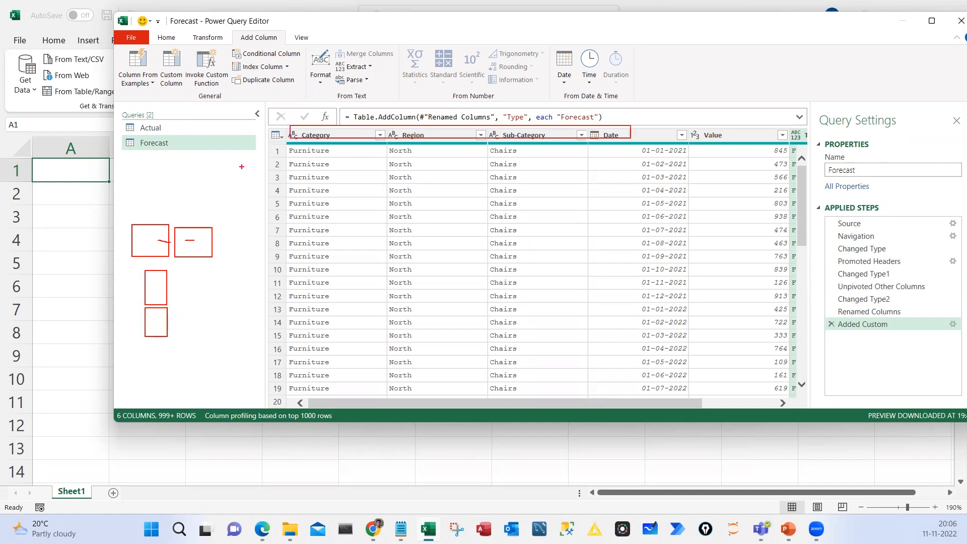
left_click_drag(224, 203, 253, 368)
left_click_drag(231, 266, 256, 269)
left_click_drag(227, 295, 247, 295)
left_click_drag(224, 319, 241, 318)
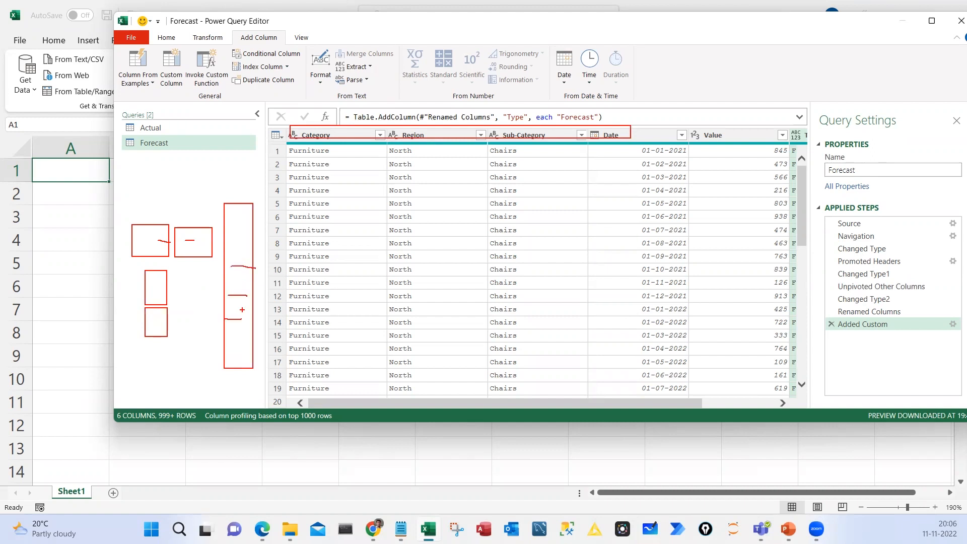
left_click_drag(227, 238, 251, 237)
left_click_drag(234, 294, 246, 293)
left_click_drag(228, 245, 191, 296)
key("Escape")
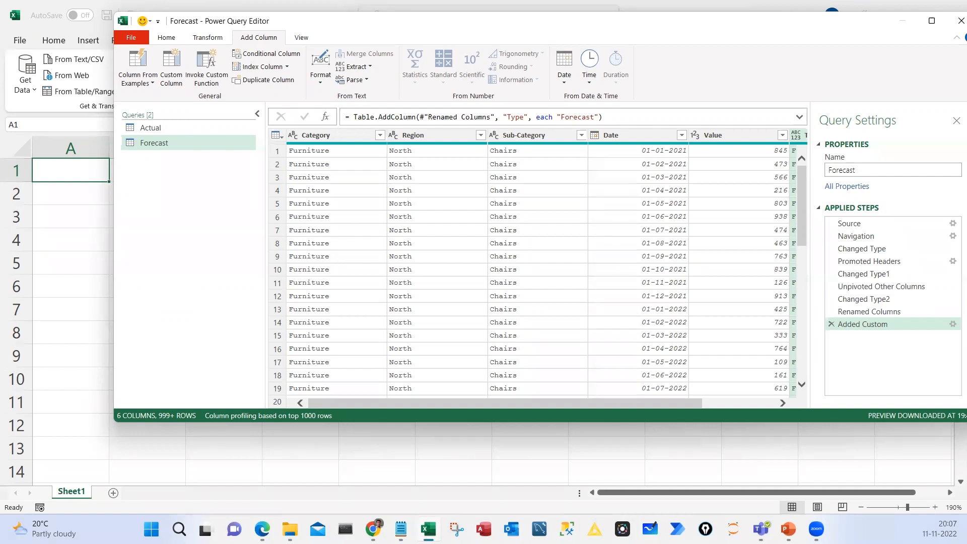
Append two tables as a new query, with Forecast as the first table and Actual as the second
left_click(166, 38)
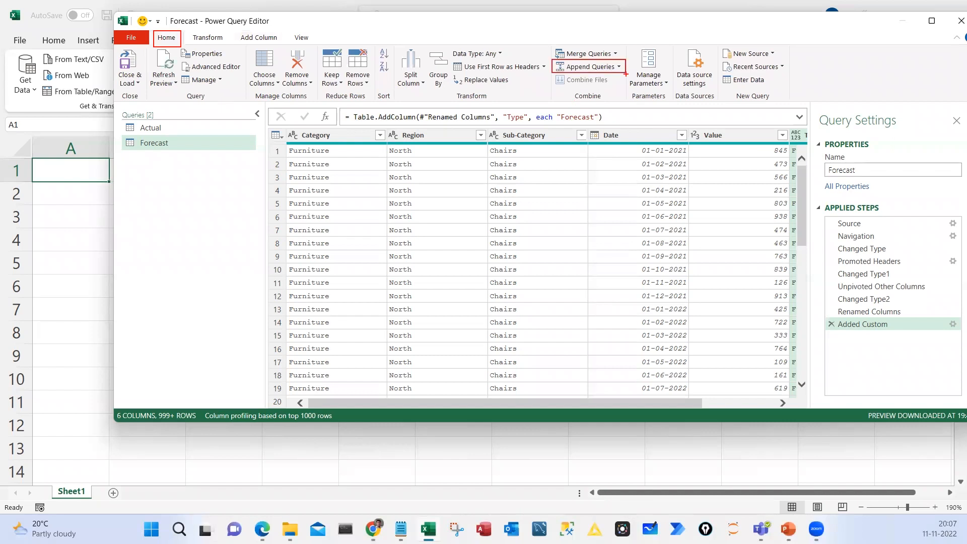
left_click_drag(590, 47, 650, 14)
left_click_drag(558, 74, 606, 74)
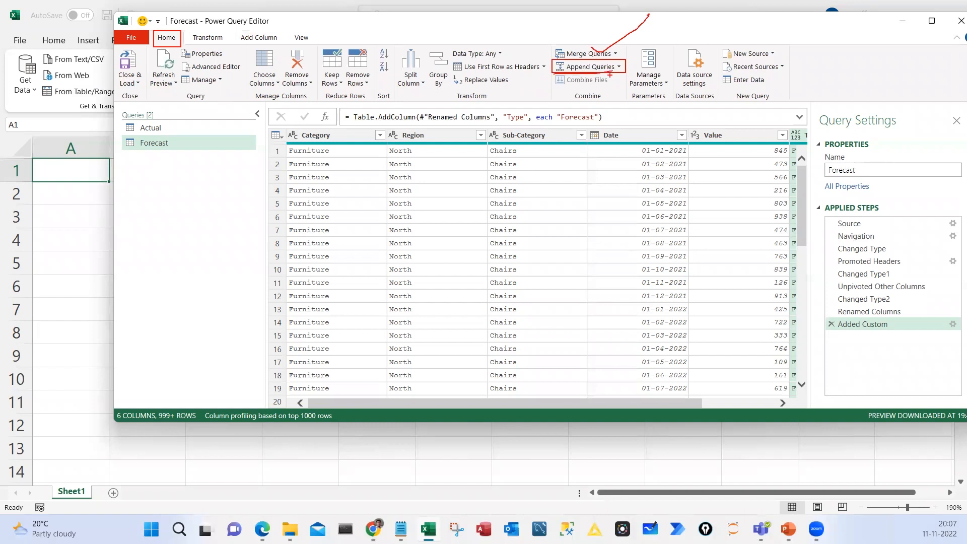
left_click(620, 68)
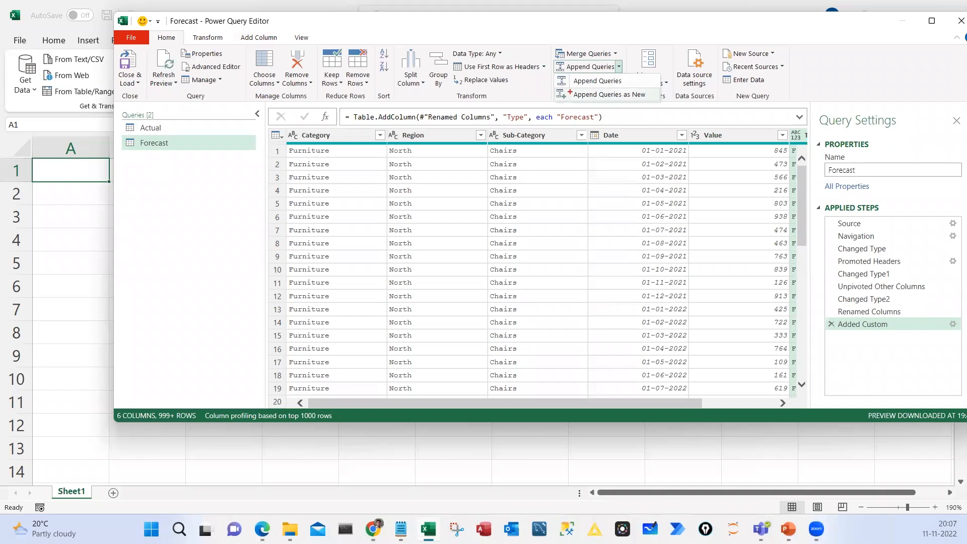
left_click_drag(569, 89, 665, 103)
mouse_move(171, 123)
left_mouse_down()
mouse_move(202, 109)
mouse_move(207, 130)
mouse_move(201, 114)
mouse_move(229, 127)
left_mouse_up()
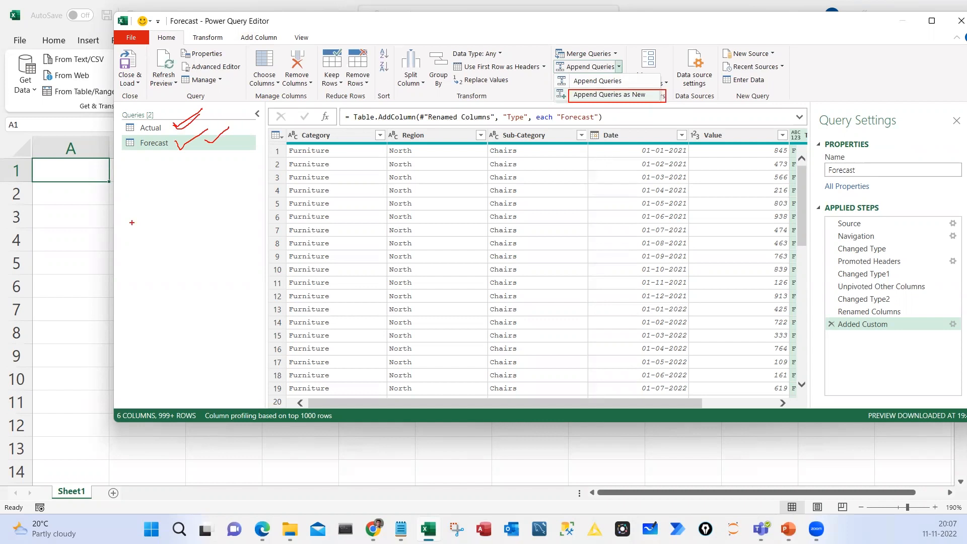
mouse_move(131, 208)
left_mouse_down()
mouse_move(202, 259)
mouse_move(128, 132)
mouse_move(168, 252)
left_mouse_up()
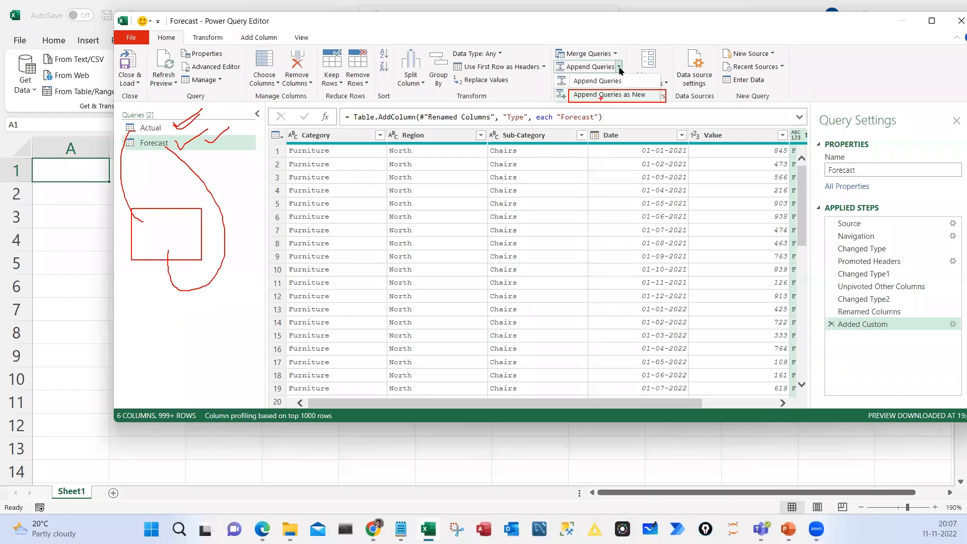
left_click_drag(580, 86, 555, 87)
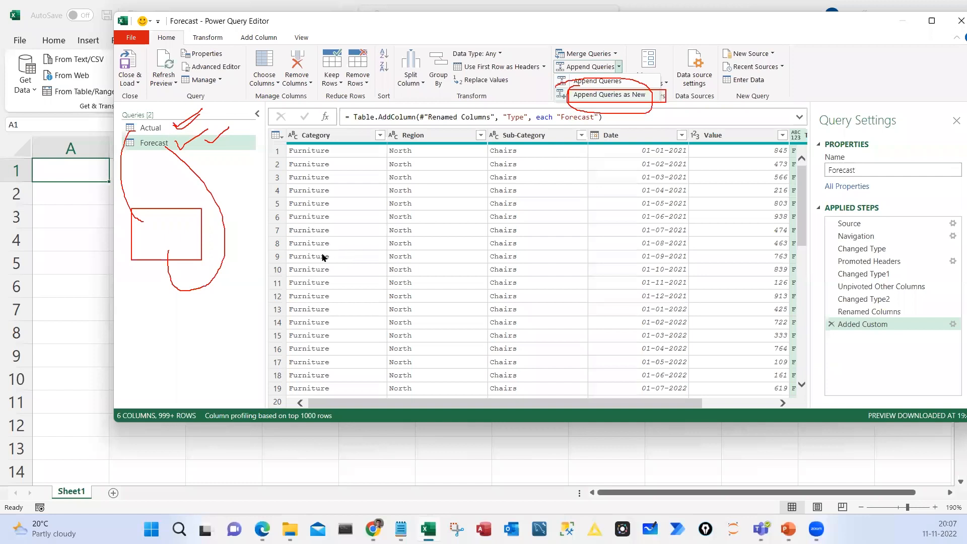
key("Escape")
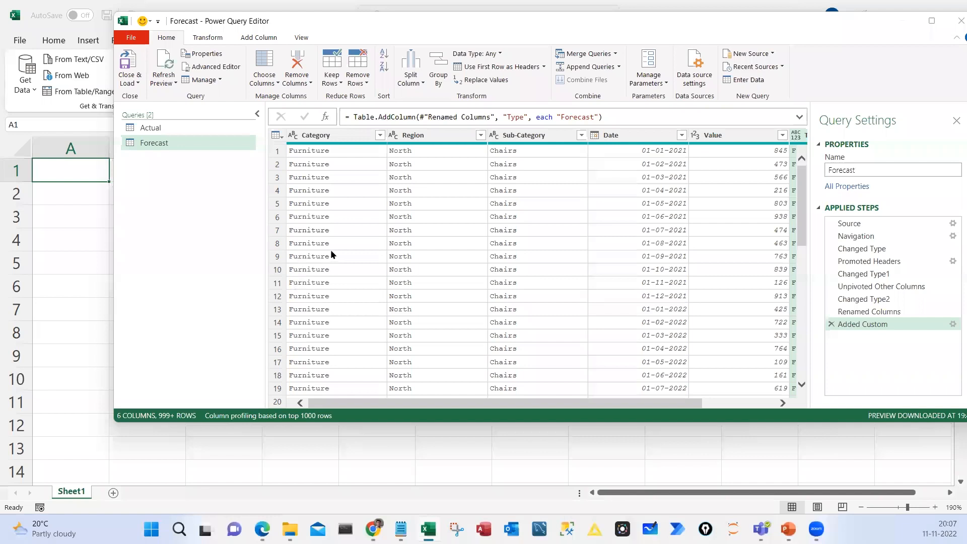
left_click(348, 223)
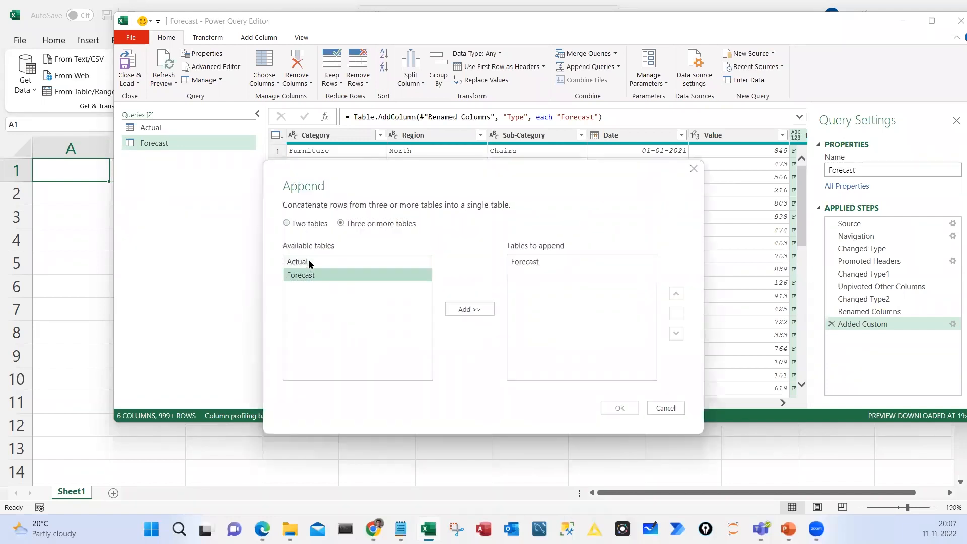
key("Up")
left_click(313, 294)
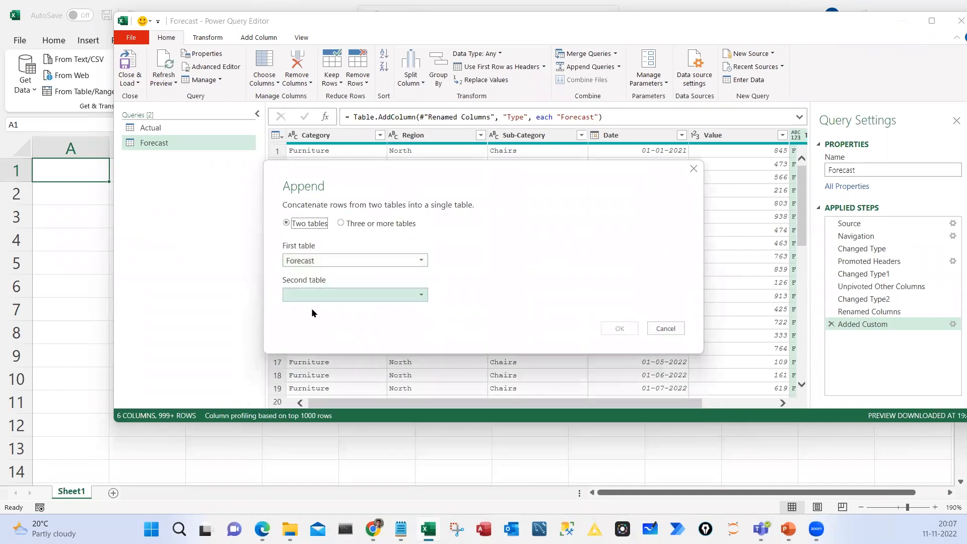
left_click(302, 298)
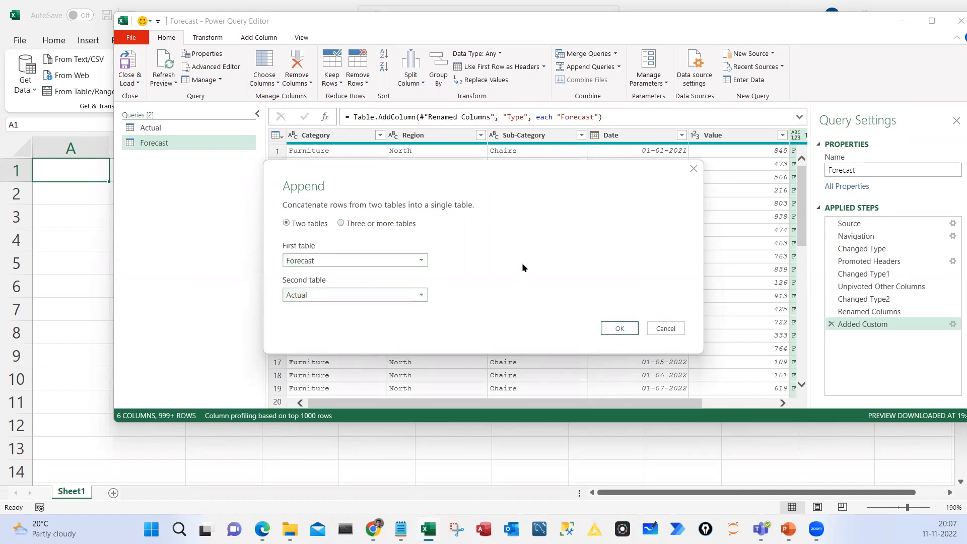
left_click(340, 223)
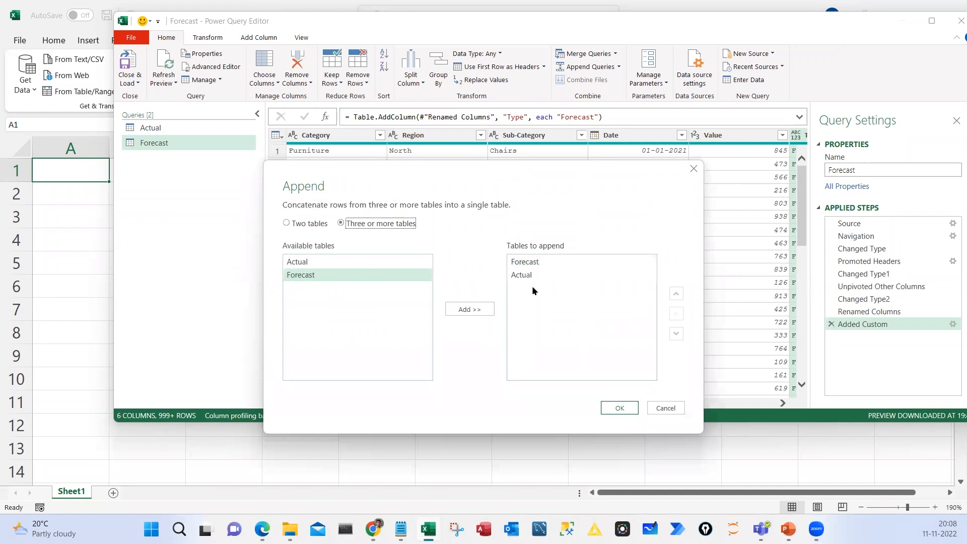
left_click(303, 225)
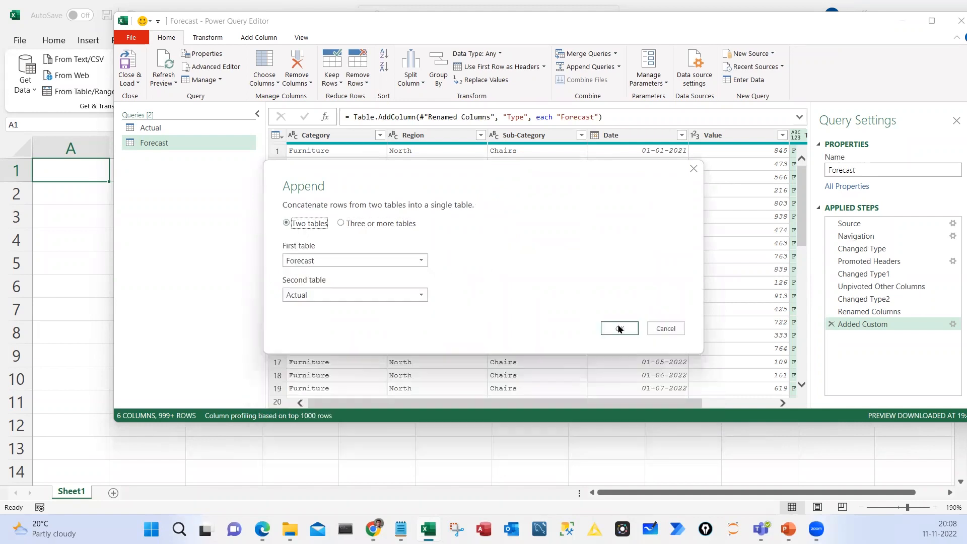
left_click(619, 328)
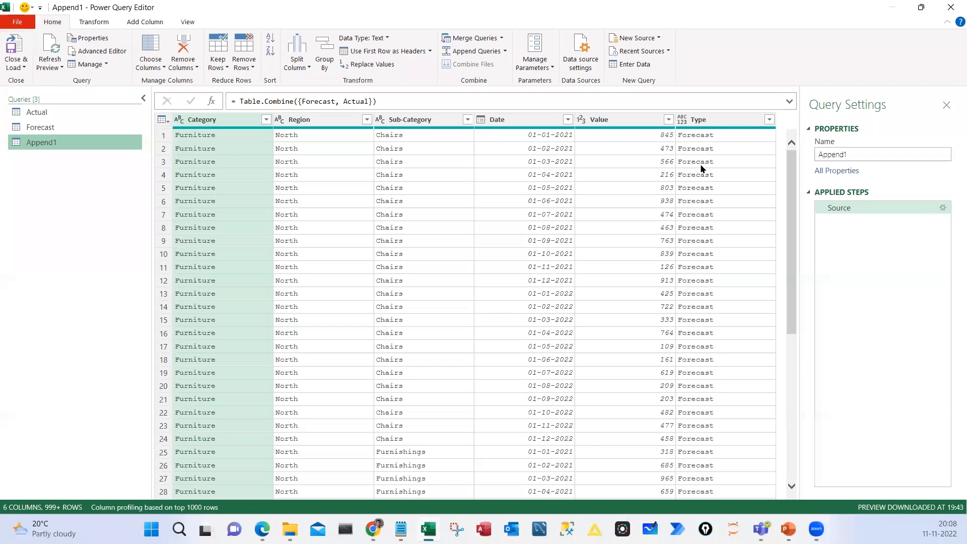
Examine the rows of the appended query, checking the entries in its Type and Value columns
left_click(703, 333)
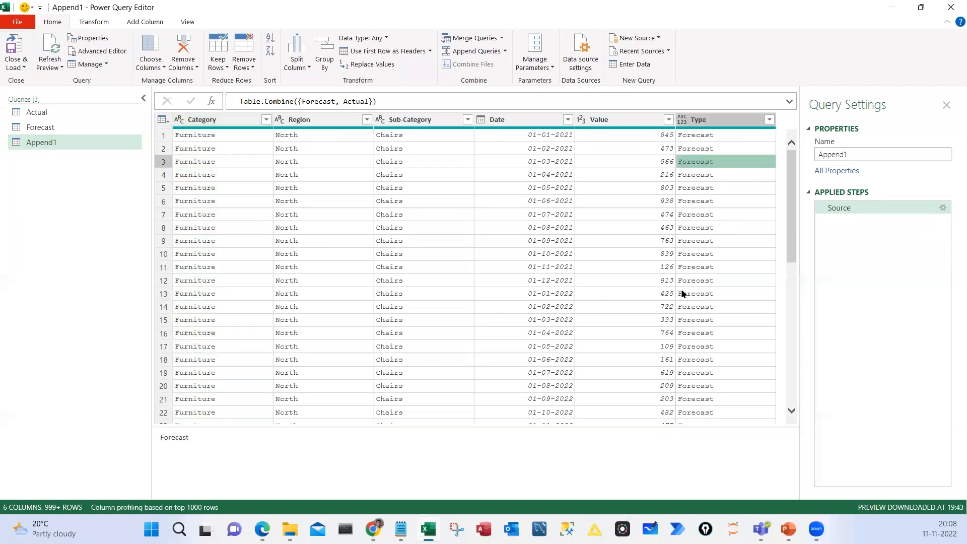
scroll(693, 295, "down", 15)
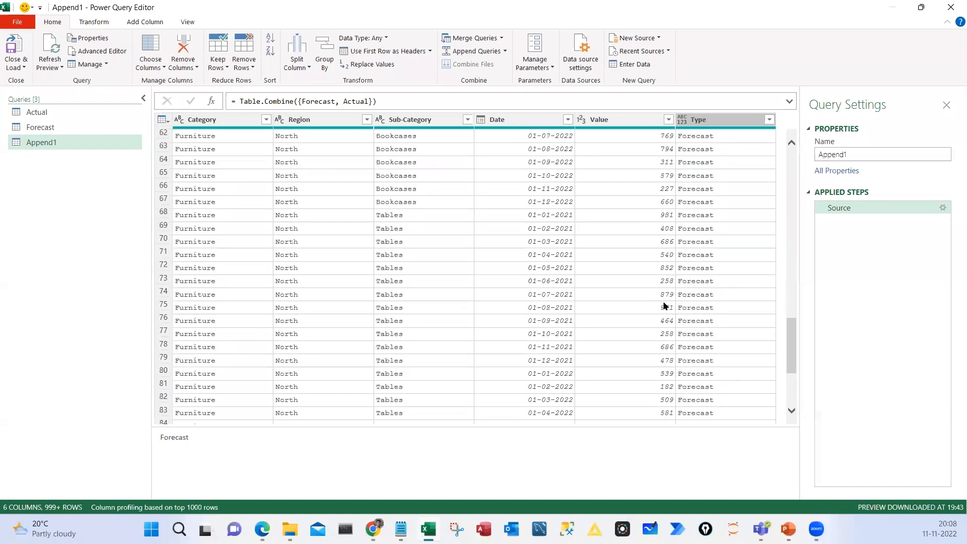
scroll(688, 305, "down", 20)
left_click(688, 304)
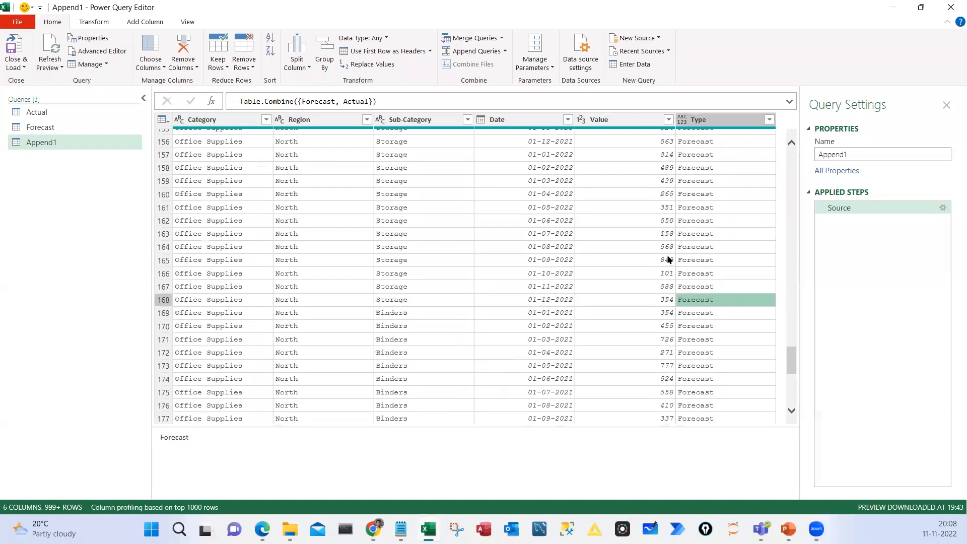
left_click(695, 260)
left_click(676, 260)
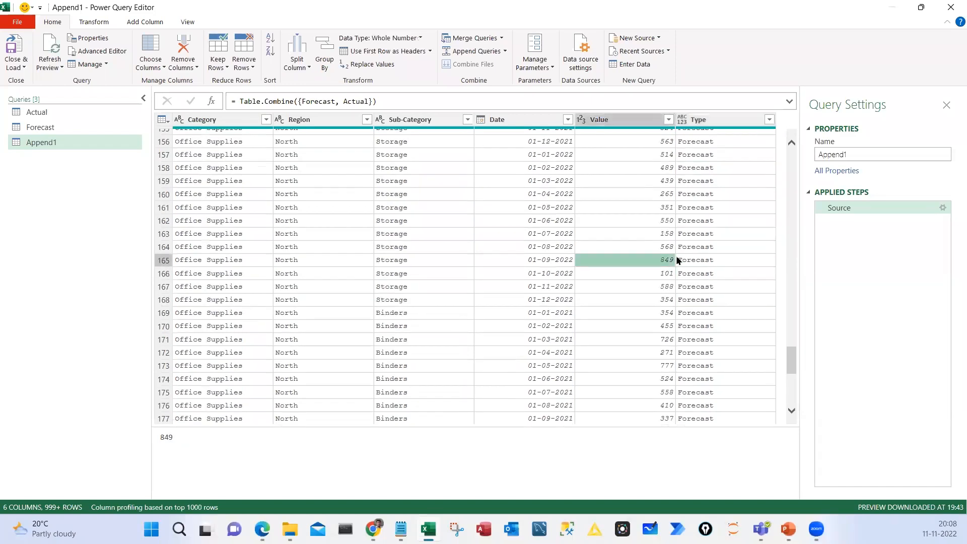
left_click(677, 260)
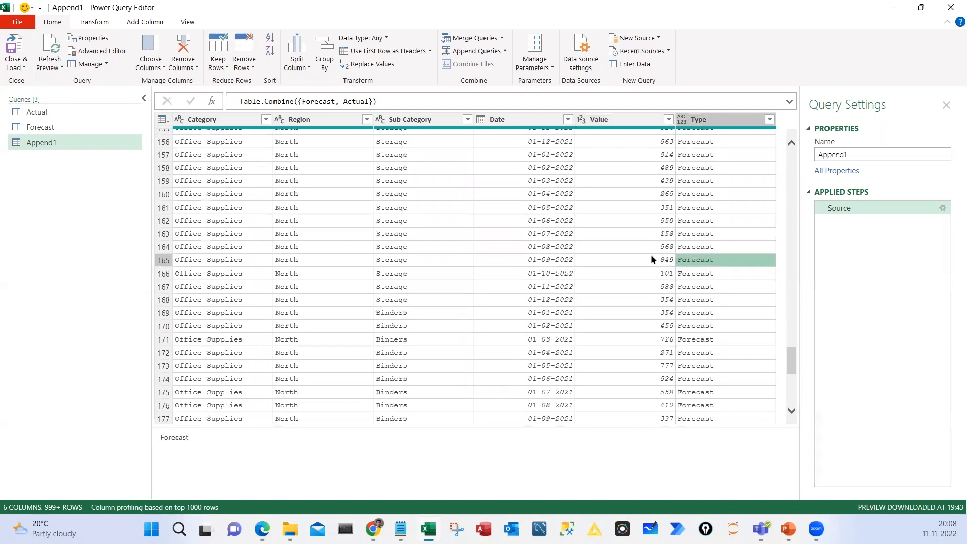
left_click(651, 259)
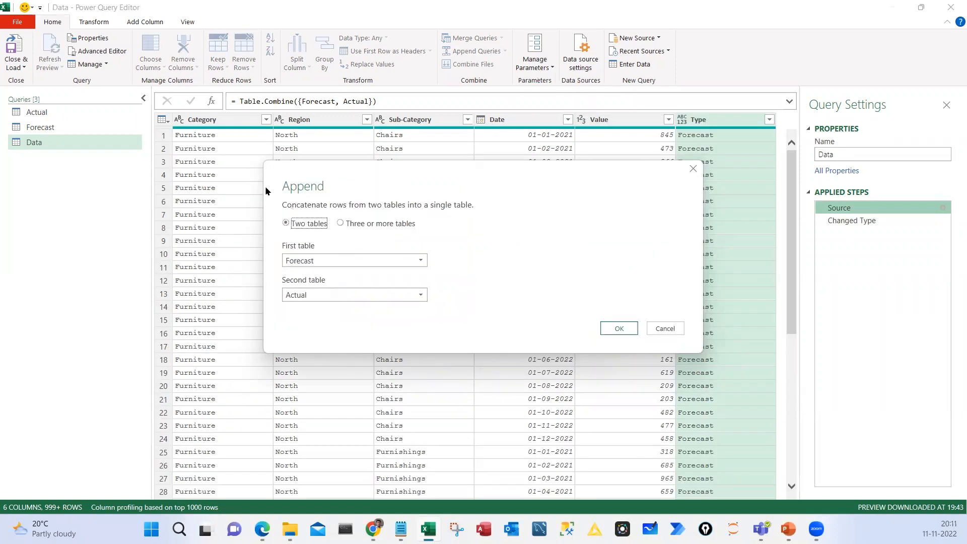
Dismiss the append settings, profile columns on the entire data set, and check the Category column's quality statistics
key("Escape")
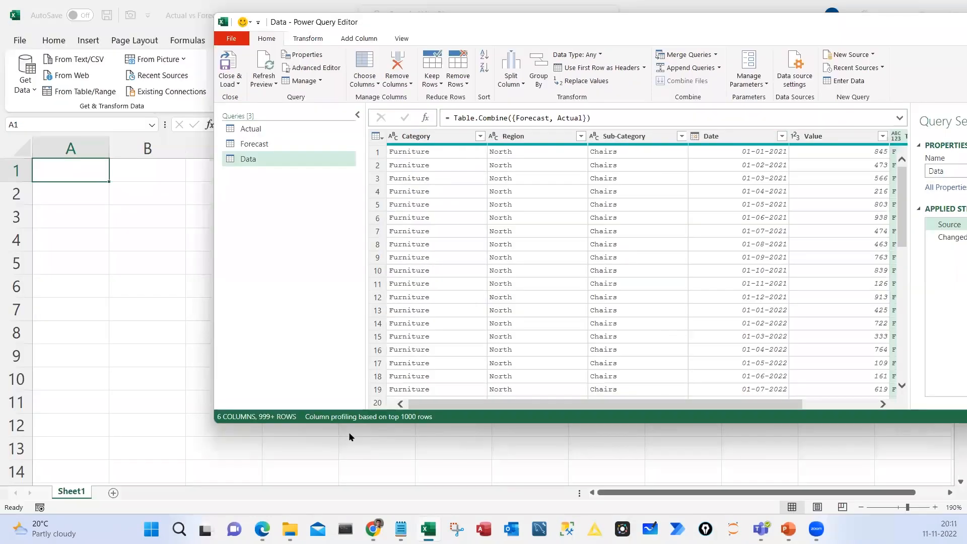
left_click(354, 416)
left_click(370, 377)
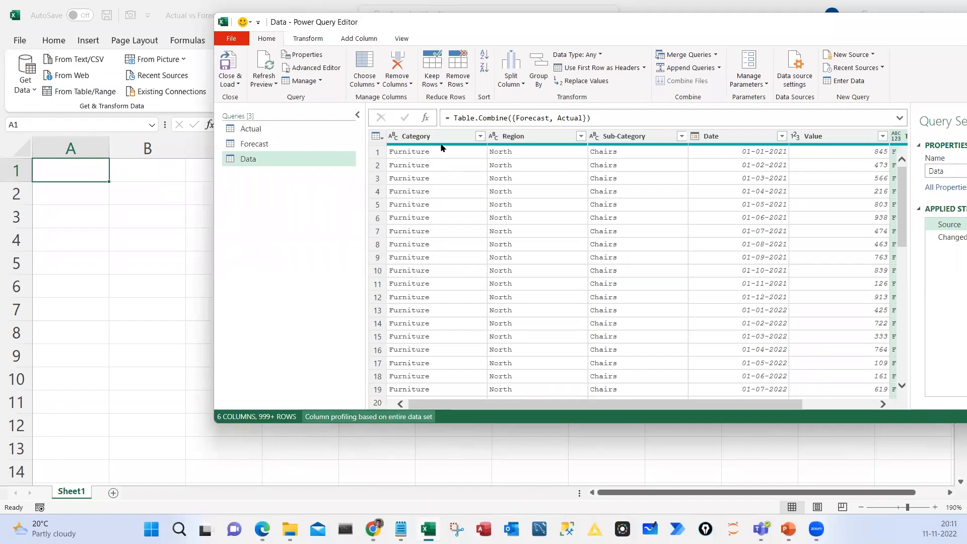
mouse_move(442, 147)
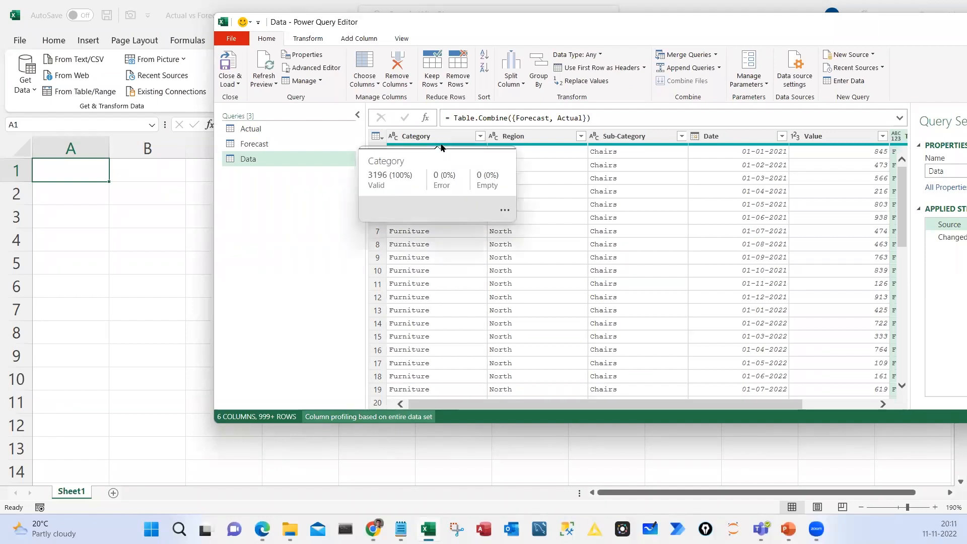
Close the query editor and load the queries as a PivotTable Report on a new worksheet
left_click(230, 83)
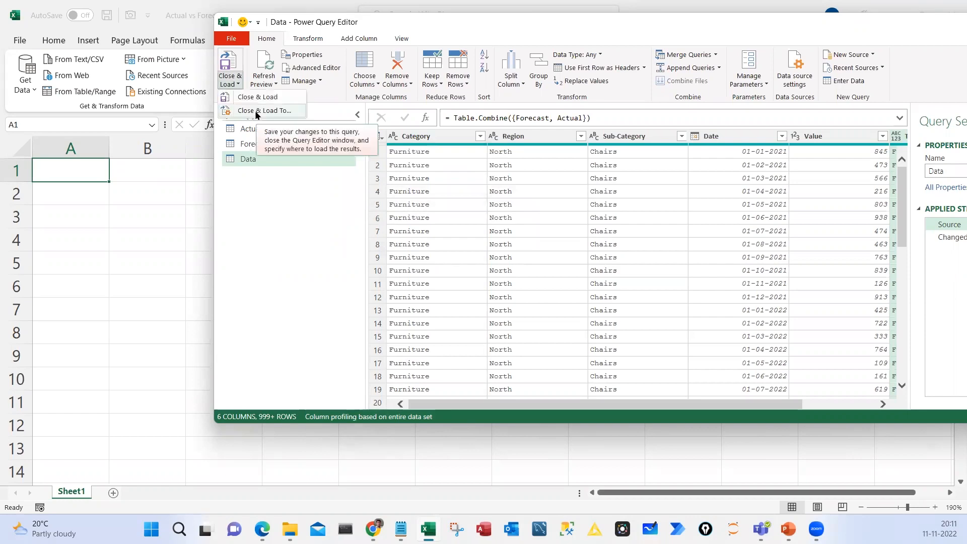
left_click(255, 111)
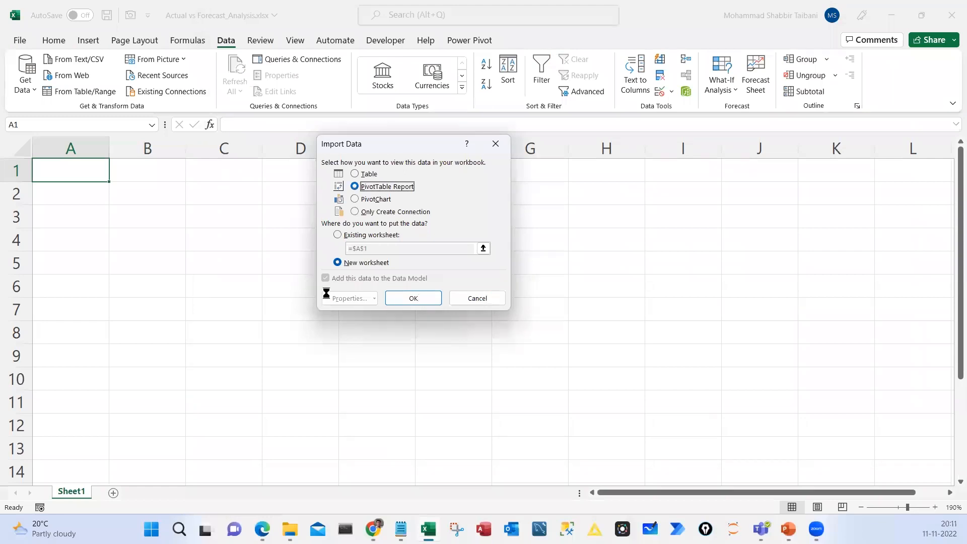
key("Return")
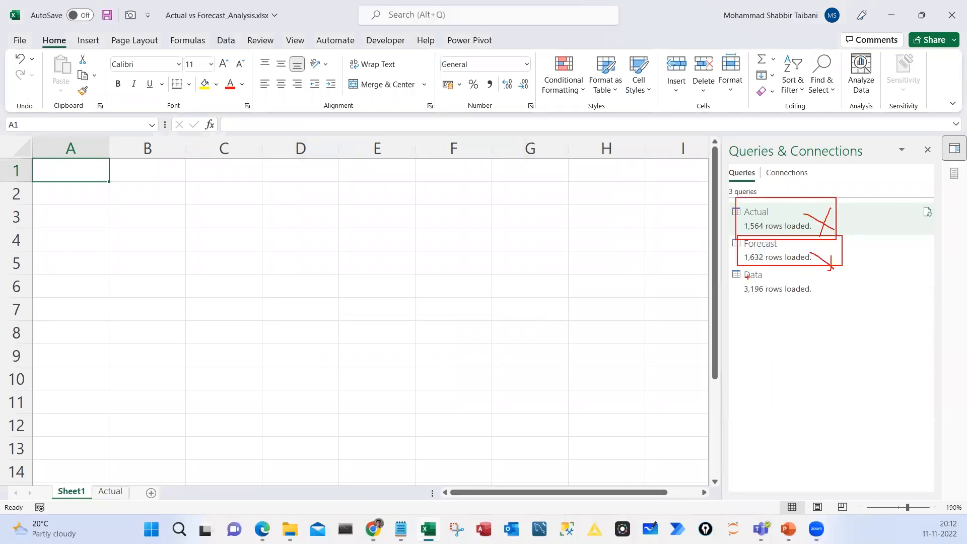
Change the Actual query to Only Create Connection, remove it from the Data Model, and accept the possible data loss
key("Escape")
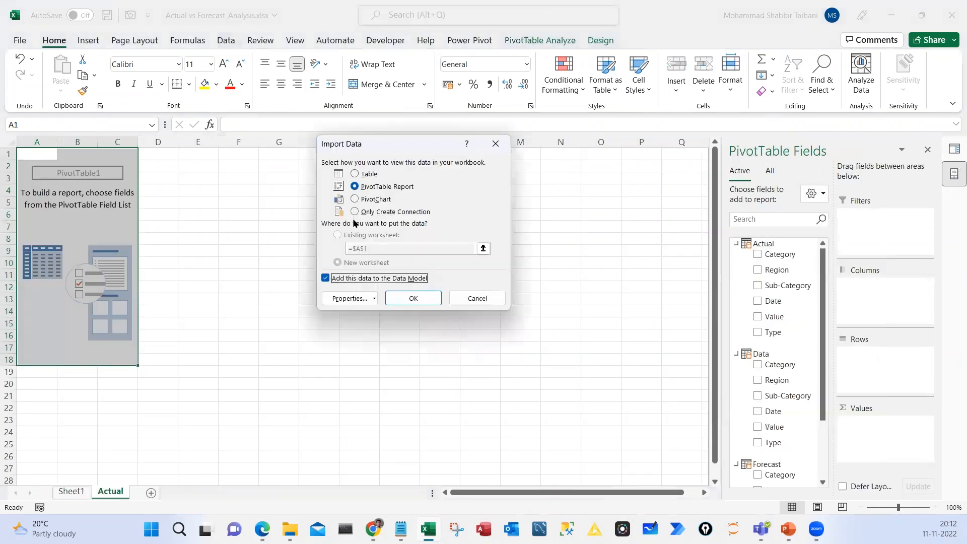
left_click(355, 211)
left_click_drag(348, 205, 369, 207)
left_click_drag(319, 263, 321, 270)
left_click_drag(345, 167, 376, 204)
left_click_drag(373, 173, 400, 192)
key("Return")
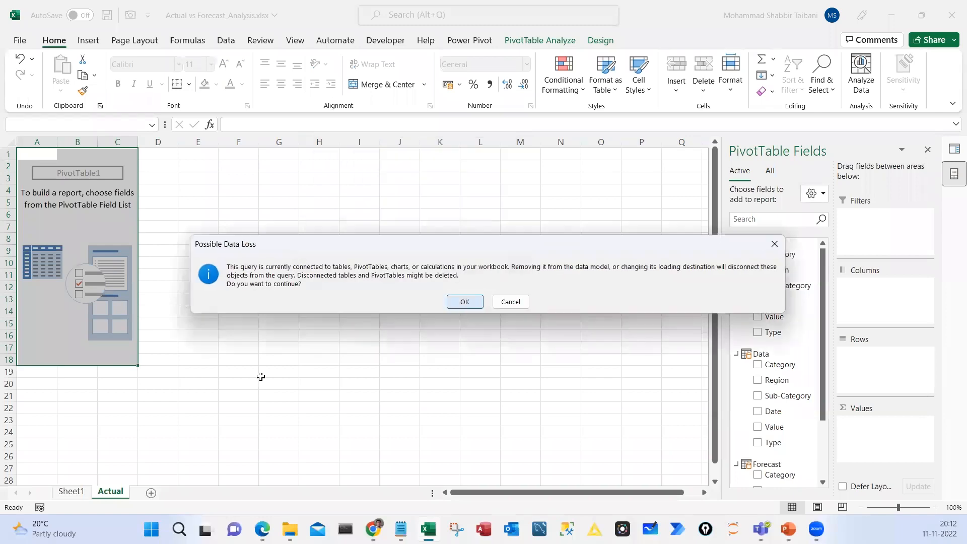
key("Return")
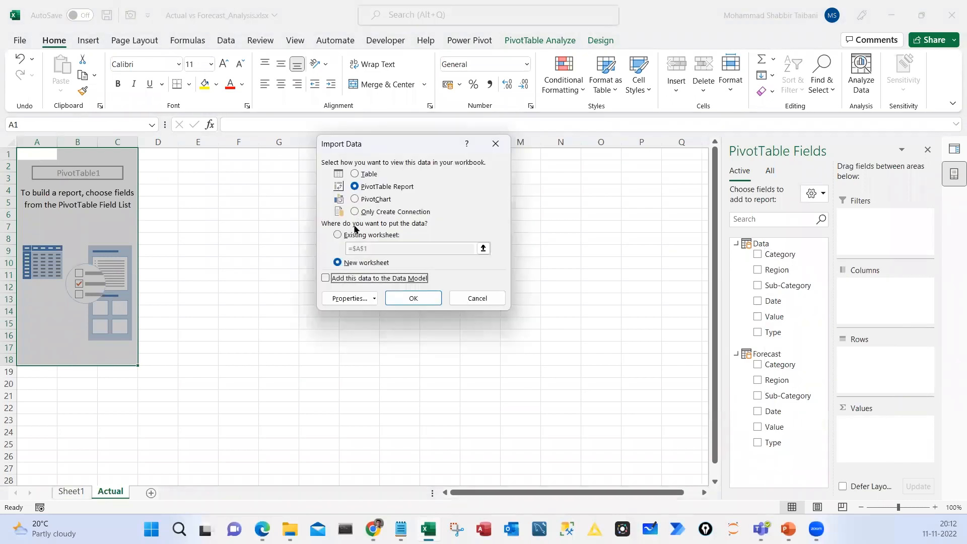
Change the Forecast query to Only Create Connection outside the Data Model, accepting the possible data loss
key("alt+o")
left_click(422, 302)
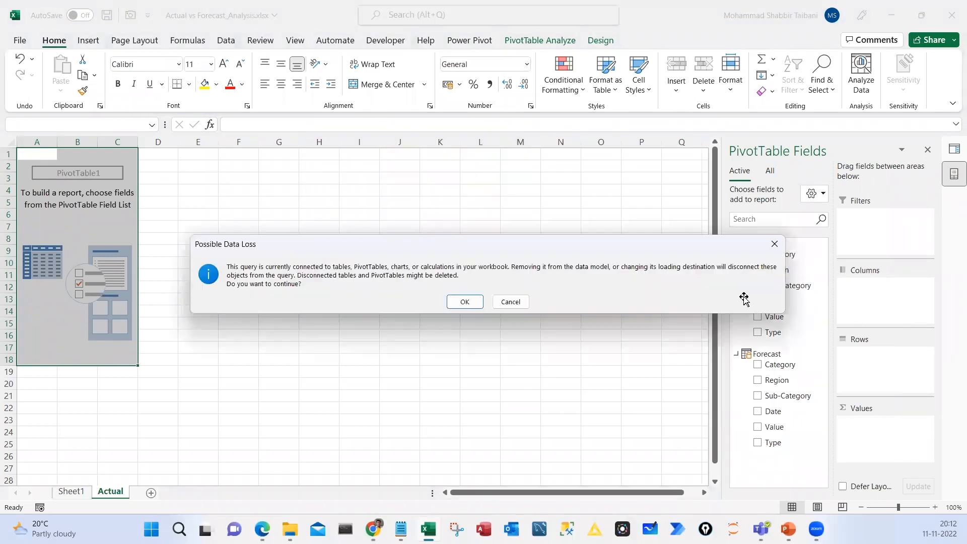
key("Return")
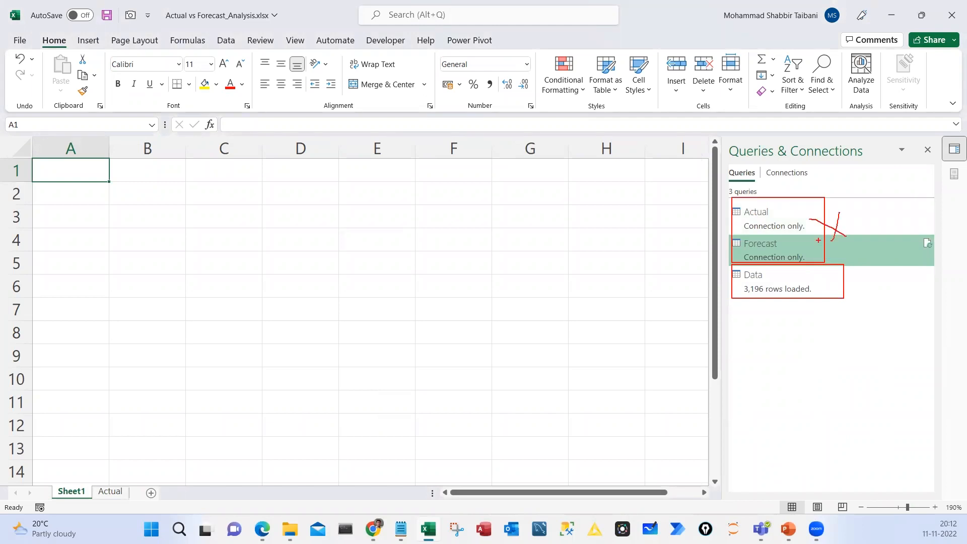
left_click(236, 280)
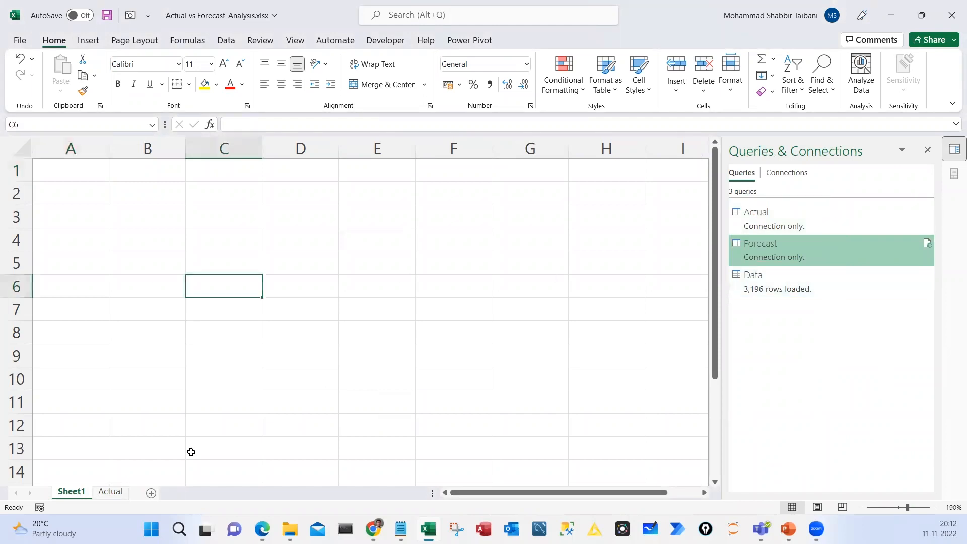
Rename the Actual worksheet containing the empty pivot table as Data
left_click(111, 491)
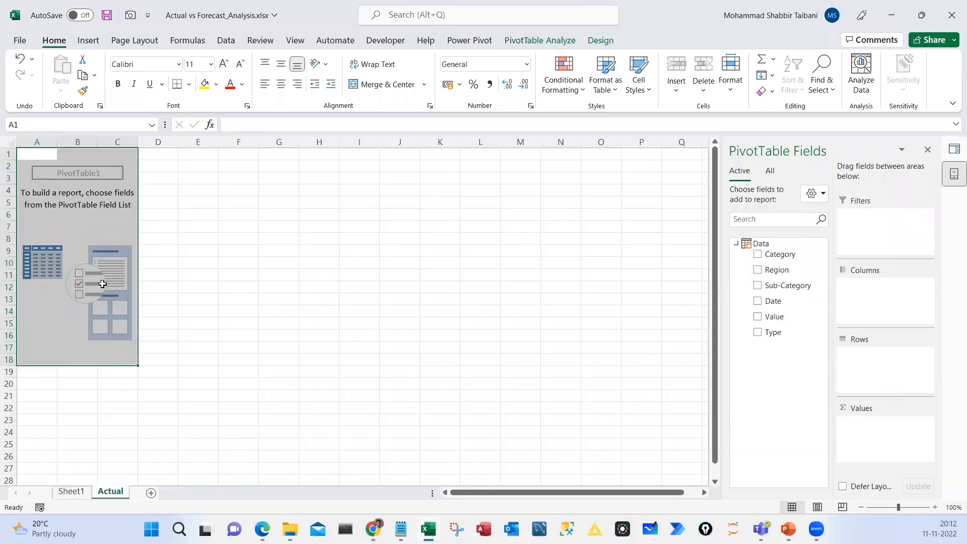
double_click(110, 491)
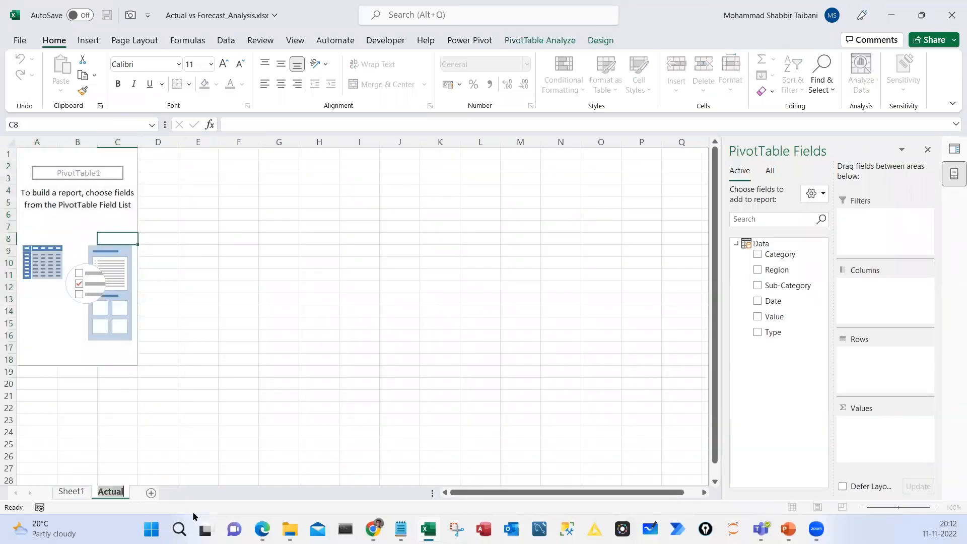
type("Data")
key("Return")
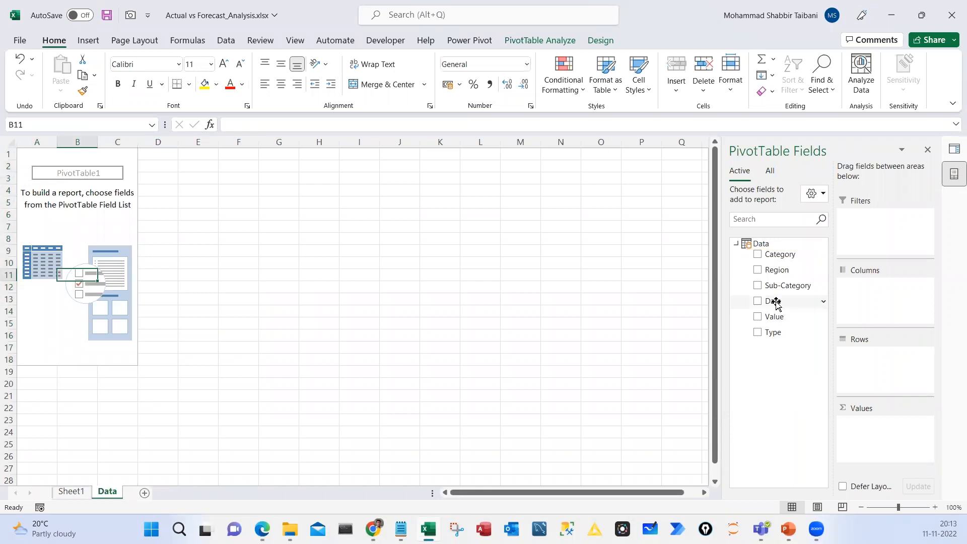
Add Date to the pivot table rows, keeping only its Year and Month levels, and expand 2021 to show the months
left_click_drag(774, 301, 863, 359)
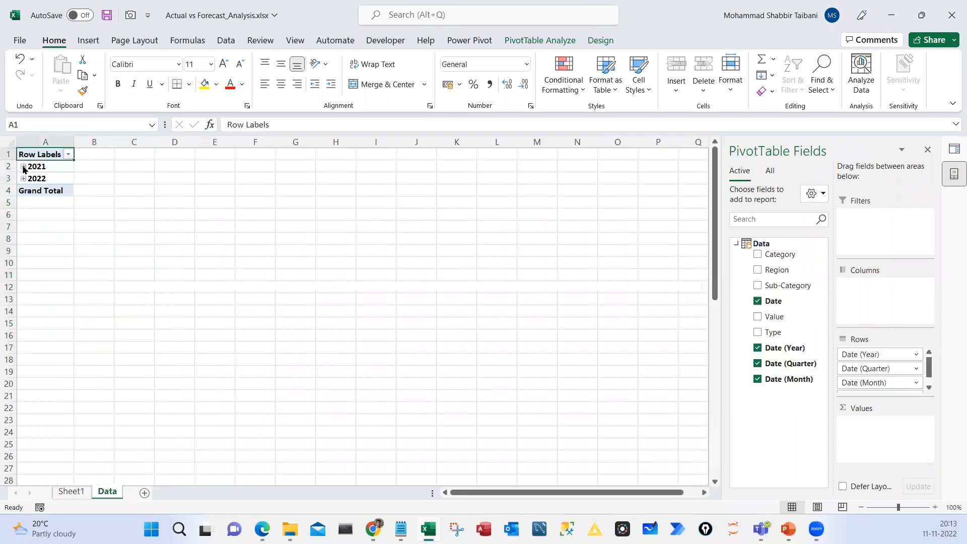
left_click(23, 166)
left_click(23, 227)
left_click_drag(855, 368, 595, 361)
left_click(757, 300)
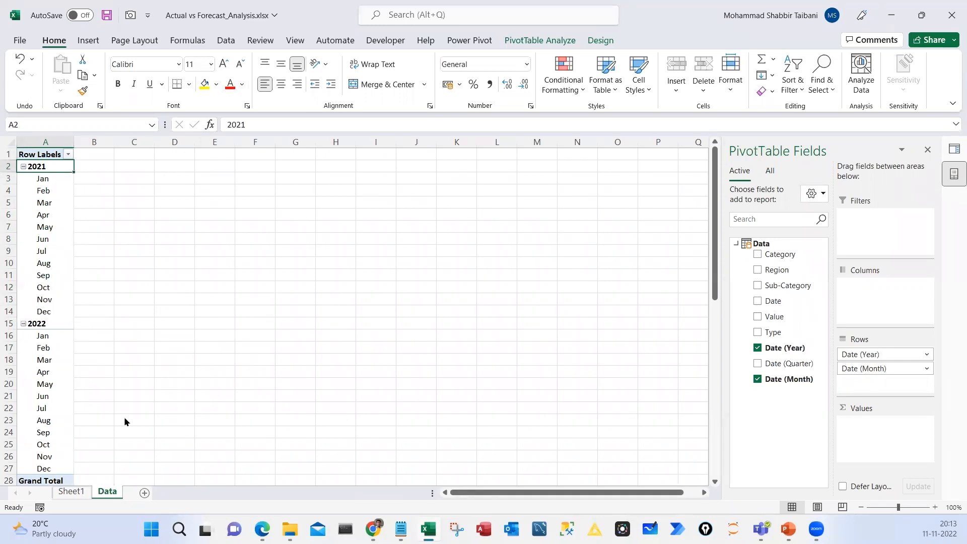
Turn off autofitting column widths on update and enable the Classic PivotTable layout in the pivot table's options
right_click(56, 190)
left_click(120, 480)
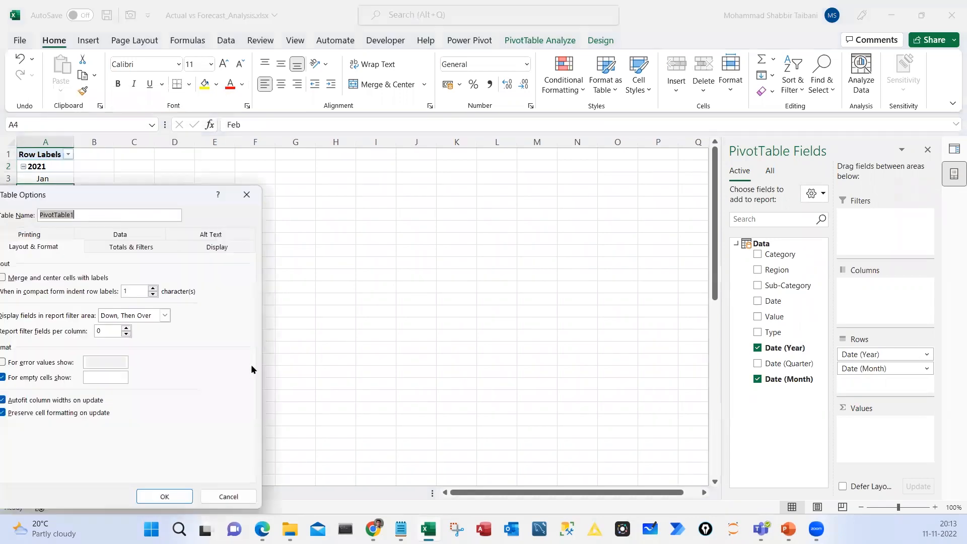
left_click(230, 376)
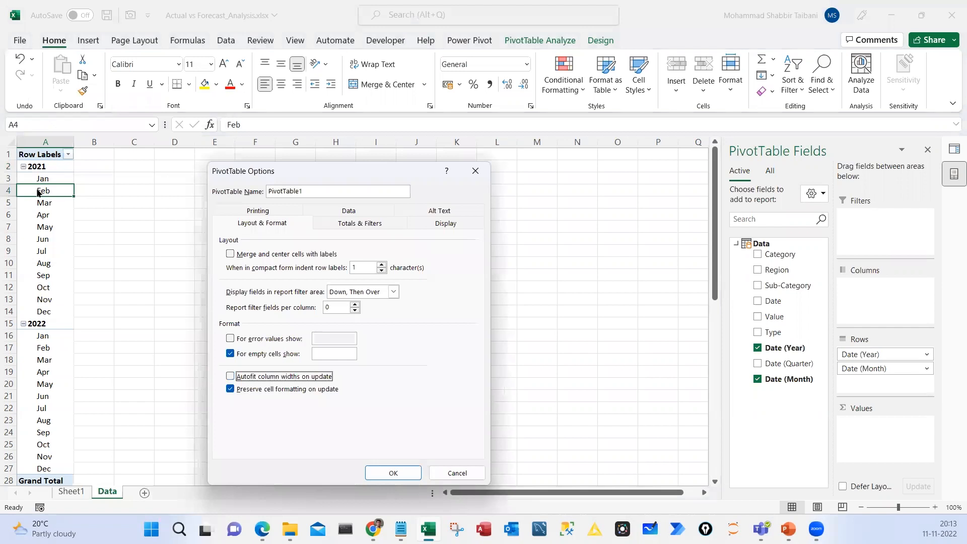
left_click(446, 223)
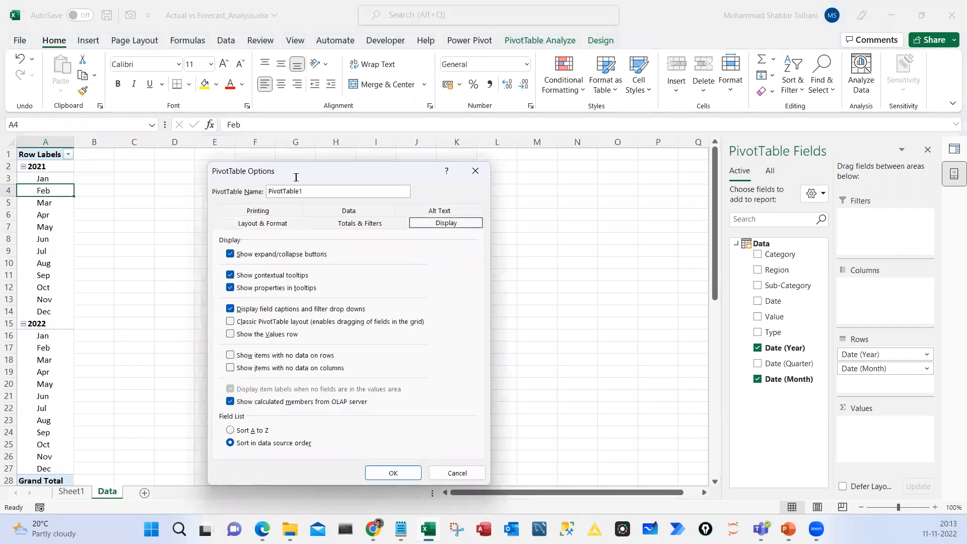
left_click(264, 226)
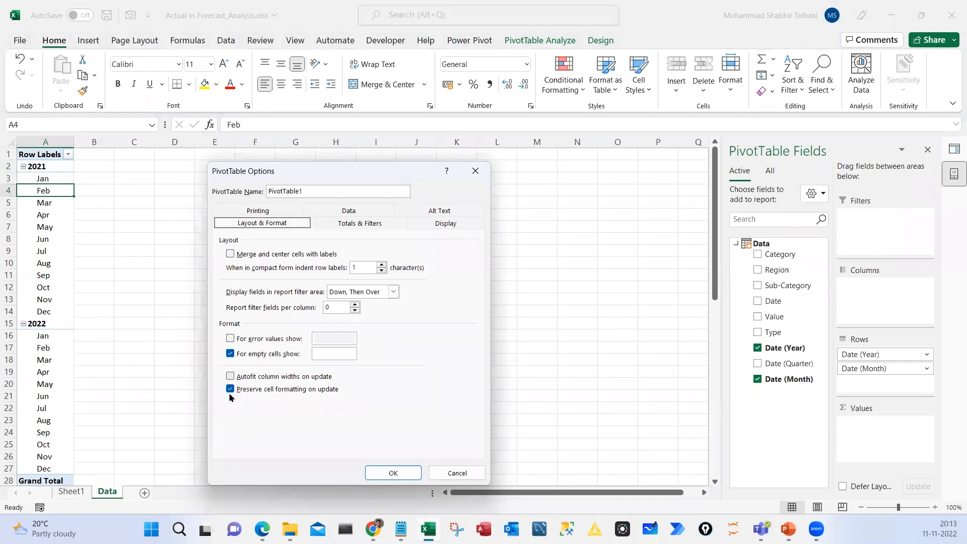
left_click(446, 223)
key("alt+l")
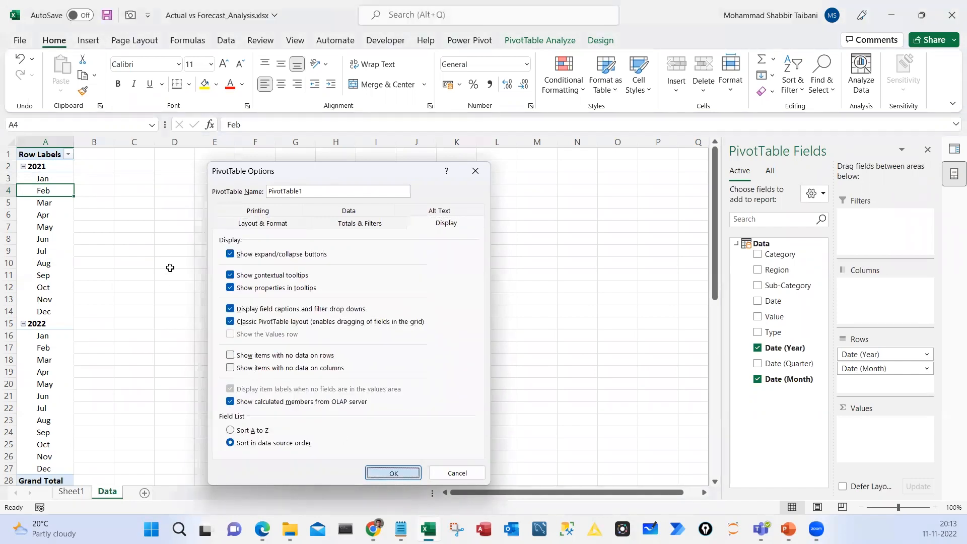
key("Return")
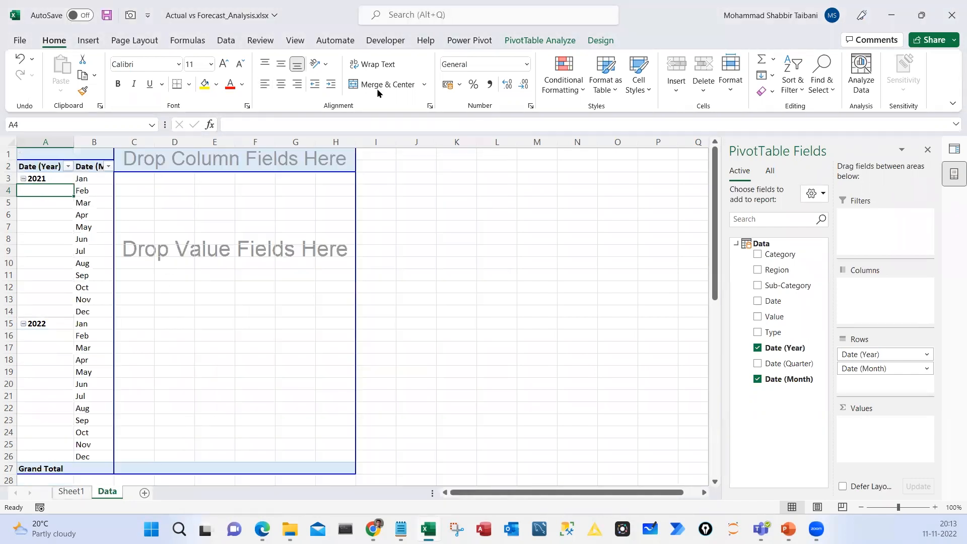
Hide the gridlines on the Data worksheet
left_click(295, 41)
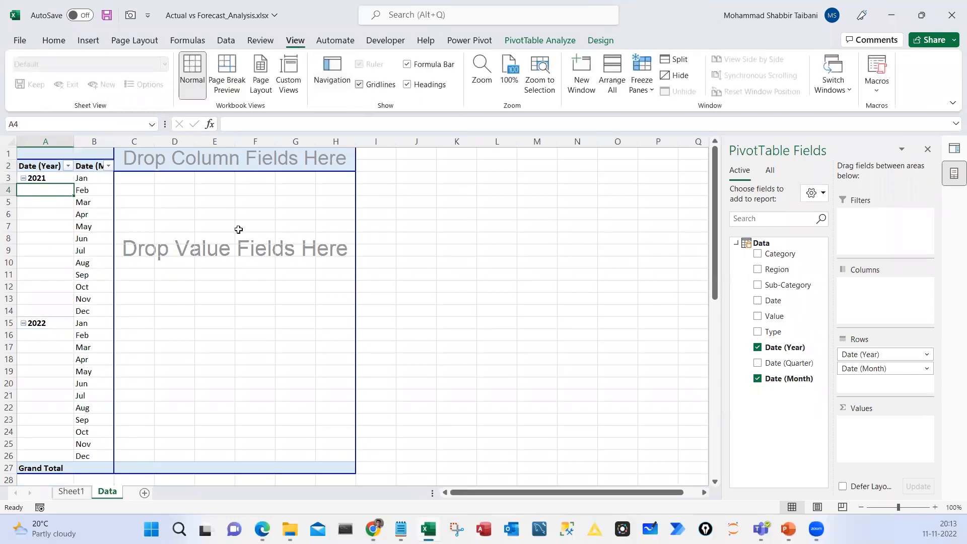
left_click(359, 84)
left_click(238, 230)
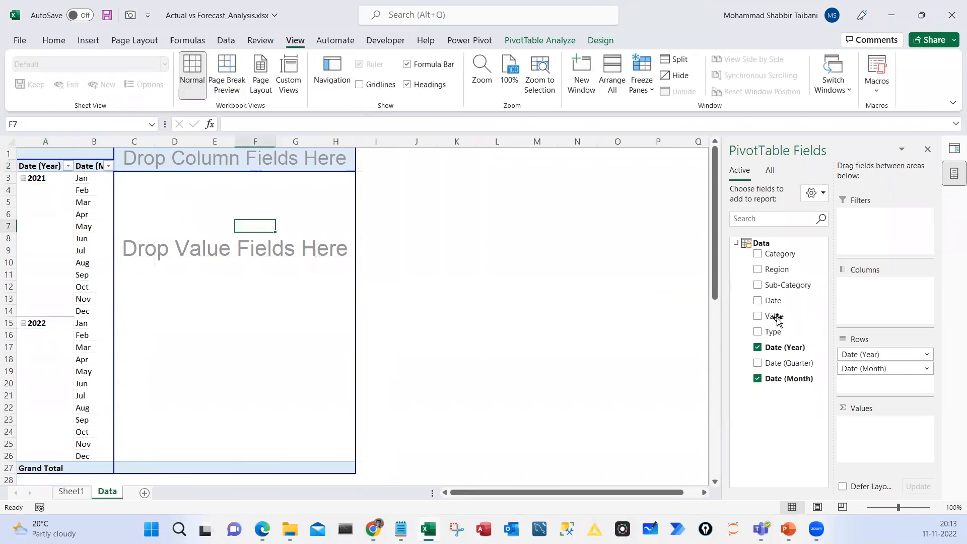
Summarize Value as a sum in the pivot table and split it into columns by Type
left_click_drag(777, 318, 127, 418)
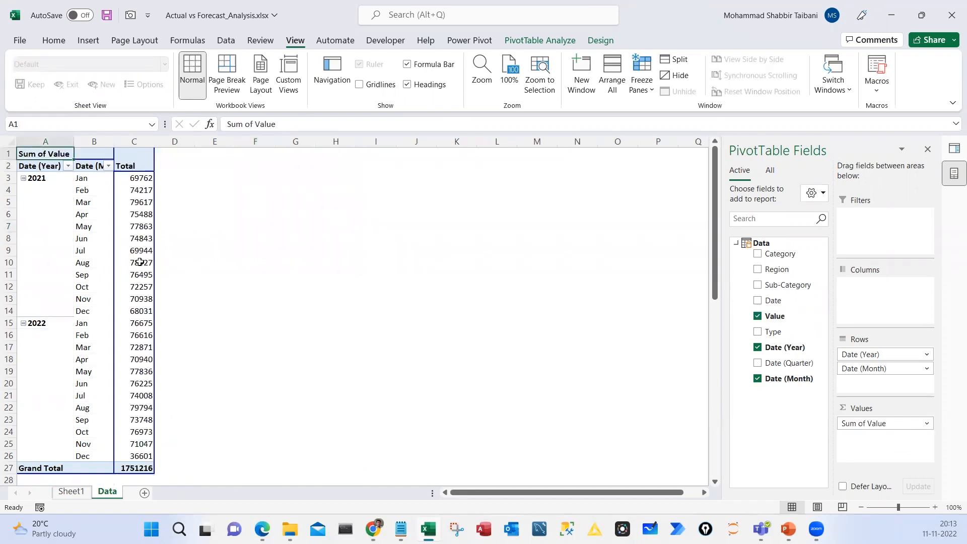
mouse_move(133, 263)
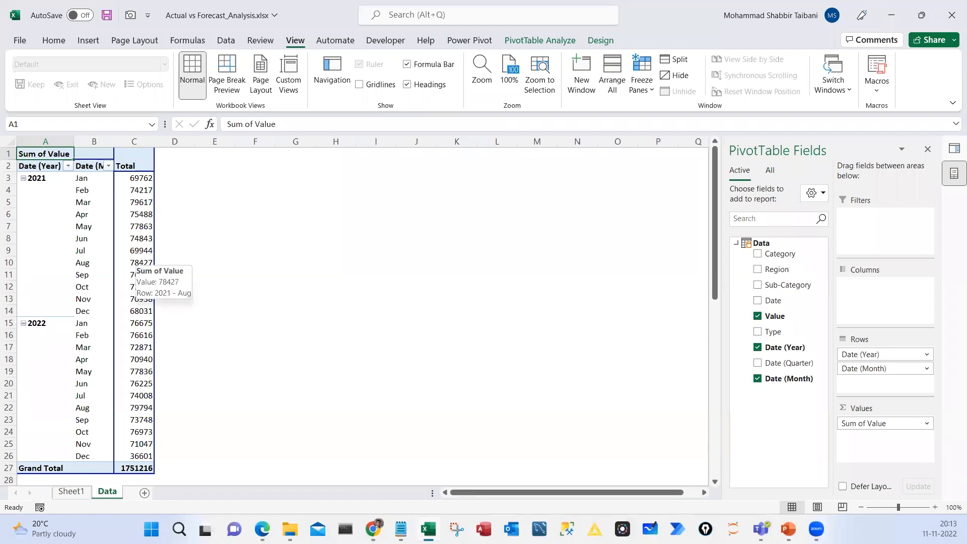
left_click(142, 193)
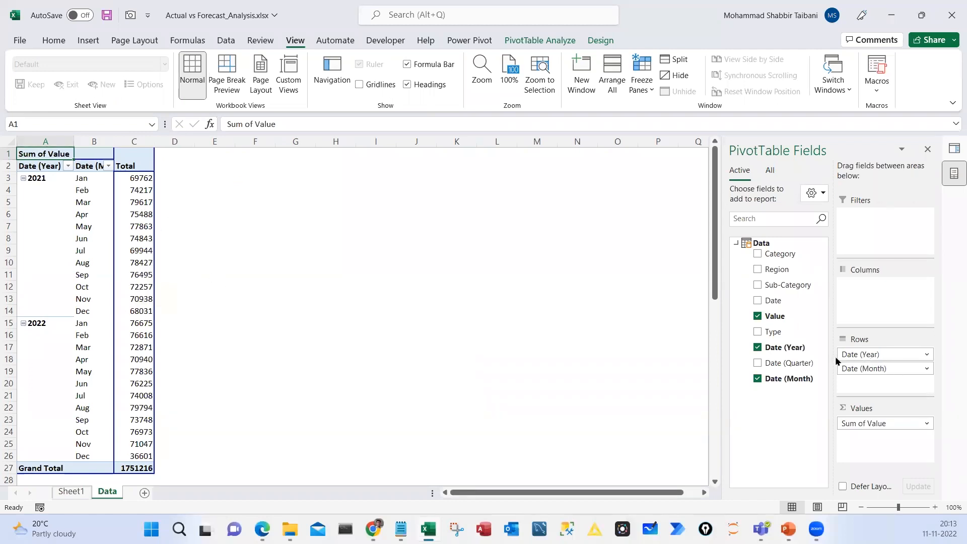
mouse_move(773, 331)
left_mouse_down()
mouse_move(897, 312)
mouse_move(882, 298)
left_mouse_up()
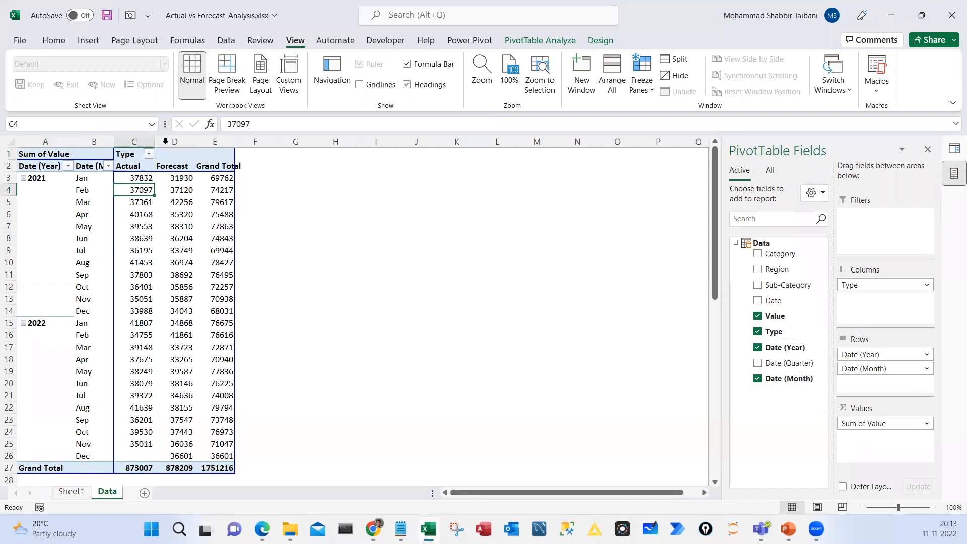
Widen the pivot table's value columns and move the Actual column after Forecast
left_click_drag(277, 141, 289, 143)
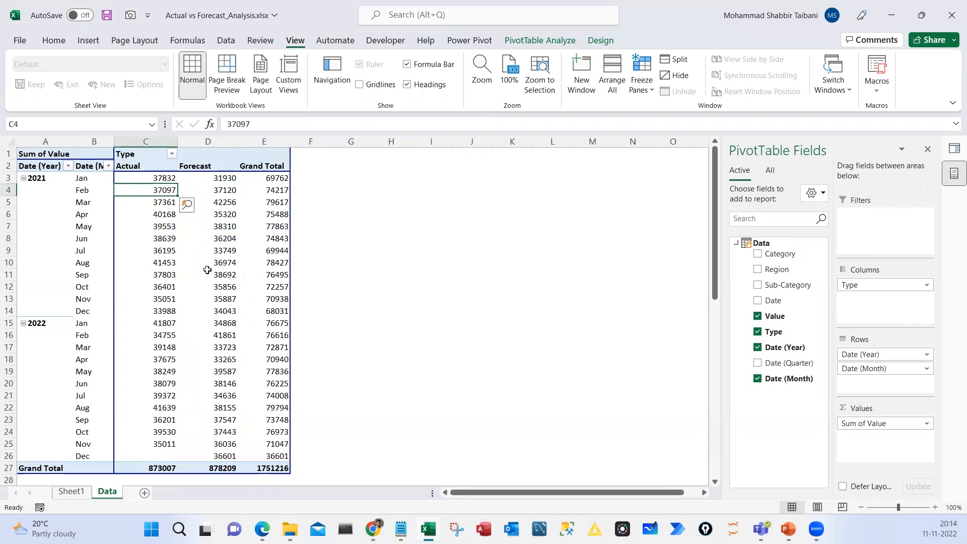
left_click(209, 179)
left_click(162, 180)
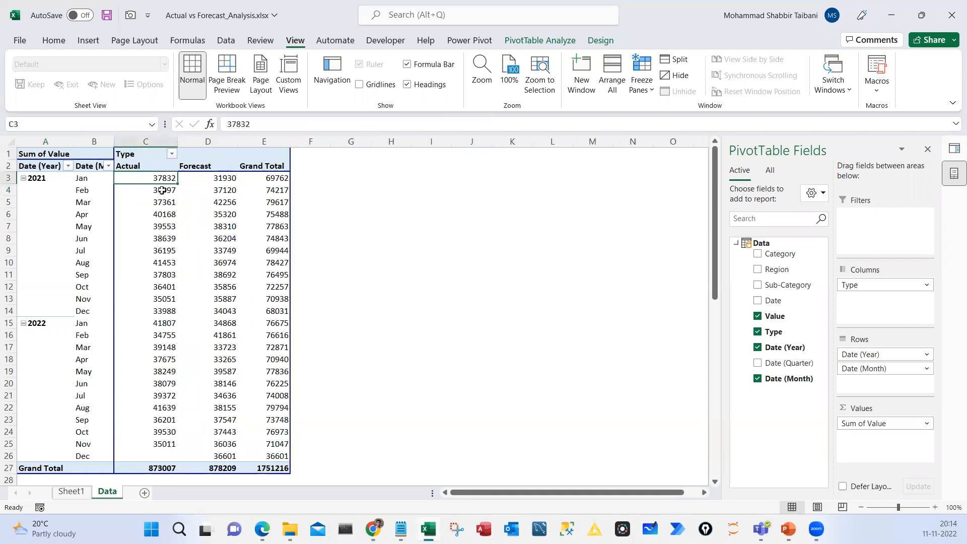
left_click(188, 168)
left_click(170, 170)
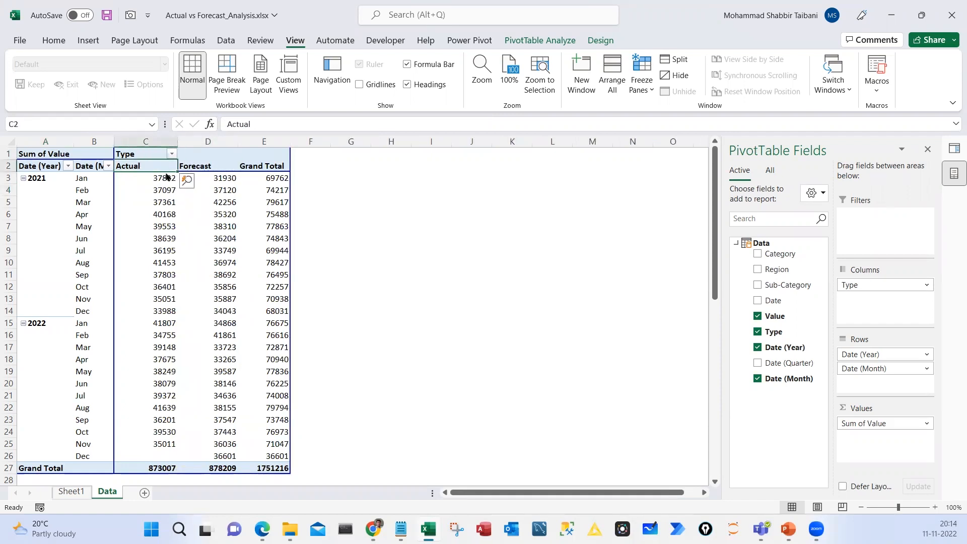
left_click_drag(167, 176, 224, 178)
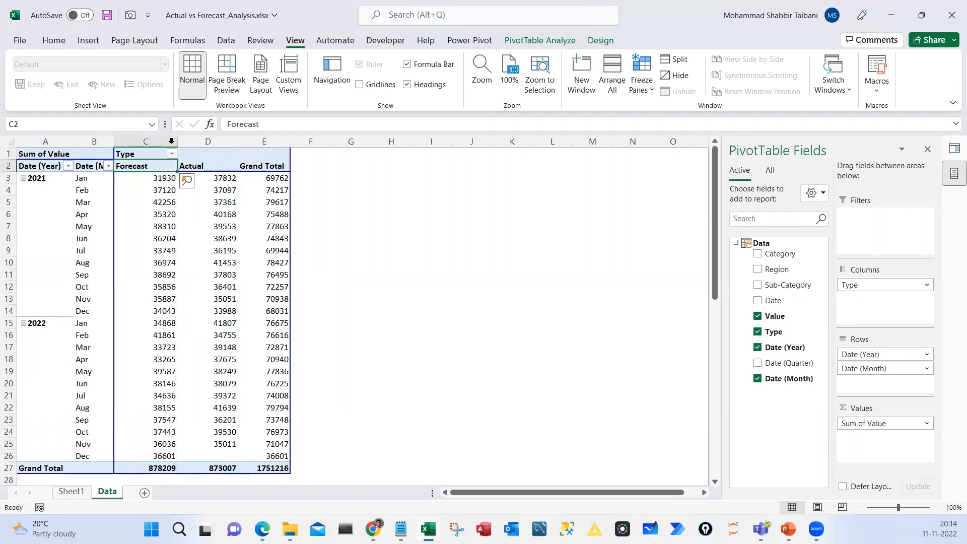
scroll(187, 237, "up", 1)
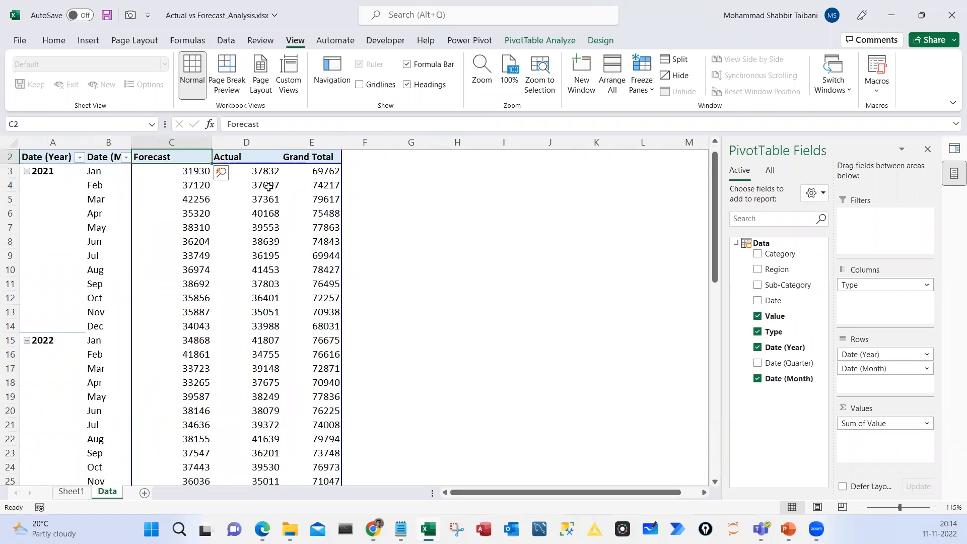
scroll(269, 188, "up", 1)
left_click(268, 186)
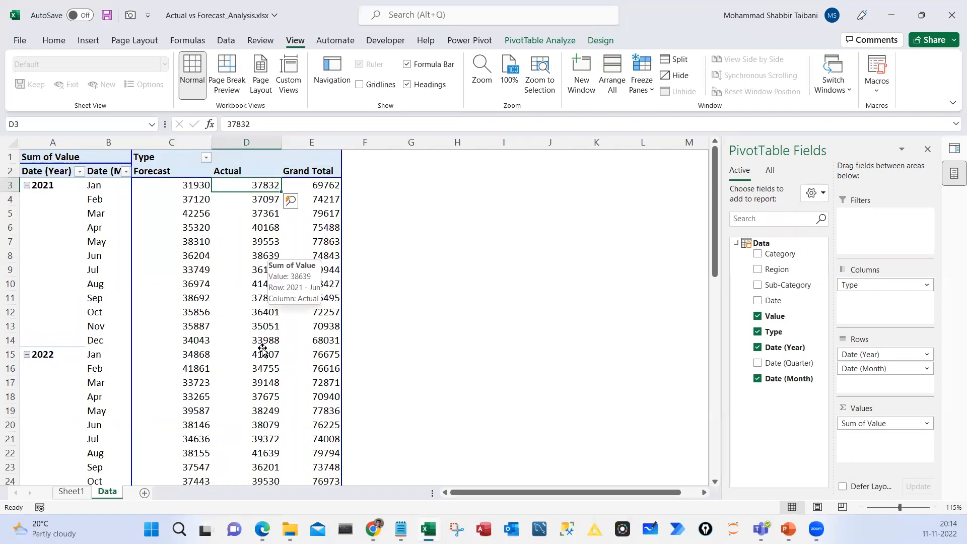
scroll(216, 339, "down", 3)
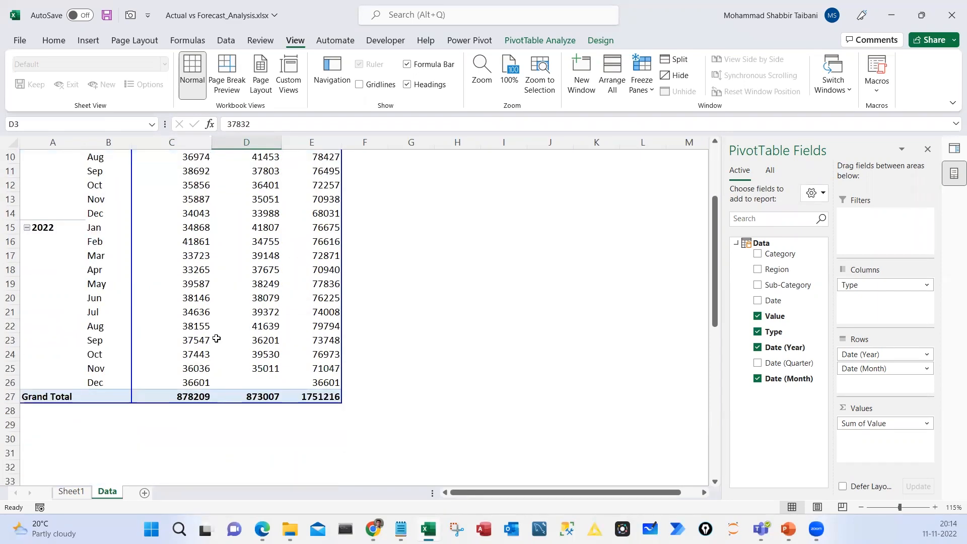
scroll(216, 339, "down", 1)
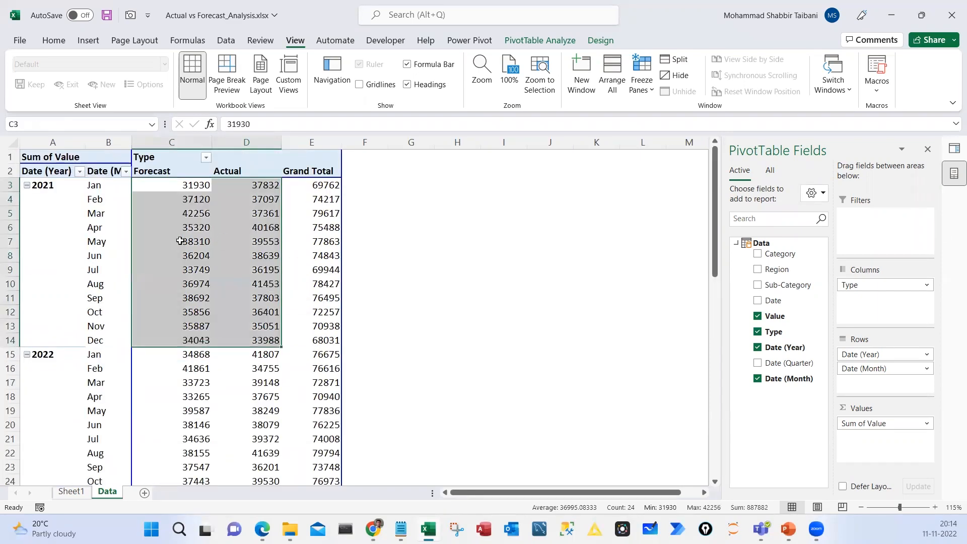
left_click(312, 228)
left_click(179, 228)
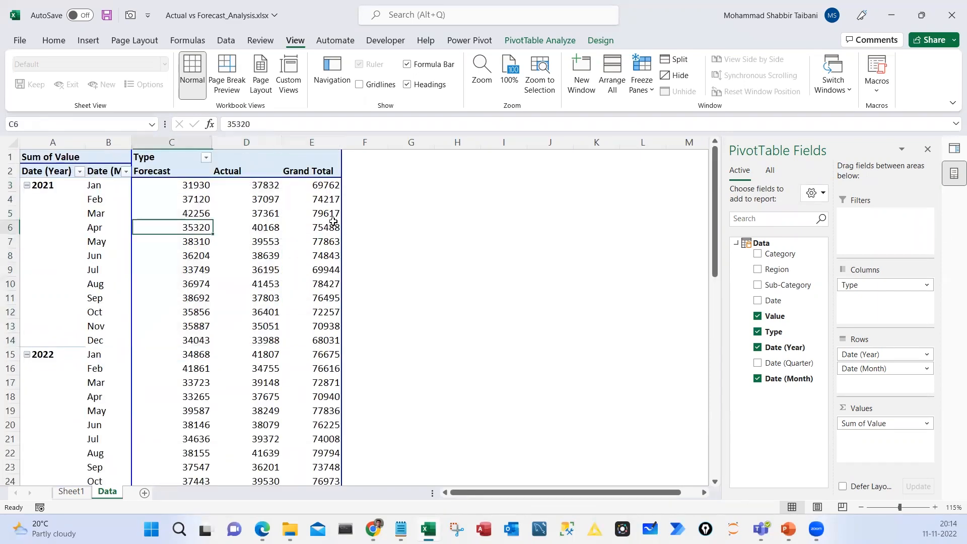
key("Down")
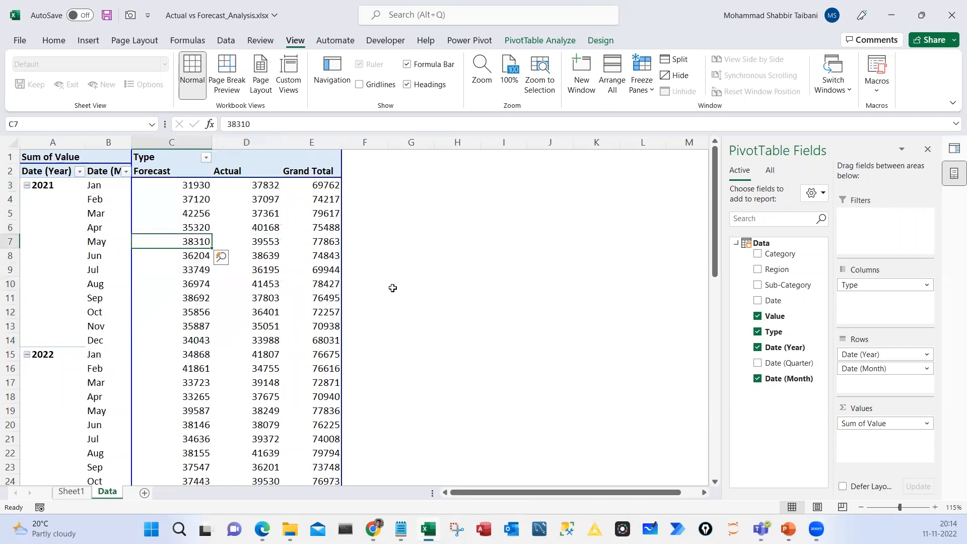
scroll(601, 356, "down", 1, "ctrl")
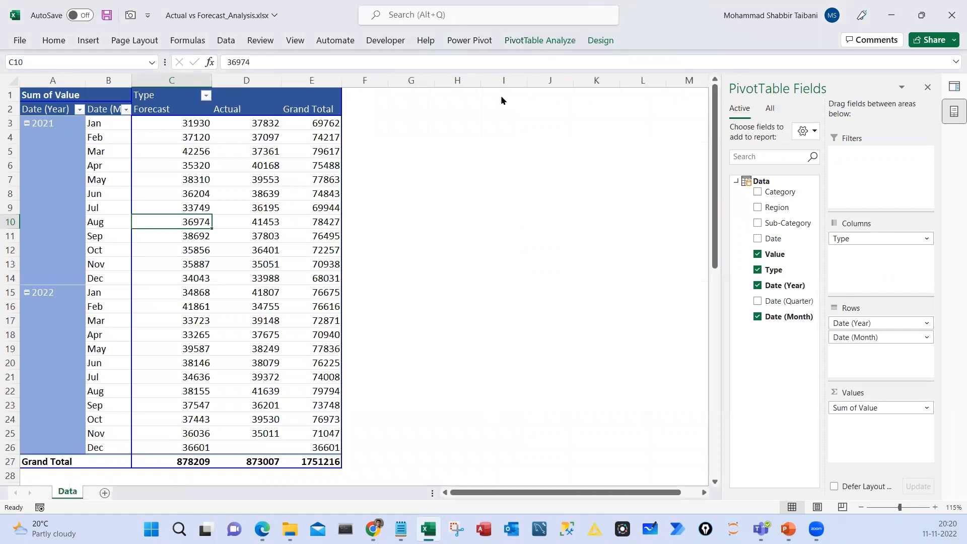
Insert Category and Sub-Category slicers for the pivot table
left_click(247, 166)
left_click(540, 41)
left_click(370, 60)
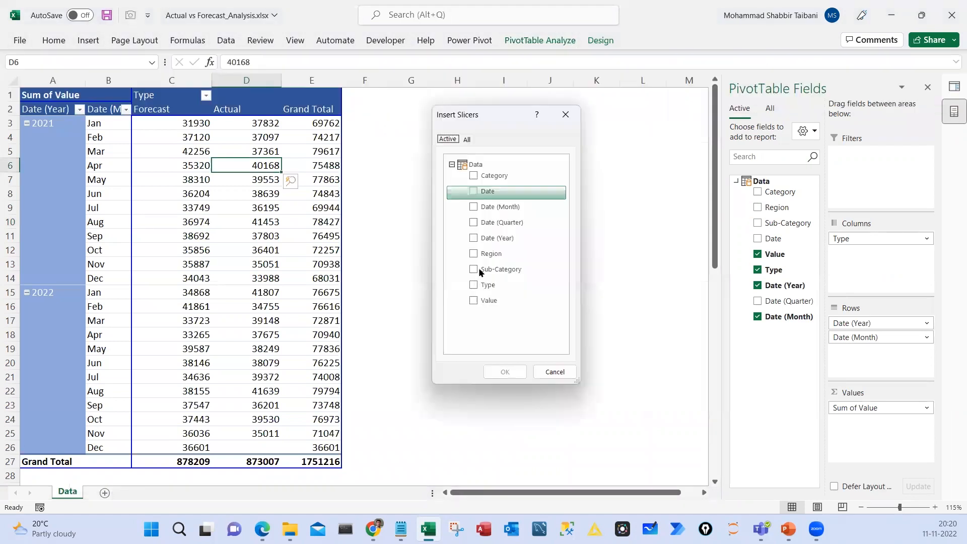
left_click(473, 175)
left_click(473, 269)
key("Return")
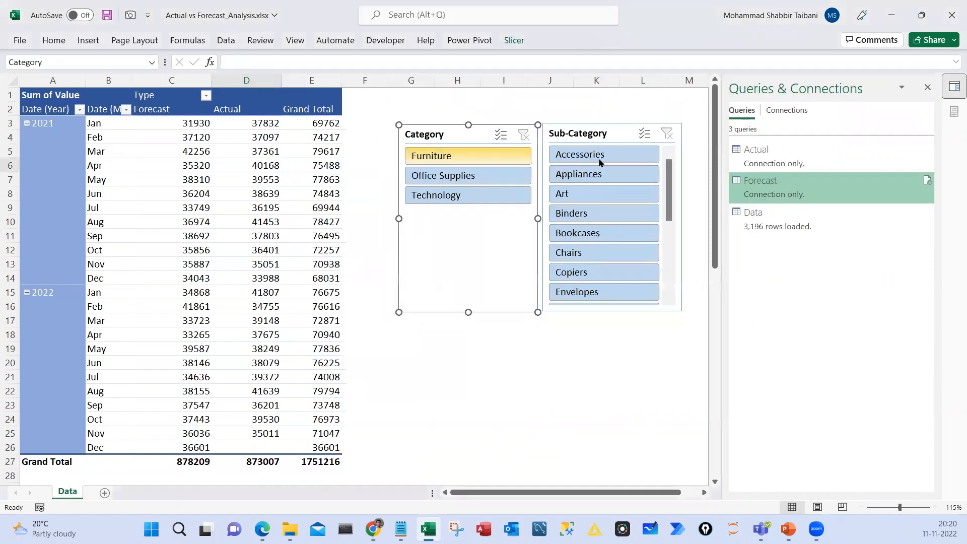
Filter the pivot table to Furniture with the Category slicer and delete the Sub-Category slicer
left_click(491, 156)
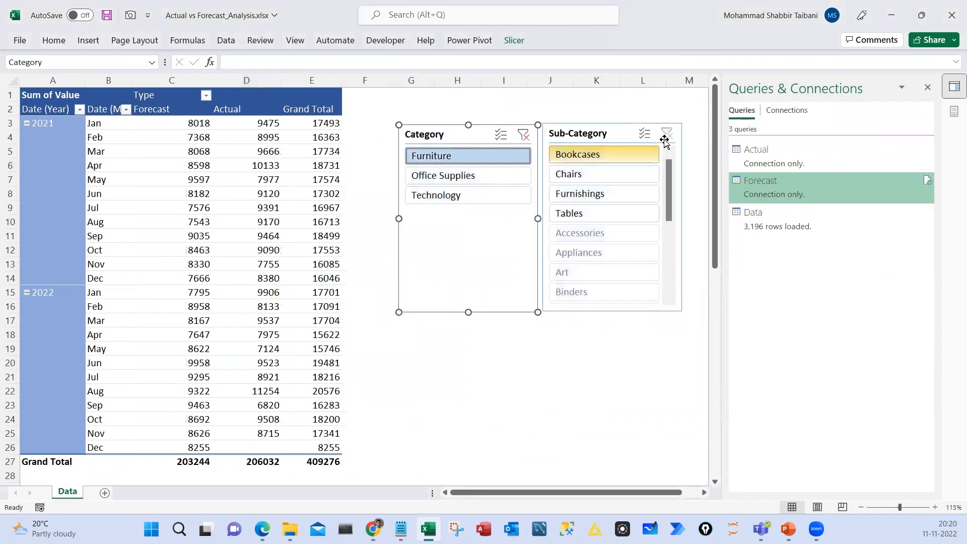
left_click(653, 156)
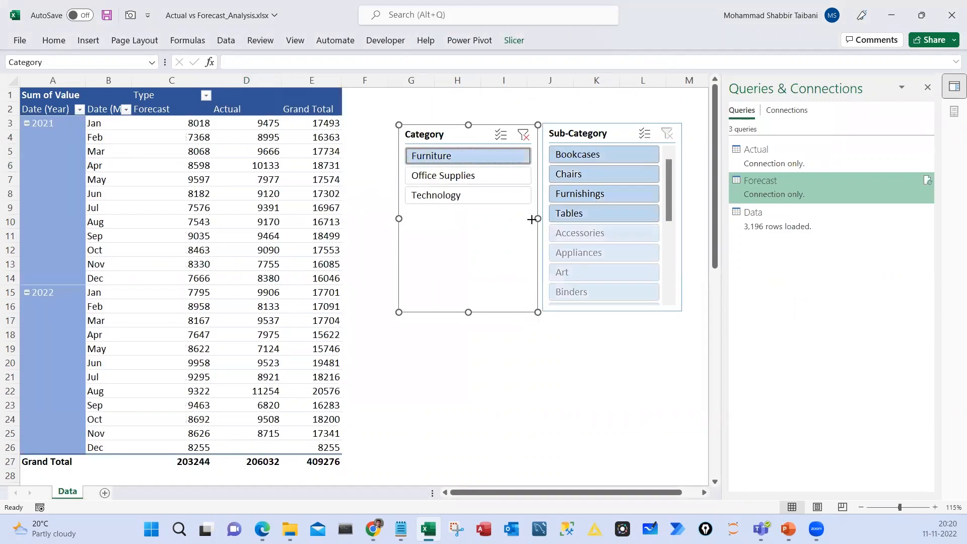
key("Delete")
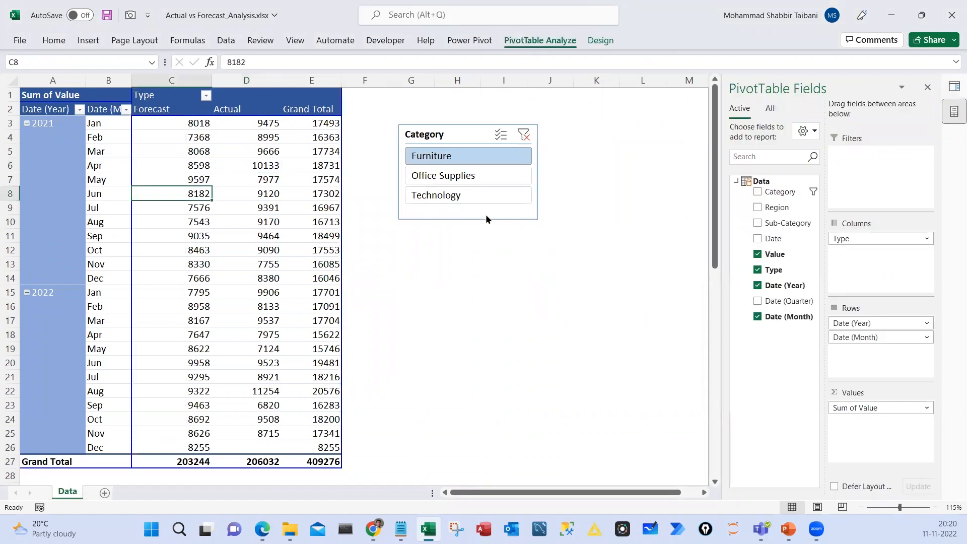
Add a Region slicer beside the Category slicer, match their sizes and filter the pivot table to the South region
key("ctrl+F1")
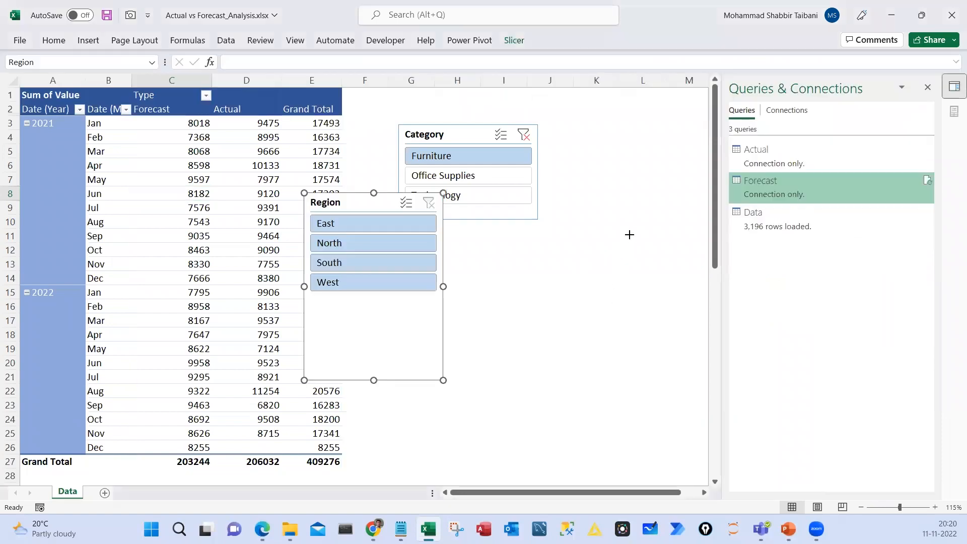
left_click_drag(369, 268, 611, 201)
left_click(605, 195)
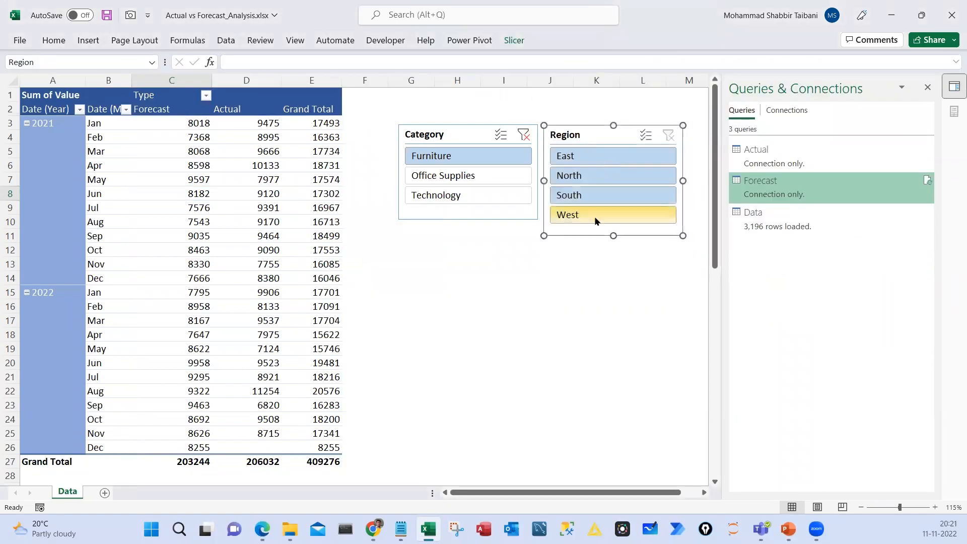
left_click_drag(468, 220, 490, 227)
left_click(487, 249)
left_click(476, 276)
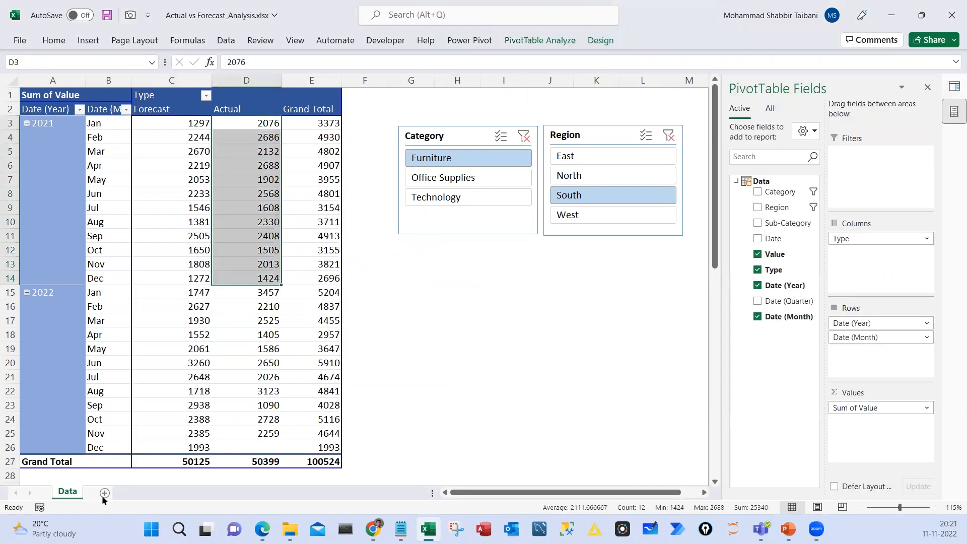
Open the Data query in the Power Query Editor and select its Date column
left_click(411, 292)
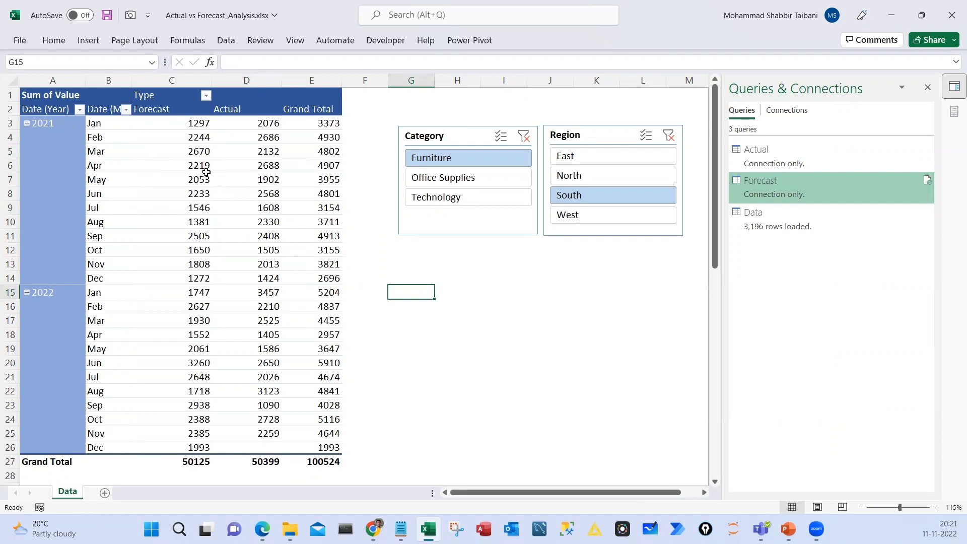
left_click(204, 137)
left_click(227, 43)
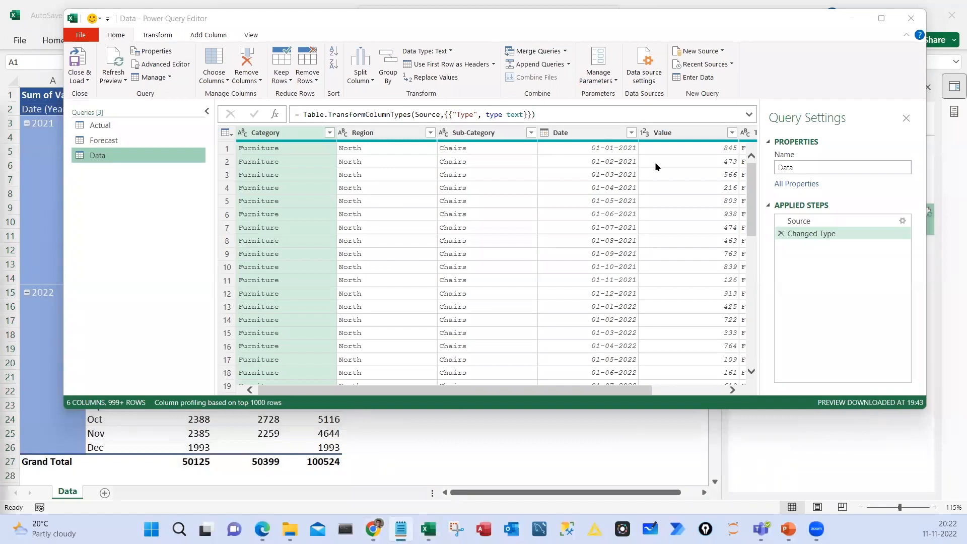
left_click_drag(516, 391, 675, 390)
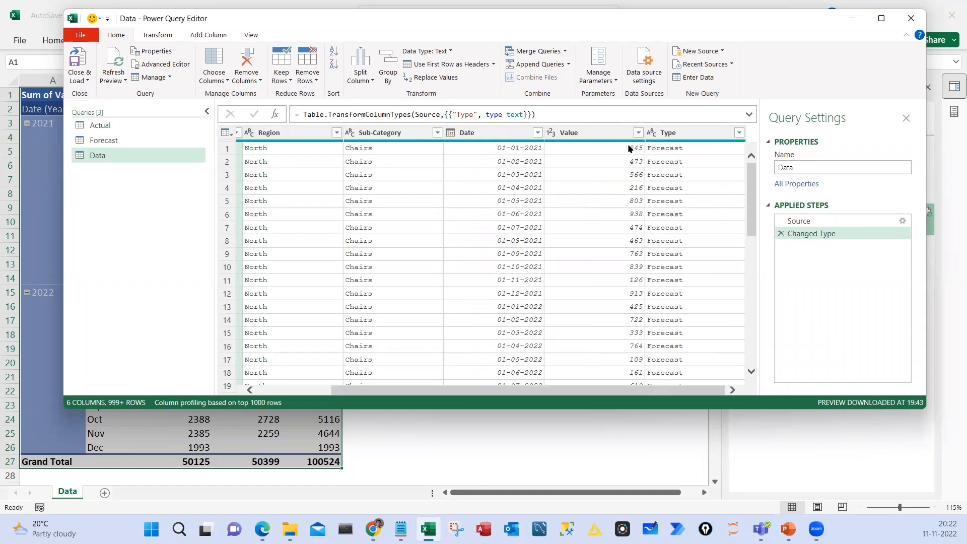
left_click(506, 156)
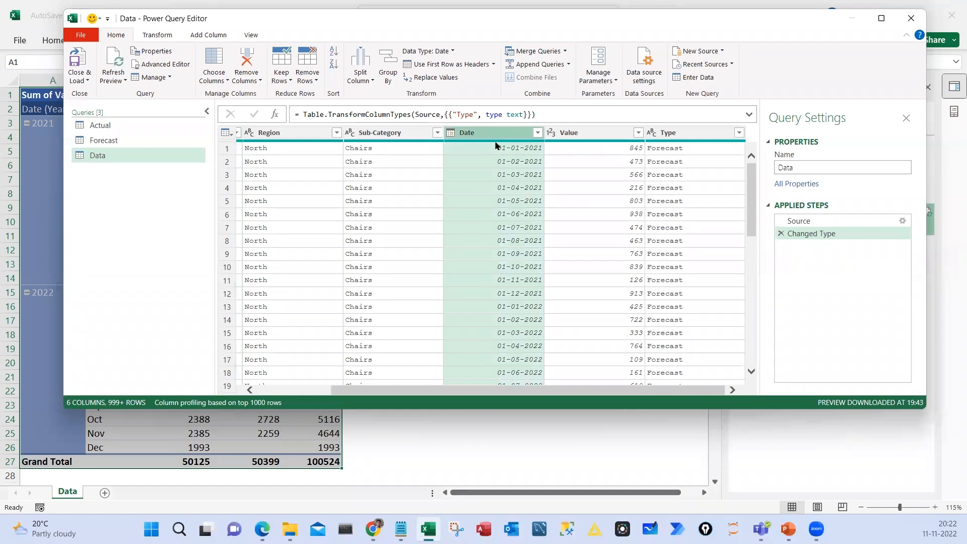
left_click(219, 35)
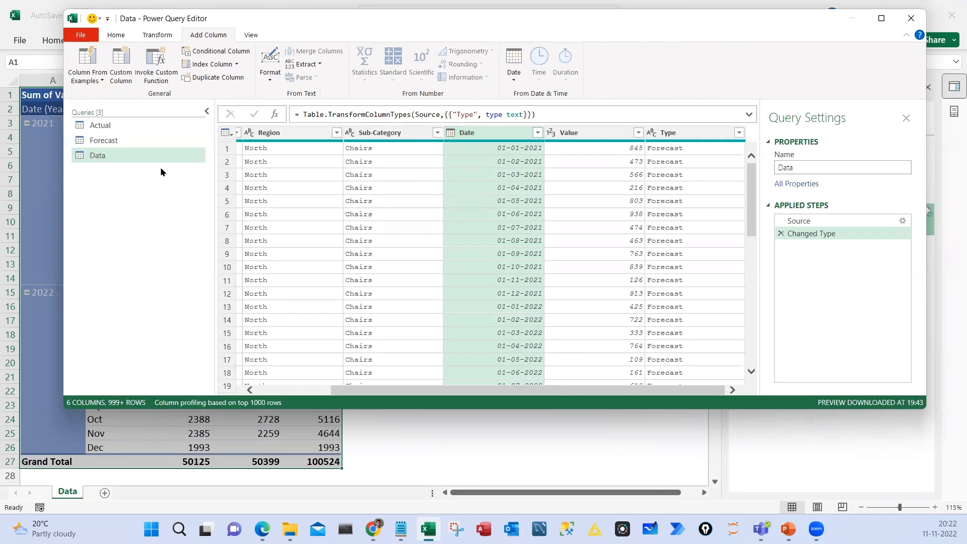
Duplicate the Data query and rename the copy Accurcy
right_click(100, 158)
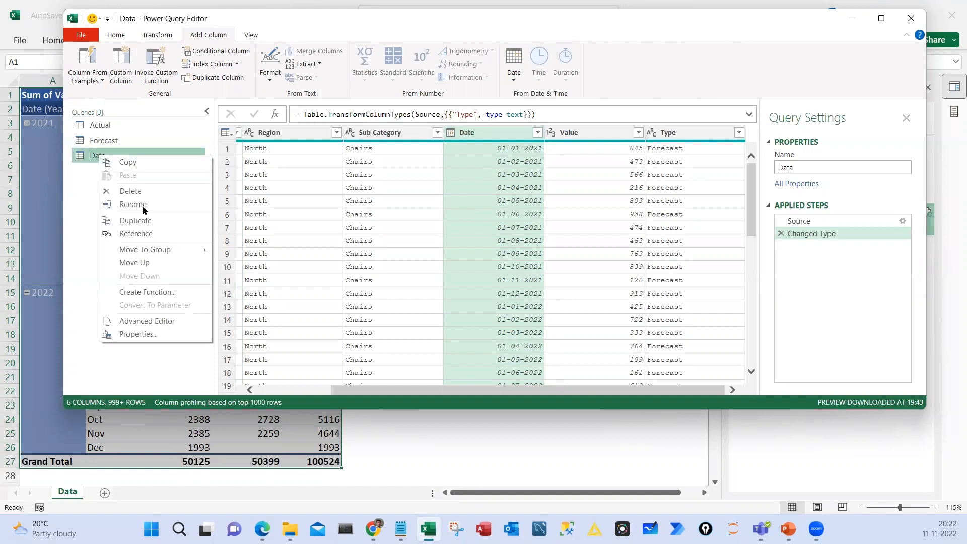
left_click(141, 221)
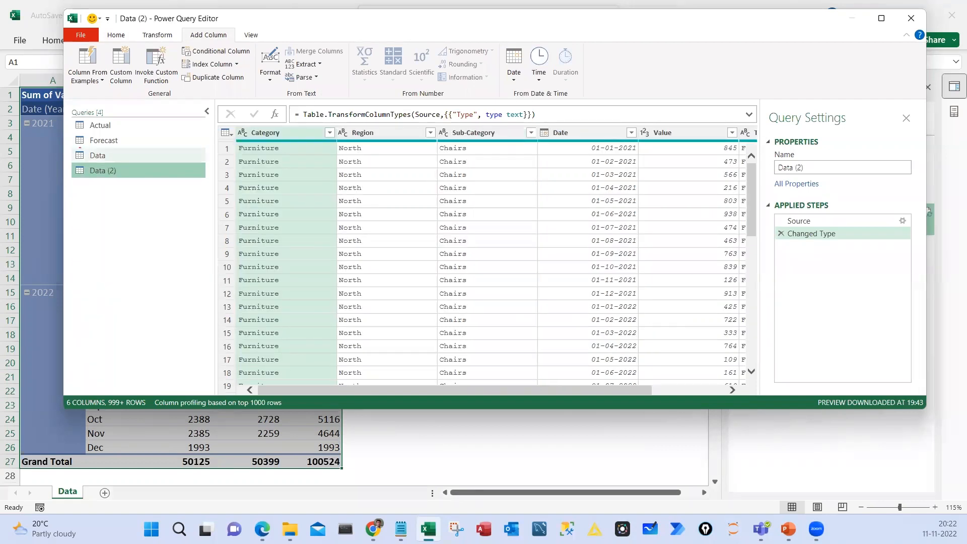
mouse_move(109, 152)
left_mouse_down()
mouse_move(90, 157)
mouse_move(151, 182)
mouse_move(120, 197)
left_mouse_up()
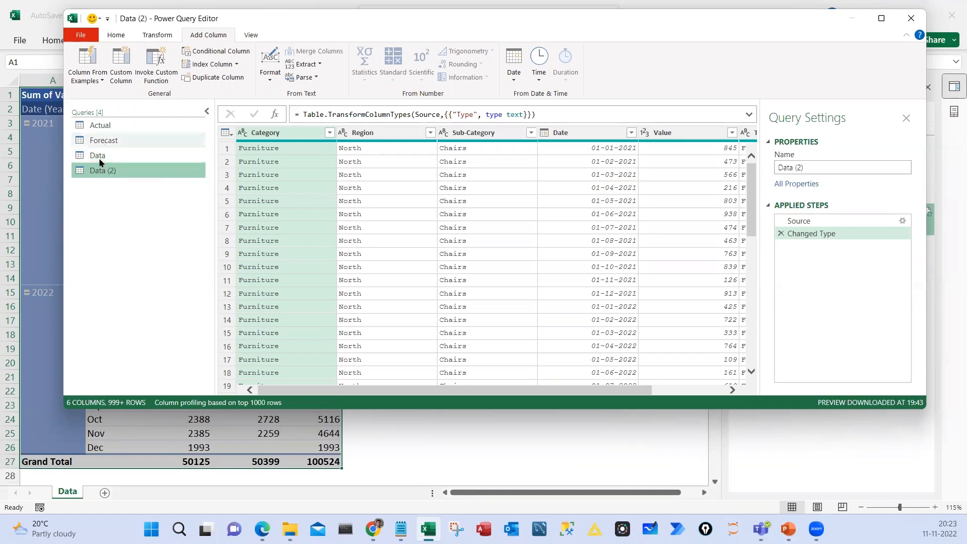
left_click(97, 156)
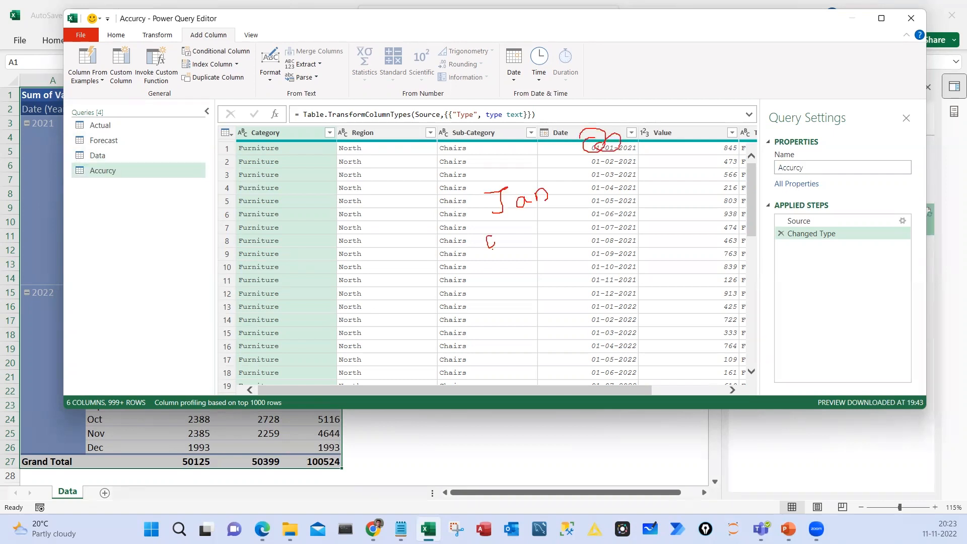
Add a column with the name of the month, extracted from the Date column, to the Accurcy query
key("Escape")
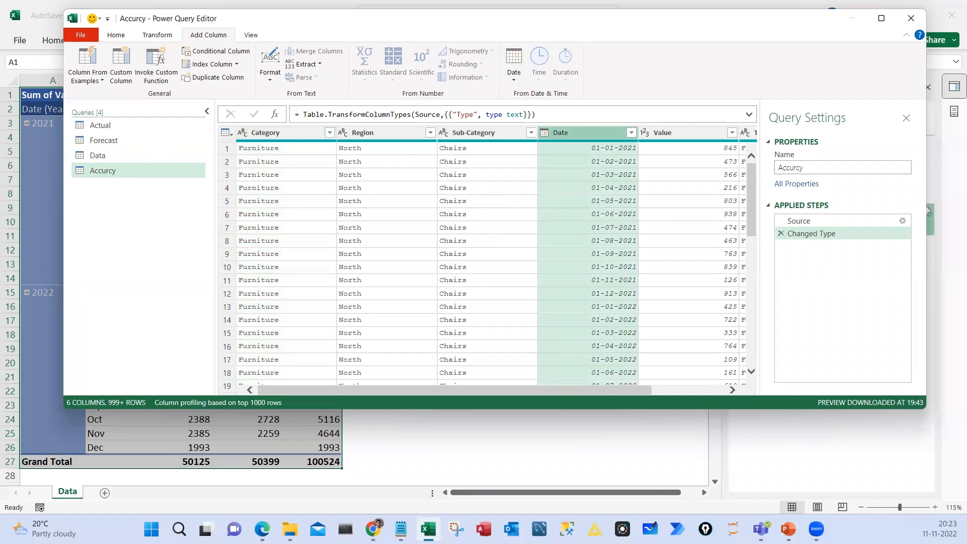
left_click_drag(499, 39, 612, 99)
key("Escape")
left_click(515, 82)
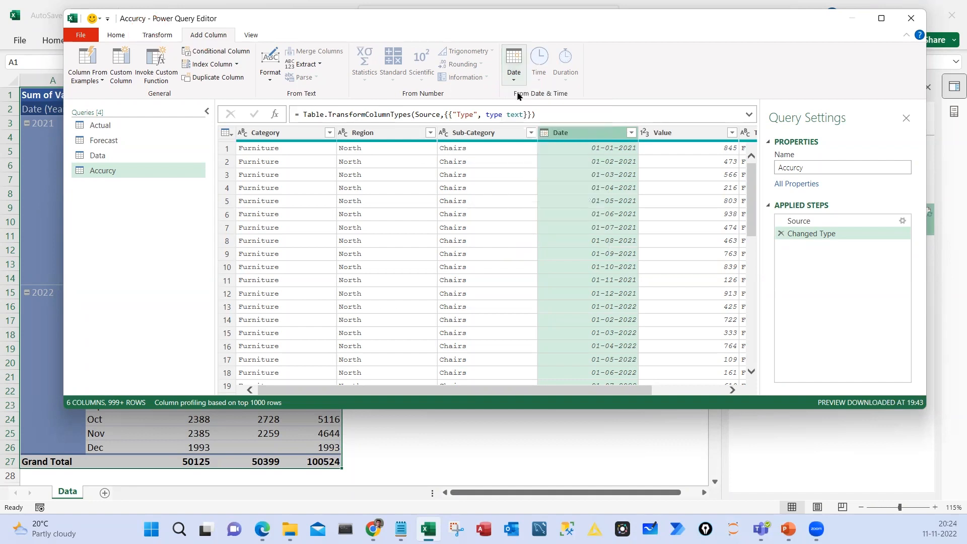
mouse_move(594, 149)
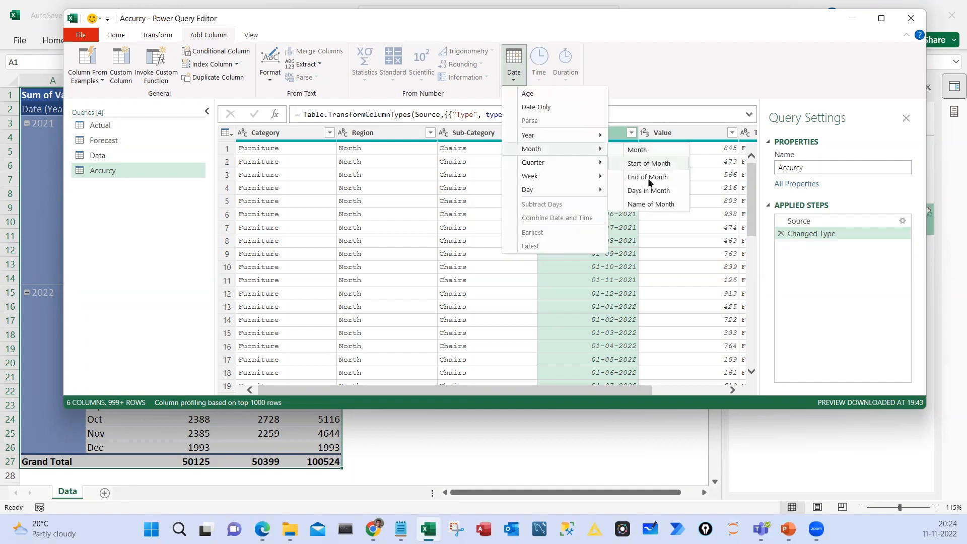
left_click(651, 204)
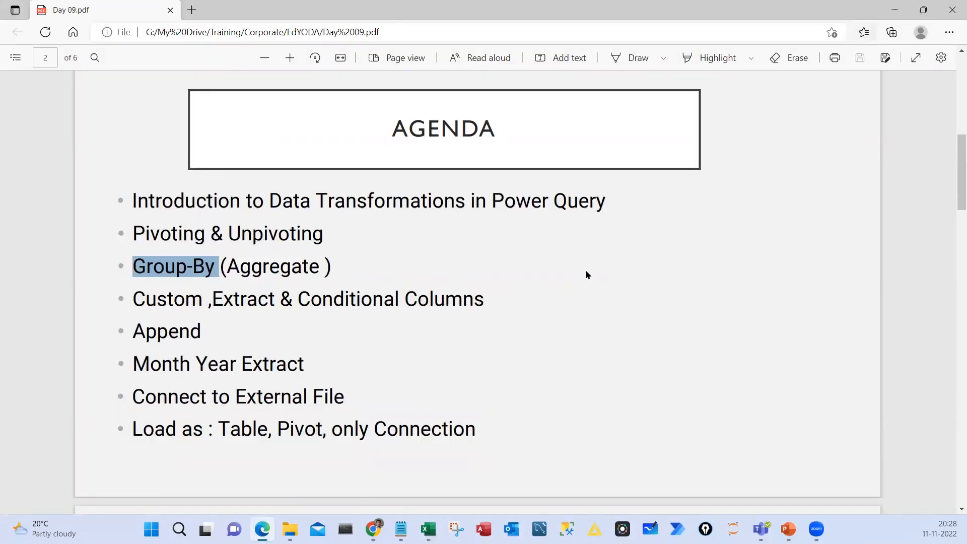
Switch from the PDF agenda back to the Power Query Editor
key("alt+Tab")
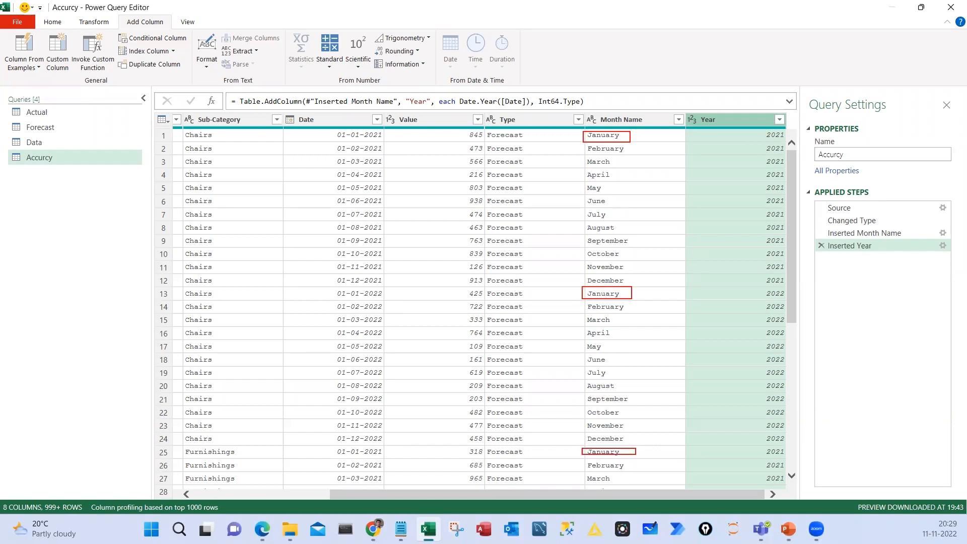
mouse_move(370, 284)
left_mouse_down()
mouse_move(403, 279)
mouse_move(379, 301)
left_mouse_up()
left_click_drag(407, 285, 413, 299)
left_click_drag(418, 284, 431, 291)
left_click_drag(442, 283, 475, 293)
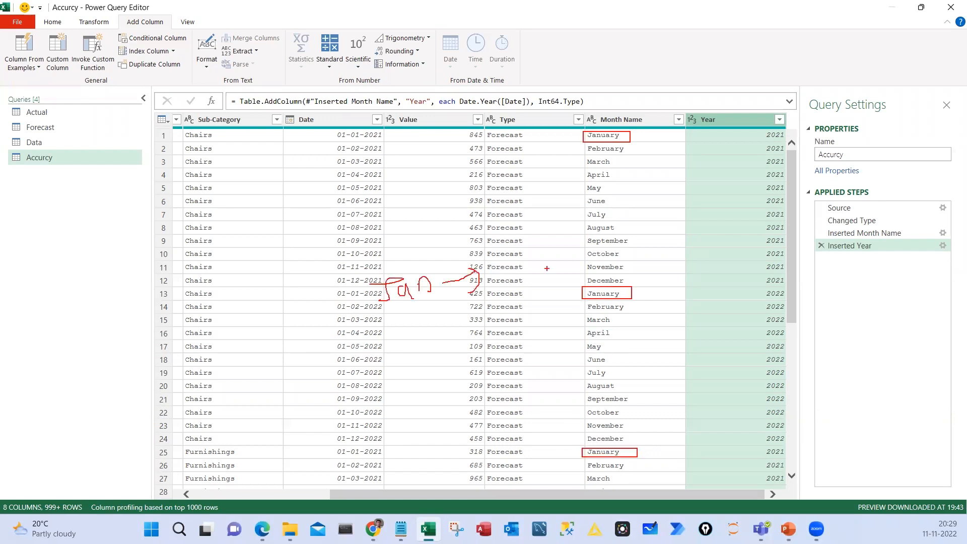
left_click_drag(781, 123, 782, 145)
left_click_drag(463, 124, 462, 139)
left_click_drag(468, 285, 471, 290)
left_click_drag(469, 449, 481, 474)
left_click_drag(503, 270, 498, 287)
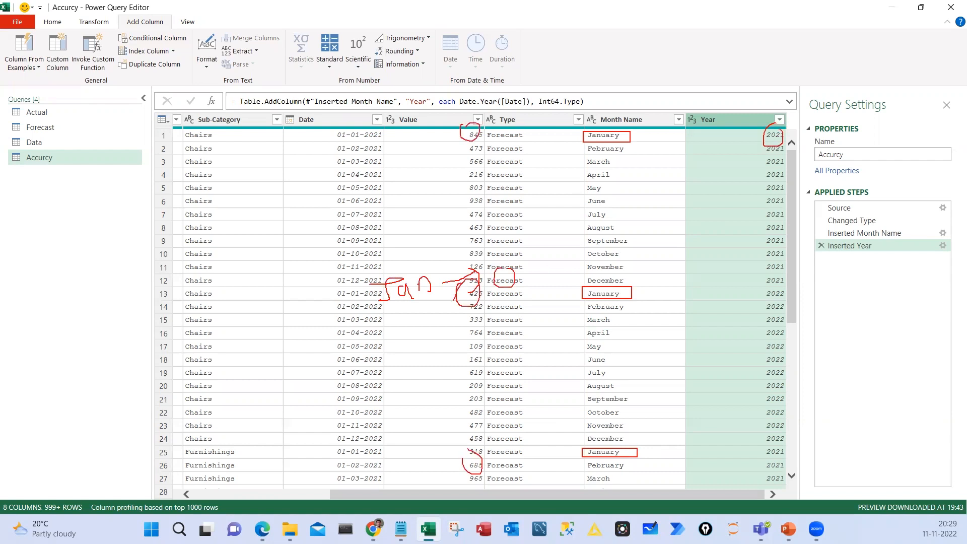
mouse_move(382, 253)
left_mouse_down()
mouse_move(412, 330)
mouse_move(395, 267)
left_mouse_up()
mouse_move(631, 114)
left_mouse_down()
mouse_move(641, 169)
mouse_move(629, 450)
left_mouse_up()
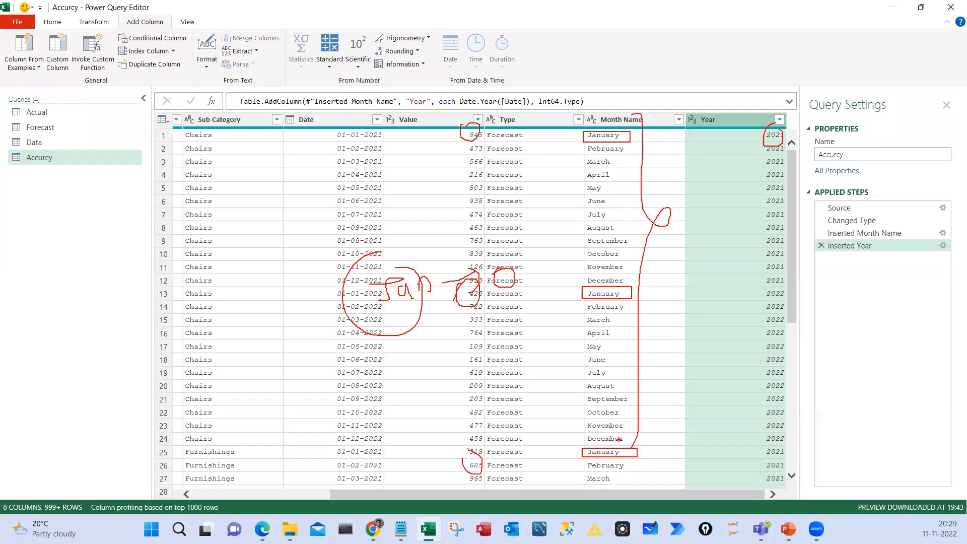
mouse_move(535, 346)
left_mouse_down()
mouse_move(543, 354)
mouse_move(611, 306)
left_mouse_up()
left_click_drag(552, 378, 623, 344)
key("Escape")
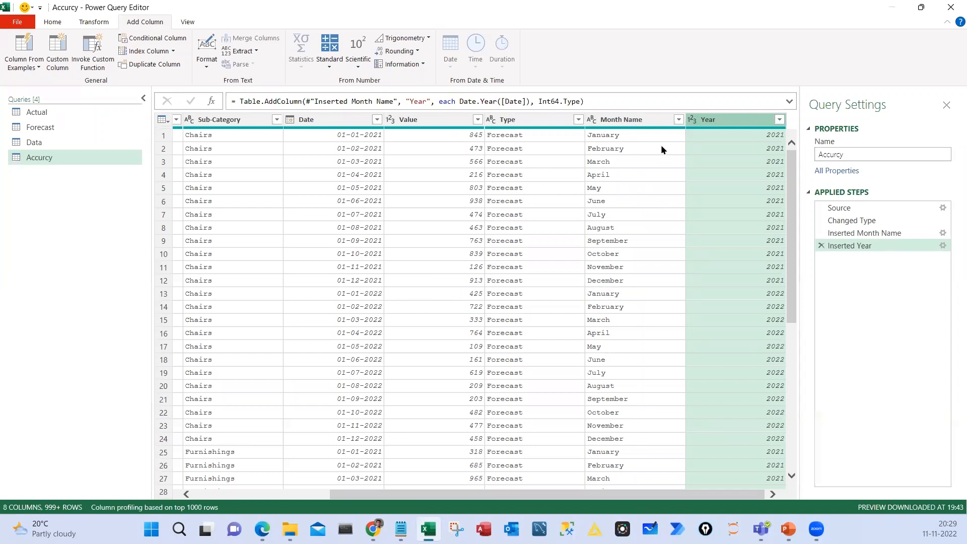
Set up a grouping of the Accurcy query by Year, with a new Total column that sums Value
key("shift+Left")
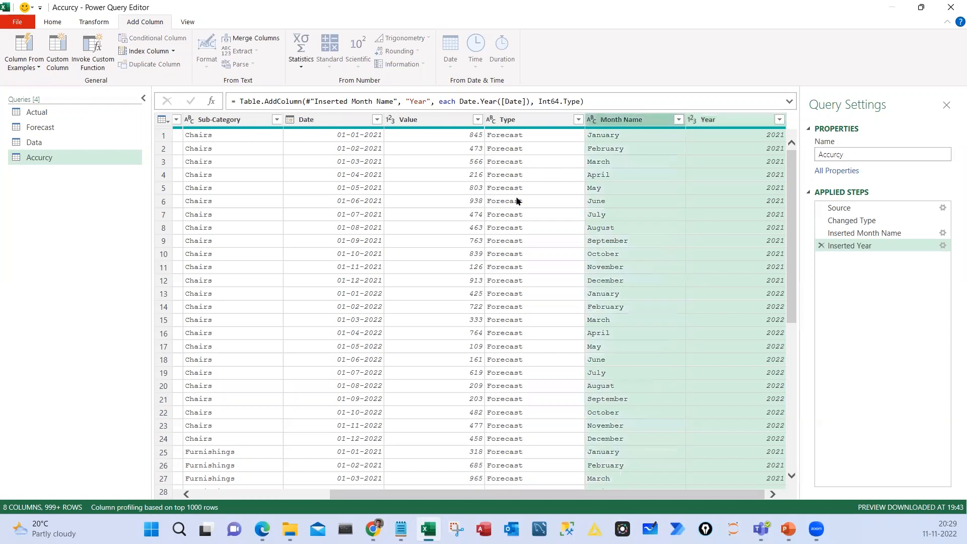
key("shift+Left")
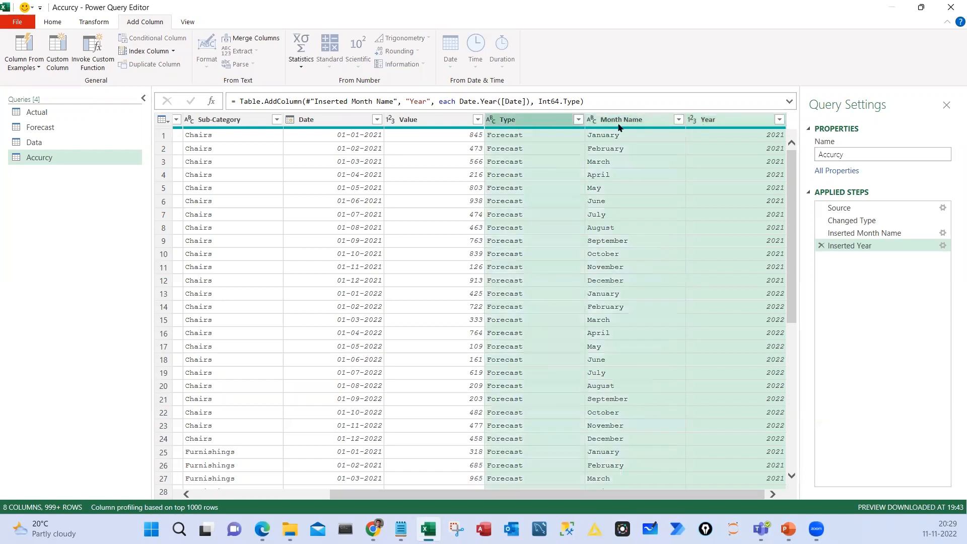
left_click(712, 121)
right_click(707, 119)
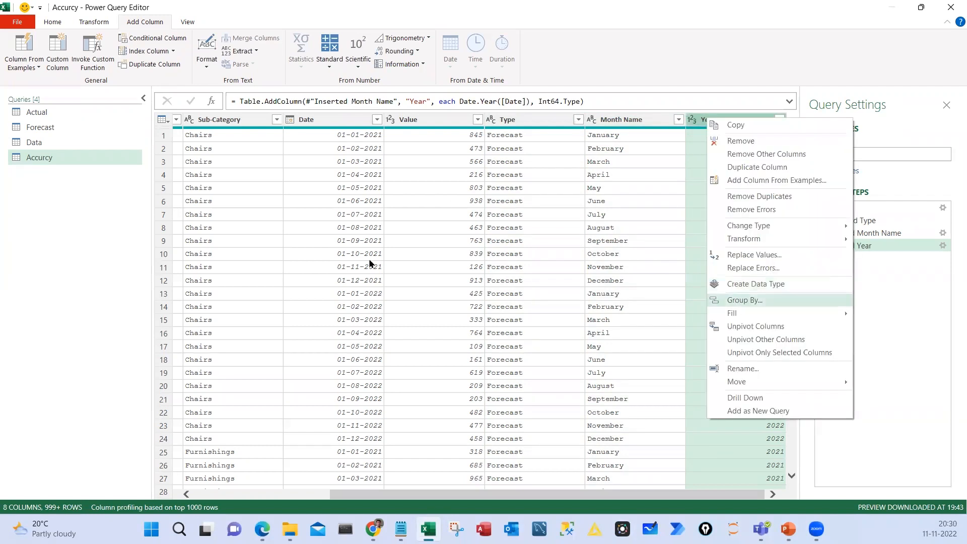
key("Return")
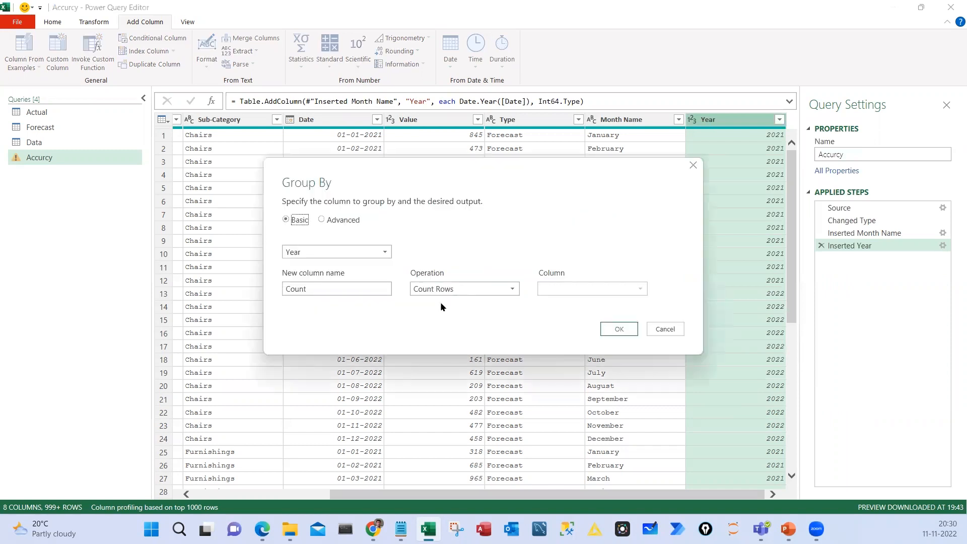
left_click(441, 303)
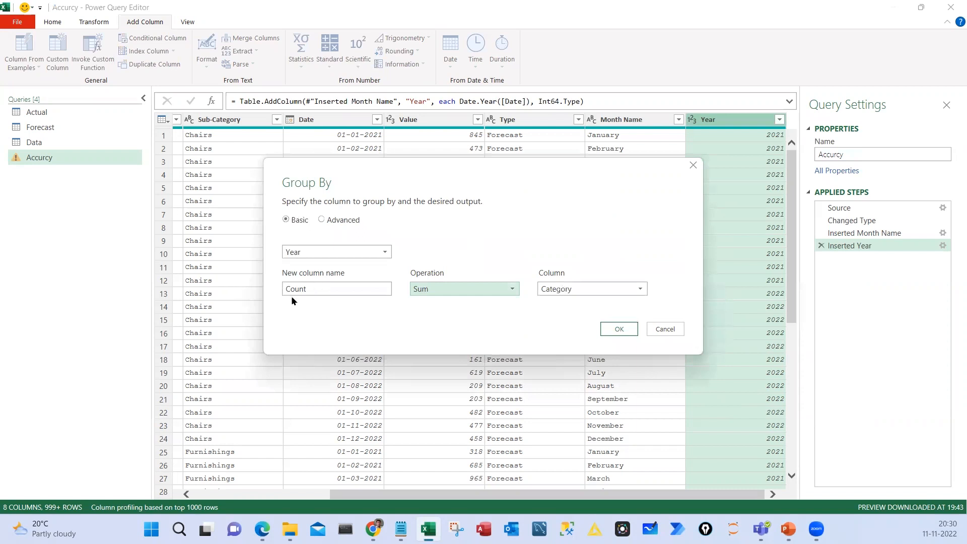
key("Tab")
key("v")
key("shift+Tab")
key("shift+Tab")
type("Tota")
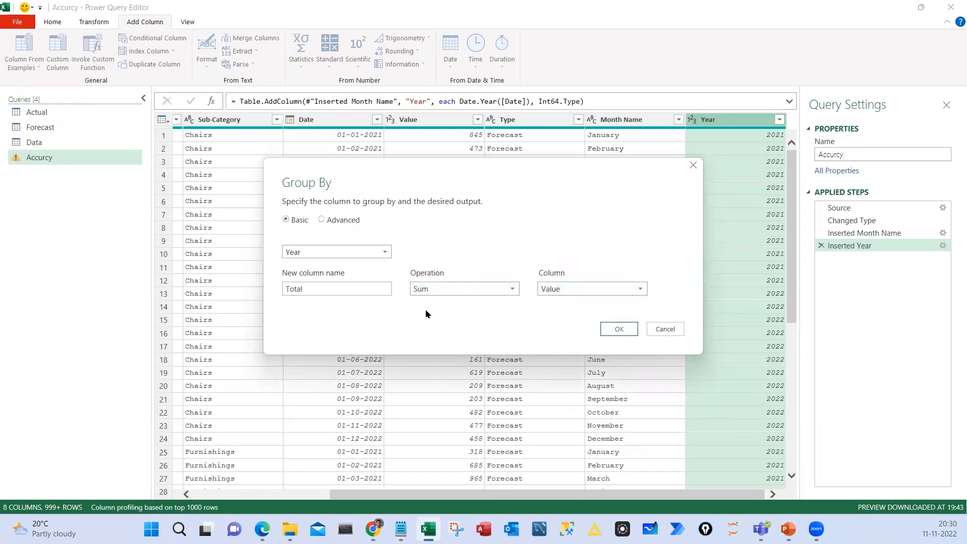
key("Return")
Mark the Year, Total, Sum and Value settings on screen and apply the Year grouping
left_click_drag(690, 101, 775, 269)
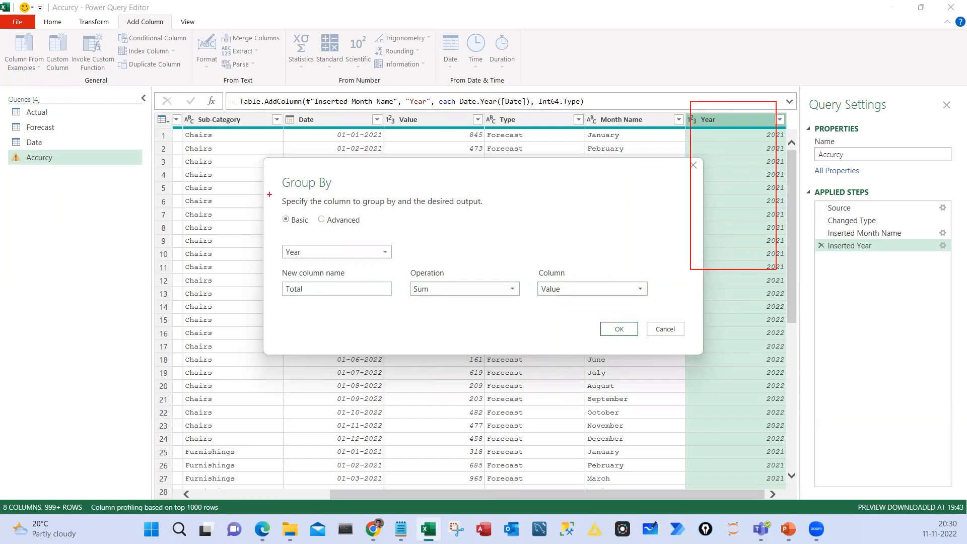
left_click_drag(269, 166, 348, 192)
mouse_move(276, 243)
left_mouse_down()
mouse_move(400, 263)
mouse_move(695, 150)
left_mouse_up()
mouse_move(315, 299)
left_mouse_down()
mouse_move(276, 312)
mouse_move(305, 276)
mouse_move(315, 298)
left_mouse_up()
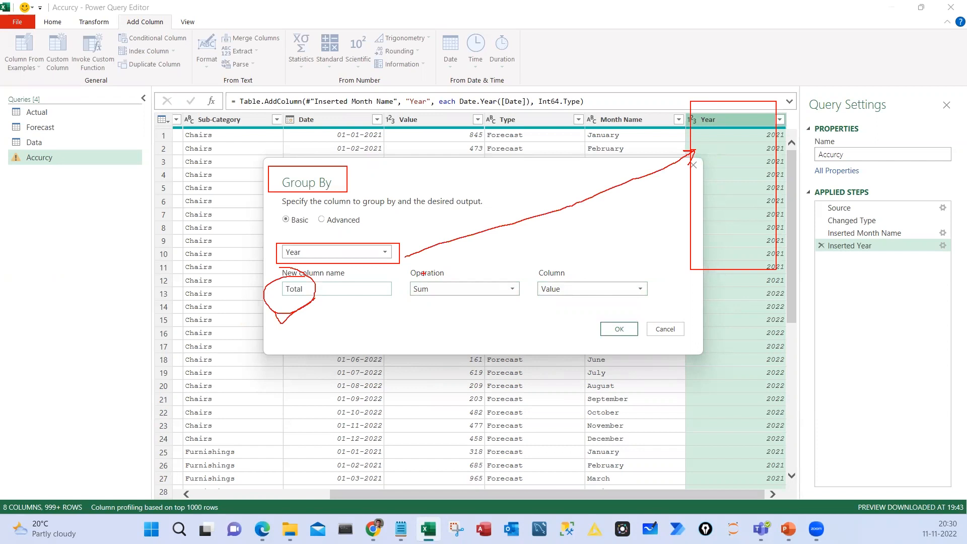
mouse_move(423, 272)
left_mouse_down()
mouse_move(418, 313)
mouse_move(396, 299)
left_mouse_up()
left_click_drag(398, 99, 539, 254)
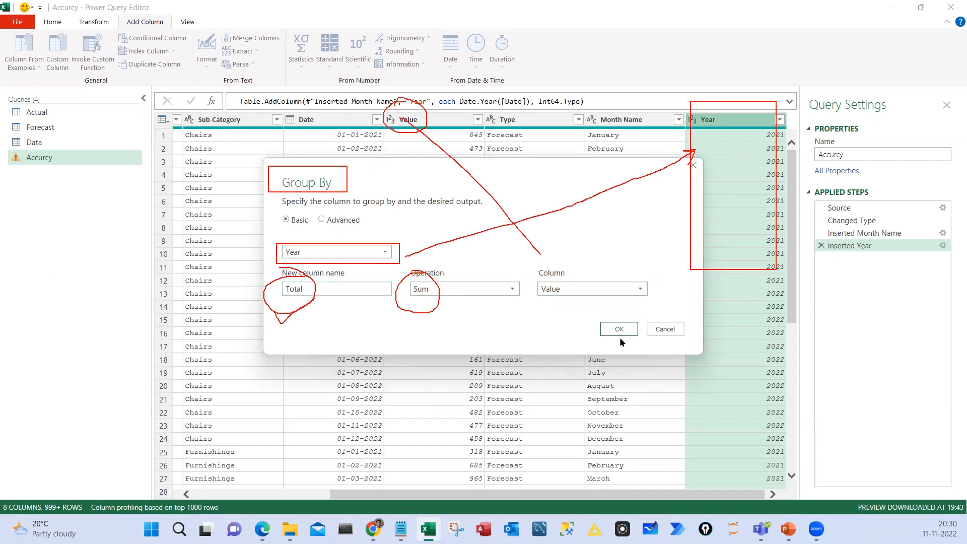
left_click_drag(540, 254, 557, 252)
left_click_drag(615, 318, 611, 349)
left_click(619, 328)
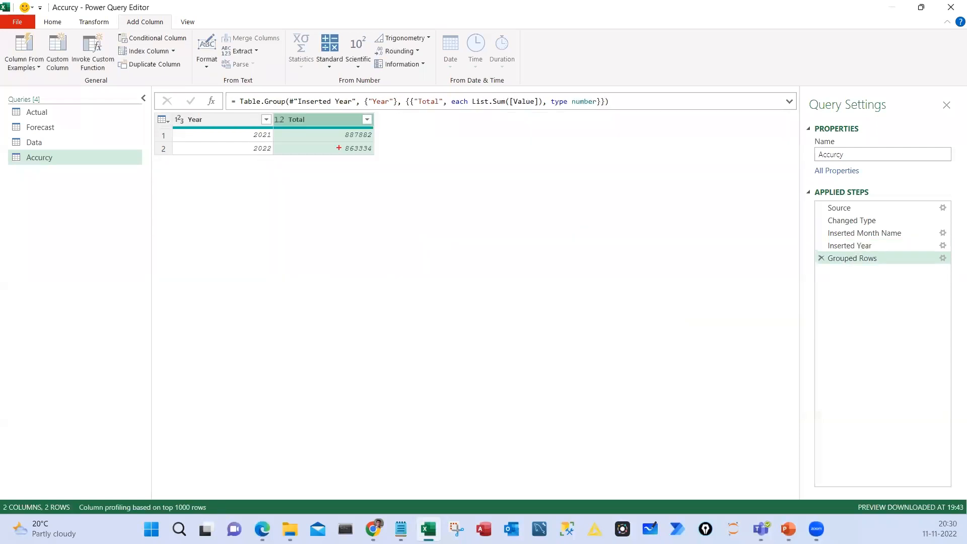
left_click_drag(229, 109, 384, 163)
left_click_drag(380, 245, 345, 167)
left_click_drag(337, 188, 364, 186)
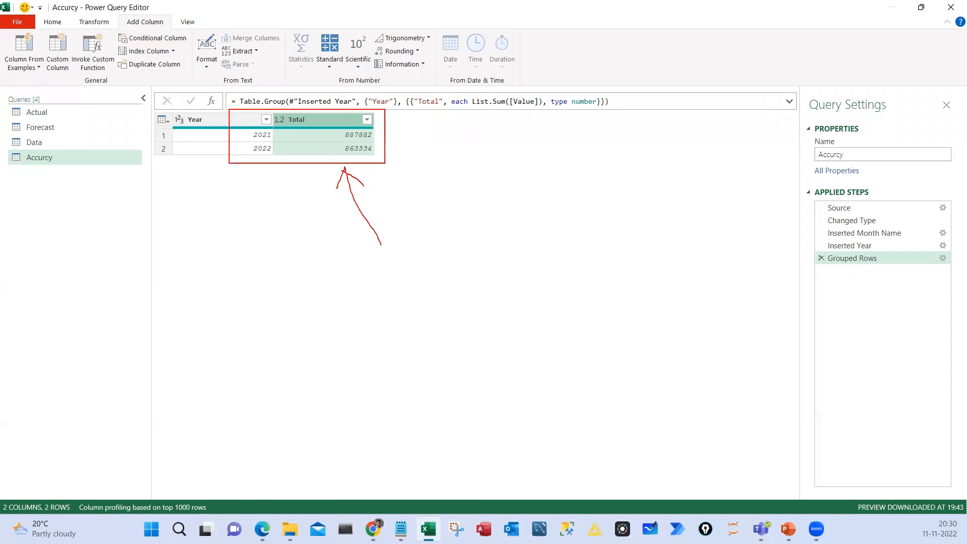
left_click(234, 150)
mouse_move(230, 134)
left_mouse_down()
mouse_move(254, 132)
mouse_move(250, 144)
left_mouse_up()
left_click_drag(239, 249, 261, 275)
left_click_drag(272, 248, 297, 271)
mouse_move(302, 246)
left_mouse_down()
mouse_move(301, 274)
mouse_move(332, 261)
left_mouse_up()
left_click_drag(391, 249, 408, 248)
mouse_move(390, 270)
left_mouse_down()
mouse_move(419, 269)
mouse_move(409, 293)
left_mouse_up()
left_click_drag(266, 318, 347, 318)
left_click_drag(323, 220, 276, 208)
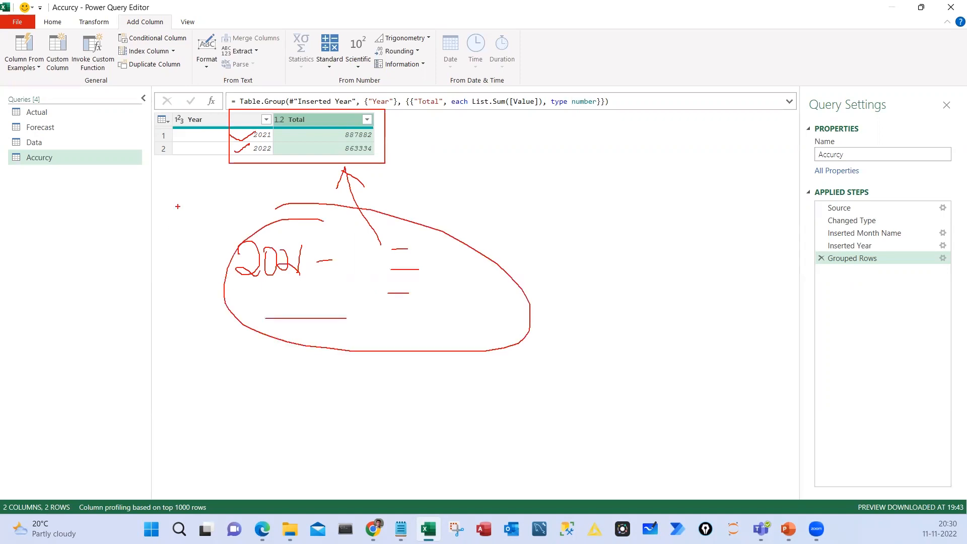
key("Escape")
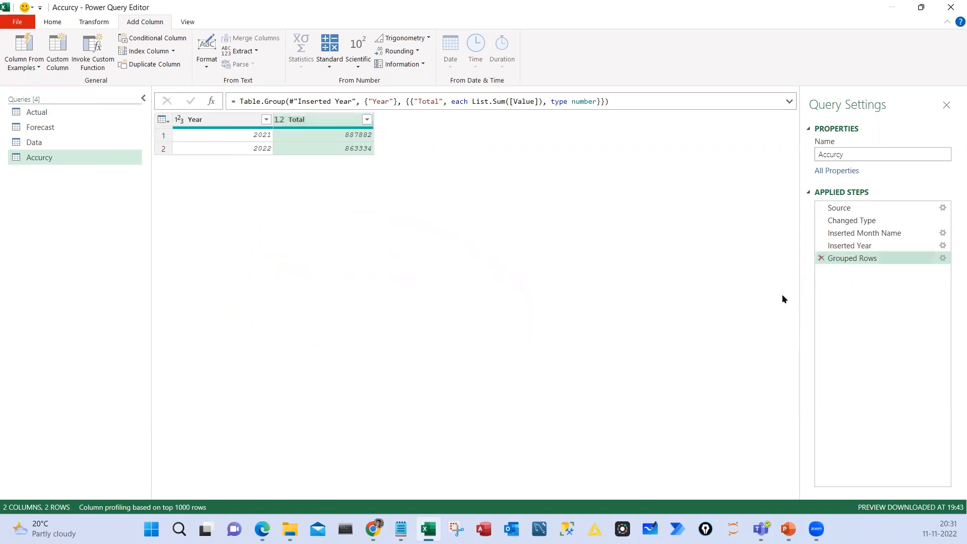
Delete the Grouped Rows step from the Accurcy query's applied steps
left_click(821, 258)
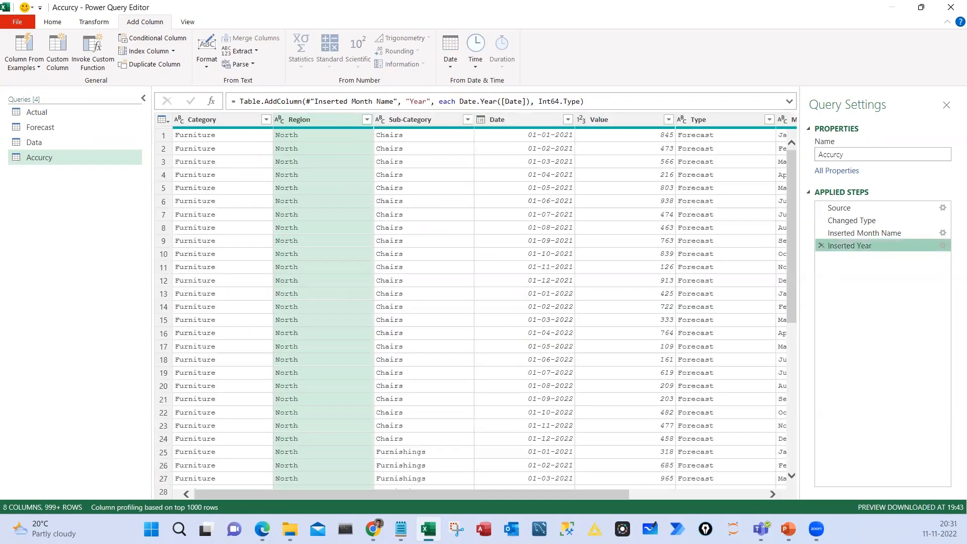
left_click_drag(816, 253, 926, 273)
left_click_drag(804, 277, 816, 273)
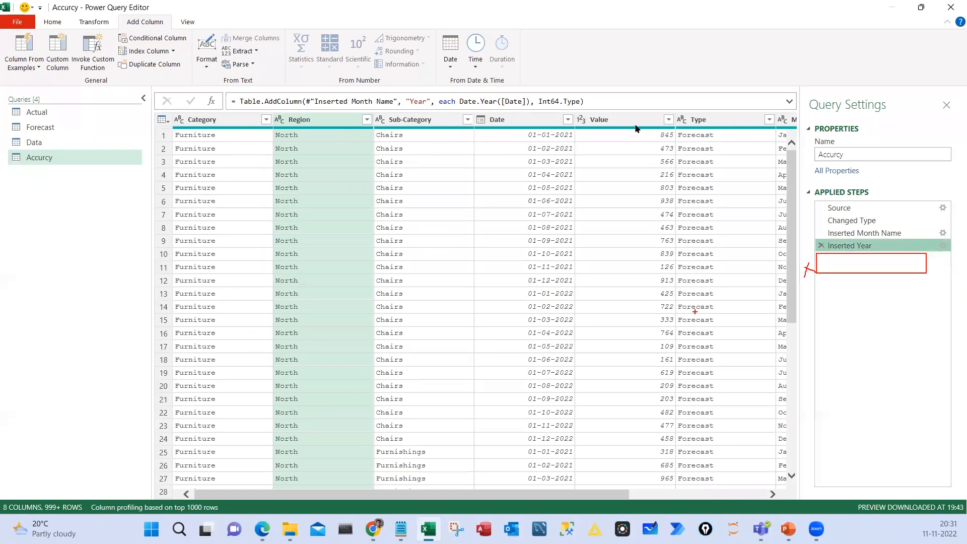
Start a grouping on the Type, Month Name and Year columns and reorder the groupings to Year, Month Name, Type
scroll(627, 122, "right", 5)
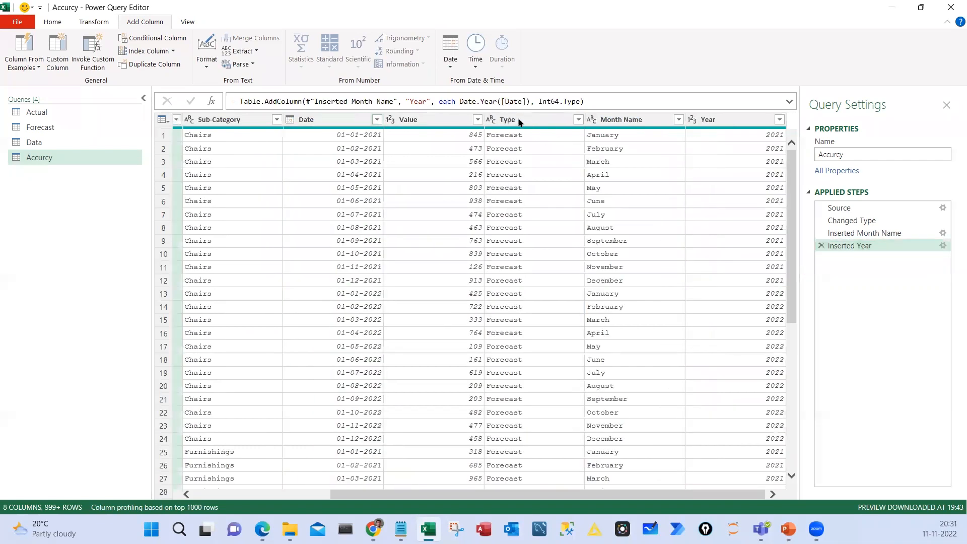
left_click(592, 187, "ctrl")
left_click(524, 161, "ctrl")
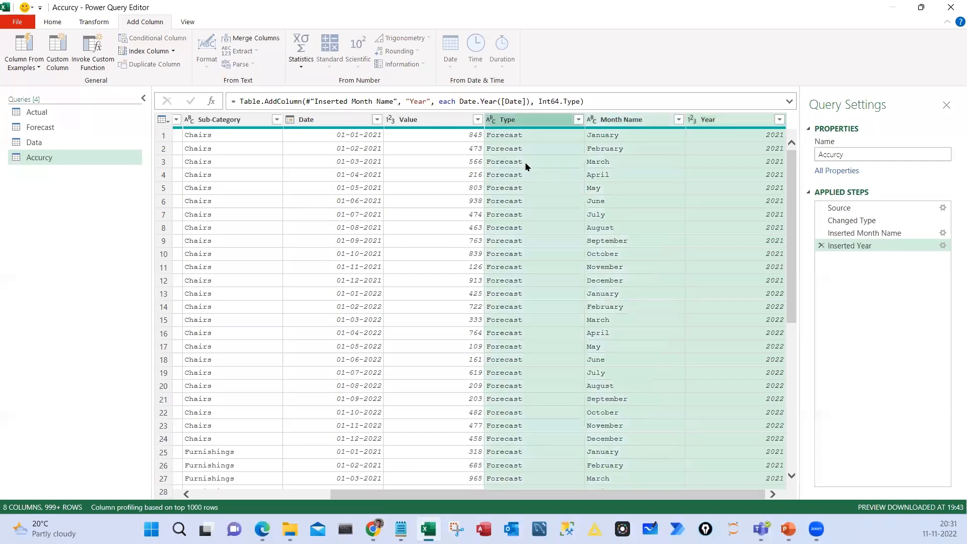
right_click(554, 283)
key("Escape")
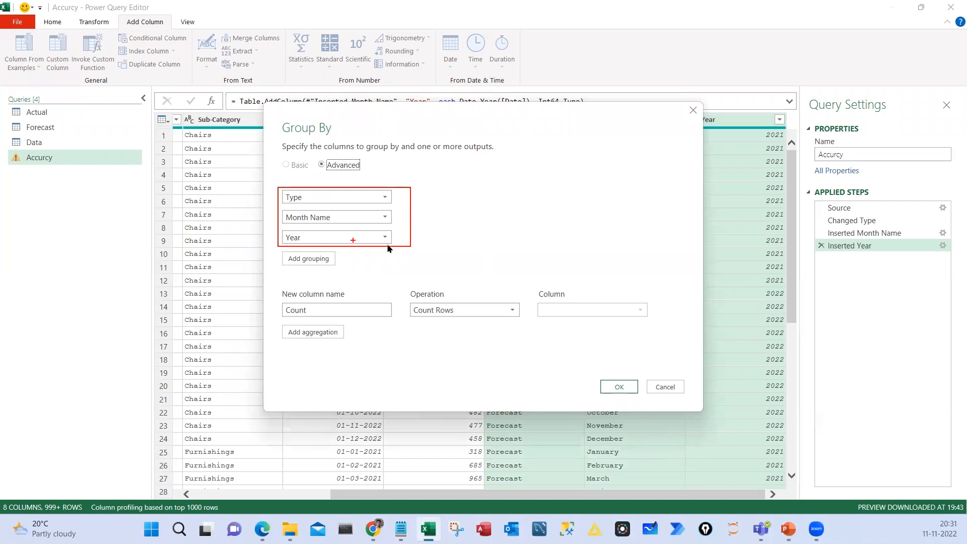
left_click(400, 237)
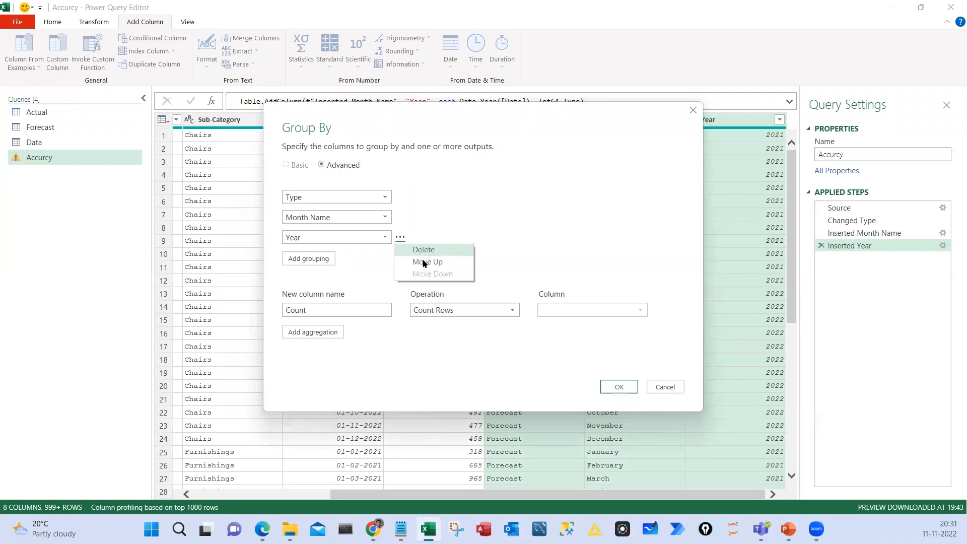
left_click(428, 261)
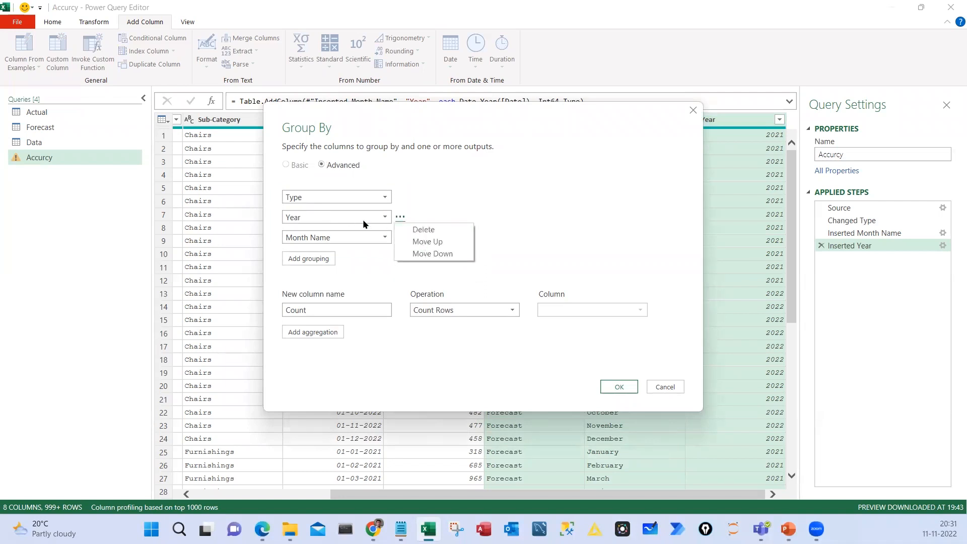
left_click(426, 239)
left_click(409, 247)
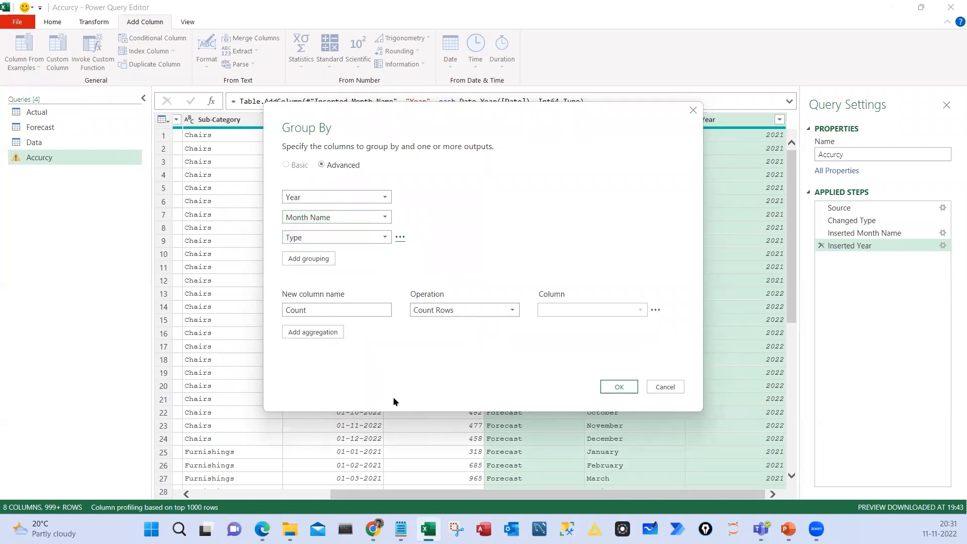
Name the aggregation column Total, make it the Sum of Value, and apply the grouping
key("Tab")
type("Total")
left_click(442, 313)
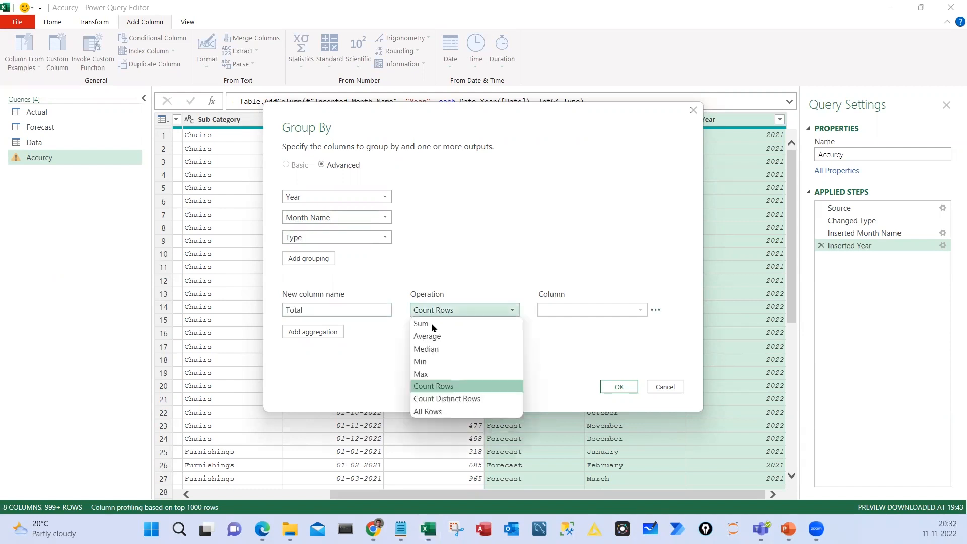
left_click(431, 324)
left_click(569, 312)
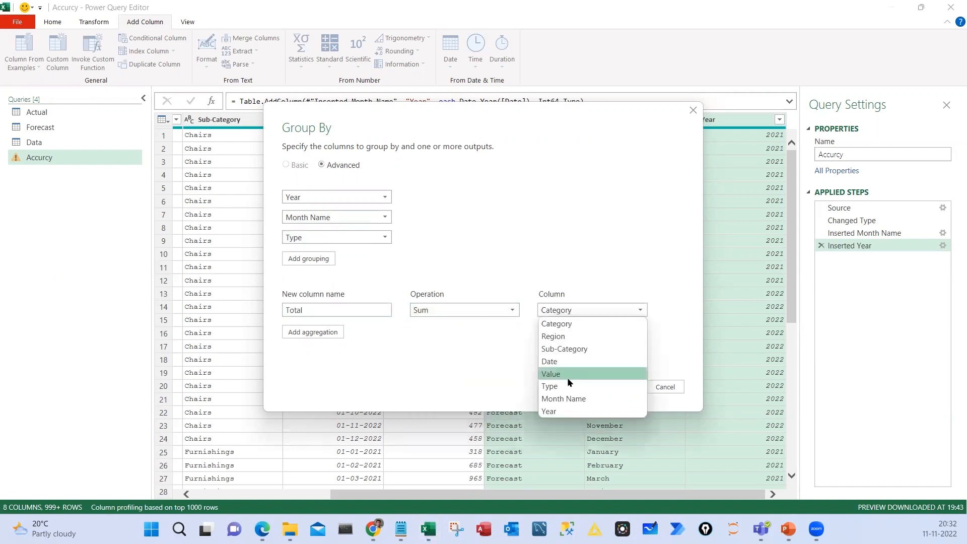
left_click(566, 376)
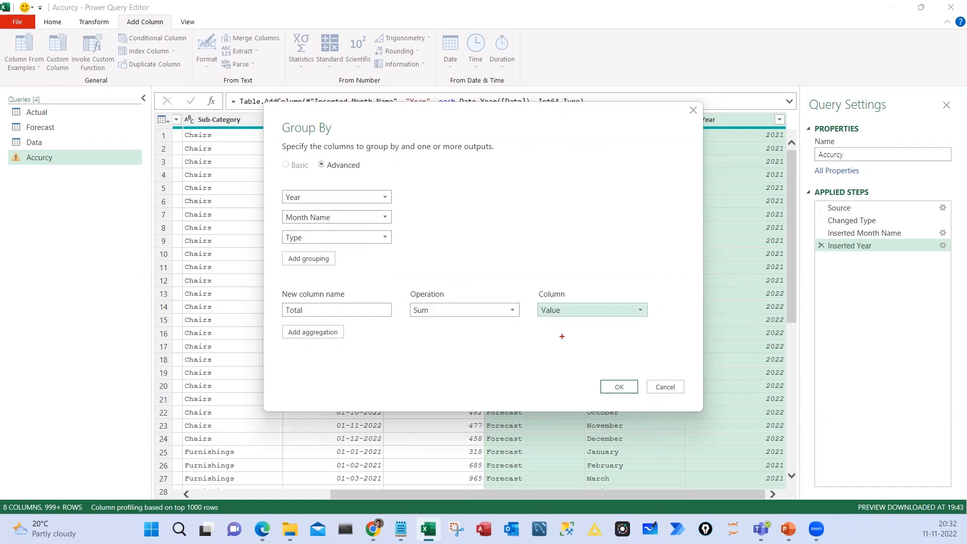
left_click_drag(262, 178, 404, 246)
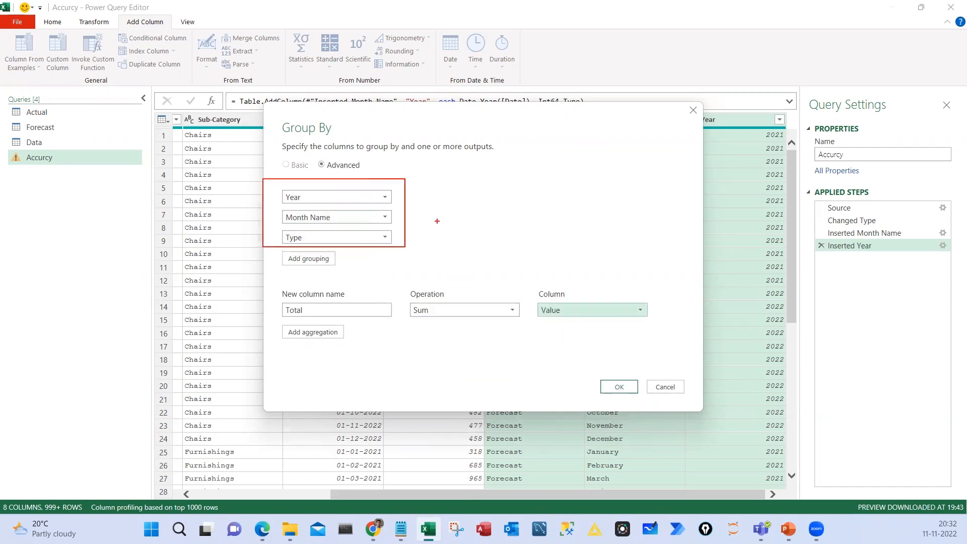
mouse_move(435, 166)
left_mouse_down()
mouse_move(441, 179)
mouse_move(436, 165)
mouse_move(520, 215)
mouse_move(533, 206)
left_mouse_up()
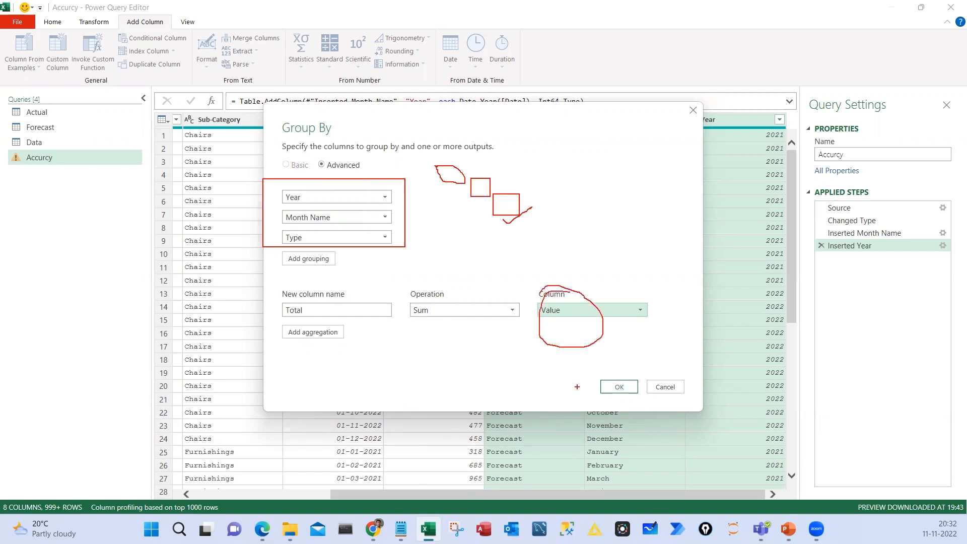
key("Escape")
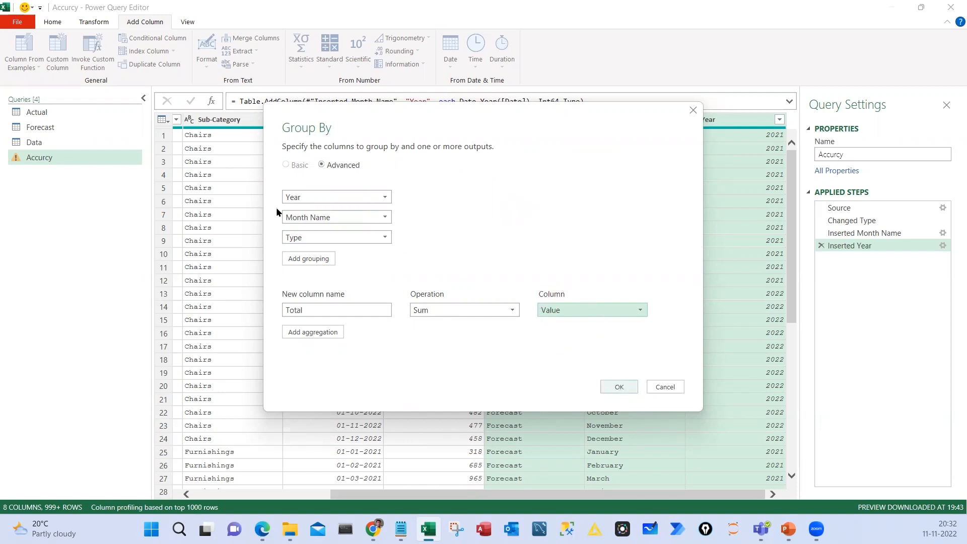
left_click(297, 138)
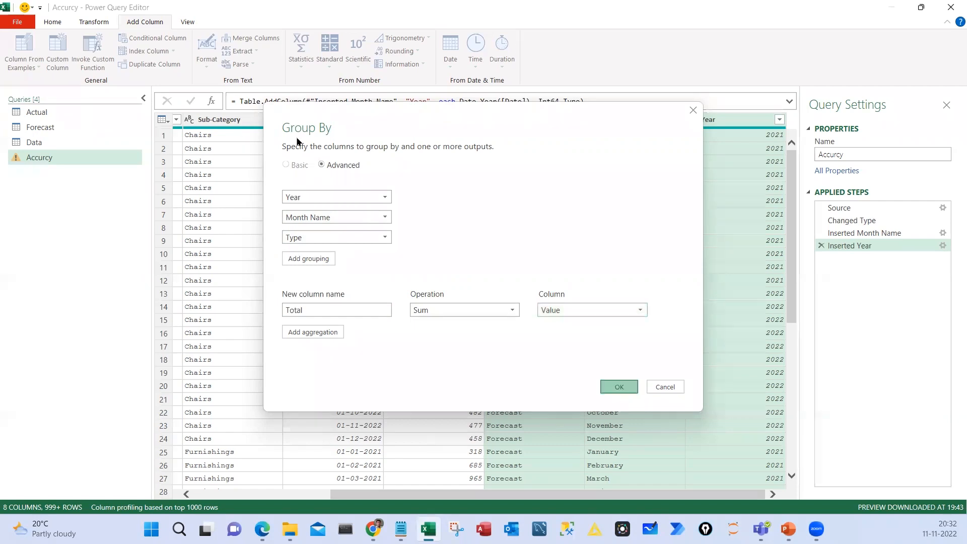
key("Escape")
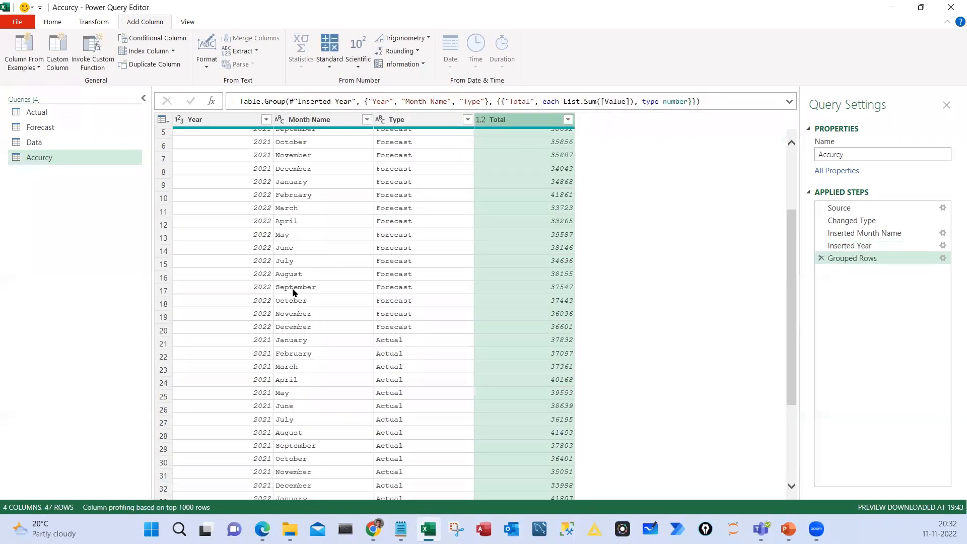
Review the grouped Accurcy rows for the Forecast and Actual totals by year and month
scroll(302, 292, "up", 2)
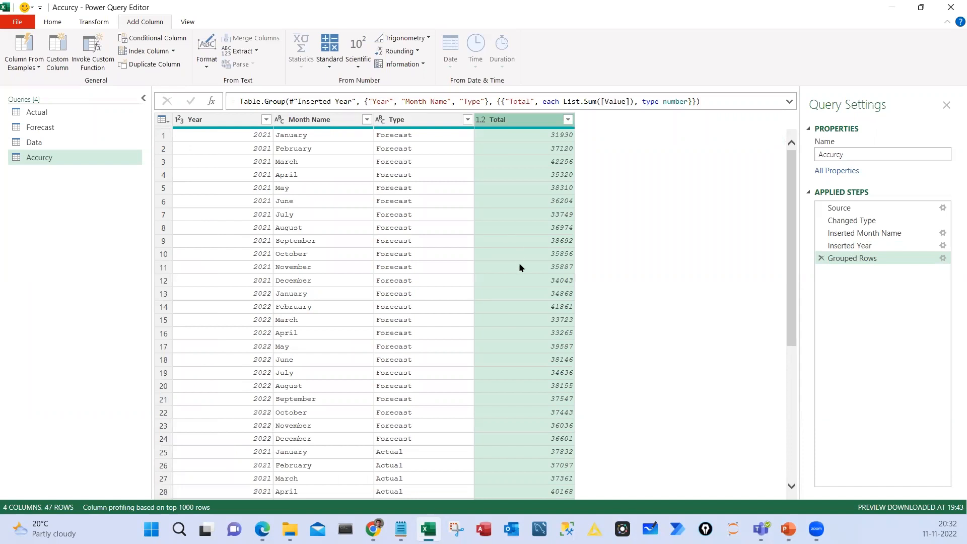
scroll(518, 264, "down", 6)
scroll(508, 314, "down", 1)
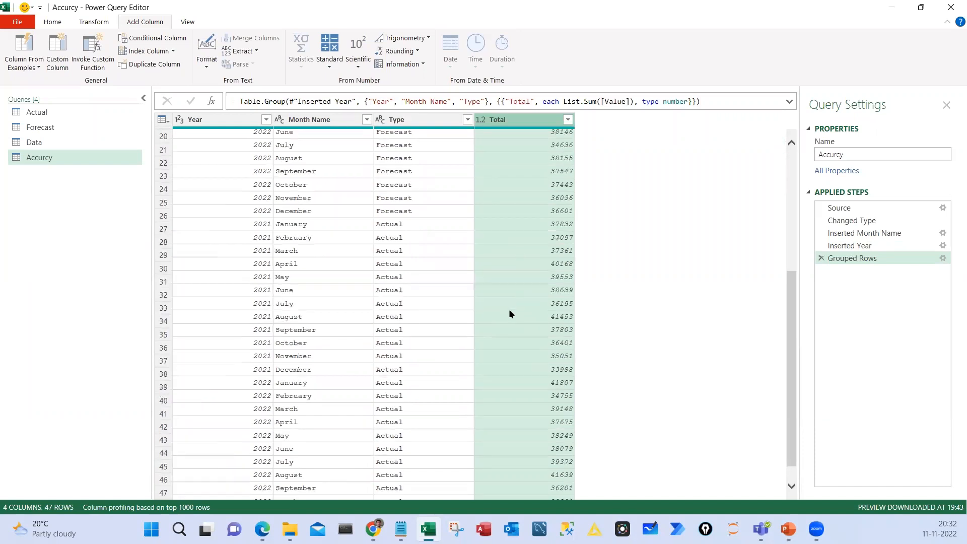
scroll(509, 313, "up", 6)
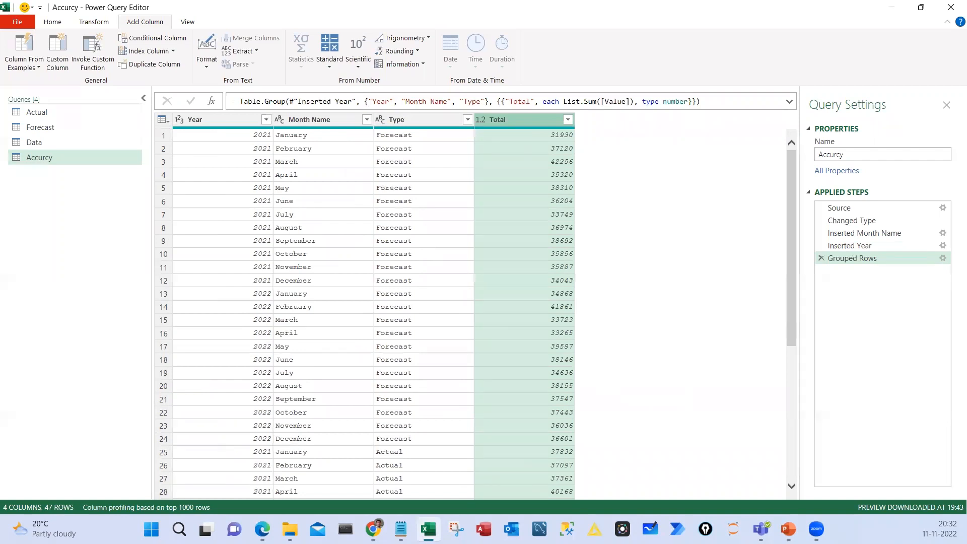
left_click_drag(373, 137, 466, 293)
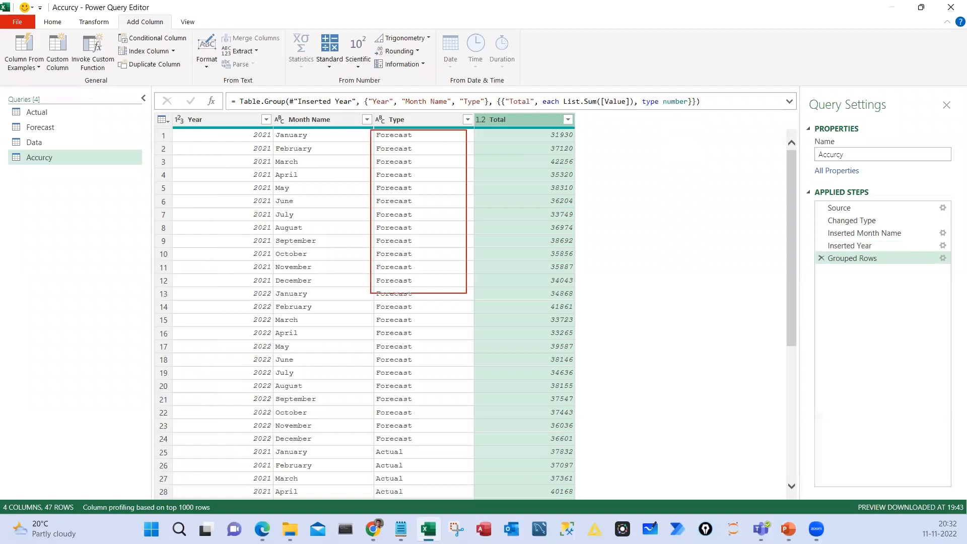
left_click_drag(594, 118, 668, 135)
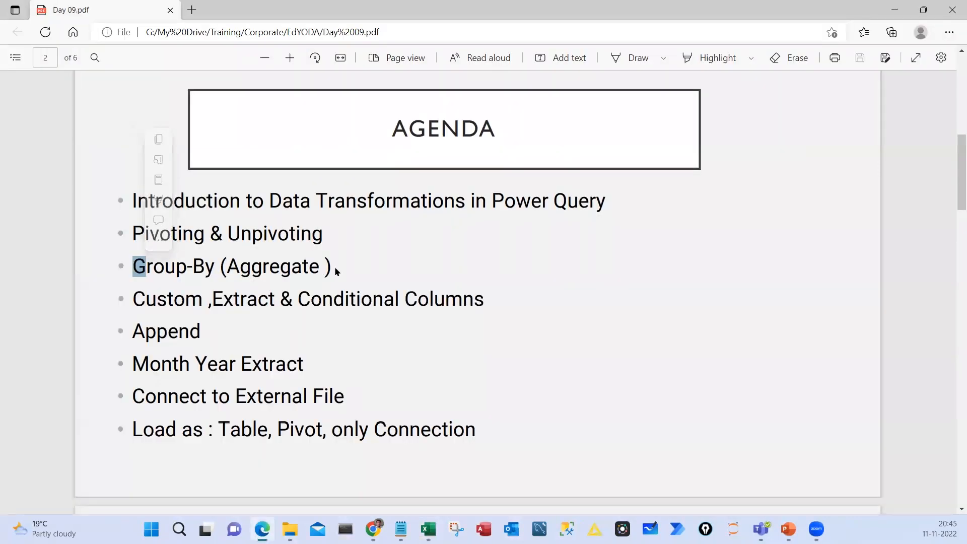
Switch to the Day 09.pdf agenda and select the Group-By (Aggregate ) line
left_click_drag(338, 268, 132, 266)
key("ctrl+2")
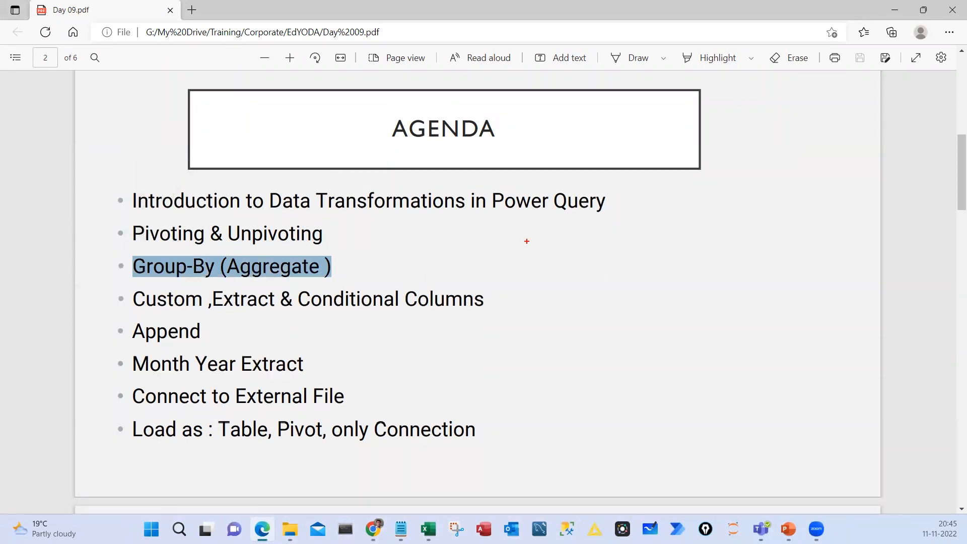
left_click_drag(525, 241, 596, 290)
mouse_move(528, 246)
left_mouse_down()
mouse_move(550, 257)
mouse_move(584, 324)
left_mouse_up()
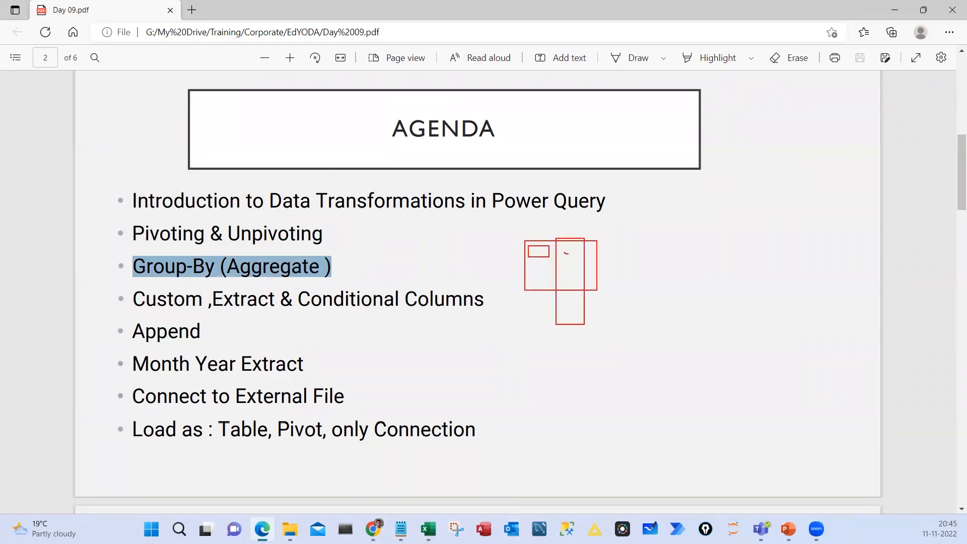
mouse_move(560, 251)
left_mouse_down()
mouse_move(569, 247)
mouse_move(558, 273)
left_mouse_up()
key("Escape")
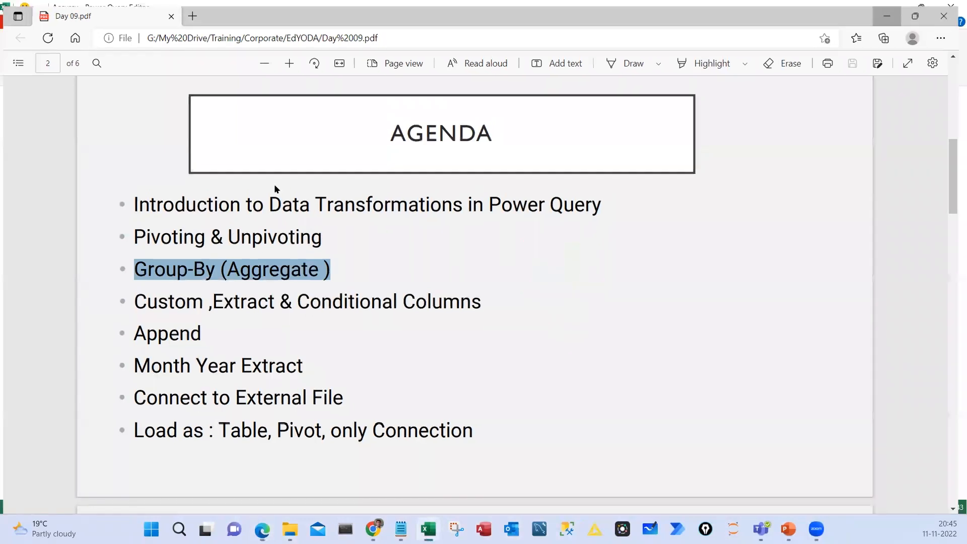
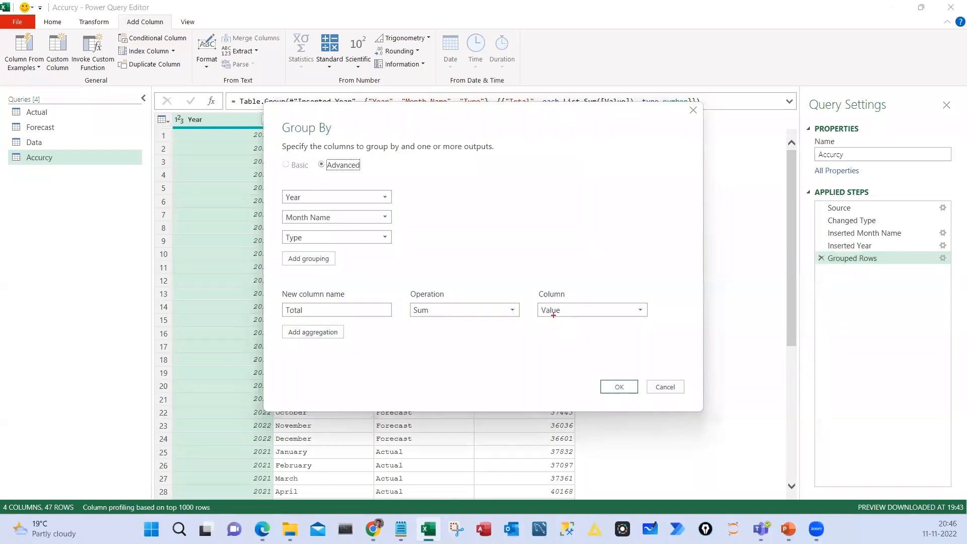
mouse_move(553, 315)
left_mouse_down()
mouse_move(450, 340)
mouse_move(449, 326)
left_mouse_up()
left_click_drag(297, 280, 283, 279)
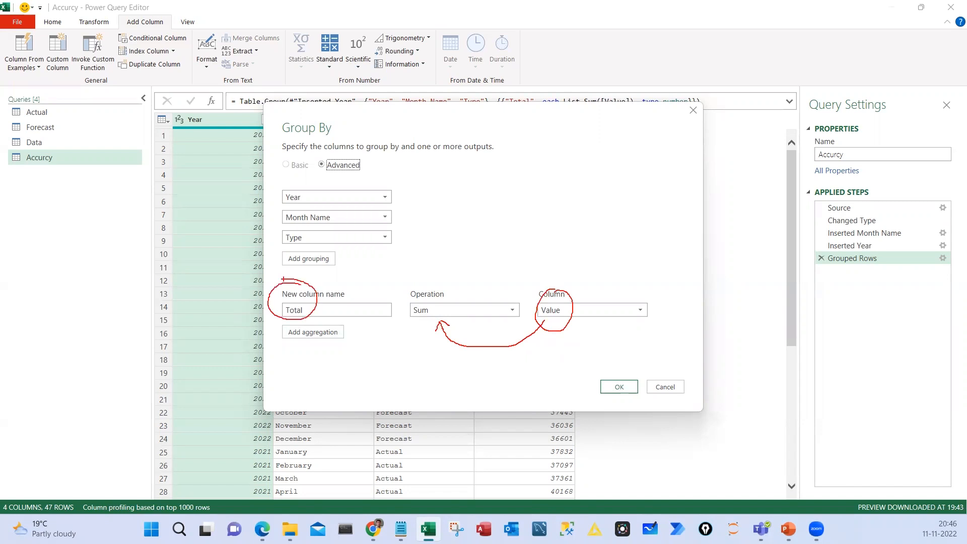
left_click_drag(237, 320, 342, 297)
mouse_move(431, 293)
left_mouse_down()
mouse_move(462, 306)
mouse_move(458, 315)
left_mouse_up()
mouse_move(559, 295)
left_mouse_down()
mouse_move(569, 288)
mouse_move(556, 327)
left_mouse_up()
left_click_drag(547, 290, 557, 327)
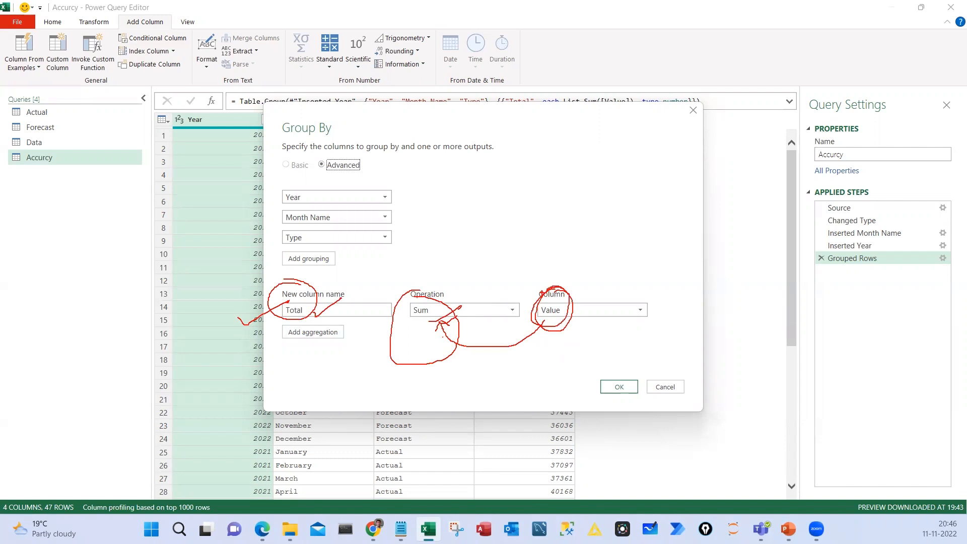
key("Escape")
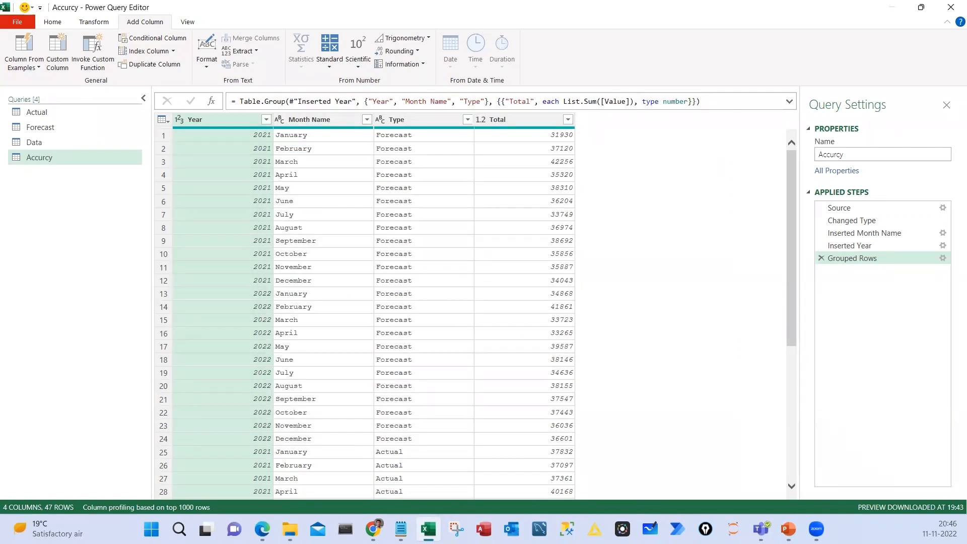
left_click_drag(375, 112, 462, 427)
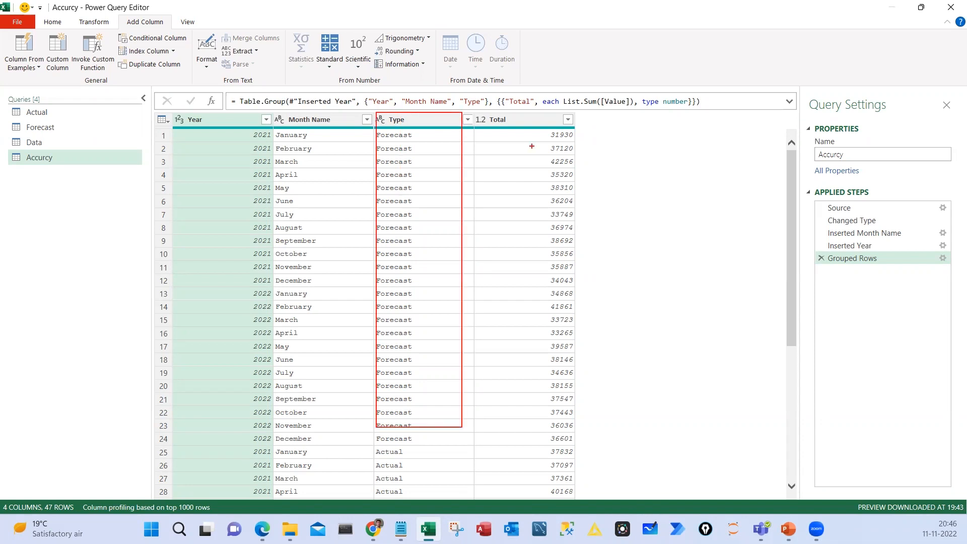
mouse_move(542, 108)
left_mouse_down()
mouse_move(583, 124)
mouse_move(670, 132)
left_mouse_up()
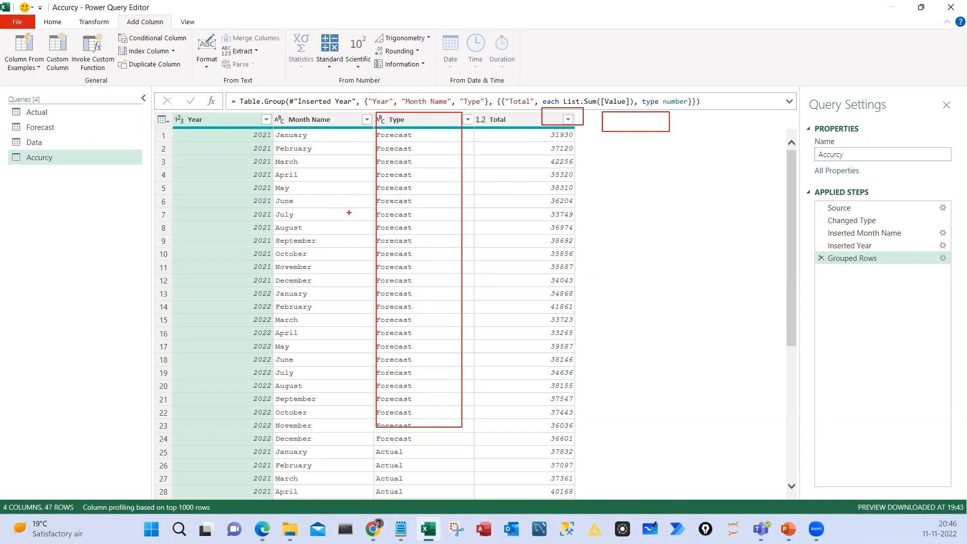
key("Escape")
Select the Type column in the grouped Accurcy query and start pivoting it
left_click(410, 174)
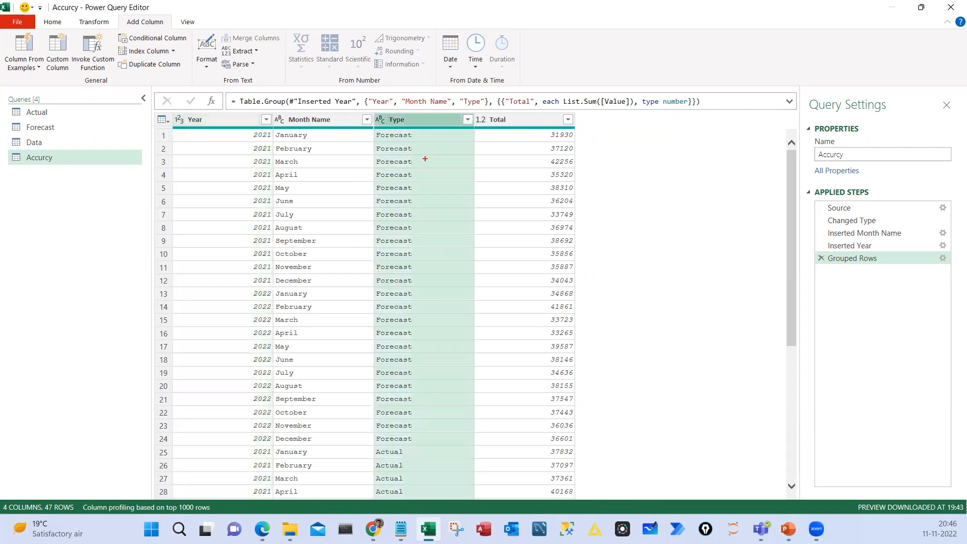
left_click_drag(587, 106, 672, 125)
left_click_drag(699, 107, 764, 138)
left_click_drag(417, 108, 408, 243)
key("Escape")
left_click(53, 22)
left_click(93, 22)
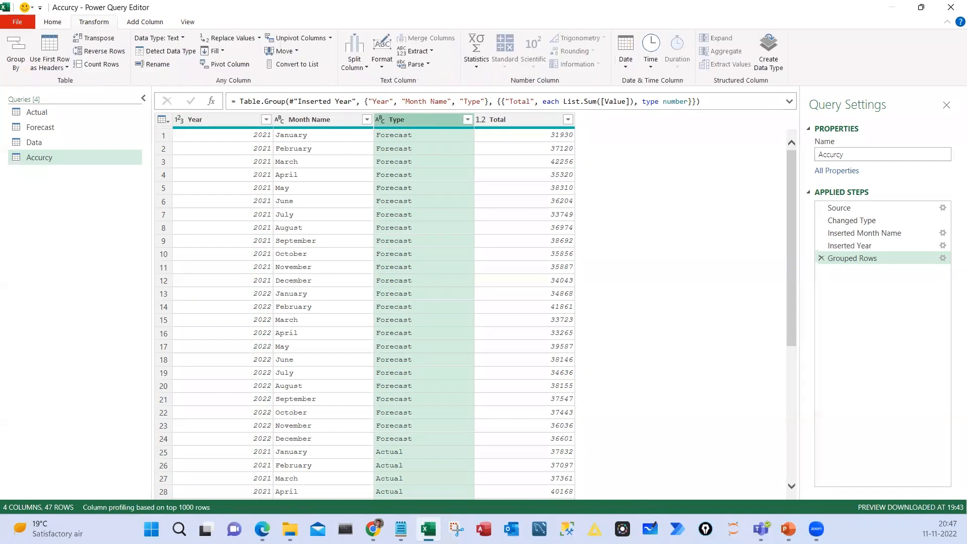
left_click_drag(441, 121, 441, 235)
left_click_drag(431, 215, 464, 214)
left_click_drag(68, 10, 107, 27)
left_click_drag(196, 58, 258, 72)
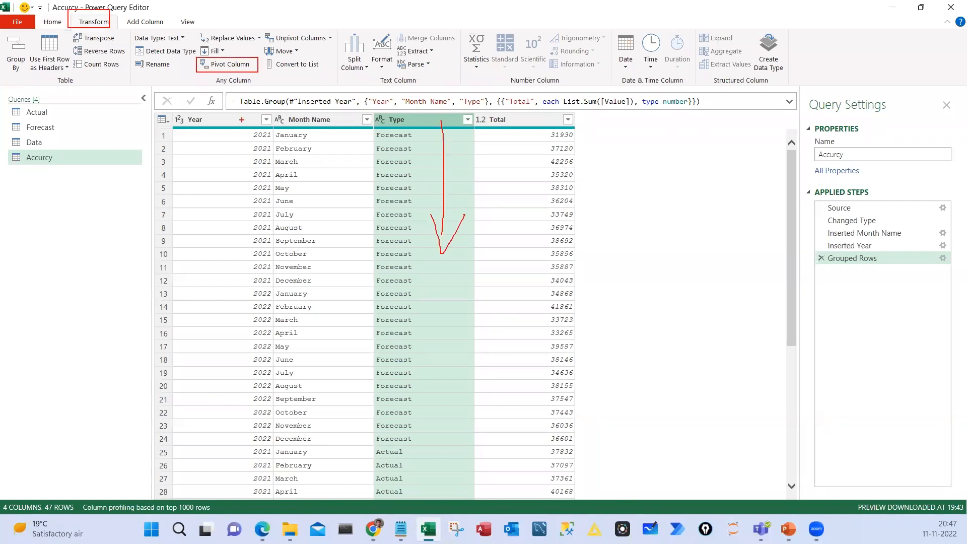
left_click_drag(427, 200, 641, 148)
mouse_move(623, 132)
left_mouse_down()
mouse_move(642, 145)
mouse_move(628, 159)
left_mouse_up()
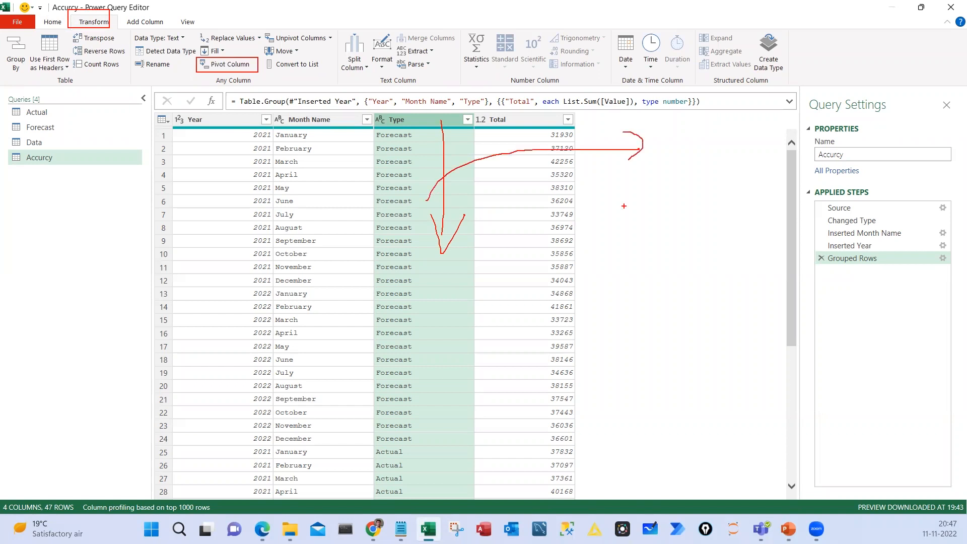
left_click_drag(579, 195, 593, 212)
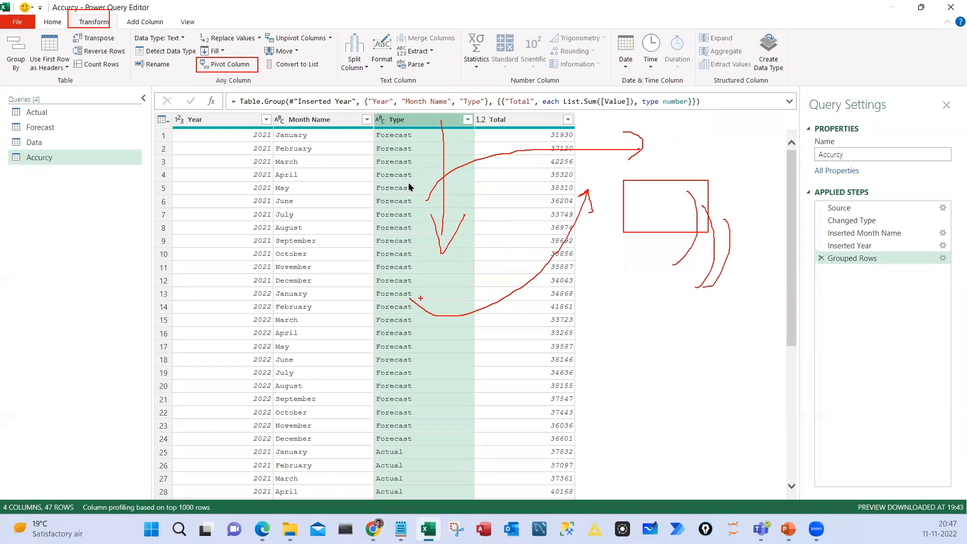
left_click_drag(402, 298, 589, 188)
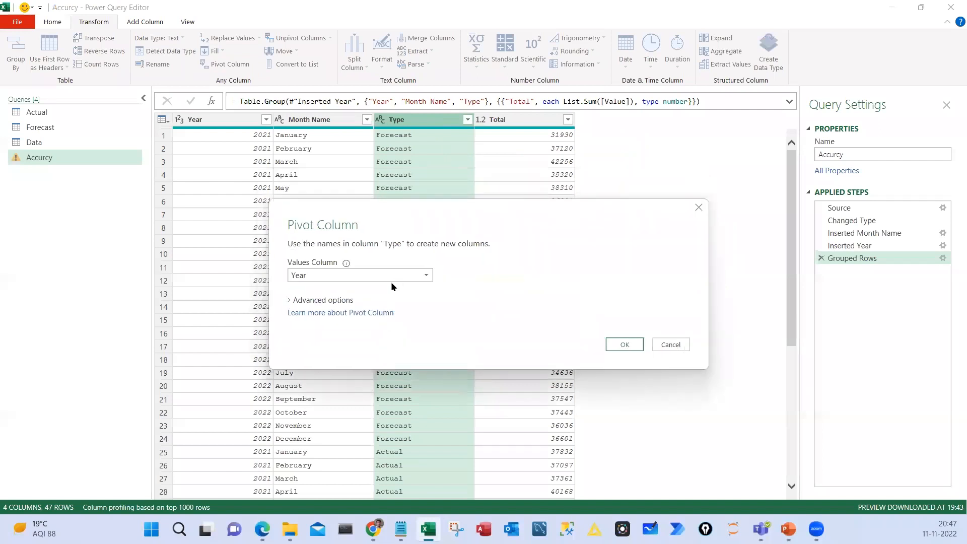
Use Total as the values column for the pivot of the Type column
left_click(409, 276)
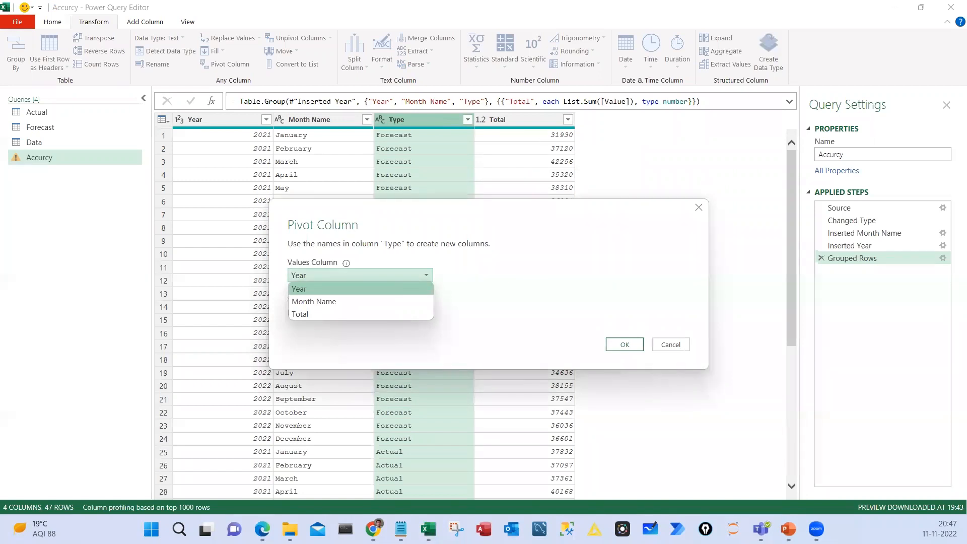
left_click(361, 314)
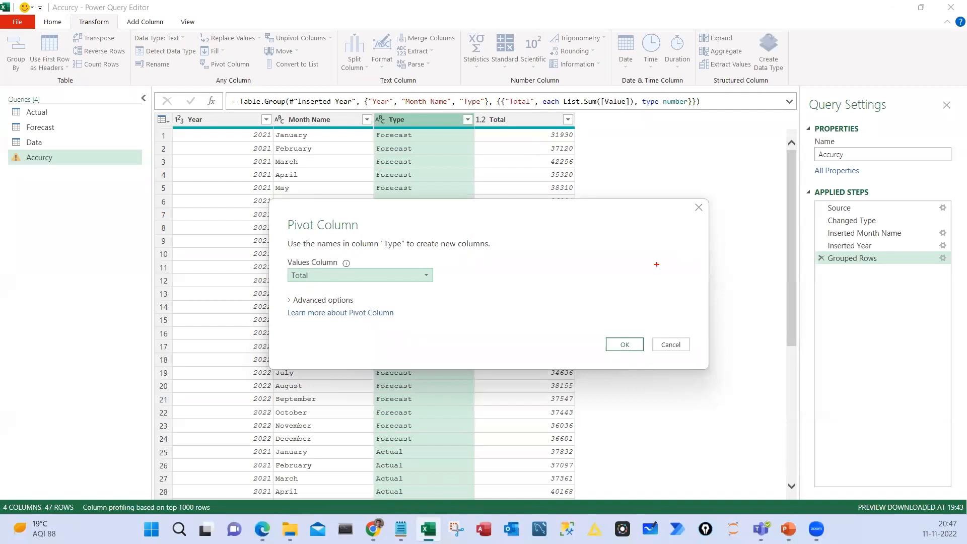
left_click_drag(590, 168, 621, 302)
left_click_drag(638, 154, 752, 184)
left_click_drag(640, 196, 790, 295)
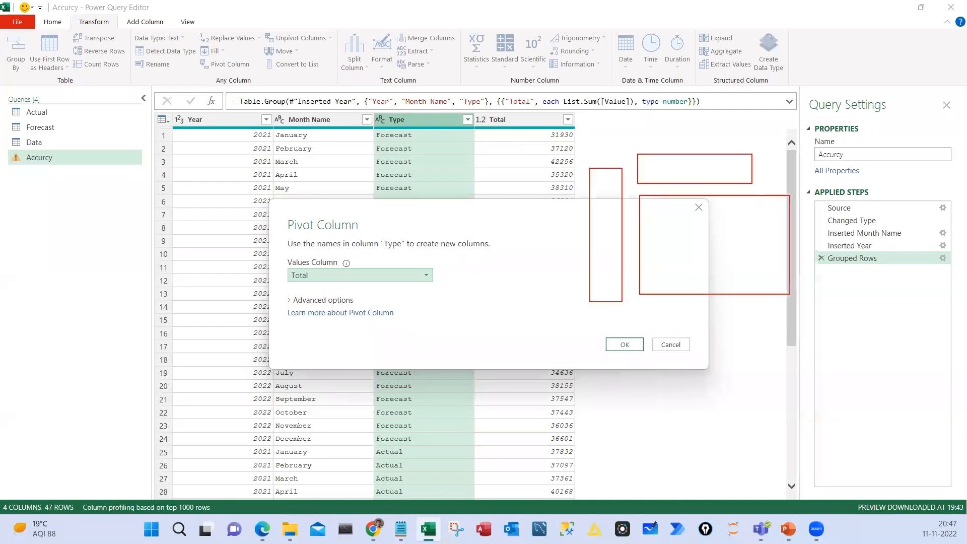
left_click_drag(669, 255, 733, 248)
mouse_move(524, 90)
left_mouse_down()
mouse_move(498, 138)
mouse_move(528, 380)
mouse_move(712, 377)
mouse_move(757, 280)
mouse_move(773, 295)
left_mouse_up()
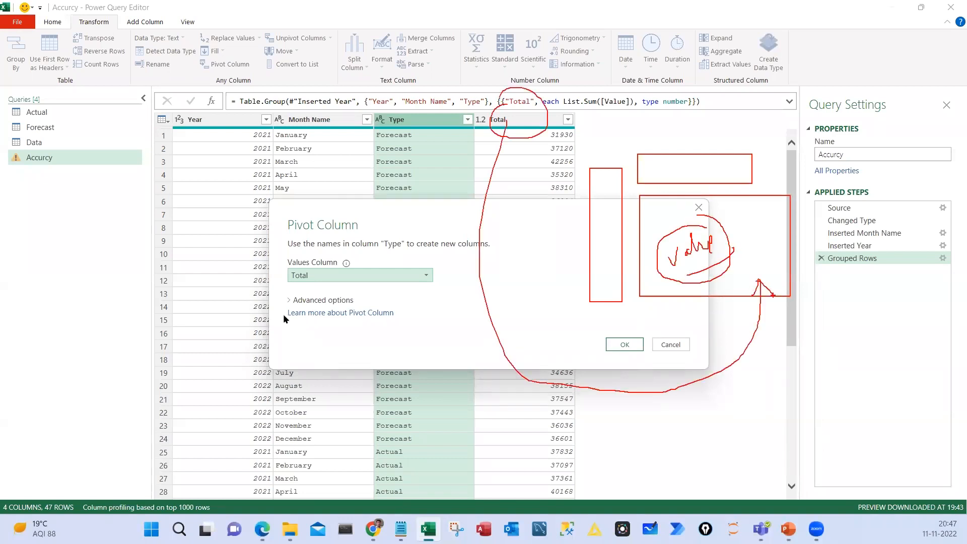
key("Escape")
Set the pivot's aggregate value function to Don't Aggregate and apply the pivot
left_click(303, 301)
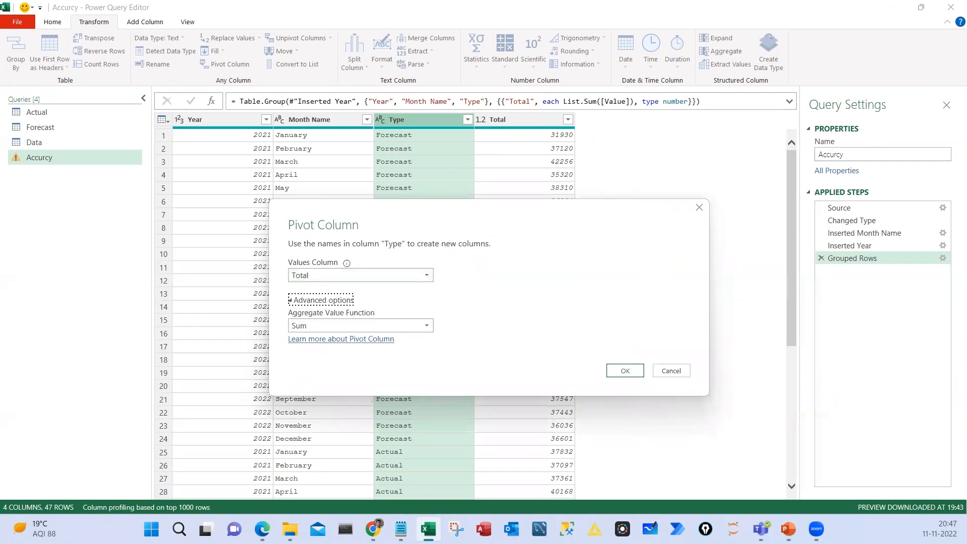
mouse_move(298, 305)
left_mouse_down()
mouse_move(287, 348)
mouse_move(346, 309)
left_mouse_up()
left_click_drag(542, 134, 540, 163)
left_click(539, 170)
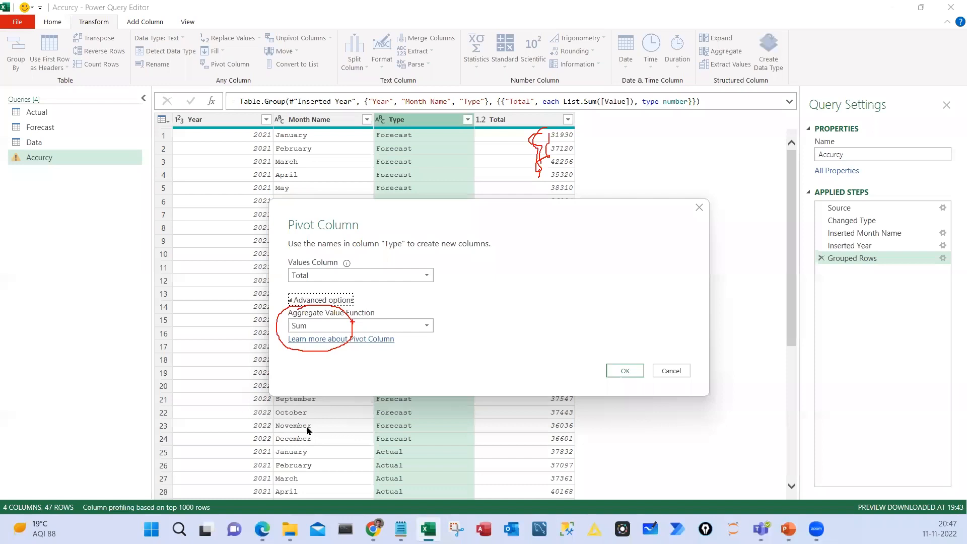
key("Escape")
left_click(322, 326)
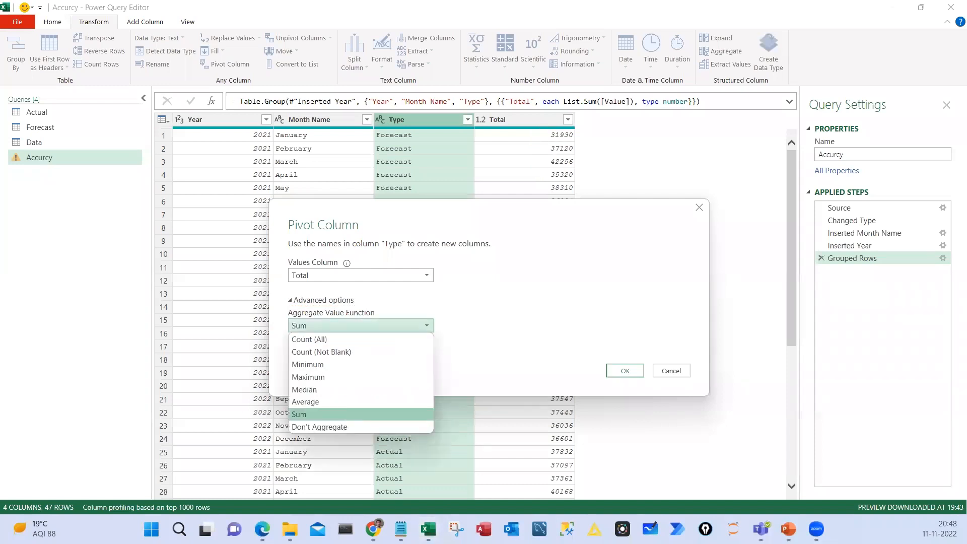
left_click(320, 427)
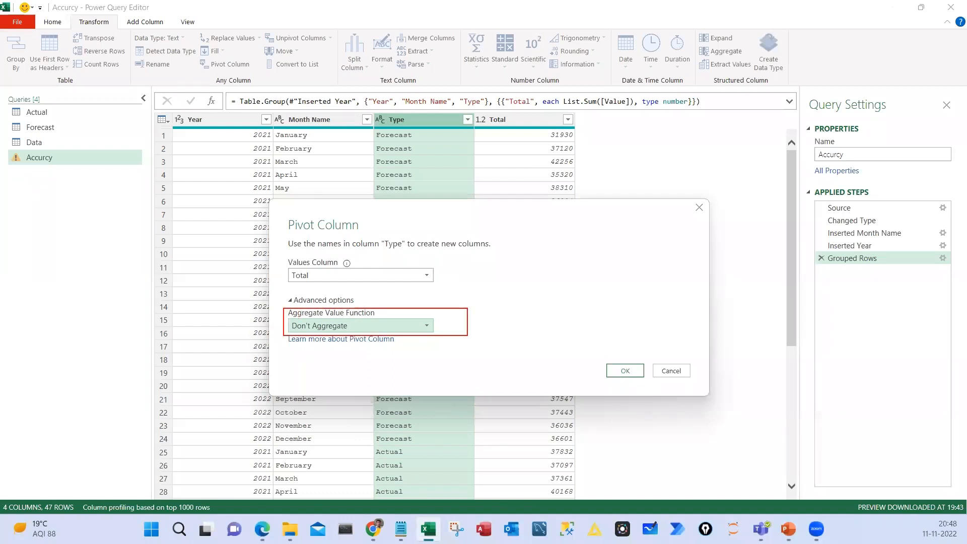
left_click_drag(394, 103, 398, 108)
mouse_move(413, 118)
left_mouse_down()
mouse_move(534, 66)
mouse_move(638, 103)
left_mouse_up()
left_click_drag(620, 92, 664, 87)
mouse_move(289, 266)
left_mouse_down()
mouse_move(281, 288)
mouse_move(280, 274)
left_mouse_up()
left_click(625, 371)
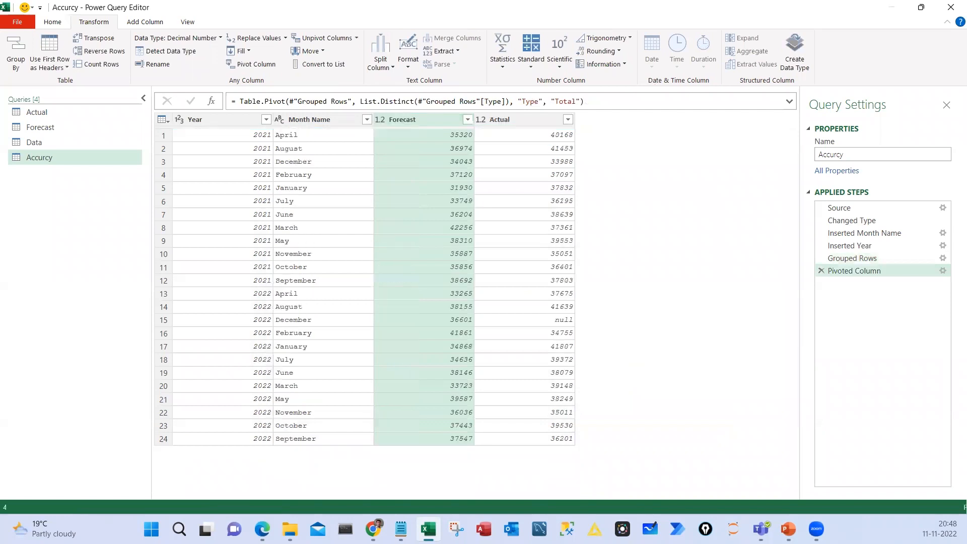
left_click_drag(382, 113, 419, 134)
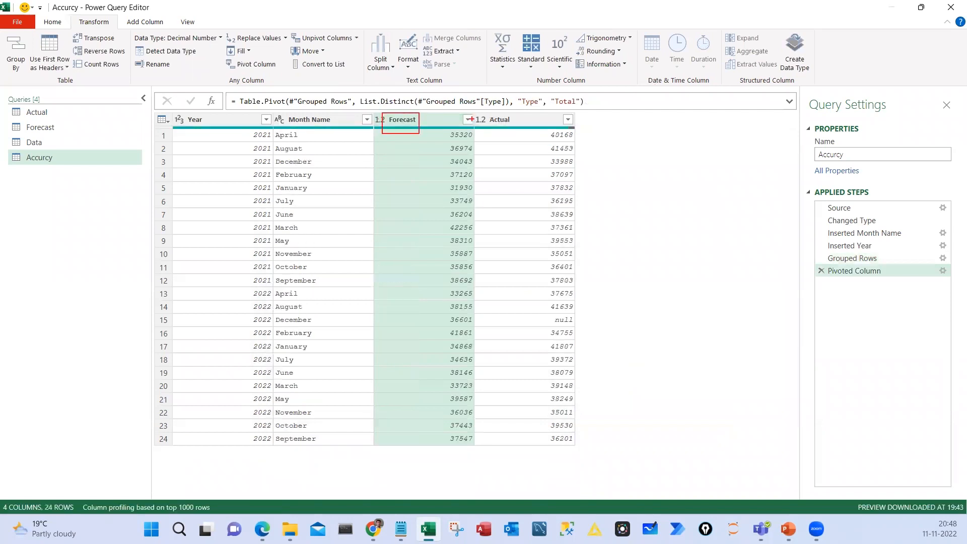
left_click_drag(480, 113, 509, 124)
left_click_drag(350, 140, 384, 474)
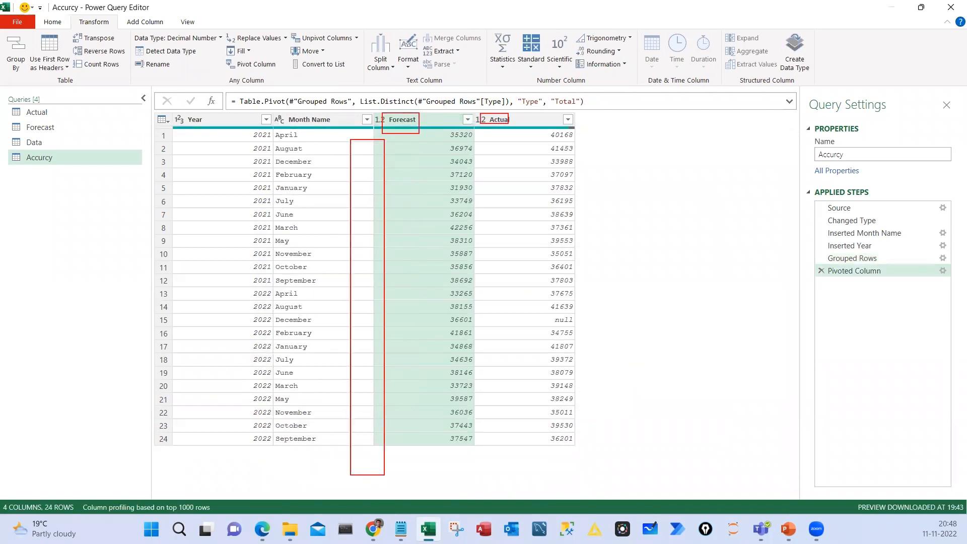
mouse_move(359, 227)
left_mouse_down()
mouse_move(427, 96)
mouse_move(504, 113)
left_mouse_up()
left_click_drag(390, 166, 427, 172)
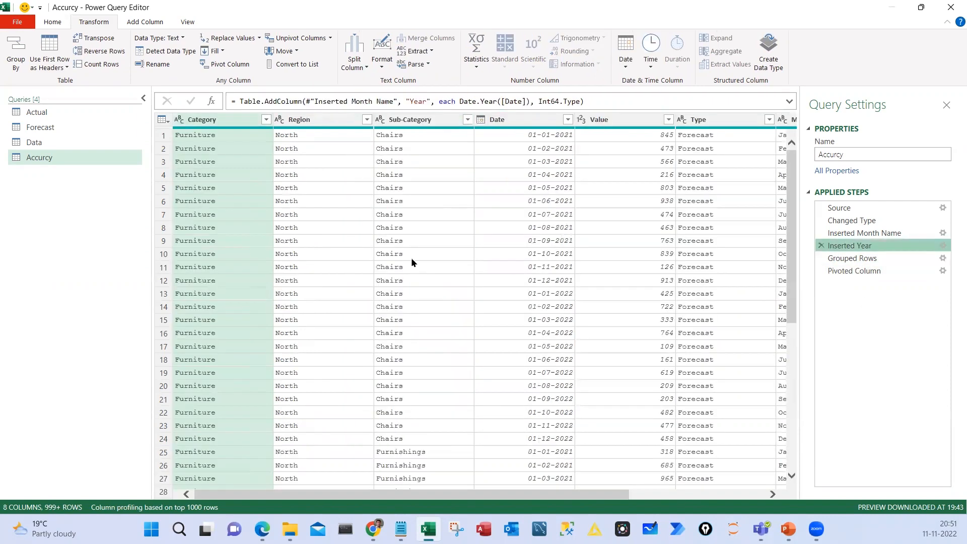
Insert a month number column extracted from the Date column, directly after the Inserted Year step and before Grouped Rows
left_click_drag(369, 494, 505, 496)
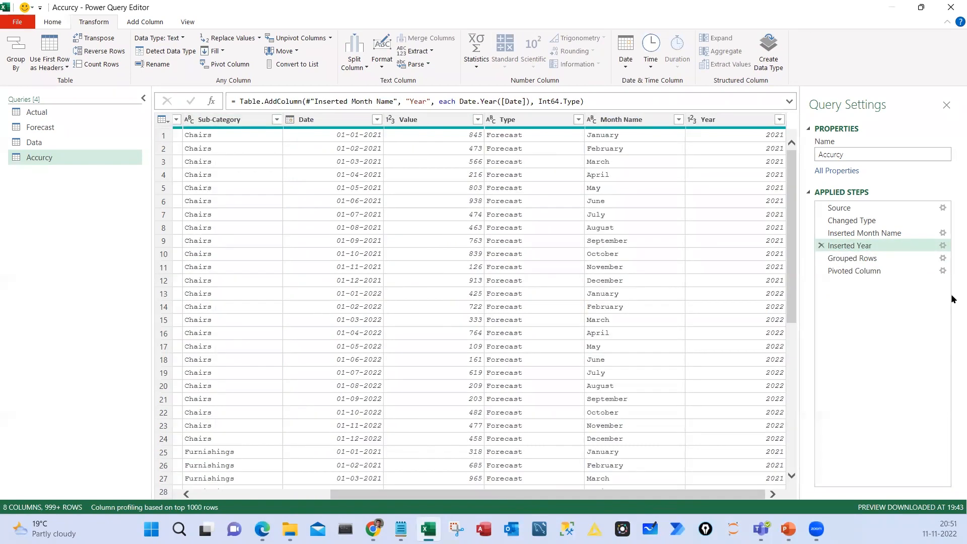
left_click(336, 122)
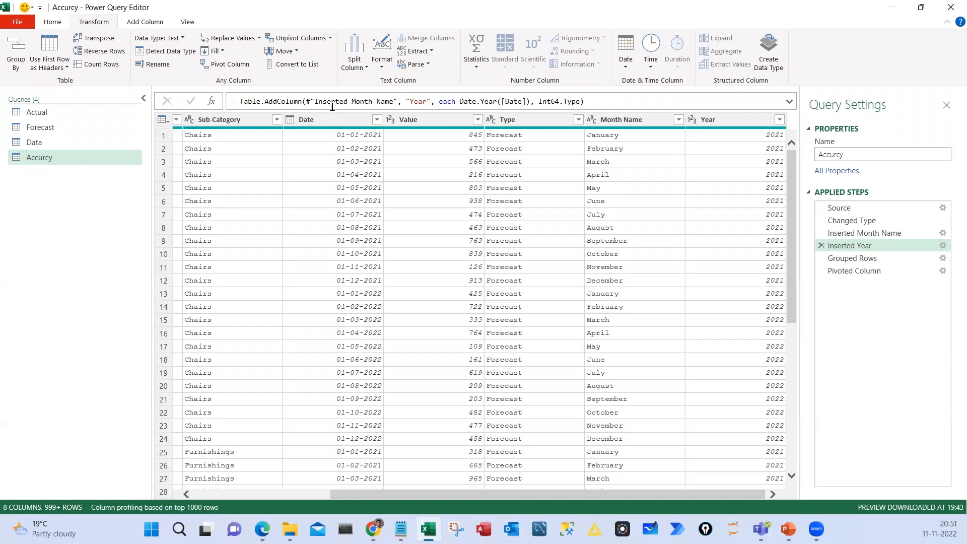
left_click(145, 22)
left_click(444, 67)
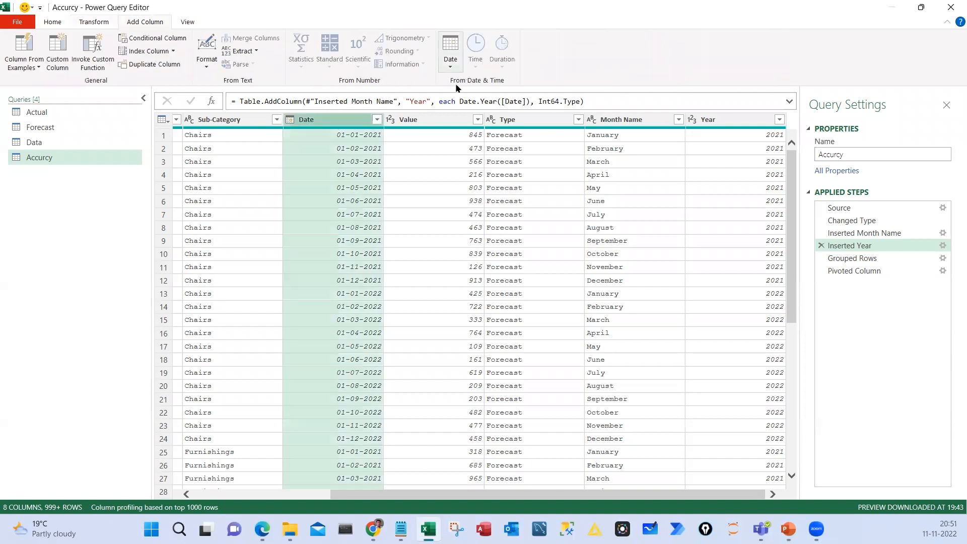
mouse_move(481, 137)
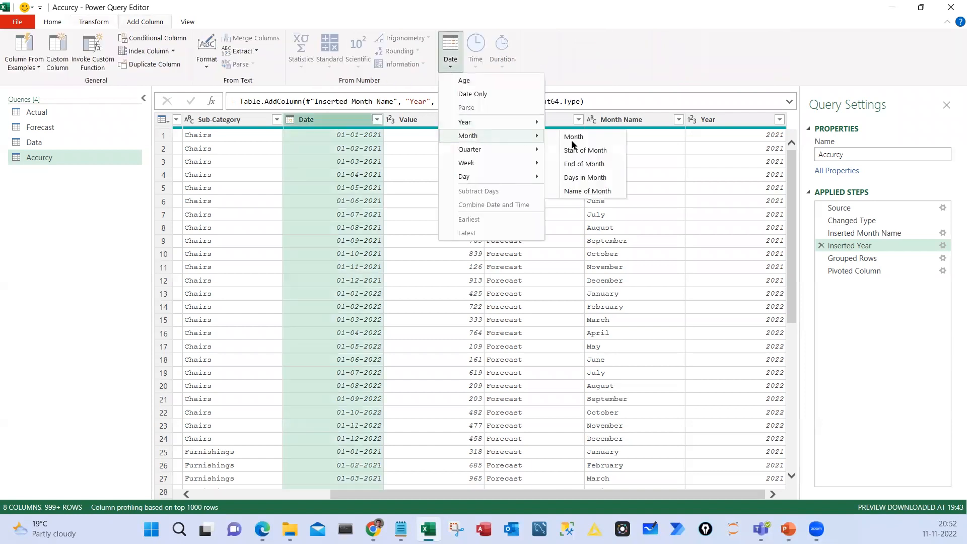
left_click(573, 136)
left_click(549, 292)
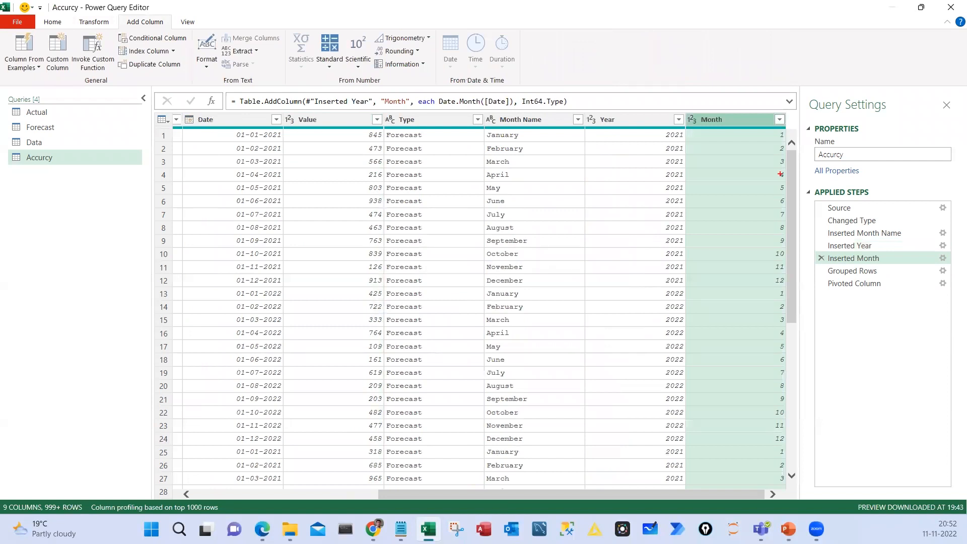
left_click_drag(771, 130, 790, 287)
left_click_drag(769, 129, 740, 135)
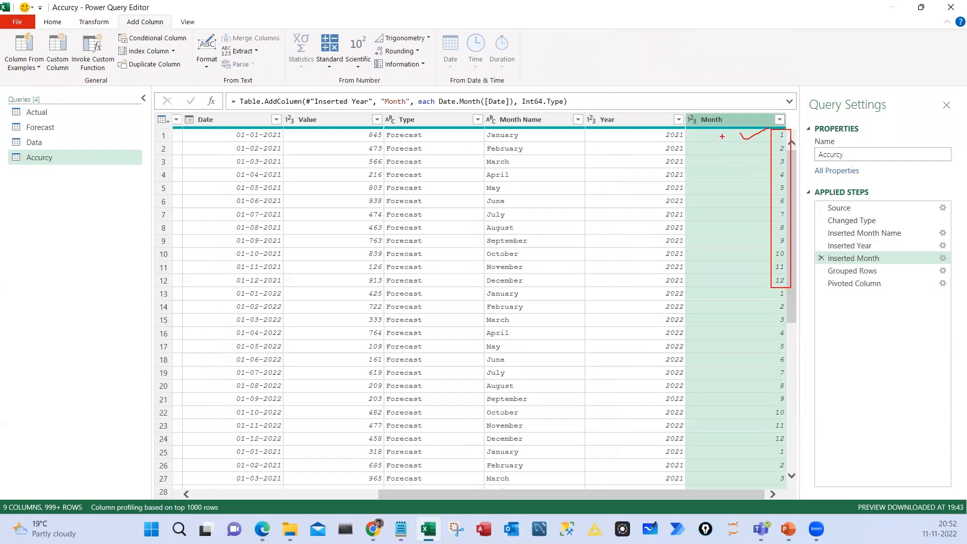
left_click_drag(722, 138, 724, 152)
left_click_drag(720, 273, 725, 301)
left_click_drag(734, 280, 733, 282)
left_click_drag(479, 129, 581, 288)
left_click_drag(548, 160, 564, 171)
left_click_drag(550, 175, 573, 176)
left_click_drag(551, 178, 571, 177)
left_click_drag(551, 199, 571, 217)
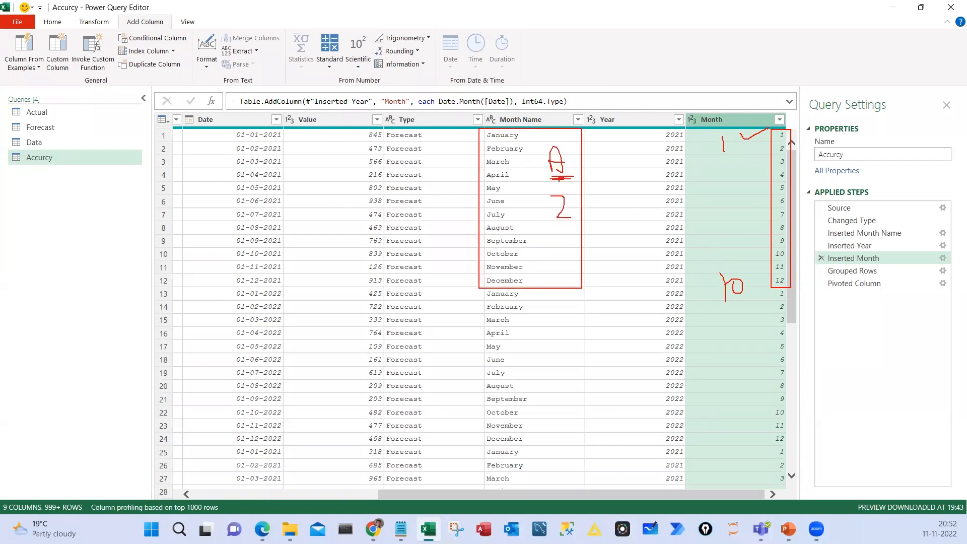
left_click_drag(464, 135, 484, 127)
mouse_move(463, 180)
left_mouse_down()
mouse_move(479, 172)
mouse_move(450, 187)
left_mouse_up()
left_click_drag(730, 112, 675, 91)
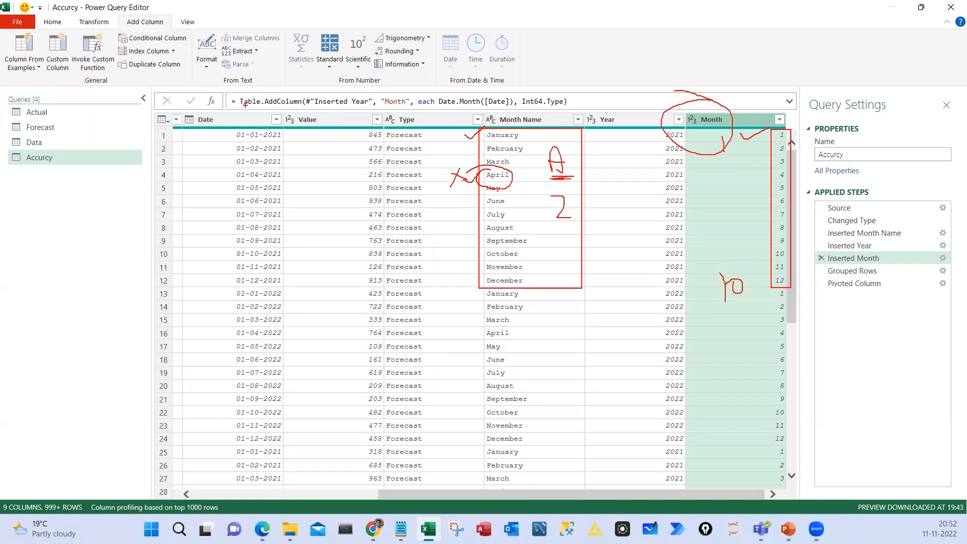
left_click_drag(178, 106, 299, 370)
key("Escape")
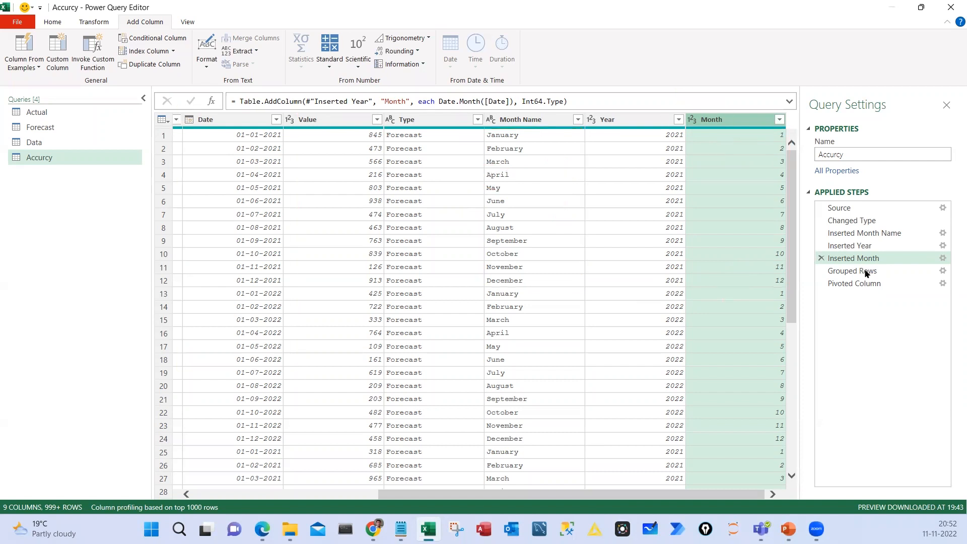
Add Month as a grouping in the Grouped Rows step, placed between Year and Month Name, and apply it
left_click(866, 272)
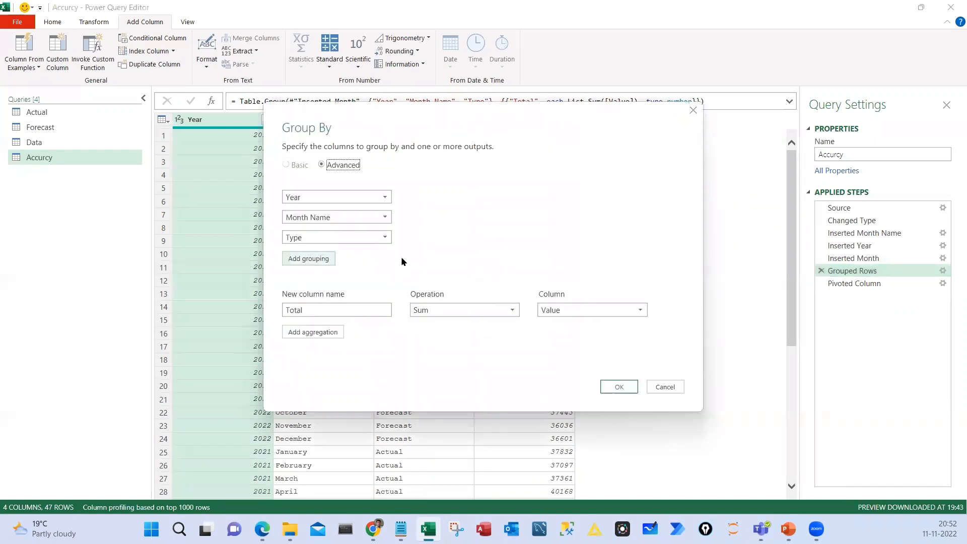
left_click(317, 258)
left_click(328, 256)
left_click(301, 371)
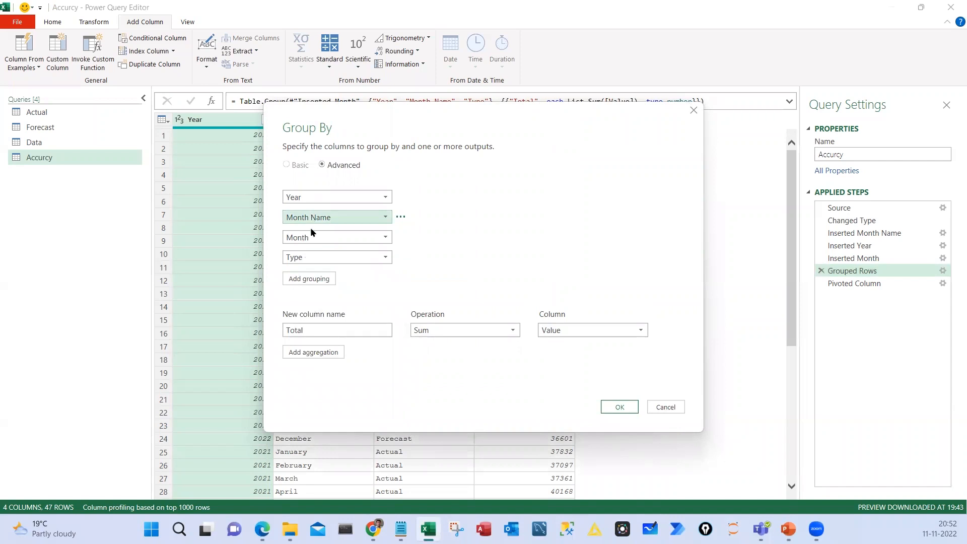
left_click(401, 237)
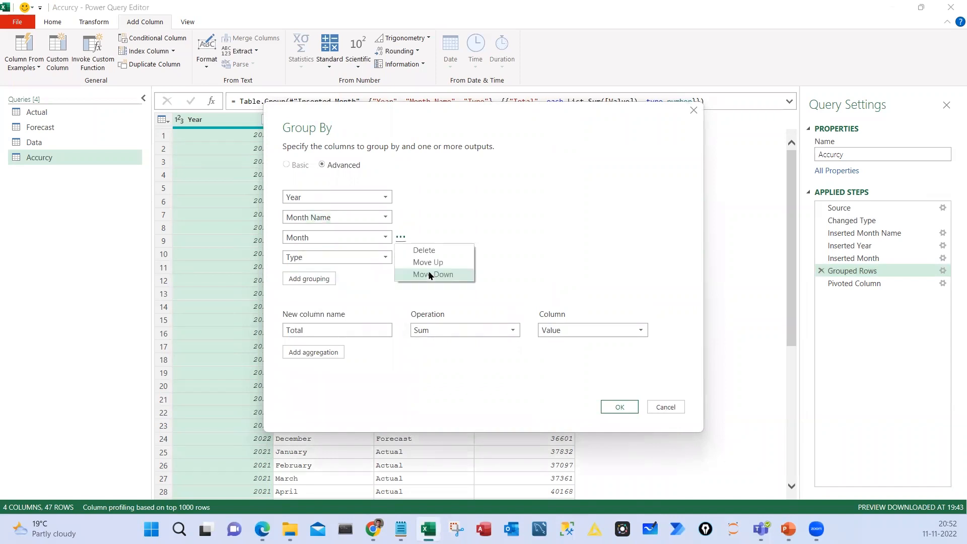
left_click(431, 262)
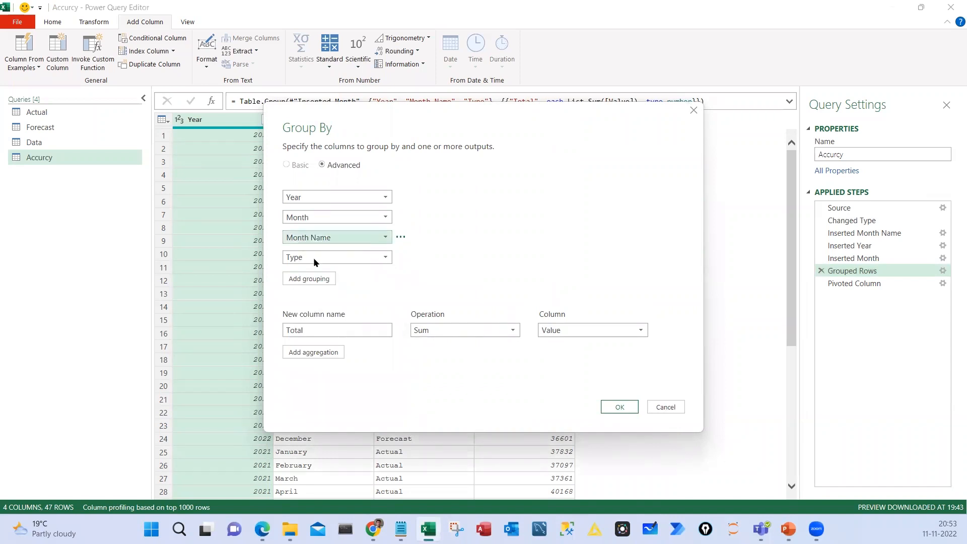
left_click(614, 406)
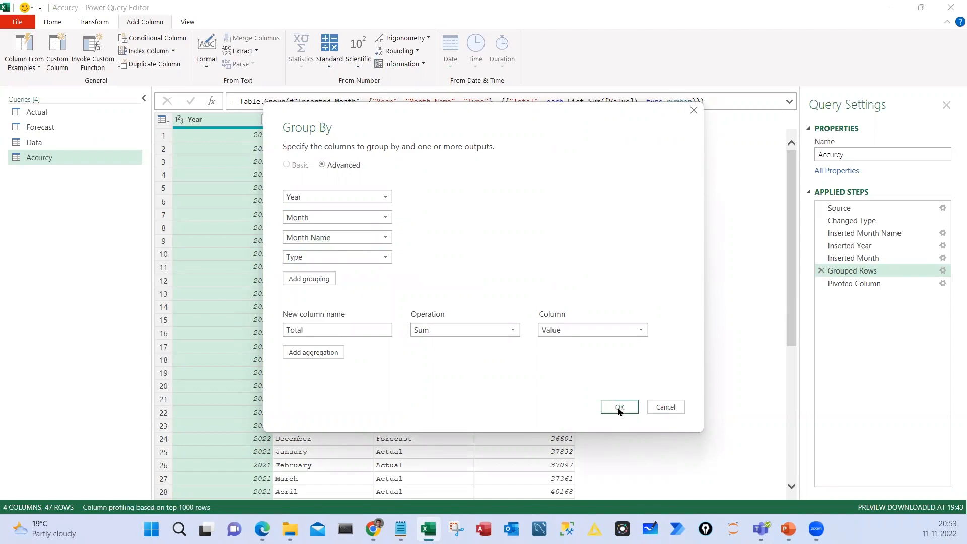
Check the chronological month order in the Pivoted Column step and remove the Month number column
left_click(852, 282)
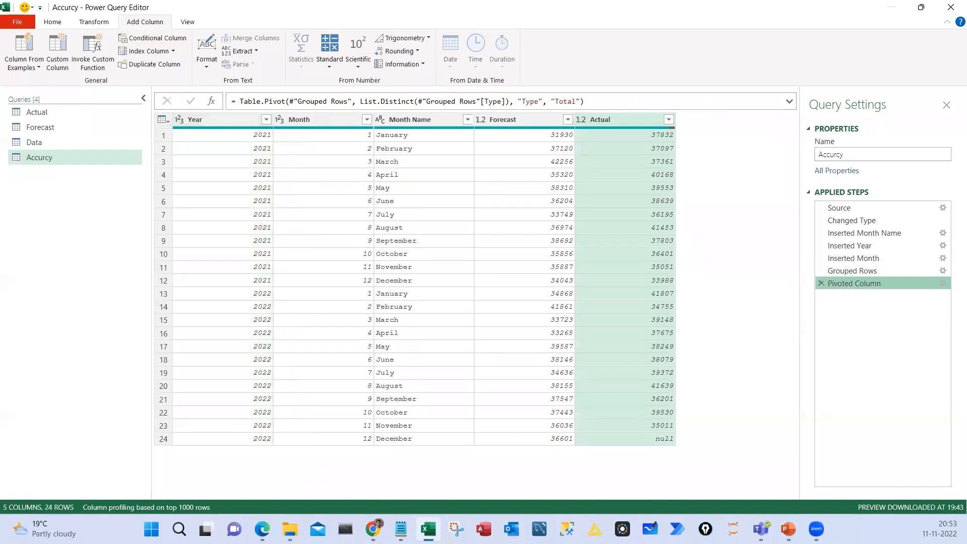
left_click_drag(375, 128, 436, 286)
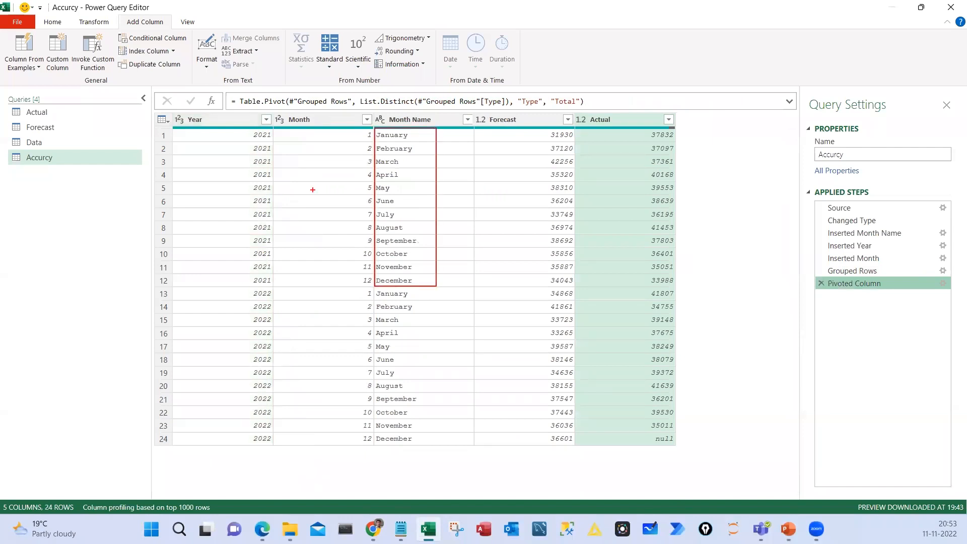
left_click_drag(309, 178, 345, 160)
left_click_drag(289, 98, 304, 91)
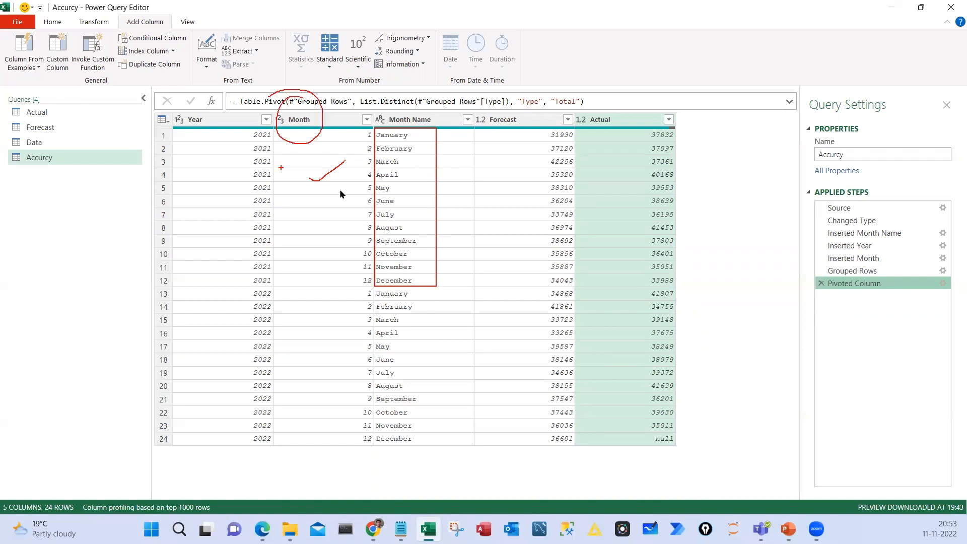
key("Escape")
right_click(320, 120)
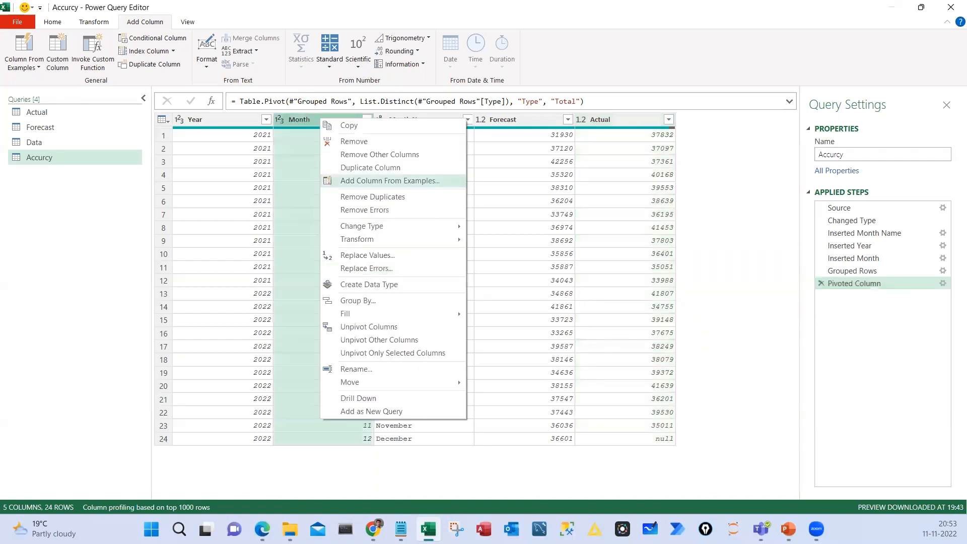
left_click(355, 141)
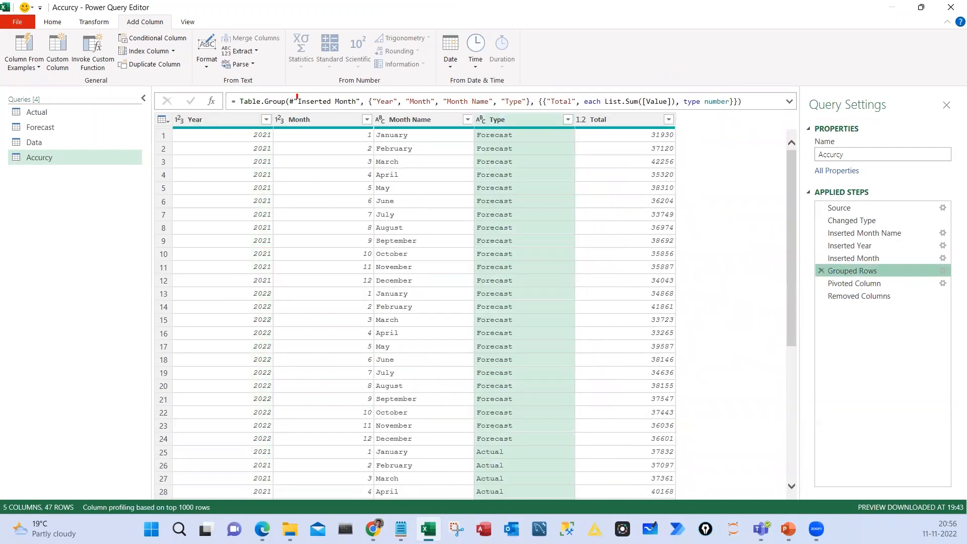
Reopen the Grouped Rows settings and delete the Month grouping
left_click_drag(815, 263, 873, 277)
key("Escape")
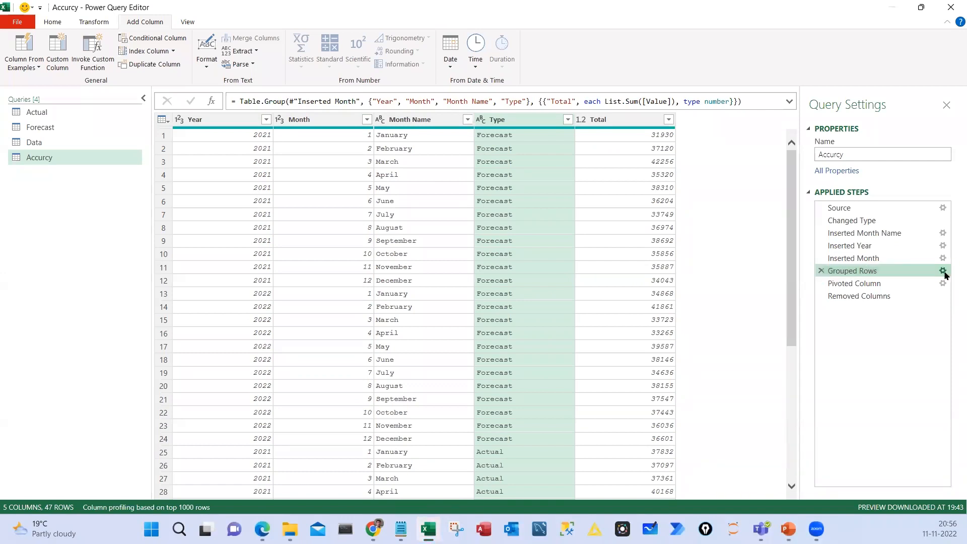
left_click(943, 272)
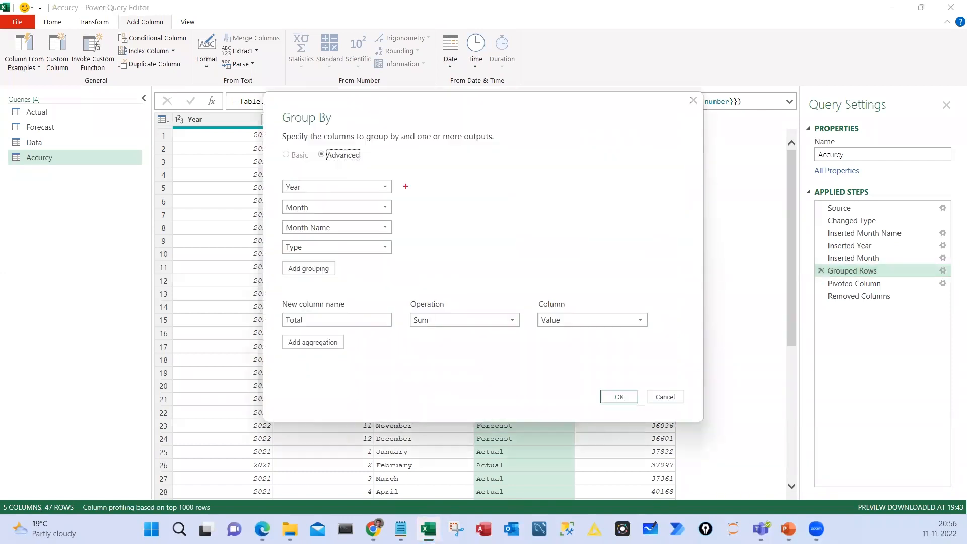
mouse_move(317, 203)
left_mouse_down()
mouse_move(298, 204)
mouse_move(329, 206)
left_mouse_up()
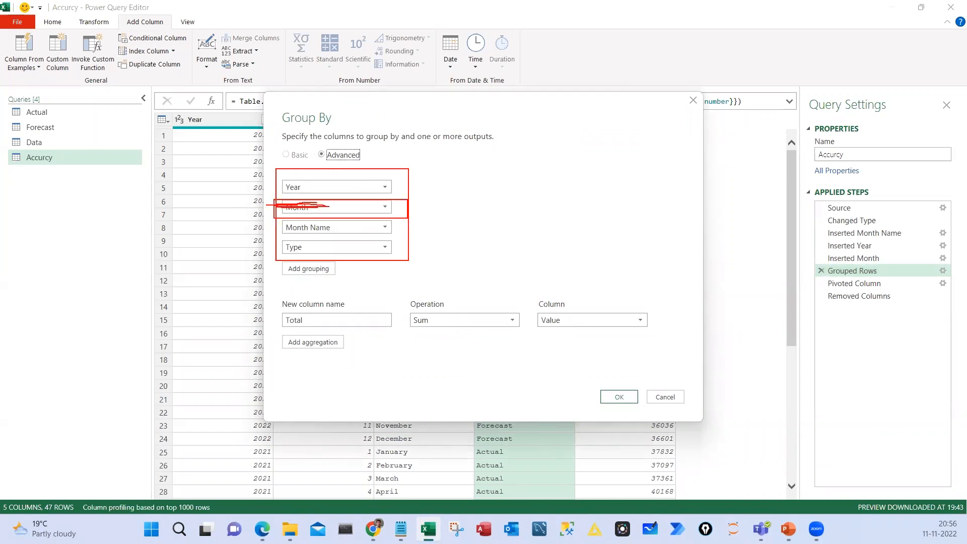
key("Escape")
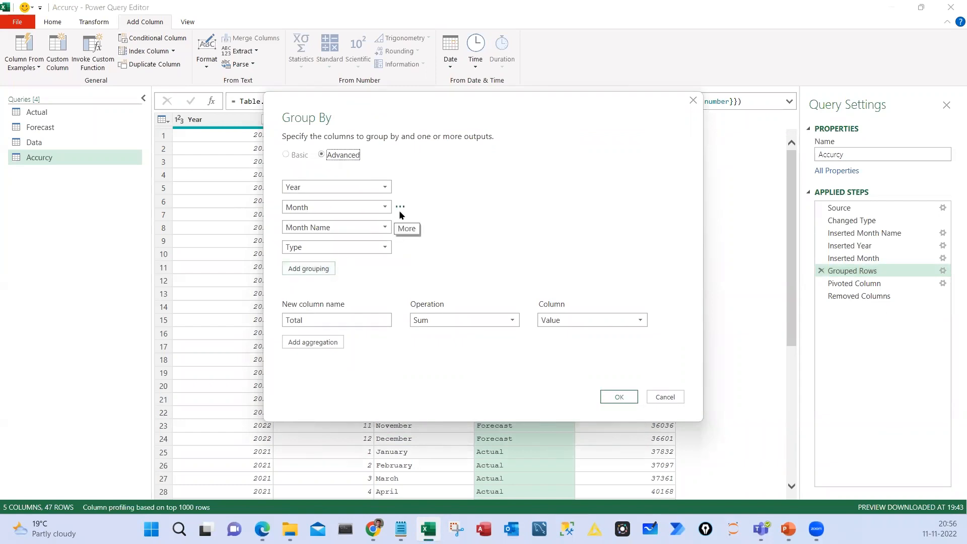
left_click(400, 207)
left_click(414, 219)
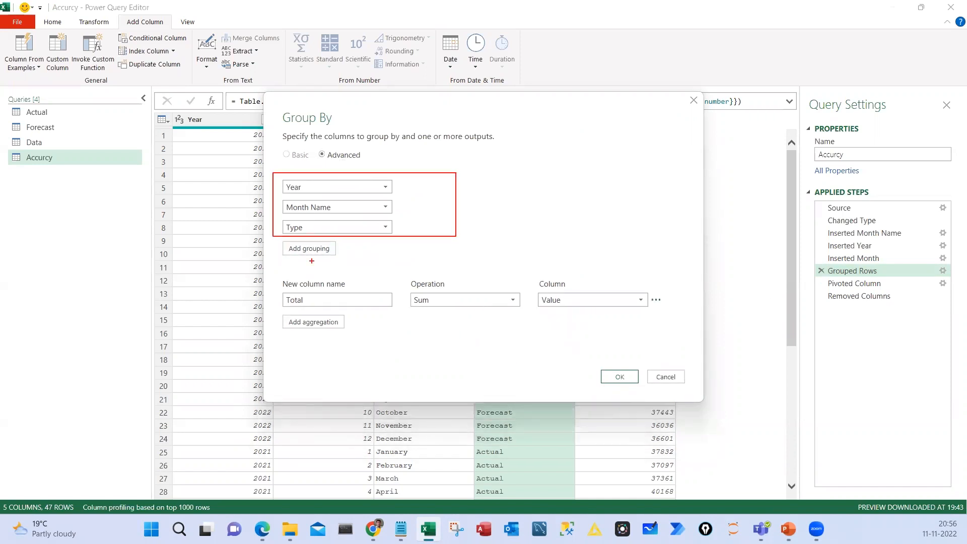
Add a new grouping below Type and set it to Month
left_click(316, 249)
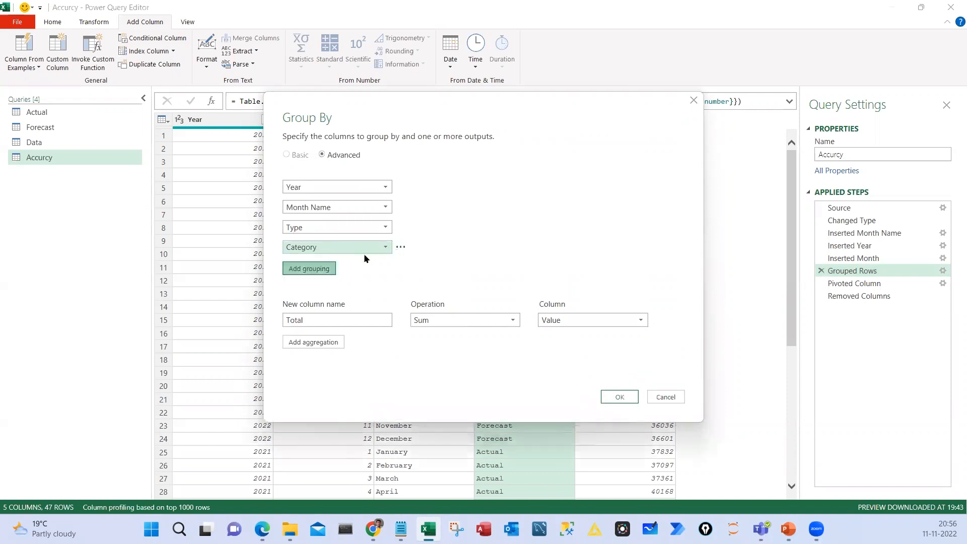
left_click(333, 247)
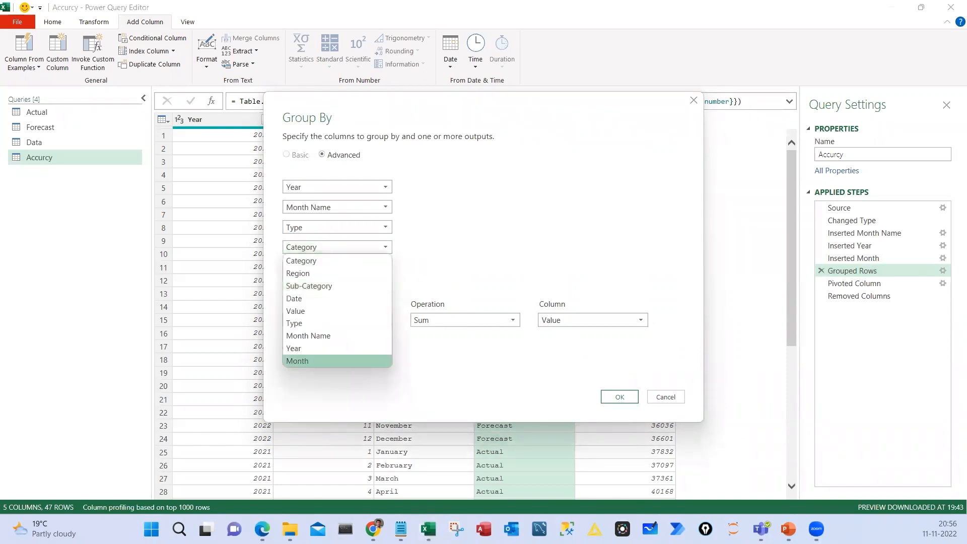
left_click(302, 360)
mouse_move(278, 238)
left_mouse_down()
mouse_move(400, 256)
mouse_move(430, 204)
mouse_move(402, 197)
left_mouse_up()
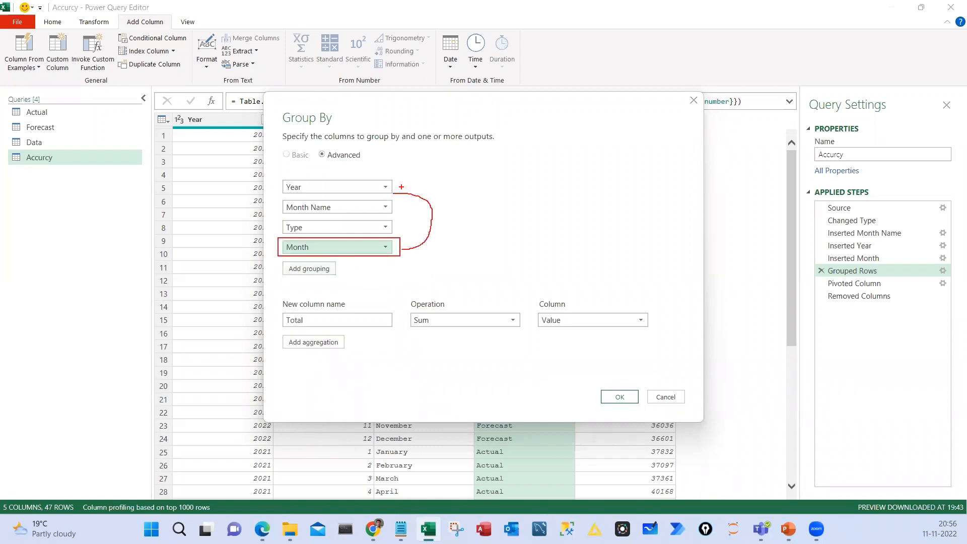
key("Escape")
Move the Month grouping up to directly below Year, and close the Group By settings without applying them
left_click(353, 246)
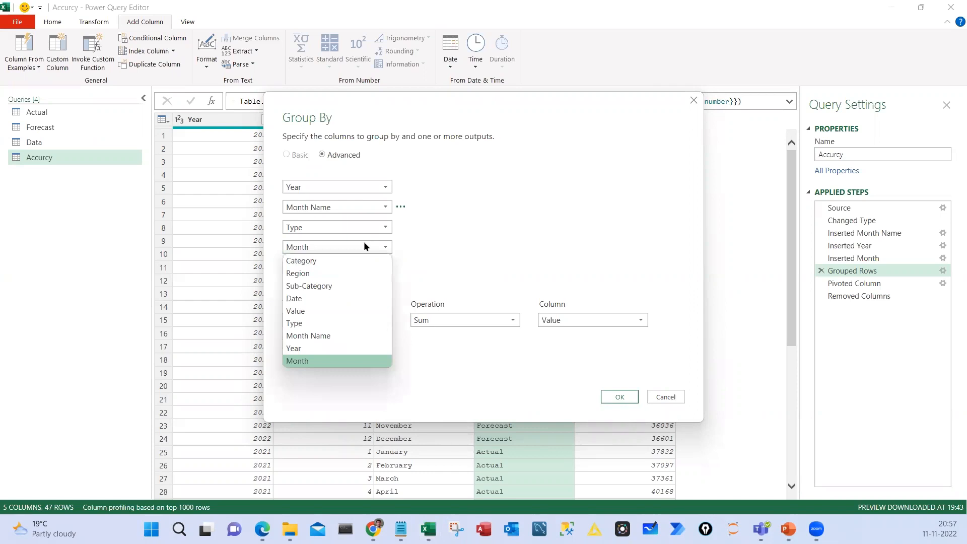
left_click(405, 247)
left_click(402, 248)
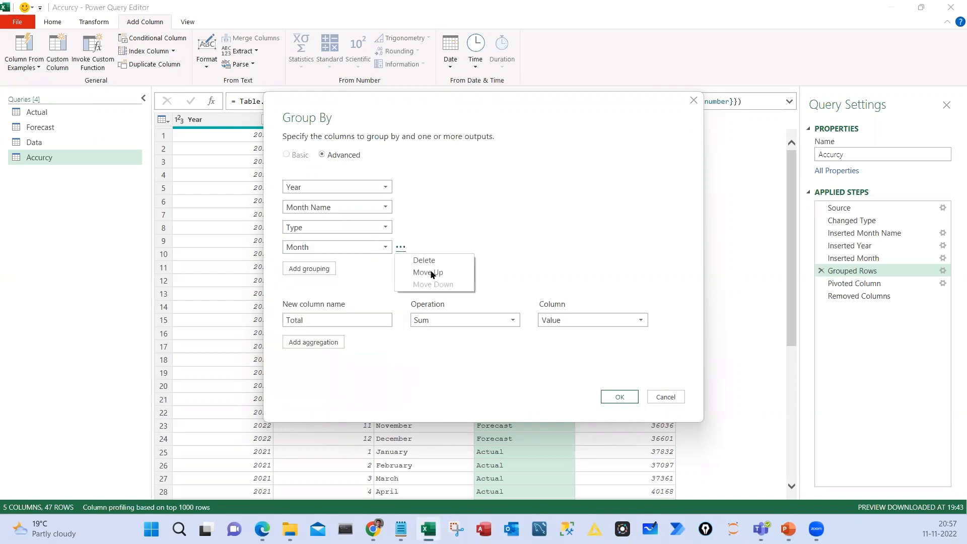
left_click(417, 250)
left_click(402, 227)
left_click(421, 251)
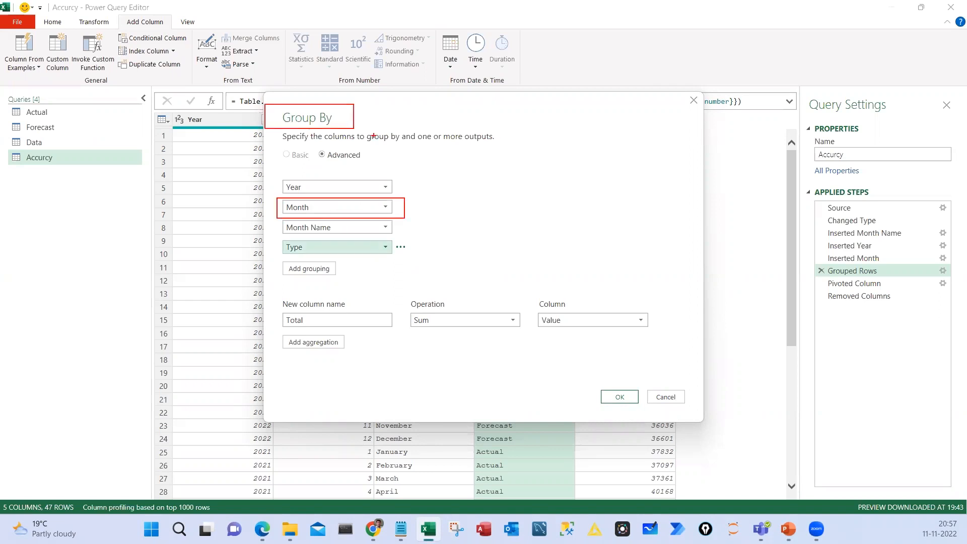
key("Escape")
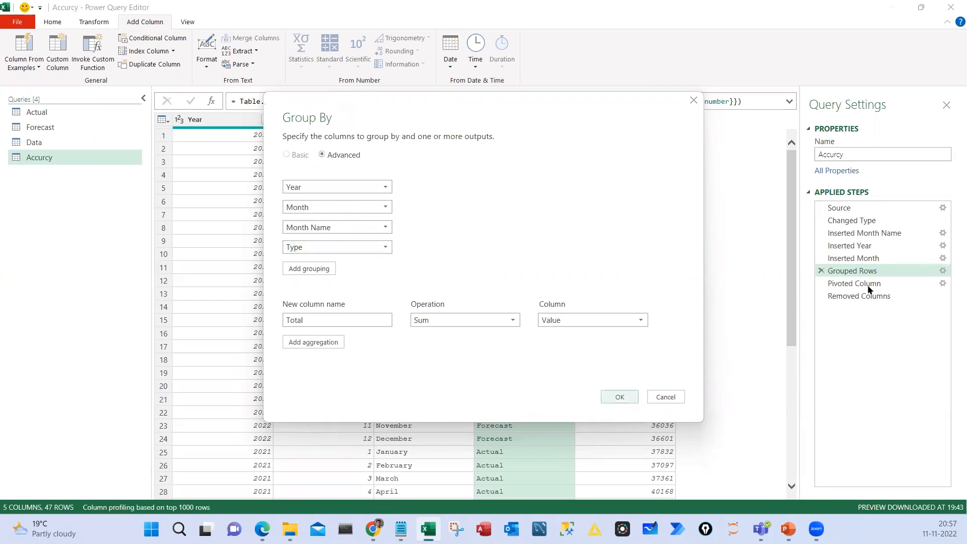
key("Escape")
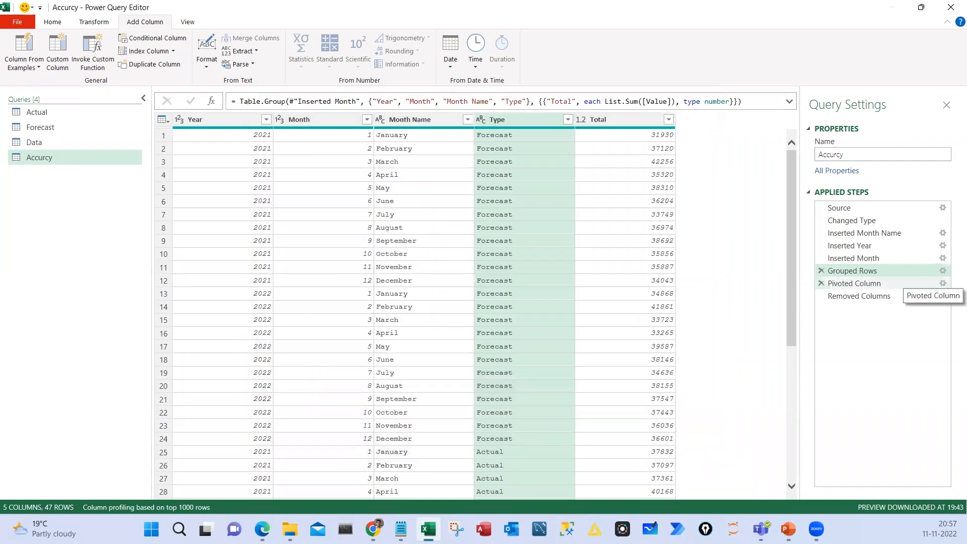
Examine how the Year and Month columns order the month names in the Pivoted Column step
left_click(891, 283)
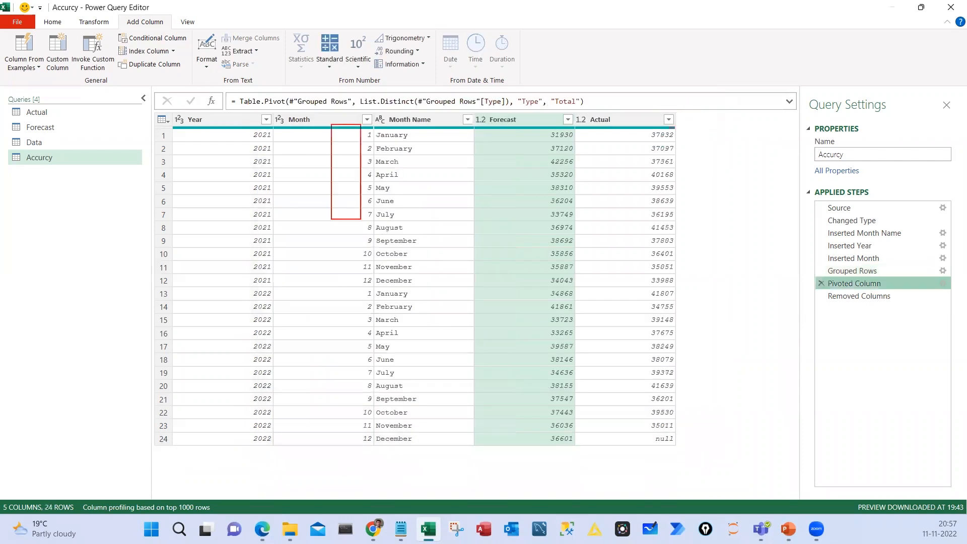
left_click_drag(361, 219, 368, 304)
left_click_drag(318, 401, 332, 400)
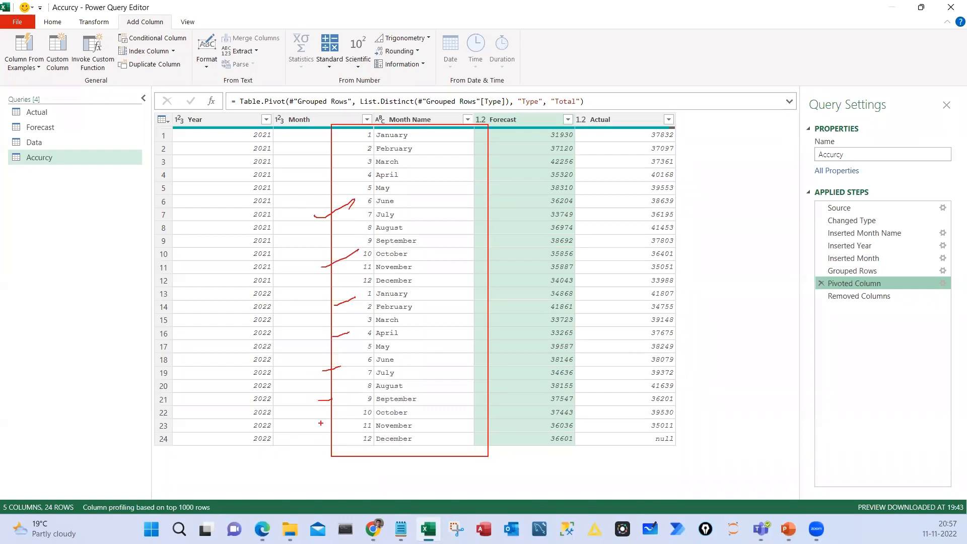
mouse_move(193, 96)
left_mouse_down()
mouse_move(213, 135)
mouse_move(179, 93)
left_mouse_up()
left_click_drag(294, 106, 289, 106)
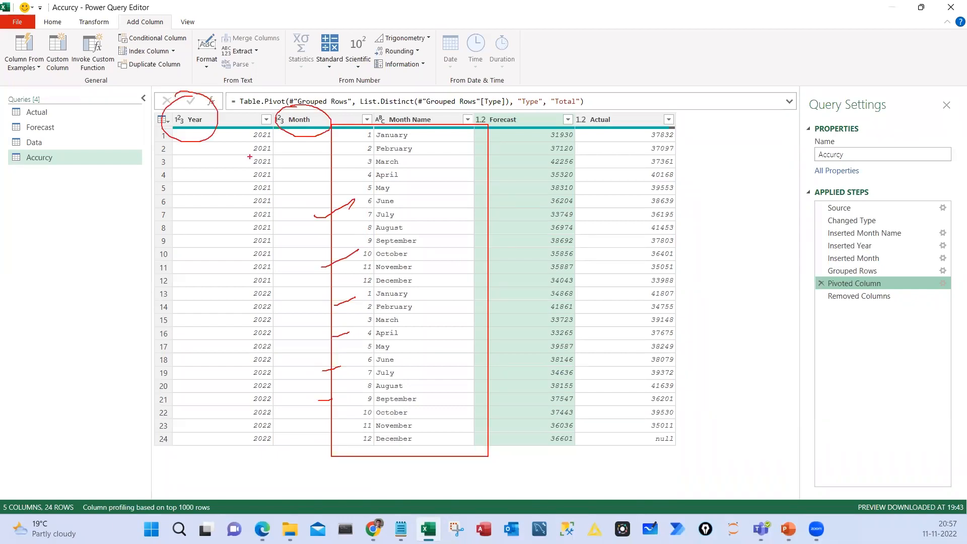
mouse_move(308, 117)
left_mouse_down()
mouse_move(488, 148)
mouse_move(282, 133)
left_mouse_up()
left_click_drag(363, 180, 333, 169)
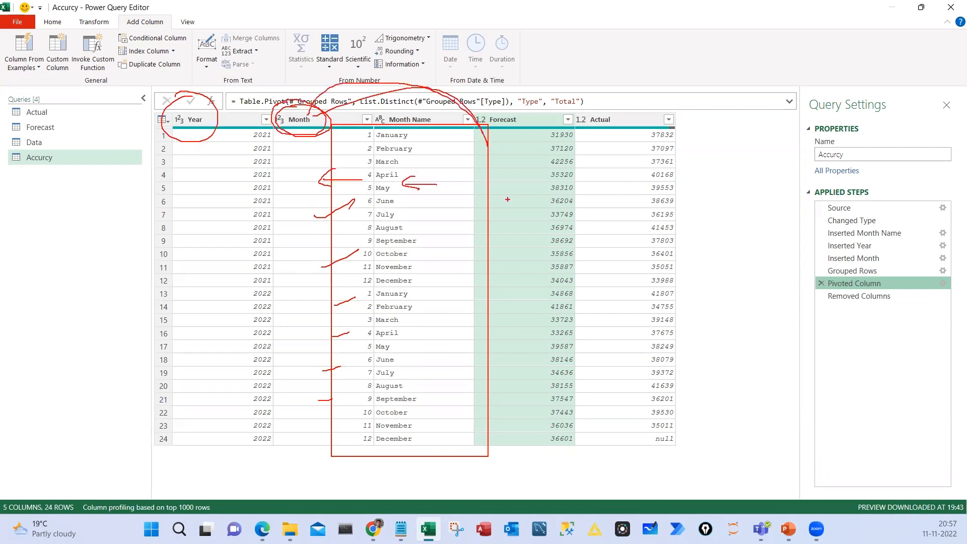
left_click_drag(437, 185, 418, 190)
key("Escape")
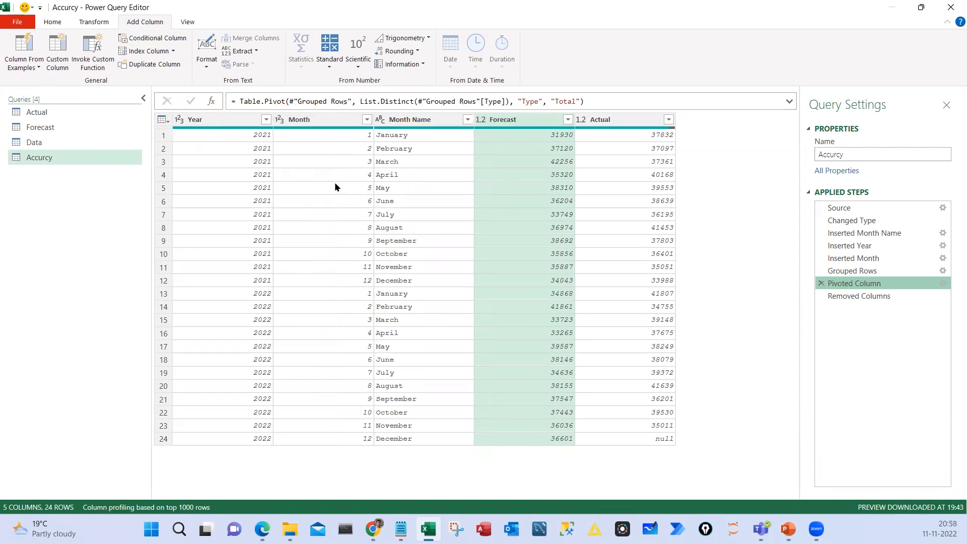
Review the removal of the Month column by going from the Pivoted Column step to the Removed Columns step
left_click(323, 121)
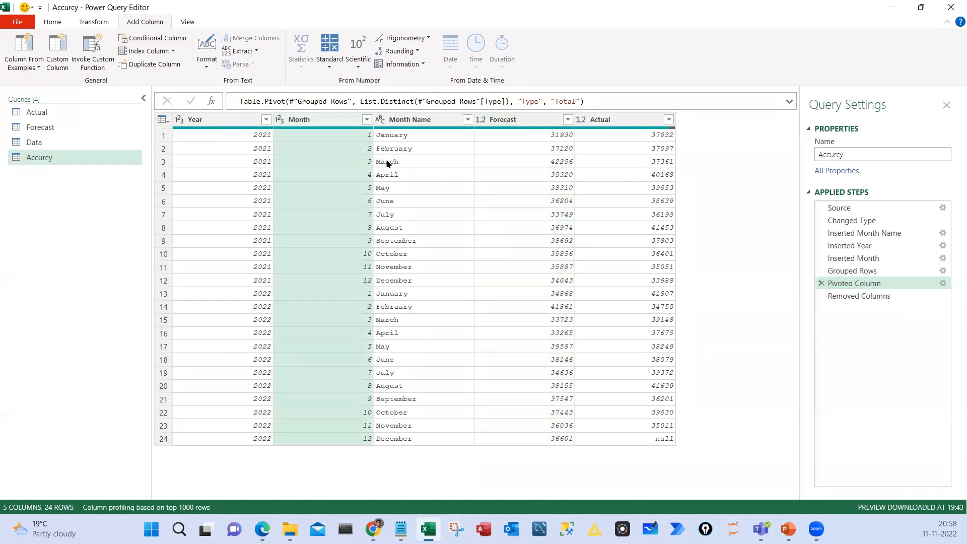
right_click(324, 119)
left_click(347, 143)
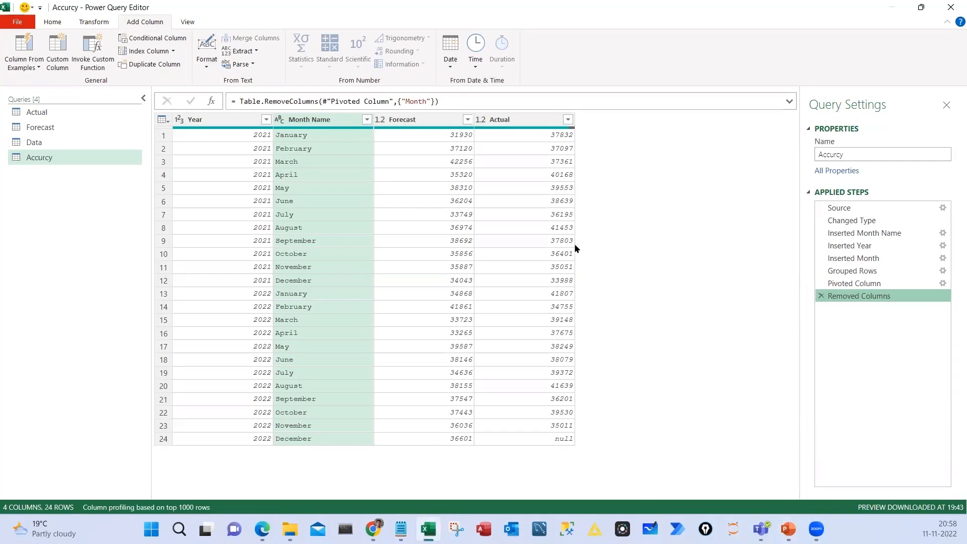
left_click_drag(577, 111, 657, 447)
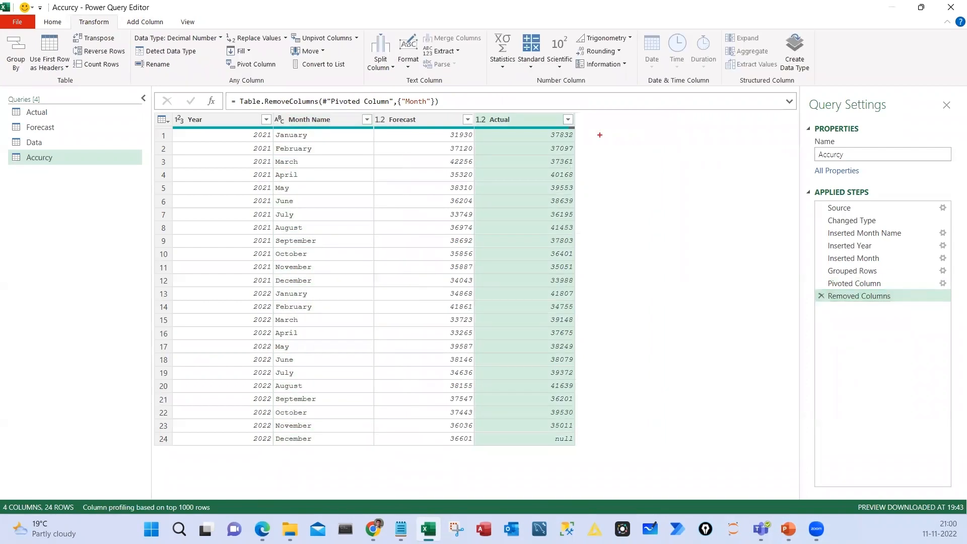
left_click_drag(589, 120, 680, 401)
mouse_move(528, 122)
left_mouse_down()
mouse_move(567, 132)
mouse_move(525, 121)
left_mouse_up()
mouse_move(425, 119)
left_mouse_down()
mouse_move(457, 117)
mouse_move(421, 120)
left_mouse_up()
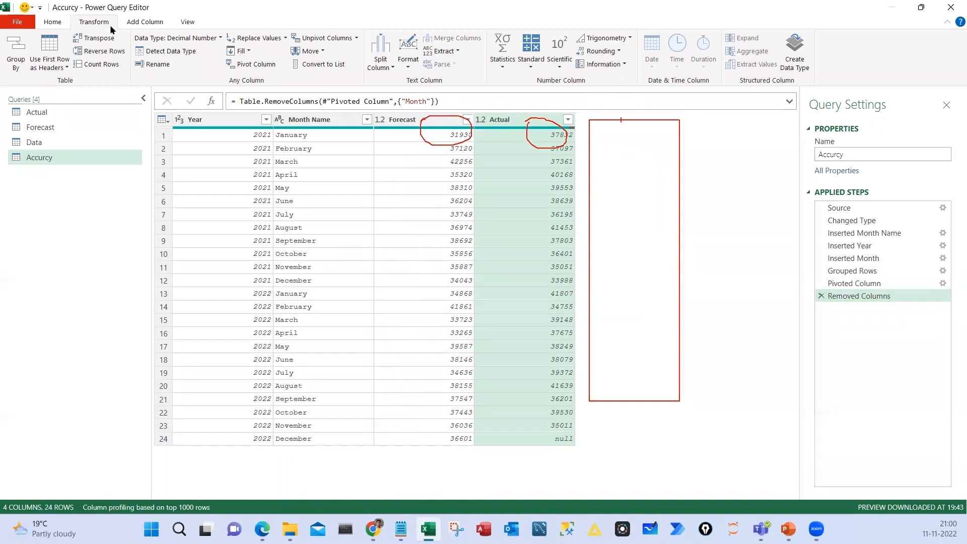
key("Escape")
Add a custom column named Accuracy that divides Actual by Forecast, using the formula [Actual]/[Forecast]
left_click(145, 22)
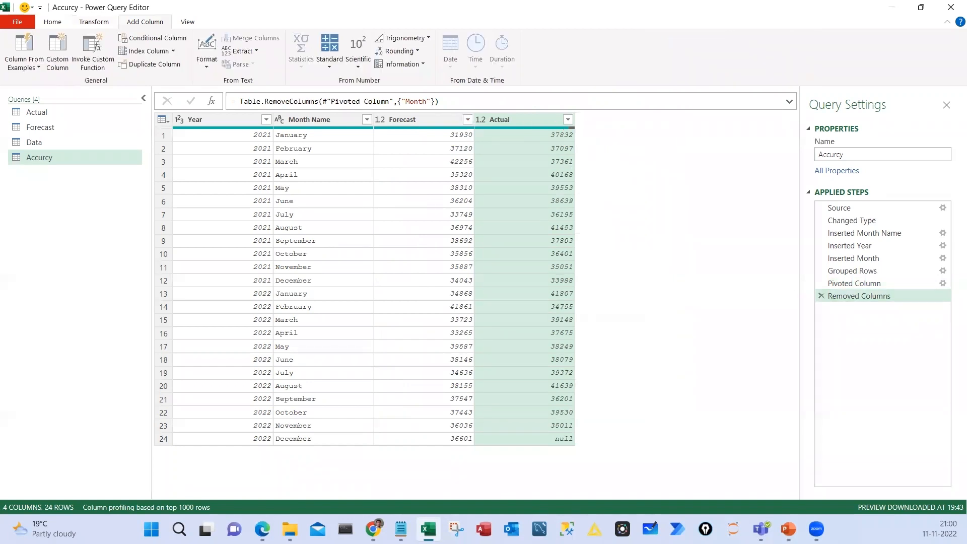
left_click_drag(122, 15, 169, 33)
left_click_drag(40, 31, 72, 85)
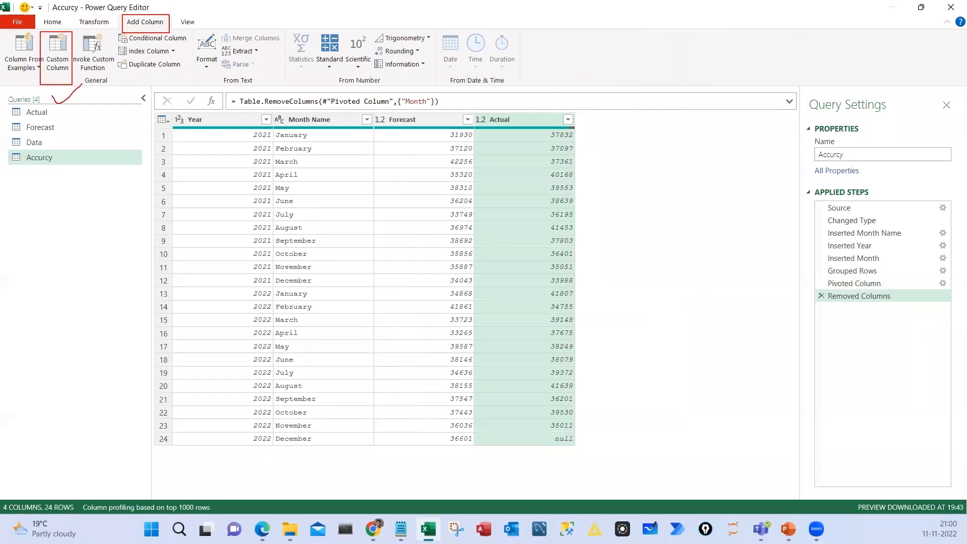
key("Escape")
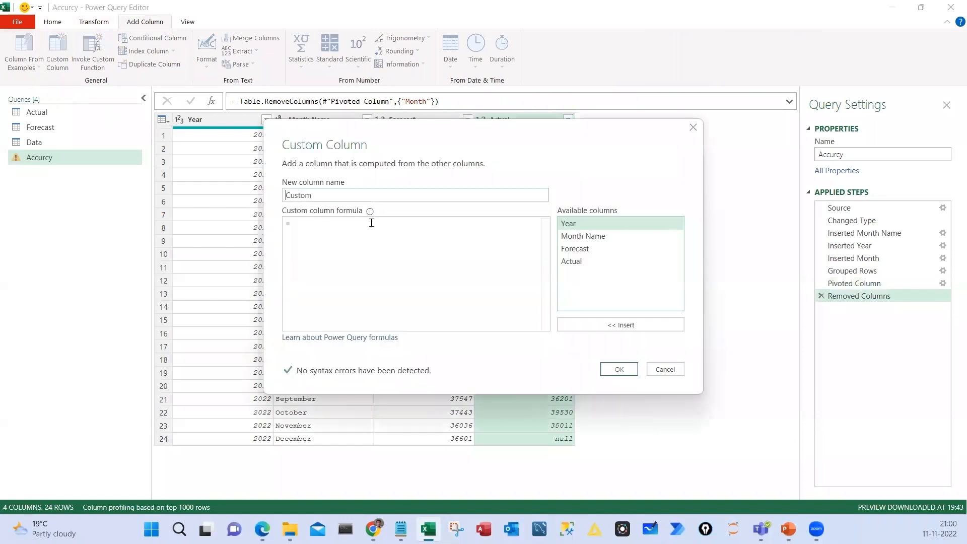
type("Accuracy")
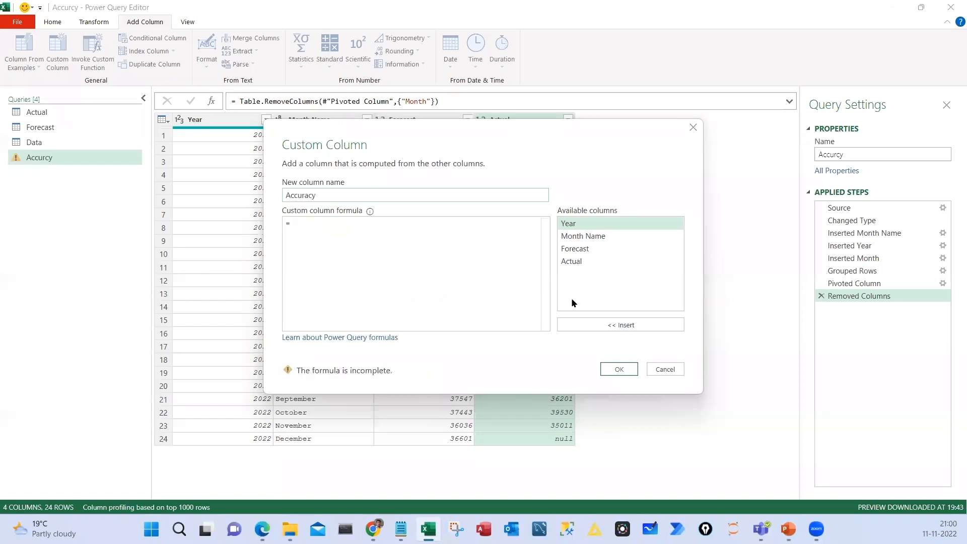
double_click(568, 261)
type("/")
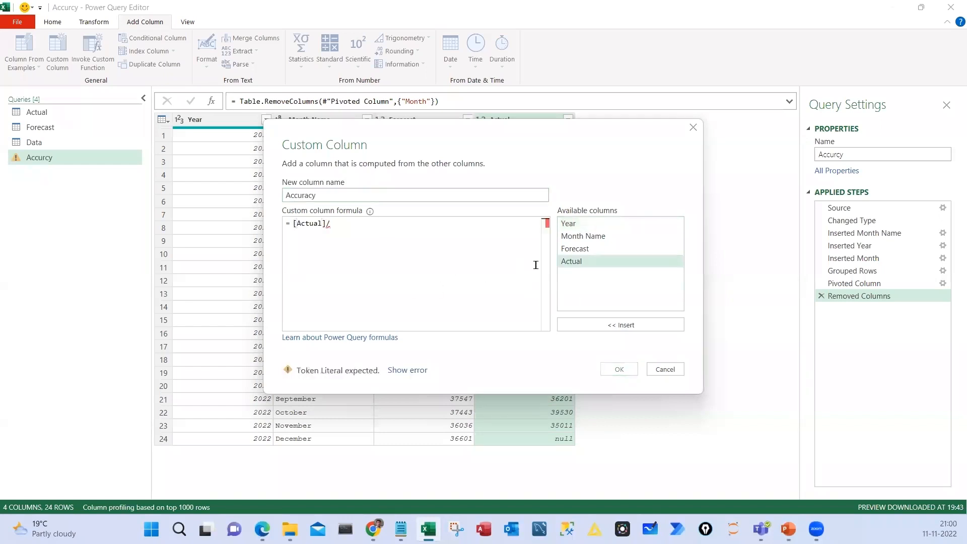
double_click(575, 248)
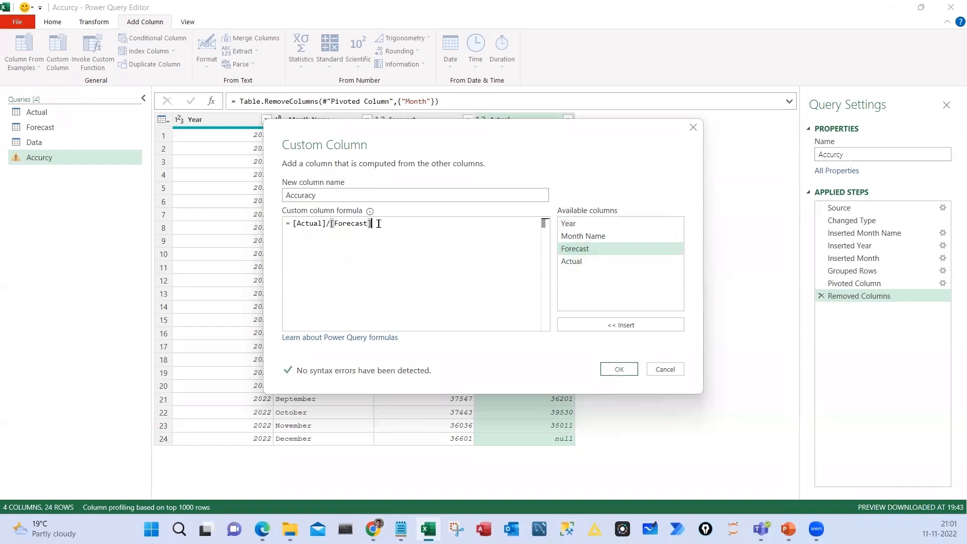
left_click(623, 360)
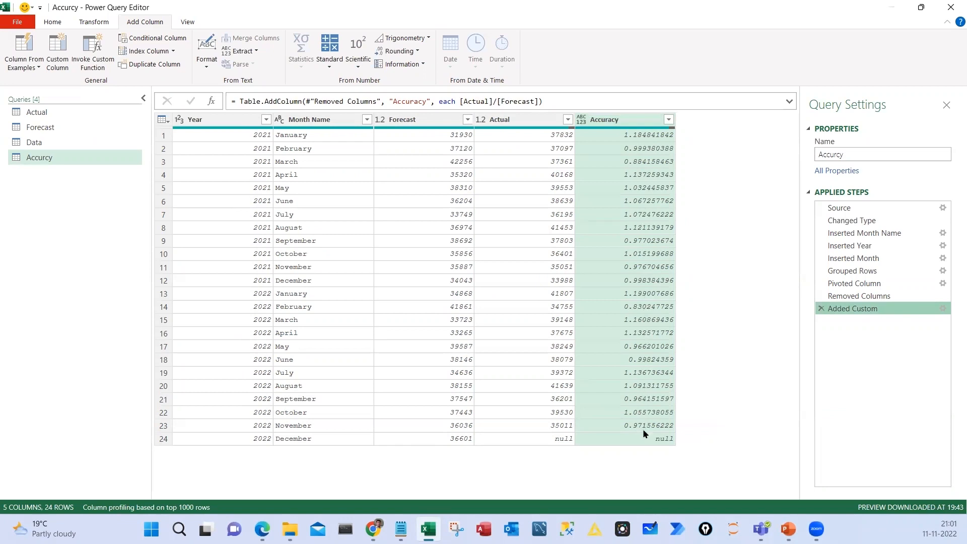
Close the query editor and load the Accurcy query as a table on a new worksheet
key("ctrl+2")
left_click_drag(619, 126, 680, 141)
key("Escape")
left_click(52, 22)
left_click(15, 67)
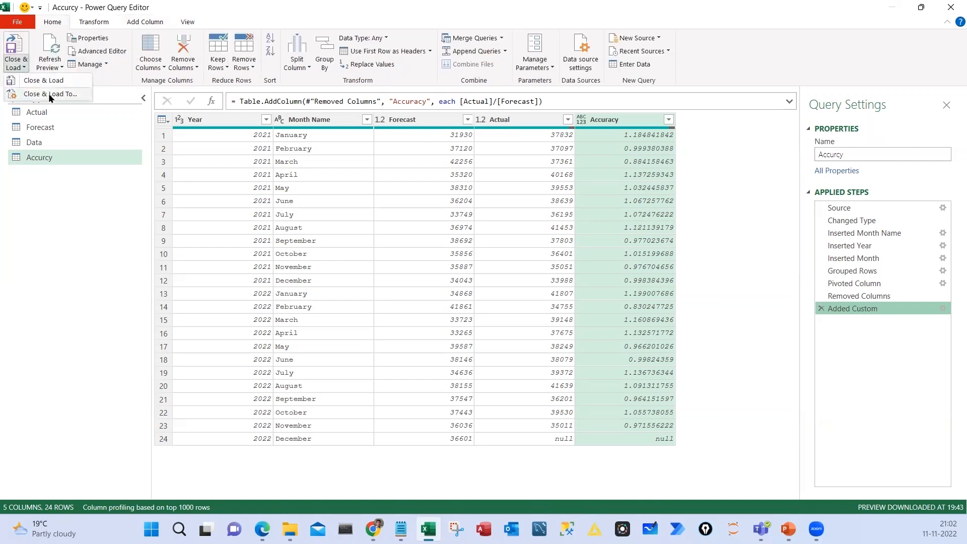
key("Escape")
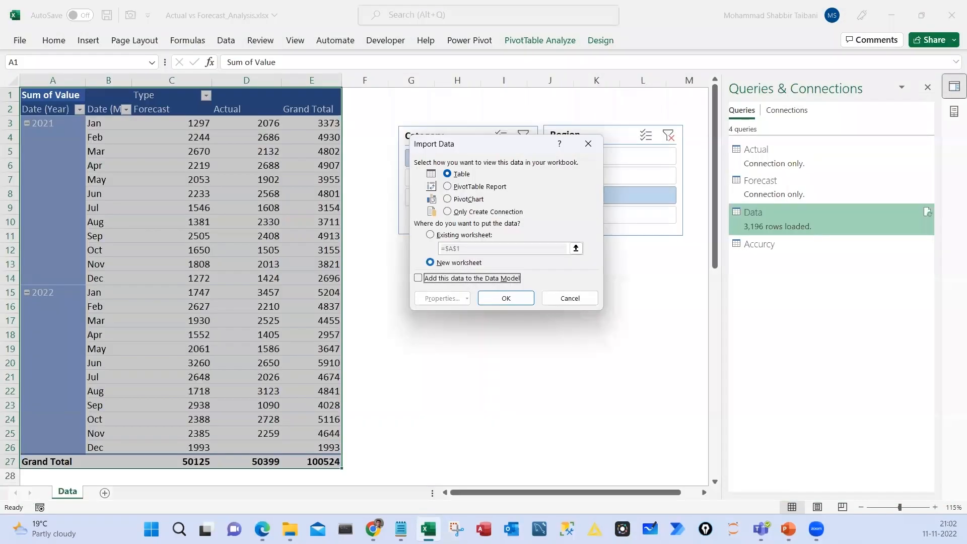
left_click(430, 262)
left_click(506, 299)
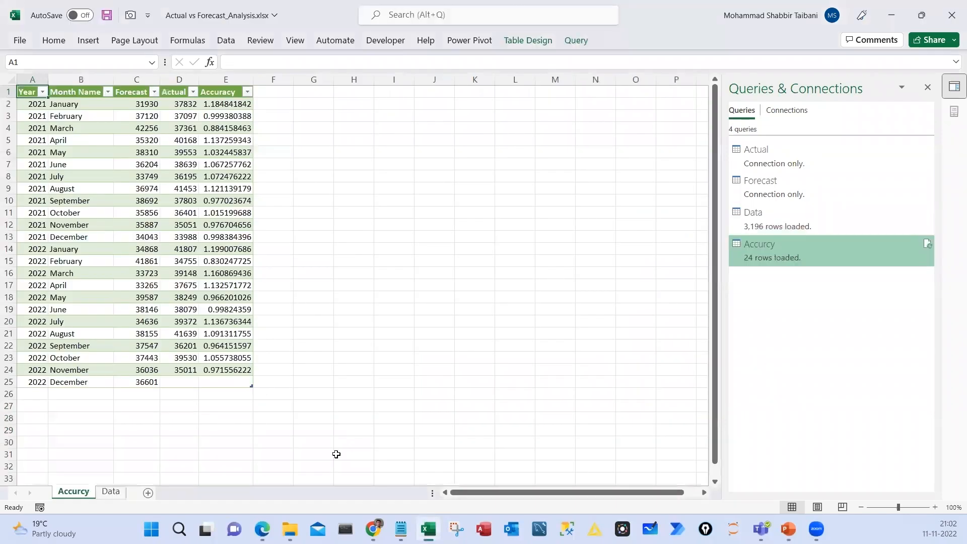
Format the monthly values in the table's Accuracy column as percentages
scroll(337, 455, "up", 1, "ctrl")
left_click_drag(260, 110, 258, 436)
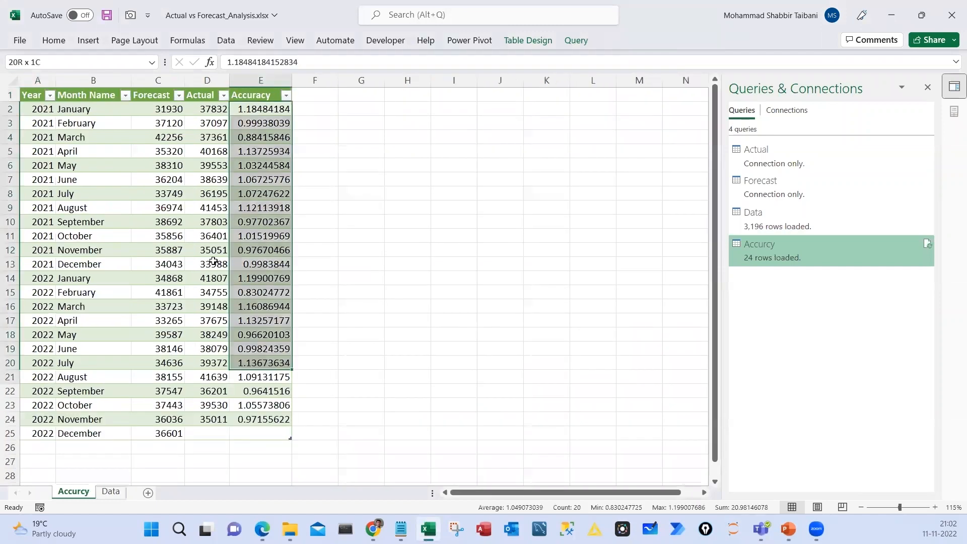
key("ctrl+shift+5")
left_click(214, 264)
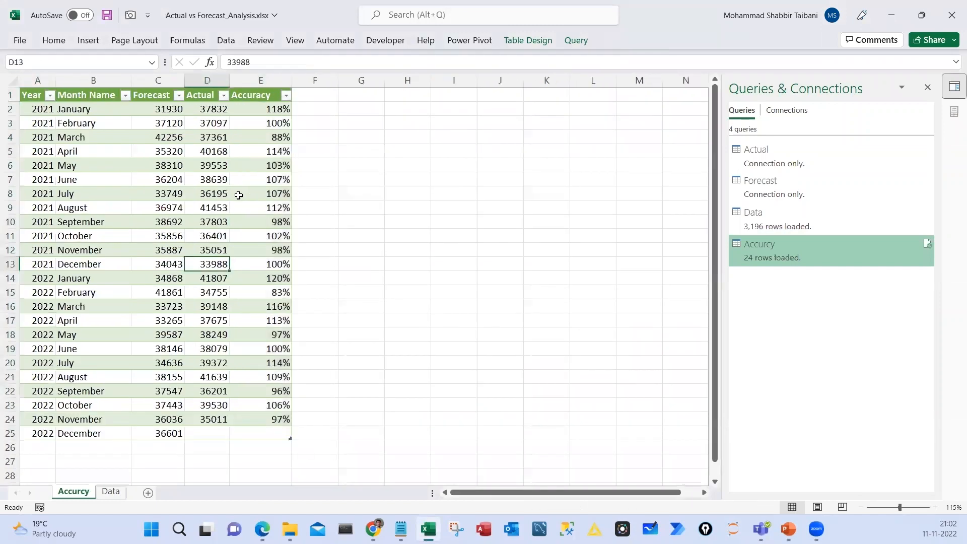
Examine the monthly Accuracy percentages in the loaded table against the Forecast and Actual values
left_click(250, 137)
left_click(252, 152)
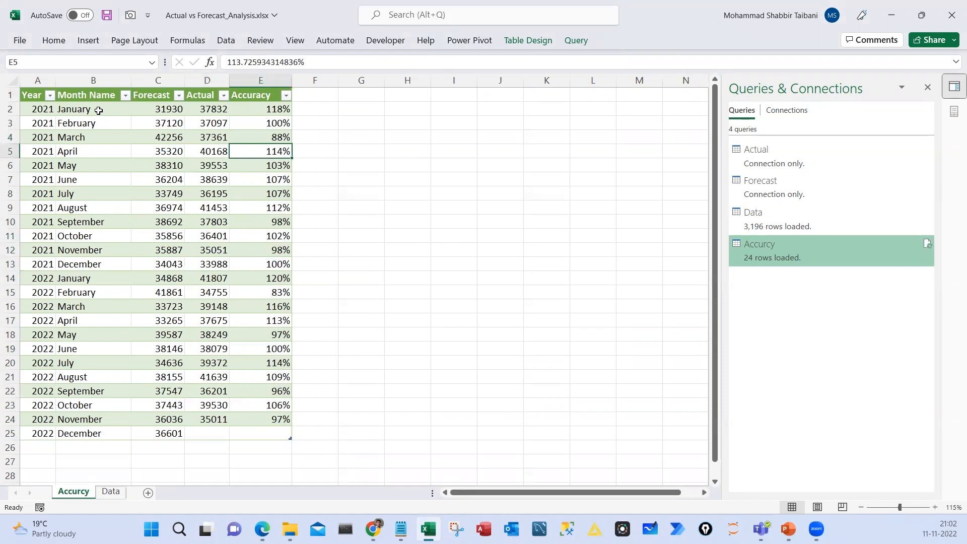
left_click(260, 236)
left_click(267, 166)
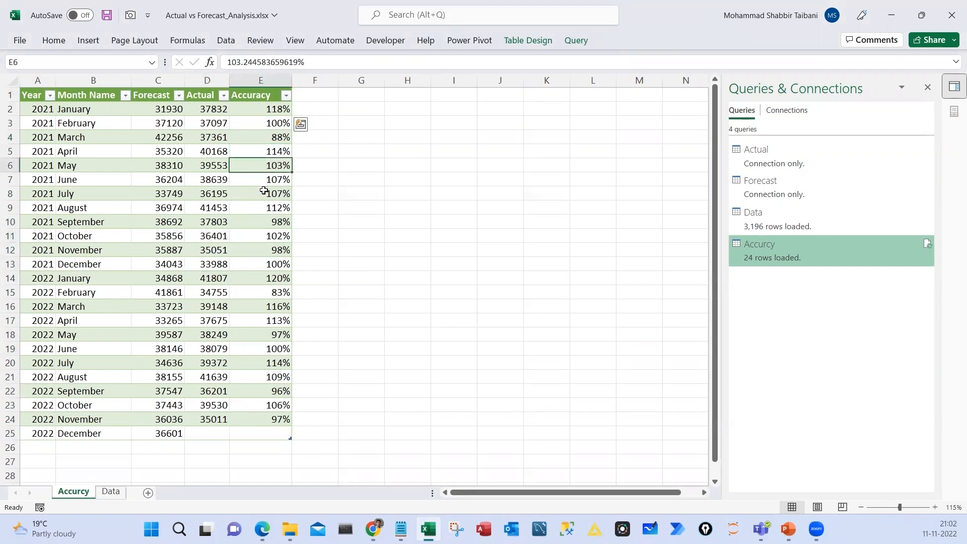
left_click_drag(263, 191, 263, 254)
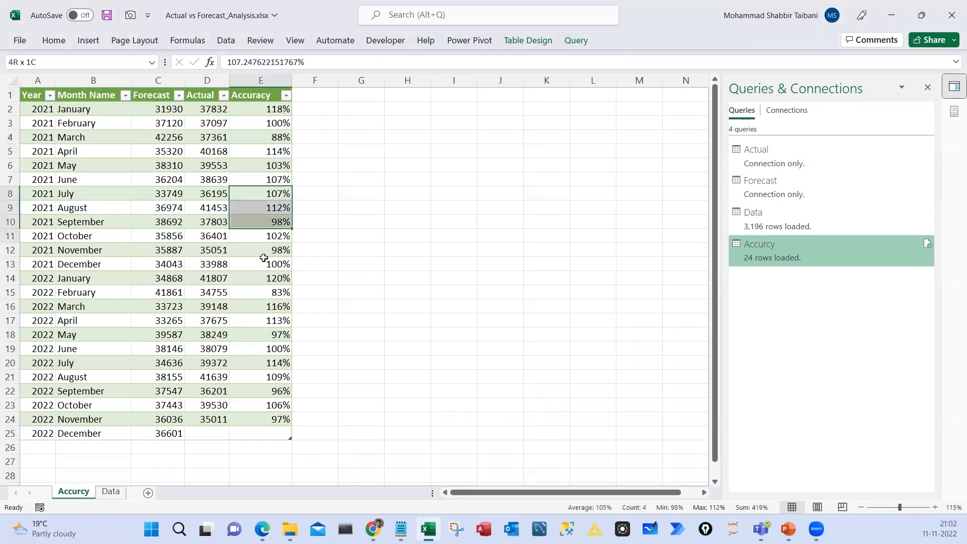
left_click_drag(315, 109, 312, 419)
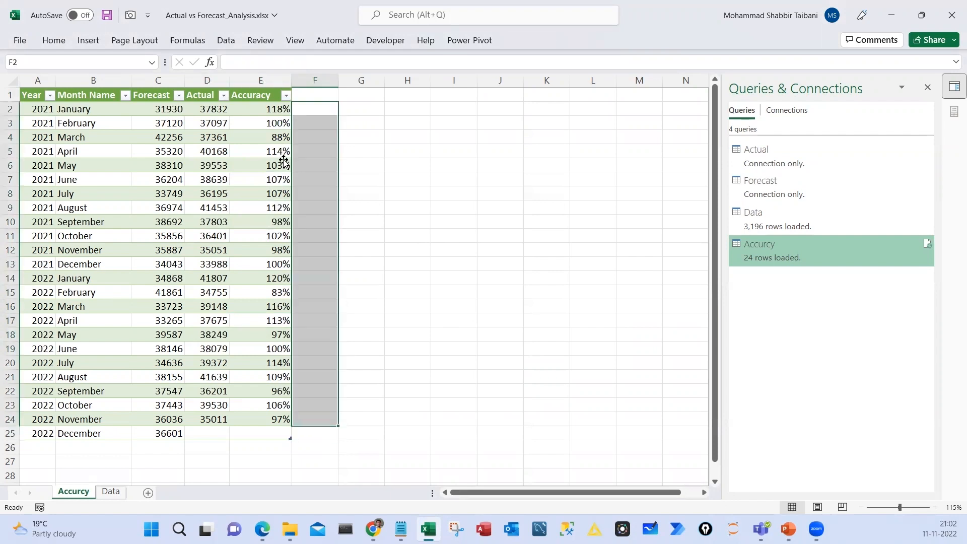
left_click(299, 187)
key("Left")
key("Down")
key("Down")
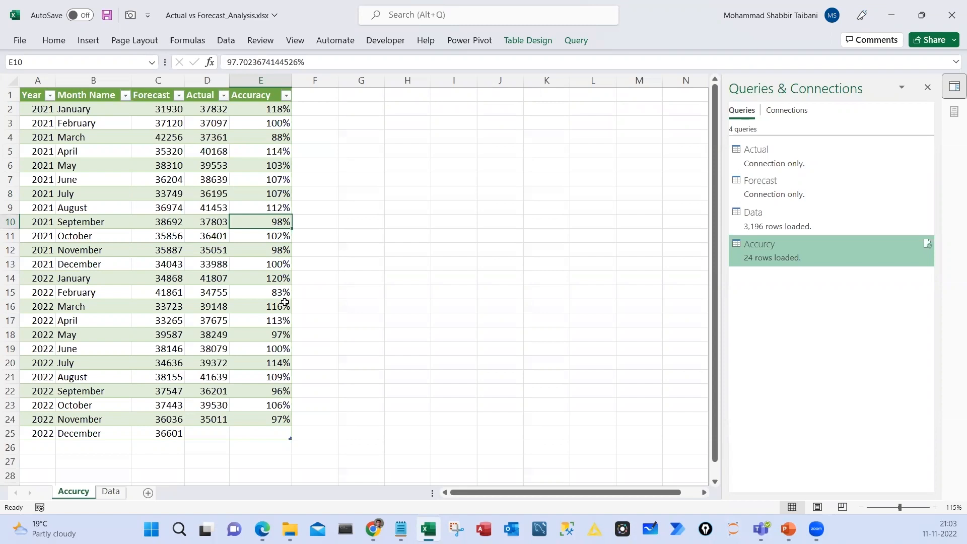
key("Up")
key("Up")
key("Up")
key("Up")
key("Up")
key("Up")
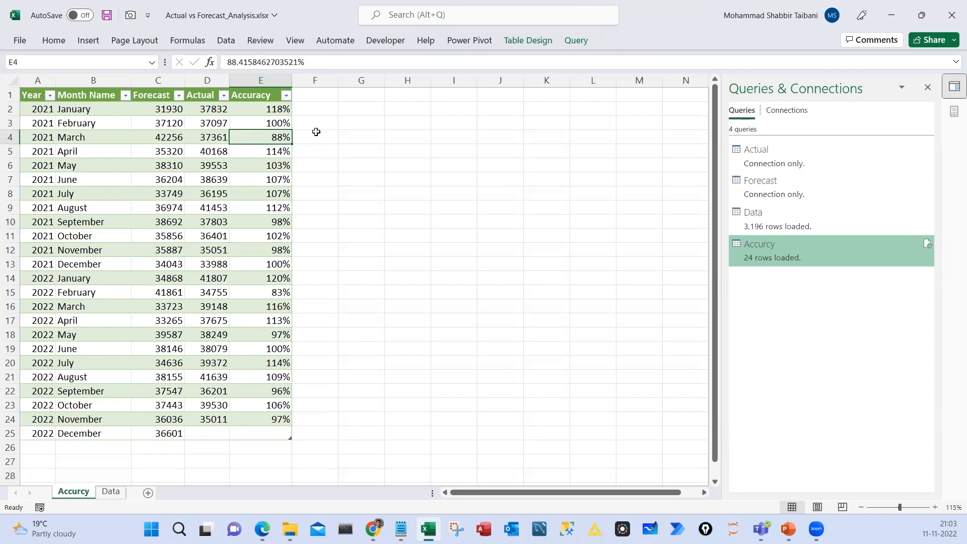
key("Up")
key("Up")
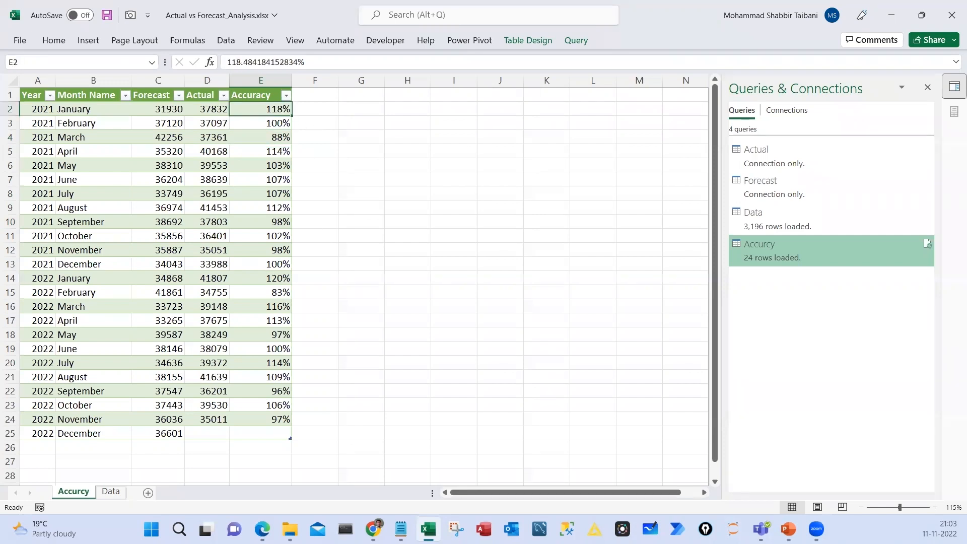
left_click_drag(299, 265, 326, 263)
mouse_move(373, 225)
left_mouse_down()
mouse_move(383, 234)
mouse_move(367, 263)
left_mouse_up()
mouse_move(410, 225)
left_mouse_down()
mouse_move(417, 246)
mouse_move(407, 265)
left_mouse_up()
left_click_drag(477, 156, 443, 210)
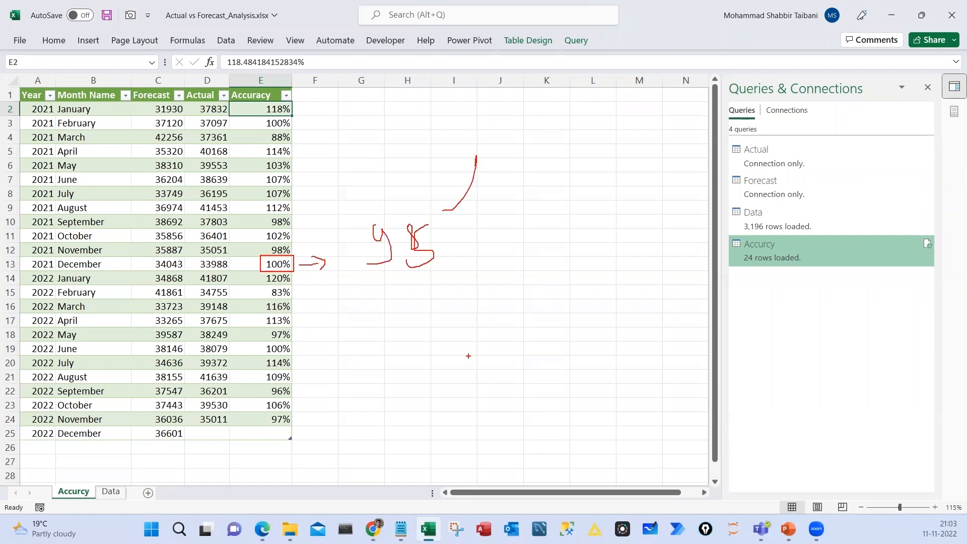
mouse_move(461, 355)
left_mouse_down()
mouse_move(450, 391)
mouse_move(458, 382)
left_mouse_up()
left_click_drag(430, 375, 438, 401)
left_click_drag(478, 361, 461, 385)
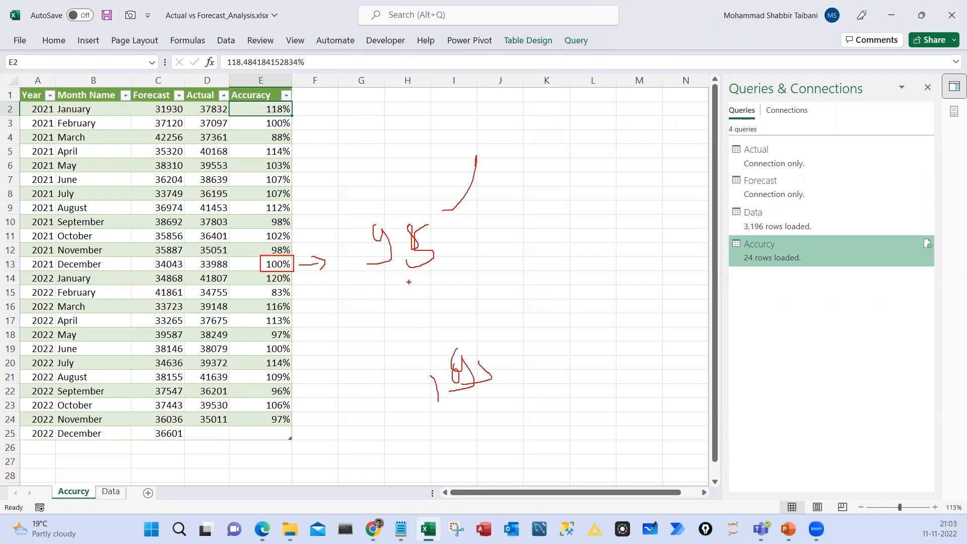
left_click_drag(409, 282, 419, 330)
left_click_drag(412, 273, 429, 280)
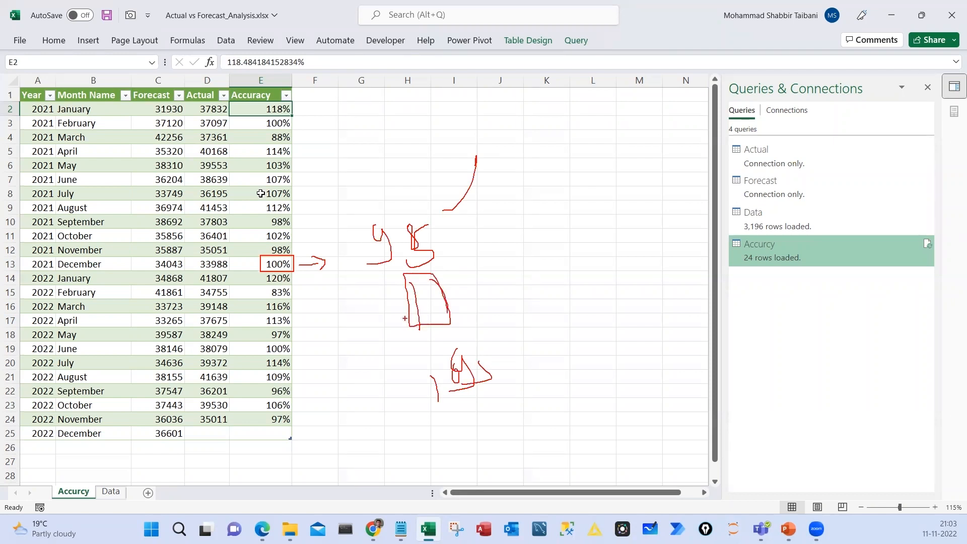
key("Escape")
key("Down")
key("Down")
key("Down")
key("Down")
key("Down")
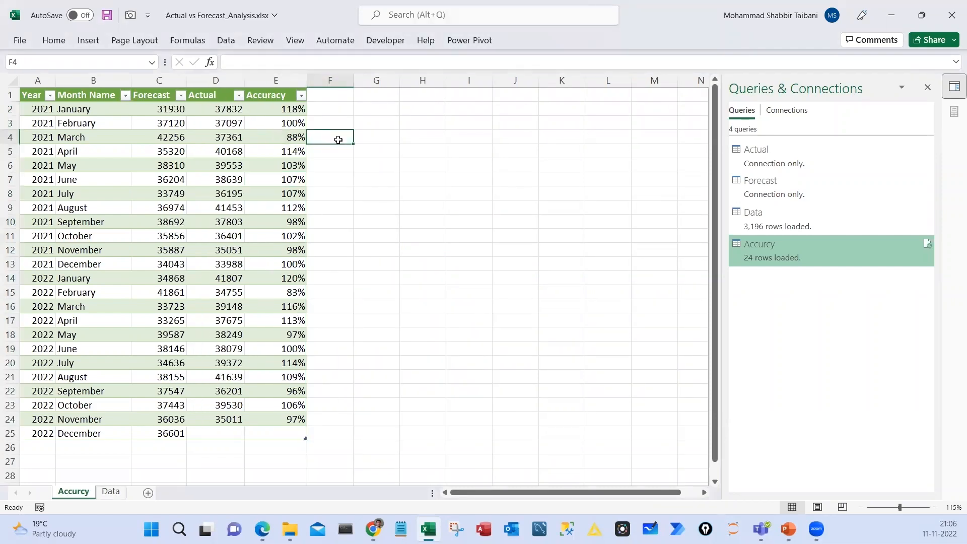
scroll(338, 140, "up", 1)
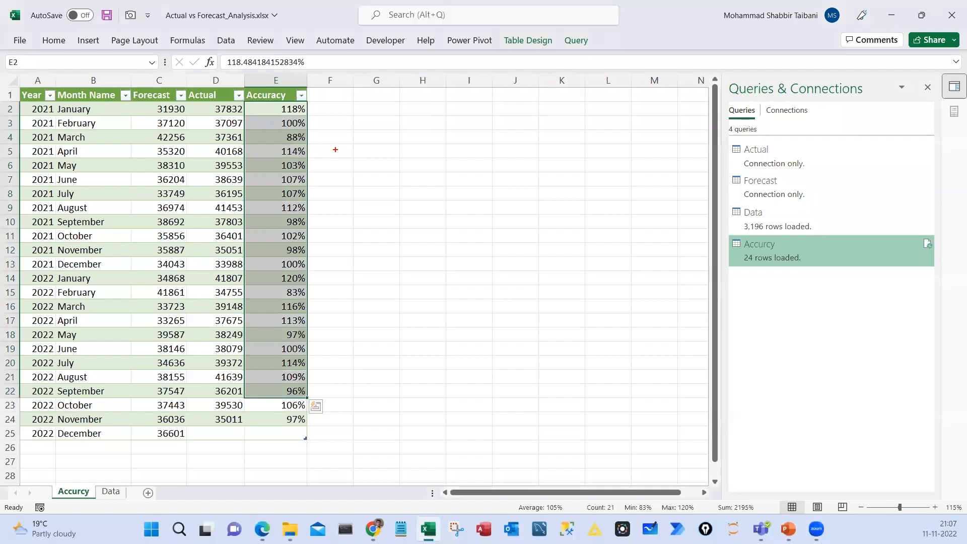
left_click_drag(272, 91, 257, 106)
left_click_drag(262, 196, 266, 238)
key("Escape")
left_click(428, 137)
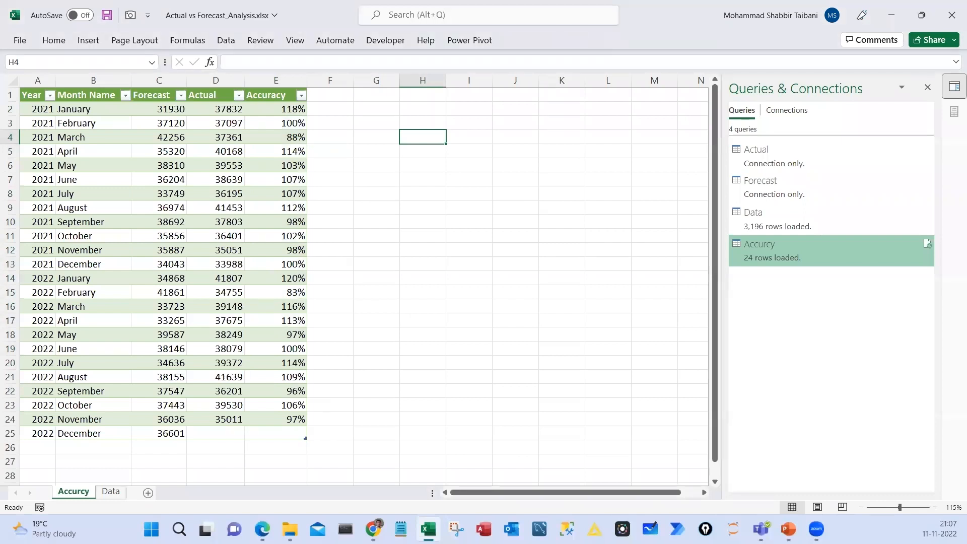
left_click_drag(472, 180, 486, 209)
left_click_drag(518, 180, 509, 201)
left_click_drag(542, 174, 526, 197)
left_click_drag(571, 166, 558, 198)
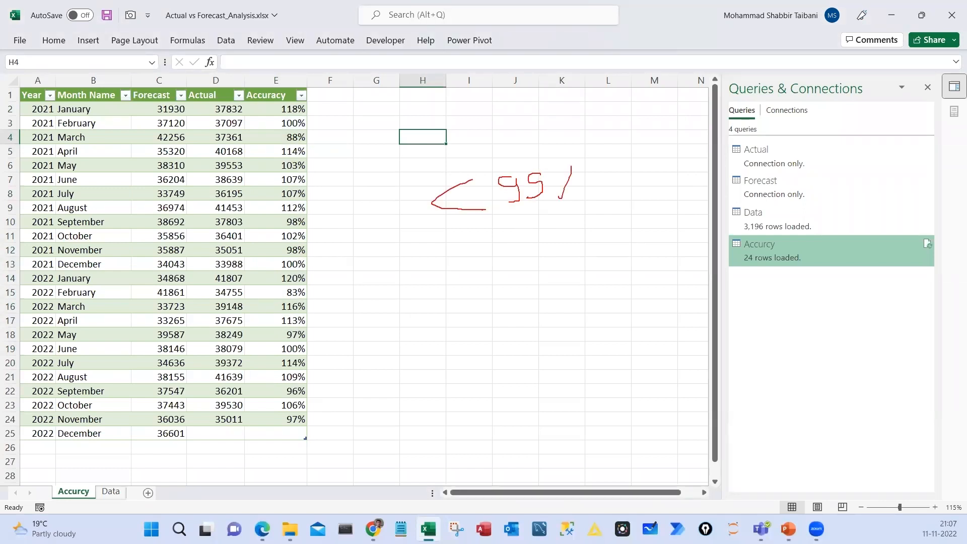
left_click_drag(554, 175, 567, 197)
left_click_drag(578, 191, 586, 198)
left_click_drag(646, 161, 650, 193)
left_click_drag(664, 189, 674, 185)
left_click_drag(678, 155, 707, 180)
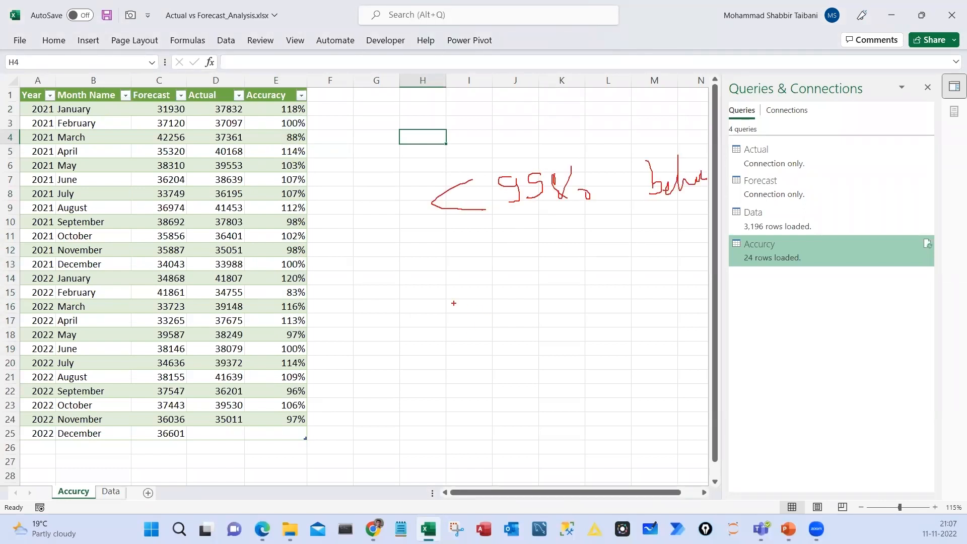
left_click_drag(453, 302, 469, 336)
left_click_drag(517, 299, 521, 330)
left_click_drag(541, 295, 531, 316)
mouse_move(571, 287)
left_mouse_down()
mouse_move(548, 319)
mouse_move(606, 311)
left_mouse_up()
left_click_drag(647, 297, 635, 306)
left_click_drag(652, 265, 685, 289)
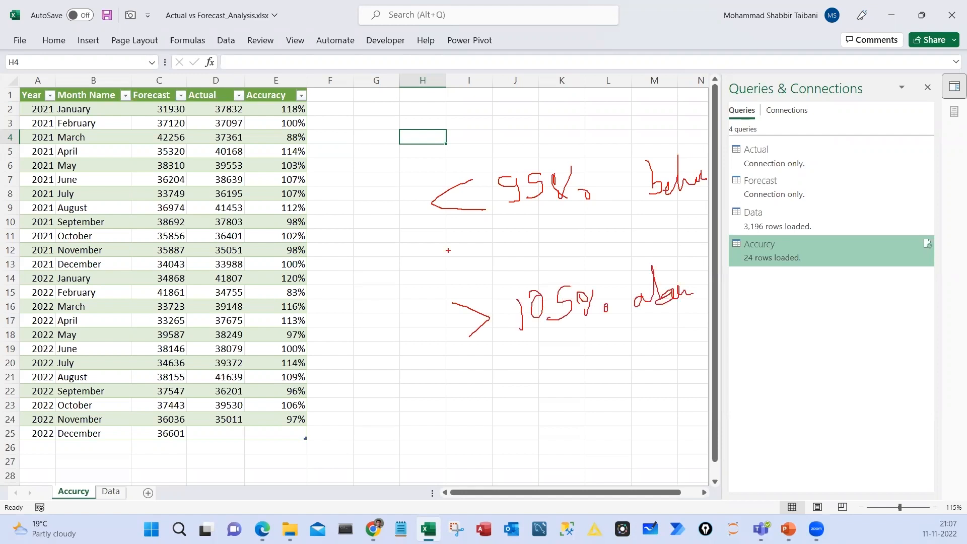
mouse_move(412, 246)
left_mouse_down()
mouse_move(432, 257)
mouse_move(417, 271)
left_mouse_up()
mouse_move(449, 247)
left_mouse_down()
mouse_move(443, 268)
mouse_move(457, 263)
left_mouse_up()
mouse_move(536, 233)
left_mouse_down()
mouse_move(528, 243)
mouse_move(537, 252)
left_mouse_up()
mouse_move(557, 239)
left_mouse_down()
mouse_move(557, 257)
mouse_move(571, 251)
left_mouse_up()
mouse_move(585, 227)
left_mouse_down()
mouse_move(594, 246)
mouse_move(644, 235)
left_mouse_up()
left_click_drag(653, 218, 670, 237)
left_click_drag(678, 208, 680, 235)
left_click_drag(674, 228, 685, 226)
mouse_move(653, 121)
left_mouse_down()
mouse_move(649, 382)
mouse_move(615, 88)
left_mouse_up()
left_click_drag(310, 102, 347, 432)
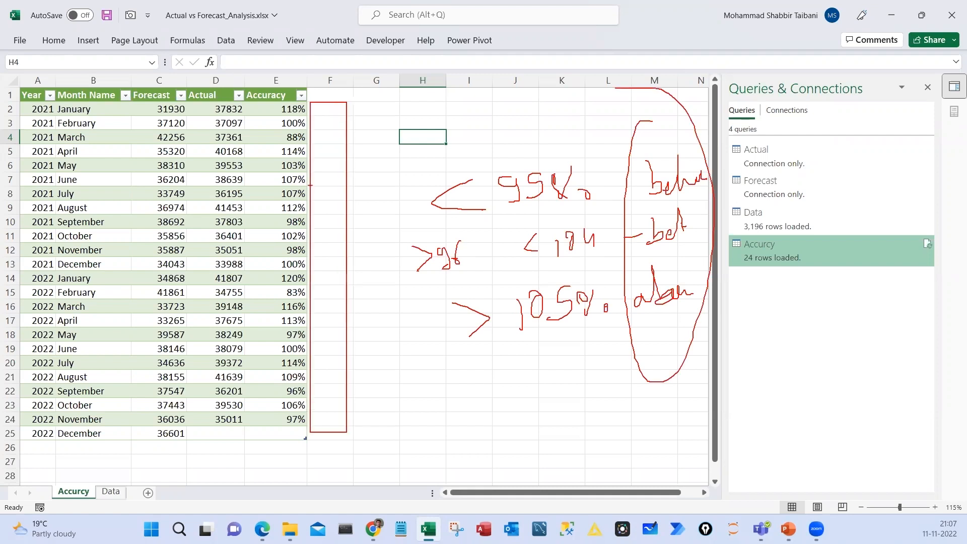
left_click_drag(320, 114, 340, 103)
left_click_drag(322, 145, 345, 128)
left_click_drag(335, 150, 349, 143)
left_click_drag(316, 188, 336, 184)
left_click_drag(313, 211, 338, 201)
left_click_drag(314, 225, 326, 220)
key("Escape")
left_click(376, 222)
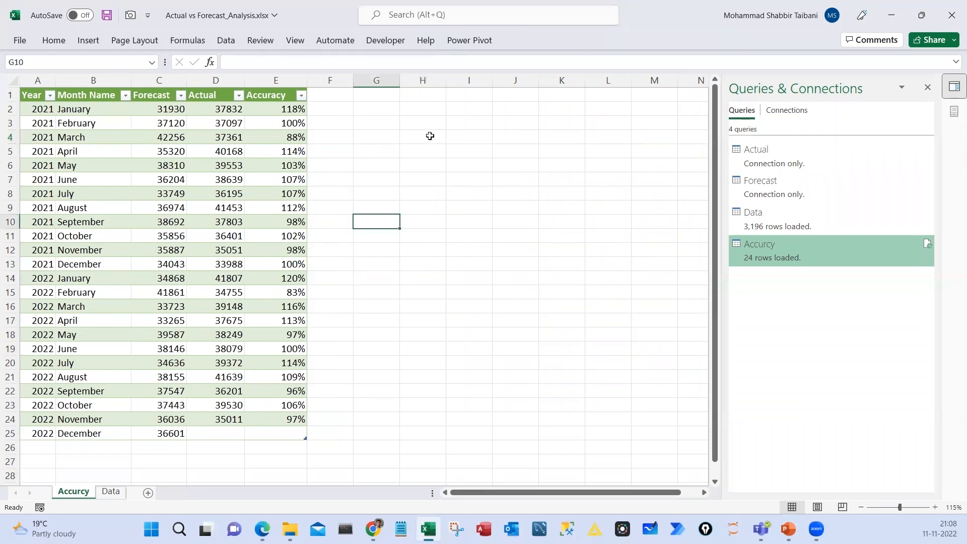
Reopen the Accurcy query in the Power Query Editor from the workbook's query list
left_click(330, 109)
key("ctrl+shift+End")
key("shift+Right")
key("shift+Up")
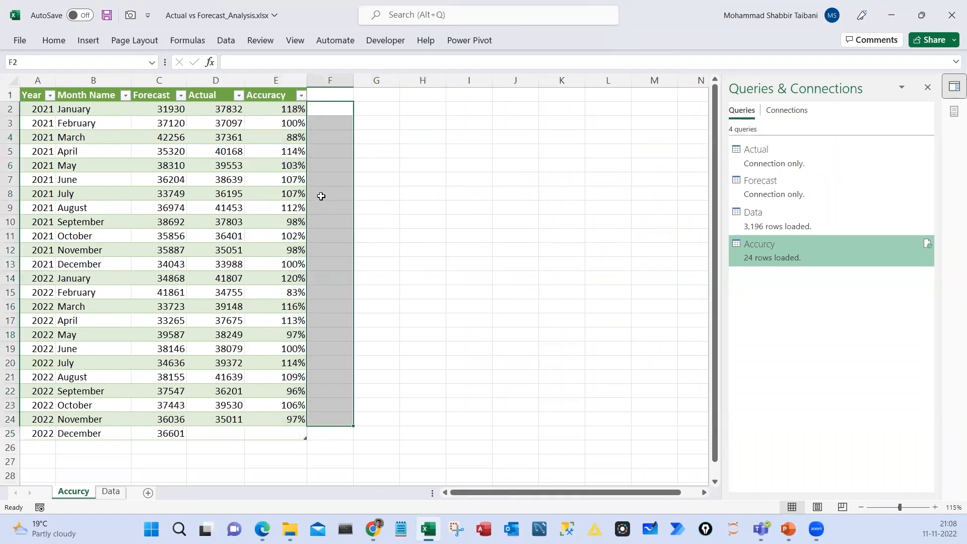
left_click(292, 236)
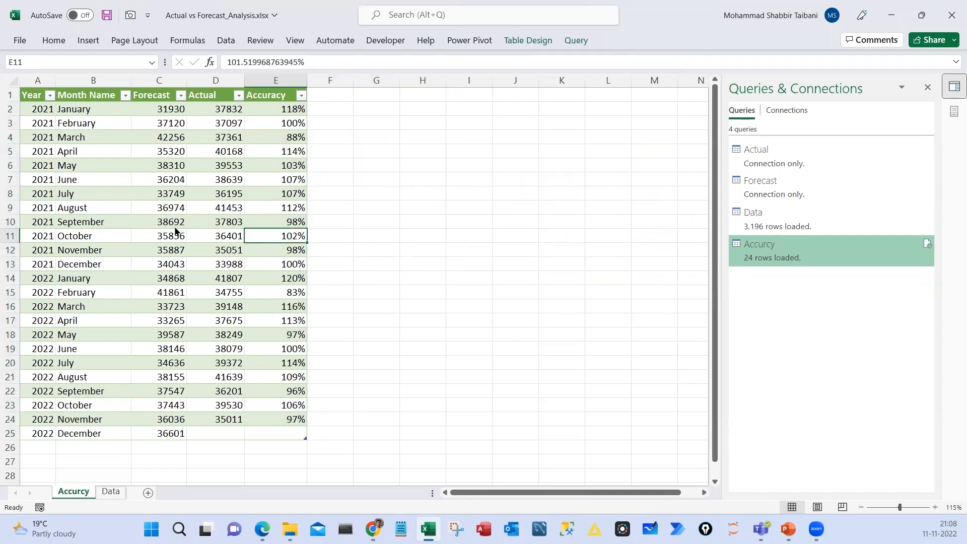
mouse_move(762, 252)
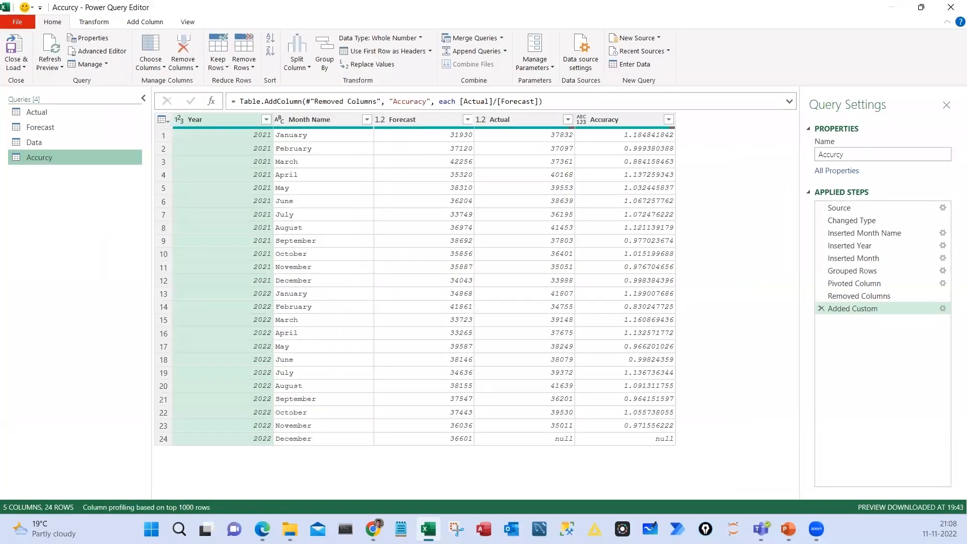
mouse_move(681, 110)
left_mouse_down()
mouse_move(746, 376)
mouse_move(749, 446)
left_mouse_up()
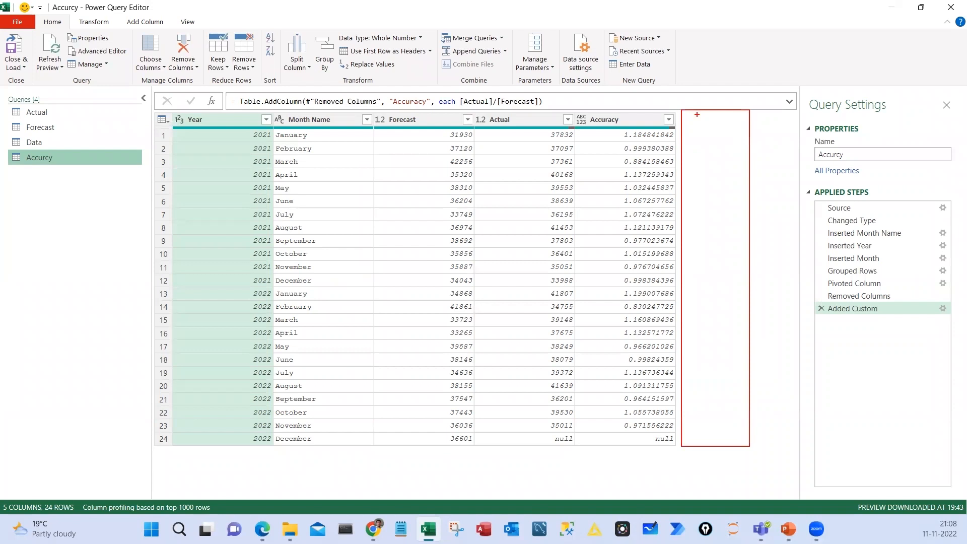
left_click_drag(697, 114, 690, 126)
left_click_drag(702, 104, 720, 126)
mouse_move(719, 79)
left_mouse_down()
mouse_move(712, 150)
mouse_move(681, 84)
left_mouse_up()
key("Escape")
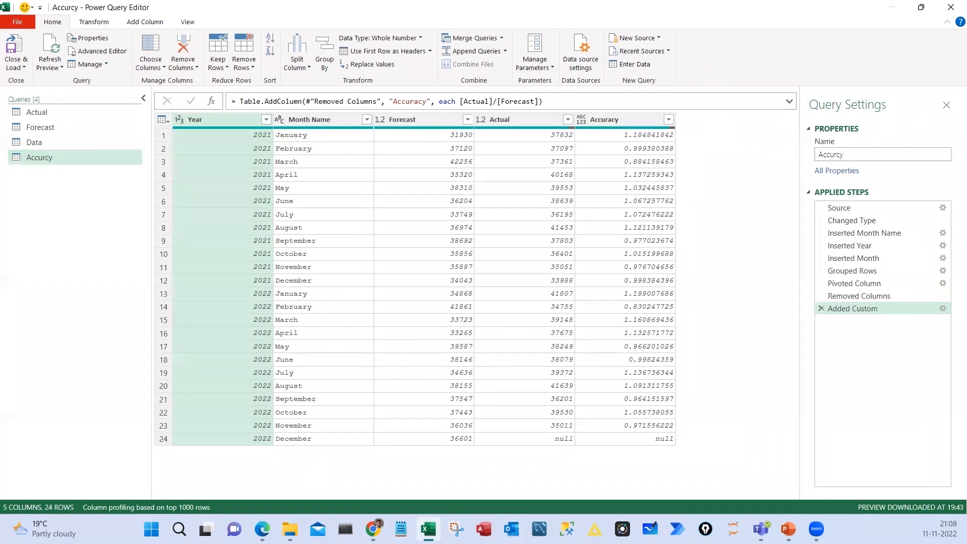
left_click_drag(684, 121, 767, 448)
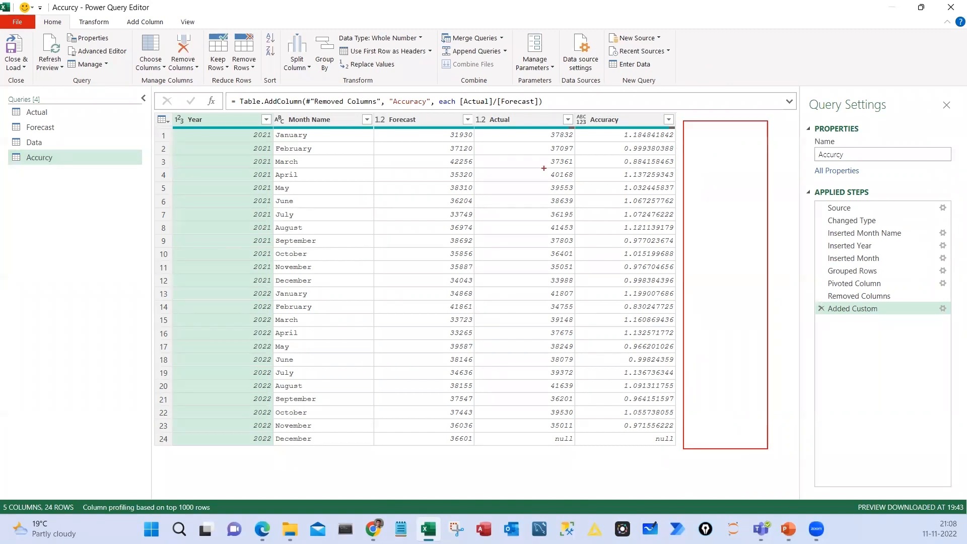
left_click_drag(477, 136, 540, 135)
left_click_drag(496, 131, 502, 150)
left_click_drag(614, 145, 672, 145)
left_click_drag(623, 123, 623, 304)
key("Escape")
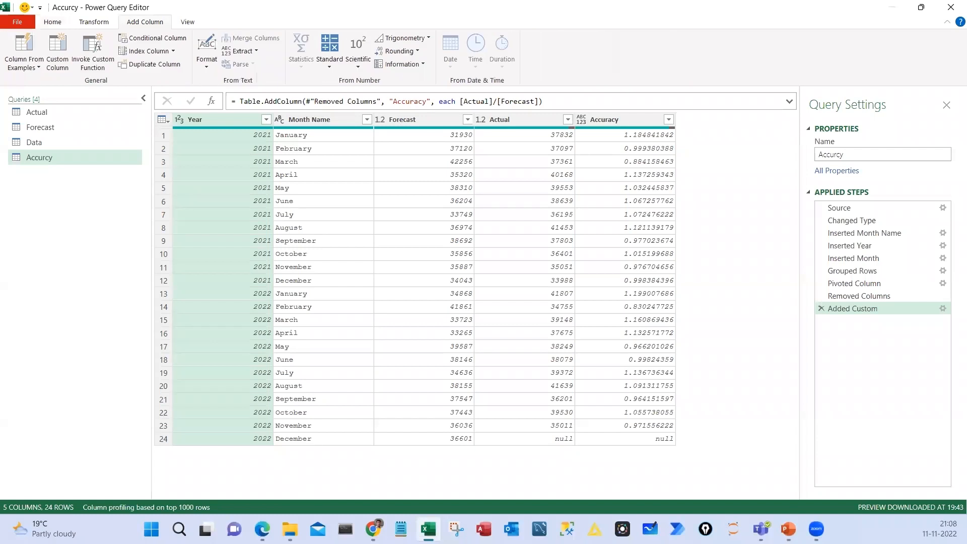
left_click_drag(110, 32, 192, 44)
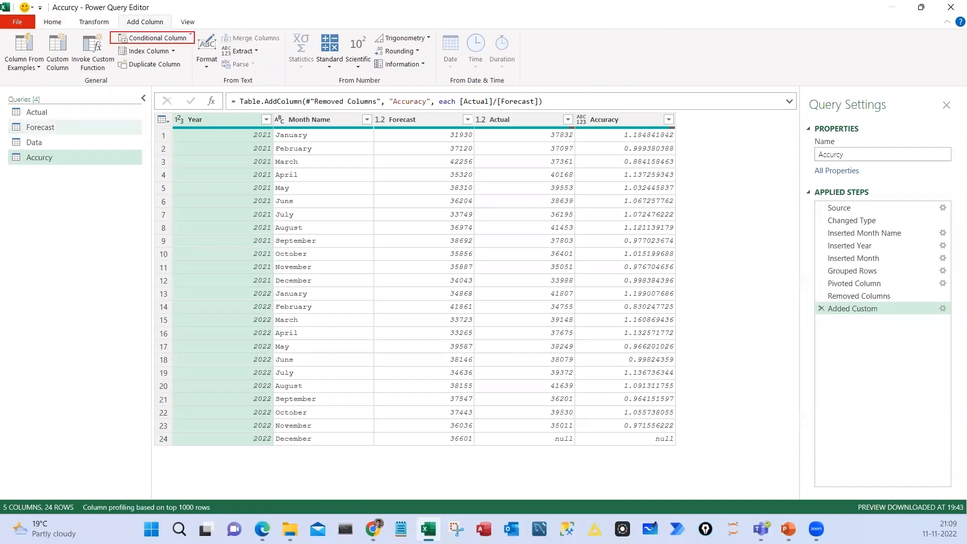
key("Escape")
Start a conditional column named Status whose first condition tests the Accuracy column
left_click(162, 39)
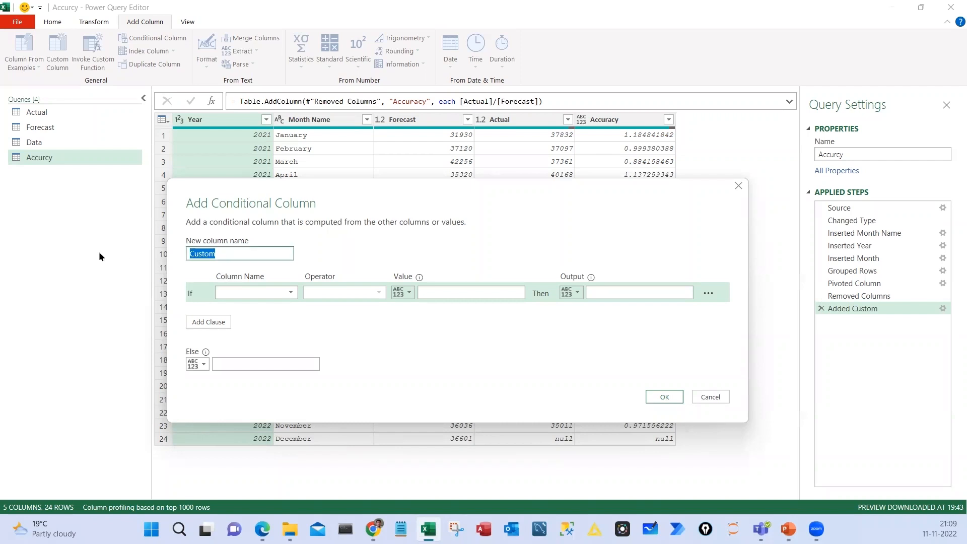
type("Status")
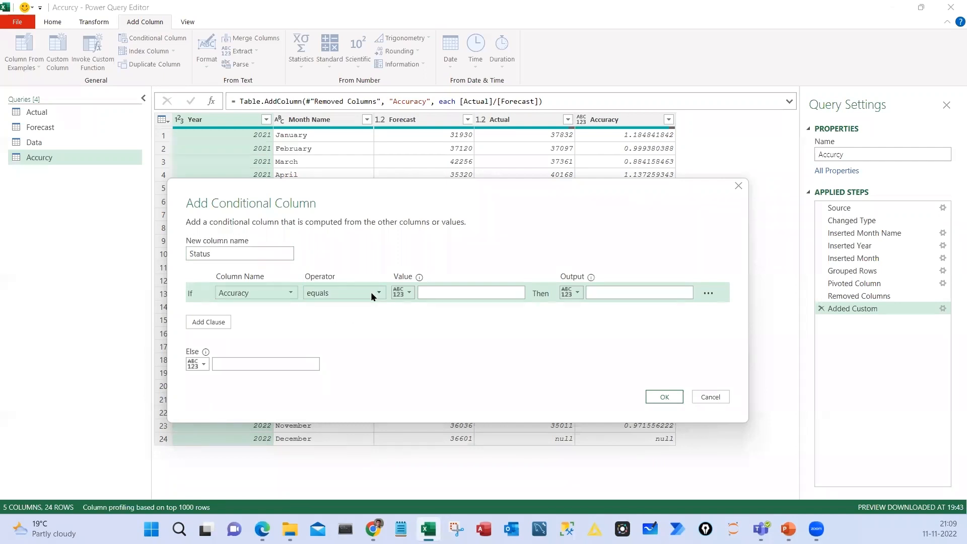
left_click(371, 294)
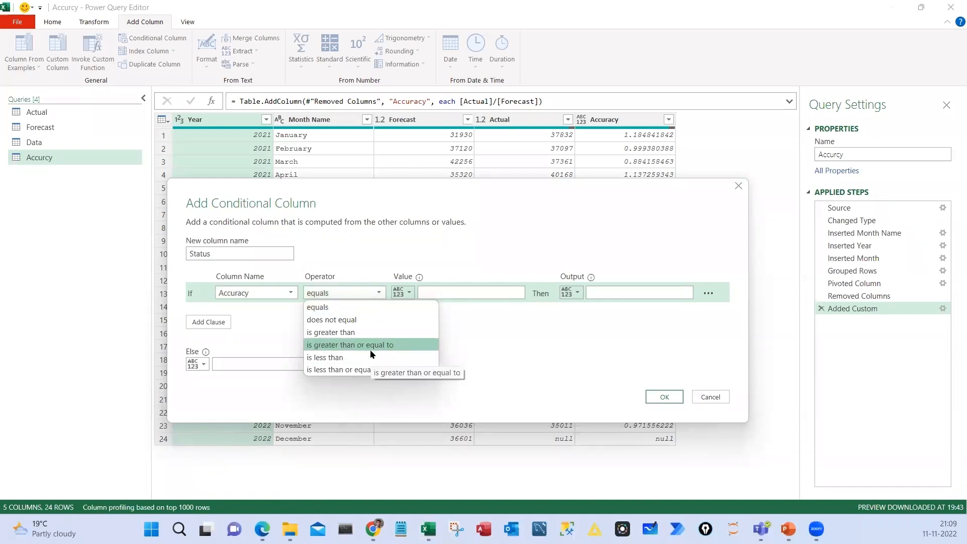
key("ctrl+2")
mouse_move(559, 179)
left_mouse_down()
mouse_move(544, 204)
mouse_move(574, 190)
mouse_move(572, 204)
mouse_move(591, 204)
left_mouse_up()
left_click_drag(638, 172, 634, 201)
left_click_drag(677, 177, 683, 195)
left_click_drag(651, 185, 653, 200)
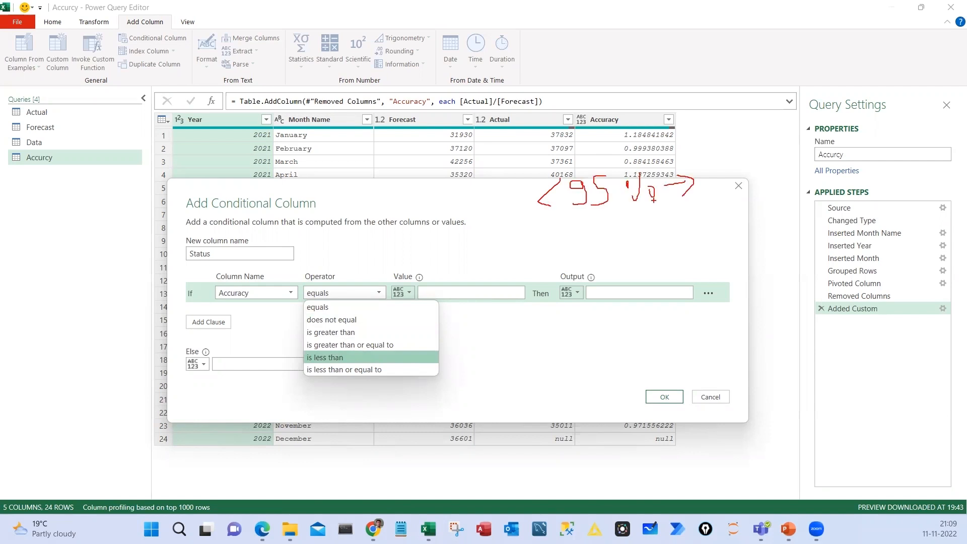
left_click_drag(546, 204, 562, 215)
left_click_drag(551, 221, 563, 219)
mouse_move(742, 152)
left_mouse_down()
mouse_move(759, 180)
mouse_move(807, 171)
left_mouse_up()
left_click_drag(750, 194, 787, 192)
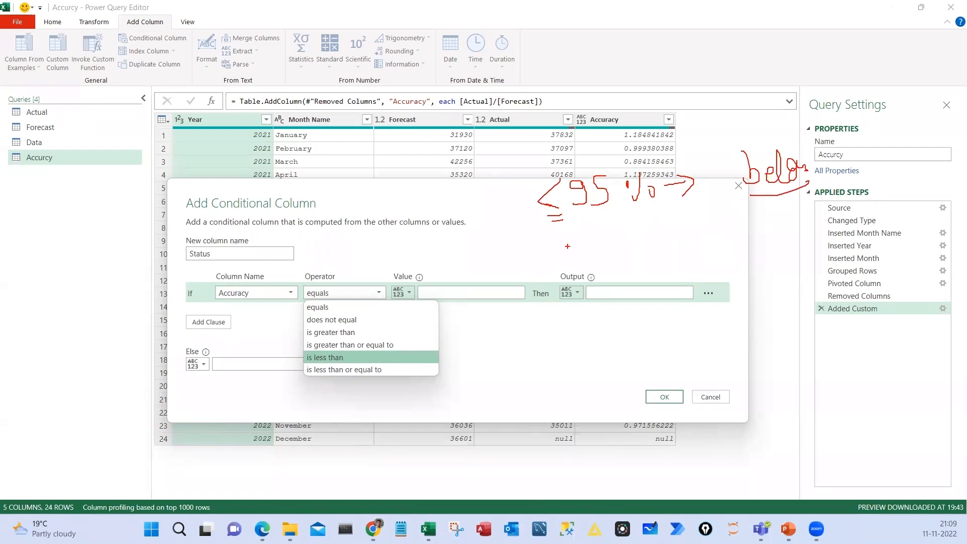
left_click_drag(568, 245, 571, 270)
left_click_drag(548, 277, 595, 265)
left_click_drag(606, 248, 608, 248)
left_click_drag(643, 241, 622, 261)
left_click_drag(655, 234, 680, 257)
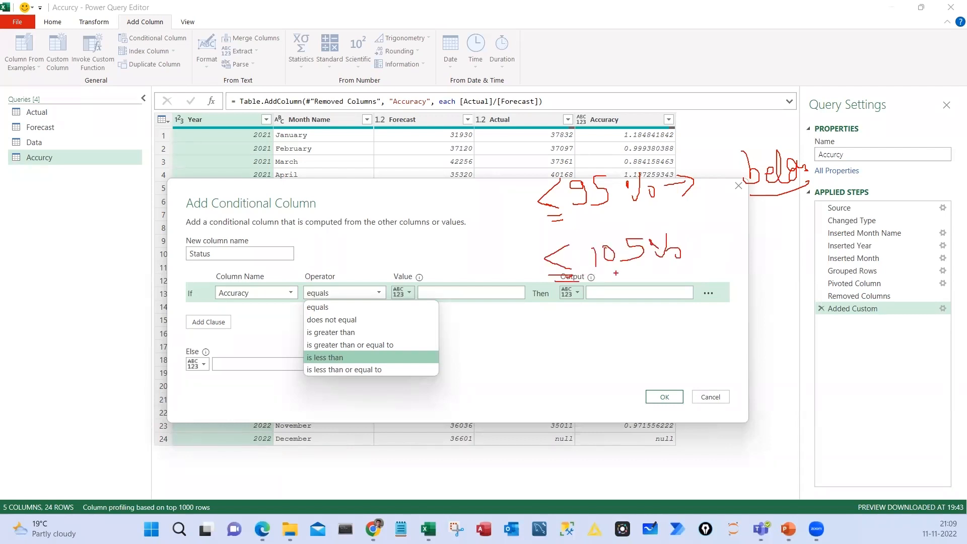
mouse_move(514, 264)
left_mouse_down()
mouse_move(515, 213)
mouse_move(504, 222)
left_mouse_up()
mouse_move(696, 244)
left_mouse_down()
mouse_move(729, 242)
mouse_move(727, 249)
left_mouse_up()
left_click_drag(750, 228, 751, 240)
left_click_drag(757, 238, 801, 235)
left_click_drag(801, 228, 804, 235)
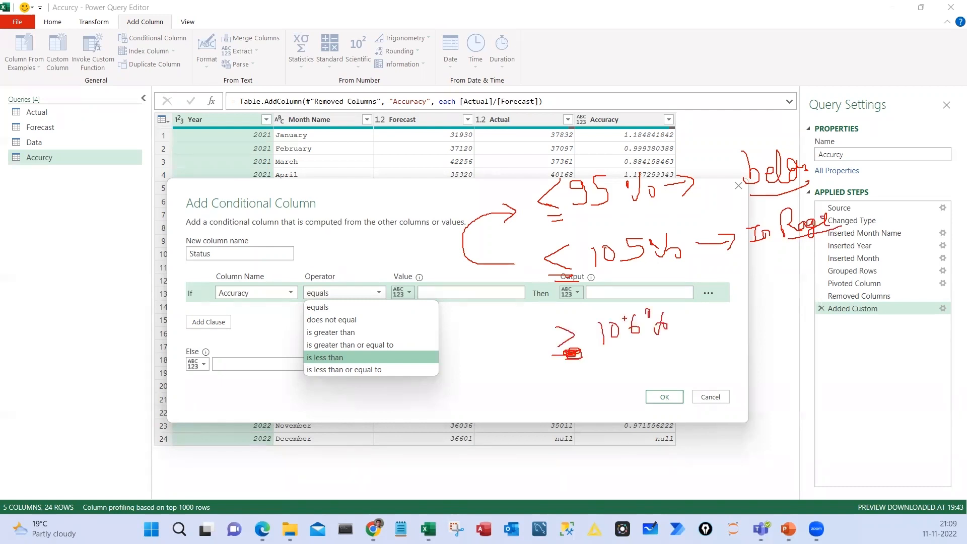
left_click_drag(625, 315, 636, 333)
left_click_drag(701, 321, 718, 335)
mouse_move(762, 323)
left_mouse_down()
mouse_move(772, 312)
mouse_move(811, 322)
left_mouse_up()
left_click_drag(540, 282, 712, 297)
left_click_drag(558, 373, 720, 367)
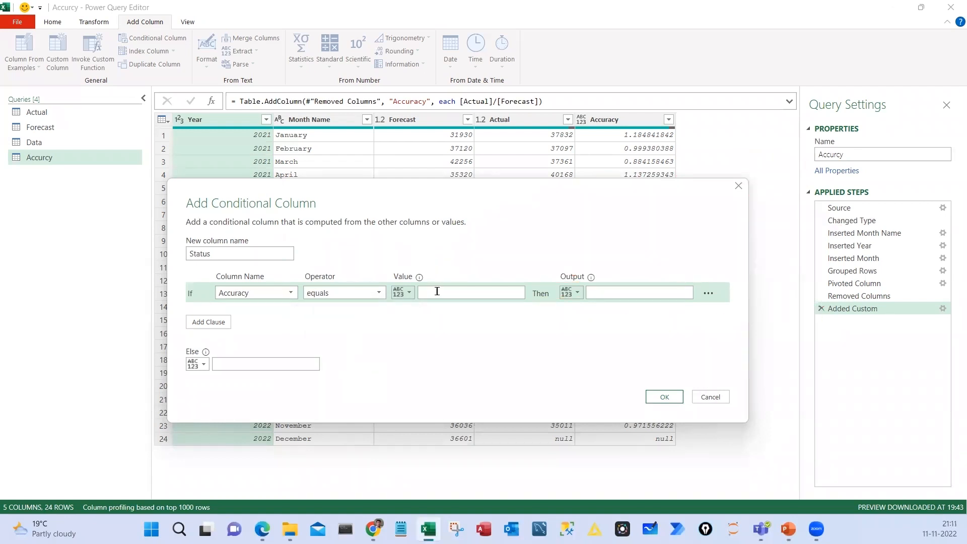
Make the first condition return Below when Accuracy is less than or equal to .95
left_click(379, 293)
left_click(372, 369)
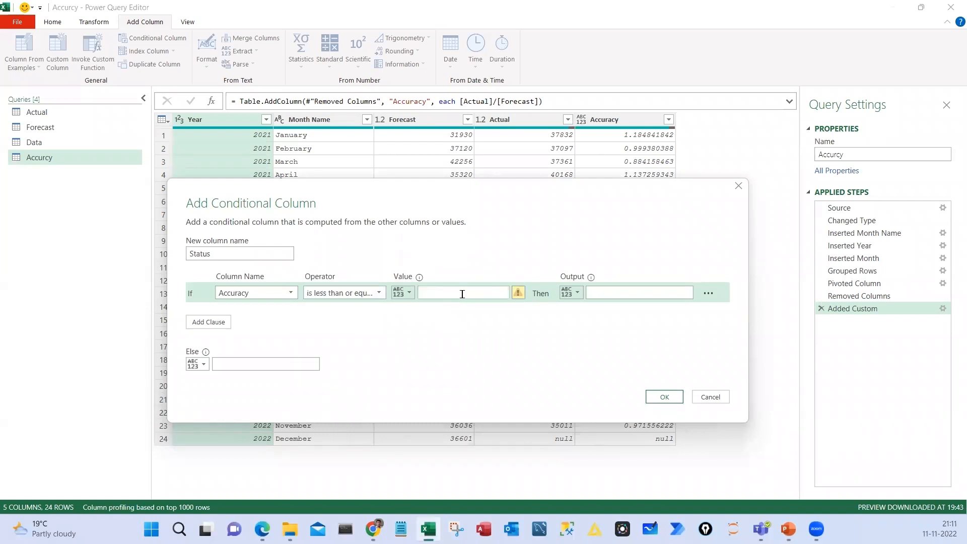
type(".95")
type("Below")
Add an else-if clause that returns In Range when Accuracy is less than or equal to 1.05
left_click(222, 325)
left_click(279, 318)
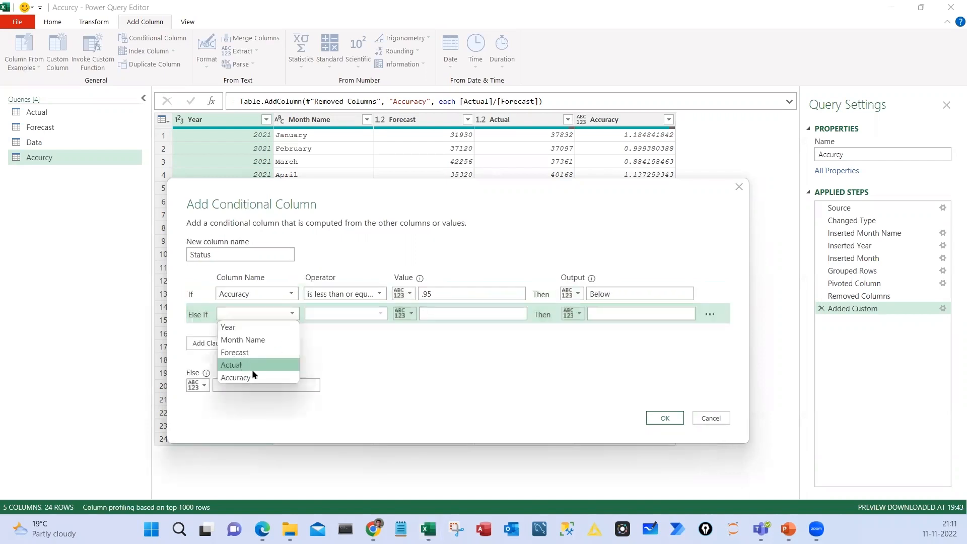
left_click(254, 376)
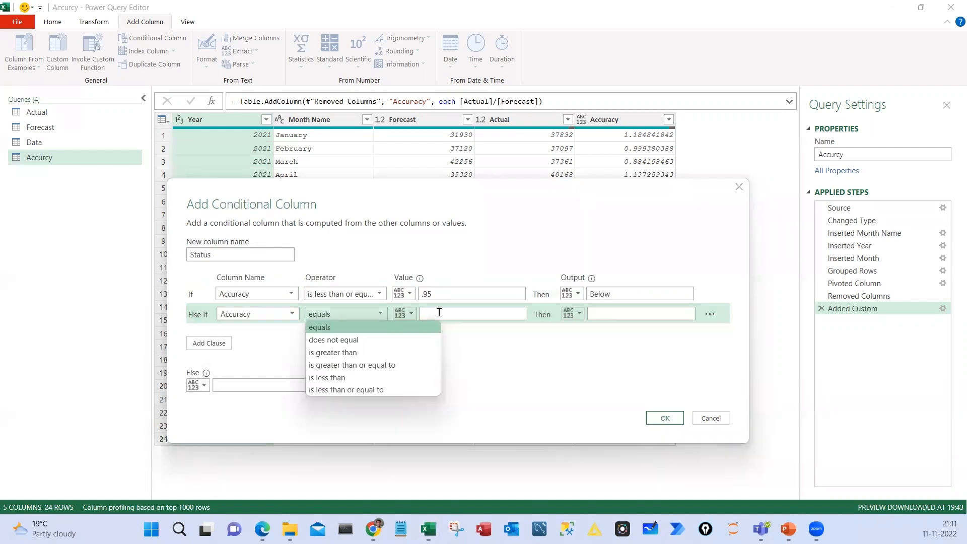
left_click(345, 390)
left_click(439, 313)
type("1.05")
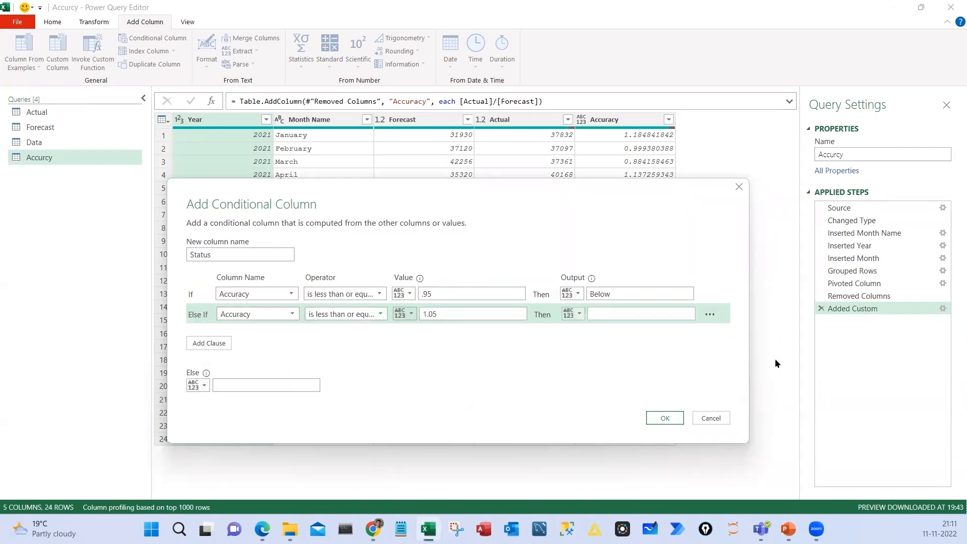
key("Tab")
key("Tab")
type("In Range")
mouse_move(419, 272)
left_mouse_down()
mouse_move(476, 316)
mouse_move(420, 269)
left_mouse_up()
left_click_drag(491, 275, 481, 294)
mouse_move(480, 284)
left_mouse_down()
mouse_move(496, 292)
mouse_move(490, 316)
left_mouse_up()
left_click_drag(484, 309, 478, 327)
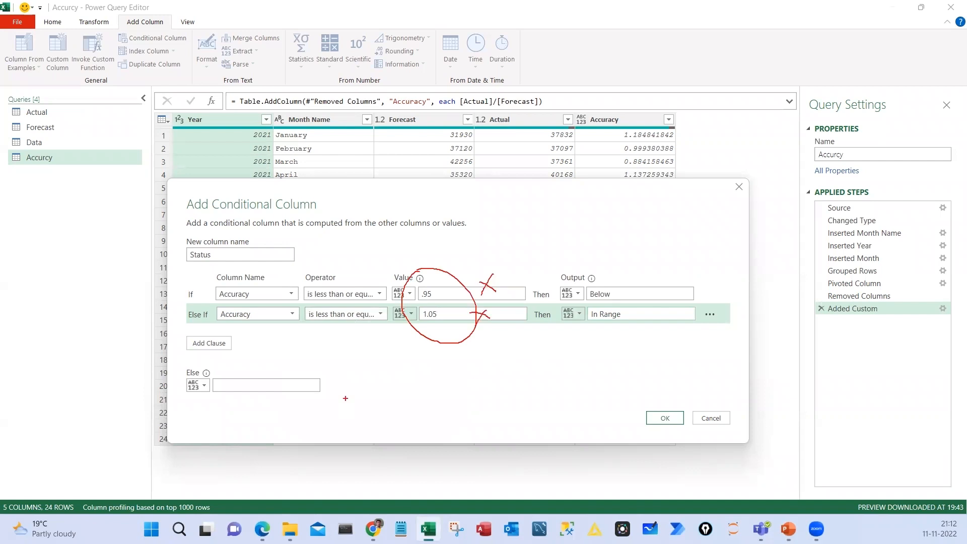
left_click_drag(436, 329, 419, 362)
left_click_drag(218, 375, 248, 371)
key("Escape")
Set the Else output to Over and create the Status conditional column
left_click(239, 386)
type("Over")
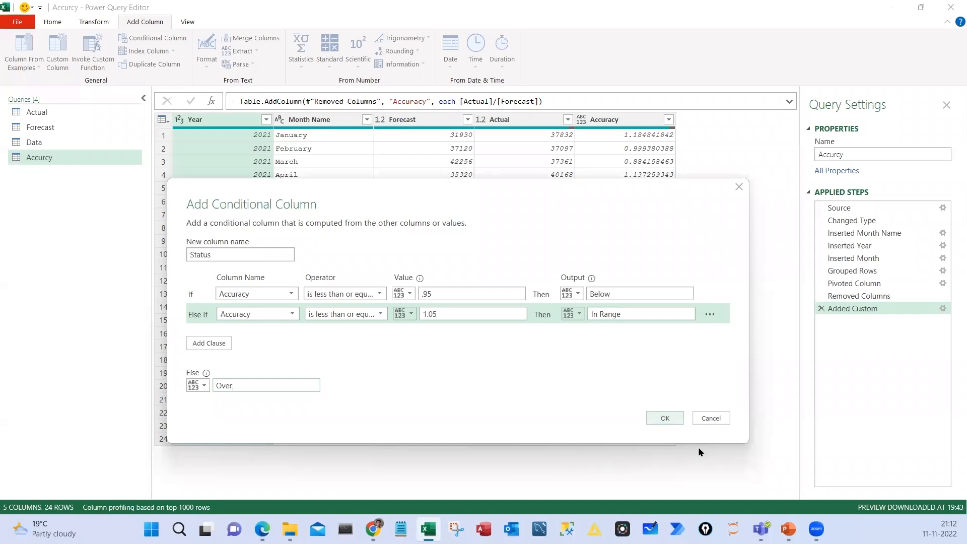
key("Return")
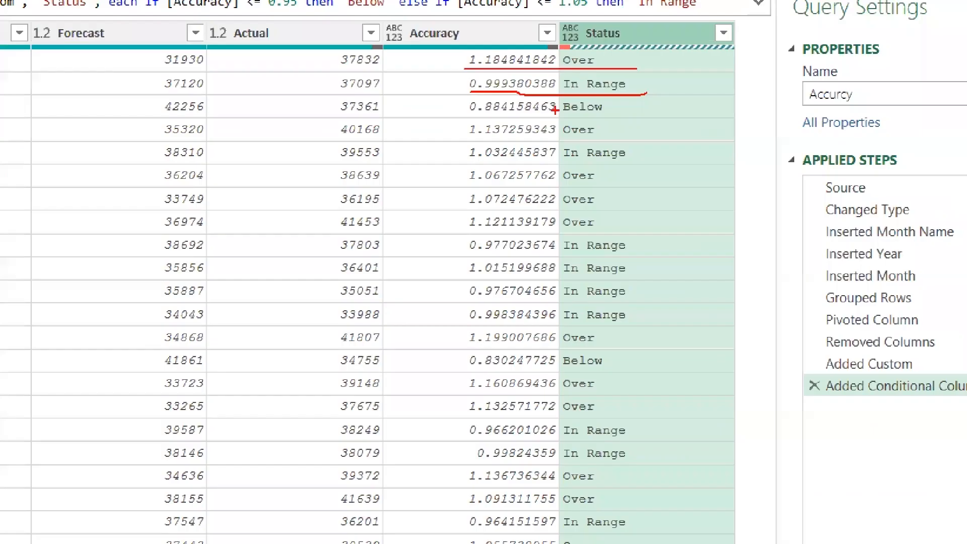
mouse_move(451, 117)
left_mouse_down()
mouse_move(563, 92)
mouse_move(576, 124)
left_mouse_up()
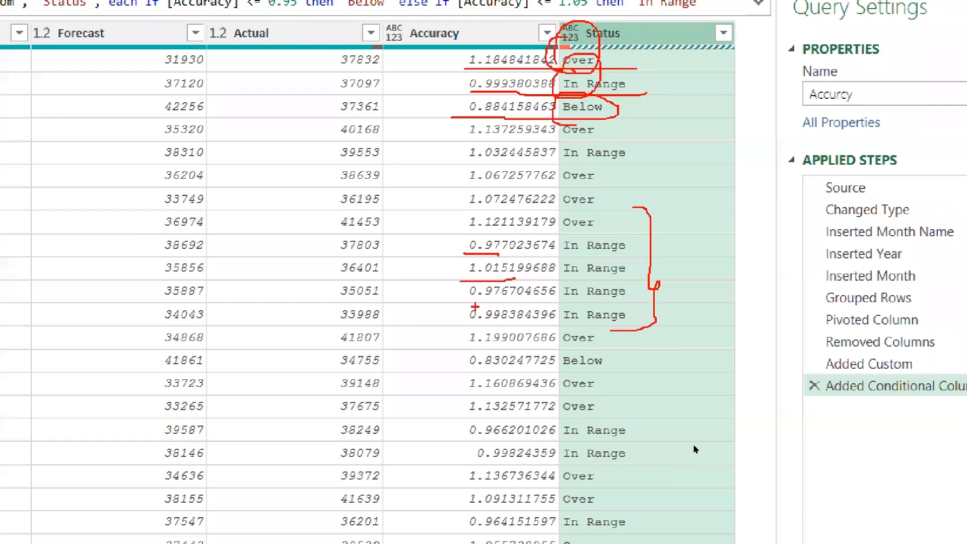
left_click_drag(461, 301, 509, 297)
left_click_drag(465, 324, 511, 326)
left_click_drag(618, 329, 629, 323)
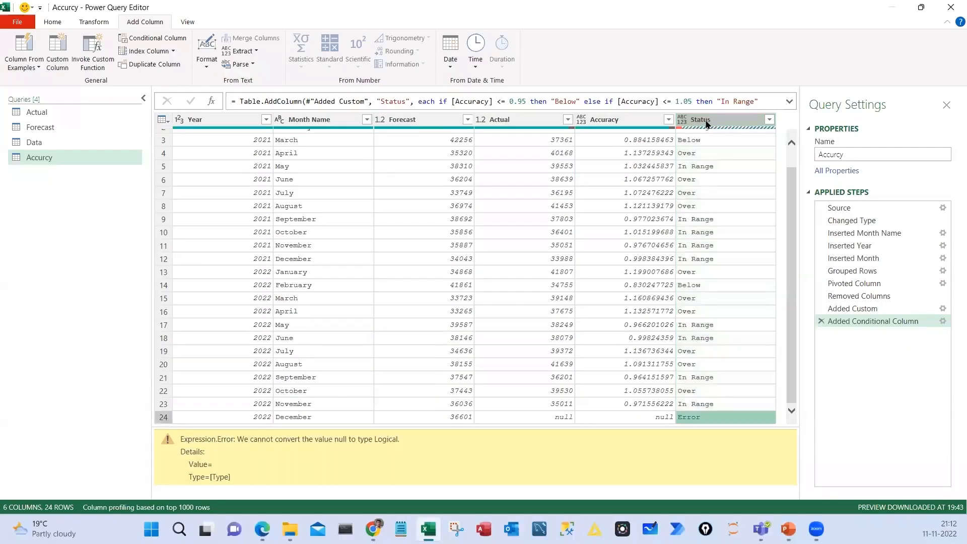
Replace the errors in the Status column with null
right_click(707, 122)
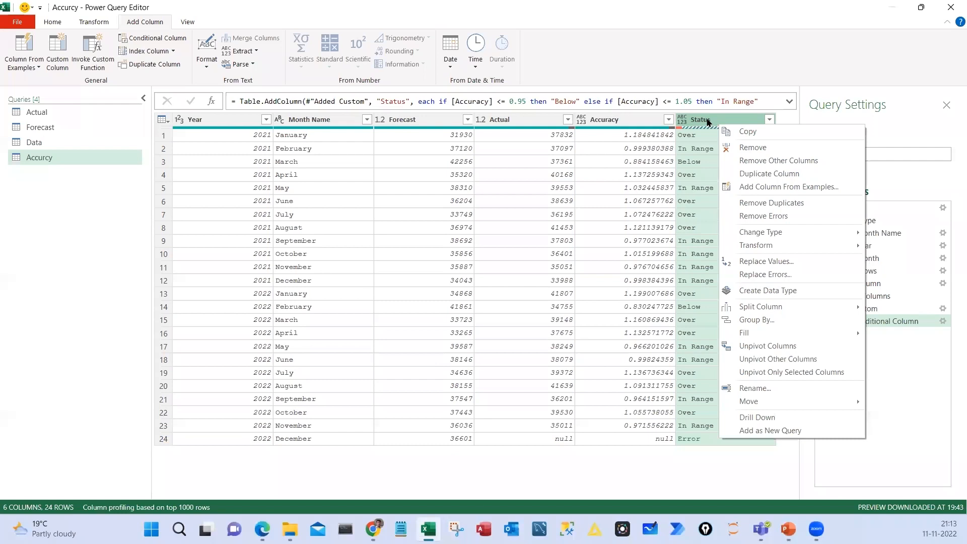
left_click(753, 275)
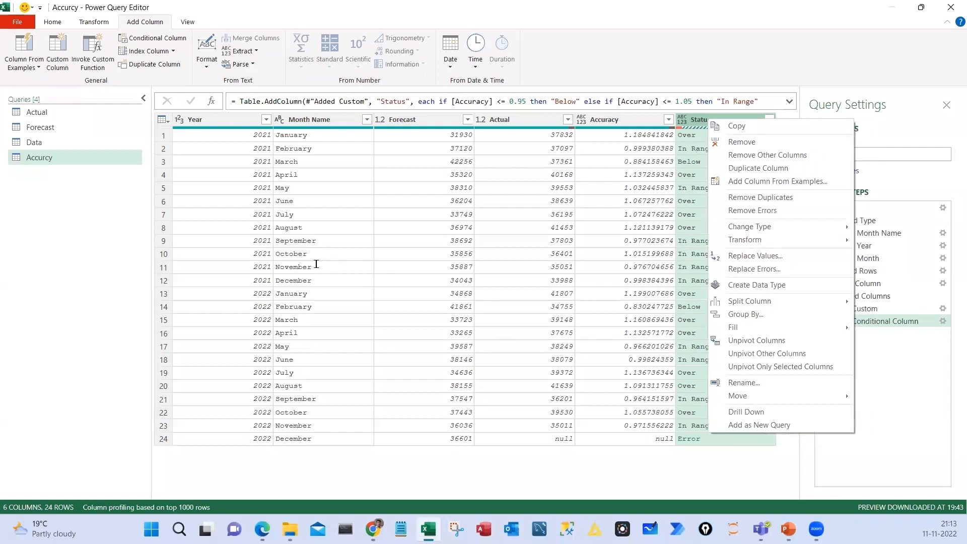
type("null")
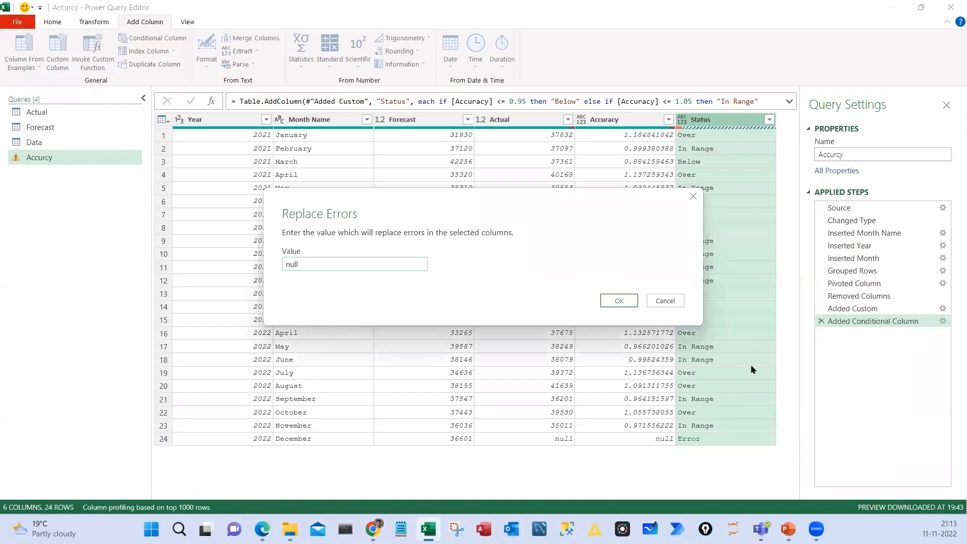
key("Return")
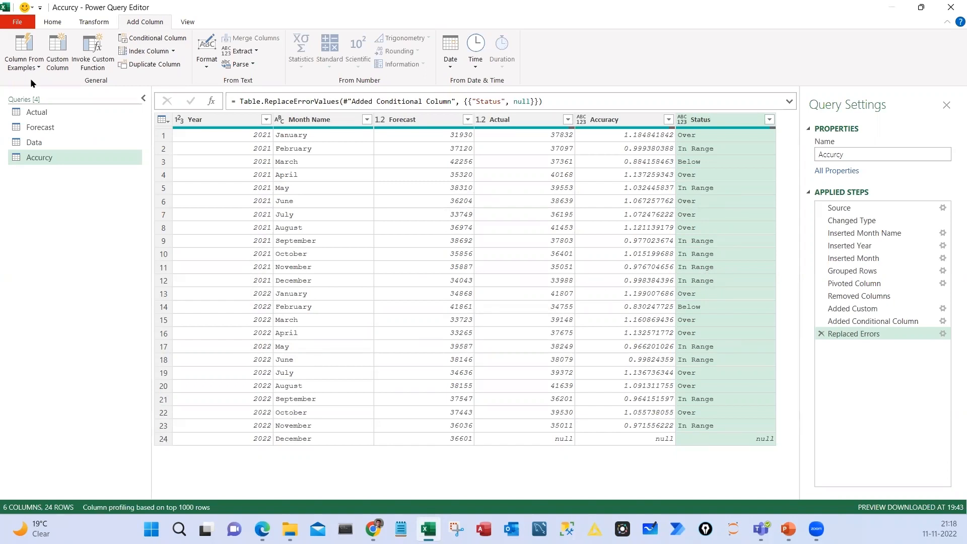
Close the query editor and load the Accurcy query with its Status column into the existing worksheet table
left_click(53, 22)
left_click(21, 67)
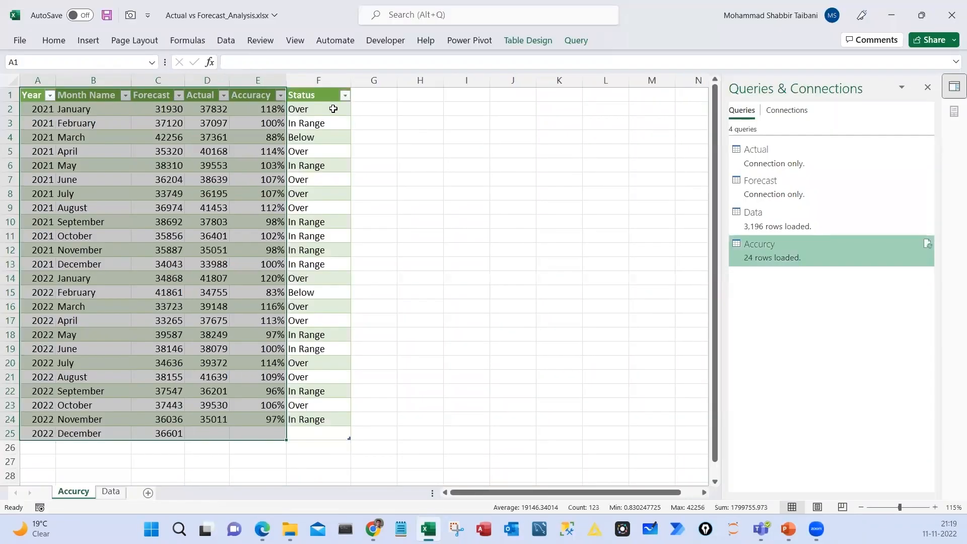
left_click(341, 137)
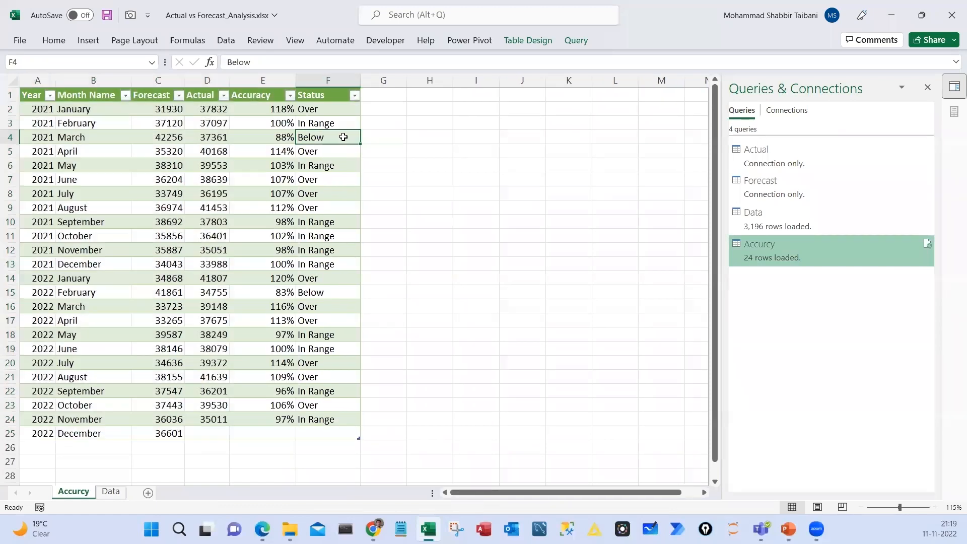
key("Left")
key("shift+Right")
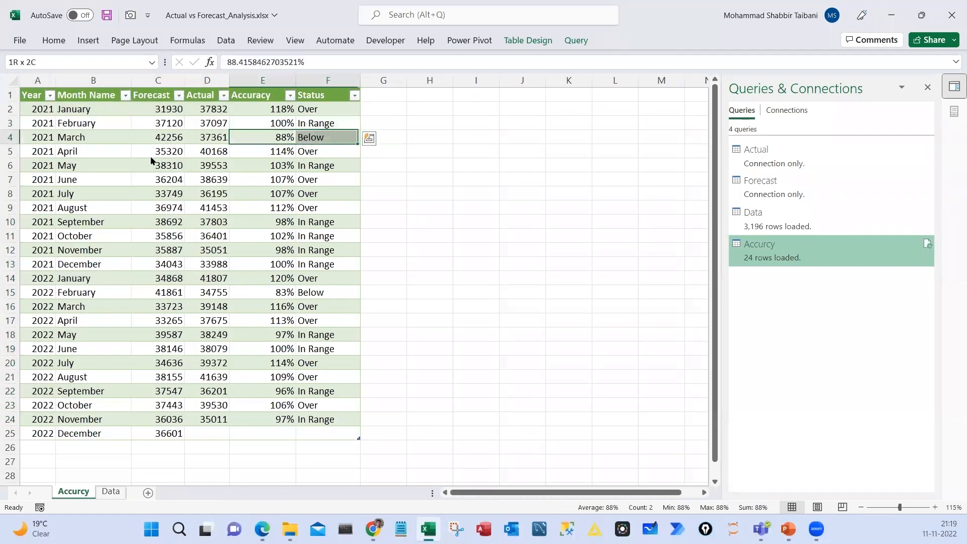
Insert a slicer for the table's Status field and place it in the empty cells beside the table
left_click(151, 161)
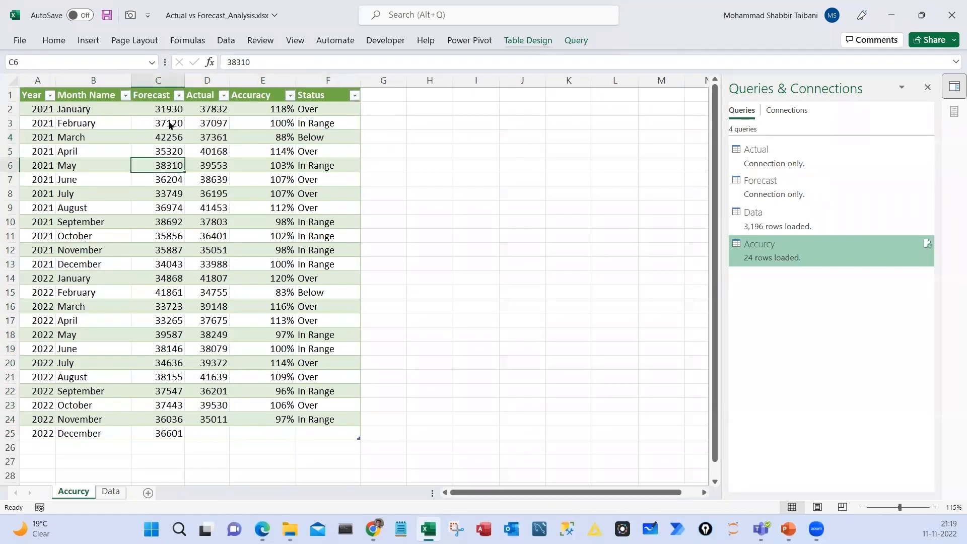
left_click(528, 41)
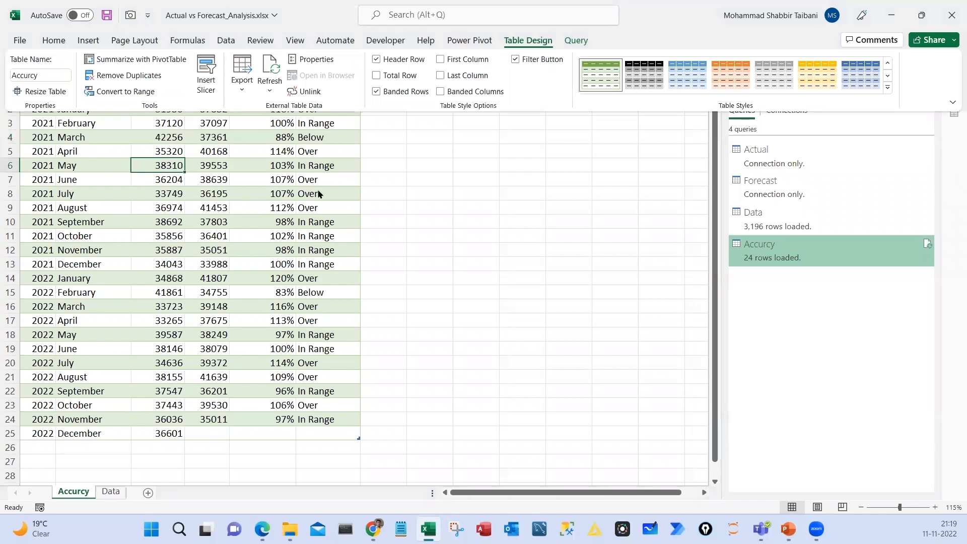
left_click(206, 74)
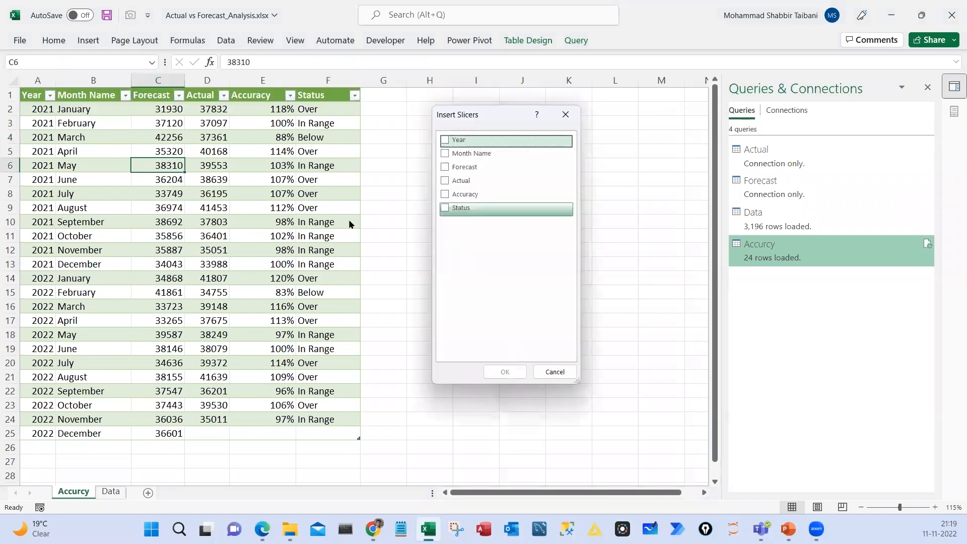
left_click(445, 208)
left_click(504, 372)
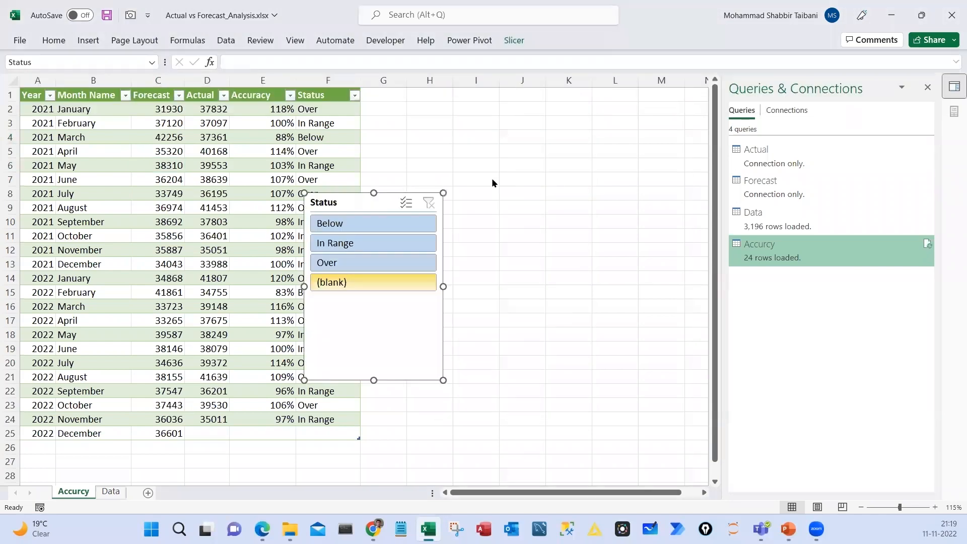
left_click_drag(353, 203, 495, 154)
Filter the table with the Status slicer to Below, Over and In Range in turn
left_click(493, 179)
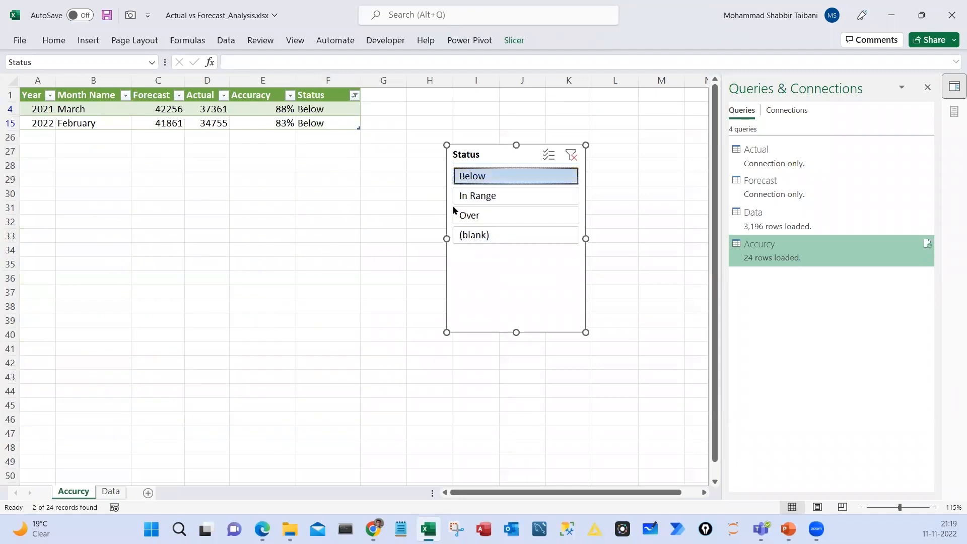
left_click(482, 215)
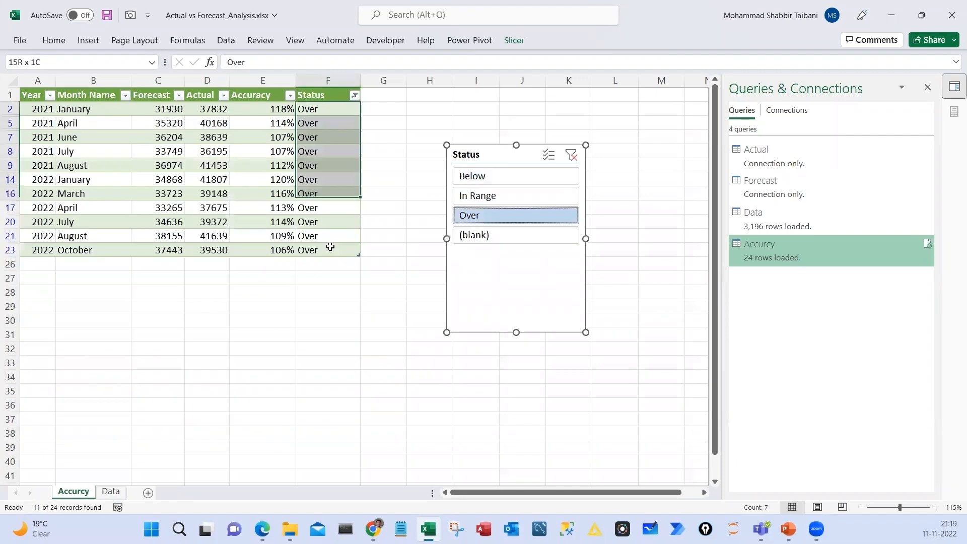
left_click_drag(330, 247, 330, 248)
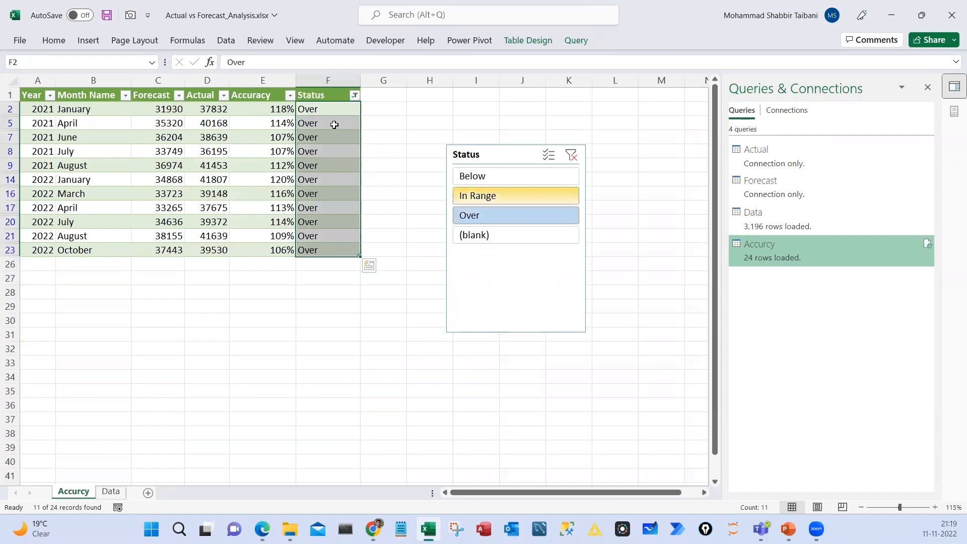
left_click(516, 195)
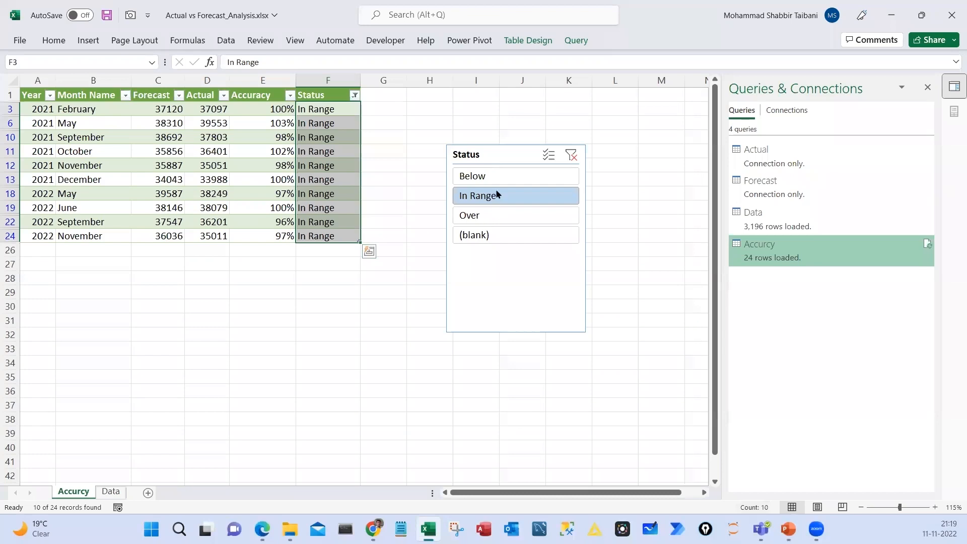
Filter the table to Below with the Status slicer and clear the slicer's filter to restore all months
left_click(473, 176)
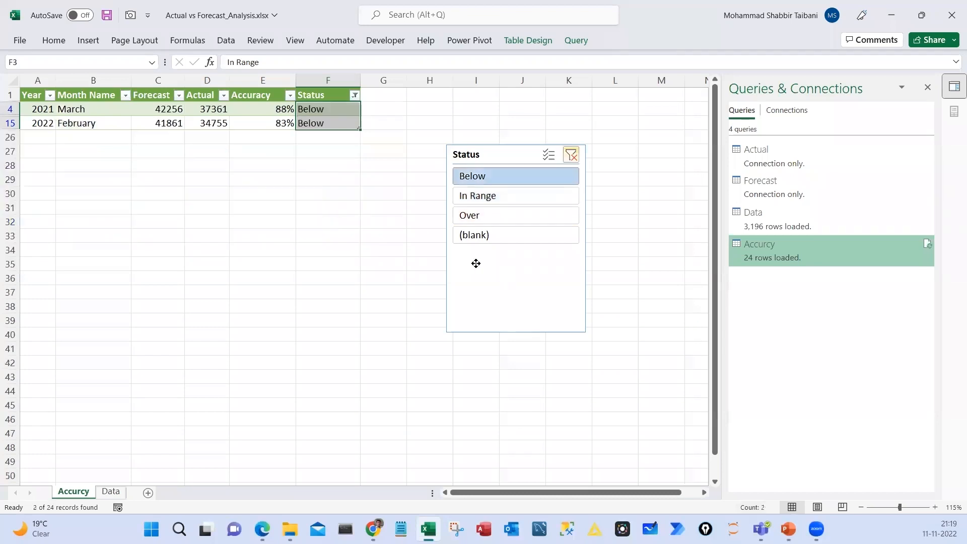
left_click(570, 154)
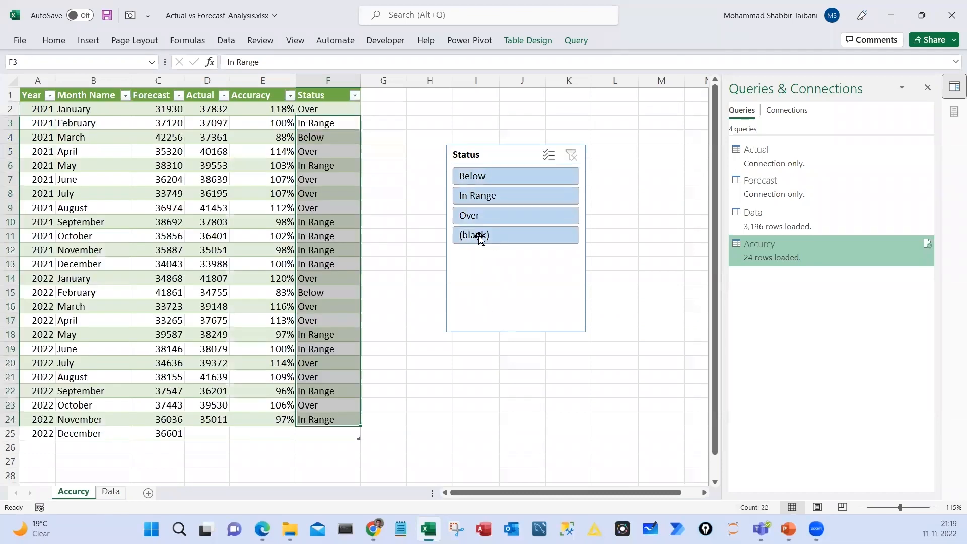
Move the Status slicer closer to the table, shorten it to fit its four items, and widen the table's columns
left_click_drag(480, 238, 450, 215)
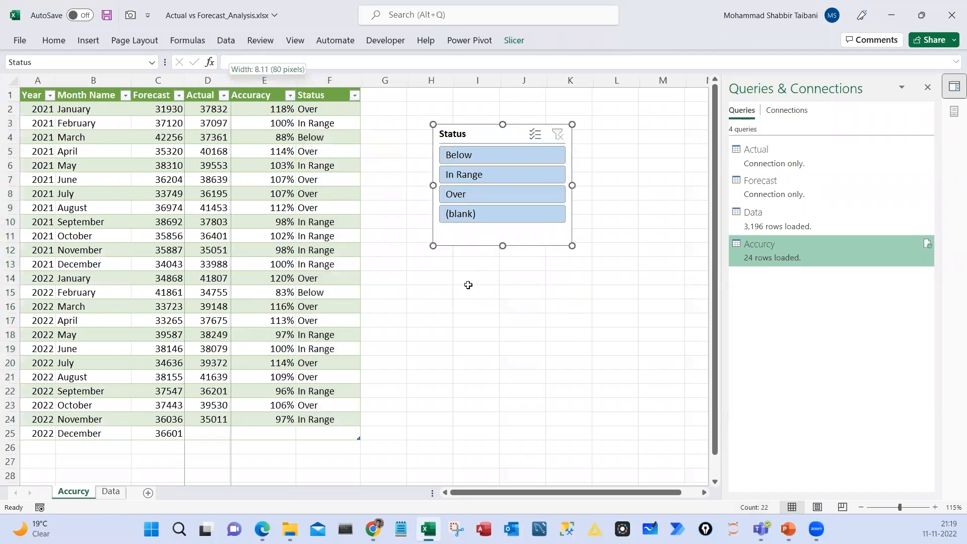
left_click(455, 320)
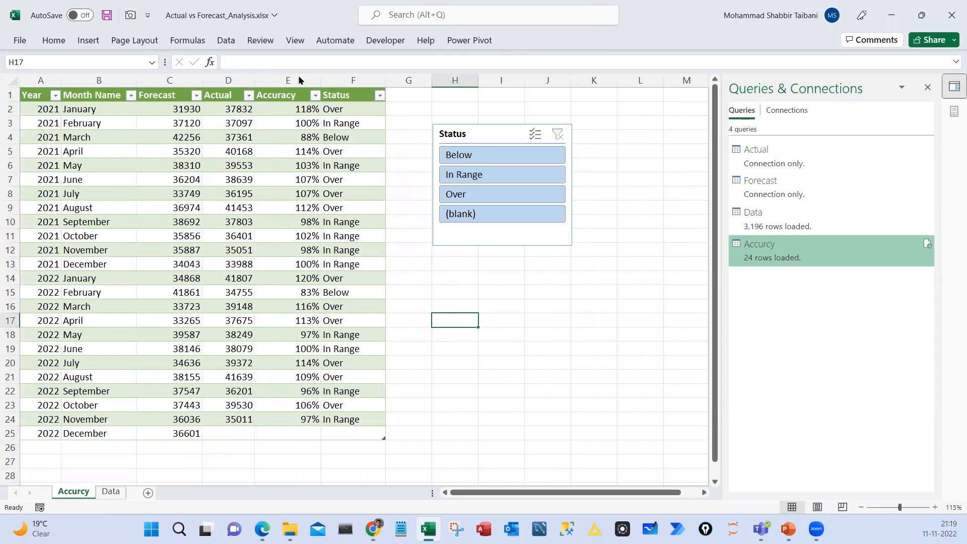
Apply a green style to the Status slicer and a blue banded style to the Accurcy table
left_click(484, 134)
left_click(511, 40)
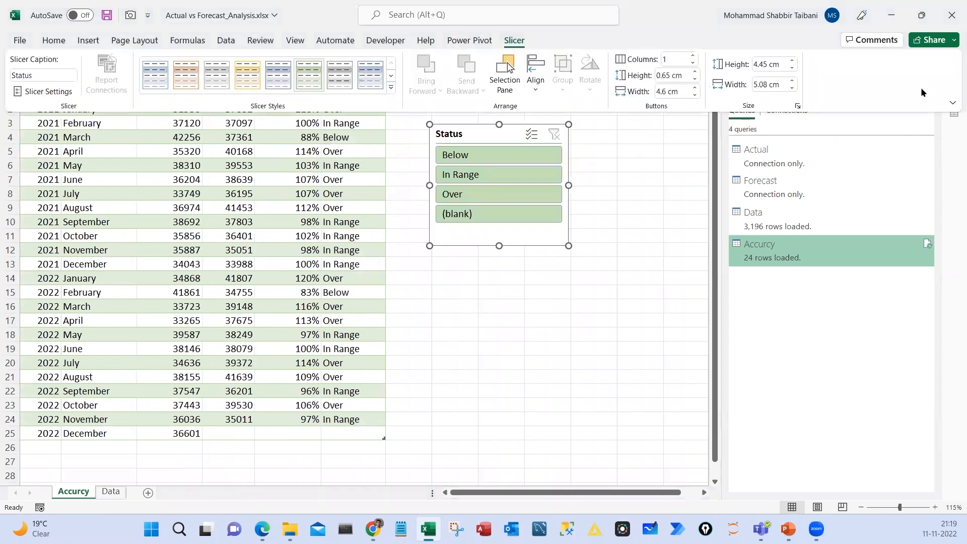
left_click(528, 41)
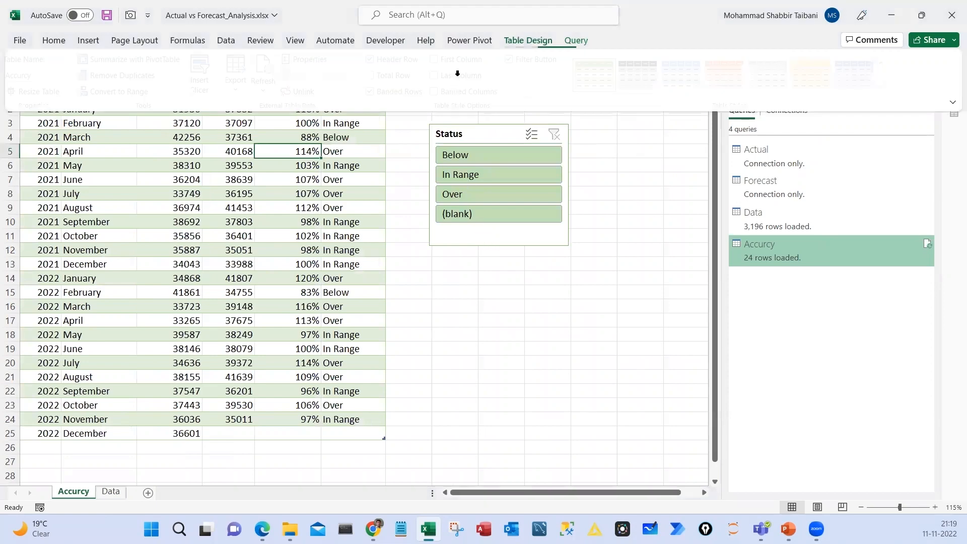
left_click(689, 76)
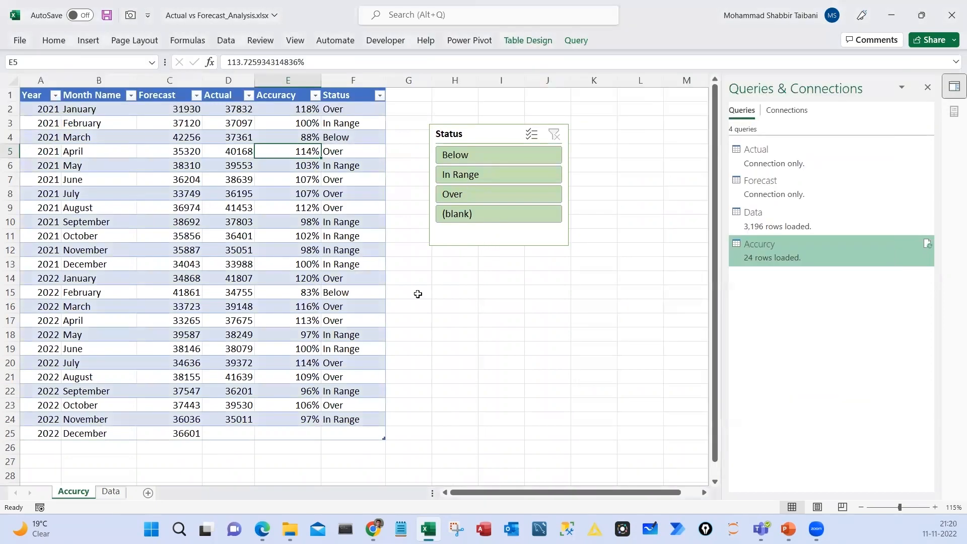